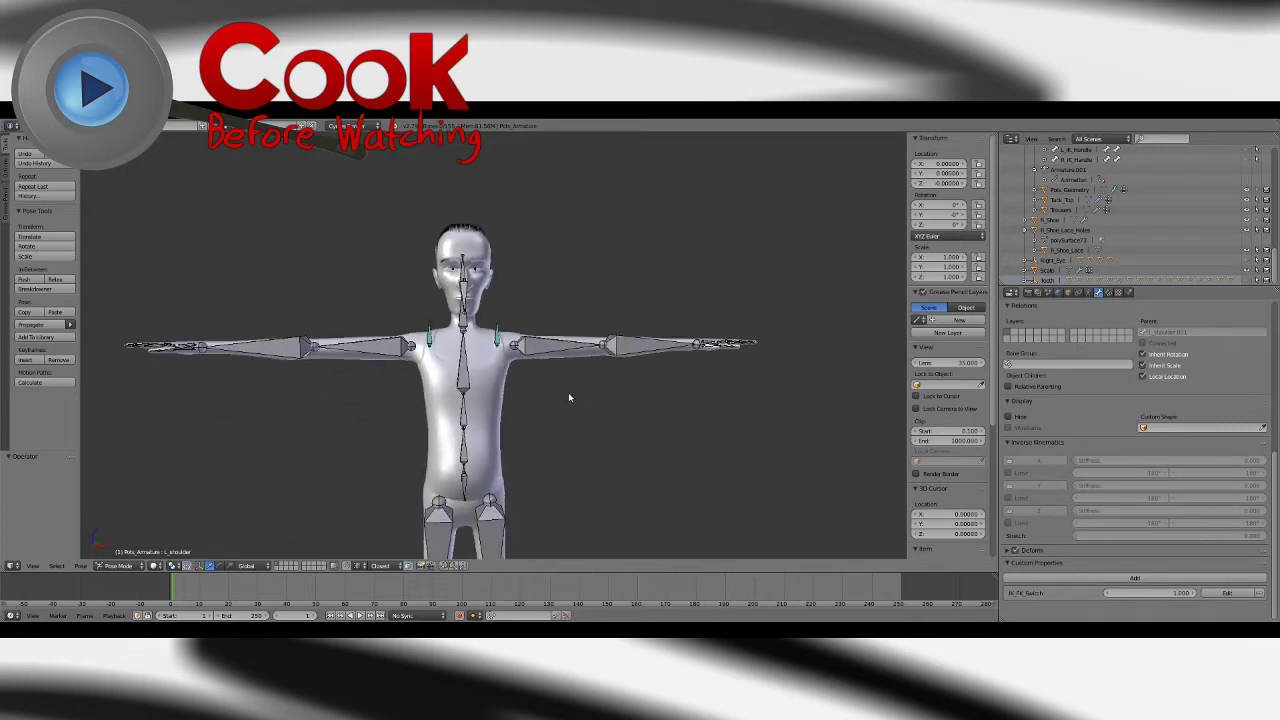
Step: Examine the character's armature in the T-pose, from the feet and legs through the torso to the head
{"action": "middle_click_drag", "start_coordinate": [627, 486], "coordinate": [549, 347], "text": "shift"}
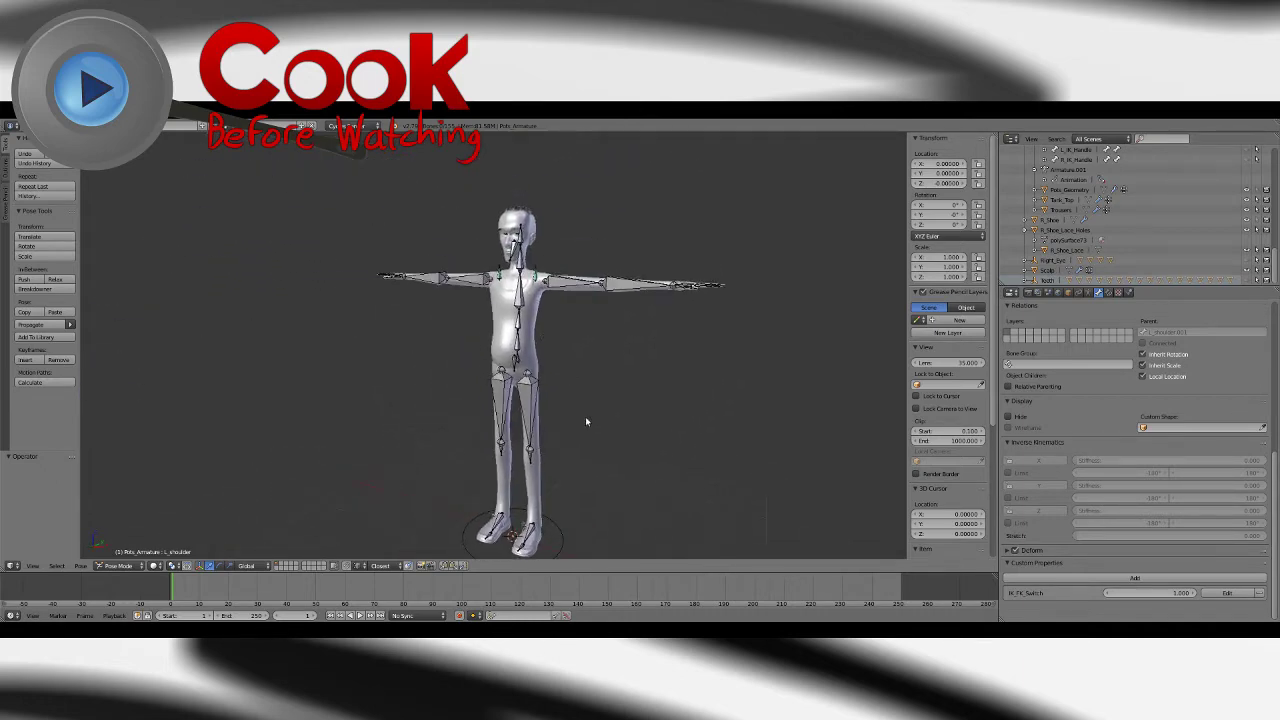
{"action": "middle_click_drag", "start_coordinate": [585, 416], "coordinate": [563, 402]}
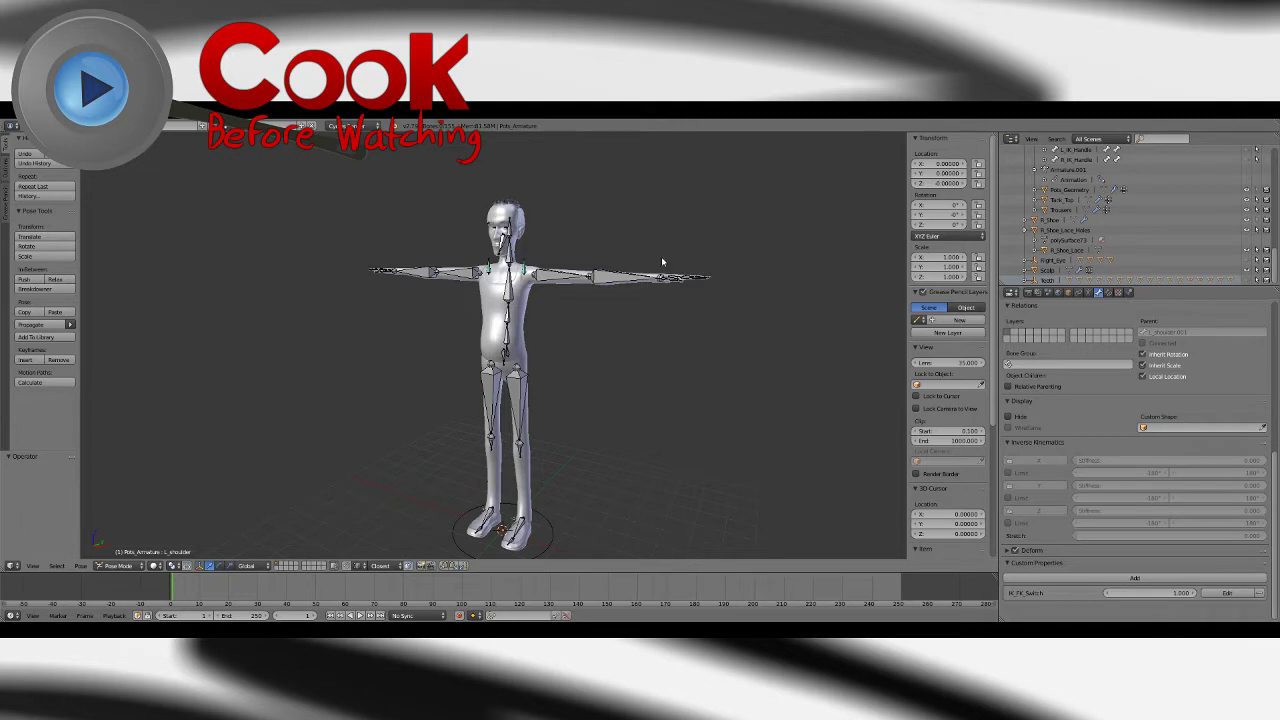
{"action": "middle_click_drag", "start_coordinate": [605, 287], "coordinate": [601, 340]}
{"action": "scroll", "coordinate": [543, 385], "scroll_direction": "up", "scroll_amount": 3}
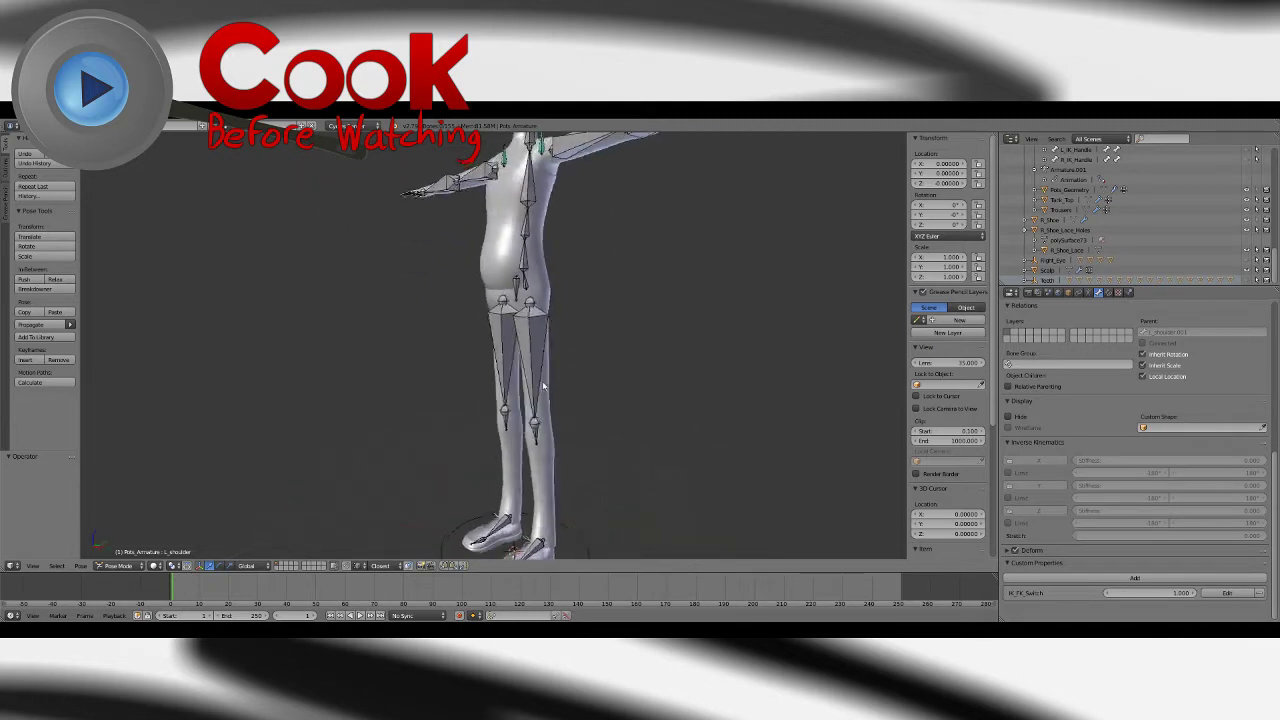
{"action": "middle_click_drag", "start_coordinate": [543, 385], "coordinate": [535, 420]}
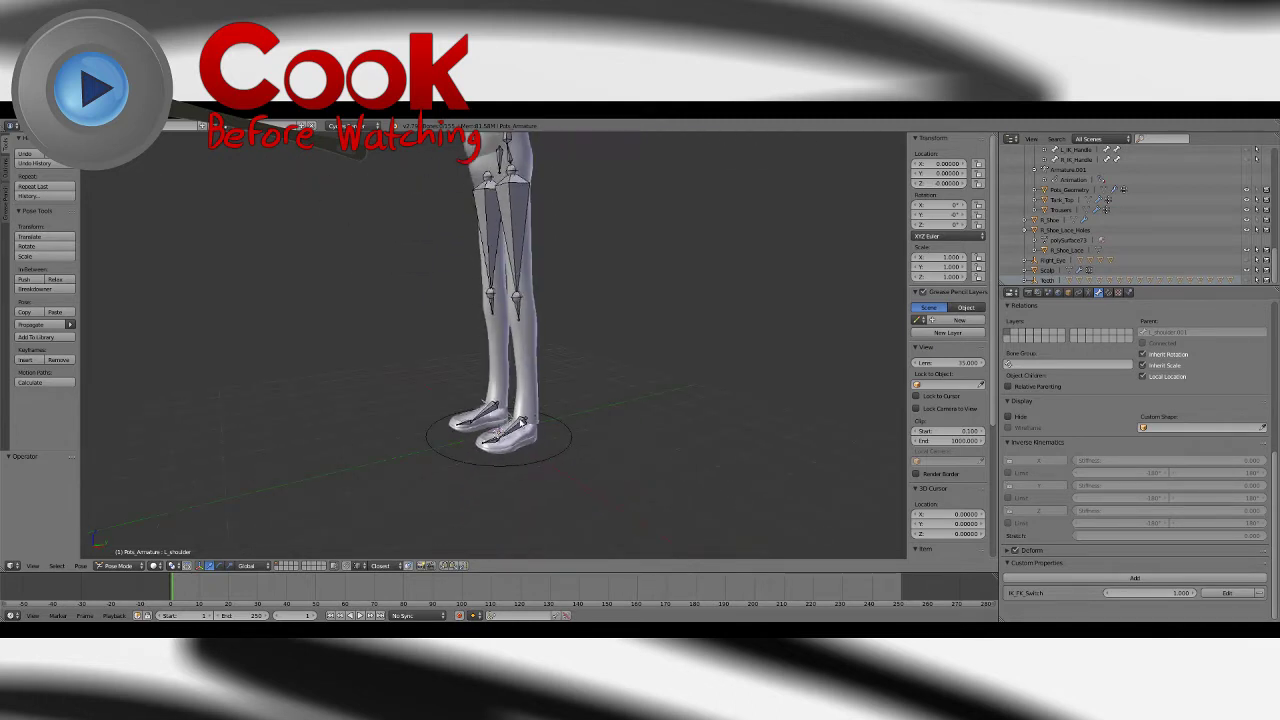
{"action": "middle_click_drag", "start_coordinate": [540, 310], "coordinate": [542, 418], "text": "shift"}
{"action": "scroll", "coordinate": [501, 313], "scroll_direction": "up", "scroll_amount": 1}
{"action": "middle_click_drag", "start_coordinate": [501, 313], "coordinate": [499, 370], "text": "shift"}
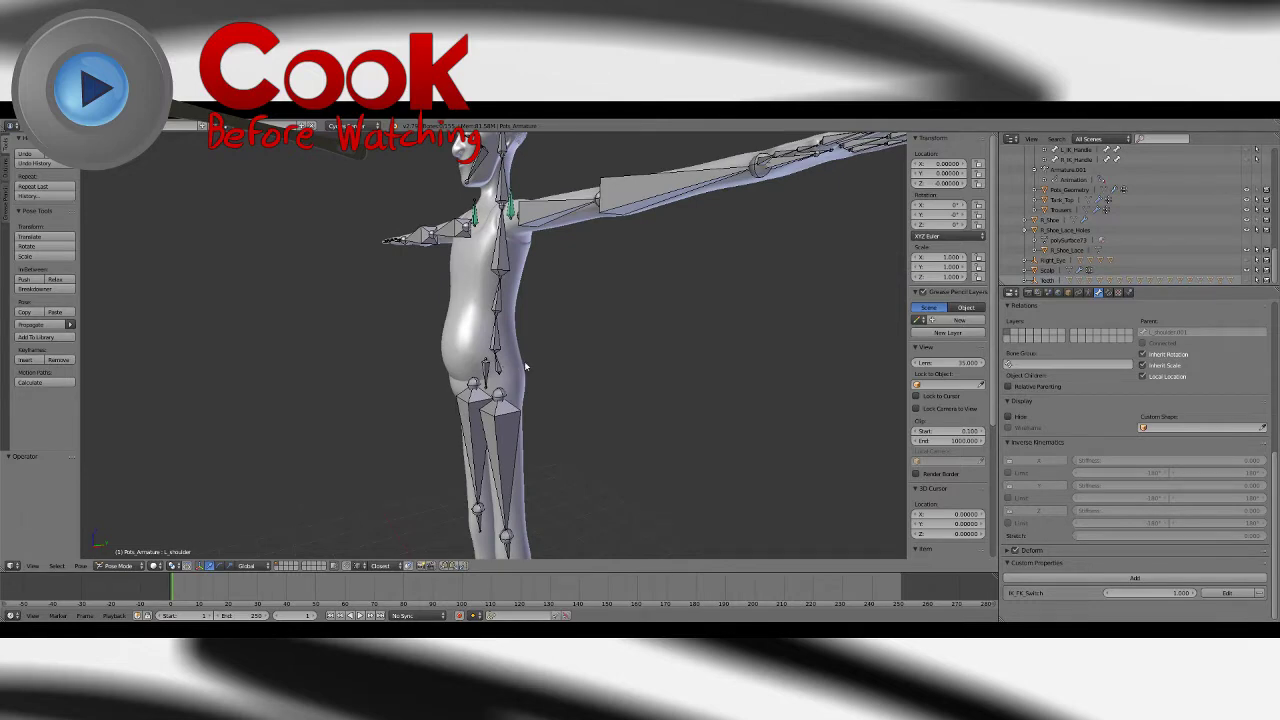
{"action": "mouse_move", "coordinate": [522, 370]}
{"action": "middle_mouse_down"}
{"action": "mouse_move", "coordinate": [586, 394]}
{"action": "mouse_move", "coordinate": [508, 384]}
{"action": "middle_mouse_up"}
{"action": "scroll", "coordinate": [502, 370], "scroll_direction": "up", "scroll_amount": 2}
{"action": "scroll", "coordinate": [548, 372], "scroll_direction": "up", "scroll_amount": 3}
{"action": "middle_click_drag", "start_coordinate": [496, 232], "coordinate": [507, 365], "text": "shift"}
{"action": "scroll", "coordinate": [507, 365], "scroll_direction": "up", "scroll_amount": 4}
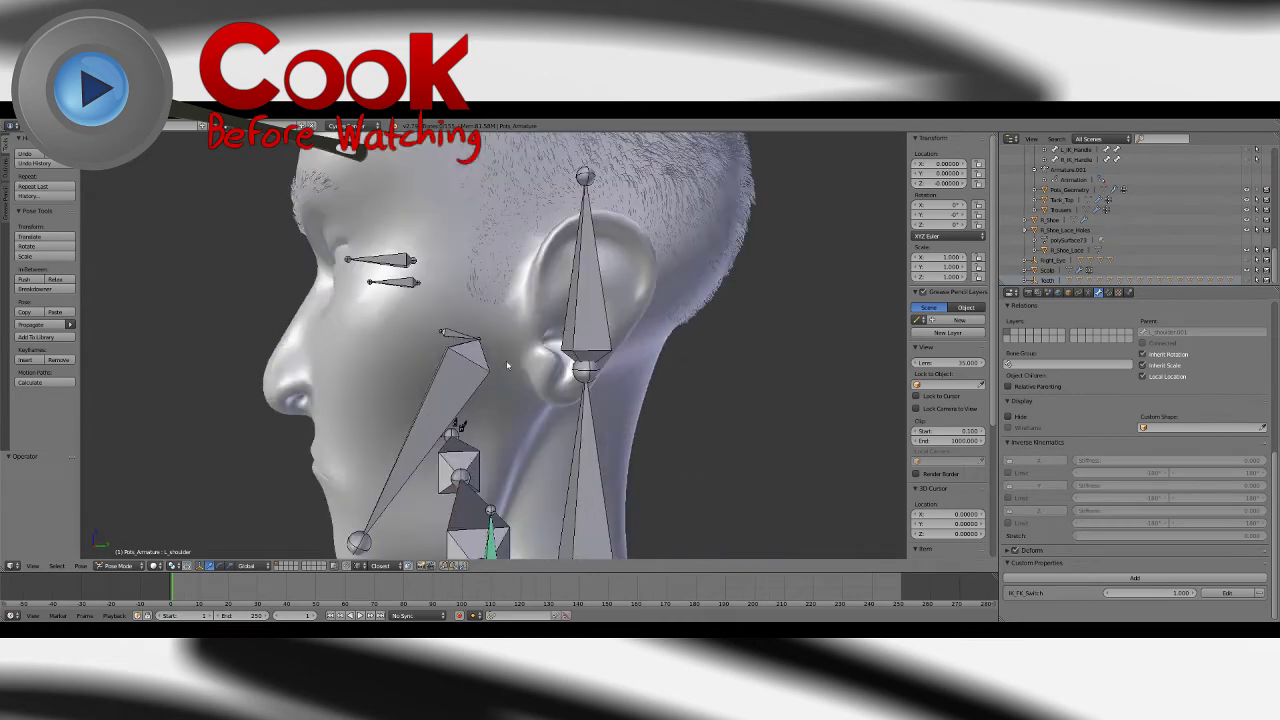
Step: Try rotating the jaw bone with the rotation manipulator, and undo the rotation
{"action": "right_click", "coordinate": [474, 341]}
{"action": "middle_click_drag", "start_coordinate": [469, 415], "coordinate": [531, 418]}
{"action": "middle_click_drag", "start_coordinate": [480, 450], "coordinate": [486, 380], "text": "shift"}
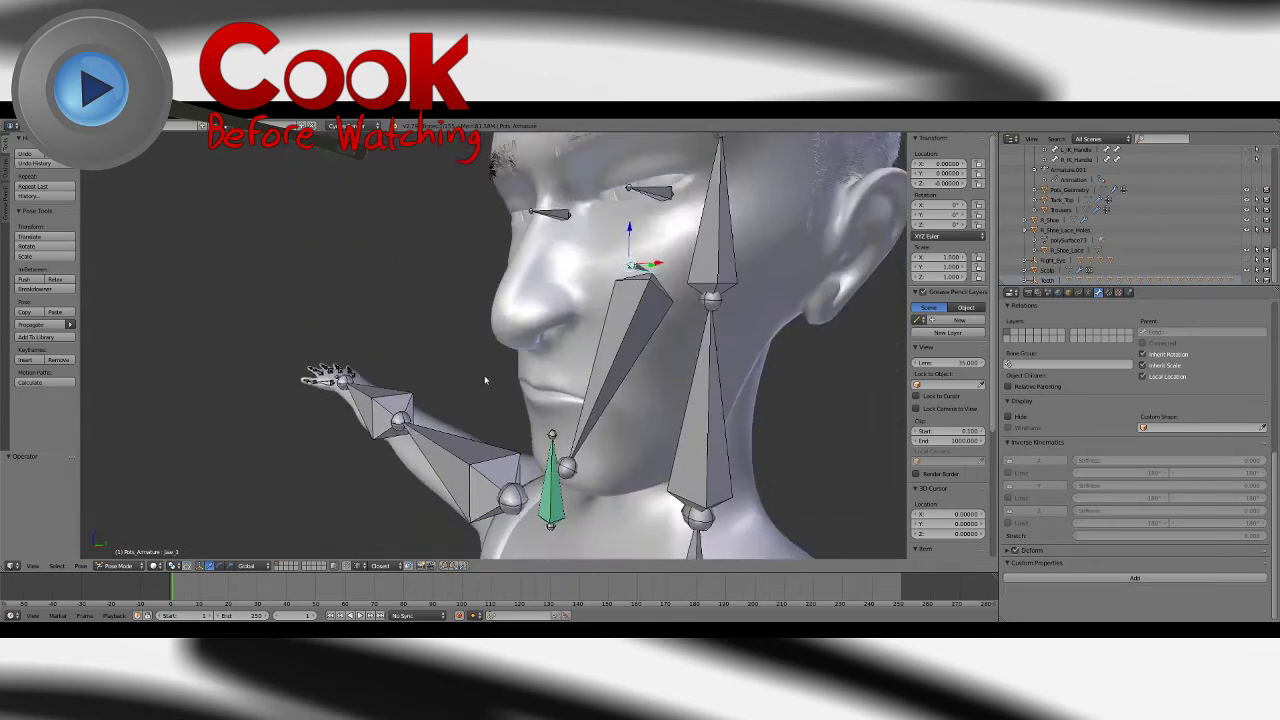
{"action": "left_click", "coordinate": [221, 566]}
{"action": "middle_click_drag", "start_coordinate": [590, 272], "coordinate": [549, 273]}
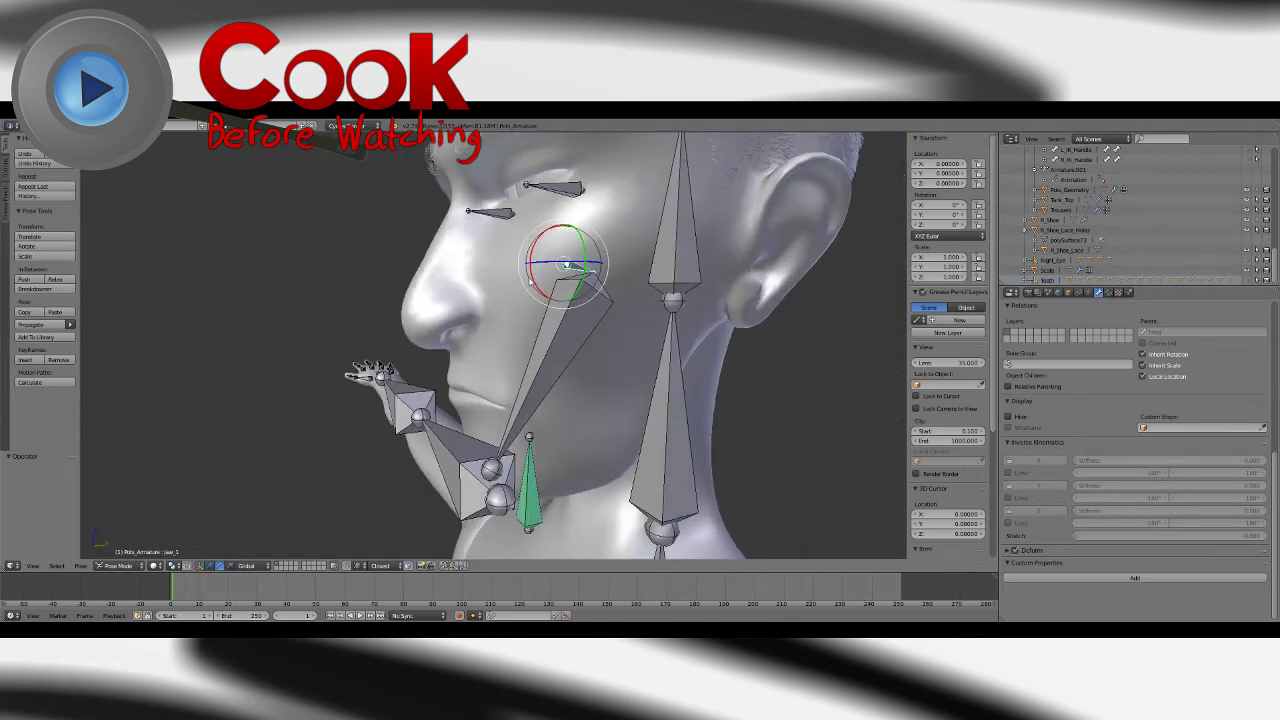
{"action": "left_click_drag", "start_coordinate": [549, 273], "coordinate": [564, 397]}
{"action": "key", "text": "ctrl+z"}
Step: Try bending the left FK knee bone to test the lower leg, cancel the rotation and clear the selection
{"action": "scroll", "coordinate": [564, 397], "scroll_direction": "down", "scroll_amount": 7}
{"action": "middle_click_drag", "start_coordinate": [564, 397], "coordinate": [640, 392]}
{"action": "middle_click_drag", "start_coordinate": [620, 430], "coordinate": [610, 205], "text": "shift"}
{"action": "middle_click_drag", "start_coordinate": [580, 290], "coordinate": [515, 300]}
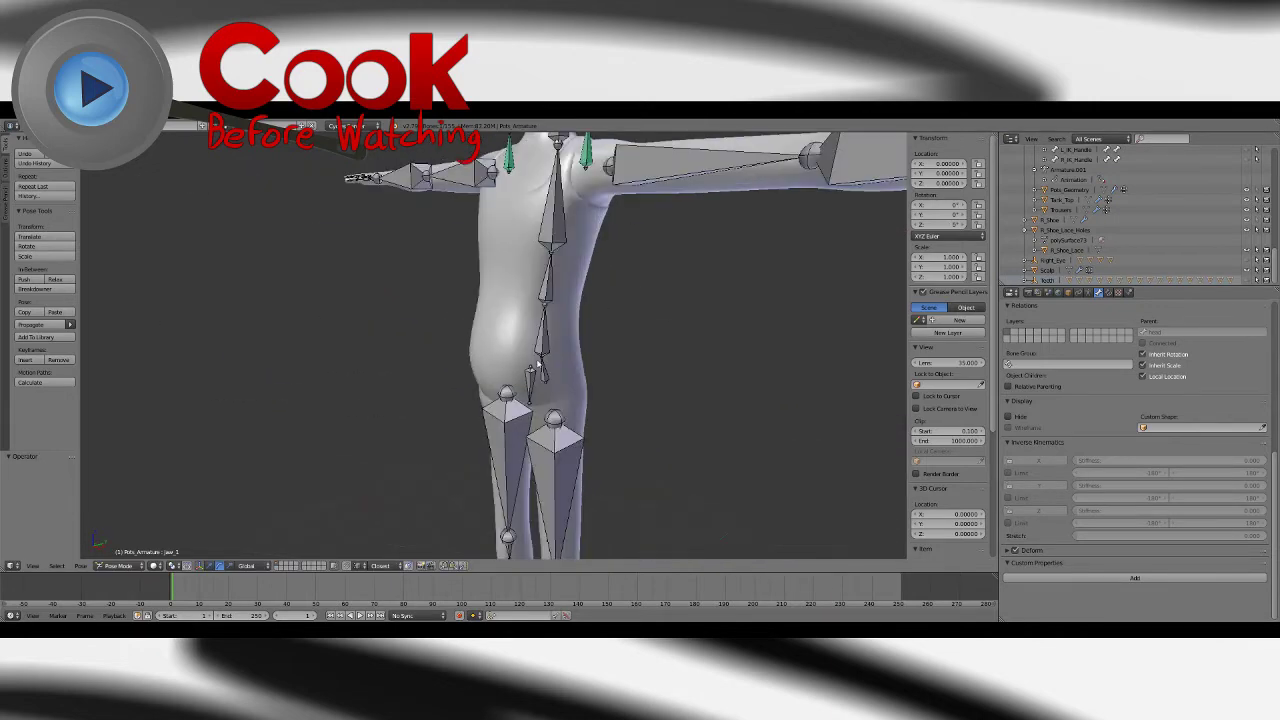
{"action": "scroll", "coordinate": [500, 340], "scroll_direction": "down", "scroll_amount": 2}
{"action": "middle_click_drag", "start_coordinate": [492, 350], "coordinate": [488, 300], "text": "shift"}
{"action": "middle_click_drag", "start_coordinate": [537, 440], "coordinate": [524, 352], "text": "shift"}
{"action": "scroll", "coordinate": [459, 370], "scroll_direction": "up", "scroll_amount": 3}
{"action": "right_click", "coordinate": [526, 399]}
{"action": "right_click", "coordinate": [528, 352]}
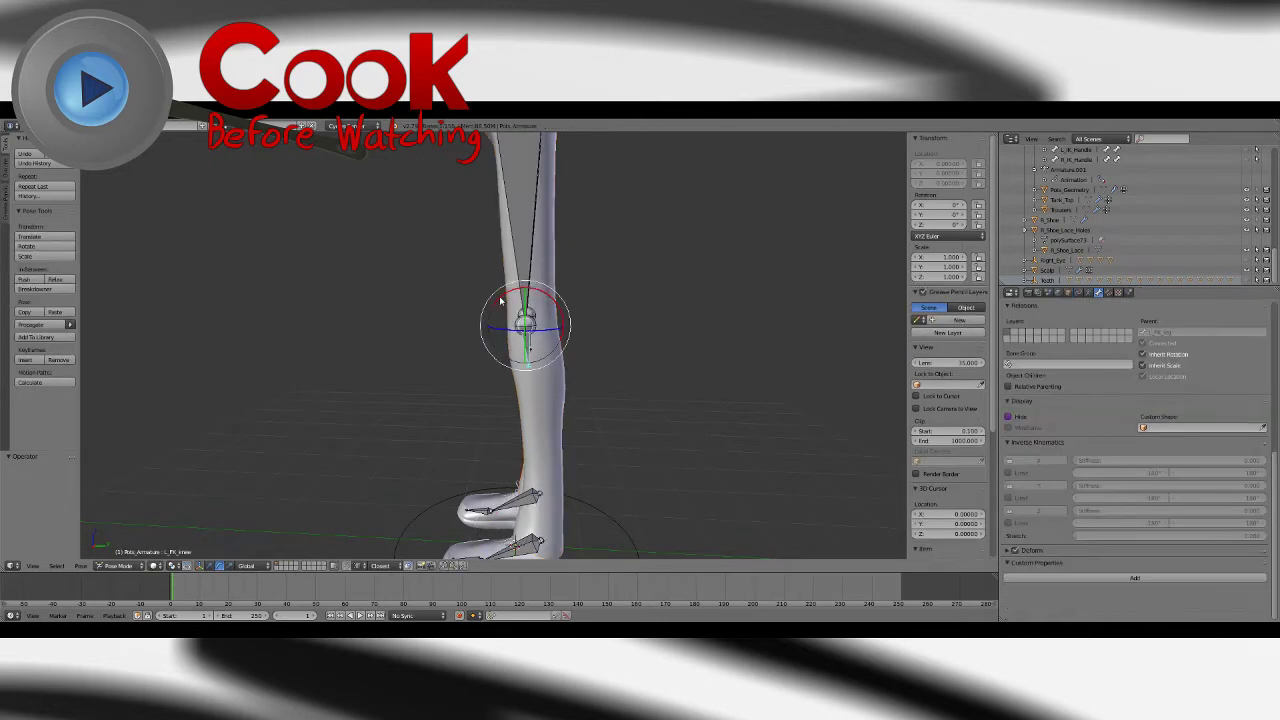
{"action": "left_click_drag", "start_coordinate": [503, 300], "coordinate": [487, 333]}
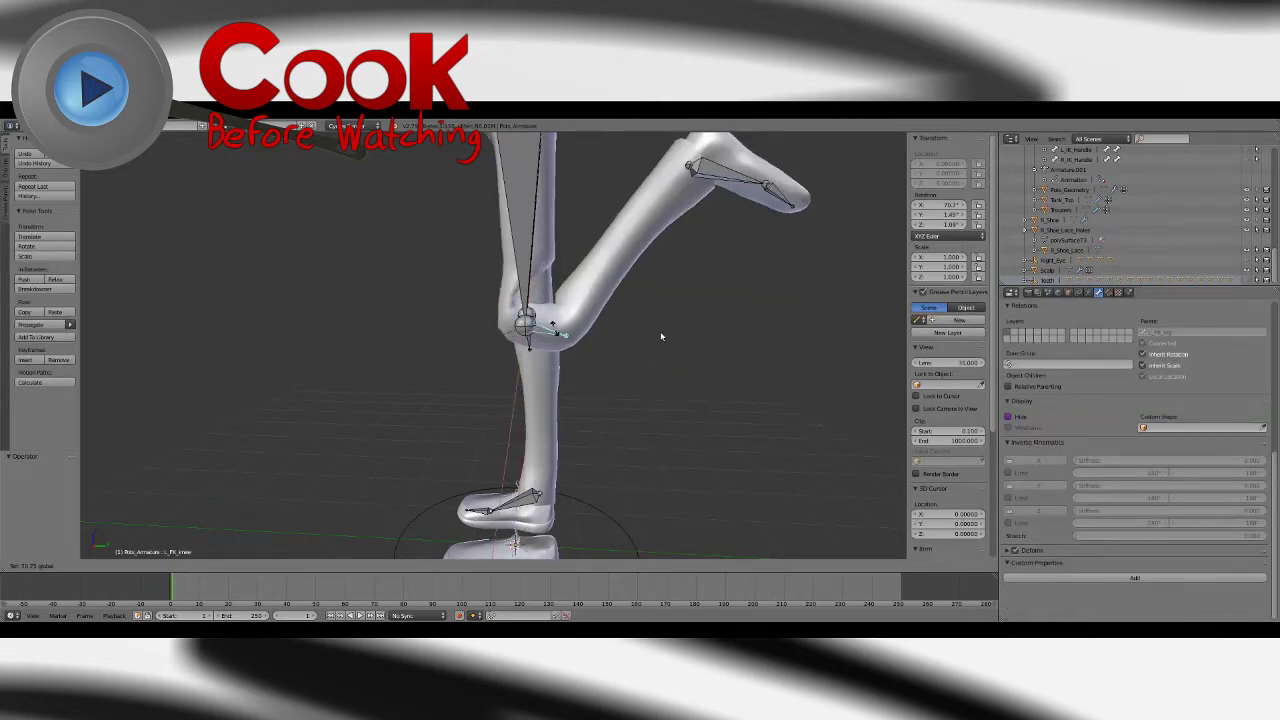
{"action": "key", "text": "Escape"}
{"action": "key", "text": "a"}
{"action": "scroll", "coordinate": [635, 343], "scroll_direction": "down", "scroll_amount": 3}
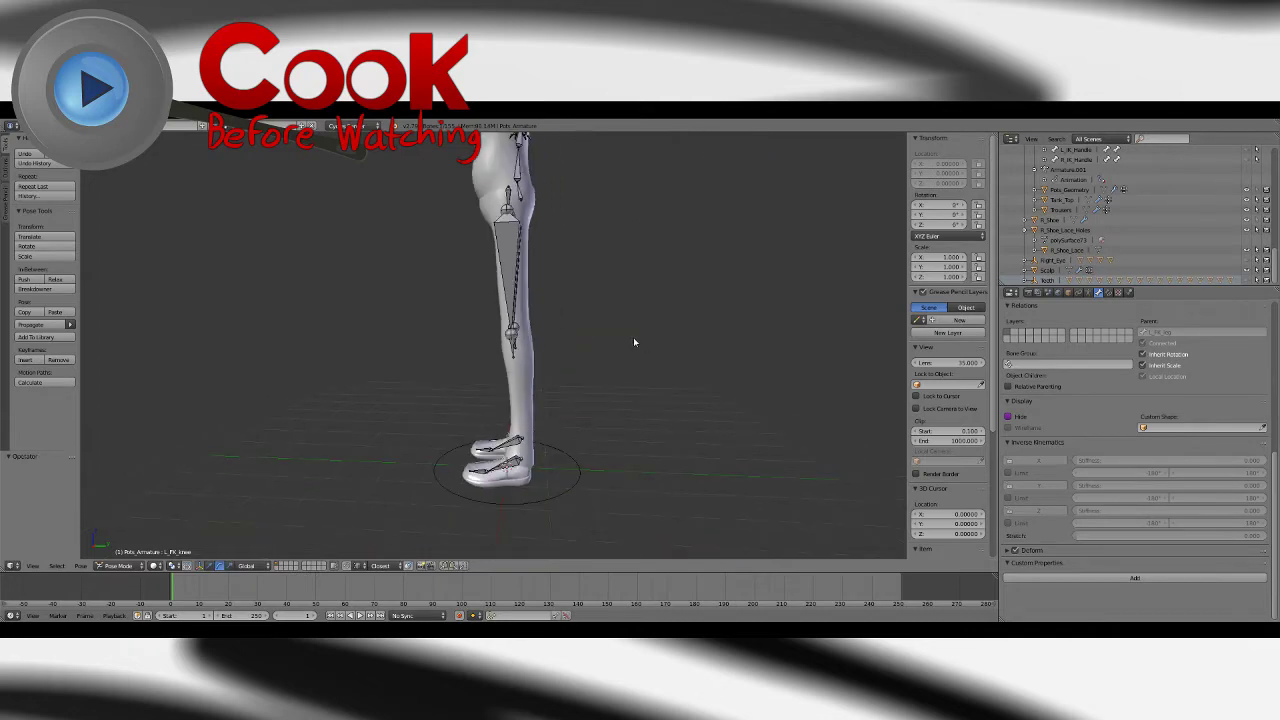
Step: Select the chest bone at the upper end of the spine chain
{"action": "middle_click_drag", "start_coordinate": [634, 343], "coordinate": [671, 323]}
{"action": "middle_click_drag", "start_coordinate": [604, 280], "coordinate": [642, 533], "text": "shift"}
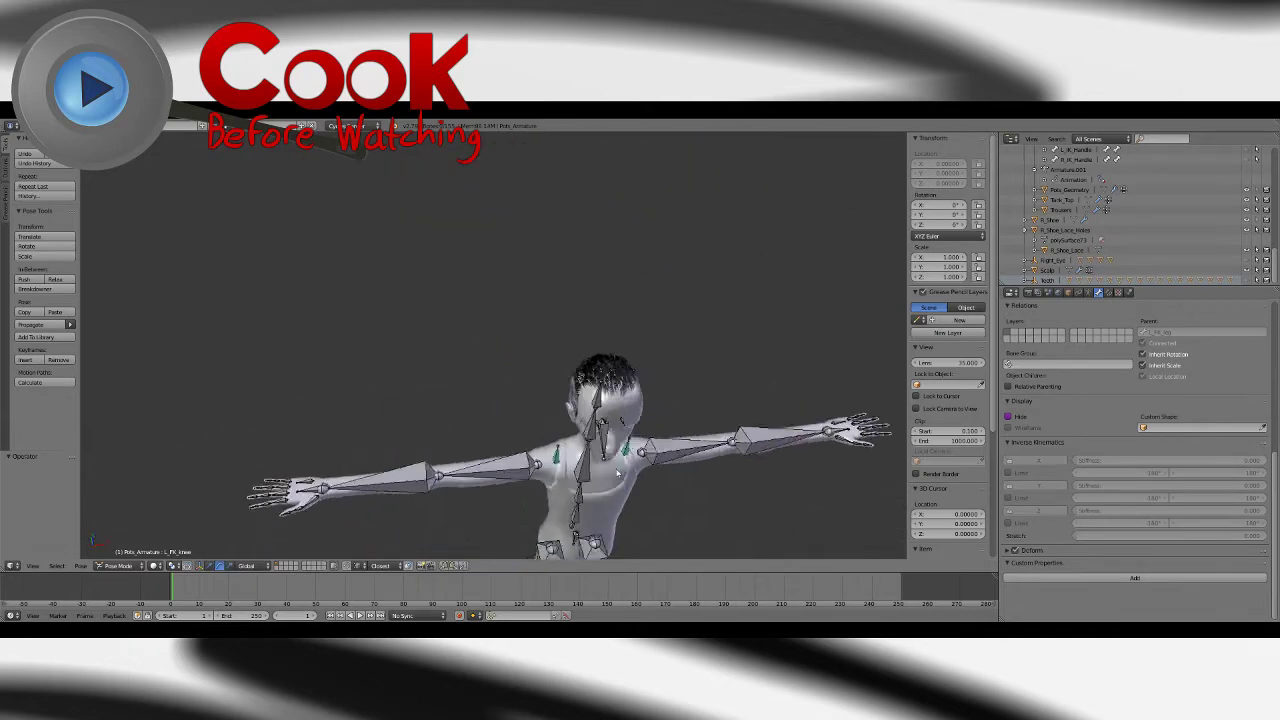
{"action": "middle_click_drag", "start_coordinate": [400, 490], "coordinate": [604, 436]}
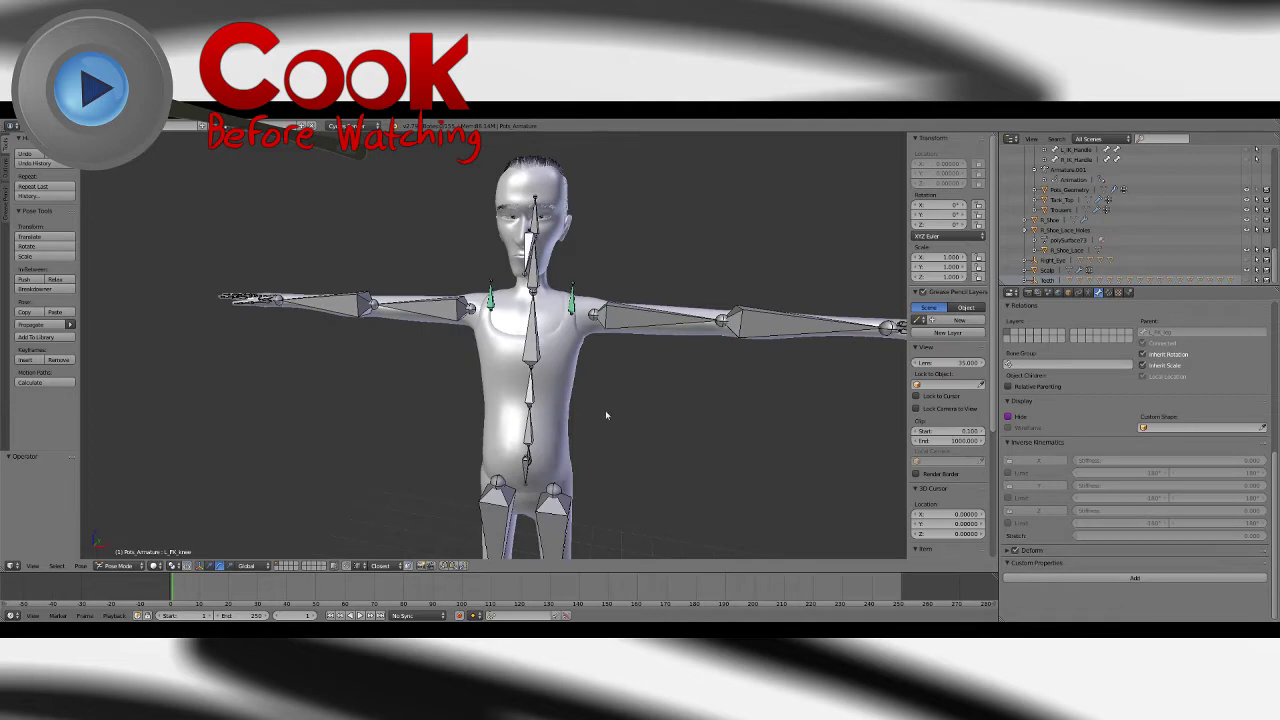
{"action": "scroll", "coordinate": [605, 410], "scroll_direction": "up", "scroll_amount": 2}
{"action": "middle_click_drag", "start_coordinate": [567, 367], "coordinate": [468, 297]}
{"action": "right_click", "coordinate": [530, 326]}
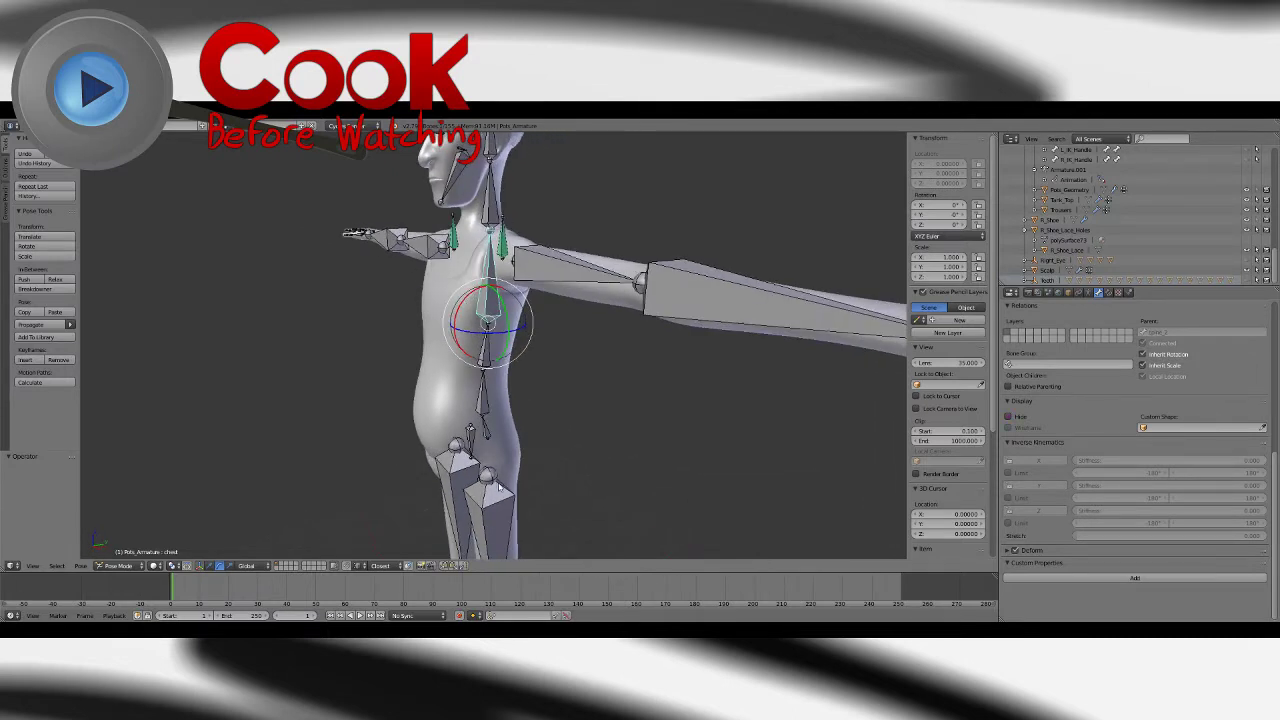
Step: Examine the torso, arm and leg bones of the full rig from several angles
{"action": "middle_click_drag", "start_coordinate": [498, 484], "coordinate": [565, 476]}
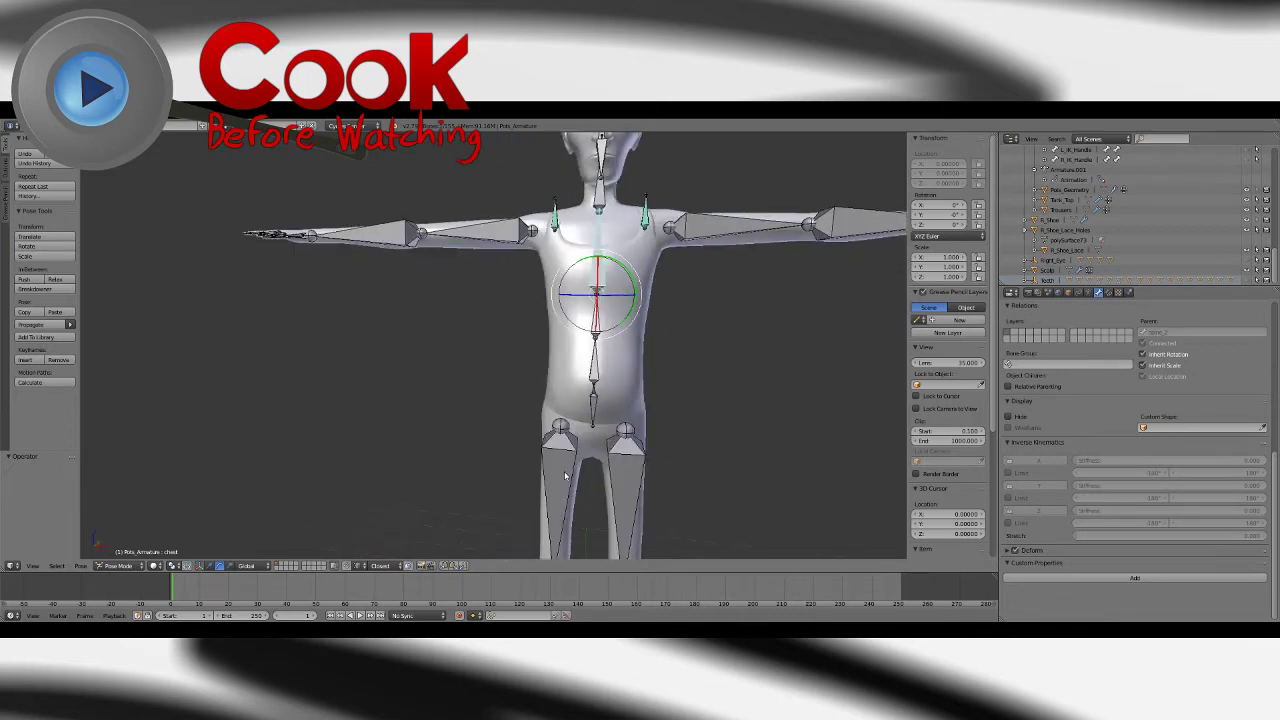
{"action": "middle_click_drag", "start_coordinate": [697, 377], "coordinate": [652, 397]}
{"action": "scroll", "coordinate": [614, 391], "scroll_direction": "down", "scroll_amount": 4}
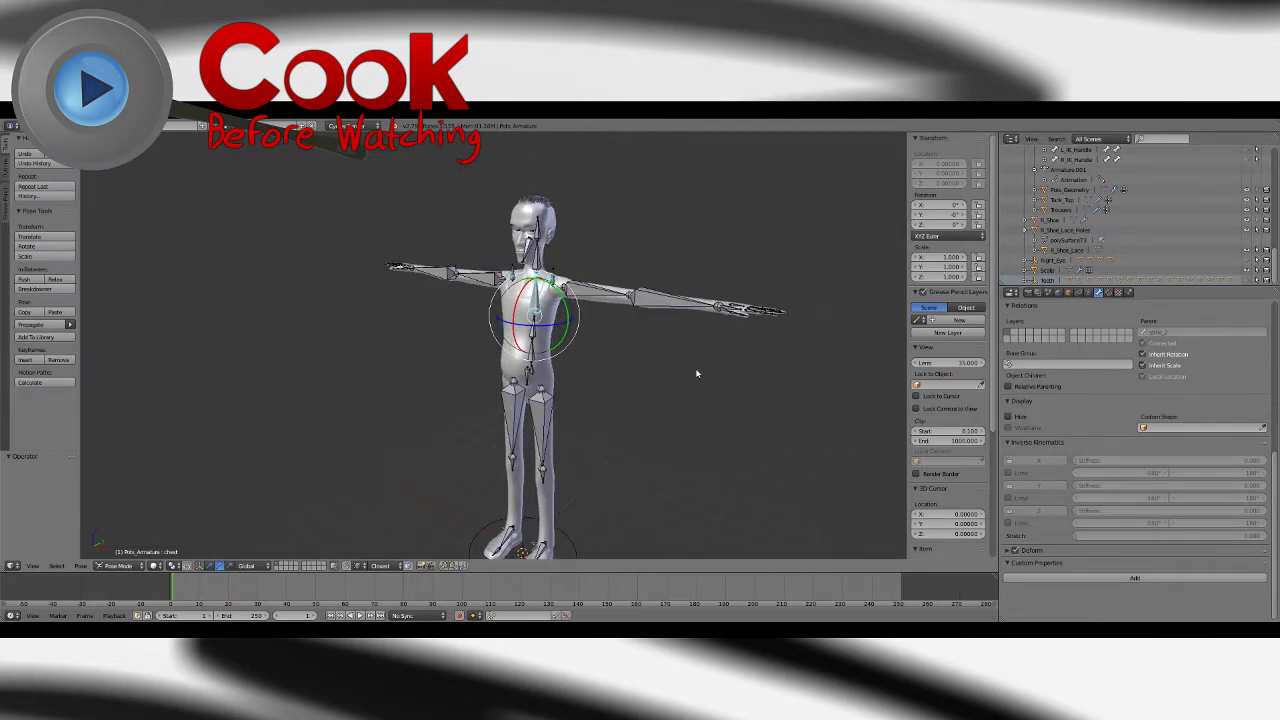
{"action": "scroll", "coordinate": [649, 383], "scroll_direction": "up", "scroll_amount": 4}
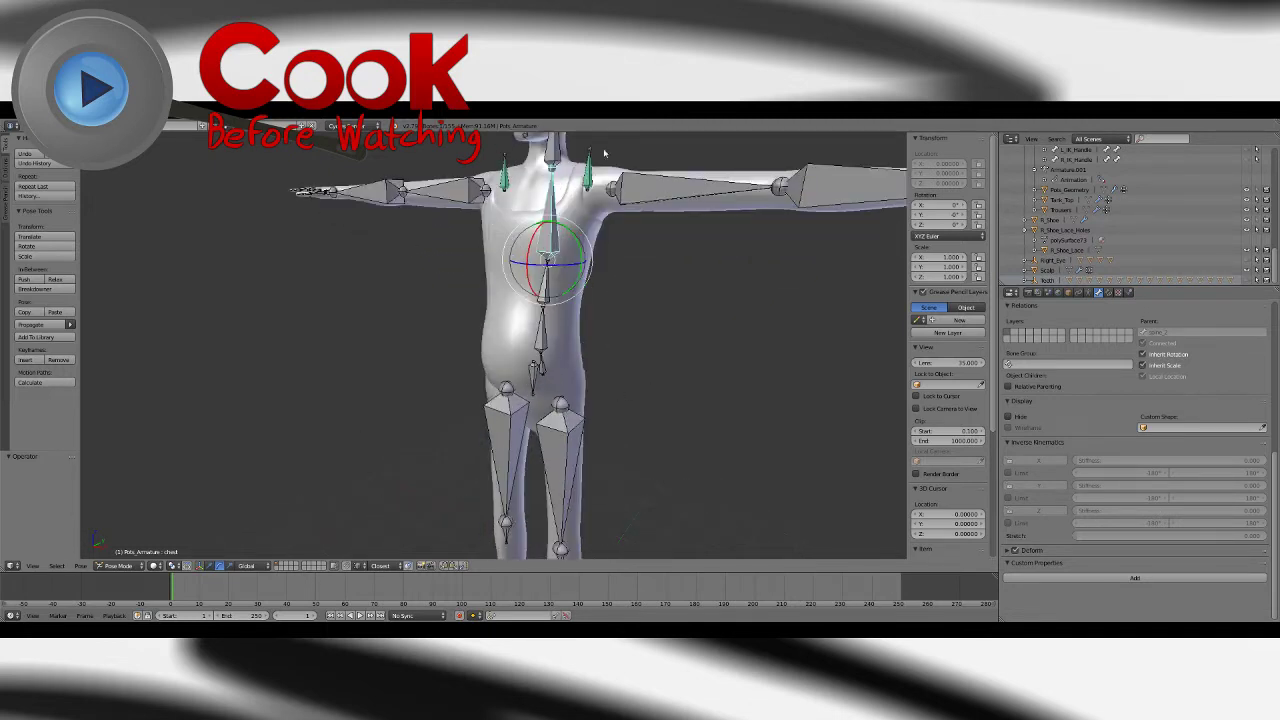
{"action": "scroll", "coordinate": [553, 304], "scroll_direction": "down", "scroll_amount": 3}
{"action": "mouse_move", "coordinate": [520, 390]}
{"action": "middle_mouse_down"}
{"action": "mouse_move", "coordinate": [575, 388]}
{"action": "mouse_move", "coordinate": [515, 386]}
{"action": "middle_mouse_up"}
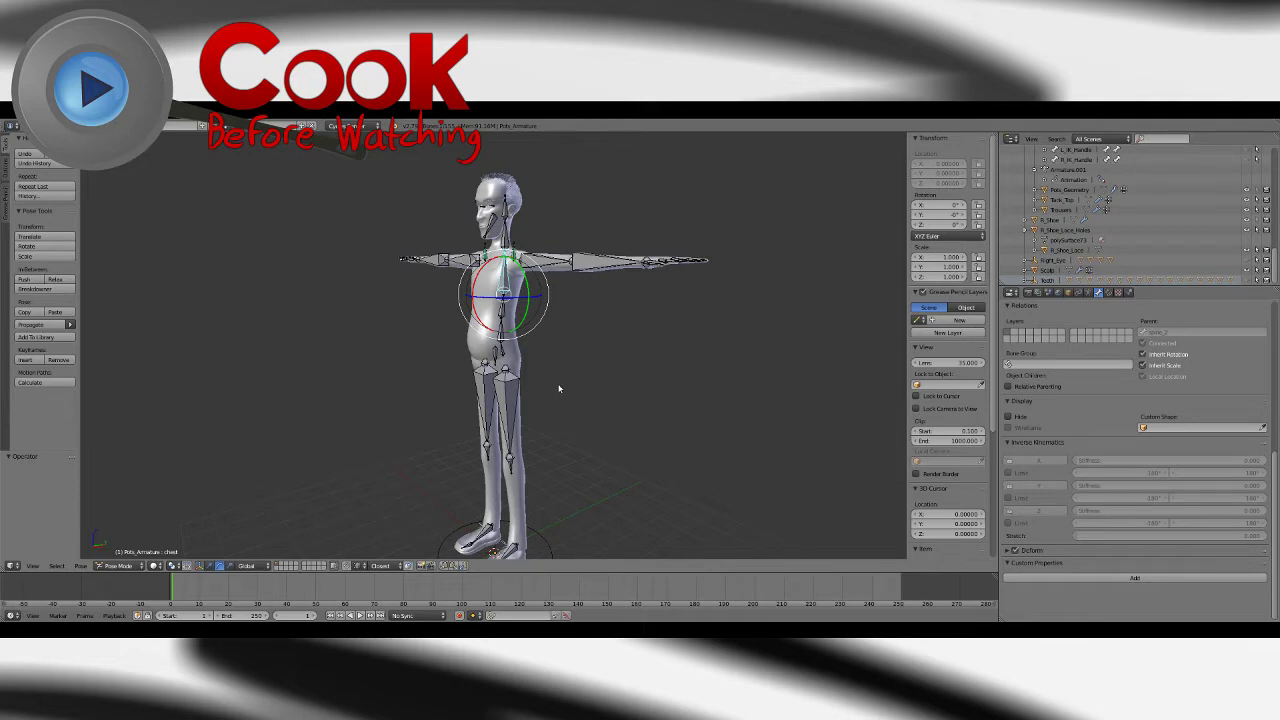
{"action": "mouse_move", "coordinate": [557, 389]}
{"action": "middle_mouse_down"}
{"action": "mouse_move", "coordinate": [599, 398]}
{"action": "mouse_move", "coordinate": [571, 394]}
{"action": "middle_mouse_up"}
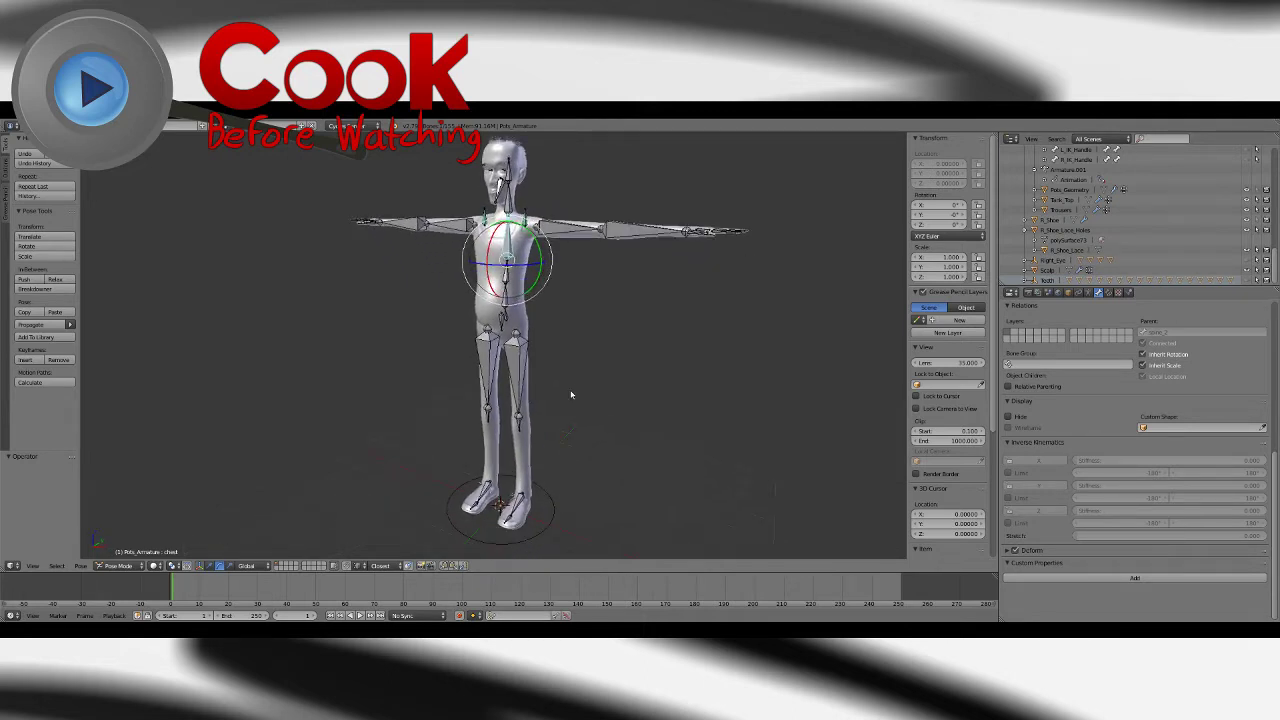
{"action": "mouse_move", "coordinate": [619, 347]}
{"action": "middle_mouse_down"}
{"action": "mouse_move", "coordinate": [598, 405]}
{"action": "mouse_move", "coordinate": [601, 361]}
{"action": "middle_mouse_up"}
{"action": "scroll", "coordinate": [599, 400], "scroll_direction": "up", "scroll_amount": 2}
{"action": "scroll", "coordinate": [598, 407], "scroll_direction": "down", "scroll_amount": 3}
{"action": "middle_click_drag", "start_coordinate": [598, 407], "coordinate": [566, 417]}
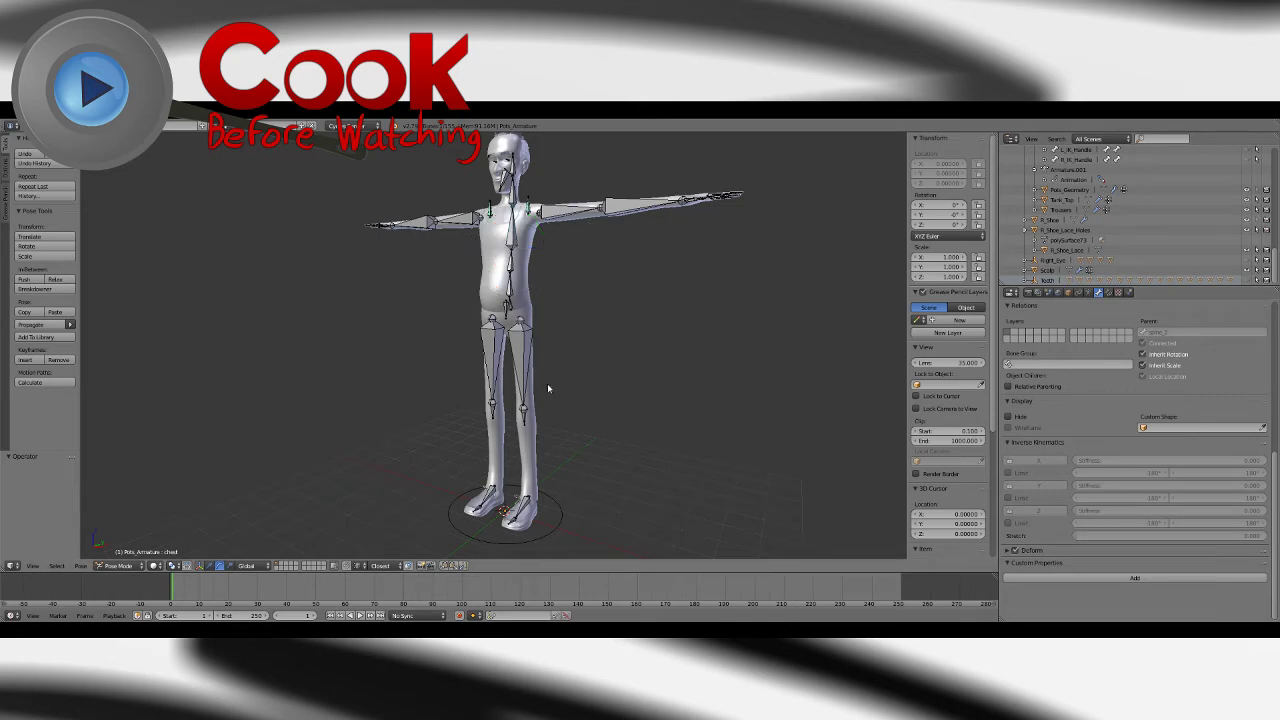
Step: Inspect the left FK arm bone, clear the selection and select the right shoulder control bone
{"action": "right_click", "coordinate": [562, 218]}
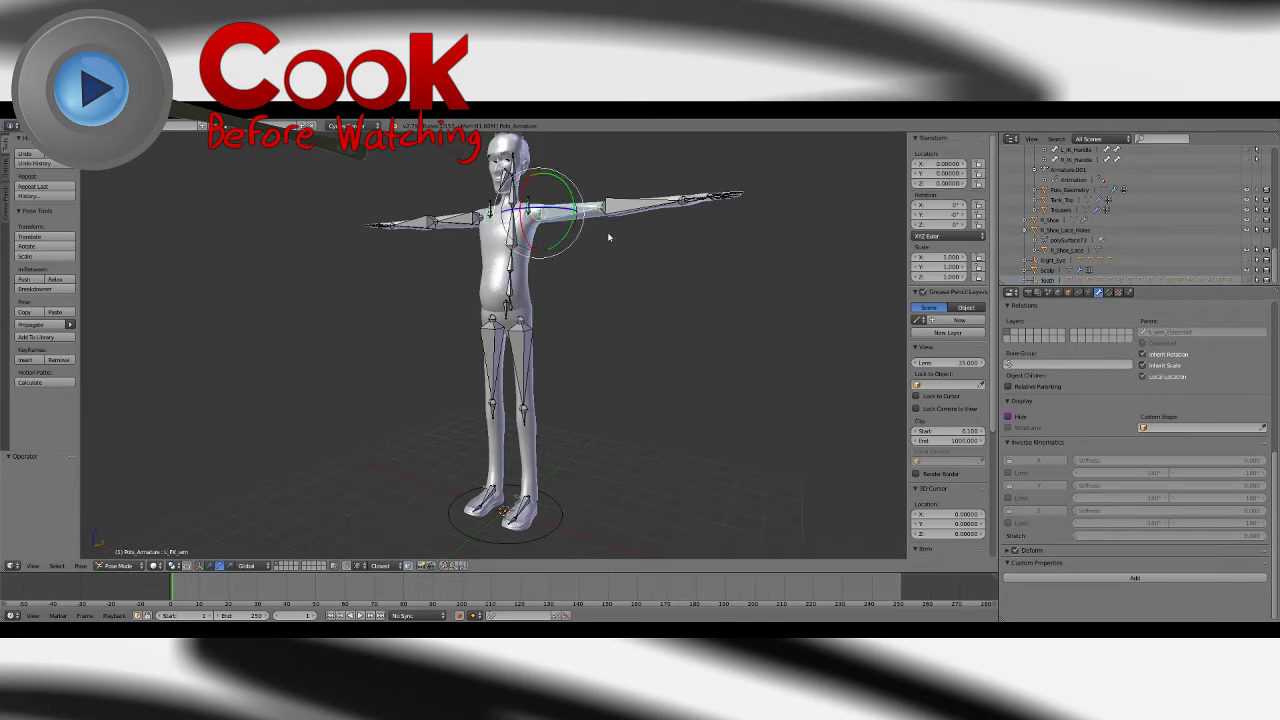
{"action": "scroll", "coordinate": [646, 354], "scroll_direction": "up", "scroll_amount": 3}
{"action": "scroll", "coordinate": [1133, 228], "scroll_direction": "up", "scroll_amount": 2}
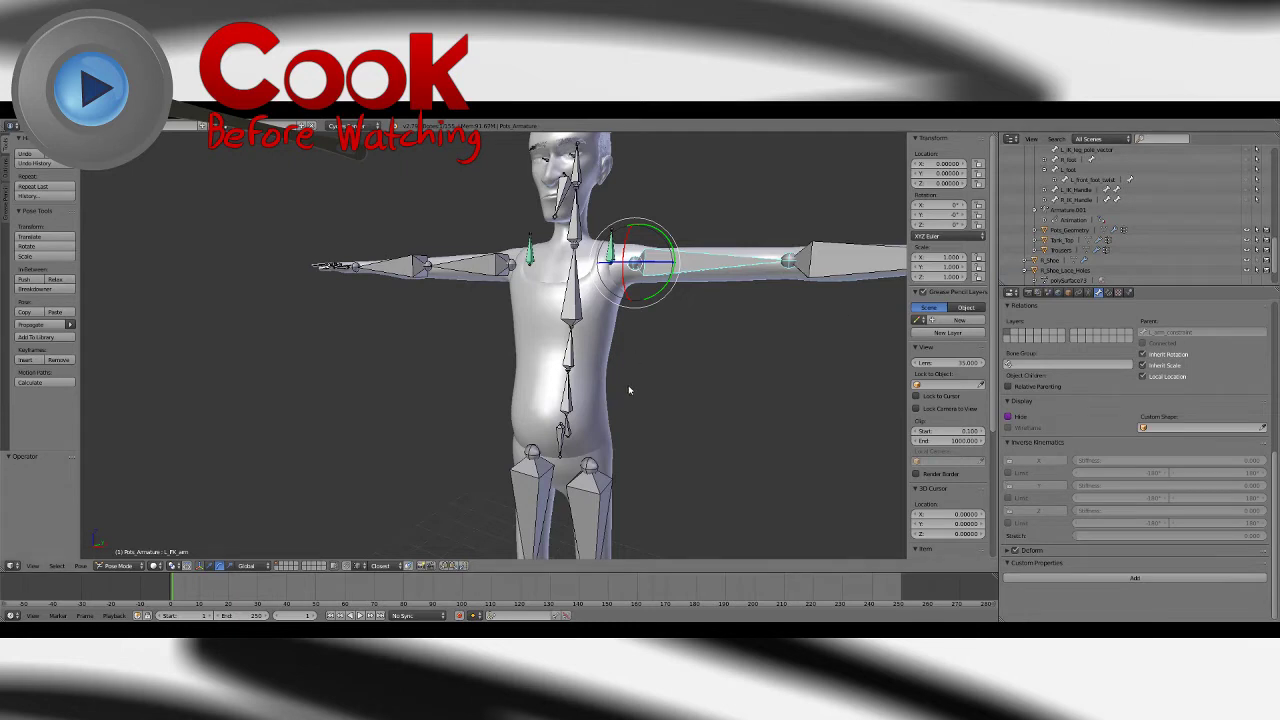
{"action": "key", "text": "a"}
{"action": "right_click", "coordinate": [540, 256]}
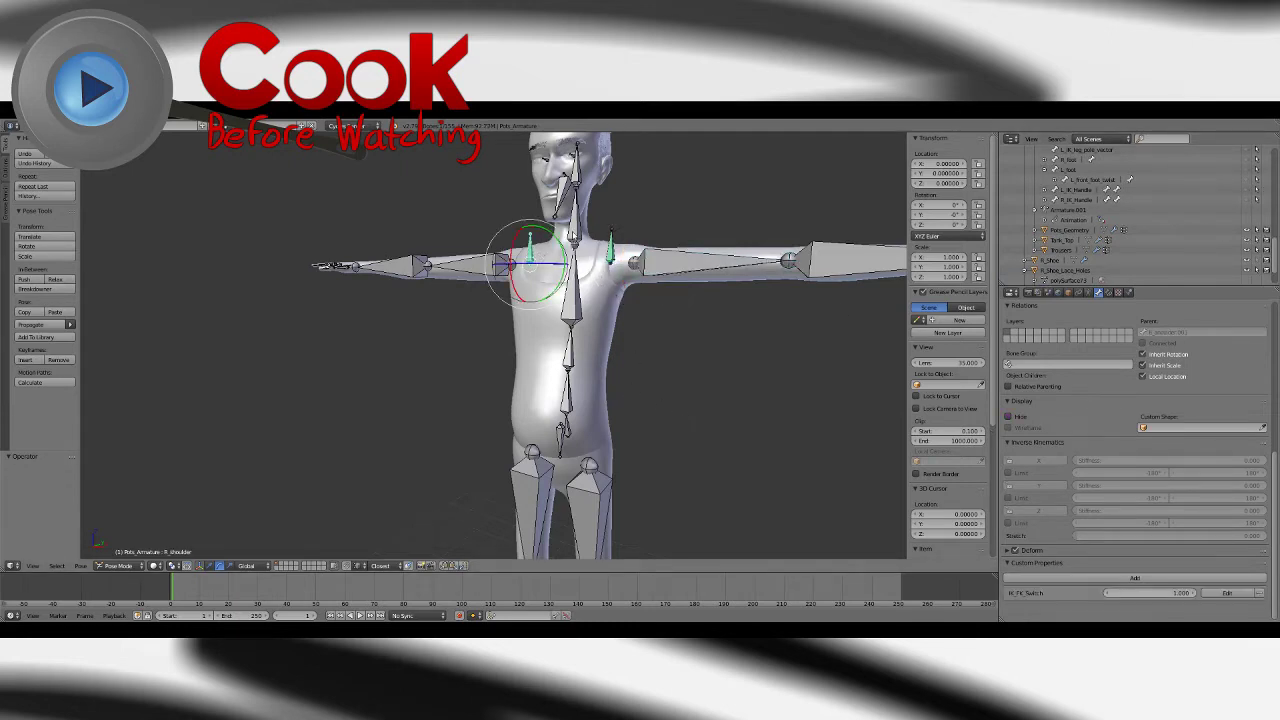
Step: Select the body mesh and examine its list of vertex groups against the armature's bones
{"action": "right_click", "coordinate": [541, 189]}
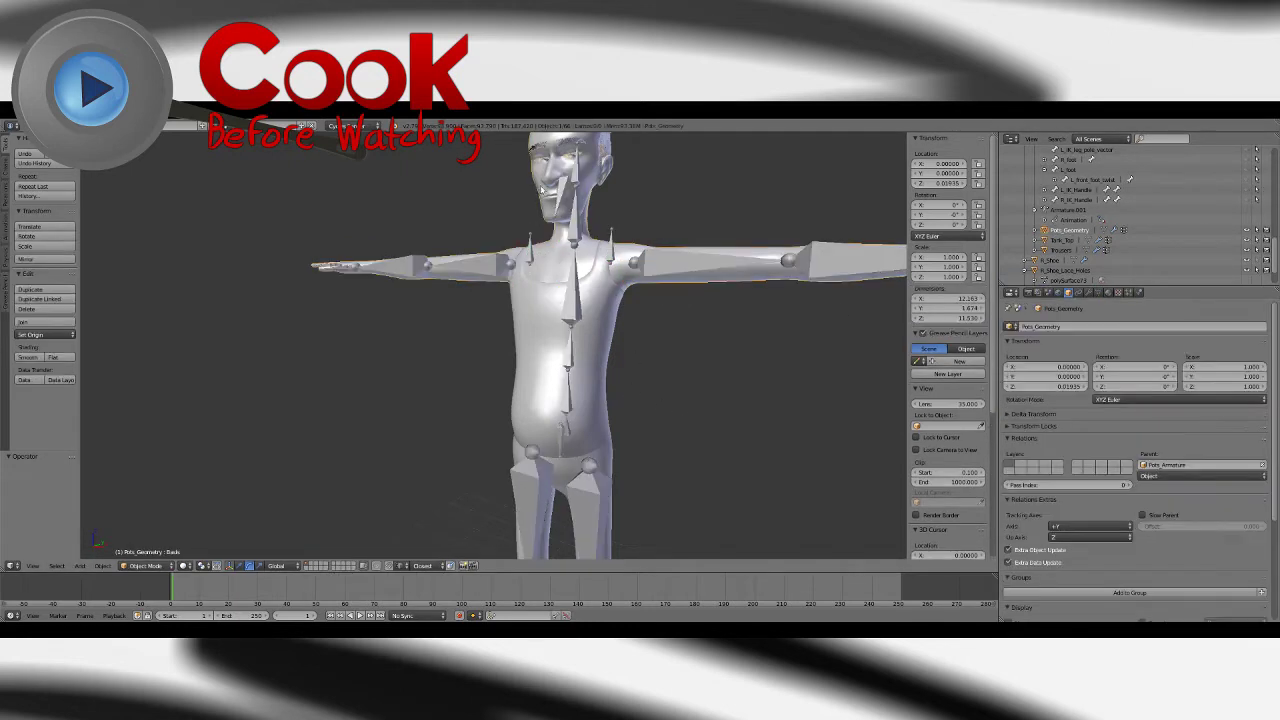
{"action": "left_click", "coordinate": [1097, 293]}
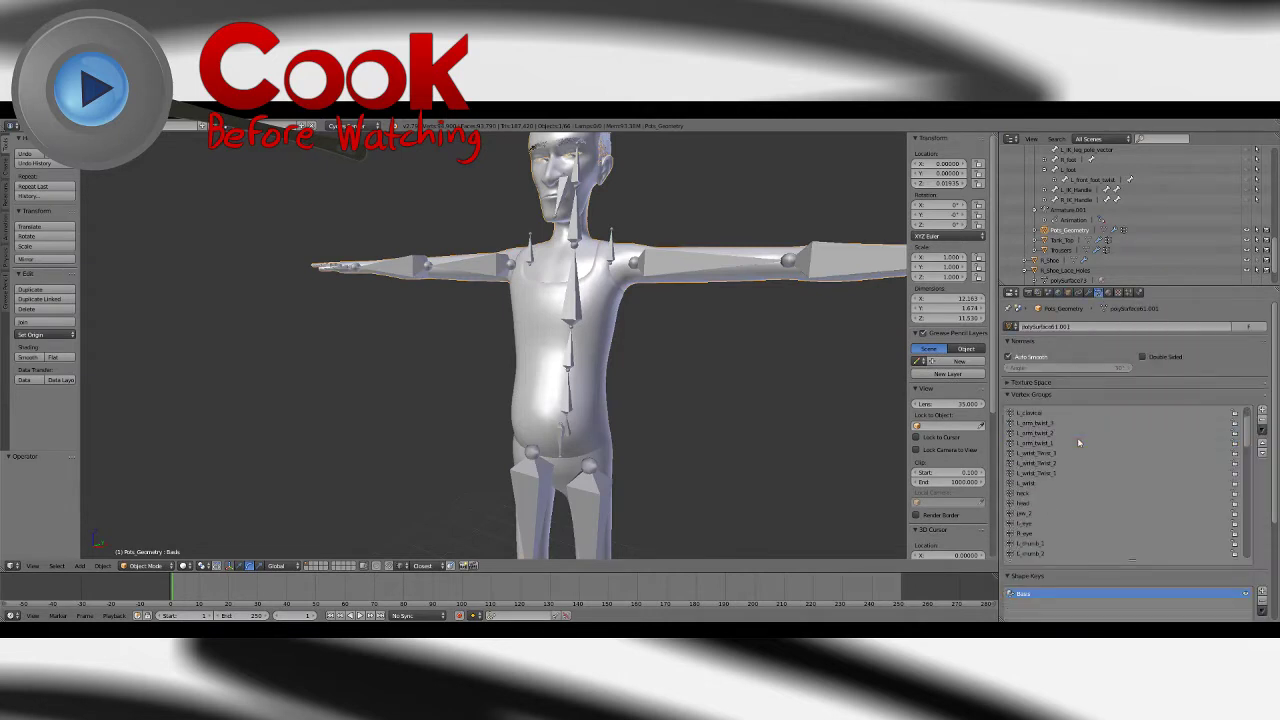
{"action": "scroll", "coordinate": [1020, 490], "scroll_direction": "down", "scroll_amount": 5}
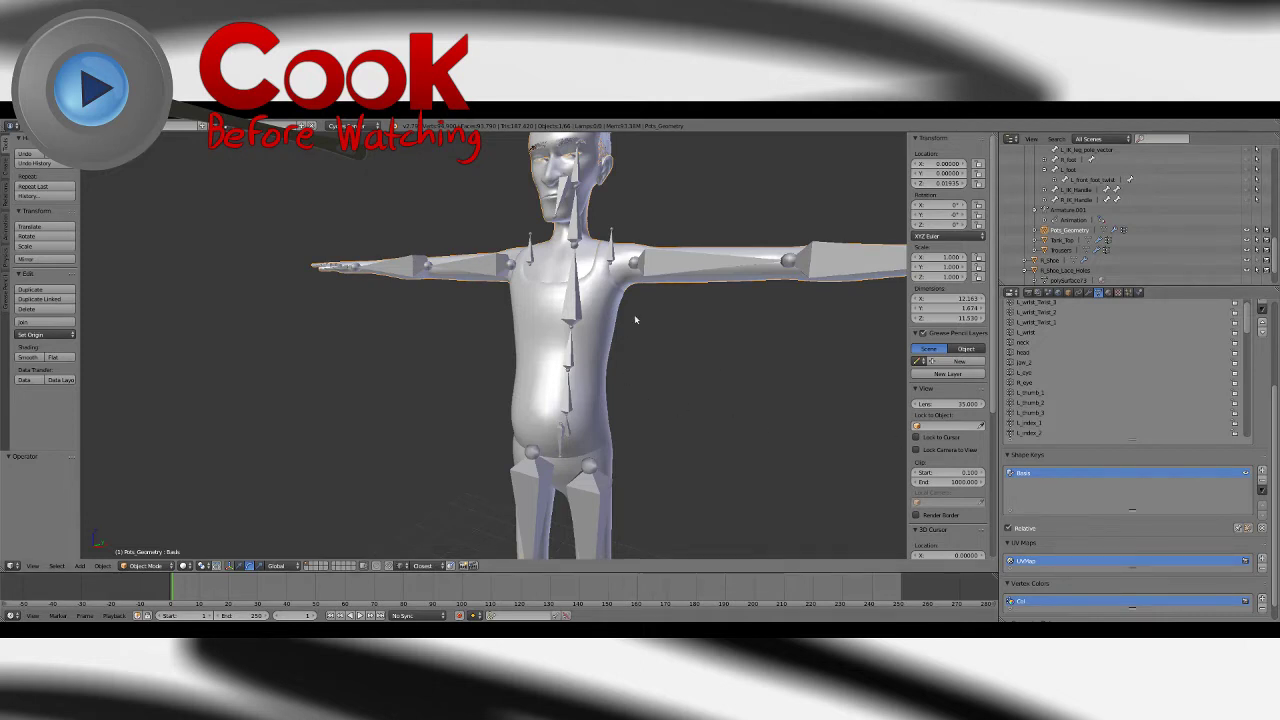
{"action": "middle_click_drag", "start_coordinate": [665, 343], "coordinate": [570, 410]}
{"action": "middle_click_drag", "start_coordinate": [631, 374], "coordinate": [525, 384]}
{"action": "scroll", "coordinate": [525, 384], "scroll_direction": "up", "scroll_amount": 3}
{"action": "scroll", "coordinate": [520, 383], "scroll_direction": "down", "scroll_amount": 3}
{"action": "middle_click_drag", "start_coordinate": [374, 446], "coordinate": [566, 369], "text": "shift"}
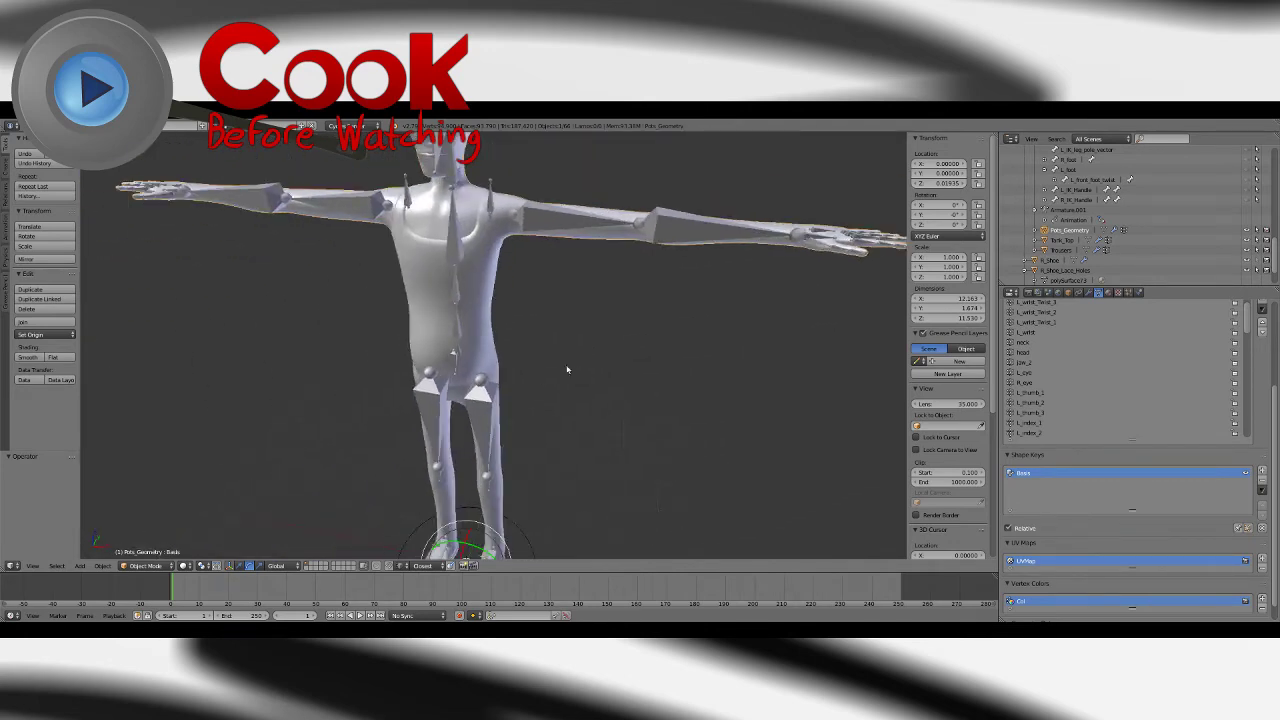
{"action": "scroll", "coordinate": [1048, 496], "scroll_direction": "up", "scroll_amount": 2}
{"action": "scroll", "coordinate": [1078, 440], "scroll_direction": "up", "scroll_amount": 7}
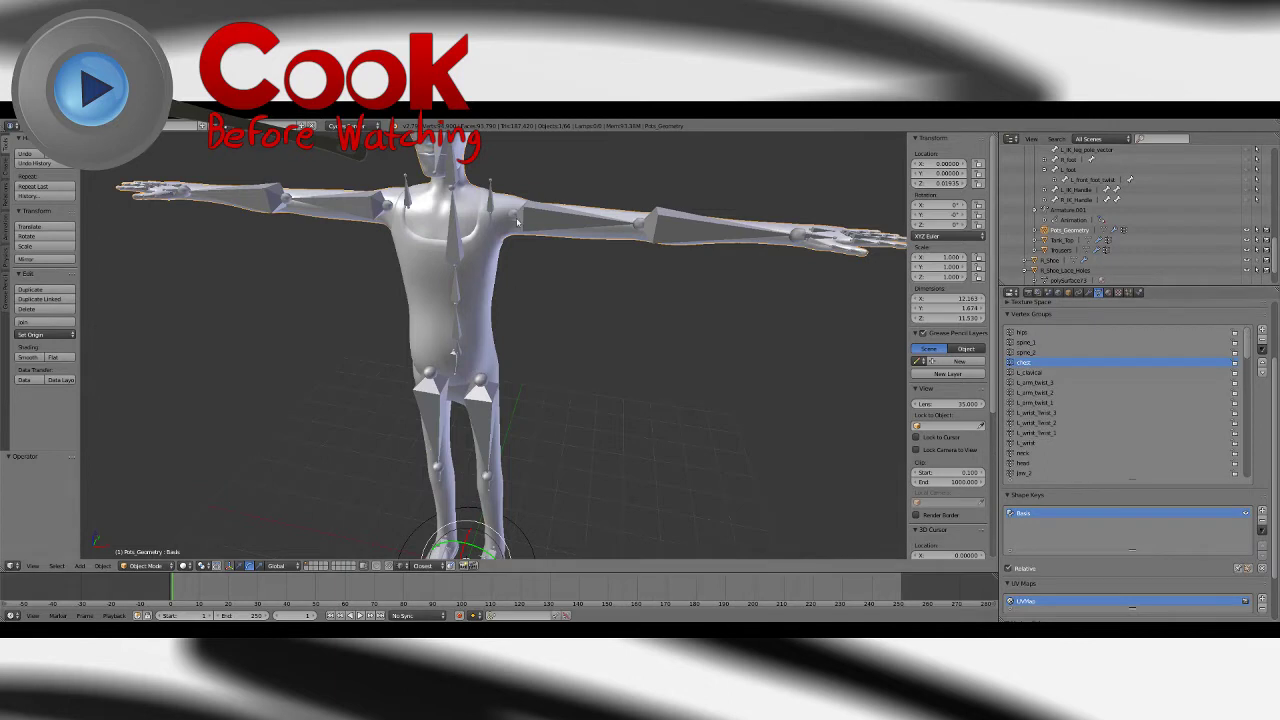
Step: Select the trousers mesh on the character's legs
{"action": "left_click", "coordinate": [1257, 231]}
{"action": "middle_click_drag", "start_coordinate": [591, 386], "coordinate": [561, 377], "text": "shift"}
{"action": "right_click", "coordinate": [560, 379]}
{"action": "middle_click_drag", "start_coordinate": [626, 417], "coordinate": [578, 412]}
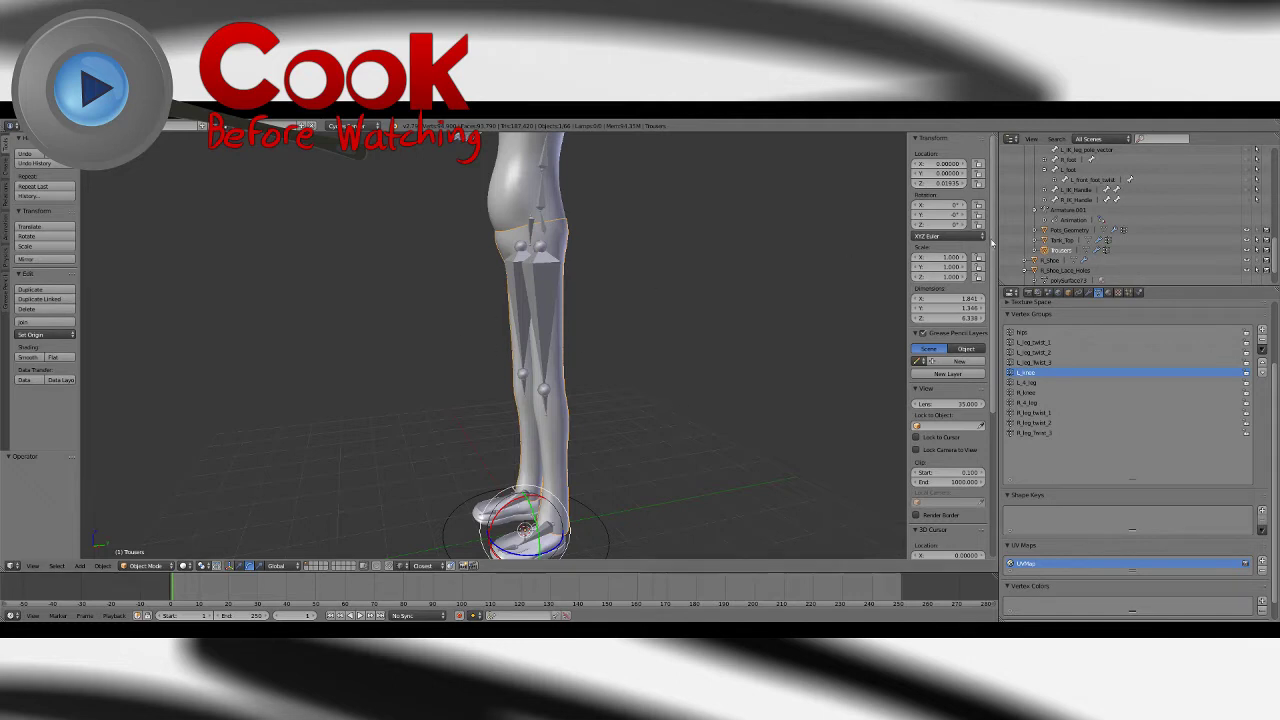
Step: Examine the trousers mesh and the bones it covers from several angles
{"action": "middle_click_drag", "start_coordinate": [645, 290], "coordinate": [698, 424]}
{"action": "mouse_move", "coordinate": [698, 424]}
{"action": "middle_mouse_down"}
{"action": "mouse_move", "coordinate": [703, 375]}
{"action": "mouse_move", "coordinate": [709, 407]}
{"action": "middle_mouse_up"}
{"action": "scroll", "coordinate": [748, 376], "scroll_direction": "up", "scroll_amount": 1}
{"action": "scroll", "coordinate": [690, 366], "scroll_direction": "down", "scroll_amount": 2}
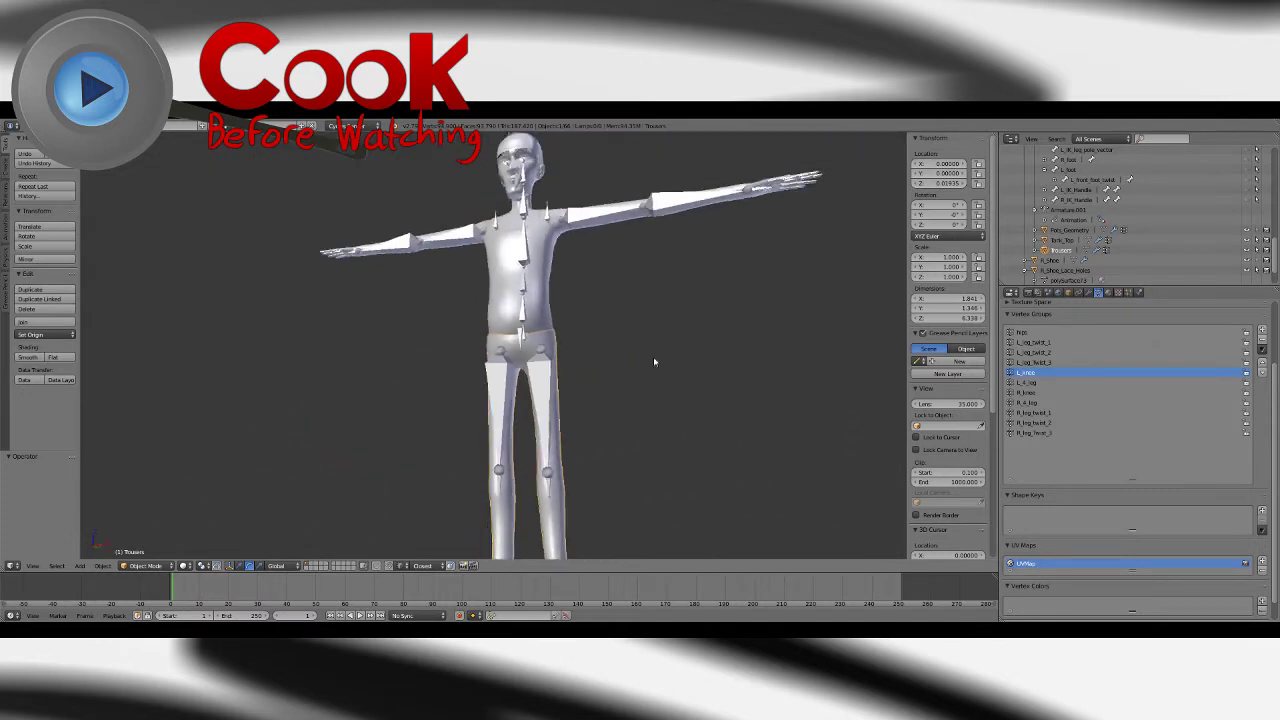
{"action": "middle_click_drag", "start_coordinate": [653, 360], "coordinate": [664, 311]}
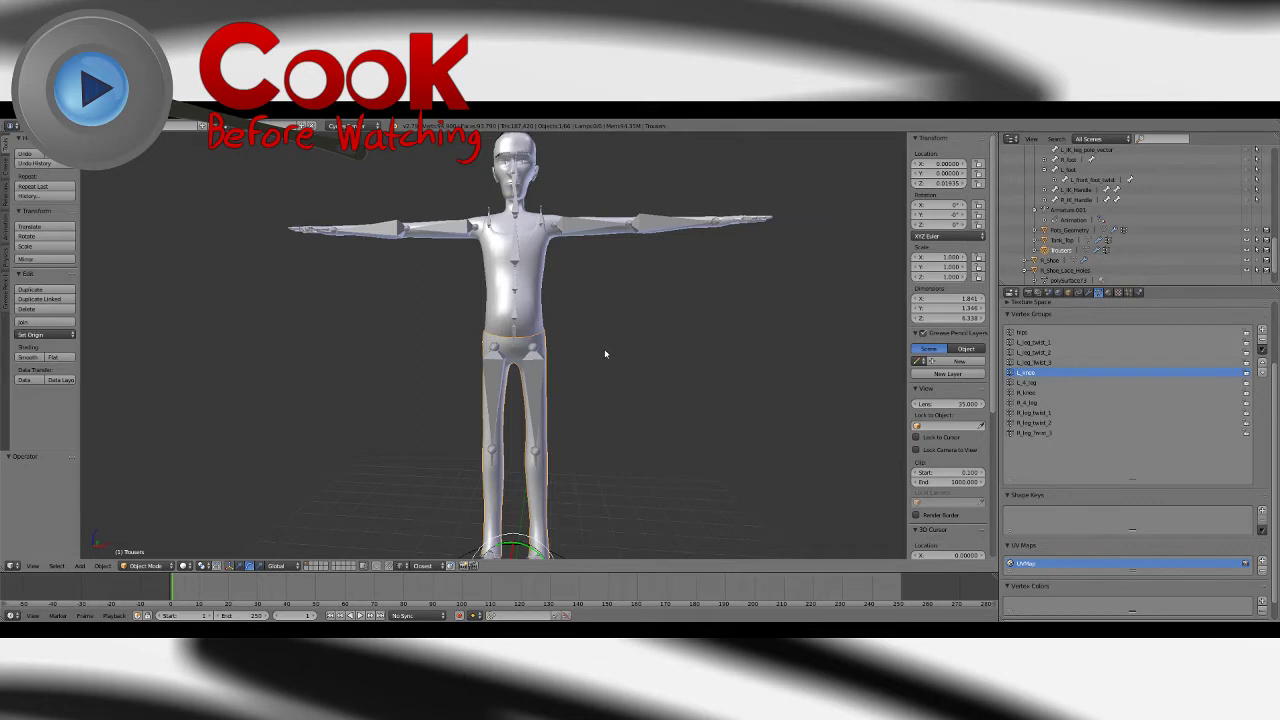
{"action": "middle_click_drag", "start_coordinate": [605, 354], "coordinate": [647, 343]}
{"action": "scroll", "coordinate": [645, 321], "scroll_direction": "up", "scroll_amount": 2}
{"action": "scroll", "coordinate": [689, 371], "scroll_direction": "up", "scroll_amount": 4}
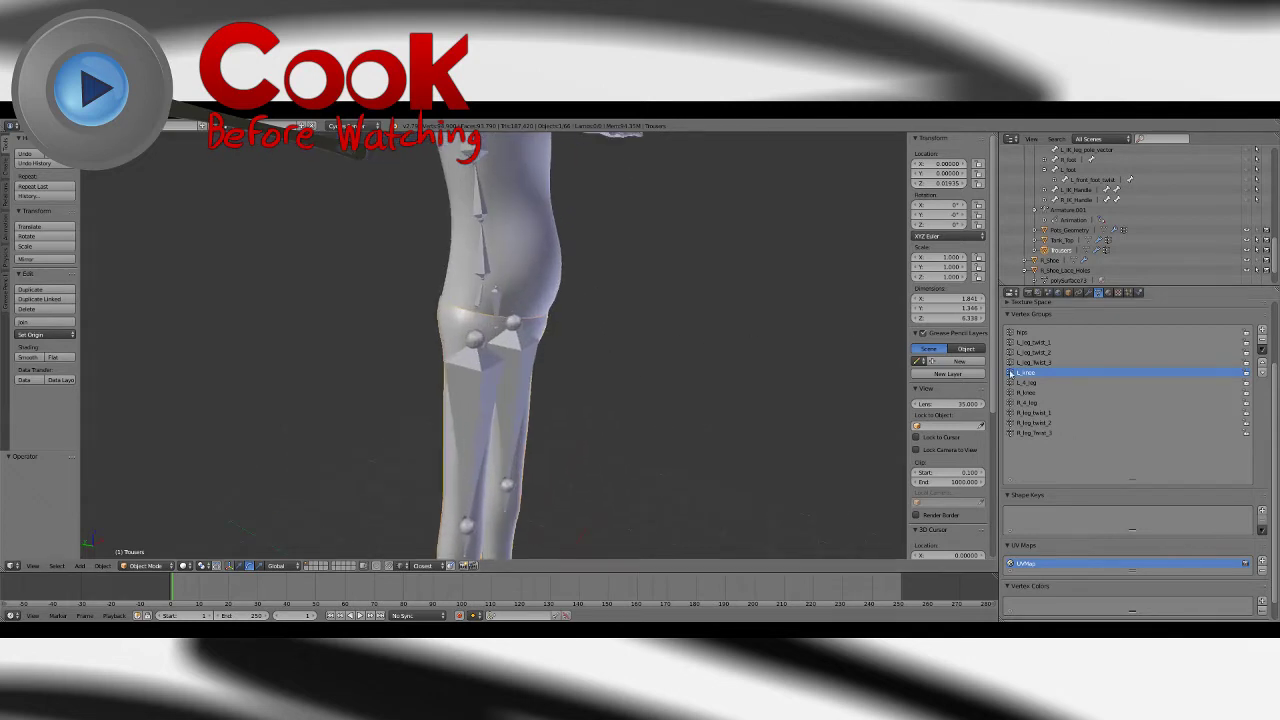
Step: Switch the trousers mesh to Weight Paint mode and display the L_knee vertex group's weights
{"action": "left_click", "coordinate": [1028, 393]}
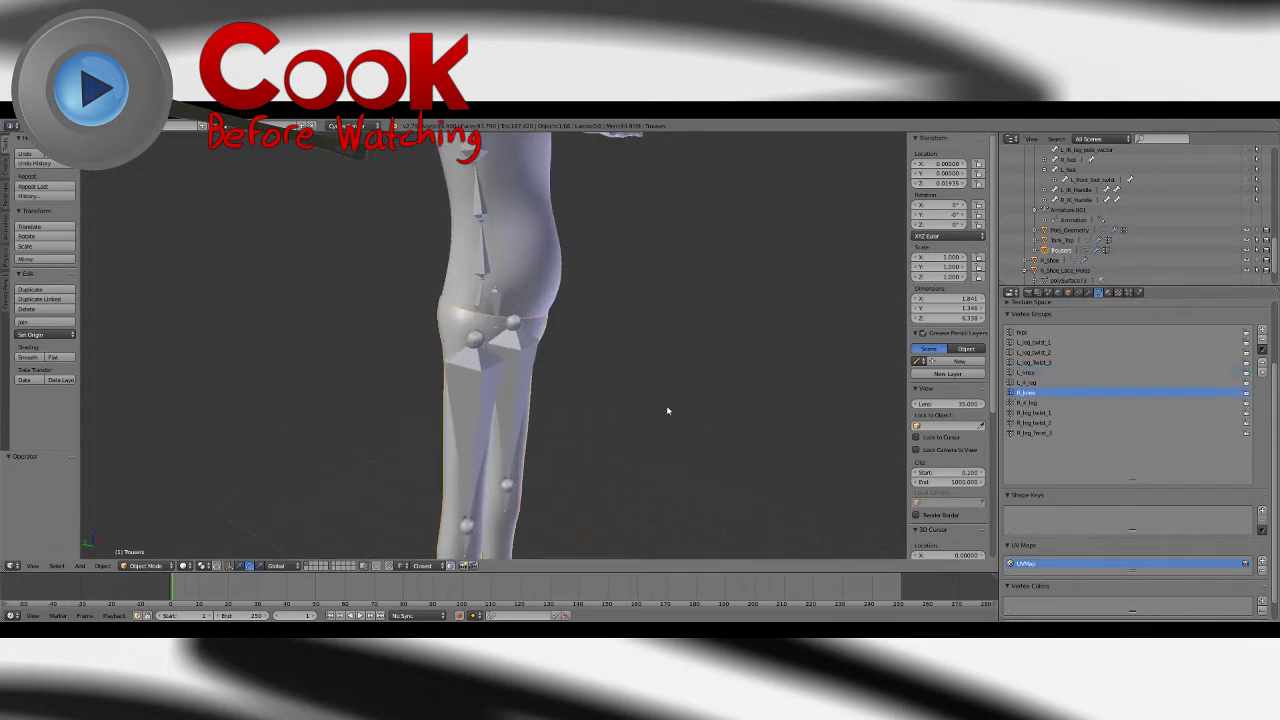
{"action": "key", "text": "KP_1"}
{"action": "left_click", "coordinate": [145, 566]}
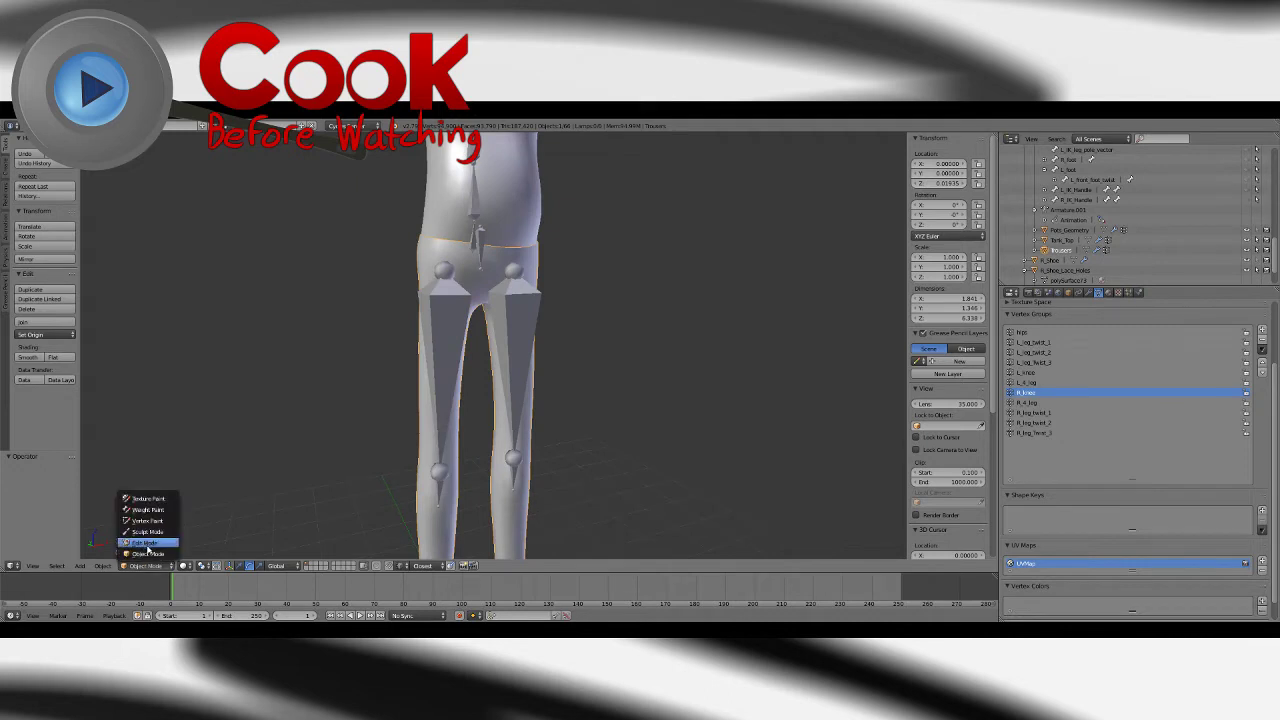
{"action": "left_click", "coordinate": [148, 509]}
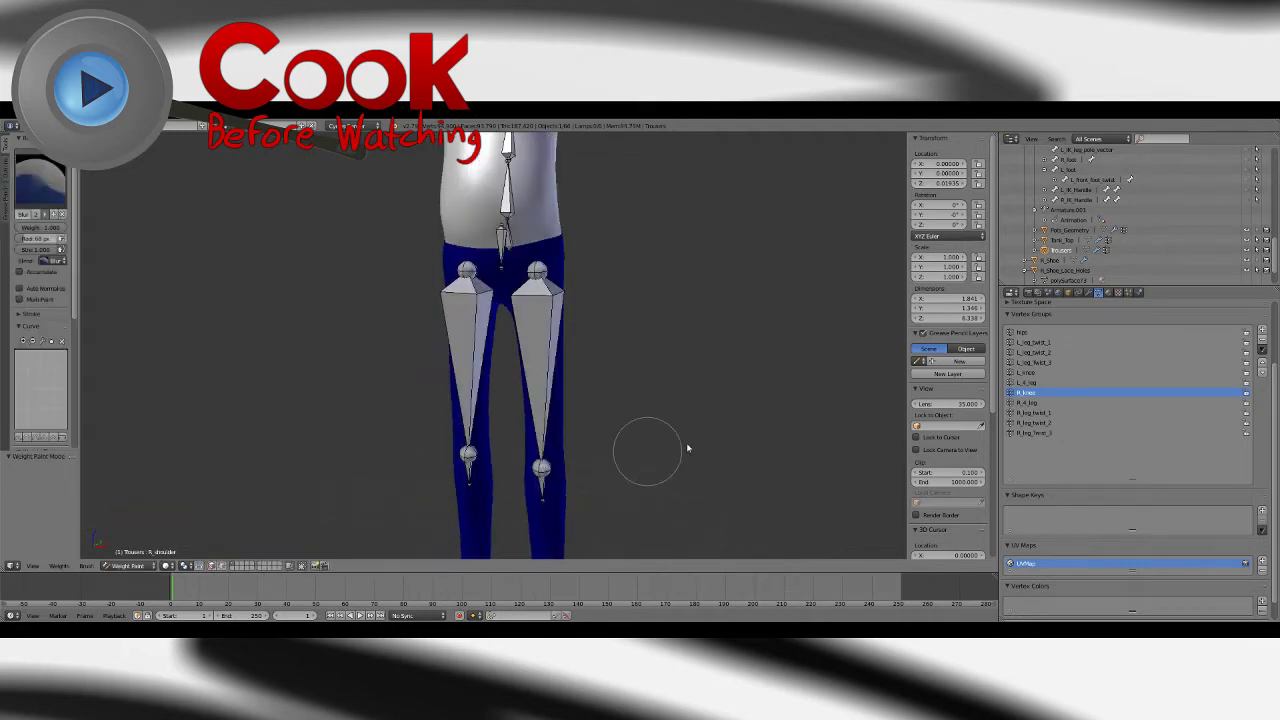
{"action": "left_click", "coordinate": [1028, 372]}
{"action": "middle_click_drag", "start_coordinate": [650, 455], "coordinate": [597, 340]}
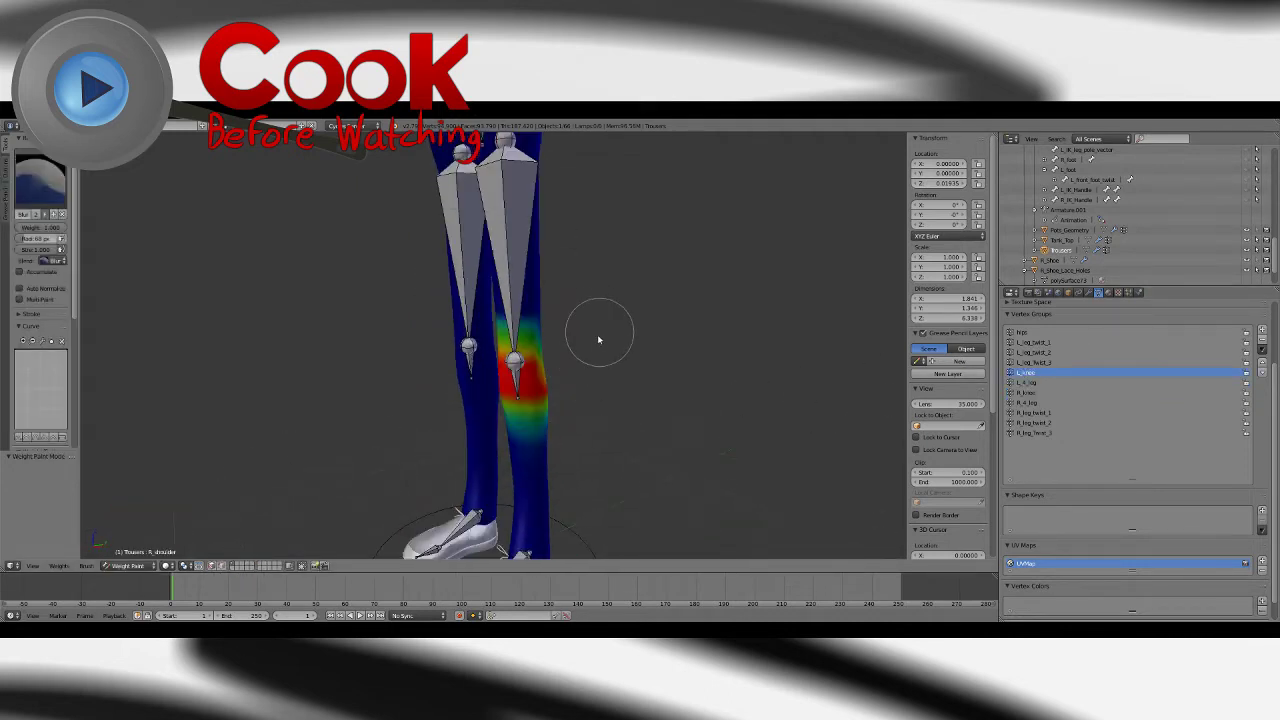
Step: Return to Object Mode and rotate the left FK knee bone about X to bend the lower leg backwards
{"action": "key", "text": "KP_3"}
{"action": "left_click", "coordinate": [128, 566]}
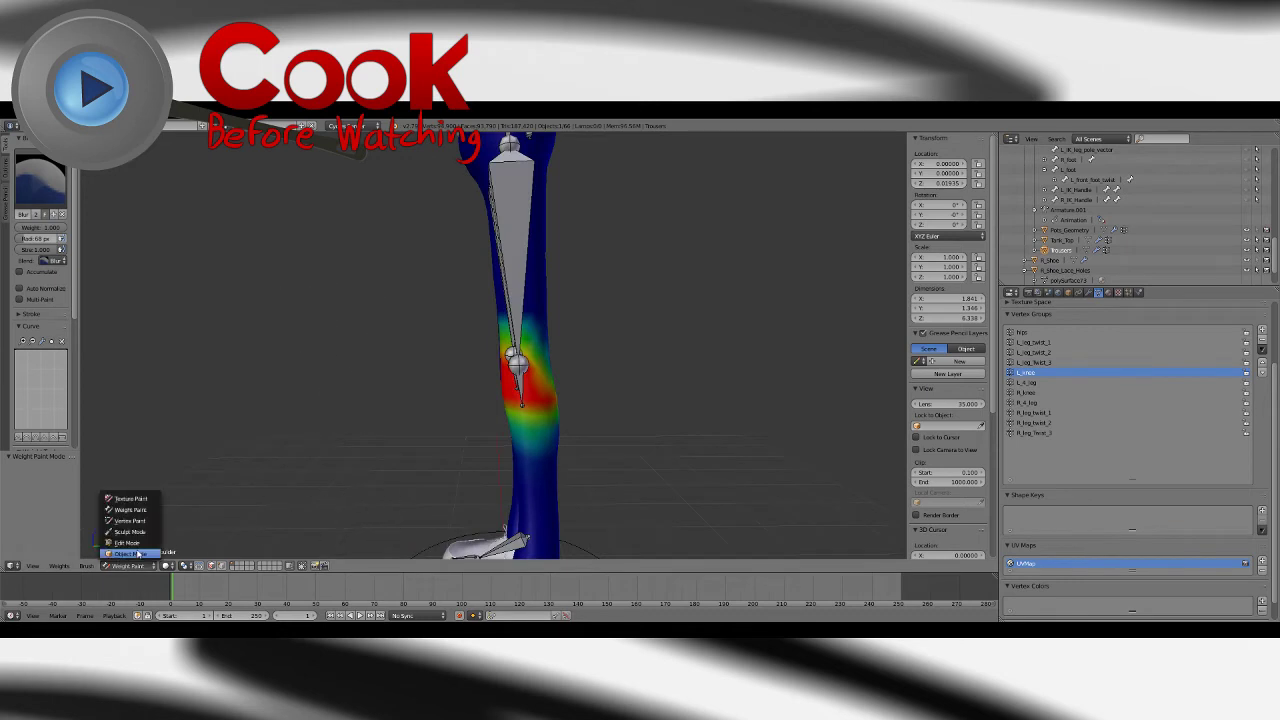
{"action": "left_click", "coordinate": [127, 553]}
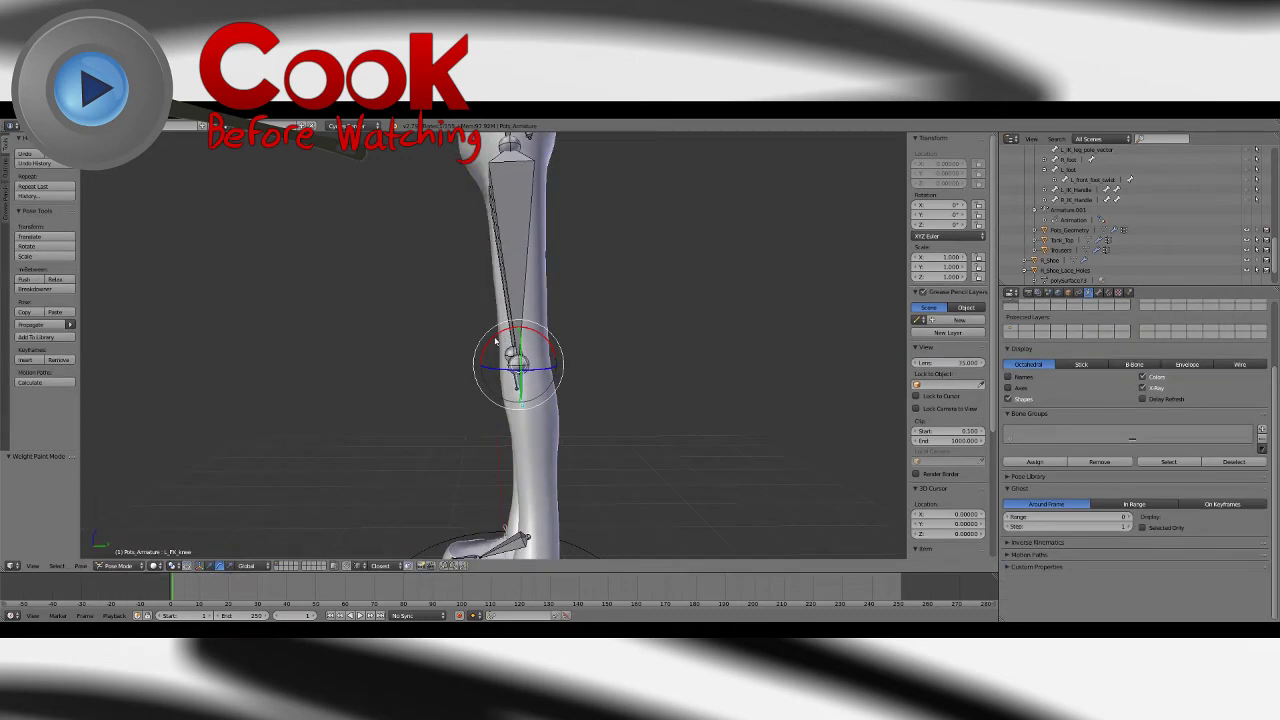
{"action": "left_click_drag", "start_coordinate": [500, 341], "coordinate": [485, 349]}
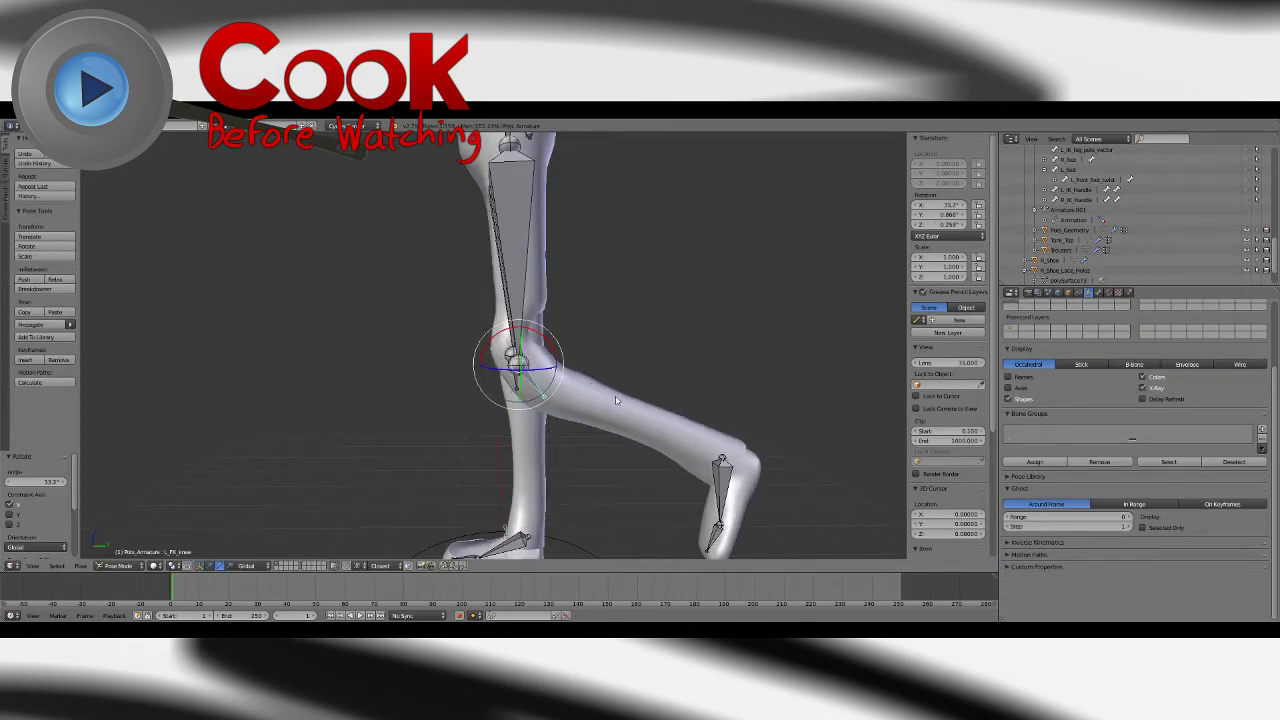
Step: Select the trousers mesh, re-enter Weight Paint mode and examine the L_knee weights on the bent left knee
{"action": "right_click", "coordinate": [619, 401]}
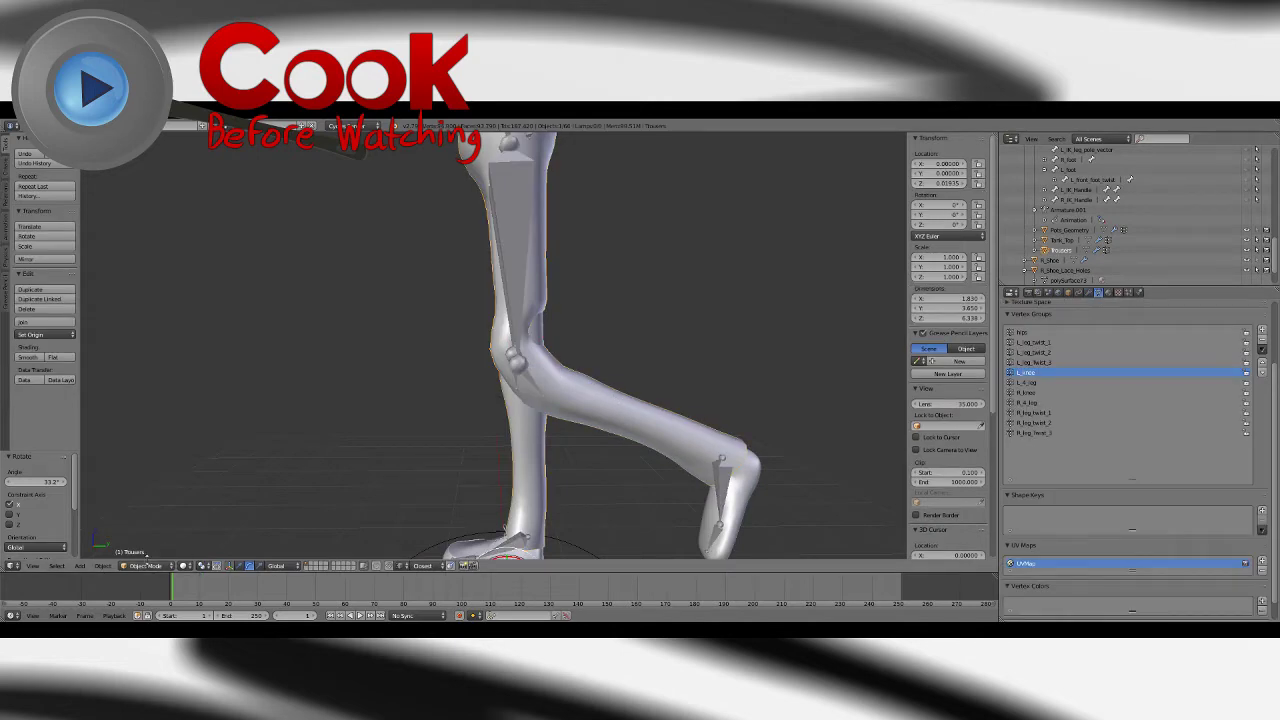
{"action": "left_click", "coordinate": [140, 566]}
{"action": "left_click", "coordinate": [152, 508]}
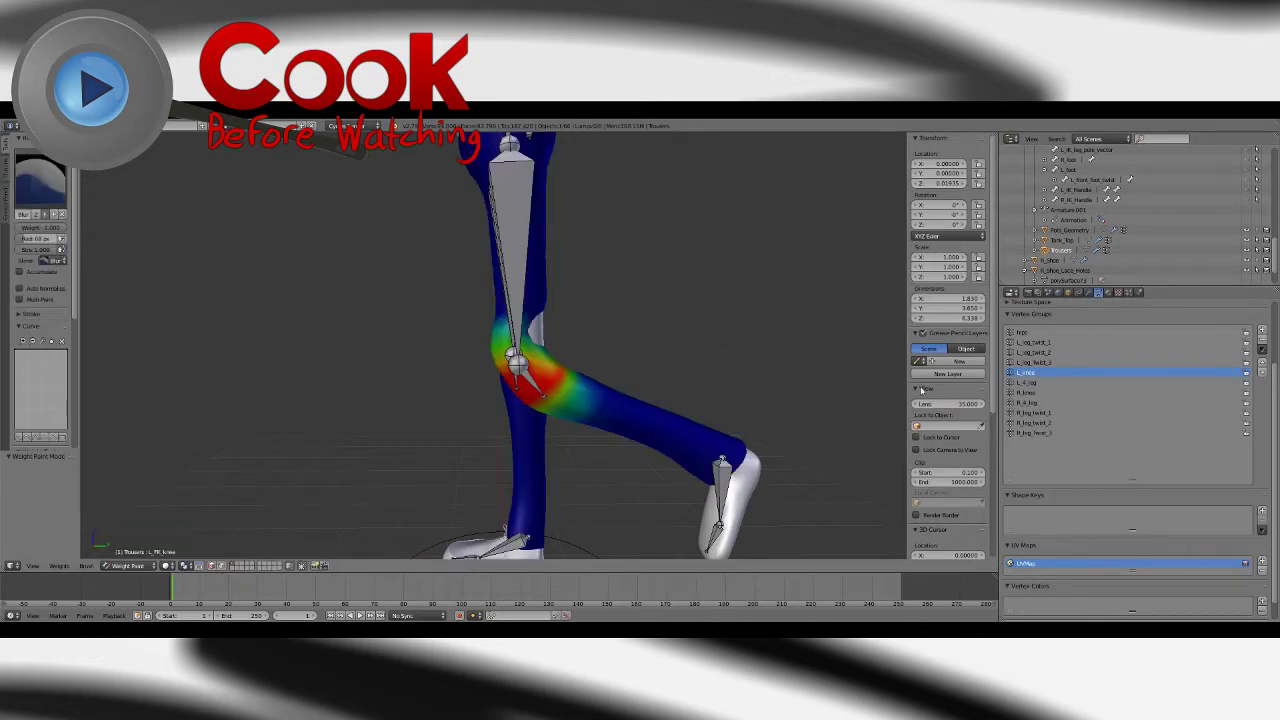
{"action": "middle_click_drag", "start_coordinate": [573, 361], "coordinate": [650, 331]}
{"action": "scroll", "coordinate": [630, 342], "scroll_direction": "up", "scroll_amount": 3}
{"action": "middle_click_drag", "start_coordinate": [764, 325], "coordinate": [800, 335]}
Step: Display the L_leg_twist_3 vertex group's weights and examine them around the bent left knee
{"action": "left_click", "coordinate": [1032, 362]}
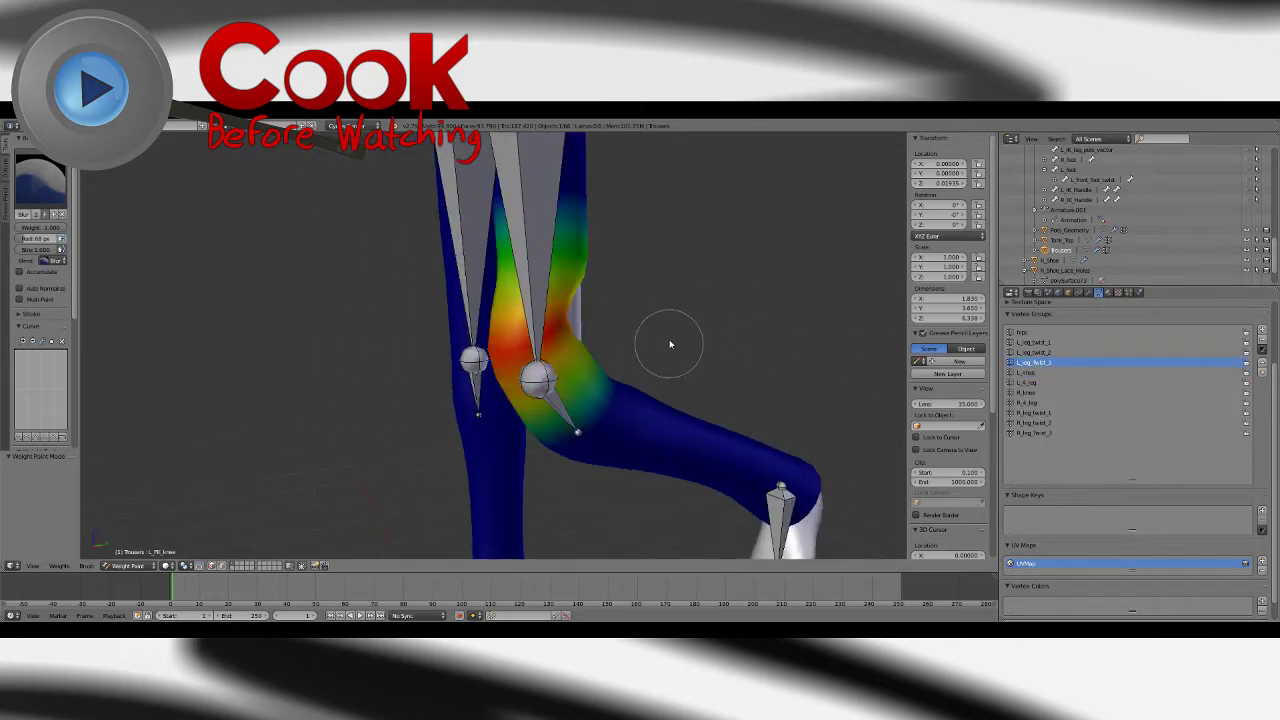
{"action": "middle_click_drag", "start_coordinate": [670, 344], "coordinate": [632, 372]}
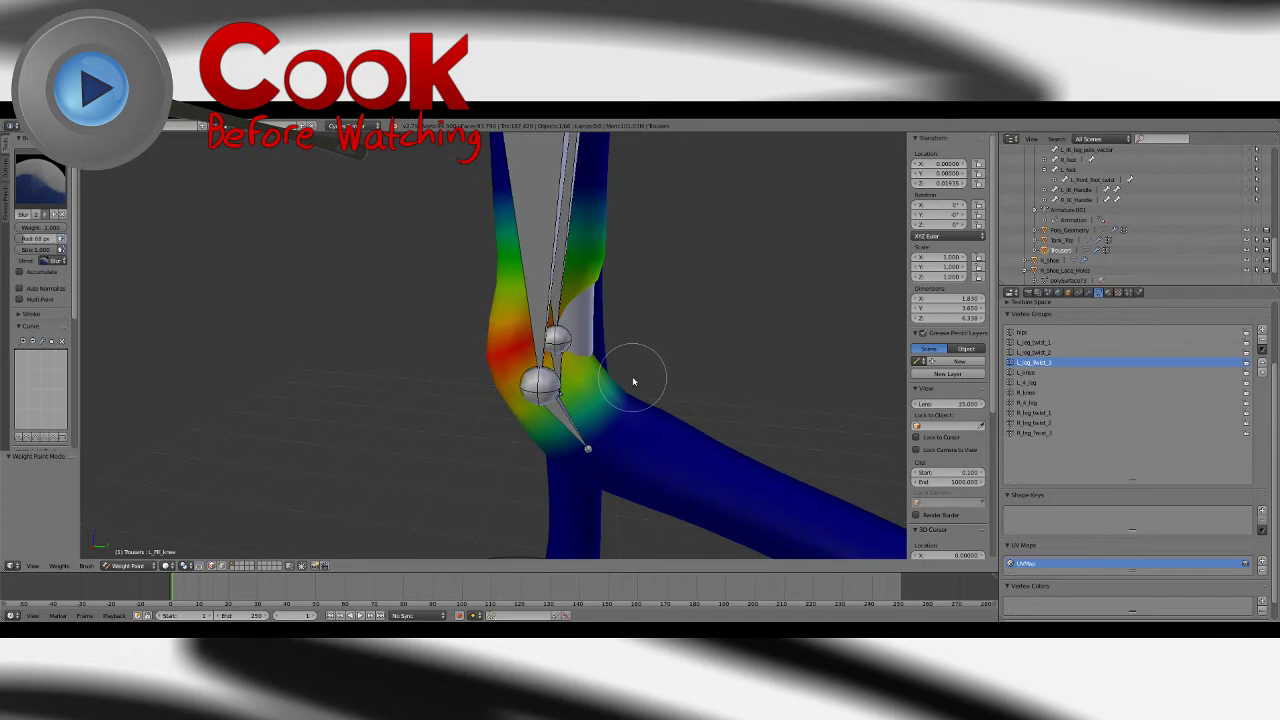
{"action": "scroll", "coordinate": [645, 380], "scroll_direction": "down", "scroll_amount": 2}
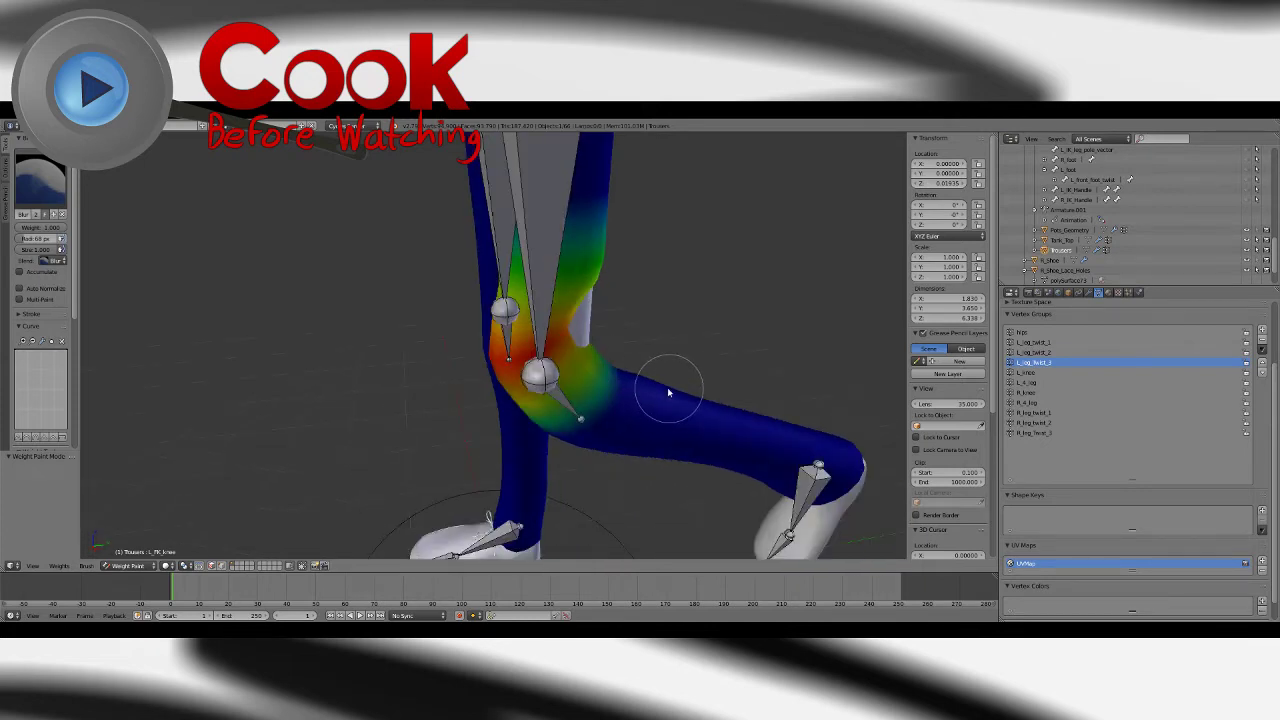
{"action": "middle_click_drag", "start_coordinate": [668, 392], "coordinate": [643, 435]}
{"action": "scroll", "coordinate": [605, 398], "scroll_direction": "down", "scroll_amount": 3}
{"action": "middle_click_drag", "start_coordinate": [613, 380], "coordinate": [642, 405]}
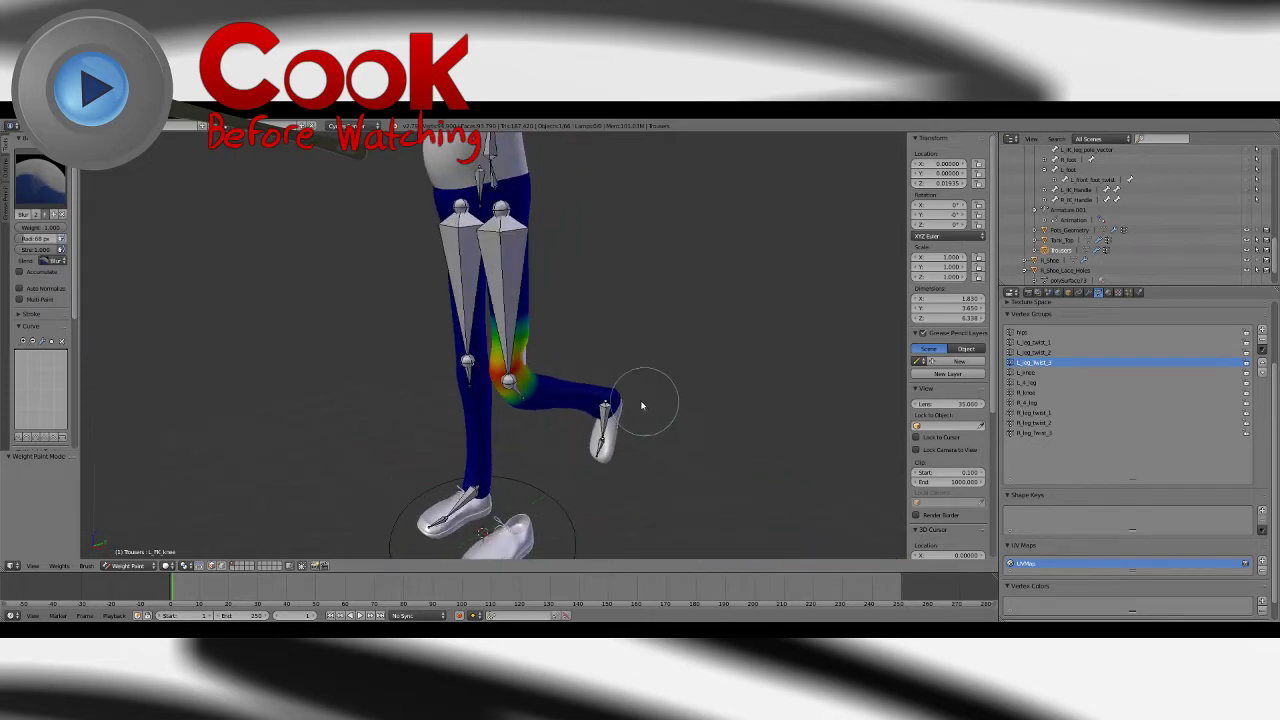
{"action": "scroll", "coordinate": [683, 406], "scroll_direction": "up", "scroll_amount": 5}
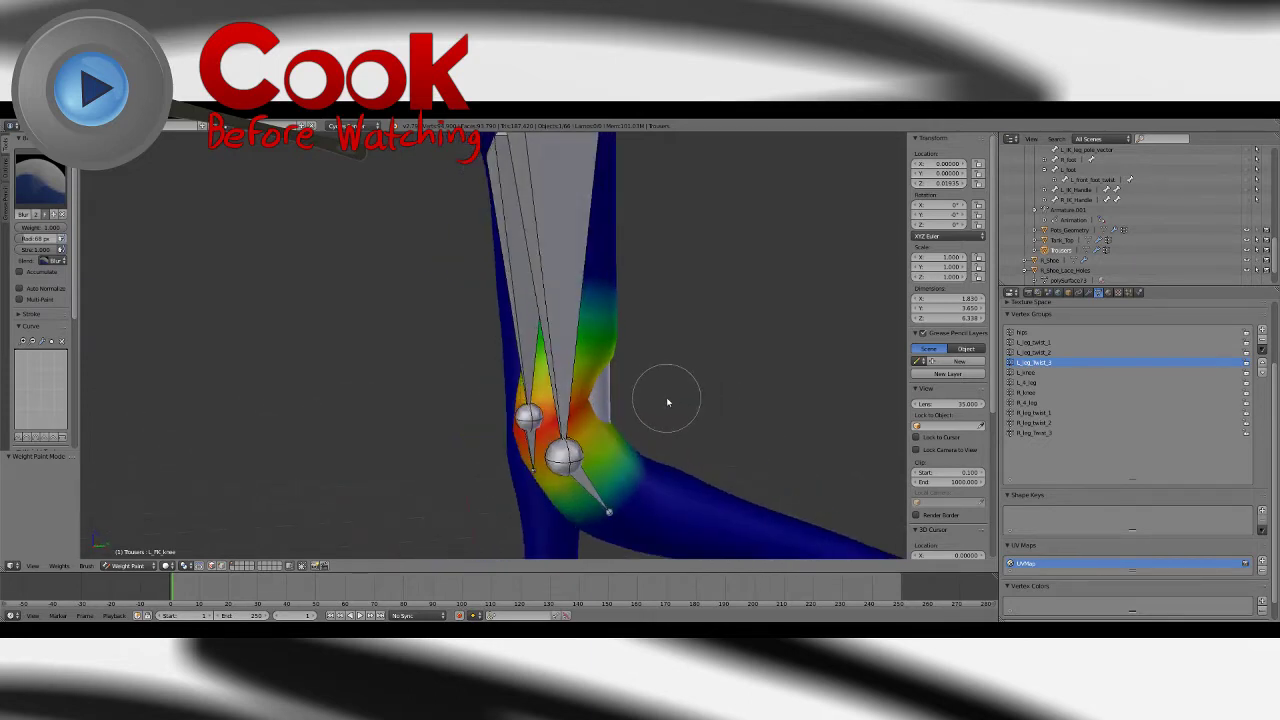
Step: Try painting extra weight behind the left knee with the Add brush in L_leg_twist_3, then undo the stroke
{"action": "left_click", "coordinate": [40, 180]}
{"action": "left_click", "coordinate": [38, 236]}
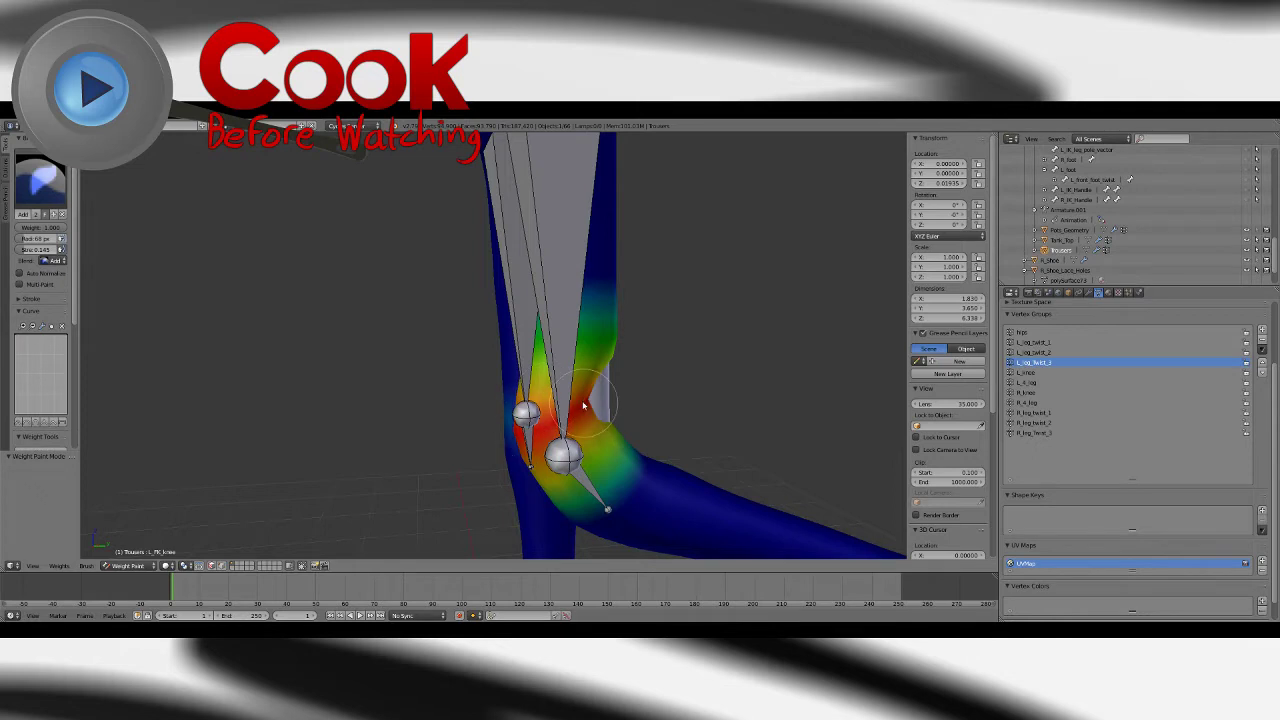
{"action": "left_click_drag", "start_coordinate": [584, 405], "coordinate": [594, 368]}
{"action": "middle_click_drag", "start_coordinate": [657, 383], "coordinate": [563, 398]}
{"action": "key", "text": "ctrl+z"}
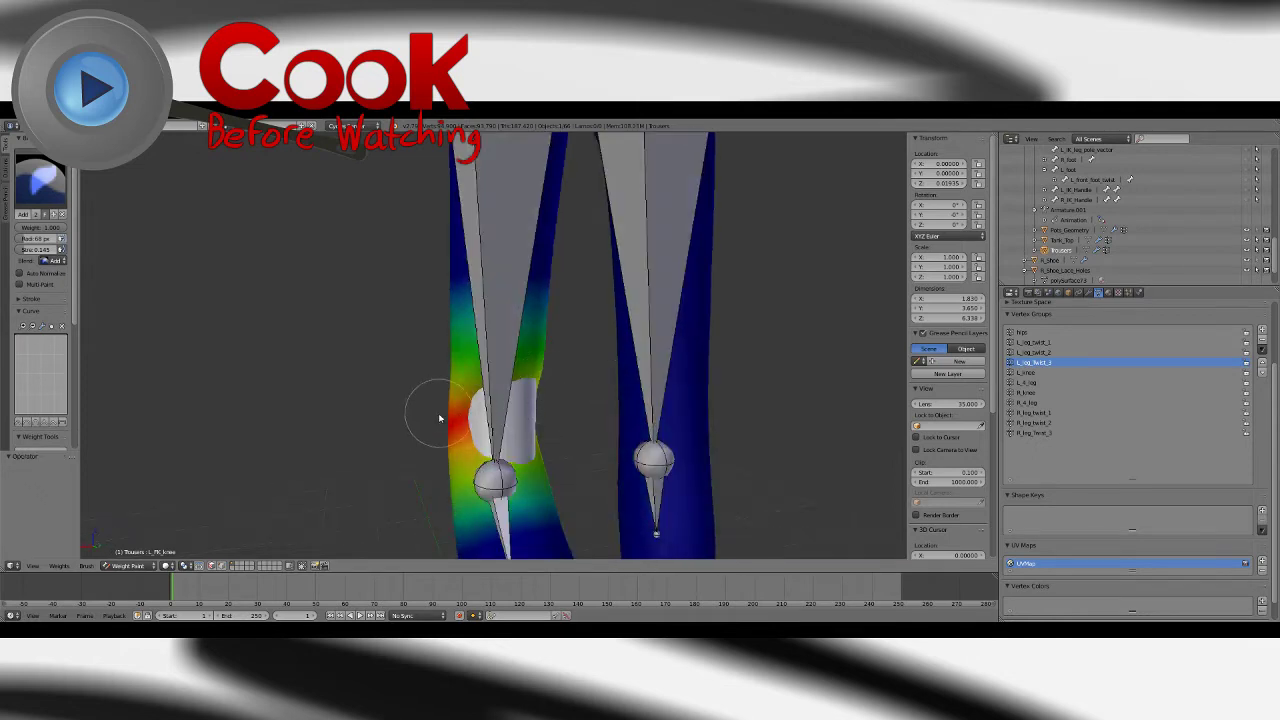
Step: Compare the weights of the L_leg_twist_2, L_leg_twist_3 and L_knee vertex groups around the left knee
{"action": "middle_click_drag", "start_coordinate": [438, 418], "coordinate": [586, 410]}
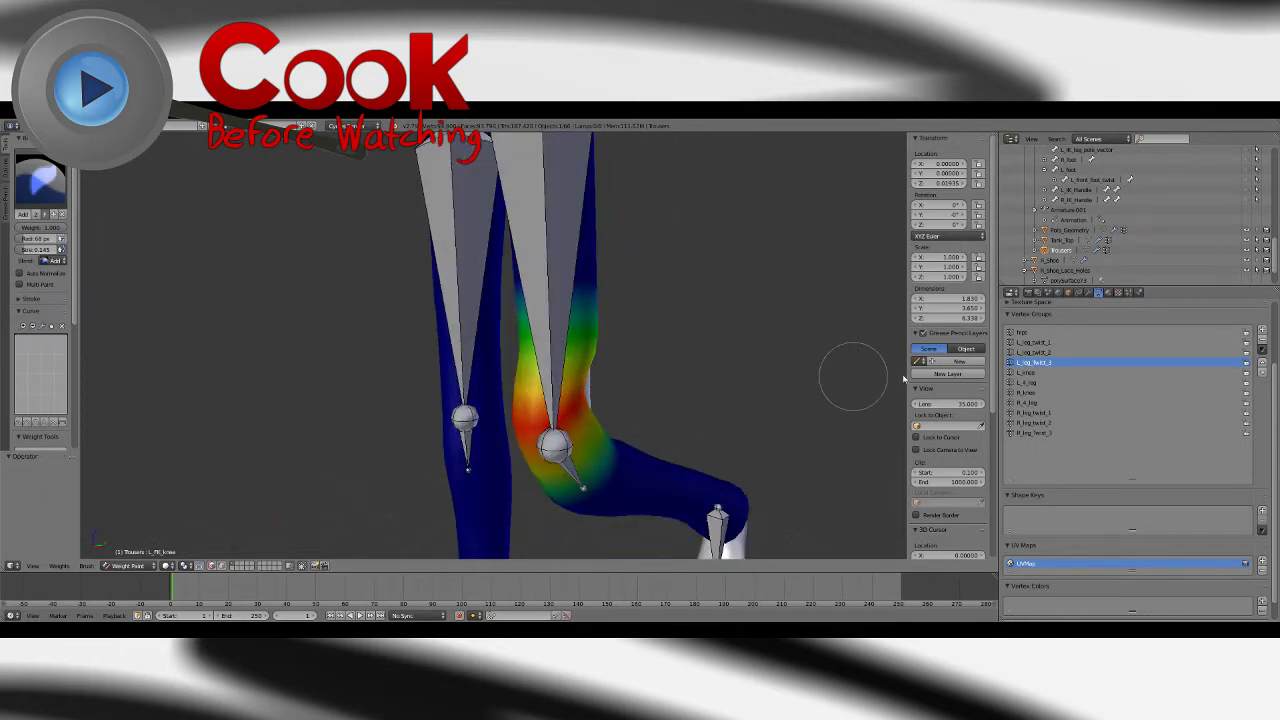
{"action": "left_click", "coordinate": [1034, 352]}
{"action": "left_click", "coordinate": [1036, 362]}
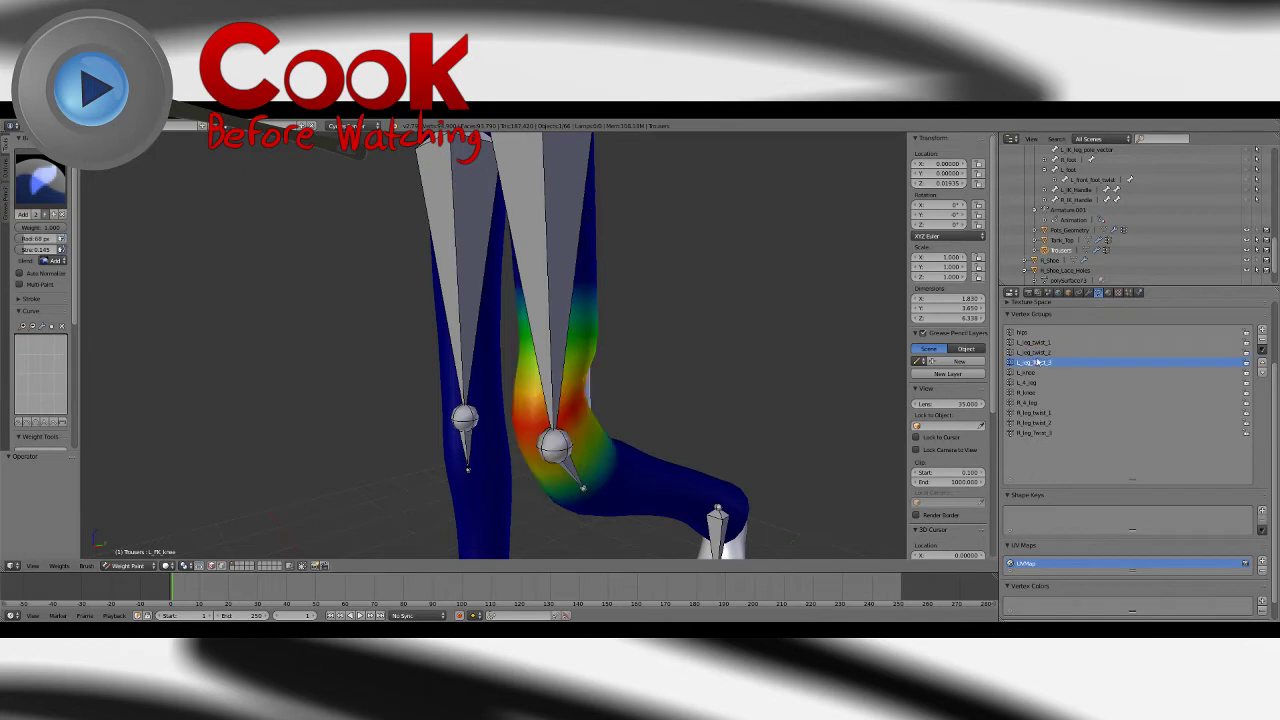
{"action": "left_click", "coordinate": [1036, 373]}
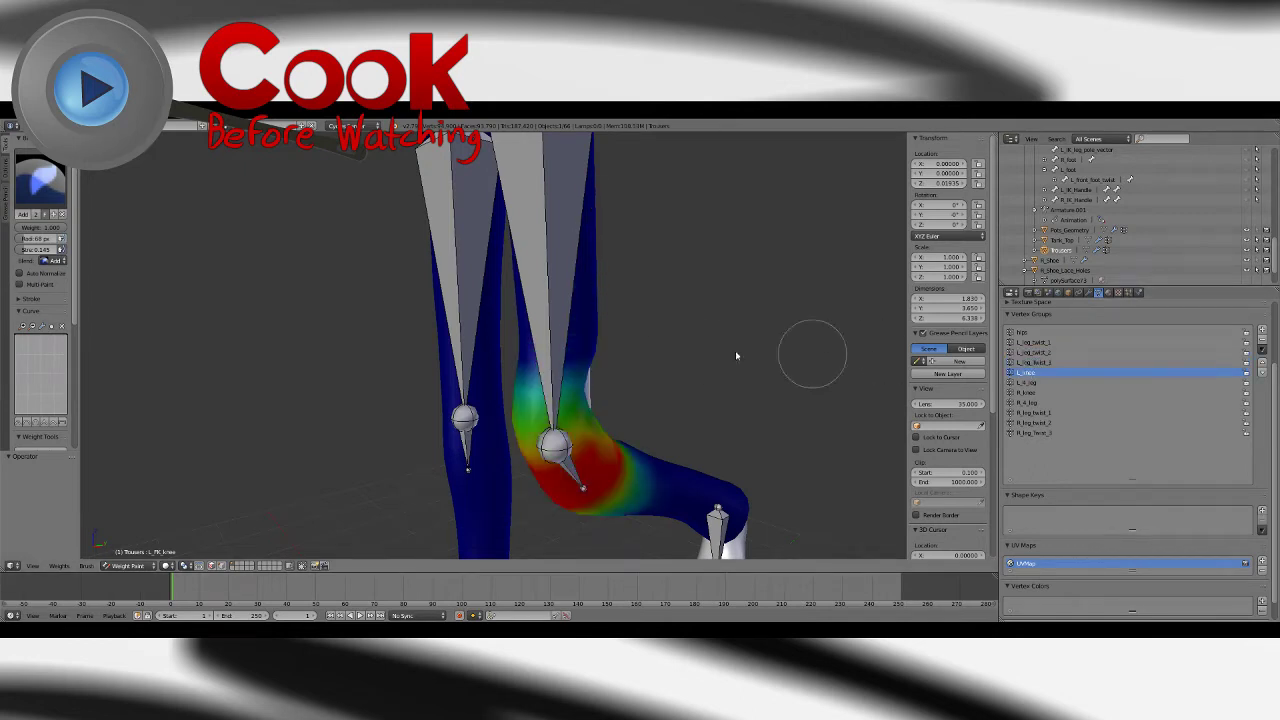
{"action": "left_click", "coordinate": [1037, 364]}
{"action": "left_click", "coordinate": [1034, 372]}
Step: Remove L_knee weight from the back of the left knee and just above it with the Subtract brush
{"action": "left_click", "coordinate": [55, 190]}
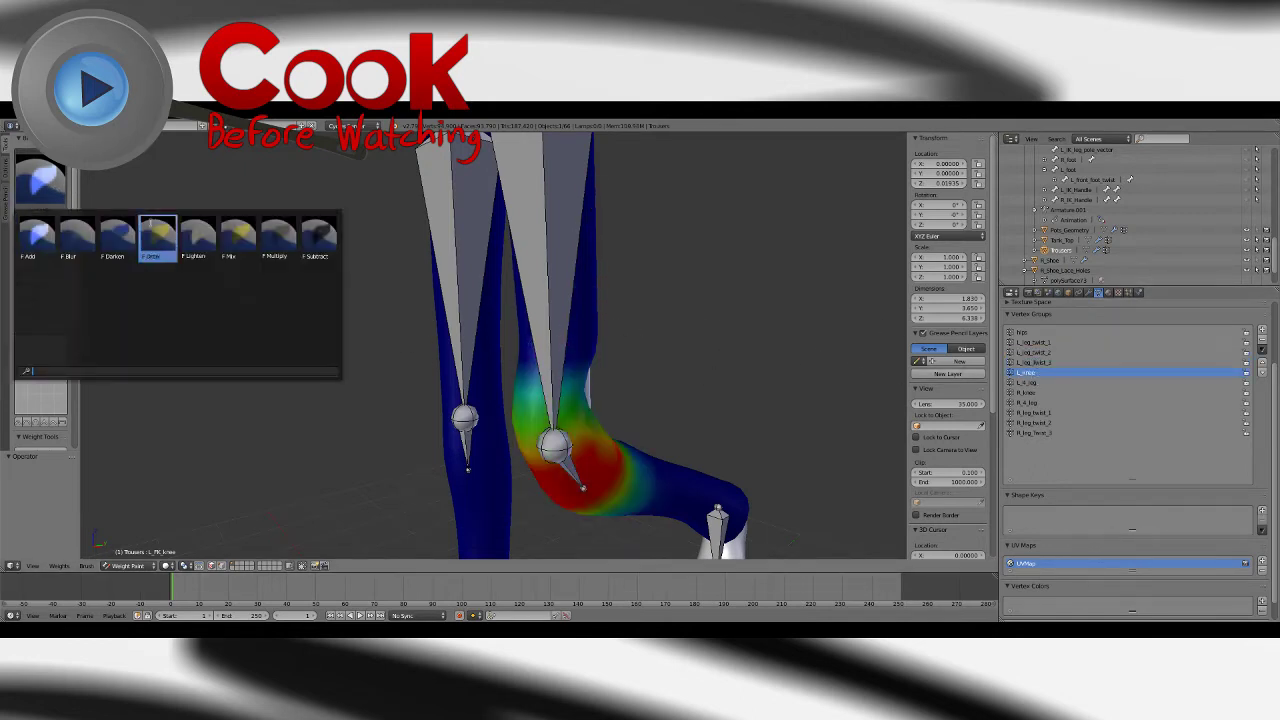
{"action": "left_click", "coordinate": [320, 240]}
{"action": "middle_click_drag", "start_coordinate": [591, 427], "coordinate": [634, 401]}
{"action": "mouse_move", "coordinate": [600, 417]}
{"action": "left_mouse_down"}
{"action": "mouse_move", "coordinate": [506, 430]}
{"action": "mouse_move", "coordinate": [572, 418]}
{"action": "left_mouse_up"}
{"action": "mouse_move", "coordinate": [590, 418]}
{"action": "middle_mouse_down"}
{"action": "mouse_move", "coordinate": [520, 415]}
{"action": "mouse_move", "coordinate": [566, 436]}
{"action": "mouse_move", "coordinate": [578, 413]}
{"action": "mouse_move", "coordinate": [503, 433]}
{"action": "middle_mouse_up"}
{"action": "left_click_drag", "start_coordinate": [503, 433], "coordinate": [486, 437]}
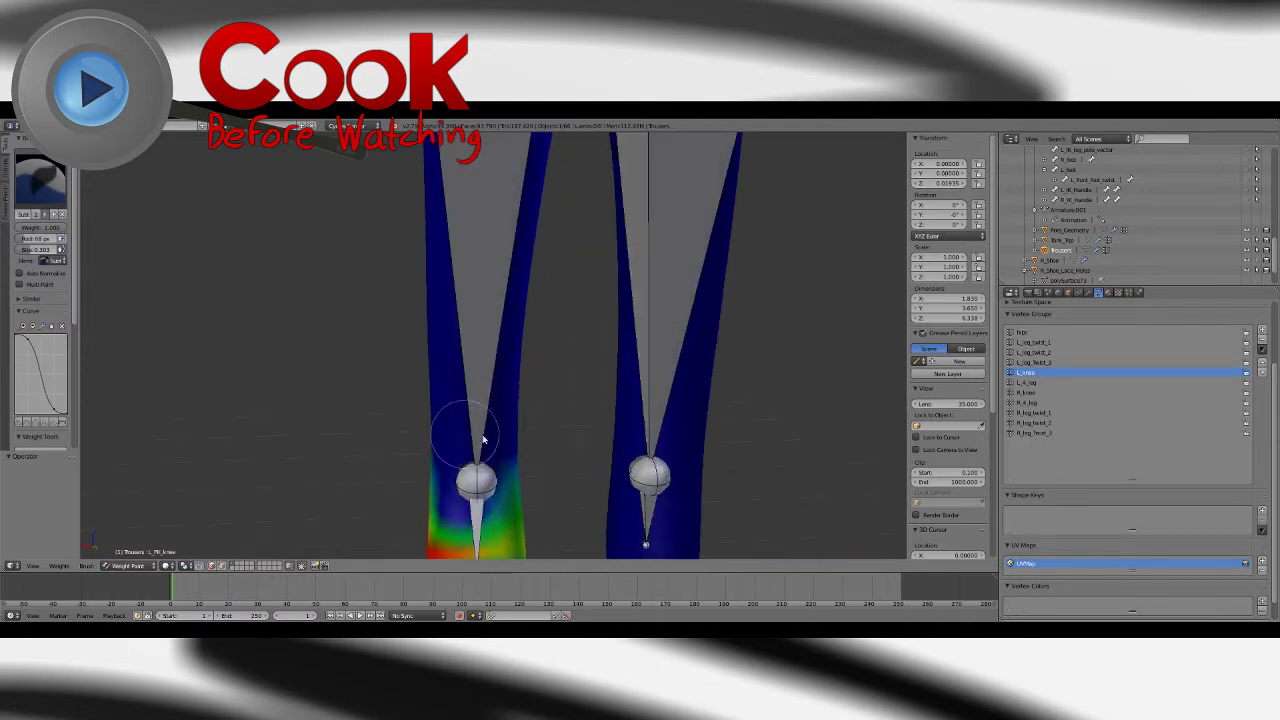
Step: Switch to the Blur brush and display the L_leg_twist_3 vertex group's weights on the trousers
{"action": "middle_click_drag", "start_coordinate": [463, 440], "coordinate": [530, 418]}
{"action": "middle_click_drag", "start_coordinate": [588, 515], "coordinate": [576, 452], "text": "shift"}
{"action": "middle_click_drag", "start_coordinate": [576, 450], "coordinate": [574, 401]}
{"action": "left_click", "coordinate": [40, 182]}
{"action": "left_click", "coordinate": [77, 240]}
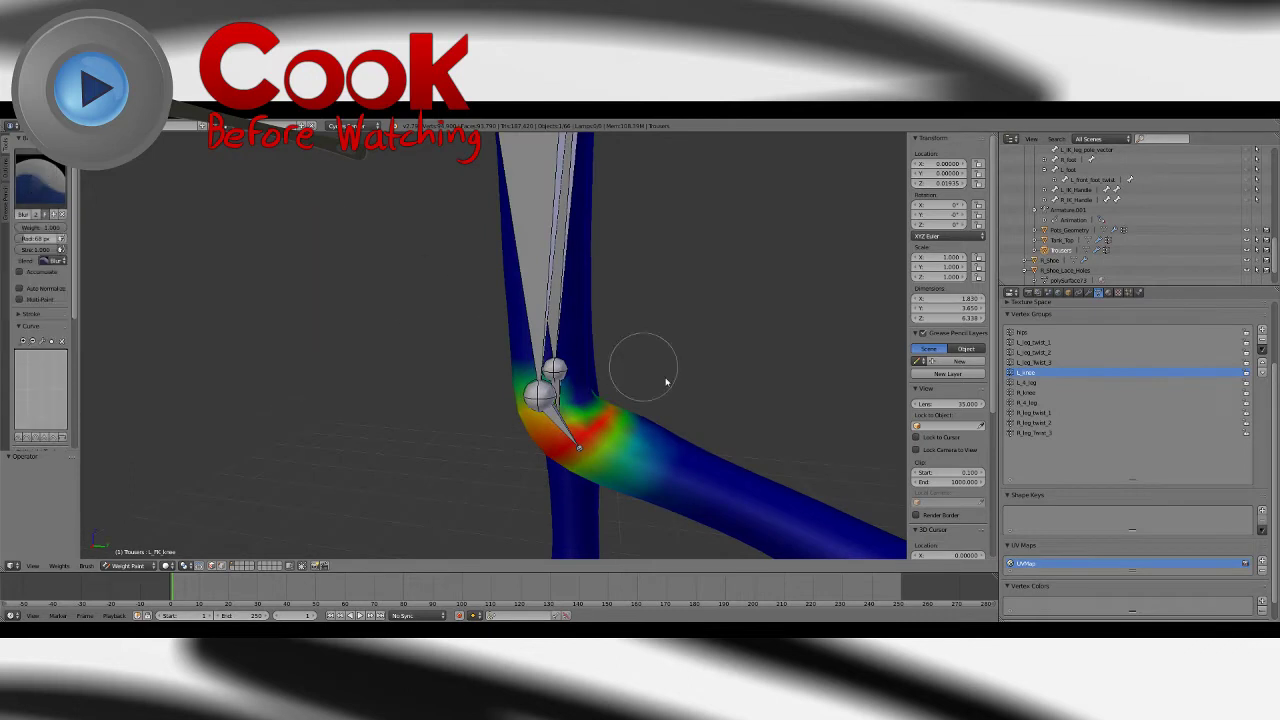
{"action": "mouse_move", "coordinate": [648, 363]}
{"action": "middle_mouse_down"}
{"action": "mouse_move", "coordinate": [505, 401]}
{"action": "mouse_move", "coordinate": [628, 376]}
{"action": "mouse_move", "coordinate": [608, 437]}
{"action": "middle_mouse_up"}
{"action": "left_click", "coordinate": [1033, 362]}
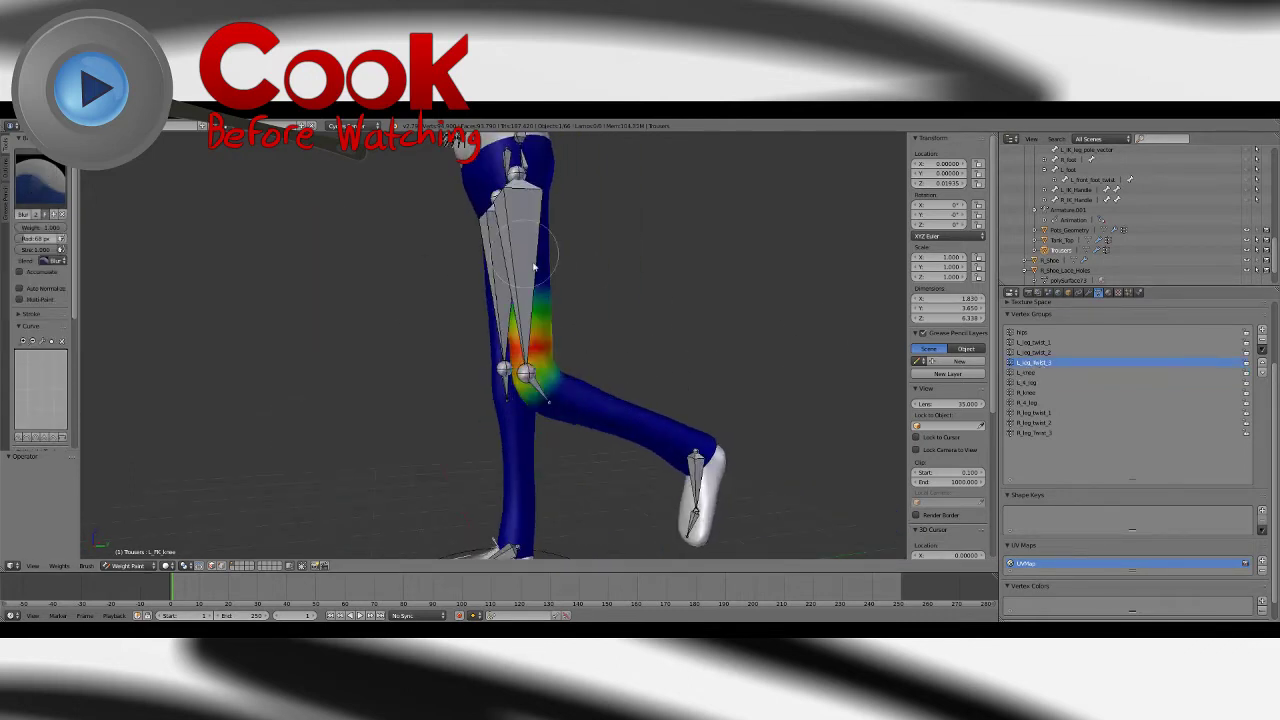
Step: Return to Object Mode and rotate the left FK leg bone about 65° around X to raise the thigh forward
{"action": "left_click", "coordinate": [135, 566]}
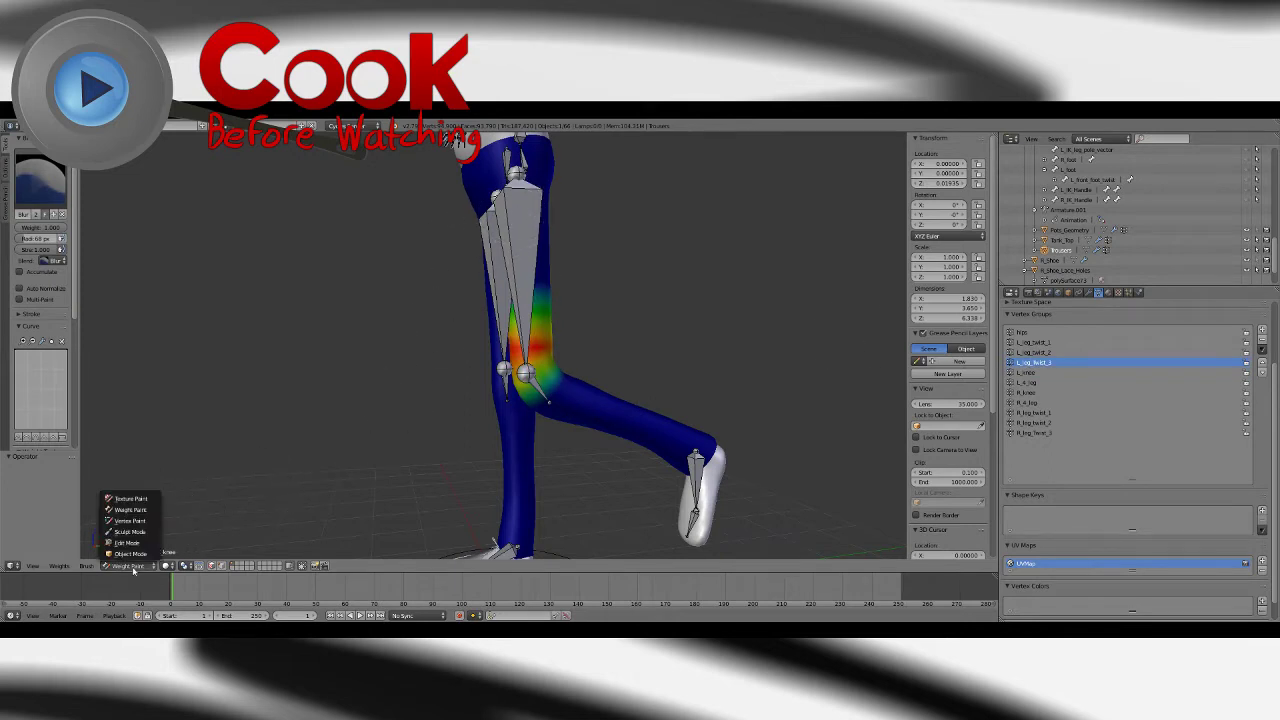
{"action": "left_click", "coordinate": [155, 549]}
{"action": "right_click", "coordinate": [489, 219]}
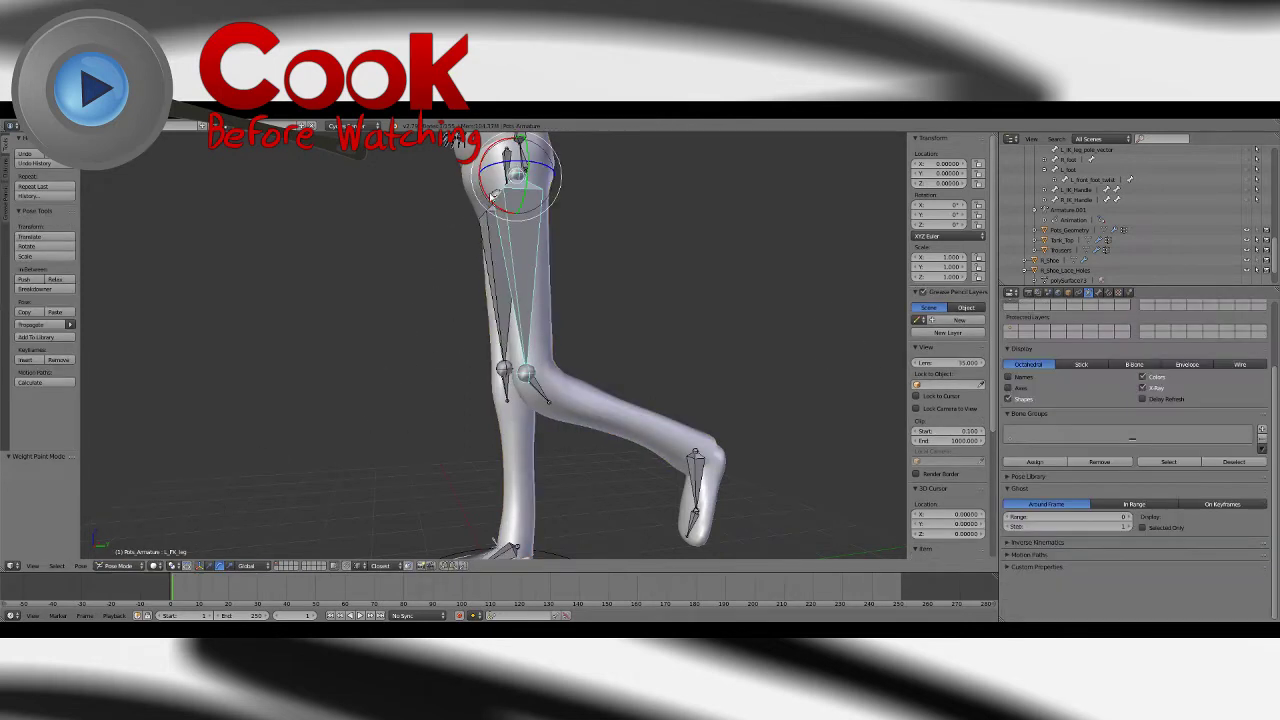
{"action": "key", "text": "r"}
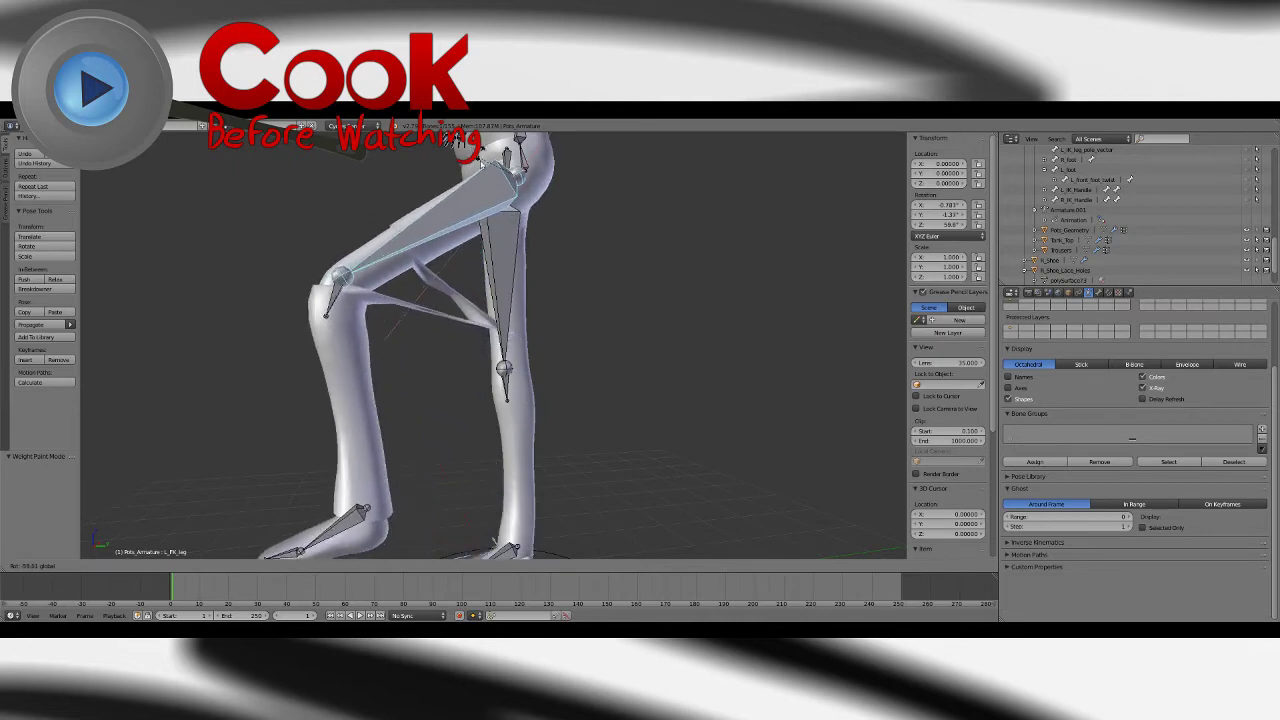
{"action": "left_click", "coordinate": [536, 300]}
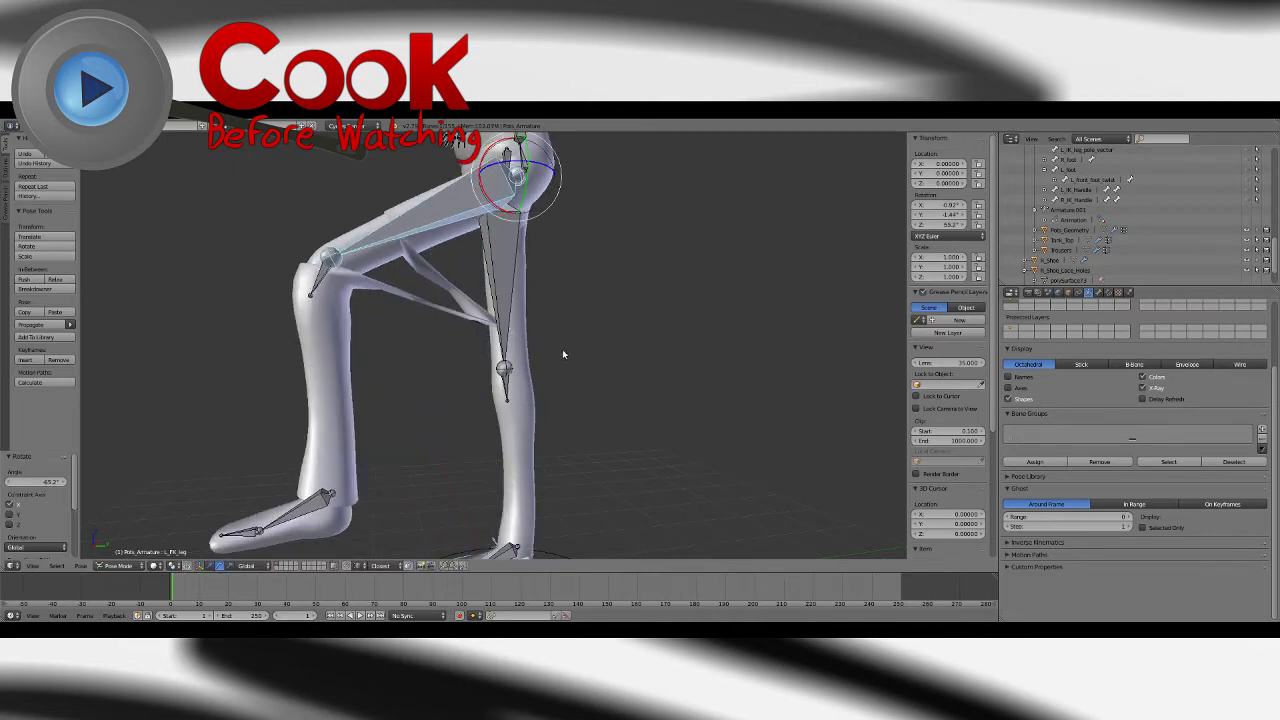
{"action": "middle_click_drag", "start_coordinate": [527, 317], "coordinate": [496, 317]}
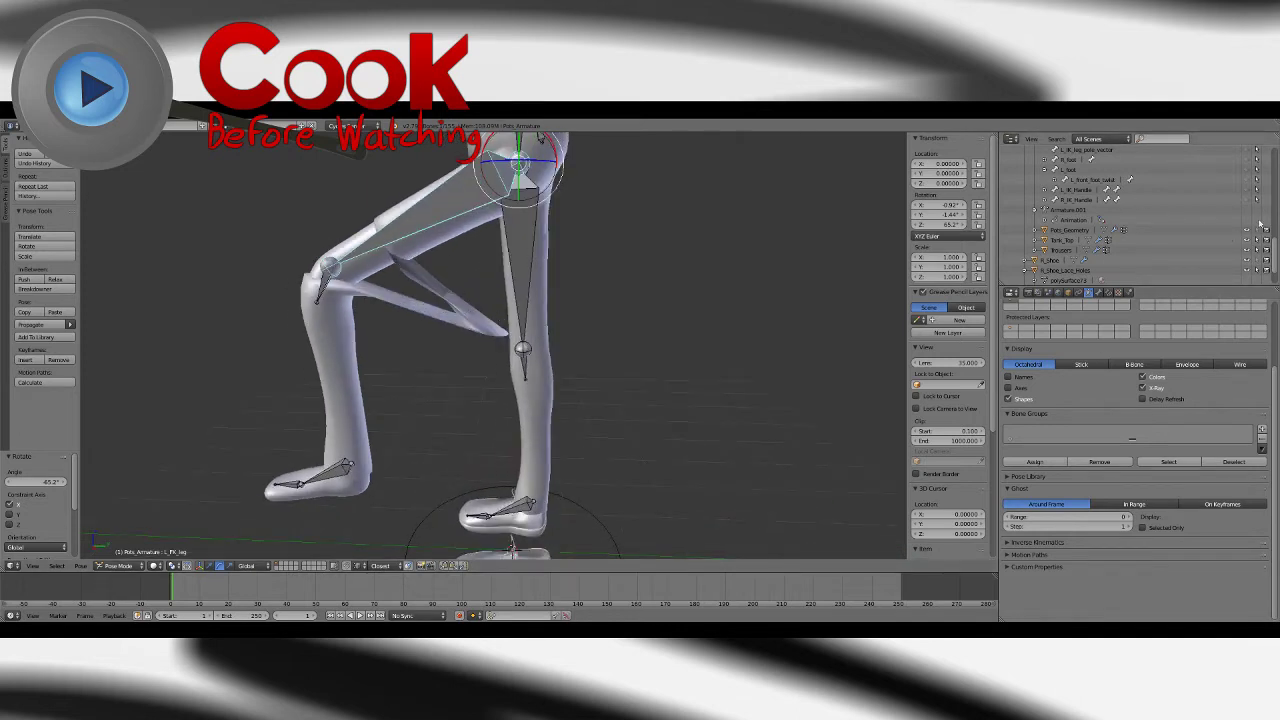
Step: Expand the armature's hips hierarchy down to the L_leg bone's children, collapsing the L_IK_leg branch
{"action": "left_click_drag", "start_coordinate": [1274, 243], "coordinate": [1270, 210]}
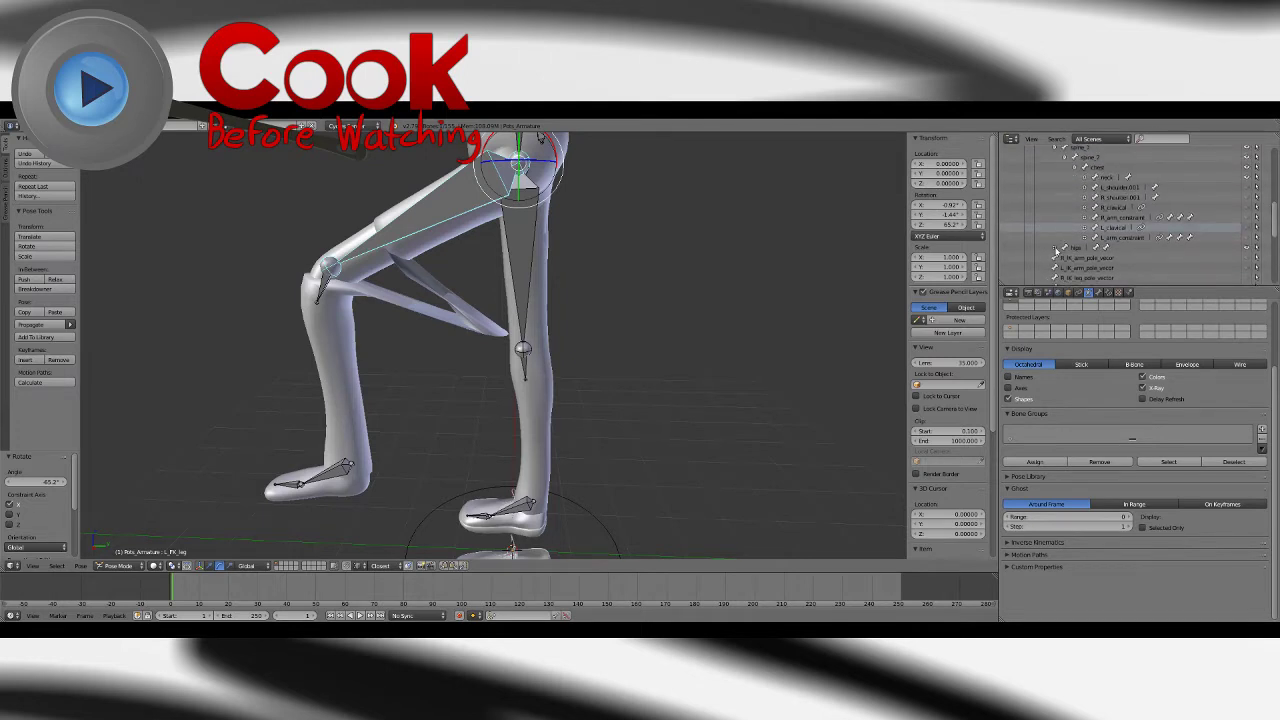
{"action": "left_click", "coordinate": [1054, 247]}
{"action": "left_click", "coordinate": [1064, 257]}
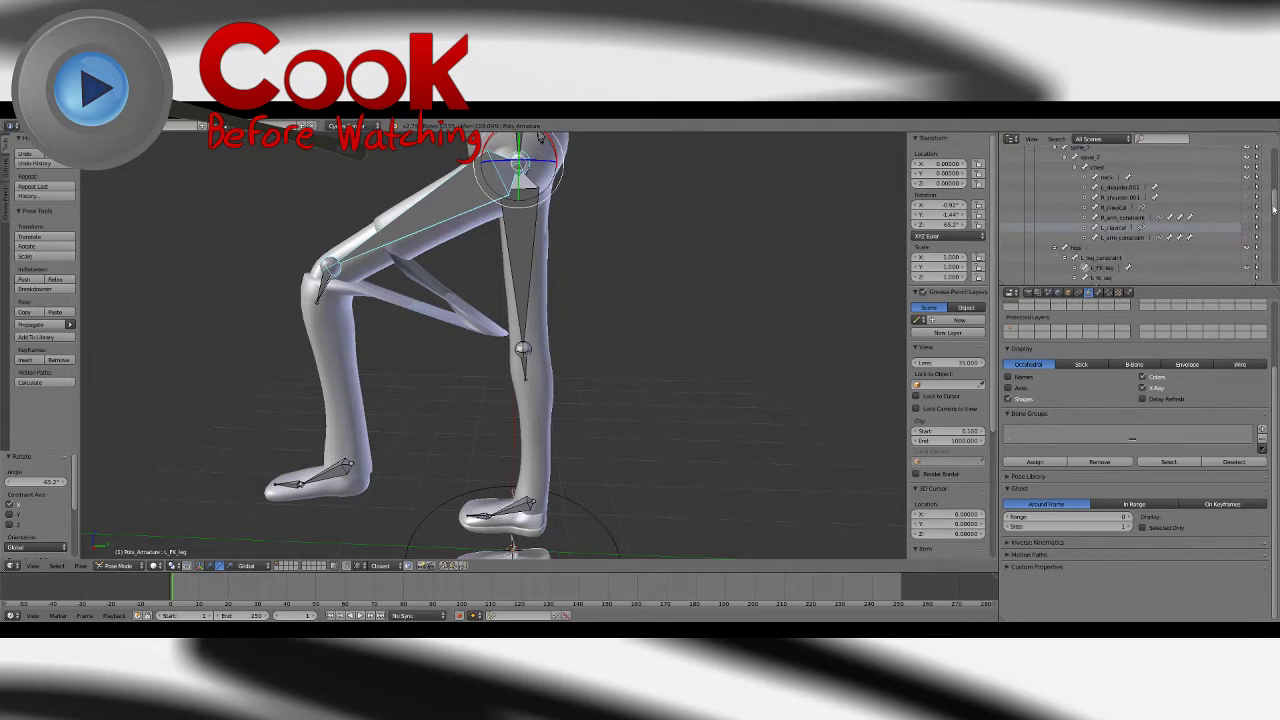
{"action": "scroll", "coordinate": [1105, 241], "scroll_direction": "down", "scroll_amount": 4}
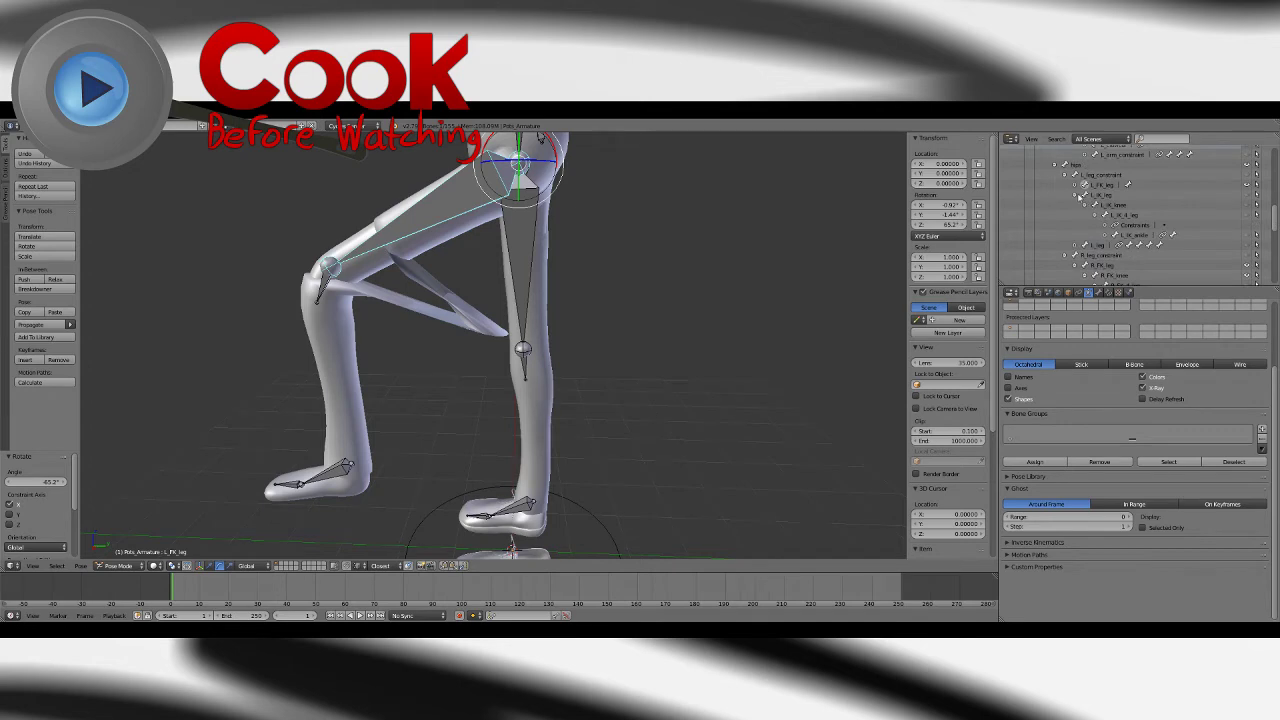
{"action": "left_click", "coordinate": [1085, 206]}
{"action": "left_click", "coordinate": [1075, 195]}
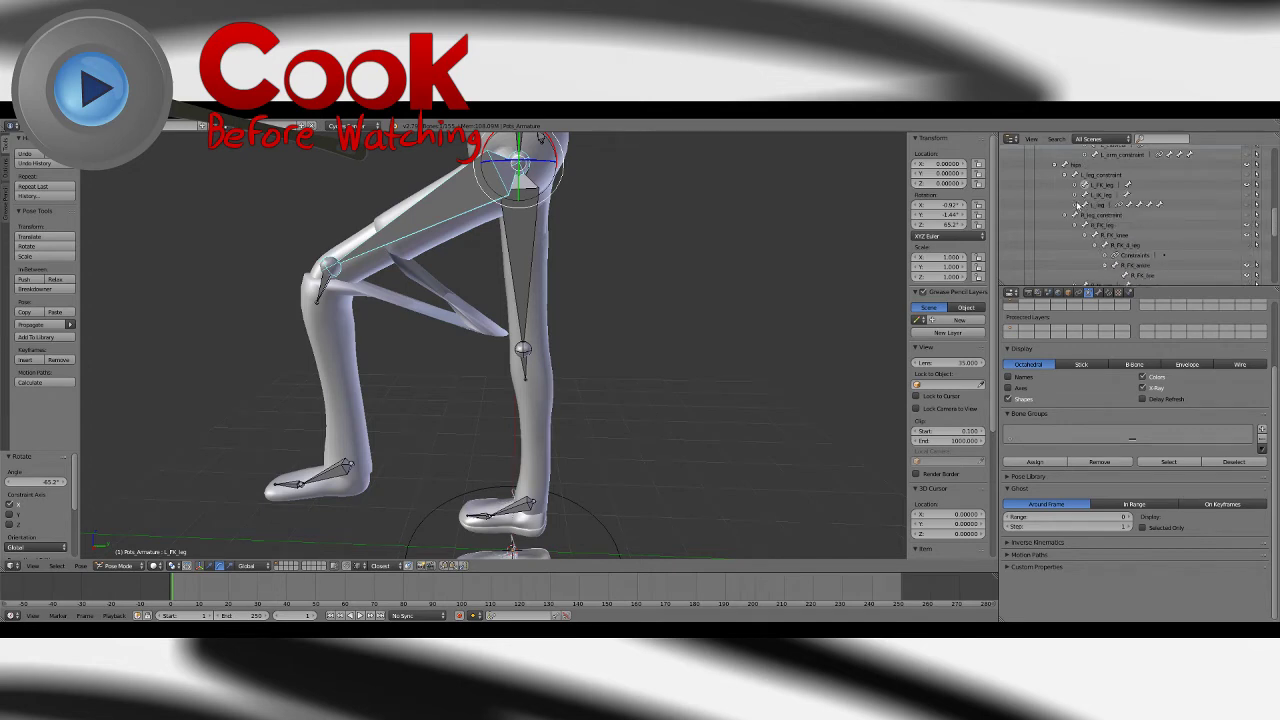
{"action": "left_click", "coordinate": [1075, 205]}
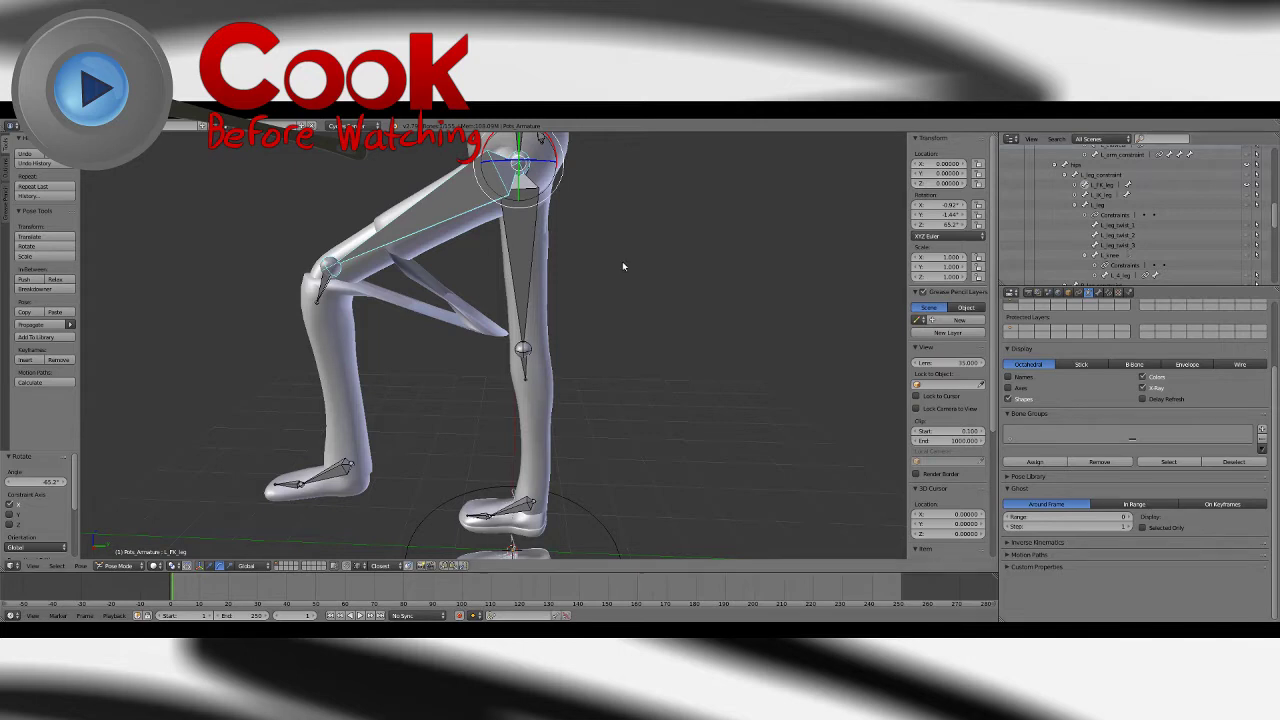
Step: Examine the trousers mesh's deformation between the raised left knee and the right leg
{"action": "middle_click_drag", "start_coordinate": [626, 266], "coordinate": [633, 339]}
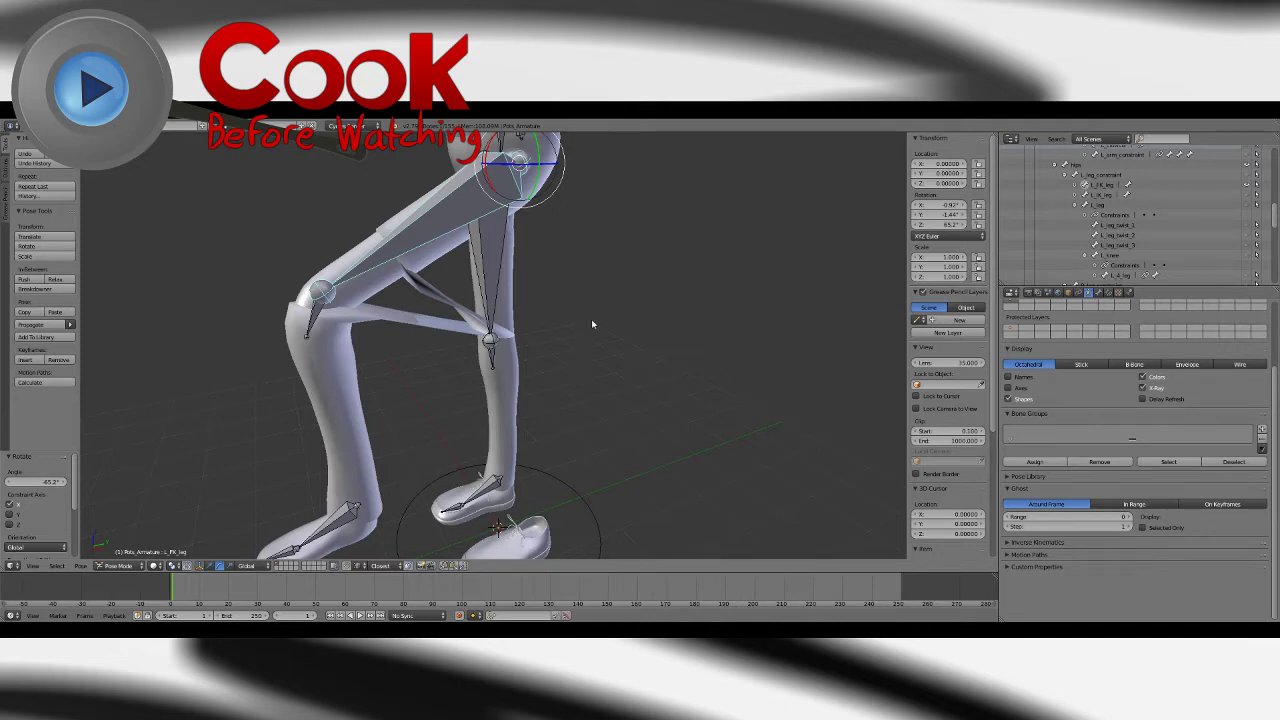
{"action": "middle_click_drag", "start_coordinate": [563, 283], "coordinate": [569, 404]}
{"action": "scroll", "coordinate": [569, 404], "scroll_direction": "up", "scroll_amount": 5}
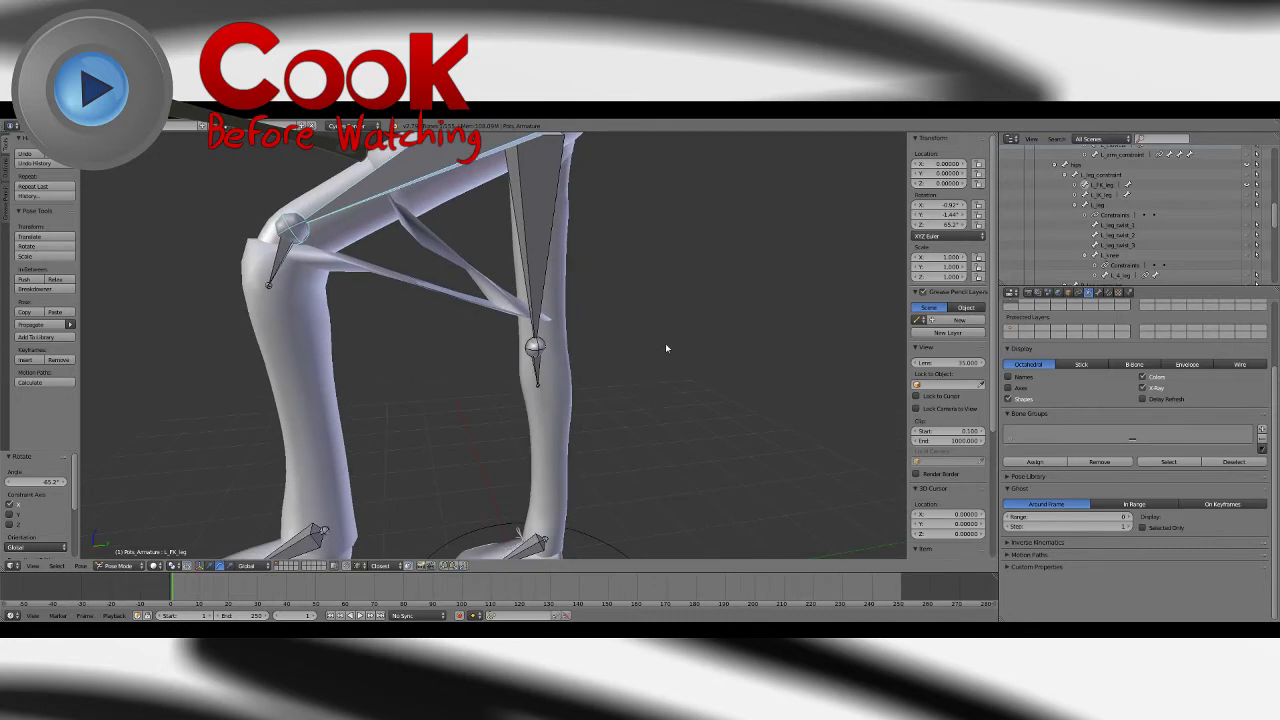
Step: Select the trousers mesh stretched behind the raised left knee and switch it to Weight Paint mode
{"action": "mouse_move", "coordinate": [655, 343]}
{"action": "middle_mouse_down"}
{"action": "mouse_move", "coordinate": [651, 331]}
{"action": "mouse_move", "coordinate": [633, 347]}
{"action": "middle_mouse_up"}
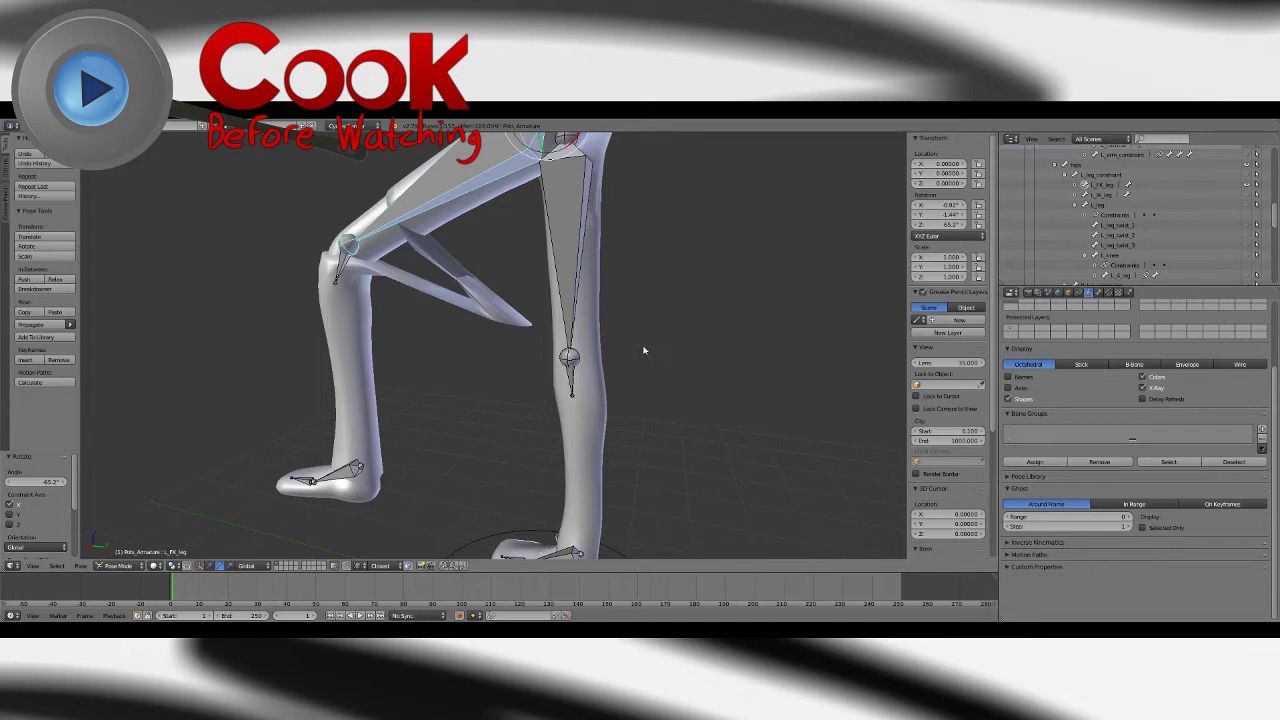
{"action": "middle_click_drag", "start_coordinate": [643, 351], "coordinate": [594, 342]}
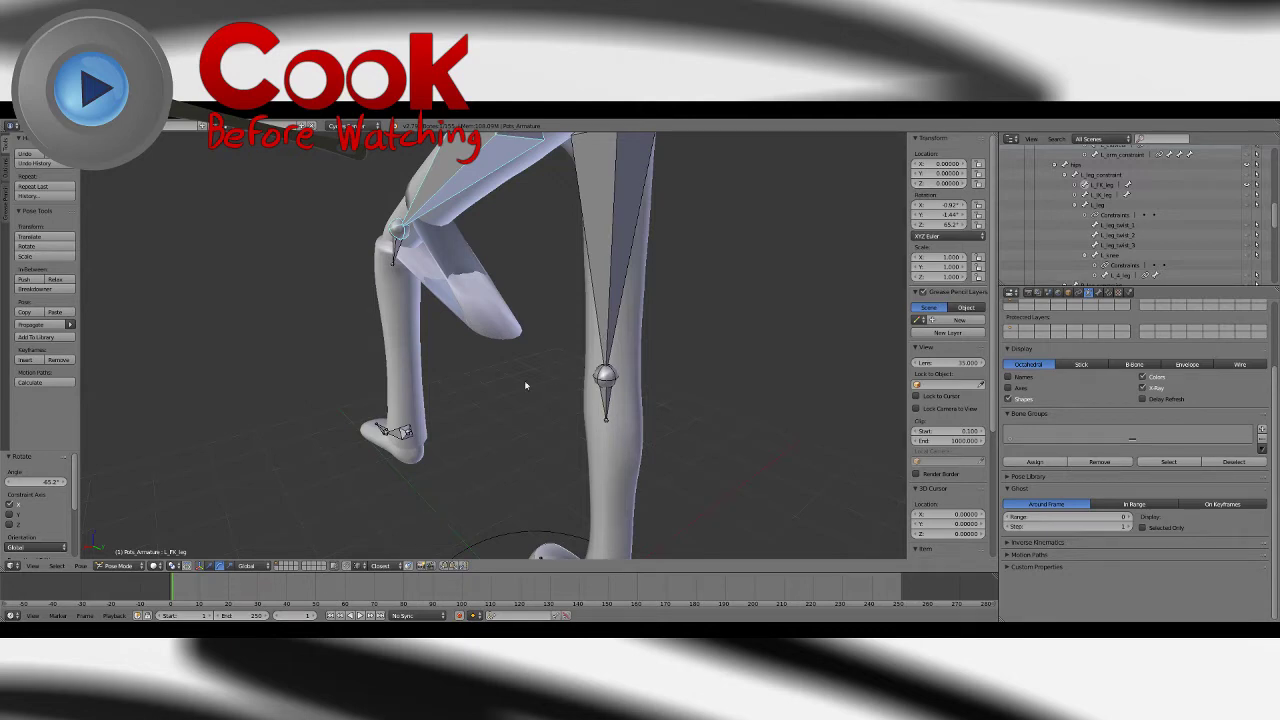
{"action": "middle_click_drag", "start_coordinate": [525, 385], "coordinate": [616, 391]}
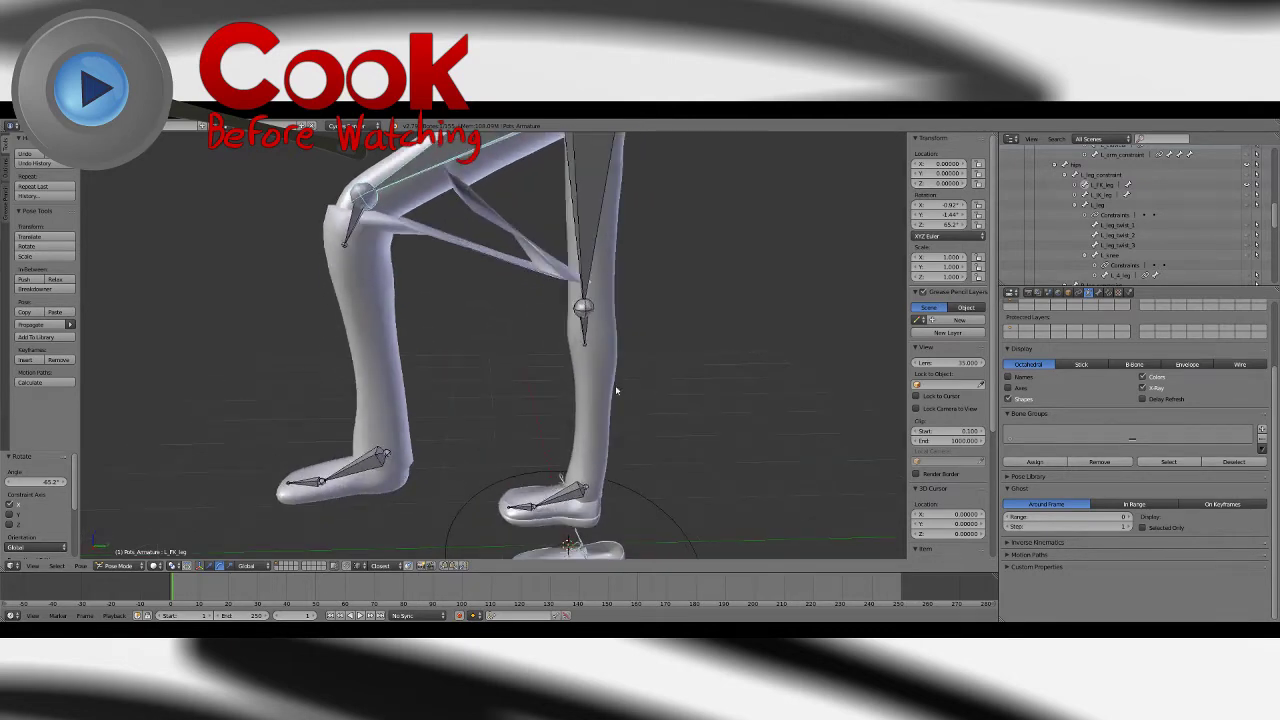
{"action": "middle_click_drag", "start_coordinate": [503, 307], "coordinate": [500, 329]}
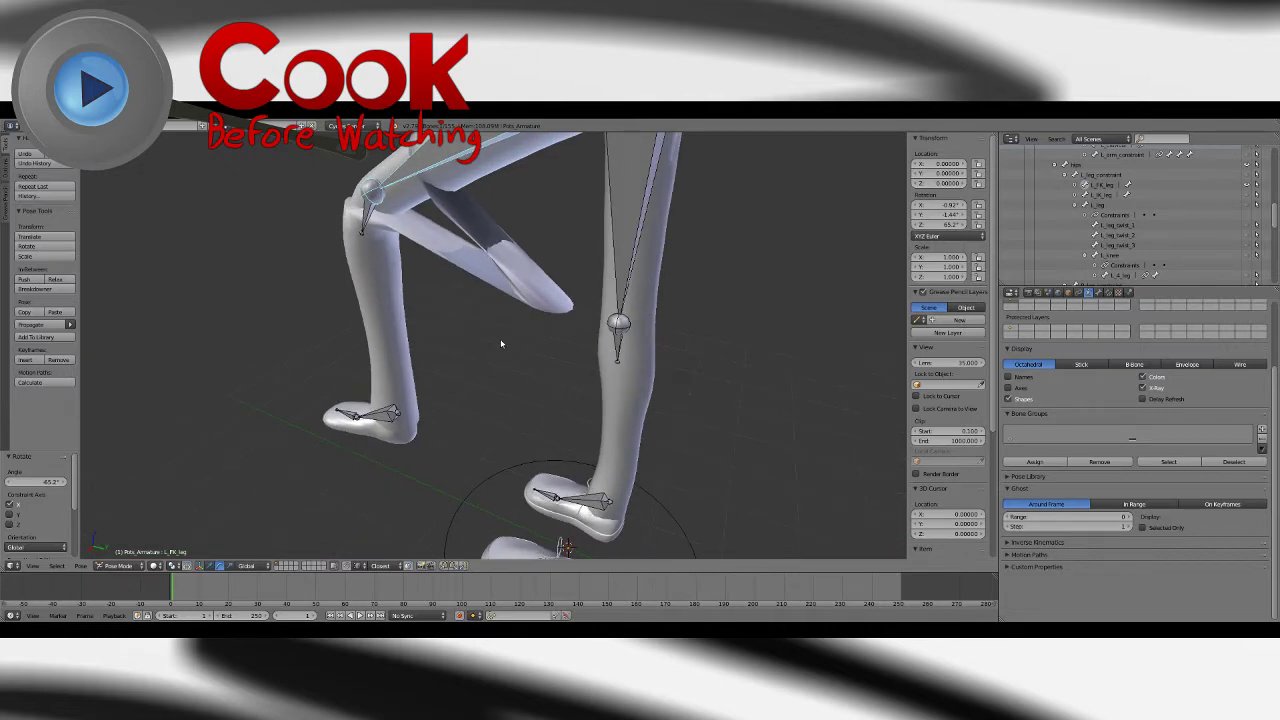
{"action": "middle_click_drag", "start_coordinate": [503, 346], "coordinate": [513, 292]}
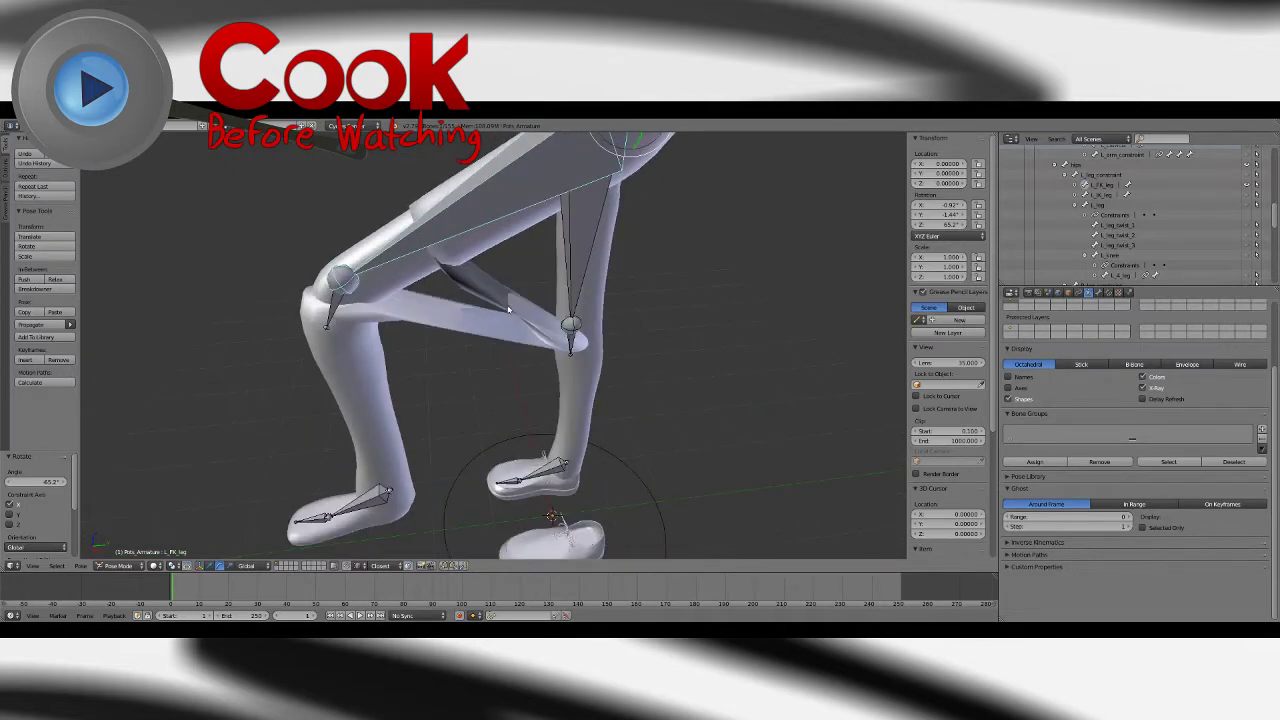
{"action": "right_click", "coordinate": [508, 309]}
{"action": "middle_click_drag", "start_coordinate": [498, 400], "coordinate": [532, 336]}
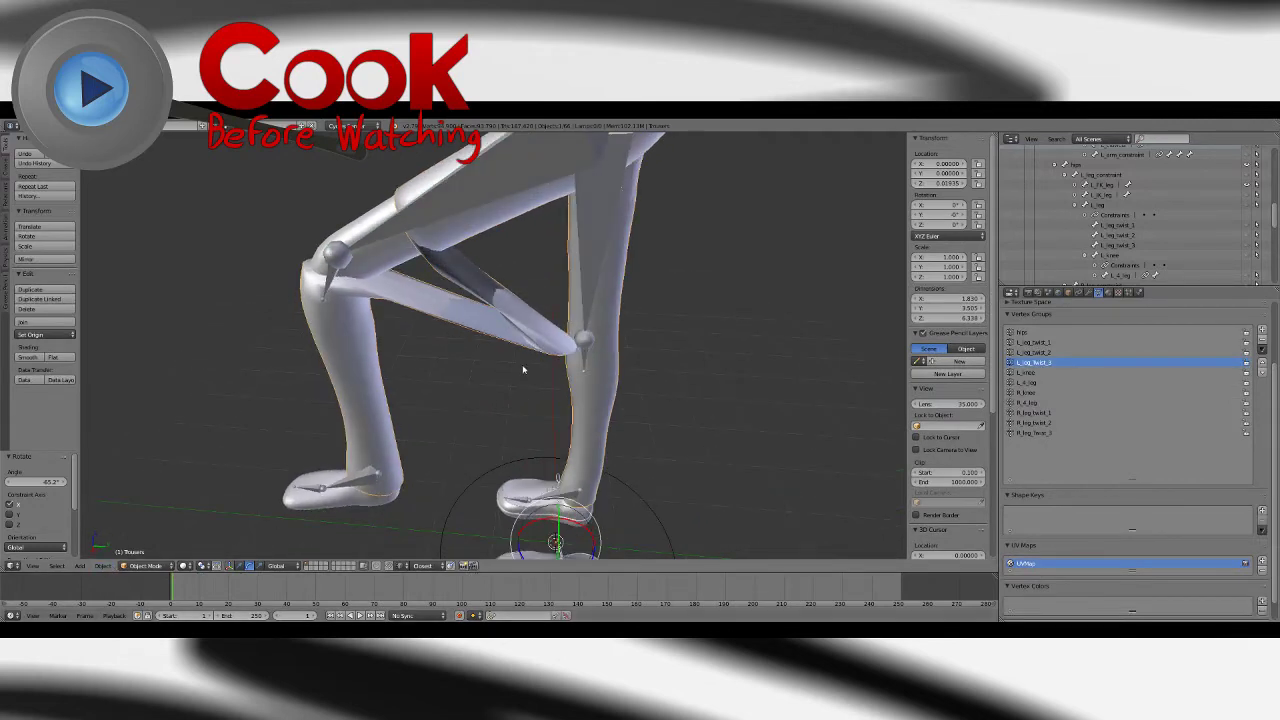
{"action": "middle_click_drag", "start_coordinate": [522, 370], "coordinate": [325, 436]}
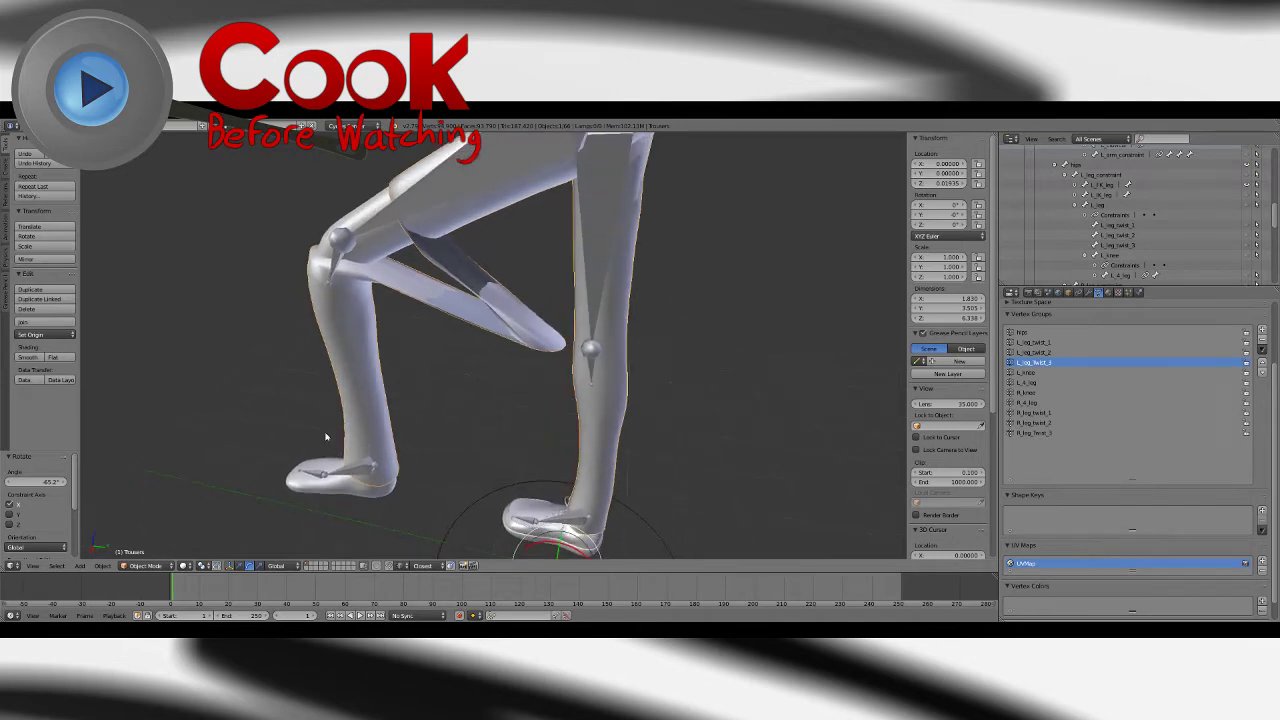
{"action": "left_click", "coordinate": [145, 565]}
{"action": "left_click", "coordinate": [150, 511]}
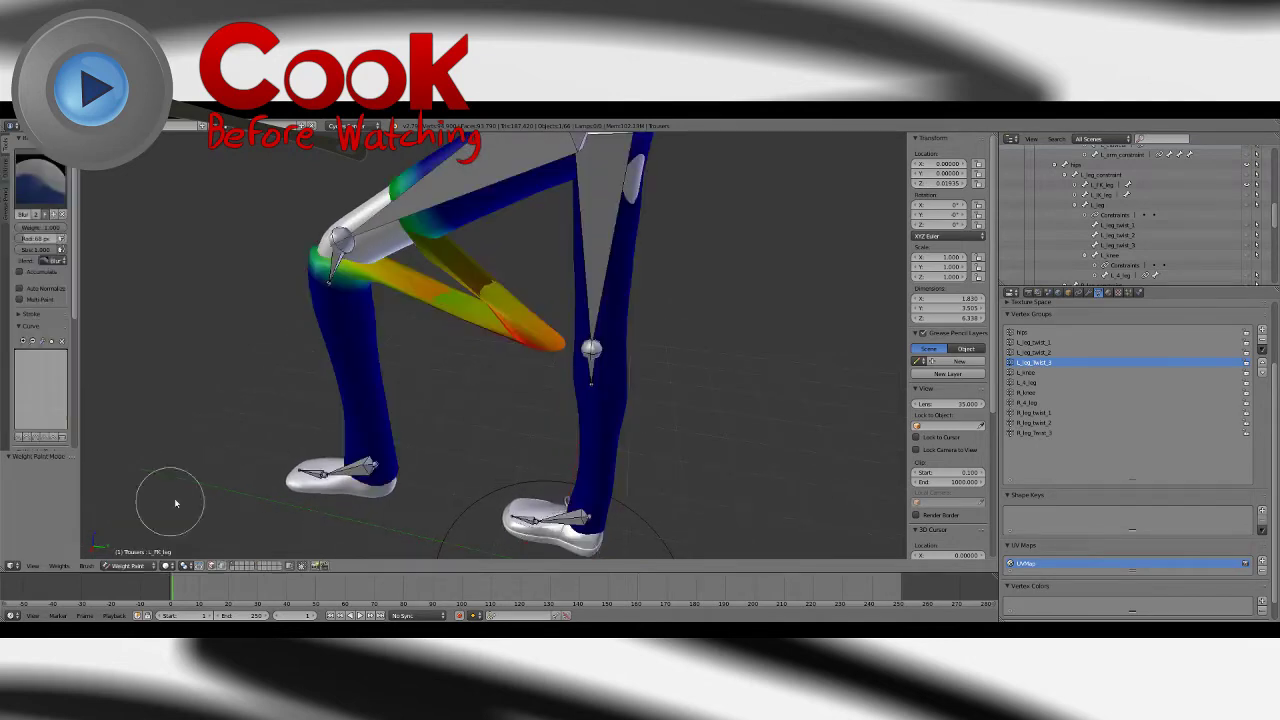
Step: Switch to the Add brush and toggle the L_leg_twist_1 bone's visibility in the armature hierarchy
{"action": "mouse_move", "coordinate": [540, 378]}
{"action": "middle_mouse_down"}
{"action": "mouse_move", "coordinate": [569, 363]}
{"action": "mouse_move", "coordinate": [466, 317]}
{"action": "mouse_move", "coordinate": [480, 309]}
{"action": "mouse_move", "coordinate": [533, 410]}
{"action": "middle_mouse_up"}
{"action": "left_click", "coordinate": [40, 182]}
{"action": "left_click", "coordinate": [33, 233]}
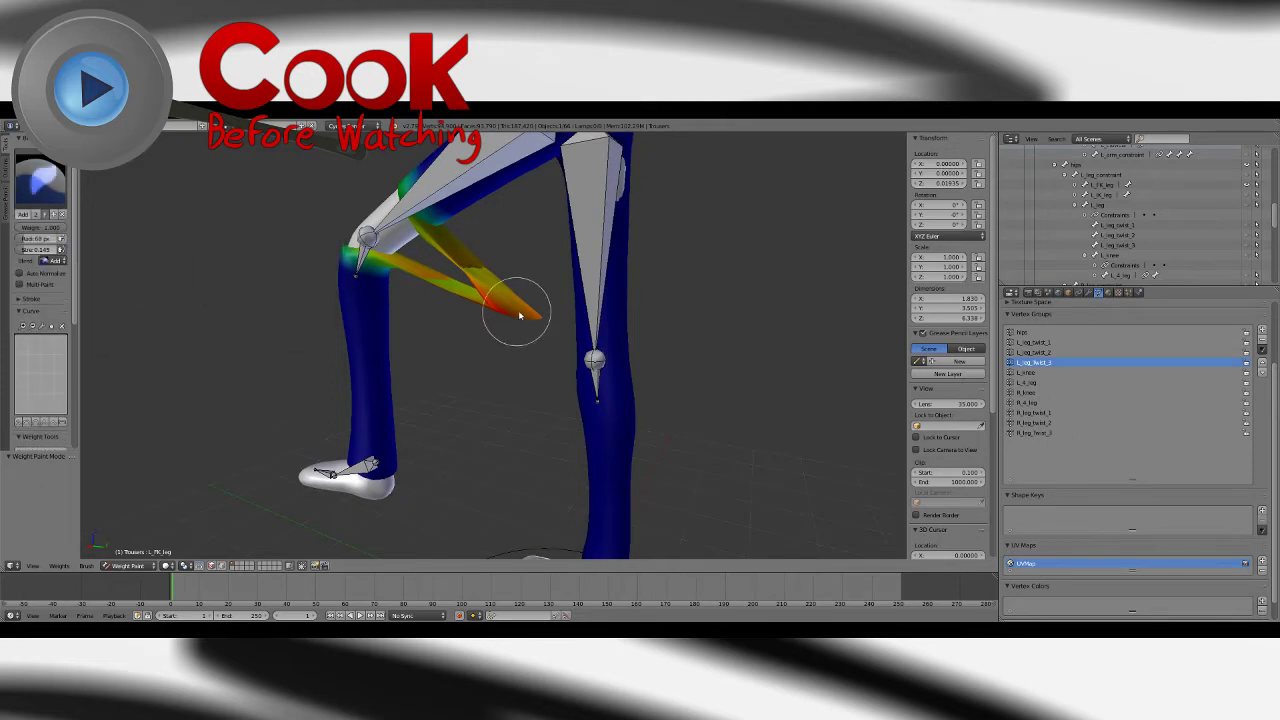
{"action": "left_click", "coordinate": [1247, 225]}
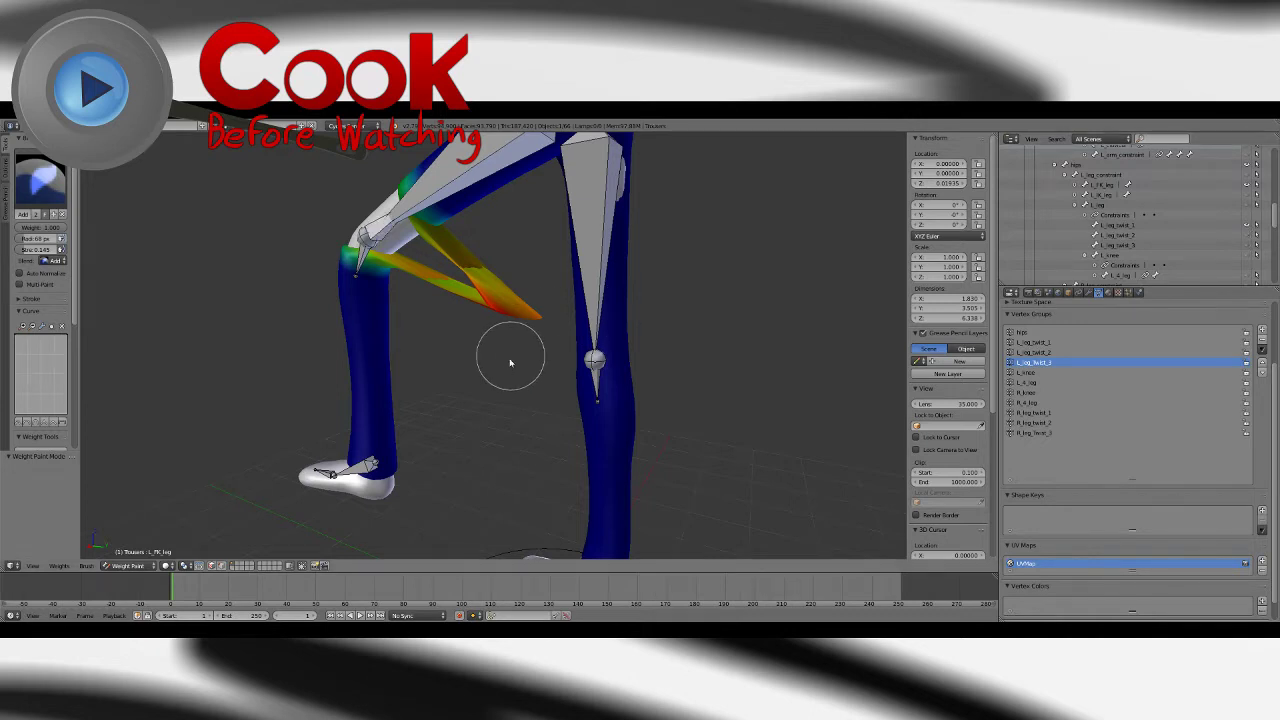
{"action": "middle_click_drag", "start_coordinate": [508, 360], "coordinate": [552, 390]}
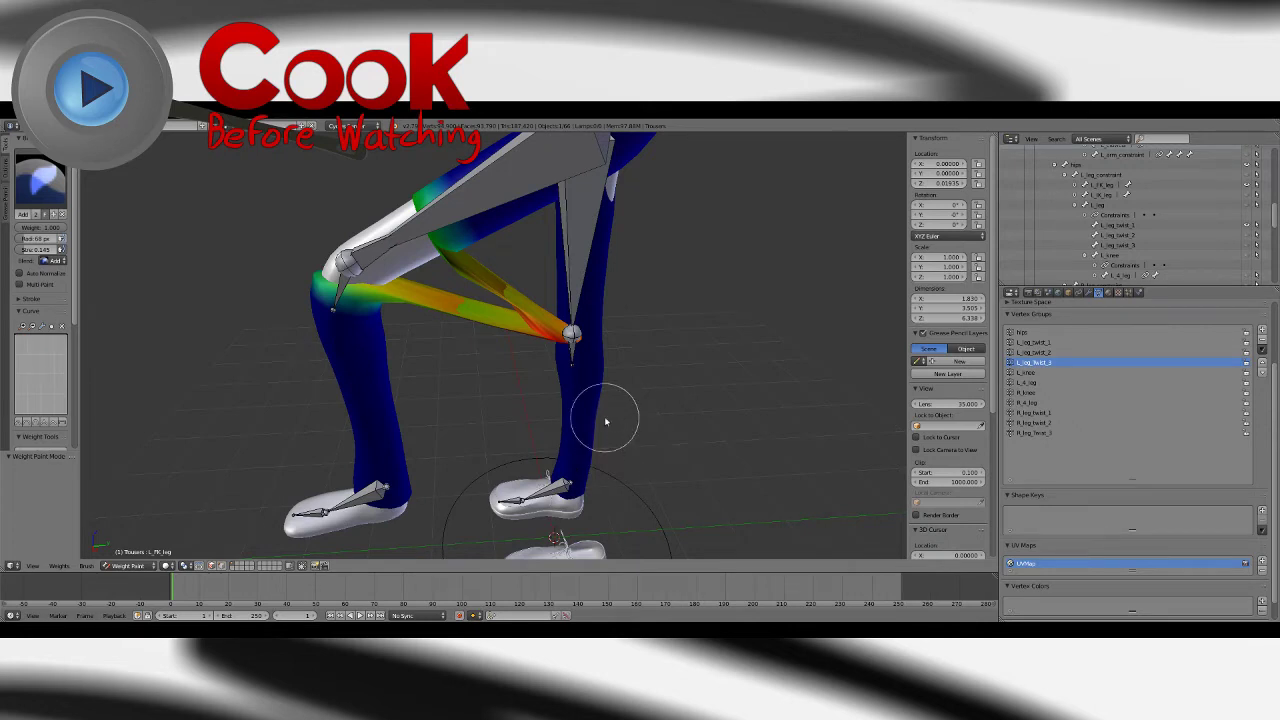
Step: Compare the L_leg_twist_1 and L_leg_twist_3 vertex groups, and rename L_leg_twist_3 as L_leg_twist_11
{"action": "left_click", "coordinate": [1040, 342]}
{"action": "mouse_move", "coordinate": [728, 243]}
{"action": "middle_mouse_down"}
{"action": "mouse_move", "coordinate": [714, 406]}
{"action": "mouse_move", "coordinate": [820, 429]}
{"action": "mouse_move", "coordinate": [691, 394]}
{"action": "mouse_move", "coordinate": [751, 400]}
{"action": "middle_mouse_up"}
{"action": "left_click", "coordinate": [1046, 364]}
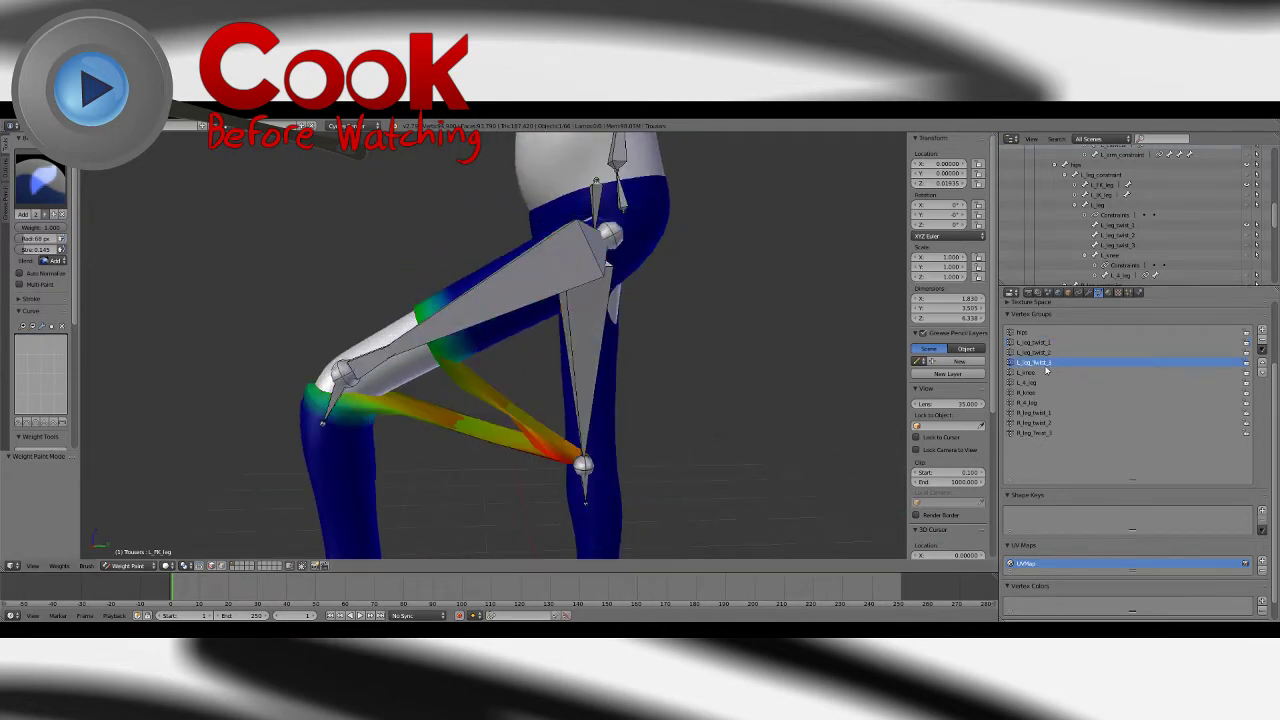
{"action": "middle_click_drag", "start_coordinate": [700, 410], "coordinate": [865, 353]}
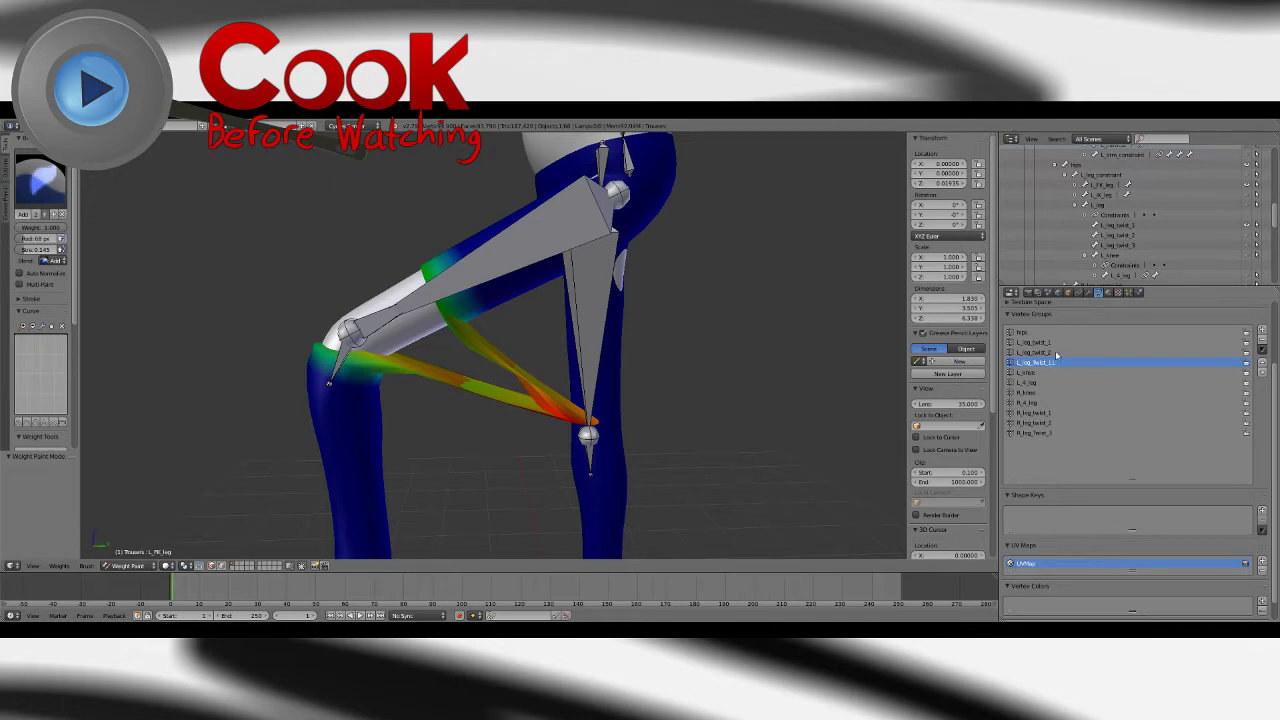
Step: Rename the L_leg_twist_1 vertex group as L_leg_twist_3, and the L_leg_twist_11 group as L_leg_twist_1
{"action": "left_click", "coordinate": [1040, 343]}
{"action": "left_click", "coordinate": [1034, 362]}
{"action": "left_click", "coordinate": [1047, 343]}
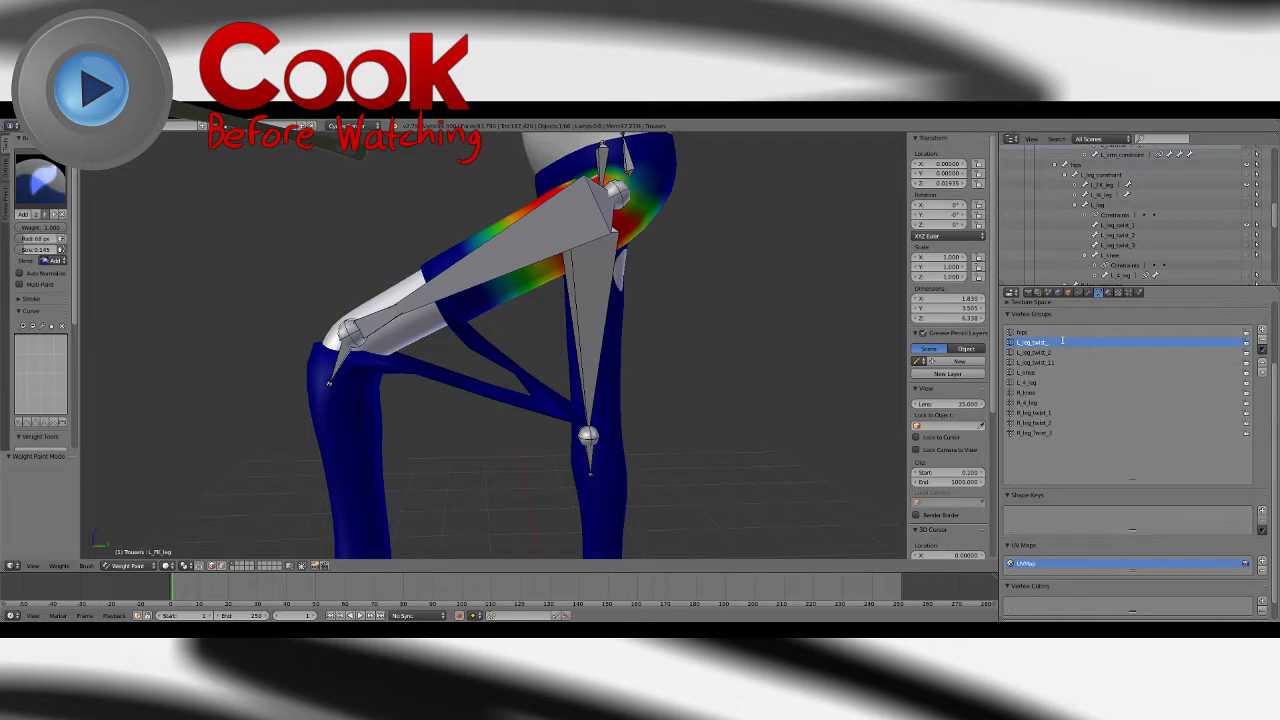
{"action": "left_click", "coordinate": [1064, 362]}
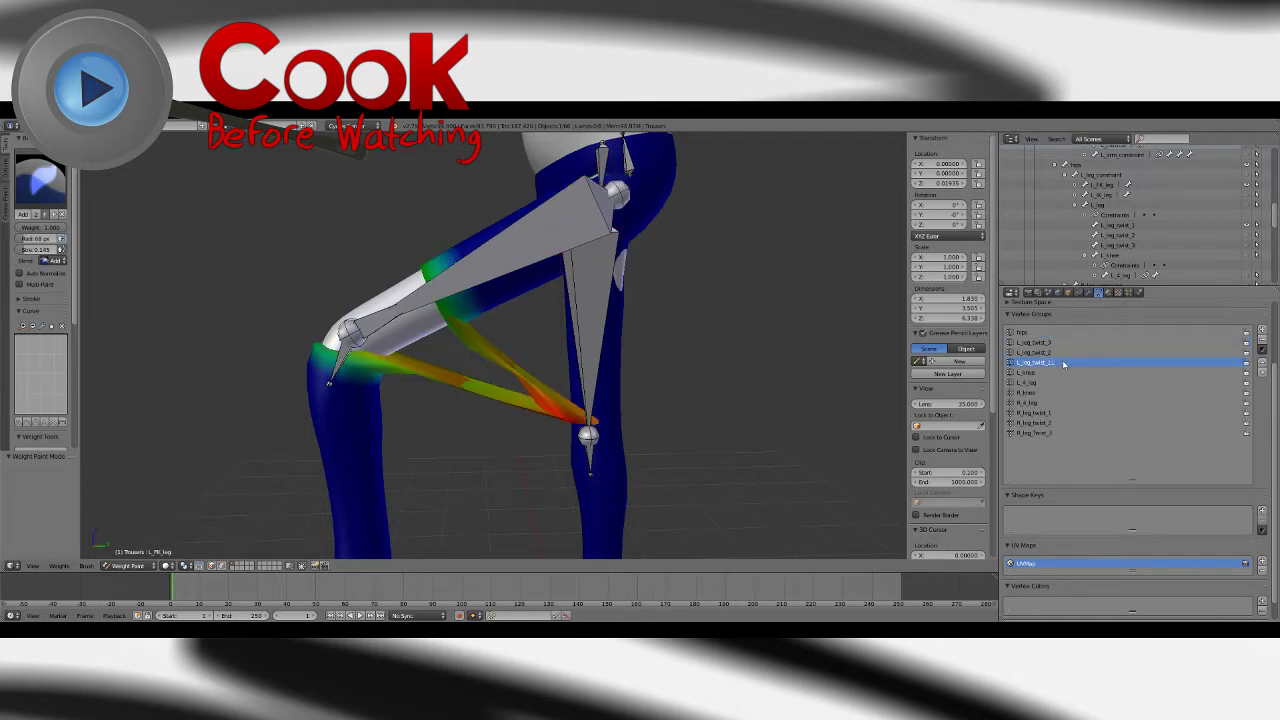
{"action": "double_click", "coordinate": [1050, 363]}
{"action": "left_click", "coordinate": [1064, 363]}
{"action": "key", "text": "Return"}
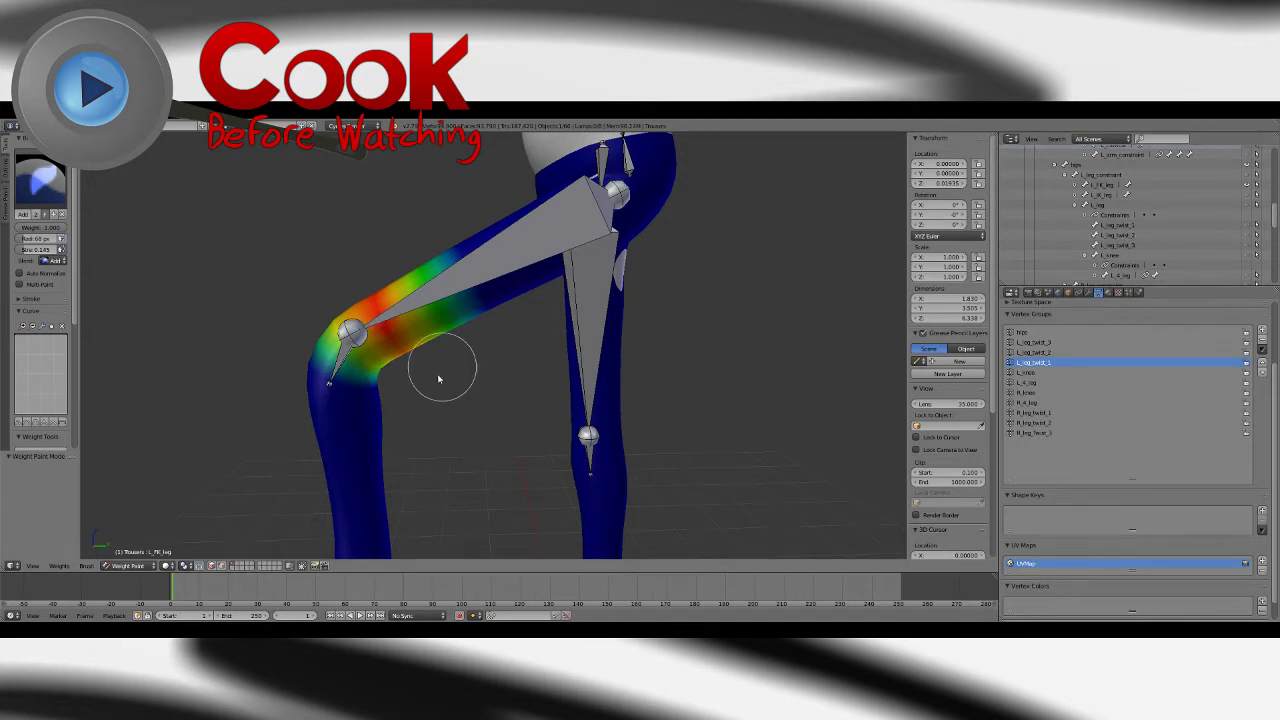
Step: Reorder the right leg's twist vertex groups into the order R_leg_Twist_3, R_leg_twist_2, R_leg_twist_1
{"action": "left_click", "coordinate": [1044, 412]}
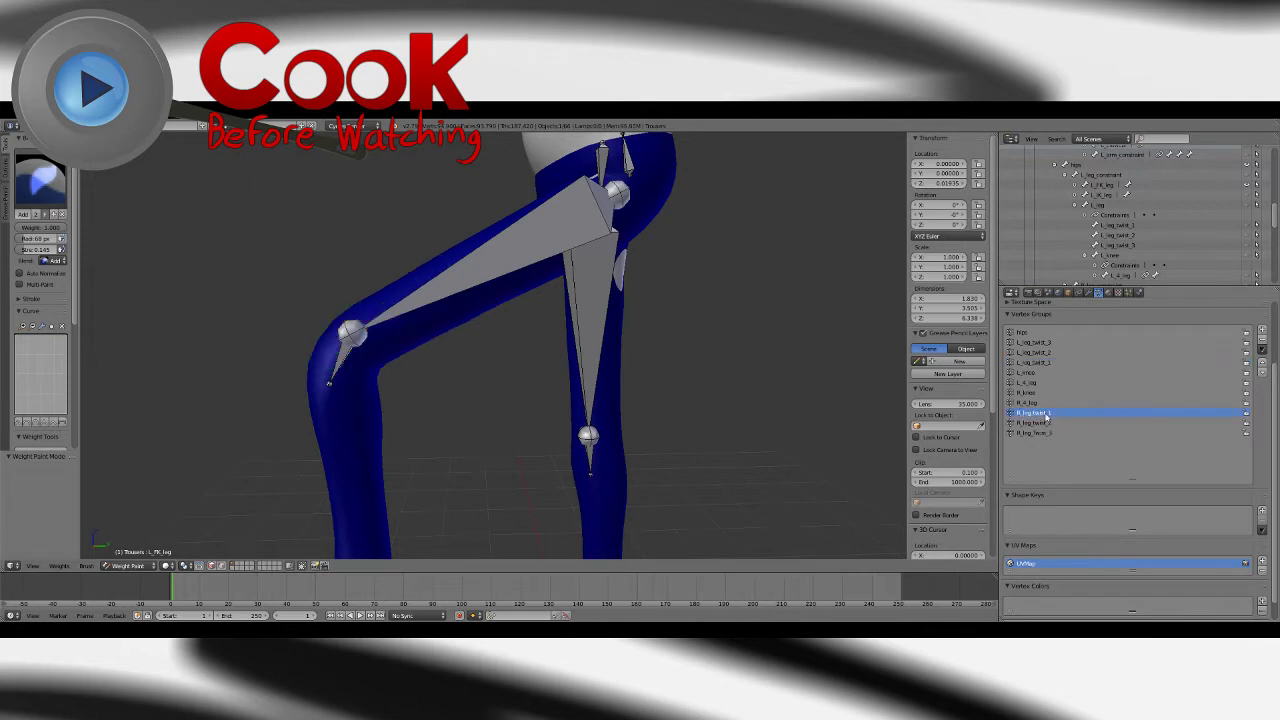
{"action": "left_click", "coordinate": [1262, 373]}
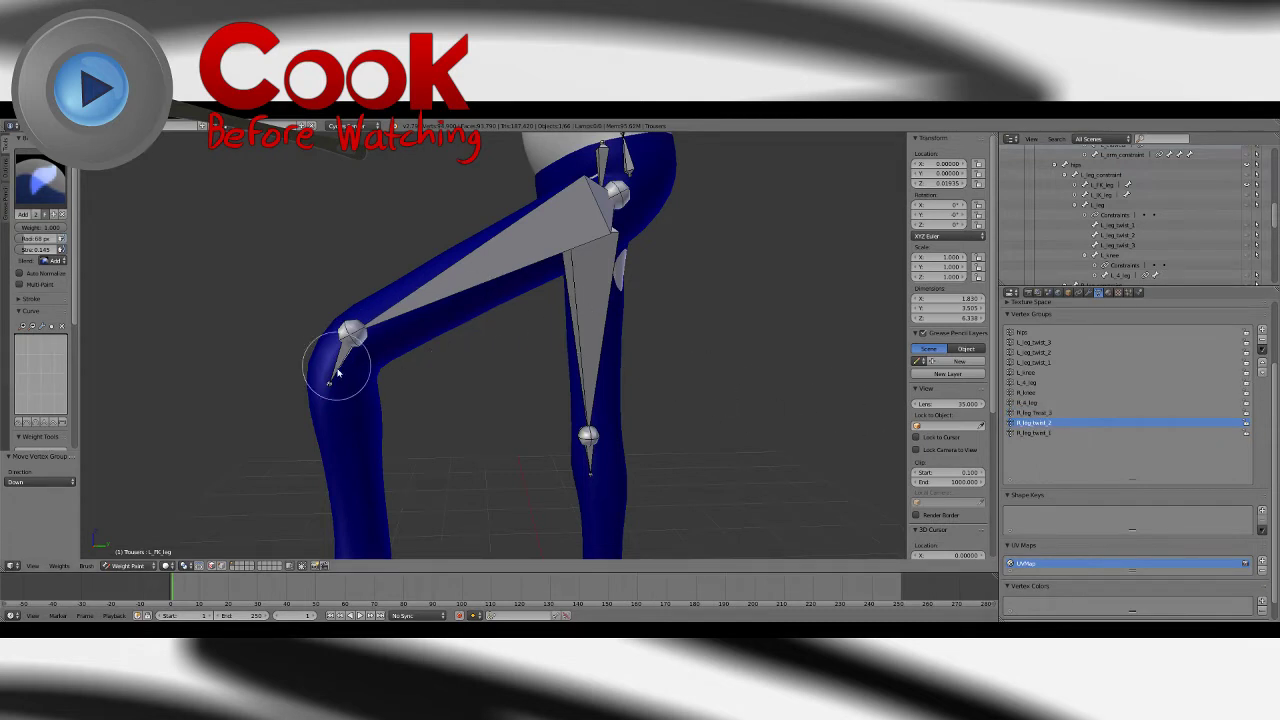
Step: Return to Object Mode and select the armature's L_FK_knee bone
{"action": "left_click", "coordinate": [138, 567]}
{"action": "left_click", "coordinate": [133, 553]}
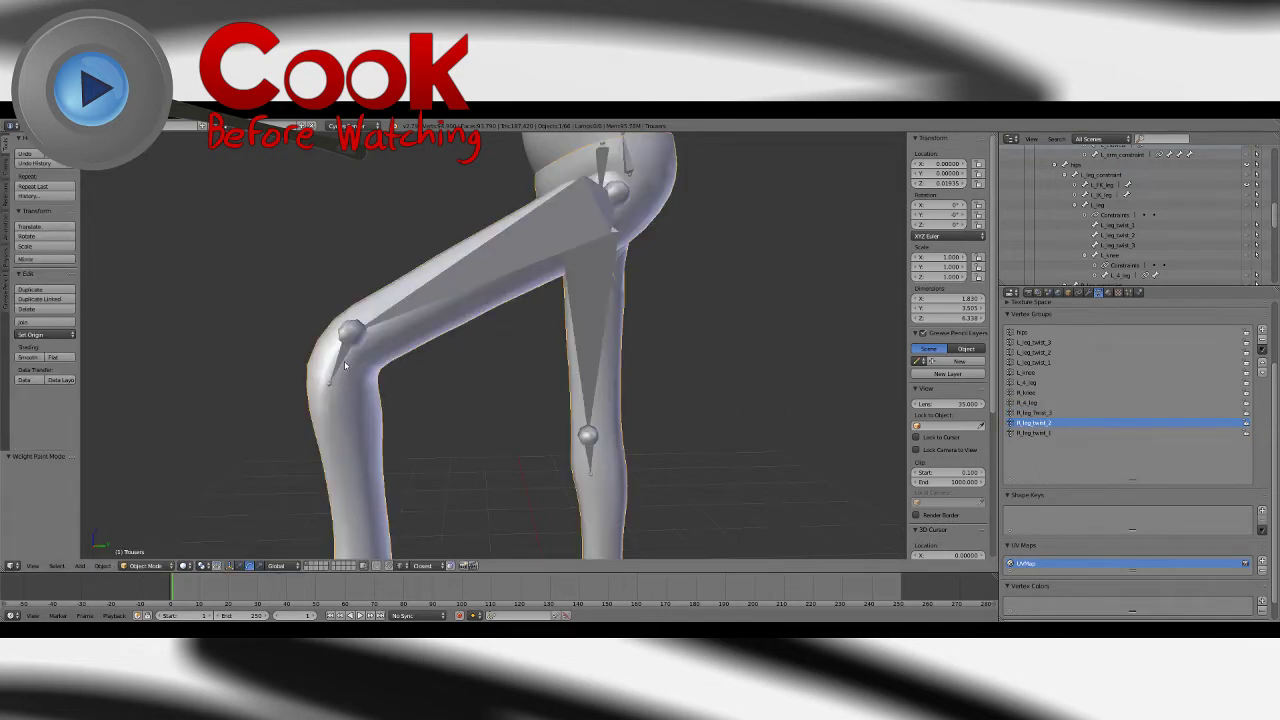
{"action": "right_click", "coordinate": [366, 333]}
{"action": "key", "text": "r"}
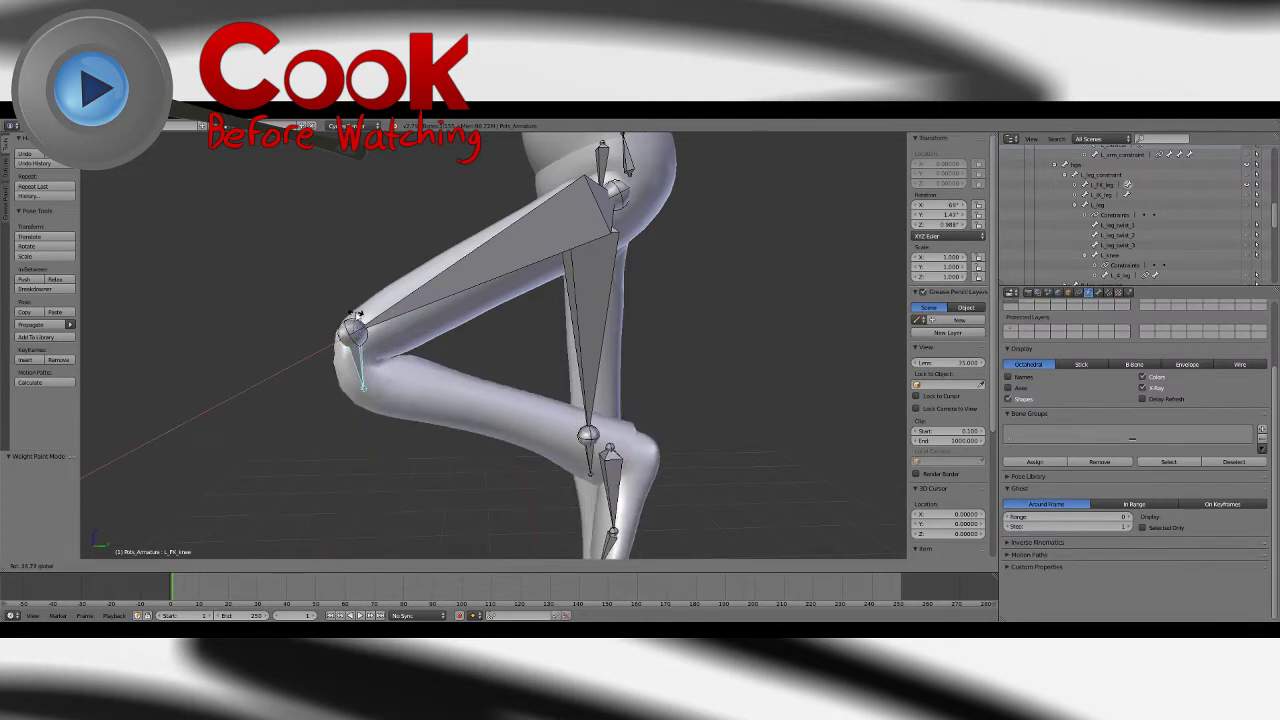
{"action": "left_click", "coordinate": [376, 333]}
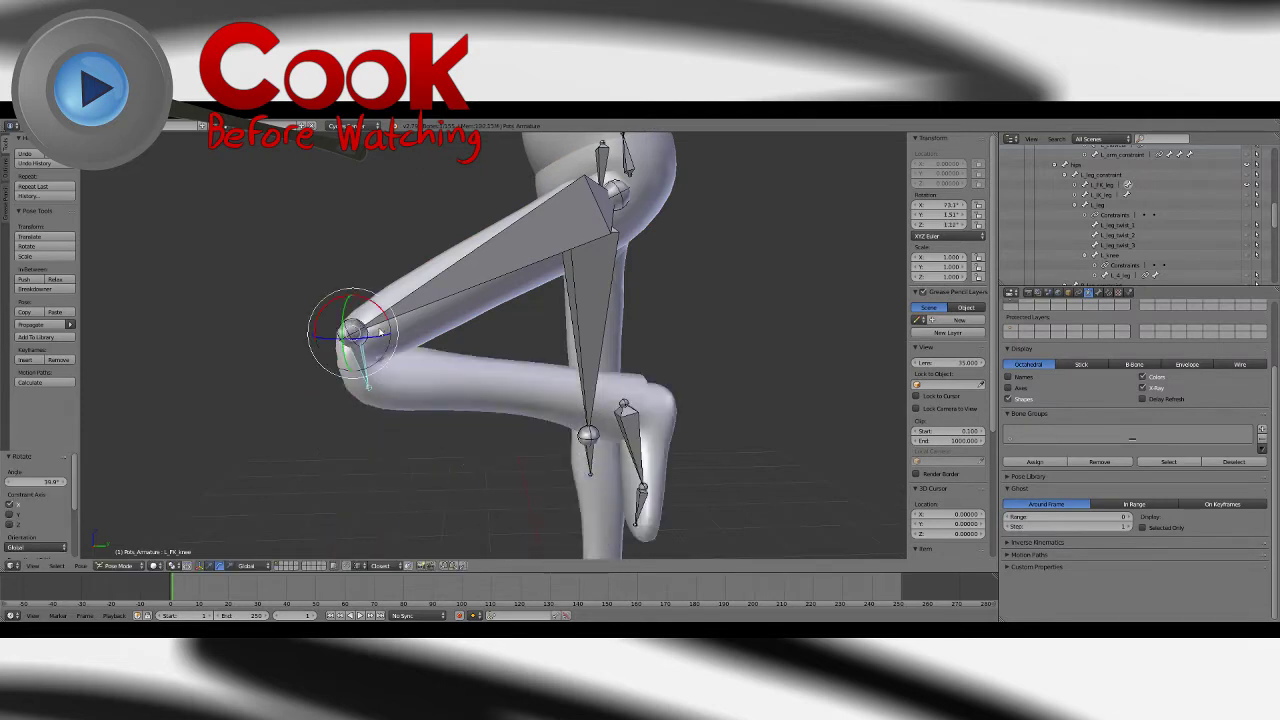
{"action": "key", "text": "ctrl+z"}
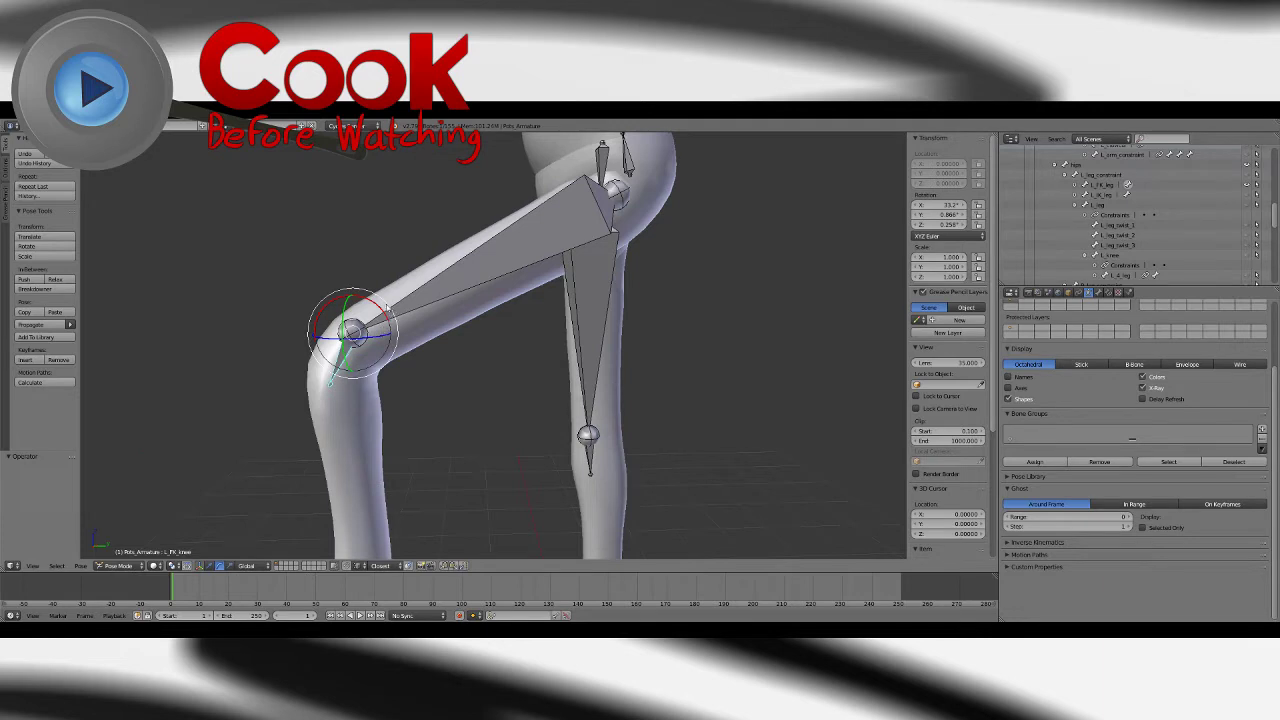
Step: Rotate the L_FK_knee bone about 54° around X to fold the lower leg back under the thigh
{"action": "key", "text": "r"}
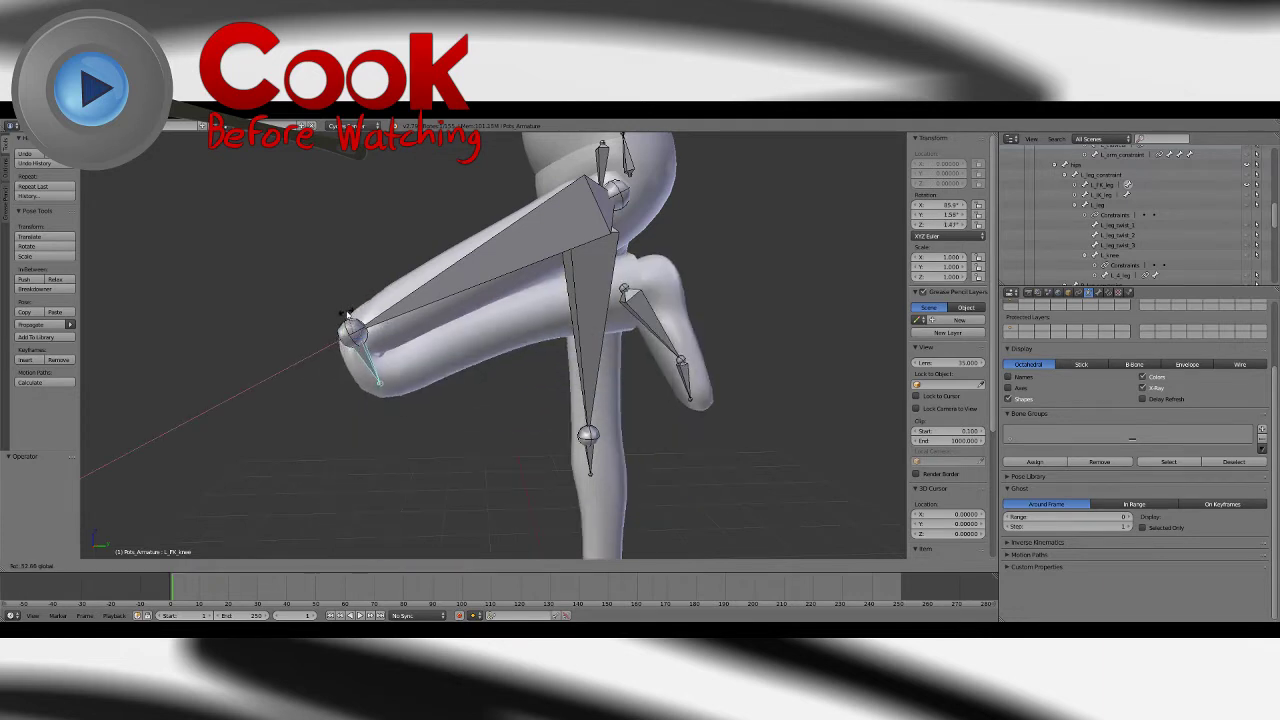
{"action": "left_click", "coordinate": [368, 398]}
Step: Select the trousers mesh and put it back into Weight Paint mode, facing the bent left knee
{"action": "middle_click_drag", "start_coordinate": [368, 398], "coordinate": [592, 442]}
{"action": "scroll", "coordinate": [614, 406], "scroll_direction": "down", "scroll_amount": 4}
{"action": "right_click", "coordinate": [567, 315]}
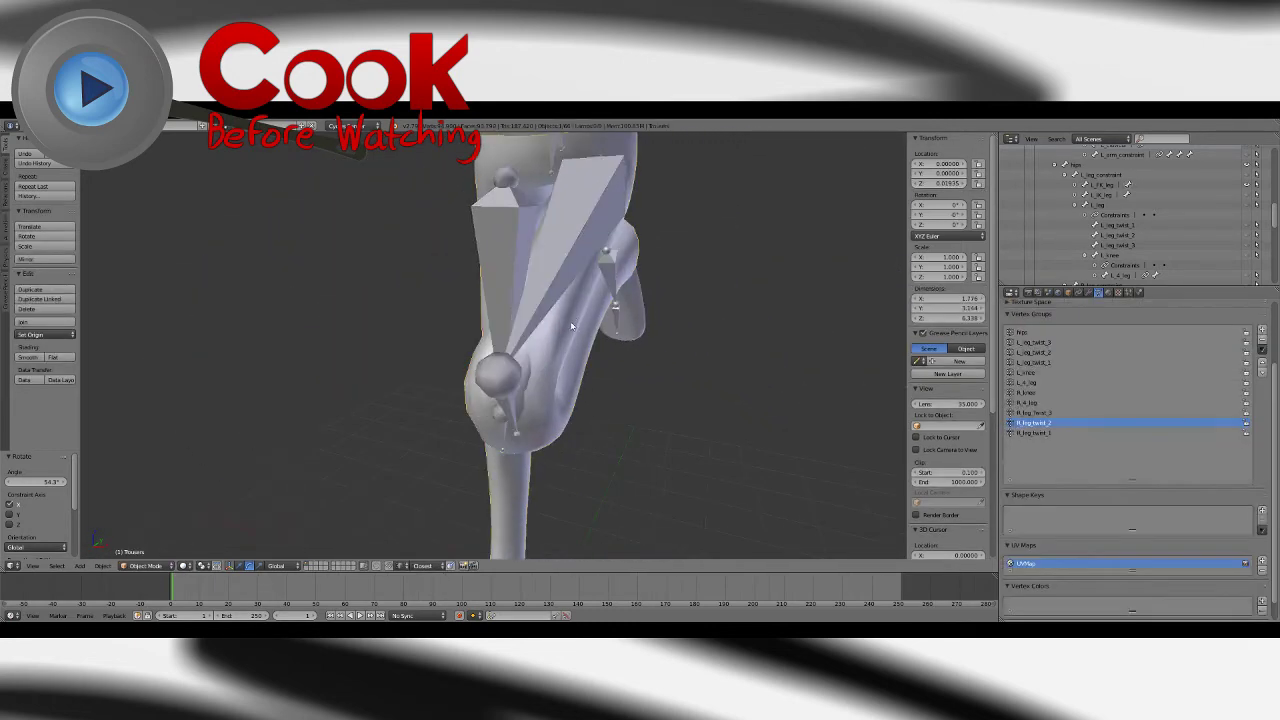
{"action": "left_click", "coordinate": [146, 566]}
{"action": "left_click", "coordinate": [147, 509]}
{"action": "middle_click_drag", "start_coordinate": [629, 416], "coordinate": [684, 417]}
{"action": "middle_click_drag", "start_coordinate": [684, 417], "coordinate": [638, 417], "text": "shift"}
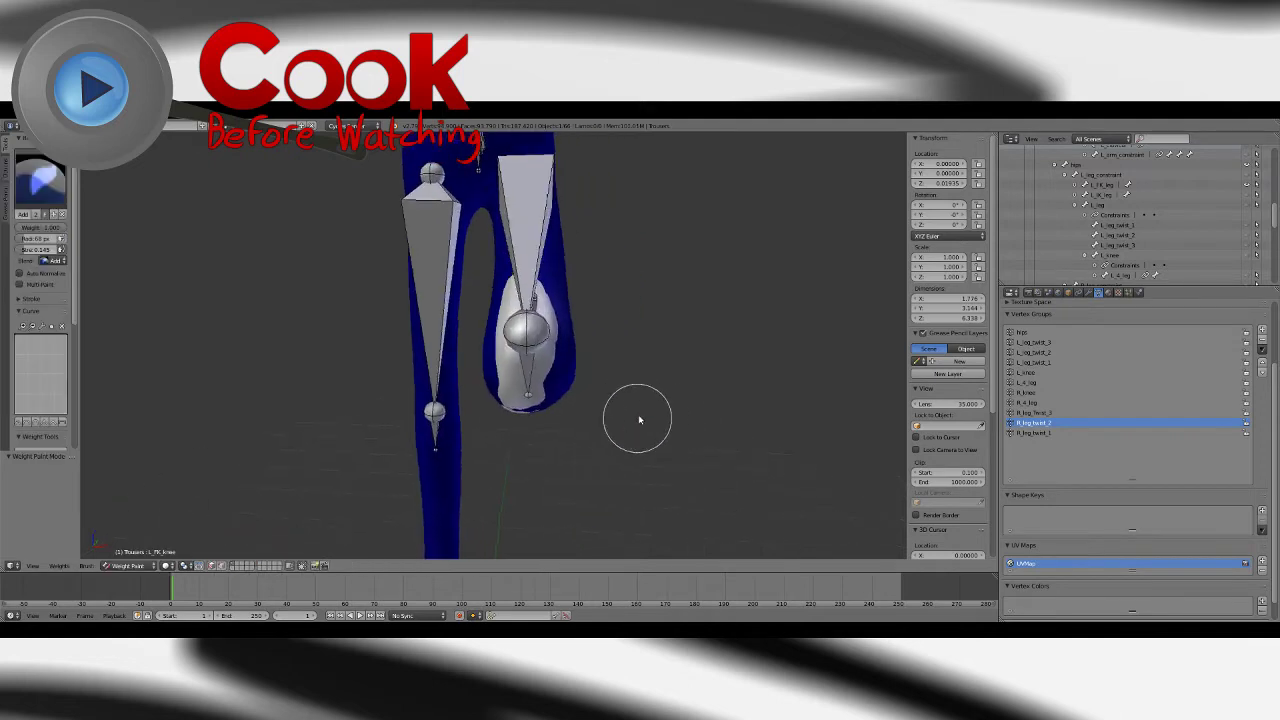
{"action": "scroll", "coordinate": [639, 419], "scroll_direction": "up", "scroll_amount": 1}
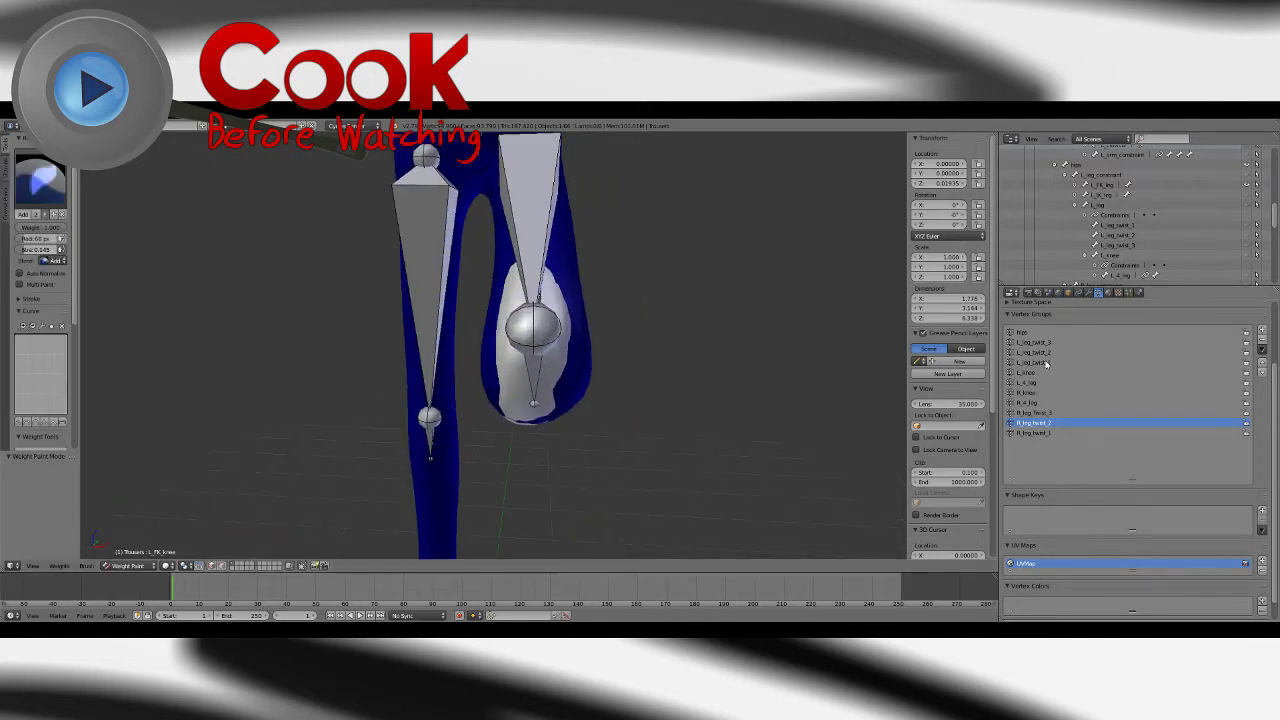
Step: Add weight to the L_leg_twist_1 vertex group around the bent left knee with the Add brush
{"action": "left_click", "coordinate": [1042, 344]}
{"action": "middle_click_drag", "start_coordinate": [599, 347], "coordinate": [646, 363]}
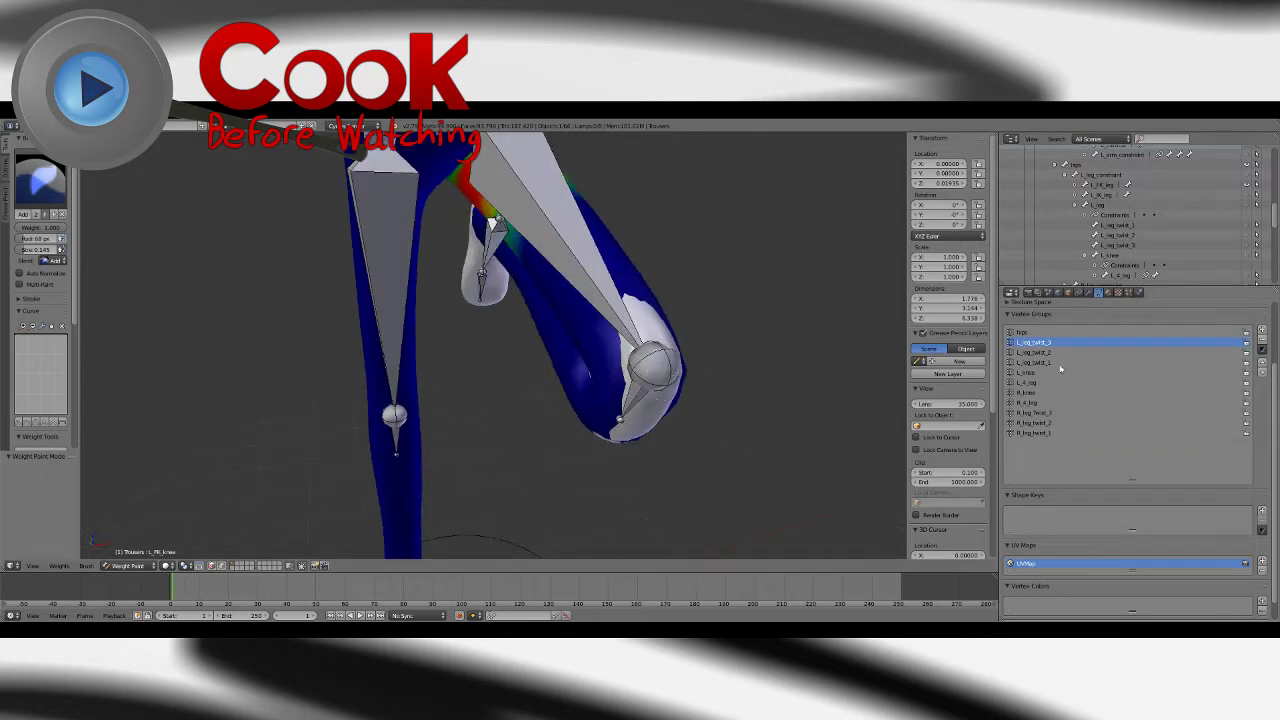
{"action": "left_click", "coordinate": [1060, 364]}
{"action": "middle_click_drag", "start_coordinate": [750, 393], "coordinate": [722, 386]}
{"action": "left_click", "coordinate": [41, 182]}
{"action": "left_click", "coordinate": [38, 241]}
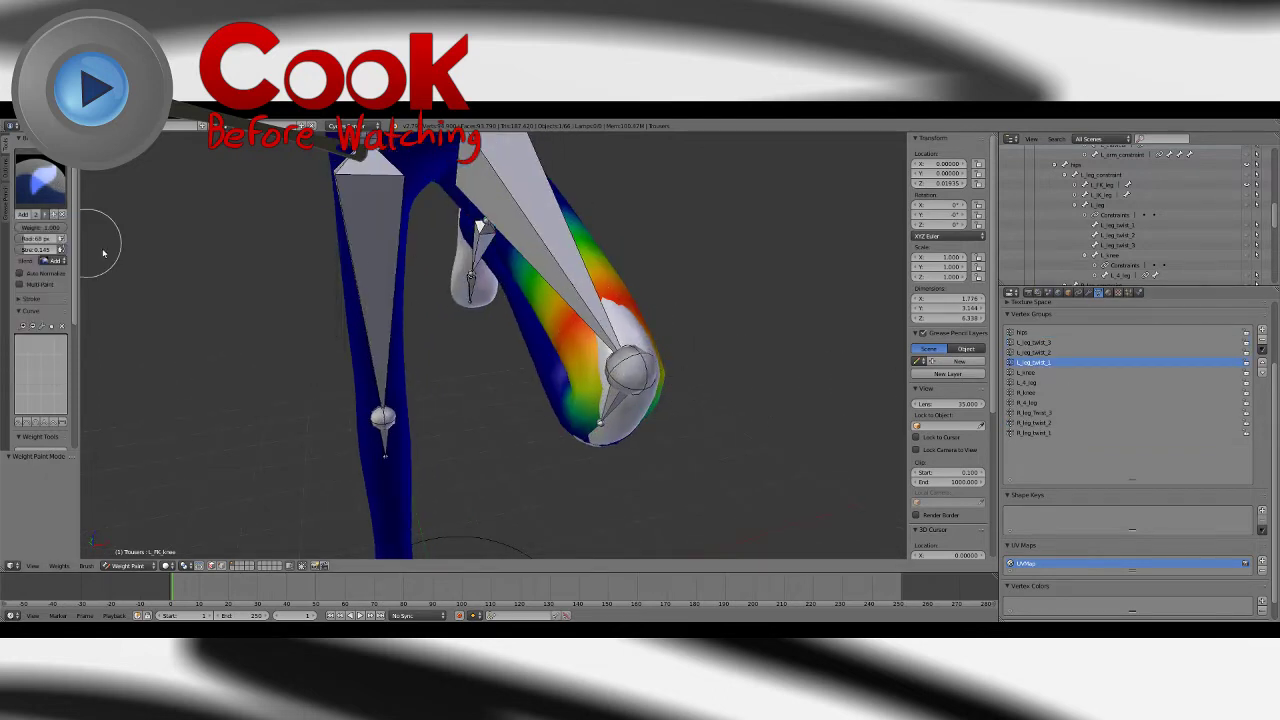
{"action": "left_click_drag", "start_coordinate": [608, 387], "coordinate": [630, 373]}
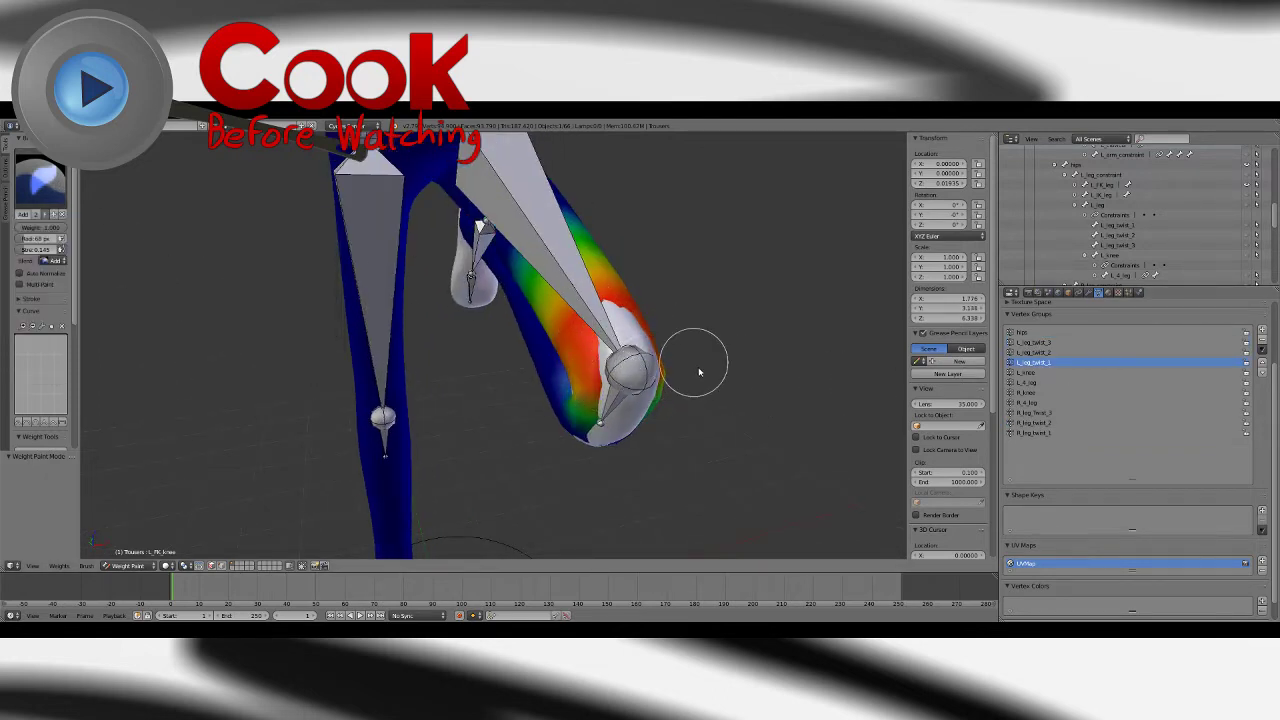
Step: Make the L_knee vertex group active and paint extra weight over the front of the bent left knee
{"action": "left_click", "coordinate": [1034, 373]}
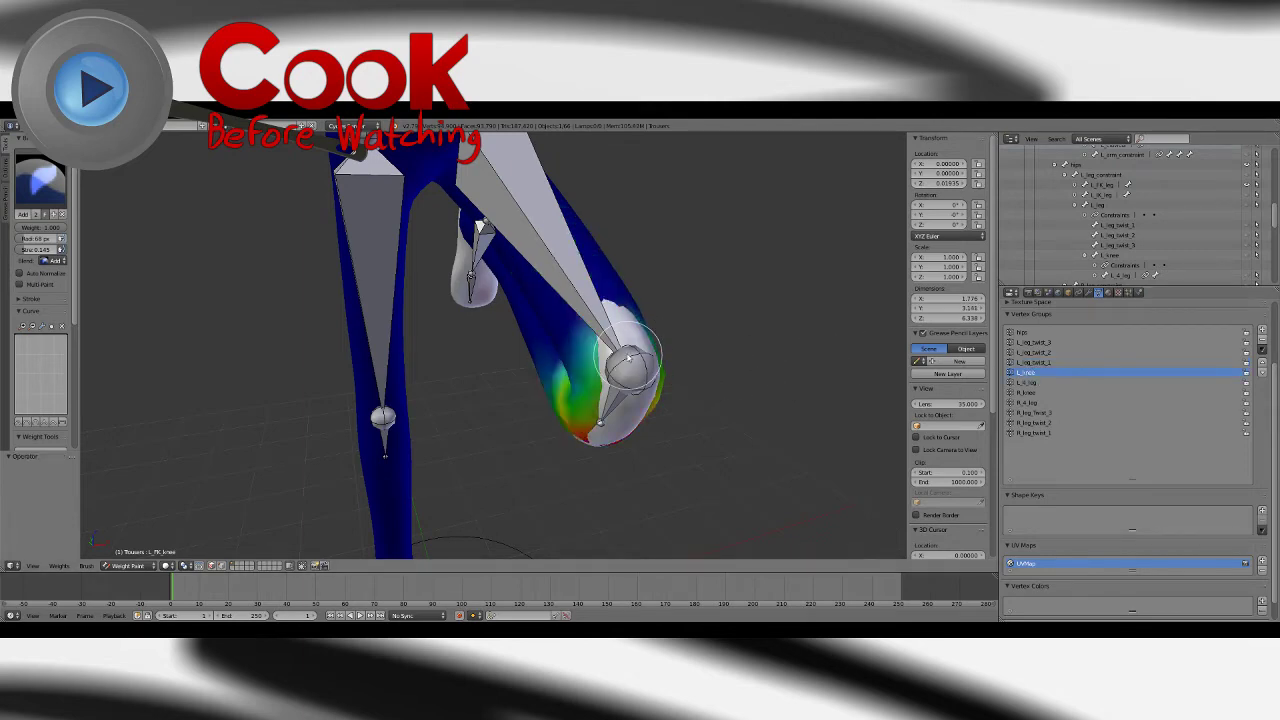
{"action": "middle_click_drag", "start_coordinate": [684, 349], "coordinate": [630, 344]}
{"action": "left_click_drag", "start_coordinate": [598, 320], "coordinate": [197, 190]}
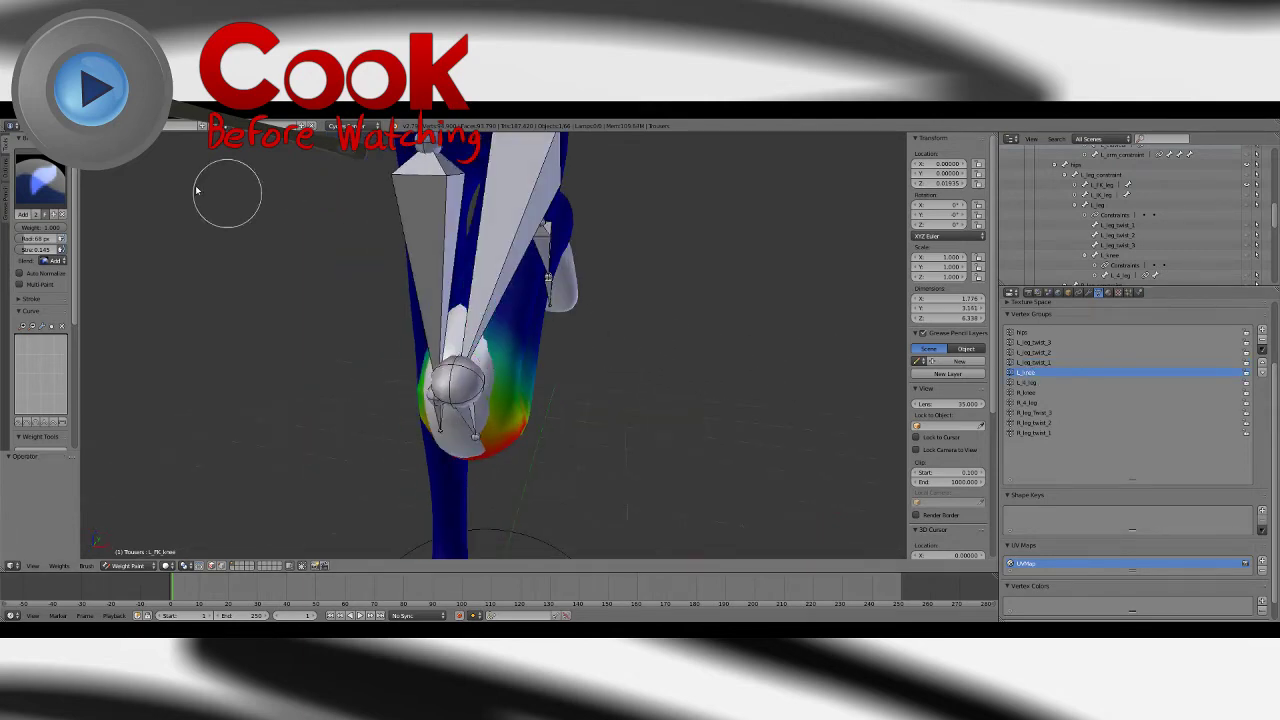
{"action": "mouse_move", "coordinate": [480, 354]}
{"action": "left_mouse_down"}
{"action": "mouse_move", "coordinate": [470, 340]}
{"action": "mouse_move", "coordinate": [457, 359]}
{"action": "left_mouse_up"}
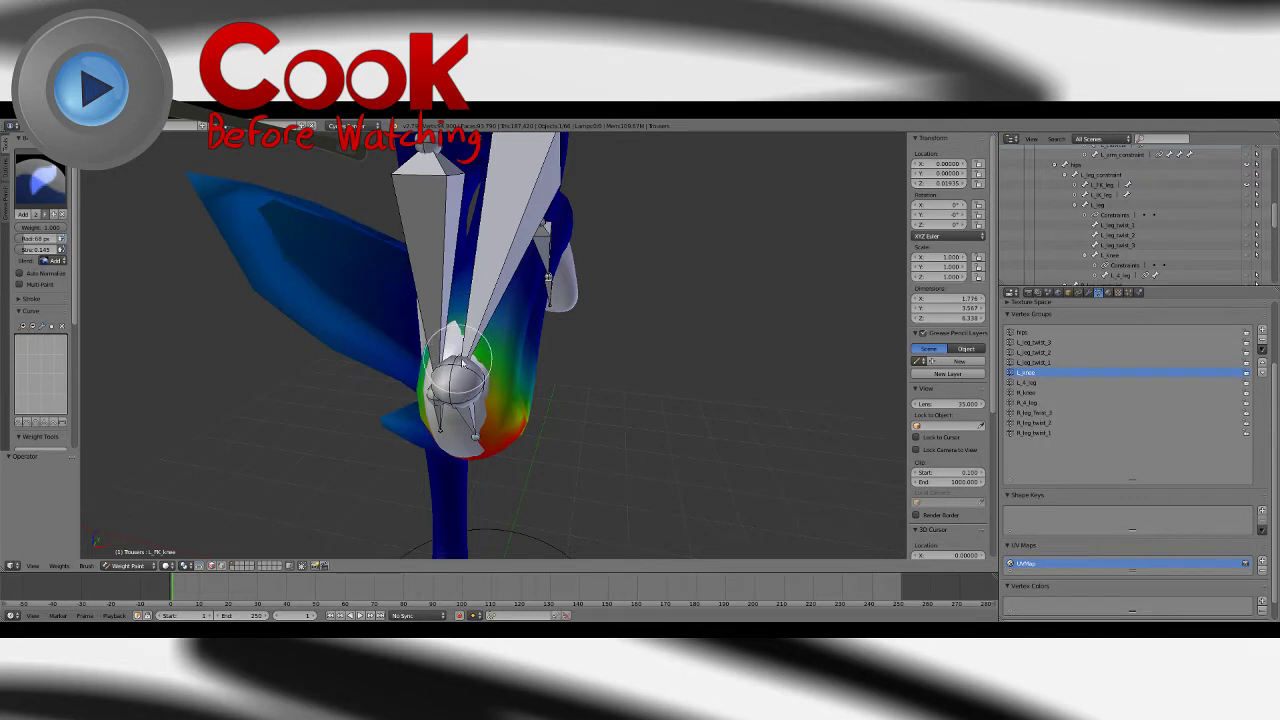
Step: Paint more L_knee weight around the sides and underside of the left kneecap
{"action": "middle_click_drag", "start_coordinate": [466, 333], "coordinate": [505, 372]}
{"action": "left_click_drag", "start_coordinate": [591, 400], "coordinate": [566, 366]}
{"action": "mouse_move", "coordinate": [634, 398]}
{"action": "left_mouse_down"}
{"action": "mouse_move", "coordinate": [618, 372]}
{"action": "mouse_move", "coordinate": [630, 422]}
{"action": "left_mouse_up"}
{"action": "middle_click_drag", "start_coordinate": [630, 424], "coordinate": [606, 350]}
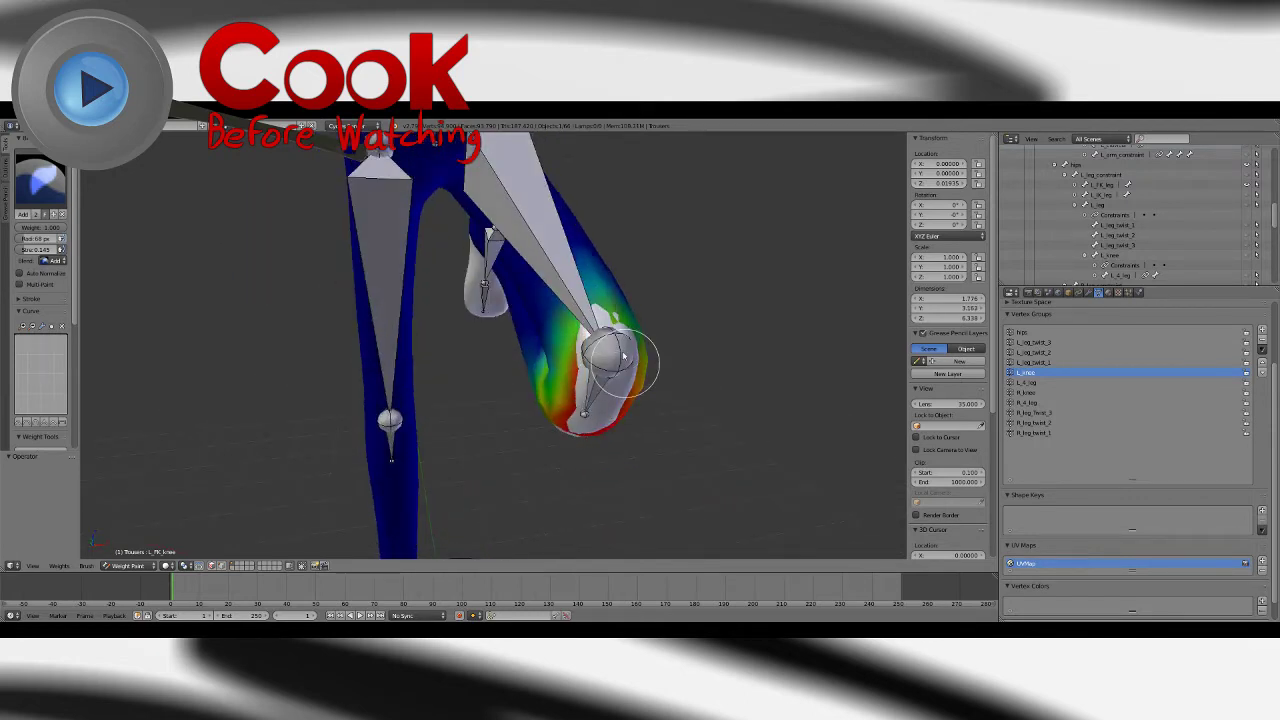
{"action": "mouse_move", "coordinate": [611, 360]}
{"action": "middle_mouse_down"}
{"action": "mouse_move", "coordinate": [566, 366]}
{"action": "mouse_move", "coordinate": [514, 312]}
{"action": "mouse_move", "coordinate": [620, 300]}
{"action": "middle_mouse_up"}
{"action": "mouse_move", "coordinate": [620, 300]}
{"action": "left_mouse_down"}
{"action": "mouse_move", "coordinate": [620, 266]}
{"action": "mouse_move", "coordinate": [602, 268]}
{"action": "mouse_move", "coordinate": [617, 283]}
{"action": "left_mouse_up"}
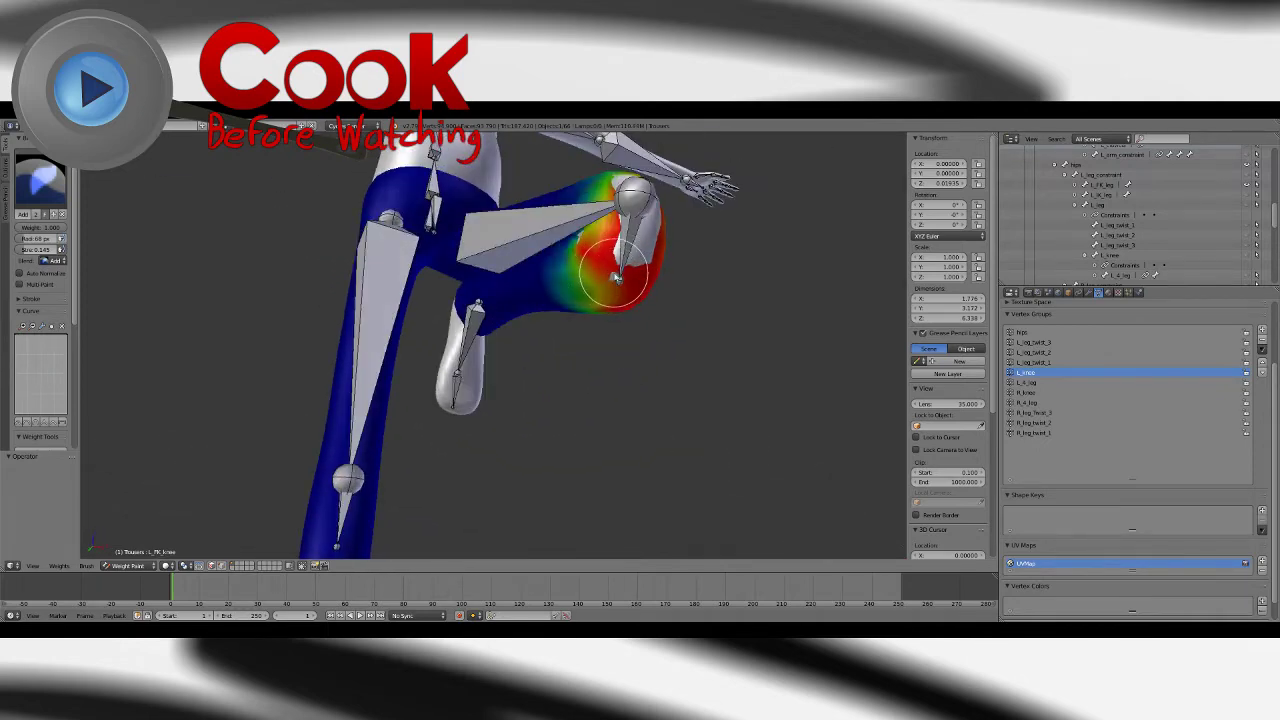
{"action": "middle_click_drag", "start_coordinate": [617, 278], "coordinate": [692, 370]}
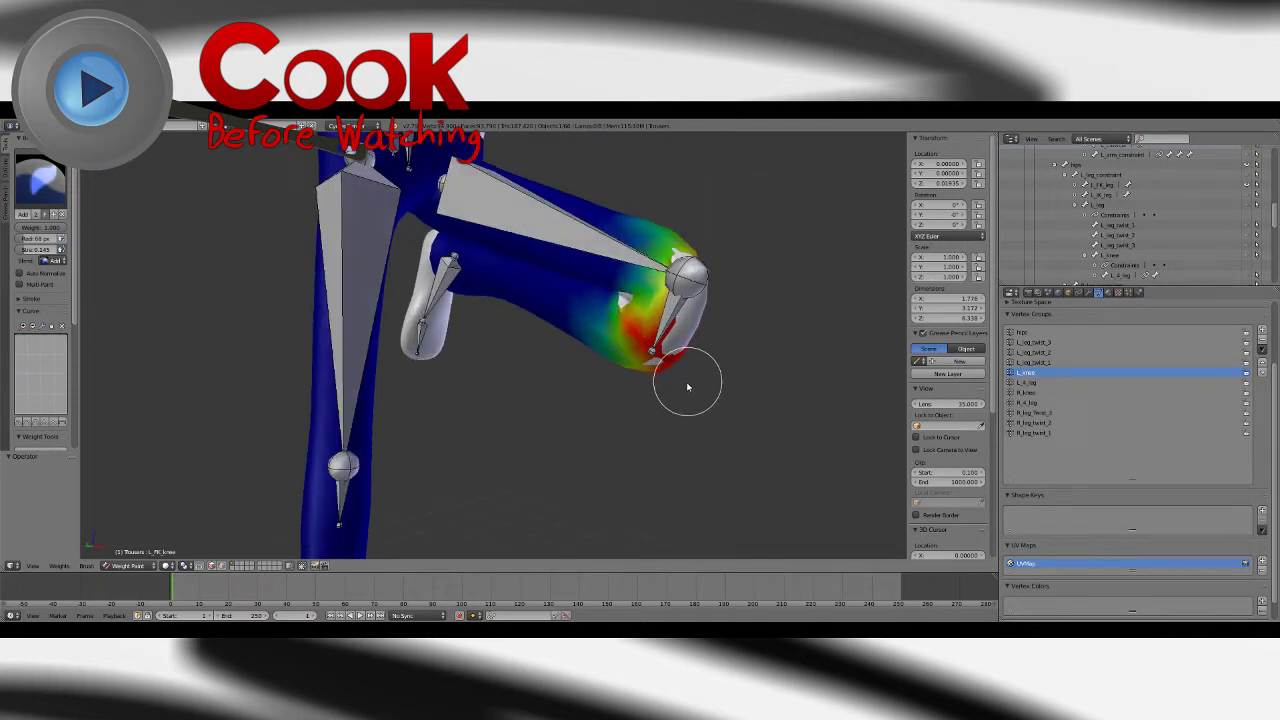
Step: Switch to the Blur brush and smooth the L_knee weights around both sides of the bent left knee
{"action": "left_click", "coordinate": [41, 184]}
{"action": "left_click", "coordinate": [77, 240]}
{"action": "middle_click_drag", "start_coordinate": [612, 366], "coordinate": [660, 374]}
{"action": "mouse_move", "coordinate": [660, 375]}
{"action": "left_mouse_down"}
{"action": "mouse_move", "coordinate": [609, 314]}
{"action": "mouse_move", "coordinate": [651, 314]}
{"action": "left_mouse_up"}
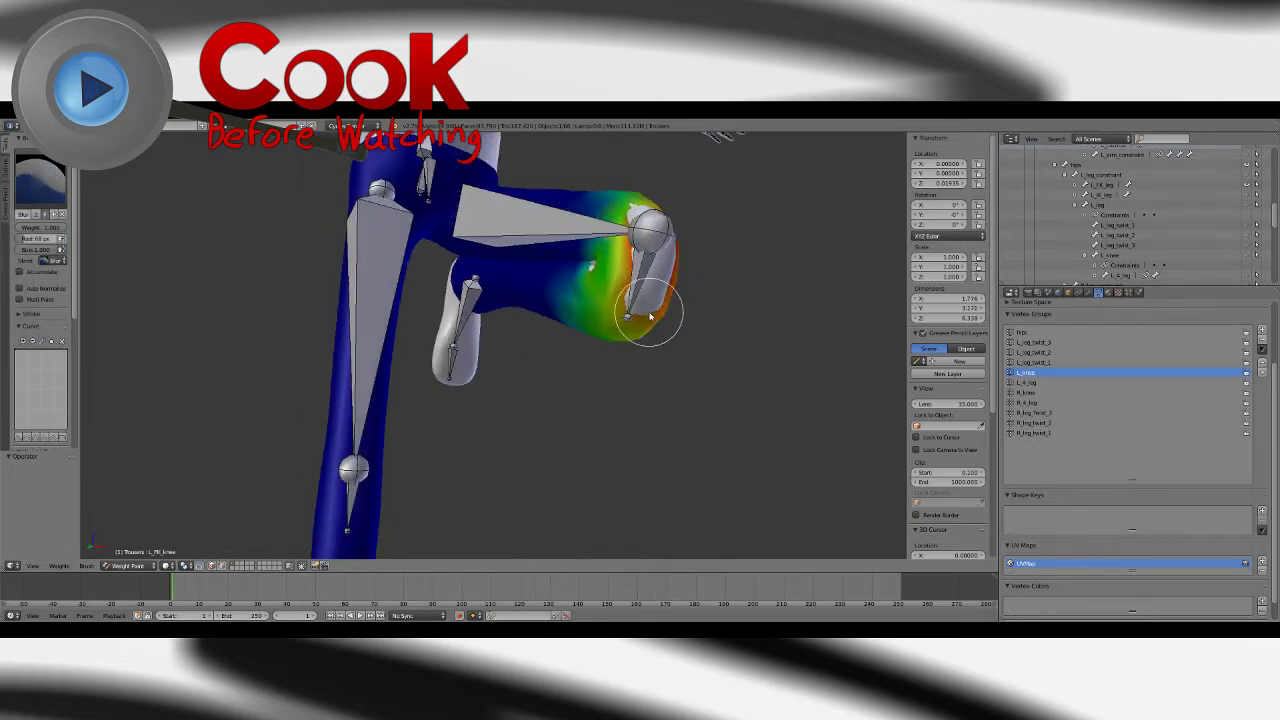
{"action": "mouse_move", "coordinate": [651, 314]}
{"action": "middle_mouse_down"}
{"action": "mouse_move", "coordinate": [609, 329]}
{"action": "mouse_move", "coordinate": [396, 293]}
{"action": "middle_mouse_up"}
{"action": "left_click_drag", "start_coordinate": [396, 293], "coordinate": [363, 320]}
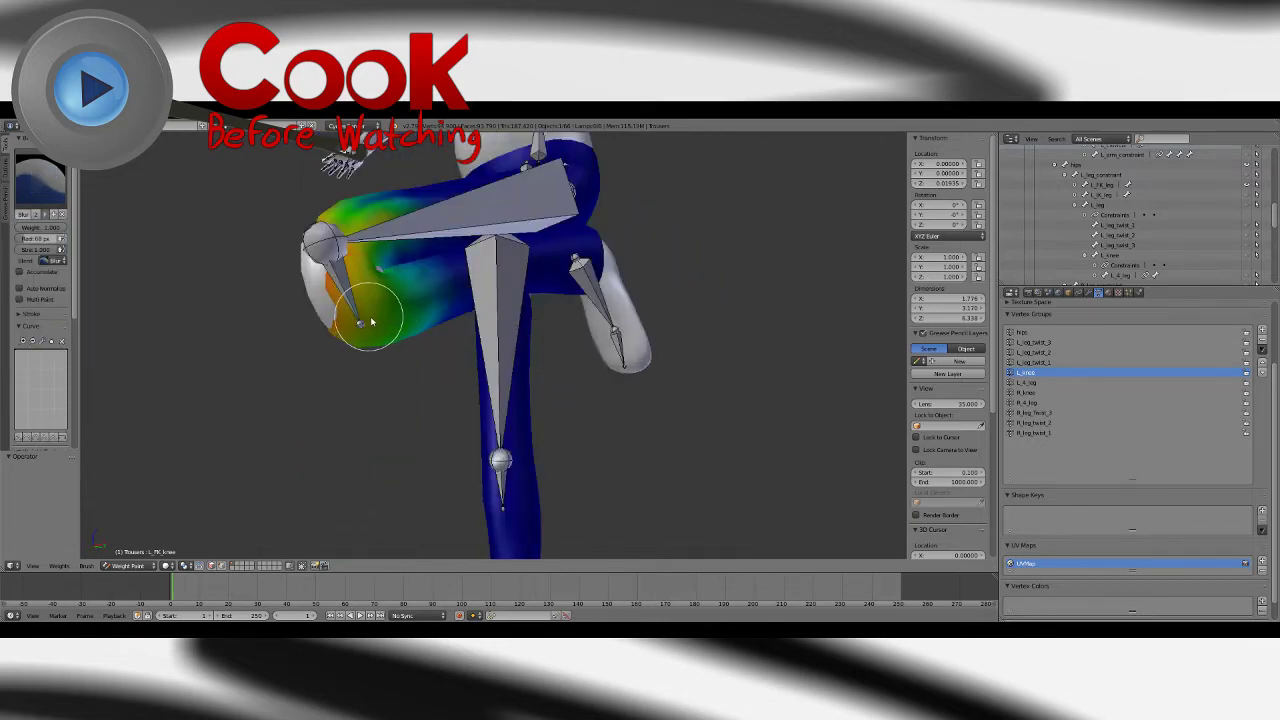
{"action": "middle_click_drag", "start_coordinate": [363, 320], "coordinate": [555, 362]}
{"action": "left_click_drag", "start_coordinate": [642, 350], "coordinate": [676, 326]}
{"action": "middle_click_drag", "start_coordinate": [676, 335], "coordinate": [620, 345]}
Step: Try blurring the L_knee weights above the left kneecap and undo the last strokes
{"action": "middle_click_drag", "start_coordinate": [615, 275], "coordinate": [609, 320]}
{"action": "key", "text": "ctrl+z"}
{"action": "key", "text": "ctrl+z"}
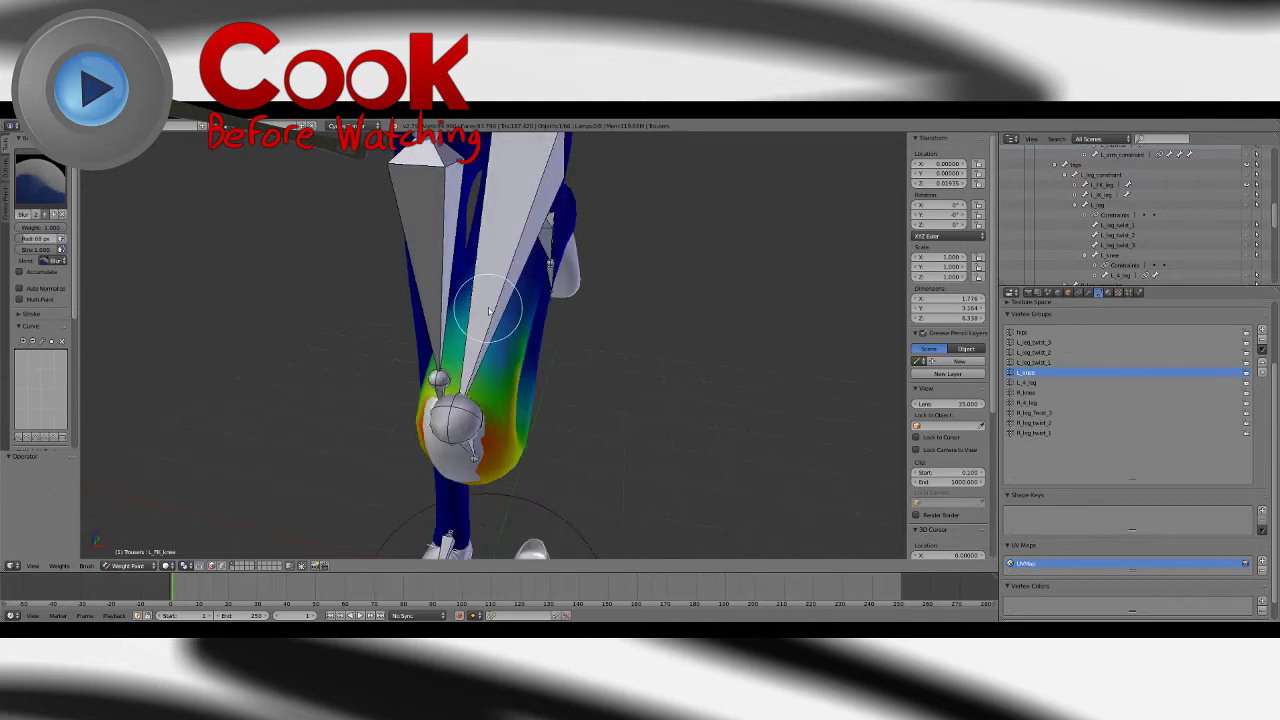
{"action": "left_click_drag", "start_coordinate": [498, 322], "coordinate": [496, 349]}
{"action": "key", "text": "ctrl+z"}
{"action": "key", "text": "ctrl+z"}
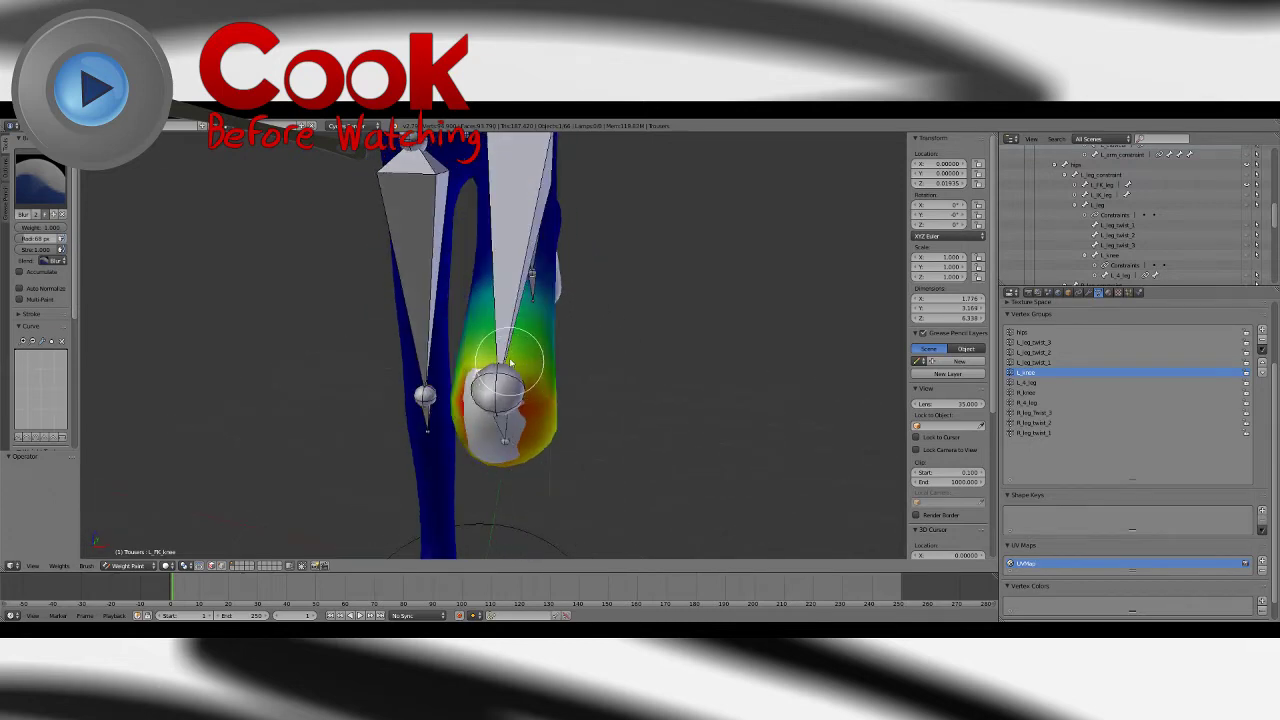
{"action": "middle_click_drag", "start_coordinate": [503, 380], "coordinate": [556, 346]}
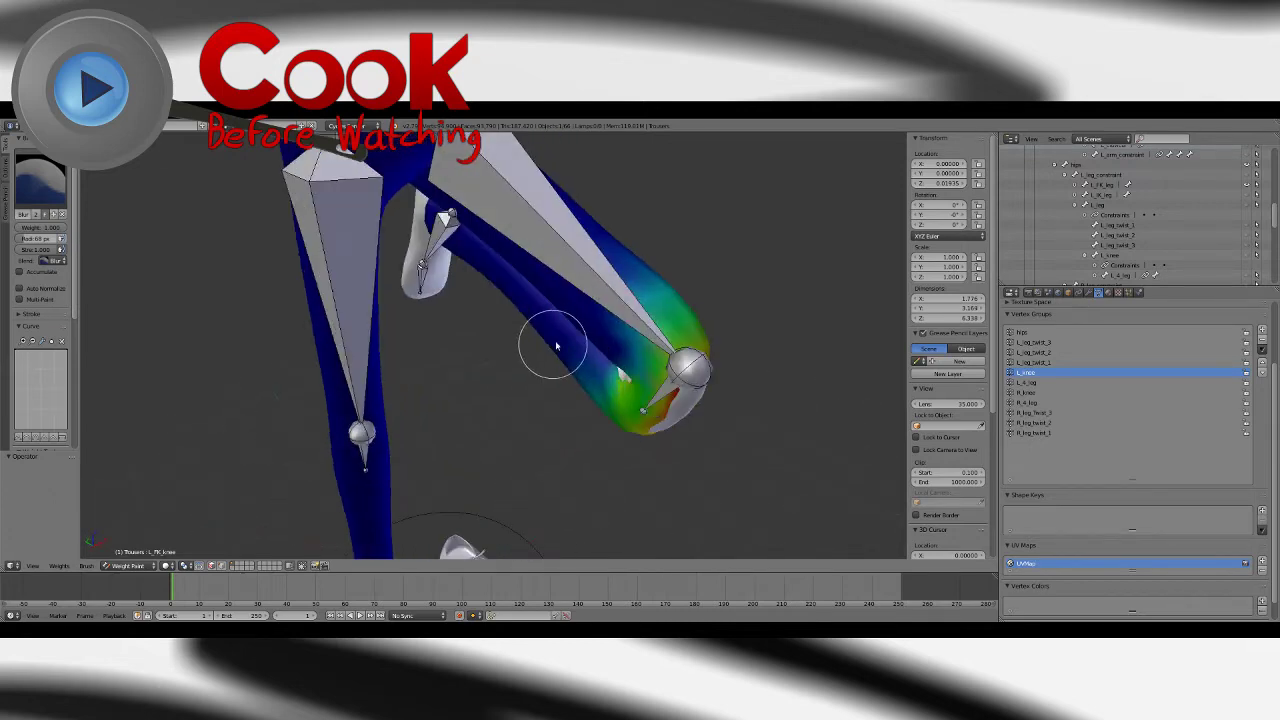
Step: Check the L_leg_twist_3 weights, then make L_leg_twist_1 active and blur its weights behind the bent left knee
{"action": "left_click", "coordinate": [1041, 343]}
{"action": "middle_click_drag", "start_coordinate": [863, 371], "coordinate": [771, 343]}
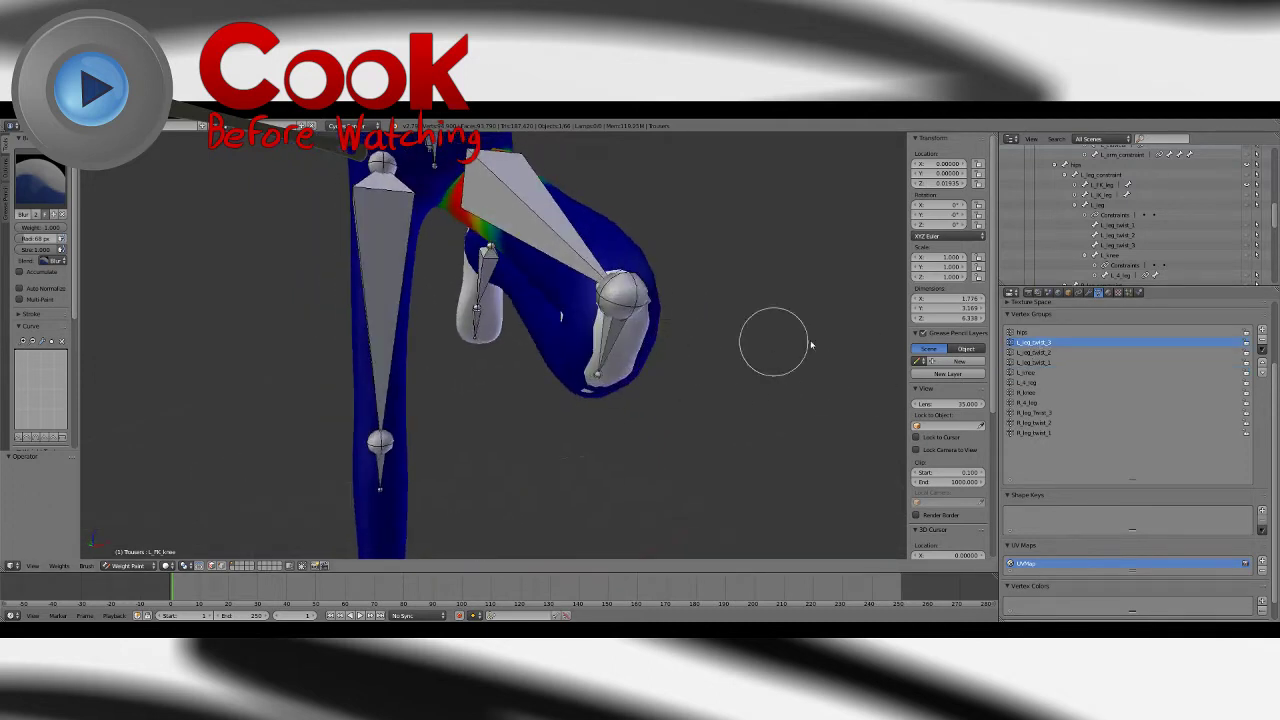
{"action": "left_click", "coordinate": [1040, 362]}
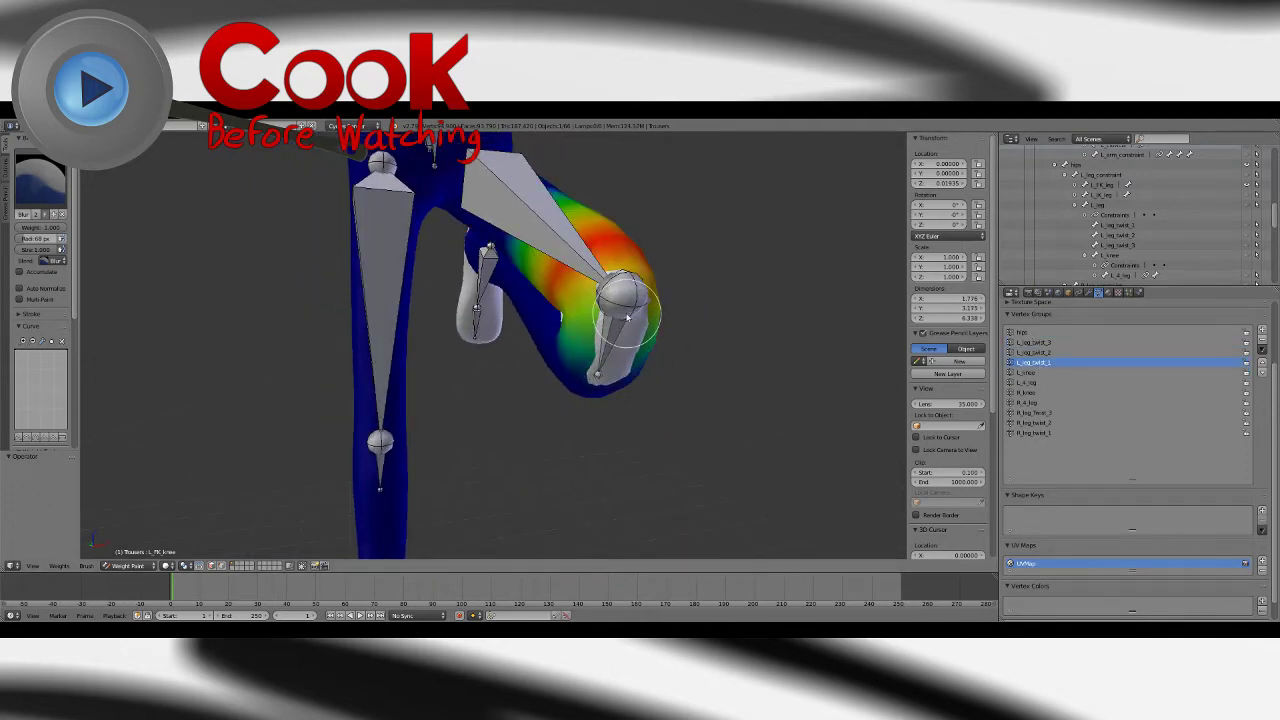
{"action": "middle_click_drag", "start_coordinate": [663, 329], "coordinate": [788, 343]}
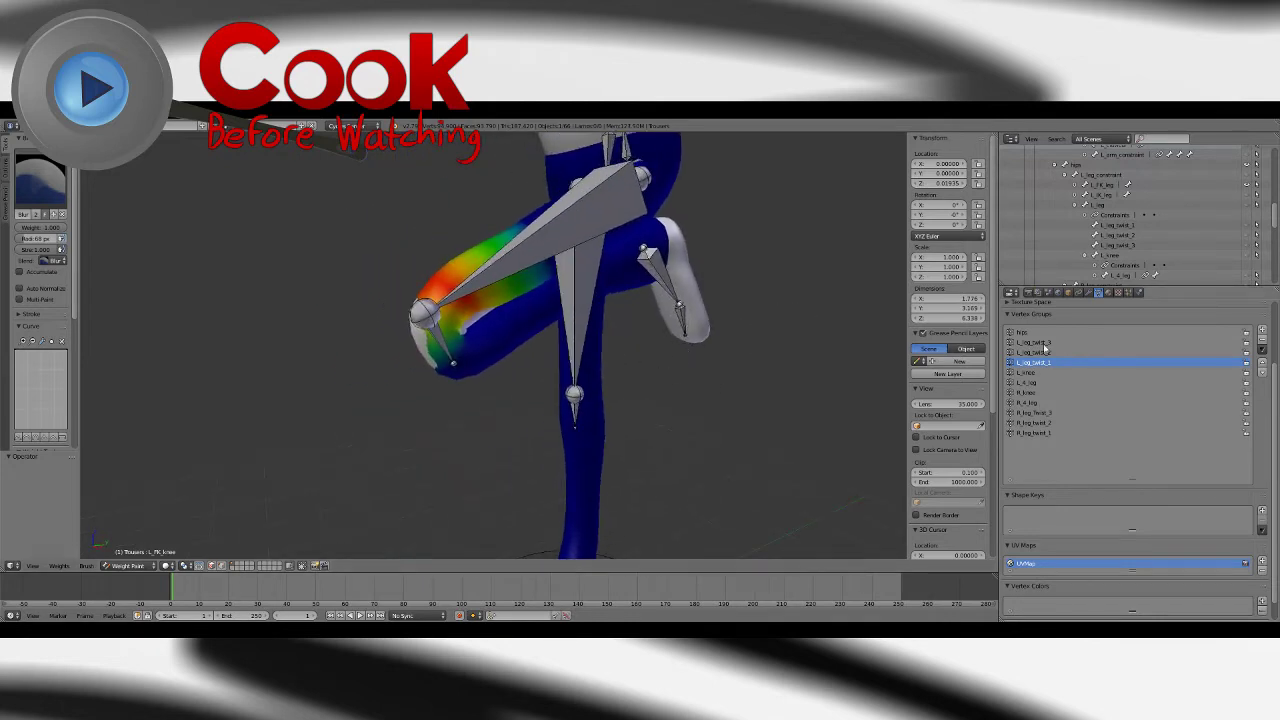
{"action": "middle_click_drag", "start_coordinate": [475, 335], "coordinate": [428, 270]}
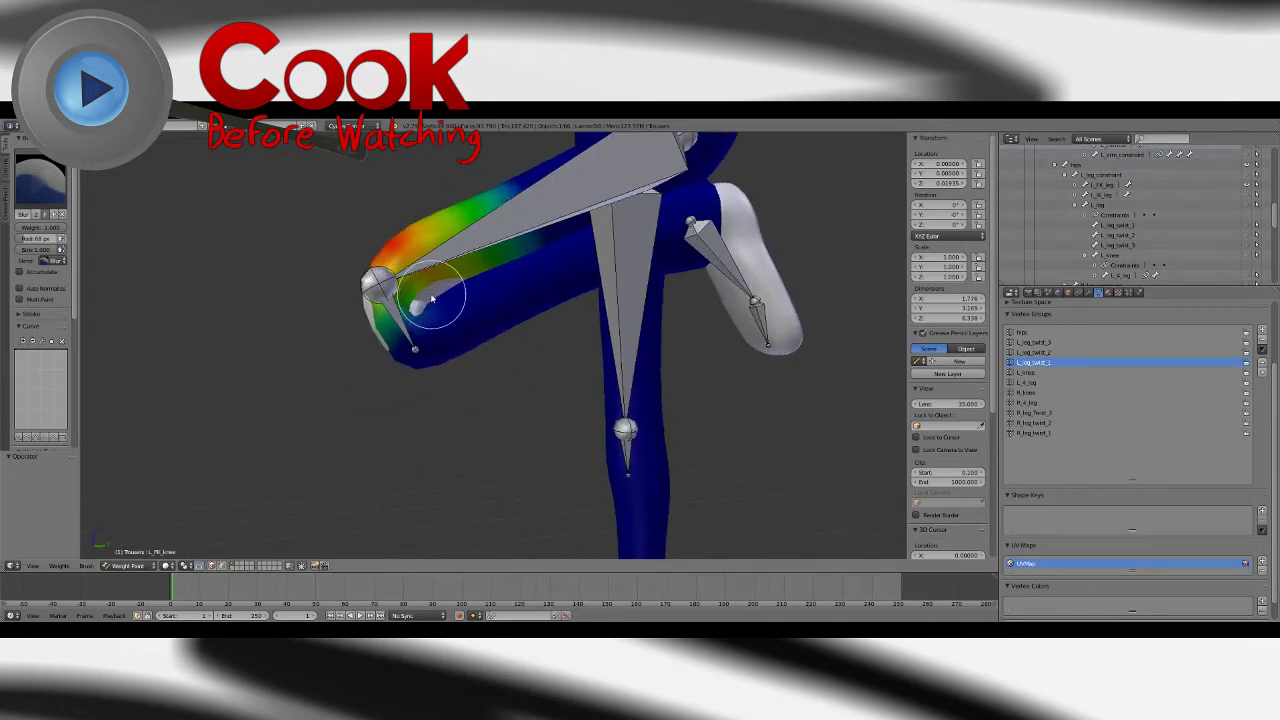
{"action": "left_click_drag", "start_coordinate": [448, 280], "coordinate": [448, 277]}
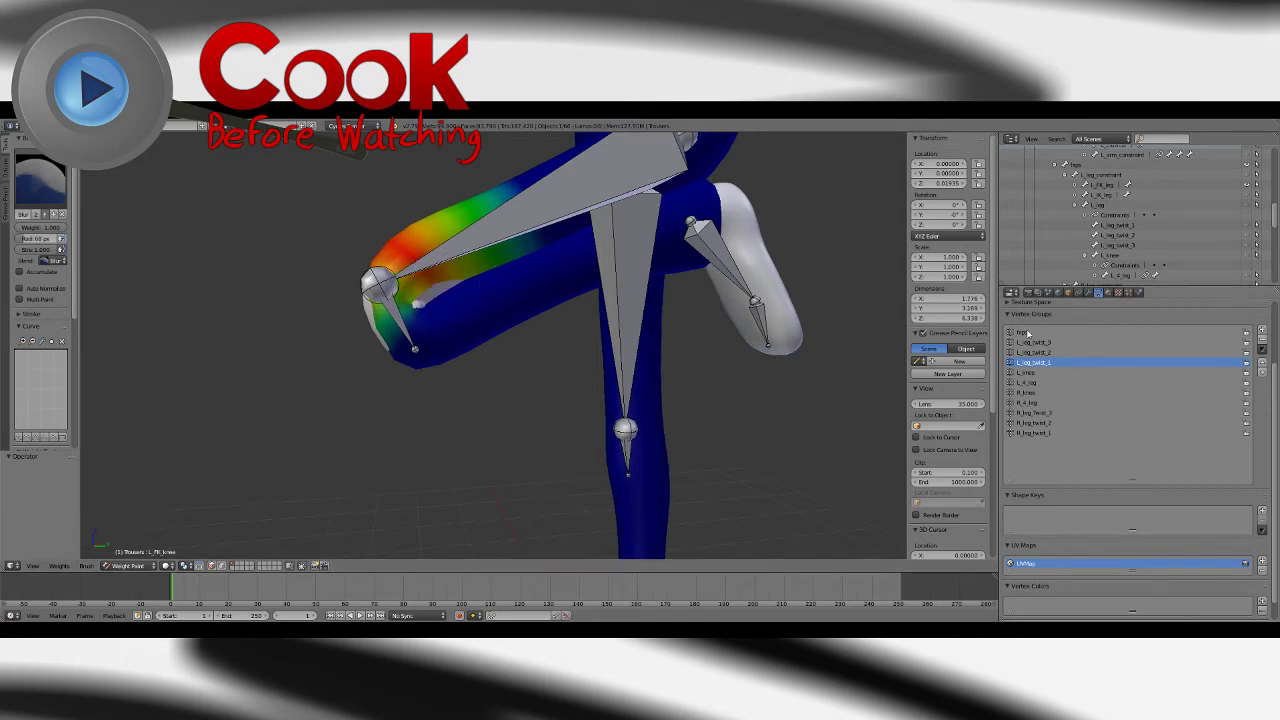
Step: Make L_knee the active vertex group and remove weight from the fold behind the left knee with the Subtract brush
{"action": "left_click", "coordinate": [1035, 375]}
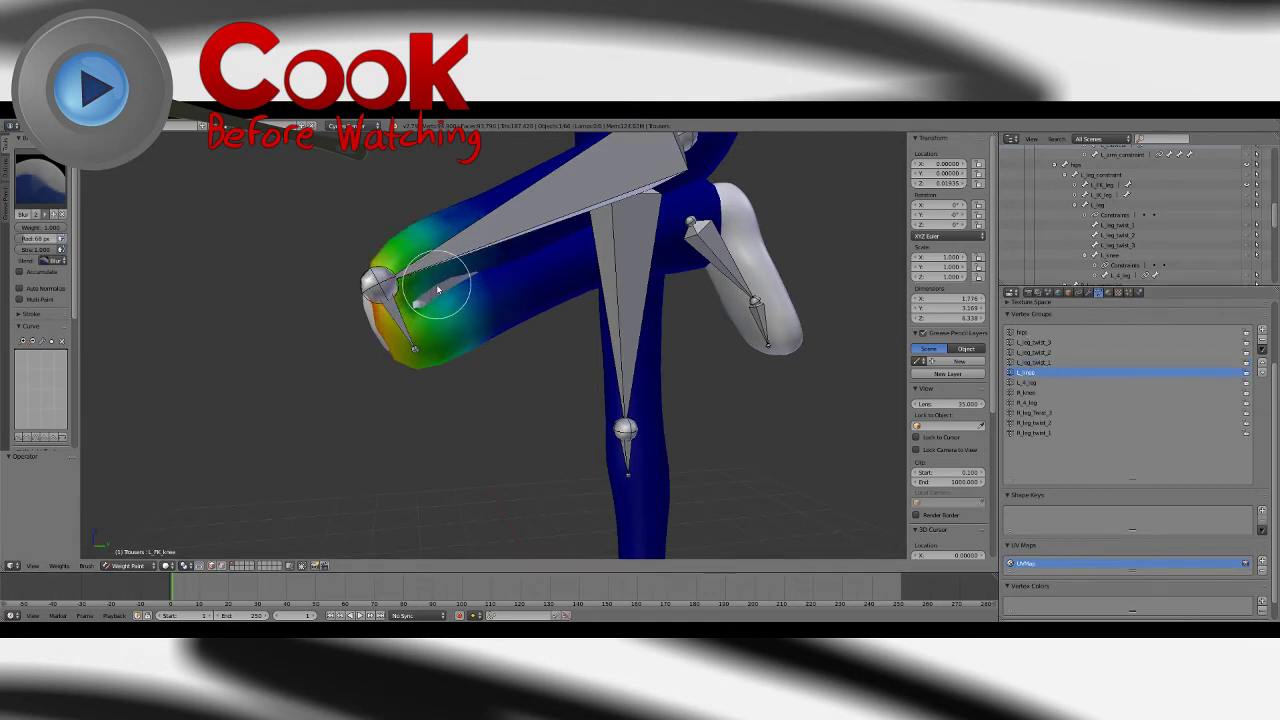
{"action": "left_click", "coordinate": [45, 180]}
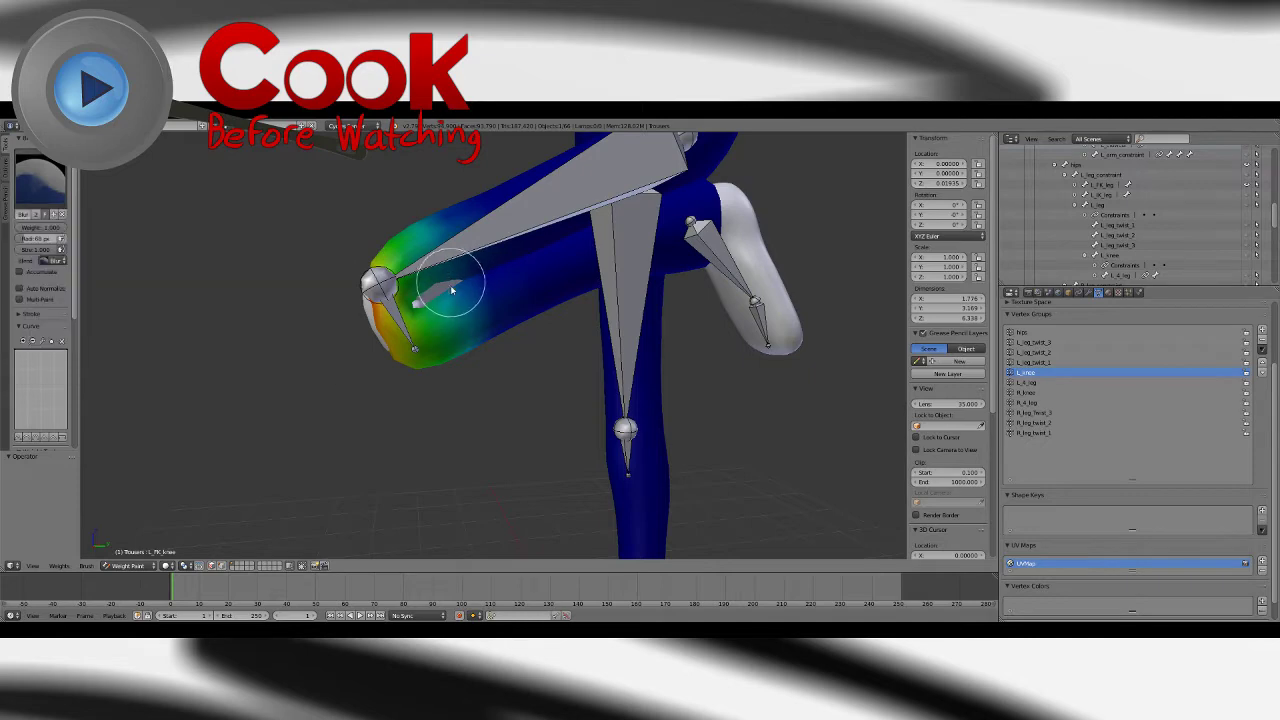
{"action": "left_click", "coordinate": [45, 180]}
{"action": "left_click", "coordinate": [279, 237]}
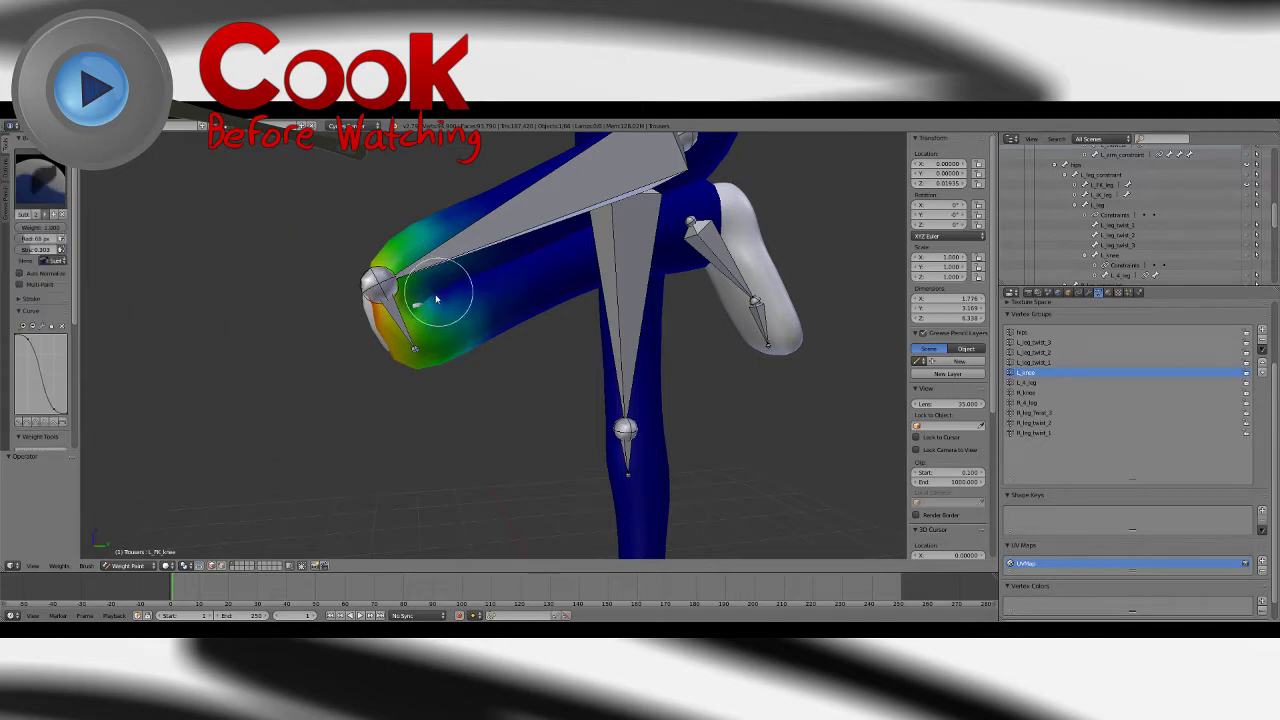
{"action": "mouse_move", "coordinate": [428, 288]}
{"action": "middle_mouse_down"}
{"action": "mouse_move", "coordinate": [629, 277]}
{"action": "mouse_move", "coordinate": [612, 313]}
{"action": "middle_mouse_up"}
{"action": "left_click_drag", "start_coordinate": [610, 313], "coordinate": [580, 294]}
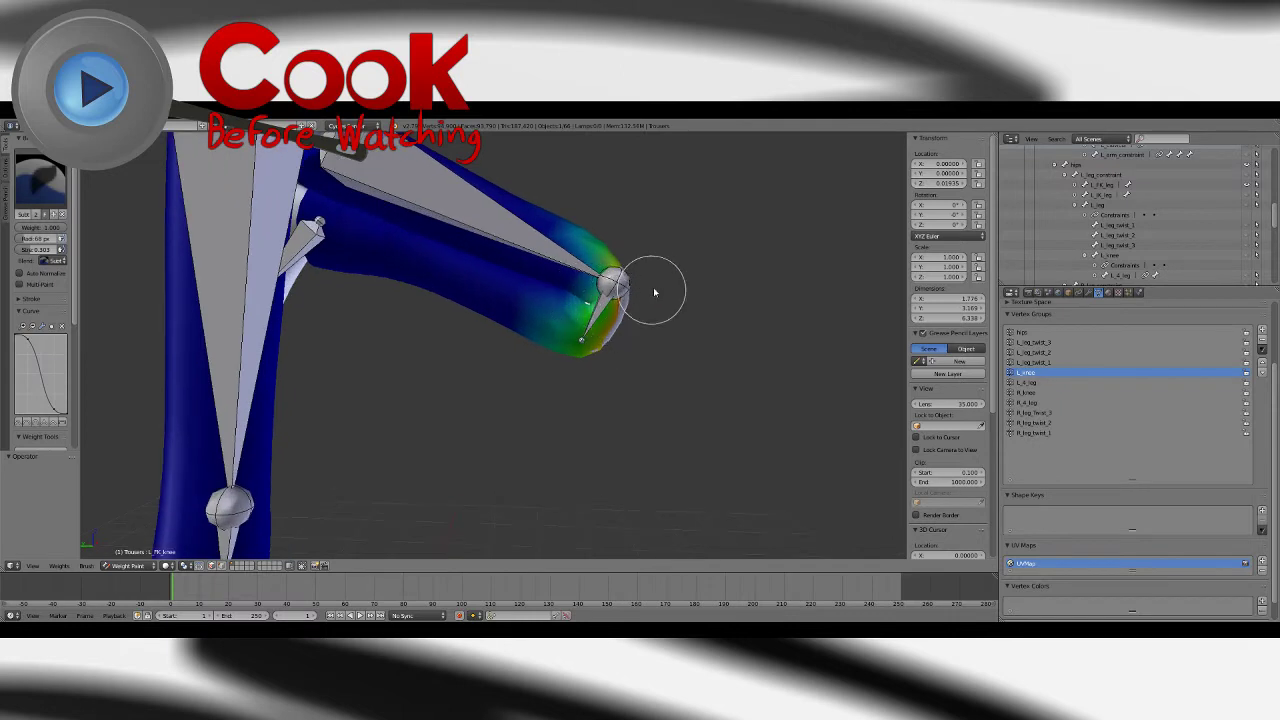
Step: Examine the trousers' deformation at the bent left knee from the front and side, close up and at full-body distance
{"action": "middle_click_drag", "start_coordinate": [708, 311], "coordinate": [586, 329]}
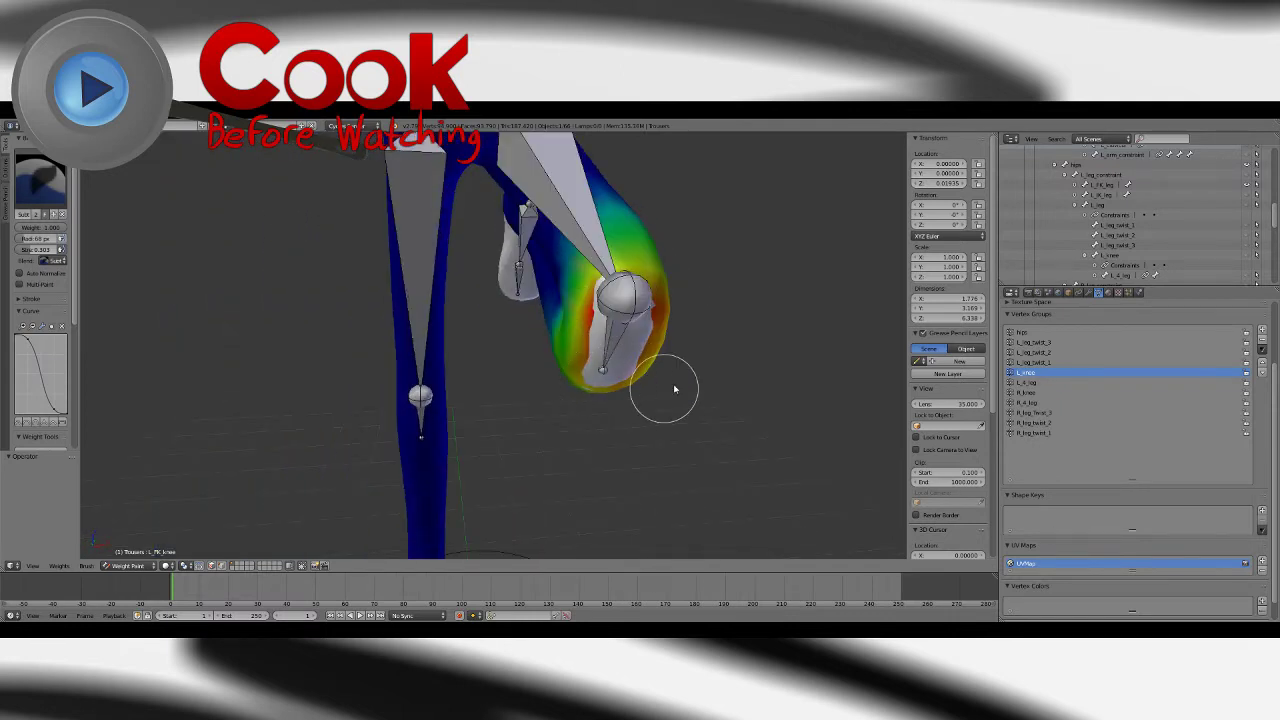
{"action": "scroll", "coordinate": [670, 367], "scroll_direction": "down", "scroll_amount": 4}
{"action": "mouse_move", "coordinate": [670, 366]}
{"action": "middle_mouse_down"}
{"action": "mouse_move", "coordinate": [609, 397]}
{"action": "mouse_move", "coordinate": [494, 406]}
{"action": "mouse_move", "coordinate": [651, 389]}
{"action": "mouse_move", "coordinate": [630, 328]}
{"action": "middle_mouse_up"}
{"action": "scroll", "coordinate": [677, 449], "scroll_direction": "down", "scroll_amount": 5}
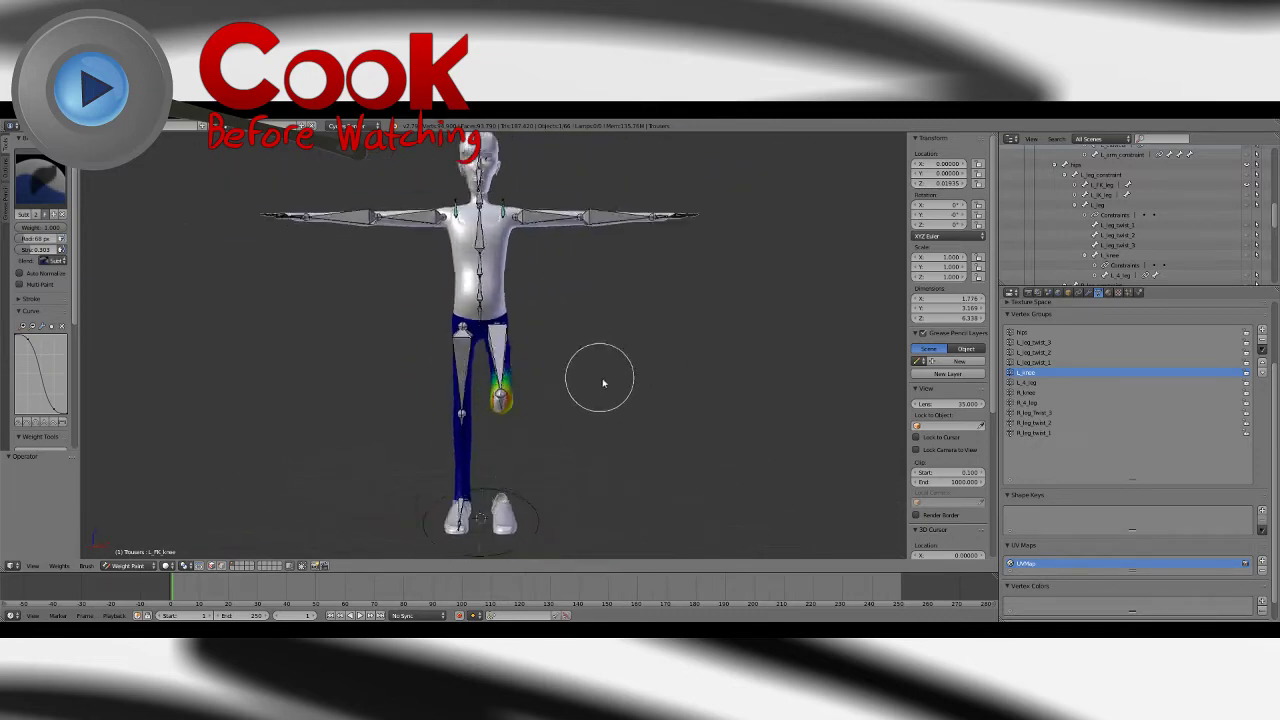
{"action": "middle_click_drag", "start_coordinate": [594, 380], "coordinate": [567, 377]}
{"action": "middle_click_drag", "start_coordinate": [610, 337], "coordinate": [666, 400]}
{"action": "scroll", "coordinate": [605, 390], "scroll_direction": "up", "scroll_amount": 2}
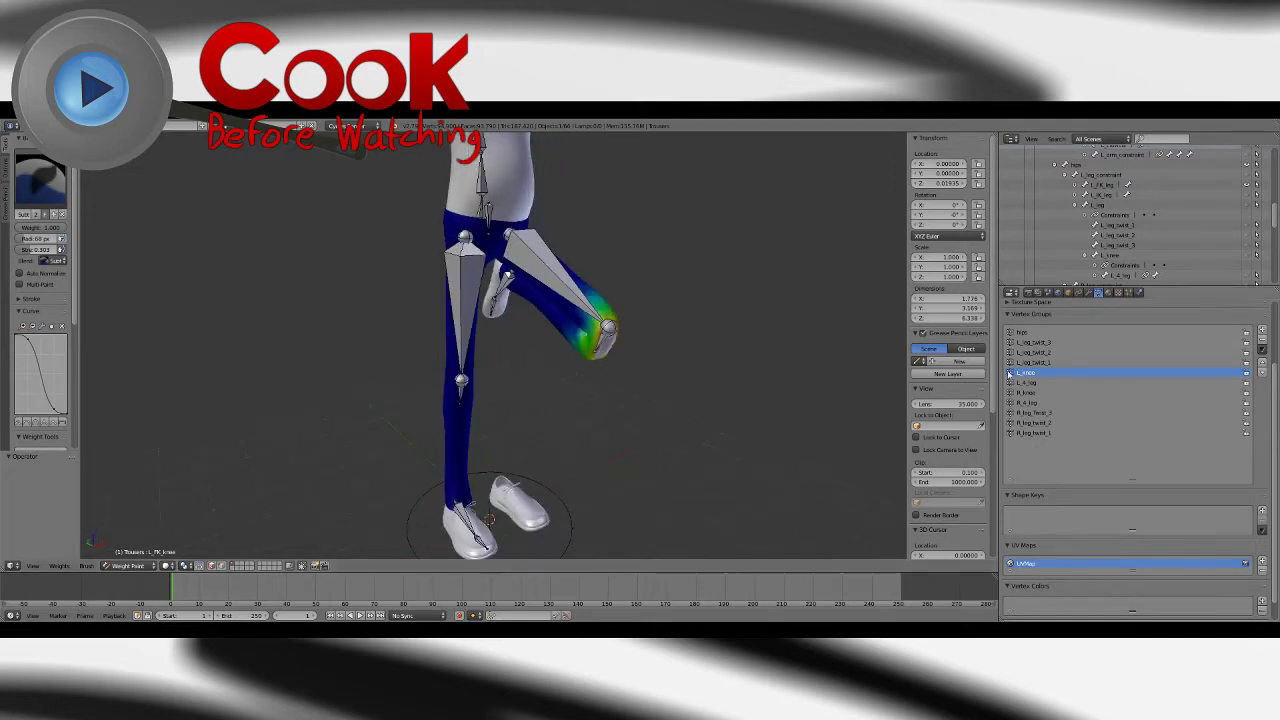
Step: Return the trousers to Object Mode, select the armature's L_FK_leg bone and set its rotation to 0° on all axes
{"action": "left_click", "coordinate": [128, 566]}
{"action": "left_click", "coordinate": [130, 554]}
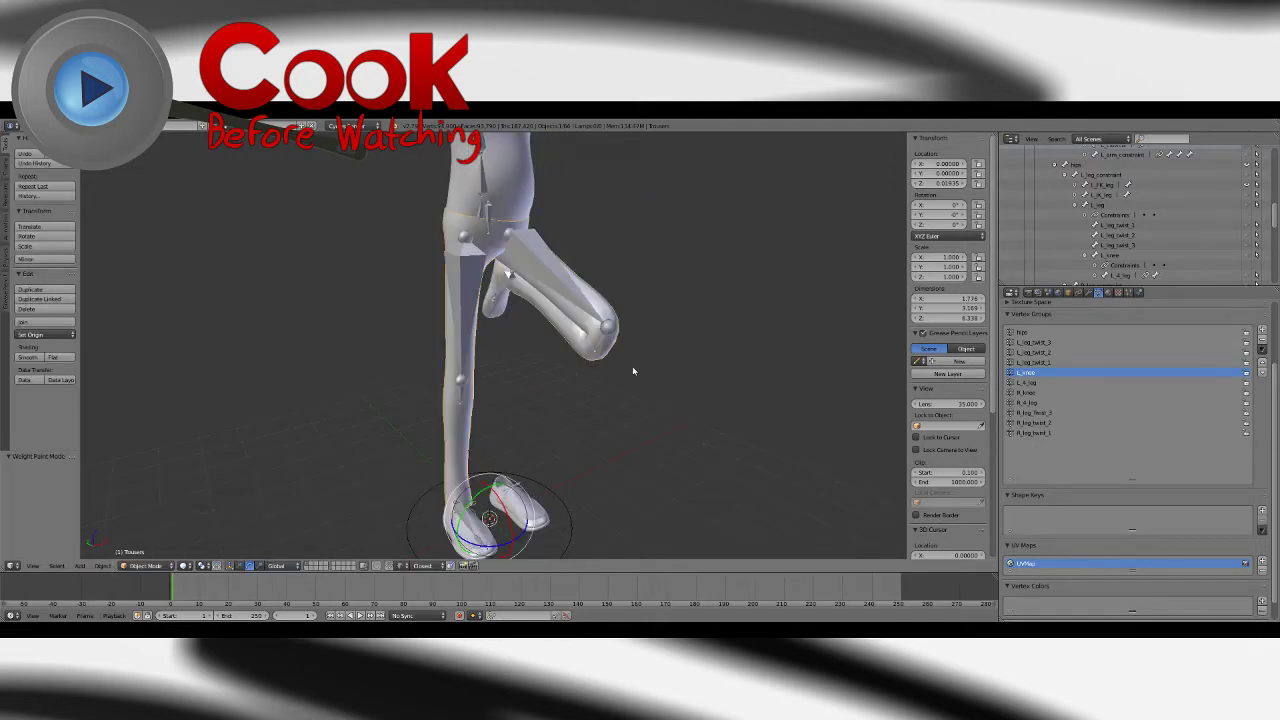
{"action": "right_click", "coordinate": [576, 286]}
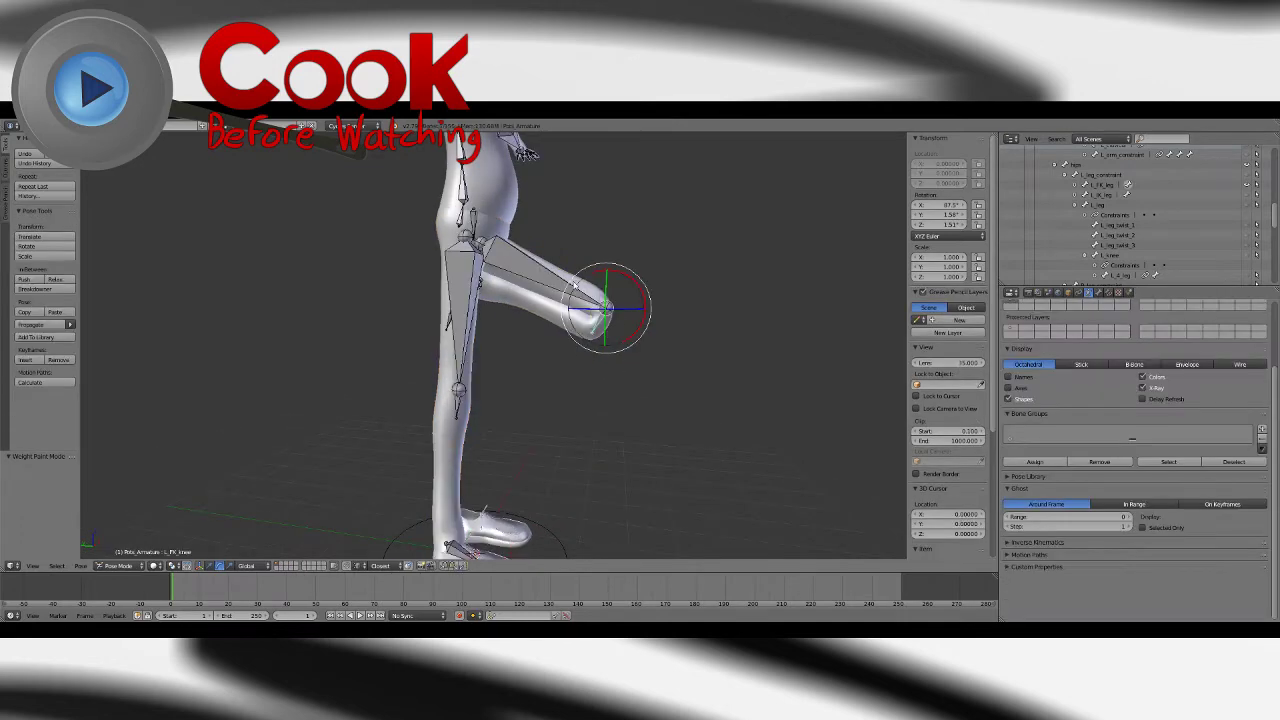
{"action": "left_click", "coordinate": [1108, 278]}
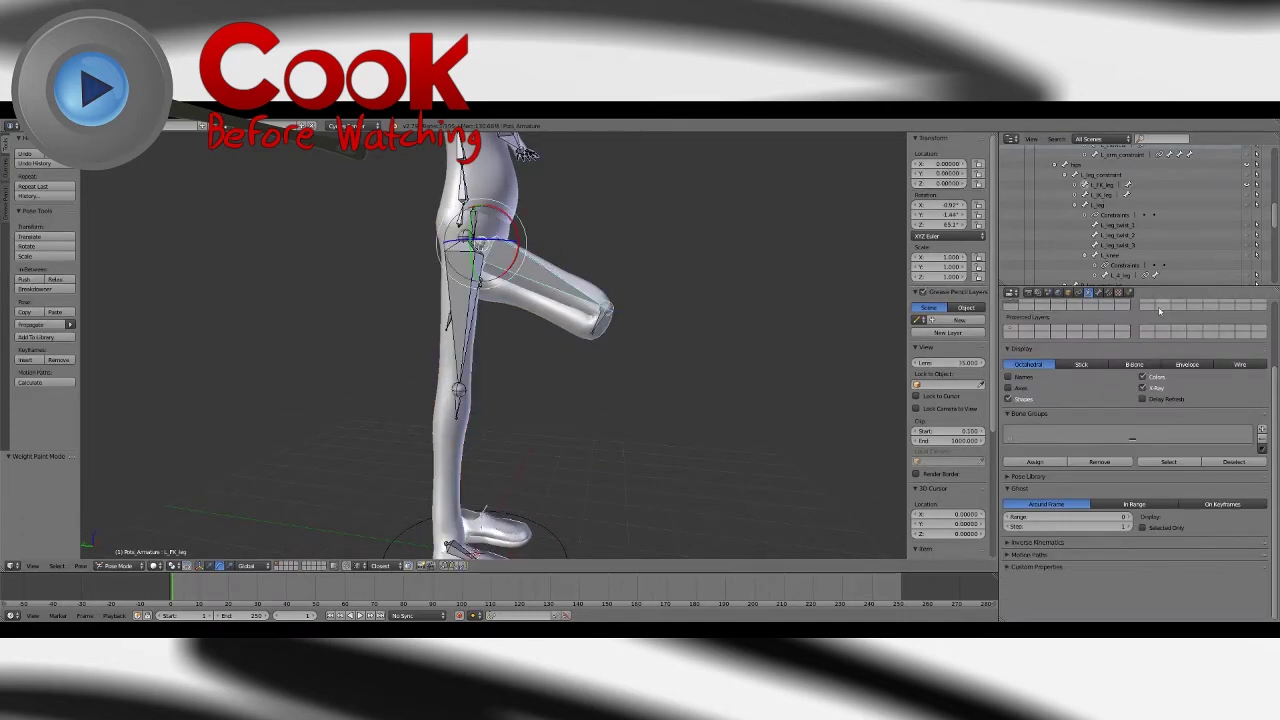
{"action": "left_click", "coordinate": [1109, 292]}
{"action": "left_click", "coordinate": [1099, 292]}
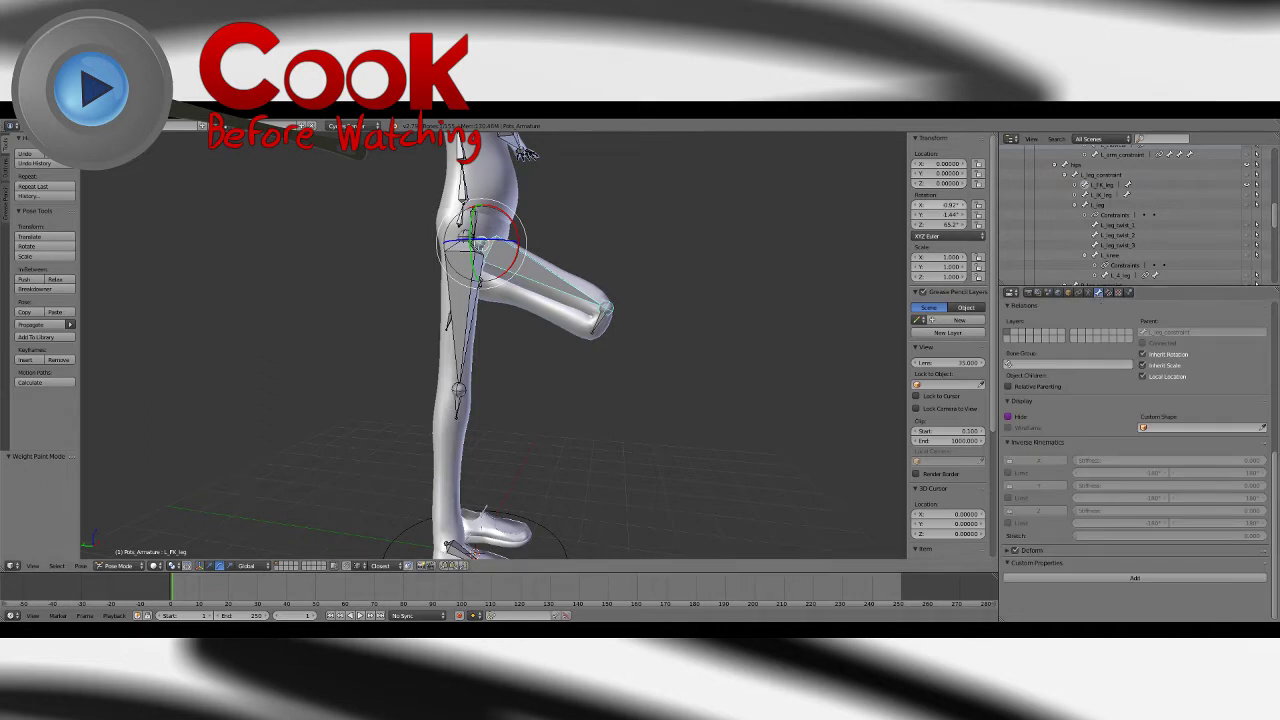
{"action": "left_click_drag", "start_coordinate": [941, 207], "coordinate": [945, 228]}
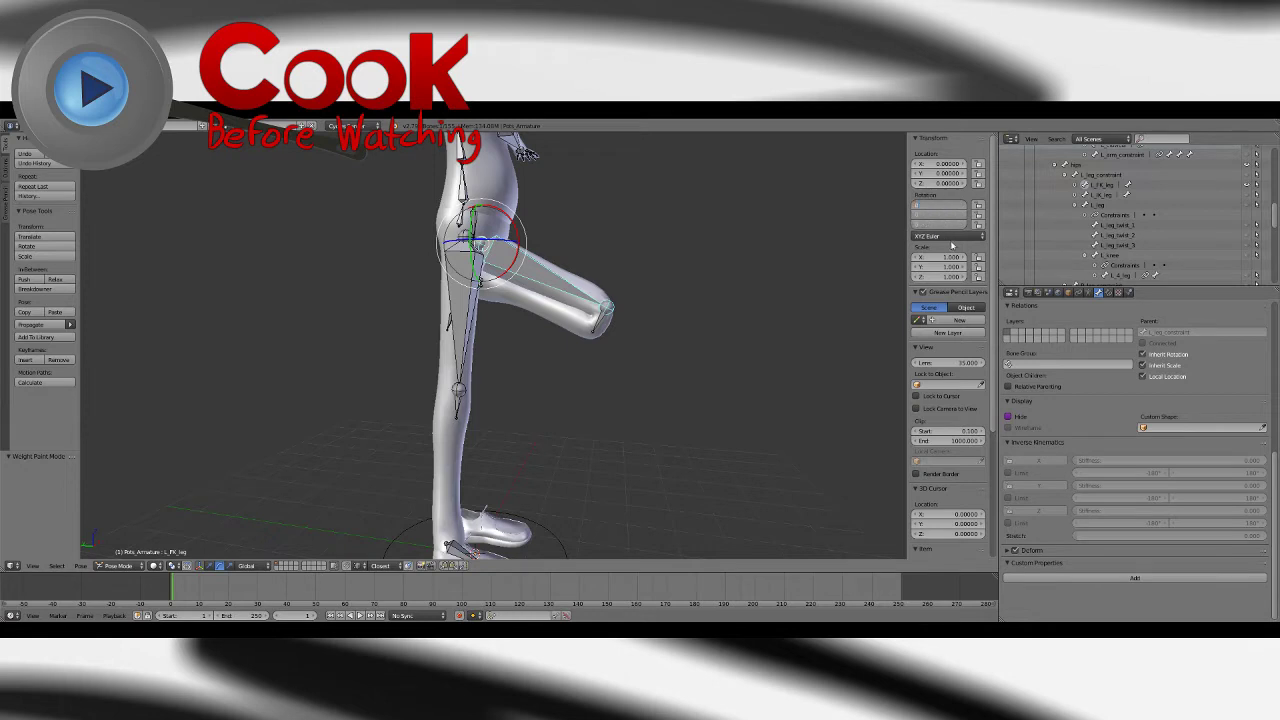
{"action": "type", "text": "0"}
{"action": "key", "text": "Return"}
Step: Select the L_FK_knee bone and set its rotation to 0° on all axes to straighten the left leg
{"action": "middle_click_drag", "start_coordinate": [654, 377], "coordinate": [576, 383]}
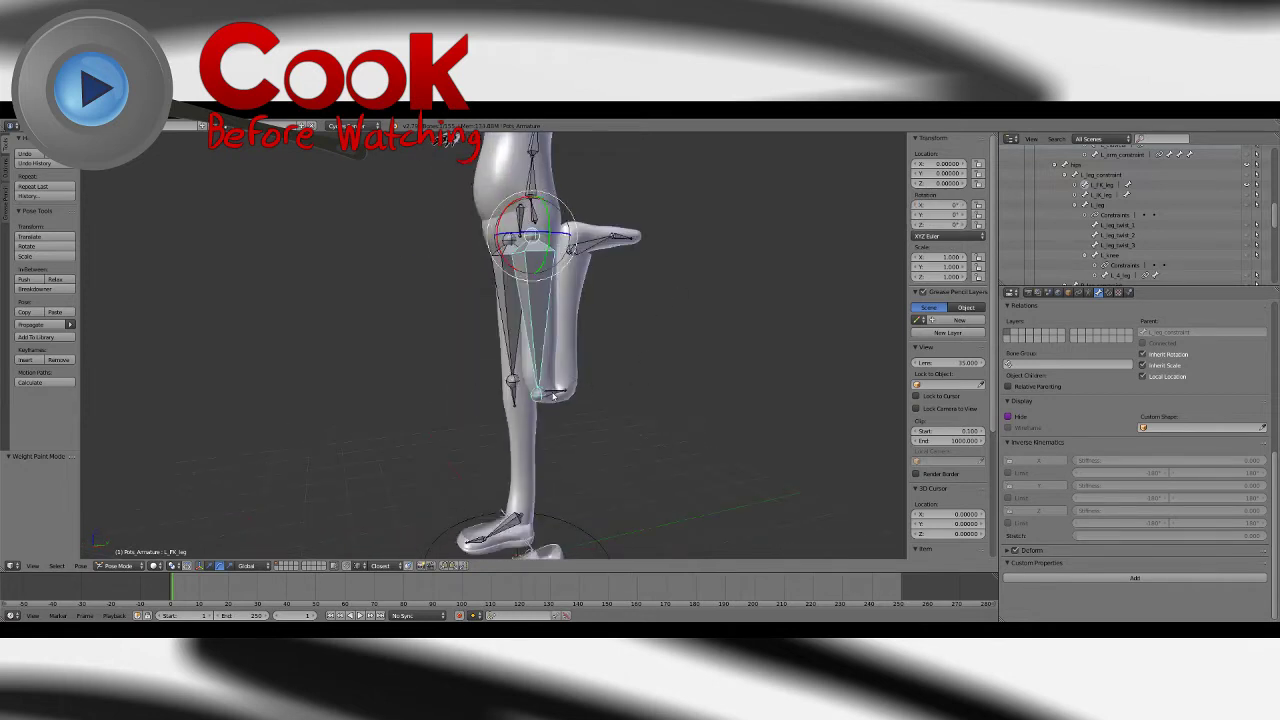
{"action": "right_click", "coordinate": [552, 393]}
{"action": "left_click_drag", "start_coordinate": [947, 205], "coordinate": [945, 225]}
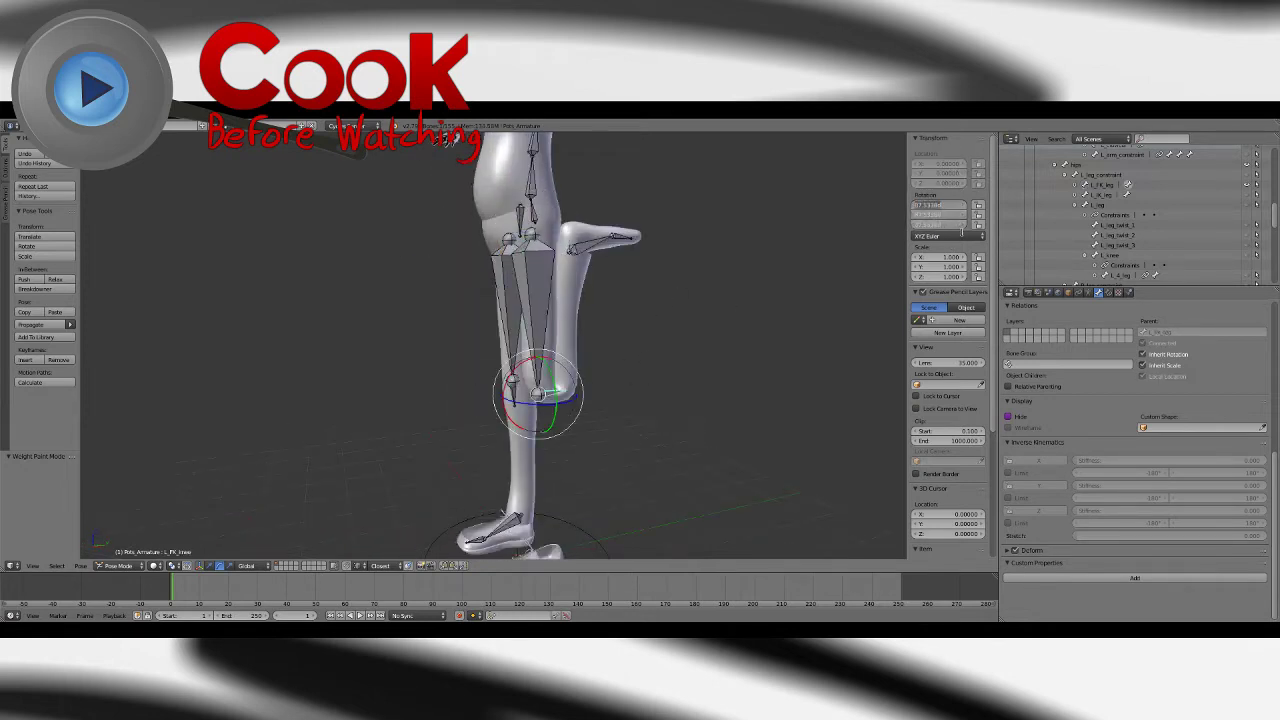
{"action": "type", "text": "0"}
{"action": "key", "text": "Return"}
{"action": "middle_click_drag", "start_coordinate": [628, 456], "coordinate": [689, 388]}
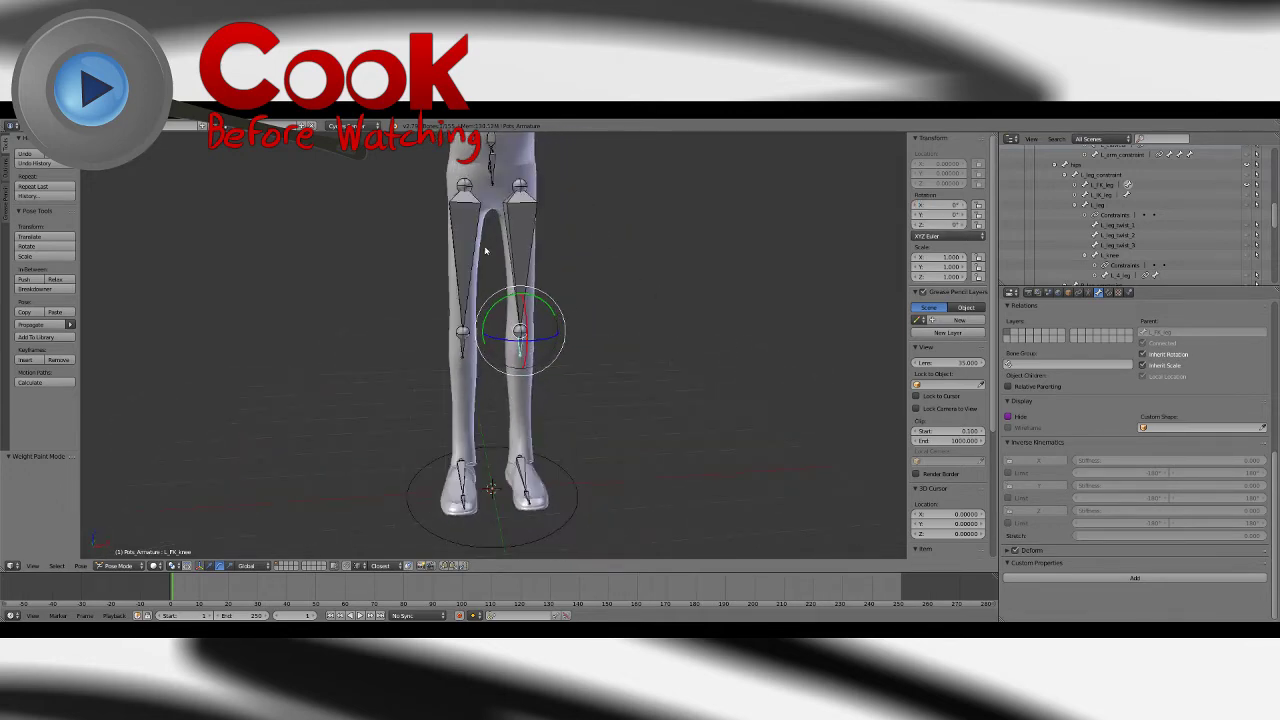
Step: Select the trousers mesh and put it back into Weight Paint mode with the legs straight
{"action": "right_click", "coordinate": [493, 214]}
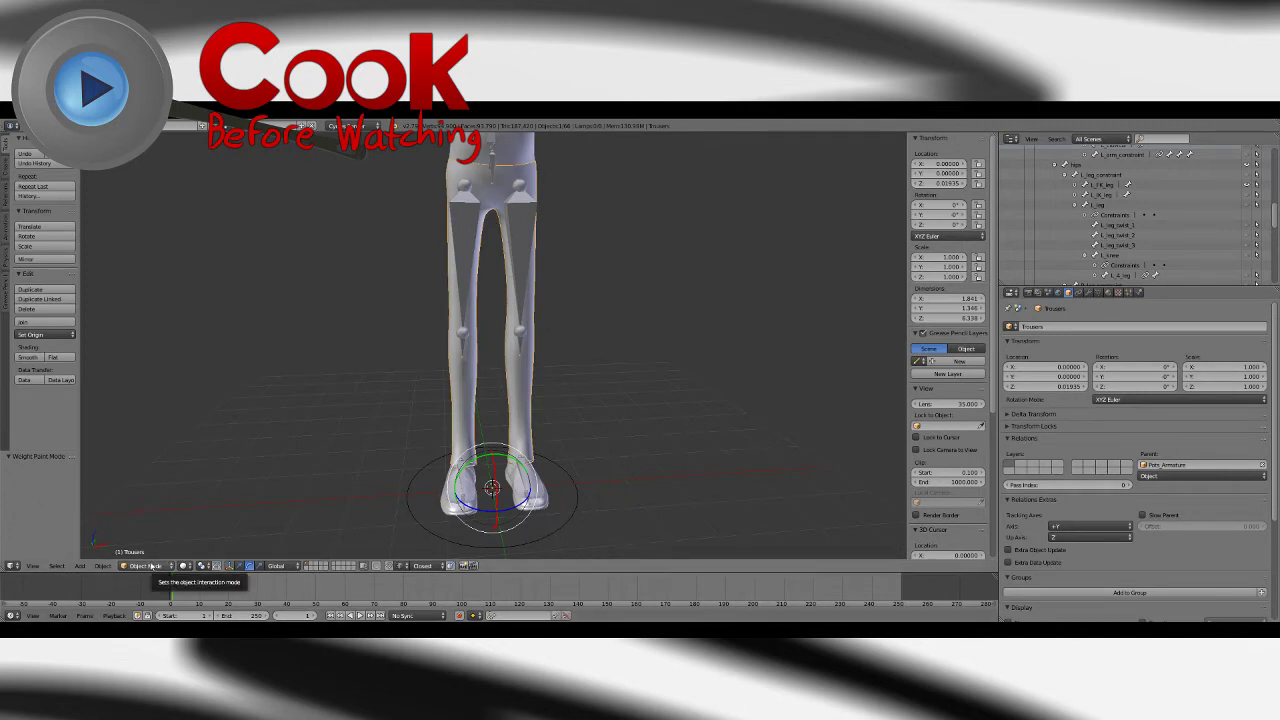
{"action": "left_click", "coordinate": [152, 566]}
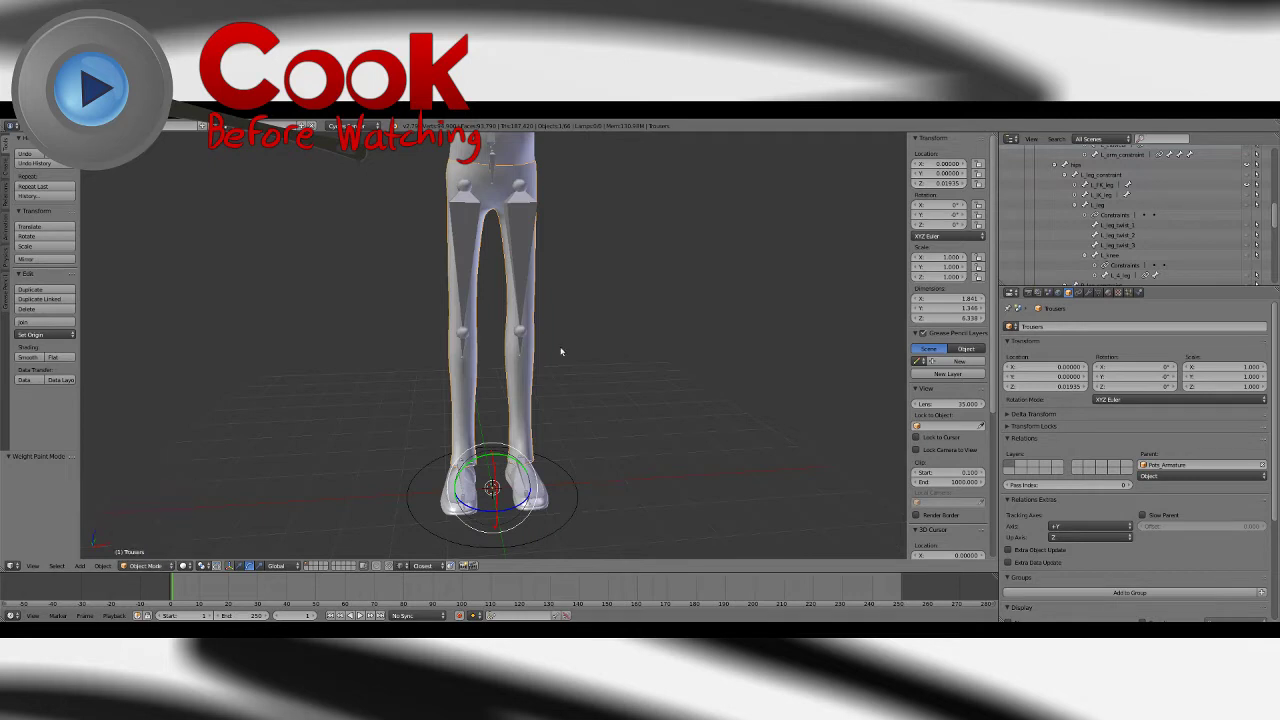
{"action": "left_click", "coordinate": [148, 566]}
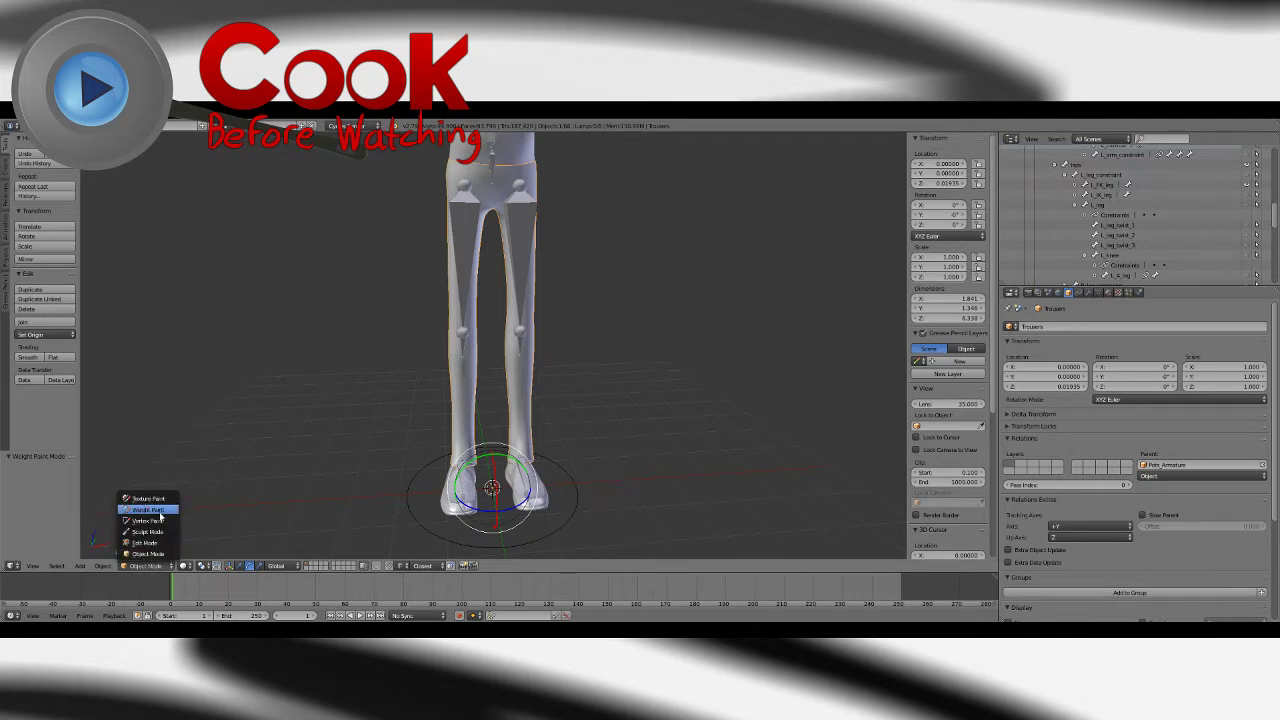
{"action": "left_click", "coordinate": [150, 506]}
{"action": "mouse_move", "coordinate": [600, 371]}
{"action": "middle_mouse_down"}
{"action": "mouse_move", "coordinate": [457, 357]}
{"action": "mouse_move", "coordinate": [897, 289]}
{"action": "middle_mouse_up"}
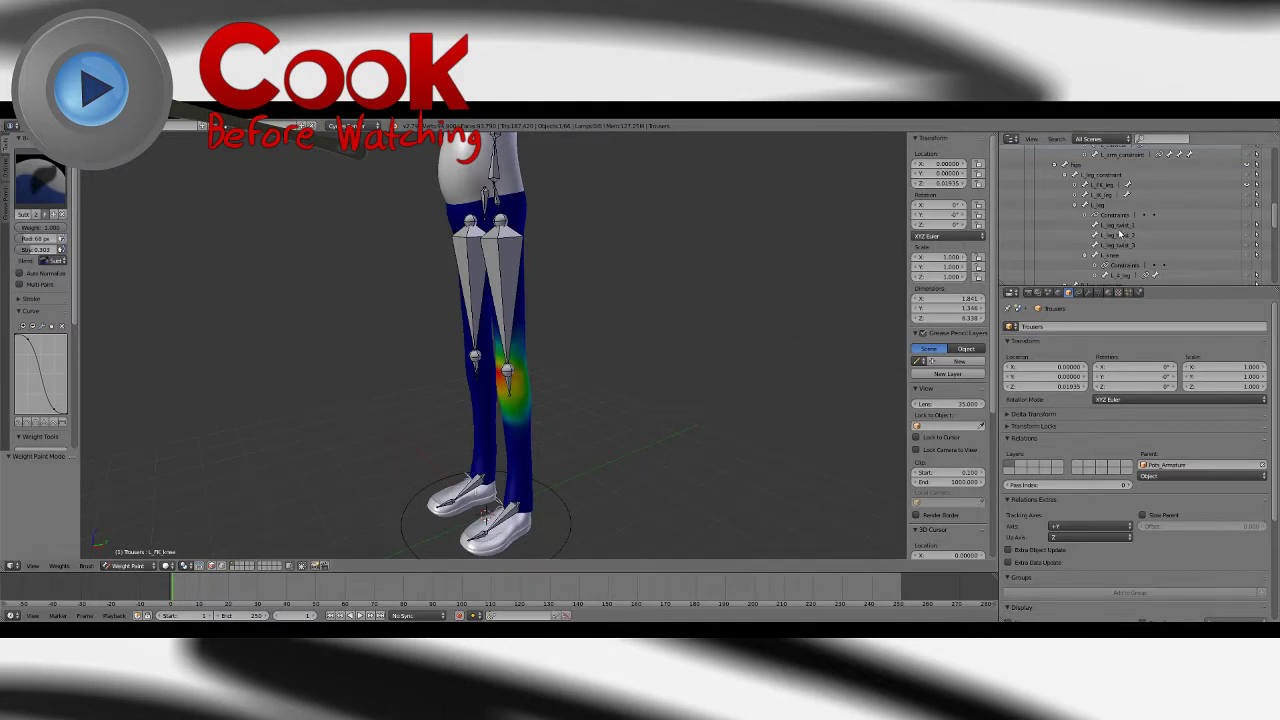
Step: Delete all the right-leg (R_) vertex groups from the trousers, including R_knee and the three R_leg_twist groups
{"action": "left_click", "coordinate": [1098, 292]}
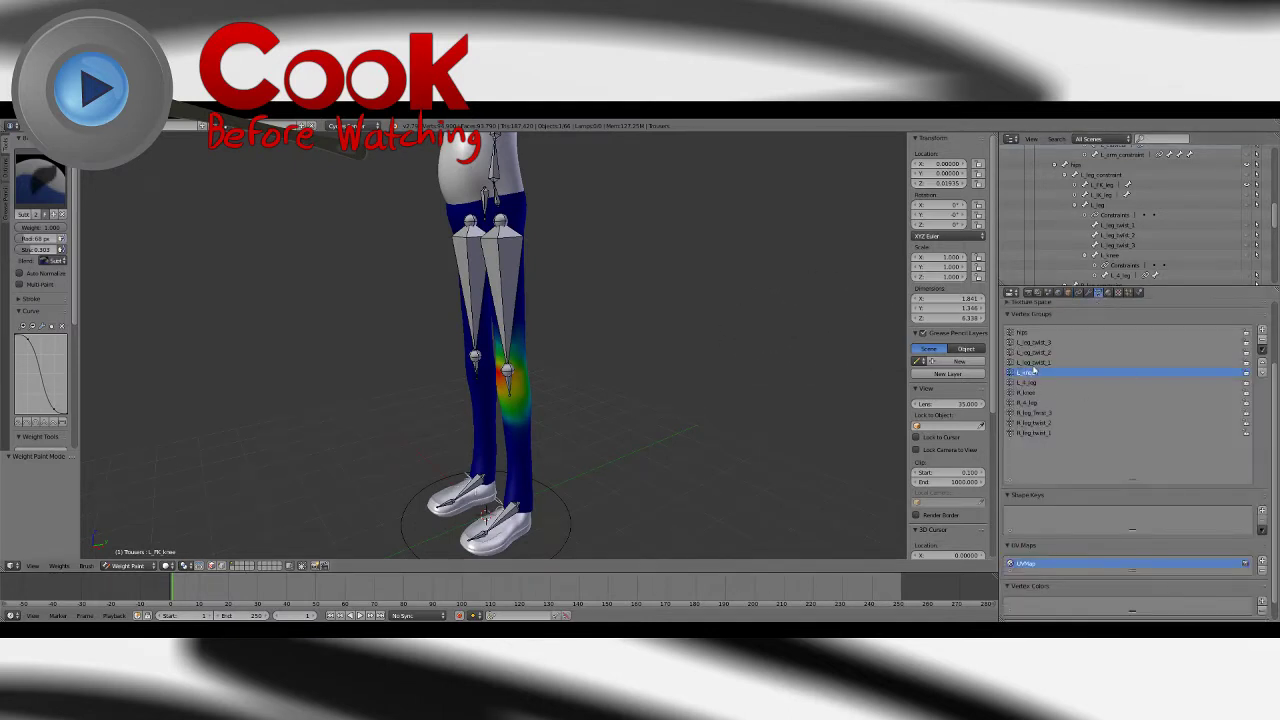
{"action": "left_click", "coordinate": [1027, 393]}
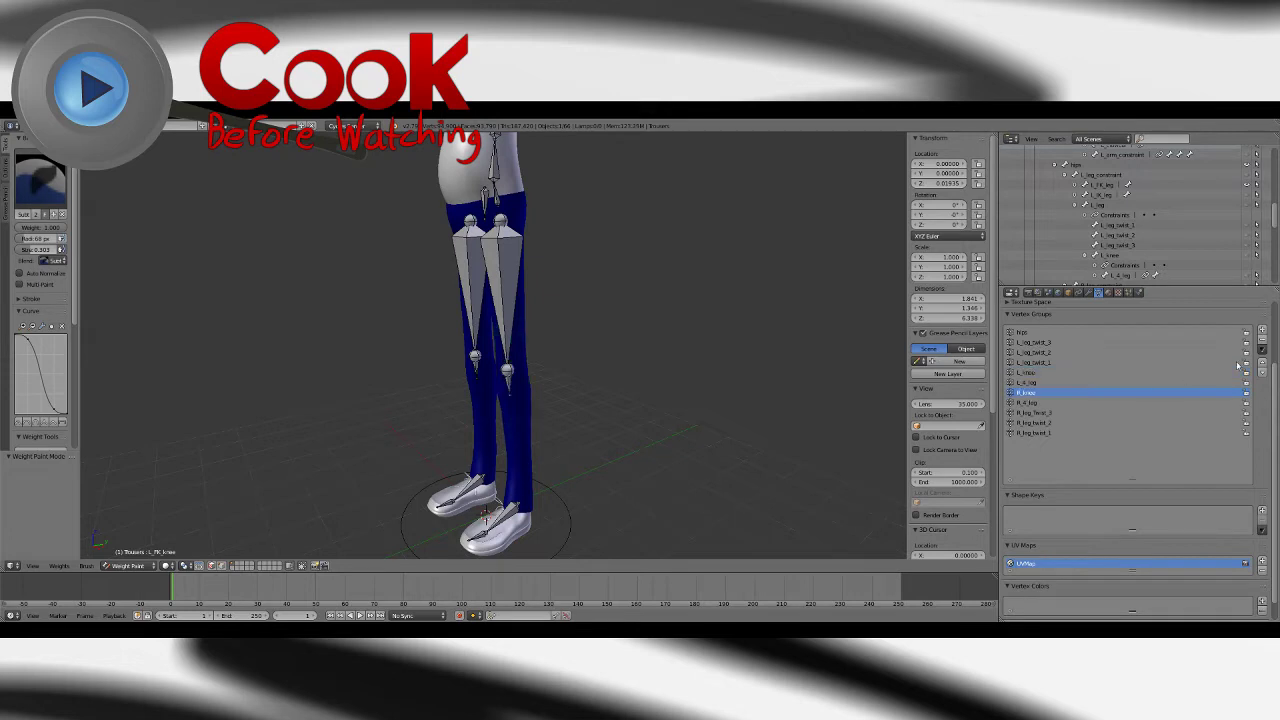
{"action": "left_click", "coordinate": [1263, 342]}
{"action": "left_click", "coordinate": [1030, 393]}
{"action": "left_click", "coordinate": [1263, 342]}
{"action": "left_click", "coordinate": [1036, 402]}
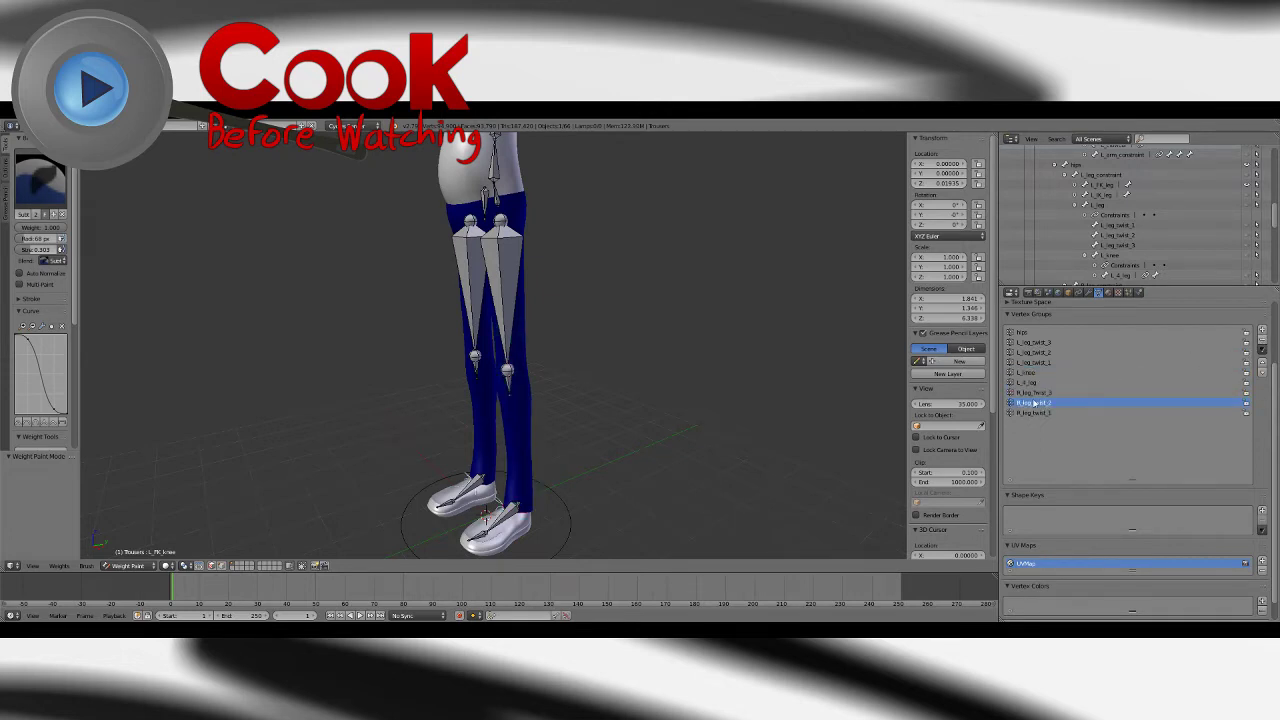
{"action": "left_click", "coordinate": [1262, 343]}
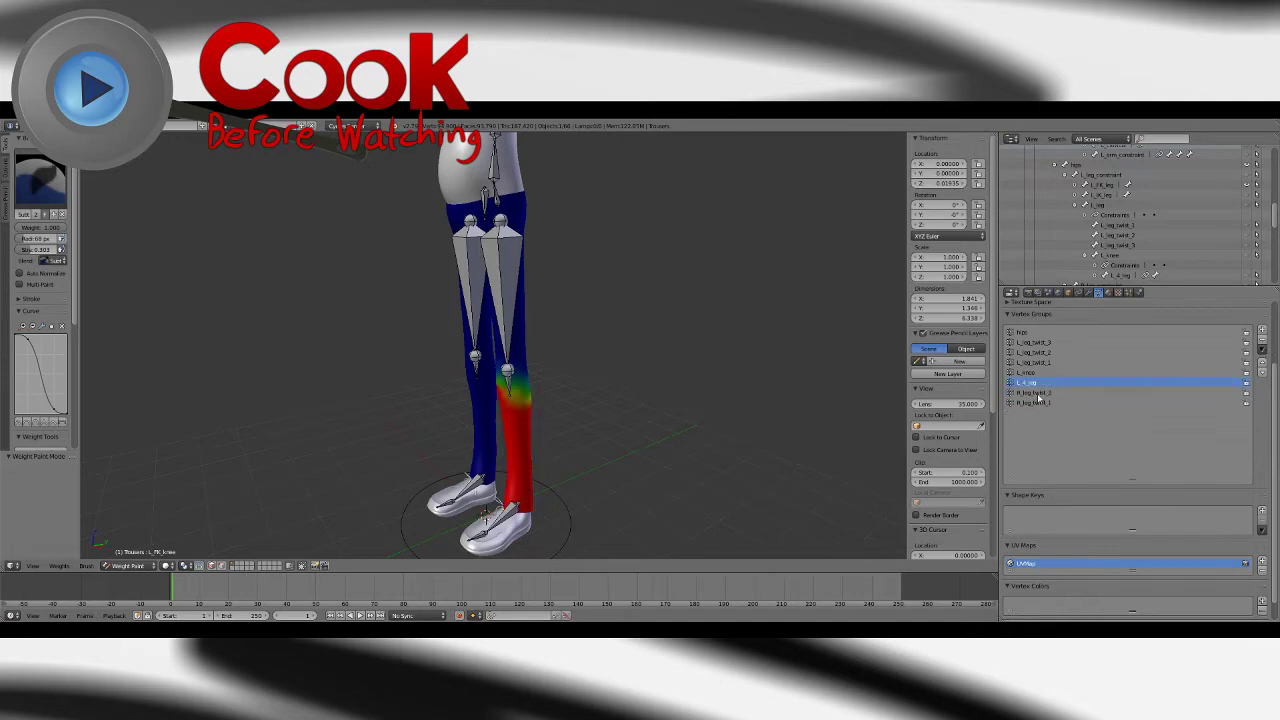
{"action": "left_click", "coordinate": [1033, 393]}
{"action": "left_click", "coordinate": [1262, 342]}
{"action": "left_click", "coordinate": [1038, 393]}
{"action": "left_click", "coordinate": [1262, 342]}
Step: Inspect the trousers' left-leg vertex group weights from the front, comparing the three L_leg_twist groups with the lower-leg group
{"action": "left_click", "coordinate": [1040, 342]}
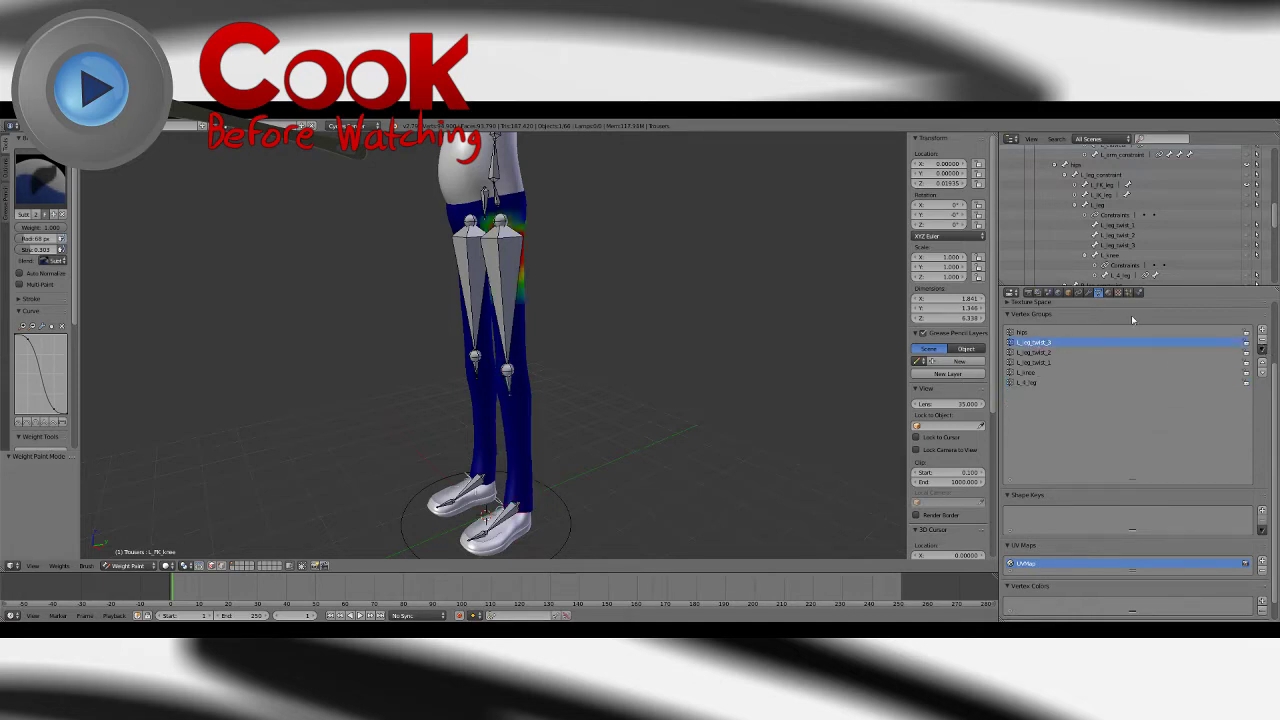
{"action": "key", "text": "KP_1"}
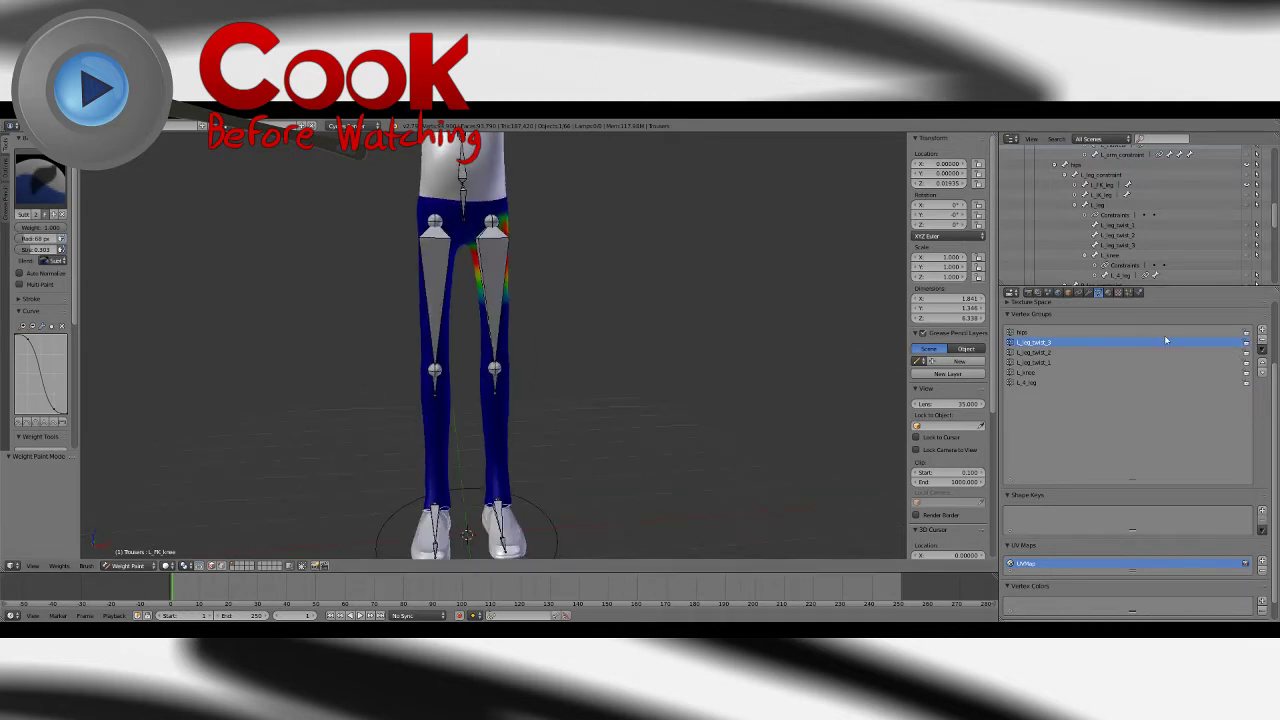
{"action": "left_click", "coordinate": [1028, 384]}
{"action": "left_click", "coordinate": [1040, 344]}
{"action": "left_click", "coordinate": [1038, 353]}
{"action": "left_click", "coordinate": [1034, 363]}
{"action": "left_click", "coordinate": [1041, 344]}
Step: Copy the L_leg_twist_3 vertex group and mirror the copy with Mirror Vertex Group (Topology)
{"action": "left_click", "coordinate": [1262, 349]}
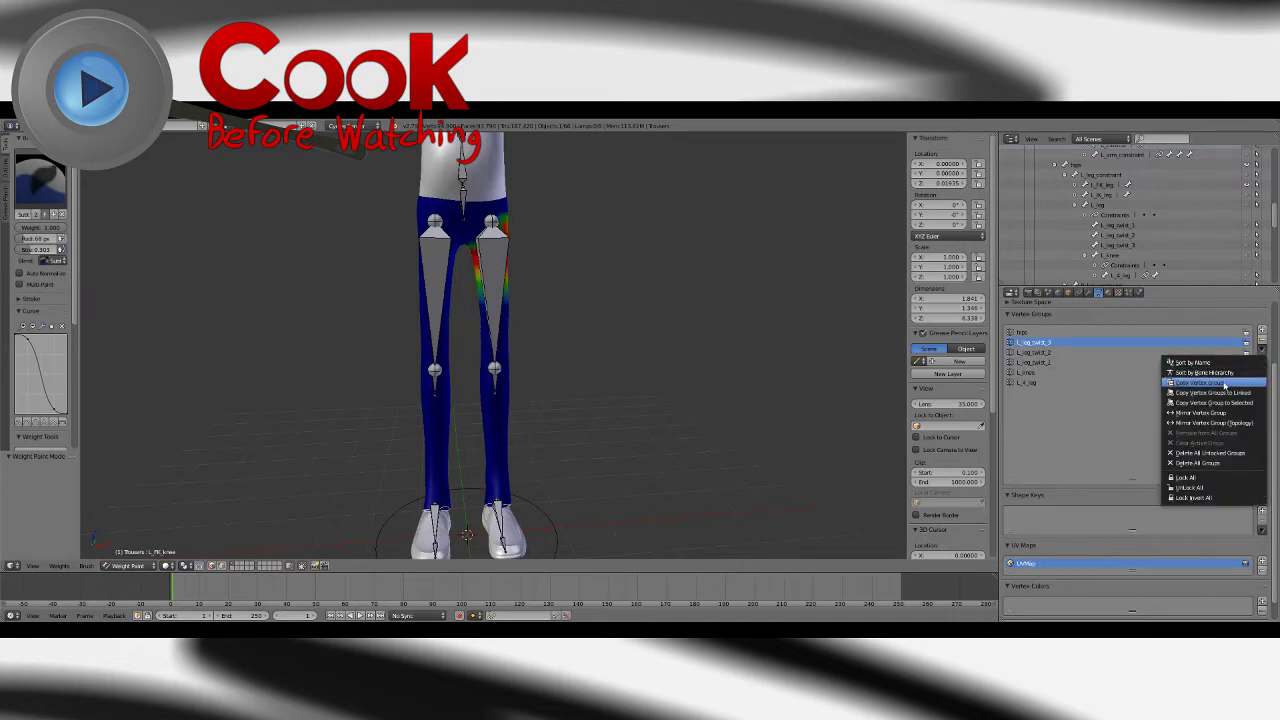
{"action": "left_click", "coordinate": [1228, 384]}
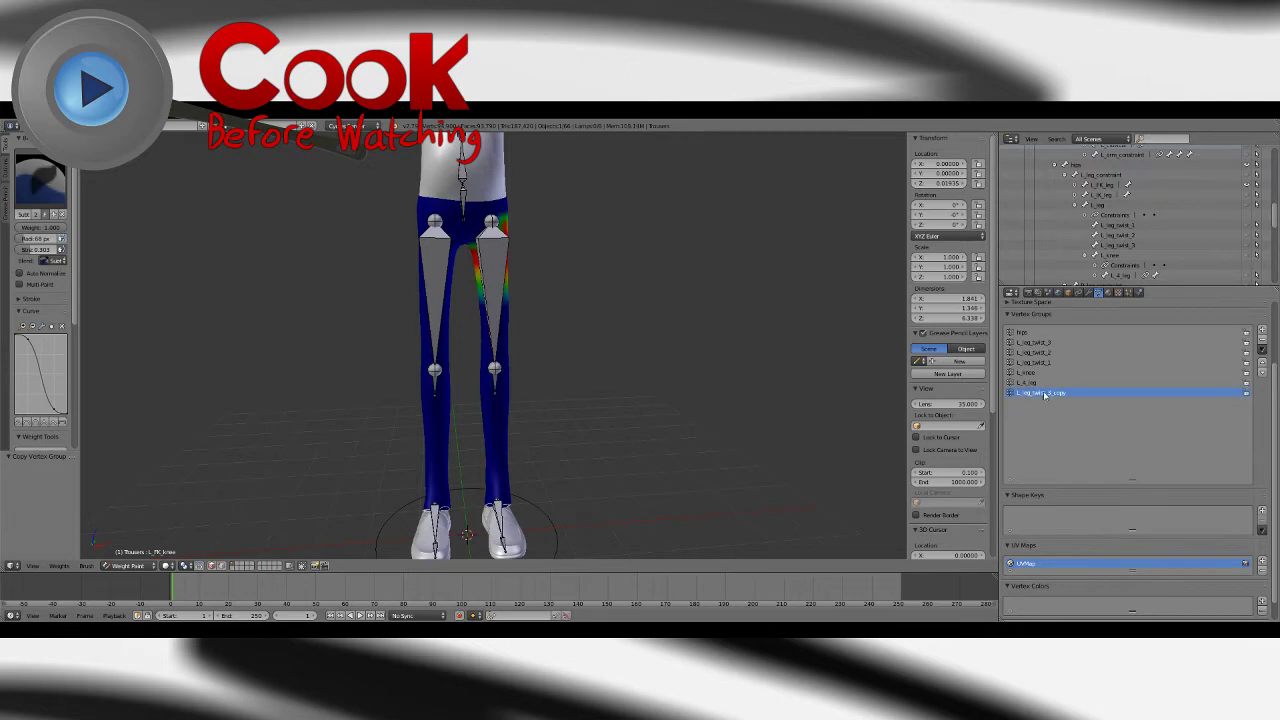
{"action": "left_click", "coordinate": [1261, 352]}
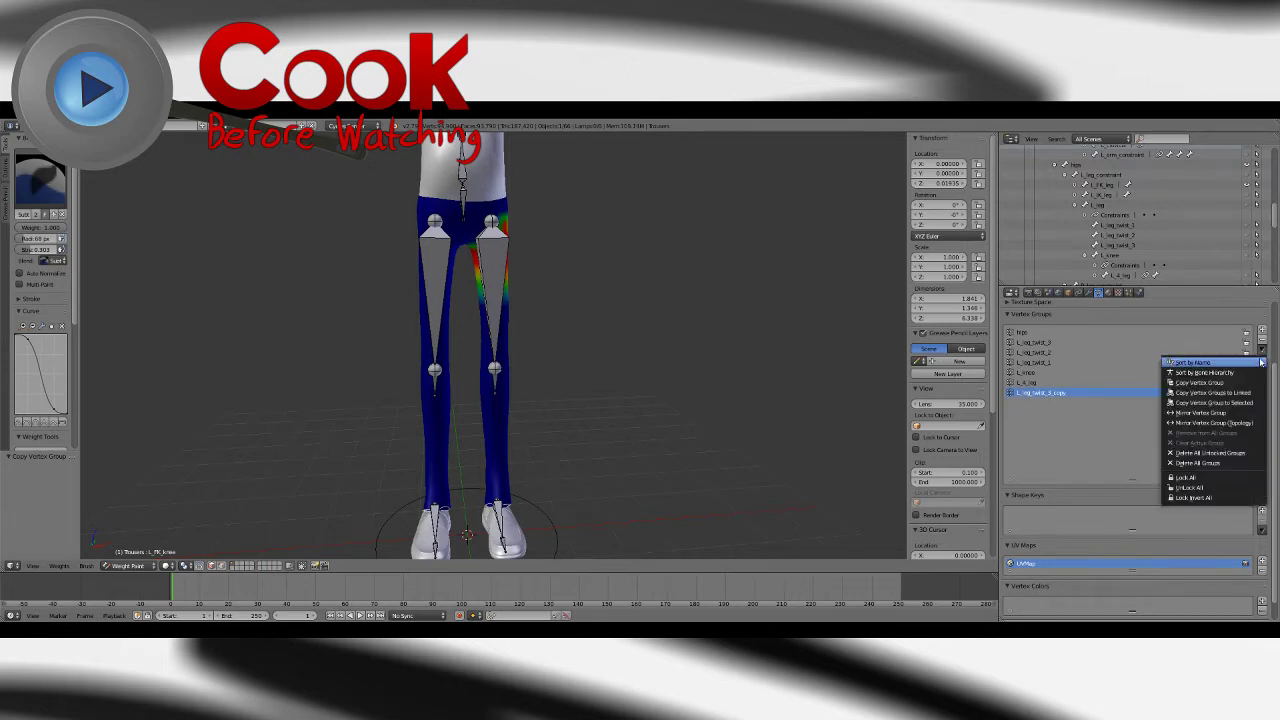
{"action": "left_click", "coordinate": [1212, 424]}
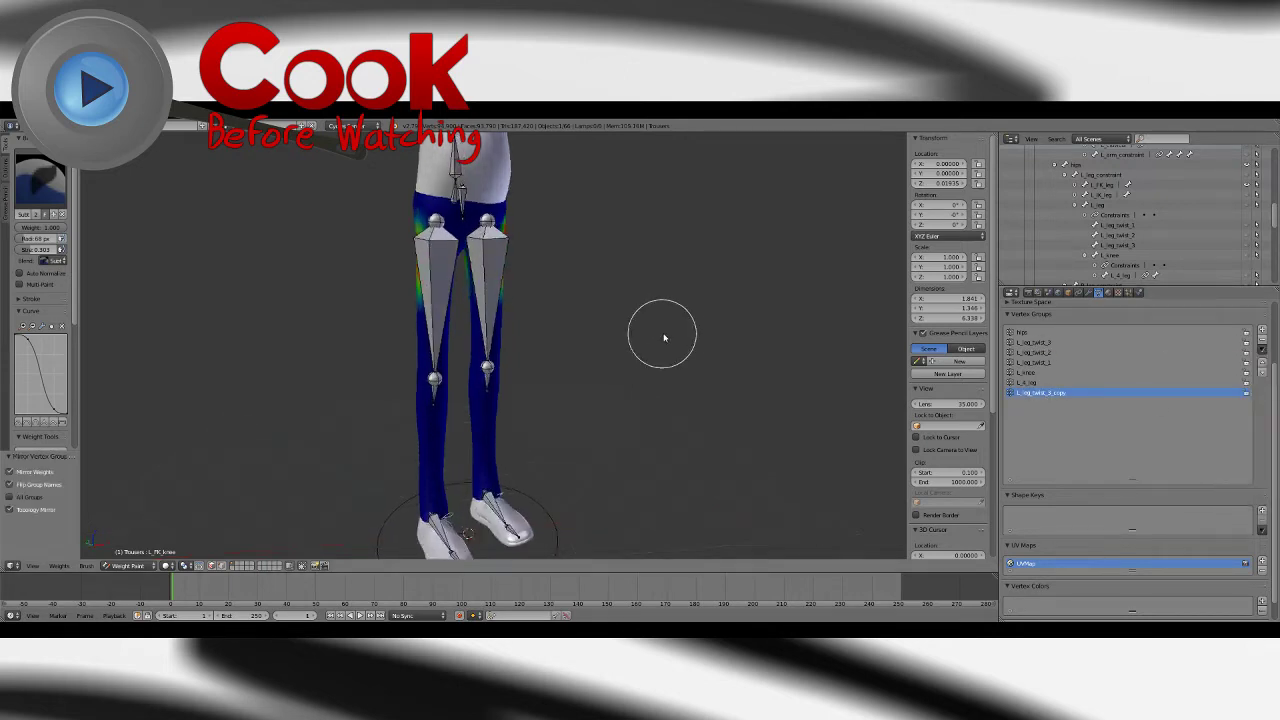
Step: Try mirroring the L_leg_twist_3 copy with the plain Mirror Vertex Group operation instead of the topology one
{"action": "left_click", "coordinate": [1262, 378]}
{"action": "left_click", "coordinate": [1261, 352]}
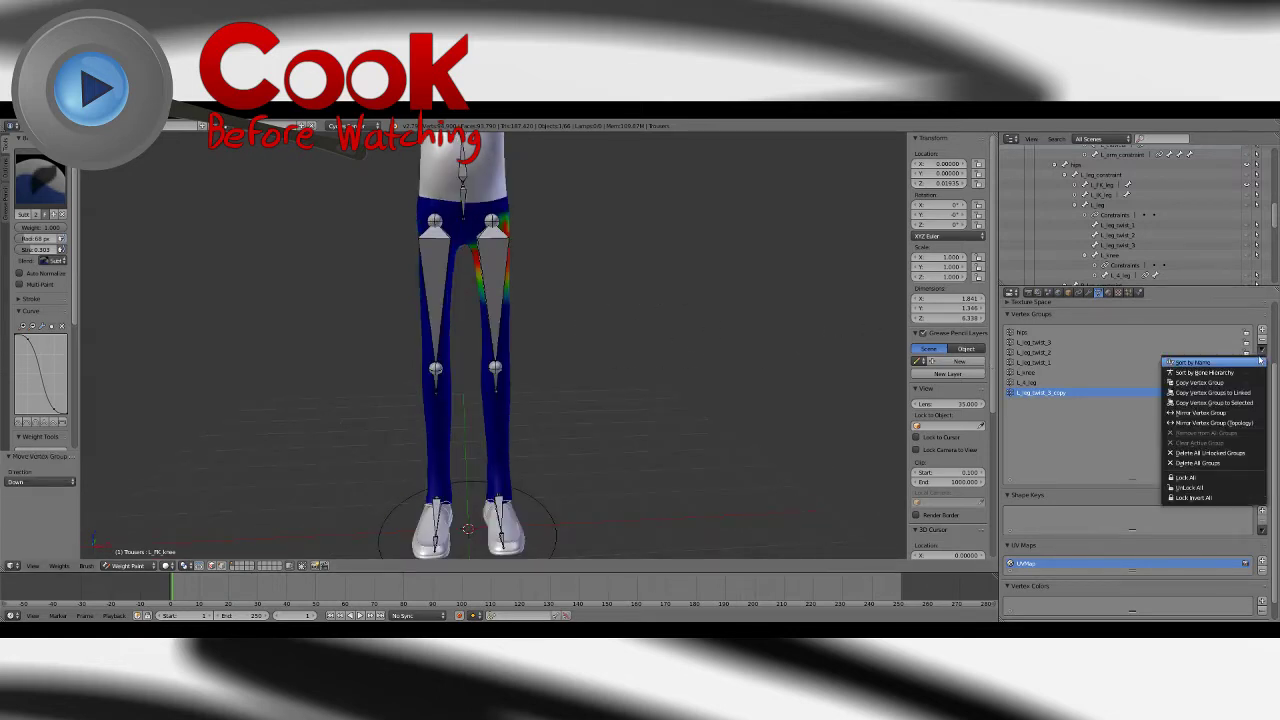
{"action": "left_click", "coordinate": [1222, 419]}
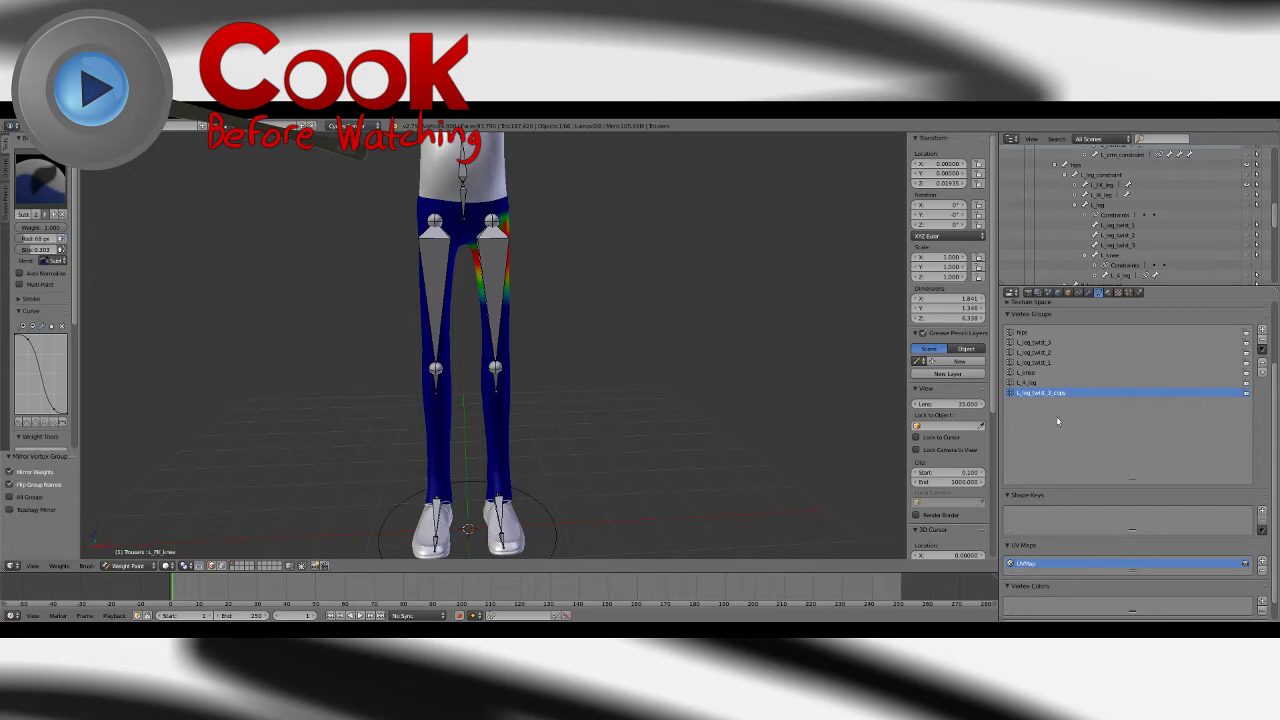
Step: Mirror the L_leg_twist_3 copy using topology again, check its weights on both legs and delete the copied group
{"action": "left_click", "coordinate": [1263, 354]}
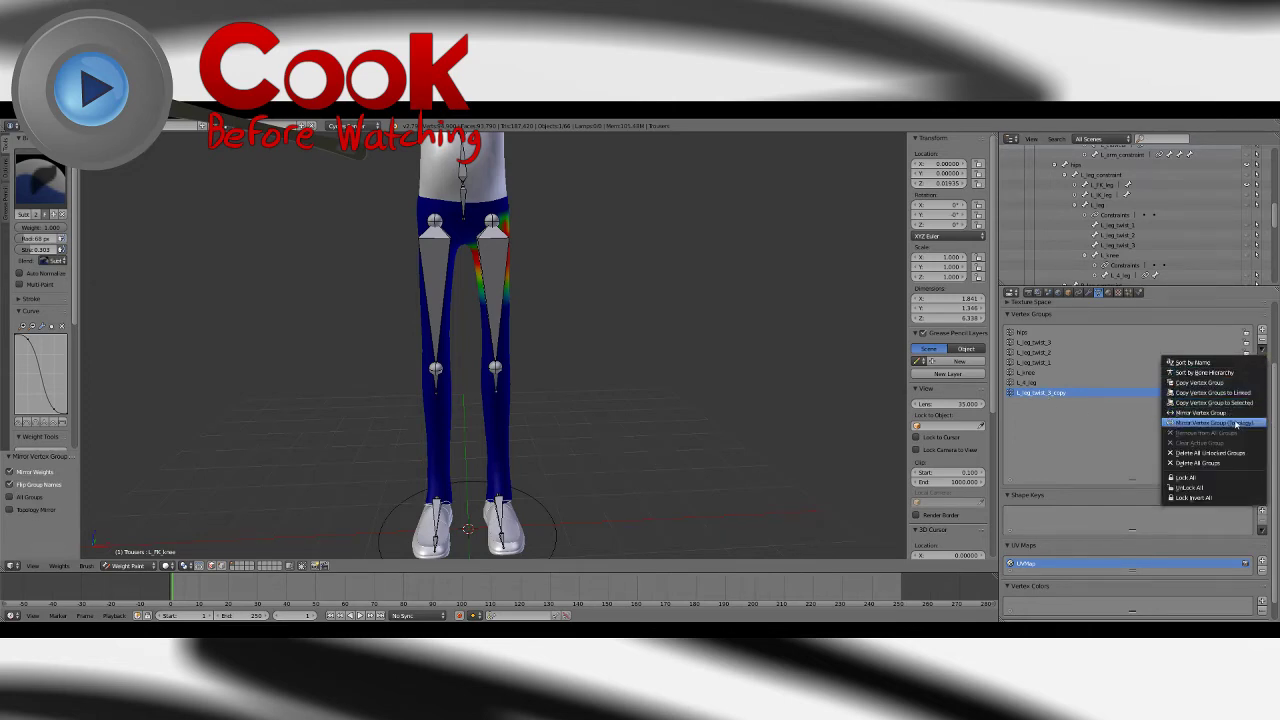
{"action": "middle_click_drag", "start_coordinate": [596, 336], "coordinate": [728, 366]}
{"action": "scroll", "coordinate": [703, 356], "scroll_direction": "up", "scroll_amount": 4}
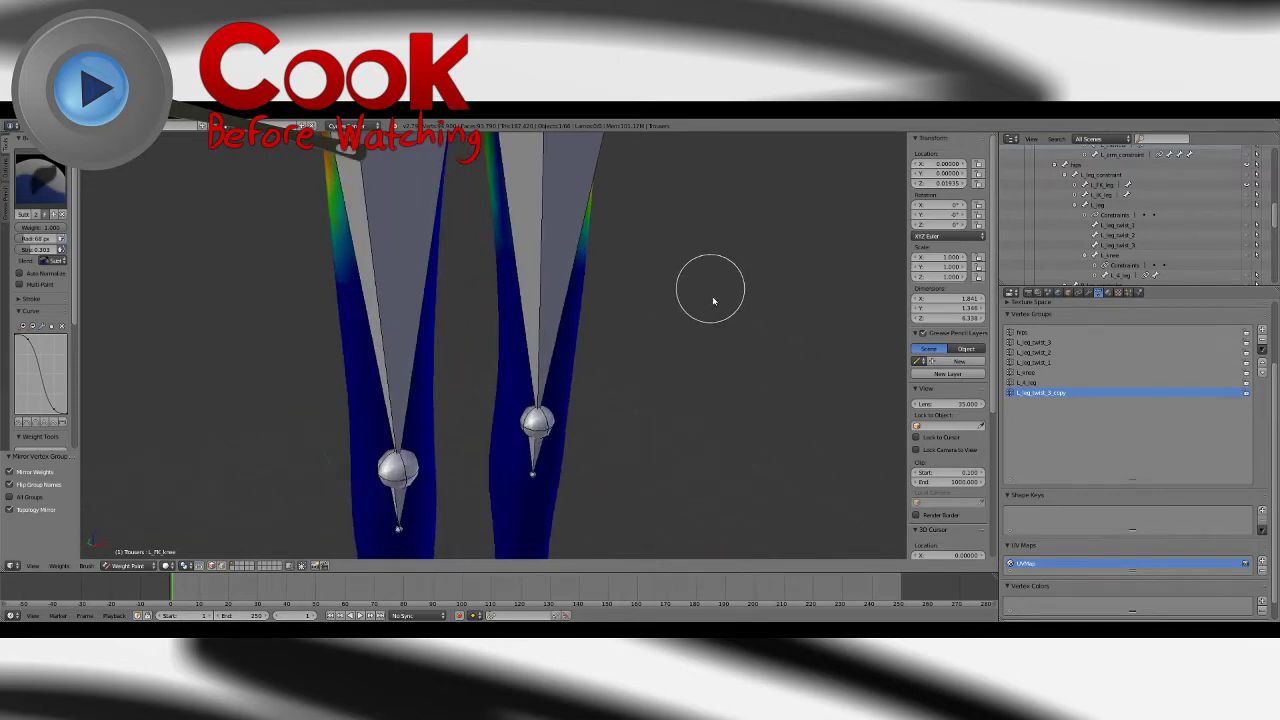
{"action": "scroll", "coordinate": [709, 286], "scroll_direction": "down", "scroll_amount": 3}
{"action": "middle_click_drag", "start_coordinate": [711, 379], "coordinate": [571, 331]}
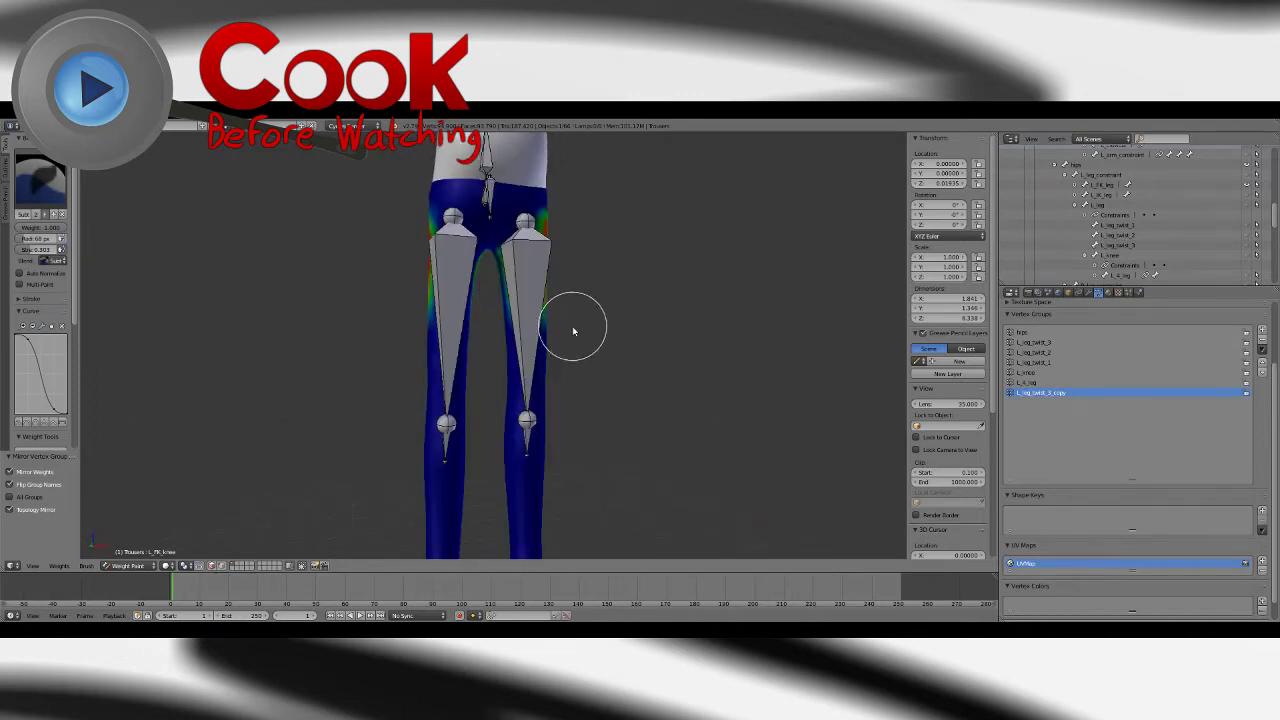
{"action": "left_click", "coordinate": [1262, 343]}
Step: Select the L_knee vertex group and turn off X Mirror in the weight paint options
{"action": "middle_click_drag", "start_coordinate": [700, 351], "coordinate": [737, 334]}
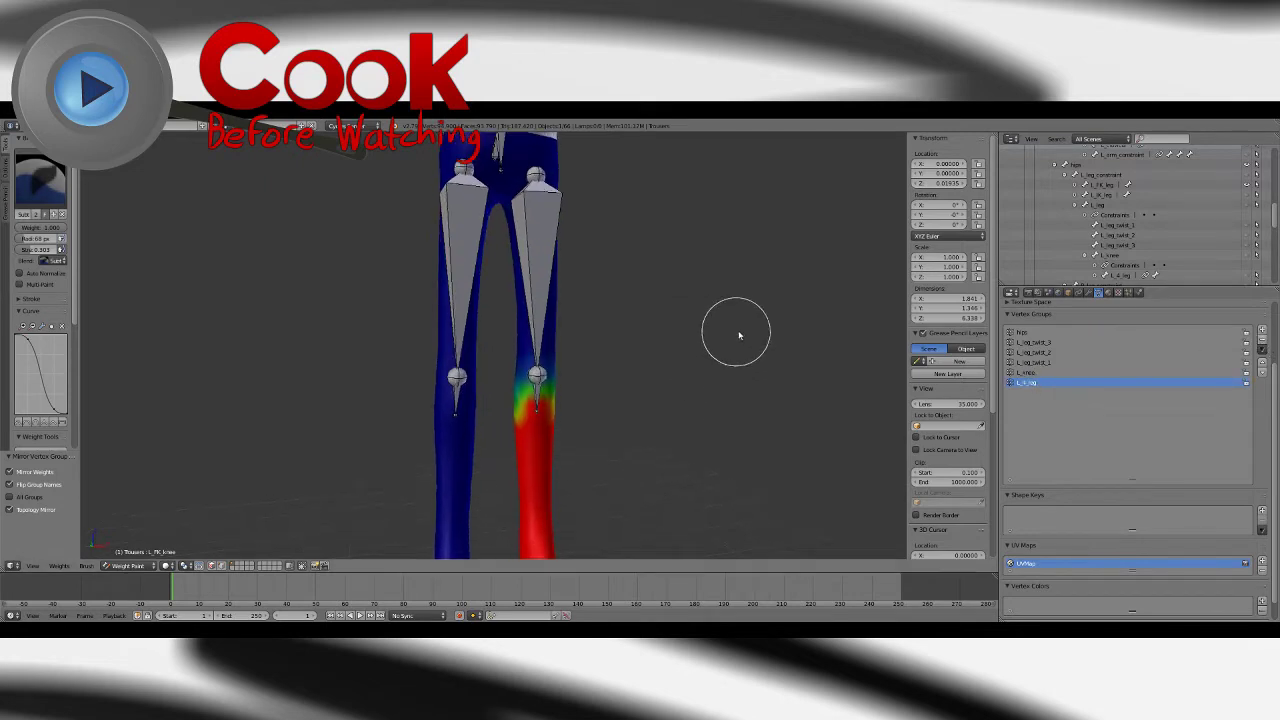
{"action": "left_click", "coordinate": [1030, 373]}
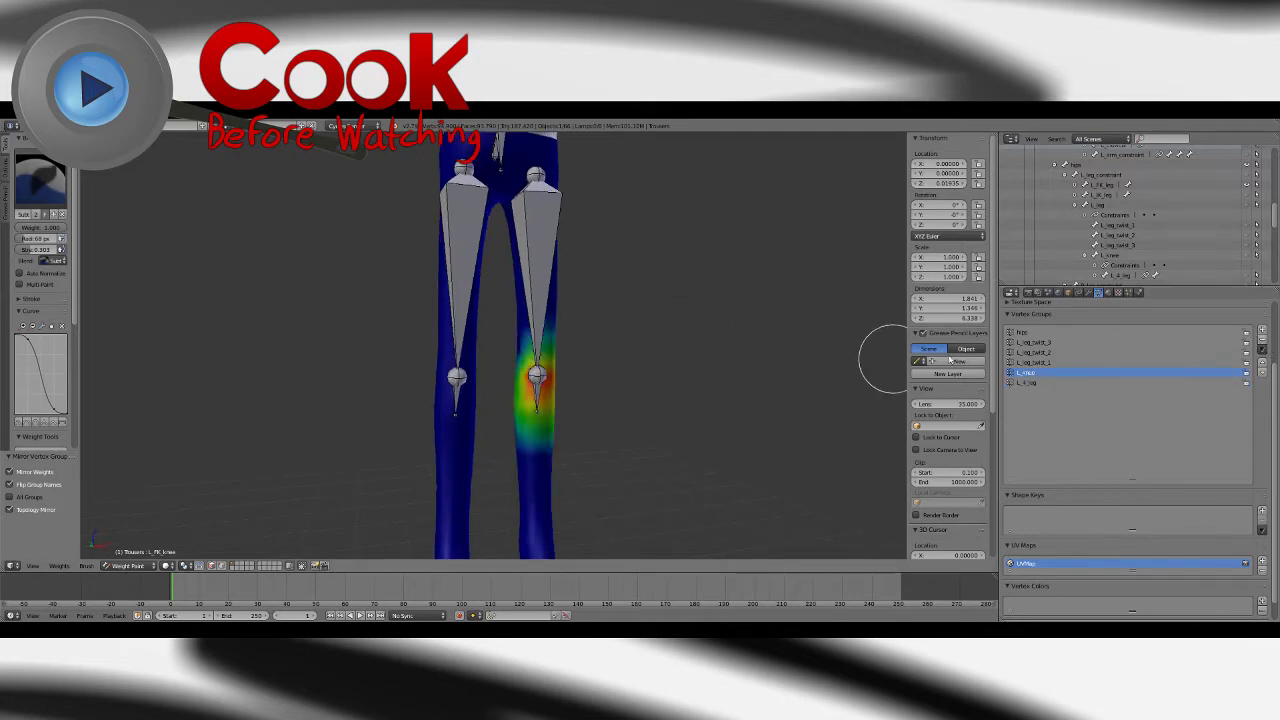
{"action": "left_click", "coordinate": [5, 175]}
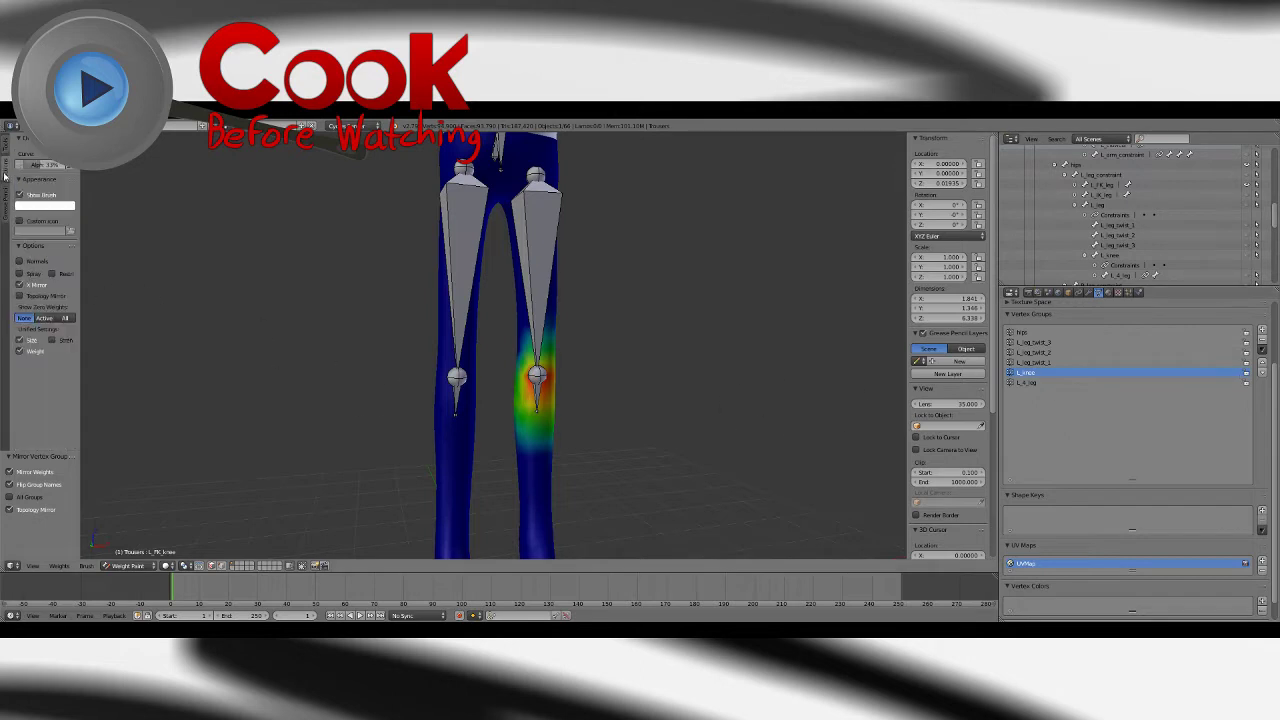
{"action": "left_click", "coordinate": [6, 156]}
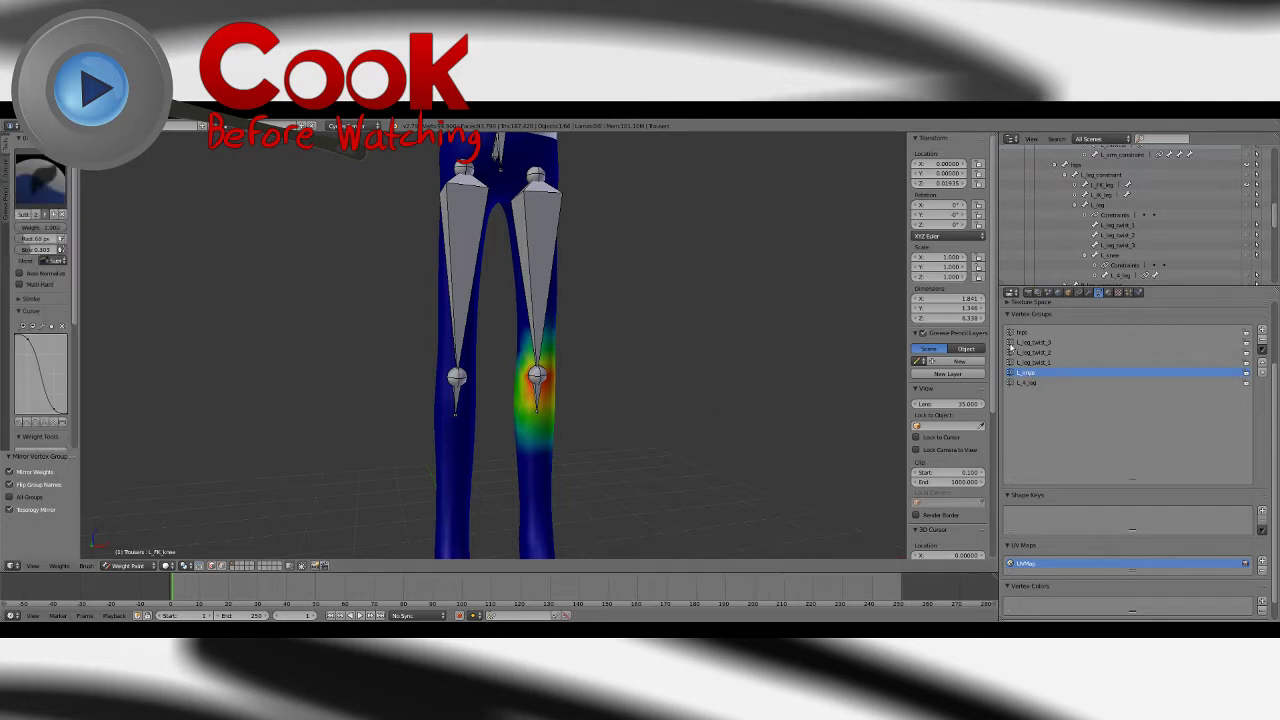
Step: Restore the L_leg_twist_3 vertex group after a mistaken removal and copy it once more
{"action": "left_click", "coordinate": [1026, 342]}
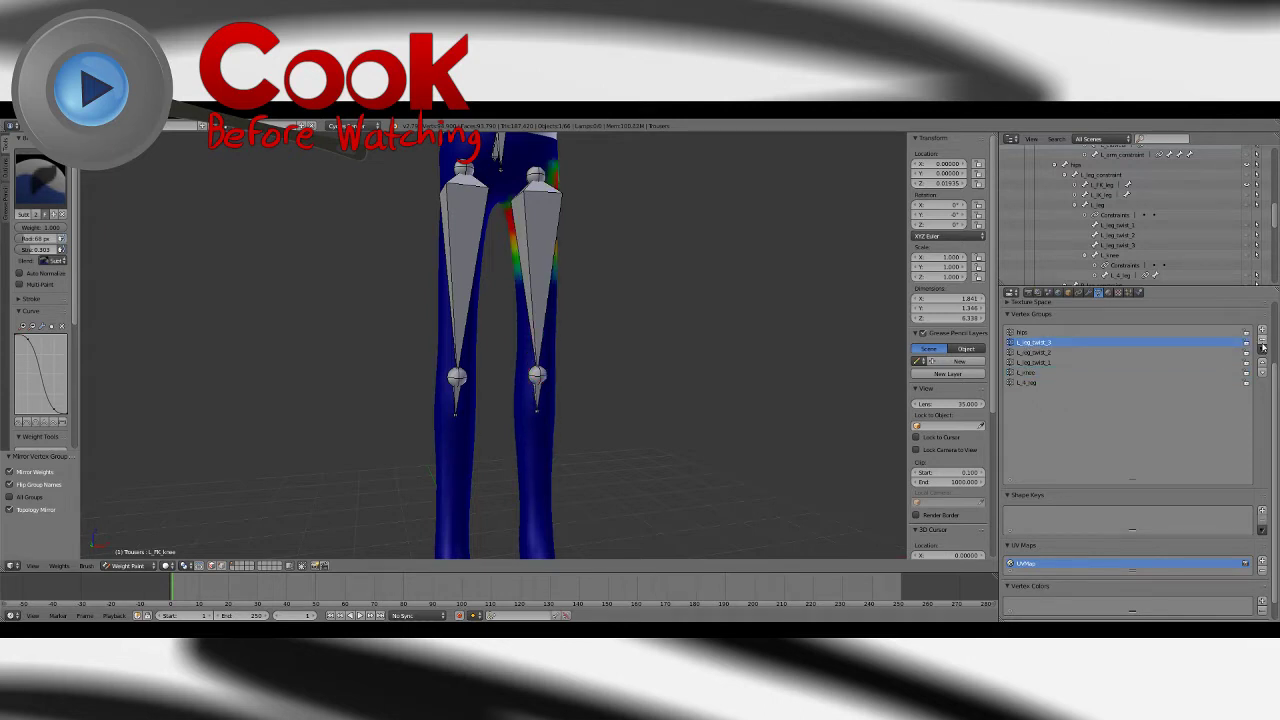
{"action": "left_click", "coordinate": [1262, 341]}
{"action": "key", "text": "ctrl+z"}
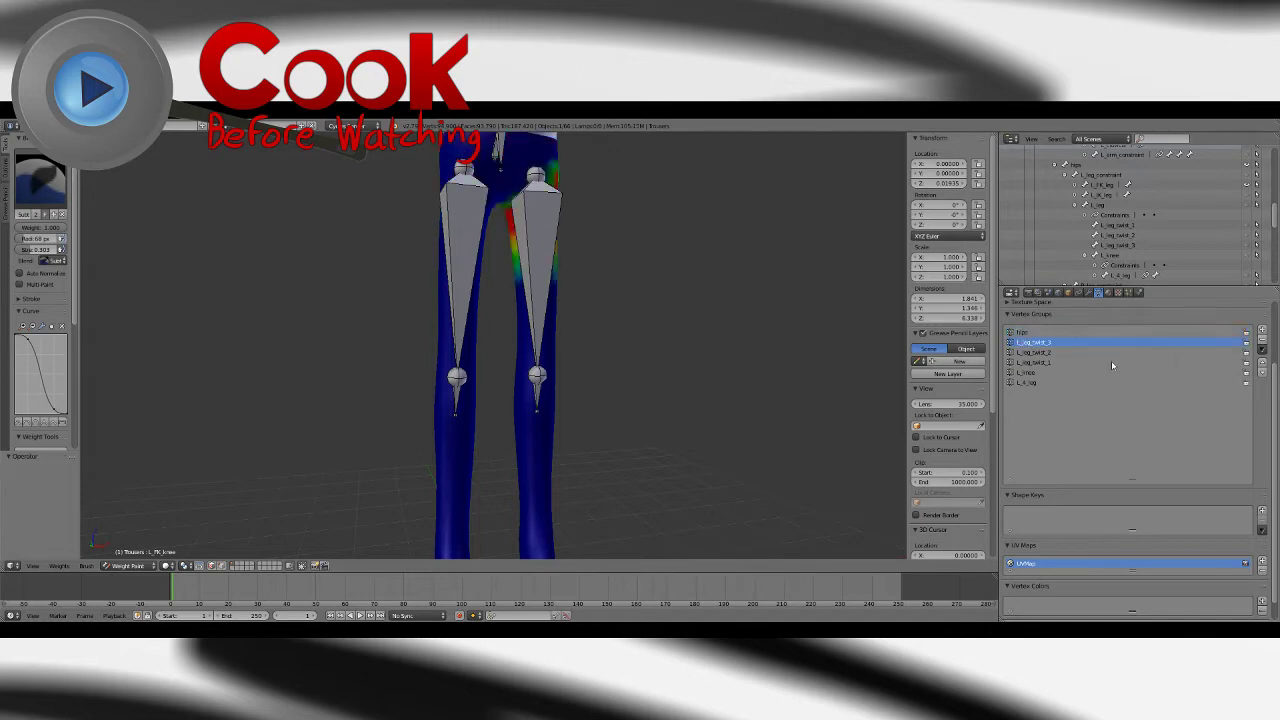
{"action": "left_click", "coordinate": [1263, 350]}
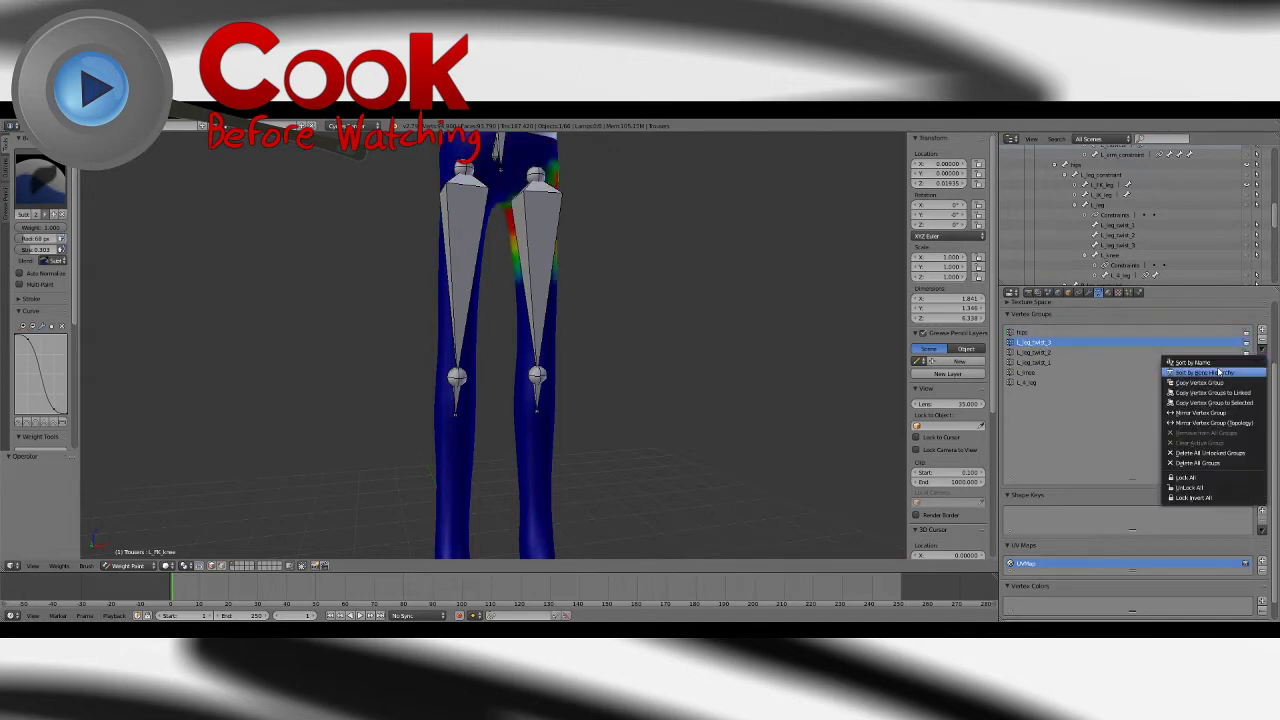
{"action": "left_click", "coordinate": [1195, 379]}
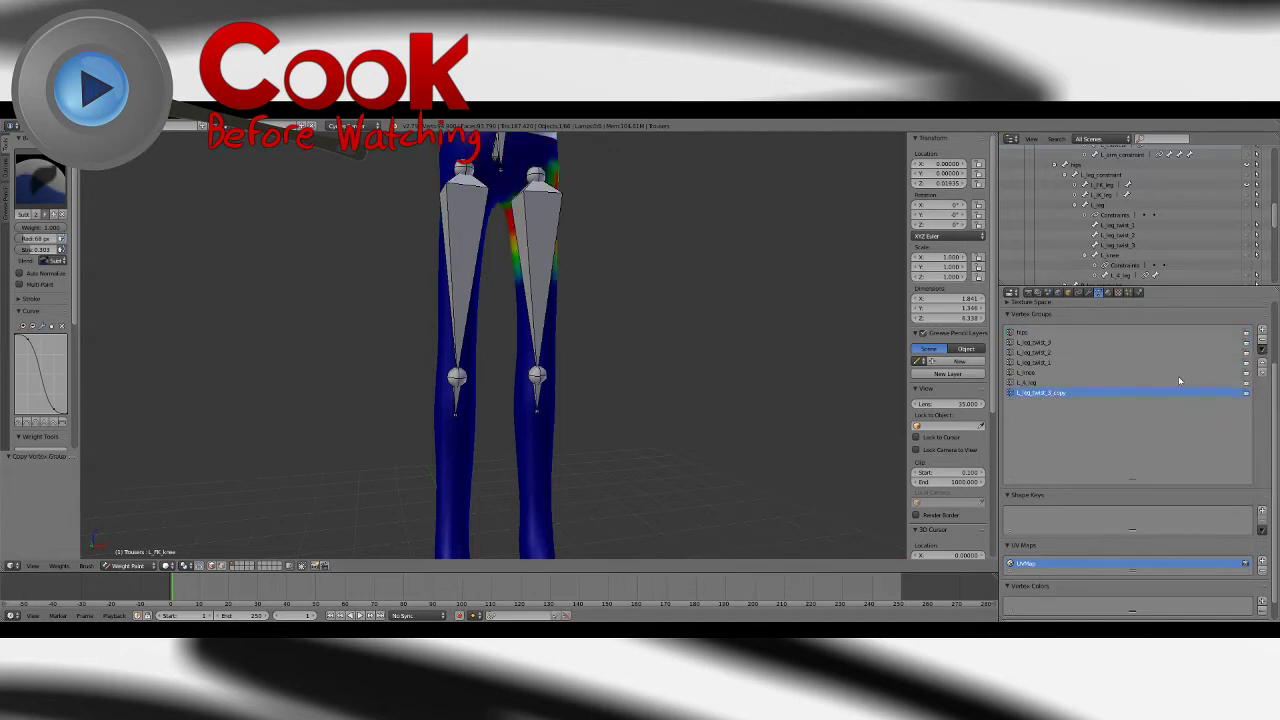
Step: With X Mirror off, apply Mirror Vertex Group (Topology) to the new copy, check both legs and delete the copy
{"action": "left_click", "coordinate": [6, 172]}
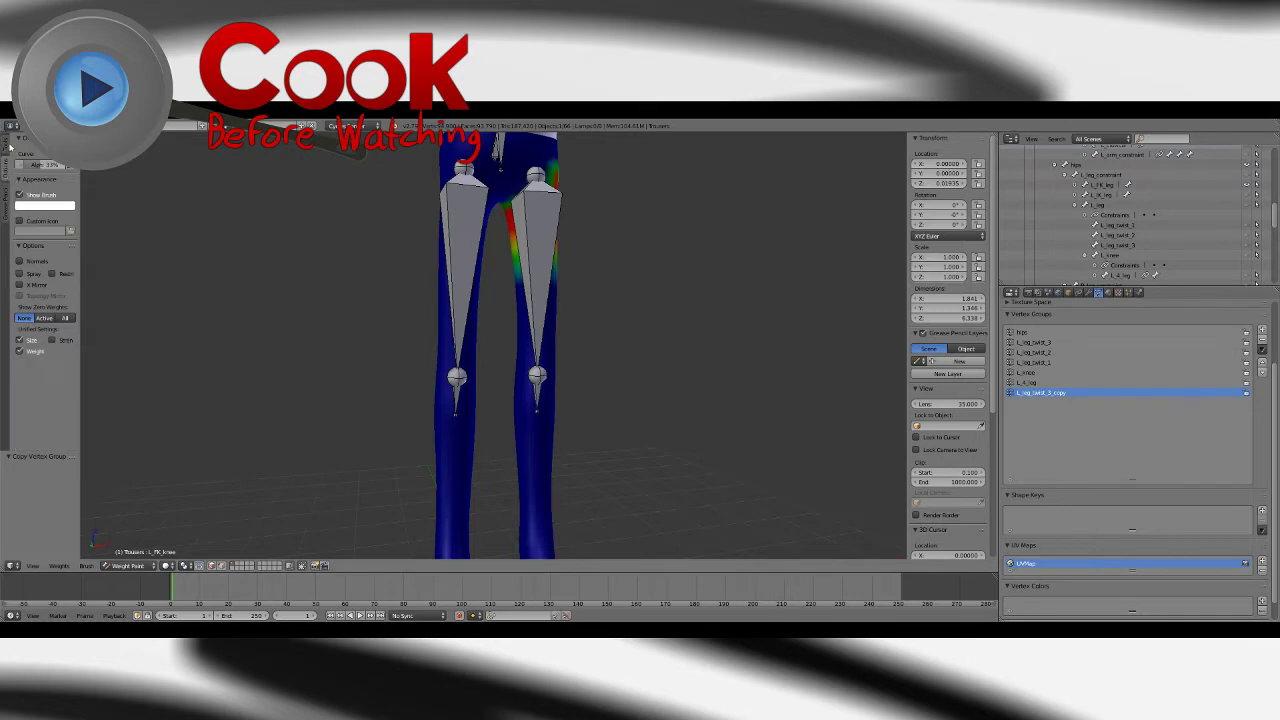
{"action": "left_click", "coordinate": [8, 148]}
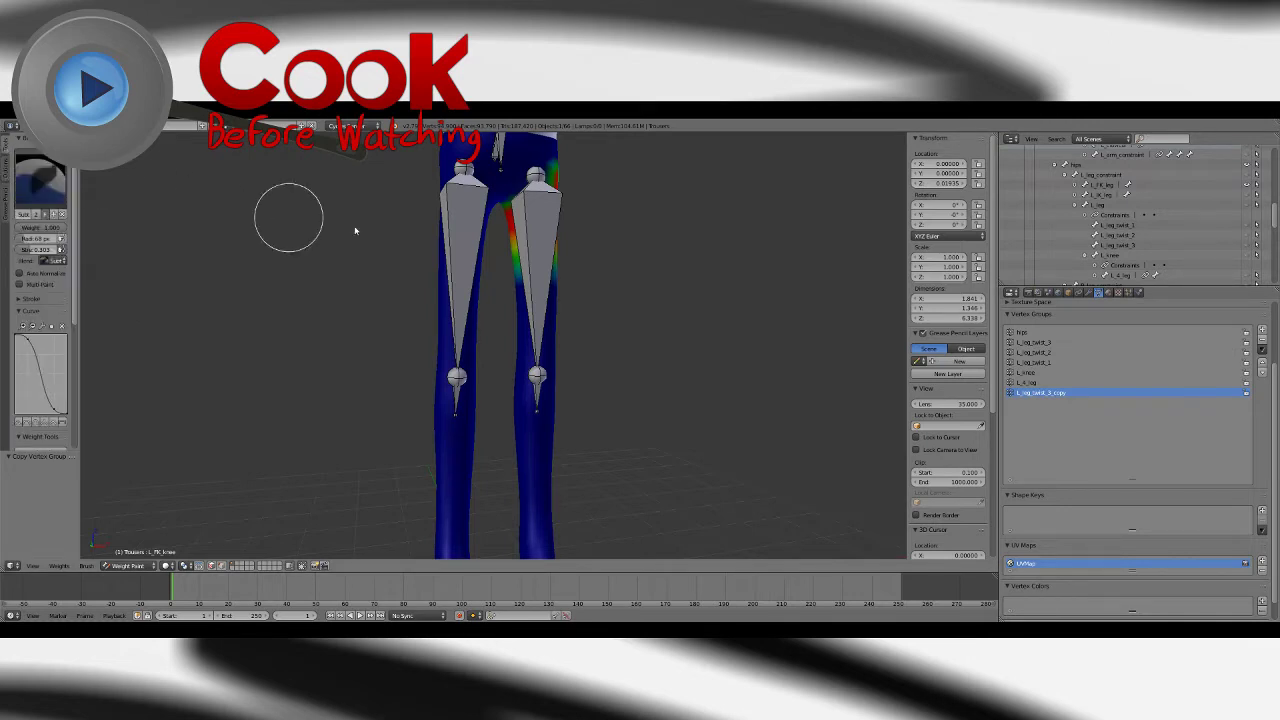
{"action": "left_click", "coordinate": [1263, 352]}
{"action": "left_click", "coordinate": [1212, 424]}
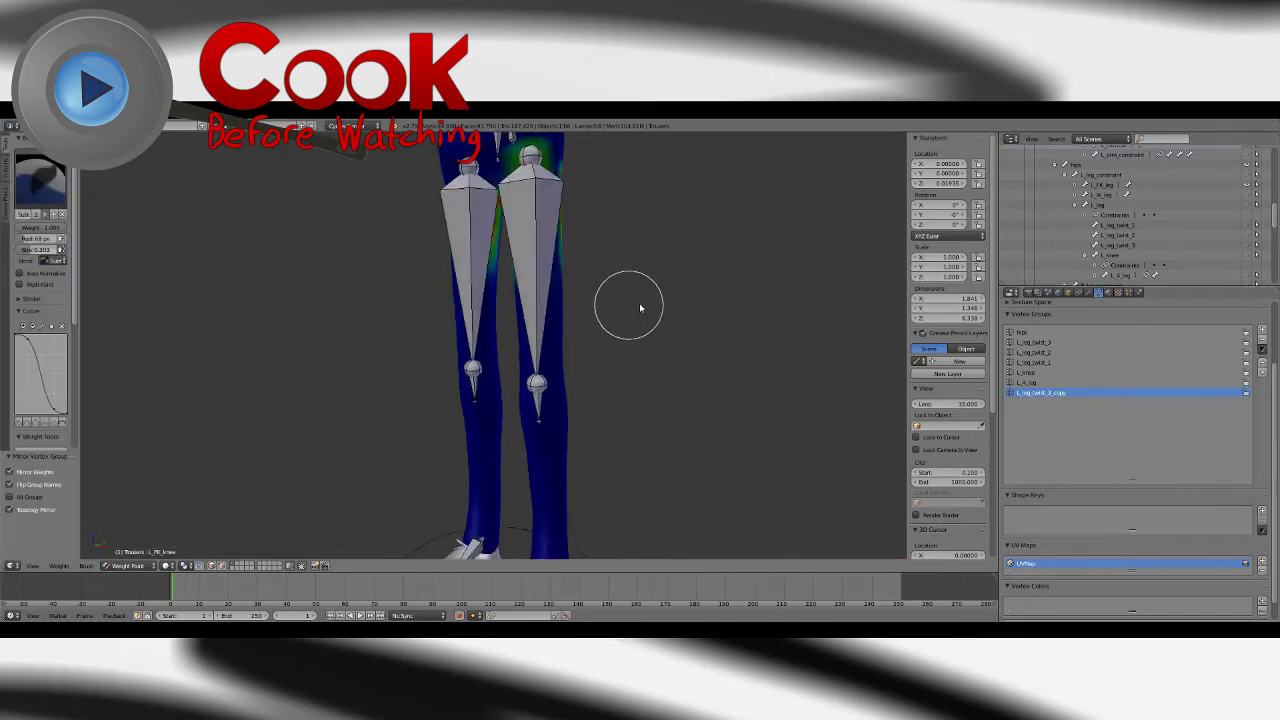
{"action": "middle_click_drag", "start_coordinate": [640, 307], "coordinate": [712, 331]}
{"action": "left_click", "coordinate": [1262, 343]}
Step: Select the L_leg_twist_3 vertex group and display the viewport in wireframe shading
{"action": "left_click", "coordinate": [1036, 343]}
{"action": "mouse_move", "coordinate": [685, 276]}
{"action": "middle_mouse_down"}
{"action": "mouse_move", "coordinate": [644, 266]}
{"action": "mouse_move", "coordinate": [745, 273]}
{"action": "middle_mouse_up"}
{"action": "left_click", "coordinate": [128, 566]}
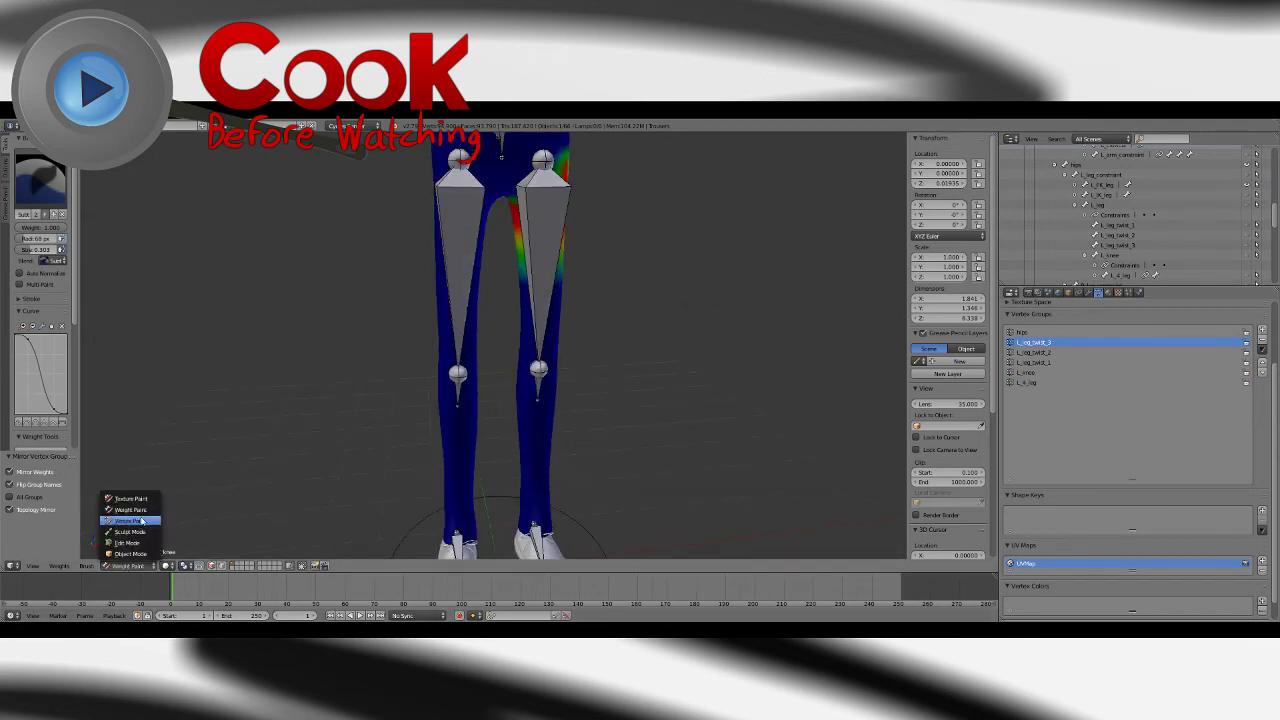
{"action": "left_click", "coordinate": [167, 566]}
{"action": "left_click", "coordinate": [187, 543]}
Step: Try blurring the L_leg_twist_3 weights around the left hip and crotch, front and back, with the Blur brush, and undo the strokes
{"action": "mouse_move", "coordinate": [556, 296]}
{"action": "middle_mouse_down"}
{"action": "mouse_move", "coordinate": [600, 317]}
{"action": "mouse_move", "coordinate": [620, 388]}
{"action": "mouse_move", "coordinate": [594, 348]}
{"action": "mouse_move", "coordinate": [697, 355]}
{"action": "mouse_move", "coordinate": [678, 345]}
{"action": "mouse_move", "coordinate": [610, 358]}
{"action": "mouse_move", "coordinate": [629, 328]}
{"action": "middle_mouse_up"}
{"action": "left_click", "coordinate": [45, 188]}
{"action": "left_click", "coordinate": [78, 248]}
{"action": "scroll", "coordinate": [645, 320], "scroll_direction": "up", "scroll_amount": 2}
{"action": "left_click_drag", "start_coordinate": [553, 219], "coordinate": [486, 241]}
{"action": "middle_click_drag", "start_coordinate": [639, 245], "coordinate": [497, 252]}
{"action": "left_click_drag", "start_coordinate": [428, 206], "coordinate": [512, 235]}
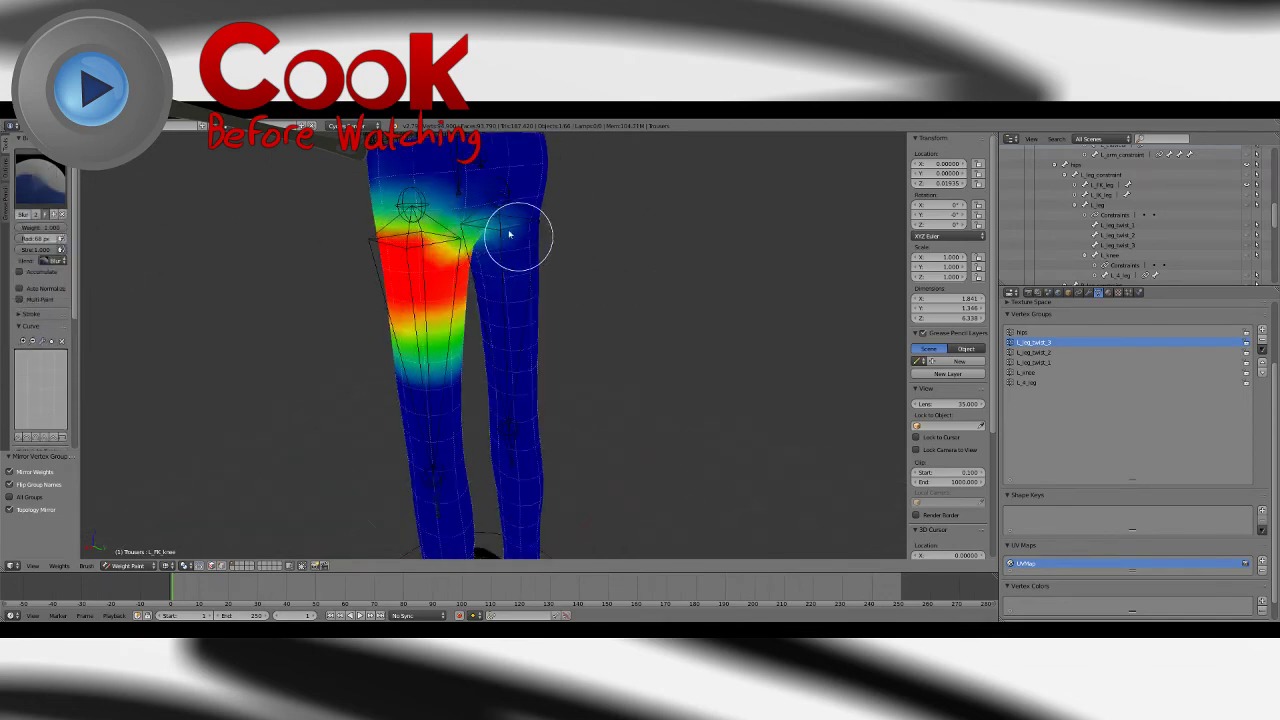
{"action": "mouse_move", "coordinate": [512, 235]}
{"action": "middle_mouse_down"}
{"action": "mouse_move", "coordinate": [414, 186]}
{"action": "mouse_move", "coordinate": [684, 231]}
{"action": "middle_mouse_up"}
{"action": "scroll", "coordinate": [684, 231], "scroll_direction": "down", "scroll_amount": 3}
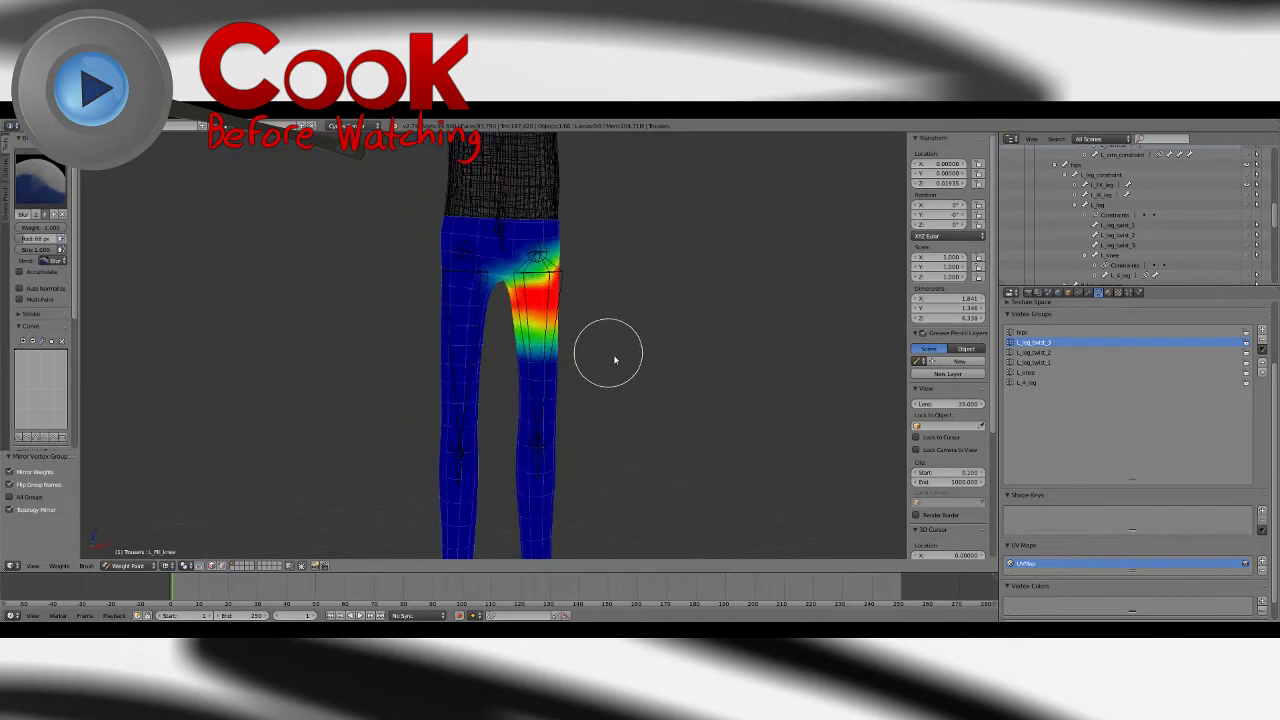
{"action": "key", "text": "ctrl+z"}
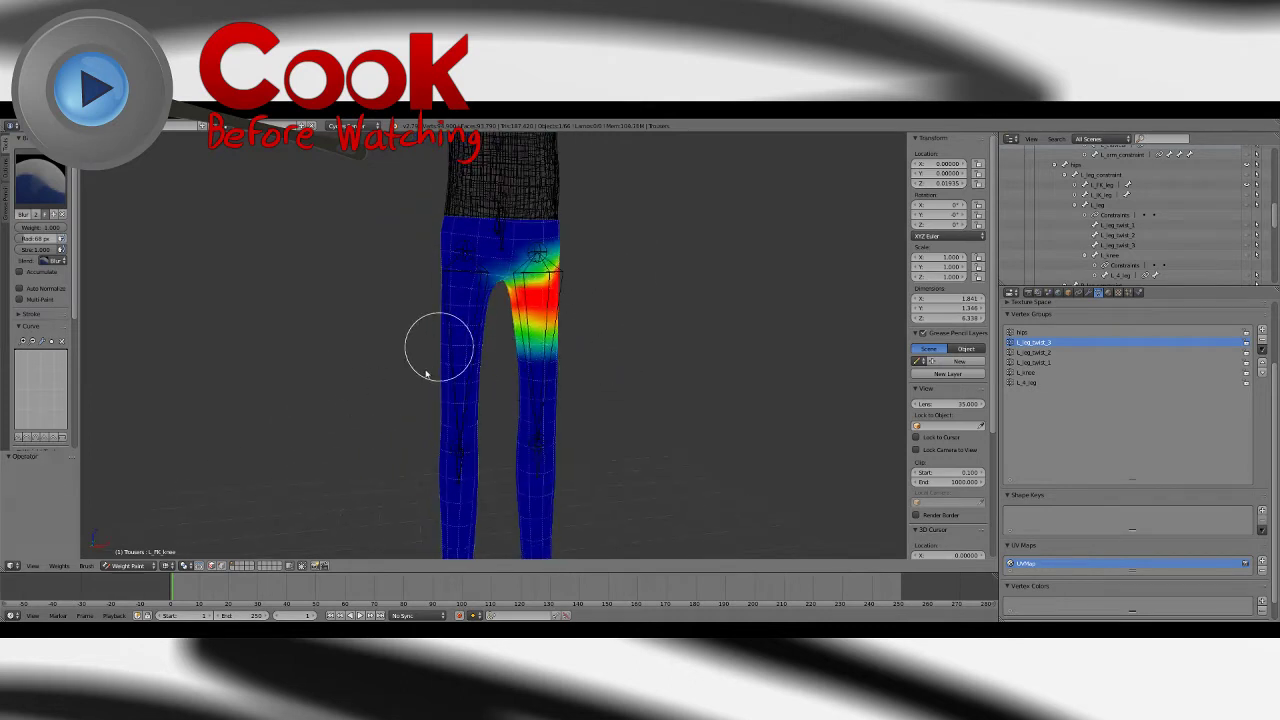
{"action": "key", "text": "ctrl+z"}
Step: Return the trousers to Object Mode and set the viewport shading back to Solid
{"action": "left_click", "coordinate": [130, 565]}
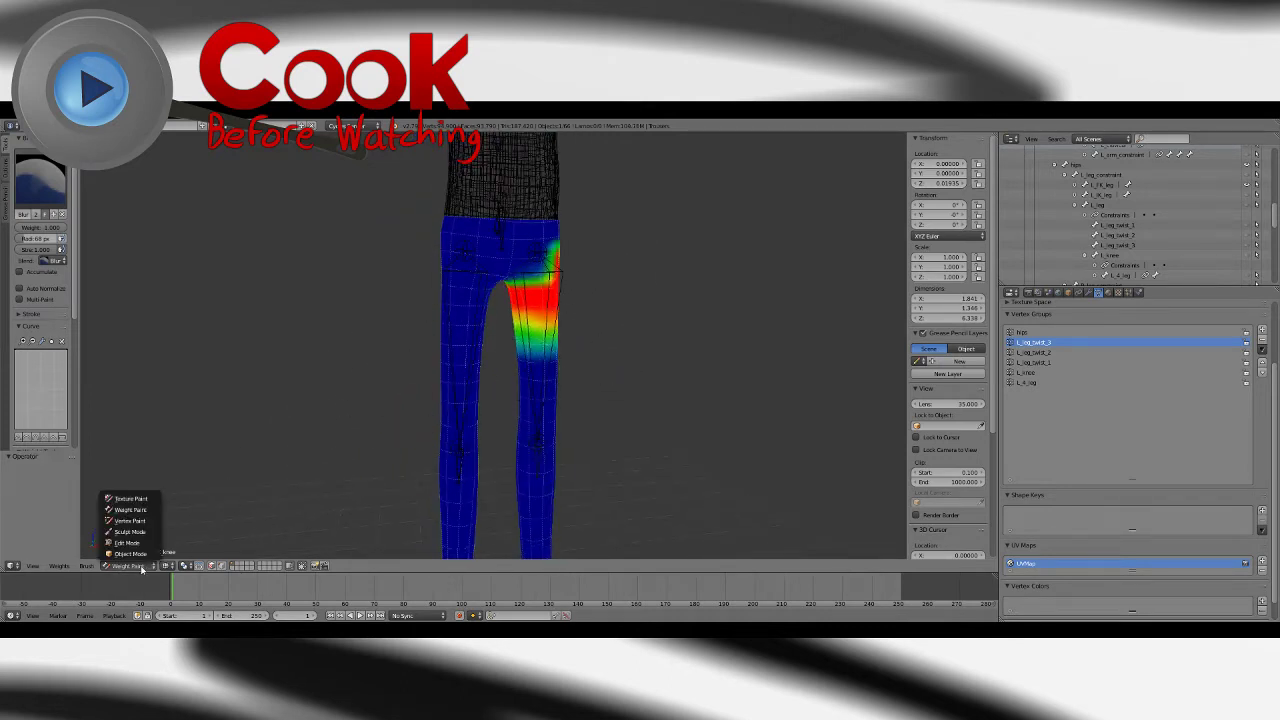
{"action": "left_click", "coordinate": [130, 553]}
{"action": "left_click", "coordinate": [186, 565]}
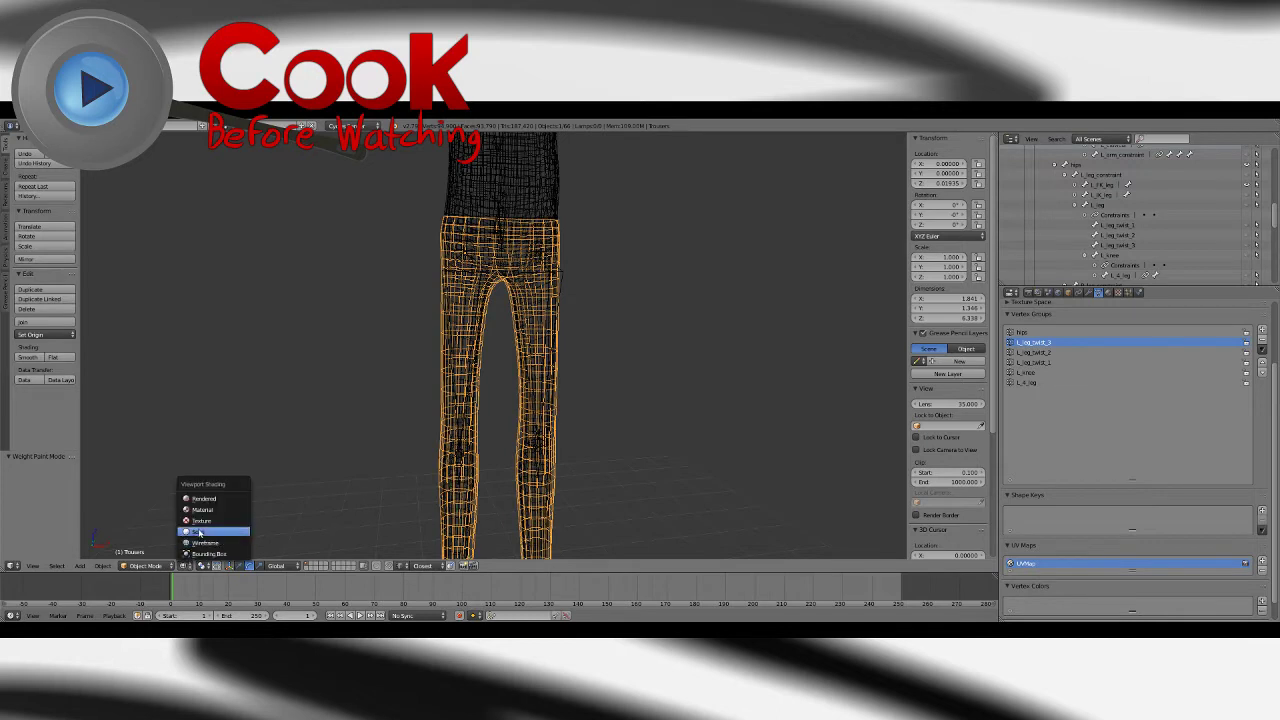
{"action": "left_click", "coordinate": [200, 528]}
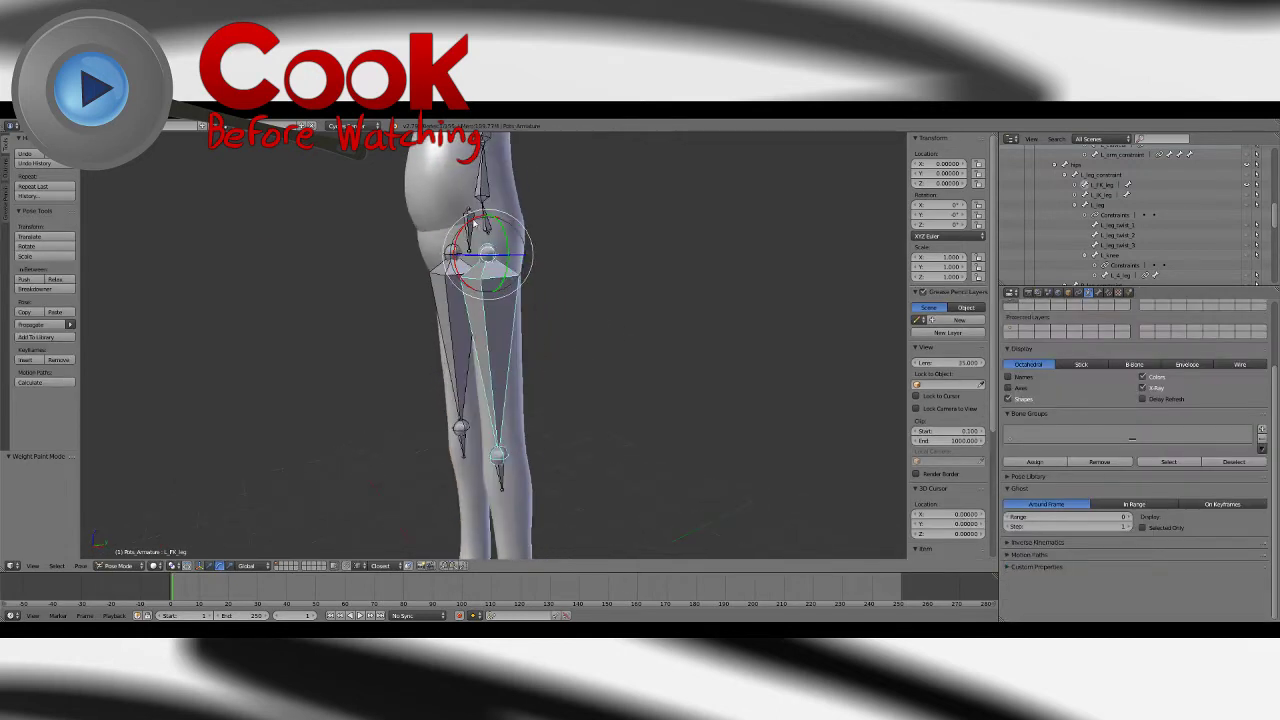
Step: Test the hip deformation by rotating the armature's L_FK_leg bone, and undo the rotation
{"action": "left_click_drag", "start_coordinate": [474, 222], "coordinate": [513, 260]}
{"action": "middle_click_drag", "start_coordinate": [513, 260], "coordinate": [450, 195]}
{"action": "left_click_drag", "start_coordinate": [443, 207], "coordinate": [491, 269]}
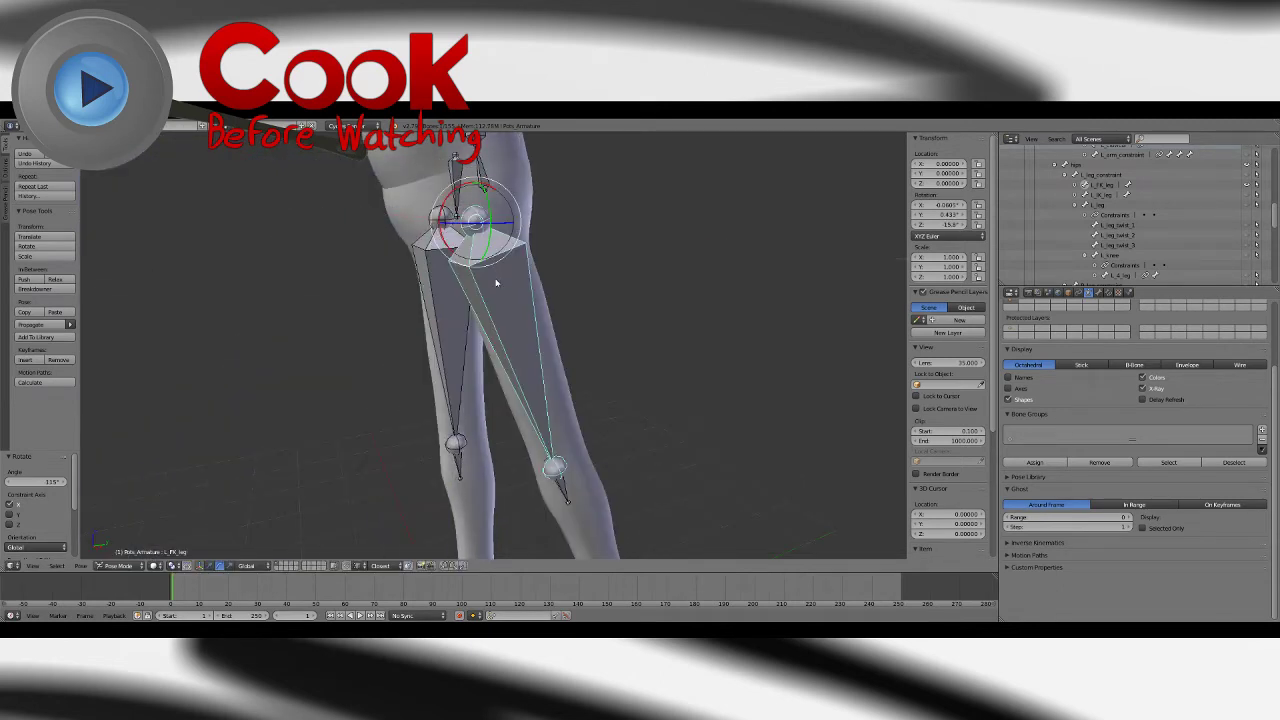
{"action": "key", "text": "ctrl+z"}
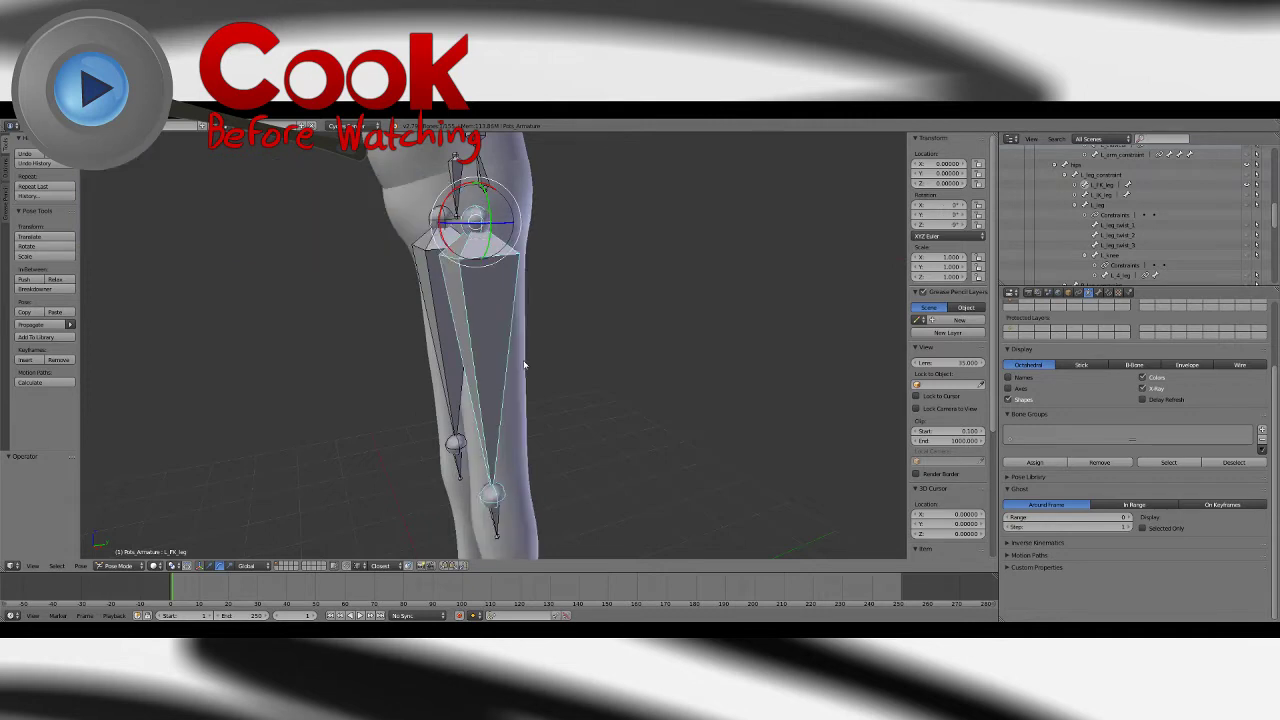
Step: Test the knee deformation by rotating the L_FK_knee bone, and undo the rotation
{"action": "middle_click_drag", "start_coordinate": [526, 362], "coordinate": [632, 364]}
{"action": "middle_click_drag", "start_coordinate": [650, 376], "coordinate": [493, 357], "text": "shift"}
{"action": "scroll", "coordinate": [643, 280], "scroll_direction": "down", "scroll_amount": 3}
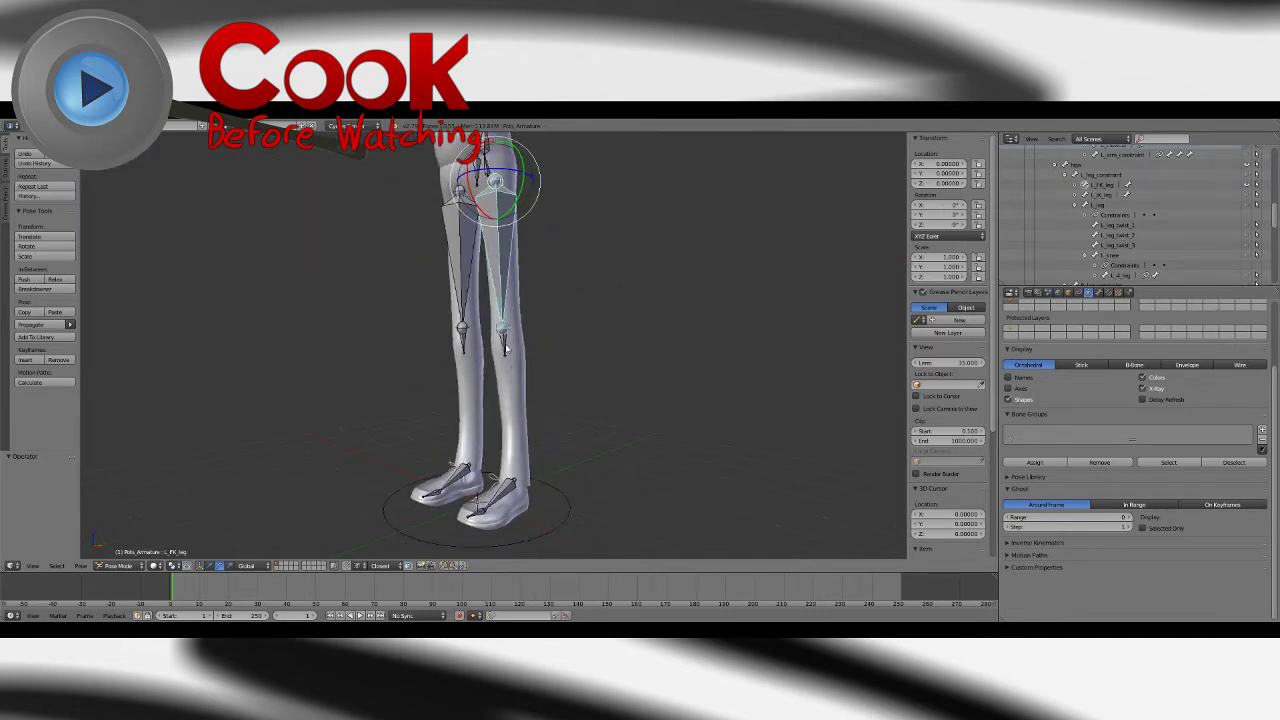
{"action": "right_click", "coordinate": [500, 338]}
{"action": "left_click_drag", "start_coordinate": [481, 316], "coordinate": [486, 346]}
{"action": "key", "text": "ctrl+z"}
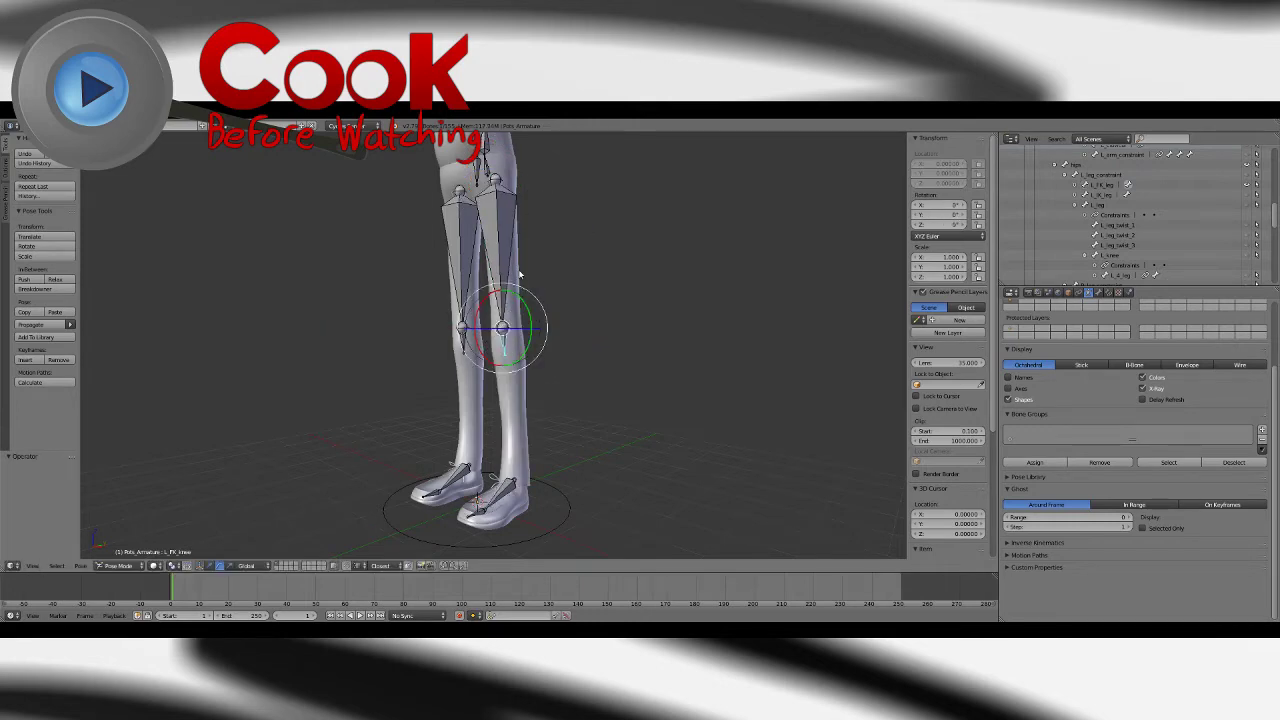
Step: Select the trousers mesh, add a new vertex group named R_leg_twist and show the legs from the front
{"action": "right_click", "coordinate": [529, 434]}
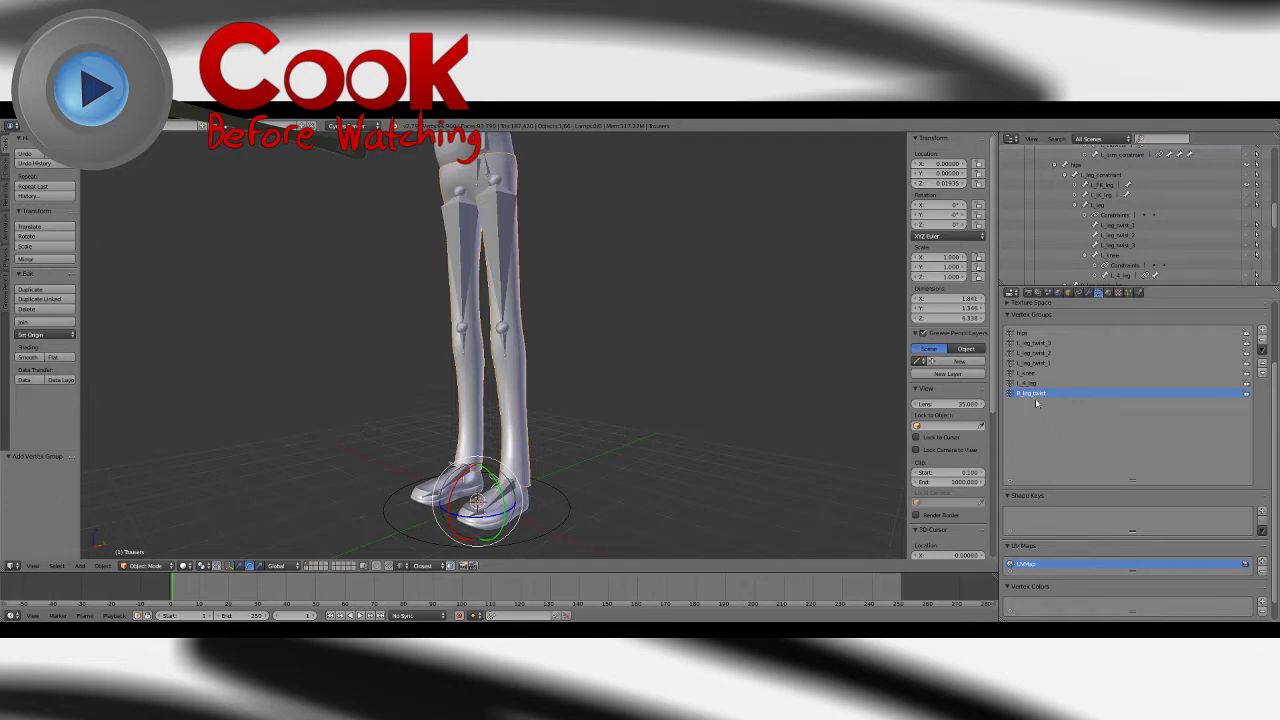
{"action": "key", "text": "KP_1"}
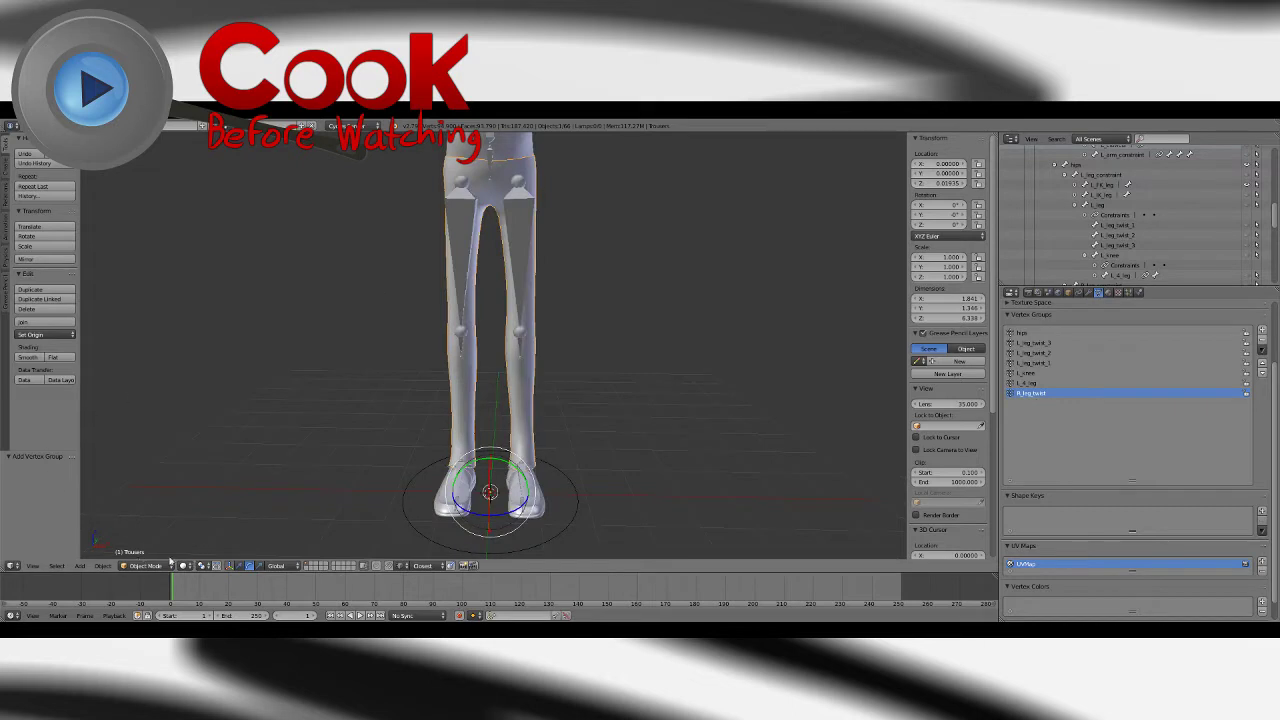
Step: Put the trousers in Weight Paint mode and set the viewport shading to Wireframe
{"action": "left_click", "coordinate": [191, 566]}
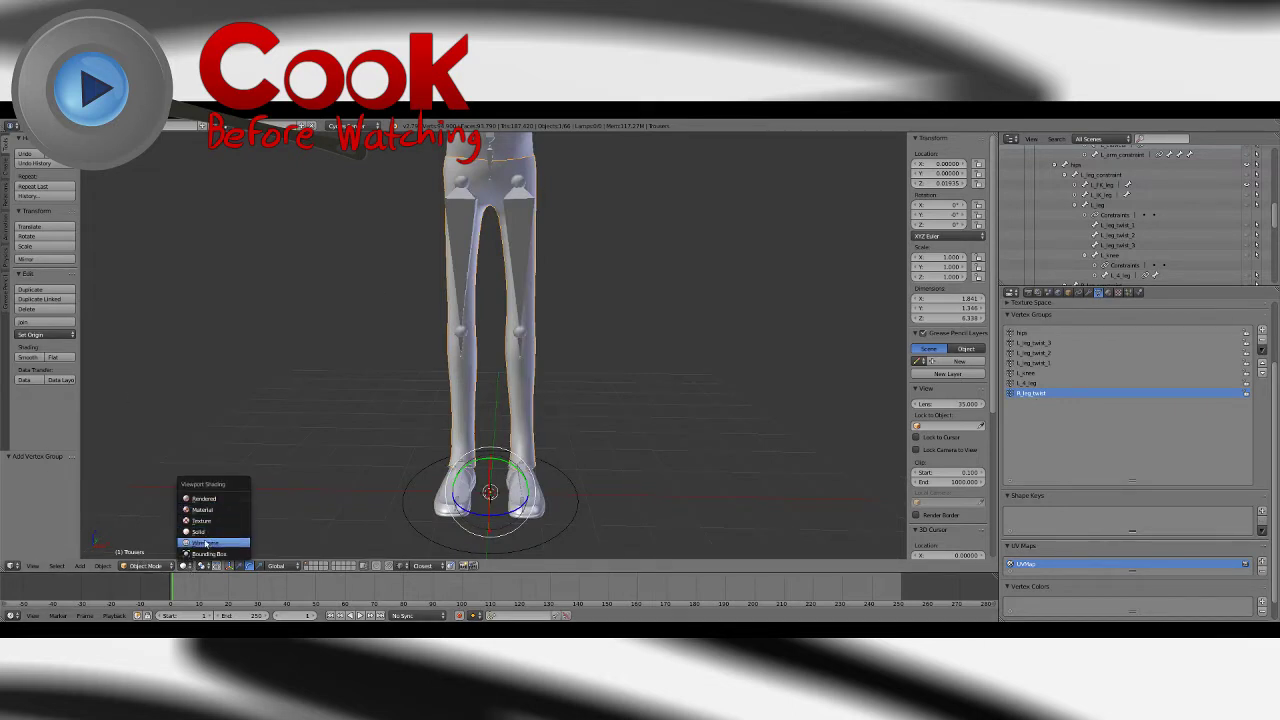
{"action": "left_click", "coordinate": [145, 566]}
{"action": "left_click", "coordinate": [150, 516]}
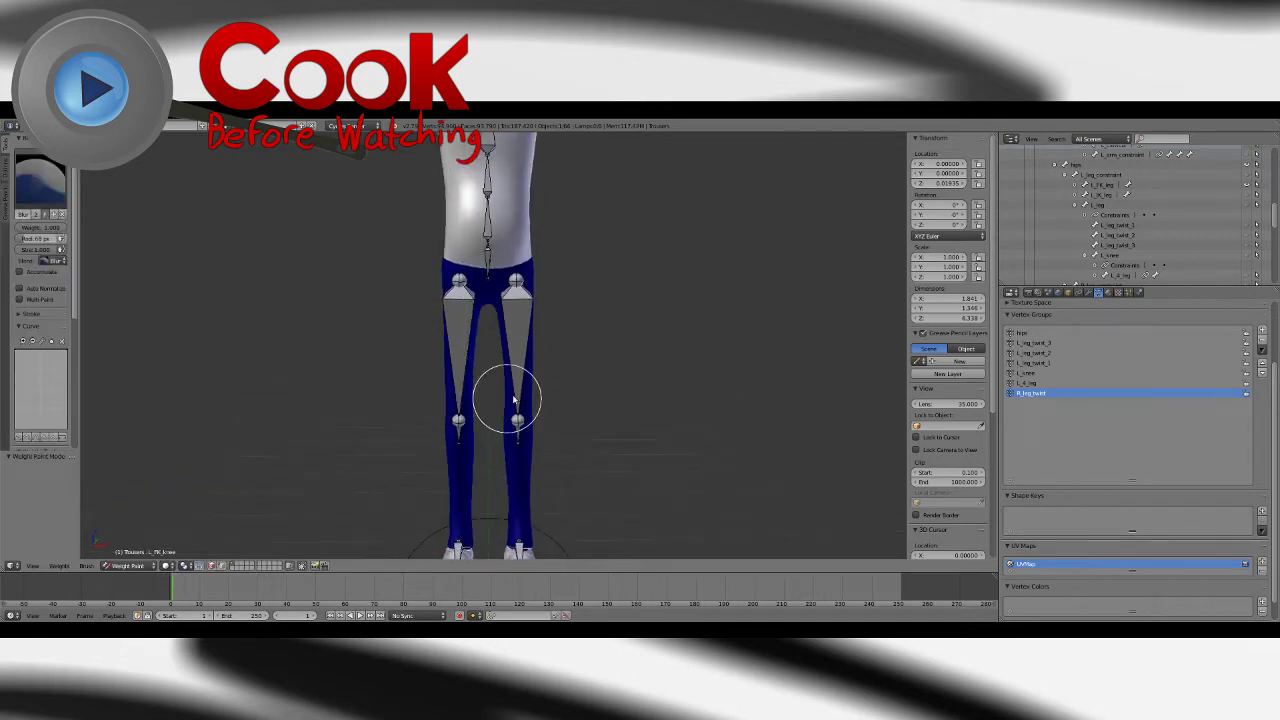
{"action": "left_click", "coordinate": [125, 566]}
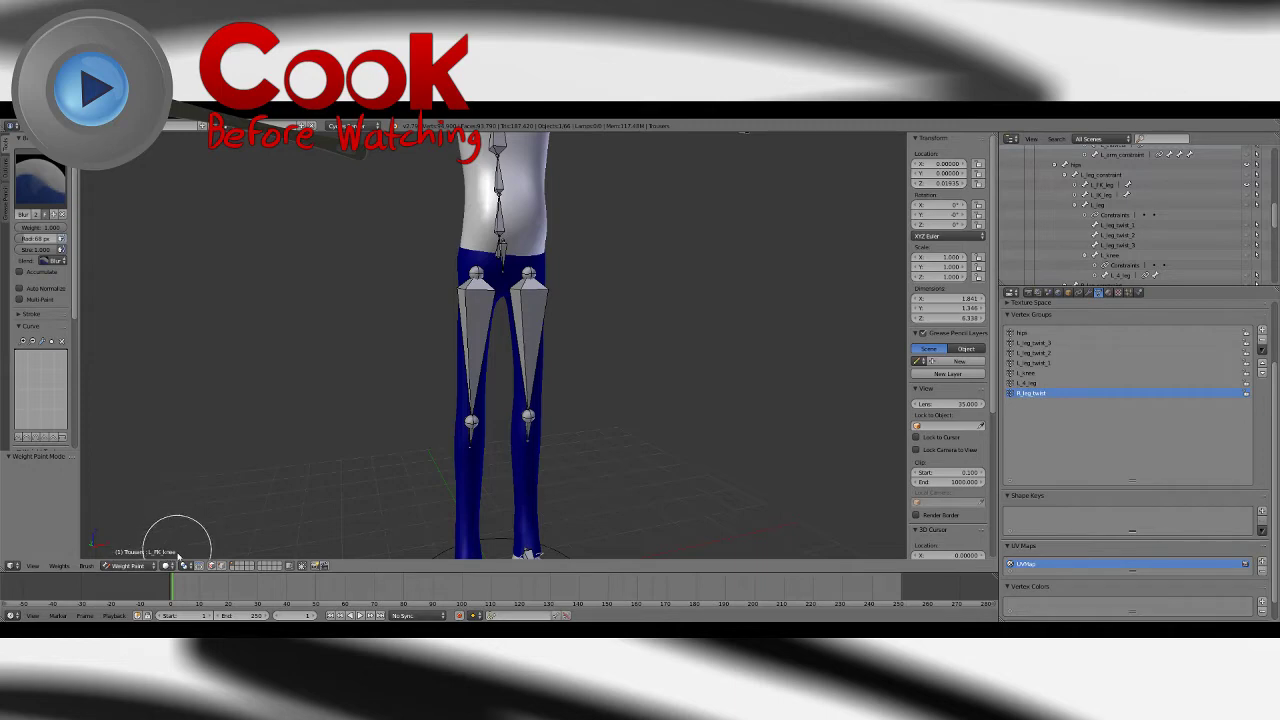
{"action": "left_click", "coordinate": [167, 566]}
{"action": "left_click", "coordinate": [190, 534]}
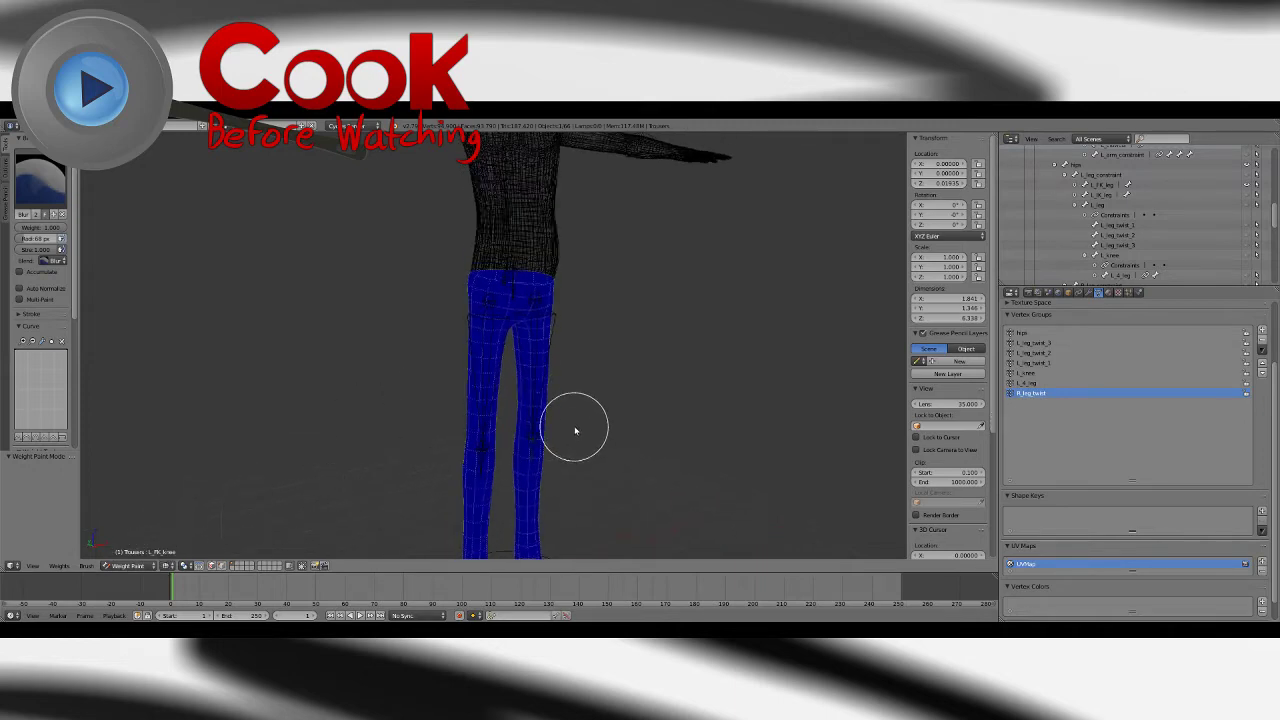
Step: Show the weights of the L_leg_twist_3 vertex group and choose the Add brush
{"action": "middle_click_drag", "start_coordinate": [575, 430], "coordinate": [833, 405]}
{"action": "left_click", "coordinate": [1035, 342]}
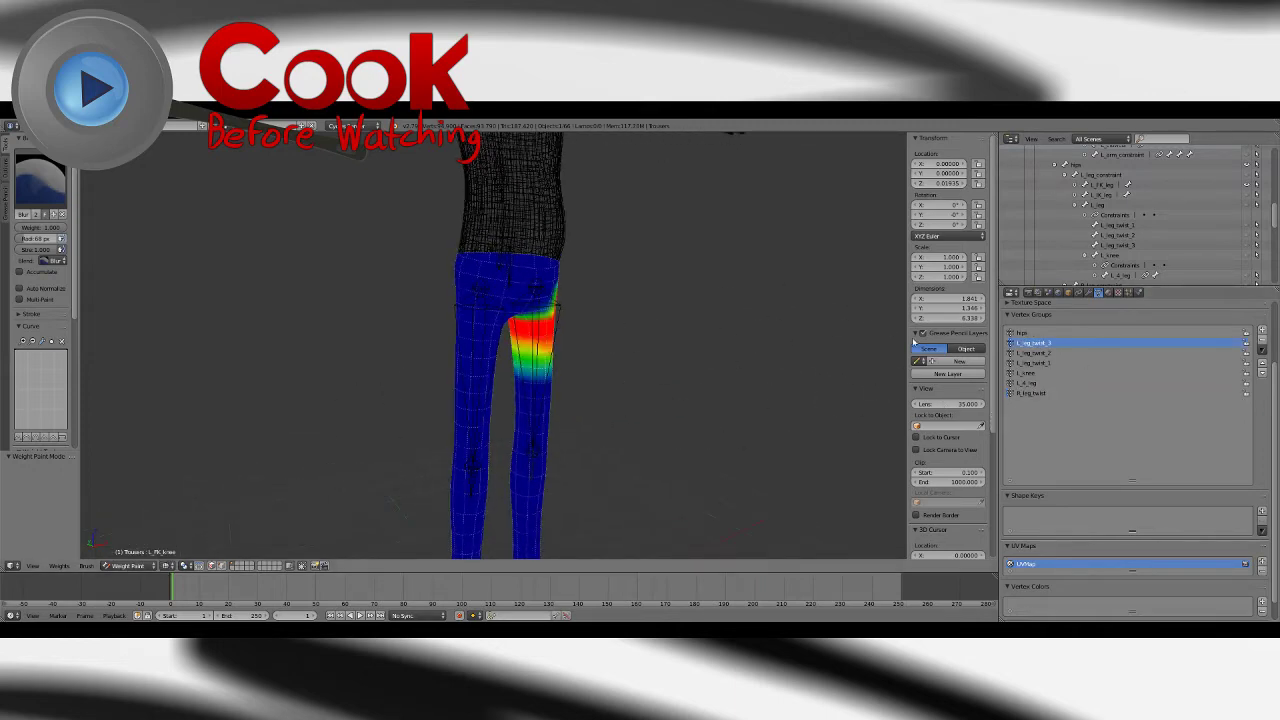
{"action": "middle_click_drag", "start_coordinate": [595, 330], "coordinate": [709, 303]}
{"action": "scroll", "coordinate": [690, 362], "scroll_direction": "up", "scroll_amount": 3}
{"action": "mouse_move", "coordinate": [690, 366]}
{"action": "middle_mouse_down"}
{"action": "mouse_move", "coordinate": [645, 355]}
{"action": "mouse_move", "coordinate": [701, 358]}
{"action": "middle_mouse_up"}
{"action": "left_click", "coordinate": [33, 182]}
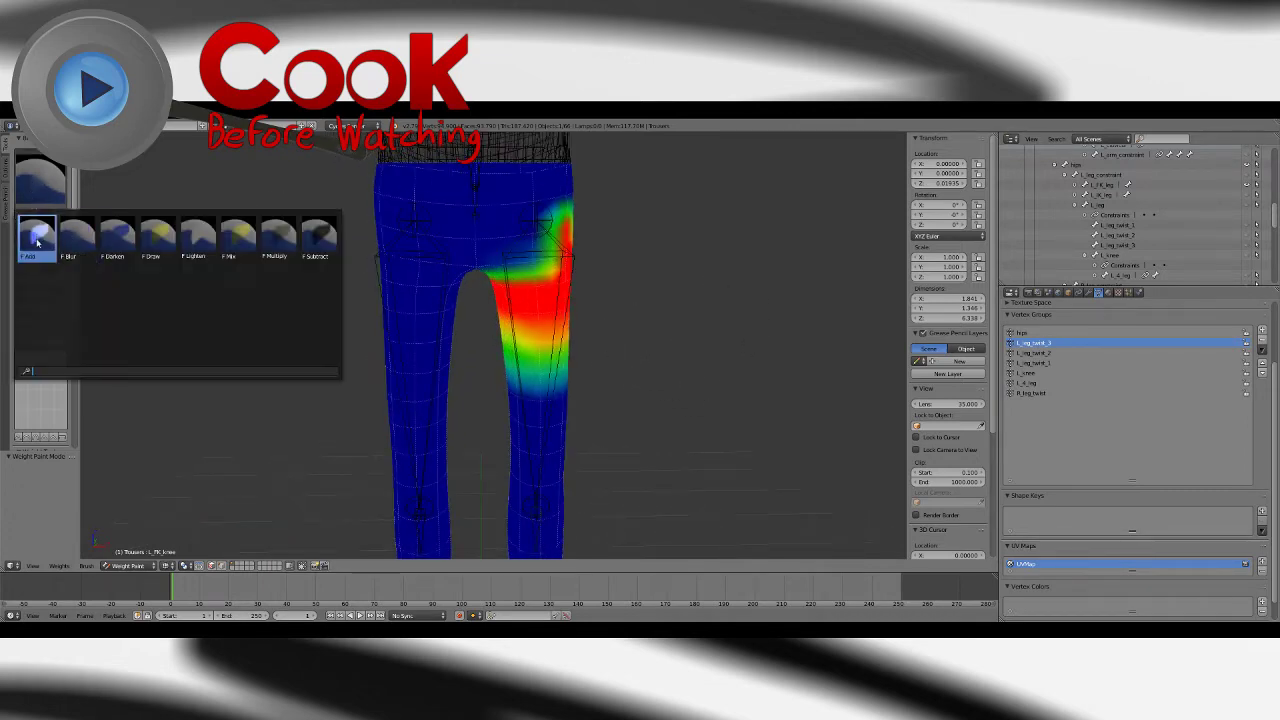
{"action": "left_click", "coordinate": [34, 232]}
{"action": "mouse_move", "coordinate": [442, 280]}
{"action": "middle_mouse_down"}
{"action": "mouse_move", "coordinate": [483, 277]}
{"action": "mouse_move", "coordinate": [514, 323]}
{"action": "mouse_move", "coordinate": [620, 339]}
{"action": "mouse_move", "coordinate": [591, 329]}
{"action": "middle_mouse_up"}
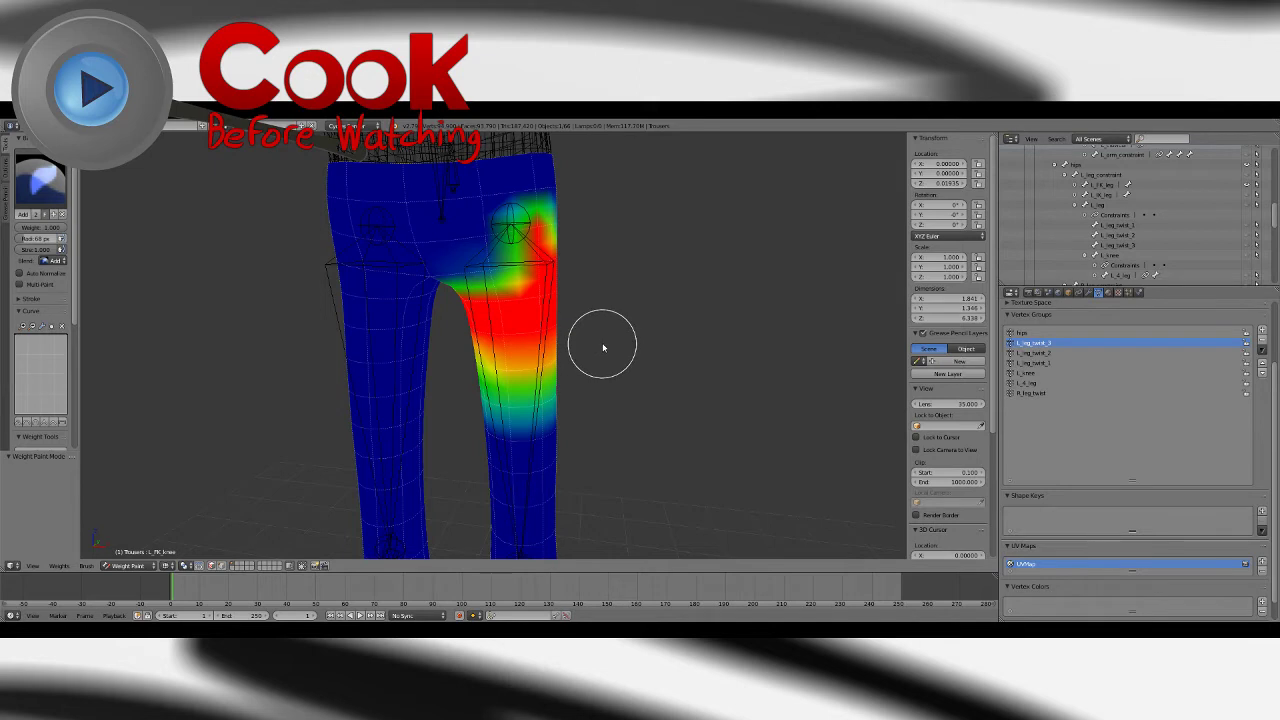
Step: Try to mirror the L_leg_twist_3 vertex group, first with Mirror Vertex Group and again with the Topology variant
{"action": "left_click", "coordinate": [1262, 348]}
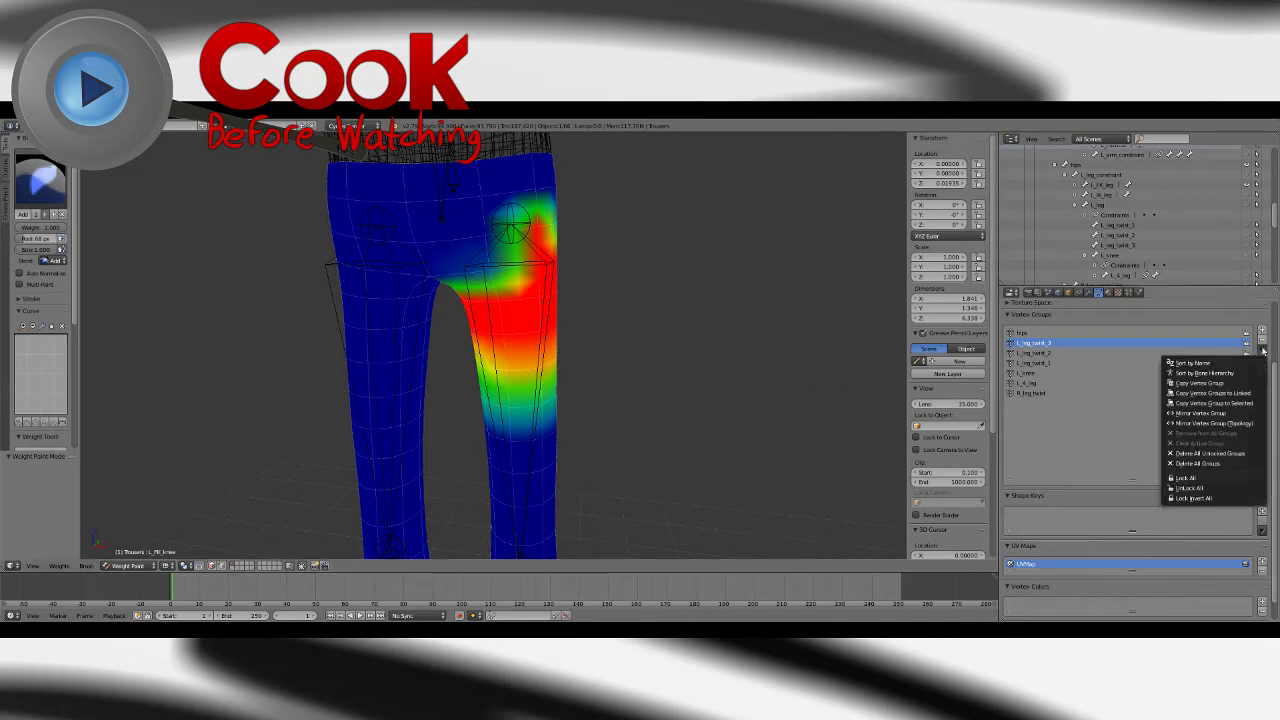
{"action": "left_click", "coordinate": [1232, 421]}
{"action": "left_click", "coordinate": [1262, 349]}
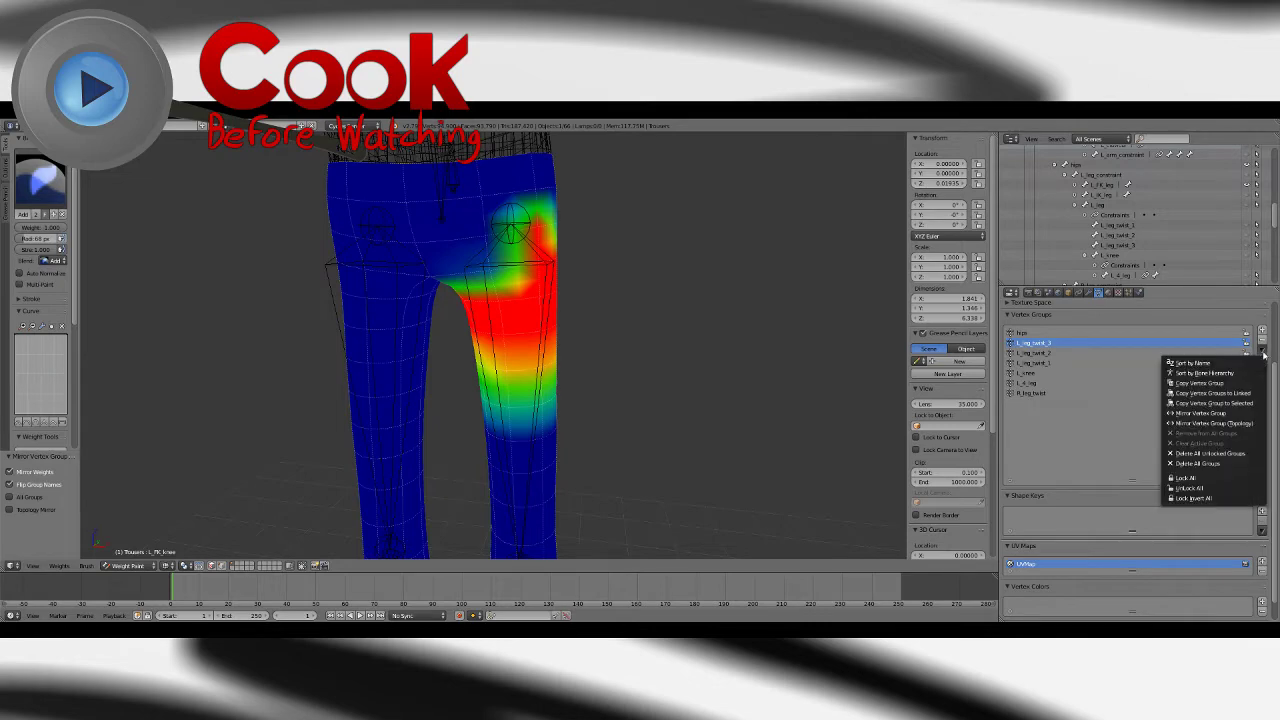
{"action": "left_click", "coordinate": [1215, 421]}
Step: Paint L_leg_twist_3 weight around the right upper thigh and up the outer hip to match the left side
{"action": "middle_click_drag", "start_coordinate": [850, 393], "coordinate": [637, 355]}
{"action": "left_click_drag", "start_coordinate": [437, 317], "coordinate": [366, 297]}
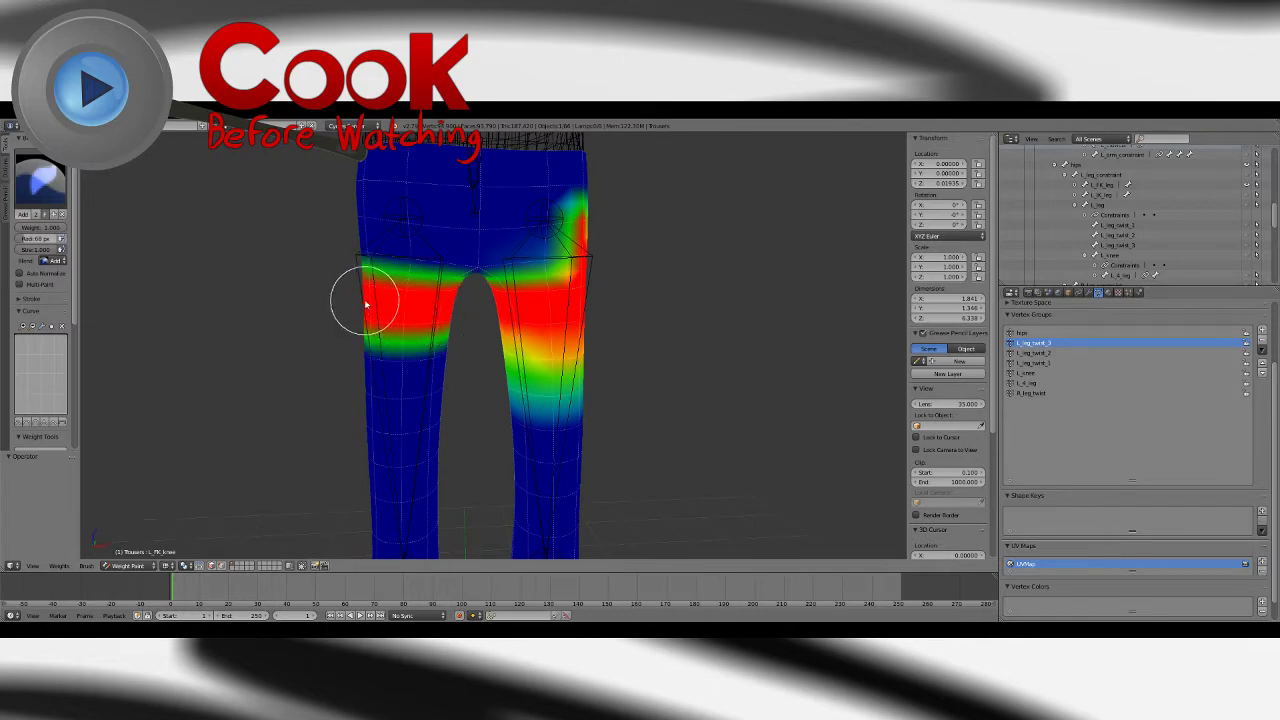
{"action": "middle_click_drag", "start_coordinate": [366, 297], "coordinate": [671, 334]}
{"action": "left_click_drag", "start_coordinate": [592, 292], "coordinate": [594, 311]}
{"action": "middle_click_drag", "start_coordinate": [594, 311], "coordinate": [515, 316]}
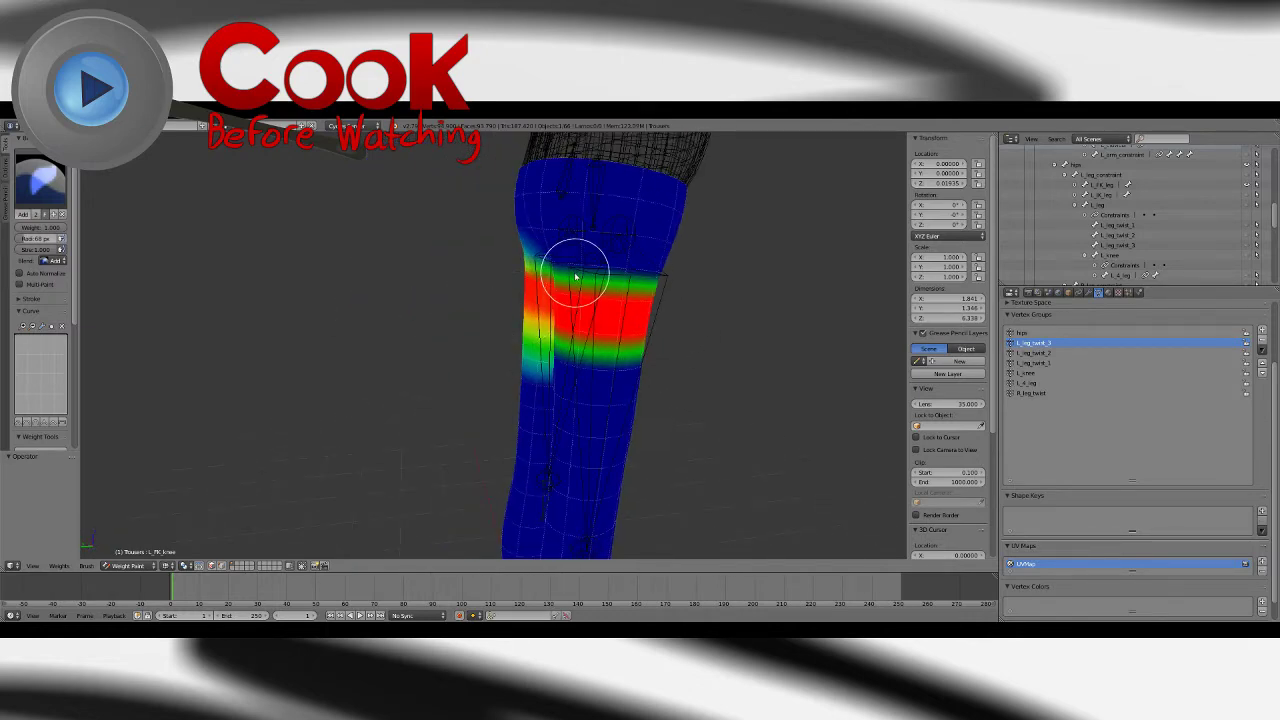
{"action": "mouse_move", "coordinate": [591, 323]}
{"action": "middle_mouse_down"}
{"action": "mouse_move", "coordinate": [537, 323]}
{"action": "mouse_move", "coordinate": [536, 347]}
{"action": "mouse_move", "coordinate": [586, 371]}
{"action": "middle_mouse_up"}
{"action": "middle_click_drag", "start_coordinate": [414, 309], "coordinate": [486, 329]}
{"action": "left_click_drag", "start_coordinate": [486, 329], "coordinate": [496, 343]}
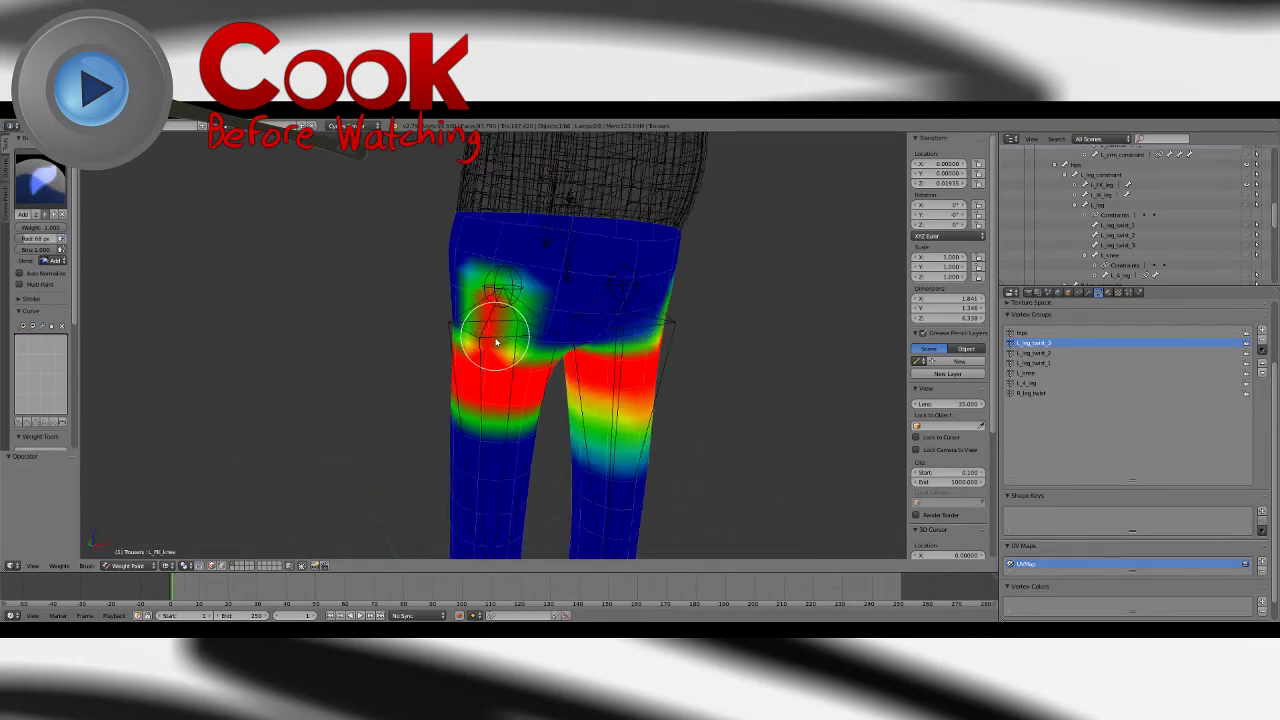
{"action": "mouse_move", "coordinate": [496, 343]}
{"action": "middle_mouse_down"}
{"action": "mouse_move", "coordinate": [636, 366]}
{"action": "mouse_move", "coordinate": [540, 337]}
{"action": "mouse_move", "coordinate": [666, 371]}
{"action": "mouse_move", "coordinate": [629, 360]}
{"action": "mouse_move", "coordinate": [723, 349]}
{"action": "mouse_move", "coordinate": [594, 351]}
{"action": "mouse_move", "coordinate": [654, 371]}
{"action": "middle_mouse_up"}
{"action": "mouse_move", "coordinate": [654, 371]}
{"action": "left_mouse_down"}
{"action": "mouse_move", "coordinate": [677, 337]}
{"action": "mouse_move", "coordinate": [683, 362]}
{"action": "left_mouse_up"}
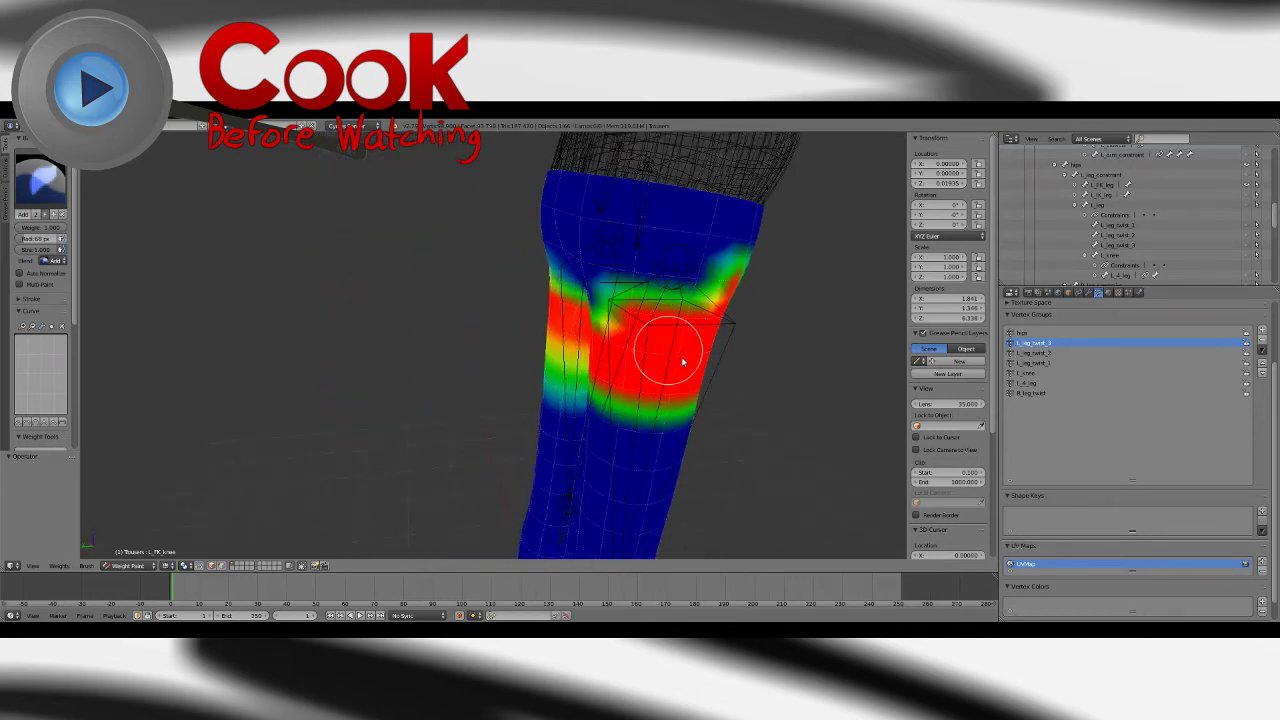
Step: Compare the painted weights on both thighs from several angles and look through the weight tools
{"action": "middle_click_drag", "start_coordinate": [683, 362], "coordinate": [608, 337]}
{"action": "scroll", "coordinate": [608, 337], "scroll_direction": "down", "scroll_amount": 4}
{"action": "middle_click_drag", "start_coordinate": [645, 382], "coordinate": [660, 331]}
{"action": "scroll", "coordinate": [660, 331], "scroll_direction": "down", "scroll_amount": 4}
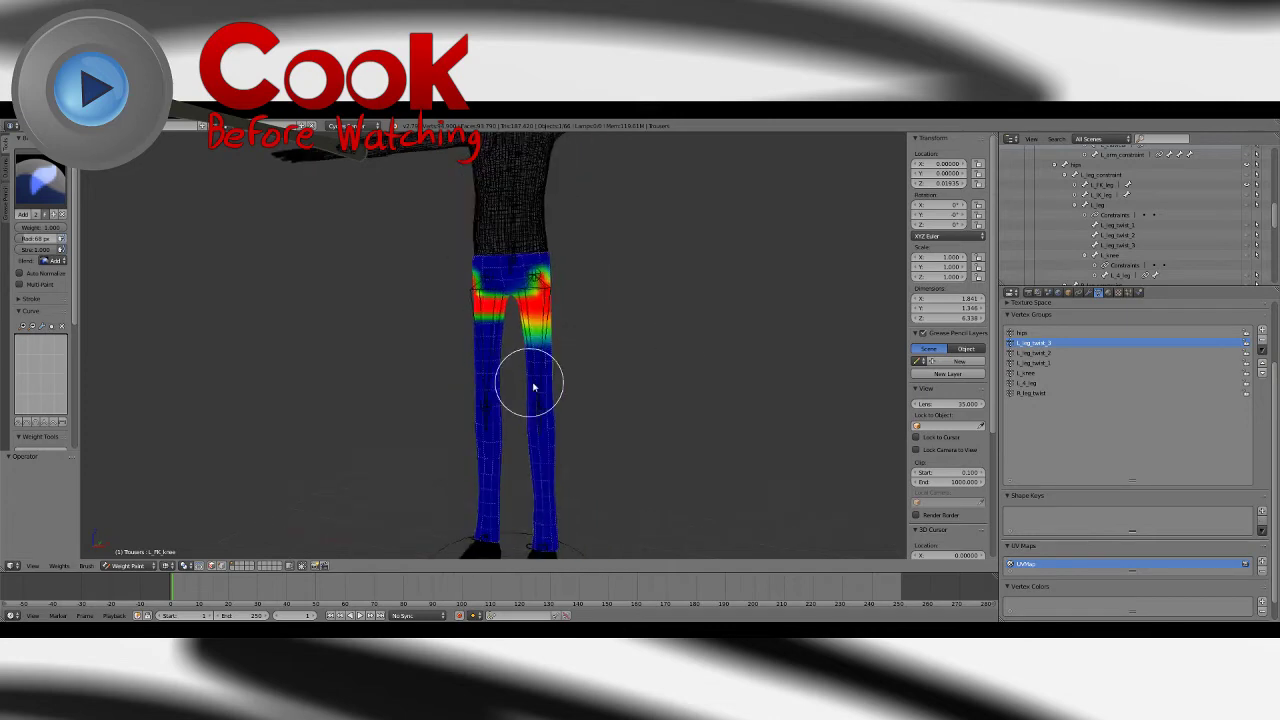
{"action": "mouse_move", "coordinate": [533, 387]}
{"action": "middle_mouse_down"}
{"action": "mouse_move", "coordinate": [586, 340]}
{"action": "mouse_move", "coordinate": [531, 383]}
{"action": "mouse_move", "coordinate": [574, 371]}
{"action": "middle_mouse_up"}
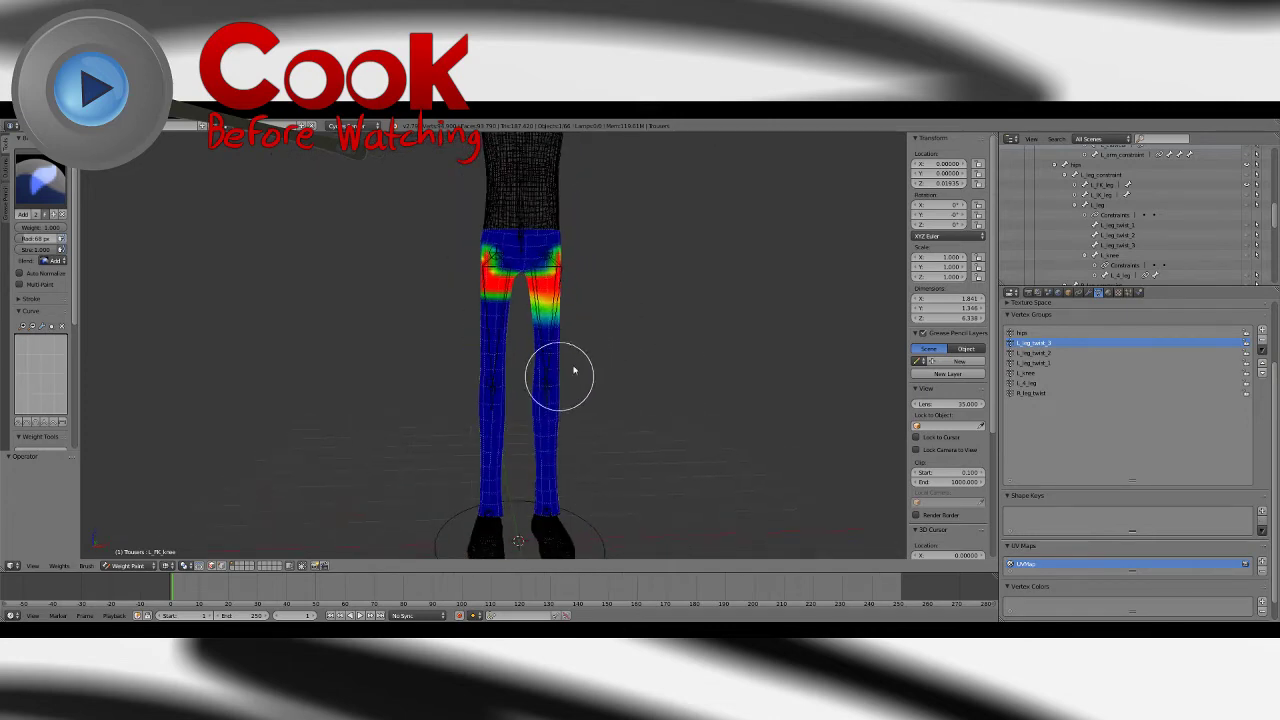
{"action": "mouse_move", "coordinate": [598, 315]}
{"action": "middle_mouse_down", "text": "shift"}
{"action": "mouse_move", "coordinate": [557, 377]}
{"action": "mouse_move", "coordinate": [643, 409]}
{"action": "mouse_move", "coordinate": [605, 410]}
{"action": "mouse_move", "coordinate": [626, 417]}
{"action": "mouse_move", "coordinate": [589, 417]}
{"action": "mouse_move", "coordinate": [367, 341]}
{"action": "middle_mouse_up", "text": "shift"}
{"action": "scroll", "coordinate": [643, 409], "scroll_direction": "up", "scroll_amount": 2}
{"action": "scroll", "coordinate": [620, 410], "scroll_direction": "up", "scroll_amount": 2}
{"action": "scroll", "coordinate": [35, 300], "scroll_direction": "down", "scroll_amount": 6}
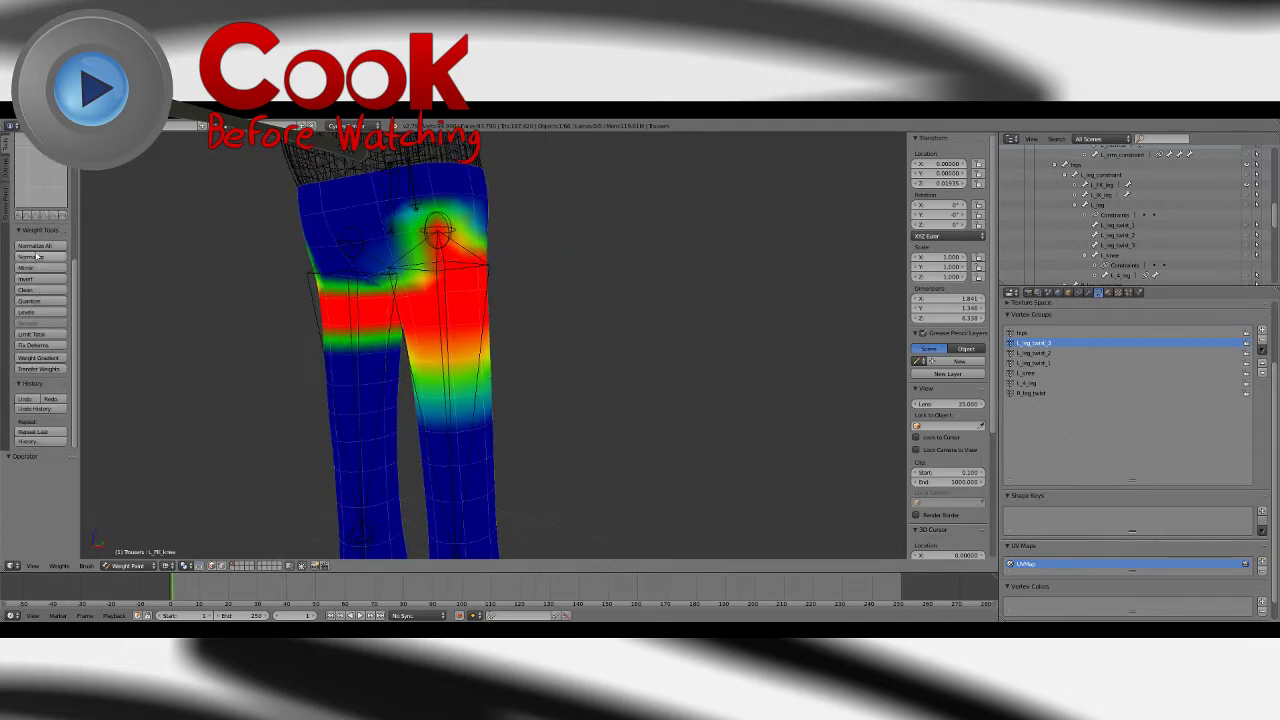
{"action": "mouse_move", "coordinate": [540, 393]}
{"action": "middle_mouse_down"}
{"action": "mouse_move", "coordinate": [639, 381]}
{"action": "mouse_move", "coordinate": [620, 360]}
{"action": "mouse_move", "coordinate": [363, 264]}
{"action": "middle_mouse_up"}
{"action": "mouse_move", "coordinate": [598, 337]}
{"action": "middle_mouse_down"}
{"action": "mouse_move", "coordinate": [674, 357]}
{"action": "mouse_move", "coordinate": [657, 387]}
{"action": "mouse_move", "coordinate": [762, 382]}
{"action": "middle_mouse_up"}
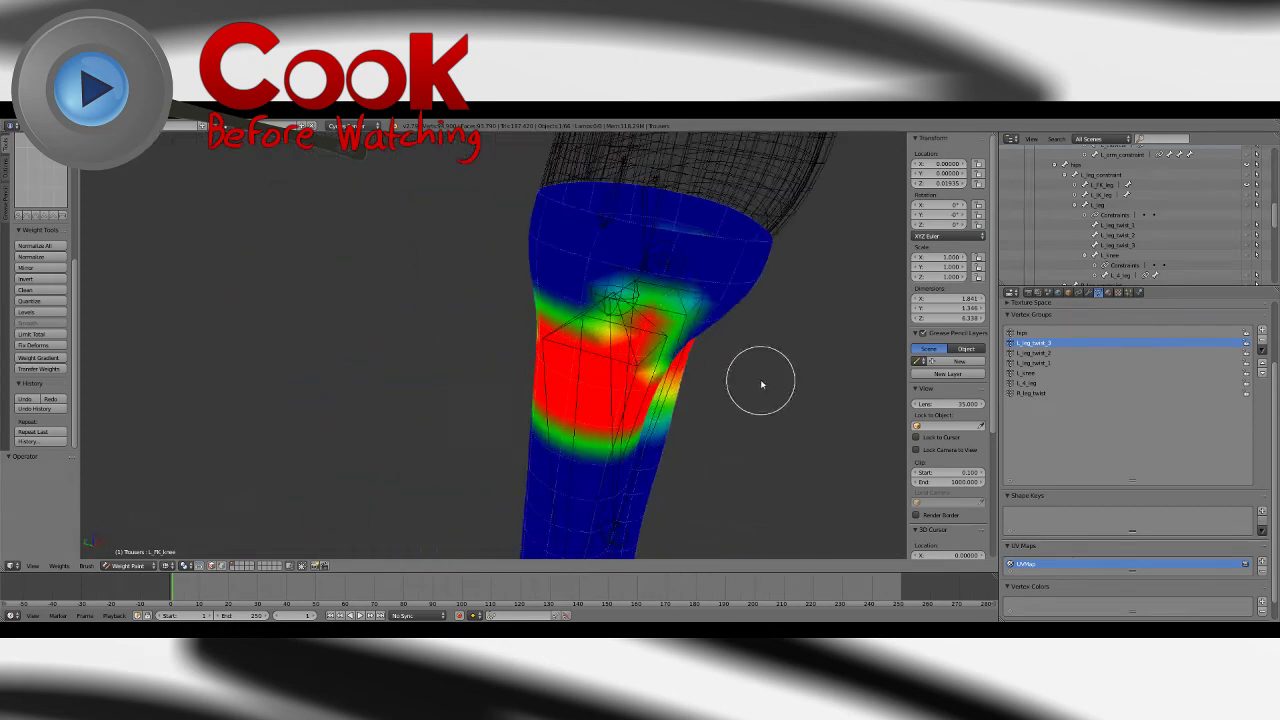
Step: Soften the upper edge of the right hip's weights with the Blur brush
{"action": "scroll", "coordinate": [70, 257], "scroll_direction": "up", "scroll_amount": 8}
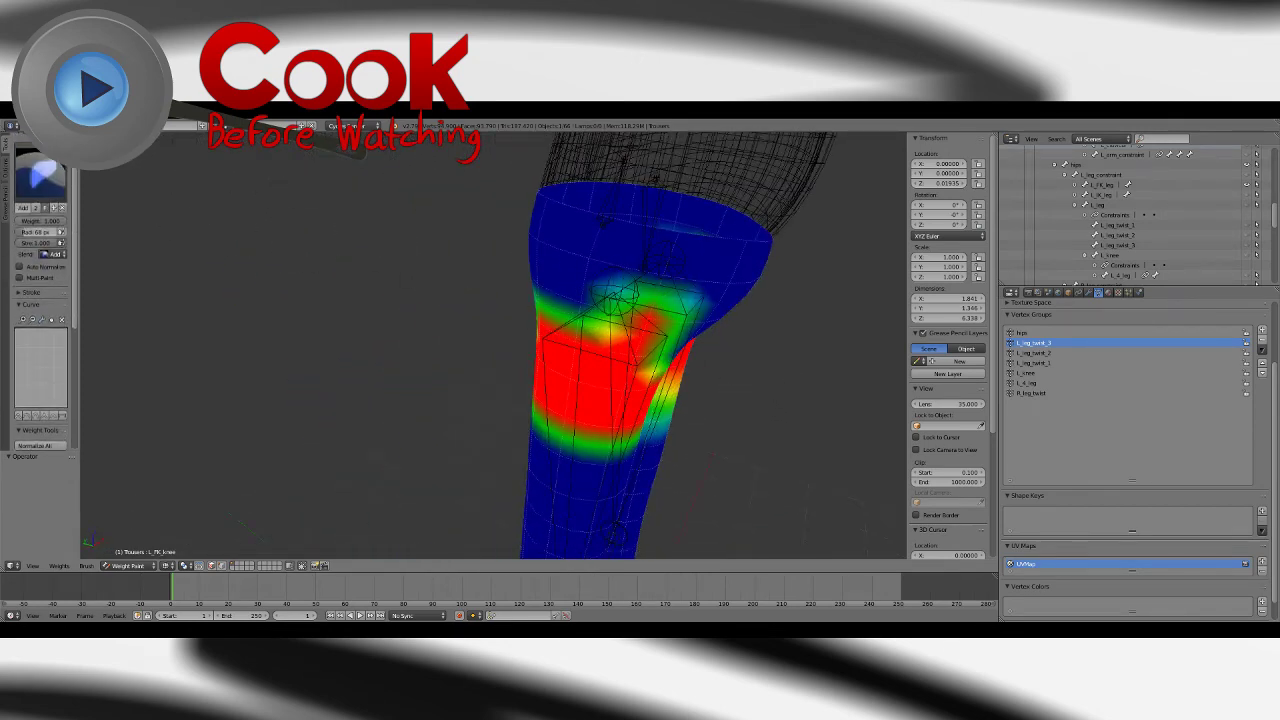
{"action": "left_click", "coordinate": [42, 182]}
{"action": "left_click", "coordinate": [78, 238]}
{"action": "left_click_drag", "start_coordinate": [591, 284], "coordinate": [586, 297]}
Step: Reduce the excess weight around the right hip joint with the Subtract brush
{"action": "middle_click_drag", "start_coordinate": [588, 299], "coordinate": [656, 312]}
{"action": "left_click", "coordinate": [40, 180]}
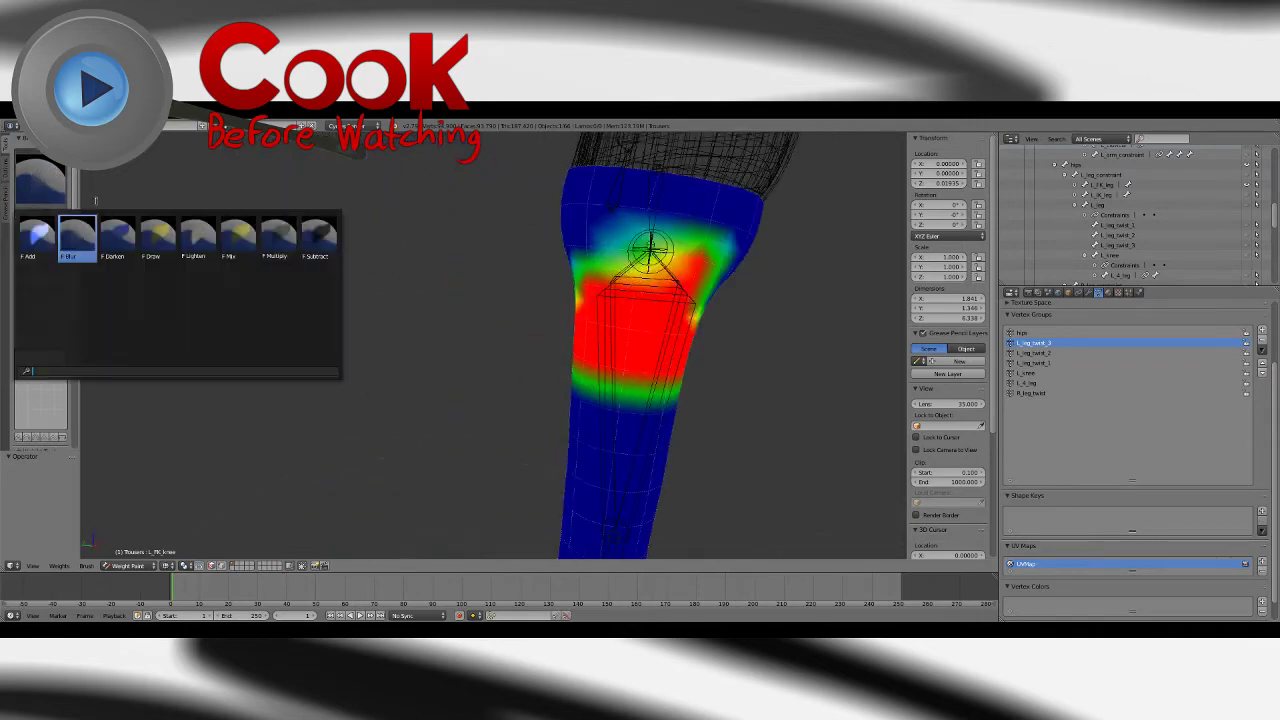
{"action": "left_click", "coordinate": [321, 238]}
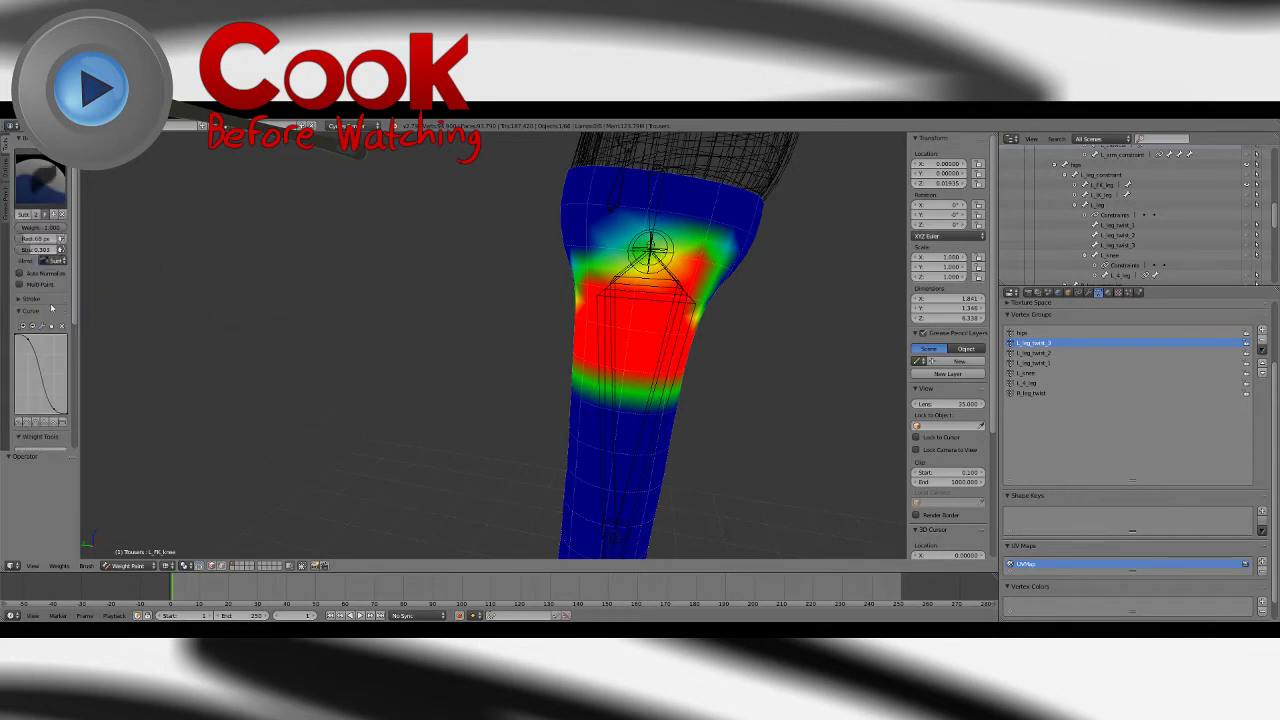
{"action": "left_click_drag", "start_coordinate": [640, 238], "coordinate": [663, 257]}
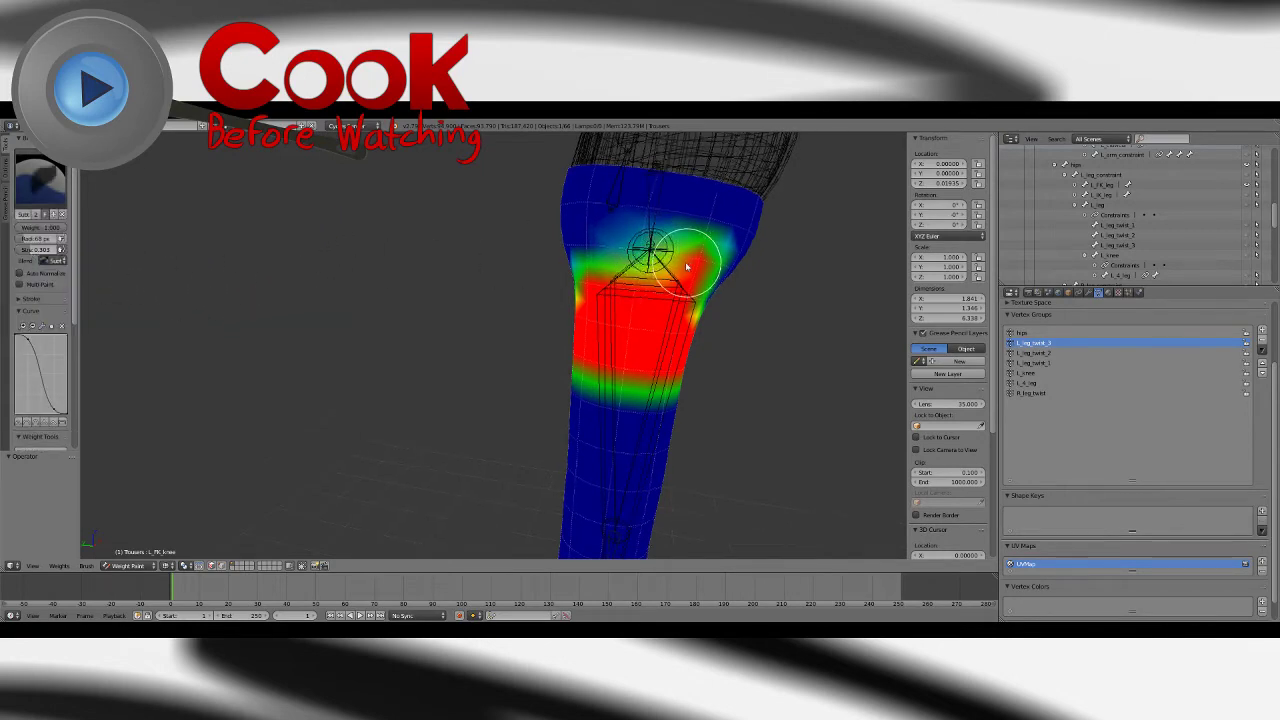
Step: Blur the lower edge of the right thigh's weights and undo the stroke
{"action": "middle_click_drag", "start_coordinate": [663, 257], "coordinate": [620, 295]}
{"action": "mouse_move", "coordinate": [632, 347]}
{"action": "middle_mouse_down", "text": "shift"}
{"action": "mouse_move", "coordinate": [688, 216]}
{"action": "mouse_move", "coordinate": [612, 333]}
{"action": "mouse_move", "coordinate": [607, 290]}
{"action": "middle_mouse_up", "text": "shift"}
{"action": "scroll", "coordinate": [614, 331], "scroll_direction": "down", "scroll_amount": 2}
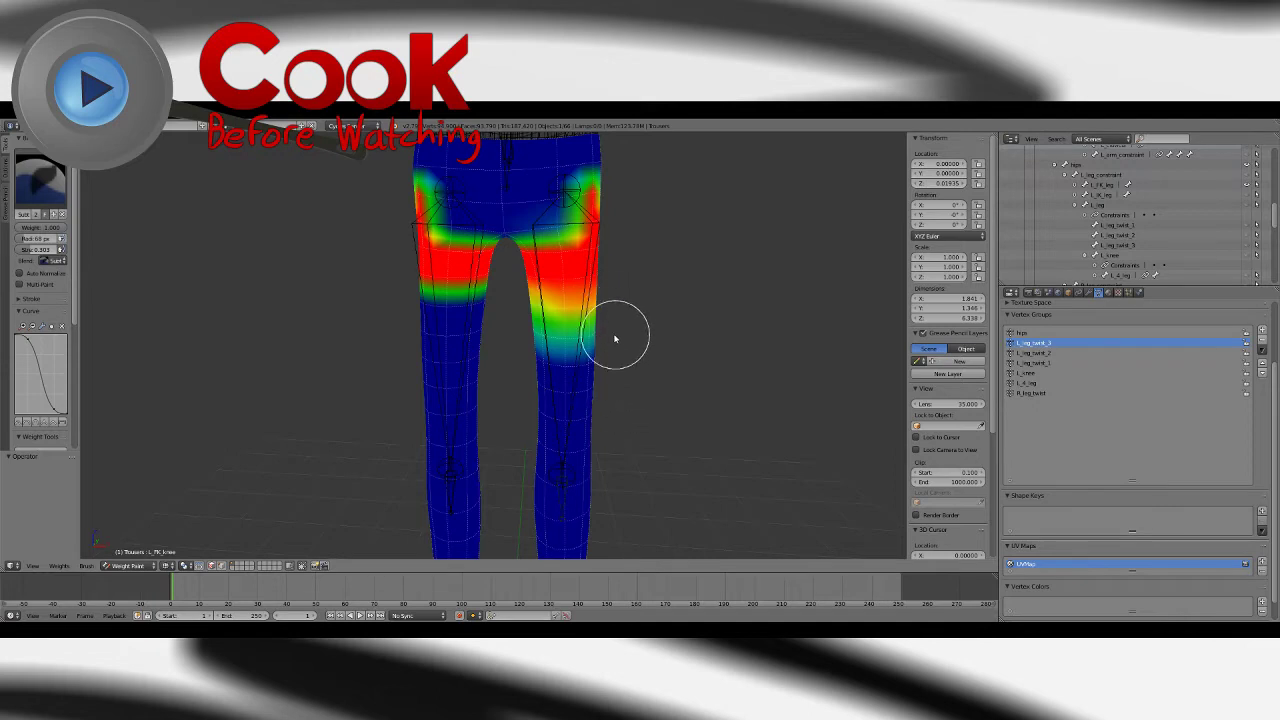
{"action": "middle_click_drag", "start_coordinate": [603, 336], "coordinate": [630, 336]}
{"action": "left_click", "coordinate": [40, 180]}
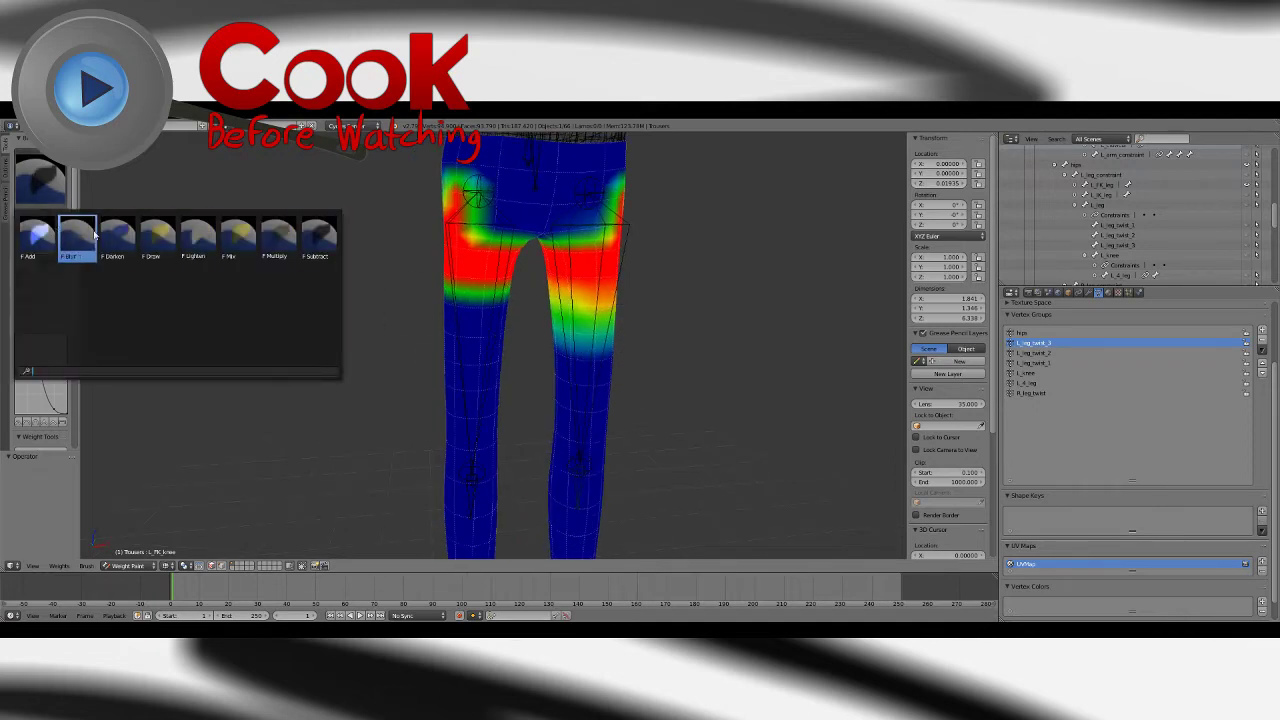
{"action": "left_click", "coordinate": [86, 234]}
{"action": "middle_click_drag", "start_coordinate": [492, 336], "coordinate": [494, 334]}
{"action": "mouse_move", "coordinate": [494, 334]}
{"action": "left_mouse_down"}
{"action": "mouse_move", "coordinate": [468, 317]}
{"action": "mouse_move", "coordinate": [426, 319]}
{"action": "left_mouse_up"}
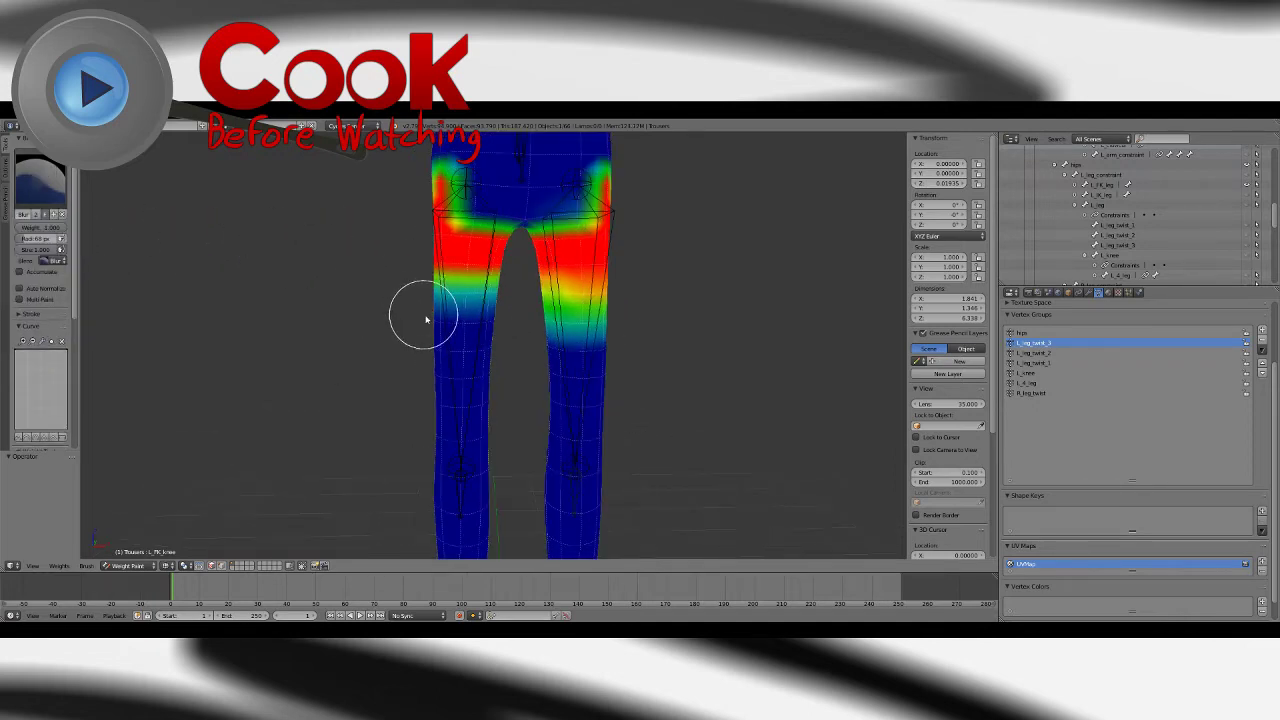
{"action": "key", "text": "ctrl+z"}
Step: Extend the full weight further down the right thigh with the Add brush
{"action": "left_click", "coordinate": [7, 178]}
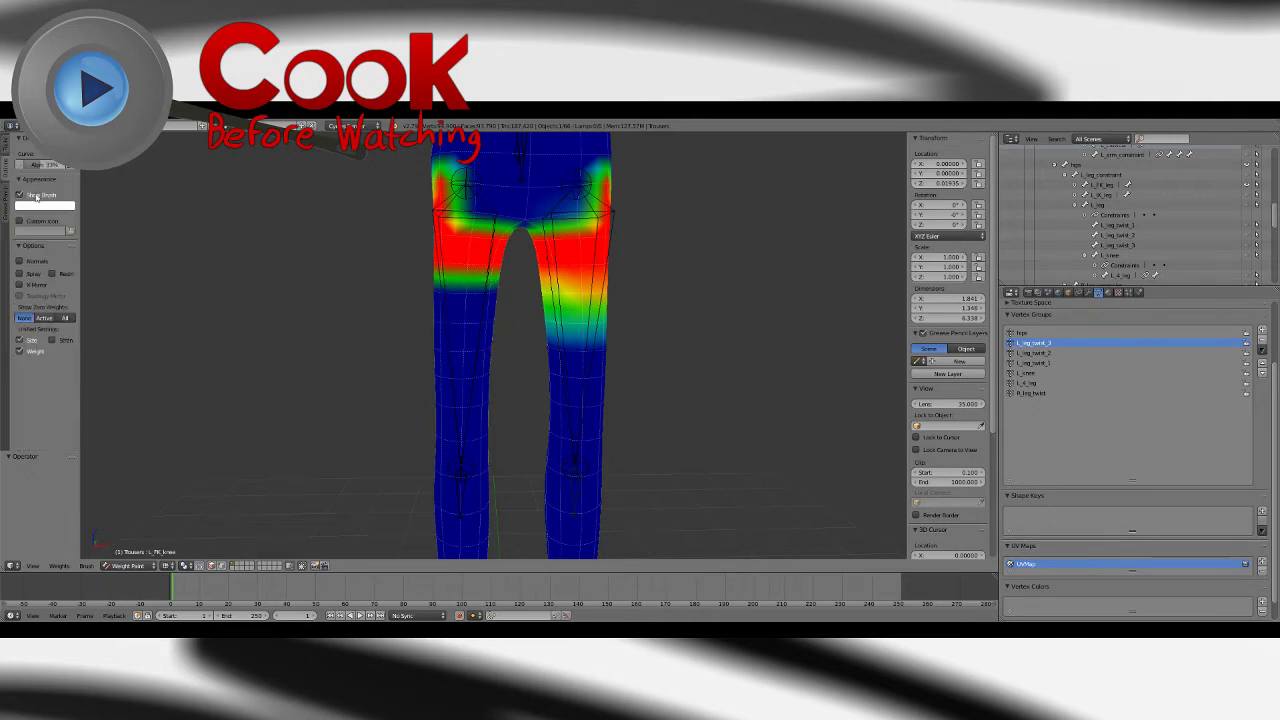
{"action": "left_click", "coordinate": [6, 146]}
{"action": "left_click", "coordinate": [35, 173]}
{"action": "left_click", "coordinate": [37, 240]}
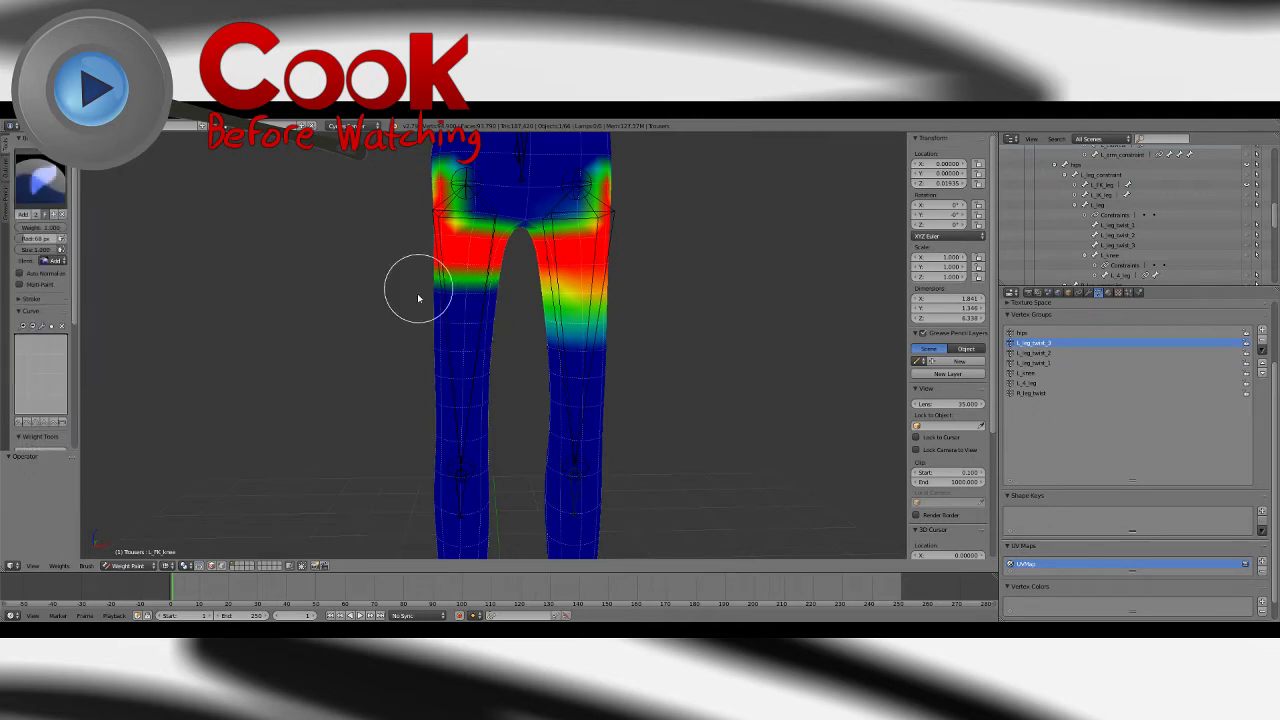
{"action": "scroll", "coordinate": [491, 287], "scroll_direction": "up", "scroll_amount": 2}
{"action": "left_click_drag", "start_coordinate": [491, 287], "coordinate": [409, 271]}
{"action": "mouse_move", "coordinate": [409, 271]}
{"action": "middle_mouse_down"}
{"action": "mouse_move", "coordinate": [603, 280]}
{"action": "mouse_move", "coordinate": [528, 318]}
{"action": "mouse_move", "coordinate": [574, 306]}
{"action": "mouse_move", "coordinate": [551, 329]}
{"action": "mouse_move", "coordinate": [569, 331]}
{"action": "mouse_move", "coordinate": [452, 291]}
{"action": "middle_mouse_up"}
{"action": "left_click_drag", "start_coordinate": [452, 291], "coordinate": [409, 300]}
{"action": "mouse_move", "coordinate": [409, 300]}
{"action": "middle_mouse_down"}
{"action": "mouse_move", "coordinate": [491, 286]}
{"action": "mouse_move", "coordinate": [309, 285]}
{"action": "middle_mouse_up"}
Step: Blur the lower edge of the right thigh's weights all around the leg into a gradient matching the left thigh
{"action": "left_click", "coordinate": [41, 182]}
{"action": "left_click", "coordinate": [78, 240]}
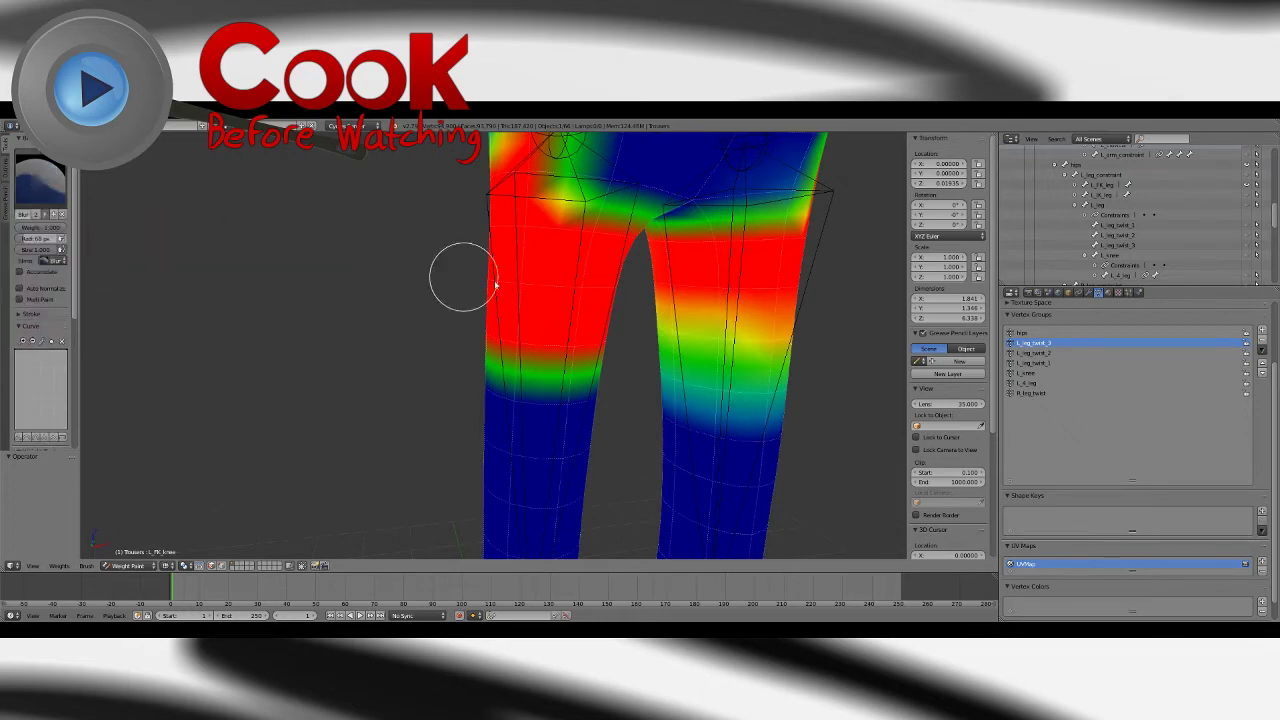
{"action": "mouse_move", "coordinate": [463, 277]}
{"action": "middle_mouse_down"}
{"action": "mouse_move", "coordinate": [578, 325]}
{"action": "mouse_move", "coordinate": [489, 374]}
{"action": "mouse_move", "coordinate": [500, 368]}
{"action": "middle_mouse_up"}
{"action": "scroll", "coordinate": [580, 325], "scroll_direction": "down", "scroll_amount": 4}
{"action": "mouse_move", "coordinate": [500, 368]}
{"action": "left_mouse_down"}
{"action": "mouse_move", "coordinate": [526, 354]}
{"action": "mouse_move", "coordinate": [469, 351]}
{"action": "mouse_move", "coordinate": [476, 362]}
{"action": "left_mouse_up"}
{"action": "mouse_move", "coordinate": [476, 362]}
{"action": "middle_mouse_down"}
{"action": "mouse_move", "coordinate": [583, 362]}
{"action": "mouse_move", "coordinate": [574, 368]}
{"action": "mouse_move", "coordinate": [588, 348]}
{"action": "middle_mouse_up"}
{"action": "scroll", "coordinate": [574, 368], "scroll_direction": "up", "scroll_amount": 5}
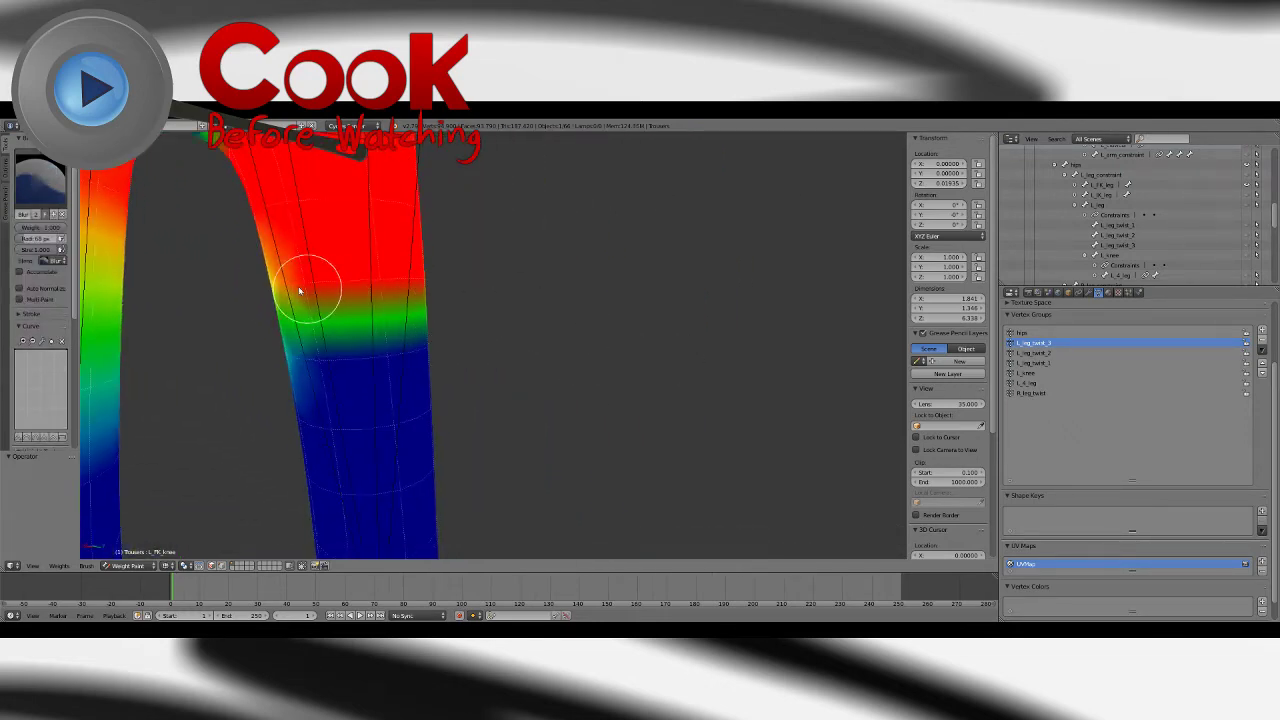
{"action": "left_click_drag", "start_coordinate": [276, 293], "coordinate": [416, 284]}
{"action": "scroll", "coordinate": [526, 306], "scroll_direction": "down", "scroll_amount": 4}
{"action": "middle_click_drag", "start_coordinate": [526, 306], "coordinate": [431, 374]}
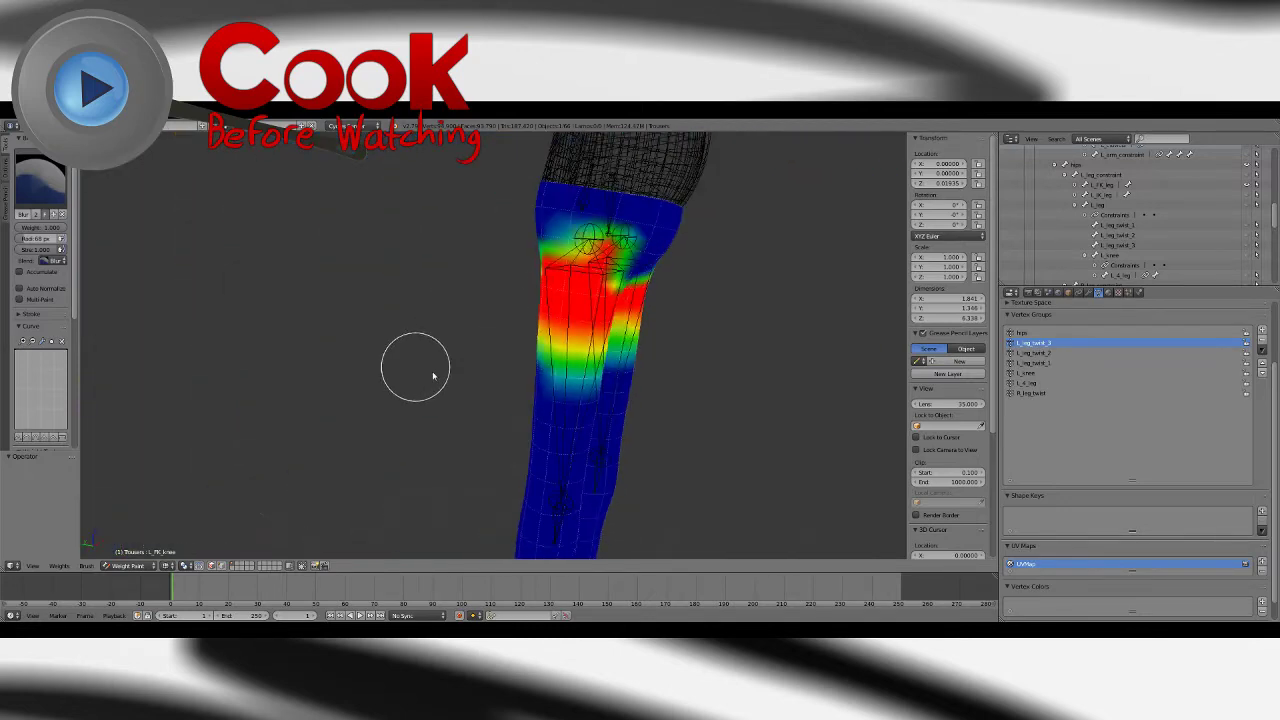
{"action": "middle_click_drag", "start_coordinate": [650, 348], "coordinate": [600, 310]}
Step: Return the trousers to Object Mode and switch the viewport shading from Wireframe to Solid
{"action": "left_click", "coordinate": [130, 566]}
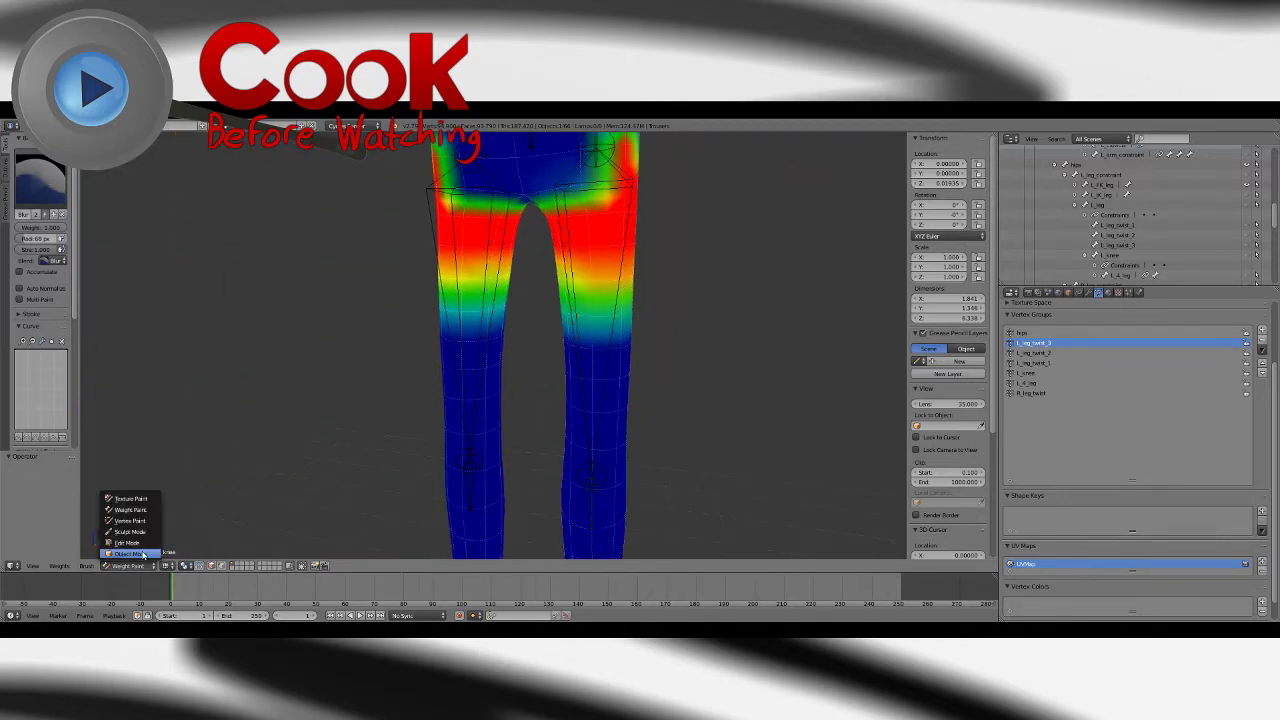
{"action": "left_click", "coordinate": [130, 552]}
{"action": "left_click", "coordinate": [186, 566]}
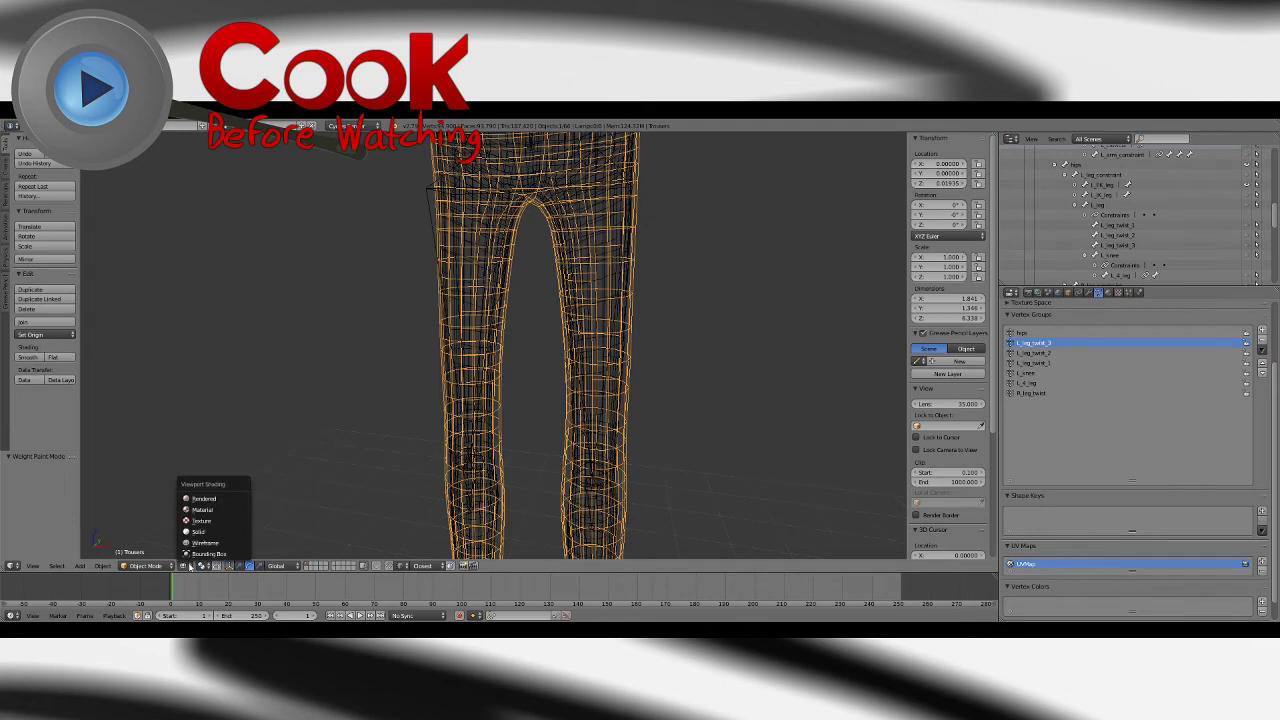
{"action": "left_click", "coordinate": [198, 531]}
{"action": "scroll", "coordinate": [634, 277], "scroll_direction": "down", "scroll_amount": 4}
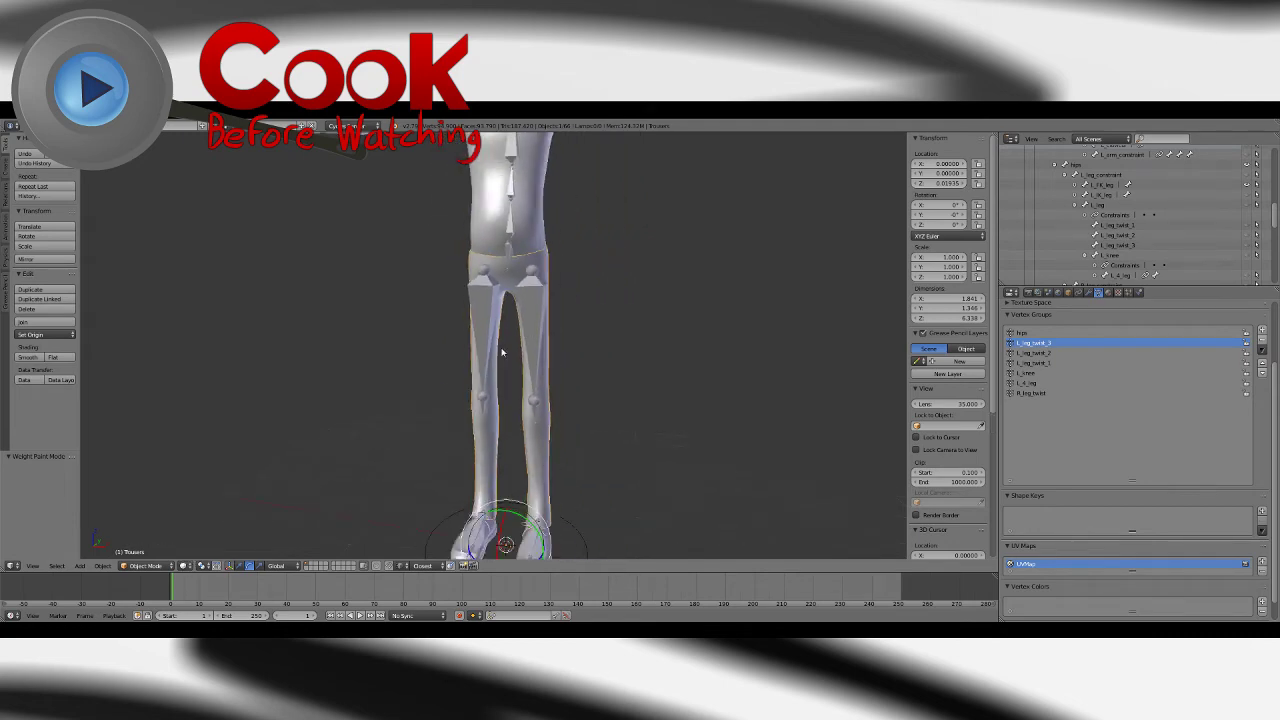
Step: Enter Edit Mode on the trousers and switch to face selection
{"action": "key", "text": "Tab"}
{"action": "middle_click_drag", "start_coordinate": [560, 294], "coordinate": [577, 329]}
{"action": "scroll", "coordinate": [577, 329], "scroll_direction": "up", "scroll_amount": 2}
{"action": "right_click", "coordinate": [489, 267]}
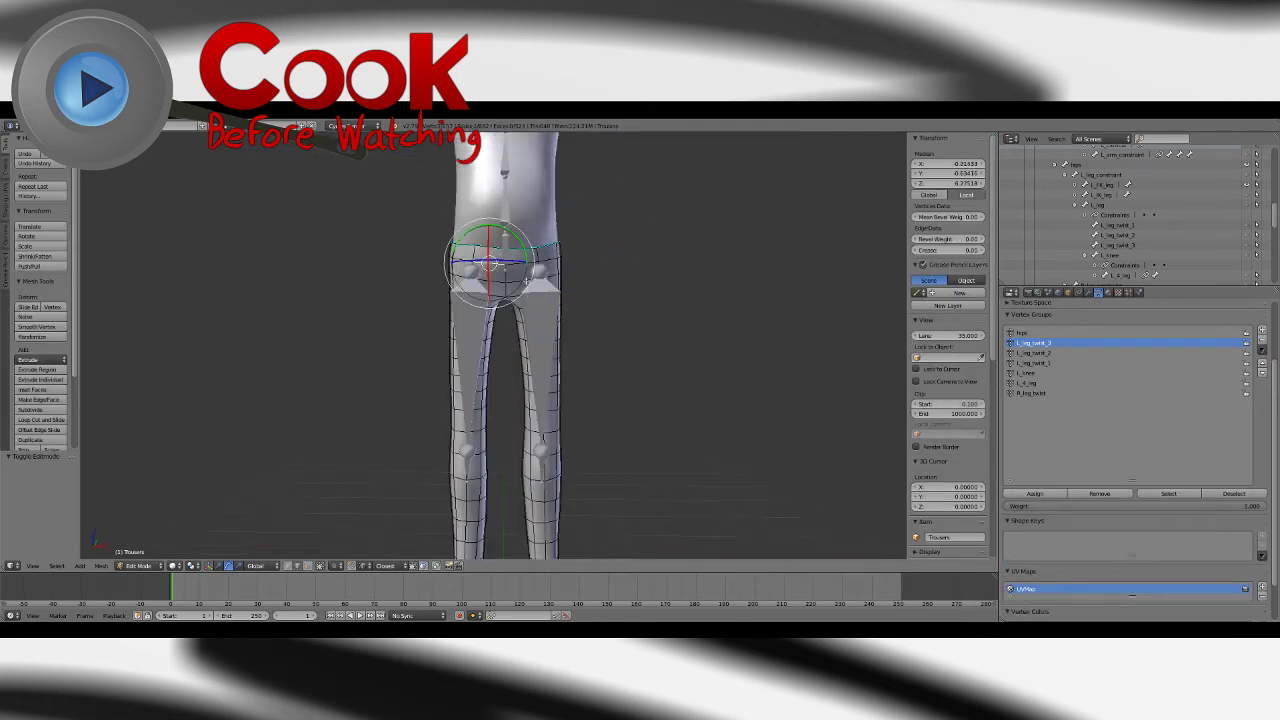
{"action": "mouse_move", "coordinate": [544, 282]}
{"action": "middle_mouse_down", "text": "shift"}
{"action": "mouse_move", "coordinate": [540, 330]}
{"action": "mouse_move", "coordinate": [481, 320]}
{"action": "mouse_move", "coordinate": [461, 288]}
{"action": "mouse_move", "coordinate": [534, 297]}
{"action": "middle_mouse_up", "text": "shift"}
{"action": "left_click", "coordinate": [310, 567]}
Step: Select the face loop beside the trousers' centre seam and down the inner right leg, and delete its faces
{"action": "scroll", "coordinate": [440, 400], "scroll_direction": "up", "scroll_amount": 3}
{"action": "right_click", "coordinate": [489, 306], "text": "alt"}
{"action": "right_click", "coordinate": [461, 288], "text": "alt"}
{"action": "right_click", "coordinate": [533, 372], "text": "alt+shift"}
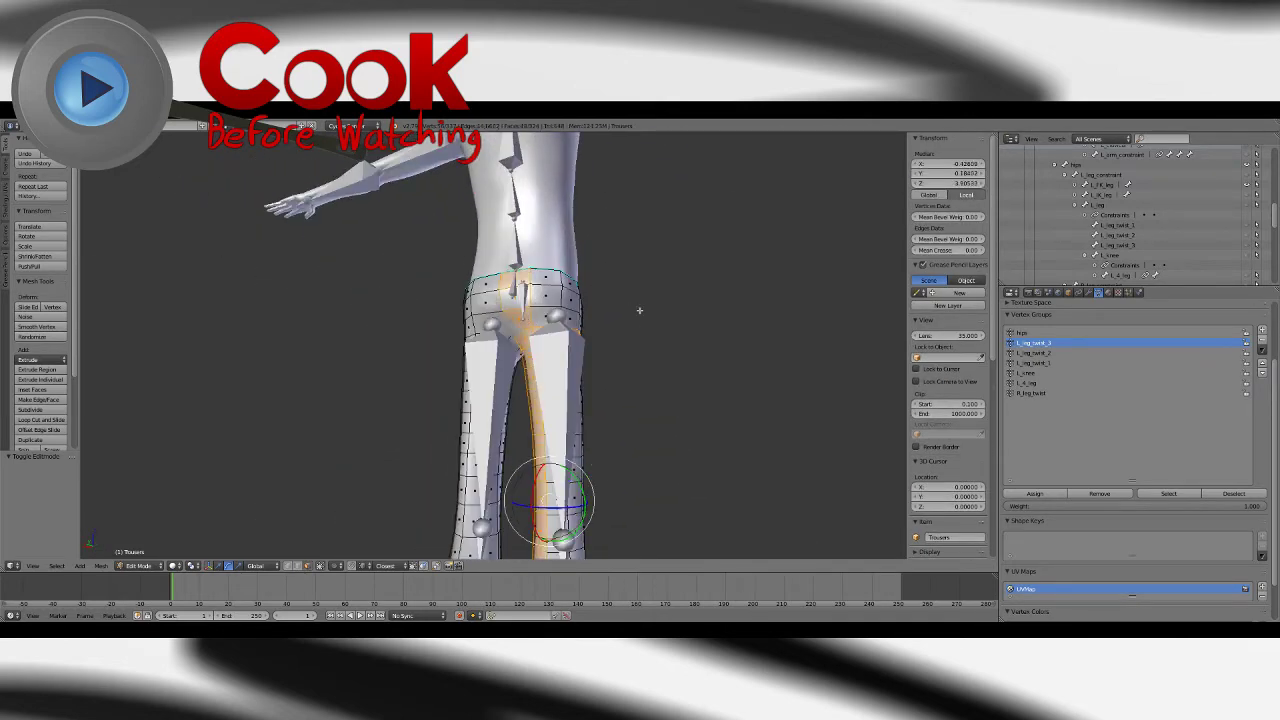
{"action": "key", "text": "x"}
{"action": "key", "text": "x"}
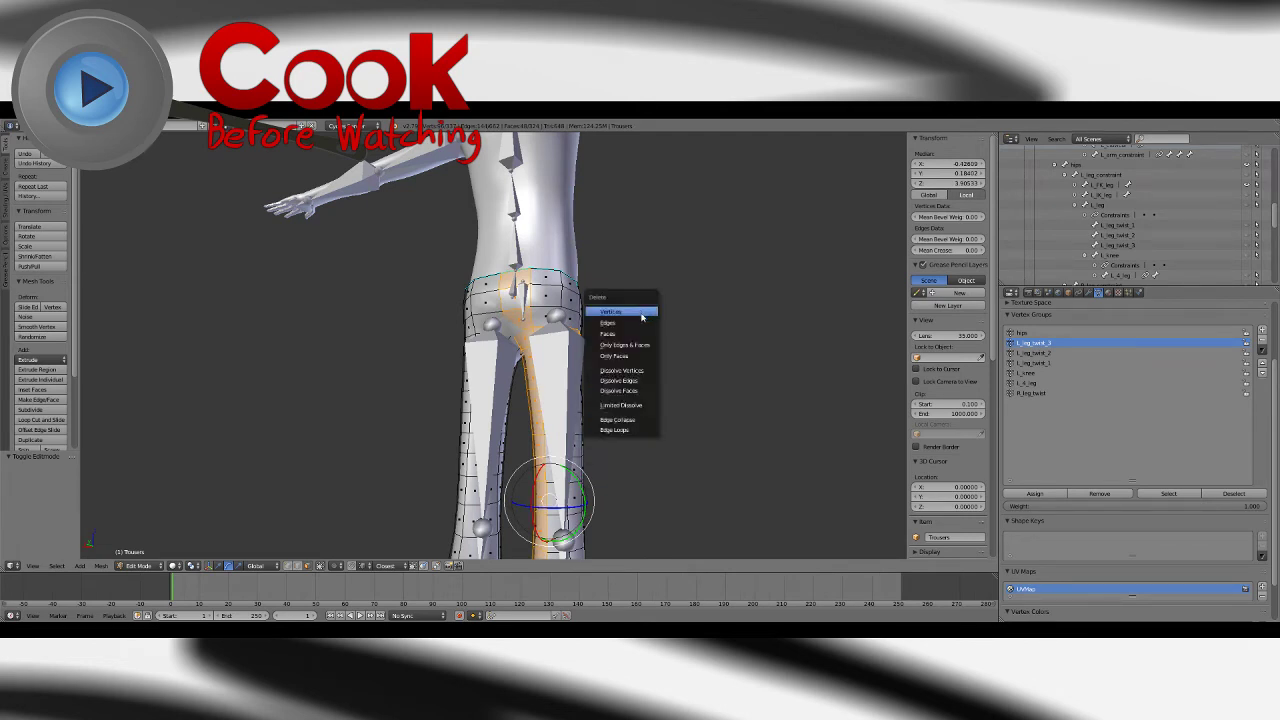
{"action": "left_click", "coordinate": [641, 323]}
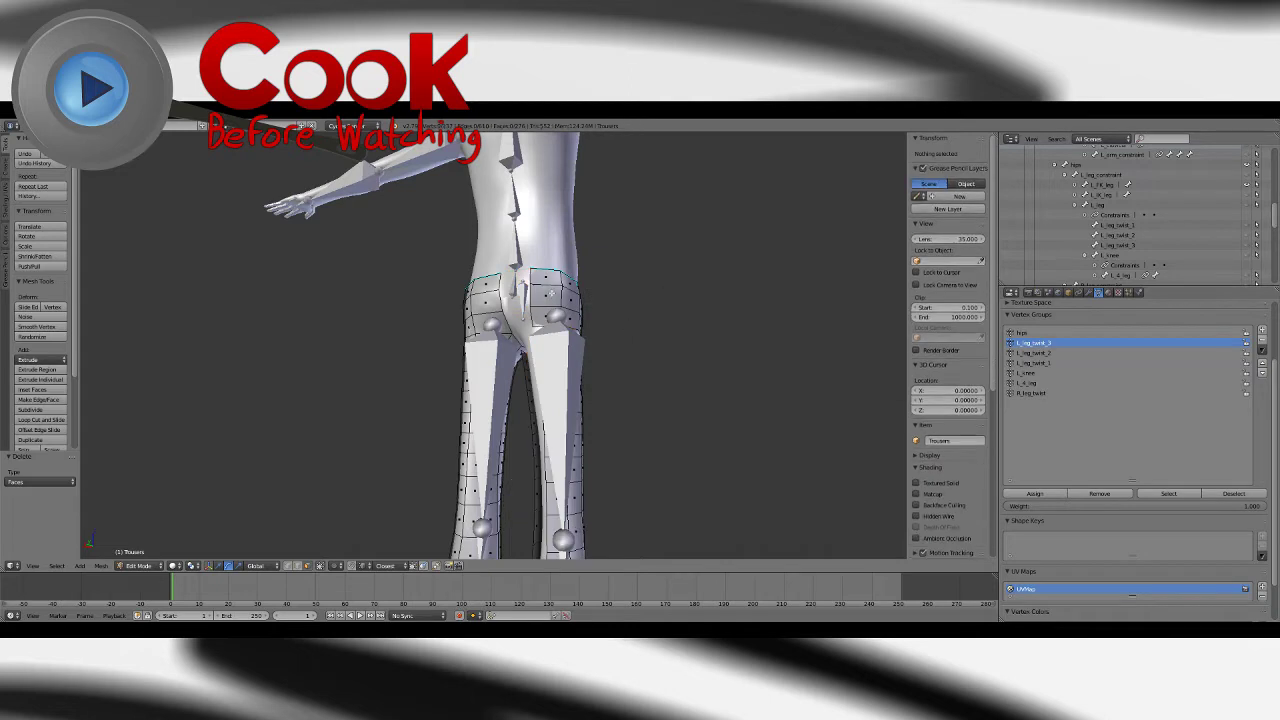
Step: Select all remaining linked faces of the trousers' right half, delete them, and return to Object Mode
{"action": "right_click", "coordinate": [560, 303]}
{"action": "key", "text": "ctrl+l"}
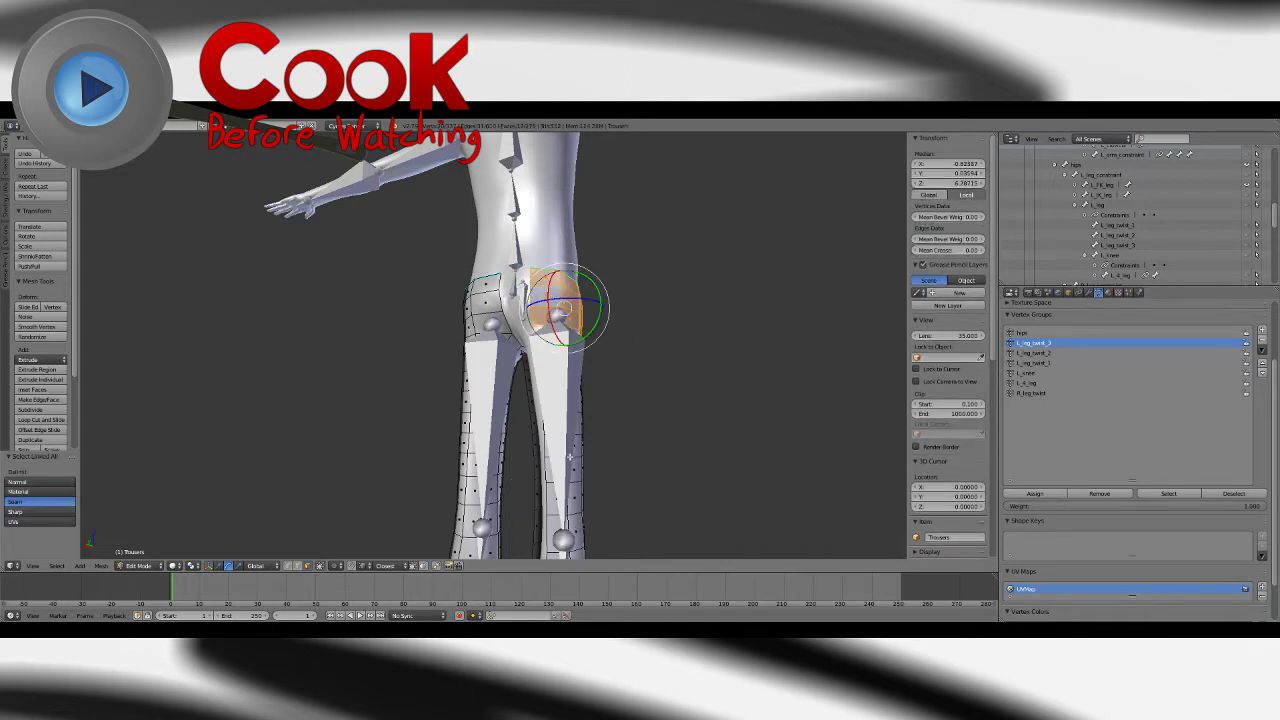
{"action": "right_click", "coordinate": [571, 457], "text": "shift"}
{"action": "key", "text": "ctrl+l"}
{"action": "middle_click_drag", "start_coordinate": [660, 390], "coordinate": [503, 416]}
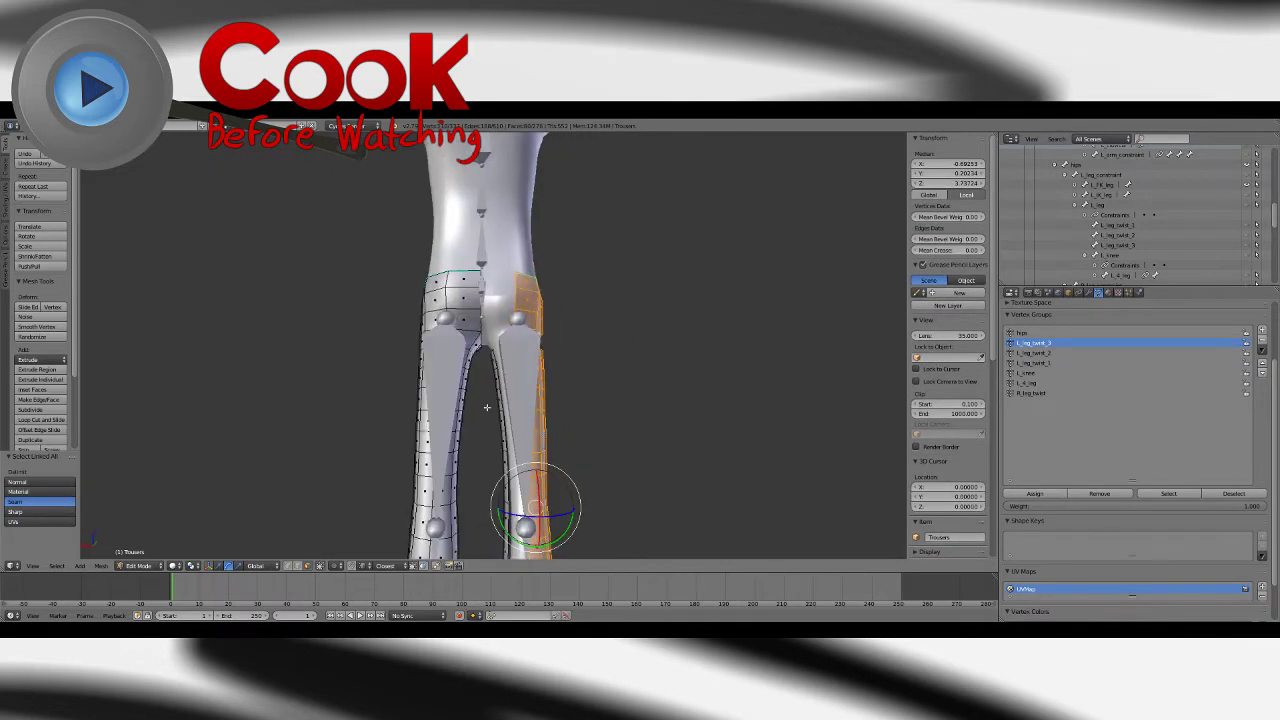
{"action": "key", "text": "l"}
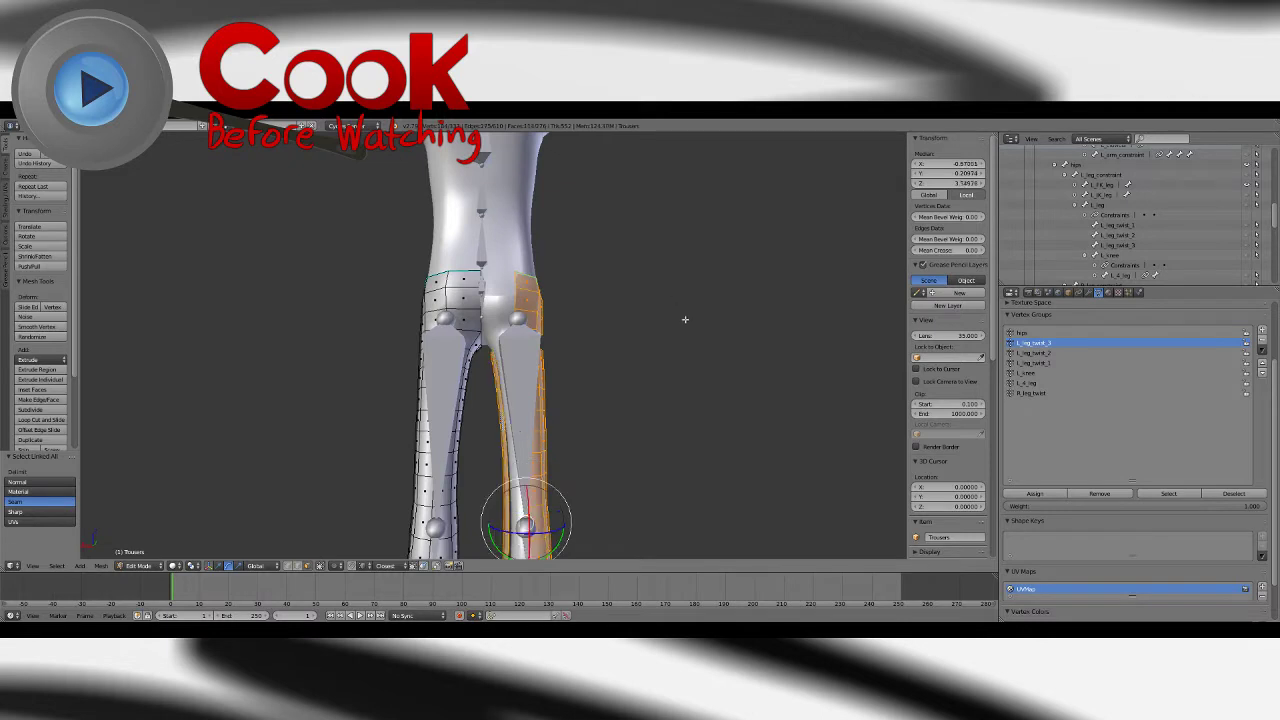
{"action": "key", "text": "x"}
{"action": "left_click", "coordinate": [675, 321]}
{"action": "key", "text": "Tab"}
{"action": "middle_click_drag", "start_coordinate": [672, 335], "coordinate": [691, 363]}
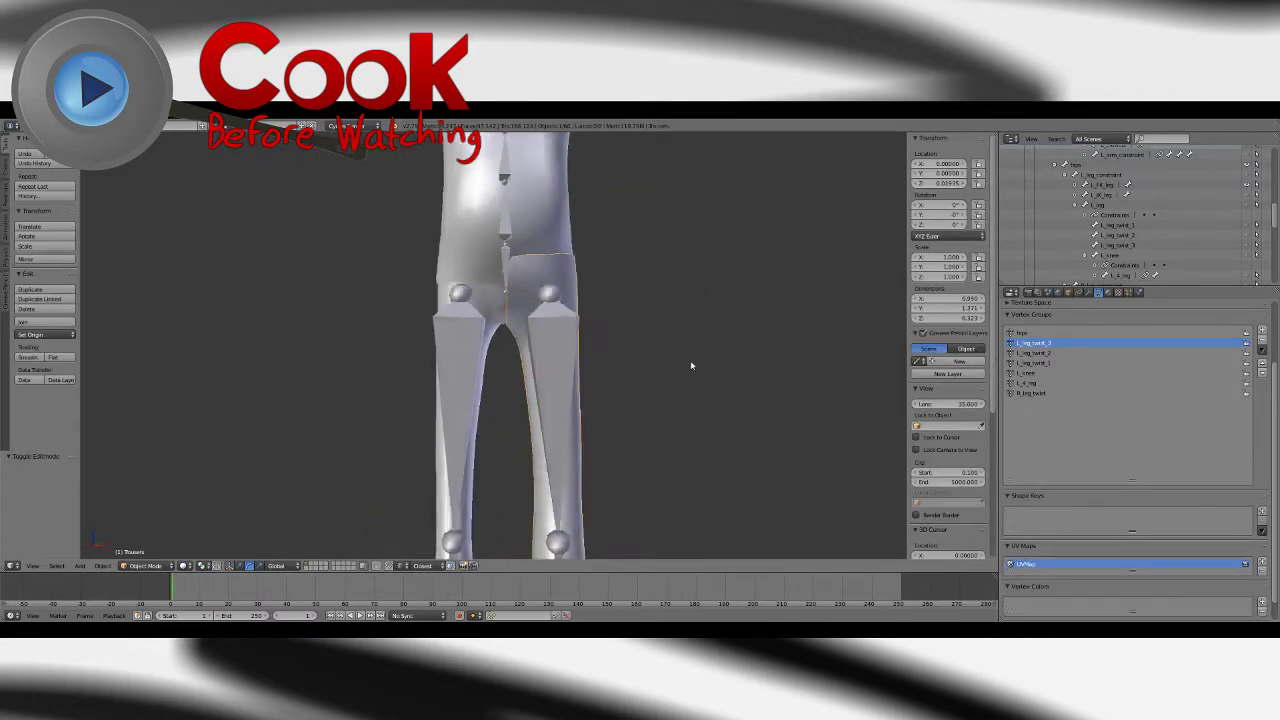
Step: Add a Mirror modifier to the trousers and move it above the Armature modifier in the stack
{"action": "left_click", "coordinate": [1089, 292]}
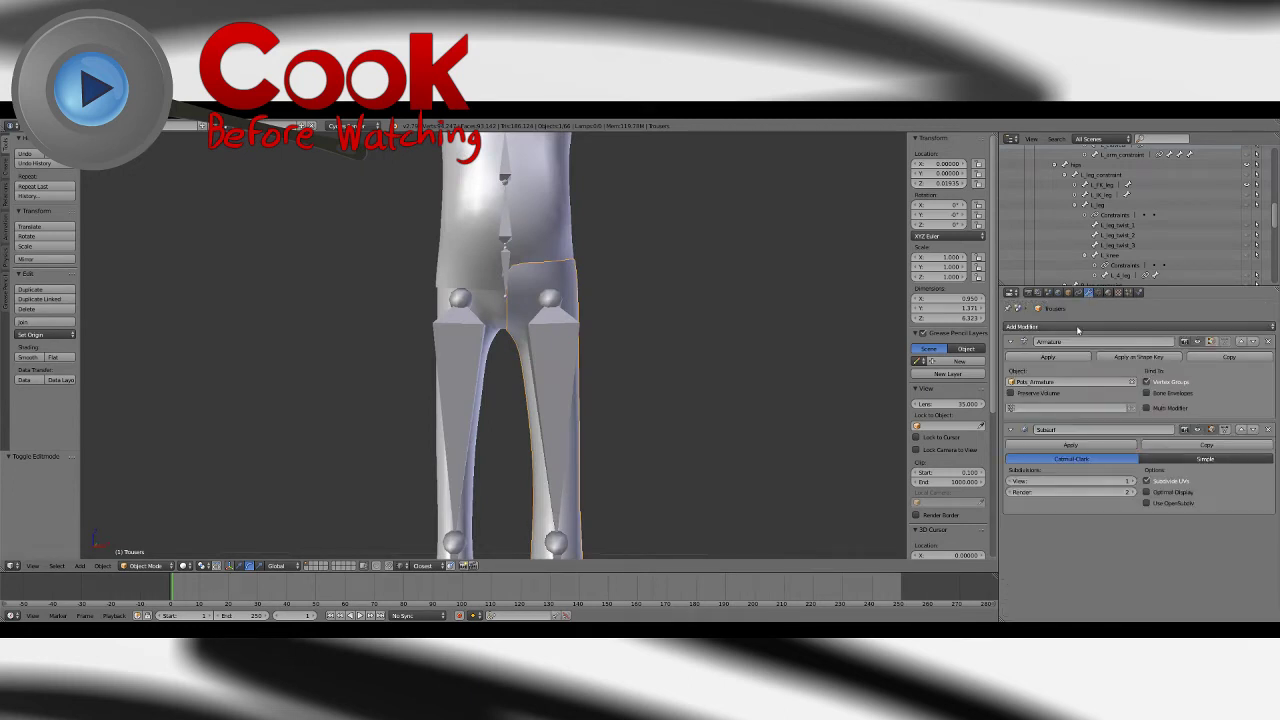
{"action": "left_click", "coordinate": [1077, 328]}
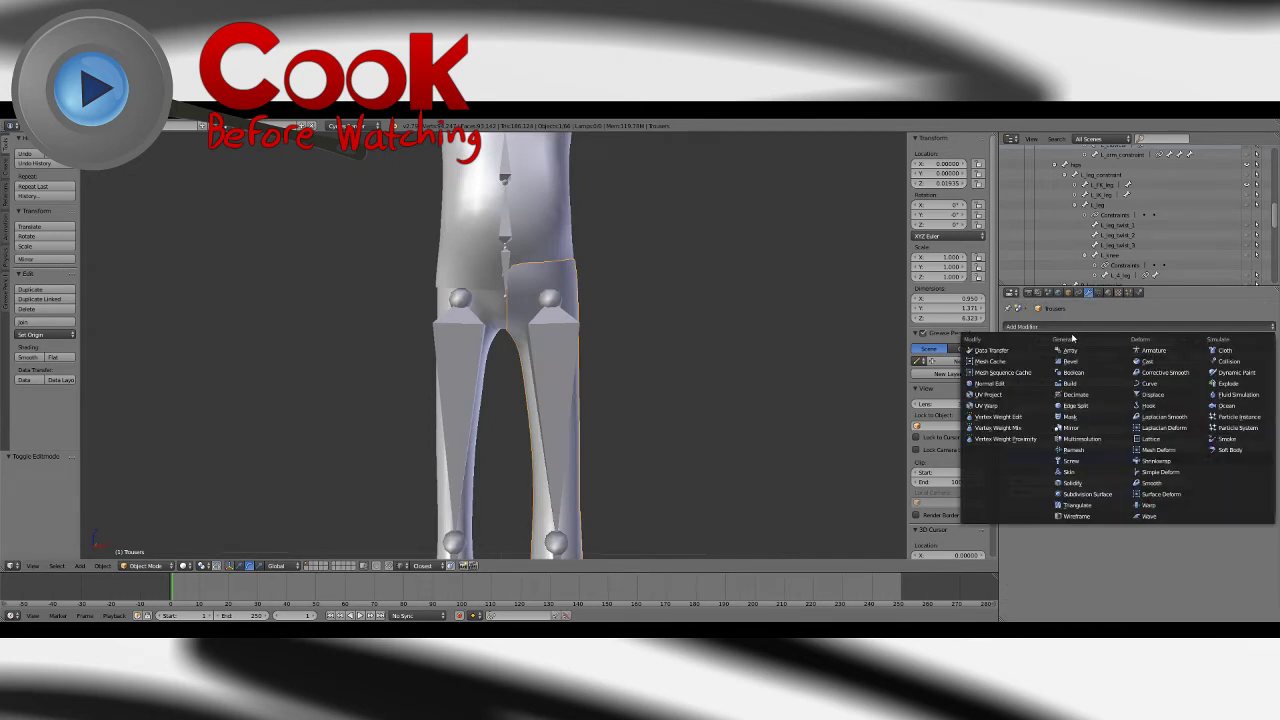
{"action": "left_click", "coordinate": [1090, 434]}
{"action": "left_click", "coordinate": [1232, 524]}
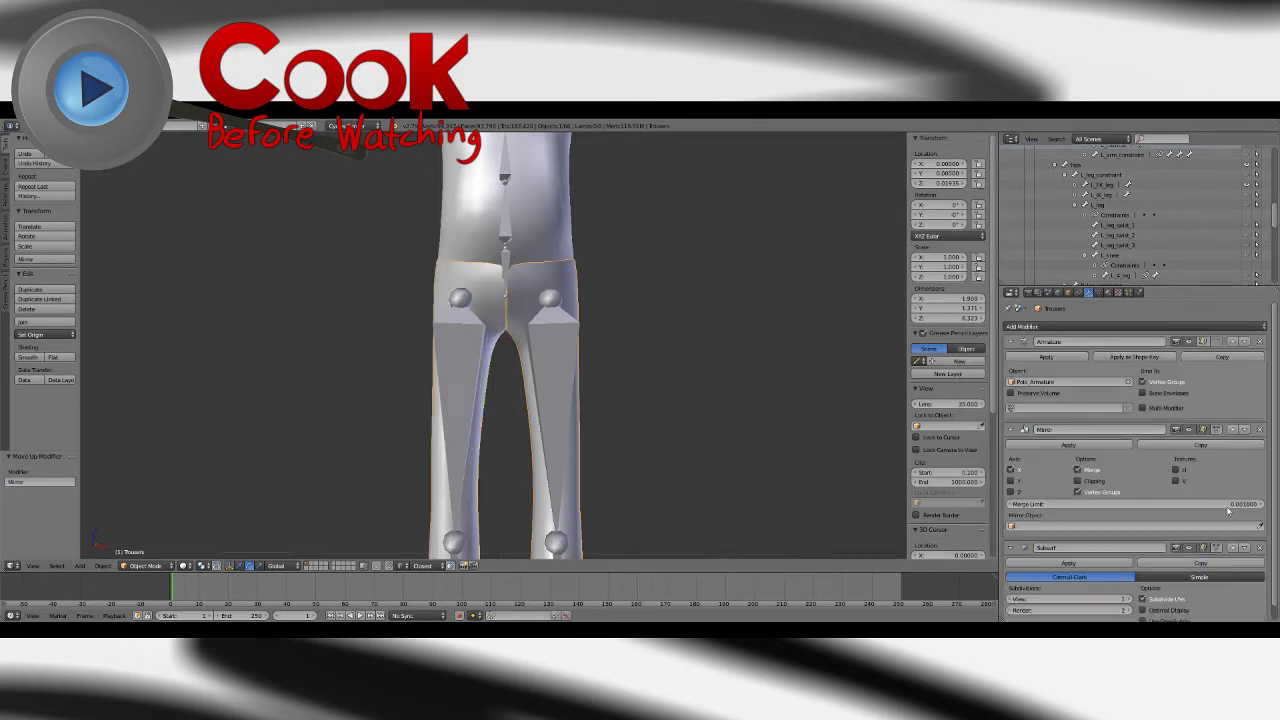
{"action": "left_click", "coordinate": [1232, 429]}
Step: Turn off the Subsurf modifier's viewport display and inspect the trousers' centre seam from the front and beneath the crotch
{"action": "scroll", "coordinate": [663, 343], "scroll_direction": "up", "scroll_amount": 5}
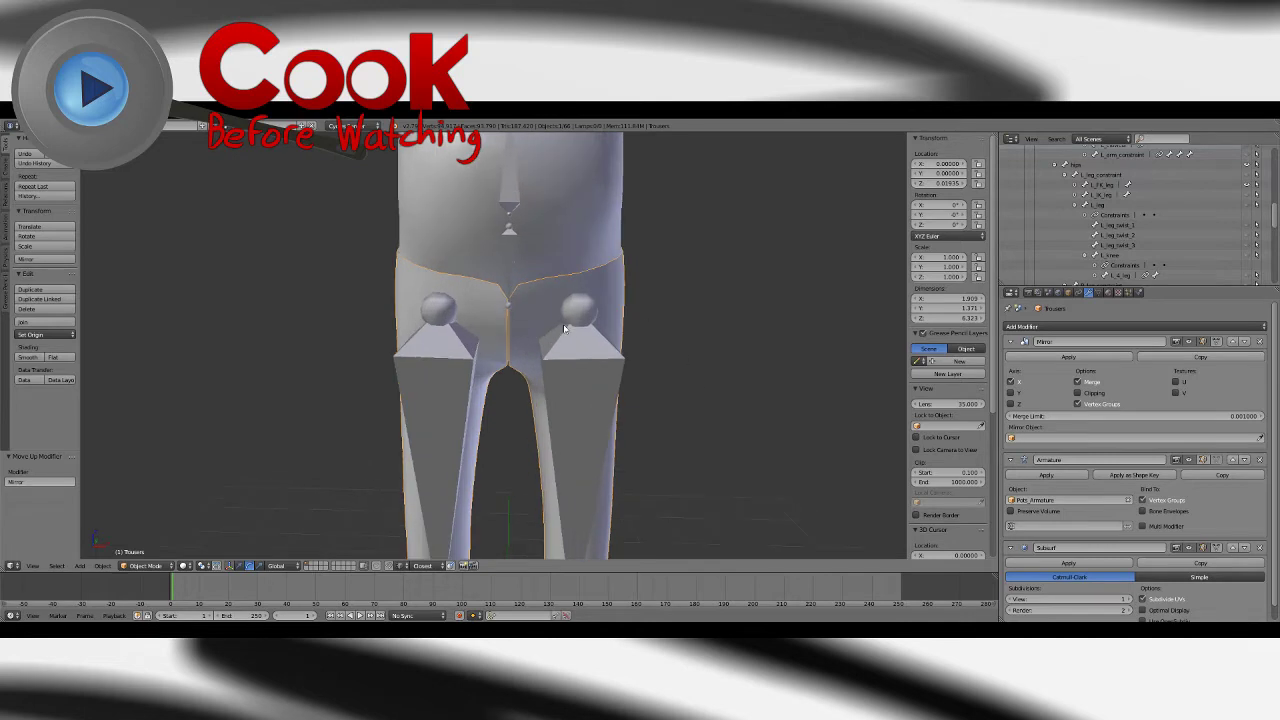
{"action": "left_click", "coordinate": [1189, 548]}
{"action": "middle_click_drag", "start_coordinate": [672, 432], "coordinate": [575, 385]}
{"action": "scroll", "coordinate": [643, 366], "scroll_direction": "up", "scroll_amount": 2}
{"action": "scroll", "coordinate": [543, 393], "scroll_direction": "down", "scroll_amount": 4}
{"action": "scroll", "coordinate": [574, 385], "scroll_direction": "up", "scroll_amount": 3}
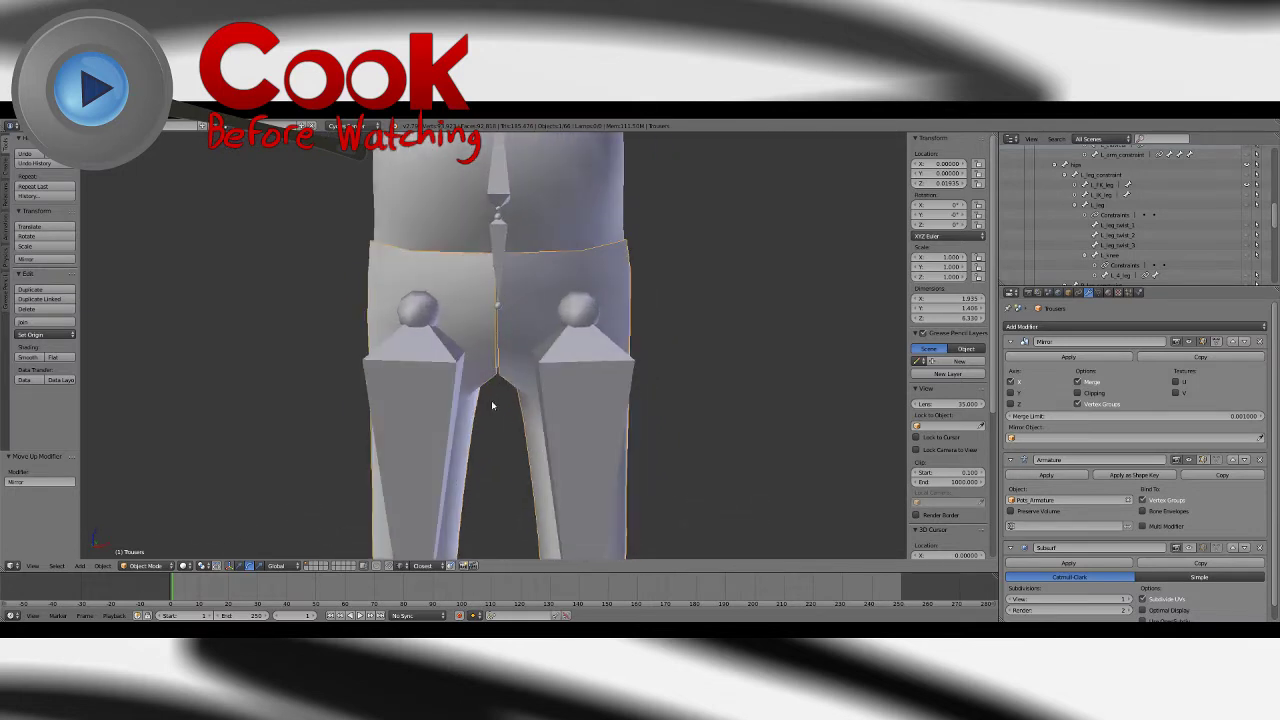
{"action": "middle_click_drag", "start_coordinate": [492, 405], "coordinate": [545, 430]}
{"action": "scroll", "coordinate": [528, 388], "scroll_direction": "up", "scroll_amount": 1}
{"action": "scroll", "coordinate": [546, 429], "scroll_direction": "up", "scroll_amount": 1}
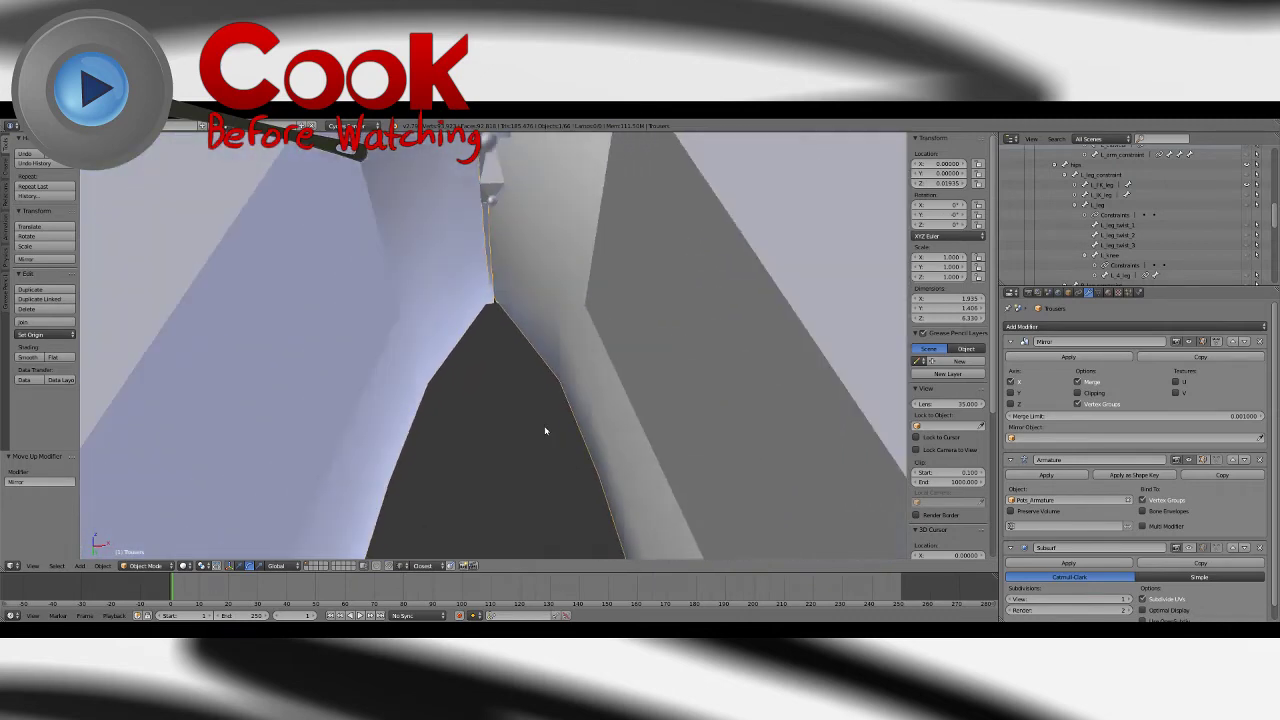
{"action": "scroll", "coordinate": [546, 366], "scroll_direction": "down", "scroll_amount": 3}
{"action": "scroll", "coordinate": [546, 366], "scroll_direction": "down", "scroll_amount": 2}
{"action": "middle_click_drag", "start_coordinate": [546, 366], "coordinate": [464, 284]}
{"action": "scroll", "coordinate": [494, 385], "scroll_direction": "up", "scroll_amount": 4}
{"action": "key", "text": "KP_1"}
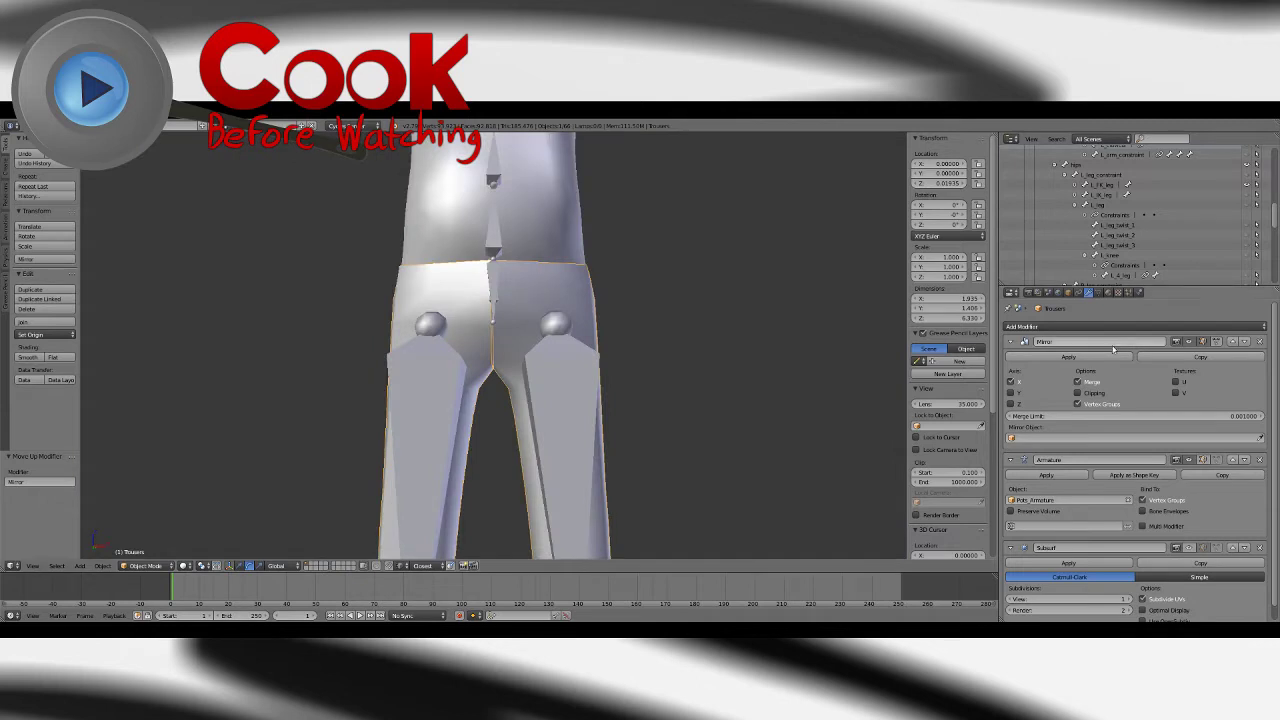
Step: Apply the Mirror modifier and enter Edit Mode on the trousers with vertex selection
{"action": "left_click", "coordinate": [1068, 357]}
{"action": "key", "text": "Tab"}
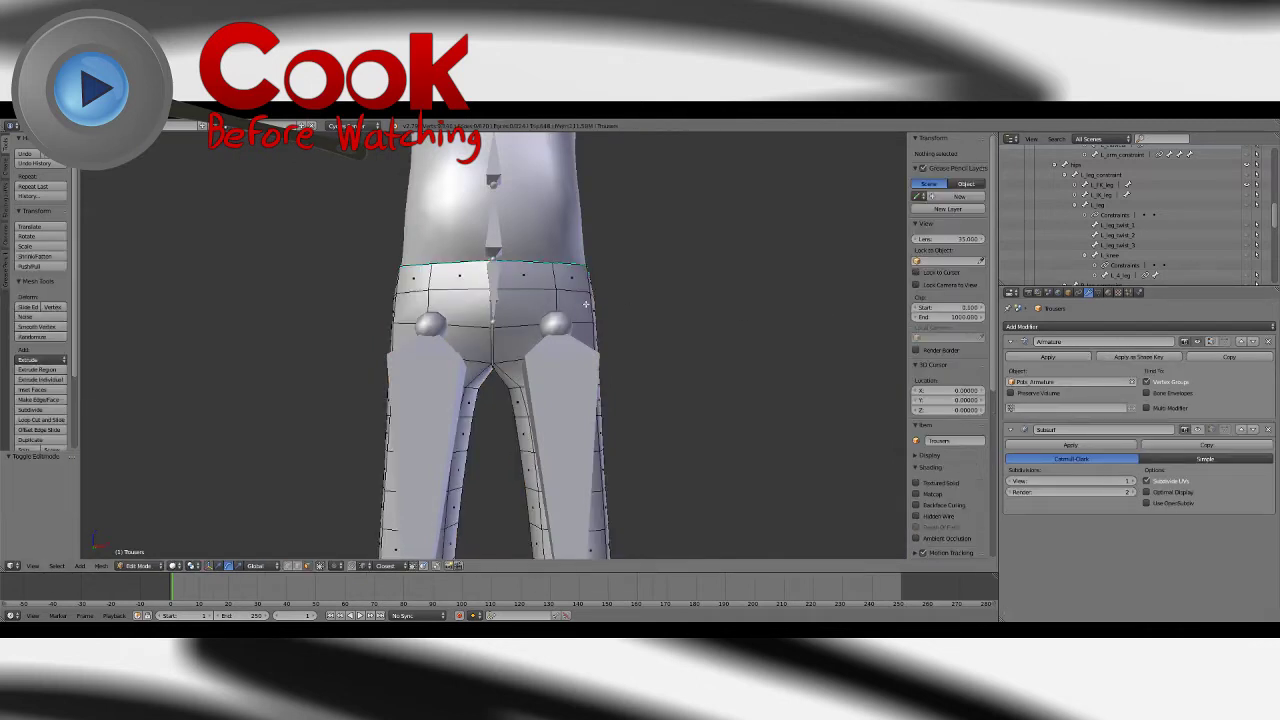
{"action": "scroll", "coordinate": [551, 332], "scroll_direction": "up", "scroll_amount": 1}
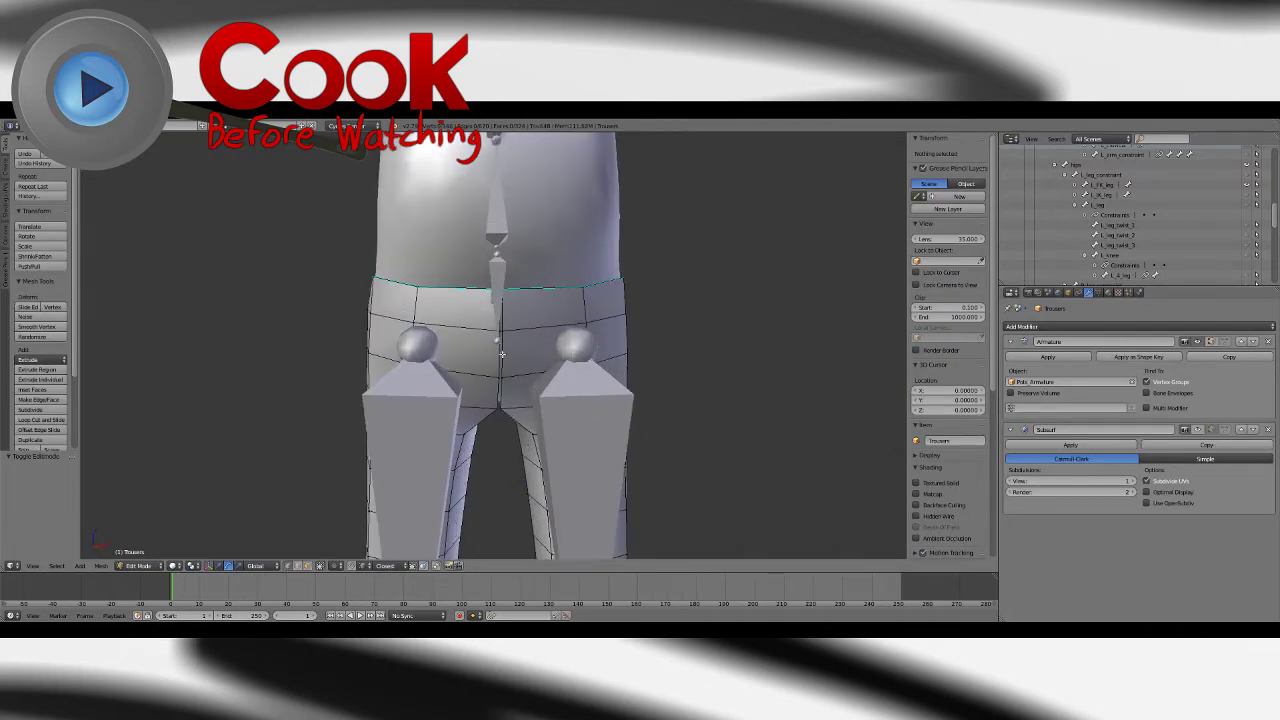
{"action": "middle_click_drag", "start_coordinate": [502, 354], "coordinate": [521, 410]}
Step: Hide the transform manipulator and merge the front waistband's pair of centre-seam vertices at their center
{"action": "right_click", "coordinate": [505, 441]}
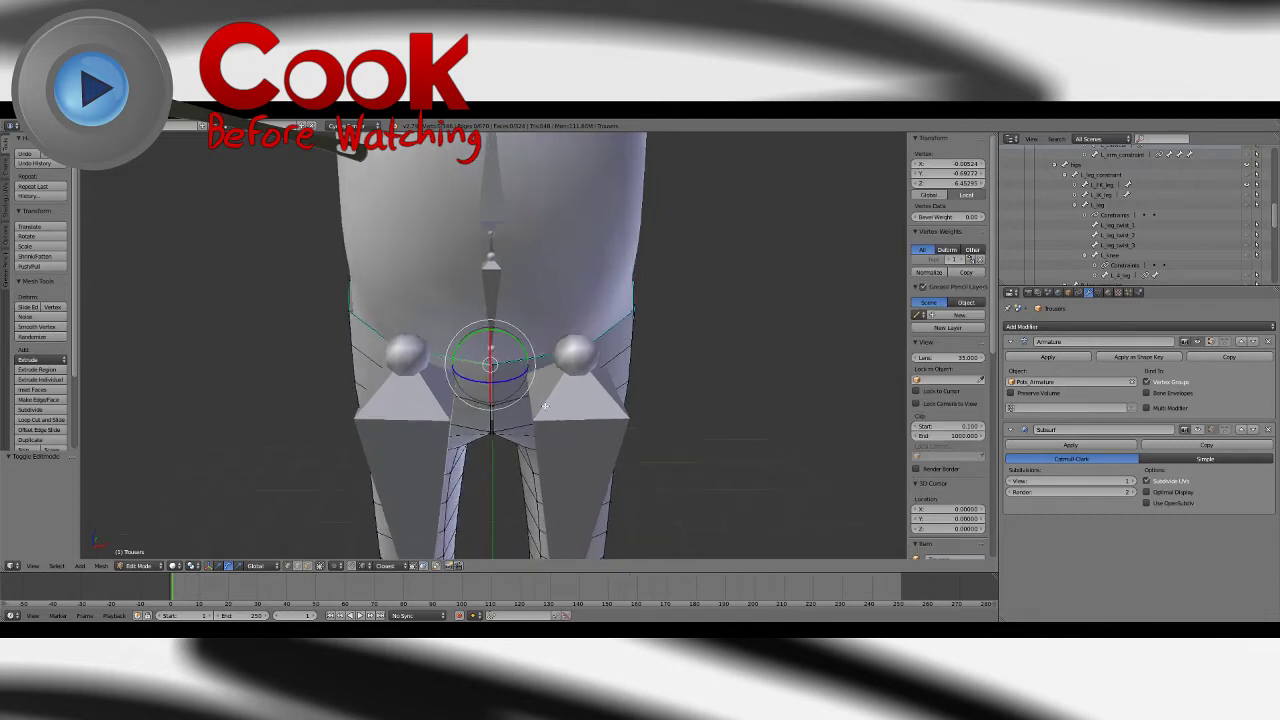
{"action": "scroll", "coordinate": [521, 410], "scroll_direction": "up", "scroll_amount": 3}
{"action": "scroll", "coordinate": [413, 480], "scroll_direction": "up", "scroll_amount": 2}
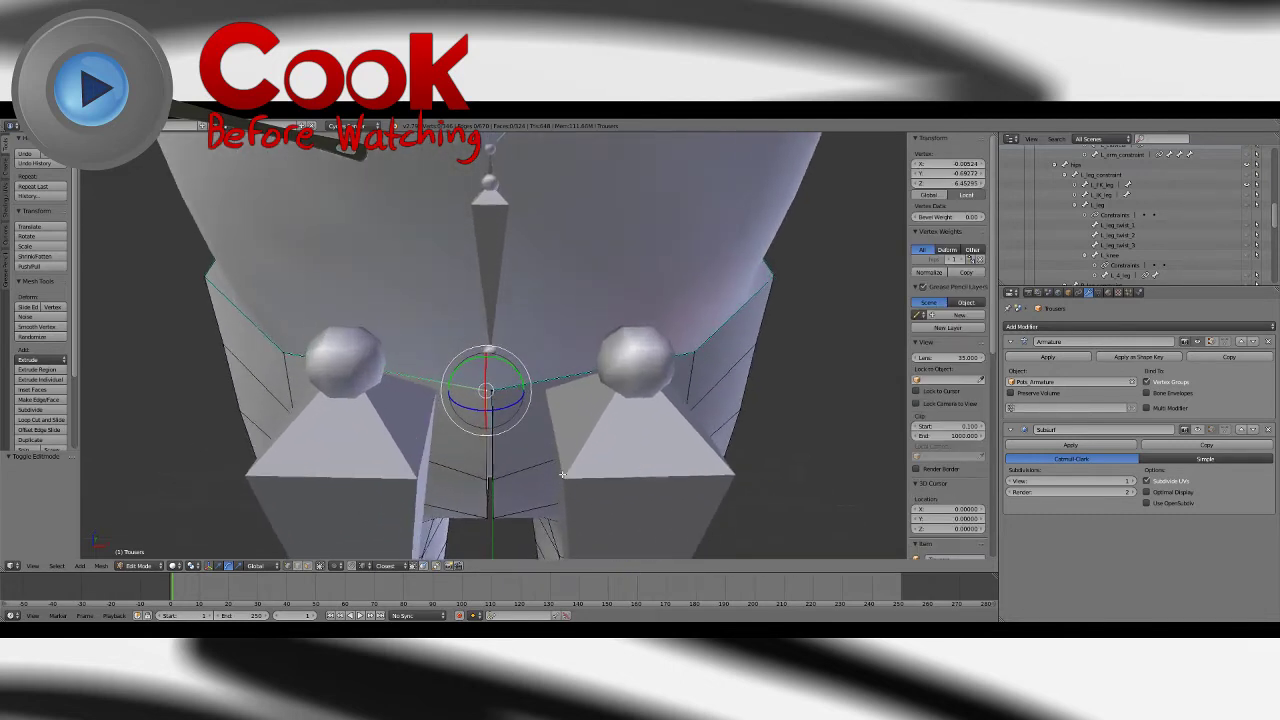
{"action": "middle_click_drag", "start_coordinate": [395, 556], "coordinate": [402, 514], "text": "shift"}
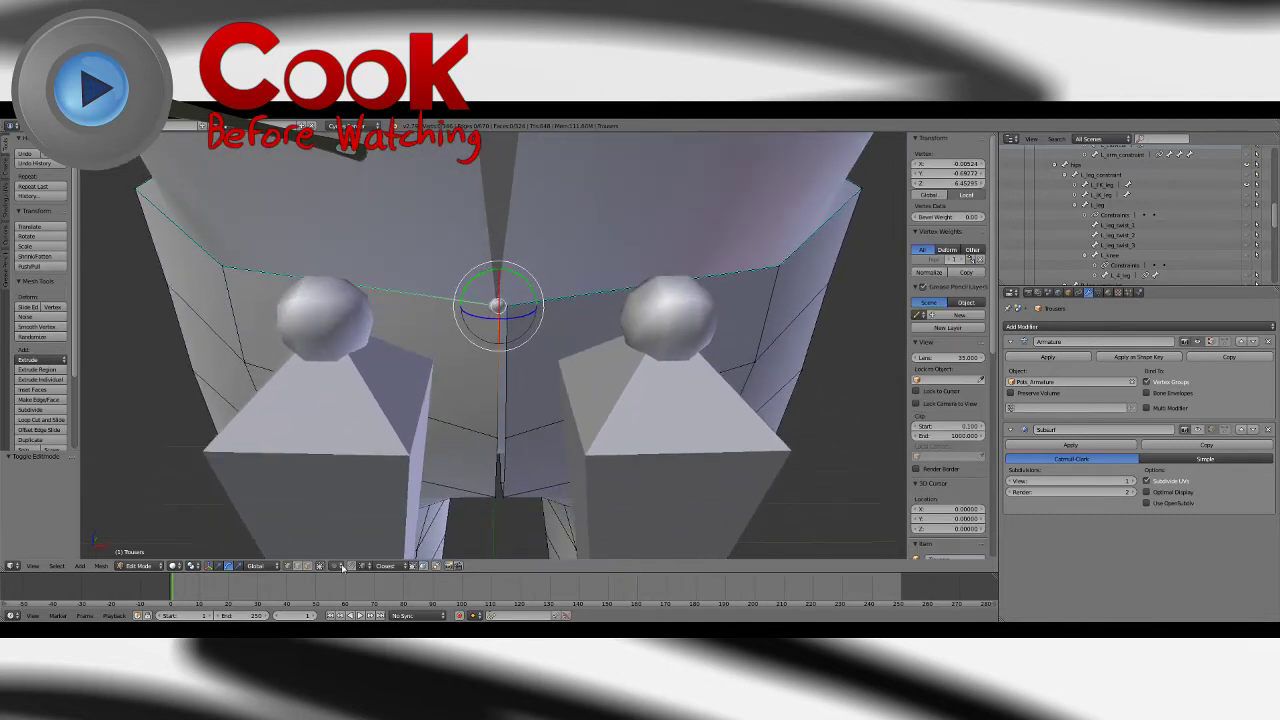
{"action": "left_click", "coordinate": [208, 566]}
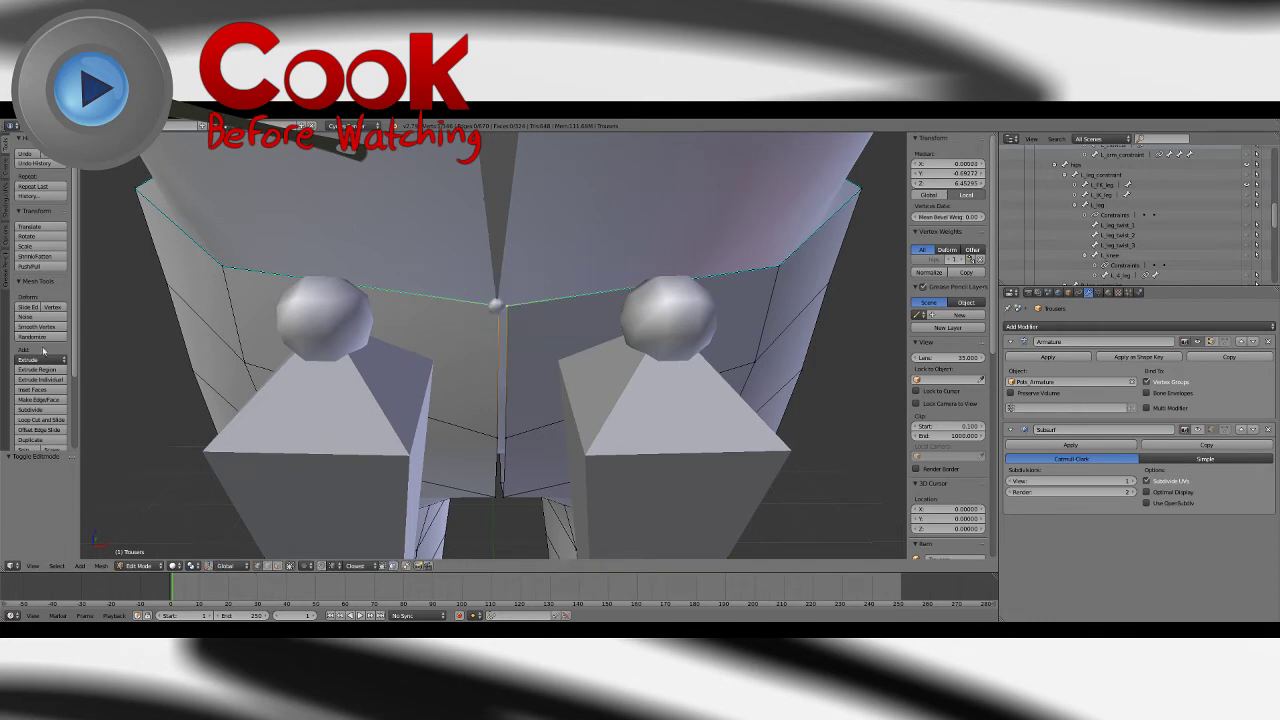
{"action": "scroll", "coordinate": [55, 380], "scroll_direction": "down", "scroll_amount": 5}
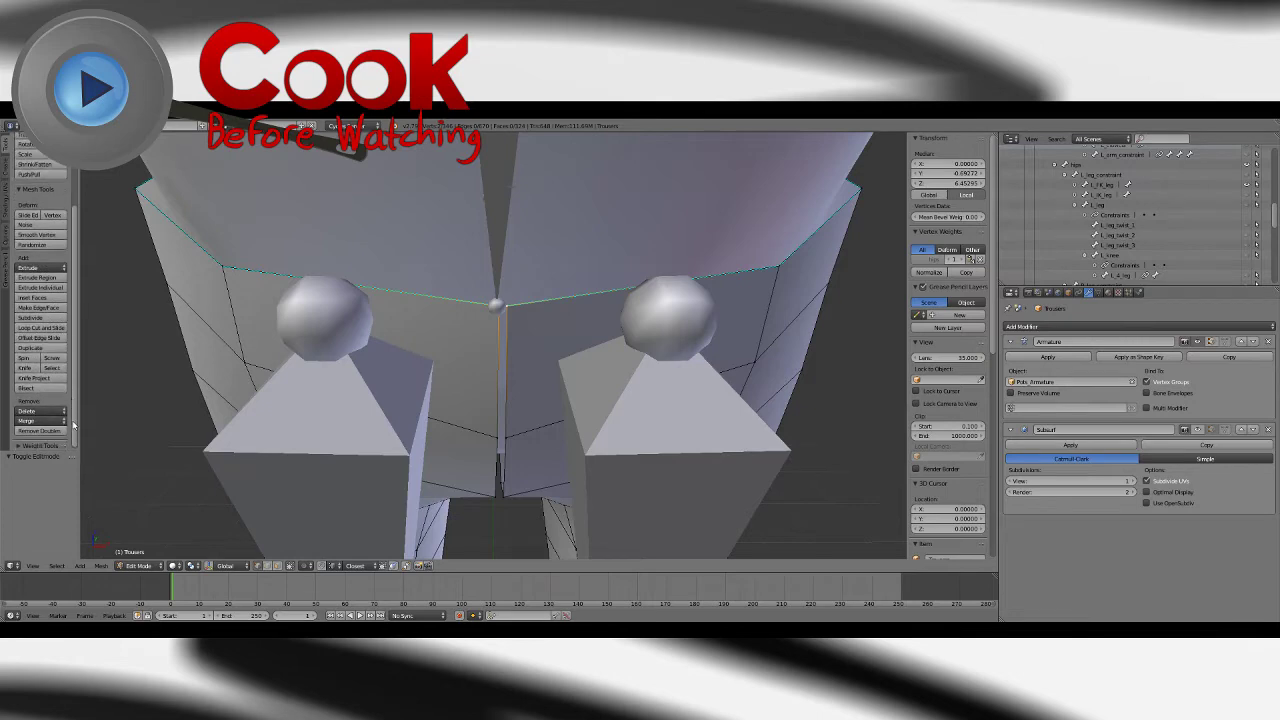
{"action": "left_click", "coordinate": [46, 420]}
{"action": "left_click", "coordinate": [40, 453]}
Step: Merge the next two pairs of centre-seam vertices down the front of the trousers, each at its center
{"action": "middle_click_drag", "start_coordinate": [468, 430], "coordinate": [509, 318]}
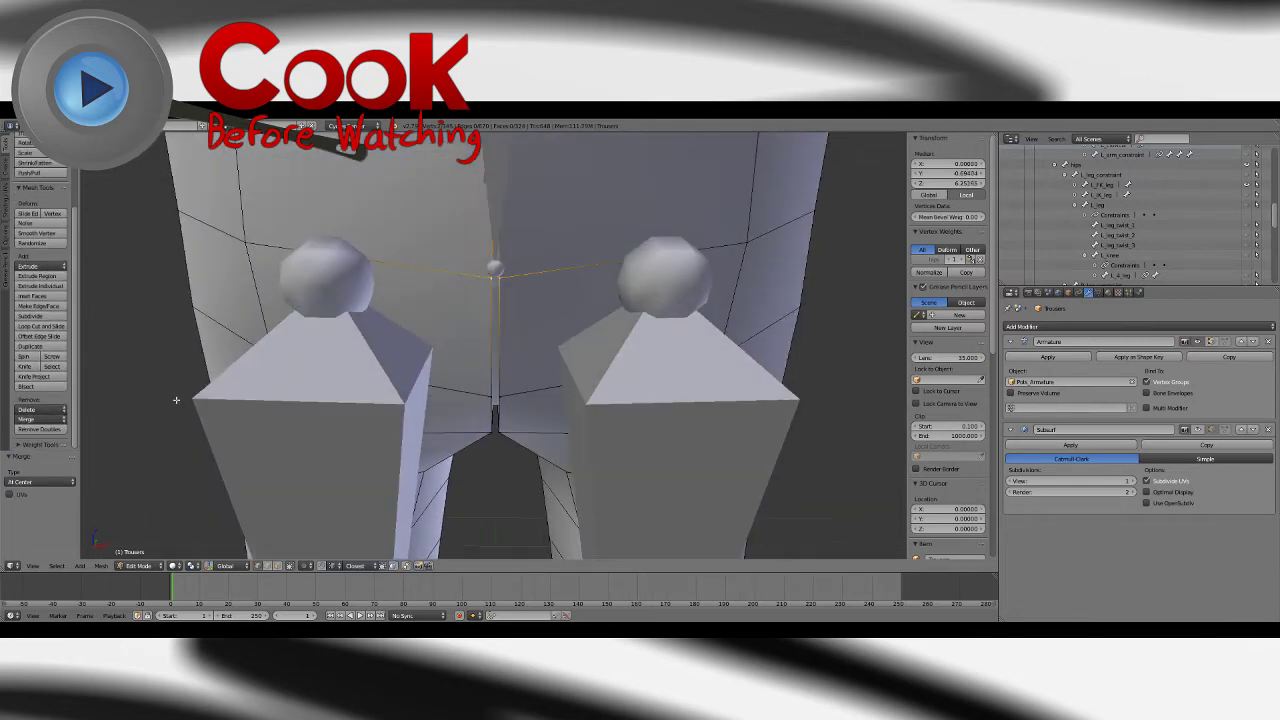
{"action": "left_click", "coordinate": [27, 421]}
{"action": "left_click", "coordinate": [49, 453]}
{"action": "middle_click_drag", "start_coordinate": [490, 285], "coordinate": [496, 346]}
{"action": "right_click", "coordinate": [492, 426]}
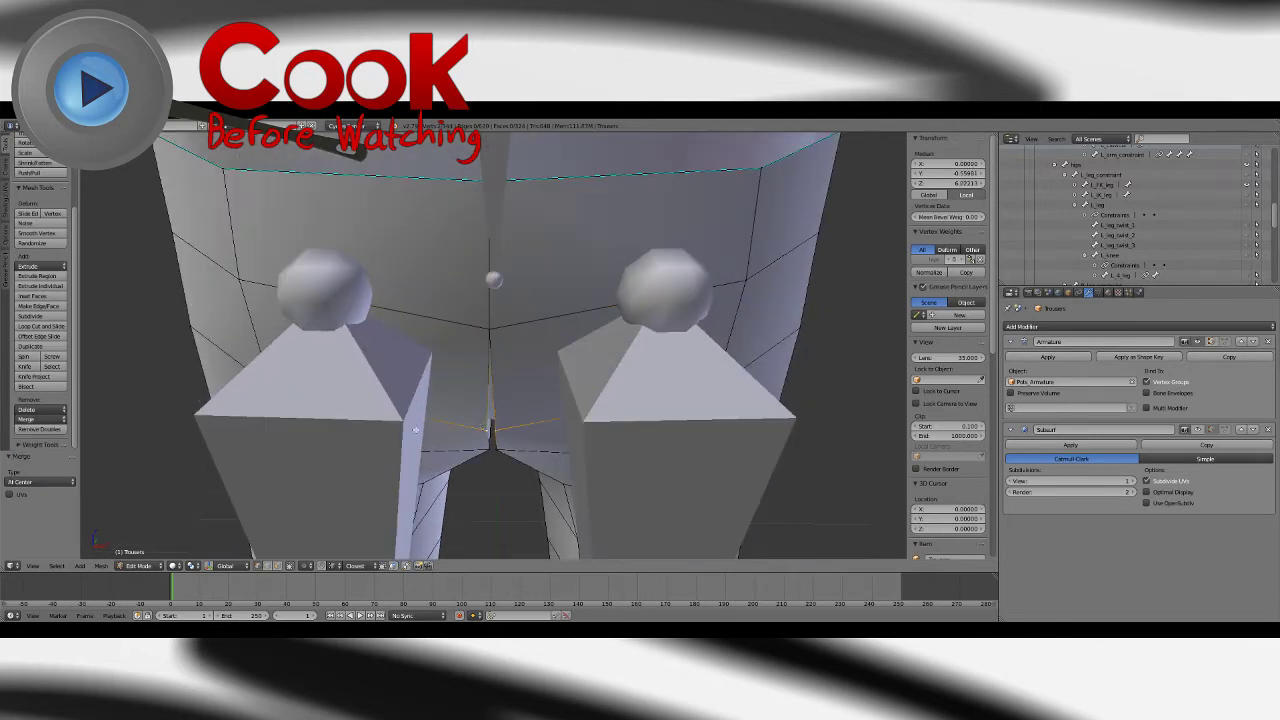
{"action": "left_click", "coordinate": [51, 420]}
{"action": "left_click", "coordinate": [54, 453]}
Step: Merge the seam vertex pairs at the front of the crotch and directly beneath it, each at its center
{"action": "middle_click_drag", "start_coordinate": [474, 462], "coordinate": [479, 396]}
{"action": "right_click", "coordinate": [491, 325], "text": "shift"}
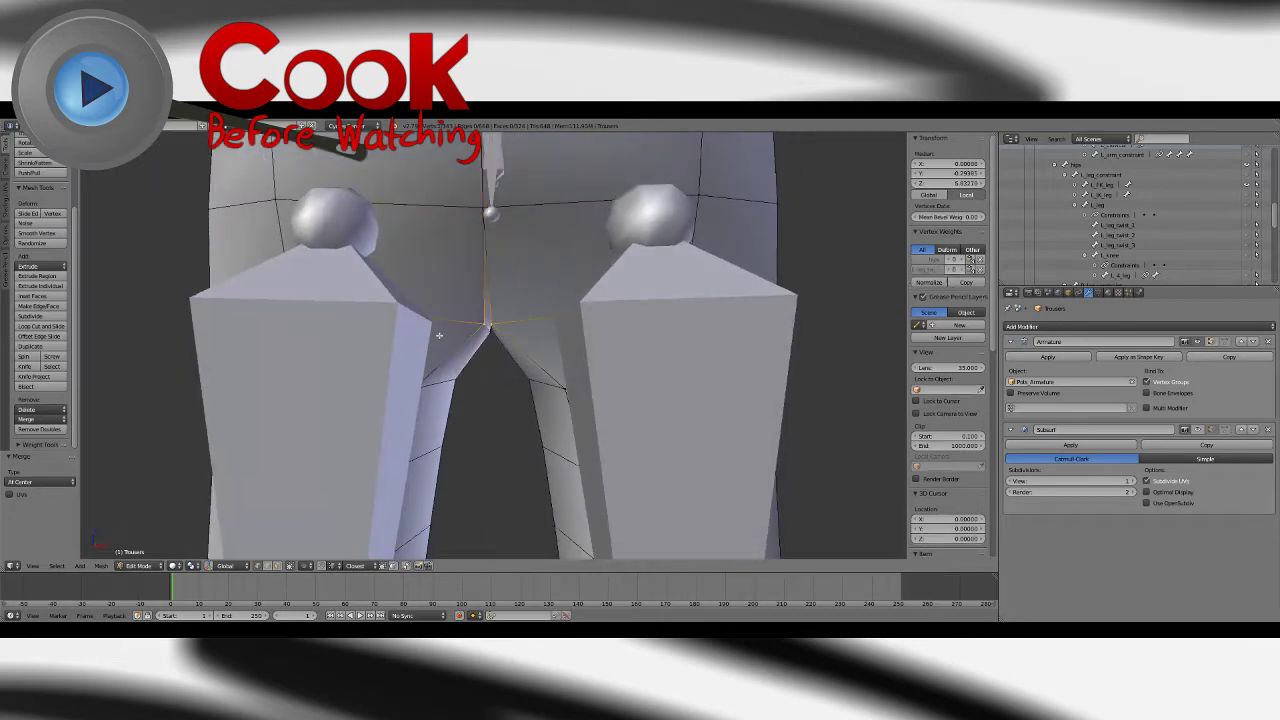
{"action": "left_click", "coordinate": [51, 420]}
{"action": "left_click", "coordinate": [50, 447]}
{"action": "middle_click_drag", "start_coordinate": [480, 340], "coordinate": [545, 341]}
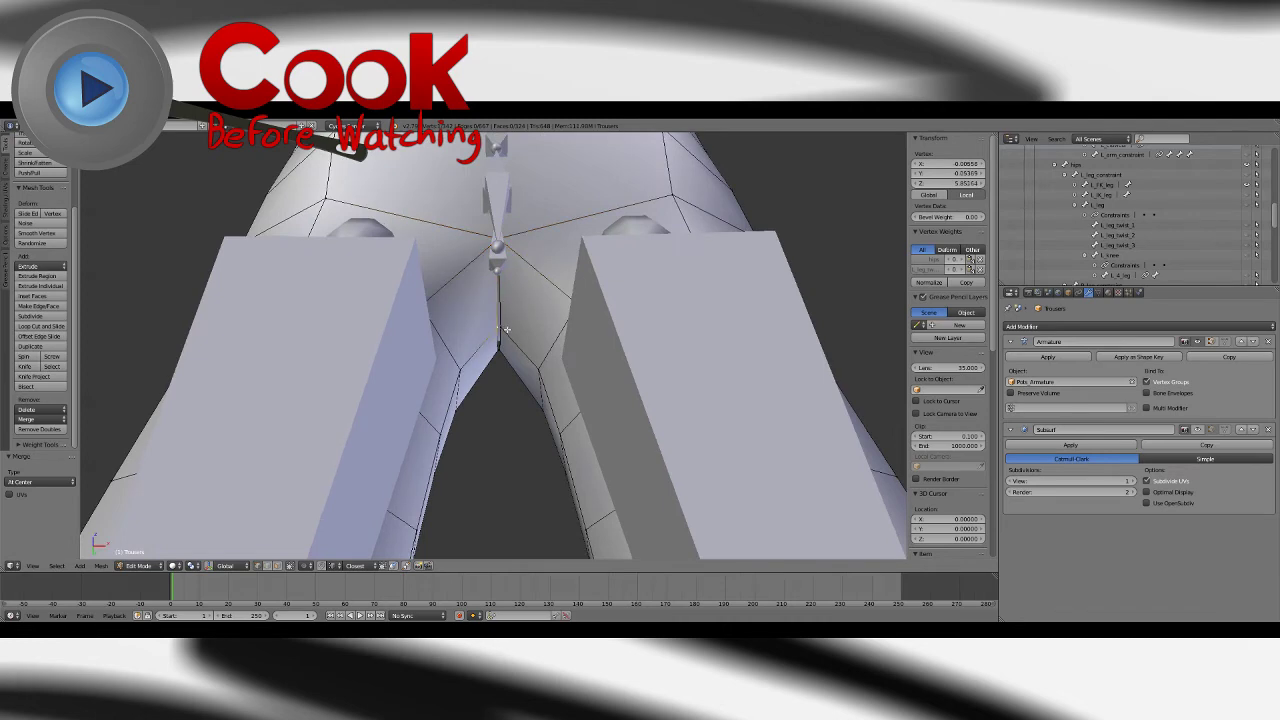
{"action": "left_click", "coordinate": [42, 421]}
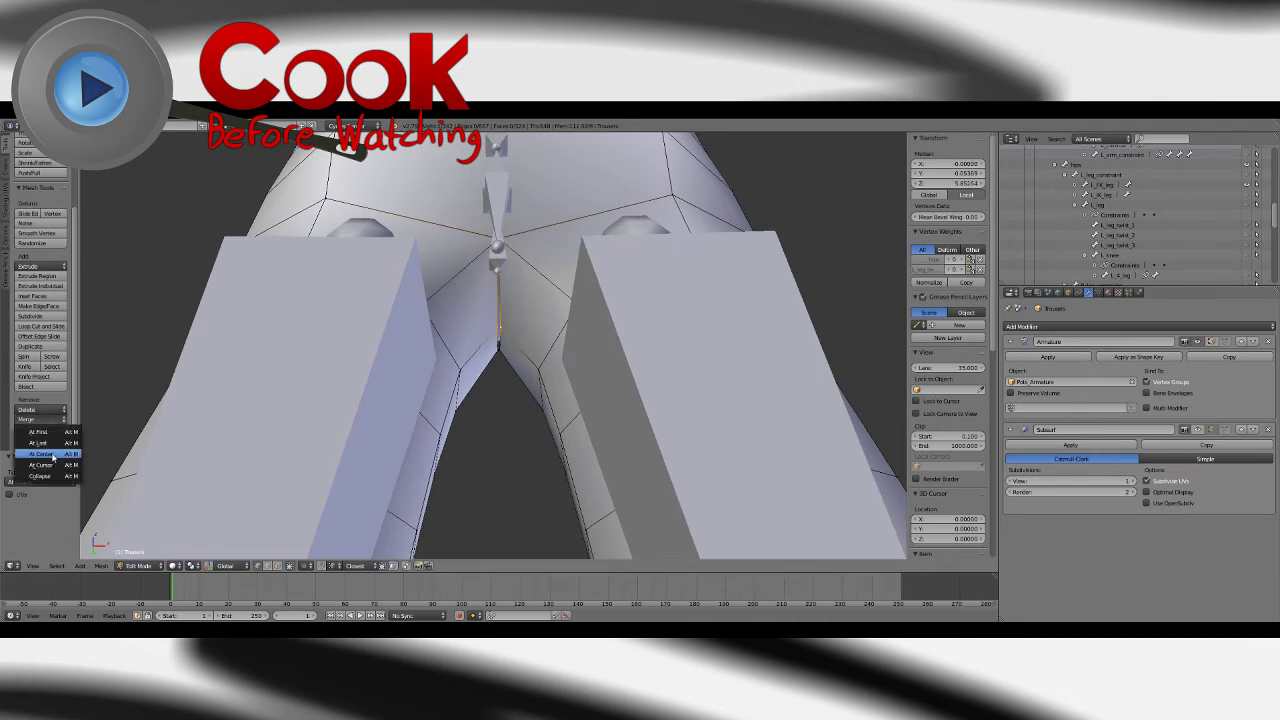
{"action": "left_click", "coordinate": [41, 454]}
Step: Merge the seam vertex pairs behind the crotch and on the lower back of the trousers, each at its center
{"action": "mouse_move", "coordinate": [500, 340]}
{"action": "middle_mouse_down"}
{"action": "mouse_move", "coordinate": [505, 290]}
{"action": "mouse_move", "coordinate": [508, 345]}
{"action": "middle_mouse_up"}
{"action": "right_click", "coordinate": [490, 335]}
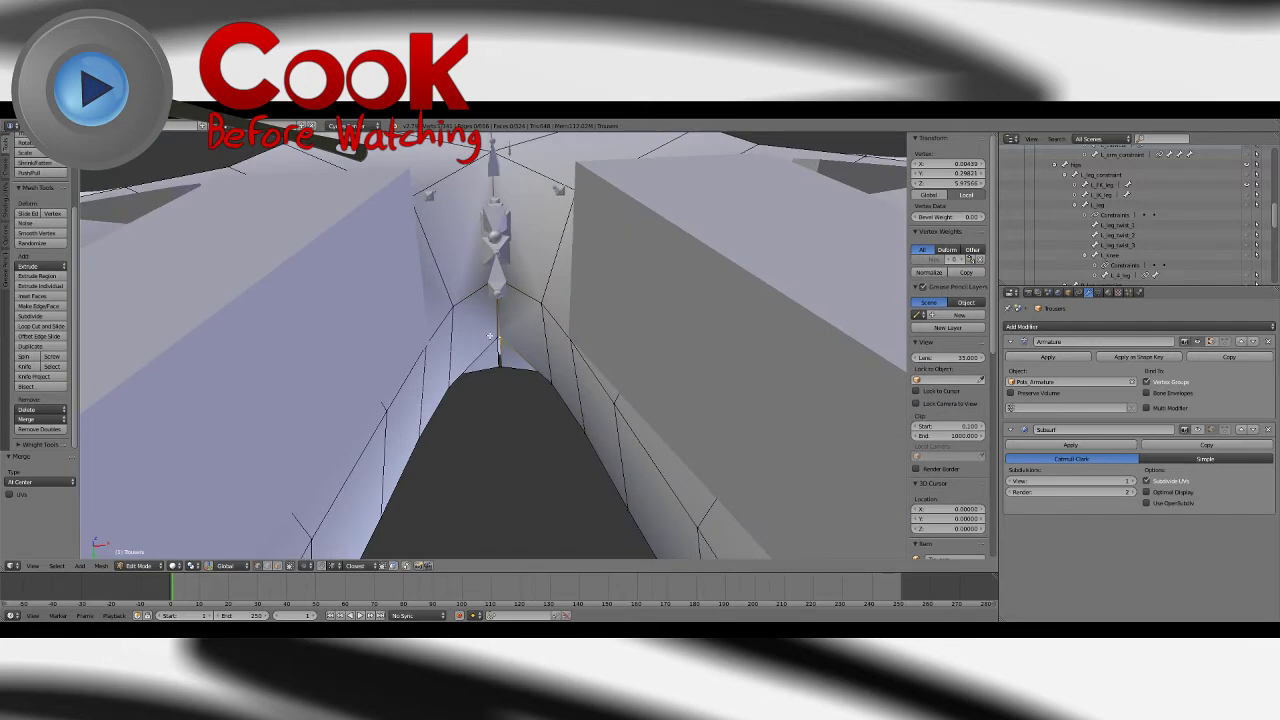
{"action": "left_click", "coordinate": [33, 421]}
{"action": "left_click", "coordinate": [40, 452]}
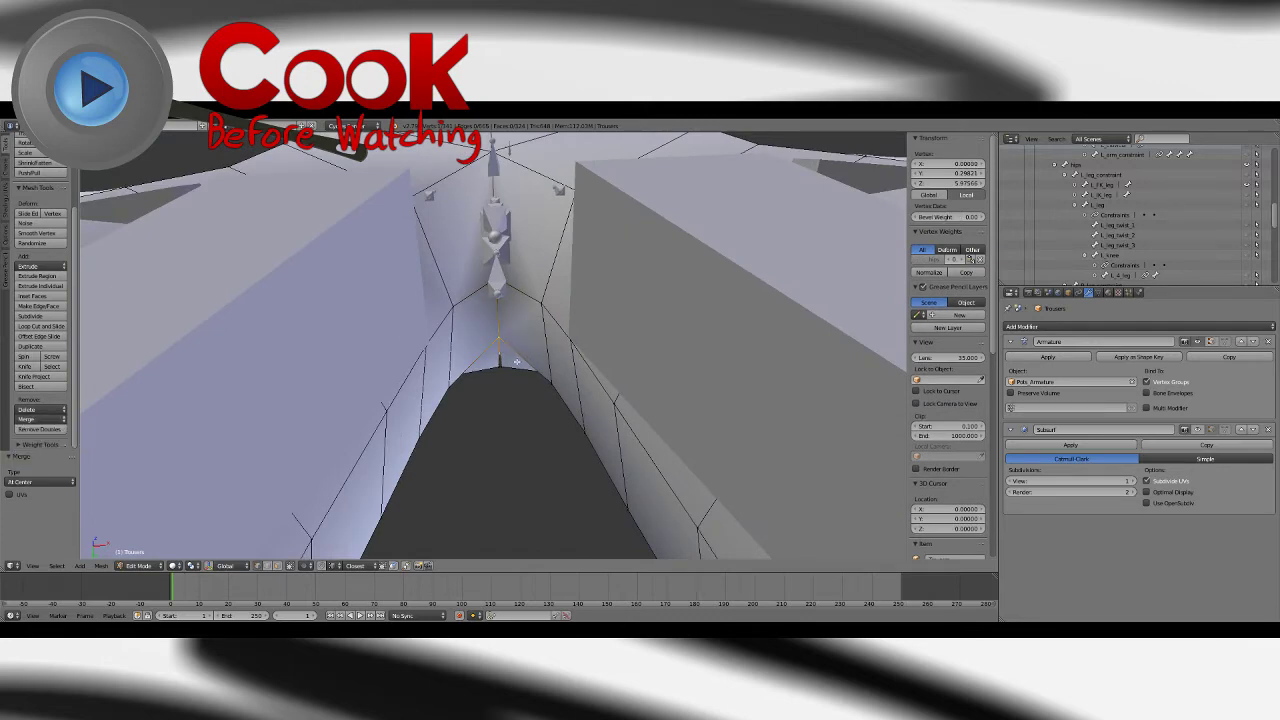
{"action": "middle_click_drag", "start_coordinate": [517, 361], "coordinate": [494, 349]}
{"action": "right_click", "coordinate": [494, 349]}
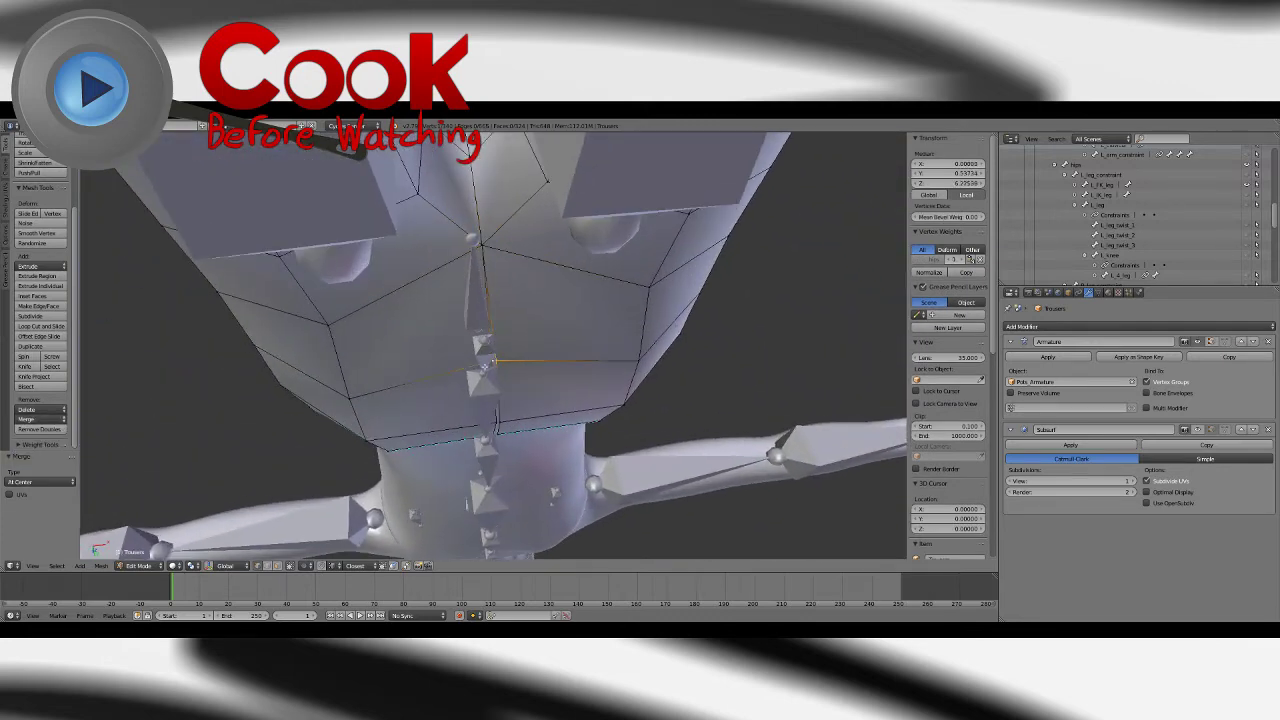
{"action": "left_click", "coordinate": [43, 420]}
{"action": "left_click", "coordinate": [40, 454]}
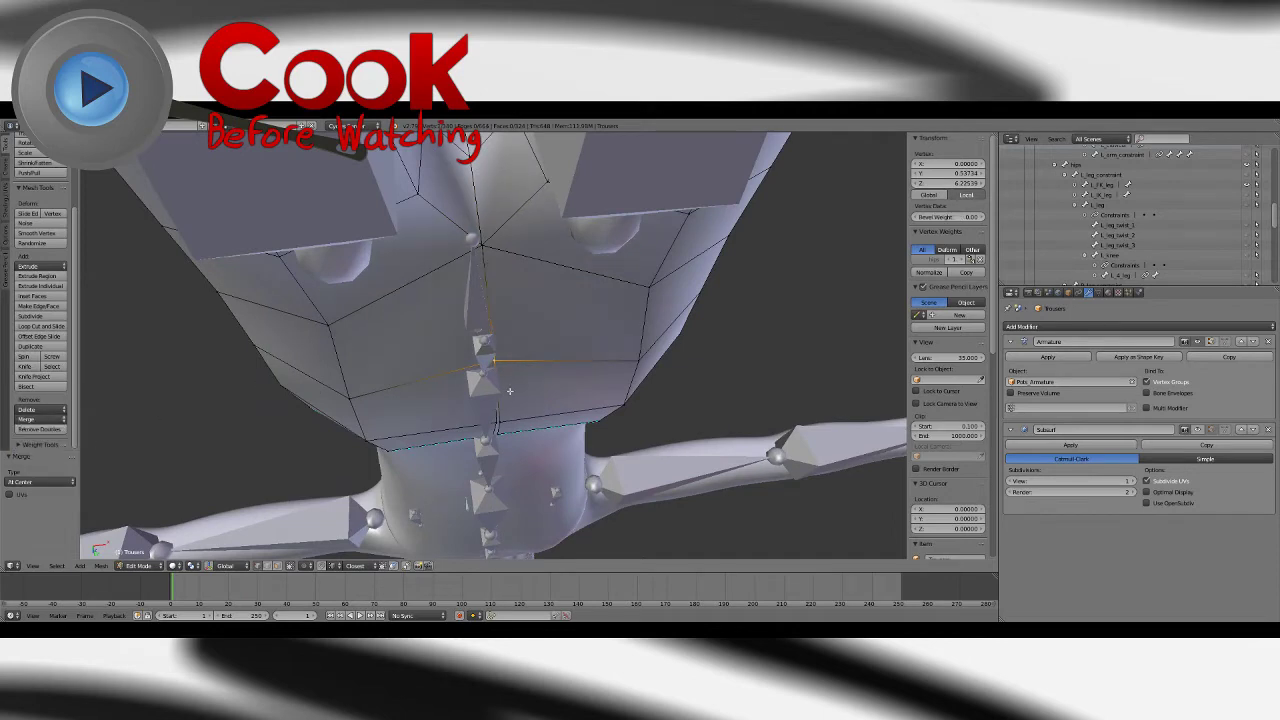
Step: Merge the last two vertex pairs on the back seam, up to the waistband, each at its center
{"action": "middle_click_drag", "start_coordinate": [516, 364], "coordinate": [494, 350]}
{"action": "left_click", "coordinate": [40, 420]}
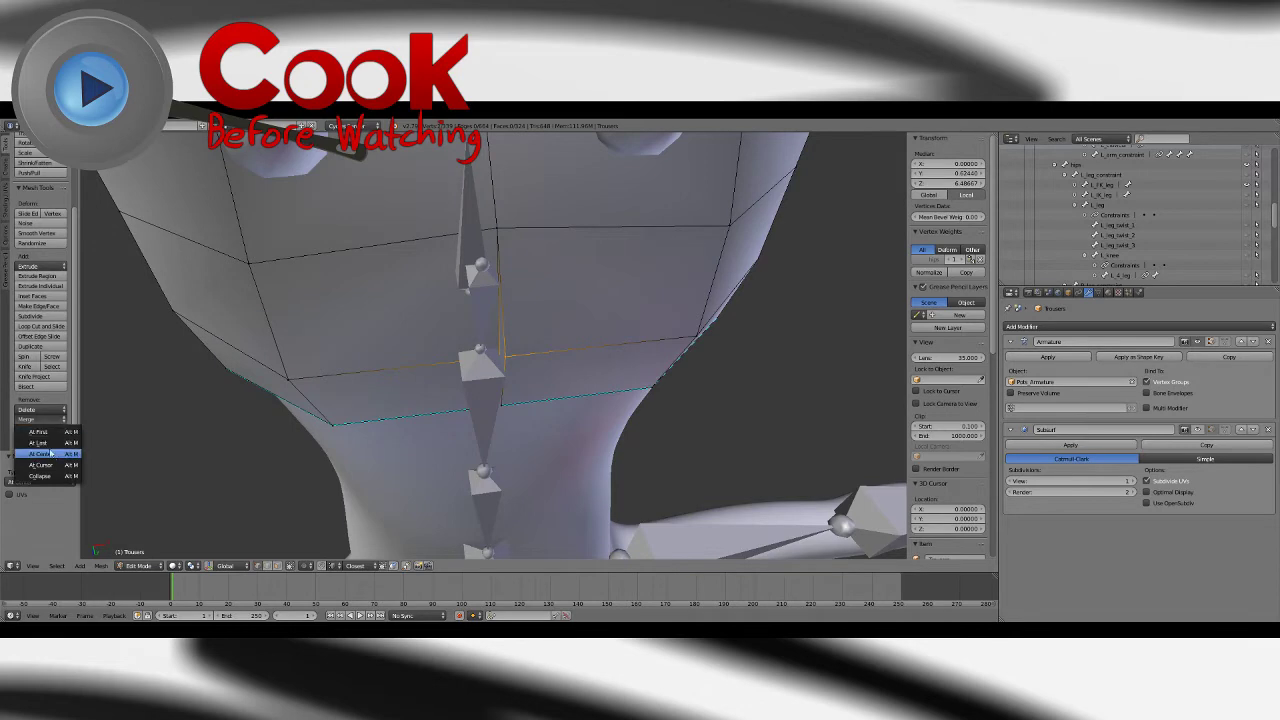
{"action": "left_click", "coordinate": [48, 452]}
{"action": "middle_click_drag", "start_coordinate": [557, 388], "coordinate": [423, 423]}
{"action": "left_click", "coordinate": [40, 420]}
{"action": "left_click", "coordinate": [44, 454]}
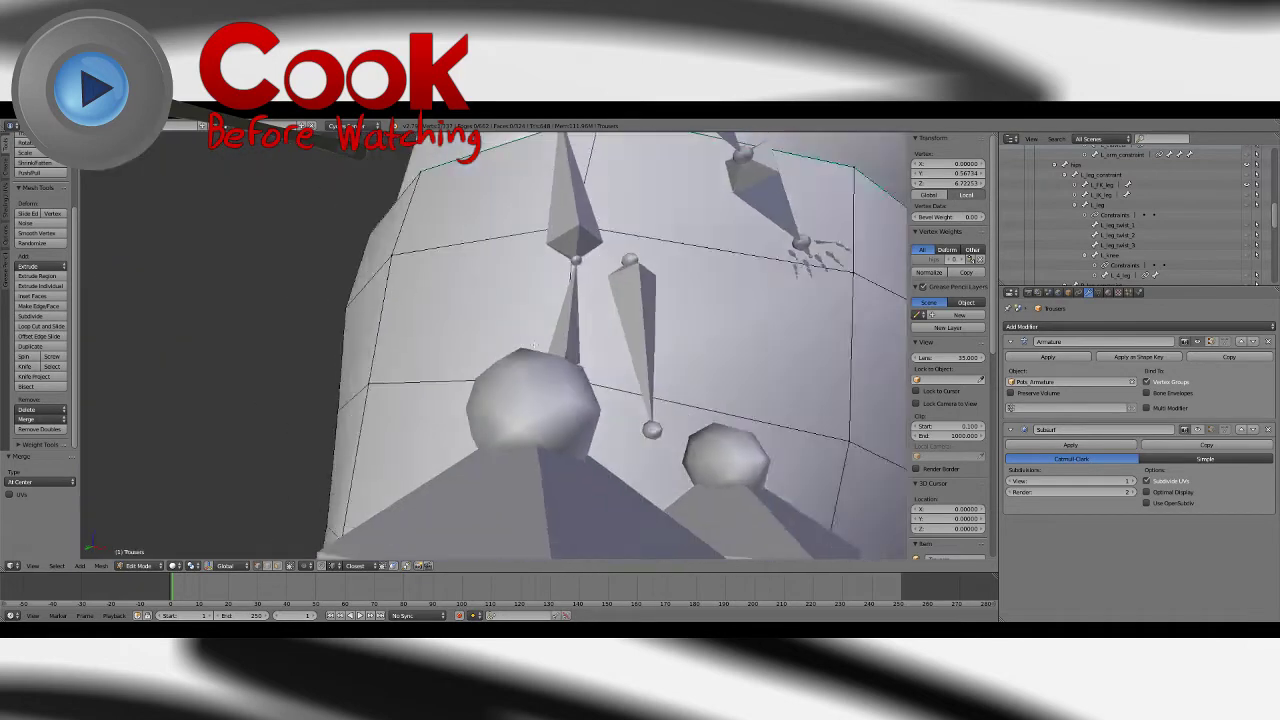
Step: Return the trousers to Object Mode and look over both legs down to the feet
{"action": "scroll", "coordinate": [423, 423], "scroll_direction": "down", "scroll_amount": 8}
{"action": "key", "text": "Tab"}
{"action": "middle_click_drag", "start_coordinate": [623, 367], "coordinate": [596, 425]}
{"action": "middle_click_drag", "start_coordinate": [596, 425], "coordinate": [596, 279], "text": "shift"}
{"action": "mouse_move", "coordinate": [577, 448]}
{"action": "middle_mouse_down"}
{"action": "mouse_move", "coordinate": [549, 484]}
{"action": "mouse_move", "coordinate": [557, 356]}
{"action": "mouse_move", "coordinate": [511, 436]}
{"action": "mouse_move", "coordinate": [566, 431]}
{"action": "middle_mouse_up"}
{"action": "middle_click_drag", "start_coordinate": [611, 366], "coordinate": [564, 482]}
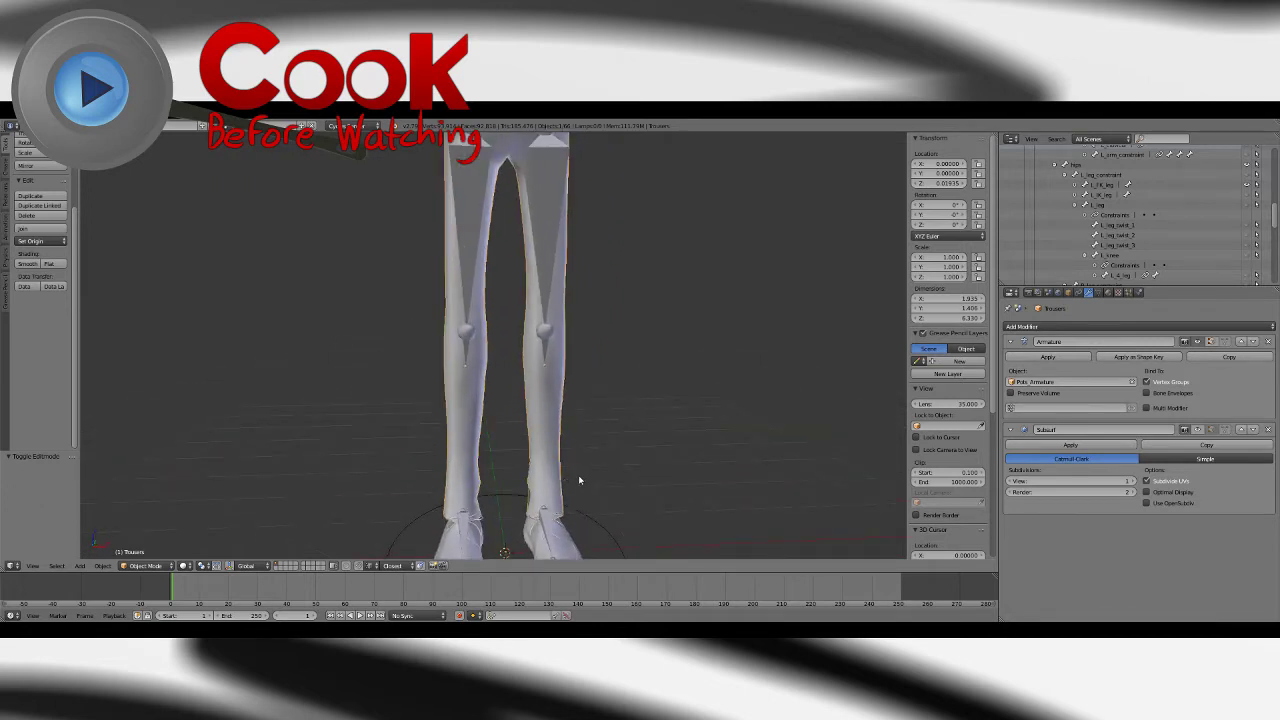
{"action": "scroll", "coordinate": [604, 431], "scroll_direction": "down", "scroll_amount": 4}
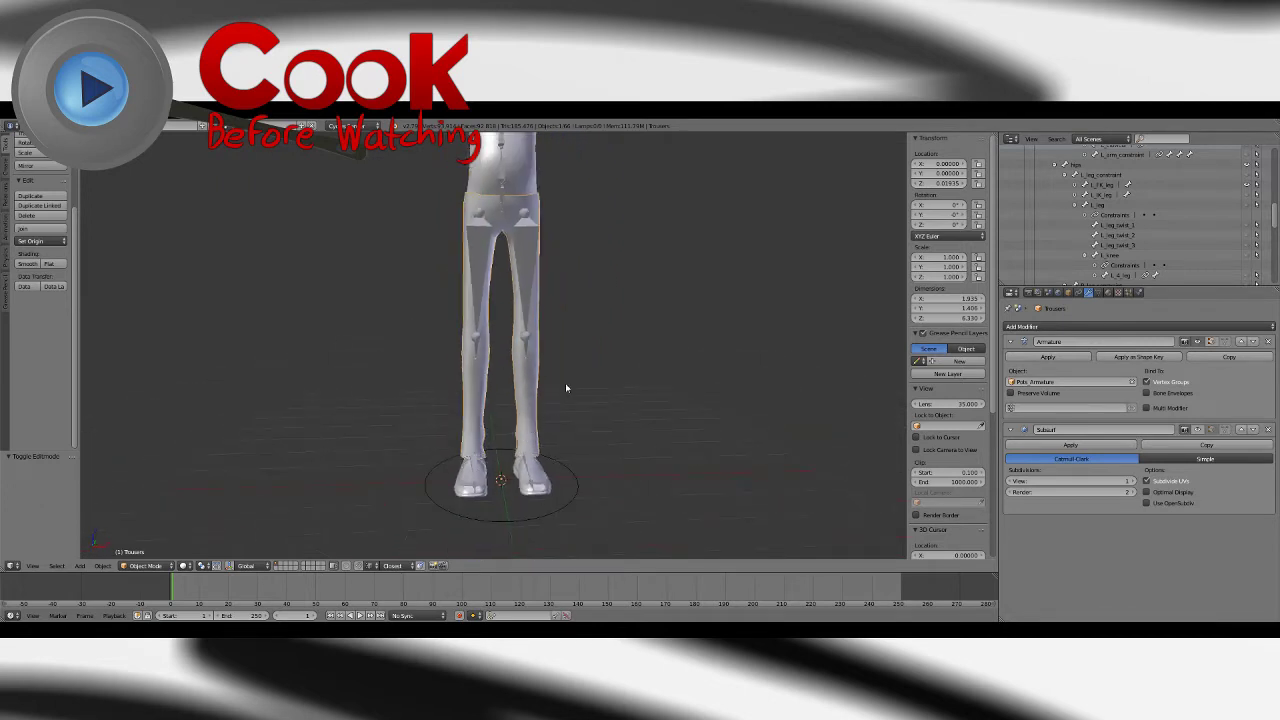
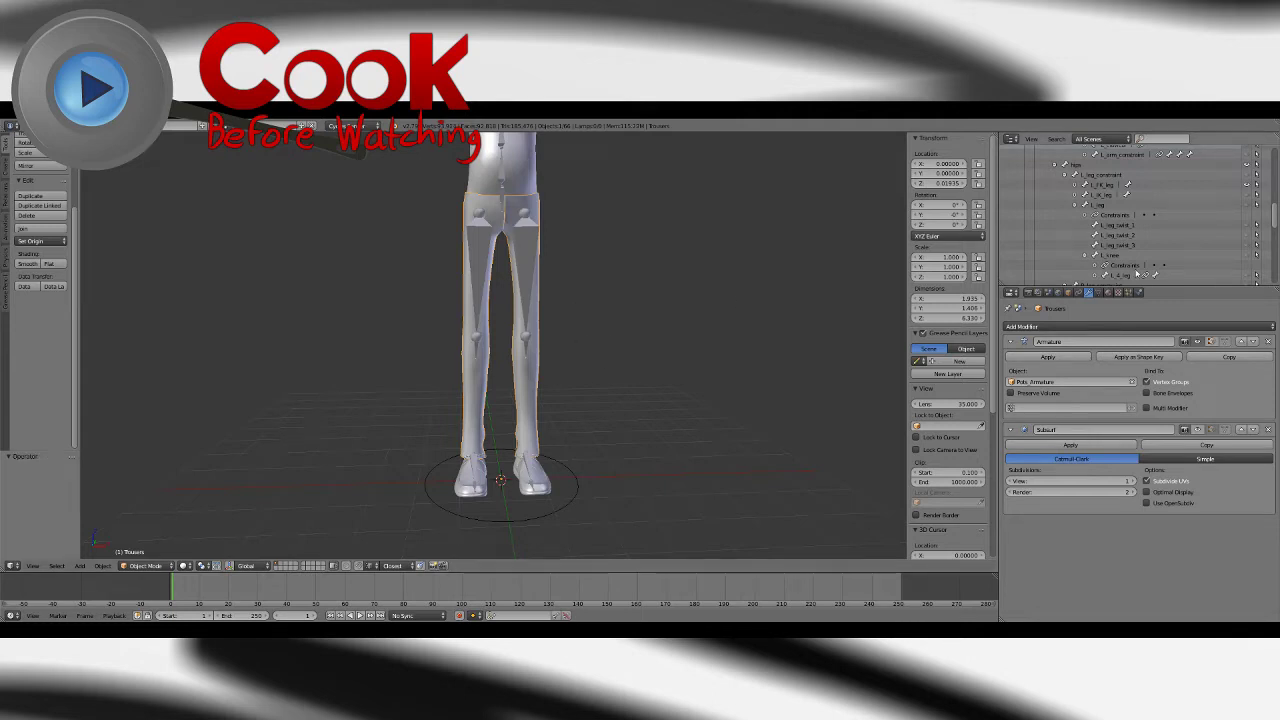
Step: Undo the trousers' mirroring, seam merging and half deletion, back to the original two-legged mesh
{"action": "key", "text": "ctrl+z"}
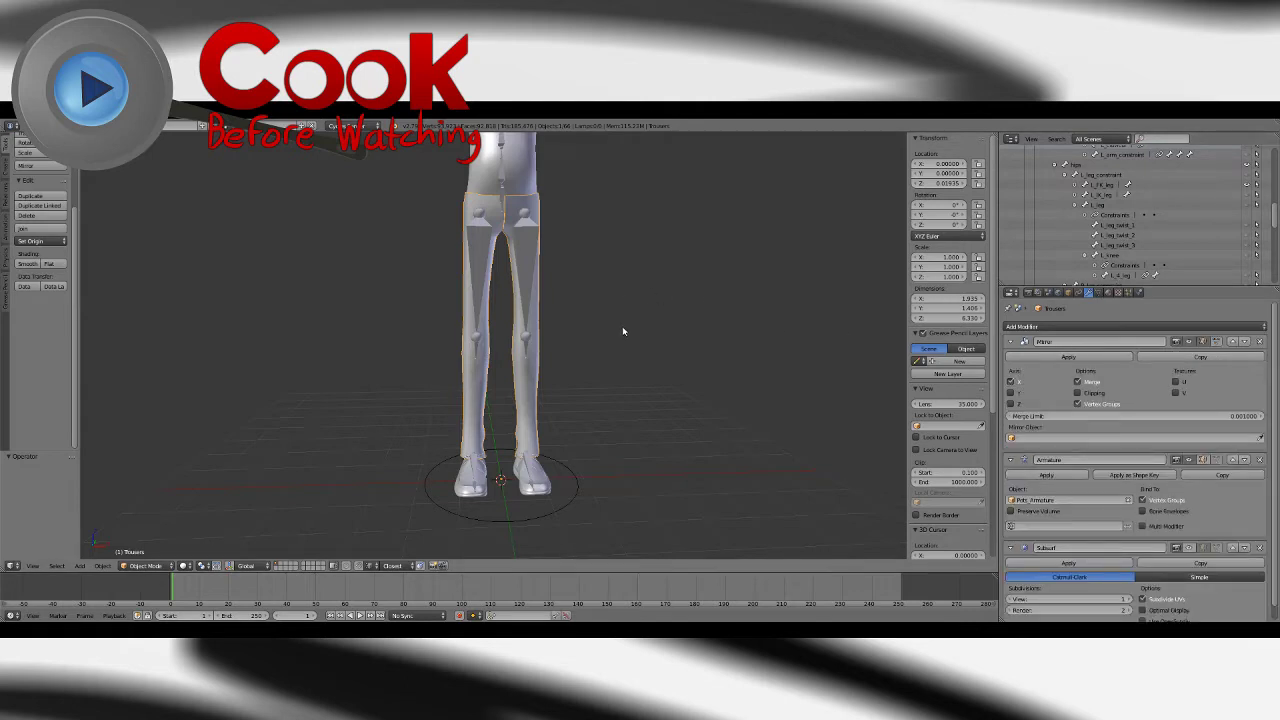
{"action": "key", "text": "ctrl+z"}
{"action": "key", "text": "ctrl+z"}
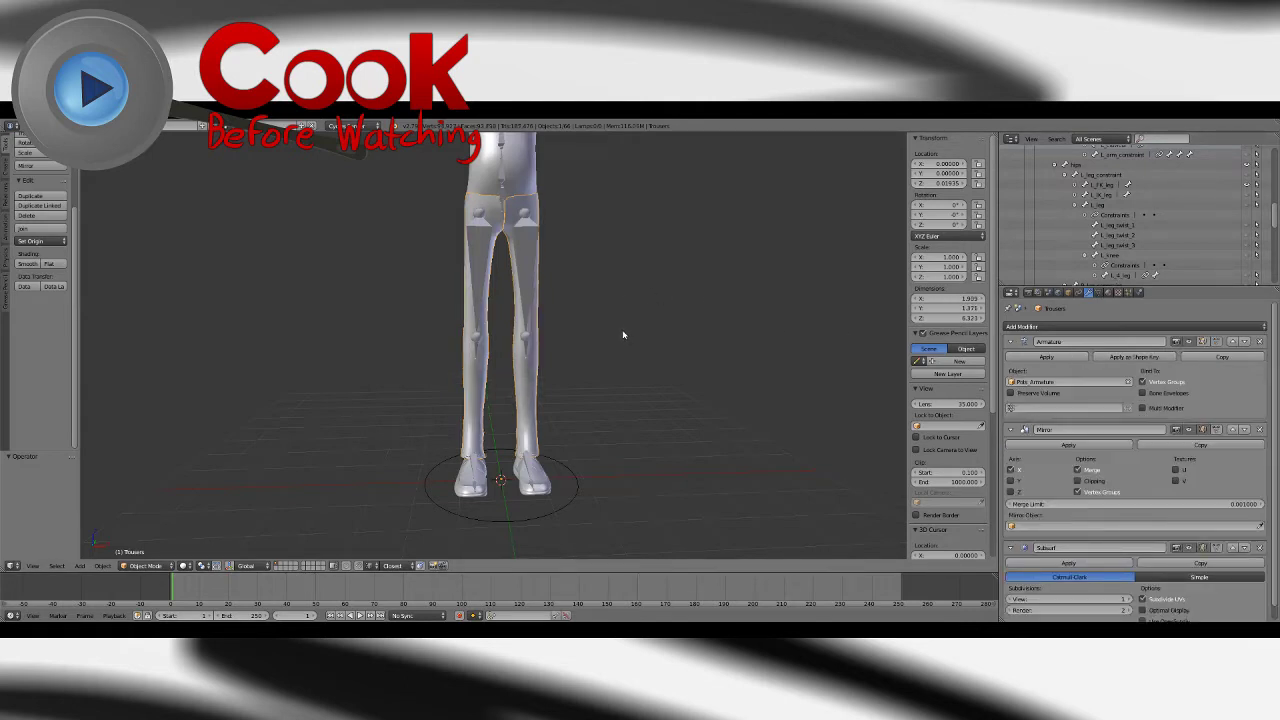
{"action": "key", "text": "ctrl+z"}
{"action": "key", "text": "ctrl+z"}
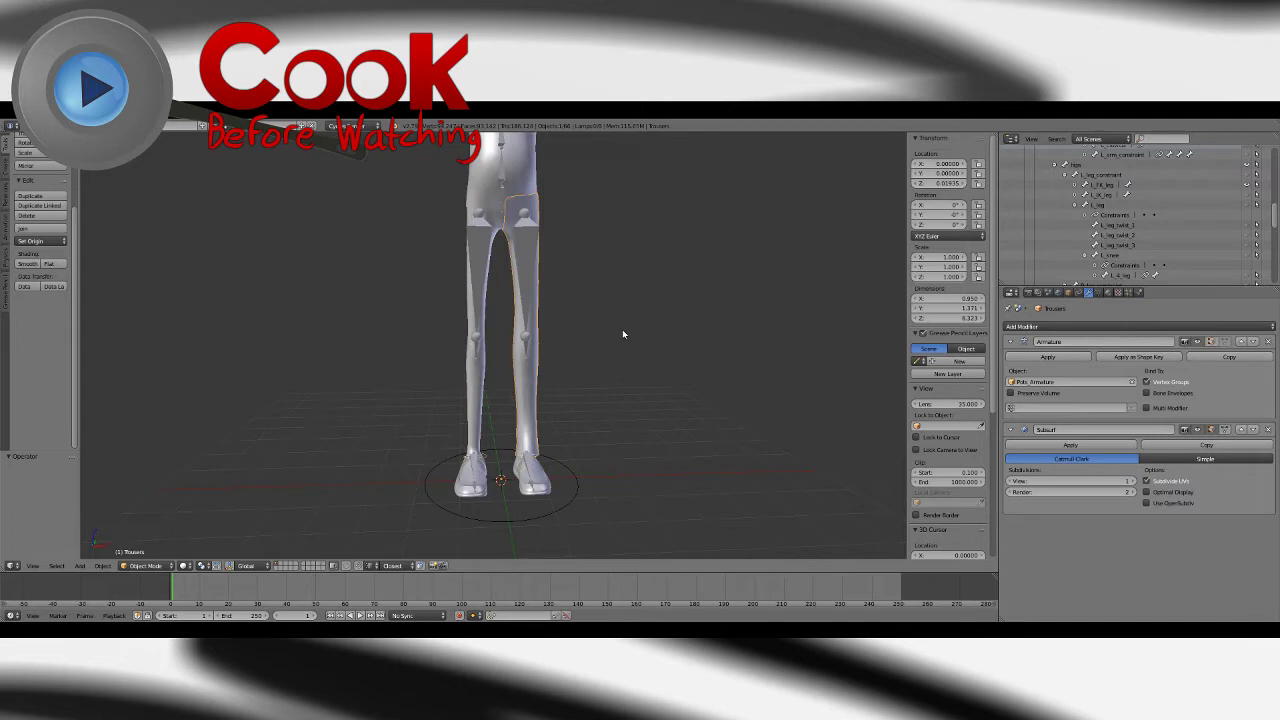
{"action": "middle_click_drag", "start_coordinate": [620, 372], "coordinate": [617, 351]}
{"action": "scroll", "coordinate": [617, 351], "scroll_direction": "up", "scroll_amount": 6}
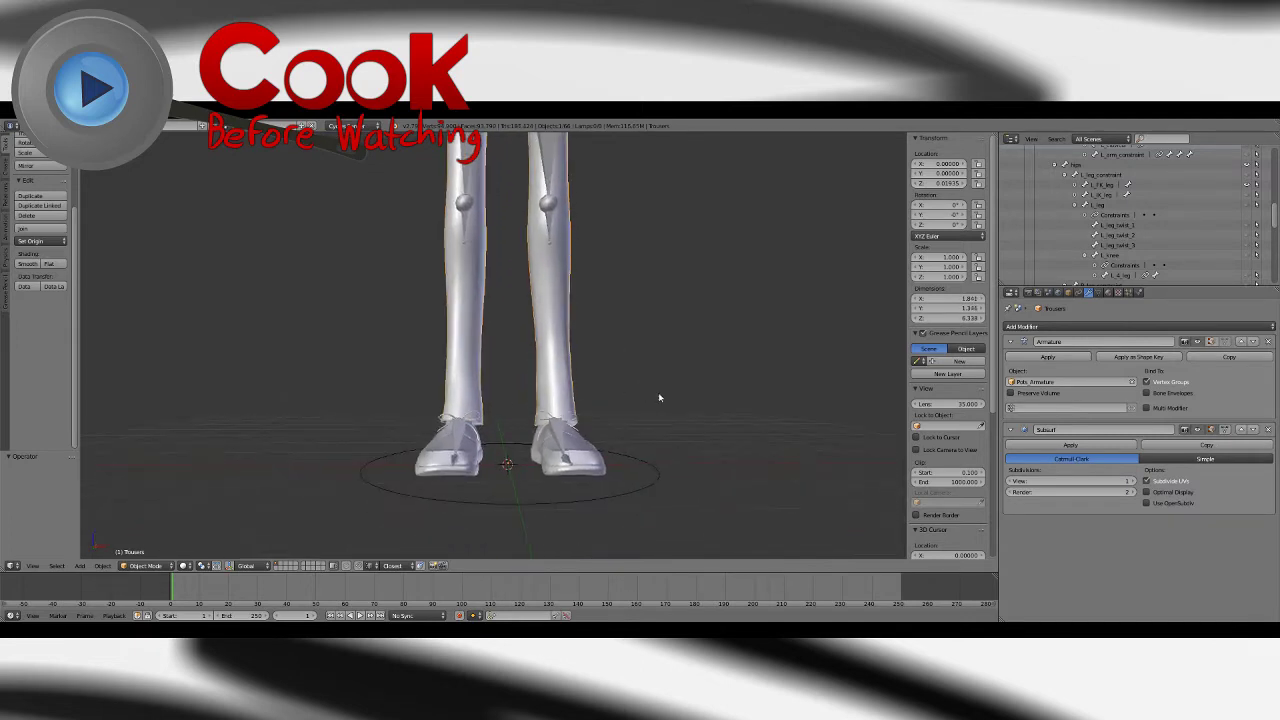
{"action": "mouse_move", "coordinate": [686, 412]}
{"action": "middle_mouse_down"}
{"action": "mouse_move", "coordinate": [671, 423]}
{"action": "mouse_move", "coordinate": [749, 400]}
{"action": "mouse_move", "coordinate": [734, 414]}
{"action": "mouse_move", "coordinate": [551, 426]}
{"action": "mouse_move", "coordinate": [660, 420]}
{"action": "mouse_move", "coordinate": [669, 399]}
{"action": "middle_mouse_up"}
{"action": "scroll", "coordinate": [669, 399], "scroll_direction": "down", "scroll_amount": 5}
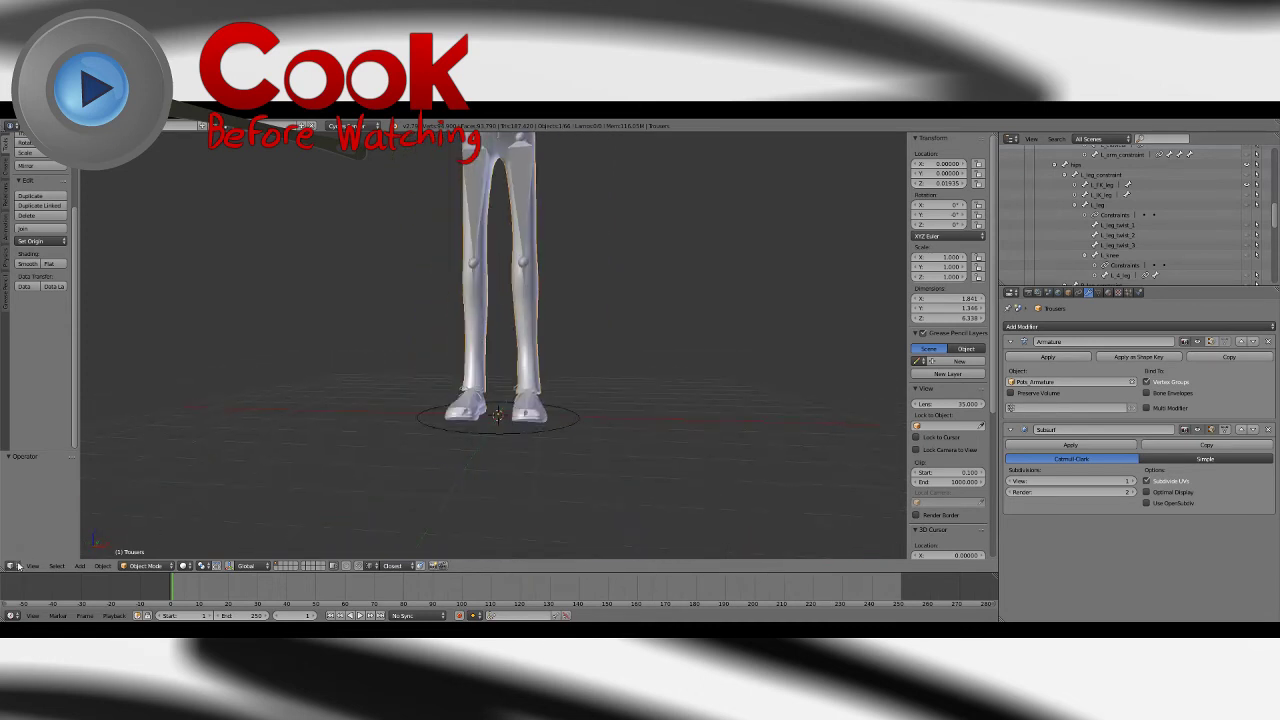
Step: Split off a UV/Image Editor area beside the 3D view and show the trousers' UV layout in Edit Mode
{"action": "left_click_drag", "start_coordinate": [5, 569], "coordinate": [342, 494]}
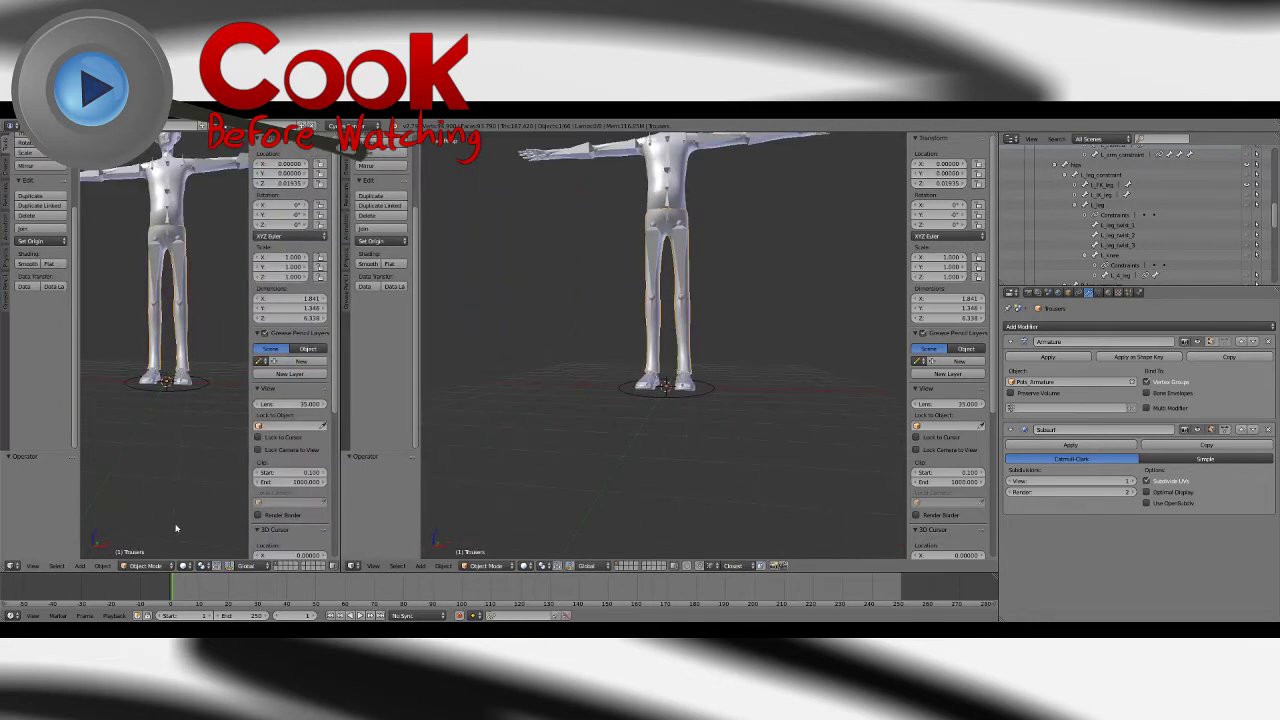
{"action": "left_click", "coordinate": [10, 567]}
{"action": "left_click", "coordinate": [40, 488]}
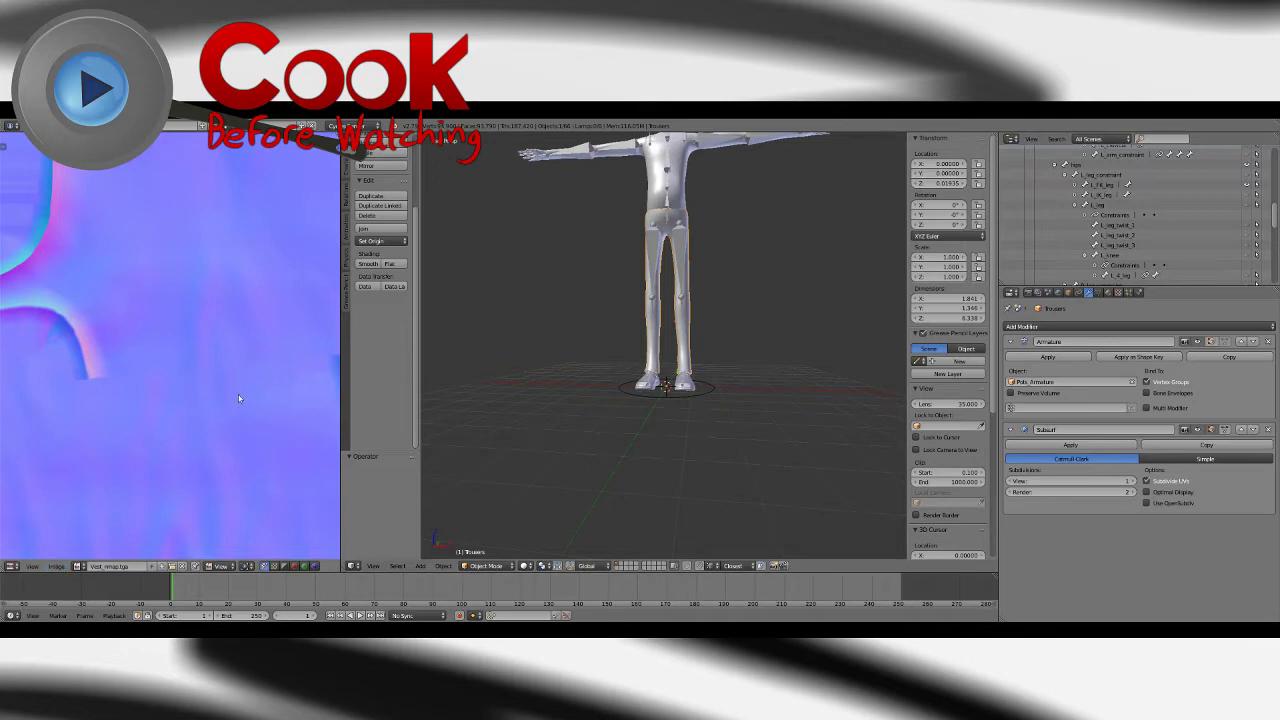
{"action": "scroll", "coordinate": [252, 395], "scroll_direction": "down", "scroll_amount": 5}
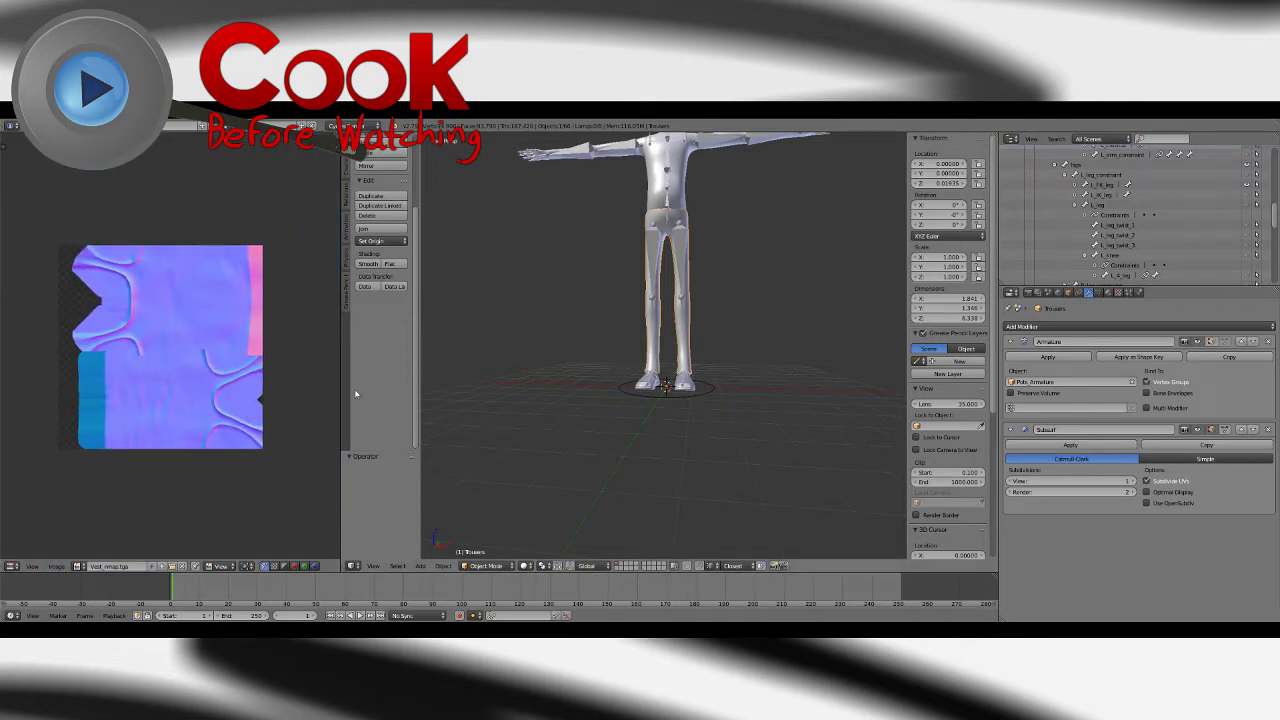
{"action": "key", "text": "Tab"}
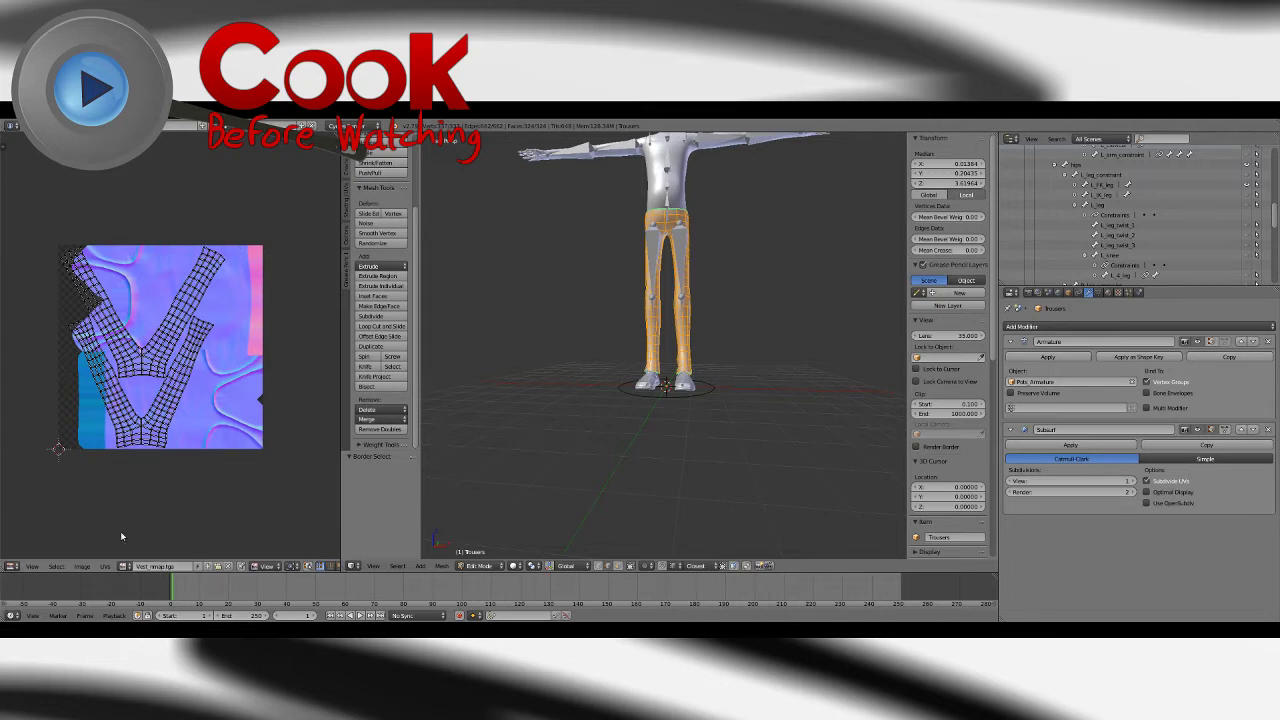
Step: Display the pants normal map image, Pants_nmap.tga, behind the trousers' UV layout
{"action": "left_click", "coordinate": [128, 566]}
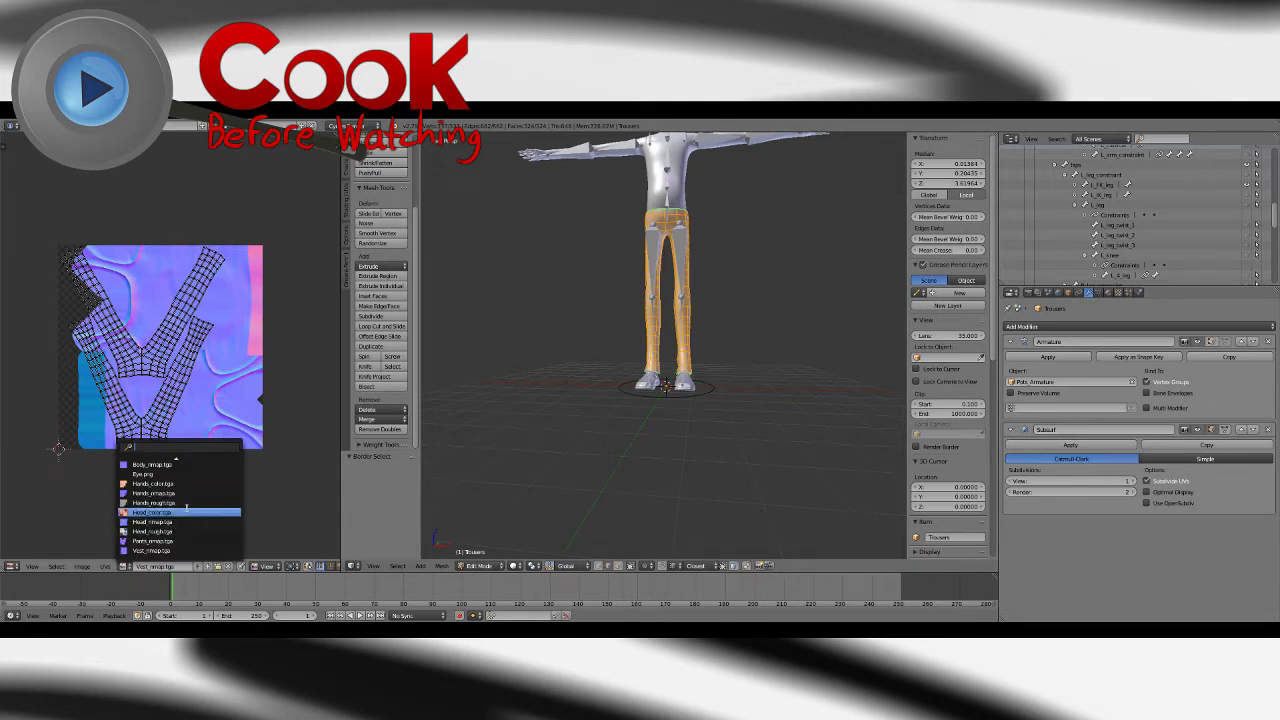
{"action": "left_click", "coordinate": [176, 462]}
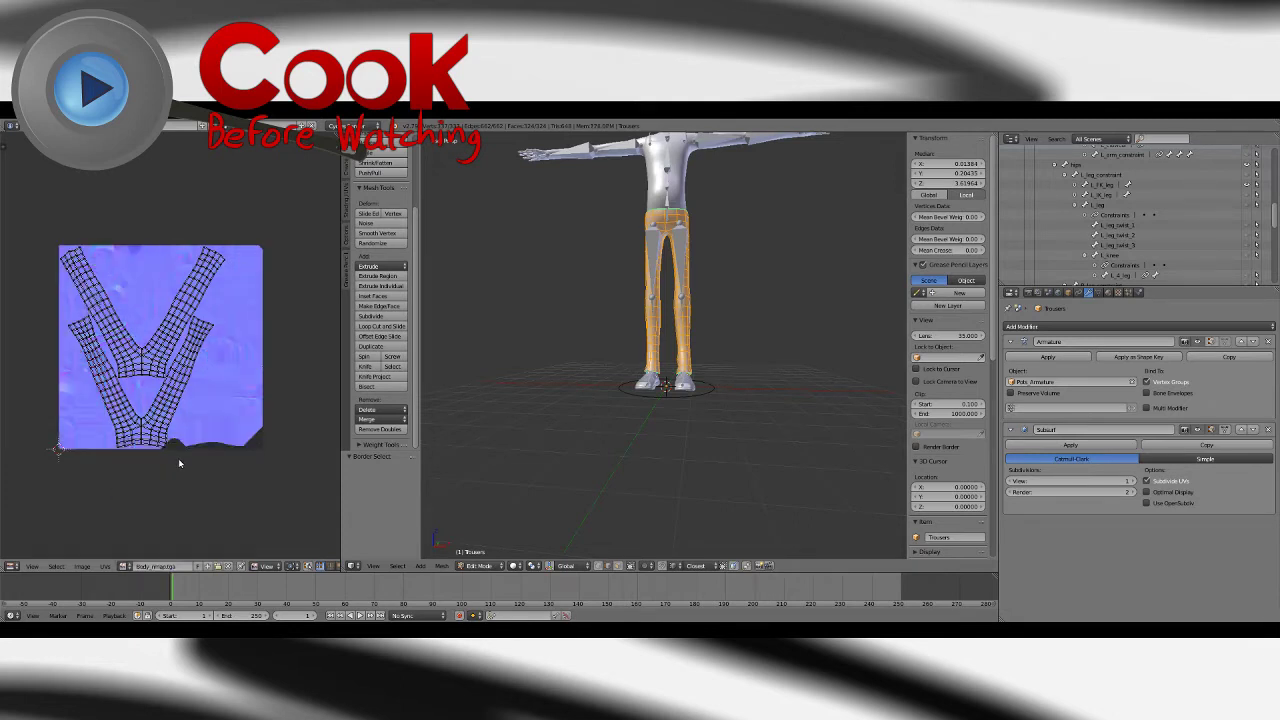
{"action": "left_click", "coordinate": [126, 566]}
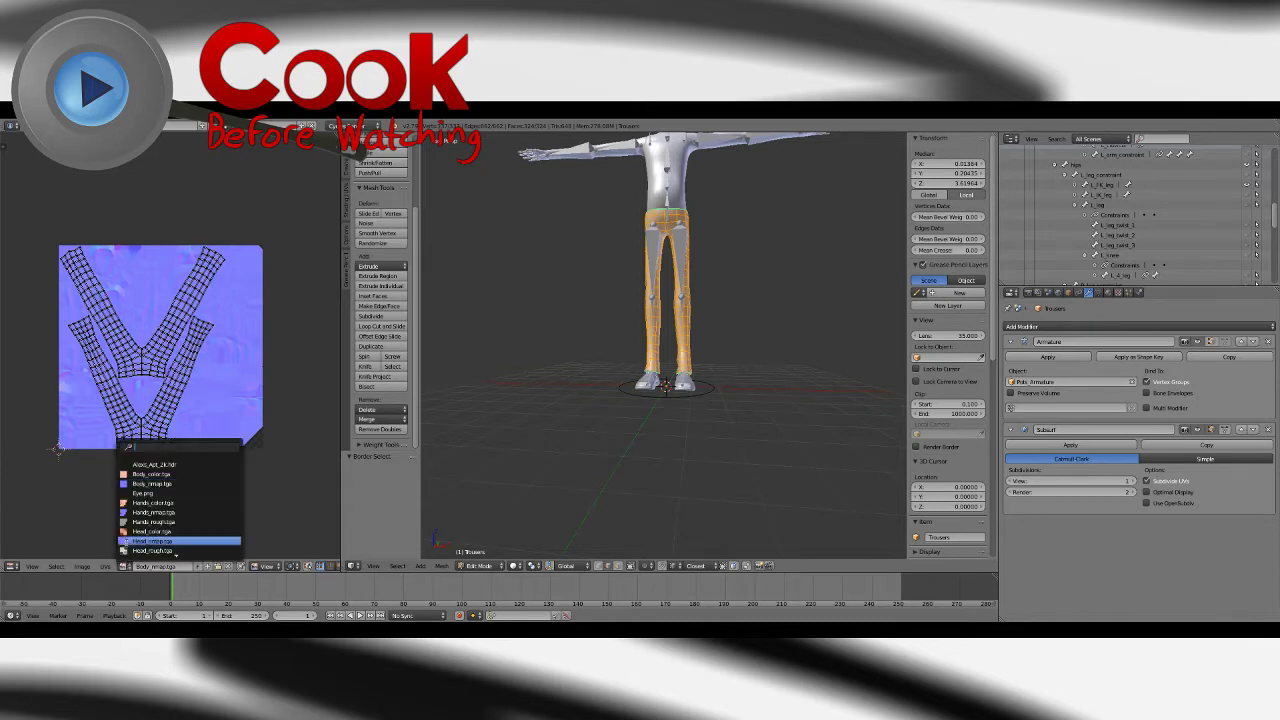
{"action": "scroll", "coordinate": [128, 538], "scroll_direction": "up", "scroll_amount": 10}
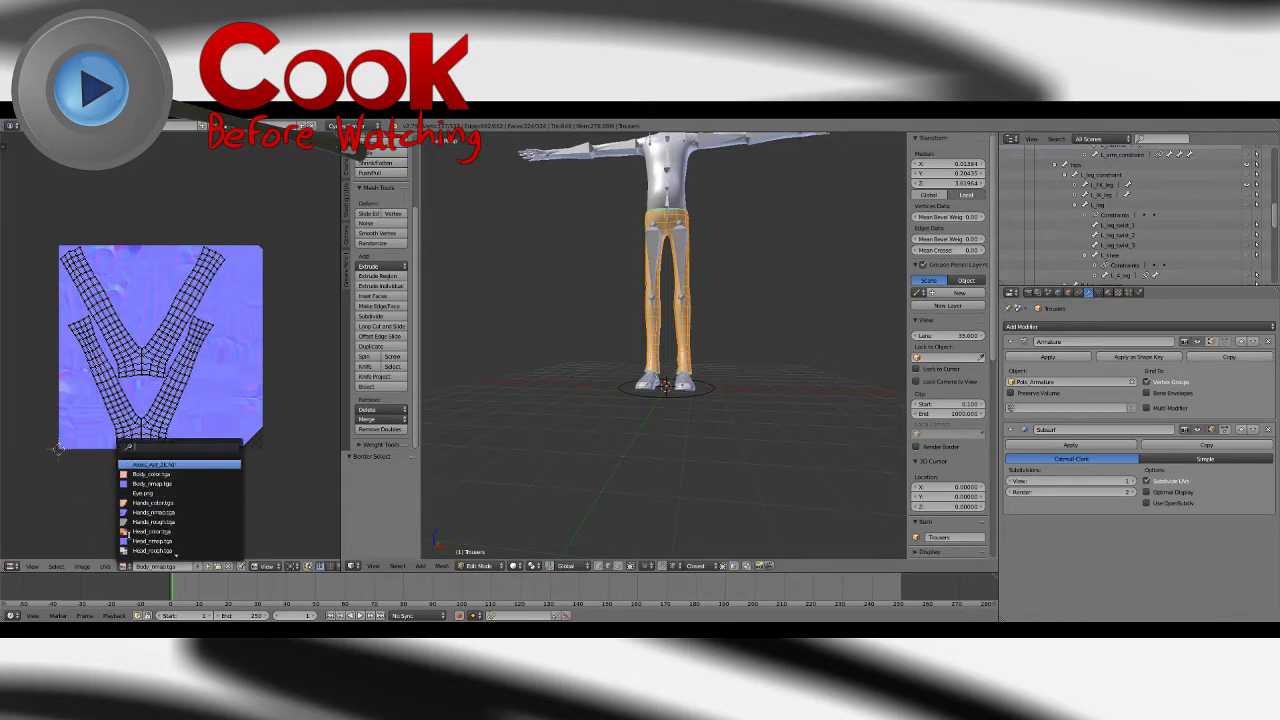
{"action": "scroll", "coordinate": [128, 538], "scroll_direction": "down", "scroll_amount": 1}
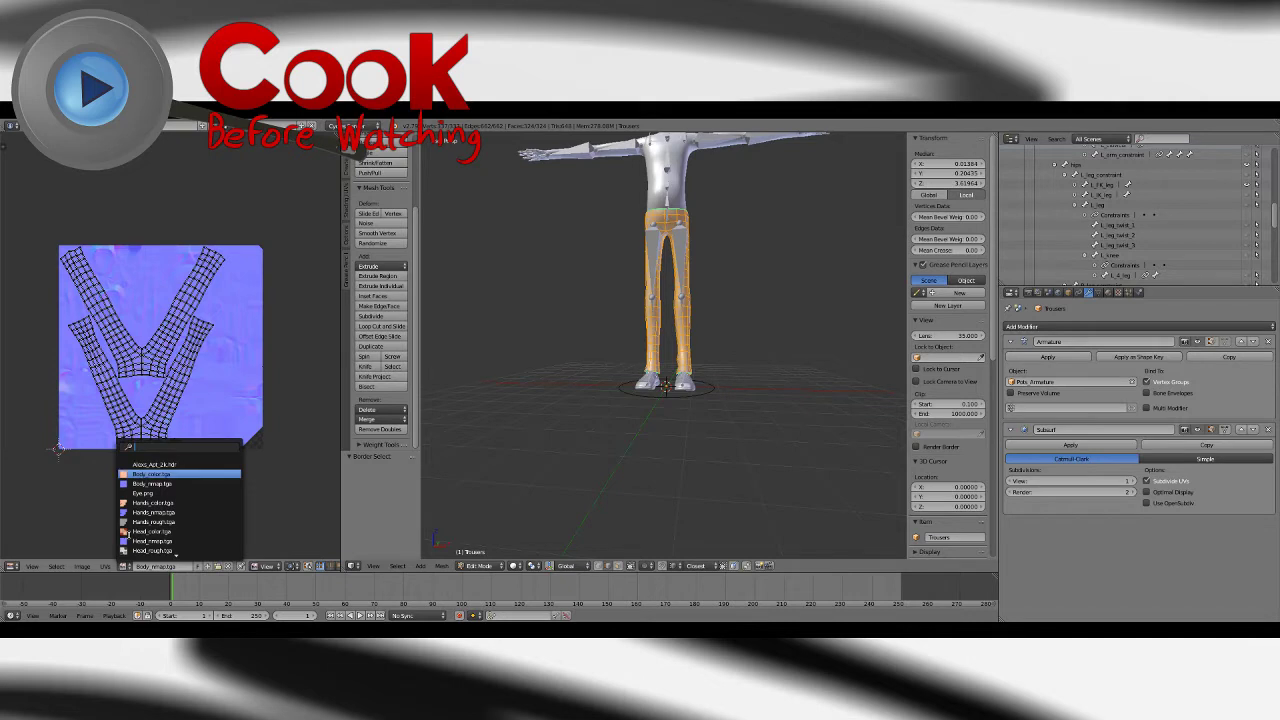
{"action": "scroll", "coordinate": [127, 533], "scroll_direction": "down", "scroll_amount": 1}
{"action": "scroll", "coordinate": [127, 533], "scroll_direction": "down", "scroll_amount": 5}
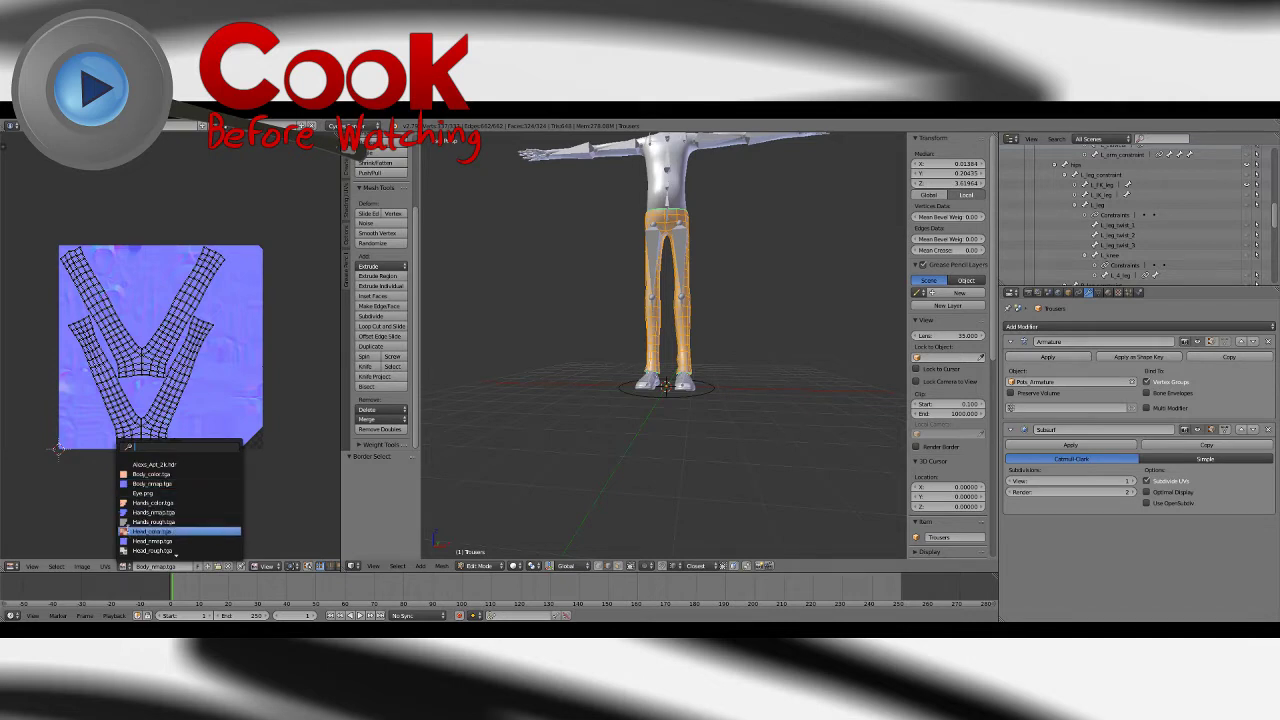
{"action": "scroll", "coordinate": [127, 533], "scroll_direction": "down", "scroll_amount": 4}
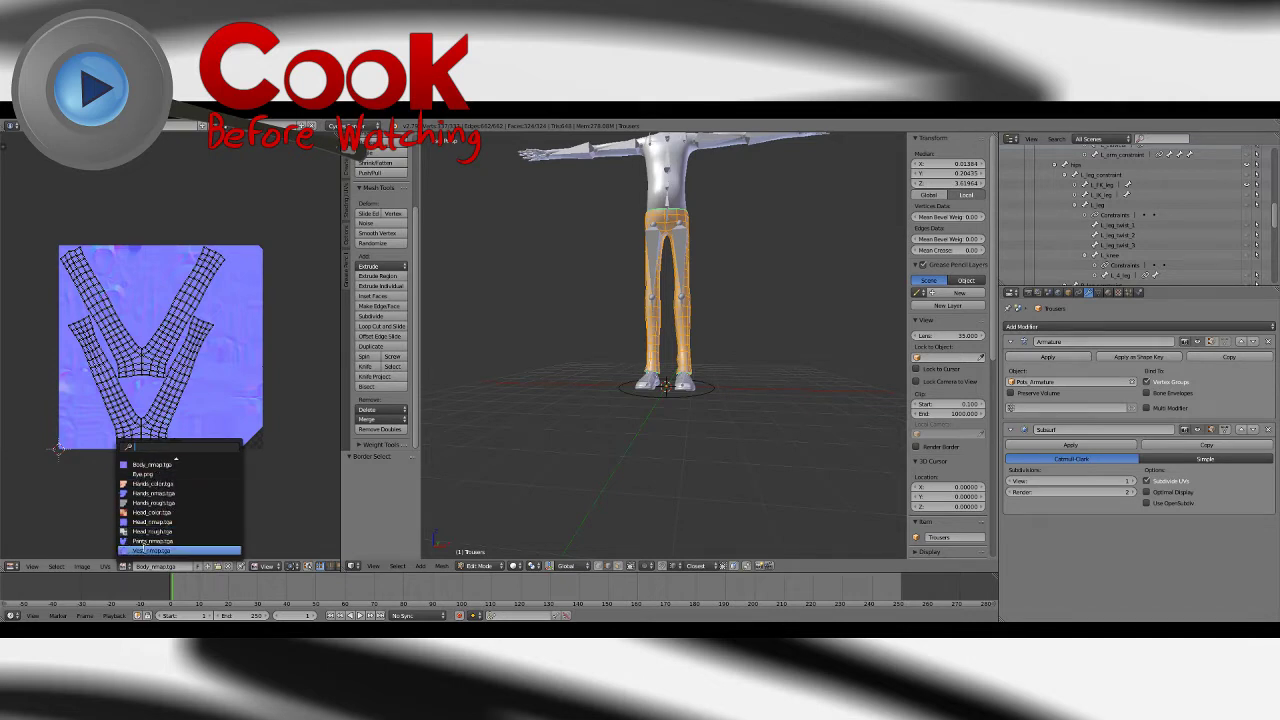
{"action": "left_click", "coordinate": [145, 541]}
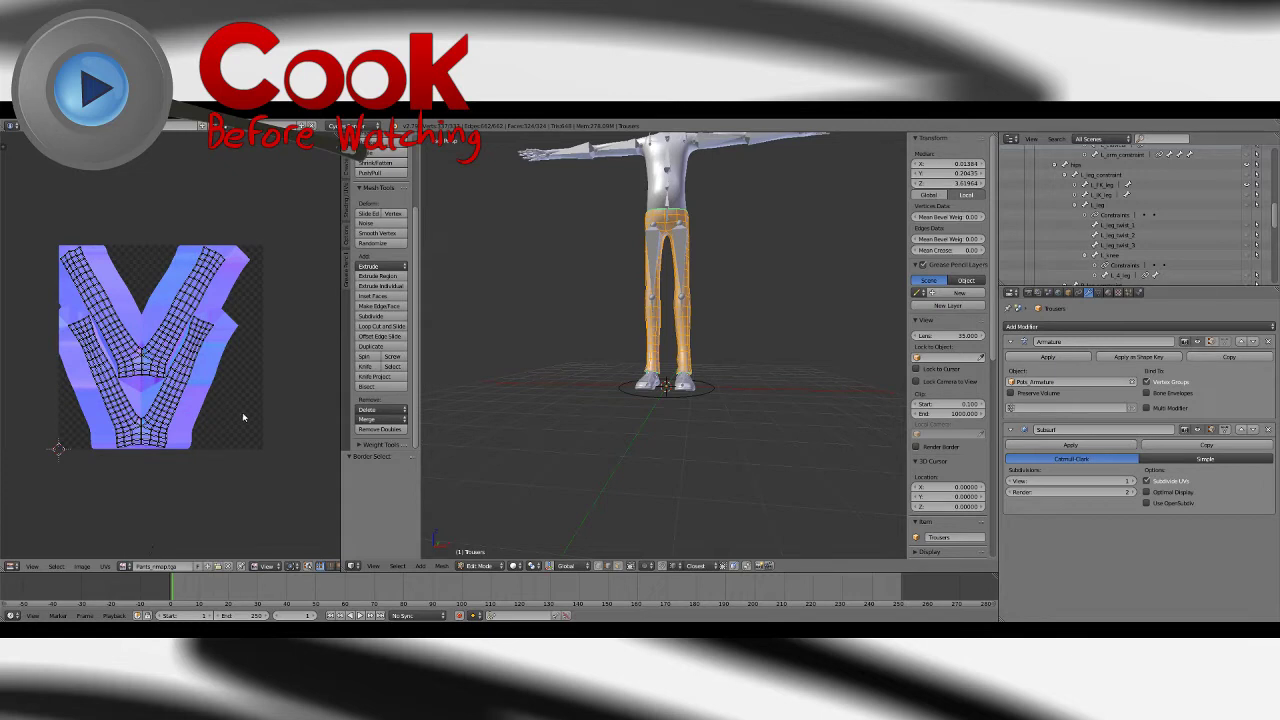
{"action": "middle_click_drag", "start_coordinate": [212, 388], "coordinate": [244, 408]}
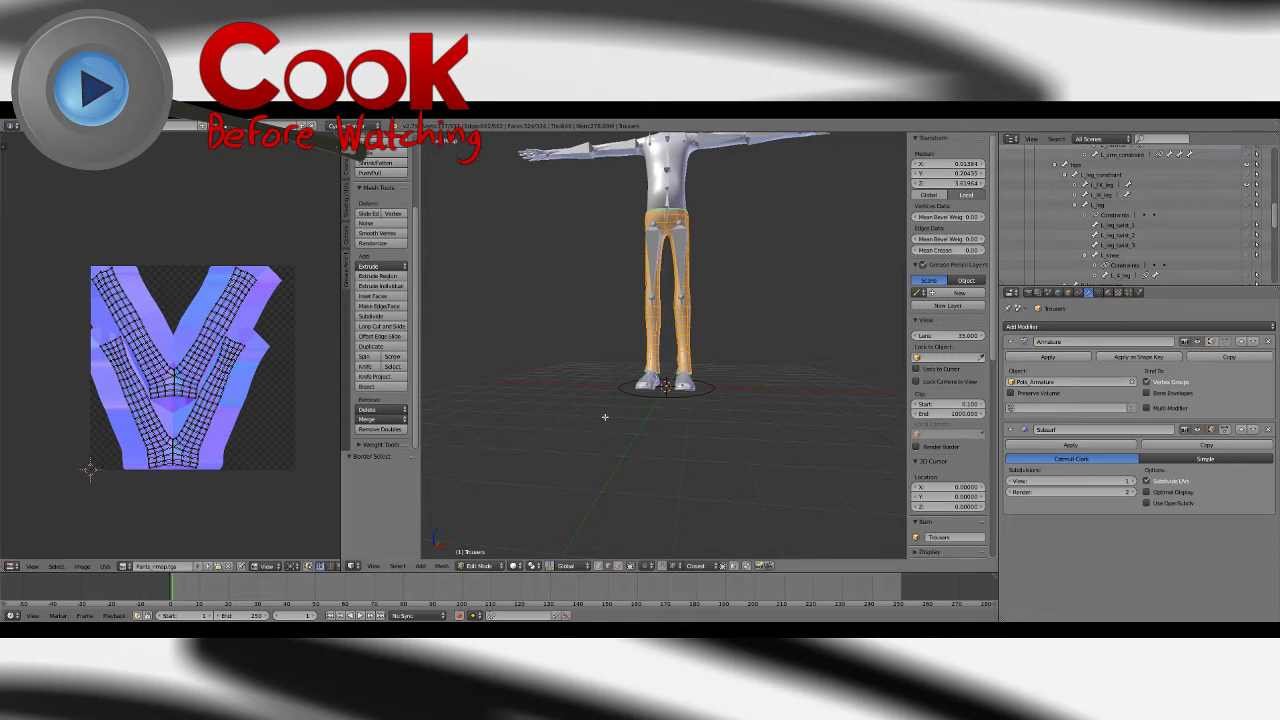
Step: Inspect both trouser legs from the waist to the shoes, and close the extra UV/Image Editor area
{"action": "scroll", "coordinate": [676, 460], "scroll_direction": "up", "scroll_amount": 4}
{"action": "scroll", "coordinate": [683, 442], "scroll_direction": "up", "scroll_amount": 3}
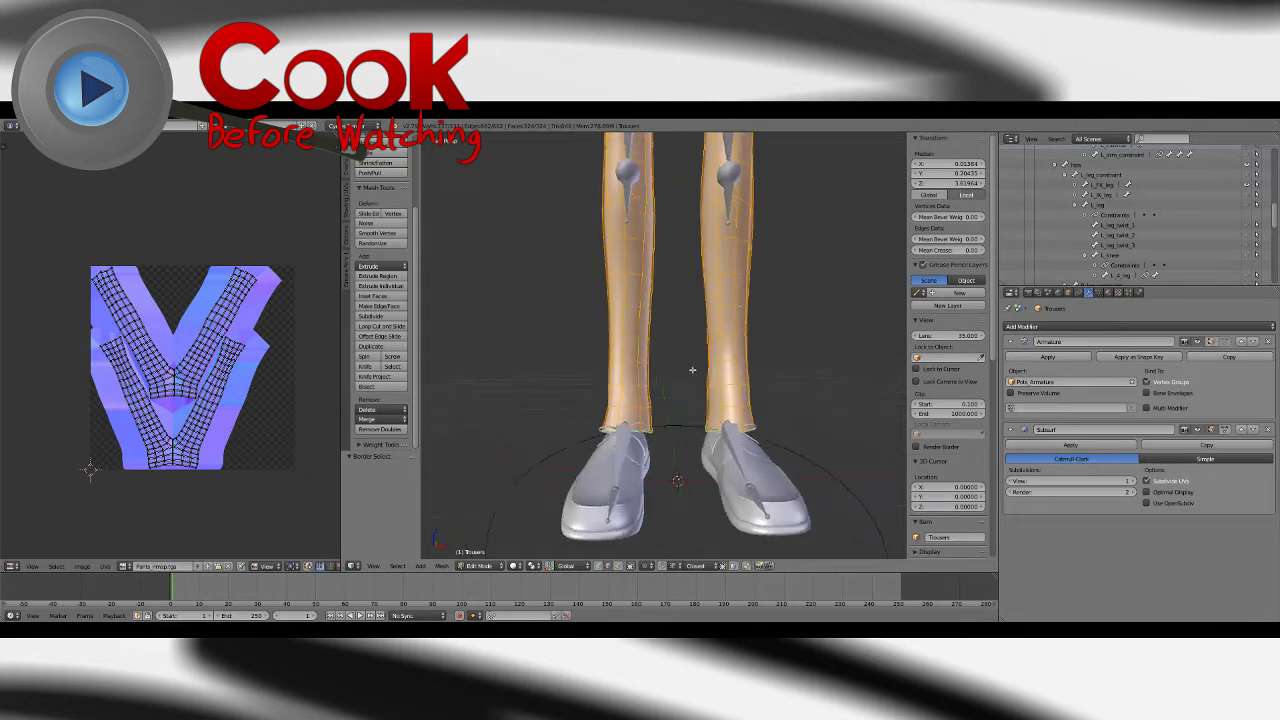
{"action": "scroll", "coordinate": [700, 360], "scroll_direction": "down", "scroll_amount": 4}
{"action": "middle_click_drag", "start_coordinate": [683, 350], "coordinate": [686, 375]}
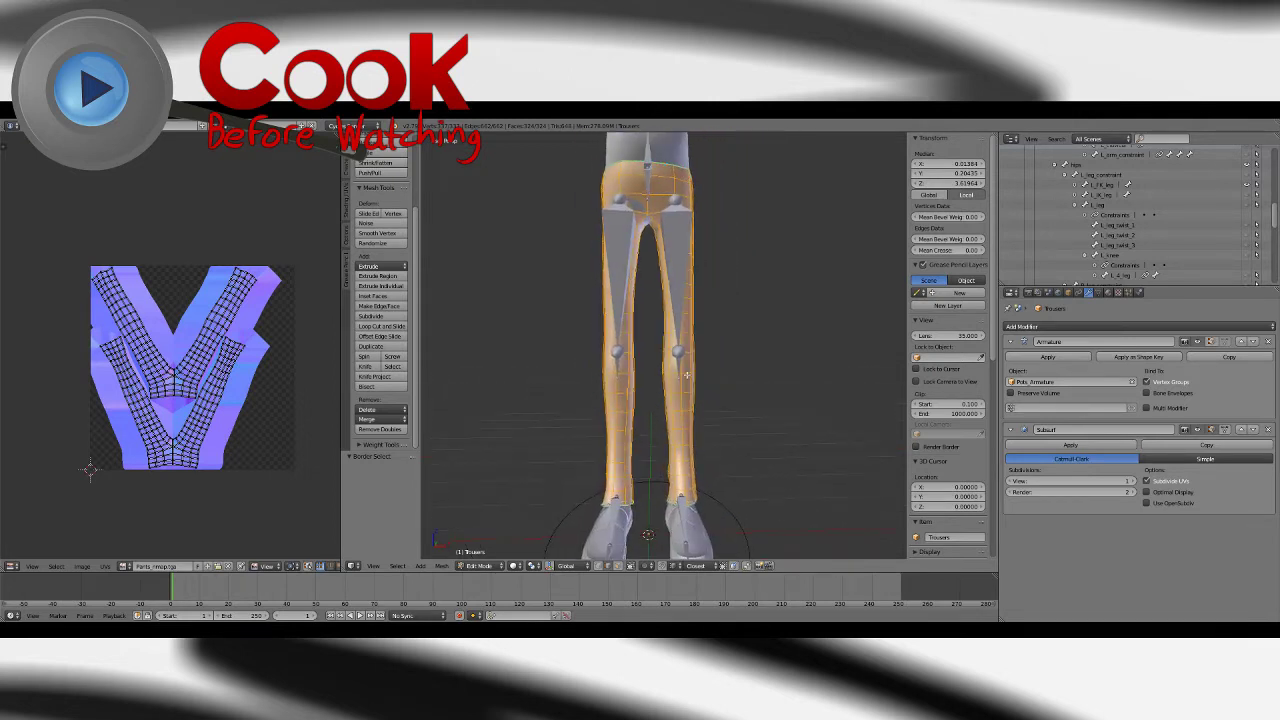
{"action": "middle_click_drag", "start_coordinate": [657, 425], "coordinate": [686, 491]}
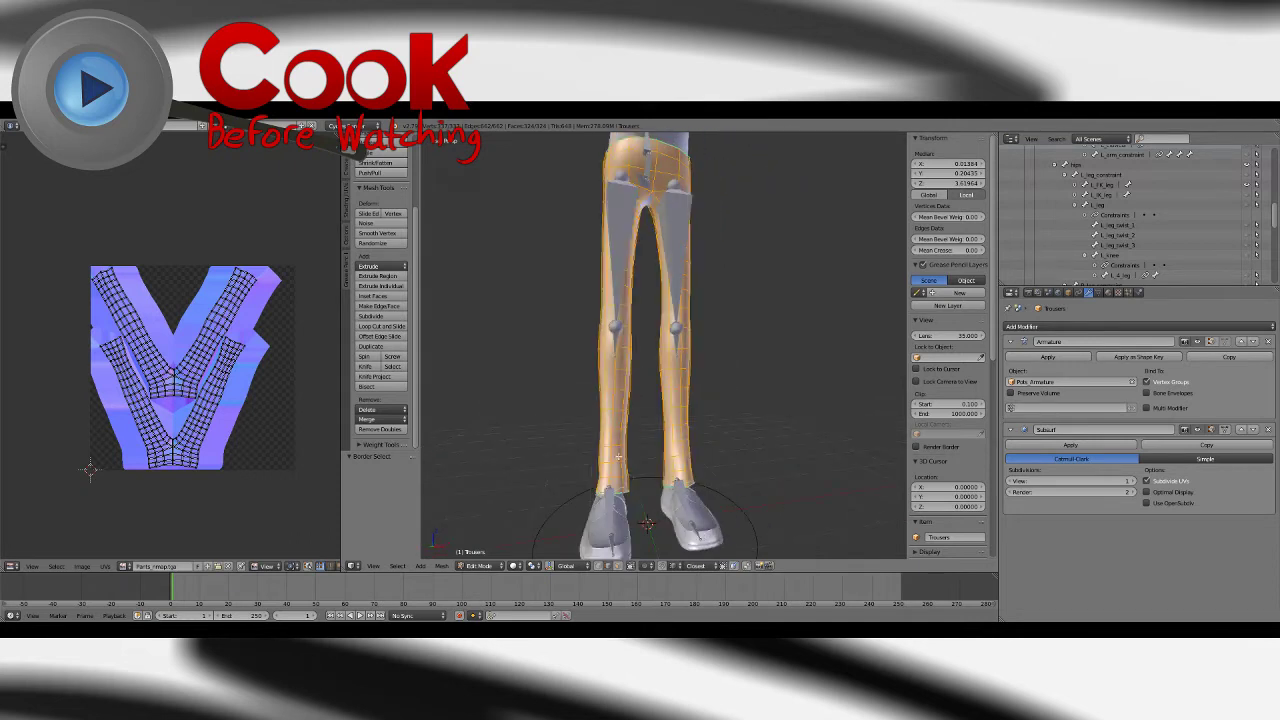
{"action": "middle_click_drag", "start_coordinate": [658, 317], "coordinate": [643, 317]}
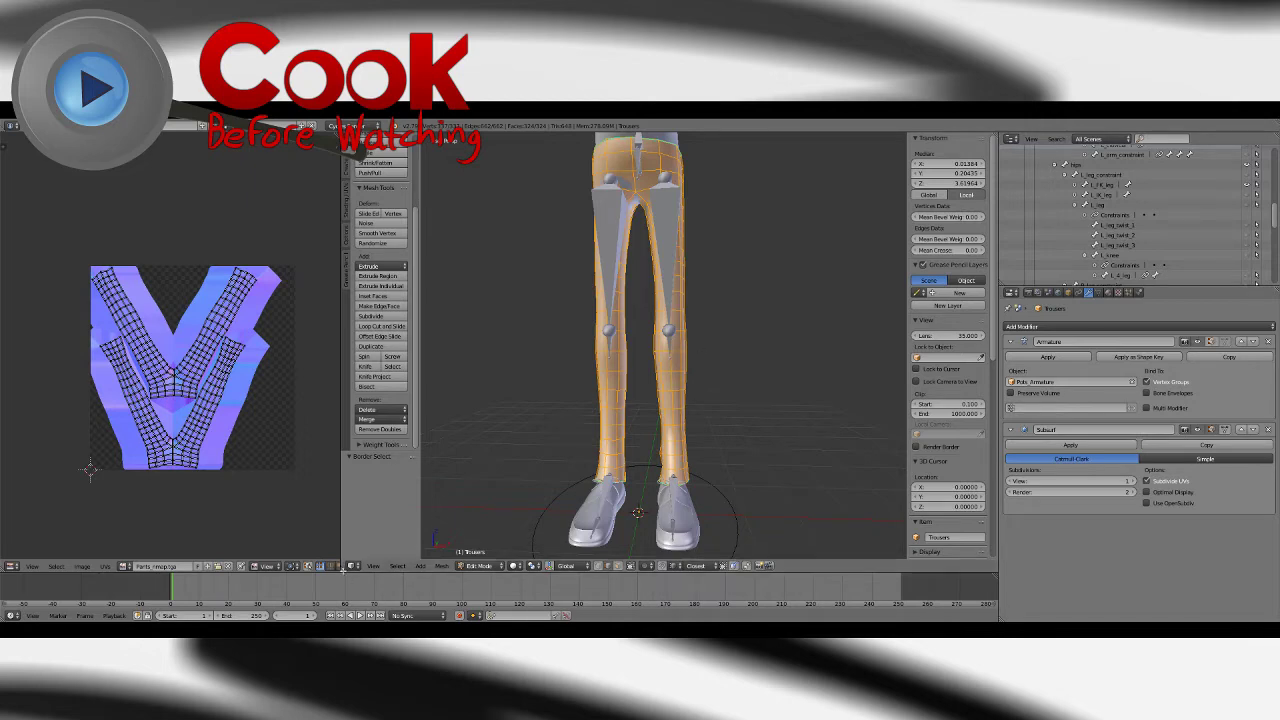
{"action": "left_click_drag", "start_coordinate": [342, 571], "coordinate": [296, 545]}
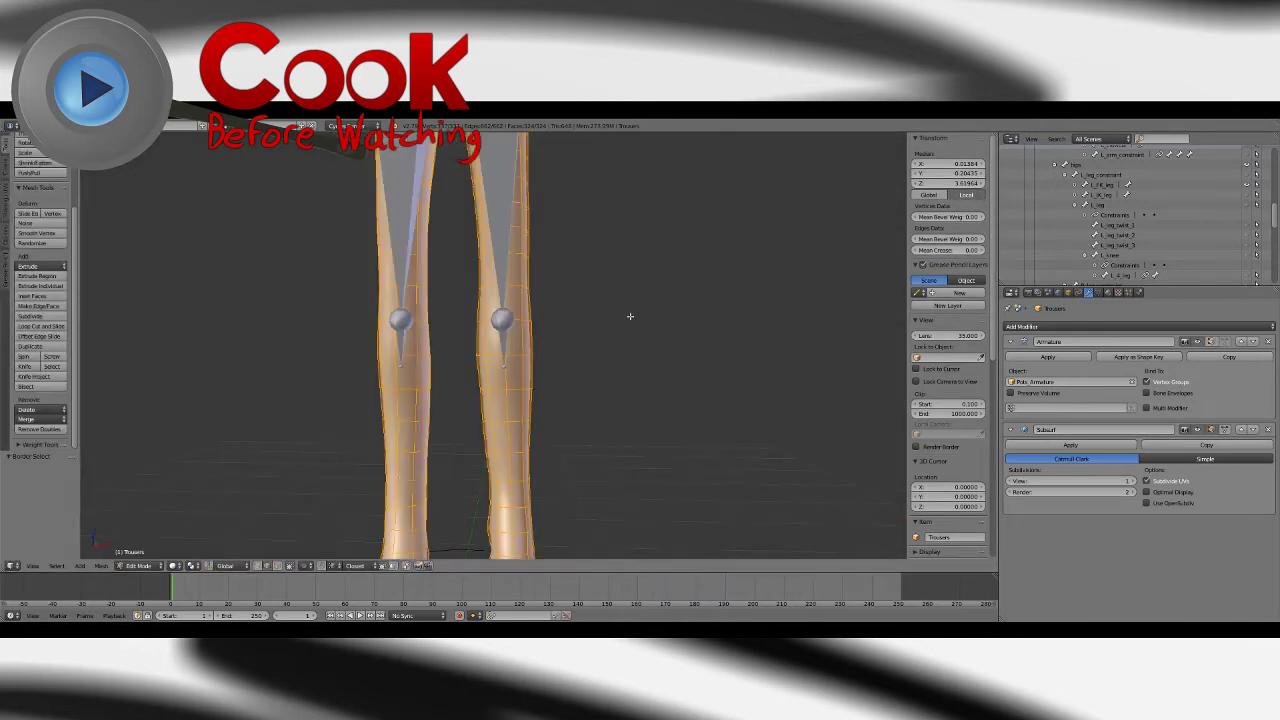
{"action": "middle_click_drag", "start_coordinate": [631, 361], "coordinate": [649, 400], "text": "shift"}
{"action": "scroll", "coordinate": [584, 362], "scroll_direction": "down", "scroll_amount": 4}
{"action": "middle_click_drag", "start_coordinate": [584, 362], "coordinate": [606, 368]}
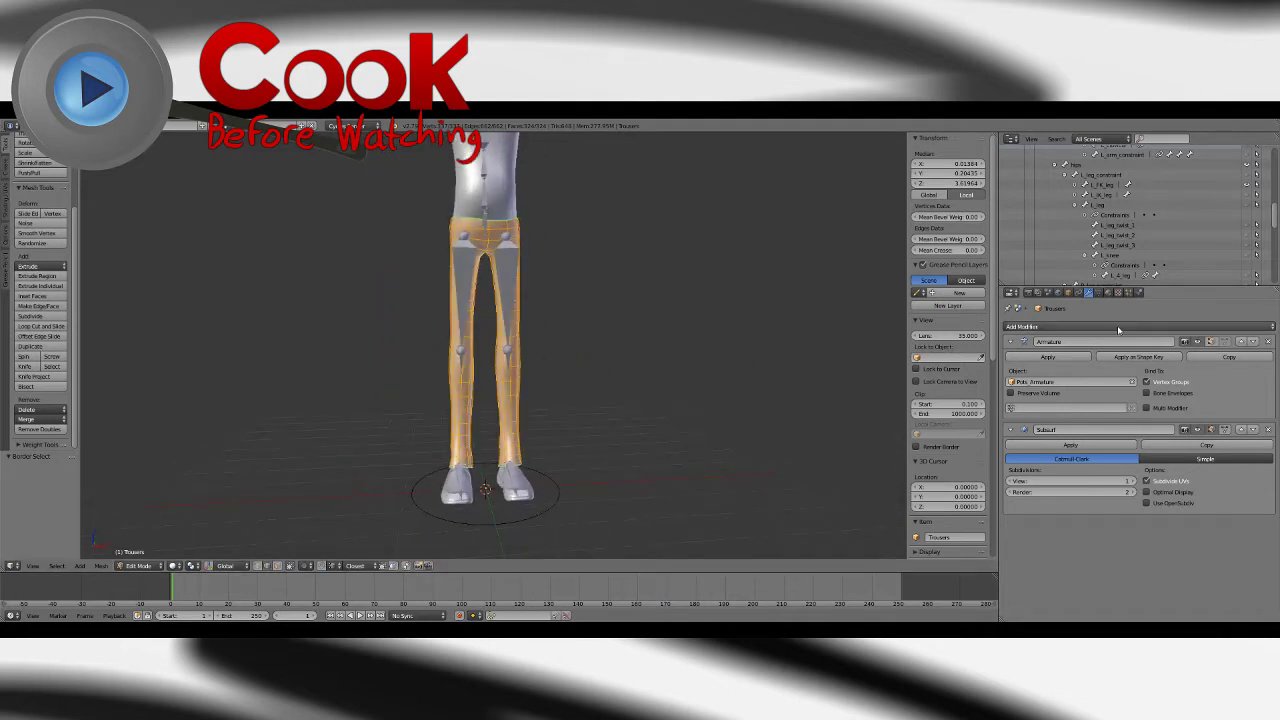
Step: Switch the trousers to Weight Paint mode and examine the weights on both upper legs
{"action": "left_click", "coordinate": [150, 568]}
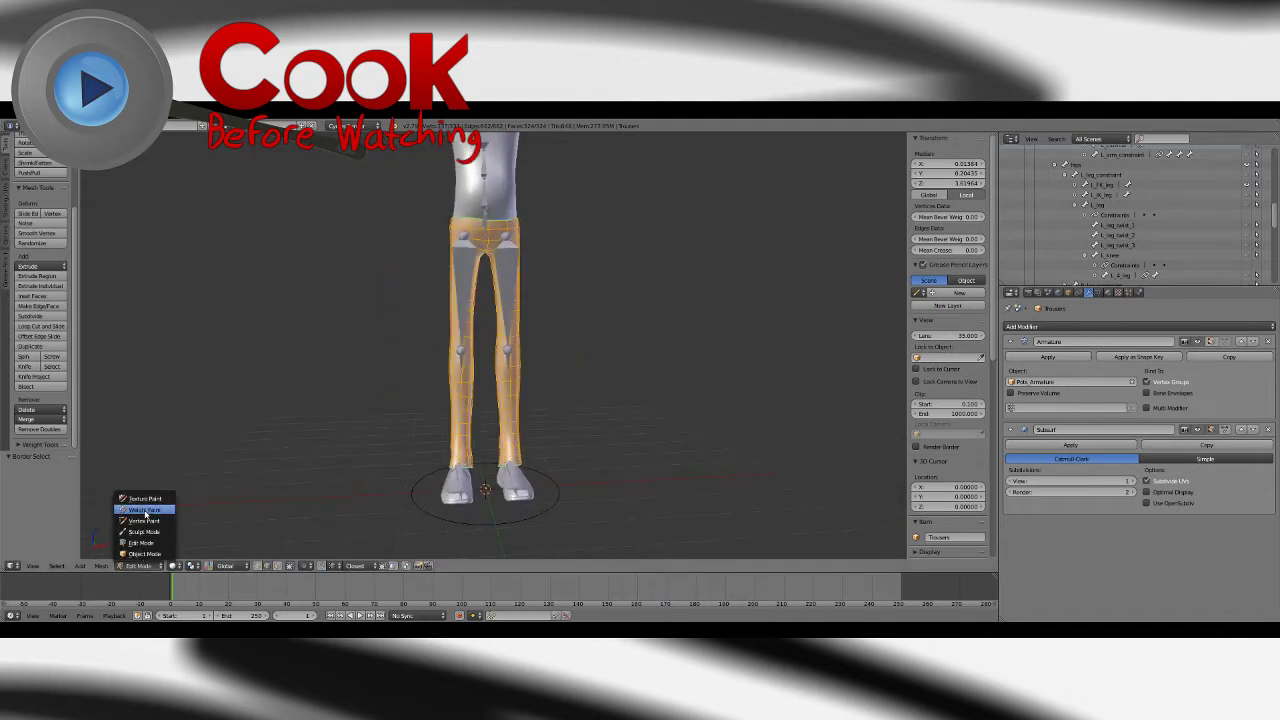
{"action": "left_click", "coordinate": [147, 514]}
{"action": "mouse_move", "coordinate": [672, 331]}
{"action": "middle_mouse_down"}
{"action": "mouse_move", "coordinate": [597, 328]}
{"action": "mouse_move", "coordinate": [591, 376]}
{"action": "middle_mouse_up"}
{"action": "scroll", "coordinate": [680, 384], "scroll_direction": "up", "scroll_amount": 3}
{"action": "mouse_move", "coordinate": [679, 385]}
{"action": "middle_mouse_down"}
{"action": "mouse_move", "coordinate": [566, 380]}
{"action": "mouse_move", "coordinate": [634, 380]}
{"action": "mouse_move", "coordinate": [576, 397]}
{"action": "middle_mouse_up"}
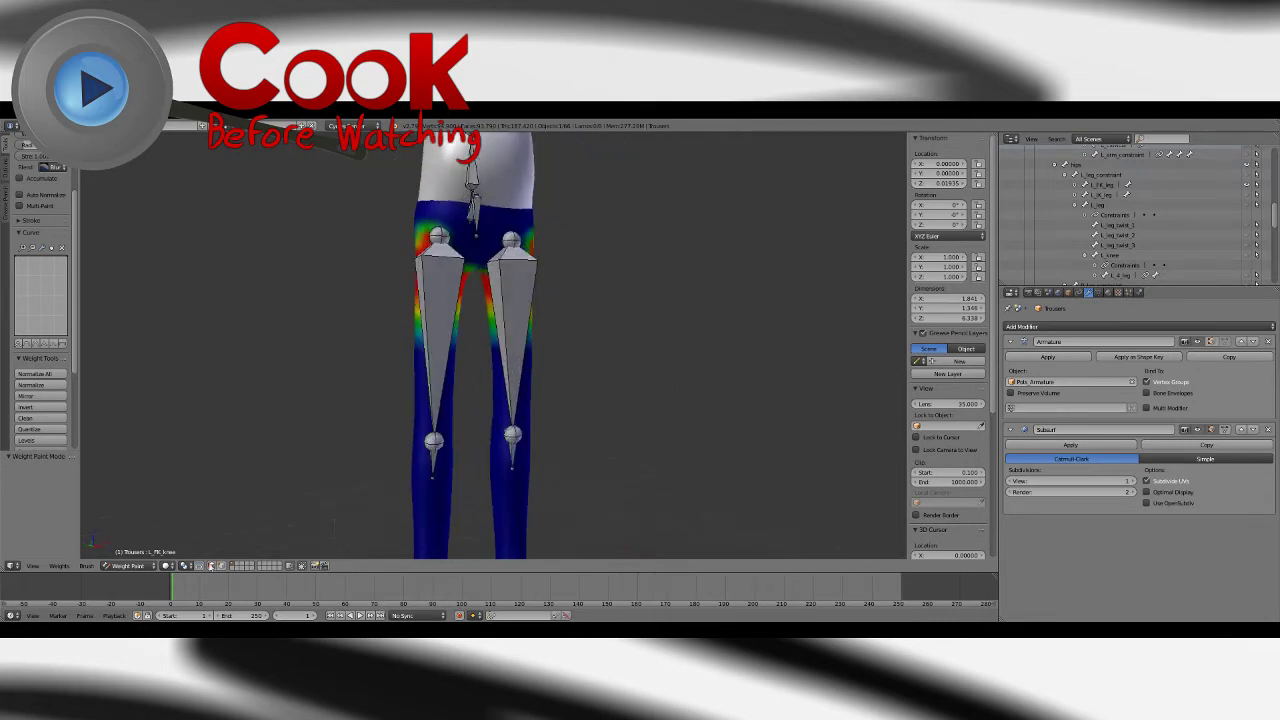
Step: Set the viewport shading to Wireframe so the painted weights are unobstructed by the bones
{"action": "left_click", "coordinate": [150, 567]}
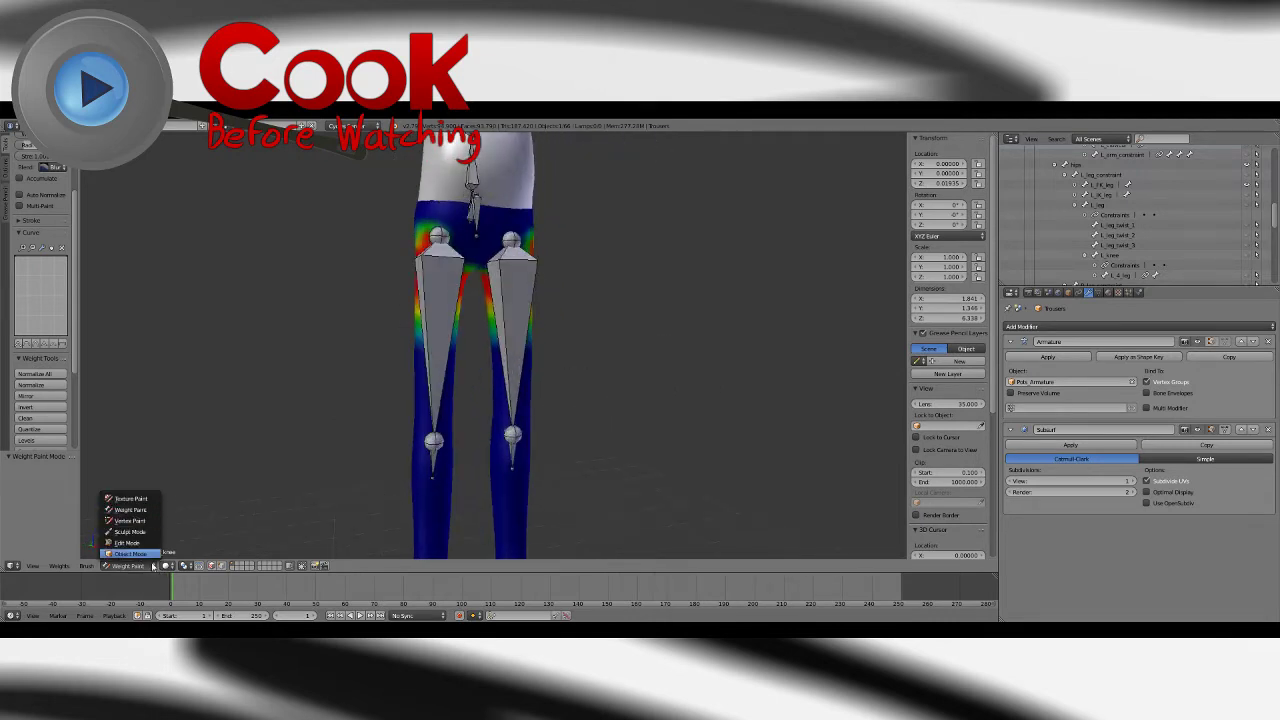
{"action": "left_click", "coordinate": [165, 567]}
{"action": "left_click", "coordinate": [167, 566]}
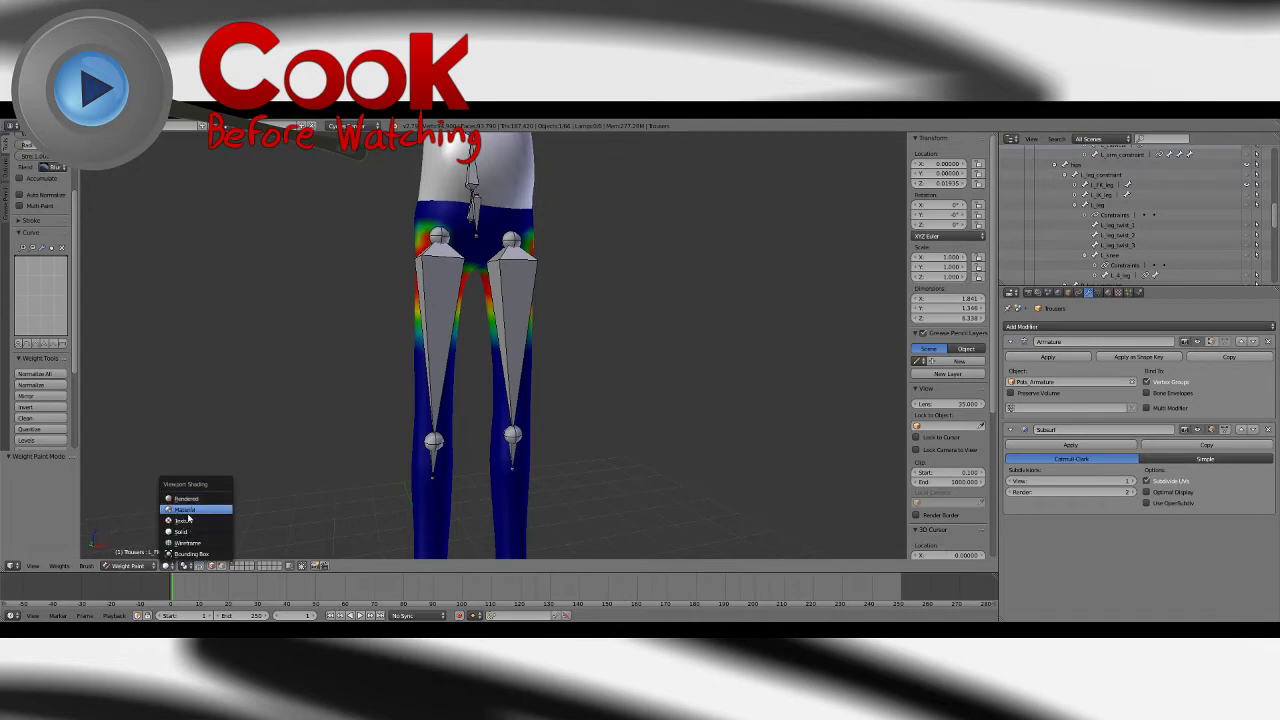
{"action": "left_click", "coordinate": [184, 532]}
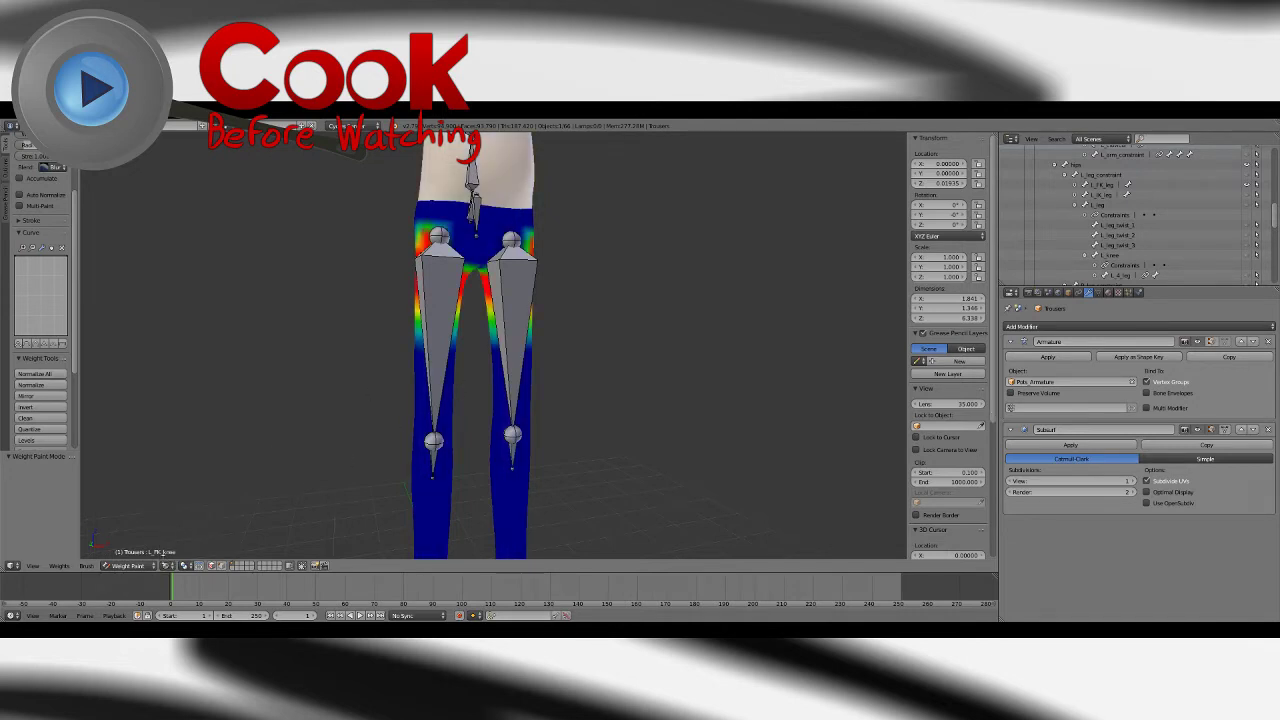
{"action": "left_click", "coordinate": [170, 566]}
{"action": "left_click", "coordinate": [186, 541]}
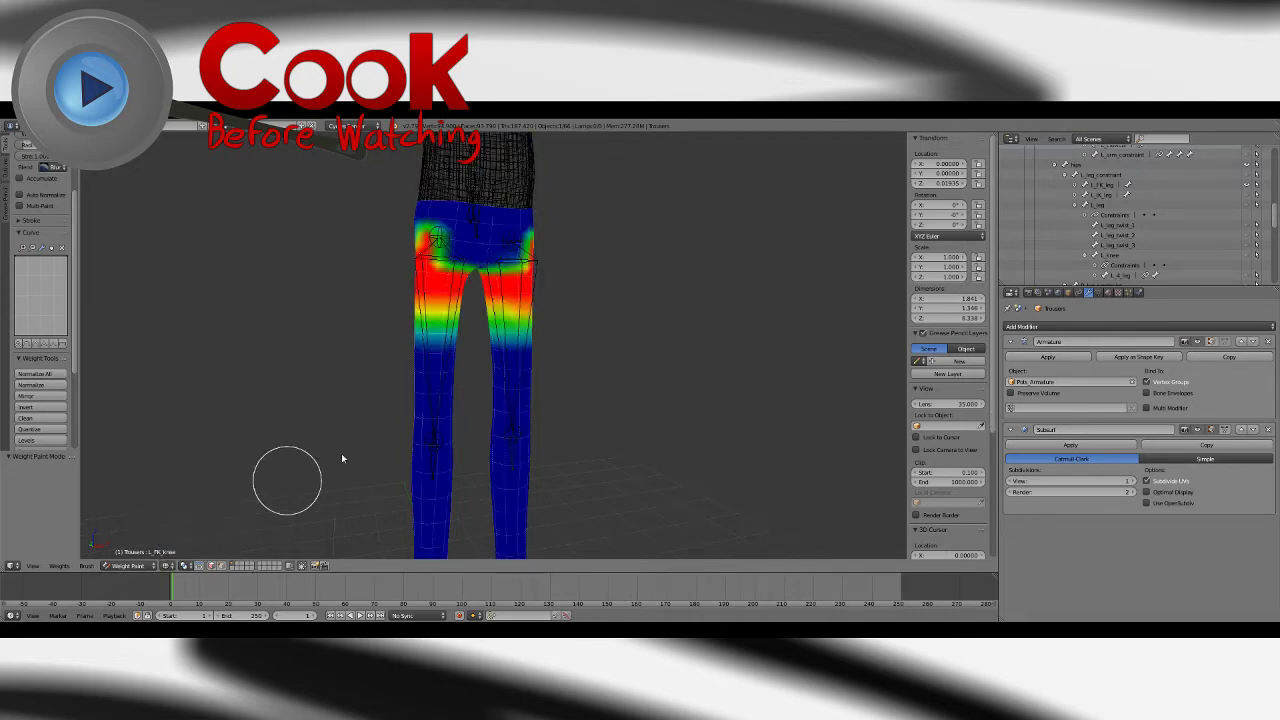
Step: Blur the abrupt lower edge of the weight gradient on one thigh with a short brush stroke
{"action": "middle_click_drag", "start_coordinate": [501, 398], "coordinate": [611, 429]}
{"action": "scroll", "coordinate": [600, 385], "scroll_direction": "up", "scroll_amount": 4}
{"action": "scroll", "coordinate": [560, 345], "scroll_direction": "up", "scroll_amount": 2}
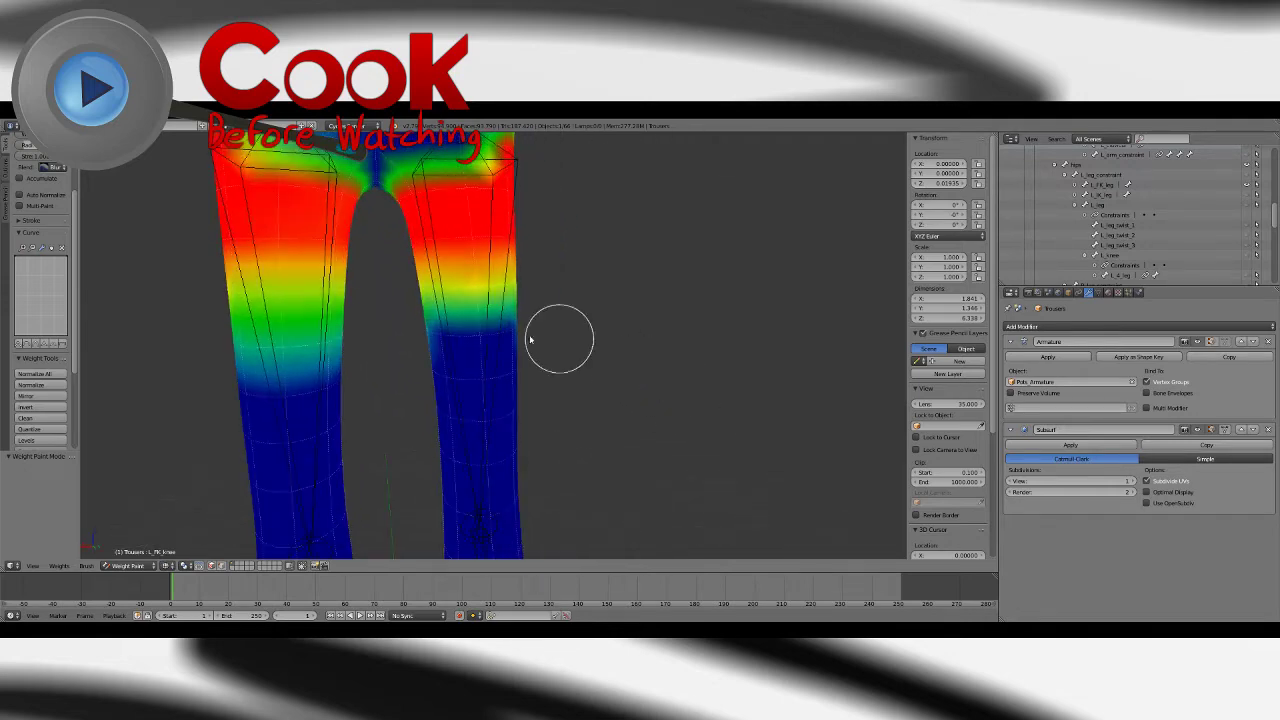
{"action": "scroll", "coordinate": [76, 312], "scroll_direction": "up", "scroll_amount": 4}
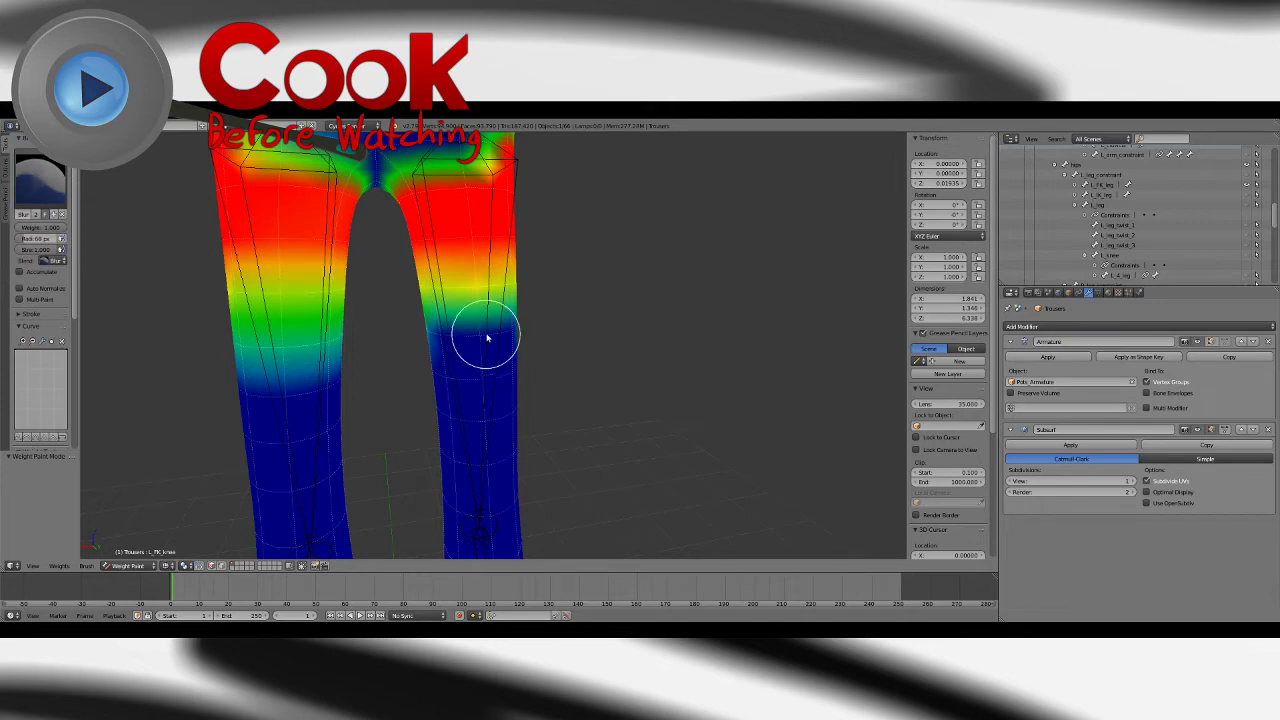
{"action": "left_click_drag", "start_coordinate": [486, 336], "coordinate": [459, 332]}
Step: Check the thigh weights around both legs and show the trousers' vertex group list
{"action": "middle_click_drag", "start_coordinate": [459, 333], "coordinate": [563, 346]}
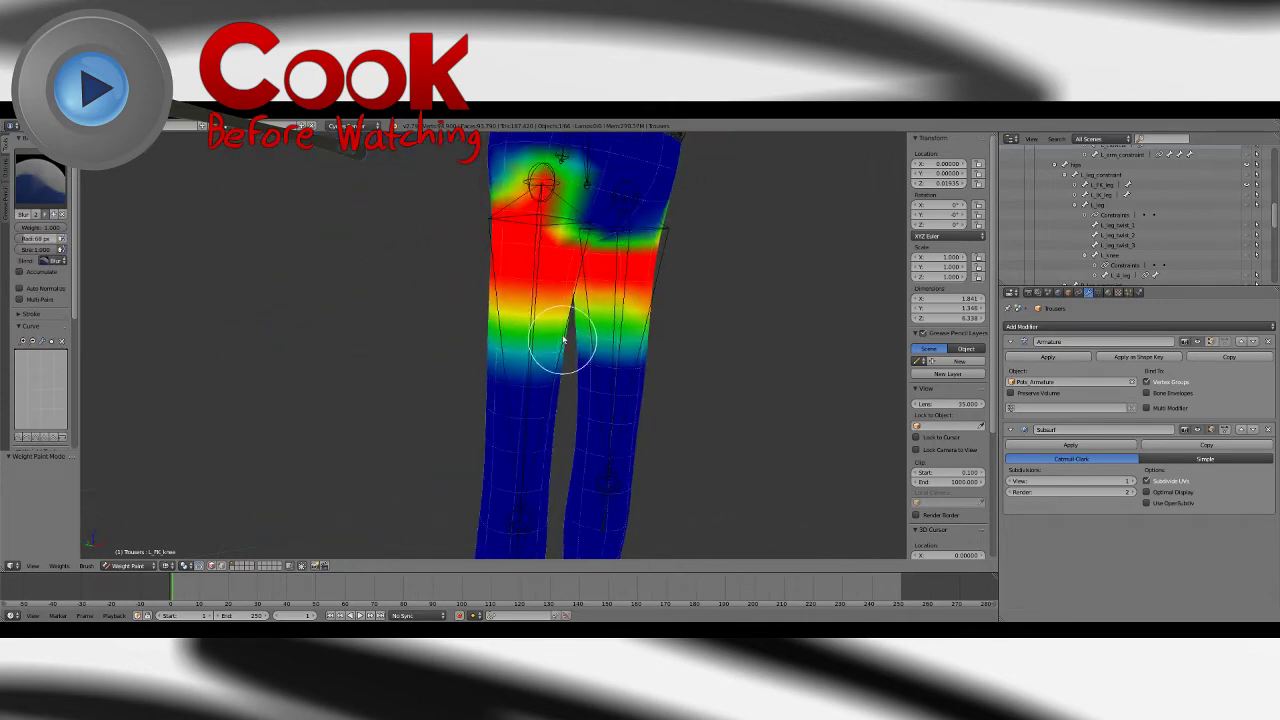
{"action": "mouse_move", "coordinate": [611, 407]}
{"action": "middle_mouse_down"}
{"action": "mouse_move", "coordinate": [657, 383]}
{"action": "mouse_move", "coordinate": [586, 403]}
{"action": "mouse_move", "coordinate": [640, 423]}
{"action": "mouse_move", "coordinate": [622, 407]}
{"action": "middle_mouse_up"}
{"action": "scroll", "coordinate": [632, 392], "scroll_direction": "down", "scroll_amount": 3}
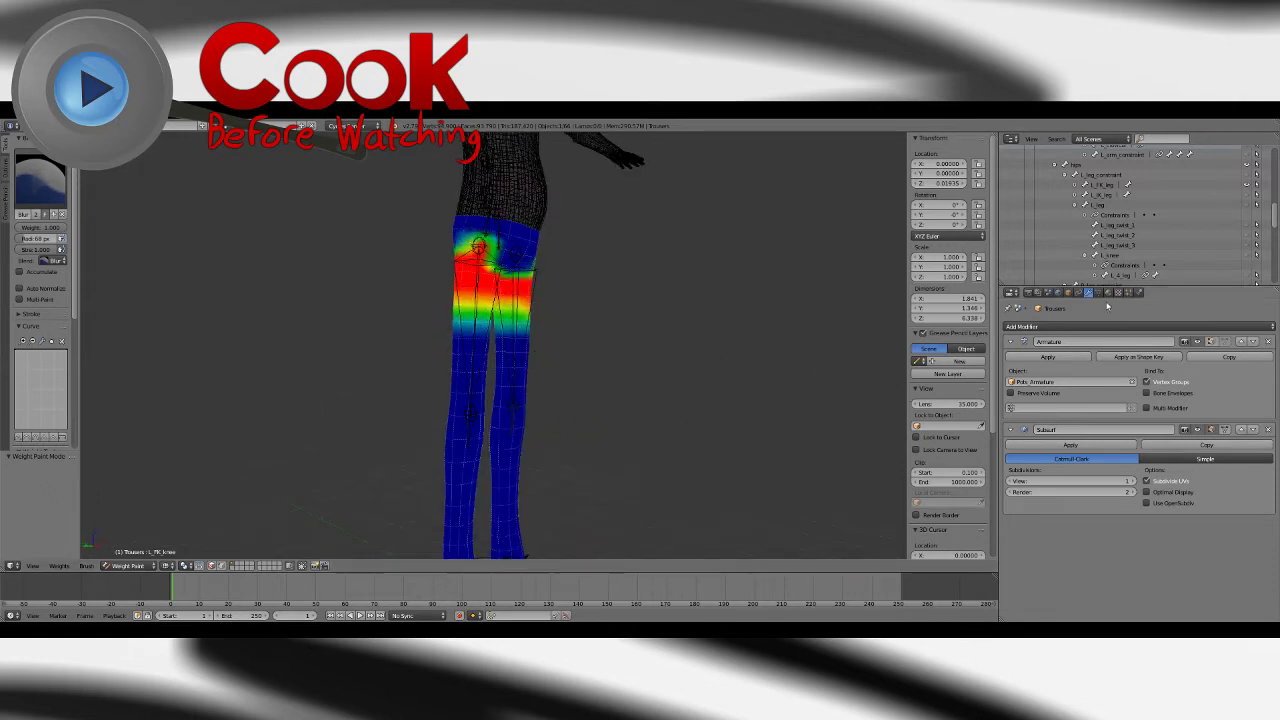
{"action": "left_click", "coordinate": [1097, 292]}
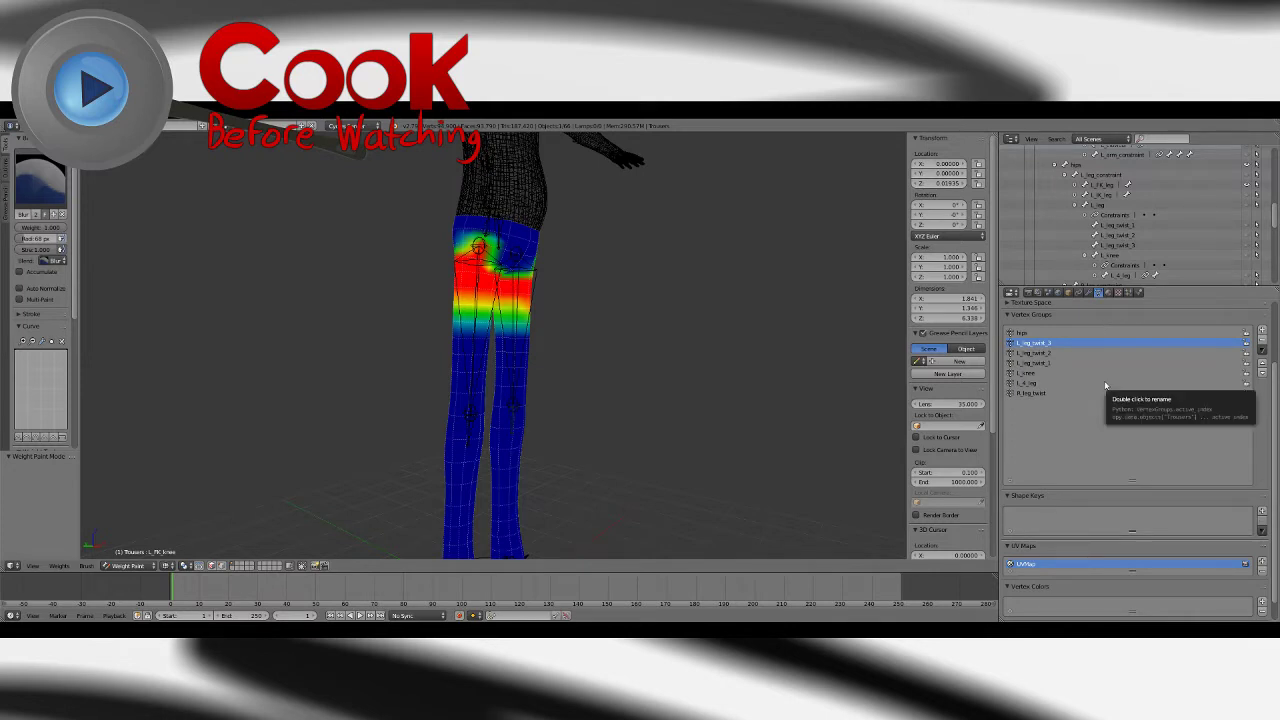
Step: Make L_leg_twist_2 the active vertex group and choose the Add brush for the unweighted leg
{"action": "left_click", "coordinate": [1035, 353]}
{"action": "key", "text": "KP_1"}
{"action": "scroll", "coordinate": [615, 366], "scroll_direction": "up", "scroll_amount": 3}
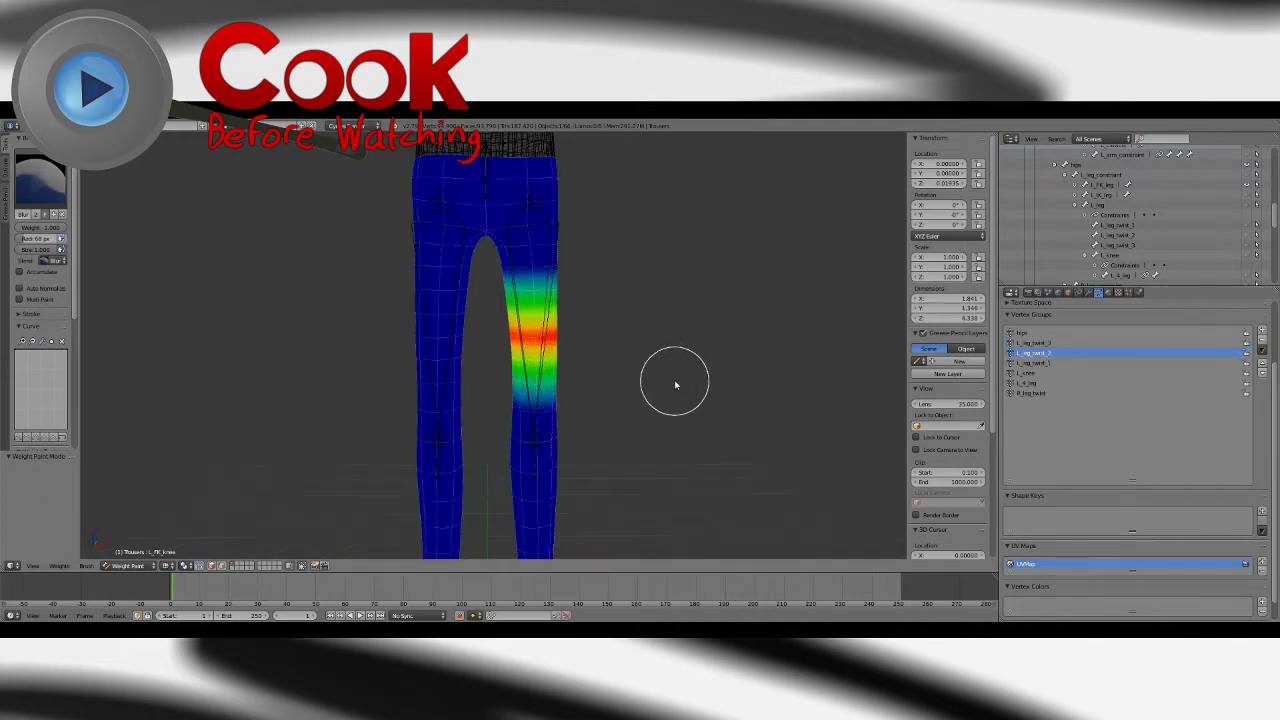
{"action": "left_click", "coordinate": [44, 186]}
{"action": "left_click", "coordinate": [44, 245]}
{"action": "scroll", "coordinate": [451, 363], "scroll_direction": "up", "scroll_amount": 4}
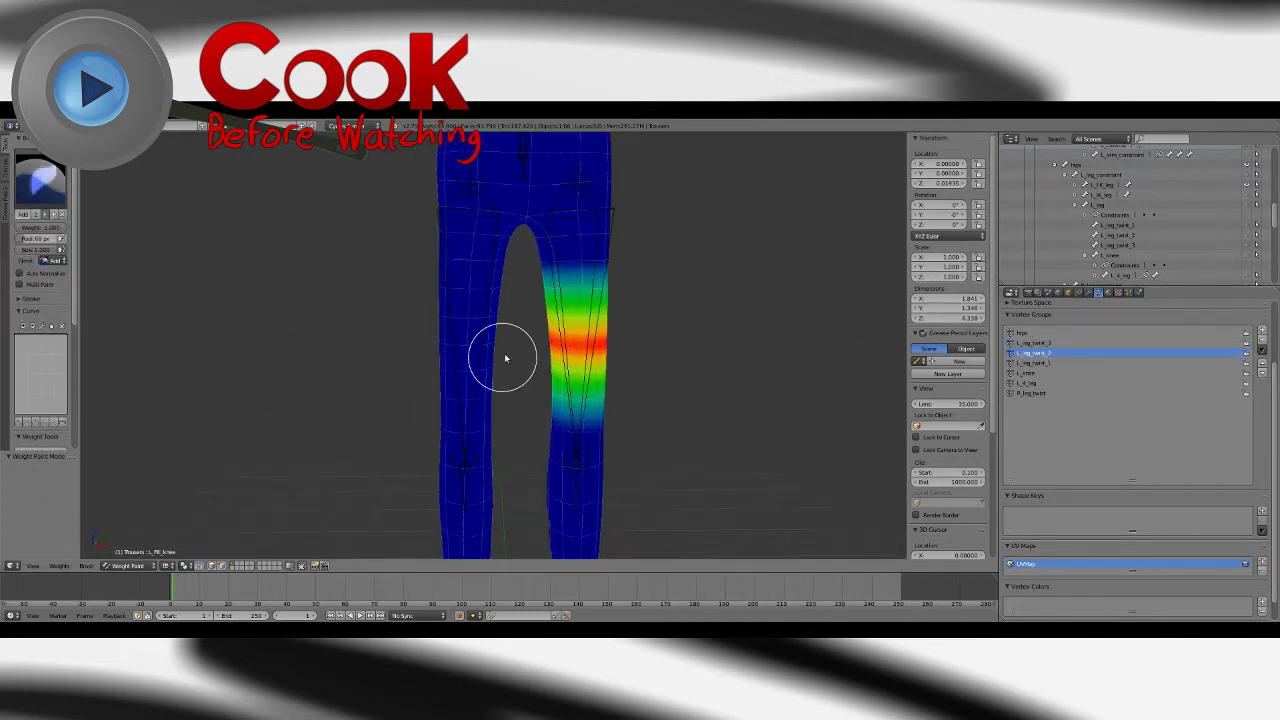
{"action": "left_click_drag", "start_coordinate": [520, 366], "coordinate": [428, 343]}
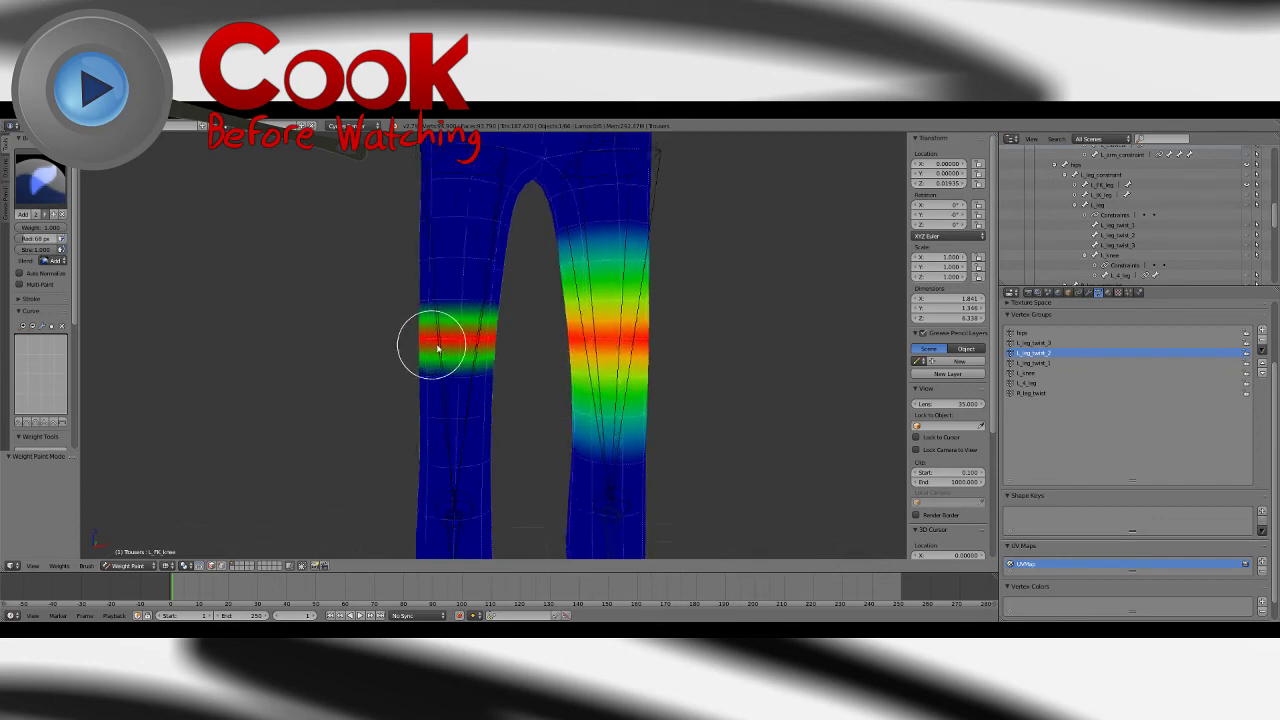
{"action": "key", "text": "ctrl+KP_1"}
{"action": "middle_click_drag", "start_coordinate": [528, 350], "coordinate": [556, 344]}
{"action": "left_click_drag", "start_coordinate": [562, 341], "coordinate": [503, 343]}
{"action": "middle_click_drag", "start_coordinate": [492, 342], "coordinate": [520, 329]}
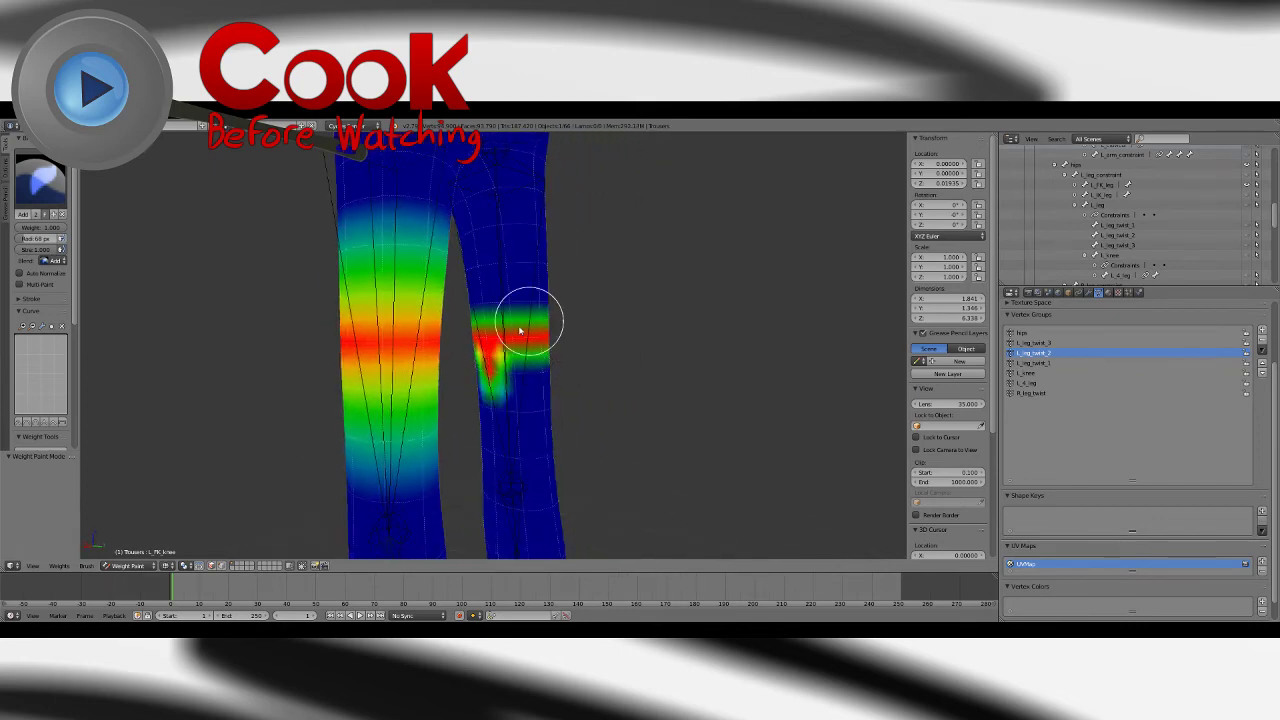
{"action": "left_click", "coordinate": [31, 167]}
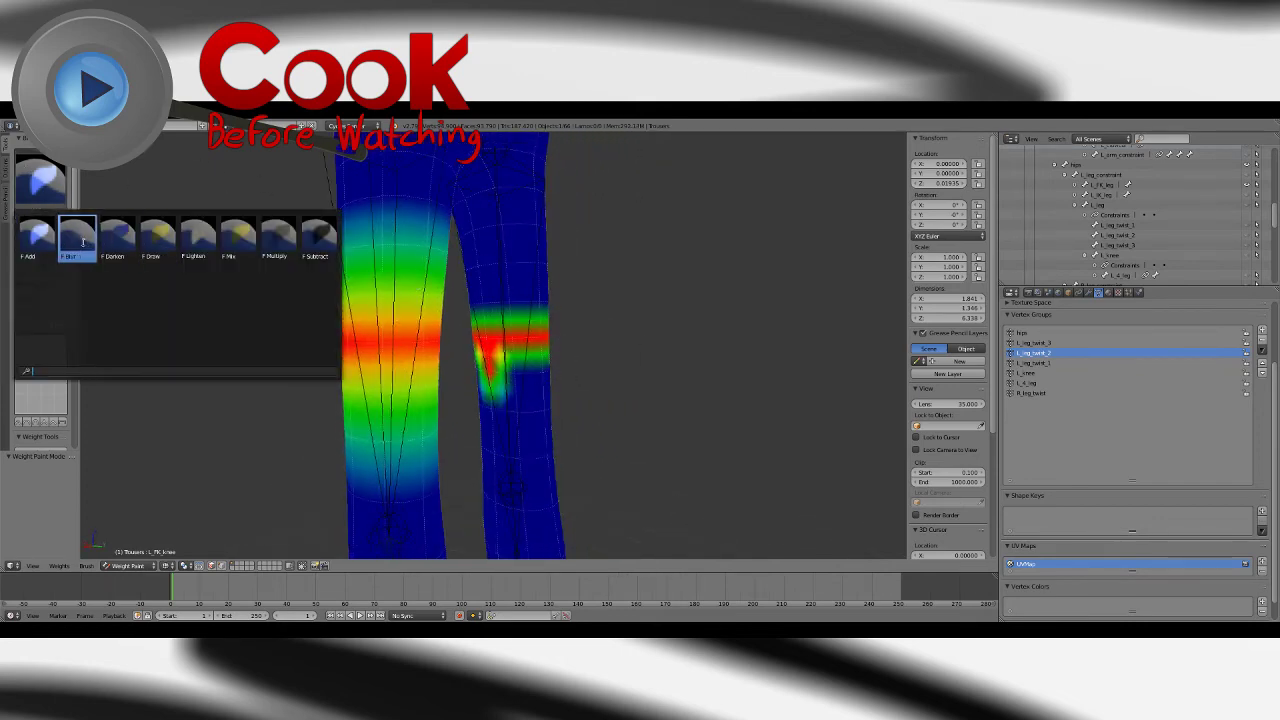
{"action": "left_click", "coordinate": [319, 240]}
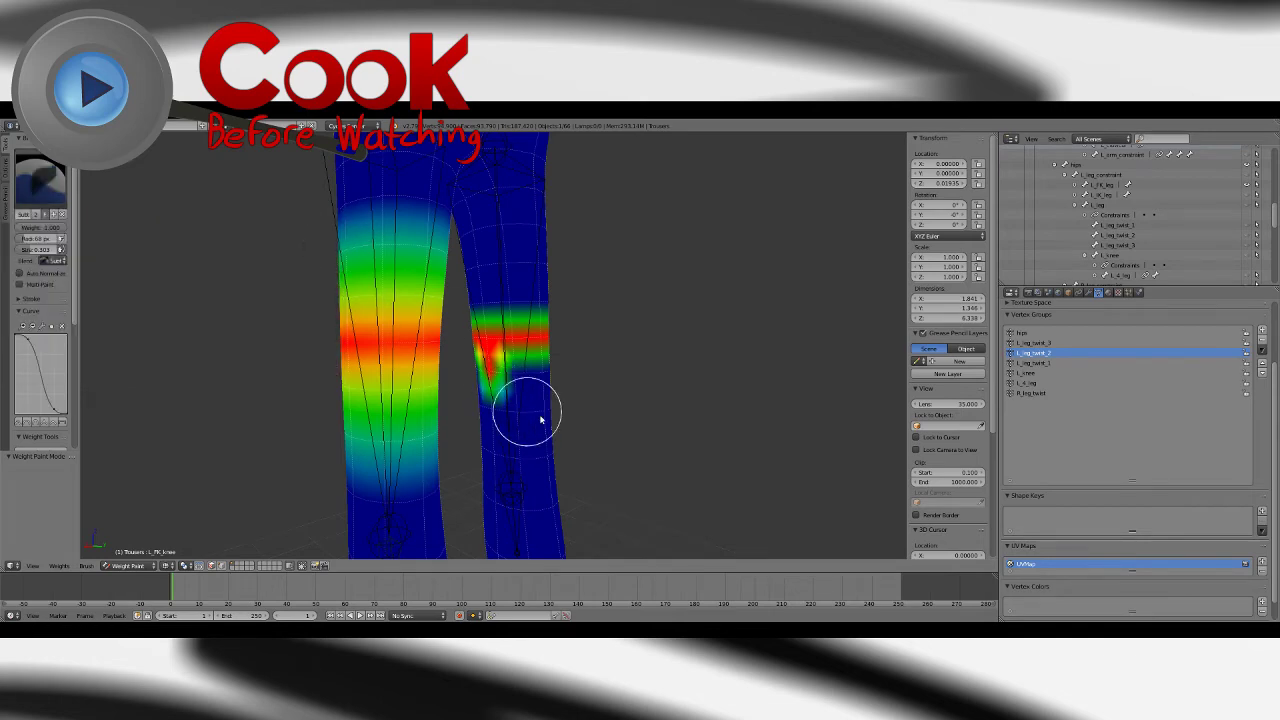
{"action": "key", "text": "ctrl+z"}
{"action": "key", "text": "ctrl+z"}
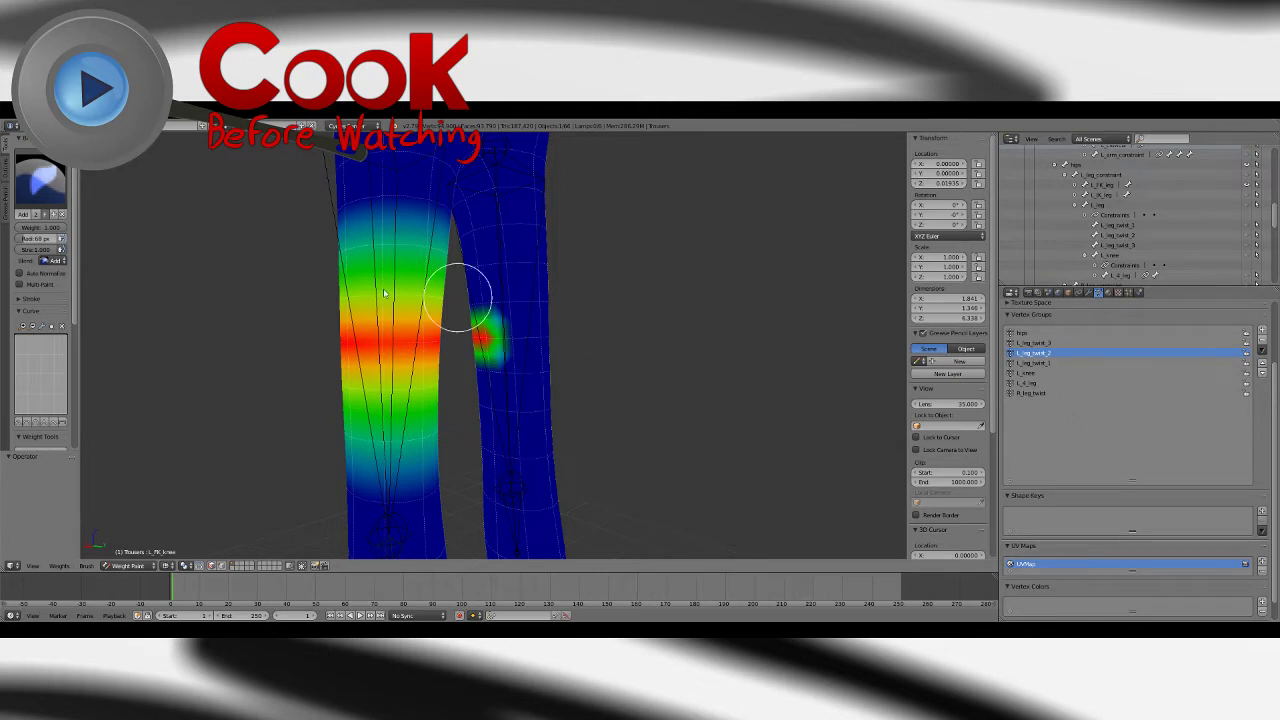
{"action": "left_click", "coordinate": [42, 180]}
{"action": "left_click", "coordinate": [42, 238]}
{"action": "left_click_drag", "start_coordinate": [489, 338], "coordinate": [560, 337]}
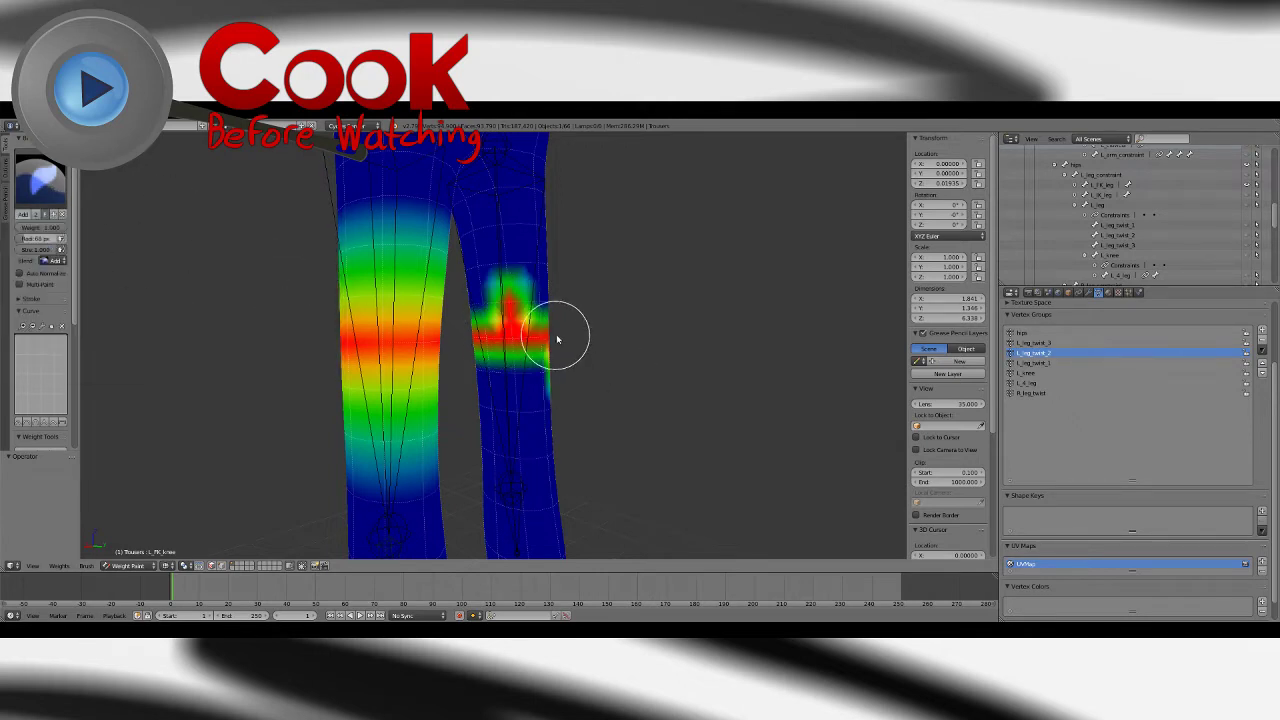
{"action": "key", "text": "ctrl+z"}
{"action": "key", "text": "ctrl+z"}
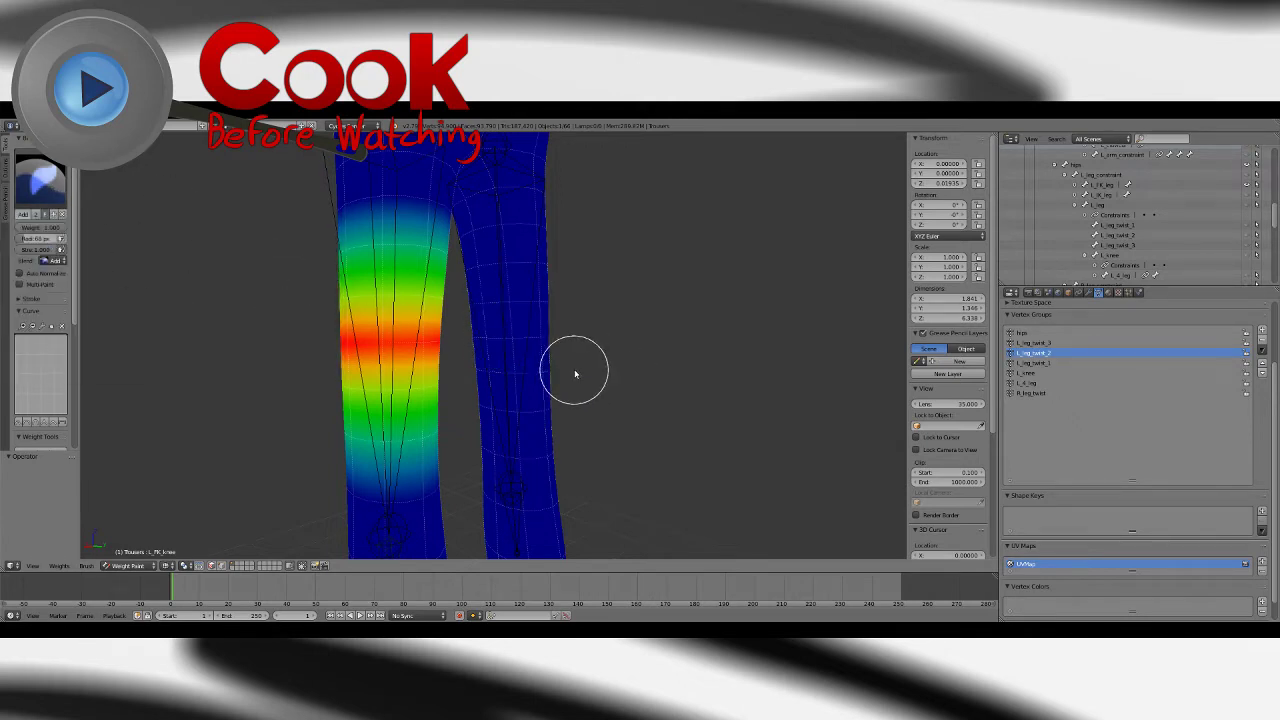
Step: Paint a narrow full-weight L_leg_twist_2 band all around the unweighted leg, level with the opposite leg's peak
{"action": "middle_click_drag", "start_coordinate": [570, 364], "coordinate": [524, 352]}
{"action": "scroll", "coordinate": [524, 352], "scroll_direction": "up", "scroll_amount": 1}
{"action": "left_click_drag", "start_coordinate": [494, 338], "coordinate": [627, 331]}
{"action": "middle_click_drag", "start_coordinate": [627, 331], "coordinate": [386, 341]}
{"action": "left_click_drag", "start_coordinate": [386, 341], "coordinate": [468, 341]}
Step: Widen the new L_leg_twist_2 band up and down around the whole thigh with the Add brush
{"action": "left_click", "coordinate": [24, 165]}
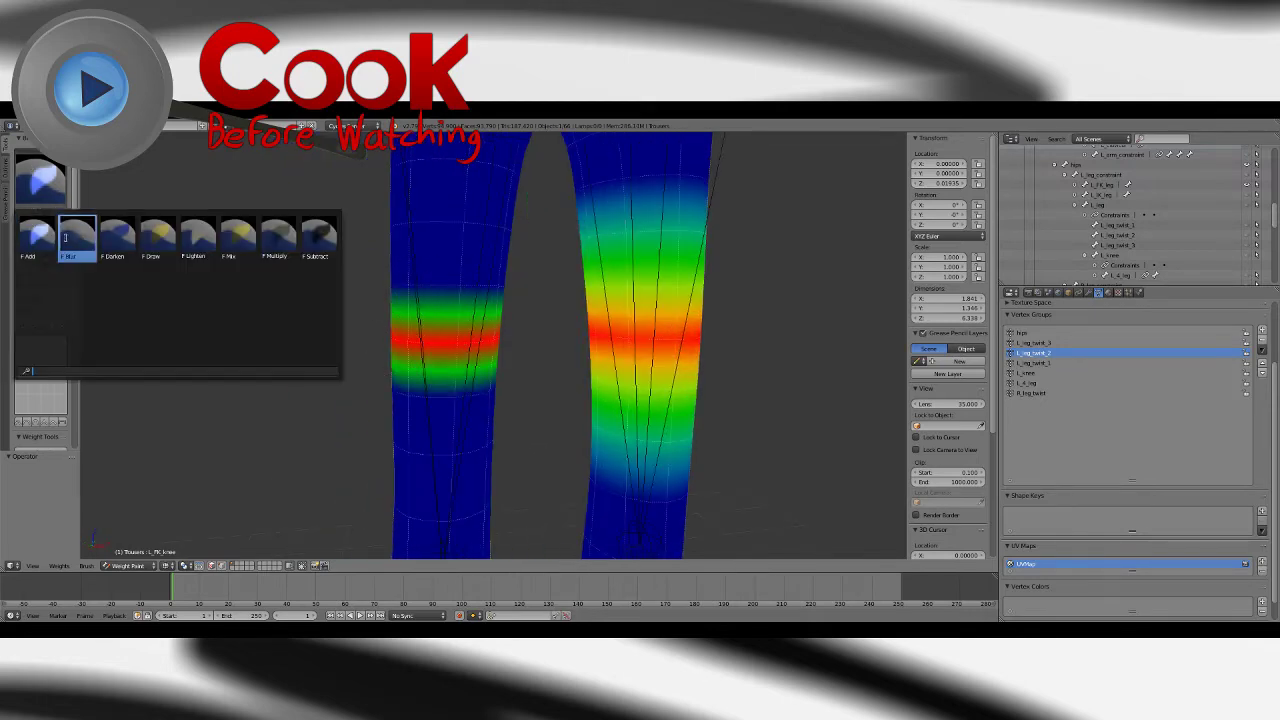
{"action": "left_click_drag", "start_coordinate": [451, 296], "coordinate": [490, 302]}
{"action": "middle_click_drag", "start_coordinate": [376, 301], "coordinate": [591, 297]}
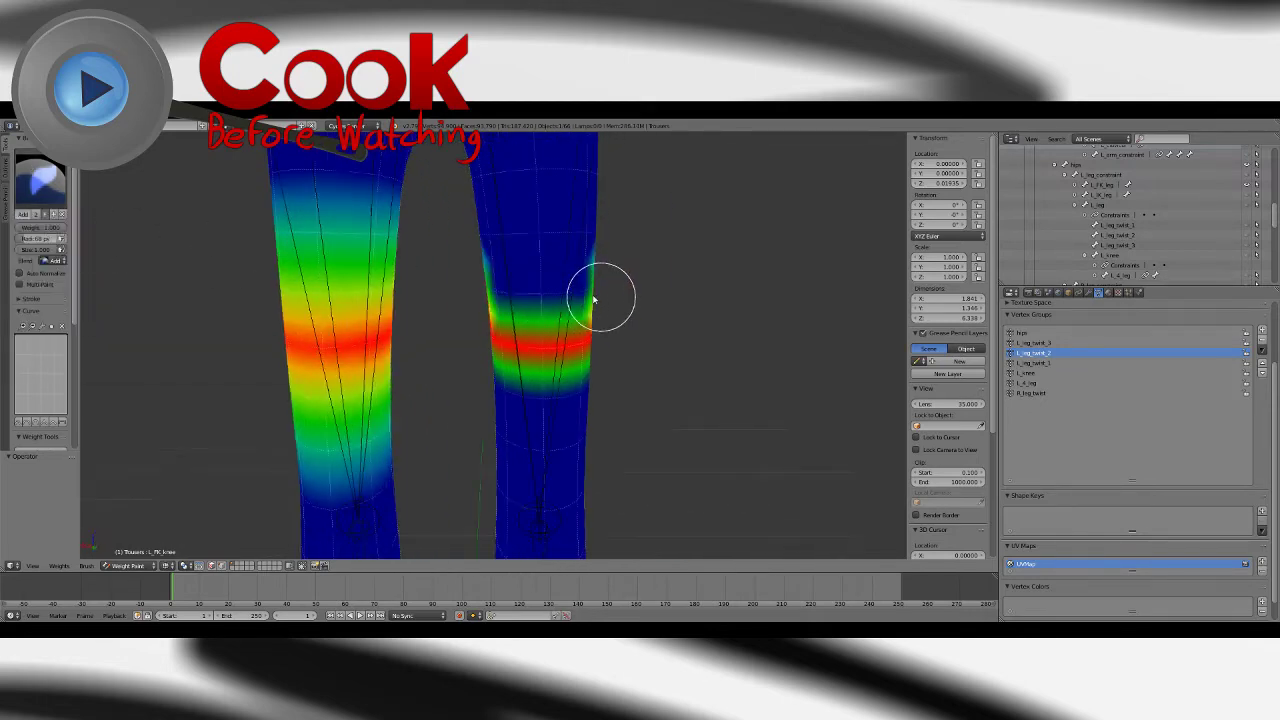
{"action": "left_click_drag", "start_coordinate": [591, 297], "coordinate": [523, 298]}
{"action": "mouse_move", "coordinate": [523, 298]}
{"action": "middle_mouse_down"}
{"action": "mouse_move", "coordinate": [543, 294]}
{"action": "mouse_move", "coordinate": [539, 270]}
{"action": "middle_mouse_up"}
{"action": "left_click_drag", "start_coordinate": [502, 347], "coordinate": [567, 366]}
{"action": "mouse_move", "coordinate": [567, 366]}
{"action": "middle_mouse_down"}
{"action": "mouse_move", "coordinate": [443, 377]}
{"action": "mouse_move", "coordinate": [482, 325]}
{"action": "mouse_move", "coordinate": [434, 340]}
{"action": "mouse_move", "coordinate": [466, 343]}
{"action": "middle_mouse_up"}
{"action": "left_click_drag", "start_coordinate": [489, 346], "coordinate": [486, 334]}
{"action": "middle_click_drag", "start_coordinate": [500, 340], "coordinate": [460, 320]}
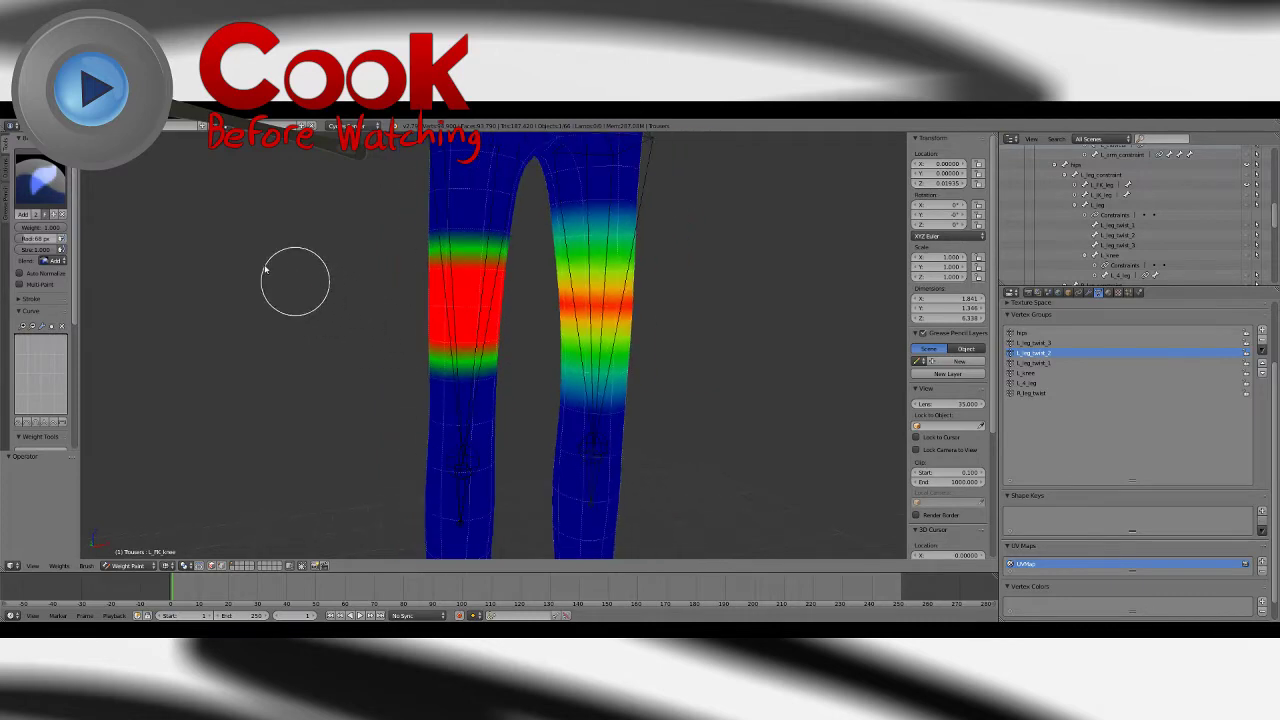
Step: Blur the upper and lower parts of the L_leg_twist_2 band around the thigh to match the opposite leg's gradient
{"action": "left_click", "coordinate": [40, 180]}
{"action": "left_click", "coordinate": [78, 237]}
{"action": "middle_click_drag", "start_coordinate": [462, 272], "coordinate": [473, 272]}
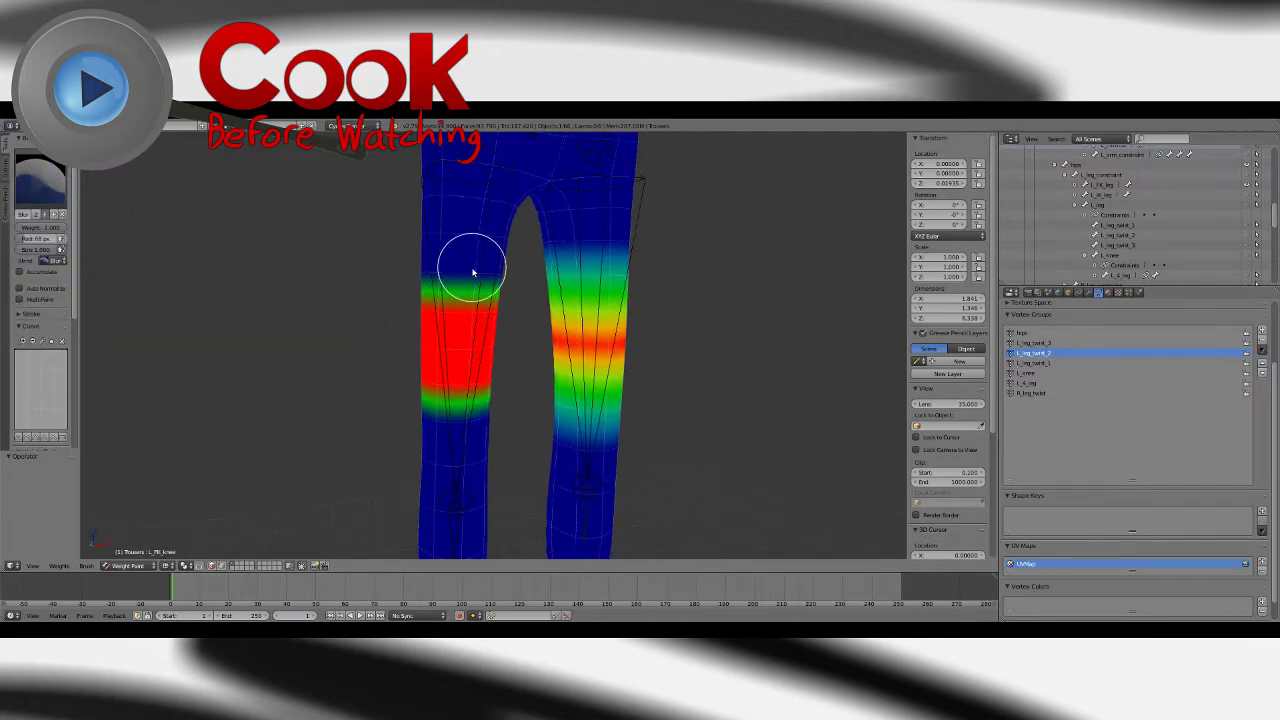
{"action": "left_click_drag", "start_coordinate": [480, 278], "coordinate": [466, 291]}
{"action": "middle_click_drag", "start_coordinate": [498, 290], "coordinate": [409, 289]}
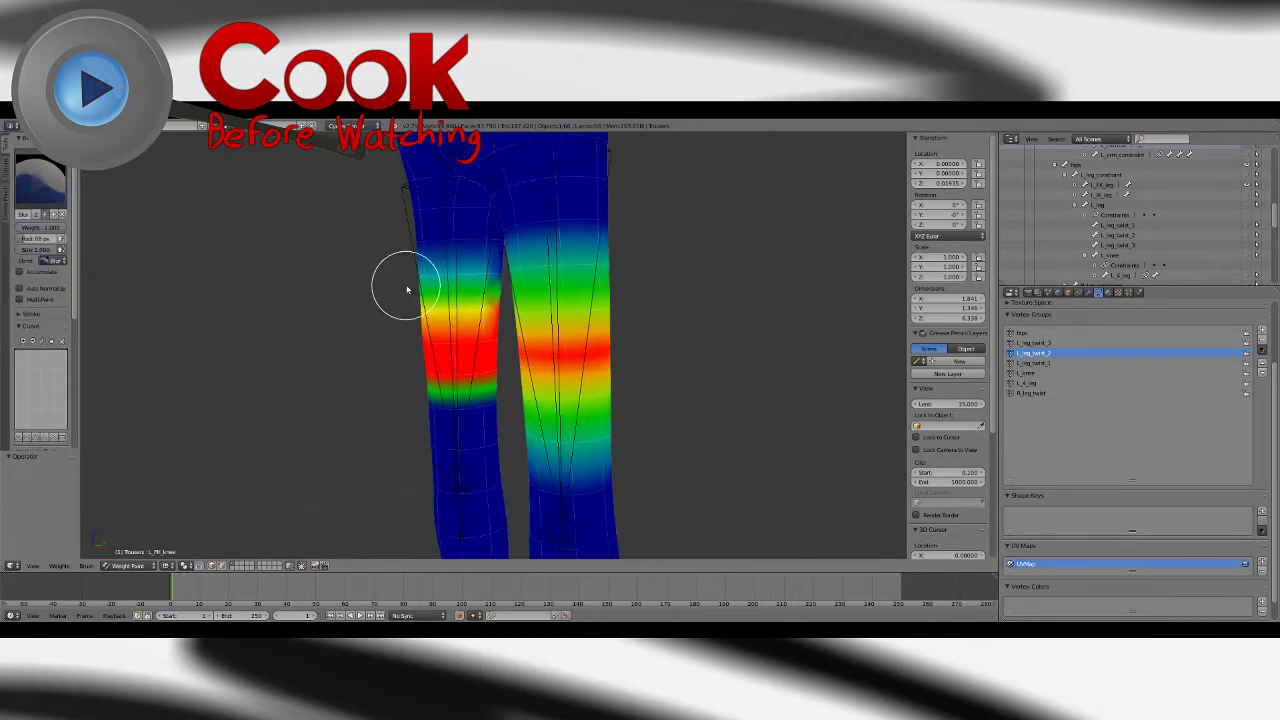
{"action": "middle_click_drag", "start_coordinate": [535, 282], "coordinate": [398, 289]}
{"action": "left_click_drag", "start_coordinate": [503, 298], "coordinate": [510, 287]}
{"action": "middle_click_drag", "start_coordinate": [510, 287], "coordinate": [481, 316]}
{"action": "left_click_drag", "start_coordinate": [481, 316], "coordinate": [403, 326]}
{"action": "middle_click_drag", "start_coordinate": [403, 326], "coordinate": [607, 326]}
{"action": "left_click_drag", "start_coordinate": [607, 326], "coordinate": [505, 332]}
{"action": "middle_click_drag", "start_coordinate": [507, 352], "coordinate": [731, 370]}
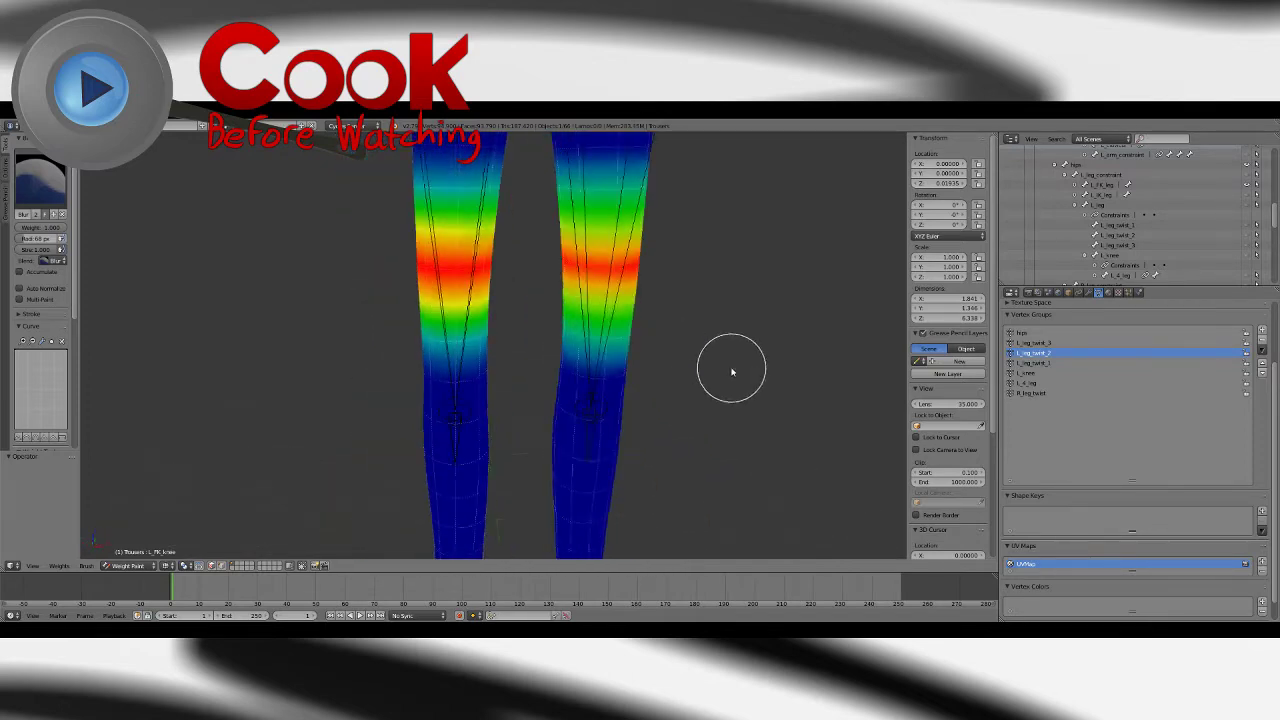
Step: Activate the L_leg_twist_1 group and paint a full-weight band around the unweighted leg just above the knee with the Add brush
{"action": "middle_click_drag", "start_coordinate": [520, 423], "coordinate": [529, 363]}
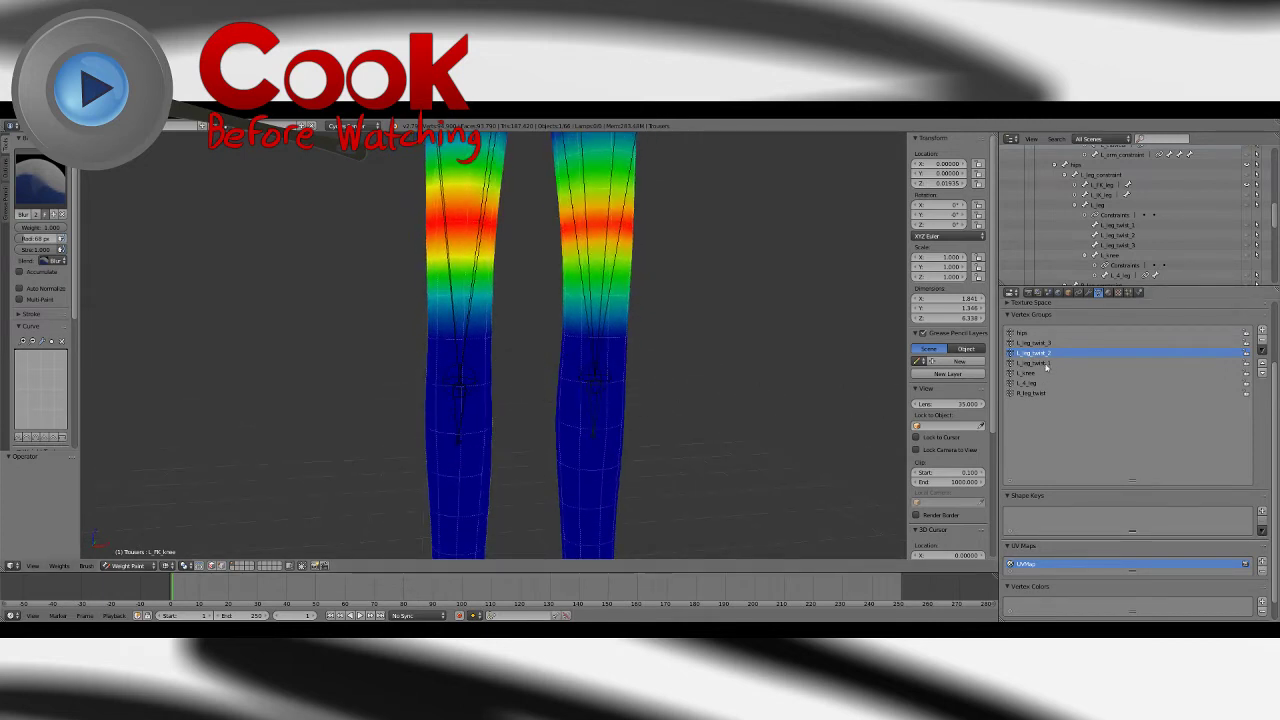
{"action": "left_click", "coordinate": [1045, 363]}
{"action": "middle_click_drag", "start_coordinate": [586, 380], "coordinate": [523, 369]}
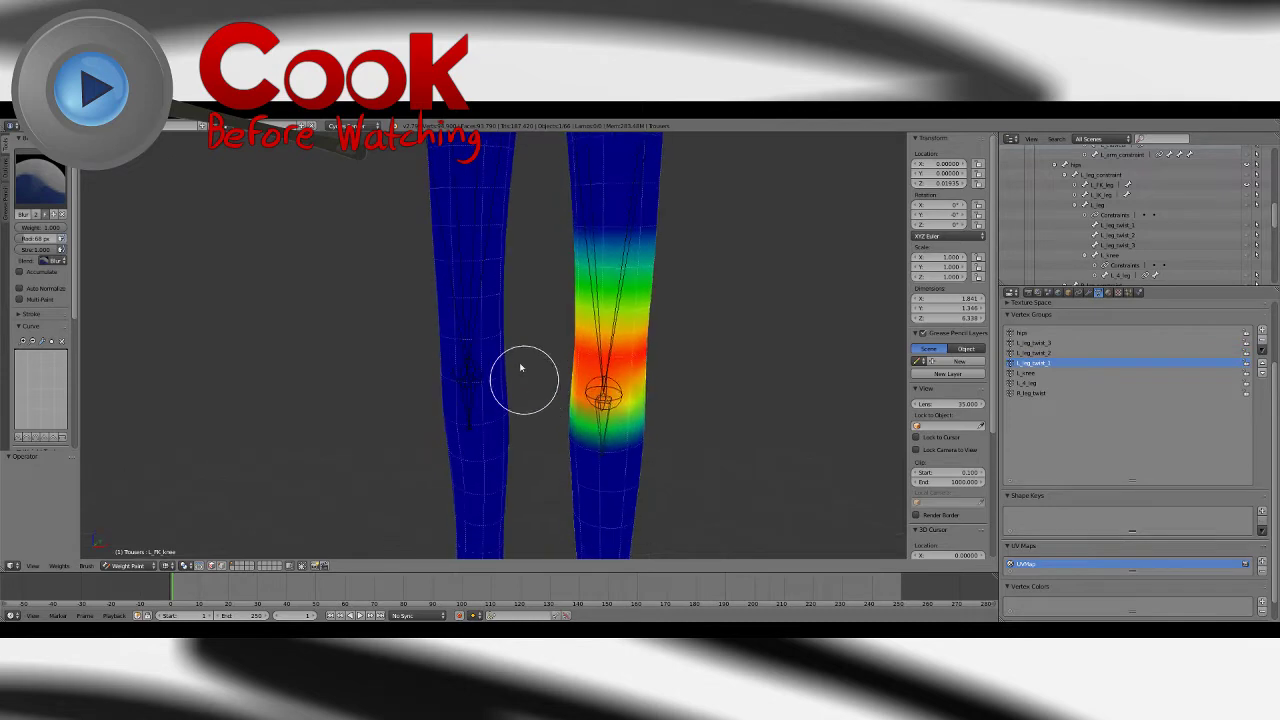
{"action": "left_click", "coordinate": [26, 166]}
{"action": "left_click", "coordinate": [37, 236]}
{"action": "middle_click_drag", "start_coordinate": [388, 332], "coordinate": [485, 343]}
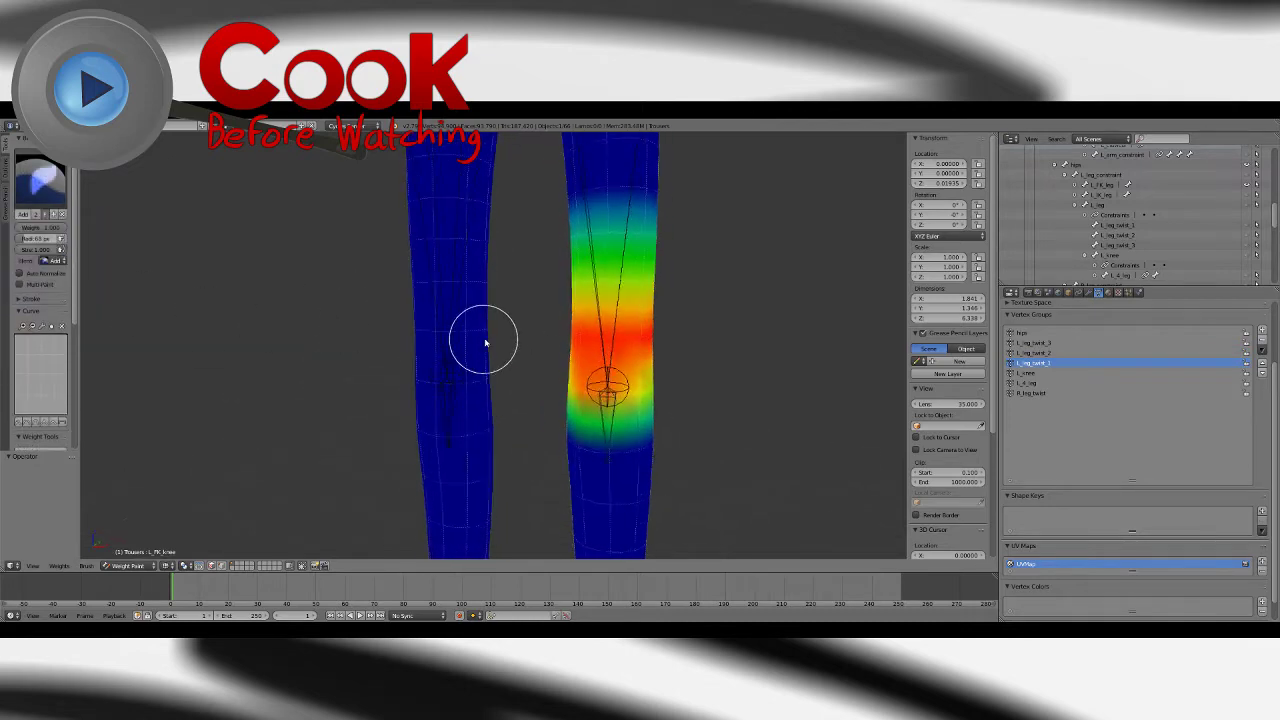
{"action": "left_click_drag", "start_coordinate": [480, 340], "coordinate": [435, 339]}
{"action": "mouse_move", "coordinate": [435, 339]}
{"action": "middle_mouse_down"}
{"action": "mouse_move", "coordinate": [586, 343]}
{"action": "mouse_move", "coordinate": [520, 355]}
{"action": "mouse_move", "coordinate": [560, 348]}
{"action": "middle_mouse_up"}
{"action": "left_click_drag", "start_coordinate": [560, 348], "coordinate": [519, 347]}
{"action": "left_click_drag", "start_coordinate": [517, 298], "coordinate": [597, 303]}
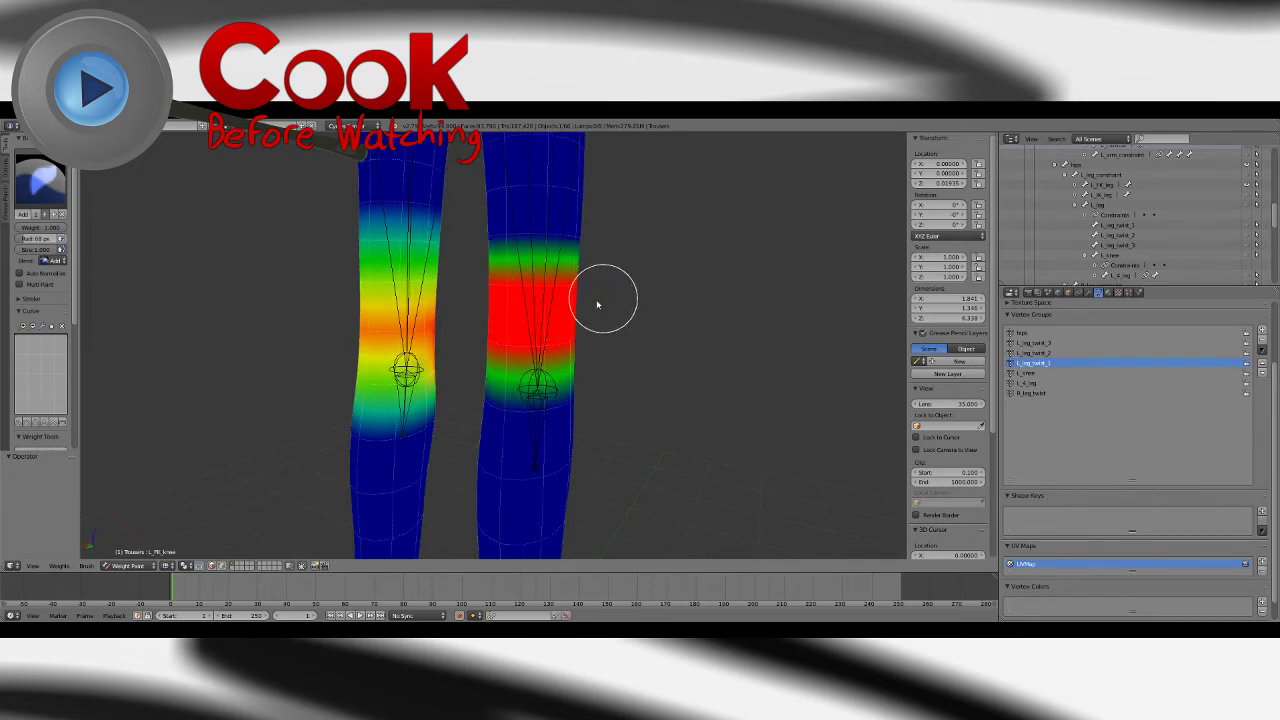
Step: Extend the L_leg_twist_1 band down over the knee on all sides of the leg
{"action": "middle_click_drag", "start_coordinate": [597, 303], "coordinate": [394, 303]}
{"action": "left_click_drag", "start_coordinate": [394, 303], "coordinate": [486, 291]}
{"action": "middle_click_drag", "start_coordinate": [486, 291], "coordinate": [494, 286]}
{"action": "left_click_drag", "start_coordinate": [494, 286], "coordinate": [466, 354]}
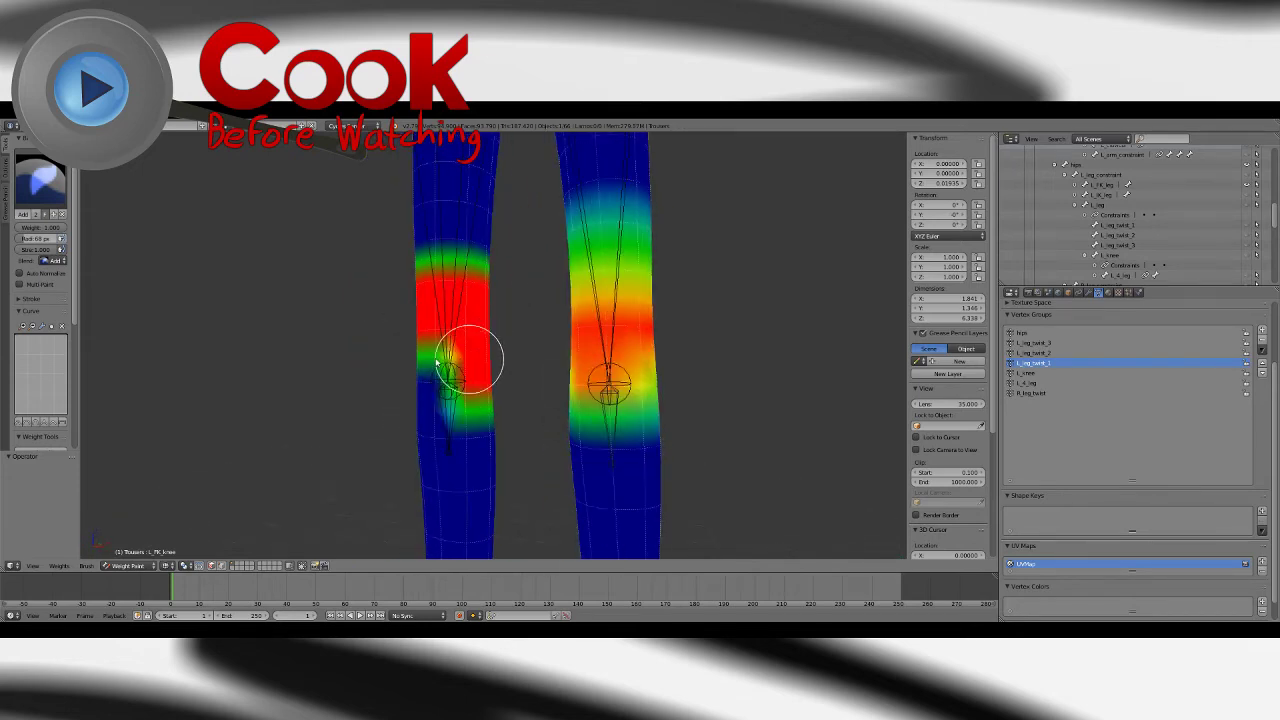
{"action": "middle_click_drag", "start_coordinate": [466, 354], "coordinate": [594, 380]}
{"action": "left_click_drag", "start_coordinate": [594, 380], "coordinate": [503, 320]}
Step: Blur the upper edge of the L_leg_twist_1 band into a gradual falloff around the leg
{"action": "left_click", "coordinate": [40, 180]}
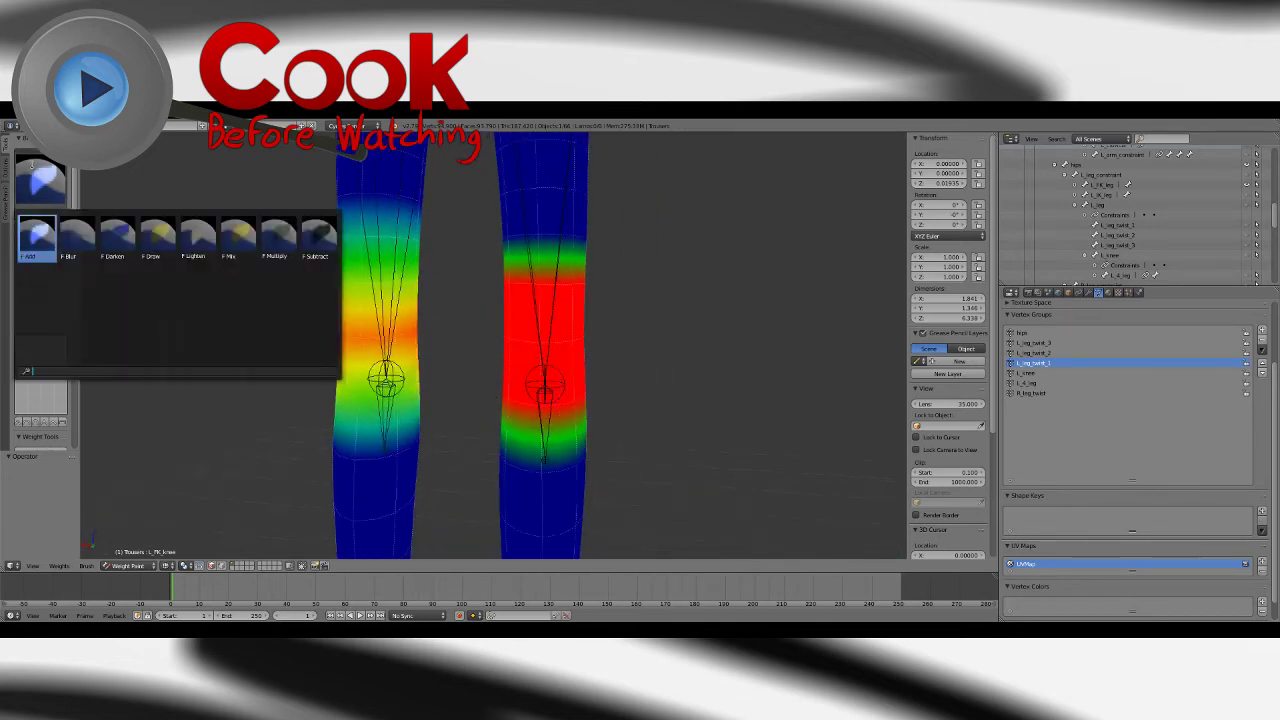
{"action": "left_click", "coordinate": [76, 237]}
{"action": "left_click_drag", "start_coordinate": [551, 271], "coordinate": [571, 277]}
{"action": "mouse_move", "coordinate": [571, 277]}
{"action": "middle_mouse_down"}
{"action": "mouse_move", "coordinate": [523, 266]}
{"action": "mouse_move", "coordinate": [467, 295]}
{"action": "mouse_move", "coordinate": [491, 294]}
{"action": "mouse_move", "coordinate": [457, 286]}
{"action": "mouse_move", "coordinate": [663, 317]}
{"action": "mouse_move", "coordinate": [640, 314]}
{"action": "middle_mouse_up"}
{"action": "mouse_move", "coordinate": [568, 314]}
{"action": "left_mouse_down"}
{"action": "mouse_move", "coordinate": [543, 303]}
{"action": "mouse_move", "coordinate": [562, 314]}
{"action": "left_mouse_up"}
{"action": "middle_click_drag", "start_coordinate": [562, 314], "coordinate": [556, 330]}
{"action": "middle_click_drag", "start_coordinate": [560, 409], "coordinate": [543, 380]}
{"action": "mouse_move", "coordinate": [543, 380]}
{"action": "left_mouse_down"}
{"action": "mouse_move", "coordinate": [514, 386]}
{"action": "mouse_move", "coordinate": [526, 378]}
{"action": "mouse_move", "coordinate": [531, 390]}
{"action": "left_mouse_up"}
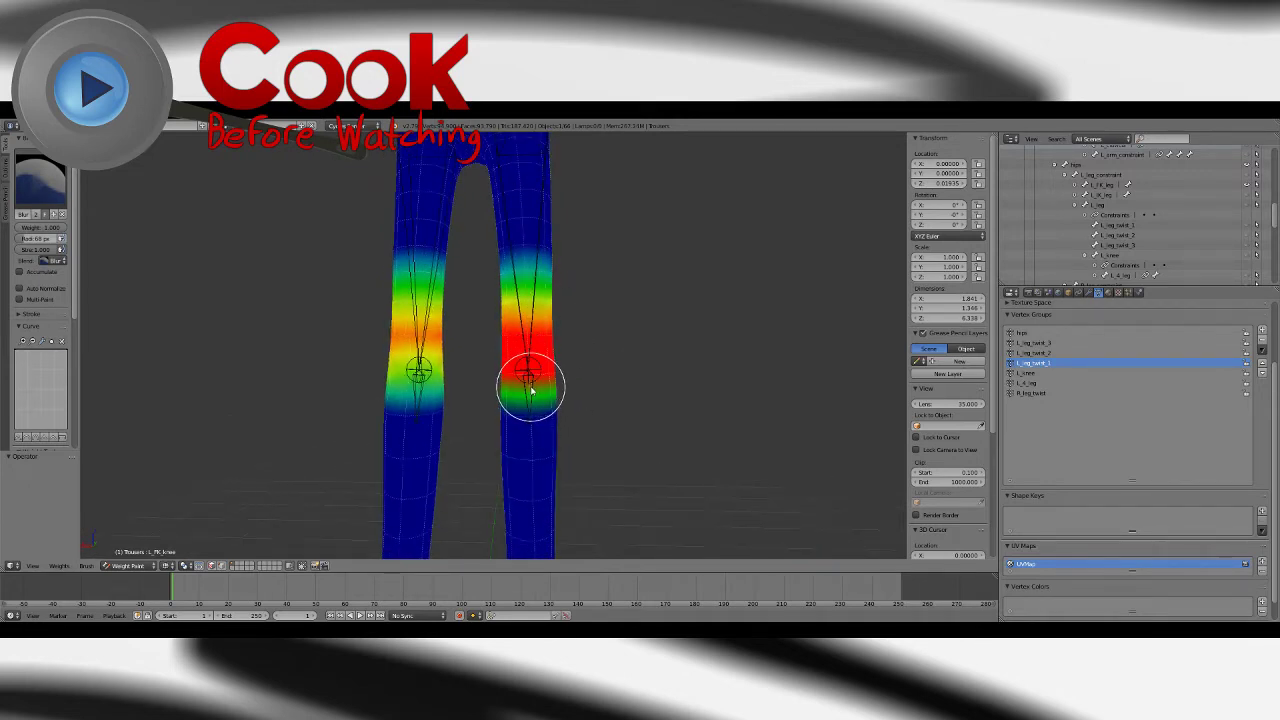
Step: Return the trousers to Object Mode and set the viewport shading to Solid
{"action": "key", "text": "bracketright"}
{"action": "left_click", "coordinate": [127, 566]}
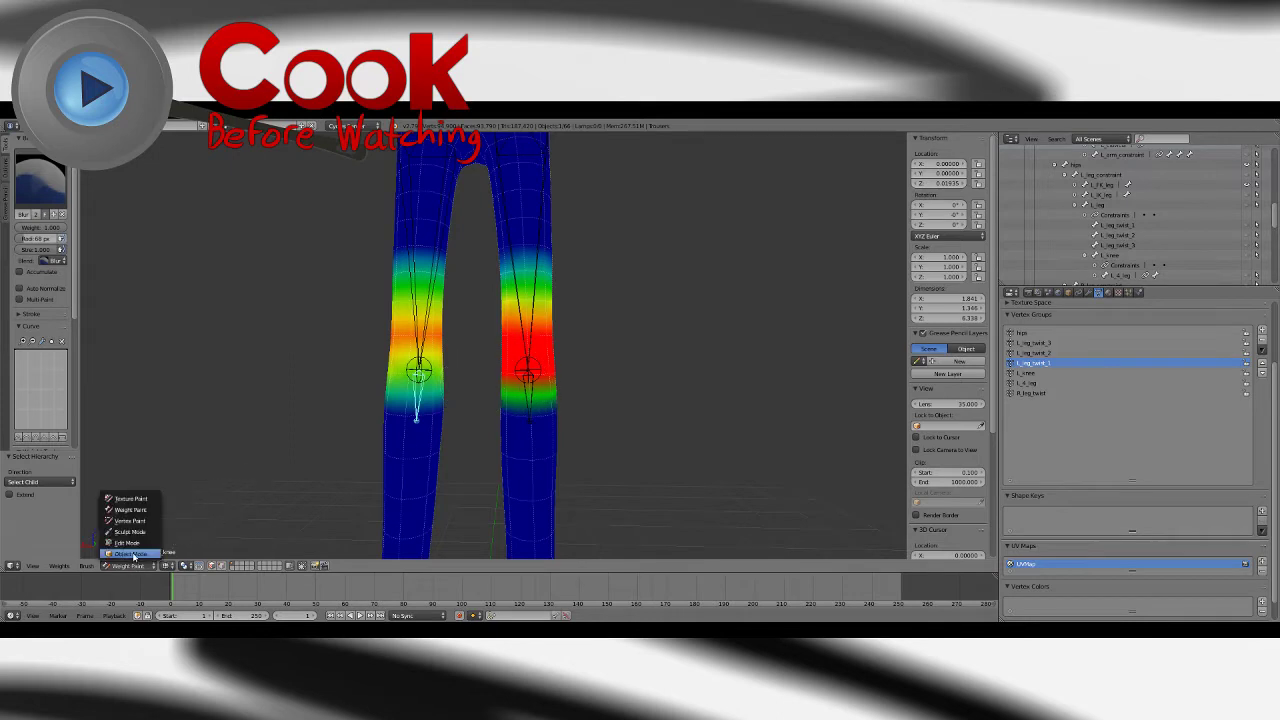
{"action": "left_click", "coordinate": [130, 554]}
{"action": "left_click", "coordinate": [185, 566]}
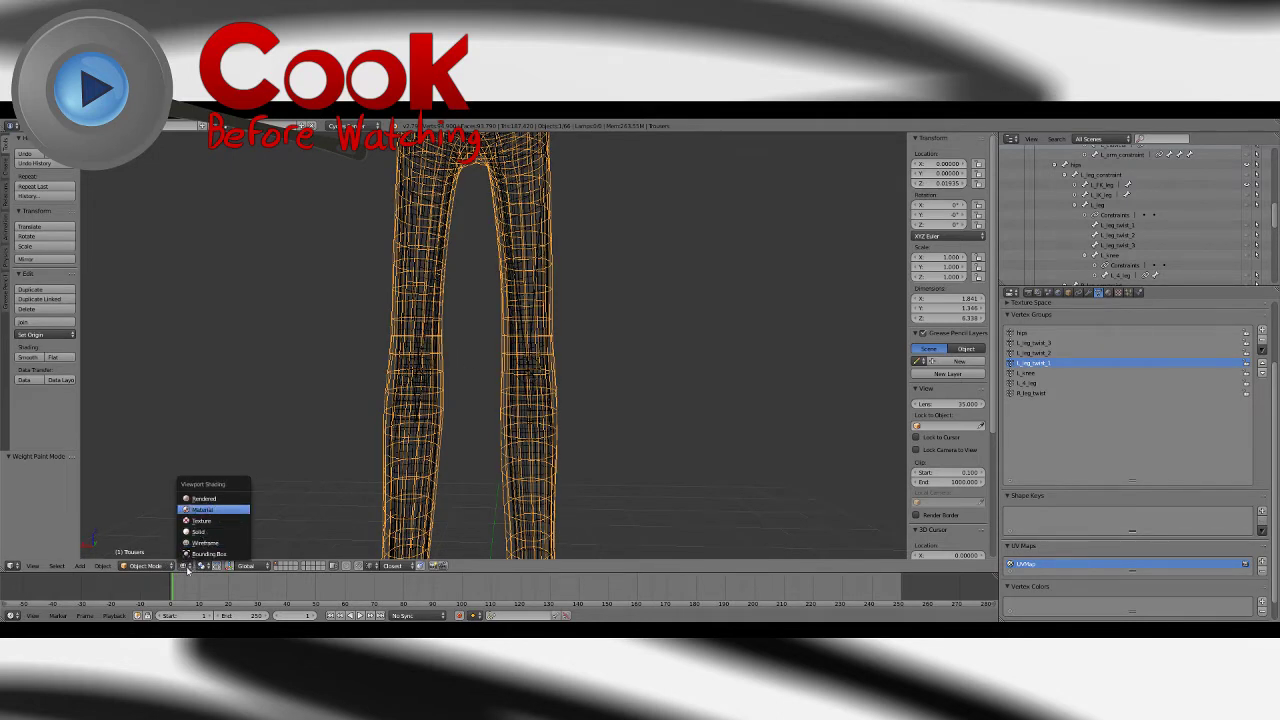
{"action": "left_click", "coordinate": [185, 568]}
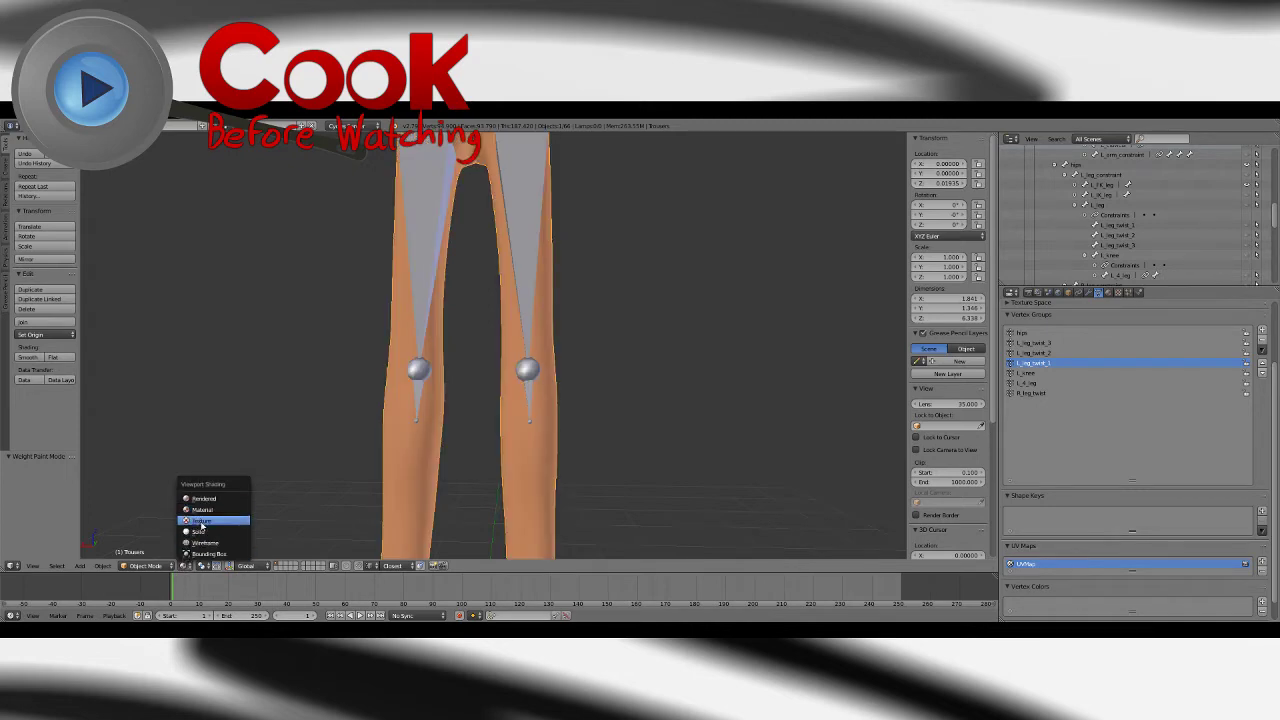
{"action": "left_click", "coordinate": [203, 532]}
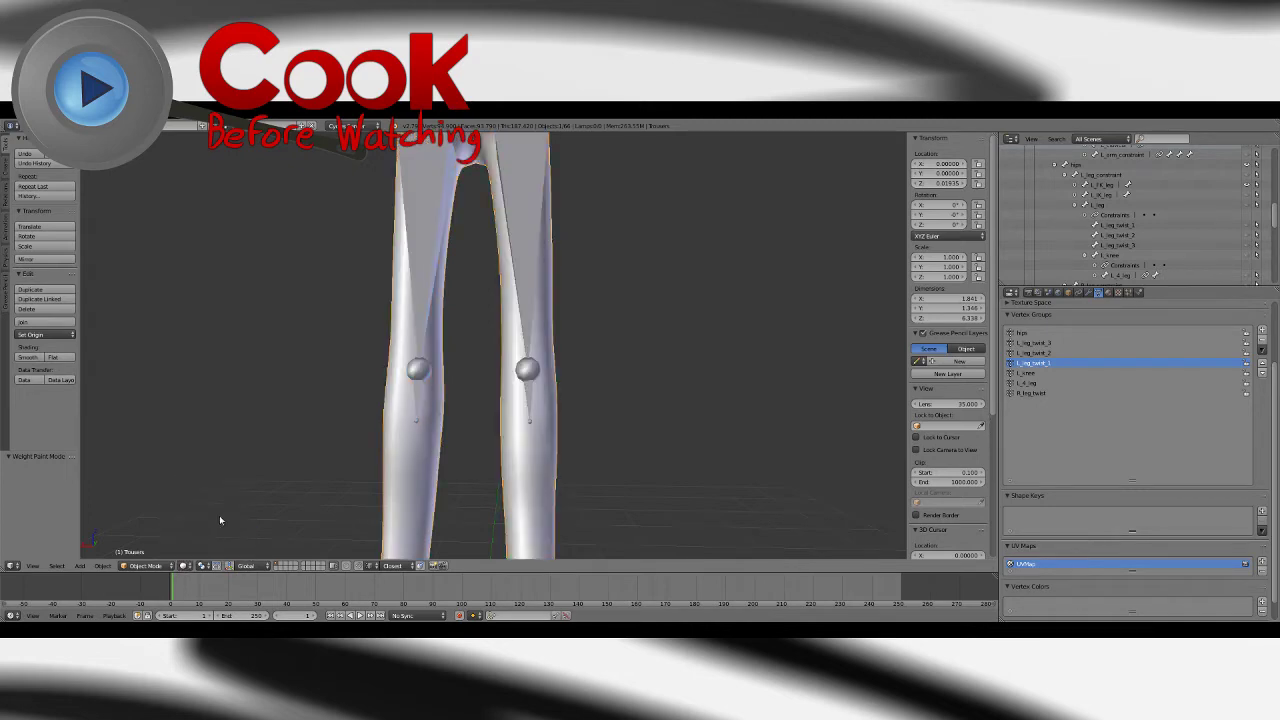
Step: Select the armature and take it out of Pose Mode into Object Mode
{"action": "right_click", "coordinate": [523, 306]}
{"action": "left_click", "coordinate": [128, 567]}
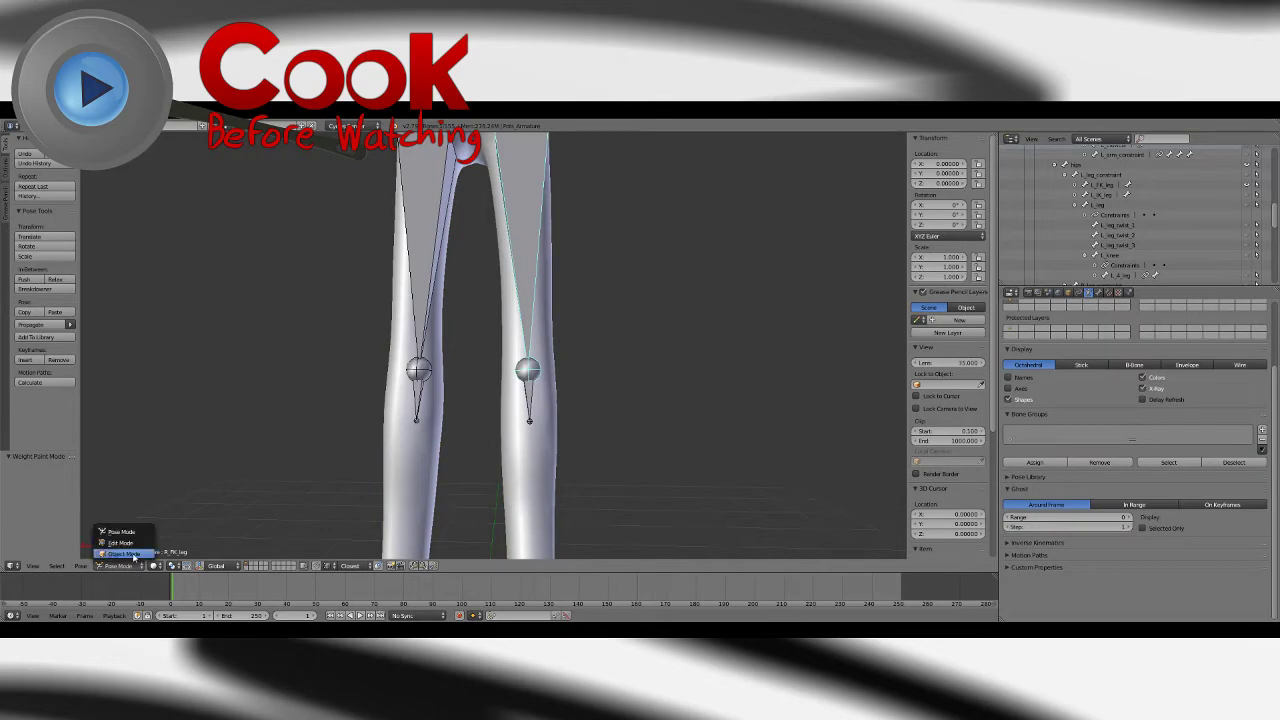
{"action": "left_click", "coordinate": [120, 553]}
{"action": "left_click", "coordinate": [140, 567]}
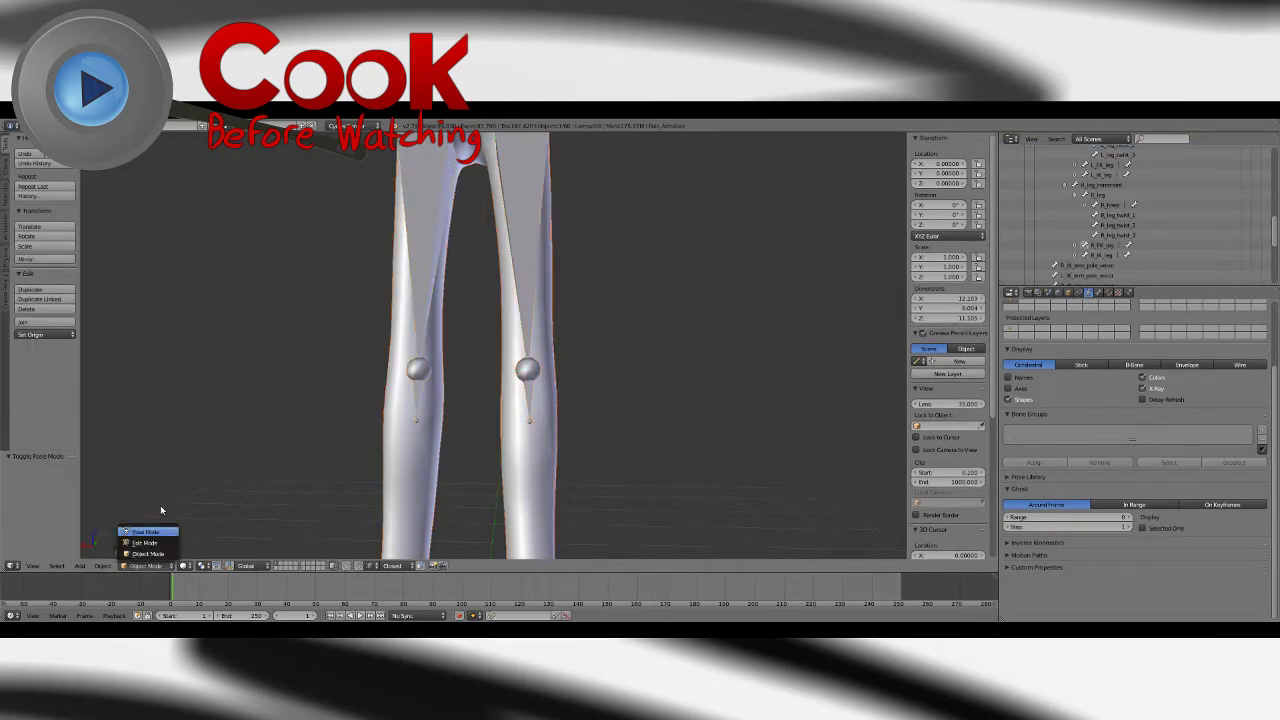
{"action": "left_click", "coordinate": [148, 531]}
{"action": "left_click", "coordinate": [140, 567]}
{"action": "left_click", "coordinate": [146, 553]}
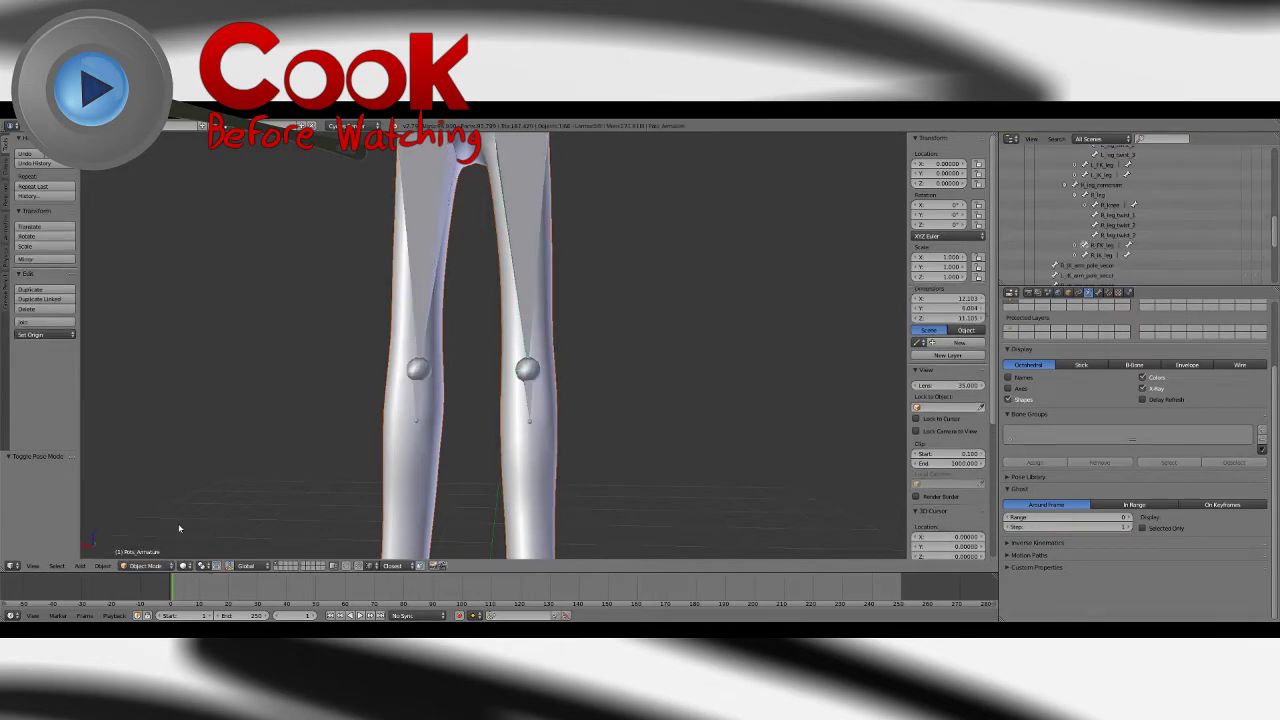
Step: Reselect the trousers, return them to Weight Paint mode and set the viewport shading to Wireframe
{"action": "right_click", "coordinate": [509, 487]}
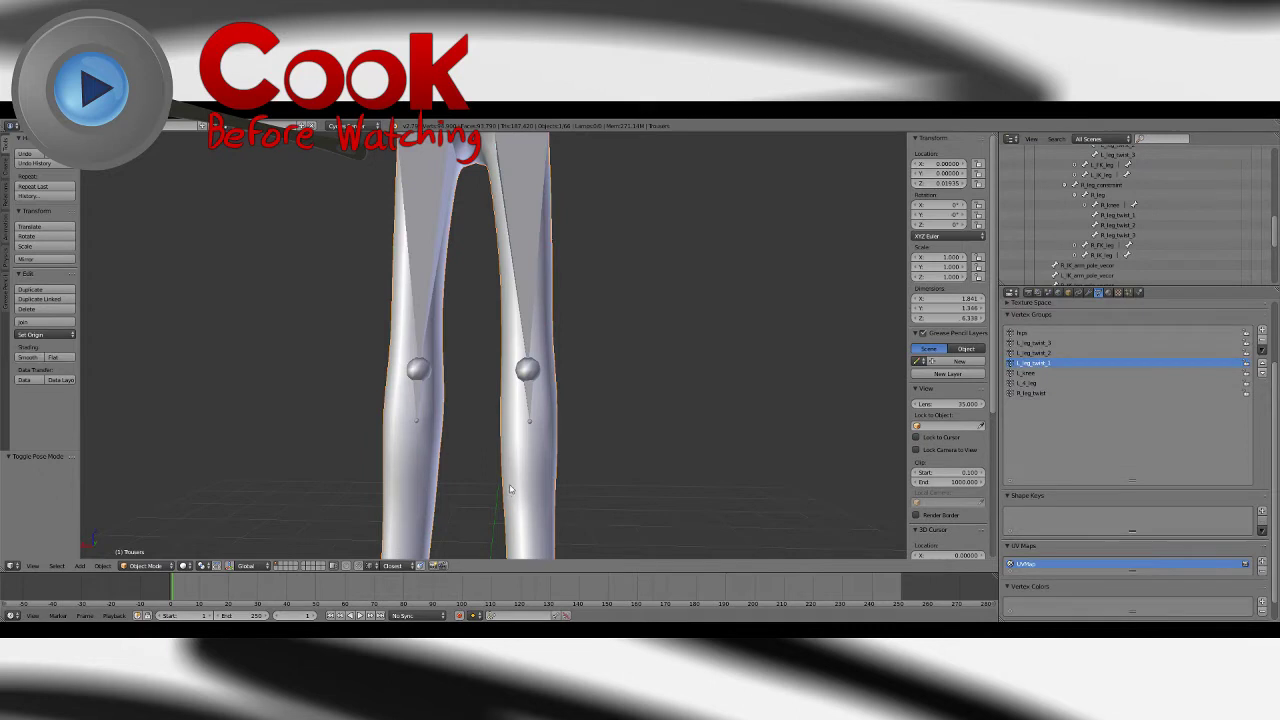
{"action": "left_click", "coordinate": [150, 567]}
{"action": "left_click", "coordinate": [148, 509]}
{"action": "mouse_move", "coordinate": [577, 380]}
{"action": "middle_mouse_down"}
{"action": "mouse_move", "coordinate": [414, 380]}
{"action": "mouse_move", "coordinate": [355, 443]}
{"action": "middle_mouse_up"}
{"action": "left_click", "coordinate": [168, 567]}
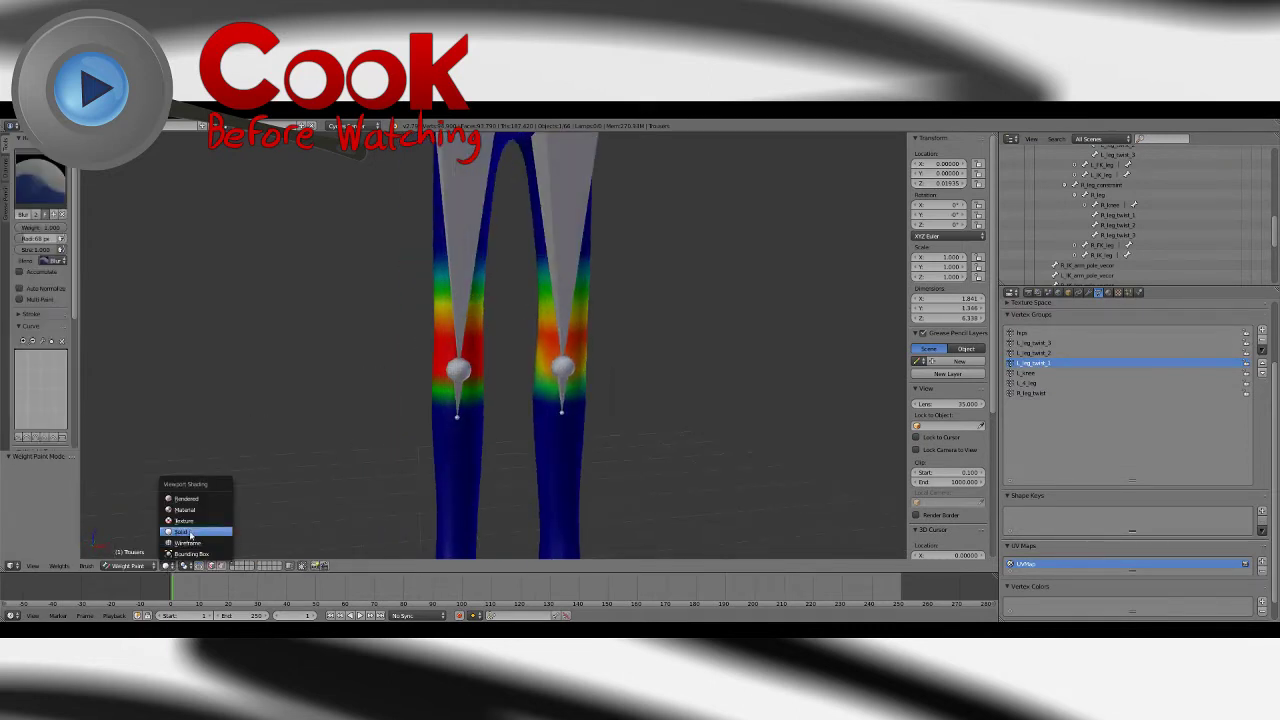
{"action": "left_click", "coordinate": [190, 543]}
Step: Blur the lower part of the L_leg_twist_1 band around the knee, front and back
{"action": "mouse_move", "coordinate": [434, 408]}
{"action": "middle_mouse_down"}
{"action": "mouse_move", "coordinate": [554, 403]}
{"action": "mouse_move", "coordinate": [586, 429]}
{"action": "mouse_move", "coordinate": [646, 425]}
{"action": "middle_mouse_up"}
{"action": "scroll", "coordinate": [458, 376], "scroll_direction": "up", "scroll_amount": 2}
{"action": "scroll", "coordinate": [596, 437], "scroll_direction": "up", "scroll_amount": 1}
{"action": "scroll", "coordinate": [610, 410], "scroll_direction": "up", "scroll_amount": 1}
{"action": "left_click_drag", "start_coordinate": [597, 403], "coordinate": [516, 398]}
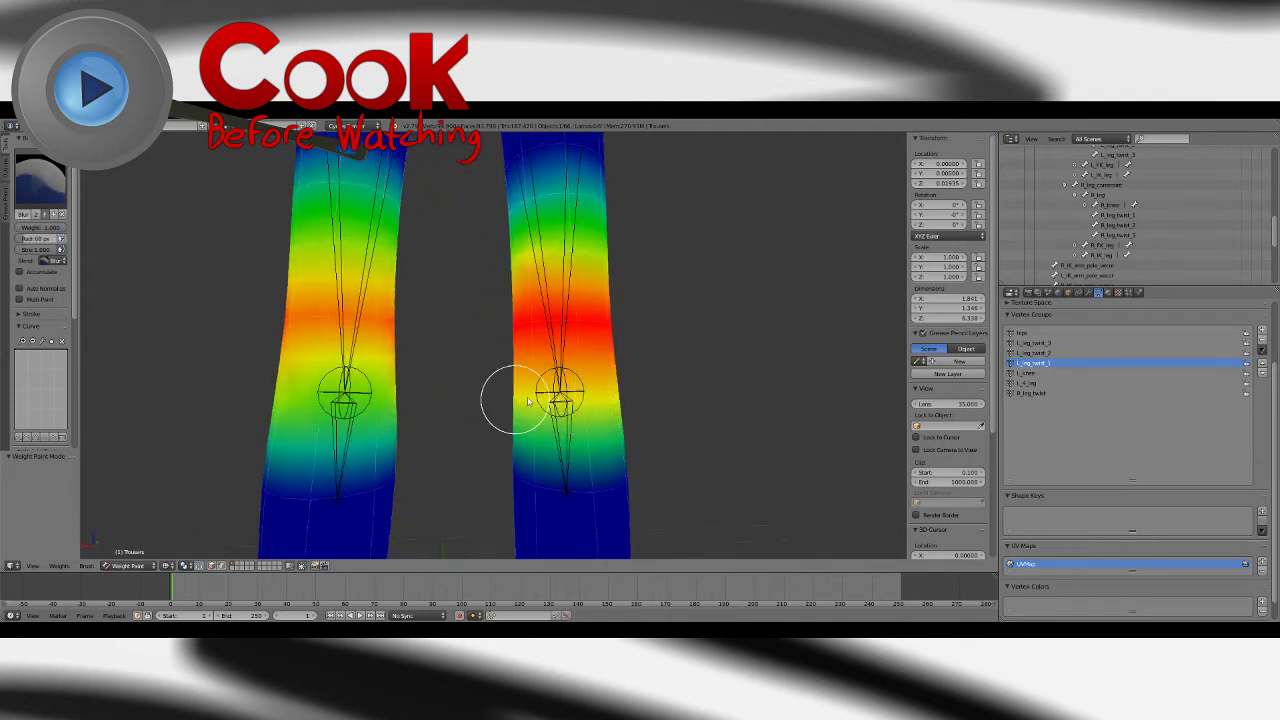
{"action": "middle_click_drag", "start_coordinate": [645, 393], "coordinate": [430, 404]}
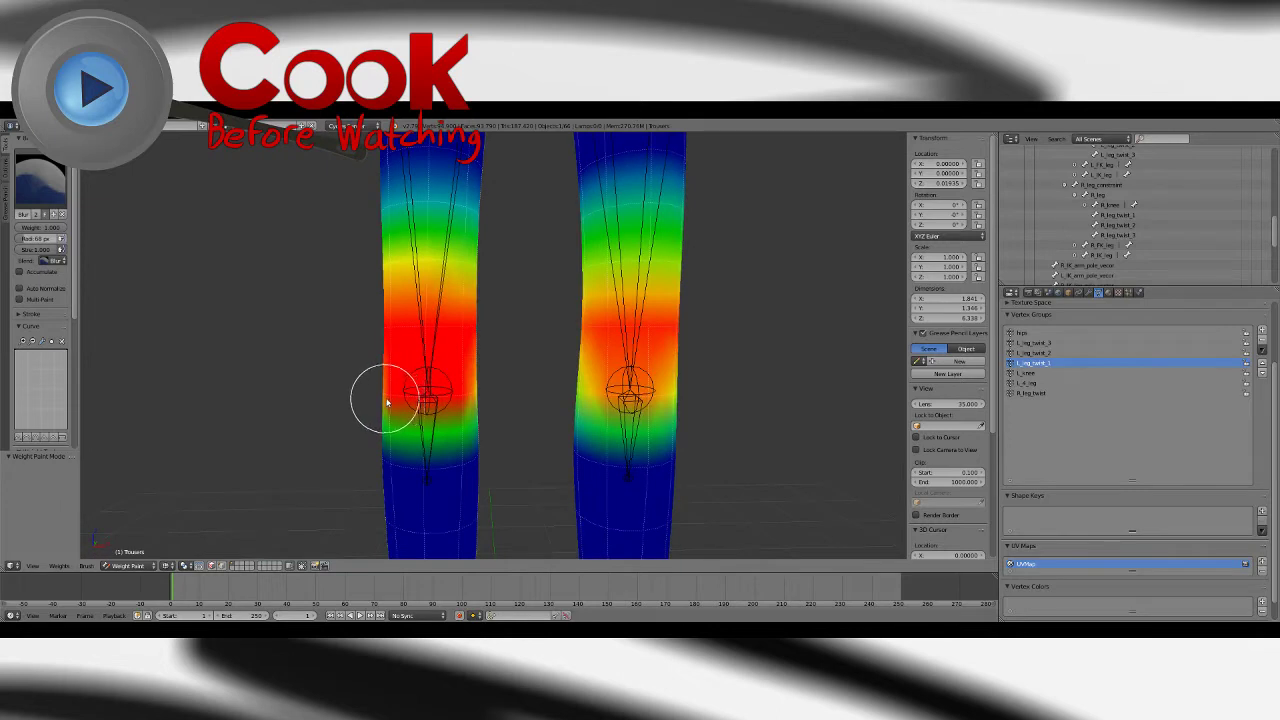
{"action": "left_click_drag", "start_coordinate": [387, 402], "coordinate": [465, 402]}
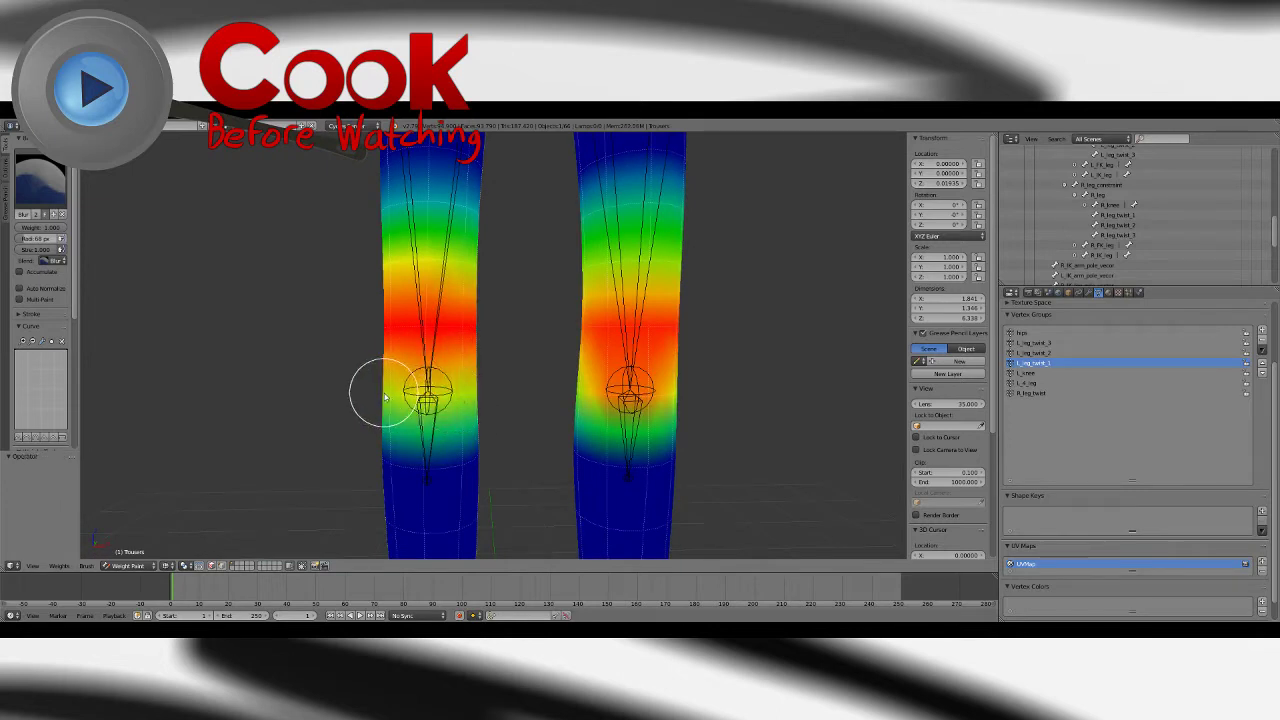
Step: Build up the L_leg_twist_1 weight around the front of the right knee using the Add brush at low strength
{"action": "left_click", "coordinate": [40, 180]}
{"action": "left_click", "coordinate": [34, 232]}
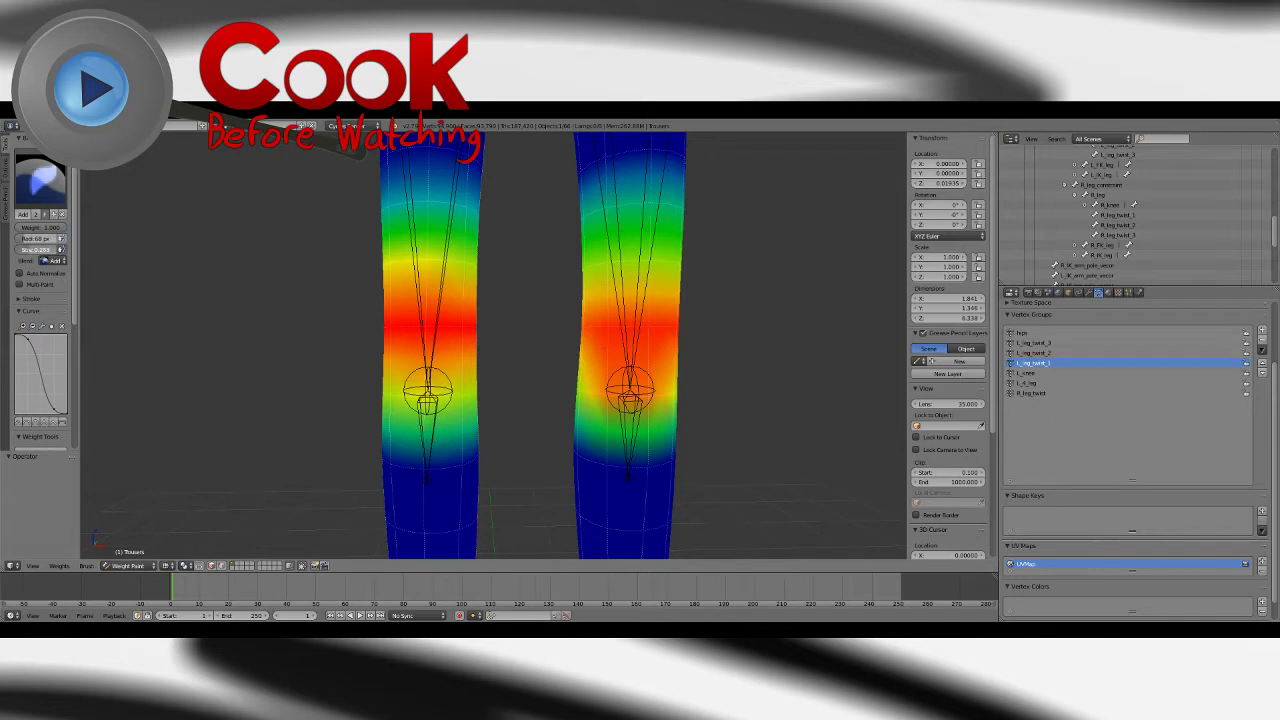
{"action": "left_click_drag", "start_coordinate": [411, 400], "coordinate": [425, 400]}
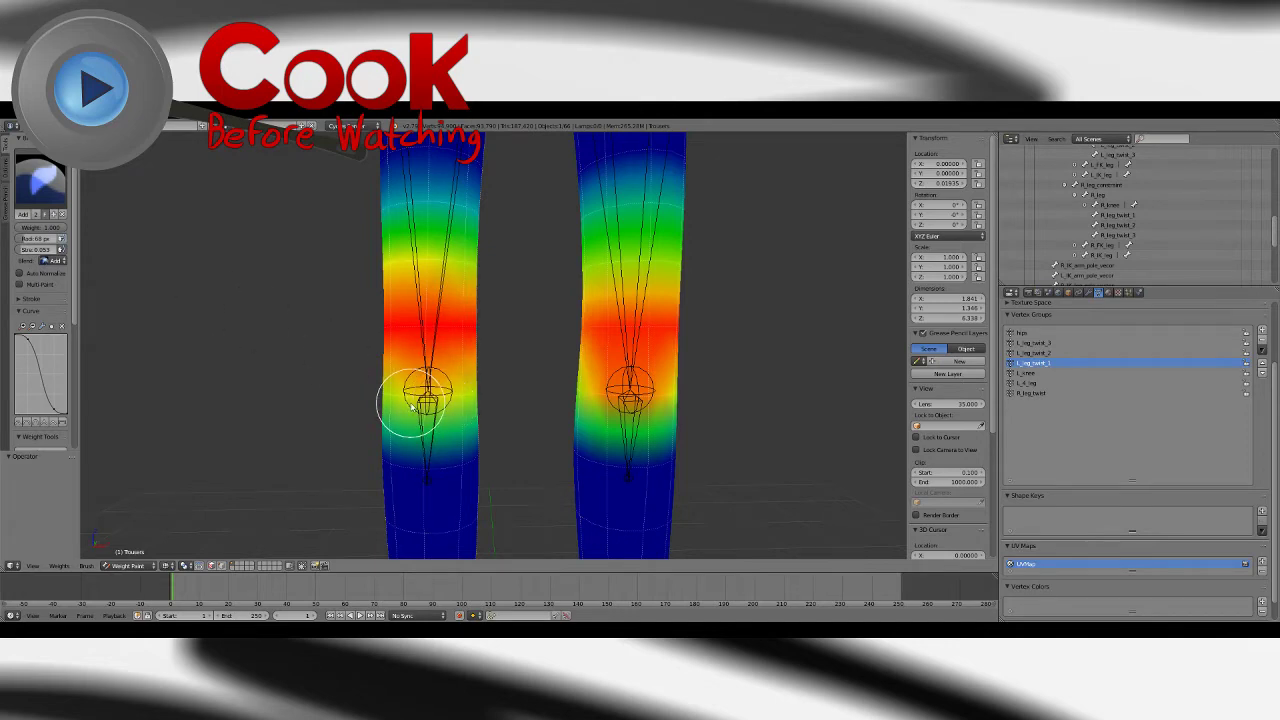
{"action": "mouse_move", "coordinate": [405, 410]}
{"action": "left_mouse_down"}
{"action": "mouse_move", "coordinate": [449, 400]}
{"action": "mouse_move", "coordinate": [398, 376]}
{"action": "left_mouse_up"}
Step: Smooth the L_leg_twist_1 band around the sides and back of the right leg with the Blur brush
{"action": "left_click", "coordinate": [43, 181]}
{"action": "left_click", "coordinate": [78, 240]}
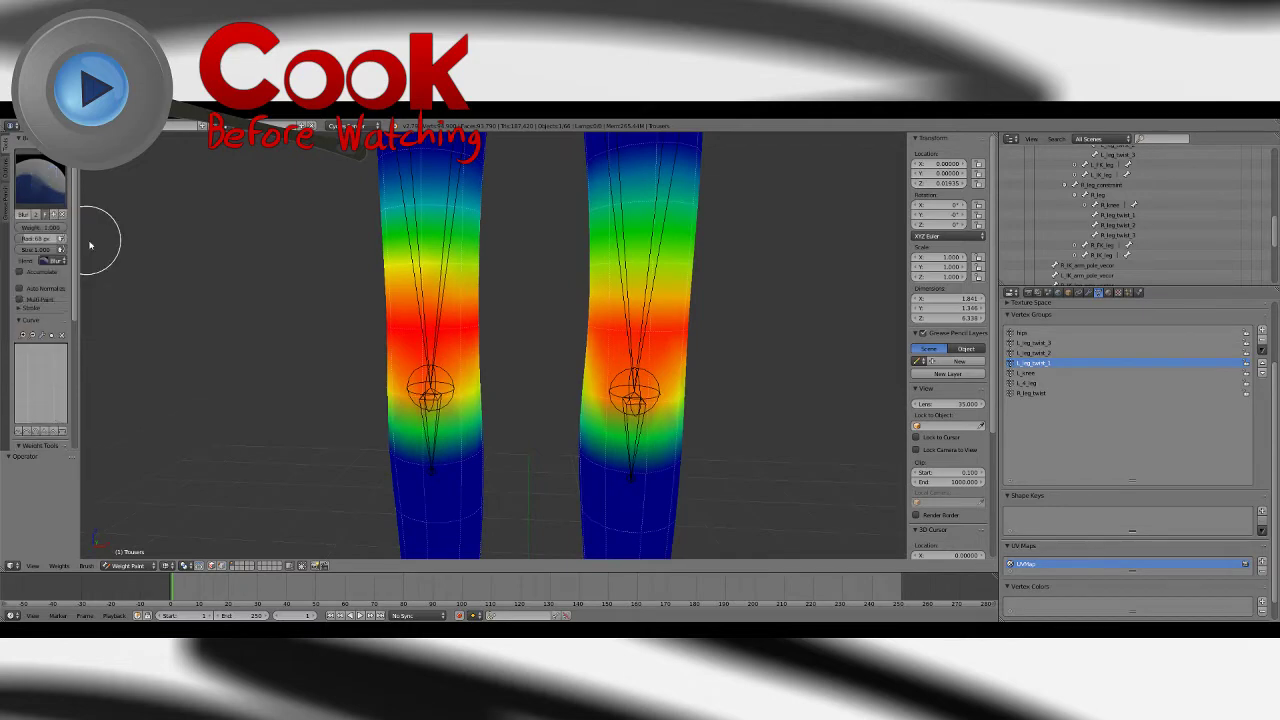
{"action": "middle_click_drag", "start_coordinate": [365, 342], "coordinate": [485, 354]}
{"action": "left_click_drag", "start_coordinate": [439, 340], "coordinate": [402, 344]}
{"action": "middle_click_drag", "start_coordinate": [402, 344], "coordinate": [563, 363]}
{"action": "left_click_drag", "start_coordinate": [578, 341], "coordinate": [566, 342]}
{"action": "mouse_move", "coordinate": [551, 342]}
{"action": "middle_mouse_down"}
{"action": "mouse_move", "coordinate": [580, 337]}
{"action": "mouse_move", "coordinate": [518, 347]}
{"action": "middle_mouse_up"}
Step: Even out the L_leg_twist_1 band on the back and side of the right leg using the Add brush at strength 0.028
{"action": "left_click", "coordinate": [42, 180]}
{"action": "left_click", "coordinate": [35, 238]}
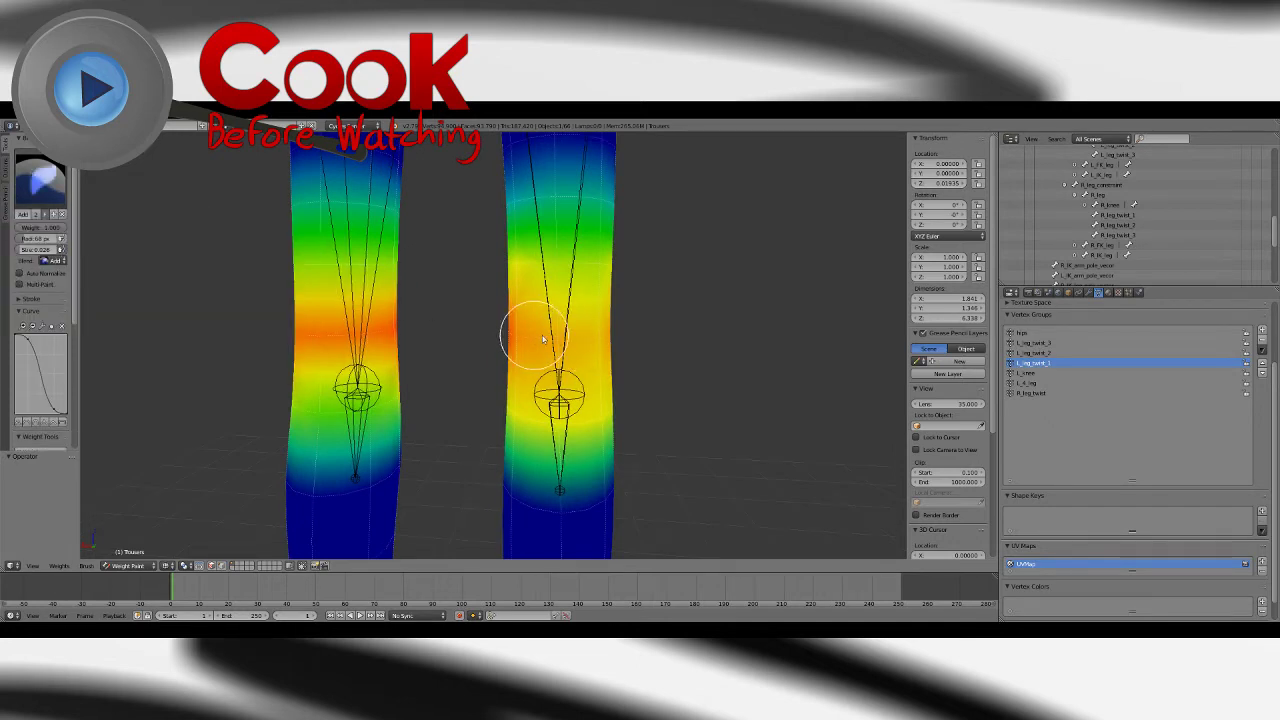
{"action": "left_click_drag", "start_coordinate": [543, 339], "coordinate": [600, 337]}
{"action": "middle_click_drag", "start_coordinate": [600, 337], "coordinate": [516, 347]}
{"action": "left_click_drag", "start_coordinate": [516, 347], "coordinate": [461, 350]}
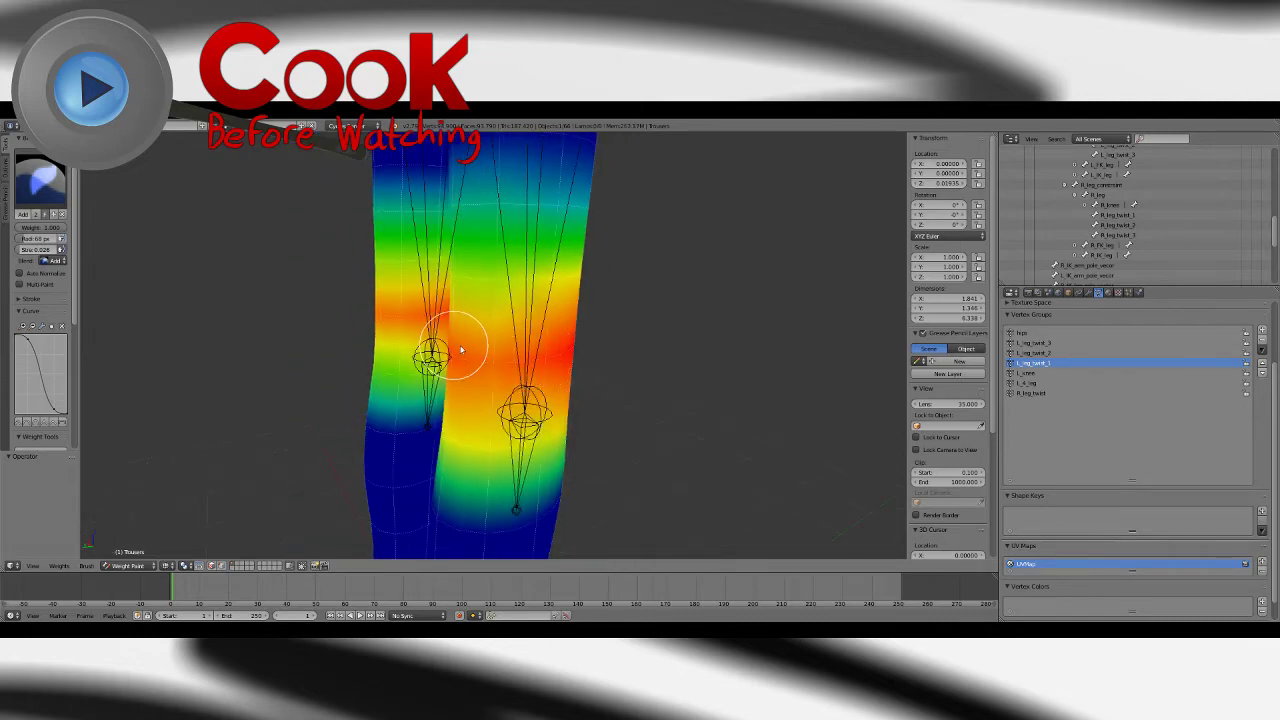
{"action": "middle_click_drag", "start_coordinate": [461, 350], "coordinate": [614, 357]}
{"action": "scroll", "coordinate": [634, 269], "scroll_direction": "down", "scroll_amount": 3}
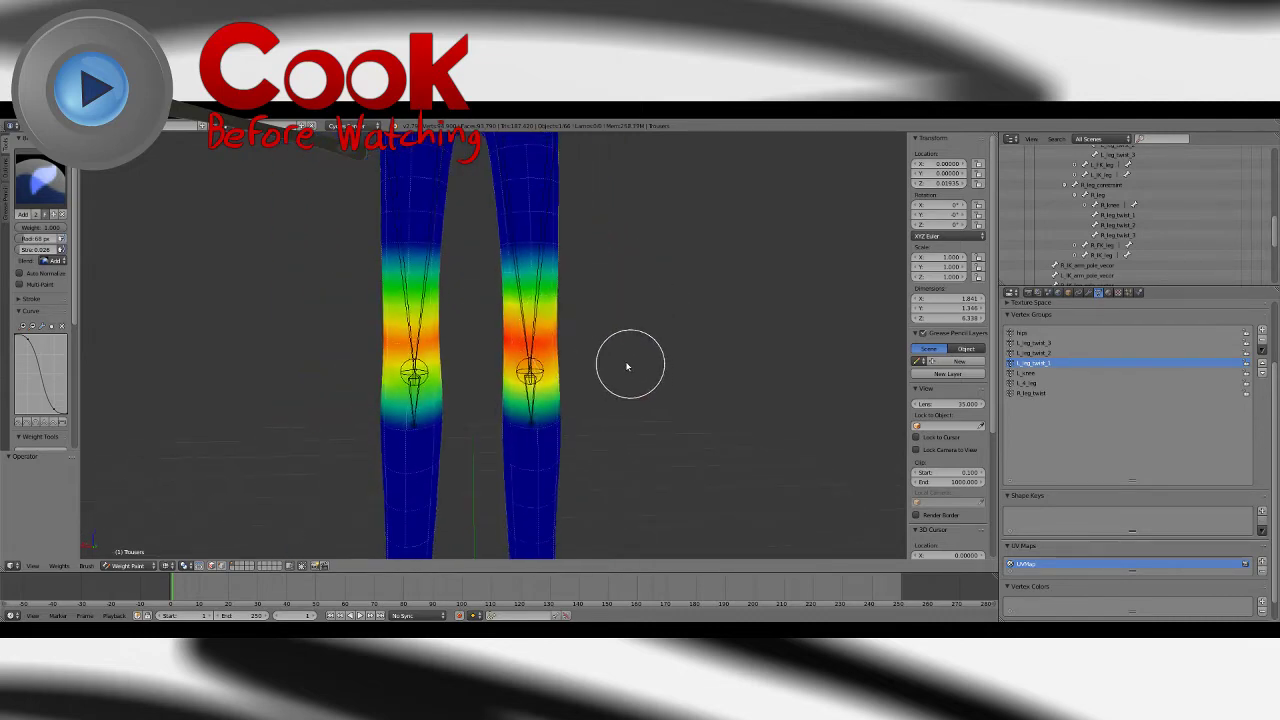
{"action": "left_click", "coordinate": [42, 182]}
{"action": "left_click", "coordinate": [114, 234]}
{"action": "scroll", "coordinate": [550, 340], "scroll_direction": "up", "scroll_amount": 3}
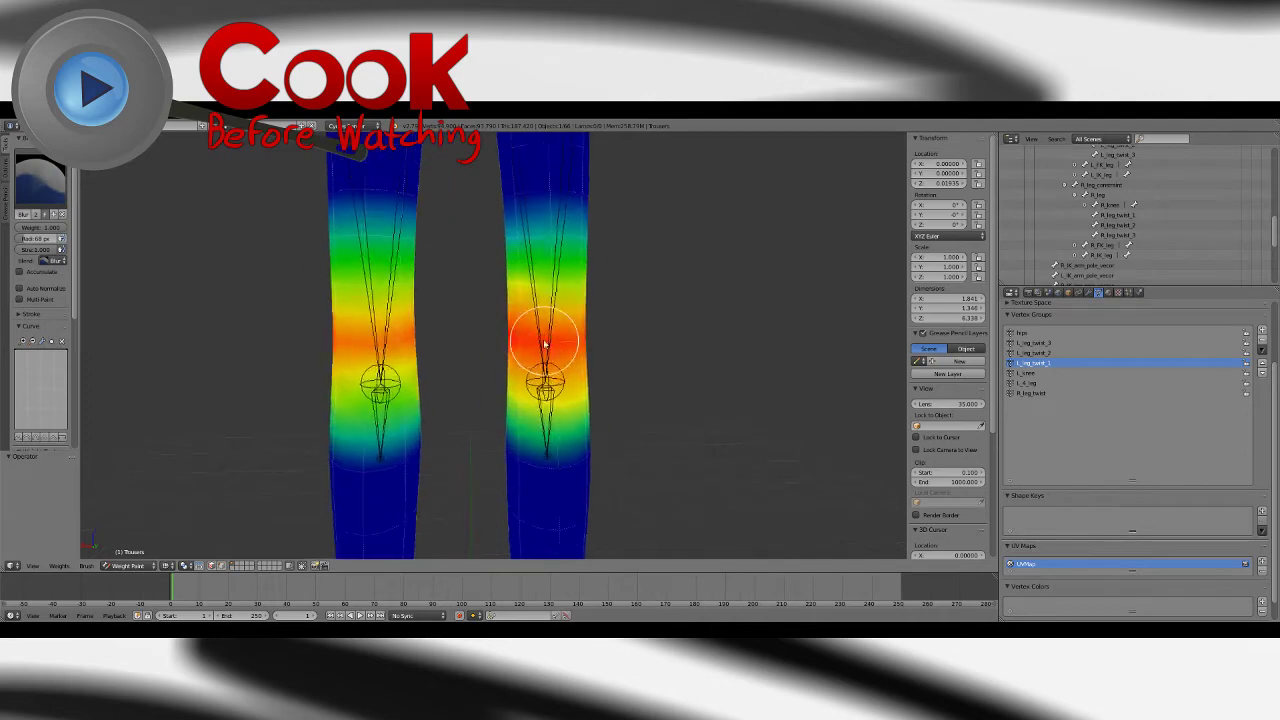
{"action": "left_click", "coordinate": [42, 182]}
{"action": "left_click", "coordinate": [38, 232]}
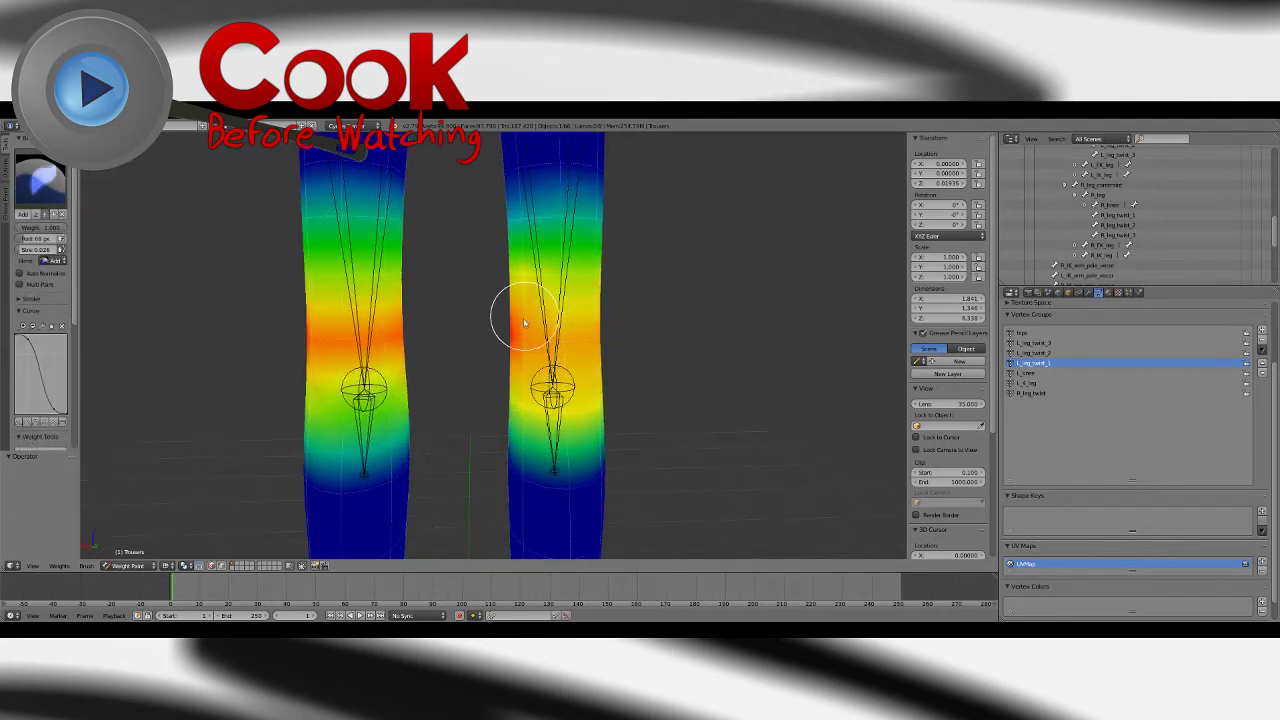
{"action": "middle_click_drag", "start_coordinate": [591, 338], "coordinate": [600, 400]}
Step: Make L_knee the active vertex group and paint weight over the front of the unweighted right knee
{"action": "left_click", "coordinate": [1028, 374]}
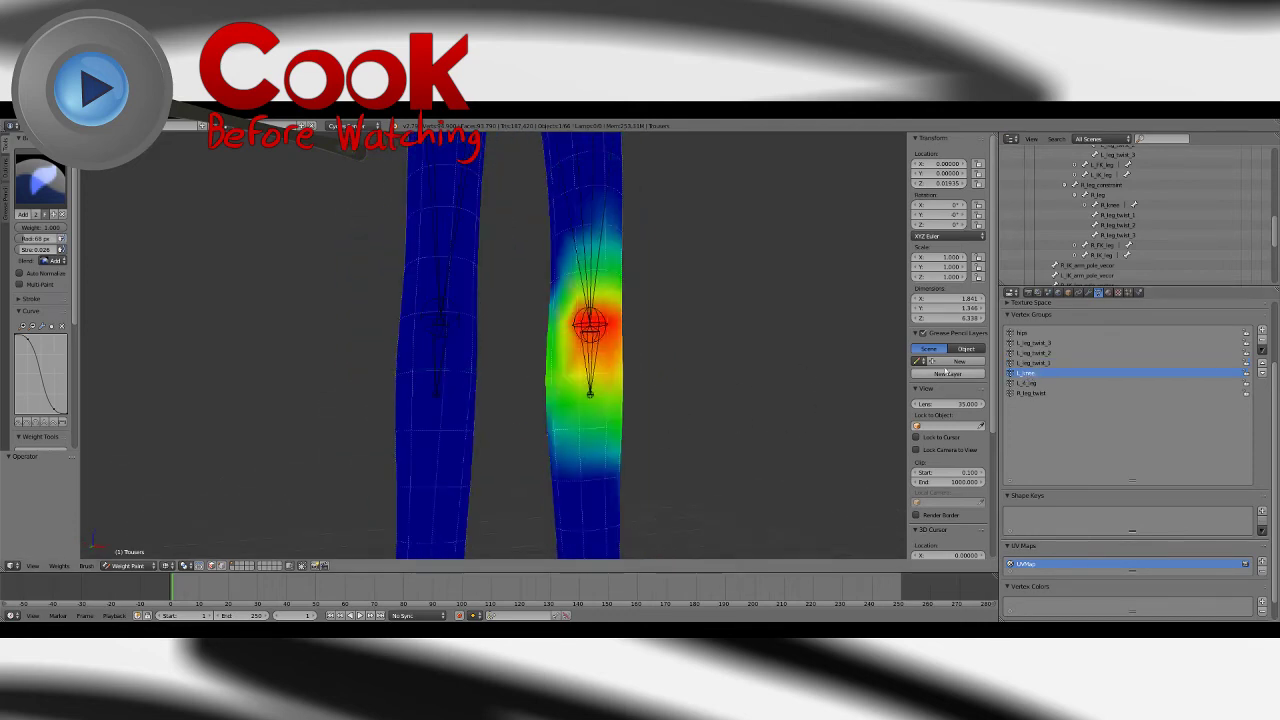
{"action": "middle_click_drag", "start_coordinate": [585, 340], "coordinate": [545, 350]}
{"action": "left_click", "coordinate": [62, 175]}
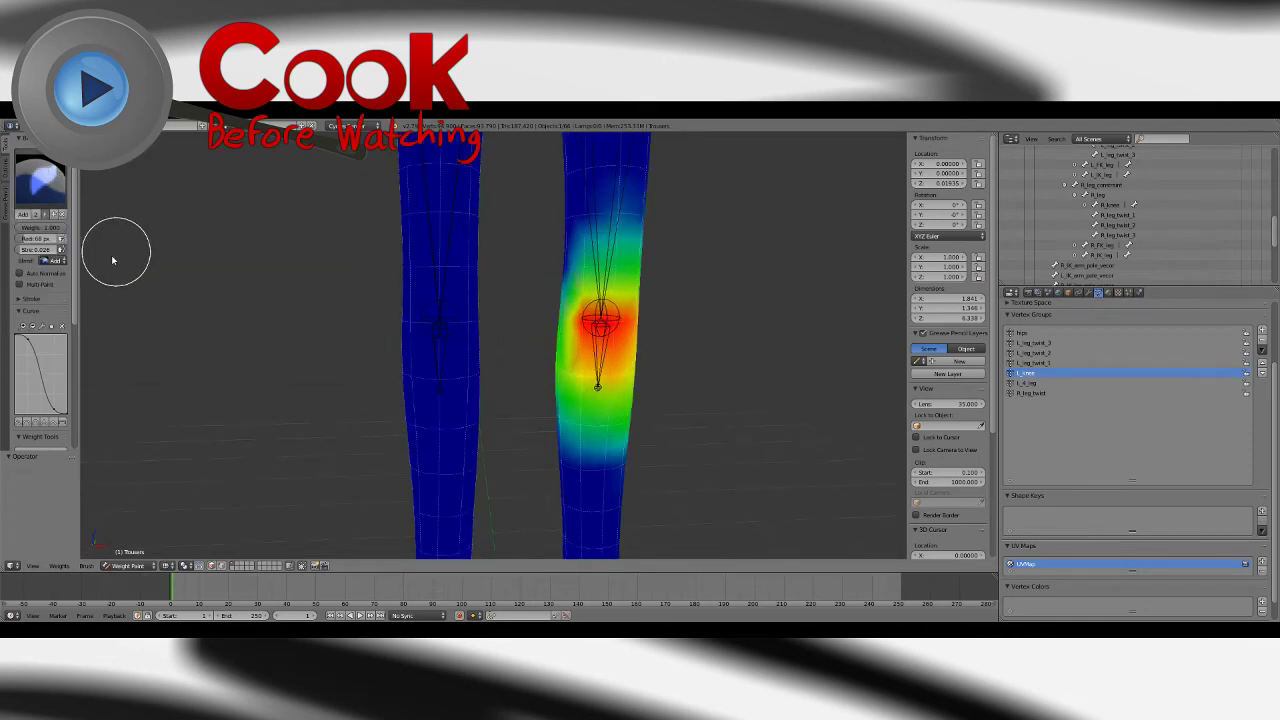
{"action": "mouse_move", "coordinate": [432, 324]}
{"action": "left_mouse_down"}
{"action": "mouse_move", "coordinate": [451, 289]}
{"action": "mouse_move", "coordinate": [455, 347]}
{"action": "left_mouse_up"}
{"action": "mouse_move", "coordinate": [452, 290]}
{"action": "left_mouse_down"}
{"action": "mouse_move", "coordinate": [451, 309]}
{"action": "mouse_move", "coordinate": [429, 286]}
{"action": "mouse_move", "coordinate": [437, 360]}
{"action": "left_mouse_up"}
Step: Blur the new L_knee weight across the right knee and down to its lower edge
{"action": "left_click", "coordinate": [45, 181]}
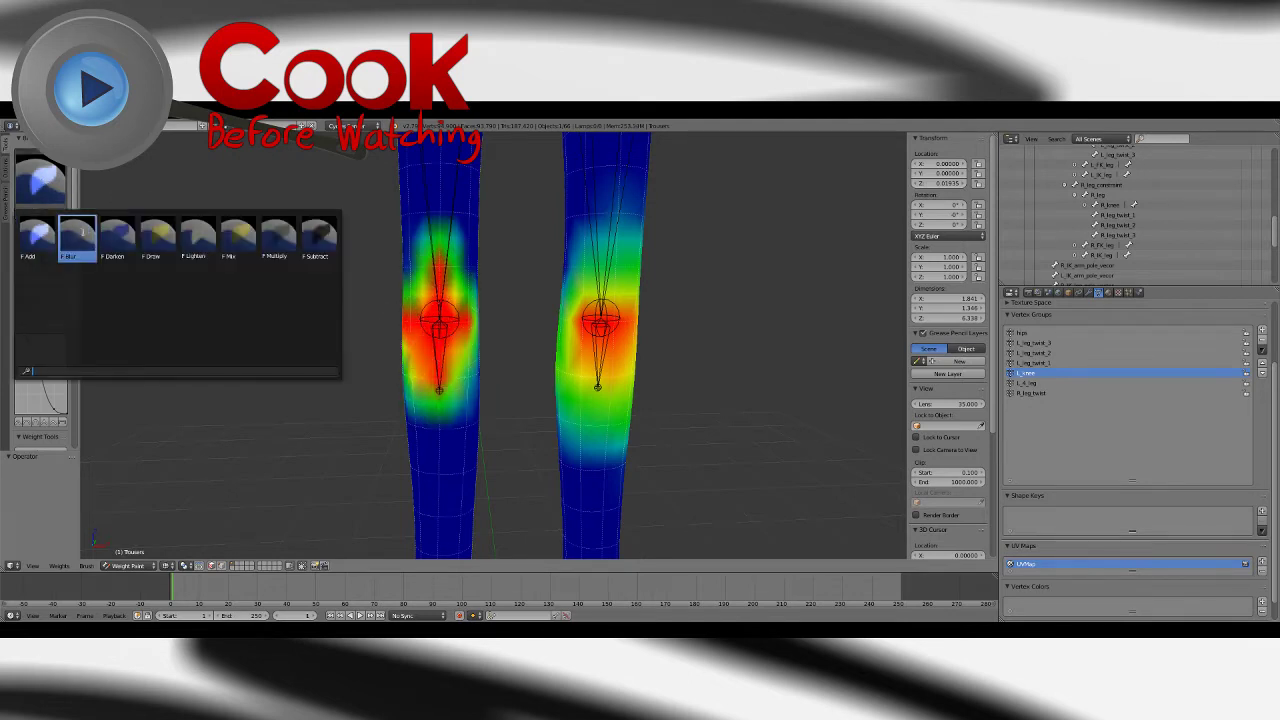
{"action": "left_click", "coordinate": [77, 226]}
{"action": "mouse_move", "coordinate": [440, 259]}
{"action": "left_mouse_down"}
{"action": "mouse_move", "coordinate": [460, 299]}
{"action": "mouse_move", "coordinate": [406, 370]}
{"action": "left_mouse_up"}
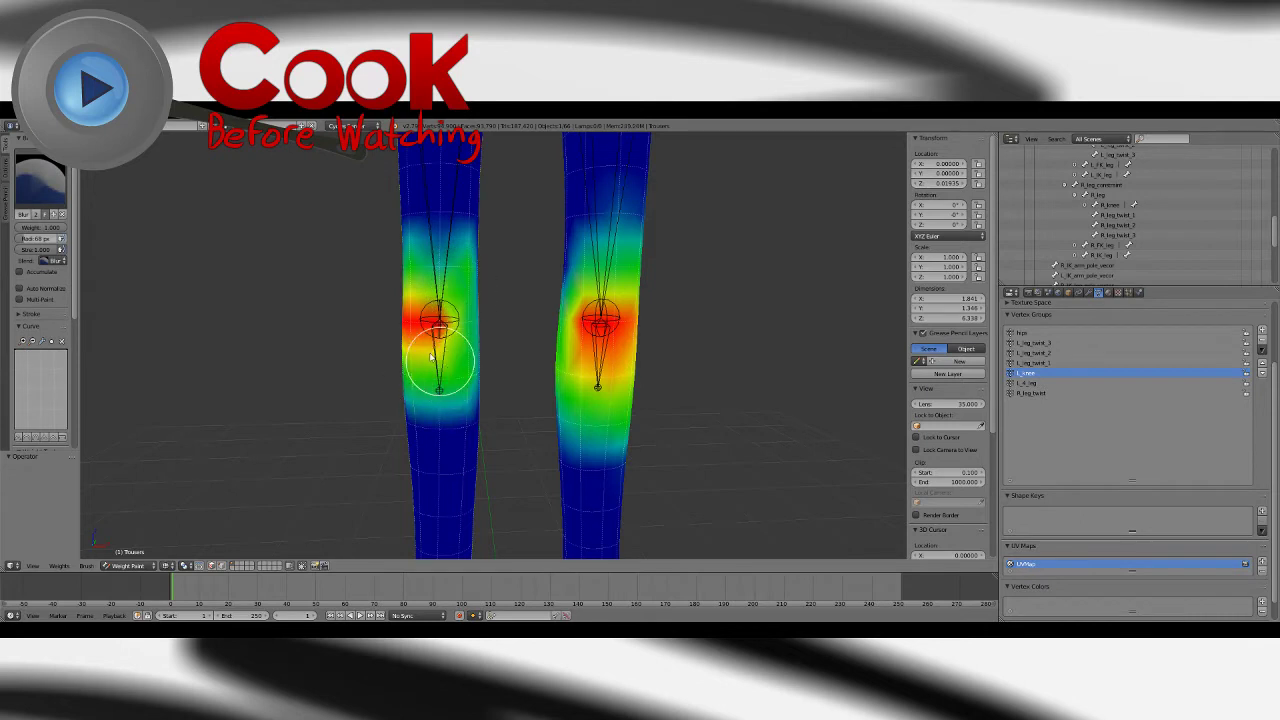
{"action": "left_click", "coordinate": [45, 183]}
{"action": "left_click", "coordinate": [40, 236]}
{"action": "left_click", "coordinate": [45, 183]}
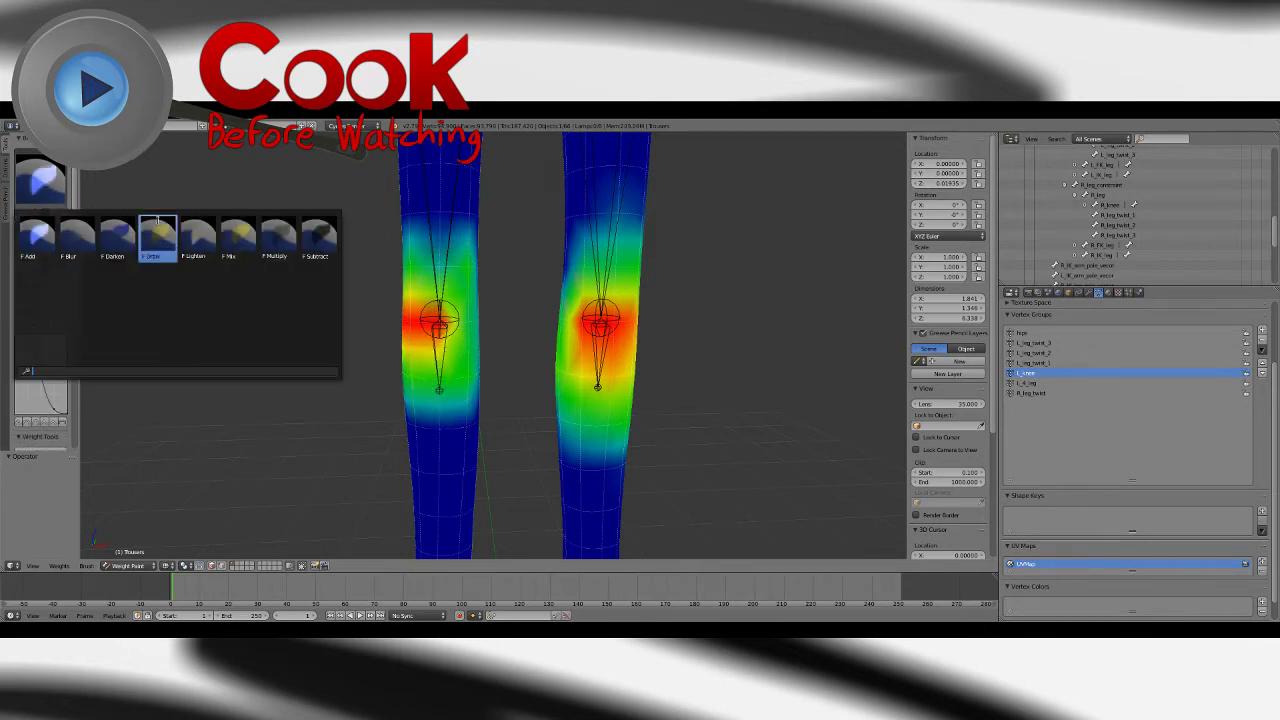
{"action": "left_click", "coordinate": [70, 236]}
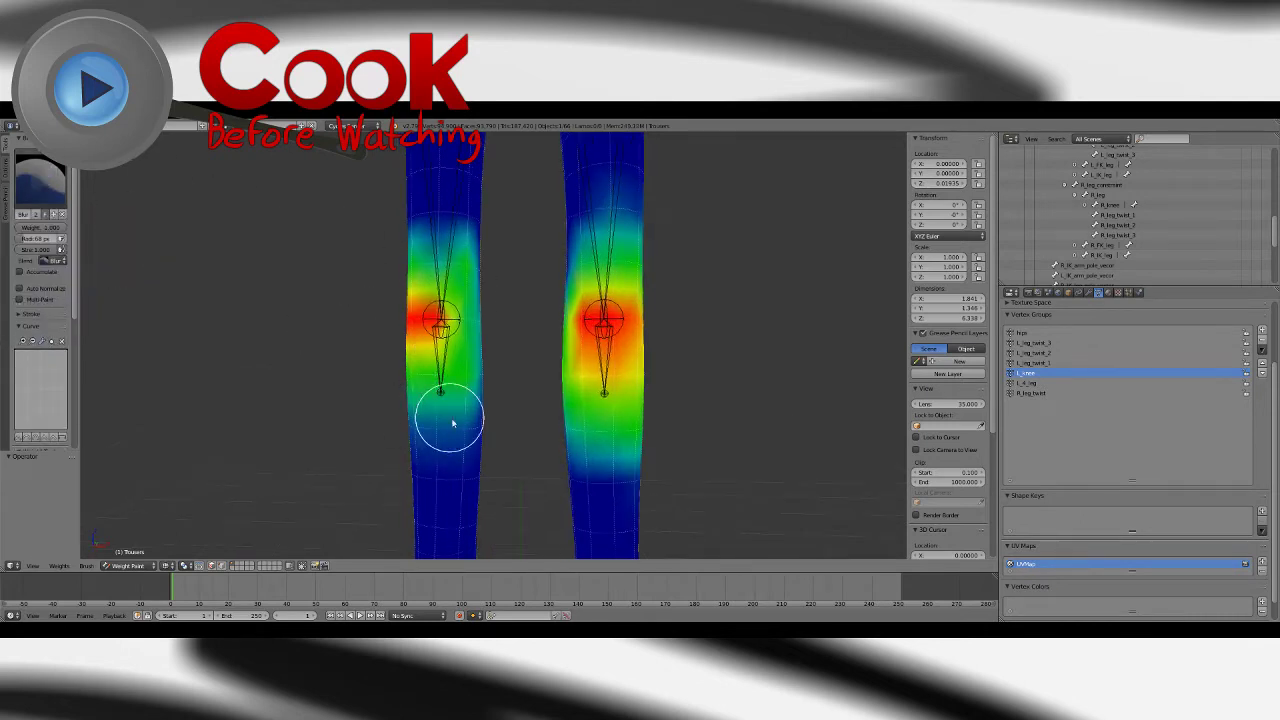
{"action": "left_click_drag", "start_coordinate": [452, 423], "coordinate": [450, 425]}
Step: Add L_knee weight just below the right knee at strength 0.145 and soften it with the Blur brush
{"action": "left_click", "coordinate": [51, 191]}
{"action": "left_click", "coordinate": [40, 236]}
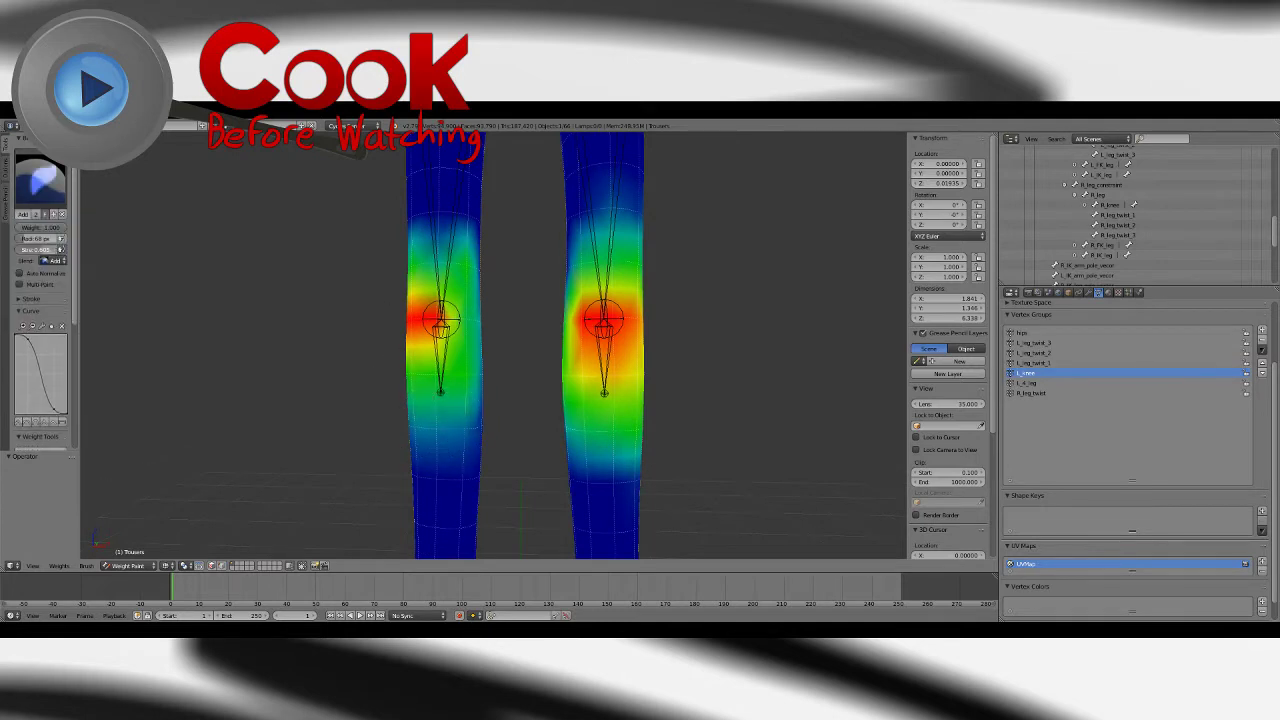
{"action": "left_click_drag", "start_coordinate": [470, 430], "coordinate": [439, 431]}
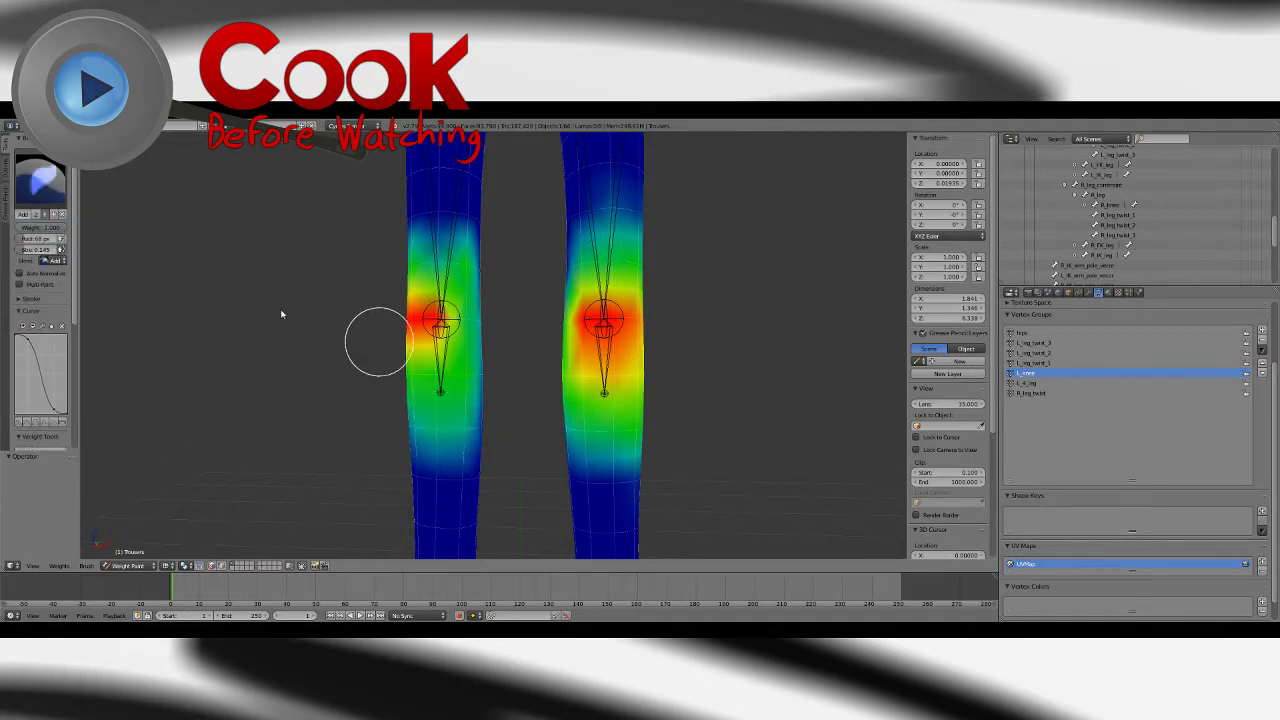
{"action": "left_click", "coordinate": [42, 184]}
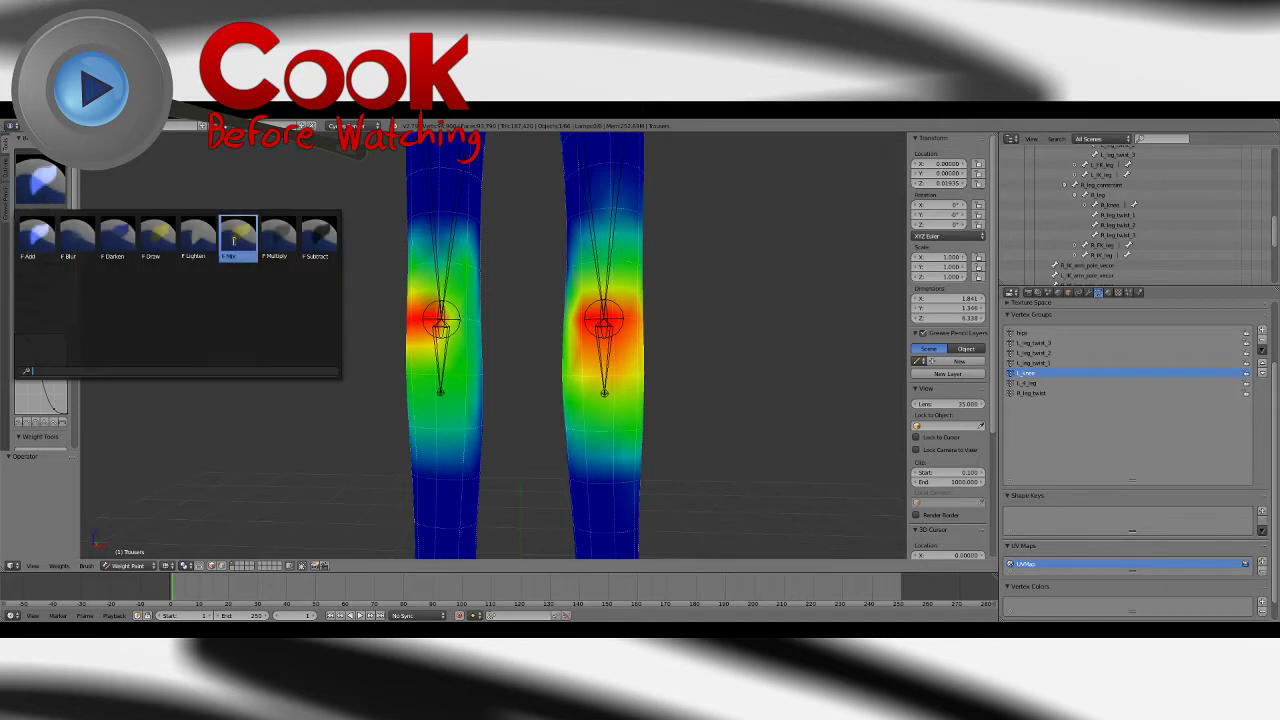
{"action": "left_click", "coordinate": [117, 237]}
{"action": "left_click_drag", "start_coordinate": [448, 402], "coordinate": [442, 432]}
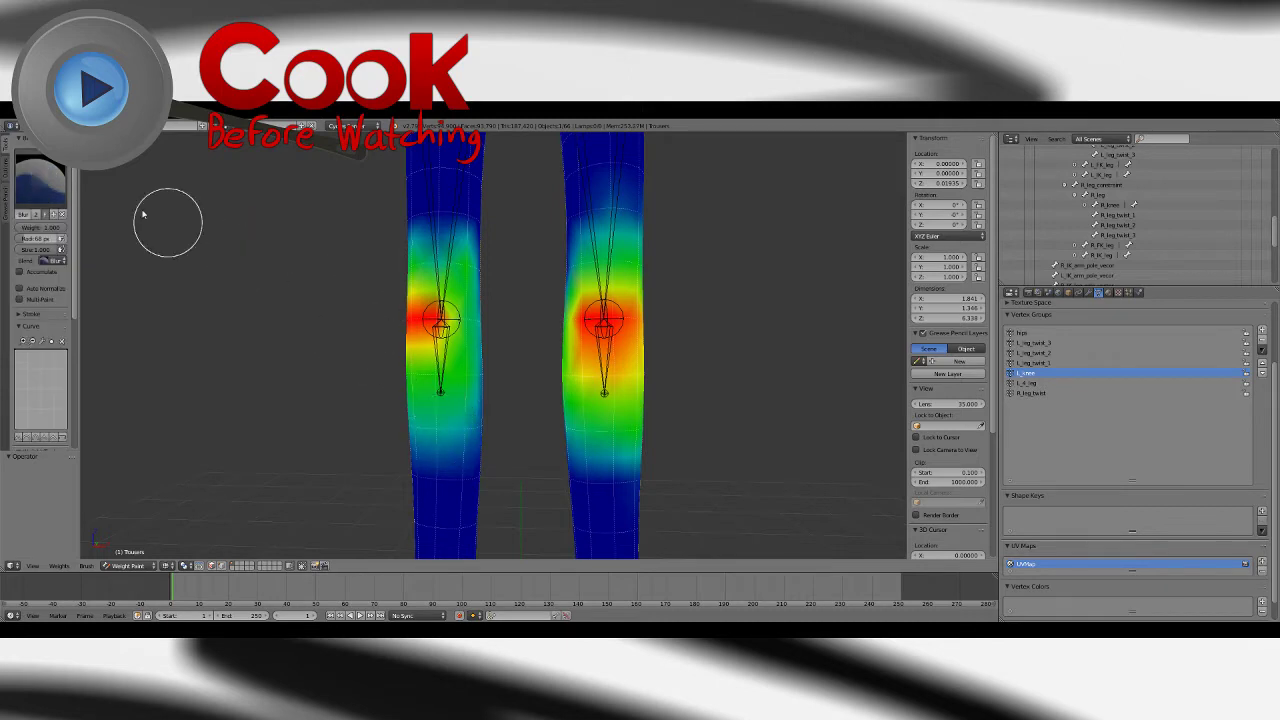
Step: Extend the L_knee weight around the side of the right knee towards its back with the Add brush at strength 0.145
{"action": "left_click", "coordinate": [42, 184]}
{"action": "left_click", "coordinate": [38, 238]}
{"action": "mouse_move", "coordinate": [499, 363]}
{"action": "middle_mouse_down"}
{"action": "mouse_move", "coordinate": [457, 377]}
{"action": "mouse_move", "coordinate": [438, 334]}
{"action": "middle_mouse_up"}
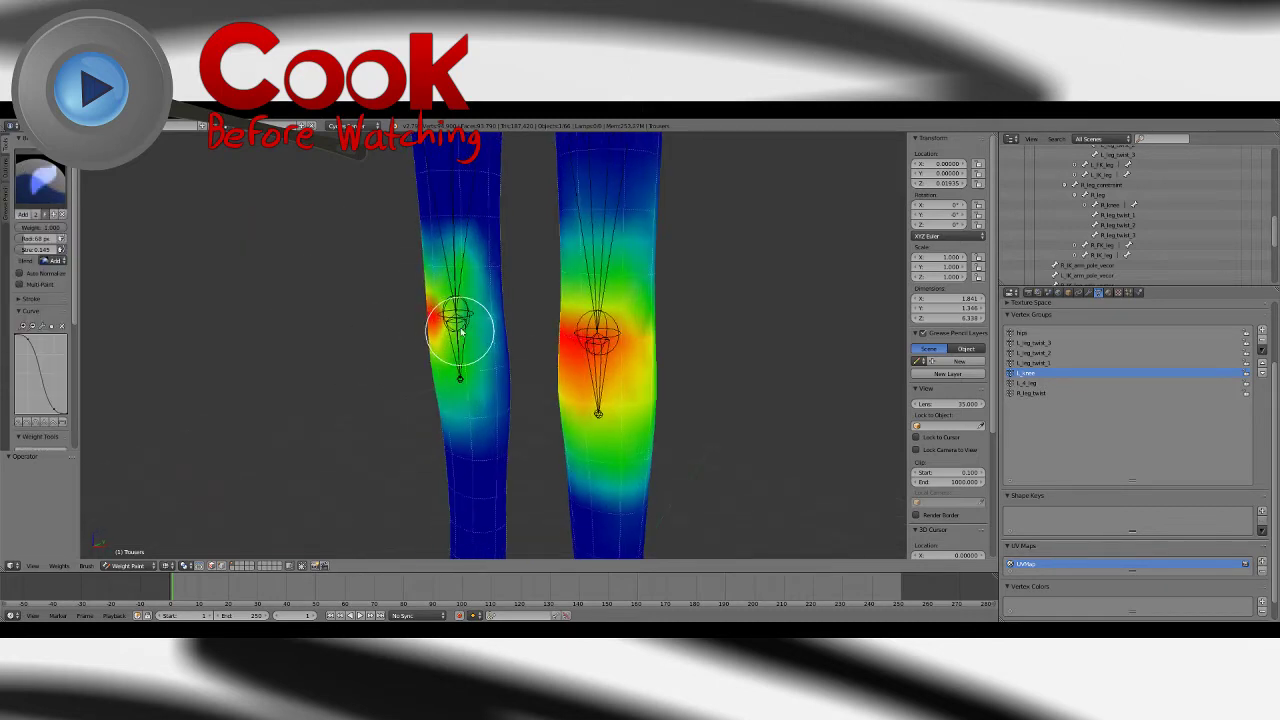
{"action": "left_click_drag", "start_coordinate": [457, 314], "coordinate": [457, 343]}
{"action": "middle_click_drag", "start_coordinate": [457, 343], "coordinate": [471, 320]}
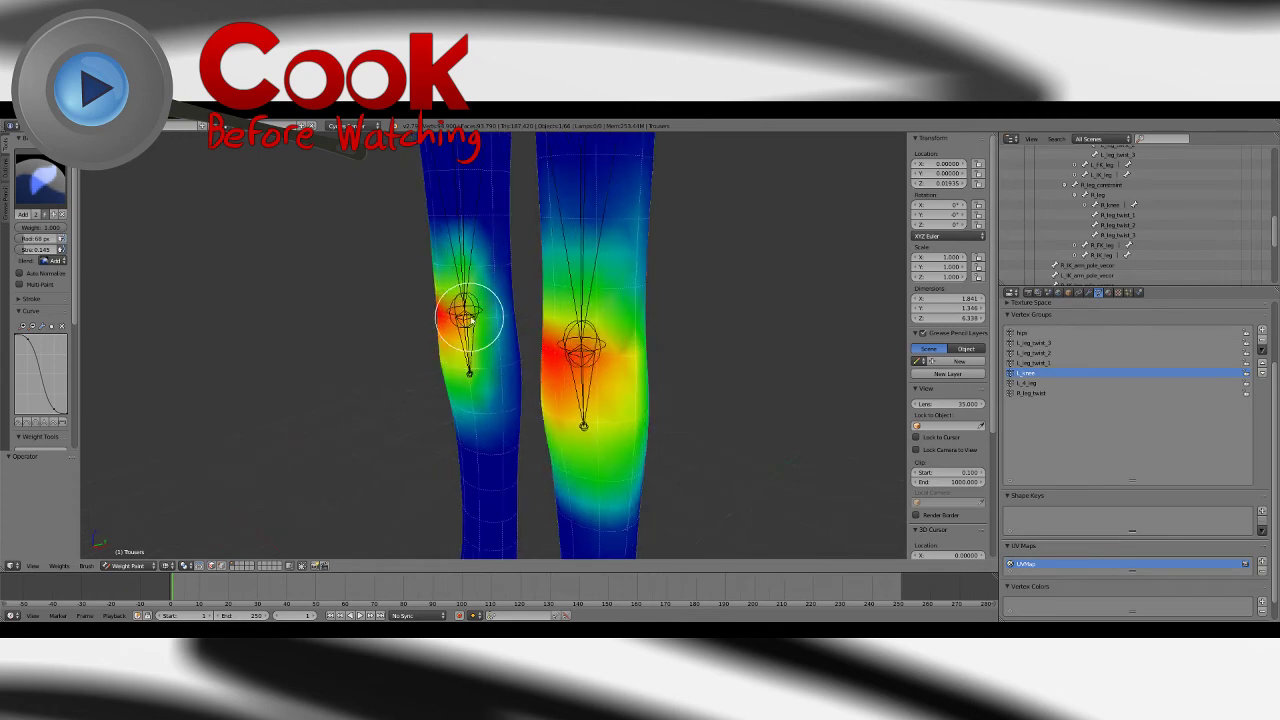
{"action": "left_click_drag", "start_coordinate": [471, 320], "coordinate": [487, 369]}
{"action": "mouse_move", "coordinate": [500, 342]}
{"action": "middle_mouse_down"}
{"action": "mouse_move", "coordinate": [414, 341]}
{"action": "mouse_move", "coordinate": [447, 323]}
{"action": "middle_mouse_up"}
{"action": "mouse_move", "coordinate": [510, 286]}
{"action": "left_mouse_down"}
{"action": "mouse_move", "coordinate": [521, 401]}
{"action": "mouse_move", "coordinate": [547, 408]}
{"action": "left_mouse_up"}
{"action": "middle_click_drag", "start_coordinate": [583, 347], "coordinate": [540, 335]}
{"action": "left_click_drag", "start_coordinate": [533, 277], "coordinate": [571, 426]}
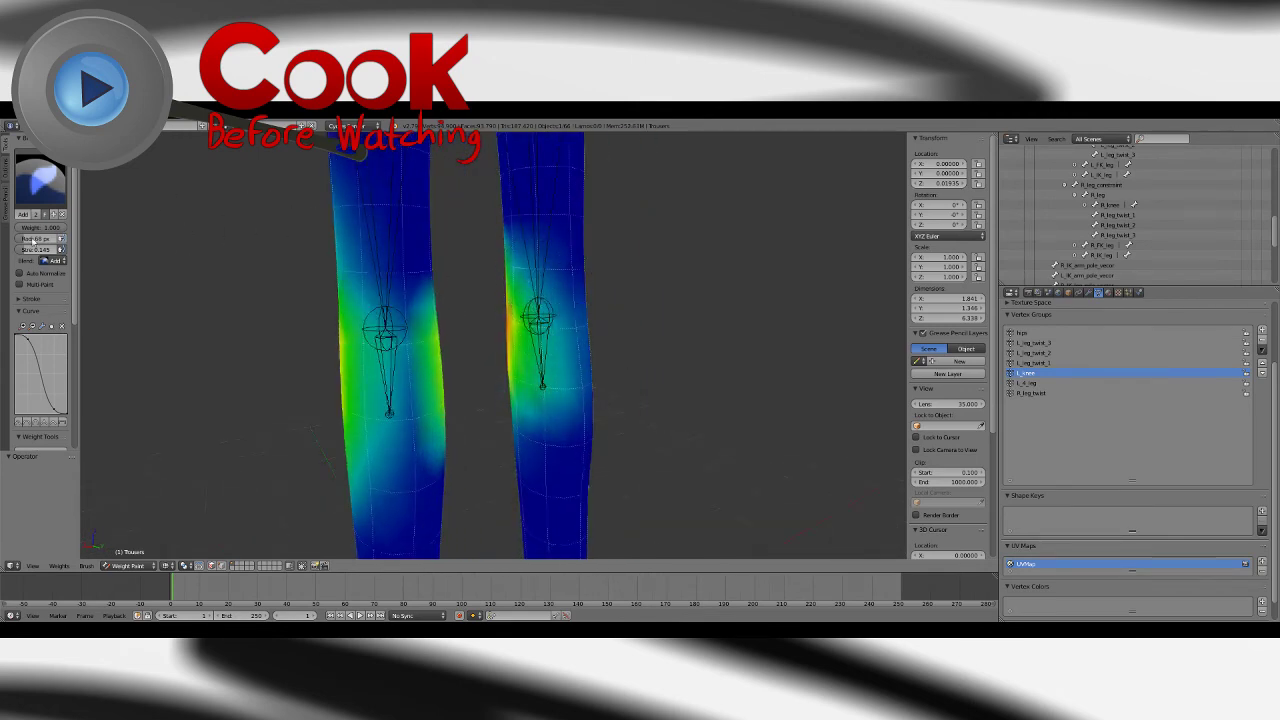
Step: Paint stronger L_knee weight over the outer side and back of the right knee
{"action": "mouse_move", "coordinate": [520, 315]}
{"action": "left_mouse_down"}
{"action": "mouse_move", "coordinate": [566, 334]}
{"action": "mouse_move", "coordinate": [591, 374]}
{"action": "left_mouse_up"}
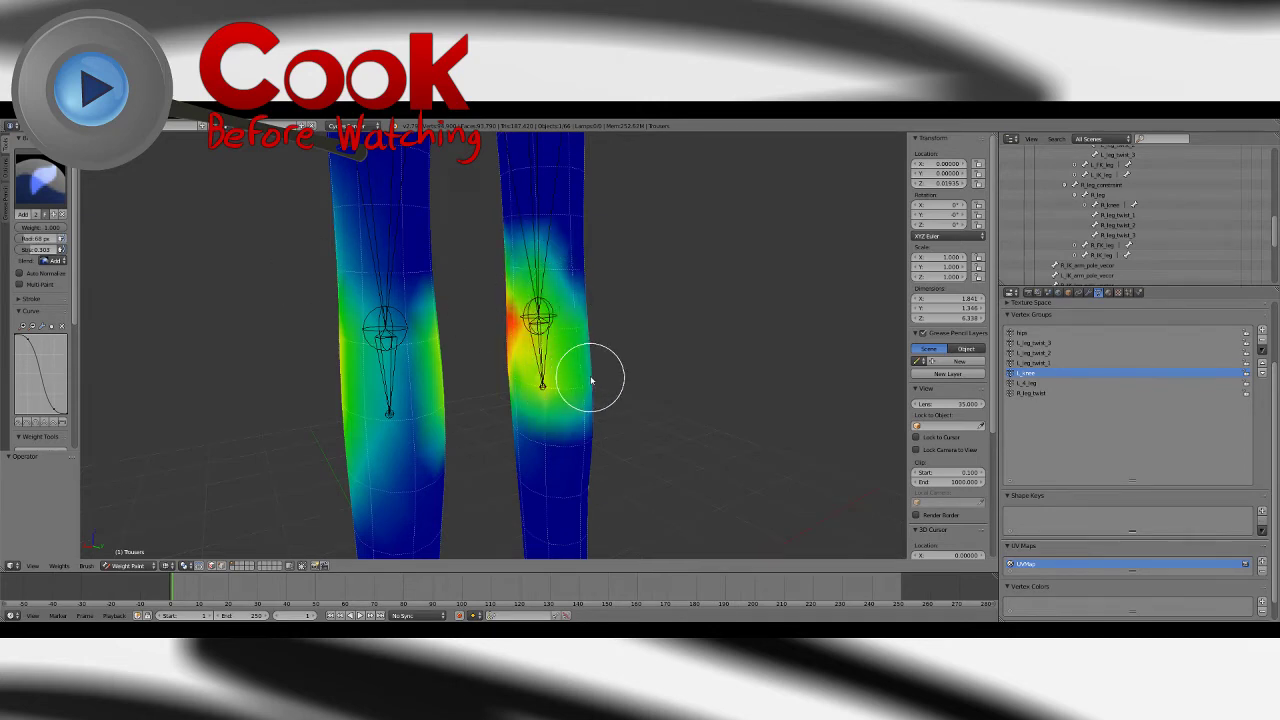
{"action": "middle_click_drag", "start_coordinate": [591, 374], "coordinate": [543, 320]}
{"action": "mouse_move", "coordinate": [507, 309]}
{"action": "left_mouse_down"}
{"action": "mouse_move", "coordinate": [493, 364]}
{"action": "mouse_move", "coordinate": [508, 422]}
{"action": "left_mouse_up"}
{"action": "mouse_move", "coordinate": [508, 400]}
{"action": "middle_mouse_down"}
{"action": "mouse_move", "coordinate": [557, 370]}
{"action": "mouse_move", "coordinate": [545, 335]}
{"action": "middle_mouse_up"}
Step: Blur the L_knee weight across the back of the right knee
{"action": "left_click", "coordinate": [45, 175]}
{"action": "left_click", "coordinate": [78, 238]}
{"action": "left_click_drag", "start_coordinate": [545, 335], "coordinate": [532, 379]}
Step: Subtract the L_knee weight along the middle of the back of the right knee
{"action": "left_click", "coordinate": [40, 178]}
{"action": "left_click", "coordinate": [318, 238]}
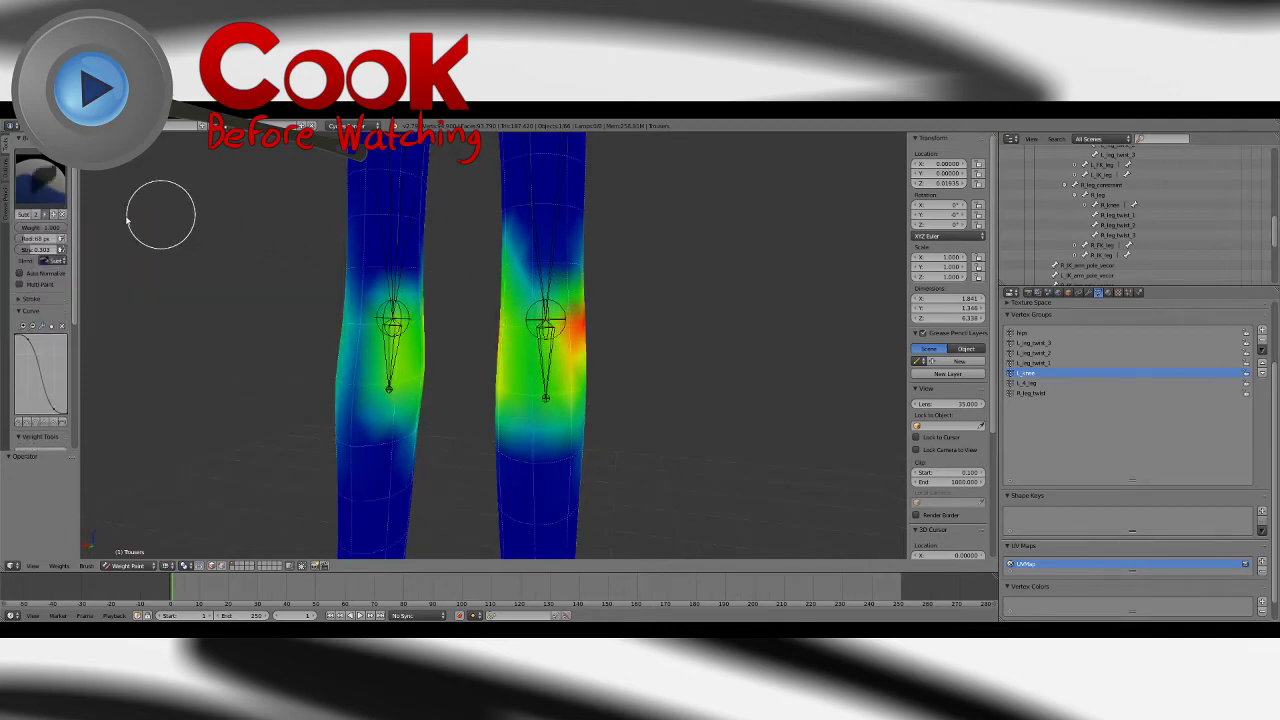
{"action": "mouse_move", "coordinate": [540, 320]}
{"action": "left_mouse_down"}
{"action": "mouse_move", "coordinate": [529, 423]}
{"action": "mouse_move", "coordinate": [525, 278]}
{"action": "left_mouse_up"}
Step: Add some L_knee weight back down the middle of the back of the right knee
{"action": "left_click", "coordinate": [40, 178]}
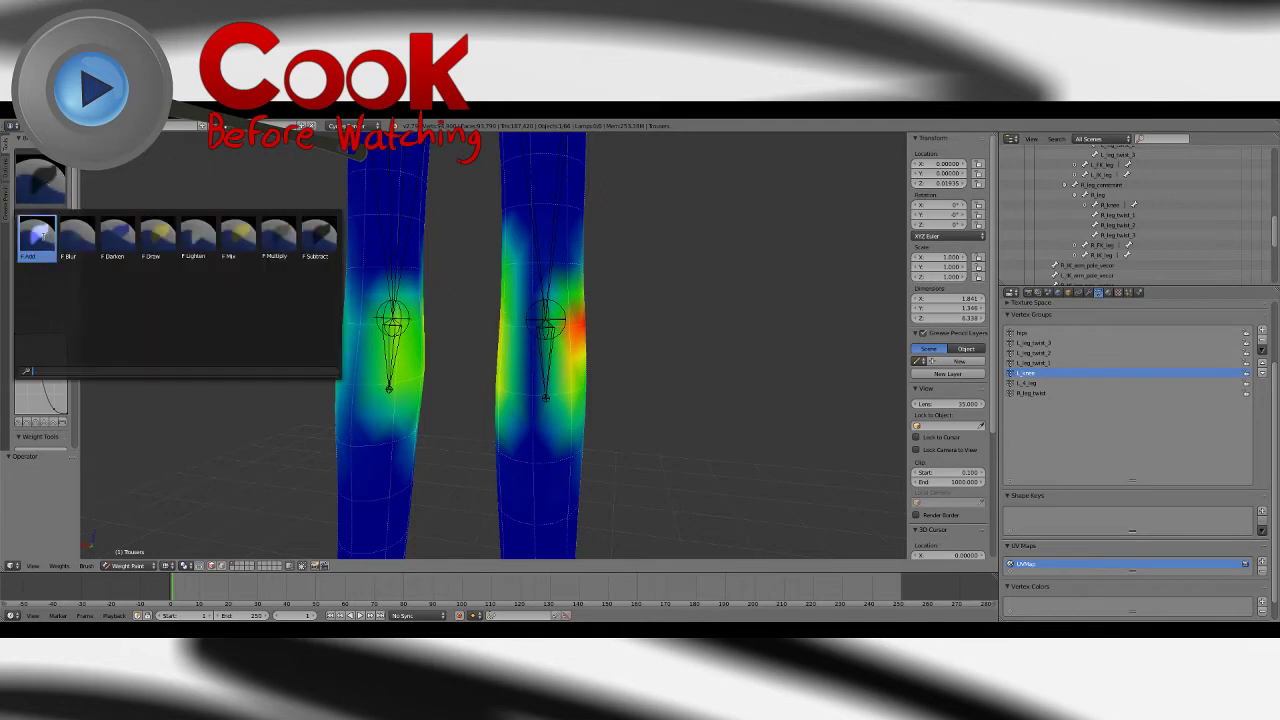
{"action": "left_click", "coordinate": [38, 240]}
{"action": "left_click_drag", "start_coordinate": [543, 329], "coordinate": [529, 420]}
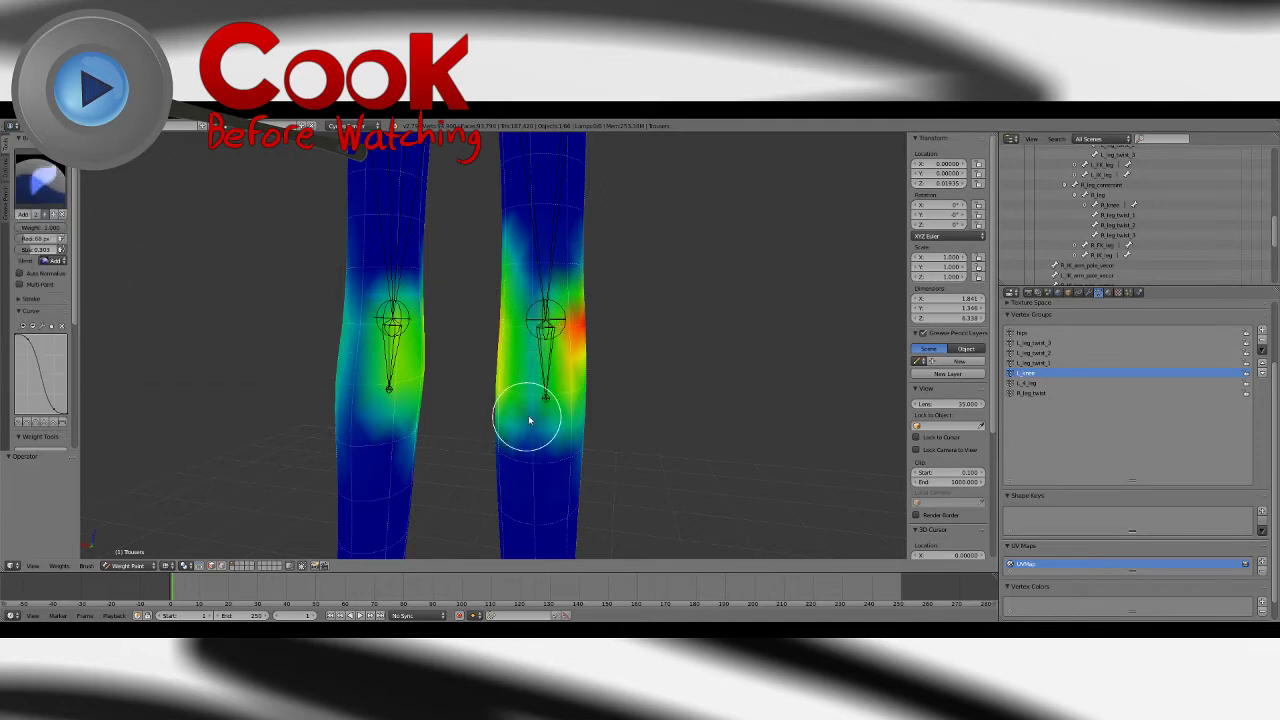
Step: Lightly reduce the L_knee weight at the back of the right knee with the Subtract brush
{"action": "left_click", "coordinate": [40, 174]}
{"action": "left_click", "coordinate": [318, 238]}
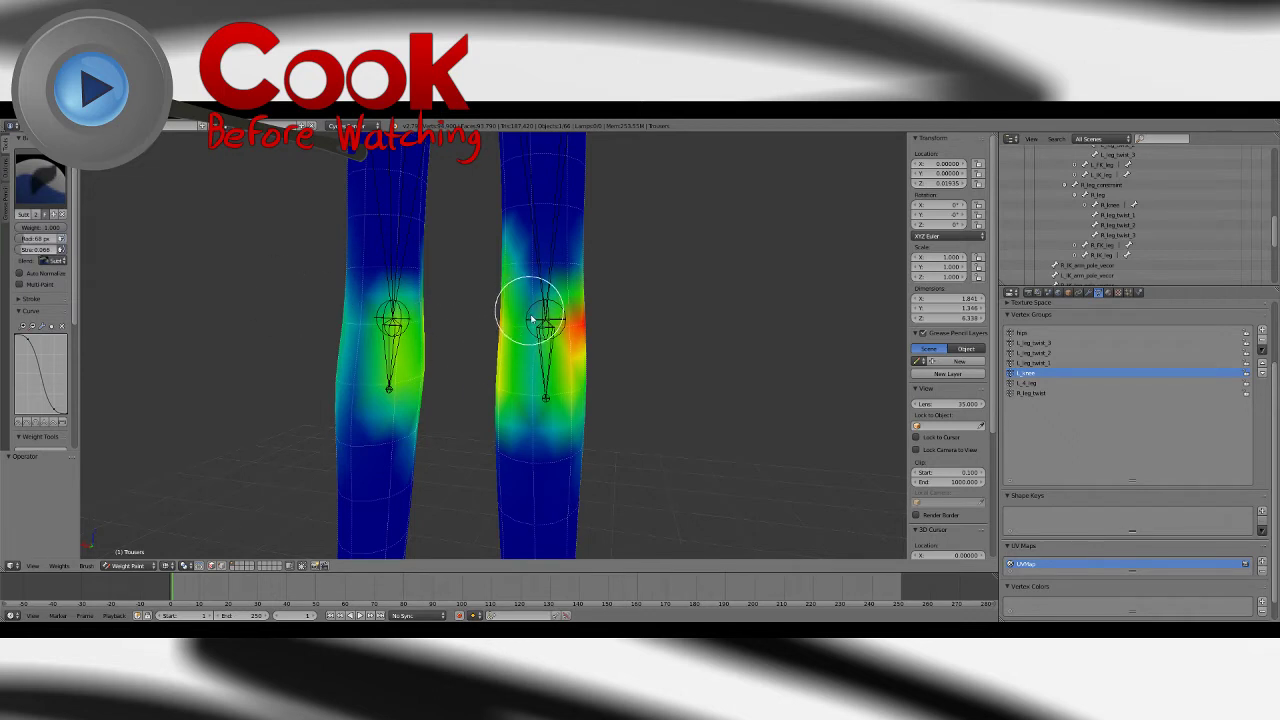
Step: Undo the trial Subtract stroke behind the right knee, and smooth the L_knee weights on that knee's front with the Blur brush
{"action": "mouse_move", "coordinate": [533, 320]}
{"action": "left_mouse_down"}
{"action": "mouse_move", "coordinate": [523, 420]}
{"action": "mouse_move", "coordinate": [514, 394]}
{"action": "mouse_move", "coordinate": [505, 455]}
{"action": "left_mouse_up"}
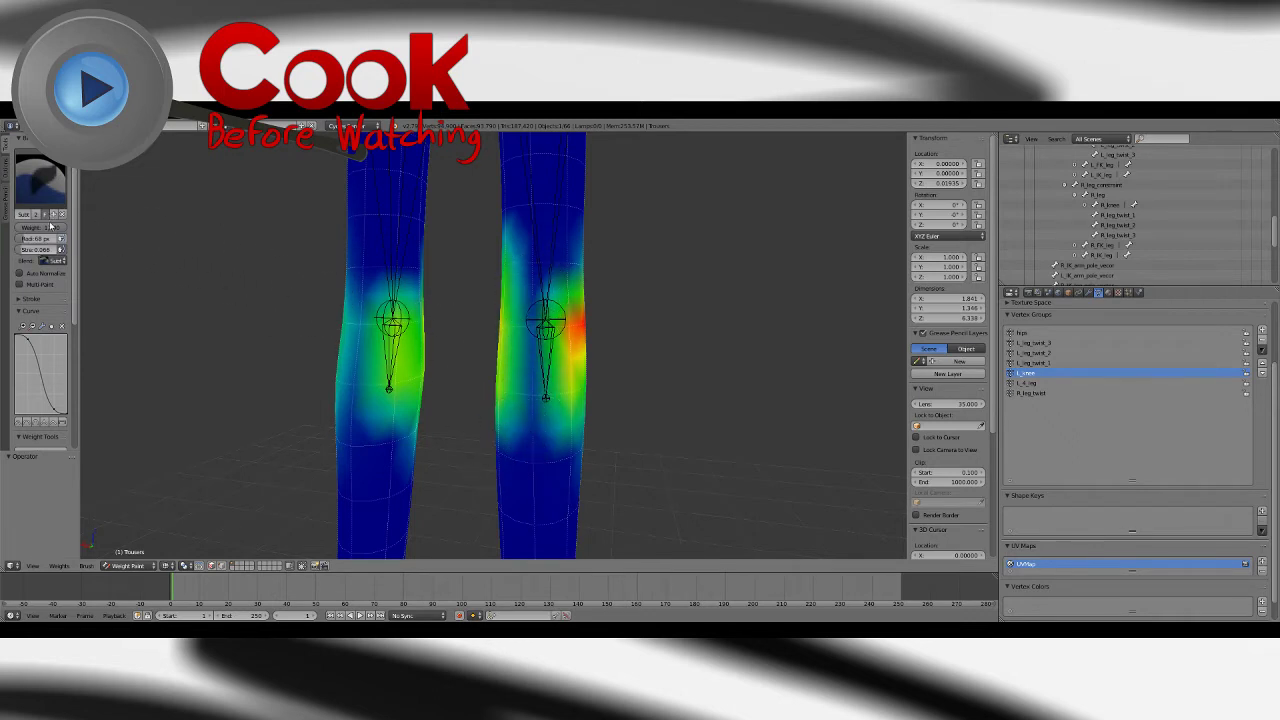
{"action": "key", "text": "ctrl+z"}
{"action": "left_click", "coordinate": [23, 189]}
{"action": "left_click", "coordinate": [78, 238]}
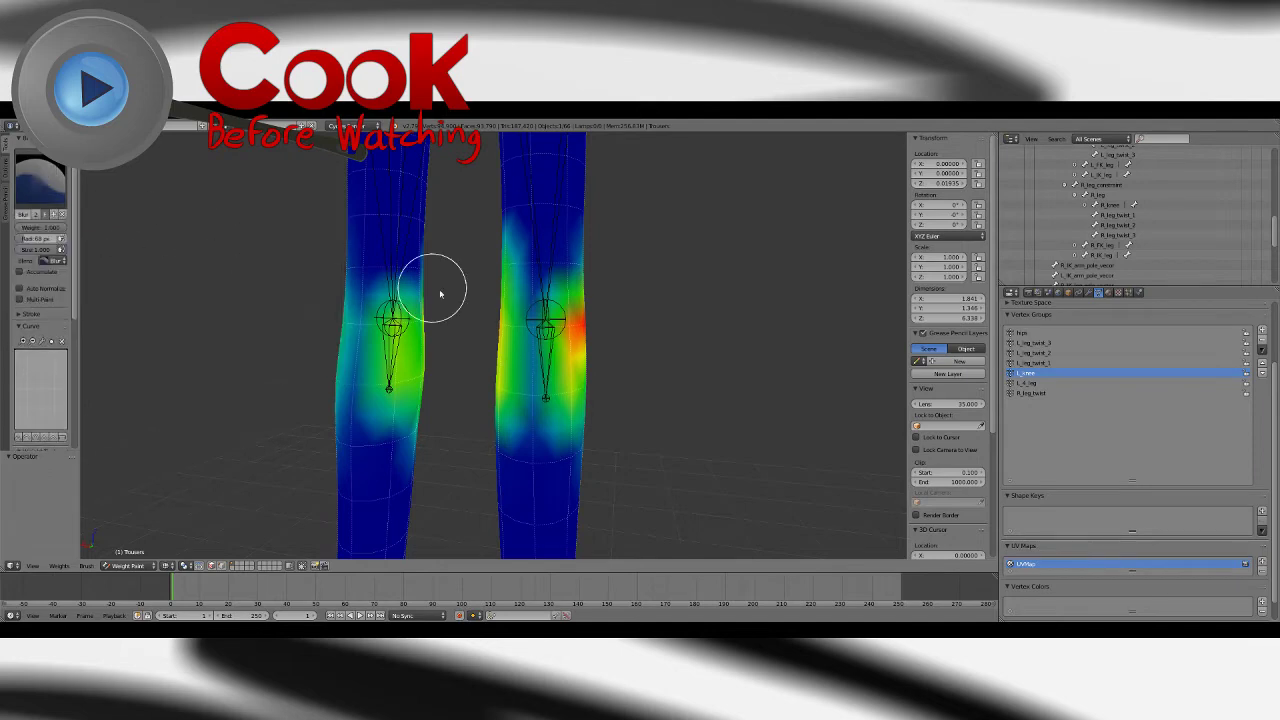
{"action": "mouse_move", "coordinate": [440, 292]}
{"action": "middle_mouse_down"}
{"action": "mouse_move", "coordinate": [543, 291]}
{"action": "mouse_move", "coordinate": [570, 275]}
{"action": "mouse_move", "coordinate": [466, 271]}
{"action": "mouse_move", "coordinate": [514, 206]}
{"action": "mouse_move", "coordinate": [492, 264]}
{"action": "mouse_move", "coordinate": [446, 241]}
{"action": "middle_mouse_up"}
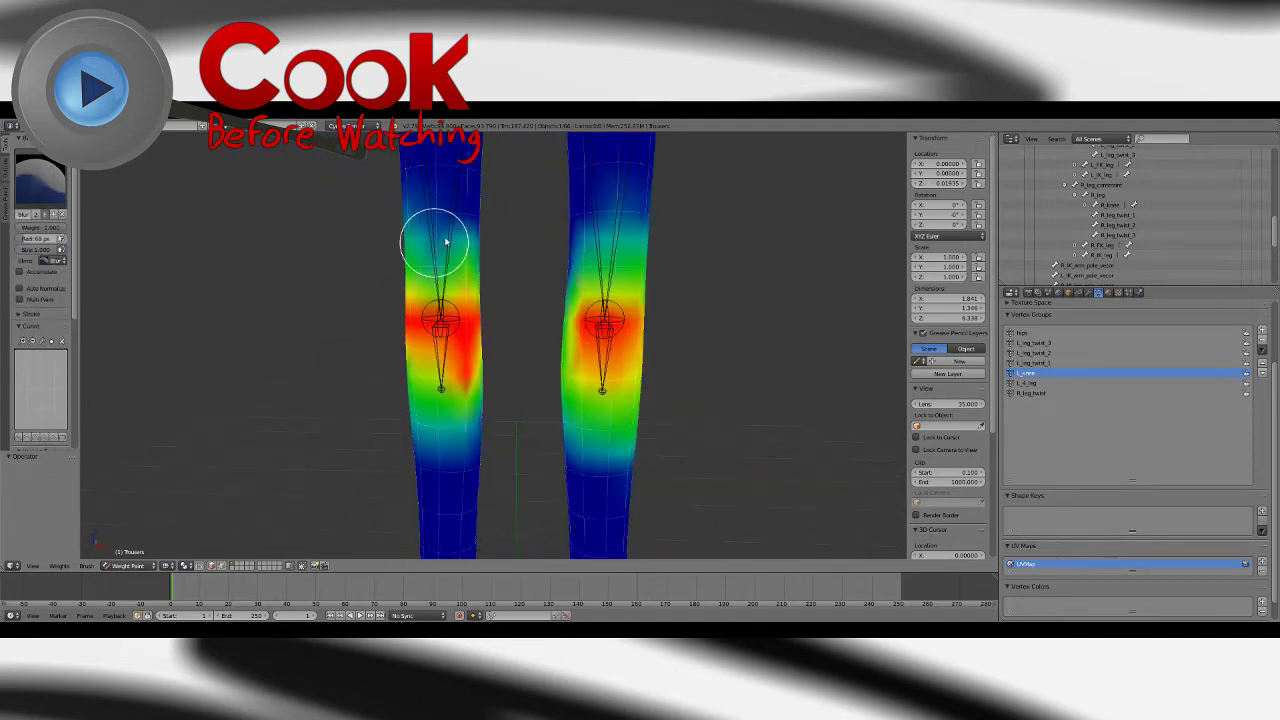
{"action": "mouse_move", "coordinate": [438, 230]}
{"action": "left_mouse_down"}
{"action": "mouse_move", "coordinate": [446, 266]}
{"action": "mouse_move", "coordinate": [466, 271]}
{"action": "mouse_move", "coordinate": [472, 352]}
{"action": "left_mouse_up"}
{"action": "middle_click_drag", "start_coordinate": [414, 314], "coordinate": [452, 325]}
Step: Build up the L_knee weights at the centre of the right knee with the Add brush at strength 0.079
{"action": "left_click", "coordinate": [42, 183]}
{"action": "left_click", "coordinate": [38, 238]}
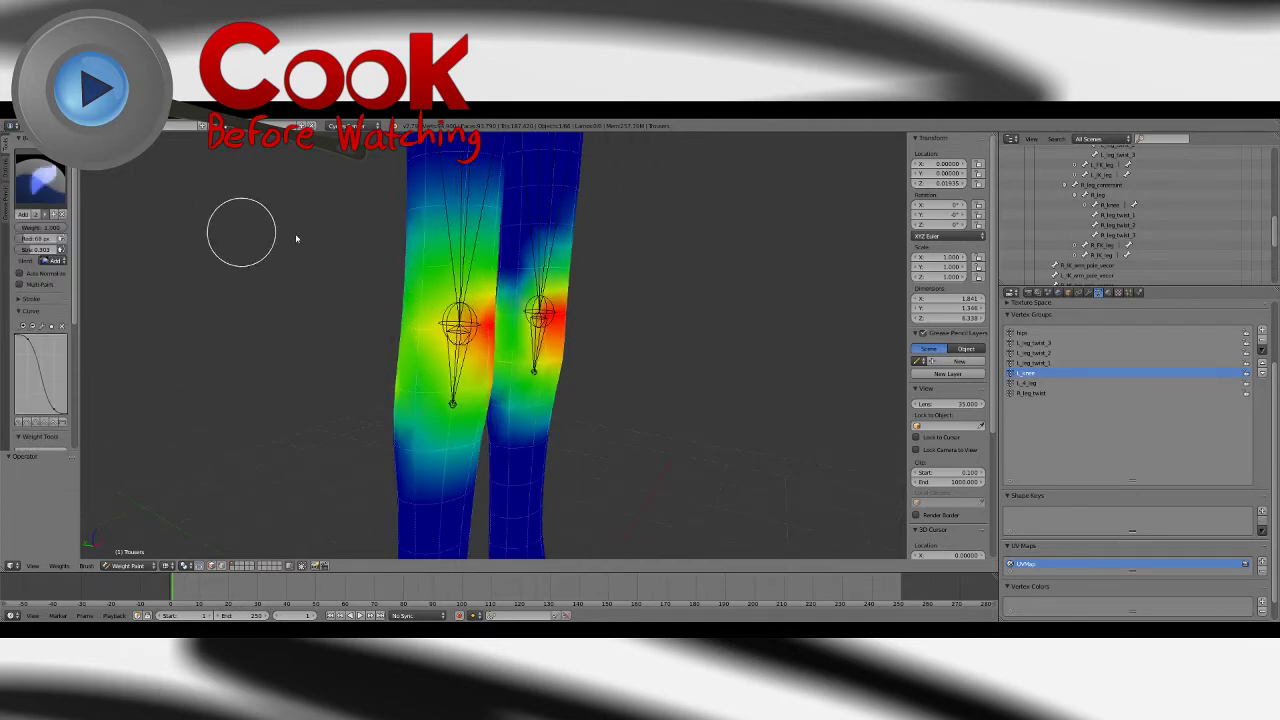
{"action": "left_click_drag", "start_coordinate": [460, 328], "coordinate": [457, 343]}
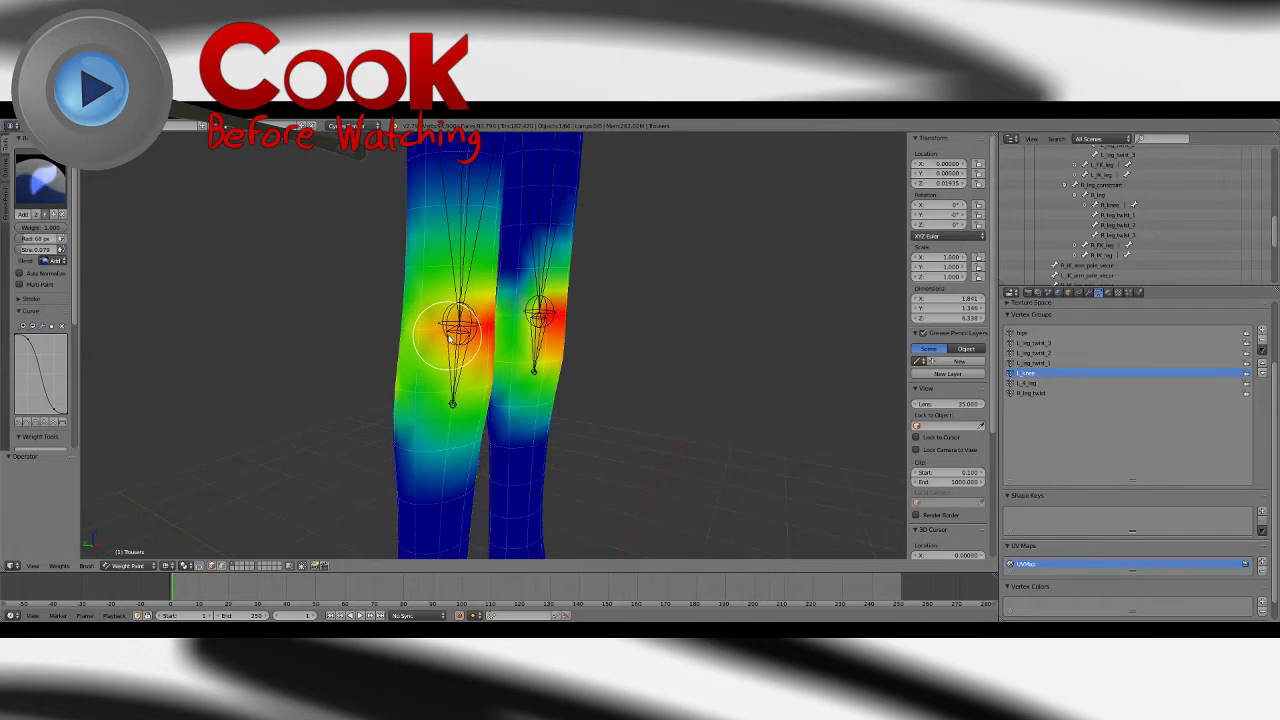
{"action": "middle_click_drag", "start_coordinate": [486, 357], "coordinate": [394, 331]}
Step: Even out the L_knee weights on the right knee, using the Blur brush and the Add brush at strength 0.079
{"action": "left_click", "coordinate": [41, 182]}
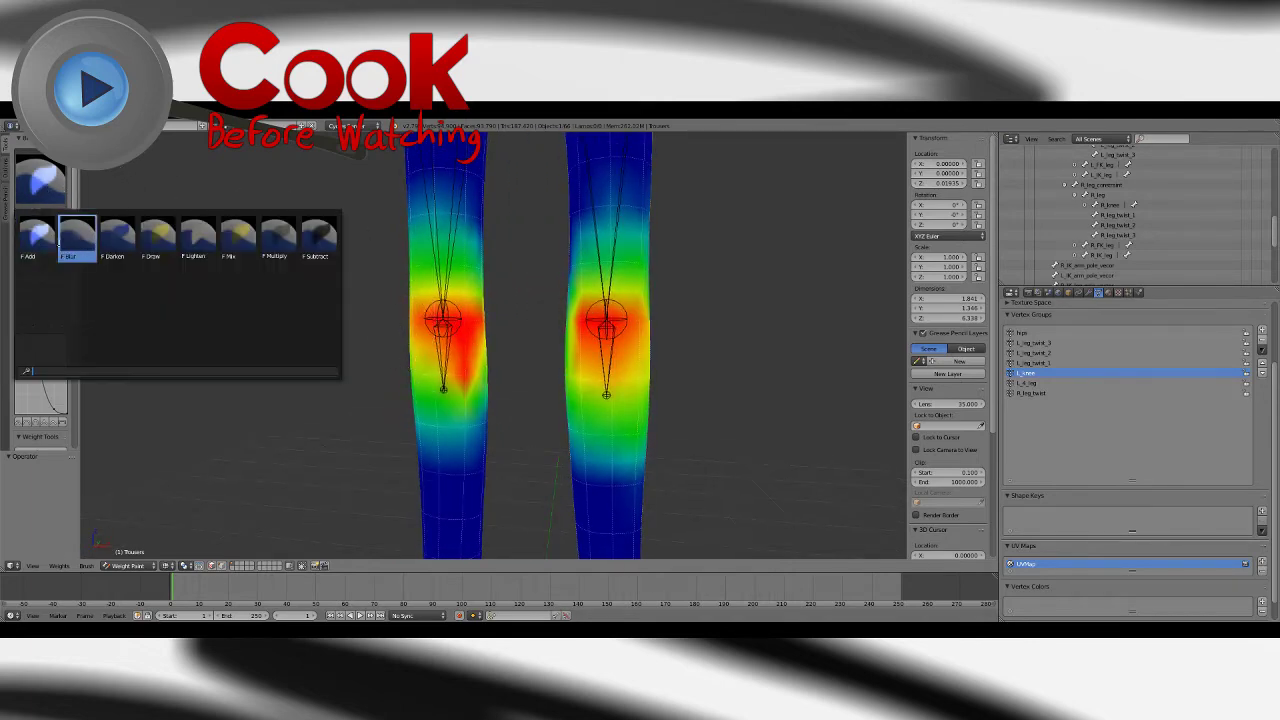
{"action": "left_click", "coordinate": [80, 234]}
{"action": "scroll", "coordinate": [440, 388], "scroll_direction": "up", "scroll_amount": 2}
{"action": "left_click", "coordinate": [41, 182]}
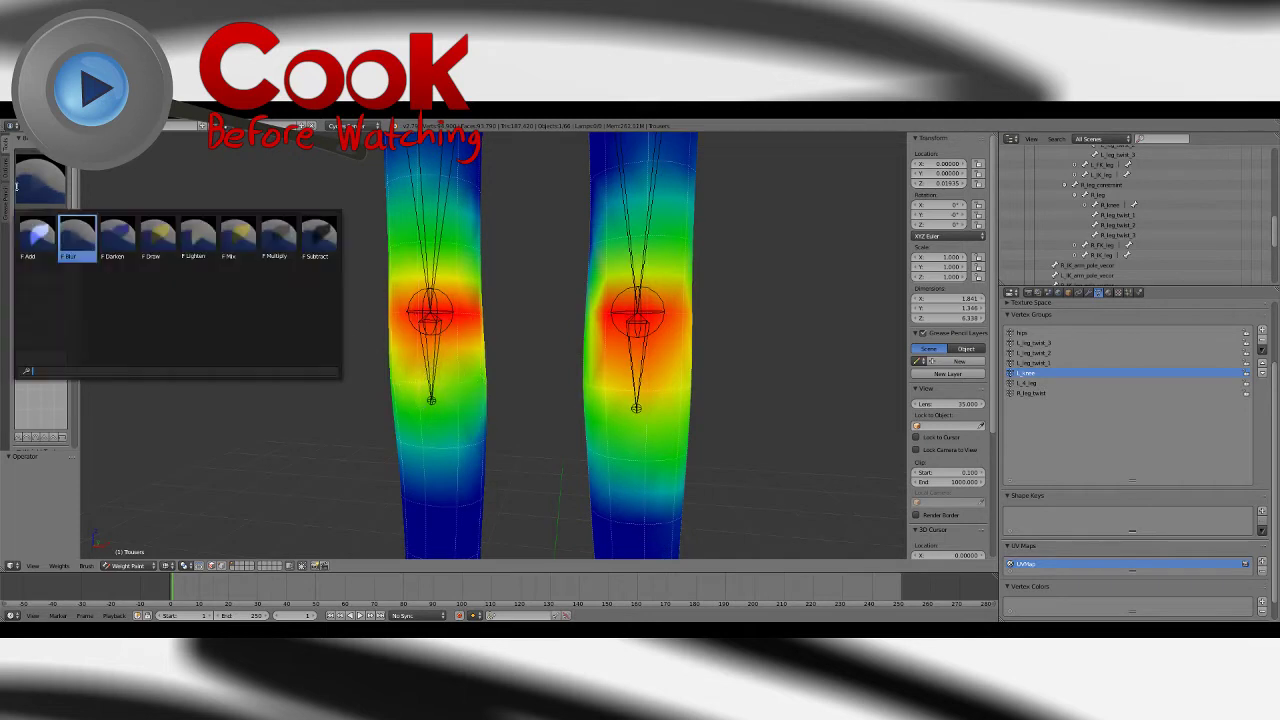
{"action": "left_click", "coordinate": [37, 230]}
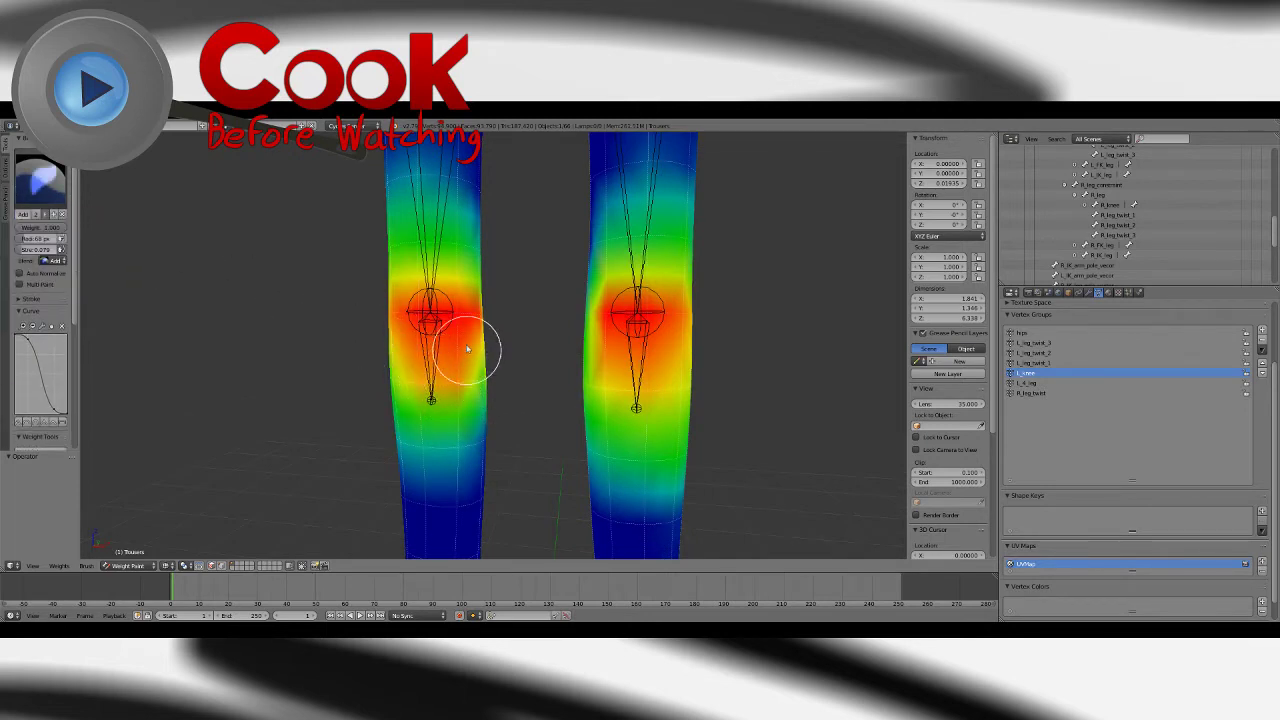
{"action": "middle_click_drag", "start_coordinate": [518, 378], "coordinate": [430, 380]}
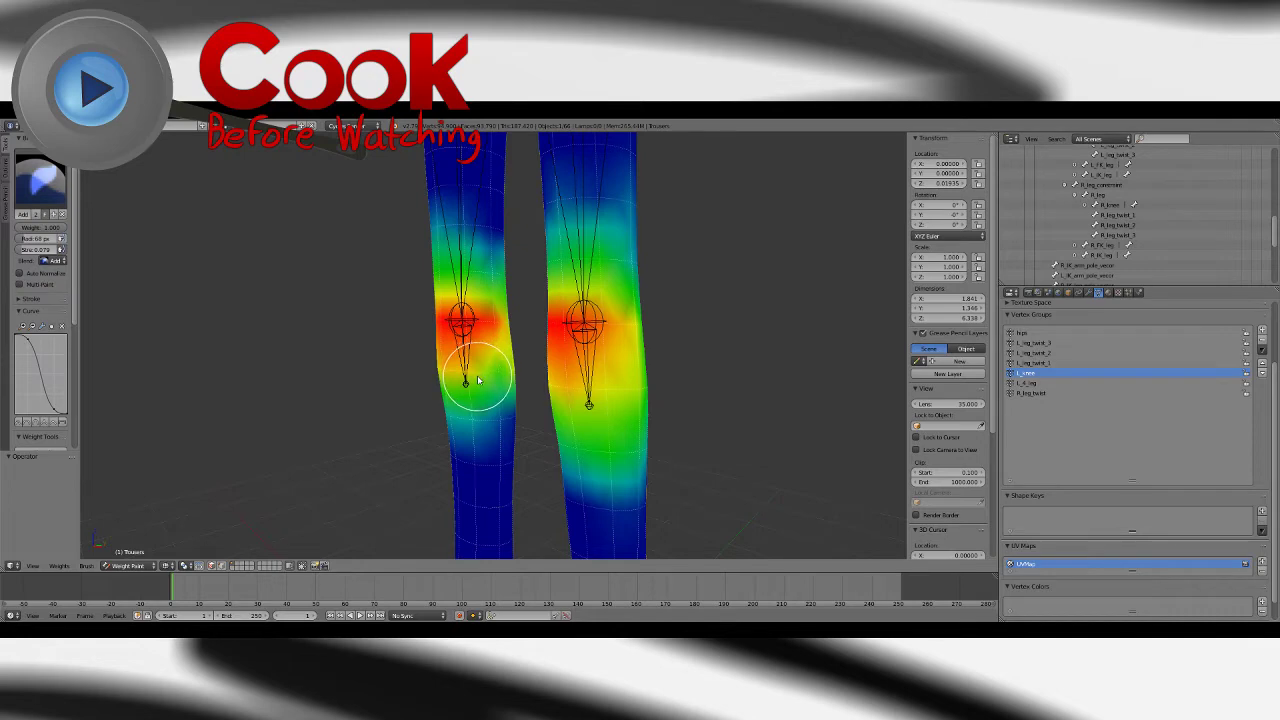
{"action": "mouse_move", "coordinate": [475, 380]}
{"action": "middle_mouse_down"}
{"action": "mouse_move", "coordinate": [509, 417]}
{"action": "mouse_move", "coordinate": [490, 398]}
{"action": "middle_mouse_up"}
Step: Blur the L_knee weights along the inner side of the right knee
{"action": "left_click", "coordinate": [35, 185]}
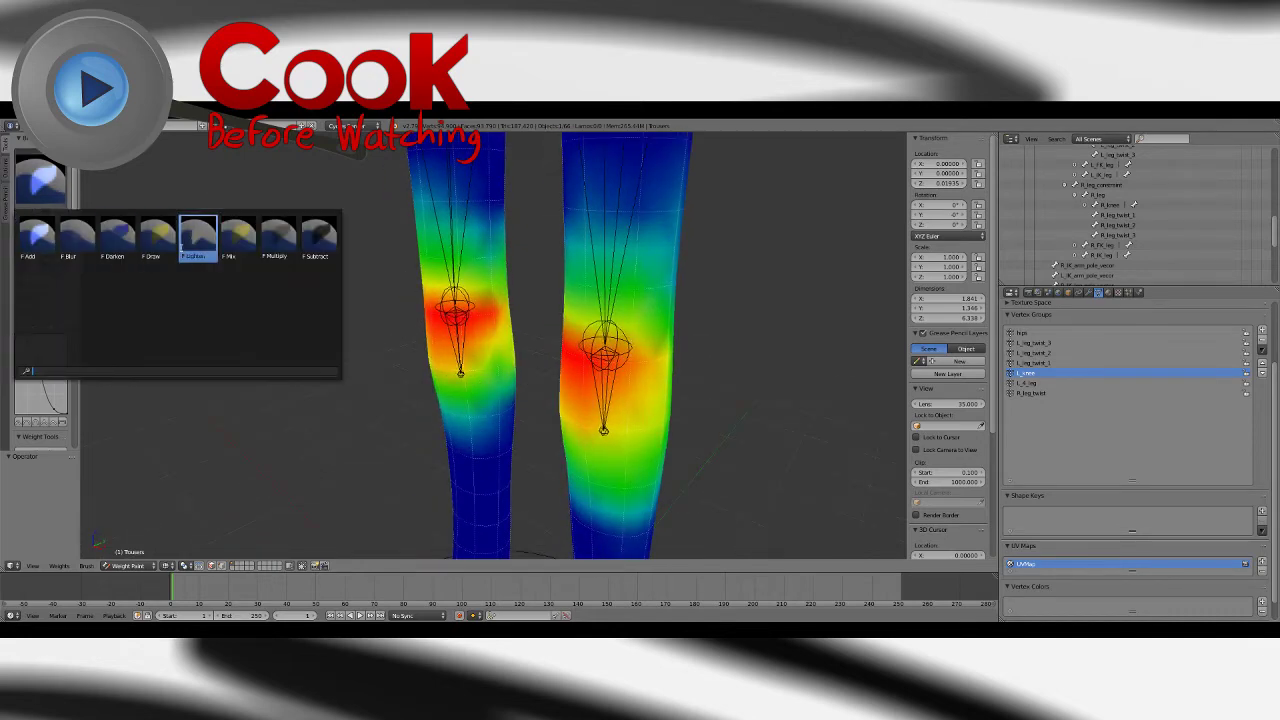
{"action": "left_click", "coordinate": [78, 238]}
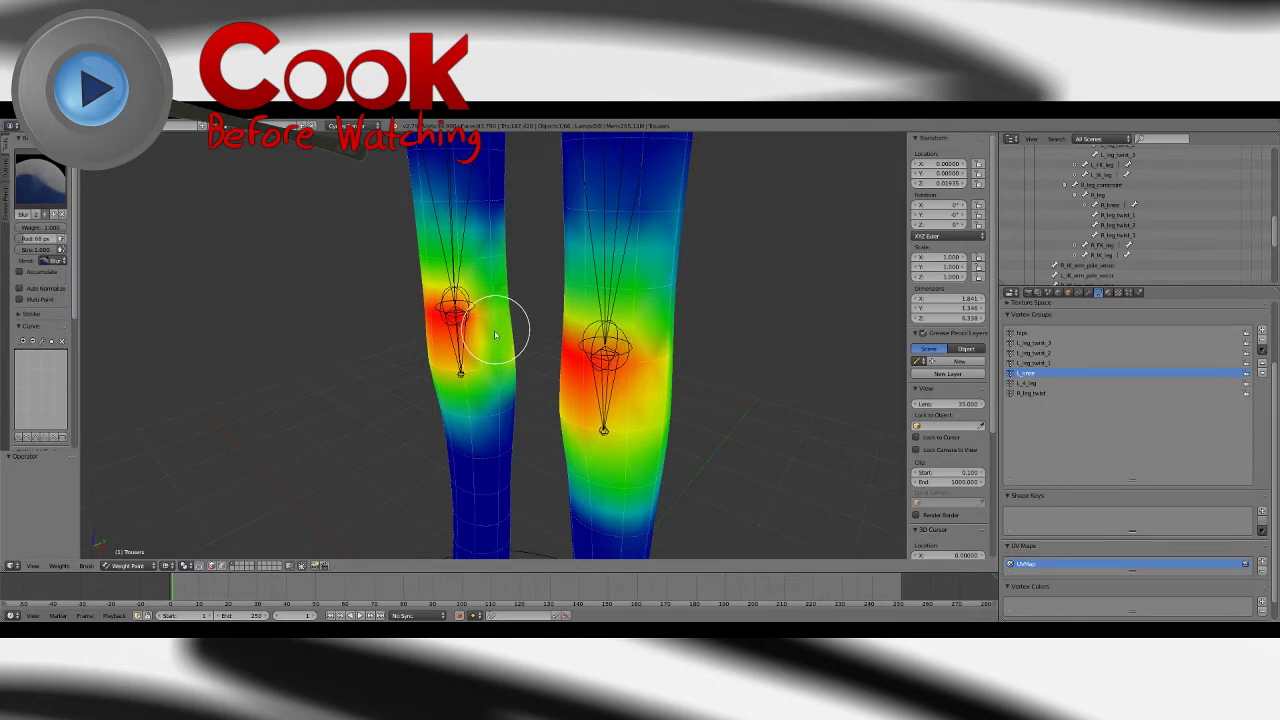
{"action": "mouse_move", "coordinate": [495, 335]}
{"action": "middle_mouse_down"}
{"action": "mouse_move", "coordinate": [543, 363]}
{"action": "mouse_move", "coordinate": [500, 343]}
{"action": "mouse_move", "coordinate": [514, 313]}
{"action": "middle_mouse_up"}
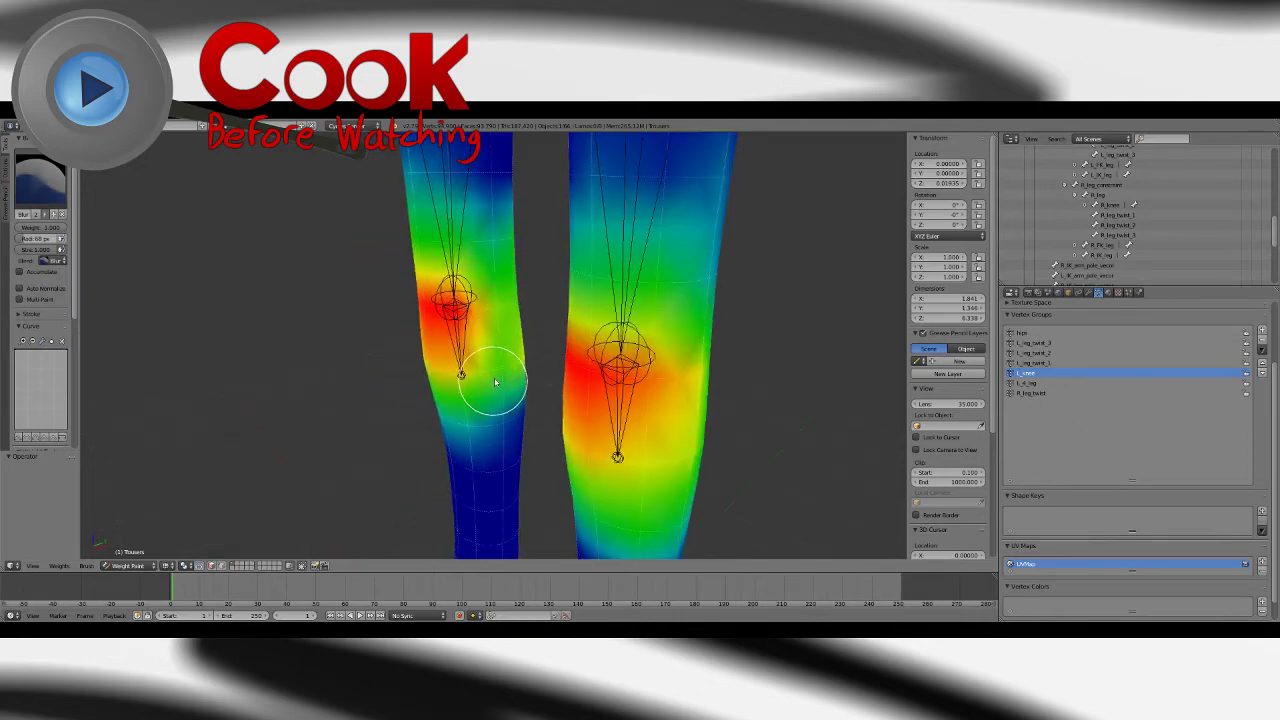
{"action": "mouse_move", "coordinate": [495, 382]}
{"action": "middle_mouse_down"}
{"action": "mouse_move", "coordinate": [457, 357]}
{"action": "mouse_move", "coordinate": [511, 406]}
{"action": "mouse_move", "coordinate": [549, 329]}
{"action": "mouse_move", "coordinate": [500, 407]}
{"action": "mouse_move", "coordinate": [477, 394]}
{"action": "mouse_move", "coordinate": [423, 403]}
{"action": "mouse_move", "coordinate": [722, 409]}
{"action": "mouse_move", "coordinate": [598, 364]}
{"action": "middle_mouse_up"}
Step: Reduce the L_knee weights above the back of the right knee with the Subtract brush at strength 0.408
{"action": "left_click", "coordinate": [40, 182]}
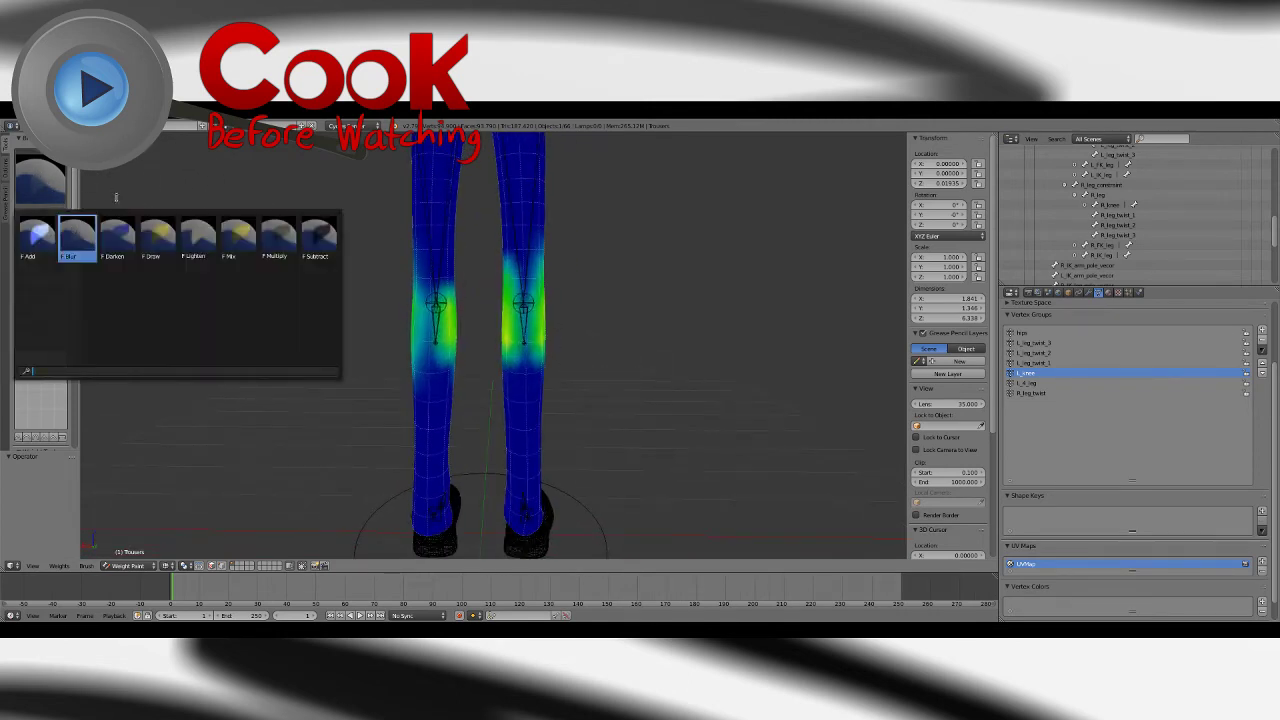
{"action": "left_click", "coordinate": [317, 238]}
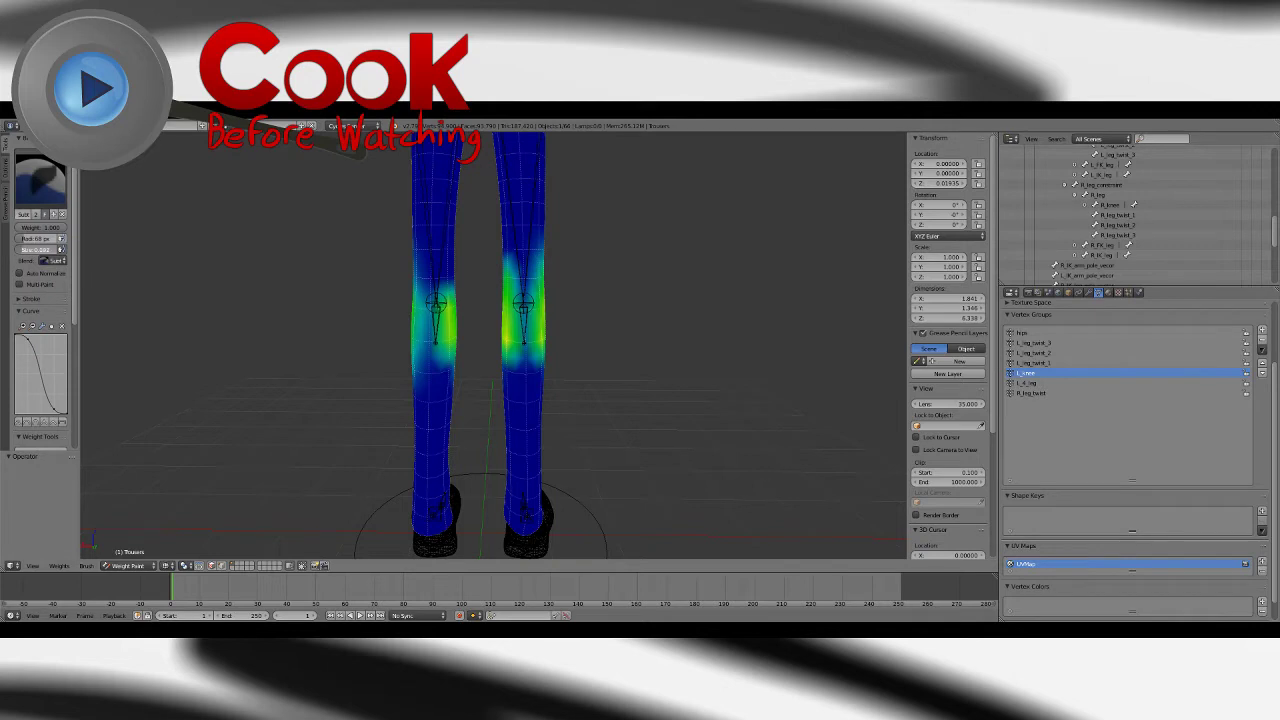
{"action": "mouse_move", "coordinate": [428, 296]}
{"action": "middle_mouse_down"}
{"action": "mouse_move", "coordinate": [481, 307]}
{"action": "mouse_move", "coordinate": [506, 371]}
{"action": "middle_mouse_up"}
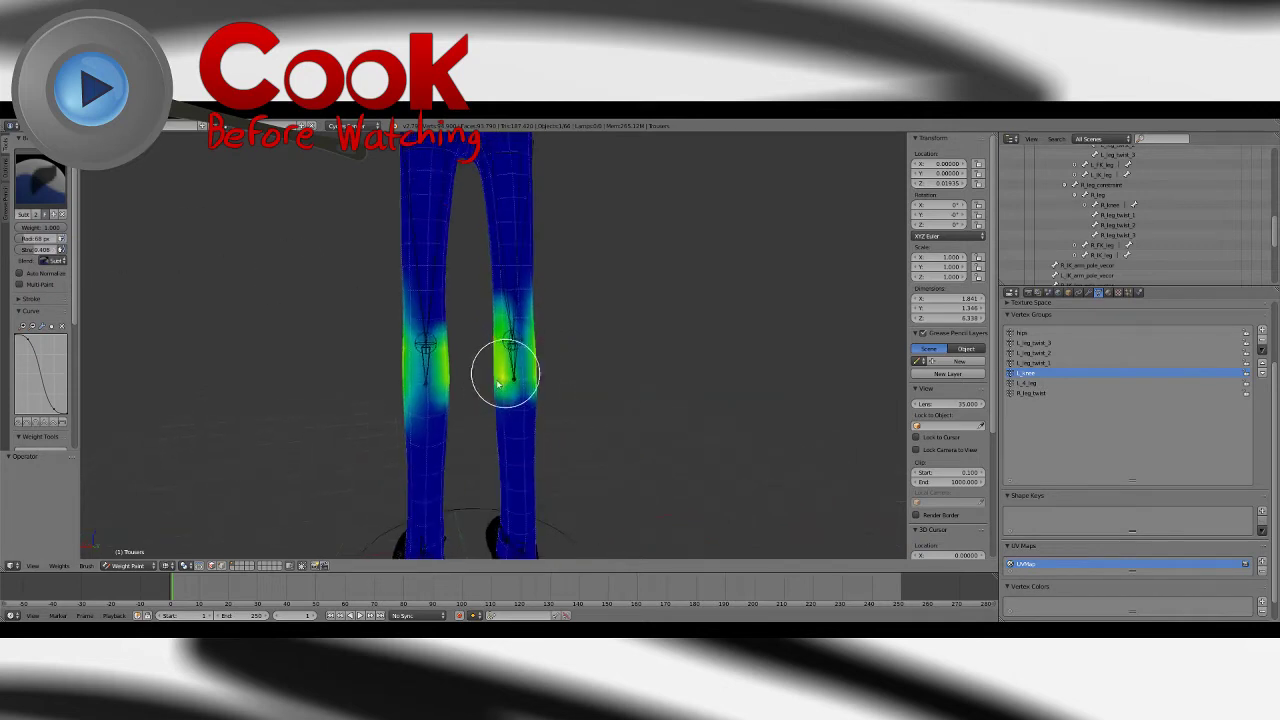
{"action": "scroll", "coordinate": [514, 325], "scroll_direction": "up", "scroll_amount": 2}
{"action": "middle_click_drag", "start_coordinate": [520, 277], "coordinate": [524, 276]}
{"action": "left_click_drag", "start_coordinate": [522, 293], "coordinate": [524, 295]}
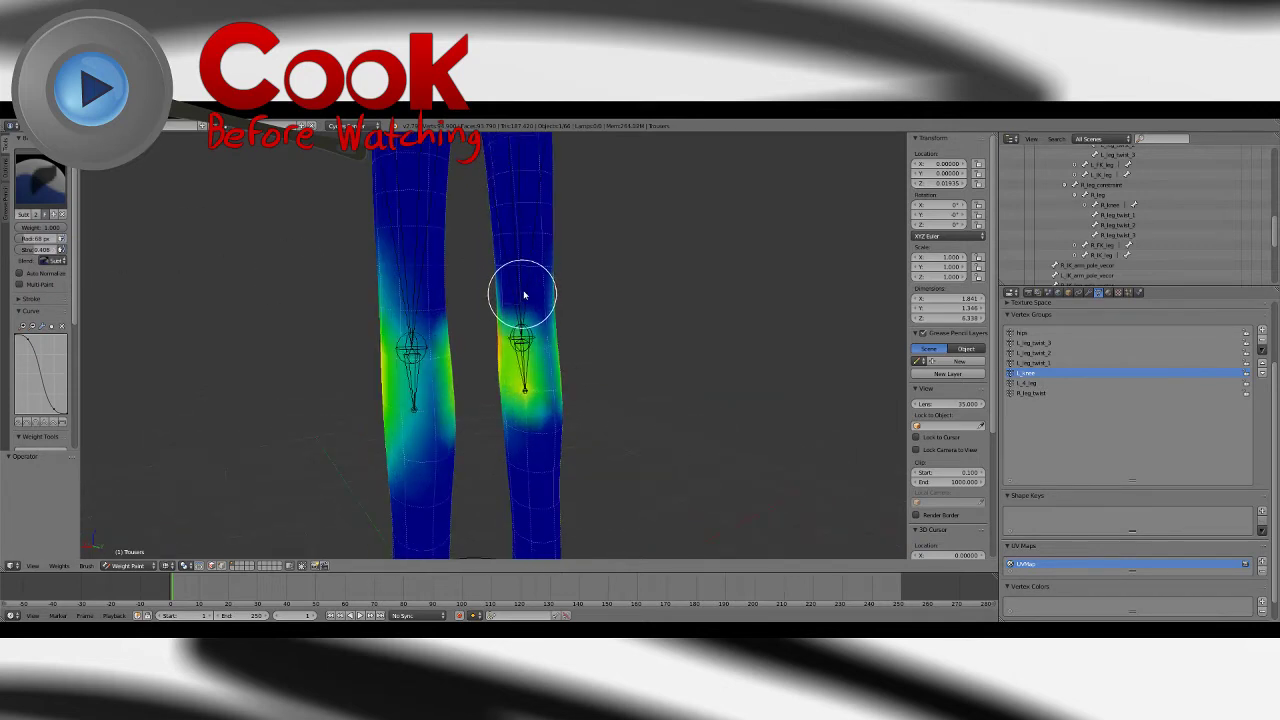
Step: Blur the L_knee weights around the back and sides of the right knee to soften the transitions
{"action": "left_click", "coordinate": [40, 180]}
{"action": "left_click", "coordinate": [94, 249]}
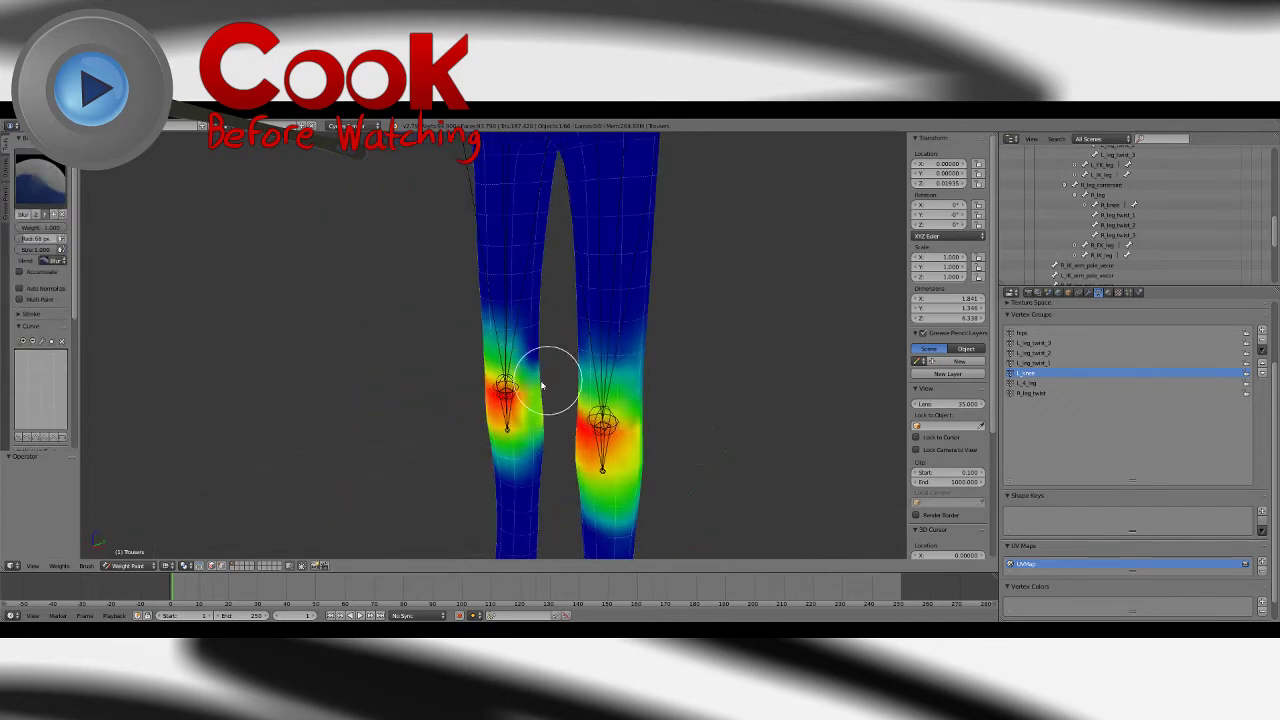
{"action": "scroll", "coordinate": [541, 385], "scroll_direction": "up", "scroll_amount": 4}
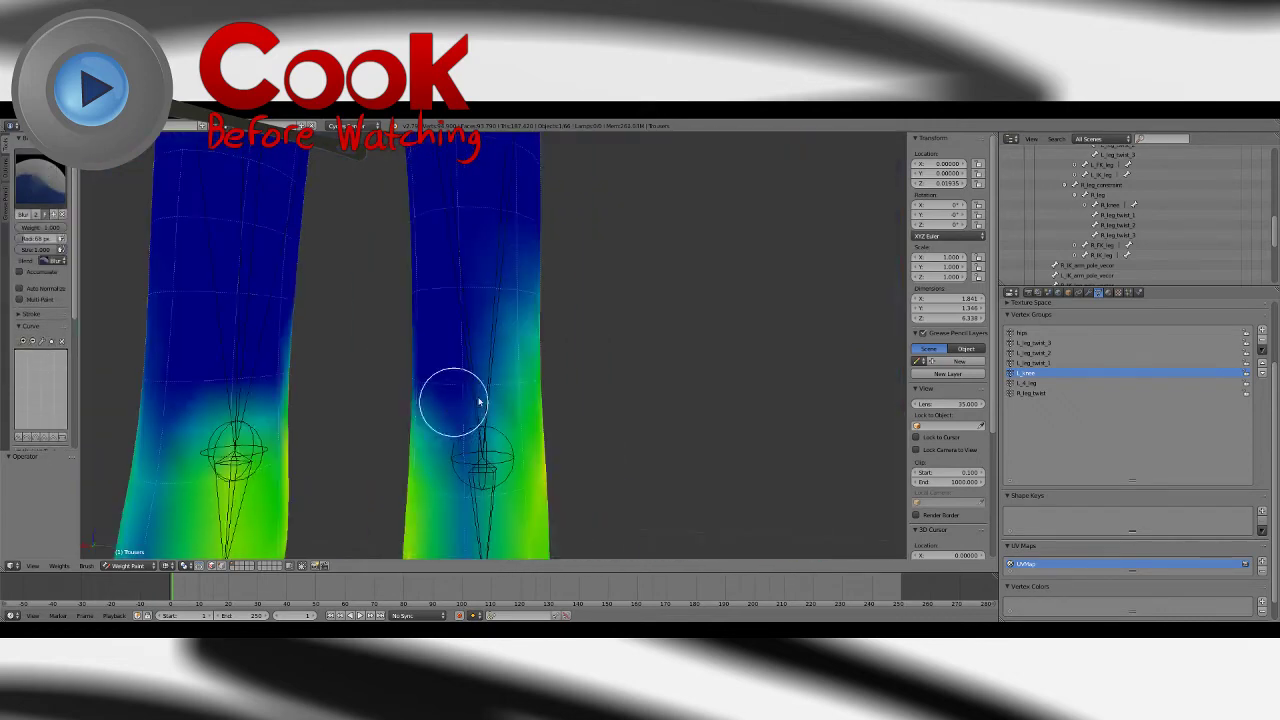
{"action": "mouse_move", "coordinate": [480, 402]}
{"action": "middle_mouse_down"}
{"action": "mouse_move", "coordinate": [586, 377]}
{"action": "mouse_move", "coordinate": [537, 394]}
{"action": "mouse_move", "coordinate": [284, 311]}
{"action": "middle_mouse_up"}
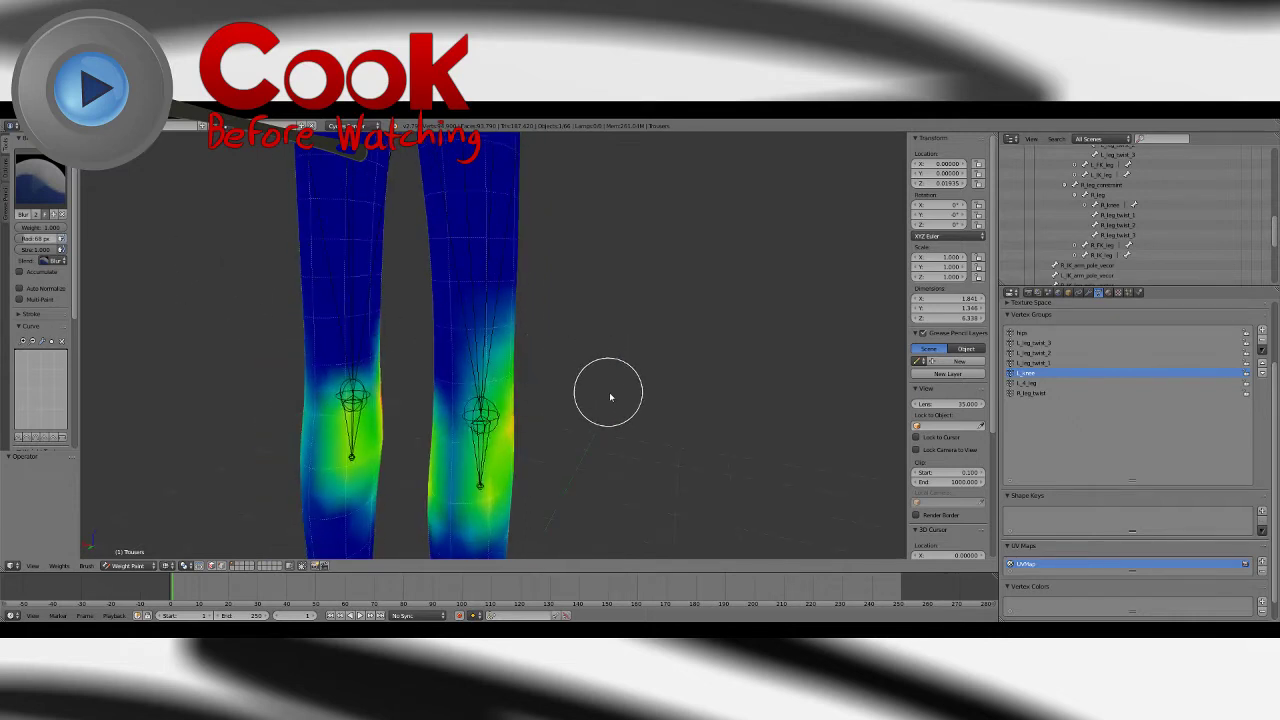
{"action": "mouse_move", "coordinate": [598, 431]}
{"action": "middle_mouse_down"}
{"action": "mouse_move", "coordinate": [639, 360]}
{"action": "mouse_move", "coordinate": [626, 380]}
{"action": "mouse_move", "coordinate": [636, 386]}
{"action": "middle_mouse_up"}
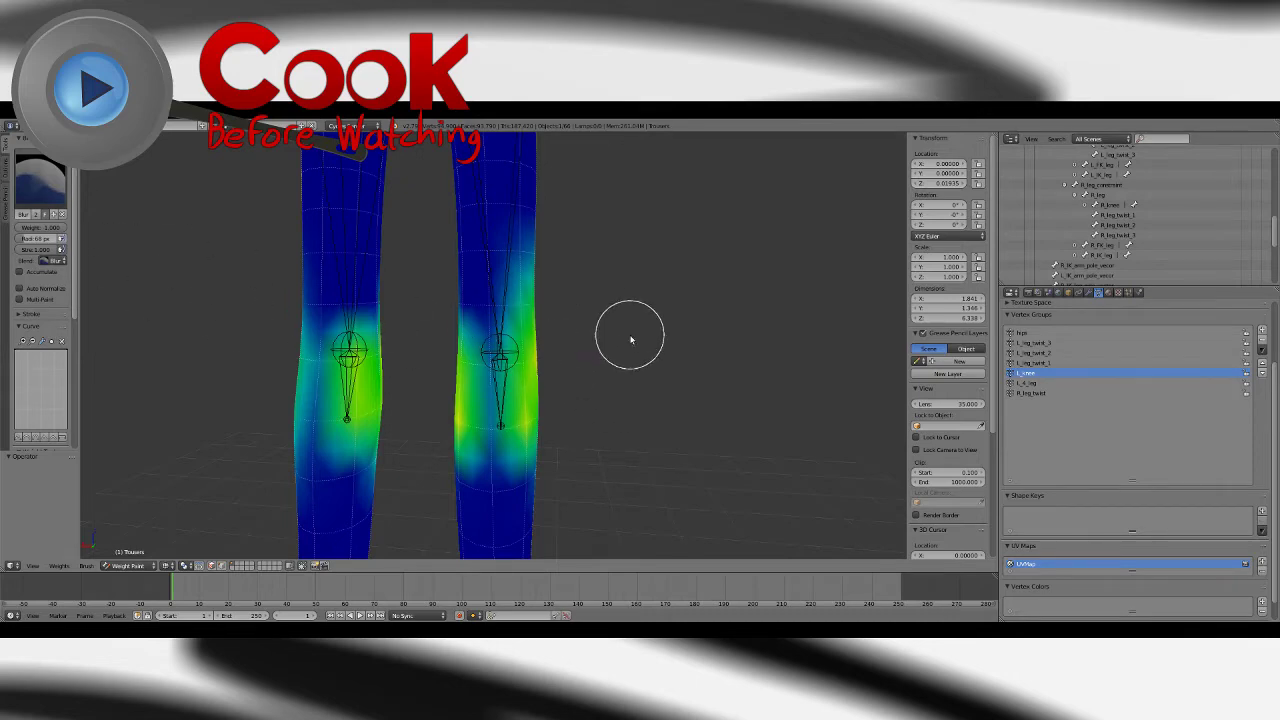
{"action": "mouse_move", "coordinate": [631, 340]}
{"action": "middle_mouse_down"}
{"action": "mouse_move", "coordinate": [571, 337]}
{"action": "mouse_move", "coordinate": [666, 346]}
{"action": "mouse_move", "coordinate": [600, 345]}
{"action": "middle_mouse_up"}
Step: Subtract the remaining L_knee weight above the back of the right knee and smooth that area with the Blur brush
{"action": "left_click", "coordinate": [40, 180]}
{"action": "left_click", "coordinate": [317, 234]}
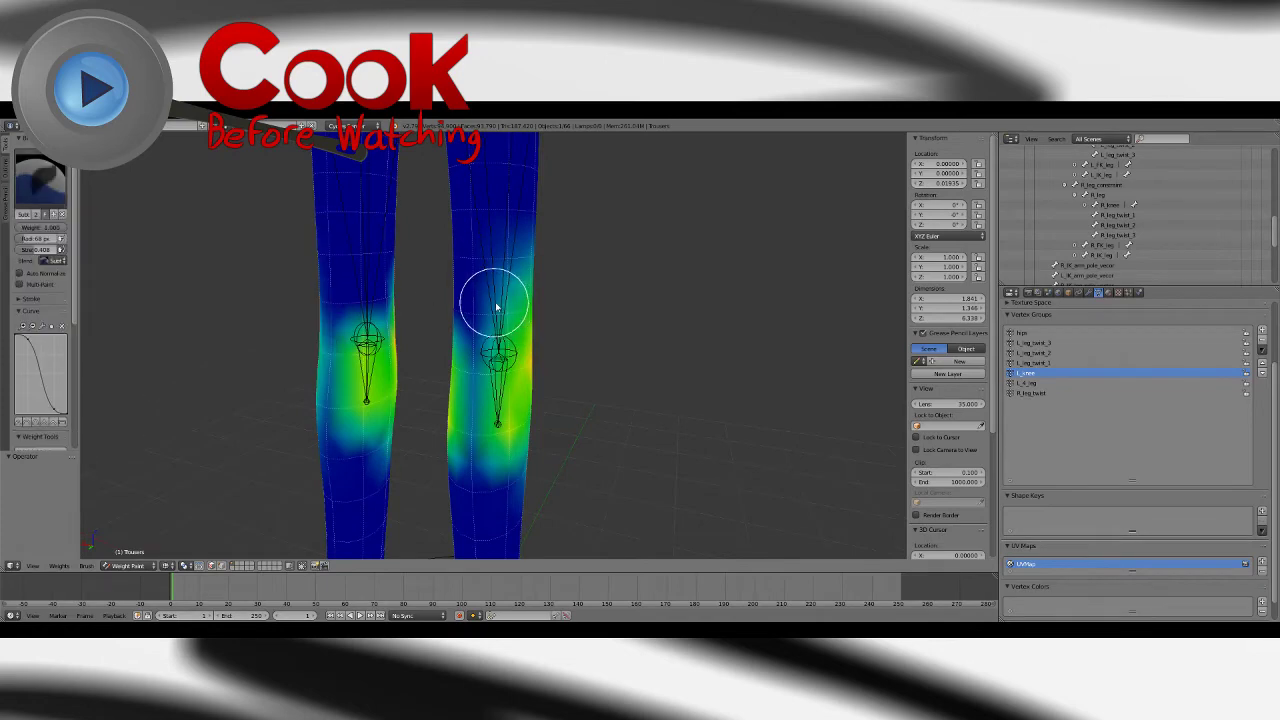
{"action": "mouse_move", "coordinate": [500, 277]}
{"action": "middle_mouse_down"}
{"action": "mouse_move", "coordinate": [580, 306]}
{"action": "mouse_move", "coordinate": [646, 300]}
{"action": "mouse_move", "coordinate": [496, 301]}
{"action": "mouse_move", "coordinate": [548, 304]}
{"action": "mouse_move", "coordinate": [480, 275]}
{"action": "middle_mouse_up"}
{"action": "left_click", "coordinate": [40, 180]}
{"action": "left_click", "coordinate": [78, 234]}
{"action": "mouse_move", "coordinate": [637, 248]}
{"action": "middle_mouse_down"}
{"action": "mouse_move", "coordinate": [600, 274]}
{"action": "mouse_move", "coordinate": [569, 357]}
{"action": "mouse_move", "coordinate": [591, 366]}
{"action": "mouse_move", "coordinate": [582, 396]}
{"action": "mouse_move", "coordinate": [590, 384]}
{"action": "mouse_move", "coordinate": [409, 380]}
{"action": "mouse_move", "coordinate": [517, 347]}
{"action": "mouse_move", "coordinate": [494, 342]}
{"action": "middle_mouse_up"}
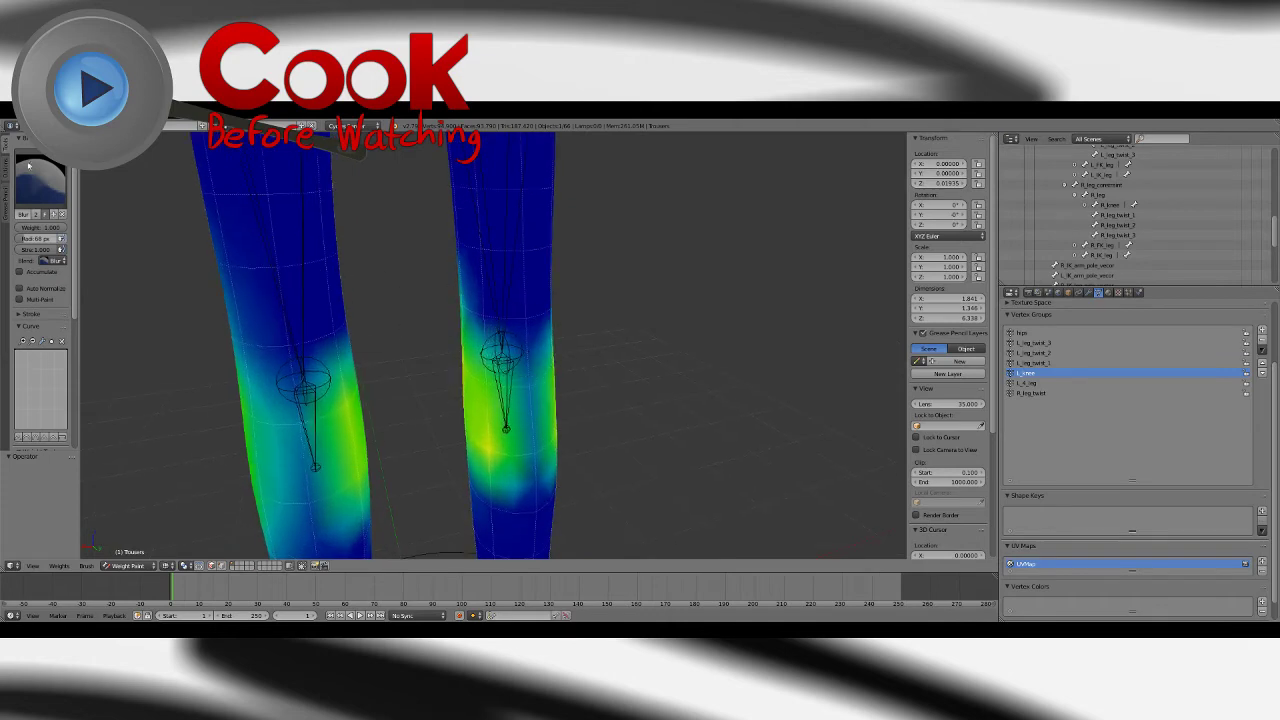
Step: Trim the L_knee weights on the right leg just above the knee again with the Subtract brush
{"action": "left_click", "coordinate": [40, 182]}
{"action": "left_click", "coordinate": [318, 240]}
{"action": "middle_click_drag", "start_coordinate": [412, 262], "coordinate": [507, 297]}
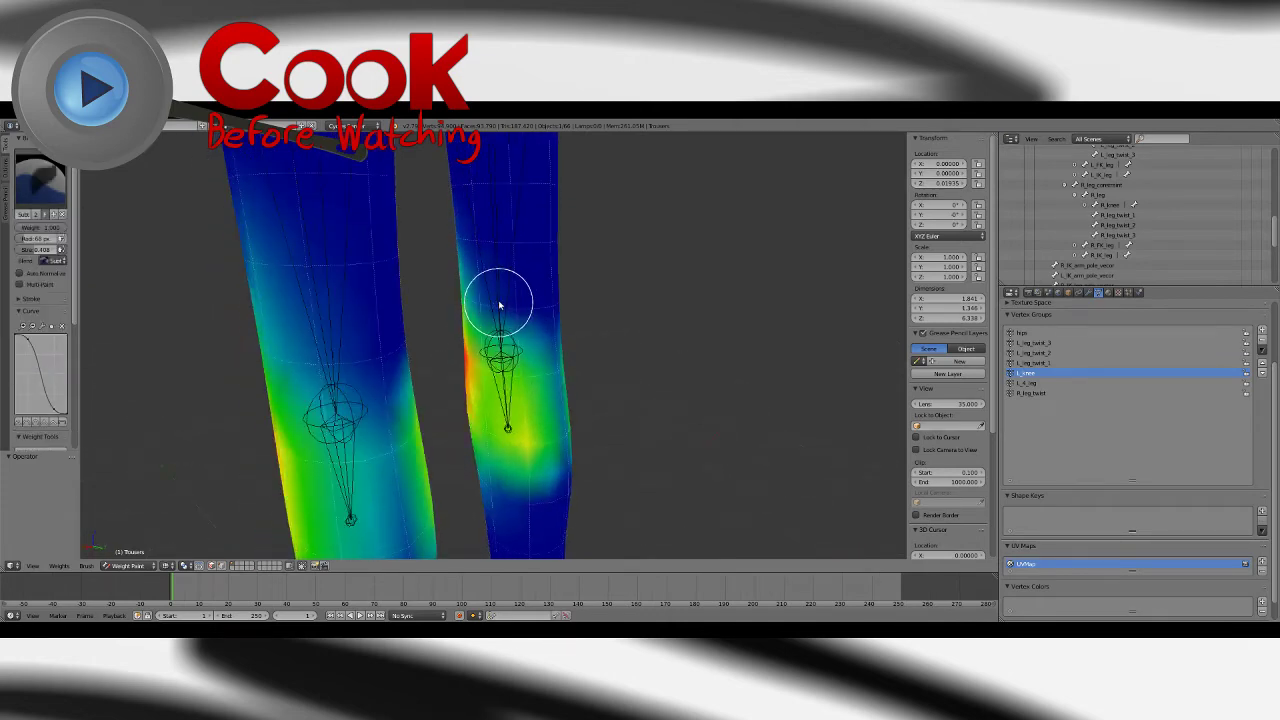
{"action": "mouse_move", "coordinate": [533, 365]}
{"action": "middle_mouse_down"}
{"action": "mouse_move", "coordinate": [483, 371]}
{"action": "mouse_move", "coordinate": [537, 371]}
{"action": "mouse_move", "coordinate": [471, 394]}
{"action": "mouse_move", "coordinate": [531, 413]}
{"action": "mouse_move", "coordinate": [509, 386]}
{"action": "mouse_move", "coordinate": [519, 428]}
{"action": "mouse_move", "coordinate": [457, 403]}
{"action": "mouse_move", "coordinate": [524, 426]}
{"action": "middle_mouse_up"}
Step: Blur the lower edge of the L_knee weights where the right knee meets the calf
{"action": "left_click", "coordinate": [40, 180]}
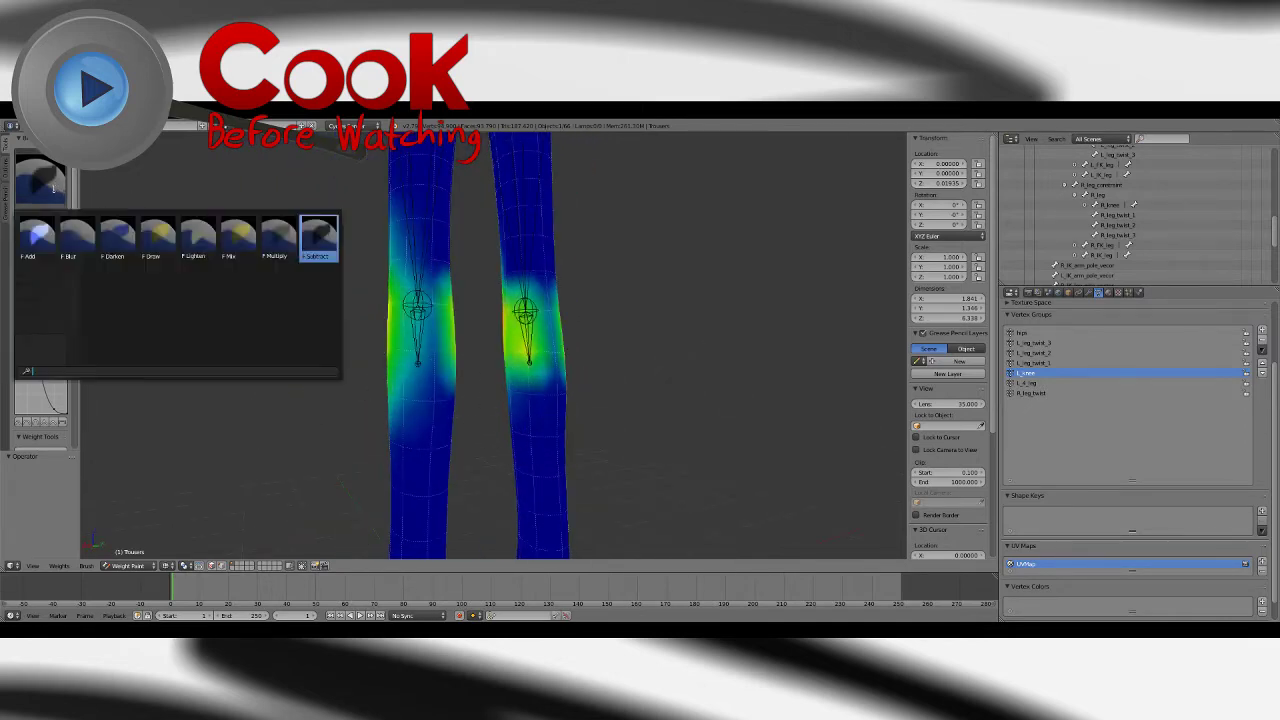
{"action": "left_click", "coordinate": [77, 237]}
{"action": "mouse_move", "coordinate": [470, 355]}
{"action": "middle_mouse_down"}
{"action": "mouse_move", "coordinate": [536, 408]}
{"action": "mouse_move", "coordinate": [429, 405]}
{"action": "middle_mouse_up"}
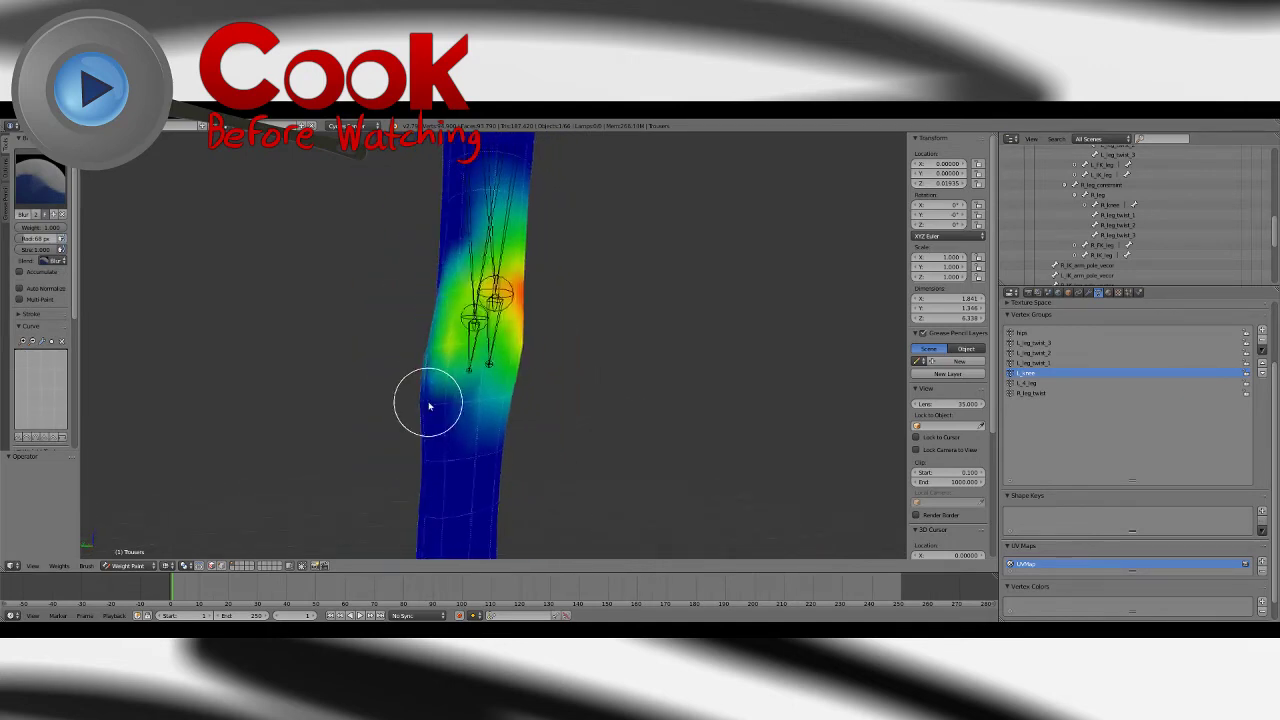
{"action": "left_click_drag", "start_coordinate": [429, 405], "coordinate": [493, 413]}
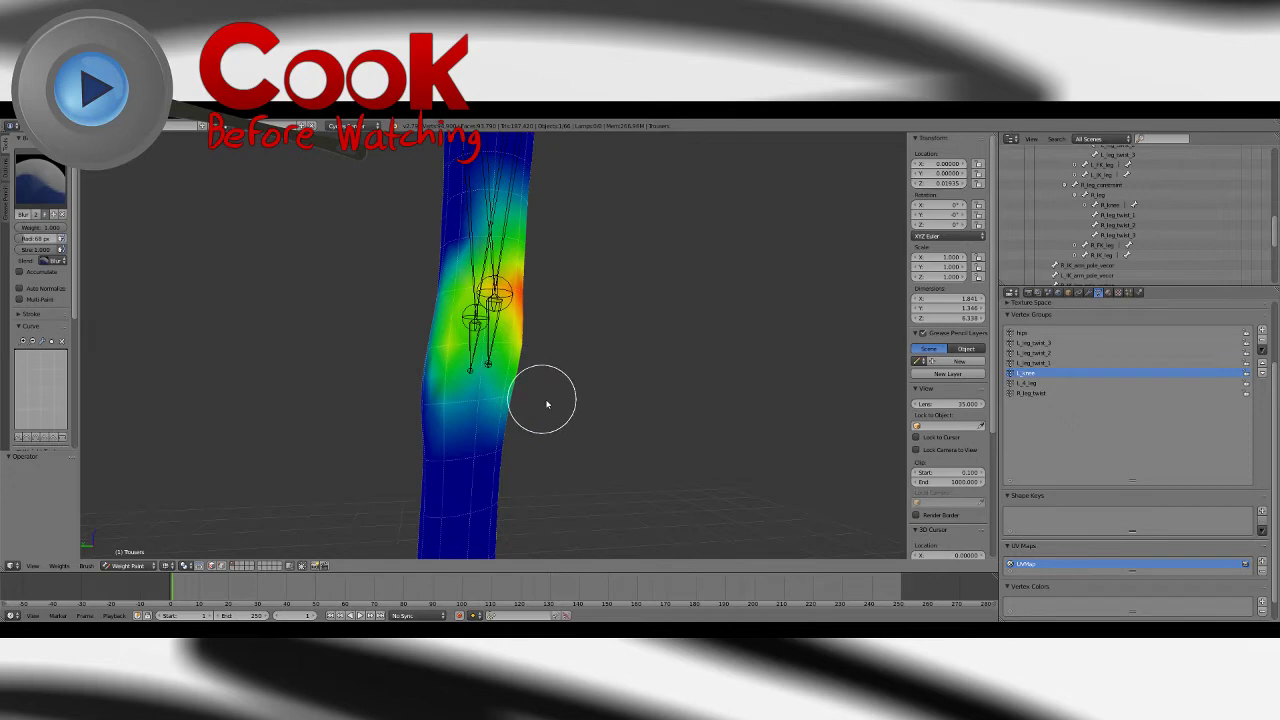
{"action": "mouse_move", "coordinate": [547, 404]}
{"action": "middle_mouse_down"}
{"action": "mouse_move", "coordinate": [603, 380]}
{"action": "mouse_move", "coordinate": [509, 426]}
{"action": "mouse_move", "coordinate": [590, 426]}
{"action": "mouse_move", "coordinate": [486, 366]}
{"action": "middle_mouse_up"}
{"action": "scroll", "coordinate": [604, 371], "scroll_direction": "down", "scroll_amount": 4}
{"action": "middle_click_drag", "start_coordinate": [604, 371], "coordinate": [650, 425]}
{"action": "scroll", "coordinate": [623, 396], "scroll_direction": "down", "scroll_amount": 2}
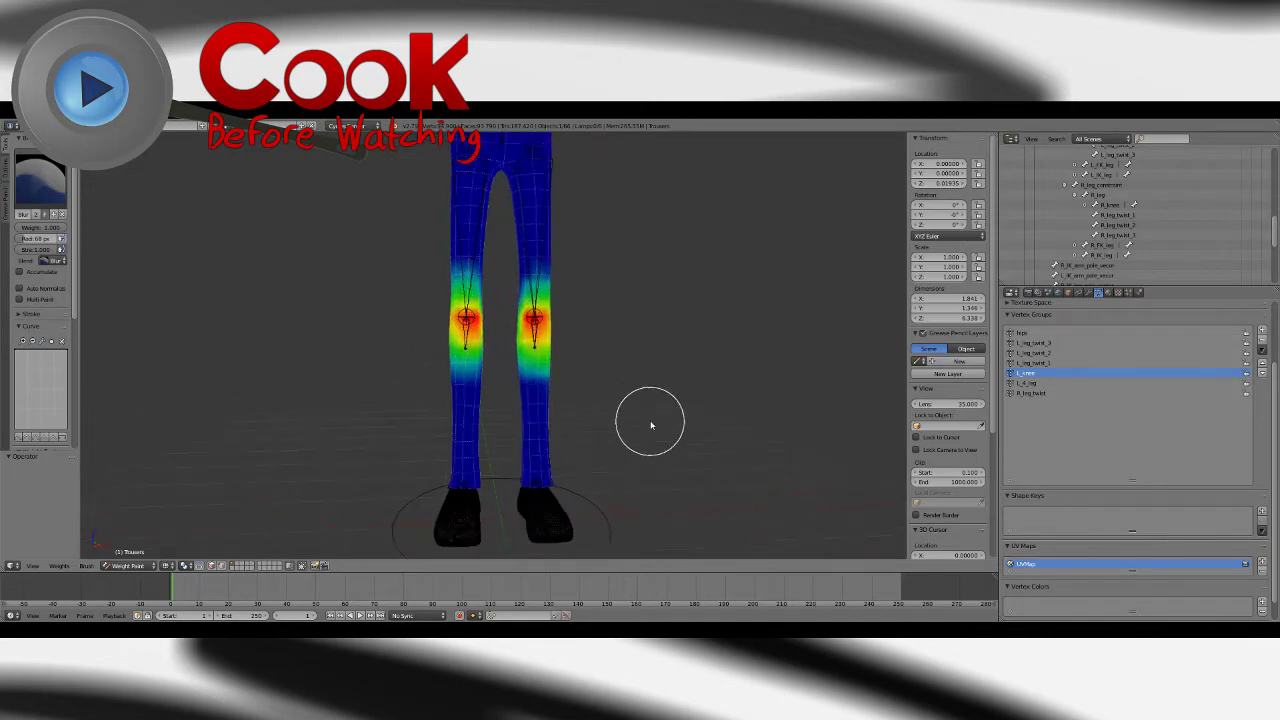
Step: Select the lower-leg vertex group below L_knee and paint the right shin and calf with the Add brush at full strength
{"action": "left_click", "coordinate": [1028, 383]}
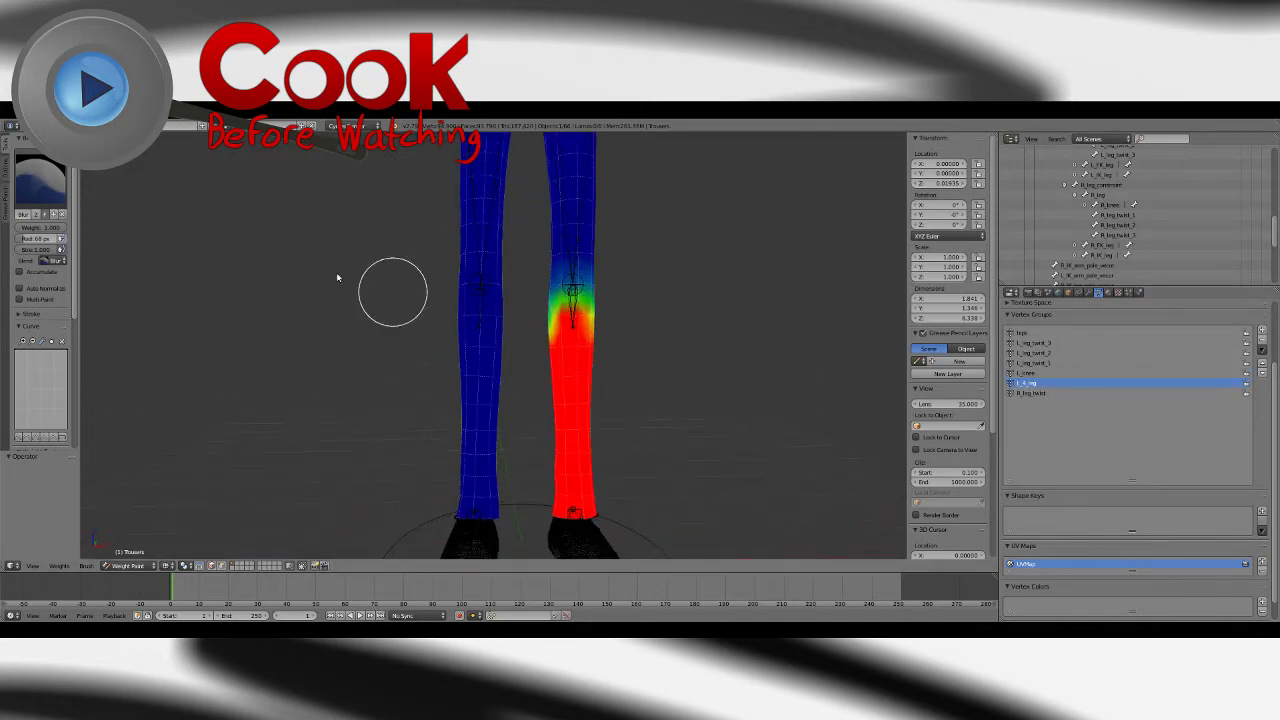
{"action": "left_click", "coordinate": [50, 196]}
{"action": "left_click", "coordinate": [38, 238]}
{"action": "middle_click_drag", "start_coordinate": [415, 411], "coordinate": [411, 343], "text": "shift"}
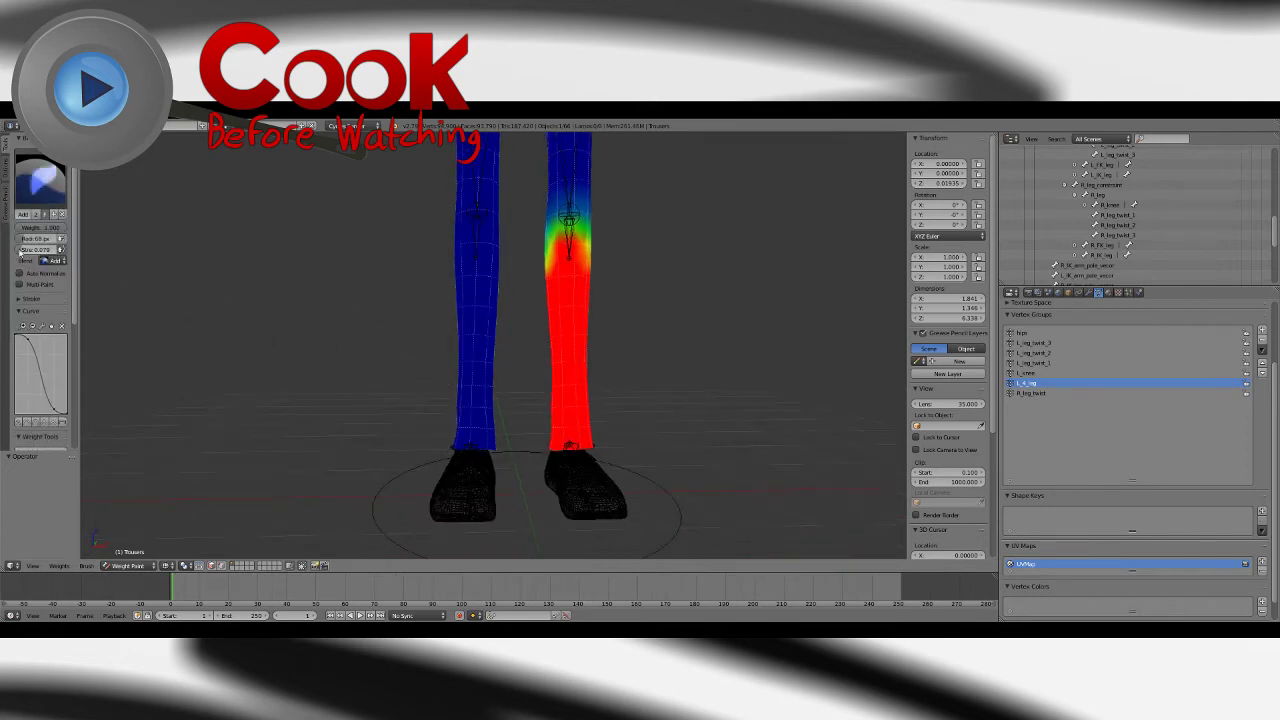
{"action": "left_click_drag", "start_coordinate": [449, 346], "coordinate": [477, 429]}
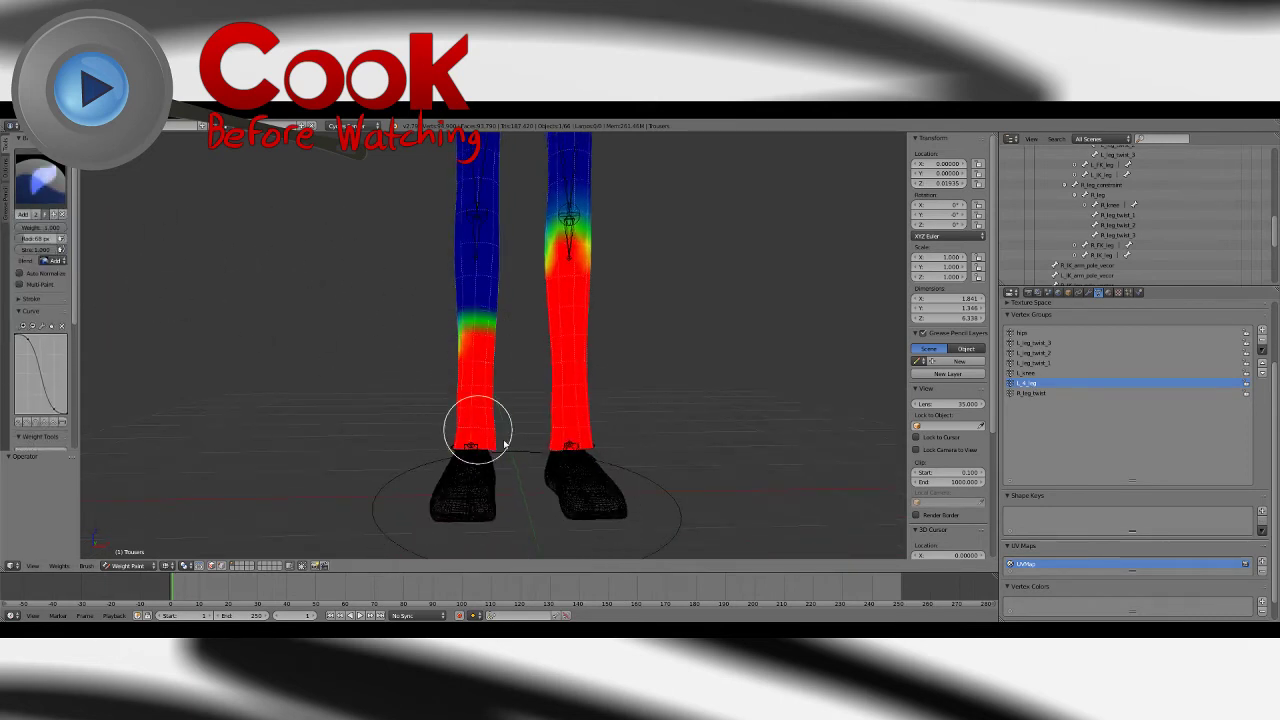
{"action": "middle_click_drag", "start_coordinate": [477, 429], "coordinate": [380, 394]}
{"action": "middle_click_drag", "start_coordinate": [547, 418], "coordinate": [525, 412]}
{"action": "mouse_move", "coordinate": [528, 378]}
{"action": "left_mouse_down"}
{"action": "mouse_move", "coordinate": [543, 440]}
{"action": "mouse_move", "coordinate": [538, 424]}
{"action": "left_mouse_up"}
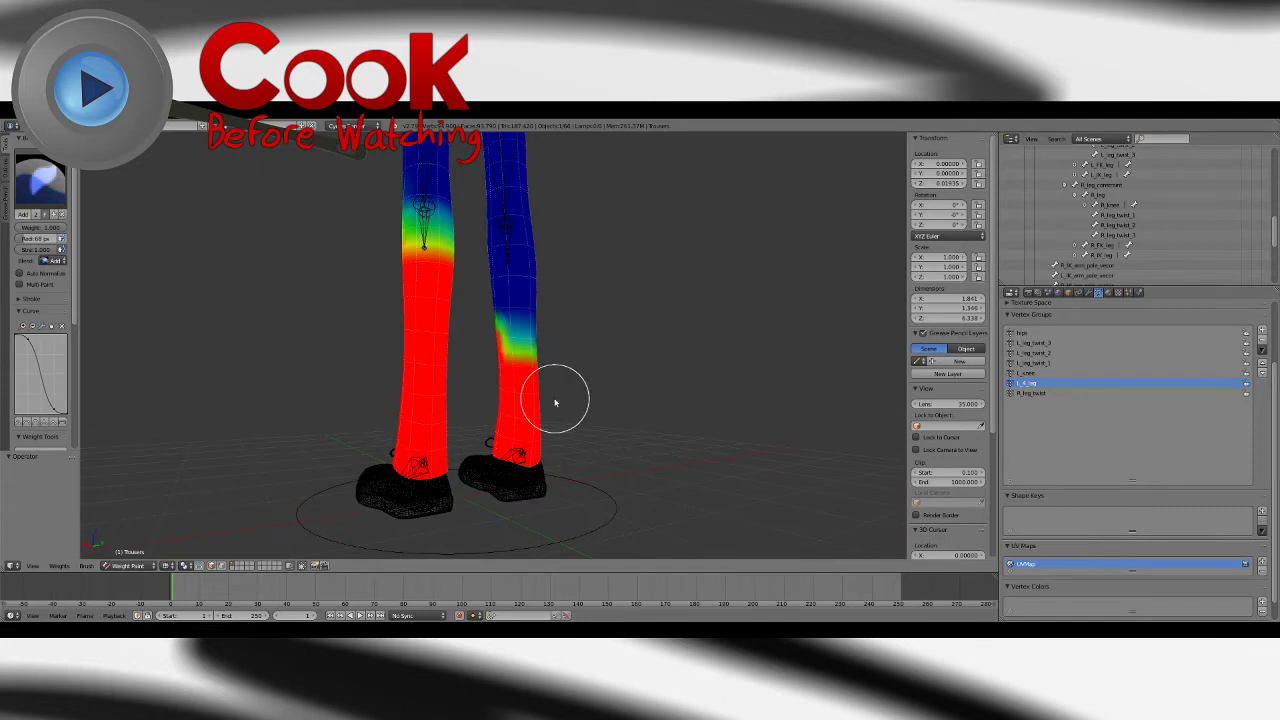
Step: Extend the full lower-leg weight up the right calf and shin to just below the knee with the Add brush
{"action": "middle_click_drag", "start_coordinate": [554, 402], "coordinate": [520, 402]}
{"action": "middle_click_drag", "start_coordinate": [559, 363], "coordinate": [531, 352]}
{"action": "mouse_move", "coordinate": [530, 345]}
{"action": "left_mouse_down"}
{"action": "mouse_move", "coordinate": [526, 323]}
{"action": "mouse_move", "coordinate": [480, 303]}
{"action": "mouse_move", "coordinate": [532, 300]}
{"action": "left_mouse_up"}
{"action": "middle_click_drag", "start_coordinate": [494, 290], "coordinate": [458, 305]}
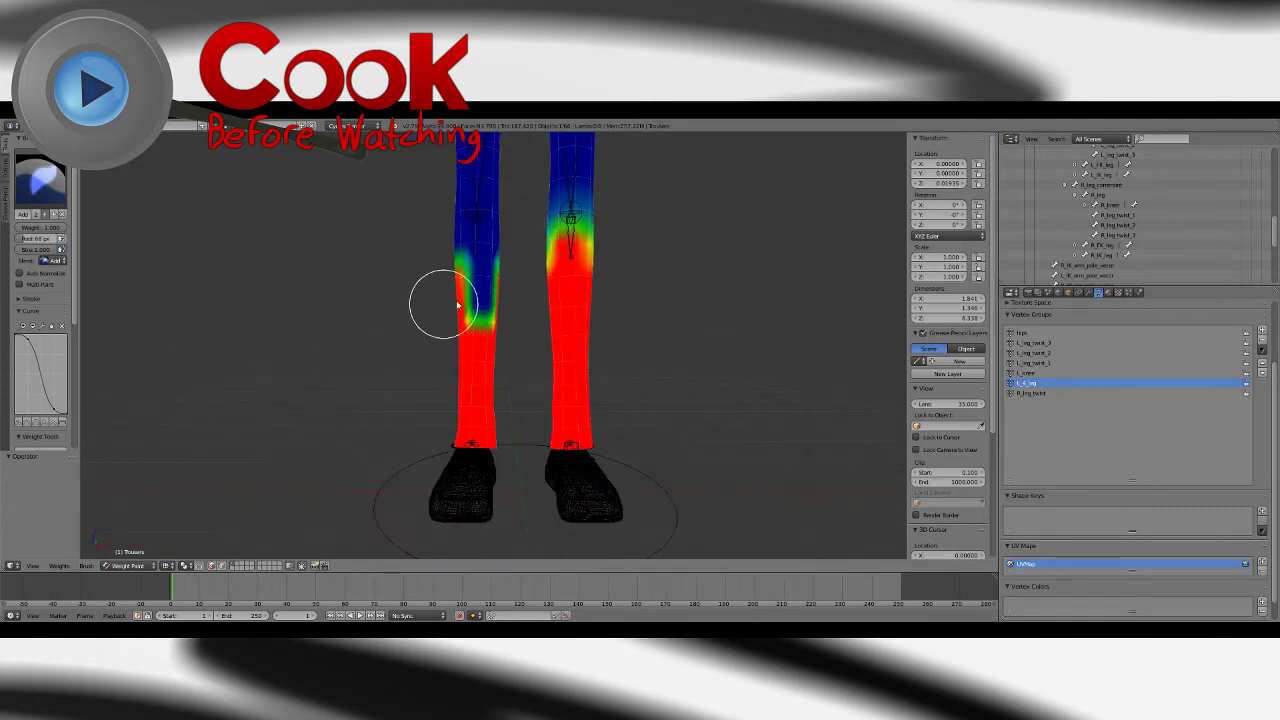
{"action": "left_click_drag", "start_coordinate": [500, 296], "coordinate": [468, 294]}
{"action": "mouse_move", "coordinate": [497, 309]}
{"action": "middle_mouse_down"}
{"action": "mouse_move", "coordinate": [484, 303]}
{"action": "mouse_move", "coordinate": [500, 364]}
{"action": "mouse_move", "coordinate": [512, 350]}
{"action": "mouse_move", "coordinate": [623, 346]}
{"action": "middle_mouse_up"}
{"action": "scroll", "coordinate": [526, 364], "scroll_direction": "up", "scroll_amount": 1}
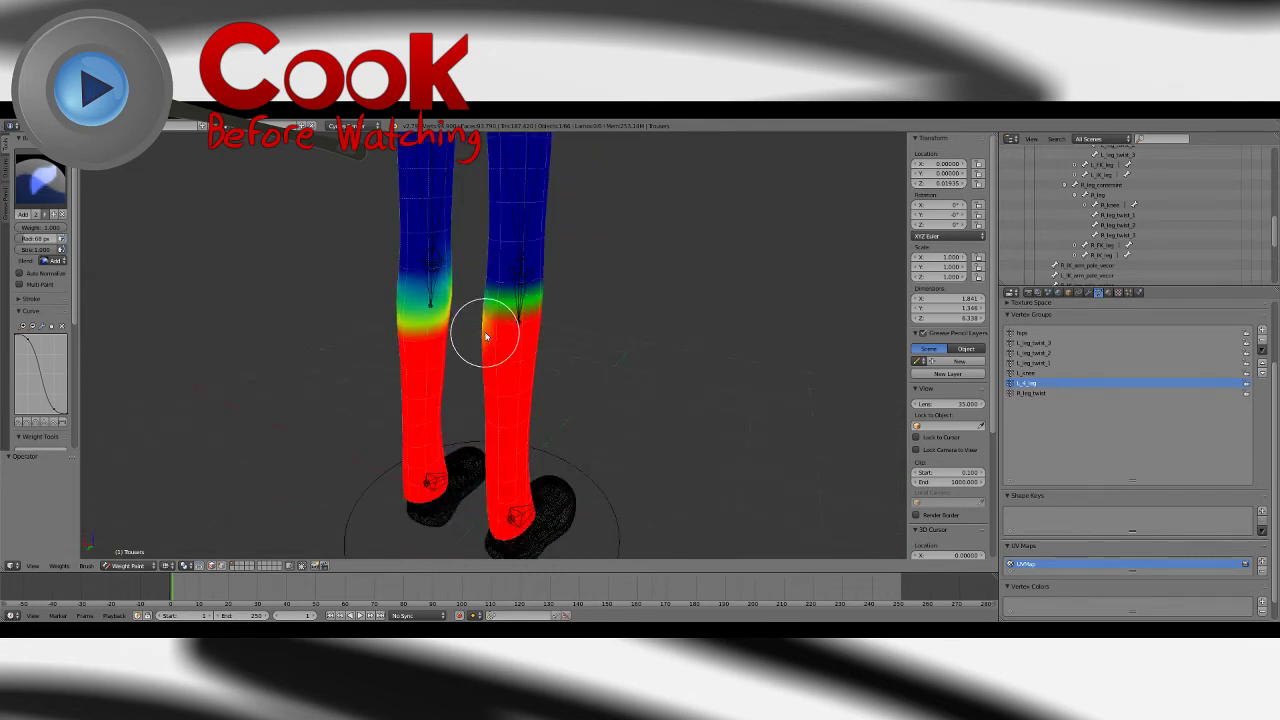
Step: Blur the upper edge of the lower-leg weights around the right knee into a gradual transition
{"action": "mouse_move", "coordinate": [486, 329]}
{"action": "middle_mouse_down"}
{"action": "mouse_move", "coordinate": [566, 343]}
{"action": "mouse_move", "coordinate": [531, 312]}
{"action": "middle_mouse_up"}
{"action": "left_click", "coordinate": [45, 183]}
{"action": "left_click", "coordinate": [80, 232]}
{"action": "mouse_move", "coordinate": [531, 312]}
{"action": "left_mouse_down"}
{"action": "mouse_move", "coordinate": [491, 323]}
{"action": "mouse_move", "coordinate": [509, 343]}
{"action": "left_mouse_up"}
{"action": "mouse_move", "coordinate": [509, 343]}
{"action": "middle_mouse_down"}
{"action": "mouse_move", "coordinate": [626, 334]}
{"action": "mouse_move", "coordinate": [491, 314]}
{"action": "mouse_move", "coordinate": [523, 306]}
{"action": "mouse_move", "coordinate": [484, 328]}
{"action": "mouse_move", "coordinate": [566, 323]}
{"action": "mouse_move", "coordinate": [503, 311]}
{"action": "mouse_move", "coordinate": [578, 317]}
{"action": "mouse_move", "coordinate": [351, 323]}
{"action": "mouse_move", "coordinate": [422, 311]}
{"action": "middle_mouse_up"}
Step: Build up the lower-leg weight around the front of the right knee with the Add brush at reduced strength
{"action": "left_click", "coordinate": [40, 180]}
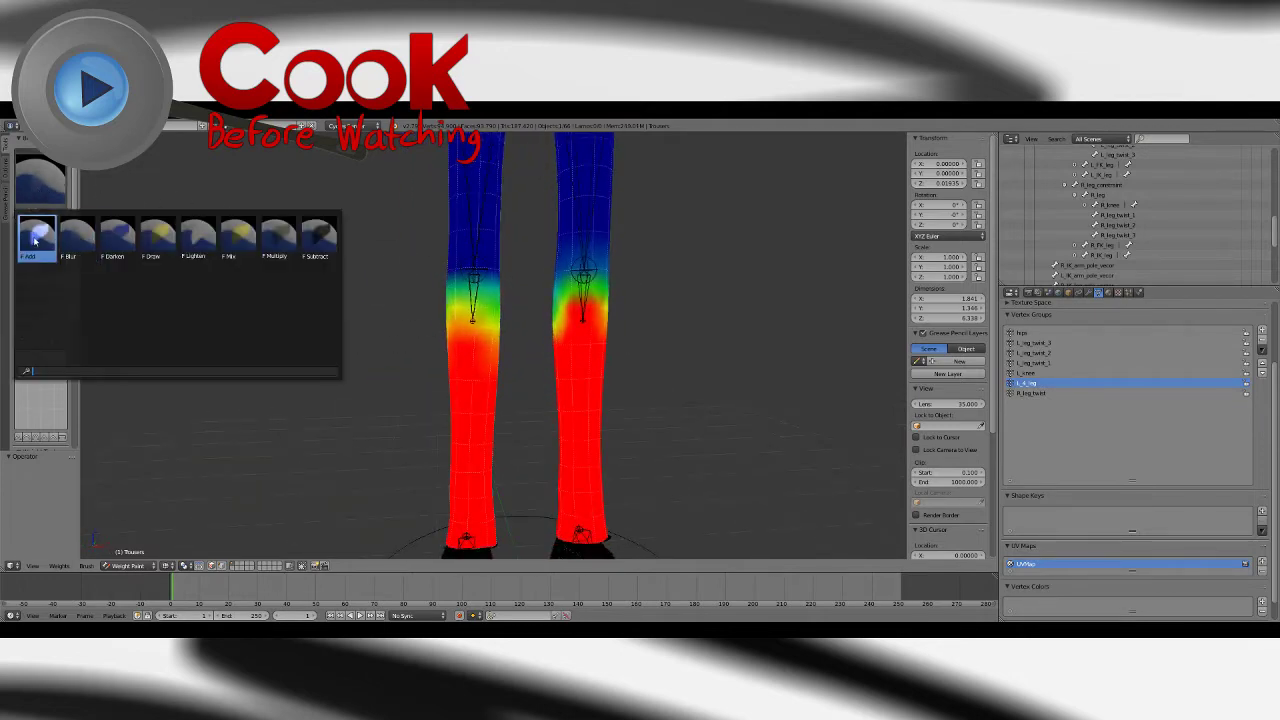
{"action": "left_click", "coordinate": [34, 238]}
{"action": "left_click_drag", "start_coordinate": [36, 250], "coordinate": [32, 250]}
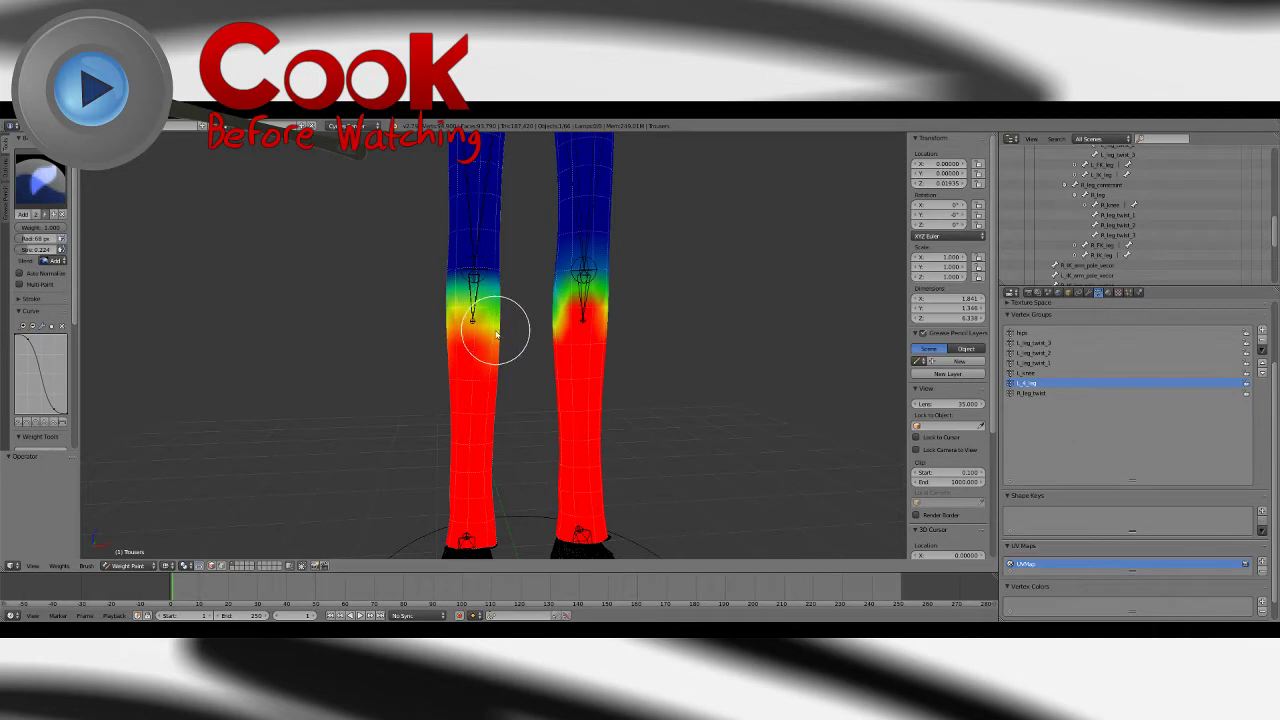
{"action": "left_click_drag", "start_coordinate": [478, 322], "coordinate": [477, 309]}
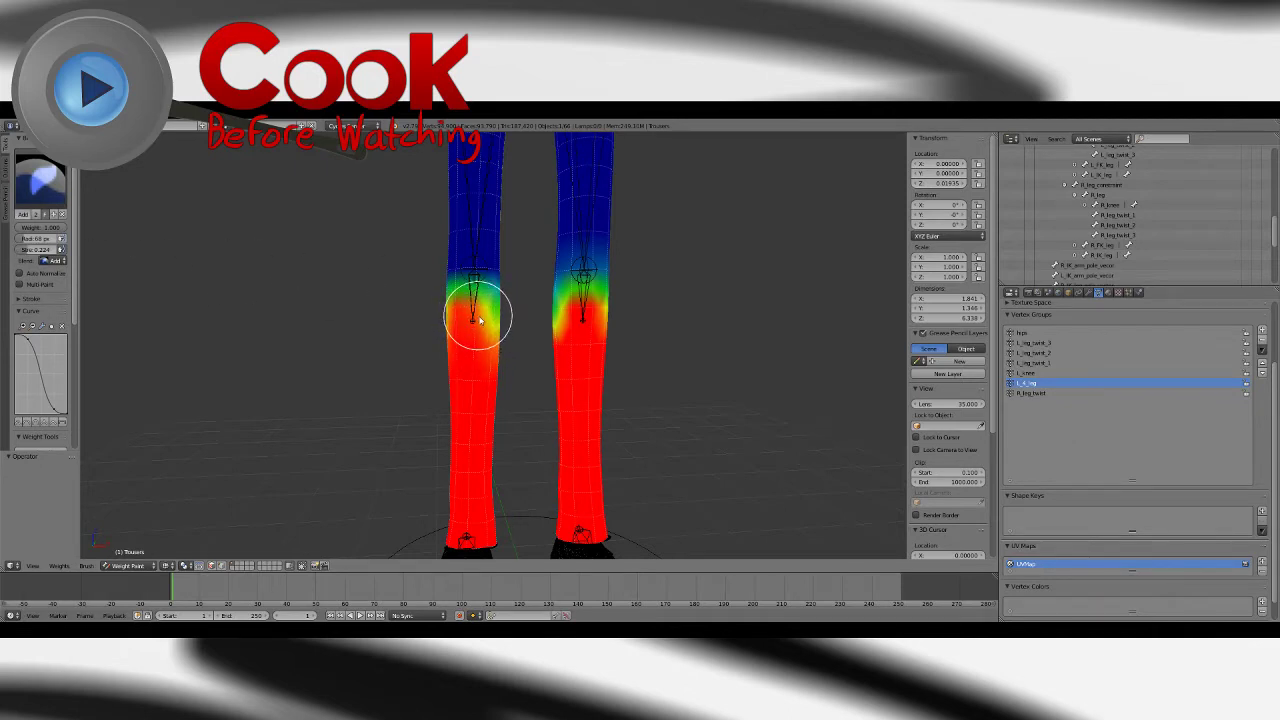
{"action": "scroll", "coordinate": [516, 393], "scroll_direction": "down", "scroll_amount": 2}
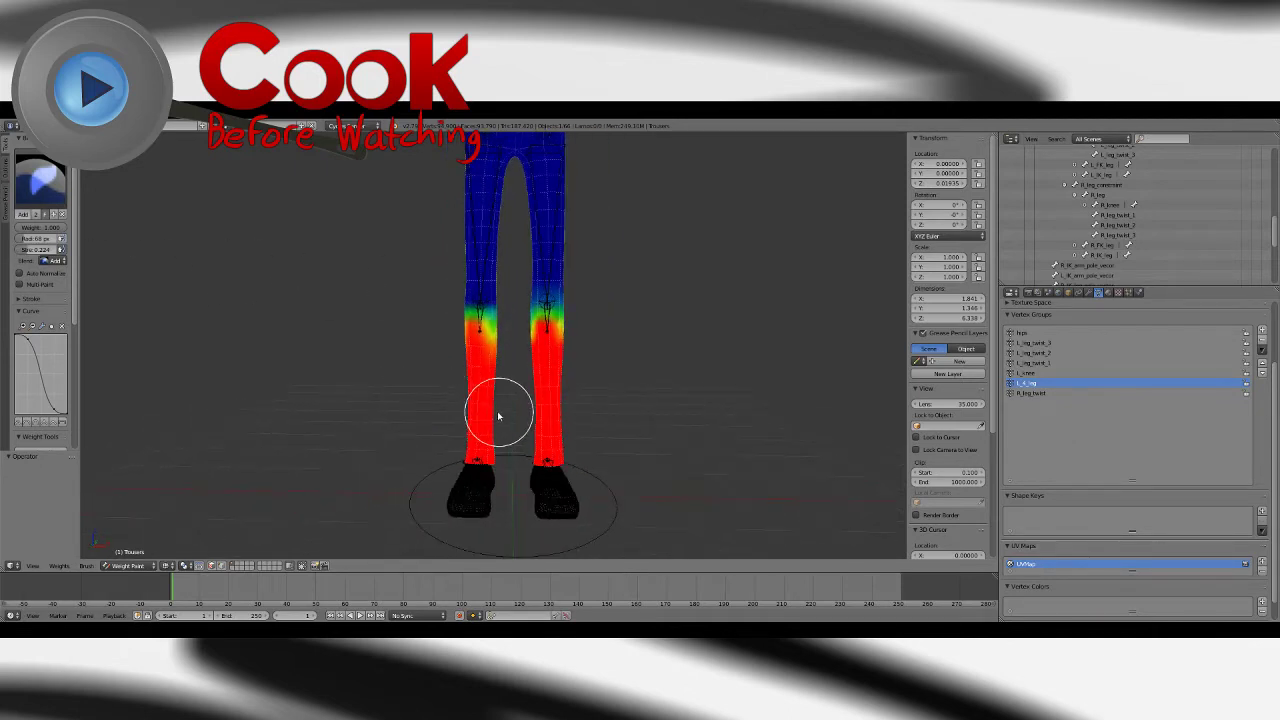
{"action": "scroll", "coordinate": [541, 382], "scroll_direction": "up", "scroll_amount": 2}
{"action": "left_click_drag", "start_coordinate": [486, 310], "coordinate": [486, 341]}
{"action": "scroll", "coordinate": [486, 323], "scroll_direction": "up", "scroll_amount": 2}
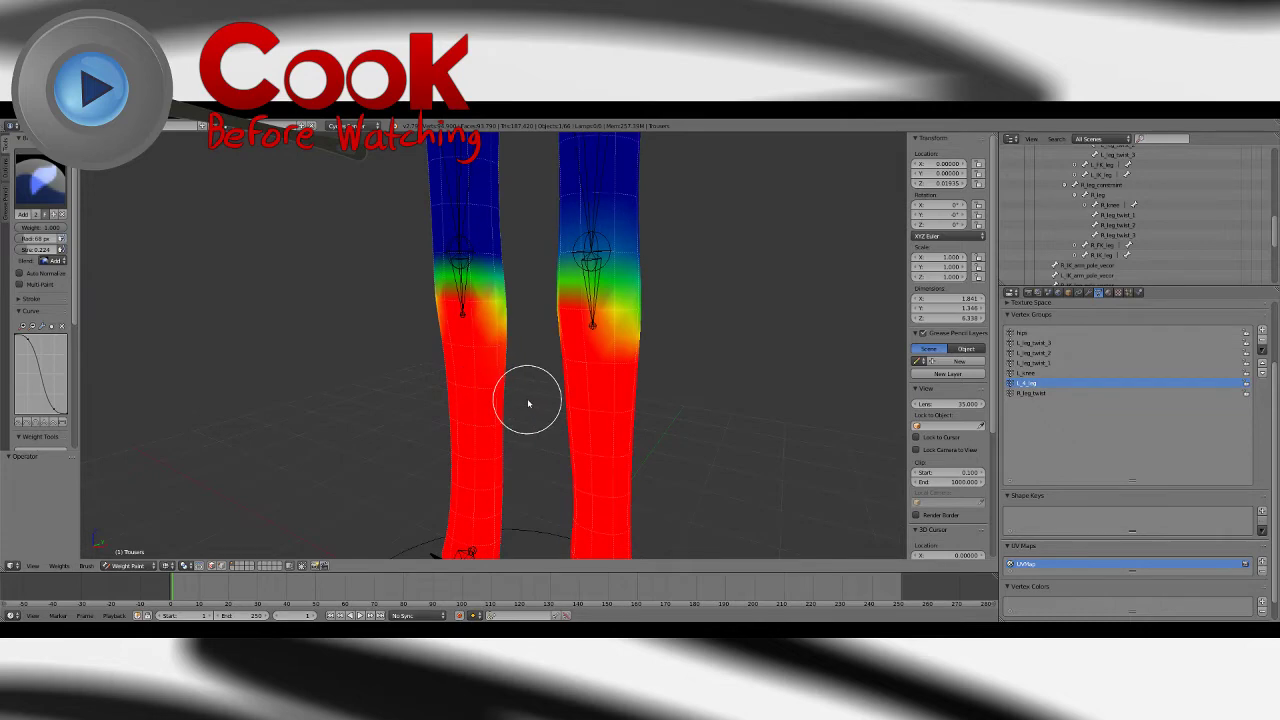
Step: Switch the trousers to Object Mode and set the viewport shading to Solid
{"action": "scroll", "coordinate": [528, 400], "scroll_direction": "down", "scroll_amount": 2}
{"action": "scroll", "coordinate": [490, 432], "scroll_direction": "down", "scroll_amount": 3}
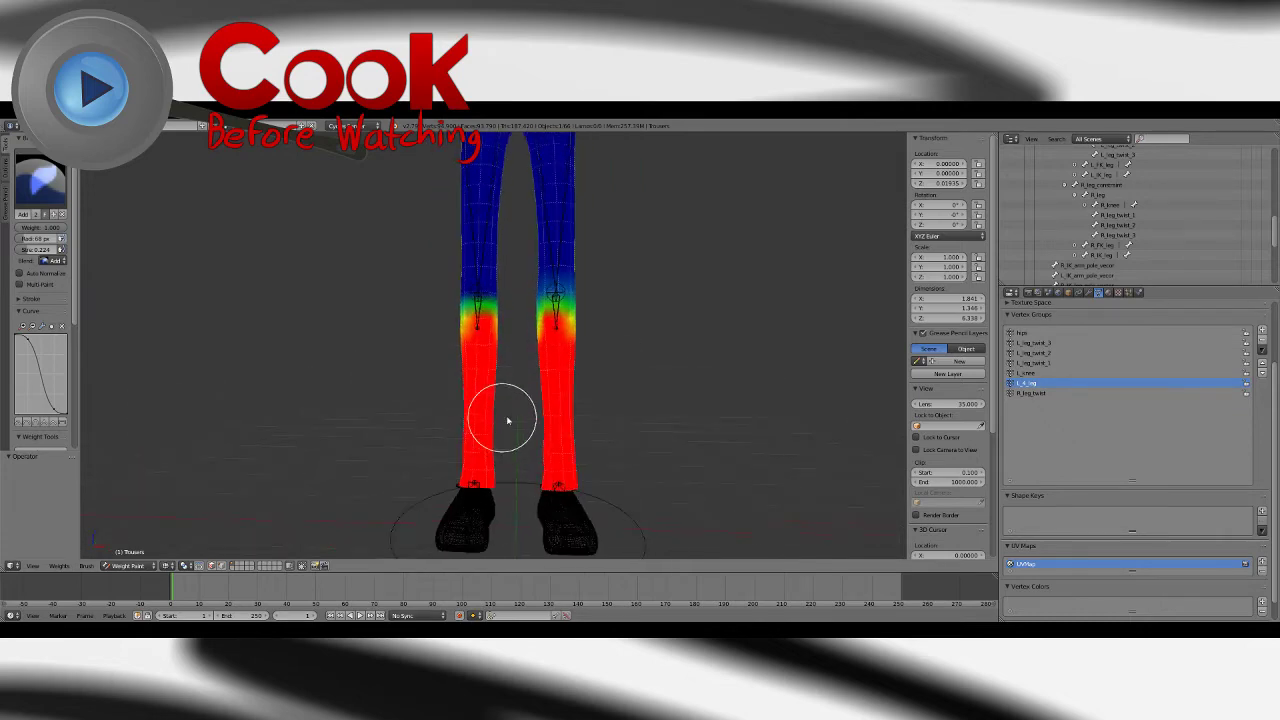
{"action": "left_click", "coordinate": [138, 566]}
{"action": "left_click", "coordinate": [141, 555]}
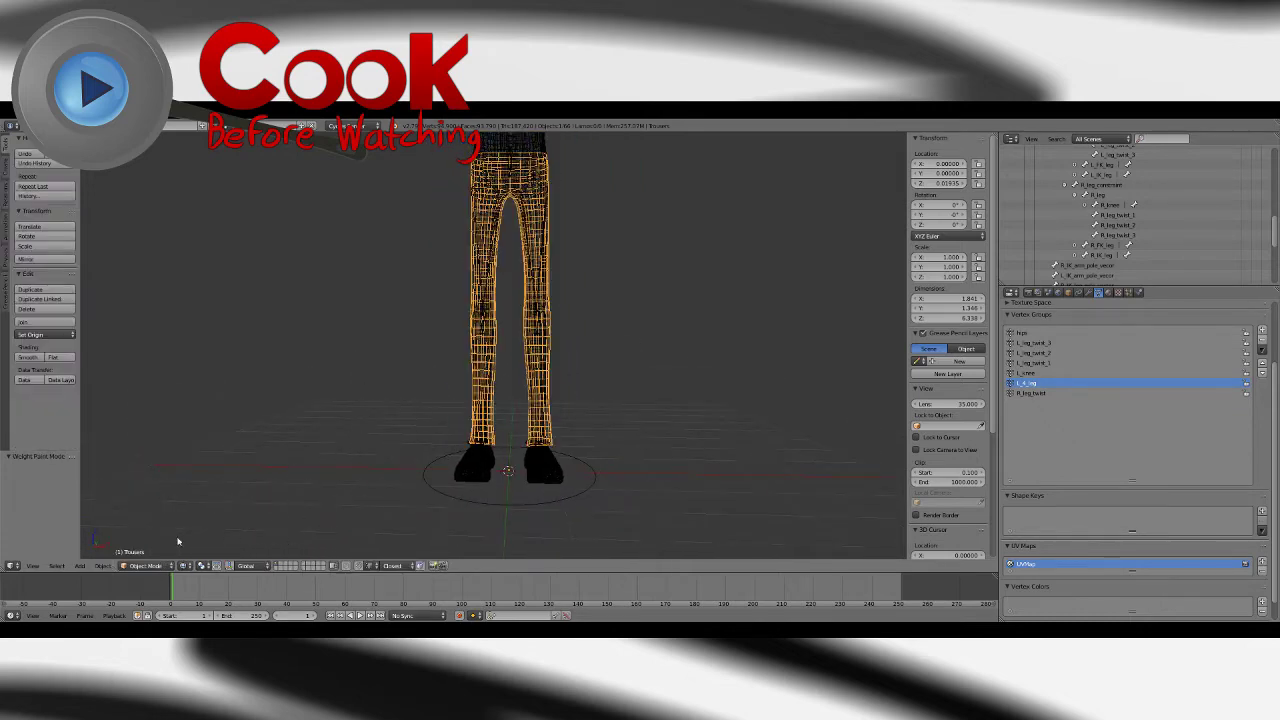
{"action": "middle_click_drag", "start_coordinate": [498, 403], "coordinate": [555, 419]}
{"action": "left_click", "coordinate": [188, 566]}
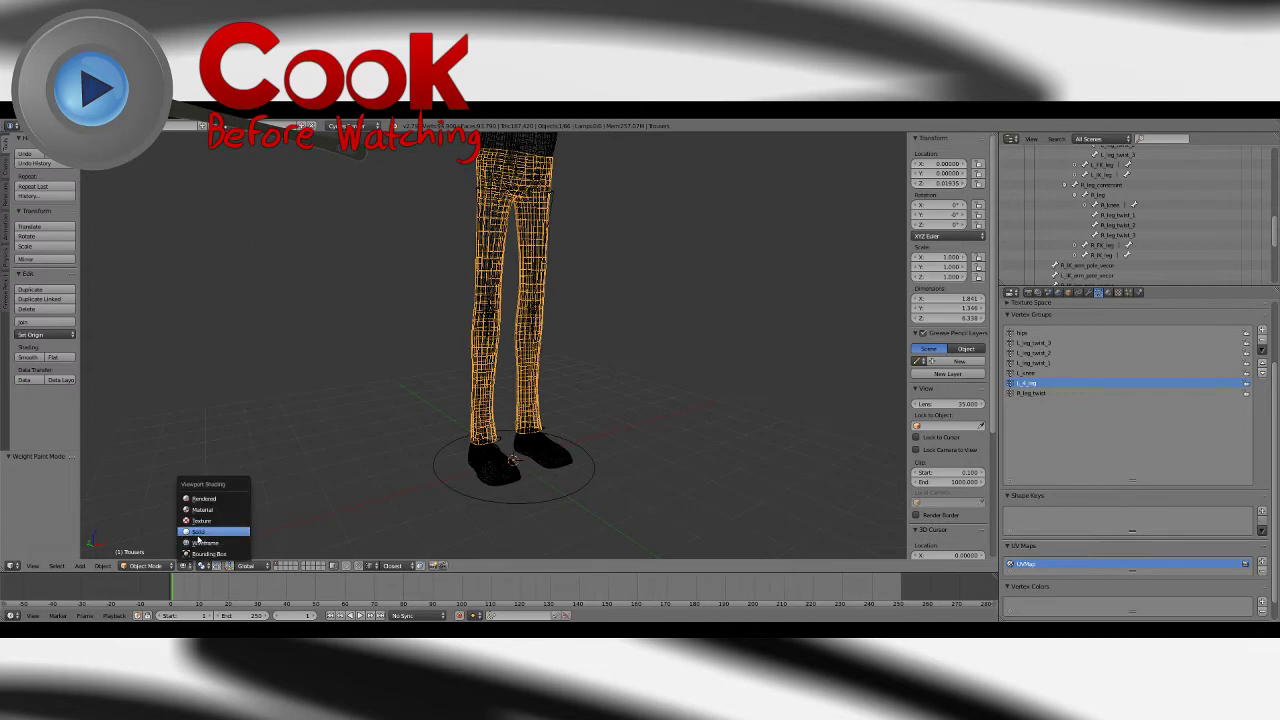
{"action": "left_click", "coordinate": [194, 531]}
Step: Select the armature, put it in Pose Mode and select the R_FK_knee bone
{"action": "scroll", "coordinate": [531, 344], "scroll_direction": "up", "scroll_amount": 3}
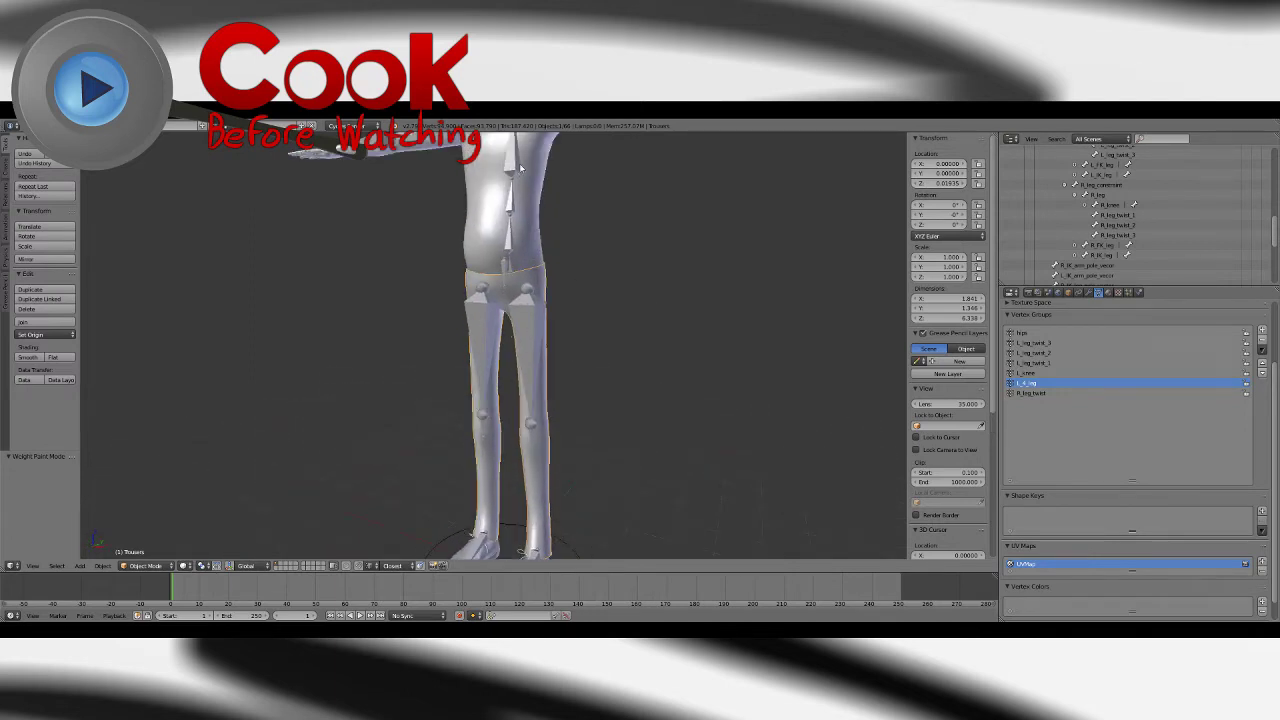
{"action": "middle_click_drag", "start_coordinate": [520, 168], "coordinate": [603, 196]}
{"action": "right_click", "coordinate": [608, 156]}
{"action": "middle_click_drag", "start_coordinate": [569, 364], "coordinate": [525, 338]}
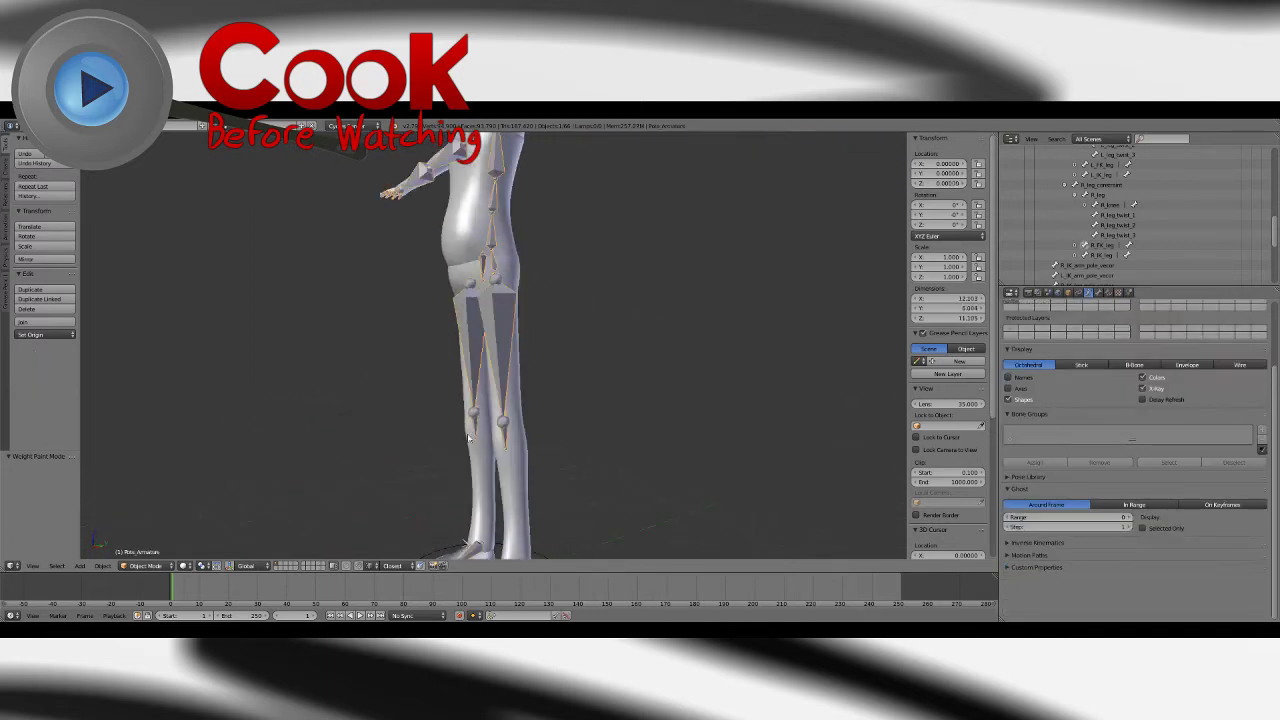
{"action": "left_click", "coordinate": [148, 567]}
{"action": "left_click", "coordinate": [149, 529]}
{"action": "middle_click_drag", "start_coordinate": [508, 427], "coordinate": [645, 426], "text": "shift"}
{"action": "right_click", "coordinate": [463, 408]}
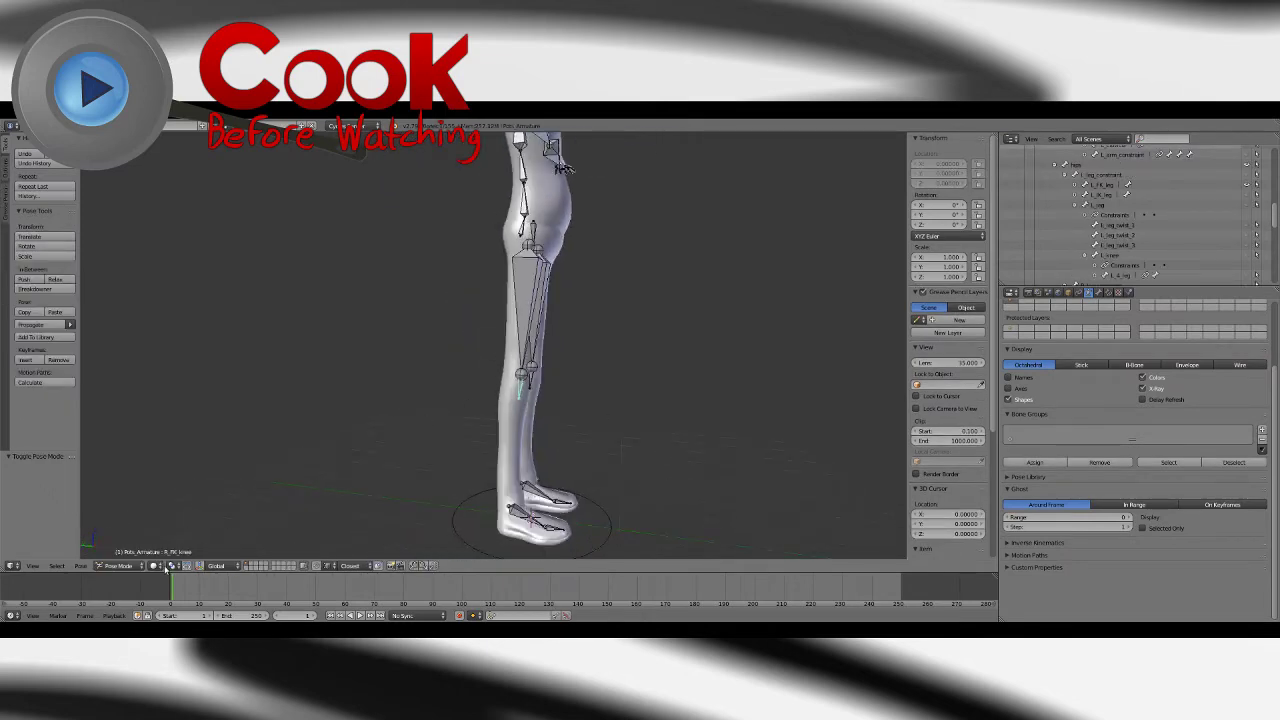
Step: Try to bend the right knee by rotating the R_FK_knee bone, and undo the rotation
{"action": "left_click", "coordinate": [187, 566]}
{"action": "middle_click_drag", "start_coordinate": [507, 361], "coordinate": [549, 355]}
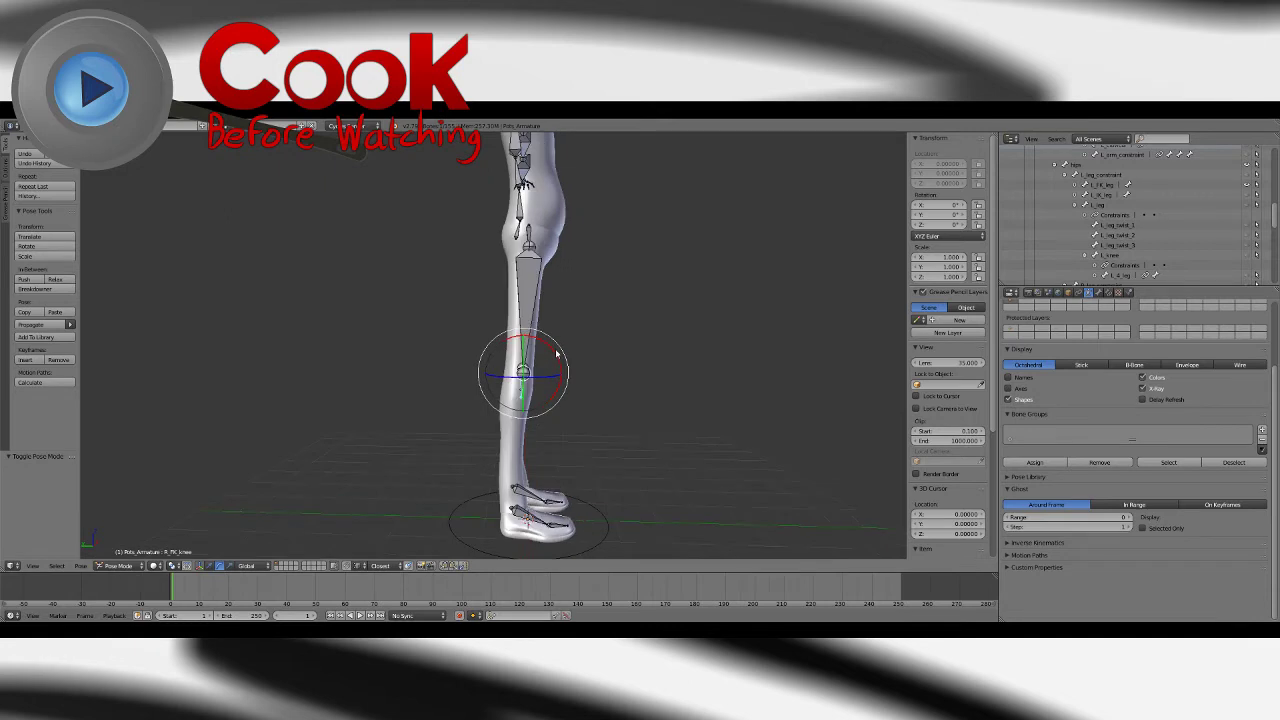
{"action": "mouse_move", "coordinate": [556, 353]}
{"action": "left_mouse_down"}
{"action": "mouse_move", "coordinate": [554, 400]}
{"action": "mouse_move", "coordinate": [556, 377]}
{"action": "left_mouse_up"}
{"action": "key", "text": "ctrl+z"}
{"action": "middle_click_drag", "start_coordinate": [649, 380], "coordinate": [543, 401]}
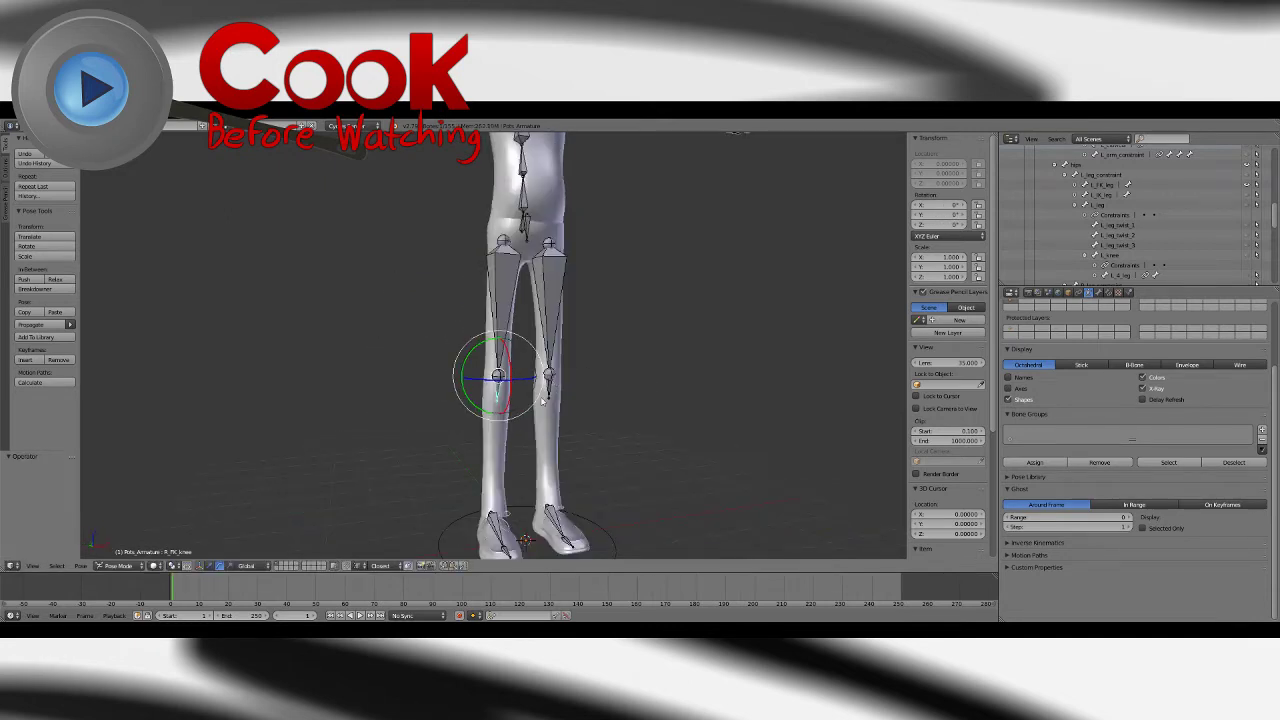
Step: Return the armature to Object Mode and select the trousers
{"action": "left_click", "coordinate": [120, 565]}
{"action": "left_click", "coordinate": [118, 528]}
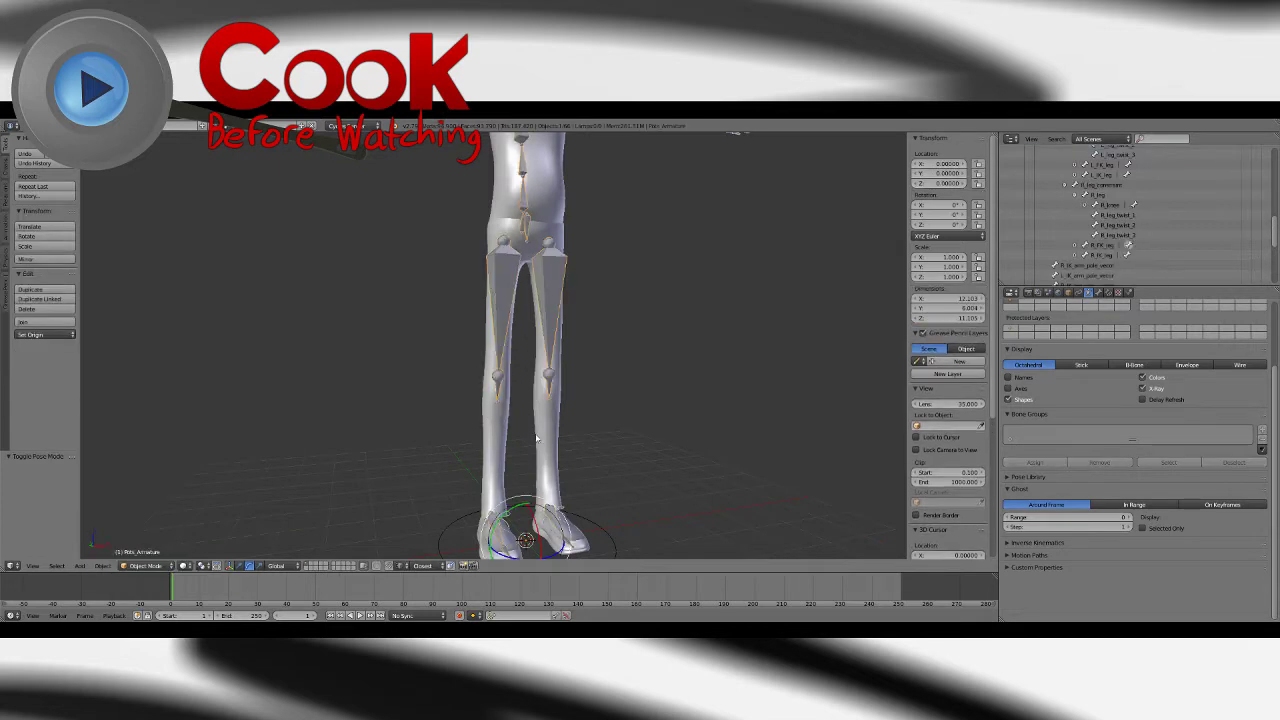
{"action": "right_click", "coordinate": [536, 437]}
{"action": "left_click", "coordinate": [1094, 344]}
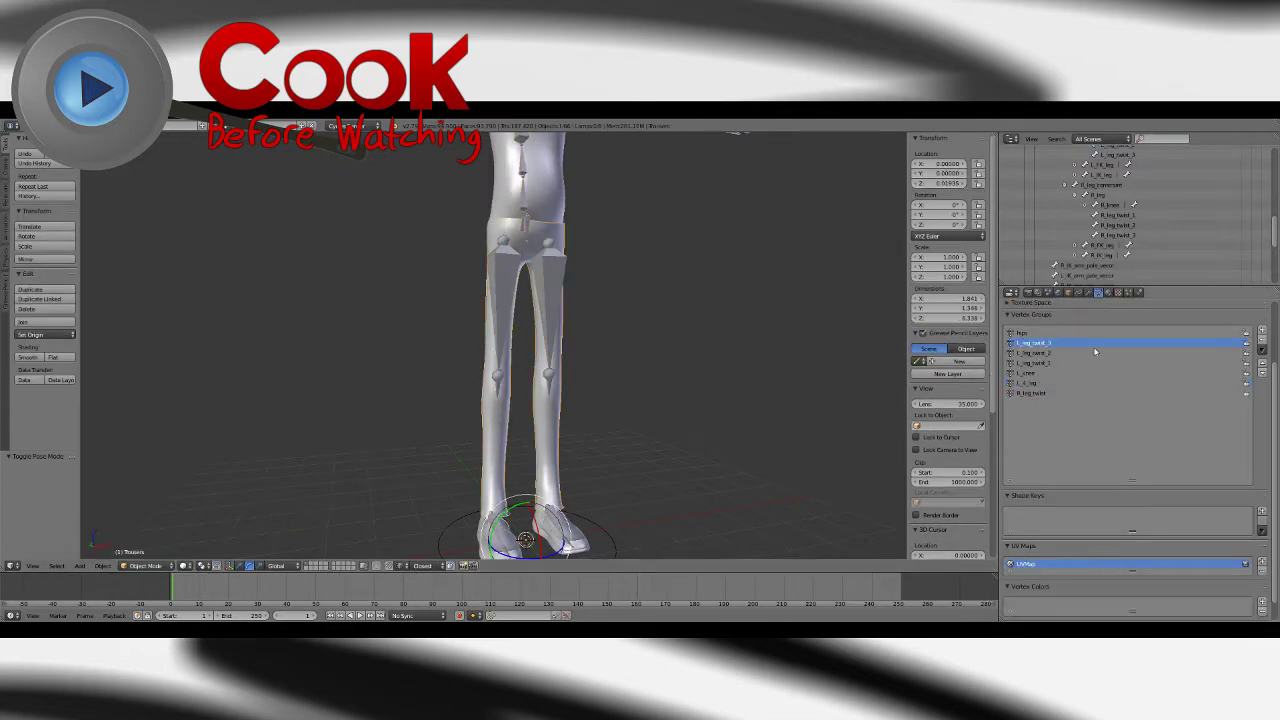
{"action": "left_click", "coordinate": [1262, 351]}
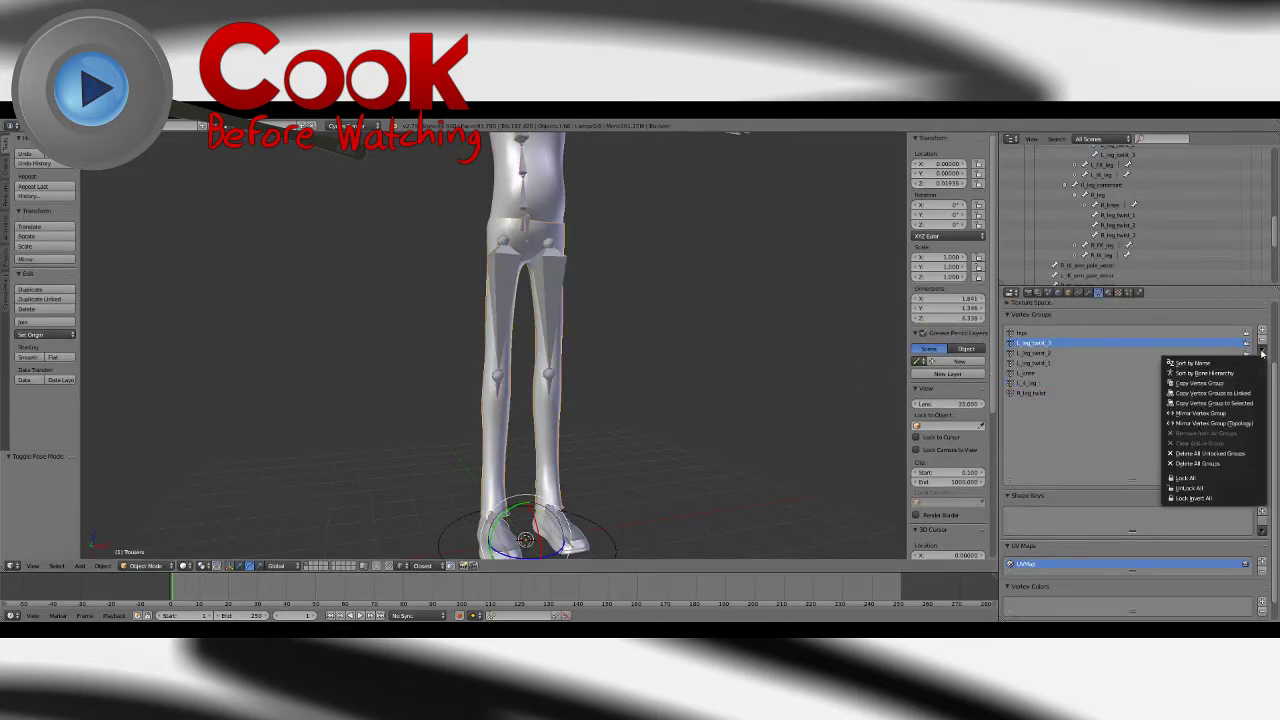
{"action": "left_click", "coordinate": [1254, 362]}
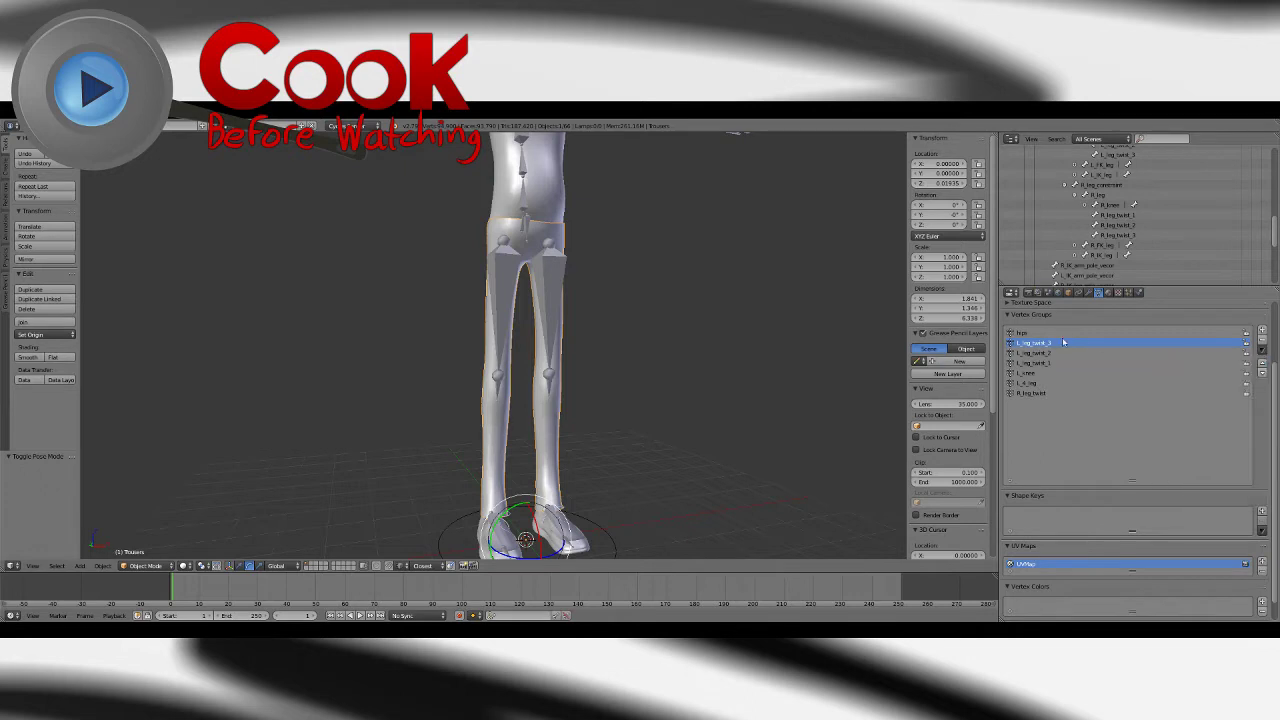
{"action": "left_click", "coordinate": [1262, 351]}
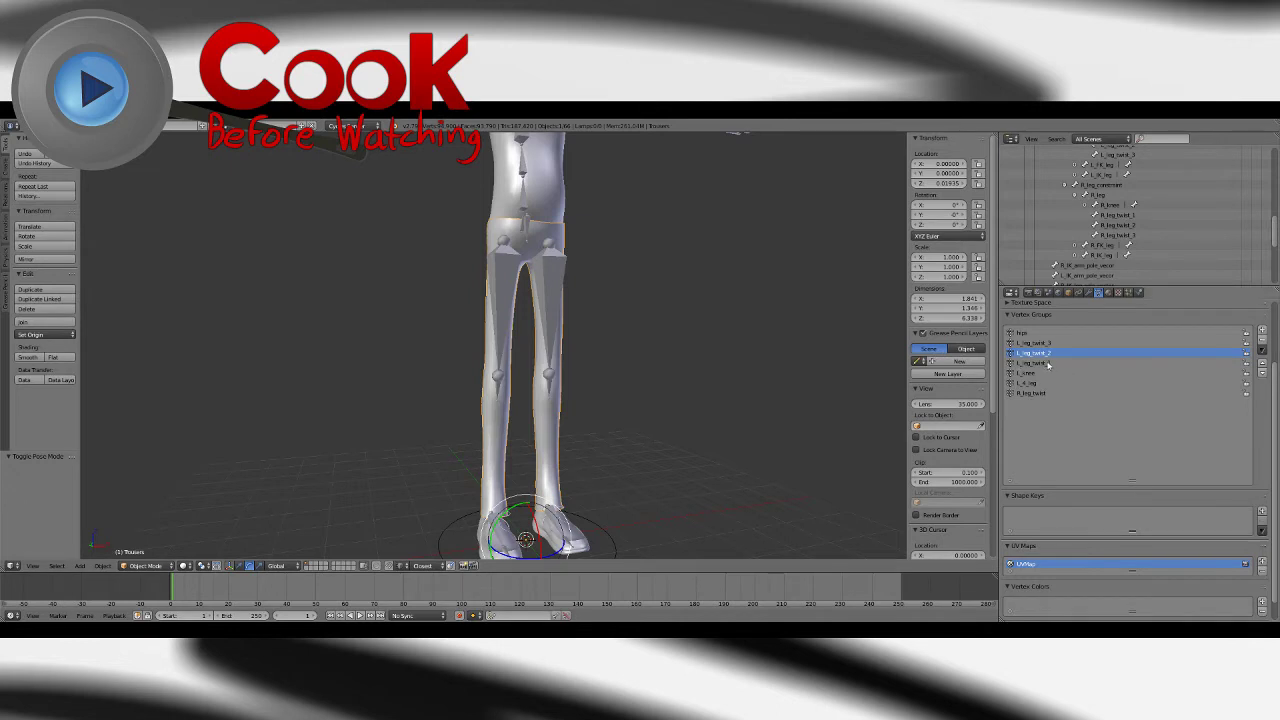
Step: Display the trousers' R_leg_twist vertex group in Weight Paint mode with Wireframe viewport shading
{"action": "left_click", "coordinate": [1033, 393]}
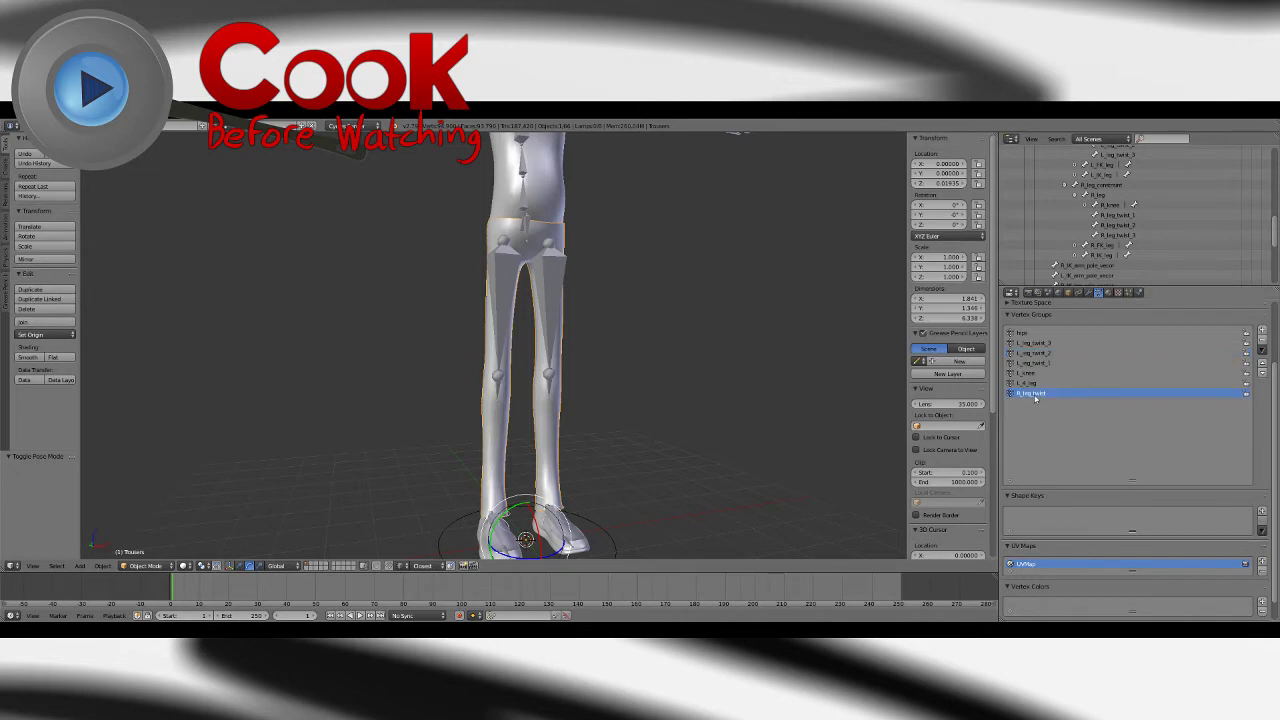
{"action": "left_click", "coordinate": [145, 566]}
{"action": "left_click", "coordinate": [170, 517]}
{"action": "mouse_move", "coordinate": [430, 364]}
{"action": "middle_mouse_down"}
{"action": "mouse_move", "coordinate": [498, 374]}
{"action": "mouse_move", "coordinate": [465, 412]}
{"action": "middle_mouse_up"}
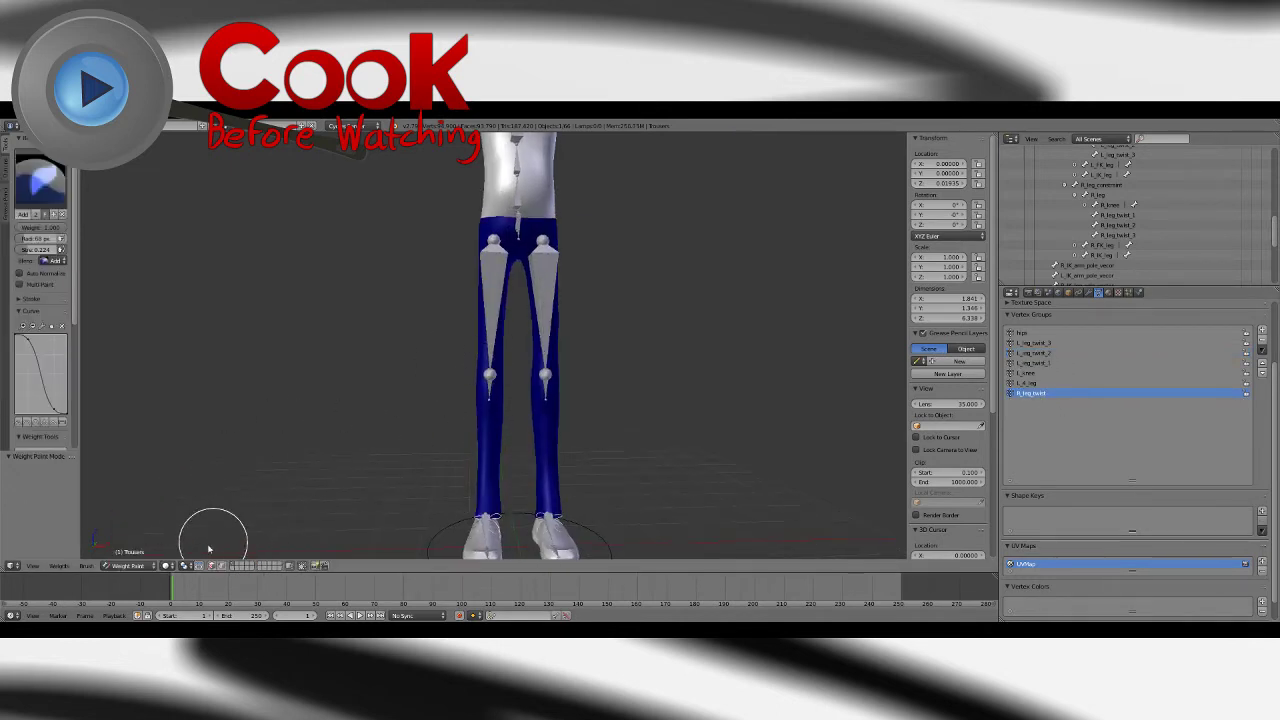
{"action": "left_click", "coordinate": [169, 566]}
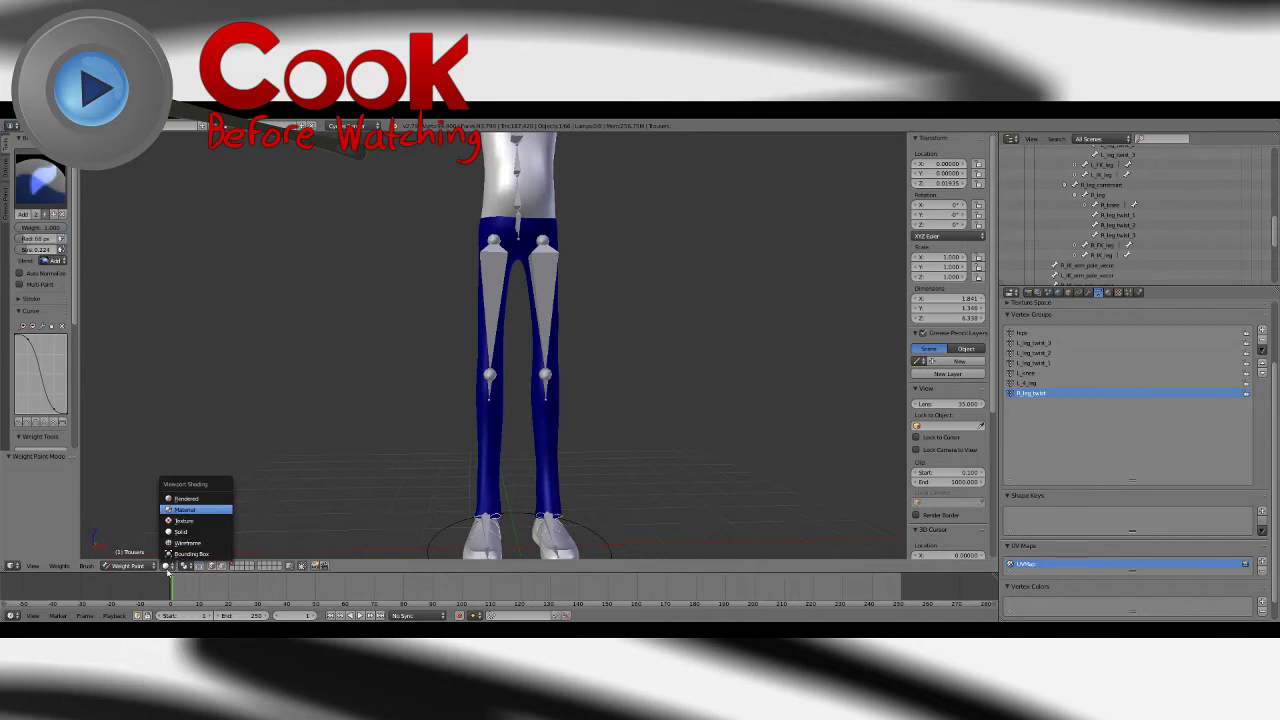
{"action": "left_click", "coordinate": [169, 567]}
{"action": "left_click", "coordinate": [184, 544]}
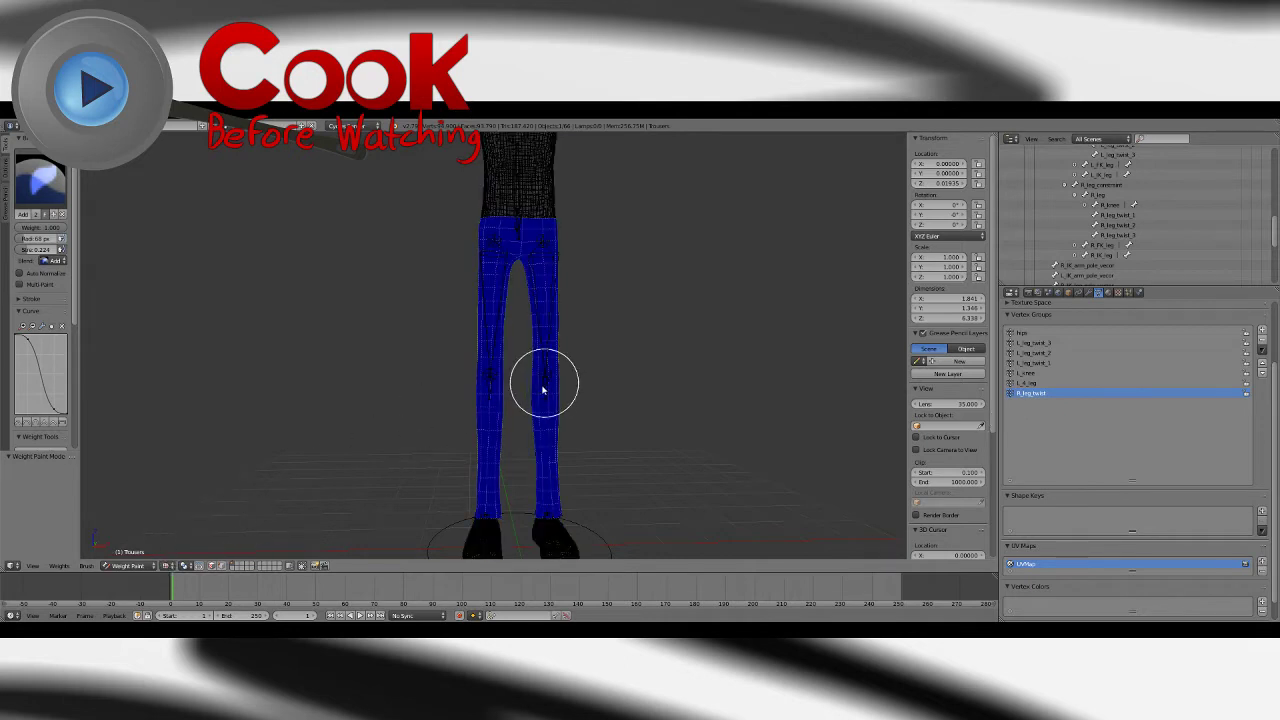
{"action": "middle_click_drag", "start_coordinate": [543, 390], "coordinate": [523, 435], "text": "shift"}
Step: Compare the L_leg_twist_3 weights with the R_leg_twist vertex group, and delete R_leg_twist
{"action": "left_click", "coordinate": [1037, 345]}
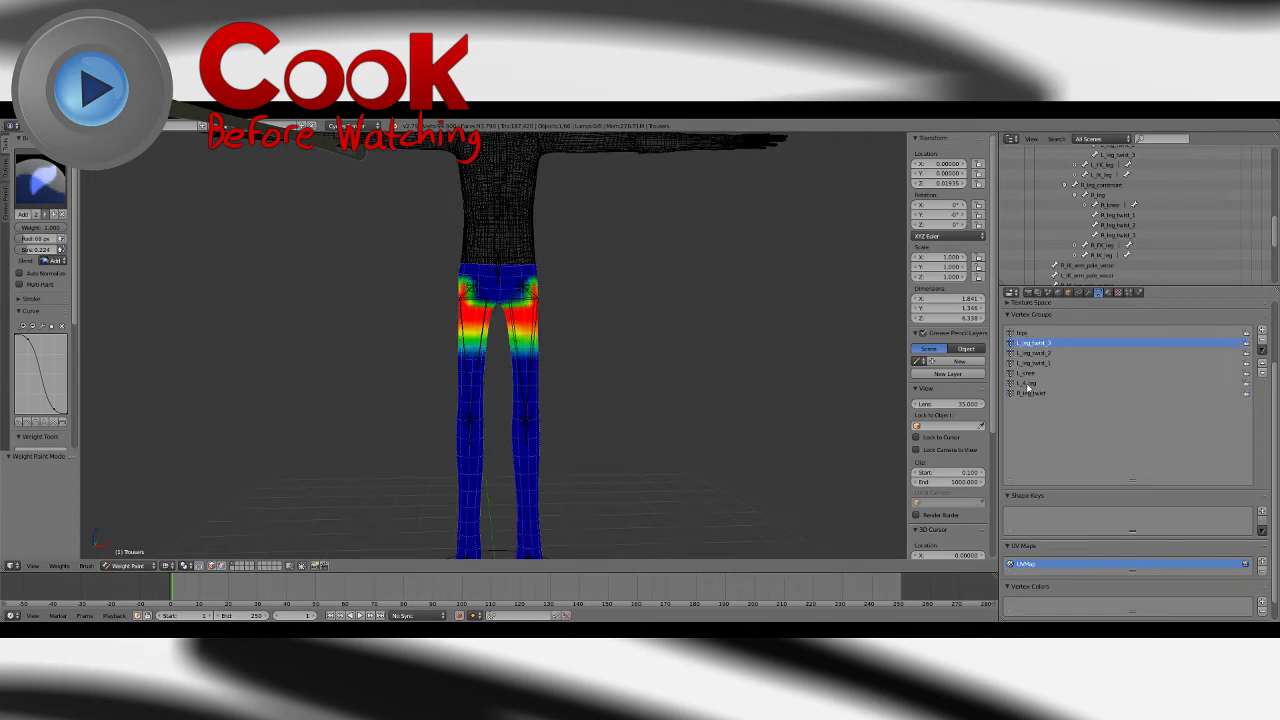
{"action": "mouse_move", "coordinate": [486, 317]}
{"action": "middle_mouse_down"}
{"action": "mouse_move", "coordinate": [583, 365]}
{"action": "mouse_move", "coordinate": [528, 398]}
{"action": "middle_mouse_up"}
{"action": "scroll", "coordinate": [583, 365], "scroll_direction": "up", "scroll_amount": 2}
{"action": "left_click", "coordinate": [1058, 393]}
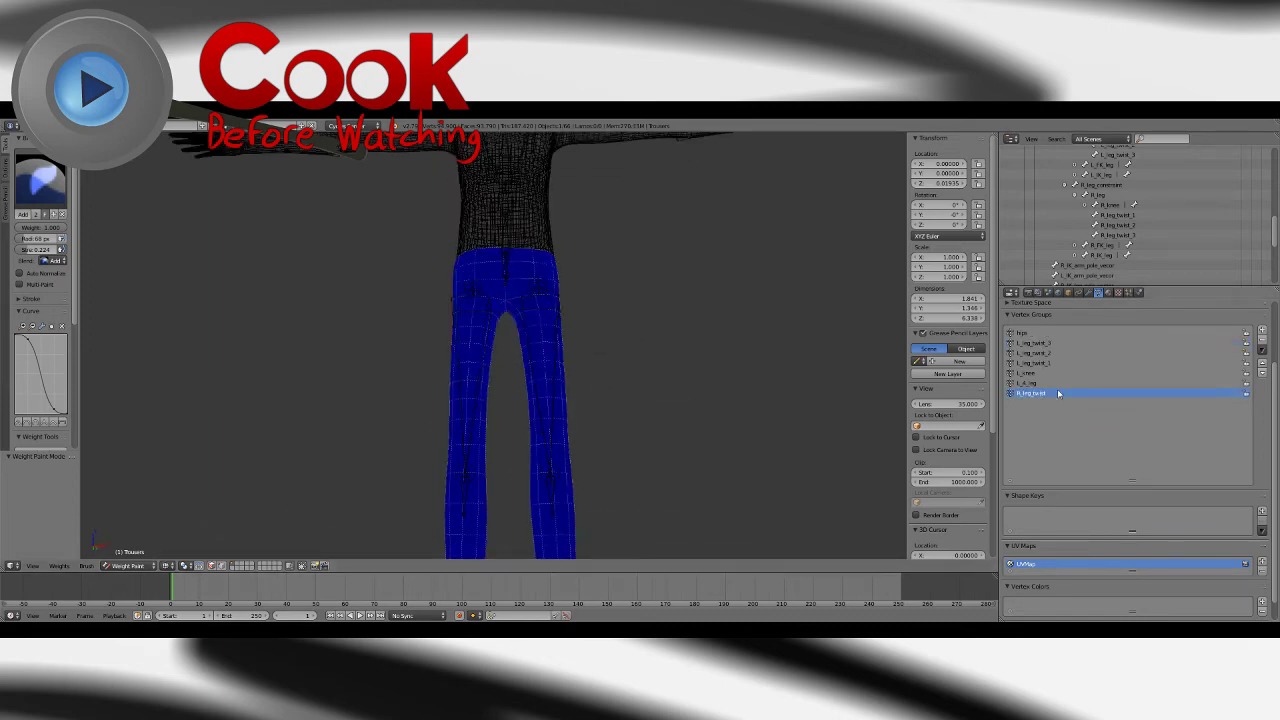
{"action": "left_click", "coordinate": [1262, 341]}
Step: Copy the vertex groups L_leg_twist_3, L_leg_twist_2 and L_leg_twist_1
{"action": "left_click", "coordinate": [1040, 344]}
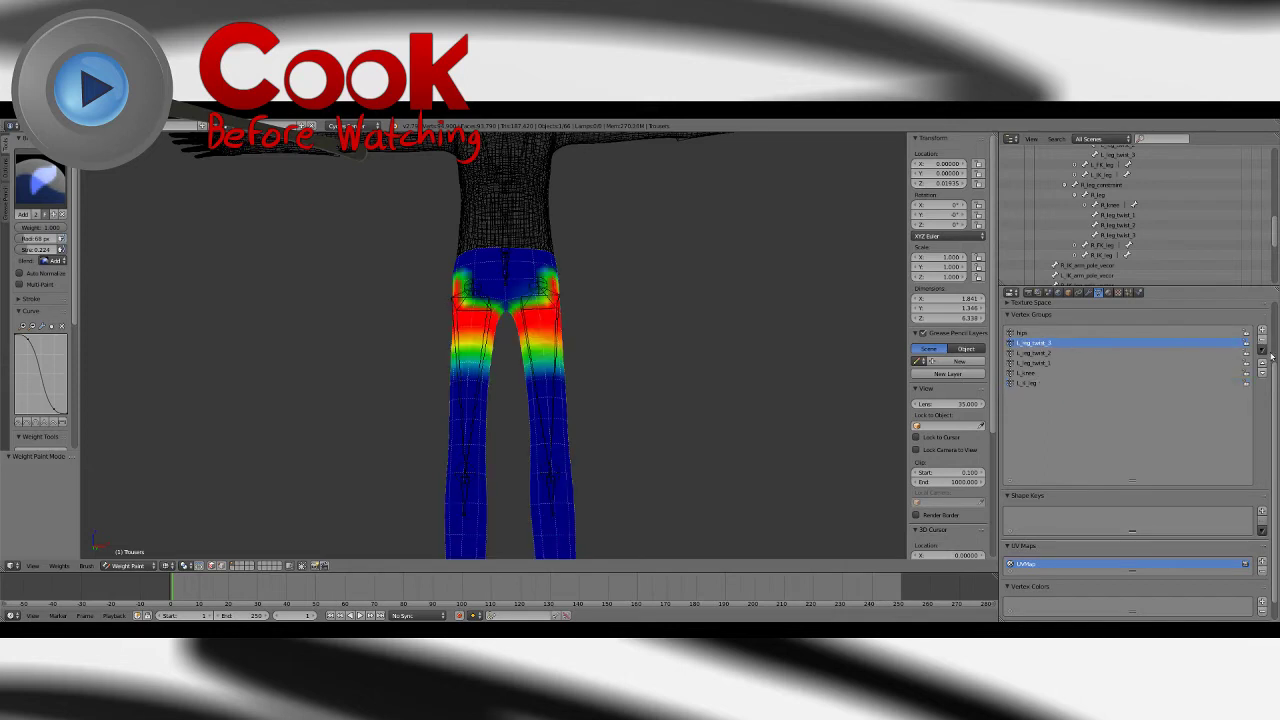
{"action": "left_click", "coordinate": [1262, 351]}
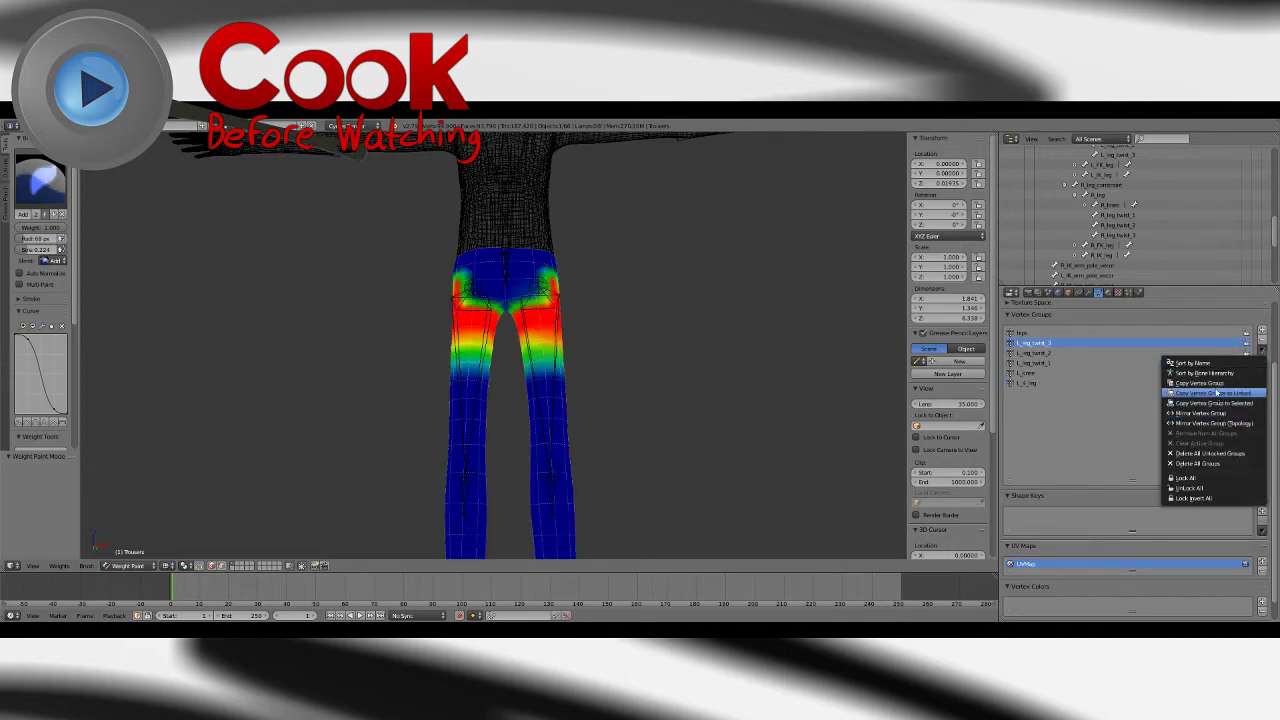
{"action": "left_click", "coordinate": [1206, 384]}
{"action": "left_click", "coordinate": [1046, 354]}
{"action": "left_click", "coordinate": [1263, 352]}
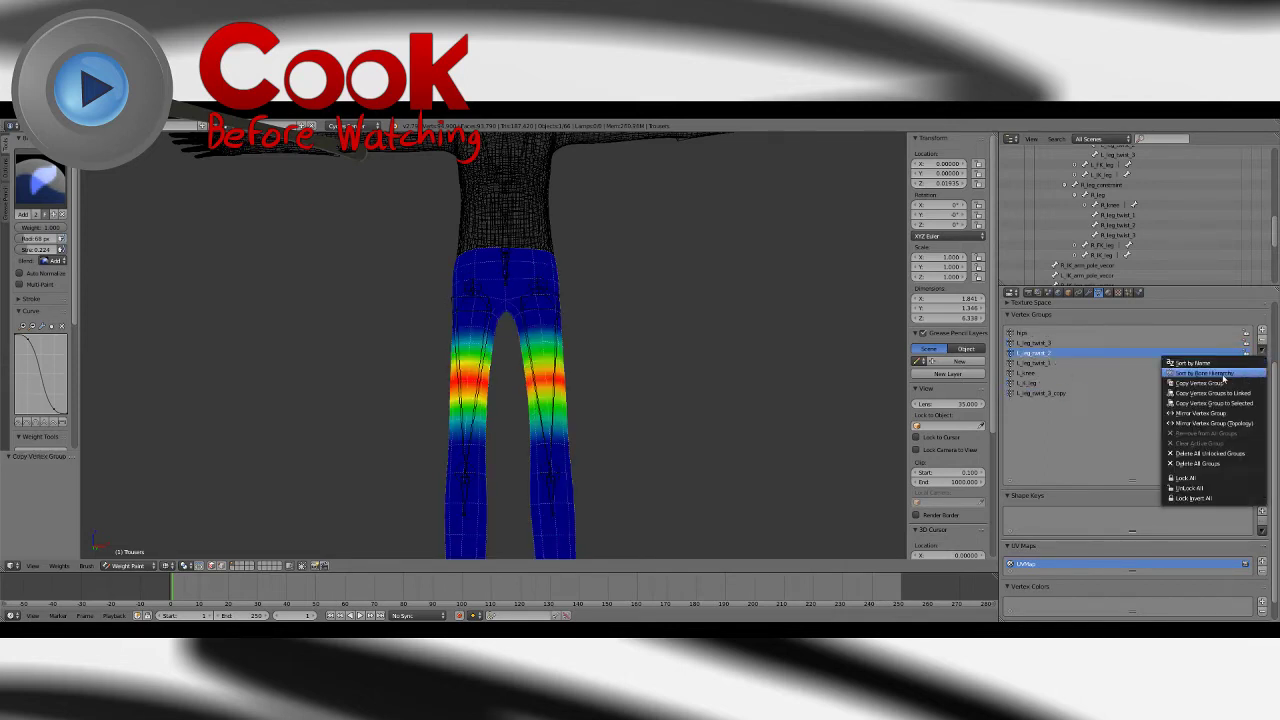
{"action": "left_click", "coordinate": [1212, 386]}
{"action": "left_click", "coordinate": [1048, 364]}
{"action": "left_click", "coordinate": [1262, 351]}
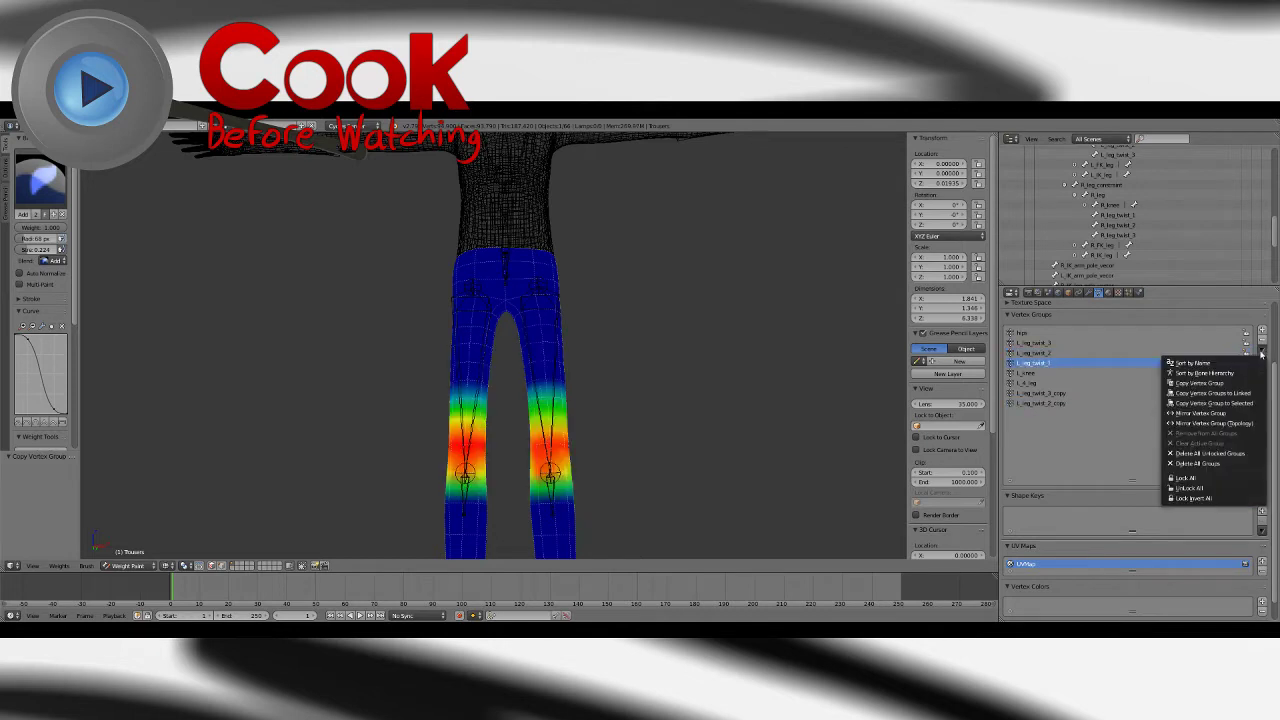
{"action": "left_click", "coordinate": [1218, 384]}
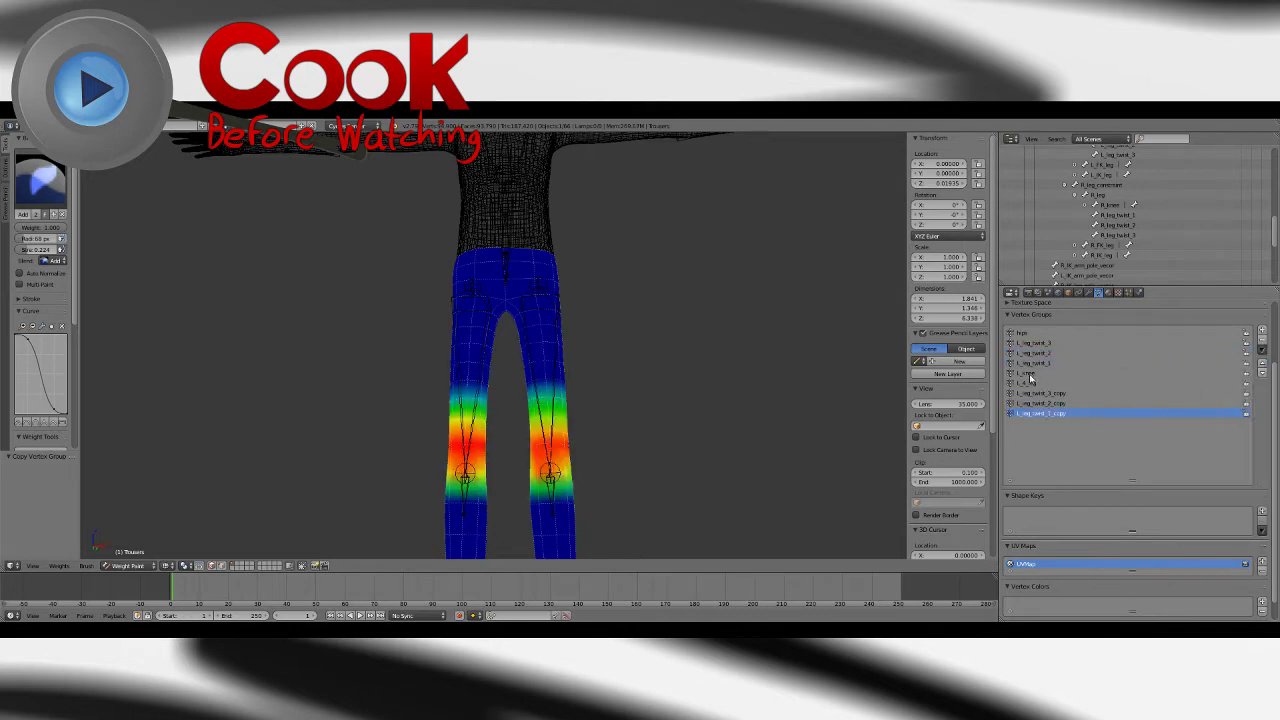
Step: Copy the L_knee vertex group and the lower-leg vertex group directly below it
{"action": "left_click", "coordinate": [1031, 375]}
{"action": "left_click", "coordinate": [1262, 352]}
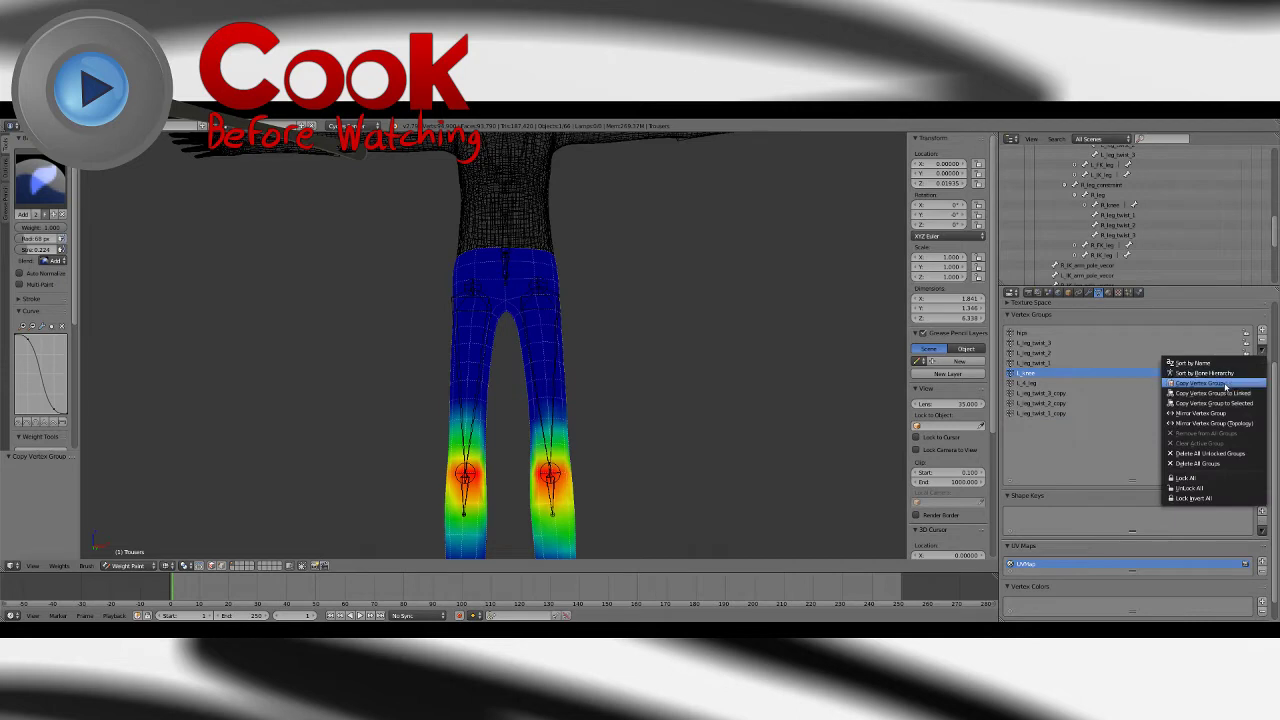
{"action": "left_click", "coordinate": [1208, 384]}
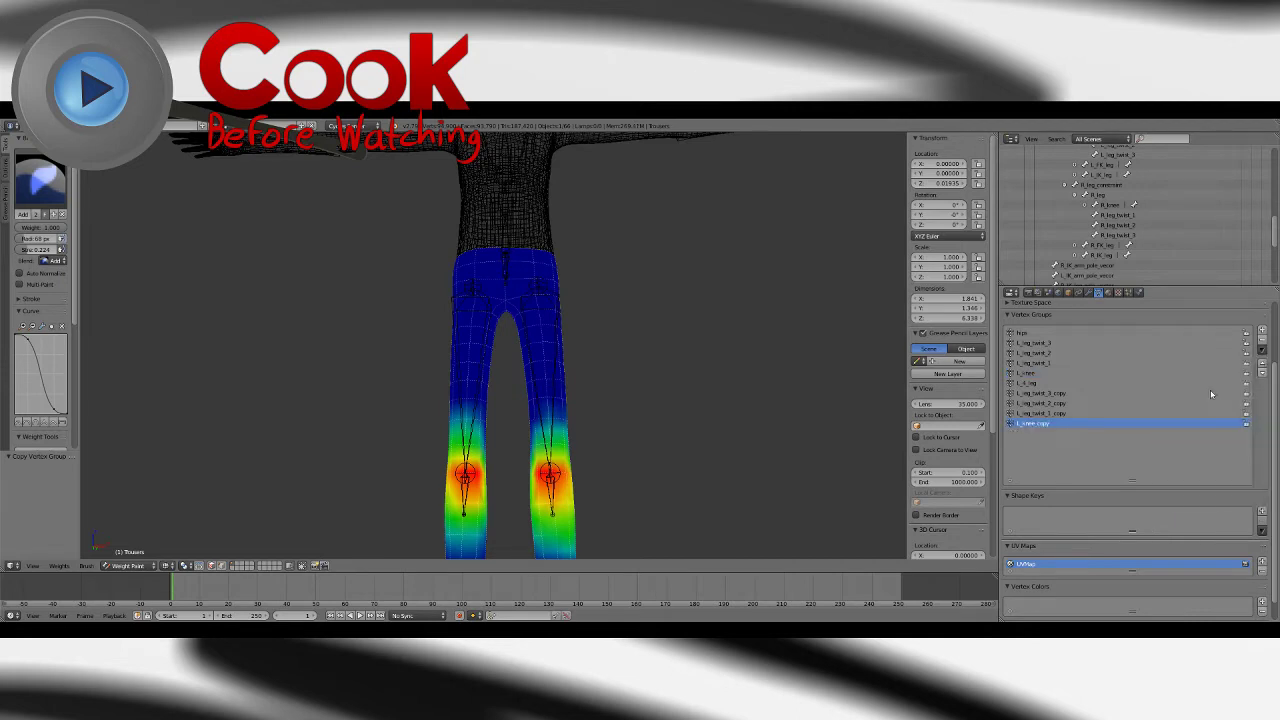
{"action": "left_click", "coordinate": [1033, 384]}
{"action": "left_click", "coordinate": [1262, 352]}
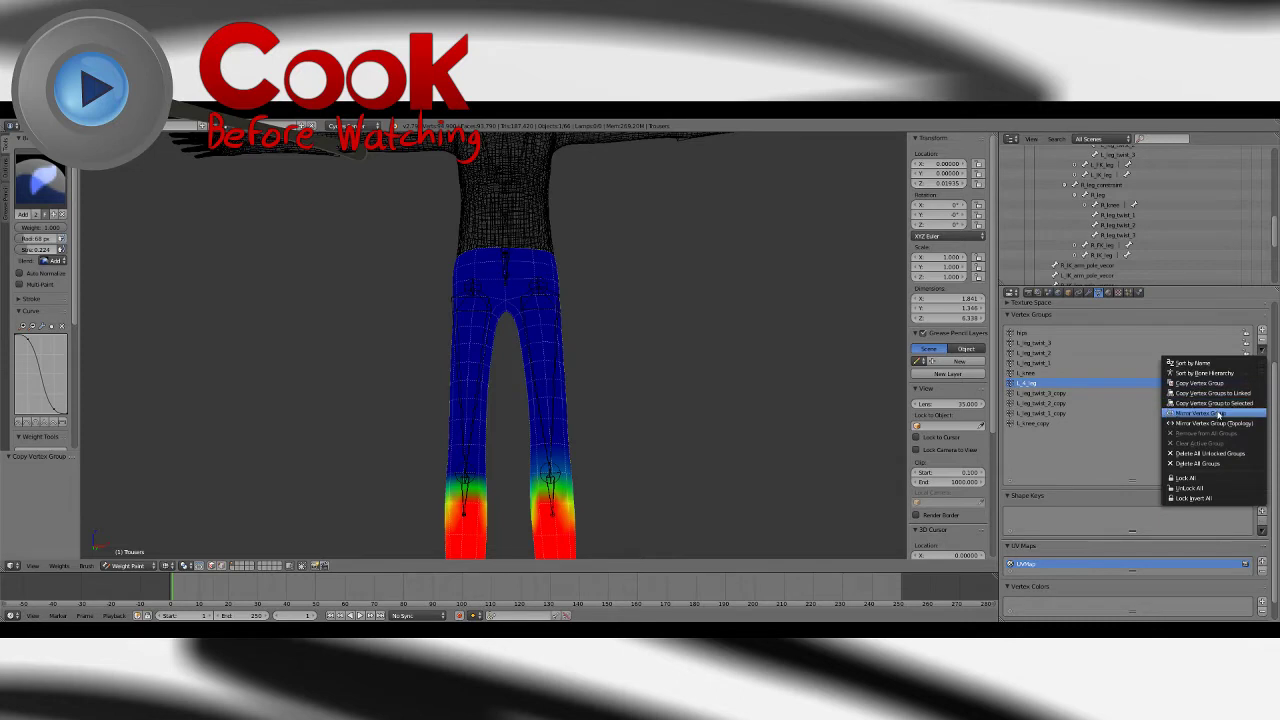
{"action": "left_click", "coordinate": [1211, 386]}
Step: Rename the copies of L_leg_twist_3 and L_leg_twist_2 as R_leg_twist_3 and R_leg_twist_2
{"action": "left_click_drag", "start_coordinate": [676, 415], "coordinate": [689, 318], "text": "shift"}
{"action": "scroll", "coordinate": [614, 344], "scroll_direction": "down", "scroll_amount": 4}
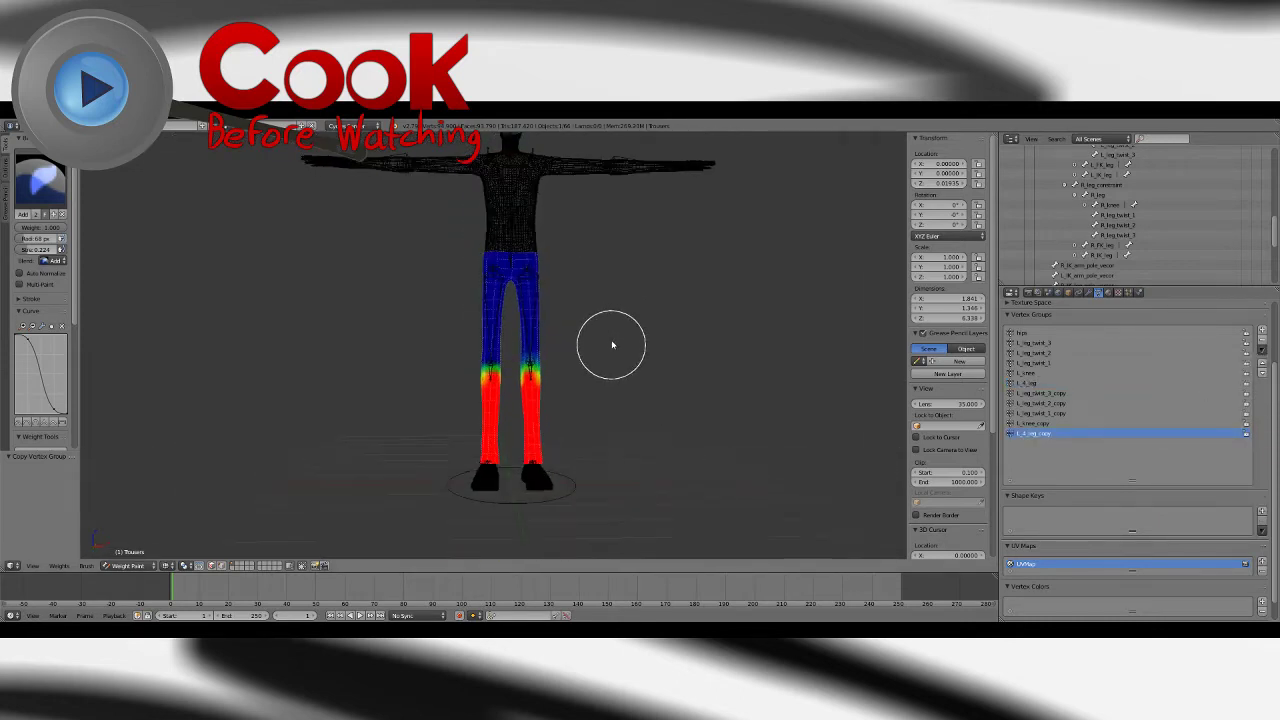
{"action": "scroll", "coordinate": [612, 345], "scroll_direction": "up", "scroll_amount": 1}
{"action": "left_click", "coordinate": [1040, 393]}
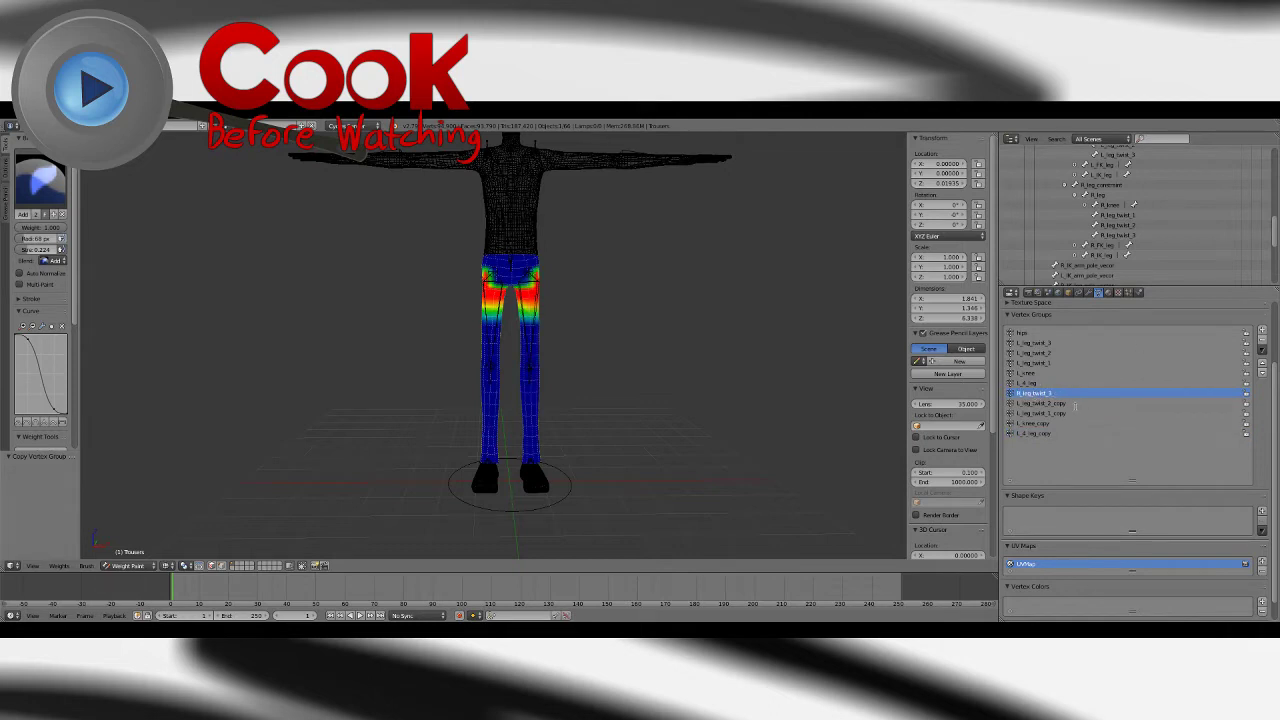
{"action": "left_click", "coordinate": [1055, 404]}
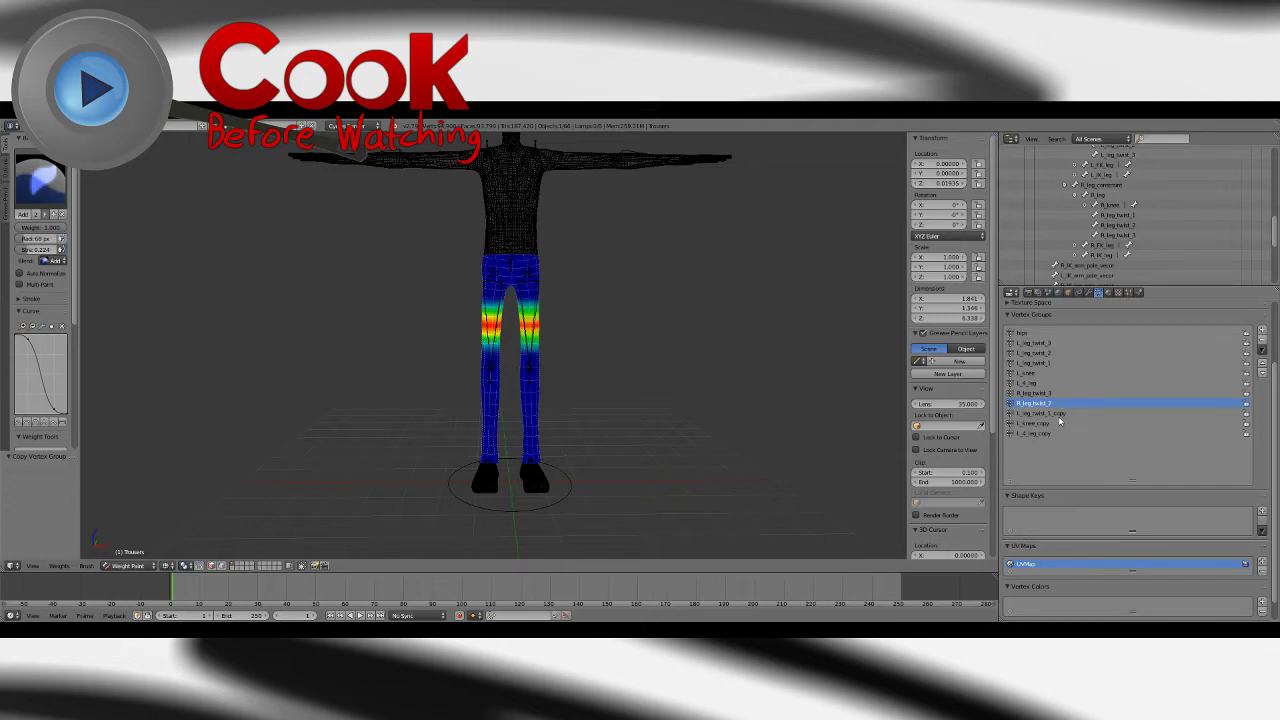
Step: Rename the remaining copies as R_leg_twist_1 and R_knee, and change the lower-leg copy's name to the matching R_ name
{"action": "left_click", "coordinate": [1059, 413]}
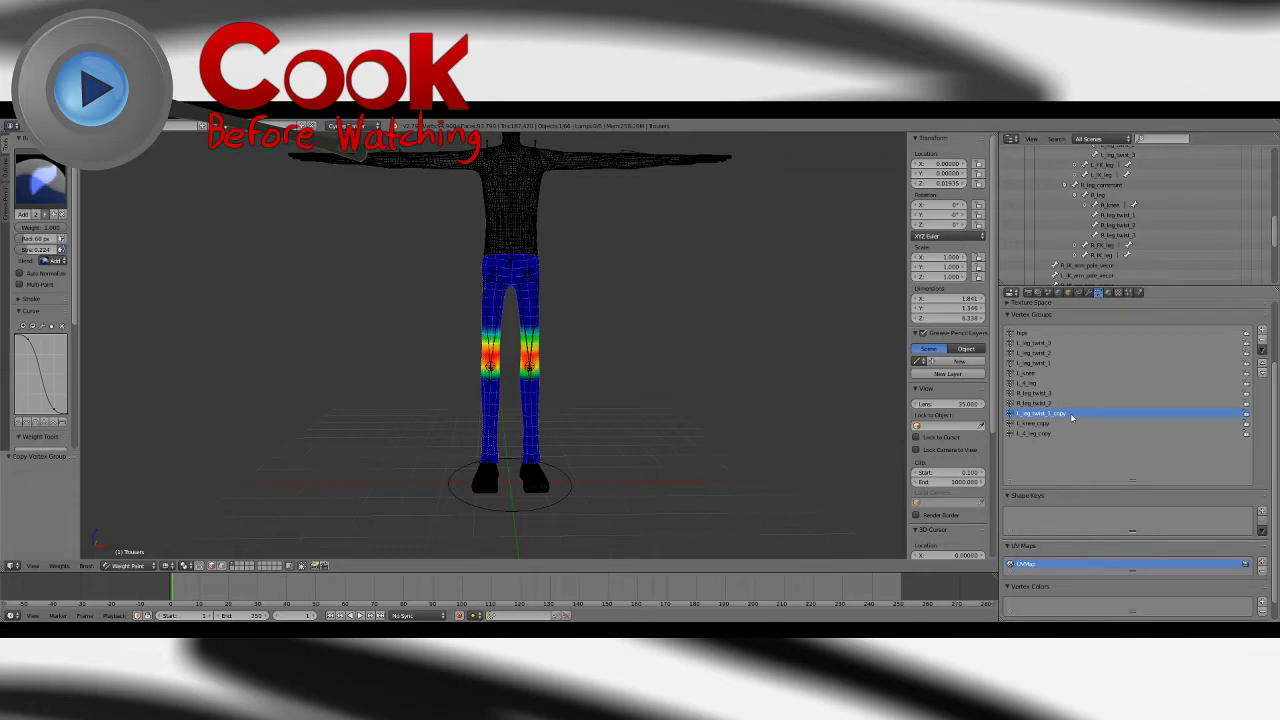
{"action": "double_click", "coordinate": [1058, 415]}
{"action": "left_click", "coordinate": [1070, 411]}
{"action": "left_click", "coordinate": [1040, 424]}
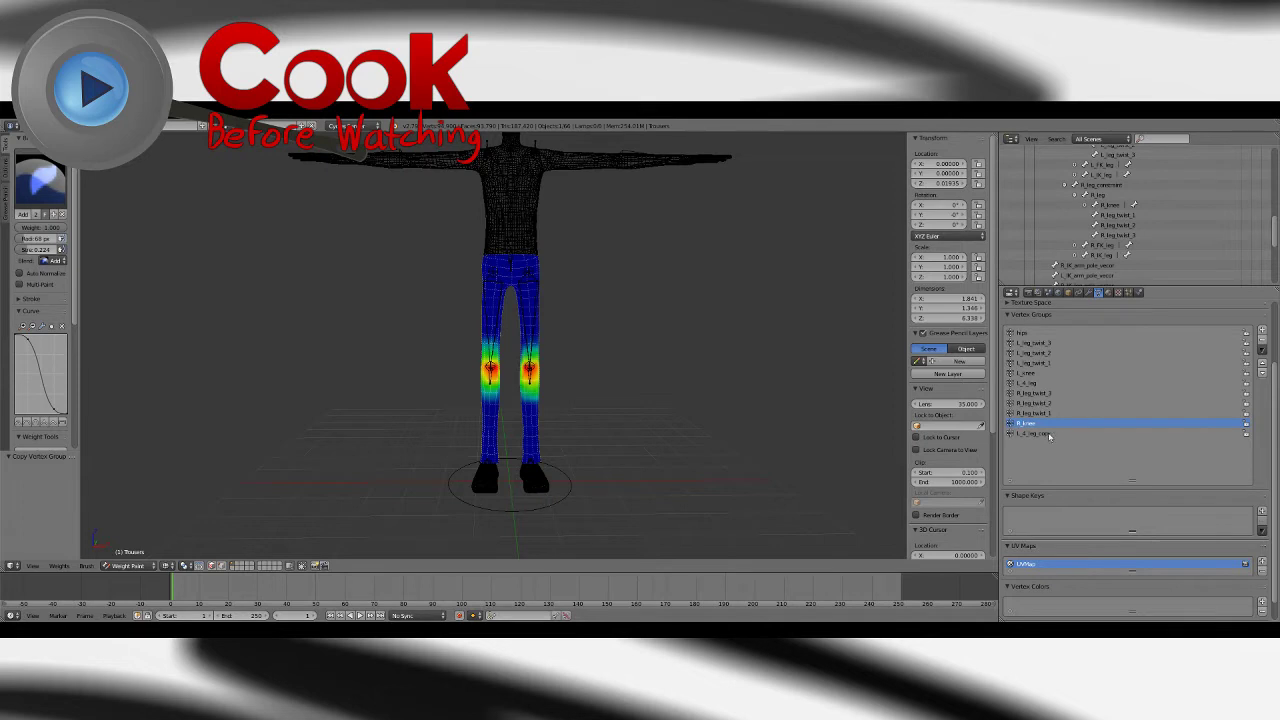
{"action": "left_click", "coordinate": [1046, 434]}
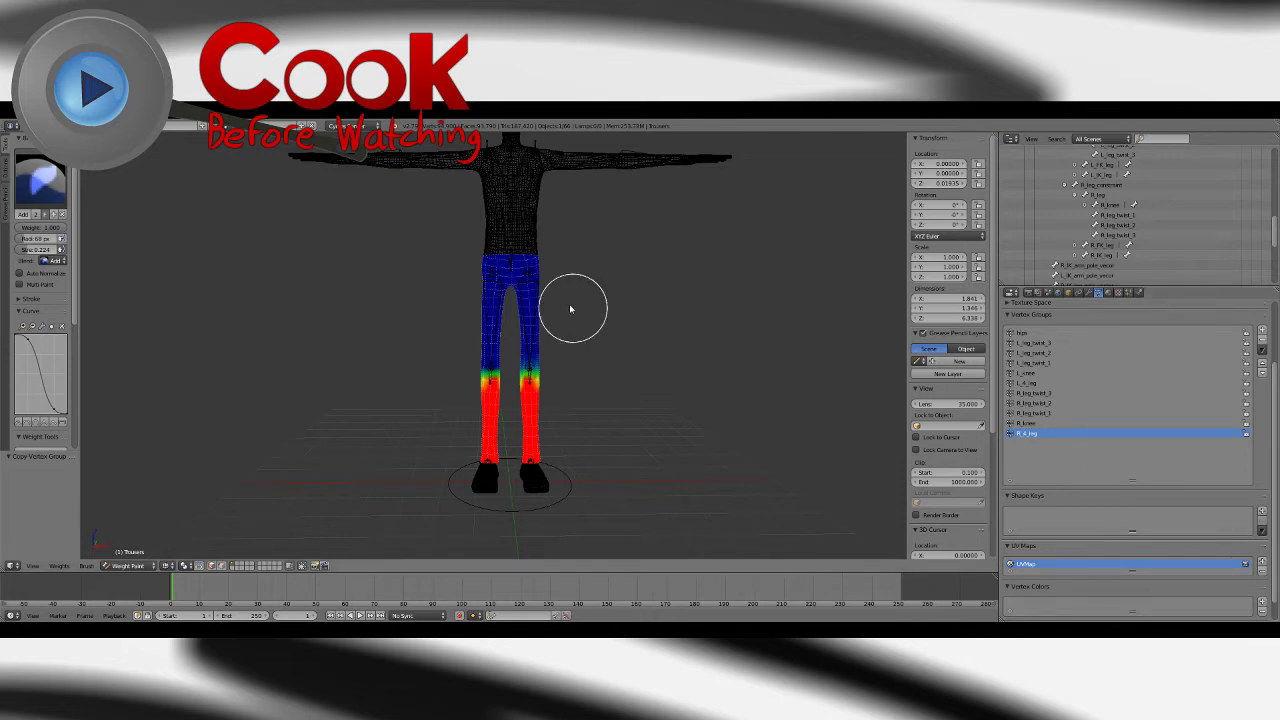
Step: Make R_leg_twist_3 the active vertex group and switch to the Subtract brush at strength 1.000
{"action": "middle_click_drag", "start_coordinate": [617, 383], "coordinate": [669, 386]}
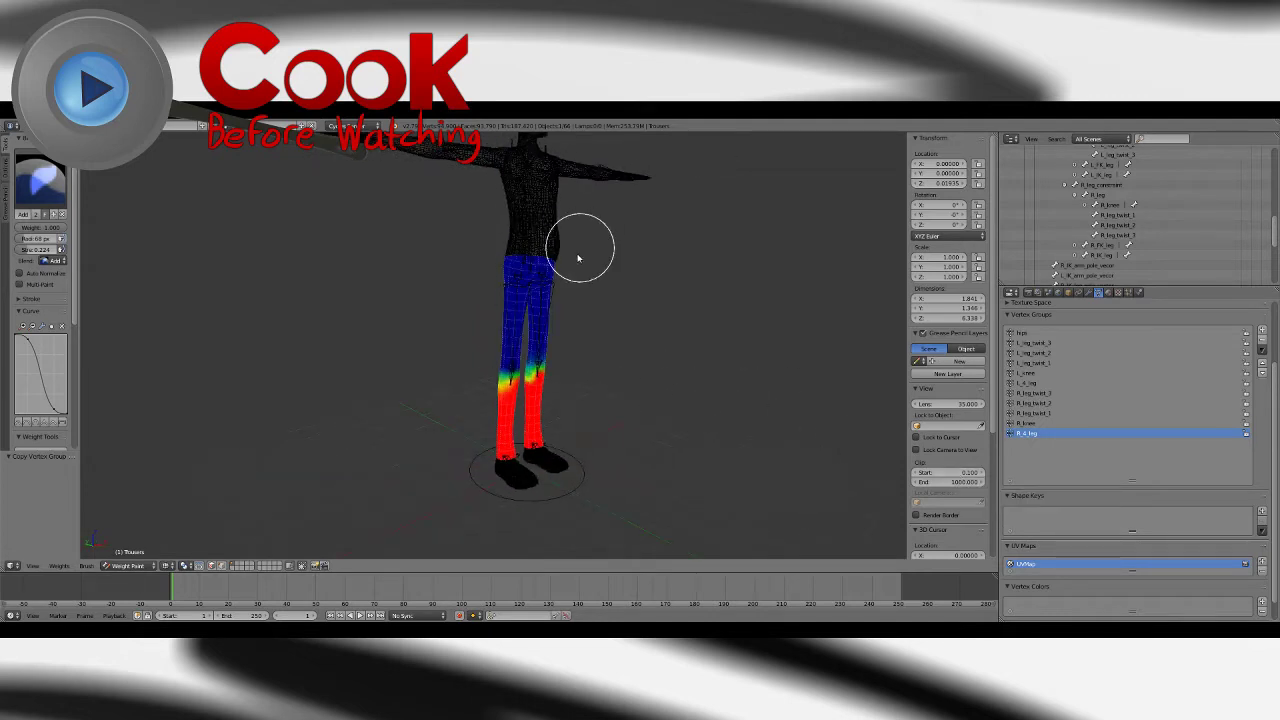
{"action": "middle_click_drag", "start_coordinate": [643, 349], "coordinate": [644, 405]}
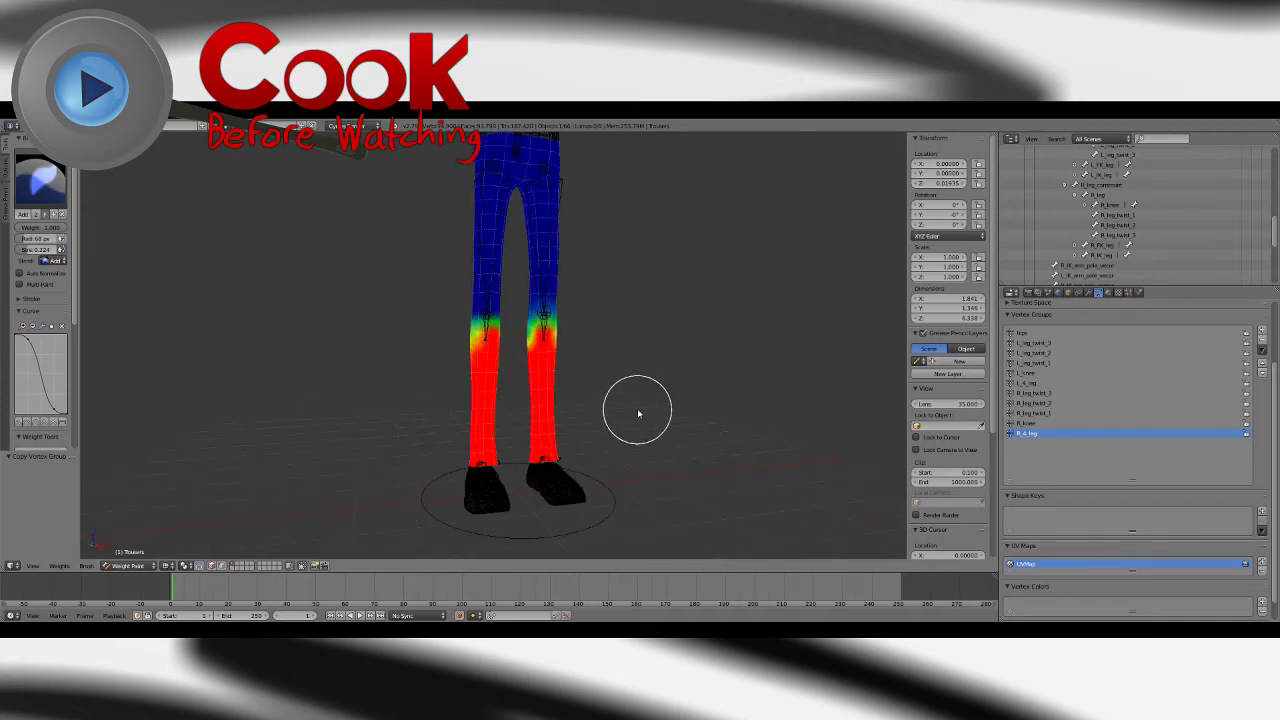
{"action": "mouse_move", "coordinate": [631, 409]}
{"action": "middle_mouse_down"}
{"action": "mouse_move", "coordinate": [606, 406]}
{"action": "mouse_move", "coordinate": [637, 414]}
{"action": "middle_mouse_up"}
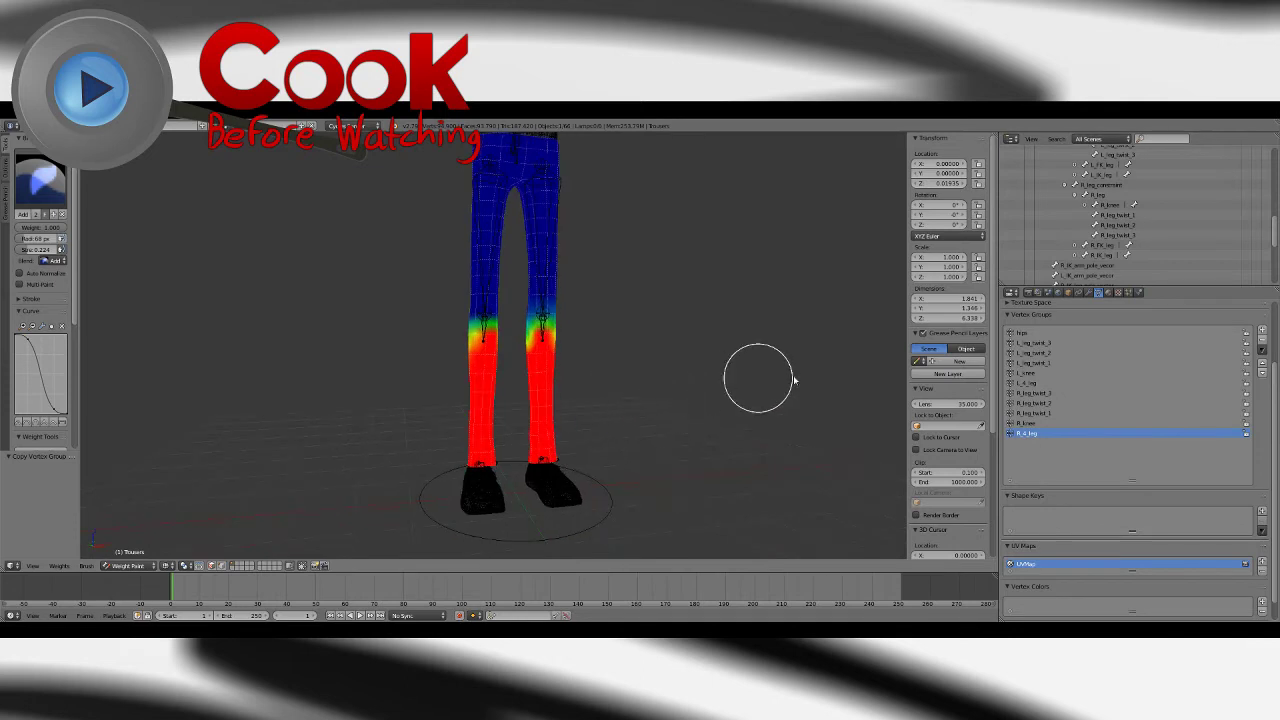
{"action": "left_click", "coordinate": [1034, 393]}
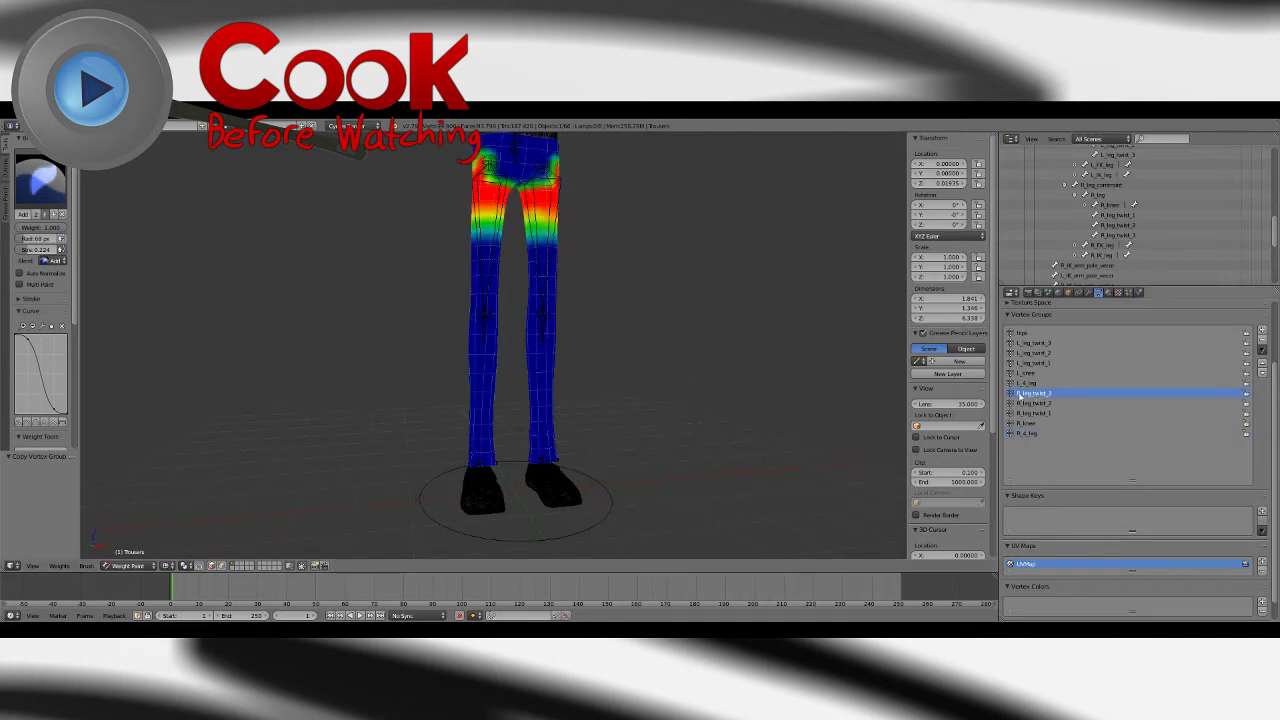
{"action": "left_click", "coordinate": [47, 186]}
{"action": "left_click", "coordinate": [280, 238]}
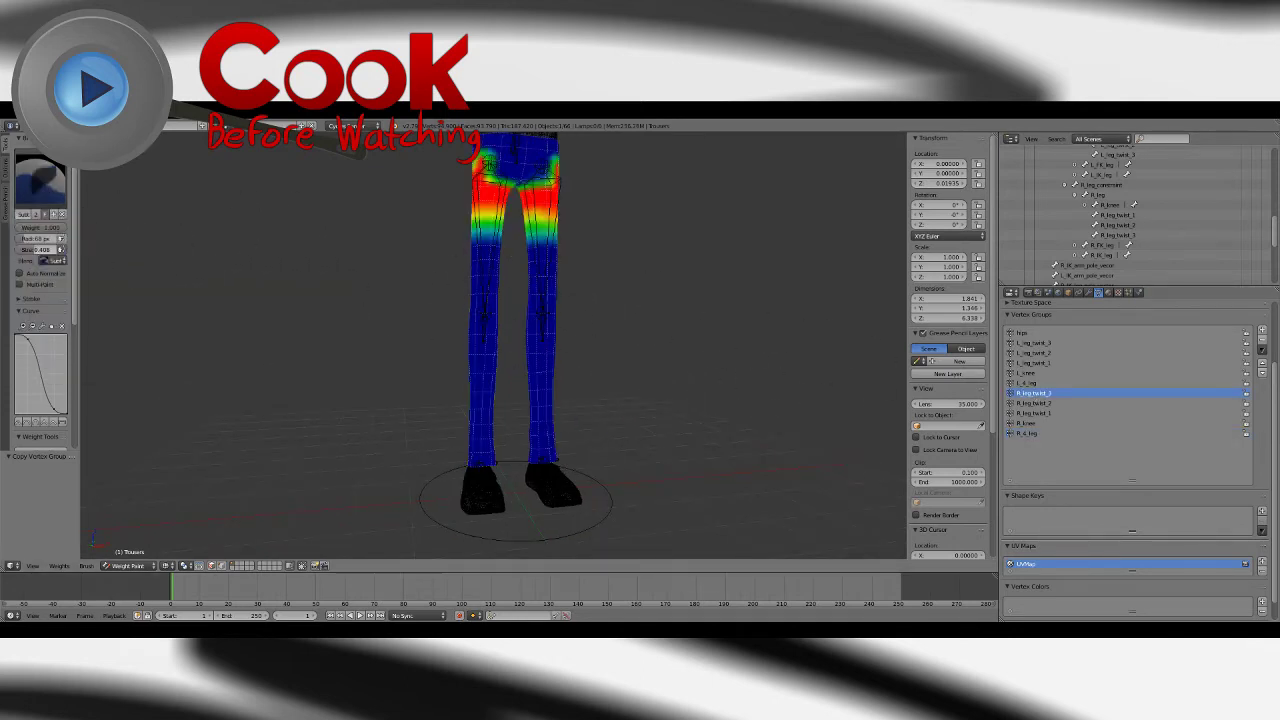
{"action": "left_click_drag", "start_coordinate": [38, 250], "coordinate": [60, 250]}
Step: Erase the R_leg_twist_3 weights from the front and back of the character's left trouser leg
{"action": "scroll", "coordinate": [603, 343], "scroll_direction": "up", "scroll_amount": 3}
{"action": "mouse_move", "coordinate": [620, 215]}
{"action": "middle_mouse_down", "text": "shift"}
{"action": "mouse_move", "coordinate": [603, 343]}
{"action": "mouse_move", "coordinate": [530, 285]}
{"action": "middle_mouse_up", "text": "shift"}
{"action": "left_click_drag", "start_coordinate": [491, 274], "coordinate": [520, 357]}
{"action": "mouse_move", "coordinate": [520, 357]}
{"action": "middle_mouse_down"}
{"action": "mouse_move", "coordinate": [491, 334]}
{"action": "mouse_move", "coordinate": [380, 346]}
{"action": "mouse_move", "coordinate": [457, 271]}
{"action": "middle_mouse_up"}
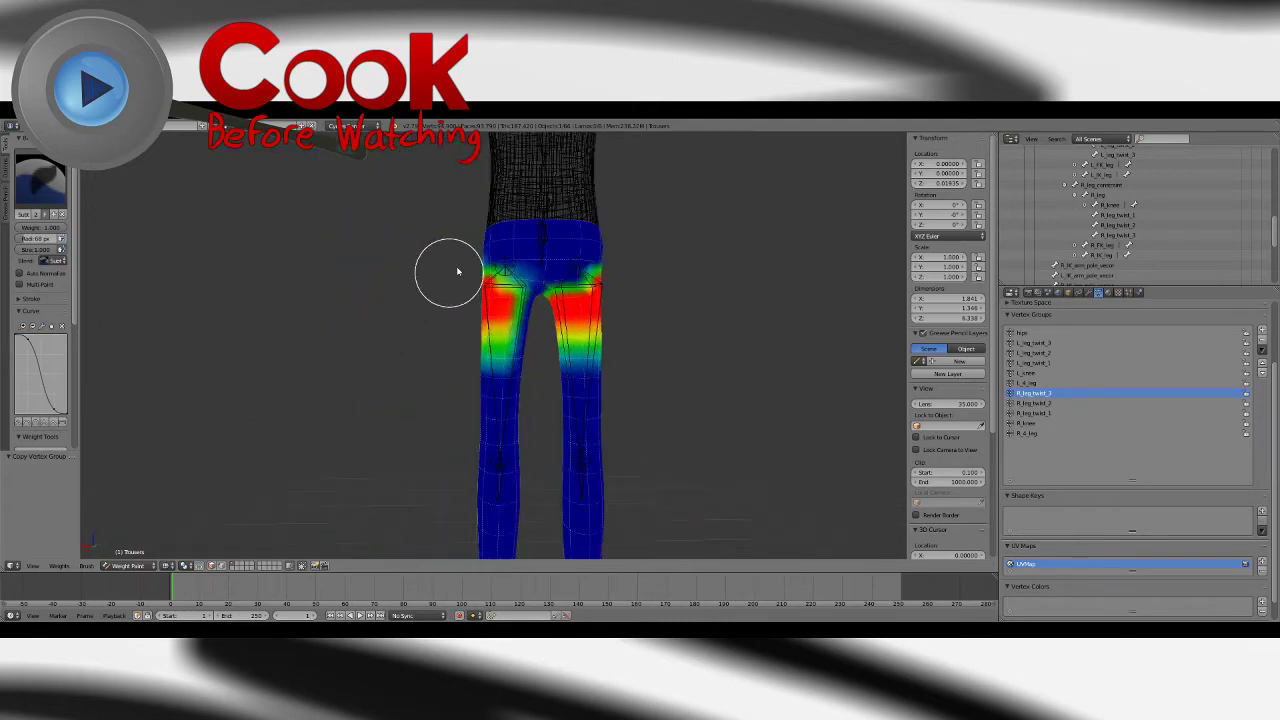
{"action": "mouse_move", "coordinate": [458, 271]}
{"action": "left_mouse_down"}
{"action": "mouse_move", "coordinate": [483, 334]}
{"action": "mouse_move", "coordinate": [508, 348]}
{"action": "left_mouse_up"}
{"action": "middle_click_drag", "start_coordinate": [470, 337], "coordinate": [601, 375]}
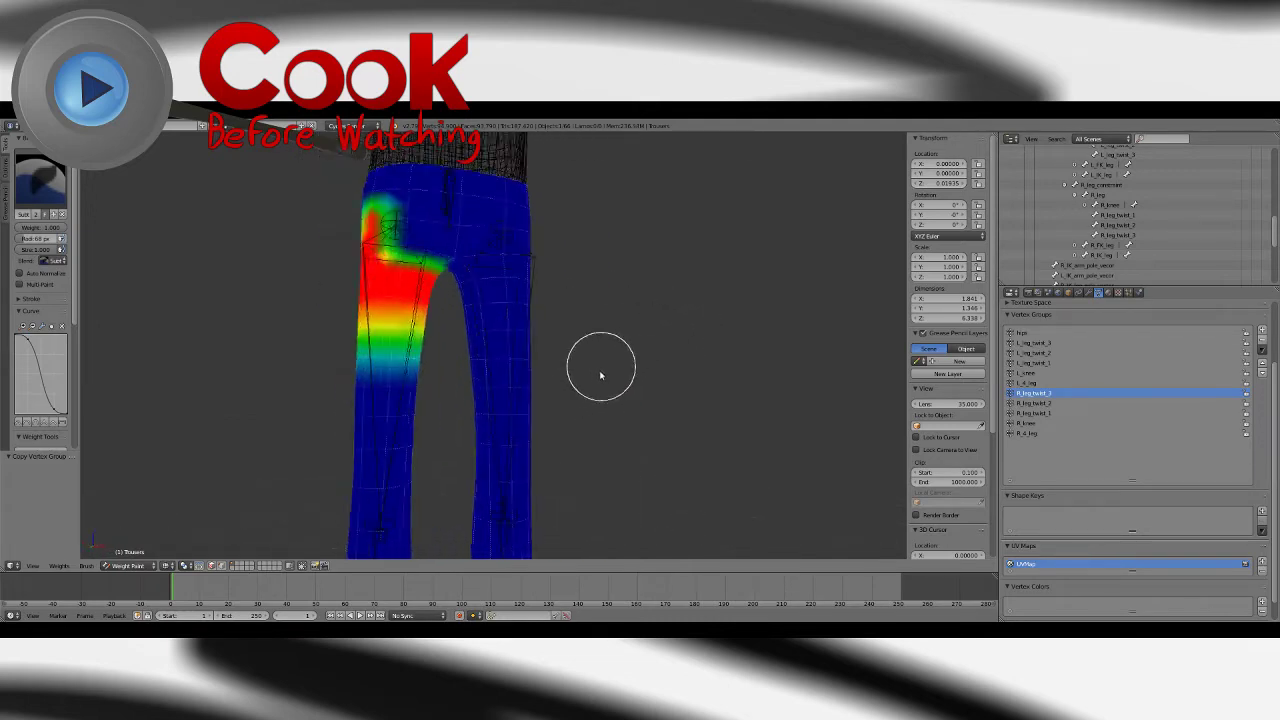
Step: Erase the left trouser leg's weights from the R_leg_twist_2 and R_leg_twist_1 vertex groups
{"action": "left_click", "coordinate": [1035, 403]}
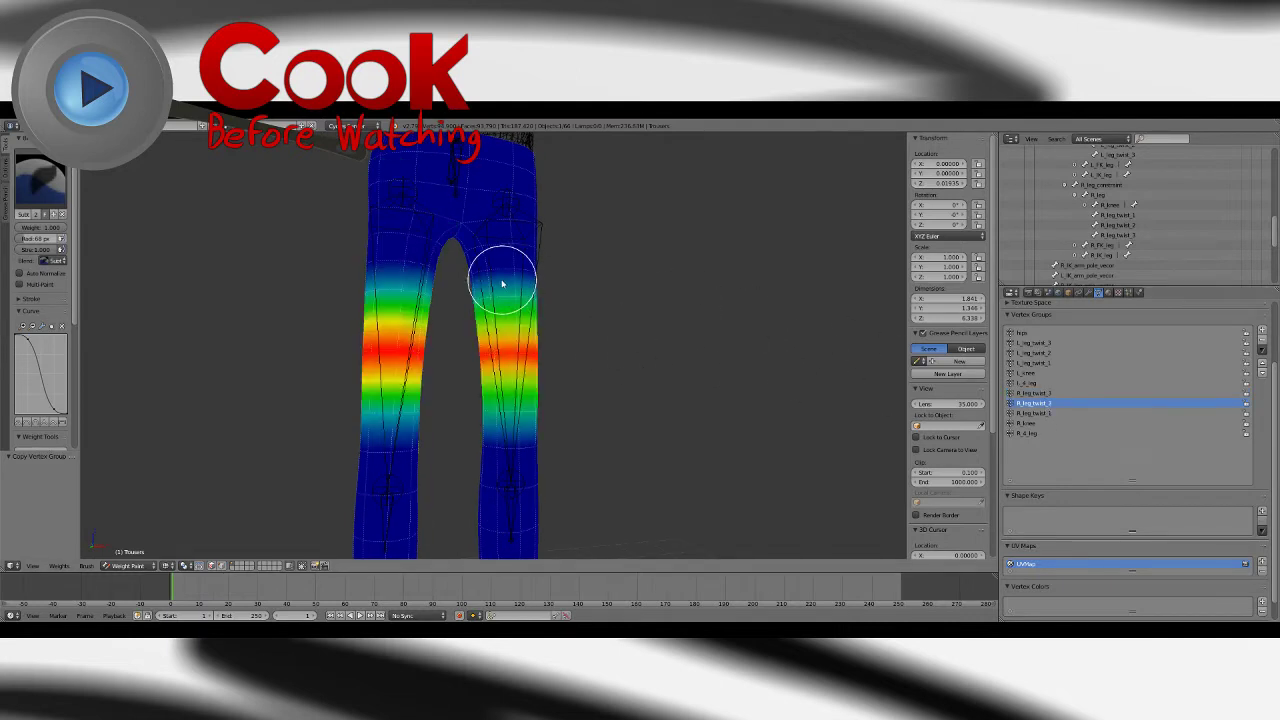
{"action": "mouse_move", "coordinate": [502, 285]}
{"action": "left_mouse_down"}
{"action": "mouse_move", "coordinate": [514, 409]}
{"action": "mouse_move", "coordinate": [520, 400]}
{"action": "left_mouse_up"}
{"action": "middle_click_drag", "start_coordinate": [520, 400], "coordinate": [443, 320]}
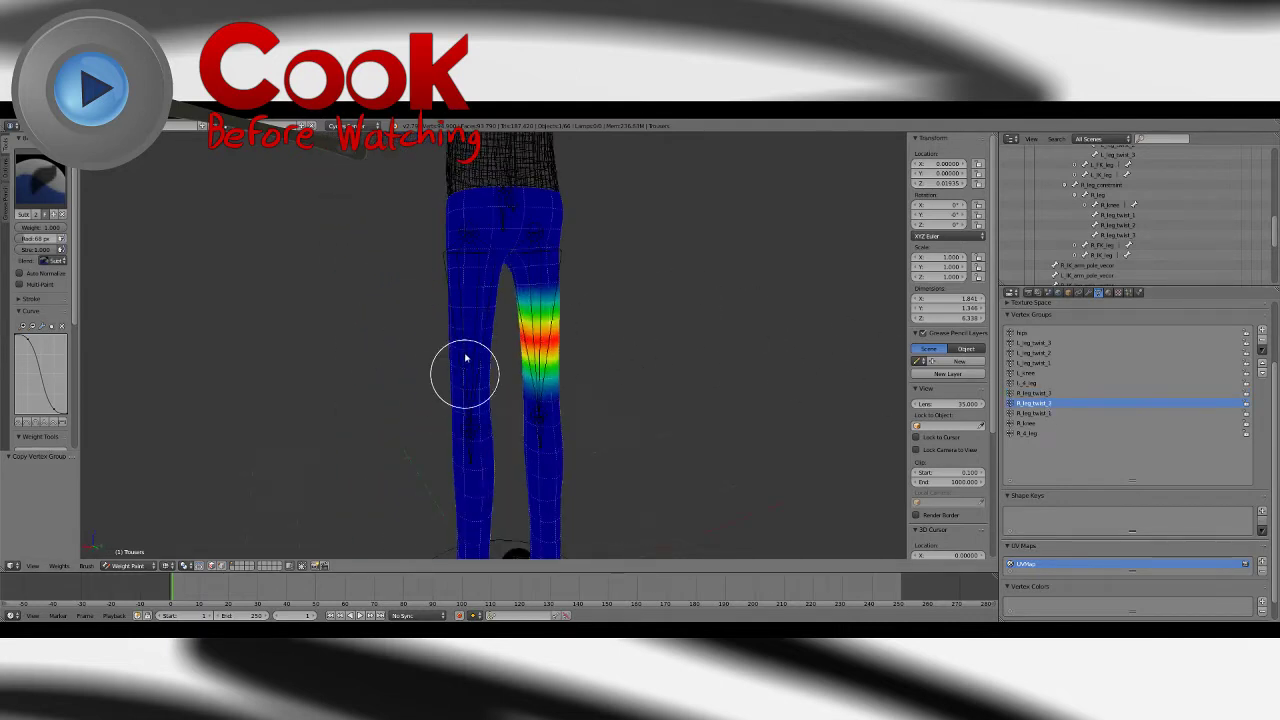
{"action": "left_click", "coordinate": [1040, 413]}
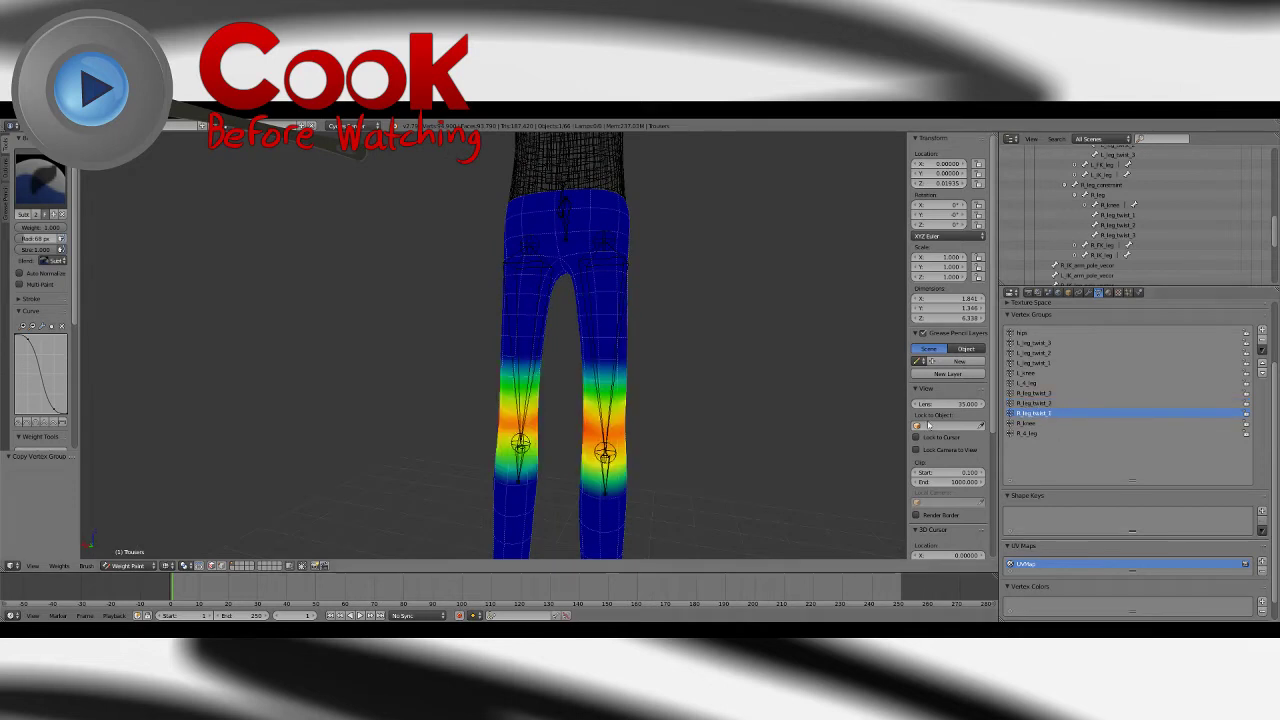
{"action": "middle_click_drag", "start_coordinate": [586, 400], "coordinate": [553, 296], "text": "shift"}
{"action": "left_click_drag", "start_coordinate": [530, 272], "coordinate": [531, 323]}
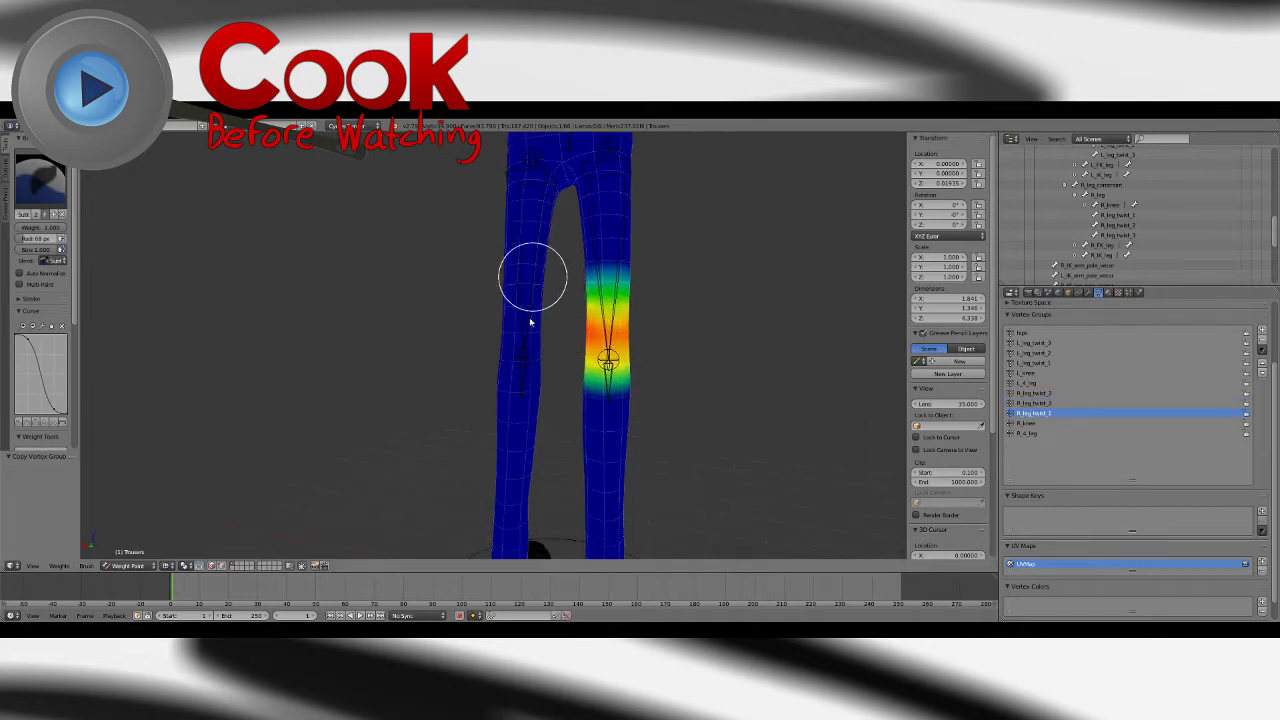
{"action": "middle_click_drag", "start_coordinate": [501, 328], "coordinate": [703, 343]}
{"action": "mouse_move", "coordinate": [484, 308]}
{"action": "left_mouse_down"}
{"action": "mouse_move", "coordinate": [491, 427]}
{"action": "mouse_move", "coordinate": [510, 302]}
{"action": "left_mouse_up"}
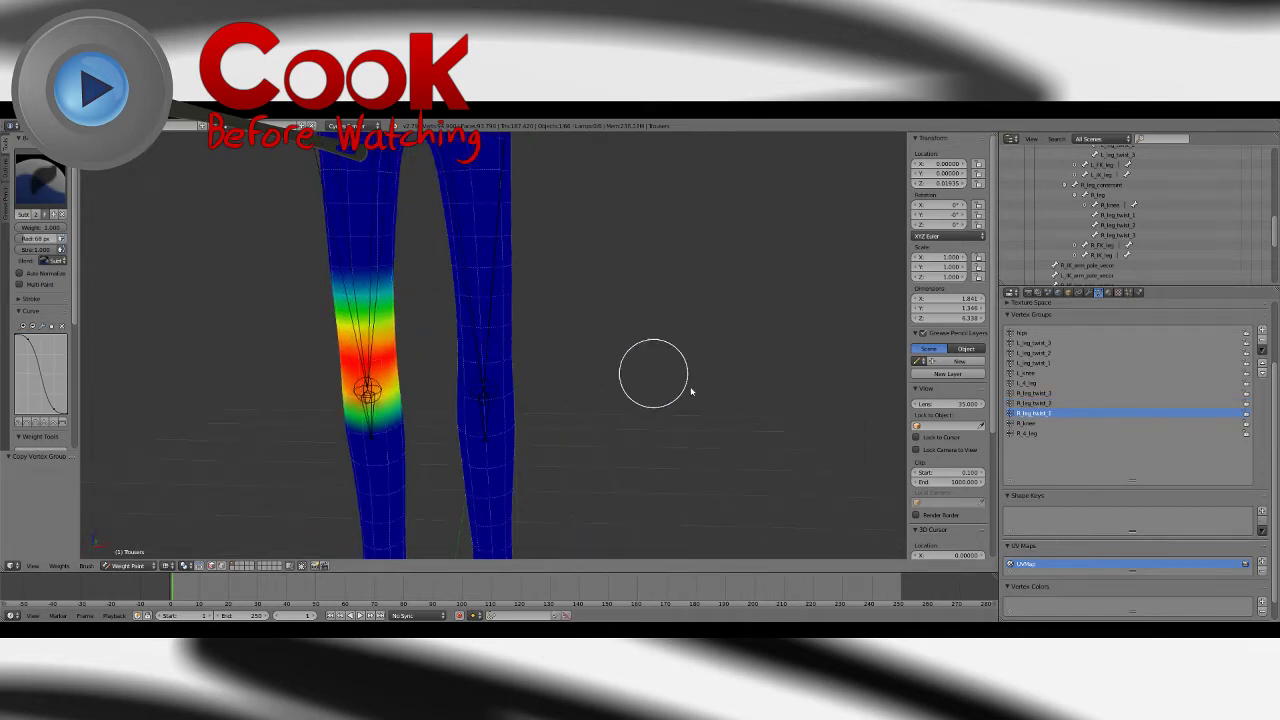
Step: Erase the R_knee weights all around the left trouser leg's knee
{"action": "left_click", "coordinate": [1026, 424]}
{"action": "middle_click_drag", "start_coordinate": [549, 449], "coordinate": [591, 254]}
{"action": "left_click_drag", "start_coordinate": [591, 254], "coordinate": [560, 351]}
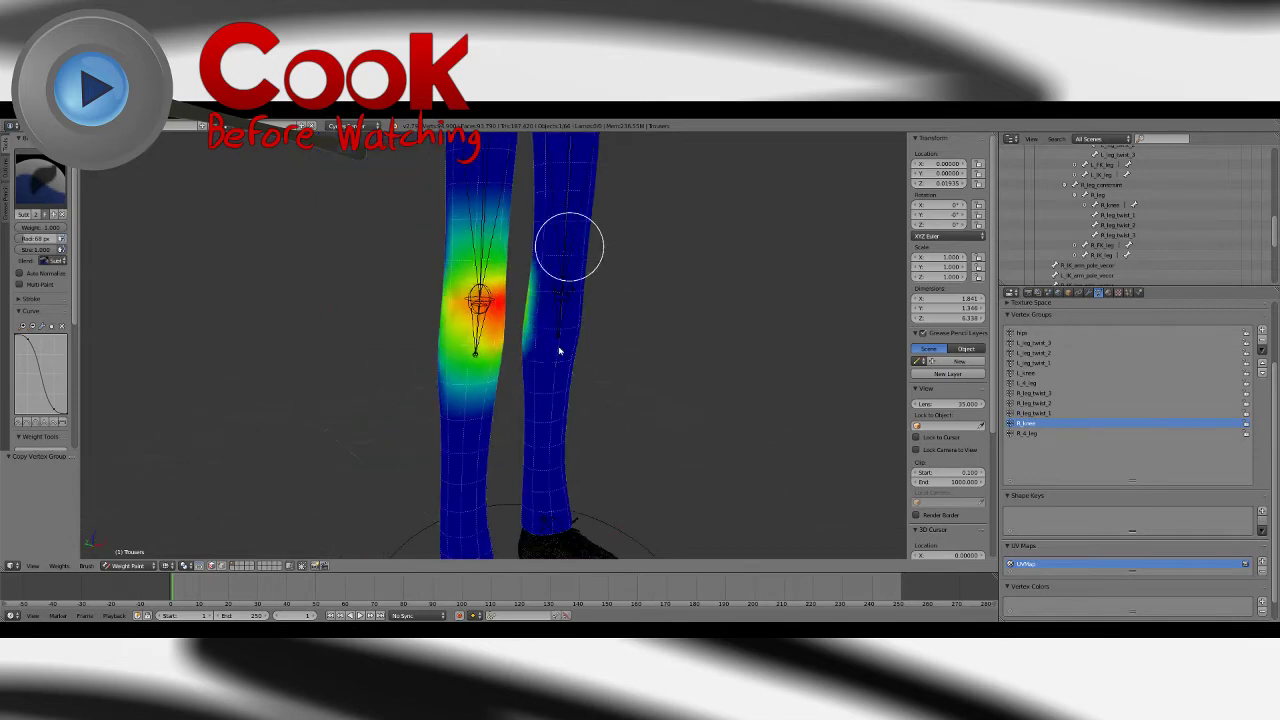
{"action": "mouse_move", "coordinate": [588, 310]}
{"action": "middle_mouse_down"}
{"action": "mouse_move", "coordinate": [497, 360]}
{"action": "mouse_move", "coordinate": [429, 257]}
{"action": "middle_mouse_up"}
{"action": "left_click_drag", "start_coordinate": [429, 257], "coordinate": [430, 317]}
{"action": "mouse_move", "coordinate": [430, 317]}
{"action": "middle_mouse_down"}
{"action": "mouse_move", "coordinate": [766, 289]}
{"action": "mouse_move", "coordinate": [486, 271]}
{"action": "middle_mouse_up"}
{"action": "left_click_drag", "start_coordinate": [486, 271], "coordinate": [520, 330]}
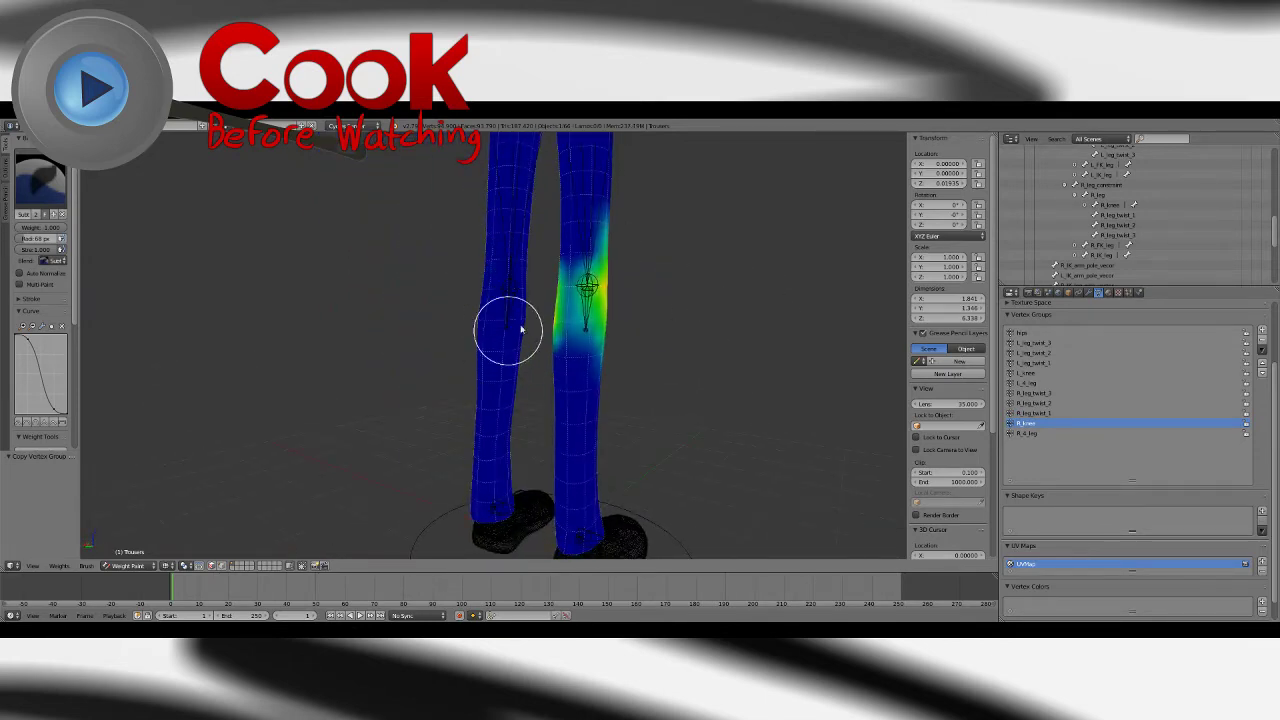
Step: Erase the left trouser leg's weights from the R_ lower-leg vertex group directly below R_knee
{"action": "left_click", "coordinate": [1026, 433]}
{"action": "mouse_move", "coordinate": [509, 280]}
{"action": "left_mouse_down"}
{"action": "mouse_move", "coordinate": [495, 505]}
{"action": "mouse_move", "coordinate": [477, 466]}
{"action": "mouse_move", "coordinate": [509, 477]}
{"action": "left_mouse_up"}
{"action": "mouse_move", "coordinate": [509, 477]}
{"action": "middle_mouse_down"}
{"action": "mouse_move", "coordinate": [674, 449]}
{"action": "mouse_move", "coordinate": [676, 405]}
{"action": "middle_mouse_up"}
{"action": "scroll", "coordinate": [675, 402], "scroll_direction": "down", "scroll_amount": 4}
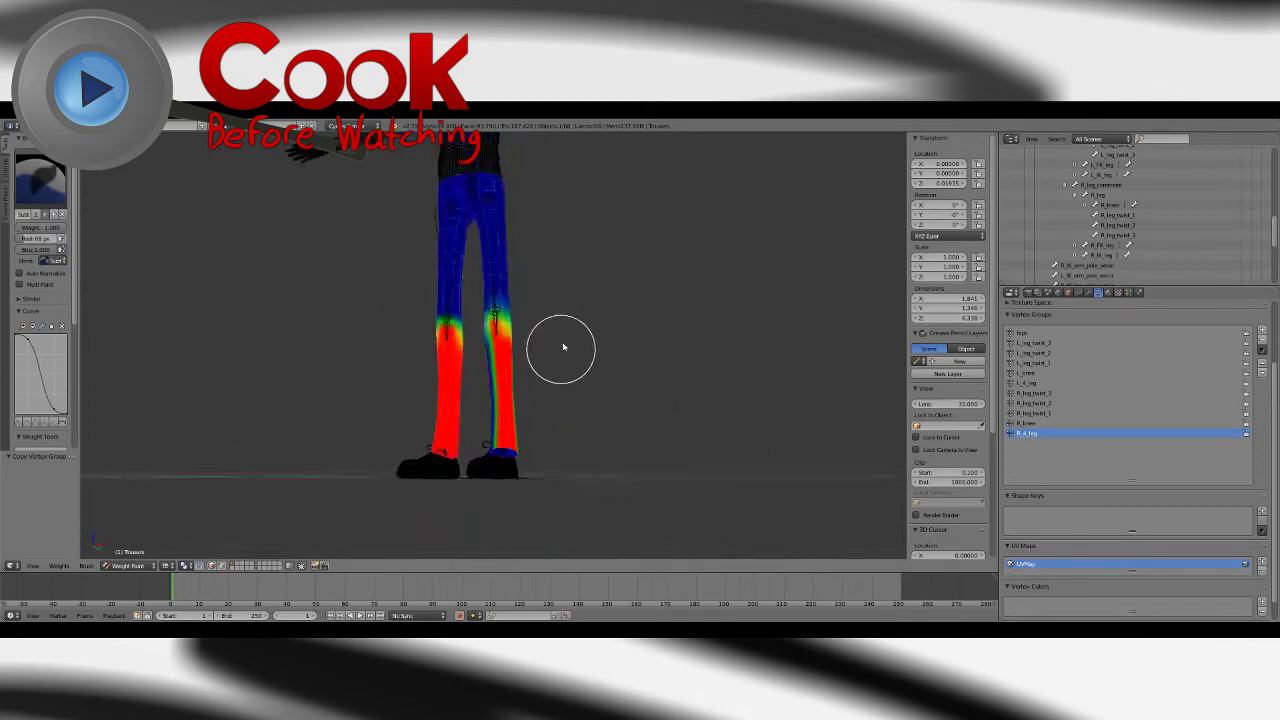
{"action": "middle_click_drag", "start_coordinate": [562, 347], "coordinate": [594, 358]}
{"action": "left_click_drag", "start_coordinate": [530, 332], "coordinate": [540, 470]}
{"action": "mouse_move", "coordinate": [540, 470]}
{"action": "middle_mouse_down"}
{"action": "mouse_move", "coordinate": [497, 445]}
{"action": "mouse_move", "coordinate": [466, 363]}
{"action": "mouse_move", "coordinate": [437, 331]}
{"action": "middle_mouse_up"}
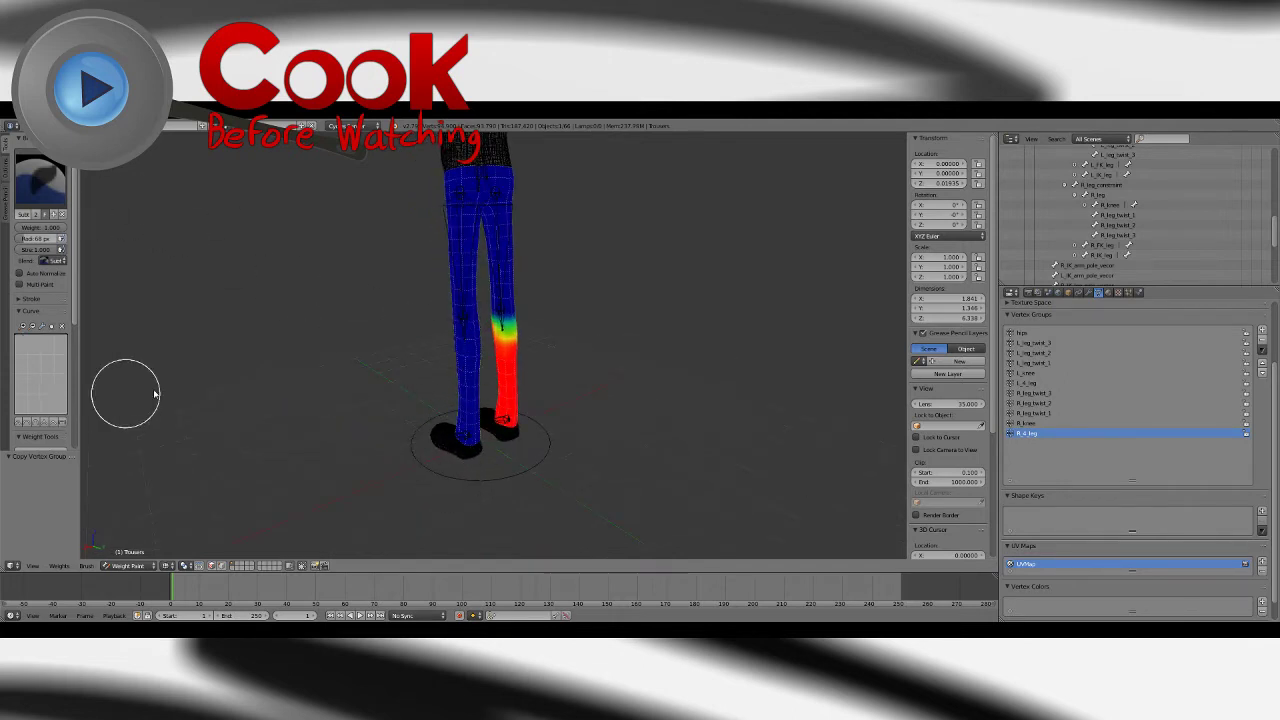
Step: With a flat brush falloff curve, erase the right trouser leg's weights from L_leg_twist_3, L_leg_twist_2 and L_leg_twist_1
{"action": "middle_click_drag", "start_coordinate": [155, 393], "coordinate": [537, 389]}
{"action": "left_click", "coordinate": [1035, 342]}
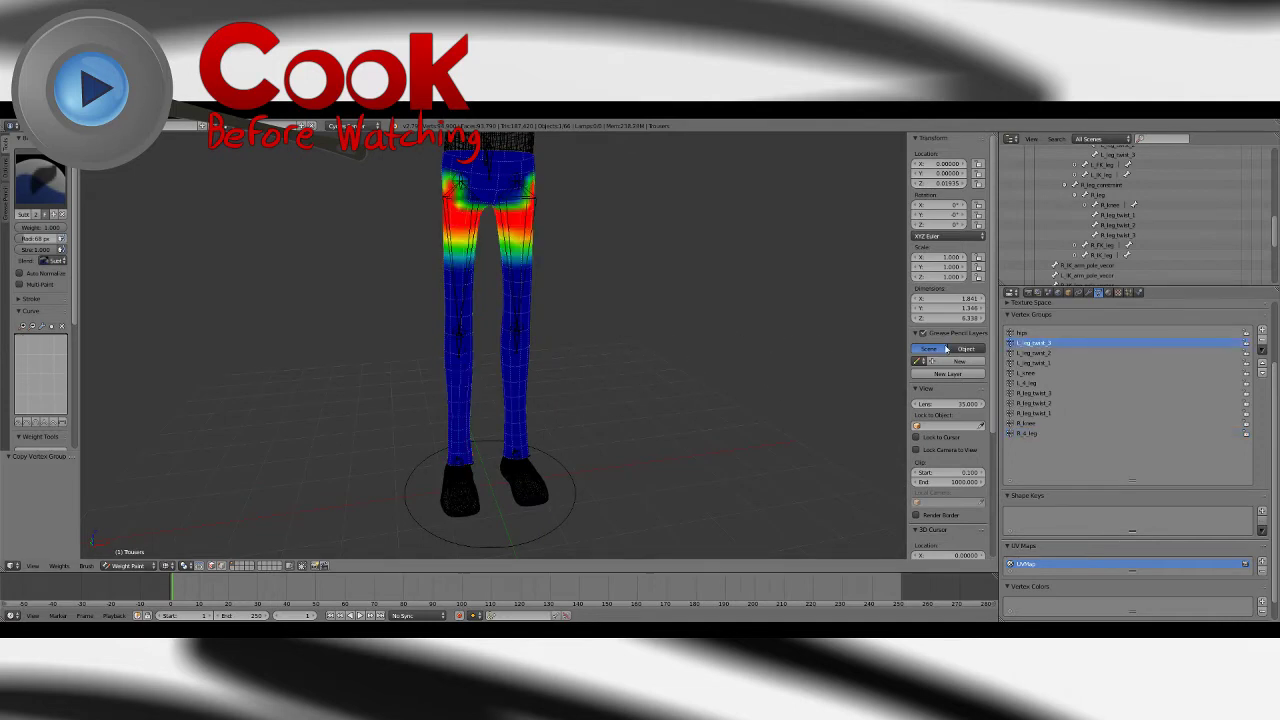
{"action": "mouse_move", "coordinate": [455, 197]}
{"action": "middle_mouse_down"}
{"action": "mouse_move", "coordinate": [451, 246]}
{"action": "mouse_move", "coordinate": [623, 280]}
{"action": "mouse_move", "coordinate": [551, 200]}
{"action": "mouse_move", "coordinate": [743, 244]}
{"action": "middle_mouse_up"}
{"action": "left_click", "coordinate": [1045, 353]}
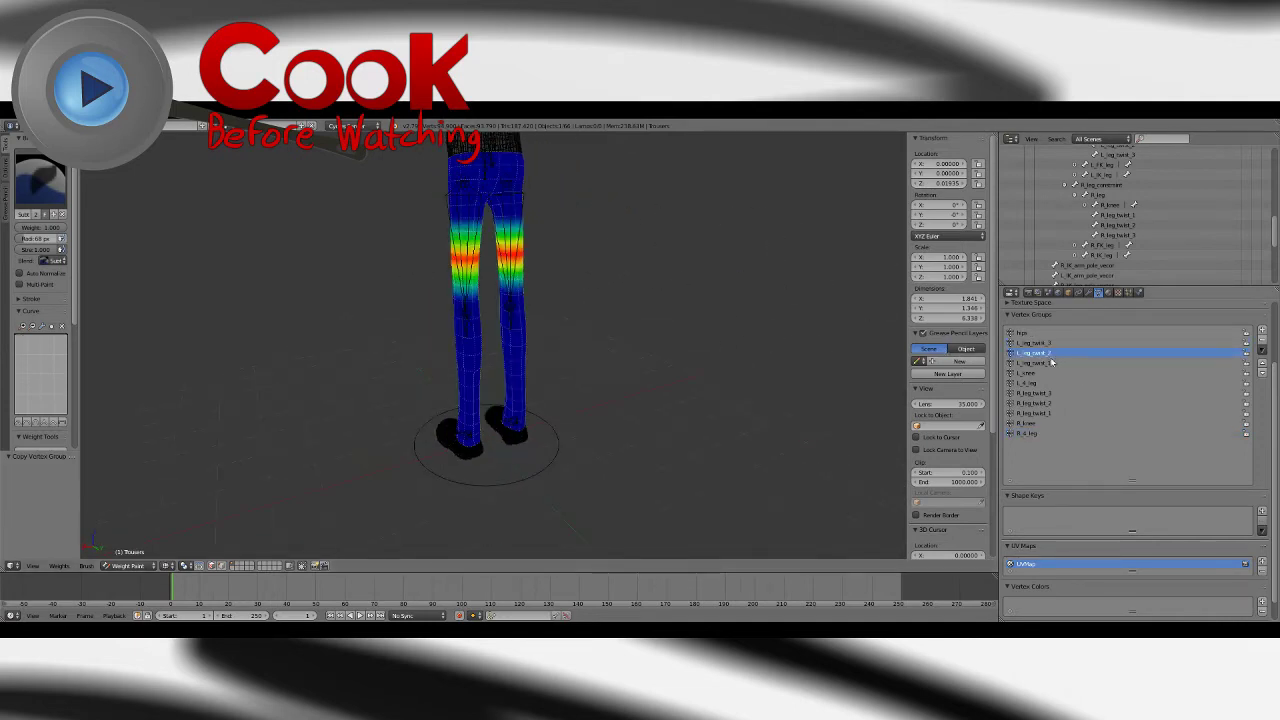
{"action": "middle_click_drag", "start_coordinate": [571, 229], "coordinate": [535, 285]}
{"action": "left_click", "coordinate": [1045, 363]}
{"action": "middle_click_drag", "start_coordinate": [429, 277], "coordinate": [751, 323]}
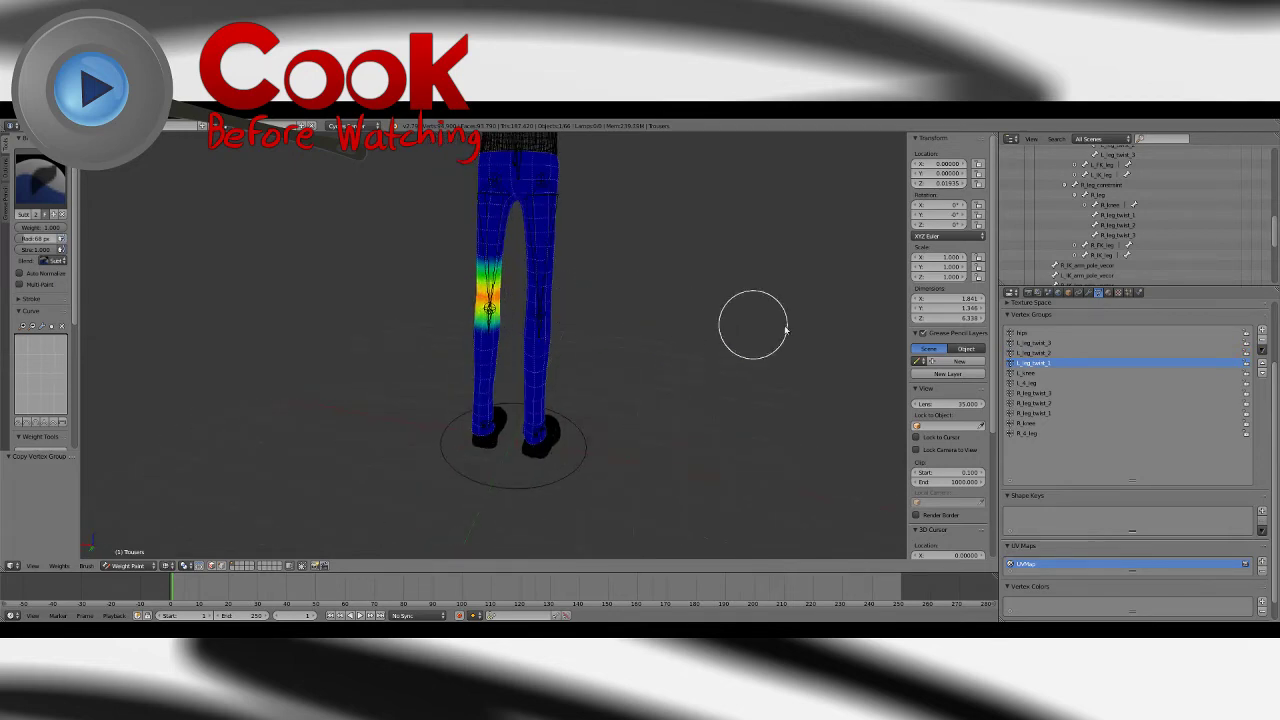
Step: Erase the right trouser leg's weights from L_knee and from the L_ lower-leg vertex group below it
{"action": "left_click", "coordinate": [1035, 373]}
{"action": "middle_click_drag", "start_coordinate": [640, 289], "coordinate": [580, 295]}
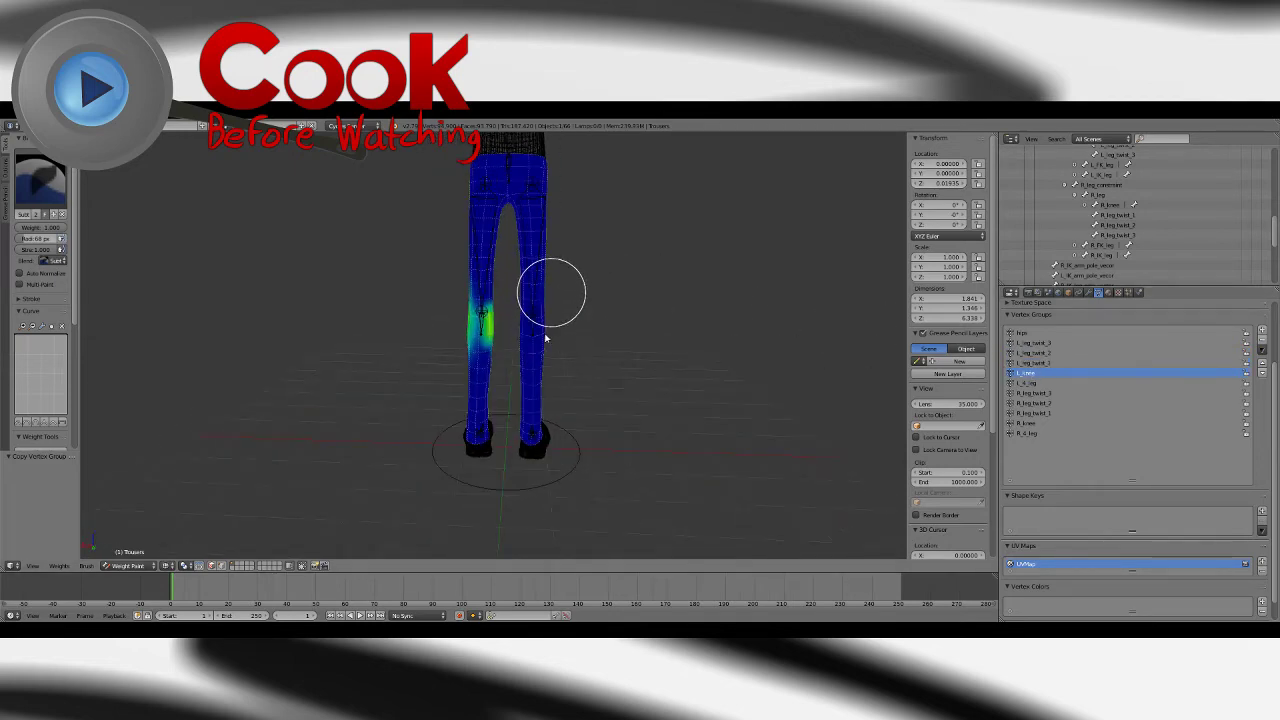
{"action": "mouse_move", "coordinate": [545, 339]}
{"action": "middle_mouse_down"}
{"action": "mouse_move", "coordinate": [466, 297]}
{"action": "mouse_move", "coordinate": [463, 320]}
{"action": "mouse_move", "coordinate": [604, 362]}
{"action": "middle_mouse_up"}
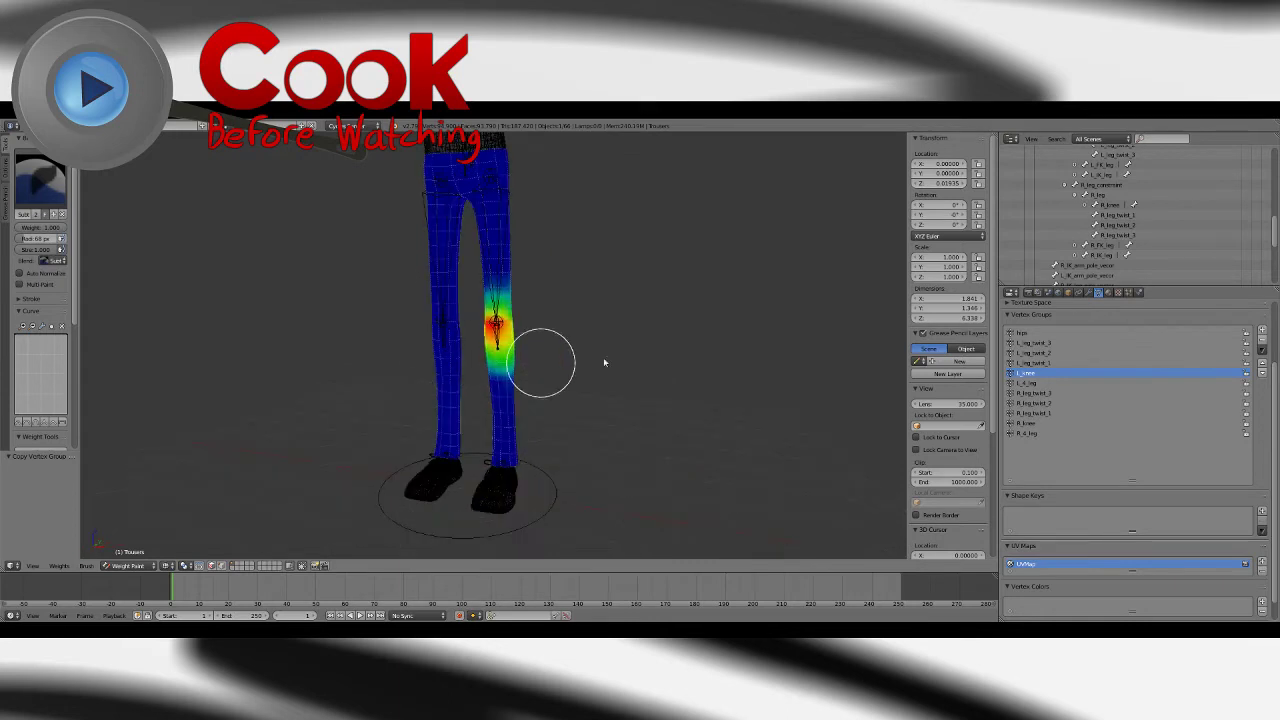
{"action": "left_click", "coordinate": [1030, 383]}
{"action": "mouse_move", "coordinate": [471, 349]}
{"action": "middle_mouse_down"}
{"action": "mouse_move", "coordinate": [443, 471]}
{"action": "mouse_move", "coordinate": [637, 420]}
{"action": "mouse_move", "coordinate": [557, 329]}
{"action": "mouse_move", "coordinate": [566, 357]}
{"action": "mouse_move", "coordinate": [440, 371]}
{"action": "mouse_move", "coordinate": [528, 372]}
{"action": "mouse_move", "coordinate": [471, 380]}
{"action": "middle_mouse_up"}
Step: Return the trousers to Object Mode and set the viewport shading to Solid
{"action": "left_click", "coordinate": [127, 566]}
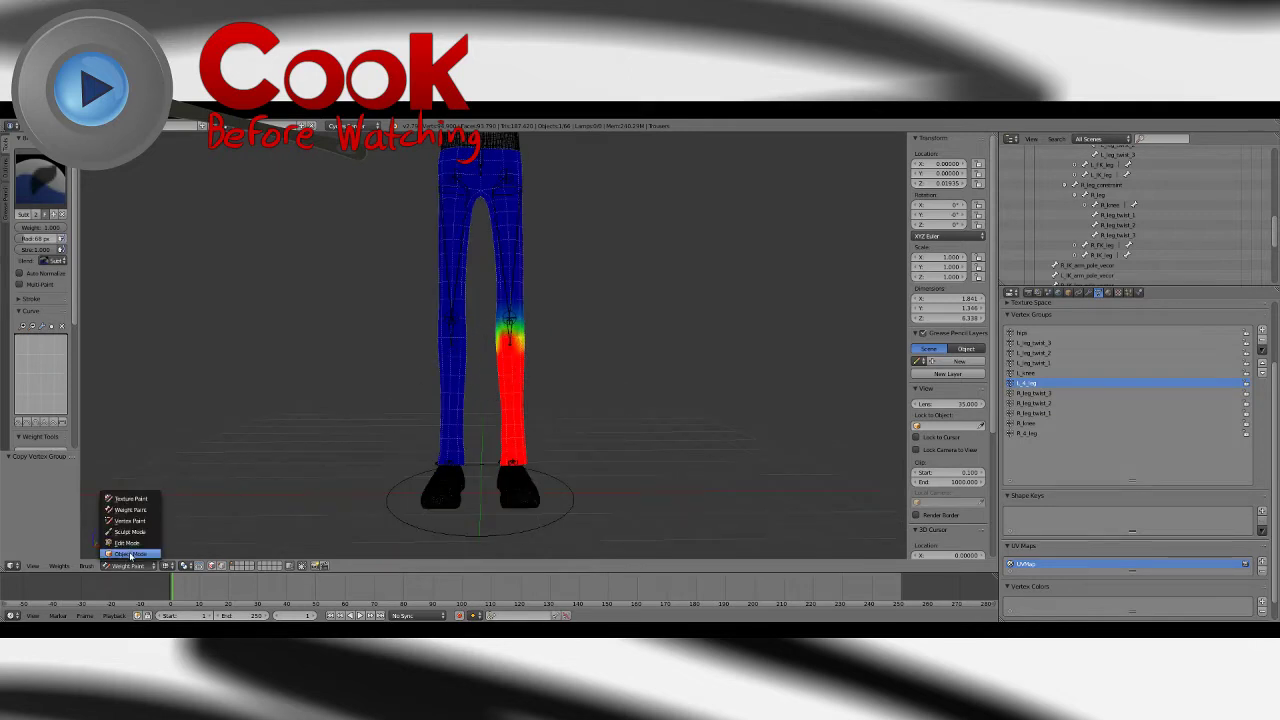
{"action": "left_click", "coordinate": [128, 554]}
{"action": "left_click", "coordinate": [185, 566]}
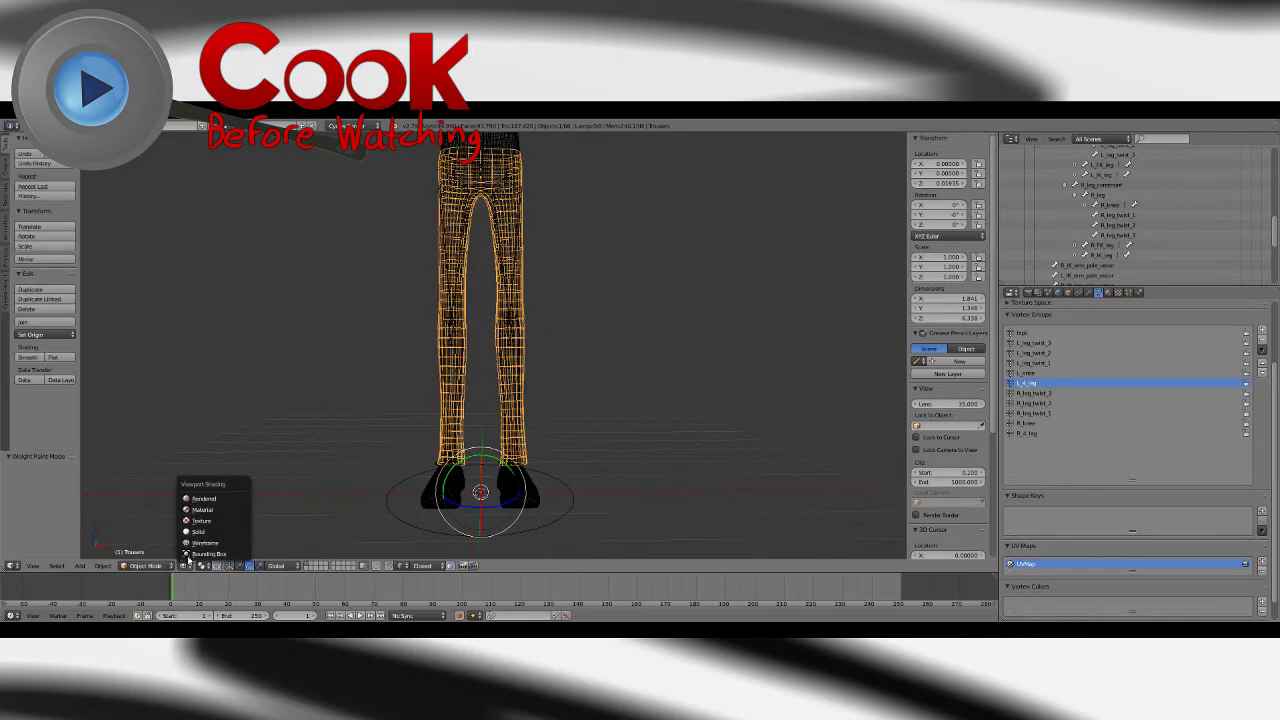
{"action": "left_click", "coordinate": [205, 531]}
Step: Select the character's armature and switch it to Pose Mode
{"action": "mouse_move", "coordinate": [540, 466]}
{"action": "middle_mouse_down"}
{"action": "mouse_move", "coordinate": [570, 326]}
{"action": "mouse_move", "coordinate": [493, 186]}
{"action": "middle_mouse_up"}
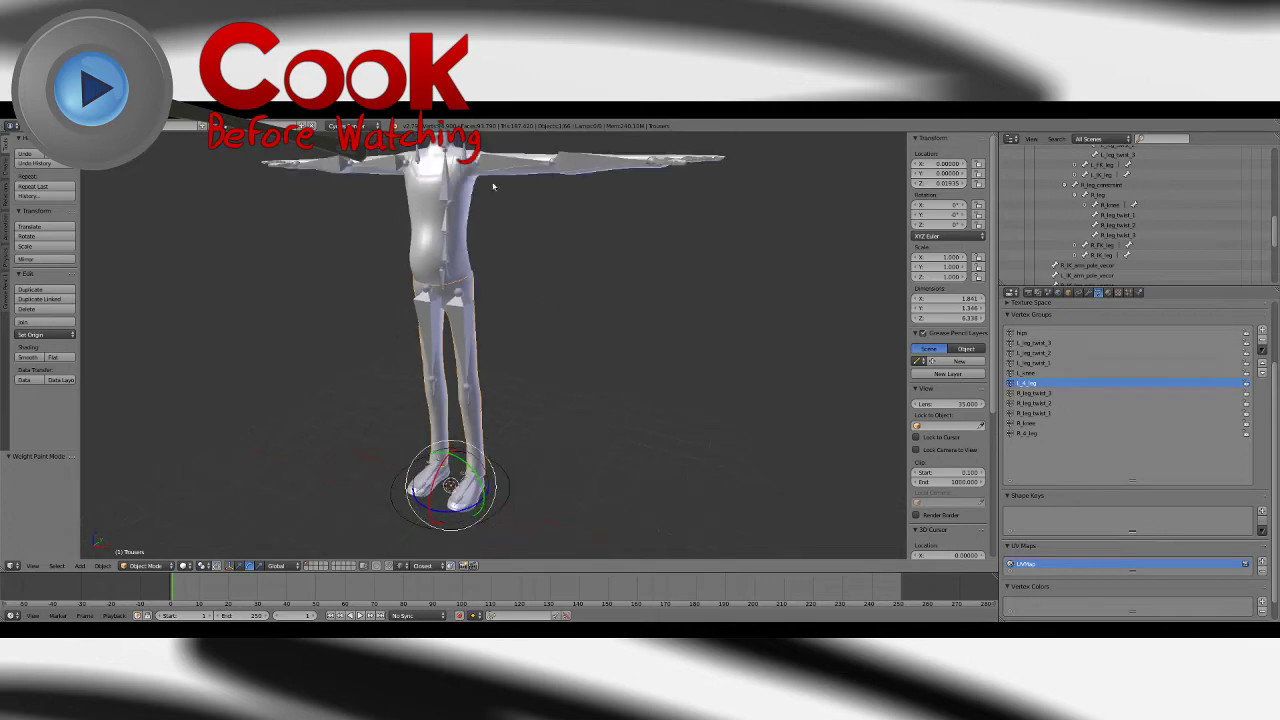
{"action": "right_click", "coordinate": [465, 400]}
{"action": "left_click", "coordinate": [164, 566]}
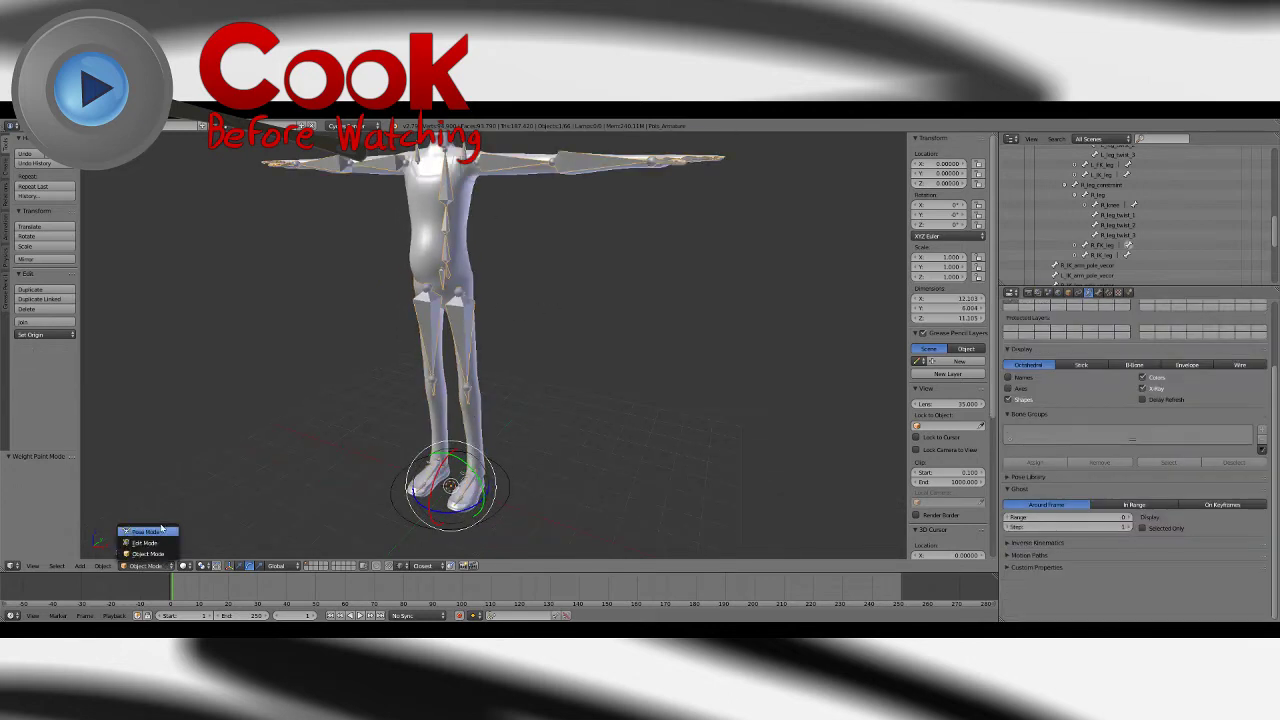
{"action": "left_click", "coordinate": [163, 531]}
Step: Test the right knee's deformation by rotating R_FK_knee about 102°, undo the rotation and deselect the bones
{"action": "middle_click_drag", "start_coordinate": [385, 372], "coordinate": [497, 377]}
{"action": "left_click_drag", "start_coordinate": [512, 386], "coordinate": [533, 410]}
{"action": "scroll", "coordinate": [595, 389], "scroll_direction": "up", "scroll_amount": 3}
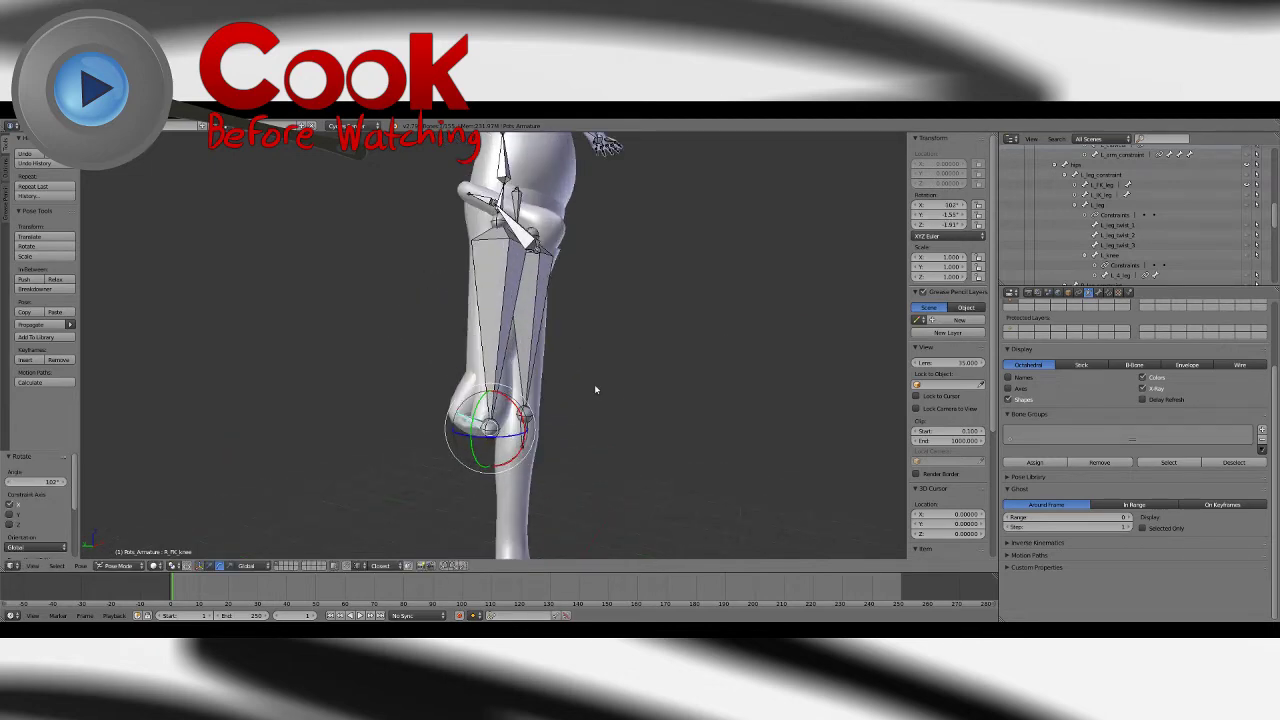
{"action": "key", "text": "ctrl+z"}
{"action": "mouse_move", "coordinate": [541, 400]}
{"action": "middle_mouse_down"}
{"action": "mouse_move", "coordinate": [514, 391]}
{"action": "mouse_move", "coordinate": [528, 417]}
{"action": "middle_mouse_up"}
{"action": "key", "text": "a"}
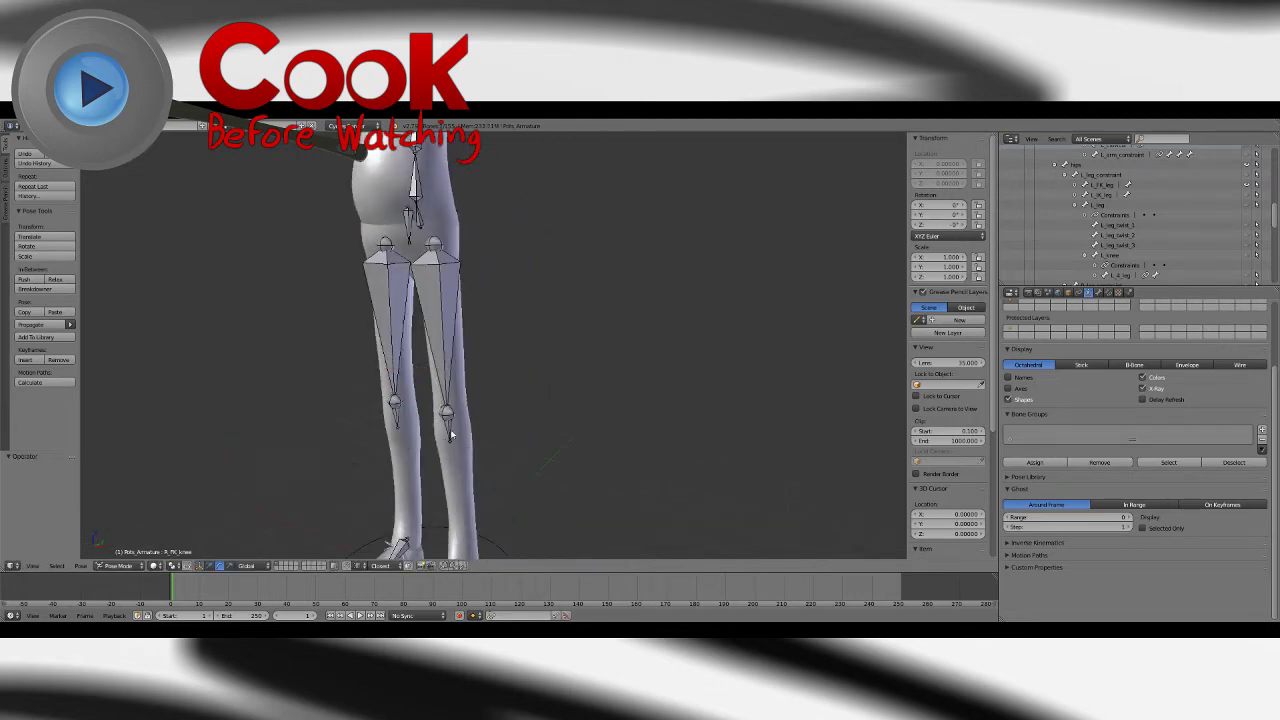
Step: Test the left knee's deformation by rotating L_FK_knee, and undo the rotation
{"action": "right_click", "coordinate": [420, 388]}
{"action": "left_click_drag", "start_coordinate": [424, 422], "coordinate": [389, 318]}
{"action": "key", "text": "ctrl+z"}
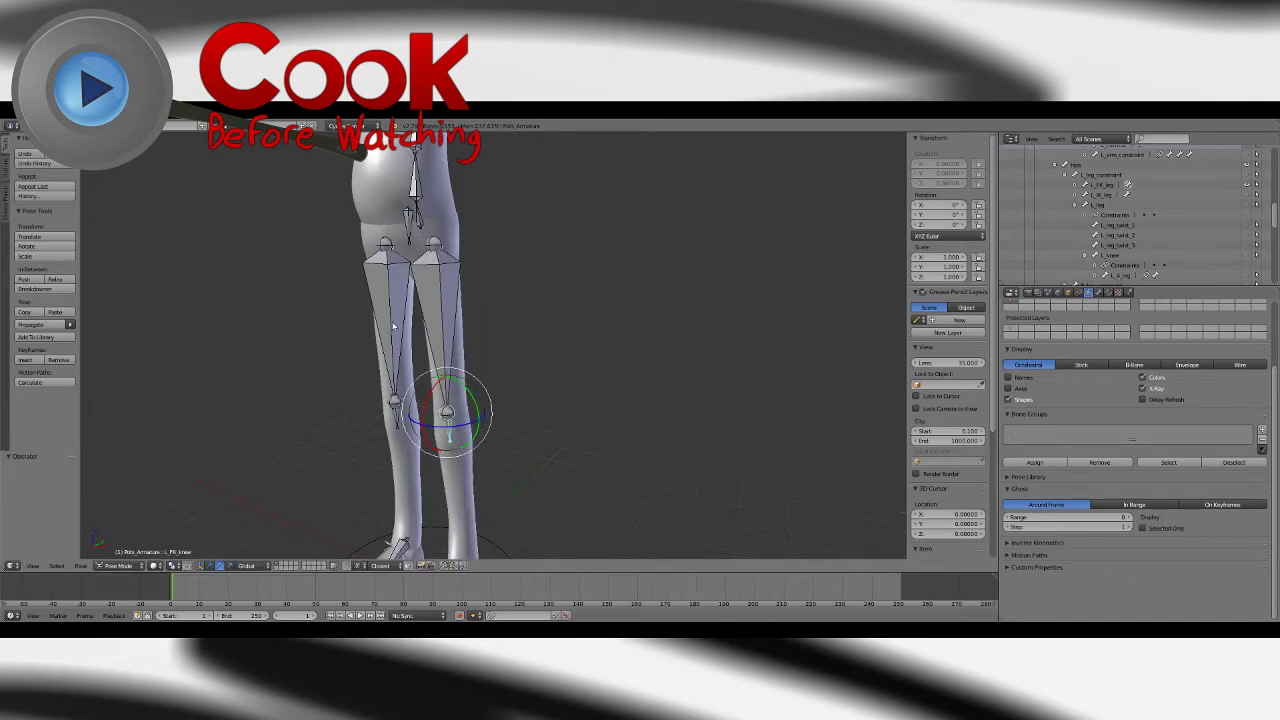
Step: Rotate the R_FK_leg bone about the X axis until the right leg is raised roughly horizontal
{"action": "right_click", "coordinate": [391, 337]}
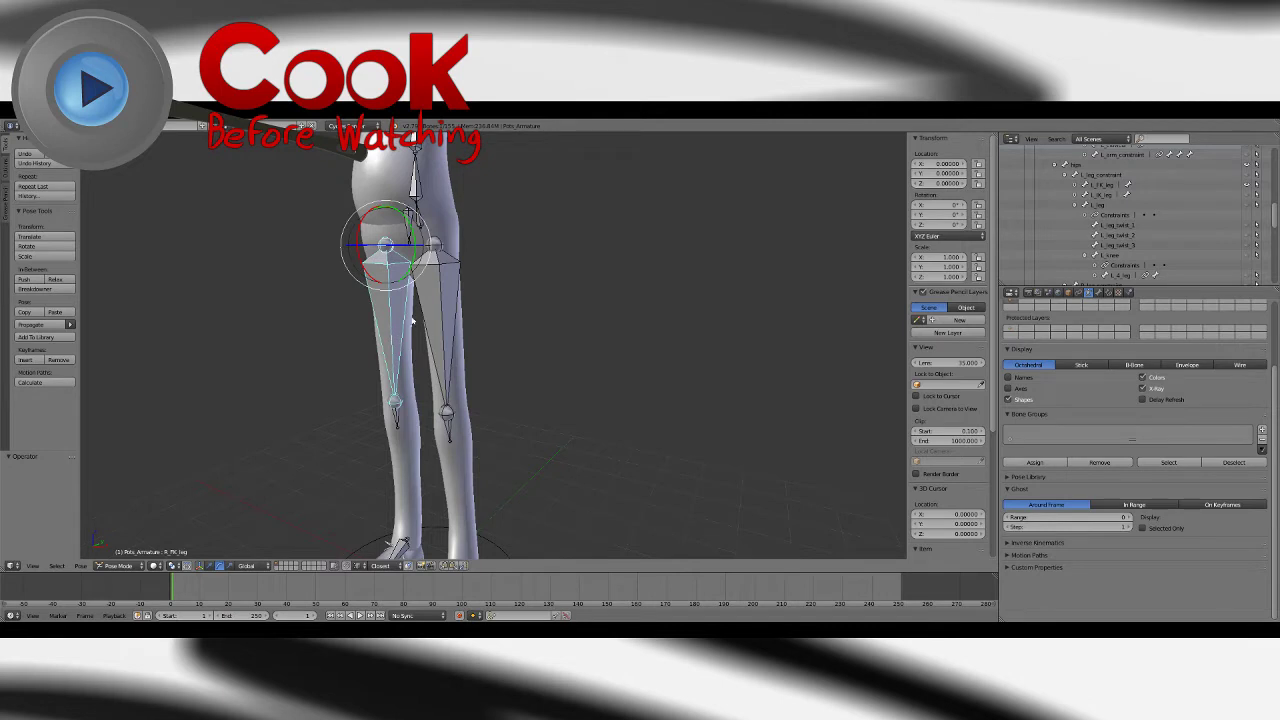
{"action": "middle_click_drag", "start_coordinate": [412, 320], "coordinate": [602, 358]}
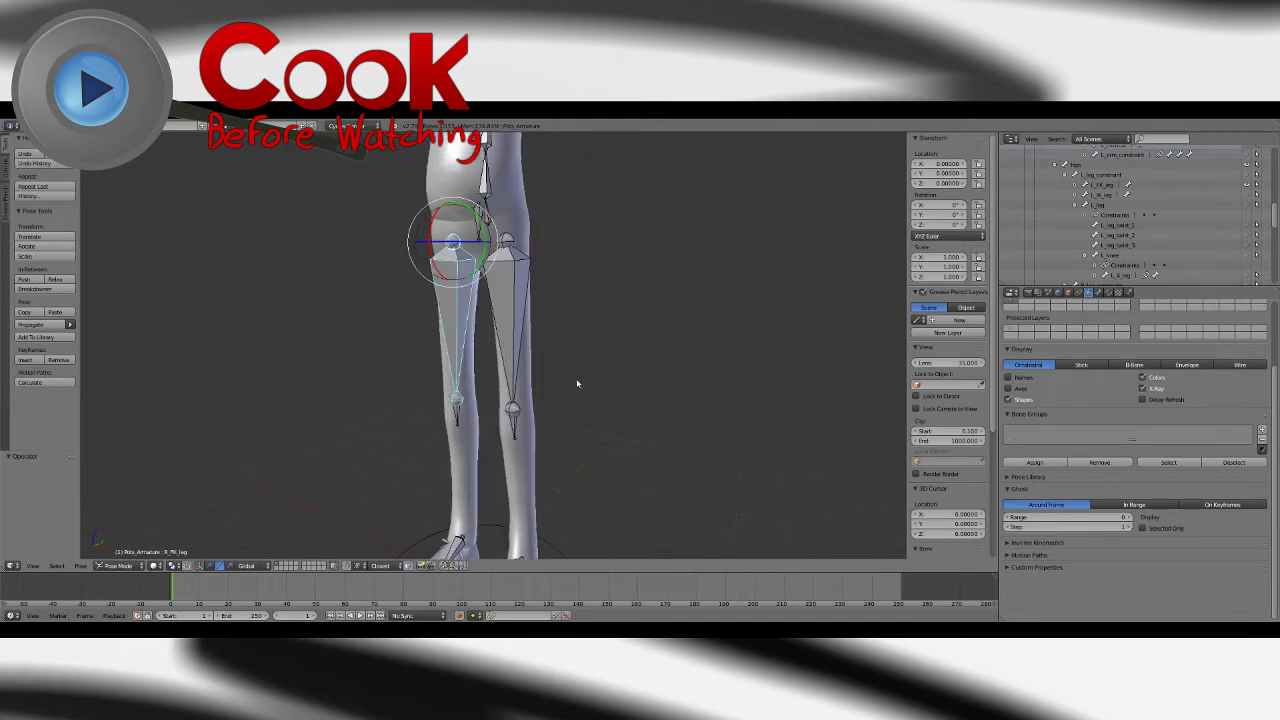
{"action": "middle_click_drag", "start_coordinate": [570, 368], "coordinate": [545, 357]}
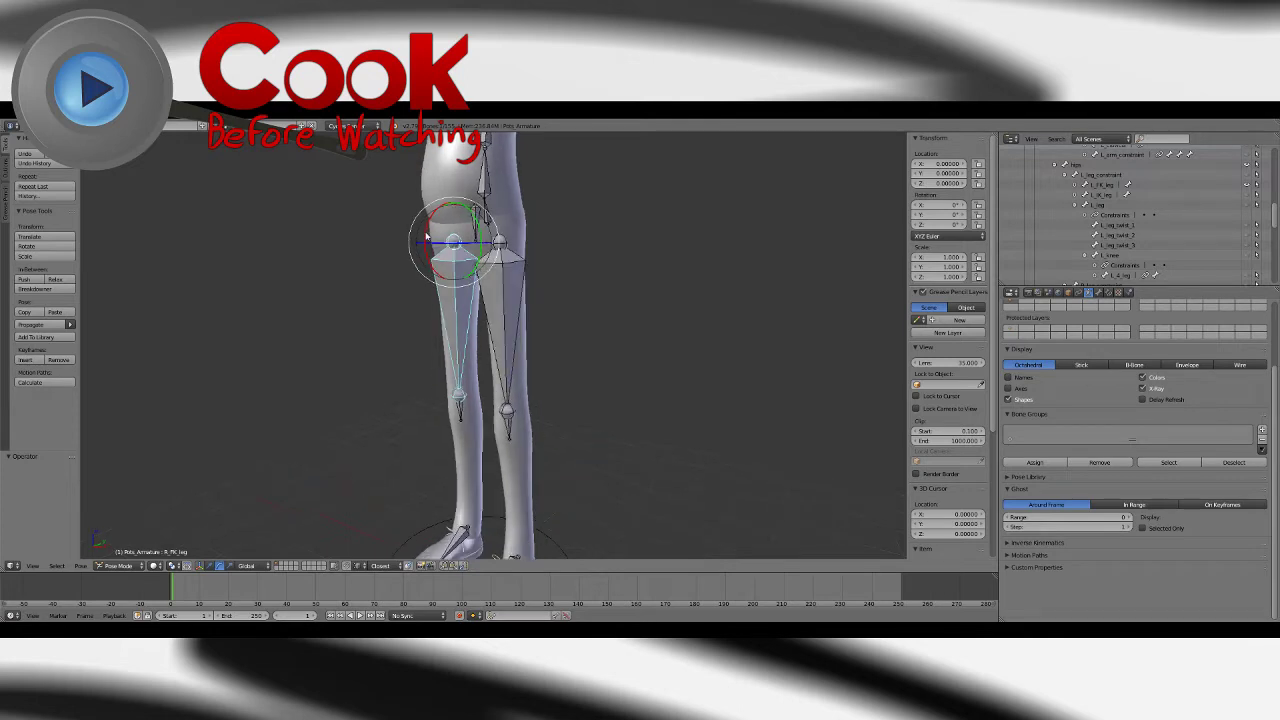
{"action": "left_click_drag", "start_coordinate": [431, 225], "coordinate": [491, 162]}
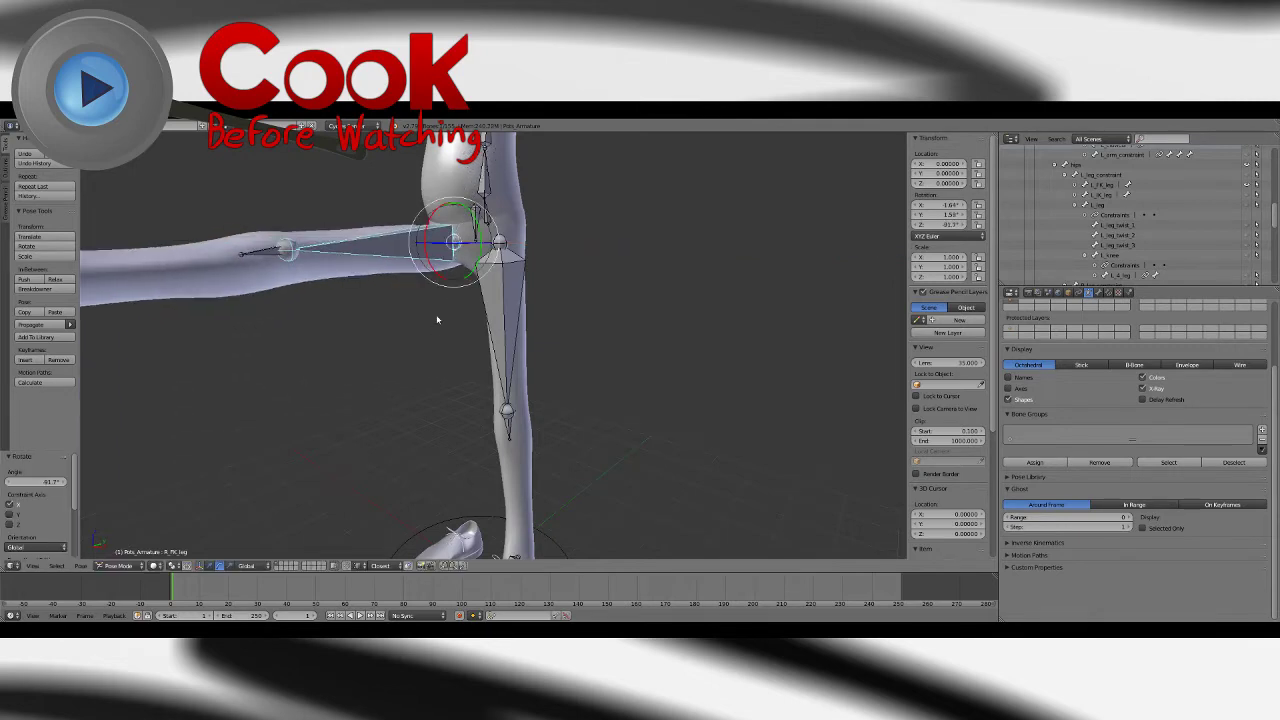
Step: Reset the rotation of the R_FK_leg bone so the right leg returns to rest, and deselect all bones
{"action": "middle_click_drag", "start_coordinate": [437, 316], "coordinate": [541, 276]}
{"action": "key", "text": "alt+r"}
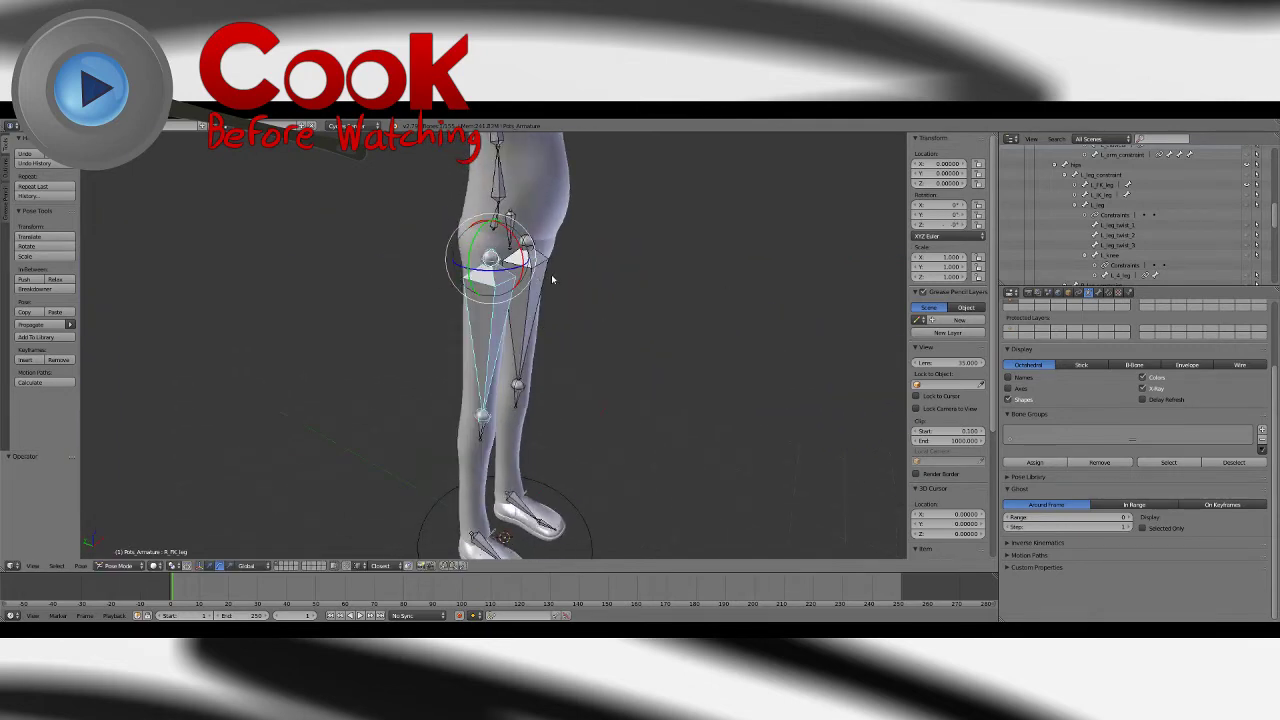
{"action": "key", "text": "r"}
{"action": "left_click", "coordinate": [547, 283]}
{"action": "key", "text": "alt+r"}
{"action": "key", "text": "a"}
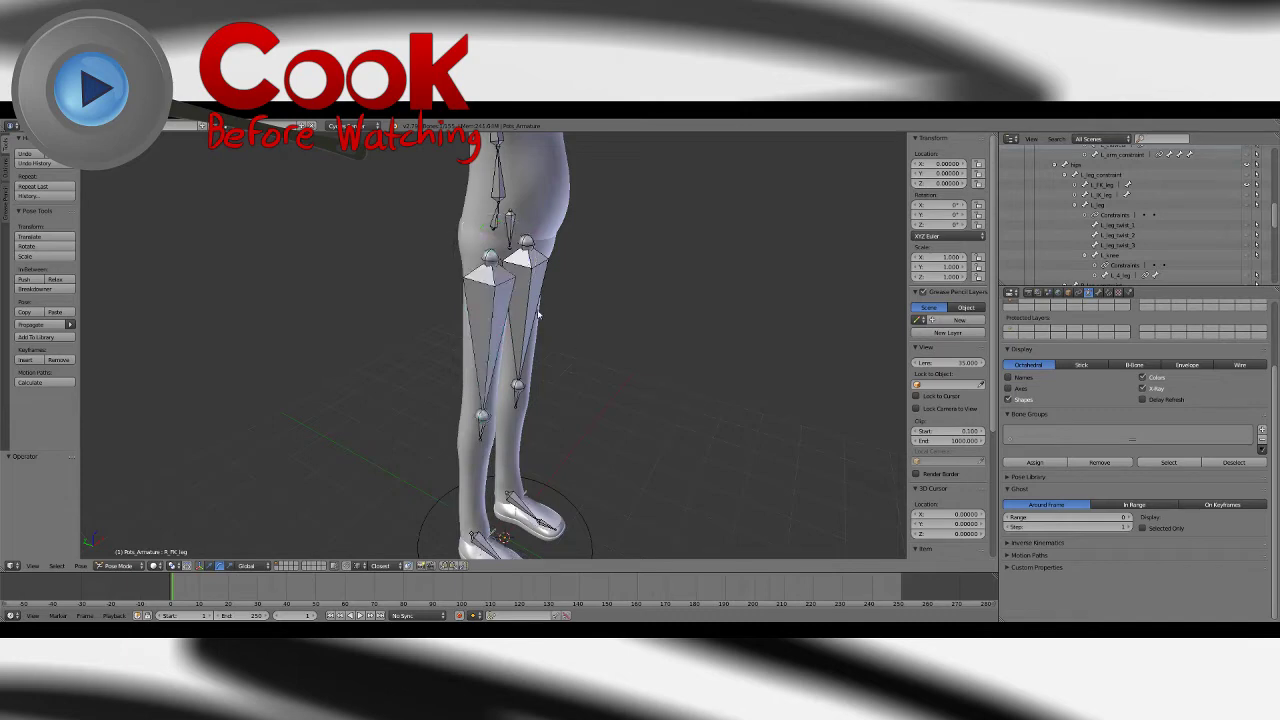
Step: Test the left leg's deformation by rotating the L_FK_leg bone, and undo the rotation
{"action": "right_click", "coordinate": [543, 255]}
{"action": "key", "text": "r"}
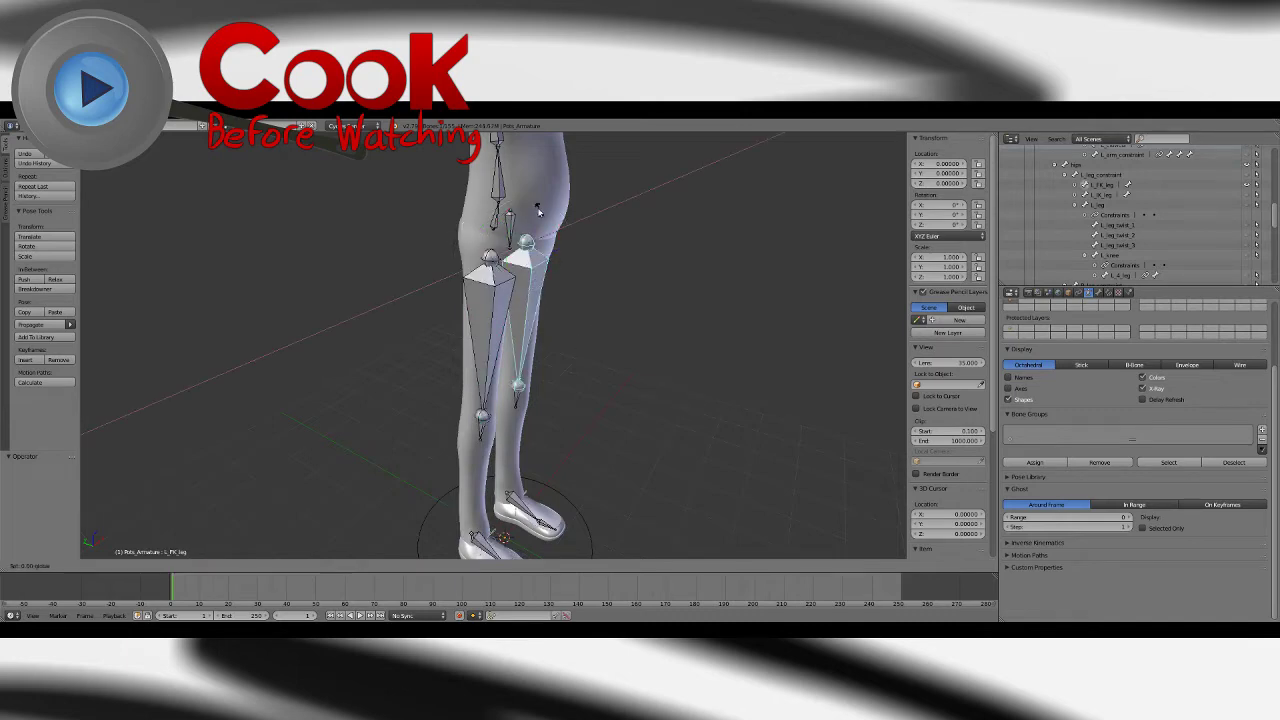
{"action": "left_click", "coordinate": [568, 320]}
{"action": "middle_click_drag", "start_coordinate": [568, 320], "coordinate": [566, 349]}
{"action": "key", "text": "ctrl+z"}
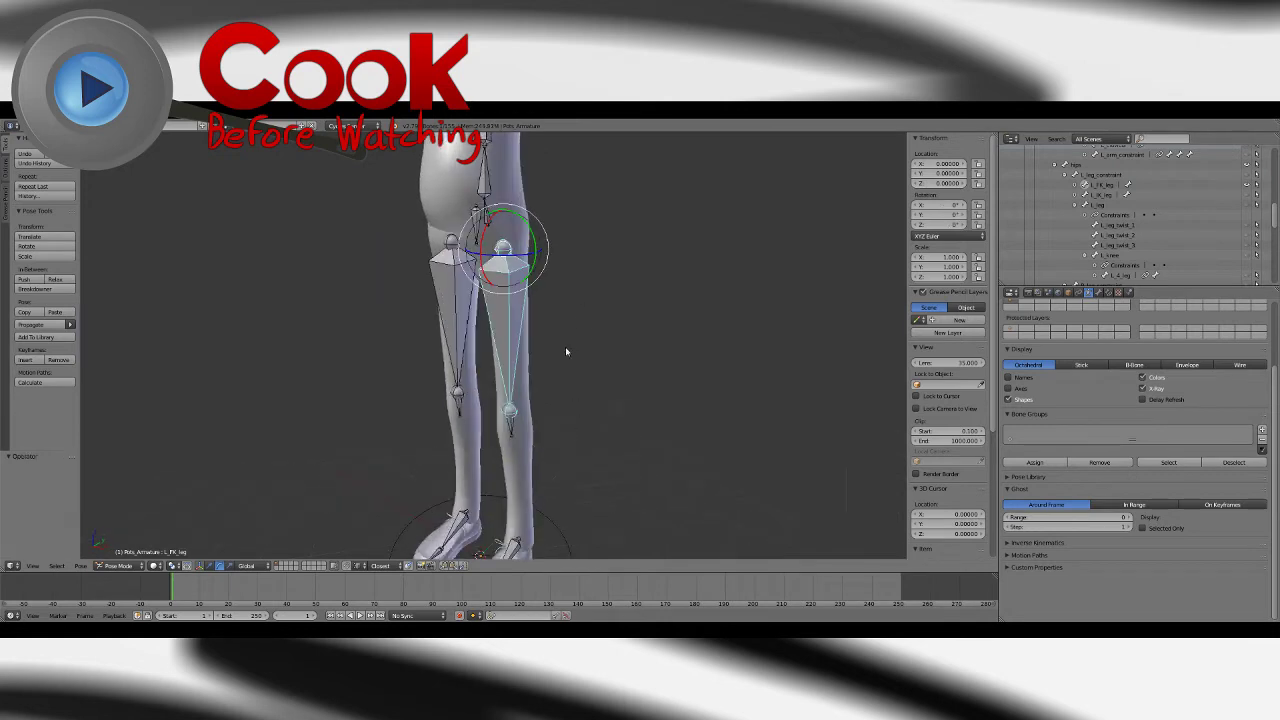
Step: Deselect the L_FK_leg bone and save the file
{"action": "middle_click_drag", "start_coordinate": [562, 440], "coordinate": [603, 349], "text": "shift"}
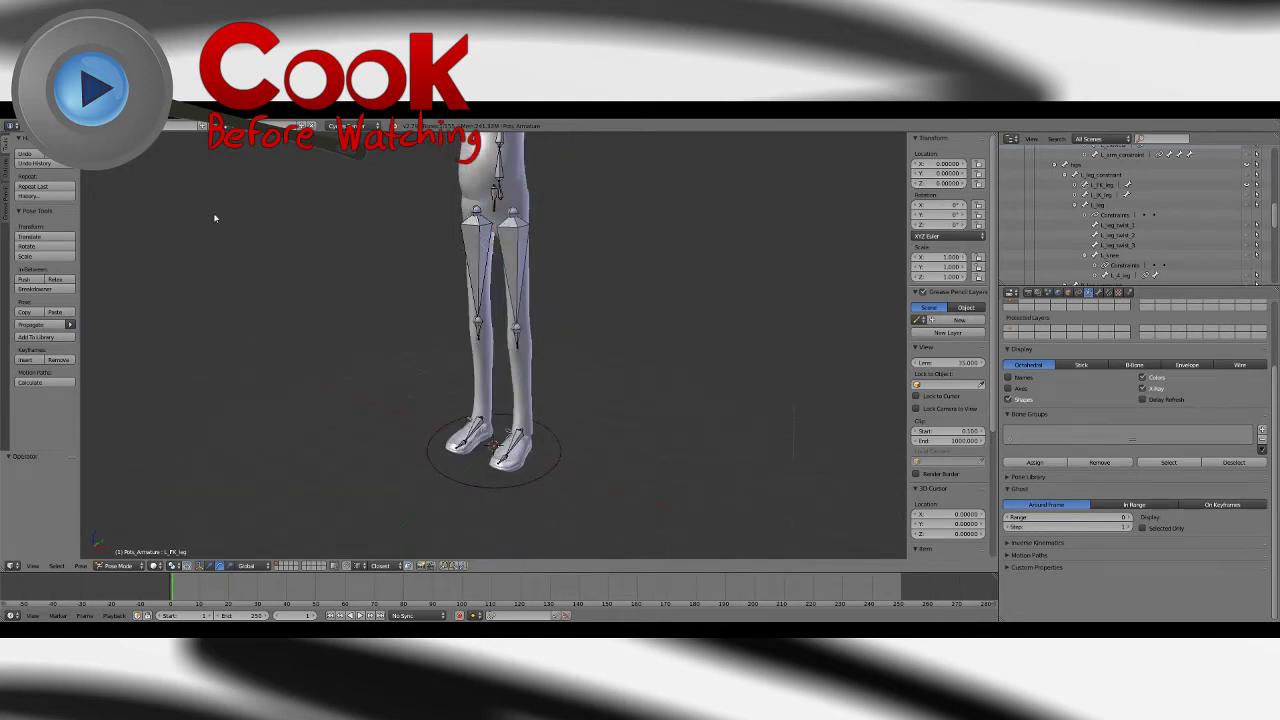
{"action": "left_click", "coordinate": [32, 126]}
{"action": "left_click", "coordinate": [48, 205]}
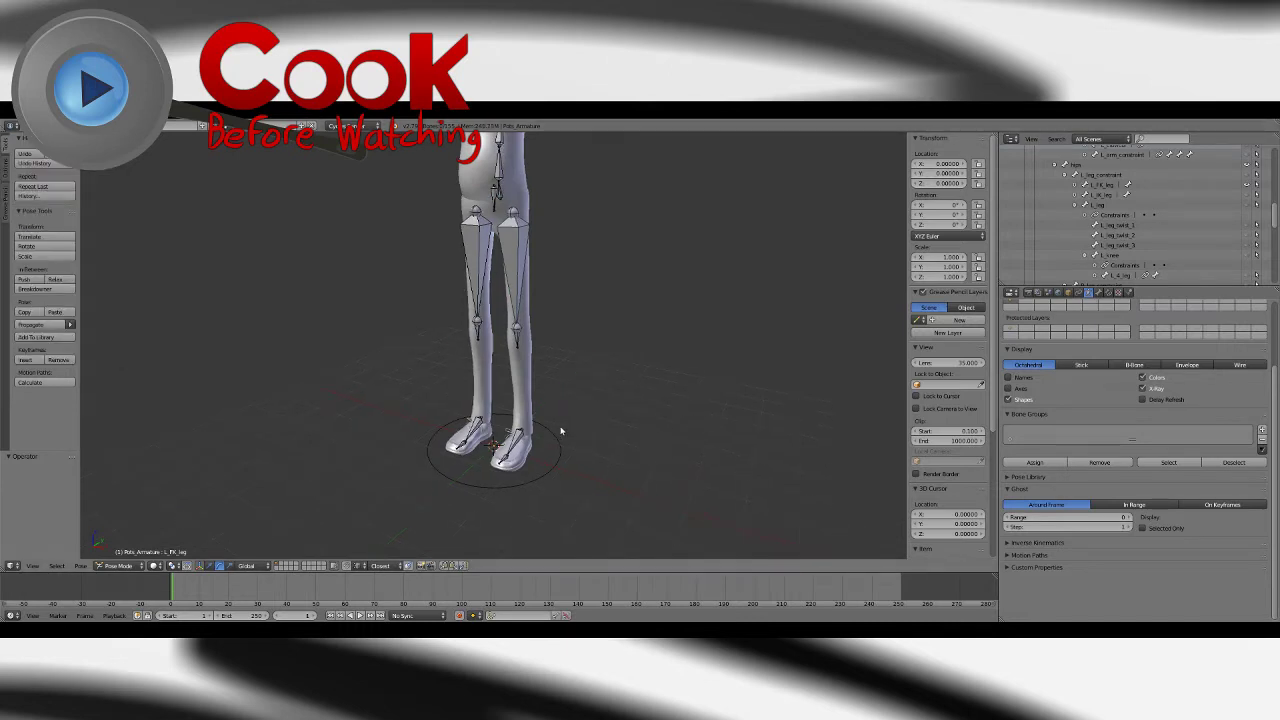
Step: Examine the trouser legs, the shoes and the whole character from several angles, ending close up on both shoes
{"action": "middle_click_drag", "start_coordinate": [560, 429], "coordinate": [605, 420]}
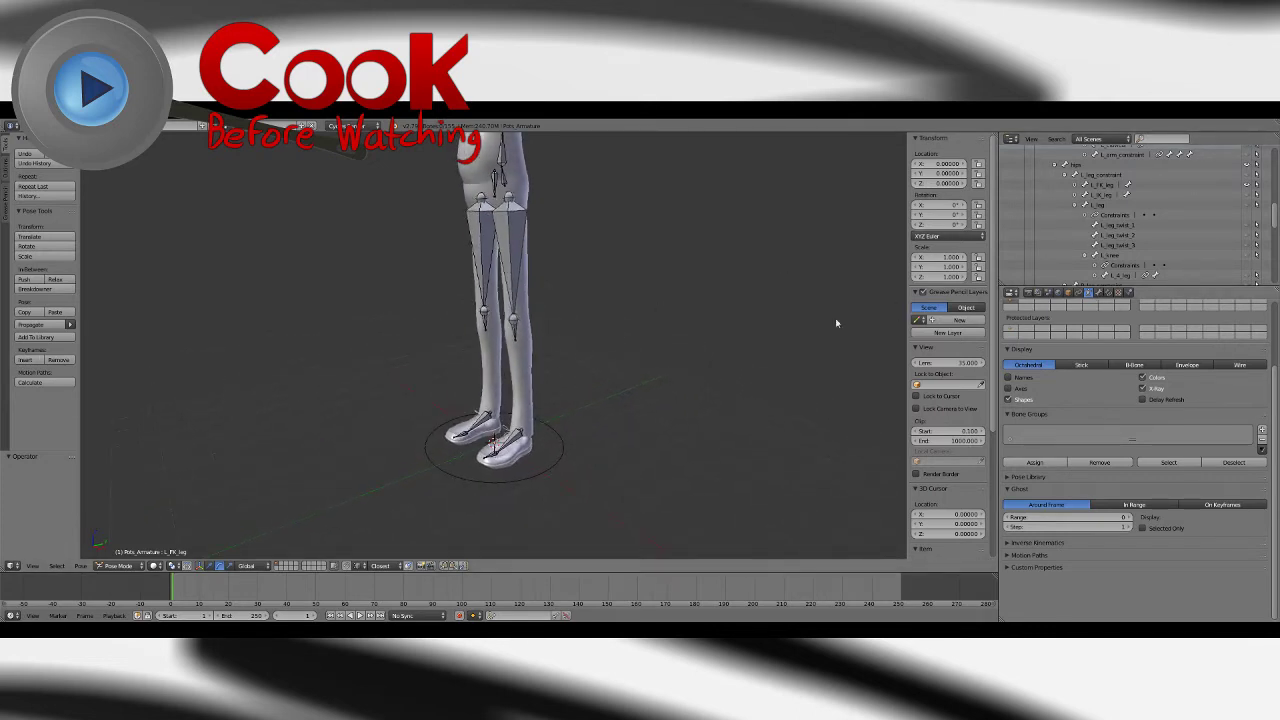
{"action": "middle_click_drag", "start_coordinate": [837, 323], "coordinate": [633, 394]}
{"action": "middle_click_drag", "start_coordinate": [629, 469], "coordinate": [612, 403]}
{"action": "scroll", "coordinate": [620, 420], "scroll_direction": "up", "scroll_amount": 1}
{"action": "scroll", "coordinate": [630, 410], "scroll_direction": "up", "scroll_amount": 2}
{"action": "scroll", "coordinate": [647, 417], "scroll_direction": "down", "scroll_amount": 6}
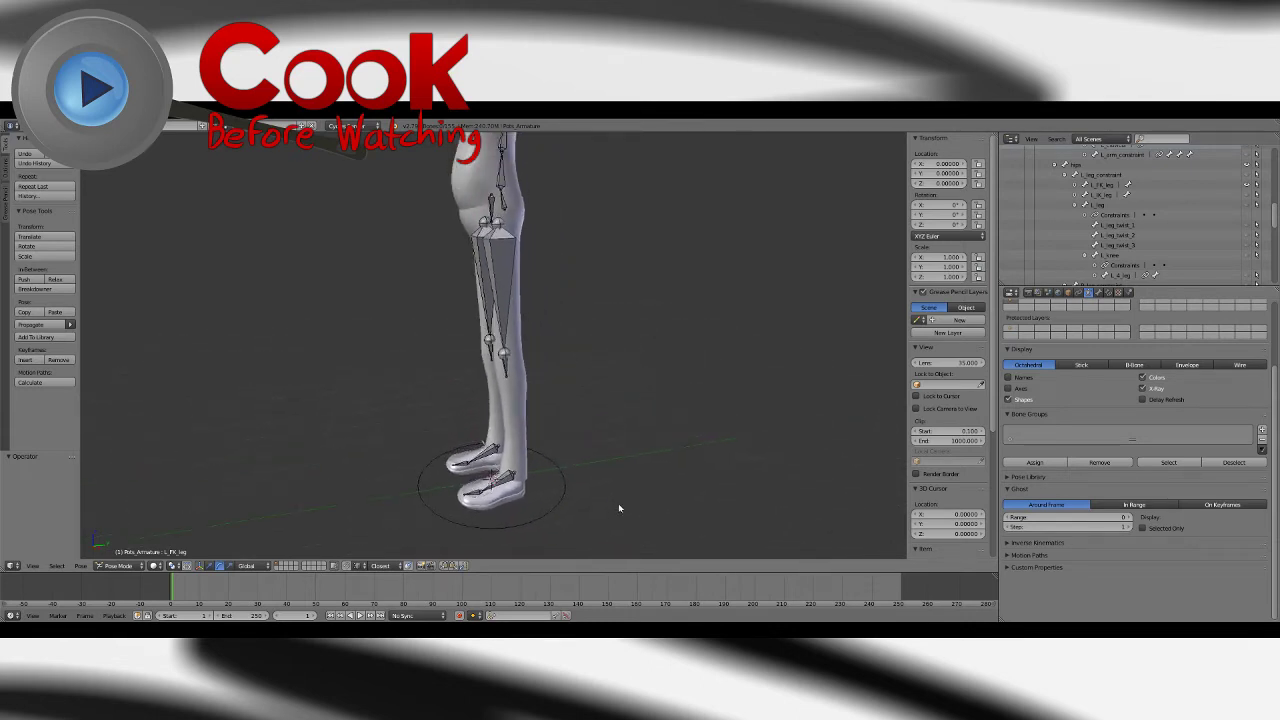
{"action": "middle_click_drag", "start_coordinate": [661, 443], "coordinate": [621, 423]}
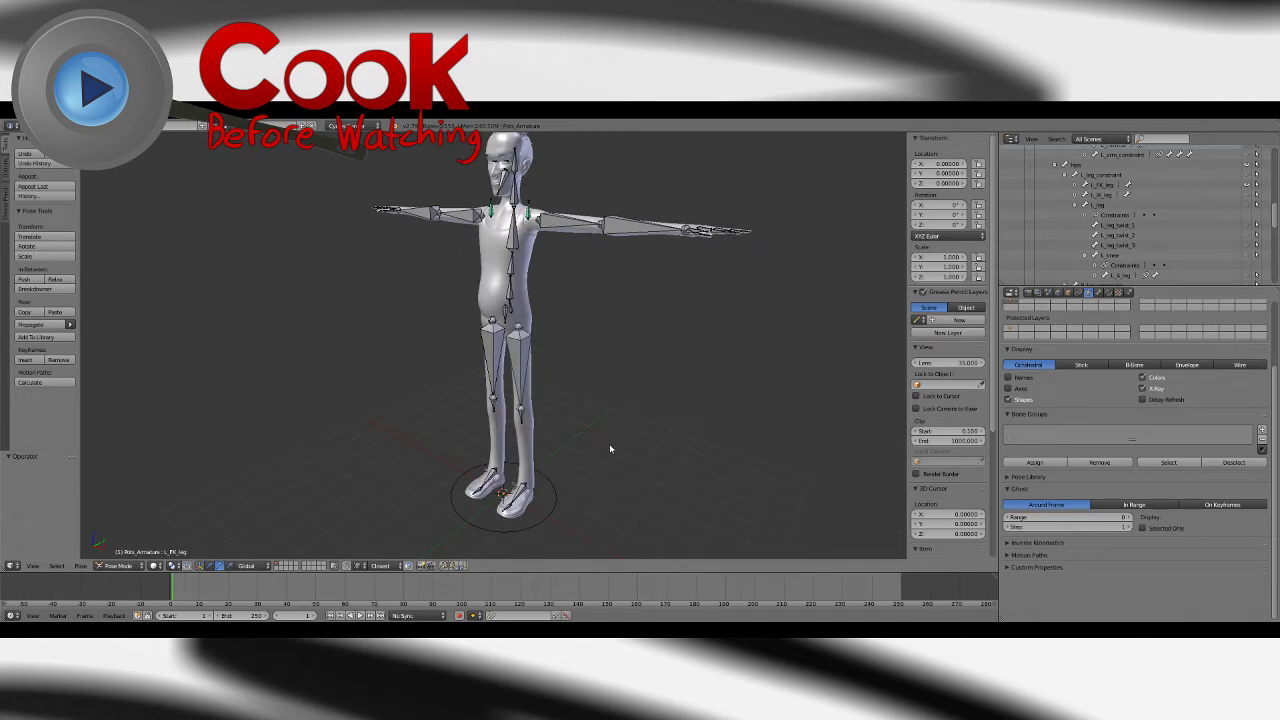
{"action": "middle_click_drag", "start_coordinate": [610, 455], "coordinate": [597, 407], "text": "shift"}
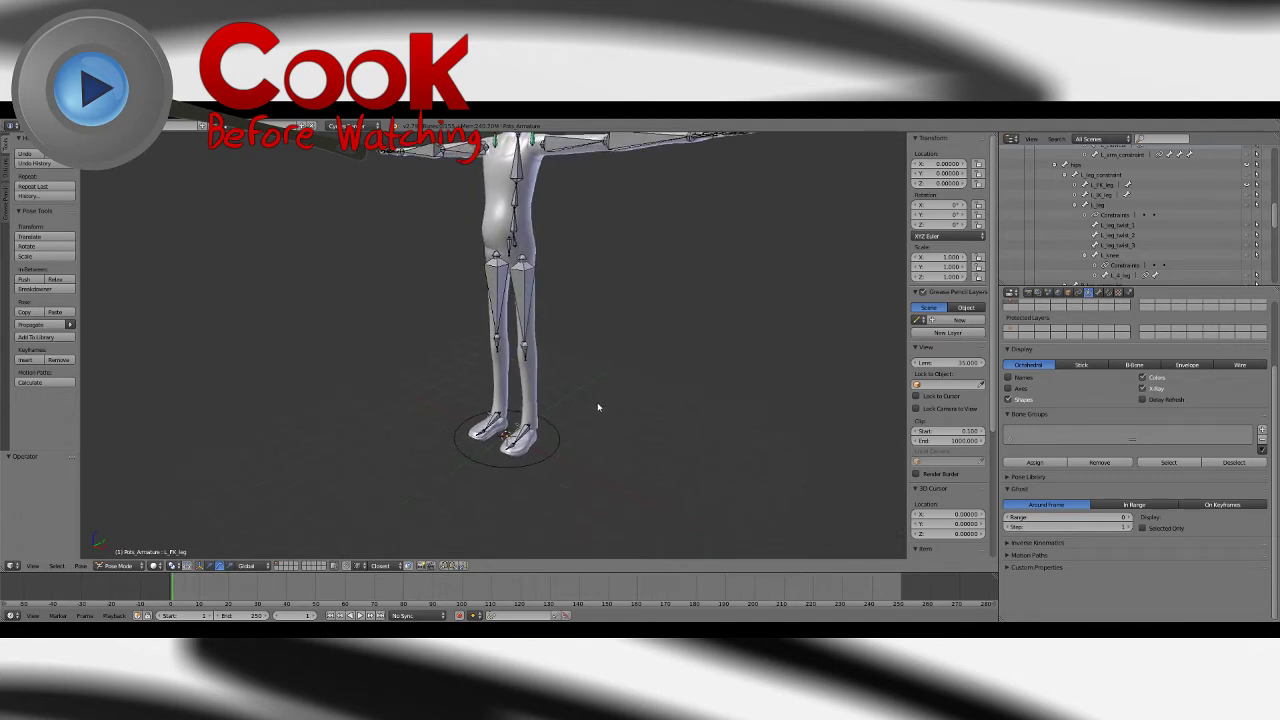
{"action": "scroll", "coordinate": [597, 407], "scroll_direction": "up", "scroll_amount": 5}
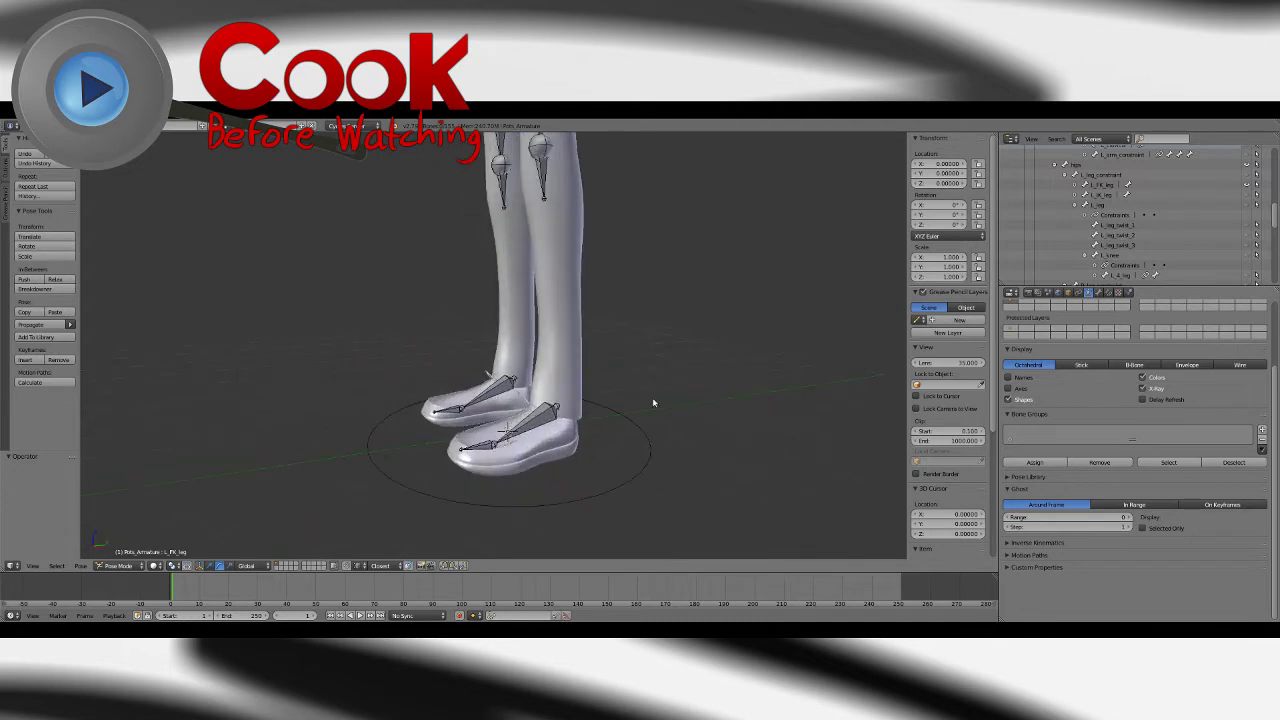
{"action": "right_click", "coordinate": [553, 412]}
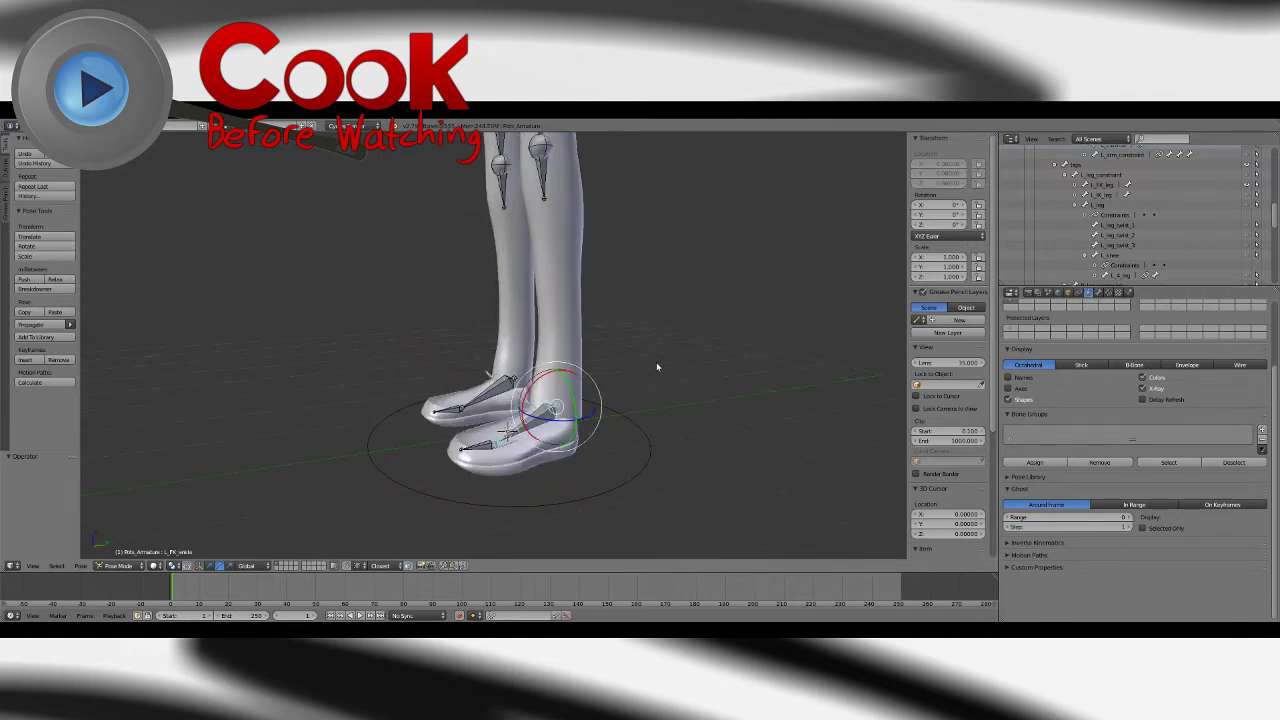
{"action": "scroll", "coordinate": [657, 367], "scroll_direction": "down", "scroll_amount": 6}
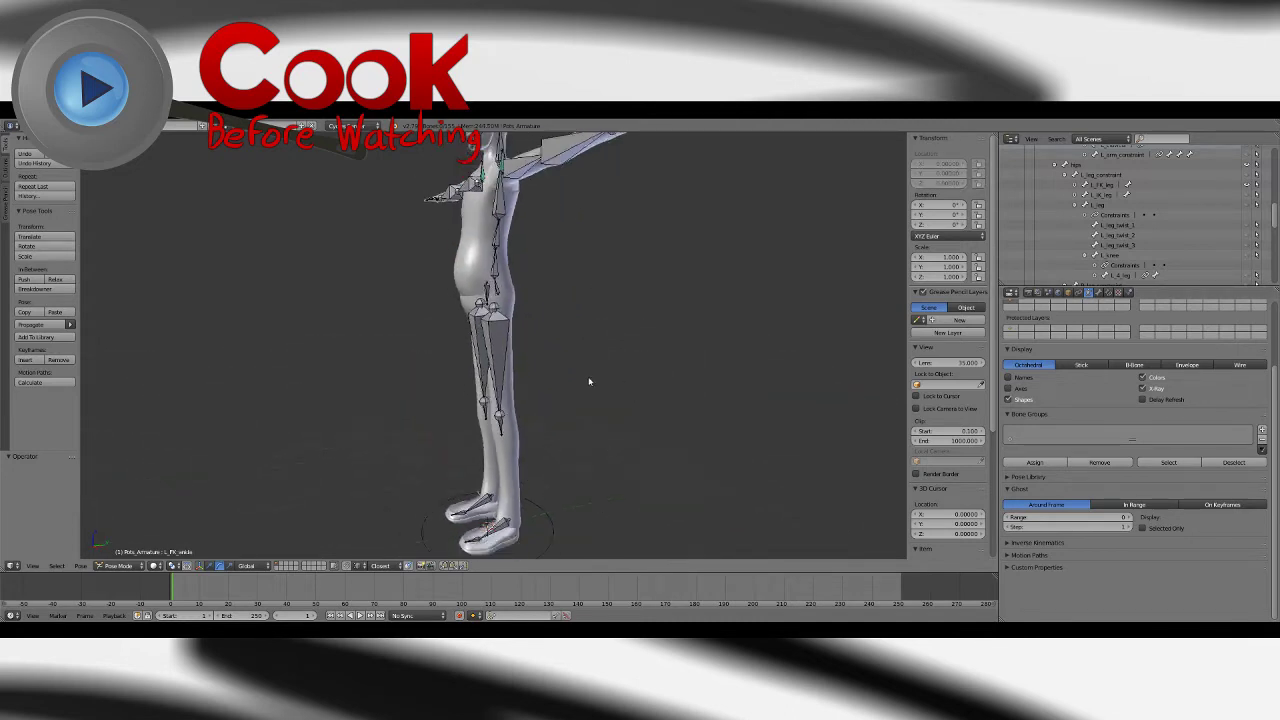
{"action": "scroll", "coordinate": [589, 381], "scroll_direction": "down", "scroll_amount": 3}
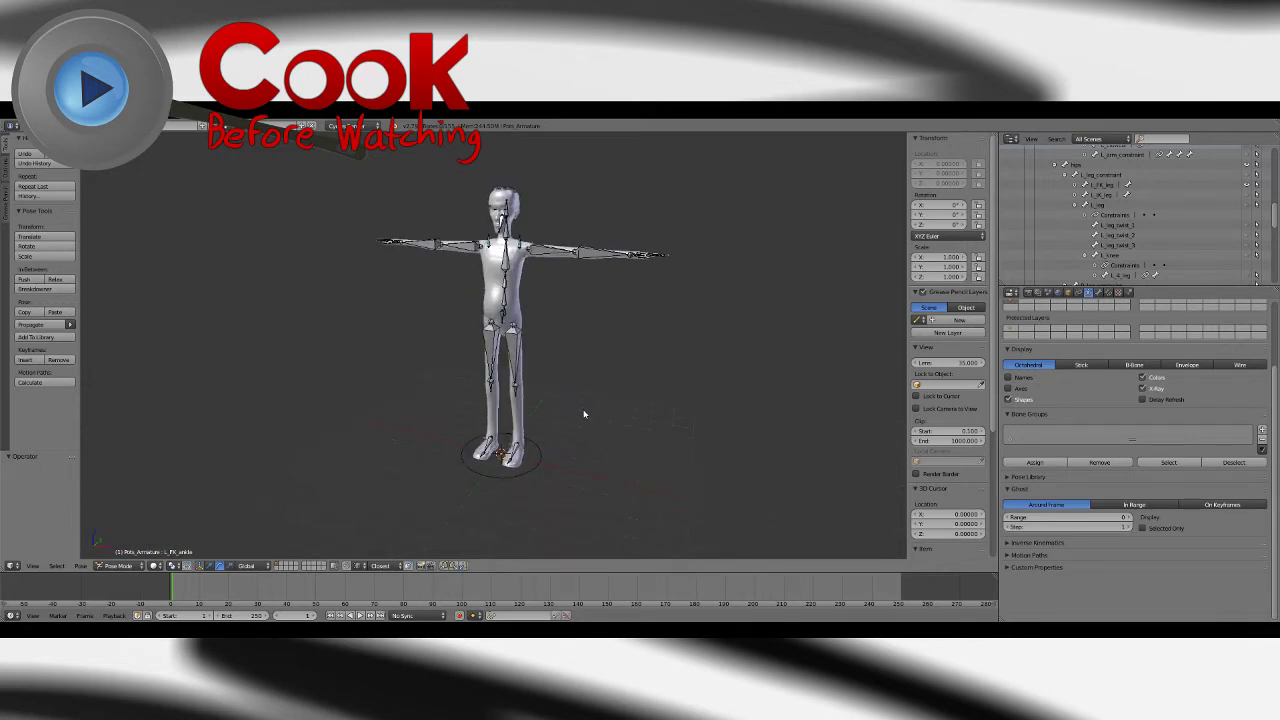
{"action": "middle_click_drag", "start_coordinate": [565, 366], "coordinate": [585, 368]}
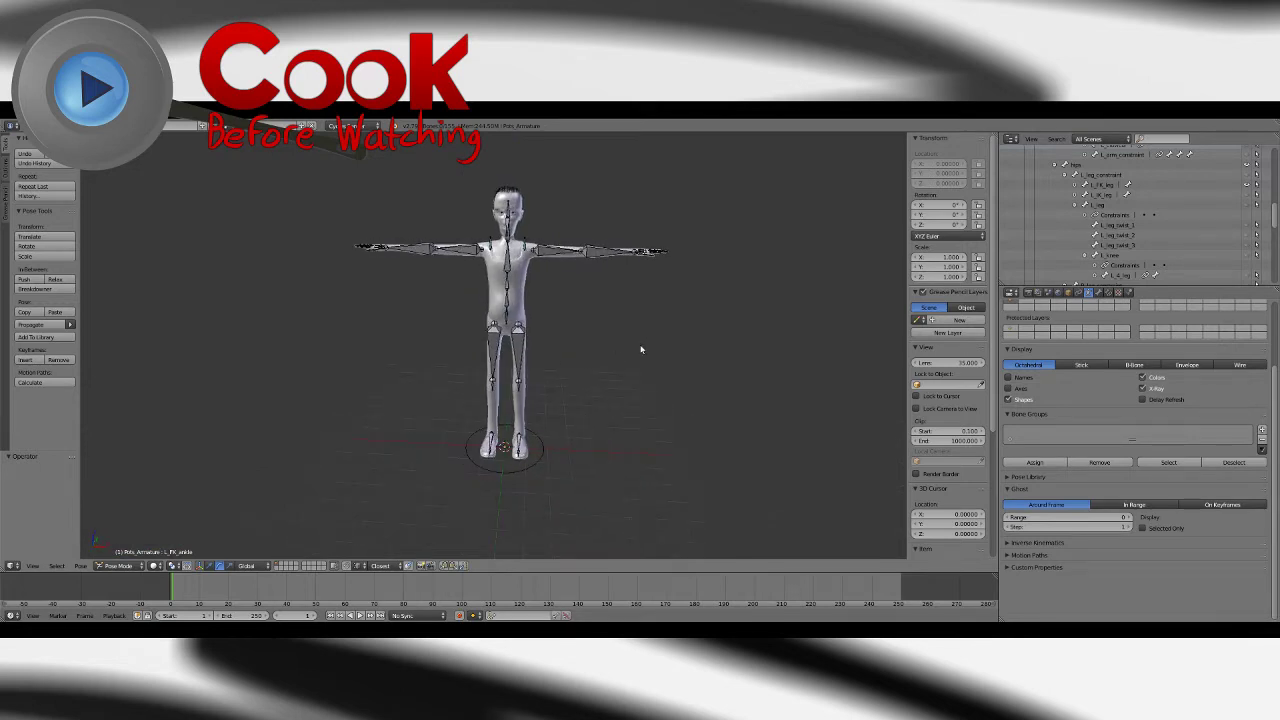
{"action": "middle_click_drag", "start_coordinate": [688, 272], "coordinate": [667, 287], "text": "shift"}
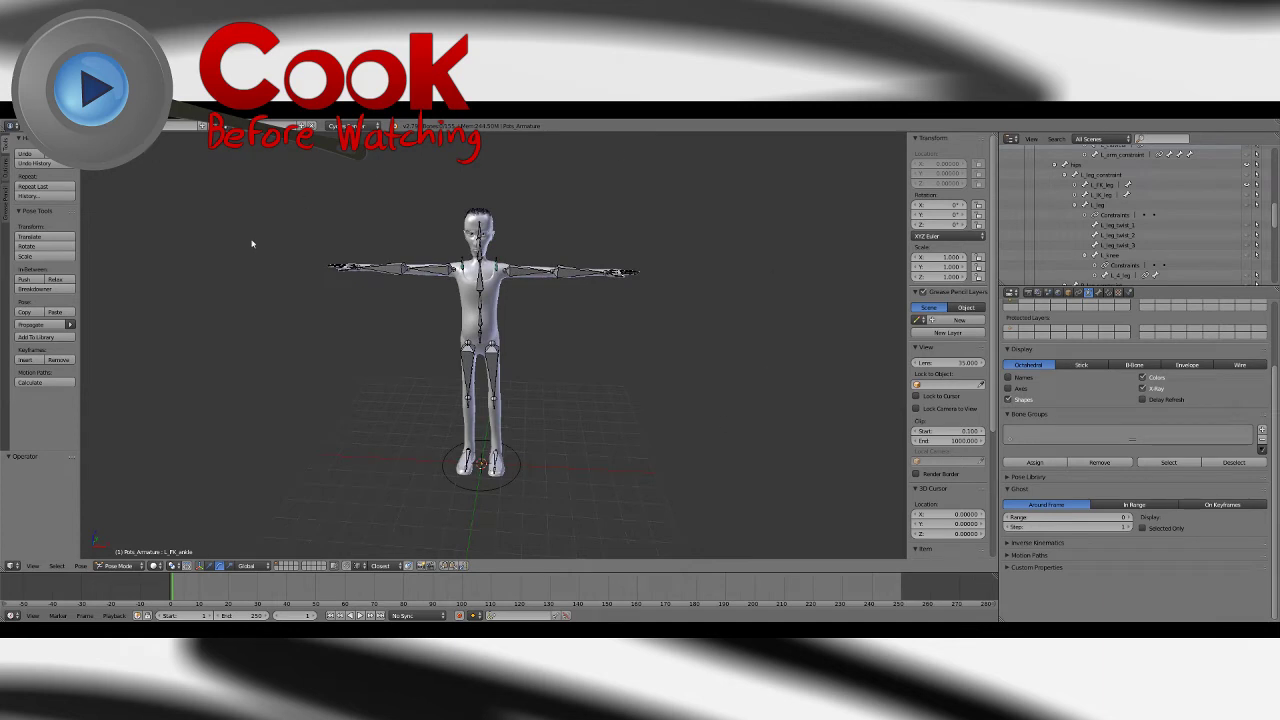
{"action": "middle_click_drag", "start_coordinate": [624, 414], "coordinate": [588, 397]}
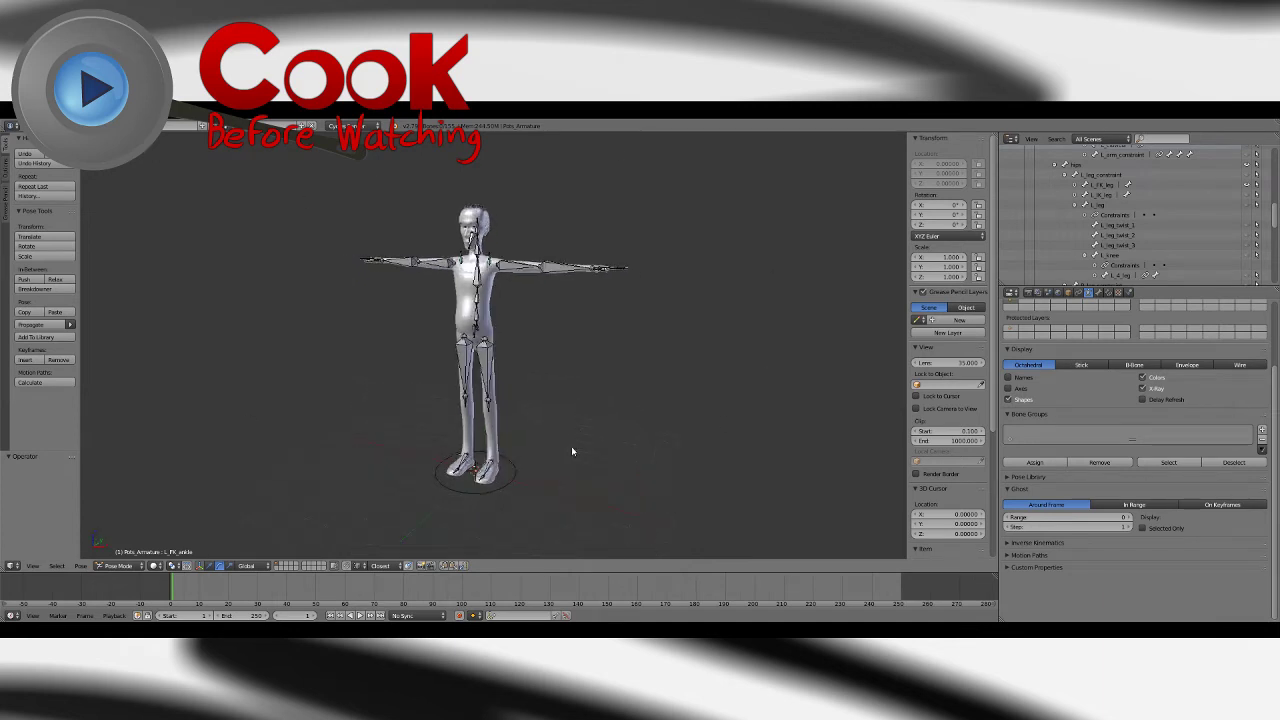
{"action": "middle_click_drag", "start_coordinate": [572, 451], "coordinate": [631, 377]}
{"action": "scroll", "coordinate": [640, 446], "scroll_direction": "up", "scroll_amount": 1}
{"action": "scroll", "coordinate": [668, 377], "scroll_direction": "up", "scroll_amount": 4}
{"action": "scroll", "coordinate": [686, 441], "scroll_direction": "up", "scroll_amount": 2}
{"action": "scroll", "coordinate": [629, 443], "scroll_direction": "up", "scroll_amount": 2}
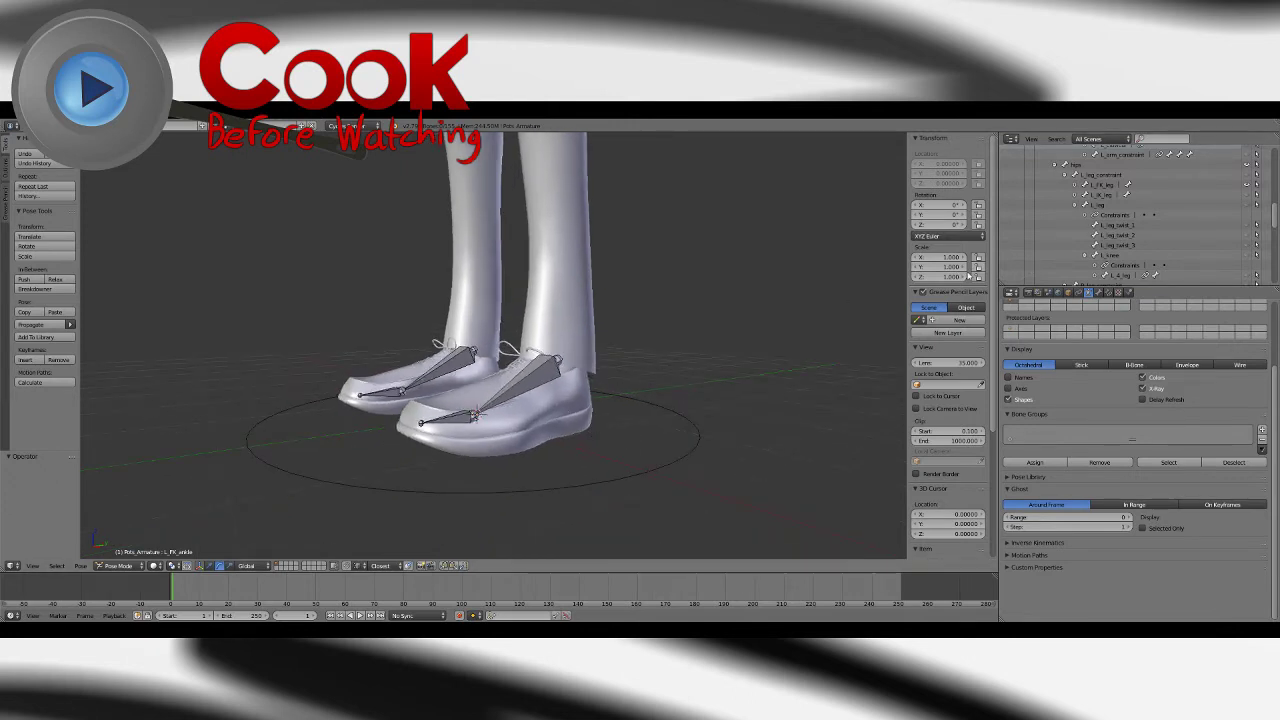
Step: Make the Trousers object active and collapse the R_leg_constraint bone branch in the Outliner
{"action": "right_click", "coordinate": [591, 347]}
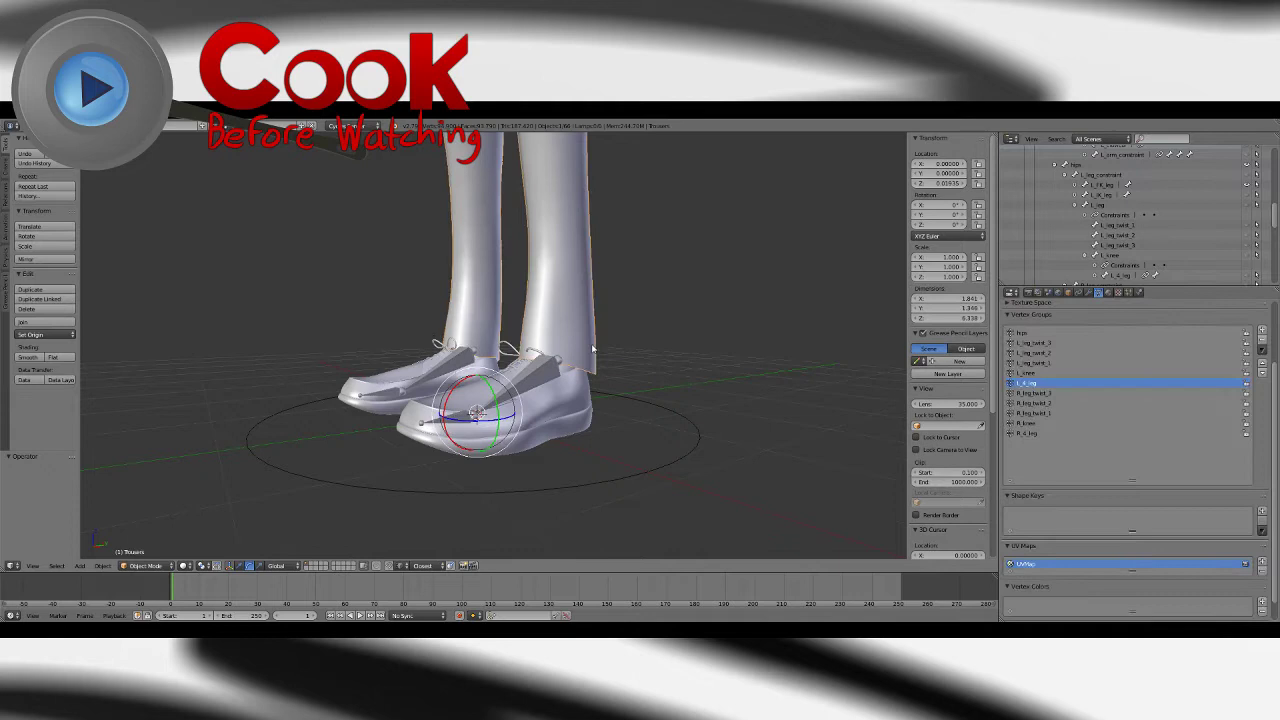
{"action": "right_click", "coordinate": [584, 411]}
{"action": "scroll", "coordinate": [1085, 185], "scroll_direction": "down", "scroll_amount": 5}
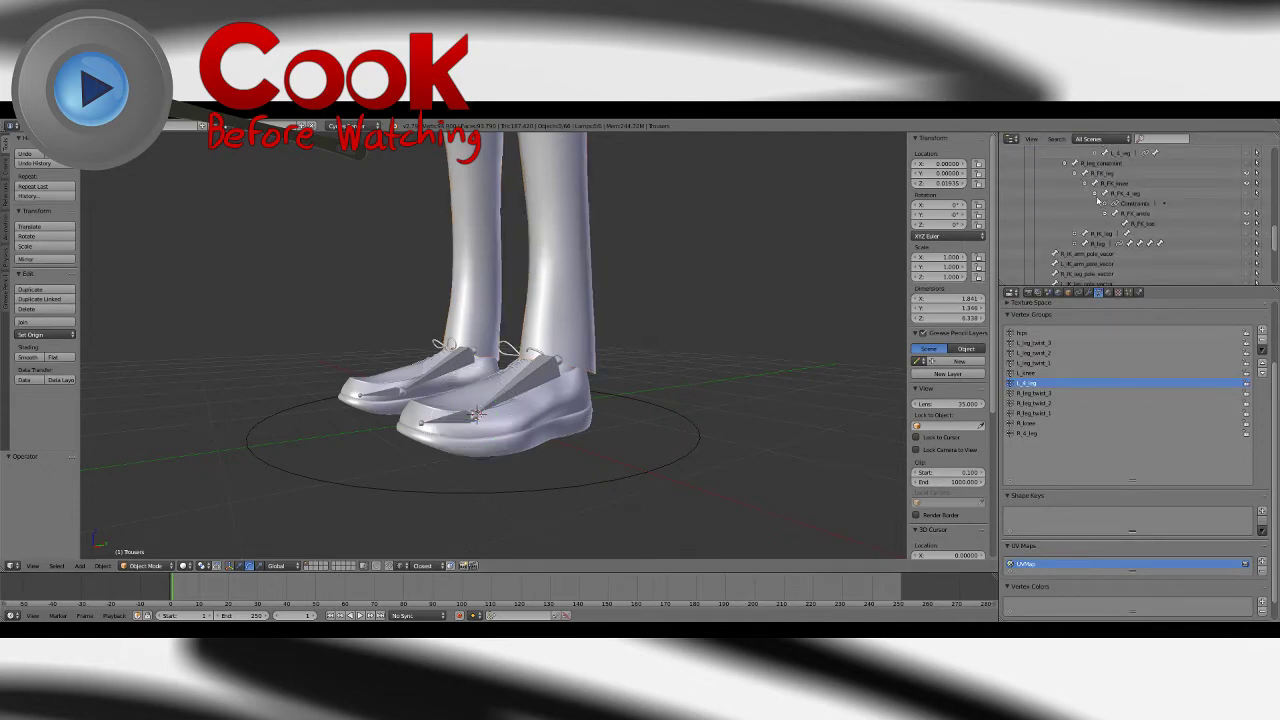
{"action": "left_click", "coordinate": [1106, 214]}
{"action": "left_click", "coordinate": [1096, 194]}
{"action": "left_click", "coordinate": [1086, 184]}
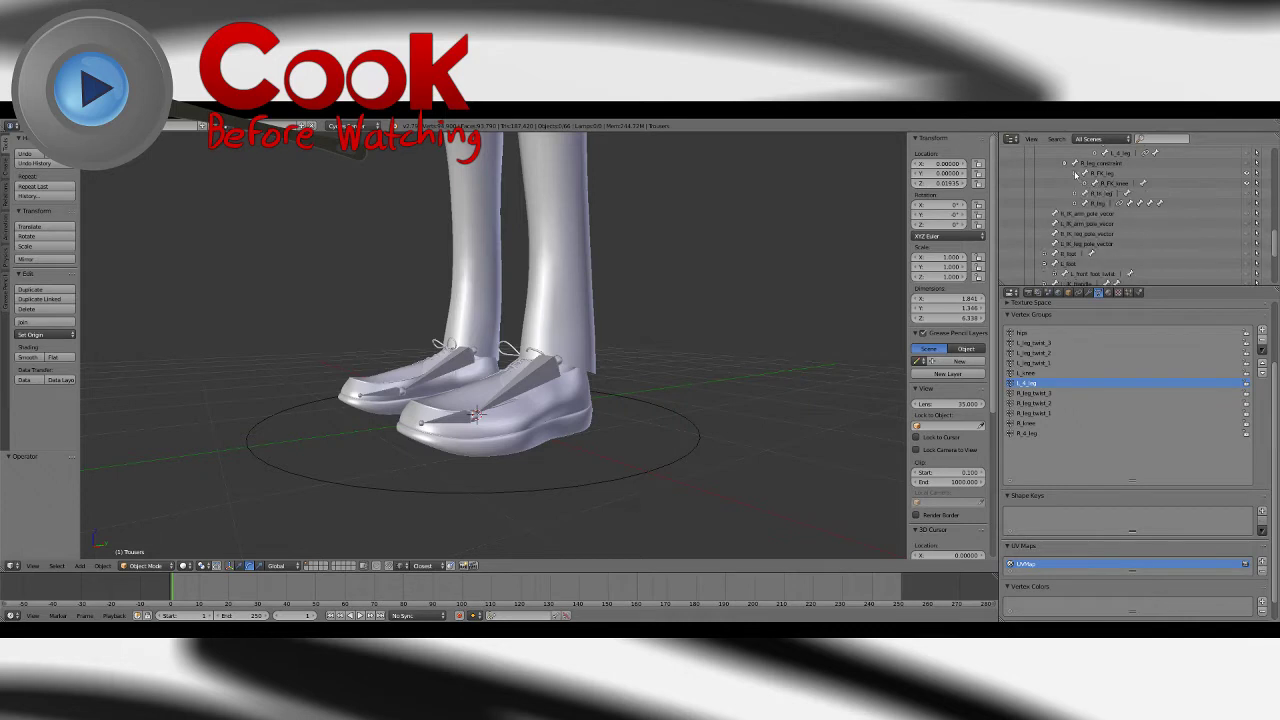
{"action": "left_click", "coordinate": [1075, 174]}
{"action": "left_click", "coordinate": [1065, 164]}
Step: Collapse the remaining leg, hips, spine and pelvis bone branches under the armature's pose in the Outliner
{"action": "left_click_drag", "start_coordinate": [1276, 258], "coordinate": [1266, 220]}
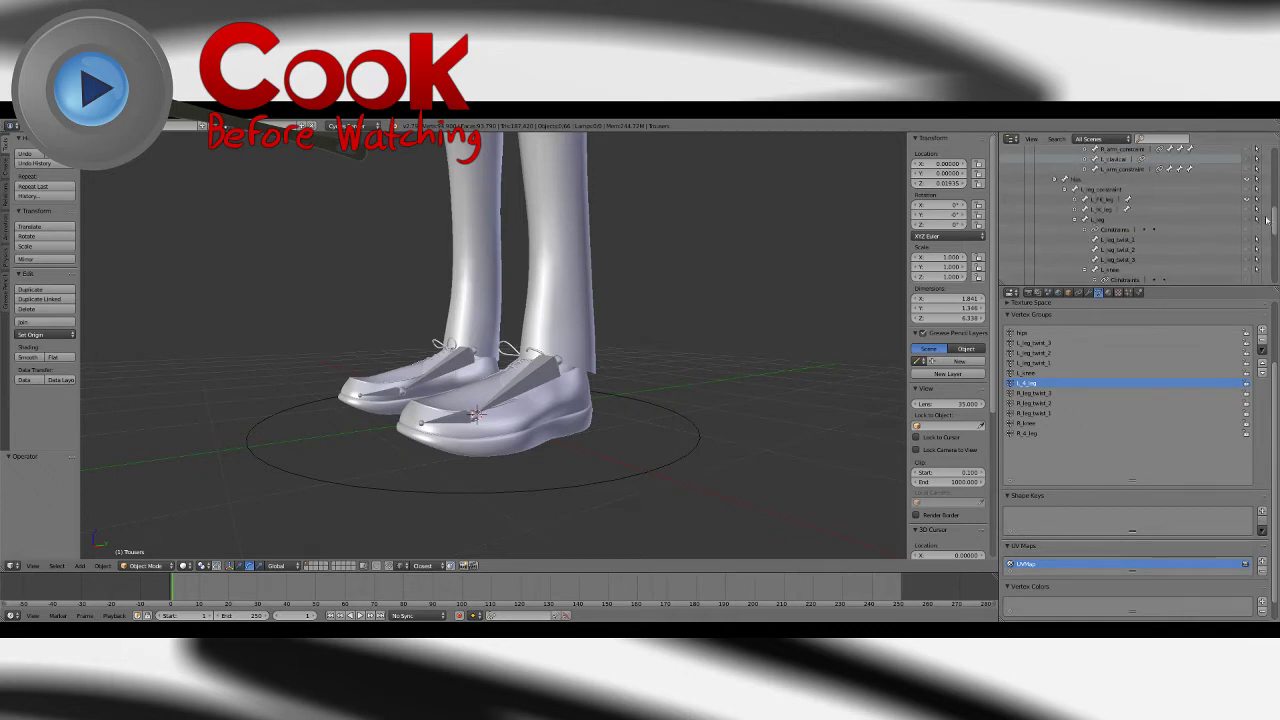
{"action": "left_click", "coordinate": [1076, 218]}
{"action": "left_click", "coordinate": [1065, 189]}
{"action": "left_click", "coordinate": [1055, 179]}
{"action": "left_click_drag", "start_coordinate": [1274, 252], "coordinate": [1271, 221]}
{"action": "left_click", "coordinate": [1075, 211]}
{"action": "left_click", "coordinate": [1065, 201]}
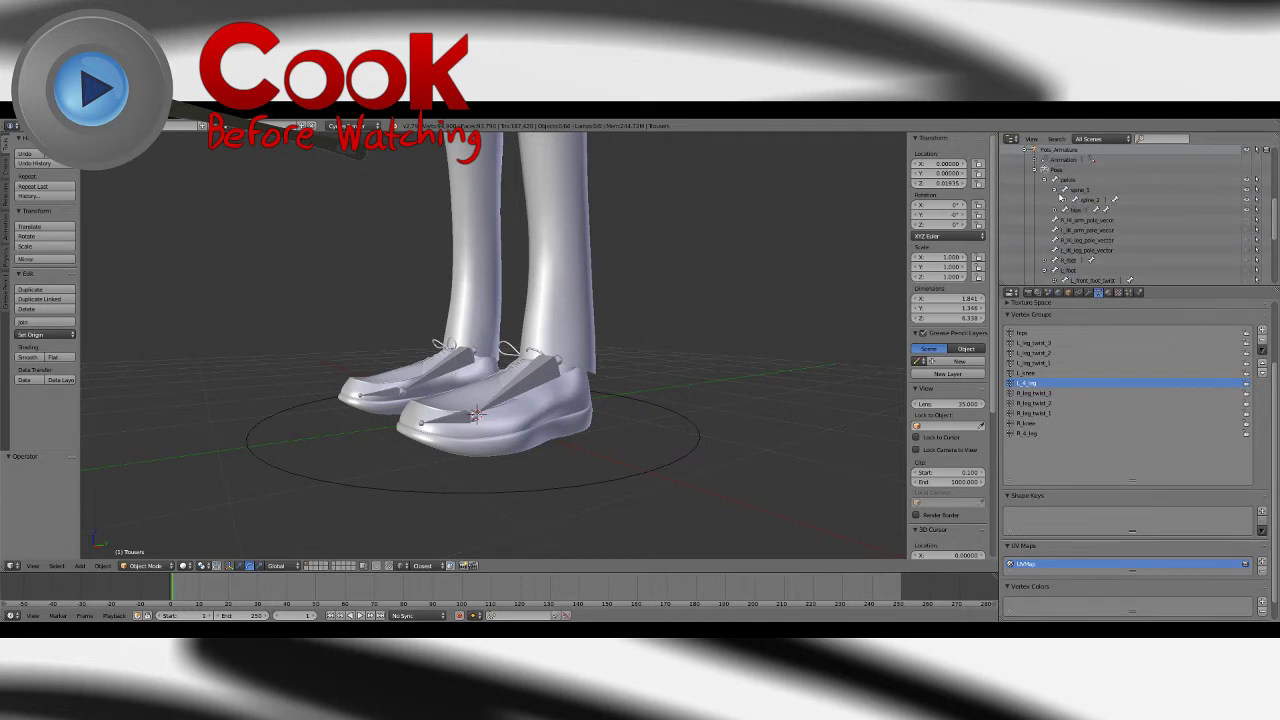
{"action": "left_click", "coordinate": [1055, 190]}
{"action": "left_click", "coordinate": [1044, 180]}
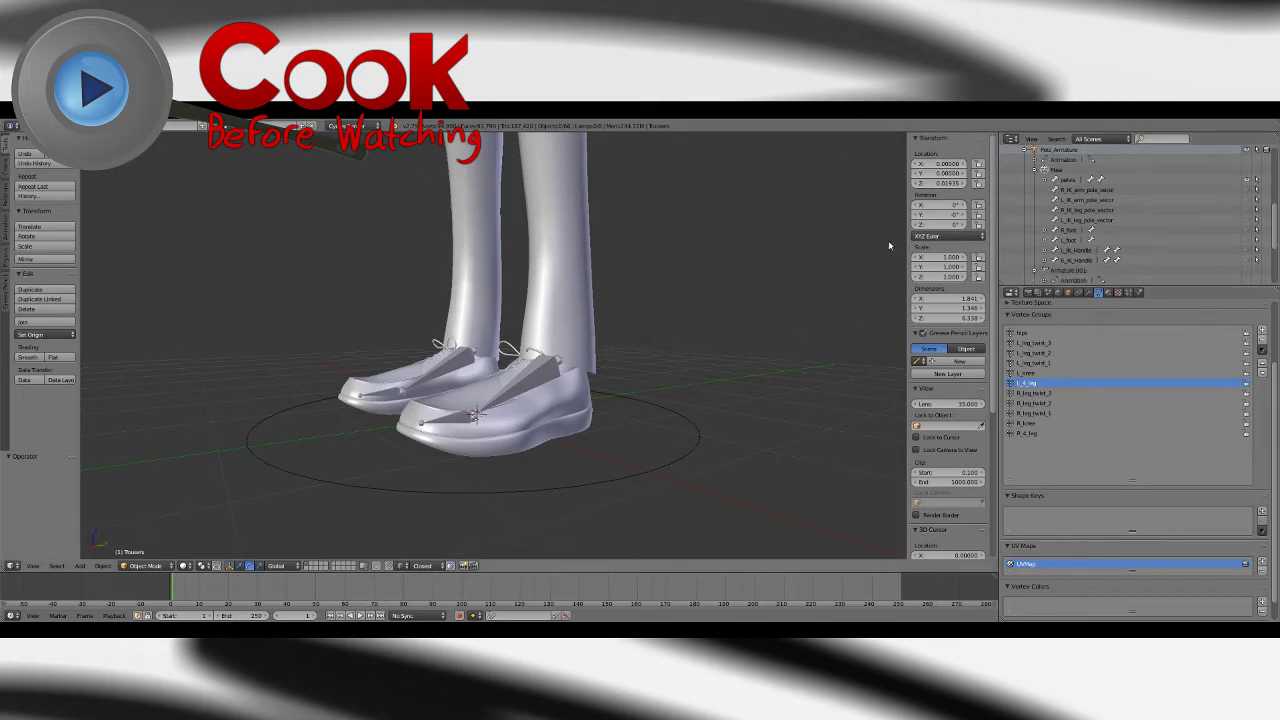
Step: Select the R_Shoe object and examine both feet and the whole character
{"action": "left_click_drag", "start_coordinate": [1273, 230], "coordinate": [1265, 270]}
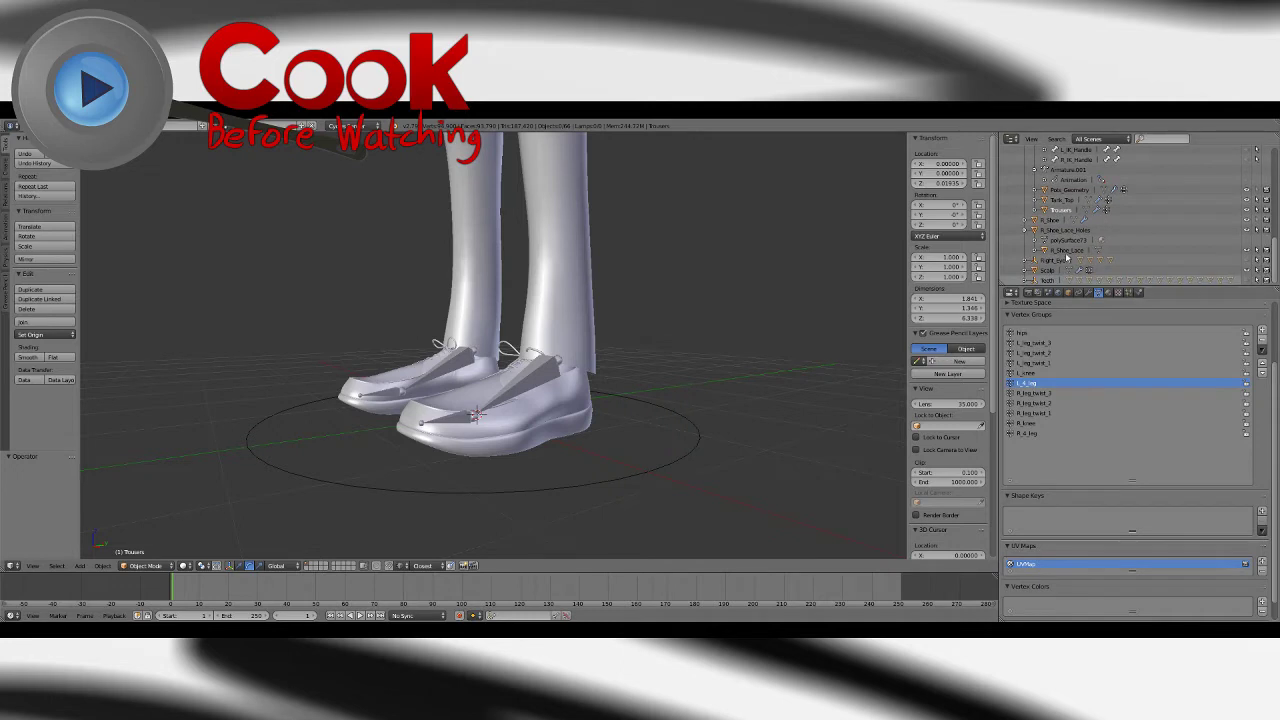
{"action": "left_click", "coordinate": [1048, 222]}
{"action": "middle_click_drag", "start_coordinate": [613, 359], "coordinate": [669, 391]}
{"action": "scroll", "coordinate": [655, 368], "scroll_direction": "down", "scroll_amount": 6}
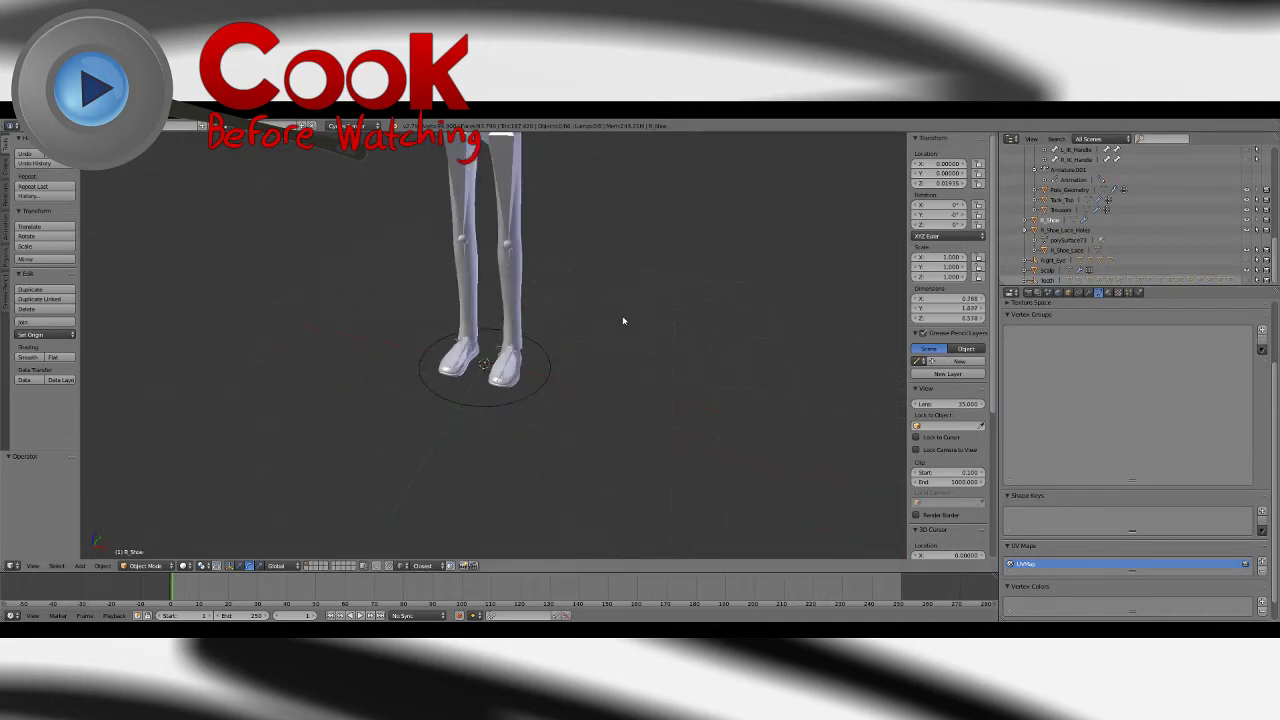
{"action": "middle_click_drag", "start_coordinate": [578, 305], "coordinate": [632, 400], "text": "shift"}
{"action": "middle_click_drag", "start_coordinate": [628, 285], "coordinate": [650, 315], "text": "shift"}
{"action": "scroll", "coordinate": [646, 411], "scroll_direction": "down", "scroll_amount": 3}
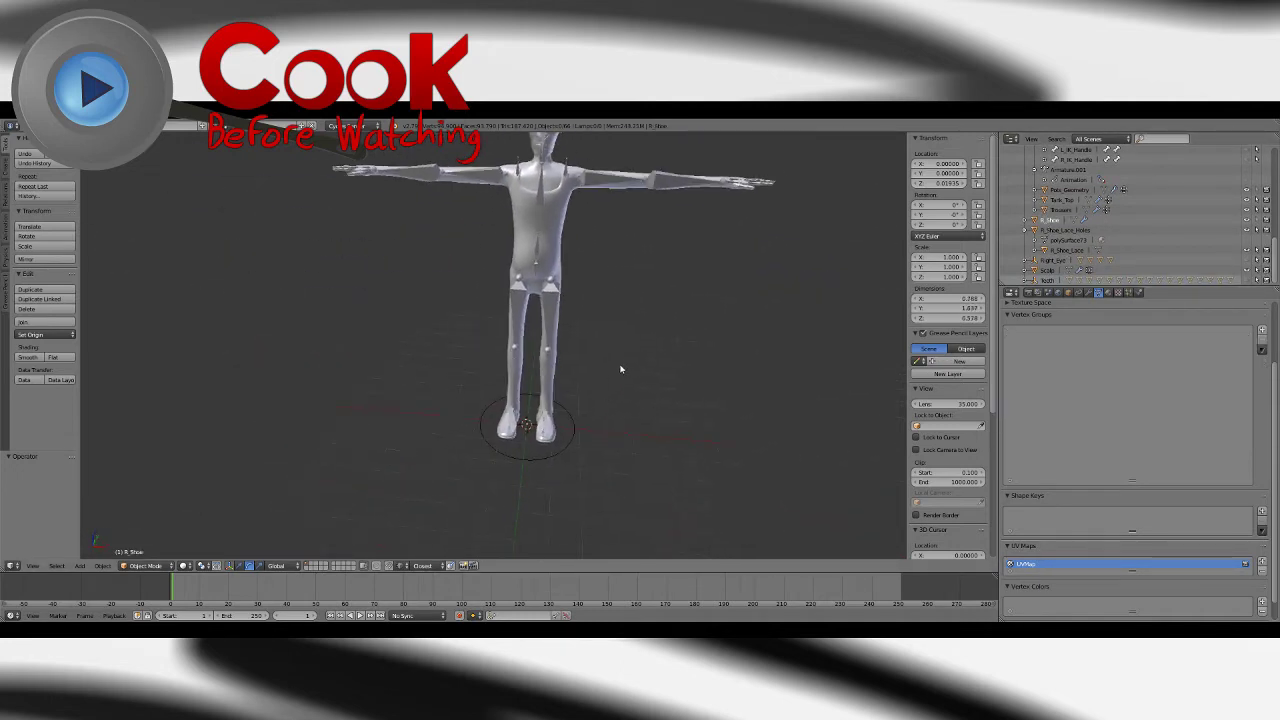
{"action": "middle_click_drag", "start_coordinate": [597, 428], "coordinate": [603, 365], "text": "shift"}
{"action": "scroll", "coordinate": [603, 365], "scroll_direction": "up", "scroll_amount": 2}
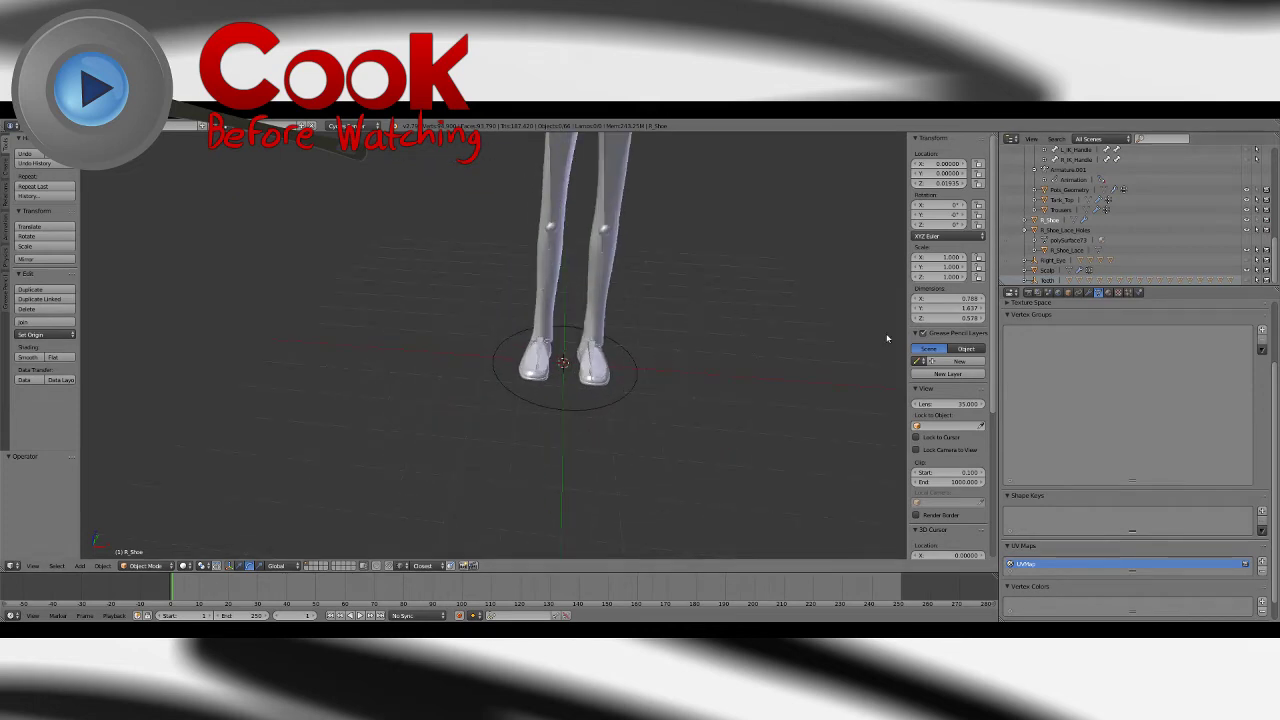
Step: Save the file with the shoe object selected
{"action": "middle_click_drag", "start_coordinate": [711, 417], "coordinate": [670, 410]}
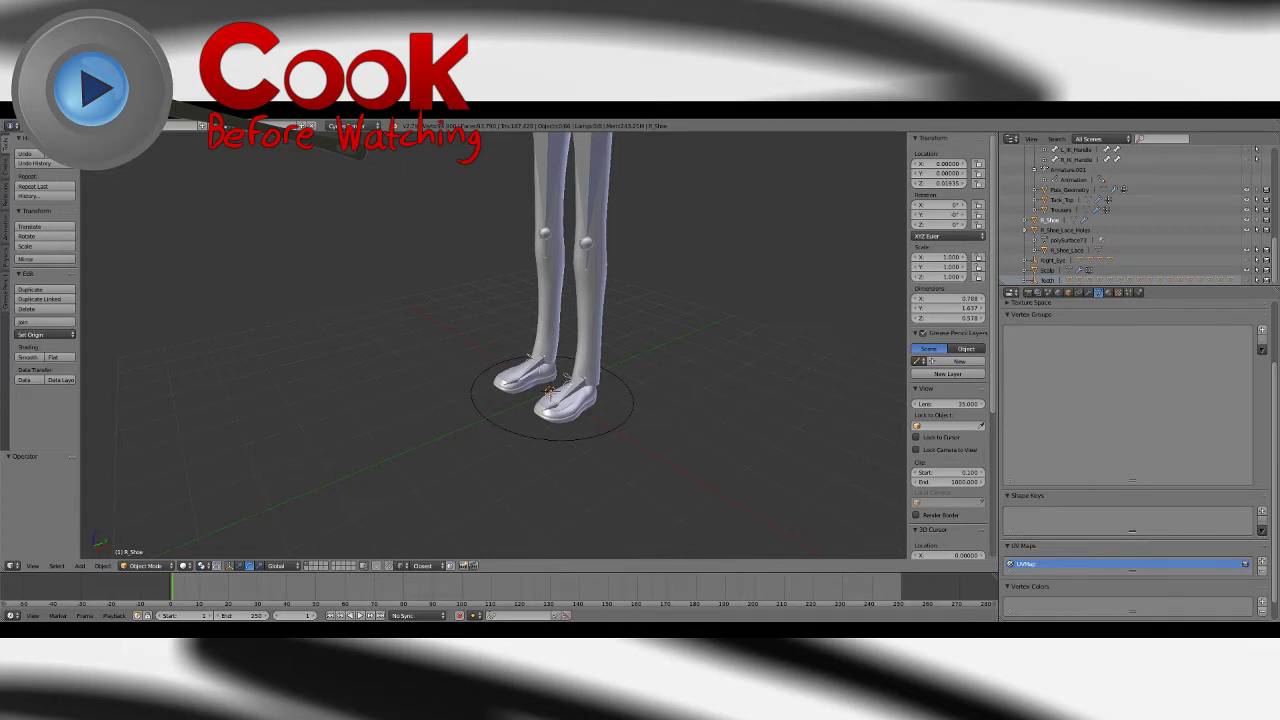
{"action": "left_click", "coordinate": [33, 126]}
{"action": "left_click", "coordinate": [46, 204]}
Step: Select the L_Shoe object, make the character's armature active, and switch the armature from Pose Mode to Object Mode
{"action": "left_click_drag", "start_coordinate": [1274, 258], "coordinate": [1258, 193]}
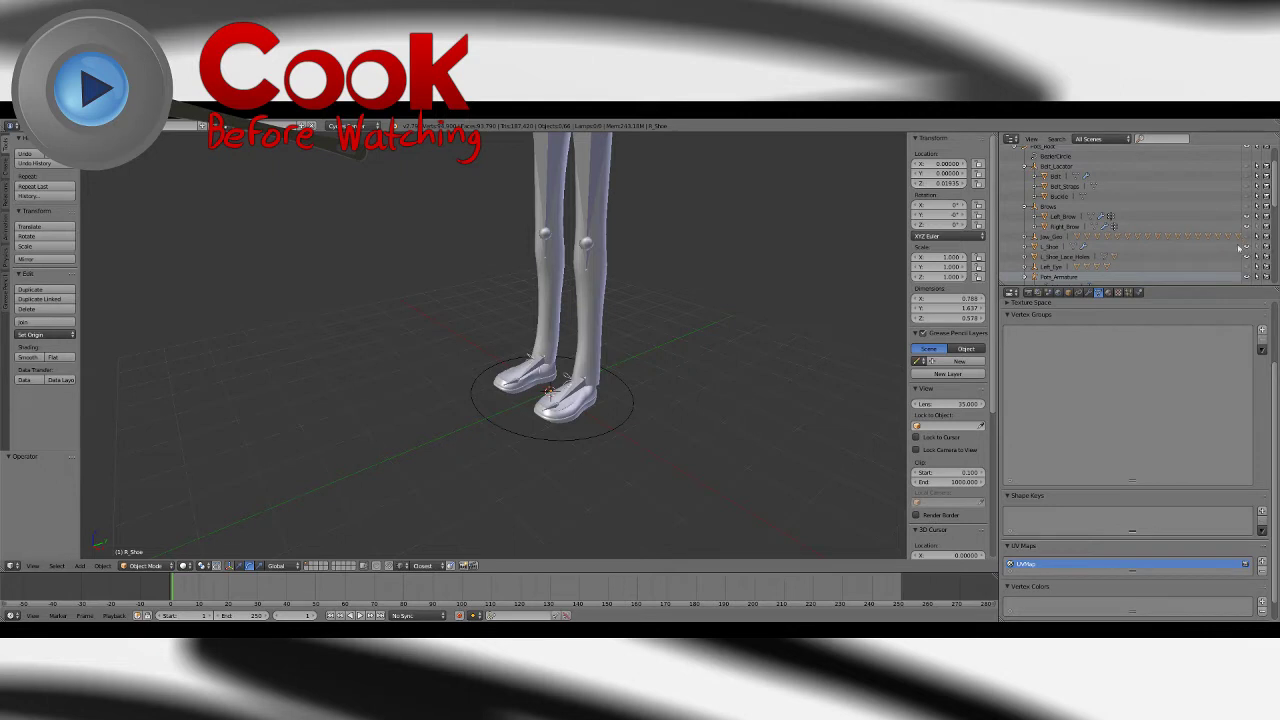
{"action": "right_click", "coordinate": [586, 414]}
{"action": "scroll", "coordinate": [1165, 231], "scroll_direction": "down", "scroll_amount": 5}
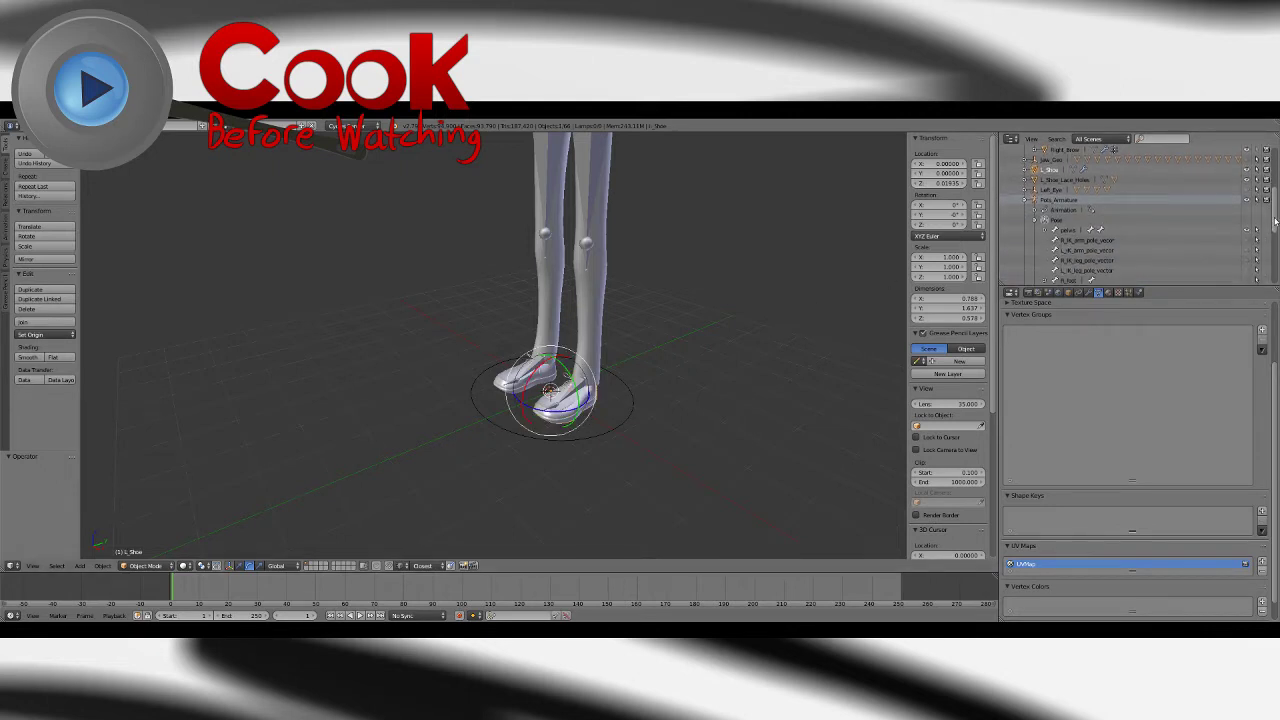
{"action": "left_click", "coordinate": [1058, 178]}
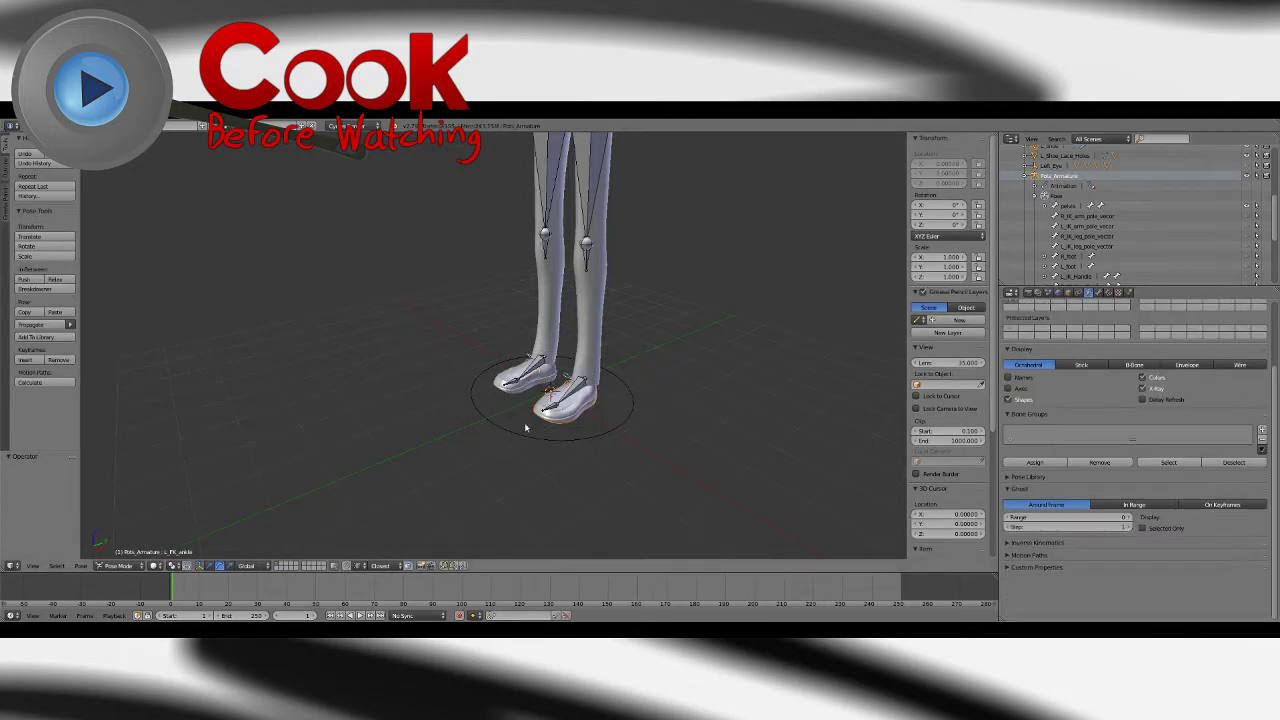
{"action": "left_click", "coordinate": [118, 565]}
{"action": "left_click", "coordinate": [125, 530]}
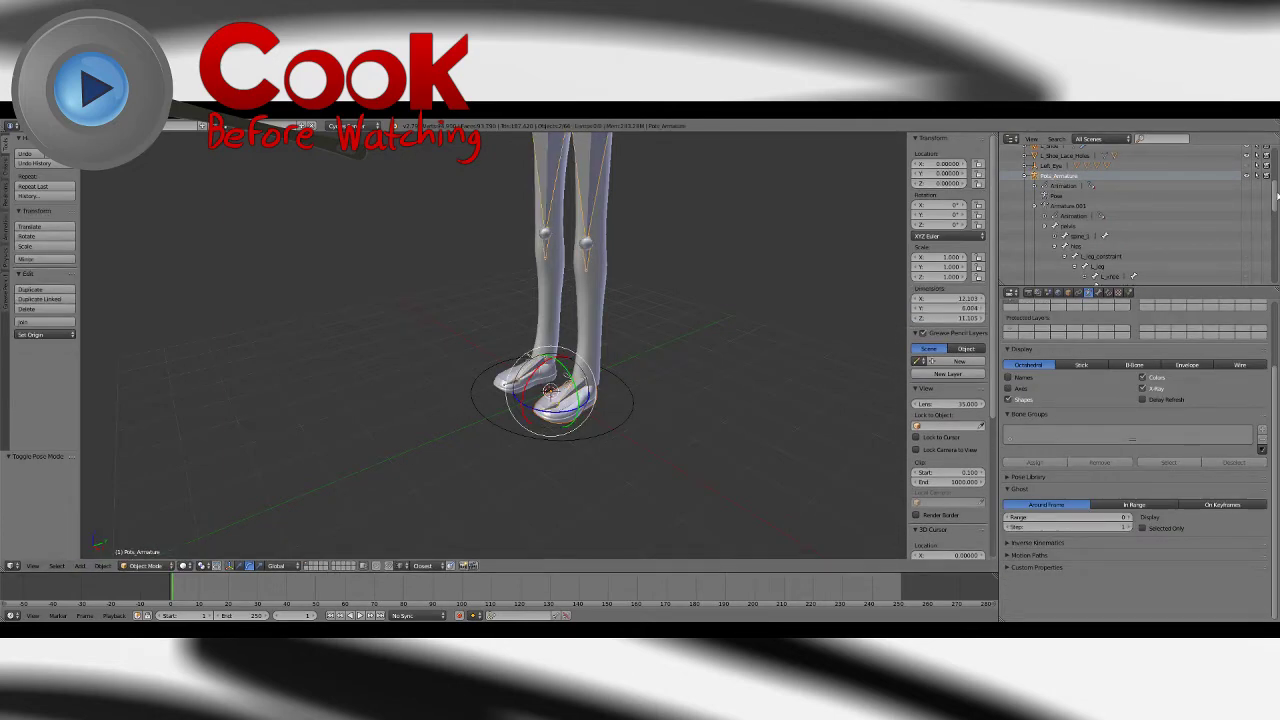
{"action": "scroll", "coordinate": [1275, 190], "scroll_direction": "up", "scroll_amount": 3}
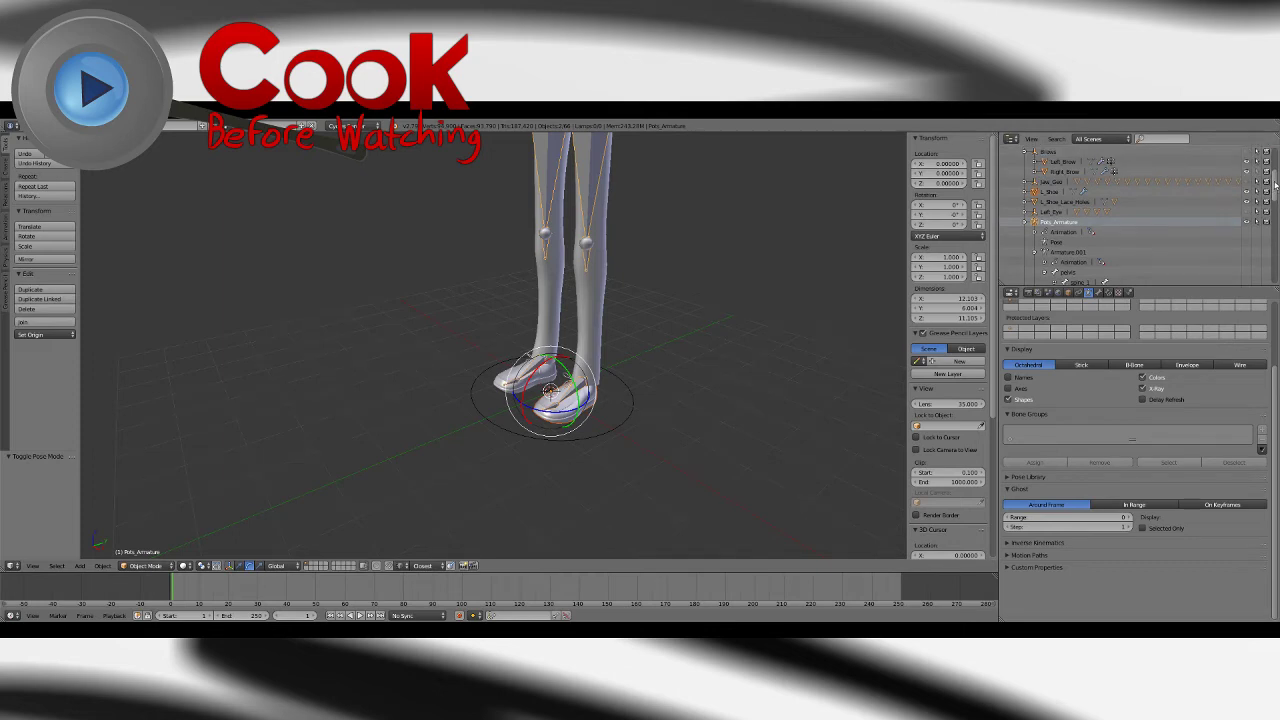
{"action": "scroll", "coordinate": [1098, 175], "scroll_direction": "up", "scroll_amount": 1}
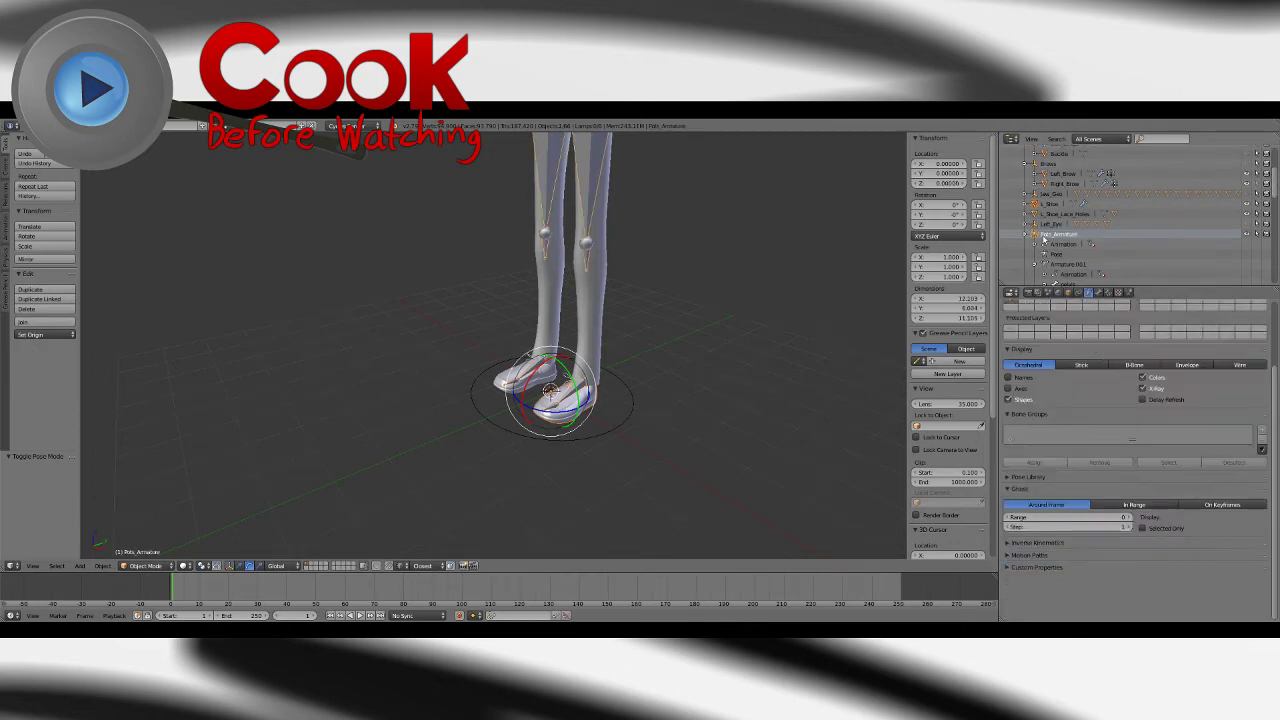
Step: Parent the L_Shoe object to the character's armature using the Object parent type
{"action": "left_click", "coordinate": [150, 566]}
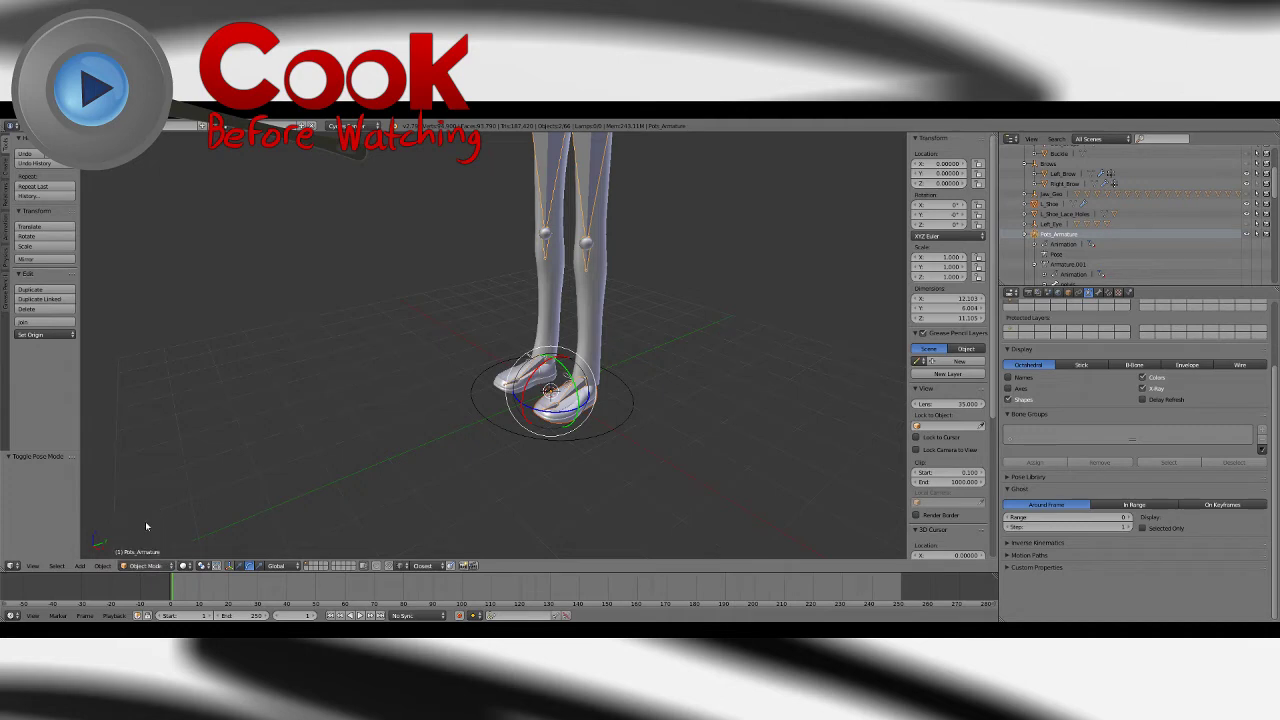
{"action": "left_click", "coordinate": [105, 566]}
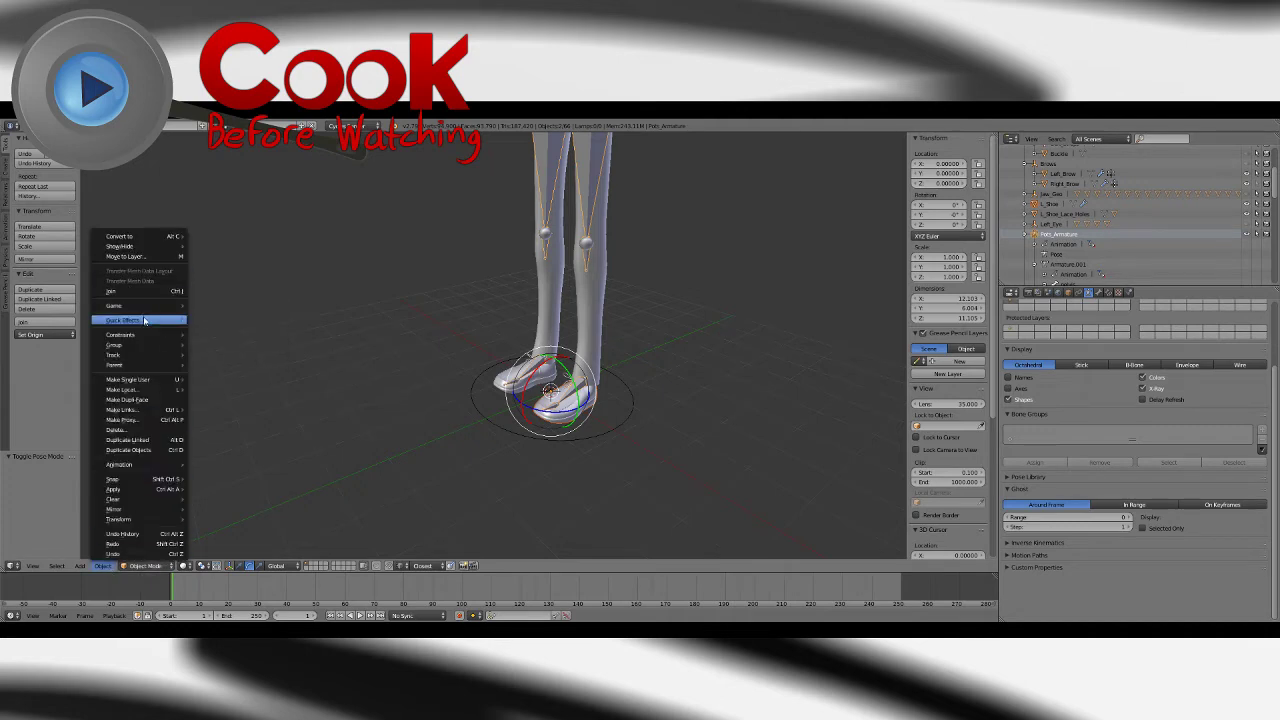
{"action": "mouse_move", "coordinate": [148, 366]}
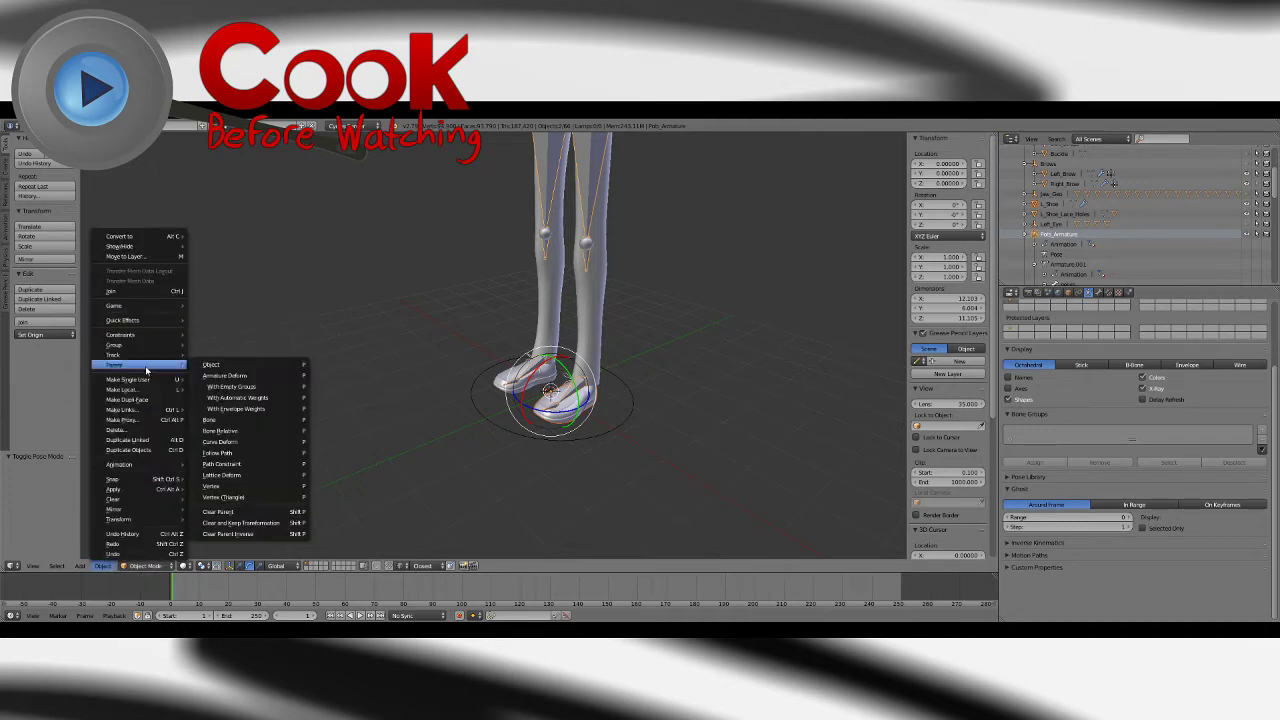
{"action": "left_click", "coordinate": [214, 366]}
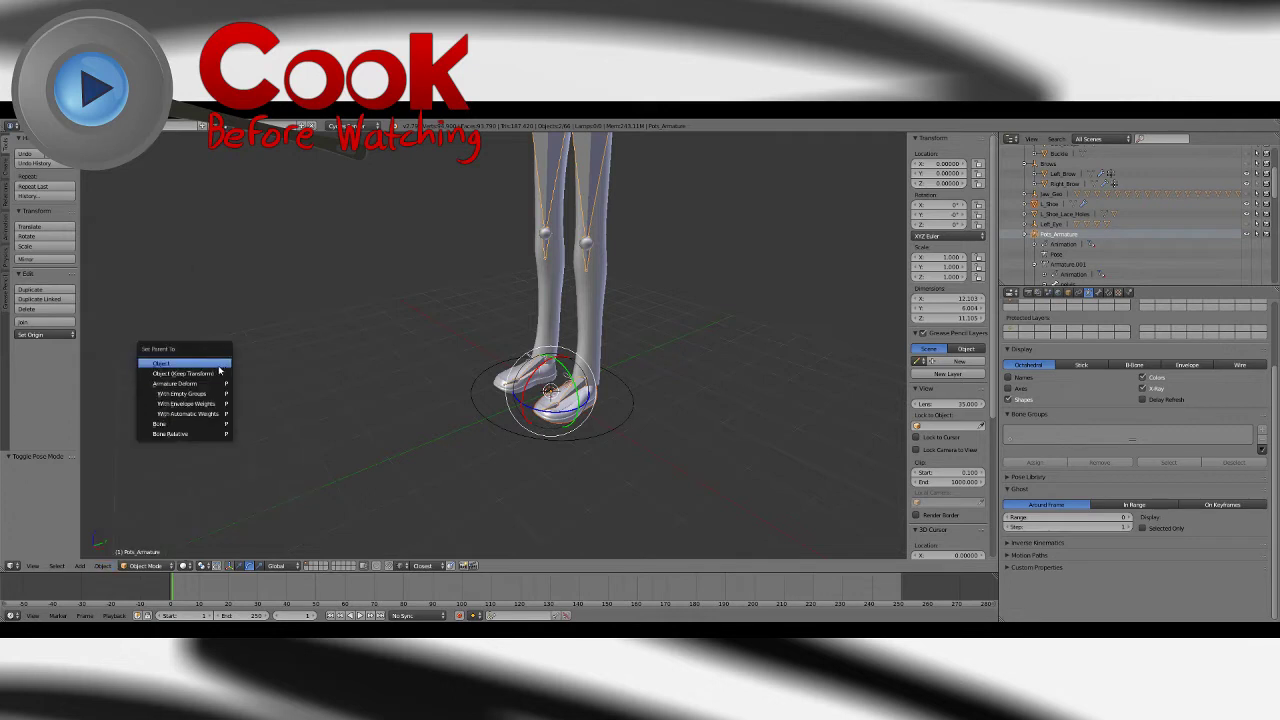
{"action": "key", "text": "Return"}
{"action": "left_click_drag", "start_coordinate": [1276, 204], "coordinate": [1266, 276]}
Step: Select R_Shoe together with the character's armature and parent the shoe to it using the Object parent type
{"action": "right_click", "coordinate": [490, 377]}
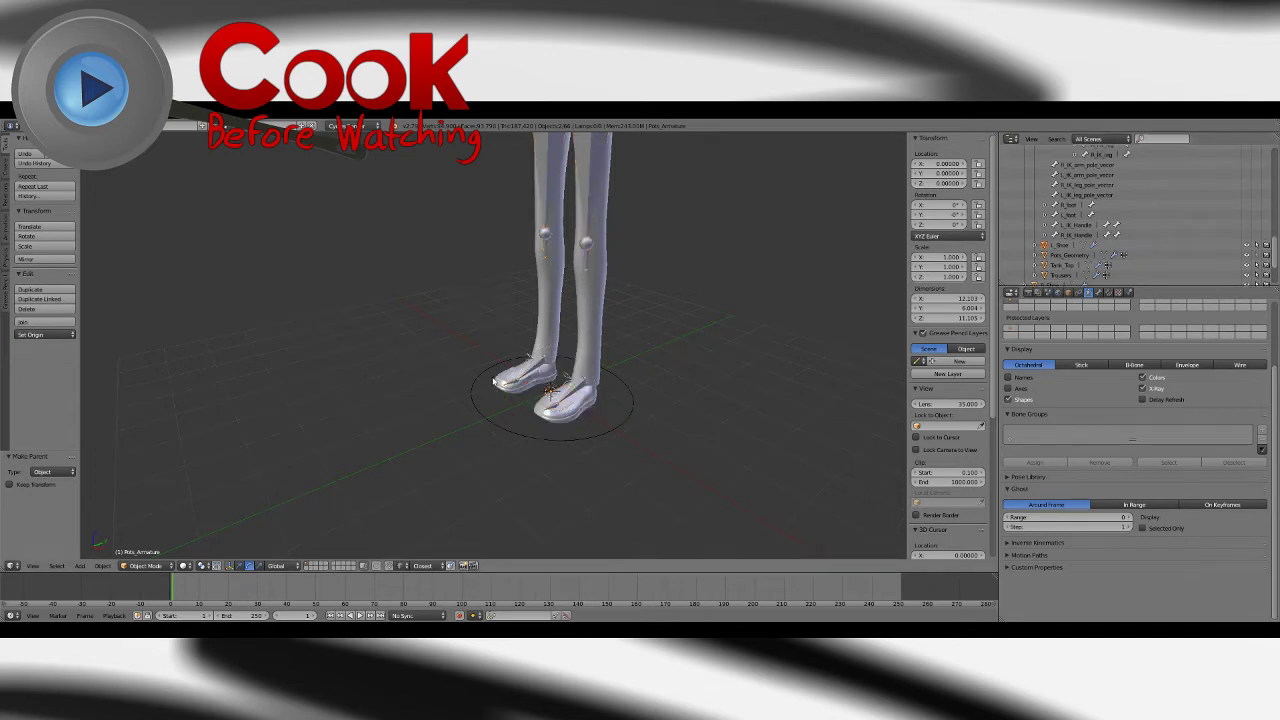
{"action": "scroll", "coordinate": [1241, 176], "scroll_direction": "up", "scroll_amount": 5}
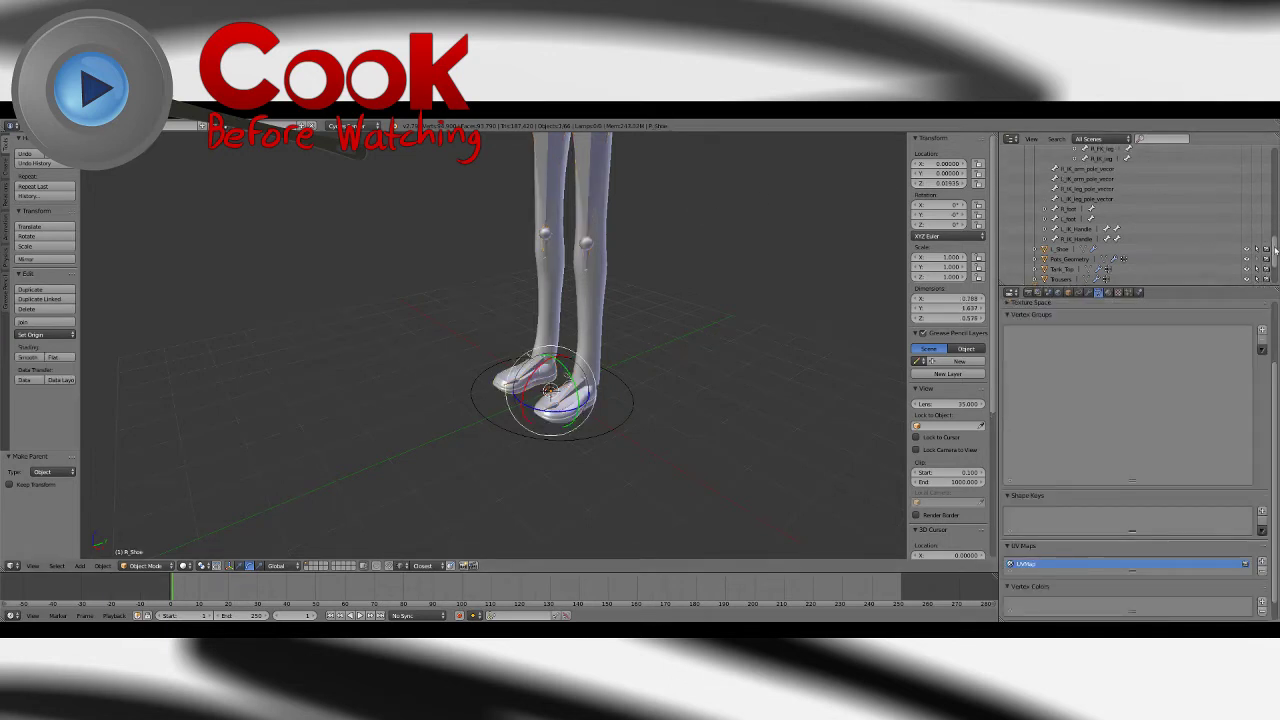
{"action": "left_click", "coordinate": [1058, 196]}
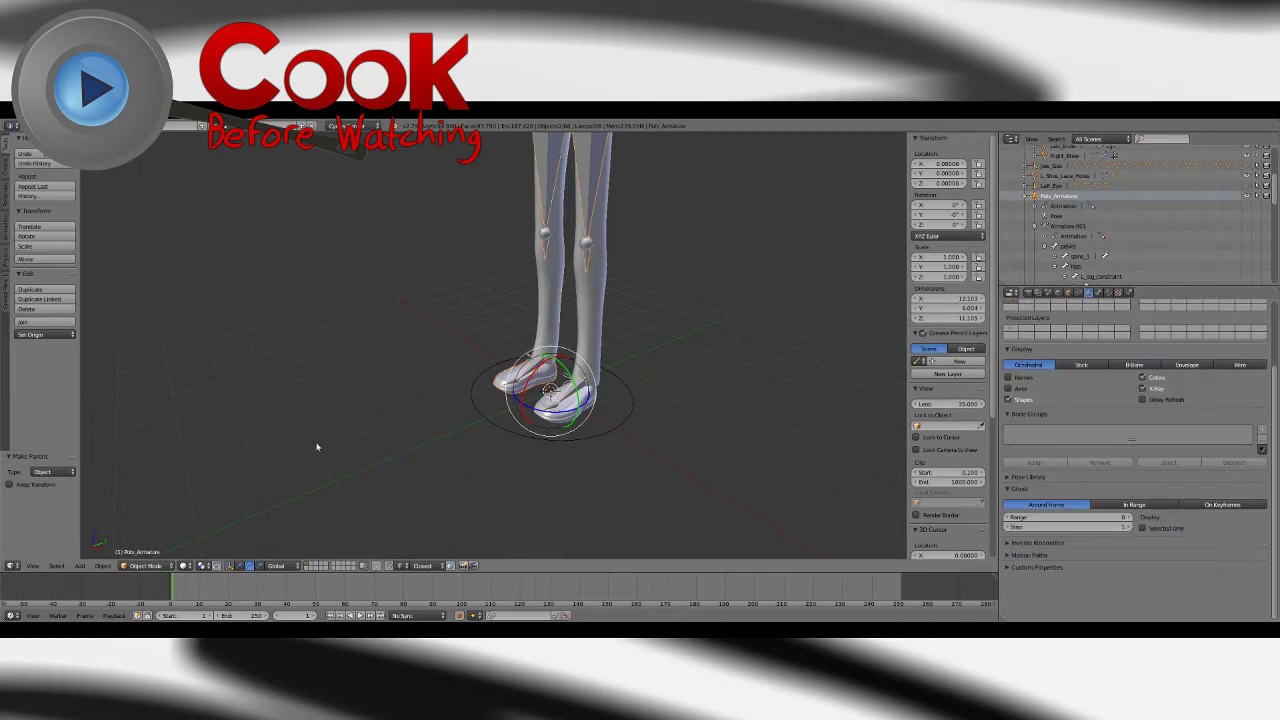
{"action": "left_click", "coordinate": [103, 565]}
{"action": "mouse_move", "coordinate": [144, 370]}
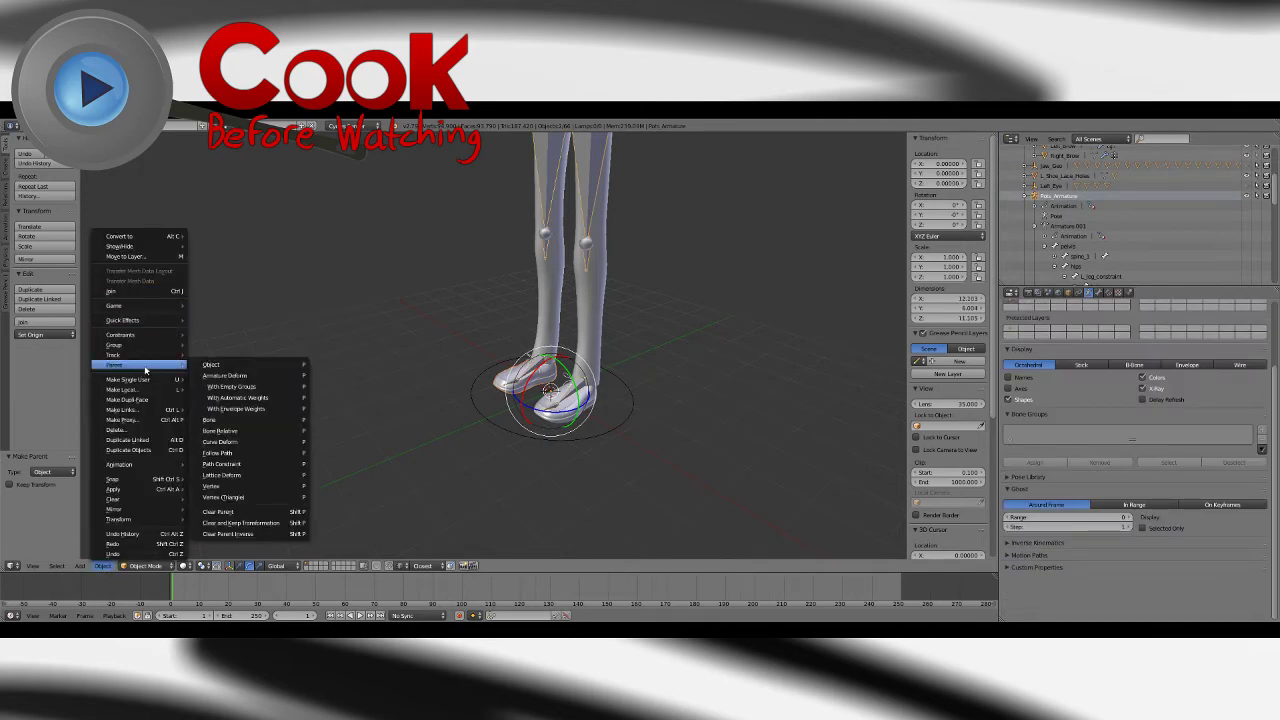
{"action": "left_click", "coordinate": [211, 368]}
{"action": "left_click", "coordinate": [203, 373]}
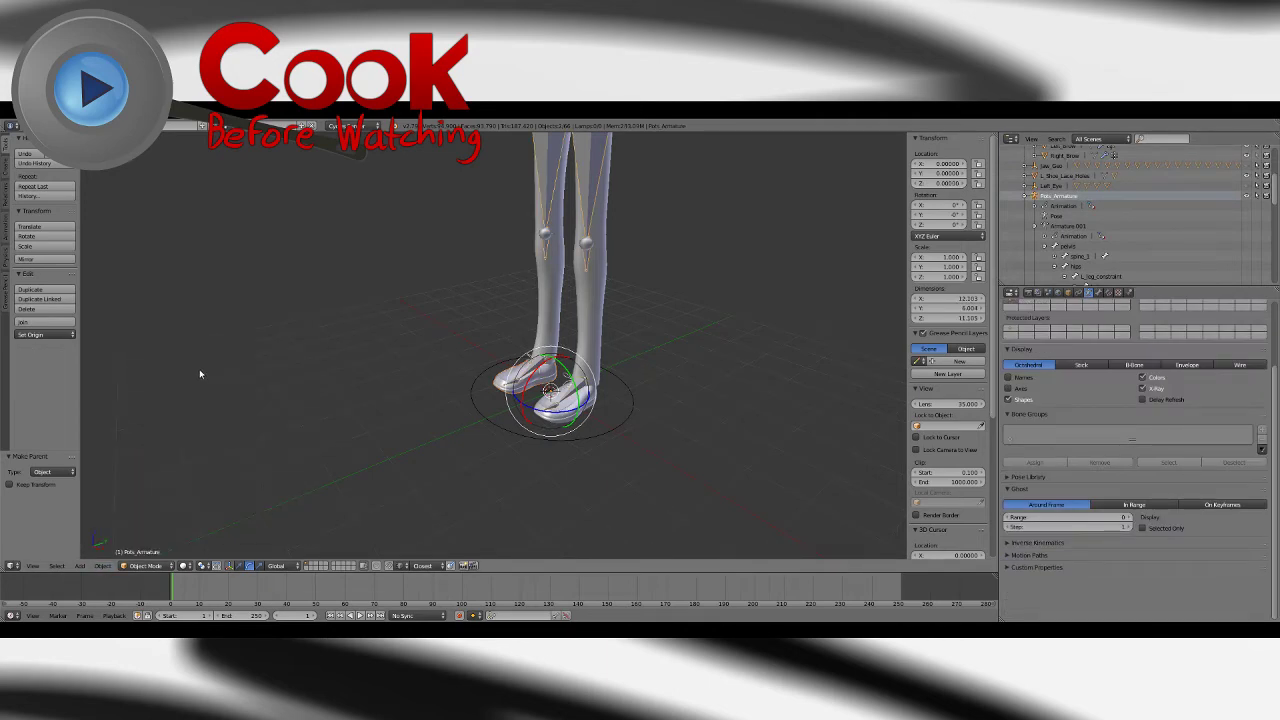
{"action": "left_click_drag", "start_coordinate": [1276, 192], "coordinate": [1260, 264]}
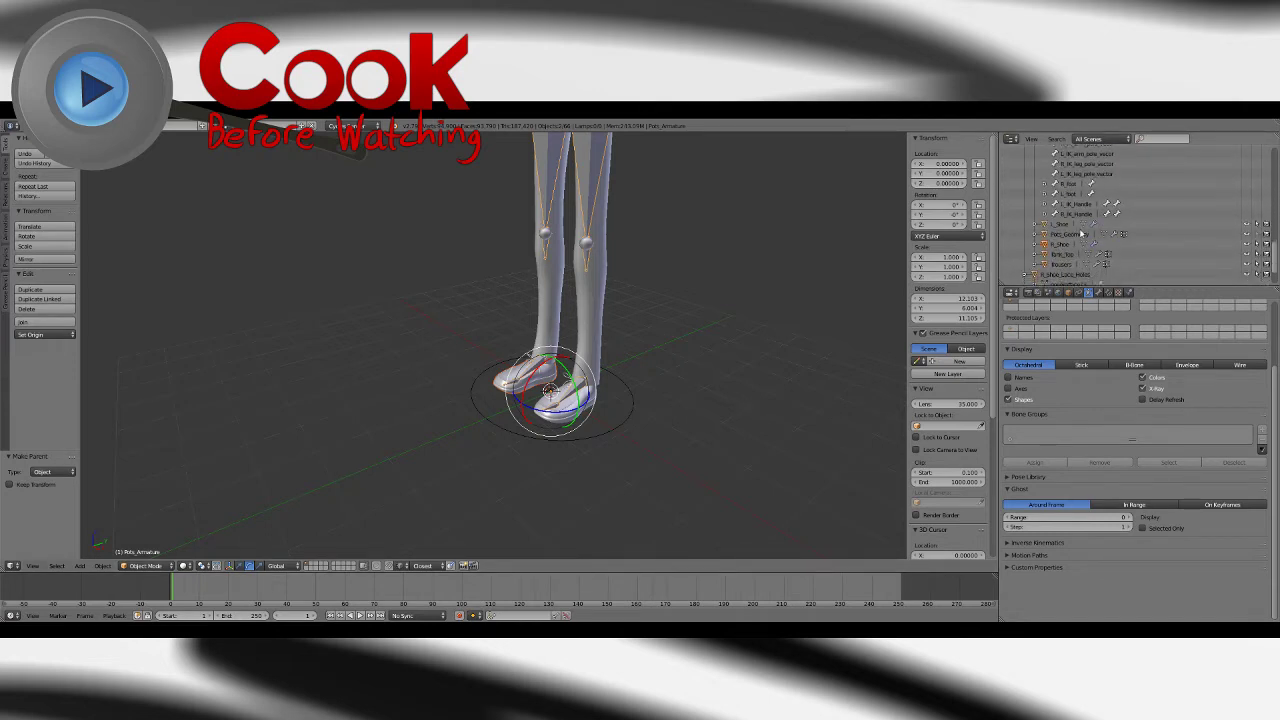
Step: Add an Armature modifier to L_Shoe, place it above the Subsurf modifier and set the character's armature as its object
{"action": "left_click", "coordinate": [1061, 224]}
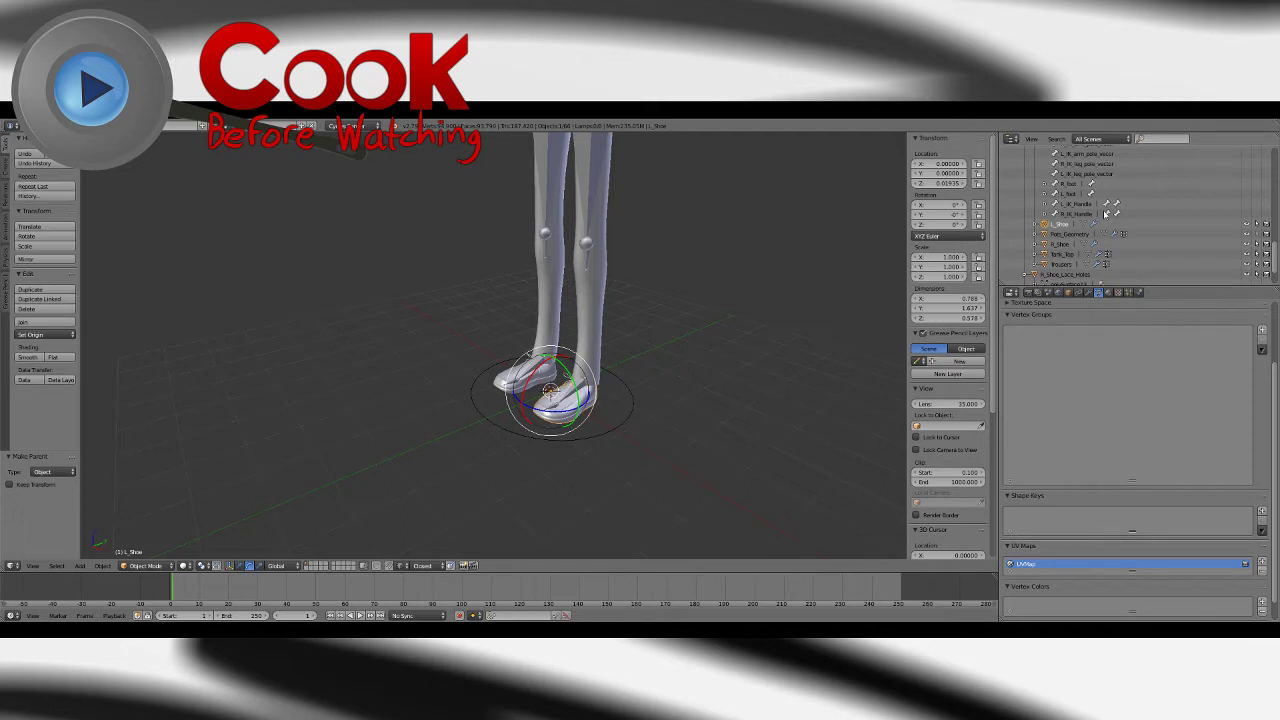
{"action": "right_click", "coordinate": [588, 405]}
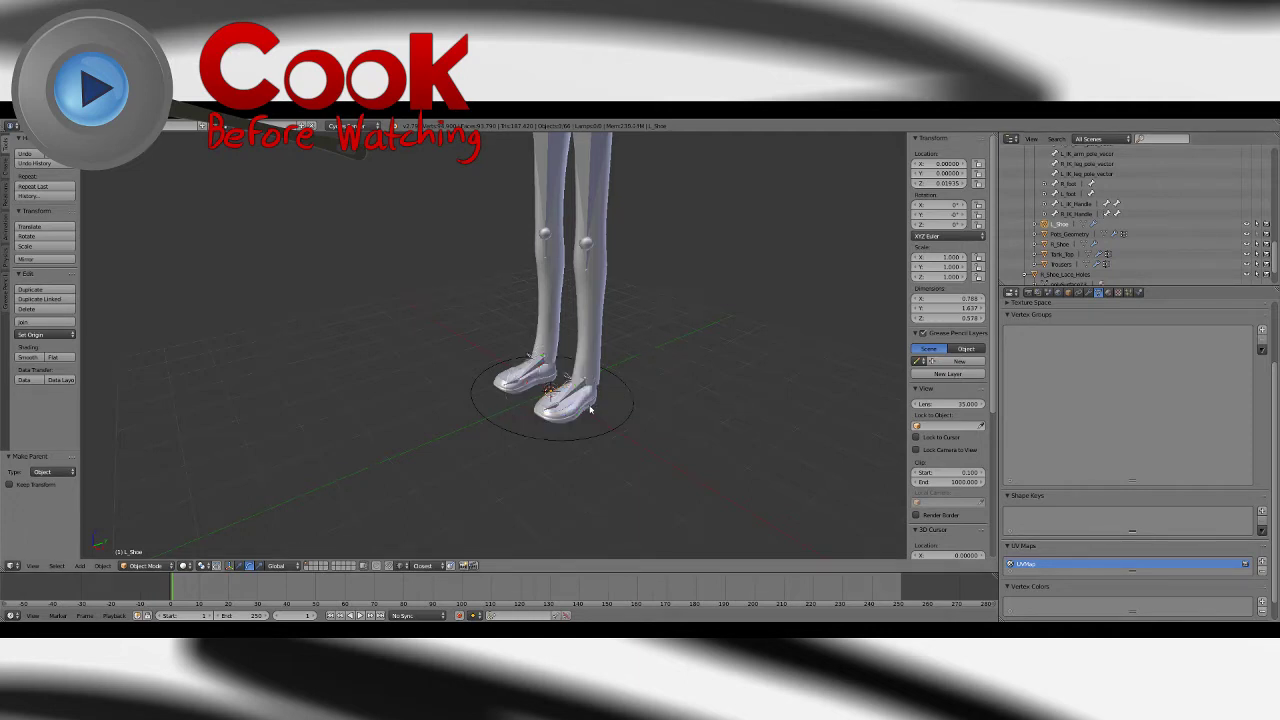
{"action": "right_click", "coordinate": [589, 408]}
{"action": "scroll", "coordinate": [591, 452], "scroll_direction": "up", "scroll_amount": 3}
{"action": "middle_click_drag", "start_coordinate": [597, 413], "coordinate": [606, 384]}
{"action": "scroll", "coordinate": [671, 401], "scroll_direction": "up", "scroll_amount": 3}
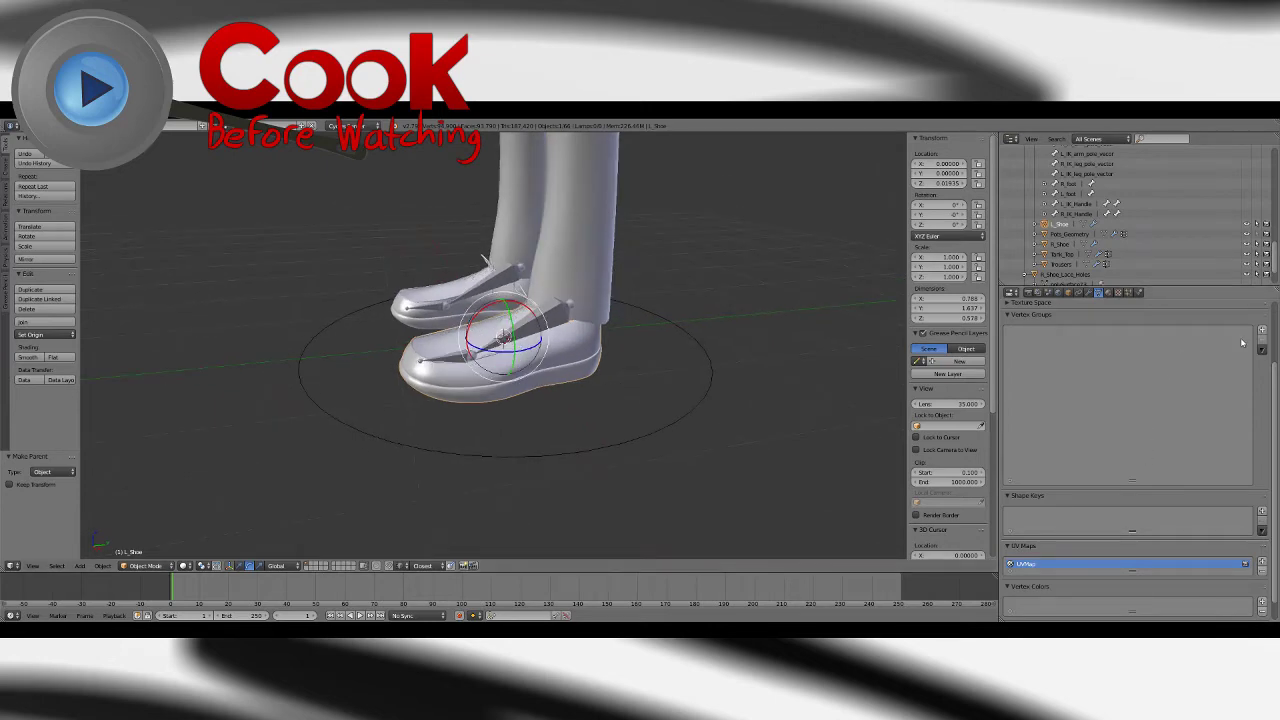
{"action": "left_click", "coordinate": [1089, 293]}
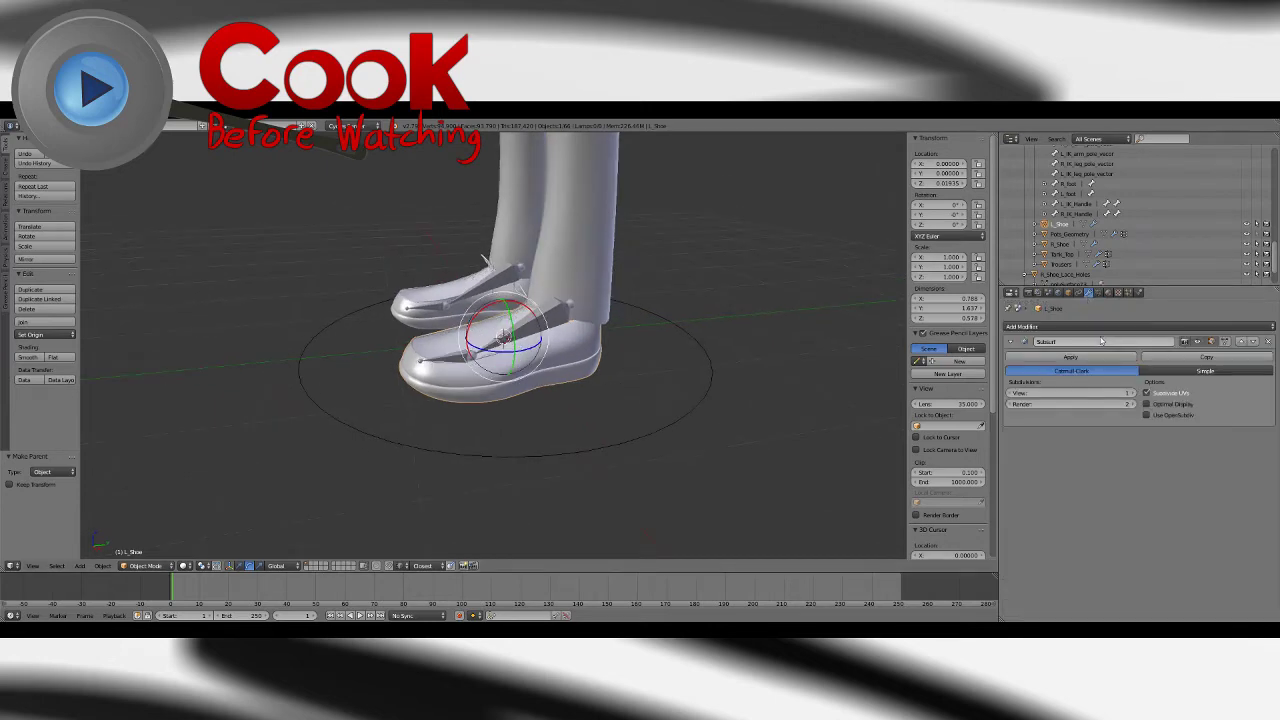
{"action": "left_click", "coordinate": [1101, 327]}
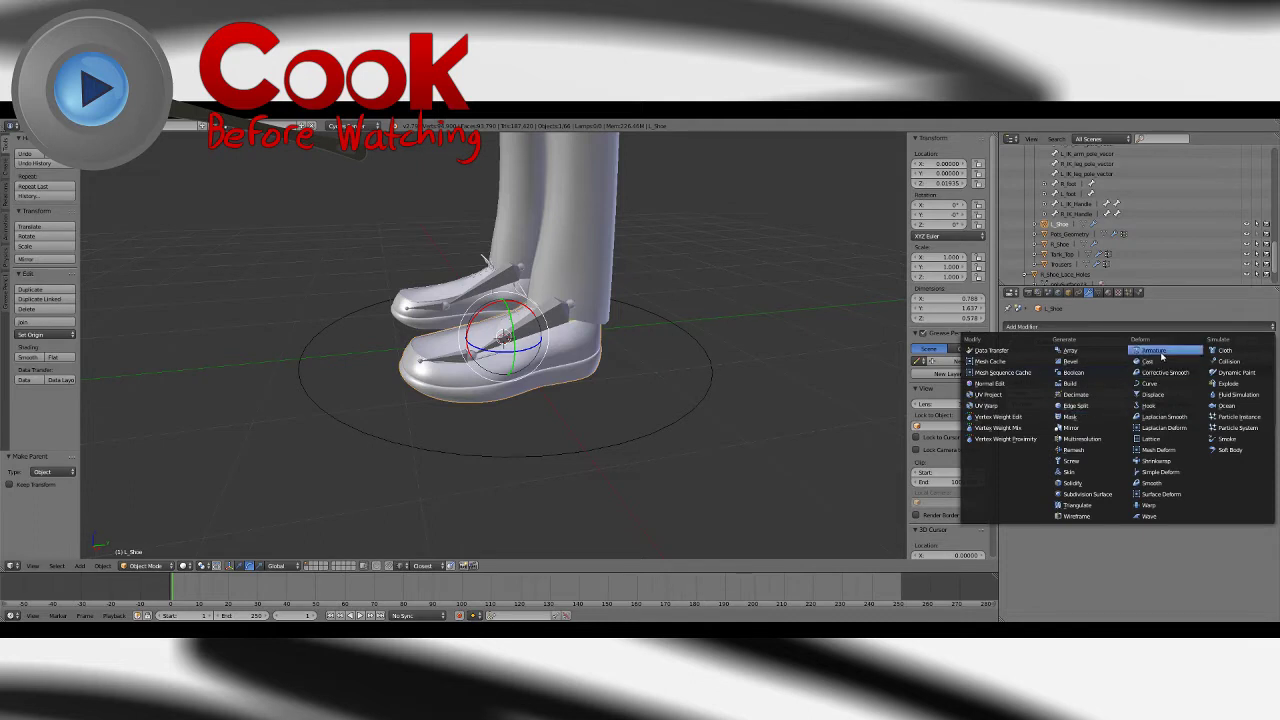
{"action": "left_click", "coordinate": [1158, 351]}
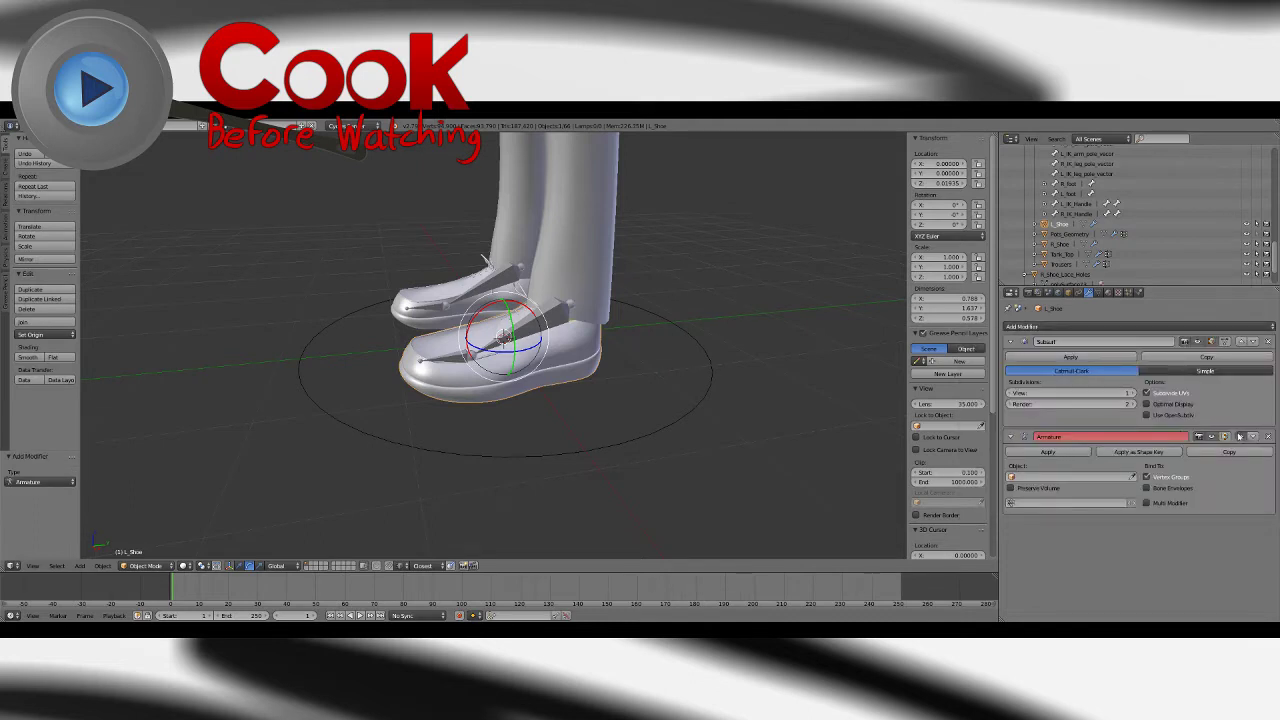
{"action": "left_click", "coordinate": [1240, 437]}
{"action": "left_click", "coordinate": [1072, 383]}
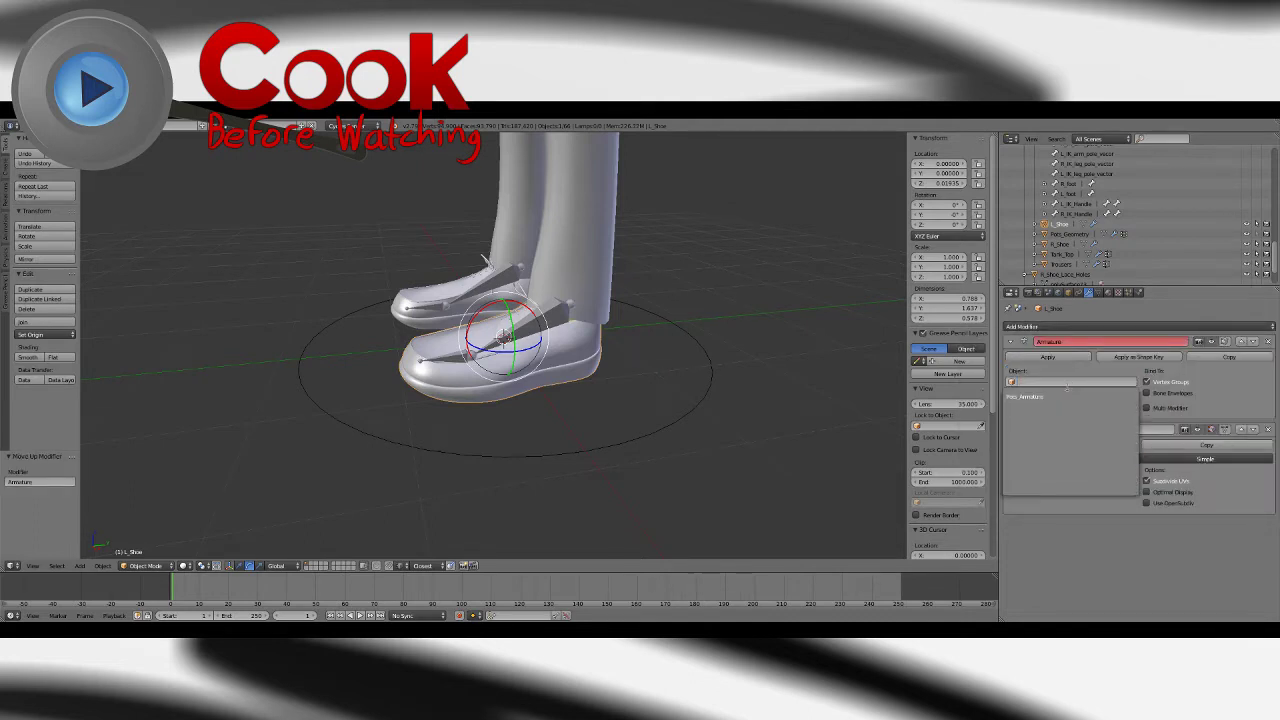
{"action": "left_click", "coordinate": [1070, 396]}
Step: Add an Armature modifier to R_Shoe above its Subsurf modifier, with the character's armature as its object
{"action": "middle_click_drag", "start_coordinate": [490, 341], "coordinate": [552, 356]}
{"action": "right_click", "coordinate": [432, 332]}
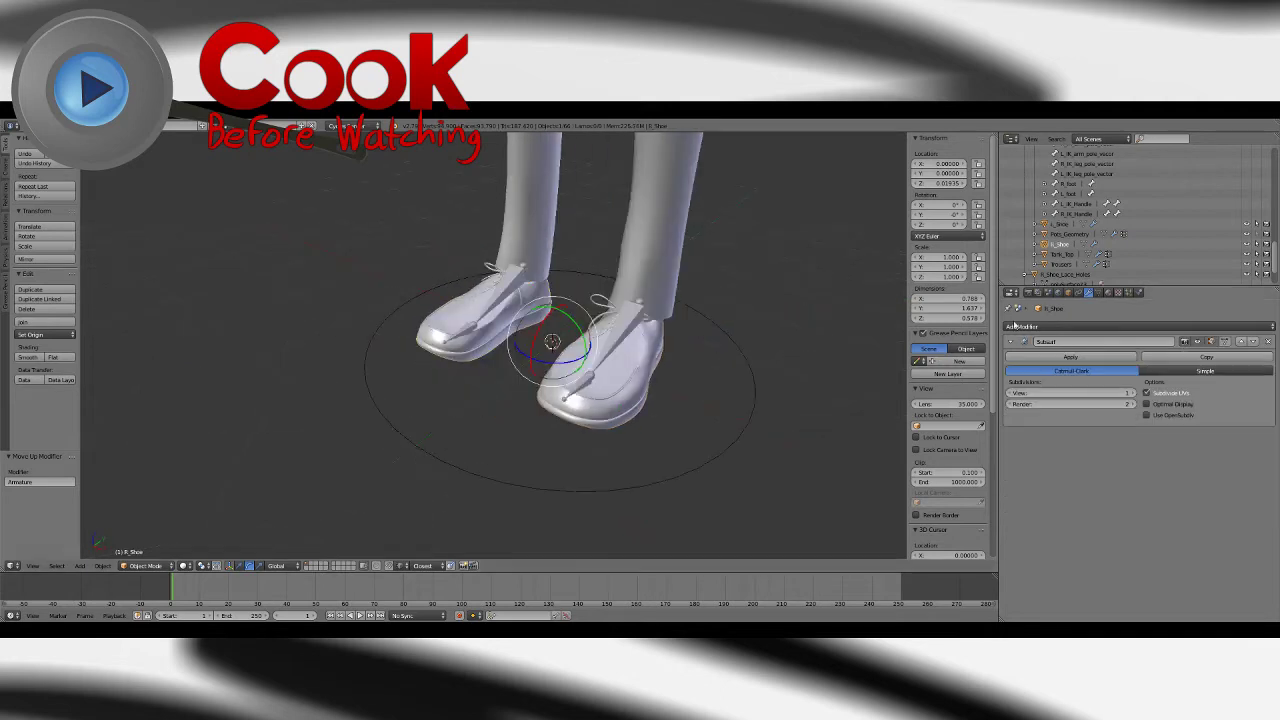
{"action": "left_click", "coordinate": [1180, 326]}
{"action": "left_click", "coordinate": [1162, 351]}
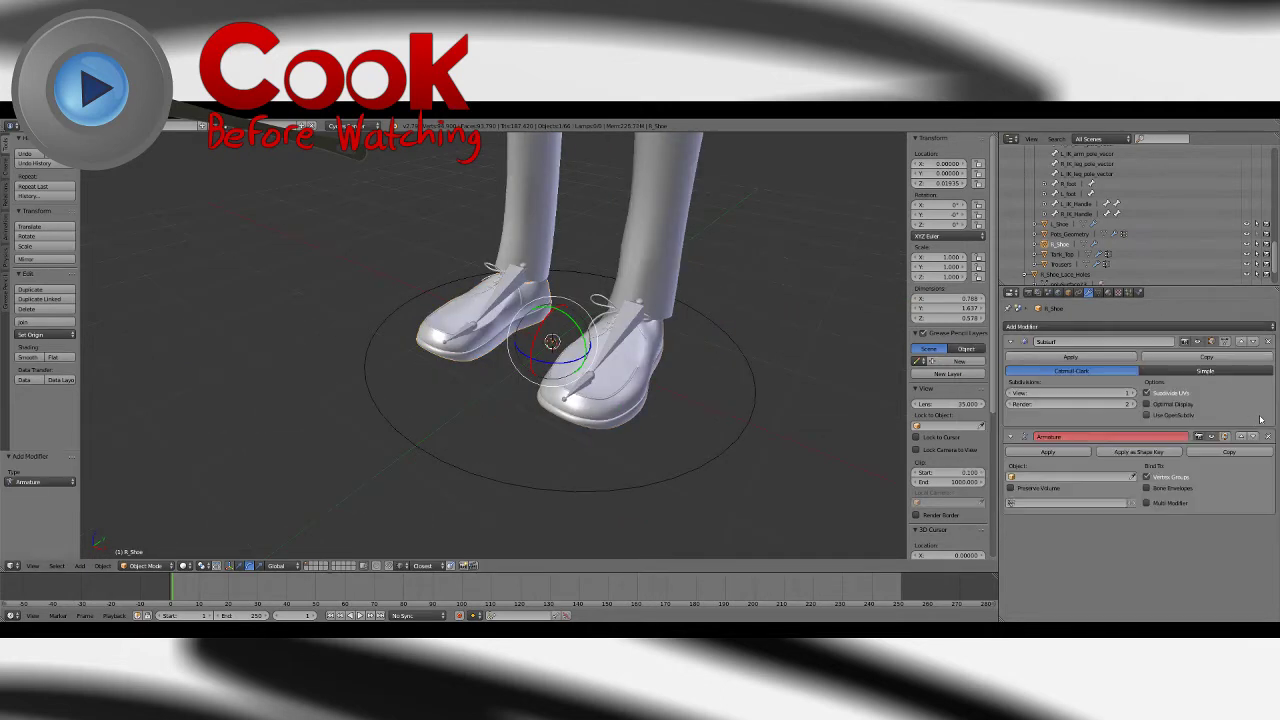
{"action": "left_click", "coordinate": [1242, 438]}
{"action": "left_click", "coordinate": [1070, 381]}
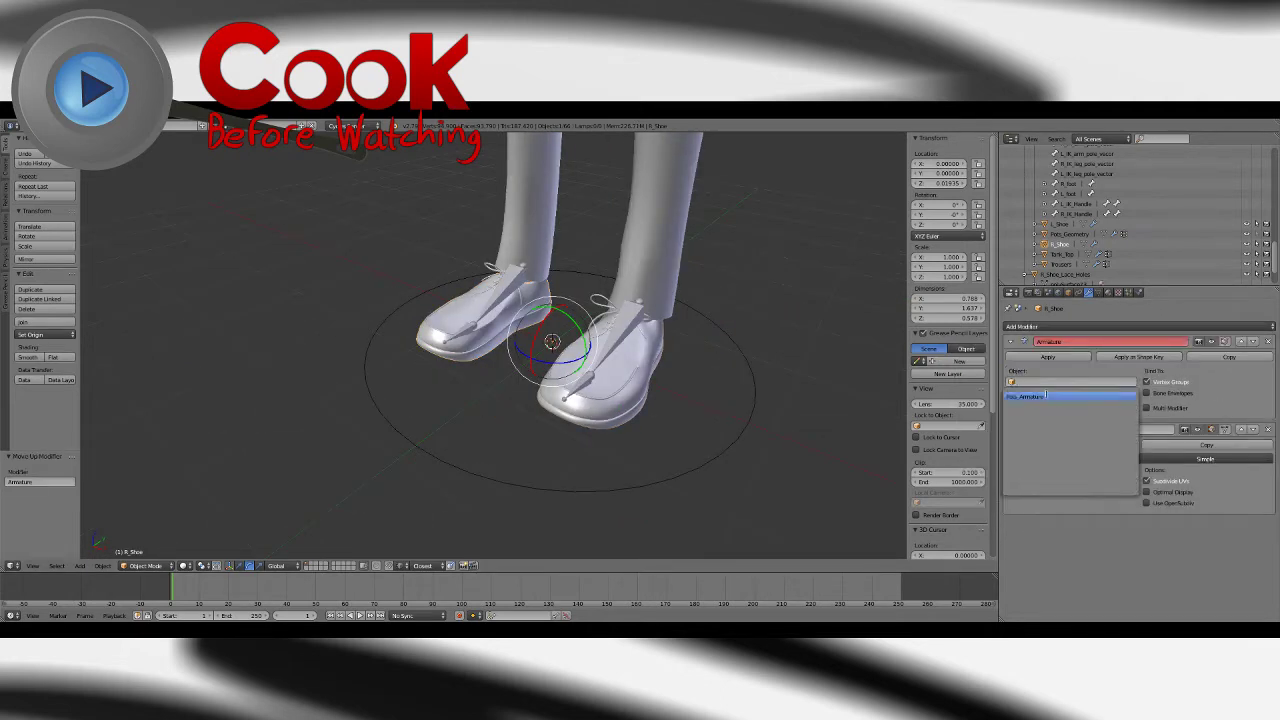
{"action": "left_click", "coordinate": [1060, 394]}
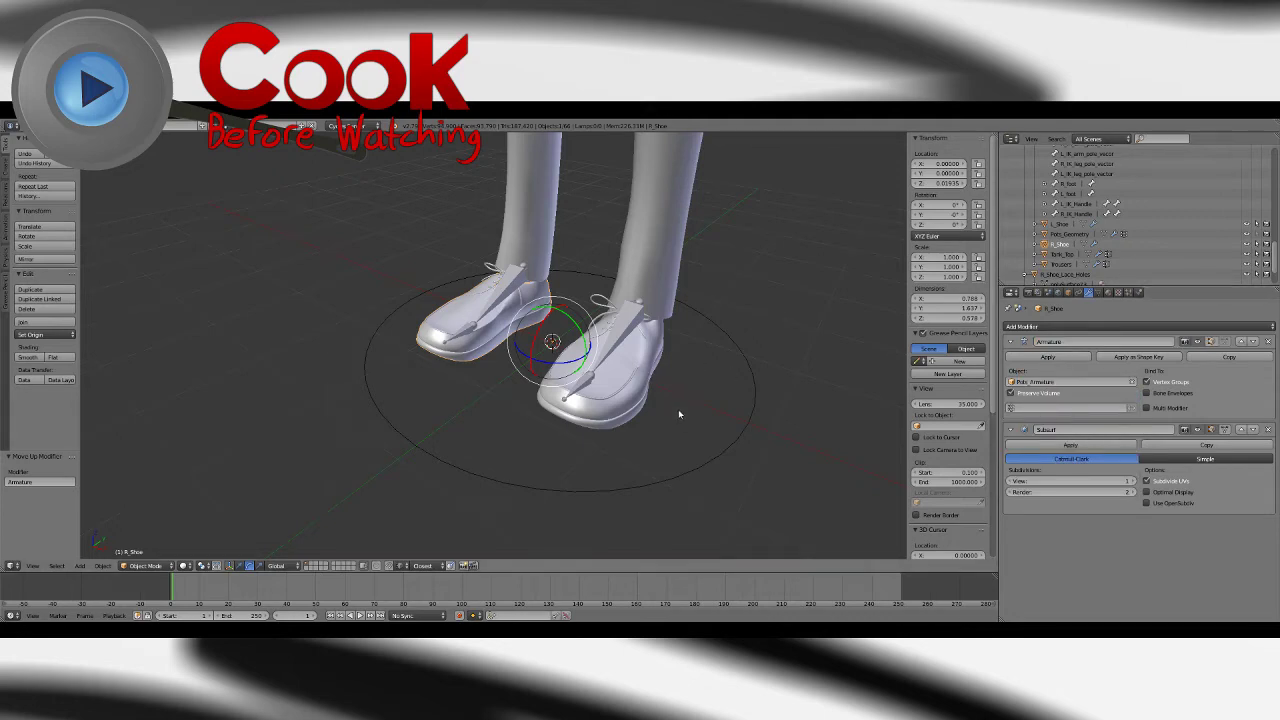
Step: Select the L_Shoe object and create the vertex groups L_ankle and L_toe for it
{"action": "right_click", "coordinate": [652, 402]}
{"action": "left_click", "coordinate": [1098, 292]}
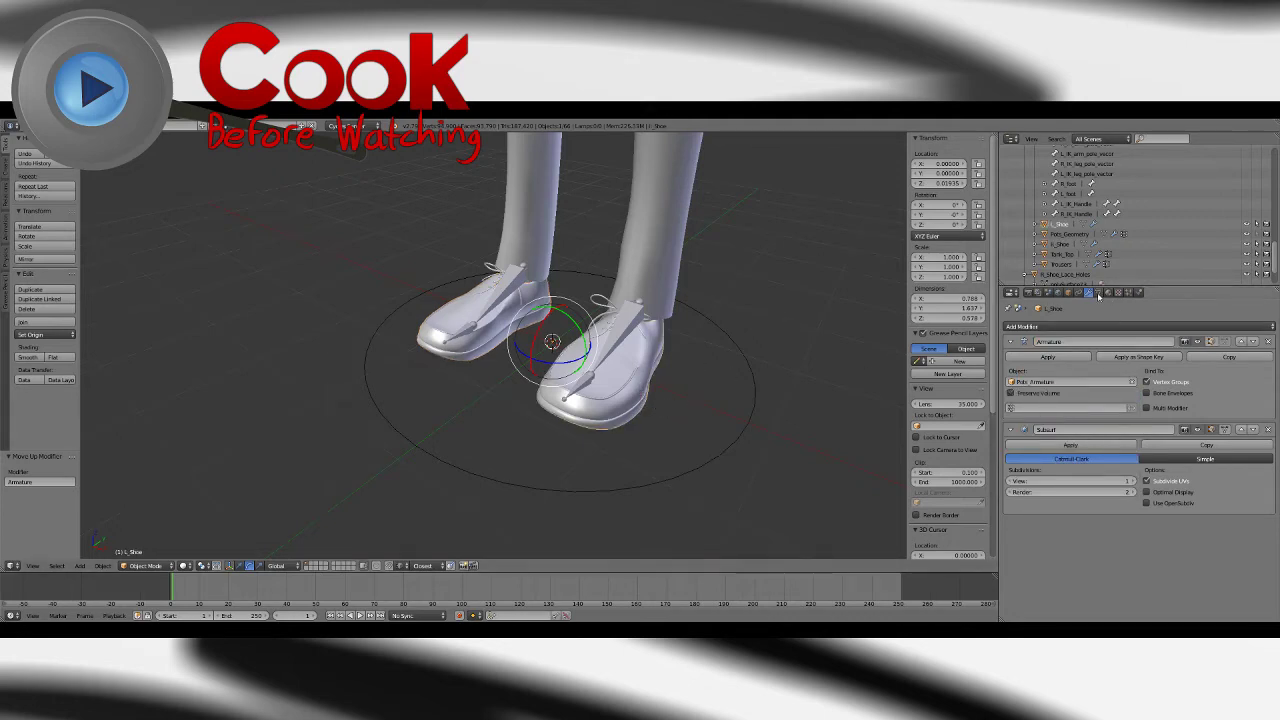
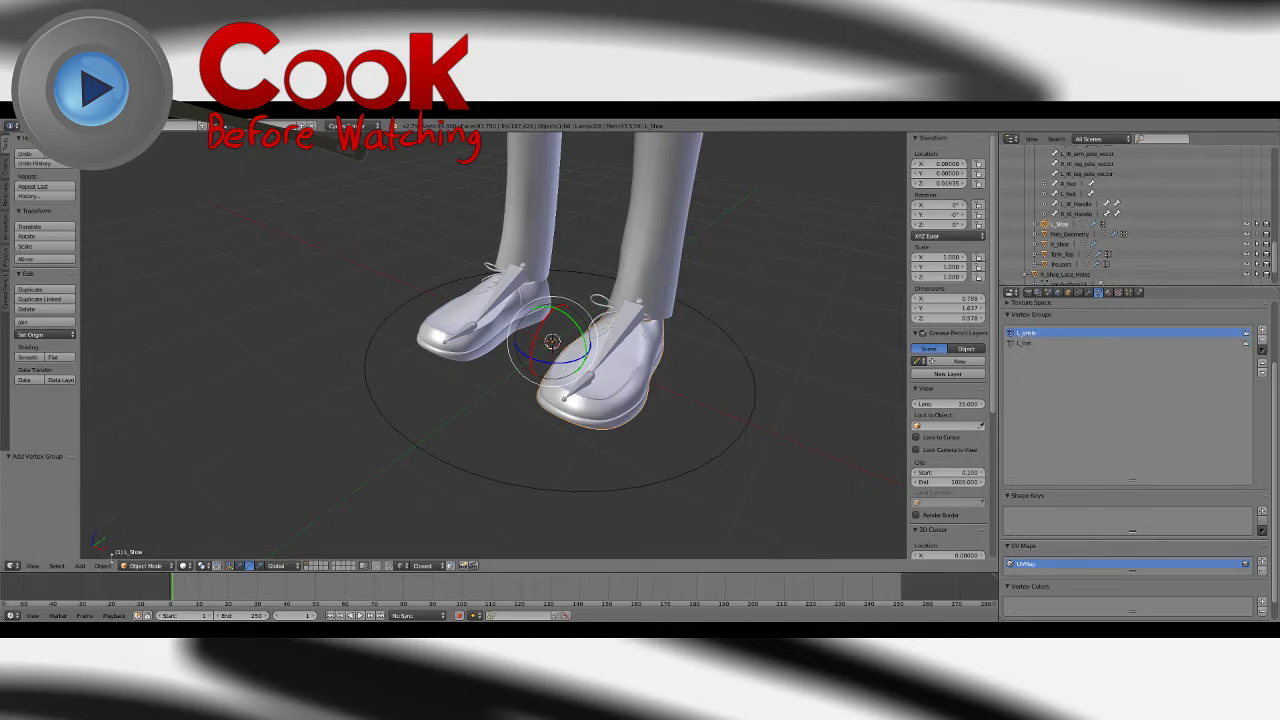
Step: Display the scene as wireframe and put L_Shoe into Weight Paint mode with the Add brush
{"action": "left_click", "coordinate": [185, 566]}
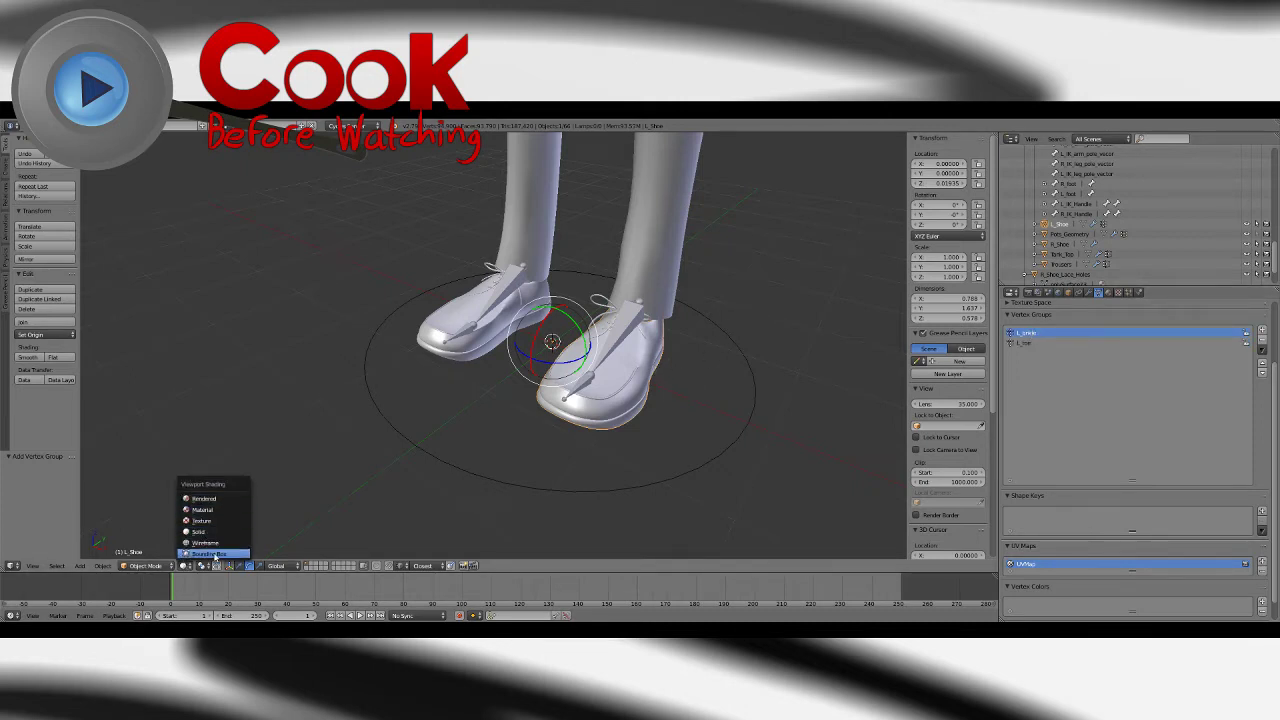
{"action": "left_click", "coordinate": [211, 545]}
{"action": "left_click", "coordinate": [158, 566]}
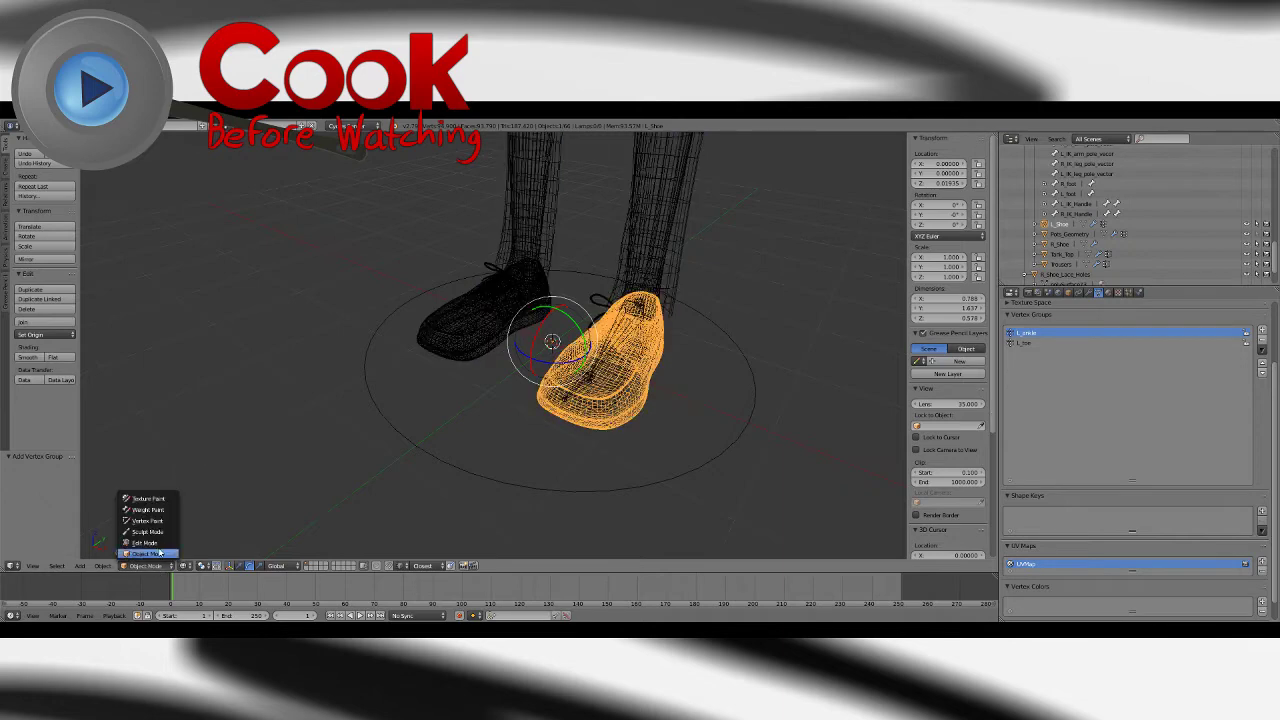
{"action": "left_click", "coordinate": [155, 513]}
{"action": "mouse_move", "coordinate": [652, 386]}
{"action": "middle_mouse_down"}
{"action": "mouse_move", "coordinate": [588, 387]}
{"action": "mouse_move", "coordinate": [555, 405]}
{"action": "middle_mouse_up"}
{"action": "left_click", "coordinate": [40, 180]}
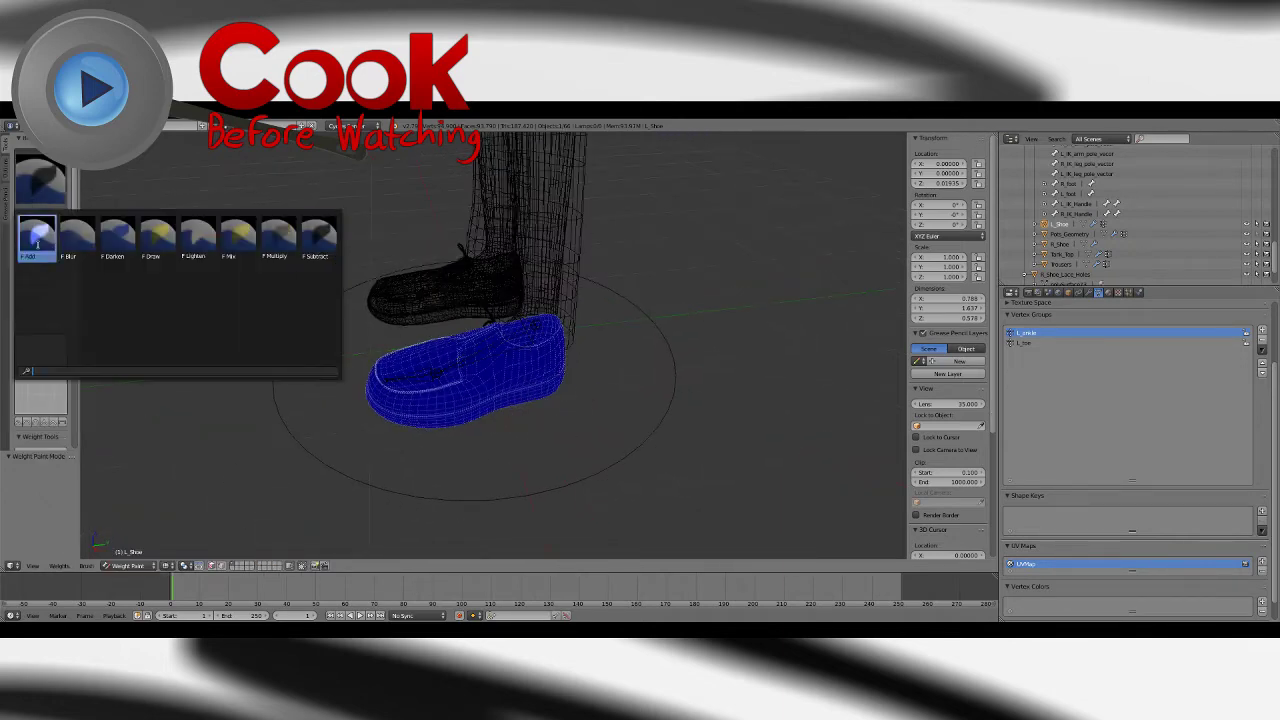
{"action": "left_click", "coordinate": [40, 245]}
Step: Paint full L_ankle weight over the heel and midfoot along the side and sole of the left shoe
{"action": "scroll", "coordinate": [528, 337], "scroll_direction": "up", "scroll_amount": 2}
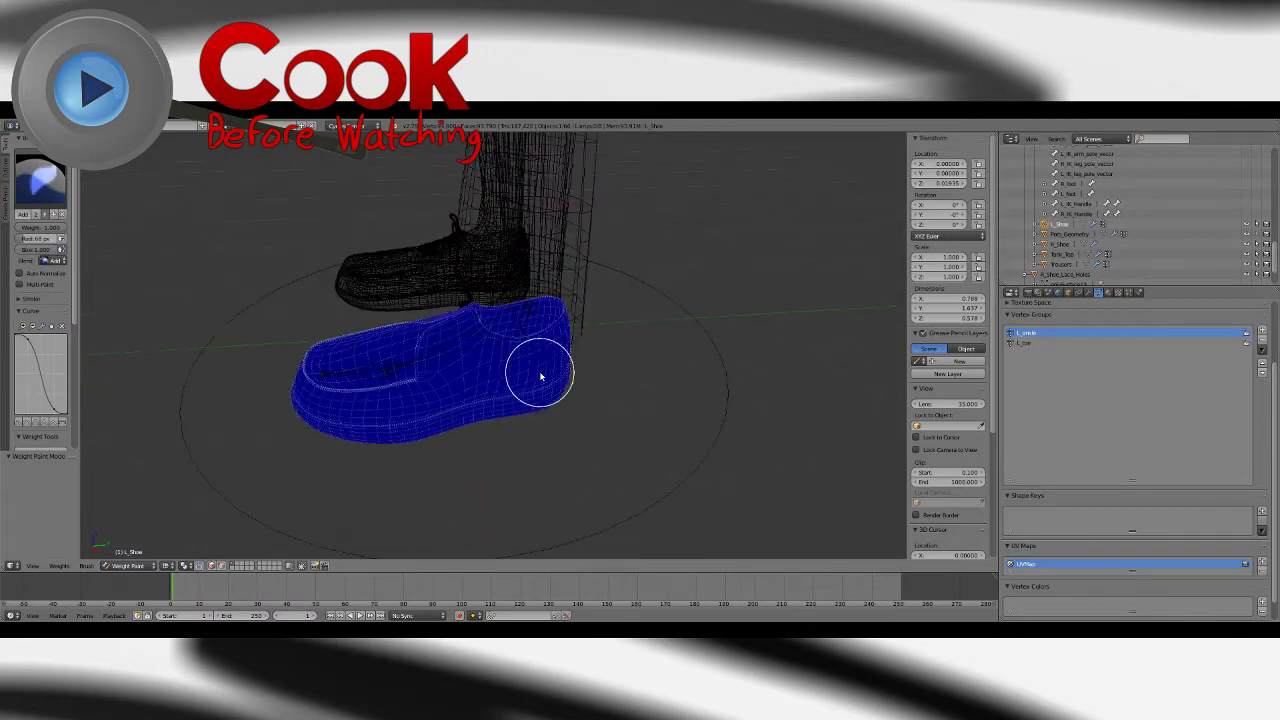
{"action": "middle_click_drag", "start_coordinate": [466, 402], "coordinate": [523, 351]}
{"action": "mouse_move", "coordinate": [523, 351]}
{"action": "left_mouse_down"}
{"action": "mouse_move", "coordinate": [545, 402]}
{"action": "mouse_move", "coordinate": [535, 412]}
{"action": "mouse_move", "coordinate": [651, 357]}
{"action": "mouse_move", "coordinate": [586, 416]}
{"action": "left_mouse_up"}
{"action": "mouse_move", "coordinate": [586, 416]}
{"action": "middle_mouse_down"}
{"action": "mouse_move", "coordinate": [560, 309]}
{"action": "mouse_move", "coordinate": [563, 400]}
{"action": "middle_mouse_up"}
{"action": "scroll", "coordinate": [563, 400], "scroll_direction": "up", "scroll_amount": 2}
{"action": "mouse_move", "coordinate": [557, 271]}
{"action": "left_mouse_down"}
{"action": "mouse_move", "coordinate": [529, 343]}
{"action": "mouse_move", "coordinate": [493, 270]}
{"action": "left_mouse_up"}
Step: Give the Add brush a flat falloff and extend the L_ankle weight across the left shoe's sole behind the toe
{"action": "left_click", "coordinate": [40, 183]}
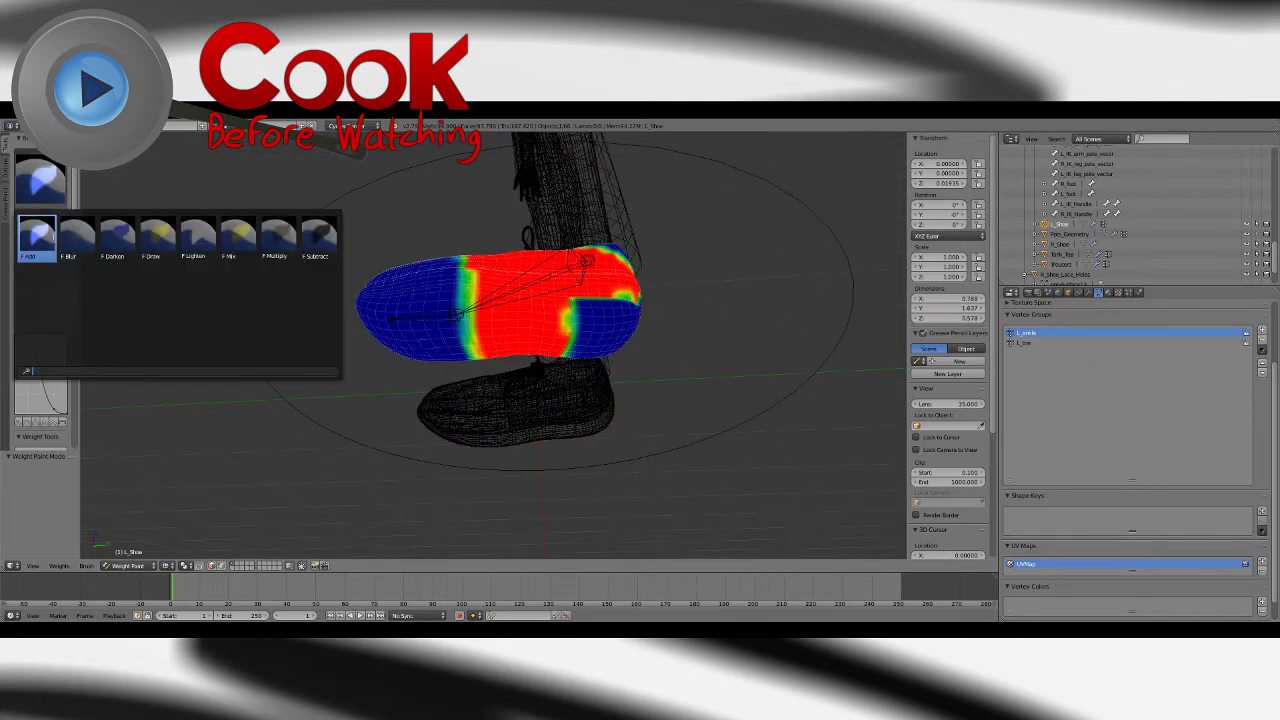
{"action": "left_click", "coordinate": [37, 236]}
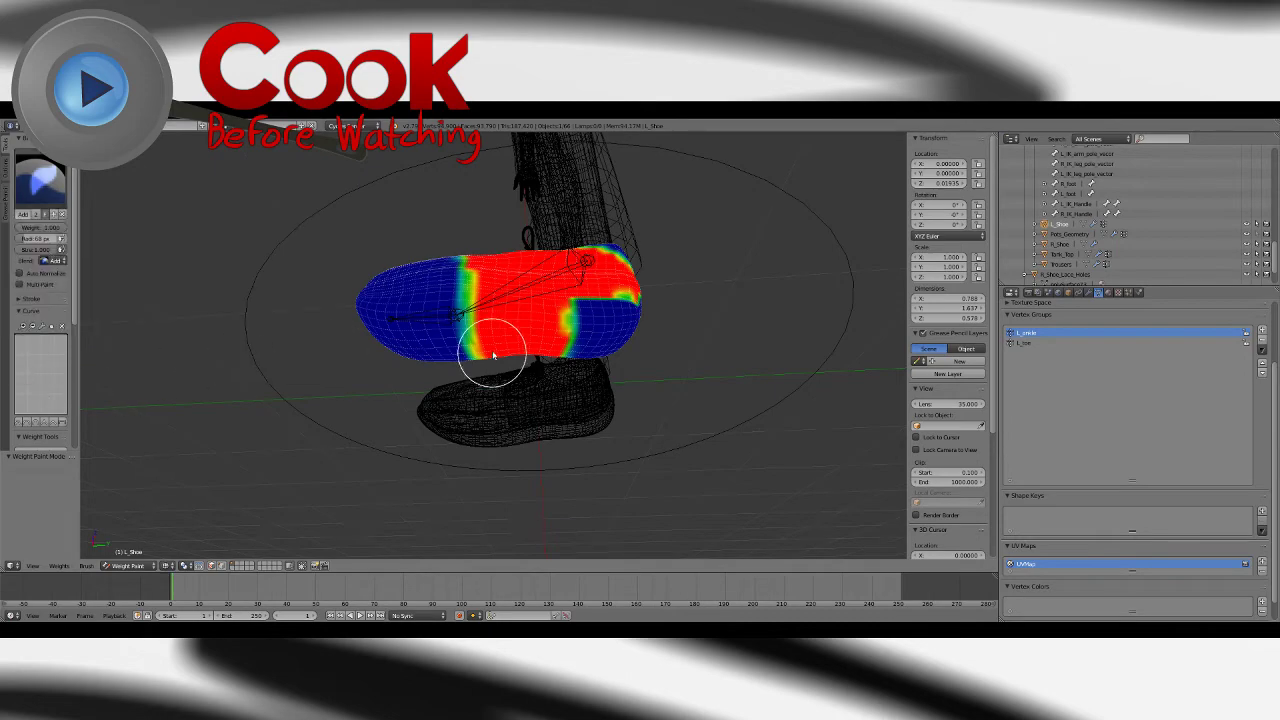
{"action": "middle_click_drag", "start_coordinate": [493, 355], "coordinate": [509, 325]}
{"action": "left_click_drag", "start_coordinate": [527, 262], "coordinate": [512, 326]}
{"action": "mouse_move", "coordinate": [509, 332]}
{"action": "middle_mouse_down"}
{"action": "mouse_move", "coordinate": [521, 298]}
{"action": "mouse_move", "coordinate": [459, 330]}
{"action": "mouse_move", "coordinate": [486, 330]}
{"action": "middle_mouse_up"}
{"action": "left_click_drag", "start_coordinate": [411, 312], "coordinate": [481, 313]}
Step: Paint L_ankle weight over the unpainted side of the left shoe, from the heel to the midfoot
{"action": "mouse_move", "coordinate": [481, 313]}
{"action": "middle_mouse_down"}
{"action": "mouse_move", "coordinate": [367, 331]}
{"action": "mouse_move", "coordinate": [378, 389]}
{"action": "middle_mouse_up"}
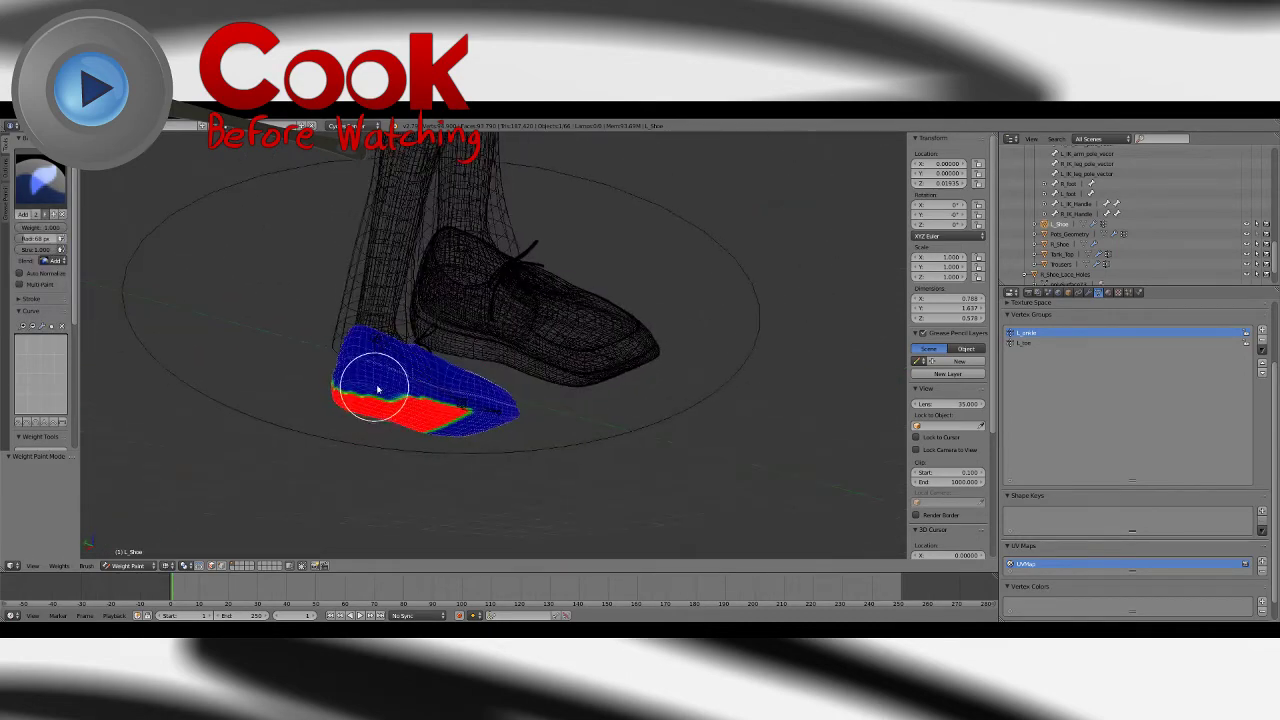
{"action": "left_click_drag", "start_coordinate": [378, 389], "coordinate": [357, 354]}
{"action": "middle_click_drag", "start_coordinate": [410, 366], "coordinate": [352, 356]}
{"action": "middle_click_drag", "start_coordinate": [604, 430], "coordinate": [486, 435]}
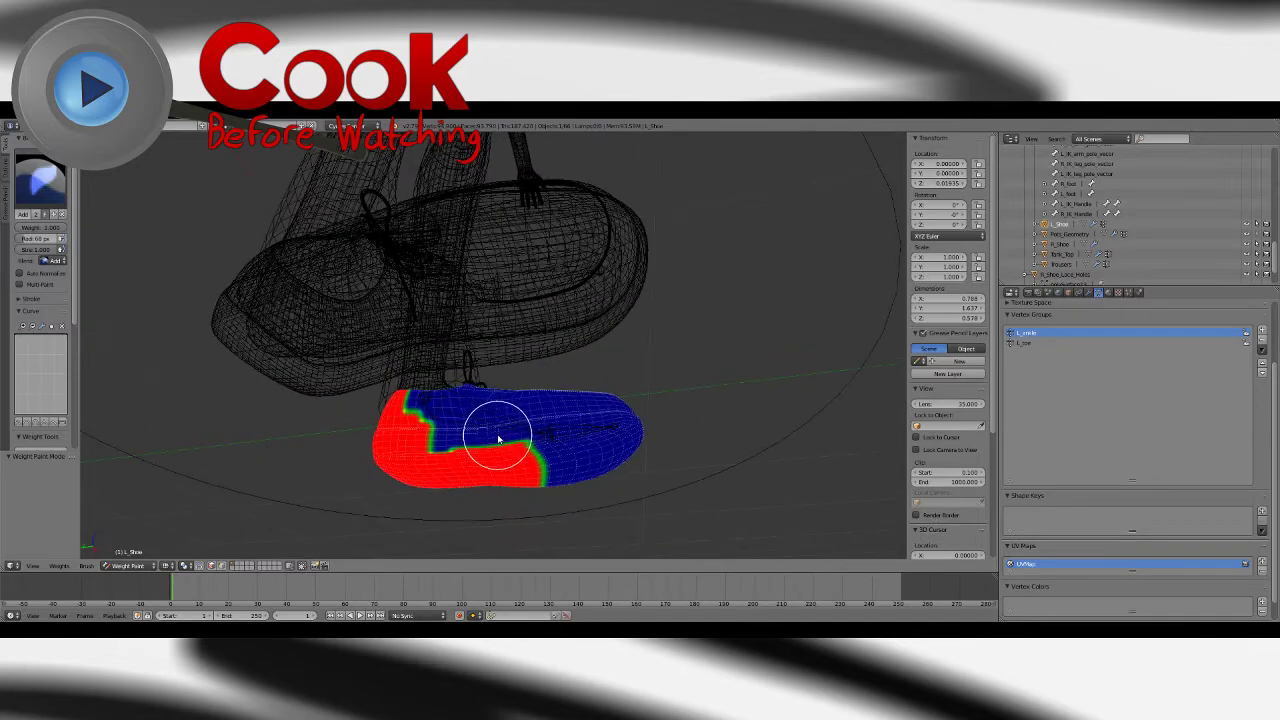
{"action": "left_click_drag", "start_coordinate": [498, 440], "coordinate": [491, 409]}
{"action": "mouse_move", "coordinate": [491, 409]}
{"action": "middle_mouse_down"}
{"action": "mouse_move", "coordinate": [506, 483]}
{"action": "mouse_move", "coordinate": [518, 262]}
{"action": "middle_mouse_up"}
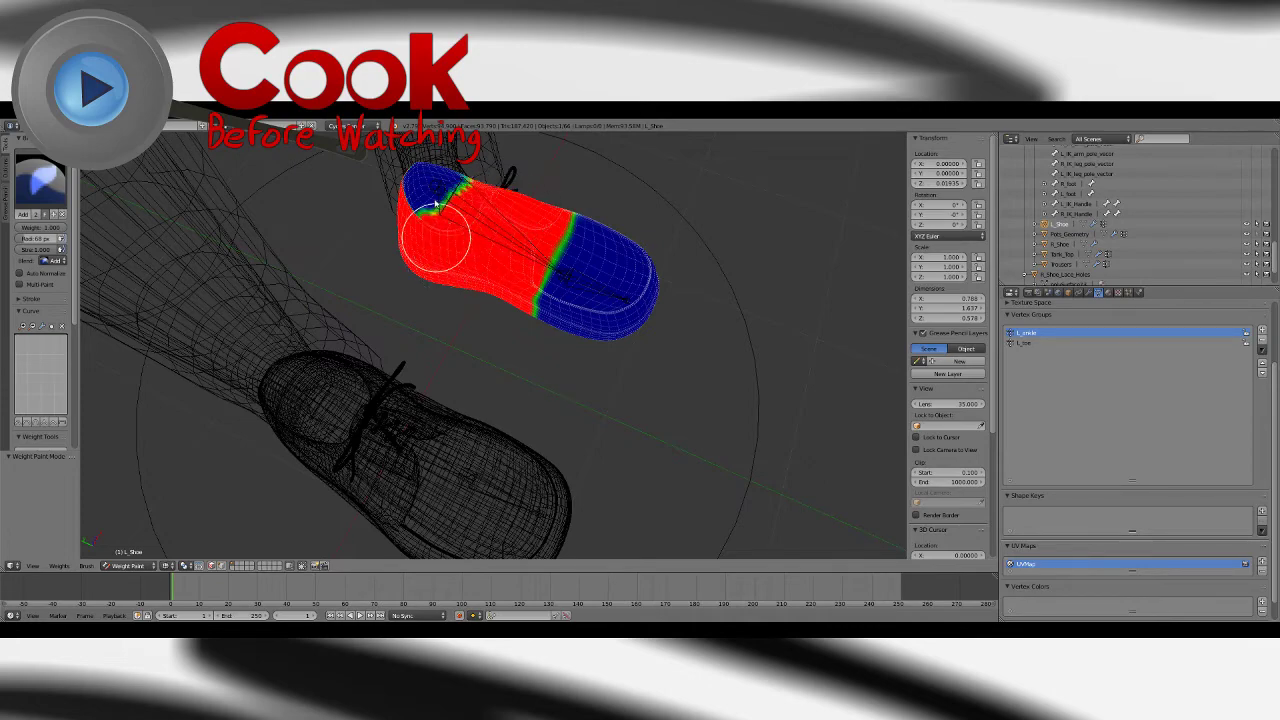
Step: Fill the collar and back of the heel of the left shoe with L_ankle weight
{"action": "left_click_drag", "start_coordinate": [436, 205], "coordinate": [432, 198]}
{"action": "mouse_move", "coordinate": [432, 198]}
{"action": "middle_mouse_down"}
{"action": "mouse_move", "coordinate": [486, 214]}
{"action": "mouse_move", "coordinate": [537, 314]}
{"action": "mouse_move", "coordinate": [535, 400]}
{"action": "mouse_move", "coordinate": [514, 360]}
{"action": "middle_mouse_up"}
{"action": "left_click_drag", "start_coordinate": [498, 350], "coordinate": [528, 376]}
{"action": "mouse_move", "coordinate": [533, 366]}
{"action": "middle_mouse_down"}
{"action": "mouse_move", "coordinate": [503, 323]}
{"action": "mouse_move", "coordinate": [543, 357]}
{"action": "mouse_move", "coordinate": [557, 318]}
{"action": "middle_mouse_up"}
{"action": "middle_click_drag", "start_coordinate": [596, 366], "coordinate": [598, 394]}
{"action": "left_click_drag", "start_coordinate": [598, 394], "coordinate": [623, 403]}
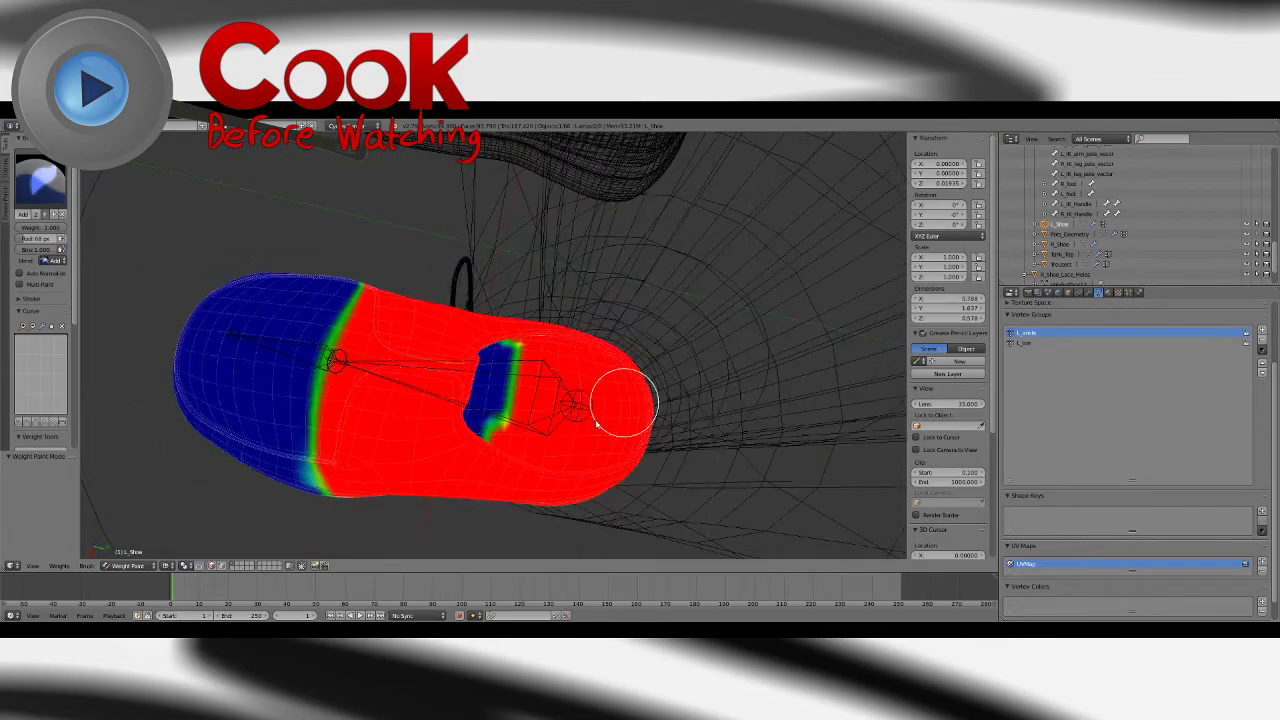
{"action": "mouse_move", "coordinate": [623, 403]}
{"action": "middle_mouse_down"}
{"action": "mouse_move", "coordinate": [501, 343]}
{"action": "mouse_move", "coordinate": [585, 364]}
{"action": "mouse_move", "coordinate": [562, 388]}
{"action": "middle_mouse_up"}
Step: Paint L_ankle weight over the unpainted patch inside the left shoe, starting just below the ankle opening
{"action": "scroll", "coordinate": [585, 364], "scroll_direction": "up", "scroll_amount": 3}
{"action": "mouse_move", "coordinate": [536, 323]}
{"action": "left_mouse_down"}
{"action": "mouse_move", "coordinate": [503, 300]}
{"action": "mouse_move", "coordinate": [550, 306]}
{"action": "left_mouse_up"}
{"action": "mouse_move", "coordinate": [550, 306]}
{"action": "middle_mouse_down"}
{"action": "mouse_move", "coordinate": [550, 283]}
{"action": "mouse_move", "coordinate": [515, 334]}
{"action": "mouse_move", "coordinate": [563, 277]}
{"action": "mouse_move", "coordinate": [537, 306]}
{"action": "mouse_move", "coordinate": [446, 325]}
{"action": "mouse_move", "coordinate": [549, 331]}
{"action": "mouse_move", "coordinate": [534, 346]}
{"action": "mouse_move", "coordinate": [529, 300]}
{"action": "mouse_move", "coordinate": [509, 280]}
{"action": "mouse_move", "coordinate": [591, 386]}
{"action": "mouse_move", "coordinate": [500, 314]}
{"action": "mouse_move", "coordinate": [574, 366]}
{"action": "mouse_move", "coordinate": [534, 277]}
{"action": "mouse_move", "coordinate": [441, 258]}
{"action": "mouse_move", "coordinate": [557, 314]}
{"action": "mouse_move", "coordinate": [571, 291]}
{"action": "middle_mouse_up"}
{"action": "scroll", "coordinate": [581, 384], "scroll_direction": "up", "scroll_amount": 4}
{"action": "mouse_move", "coordinate": [614, 352]}
{"action": "left_mouse_down"}
{"action": "mouse_move", "coordinate": [446, 398]}
{"action": "mouse_move", "coordinate": [574, 301]}
{"action": "mouse_move", "coordinate": [497, 232]}
{"action": "mouse_move", "coordinate": [490, 340]}
{"action": "mouse_move", "coordinate": [457, 234]}
{"action": "left_mouse_up"}
{"action": "mouse_move", "coordinate": [457, 234]}
{"action": "middle_mouse_down"}
{"action": "mouse_move", "coordinate": [495, 389]}
{"action": "mouse_move", "coordinate": [518, 318]}
{"action": "mouse_move", "coordinate": [557, 294]}
{"action": "middle_mouse_up"}
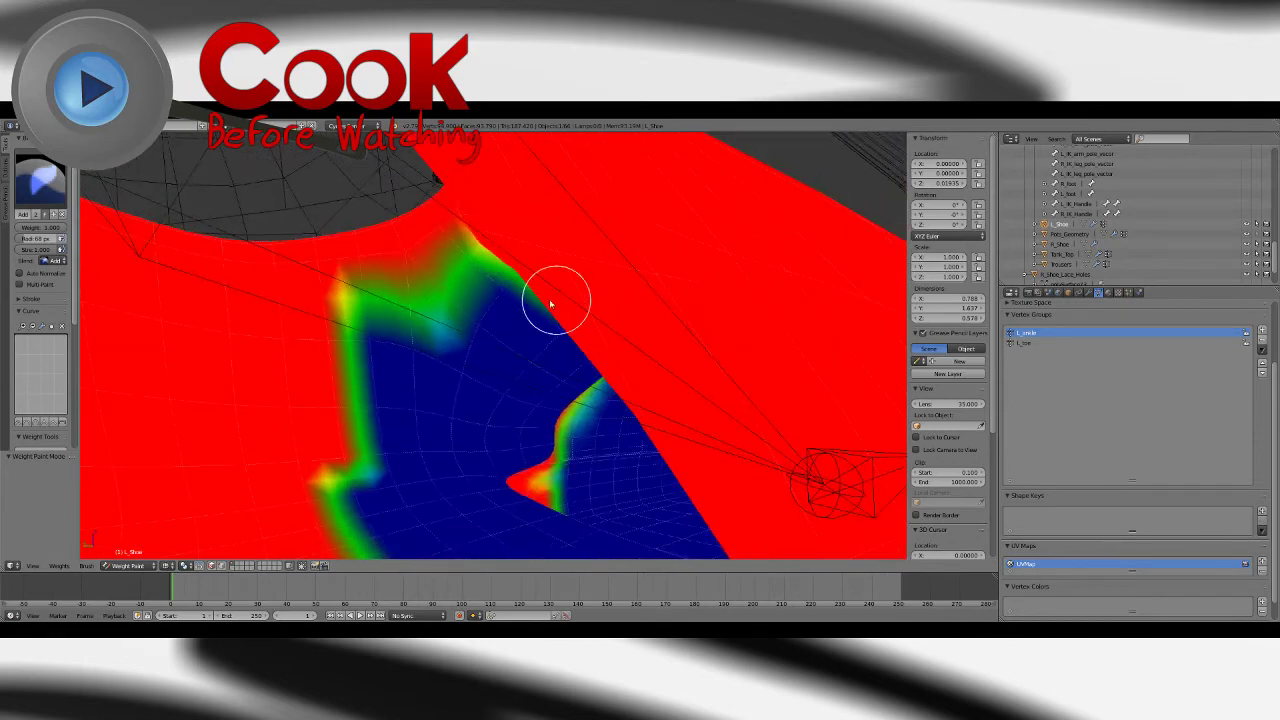
{"action": "mouse_move", "coordinate": [557, 294]}
{"action": "left_mouse_down"}
{"action": "mouse_move", "coordinate": [380, 337]}
{"action": "mouse_move", "coordinate": [366, 451]}
{"action": "left_mouse_up"}
{"action": "mouse_move", "coordinate": [366, 451]}
{"action": "middle_mouse_down"}
{"action": "mouse_move", "coordinate": [510, 348]}
{"action": "mouse_move", "coordinate": [471, 366]}
{"action": "middle_mouse_up"}
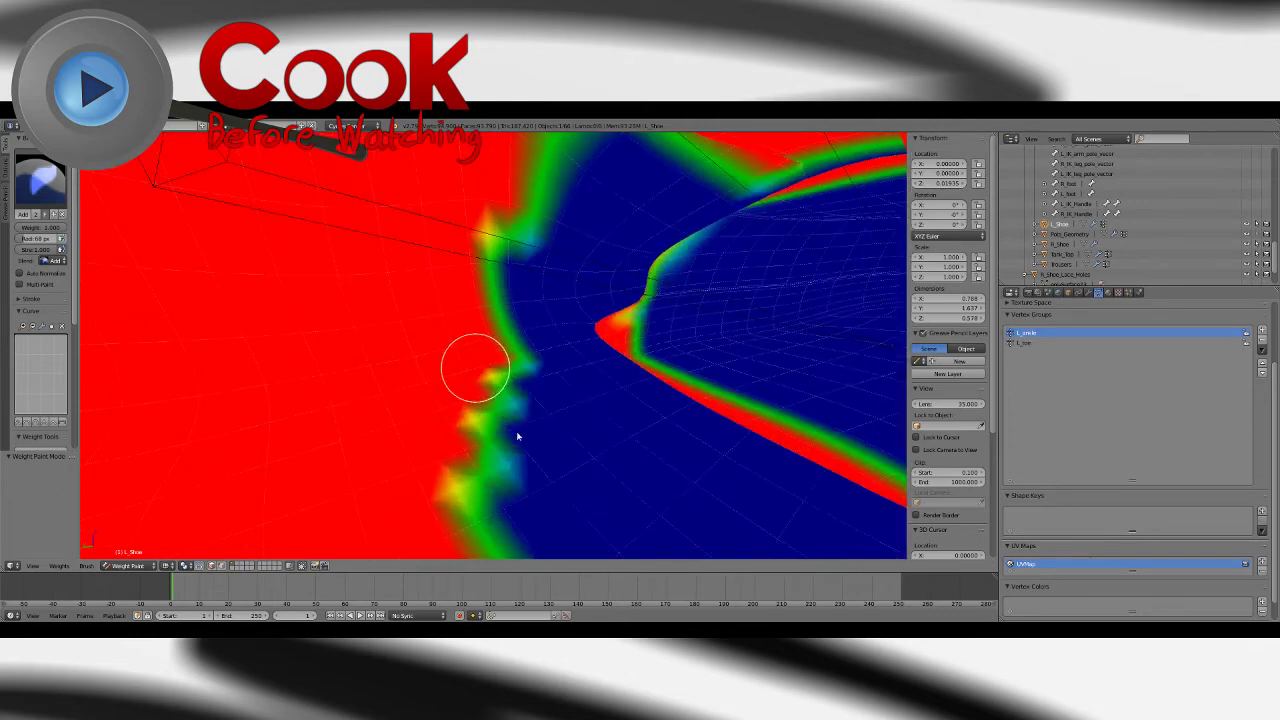
Step: Extend the L_ankle weight along the inner walls of the left shoe, between the midfoot and the toe section
{"action": "left_click_drag", "start_coordinate": [471, 366], "coordinate": [500, 409]}
{"action": "mouse_move", "coordinate": [500, 409]}
{"action": "middle_mouse_down"}
{"action": "mouse_move", "coordinate": [571, 371]}
{"action": "mouse_move", "coordinate": [633, 311]}
{"action": "middle_mouse_up"}
{"action": "mouse_move", "coordinate": [633, 311]}
{"action": "left_mouse_down"}
{"action": "mouse_move", "coordinate": [677, 243]}
{"action": "mouse_move", "coordinate": [485, 290]}
{"action": "left_mouse_up"}
{"action": "mouse_move", "coordinate": [485, 290]}
{"action": "middle_mouse_down"}
{"action": "mouse_move", "coordinate": [543, 286]}
{"action": "mouse_move", "coordinate": [502, 282]}
{"action": "mouse_move", "coordinate": [551, 343]}
{"action": "middle_mouse_up"}
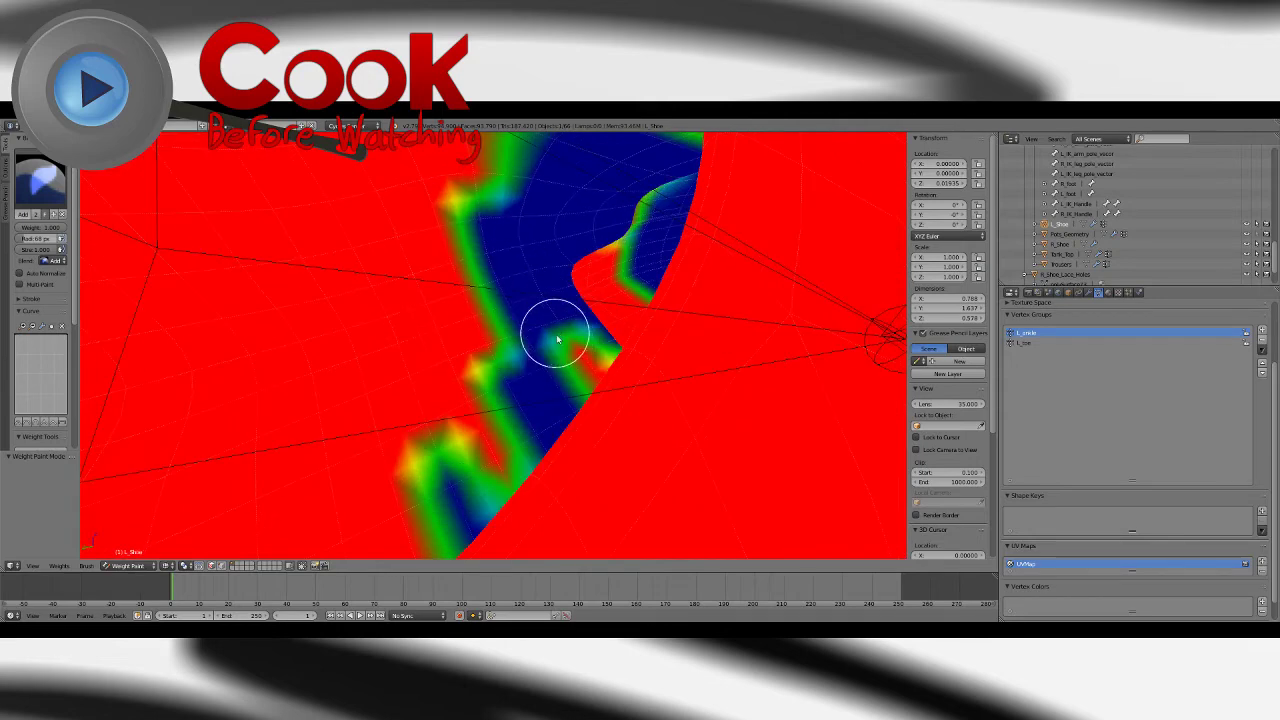
{"action": "mouse_move", "coordinate": [551, 343]}
{"action": "left_mouse_down"}
{"action": "mouse_move", "coordinate": [560, 298]}
{"action": "mouse_move", "coordinate": [468, 288]}
{"action": "mouse_move", "coordinate": [462, 307]}
{"action": "left_mouse_up"}
{"action": "mouse_move", "coordinate": [462, 307]}
{"action": "middle_mouse_down"}
{"action": "mouse_move", "coordinate": [471, 320]}
{"action": "mouse_move", "coordinate": [522, 304]}
{"action": "middle_mouse_up"}
{"action": "mouse_move", "coordinate": [503, 306]}
{"action": "left_mouse_down"}
{"action": "mouse_move", "coordinate": [506, 447]}
{"action": "mouse_move", "coordinate": [484, 482]}
{"action": "left_mouse_up"}
{"action": "mouse_move", "coordinate": [520, 360]}
{"action": "middle_mouse_down"}
{"action": "mouse_move", "coordinate": [523, 383]}
{"action": "mouse_move", "coordinate": [597, 333]}
{"action": "middle_mouse_up"}
{"action": "mouse_move", "coordinate": [568, 250]}
{"action": "left_mouse_down"}
{"action": "mouse_move", "coordinate": [635, 406]}
{"action": "mouse_move", "coordinate": [677, 323]}
{"action": "mouse_move", "coordinate": [686, 334]}
{"action": "mouse_move", "coordinate": [623, 331]}
{"action": "left_mouse_up"}
{"action": "mouse_move", "coordinate": [623, 331]}
{"action": "middle_mouse_down"}
{"action": "mouse_move", "coordinate": [593, 384]}
{"action": "mouse_move", "coordinate": [631, 286]}
{"action": "mouse_move", "coordinate": [586, 349]}
{"action": "mouse_move", "coordinate": [451, 286]}
{"action": "middle_mouse_up"}
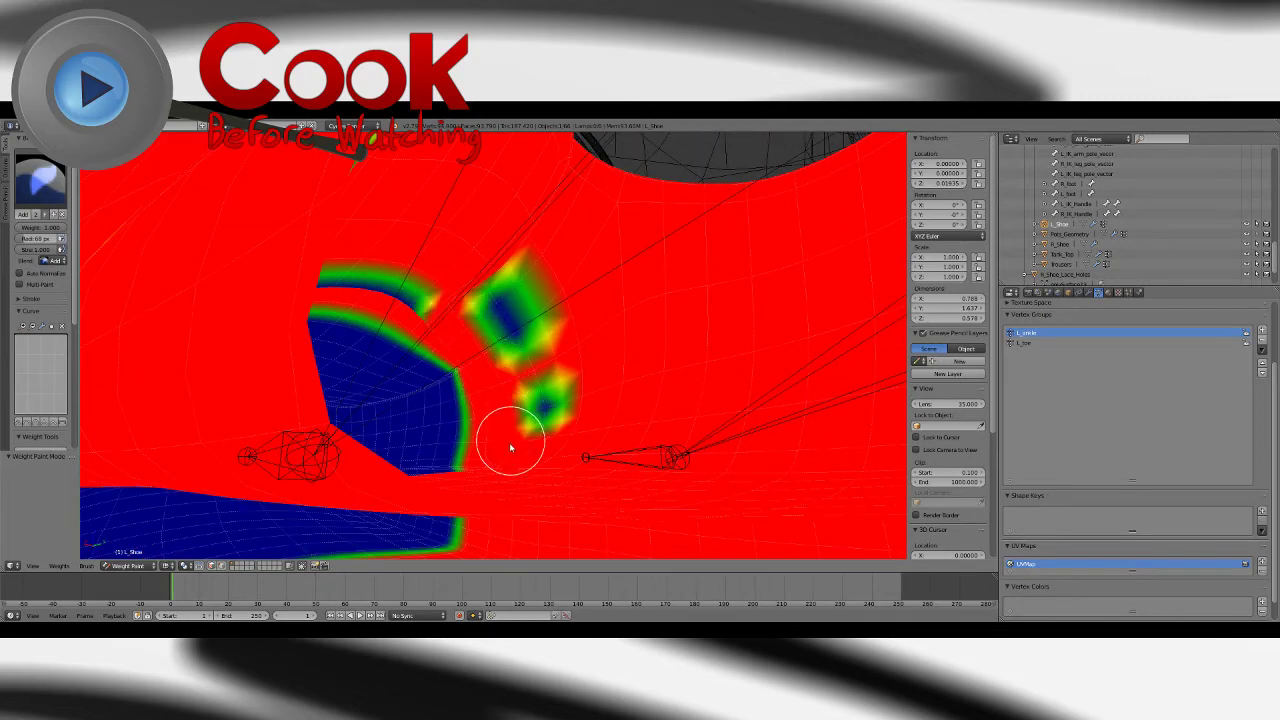
Step: Fill the remaining L_ankle gaps on the interior surfaces behind the toe section of the left shoe
{"action": "mouse_move", "coordinate": [510, 447]}
{"action": "middle_mouse_down"}
{"action": "mouse_move", "coordinate": [537, 329]}
{"action": "mouse_move", "coordinate": [517, 294]}
{"action": "mouse_move", "coordinate": [543, 291]}
{"action": "middle_mouse_up"}
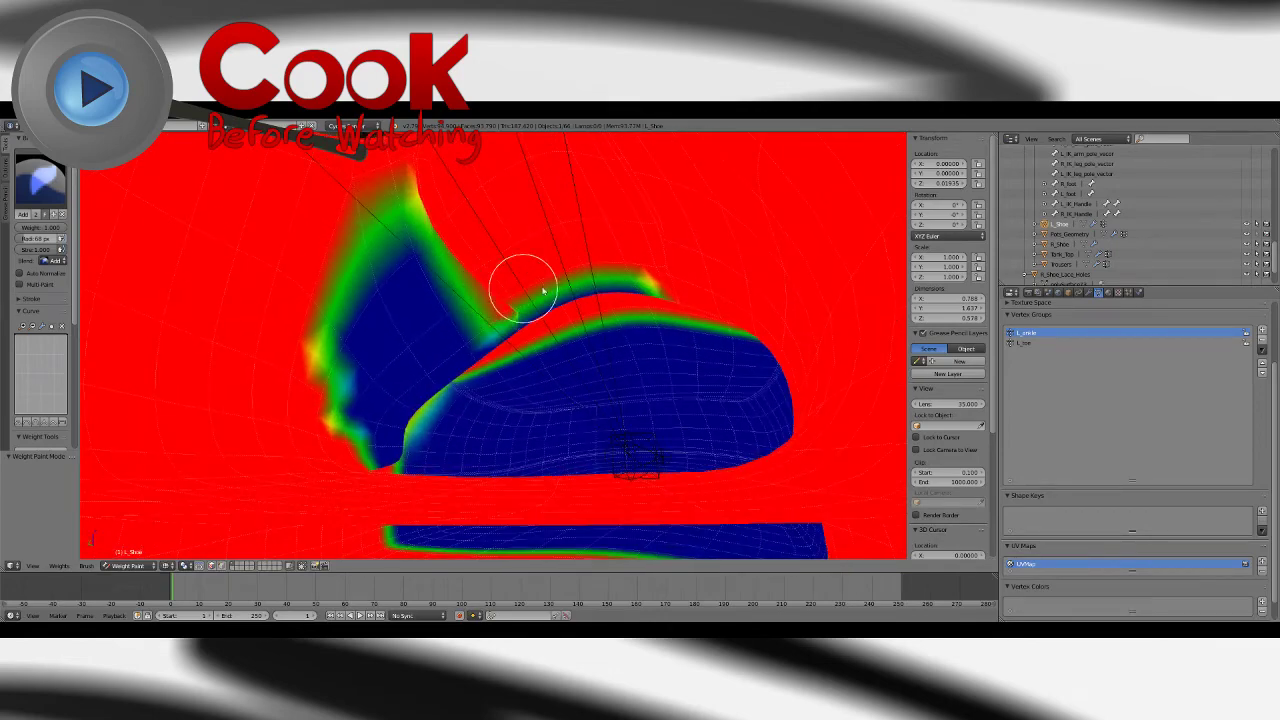
{"action": "mouse_move", "coordinate": [543, 291]}
{"action": "left_mouse_down"}
{"action": "mouse_move", "coordinate": [480, 331]}
{"action": "mouse_move", "coordinate": [496, 334]}
{"action": "left_mouse_up"}
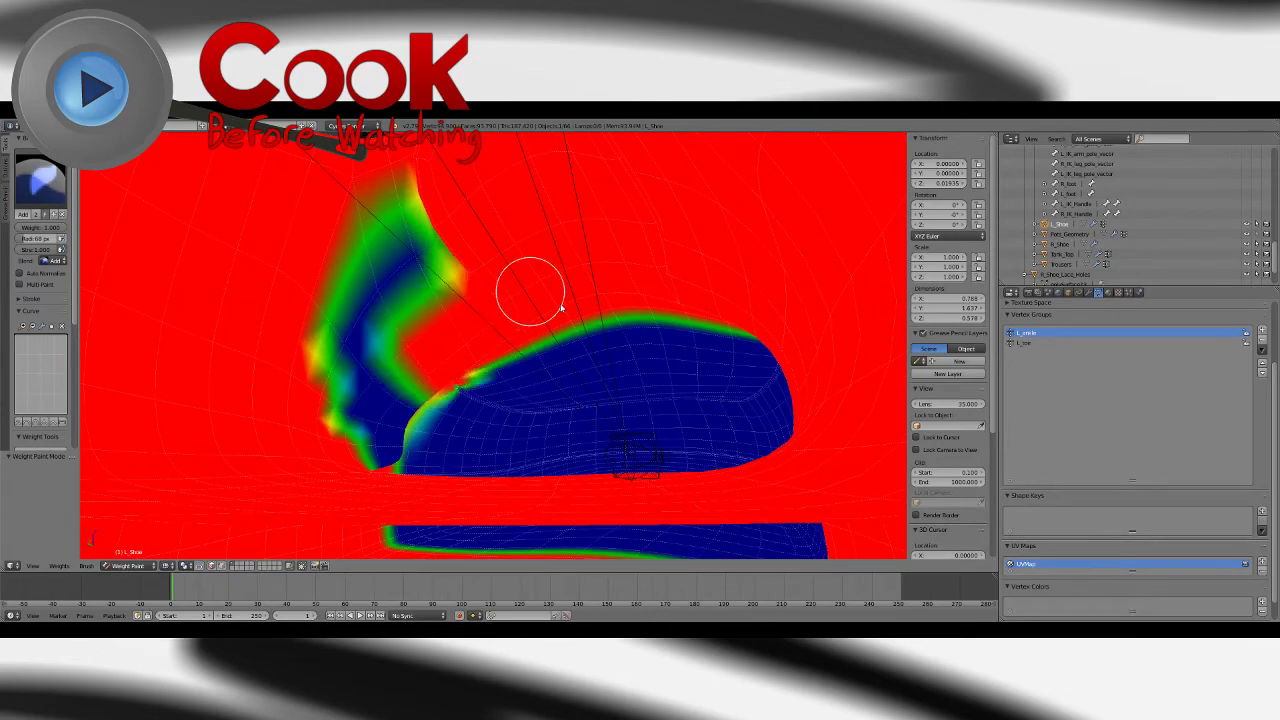
{"action": "mouse_move", "coordinate": [562, 308]}
{"action": "middle_mouse_down"}
{"action": "mouse_move", "coordinate": [657, 331]}
{"action": "mouse_move", "coordinate": [746, 246]}
{"action": "mouse_move", "coordinate": [535, 325]}
{"action": "middle_mouse_up"}
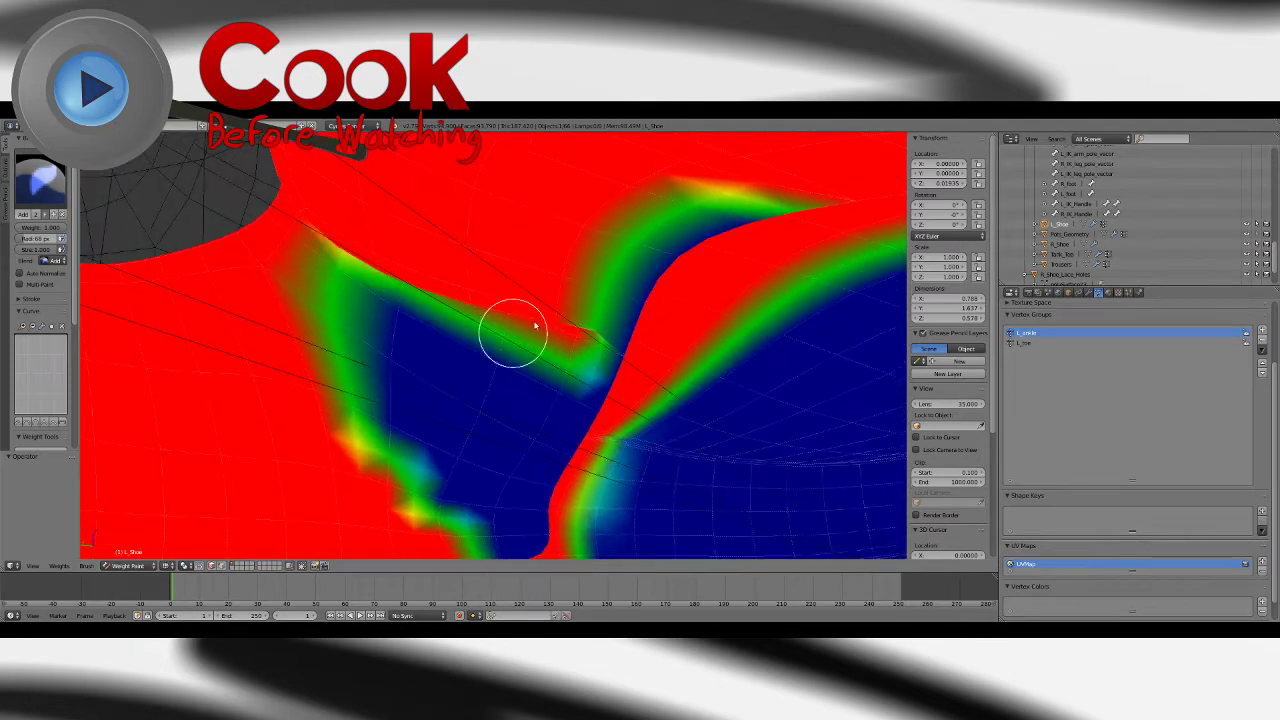
{"action": "mouse_move", "coordinate": [535, 325]}
{"action": "left_mouse_down"}
{"action": "mouse_move", "coordinate": [766, 200]}
{"action": "mouse_move", "coordinate": [594, 309]}
{"action": "mouse_move", "coordinate": [598, 376]}
{"action": "left_mouse_up"}
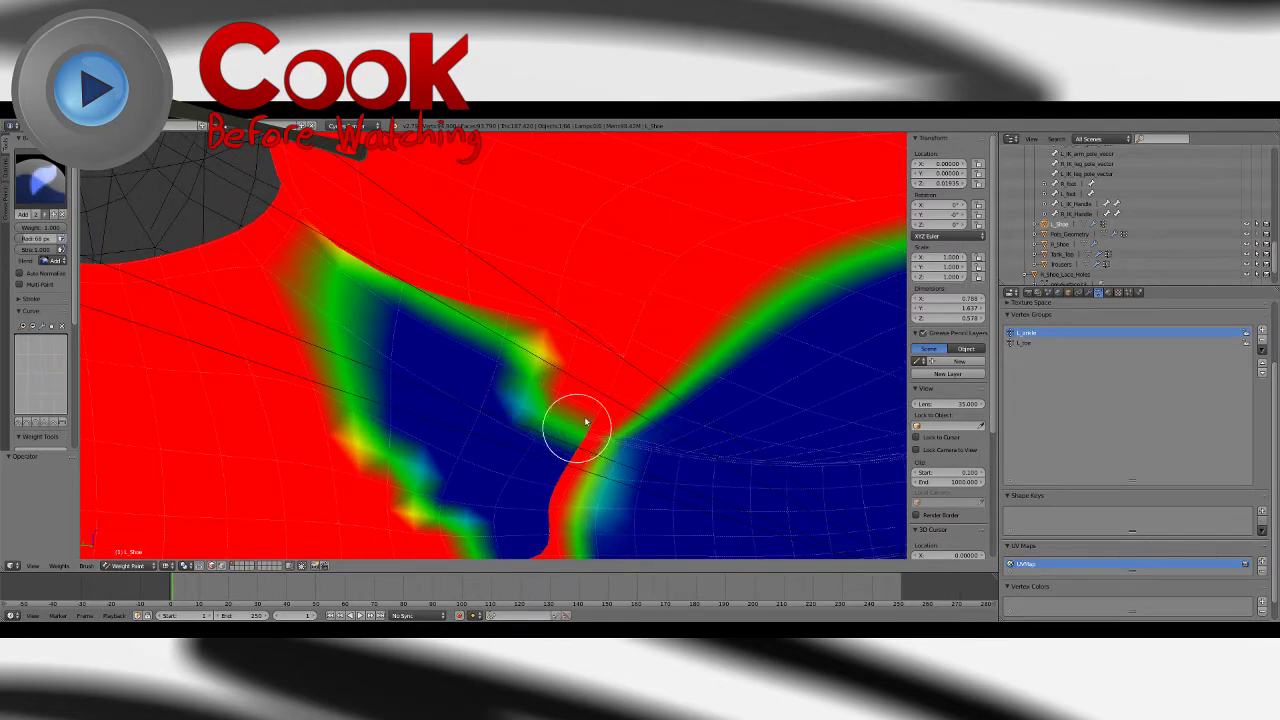
{"action": "middle_click_drag", "start_coordinate": [586, 422], "coordinate": [583, 334]}
{"action": "mouse_move", "coordinate": [583, 334]}
{"action": "left_mouse_down"}
{"action": "mouse_move", "coordinate": [671, 343]}
{"action": "mouse_move", "coordinate": [654, 374]}
{"action": "mouse_move", "coordinate": [675, 270]}
{"action": "left_mouse_up"}
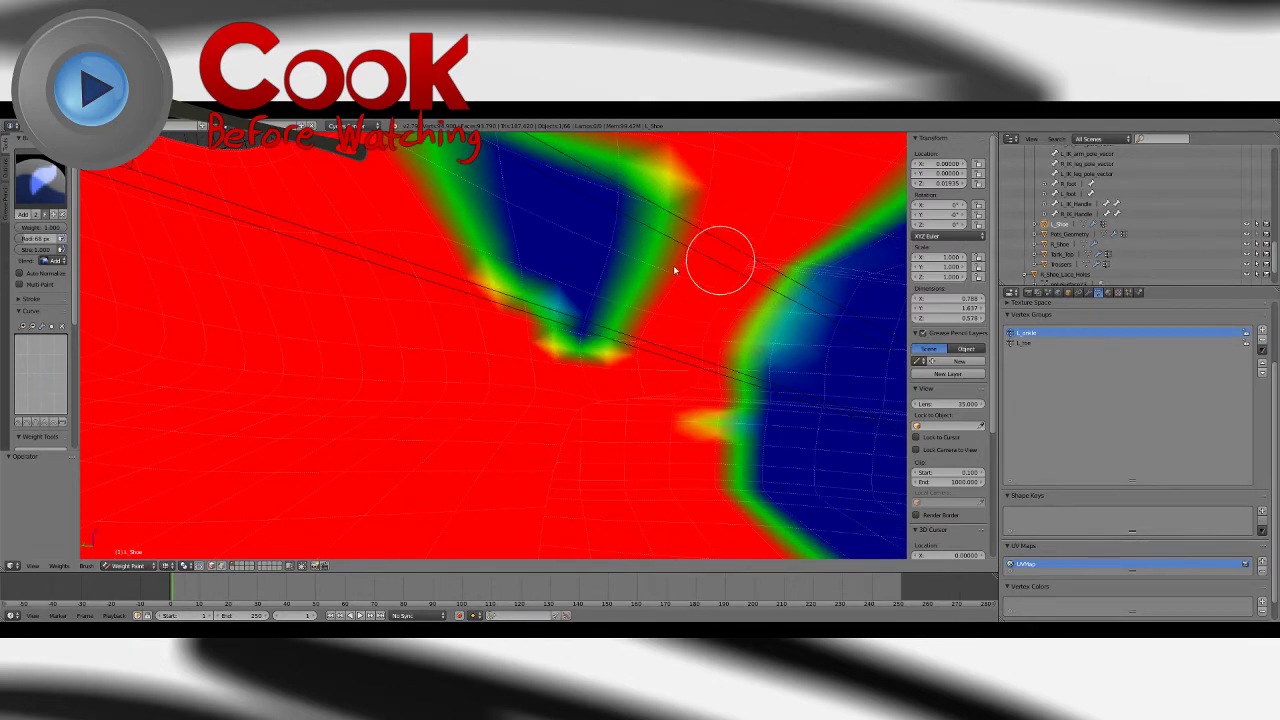
{"action": "mouse_move", "coordinate": [675, 270]}
{"action": "middle_mouse_down"}
{"action": "mouse_move", "coordinate": [600, 329]}
{"action": "mouse_move", "coordinate": [537, 200]}
{"action": "middle_mouse_up"}
{"action": "mouse_move", "coordinate": [537, 200]}
{"action": "left_mouse_down"}
{"action": "mouse_move", "coordinate": [505, 406]}
{"action": "mouse_move", "coordinate": [447, 370]}
{"action": "mouse_move", "coordinate": [509, 288]}
{"action": "left_mouse_up"}
{"action": "mouse_move", "coordinate": [509, 288]}
{"action": "middle_mouse_down"}
{"action": "mouse_move", "coordinate": [614, 350]}
{"action": "mouse_move", "coordinate": [551, 366]}
{"action": "mouse_move", "coordinate": [560, 349]}
{"action": "mouse_move", "coordinate": [654, 377]}
{"action": "mouse_move", "coordinate": [757, 320]}
{"action": "mouse_move", "coordinate": [815, 307]}
{"action": "mouse_move", "coordinate": [603, 357]}
{"action": "mouse_move", "coordinate": [684, 365]}
{"action": "middle_mouse_up"}
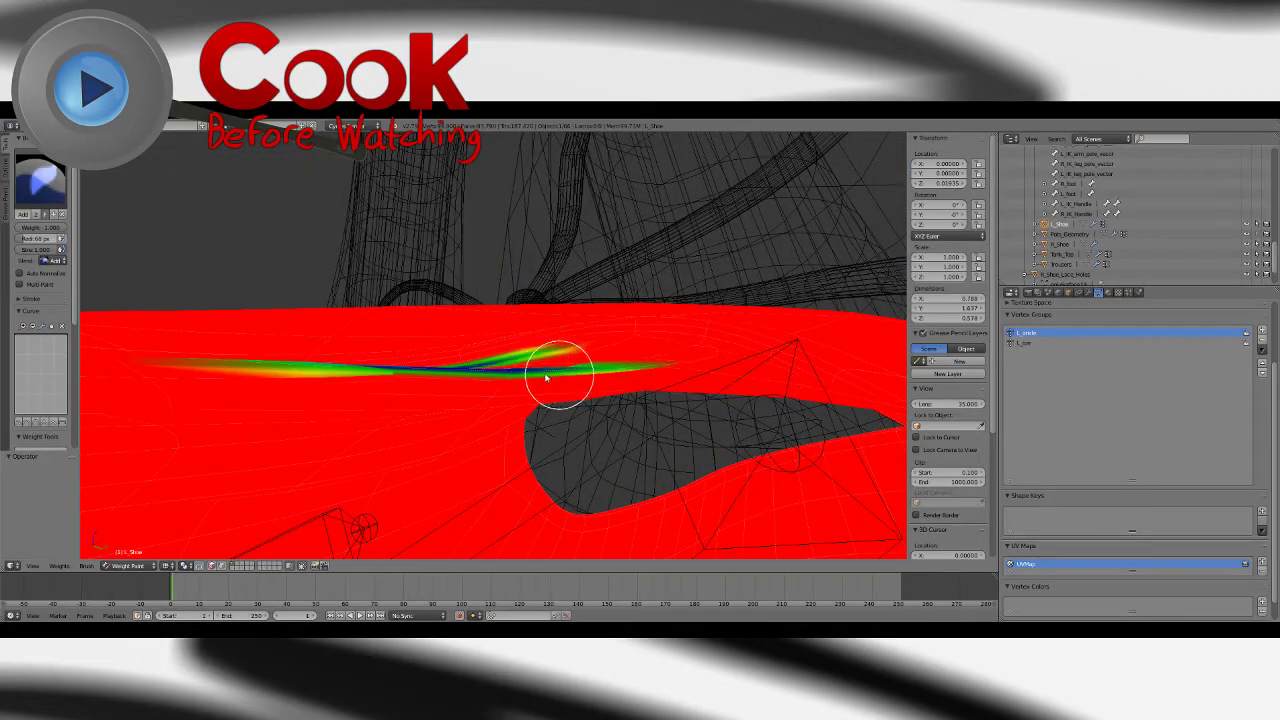
Step: Cover the thin unpainted strips near the left shoe's opening and even out the L_ankle boundary across the sole
{"action": "mouse_move", "coordinate": [546, 377]}
{"action": "middle_mouse_down"}
{"action": "mouse_move", "coordinate": [612, 395]}
{"action": "mouse_move", "coordinate": [614, 382]}
{"action": "mouse_move", "coordinate": [525, 375]}
{"action": "mouse_move", "coordinate": [461, 386]}
{"action": "middle_mouse_up"}
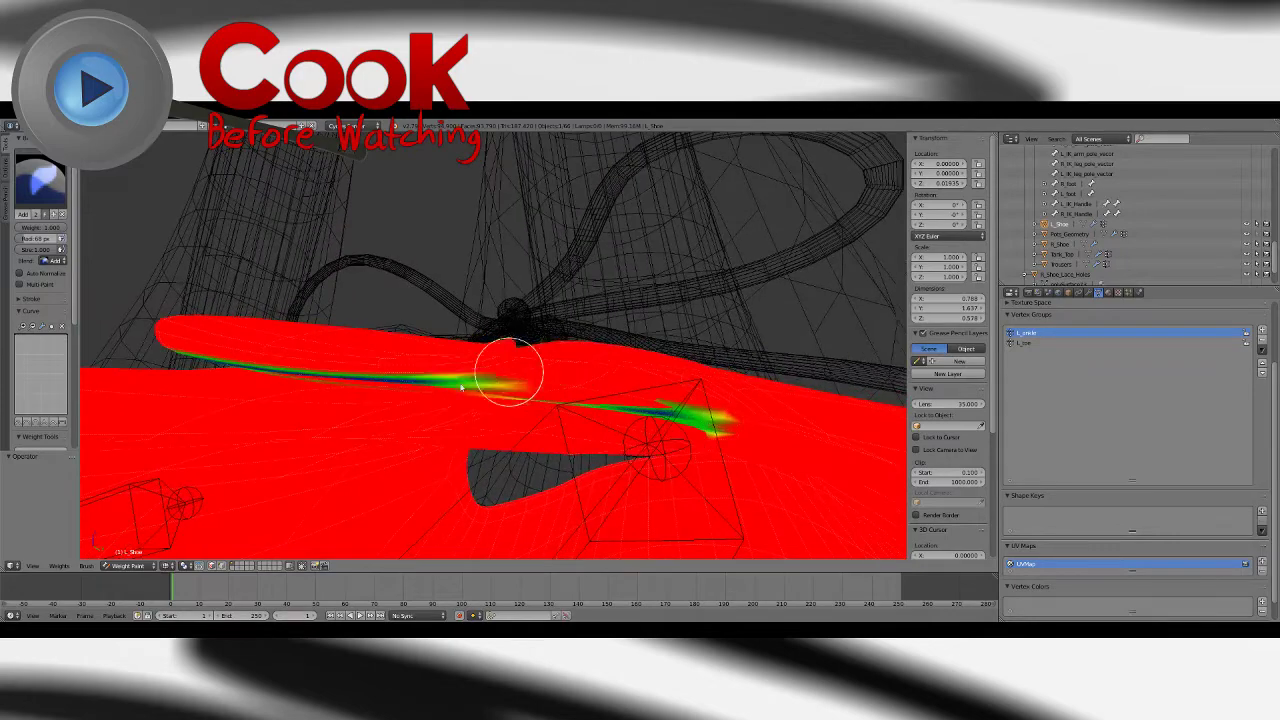
{"action": "mouse_move", "coordinate": [209, 363]}
{"action": "middle_mouse_down"}
{"action": "mouse_move", "coordinate": [503, 371]}
{"action": "mouse_move", "coordinate": [577, 404]}
{"action": "mouse_move", "coordinate": [640, 378]}
{"action": "mouse_move", "coordinate": [720, 434]}
{"action": "mouse_move", "coordinate": [630, 375]}
{"action": "mouse_move", "coordinate": [686, 406]}
{"action": "mouse_move", "coordinate": [620, 396]}
{"action": "mouse_move", "coordinate": [614, 371]}
{"action": "mouse_move", "coordinate": [591, 397]}
{"action": "mouse_move", "coordinate": [486, 349]}
{"action": "mouse_move", "coordinate": [542, 406]}
{"action": "mouse_move", "coordinate": [560, 389]}
{"action": "mouse_move", "coordinate": [551, 294]}
{"action": "mouse_move", "coordinate": [420, 400]}
{"action": "mouse_move", "coordinate": [482, 392]}
{"action": "mouse_move", "coordinate": [583, 331]}
{"action": "mouse_move", "coordinate": [491, 337]}
{"action": "mouse_move", "coordinate": [622, 332]}
{"action": "mouse_move", "coordinate": [517, 266]}
{"action": "middle_mouse_up"}
{"action": "mouse_move", "coordinate": [517, 266]}
{"action": "left_mouse_down"}
{"action": "mouse_move", "coordinate": [537, 318]}
{"action": "mouse_move", "coordinate": [534, 380]}
{"action": "mouse_move", "coordinate": [502, 482]}
{"action": "left_mouse_up"}
{"action": "left_click_drag", "start_coordinate": [508, 375], "coordinate": [543, 491]}
{"action": "mouse_move", "coordinate": [543, 491]}
{"action": "middle_mouse_down"}
{"action": "mouse_move", "coordinate": [549, 434]}
{"action": "mouse_move", "coordinate": [482, 342]}
{"action": "middle_mouse_up"}
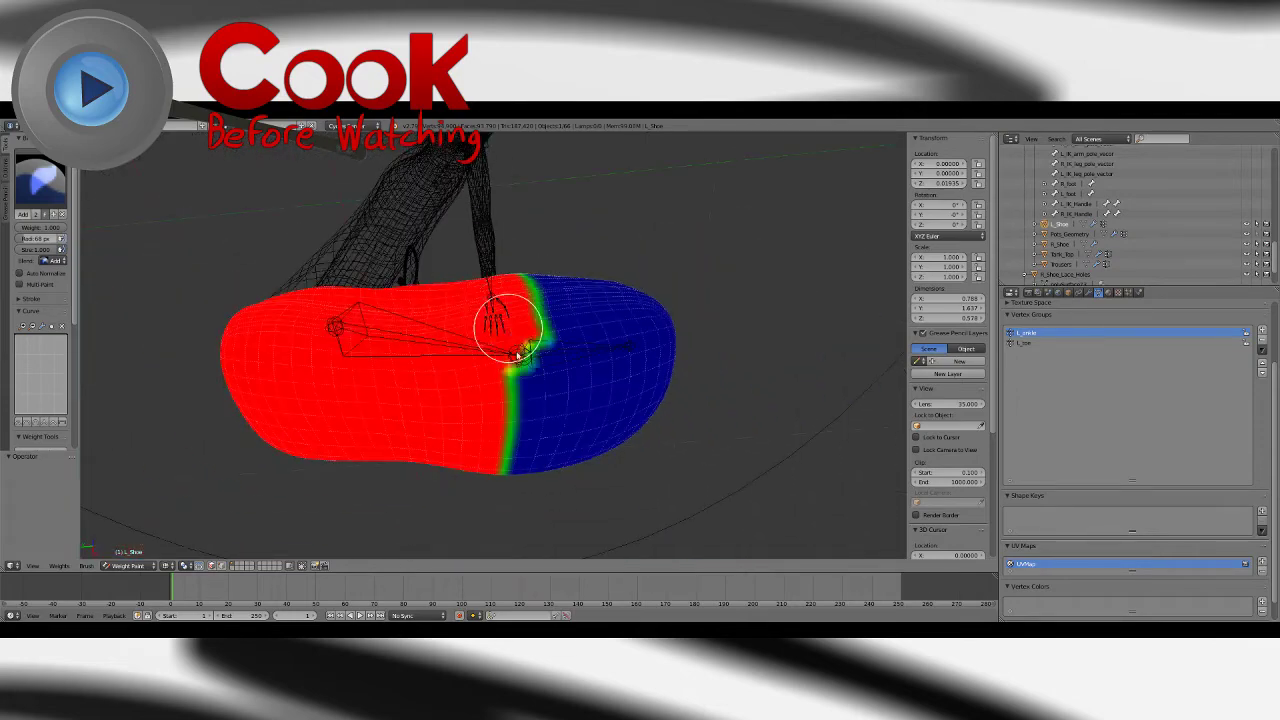
{"action": "mouse_move", "coordinate": [517, 441]}
{"action": "middle_mouse_down"}
{"action": "mouse_move", "coordinate": [503, 360]}
{"action": "mouse_move", "coordinate": [517, 300]}
{"action": "middle_mouse_up"}
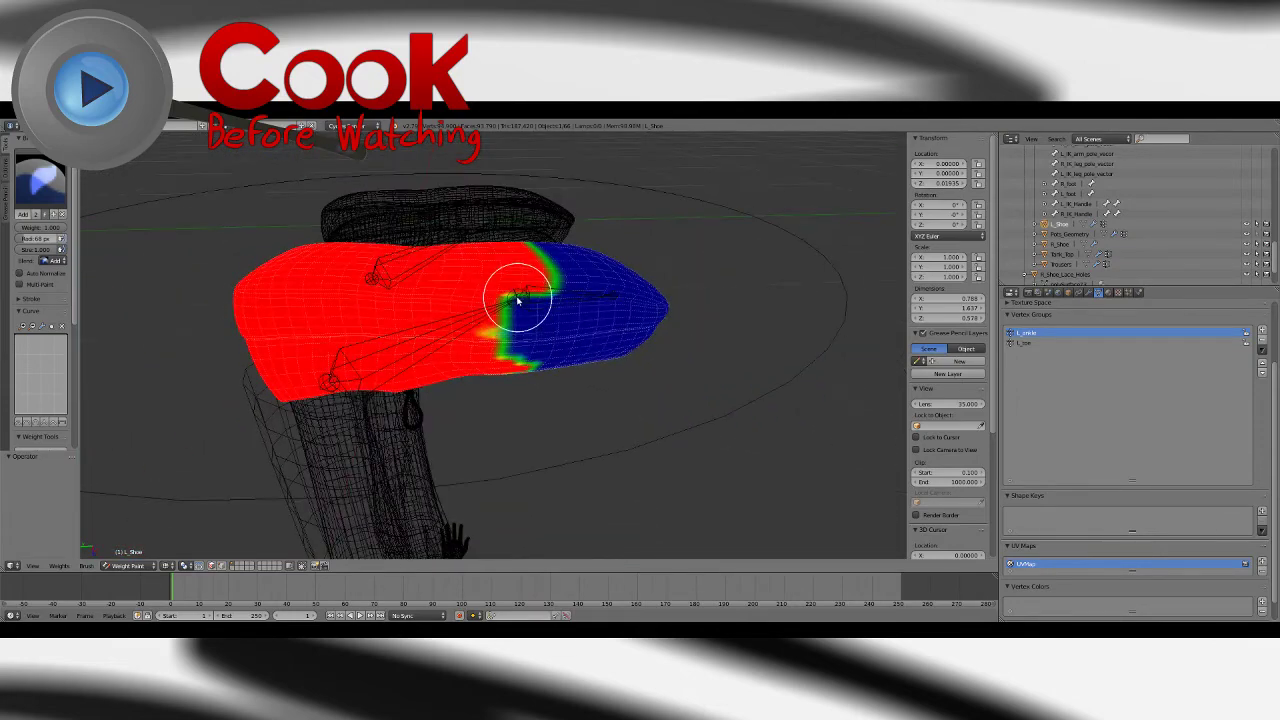
Step: Soften the L_ankle weight boundary with the Blur brush around the sole, sides and upper of the left shoe
{"action": "left_click", "coordinate": [60, 193]}
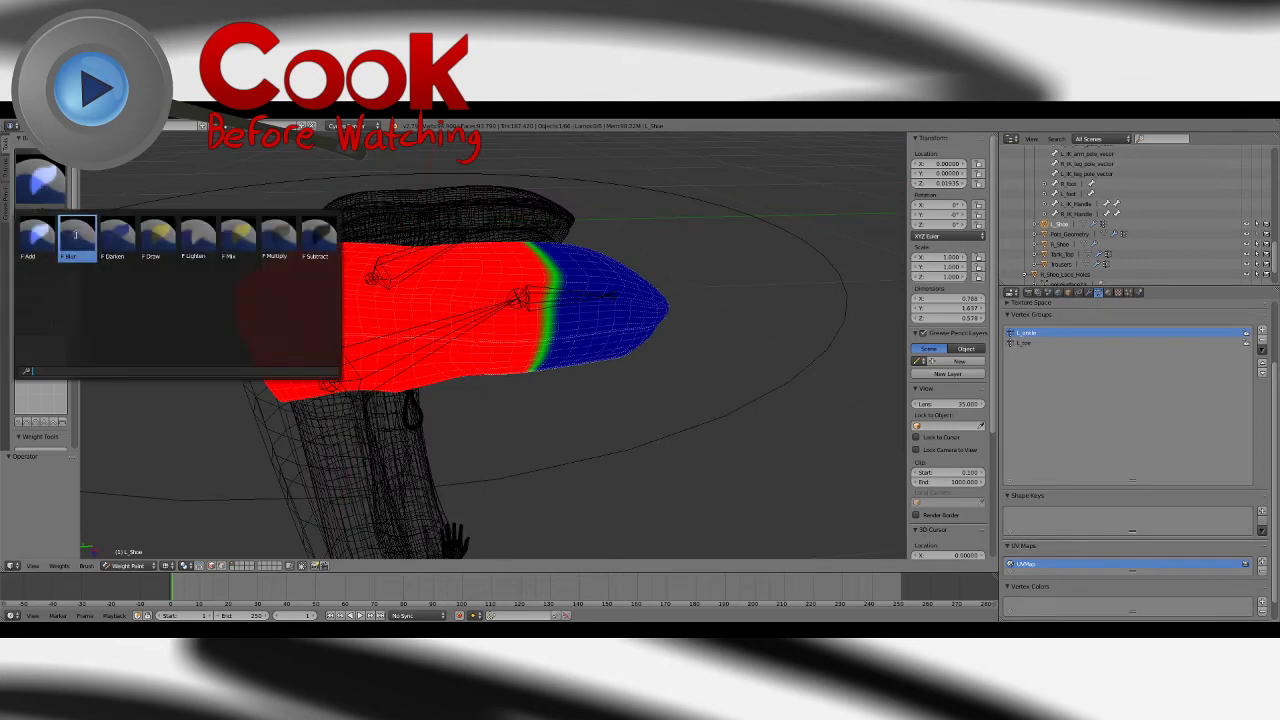
{"action": "left_click", "coordinate": [80, 234]}
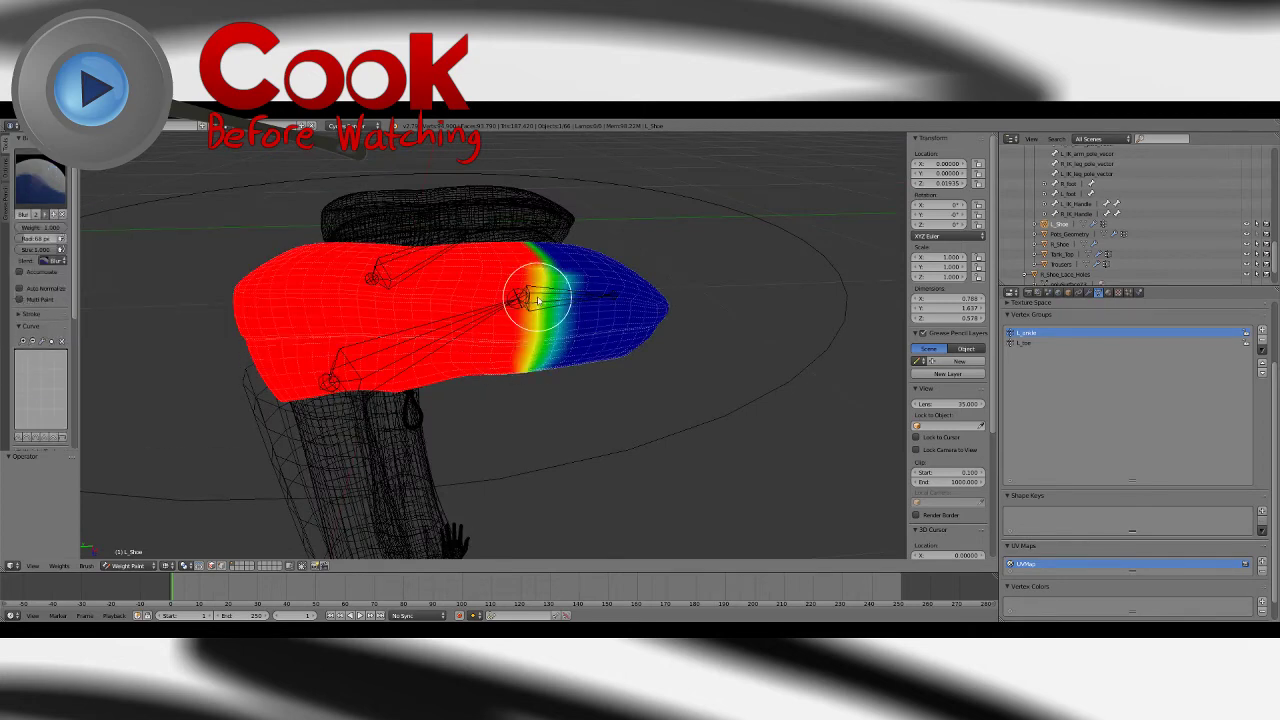
{"action": "mouse_move", "coordinate": [537, 300]}
{"action": "middle_mouse_down"}
{"action": "mouse_move", "coordinate": [549, 366]}
{"action": "mouse_move", "coordinate": [555, 327]}
{"action": "middle_mouse_up"}
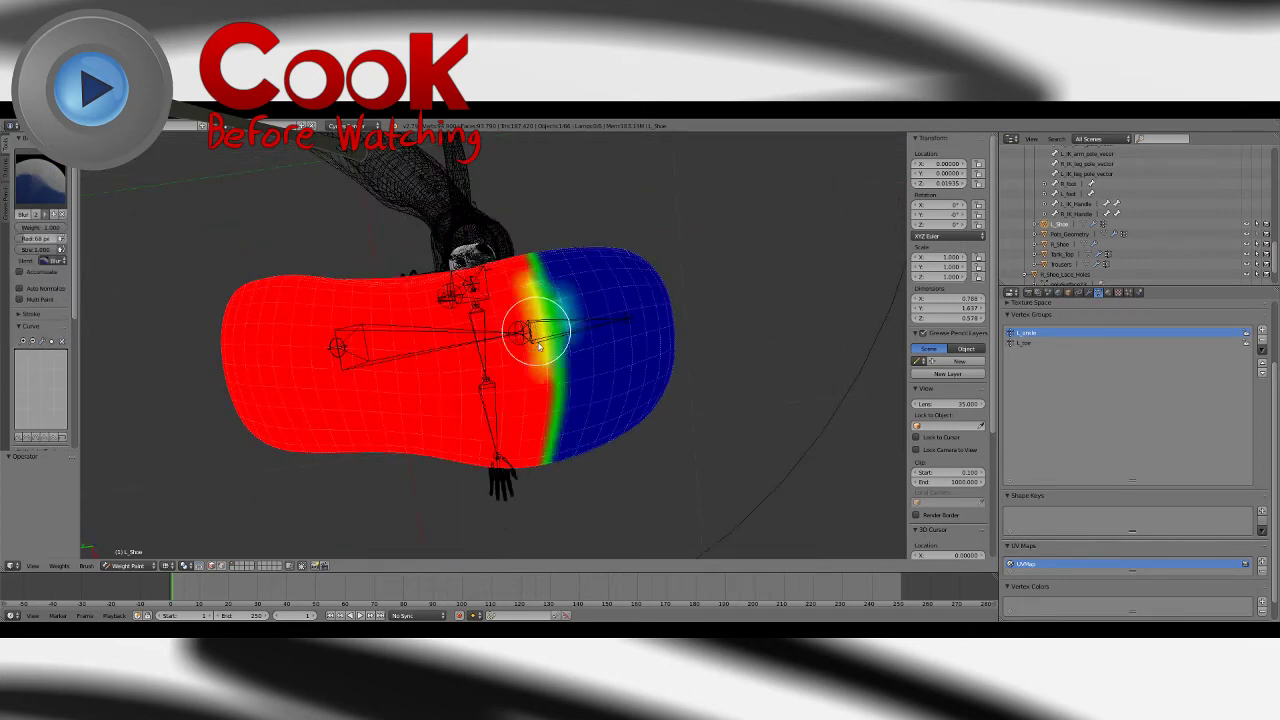
{"action": "middle_click_drag", "start_coordinate": [531, 273], "coordinate": [545, 412]}
{"action": "middle_click_drag", "start_coordinate": [548, 337], "coordinate": [546, 376]}
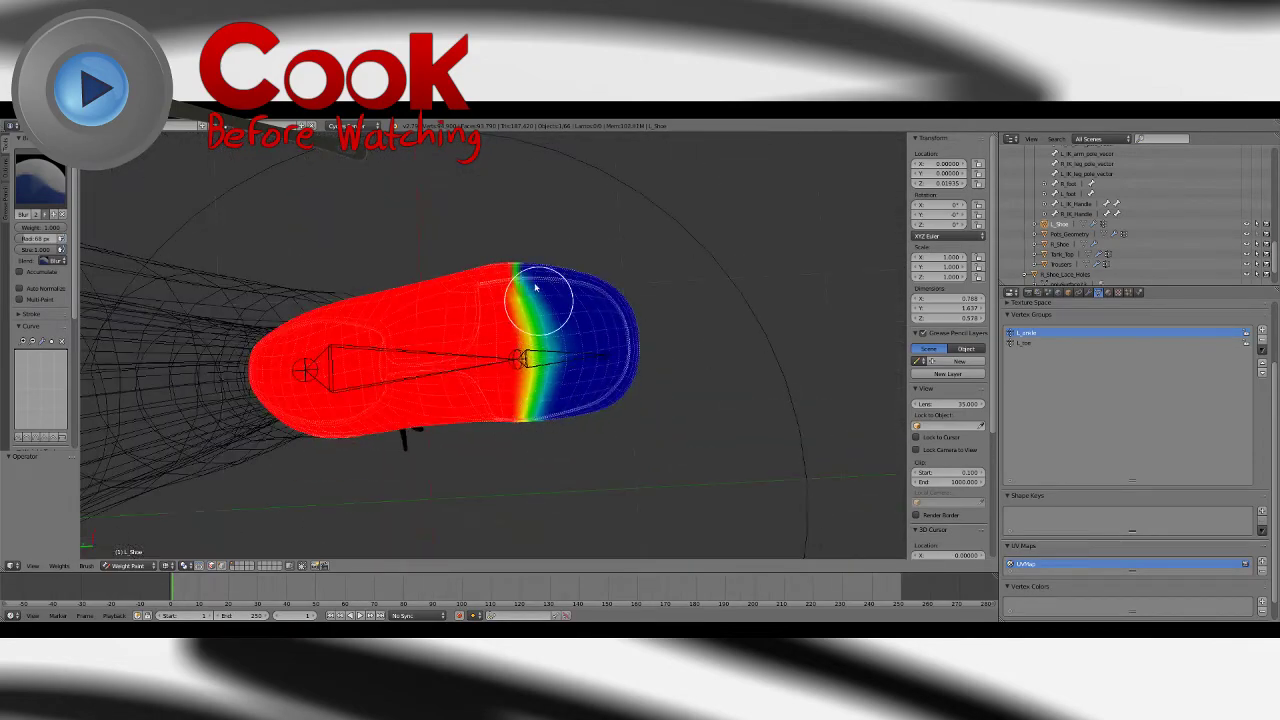
{"action": "mouse_move", "coordinate": [536, 288]}
{"action": "middle_mouse_down"}
{"action": "mouse_move", "coordinate": [591, 291]}
{"action": "mouse_move", "coordinate": [657, 209]}
{"action": "mouse_move", "coordinate": [566, 380]}
{"action": "mouse_move", "coordinate": [591, 288]}
{"action": "middle_mouse_up"}
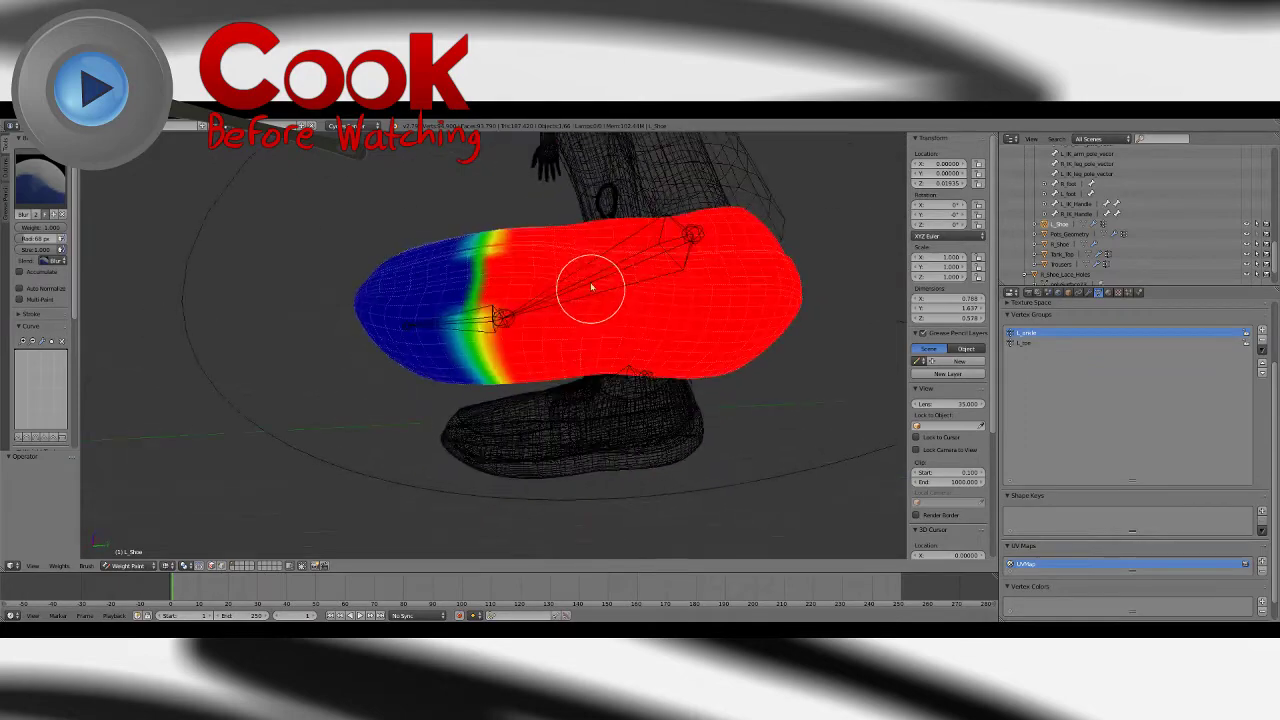
{"action": "middle_click_drag", "start_coordinate": [459, 272], "coordinate": [482, 397]}
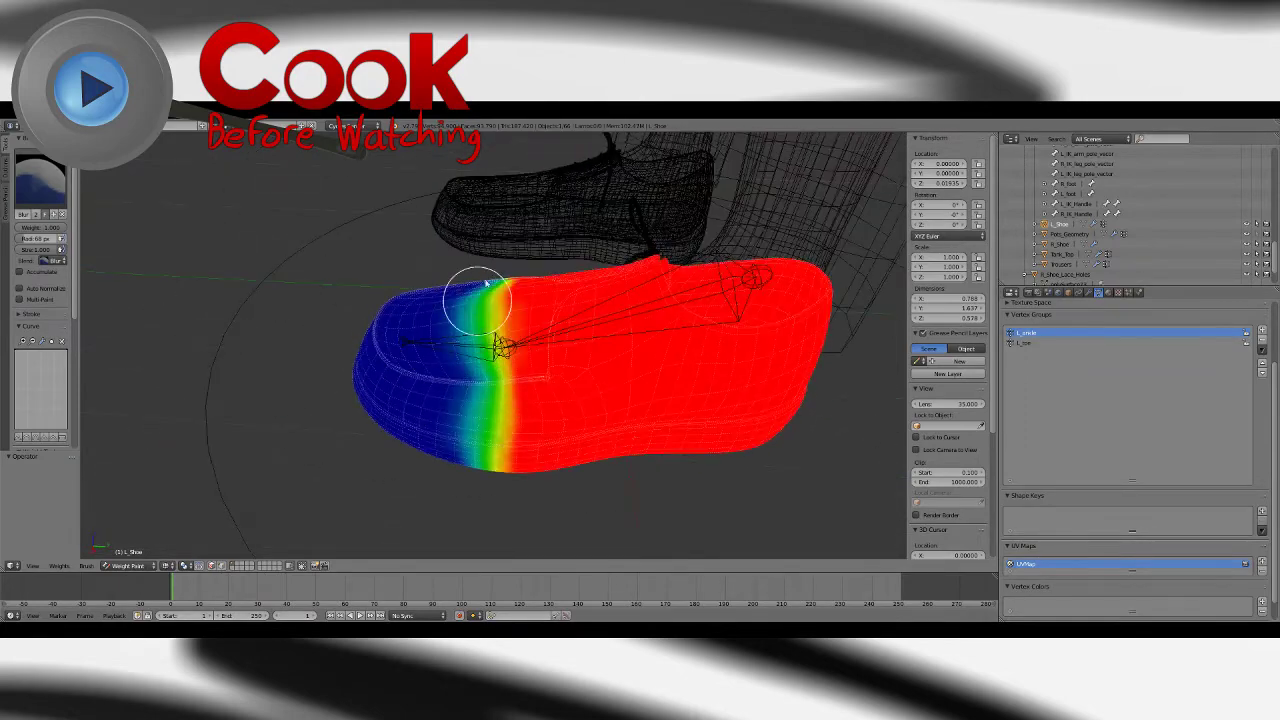
{"action": "middle_click_drag", "start_coordinate": [491, 471], "coordinate": [503, 258]}
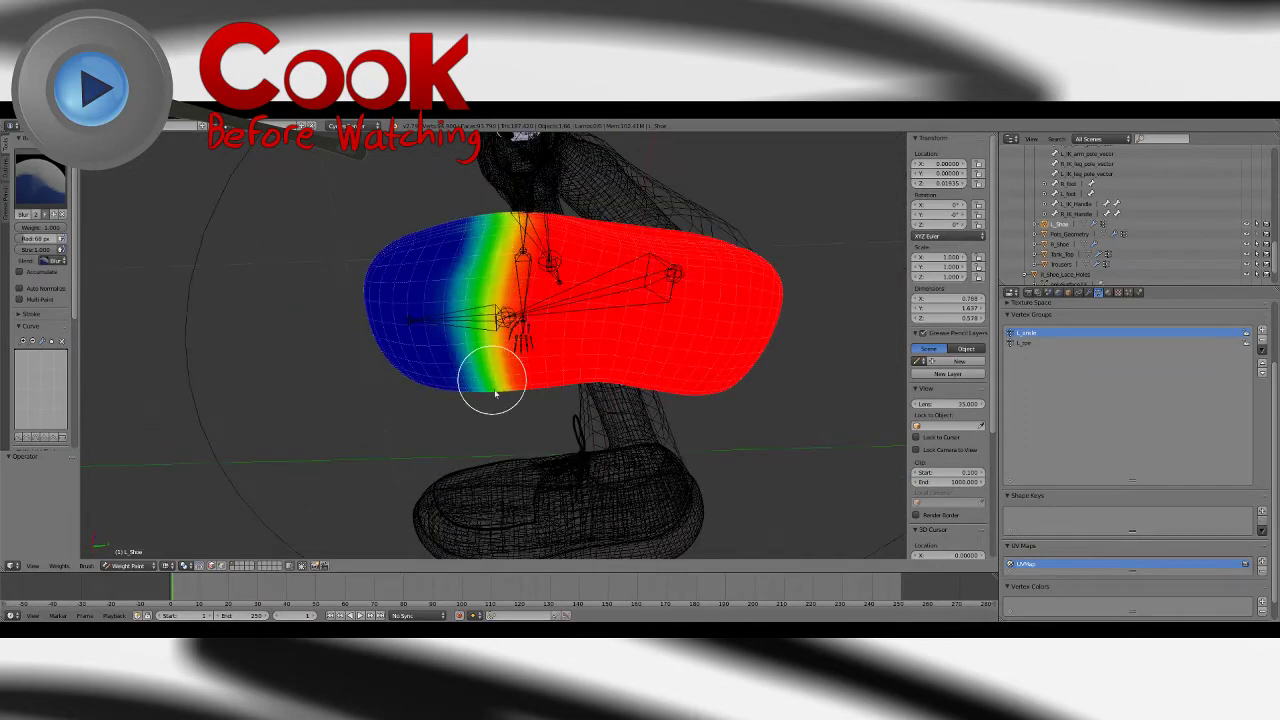
{"action": "mouse_move", "coordinate": [492, 380]}
{"action": "middle_mouse_down"}
{"action": "mouse_move", "coordinate": [471, 286]}
{"action": "mouse_move", "coordinate": [491, 400]}
{"action": "mouse_move", "coordinate": [491, 334]}
{"action": "mouse_move", "coordinate": [495, 345]}
{"action": "middle_mouse_up"}
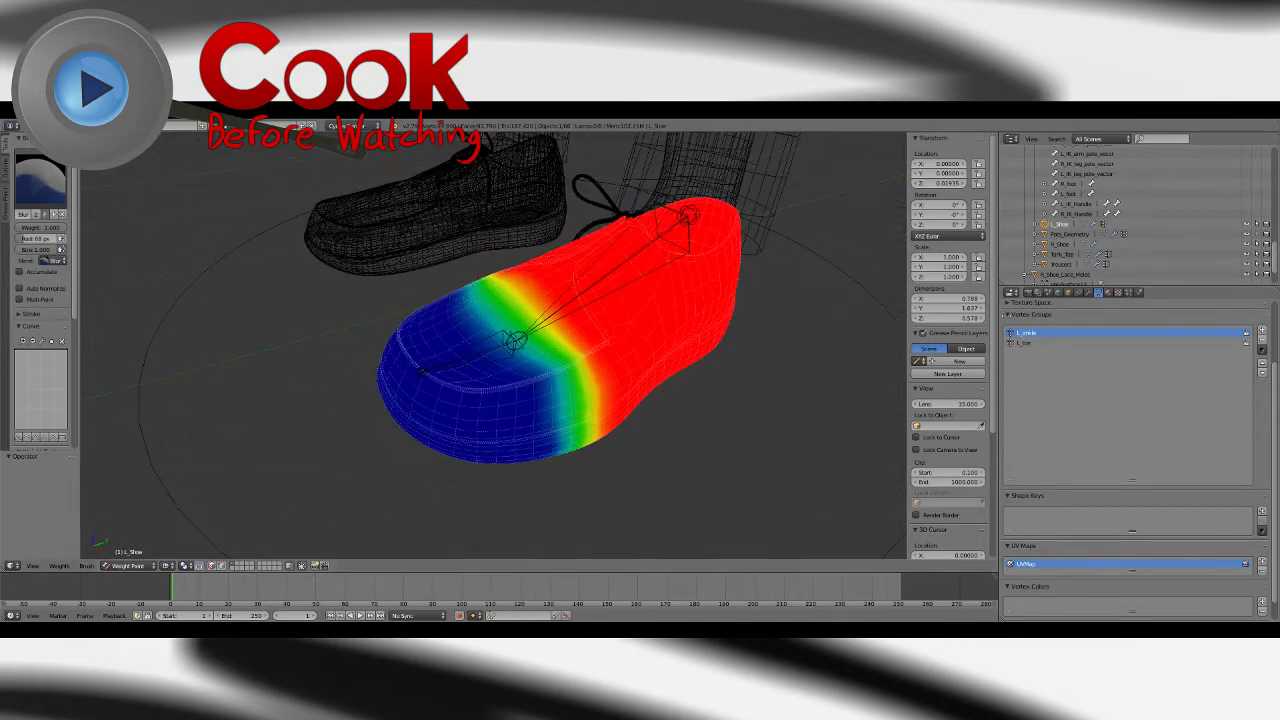
Step: Compare the L_ankle and L_toe vertex groups, then paint full L_toe weight over the left shoe's toe section with the Add brush
{"action": "left_click", "coordinate": [1025, 343]}
{"action": "middle_click_drag", "start_coordinate": [629, 371], "coordinate": [686, 349]}
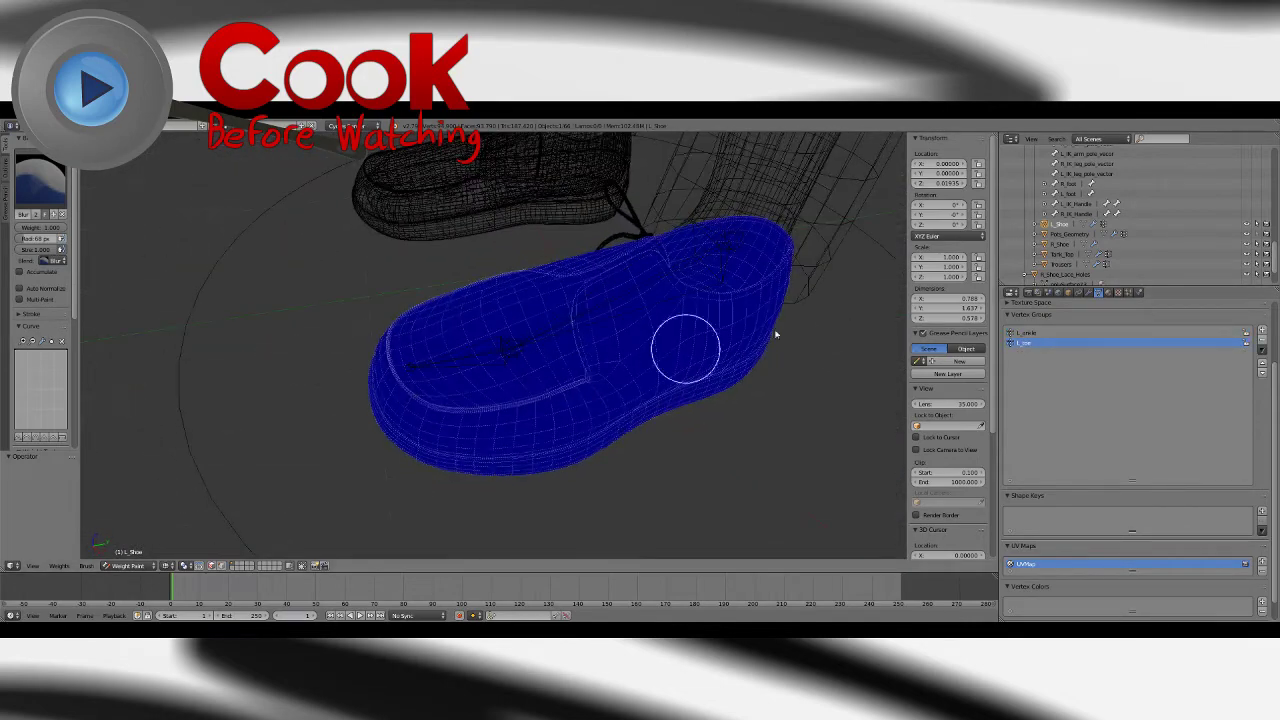
{"action": "left_click", "coordinate": [1030, 333]}
{"action": "middle_click_drag", "start_coordinate": [545, 345], "coordinate": [623, 340]}
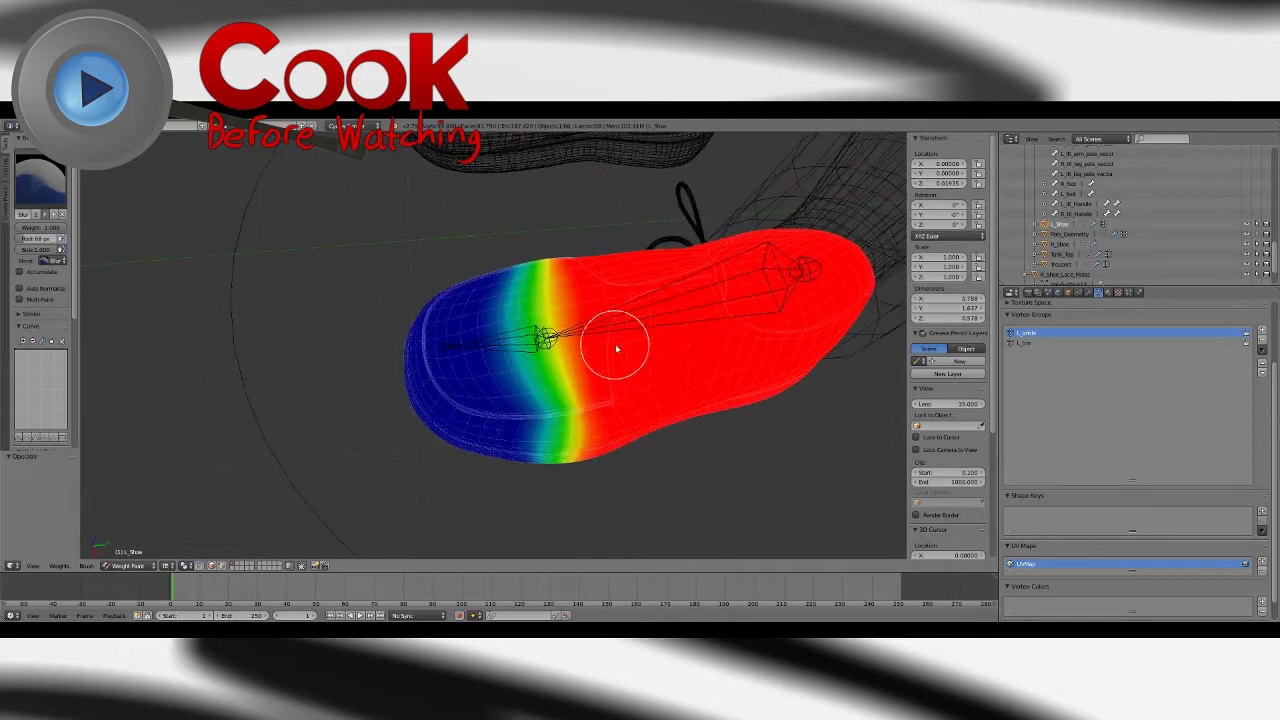
{"action": "left_click", "coordinate": [1023, 343]}
{"action": "left_click", "coordinate": [40, 182]}
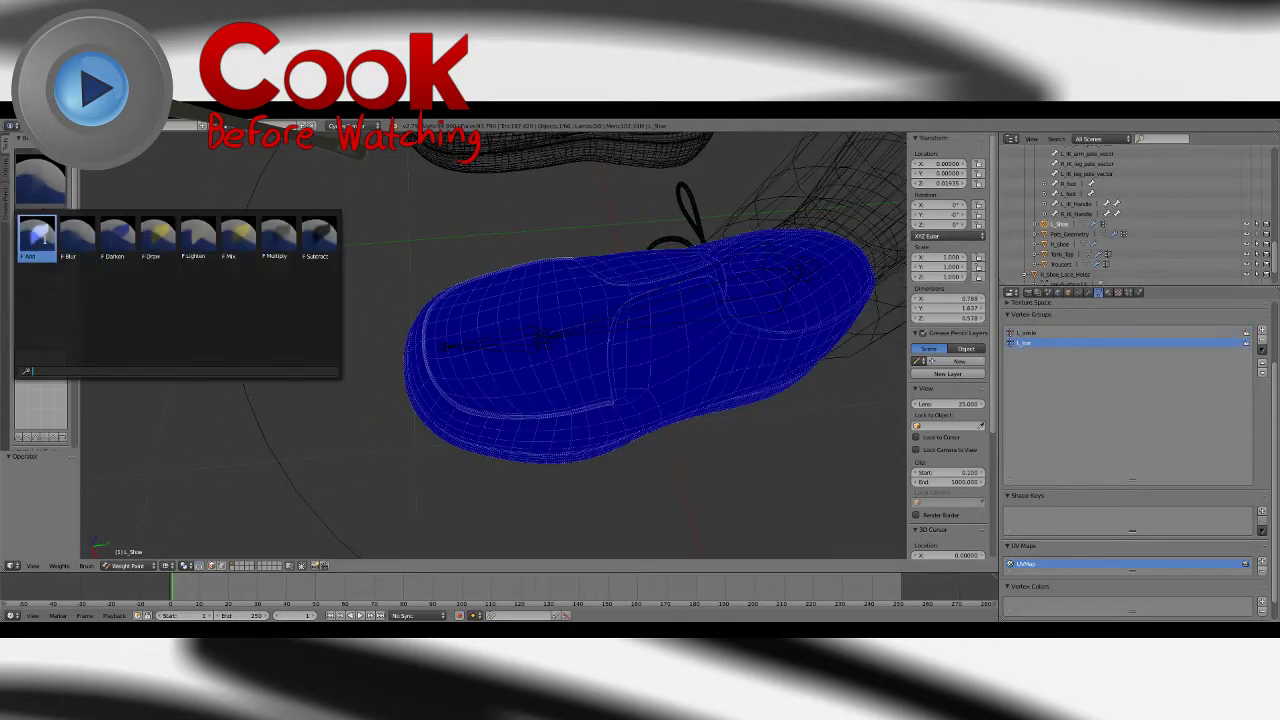
{"action": "left_click", "coordinate": [45, 280]}
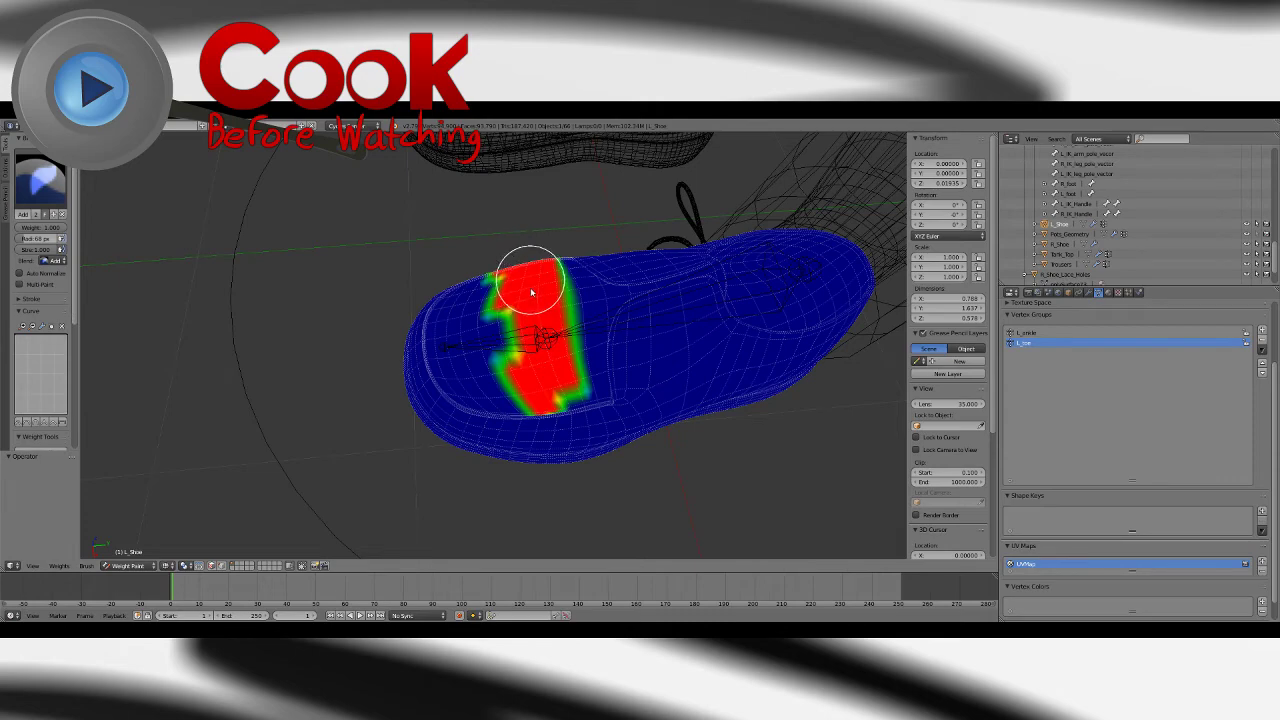
{"action": "left_click_drag", "start_coordinate": [531, 292], "coordinate": [563, 451]}
{"action": "mouse_move", "coordinate": [563, 451]}
{"action": "middle_mouse_down"}
{"action": "mouse_move", "coordinate": [523, 386]}
{"action": "mouse_move", "coordinate": [521, 308]}
{"action": "middle_mouse_up"}
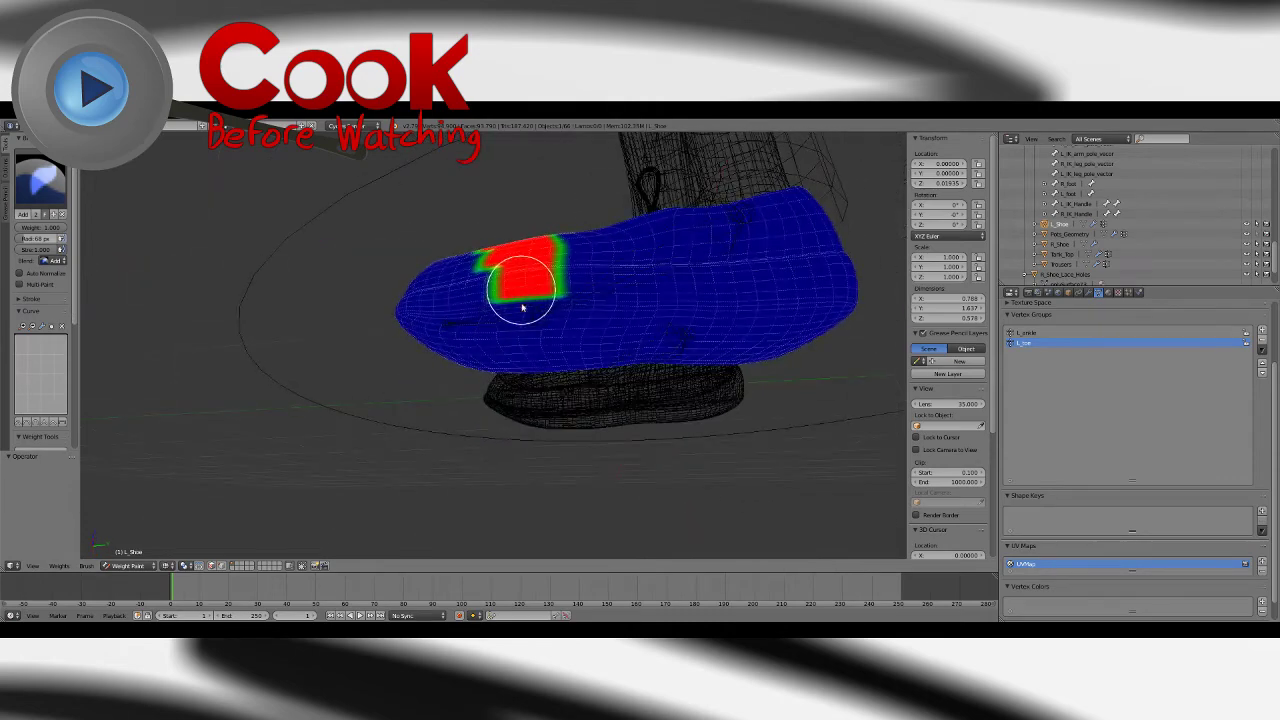
{"action": "mouse_move", "coordinate": [528, 392]}
{"action": "middle_mouse_down"}
{"action": "mouse_move", "coordinate": [517, 226]}
{"action": "mouse_move", "coordinate": [528, 373]}
{"action": "mouse_move", "coordinate": [523, 340]}
{"action": "mouse_move", "coordinate": [429, 269]}
{"action": "middle_mouse_up"}
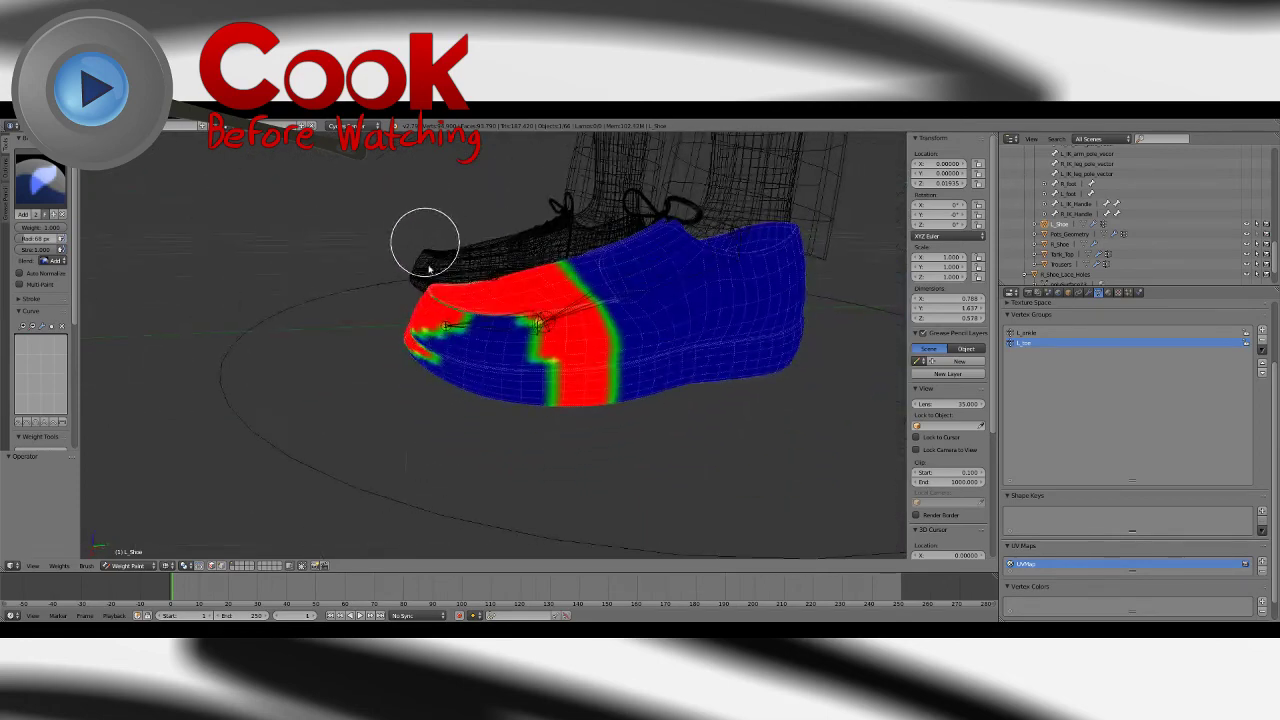
{"action": "mouse_move", "coordinate": [517, 388]}
{"action": "middle_mouse_down"}
{"action": "mouse_move", "coordinate": [493, 293]}
{"action": "mouse_move", "coordinate": [531, 323]}
{"action": "mouse_move", "coordinate": [486, 391]}
{"action": "middle_mouse_up"}
Step: Blur the L_toe weight boundary all around the left shoe for a gradual transition behind the toe
{"action": "left_click", "coordinate": [66, 196]}
{"action": "left_click", "coordinate": [114, 225]}
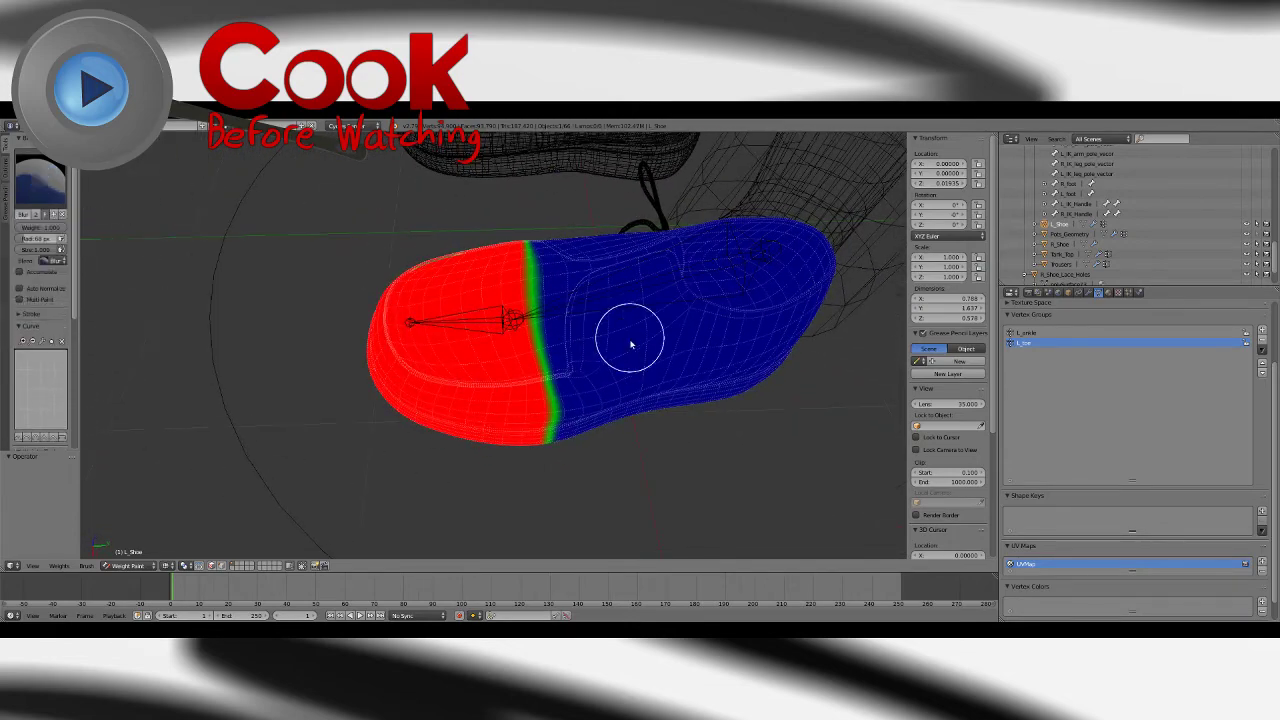
{"action": "mouse_move", "coordinate": [623, 343]}
{"action": "middle_mouse_down"}
{"action": "mouse_move", "coordinate": [577, 309]}
{"action": "mouse_move", "coordinate": [528, 337]}
{"action": "mouse_move", "coordinate": [497, 252]}
{"action": "middle_mouse_up"}
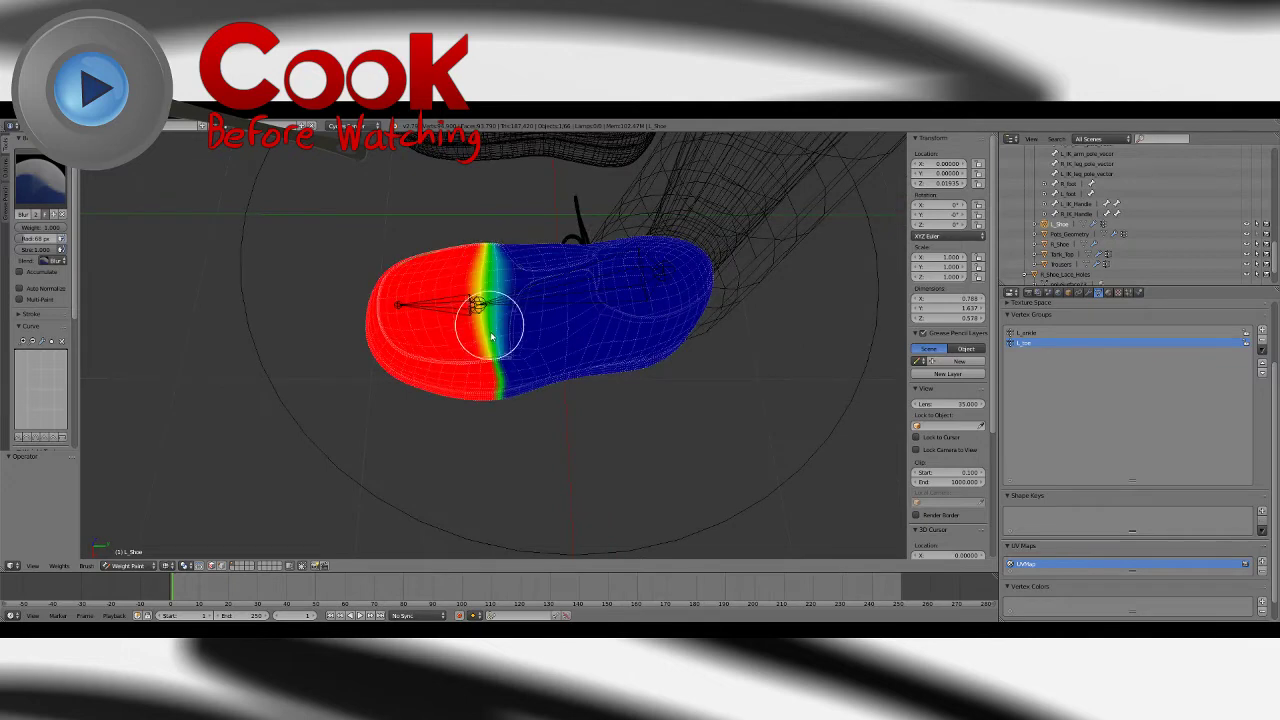
{"action": "middle_click_drag", "start_coordinate": [499, 316], "coordinate": [543, 306]}
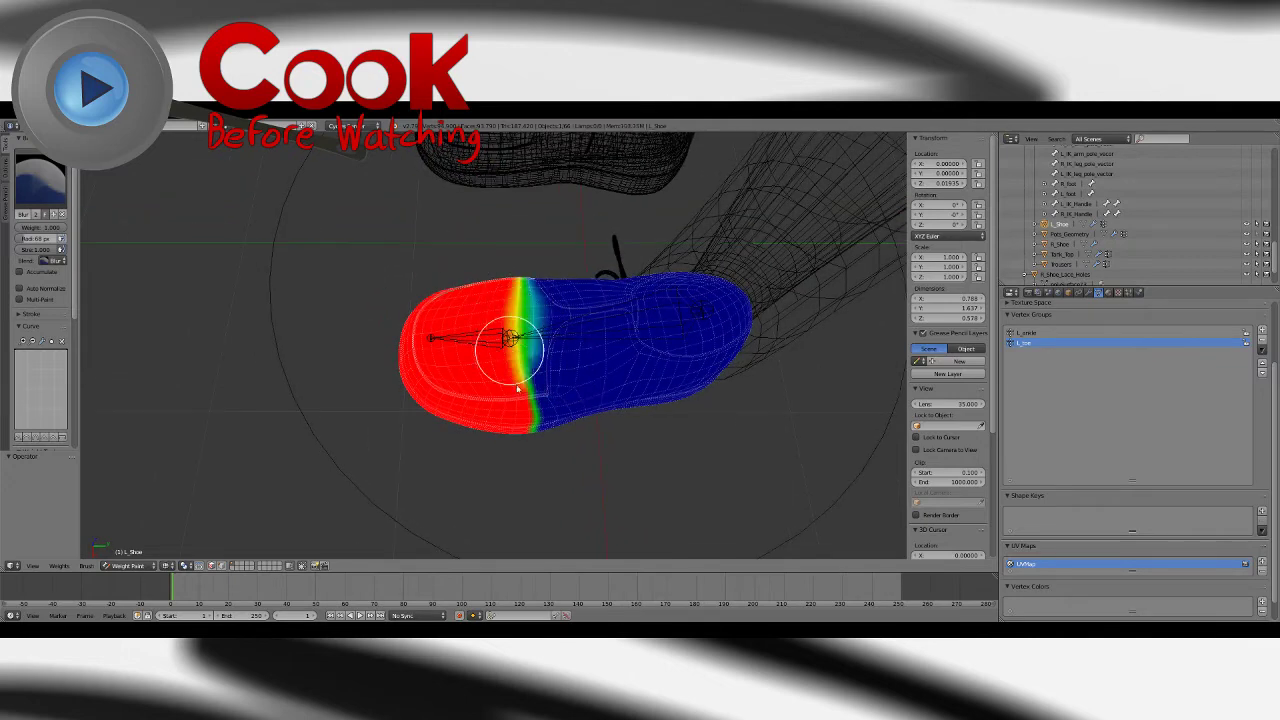
{"action": "mouse_move", "coordinate": [524, 404]}
{"action": "middle_mouse_down"}
{"action": "mouse_move", "coordinate": [509, 220]}
{"action": "mouse_move", "coordinate": [514, 371]}
{"action": "mouse_move", "coordinate": [534, 429]}
{"action": "middle_mouse_up"}
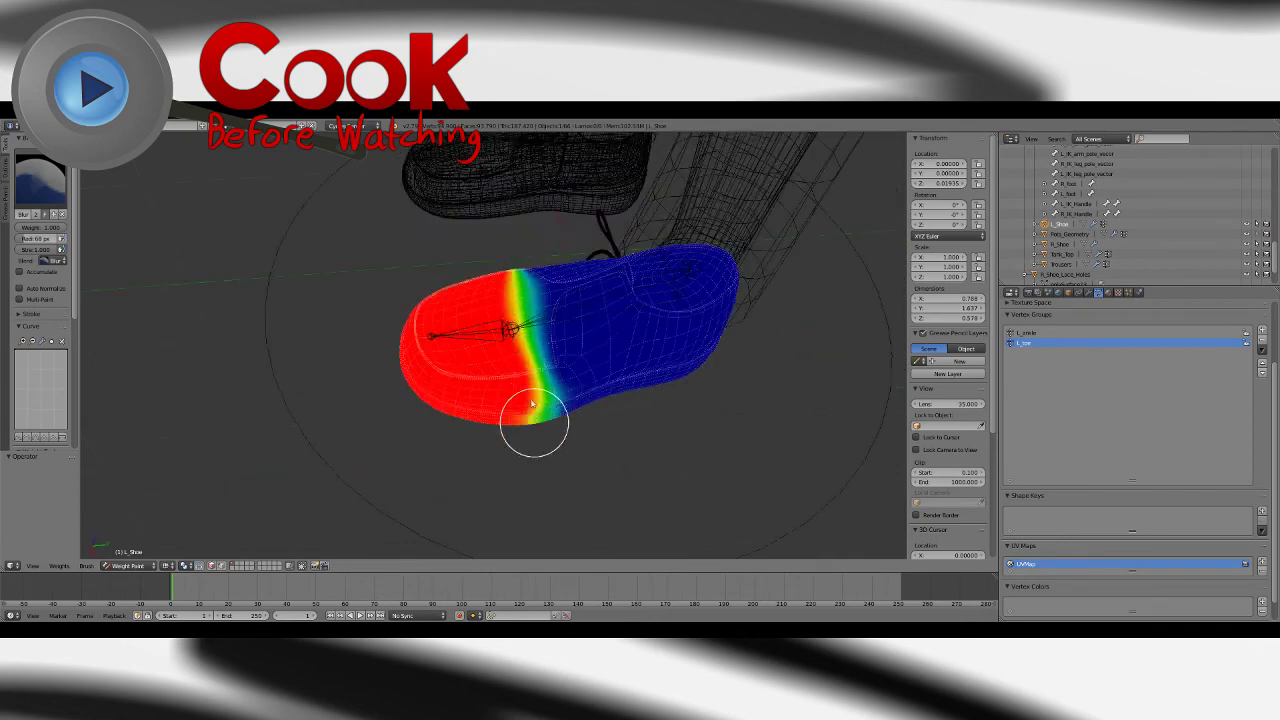
{"action": "middle_click_drag", "start_coordinate": [506, 286], "coordinate": [524, 392]}
{"action": "left_click_drag", "start_coordinate": [524, 393], "coordinate": [506, 285]}
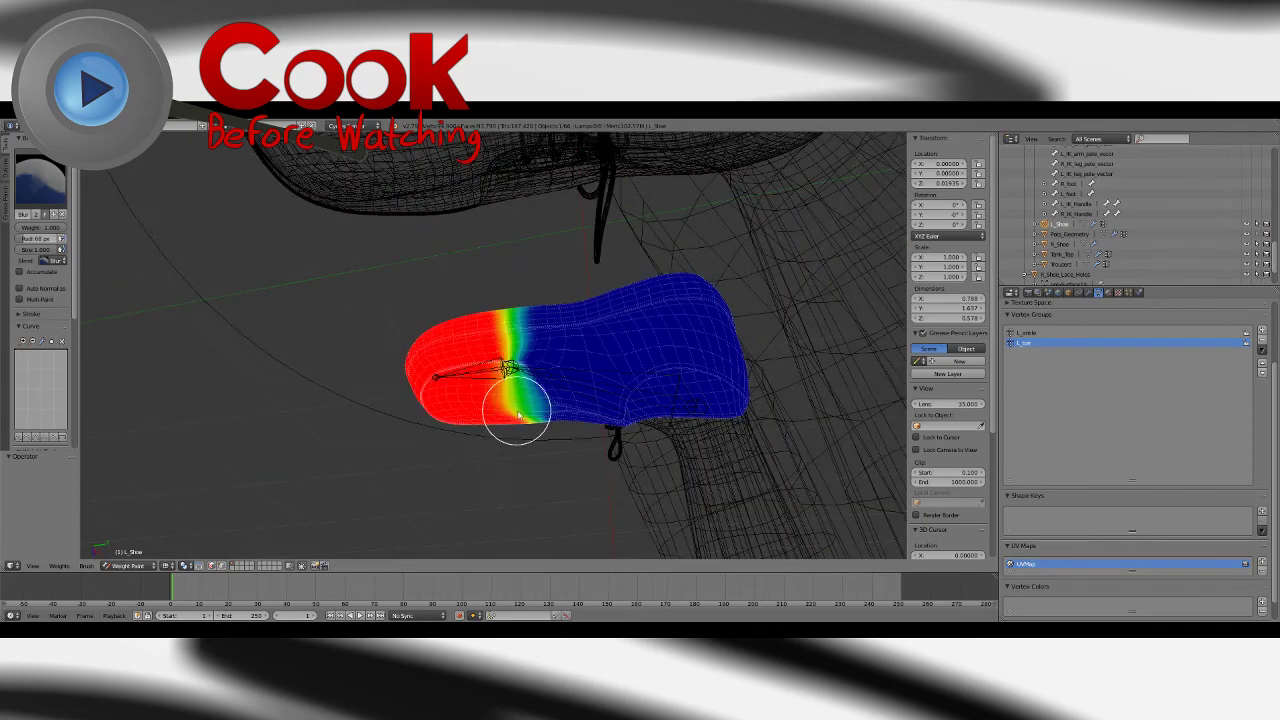
{"action": "left_click_drag", "start_coordinate": [519, 415], "coordinate": [503, 280]}
{"action": "middle_click_drag", "start_coordinate": [503, 280], "coordinate": [520, 391]}
{"action": "left_click_drag", "start_coordinate": [520, 391], "coordinate": [520, 277]}
{"action": "mouse_move", "coordinate": [520, 277]}
{"action": "middle_mouse_down"}
{"action": "mouse_move", "coordinate": [534, 454]}
{"action": "mouse_move", "coordinate": [563, 386]}
{"action": "mouse_move", "coordinate": [550, 446]}
{"action": "middle_mouse_up"}
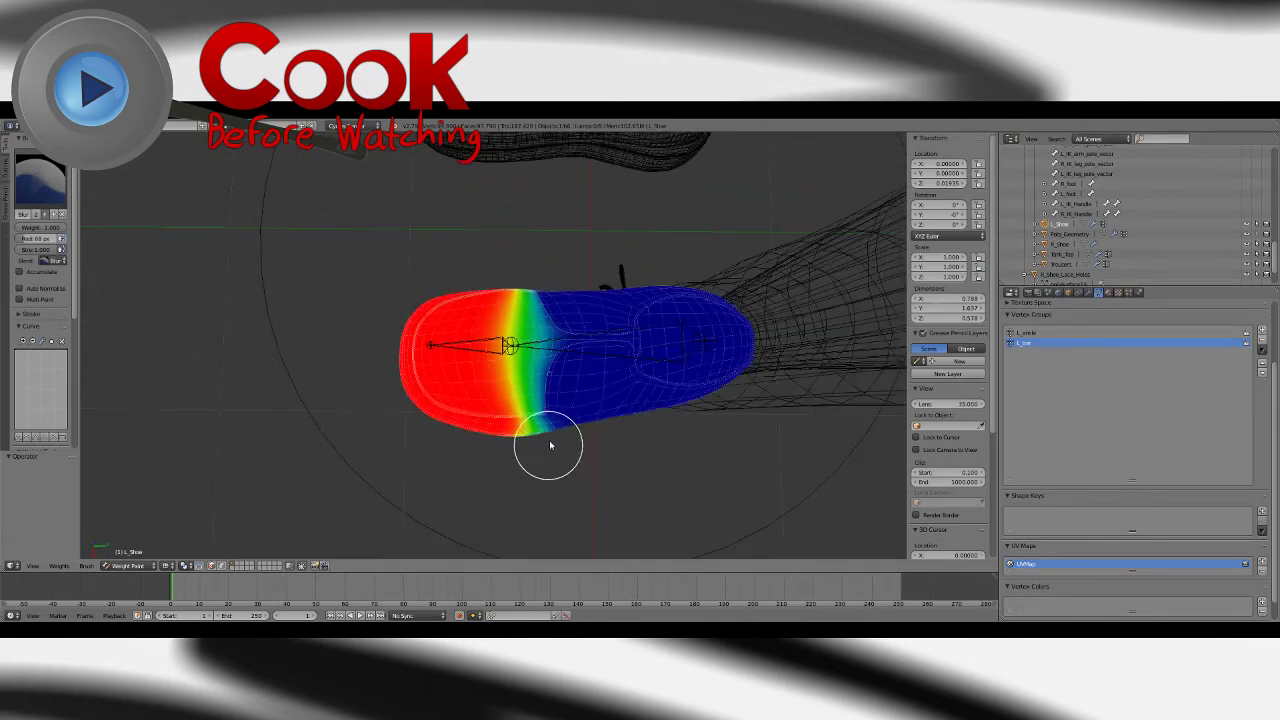
Step: Return the left shoe from Weight Paint to Object Mode and change the viewport shading to Solid
{"action": "left_click", "coordinate": [110, 566]}
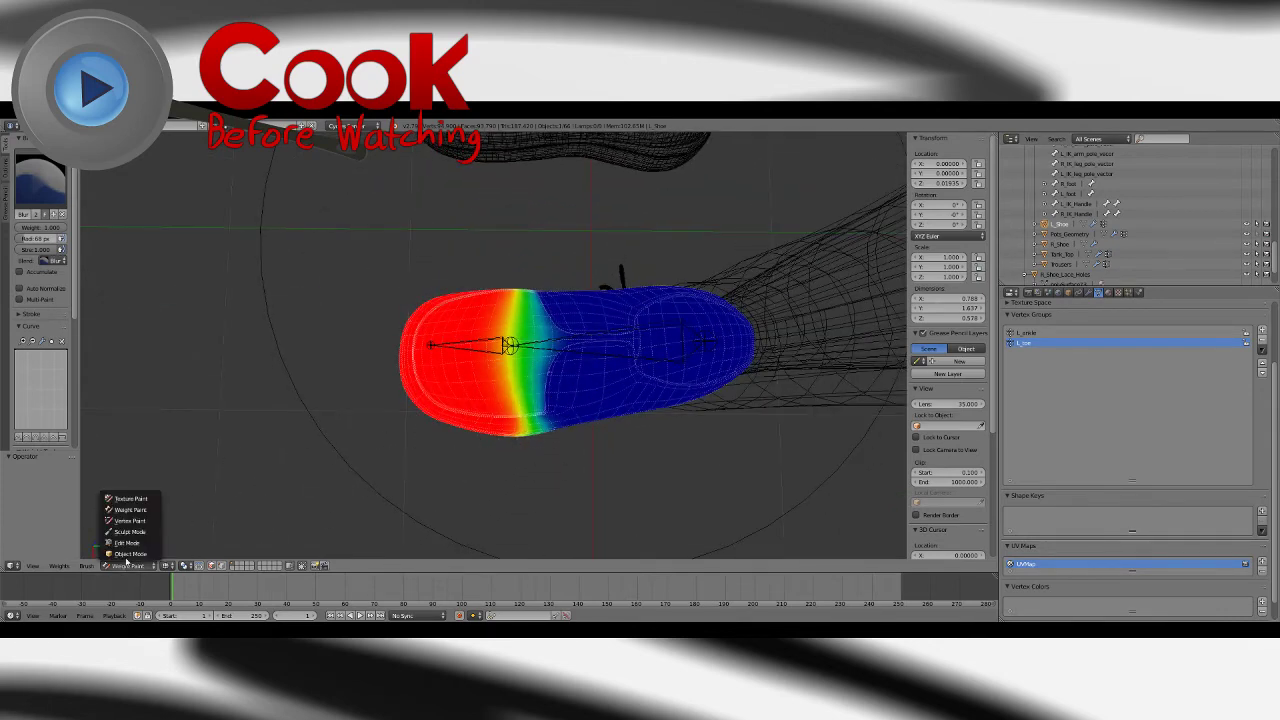
{"action": "left_click", "coordinate": [125, 551]}
{"action": "left_click", "coordinate": [186, 566]}
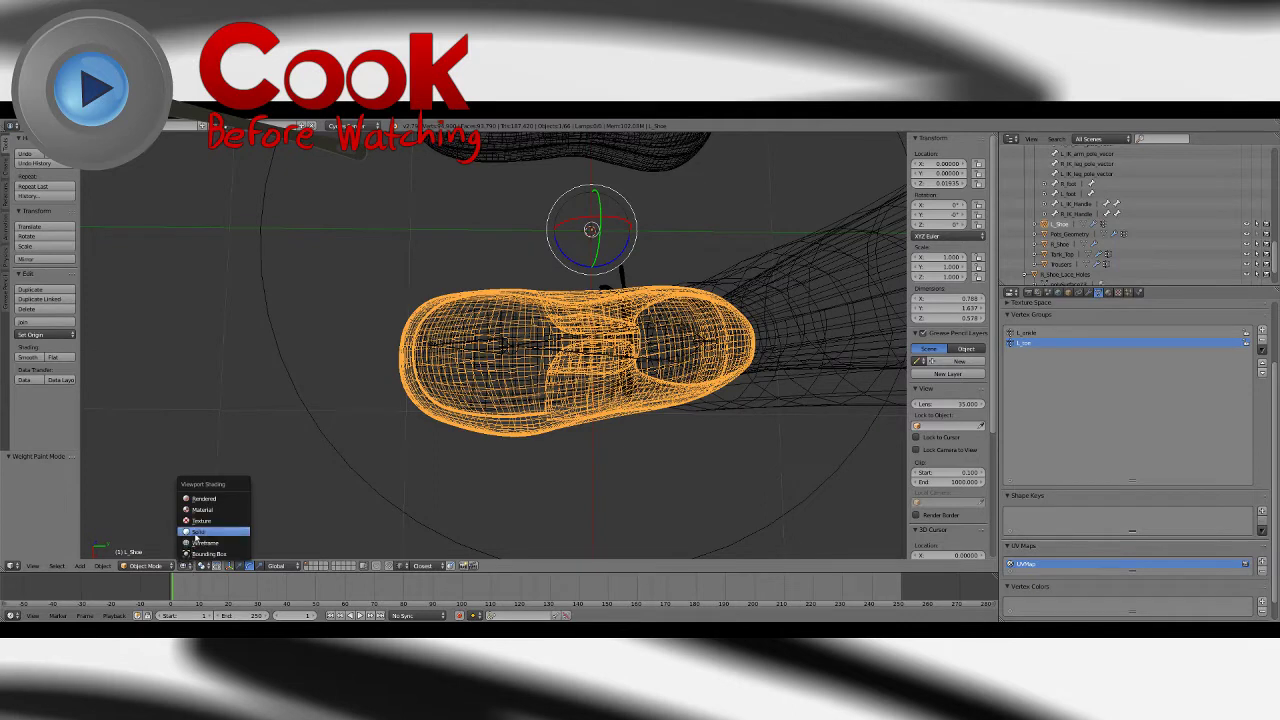
{"action": "left_click", "coordinate": [210, 528]}
{"action": "mouse_move", "coordinate": [440, 420]}
{"action": "middle_mouse_down"}
{"action": "mouse_move", "coordinate": [519, 402]}
{"action": "mouse_move", "coordinate": [535, 338]}
{"action": "mouse_move", "coordinate": [451, 188]}
{"action": "middle_mouse_up"}
{"action": "scroll", "coordinate": [535, 338], "scroll_direction": "down", "scroll_amount": 2}
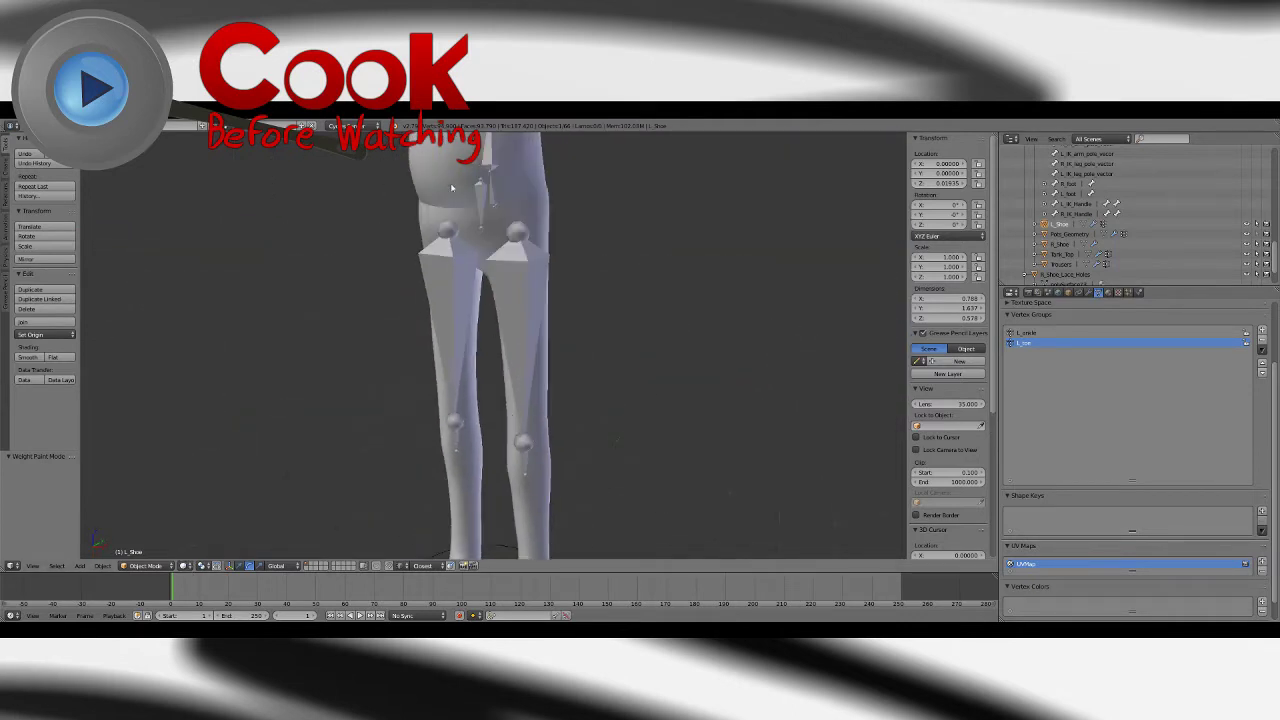
Step: Select the character's armature in the scene hierarchy and switch it to Pose Mode
{"action": "left_click", "coordinate": [1062, 254]}
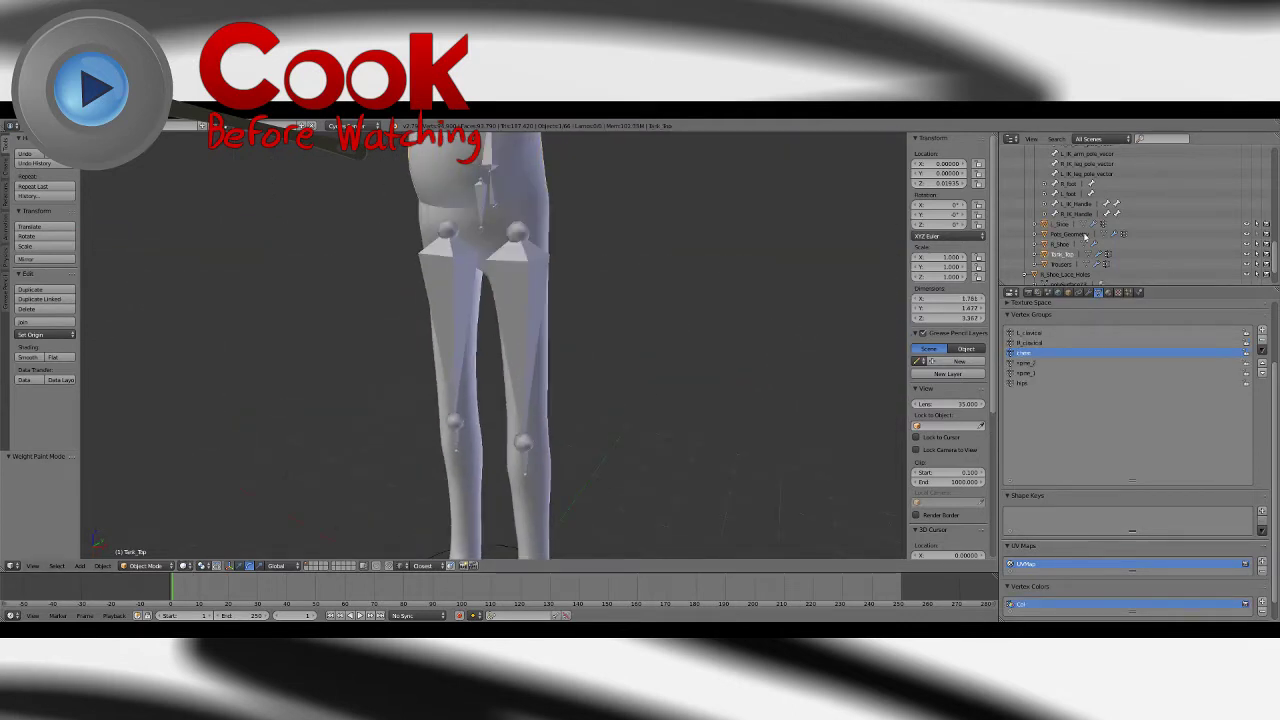
{"action": "left_click_drag", "start_coordinate": [1272, 252], "coordinate": [1272, 193]}
{"action": "left_click", "coordinate": [1070, 184]}
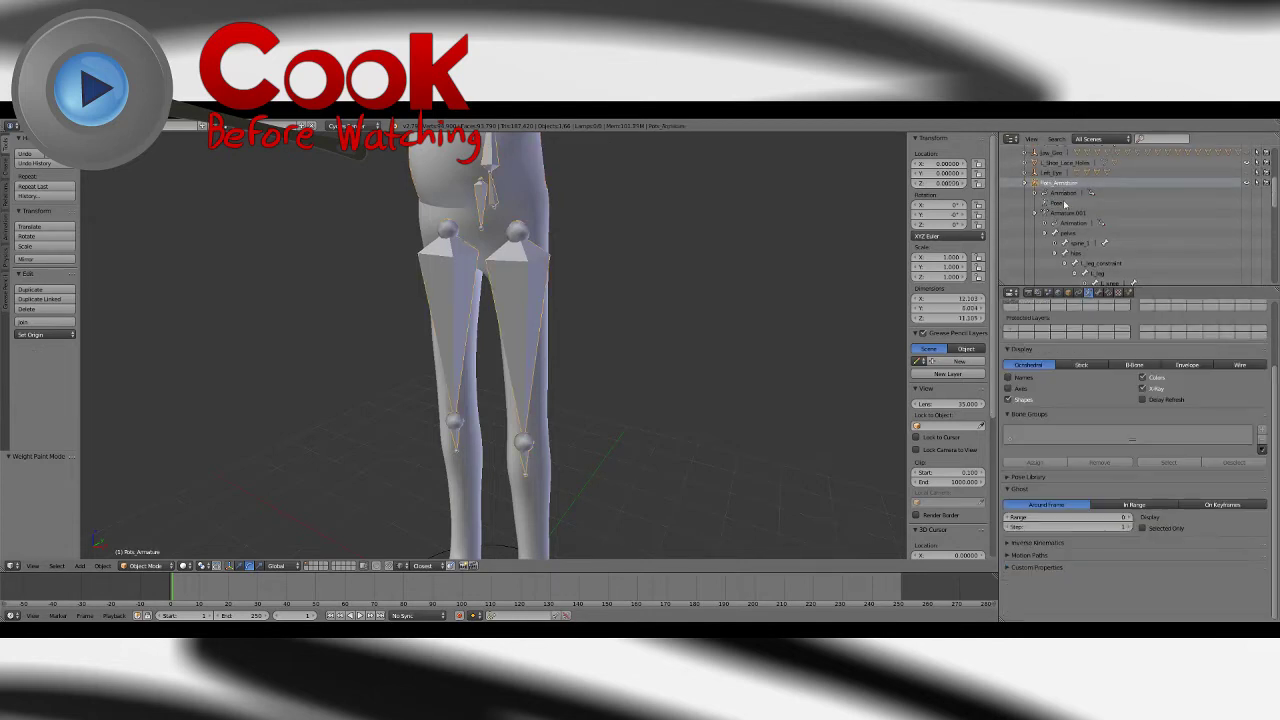
{"action": "left_click", "coordinate": [145, 566]}
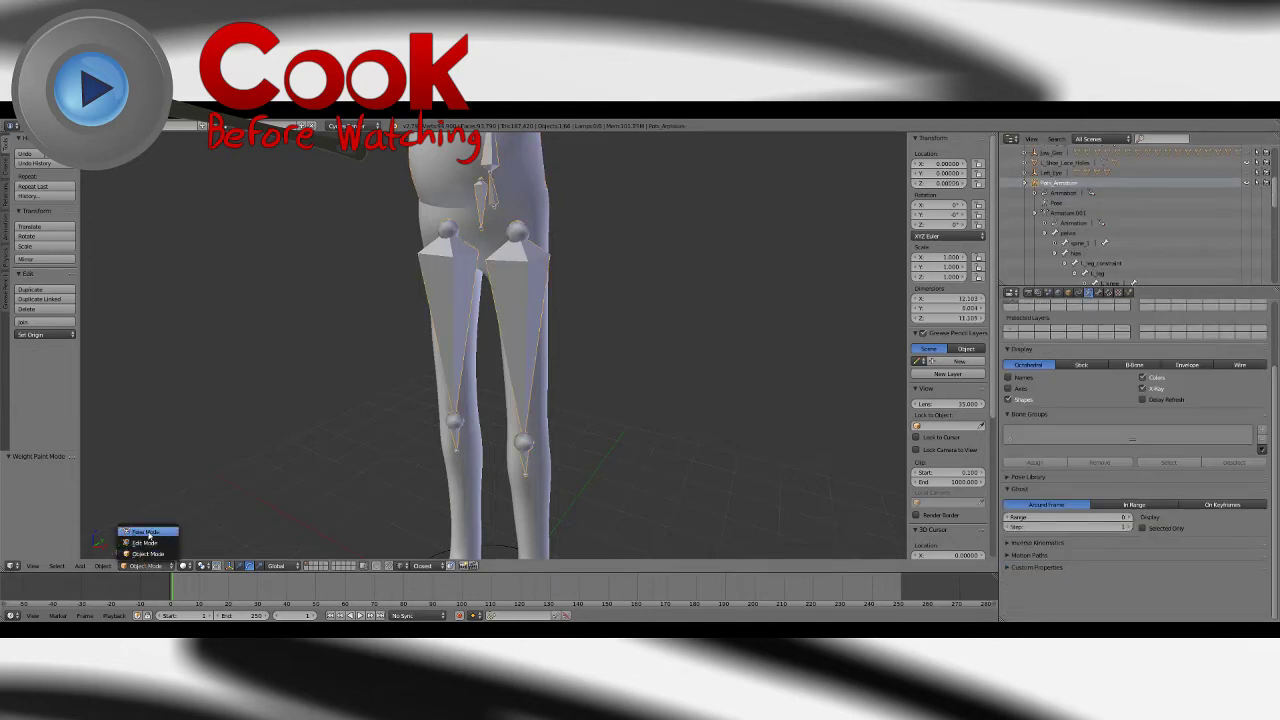
{"action": "left_click", "coordinate": [150, 530]}
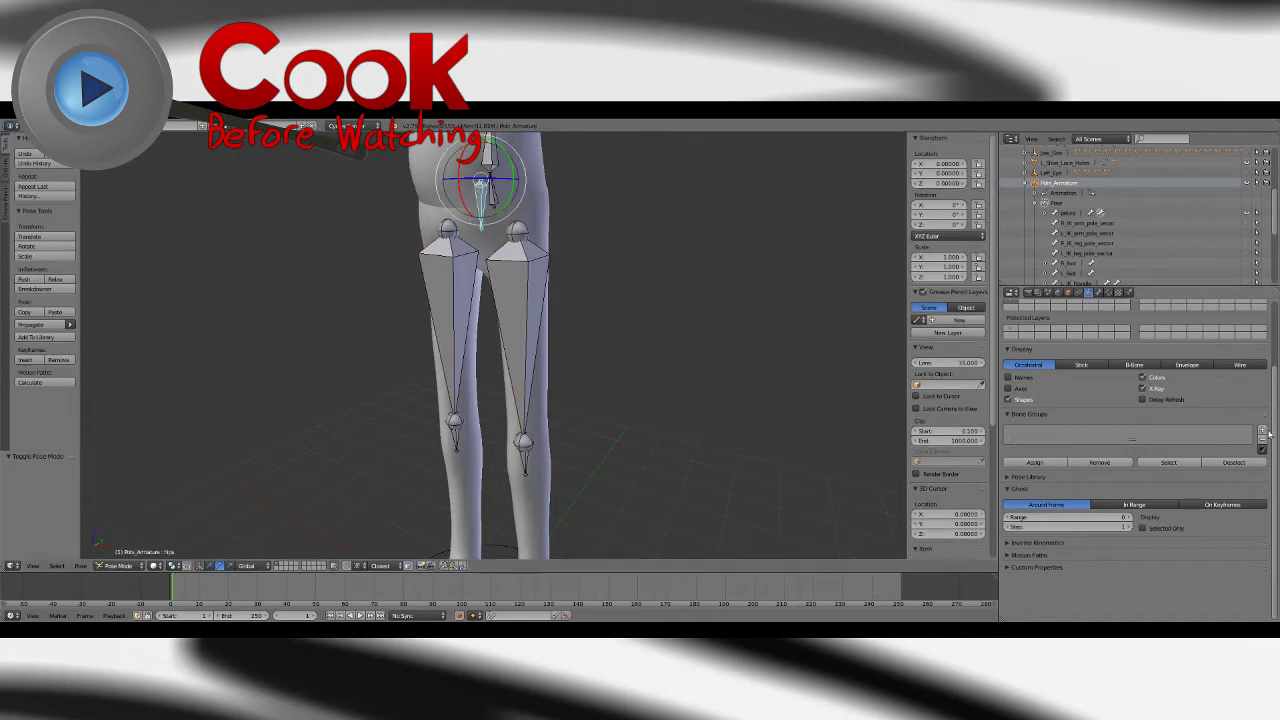
Step: Select the L_foot control bone and raise its roll custom property to lift the left heel and bend the shoe at the toe
{"action": "left_click", "coordinate": [1100, 293]}
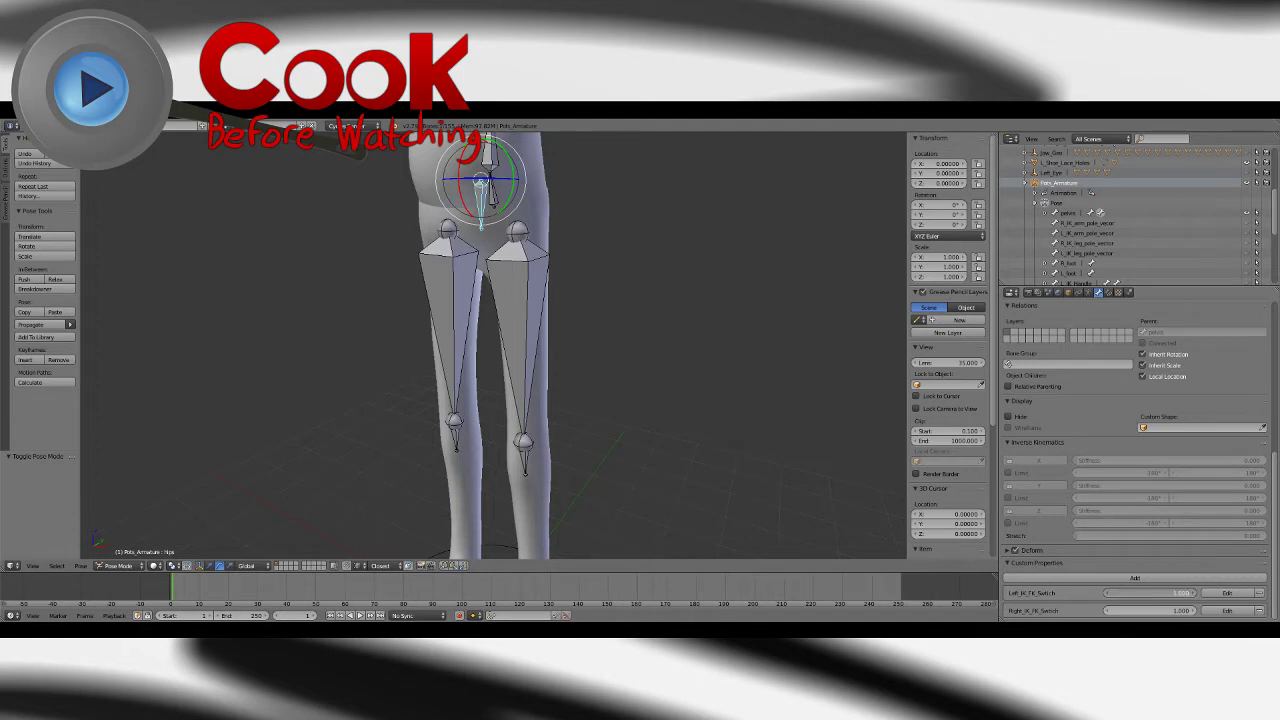
{"action": "left_click_drag", "start_coordinate": [1150, 593], "coordinate": [962, 566]}
{"action": "middle_click_drag", "start_coordinate": [576, 441], "coordinate": [604, 493]}
{"action": "right_click", "coordinate": [601, 483]}
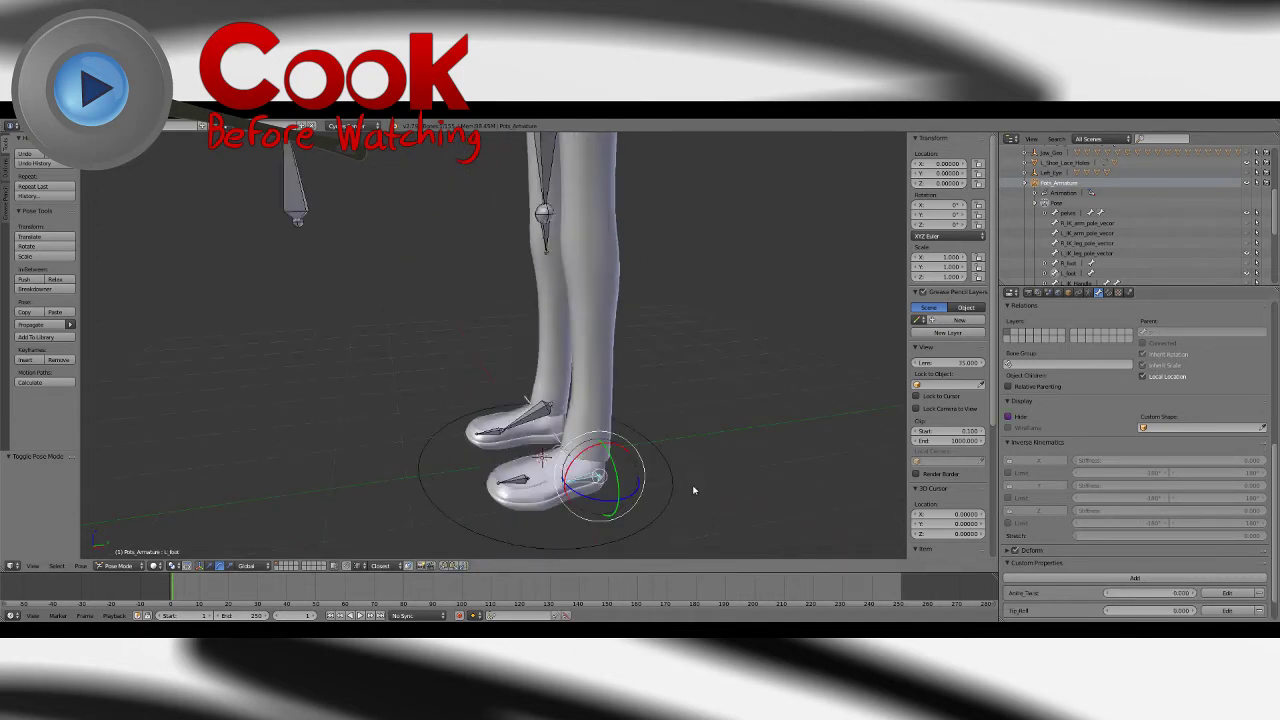
{"action": "middle_click_drag", "start_coordinate": [820, 480], "coordinate": [770, 420]}
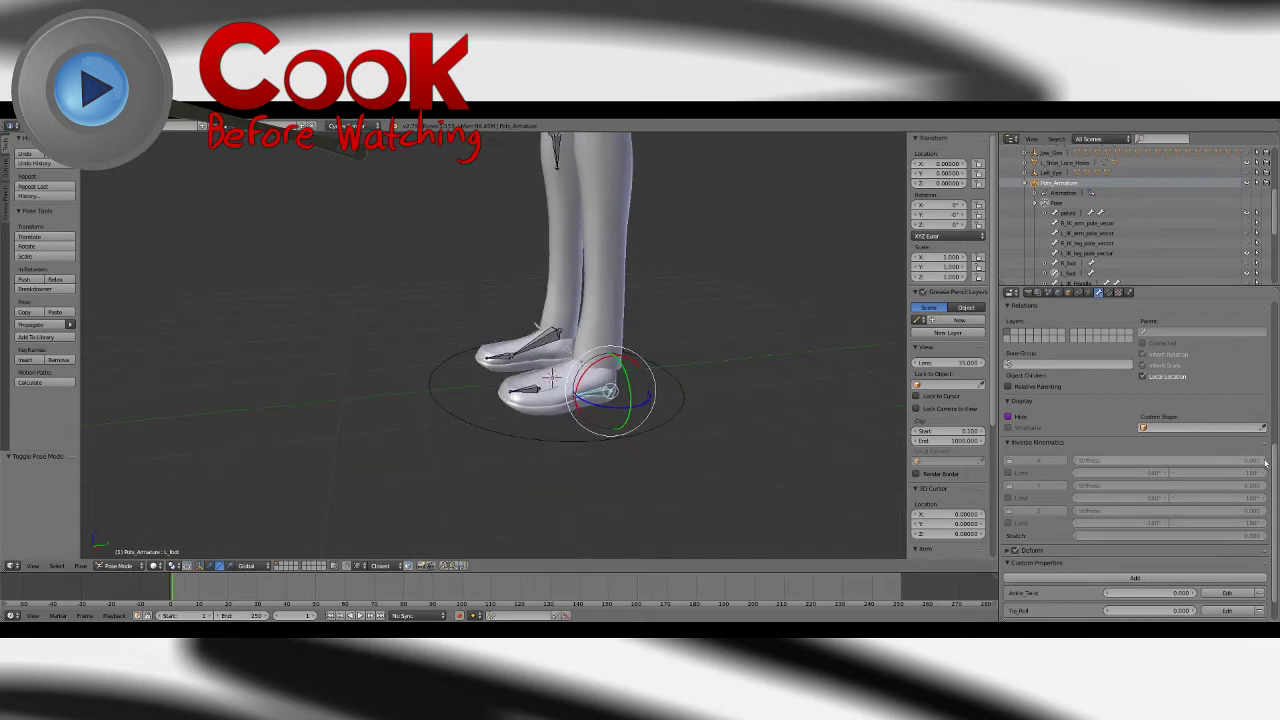
{"action": "scroll", "coordinate": [1117, 600], "scroll_direction": "down", "scroll_amount": 2}
{"action": "left_click_drag", "start_coordinate": [1112, 585], "coordinate": [1167, 621]}
{"action": "key", "text": "ctrl+z"}
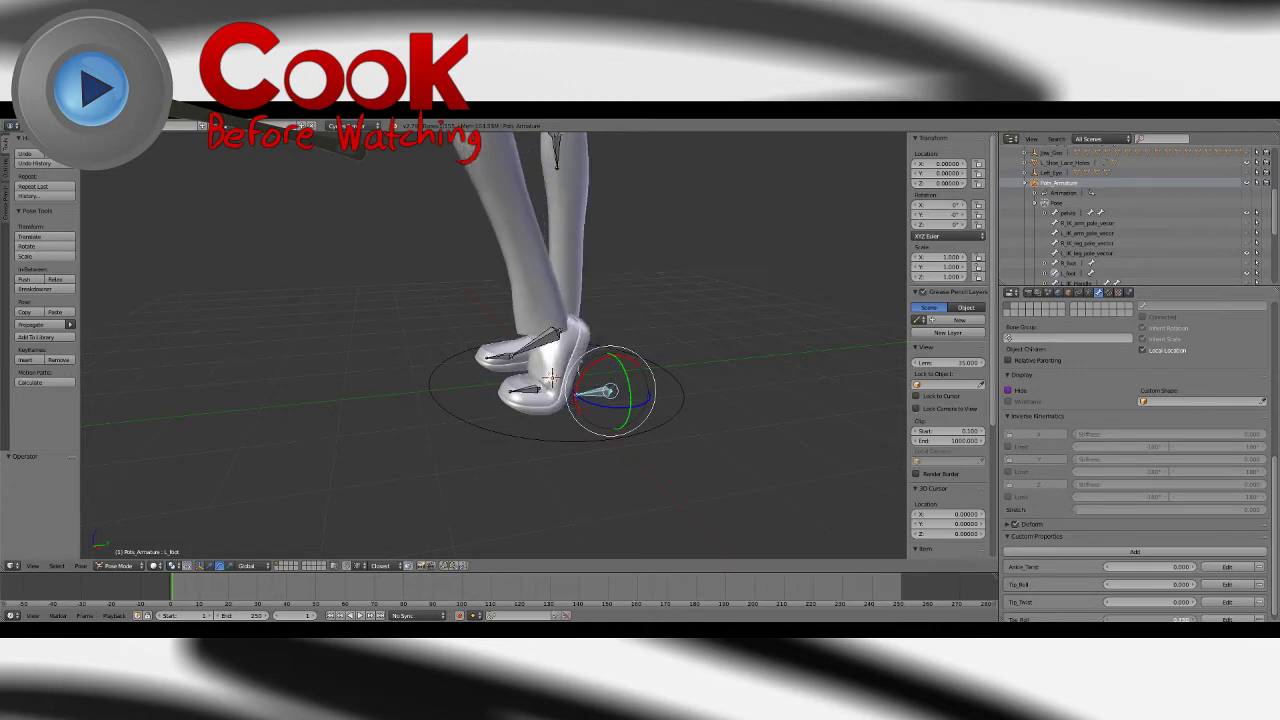
Step: Check the bent left shoe up close, then select L_Shoe and enter Weight Paint mode
{"action": "scroll", "coordinate": [663, 425], "scroll_direction": "up", "scroll_amount": 6}
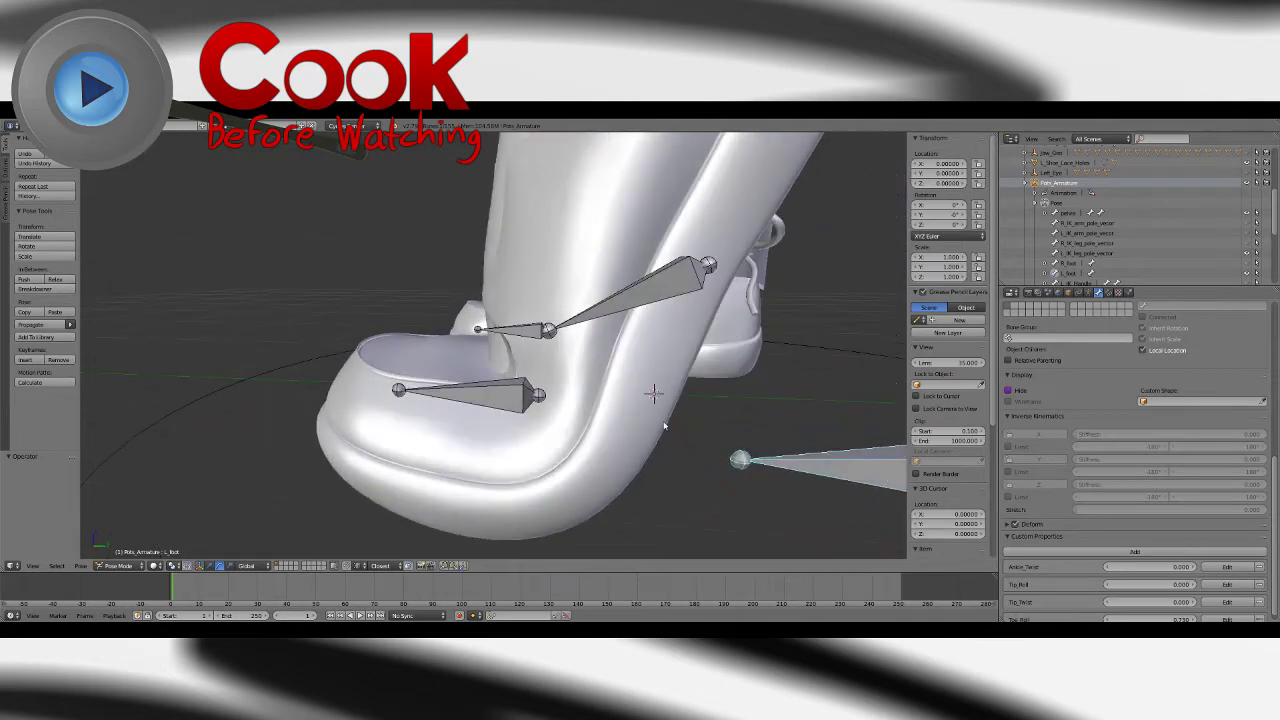
{"action": "middle_click_drag", "start_coordinate": [663, 425], "coordinate": [614, 428]}
{"action": "scroll", "coordinate": [690, 426], "scroll_direction": "up", "scroll_amount": 3}
{"action": "scroll", "coordinate": [614, 428], "scroll_direction": "down", "scroll_amount": 4}
{"action": "right_click", "coordinate": [616, 414]}
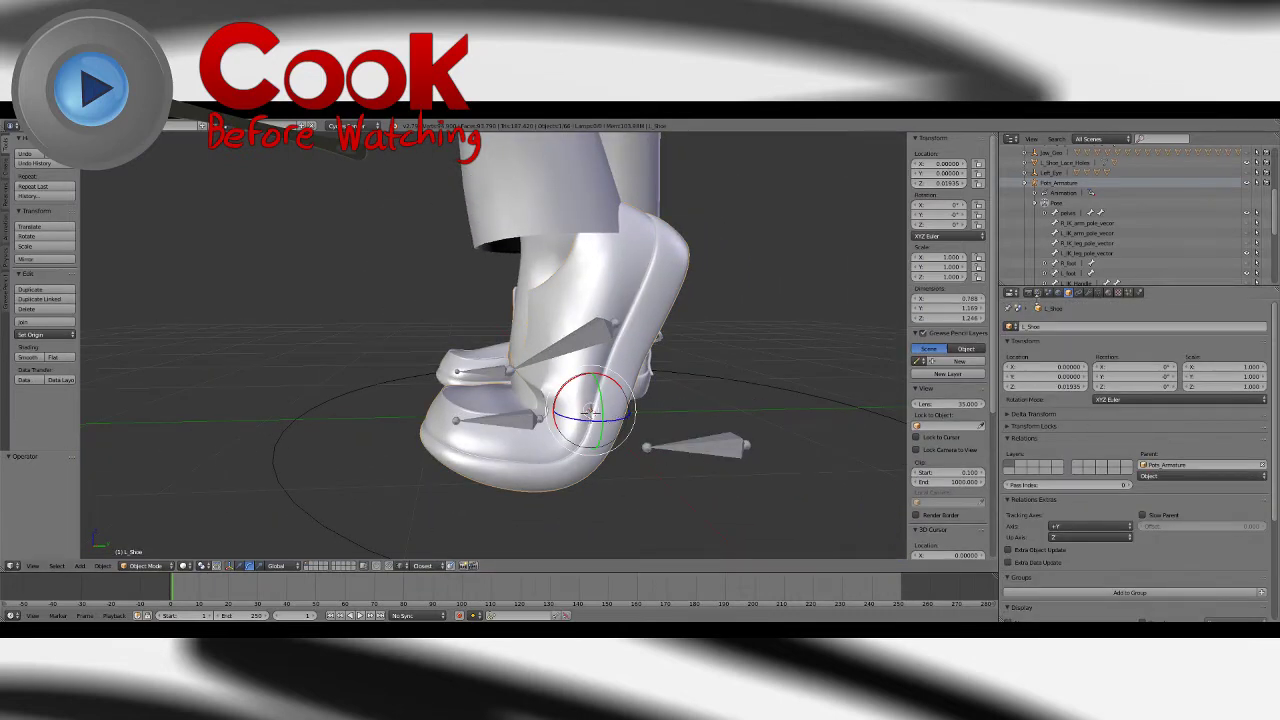
{"action": "left_click", "coordinate": [145, 566]}
{"action": "left_click", "coordinate": [156, 513]}
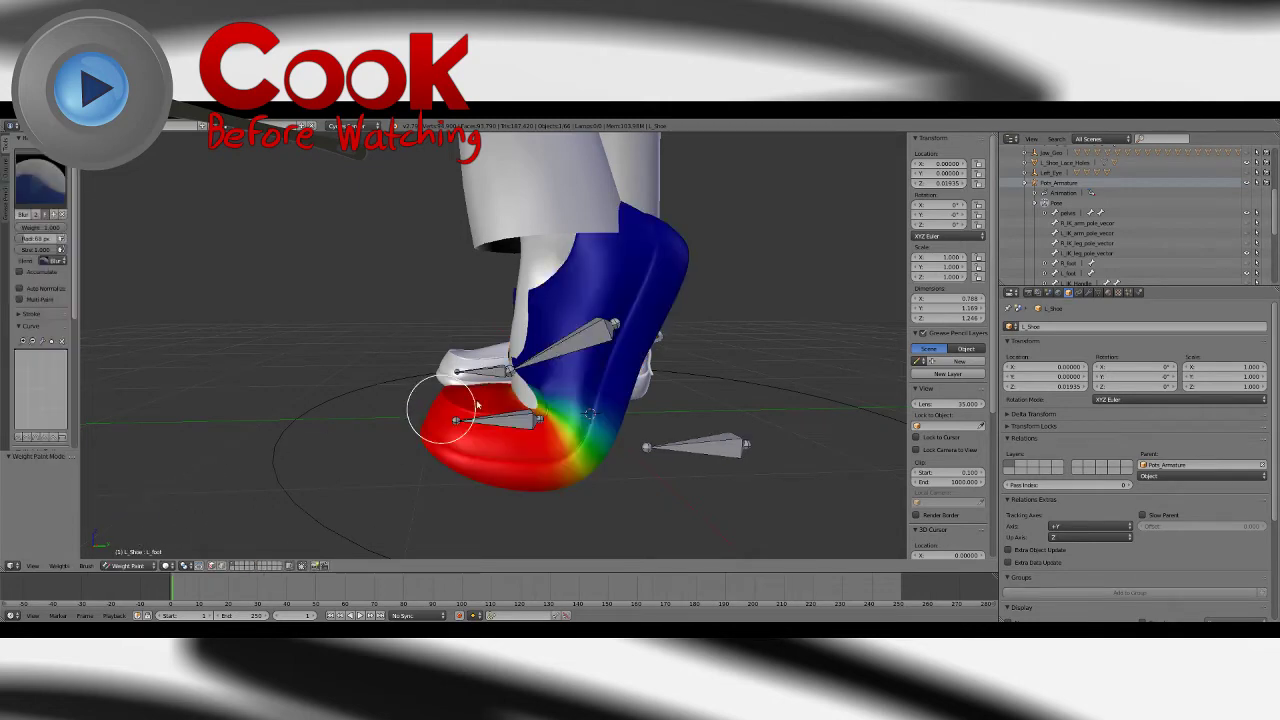
Step: Subtract L_toe weight along the left shoe's bend where the foot pokes through, using the Subtract brush at strength 0.171
{"action": "mouse_move", "coordinate": [448, 400]}
{"action": "middle_mouse_down"}
{"action": "mouse_move", "coordinate": [586, 394]}
{"action": "mouse_move", "coordinate": [500, 375]}
{"action": "middle_mouse_up"}
{"action": "left_click", "coordinate": [41, 182]}
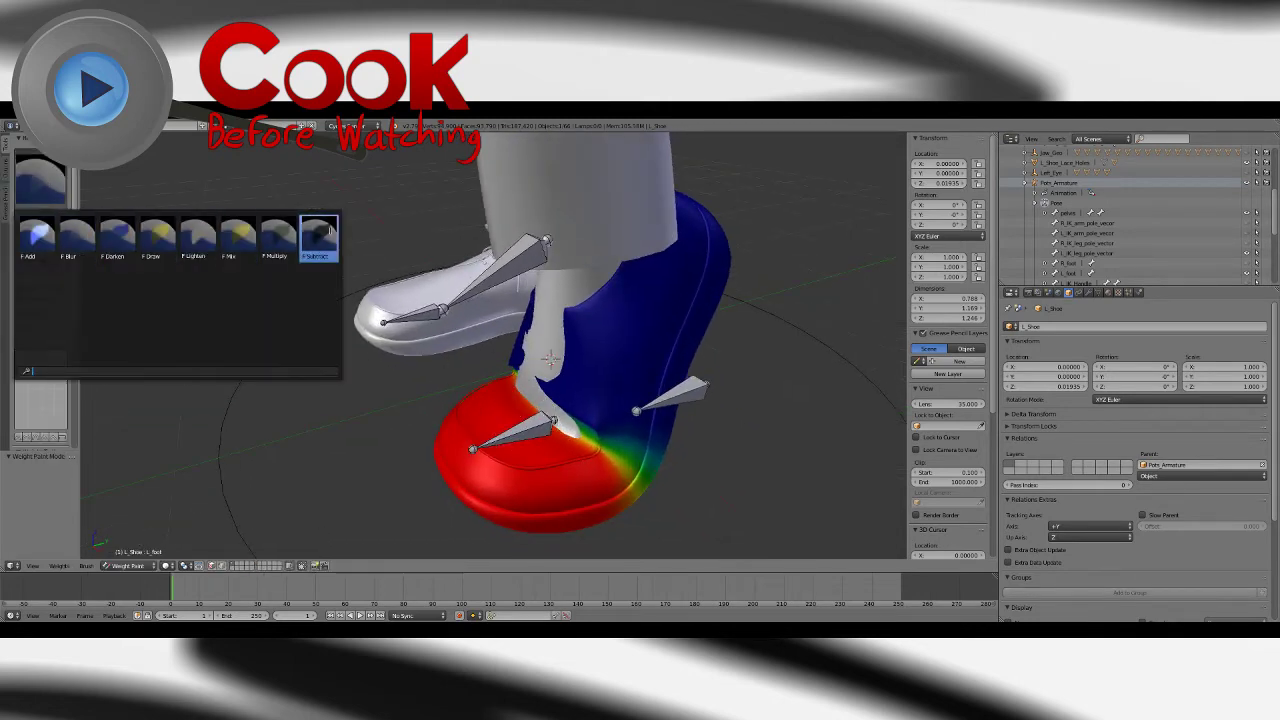
{"action": "left_click", "coordinate": [318, 236]}
{"action": "left_click", "coordinate": [44, 184]}
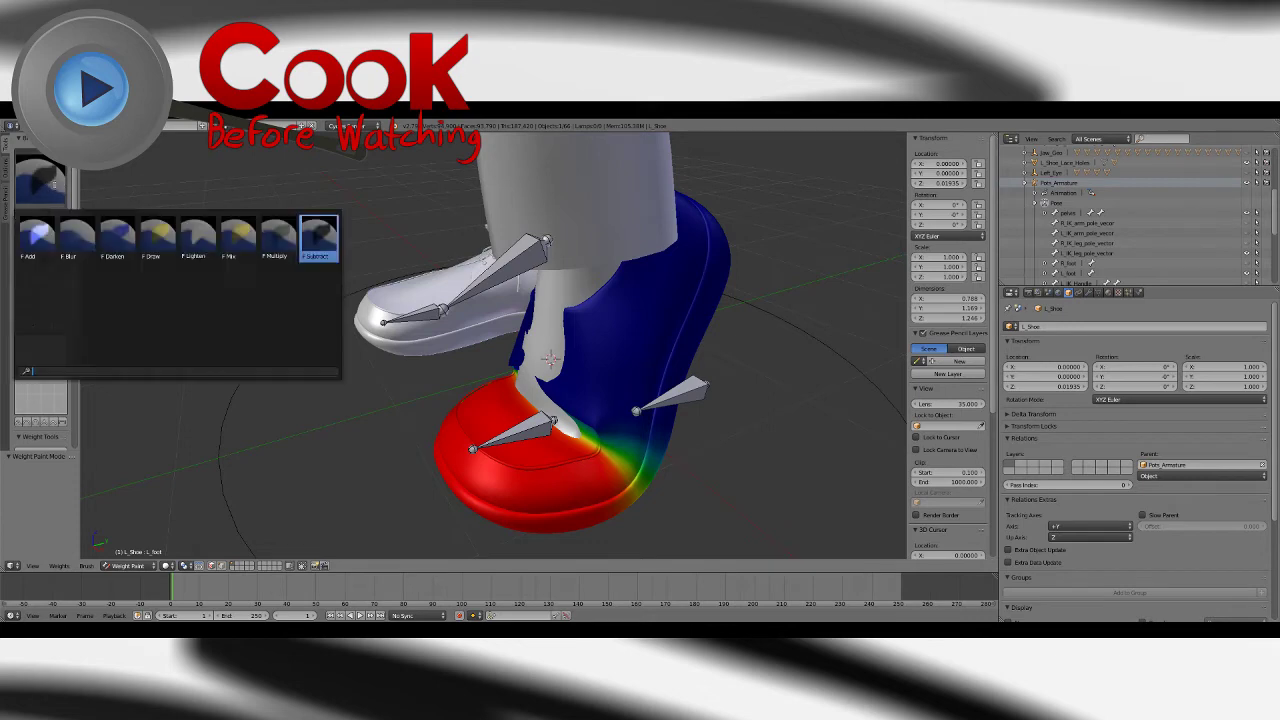
{"action": "left_click", "coordinate": [314, 236]}
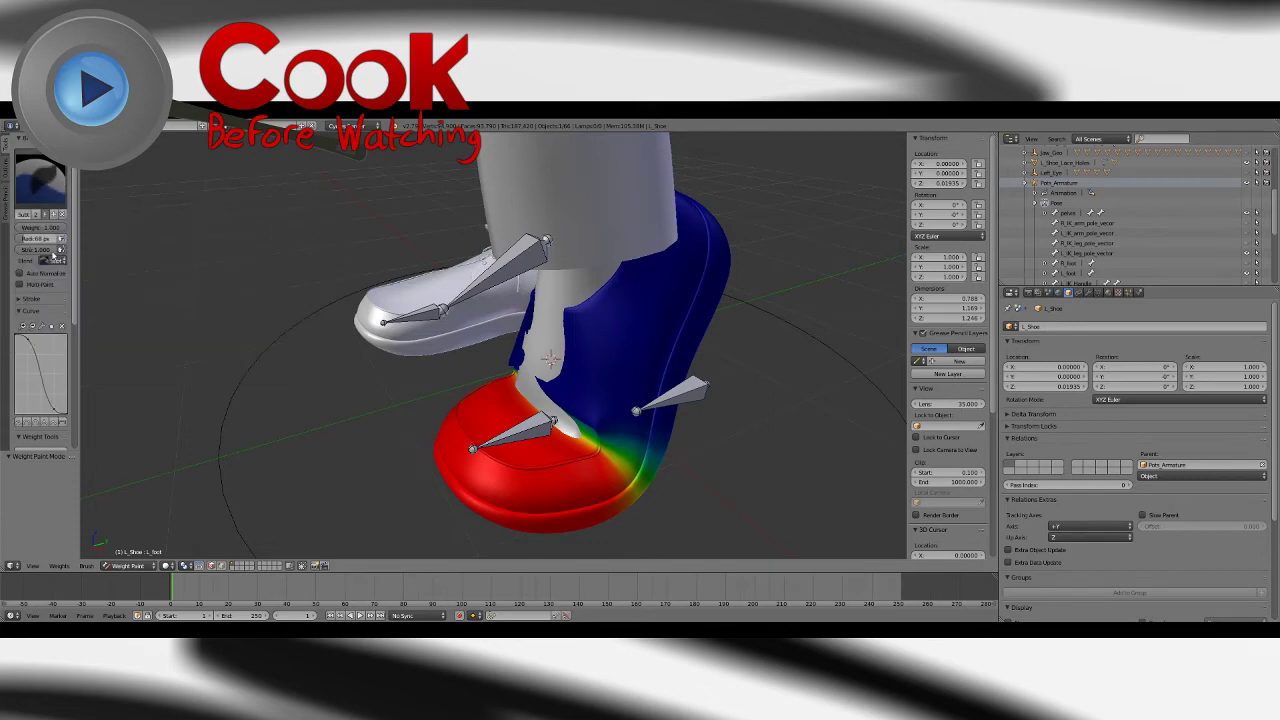
{"action": "mouse_move", "coordinate": [542, 411]}
{"action": "left_mouse_down"}
{"action": "mouse_move", "coordinate": [563, 420]}
{"action": "mouse_move", "coordinate": [521, 384]}
{"action": "left_mouse_up"}
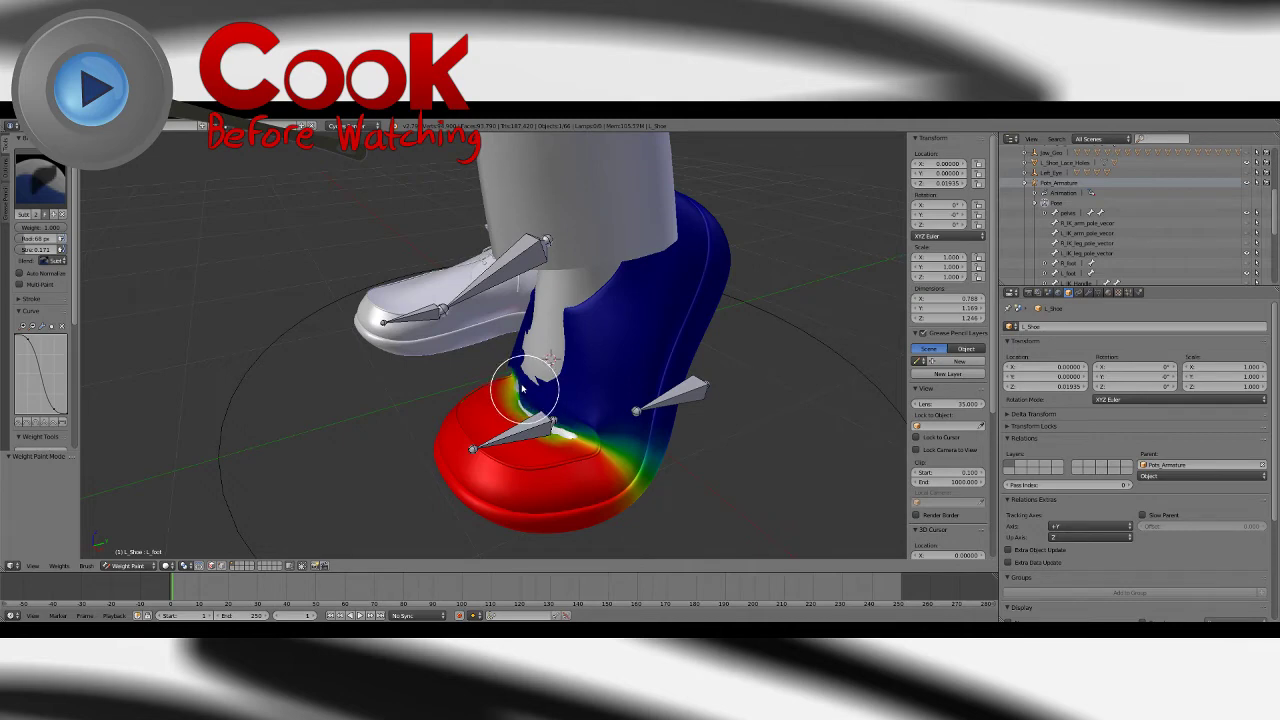
{"action": "middle_click_drag", "start_coordinate": [521, 388], "coordinate": [540, 386]}
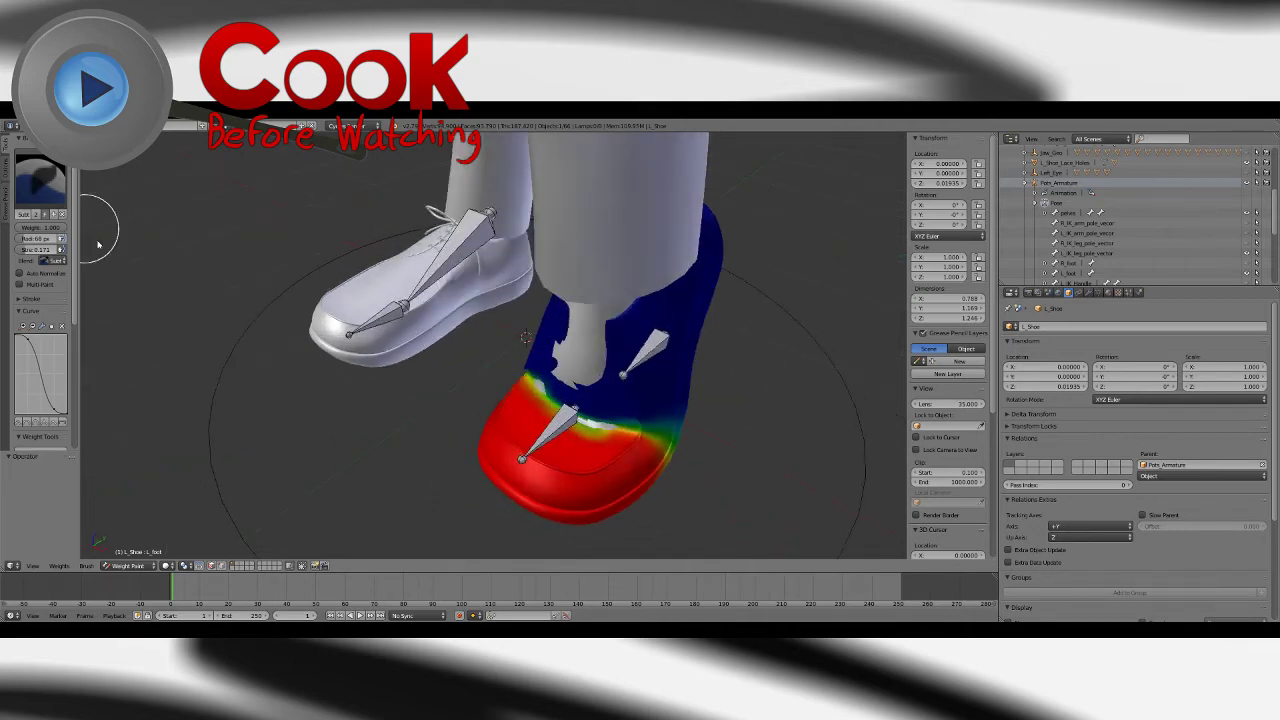
{"action": "left_click_drag", "start_coordinate": [558, 382], "coordinate": [552, 388]}
Step: Blur the L_toe weight boundary across the top of the bent left shoe
{"action": "left_click", "coordinate": [40, 182]}
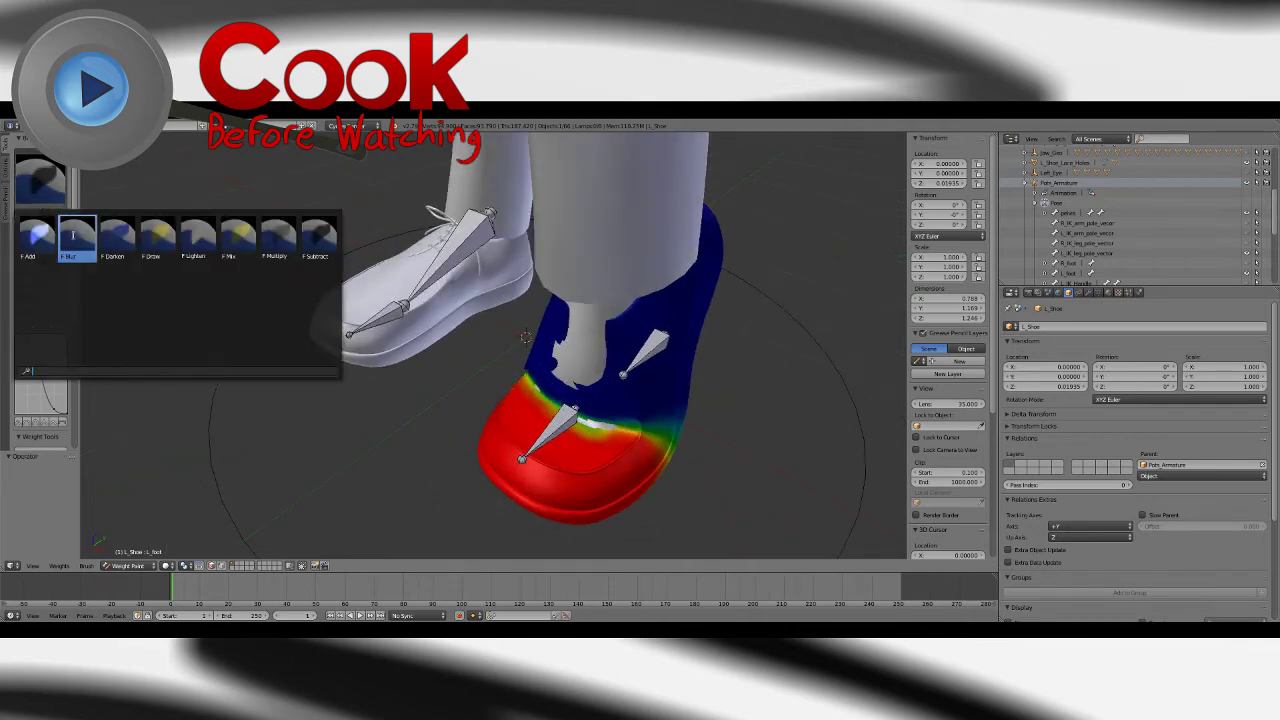
{"action": "left_click", "coordinate": [77, 237]}
{"action": "left_click_drag", "start_coordinate": [618, 430], "coordinate": [537, 378]}
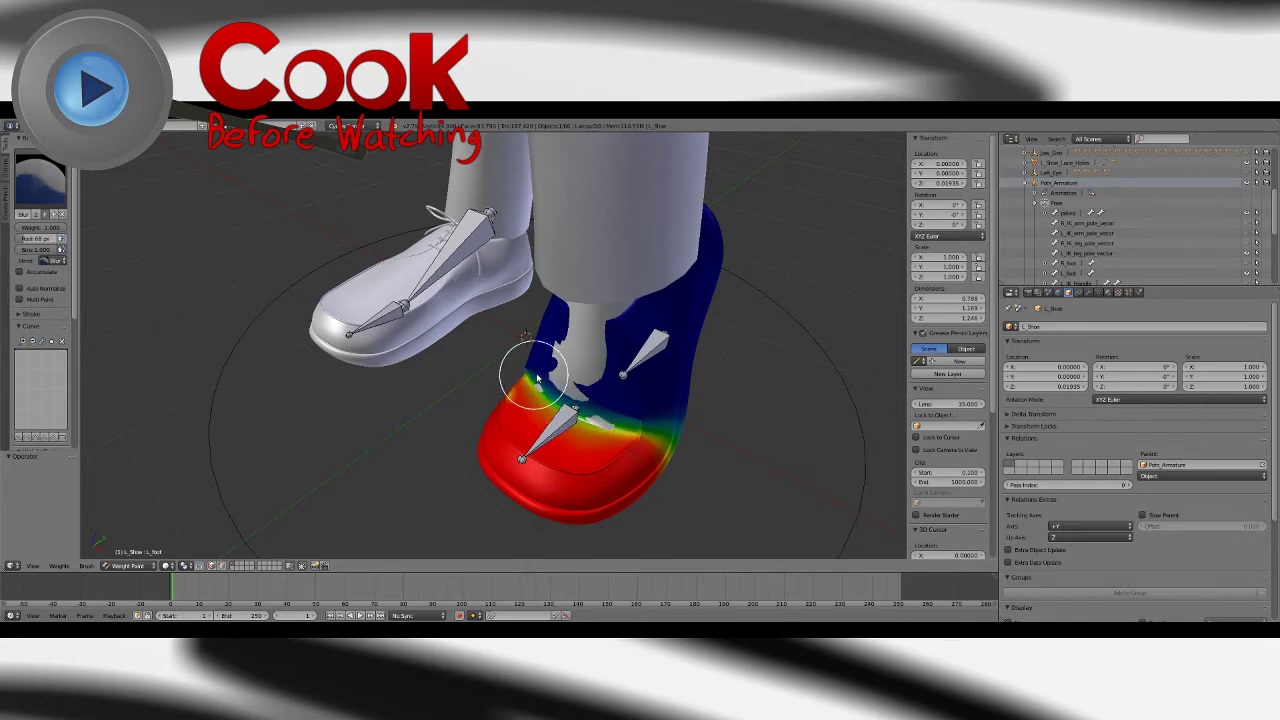
{"action": "mouse_move", "coordinate": [618, 400]}
{"action": "middle_mouse_down"}
{"action": "mouse_move", "coordinate": [632, 434]}
{"action": "mouse_move", "coordinate": [657, 429]}
{"action": "mouse_move", "coordinate": [329, 277]}
{"action": "middle_mouse_up"}
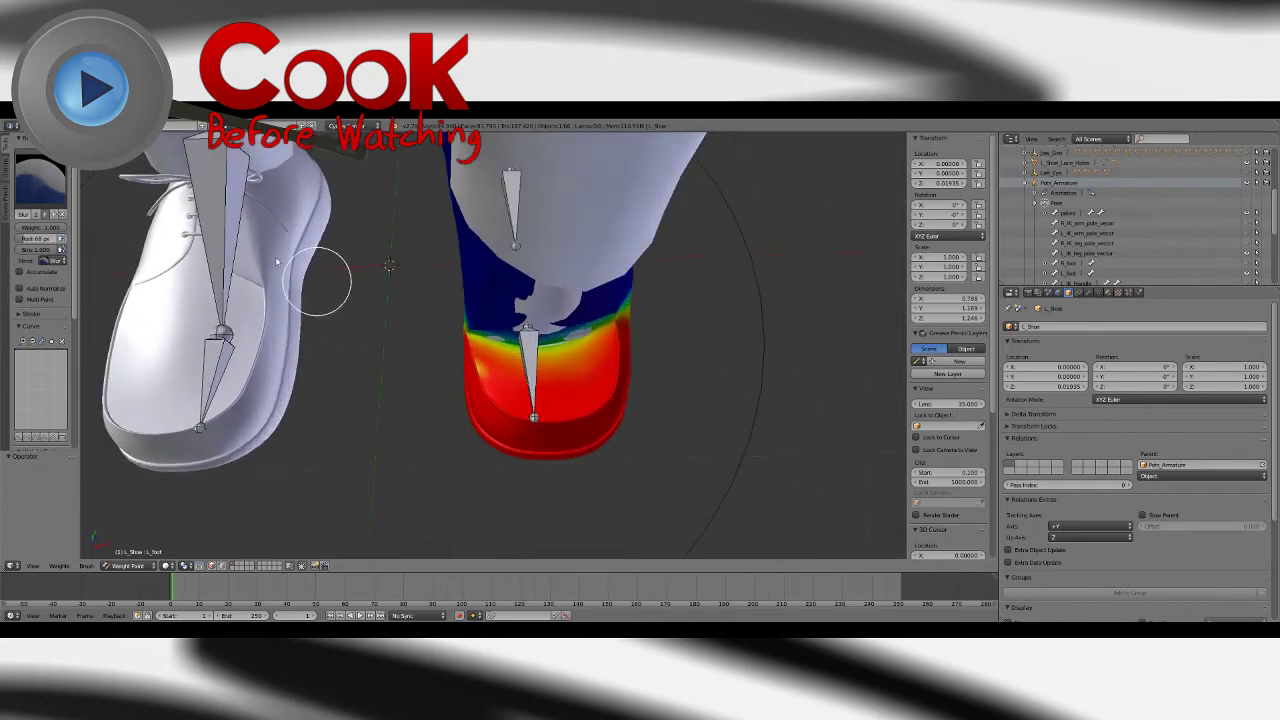
Step: Try adding L_toe weight along the shoe's bend with the Add brush at strength 0.028
{"action": "left_click", "coordinate": [40, 182]}
{"action": "left_click", "coordinate": [37, 236]}
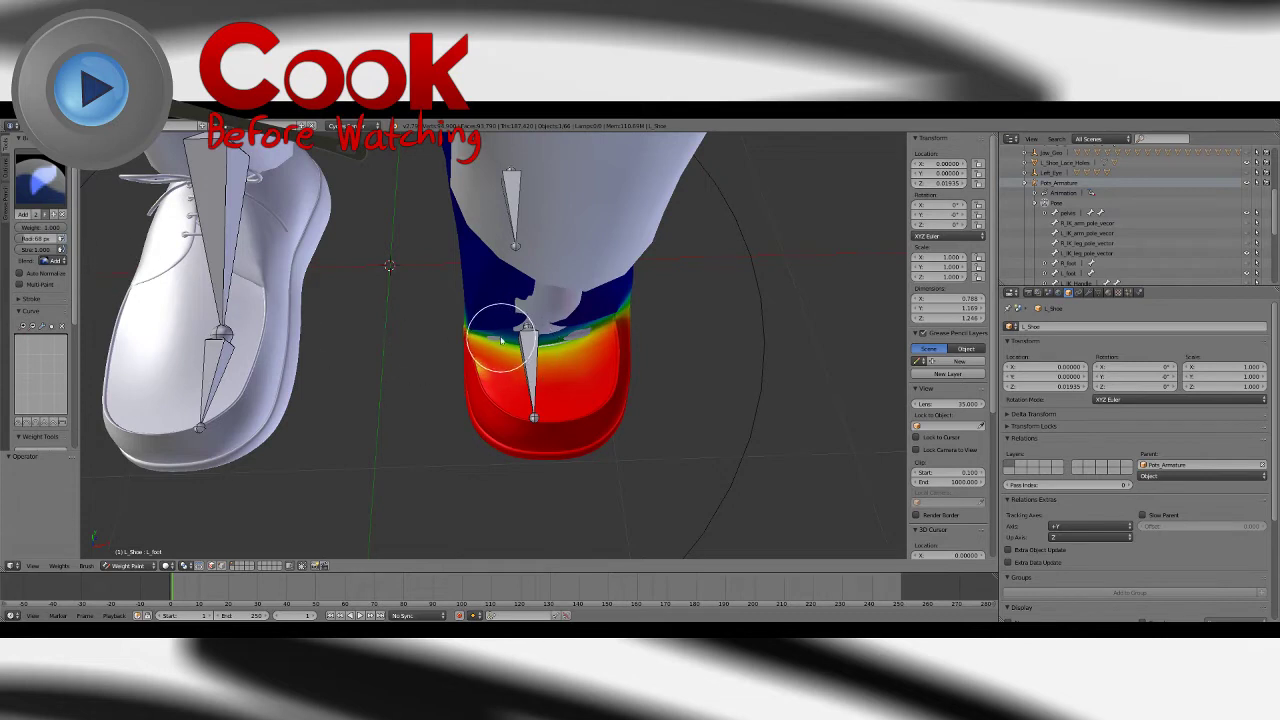
{"action": "left_click_drag", "start_coordinate": [501, 341], "coordinate": [491, 349]}
{"action": "left_click", "coordinate": [23, 182]}
{"action": "left_click", "coordinate": [51, 347]}
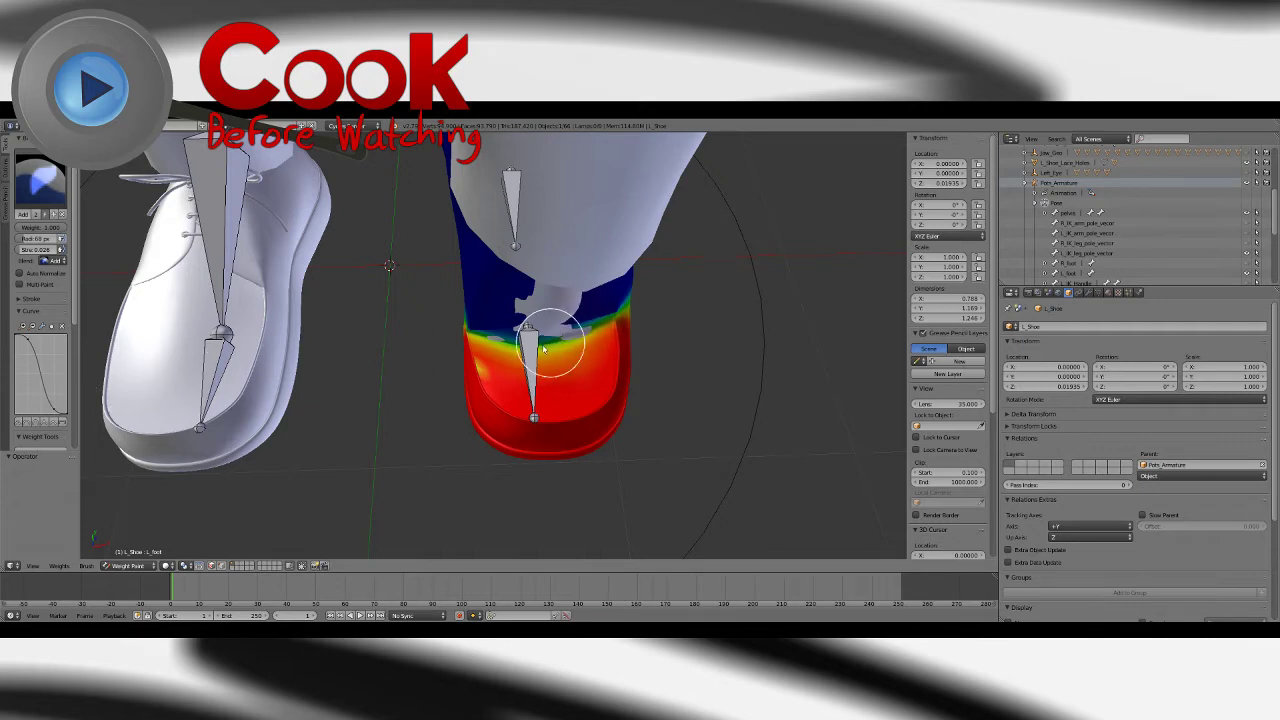
Step: Remove more L_toe weight across the front of the left shoe's bend with the Subtract brush
{"action": "left_click", "coordinate": [40, 180]}
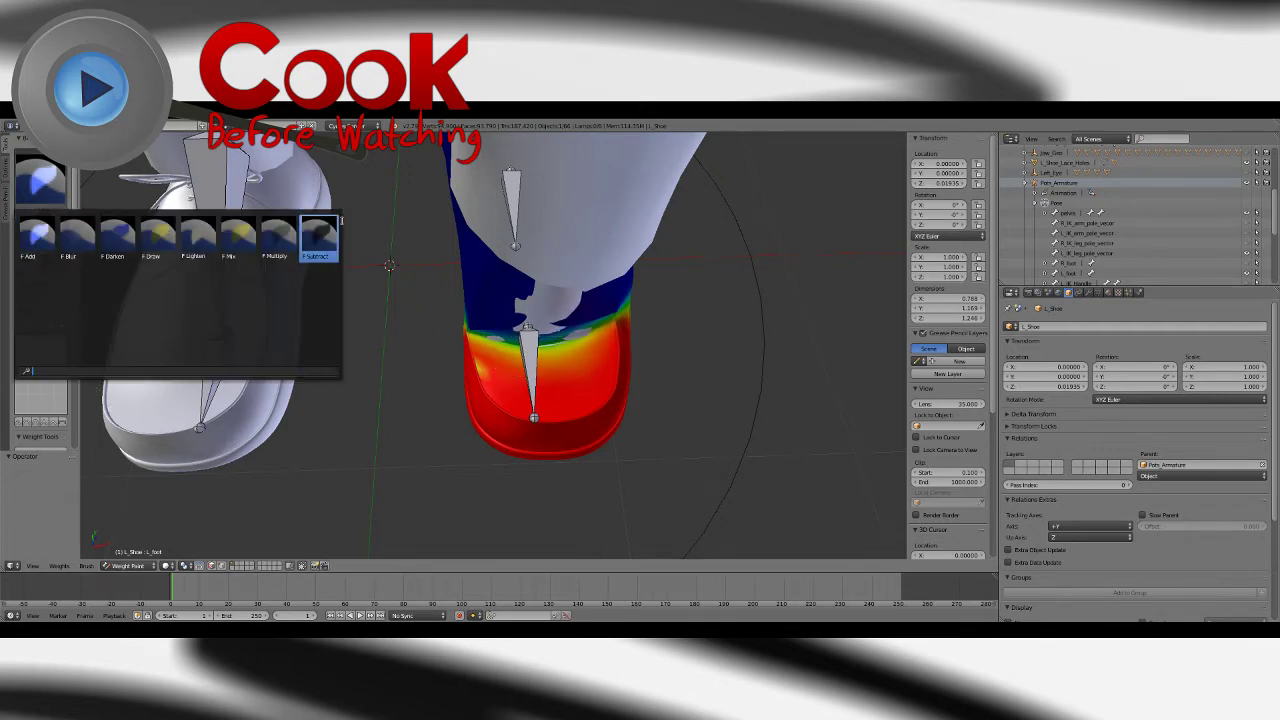
{"action": "left_click", "coordinate": [318, 236]}
{"action": "mouse_move", "coordinate": [523, 320]}
{"action": "left_mouse_down"}
{"action": "mouse_move", "coordinate": [560, 338]}
{"action": "mouse_move", "coordinate": [503, 345]}
{"action": "left_mouse_up"}
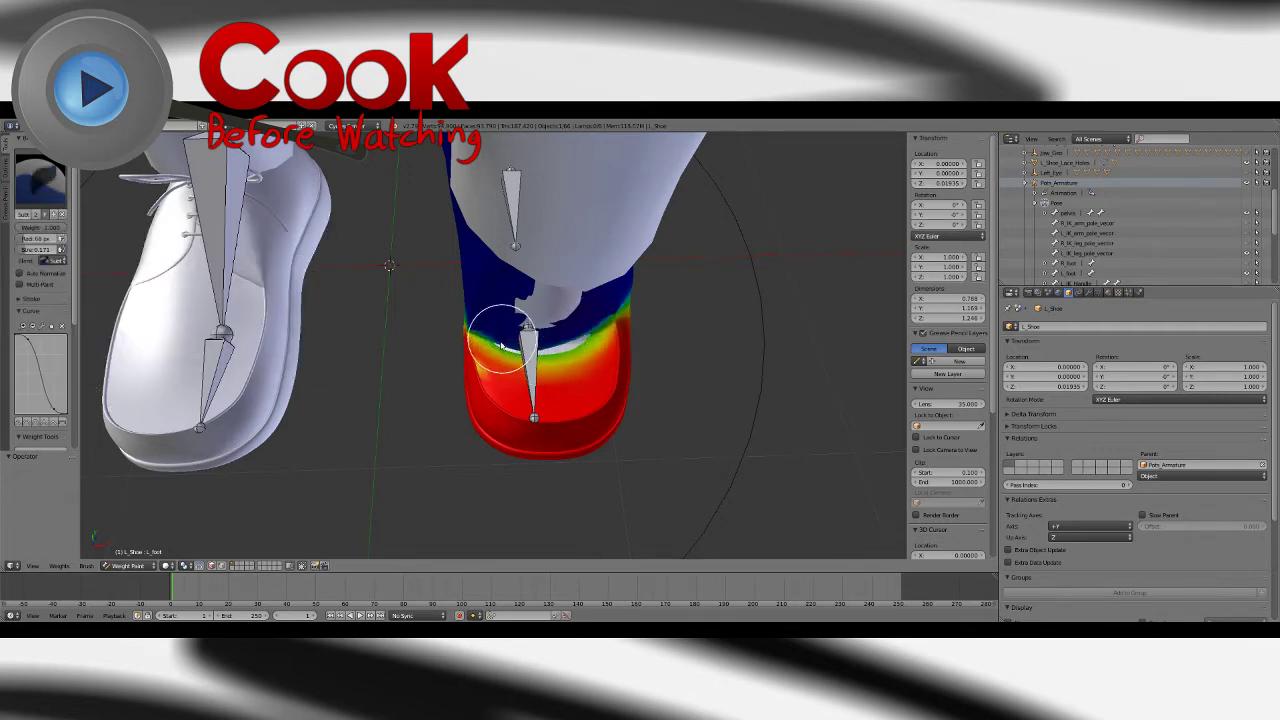
Step: Fill the faded patch on the side of the left shoe's toe with L_toe weight using the Add brush at strength 1.000
{"action": "middle_click_drag", "start_coordinate": [530, 385], "coordinate": [420, 300]}
{"action": "left_click", "coordinate": [40, 180]}
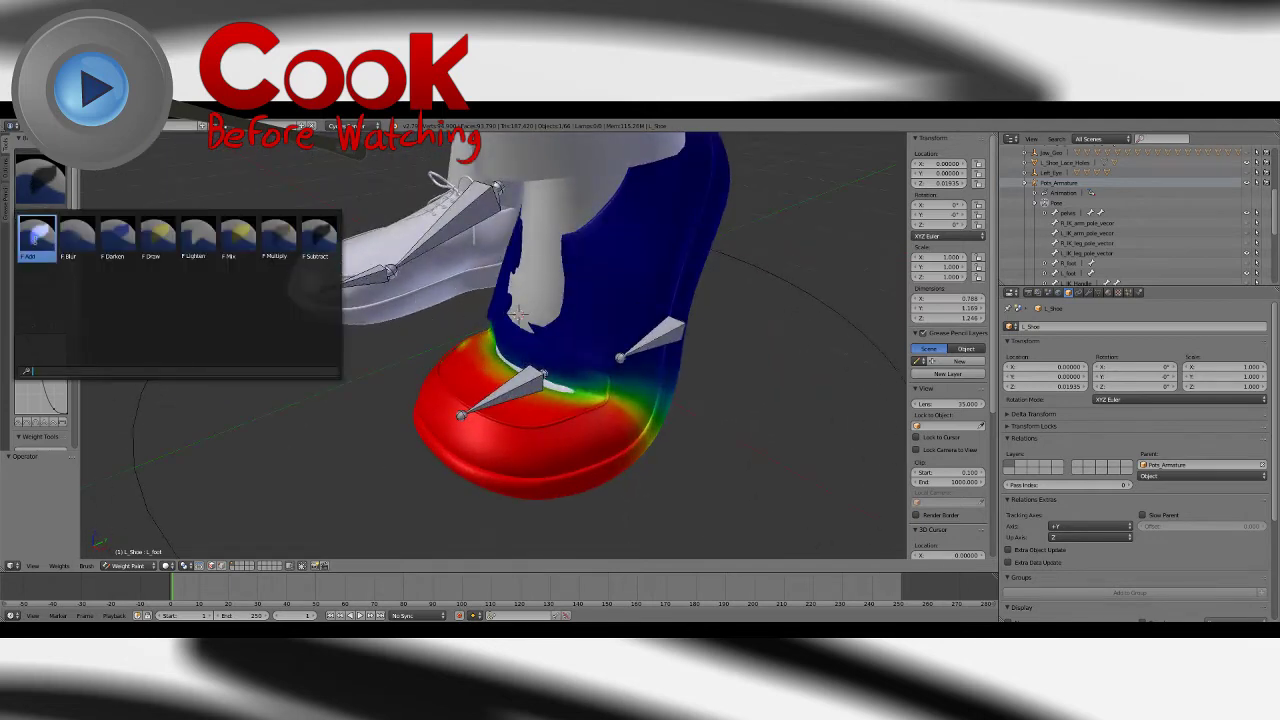
{"action": "left_click", "coordinate": [37, 236]}
{"action": "left_click", "coordinate": [52, 187]}
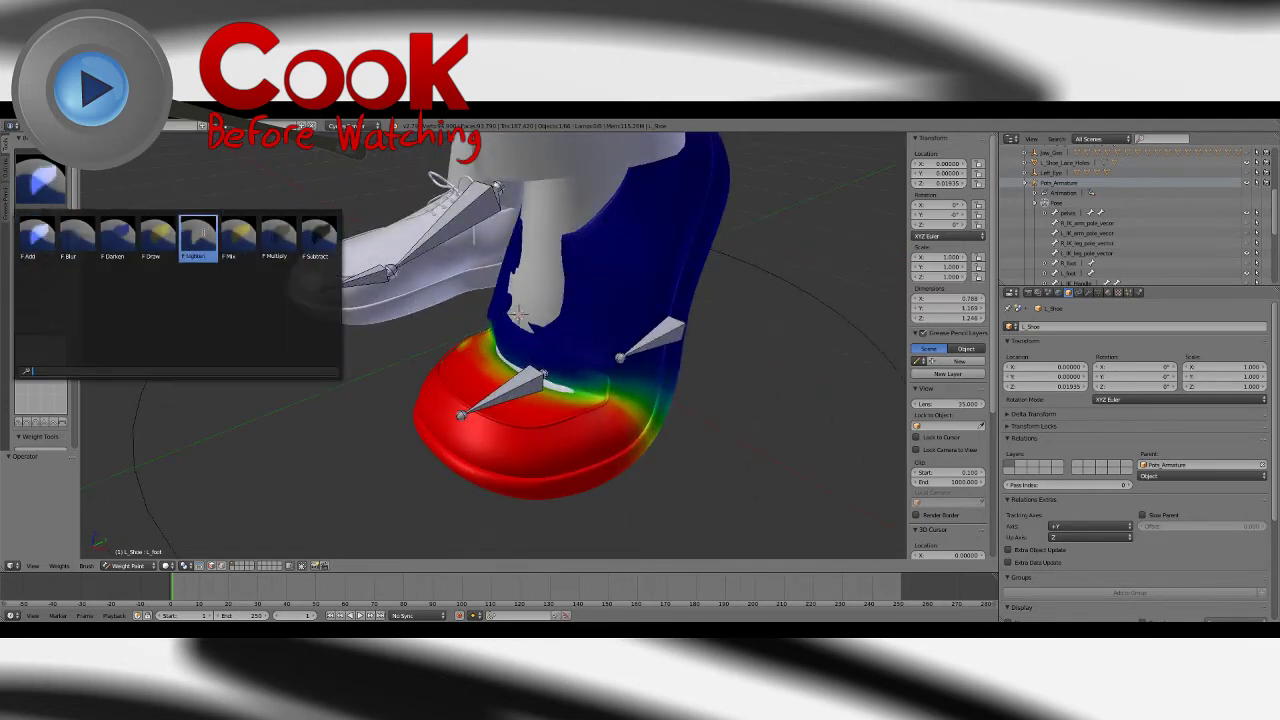
{"action": "left_click", "coordinate": [78, 233]}
{"action": "key", "text": "KP_1"}
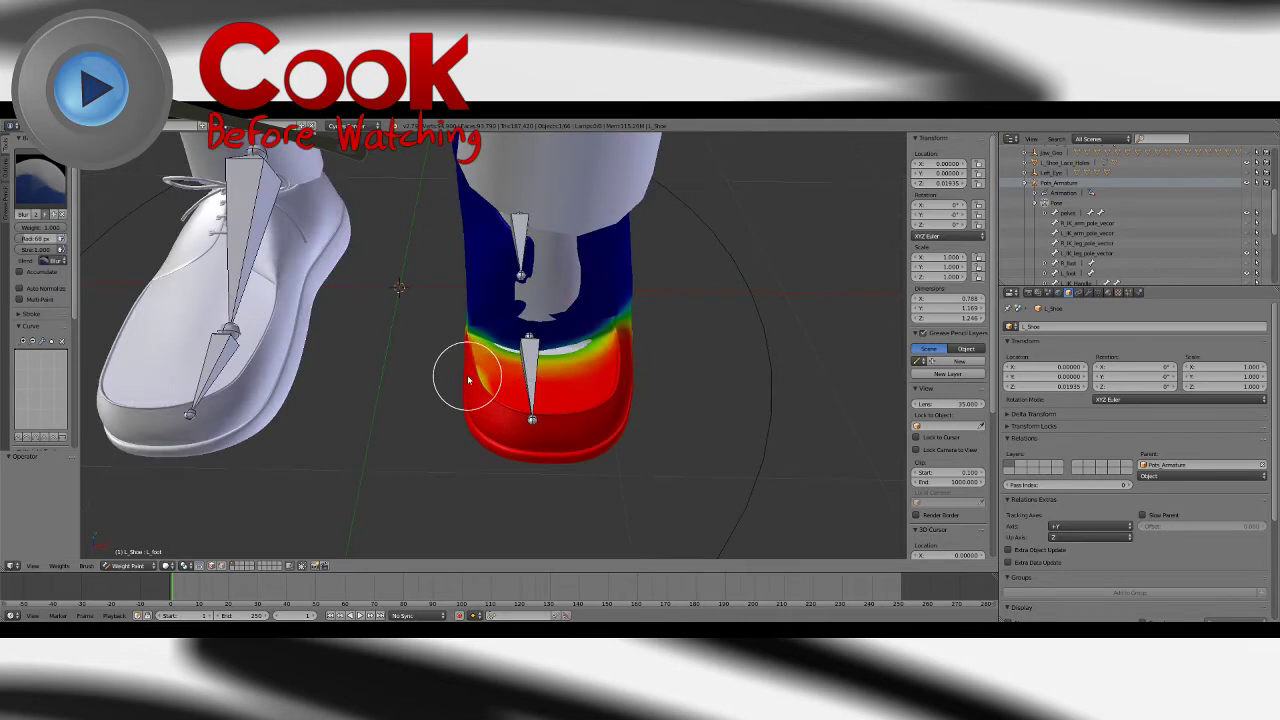
{"action": "scroll", "coordinate": [38, 196], "scroll_direction": "down", "scroll_amount": 6}
{"action": "left_click", "coordinate": [6, 146]}
{"action": "left_click", "coordinate": [42, 182]}
{"action": "left_click", "coordinate": [36, 236]}
{"action": "left_click", "coordinate": [488, 395]}
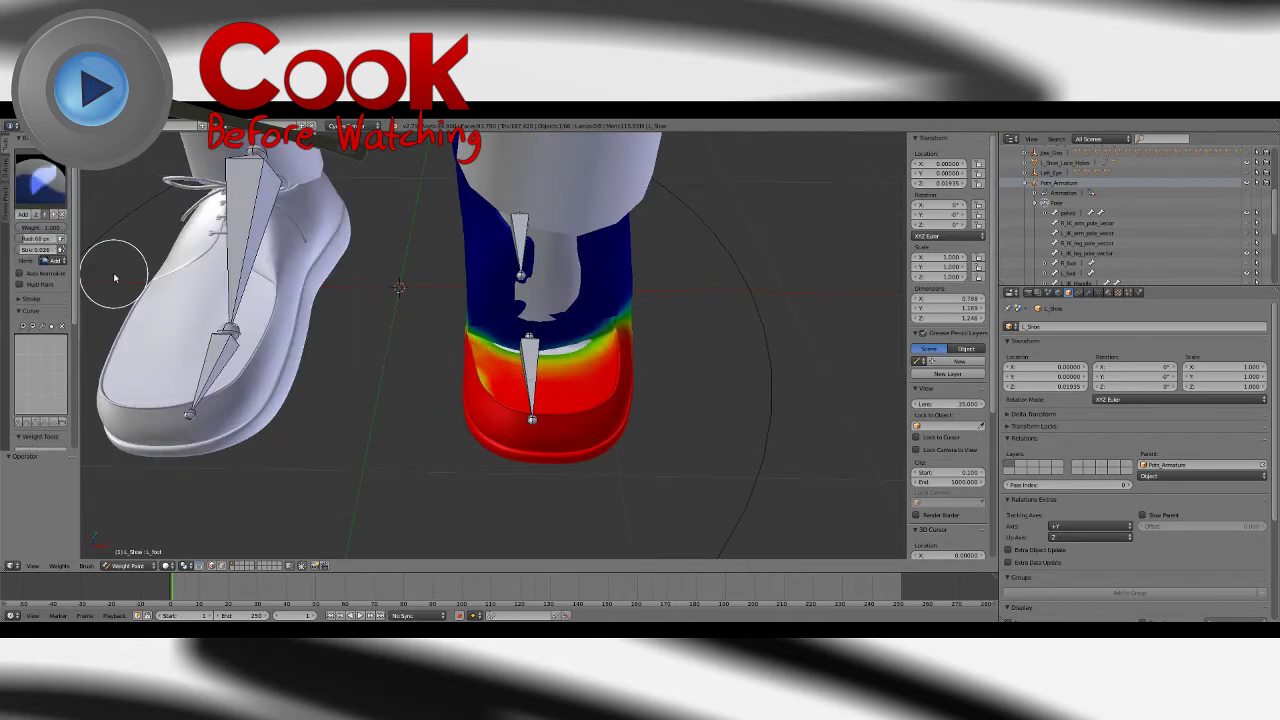
{"action": "left_click_drag", "start_coordinate": [495, 366], "coordinate": [491, 371]}
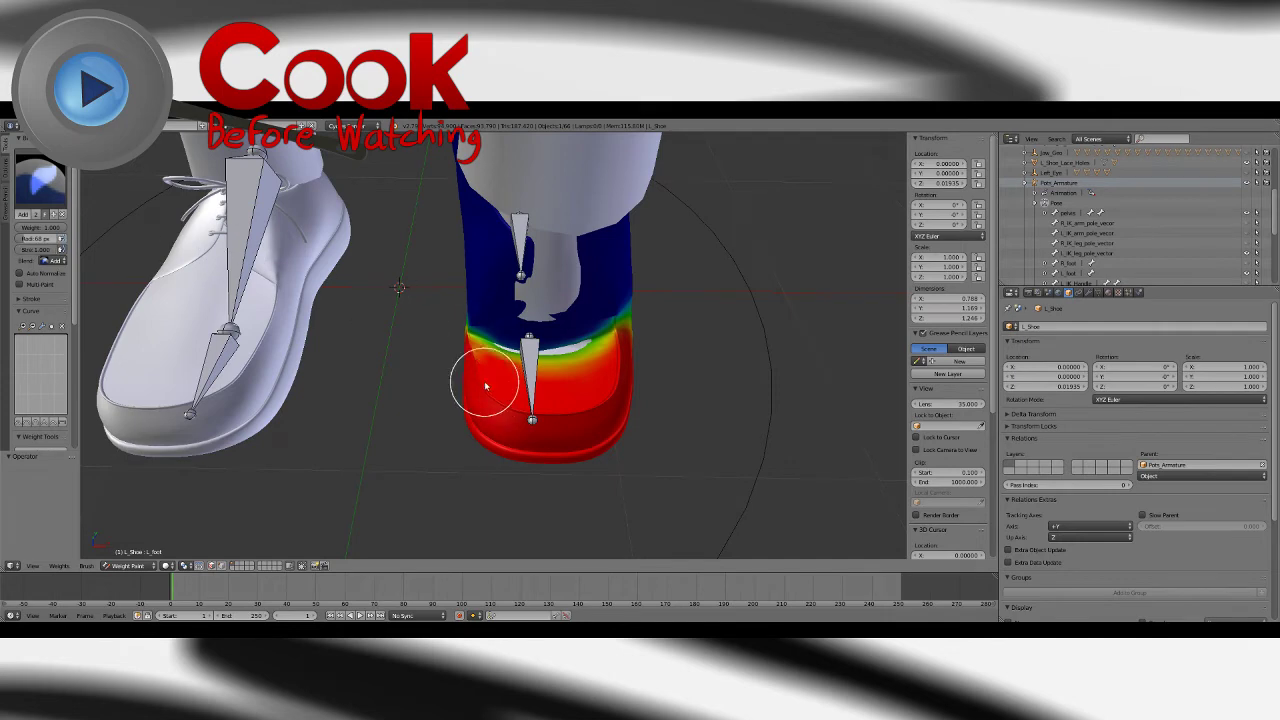
Step: Soften the L_toe weight transition along the side of the left shoe's bend with the Blur brush
{"action": "middle_click_drag", "start_coordinate": [491, 371], "coordinate": [568, 434]}
{"action": "left_click", "coordinate": [42, 182]}
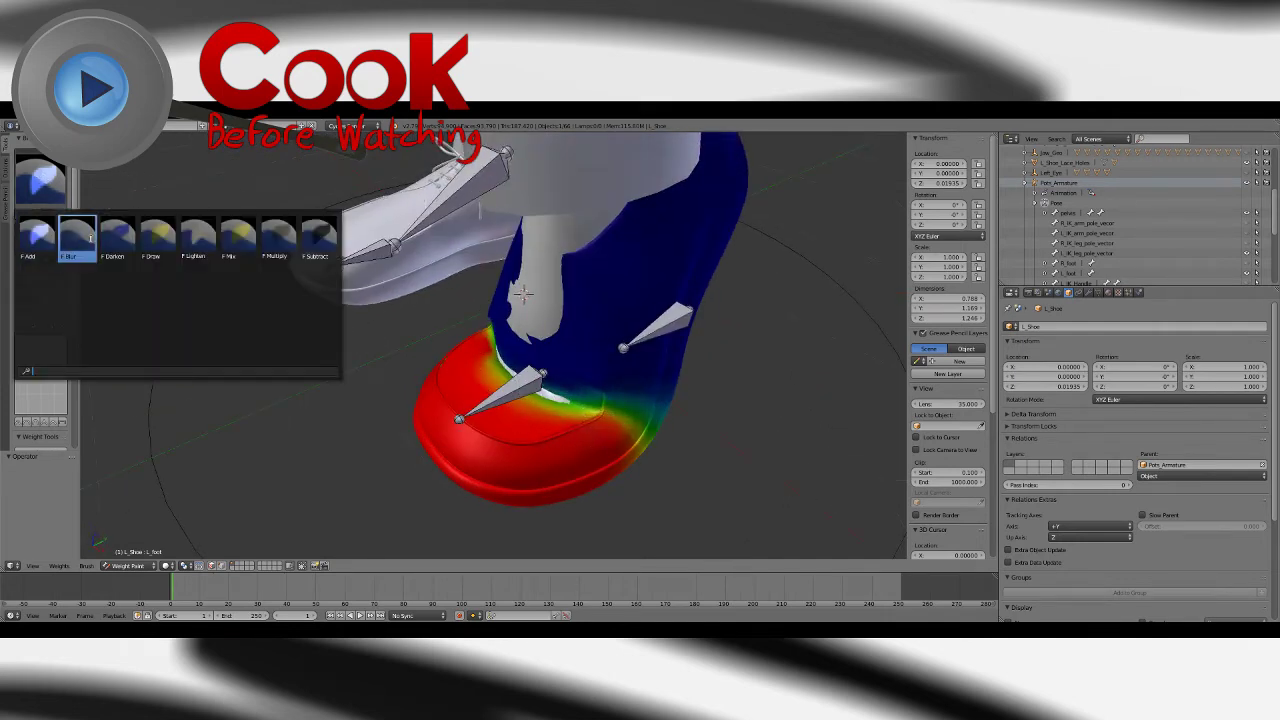
{"action": "left_click", "coordinate": [82, 240]}
{"action": "middle_click_drag", "start_coordinate": [491, 357], "coordinate": [497, 354]}
{"action": "mouse_move", "coordinate": [510, 362]}
{"action": "left_mouse_down"}
{"action": "mouse_move", "coordinate": [586, 387]}
{"action": "mouse_move", "coordinate": [508, 343]}
{"action": "mouse_move", "coordinate": [557, 389]}
{"action": "mouse_move", "coordinate": [512, 354]}
{"action": "left_mouse_up"}
{"action": "middle_click_drag", "start_coordinate": [512, 354], "coordinate": [588, 338]}
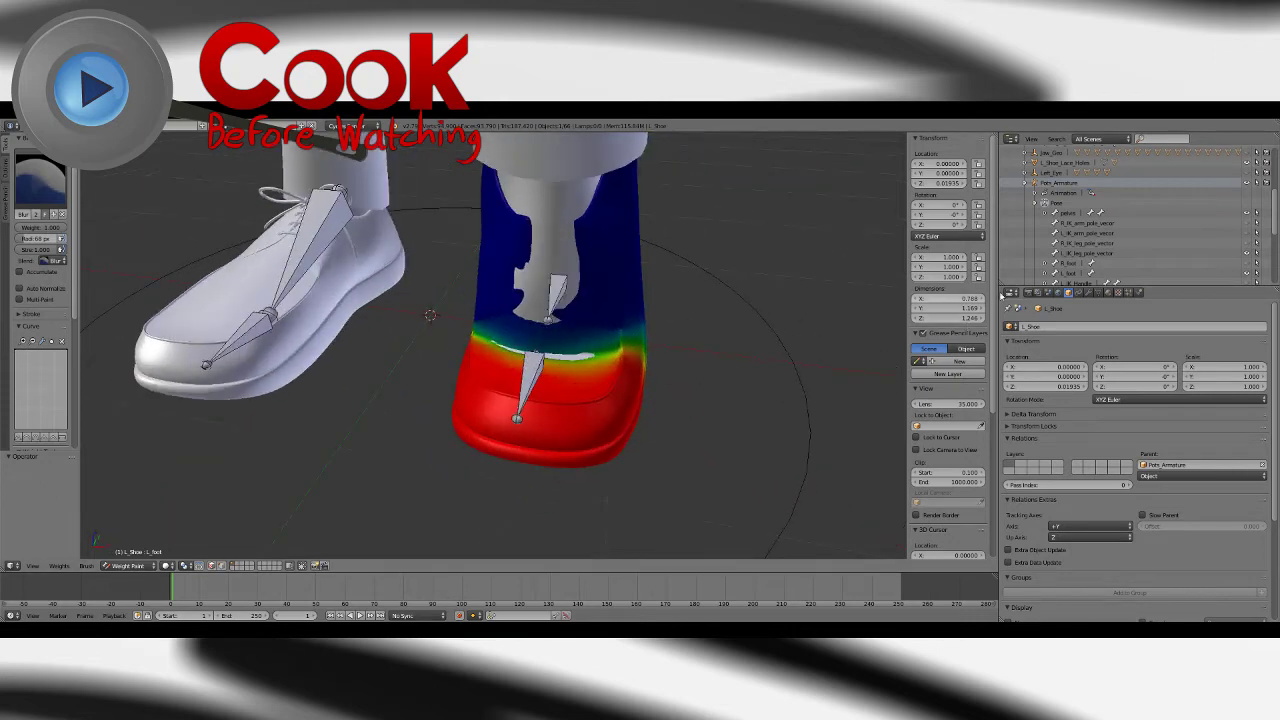
Step: Make L_ankle the left shoe's active vertex group and choose the Add brush for weight painting
{"action": "left_click", "coordinate": [1098, 292]}
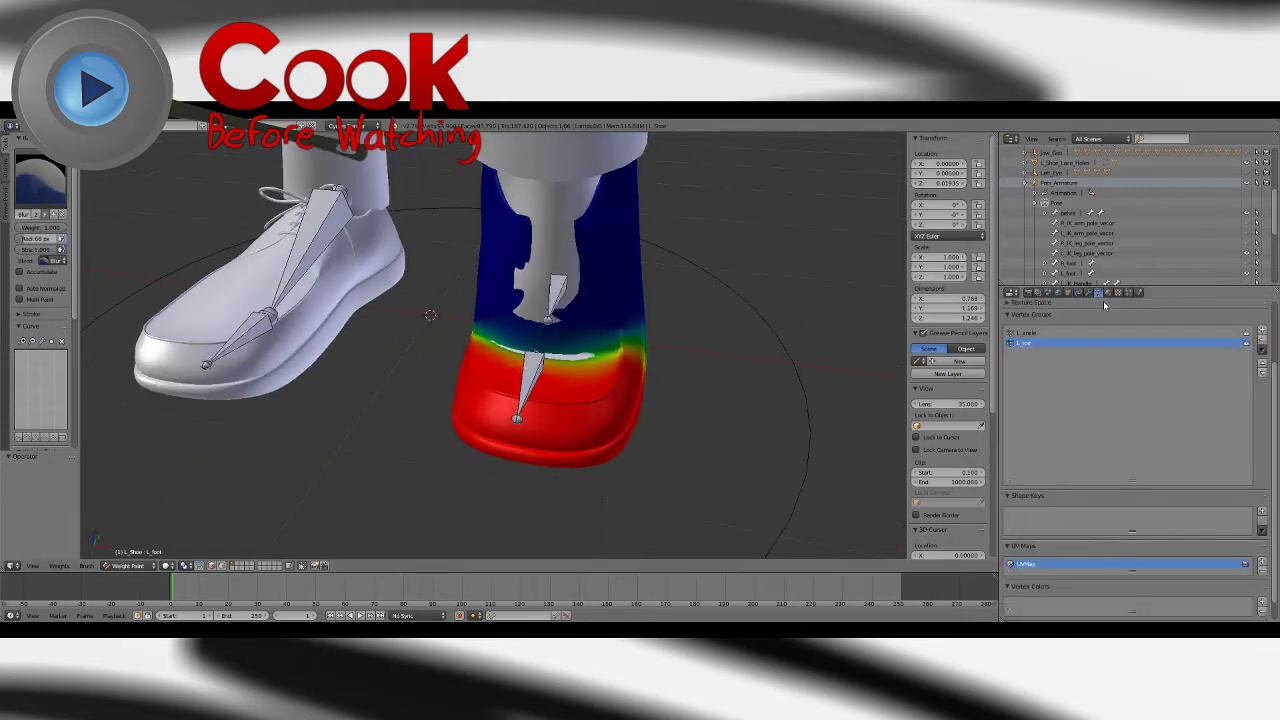
{"action": "left_click", "coordinate": [1038, 335]}
{"action": "left_click", "coordinate": [42, 182]}
{"action": "left_click", "coordinate": [38, 236]}
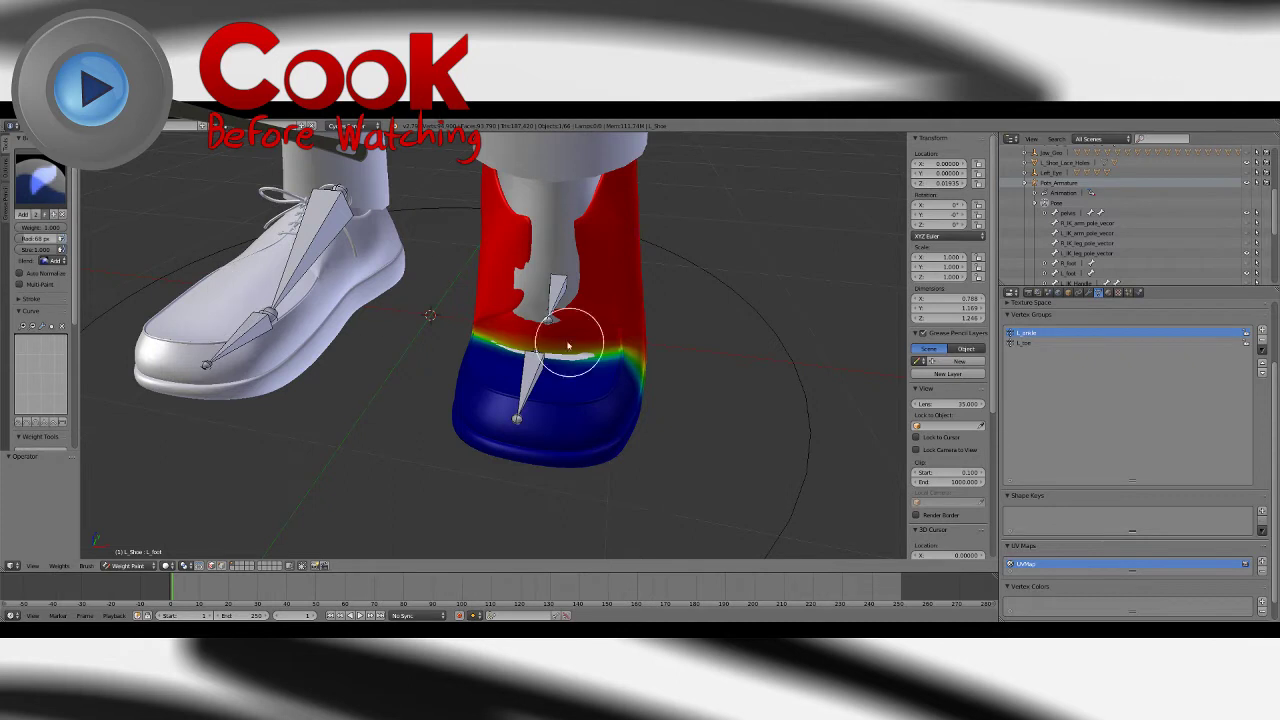
Step: Try removing L_ankle weight across the front of the left shoe's bend with the Subtract brush, and undo it
{"action": "left_click", "coordinate": [49, 187]}
{"action": "left_click", "coordinate": [317, 237]}
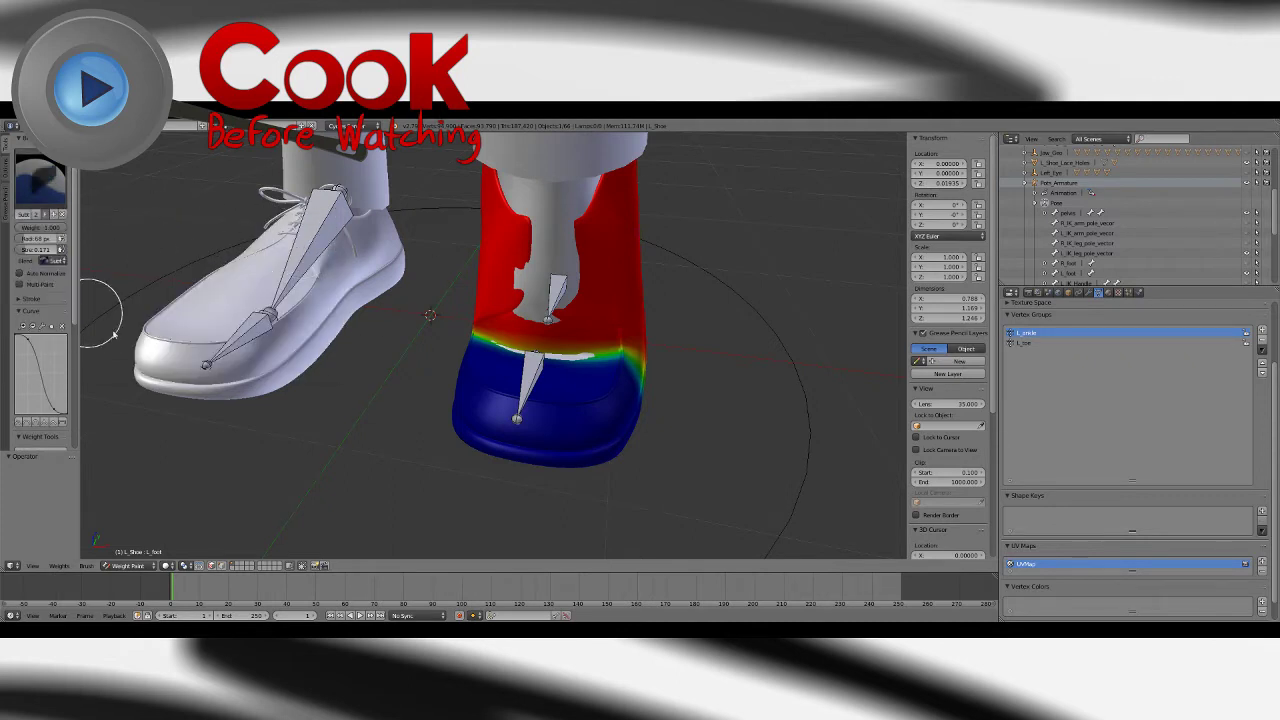
{"action": "mouse_move", "coordinate": [584, 359]}
{"action": "left_mouse_down"}
{"action": "mouse_move", "coordinate": [500, 337]}
{"action": "mouse_move", "coordinate": [538, 357]}
{"action": "left_mouse_up"}
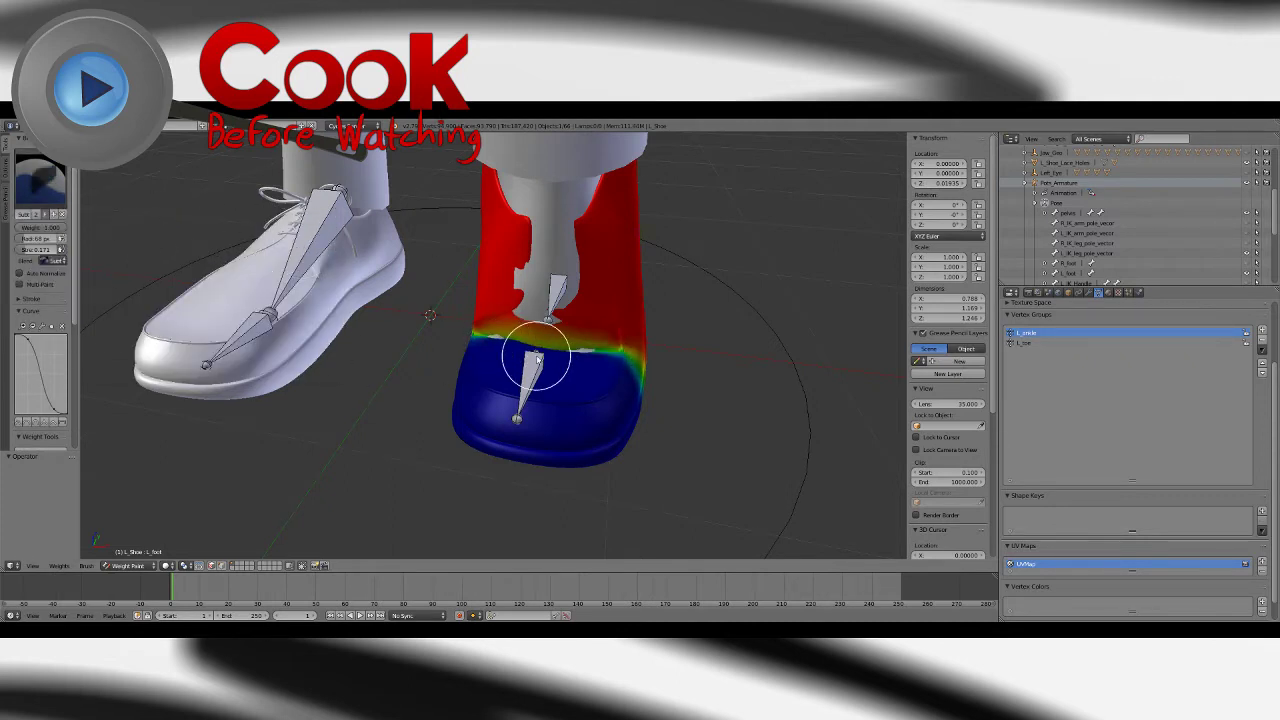
{"action": "key", "text": "ctrl+z"}
{"action": "key", "text": "ctrl+z"}
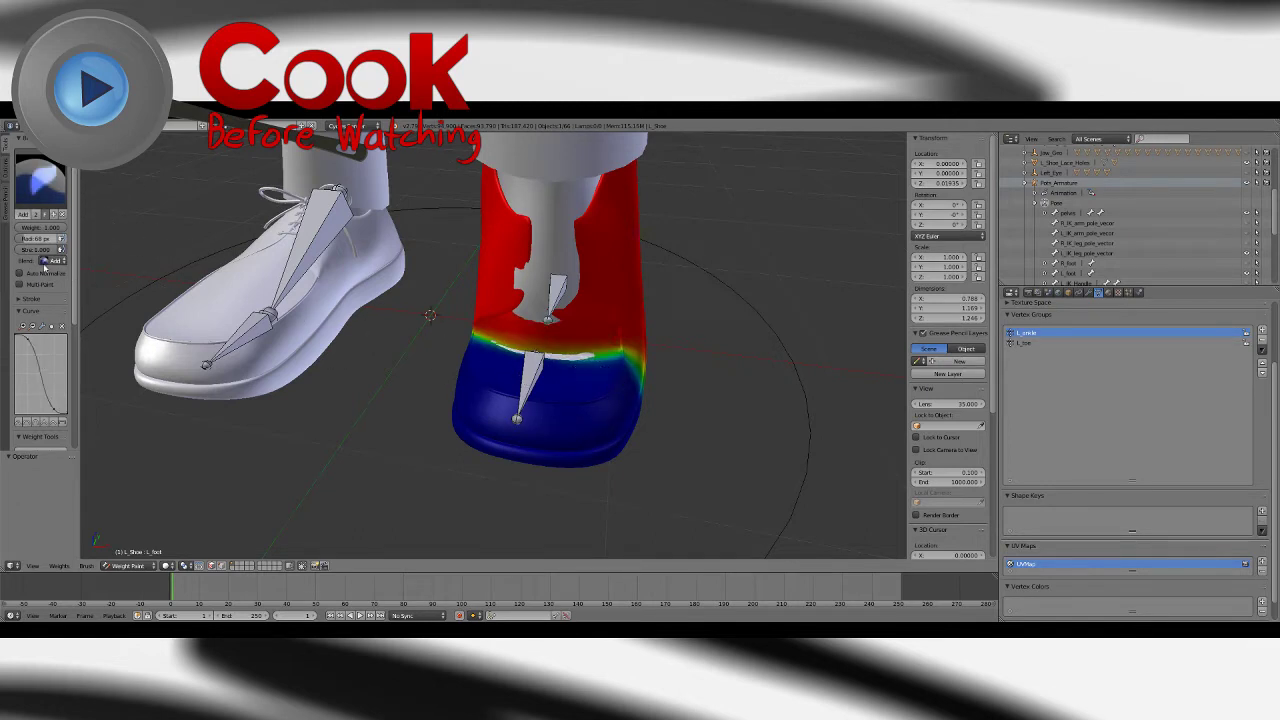
Step: Remove L_ankle weight along the whole front crease of the left shoe with the Subtract brush
{"action": "left_click", "coordinate": [45, 185]}
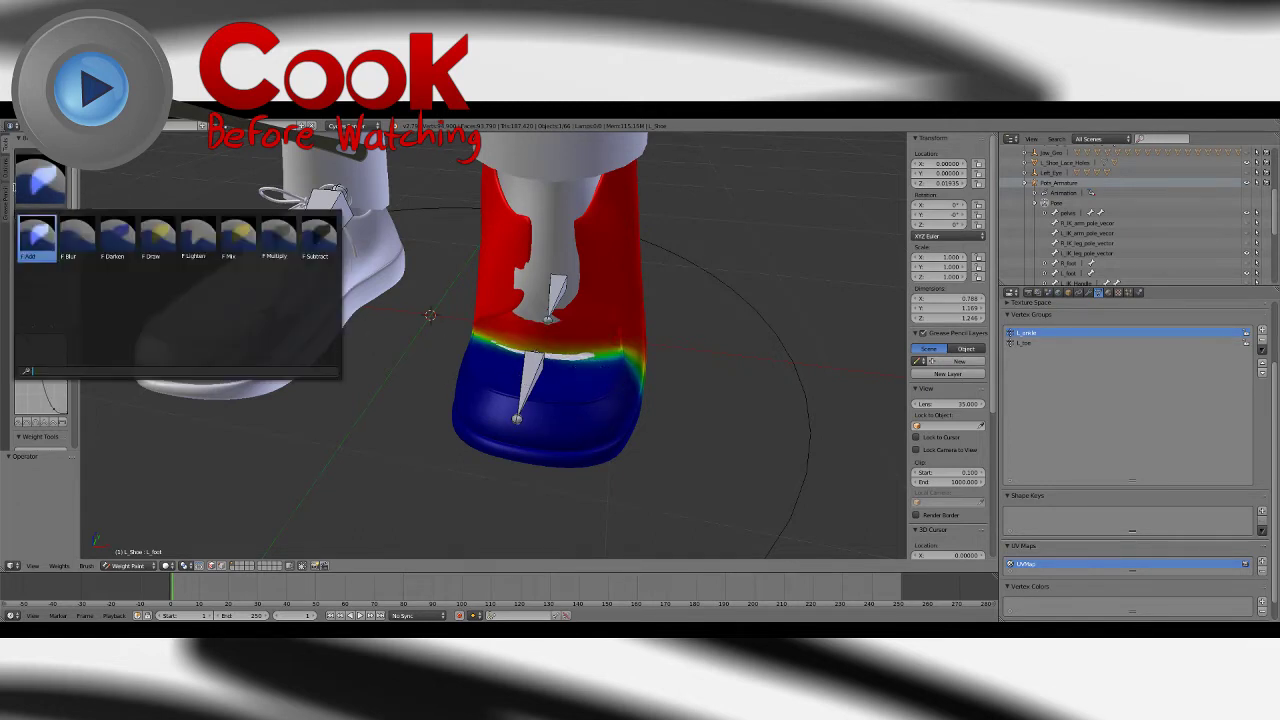
{"action": "left_click", "coordinate": [317, 237]}
{"action": "mouse_move", "coordinate": [495, 349]}
{"action": "left_mouse_down"}
{"action": "mouse_move", "coordinate": [551, 366]}
{"action": "mouse_move", "coordinate": [517, 363]}
{"action": "mouse_move", "coordinate": [590, 360]}
{"action": "mouse_move", "coordinate": [493, 338]}
{"action": "mouse_move", "coordinate": [632, 362]}
{"action": "left_mouse_up"}
Step: Soften the L_ankle weight transition around the left shoe's bend with the Blur brush
{"action": "left_click", "coordinate": [45, 182]}
{"action": "left_click", "coordinate": [80, 234]}
{"action": "scroll", "coordinate": [597, 388], "scroll_direction": "up", "scroll_amount": 4}
{"action": "mouse_move", "coordinate": [632, 362]}
{"action": "middle_mouse_down"}
{"action": "mouse_move", "coordinate": [597, 388]}
{"action": "mouse_move", "coordinate": [563, 371]}
{"action": "mouse_move", "coordinate": [617, 357]}
{"action": "mouse_move", "coordinate": [620, 381]}
{"action": "mouse_move", "coordinate": [503, 337]}
{"action": "mouse_move", "coordinate": [460, 349]}
{"action": "mouse_move", "coordinate": [546, 350]}
{"action": "middle_mouse_up"}
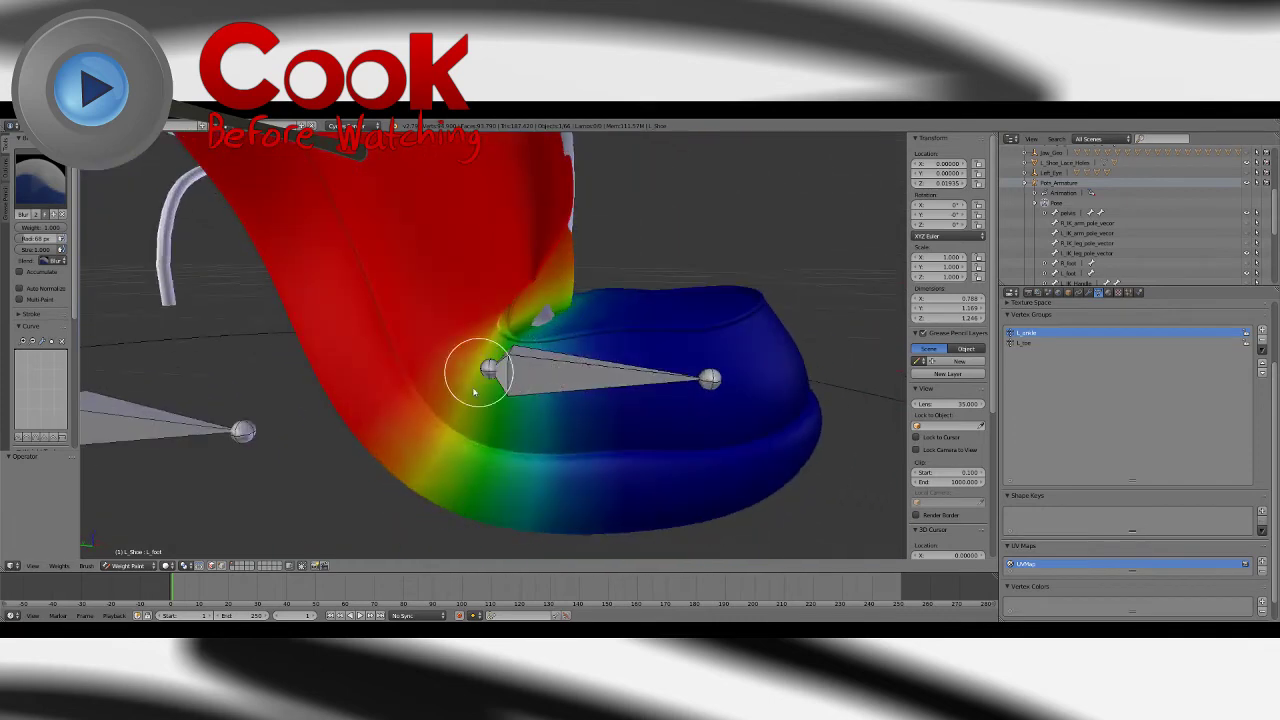
{"action": "mouse_move", "coordinate": [474, 371]}
{"action": "middle_mouse_down"}
{"action": "mouse_move", "coordinate": [566, 334]}
{"action": "mouse_move", "coordinate": [580, 243]}
{"action": "mouse_move", "coordinate": [536, 348]}
{"action": "mouse_move", "coordinate": [566, 337]}
{"action": "mouse_move", "coordinate": [480, 340]}
{"action": "middle_mouse_up"}
Step: Add L_ankle weight at both ends of the left shoe's front crease with the Add brush at strength 0.158
{"action": "left_click", "coordinate": [40, 182]}
{"action": "left_click", "coordinate": [38, 234]}
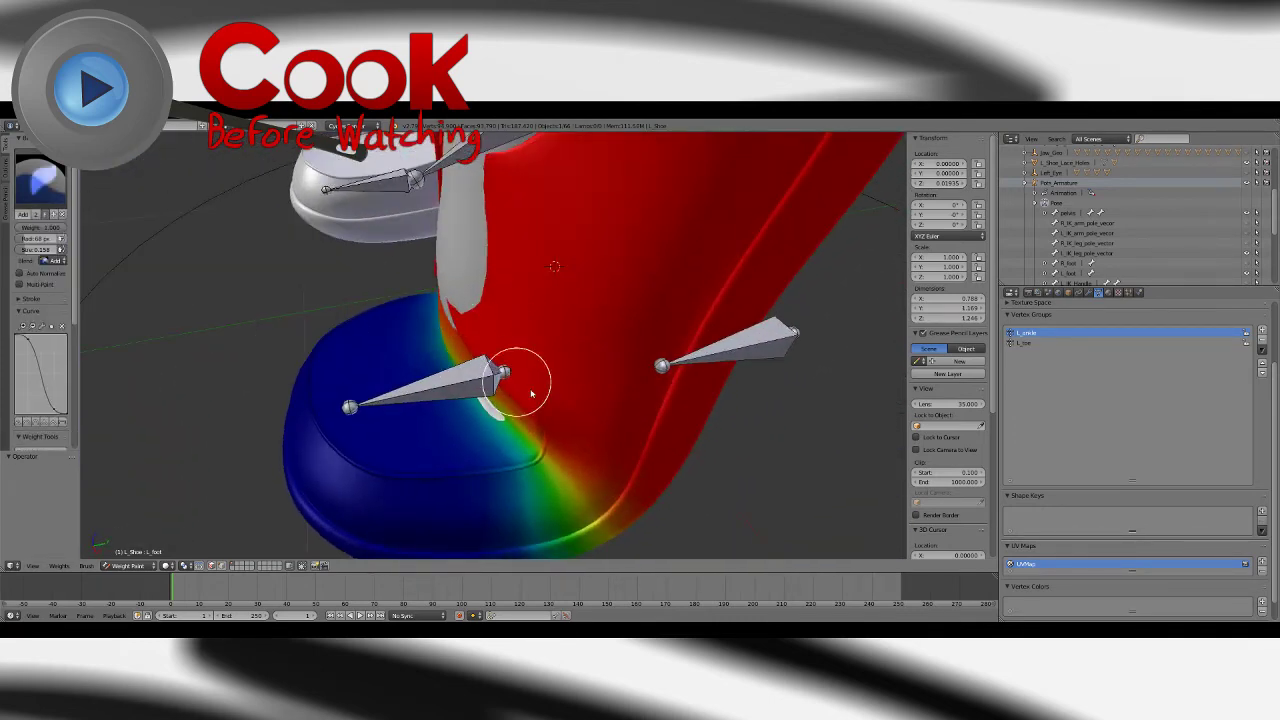
{"action": "left_click", "coordinate": [1033, 344]}
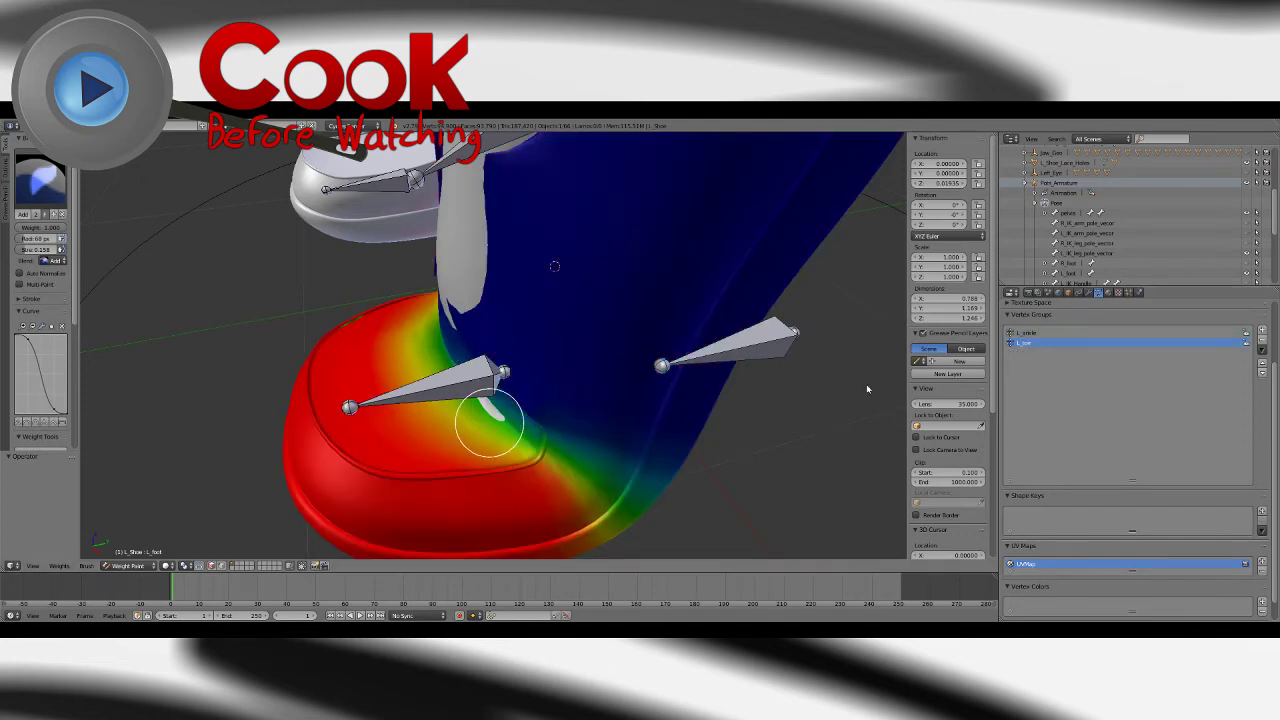
{"action": "left_click", "coordinate": [1030, 333]}
{"action": "left_click_drag", "start_coordinate": [487, 398], "coordinate": [506, 425]}
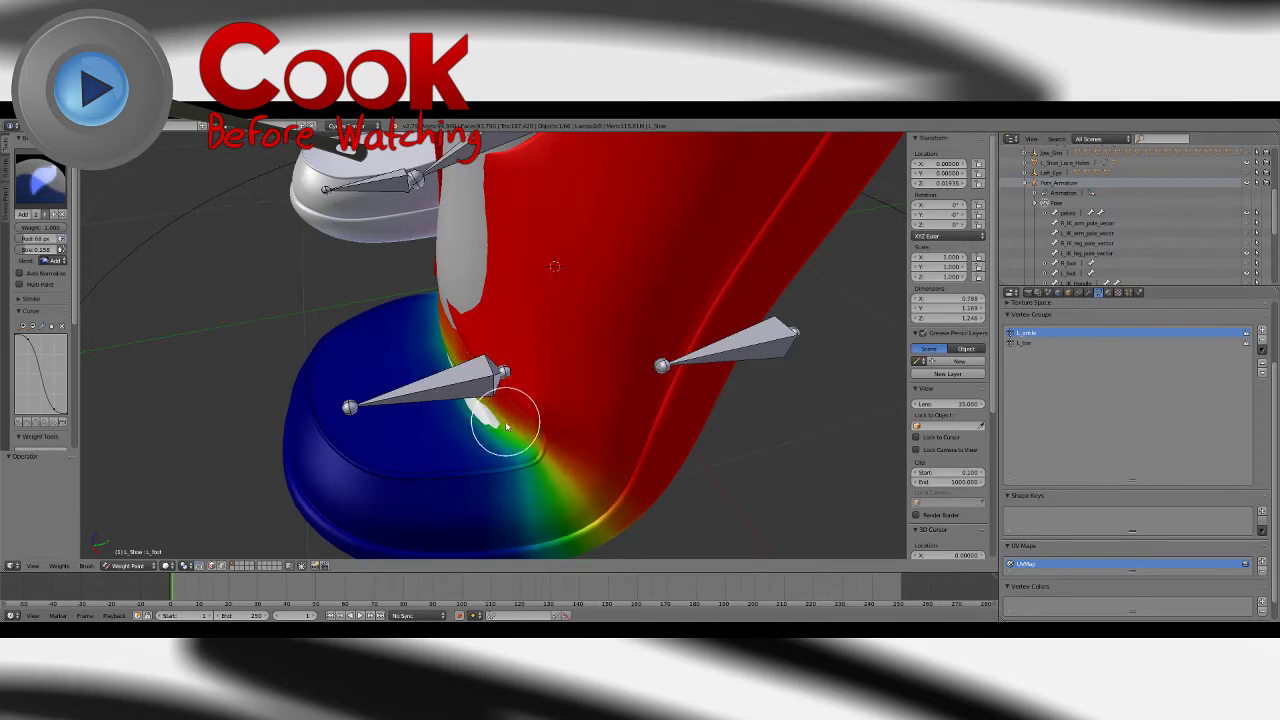
{"action": "middle_click_drag", "start_coordinate": [457, 443], "coordinate": [563, 434]}
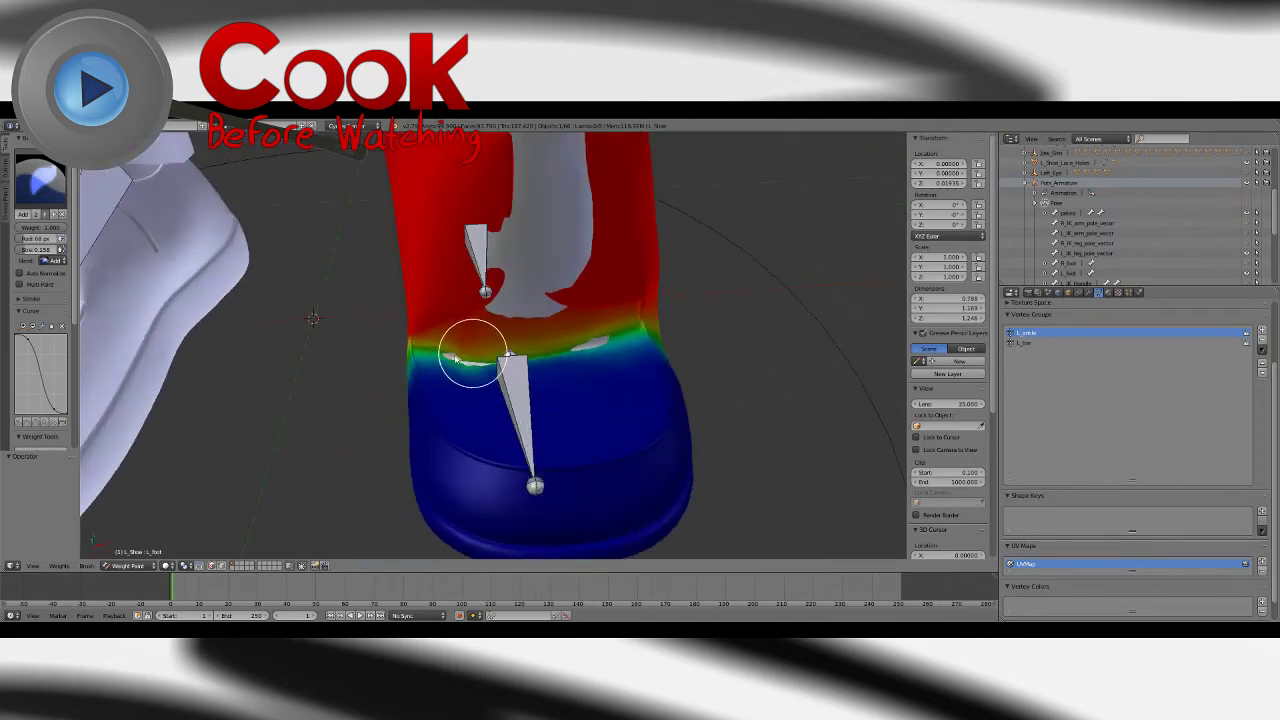
{"action": "left_click_drag", "start_coordinate": [452, 356], "coordinate": [447, 365]}
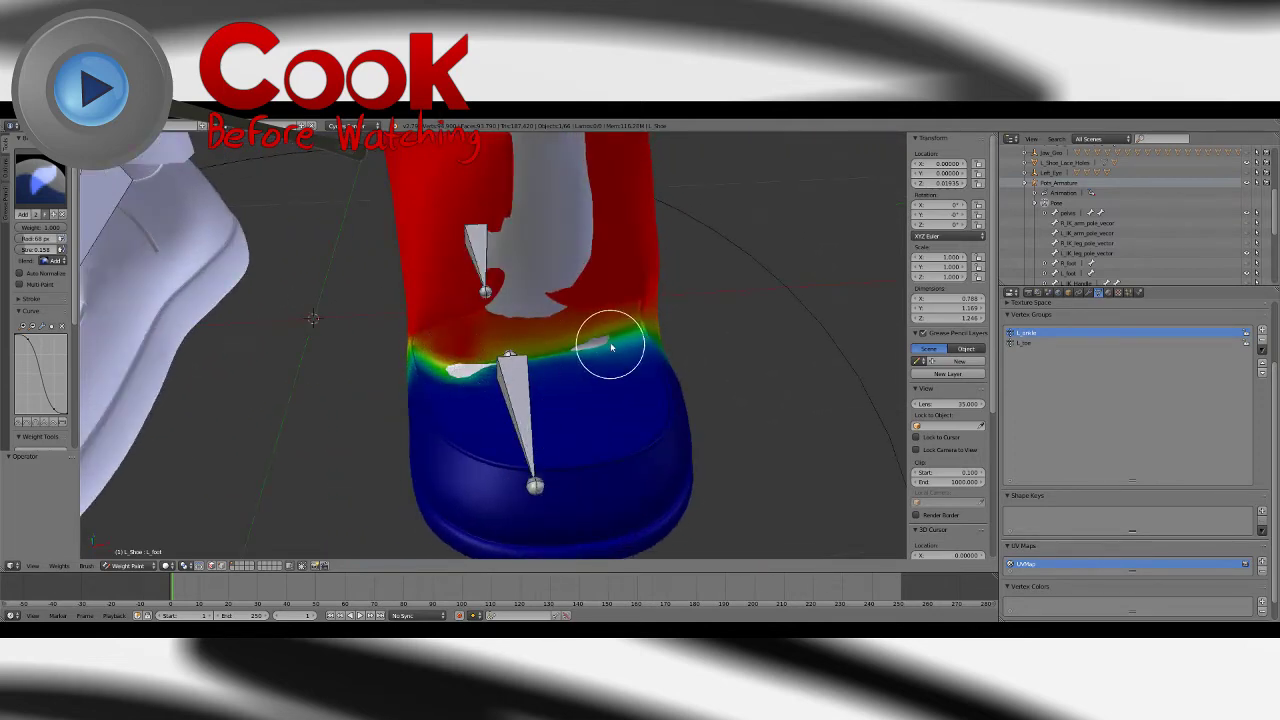
{"action": "left_click_drag", "start_coordinate": [611, 346], "coordinate": [569, 357]}
Step: Switch to the L_toe group and add weight just in front of the left shoe's crease on both sides
{"action": "left_click", "coordinate": [1030, 344]}
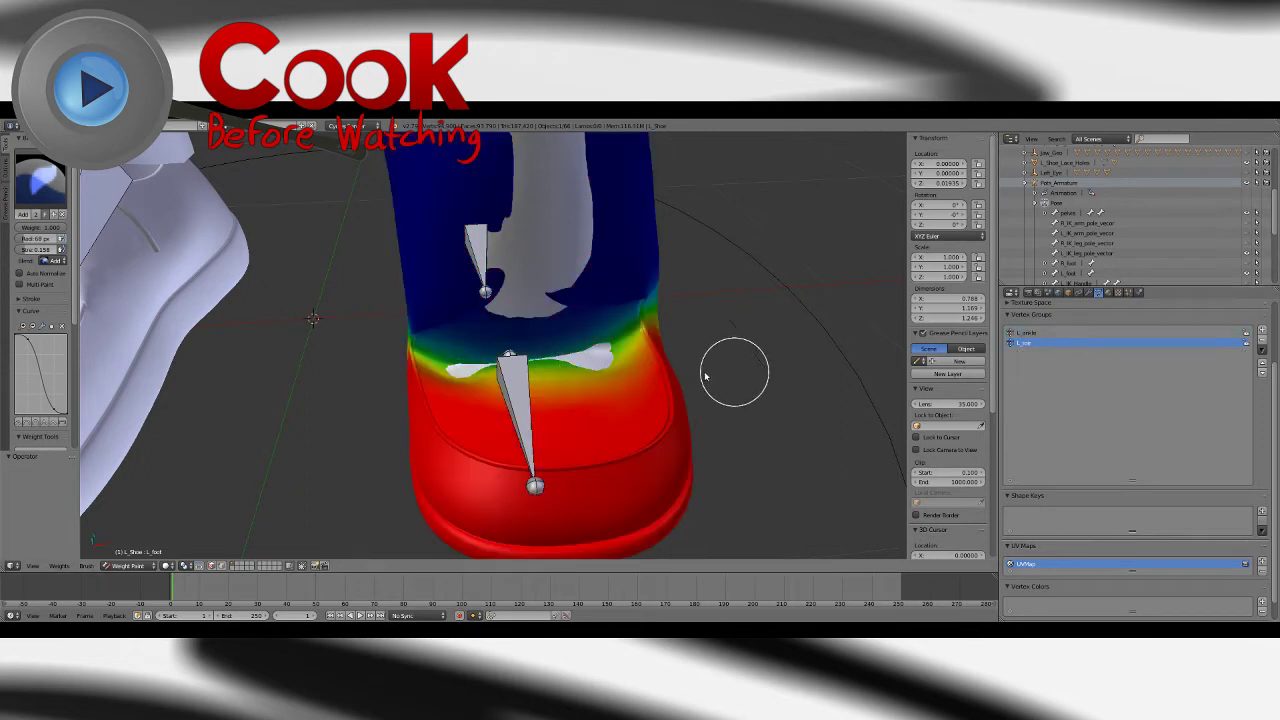
{"action": "left_click_drag", "start_coordinate": [602, 368], "coordinate": [591, 366]}
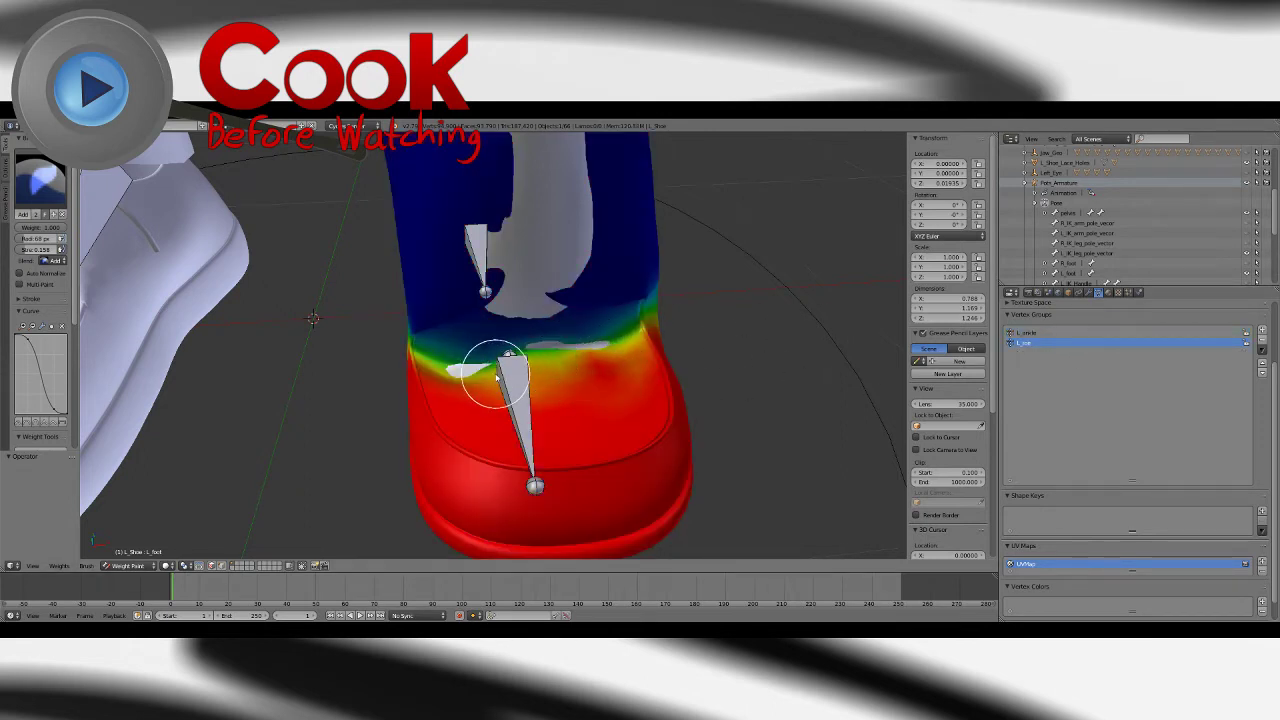
{"action": "left_click_drag", "start_coordinate": [499, 374], "coordinate": [467, 378]}
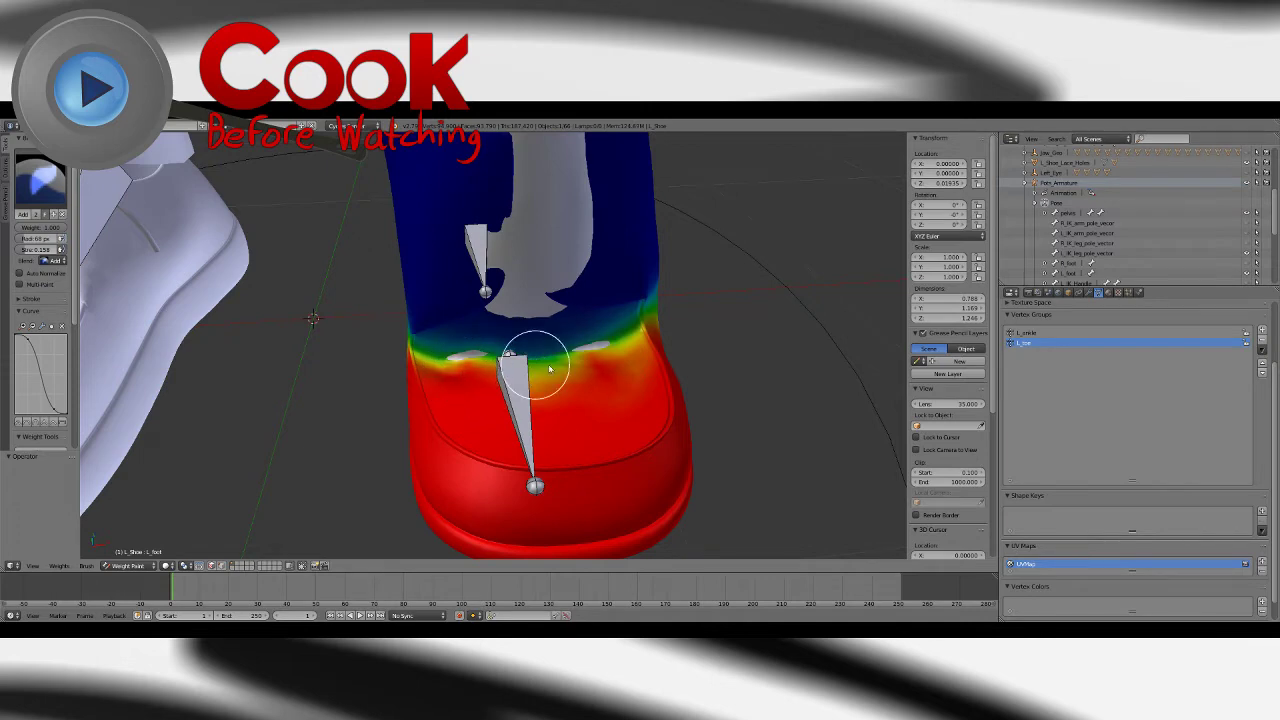
{"action": "middle_click_drag", "start_coordinate": [600, 373], "coordinate": [550, 432]}
{"action": "scroll", "coordinate": [604, 350], "scroll_direction": "down", "scroll_amount": 4}
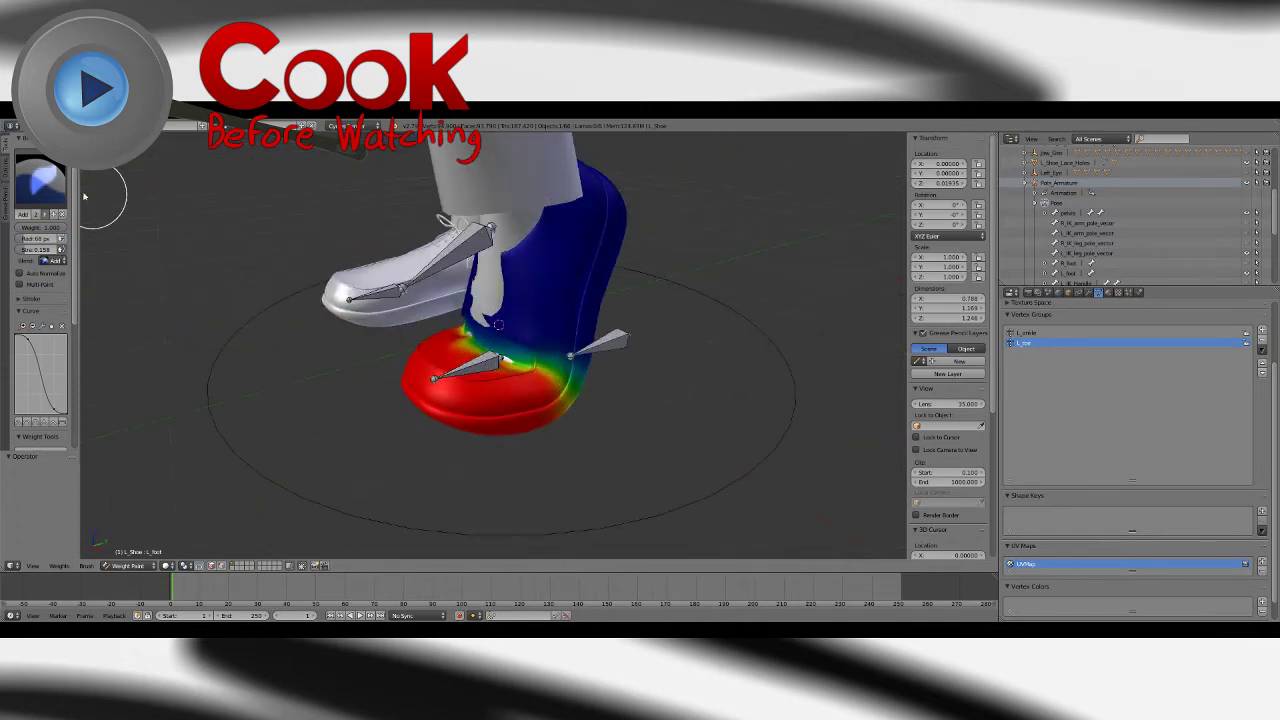
Step: Blend the L_toe weight across the front of the left shoe's bend, alternating between the Blur and Add brushes
{"action": "left_click", "coordinate": [40, 180]}
{"action": "left_click", "coordinate": [63, 229]}
{"action": "scroll", "coordinate": [430, 370], "scroll_direction": "up", "scroll_amount": 4}
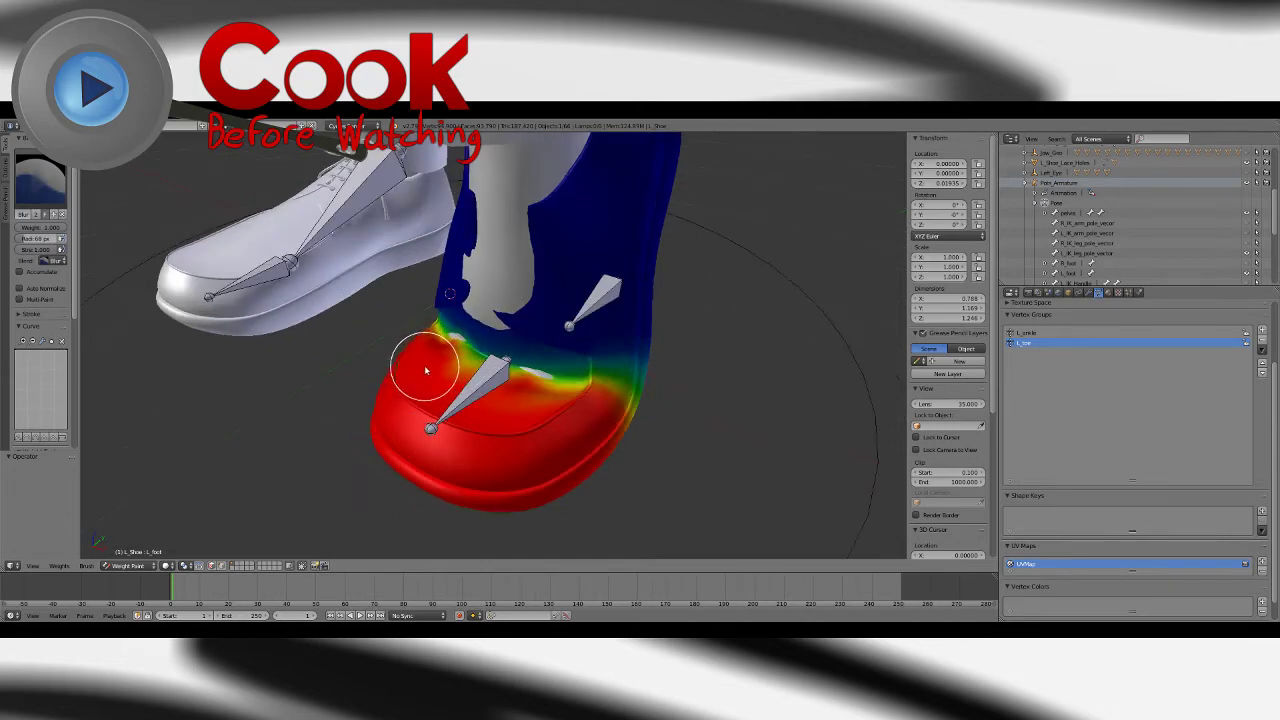
{"action": "left_click", "coordinate": [60, 195]}
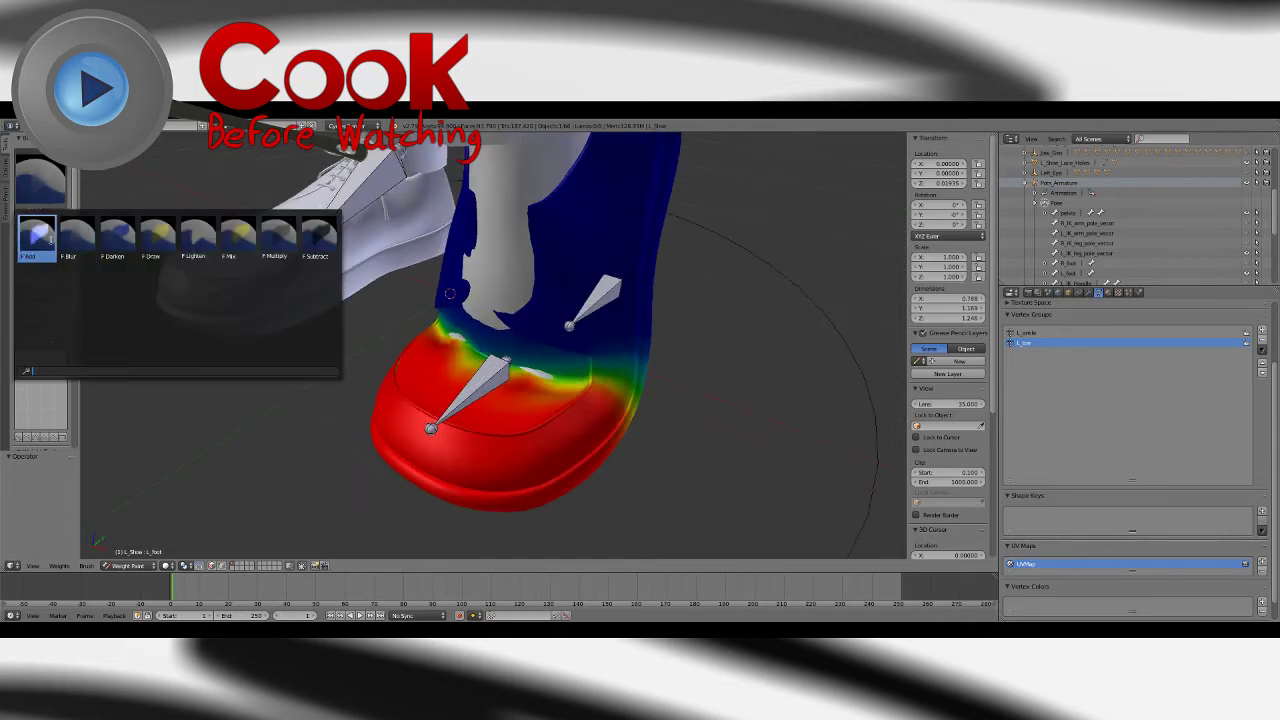
{"action": "left_click", "coordinate": [40, 229]}
{"action": "middle_click_drag", "start_coordinate": [429, 357], "coordinate": [460, 390]}
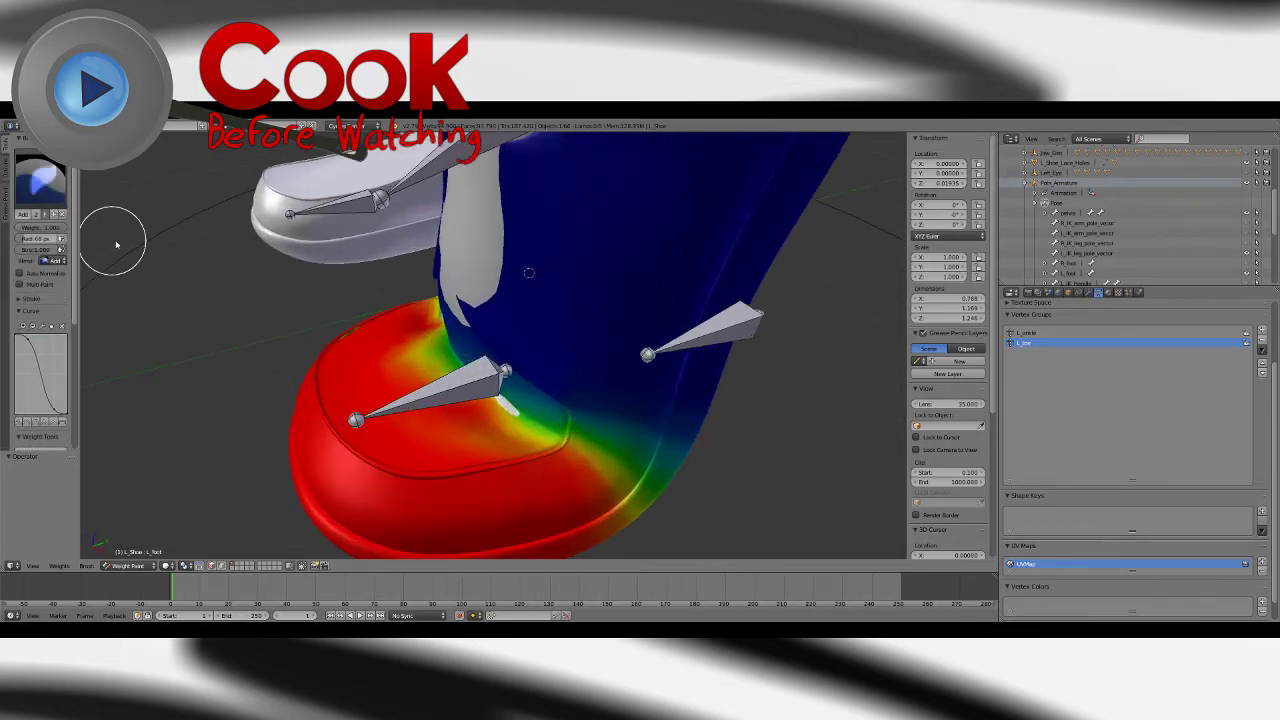
{"action": "mouse_move", "coordinate": [357, 333]}
{"action": "middle_mouse_down"}
{"action": "mouse_move", "coordinate": [335, 350]}
{"action": "mouse_move", "coordinate": [315, 418]}
{"action": "mouse_move", "coordinate": [475, 375]}
{"action": "mouse_move", "coordinate": [367, 288]}
{"action": "middle_mouse_up"}
{"action": "left_click", "coordinate": [33, 182]}
{"action": "left_click", "coordinate": [80, 232]}
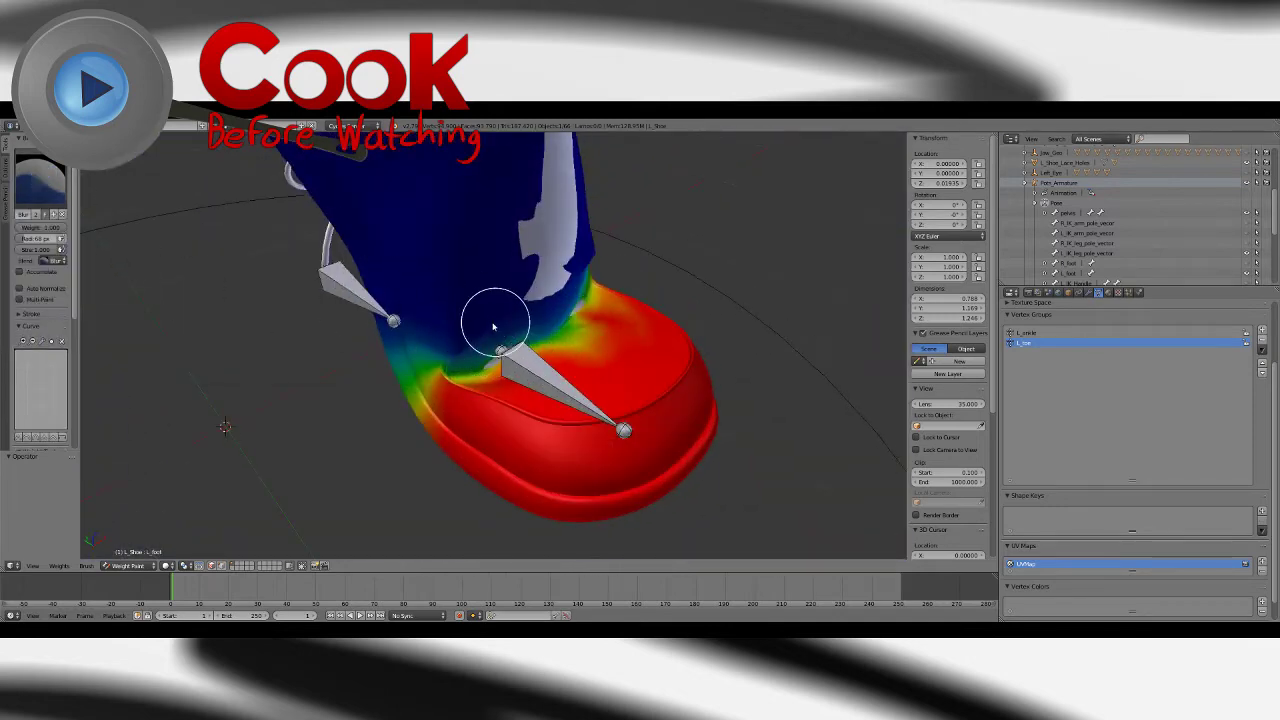
{"action": "mouse_move", "coordinate": [491, 323]}
{"action": "middle_mouse_down"}
{"action": "mouse_move", "coordinate": [569, 320]}
{"action": "mouse_move", "coordinate": [510, 370]}
{"action": "mouse_move", "coordinate": [571, 380]}
{"action": "mouse_move", "coordinate": [606, 366]}
{"action": "mouse_move", "coordinate": [557, 370]}
{"action": "mouse_move", "coordinate": [555, 345]}
{"action": "mouse_move", "coordinate": [526, 374]}
{"action": "middle_mouse_up"}
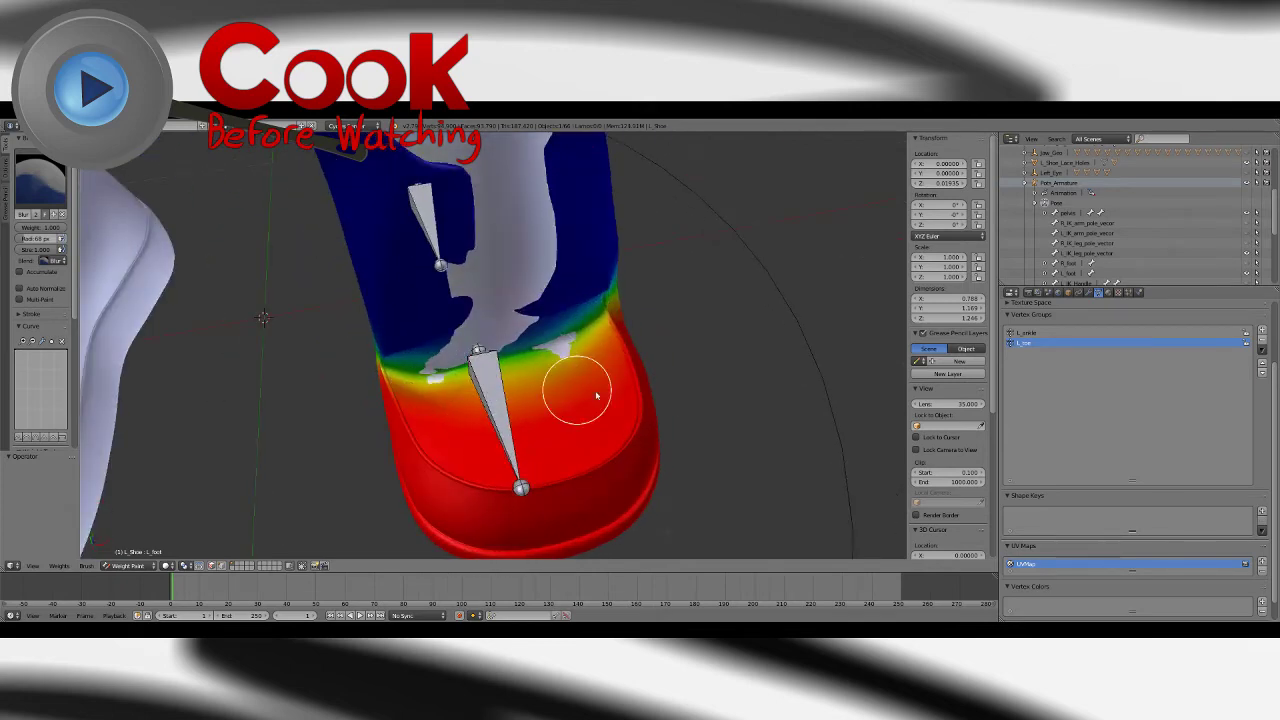
Step: Switch to the L_ankle group and add weight along the left shoe's front crease with the Add brush
{"action": "left_click", "coordinate": [1026, 334]}
{"action": "middle_click_drag", "start_coordinate": [589, 337], "coordinate": [551, 334]}
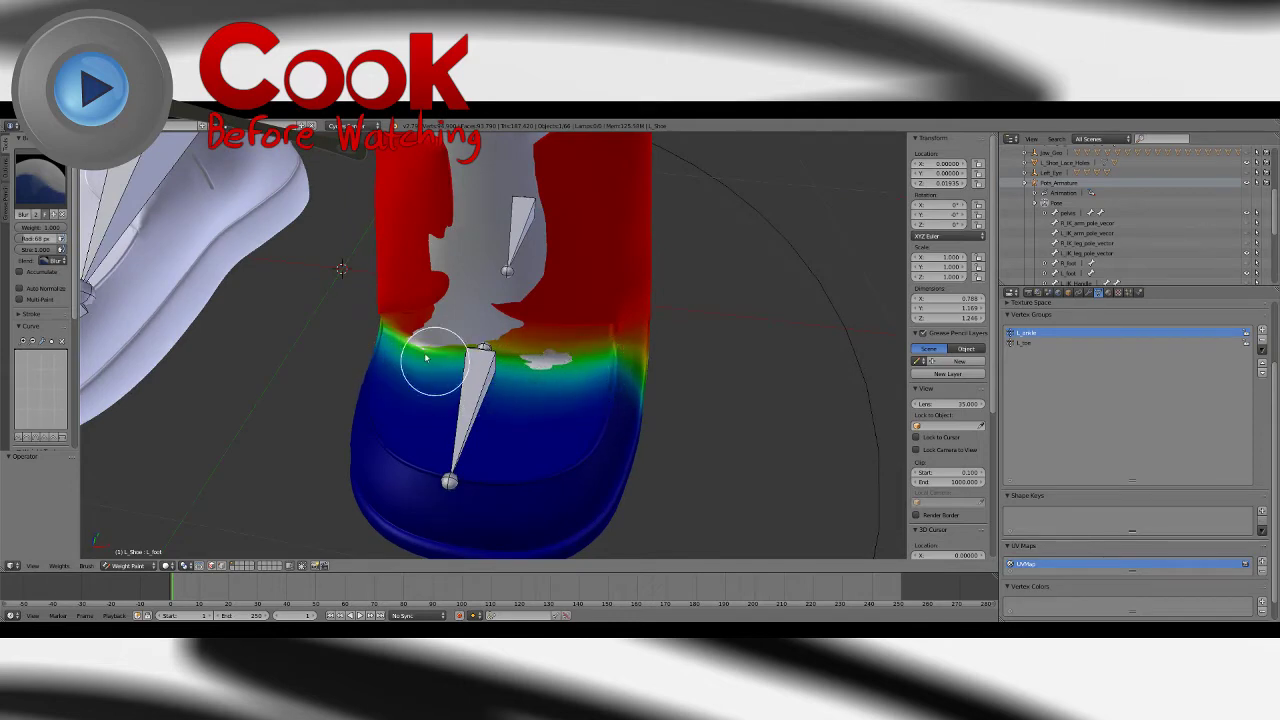
{"action": "left_click", "coordinate": [41, 184]}
{"action": "left_click", "coordinate": [37, 240]}
{"action": "middle_click_drag", "start_coordinate": [545, 343], "coordinate": [460, 346]}
{"action": "left_click_drag", "start_coordinate": [497, 350], "coordinate": [503, 370]}
Step: Add L_toe weight in front of the left shoe's crease and subtract it just above the crease
{"action": "left_click", "coordinate": [1025, 344]}
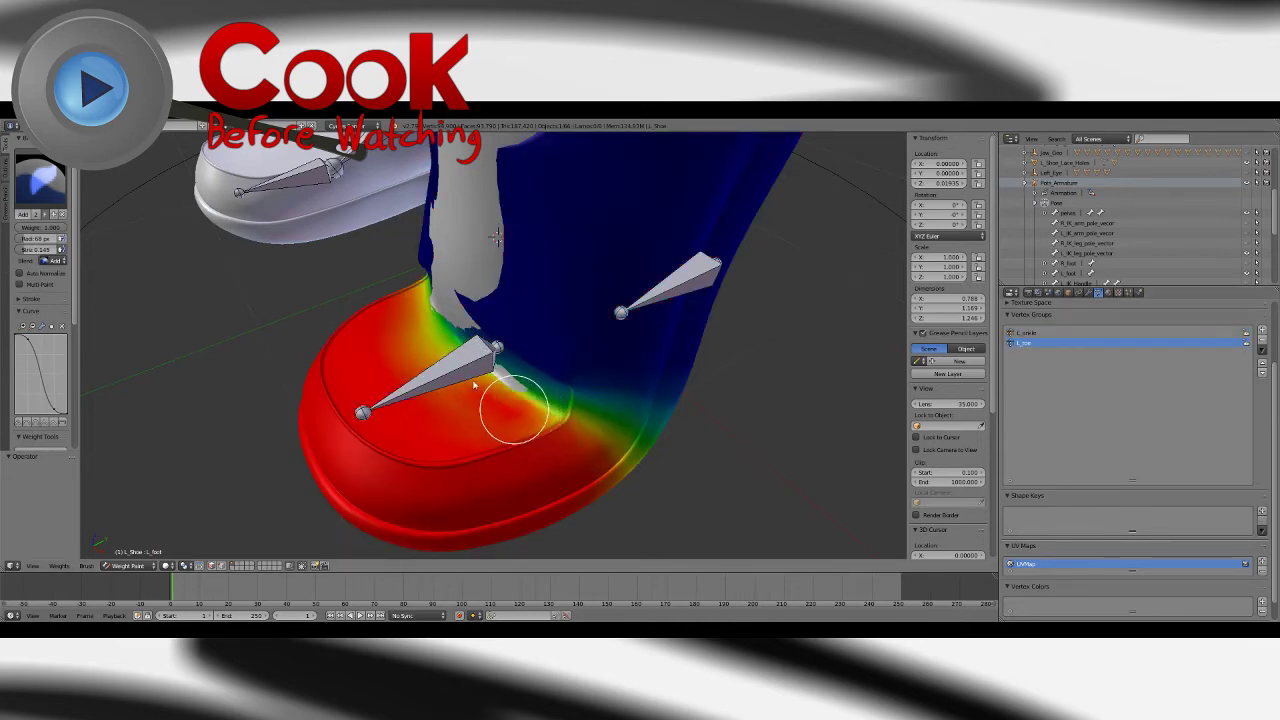
{"action": "middle_click_drag", "start_coordinate": [460, 407], "coordinate": [457, 391]}
{"action": "left_click", "coordinate": [40, 180]}
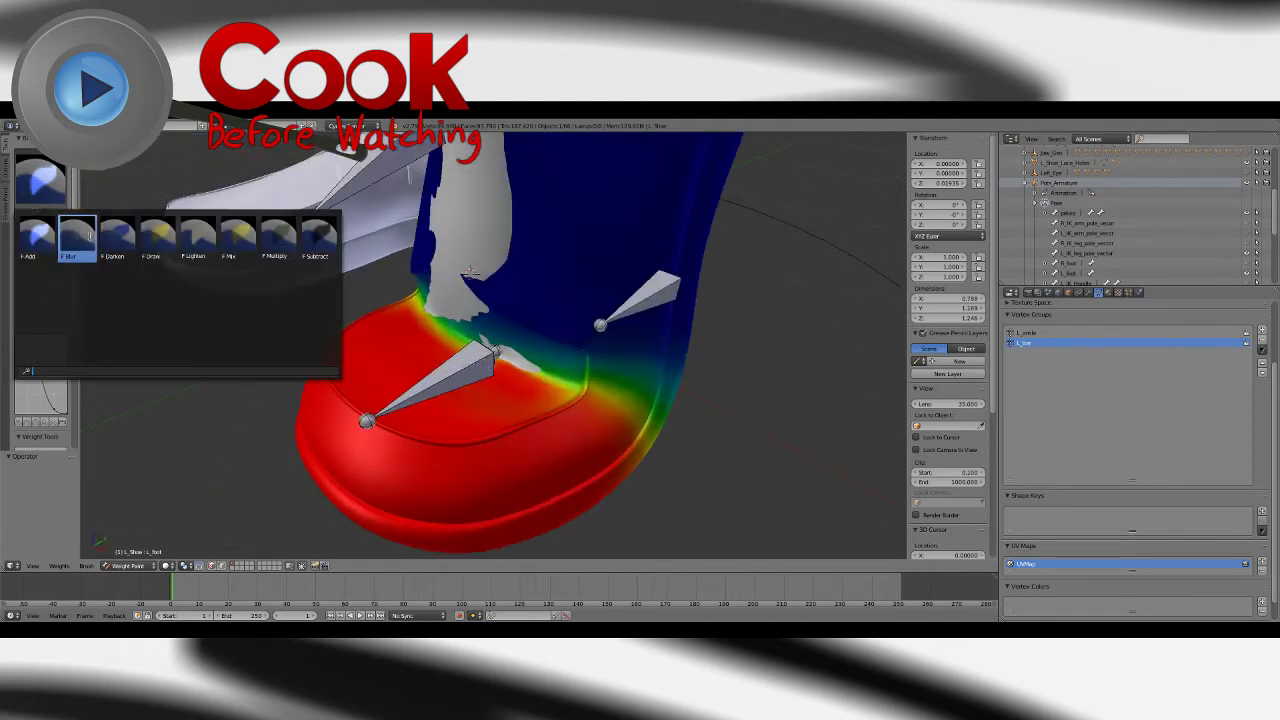
{"action": "left_click", "coordinate": [316, 234]}
{"action": "mouse_move", "coordinate": [450, 310]}
{"action": "middle_mouse_down"}
{"action": "mouse_move", "coordinate": [571, 300]}
{"action": "mouse_move", "coordinate": [451, 294]}
{"action": "mouse_move", "coordinate": [491, 323]}
{"action": "middle_mouse_up"}
Step: Soften the hard L_toe weight edge on both sides of the left shoe's front crease with the Blur brush
{"action": "left_click", "coordinate": [40, 180]}
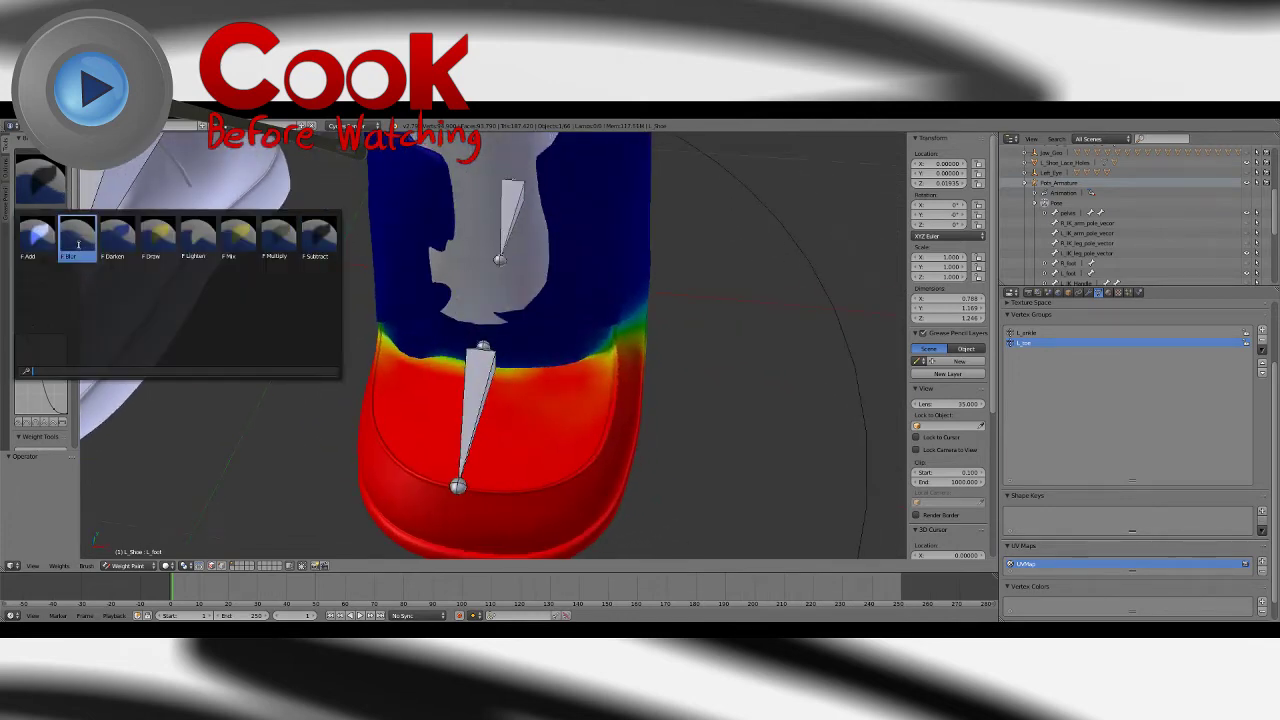
{"action": "left_click", "coordinate": [80, 236]}
{"action": "left_click_drag", "start_coordinate": [555, 364], "coordinate": [512, 388]}
{"action": "left_click_drag", "start_coordinate": [432, 380], "coordinate": [420, 371]}
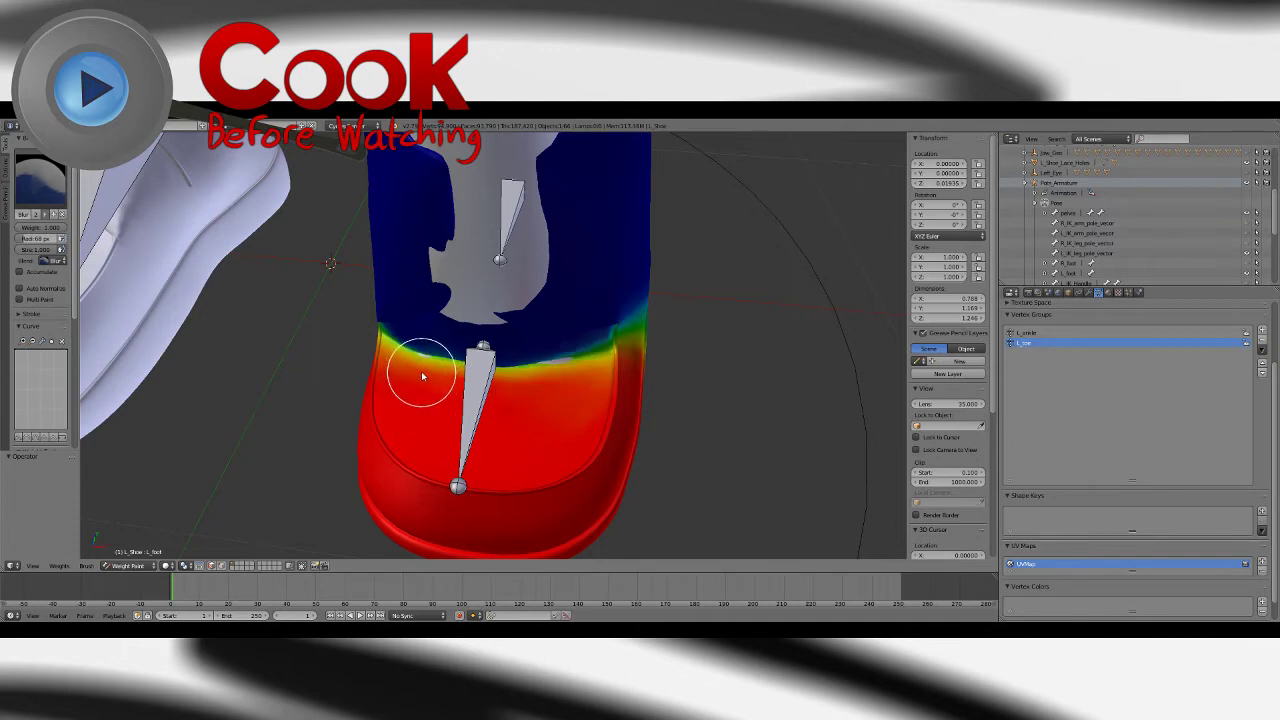
{"action": "mouse_move", "coordinate": [420, 371]}
{"action": "middle_mouse_down"}
{"action": "mouse_move", "coordinate": [591, 337]}
{"action": "mouse_move", "coordinate": [504, 333]}
{"action": "mouse_move", "coordinate": [457, 349]}
{"action": "mouse_move", "coordinate": [520, 349]}
{"action": "mouse_move", "coordinate": [466, 371]}
{"action": "mouse_move", "coordinate": [490, 398]}
{"action": "middle_mouse_up"}
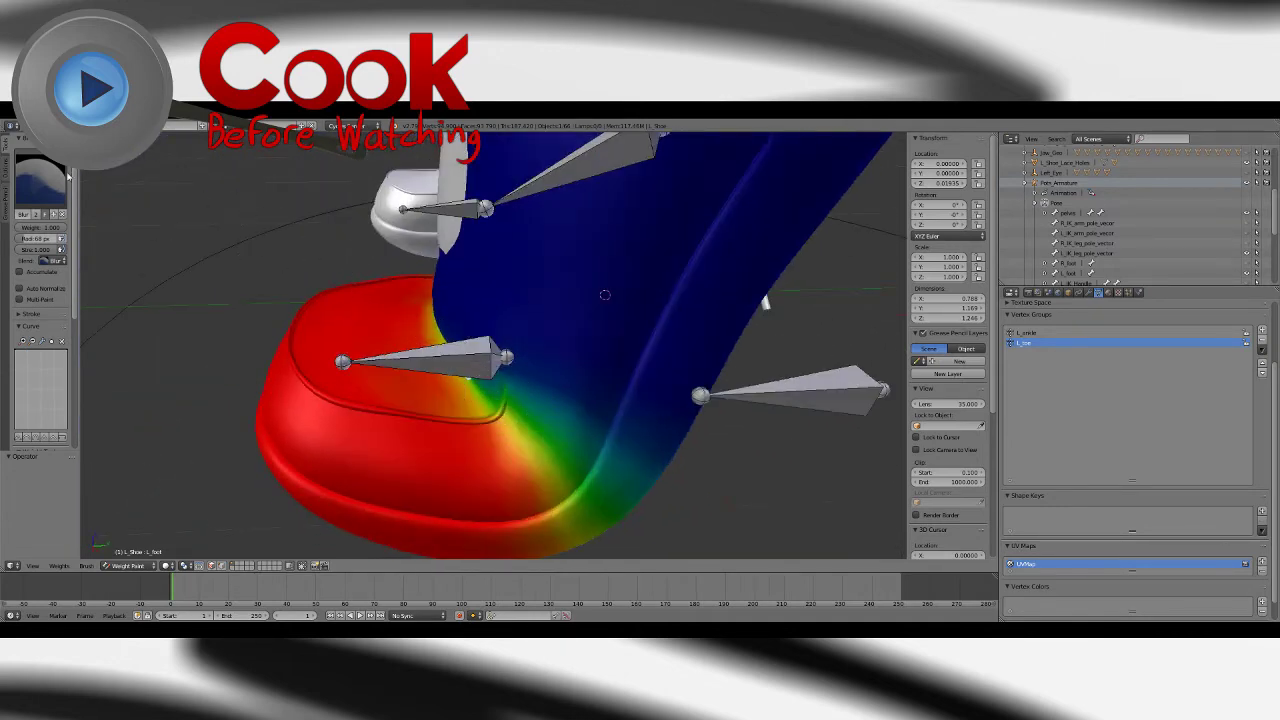
Step: Strengthen the L_toe weight on top of the toe beside the left shoe's crease with the Add brush at strength 0.145
{"action": "left_click", "coordinate": [40, 180]}
{"action": "left_click", "coordinate": [35, 236]}
{"action": "mouse_move", "coordinate": [380, 400]}
{"action": "middle_mouse_down"}
{"action": "mouse_move", "coordinate": [512, 425]}
{"action": "mouse_move", "coordinate": [523, 386]}
{"action": "middle_mouse_up"}
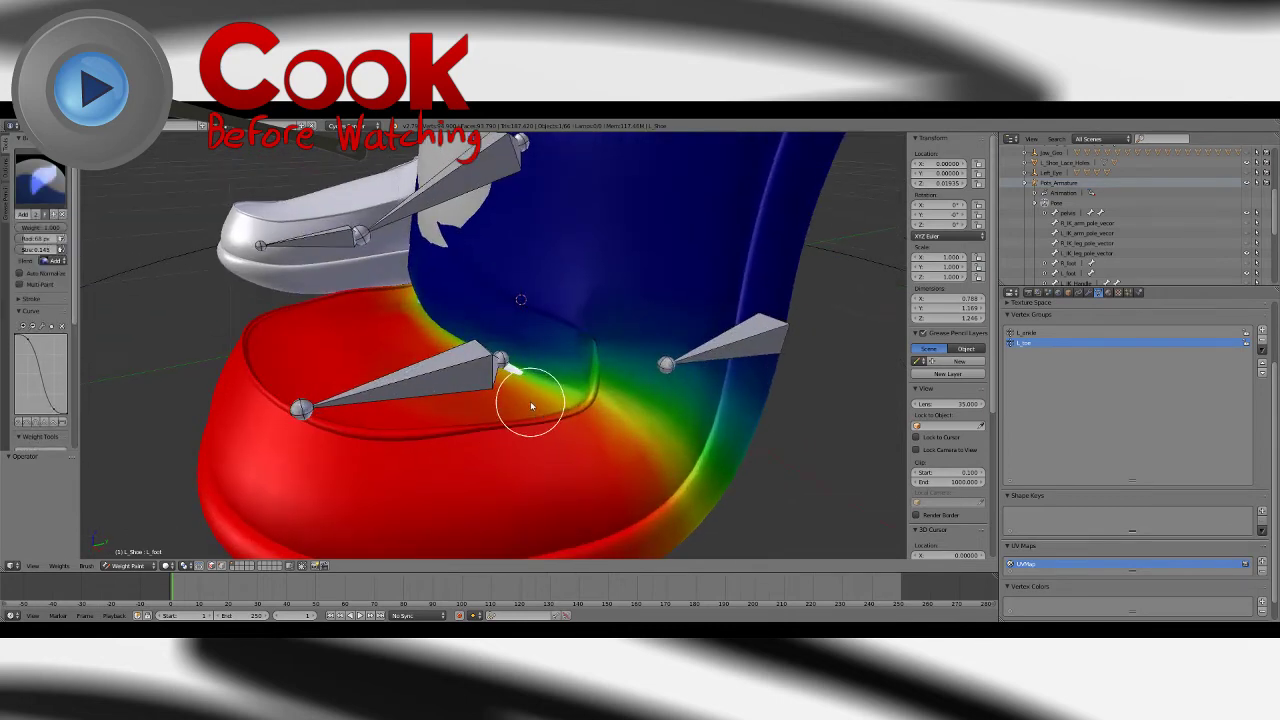
{"action": "middle_click_drag", "start_coordinate": [529, 401], "coordinate": [549, 362]}
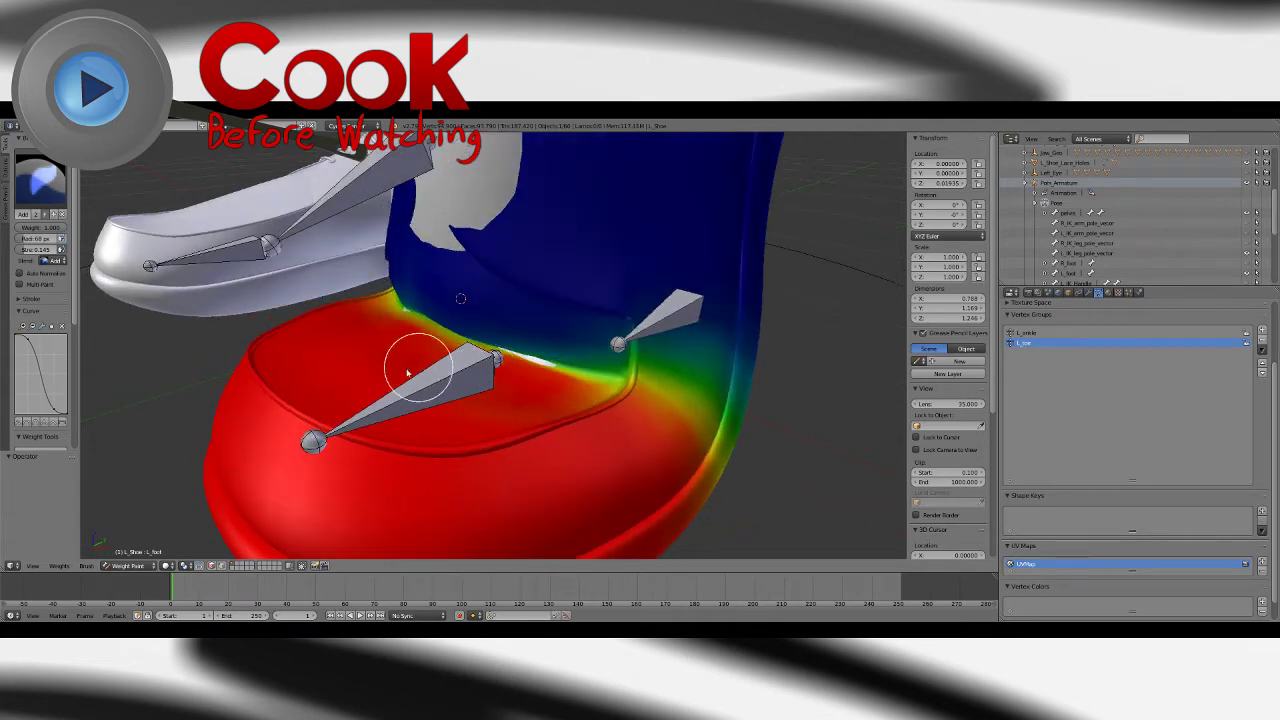
Step: Blur the L_toe weights along the upper side of the left shoe's front crease
{"action": "left_click", "coordinate": [40, 180]}
{"action": "left_click", "coordinate": [74, 241]}
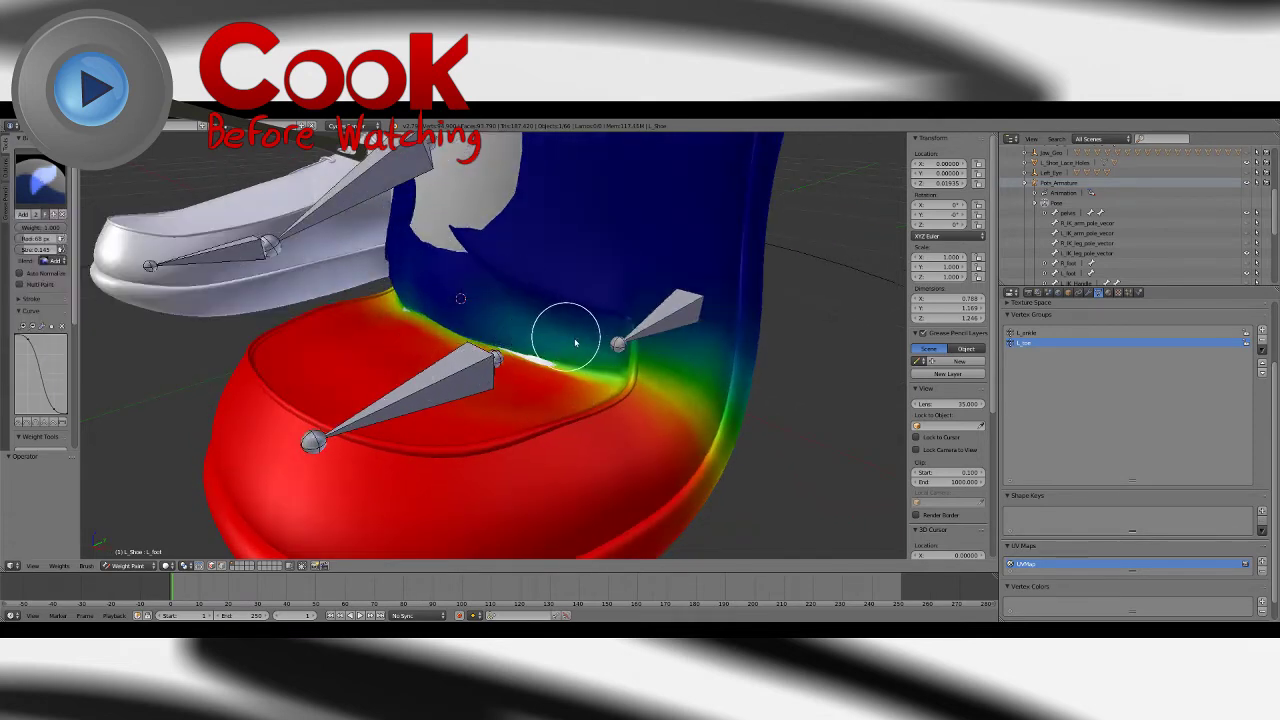
{"action": "left_click", "coordinate": [33, 186]}
{"action": "left_click", "coordinate": [78, 242]}
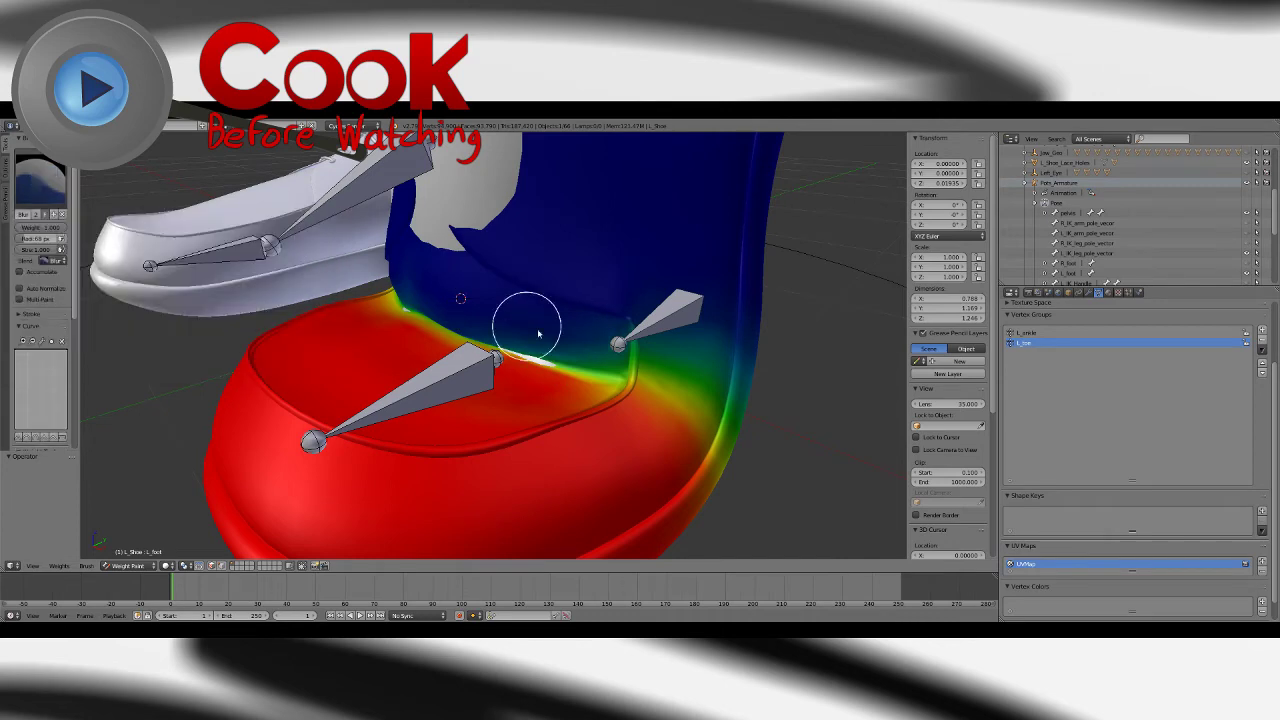
{"action": "middle_click_drag", "start_coordinate": [387, 351], "coordinate": [493, 342]}
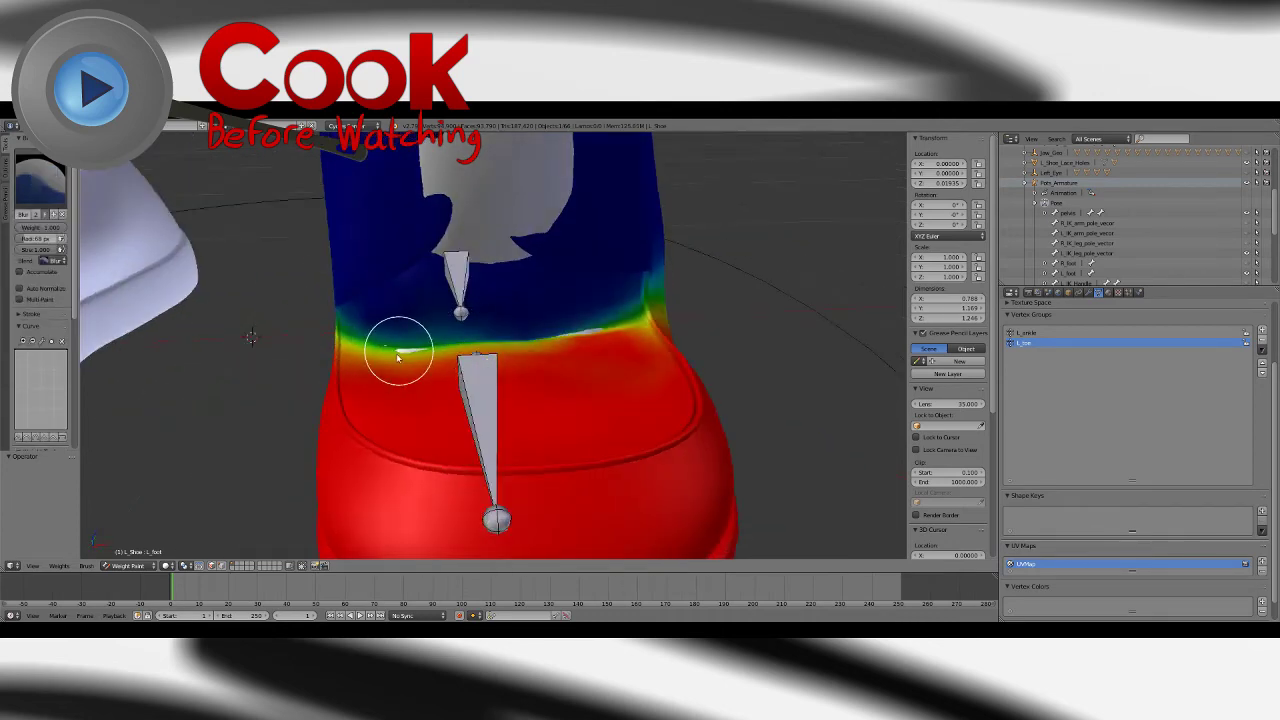
Step: Choose the Add brush and examine the L_ankle weights along the left shoe's front crease
{"action": "left_click", "coordinate": [32, 190]}
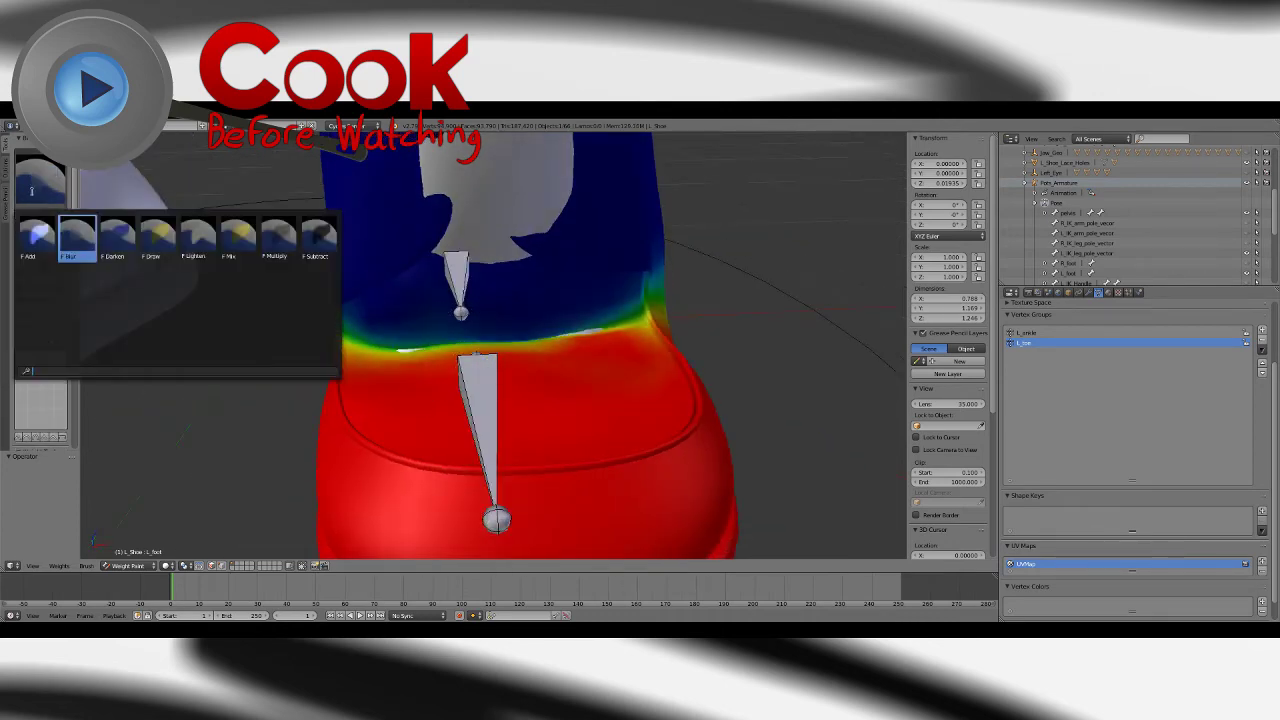
{"action": "left_click", "coordinate": [318, 238]}
{"action": "left_click", "coordinate": [34, 186]}
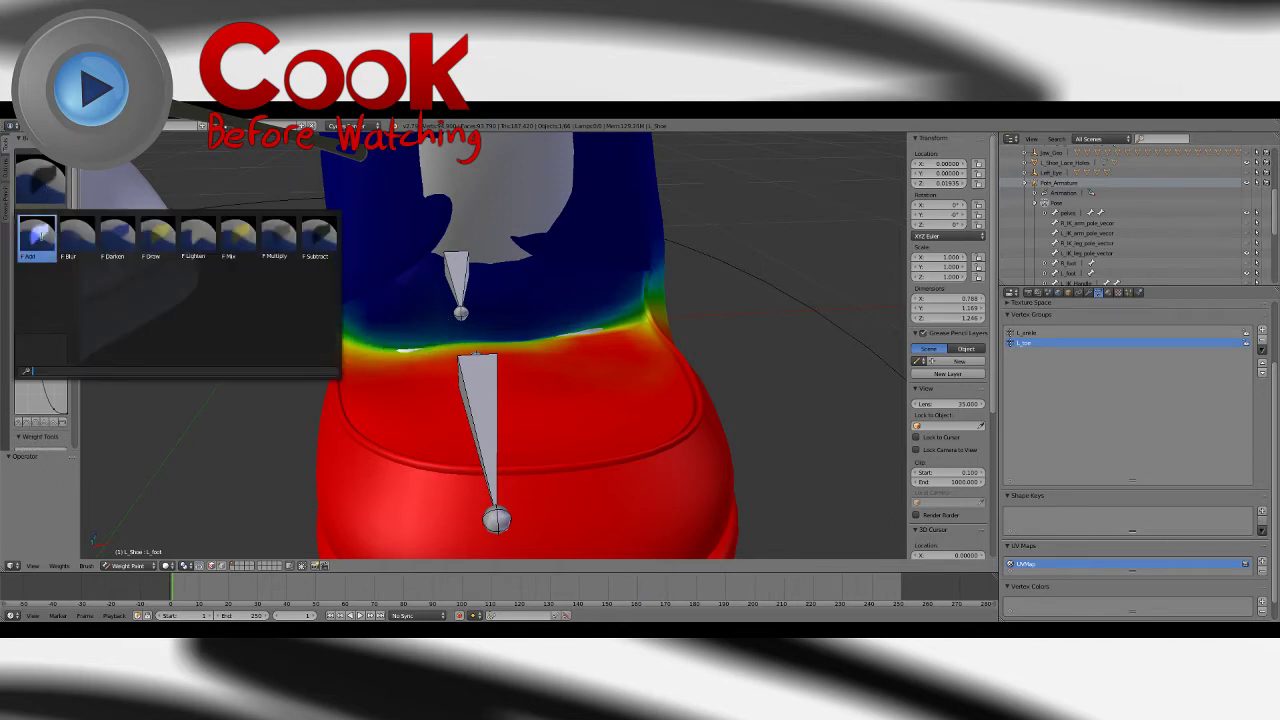
{"action": "left_click", "coordinate": [37, 238]}
{"action": "middle_click_drag", "start_coordinate": [394, 377], "coordinate": [549, 421]}
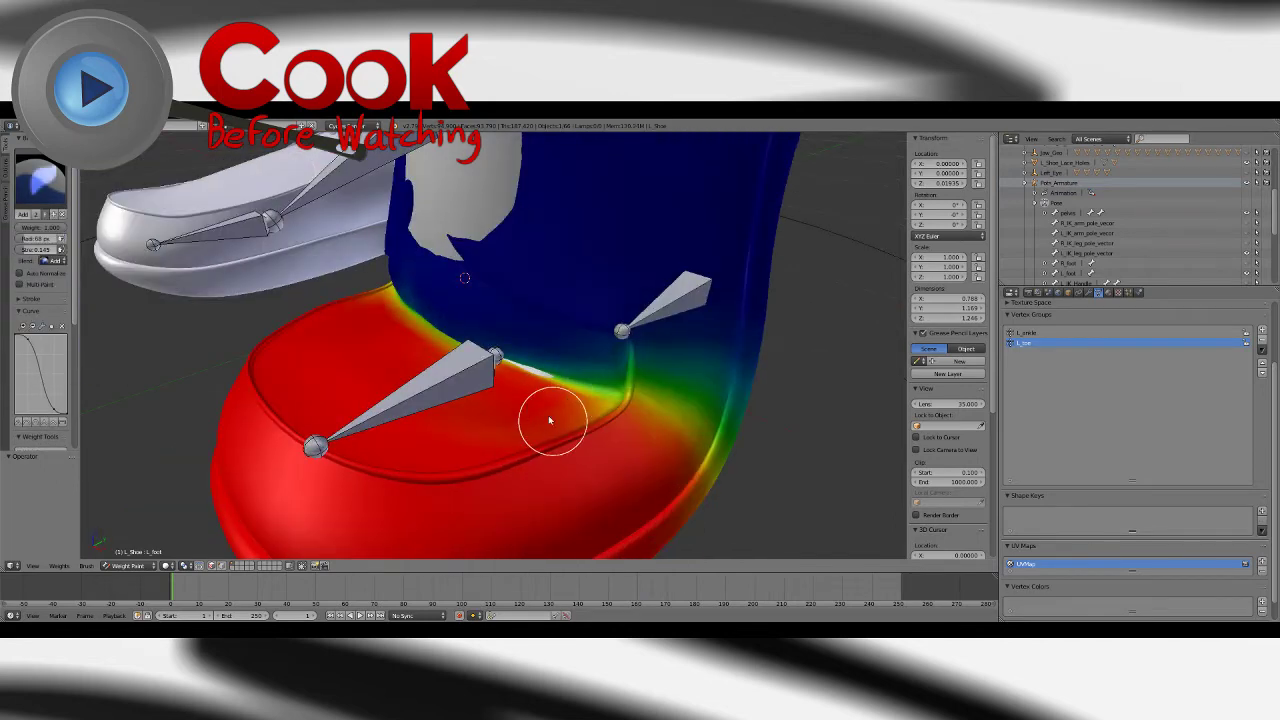
{"action": "right_click", "coordinate": [495, 356]}
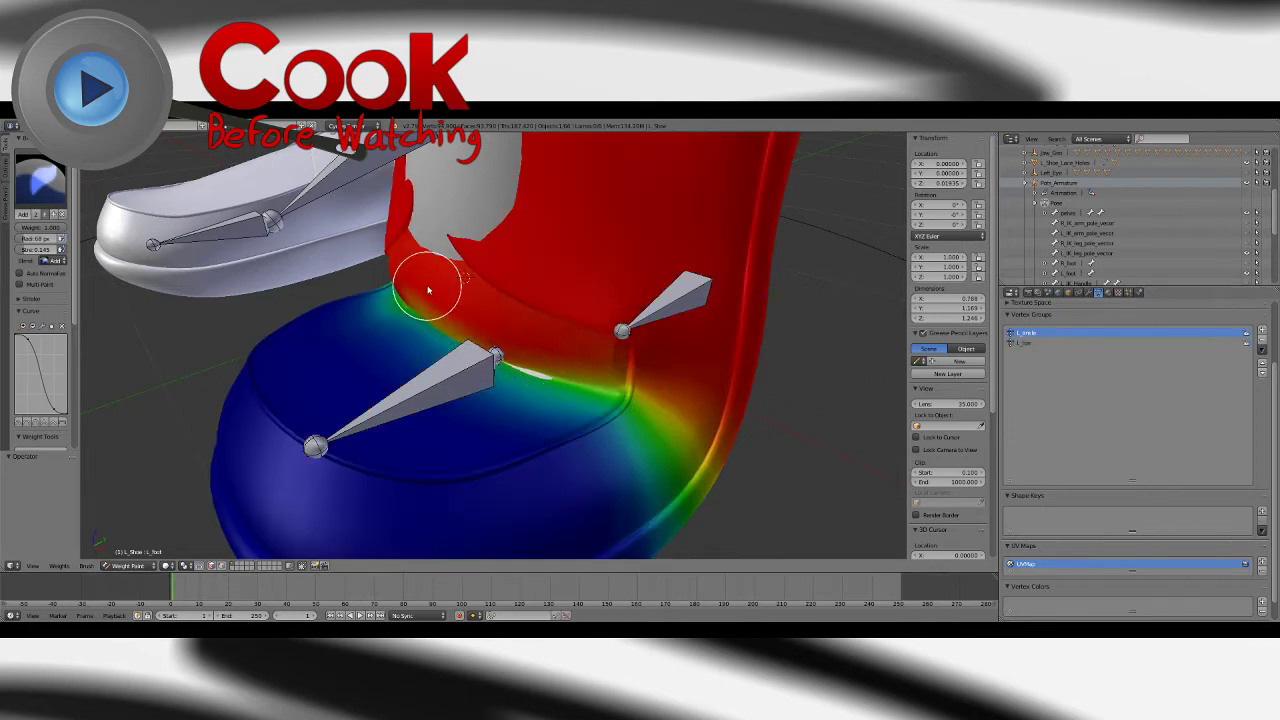
{"action": "middle_click_drag", "start_coordinate": [429, 286], "coordinate": [528, 334]}
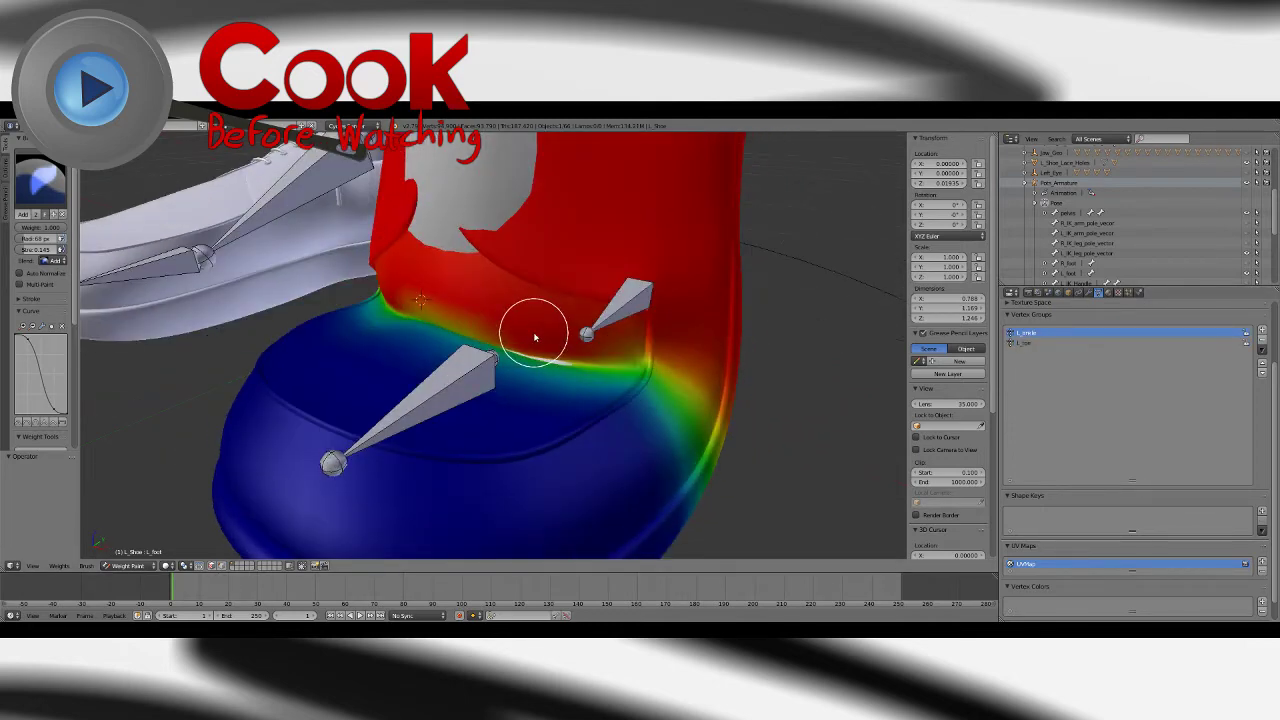
Step: Blur the L_toe weights on the outer part of the left shoe's front crease
{"action": "left_click", "coordinate": [1030, 343]}
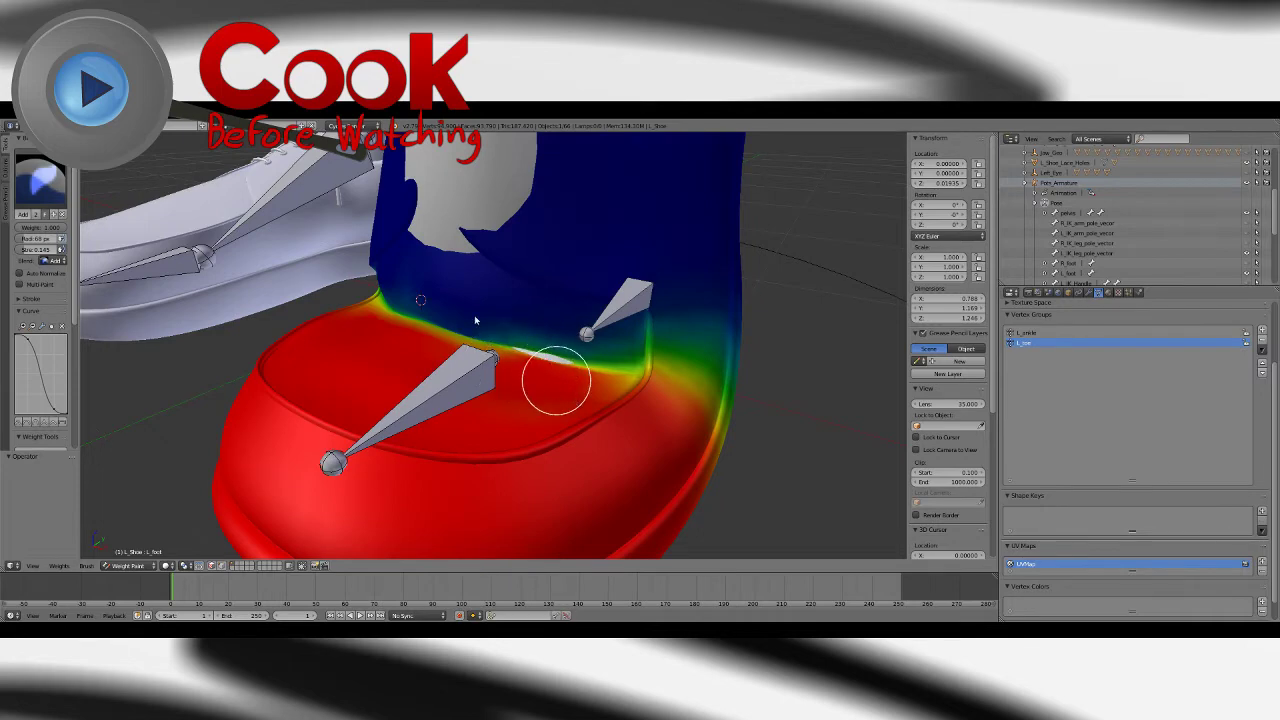
{"action": "left_click", "coordinate": [42, 180]}
{"action": "left_click", "coordinate": [91, 237]}
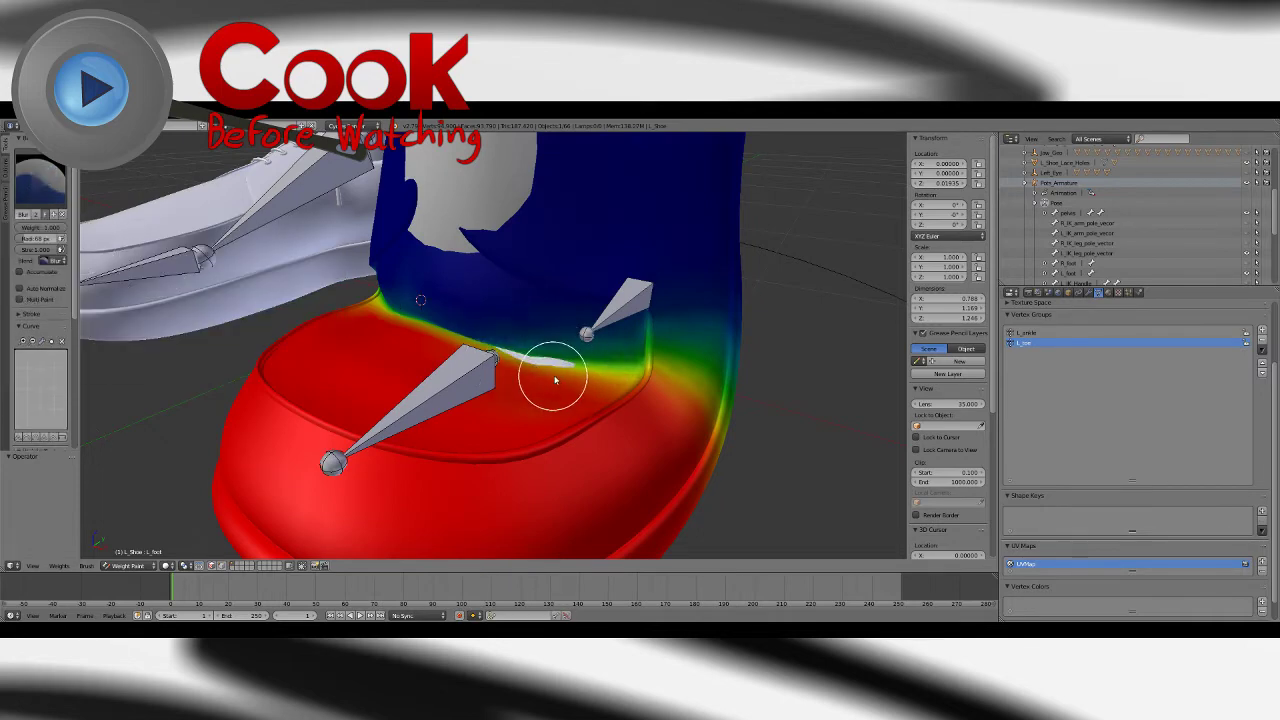
Step: Add L_toe weight over the gap along the left shoe's front crease with the Add brush at strength 0.145
{"action": "left_click", "coordinate": [42, 180]}
{"action": "left_click", "coordinate": [37, 237]}
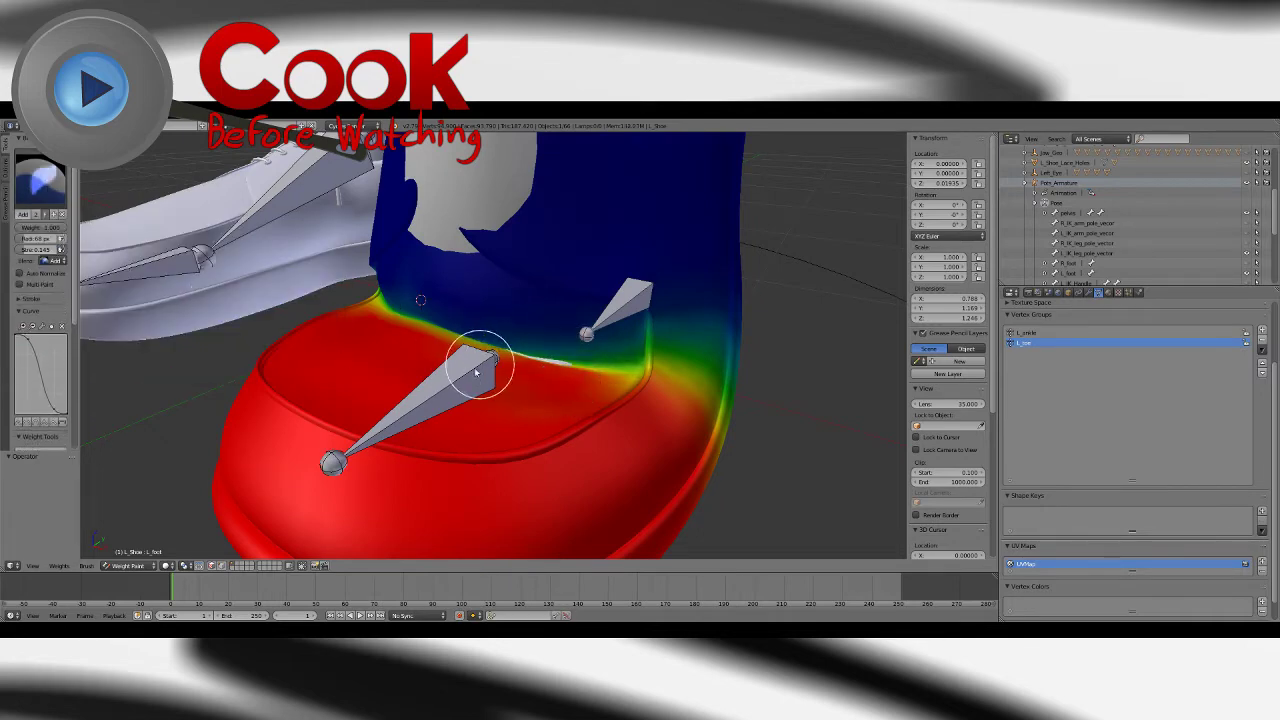
{"action": "mouse_move", "coordinate": [475, 372]}
{"action": "middle_mouse_down"}
{"action": "mouse_move", "coordinate": [517, 349]}
{"action": "mouse_move", "coordinate": [637, 366]}
{"action": "mouse_move", "coordinate": [676, 278]}
{"action": "middle_mouse_up"}
{"action": "scroll", "coordinate": [517, 358], "scroll_direction": "up", "scroll_amount": 3}
{"action": "scroll", "coordinate": [637, 366], "scroll_direction": "up", "scroll_amount": 2}
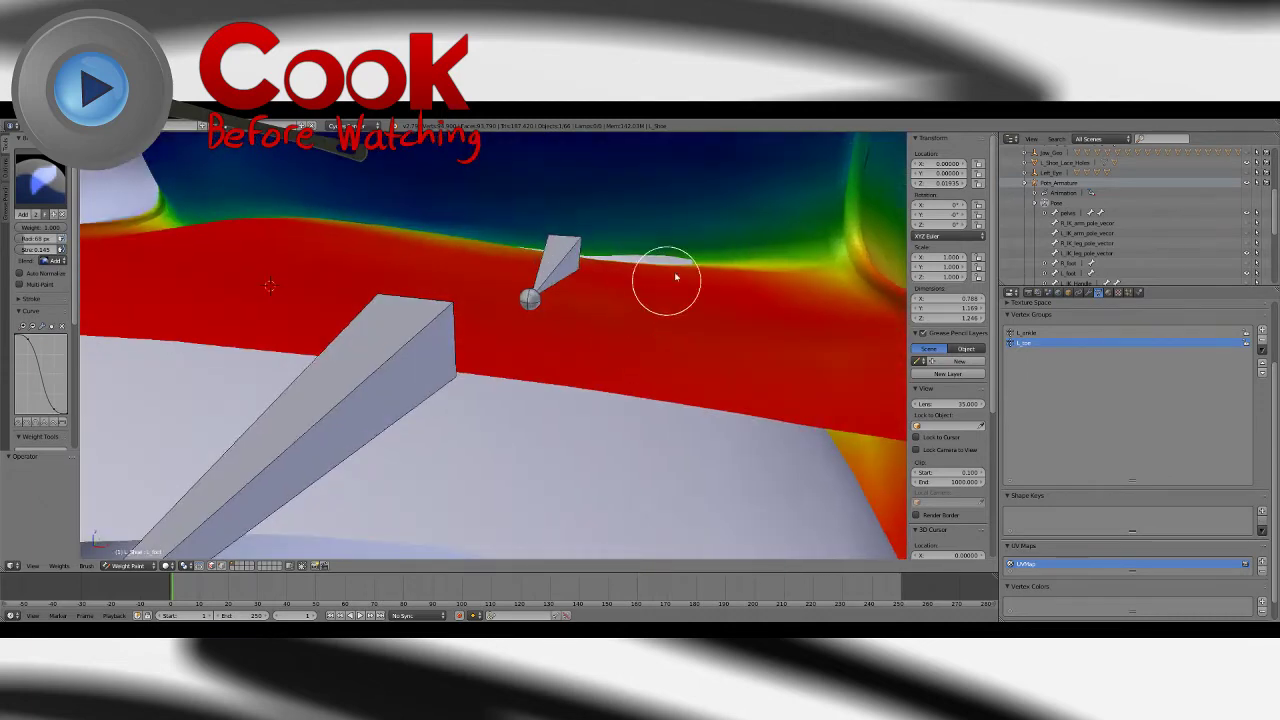
{"action": "left_click_drag", "start_coordinate": [728, 240], "coordinate": [604, 221]}
{"action": "mouse_move", "coordinate": [655, 240]}
{"action": "middle_mouse_down"}
{"action": "mouse_move", "coordinate": [557, 323]}
{"action": "mouse_move", "coordinate": [523, 294]}
{"action": "middle_mouse_up"}
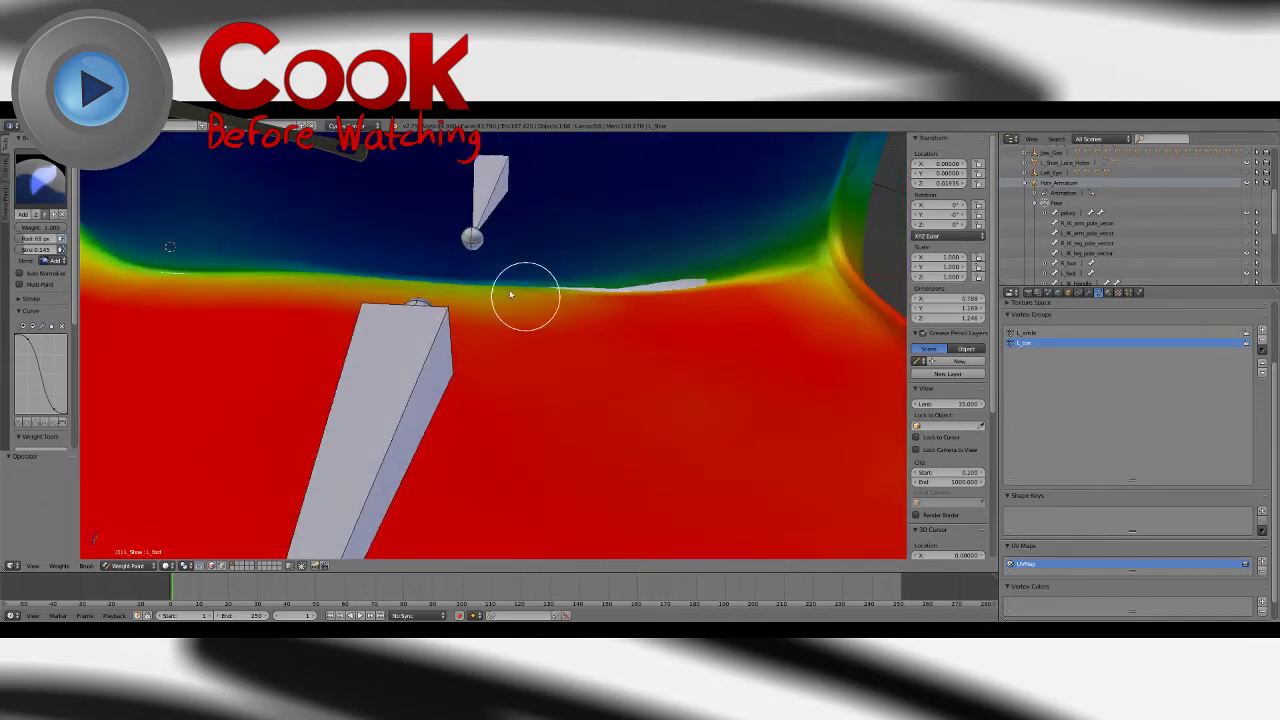
{"action": "left_click", "coordinate": [42, 180]}
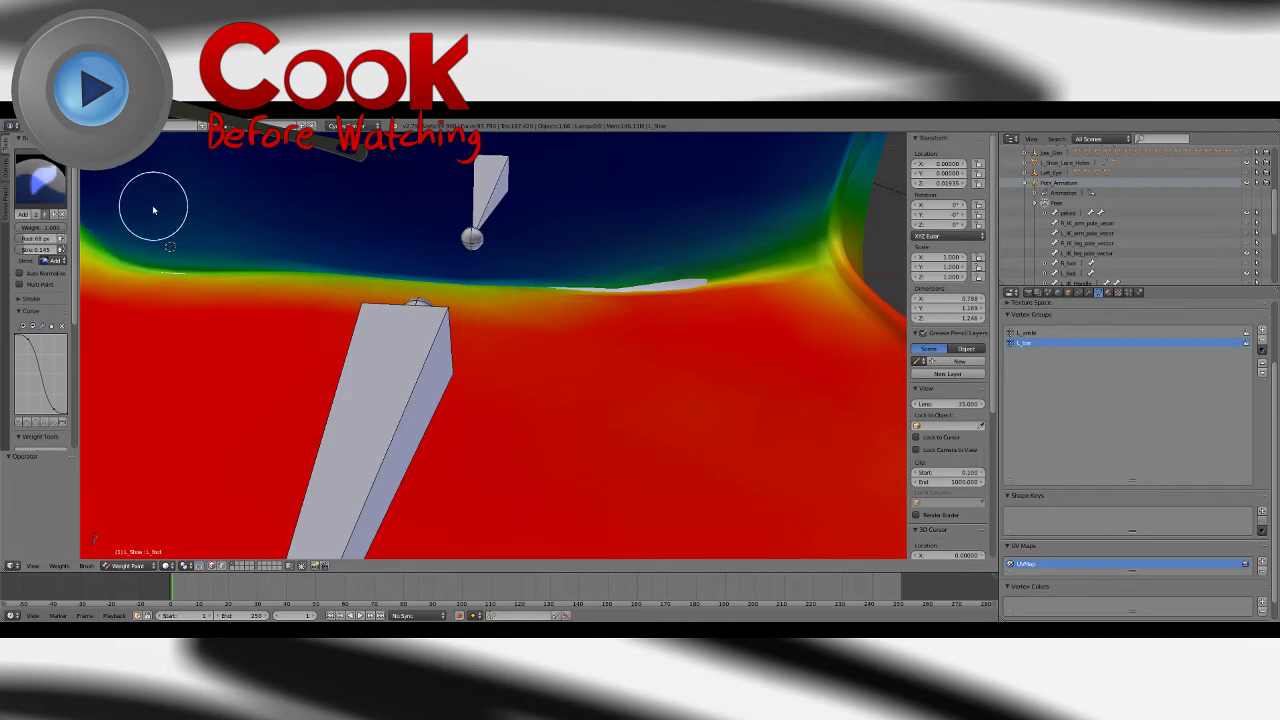
{"action": "left_click", "coordinate": [42, 180]}
{"action": "mouse_move", "coordinate": [513, 277]}
{"action": "middle_mouse_down"}
{"action": "mouse_move", "coordinate": [460, 303]}
{"action": "mouse_move", "coordinate": [496, 296]}
{"action": "middle_mouse_up"}
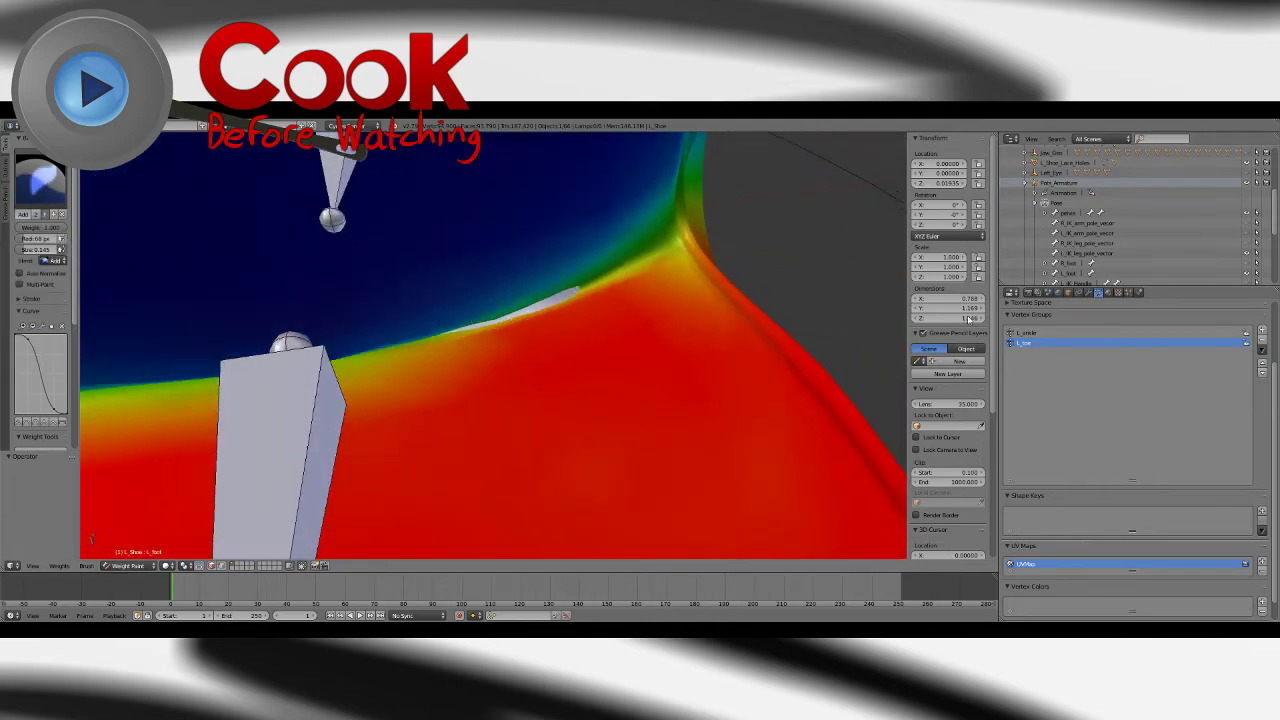
{"action": "left_click_drag", "start_coordinate": [589, 292], "coordinate": [540, 329]}
Step: Add L_ankle weight around the gap in the left shoe's front crease
{"action": "left_click", "coordinate": [1030, 333]}
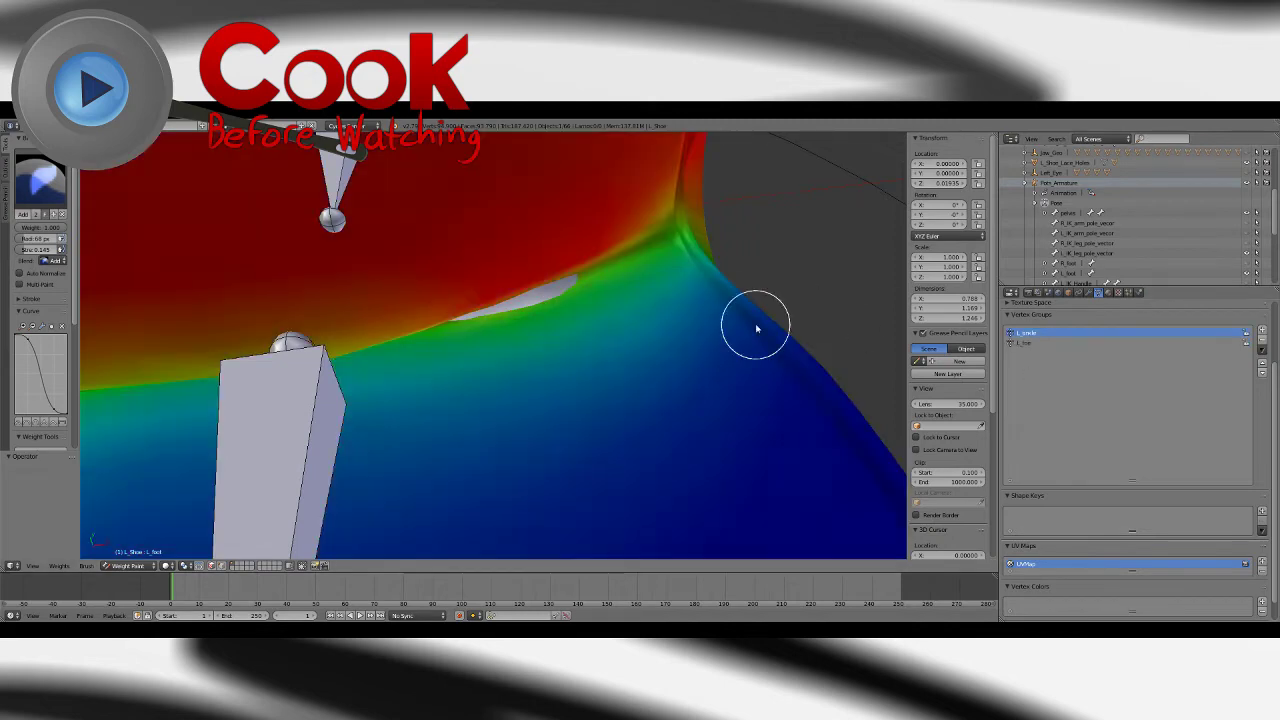
{"action": "middle_click_drag", "start_coordinate": [754, 329], "coordinate": [571, 214]}
{"action": "mouse_move", "coordinate": [497, 228]}
{"action": "left_mouse_down"}
{"action": "mouse_move", "coordinate": [477, 243]}
{"action": "mouse_move", "coordinate": [552, 244]}
{"action": "mouse_move", "coordinate": [531, 294]}
{"action": "left_mouse_up"}
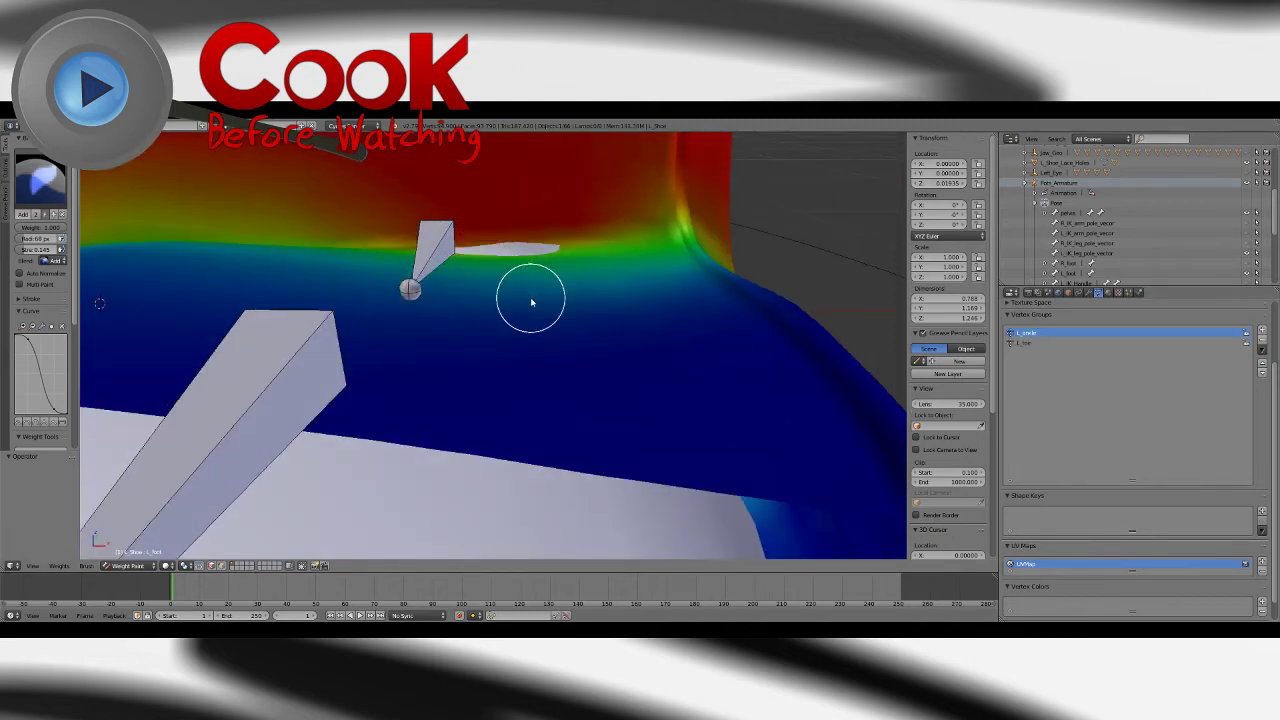
{"action": "middle_click_drag", "start_coordinate": [531, 294], "coordinate": [510, 312]}
Step: Inspect the L_ankle weights at the crease in wireframe shading, and return the viewport to solid shading
{"action": "left_click", "coordinate": [115, 565]}
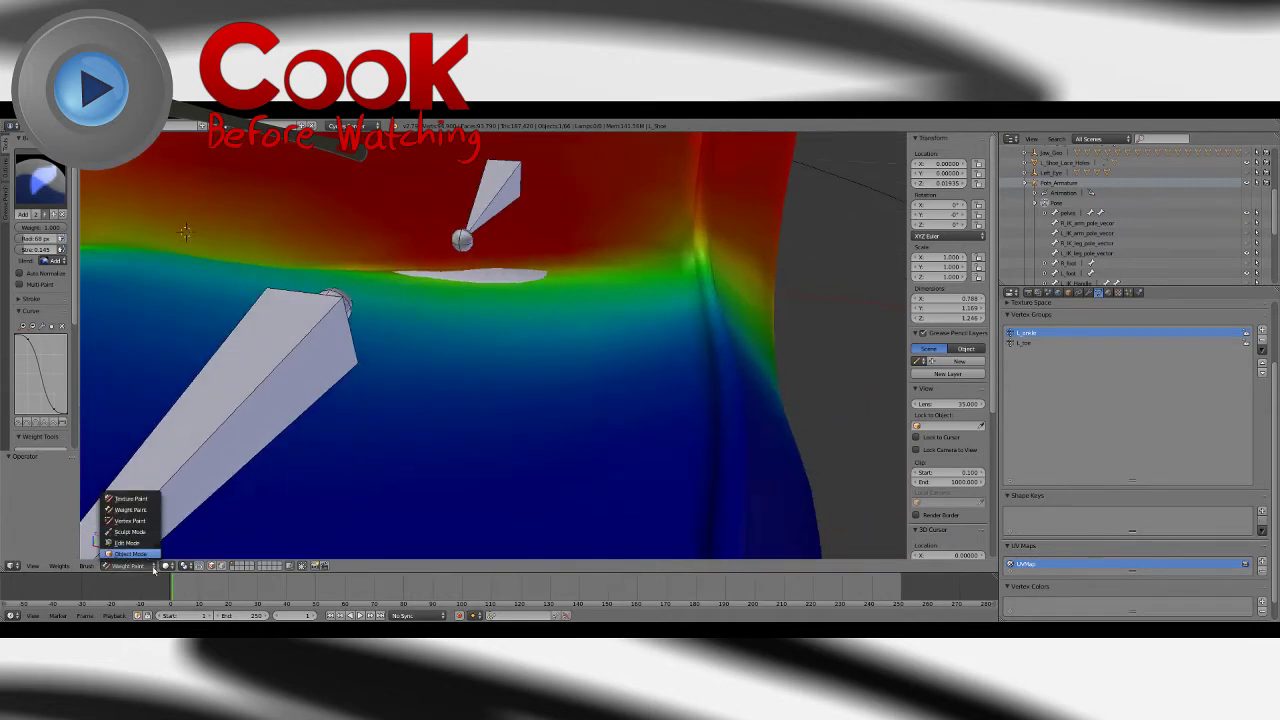
{"action": "left_click", "coordinate": [167, 565]}
{"action": "left_click", "coordinate": [184, 543]}
{"action": "mouse_move", "coordinate": [480, 264]}
{"action": "middle_mouse_down"}
{"action": "mouse_move", "coordinate": [496, 290]}
{"action": "mouse_move", "coordinate": [494, 350]}
{"action": "mouse_move", "coordinate": [518, 356]}
{"action": "middle_mouse_up"}
{"action": "left_click", "coordinate": [167, 565]}
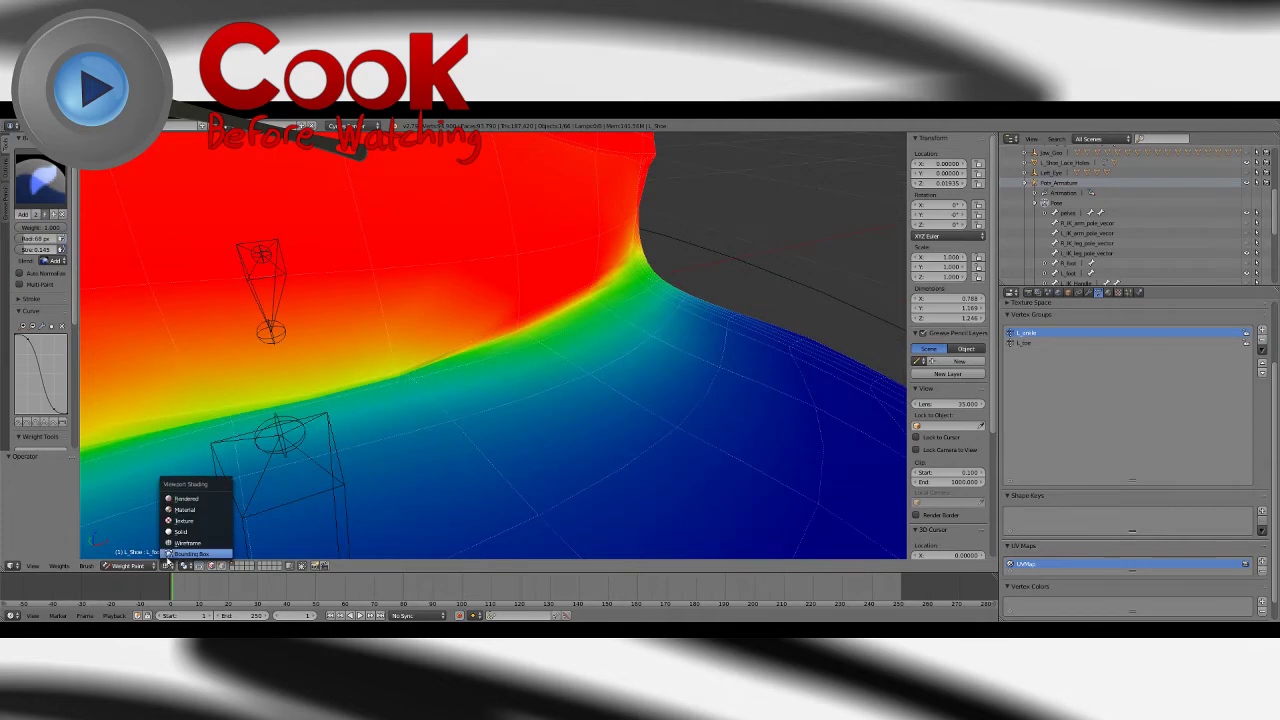
{"action": "left_click", "coordinate": [189, 526]}
Step: Subtract L_ankle weight on the toe side of the left shoe's front crease with the Subtract brush at strength 0.171
{"action": "left_click_drag", "start_coordinate": [589, 343], "coordinate": [510, 373]}
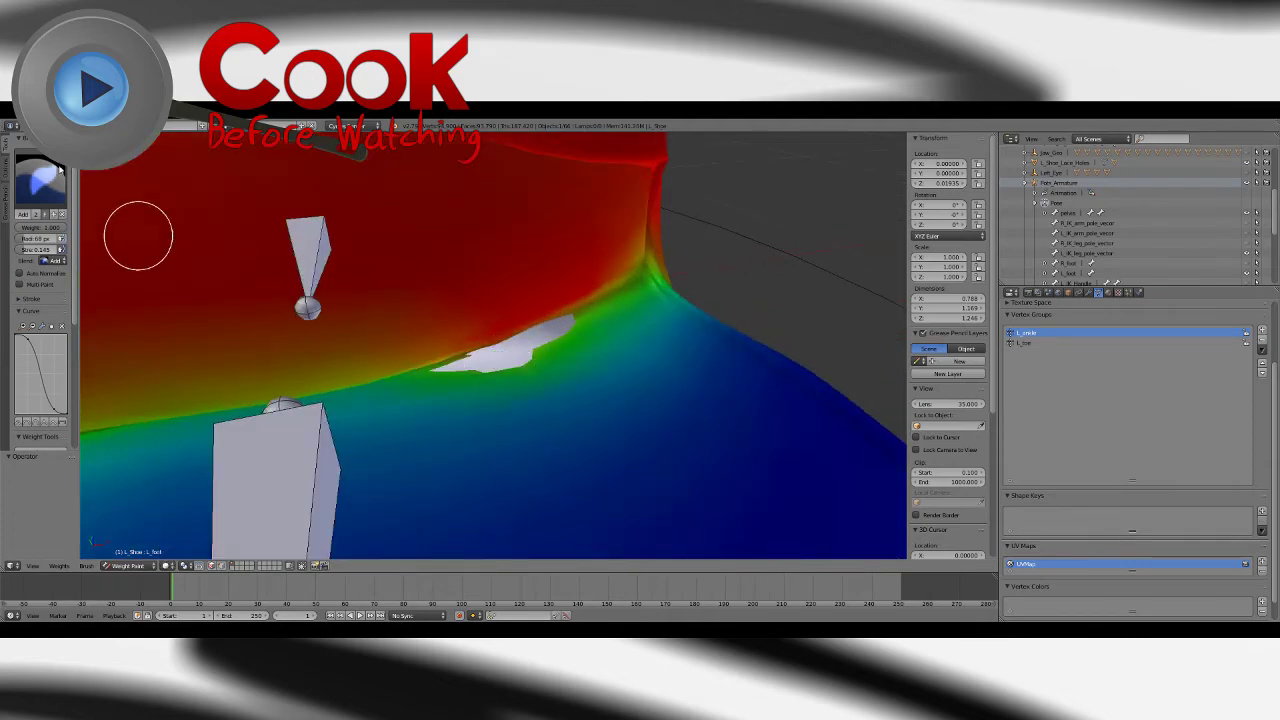
{"action": "left_click", "coordinate": [58, 170]}
{"action": "left_click", "coordinate": [277, 240]}
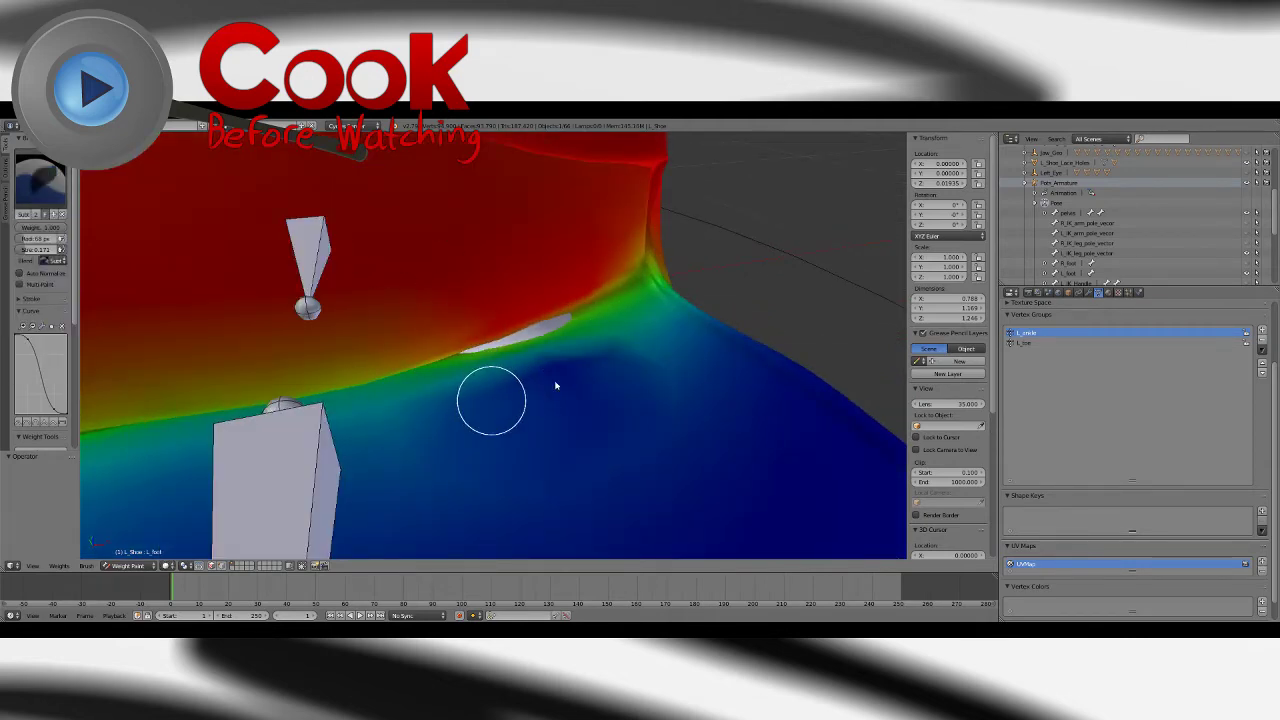
{"action": "mouse_move", "coordinate": [556, 385]}
{"action": "left_mouse_down"}
{"action": "mouse_move", "coordinate": [569, 331]}
{"action": "mouse_move", "coordinate": [646, 363]}
{"action": "left_mouse_up"}
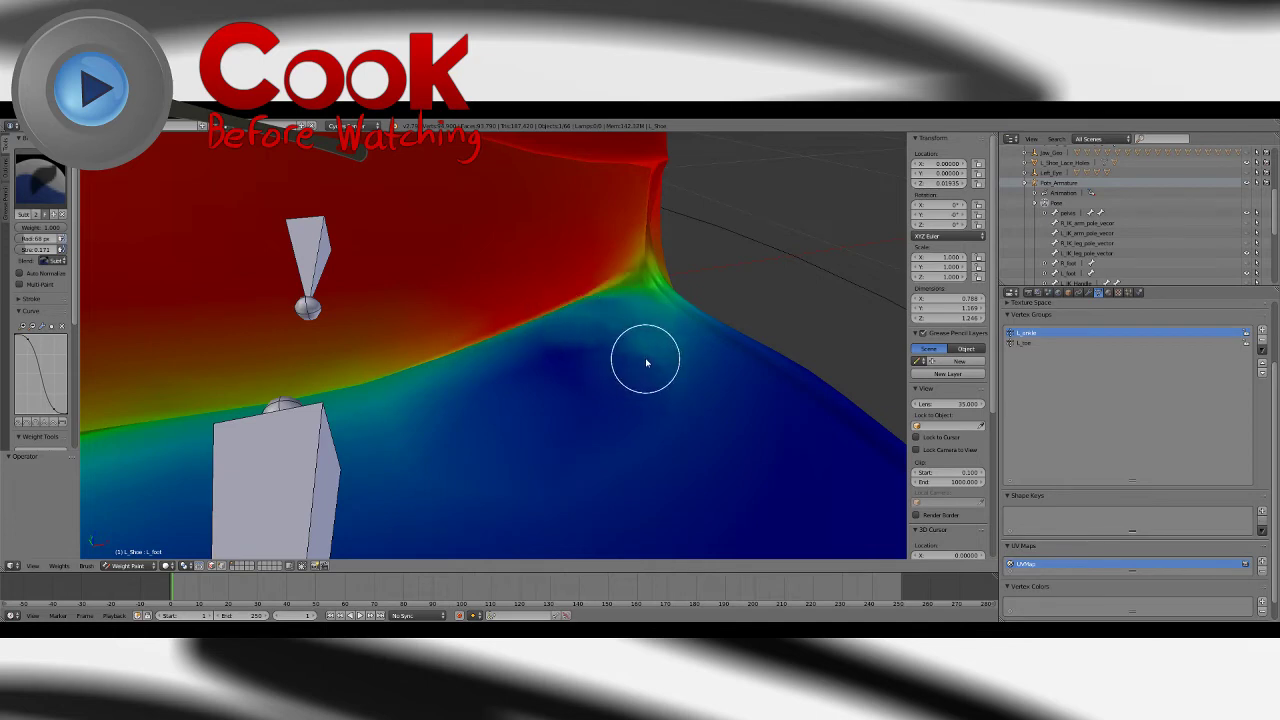
{"action": "scroll", "coordinate": [646, 363], "scroll_direction": "down", "scroll_amount": 5}
{"action": "middle_click_drag", "start_coordinate": [446, 361], "coordinate": [506, 390]}
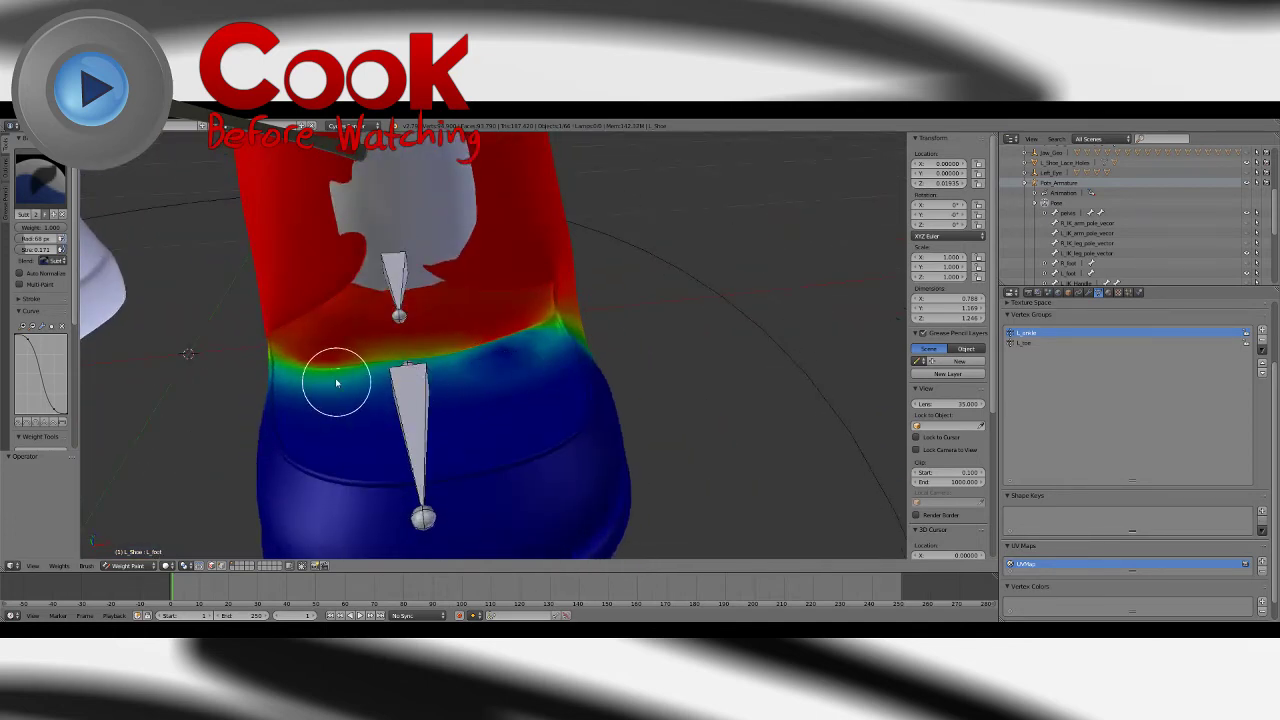
{"action": "left_click_drag", "start_coordinate": [338, 382], "coordinate": [434, 394]}
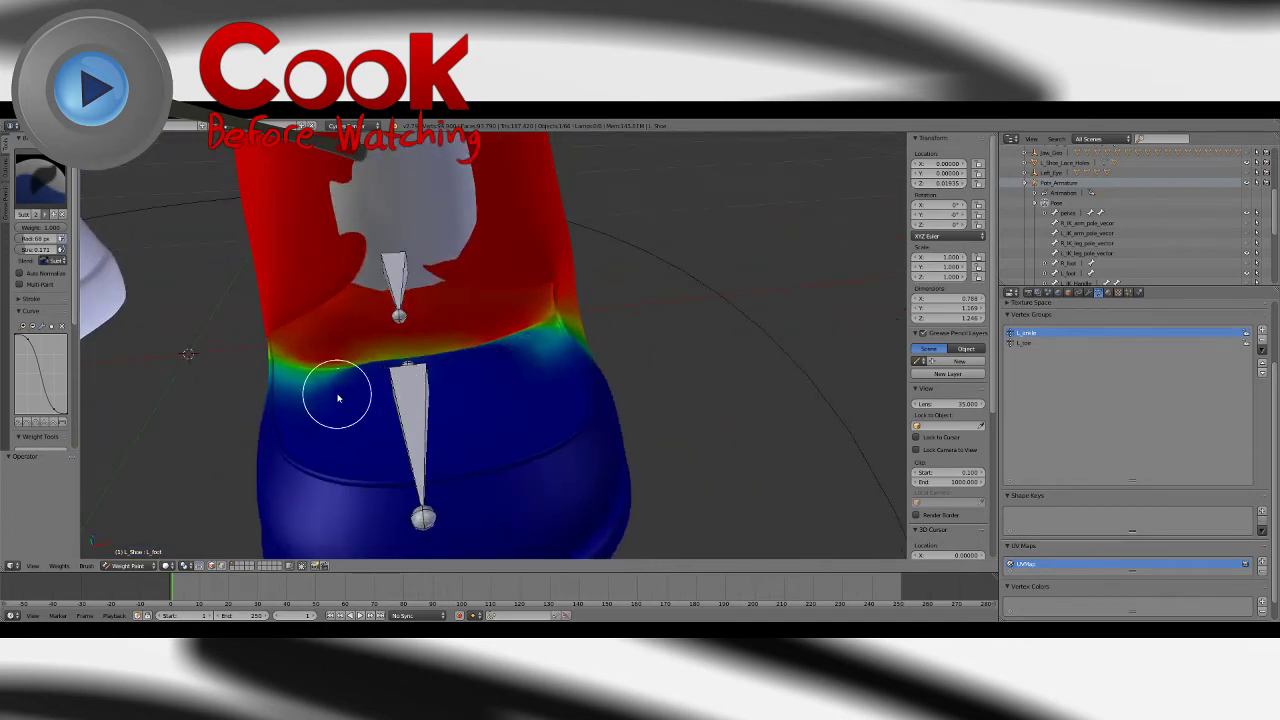
Step: Add a vertex group to the left shoe, name it for the left leg, and move it above L_ankle
{"action": "mouse_move", "coordinate": [571, 354]}
{"action": "middle_mouse_down"}
{"action": "mouse_move", "coordinate": [600, 394]}
{"action": "mouse_move", "coordinate": [523, 400]}
{"action": "mouse_move", "coordinate": [530, 370]}
{"action": "mouse_move", "coordinate": [529, 400]}
{"action": "mouse_move", "coordinate": [634, 429]}
{"action": "mouse_move", "coordinate": [660, 451]}
{"action": "mouse_move", "coordinate": [633, 390]}
{"action": "middle_mouse_up"}
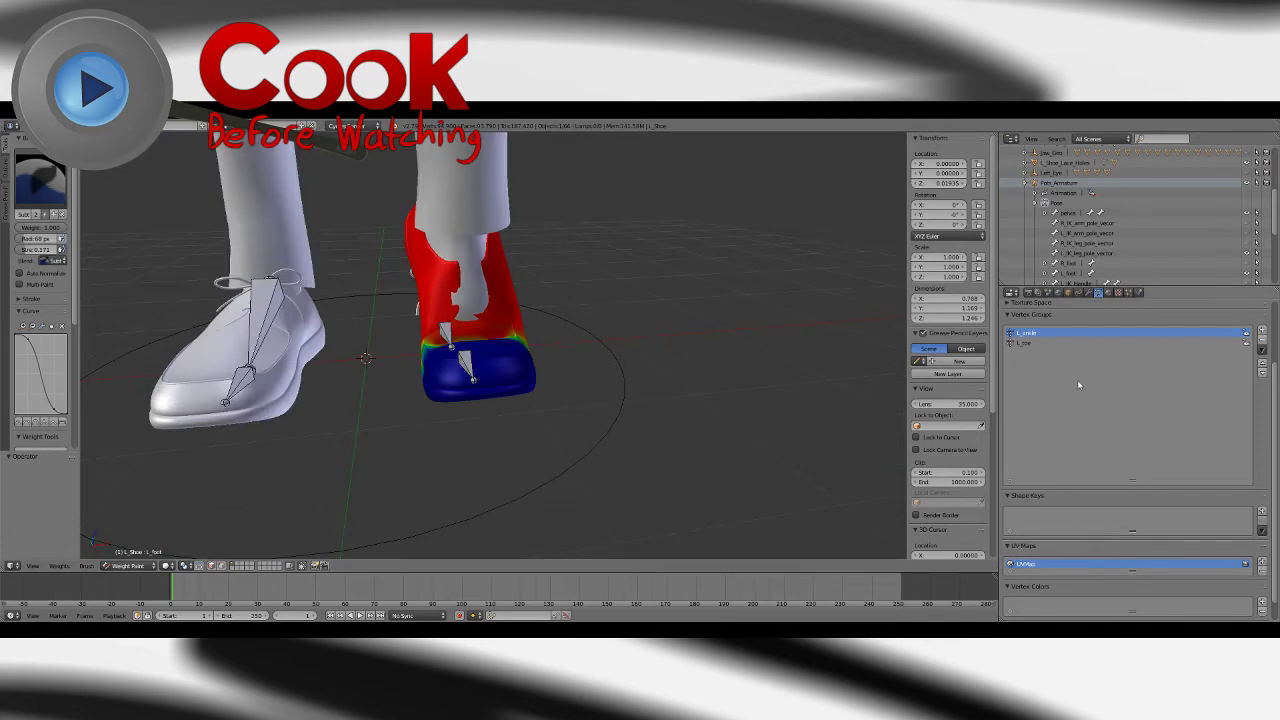
{"action": "left_click", "coordinate": [1262, 330]}
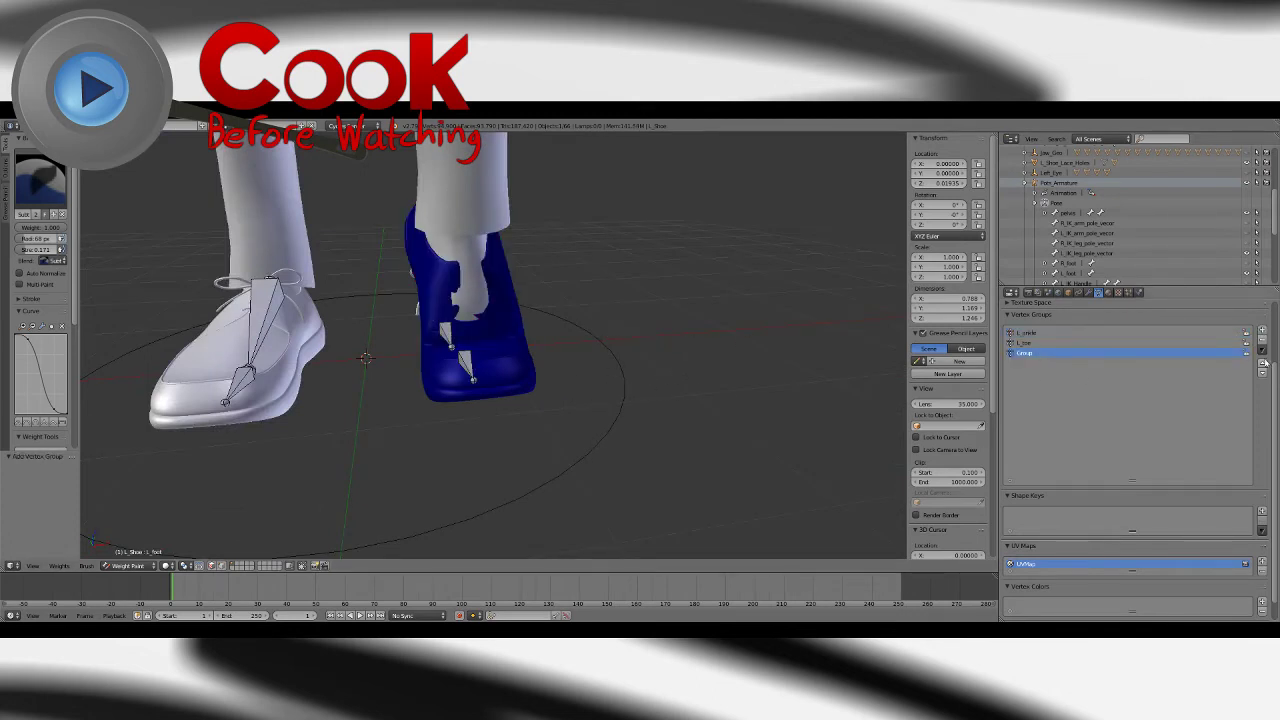
{"action": "left_click", "coordinate": [1262, 364]}
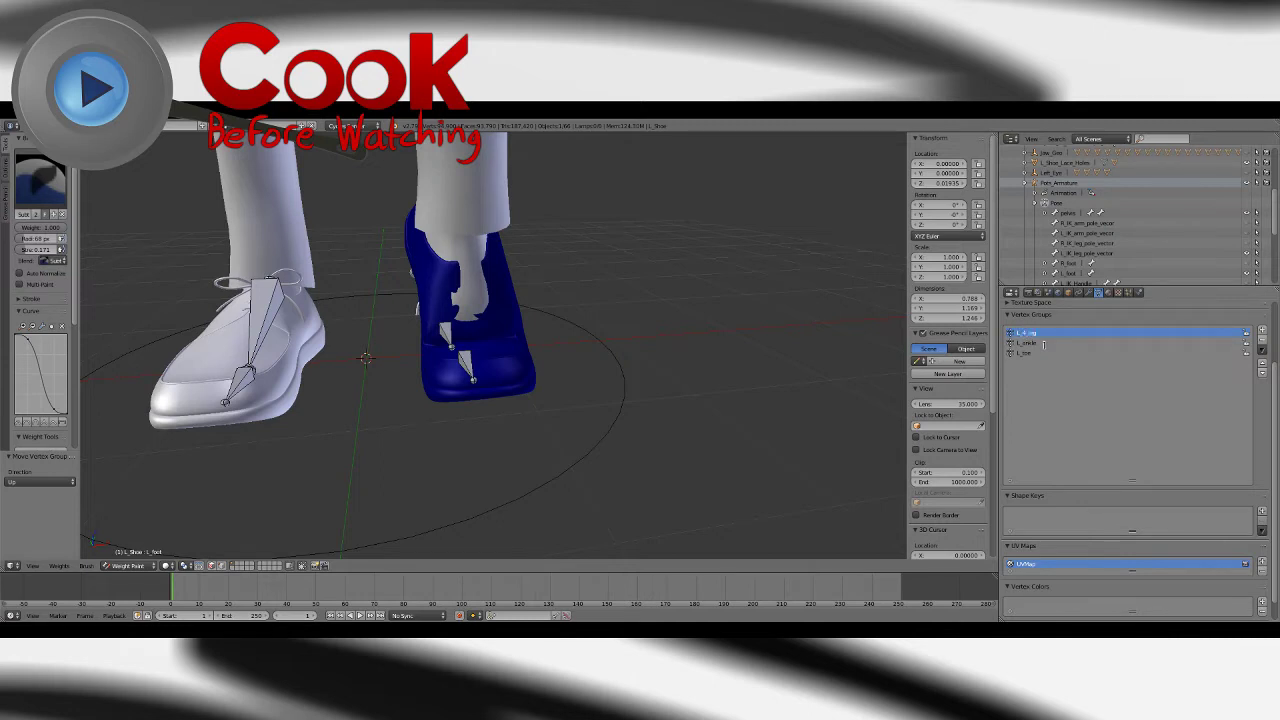
Step: Paint leg-group weight onto the upper front of the left shoe below the trouser cuff with the Add brush
{"action": "left_click", "coordinate": [40, 182]}
{"action": "left_click", "coordinate": [37, 240]}
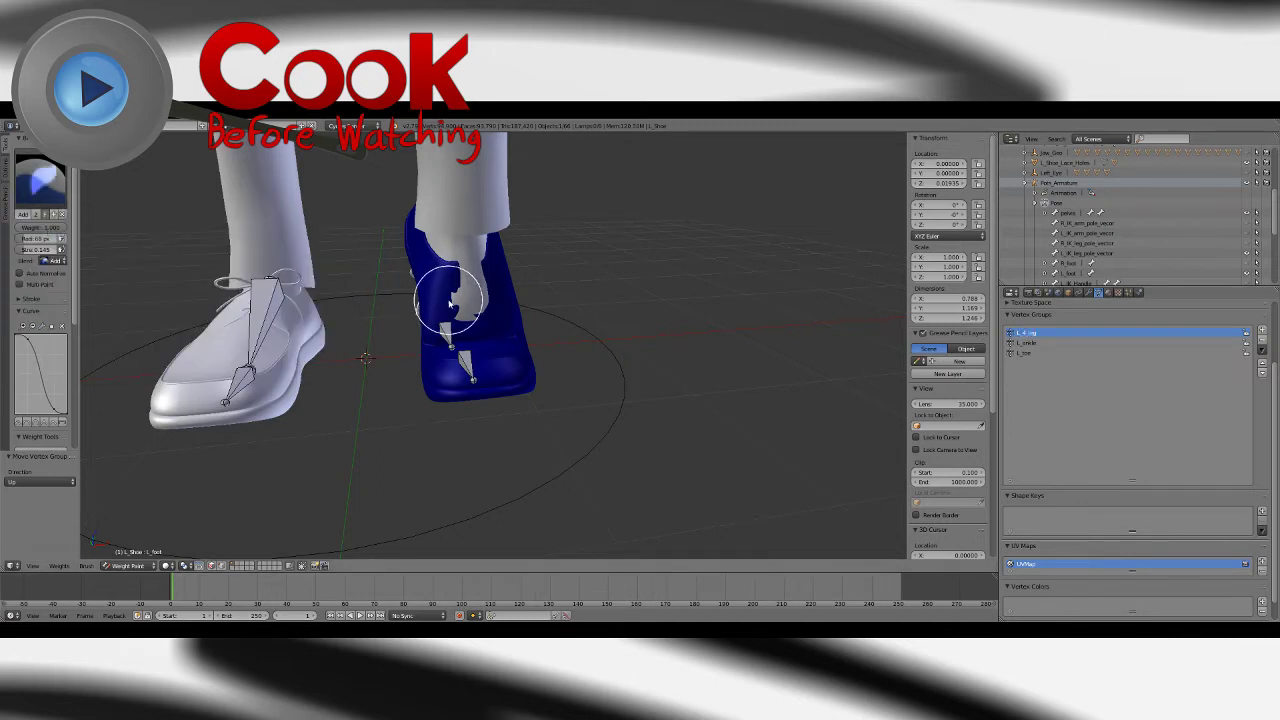
{"action": "middle_click_drag", "start_coordinate": [540, 275], "coordinate": [480, 291]}
{"action": "left_click_drag", "start_coordinate": [480, 291], "coordinate": [455, 294]}
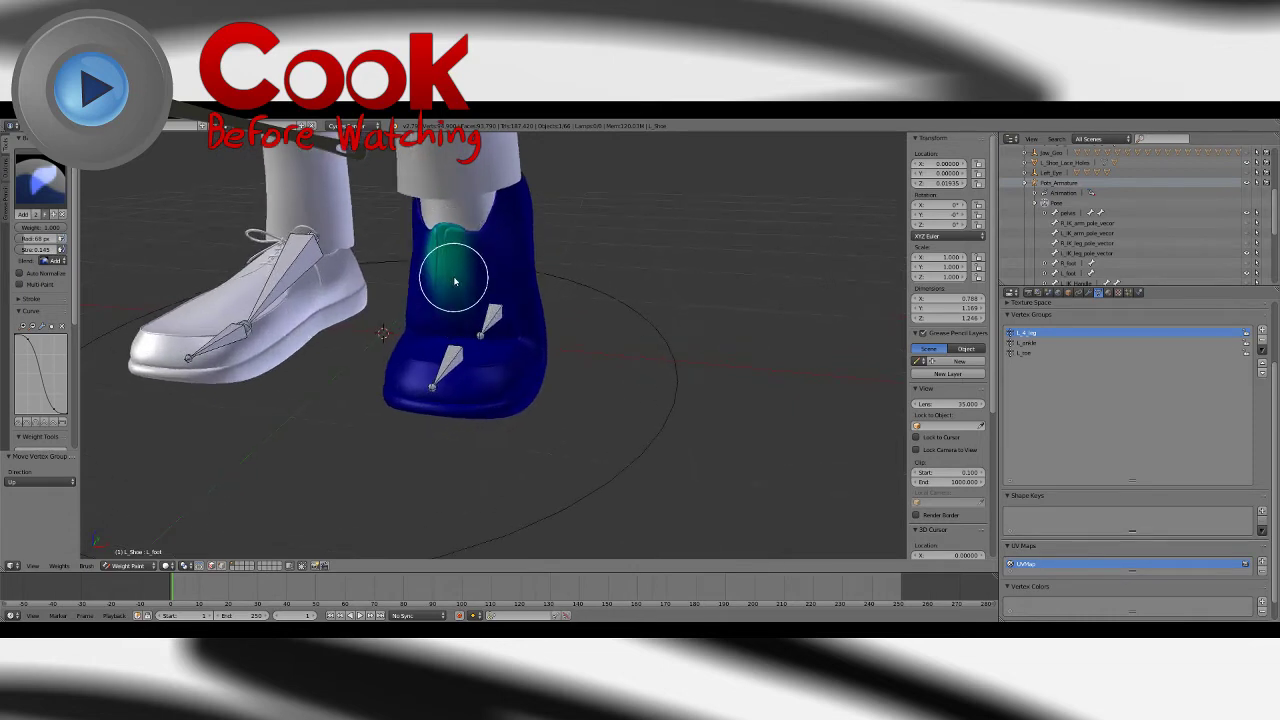
{"action": "mouse_move", "coordinate": [474, 255]}
{"action": "middle_mouse_down"}
{"action": "mouse_move", "coordinate": [549, 274]}
{"action": "mouse_move", "coordinate": [443, 263]}
{"action": "middle_mouse_up"}
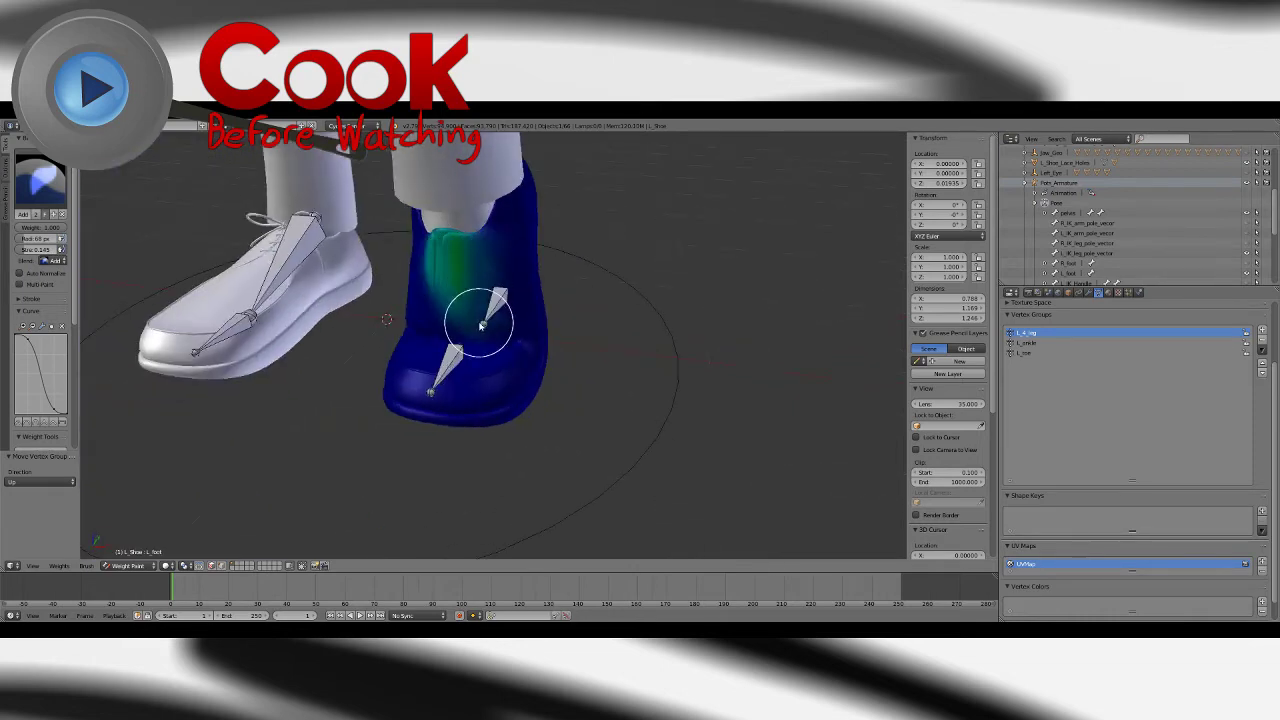
{"action": "left_click_drag", "start_coordinate": [439, 317], "coordinate": [461, 302]}
{"action": "mouse_move", "coordinate": [503, 305]}
{"action": "middle_mouse_down"}
{"action": "mouse_move", "coordinate": [437, 306]}
{"action": "mouse_move", "coordinate": [509, 271]}
{"action": "mouse_move", "coordinate": [480, 316]}
{"action": "mouse_move", "coordinate": [520, 278]}
{"action": "mouse_move", "coordinate": [469, 286]}
{"action": "middle_mouse_up"}
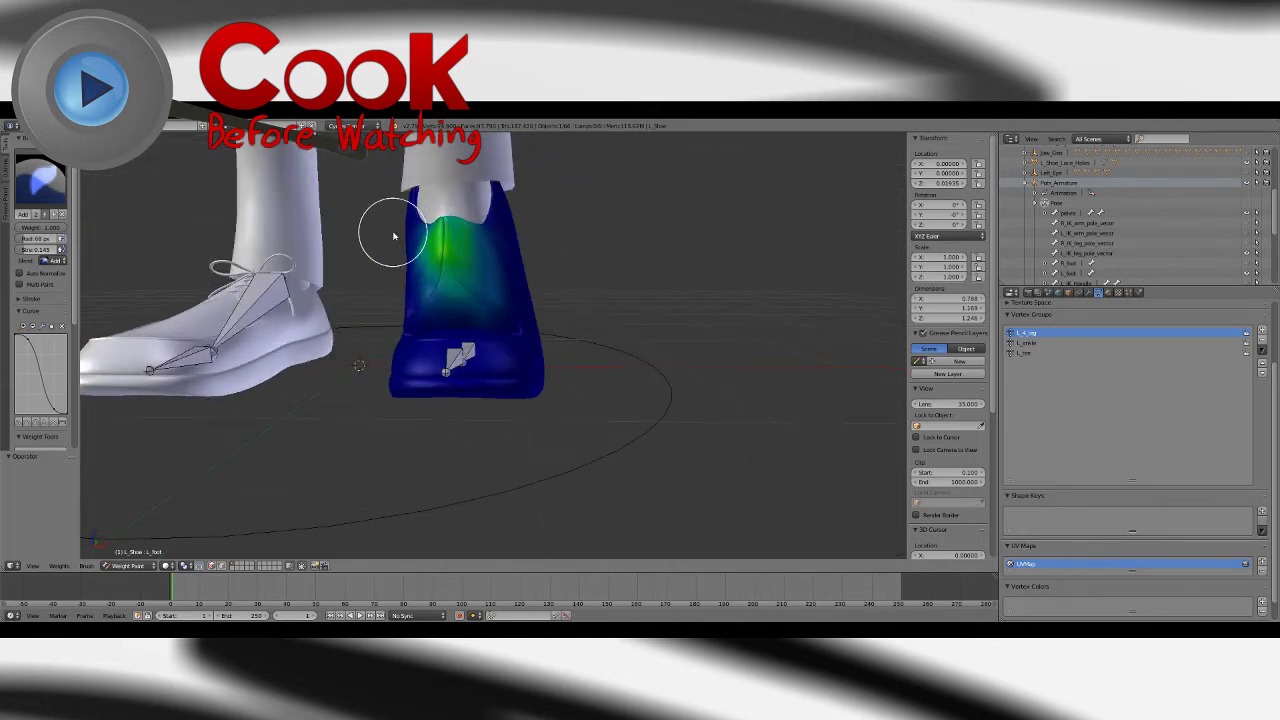
Step: Soften the new leg-group weights on the upper front of the left shoe with the Blur brush
{"action": "left_click", "coordinate": [40, 180]}
{"action": "left_click", "coordinate": [80, 238]}
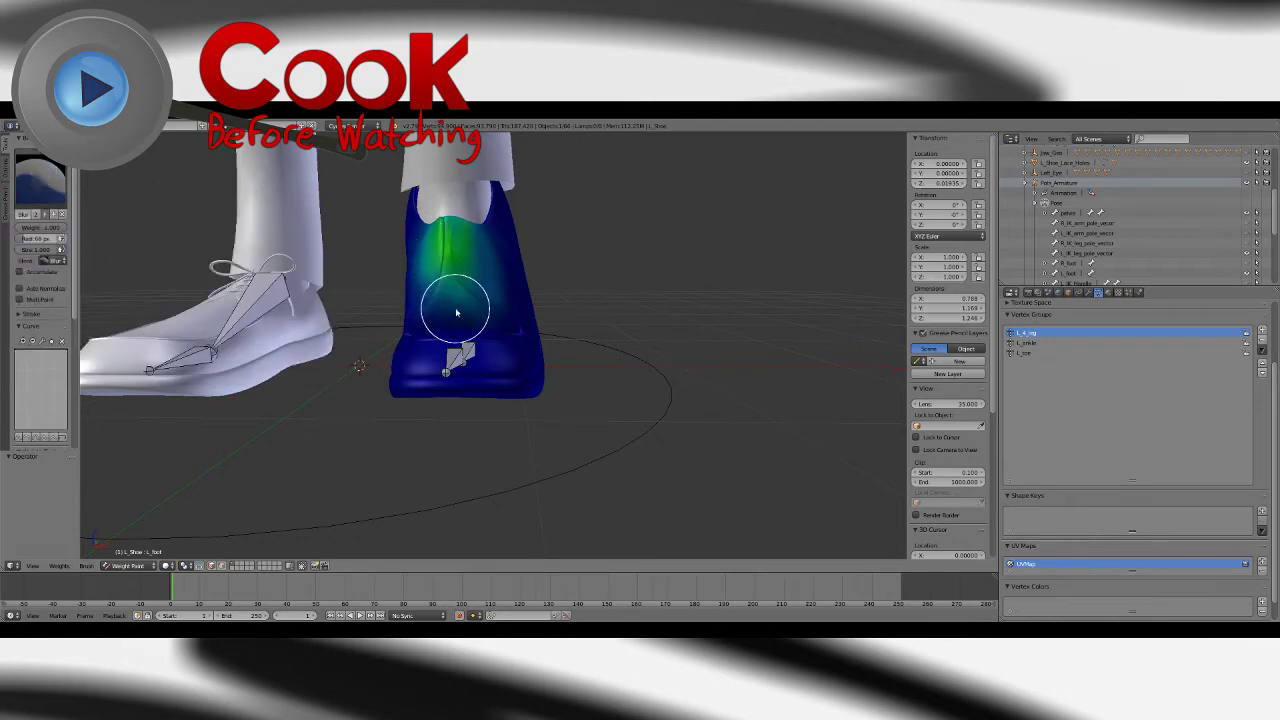
{"action": "mouse_move", "coordinate": [416, 270]}
{"action": "middle_mouse_down"}
{"action": "mouse_move", "coordinate": [563, 300]}
{"action": "mouse_move", "coordinate": [443, 329]}
{"action": "mouse_move", "coordinate": [603, 289]}
{"action": "mouse_move", "coordinate": [535, 354]}
{"action": "mouse_move", "coordinate": [586, 366]}
{"action": "mouse_move", "coordinate": [500, 360]}
{"action": "mouse_move", "coordinate": [602, 366]}
{"action": "mouse_move", "coordinate": [486, 374]}
{"action": "middle_mouse_up"}
Step: Leave Weight Paint for Object Mode and select the armature's L_foot bone behind the left shoe
{"action": "scroll", "coordinate": [602, 366], "scroll_direction": "down", "scroll_amount": 4}
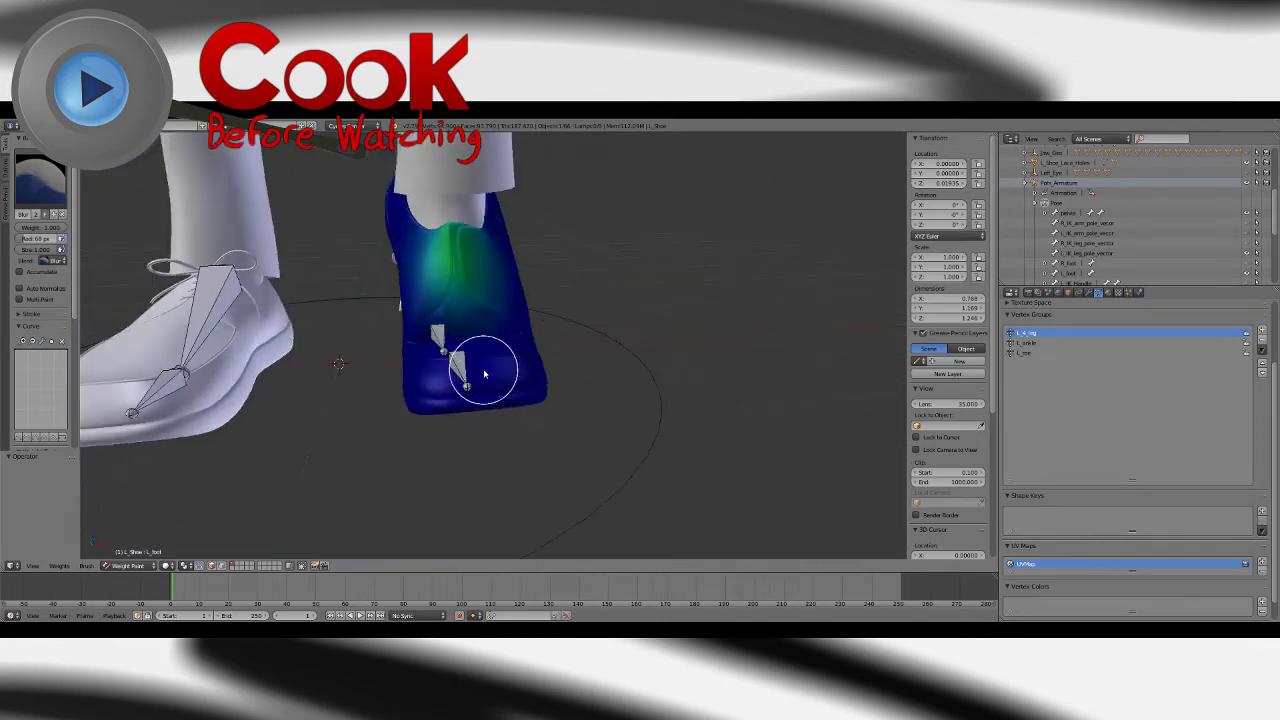
{"action": "middle_click_drag", "start_coordinate": [303, 454], "coordinate": [434, 334]}
{"action": "scroll", "coordinate": [434, 334], "scroll_direction": "down", "scroll_amount": 3}
{"action": "mouse_move", "coordinate": [375, 383]}
{"action": "middle_mouse_down"}
{"action": "mouse_move", "coordinate": [411, 374]}
{"action": "mouse_move", "coordinate": [403, 346]}
{"action": "mouse_move", "coordinate": [407, 360]}
{"action": "mouse_move", "coordinate": [509, 397]}
{"action": "middle_mouse_up"}
{"action": "left_click", "coordinate": [131, 568]}
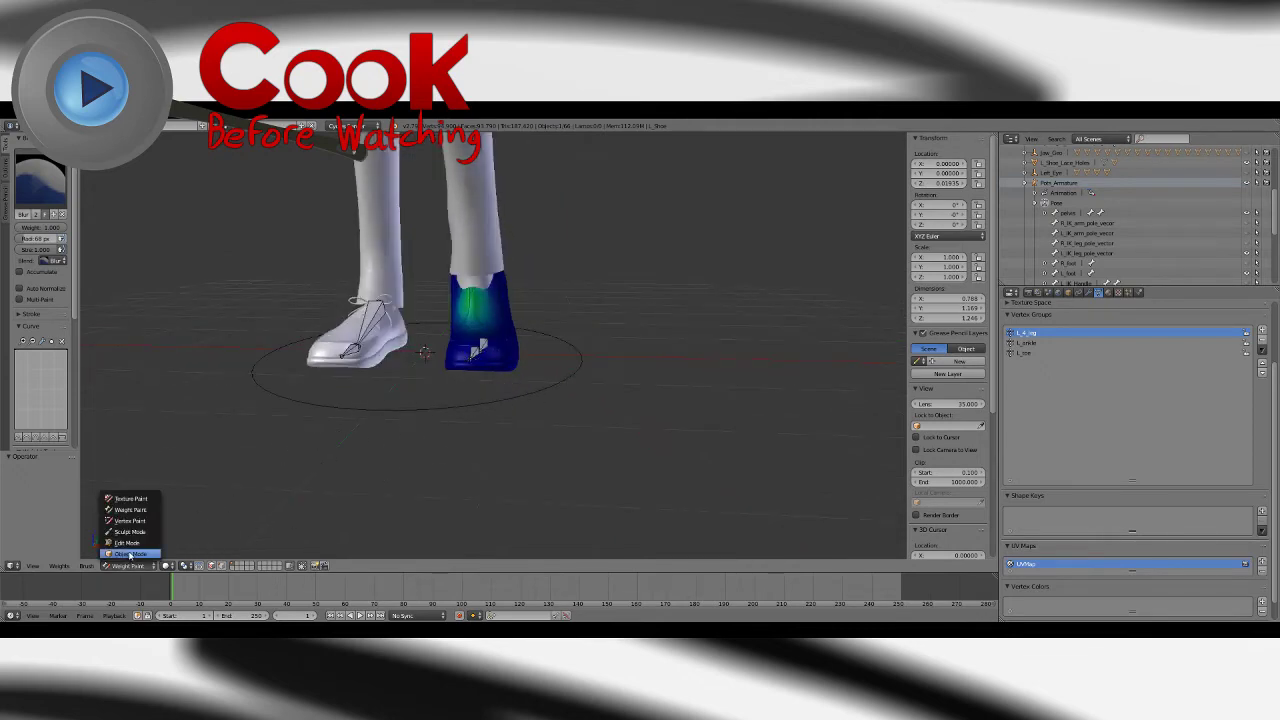
{"action": "left_click", "coordinate": [131, 555]}
{"action": "mouse_move", "coordinate": [580, 360]}
{"action": "middle_mouse_down"}
{"action": "mouse_move", "coordinate": [545, 395]}
{"action": "mouse_move", "coordinate": [550, 372]}
{"action": "mouse_move", "coordinate": [590, 392]}
{"action": "mouse_move", "coordinate": [658, 375]}
{"action": "middle_mouse_up"}
{"action": "right_click", "coordinate": [637, 377]}
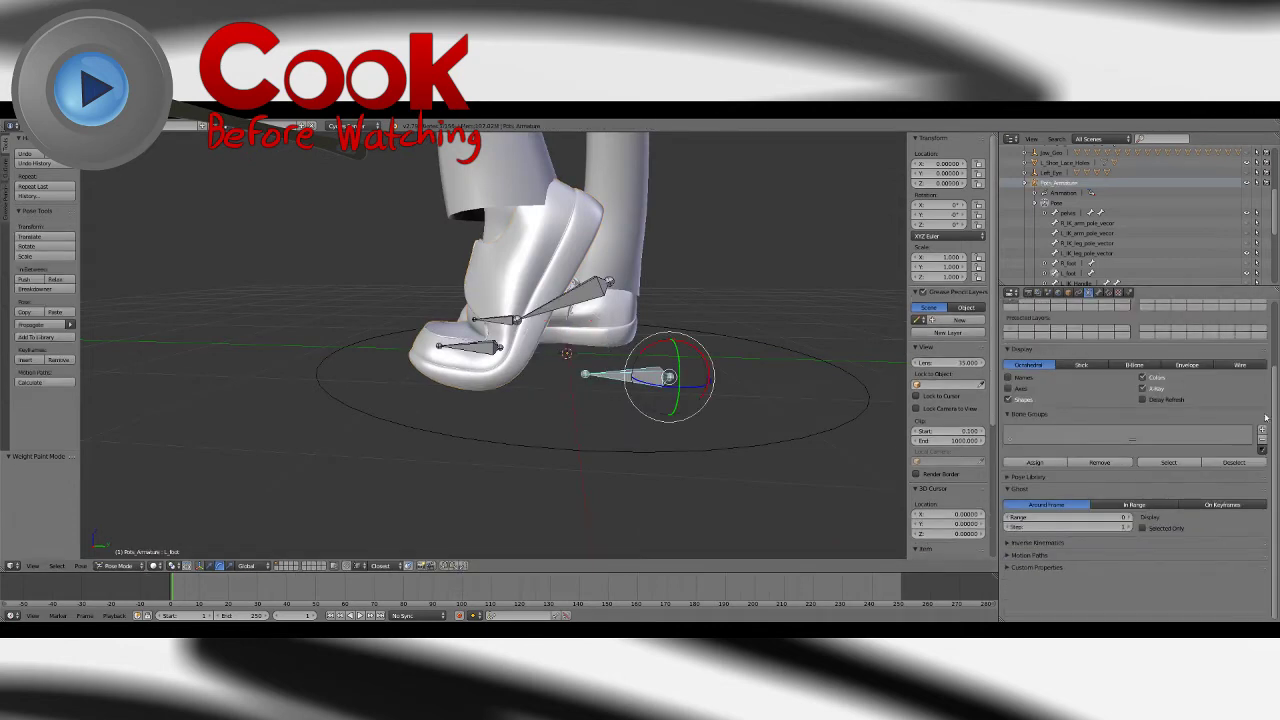
Step: Set the L_foot bone's Toe_Roll custom property to 0.000
{"action": "left_click", "coordinate": [1099, 293]}
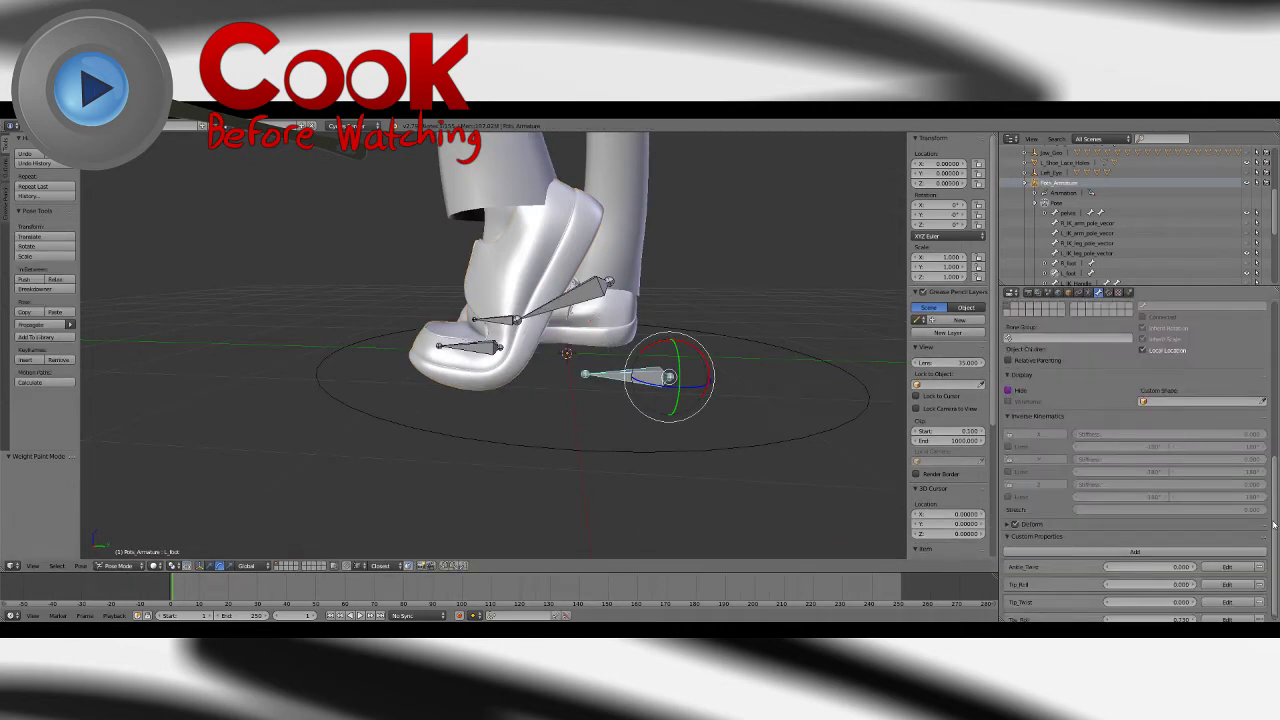
{"action": "scroll", "coordinate": [1135, 460], "scroll_direction": "down", "scroll_amount": 3}
{"action": "left_click_drag", "start_coordinate": [1158, 608], "coordinate": [1180, 608]}
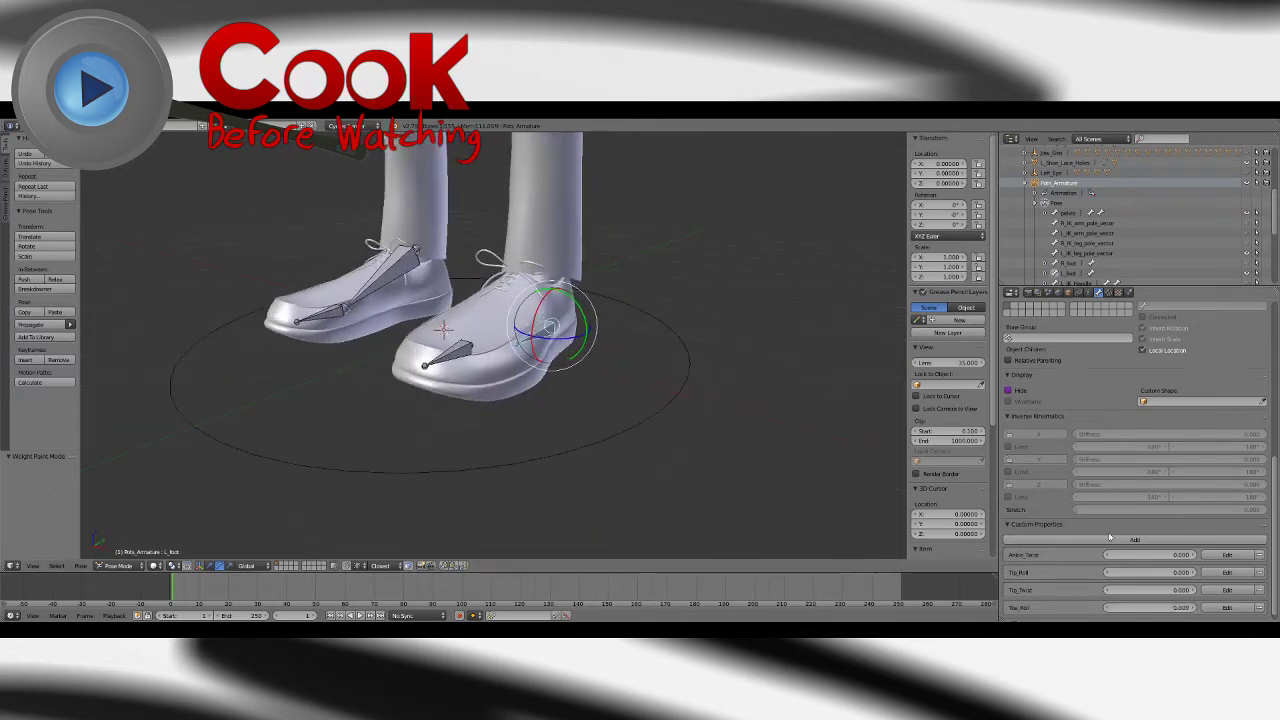
{"action": "left_click_drag", "start_coordinate": [1150, 608], "coordinate": [1182, 608]}
{"action": "middle_click_drag", "start_coordinate": [663, 366], "coordinate": [666, 435]}
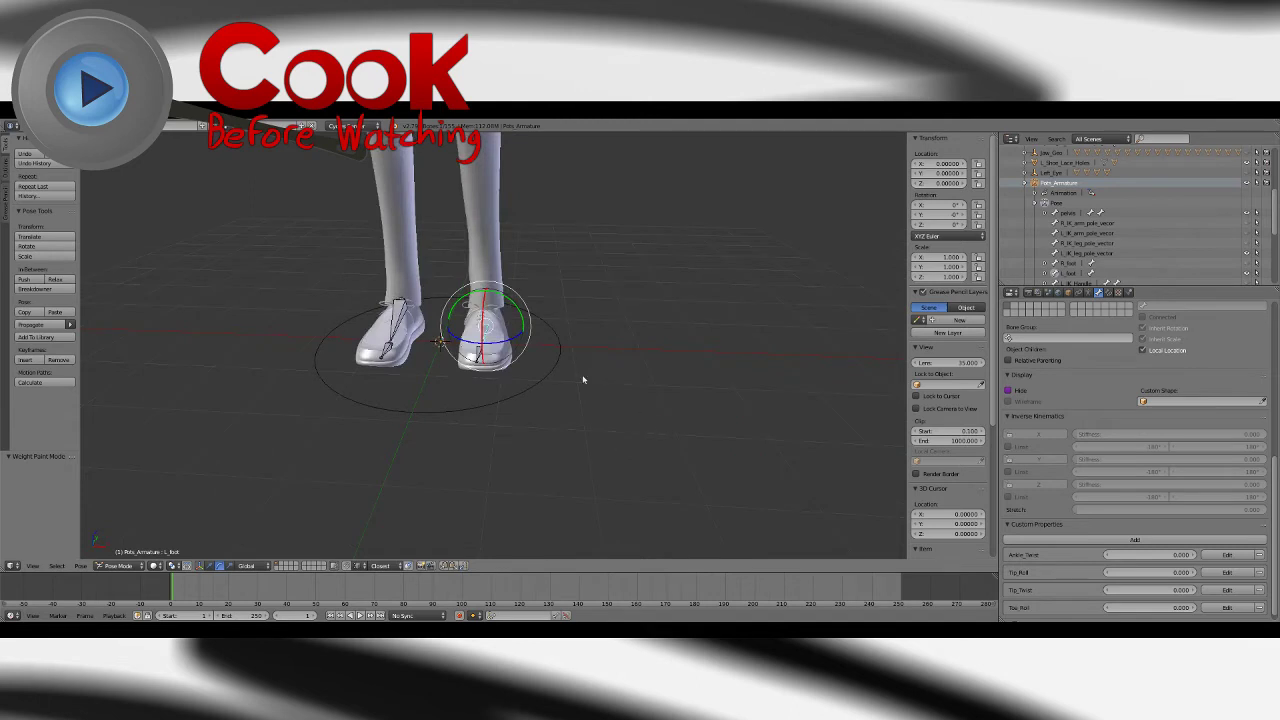
{"action": "right_click", "coordinate": [408, 350]}
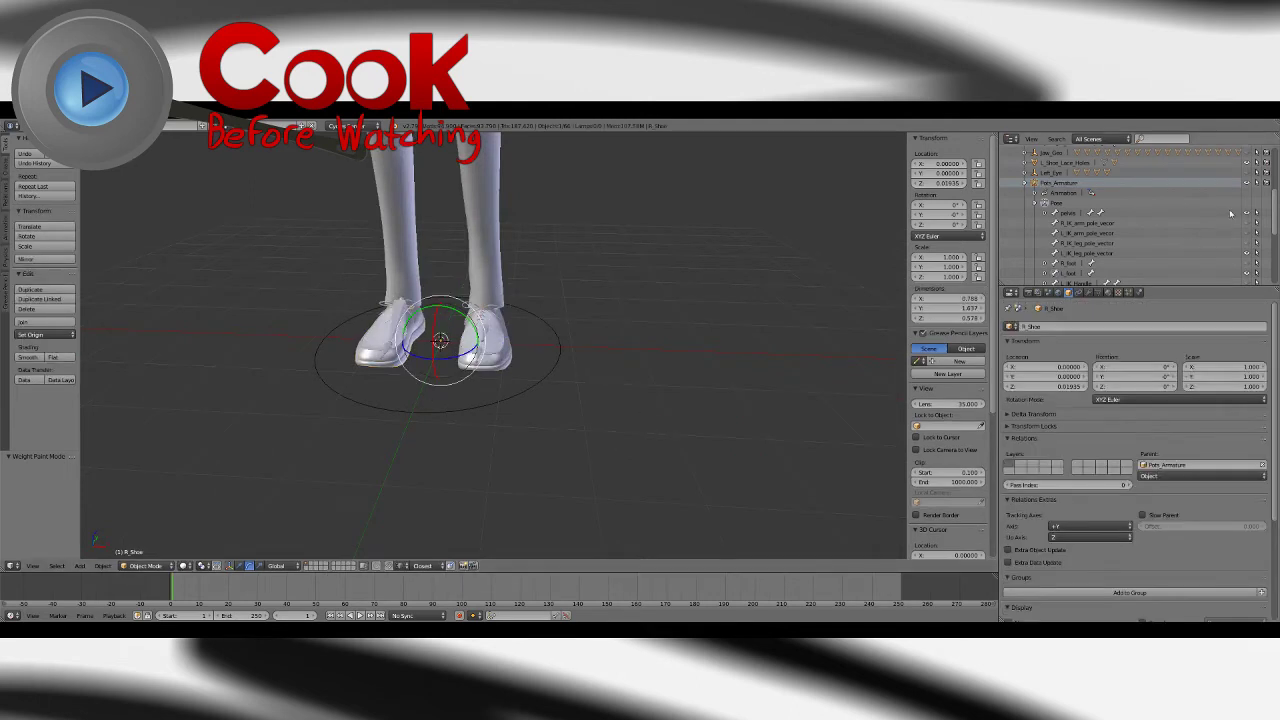
{"action": "left_click_drag", "start_coordinate": [1271, 213], "coordinate": [1269, 256]}
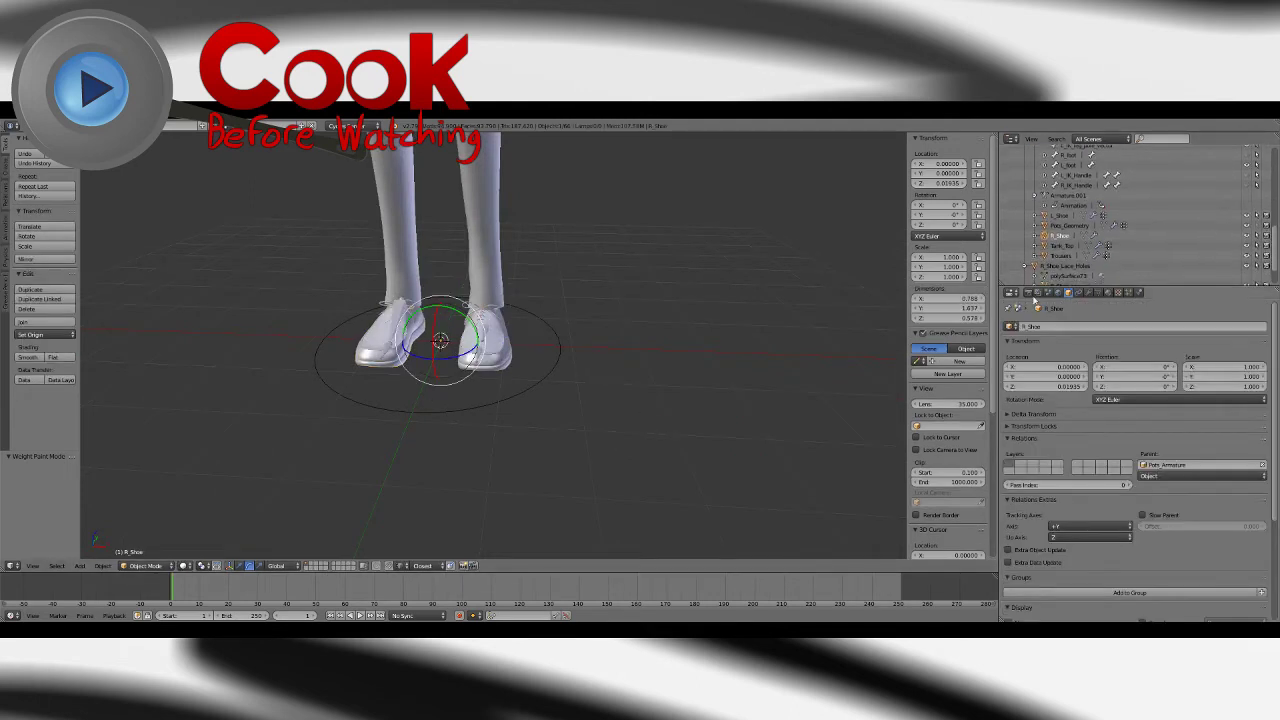
{"action": "left_click", "coordinate": [614, 342]}
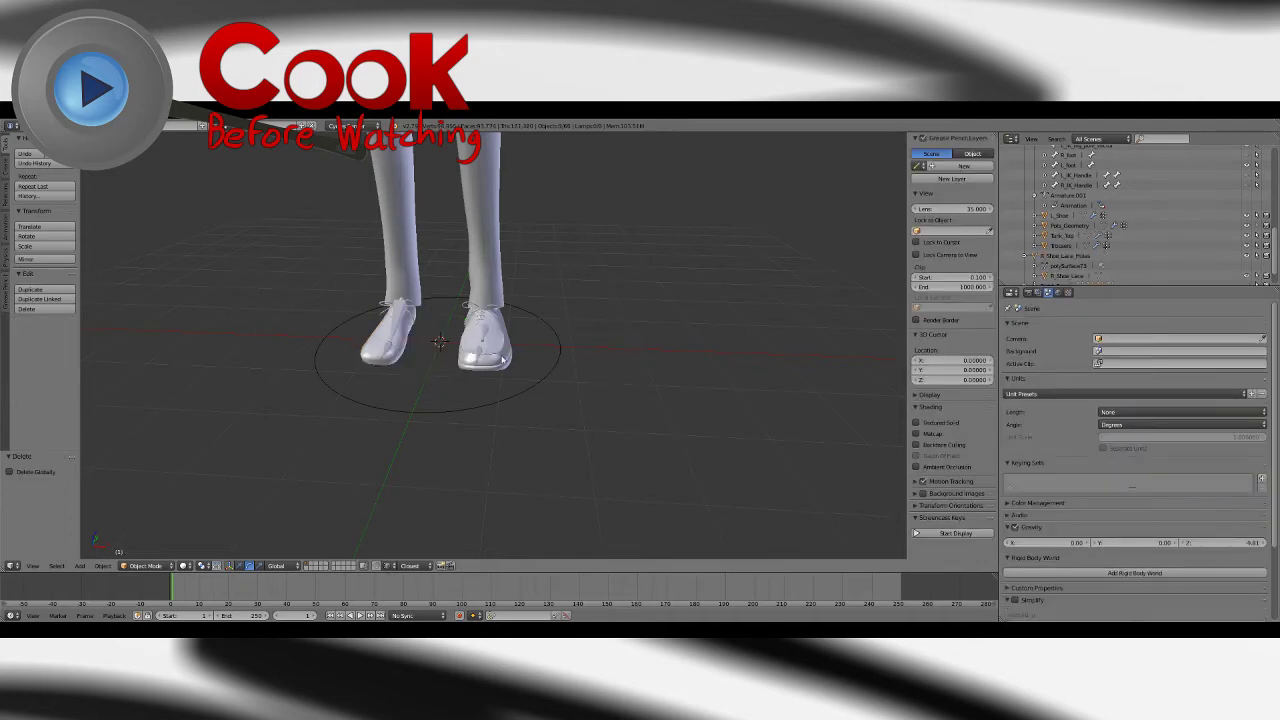
{"action": "right_click", "coordinate": [505, 368]}
{"action": "key", "text": "ctrl+z"}
{"action": "key", "text": "ctrl+z"}
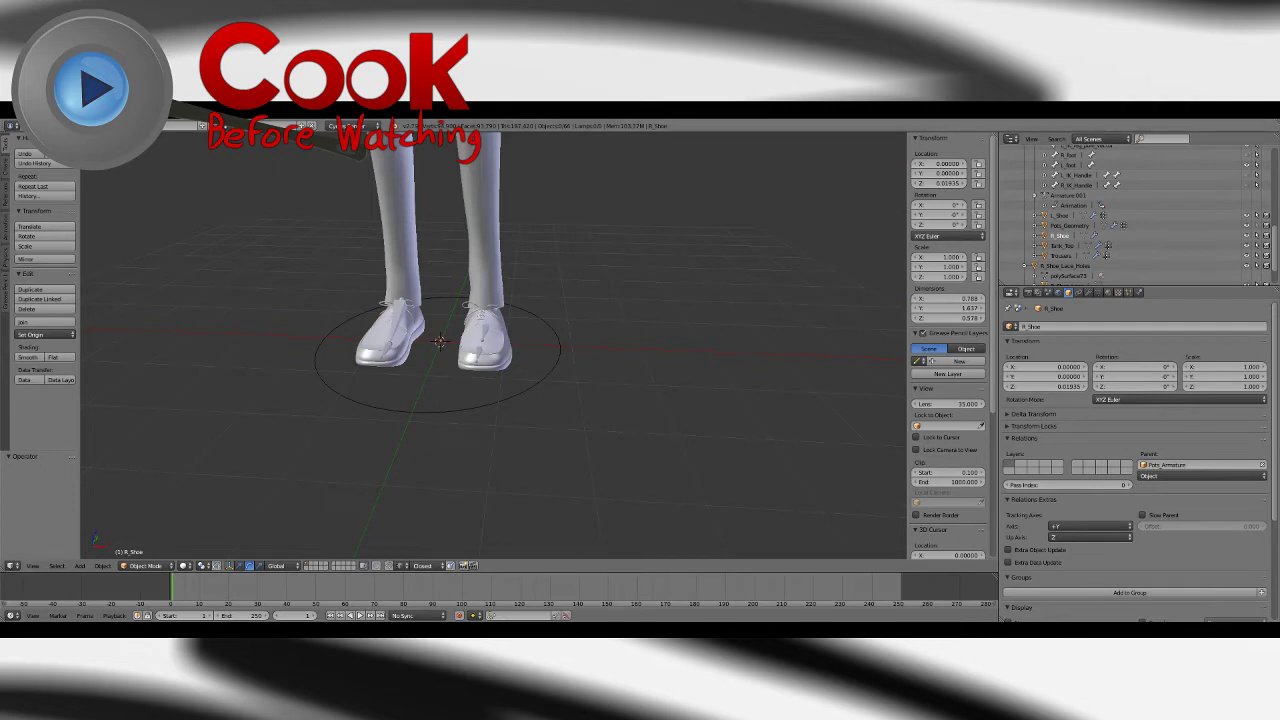
{"action": "left_click", "coordinate": [30, 125]}
{"action": "left_click", "coordinate": [45, 203]}
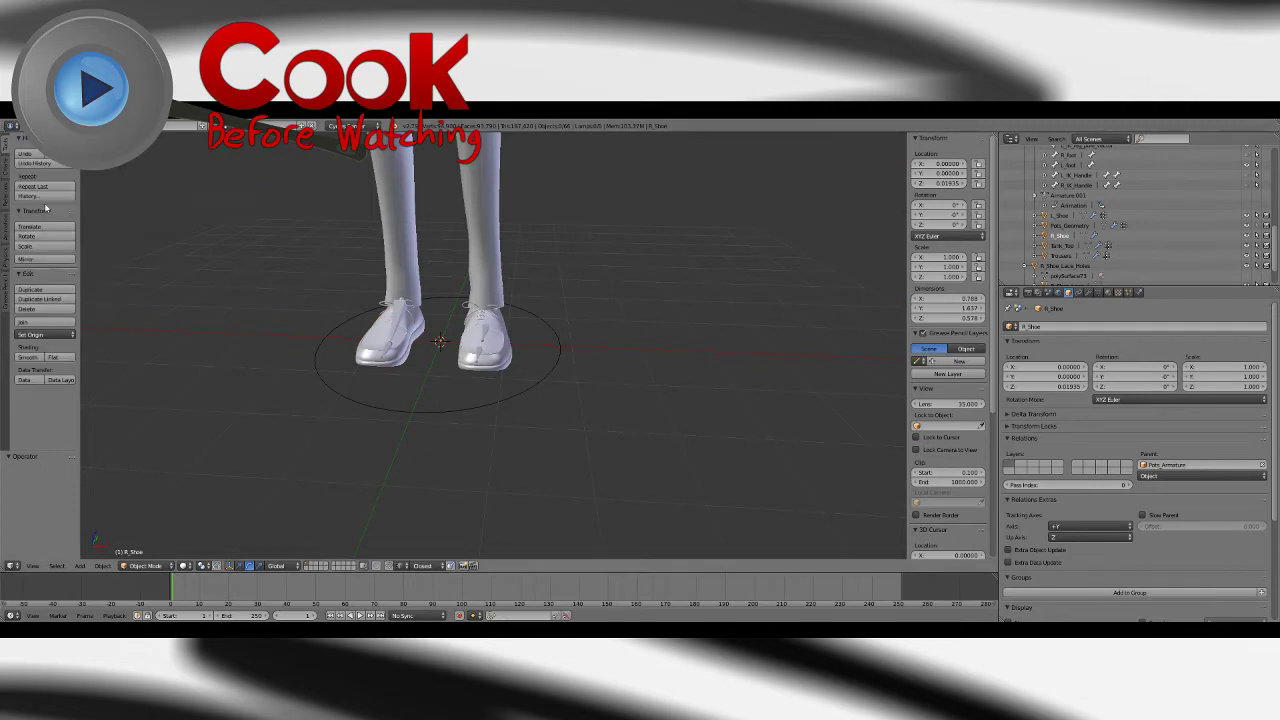
Step: Delete the R_Shoe object
{"action": "right_click", "coordinate": [510, 352]}
{"action": "middle_click_drag", "start_coordinate": [711, 411], "coordinate": [808, 341]}
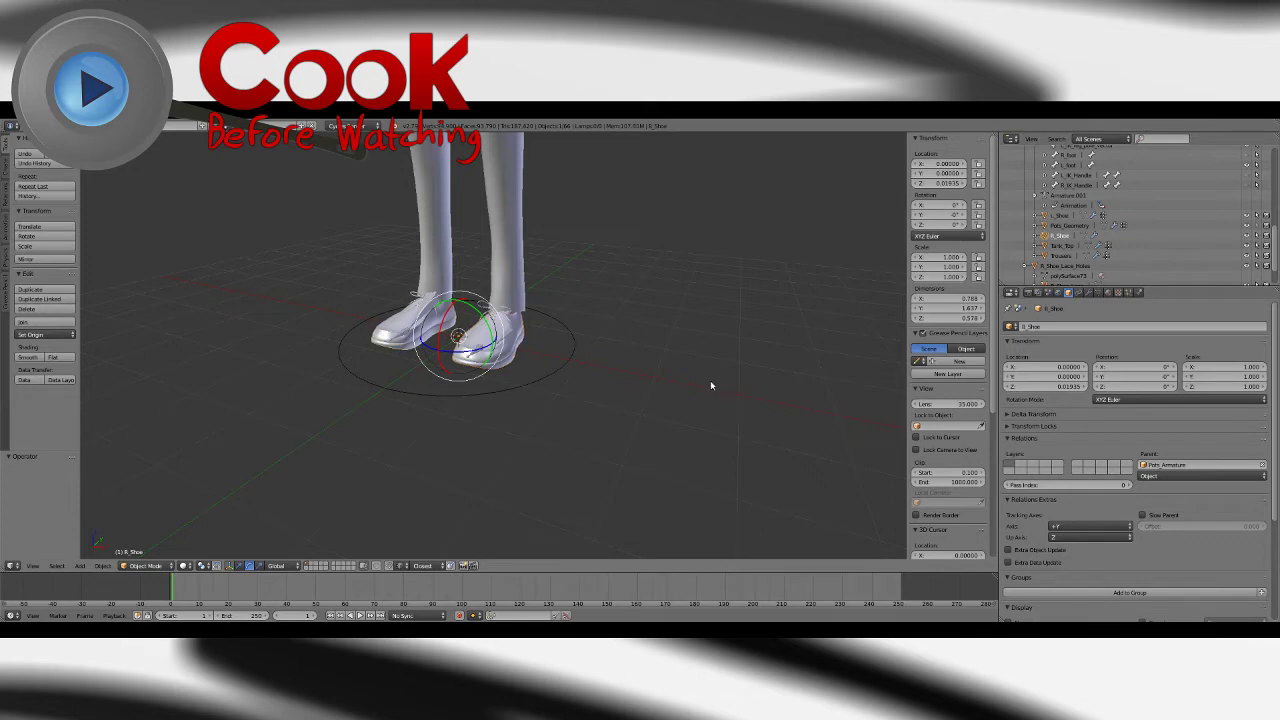
{"action": "key", "text": "x"}
{"action": "key", "text": "x"}
{"action": "left_click", "coordinate": [531, 348]}
Step: Add a Mirror modifier to L_Shoe and move it above the Armature and Subsurf modifiers
{"action": "right_click", "coordinate": [530, 347]}
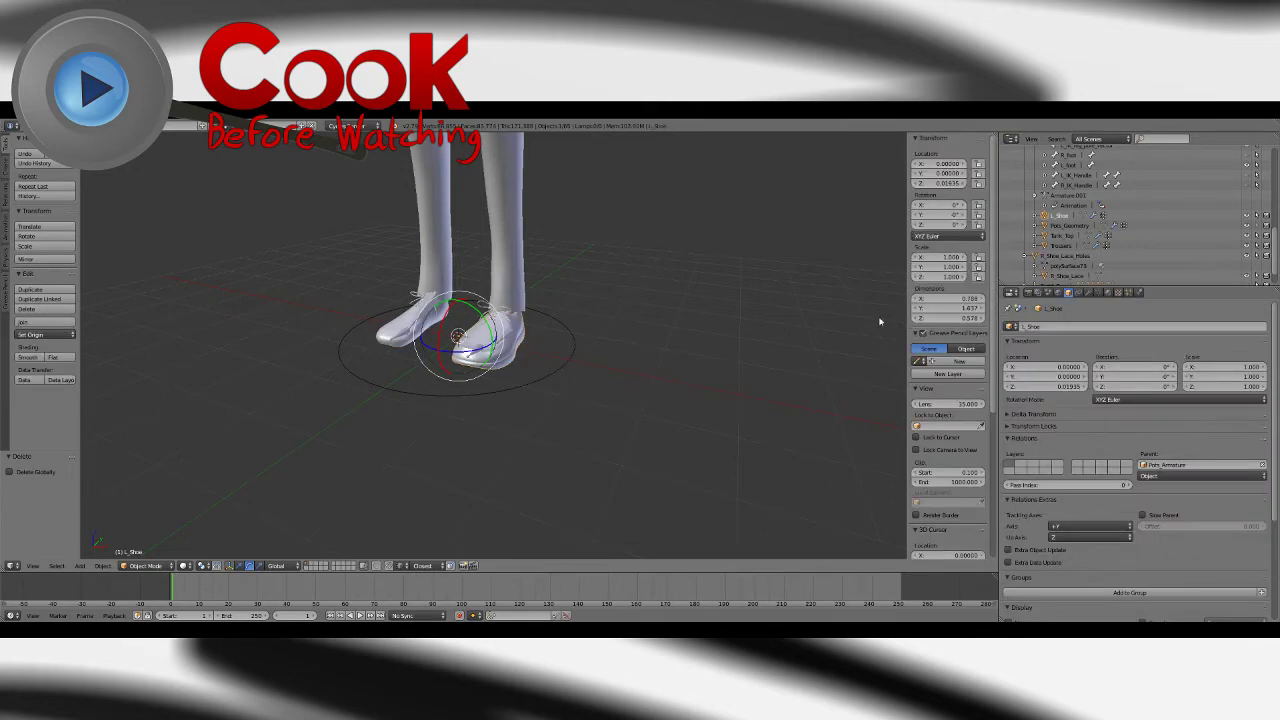
{"action": "left_click", "coordinate": [1089, 292]}
{"action": "left_click", "coordinate": [1080, 327]}
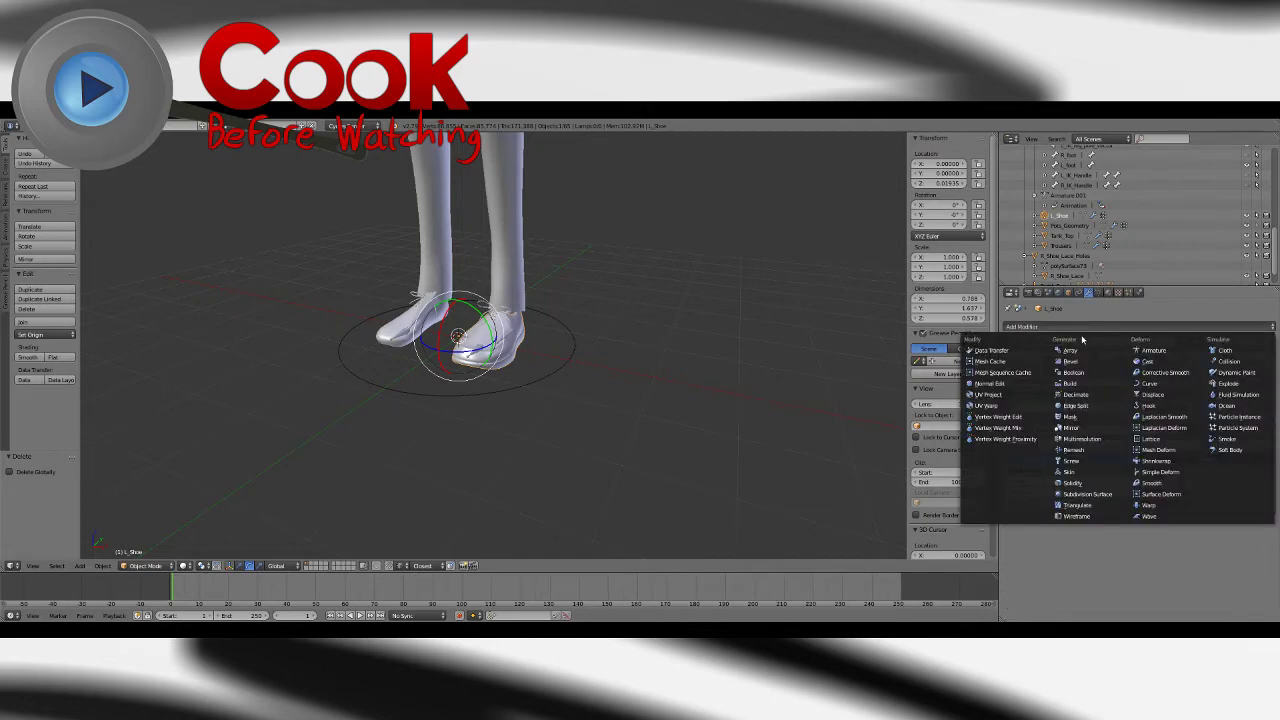
{"action": "left_click", "coordinate": [1092, 428]}
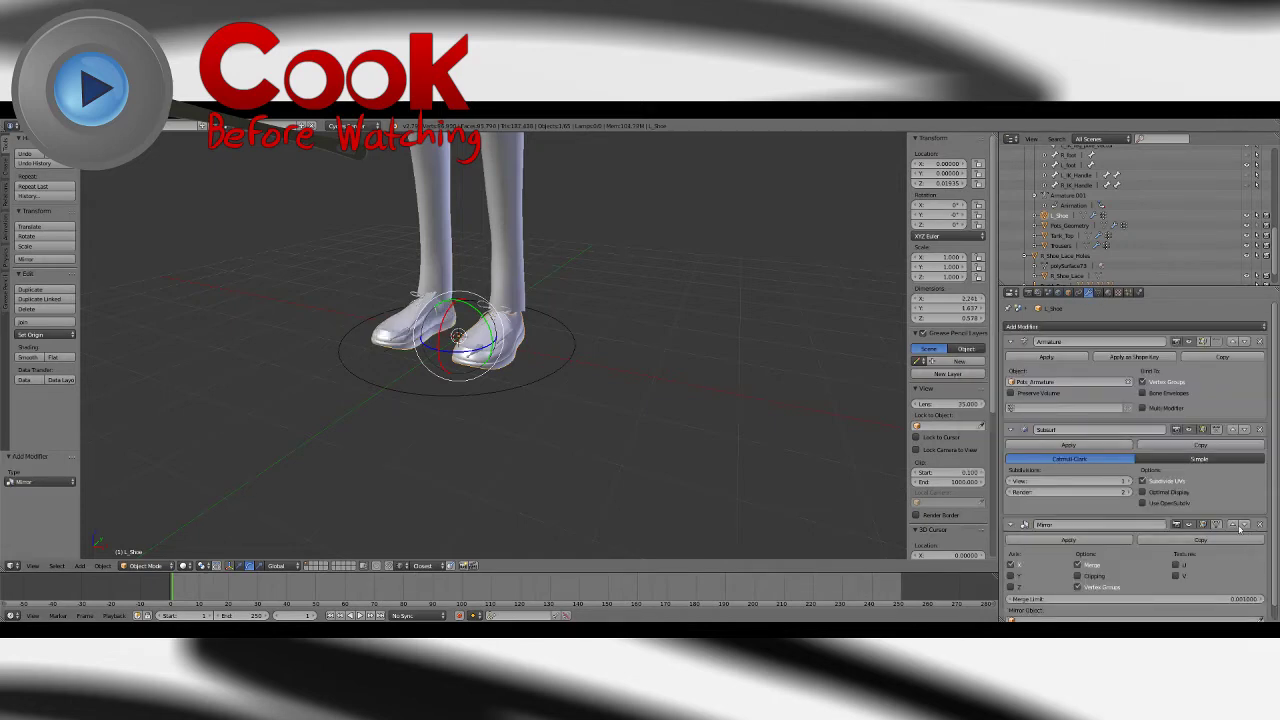
{"action": "left_click", "coordinate": [1235, 525]}
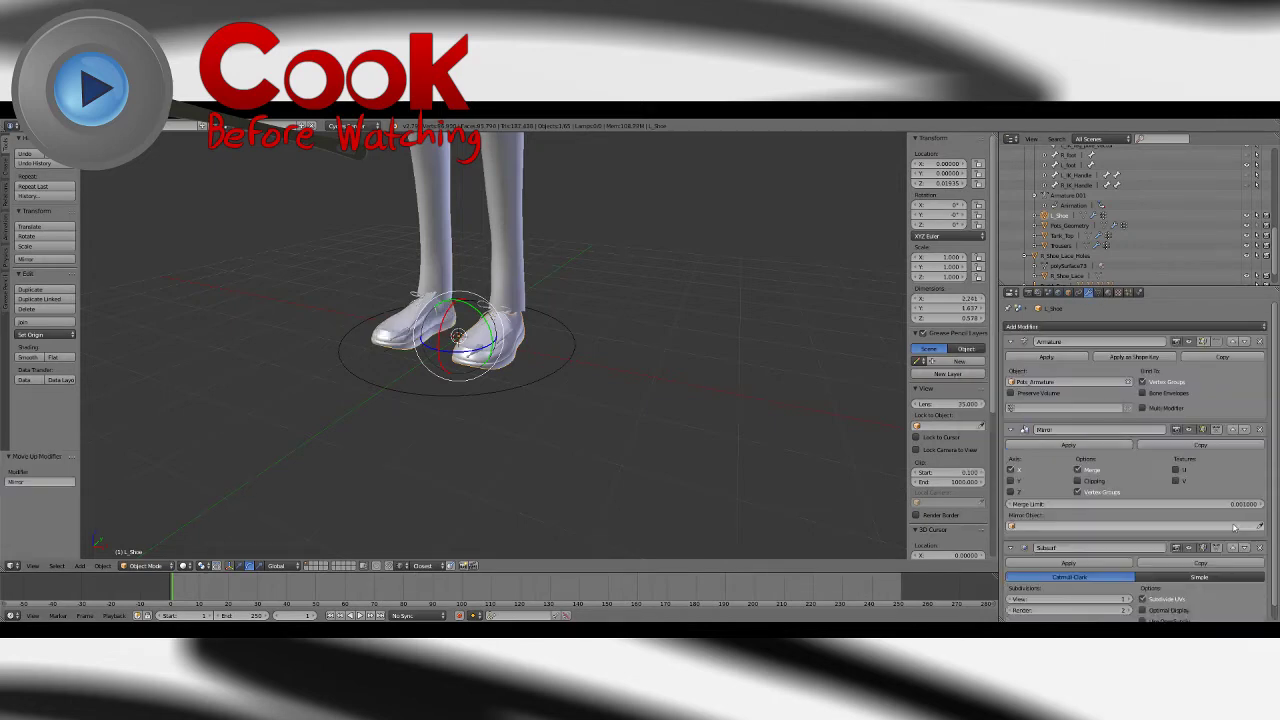
{"action": "left_click", "coordinate": [1233, 430]}
{"action": "middle_click_drag", "start_coordinate": [571, 367], "coordinate": [667, 395]}
{"action": "scroll", "coordinate": [667, 395], "scroll_direction": "up", "scroll_amount": 3}
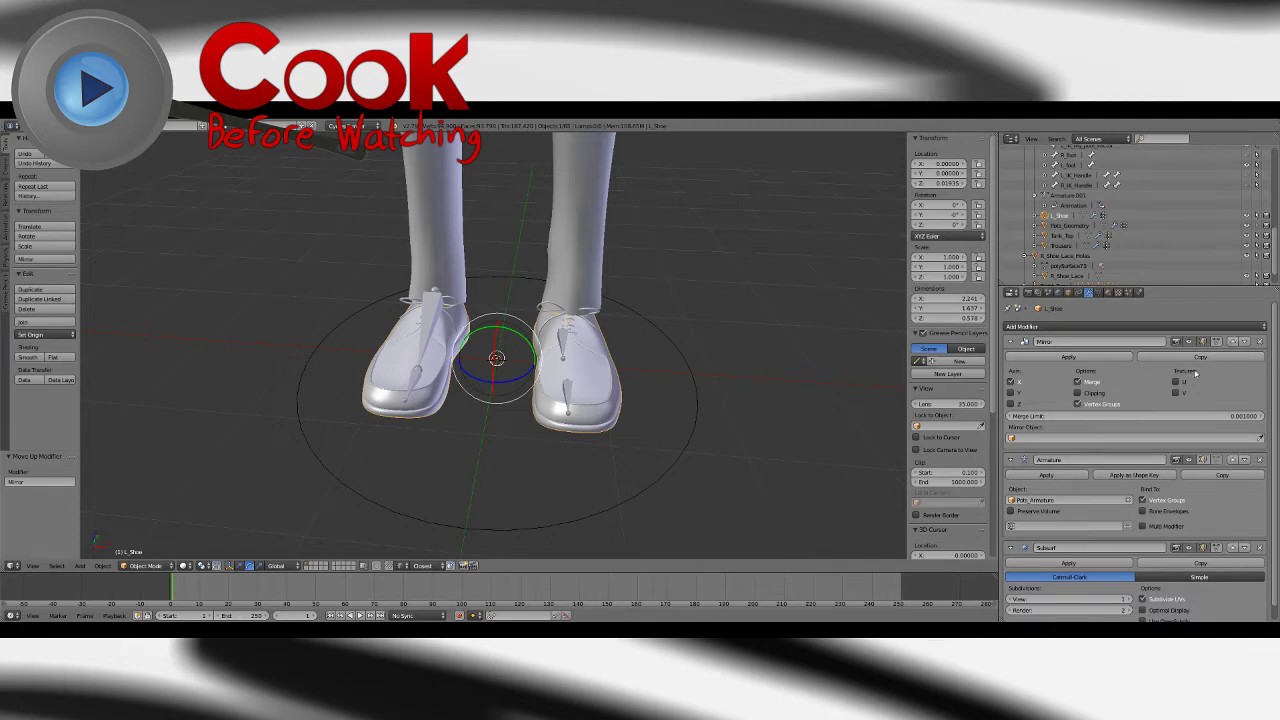
Step: Apply the Mirror modifier on L_Shoe and inspect the mirrored mesh in Edit Mode before returning to Object Mode
{"action": "left_click", "coordinate": [1068, 358]}
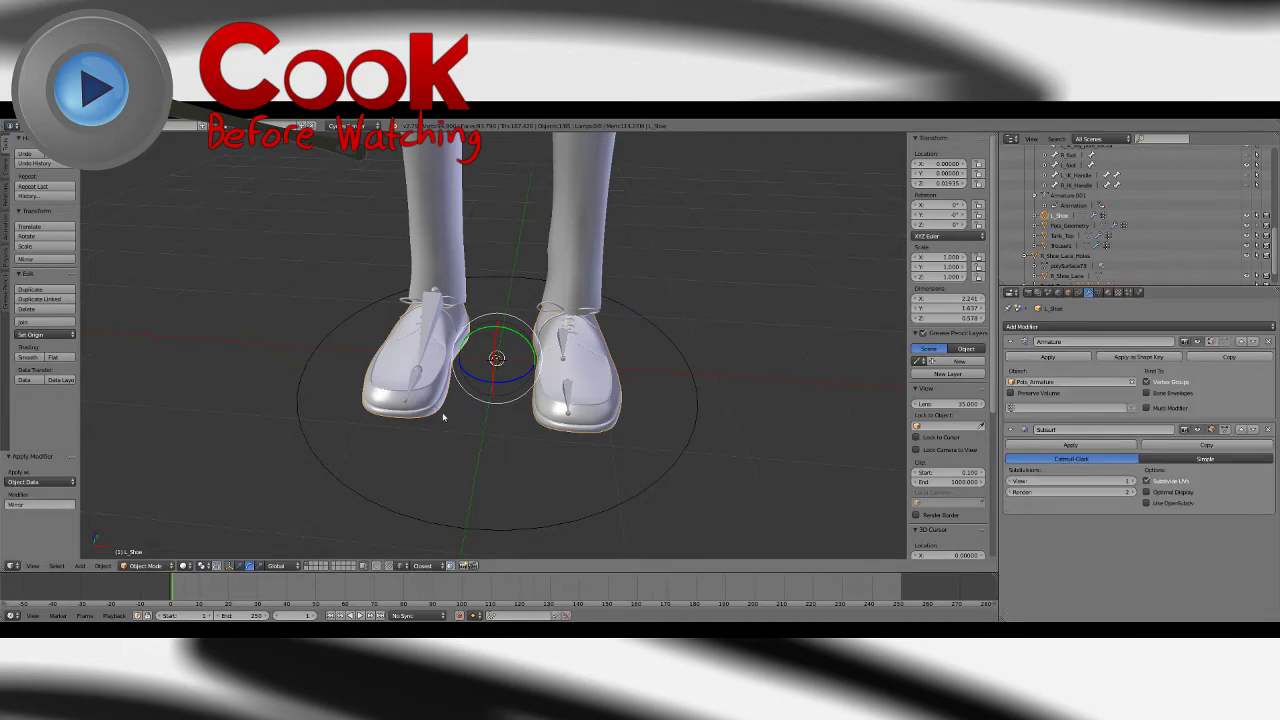
{"action": "key", "text": "Tab"}
{"action": "middle_click_drag", "start_coordinate": [443, 420], "coordinate": [527, 412]}
{"action": "scroll", "coordinate": [458, 462], "scroll_direction": "up", "scroll_amount": 1}
{"action": "scroll", "coordinate": [587, 444], "scroll_direction": "up", "scroll_amount": 2}
{"action": "scroll", "coordinate": [568, 402], "scroll_direction": "down", "scroll_amount": 4}
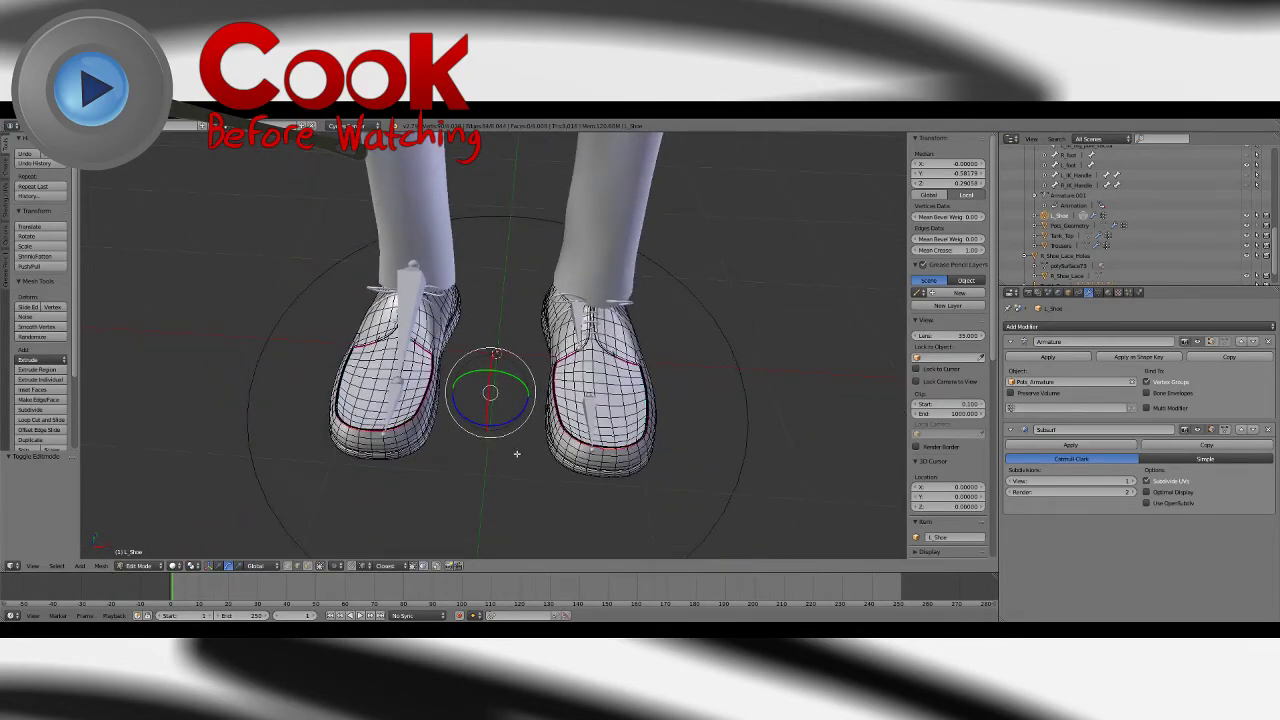
{"action": "key", "text": "Tab"}
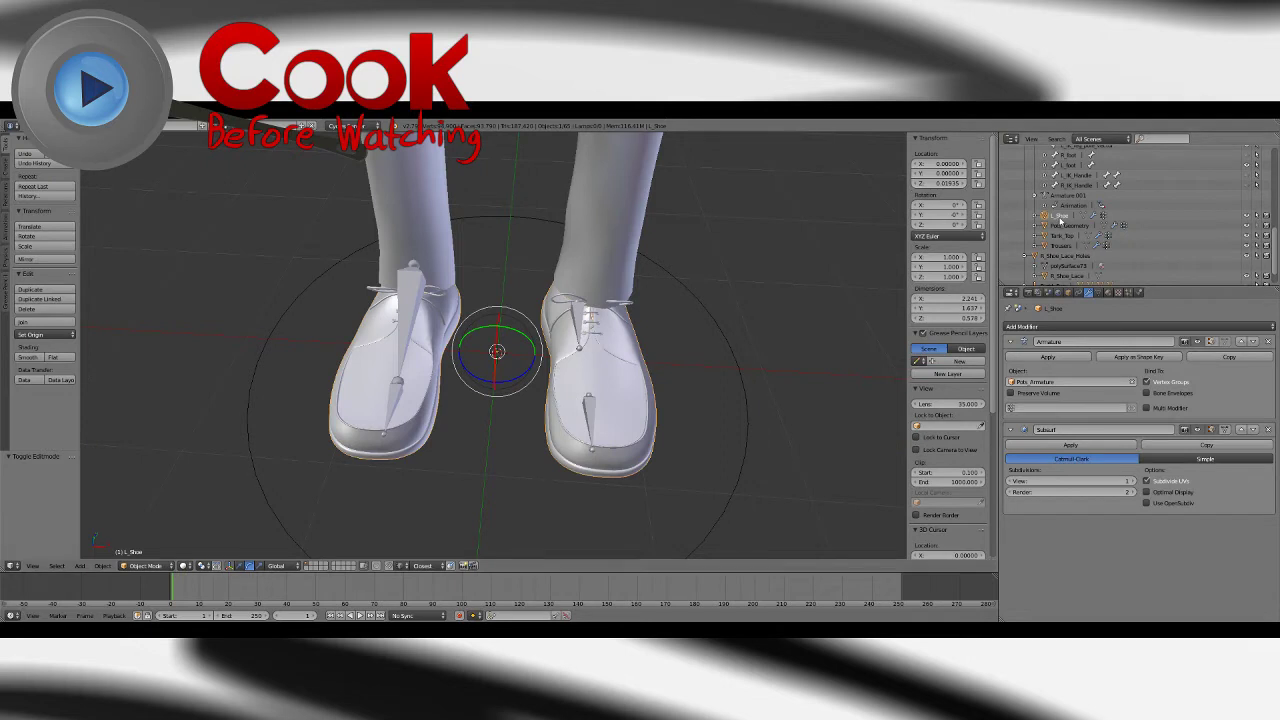
Step: Rename the L_Shoe object as Shoes
{"action": "double_click", "coordinate": [1060, 218]}
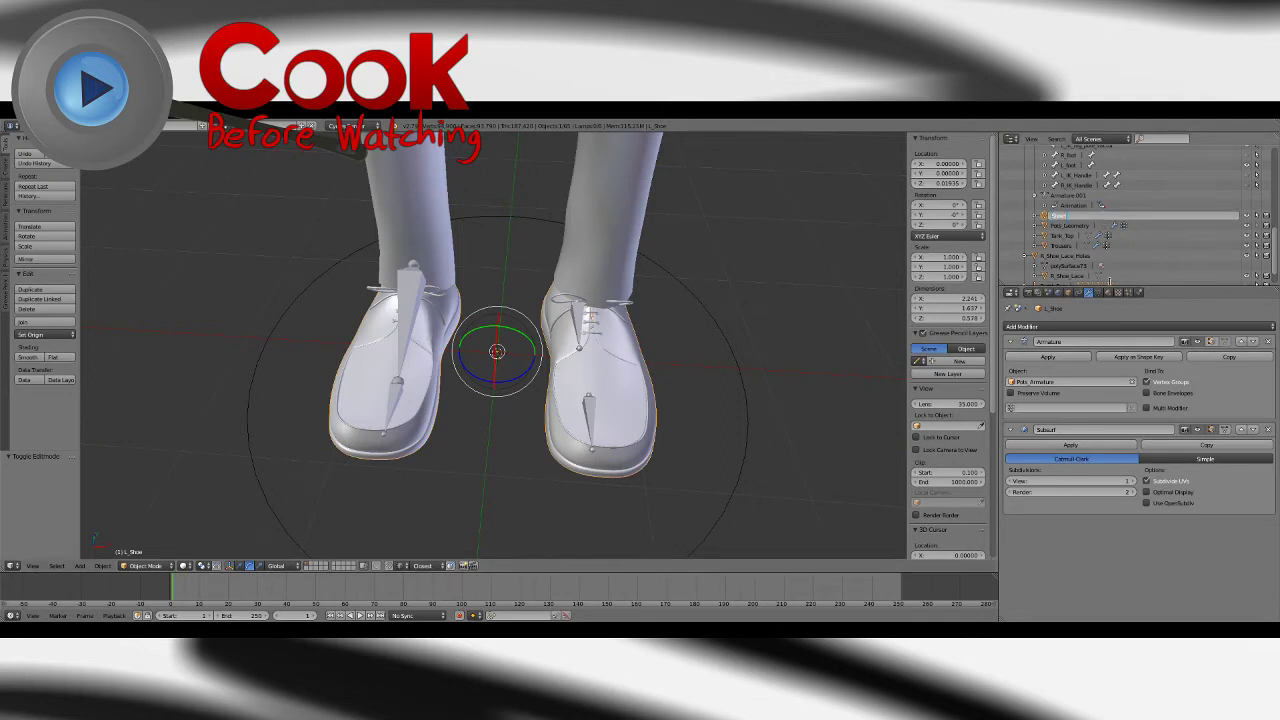
{"action": "type", "text": "Shoes"}
{"action": "key", "text": "Return"}
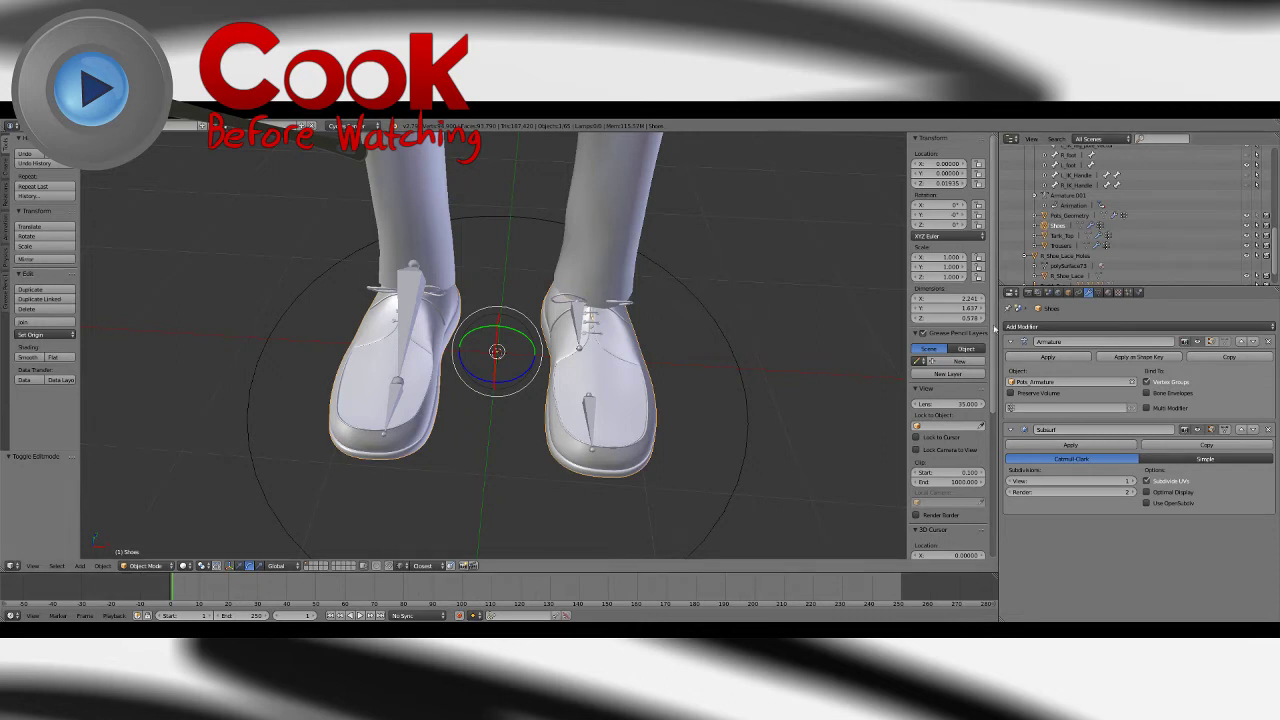
Step: Copy the L_4_leg vertex group of the shoes and rename the copy R_4_leg
{"action": "left_click", "coordinate": [1107, 292]}
{"action": "left_click", "coordinate": [1098, 292]}
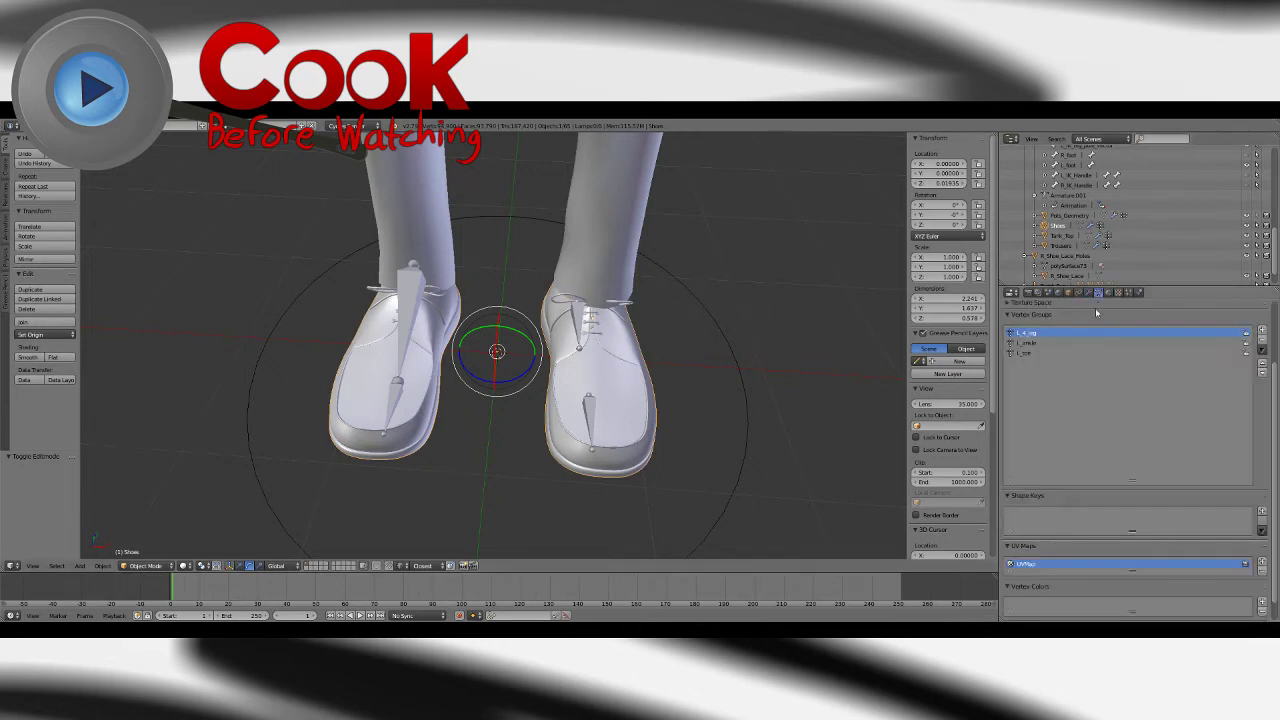
{"action": "left_click", "coordinate": [1262, 349]}
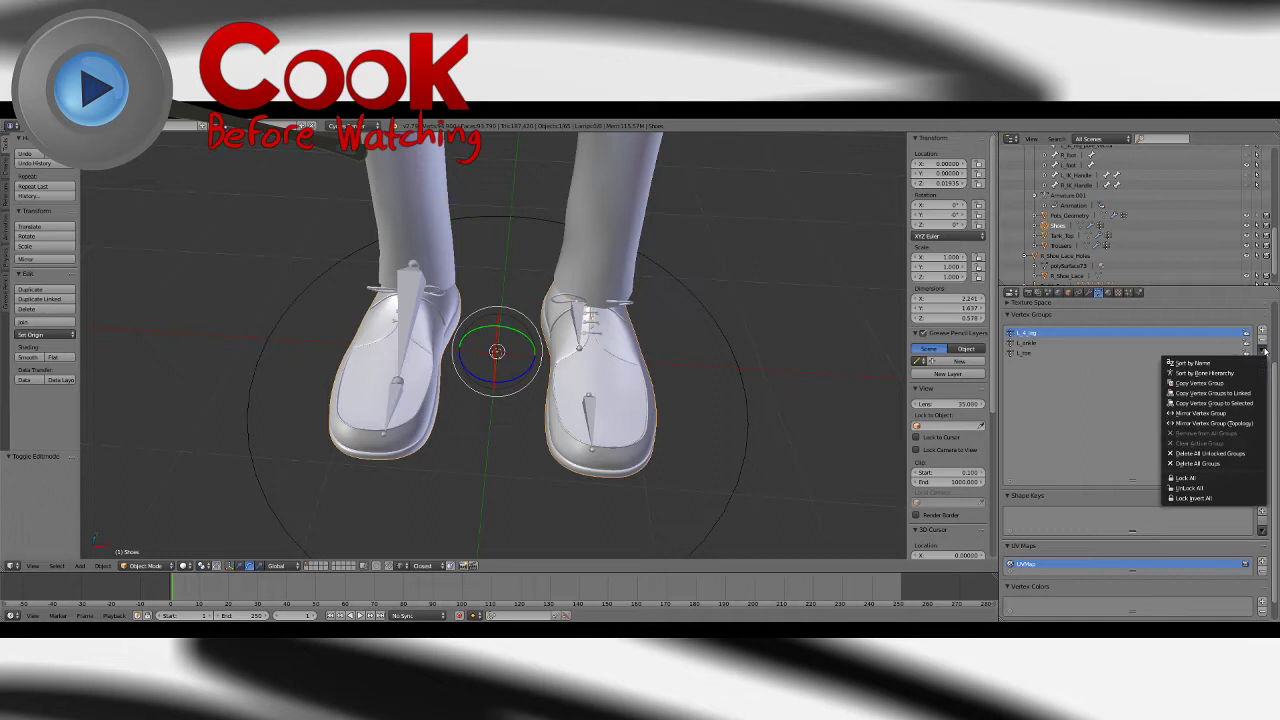
{"action": "left_click", "coordinate": [1220, 383]}
{"action": "double_click", "coordinate": [1032, 364]}
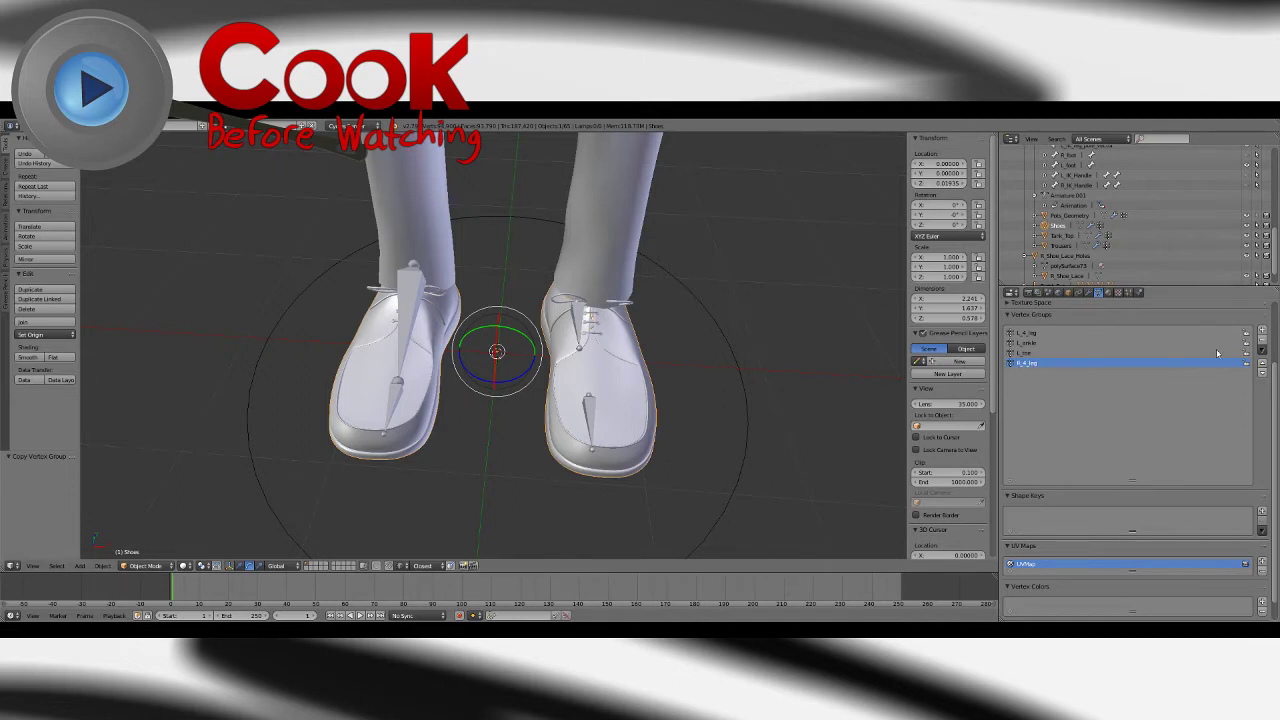
Step: Switch to Weight Paint mode and erase the R_4_leg weight from the front of the right shoe with the Subtract brush
{"action": "left_click", "coordinate": [145, 565]}
{"action": "left_click", "coordinate": [150, 514]}
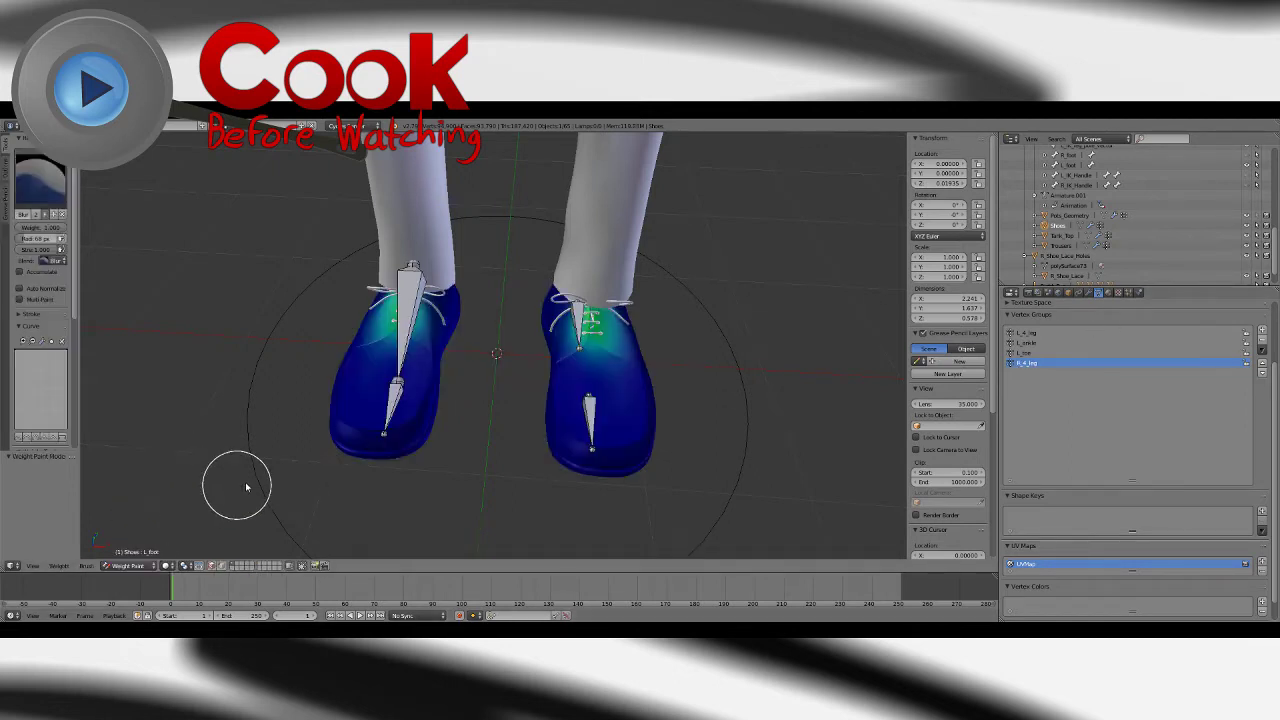
{"action": "middle_click_drag", "start_coordinate": [462, 364], "coordinate": [535, 391]}
{"action": "left_click", "coordinate": [50, 182]}
{"action": "left_click", "coordinate": [318, 236]}
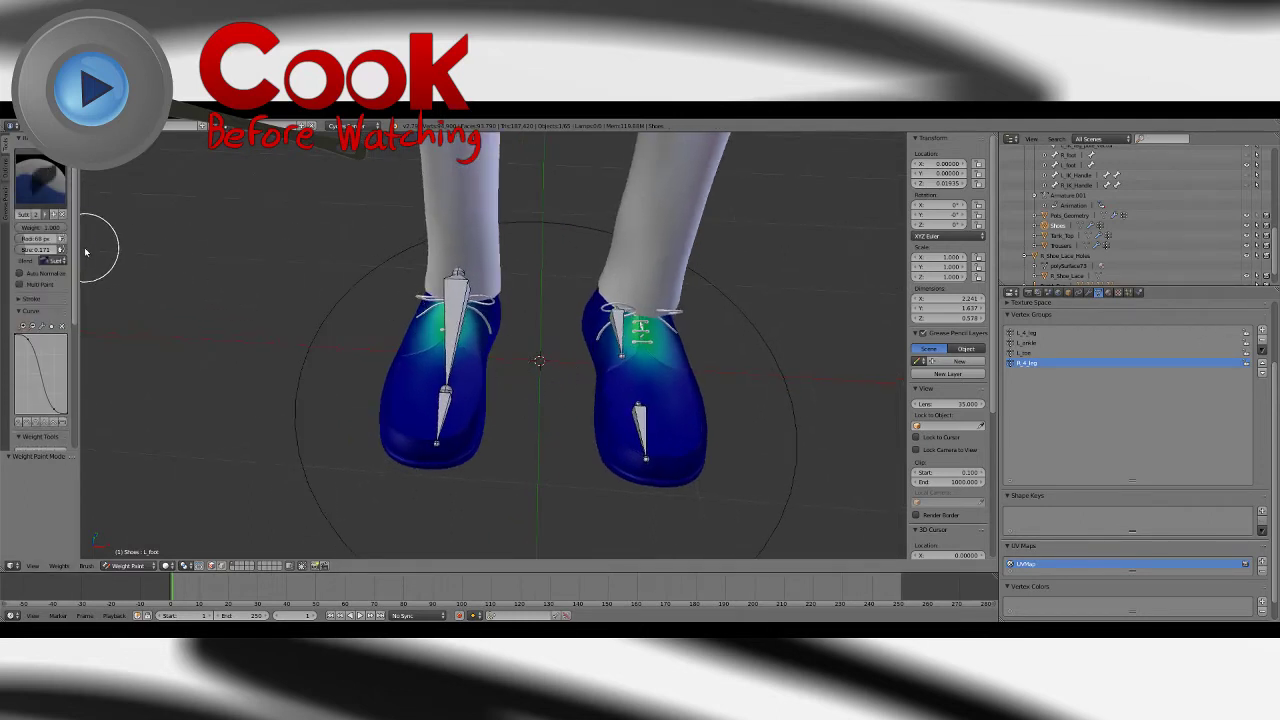
{"action": "mouse_move", "coordinate": [443, 300]}
{"action": "left_mouse_down"}
{"action": "mouse_move", "coordinate": [457, 323]}
{"action": "mouse_move", "coordinate": [423, 334]}
{"action": "mouse_move", "coordinate": [461, 390]}
{"action": "left_mouse_up"}
Step: Choose the Subtract brush again and remove the R_4_leg vertex group
{"action": "left_click", "coordinate": [40, 180]}
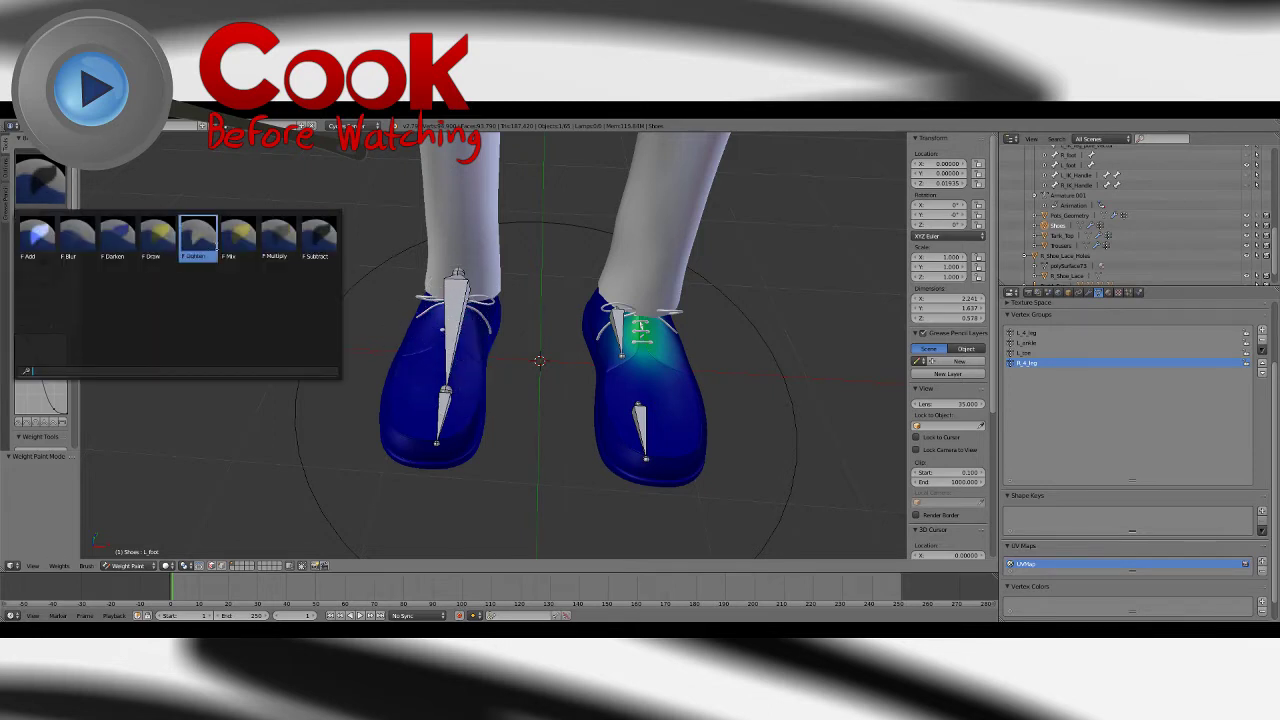
{"action": "left_click", "coordinate": [298, 236]}
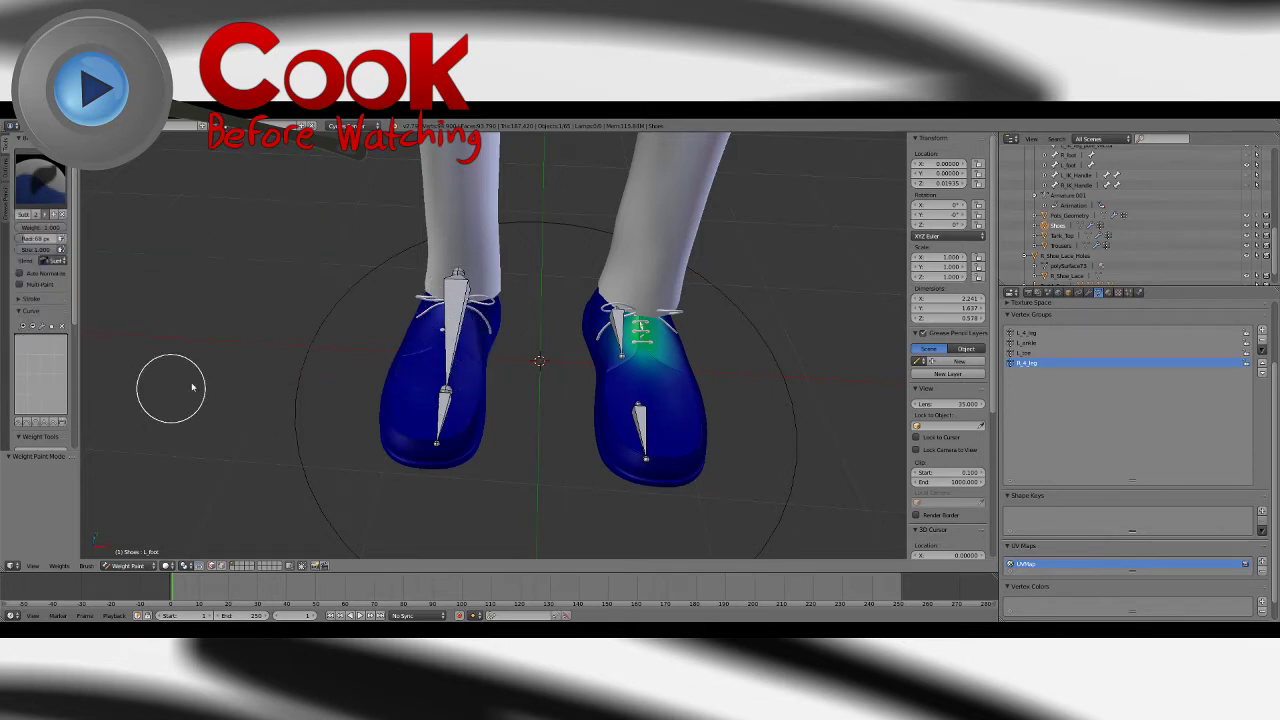
{"action": "left_click", "coordinate": [1261, 342]}
Step: Erase the L_toe weight from the toe, sides and sole of the right shoe with the Subtract brush
{"action": "middle_click_drag", "start_coordinate": [540, 349], "coordinate": [486, 357]}
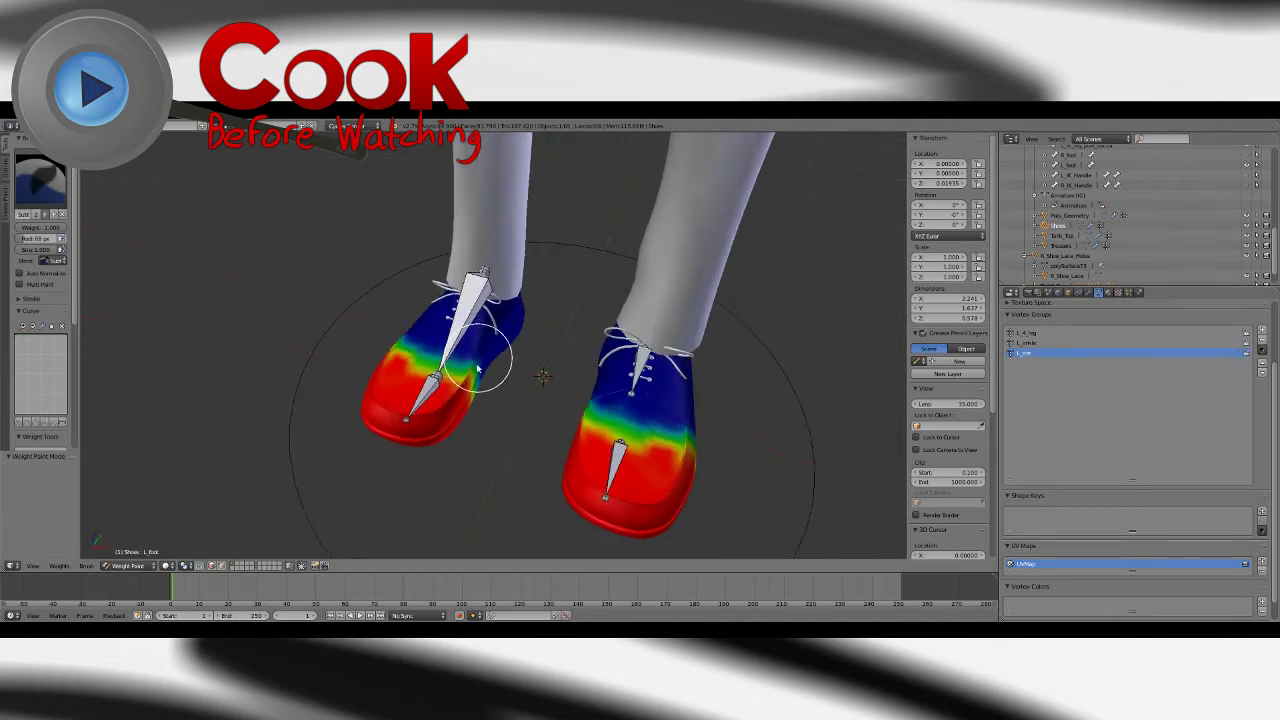
{"action": "left_click_drag", "start_coordinate": [411, 430], "coordinate": [390, 411]}
{"action": "key", "text": "ctrl+z"}
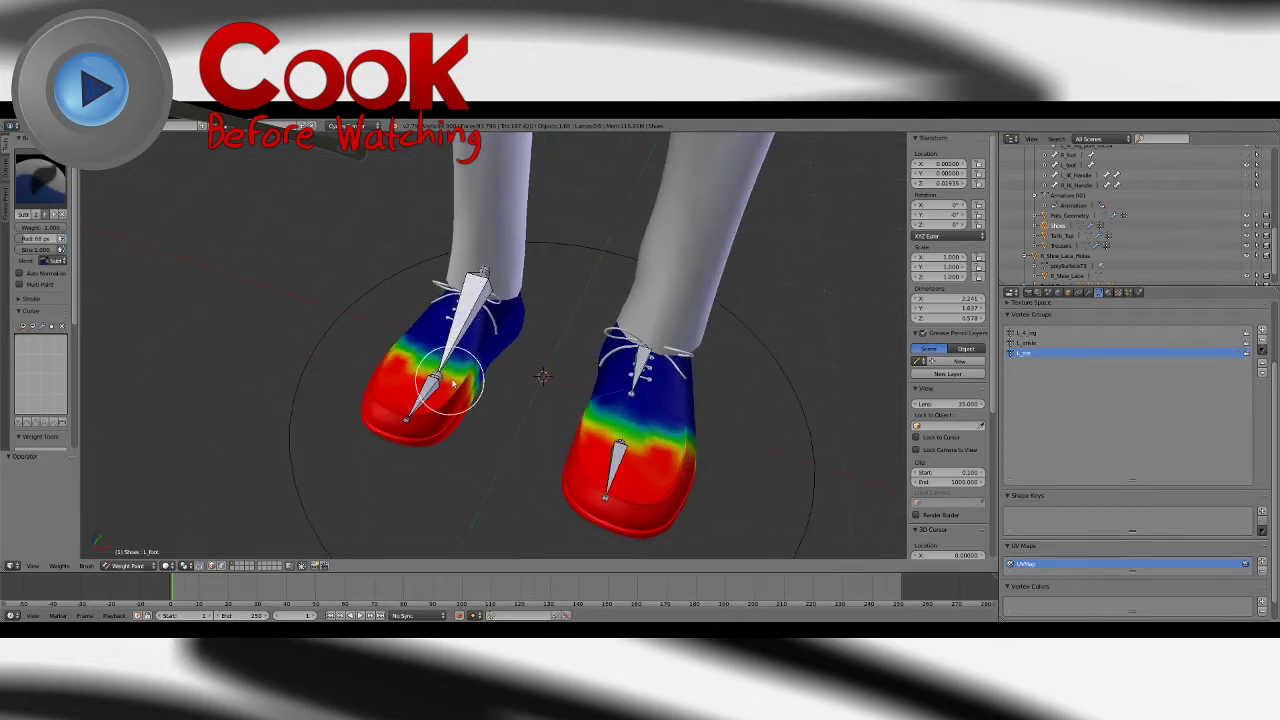
{"action": "middle_click_drag", "start_coordinate": [455, 384], "coordinate": [489, 359]}
{"action": "mouse_move", "coordinate": [489, 359]}
{"action": "left_mouse_down"}
{"action": "mouse_move", "coordinate": [394, 400]}
{"action": "mouse_move", "coordinate": [405, 357]}
{"action": "left_mouse_up"}
{"action": "key", "text": "ctrl+z"}
{"action": "mouse_move", "coordinate": [405, 357]}
{"action": "middle_mouse_down"}
{"action": "mouse_move", "coordinate": [457, 286]}
{"action": "mouse_move", "coordinate": [396, 300]}
{"action": "mouse_move", "coordinate": [446, 346]}
{"action": "mouse_move", "coordinate": [434, 400]}
{"action": "middle_mouse_up"}
{"action": "left_click_drag", "start_coordinate": [434, 400], "coordinate": [429, 402]}
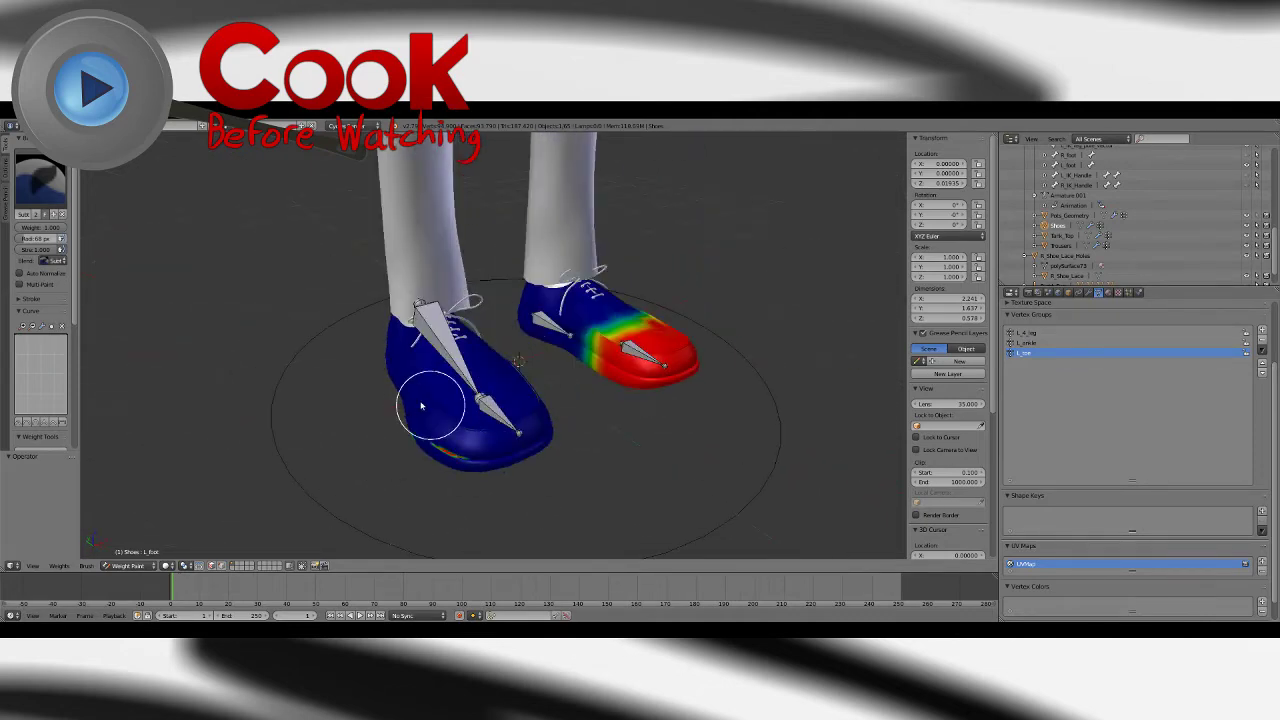
{"action": "left_click_drag", "start_coordinate": [490, 446], "coordinate": [514, 396]}
{"action": "mouse_move", "coordinate": [514, 396]}
{"action": "middle_mouse_down"}
{"action": "mouse_move", "coordinate": [542, 423]}
{"action": "mouse_move", "coordinate": [646, 354]}
{"action": "mouse_move", "coordinate": [491, 320]}
{"action": "mouse_move", "coordinate": [543, 286]}
{"action": "middle_mouse_up"}
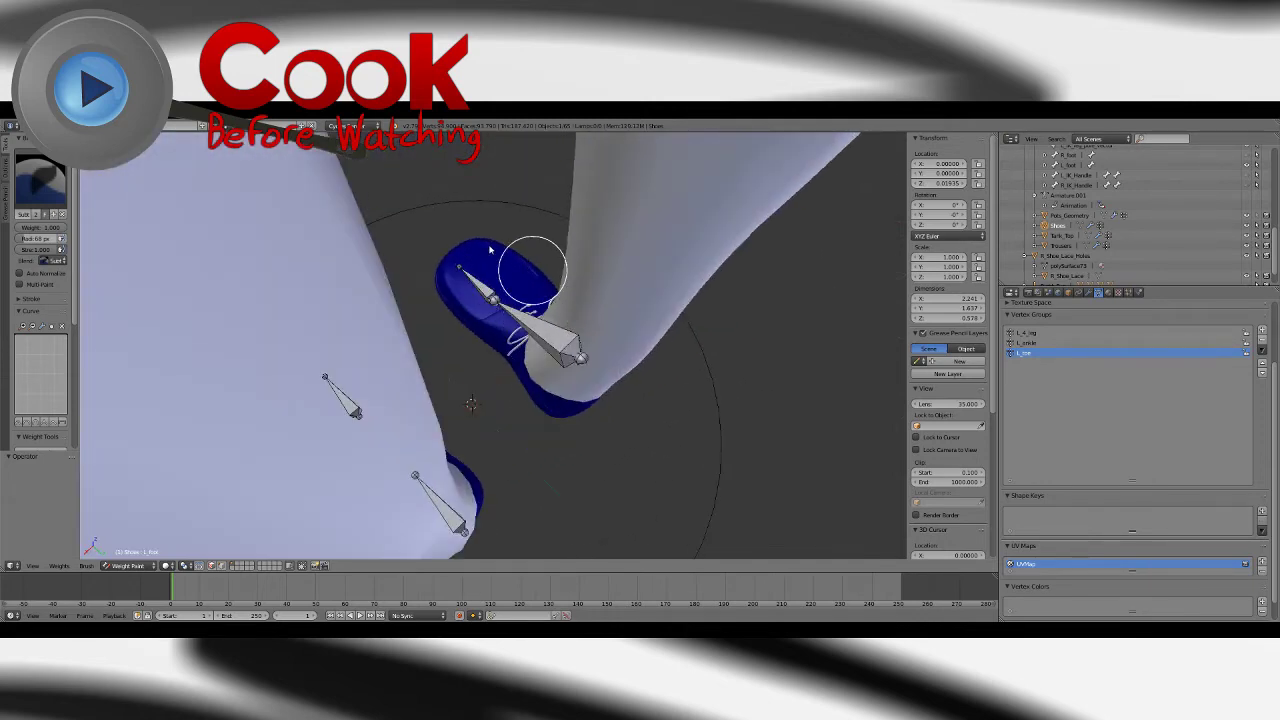
{"action": "mouse_move", "coordinate": [443, 300]}
{"action": "middle_mouse_down"}
{"action": "mouse_move", "coordinate": [563, 180]}
{"action": "mouse_move", "coordinate": [443, 320]}
{"action": "middle_mouse_up"}
{"action": "mouse_move", "coordinate": [443, 320]}
{"action": "left_mouse_down"}
{"action": "mouse_move", "coordinate": [371, 334]}
{"action": "mouse_move", "coordinate": [433, 376]}
{"action": "left_mouse_up"}
Step: Make L_ankle the active vertex group and erase its weight from the right shoe with the Subtract brush
{"action": "middle_click_drag", "start_coordinate": [390, 398], "coordinate": [737, 363]}
{"action": "left_click", "coordinate": [1031, 343]}
{"action": "middle_click_drag", "start_coordinate": [543, 371], "coordinate": [532, 334]}
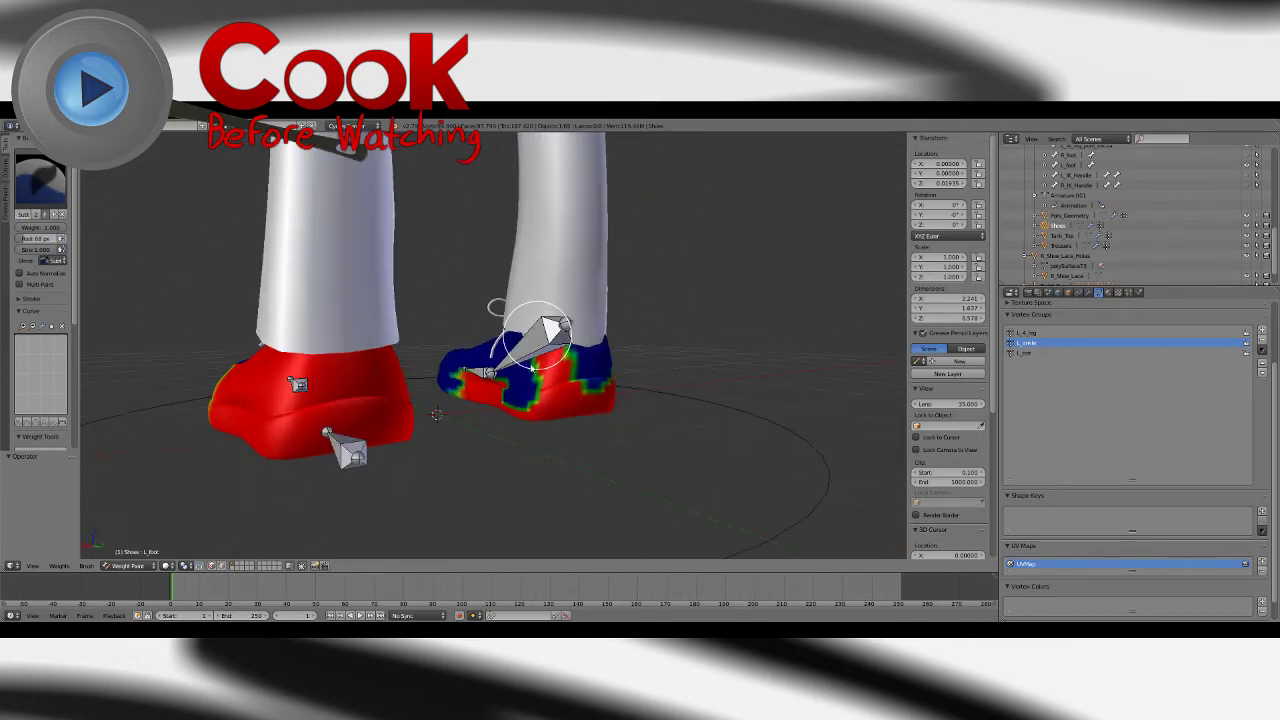
{"action": "middle_click_drag", "start_coordinate": [533, 405], "coordinate": [483, 380]}
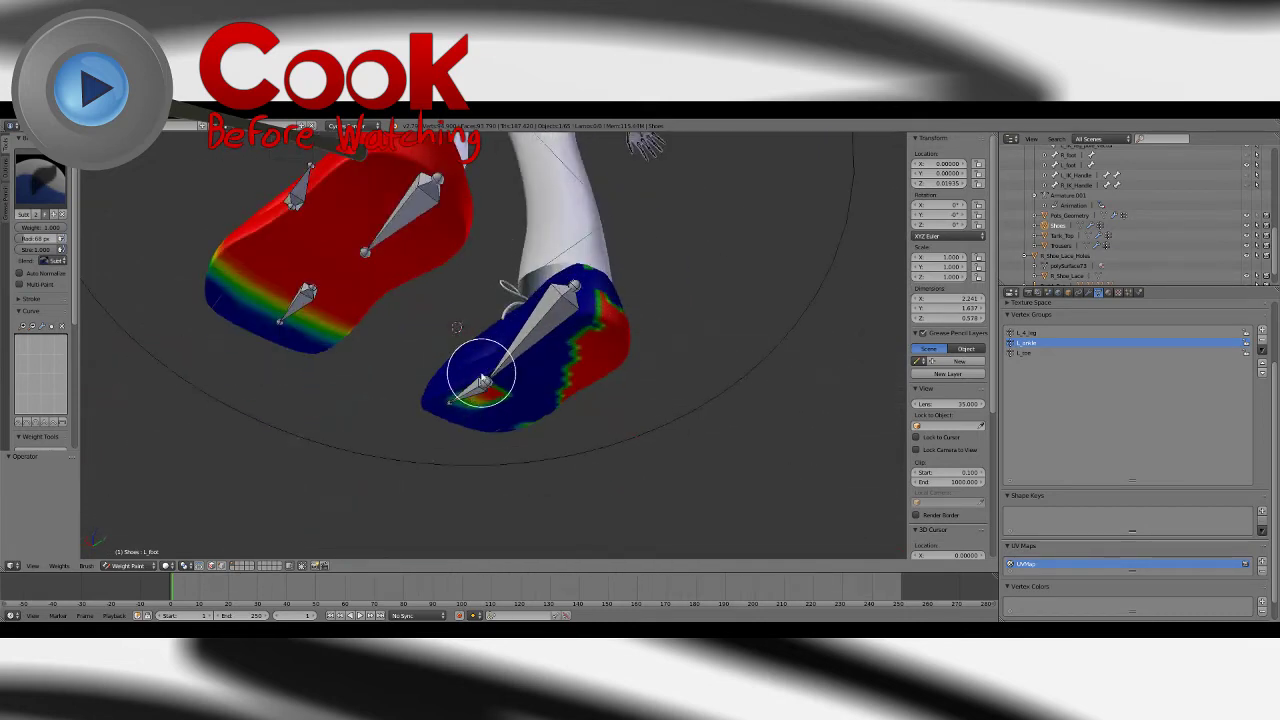
{"action": "left_click_drag", "start_coordinate": [595, 288], "coordinate": [634, 289]}
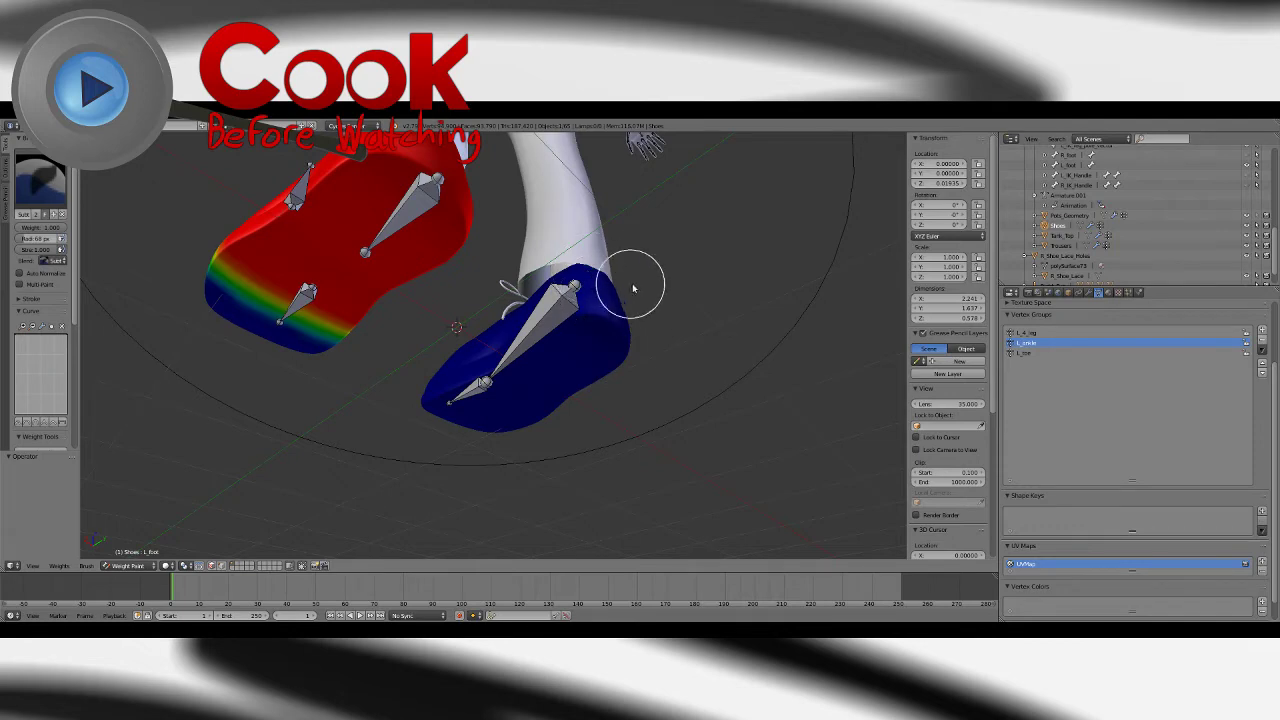
Step: Paint the L_ankle weight off the outer surface of the right shoe
{"action": "mouse_move", "coordinate": [630, 293]}
{"action": "middle_mouse_down"}
{"action": "mouse_move", "coordinate": [571, 323]}
{"action": "mouse_move", "coordinate": [522, 378]}
{"action": "middle_mouse_up"}
{"action": "mouse_move", "coordinate": [470, 430]}
{"action": "left_mouse_down"}
{"action": "mouse_move", "coordinate": [455, 435]}
{"action": "mouse_move", "coordinate": [549, 397]}
{"action": "left_mouse_up"}
{"action": "middle_click_drag", "start_coordinate": [567, 366], "coordinate": [670, 389]}
{"action": "scroll", "coordinate": [575, 398], "scroll_direction": "up", "scroll_amount": 5}
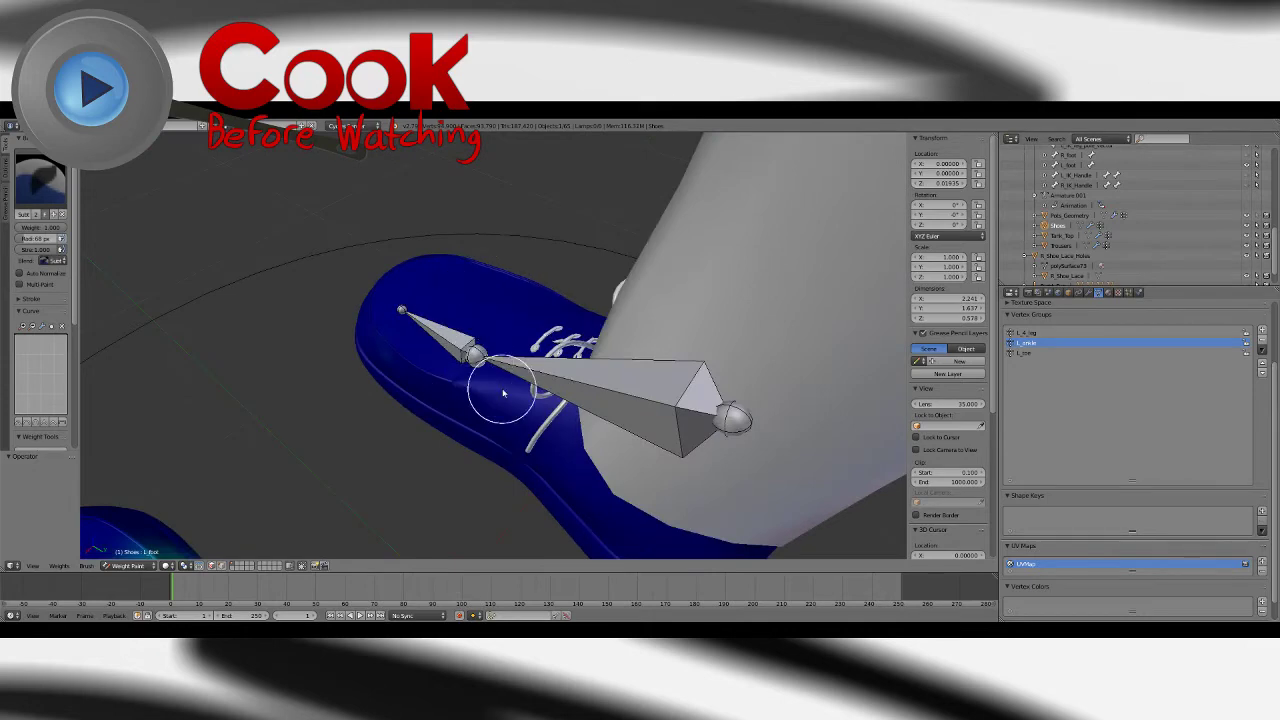
{"action": "middle_click_drag", "start_coordinate": [500, 386], "coordinate": [656, 379]}
{"action": "scroll", "coordinate": [652, 379], "scroll_direction": "up", "scroll_amount": 4}
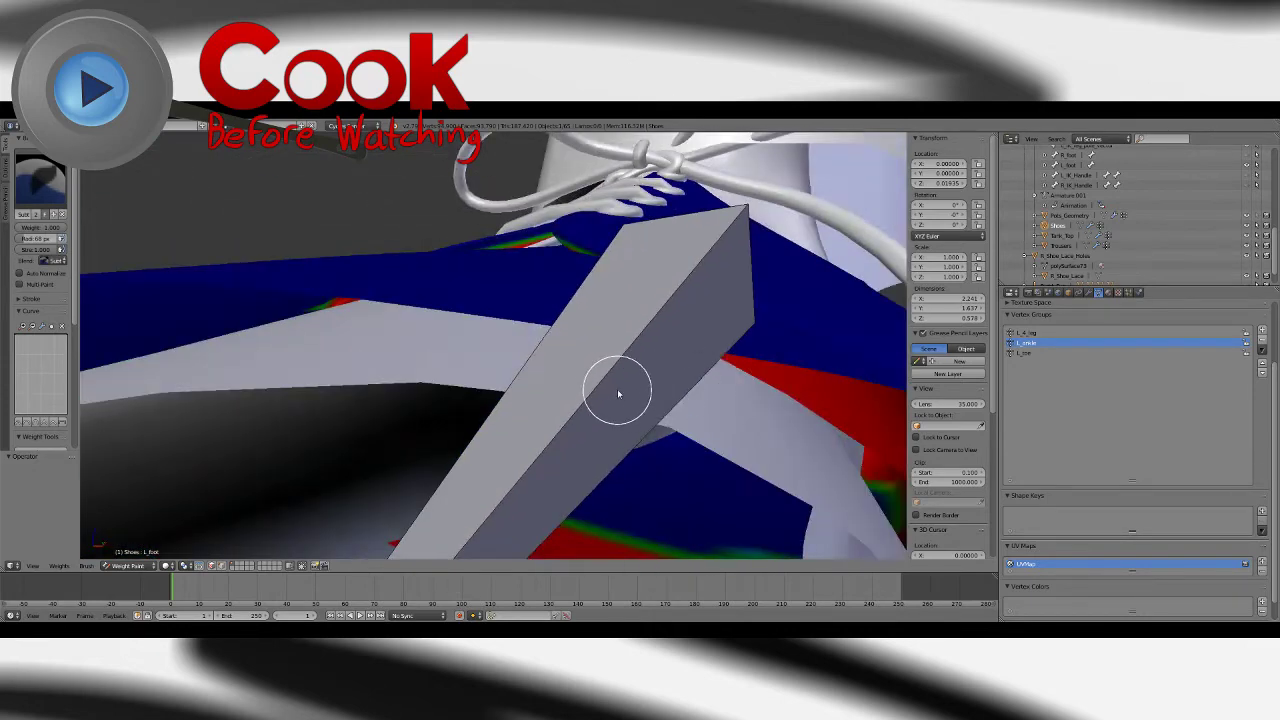
Step: Switch the viewport to wireframe shading and erase the remaining L_ankle weight inside the right shoe
{"action": "left_click", "coordinate": [130, 566]}
{"action": "left_click", "coordinate": [139, 512]}
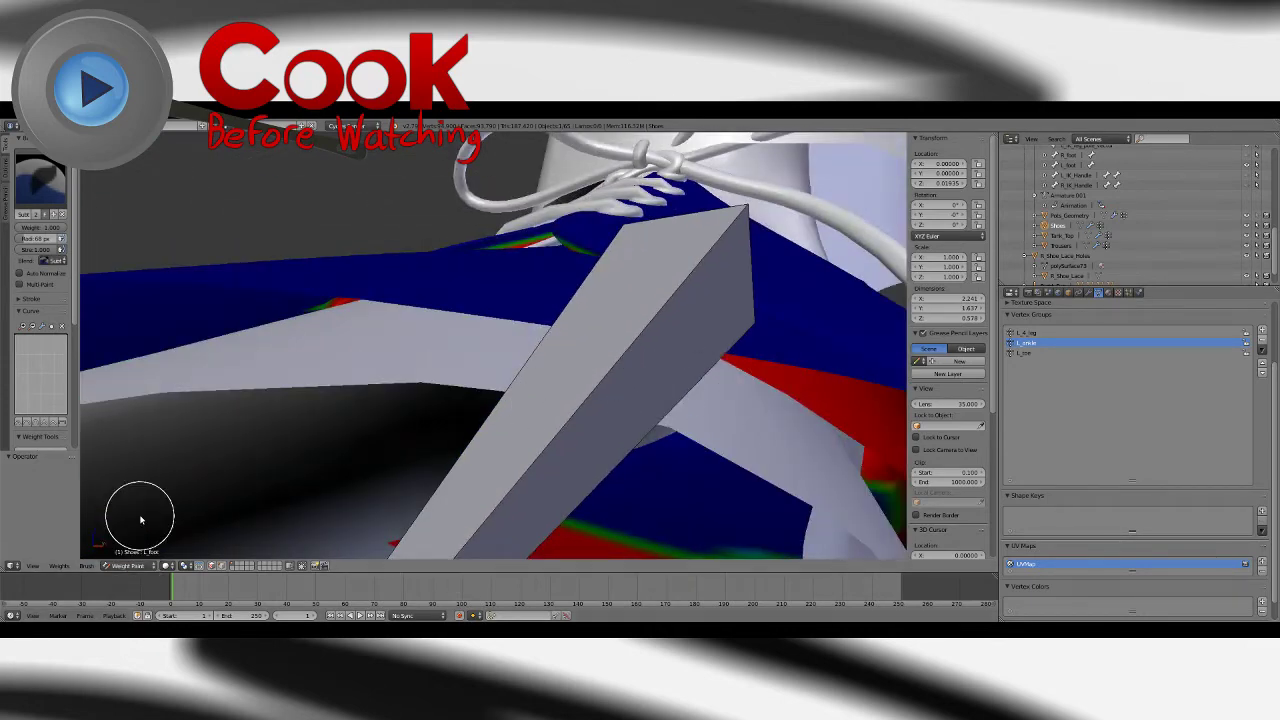
{"action": "left_click", "coordinate": [168, 566]}
{"action": "left_click", "coordinate": [184, 542]}
{"action": "mouse_move", "coordinate": [506, 395]}
{"action": "middle_mouse_down"}
{"action": "mouse_move", "coordinate": [477, 429]}
{"action": "mouse_move", "coordinate": [594, 346]}
{"action": "mouse_move", "coordinate": [549, 386]}
{"action": "mouse_move", "coordinate": [616, 374]}
{"action": "mouse_move", "coordinate": [509, 403]}
{"action": "mouse_move", "coordinate": [589, 403]}
{"action": "middle_mouse_up"}
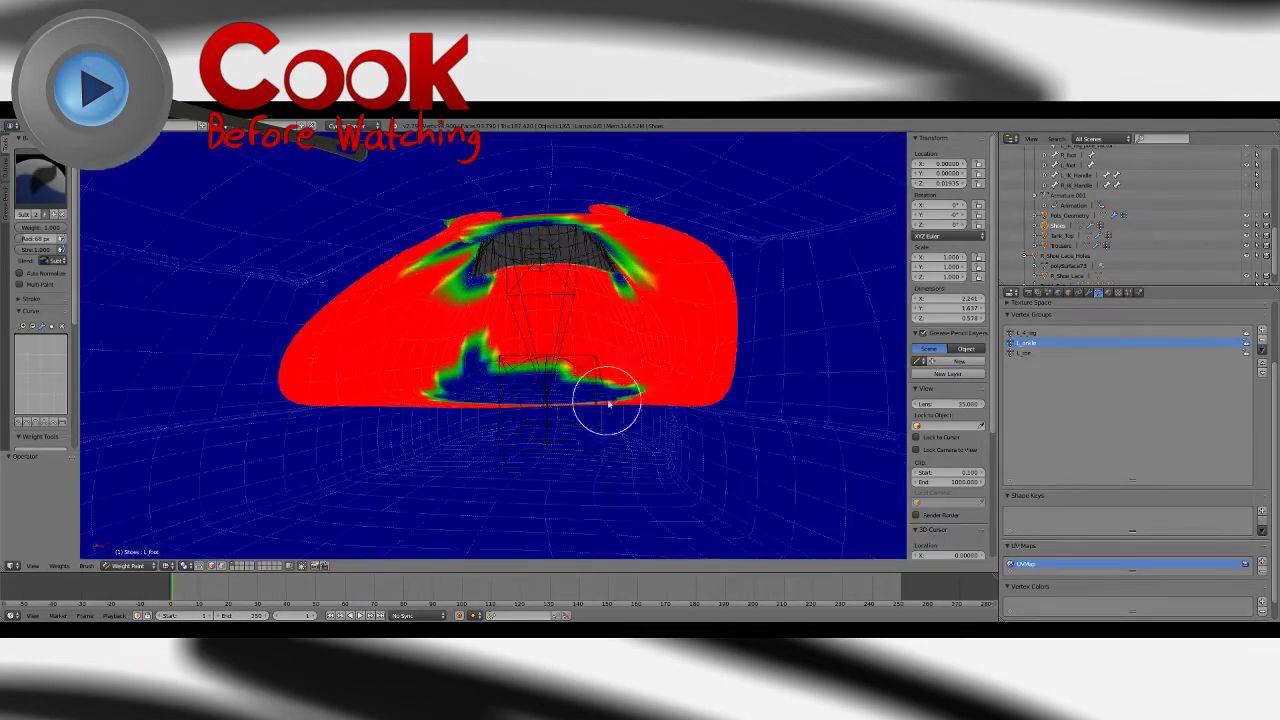
{"action": "mouse_move", "coordinate": [410, 415]}
{"action": "left_mouse_down"}
{"action": "mouse_move", "coordinate": [314, 371]}
{"action": "mouse_move", "coordinate": [451, 226]}
{"action": "mouse_move", "coordinate": [609, 226]}
{"action": "mouse_move", "coordinate": [695, 305]}
{"action": "mouse_move", "coordinate": [714, 366]}
{"action": "mouse_move", "coordinate": [677, 251]}
{"action": "mouse_move", "coordinate": [632, 318]}
{"action": "left_mouse_up"}
{"action": "mouse_move", "coordinate": [565, 275]}
{"action": "left_mouse_down"}
{"action": "mouse_move", "coordinate": [466, 294]}
{"action": "mouse_move", "coordinate": [314, 374]}
{"action": "mouse_move", "coordinate": [373, 361]}
{"action": "left_mouse_up"}
{"action": "middle_click_drag", "start_coordinate": [540, 334], "coordinate": [491, 366]}
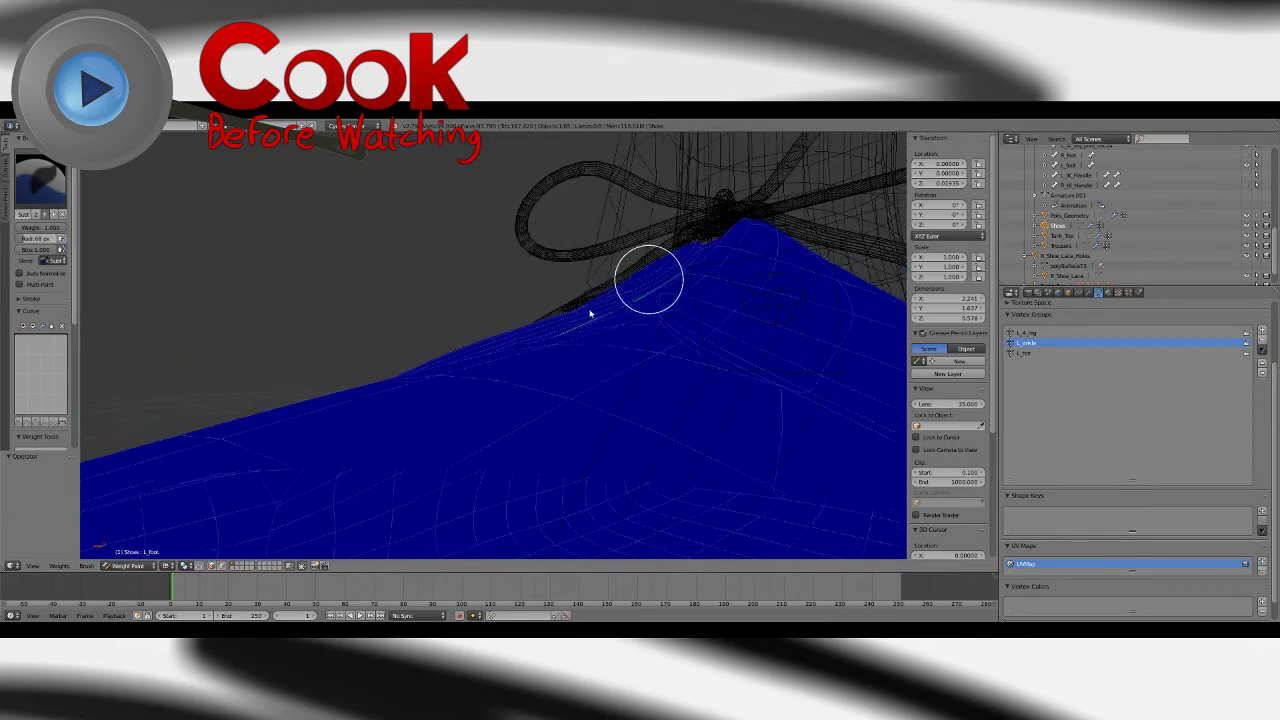
{"action": "mouse_move", "coordinate": [608, 314]}
{"action": "middle_mouse_down"}
{"action": "mouse_move", "coordinate": [643, 283]}
{"action": "mouse_move", "coordinate": [517, 349]}
{"action": "mouse_move", "coordinate": [629, 366]}
{"action": "mouse_move", "coordinate": [566, 348]}
{"action": "mouse_move", "coordinate": [668, 297]}
{"action": "middle_mouse_up"}
{"action": "left_click", "coordinate": [829, 304]}
{"action": "left_click_drag", "start_coordinate": [719, 329], "coordinate": [646, 362]}
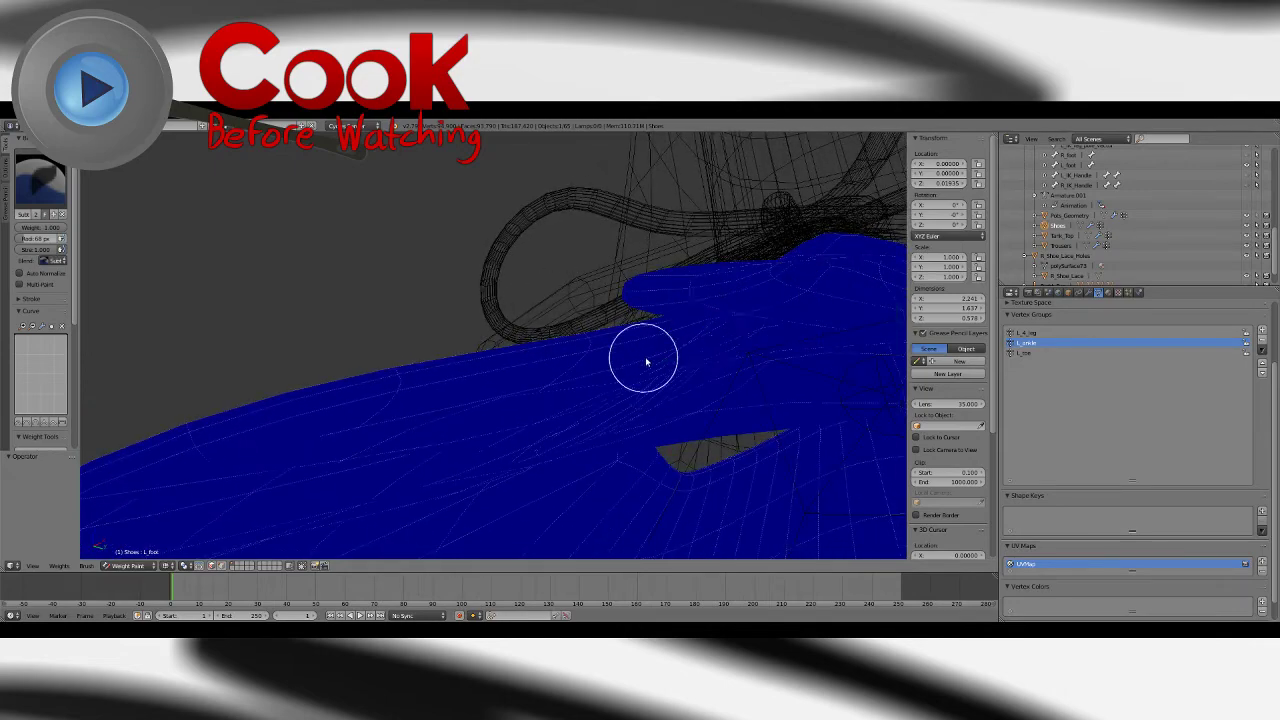
{"action": "mouse_move", "coordinate": [646, 362]}
{"action": "middle_mouse_down"}
{"action": "mouse_move", "coordinate": [711, 348]}
{"action": "mouse_move", "coordinate": [731, 429]}
{"action": "mouse_move", "coordinate": [526, 343]}
{"action": "mouse_move", "coordinate": [686, 380]}
{"action": "mouse_move", "coordinate": [452, 397]}
{"action": "mouse_move", "coordinate": [620, 343]}
{"action": "mouse_move", "coordinate": [577, 349]}
{"action": "mouse_move", "coordinate": [600, 360]}
{"action": "mouse_move", "coordinate": [491, 286]}
{"action": "middle_mouse_up"}
Step: Make the left leg vertex group active and erase its weight from the upper part of the right shoe
{"action": "left_click", "coordinate": [1025, 332]}
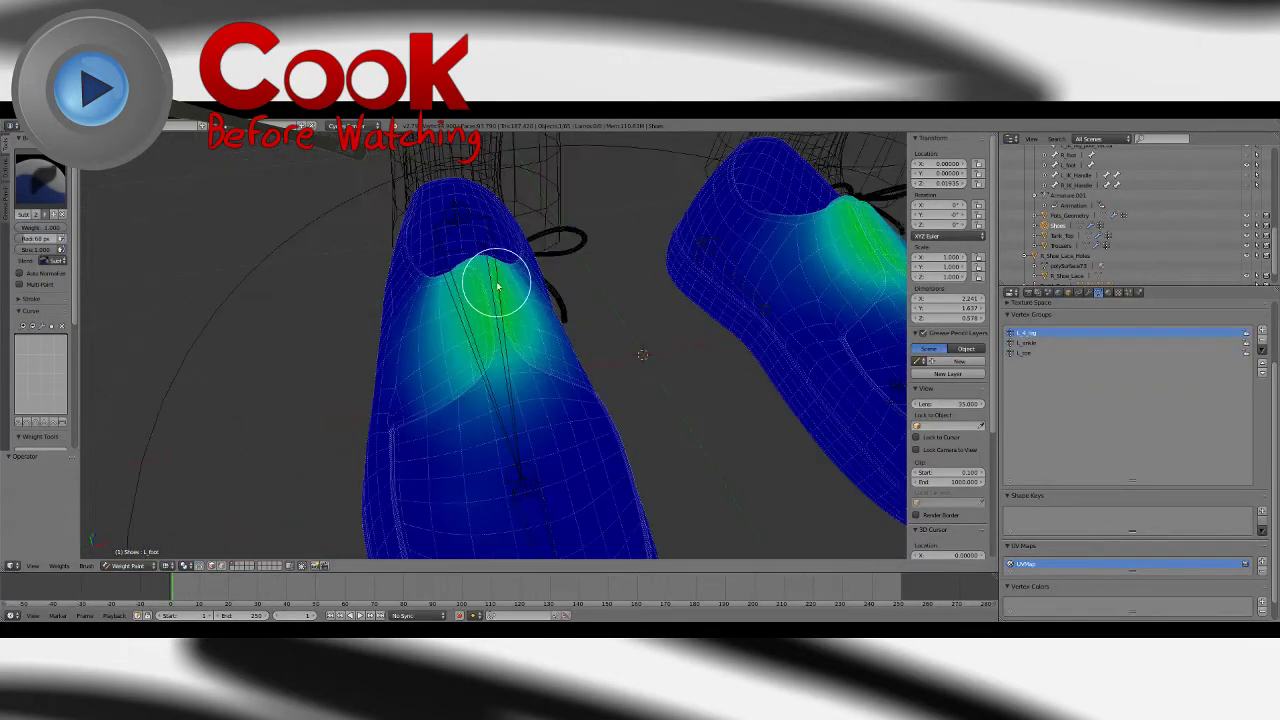
{"action": "mouse_move", "coordinate": [463, 380]}
{"action": "left_mouse_down"}
{"action": "mouse_move", "coordinate": [440, 330]}
{"action": "mouse_move", "coordinate": [537, 363]}
{"action": "mouse_move", "coordinate": [490, 430]}
{"action": "mouse_move", "coordinate": [413, 425]}
{"action": "left_mouse_up"}
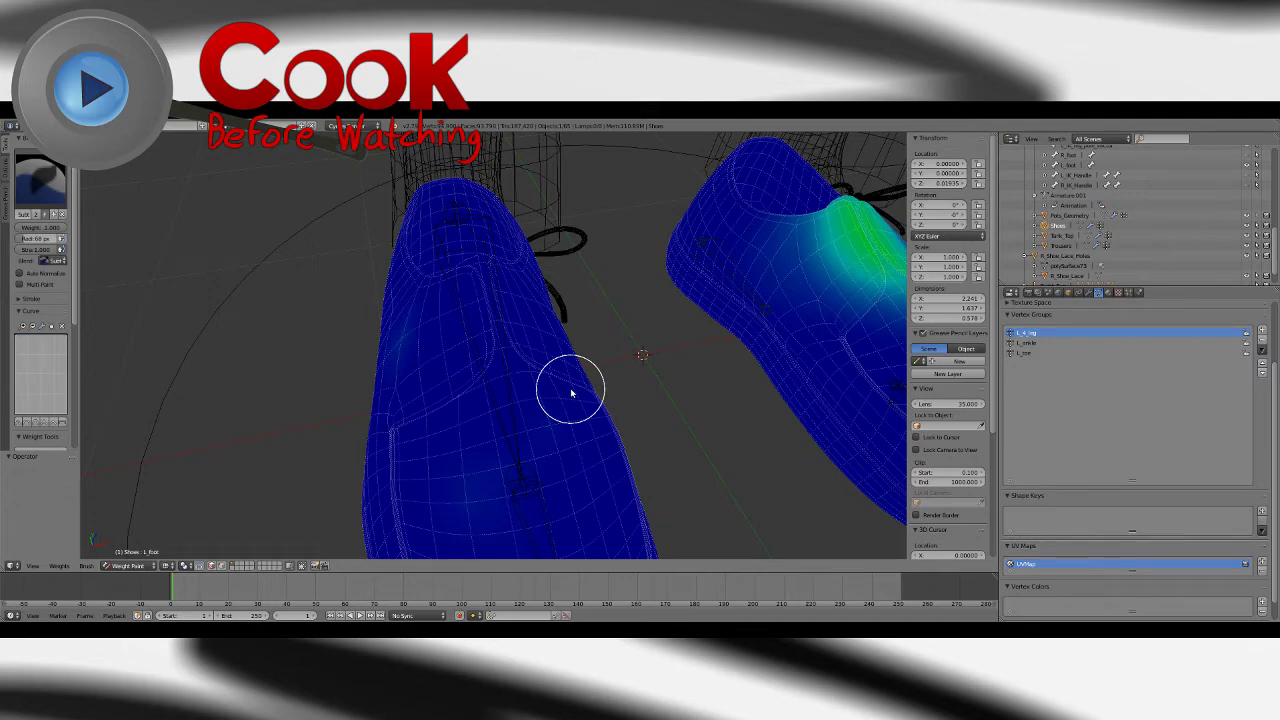
{"action": "mouse_move", "coordinate": [457, 323]}
{"action": "middle_mouse_down"}
{"action": "mouse_move", "coordinate": [471, 383]}
{"action": "mouse_move", "coordinate": [523, 403]}
{"action": "mouse_move", "coordinate": [603, 303]}
{"action": "mouse_move", "coordinate": [520, 380]}
{"action": "middle_mouse_up"}
{"action": "mouse_move", "coordinate": [520, 380]}
{"action": "left_mouse_down"}
{"action": "mouse_move", "coordinate": [469, 369]}
{"action": "mouse_move", "coordinate": [521, 400]}
{"action": "left_mouse_up"}
{"action": "mouse_move", "coordinate": [497, 314]}
{"action": "middle_mouse_down"}
{"action": "mouse_move", "coordinate": [543, 309]}
{"action": "mouse_move", "coordinate": [604, 388]}
{"action": "mouse_move", "coordinate": [583, 366]}
{"action": "mouse_move", "coordinate": [634, 366]}
{"action": "mouse_move", "coordinate": [537, 346]}
{"action": "mouse_move", "coordinate": [676, 397]}
{"action": "middle_mouse_up"}
{"action": "mouse_move", "coordinate": [676, 397]}
{"action": "left_mouse_down"}
{"action": "mouse_move", "coordinate": [608, 337]}
{"action": "mouse_move", "coordinate": [503, 303]}
{"action": "mouse_move", "coordinate": [417, 333]}
{"action": "left_mouse_up"}
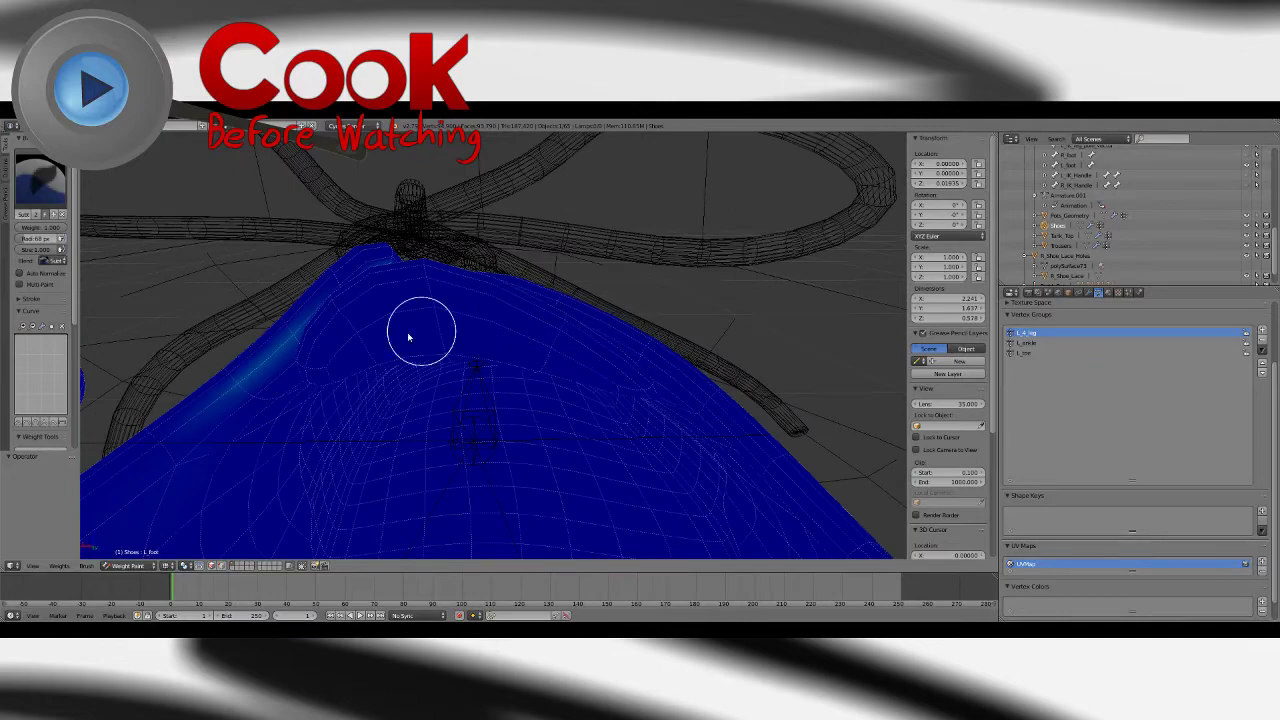
Step: Erase the leftover left leg weight patches along the side and inside of the right shoe
{"action": "middle_click_drag", "start_coordinate": [417, 333], "coordinate": [455, 359]}
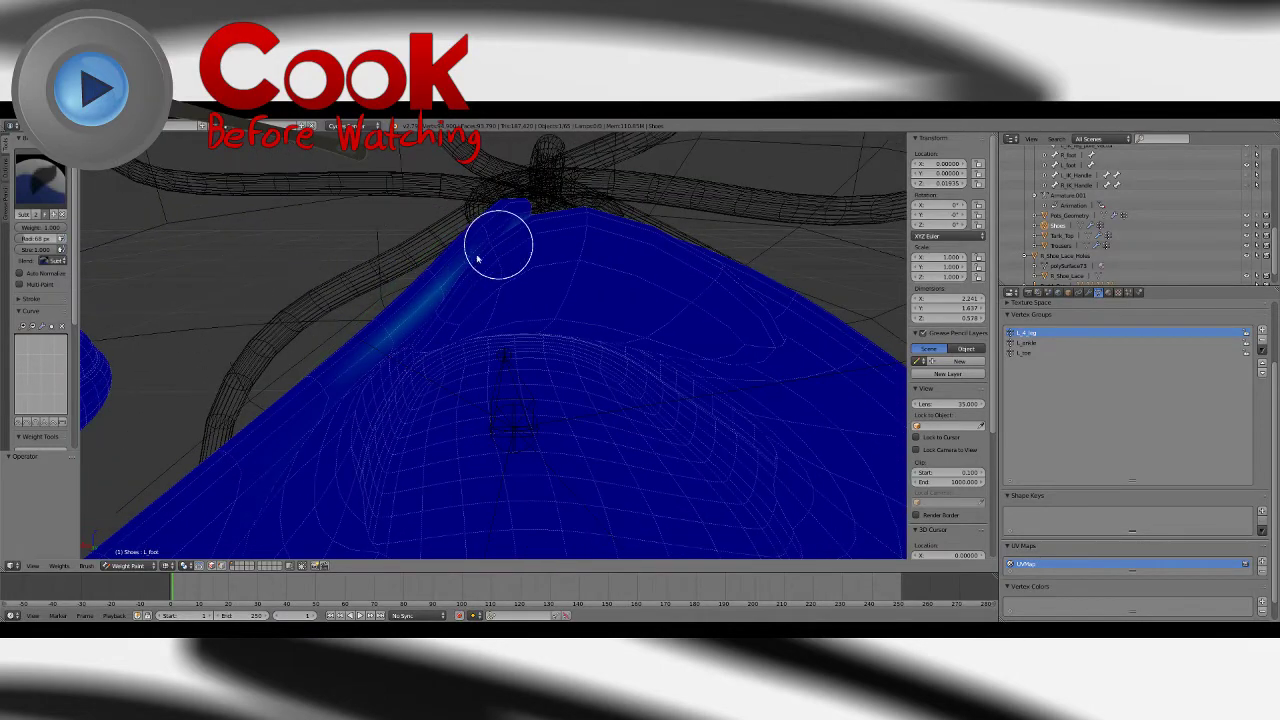
{"action": "left_click_drag", "start_coordinate": [494, 251], "coordinate": [382, 367]}
{"action": "mouse_move", "coordinate": [382, 367]}
{"action": "middle_mouse_down"}
{"action": "mouse_move", "coordinate": [603, 263]}
{"action": "mouse_move", "coordinate": [606, 303]}
{"action": "mouse_move", "coordinate": [531, 289]}
{"action": "middle_mouse_up"}
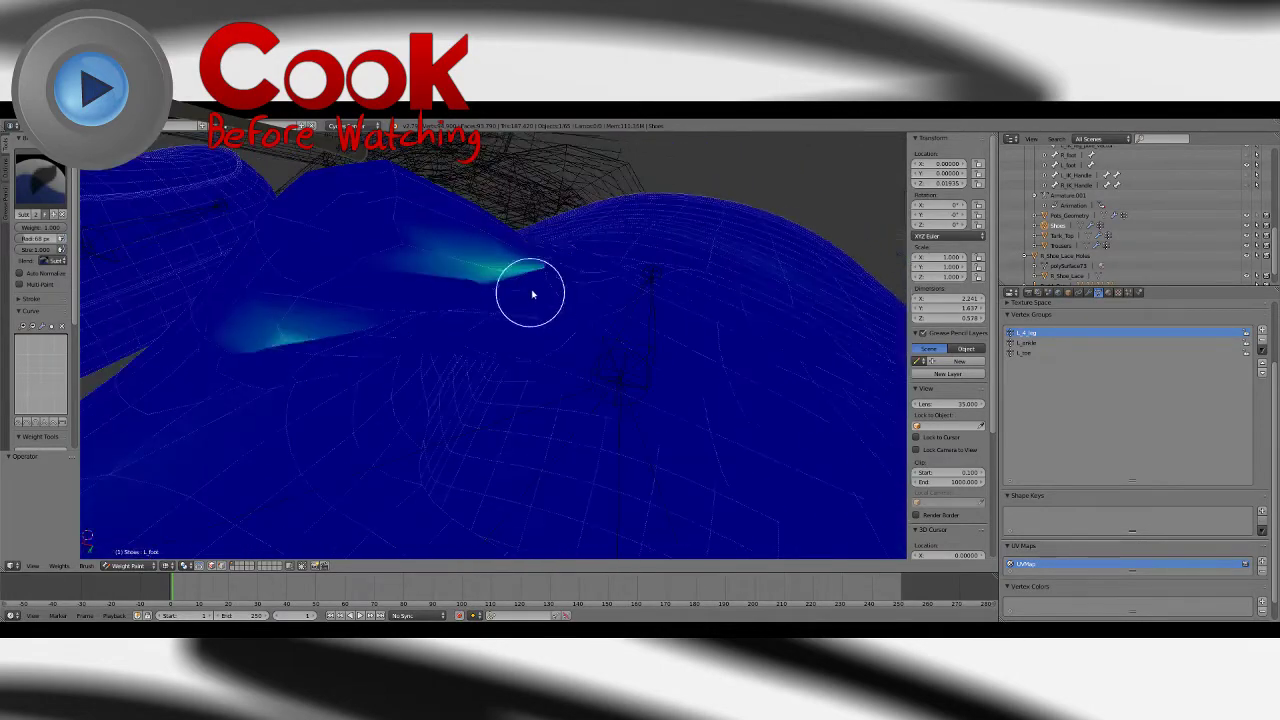
{"action": "left_click_drag", "start_coordinate": [280, 357], "coordinate": [289, 340]}
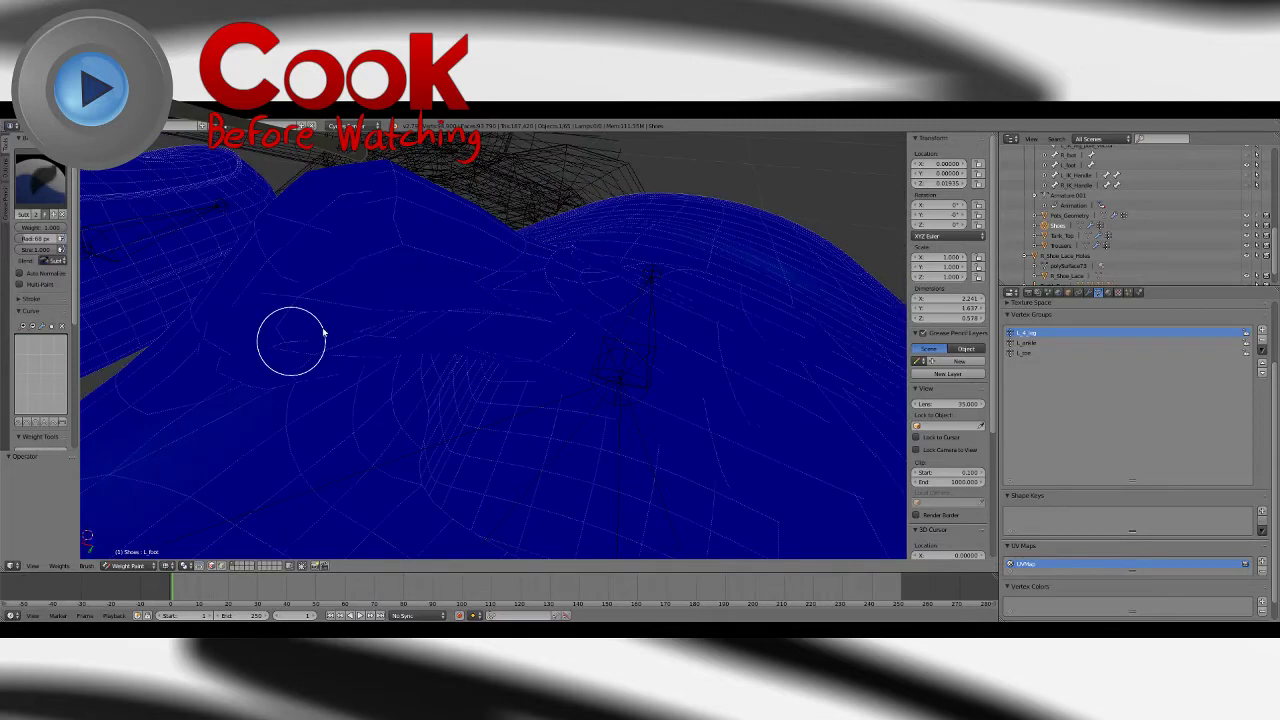
{"action": "mouse_move", "coordinate": [289, 340]}
{"action": "middle_mouse_down"}
{"action": "mouse_move", "coordinate": [403, 334]}
{"action": "mouse_move", "coordinate": [455, 267]}
{"action": "mouse_move", "coordinate": [609, 306]}
{"action": "mouse_move", "coordinate": [569, 326]}
{"action": "mouse_move", "coordinate": [603, 366]}
{"action": "mouse_move", "coordinate": [503, 334]}
{"action": "mouse_move", "coordinate": [569, 343]}
{"action": "mouse_move", "coordinate": [774, 320]}
{"action": "mouse_move", "coordinate": [602, 314]}
{"action": "middle_mouse_up"}
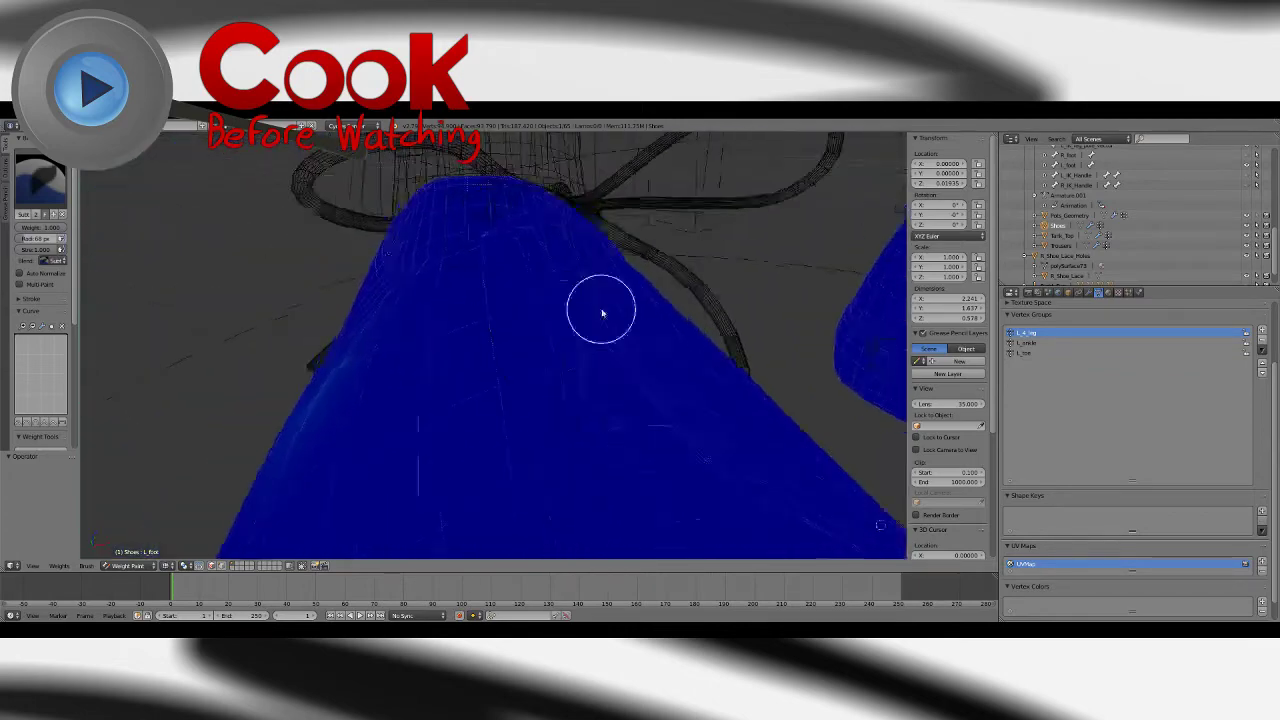
Step: Restore solid viewport shading through Object Mode and put the shoes back in Weight Paint mode
{"action": "scroll", "coordinate": [602, 314], "scroll_direction": "down", "scroll_amount": 4}
{"action": "middle_click_drag", "start_coordinate": [651, 366], "coordinate": [613, 481]}
{"action": "scroll", "coordinate": [603, 334], "scroll_direction": "down", "scroll_amount": 4}
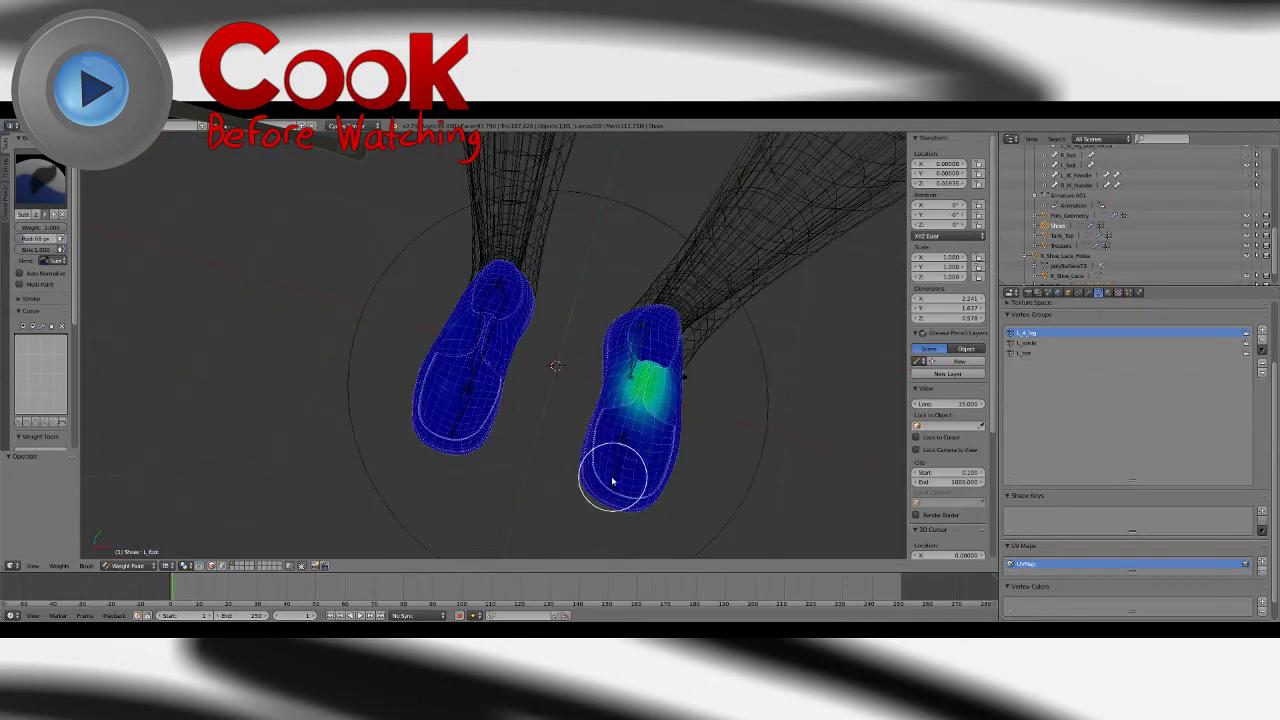
{"action": "middle_click_drag", "start_coordinate": [583, 437], "coordinate": [620, 414]}
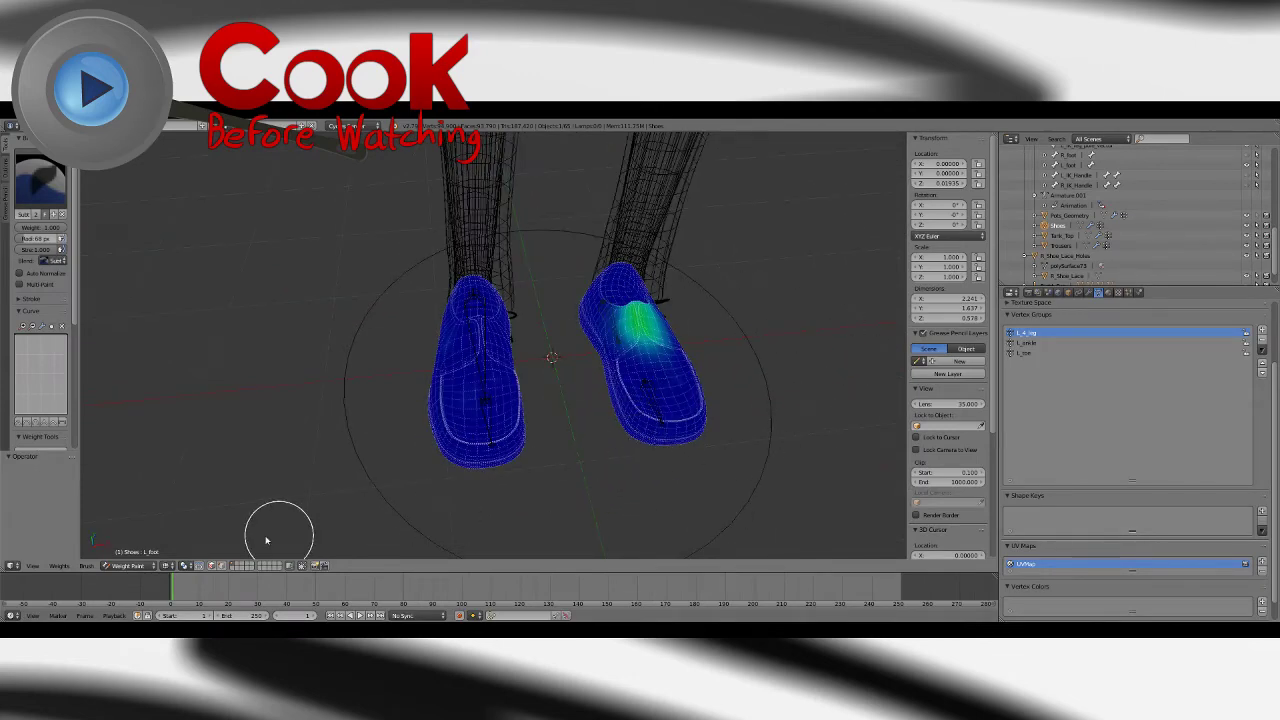
{"action": "left_click", "coordinate": [127, 566]}
{"action": "left_click", "coordinate": [132, 553]}
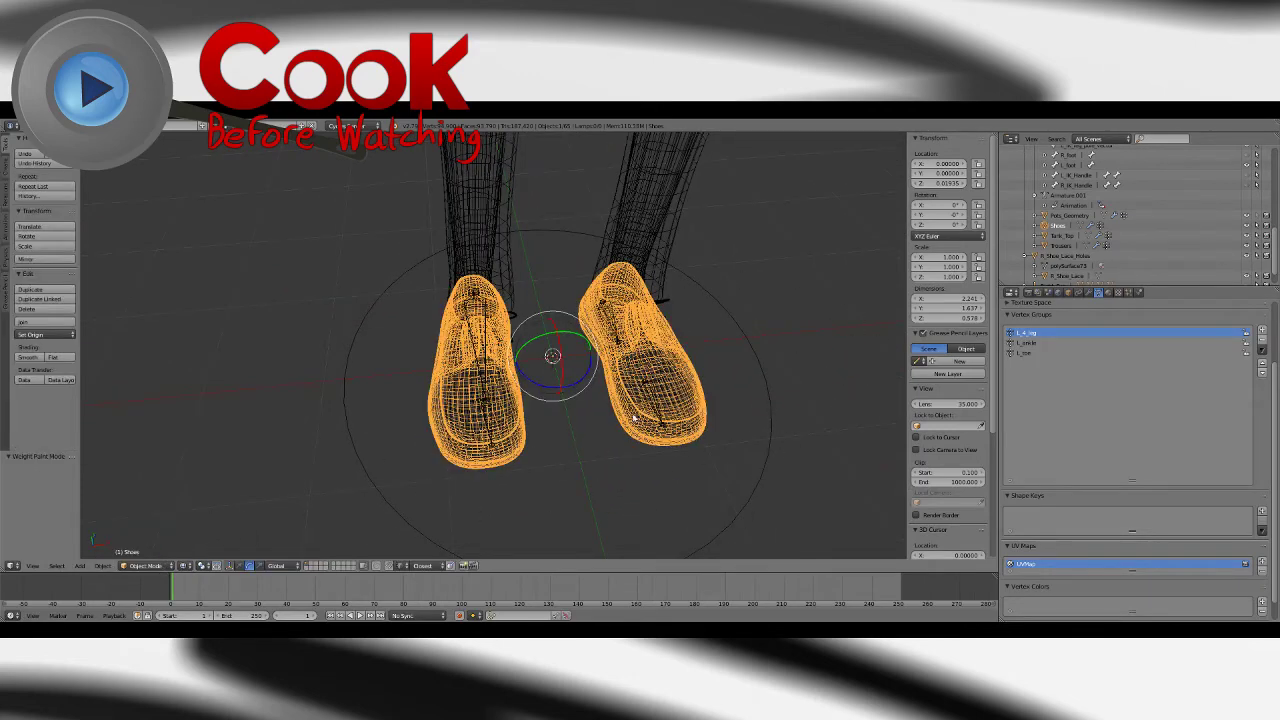
{"action": "left_click", "coordinate": [187, 567]}
{"action": "left_click", "coordinate": [195, 529]}
{"action": "middle_click_drag", "start_coordinate": [398, 423], "coordinate": [352, 415]}
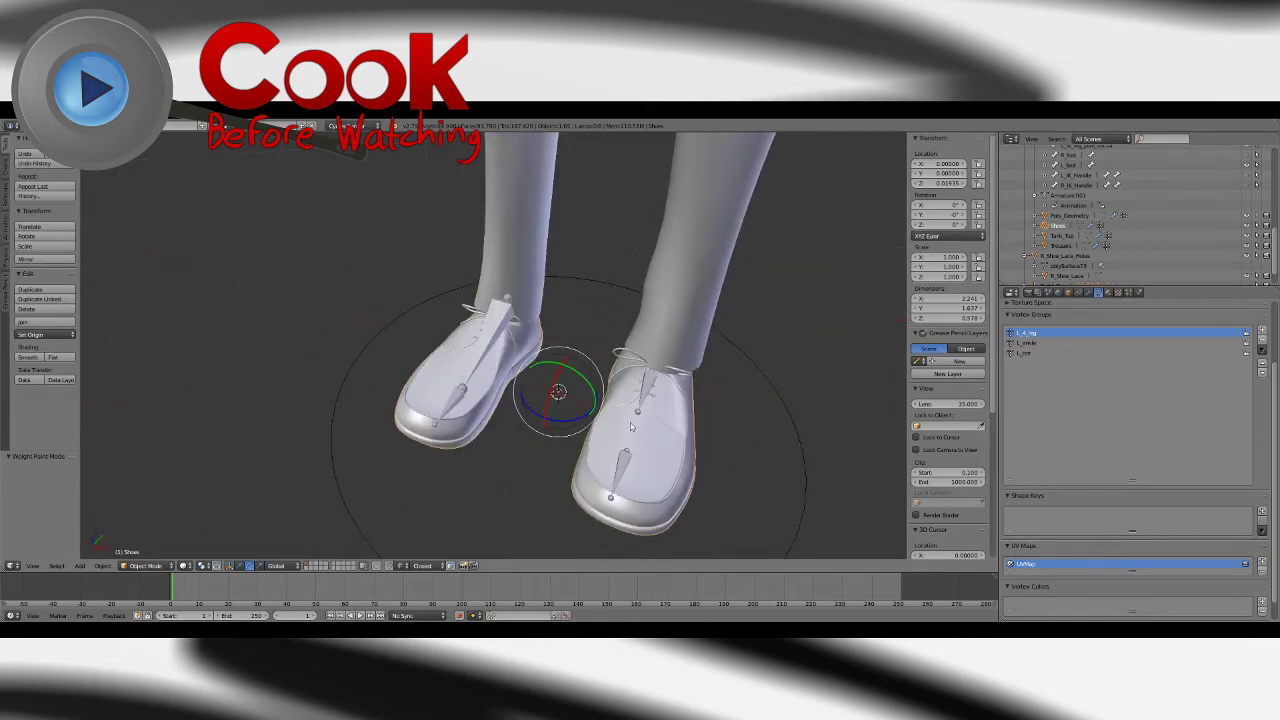
{"action": "left_click", "coordinate": [166, 567]}
{"action": "left_click", "coordinate": [145, 515]}
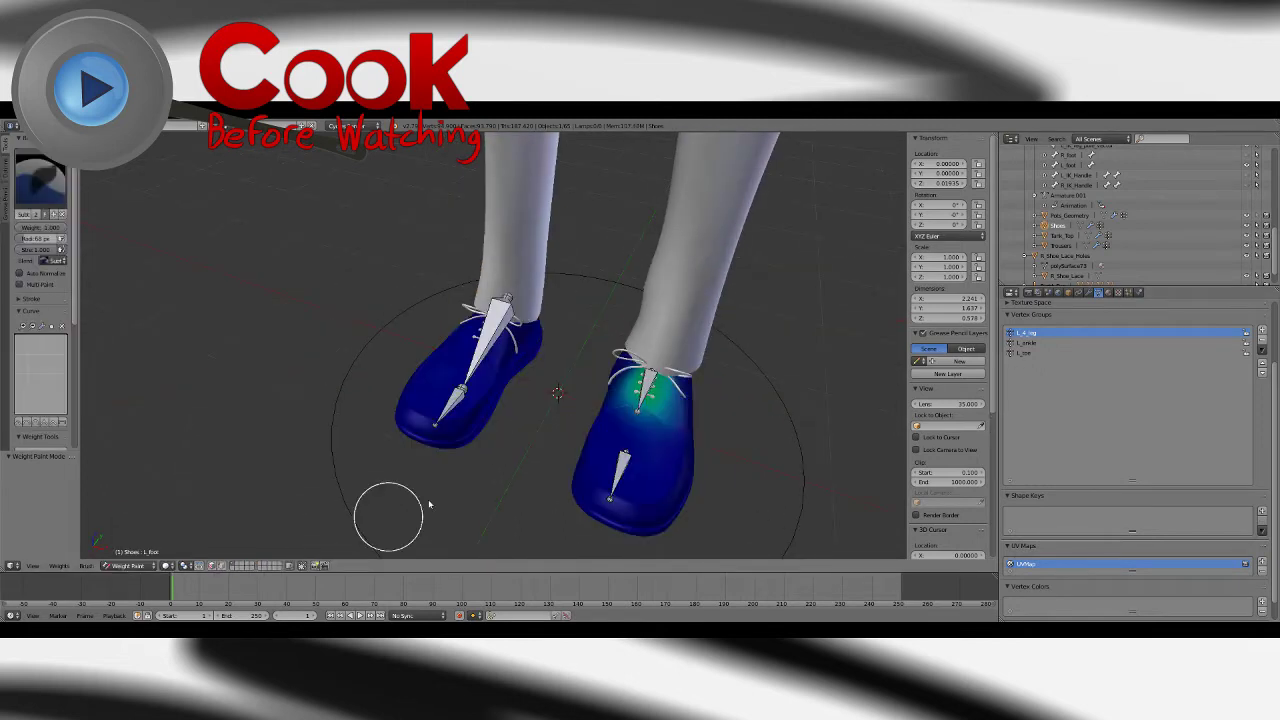
Step: Make a copy of the left leg vertex group on the shoes
{"action": "middle_click_drag", "start_coordinate": [389, 517], "coordinate": [714, 429]}
{"action": "left_click", "coordinate": [1267, 350]}
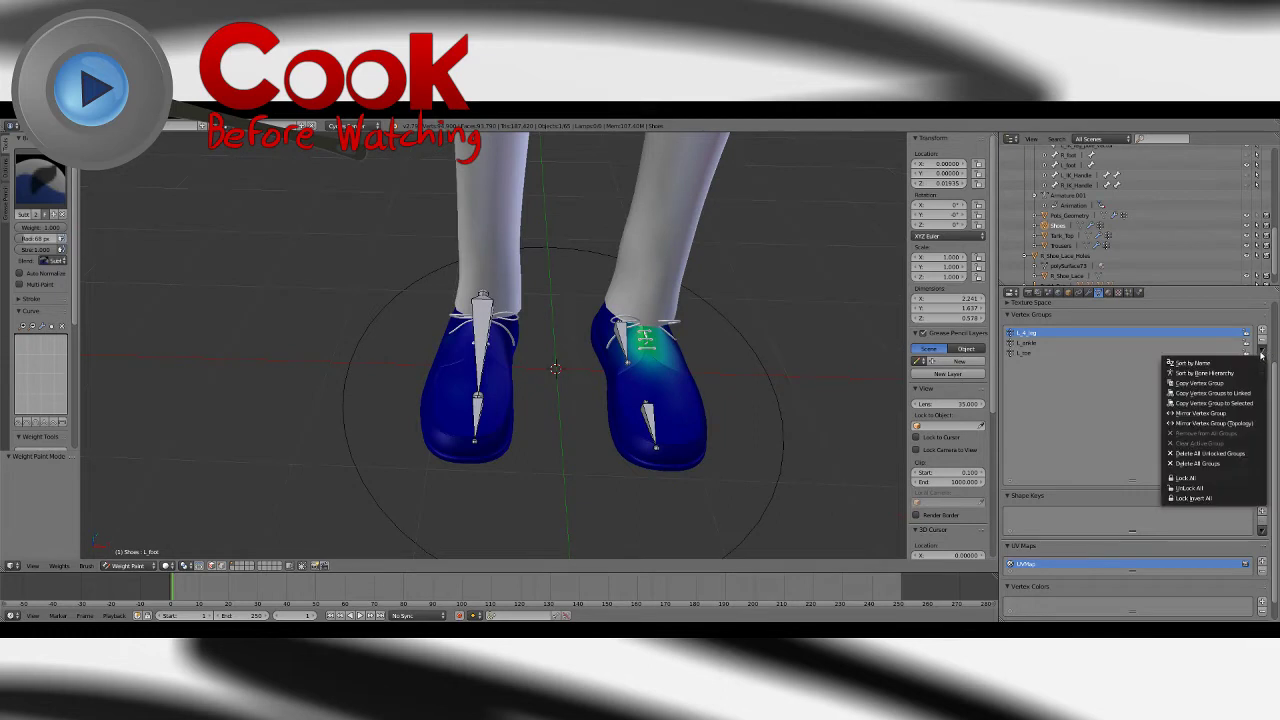
{"action": "left_click", "coordinate": [1205, 392]}
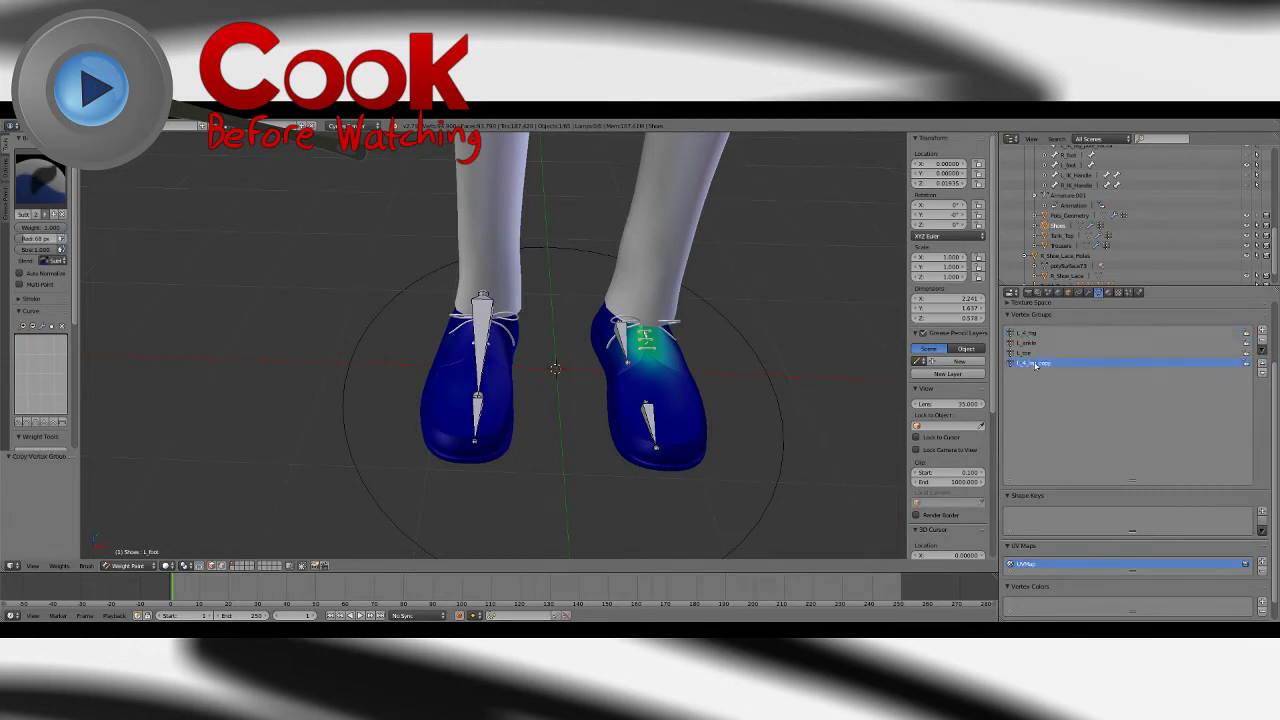
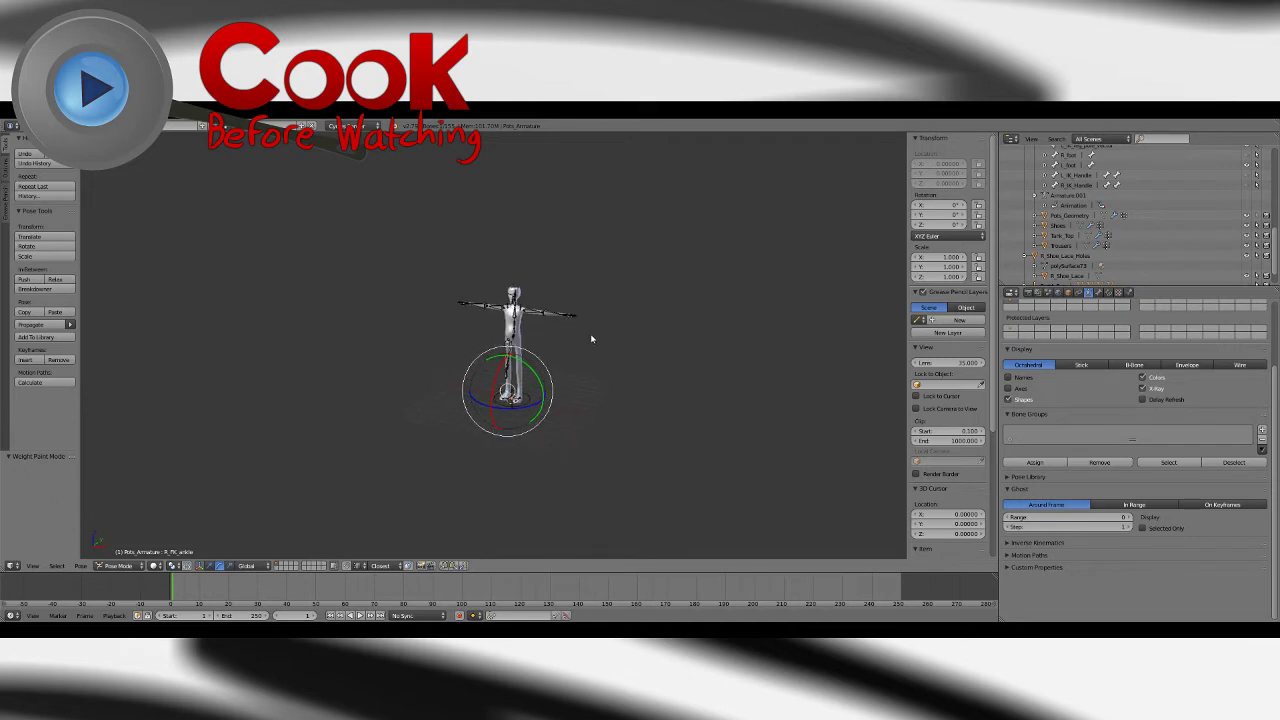
Step: Select the hips bone of the armature and lower its right leg IK/FK switch property to bring the leg into IK
{"action": "scroll", "coordinate": [591, 337], "scroll_direction": "up", "scroll_amount": 11}
{"action": "middle_click_drag", "start_coordinate": [700, 391], "coordinate": [657, 366]}
{"action": "scroll", "coordinate": [538, 281], "scroll_direction": "down", "scroll_amount": 3}
{"action": "right_click", "coordinate": [577, 282]}
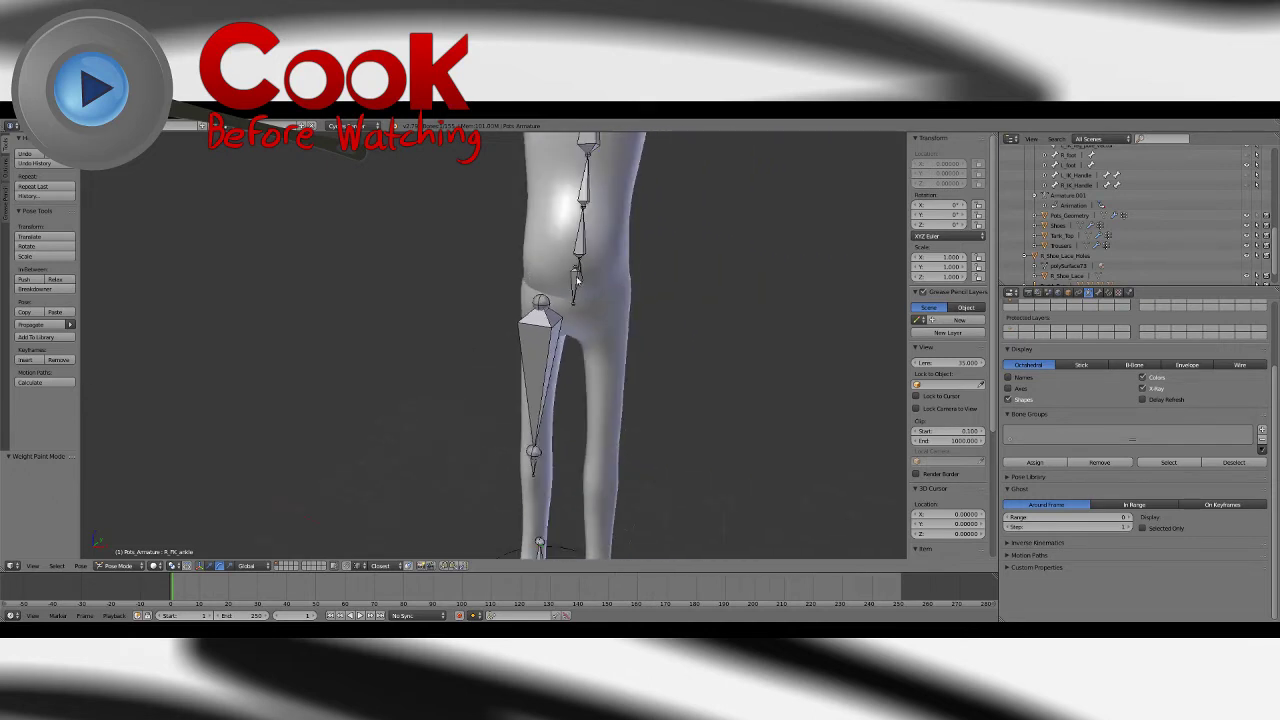
{"action": "right_click", "coordinate": [577, 283]}
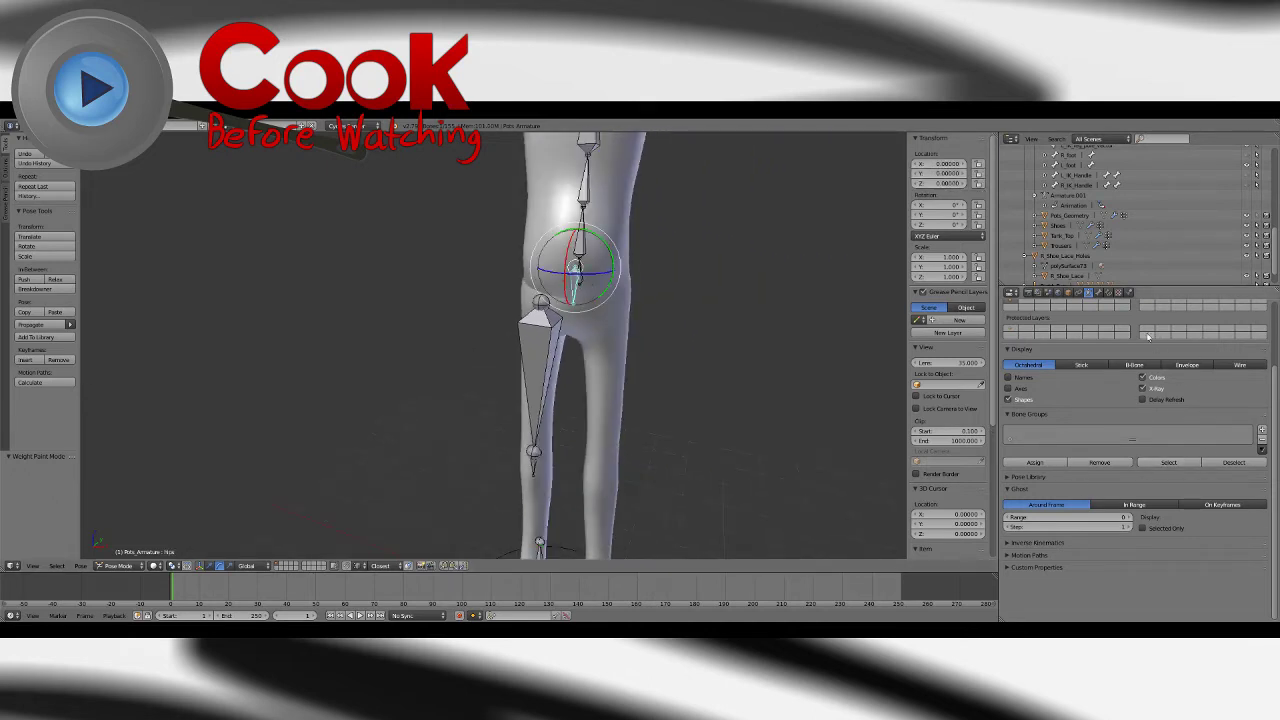
{"action": "left_click", "coordinate": [1098, 292]}
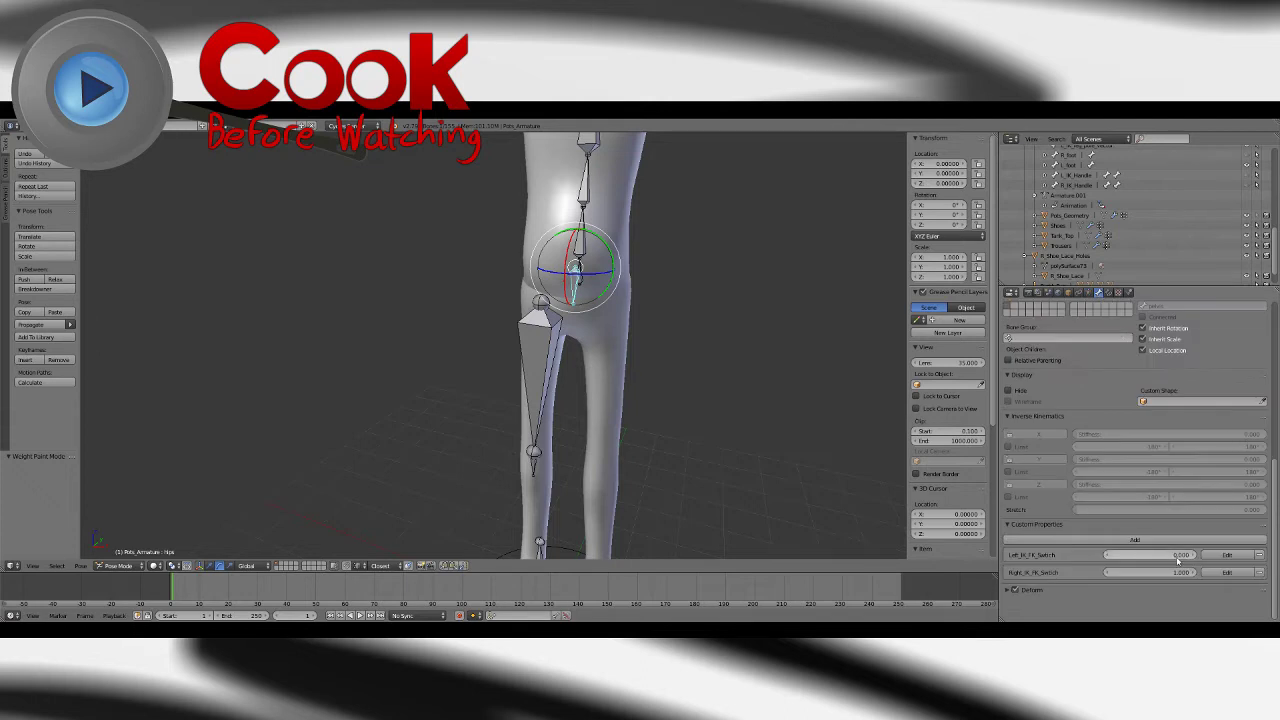
{"action": "left_click_drag", "start_coordinate": [1166, 575], "coordinate": [1070, 575]}
Step: Test the right foot bone's toe roll property, return it to 0, and deselect all bones
{"action": "middle_click_drag", "start_coordinate": [715, 515], "coordinate": [604, 404], "text": "shift"}
{"action": "right_click", "coordinate": [575, 433]}
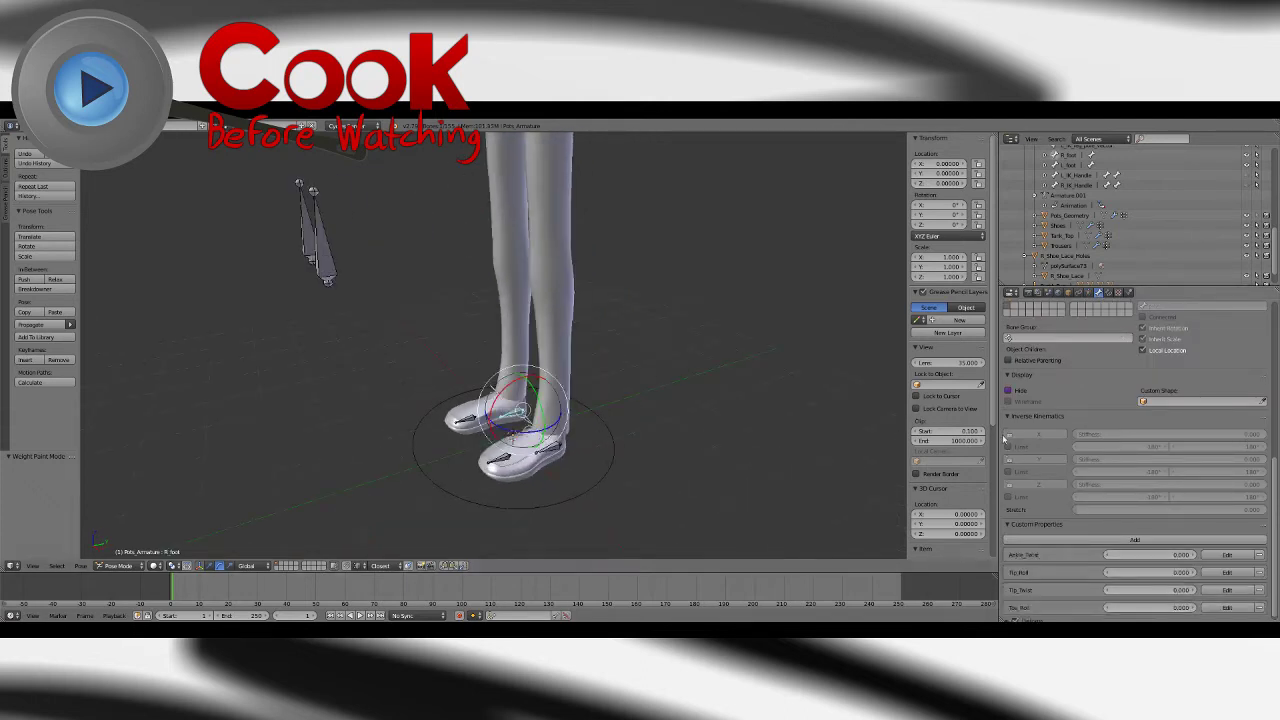
{"action": "mouse_move", "coordinate": [1150, 607]}
{"action": "left_mouse_down"}
{"action": "mouse_move", "coordinate": [1205, 607]}
{"action": "mouse_move", "coordinate": [1150, 607]}
{"action": "left_mouse_up"}
{"action": "key", "text": "a"}
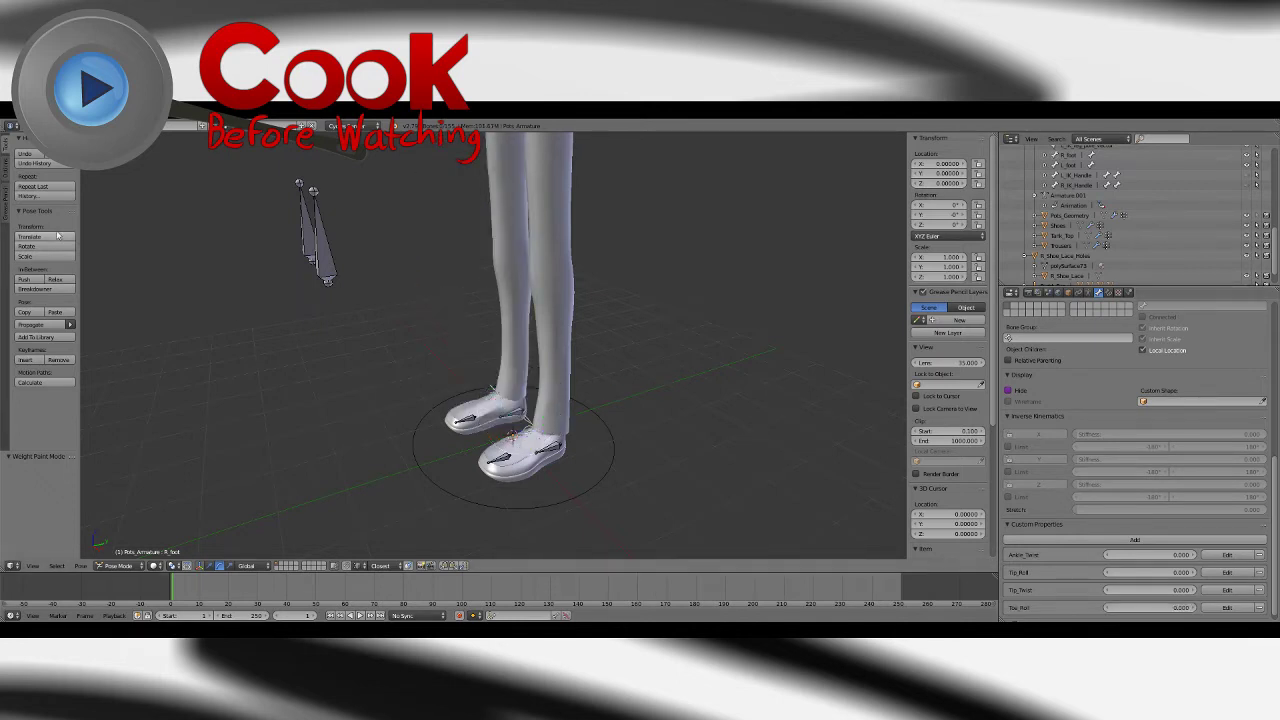
Step: Save the character file
{"action": "left_click", "coordinate": [32, 126]}
{"action": "left_click", "coordinate": [58, 205]}
{"action": "mouse_move", "coordinate": [617, 412]}
{"action": "middle_mouse_down"}
{"action": "mouse_move", "coordinate": [663, 417]}
{"action": "mouse_move", "coordinate": [674, 346]}
{"action": "mouse_move", "coordinate": [651, 426]}
{"action": "mouse_move", "coordinate": [642, 414]}
{"action": "middle_mouse_up"}
{"action": "scroll", "coordinate": [674, 346], "scroll_direction": "down", "scroll_amount": 4}
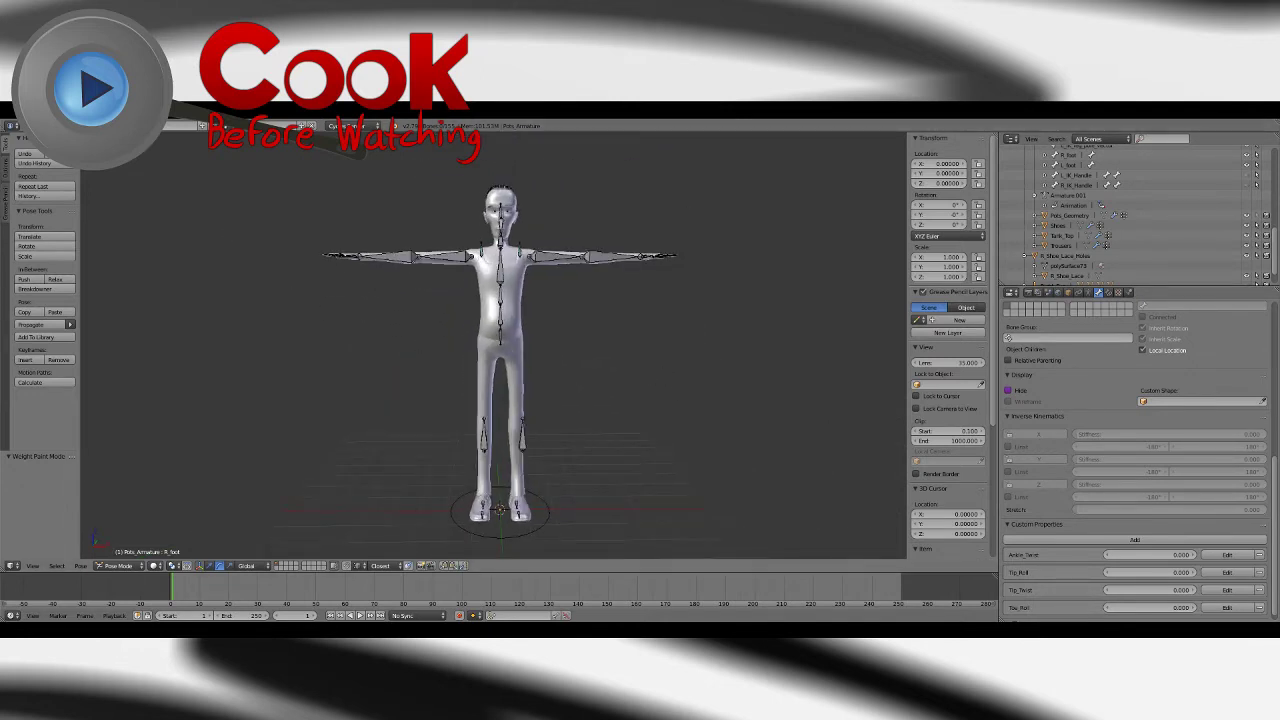
{"action": "left_click", "coordinate": [32, 126]}
{"action": "left_click", "coordinate": [55, 204]}
Step: Examine the rigged body, legs and shoes from several angles
{"action": "middle_click_drag", "start_coordinate": [650, 290], "coordinate": [591, 283]}
{"action": "scroll", "coordinate": [591, 283], "scroll_direction": "up", "scroll_amount": 3}
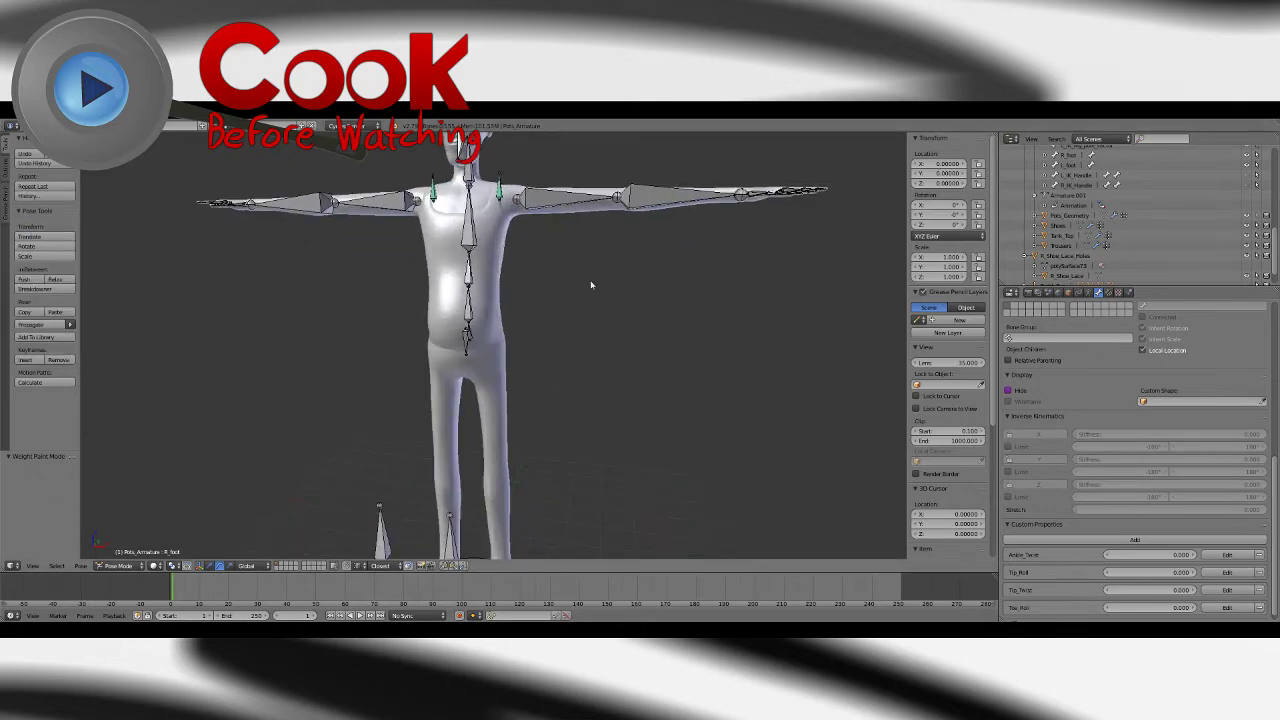
{"action": "middle_click_drag", "start_coordinate": [582, 350], "coordinate": [616, 454], "text": "shift"}
{"action": "scroll", "coordinate": [643, 383], "scroll_direction": "up", "scroll_amount": 5}
{"action": "middle_click_drag", "start_coordinate": [577, 411], "coordinate": [578, 270], "text": "shift"}
{"action": "scroll", "coordinate": [570, 300], "scroll_direction": "down", "scroll_amount": 3}
{"action": "middle_click_drag", "start_coordinate": [530, 430], "coordinate": [535, 328], "text": "shift"}
{"action": "mouse_move", "coordinate": [602, 288]}
{"action": "middle_mouse_down"}
{"action": "mouse_move", "coordinate": [557, 314]}
{"action": "mouse_move", "coordinate": [611, 277]}
{"action": "middle_mouse_up"}
{"action": "scroll", "coordinate": [590, 320], "scroll_direction": "down", "scroll_amount": 2}
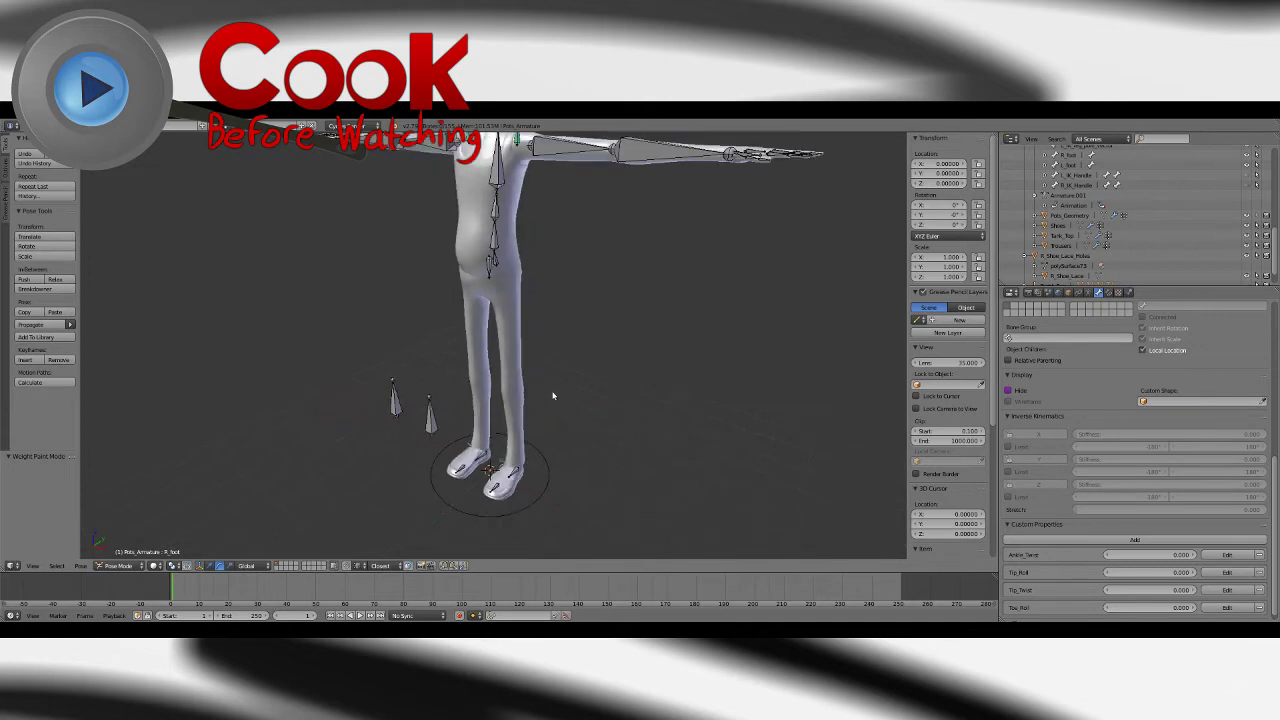
{"action": "middle_click_drag", "start_coordinate": [554, 397], "coordinate": [566, 350]}
{"action": "middle_click_drag", "start_coordinate": [567, 345], "coordinate": [568, 443], "text": "shift"}
{"action": "scroll", "coordinate": [538, 331], "scroll_direction": "down", "scroll_amount": 2}
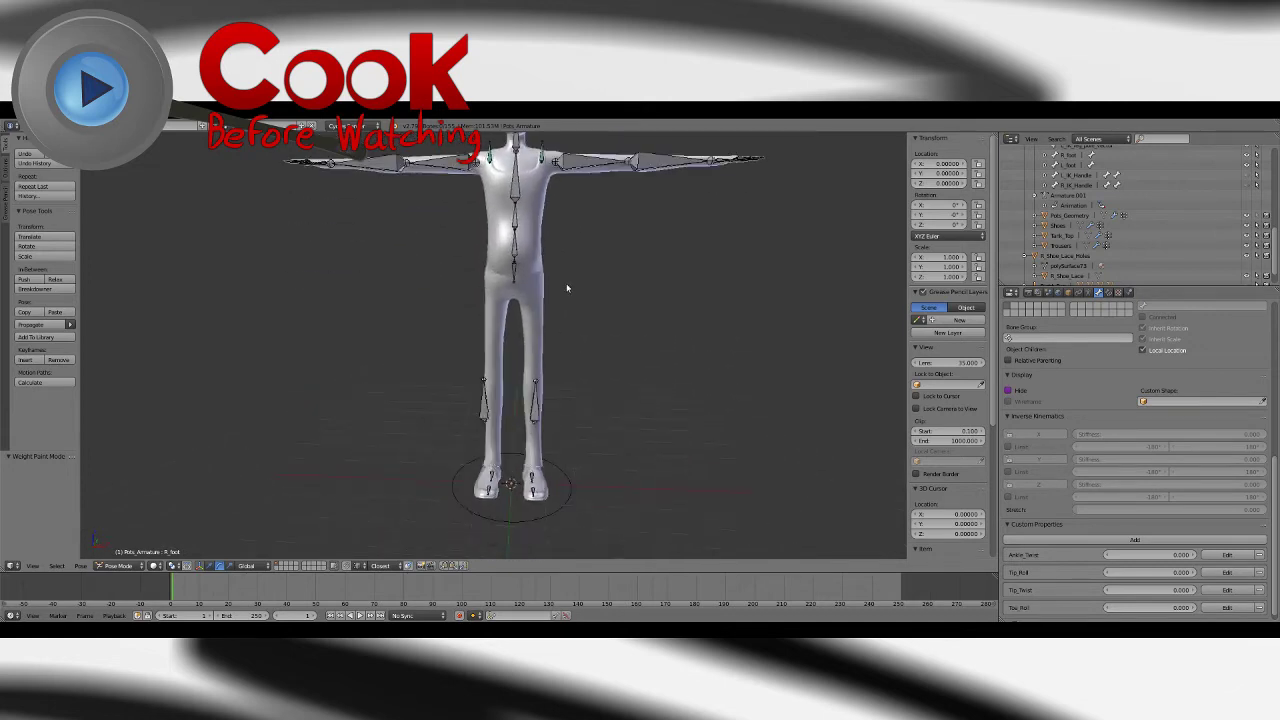
{"action": "middle_click_drag", "start_coordinate": [566, 286], "coordinate": [555, 312]}
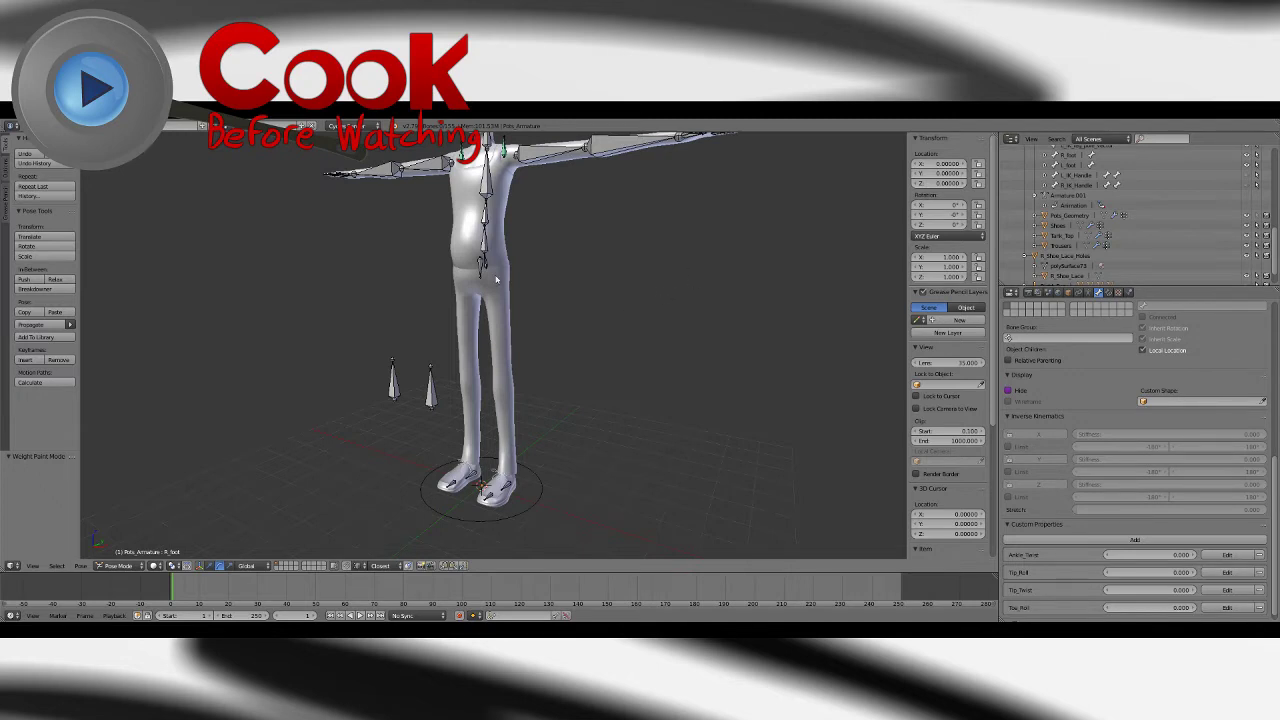
{"action": "key", "text": "KP_1"}
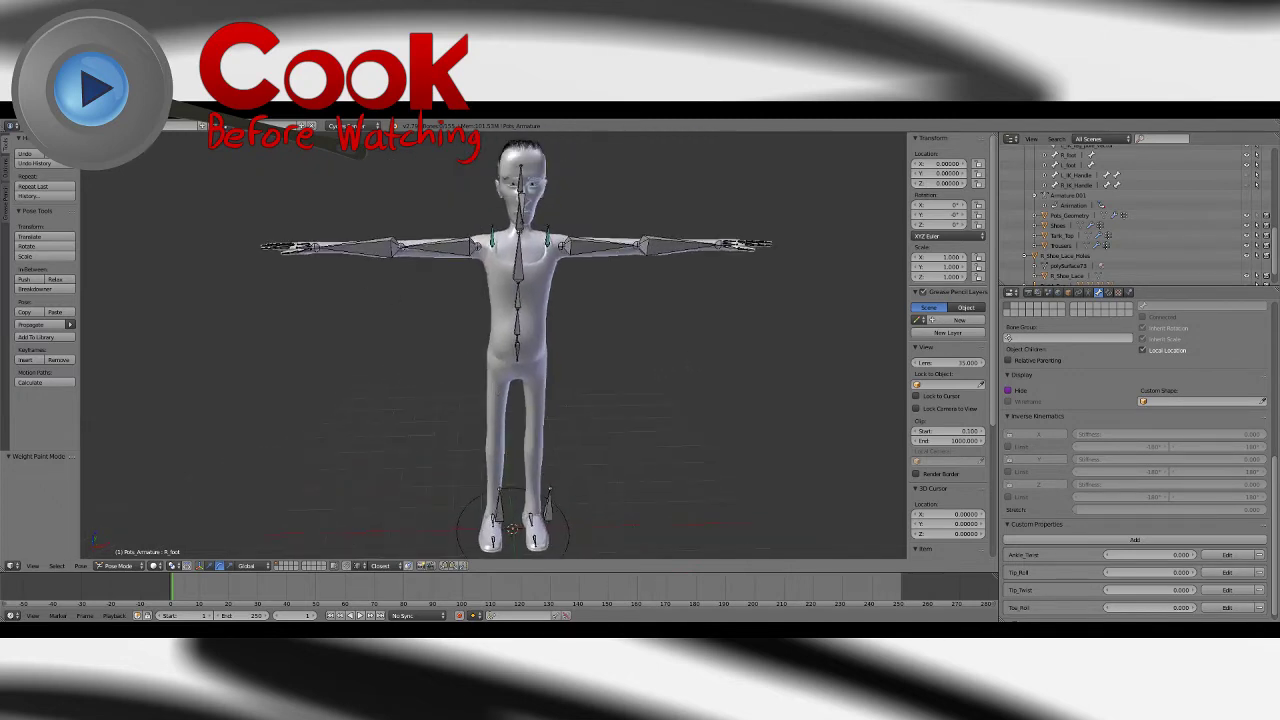
Step: Save the file again and select the Trousers mesh
{"action": "left_click", "coordinate": [32, 126]}
{"action": "left_click", "coordinate": [51, 206]}
{"action": "middle_click_drag", "start_coordinate": [626, 386], "coordinate": [592, 368]}
{"action": "middle_click_drag", "start_coordinate": [592, 470], "coordinate": [532, 427], "text": "shift"}
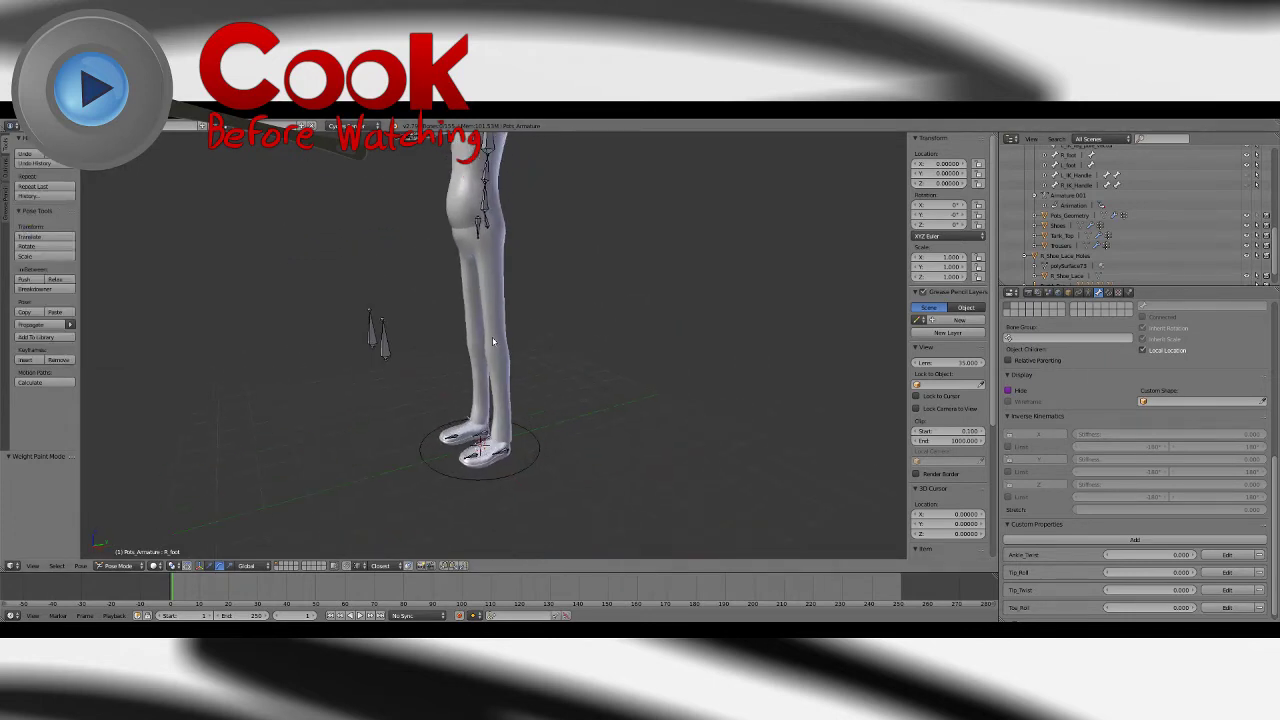
{"action": "middle_click_drag", "start_coordinate": [476, 356], "coordinate": [569, 411]}
{"action": "middle_click_drag", "start_coordinate": [567, 319], "coordinate": [545, 447]}
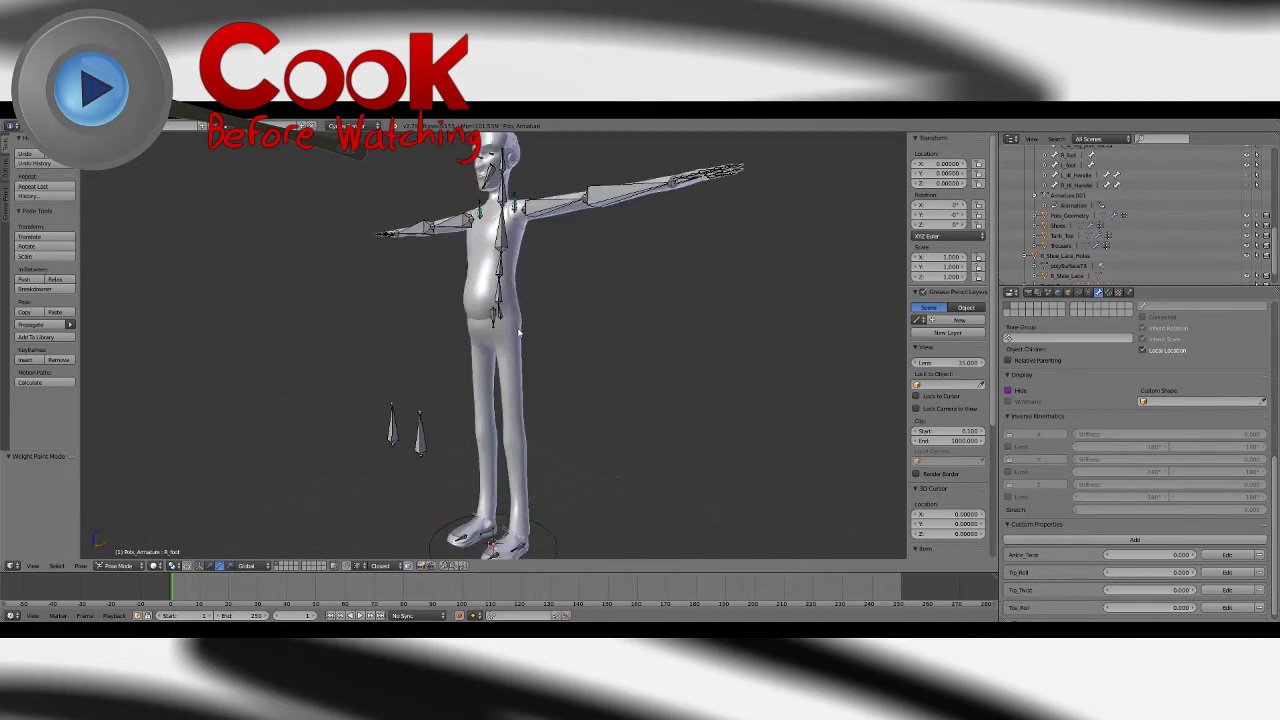
{"action": "right_click", "coordinate": [540, 350]}
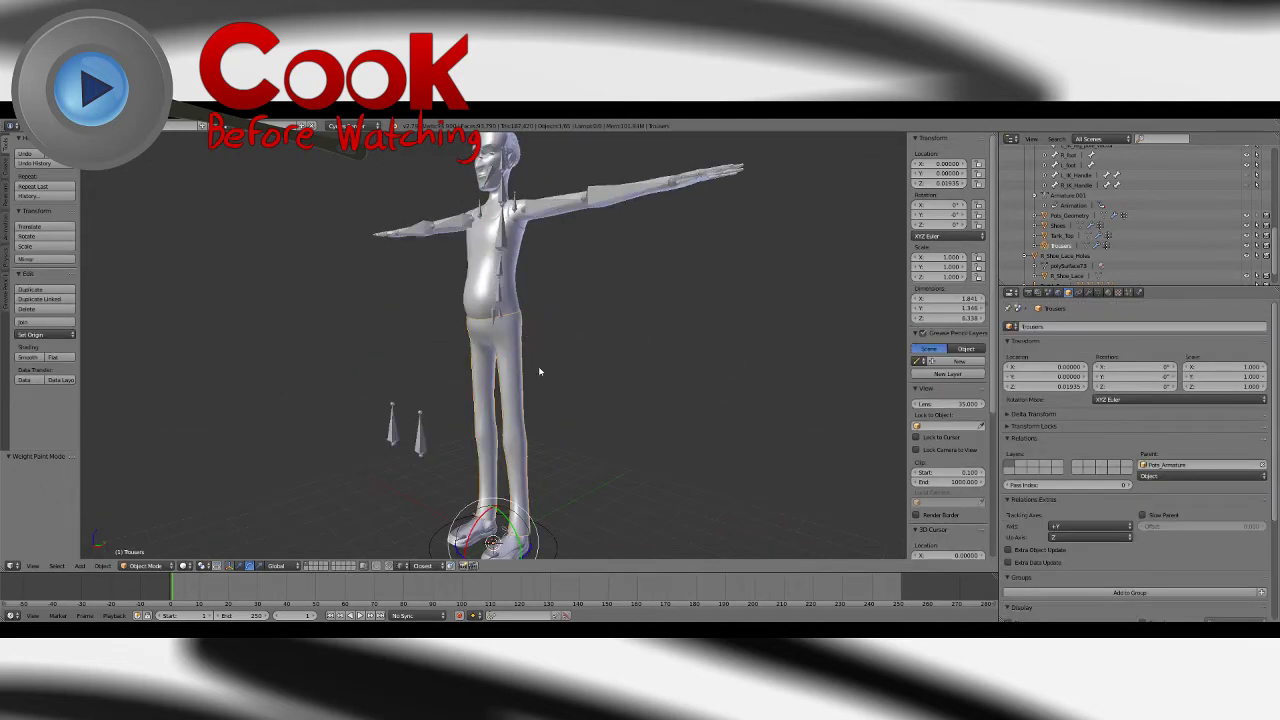
Step: Save the file and rotate the lowest spine bone about 30° around the global X axis to bend the torso forward
{"action": "left_click", "coordinate": [33, 126]}
{"action": "left_click", "coordinate": [47, 203]}
{"action": "scroll", "coordinate": [538, 316], "scroll_direction": "up", "scroll_amount": 7}
{"action": "middle_click_drag", "start_coordinate": [684, 360], "coordinate": [561, 292]}
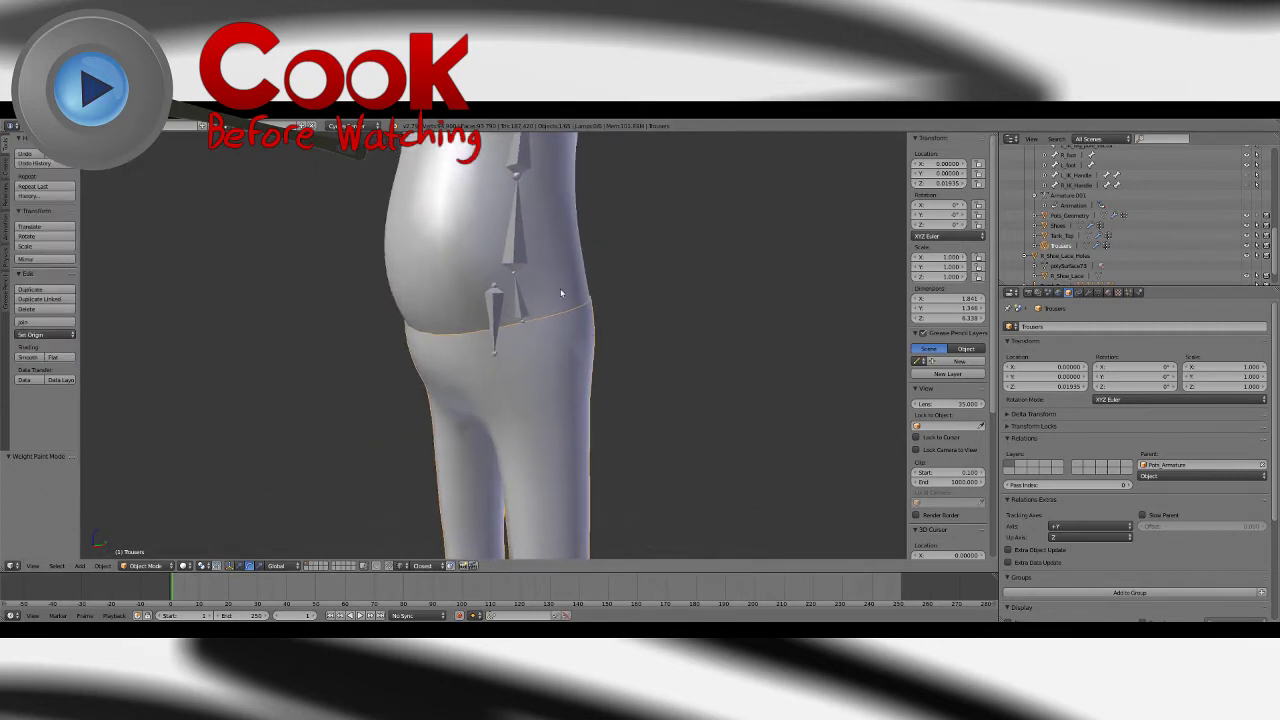
{"action": "right_click", "coordinate": [518, 241]}
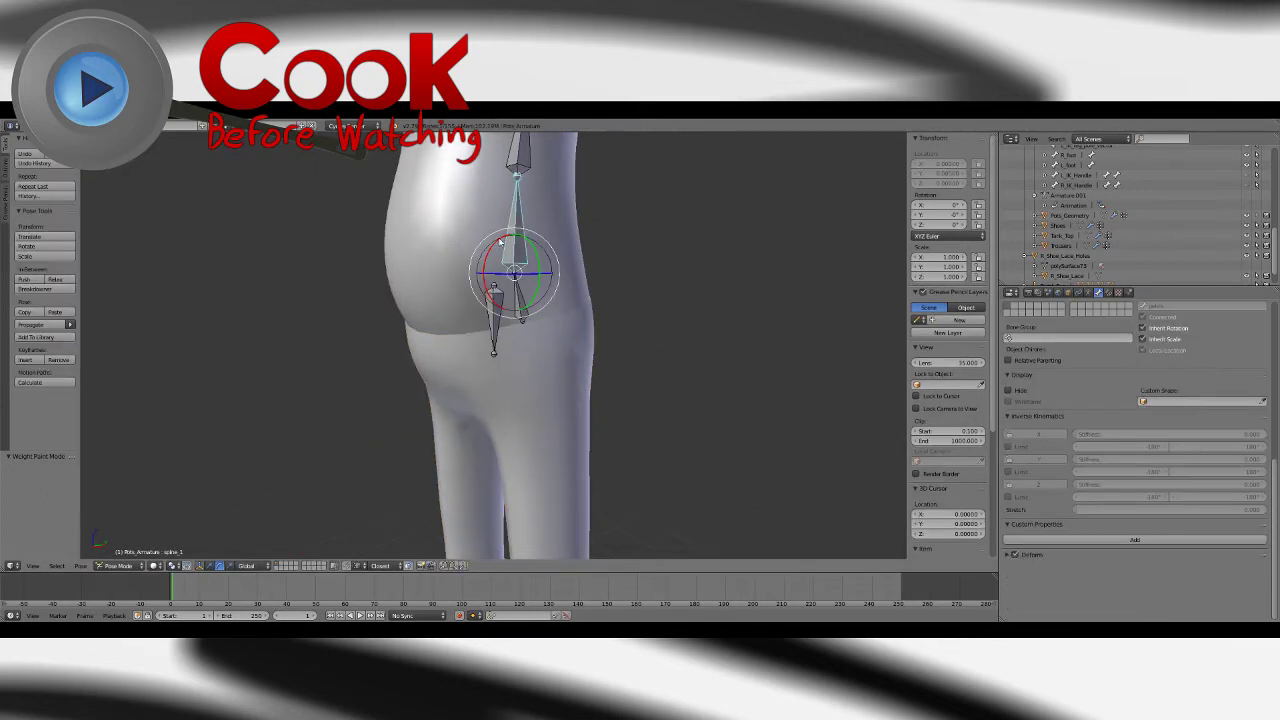
{"action": "left_click_drag", "start_coordinate": [488, 247], "coordinate": [565, 349]}
Step: Add a vertex group named Spine 1 to the Trousers mesh and move it to the head of the vertex group list
{"action": "right_click", "coordinate": [596, 354]}
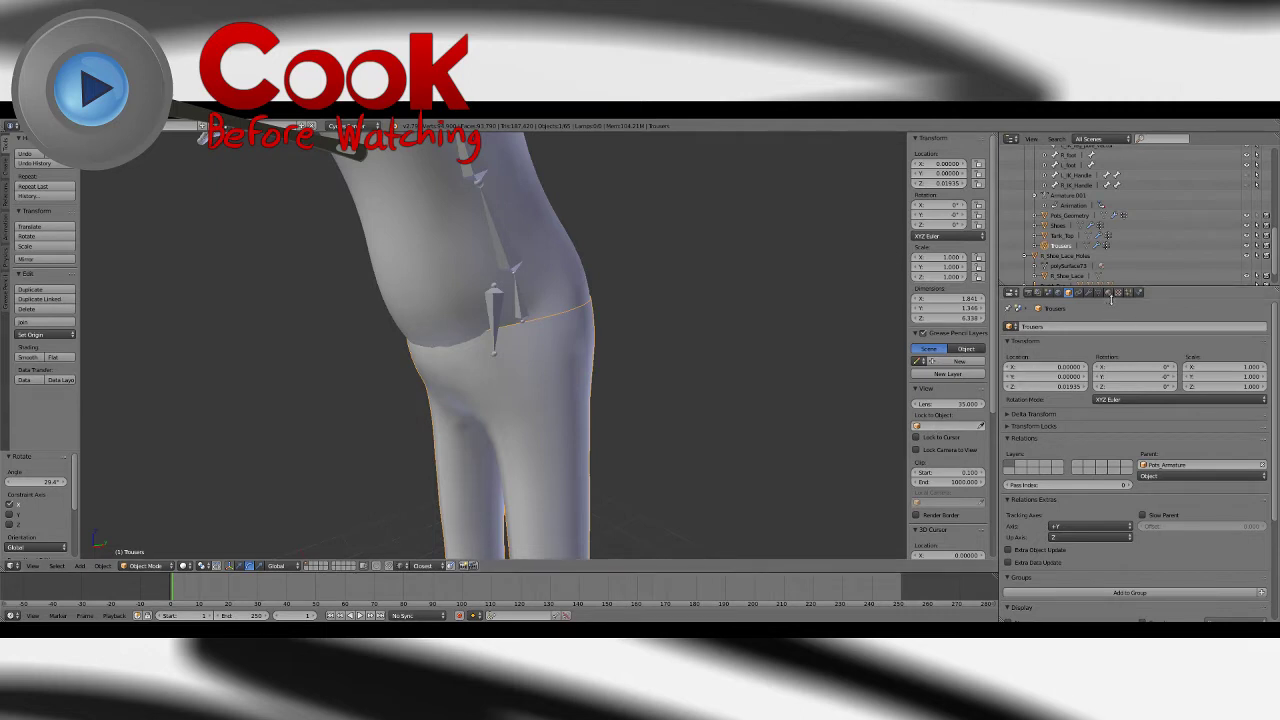
{"action": "left_click", "coordinate": [1100, 293]}
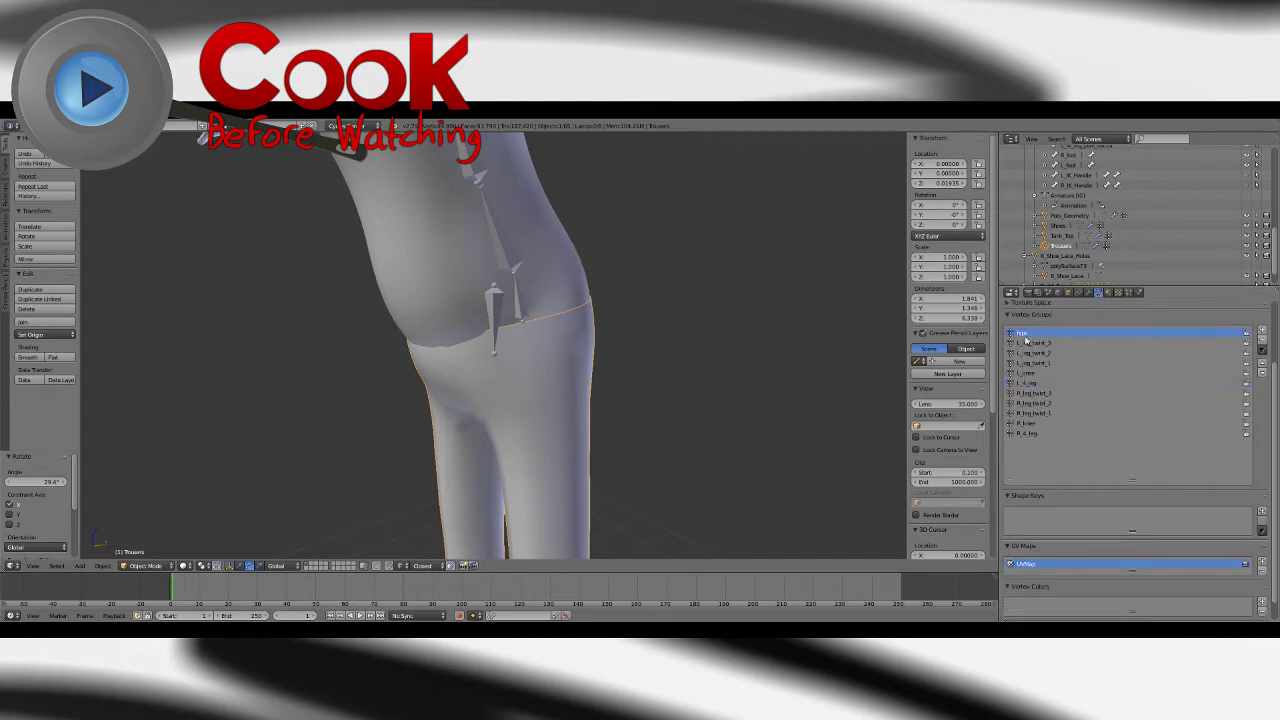
{"action": "left_click", "coordinate": [1262, 331]}
{"action": "left_click", "coordinate": [1262, 366]}
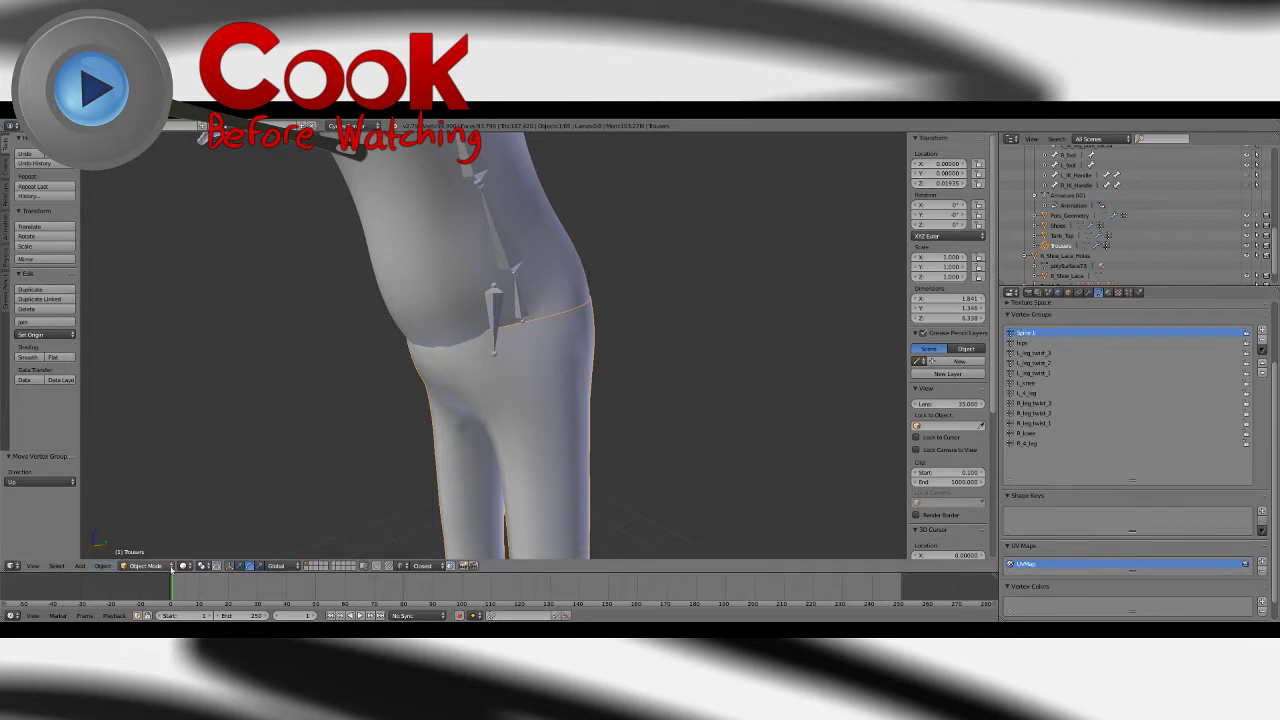
Step: Switch the Trousers mesh to Weight Paint mode and choose the Add brush
{"action": "left_click", "coordinate": [102, 566]}
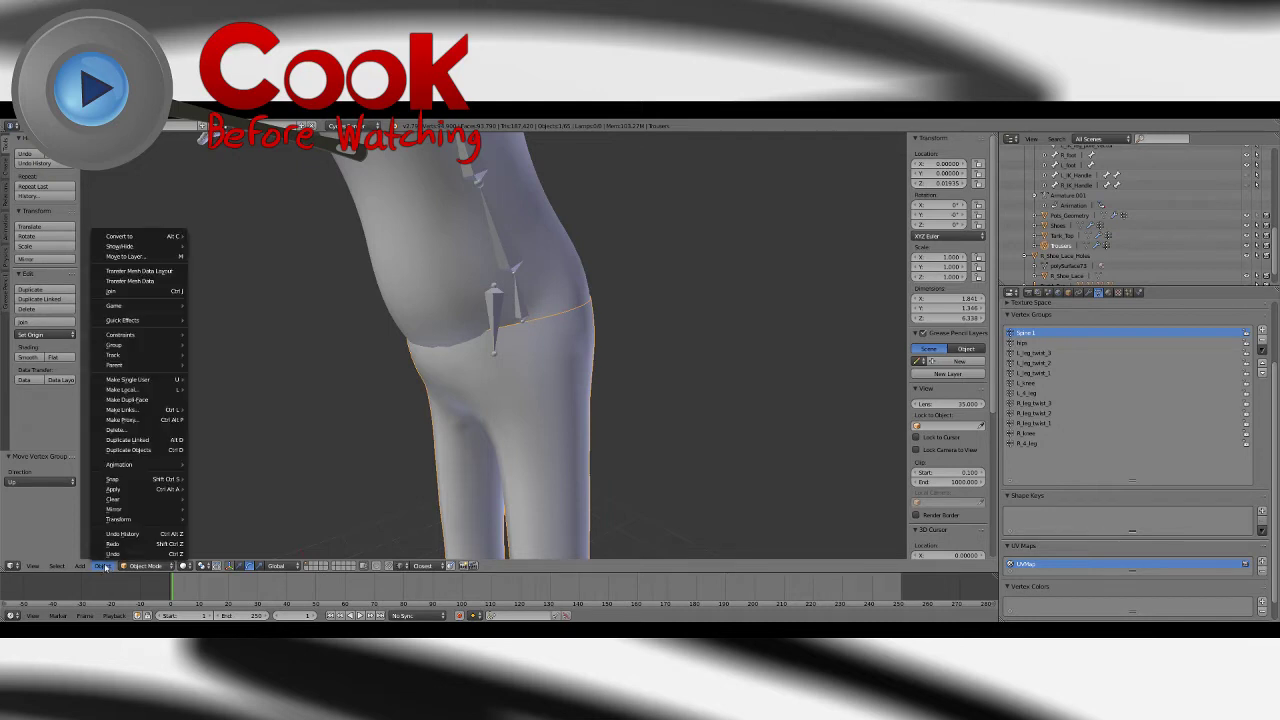
{"action": "left_click", "coordinate": [142, 566]}
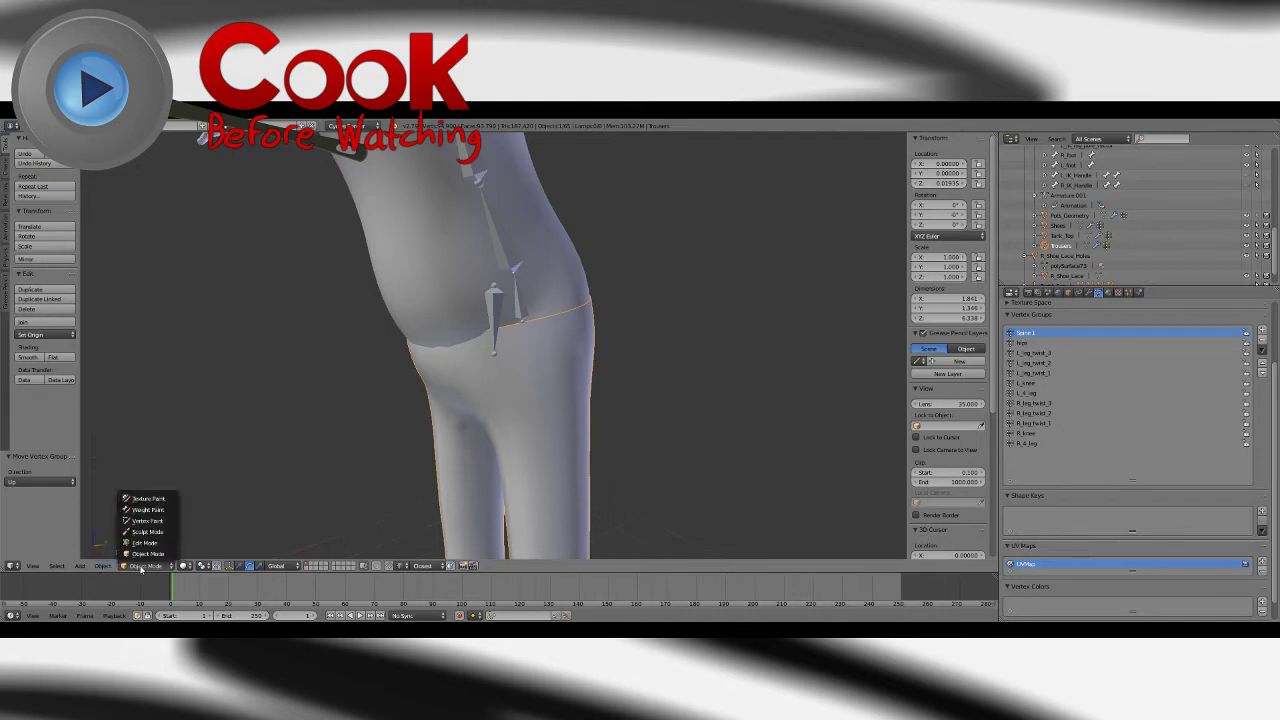
{"action": "left_click", "coordinate": [145, 509]}
{"action": "left_click", "coordinate": [53, 198]}
{"action": "left_click", "coordinate": [37, 237]}
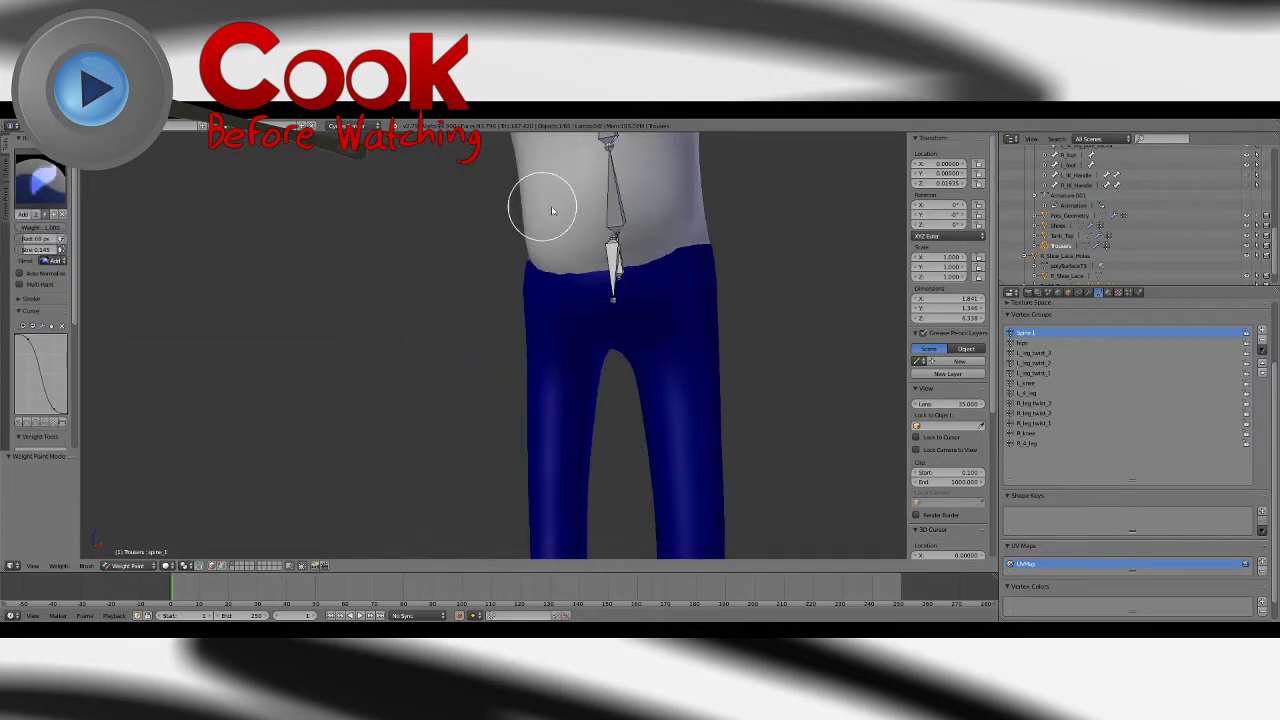
Step: Paint Spine 1 weight around the trousers' waistband with the Add brush at strength 0.895
{"action": "scroll", "coordinate": [625, 268], "scroll_direction": "up", "scroll_amount": 2}
{"action": "scroll", "coordinate": [637, 279], "scroll_direction": "up", "scroll_amount": 1}
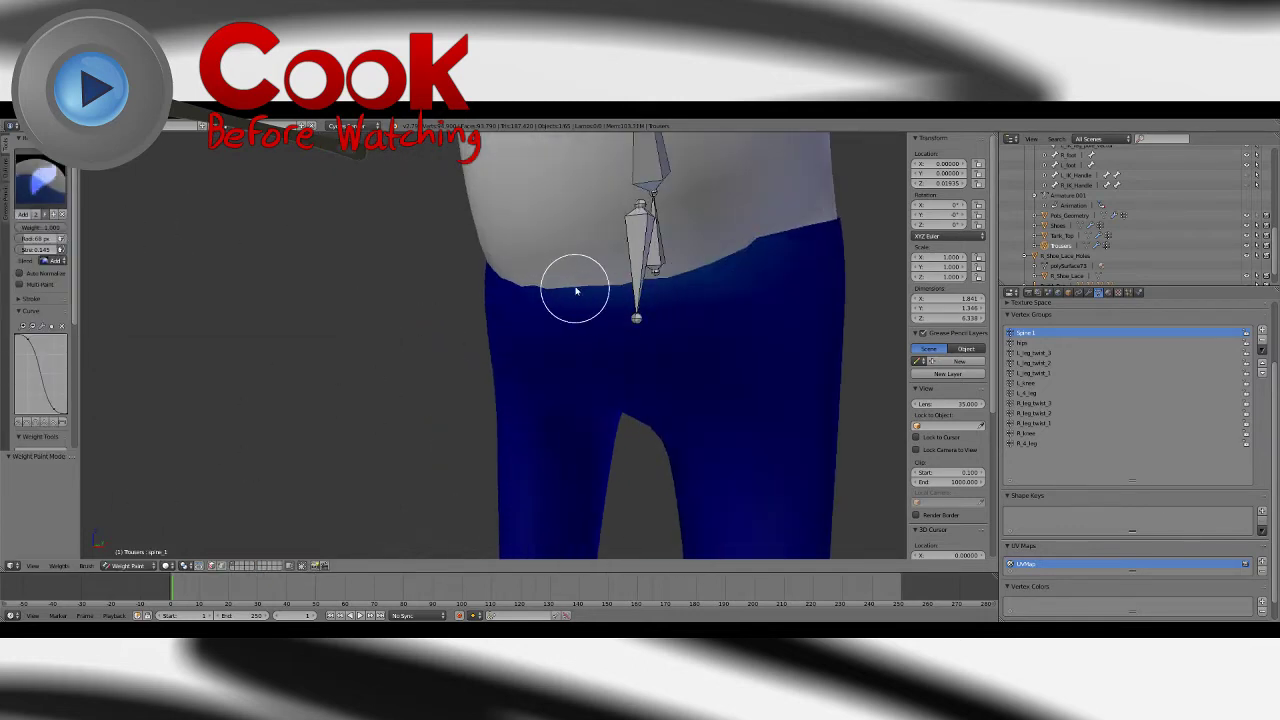
{"action": "middle_click_drag", "start_coordinate": [530, 302], "coordinate": [520, 380]}
{"action": "scroll", "coordinate": [540, 382], "scroll_direction": "up", "scroll_amount": 3}
{"action": "mouse_move", "coordinate": [632, 368]}
{"action": "middle_mouse_down"}
{"action": "mouse_move", "coordinate": [620, 391]}
{"action": "mouse_move", "coordinate": [625, 361]}
{"action": "middle_mouse_up"}
{"action": "scroll", "coordinate": [630, 362], "scroll_direction": "up", "scroll_amount": 3}
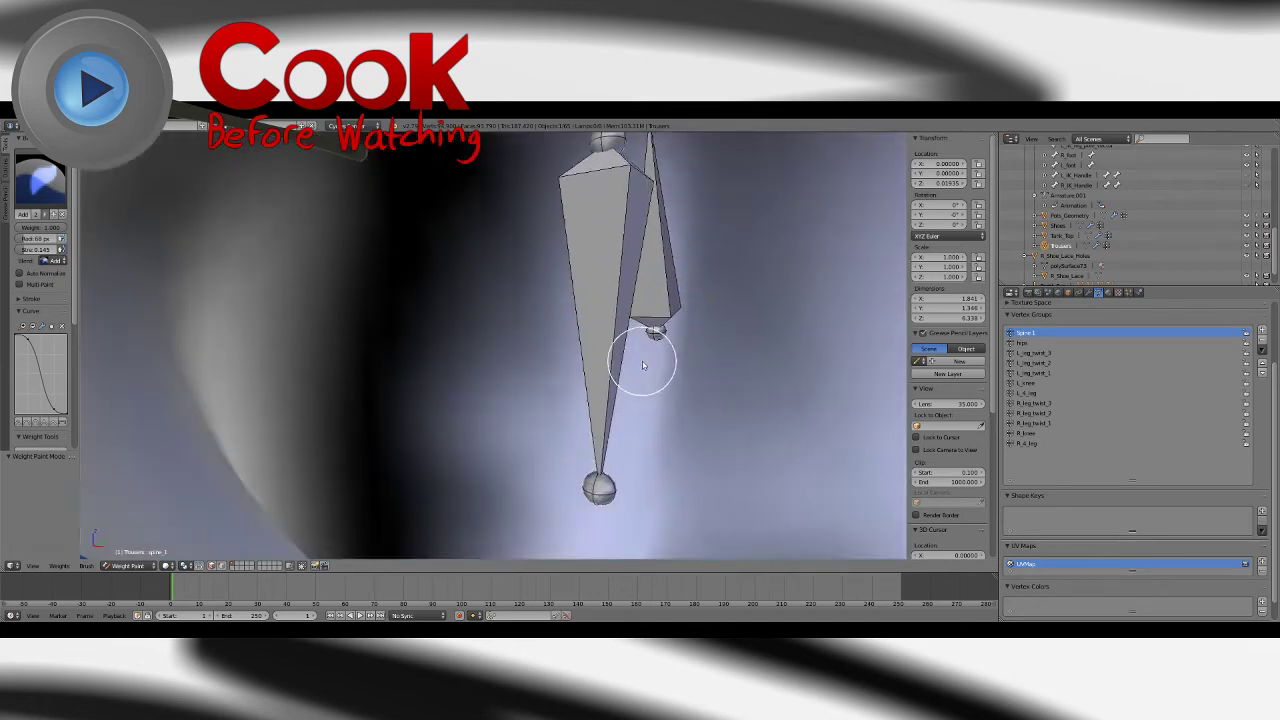
{"action": "scroll", "coordinate": [642, 364], "scroll_direction": "down", "scroll_amount": 9}
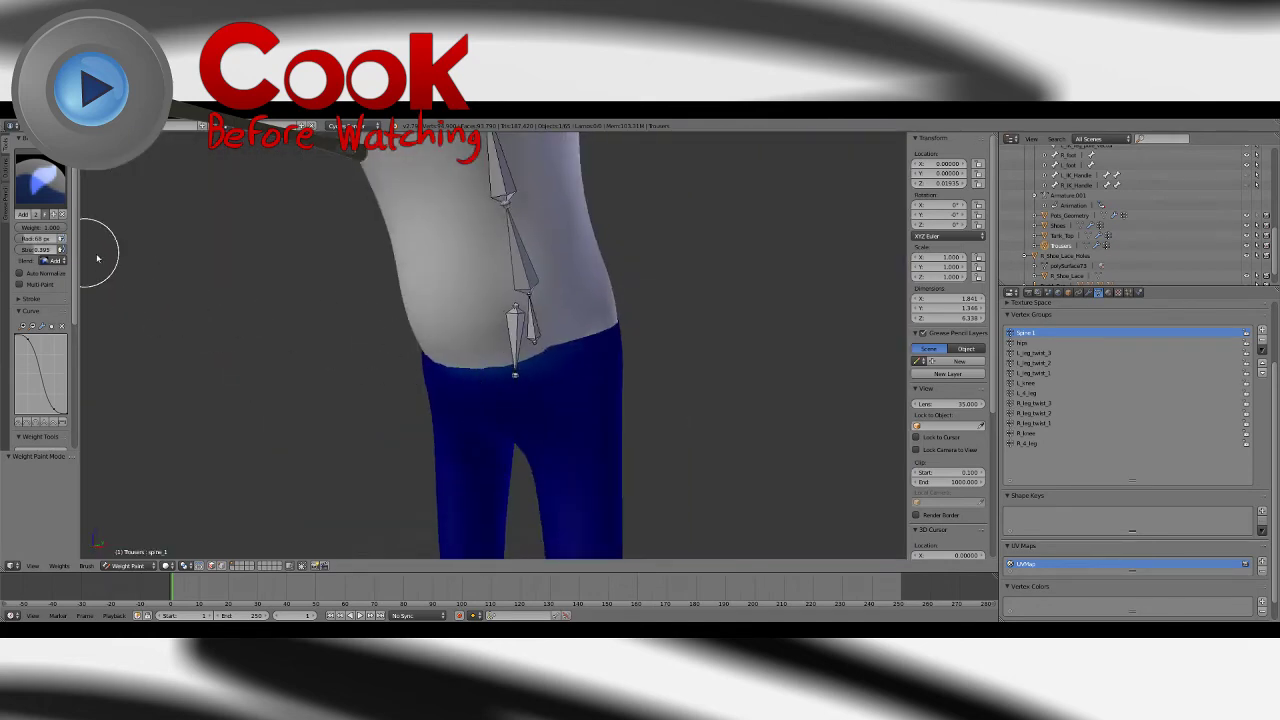
{"action": "key", "text": "KP_1"}
{"action": "mouse_move", "coordinate": [600, 323]}
{"action": "left_mouse_down"}
{"action": "mouse_move", "coordinate": [566, 309]}
{"action": "mouse_move", "coordinate": [657, 294]}
{"action": "mouse_move", "coordinate": [562, 290]}
{"action": "left_mouse_up"}
{"action": "key", "text": "ctrl+z"}
{"action": "middle_click_drag", "start_coordinate": [562, 290], "coordinate": [628, 316]}
{"action": "left_click_drag", "start_coordinate": [680, 324], "coordinate": [620, 306]}
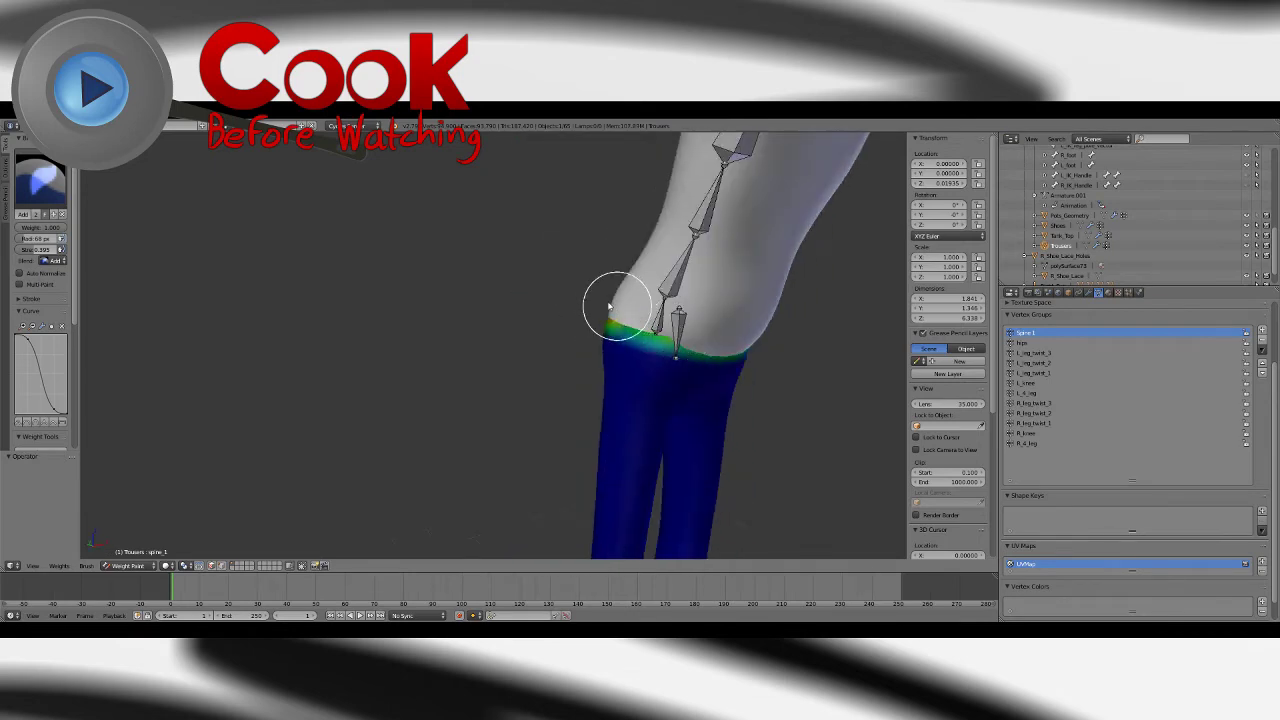
Step: Try smoothing the waistband's Spine 1 weights with the Blur brush and undo the stroke
{"action": "scroll", "coordinate": [746, 326], "scroll_direction": "down", "scroll_amount": 3}
{"action": "mouse_move", "coordinate": [620, 306]}
{"action": "middle_mouse_down"}
{"action": "mouse_move", "coordinate": [746, 326]}
{"action": "mouse_move", "coordinate": [738, 338]}
{"action": "middle_mouse_up"}
{"action": "scroll", "coordinate": [585, 352], "scroll_direction": "up", "scroll_amount": 5}
{"action": "mouse_move", "coordinate": [566, 363]}
{"action": "middle_mouse_down"}
{"action": "mouse_move", "coordinate": [697, 354]}
{"action": "mouse_move", "coordinate": [531, 343]}
{"action": "mouse_move", "coordinate": [766, 334]}
{"action": "mouse_move", "coordinate": [528, 345]}
{"action": "mouse_move", "coordinate": [511, 400]}
{"action": "mouse_move", "coordinate": [626, 357]}
{"action": "mouse_move", "coordinate": [603, 400]}
{"action": "mouse_move", "coordinate": [622, 377]}
{"action": "mouse_move", "coordinate": [429, 337]}
{"action": "mouse_move", "coordinate": [631, 360]}
{"action": "mouse_move", "coordinate": [498, 445]}
{"action": "mouse_move", "coordinate": [551, 340]}
{"action": "mouse_move", "coordinate": [486, 366]}
{"action": "mouse_move", "coordinate": [514, 385]}
{"action": "middle_mouse_up"}
{"action": "left_click", "coordinate": [41, 181]}
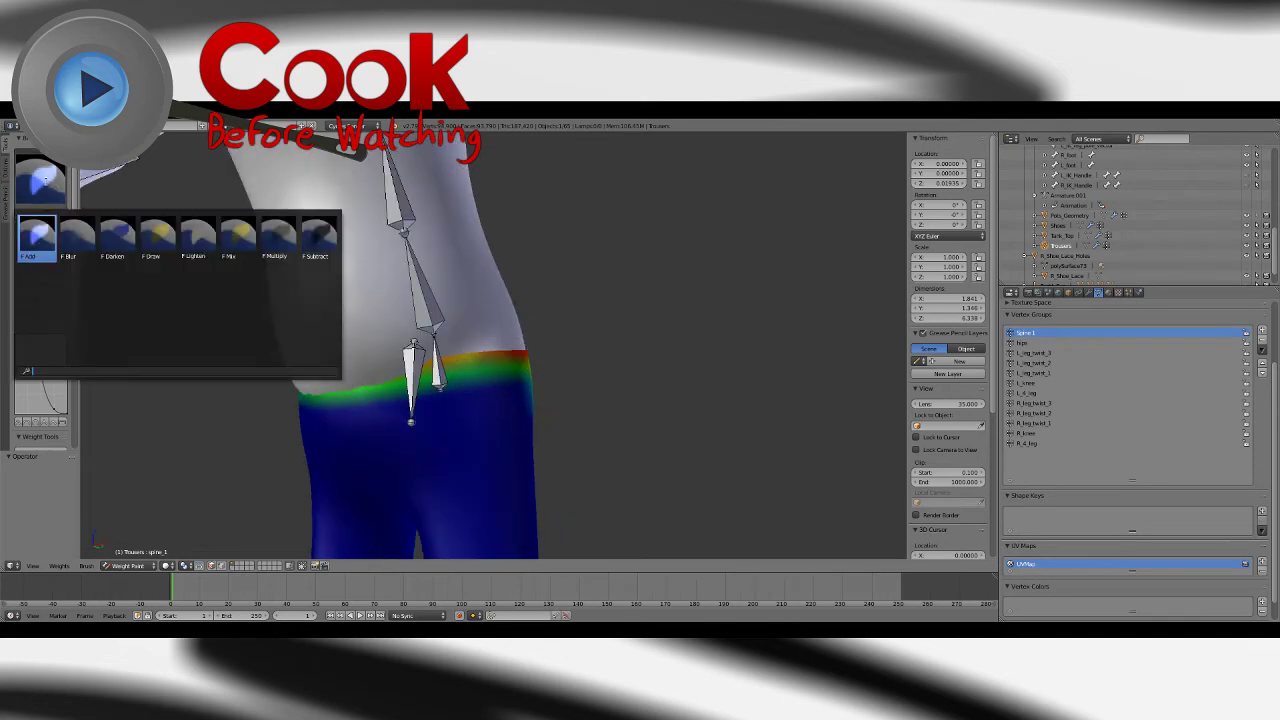
{"action": "left_click", "coordinate": [77, 229]}
{"action": "left_click_drag", "start_coordinate": [543, 366], "coordinate": [391, 399]}
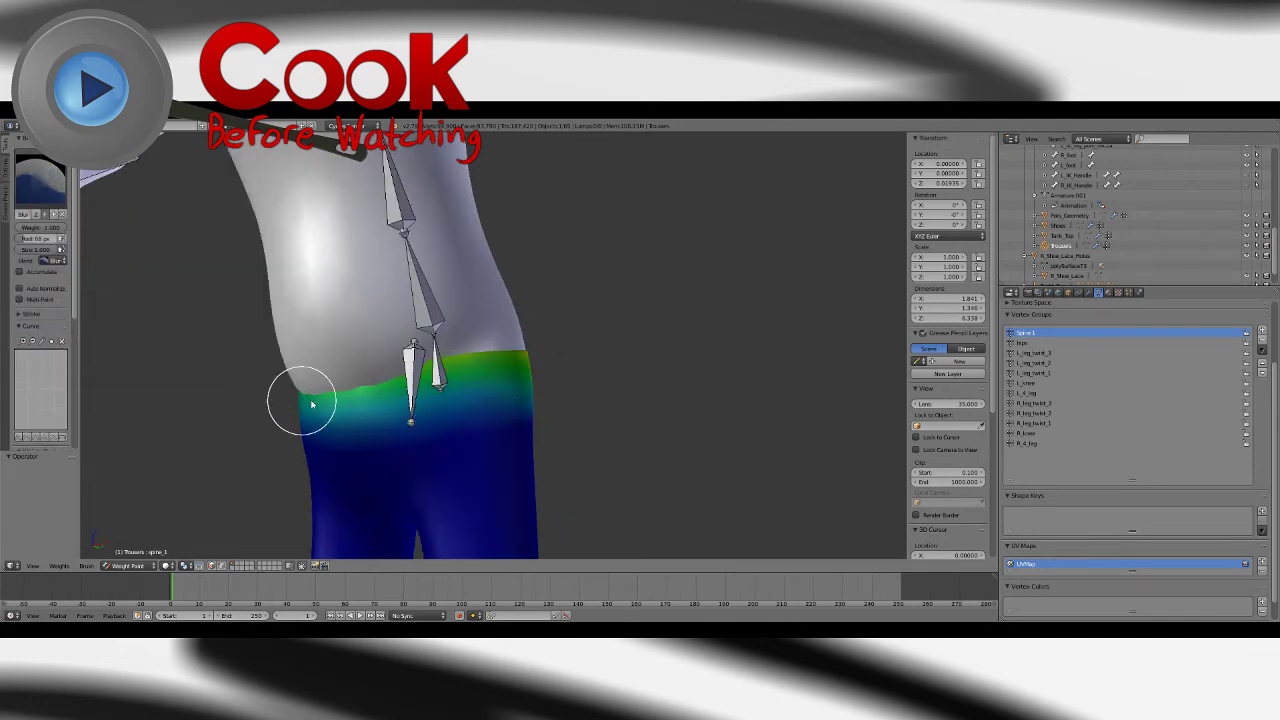
{"action": "key", "text": "ctrl+z"}
Step: Remove Spine 1 weight just below the waistband using the Subtract brush at strength 0.145
{"action": "left_click", "coordinate": [63, 178]}
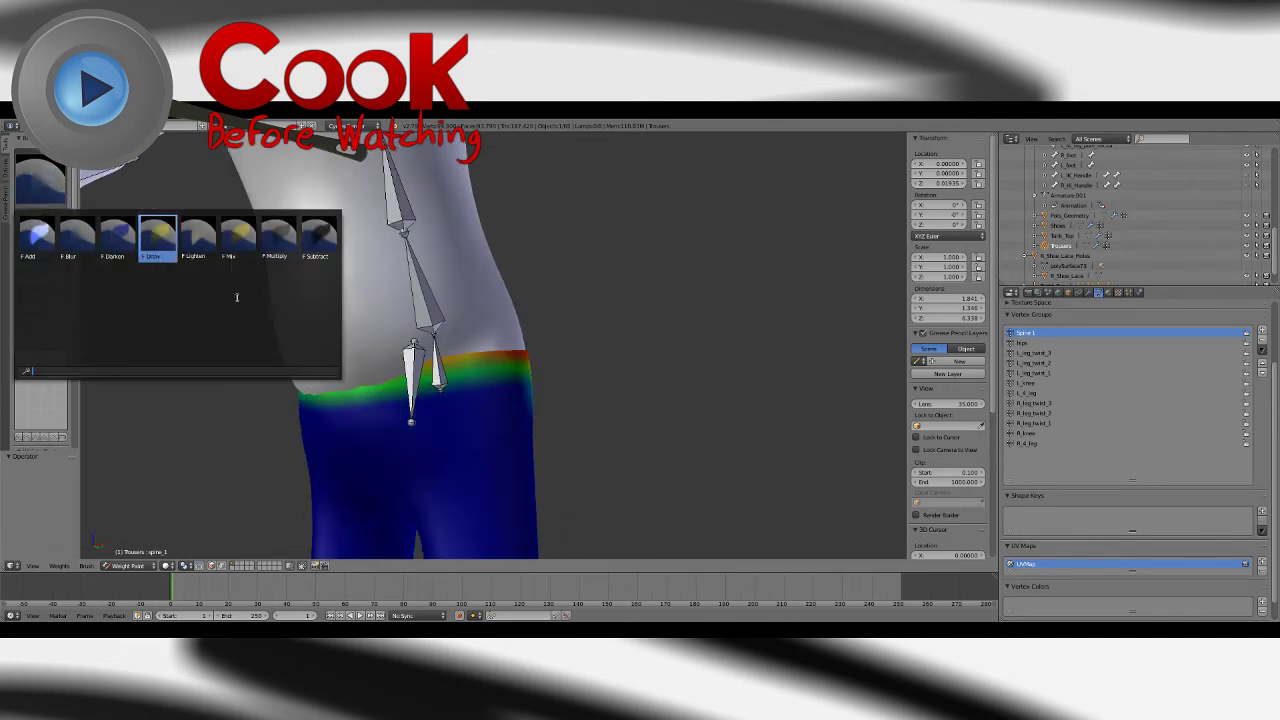
{"action": "left_click", "coordinate": [320, 236]}
{"action": "middle_click_drag", "start_coordinate": [543, 343], "coordinate": [149, 274]}
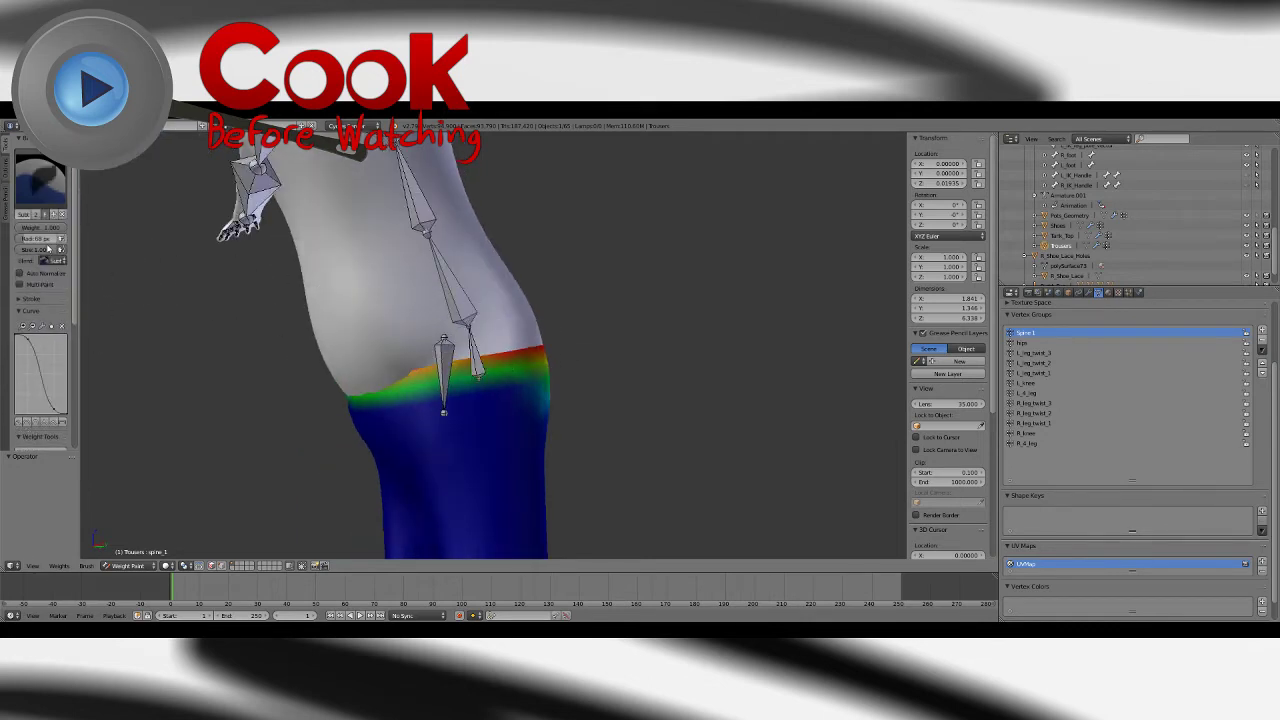
{"action": "left_click_drag", "start_coordinate": [40, 250], "coordinate": [38, 250]}
{"action": "left_click_drag", "start_coordinate": [514, 349], "coordinate": [577, 346]}
{"action": "middle_click_drag", "start_coordinate": [577, 346], "coordinate": [483, 383]}
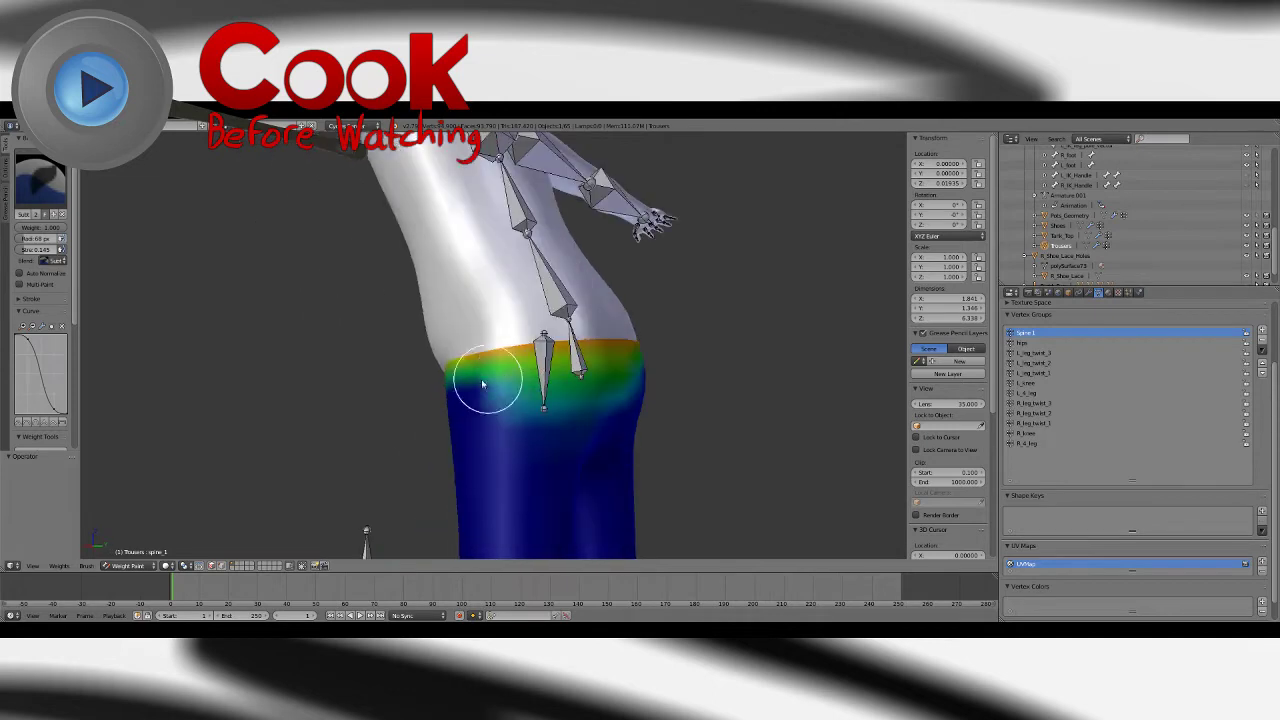
{"action": "mouse_move", "coordinate": [483, 383]}
{"action": "left_mouse_down"}
{"action": "mouse_move", "coordinate": [539, 393]}
{"action": "mouse_move", "coordinate": [651, 380]}
{"action": "left_mouse_up"}
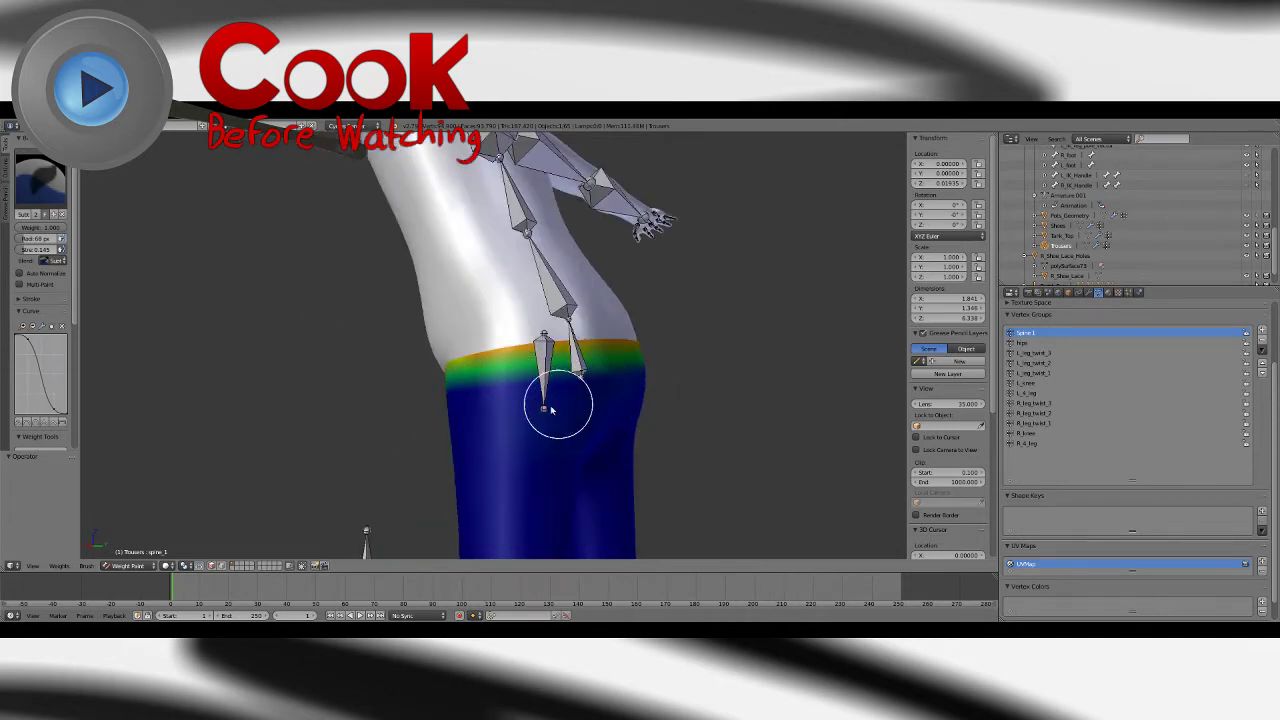
{"action": "mouse_move", "coordinate": [555, 400]}
{"action": "middle_mouse_down"}
{"action": "mouse_move", "coordinate": [606, 348]}
{"action": "mouse_move", "coordinate": [571, 368]}
{"action": "middle_mouse_up"}
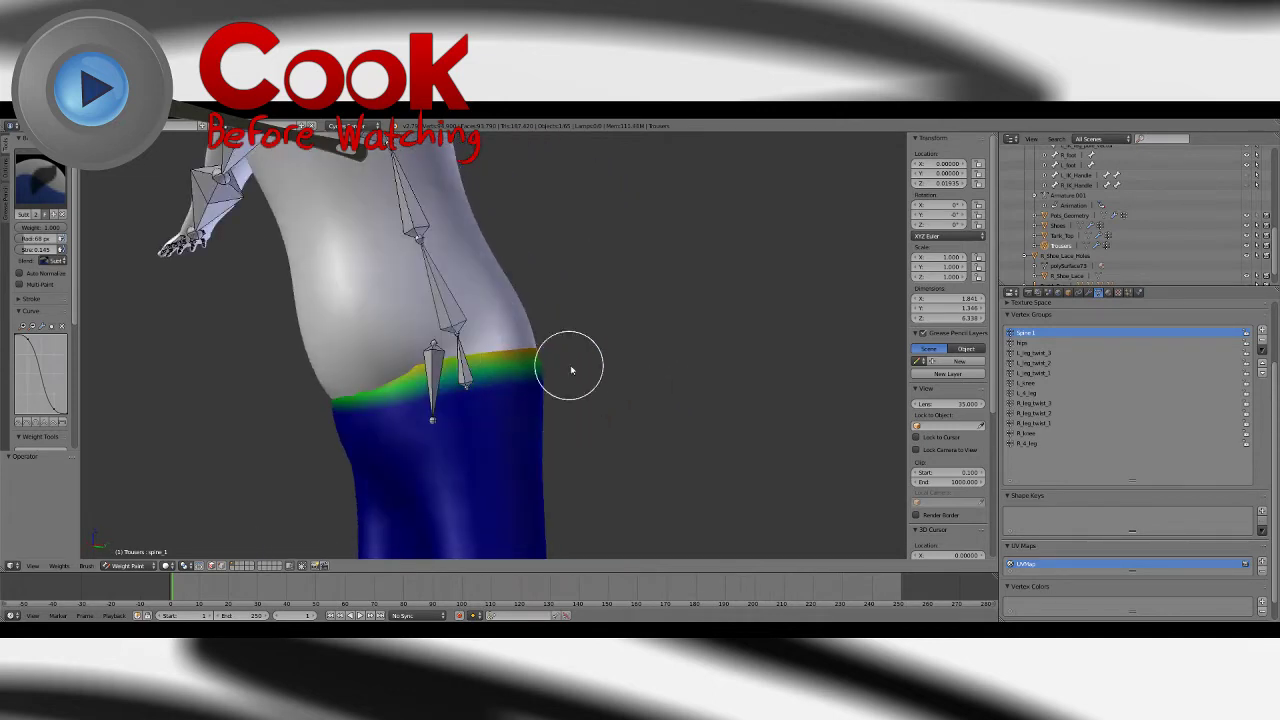
Step: Try reducing the hips group's weight around the waistband with the Subtract brush and undo the strokes
{"action": "left_click", "coordinate": [1019, 345]}
{"action": "mouse_move", "coordinate": [534, 340]}
{"action": "left_mouse_down"}
{"action": "mouse_move", "coordinate": [412, 350]}
{"action": "mouse_move", "coordinate": [309, 384]}
{"action": "left_mouse_up"}
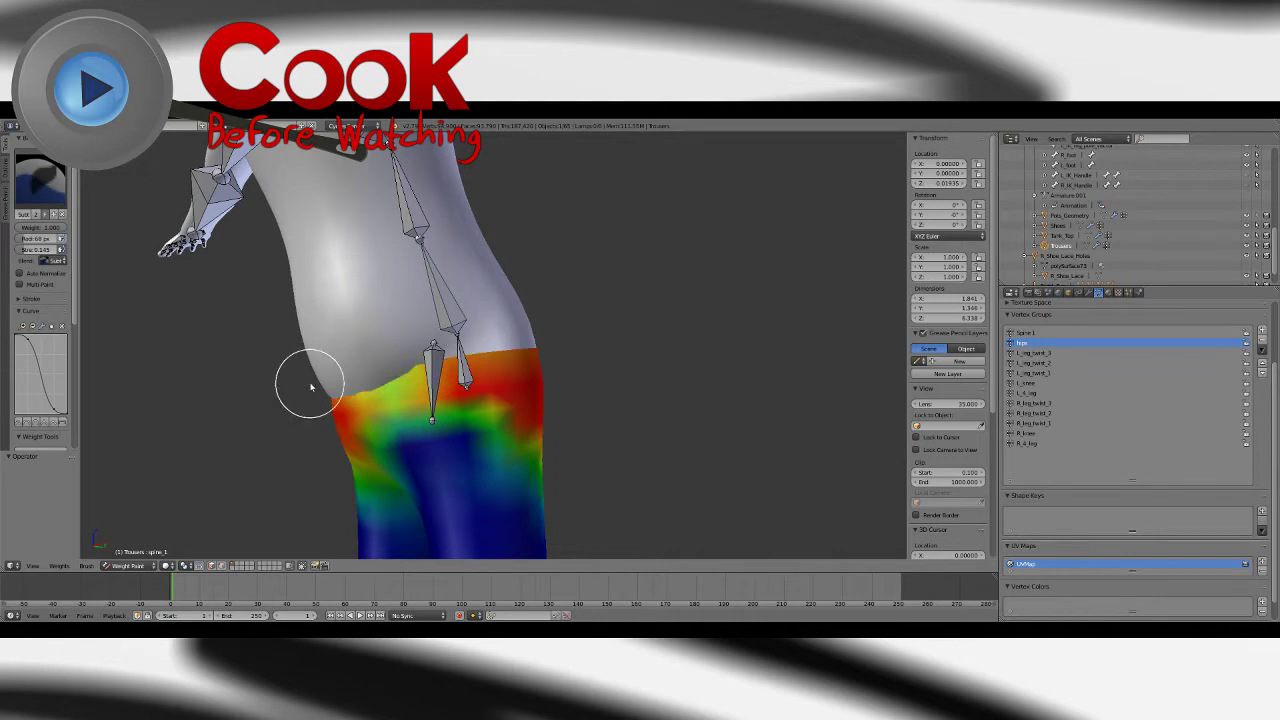
{"action": "middle_click_drag", "start_coordinate": [316, 383], "coordinate": [425, 383]}
{"action": "left_click_drag", "start_coordinate": [512, 332], "coordinate": [302, 345]}
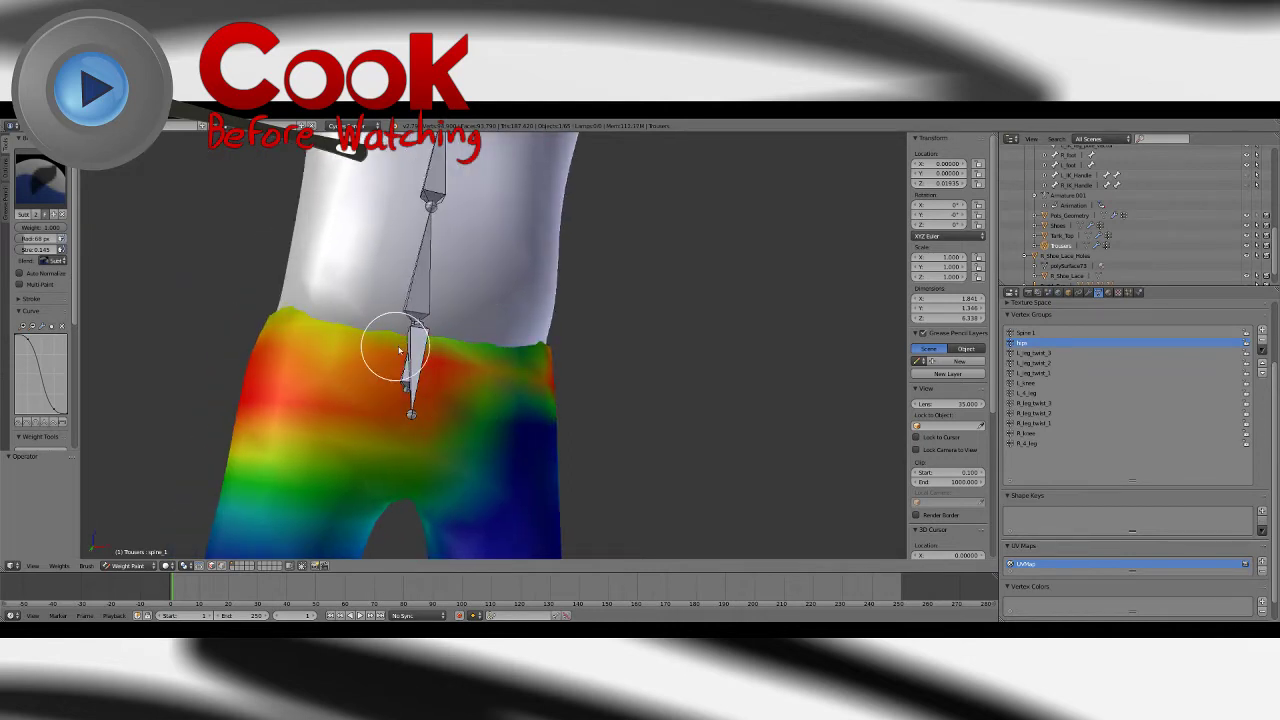
{"action": "left_click_drag", "start_coordinate": [442, 330], "coordinate": [305, 333]}
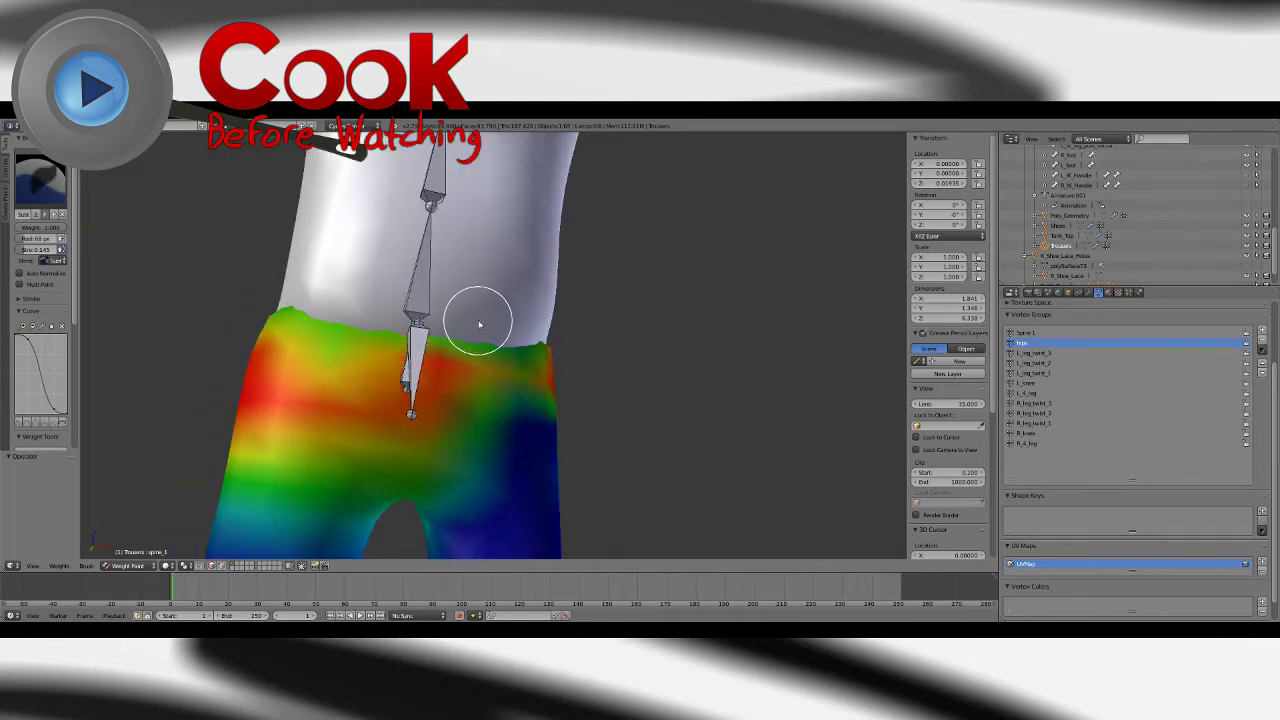
{"action": "key", "text": "ctrl+z"}
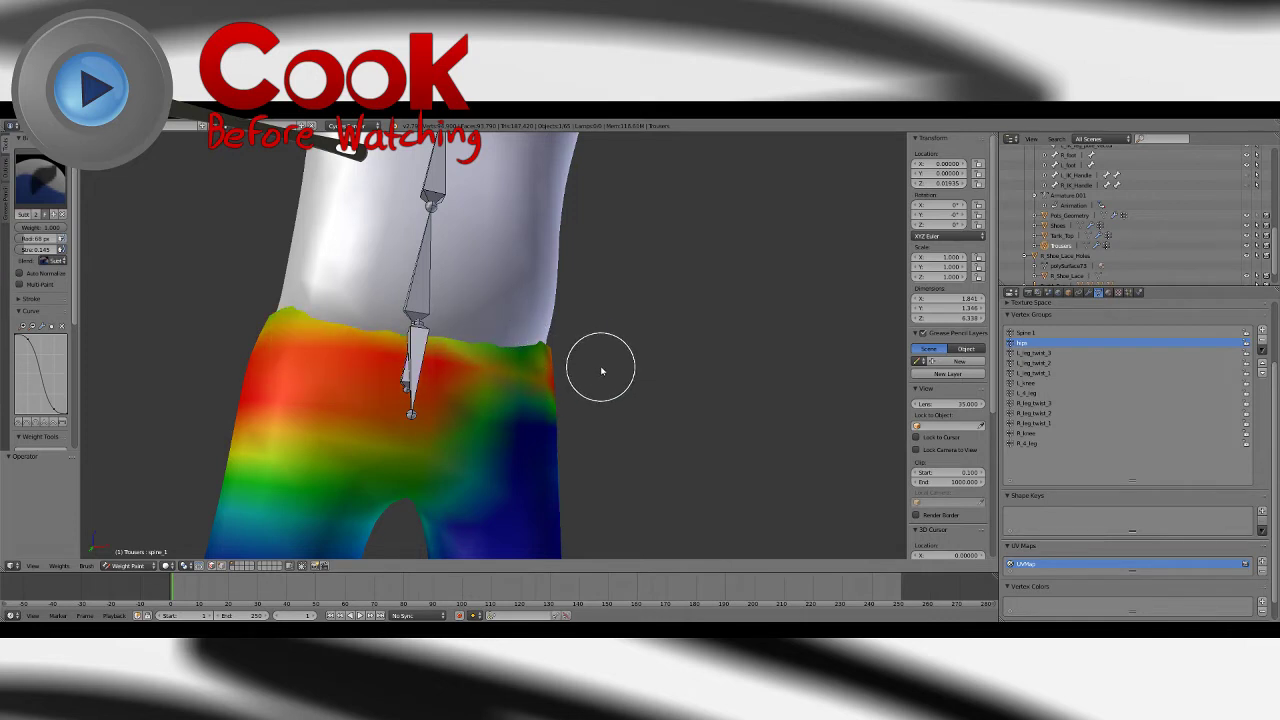
{"action": "key", "text": "ctrl+z"}
{"action": "middle_click_drag", "start_coordinate": [663, 343], "coordinate": [668, 403]}
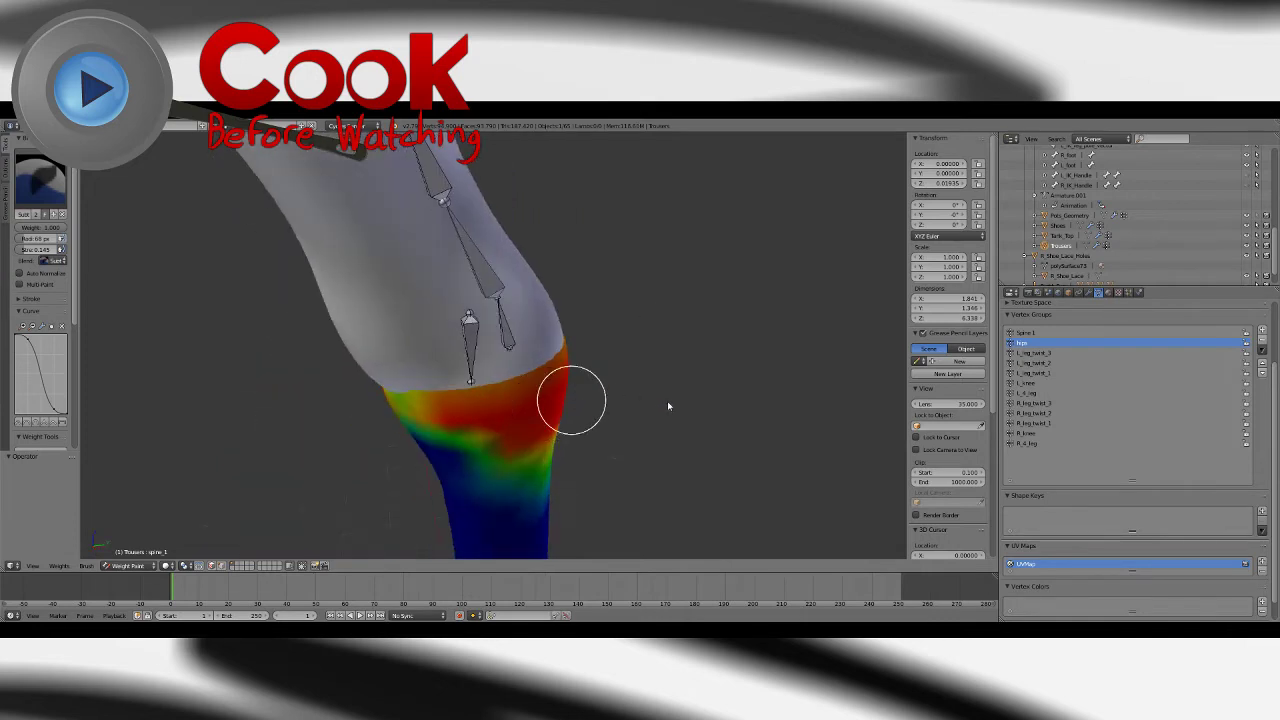
{"action": "key", "text": "ctrl+z"}
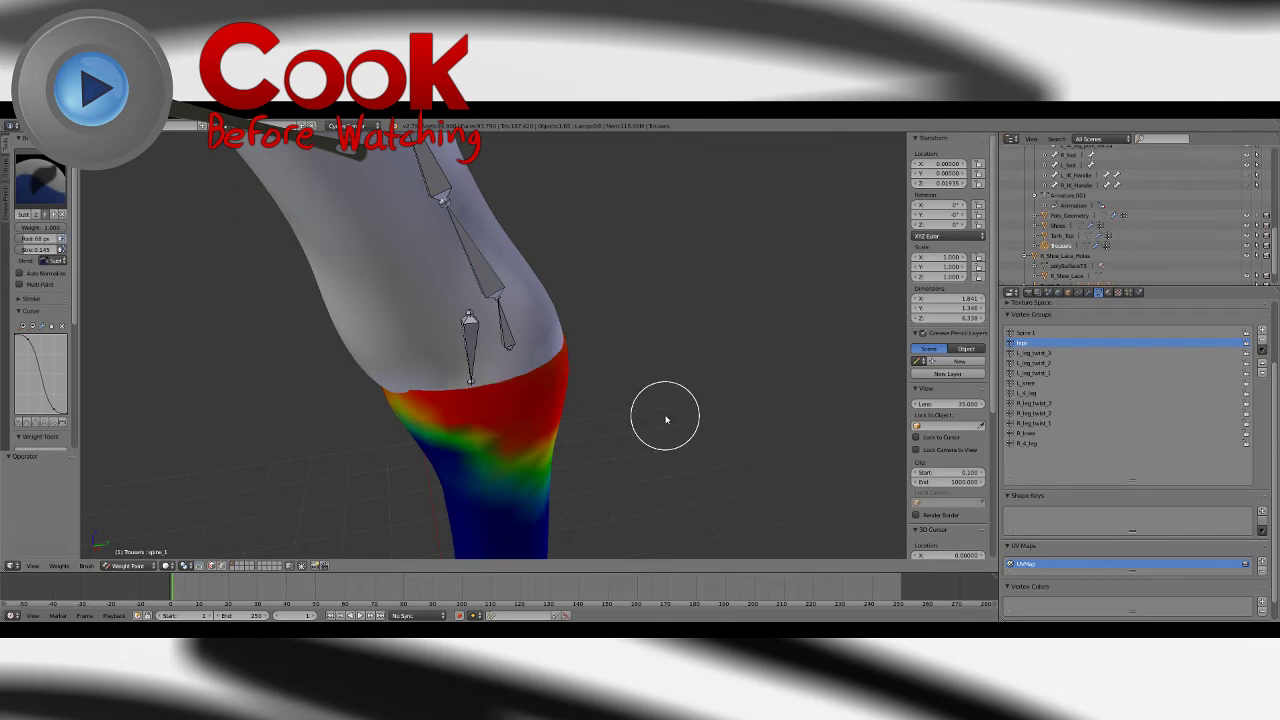
Step: Look up the lower spine bone's name under the armature's pelvis and rename the Spine 1 vertex group to spine_1
{"action": "left_click_drag", "start_coordinate": [1274, 250], "coordinate": [1261, 208]}
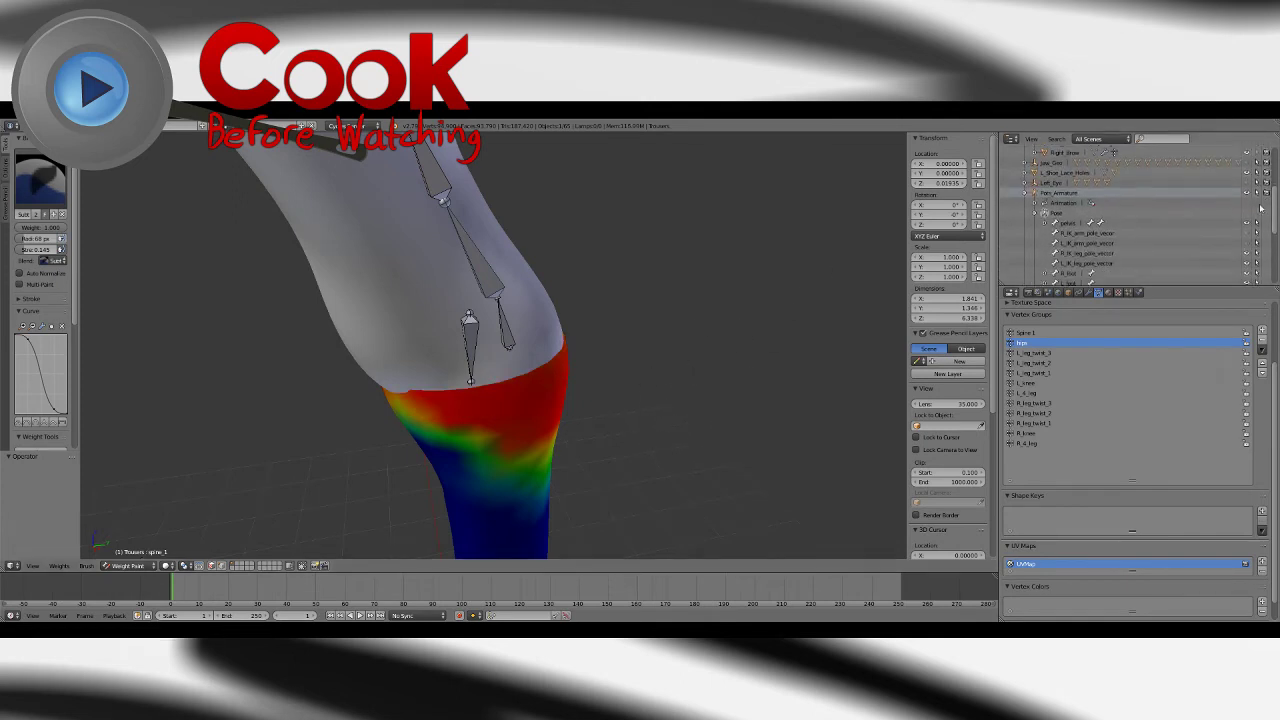
{"action": "left_click", "coordinate": [1047, 223]}
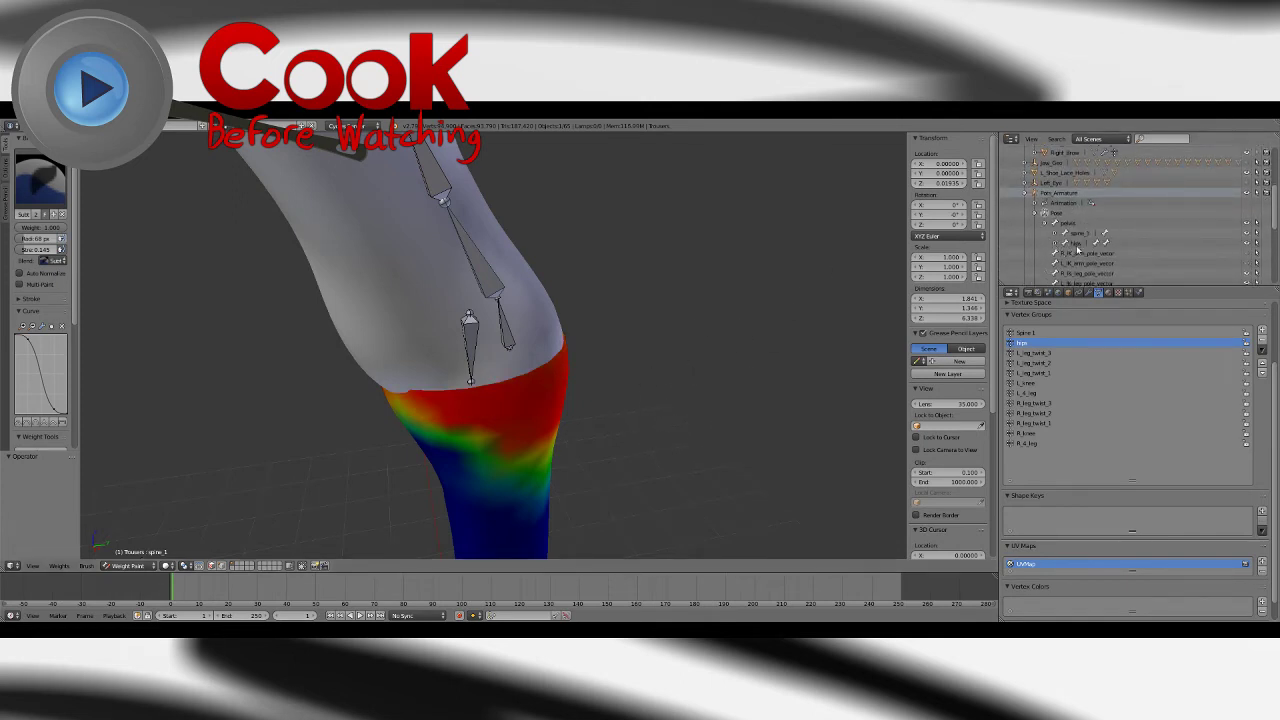
{"action": "double_click", "coordinate": [1025, 333]}
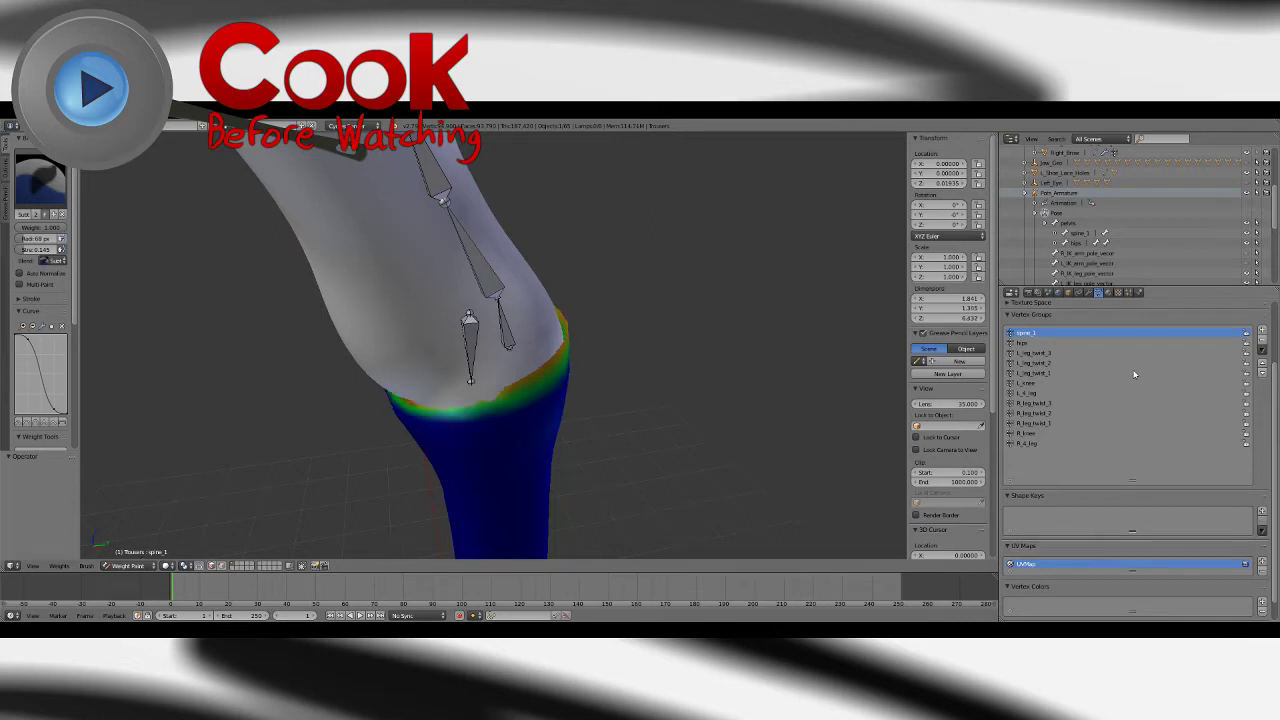
Step: Try adding spine_1 weight along the waistband with the Add brush at strength 0.895, and undo the painting and brush change
{"action": "mouse_move", "coordinate": [700, 355]}
{"action": "middle_mouse_down"}
{"action": "mouse_move", "coordinate": [614, 346]}
{"action": "mouse_move", "coordinate": [695, 329]}
{"action": "mouse_move", "coordinate": [686, 295]}
{"action": "mouse_move", "coordinate": [632, 345]}
{"action": "mouse_move", "coordinate": [603, 350]}
{"action": "mouse_move", "coordinate": [706, 373]}
{"action": "mouse_move", "coordinate": [651, 377]}
{"action": "mouse_move", "coordinate": [720, 466]}
{"action": "mouse_move", "coordinate": [634, 400]}
{"action": "mouse_move", "coordinate": [698, 425]}
{"action": "mouse_move", "coordinate": [660, 286]}
{"action": "mouse_move", "coordinate": [607, 383]}
{"action": "mouse_move", "coordinate": [460, 302]}
{"action": "middle_mouse_up"}
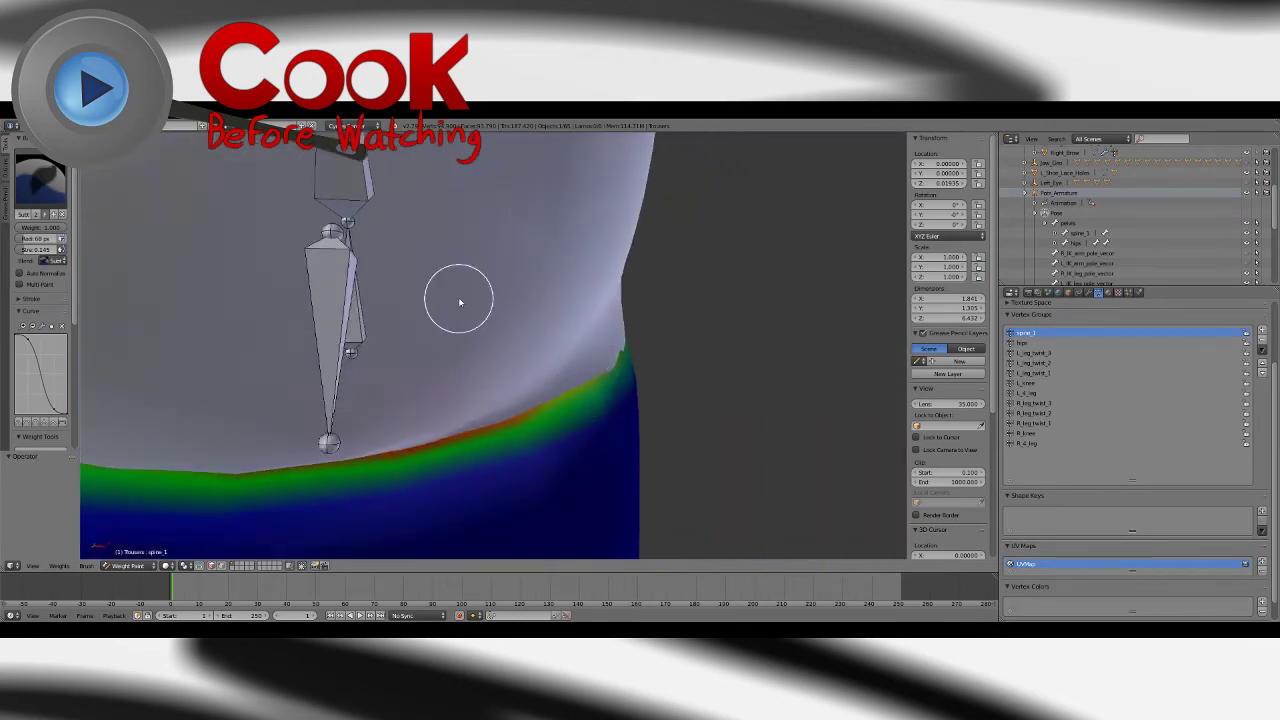
{"action": "left_click", "coordinate": [40, 180]}
{"action": "left_click", "coordinate": [37, 236]}
{"action": "middle_click_drag", "start_coordinate": [586, 363], "coordinate": [604, 391]}
{"action": "mouse_move", "coordinate": [604, 391]}
{"action": "left_mouse_down"}
{"action": "mouse_move", "coordinate": [200, 400]}
{"action": "mouse_move", "coordinate": [317, 423]}
{"action": "mouse_move", "coordinate": [601, 397]}
{"action": "left_mouse_up"}
{"action": "mouse_move", "coordinate": [601, 397]}
{"action": "middle_mouse_down"}
{"action": "mouse_move", "coordinate": [486, 386]}
{"action": "mouse_move", "coordinate": [491, 400]}
{"action": "middle_mouse_up"}
{"action": "key", "text": "ctrl+z"}
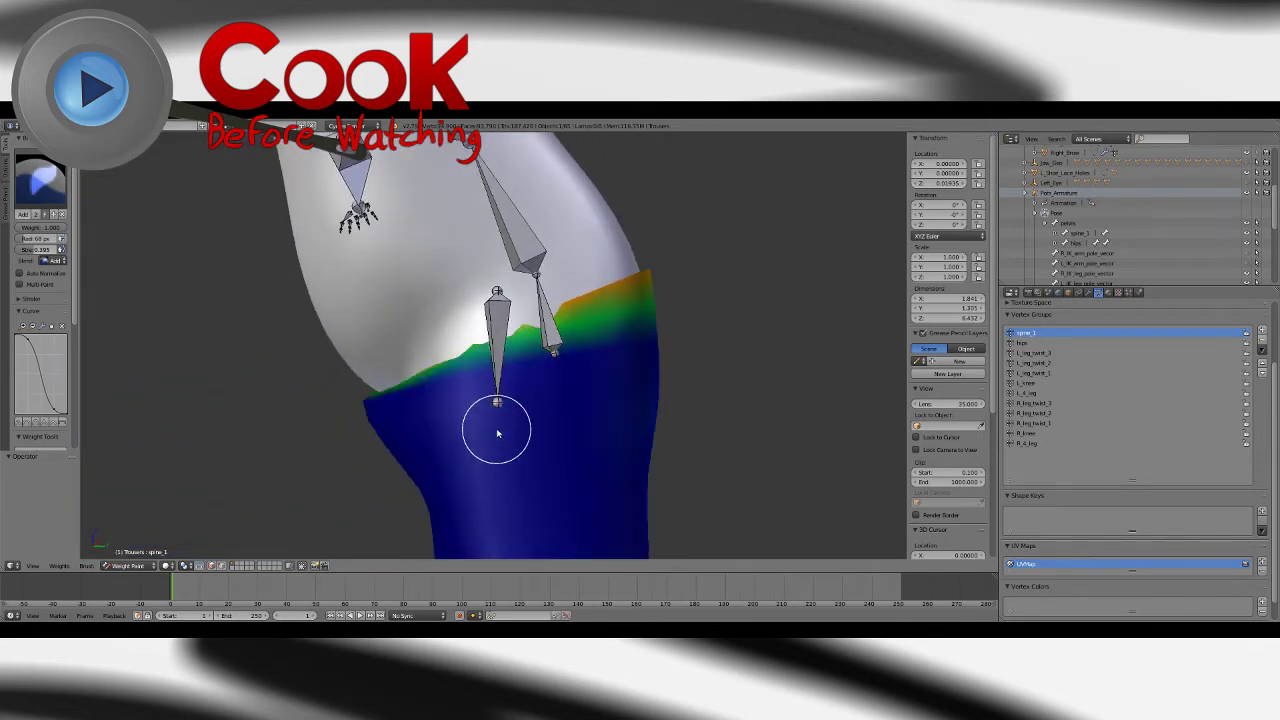
{"action": "key", "text": "ctrl+z"}
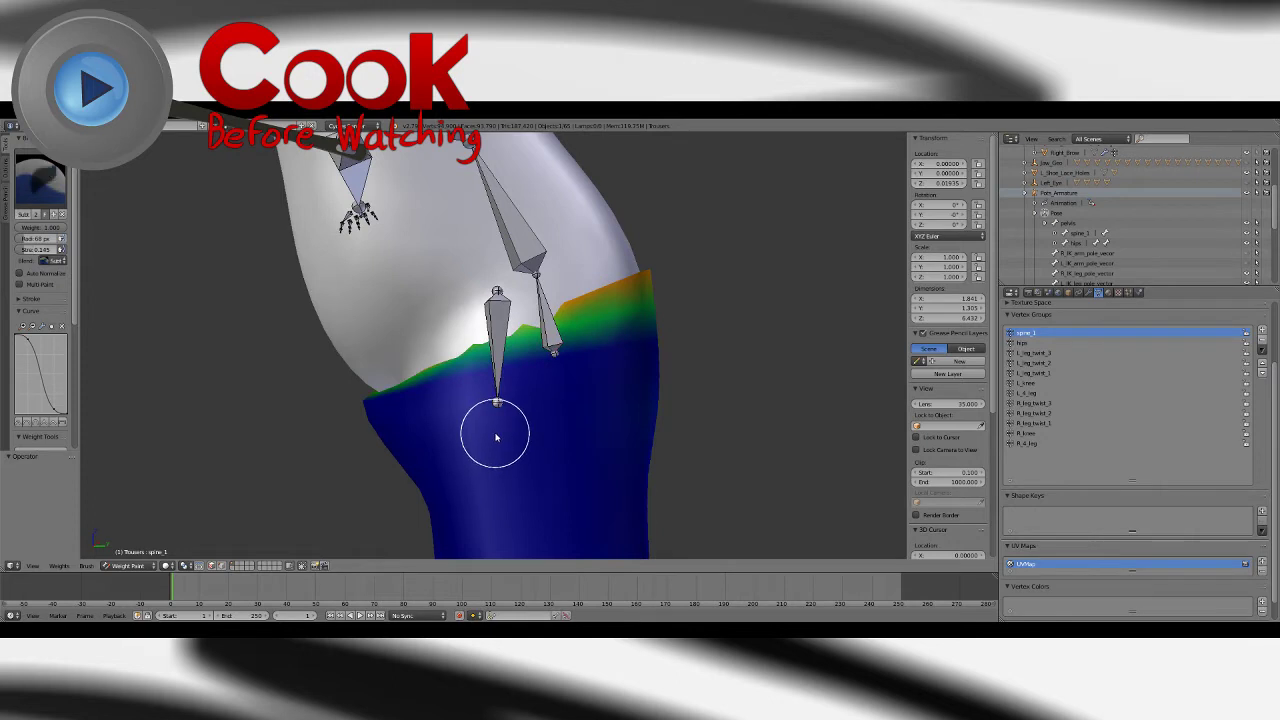
Step: Delete the spine_1 vertex group, collapse the pelvis bone's hierarchy, and return the Trousers mesh to Object Mode
{"action": "left_click", "coordinate": [1261, 340]}
{"action": "middle_click_drag", "start_coordinate": [700, 338], "coordinate": [630, 405]}
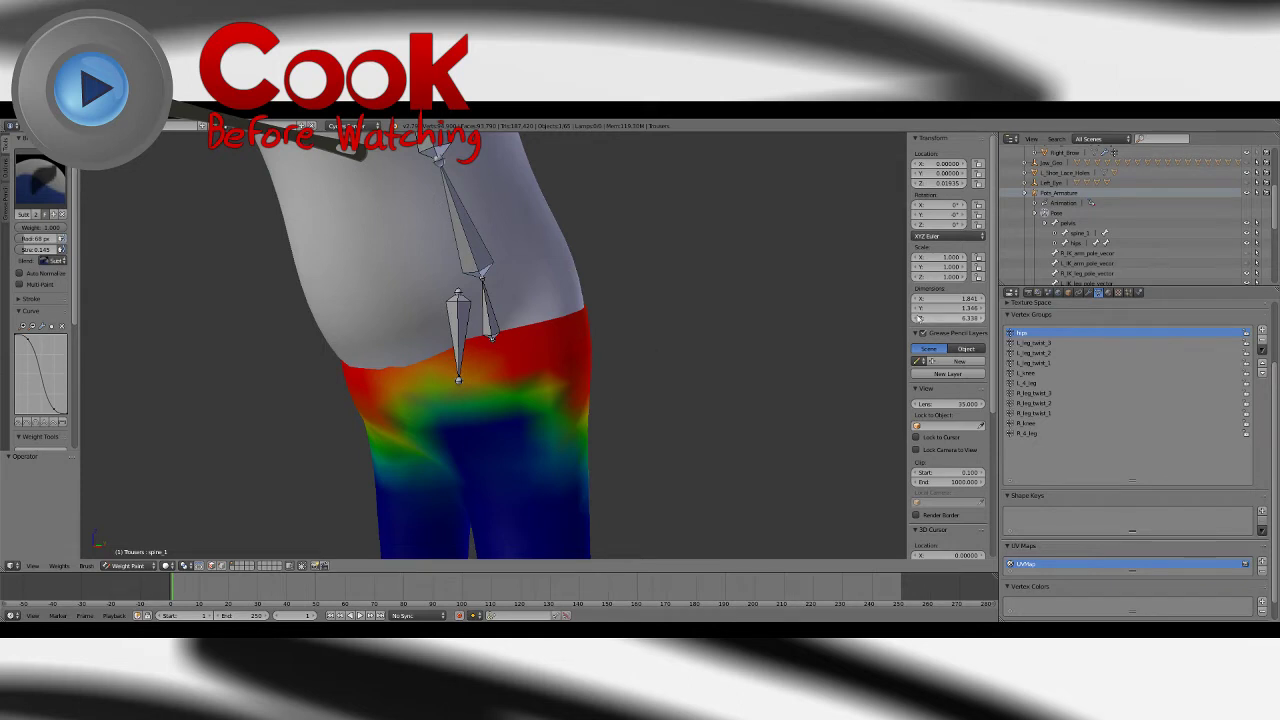
{"action": "left_click", "coordinate": [1048, 223]}
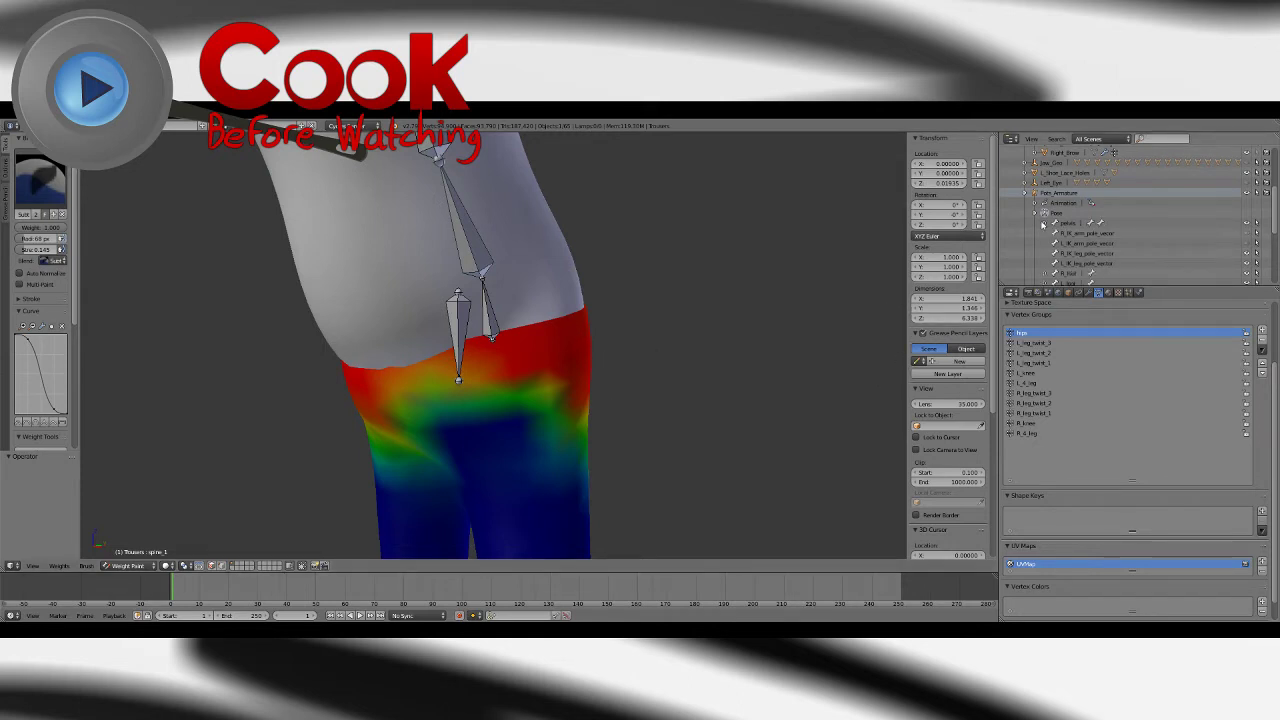
{"action": "scroll", "coordinate": [543, 309], "scroll_direction": "down", "scroll_amount": 4}
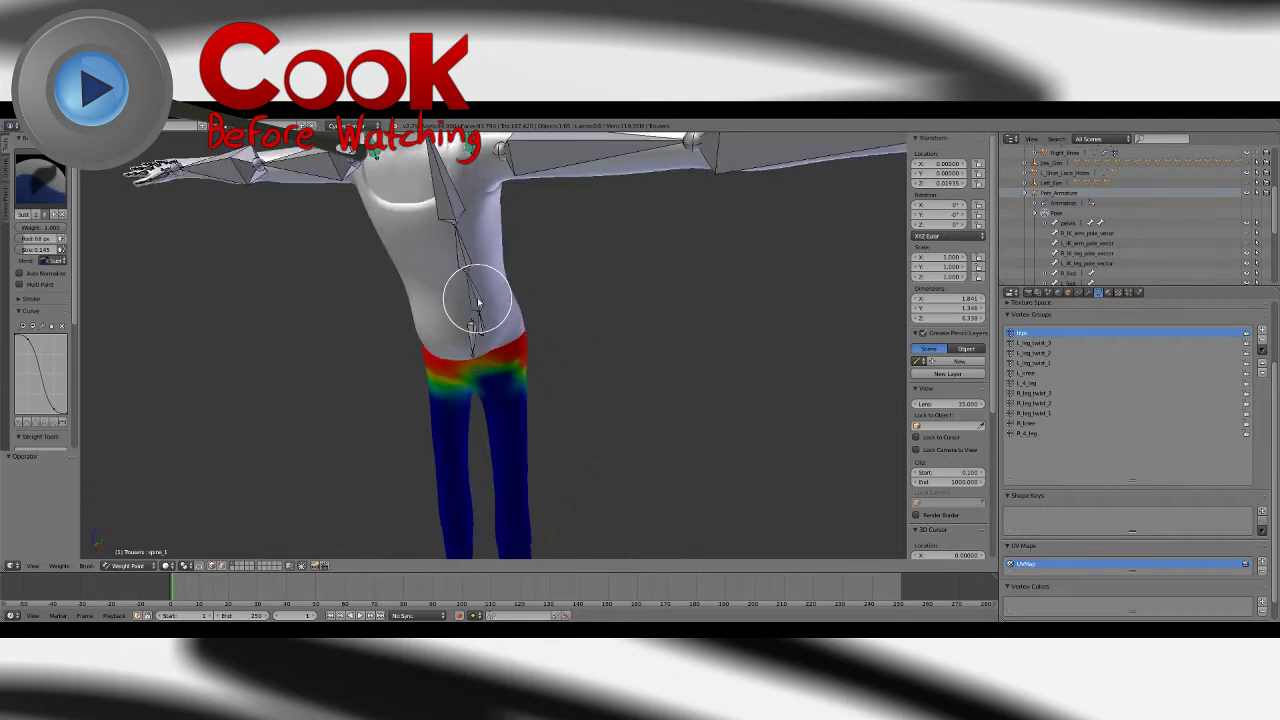
{"action": "left_click", "coordinate": [140, 565]}
{"action": "left_click", "coordinate": [128, 553]}
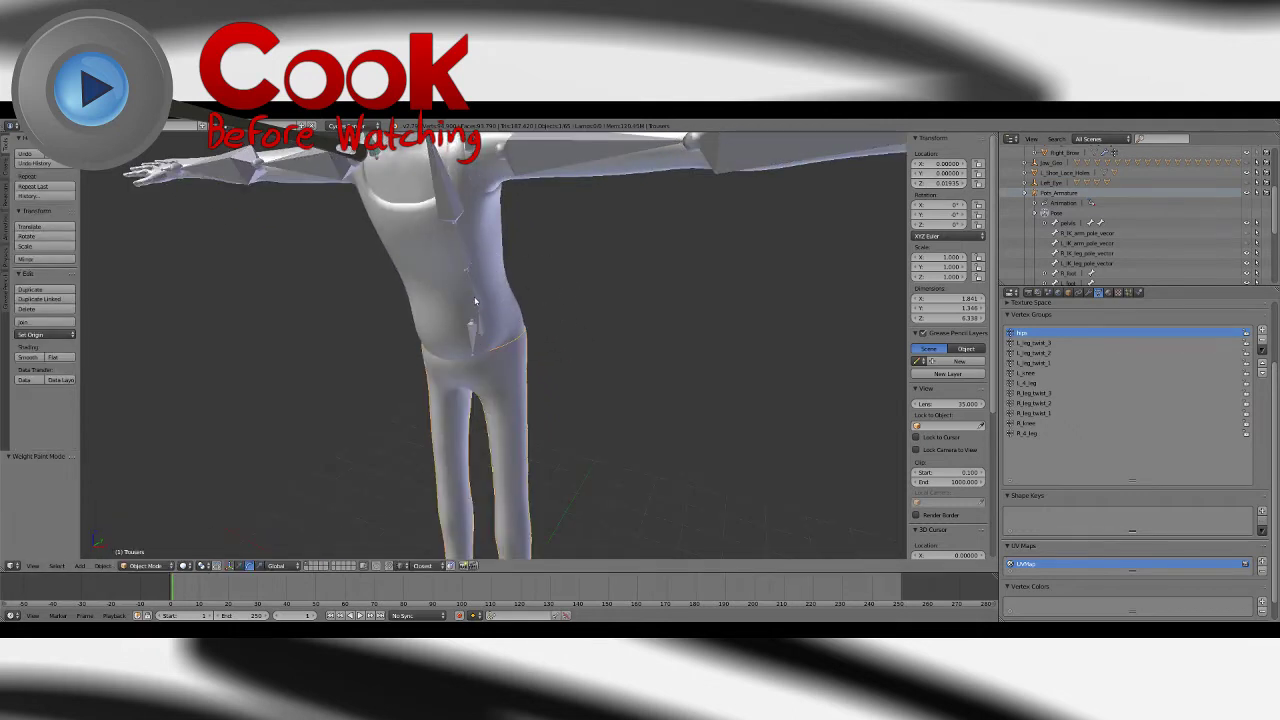
Step: Reset the spine_1 bone's X, Y and Z rotation to 0 and deselect the bones
{"action": "right_click", "coordinate": [512, 344]}
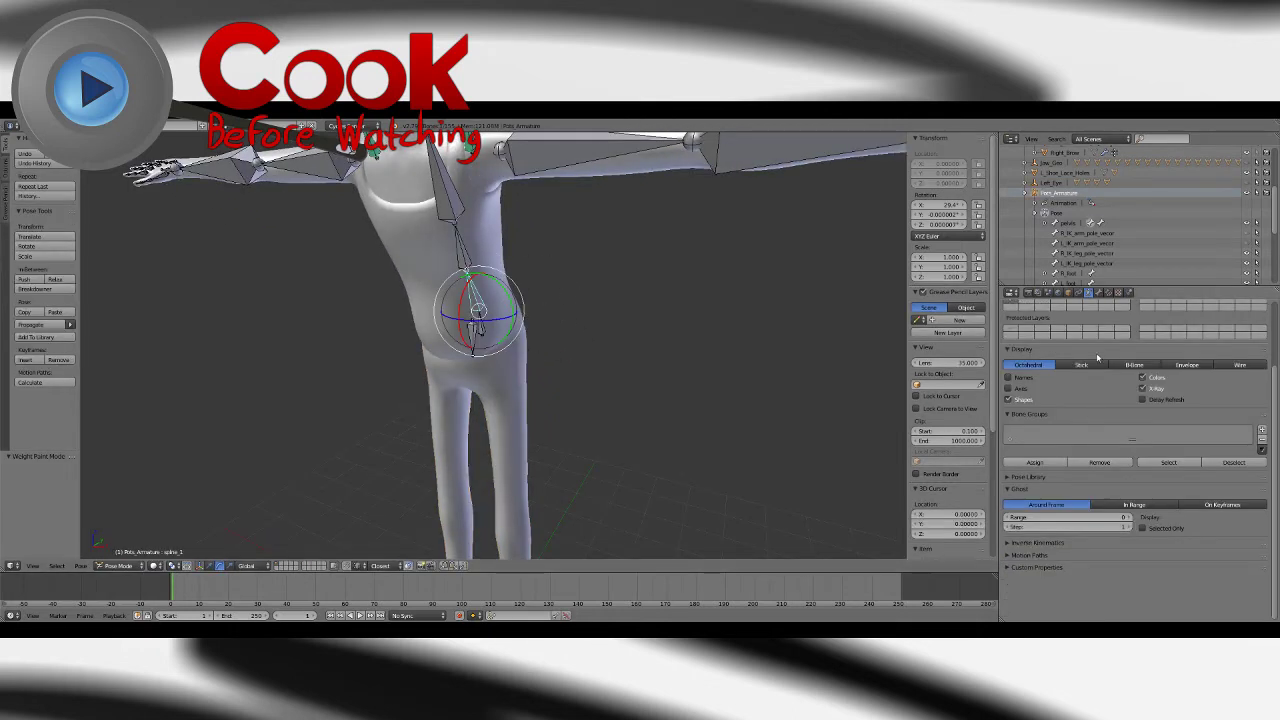
{"action": "left_click", "coordinate": [932, 206]}
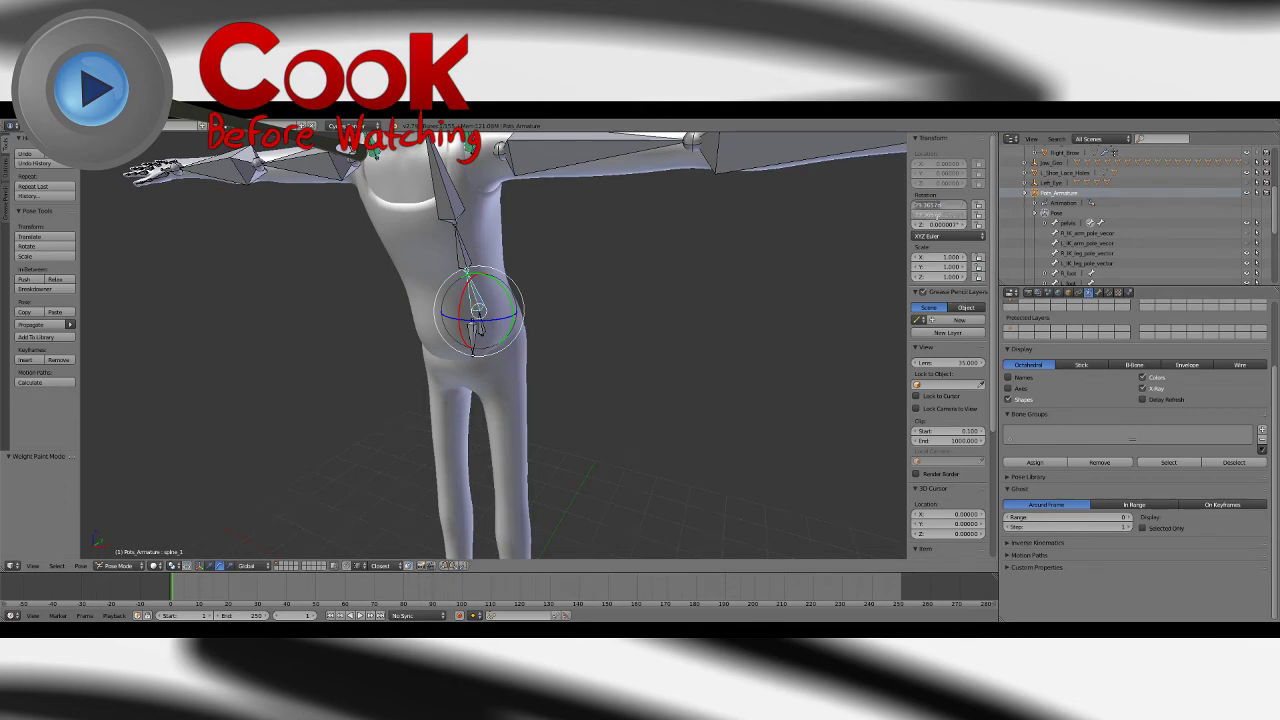
{"action": "type", "text": "0"}
{"action": "key", "text": "Return"}
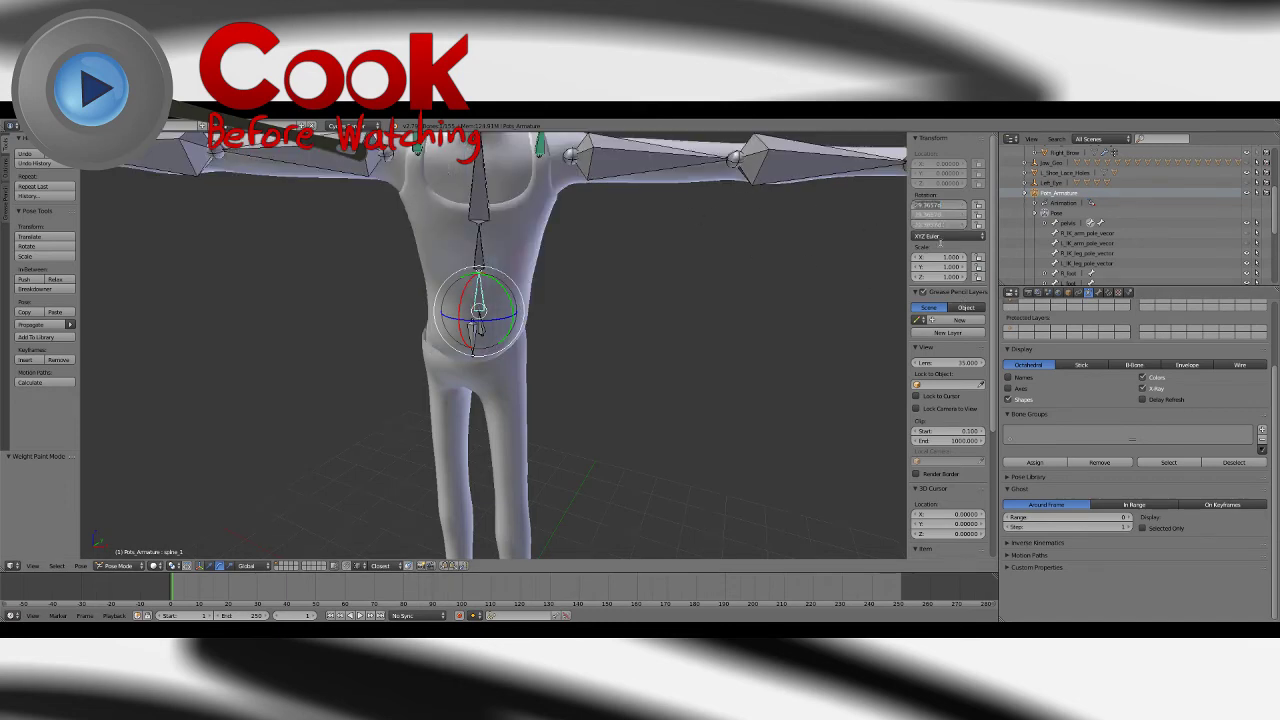
{"action": "type", "text": "0"}
{"action": "key", "text": "Return"}
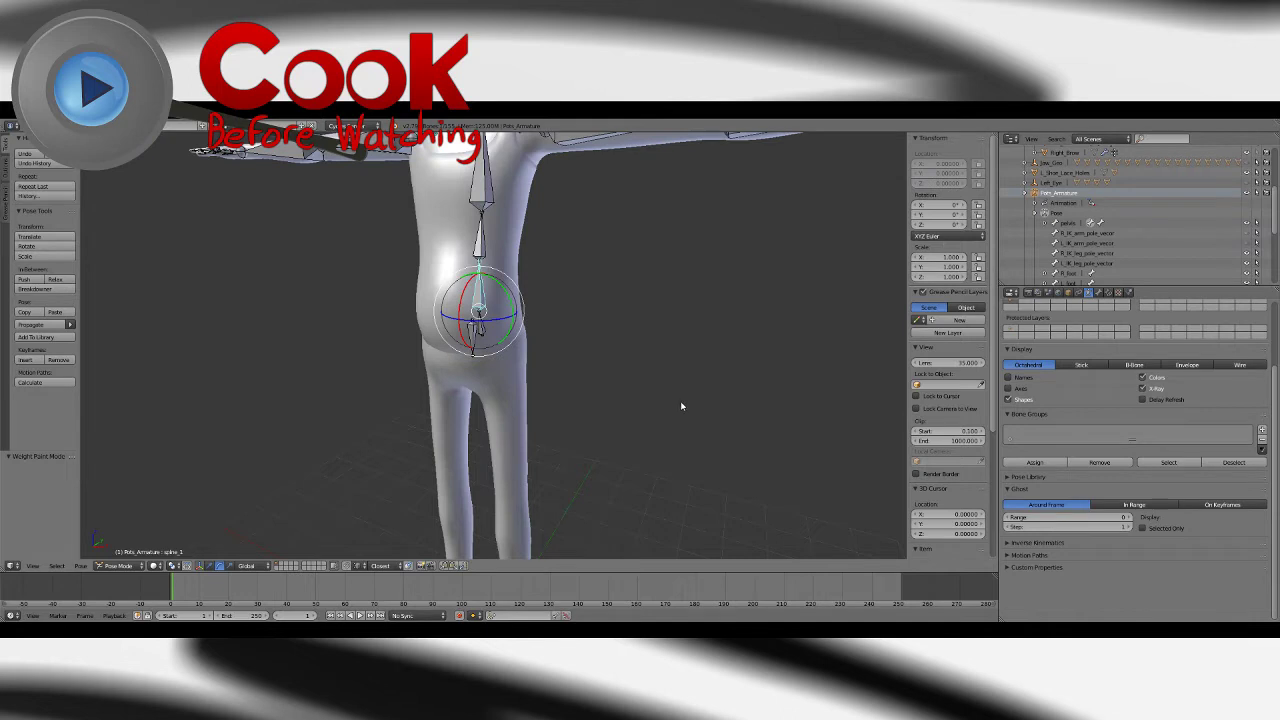
{"action": "scroll", "coordinate": [614, 421], "scroll_direction": "down", "scroll_amount": 4}
{"action": "key", "text": "a"}
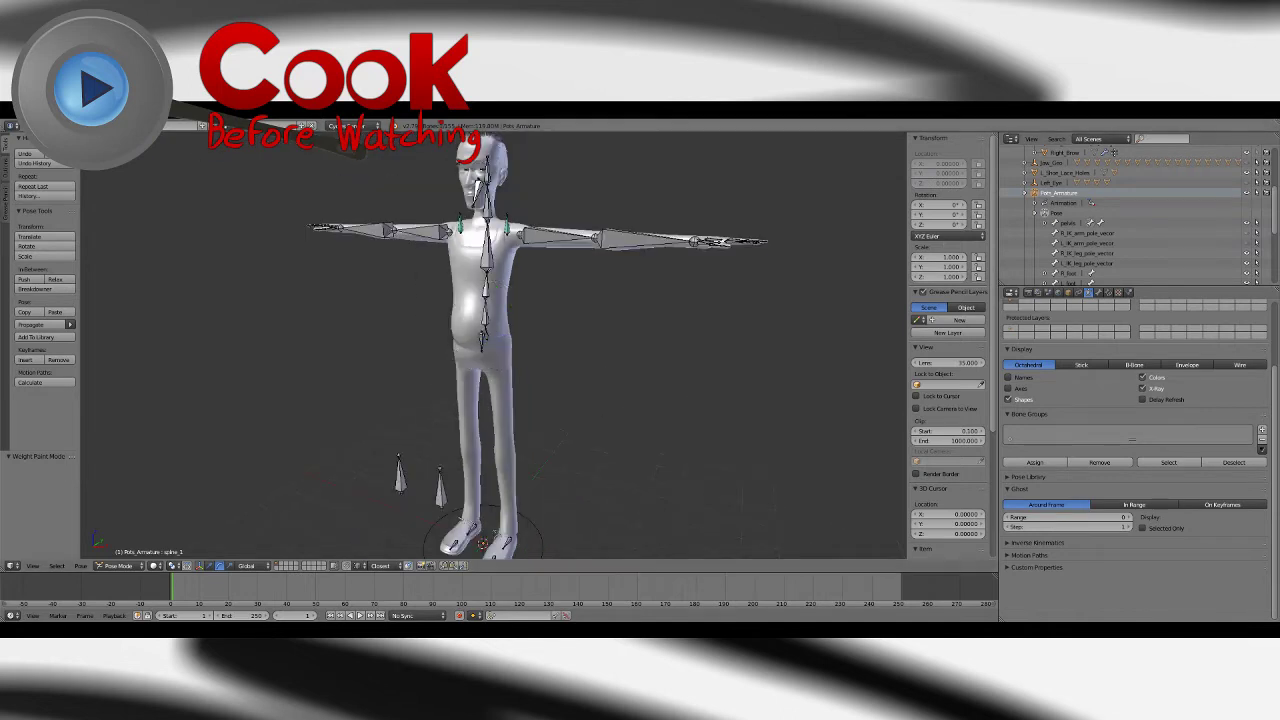
Step: Save the project file with the armature back in its rest pose
{"action": "left_click", "coordinate": [31, 126]}
{"action": "left_click", "coordinate": [53, 203]}
{"action": "scroll", "coordinate": [523, 326], "scroll_direction": "up", "scroll_amount": 1}
{"action": "middle_click_drag", "start_coordinate": [540, 322], "coordinate": [484, 333]}
{"action": "left_click", "coordinate": [30, 126]}
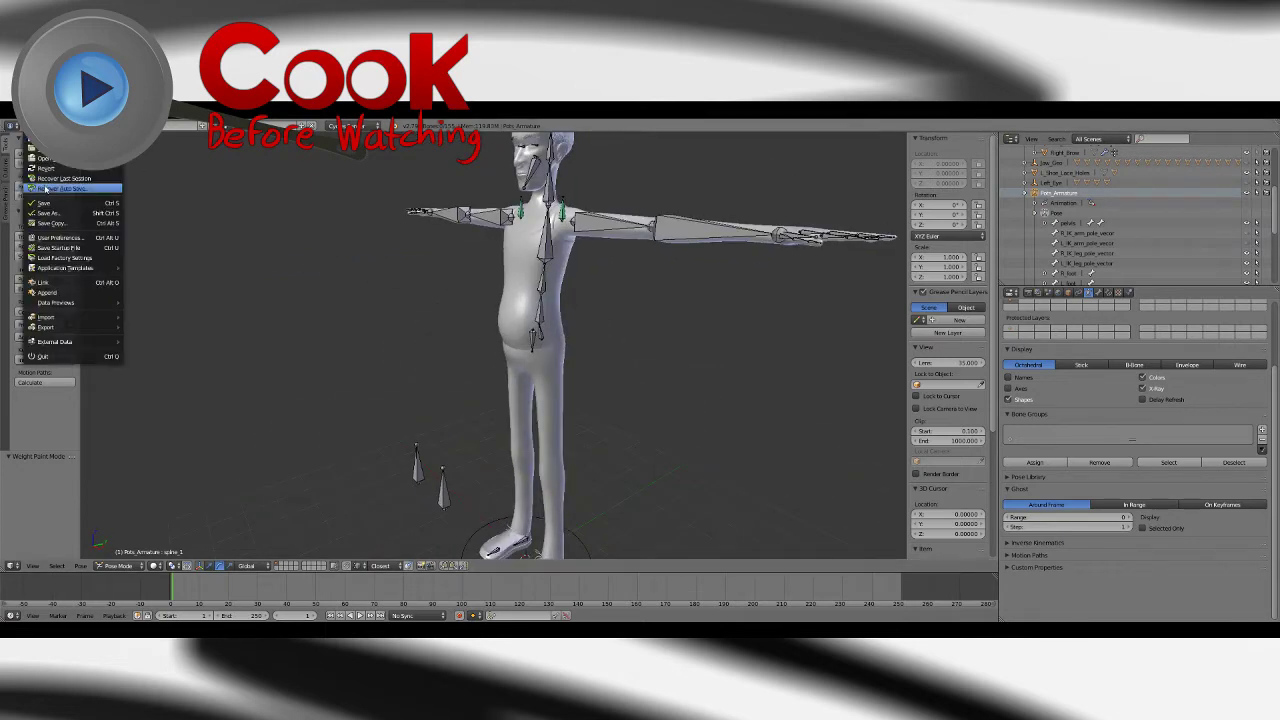
{"action": "left_click", "coordinate": [70, 204]}
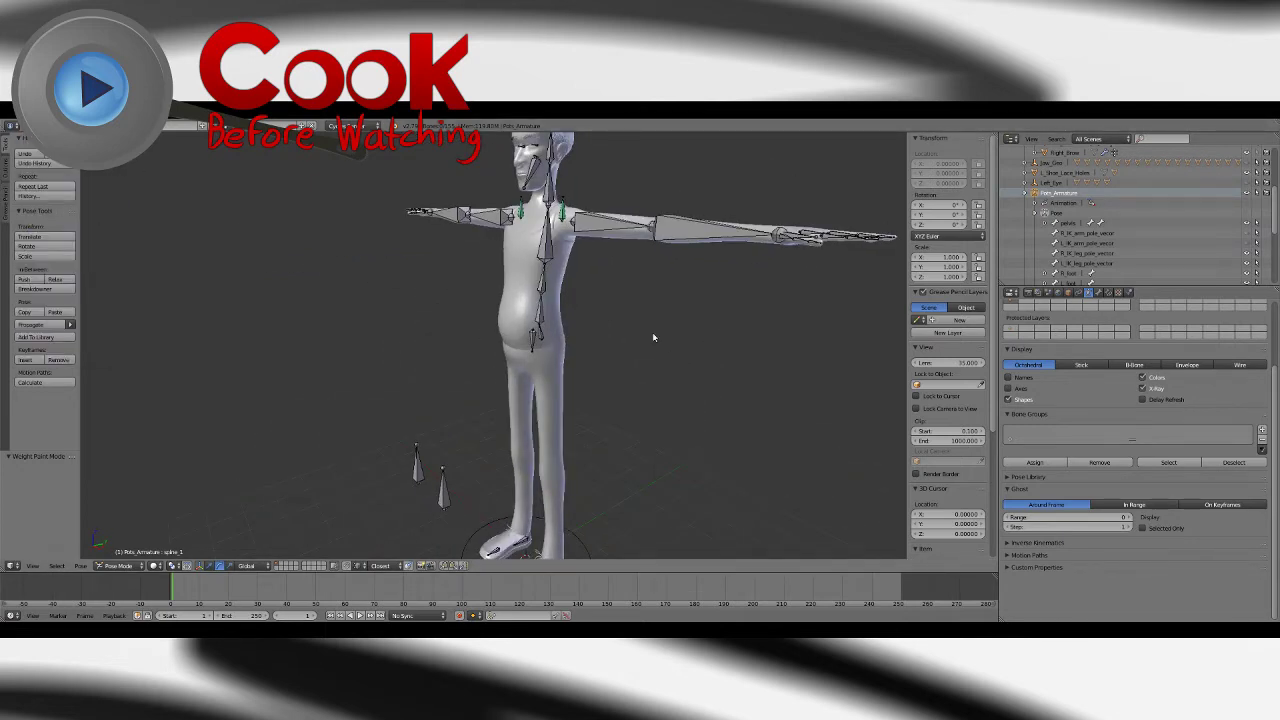
Step: Collapse the brows hierarchy and make the Belt, Belt_Straps and Buckle meshes under Belt_Locator visible
{"action": "scroll", "coordinate": [652, 337], "scroll_direction": "up", "scroll_amount": 6}
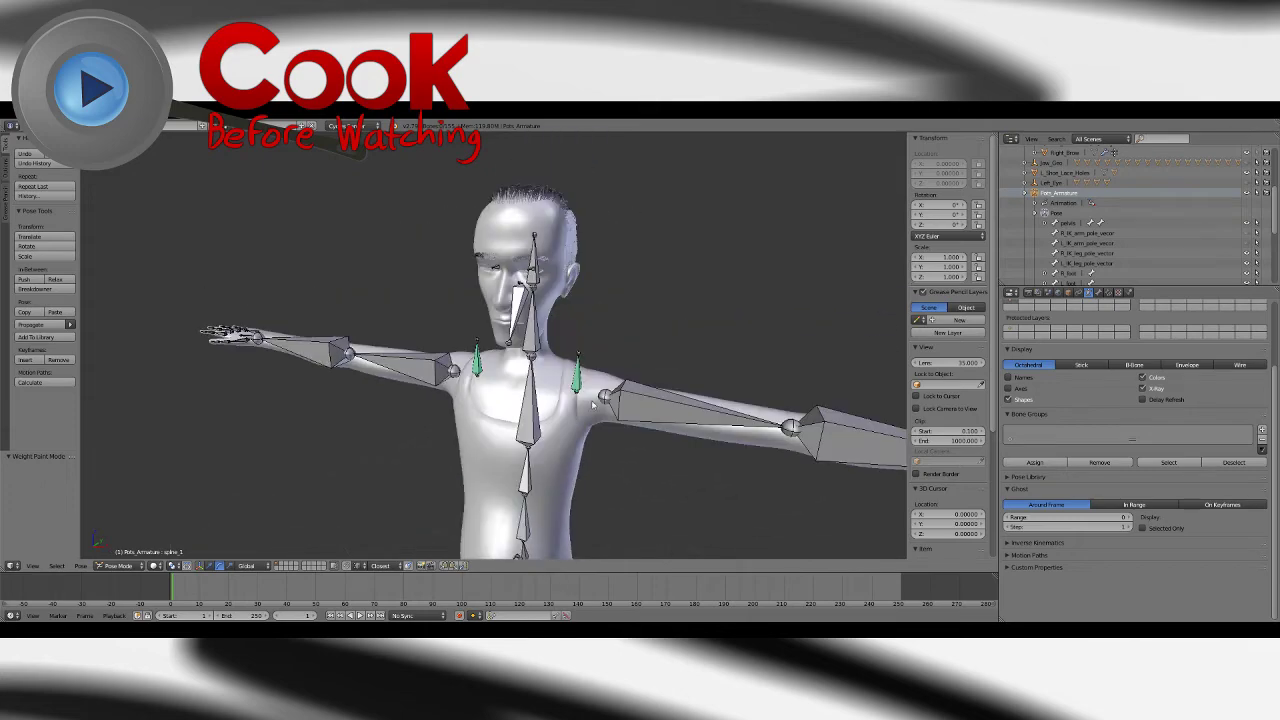
{"action": "scroll", "coordinate": [592, 405], "scroll_direction": "up", "scroll_amount": 10}
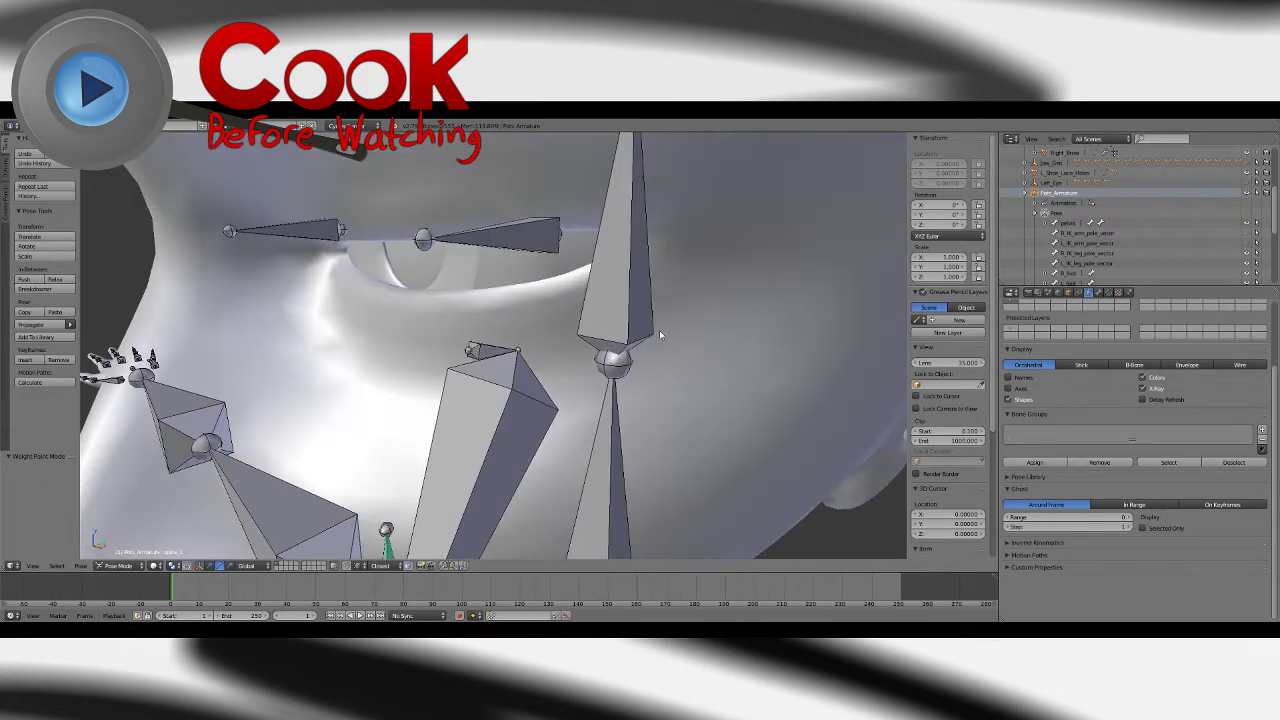
{"action": "scroll", "coordinate": [659, 334], "scroll_direction": "up", "scroll_amount": 8}
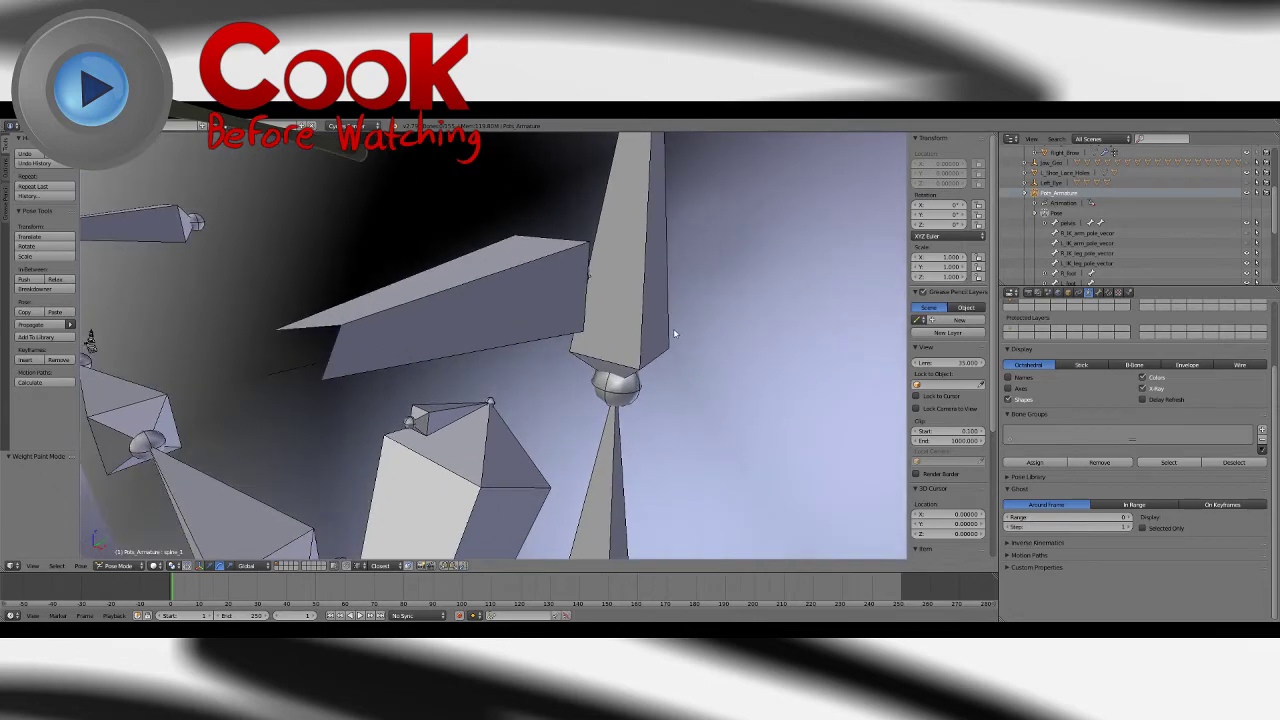
{"action": "middle_click_drag", "start_coordinate": [674, 333], "coordinate": [610, 364]}
{"action": "middle_click_drag", "start_coordinate": [575, 321], "coordinate": [538, 361]}
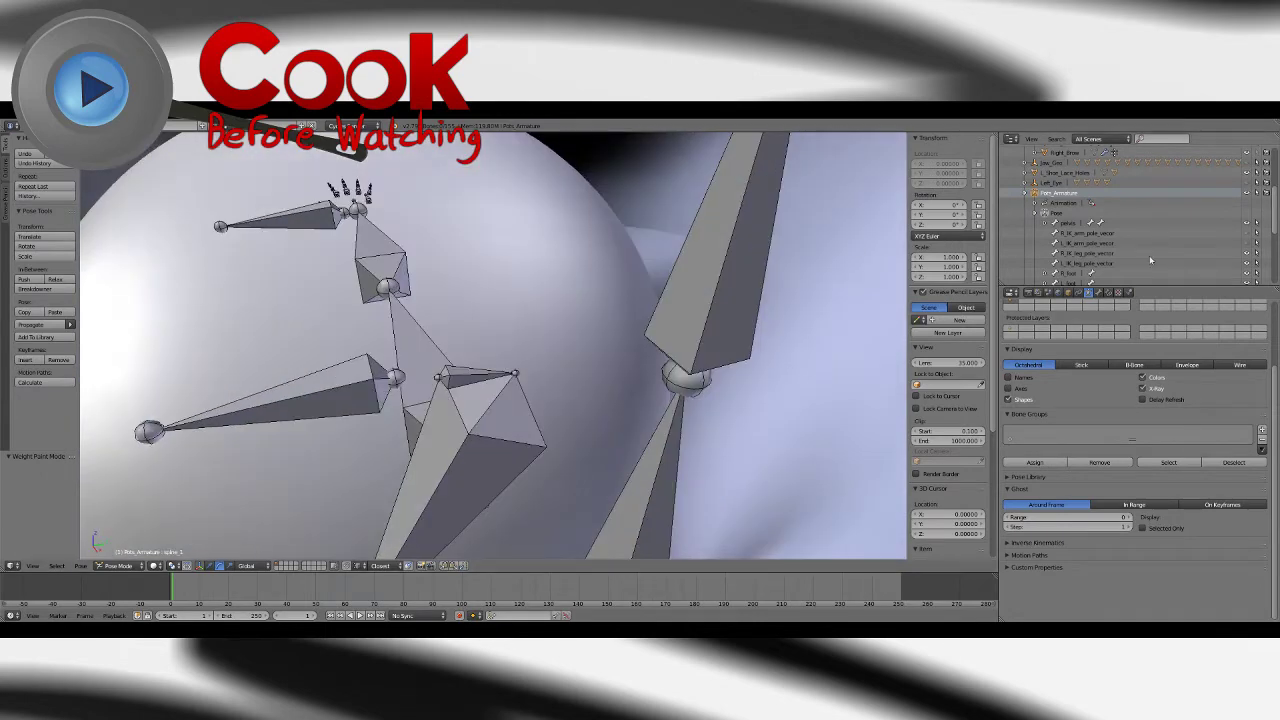
{"action": "left_click_drag", "start_coordinate": [1272, 238], "coordinate": [1273, 187]}
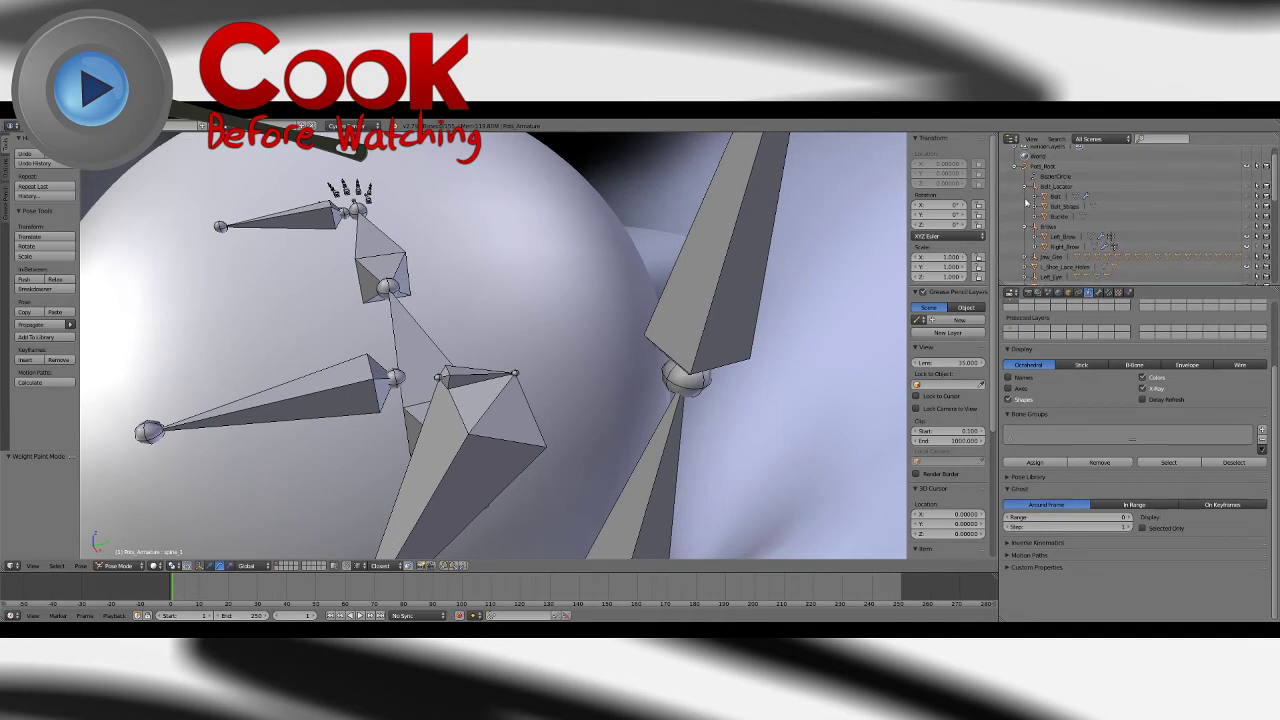
{"action": "left_click", "coordinate": [1027, 186]}
{"action": "left_click", "coordinate": [1027, 196]}
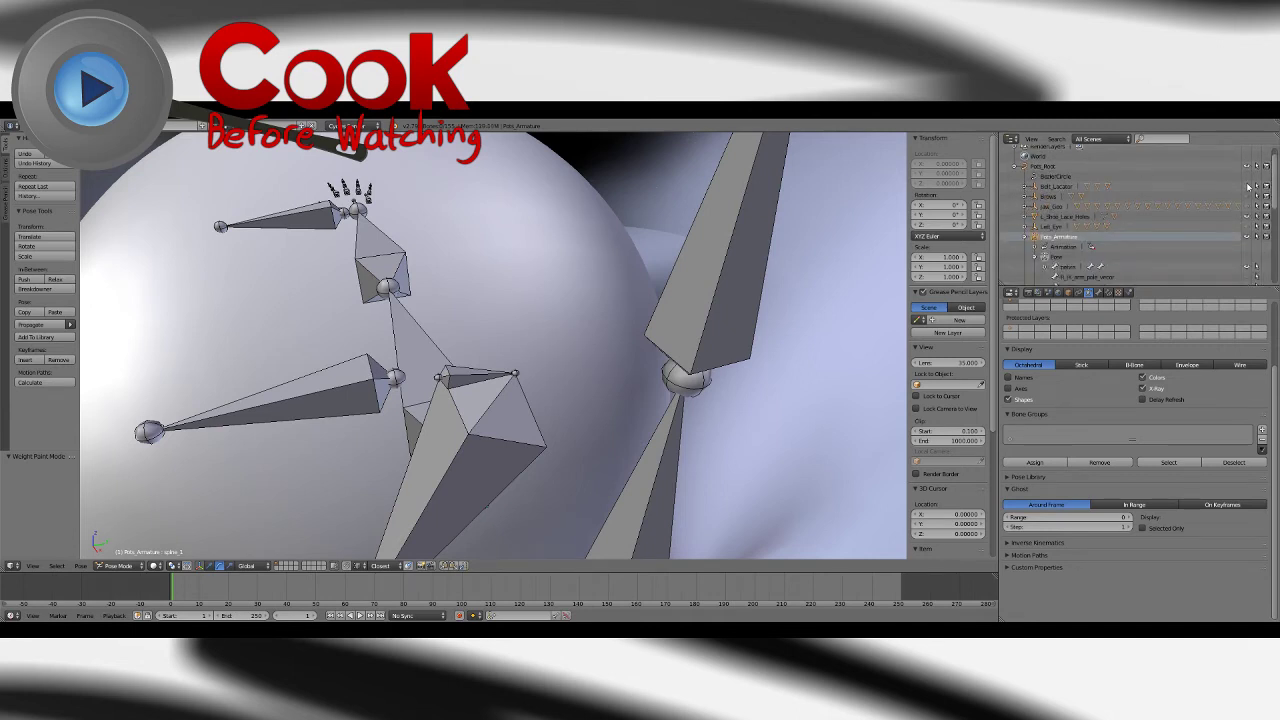
{"action": "left_click", "coordinate": [1027, 186]}
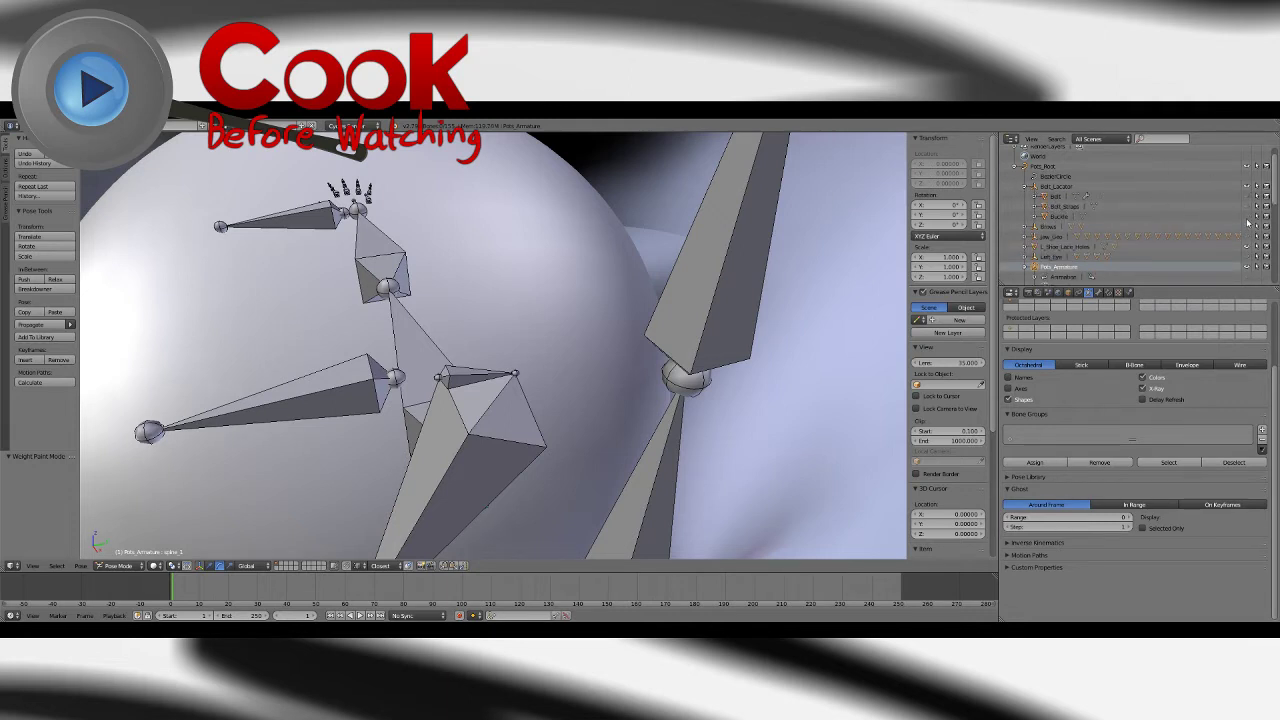
{"action": "left_click", "coordinate": [1247, 216]}
{"action": "left_click", "coordinate": [1247, 206]}
{"action": "left_click", "coordinate": [1247, 197]}
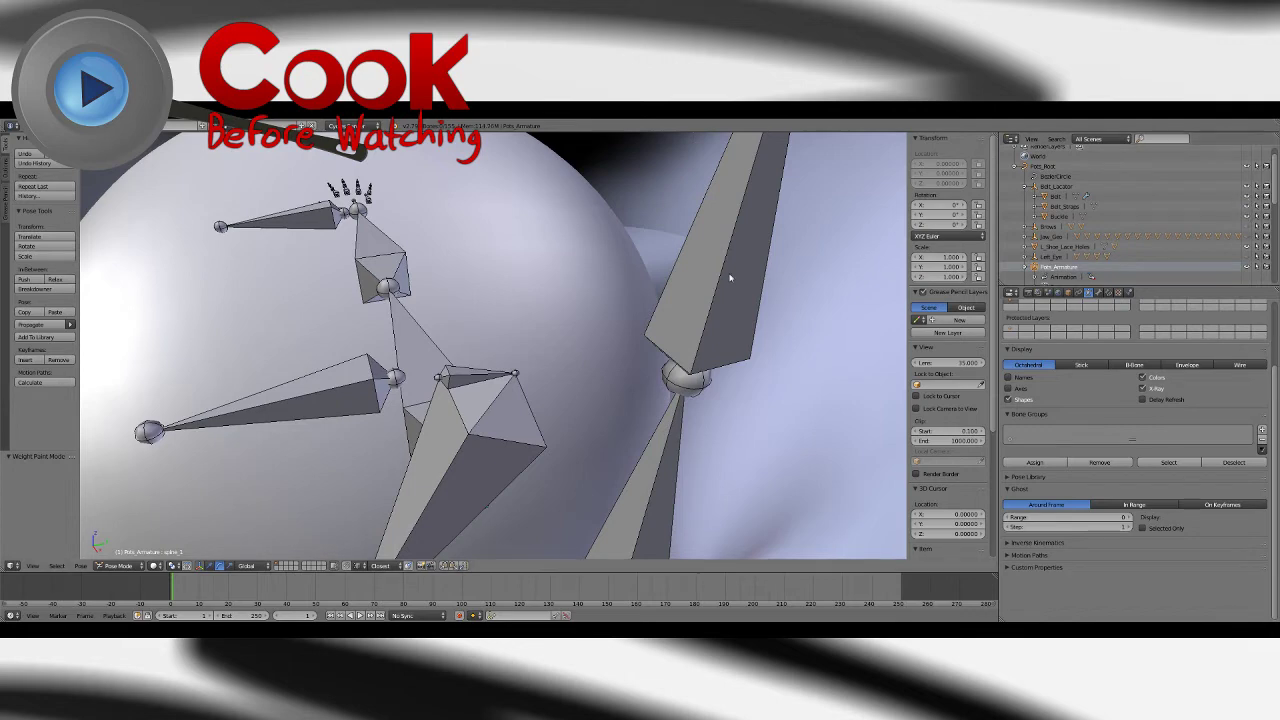
Step: Select the Belt_Locator empty at the waist and switch the manipulator to translation
{"action": "scroll", "coordinate": [728, 277], "scroll_direction": "down", "scroll_amount": 5}
{"action": "middle_click_drag", "start_coordinate": [722, 300], "coordinate": [661, 224]}
{"action": "middle_click_drag", "start_coordinate": [661, 400], "coordinate": [643, 306], "text": "shift"}
{"action": "scroll", "coordinate": [643, 306], "scroll_direction": "down", "scroll_amount": 3}
{"action": "middle_click_drag", "start_coordinate": [640, 450], "coordinate": [620, 340], "text": "shift"}
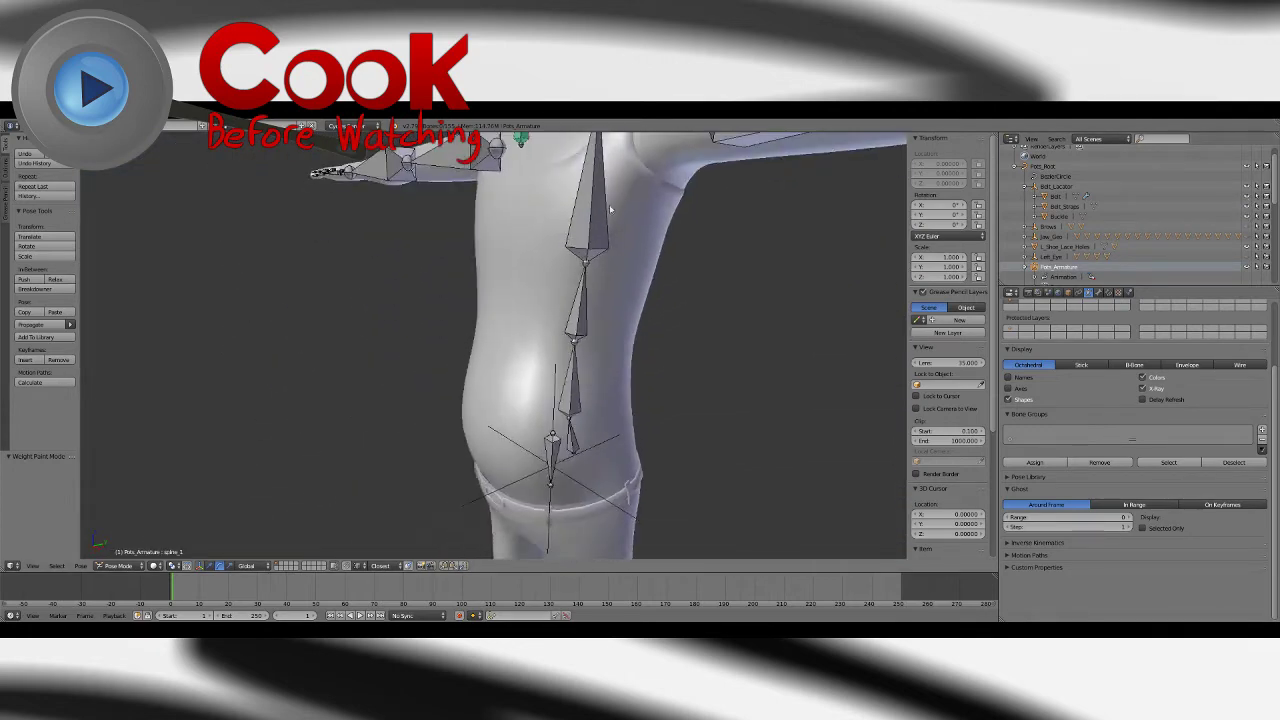
{"action": "middle_click_drag", "start_coordinate": [620, 470], "coordinate": [617, 311], "text": "shift"}
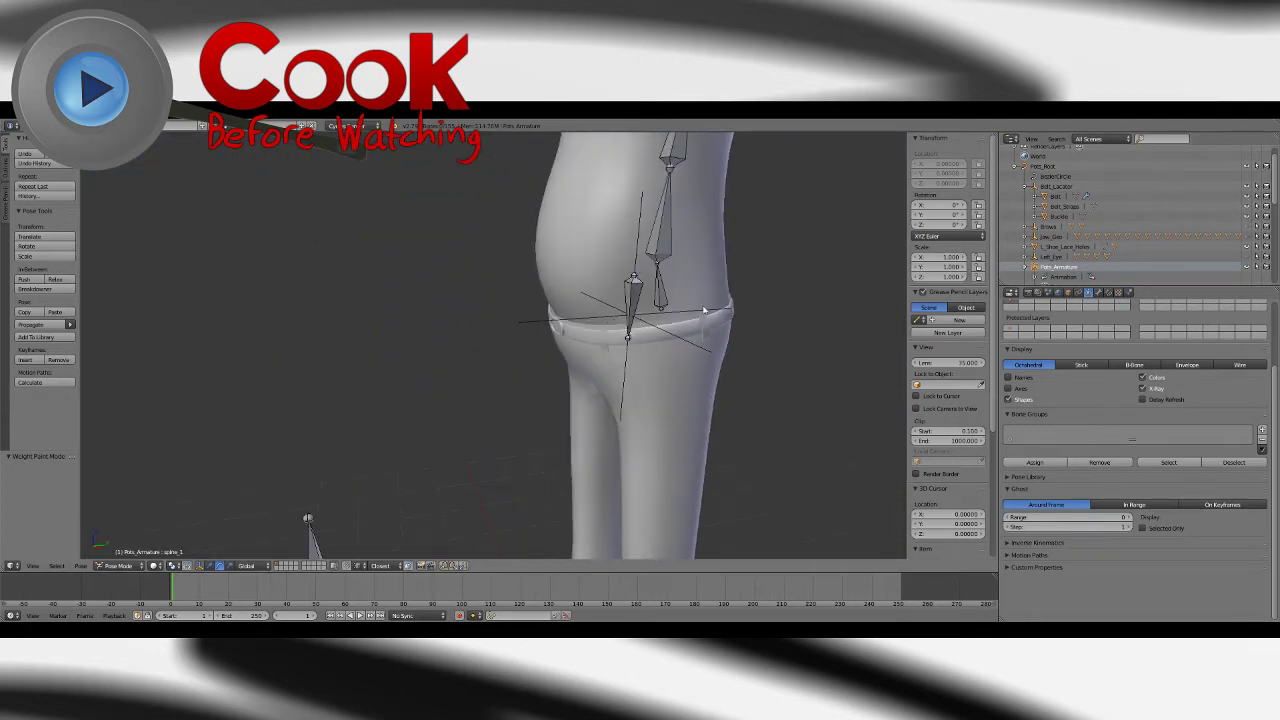
{"action": "right_click", "coordinate": [631, 300]}
{"action": "scroll", "coordinate": [610, 384], "scroll_direction": "up", "scroll_amount": 3}
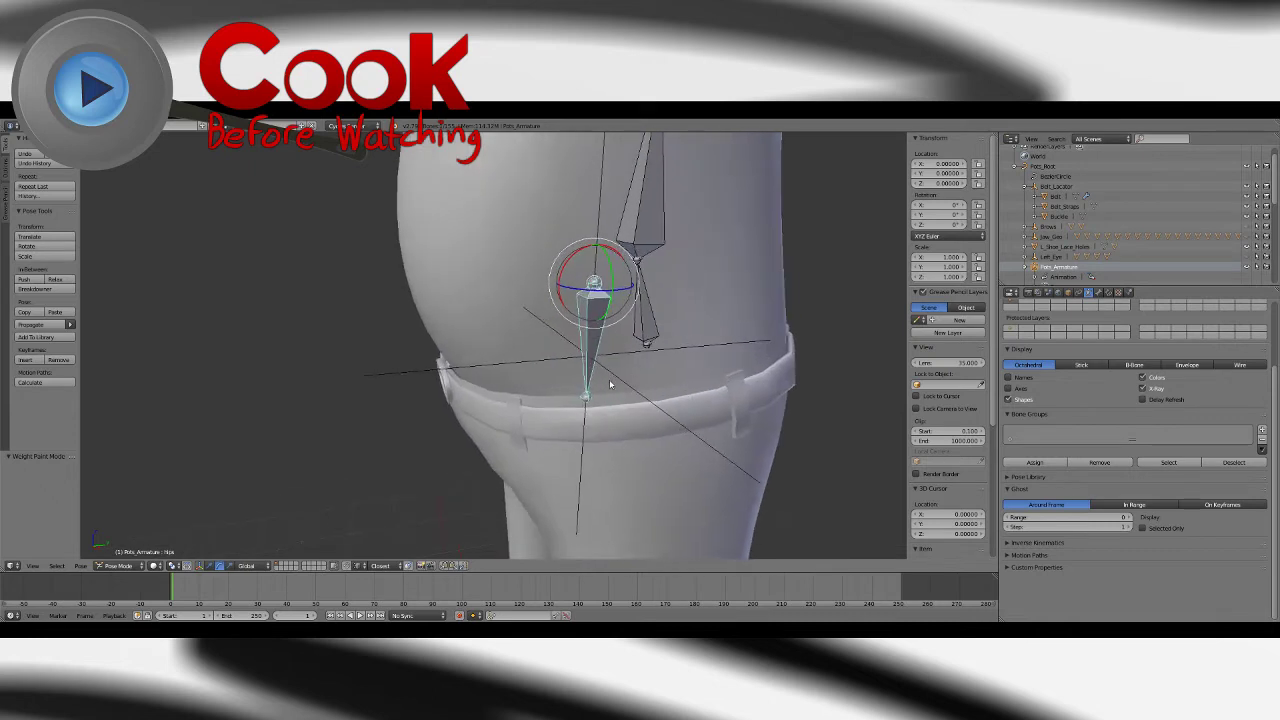
{"action": "right_click", "coordinate": [612, 380]}
{"action": "middle_click_drag", "start_coordinate": [689, 410], "coordinate": [731, 429]}
{"action": "right_click", "coordinate": [658, 401]}
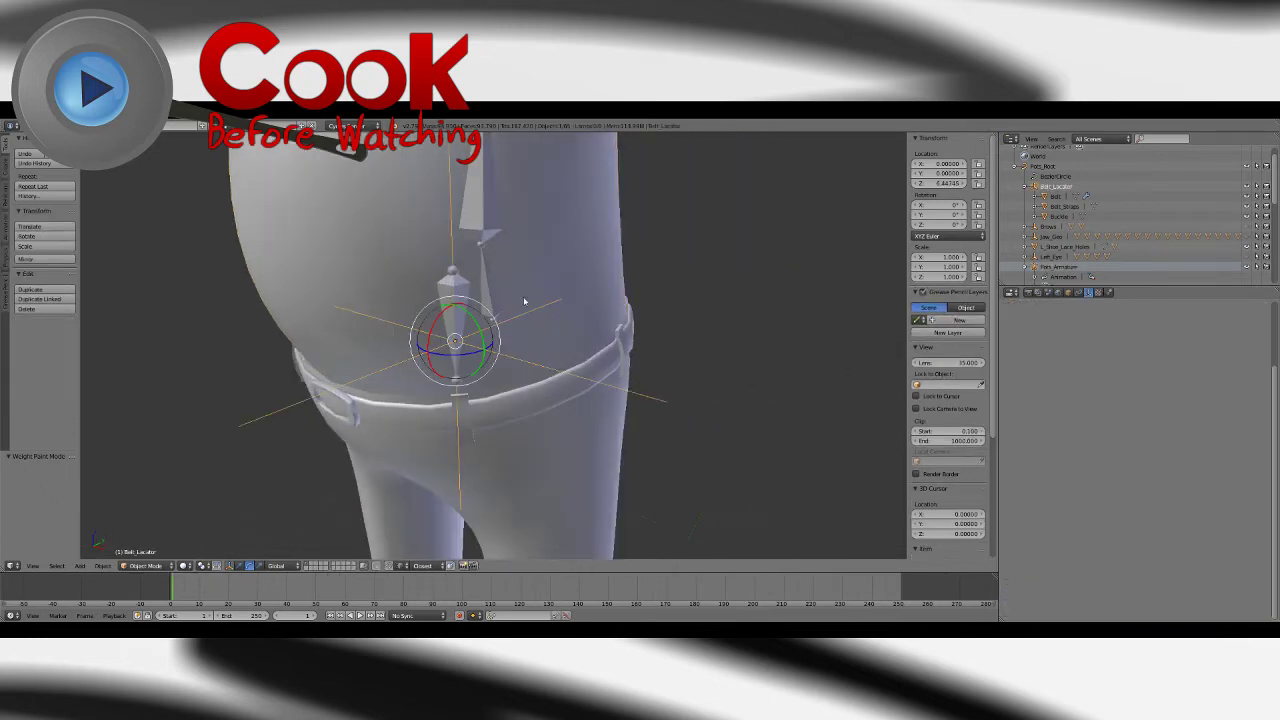
{"action": "left_click", "coordinate": [240, 566]}
{"action": "middle_click_drag", "start_coordinate": [491, 449], "coordinate": [582, 426]}
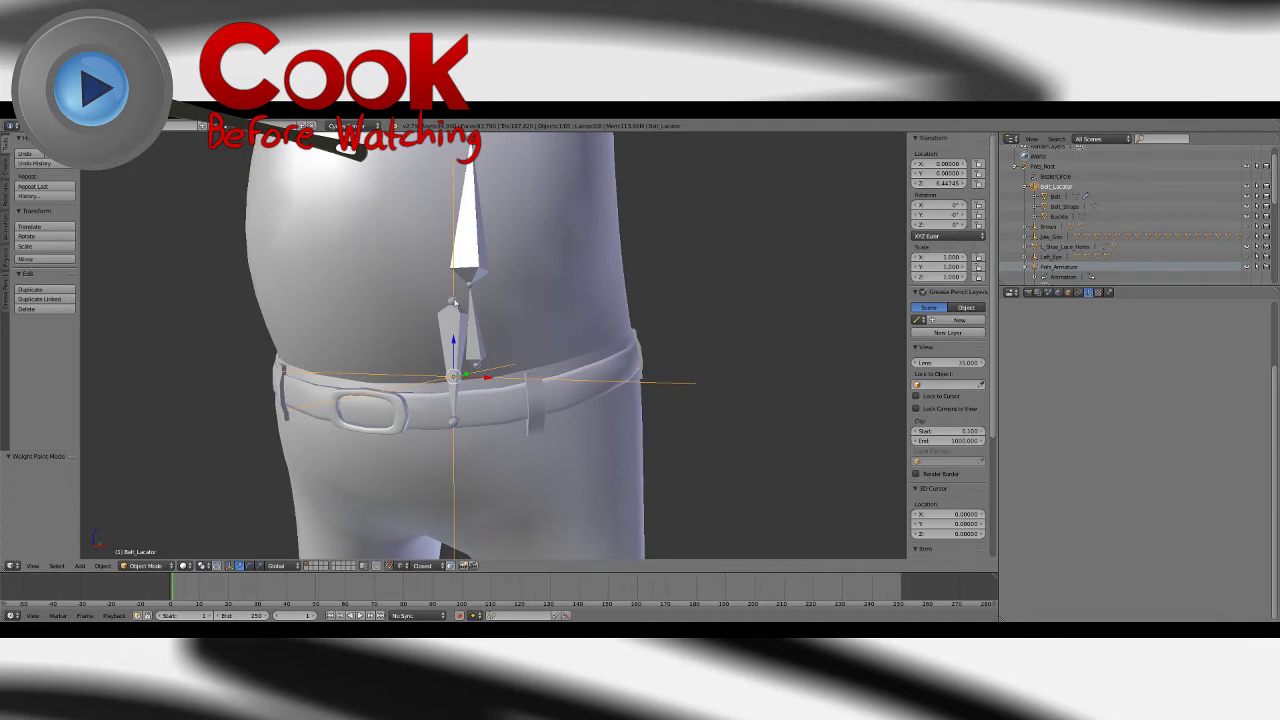
Step: Move Belt_Locator about 0.337 up along Z to the top end of the hips bone and copy the Z offset
{"action": "middle_click_drag", "start_coordinate": [543, 303], "coordinate": [466, 337]}
{"action": "middle_click_drag", "start_coordinate": [525, 387], "coordinate": [357, 388], "text": "shift"}
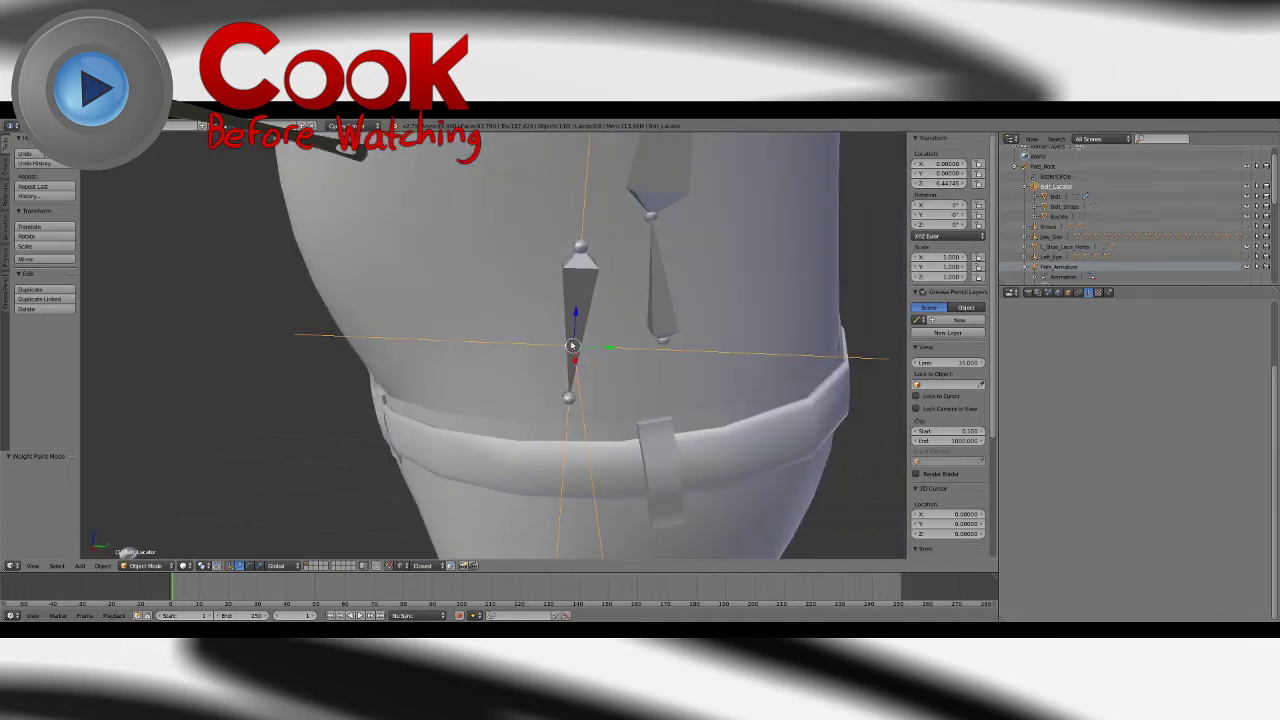
{"action": "key", "text": "g"}
{"action": "key", "text": "z"}
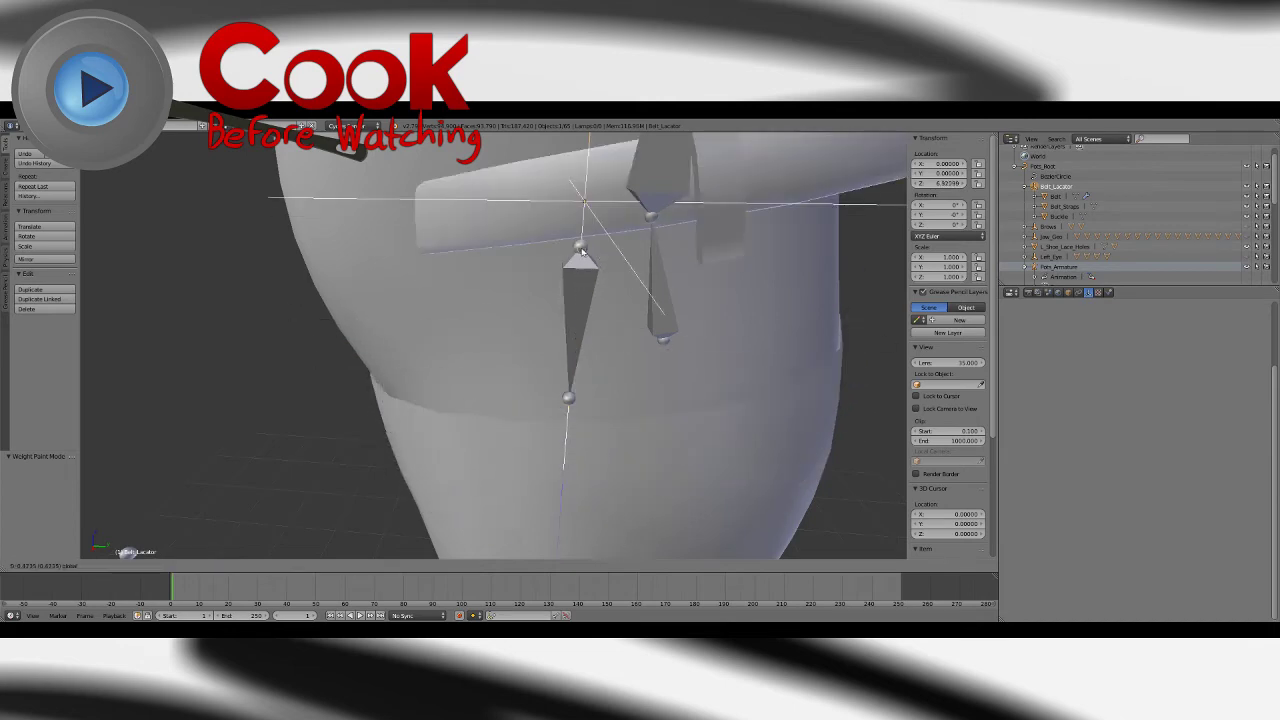
{"action": "left_click", "coordinate": [581, 247]}
{"action": "middle_click_drag", "start_coordinate": [581, 247], "coordinate": [598, 332]}
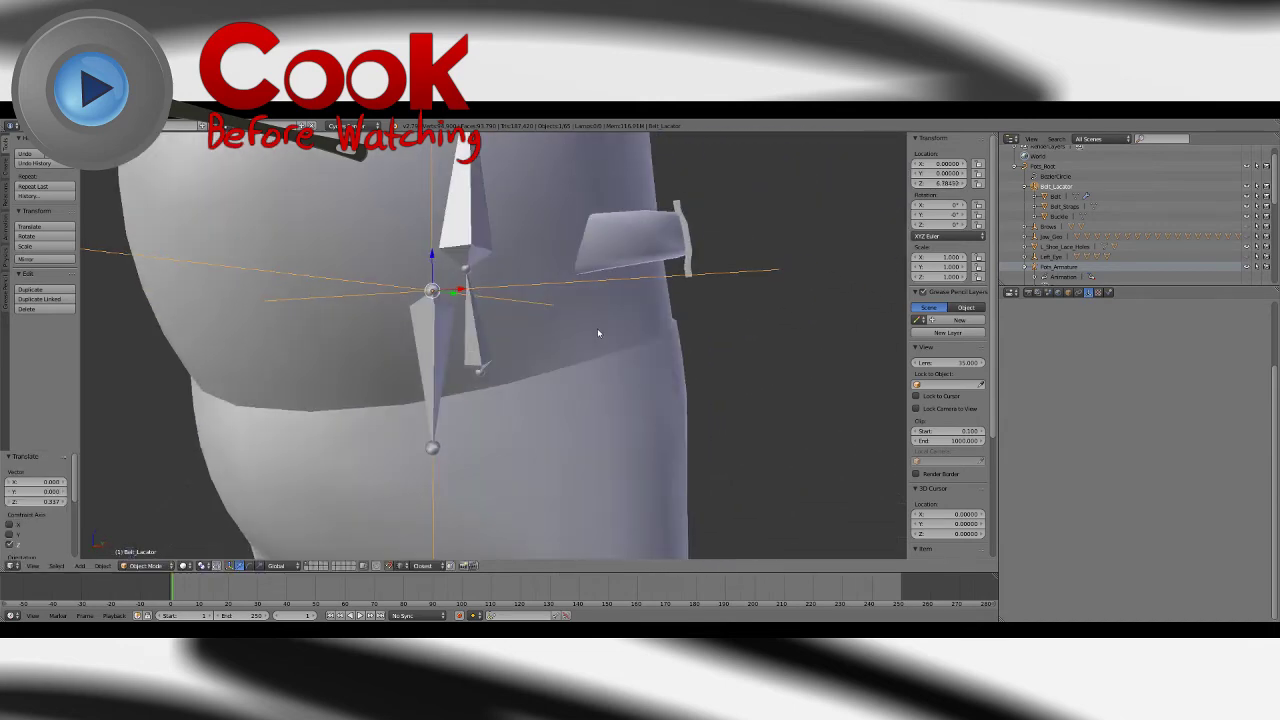
{"action": "left_click", "coordinate": [50, 501]}
{"action": "key", "text": "ctrl+c"}
{"action": "key", "text": "Escape"}
Step: Move the Belt mesh -0.337 along Z so it sits back on the trousers' waistband
{"action": "right_click", "coordinate": [664, 252]}
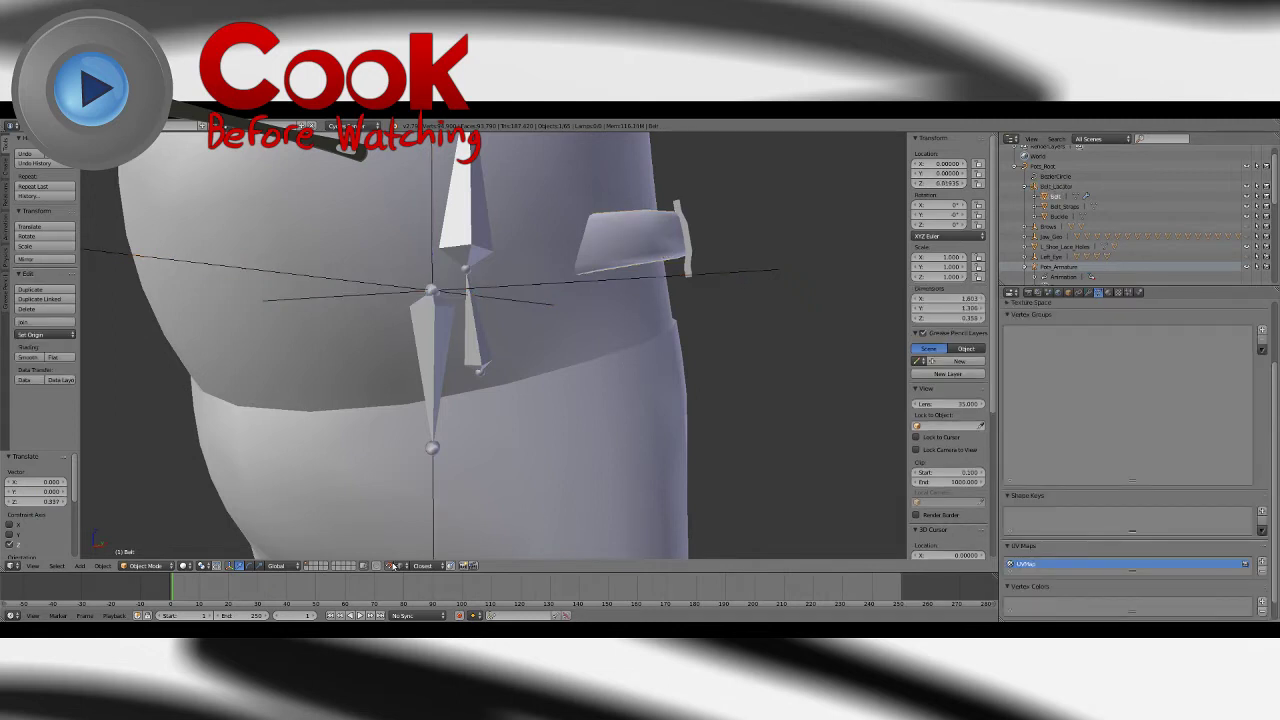
{"action": "scroll", "coordinate": [490, 314], "scroll_direction": "down", "scroll_amount": 6}
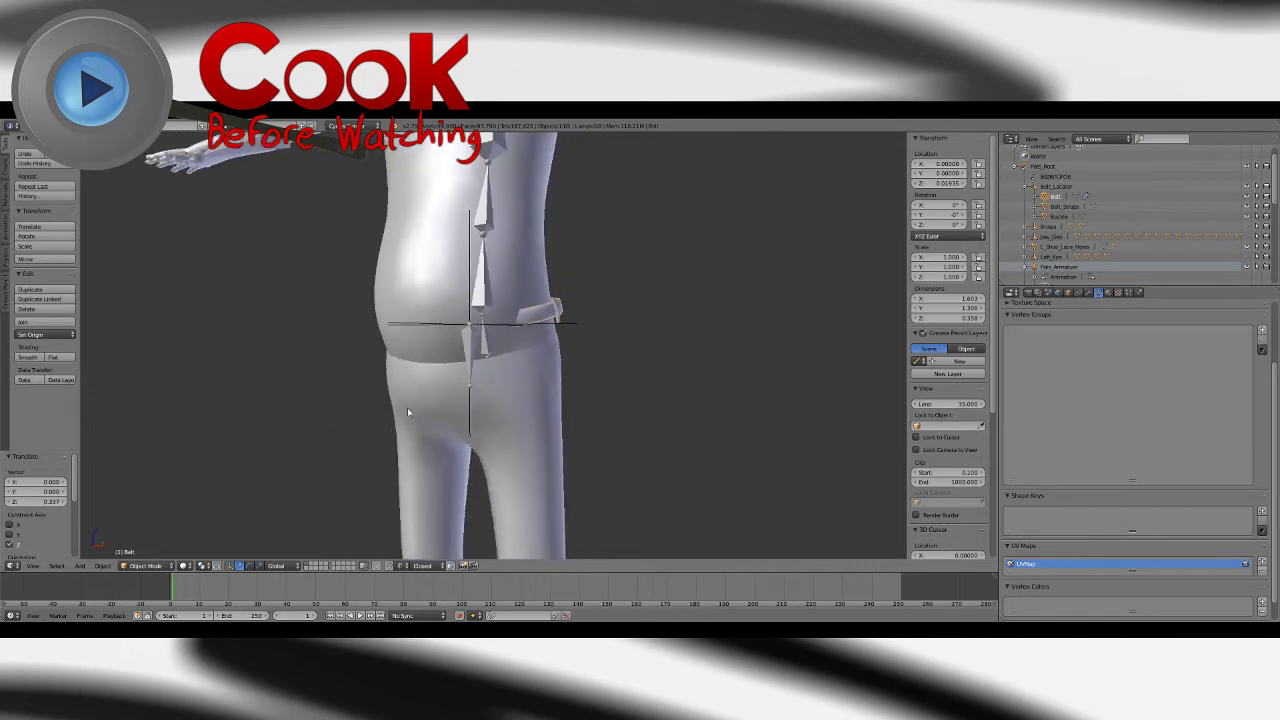
{"action": "middle_click_drag", "start_coordinate": [408, 412], "coordinate": [520, 394]}
{"action": "scroll", "coordinate": [505, 450], "scroll_direction": "down", "scroll_amount": 3}
{"action": "middle_click_drag", "start_coordinate": [526, 469], "coordinate": [532, 330], "text": "shift"}
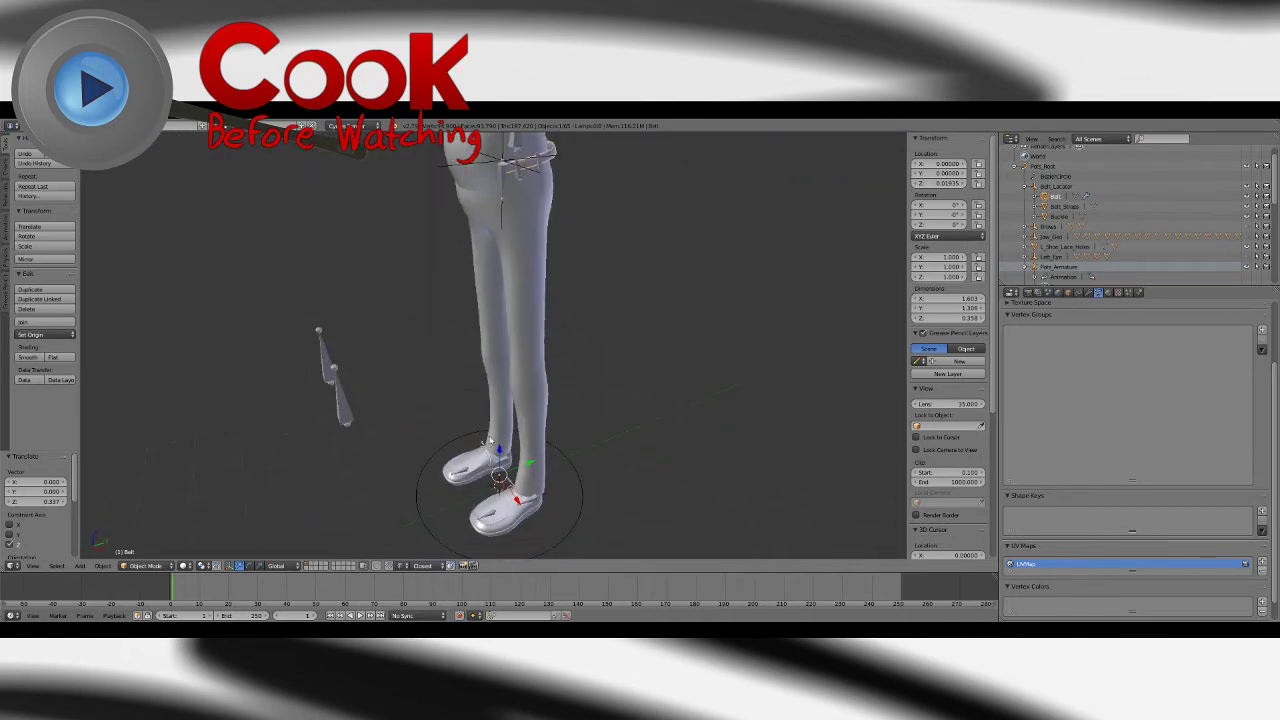
{"action": "left_click_drag", "start_coordinate": [500, 454], "coordinate": [496, 462]}
{"action": "left_click", "coordinate": [56, 502]}
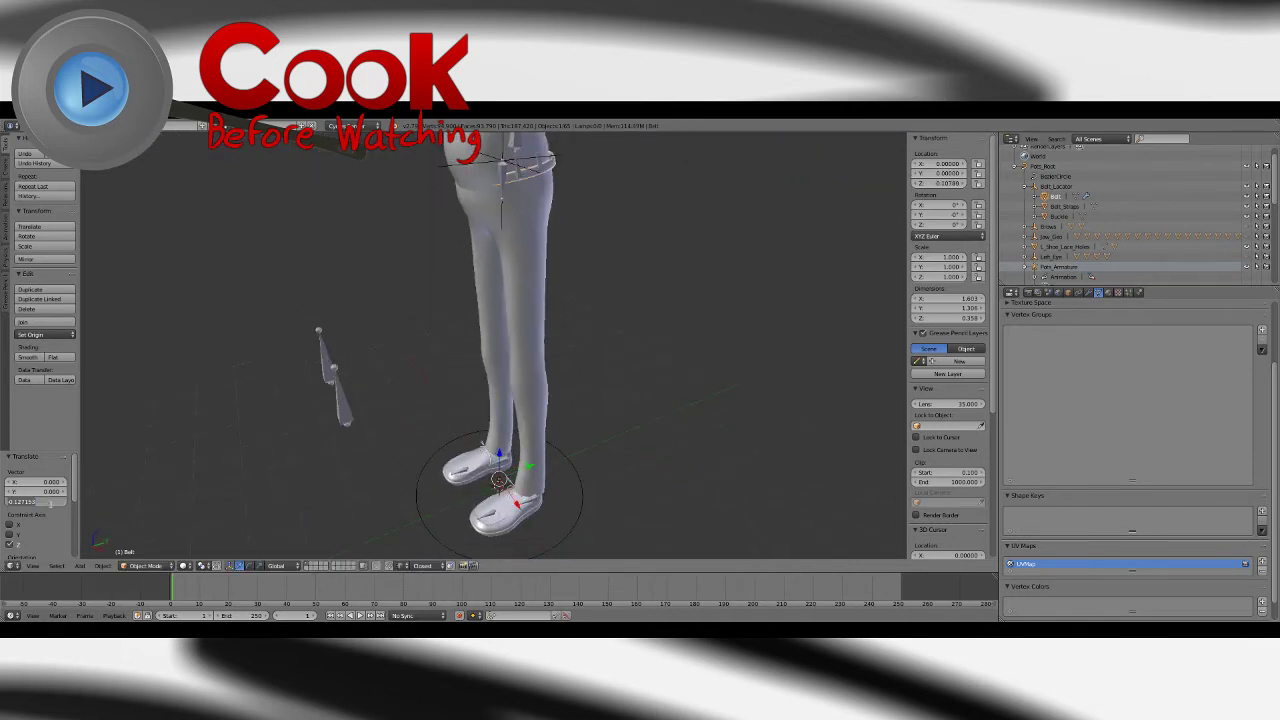
{"action": "left_click", "coordinate": [57, 503]}
{"action": "key", "text": "Return"}
{"action": "scroll", "coordinate": [521, 174], "scroll_direction": "up", "scroll_amount": 3}
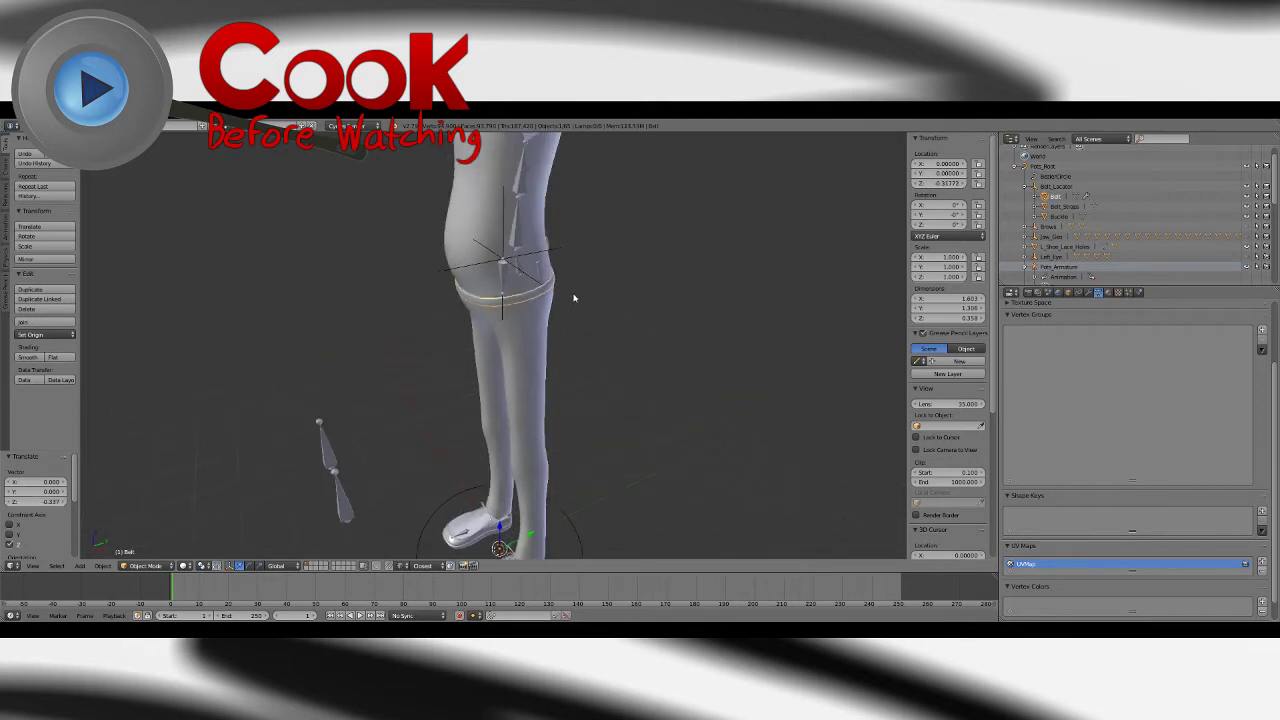
Step: Move the Belt_Straps mesh -0.337 along Z back onto the belt
{"action": "right_click", "coordinate": [484, 269]}
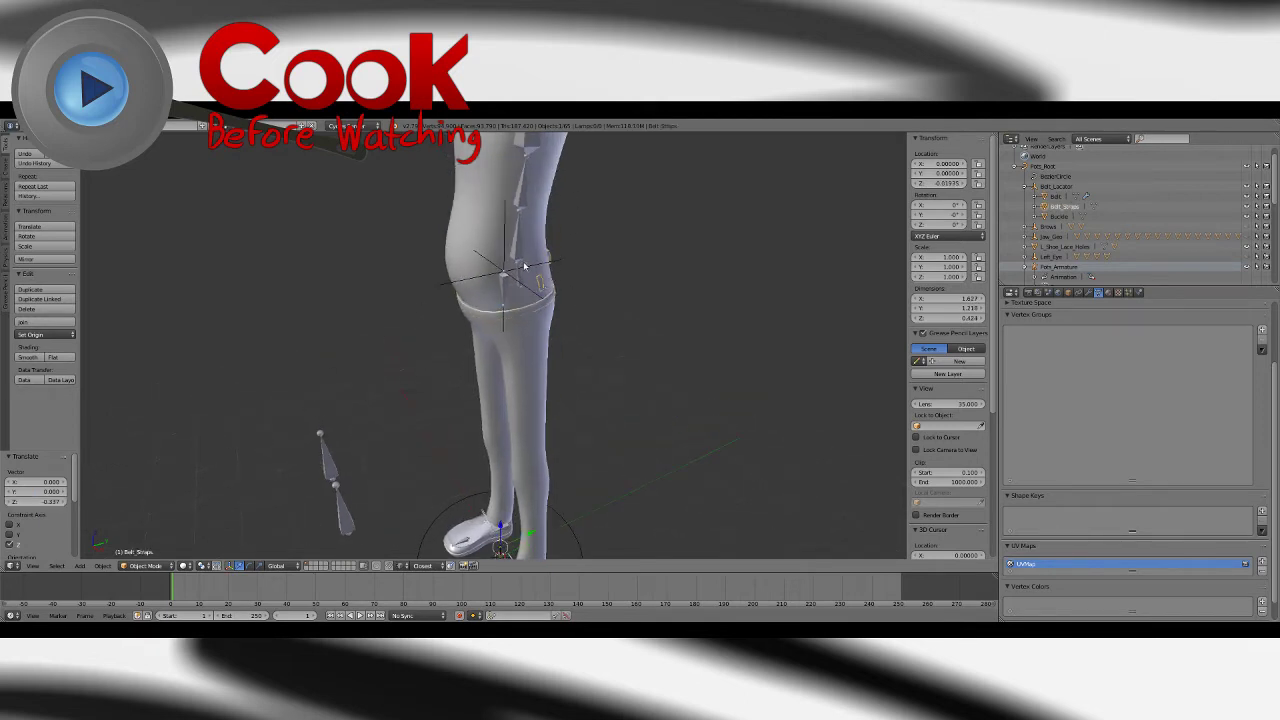
{"action": "middle_click_drag", "start_coordinate": [473, 513], "coordinate": [484, 416], "text": "shift"}
{"action": "left_click_drag", "start_coordinate": [505, 439], "coordinate": [506, 443]}
{"action": "left_click", "coordinate": [506, 445]}
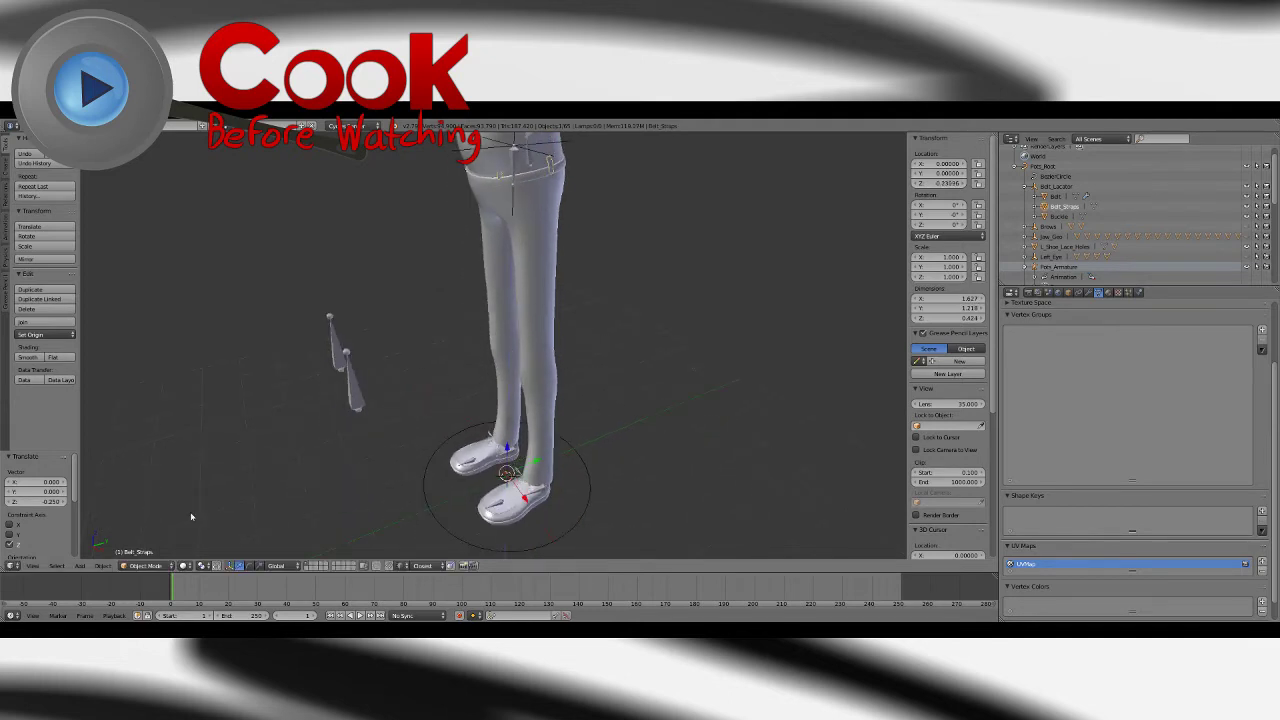
{"action": "left_click", "coordinate": [40, 501]}
{"action": "type", "text": "0.347071"}
{"action": "key", "text": "Return"}
{"action": "key", "text": "KP_Decimal"}
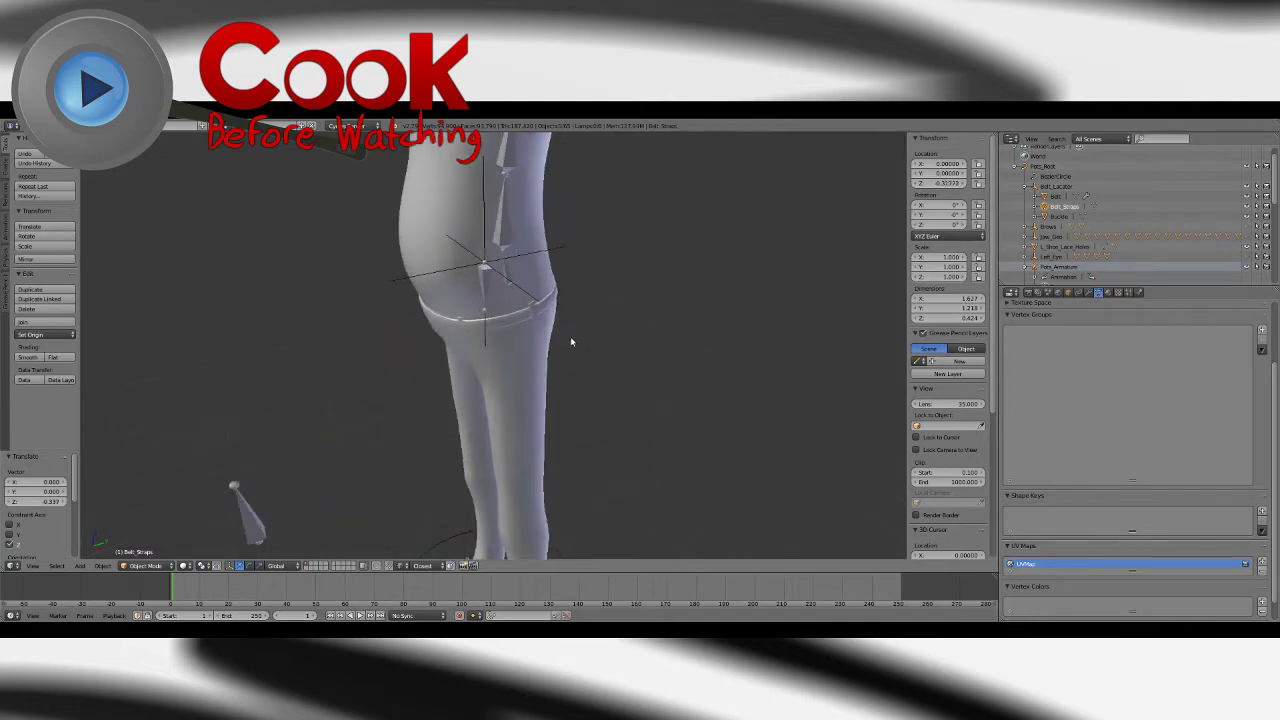
Step: Select the Buckle, move it -0.337 along Z back to the front of the belt, and deselect everything
{"action": "middle_click_drag", "start_coordinate": [571, 341], "coordinate": [677, 357]}
{"action": "scroll", "coordinate": [677, 357], "scroll_direction": "up", "scroll_amount": 8}
{"action": "scroll", "coordinate": [718, 384], "scroll_direction": "down", "scroll_amount": 1}
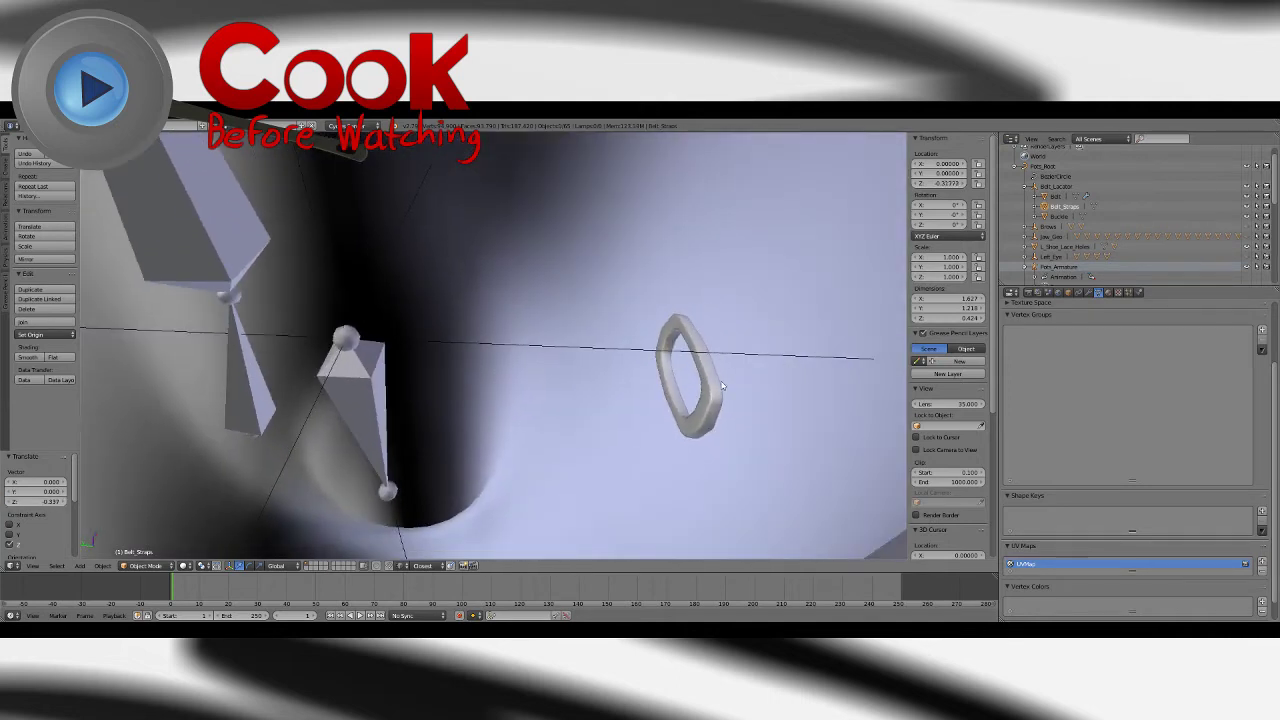
{"action": "left_click", "coordinate": [1058, 216]}
{"action": "key", "text": "KP_Decimal"}
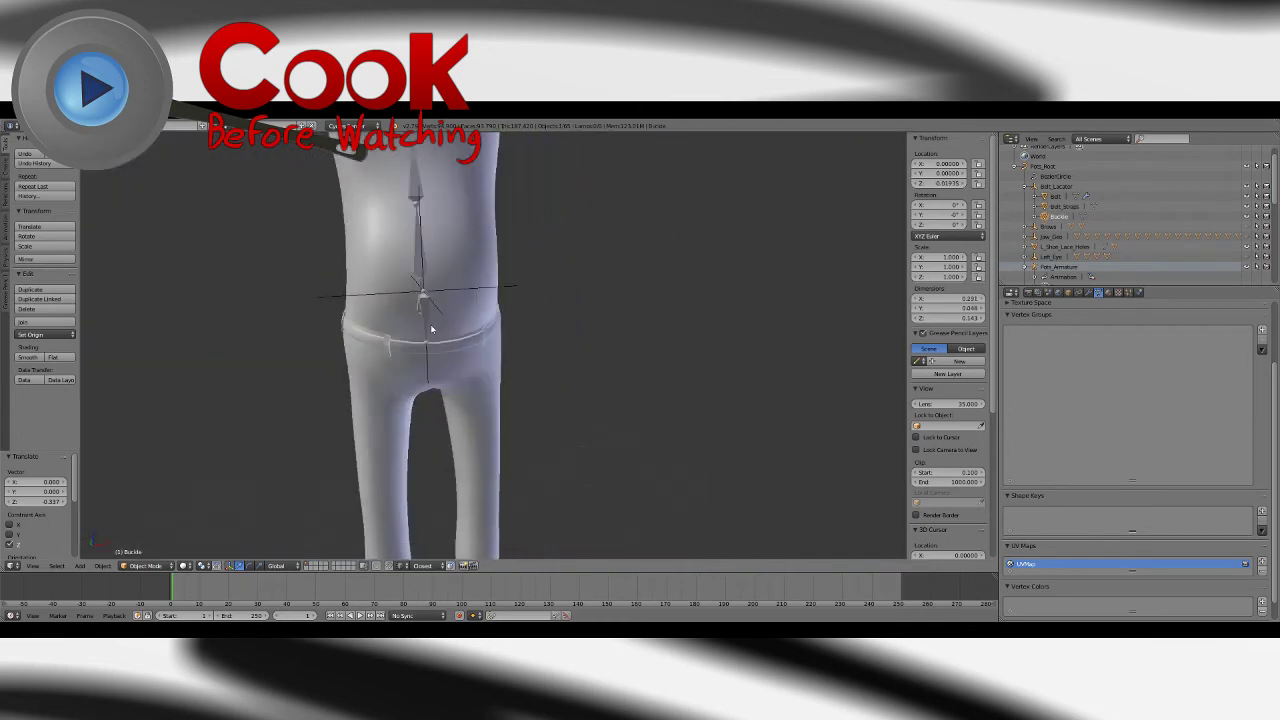
{"action": "scroll", "coordinate": [432, 329], "scroll_direction": "down", "scroll_amount": 3}
{"action": "middle_click_drag", "start_coordinate": [428, 466], "coordinate": [475, 342], "text": "shift"}
{"action": "left_click_drag", "start_coordinate": [466, 465], "coordinate": [457, 470]}
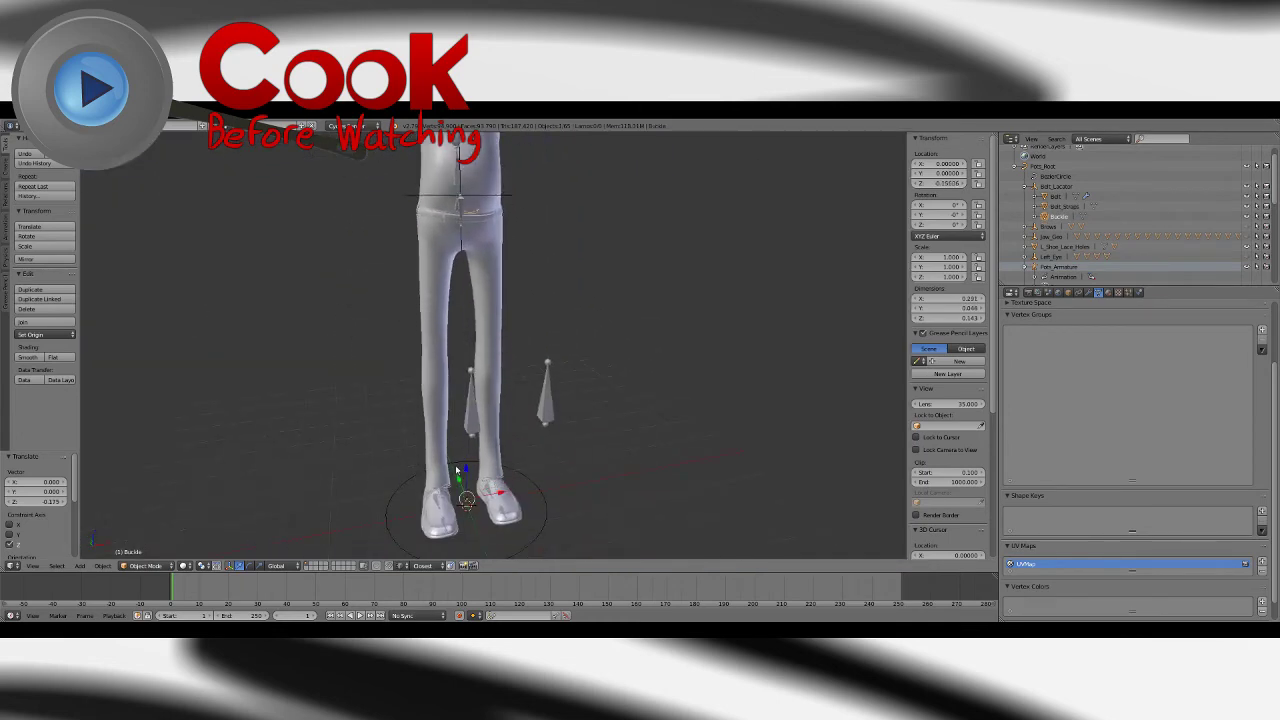
{"action": "left_click", "coordinate": [50, 501]}
{"action": "key", "text": "ctrl+v"}
{"action": "key", "text": "Return"}
{"action": "key", "text": "a"}
{"action": "middle_click_drag", "start_coordinate": [585, 277], "coordinate": [606, 351]}
{"action": "scroll", "coordinate": [589, 289], "scroll_direction": "up", "scroll_amount": 2}
{"action": "scroll", "coordinate": [591, 311], "scroll_direction": "up", "scroll_amount": 1}
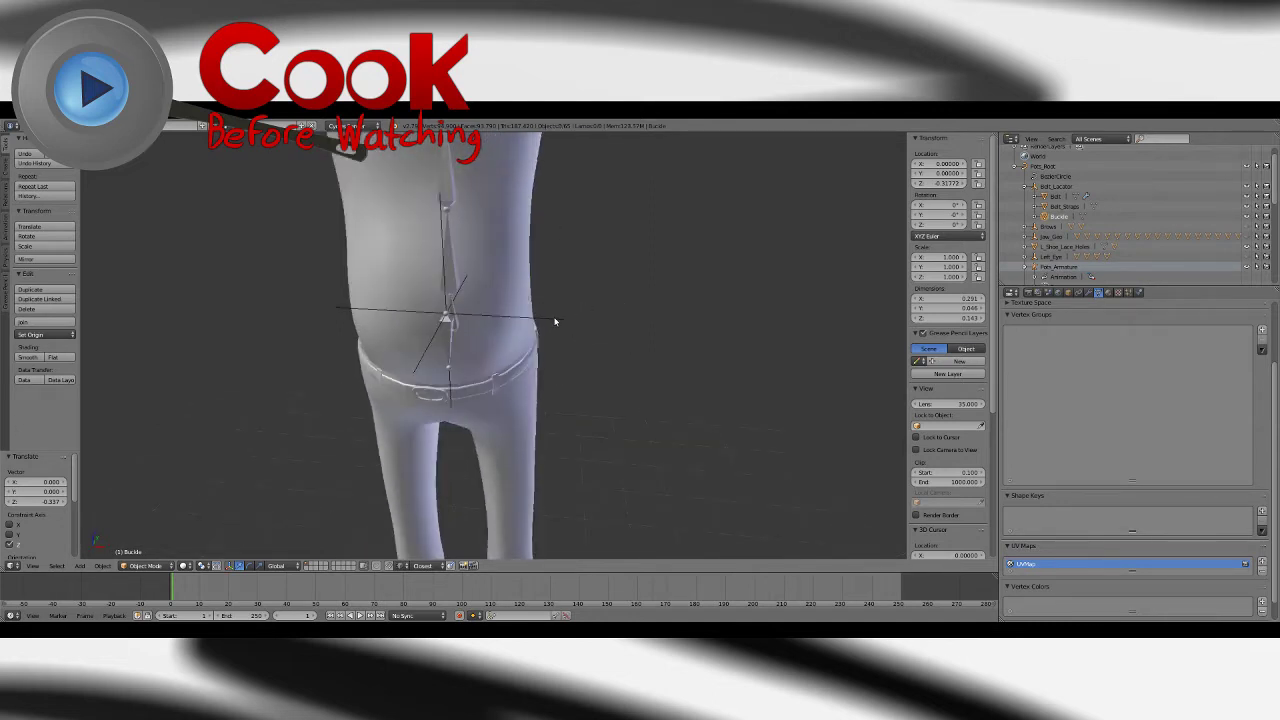
Step: Inspect how Belt_Locator lines up with the hips bone, selecting the locator and the bone in turn
{"action": "right_click", "coordinate": [552, 330]}
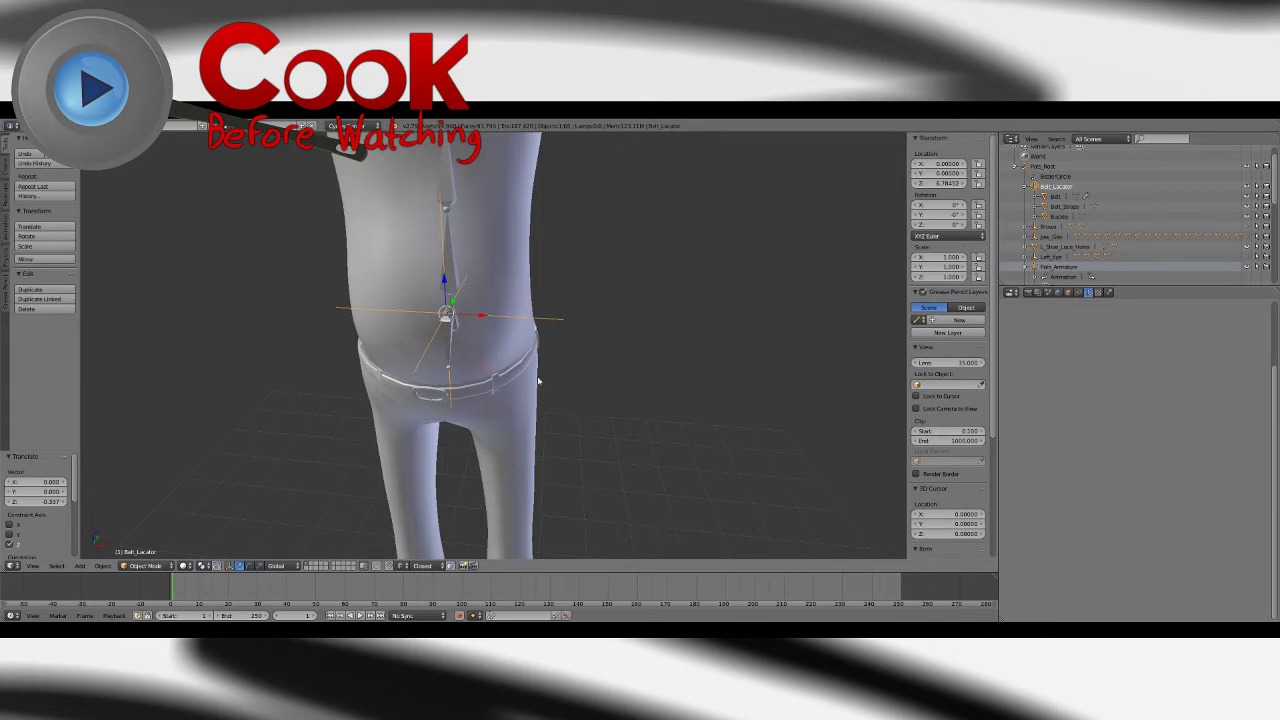
{"action": "middle_click_drag", "start_coordinate": [587, 353], "coordinate": [637, 354]}
{"action": "scroll", "coordinate": [587, 343], "scroll_direction": "down", "scroll_amount": 2}
{"action": "scroll", "coordinate": [637, 354], "scroll_direction": "down", "scroll_amount": 2}
{"action": "middle_click_drag", "start_coordinate": [561, 342], "coordinate": [512, 290]}
{"action": "scroll", "coordinate": [557, 337], "scroll_direction": "up", "scroll_amount": 3}
{"action": "scroll", "coordinate": [598, 332], "scroll_direction": "up", "scroll_amount": 2}
{"action": "scroll", "coordinate": [597, 369], "scroll_direction": "up", "scroll_amount": 1}
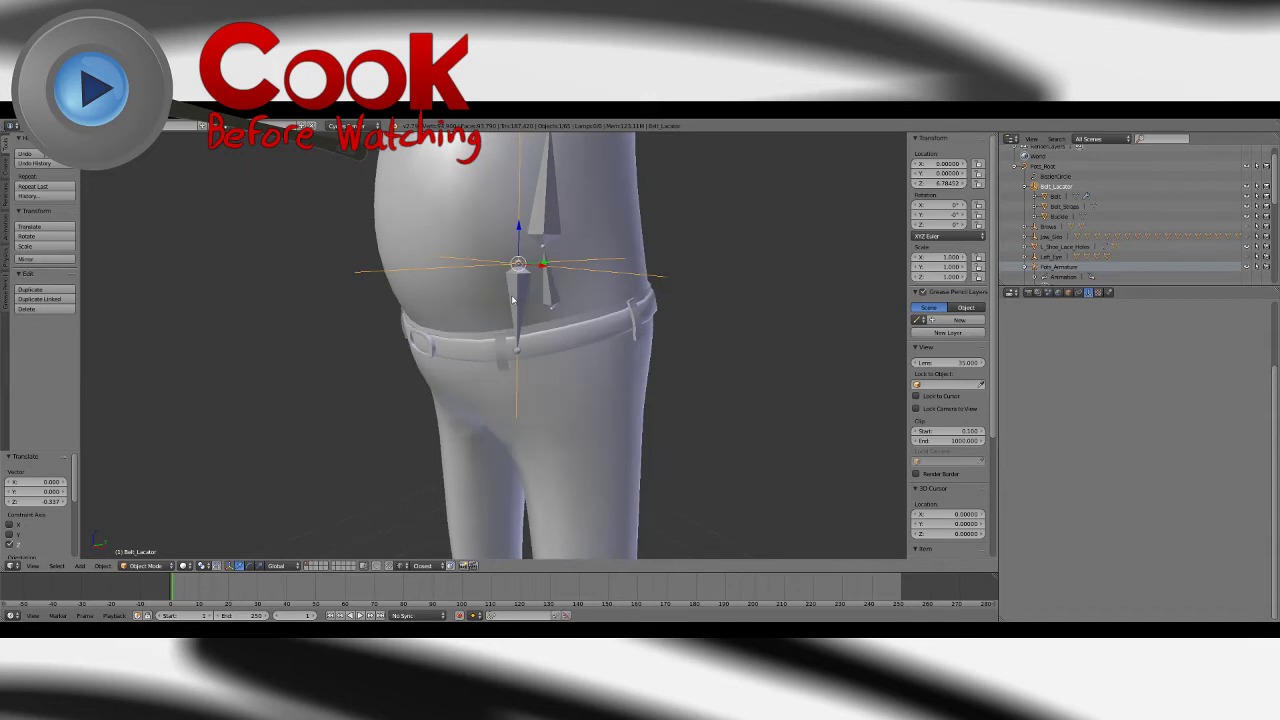
{"action": "right_click", "coordinate": [512, 300]}
{"action": "key", "text": "ctrl+Tab"}
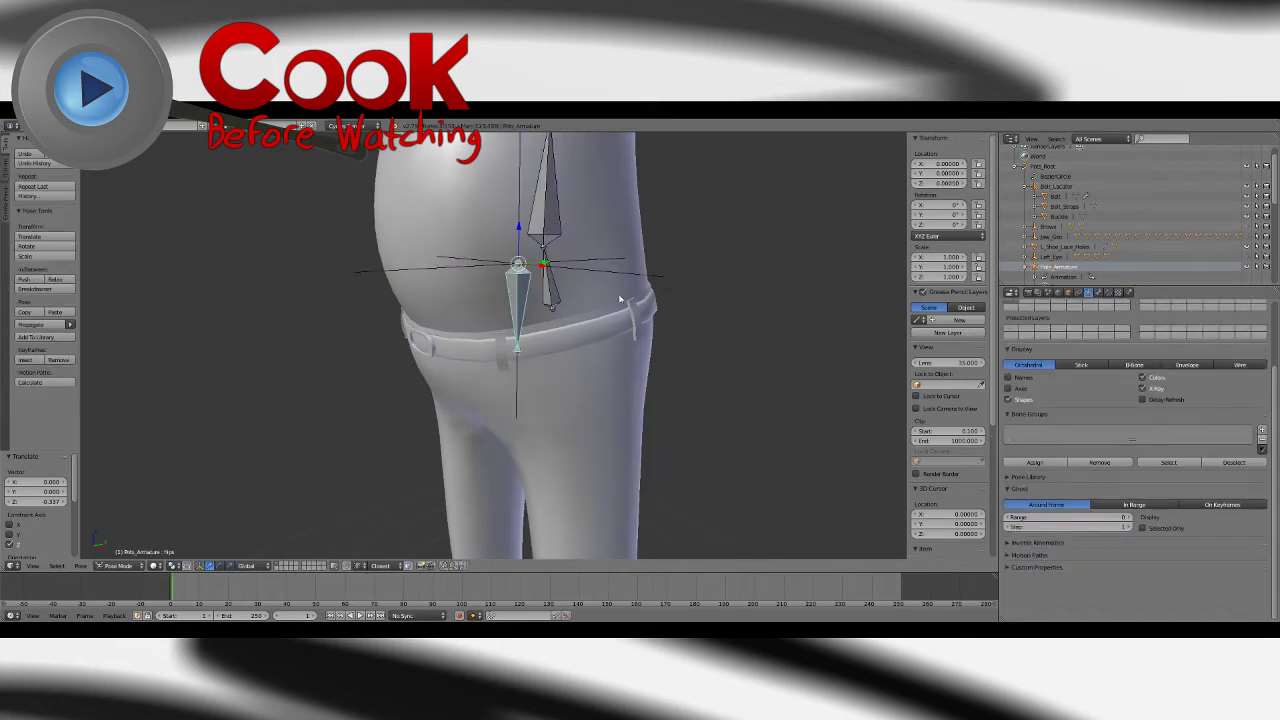
{"action": "key", "text": "ctrl+Tab"}
Step: Add a Copy Location and a Copy Rotation constraint to Belt_Locator
{"action": "right_click", "coordinate": [673, 283]}
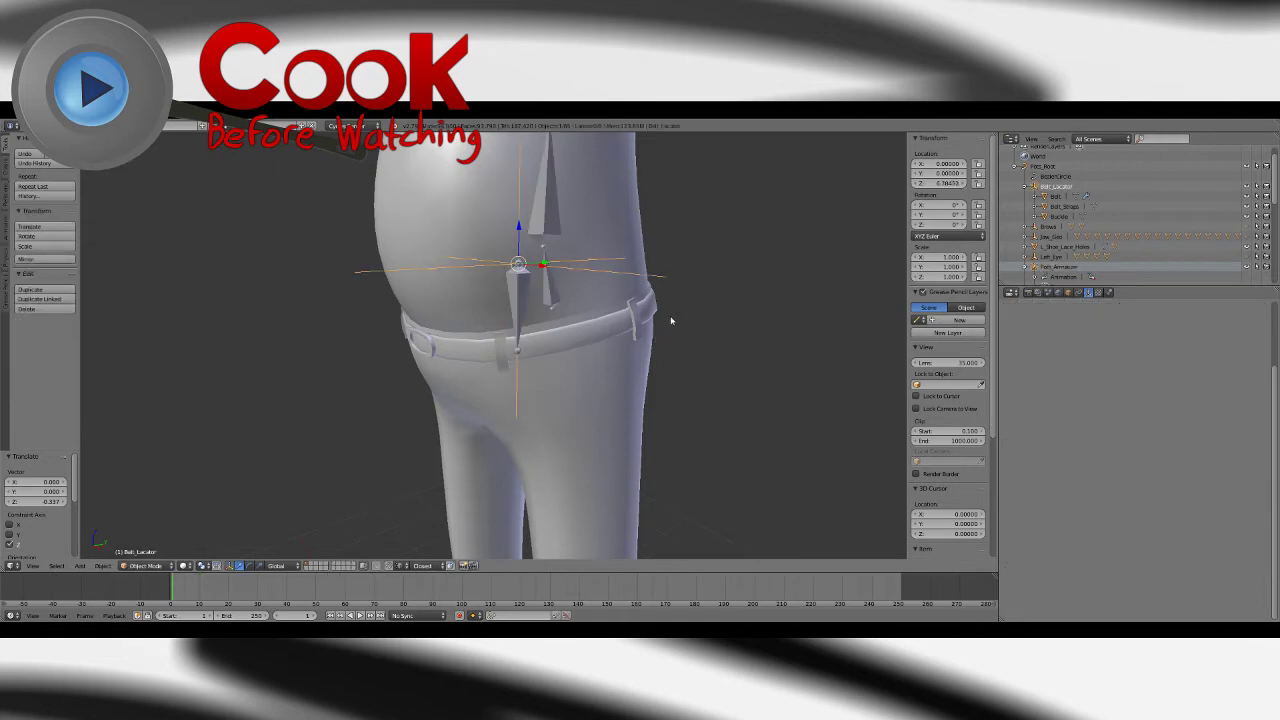
{"action": "left_click", "coordinate": [1078, 292]}
{"action": "left_click", "coordinate": [1086, 326]}
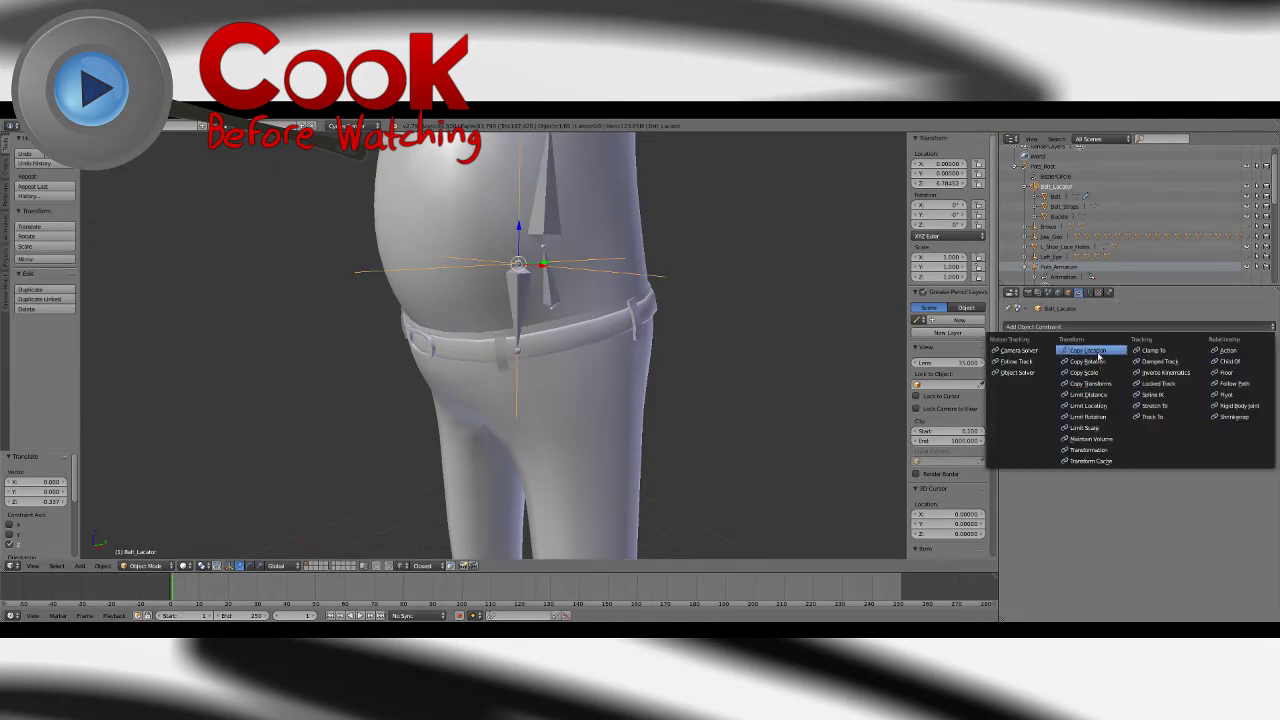
{"action": "left_click", "coordinate": [1090, 351]}
{"action": "left_click", "coordinate": [1098, 327]}
{"action": "left_click", "coordinate": [1092, 361]}
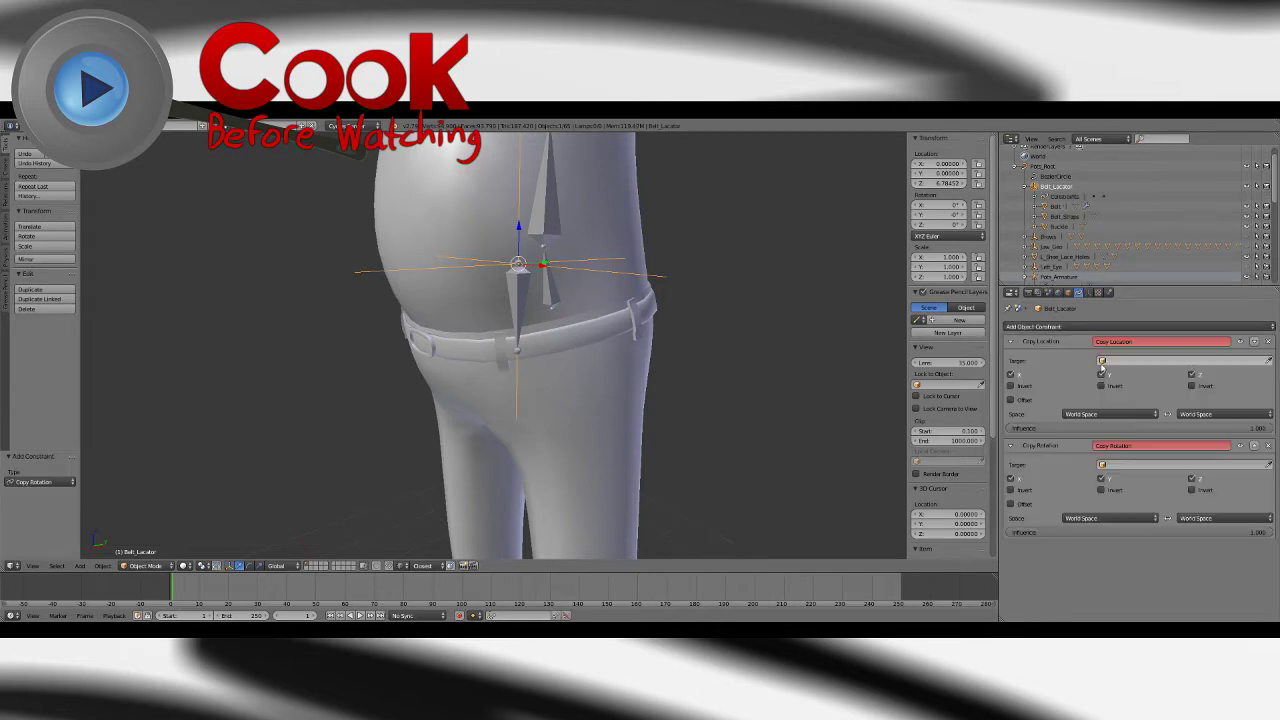
Step: Target the Copy Location constraint at the character's armature and its hips bone
{"action": "left_click", "coordinate": [1129, 362]}
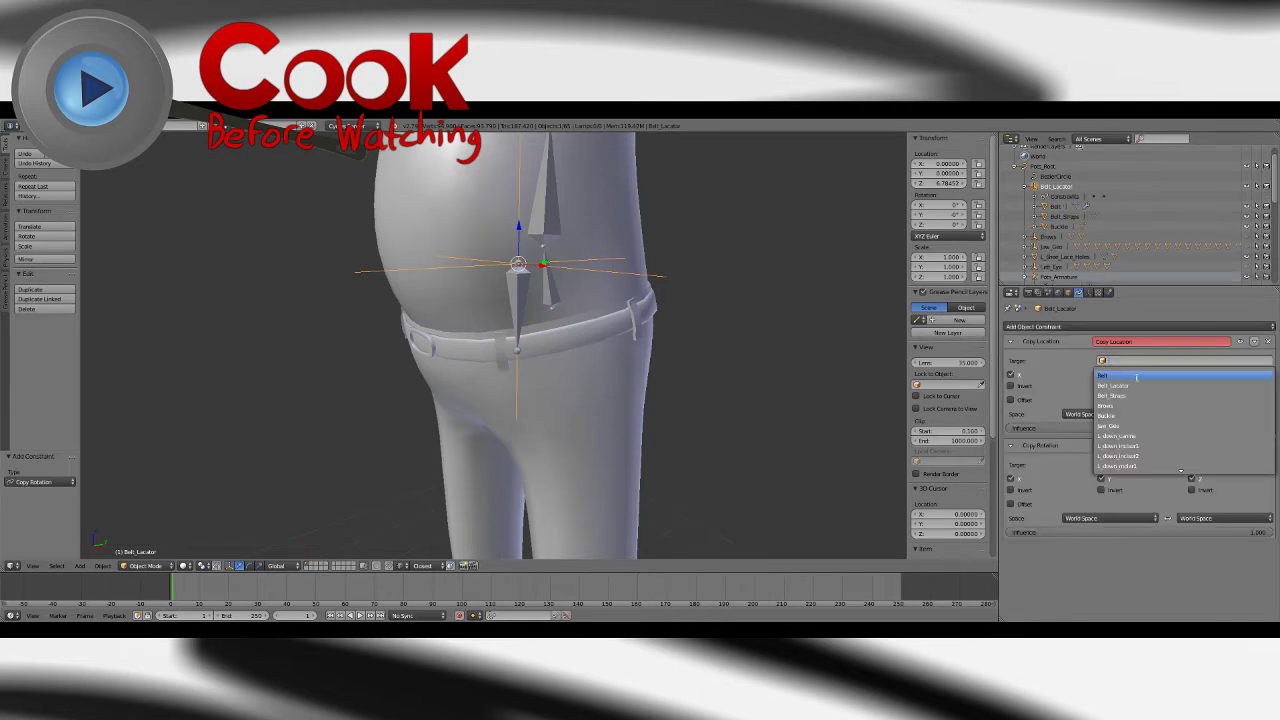
{"action": "type", "text": "hip"}
{"action": "key", "text": "BackSpace"}
{"action": "key", "text": "BackSpace"}
{"action": "key", "text": "BackSpace"}
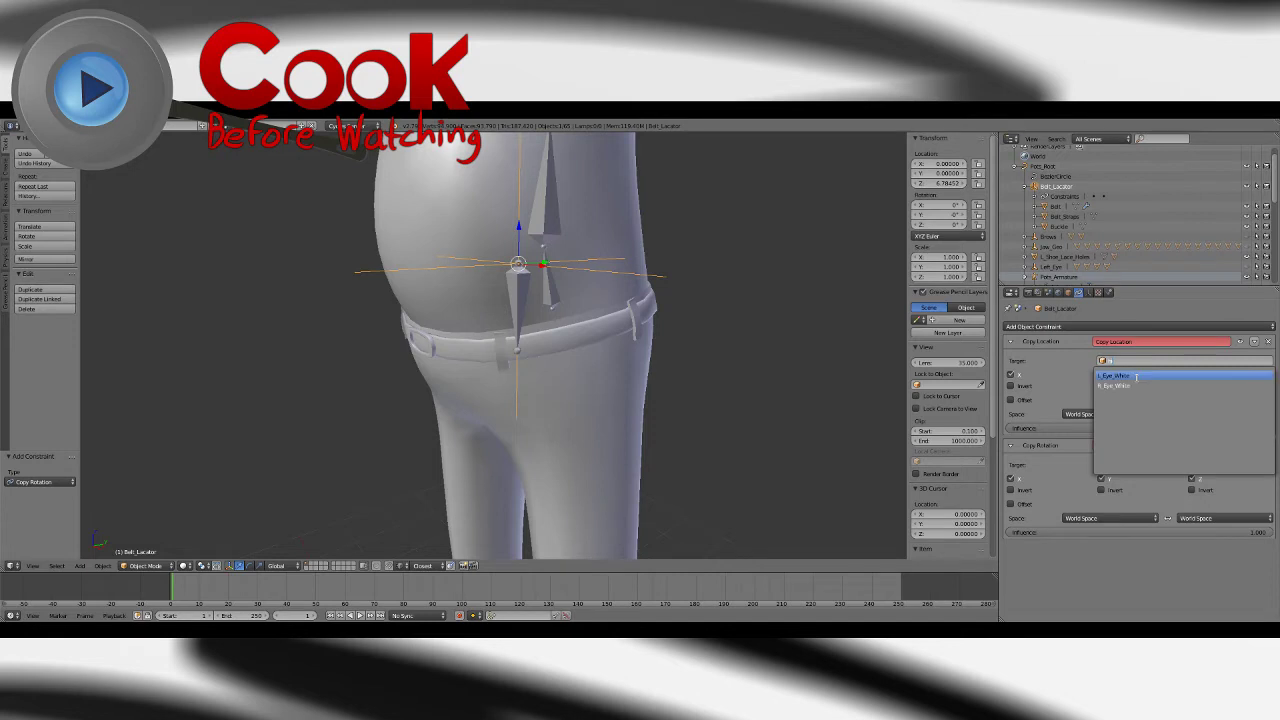
{"action": "type", "text": "arm"}
{"action": "key", "text": "Return"}
{"action": "left_click", "coordinate": [1133, 376]}
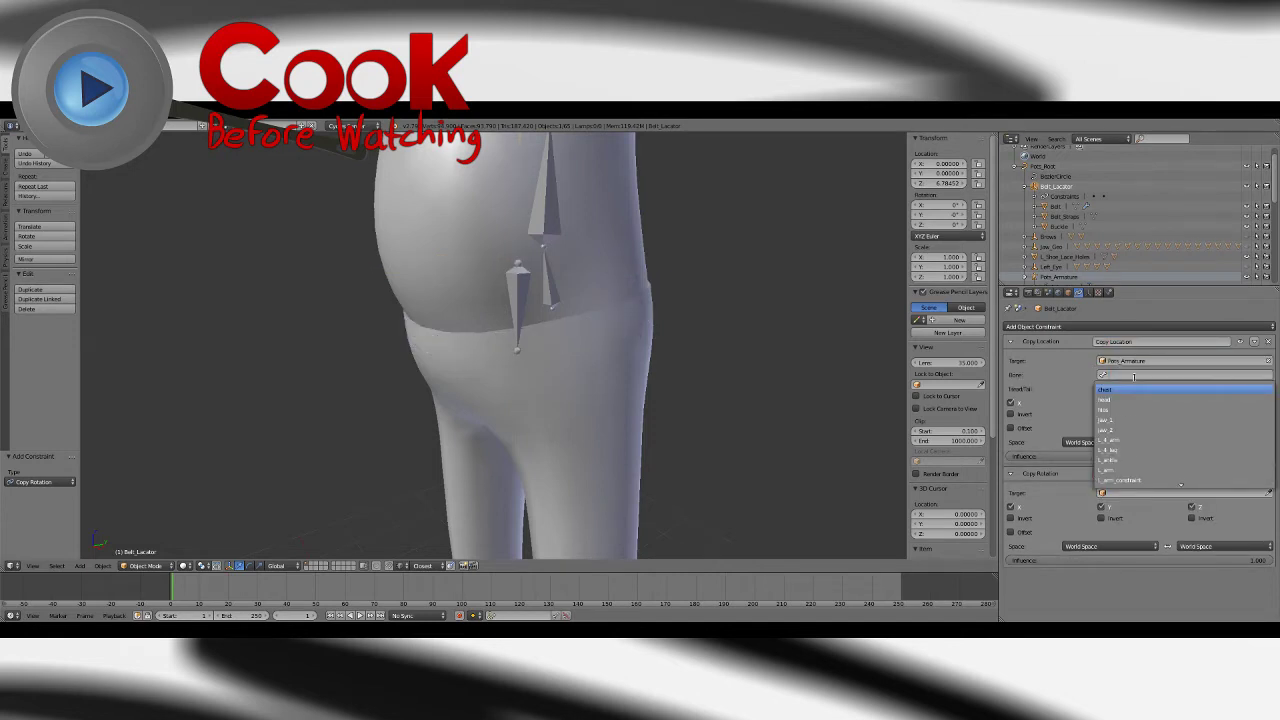
{"action": "type", "text": "hip"}
{"action": "key", "text": "Return"}
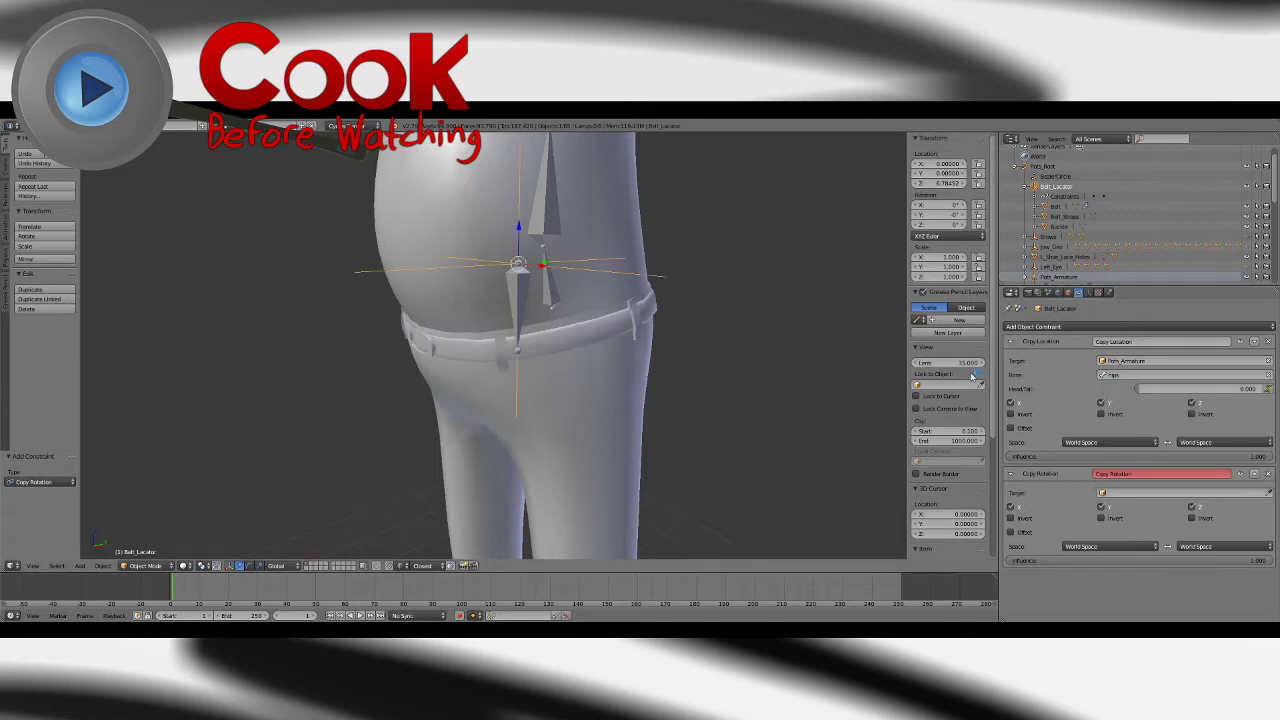
Step: Target the Copy Rotation constraint at the character's armature and its hips bone
{"action": "middle_click_drag", "start_coordinate": [618, 355], "coordinate": [780, 360]}
{"action": "left_click", "coordinate": [1117, 492]}
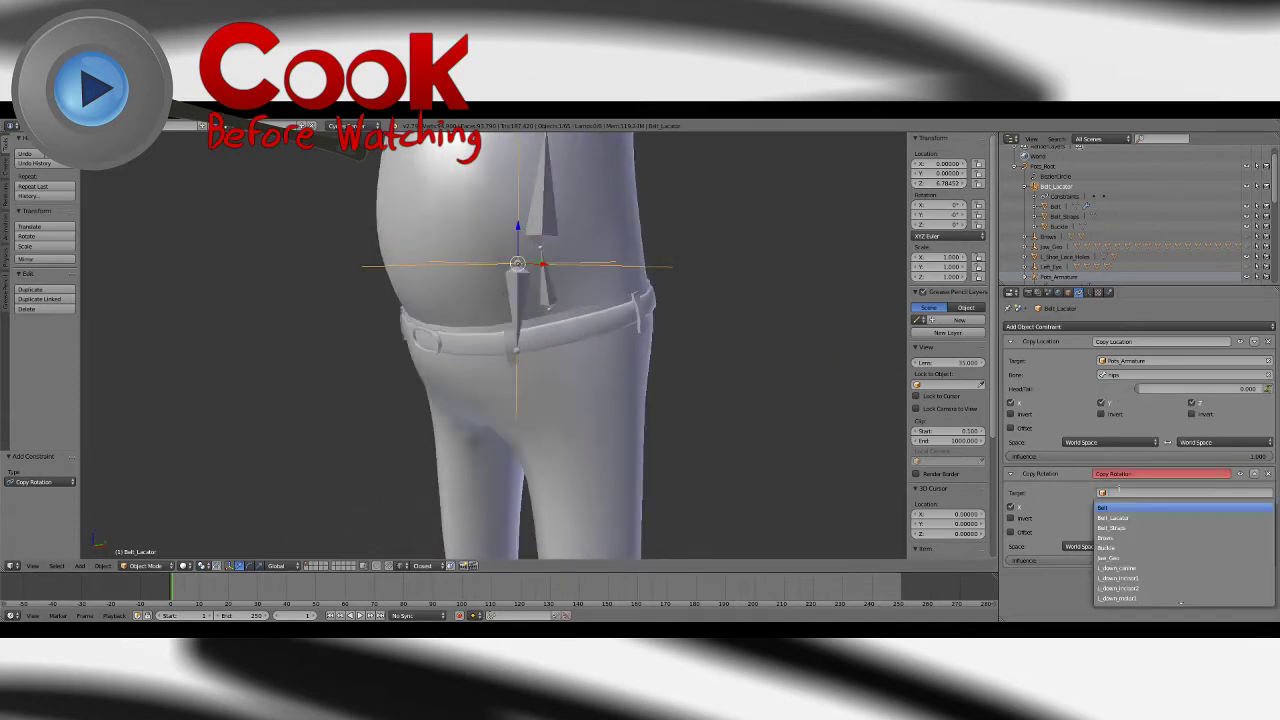
{"action": "scroll", "coordinate": [1116, 505], "scroll_direction": "down", "scroll_amount": 9}
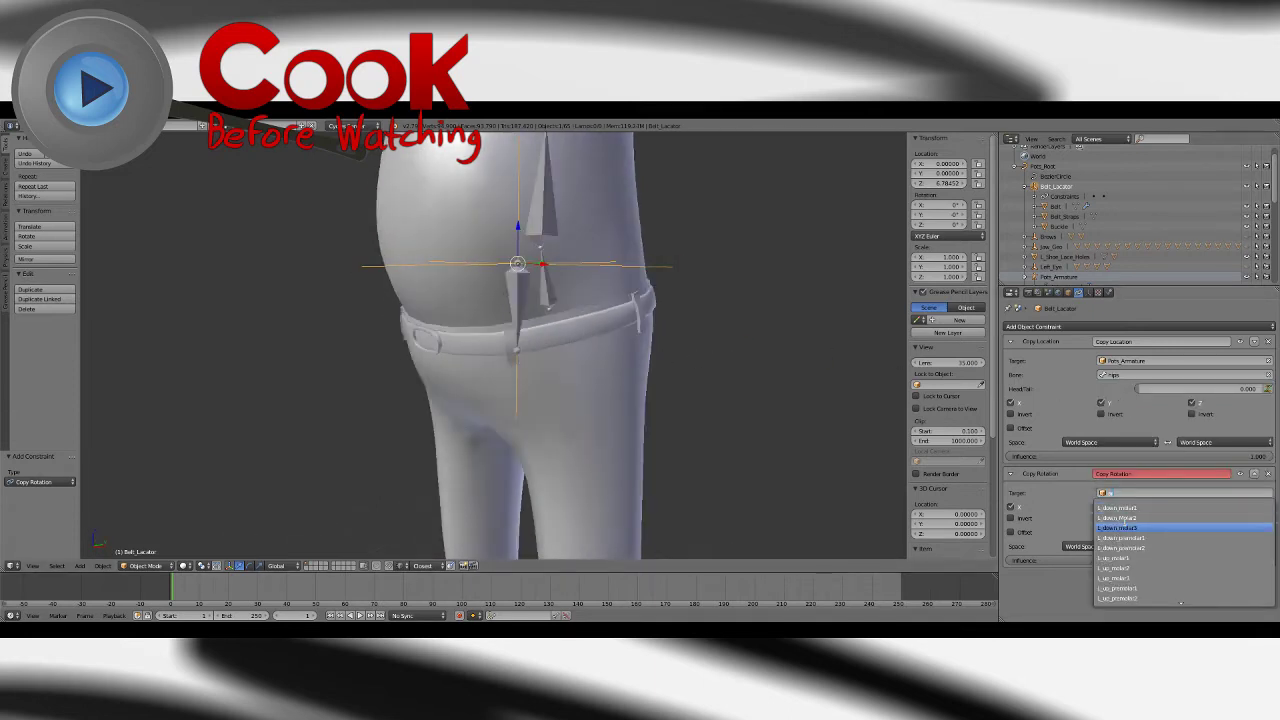
{"action": "type", "text": "arm"}
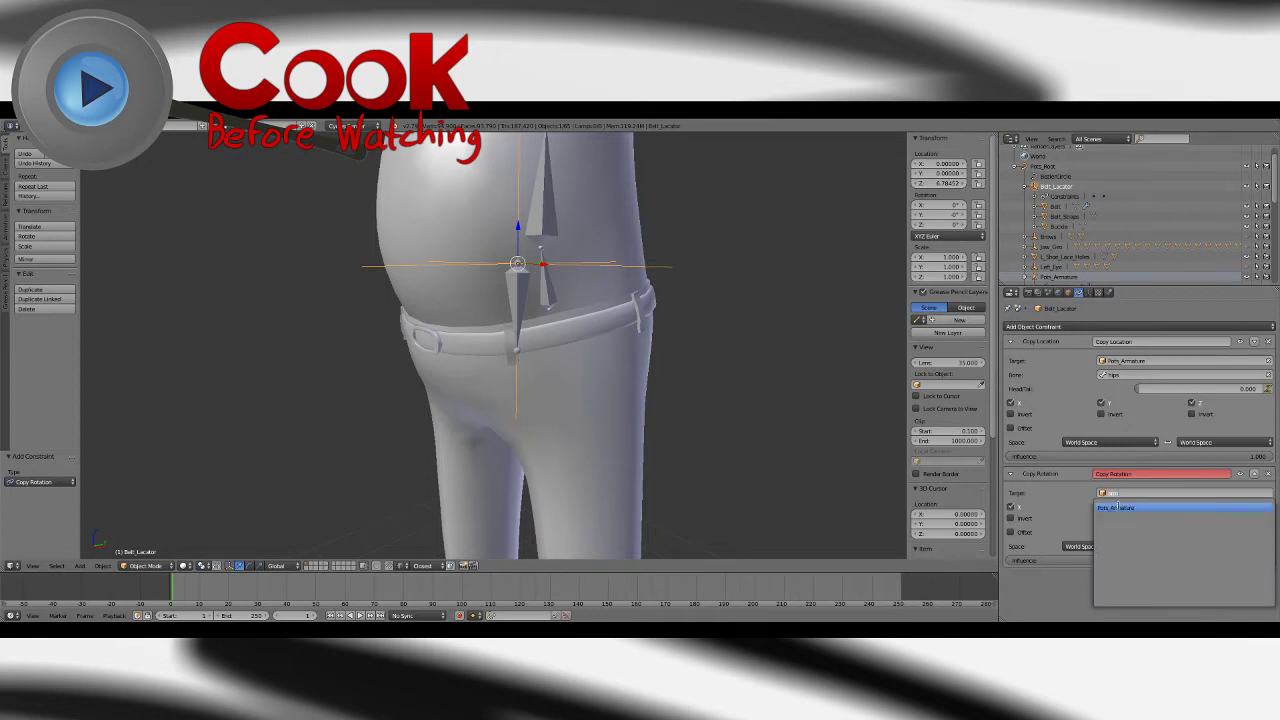
{"action": "left_click", "coordinate": [1118, 508]}
{"action": "left_click", "coordinate": [1118, 507]}
{"action": "type", "text": "hip"}
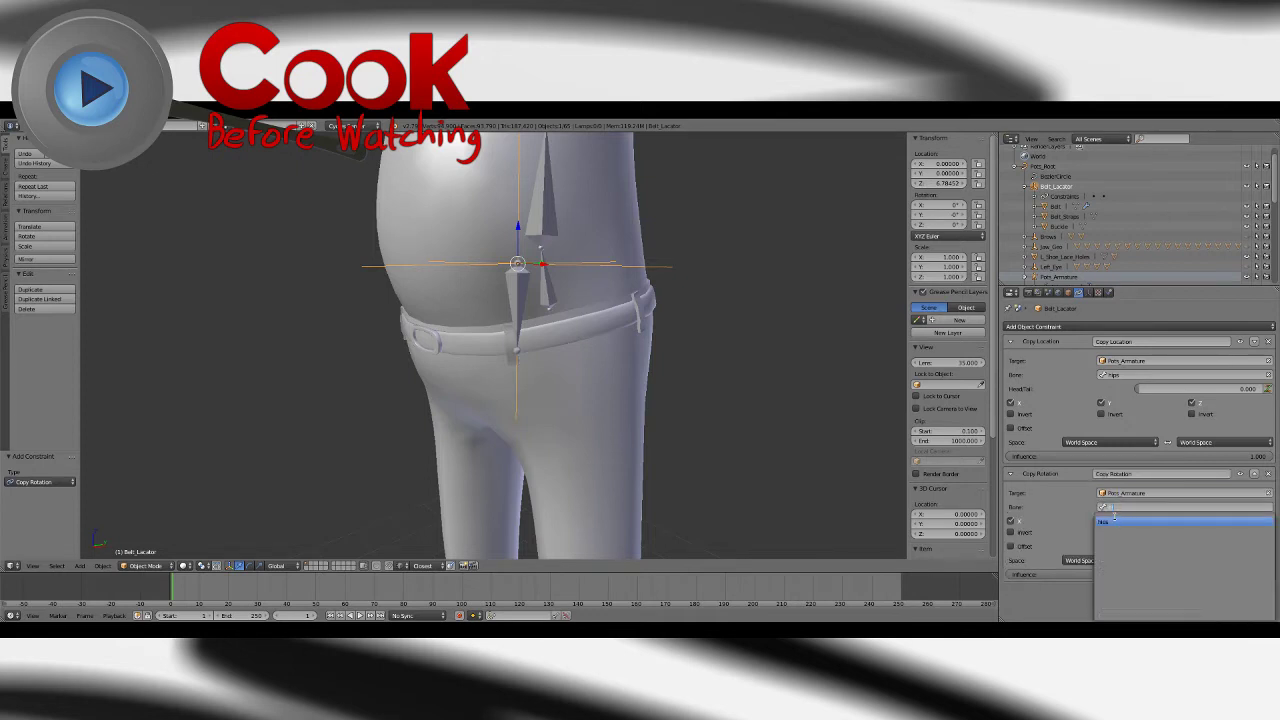
{"action": "left_click", "coordinate": [1112, 520]}
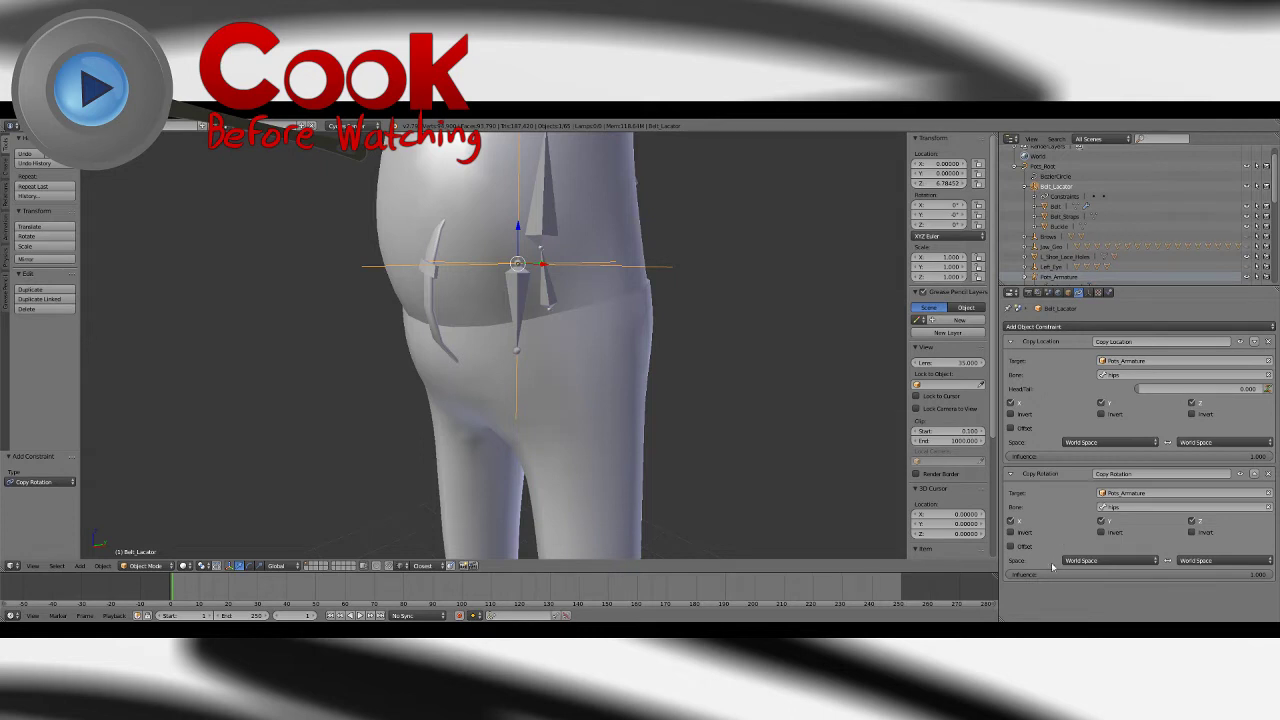
Step: Set both the target and owner space of the Copy Rotation constraint to Local Space
{"action": "left_click", "coordinate": [1100, 560]}
{"action": "left_click", "coordinate": [1100, 518]}
{"action": "left_click", "coordinate": [1205, 560]}
{"action": "left_click", "coordinate": [1195, 538]}
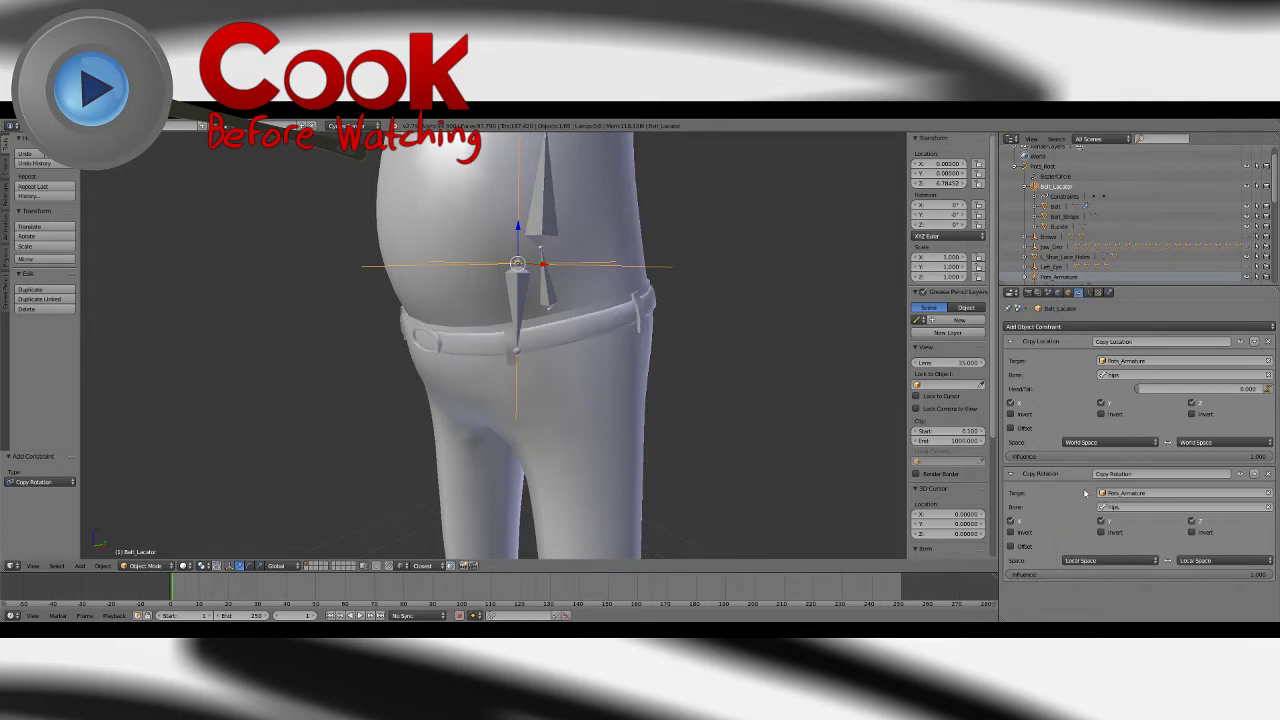
Step: Rotate the hips bone -17.9° about the global Y axis to test the belt, and undo the rotation
{"action": "middle_click_drag", "start_coordinate": [612, 373], "coordinate": [613, 347]}
{"action": "scroll", "coordinate": [657, 395], "scroll_direction": "down", "scroll_amount": 3}
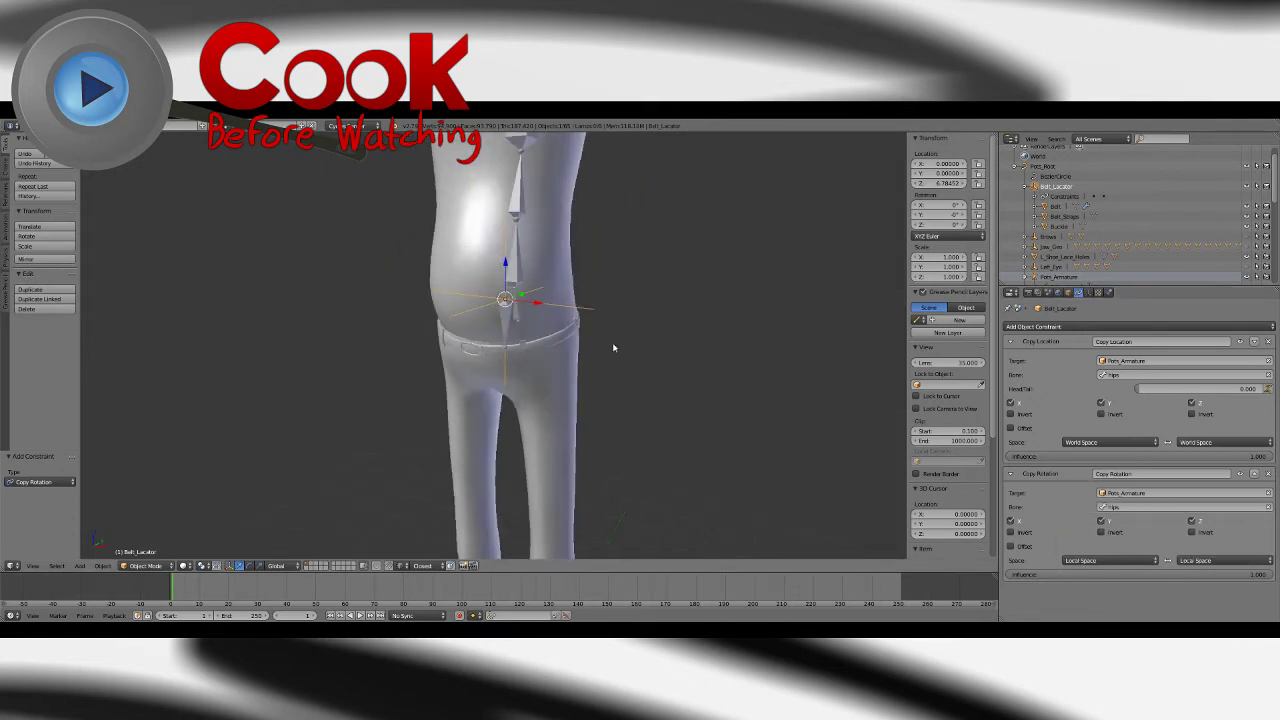
{"action": "right_click", "coordinate": [519, 318]}
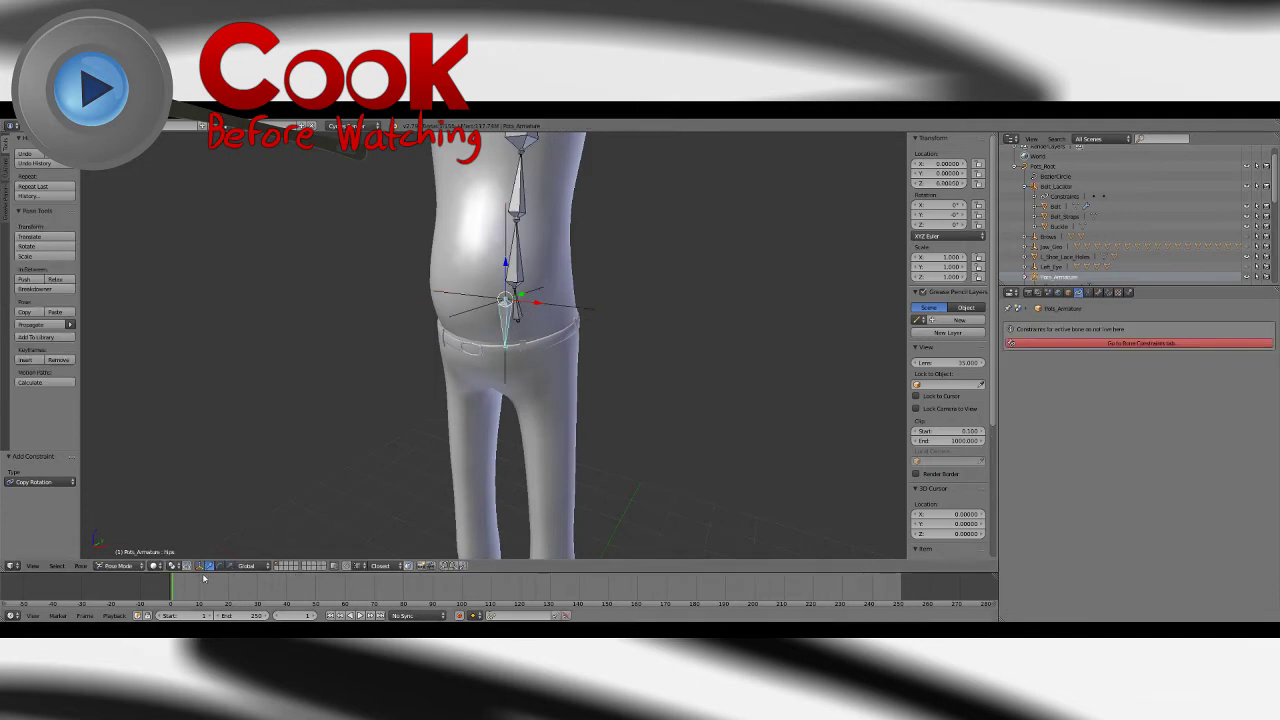
{"action": "left_click_drag", "start_coordinate": [535, 287], "coordinate": [537, 330]}
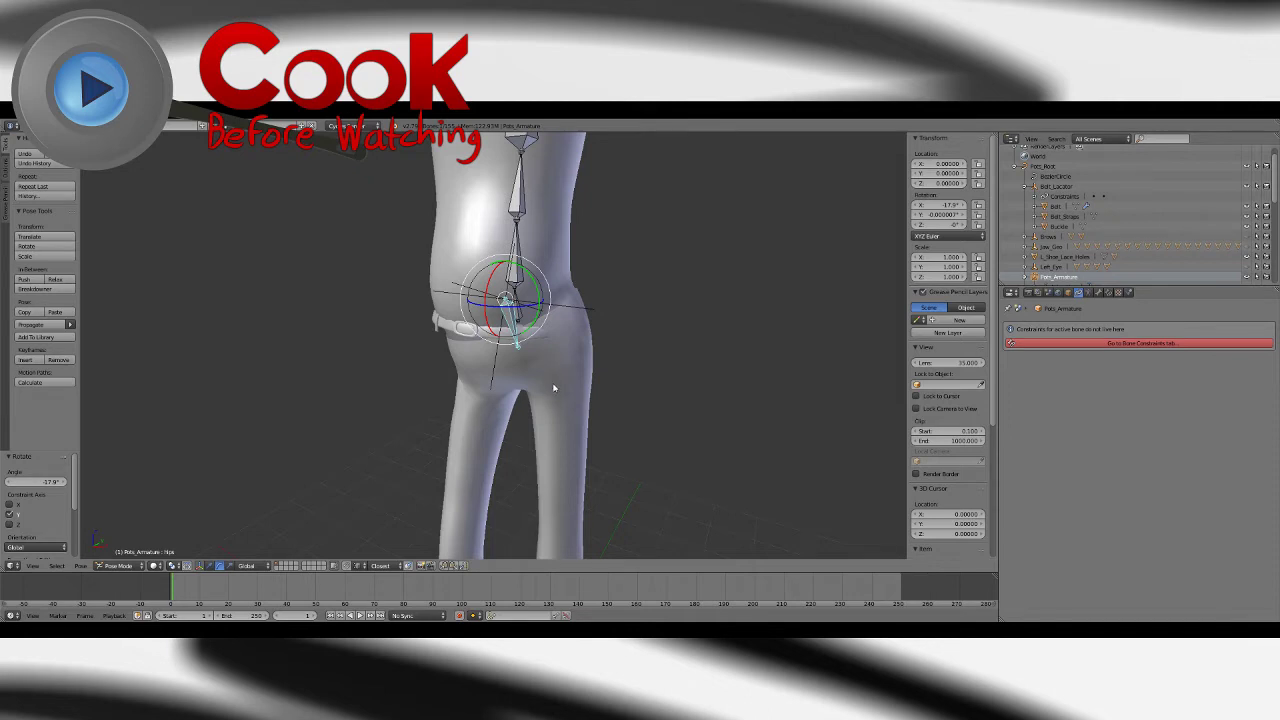
{"action": "key", "text": "ctrl+z"}
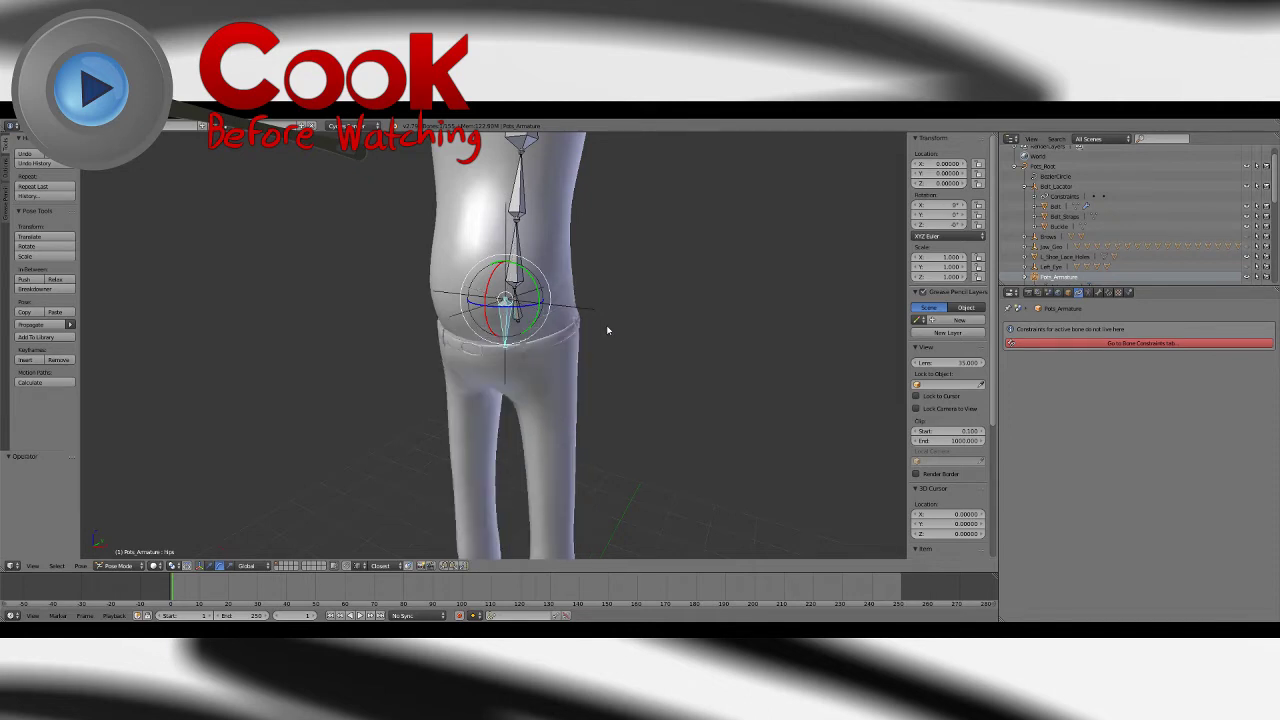
Step: Reselect Belt_Locator and enable Offset on its Copy Rotation constraint
{"action": "right_click", "coordinate": [592, 316]}
{"action": "middle_click_drag", "start_coordinate": [592, 370], "coordinate": [626, 380]}
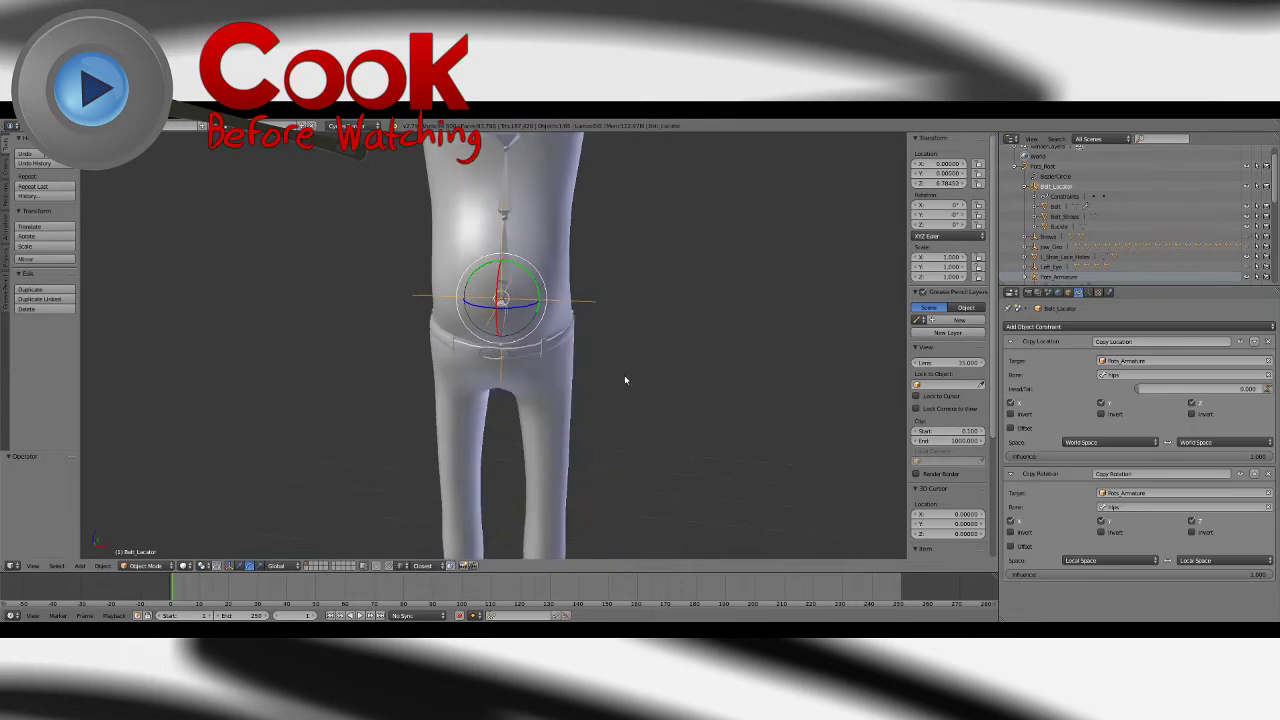
{"action": "left_click", "coordinate": [1020, 547]}
{"action": "middle_click_drag", "start_coordinate": [637, 397], "coordinate": [633, 386]}
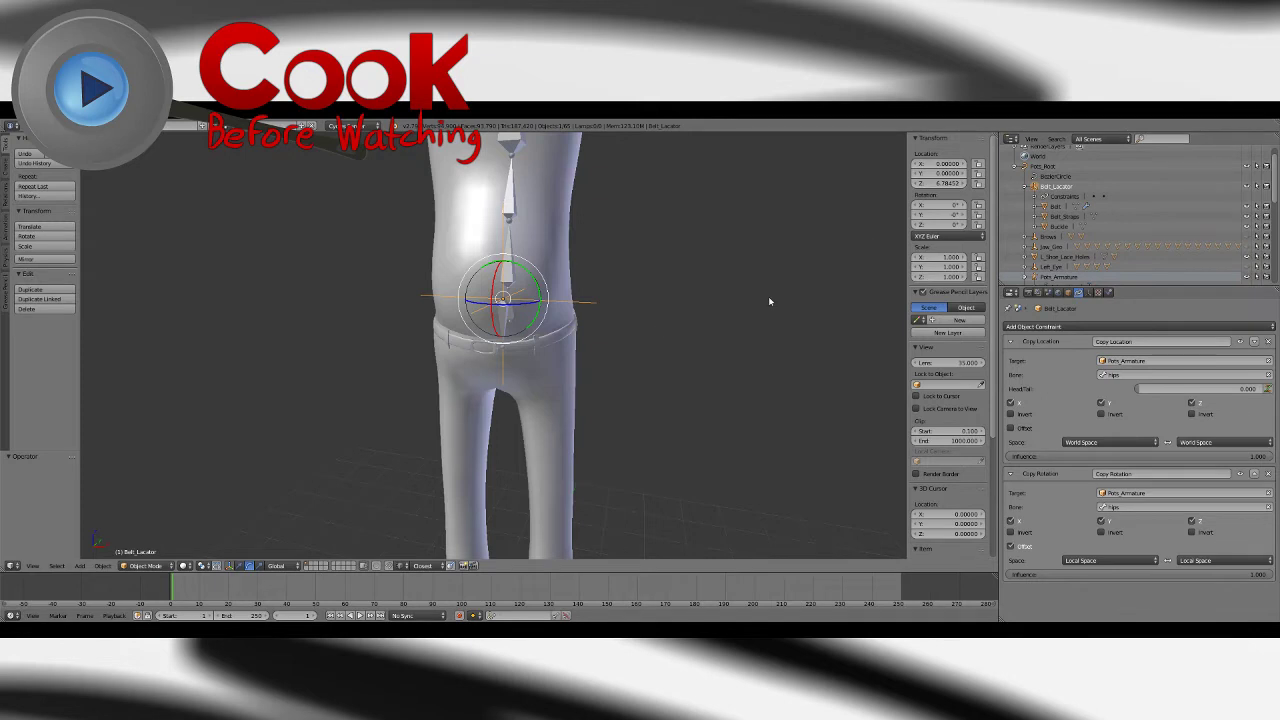
Step: Test the belt constraints again by rotating the hips bone with Offset enabled
{"action": "key", "text": "a"}
{"action": "middle_click_drag", "start_coordinate": [769, 301], "coordinate": [686, 377]}
{"action": "scroll", "coordinate": [670, 365], "scroll_direction": "up", "scroll_amount": 5}
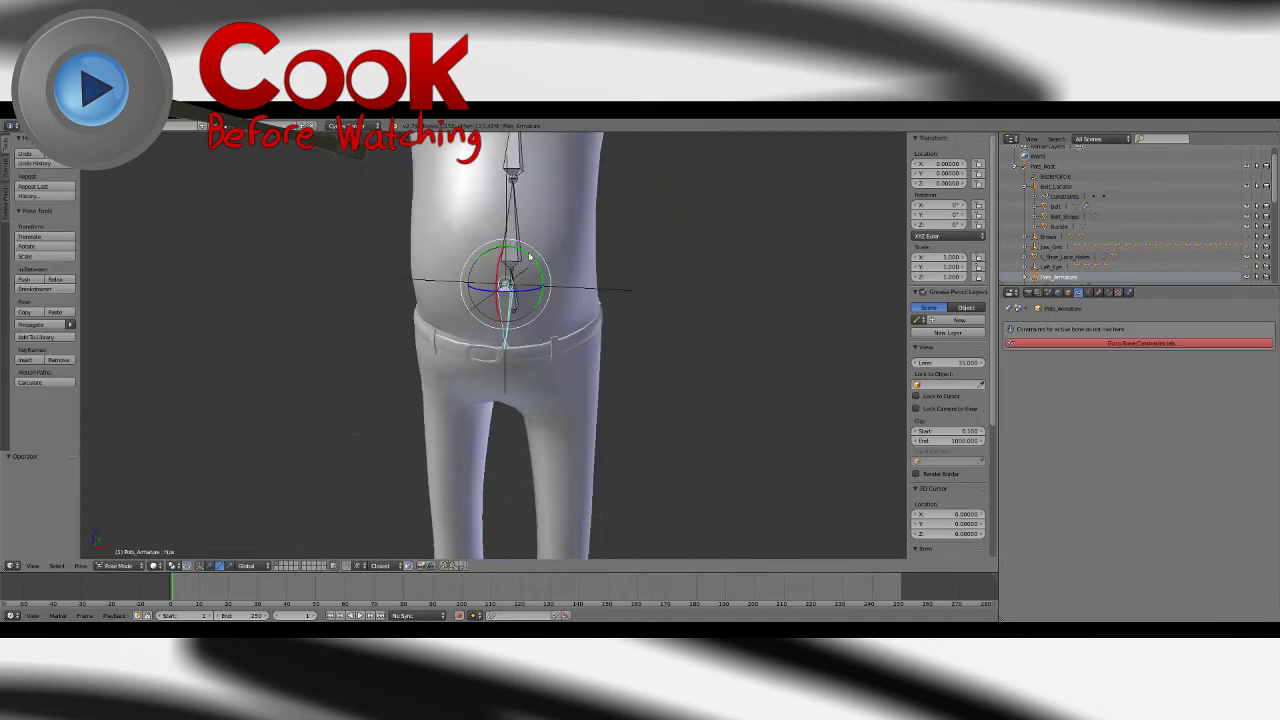
{"action": "left_click_drag", "start_coordinate": [540, 258], "coordinate": [660, 325]}
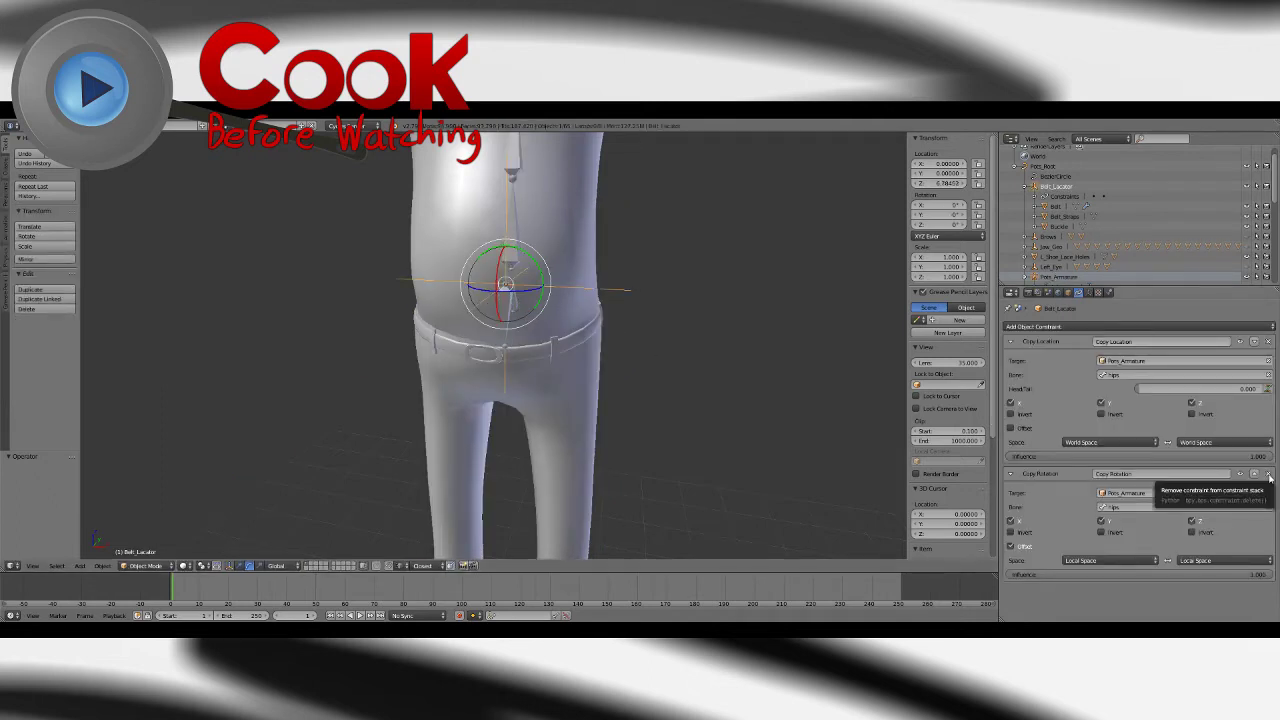
Step: Try World Space as the owner space of Belt_Locator's Copy Rotation constraint, and set it back to Local Space
{"action": "left_click", "coordinate": [1110, 560]}
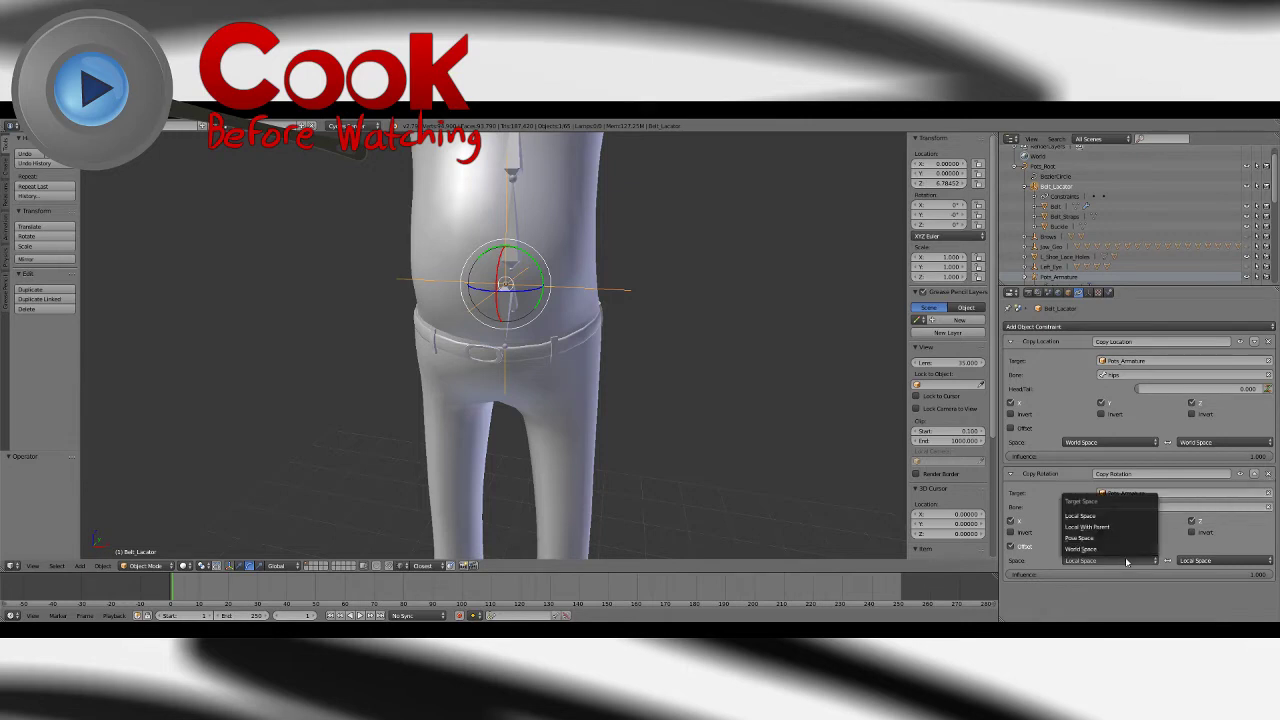
{"action": "left_click", "coordinate": [1187, 560]}
{"action": "left_click", "coordinate": [1193, 549]}
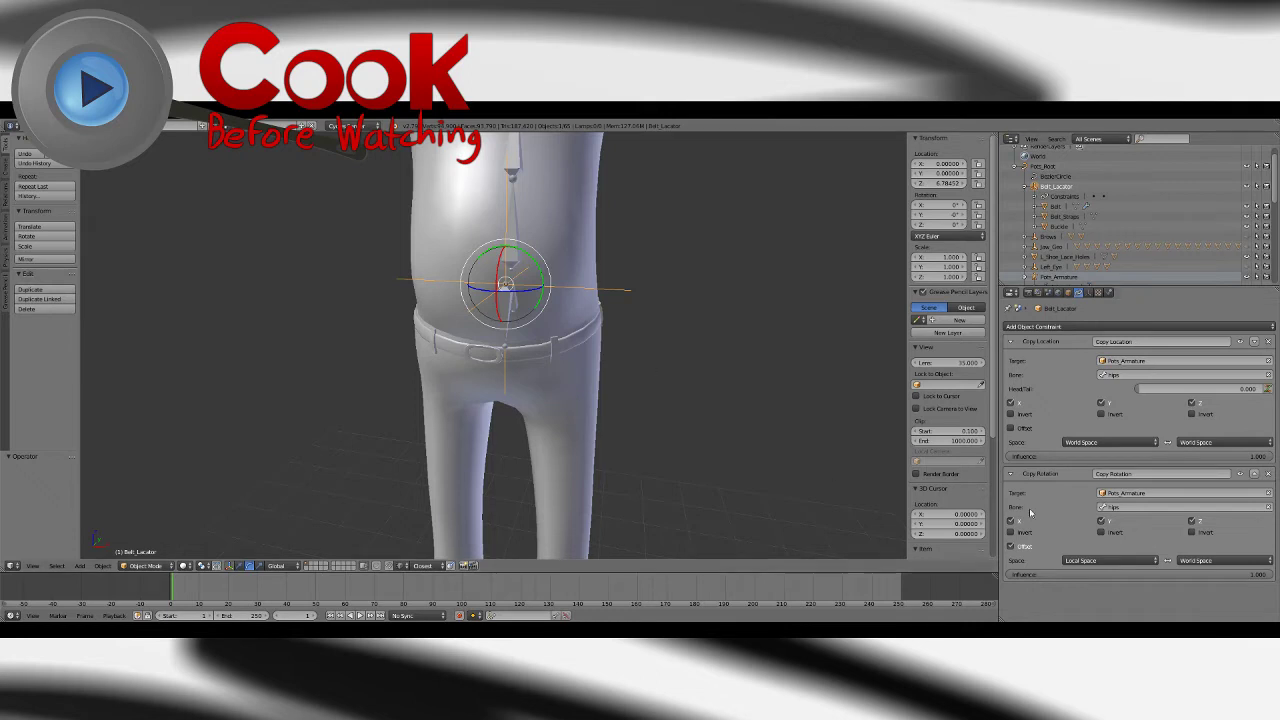
{"action": "left_click", "coordinate": [1220, 560]}
{"action": "left_click", "coordinate": [1203, 539]}
Step: Turn on the Axis display for Belt_Locator in its object display settings
{"action": "left_click", "coordinate": [1067, 292]}
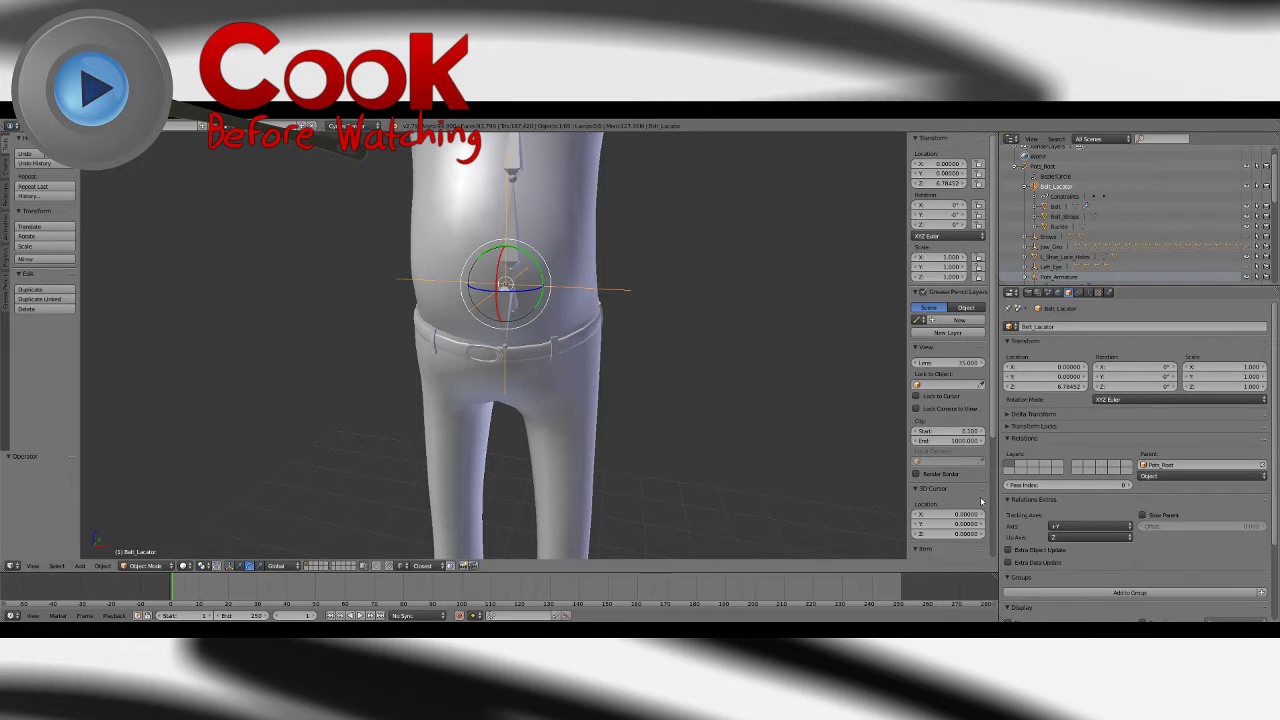
{"action": "left_click", "coordinate": [239, 565]}
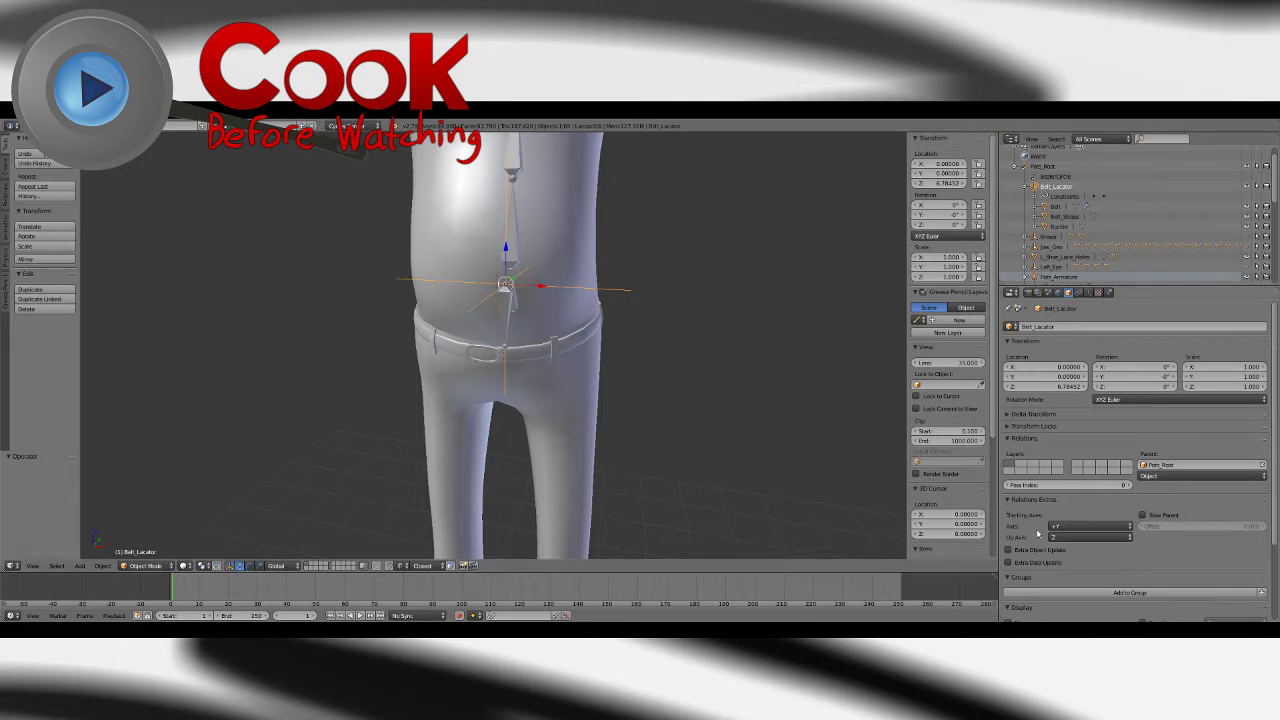
{"action": "scroll", "coordinate": [1242, 531], "scroll_direction": "down", "scroll_amount": 3}
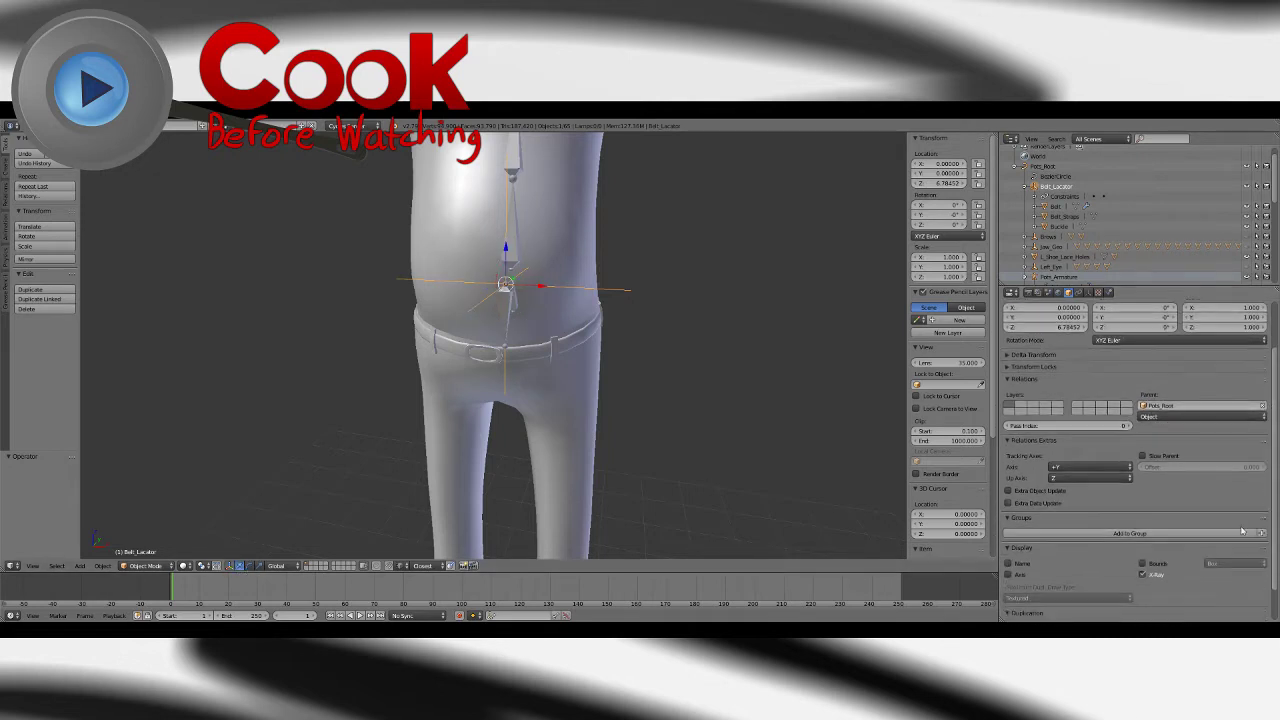
{"action": "left_click", "coordinate": [1024, 578]}
{"action": "middle_click_drag", "start_coordinate": [851, 451], "coordinate": [703, 403]}
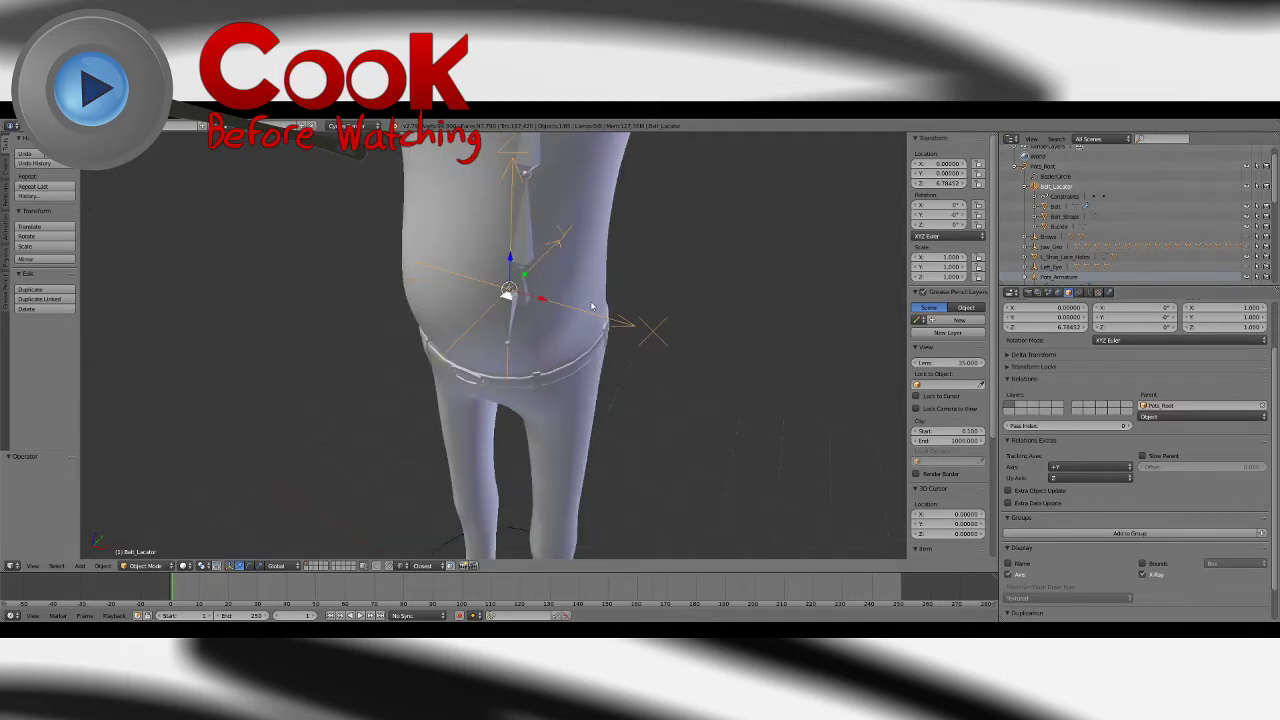
{"action": "middle_click_drag", "start_coordinate": [591, 307], "coordinate": [561, 336]}
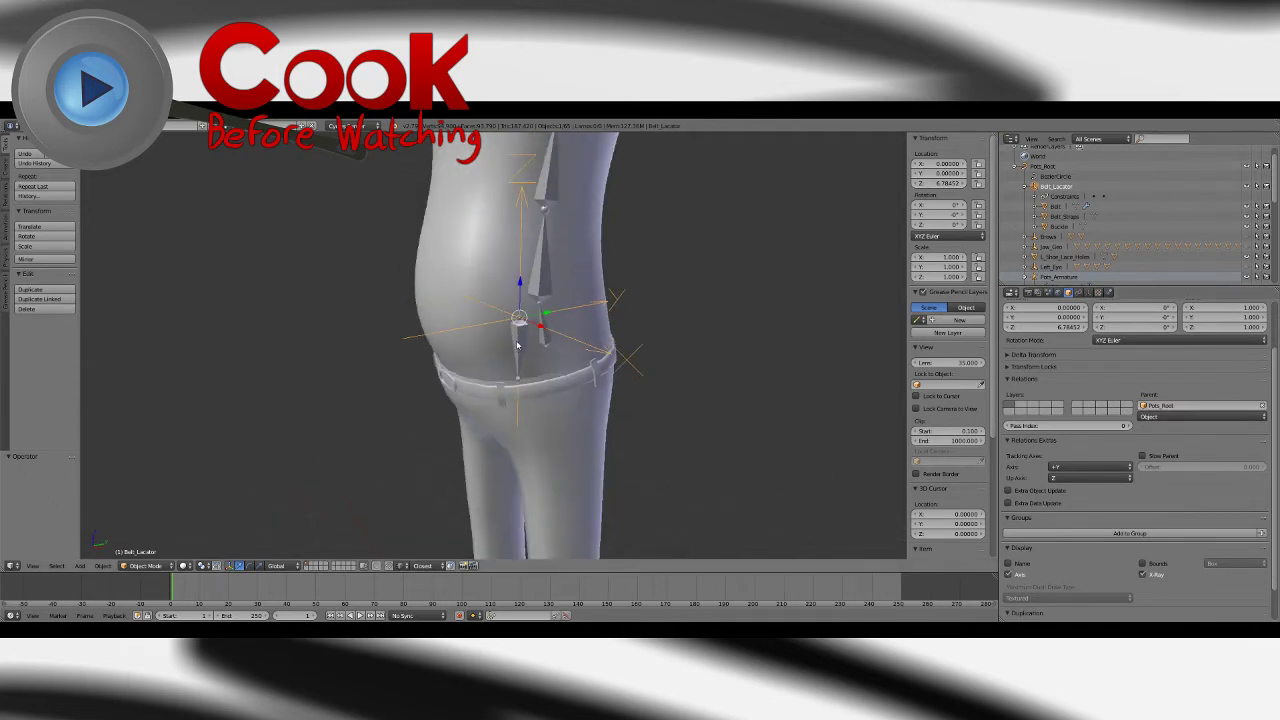
Step: Select the hips bone, turn on the Axis display for the armature object, and inspect the bone up close
{"action": "right_click", "coordinate": [518, 358]}
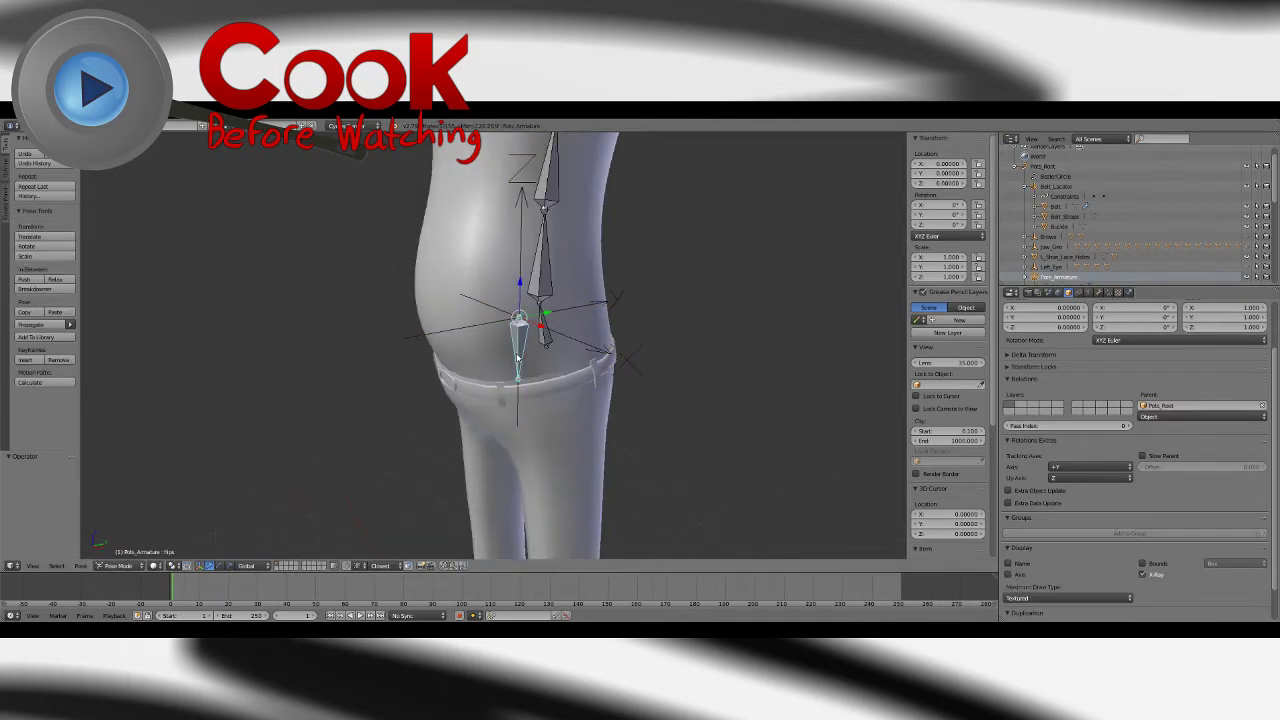
{"action": "left_click", "coordinate": [1012, 576]}
{"action": "scroll", "coordinate": [657, 414], "scroll_direction": "down", "scroll_amount": 6}
{"action": "scroll", "coordinate": [615, 427], "scroll_direction": "up", "scroll_amount": 10}
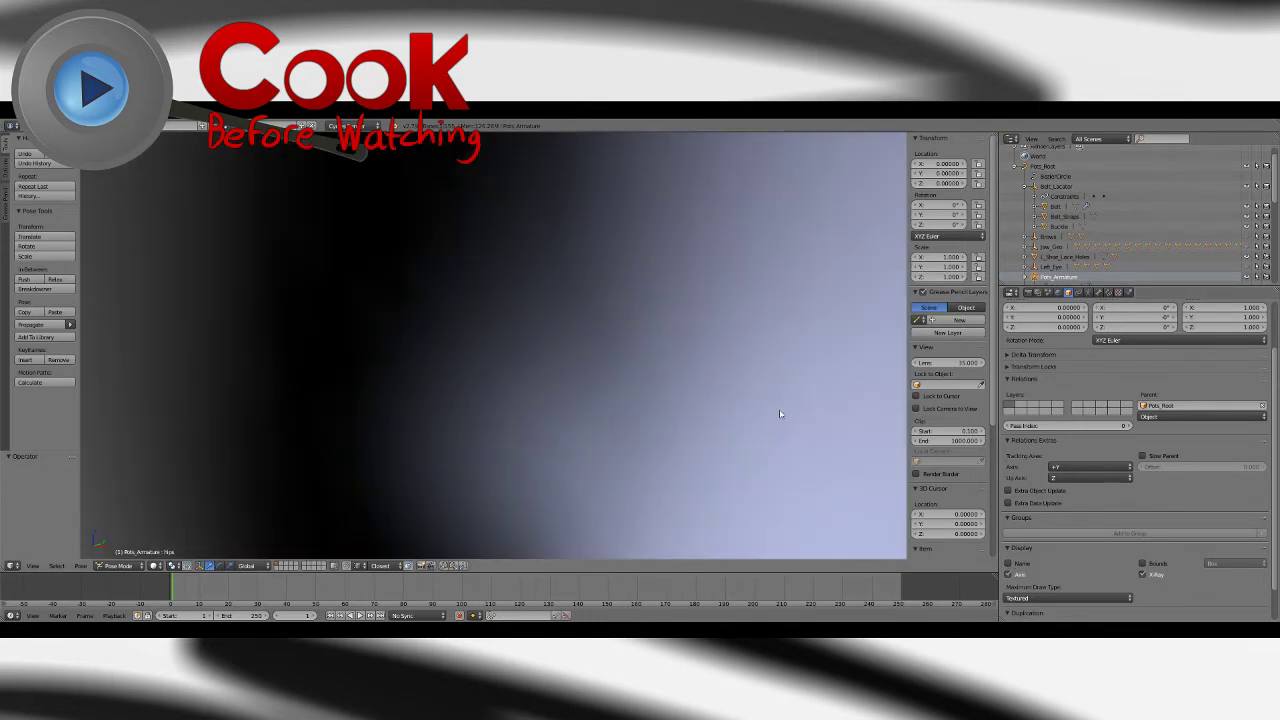
{"action": "scroll", "coordinate": [579, 372], "scroll_direction": "down", "scroll_amount": 1}
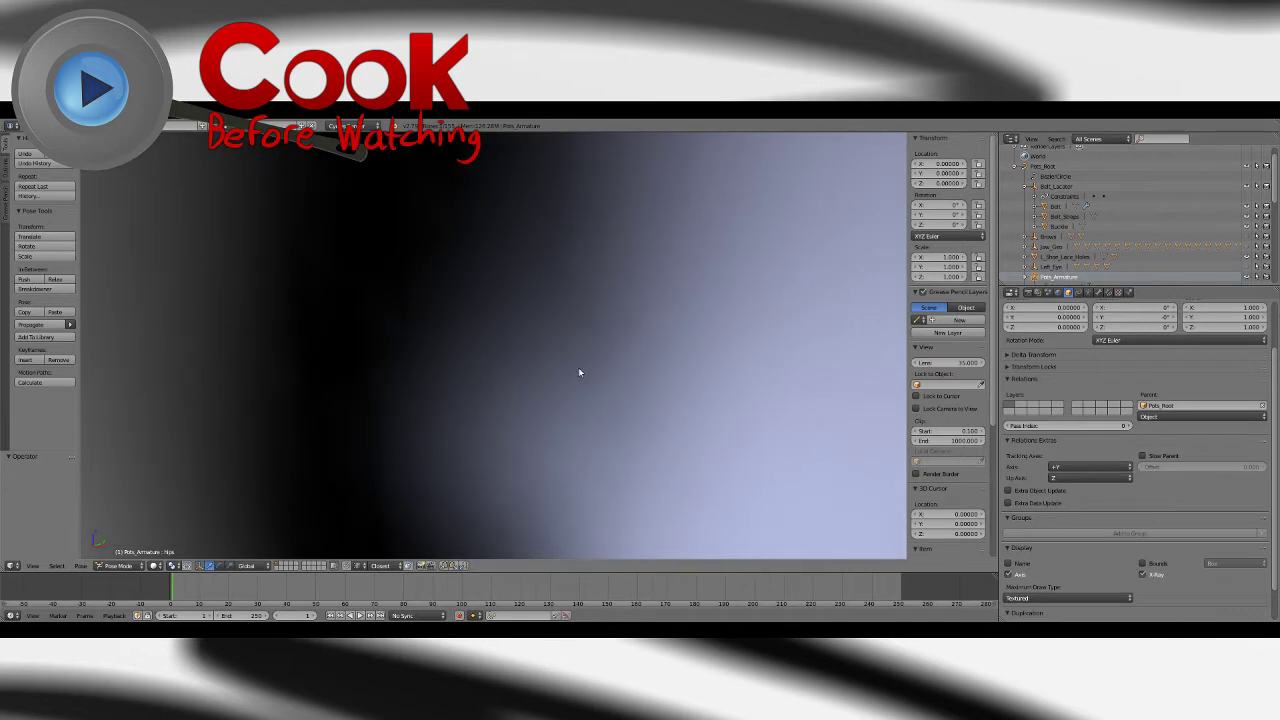
{"action": "scroll", "coordinate": [646, 371], "scroll_direction": "down", "scroll_amount": 5}
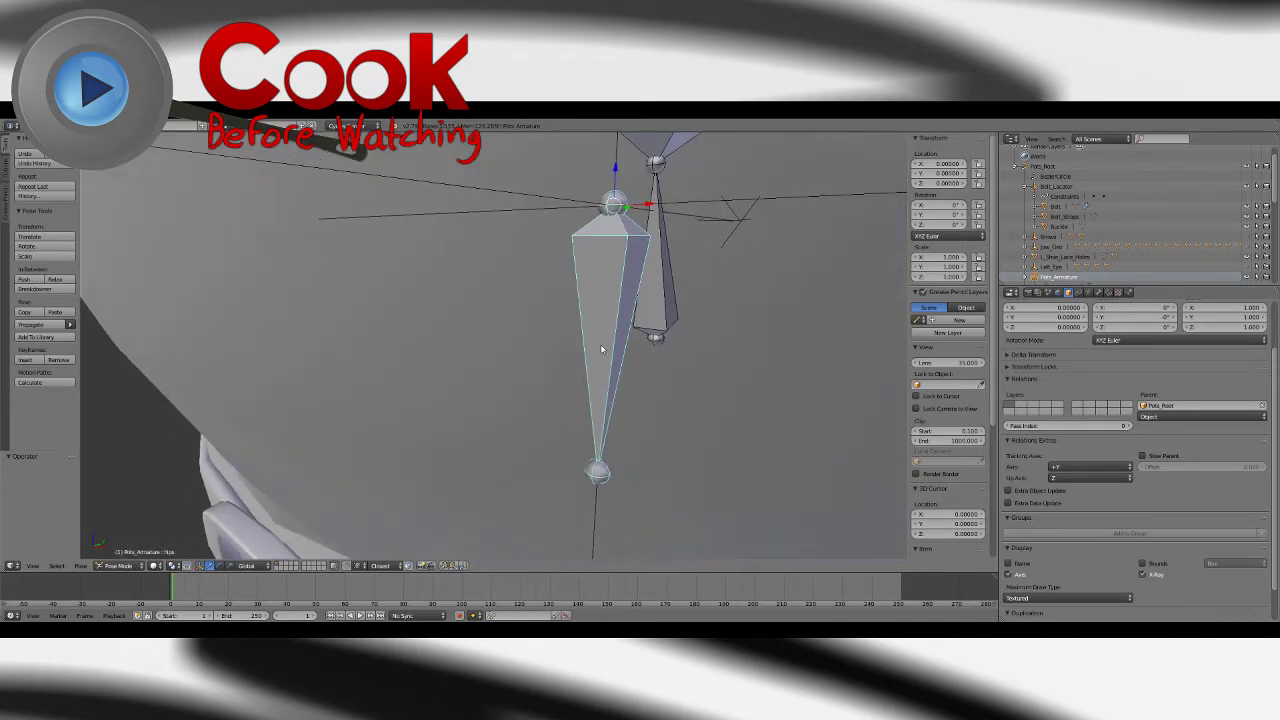
Step: Turn on the Axes display for the bones in the armature's data display settings
{"action": "scroll", "coordinate": [601, 409], "scroll_direction": "up", "scroll_amount": 1}
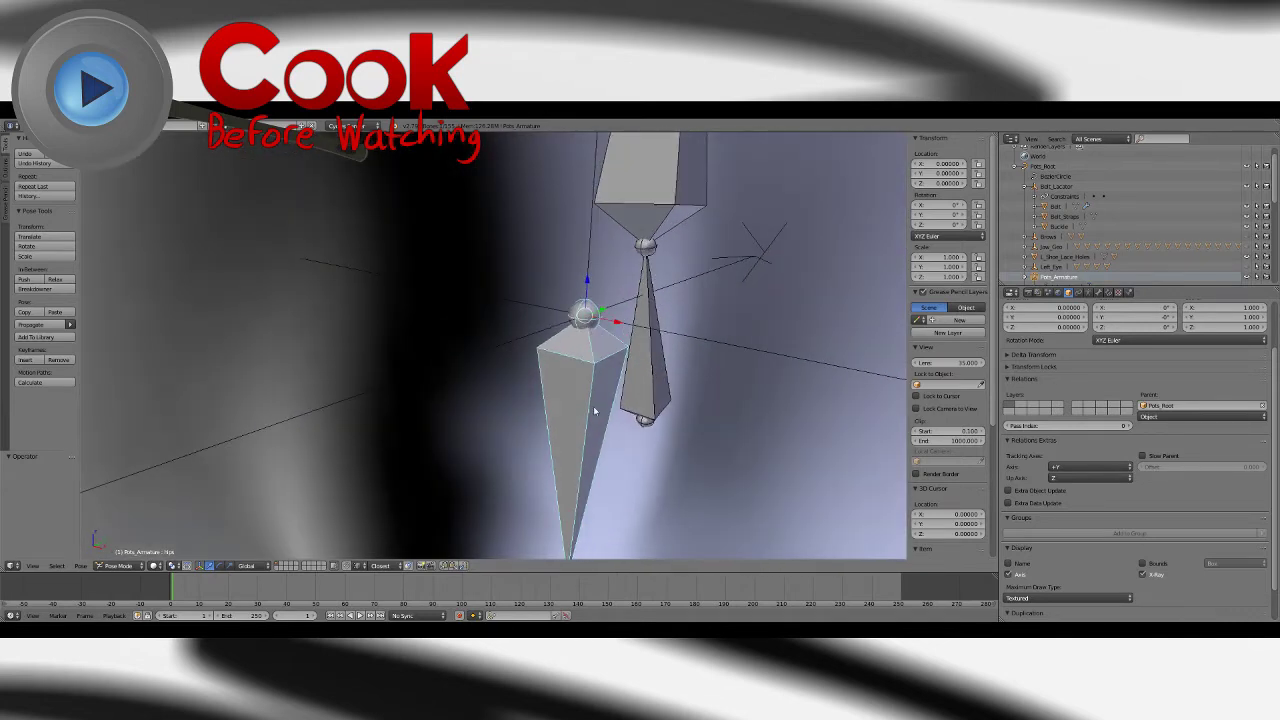
{"action": "left_click", "coordinate": [1020, 575]}
{"action": "left_click", "coordinate": [1098, 292]}
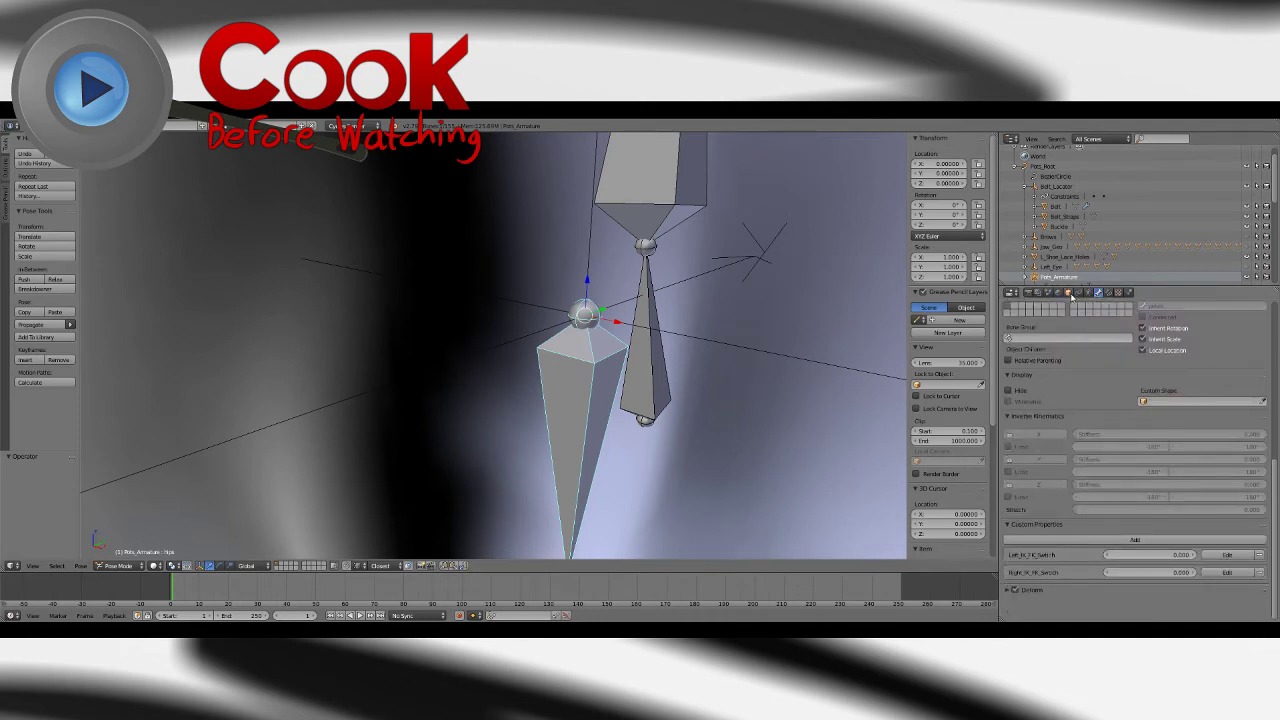
{"action": "left_click", "coordinate": [1080, 293]}
{"action": "left_click", "coordinate": [1071, 293]}
{"action": "left_click", "coordinate": [1010, 576]}
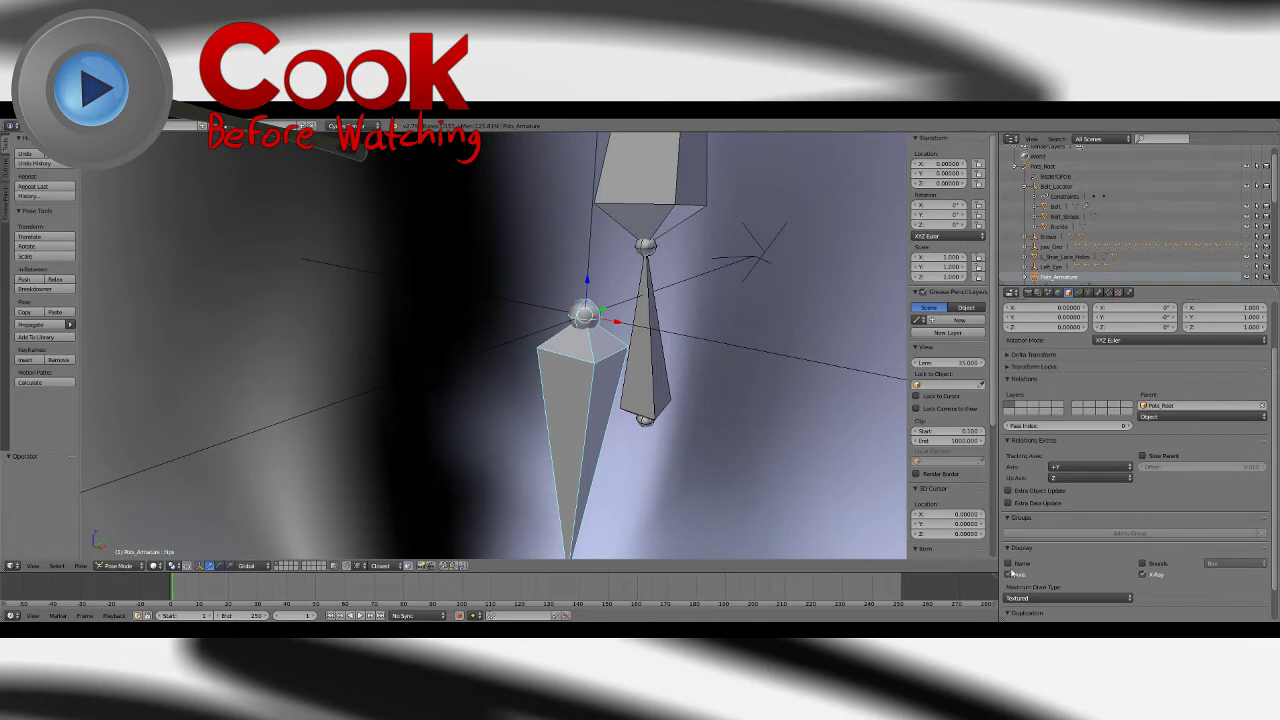
{"action": "left_click", "coordinate": [1089, 292]}
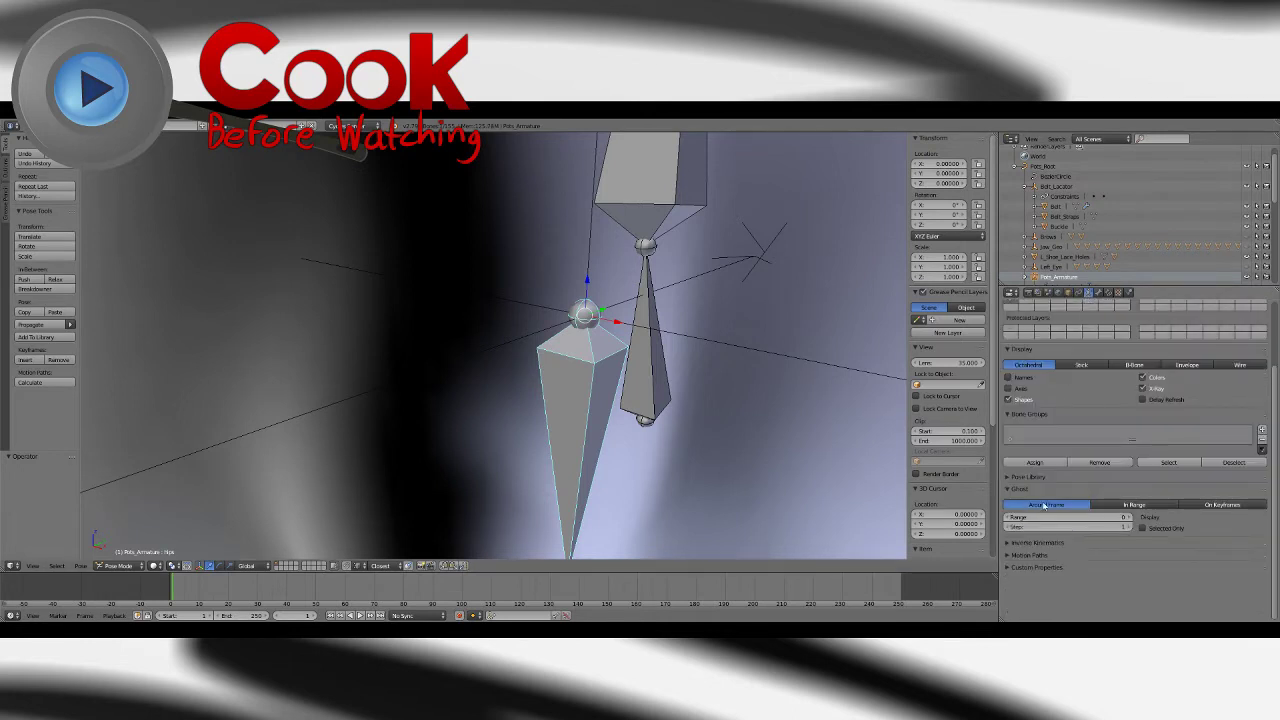
{"action": "left_click", "coordinate": [1019, 390]}
Step: Compare the axis directions of the hips bone and Belt_Locator by selecting each in turn
{"action": "mouse_move", "coordinate": [666, 356]}
{"action": "middle_mouse_down"}
{"action": "mouse_move", "coordinate": [658, 338]}
{"action": "mouse_move", "coordinate": [650, 360]}
{"action": "middle_mouse_up"}
{"action": "middle_click_drag", "start_coordinate": [624, 492], "coordinate": [545, 432], "text": "shift"}
{"action": "scroll", "coordinate": [615, 387], "scroll_direction": "down", "scroll_amount": 1}
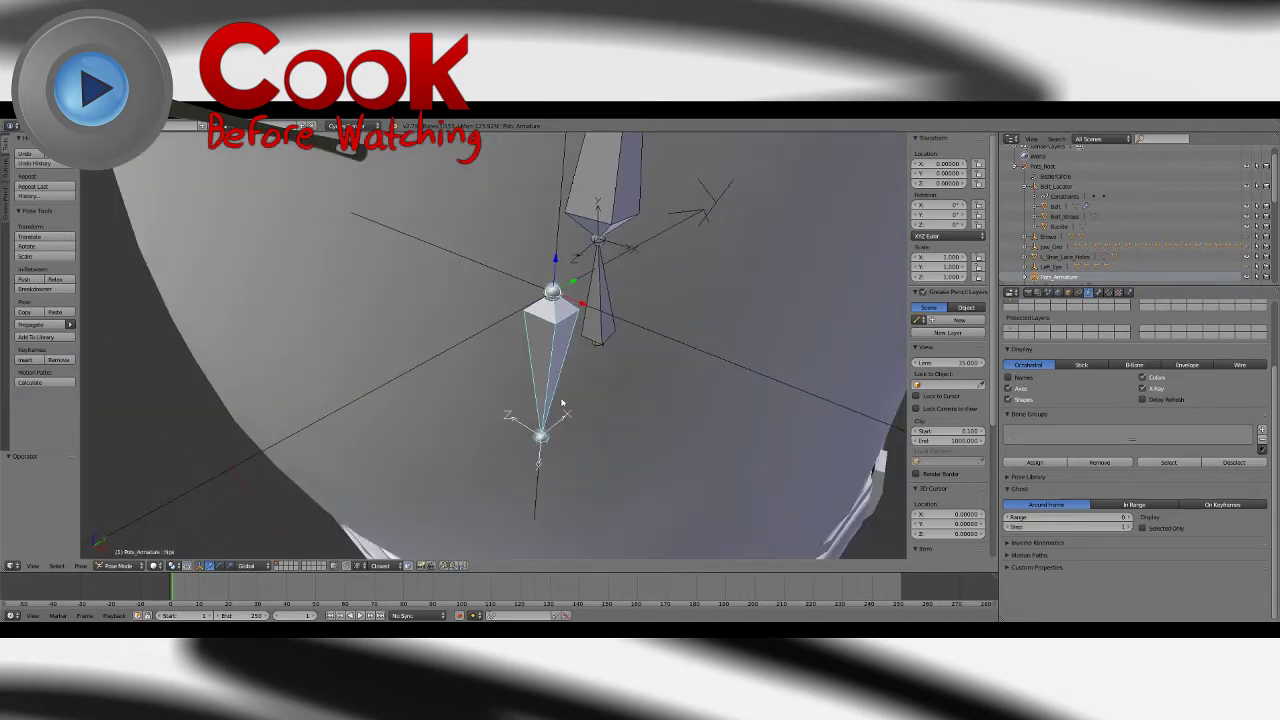
{"action": "scroll", "coordinate": [629, 387], "scroll_direction": "down", "scroll_amount": 3}
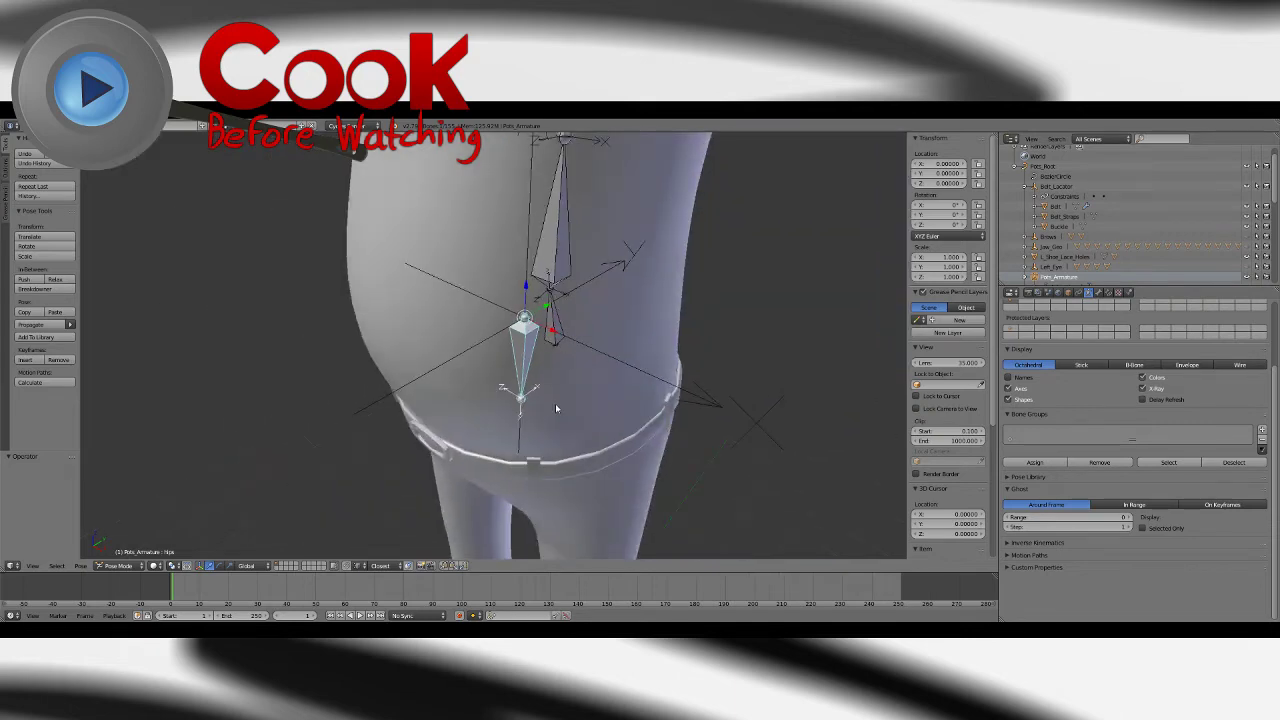
{"action": "middle_click_drag", "start_coordinate": [557, 408], "coordinate": [645, 300]}
{"action": "middle_click_drag", "start_coordinate": [537, 385], "coordinate": [588, 397]}
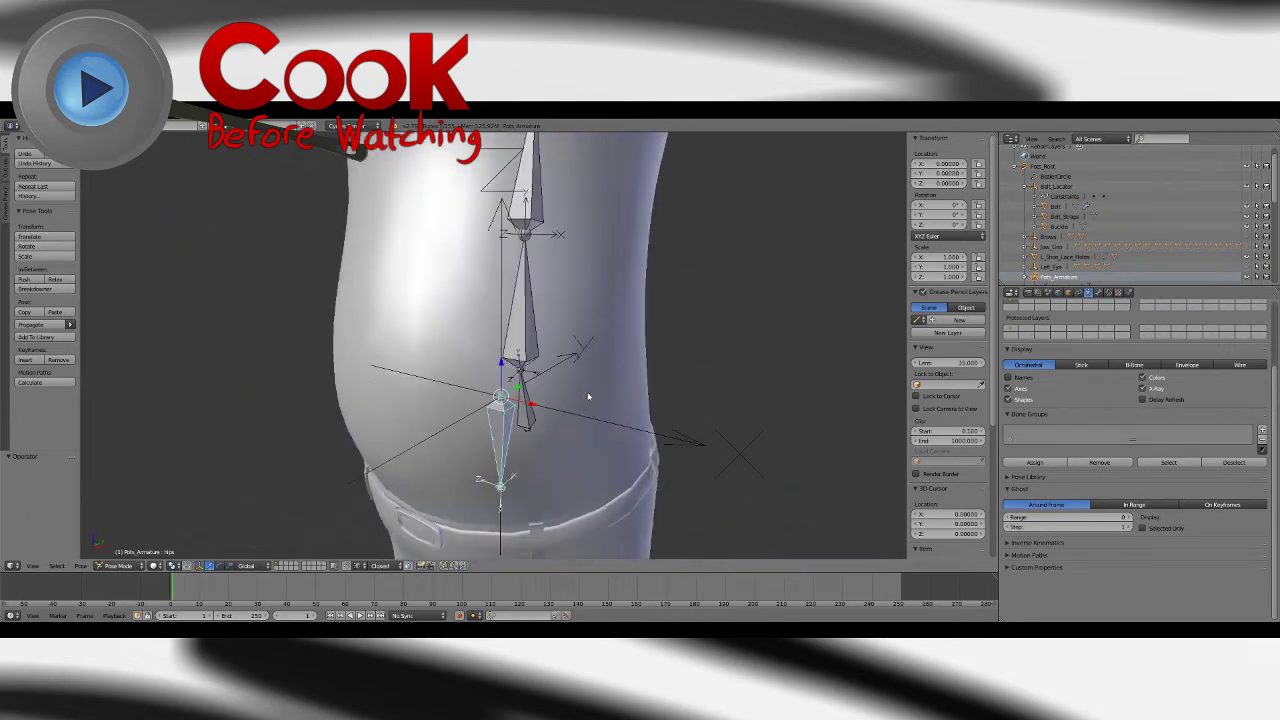
{"action": "middle_click_drag", "start_coordinate": [646, 426], "coordinate": [580, 424]}
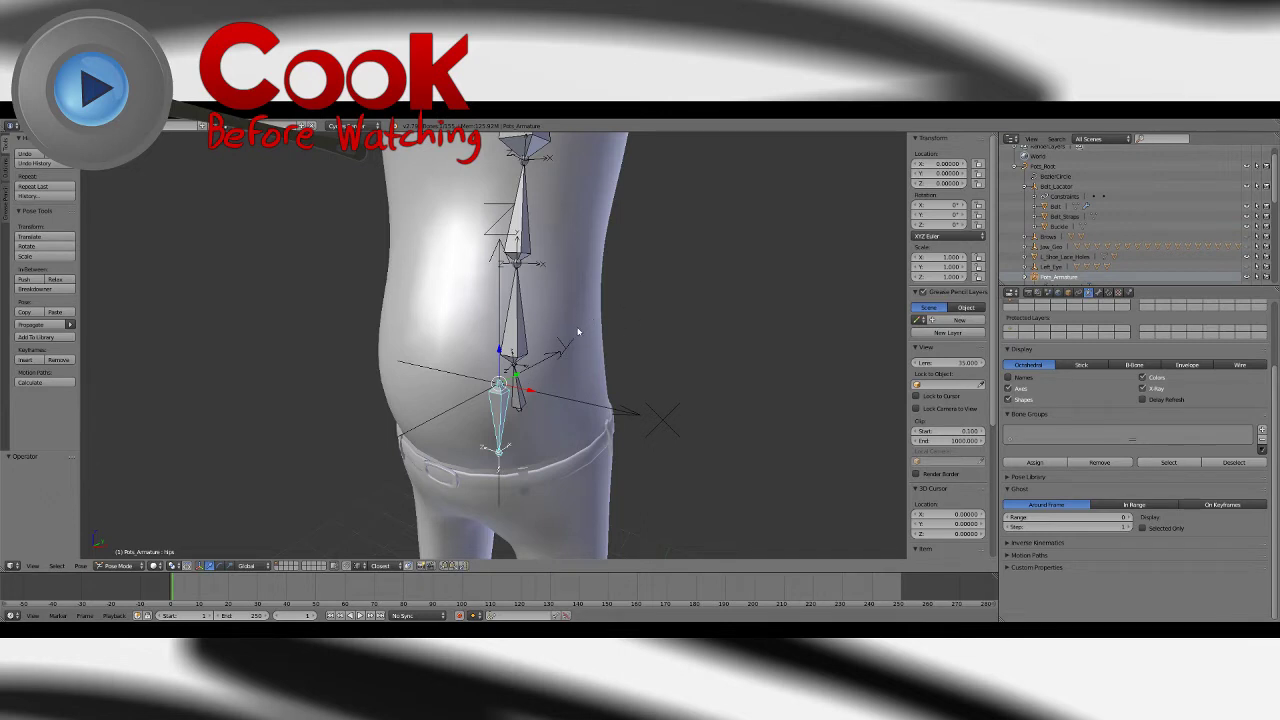
{"action": "right_click", "coordinate": [562, 402]}
{"action": "right_click", "coordinate": [629, 424]}
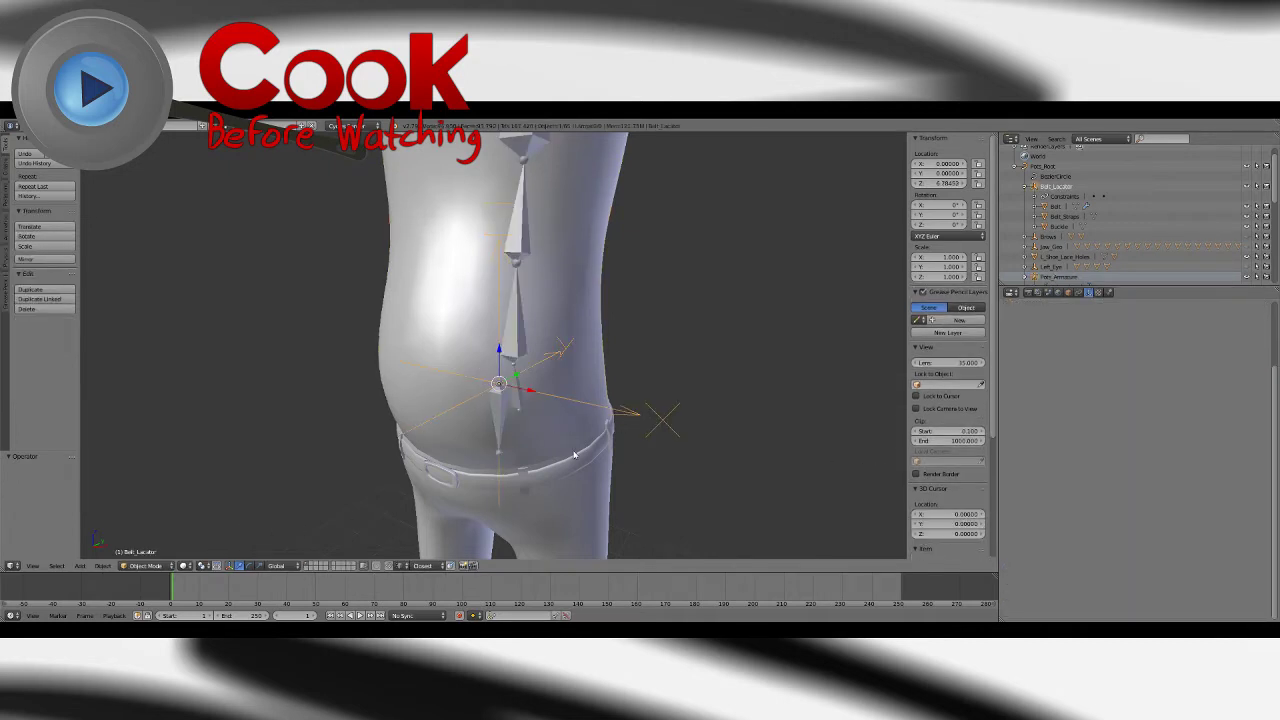
{"action": "right_click", "coordinate": [500, 420]}
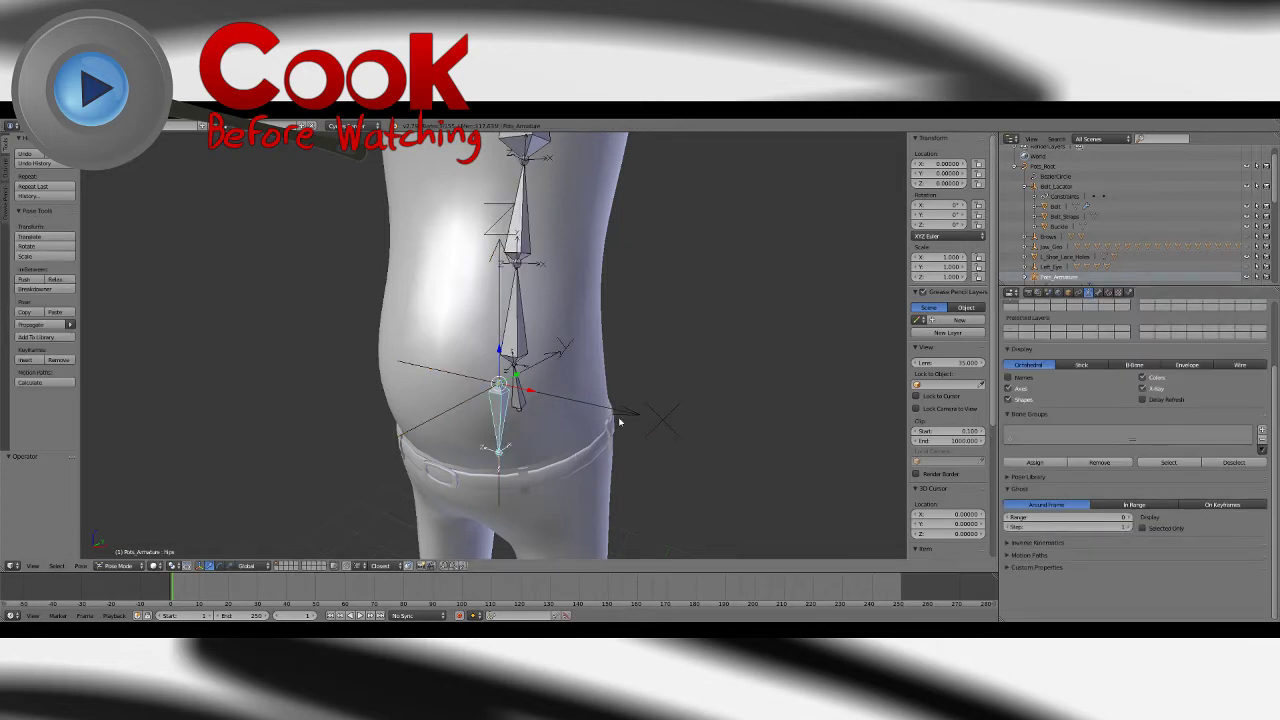
Step: Set the target space of Belt_Locator's Copy Rotation constraint to World Space
{"action": "right_click", "coordinate": [660, 418]}
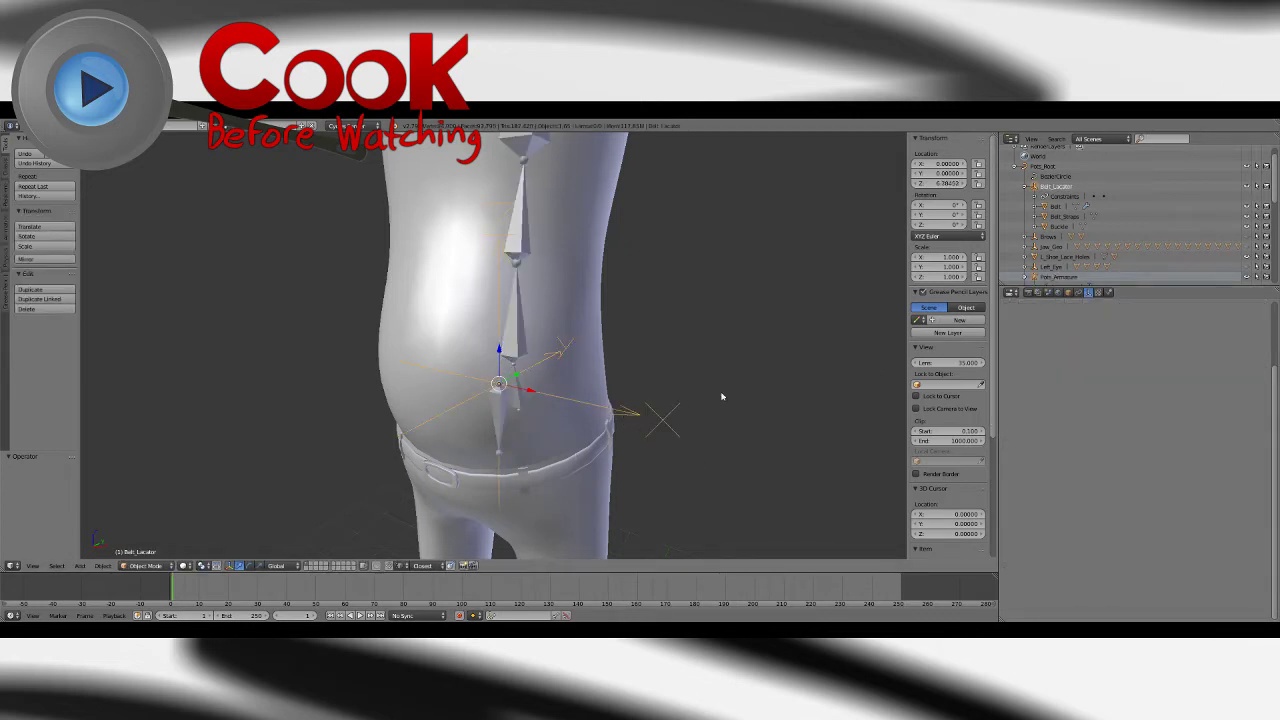
{"action": "left_click", "coordinate": [1078, 292]}
{"action": "left_click", "coordinate": [1110, 560]}
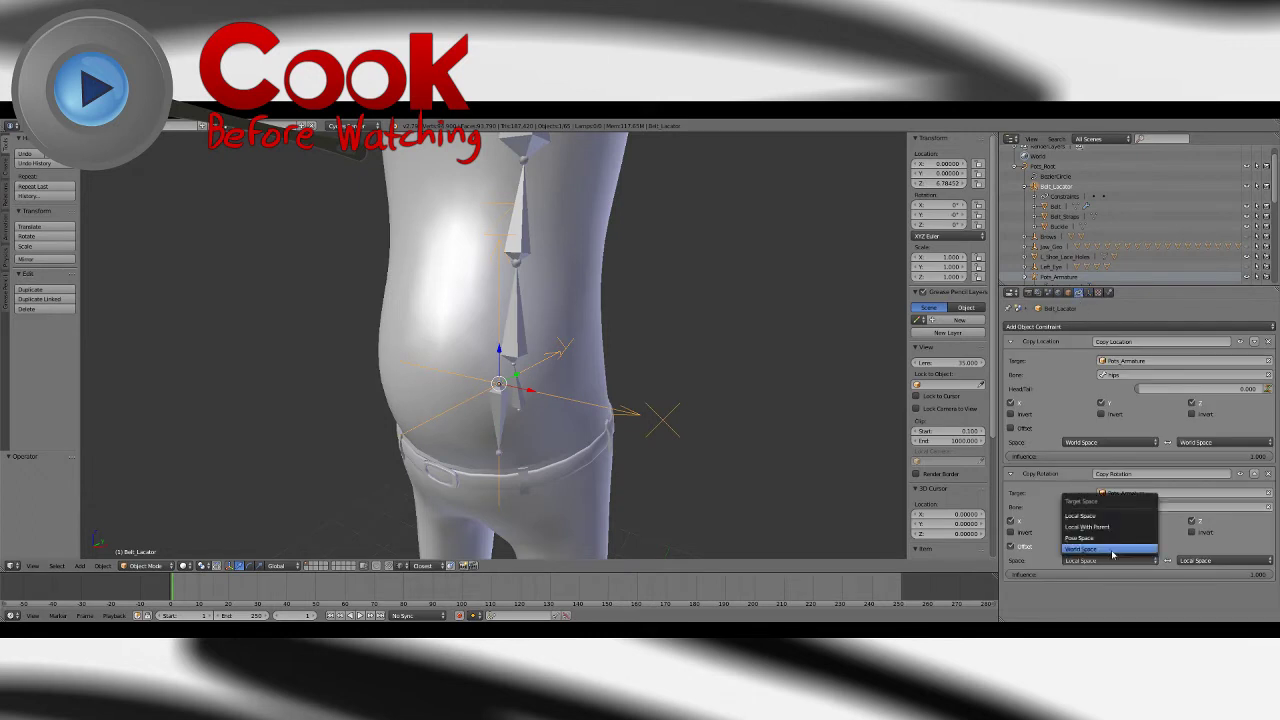
{"action": "left_click", "coordinate": [1110, 550]}
{"action": "middle_click_drag", "start_coordinate": [877, 438], "coordinate": [571, 446]}
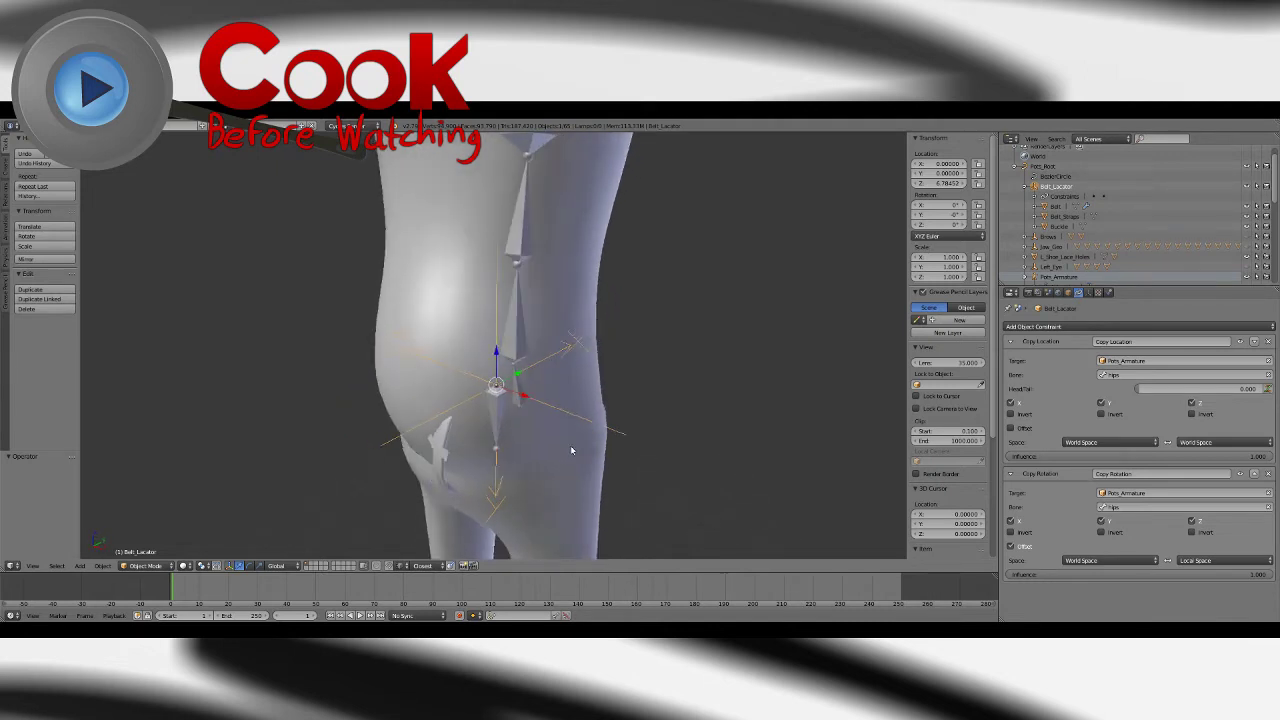
Step: Examine how the hips bone's axes line up with Belt_Locator and how the belt is oriented
{"action": "right_click", "coordinate": [503, 436]}
{"action": "scroll", "coordinate": [643, 417], "scroll_direction": "up", "scroll_amount": 3}
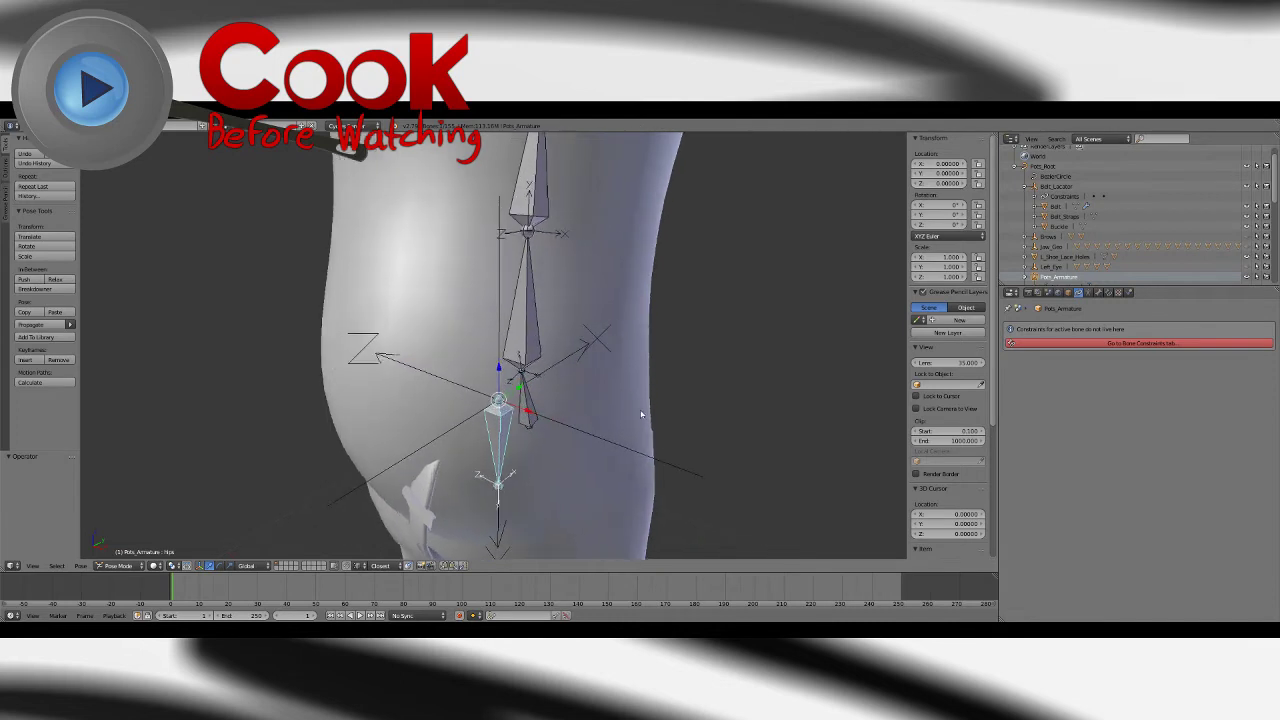
{"action": "middle_click_drag", "start_coordinate": [643, 430], "coordinate": [630, 358], "text": "shift"}
{"action": "middle_click_drag", "start_coordinate": [594, 408], "coordinate": [560, 406]}
{"action": "right_click", "coordinate": [566, 403]}
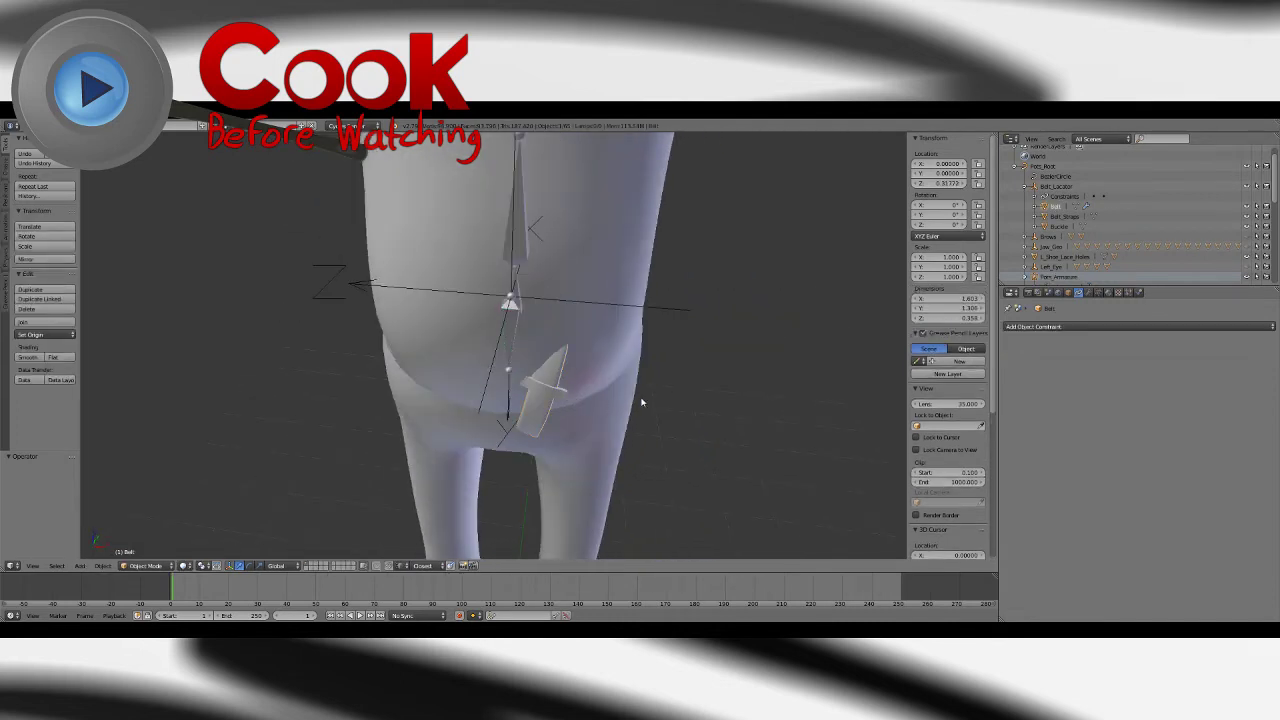
{"action": "scroll", "coordinate": [660, 400], "scroll_direction": "down", "scroll_amount": 4}
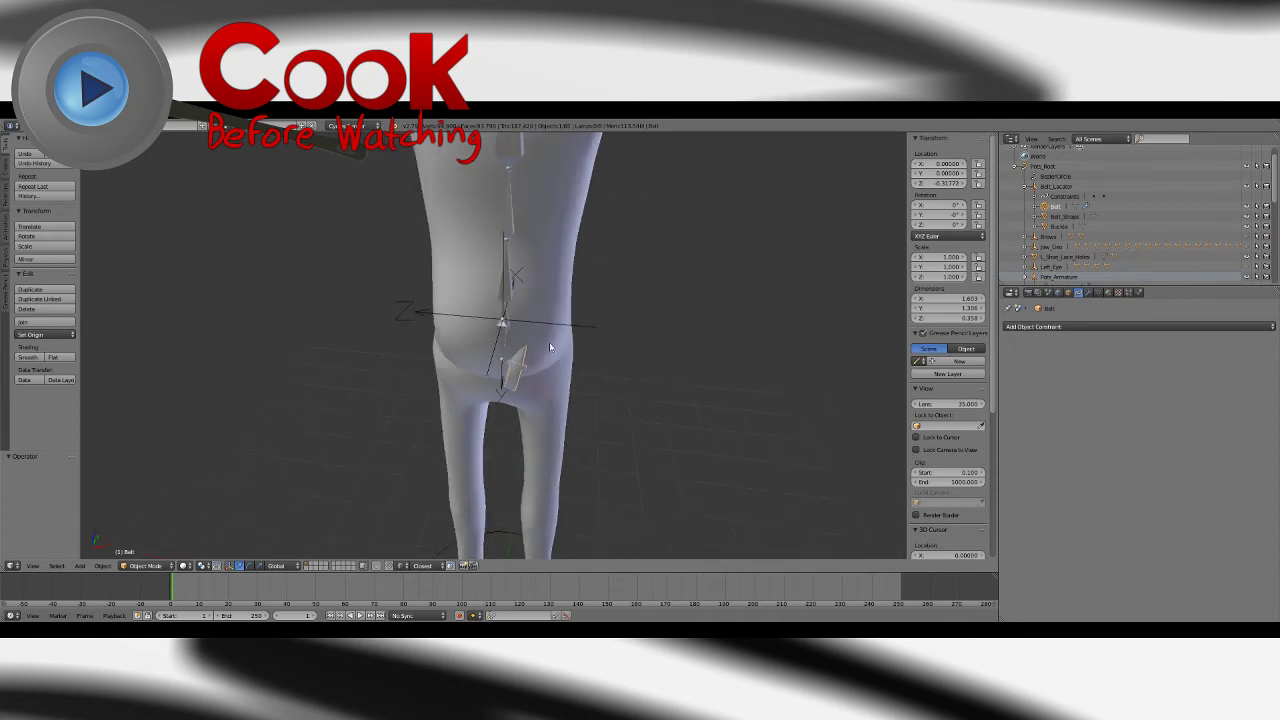
Step: Snap the 3D cursor to Belt_Locator and select the Belt object
{"action": "right_click", "coordinate": [594, 329]}
{"action": "left_click", "coordinate": [104, 566]}
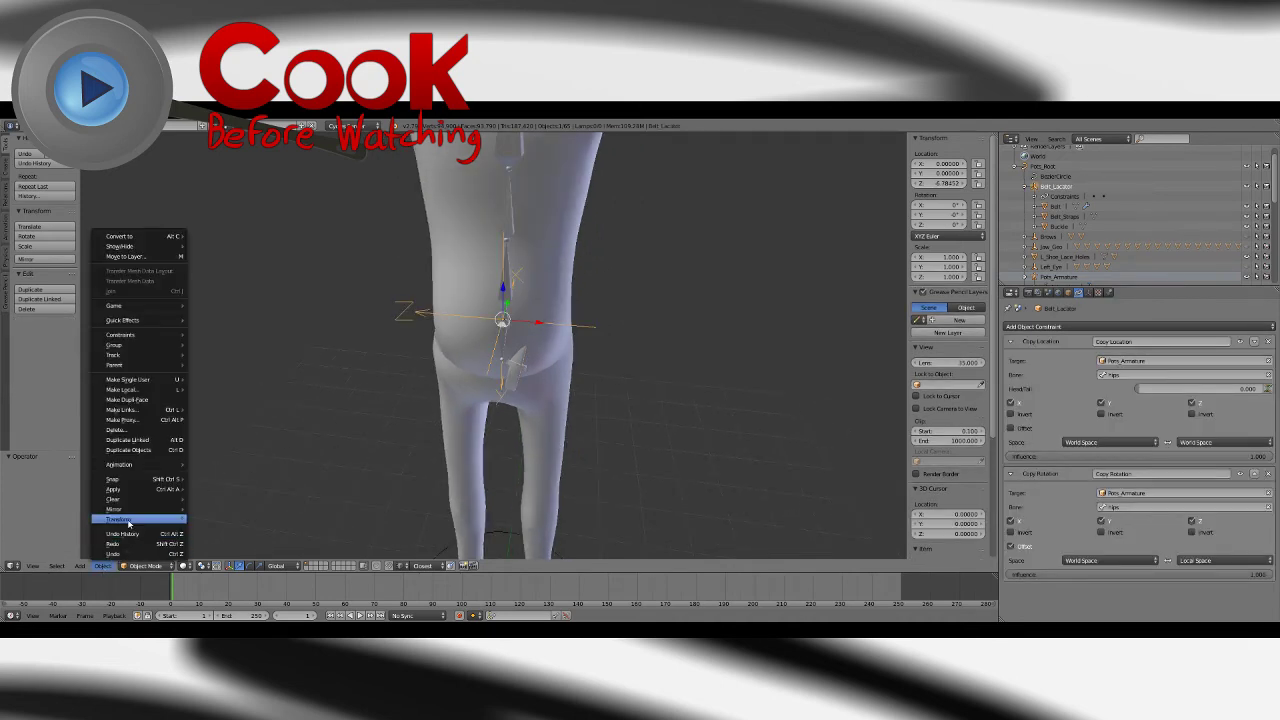
{"action": "mouse_move", "coordinate": [152, 479]}
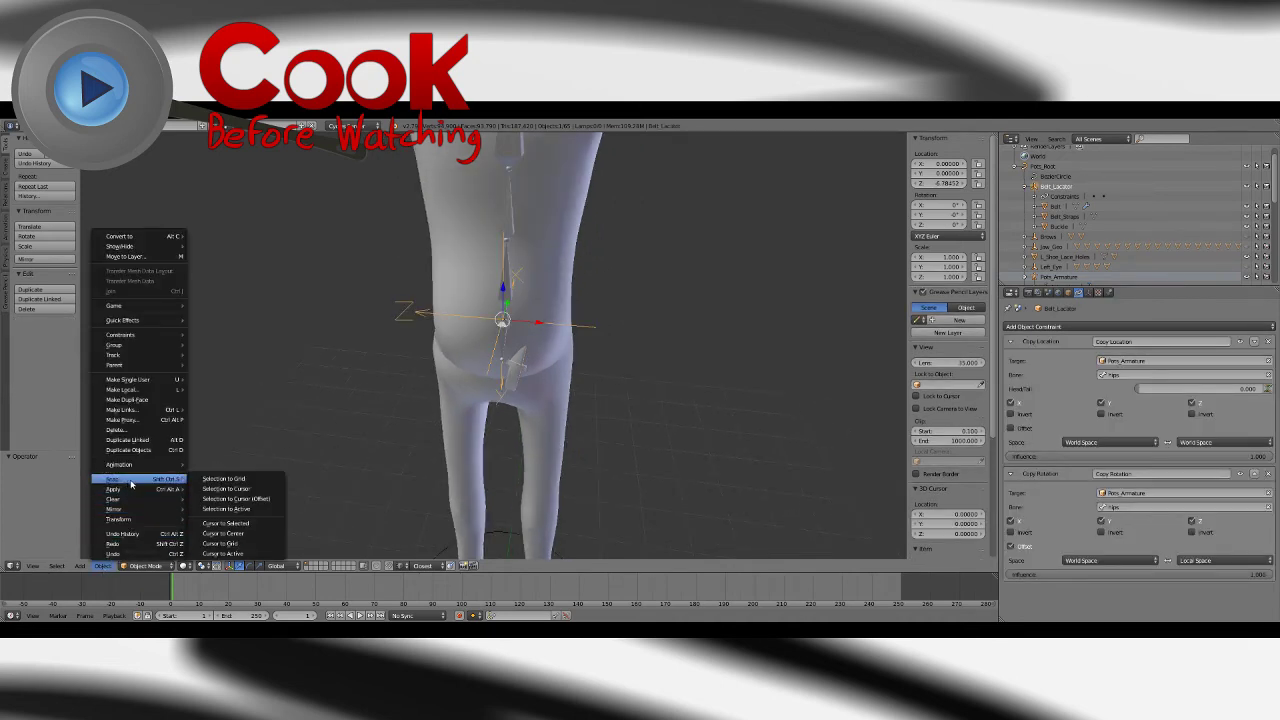
{"action": "left_click", "coordinate": [240, 526]}
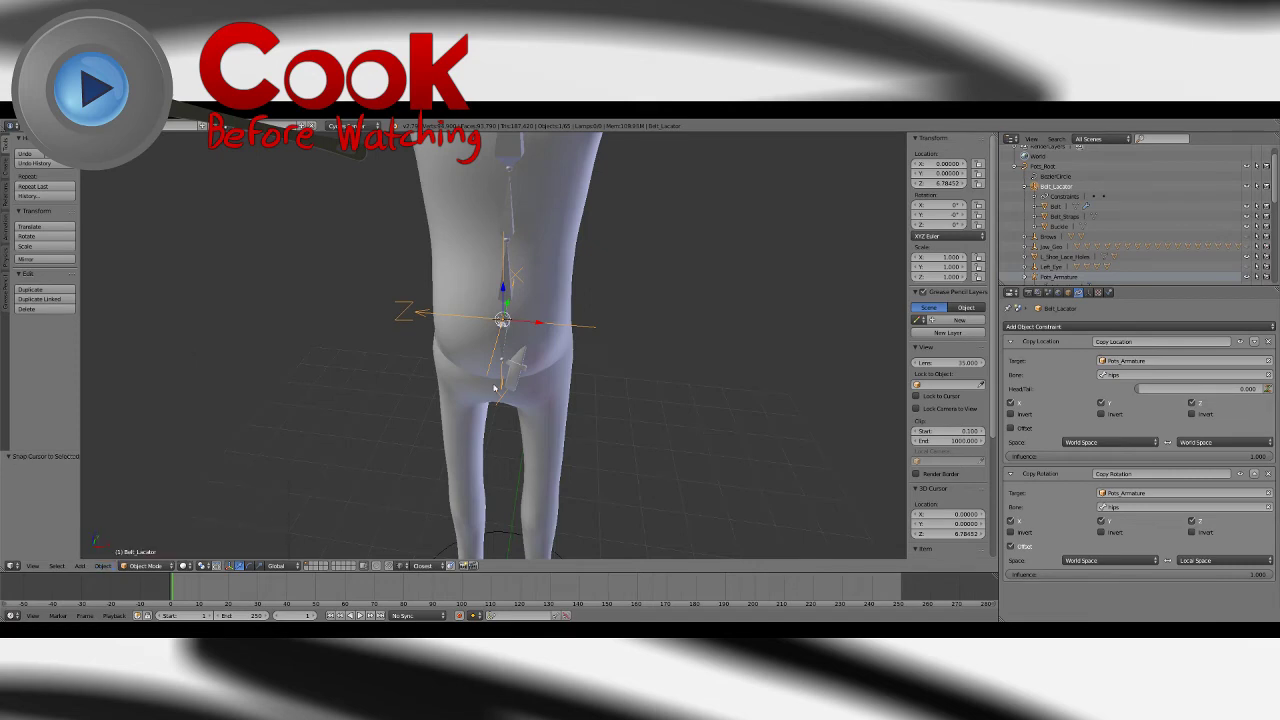
{"action": "middle_click_drag", "start_coordinate": [560, 385], "coordinate": [500, 375]}
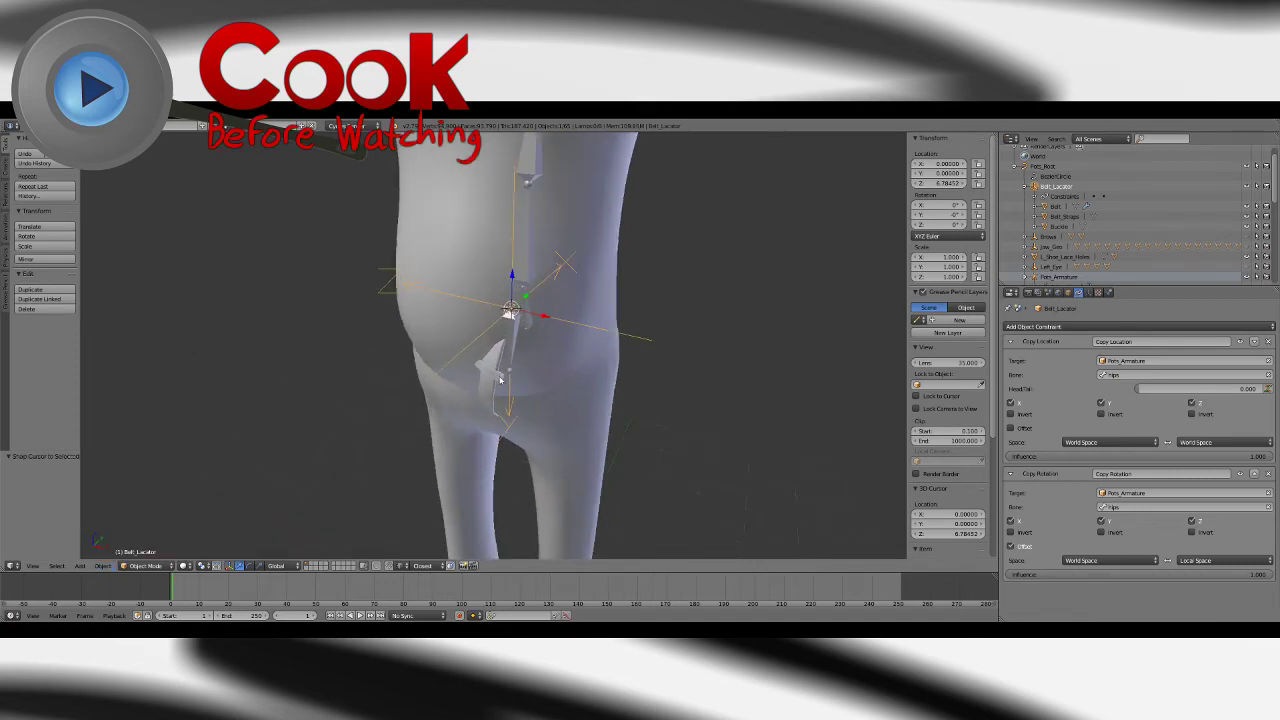
{"action": "right_click", "coordinate": [502, 380]}
{"action": "key", "text": "Tab"}
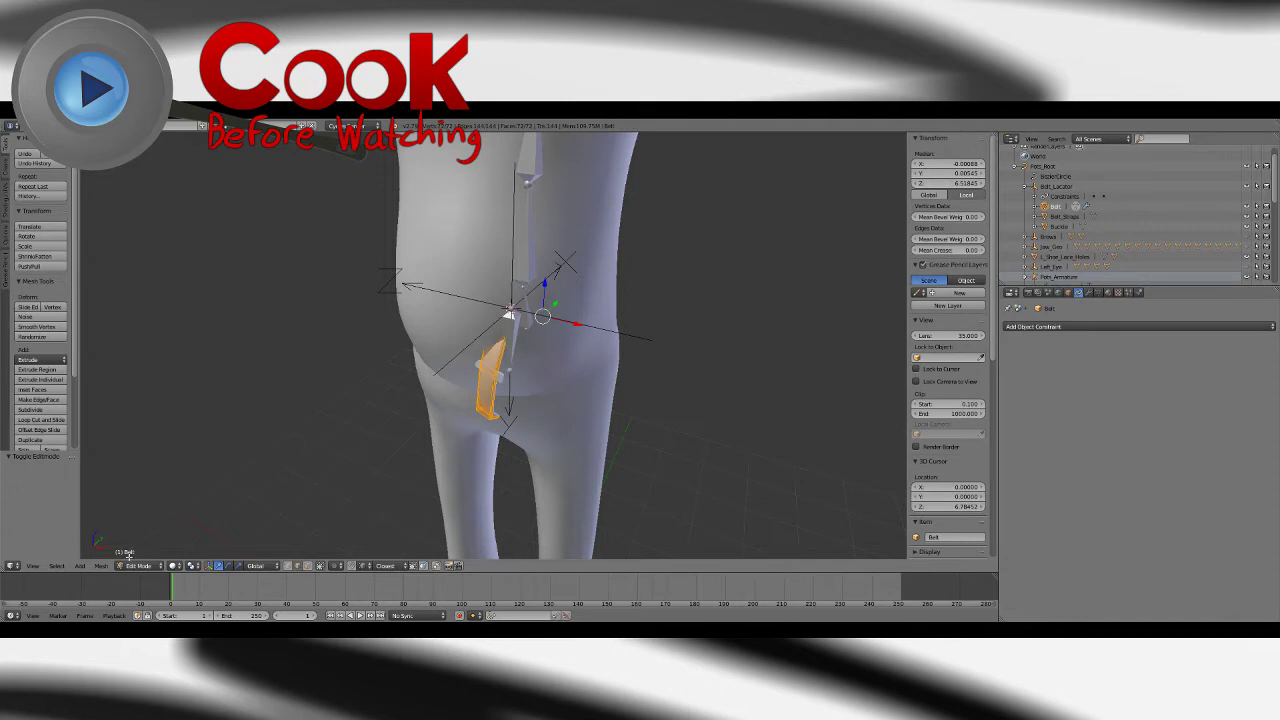
{"action": "left_click", "coordinate": [102, 566]}
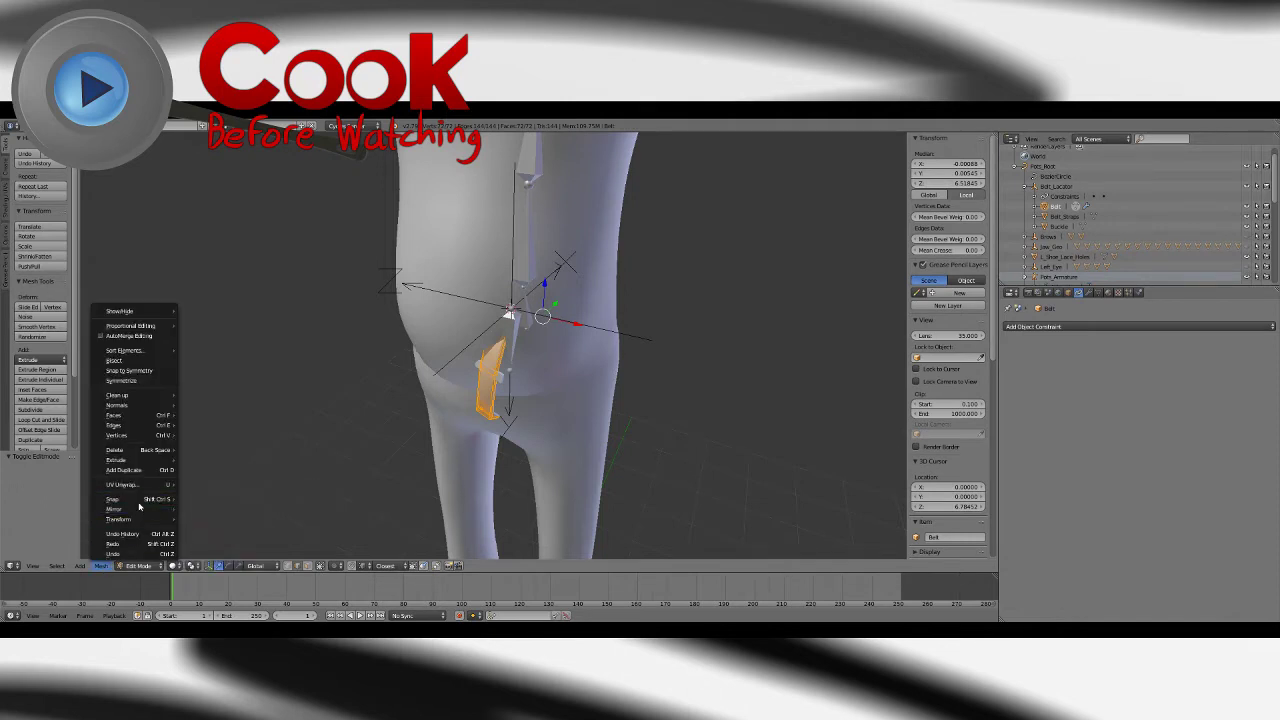
{"action": "mouse_move", "coordinate": [141, 503]}
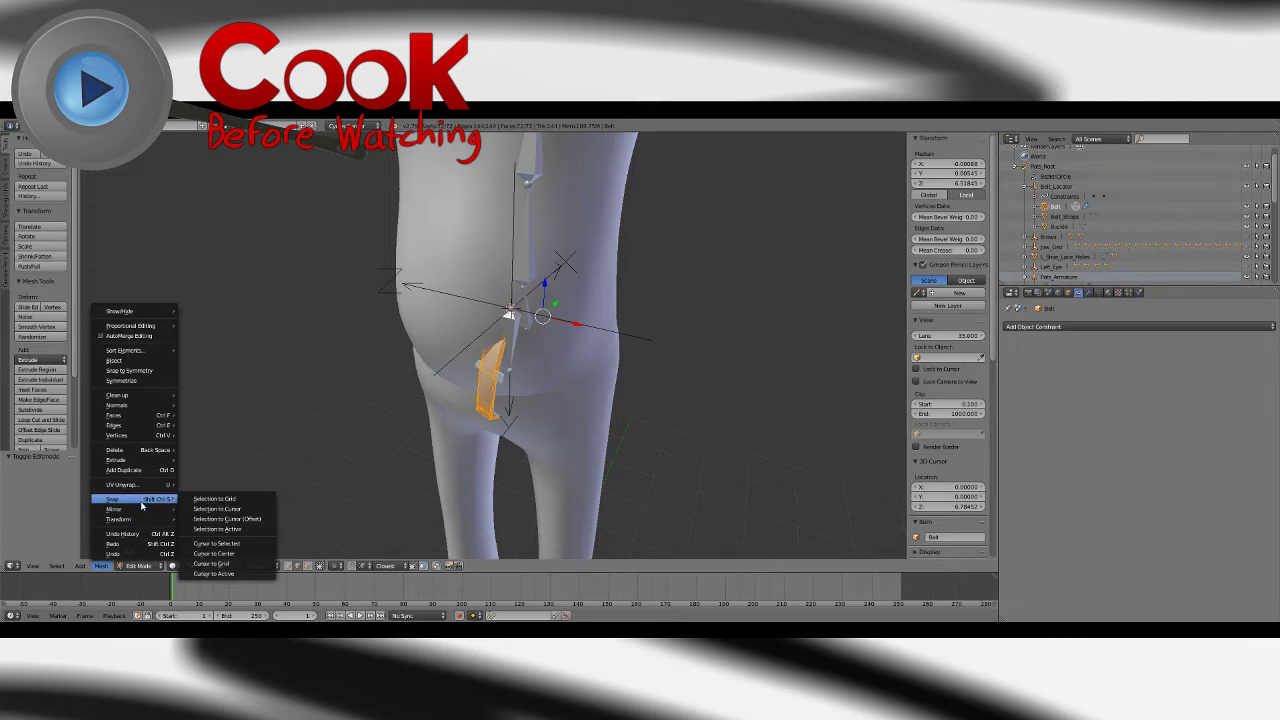
{"action": "key", "text": "Tab"}
Step: Set the Belt object's origin to the 3D cursor
{"action": "left_click", "coordinate": [102, 566]}
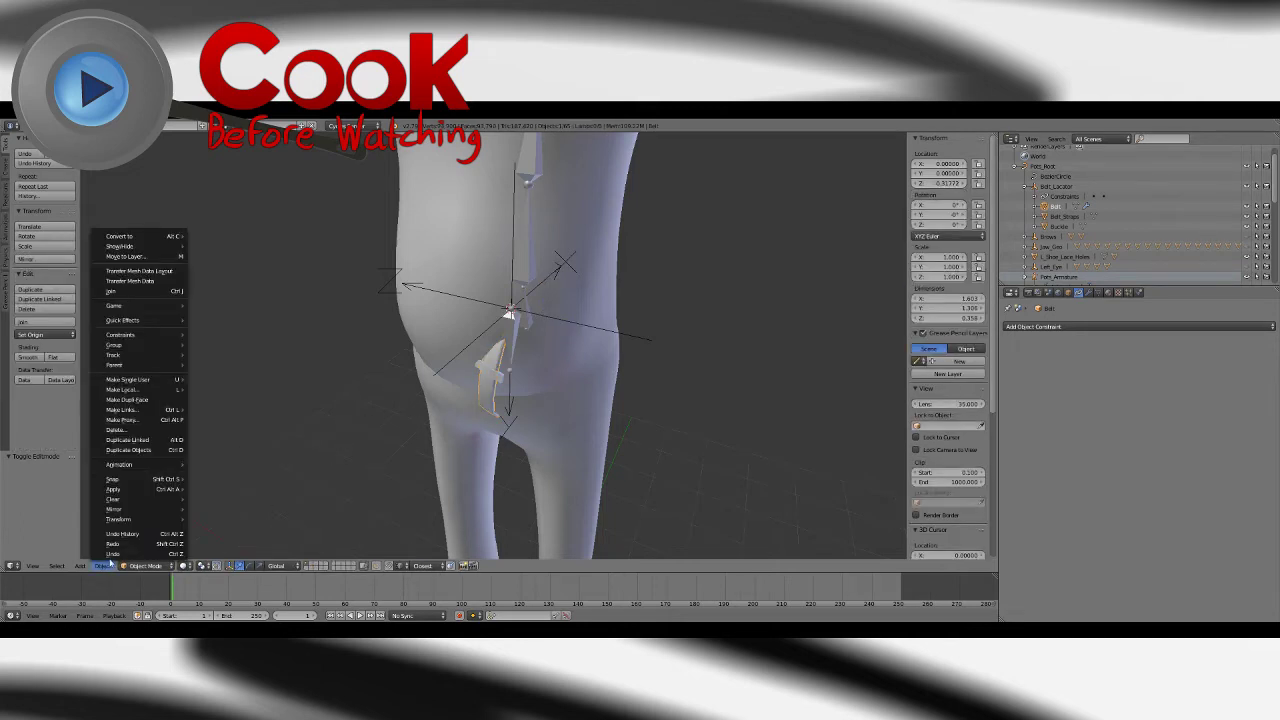
{"action": "mouse_move", "coordinate": [153, 490]}
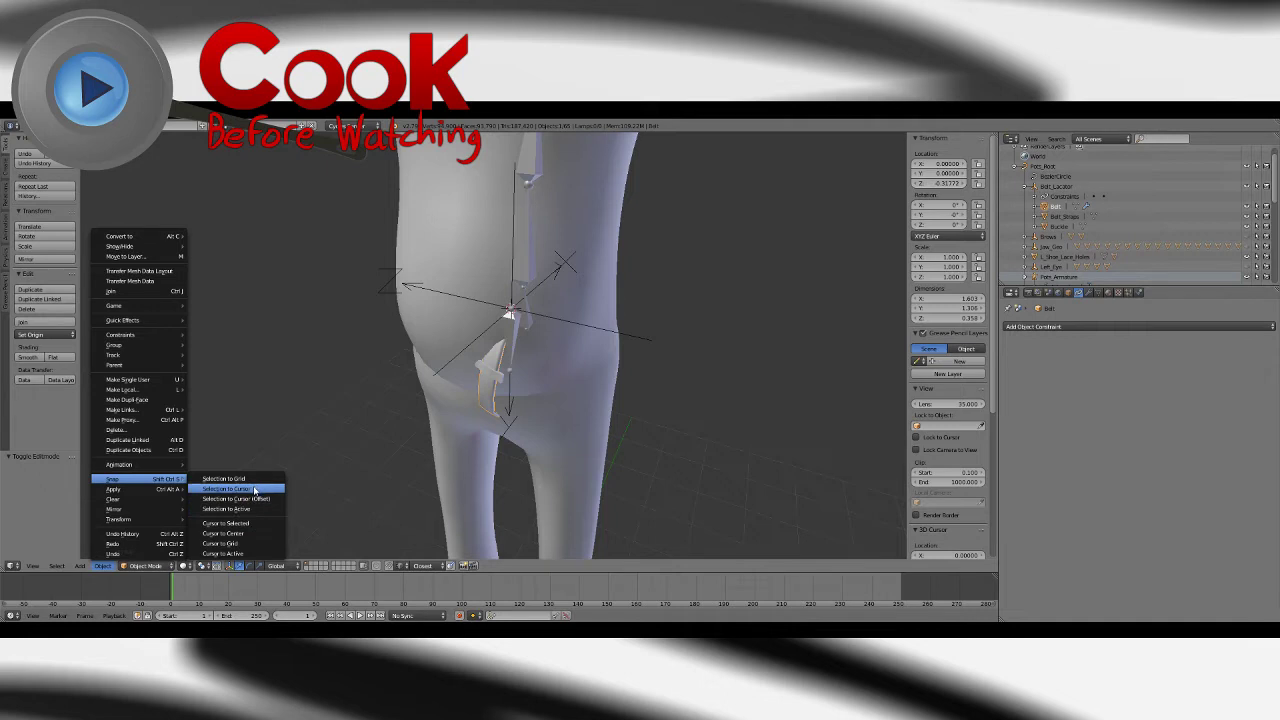
{"action": "mouse_move", "coordinate": [155, 522]}
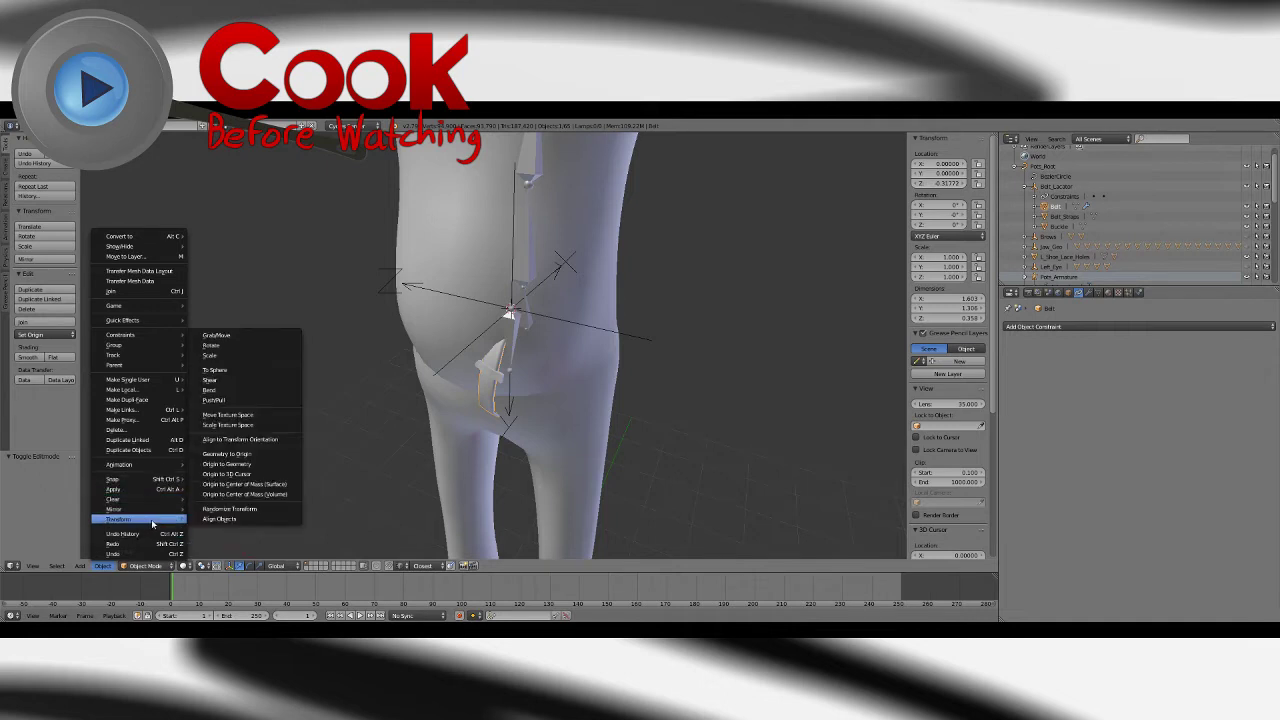
{"action": "left_click", "coordinate": [252, 474]}
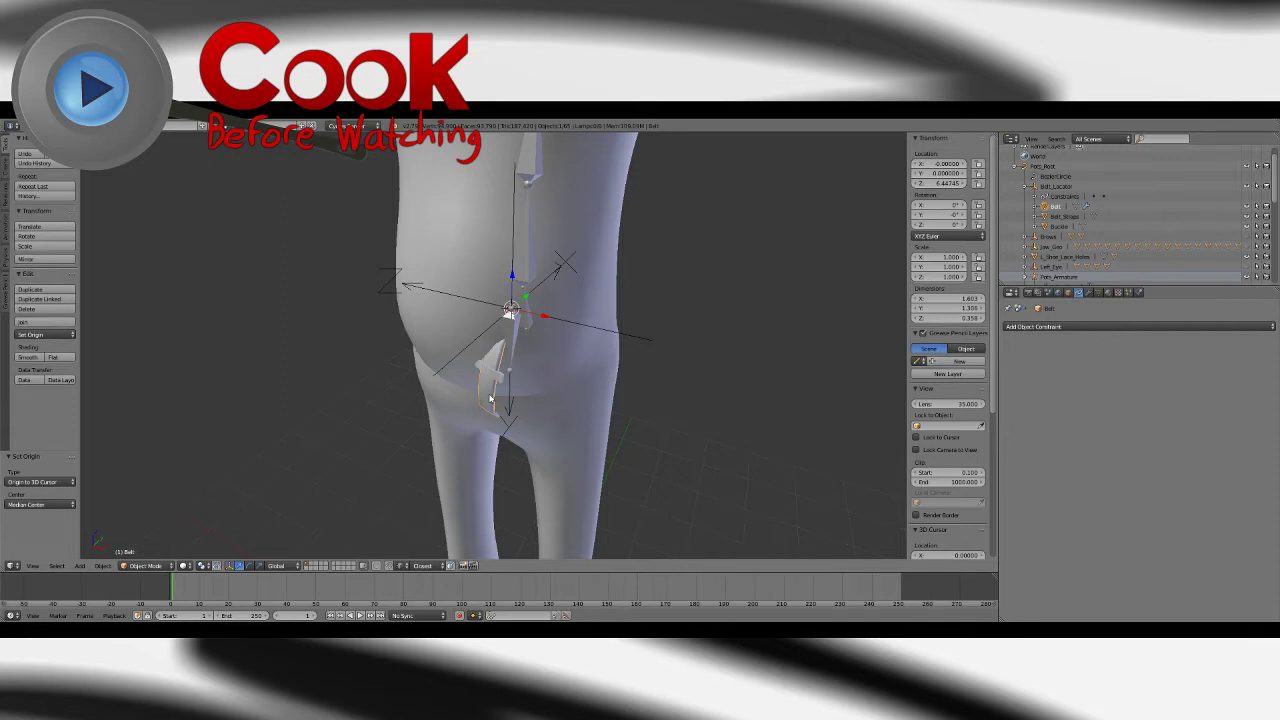
Step: Try rotating the Belt object about the X axis from the front view, and undo the rotation
{"action": "key", "text": "KP_1"}
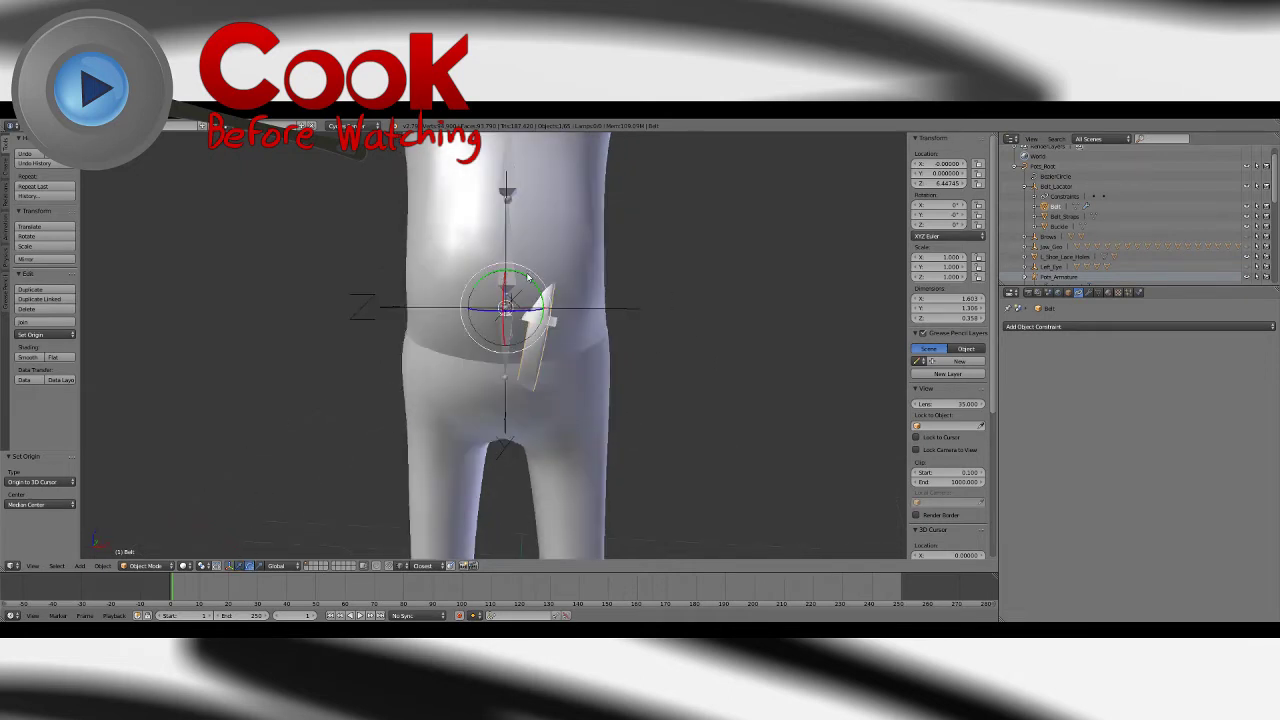
{"action": "key", "text": "r"}
{"action": "key", "text": "x"}
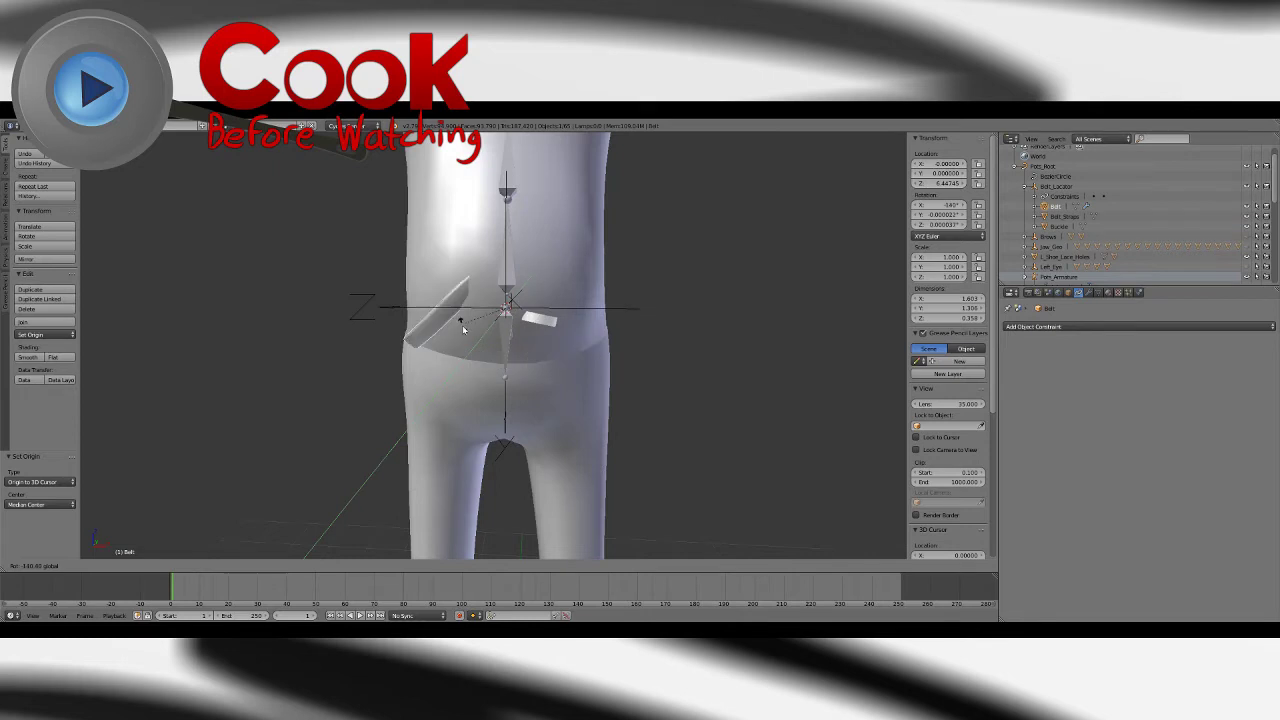
{"action": "left_click", "coordinate": [629, 347]}
{"action": "middle_click_drag", "start_coordinate": [629, 347], "coordinate": [619, 268]}
{"action": "key", "text": "ctrl+z"}
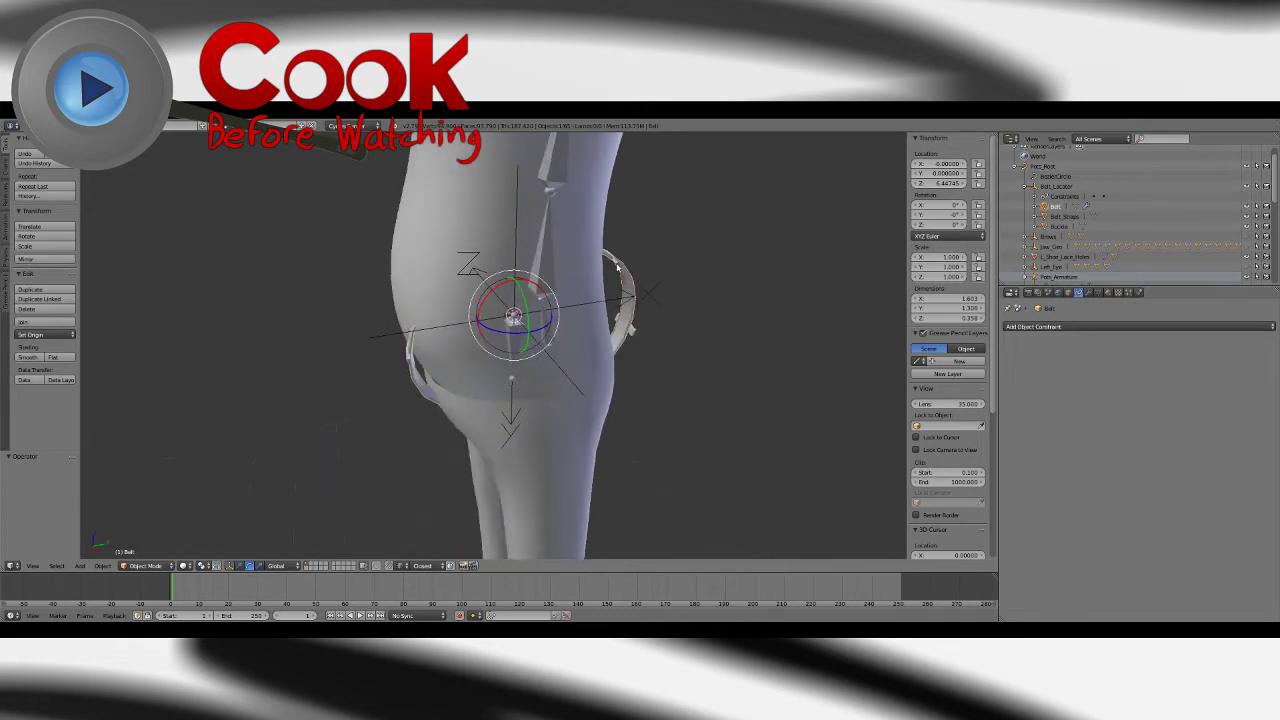
Step: Set the Belt_Straps object's origin to the 3D cursor
{"action": "right_click", "coordinate": [614, 265]}
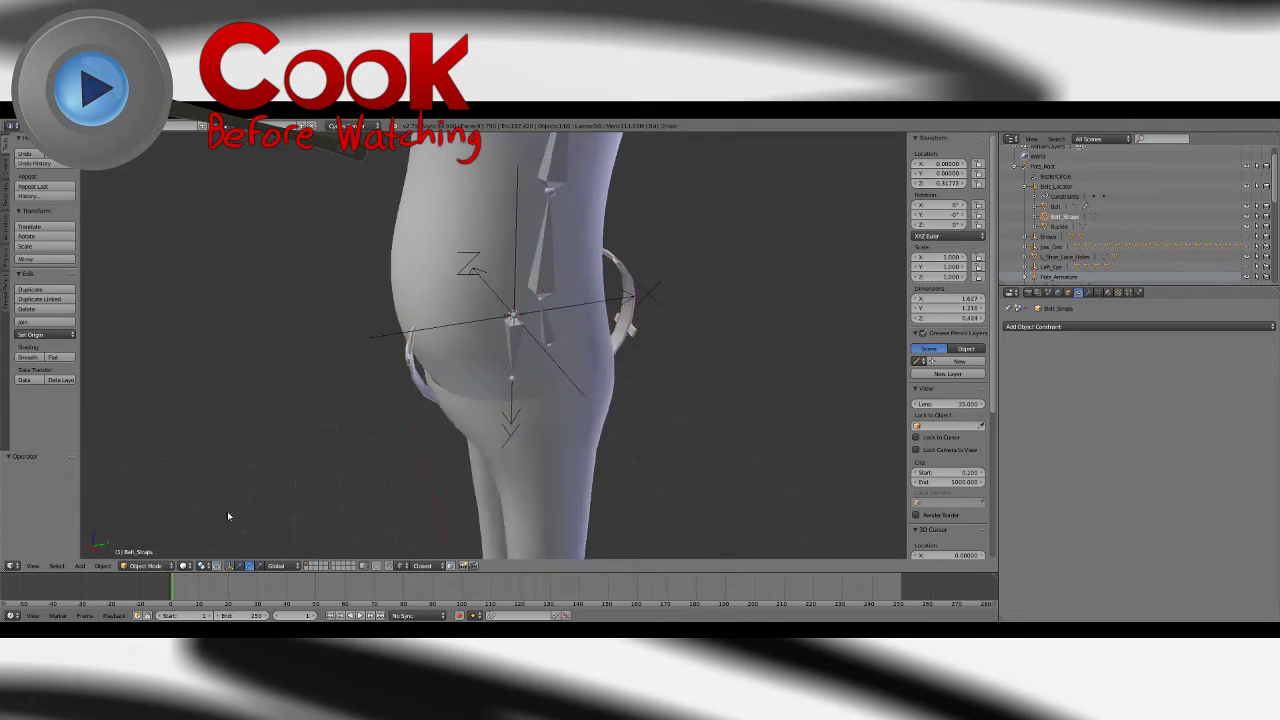
{"action": "left_click", "coordinate": [103, 566]}
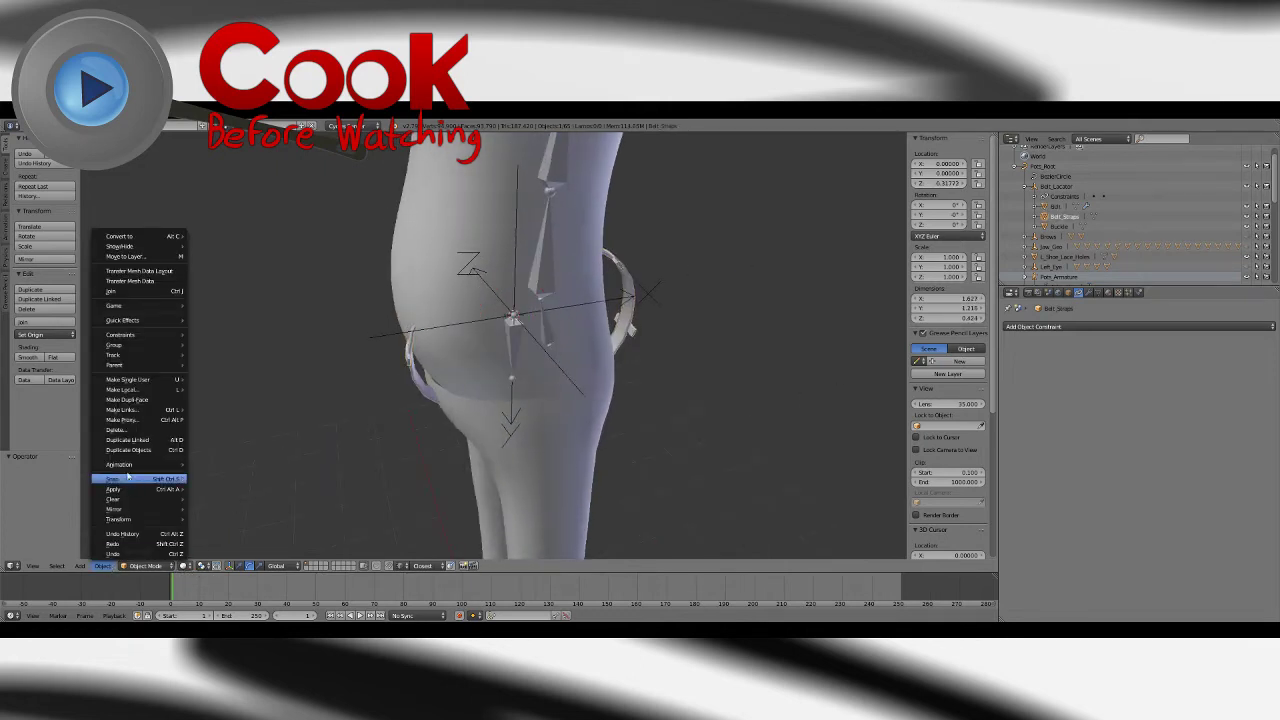
{"action": "mouse_move", "coordinate": [138, 492]}
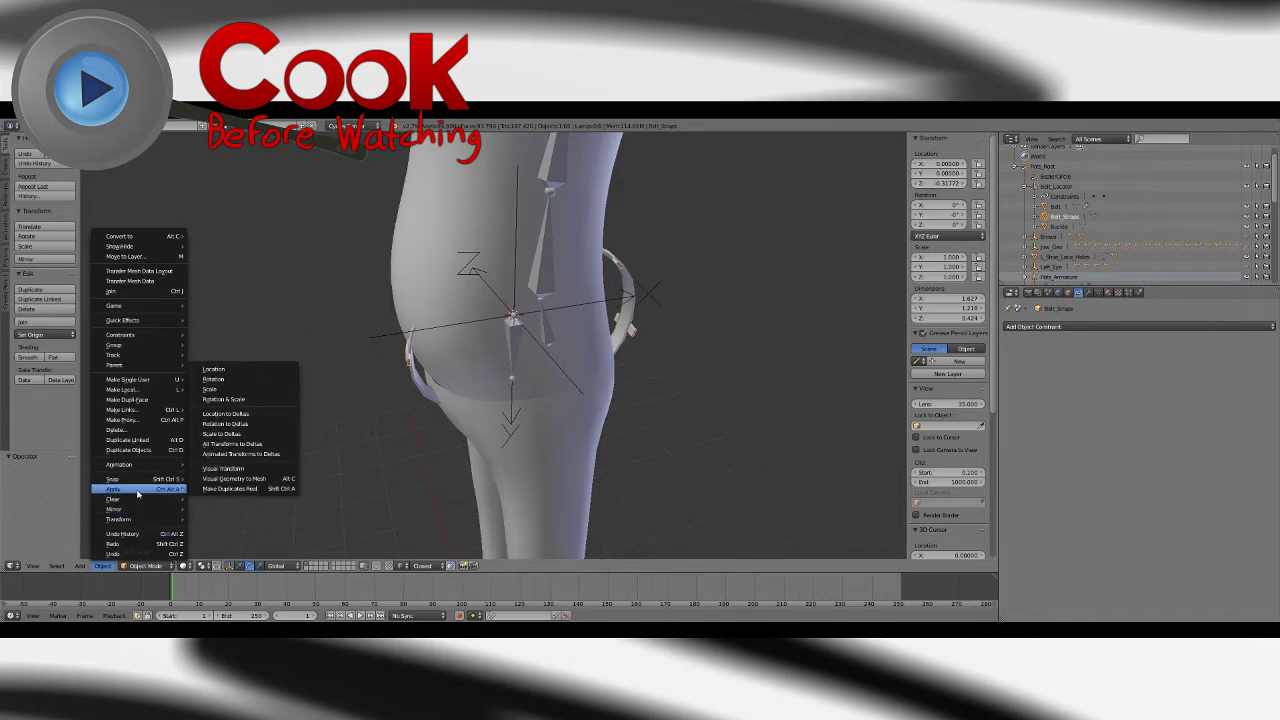
{"action": "left_click", "coordinate": [105, 566]}
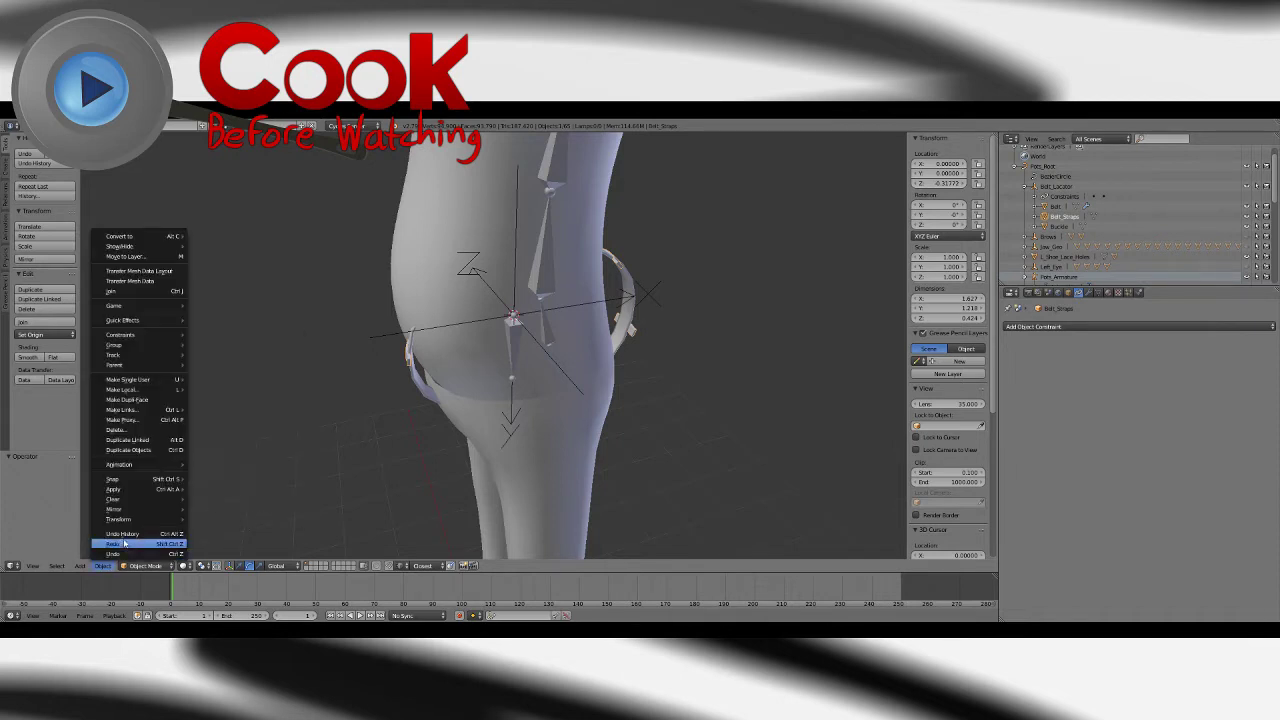
{"action": "mouse_move", "coordinate": [138, 521]}
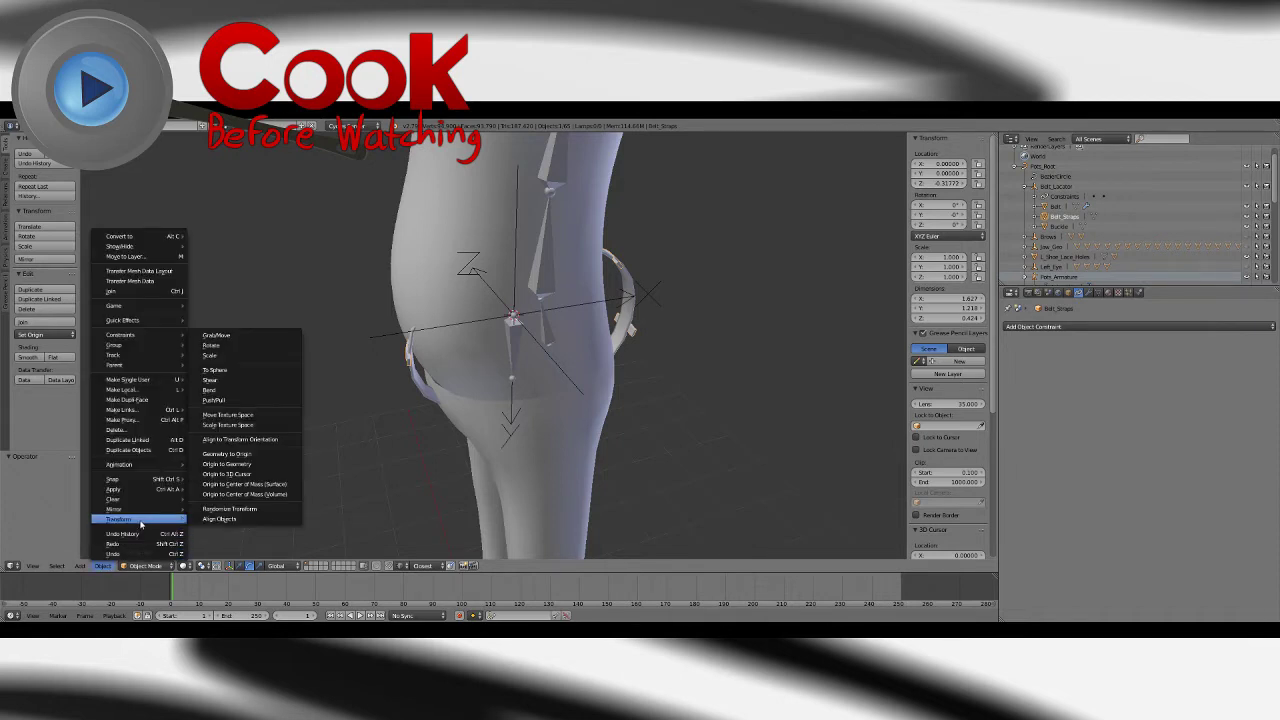
{"action": "left_click", "coordinate": [255, 476]}
Step: Select the belt's Buckle object and set its origin to the 3D cursor
{"action": "middle_click_drag", "start_coordinate": [268, 457], "coordinate": [600, 416]}
{"action": "scroll", "coordinate": [648, 366], "scroll_direction": "up", "scroll_amount": 4}
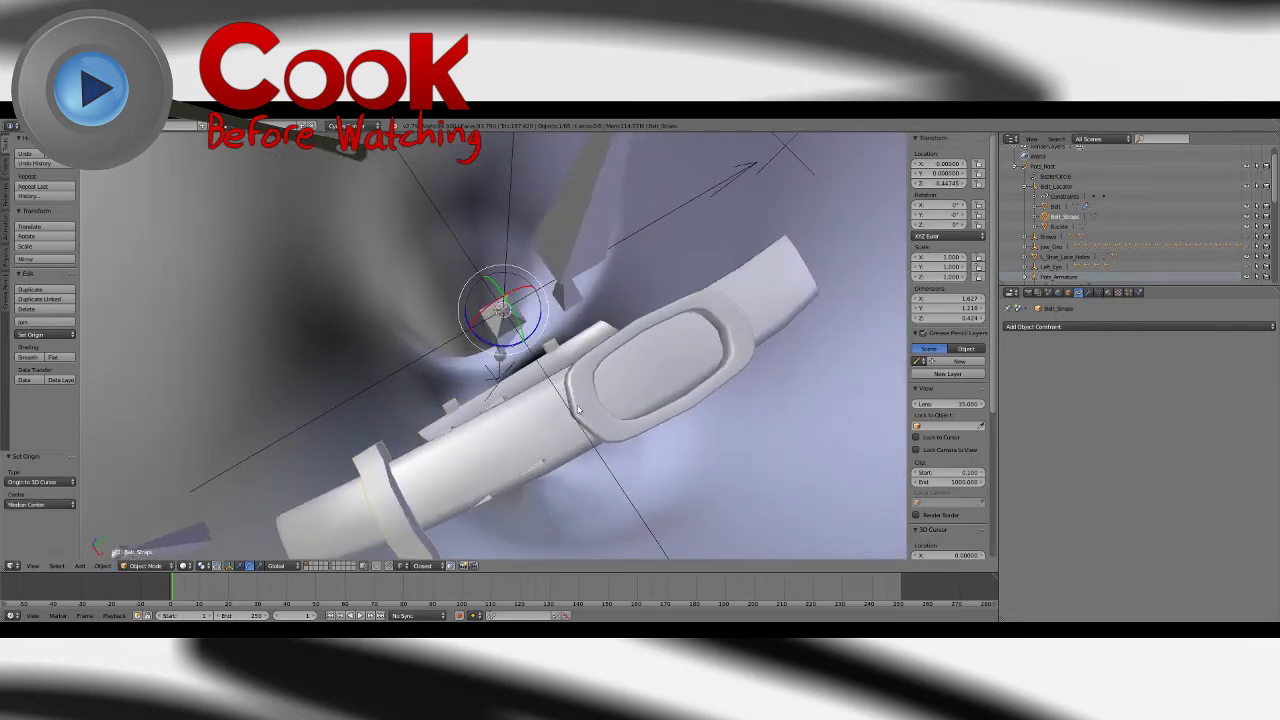
{"action": "right_click", "coordinate": [577, 409]}
{"action": "left_click", "coordinate": [102, 566]}
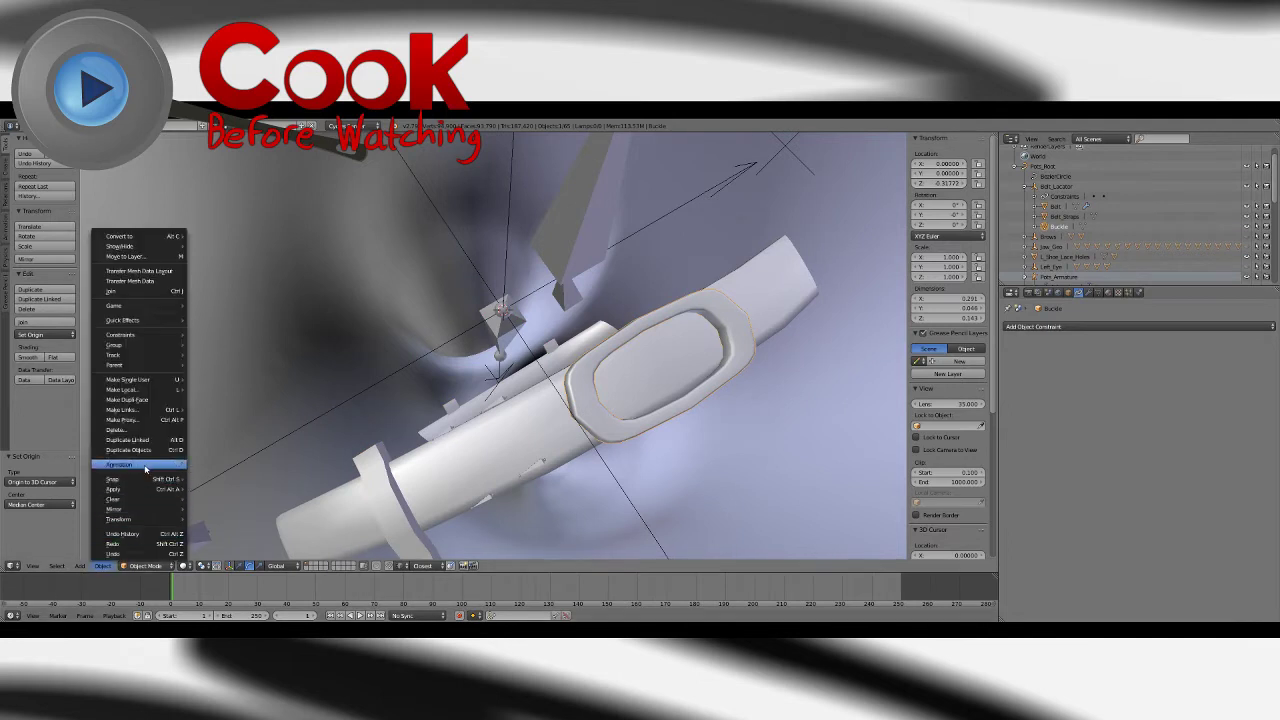
{"action": "mouse_move", "coordinate": [145, 523]}
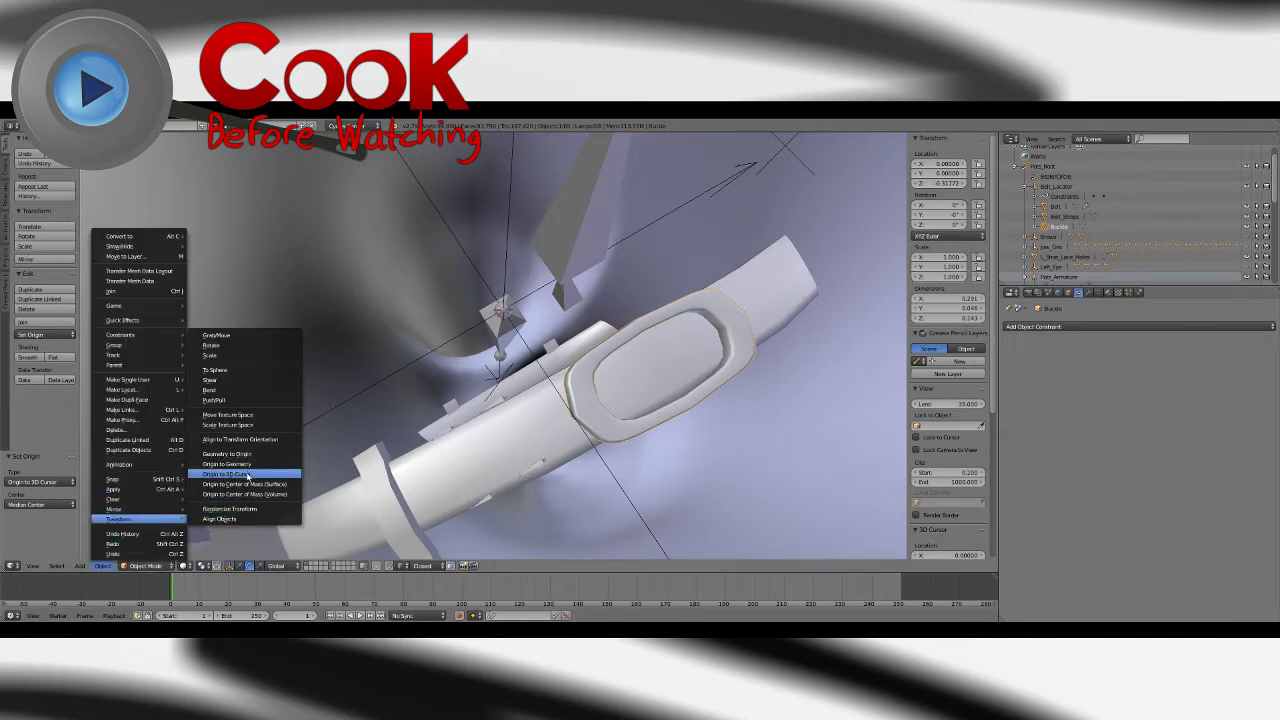
{"action": "left_click", "coordinate": [247, 475]}
Step: Select the belt, its straps and the buckle together and rotate them 90° about the global Y axis
{"action": "scroll", "coordinate": [518, 414], "scroll_direction": "down", "scroll_amount": 4}
{"action": "mouse_move", "coordinate": [518, 414]}
{"action": "middle_mouse_down"}
{"action": "mouse_move", "coordinate": [450, 420]}
{"action": "mouse_move", "coordinate": [512, 394]}
{"action": "middle_mouse_up"}
{"action": "right_click", "coordinate": [465, 428]}
{"action": "right_click", "coordinate": [516, 413]}
{"action": "left_click_drag", "start_coordinate": [512, 276], "coordinate": [518, 308]}
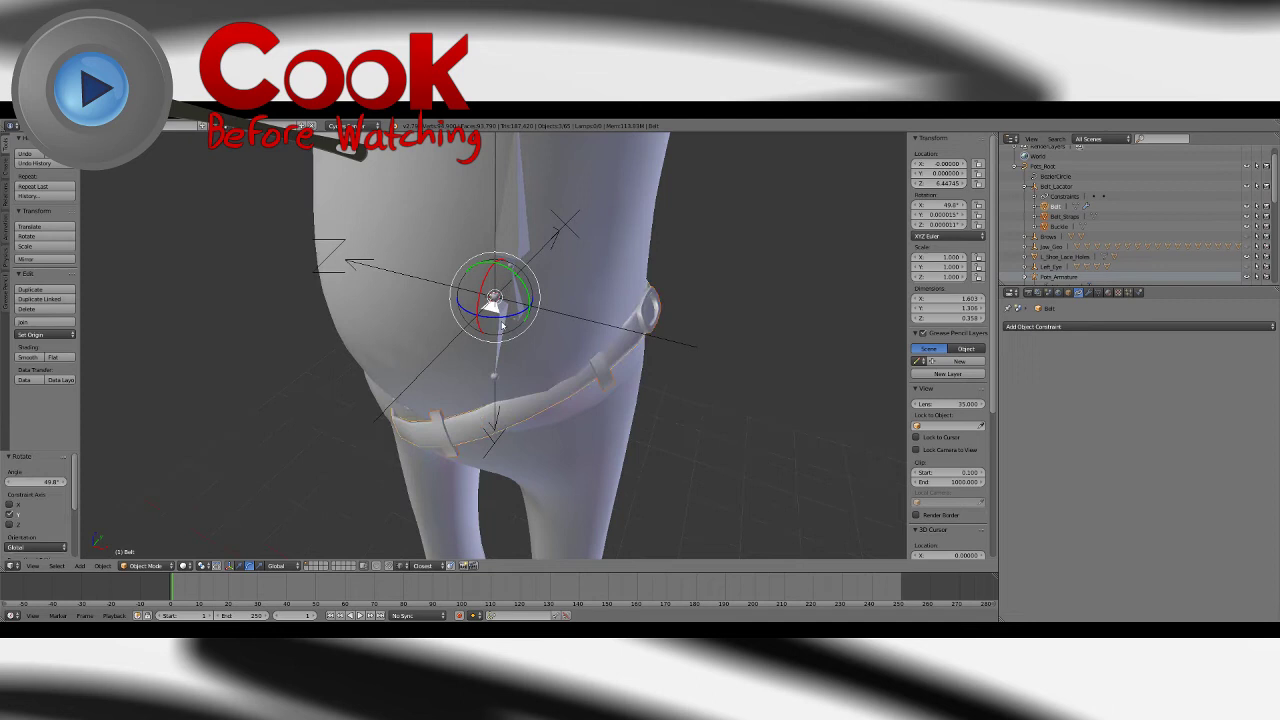
{"action": "left_click", "coordinate": [38, 482]}
{"action": "type", "text": "90"}
{"action": "key", "text": "Return"}
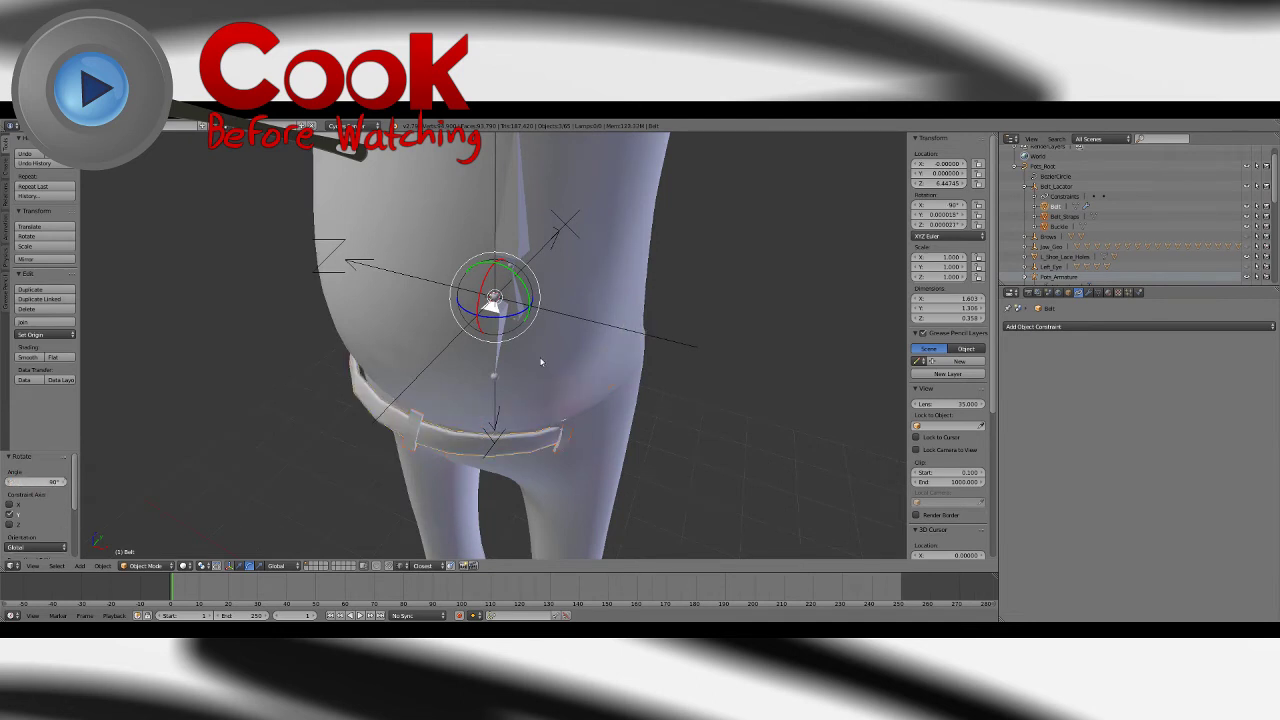
Step: Rotate the three belt parts a quarter turn about the global Z axis so they sit on the waist, and deselect everything
{"action": "left_click_drag", "start_coordinate": [516, 314], "coordinate": [472, 312]}
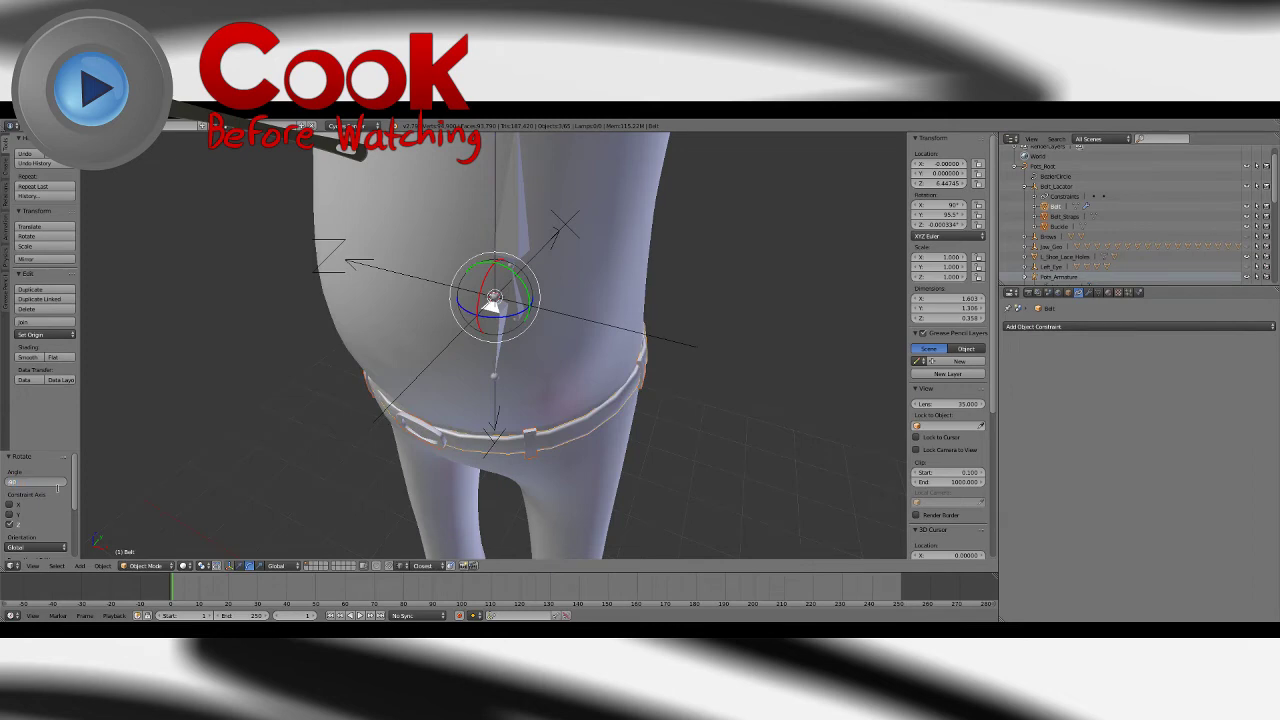
{"action": "key", "text": "Return"}
{"action": "scroll", "coordinate": [770, 364], "scroll_direction": "down", "scroll_amount": 3}
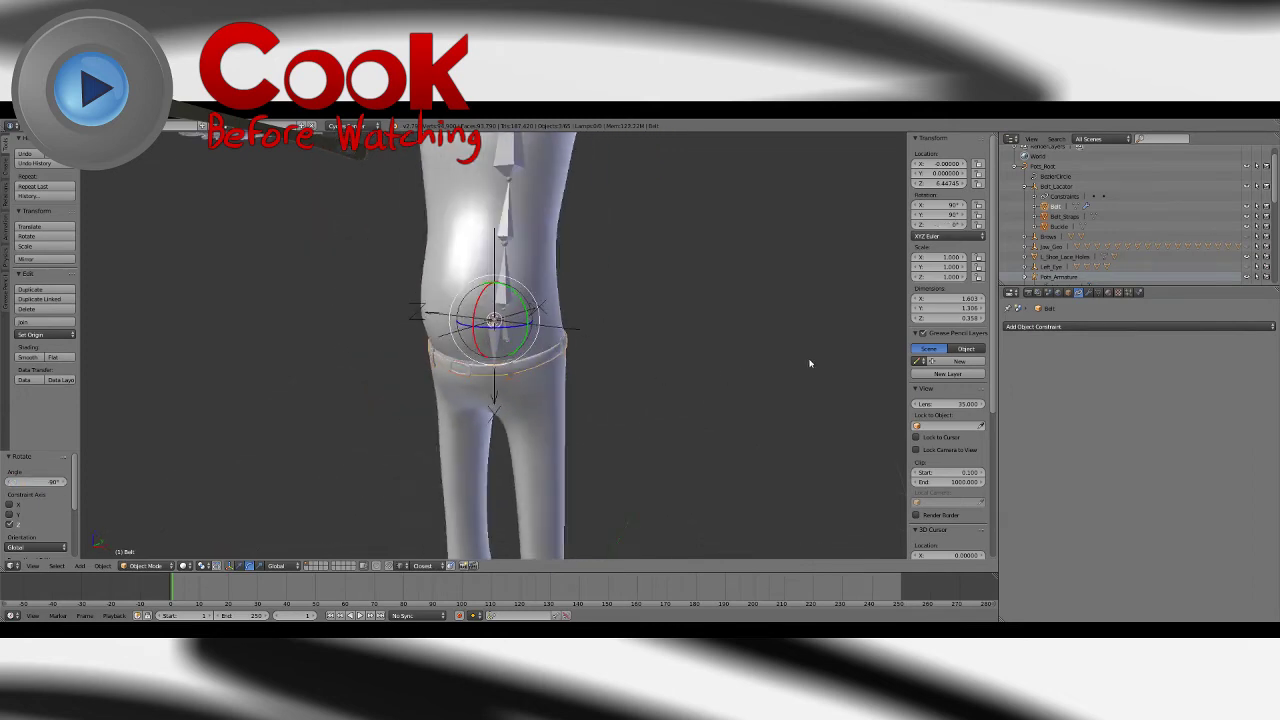
{"action": "key", "text": "a"}
Step: Try rotating the hips bone about the global Y axis to test the belt, and clear the bone's rotation
{"action": "scroll", "coordinate": [502, 334], "scroll_direction": "up", "scroll_amount": 2}
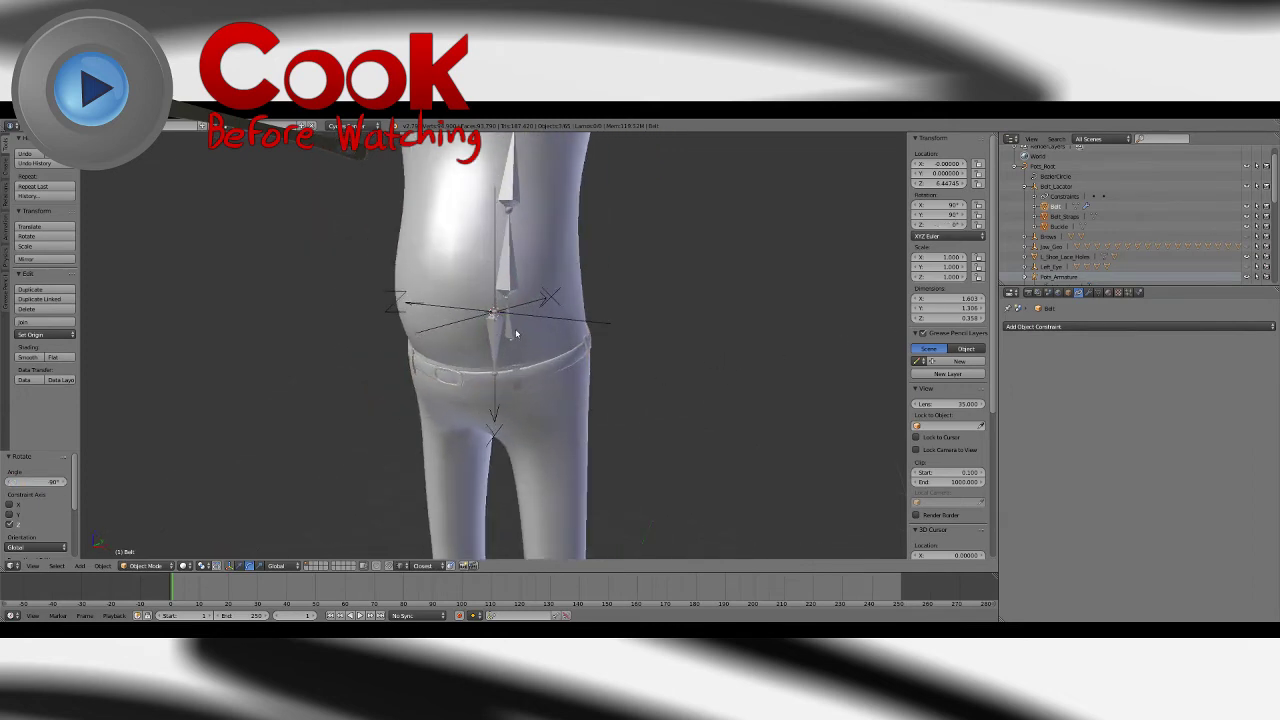
{"action": "right_click", "coordinate": [502, 336]}
{"action": "key", "text": "r"}
{"action": "key", "text": "y"}
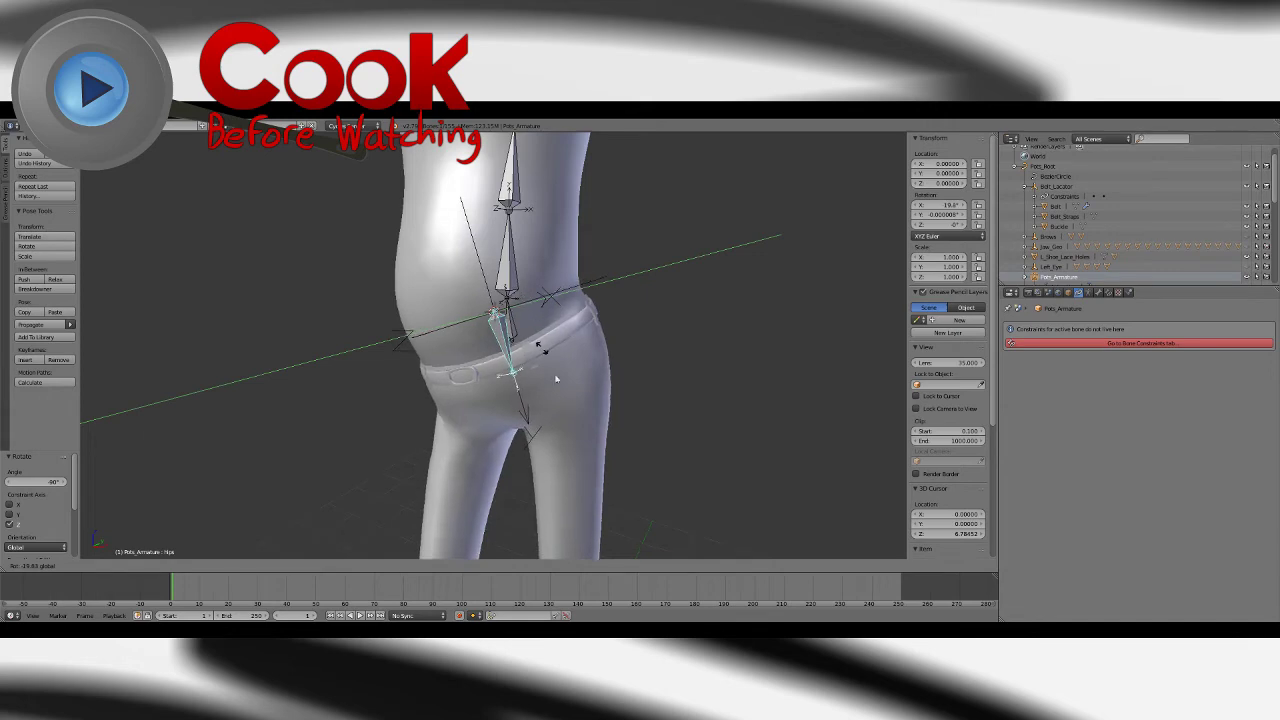
{"action": "left_click", "coordinate": [598, 415]}
{"action": "key", "text": "KP_1"}
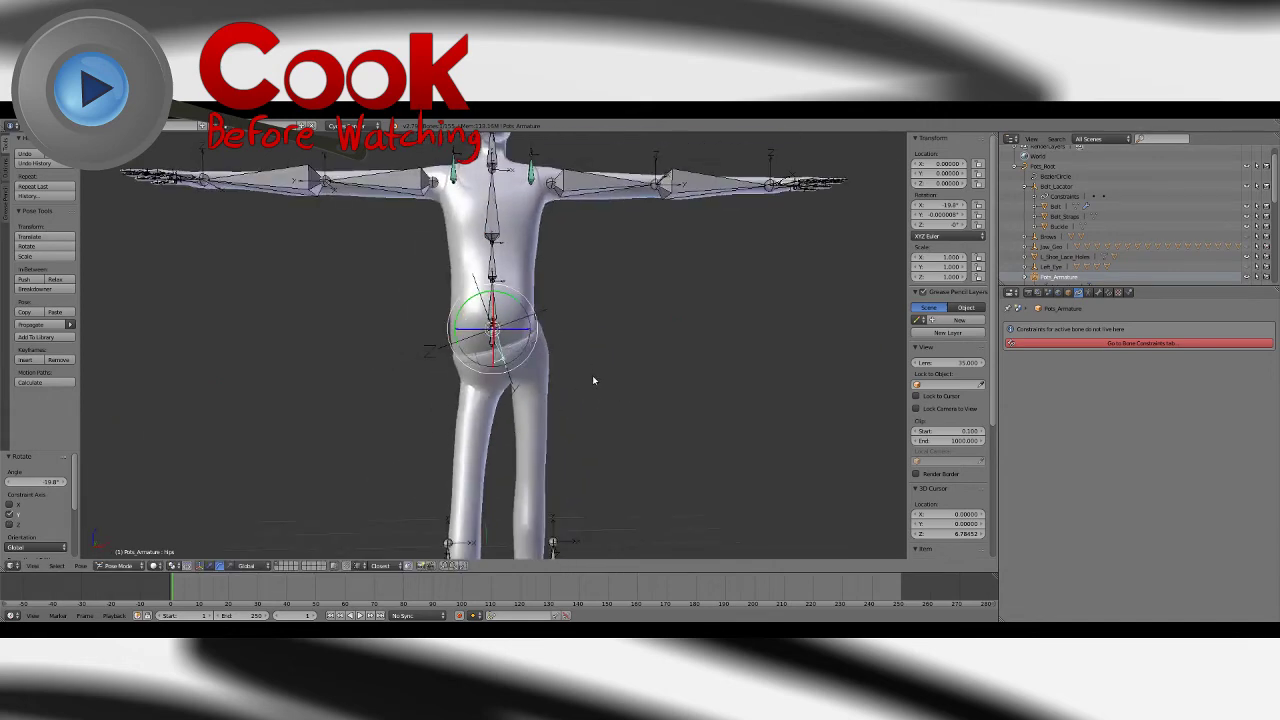
{"action": "key", "text": "alt+r"}
Step: Save the file
{"action": "left_click", "coordinate": [29, 126]}
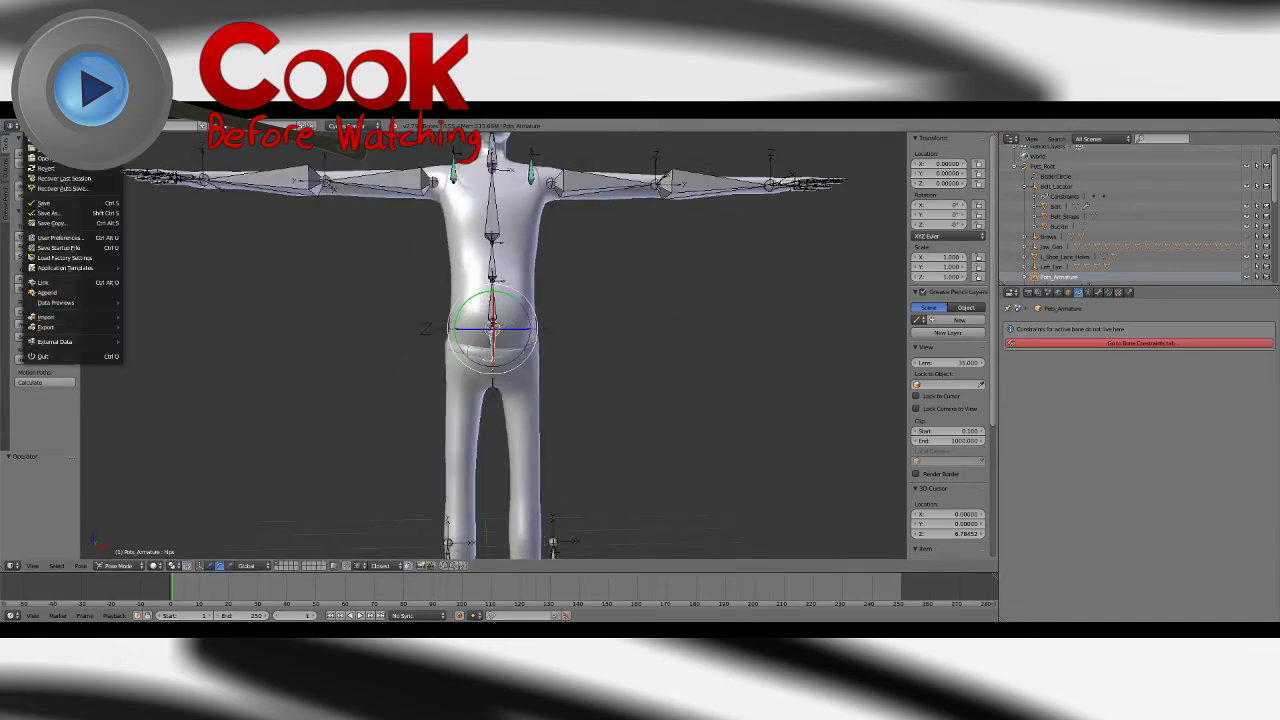
{"action": "left_click", "coordinate": [46, 203]}
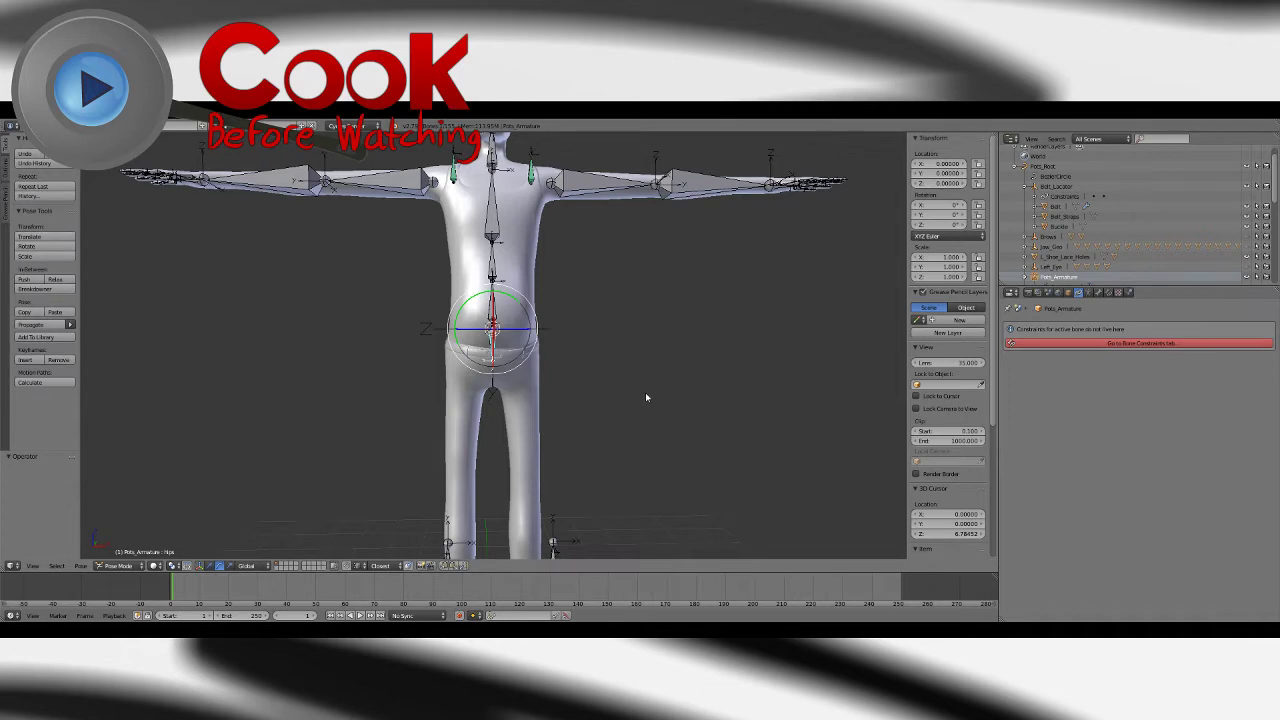
Step: Try rotating the hips bone about the global X axis to test the belt from the side, and undo the rotation
{"action": "middle_click_drag", "start_coordinate": [646, 394], "coordinate": [623, 408]}
{"action": "scroll", "coordinate": [653, 386], "scroll_direction": "up", "scroll_amount": 2}
{"action": "middle_click_drag", "start_coordinate": [529, 258], "coordinate": [467, 284]}
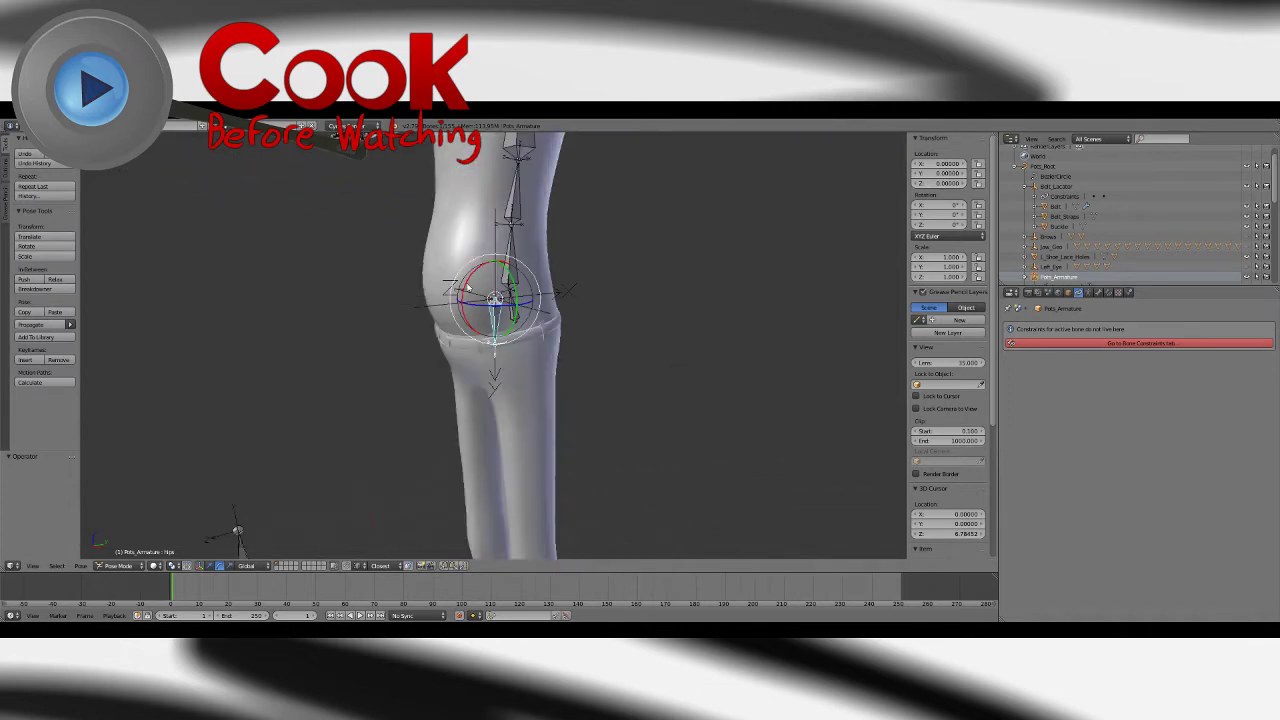
{"action": "key", "text": "r"}
{"action": "key", "text": "x"}
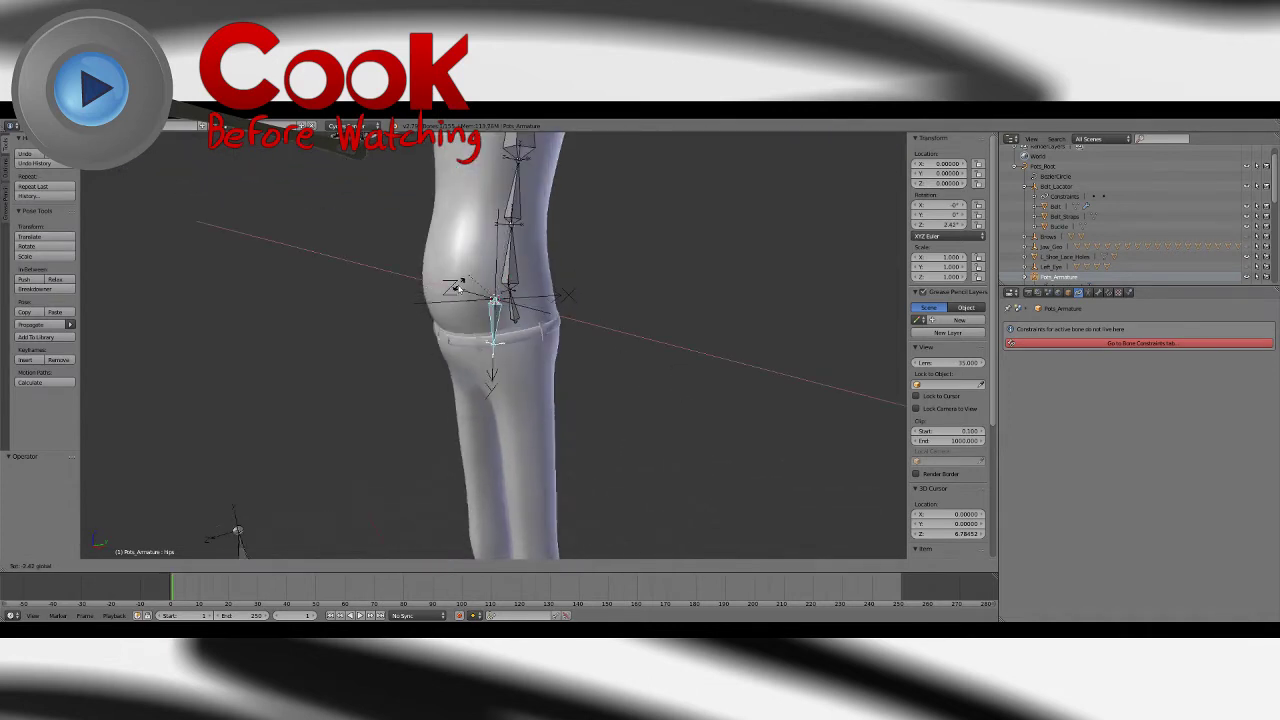
{"action": "left_click", "coordinate": [506, 370]}
{"action": "middle_click_drag", "start_coordinate": [506, 370], "coordinate": [472, 366]}
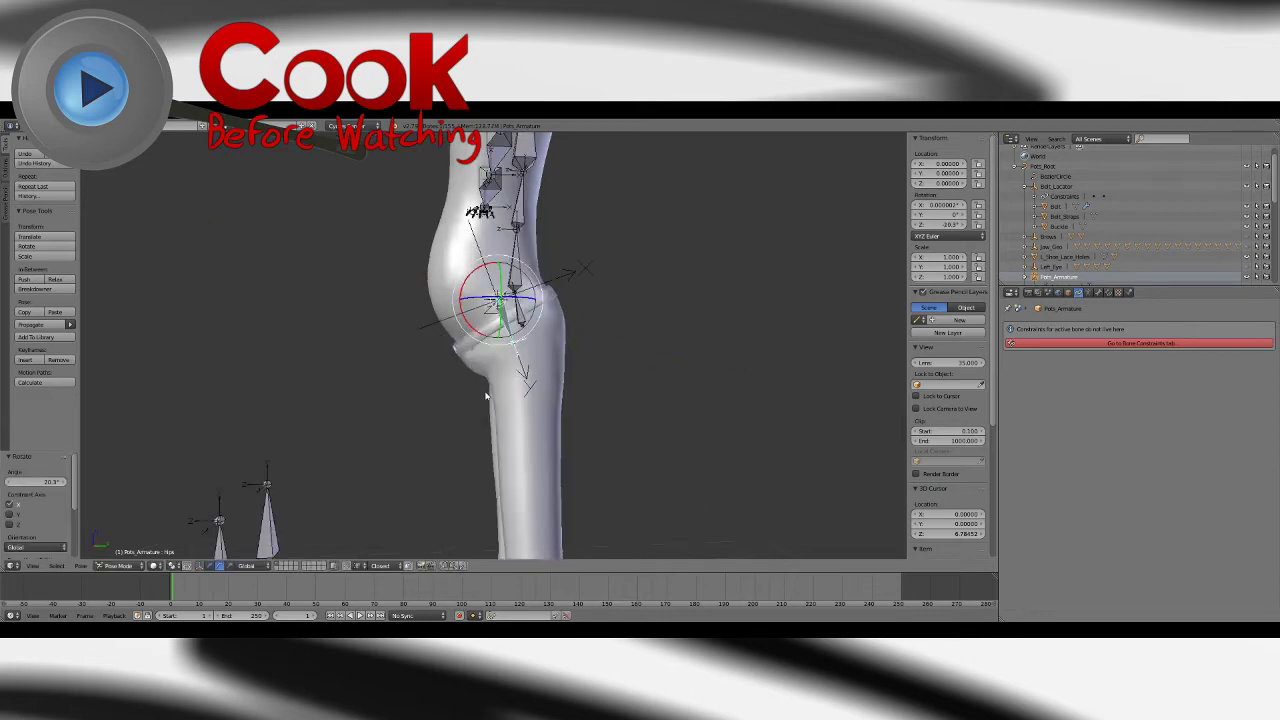
{"action": "key", "text": "ctrl+z"}
Step: Save the file again and deselect all bones
{"action": "left_click", "coordinate": [28, 125]}
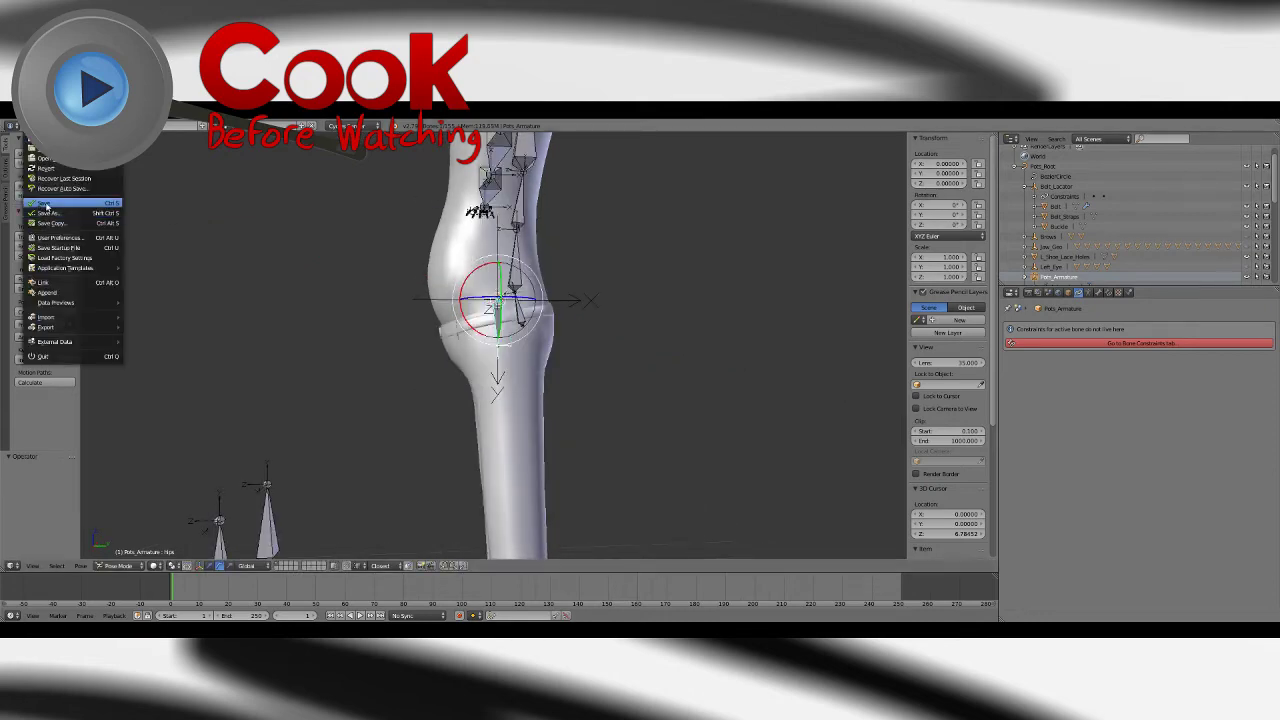
{"action": "left_click", "coordinate": [46, 206]}
{"action": "scroll", "coordinate": [551, 407], "scroll_direction": "down", "scroll_amount": 2}
{"action": "middle_click_drag", "start_coordinate": [551, 407], "coordinate": [617, 426]}
{"action": "key", "text": "a"}
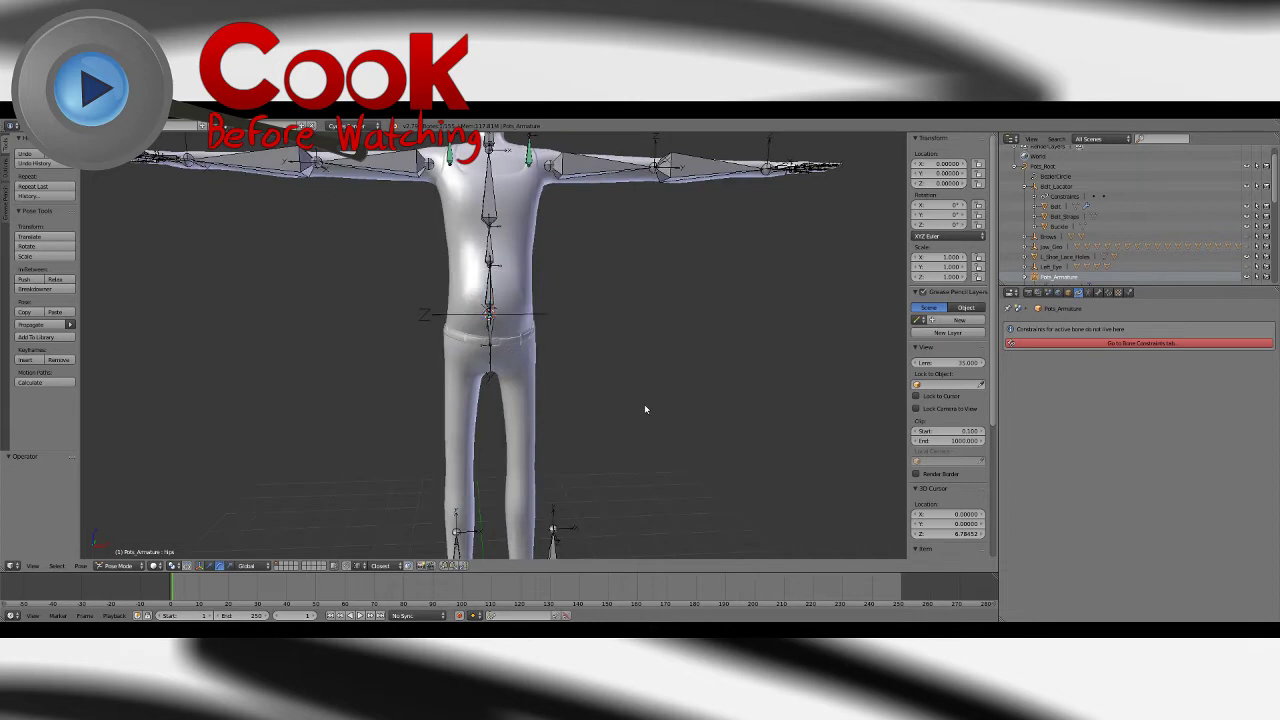
Step: Select the Belt_Locator empty and hide it in the viewport
{"action": "middle_click_drag", "start_coordinate": [622, 379], "coordinate": [570, 312]}
{"action": "left_click", "coordinate": [1222, 187]}
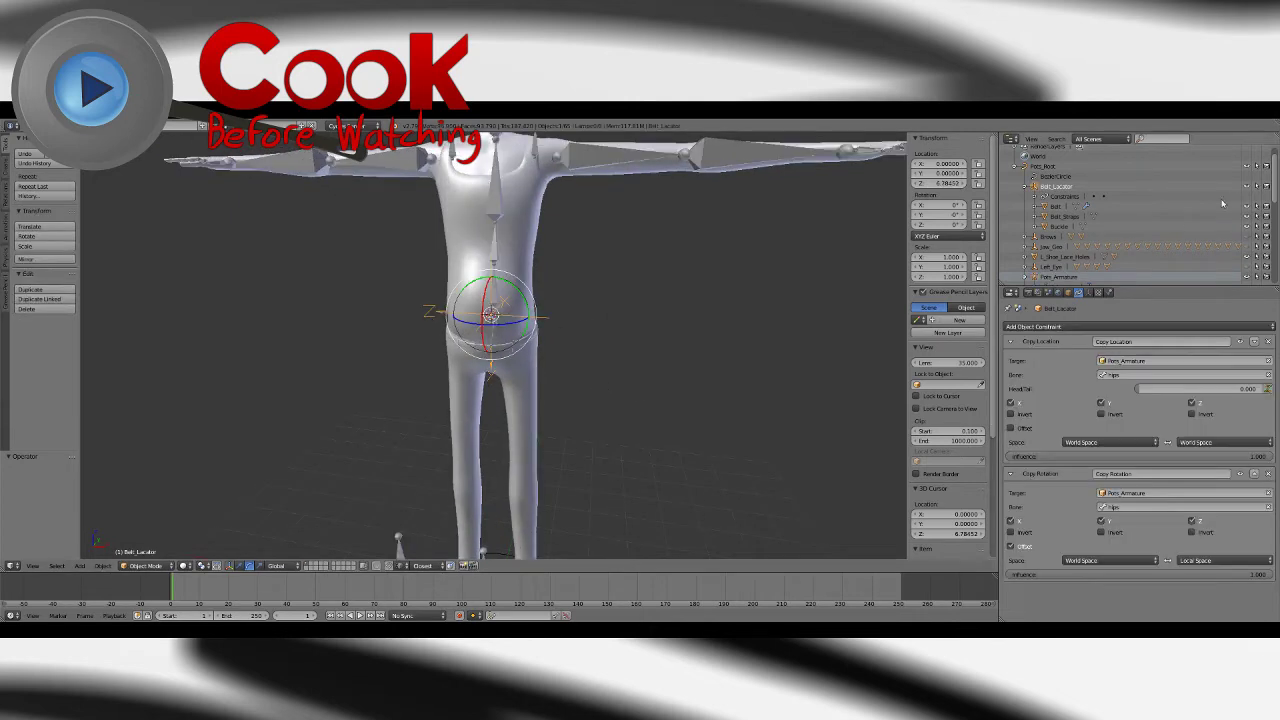
{"action": "left_click", "coordinate": [1247, 188]}
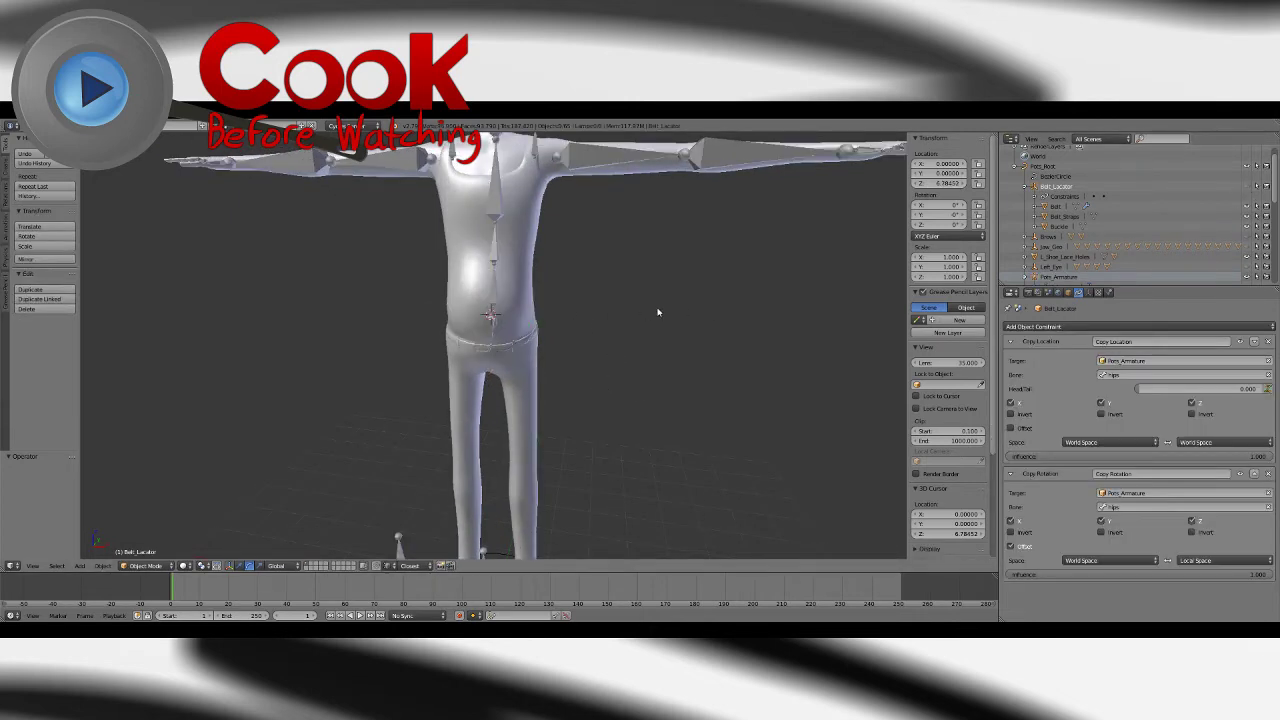
Step: Try trackball-rotating the root control circle at the character's feet, and undo the rotation
{"action": "scroll", "coordinate": [658, 312], "scroll_direction": "down", "scroll_amount": 3}
{"action": "middle_click_drag", "start_coordinate": [545, 525], "coordinate": [562, 426], "text": "shift"}
{"action": "right_click", "coordinate": [504, 400]}
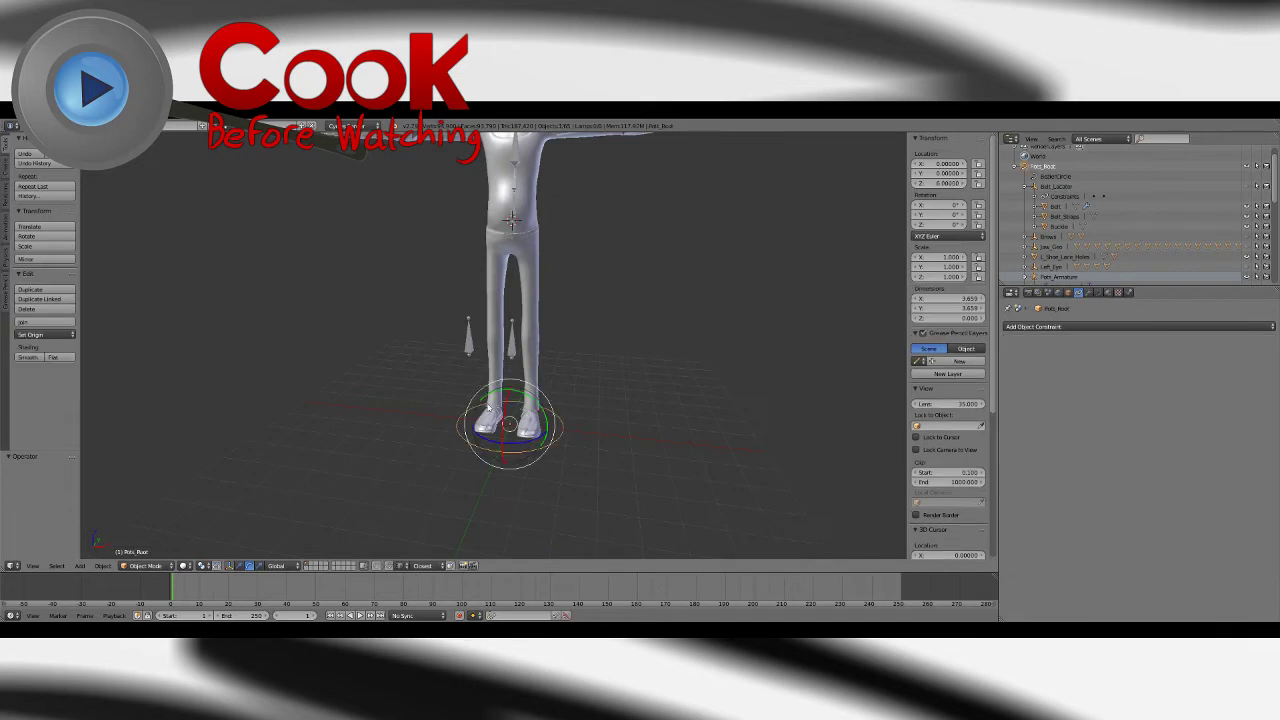
{"action": "key", "text": "r"}
{"action": "key", "text": "r"}
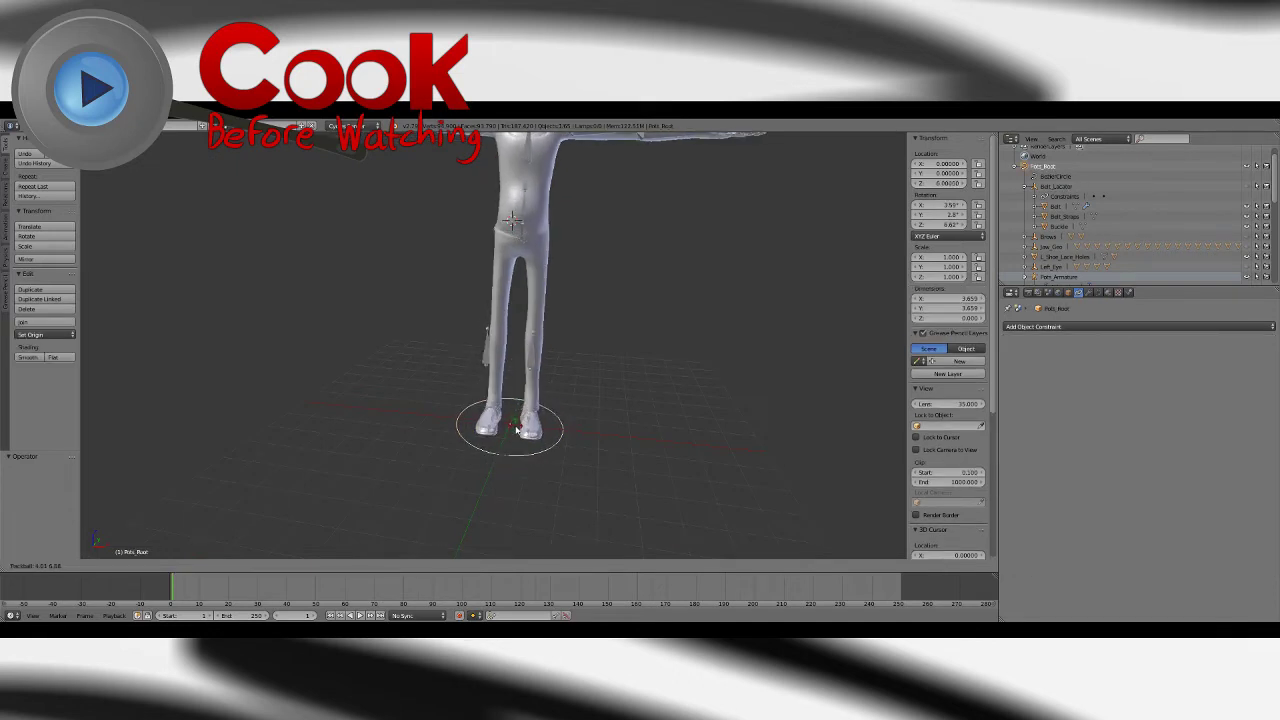
{"action": "left_click", "coordinate": [456, 460]}
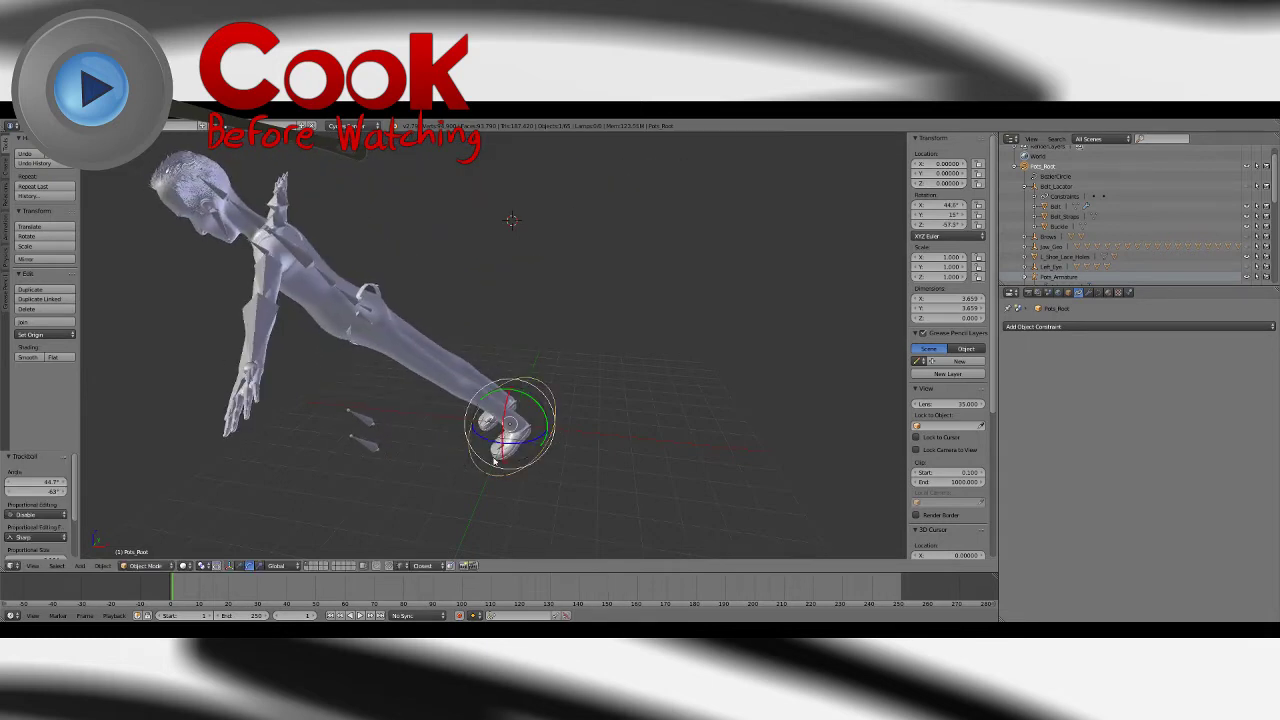
{"action": "key", "text": "ctrl+z"}
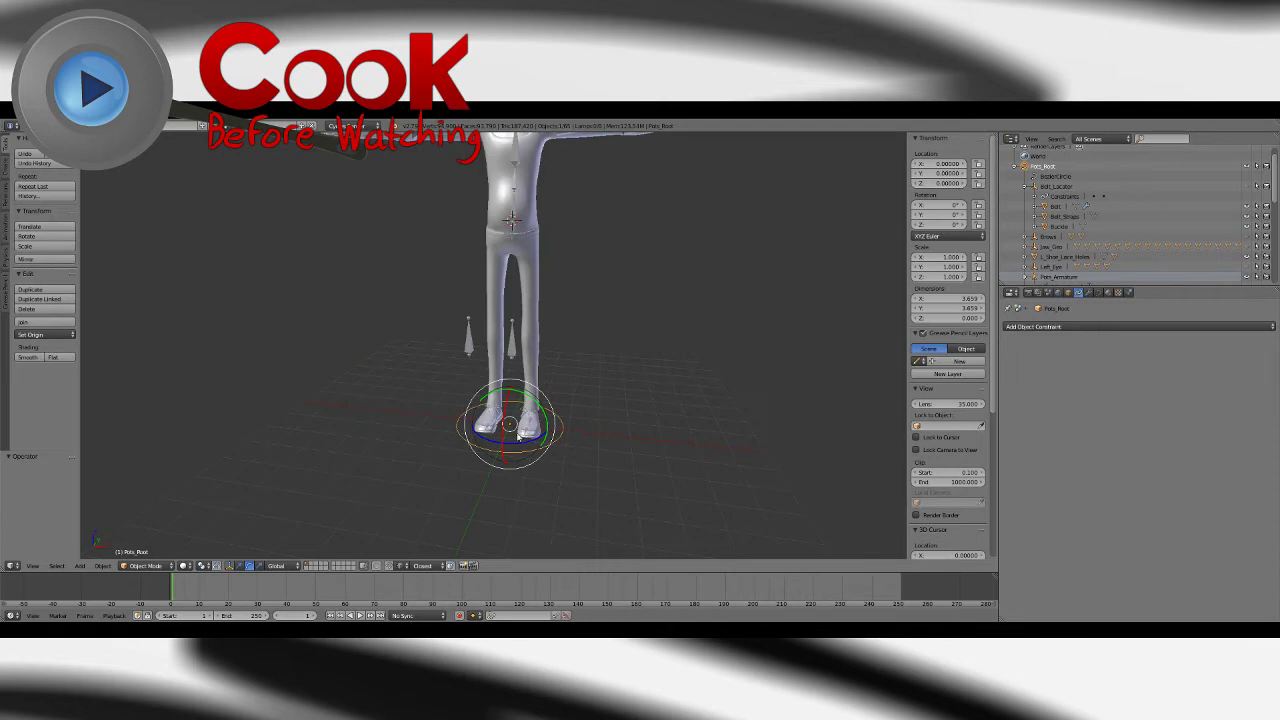
Step: Try scaling down the whole character with the root control circle, undo it, and return to the rotate manipulator
{"action": "key", "text": "s"}
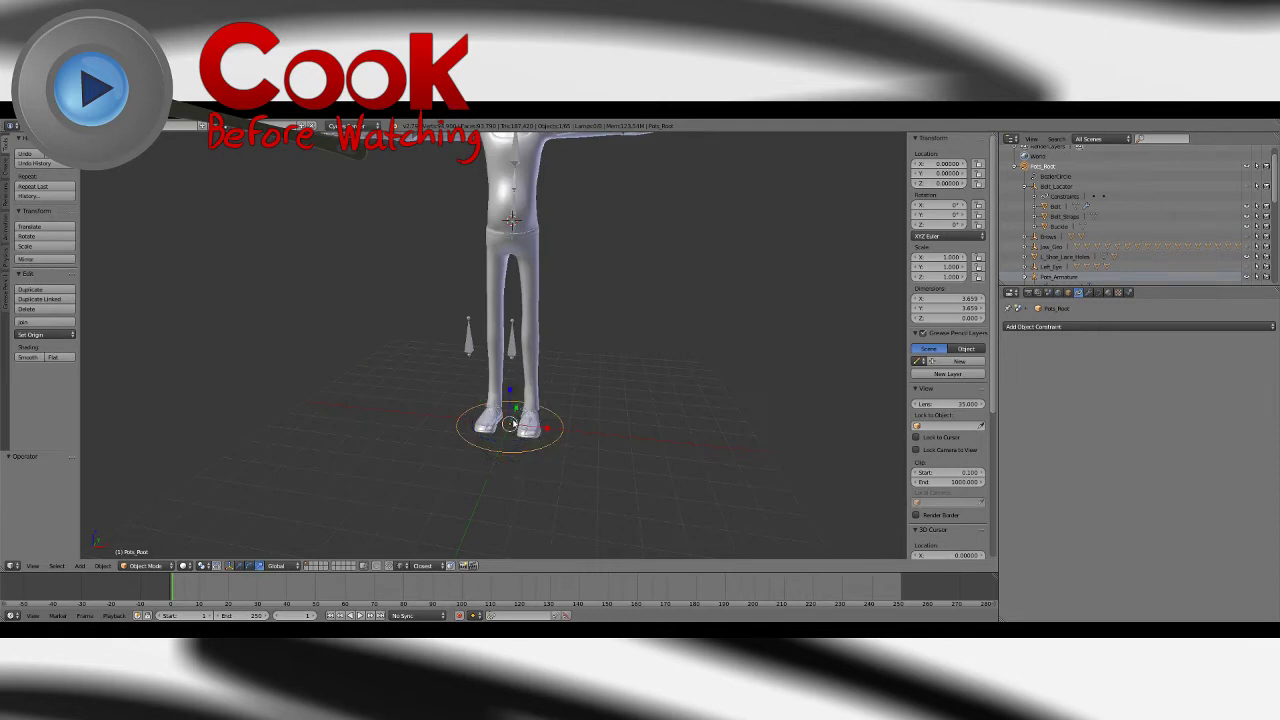
{"action": "left_click", "coordinate": [541, 396]}
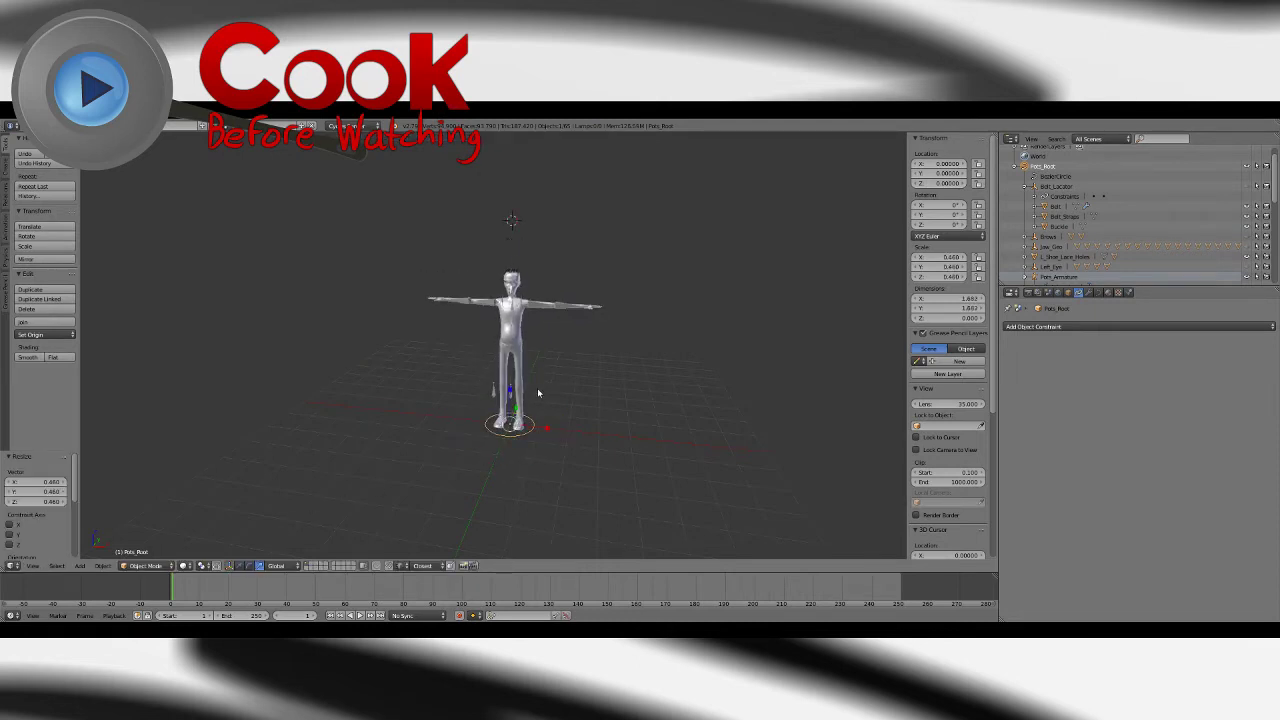
{"action": "key", "text": "ctrl+z"}
{"action": "left_click", "coordinate": [252, 566]}
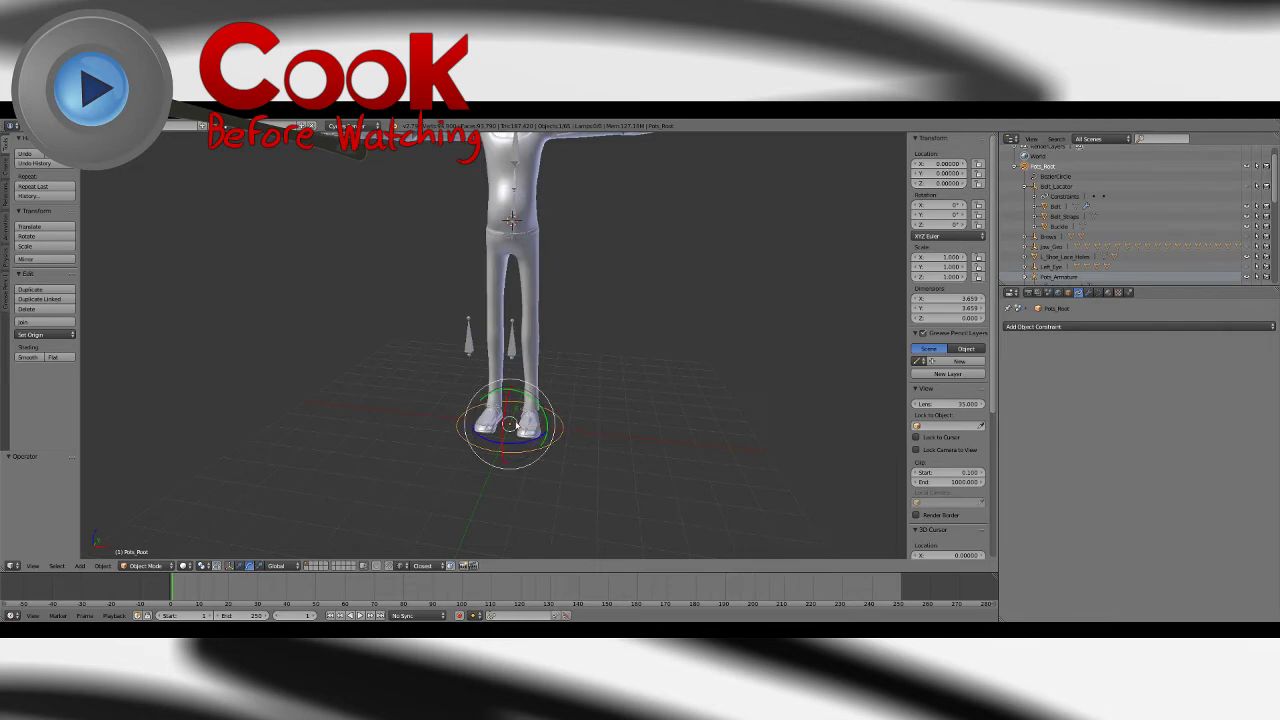
{"action": "left_click_drag", "start_coordinate": [516, 422], "coordinate": [575, 297]}
{"action": "key", "text": "ctrl+z"}
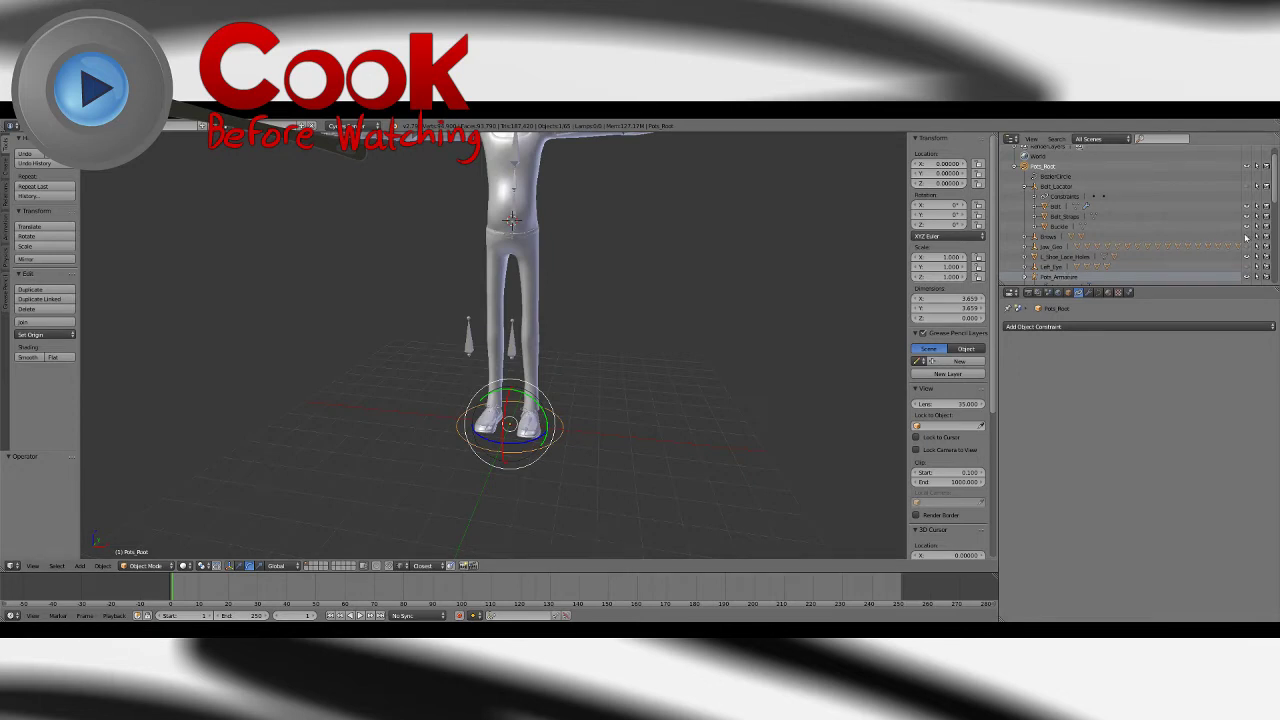
Step: Find and select the Belt_Locator empty in the scene's object hierarchy
{"action": "left_click_drag", "start_coordinate": [1274, 193], "coordinate": [1272, 229]}
{"action": "middle_click_drag", "start_coordinate": [666, 237], "coordinate": [640, 340], "text": "shift"}
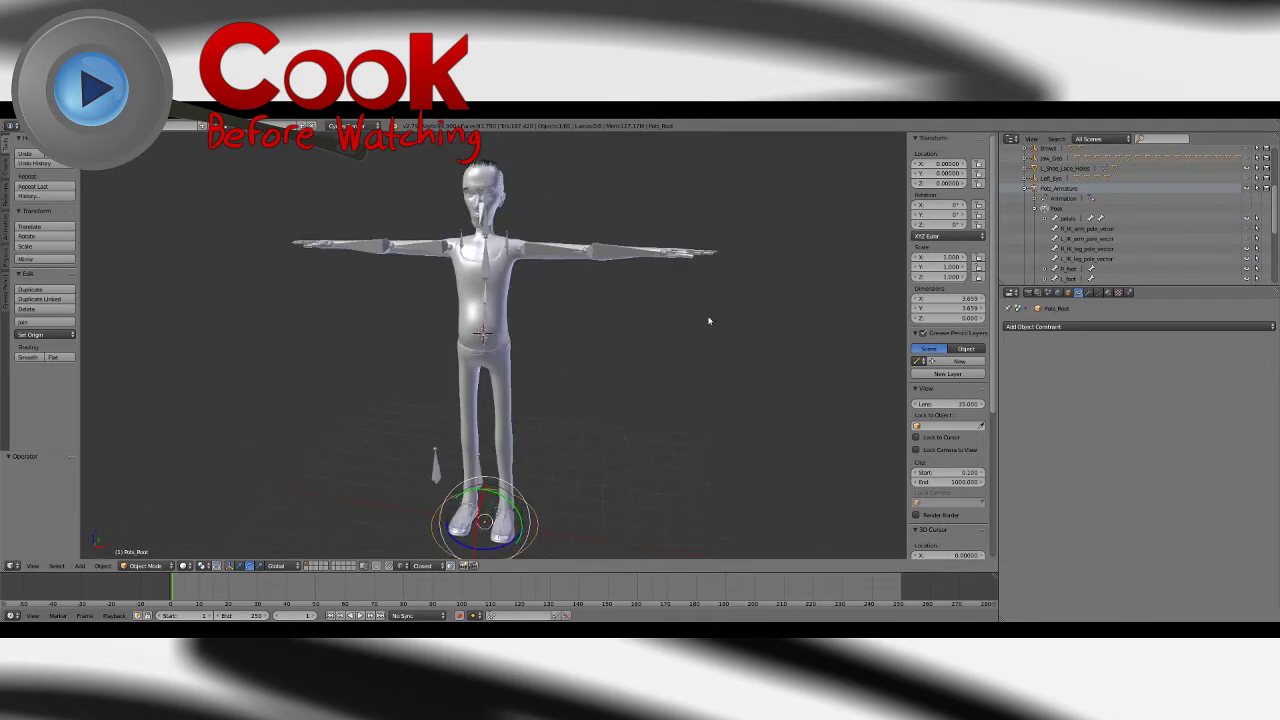
{"action": "left_click_drag", "start_coordinate": [1275, 222], "coordinate": [1266, 285]}
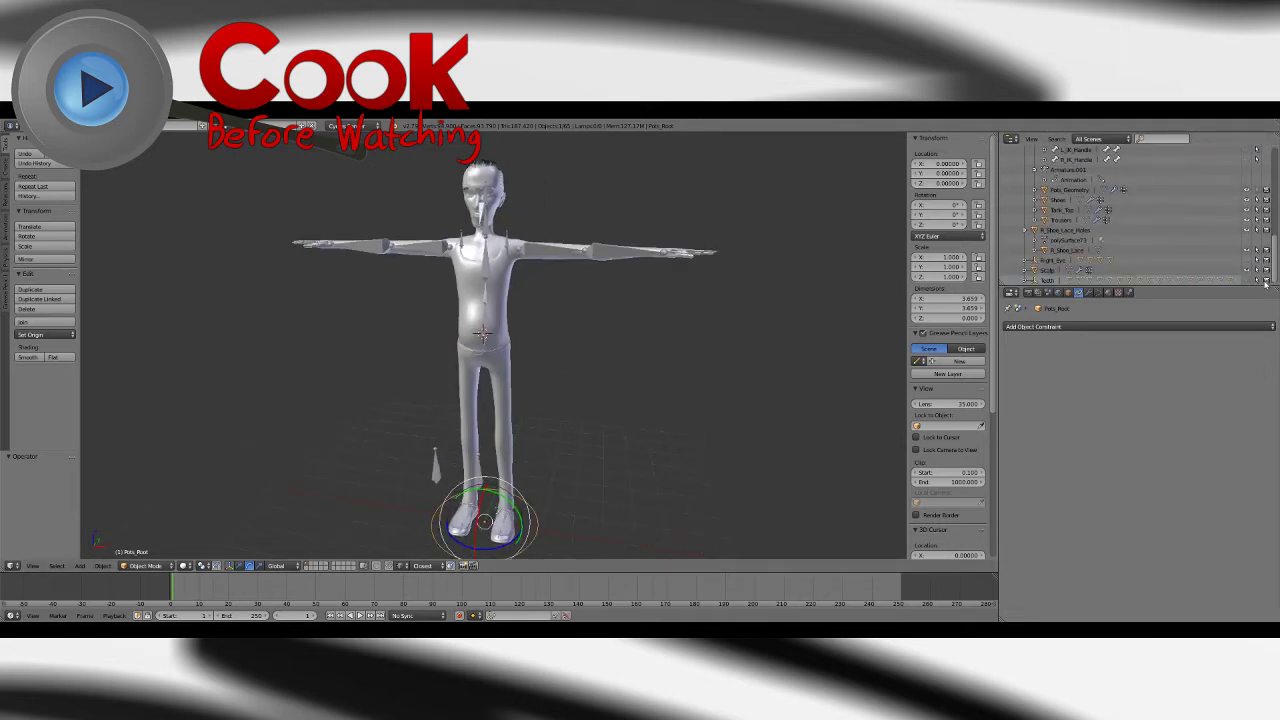
{"action": "scroll", "coordinate": [1260, 260], "scroll_direction": "up", "scroll_amount": 8}
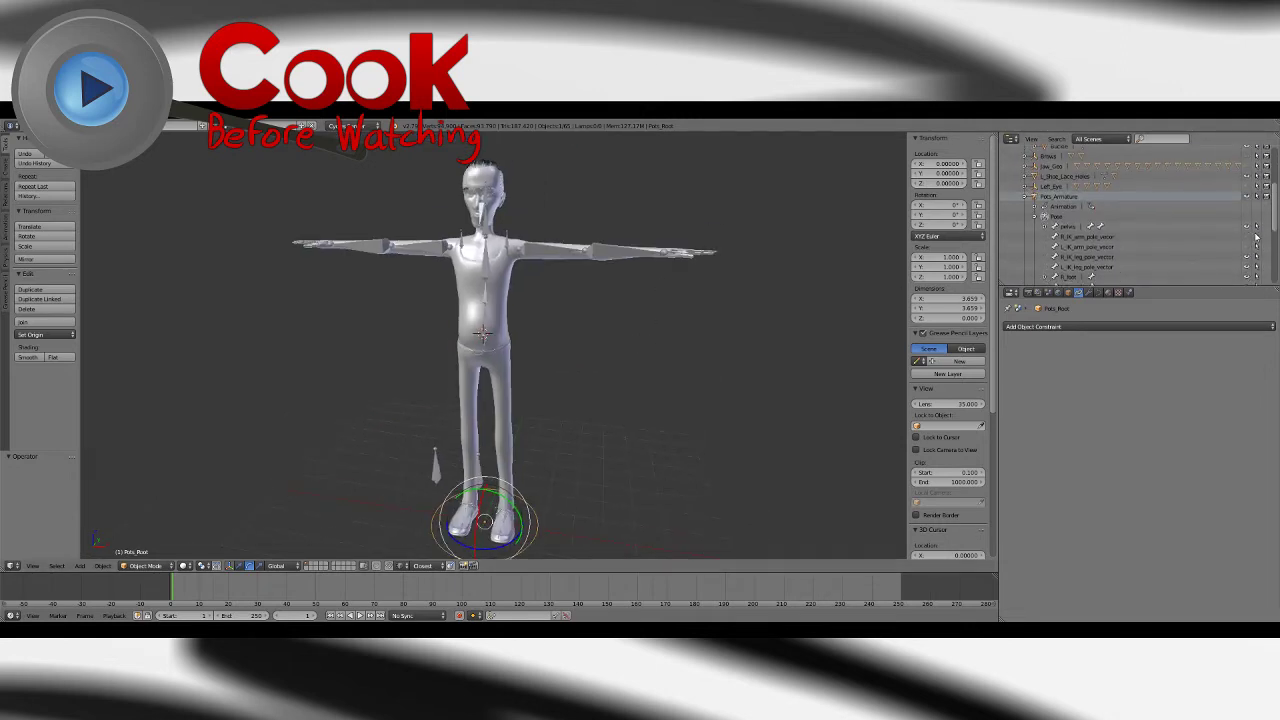
{"action": "scroll", "coordinate": [1256, 237], "scroll_direction": "up", "scroll_amount": 5}
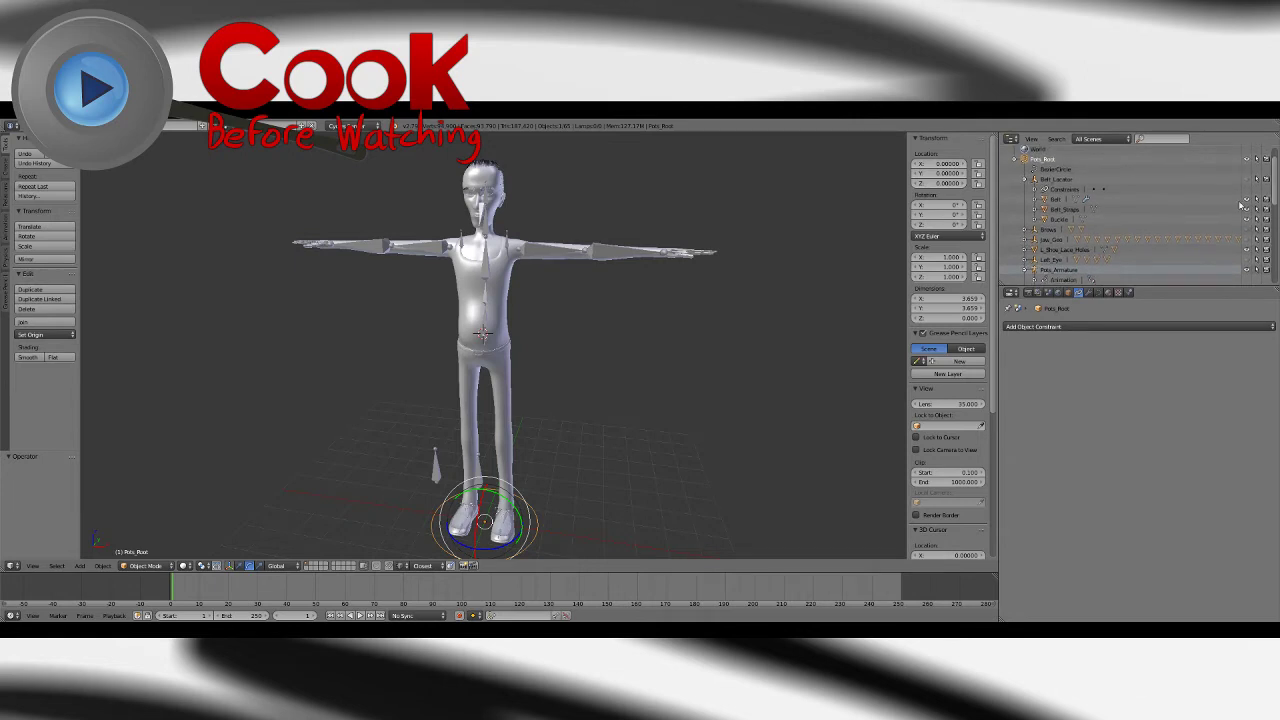
{"action": "left_click", "coordinate": [1052, 179]}
{"action": "scroll", "coordinate": [657, 336], "scroll_direction": "up", "scroll_amount": 4}
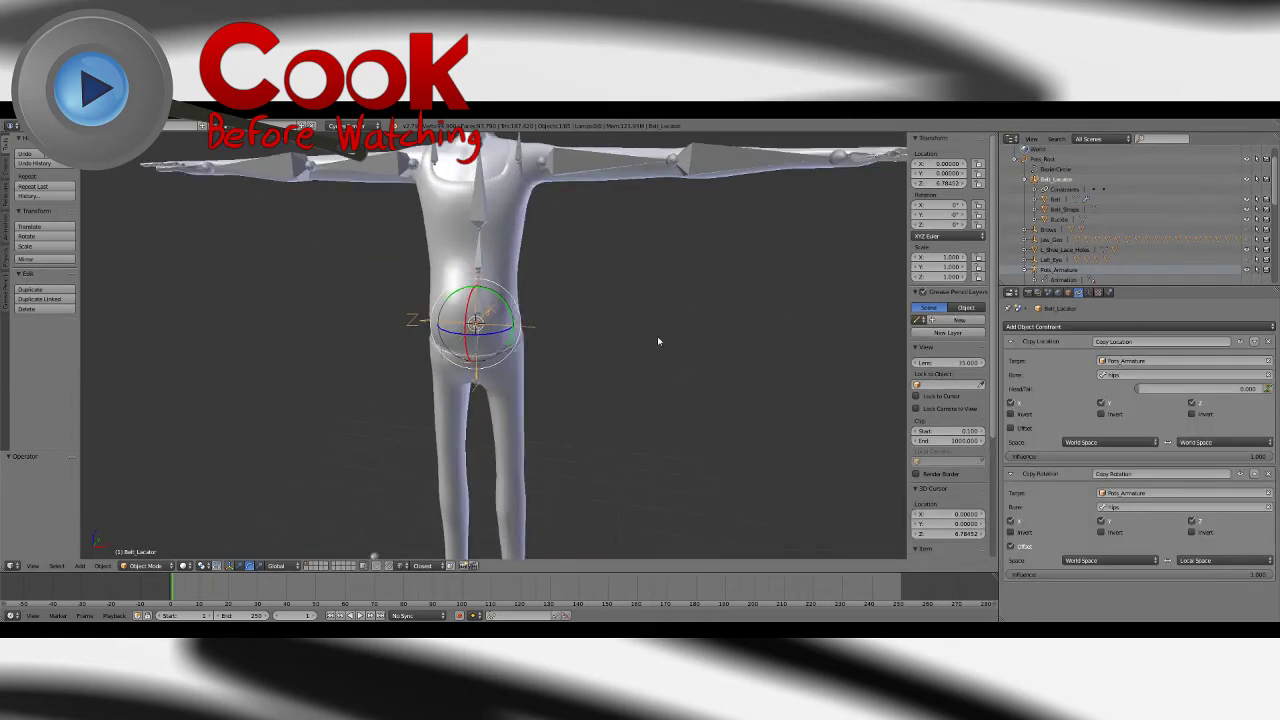
Step: Try deleting Belt_Locator's Copy Location and Copy Rotation constraints one at a time, undoing each deletion
{"action": "left_click", "coordinate": [1267, 341]}
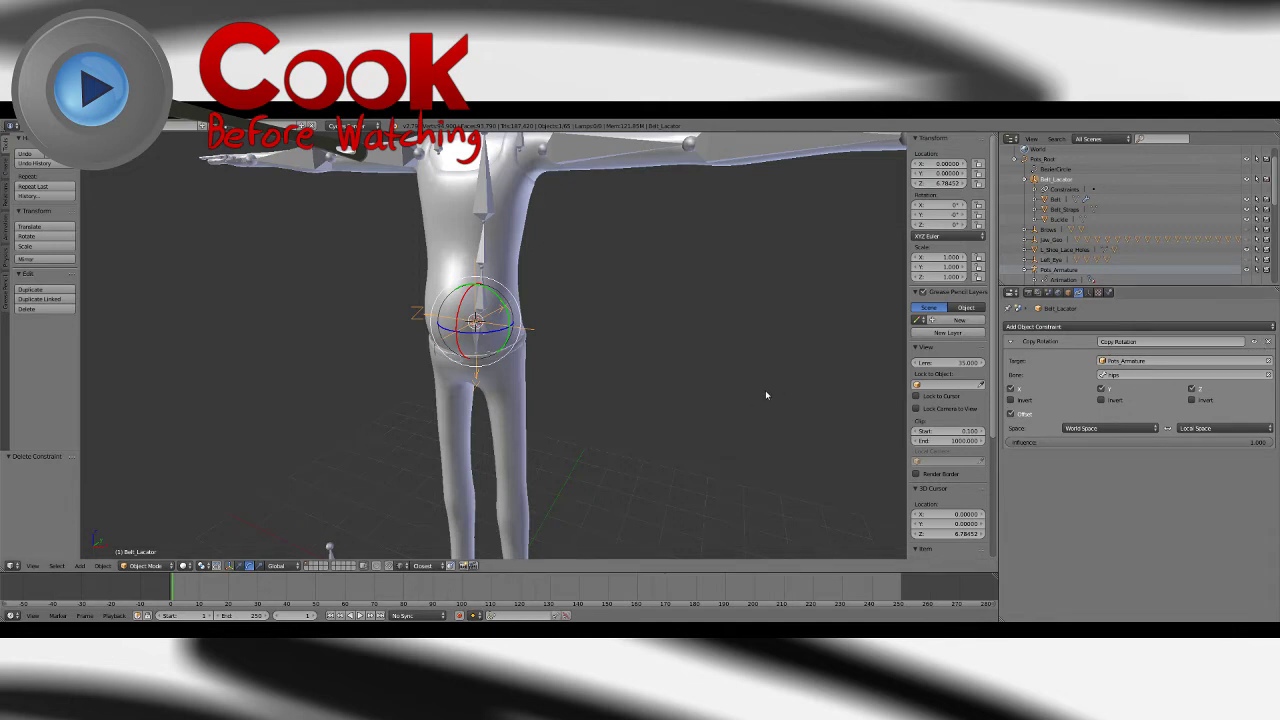
{"action": "key", "text": "ctrl+z"}
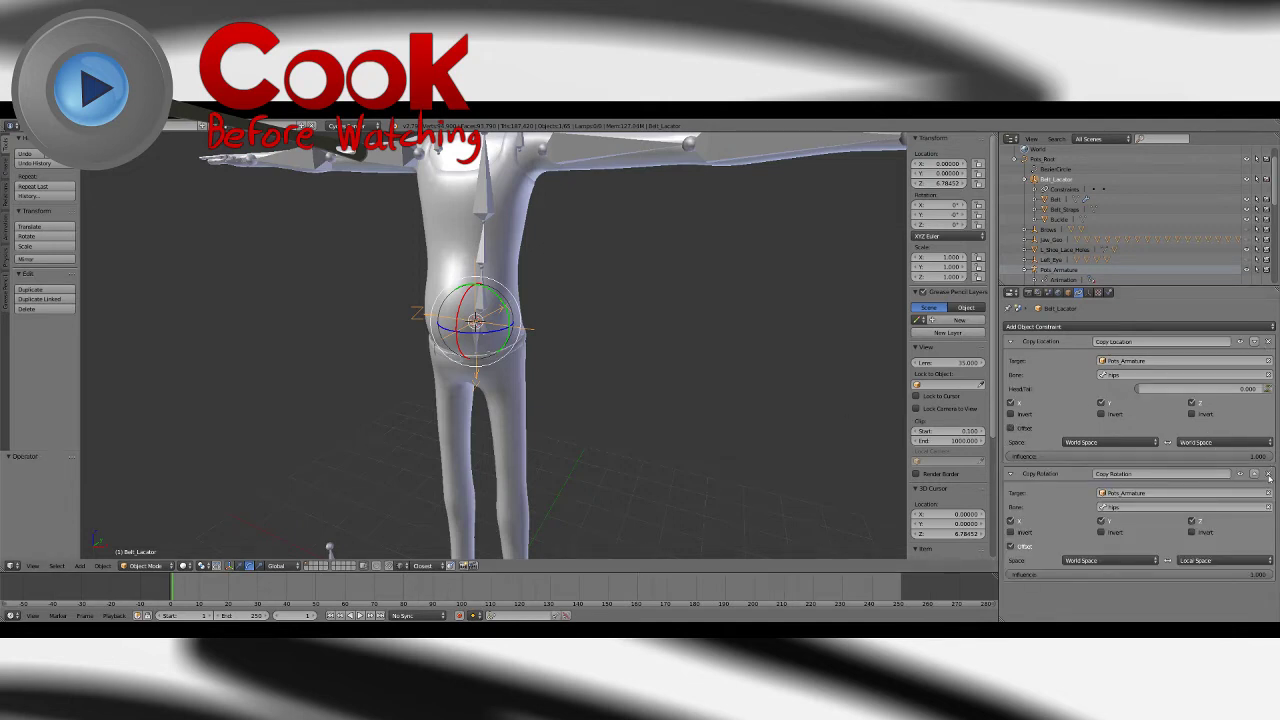
{"action": "left_click", "coordinate": [1268, 474]}
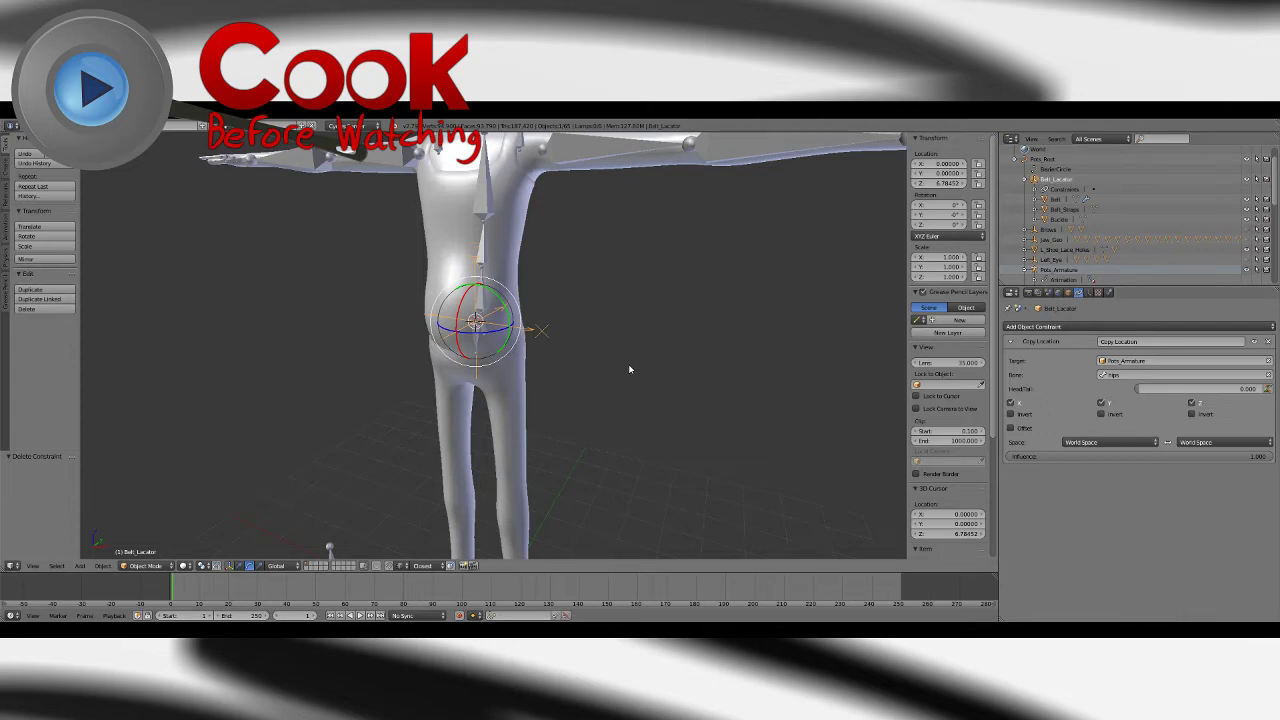
{"action": "mouse_move", "coordinate": [552, 390]}
{"action": "middle_mouse_down"}
{"action": "mouse_move", "coordinate": [448, 347]}
{"action": "mouse_move", "coordinate": [549, 351]}
{"action": "mouse_move", "coordinate": [570, 379]}
{"action": "middle_mouse_up"}
{"action": "key", "text": "ctrl+z"}
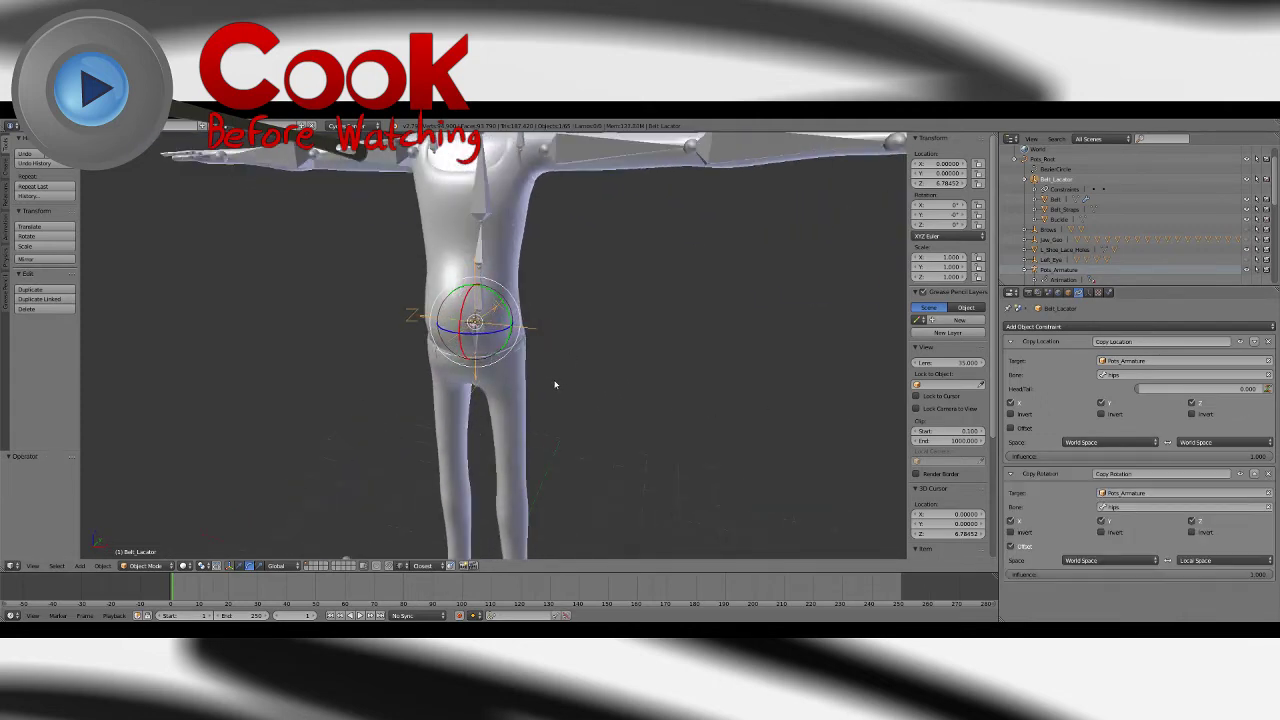
Step: Apply Belt_Locator's rotation and delete its Copy Rotation constraint, keeping Copy Location
{"action": "left_click", "coordinate": [102, 566]}
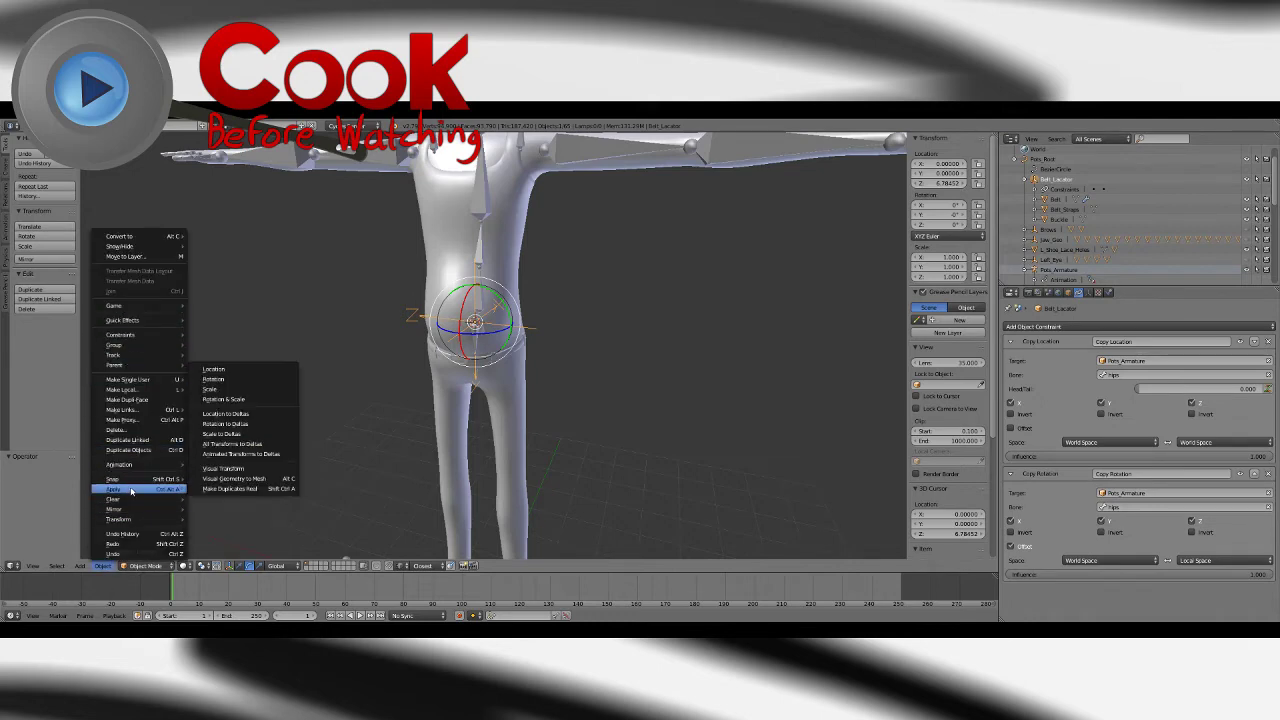
{"action": "left_click", "coordinate": [102, 566]}
{"action": "mouse_move", "coordinate": [132, 490]}
{"action": "left_click", "coordinate": [229, 379]}
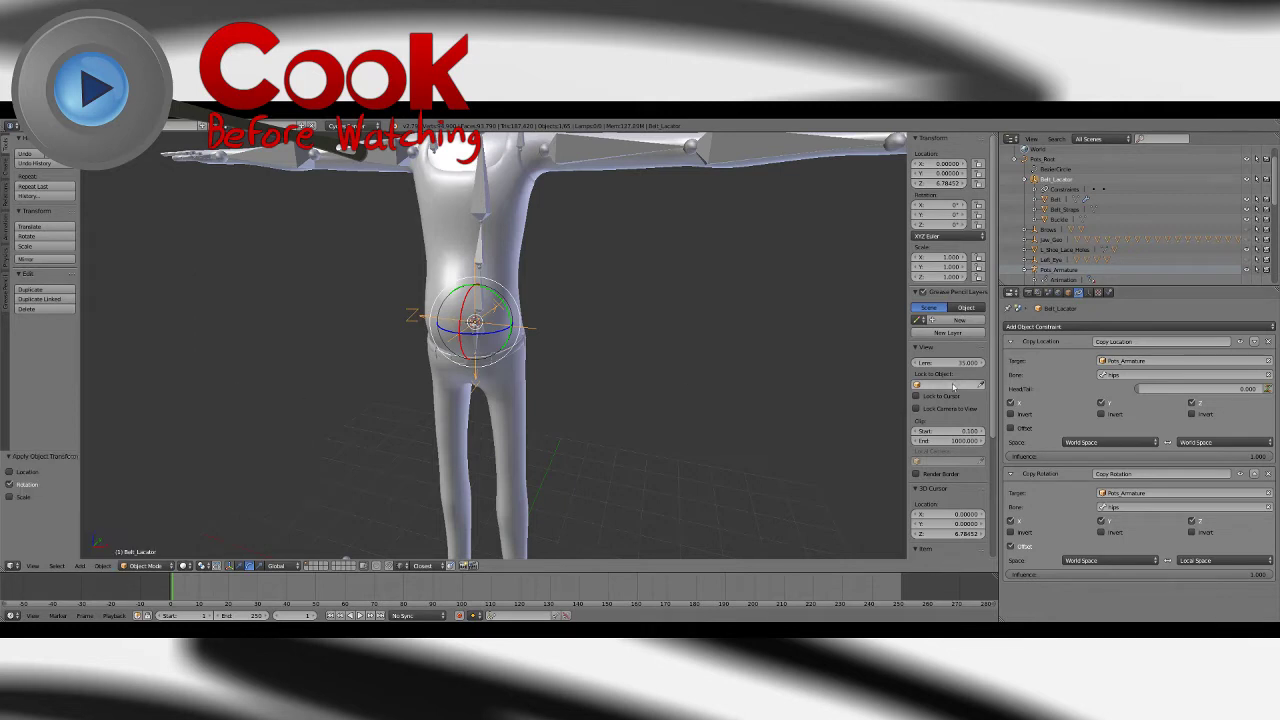
{"action": "left_click", "coordinate": [1269, 476]}
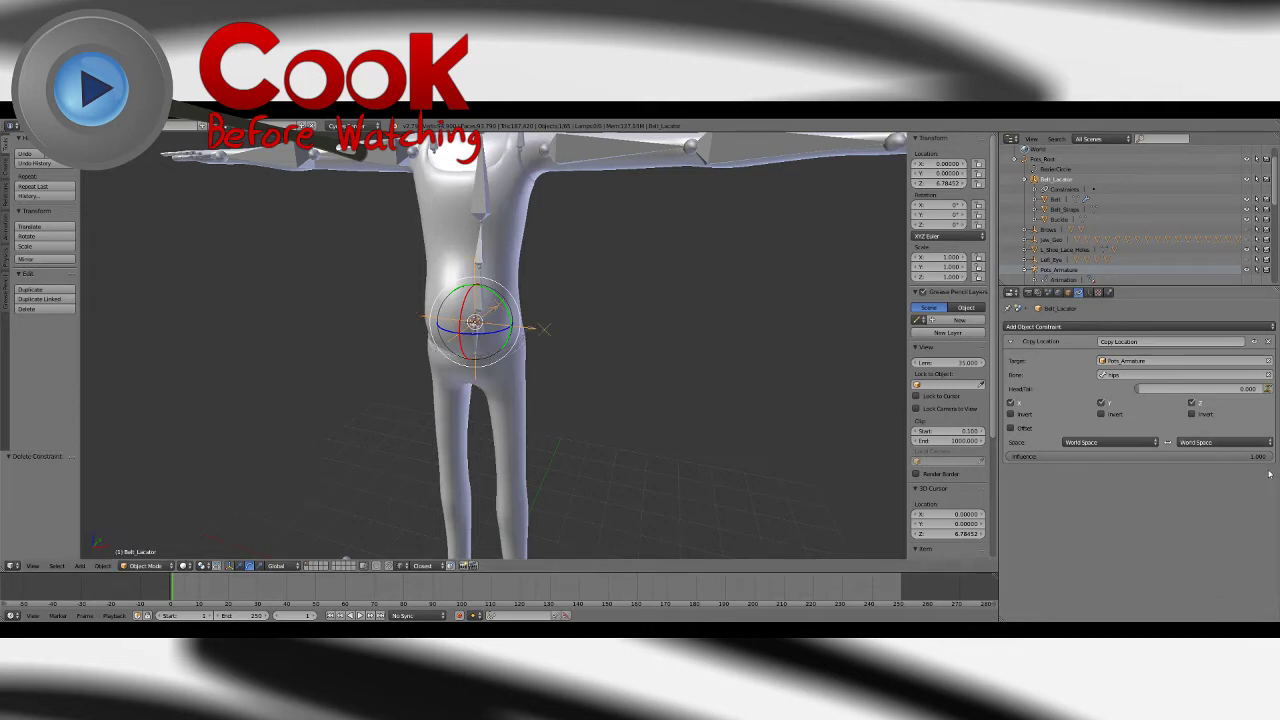
{"action": "key", "text": "ctrl+z"}
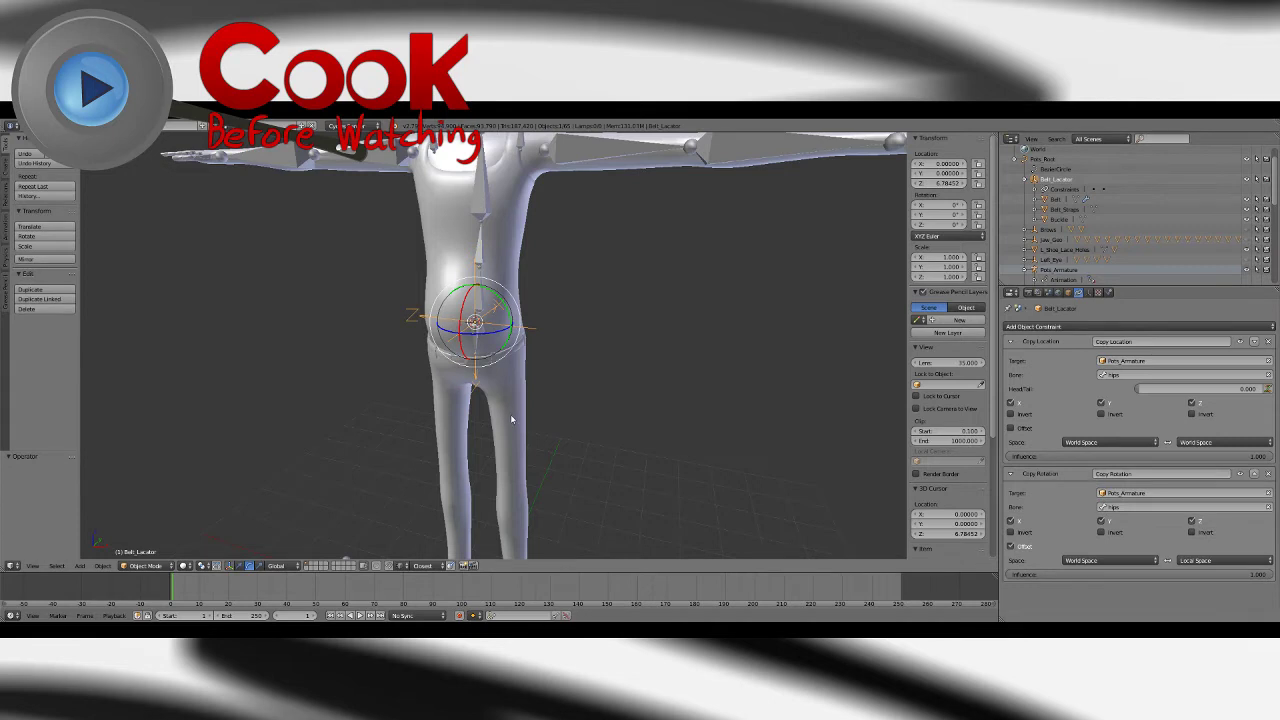
{"action": "left_click", "coordinate": [1269, 476]}
{"action": "middle_click_drag", "start_coordinate": [560, 300], "coordinate": [608, 324]}
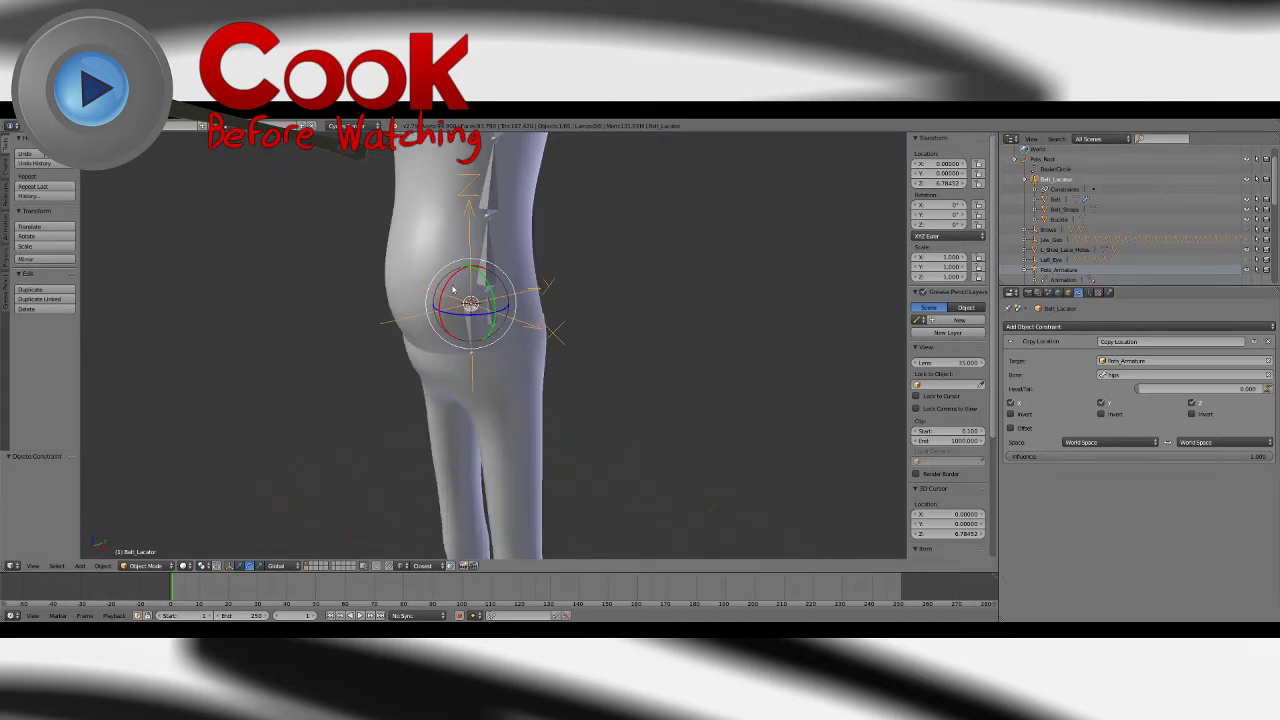
{"action": "middle_click_drag", "start_coordinate": [441, 286], "coordinate": [548, 283]}
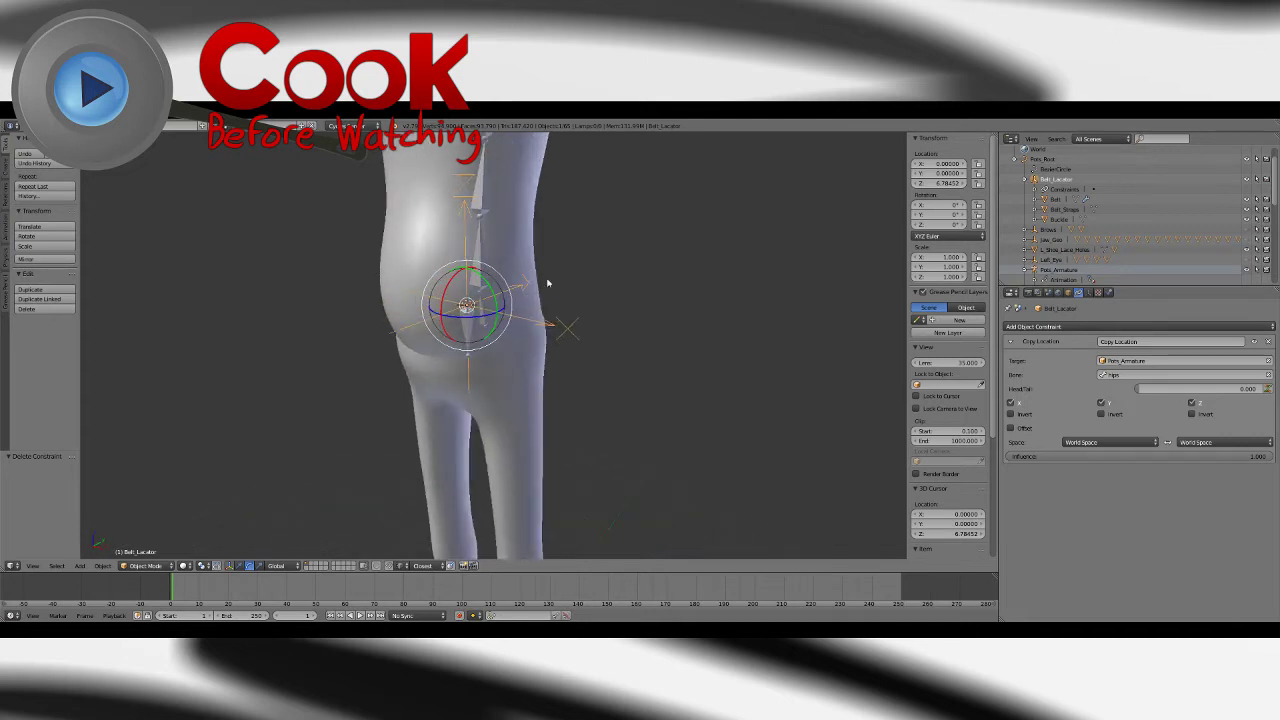
Step: Rotate the Belt_Locator empty -90° around the global X axis
{"action": "key", "text": "r"}
{"action": "key", "text": "x"}
{"action": "left_click", "coordinate": [460, 289]}
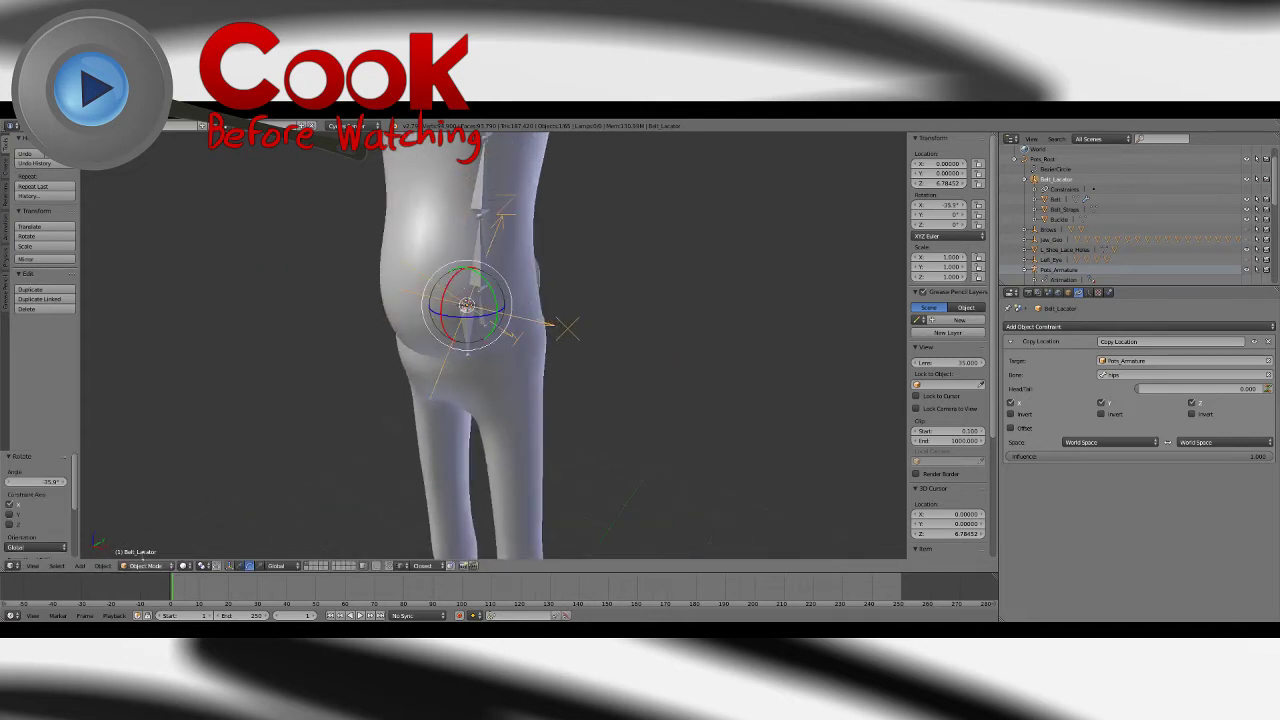
{"action": "mouse_move", "coordinate": [456, 371]}
{"action": "middle_mouse_down"}
{"action": "mouse_move", "coordinate": [397, 383]}
{"action": "mouse_move", "coordinate": [460, 367]}
{"action": "middle_mouse_up"}
{"action": "left_click", "coordinate": [46, 481]}
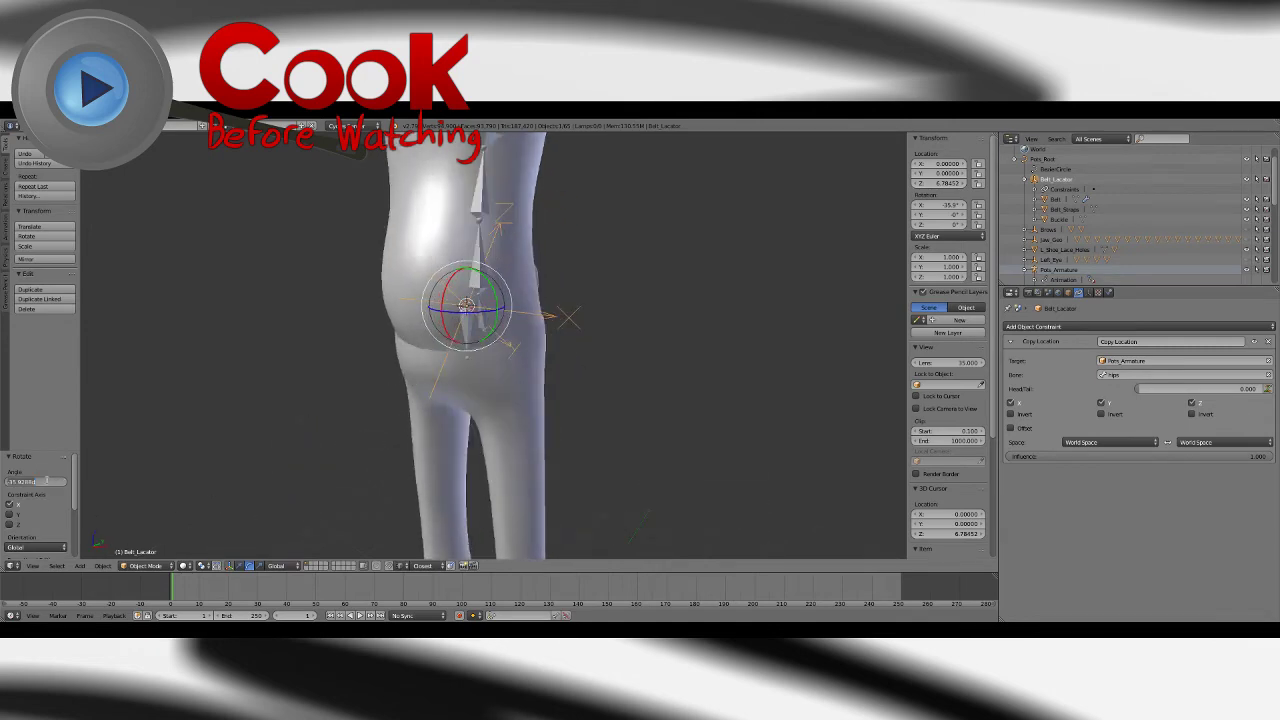
{"action": "key", "text": "BackSpace"}
{"action": "type", "text": "-90"}
{"action": "key", "text": "Return"}
Step: Rotate the Belt_Locator empty 90° around the global Z axis
{"action": "left_click_drag", "start_coordinate": [475, 312], "coordinate": [506, 308]}
{"action": "left_click", "coordinate": [61, 480]}
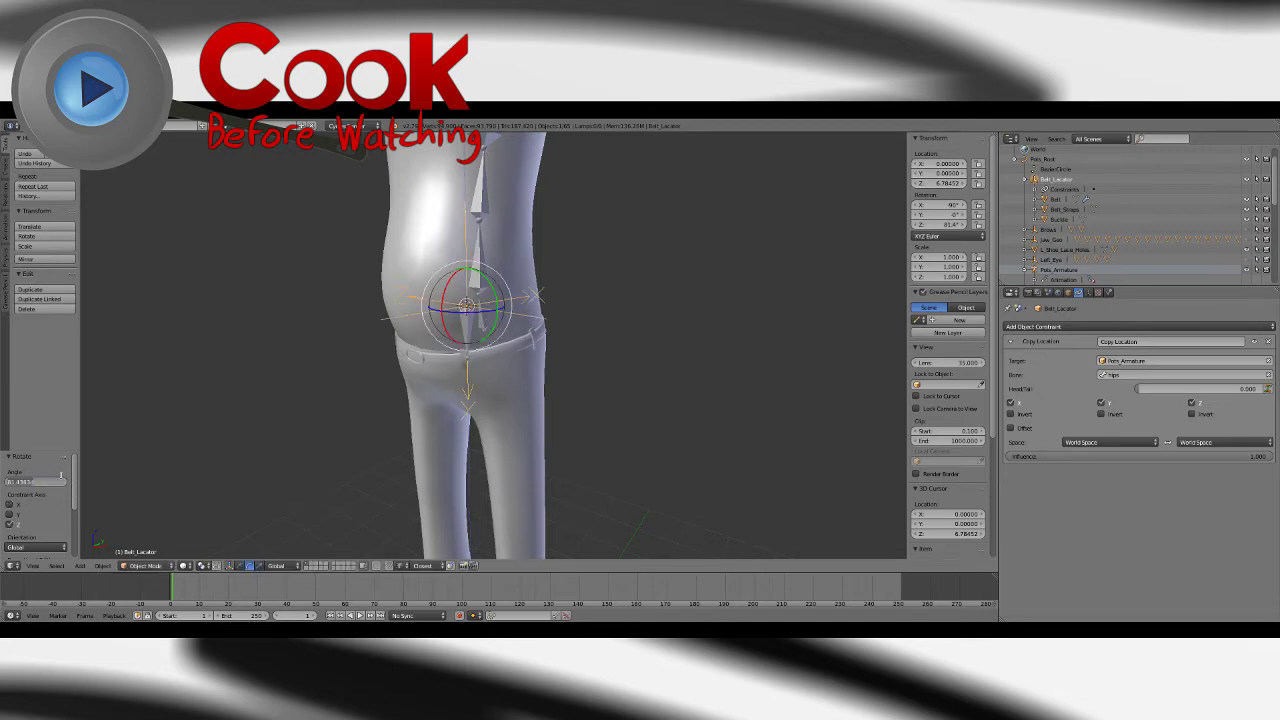
{"action": "type", "text": "90"}
{"action": "key", "text": "Return"}
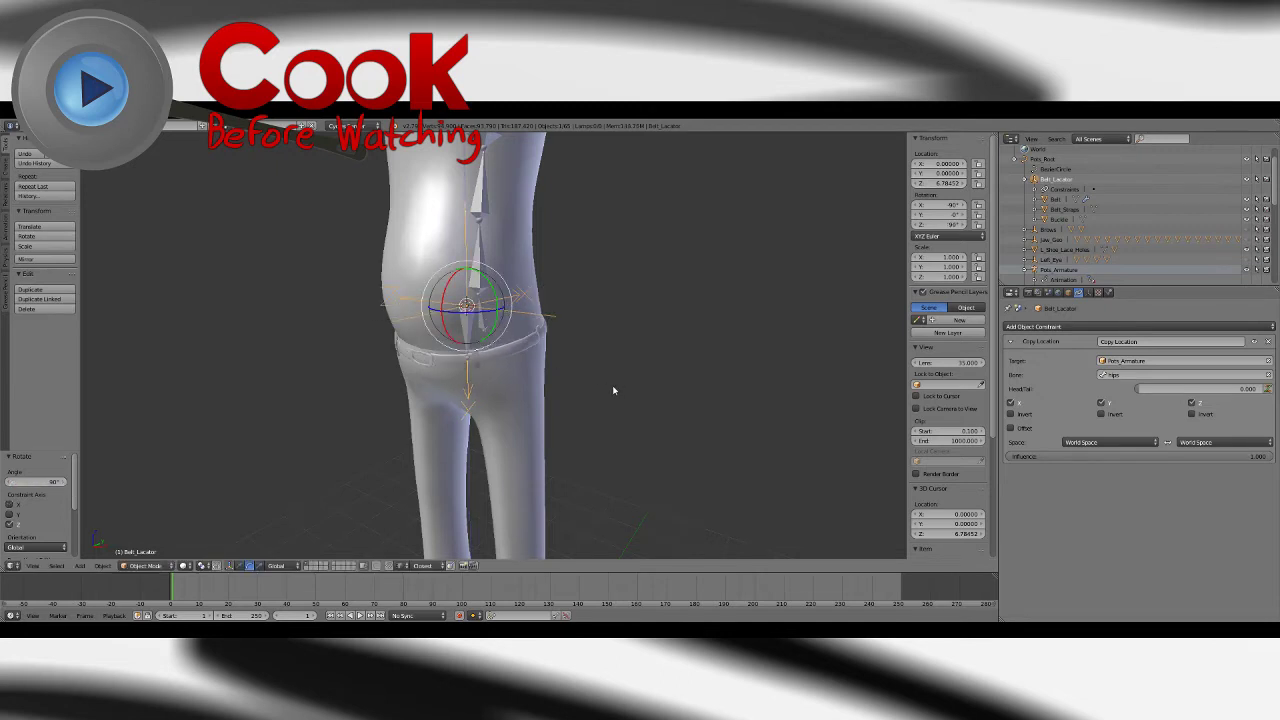
{"action": "middle_click_drag", "start_coordinate": [614, 390], "coordinate": [646, 394]}
Step: Try applying Belt_Locator's rotation, and undo it
{"action": "left_click", "coordinate": [103, 566]}
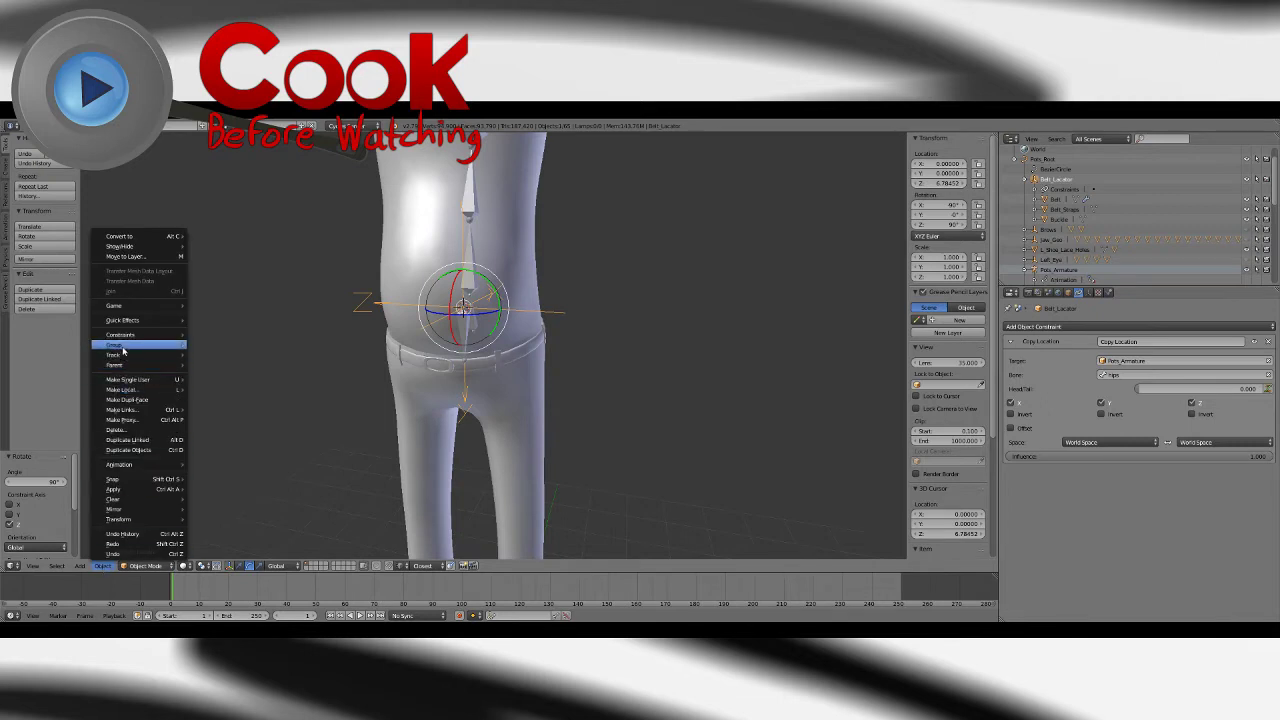
{"action": "mouse_move", "coordinate": [140, 489]}
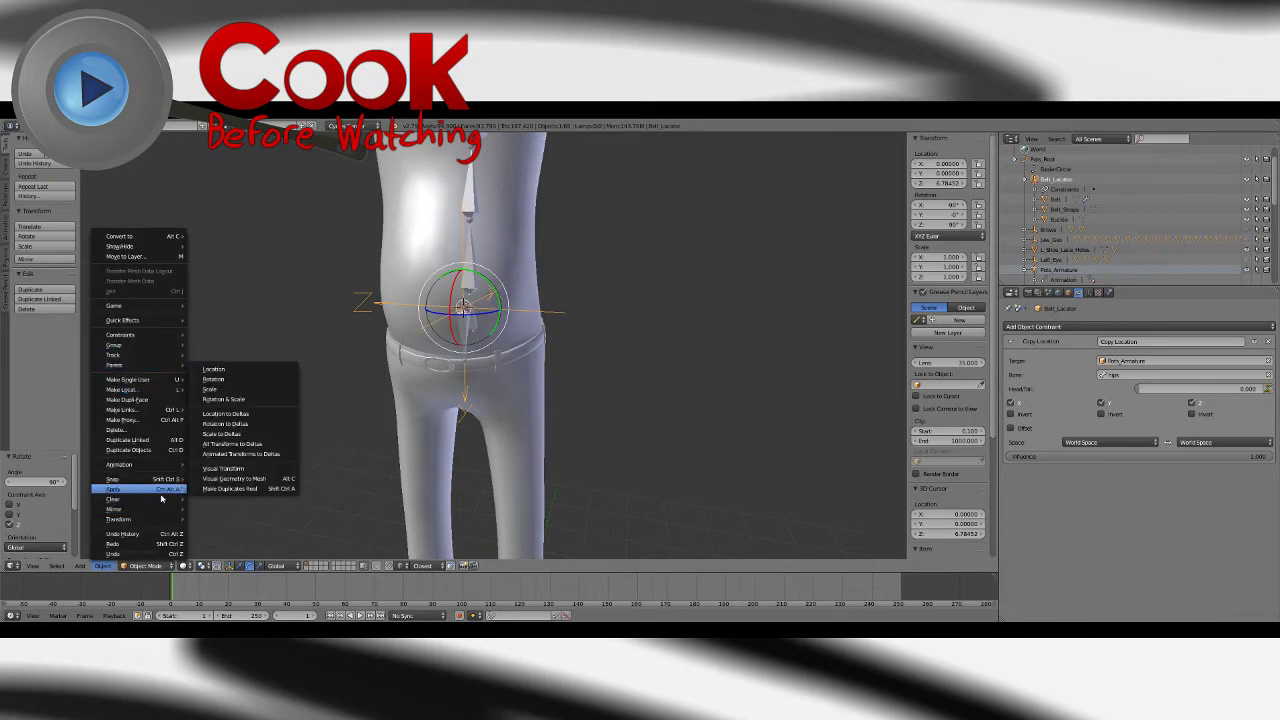
{"action": "left_click", "coordinate": [226, 391]}
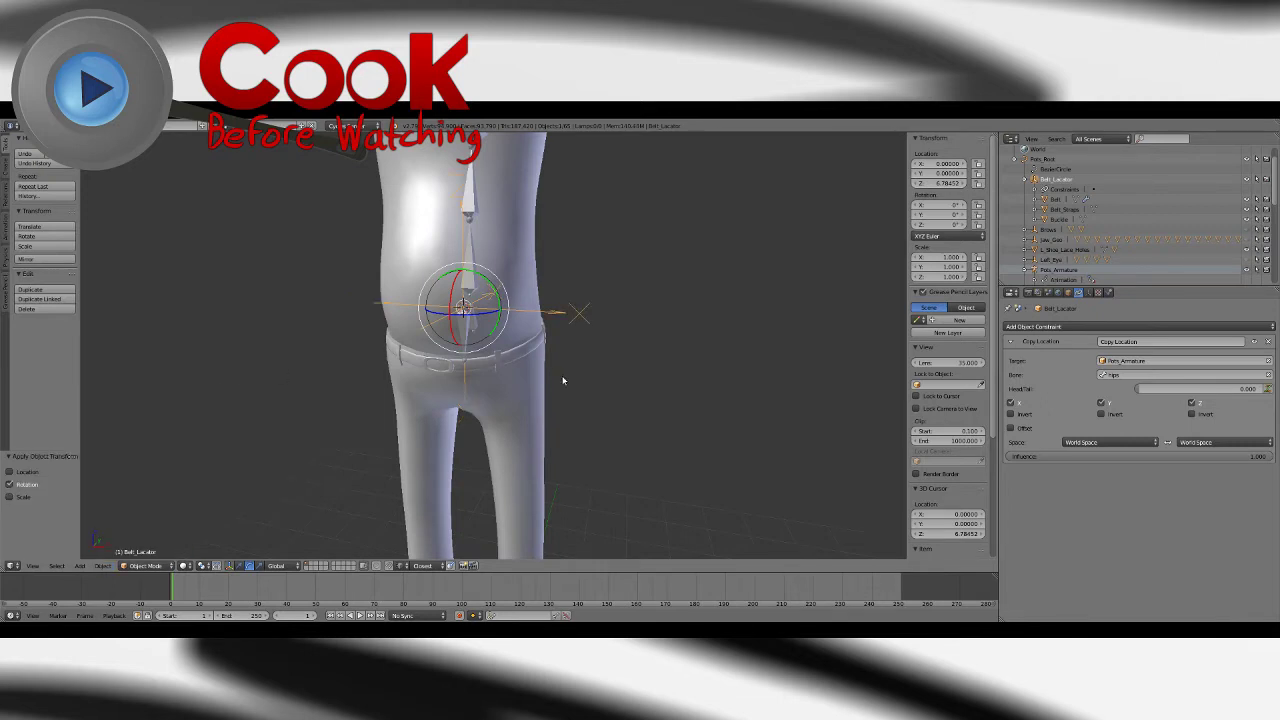
{"action": "mouse_move", "coordinate": [563, 380]}
{"action": "middle_mouse_down"}
{"action": "mouse_move", "coordinate": [614, 394]}
{"action": "mouse_move", "coordinate": [582, 383]}
{"action": "middle_mouse_up"}
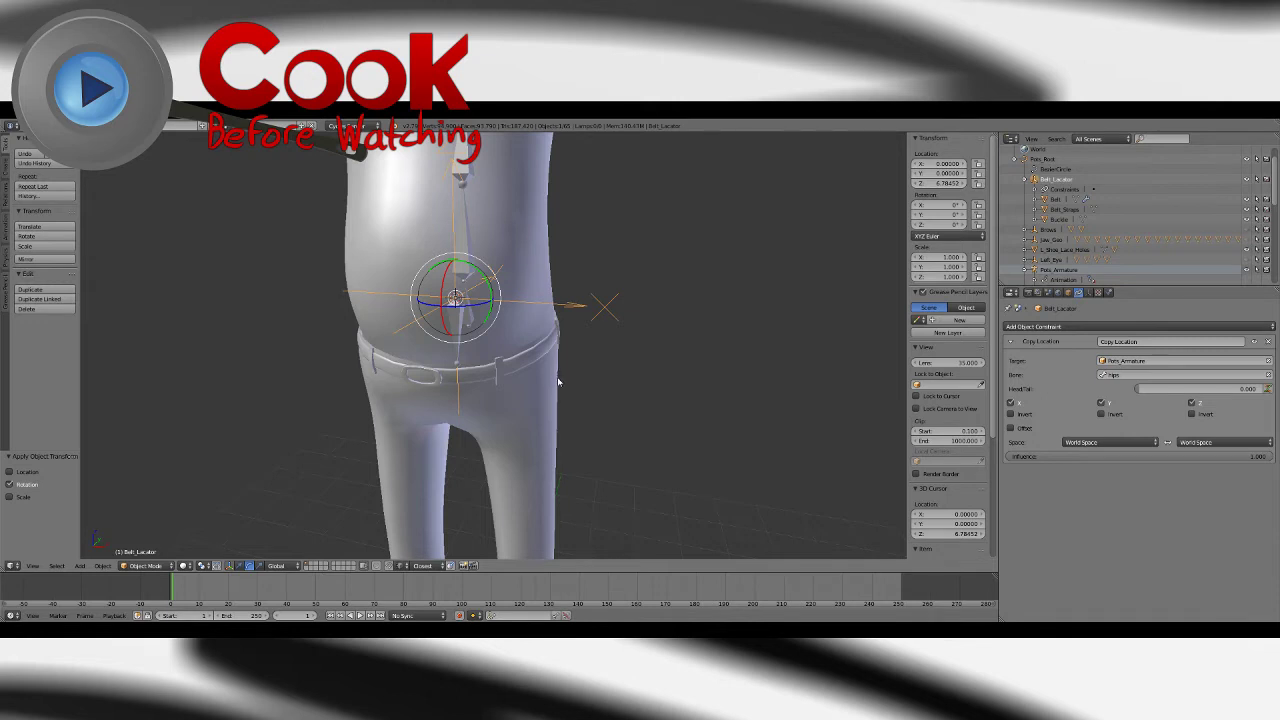
{"action": "left_click", "coordinate": [1090, 327]}
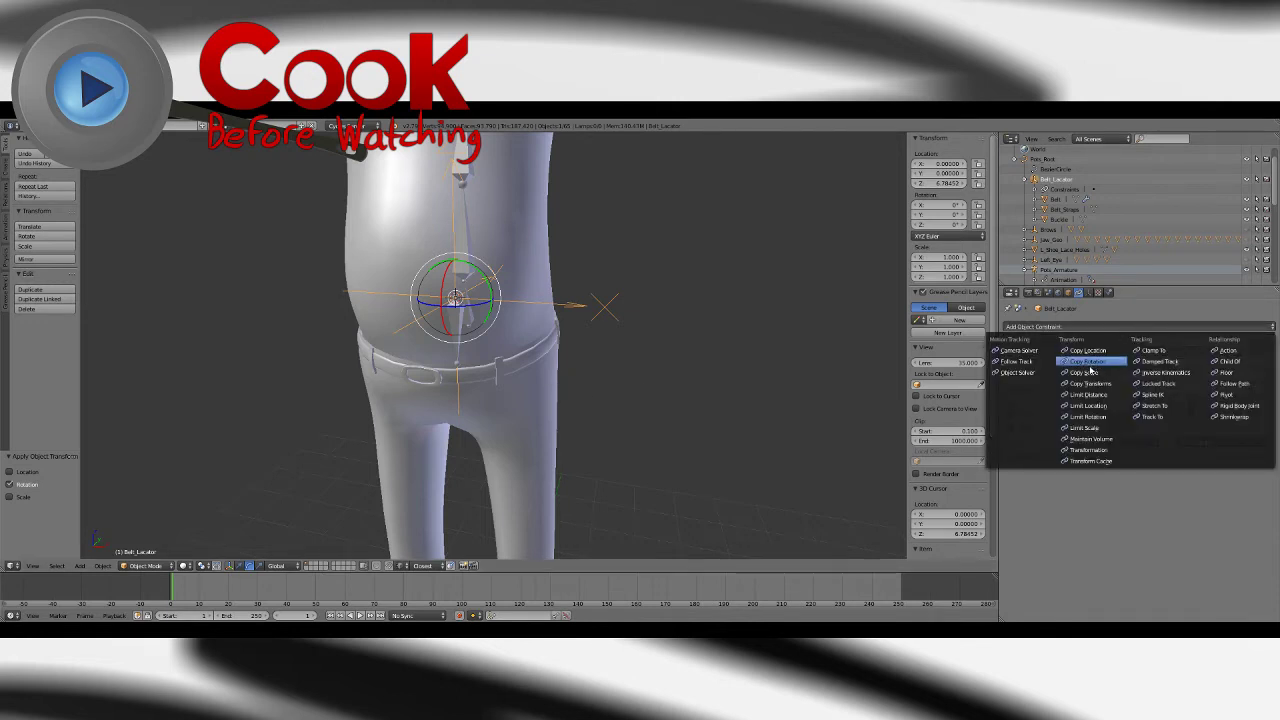
{"action": "left_click", "coordinate": [1087, 350]}
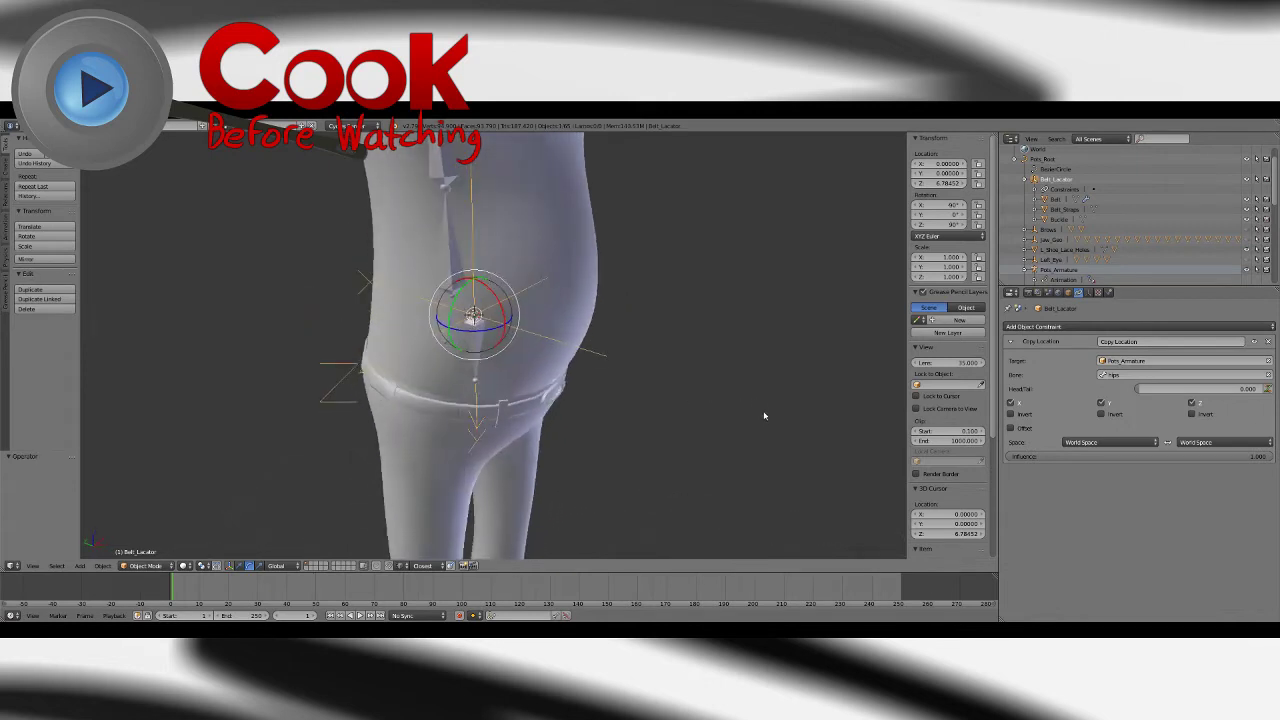
{"action": "middle_click_drag", "start_coordinate": [764, 415], "coordinate": [696, 418]}
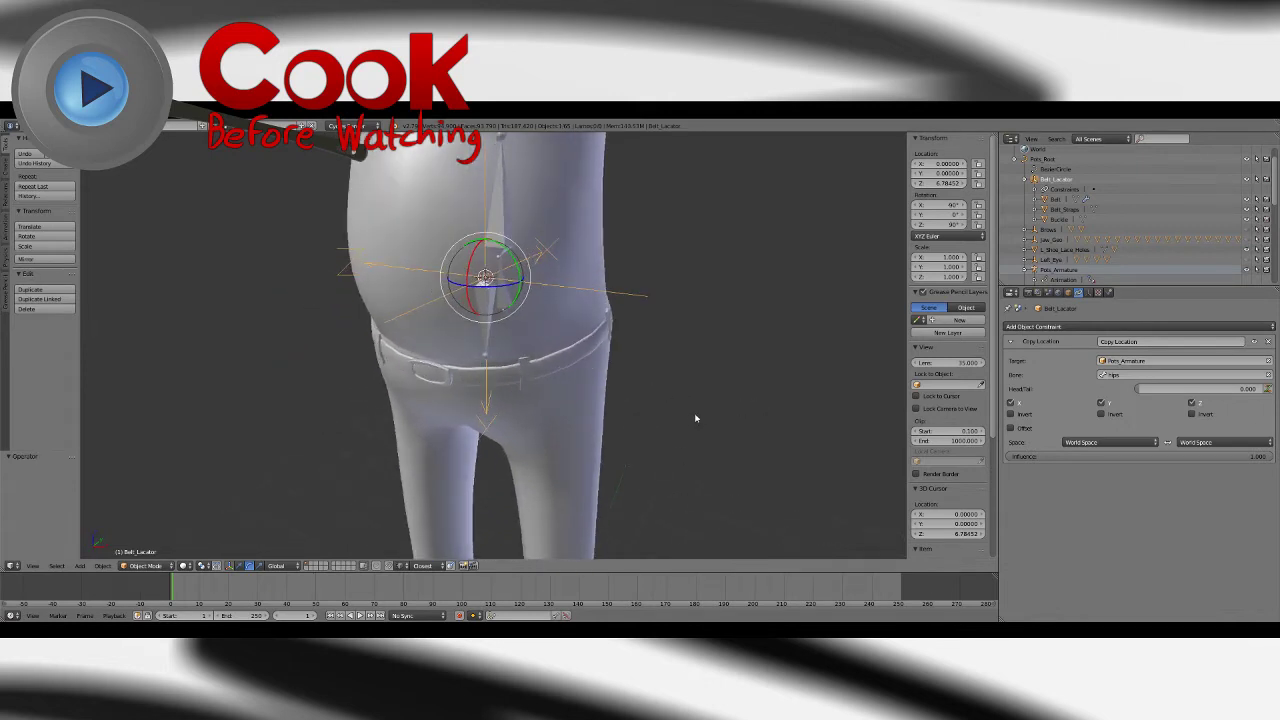
Step: Select the hips bone of the armature and check its bone constraints
{"action": "key", "text": "a"}
{"action": "right_click", "coordinate": [490, 331]}
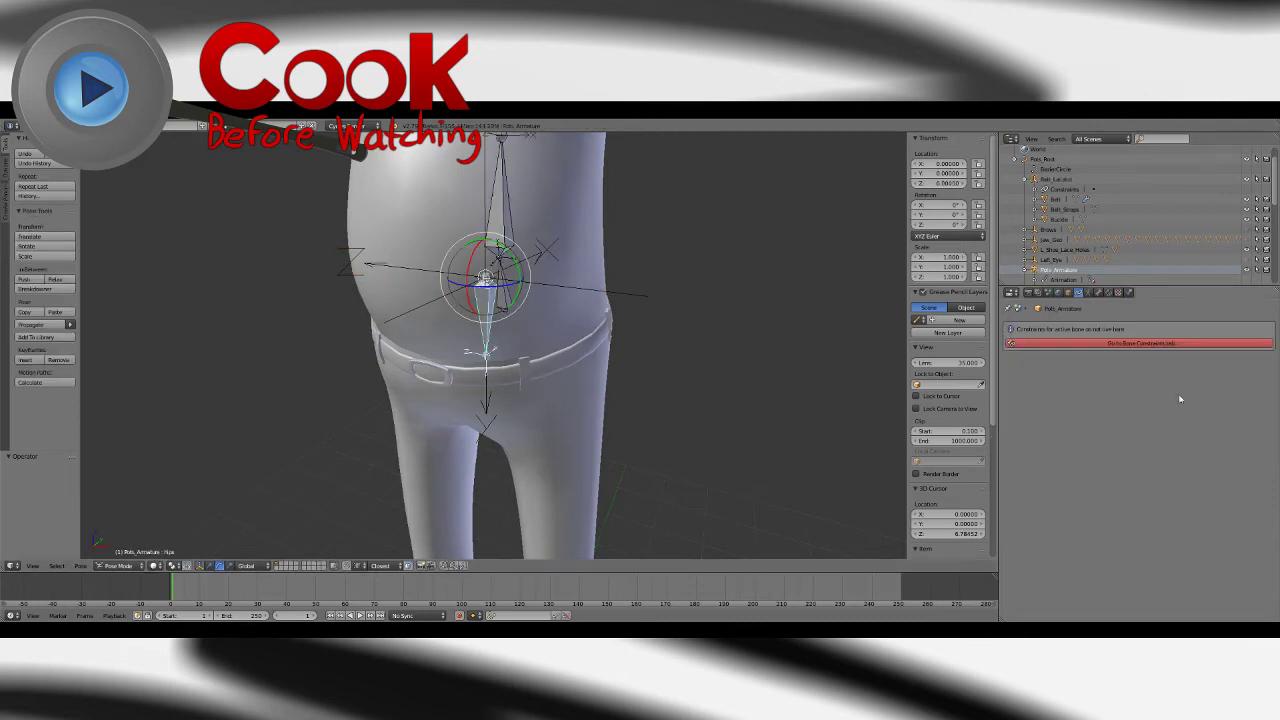
{"action": "left_click", "coordinate": [1108, 293]}
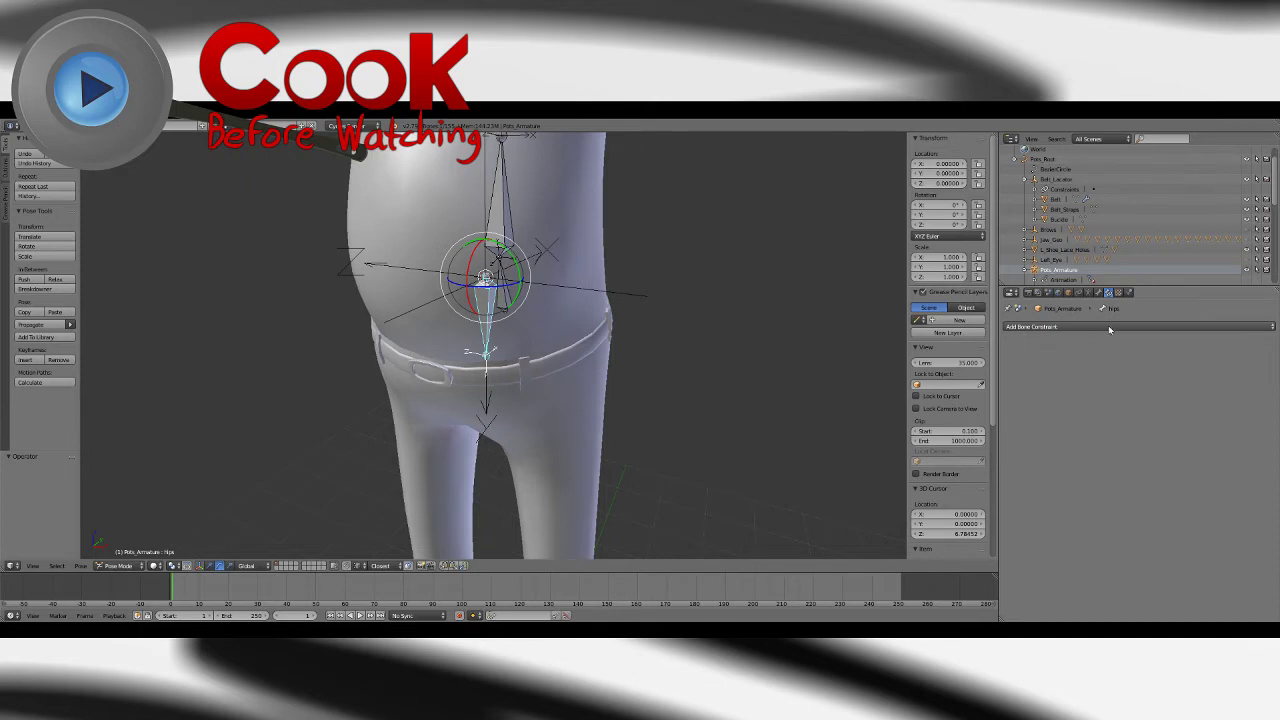
{"action": "left_click", "coordinate": [1109, 328]}
{"action": "key", "text": "ctrl+Tab"}
Step: Reselect the Belt_Locator empty and add a Copy Rotation constraint to it
{"action": "right_click", "coordinate": [627, 302]}
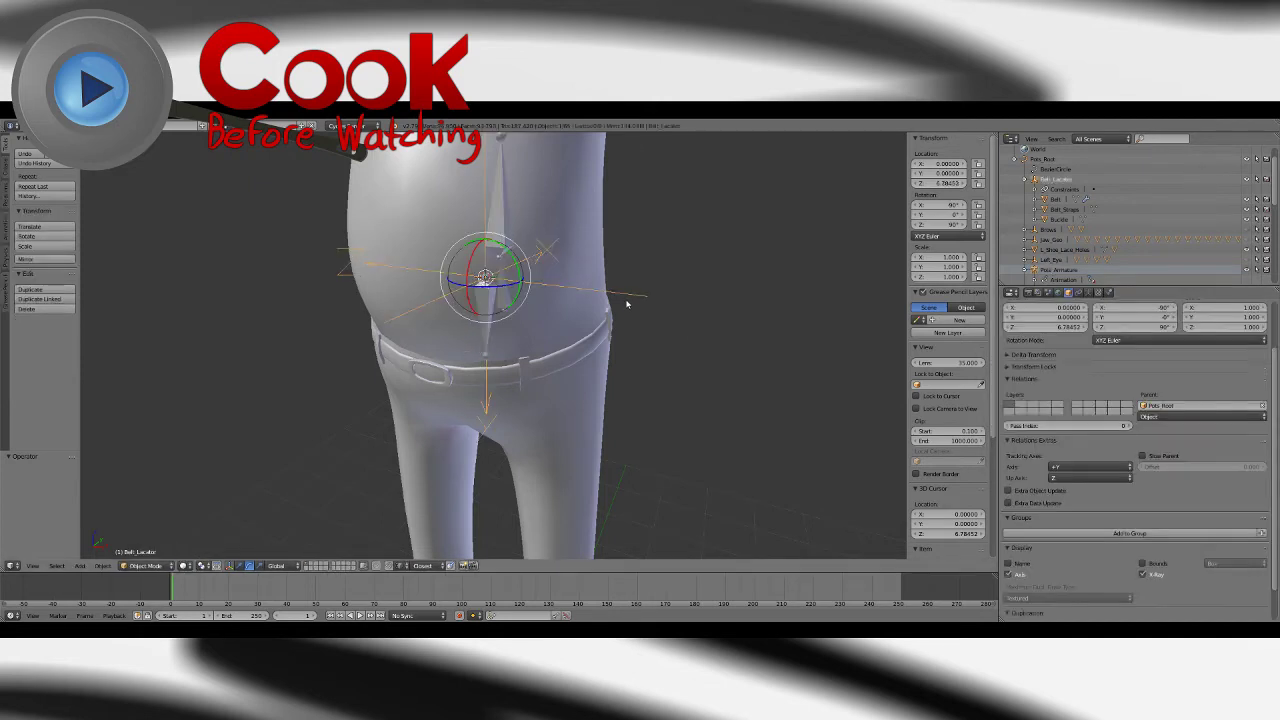
{"action": "left_click", "coordinate": [1079, 292]}
{"action": "left_click", "coordinate": [1100, 327]}
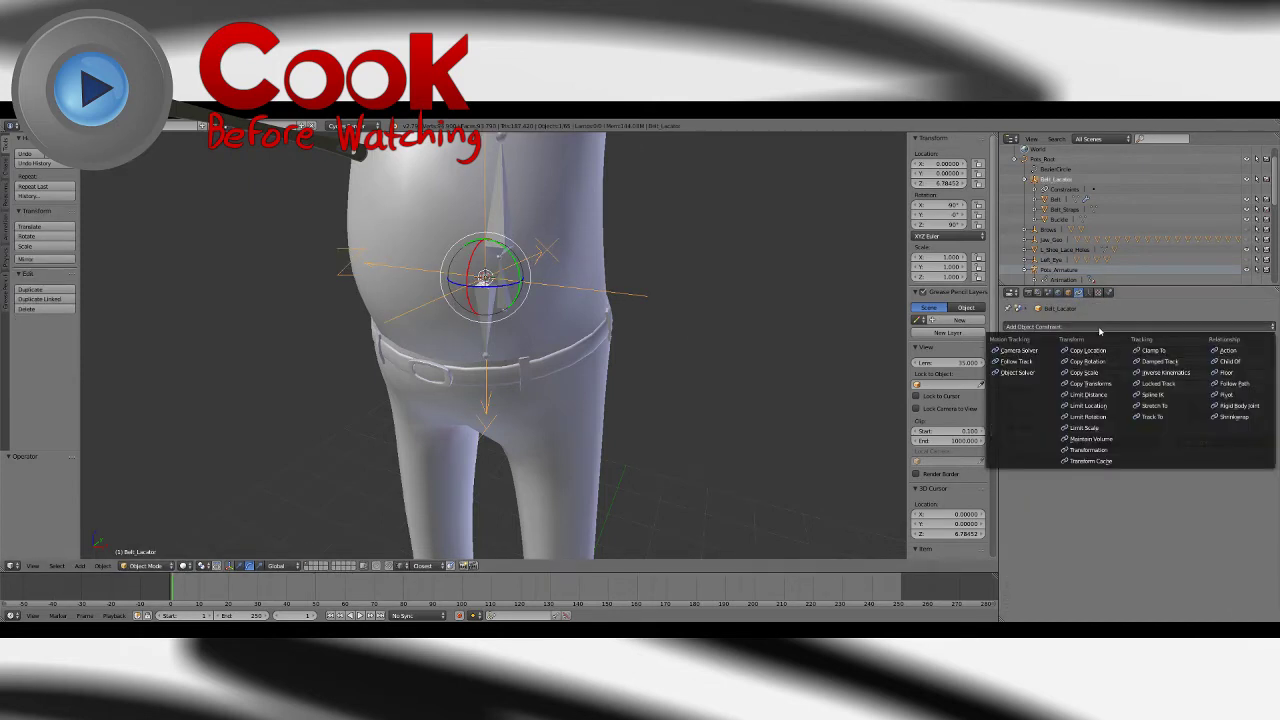
{"action": "left_click", "coordinate": [1087, 361]}
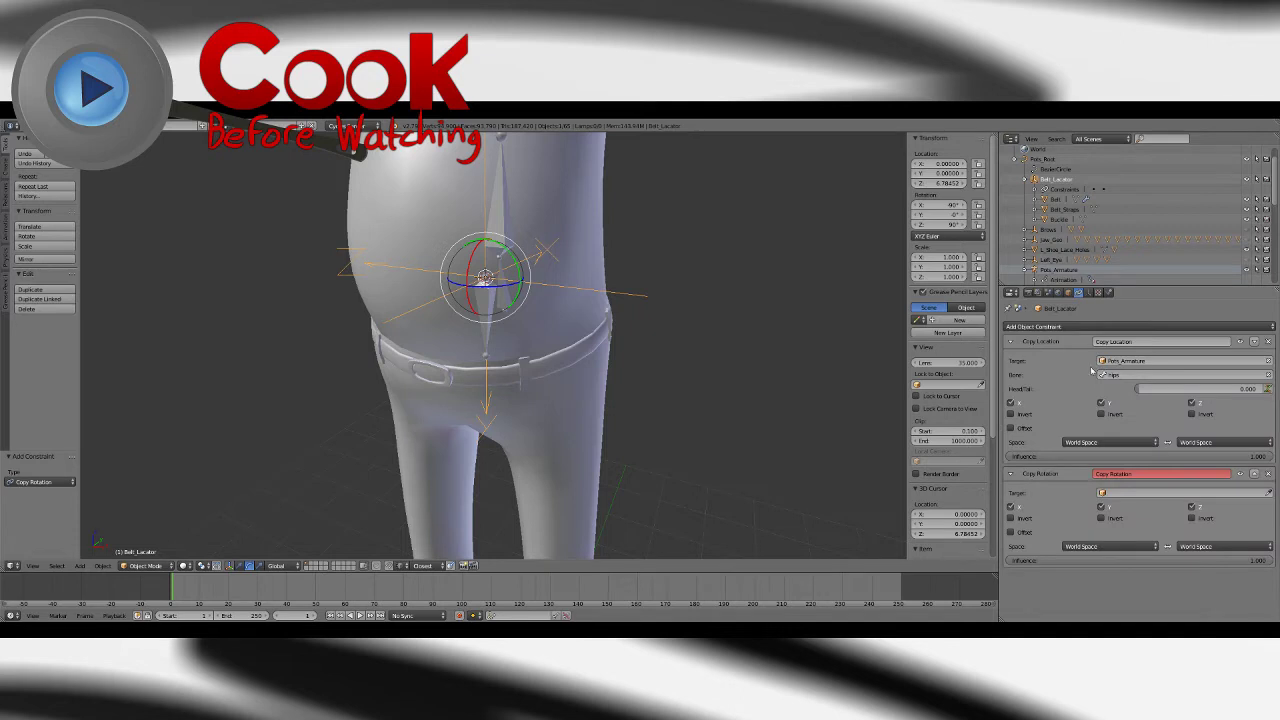
Step: Set the Copy Rotation constraint's target to the character's armature and its bone to hips
{"action": "left_click", "coordinate": [1120, 493]}
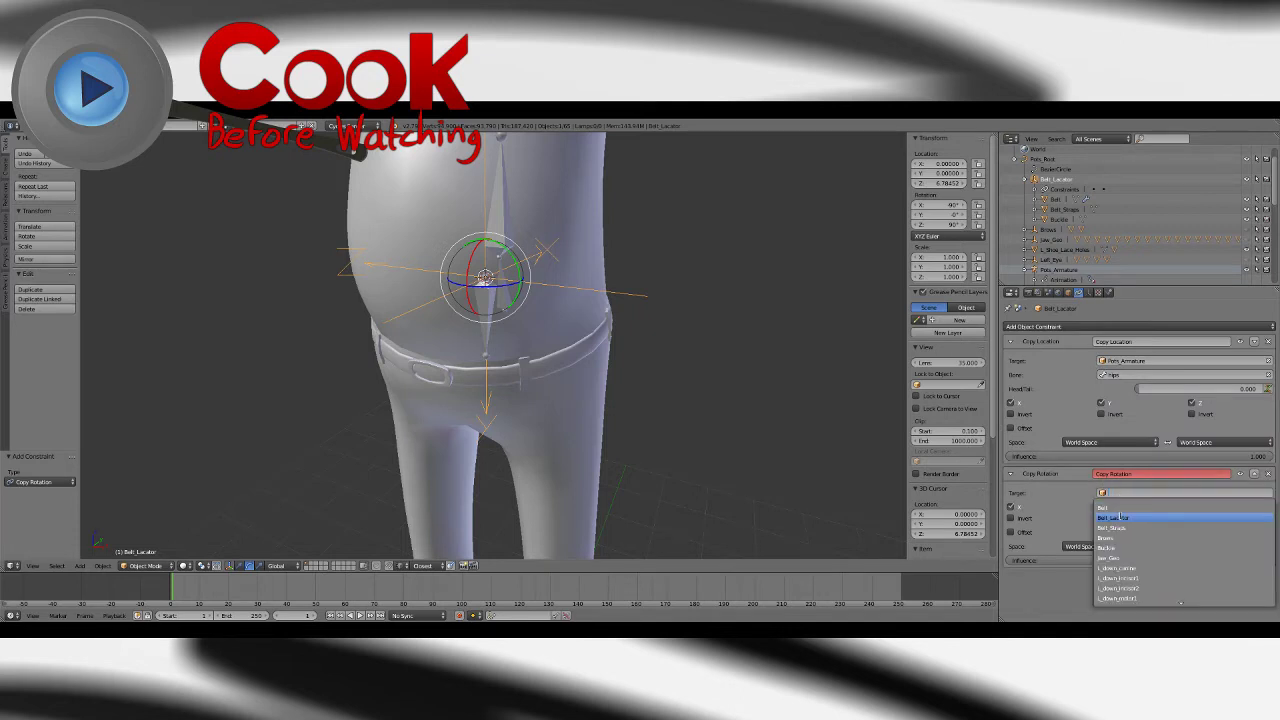
{"action": "type", "text": "arm"}
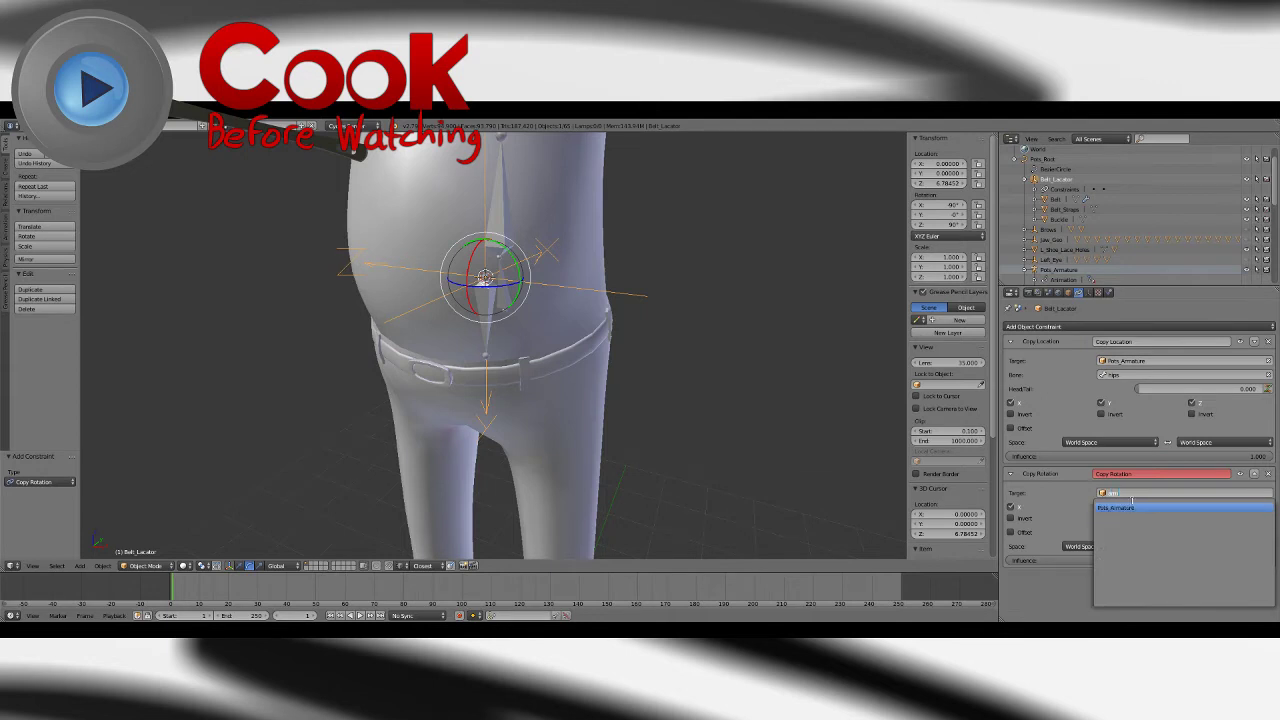
{"action": "left_click", "coordinate": [1125, 509]}
{"action": "left_click", "coordinate": [1125, 508]}
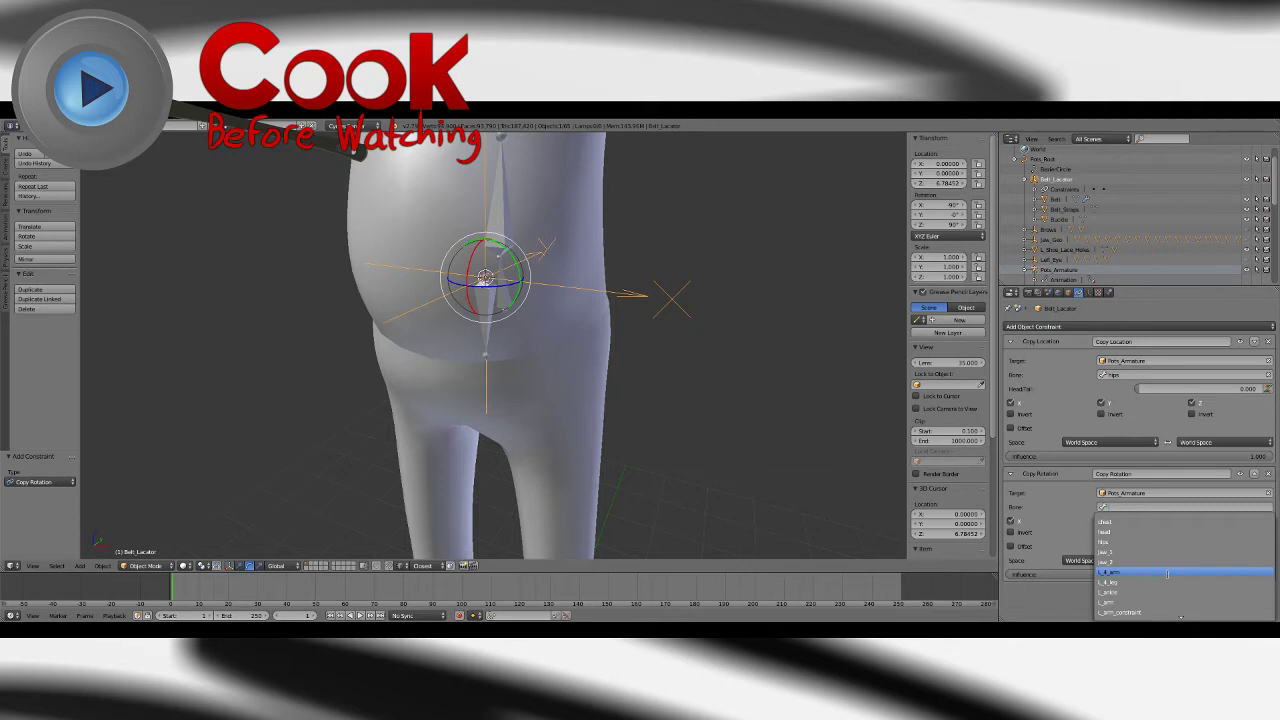
{"action": "type", "text": "hip"}
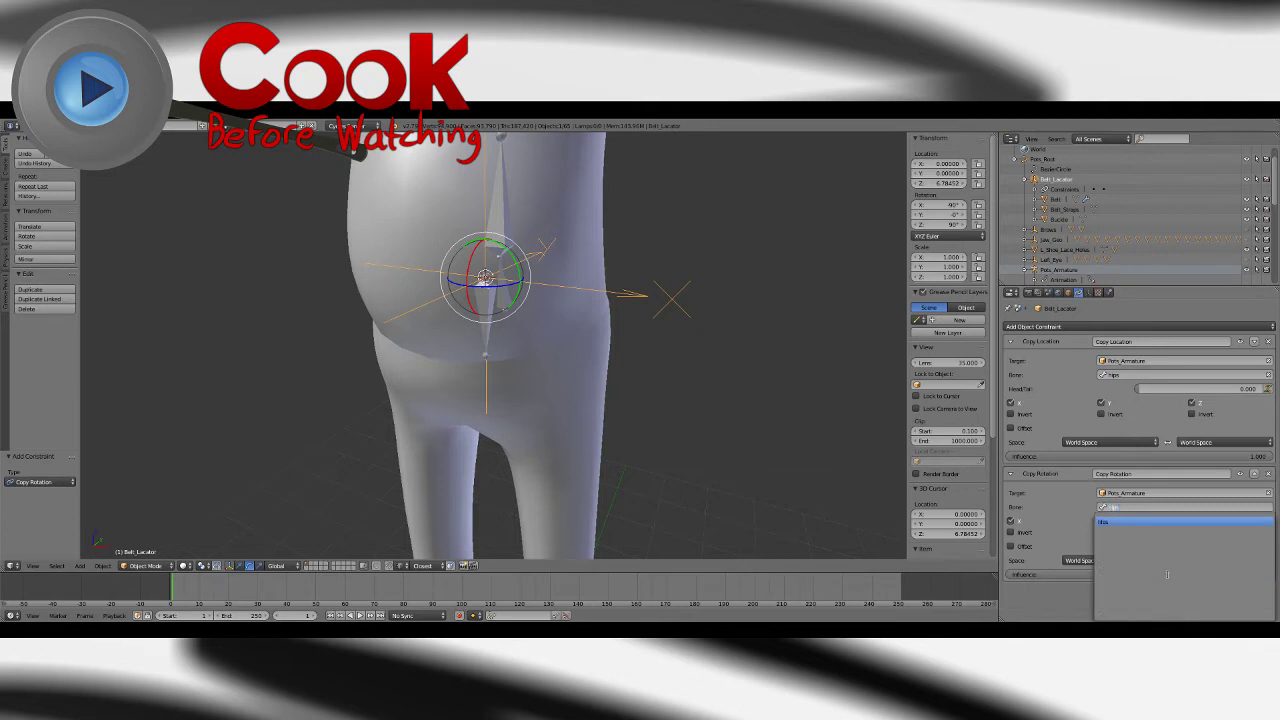
{"action": "left_click", "coordinate": [1112, 522]}
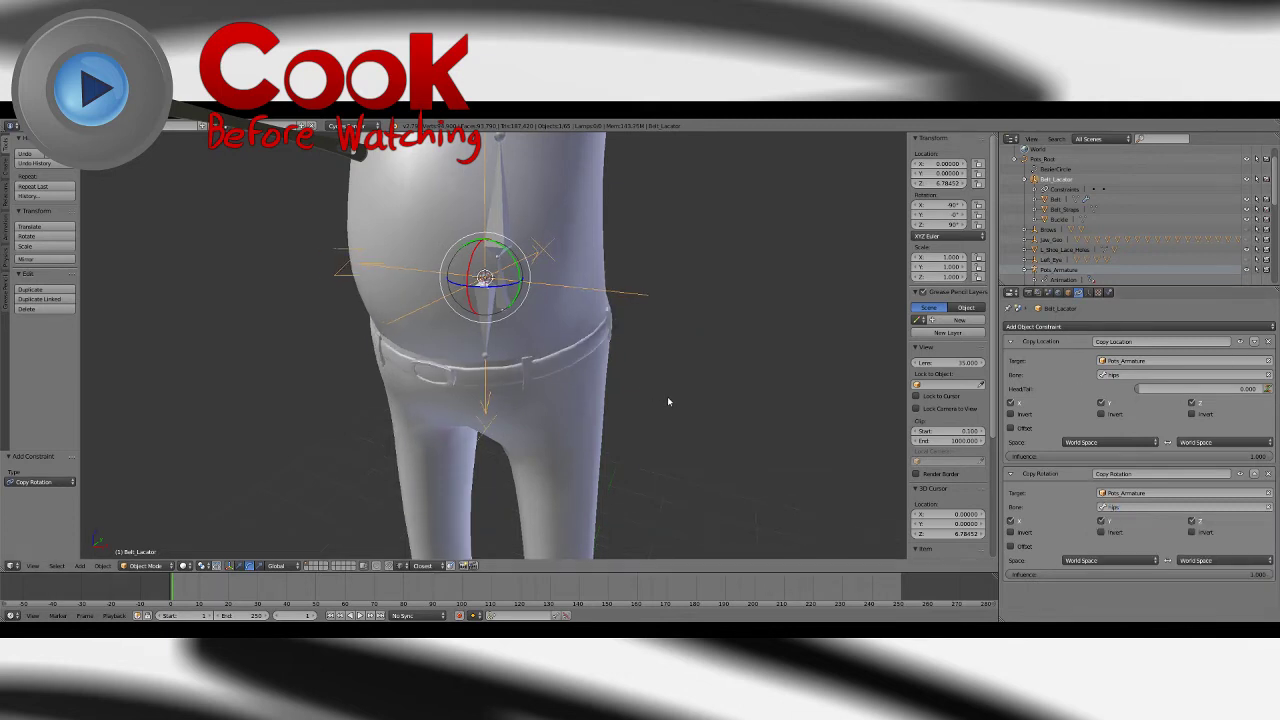
{"action": "middle_click_drag", "start_coordinate": [667, 396], "coordinate": [567, 453]}
Step: Try Local Space for both Copy Rotation spaces, and return the target space to World Space
{"action": "left_click", "coordinate": [1106, 560]}
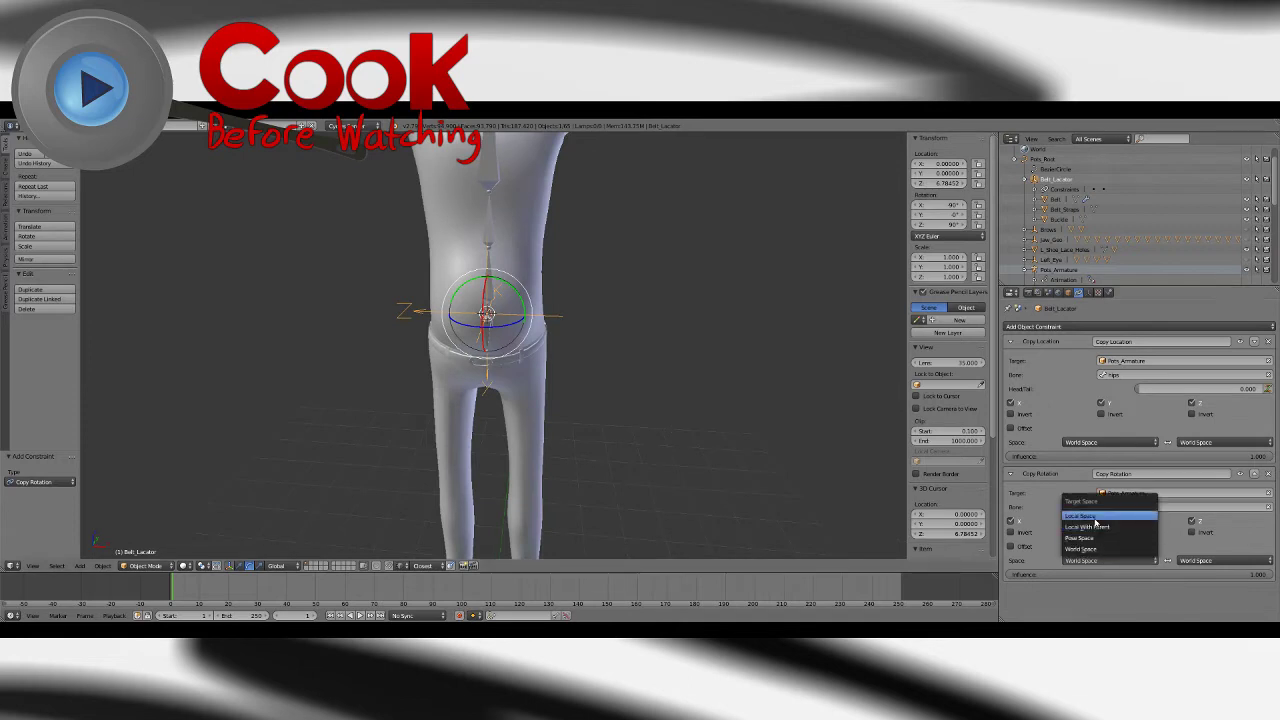
{"action": "left_click", "coordinate": [1100, 519]}
{"action": "left_click", "coordinate": [1200, 560]}
{"action": "left_click", "coordinate": [1197, 538]}
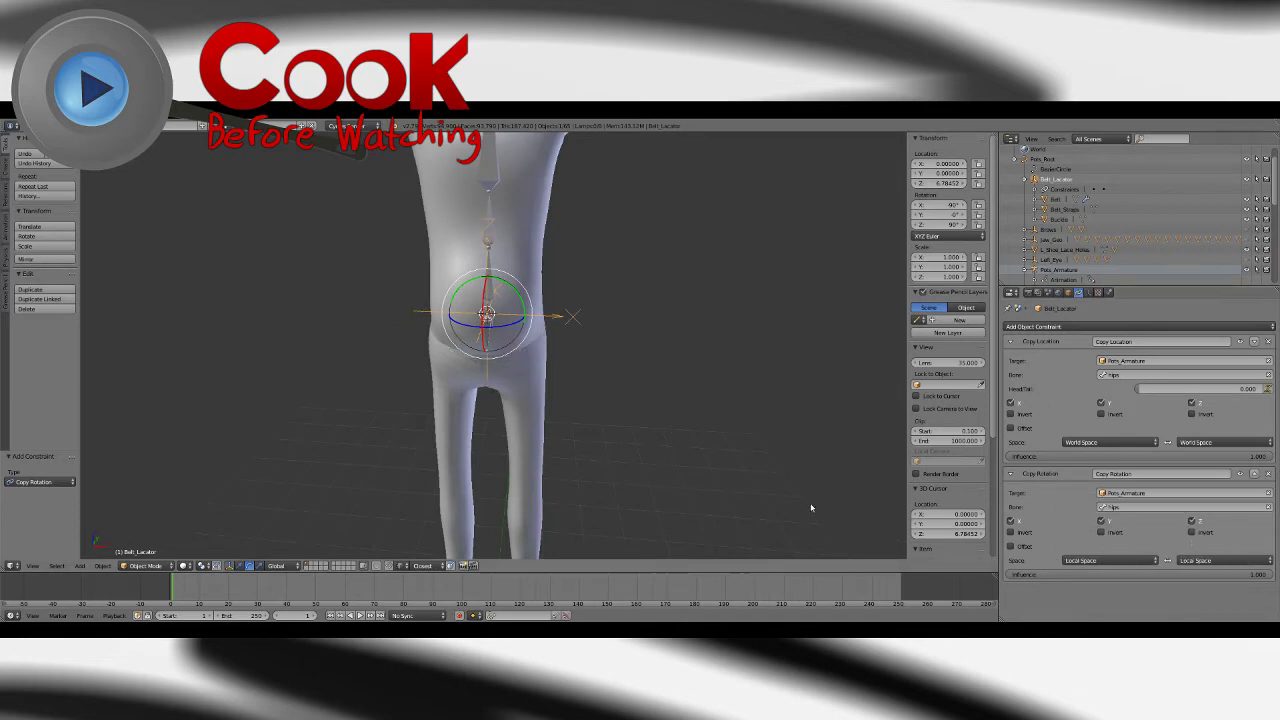
{"action": "middle_click_drag", "start_coordinate": [740, 440], "coordinate": [530, 372]}
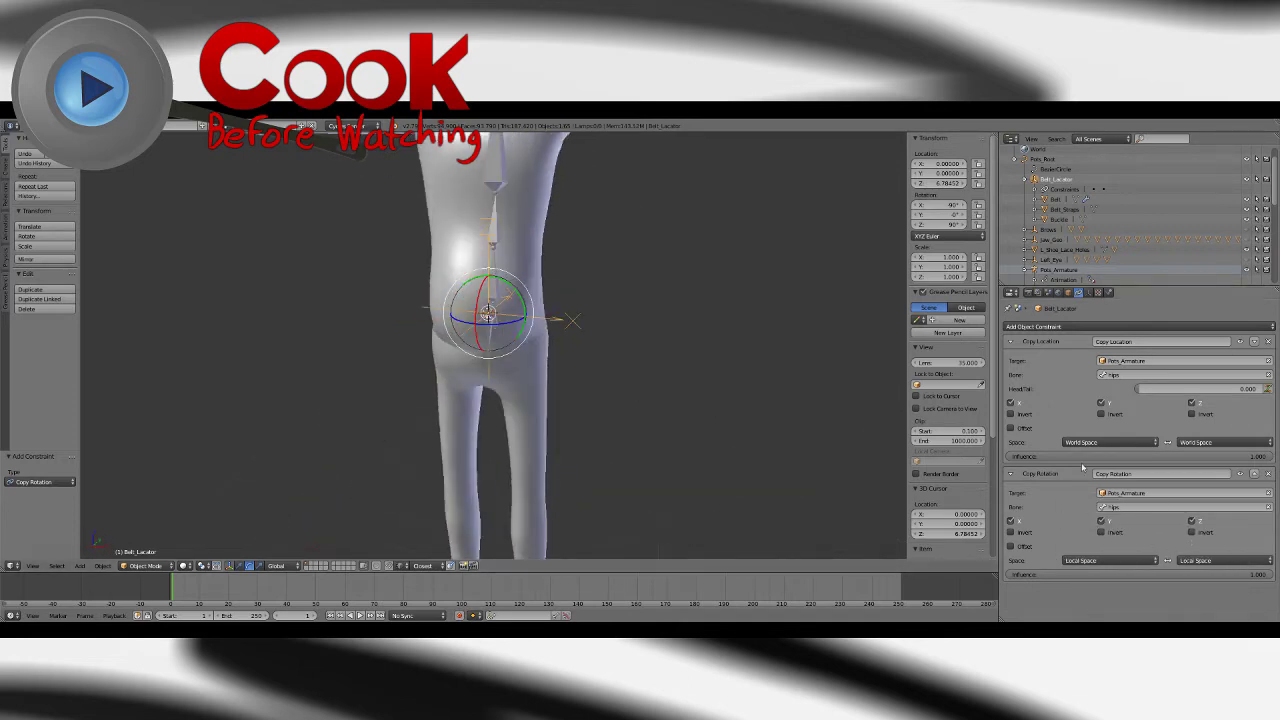
{"action": "left_click", "coordinate": [1108, 560]}
{"action": "left_click", "coordinate": [1146, 517]}
{"action": "left_click", "coordinate": [1098, 560]}
{"action": "left_click", "coordinate": [1094, 551]}
{"action": "scroll", "coordinate": [571, 463], "scroll_direction": "down", "scroll_amount": 3}
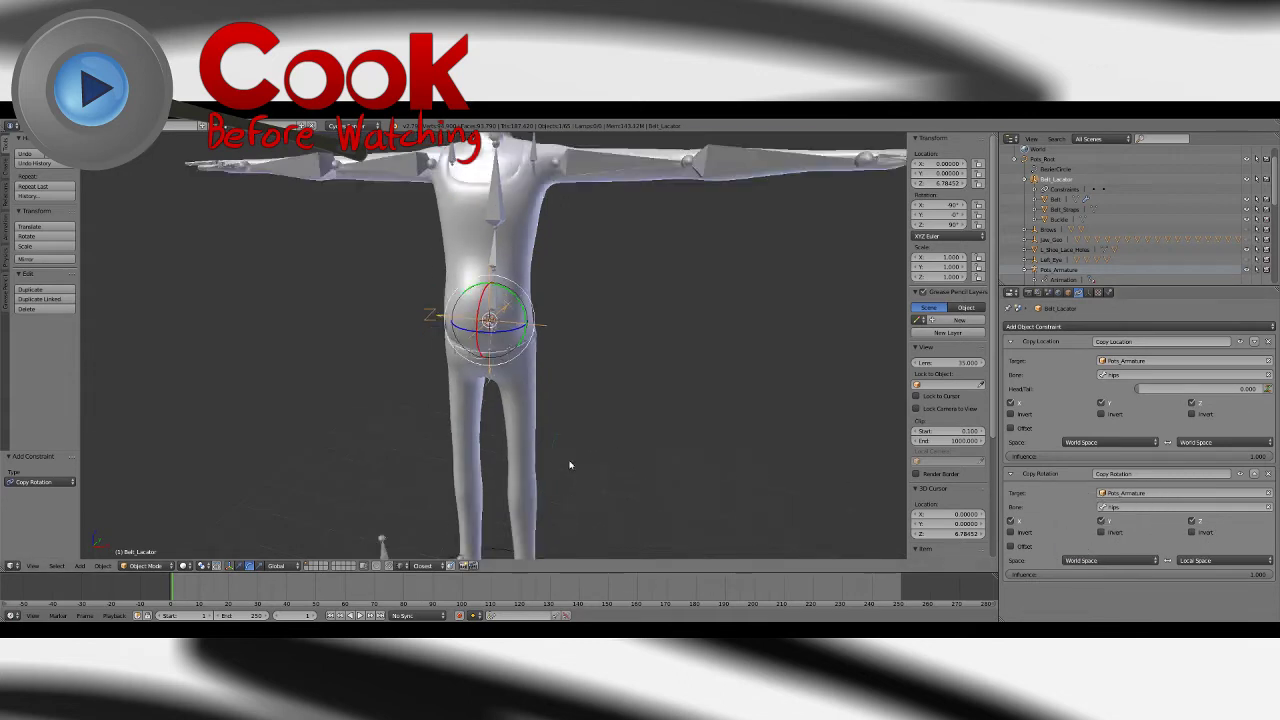
{"action": "middle_click_drag", "start_coordinate": [558, 505], "coordinate": [563, 405], "text": "shift"}
Step: Test the belt by freely rotating the character's root circle, and undo the rotation
{"action": "right_click", "coordinate": [566, 461]}
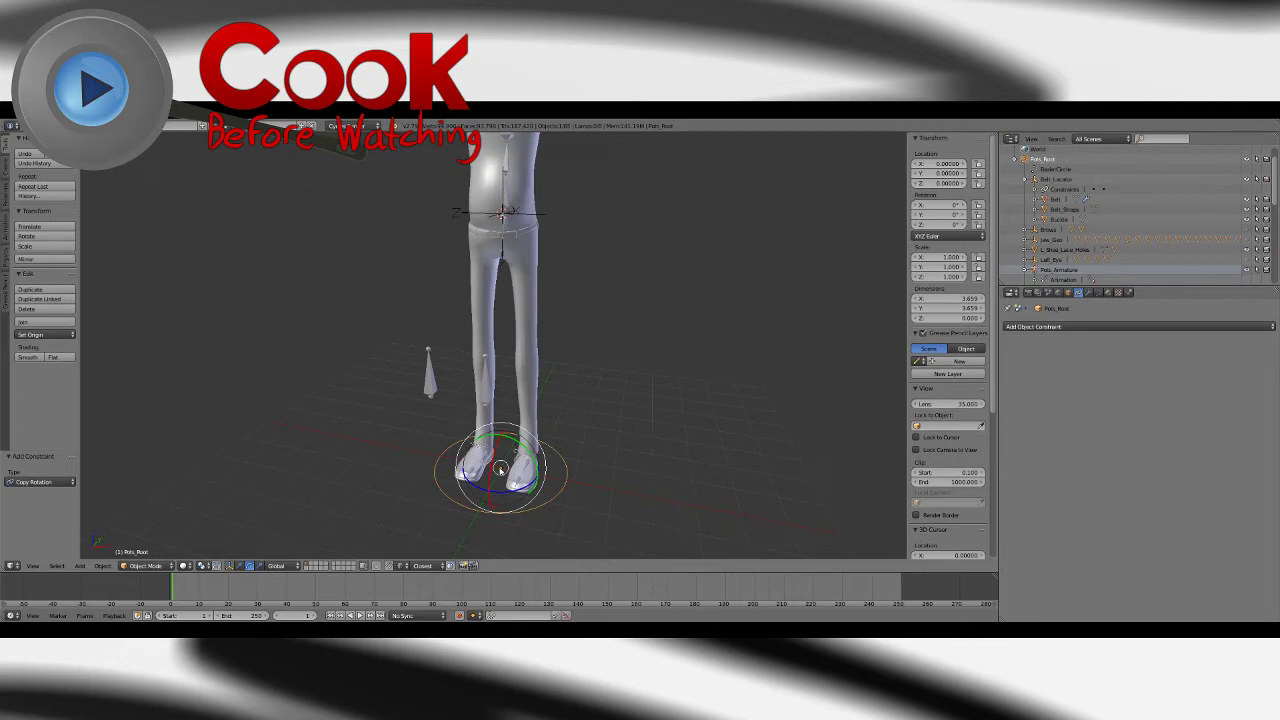
{"action": "key", "text": "r"}
{"action": "key", "text": "r"}
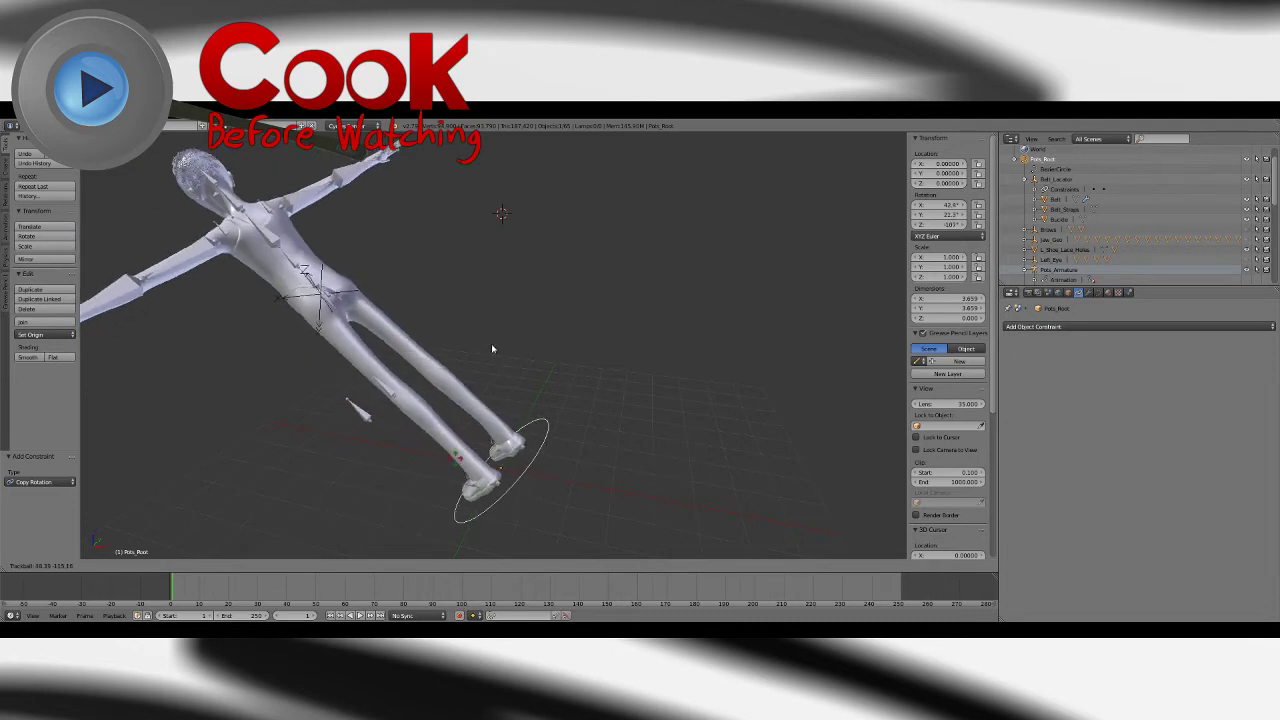
{"action": "left_click", "coordinate": [473, 368]}
{"action": "middle_click_drag", "start_coordinate": [473, 368], "coordinate": [610, 334]}
{"action": "key", "text": "ctrl+z"}
{"action": "scroll", "coordinate": [610, 334], "scroll_direction": "up", "scroll_amount": 3}
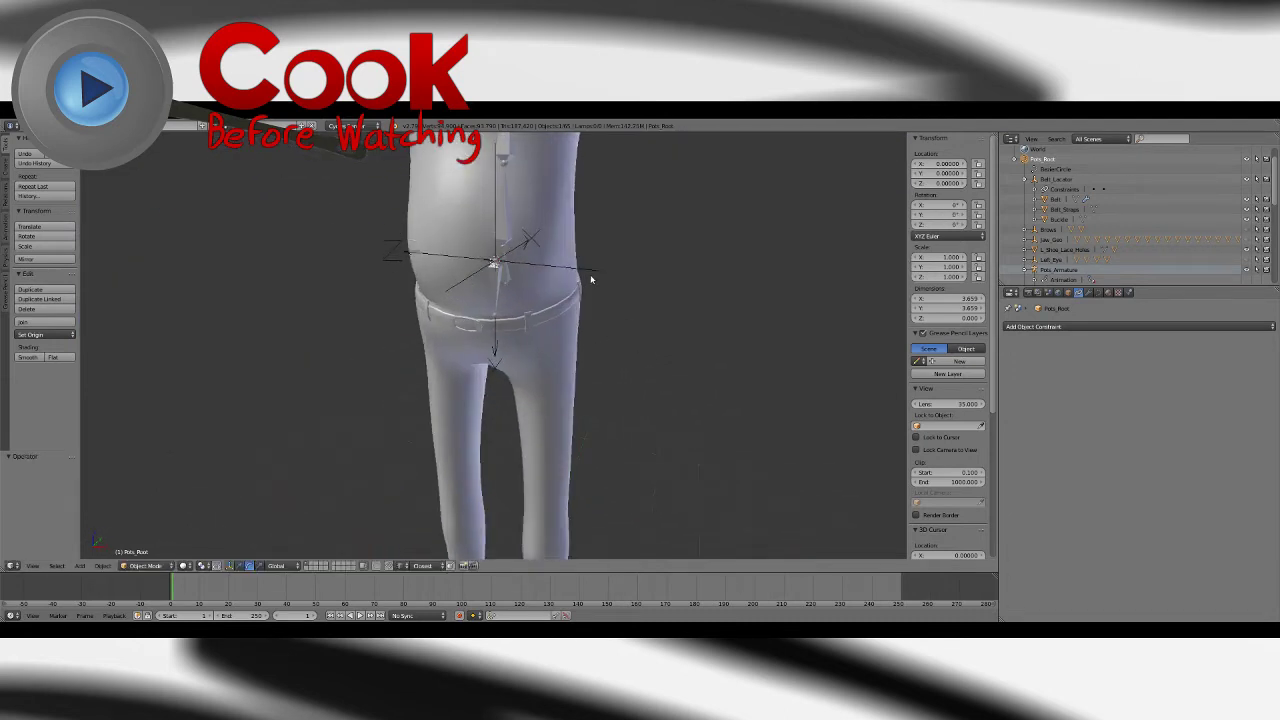
Step: Reselect Belt_Locator and set both the target and owner space of its Copy Rotation constraint to World Space
{"action": "right_click", "coordinate": [592, 277]}
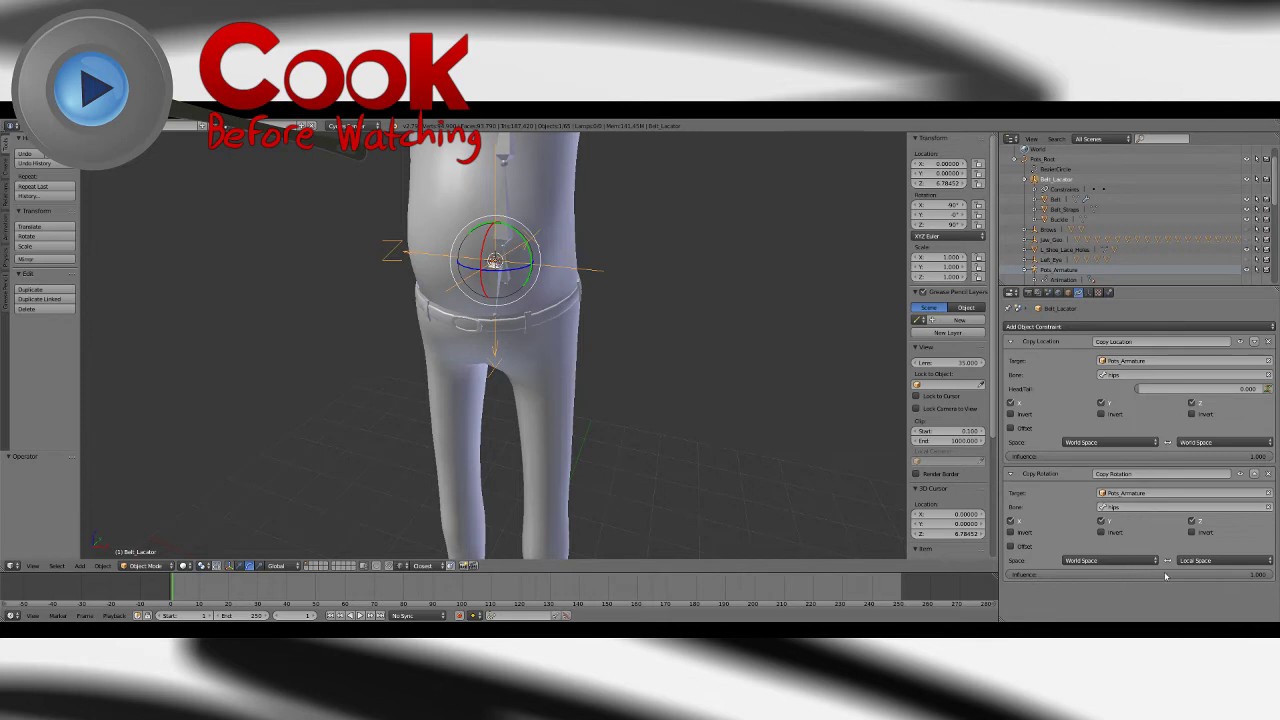
{"action": "left_click", "coordinate": [1110, 560]}
{"action": "left_click", "coordinate": [1110, 517]}
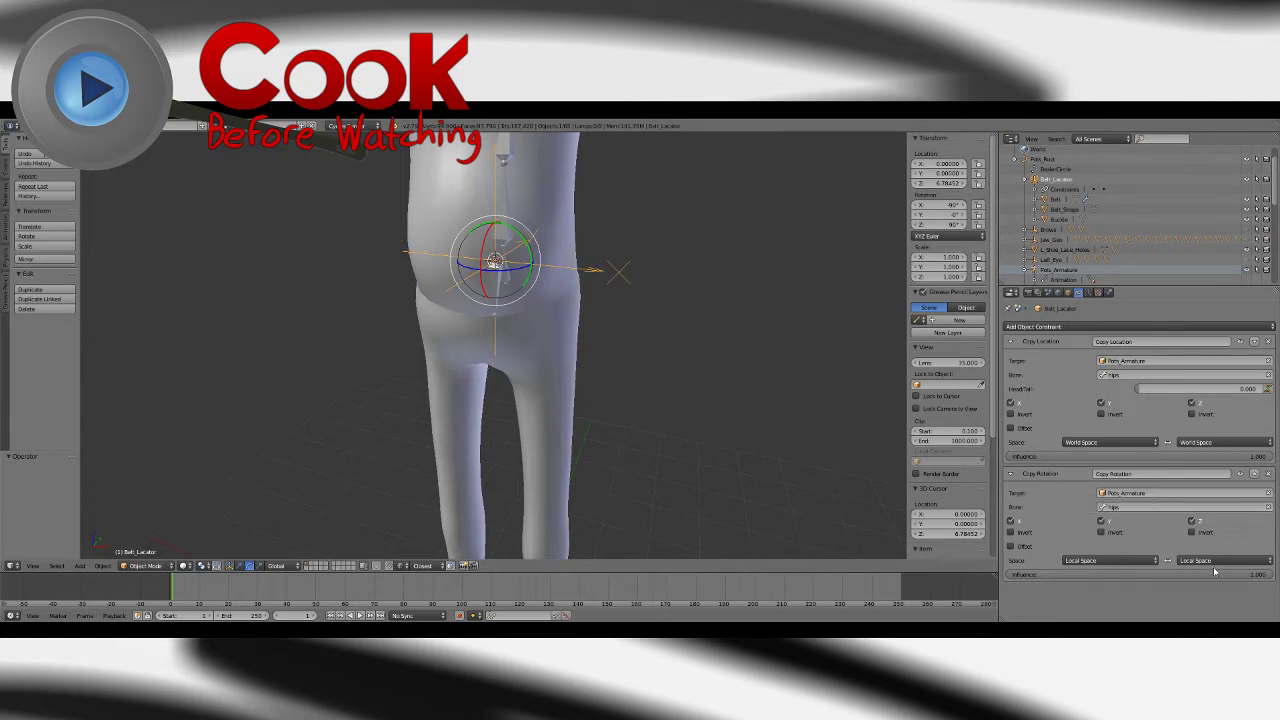
{"action": "left_click", "coordinate": [1214, 561]}
{"action": "left_click", "coordinate": [1210, 549]}
{"action": "left_click", "coordinate": [1140, 561]}
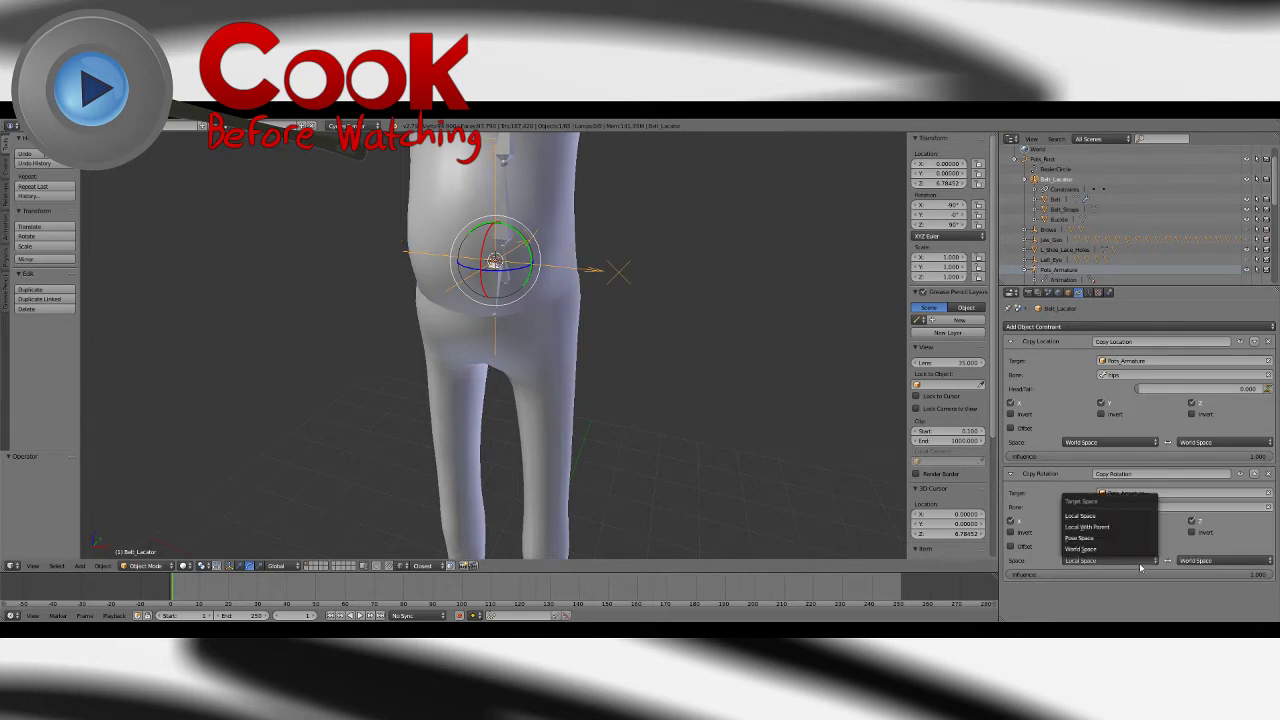
{"action": "left_click", "coordinate": [1090, 549]}
Step: Test the belt again by tilting the root circle with the rotation manipulator, and clear its rotation
{"action": "scroll", "coordinate": [643, 390], "scroll_direction": "down", "scroll_amount": 2}
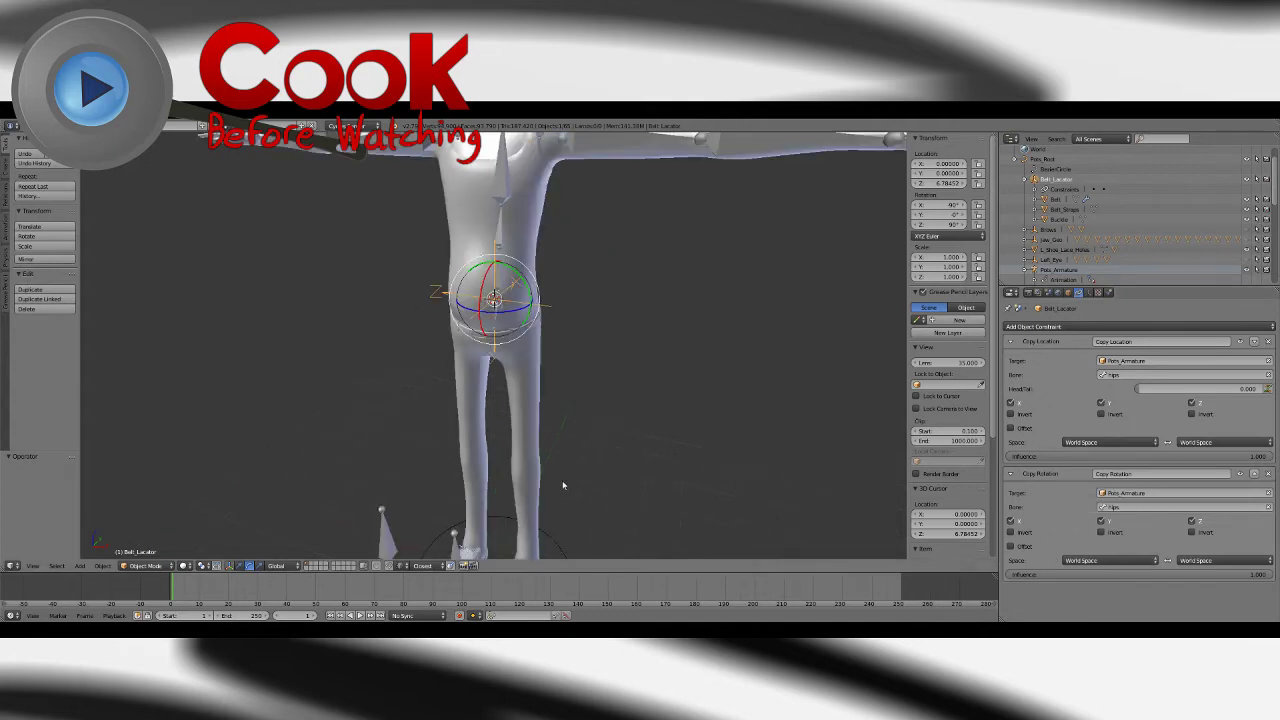
{"action": "right_click", "coordinate": [549, 536]}
{"action": "scroll", "coordinate": [586, 457], "scroll_direction": "down", "scroll_amount": 2}
{"action": "left_click_drag", "start_coordinate": [491, 512], "coordinate": [447, 525]}
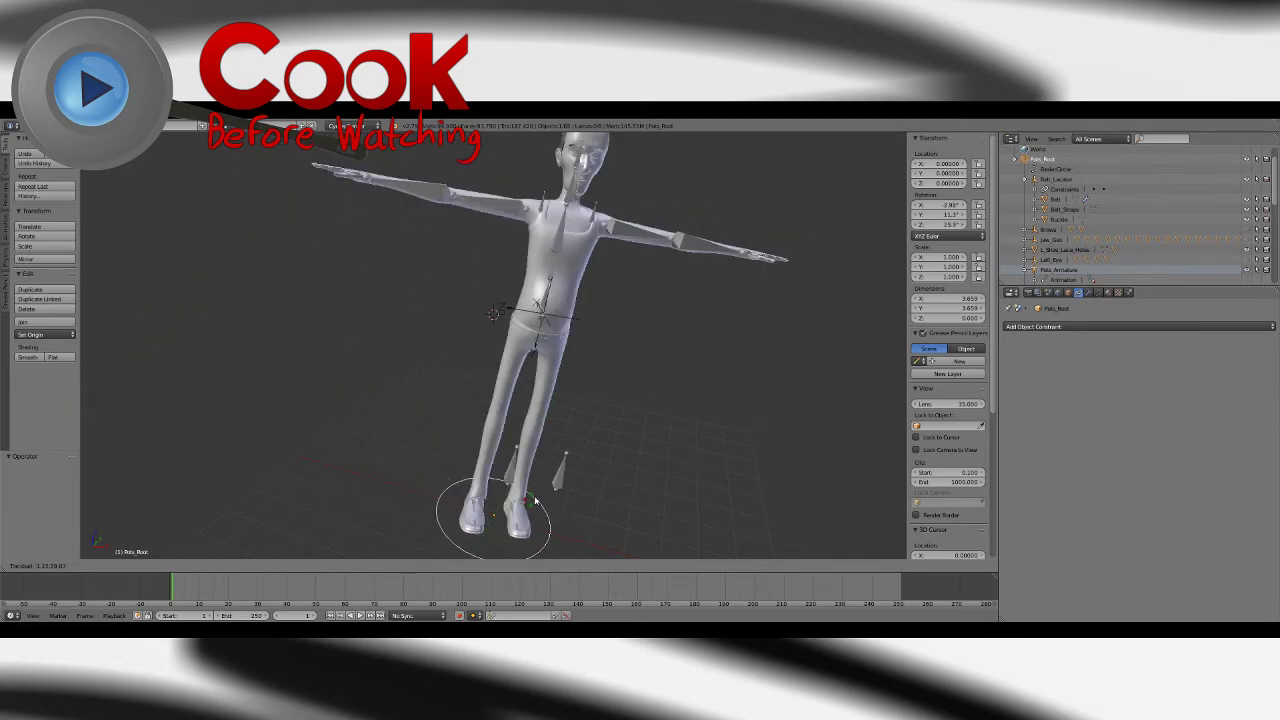
{"action": "left_click", "coordinate": [375, 525]}
{"action": "key", "text": "alt+r"}
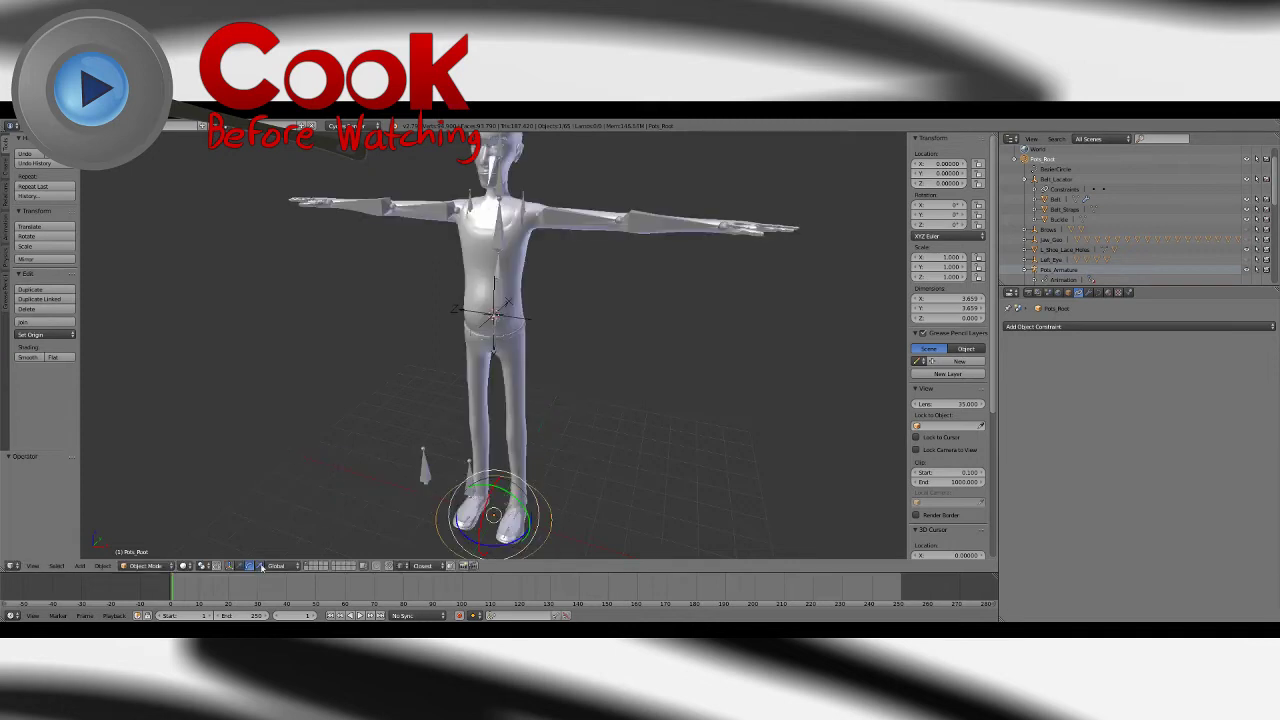
Step: Test scaling the root circle to 0.572 and rotating it freely, and undo both transforms
{"action": "scroll", "coordinate": [514, 452], "scroll_direction": "up", "scroll_amount": 3}
{"action": "key", "text": "s"}
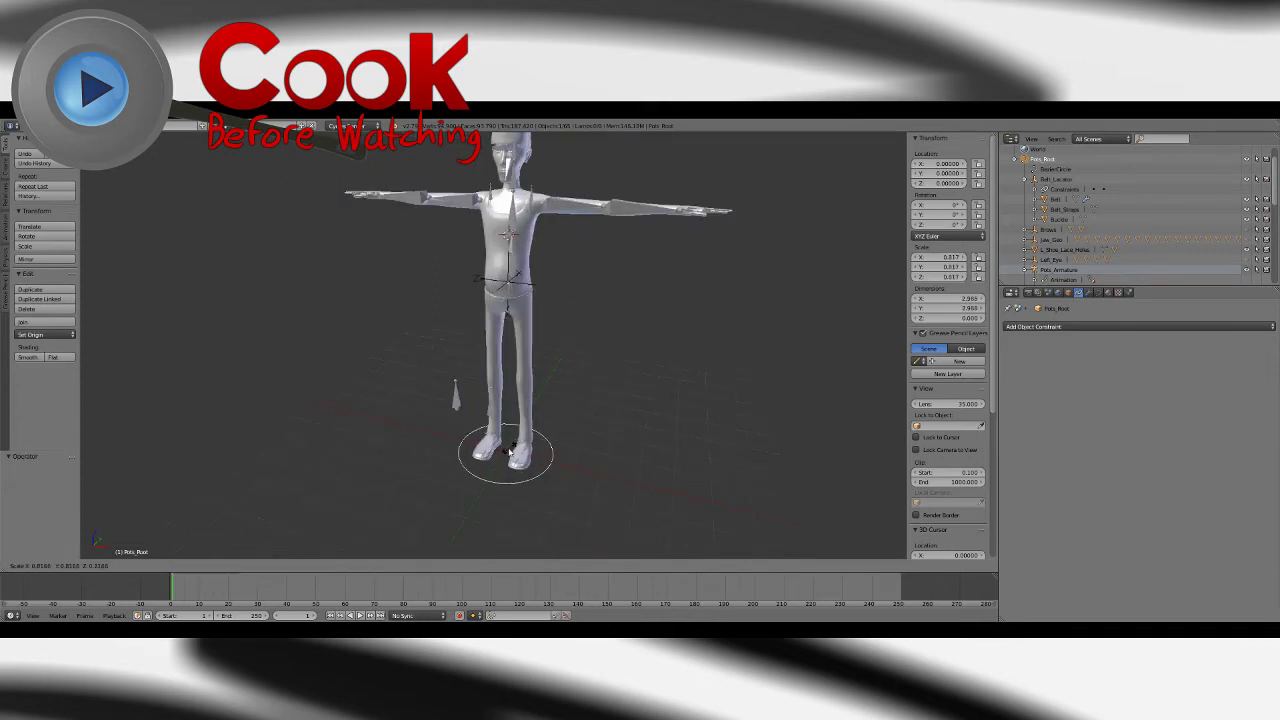
{"action": "left_click", "coordinate": [514, 456]}
{"action": "left_click", "coordinate": [249, 565]}
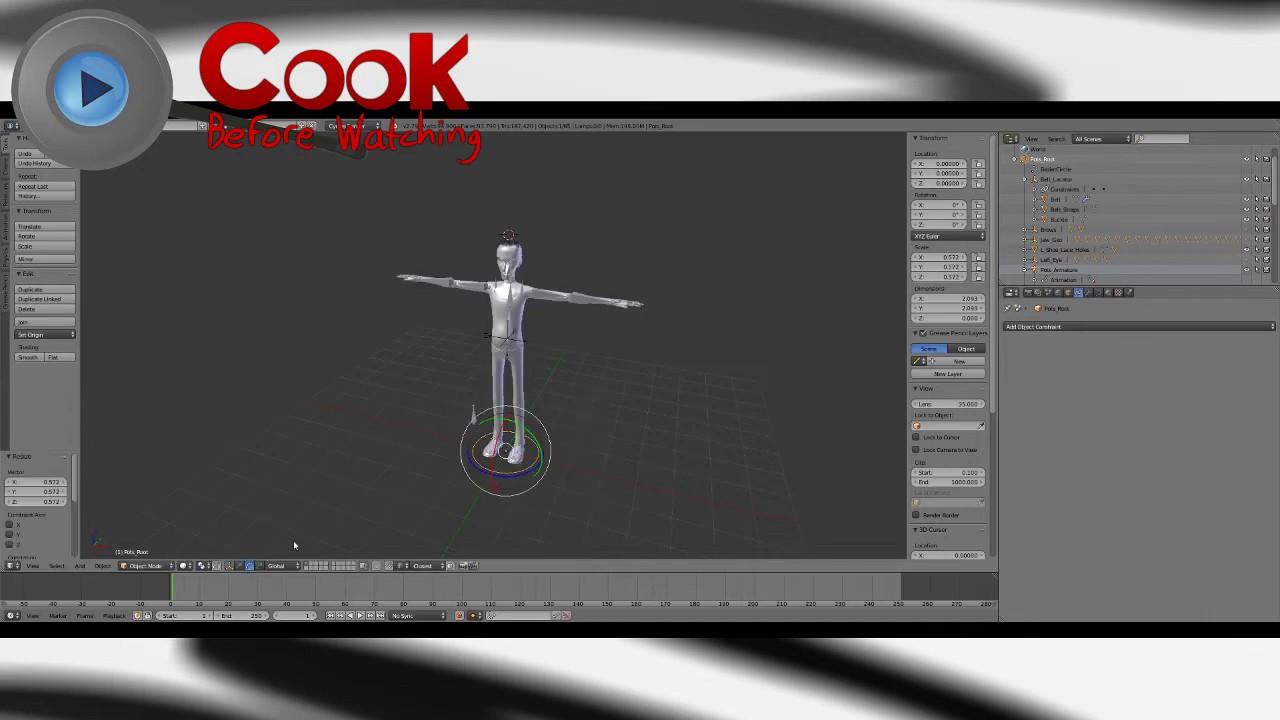
{"action": "scroll", "coordinate": [536, 448], "scroll_direction": "up", "scroll_amount": 3}
{"action": "key", "text": "r"}
{"action": "key", "text": "r"}
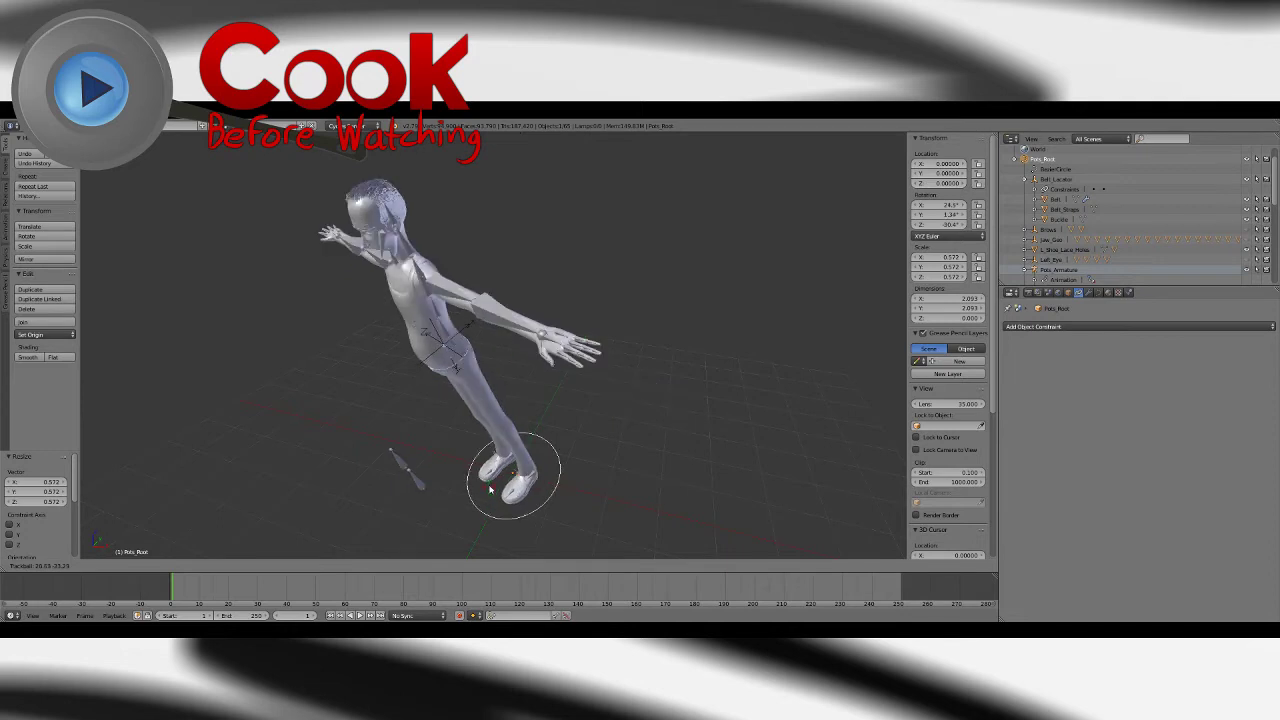
{"action": "left_click", "coordinate": [585, 423]}
{"action": "key", "text": "ctrl+z"}
{"action": "key", "text": "ctrl+z"}
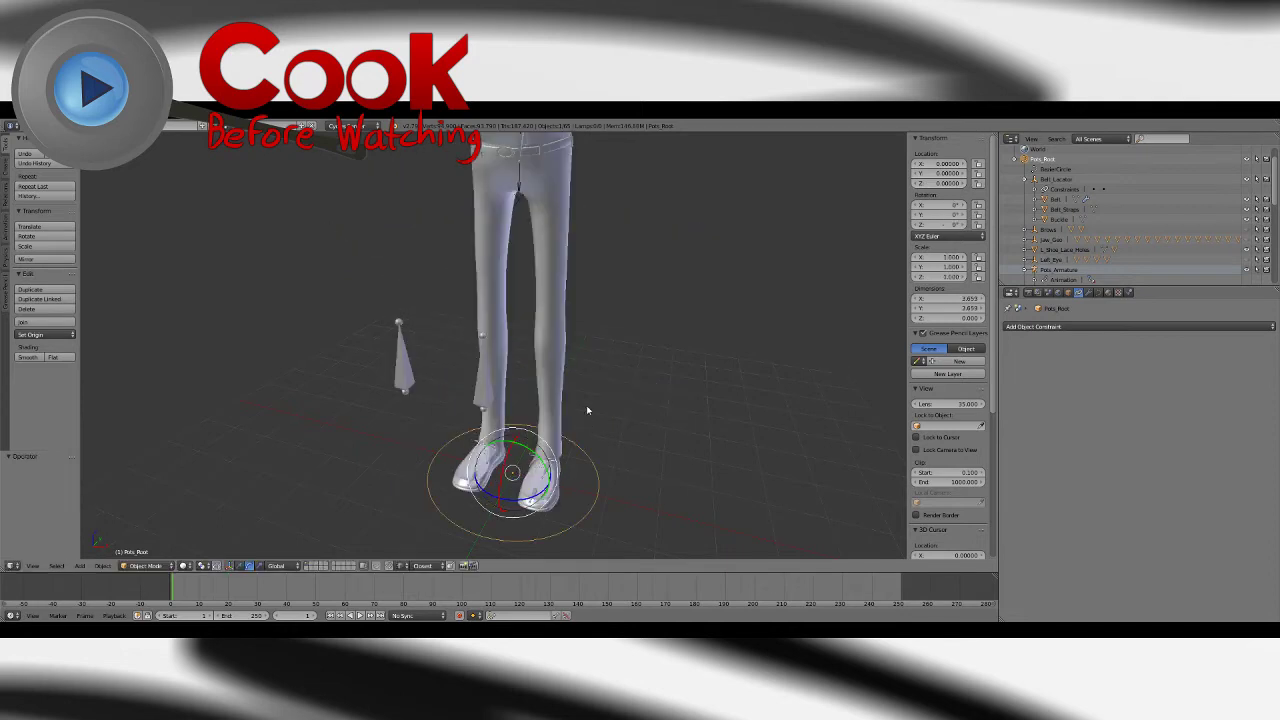
Step: Hide the Belt_Locator empty in the viewport and collapse its hierarchy in the outliner
{"action": "middle_click_drag", "start_coordinate": [671, 280], "coordinate": [673, 424], "text": "shift"}
{"action": "scroll", "coordinate": [672, 422], "scroll_direction": "down", "scroll_amount": 2}
{"action": "key", "text": "a"}
{"action": "left_click", "coordinate": [33, 126]}
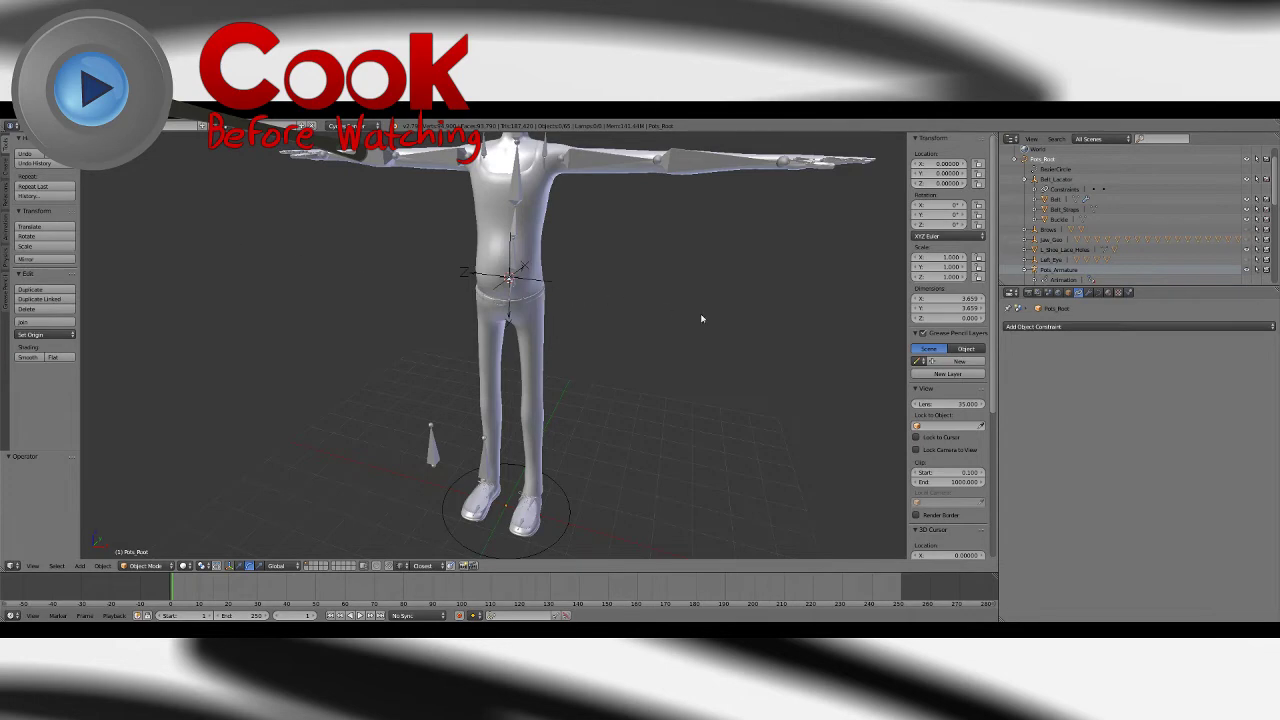
{"action": "left_click", "coordinate": [1140, 180]}
{"action": "key", "text": "ctrl+space"}
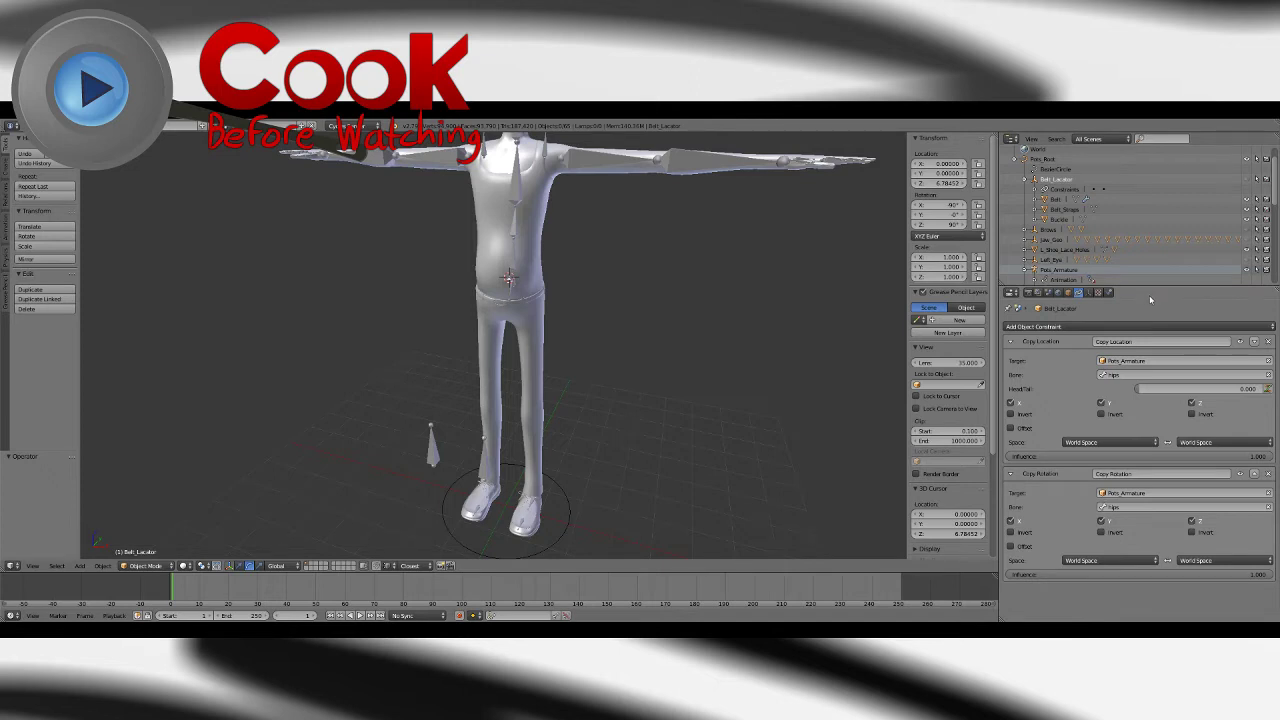
{"action": "left_click", "coordinate": [1022, 181]}
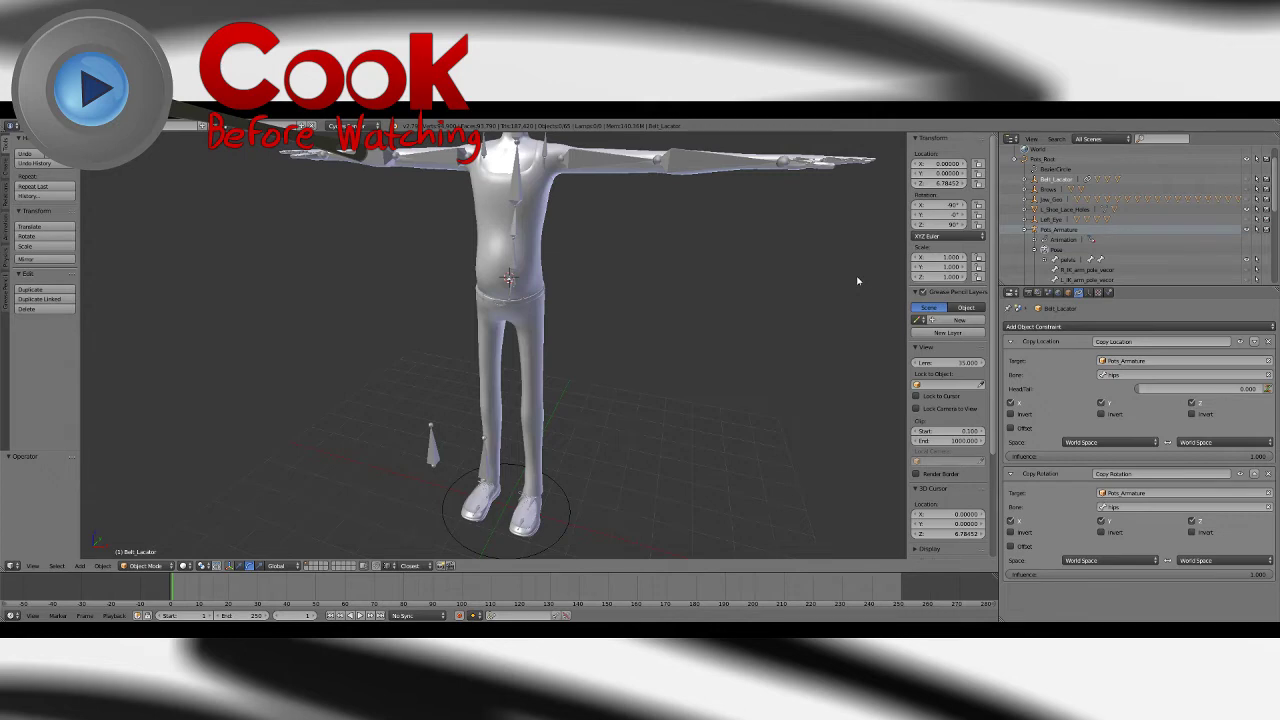
Step: Collapse the armature's hierarchy in the outliner and unhide the Right_Eye and Left_Eye empties
{"action": "mouse_move", "coordinate": [586, 366]}
{"action": "middle_mouse_down"}
{"action": "mouse_move", "coordinate": [591, 357]}
{"action": "mouse_move", "coordinate": [614, 394]}
{"action": "mouse_move", "coordinate": [602, 380]}
{"action": "middle_mouse_up"}
{"action": "scroll", "coordinate": [614, 394], "scroll_direction": "up", "scroll_amount": 1}
{"action": "middle_click_drag", "start_coordinate": [602, 380], "coordinate": [573, 280], "text": "shift"}
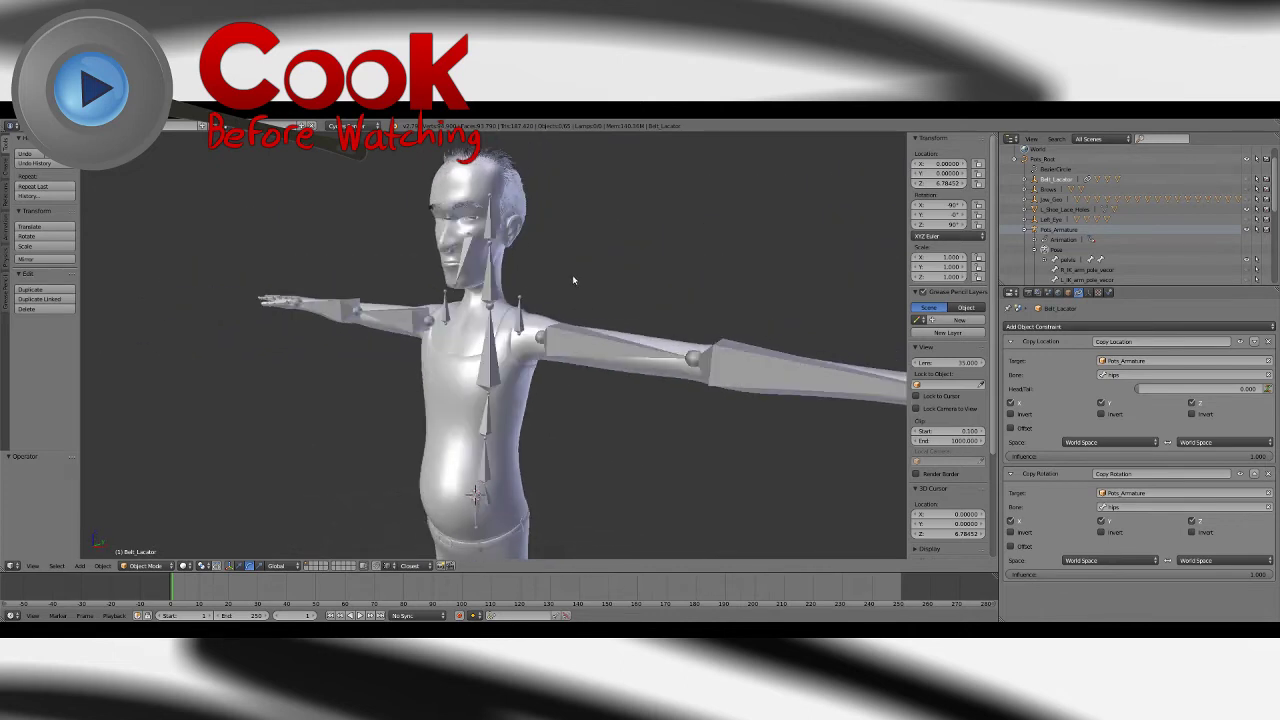
{"action": "left_click", "coordinate": [1022, 242]}
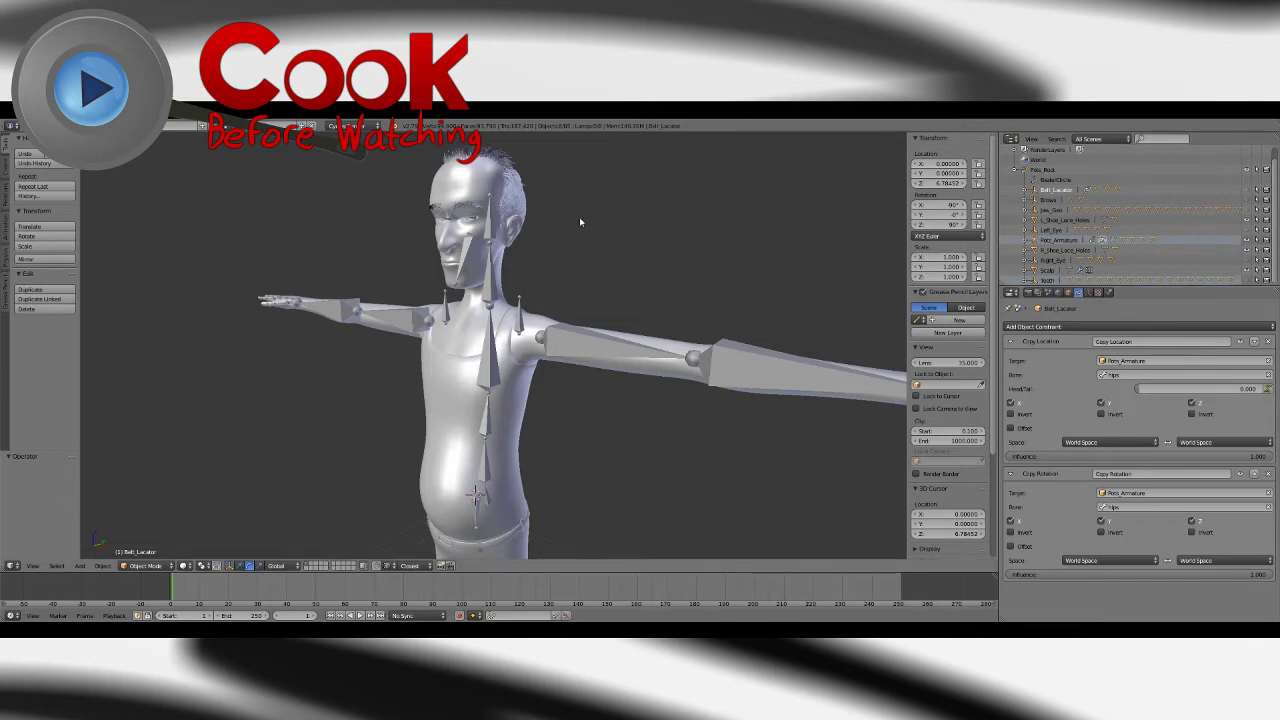
{"action": "middle_click_drag", "start_coordinate": [579, 217], "coordinate": [570, 262]}
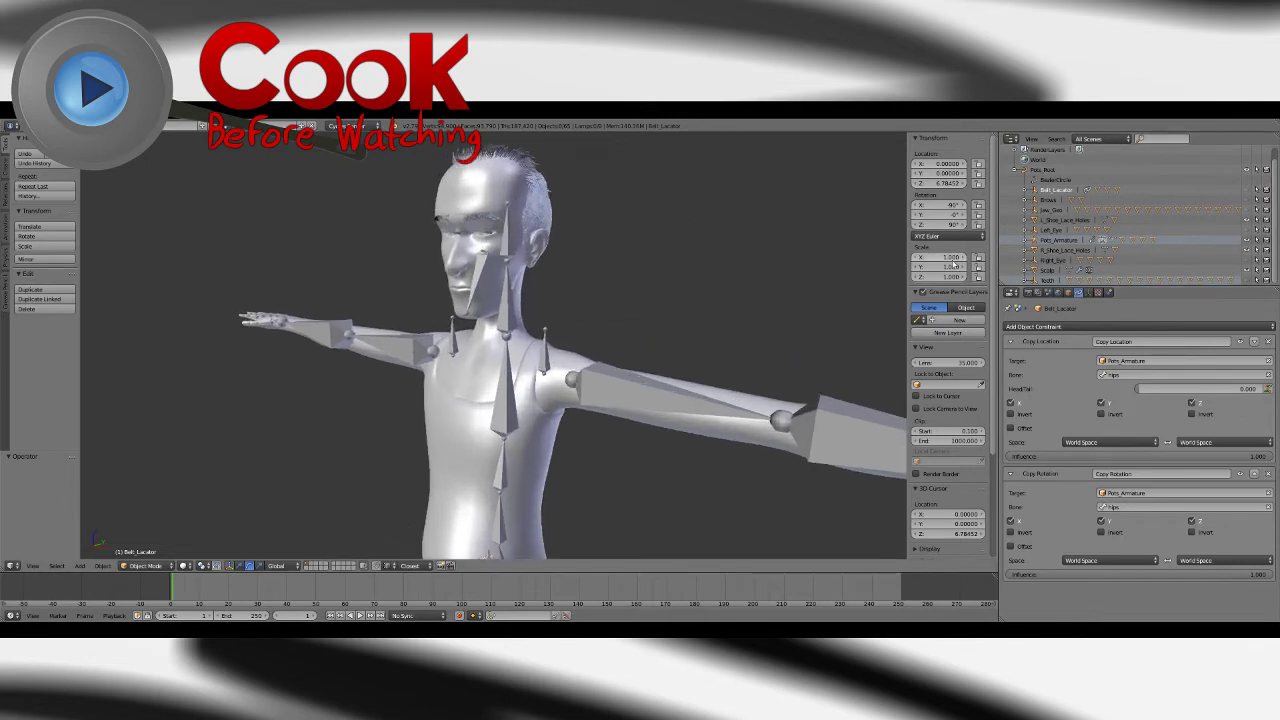
{"action": "left_click", "coordinate": [1050, 263]}
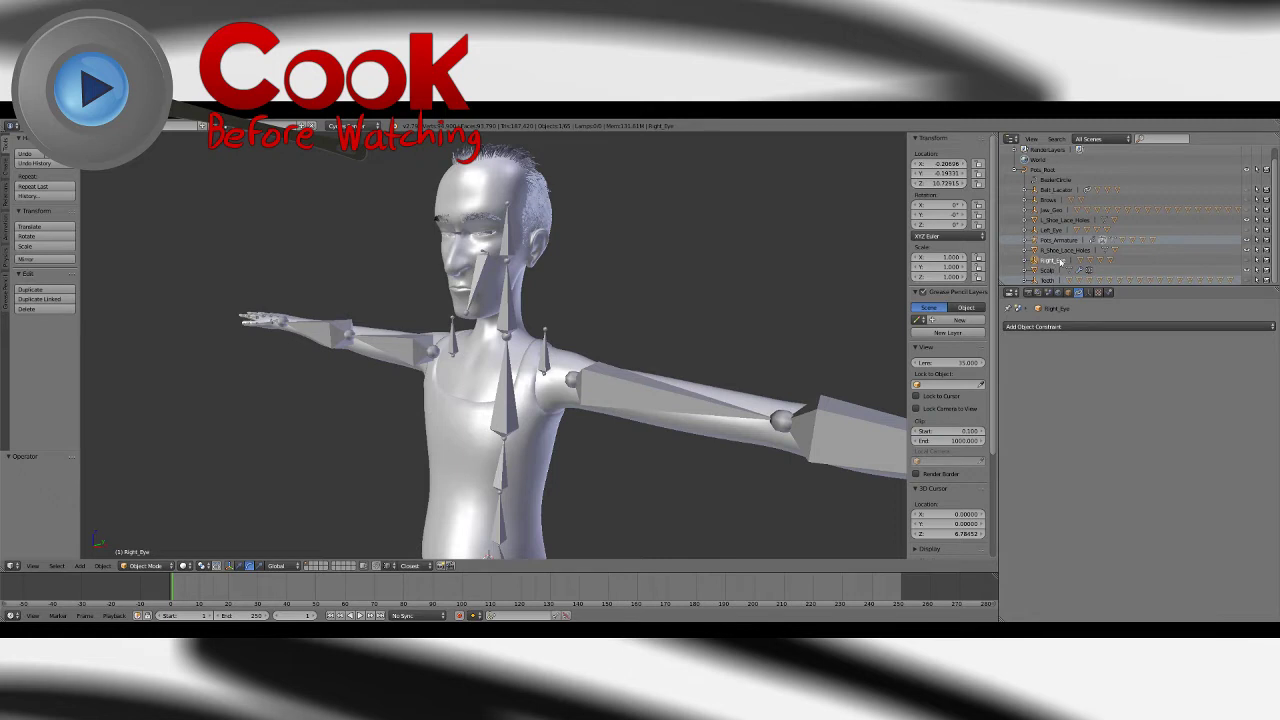
{"action": "left_click", "coordinate": [1246, 260]}
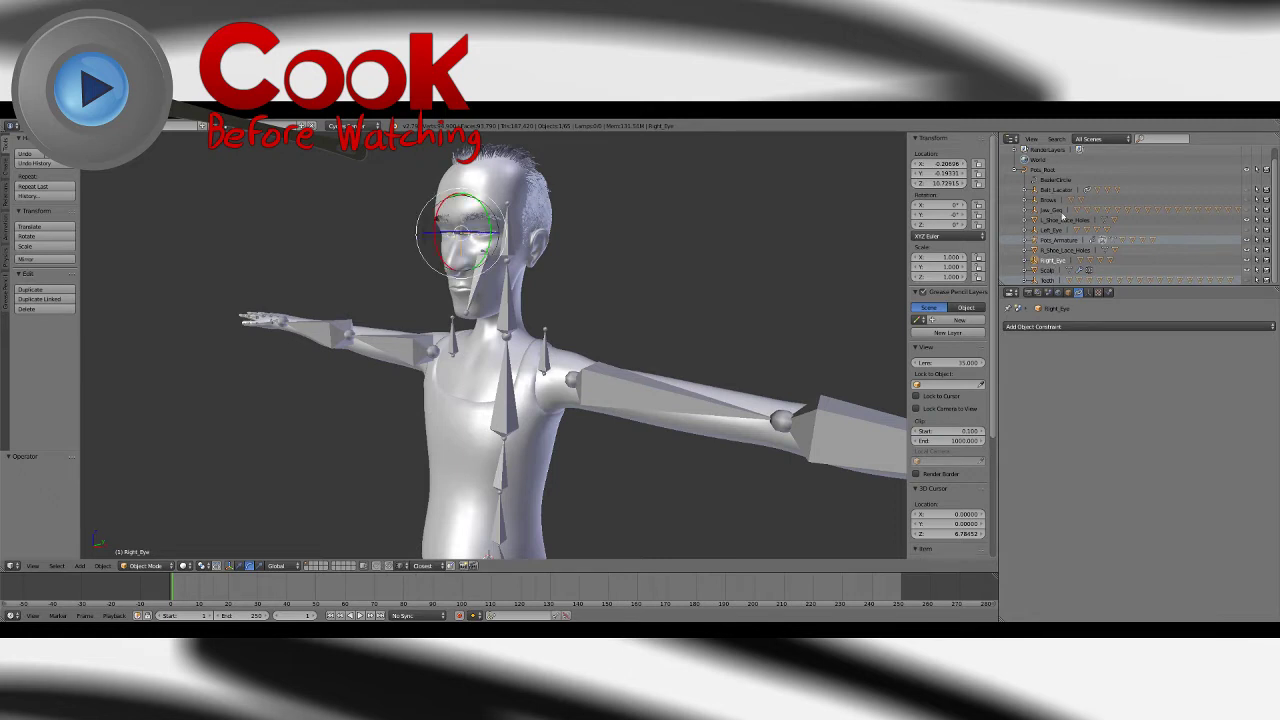
{"action": "left_click", "coordinate": [1246, 230]}
Step: Select the Left_Eye empty and switch the 3D manipulator to translate mode
{"action": "middle_click_drag", "start_coordinate": [612, 248], "coordinate": [614, 353], "text": "shift"}
{"action": "scroll", "coordinate": [680, 317], "scroll_direction": "up", "scroll_amount": 3}
{"action": "scroll", "coordinate": [614, 353], "scroll_direction": "up", "scroll_amount": 2}
{"action": "right_click", "coordinate": [614, 353]}
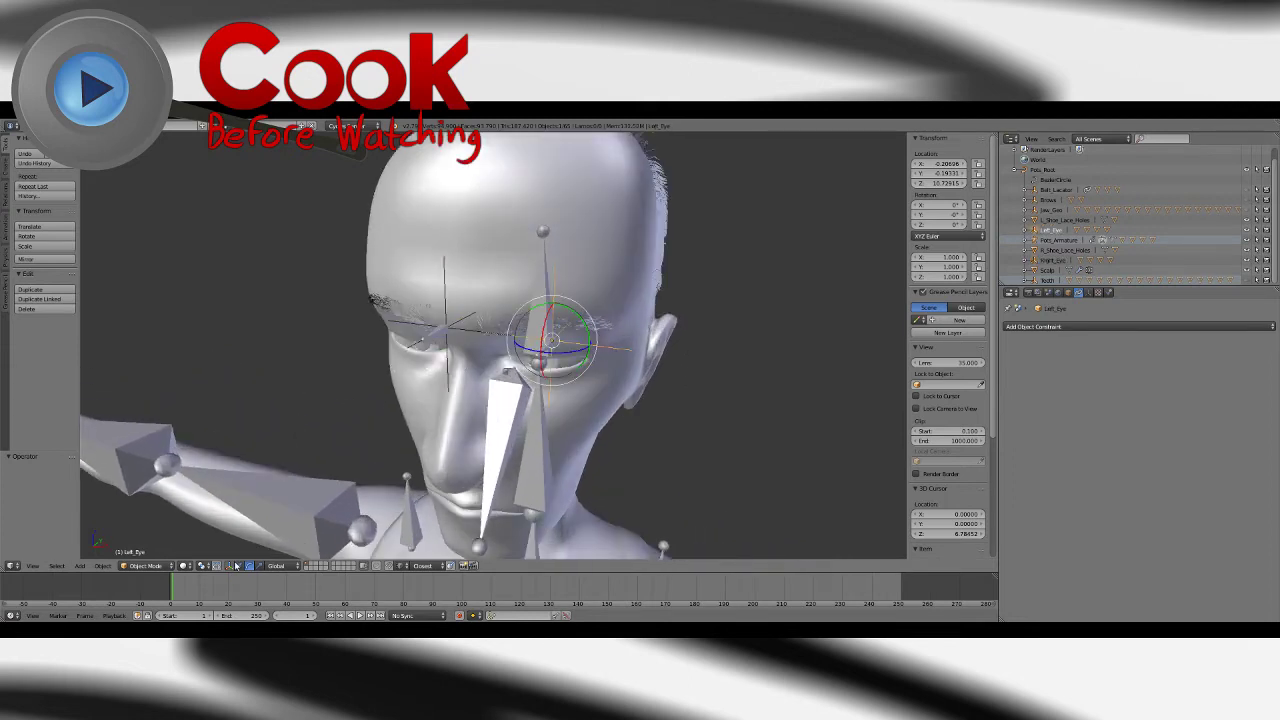
{"action": "left_click", "coordinate": [229, 566]}
{"action": "left_click", "coordinate": [229, 566]}
{"action": "left_click", "coordinate": [229, 566]}
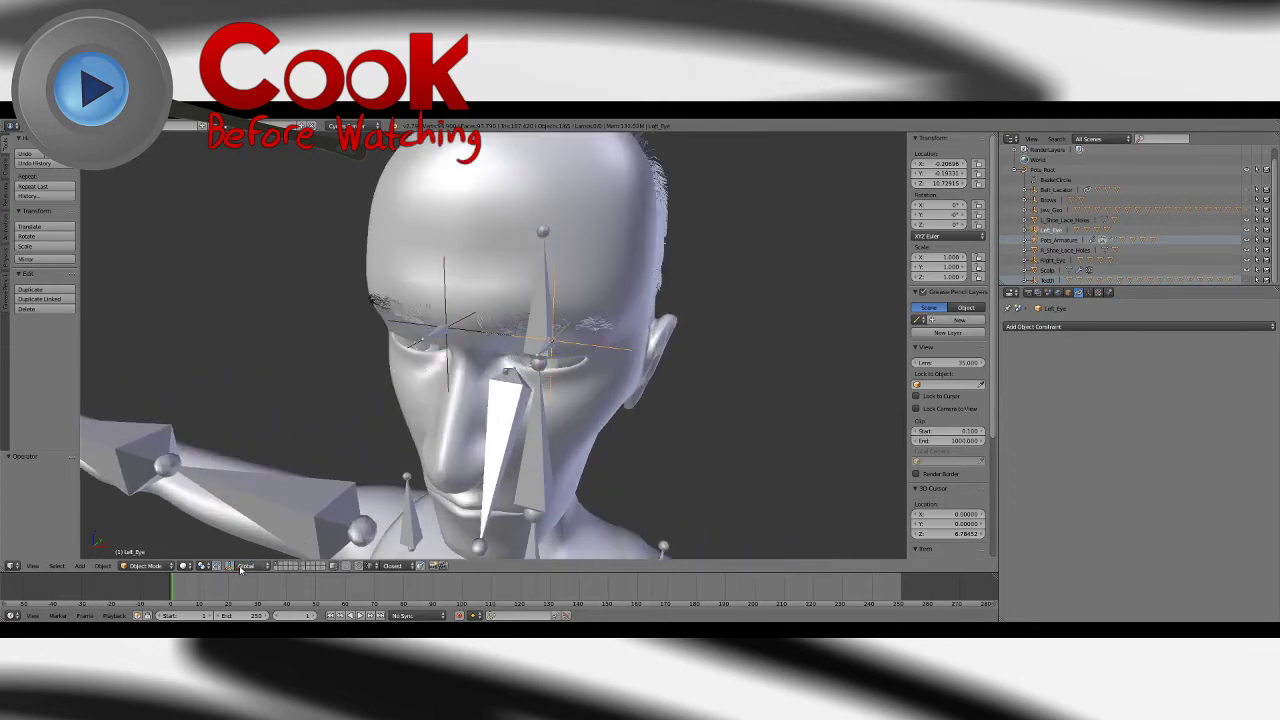
{"action": "left_click", "coordinate": [229, 566]}
{"action": "left_click", "coordinate": [240, 566]}
Step: Test moving the Left_Eye empty about 0.24 along the global Y axis, and undo the move
{"action": "middle_click_drag", "start_coordinate": [634, 352], "coordinate": [500, 385]}
{"action": "key", "text": "g"}
{"action": "key", "text": "y"}
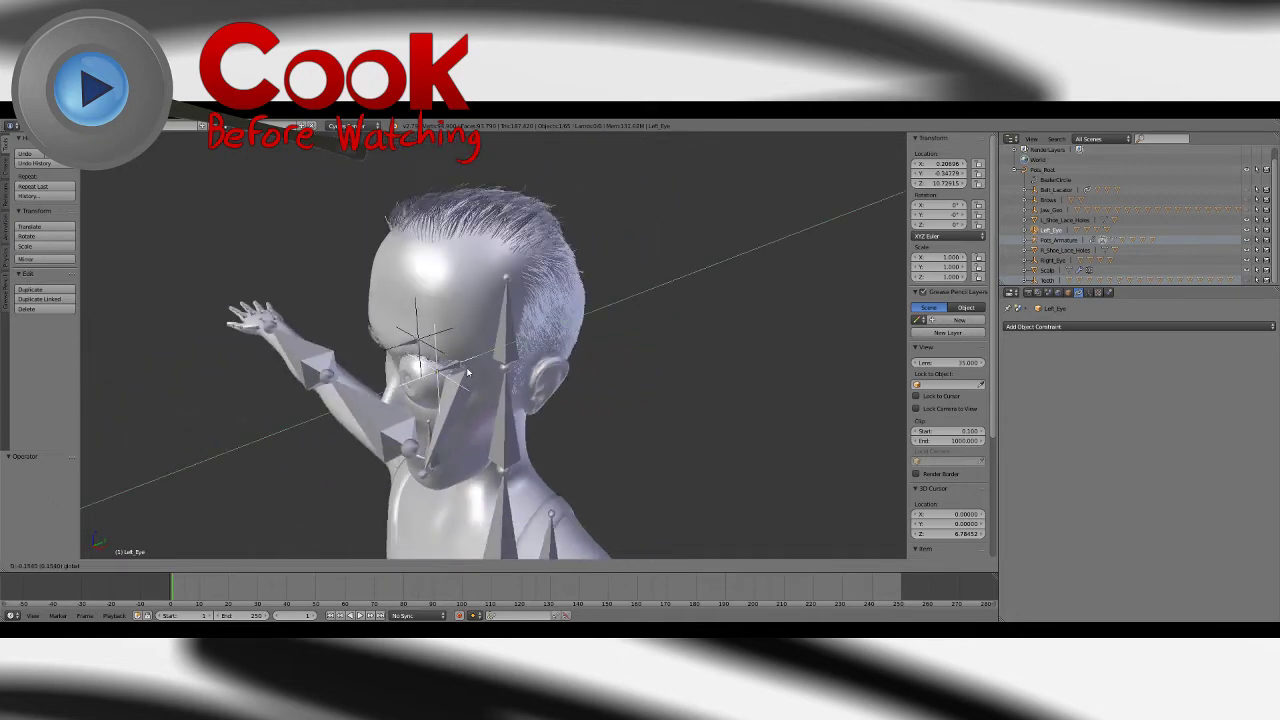
{"action": "left_click_drag", "start_coordinate": [295, 460], "coordinate": [545, 360]}
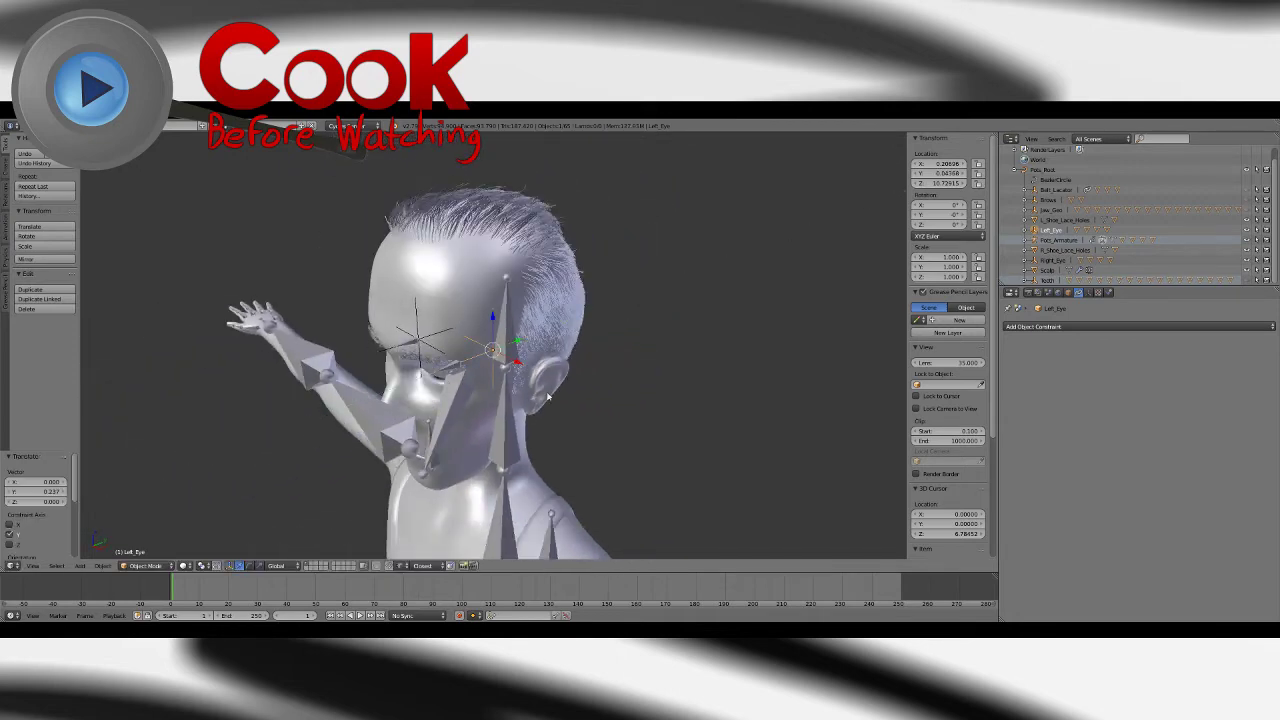
{"action": "key", "text": "ctrl+z"}
{"action": "middle_click_drag", "start_coordinate": [597, 435], "coordinate": [652, 381]}
{"action": "scroll", "coordinate": [651, 381], "scroll_direction": "up", "scroll_amount": 2}
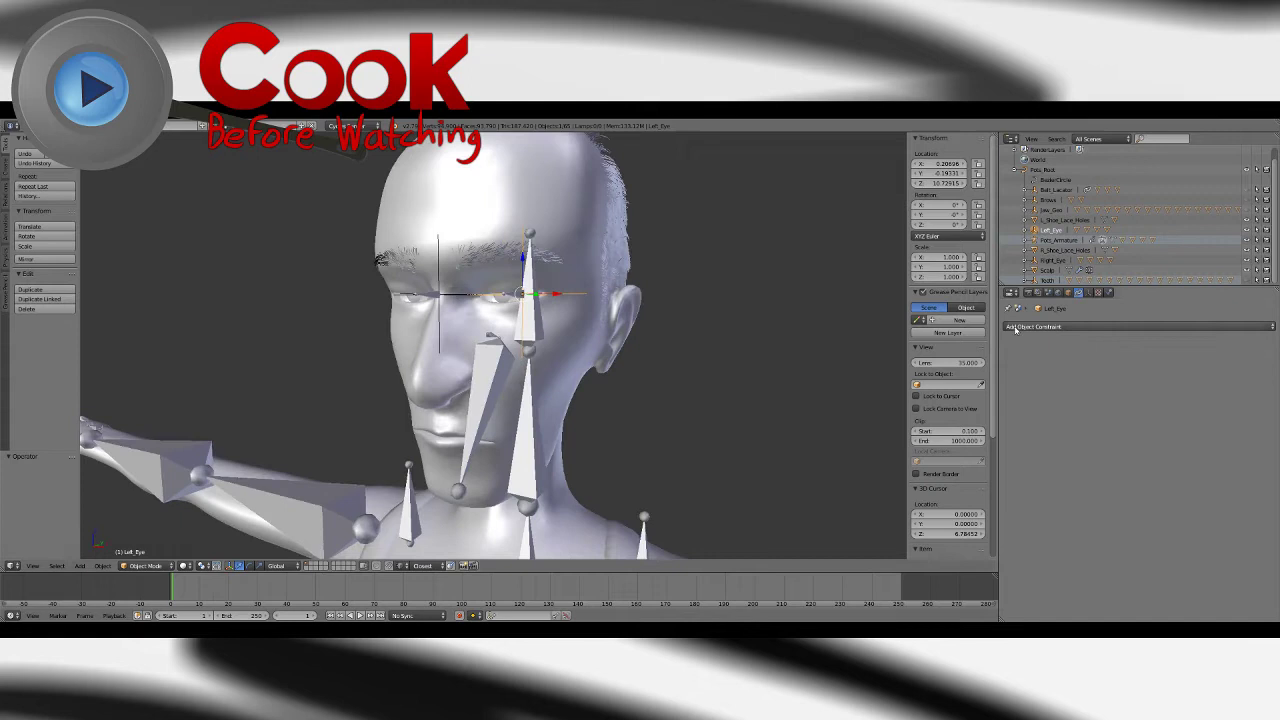
Step: Add a Copy Location constraint to the Left_Eye empty, targeting the armature's L_eye bone
{"action": "left_click", "coordinate": [1087, 327]}
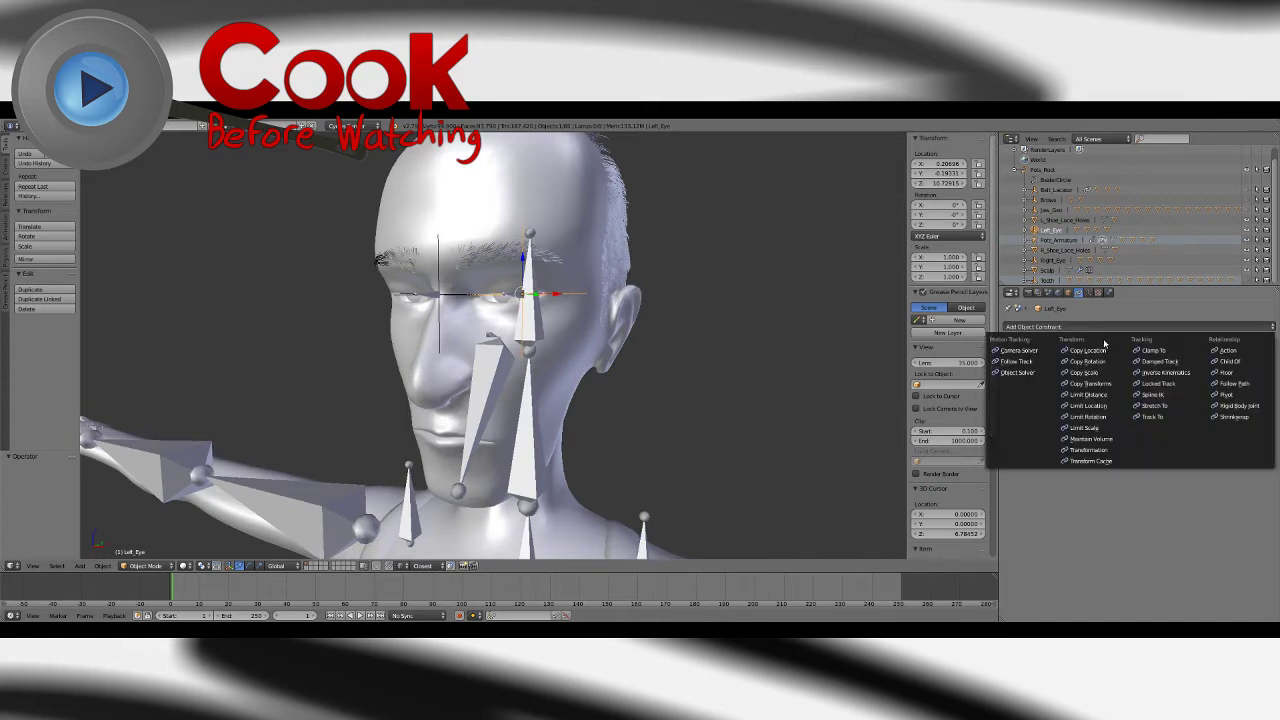
{"action": "left_click", "coordinate": [1099, 351]}
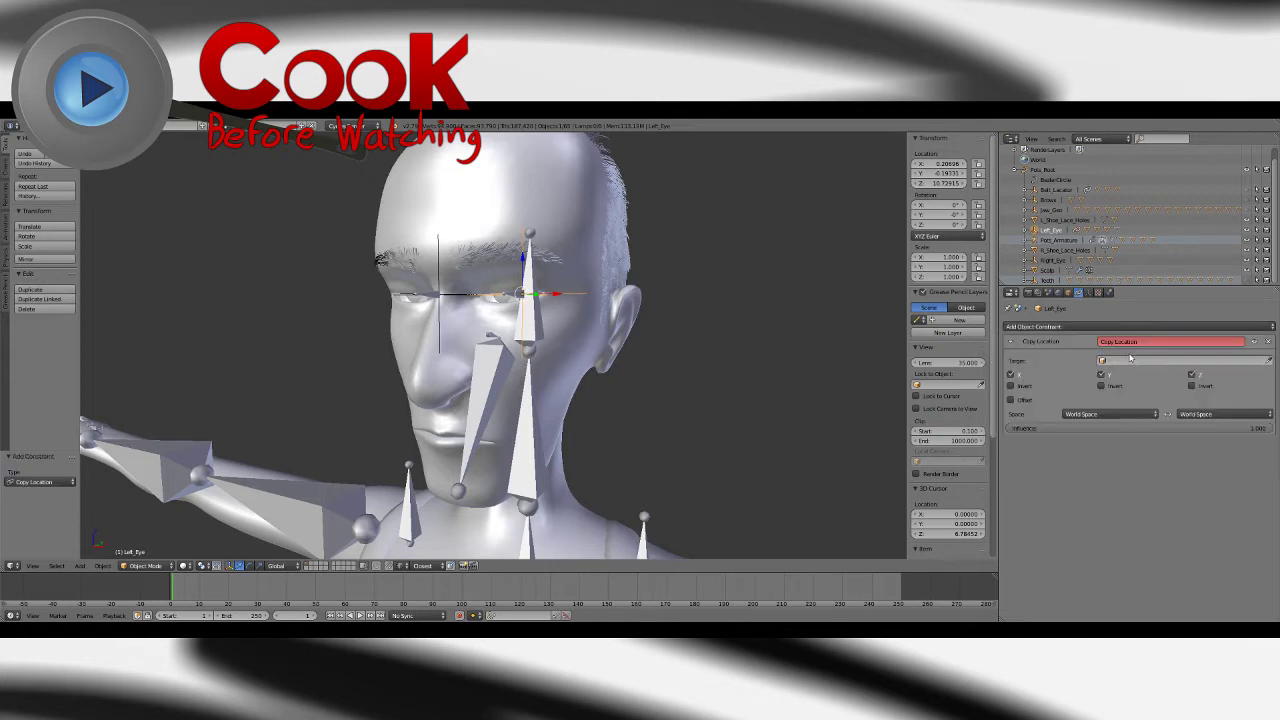
{"action": "left_click", "coordinate": [1130, 360]}
{"action": "type", "text": "arm"}
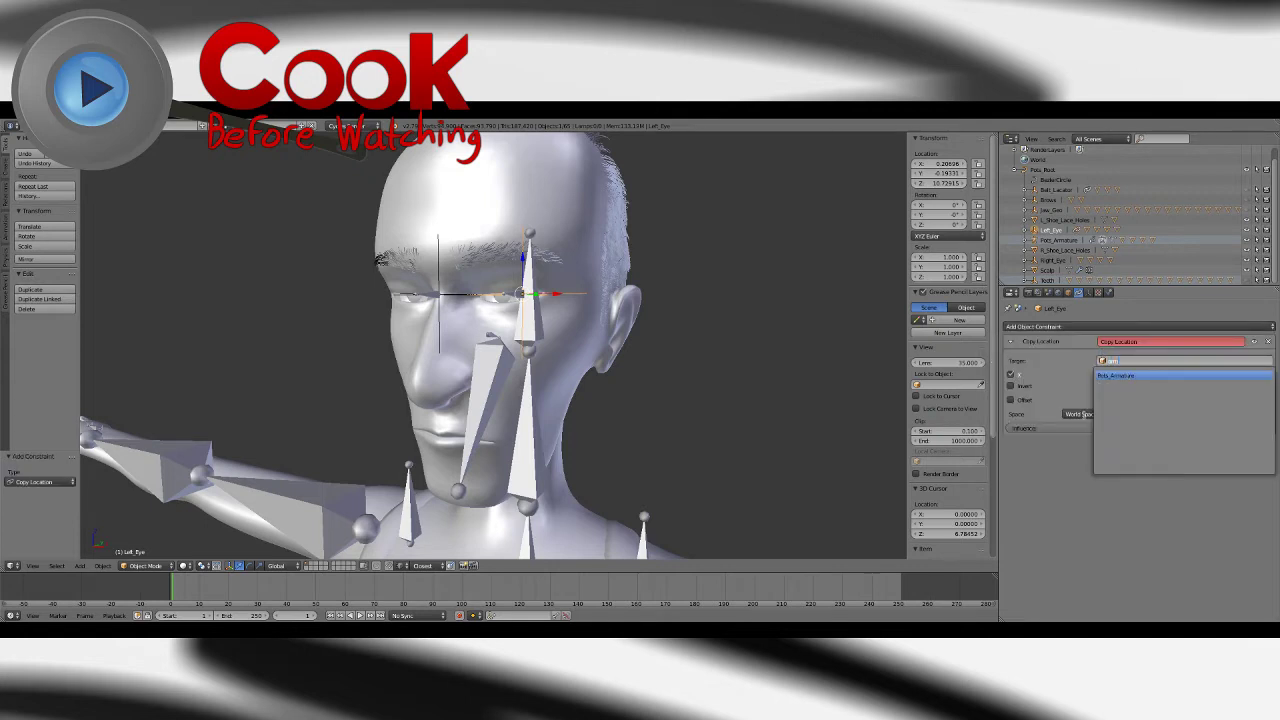
{"action": "left_click", "coordinate": [1126, 377]}
{"action": "left_click", "coordinate": [1126, 375]}
{"action": "type", "text": "eye"}
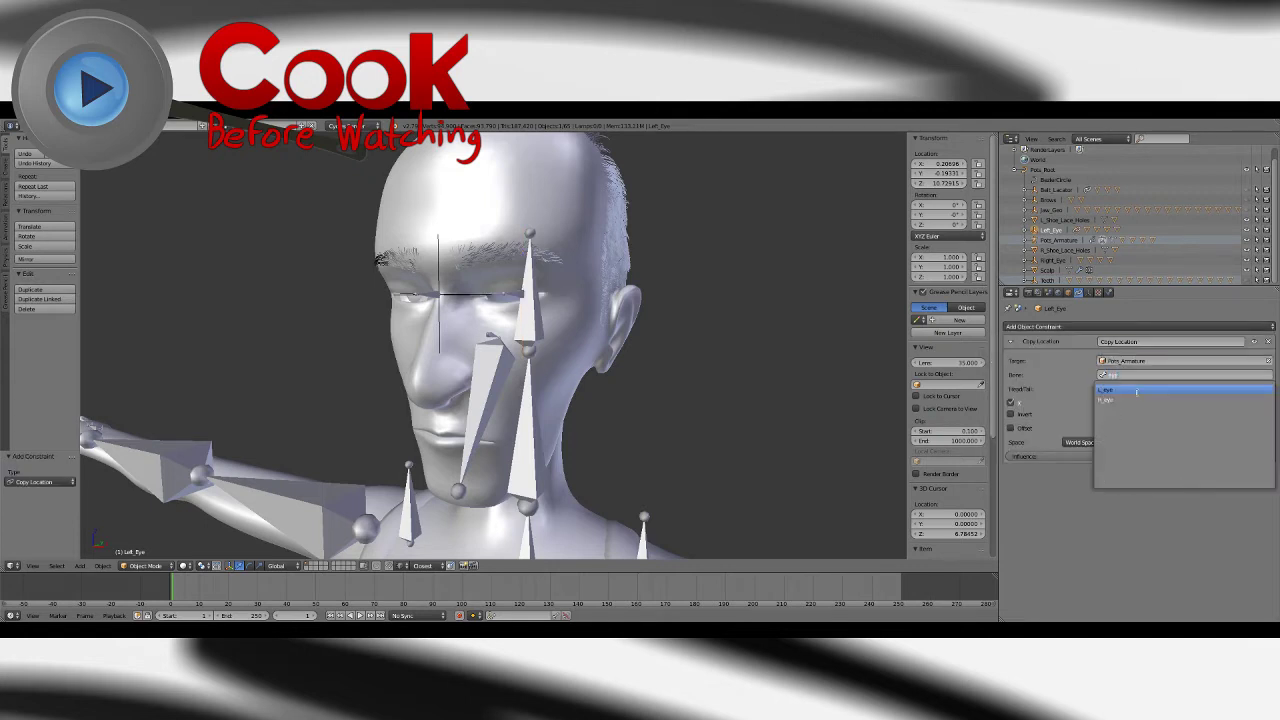
{"action": "left_click", "coordinate": [1113, 390]}
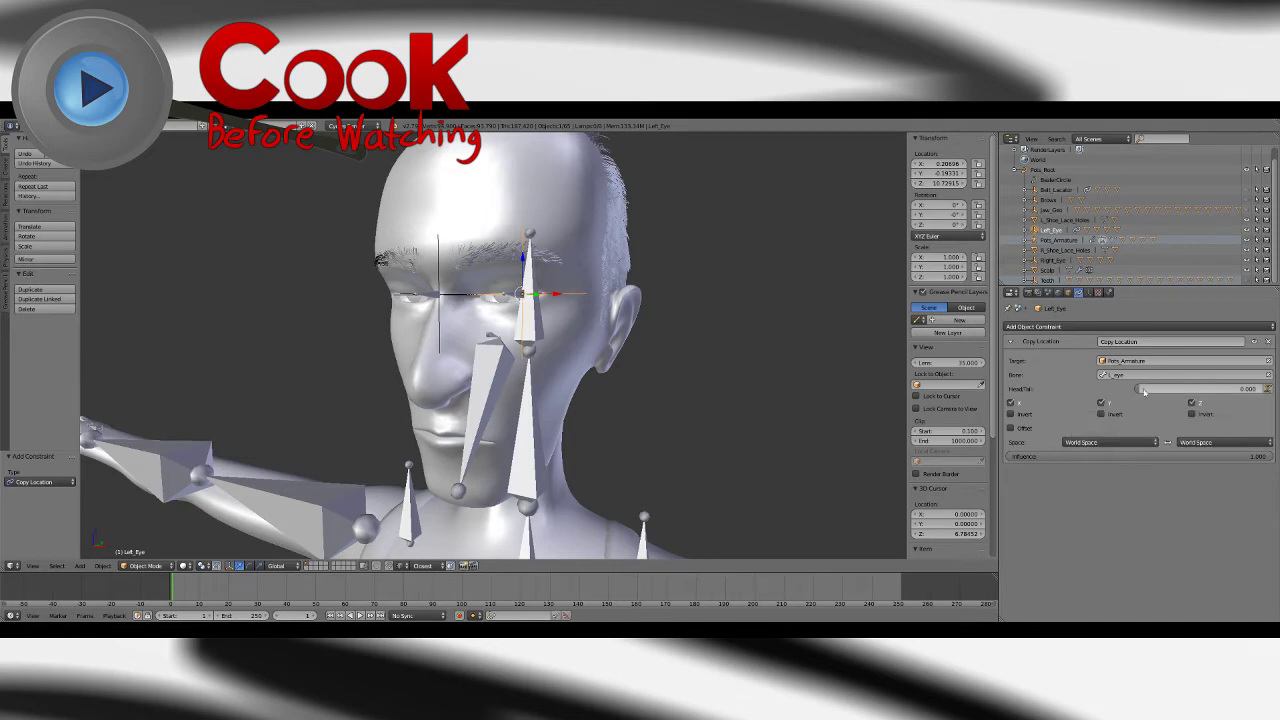
Step: Select the L_eye bone in the head, and undo the selection
{"action": "middle_click_drag", "start_coordinate": [705, 372], "coordinate": [635, 377]}
{"action": "scroll", "coordinate": [785, 398], "scroll_direction": "up", "scroll_amount": 3}
{"action": "scroll", "coordinate": [759, 421], "scroll_direction": "down", "scroll_amount": 5}
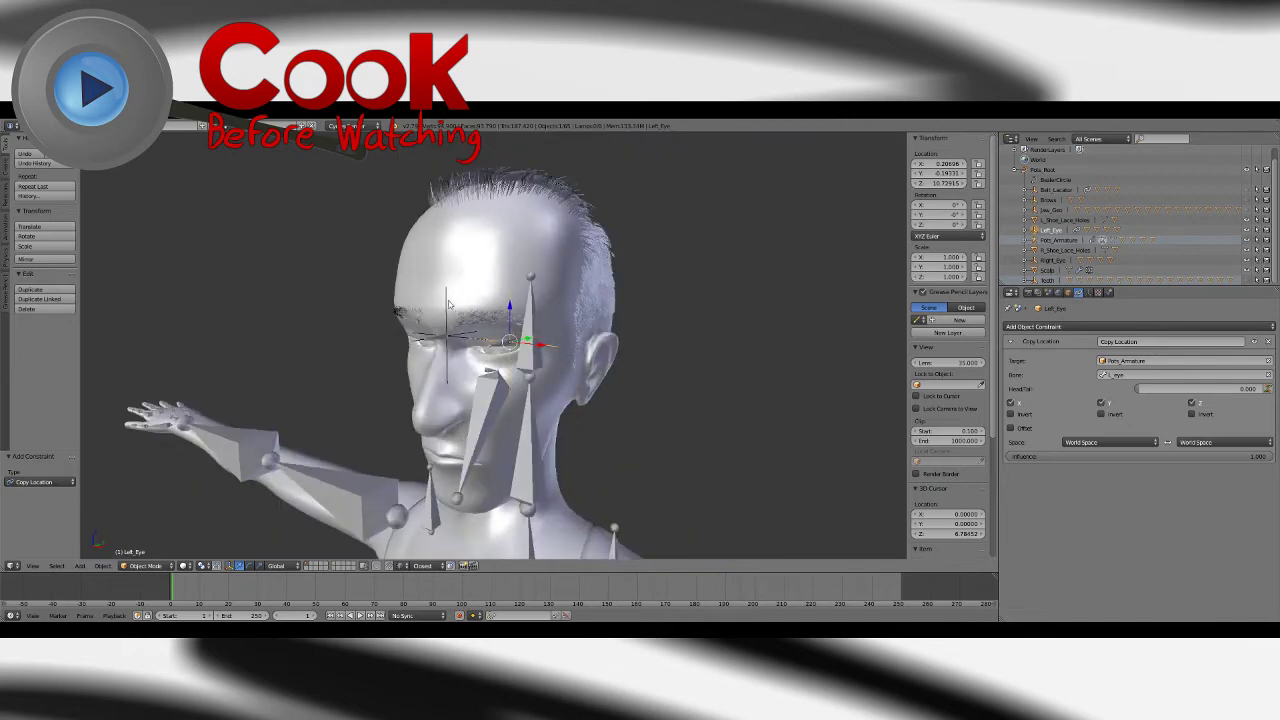
{"action": "right_click", "coordinate": [511, 372]}
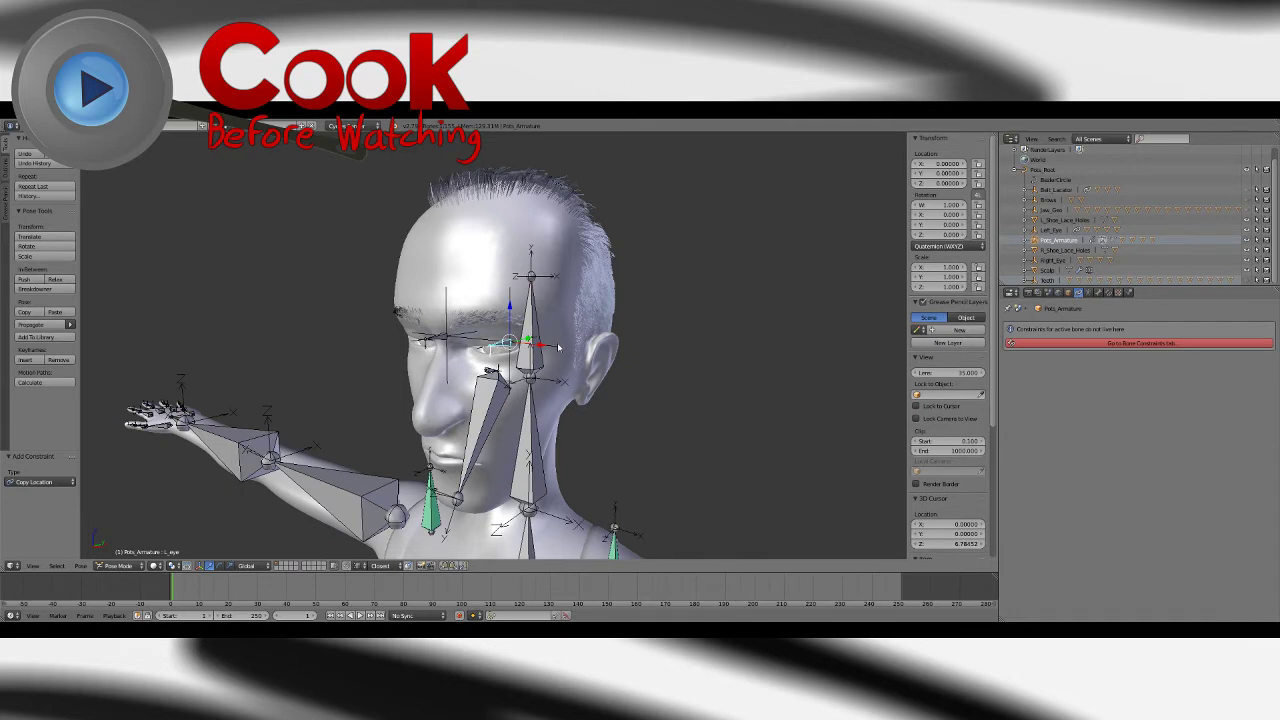
{"action": "key", "text": "ctrl+z"}
{"action": "middle_click_drag", "start_coordinate": [642, 402], "coordinate": [668, 386]}
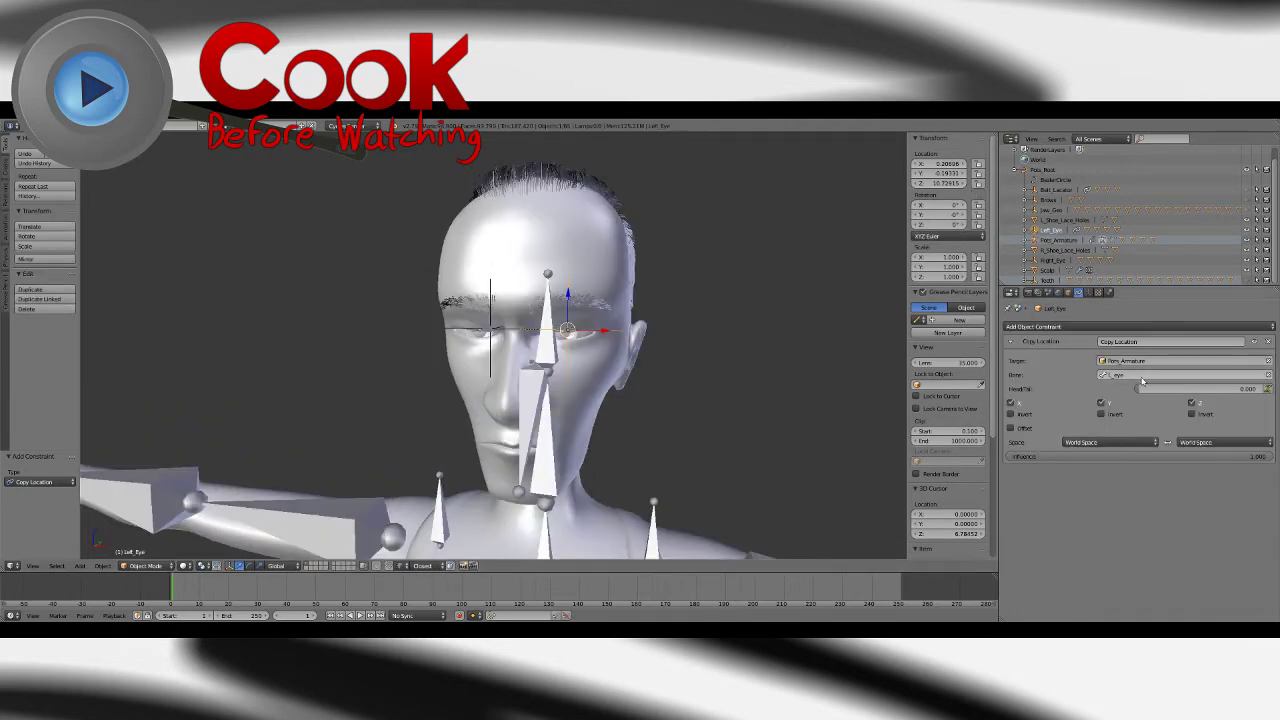
Step: Add a Copy Rotation constraint to the Left_Eye empty, targeting the armature's L_eye bone
{"action": "left_click", "coordinate": [1133, 333]}
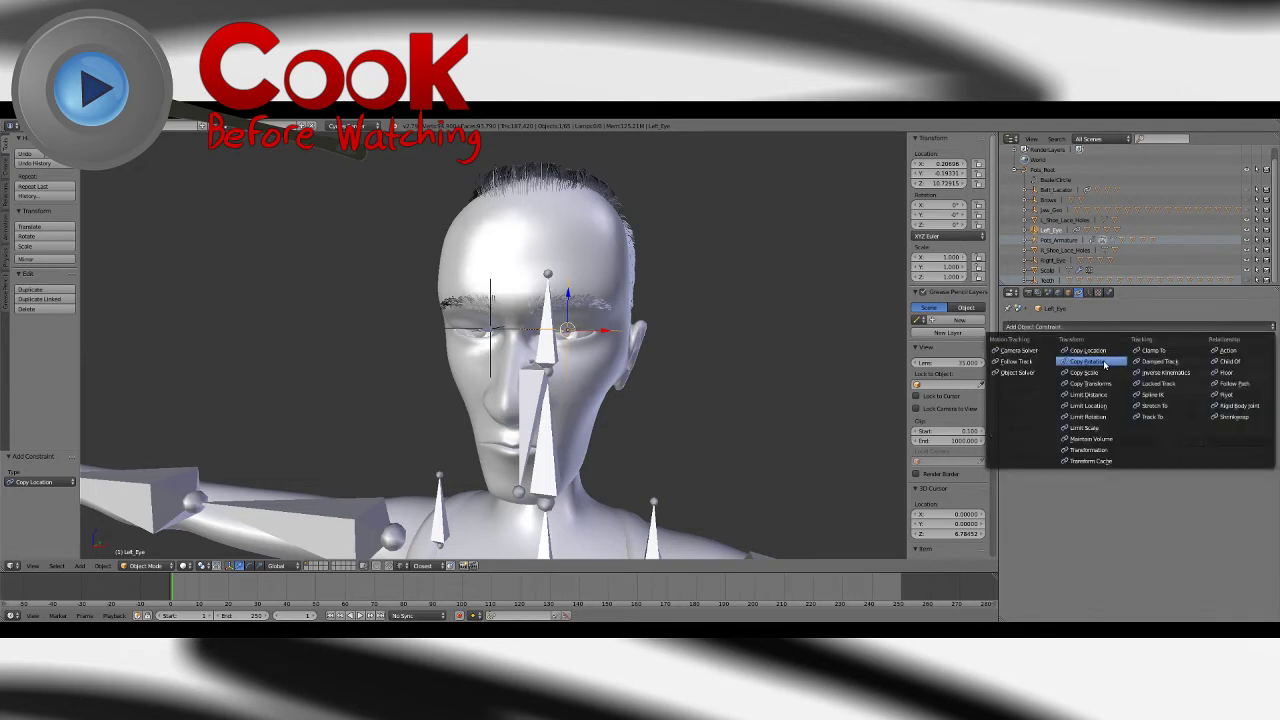
{"action": "left_click", "coordinate": [1104, 366]}
{"action": "left_click", "coordinate": [1117, 492]}
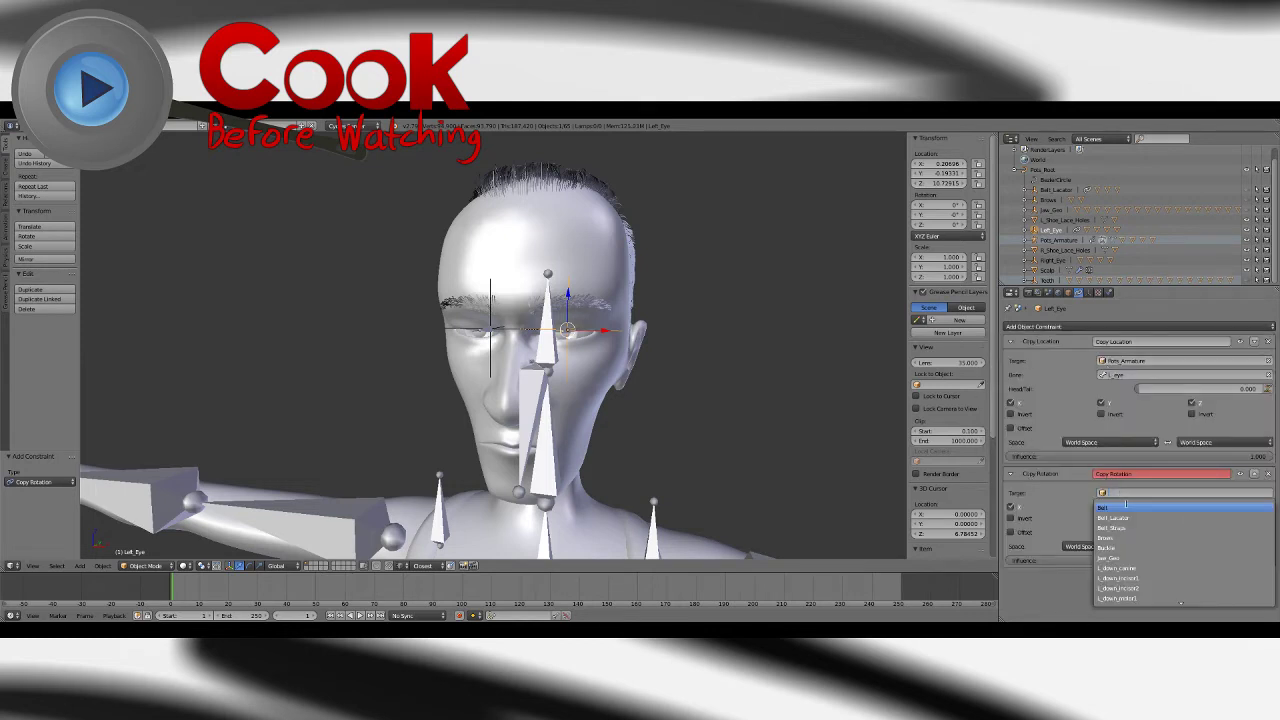
{"action": "type", "text": "arm"}
{"action": "key", "text": "Return"}
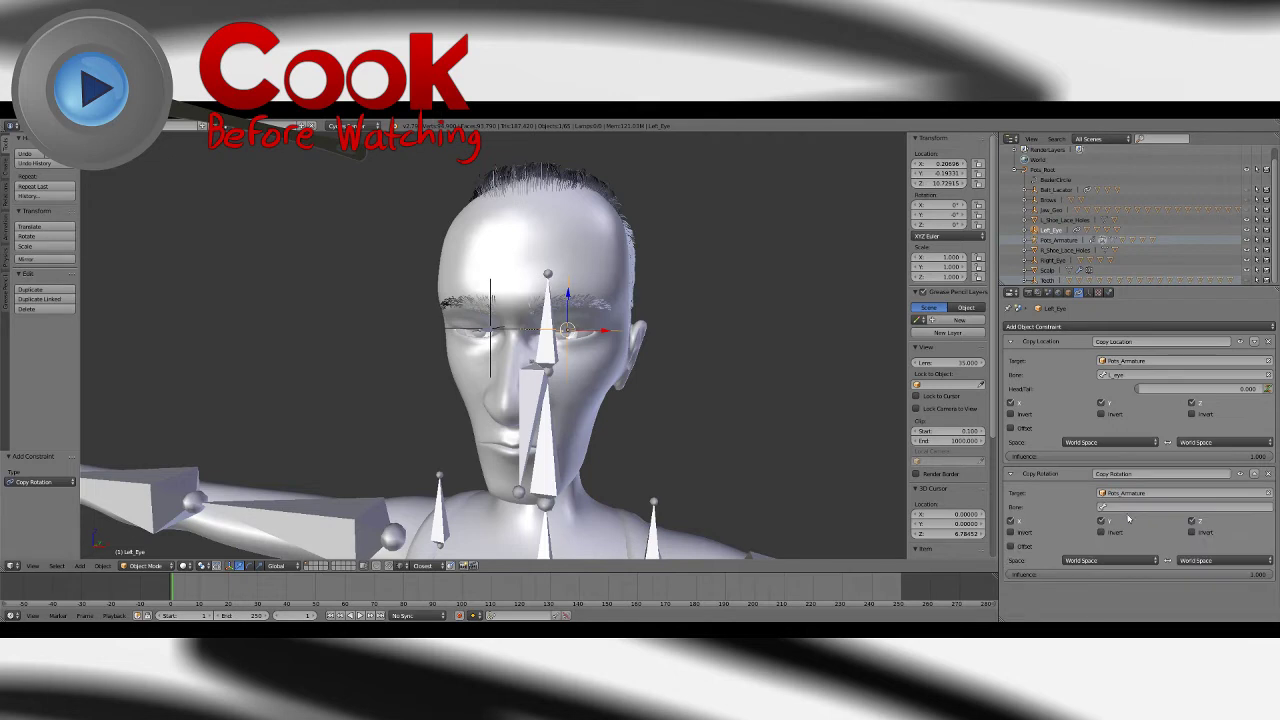
{"action": "left_click", "coordinate": [1120, 507]}
{"action": "type", "text": "l"}
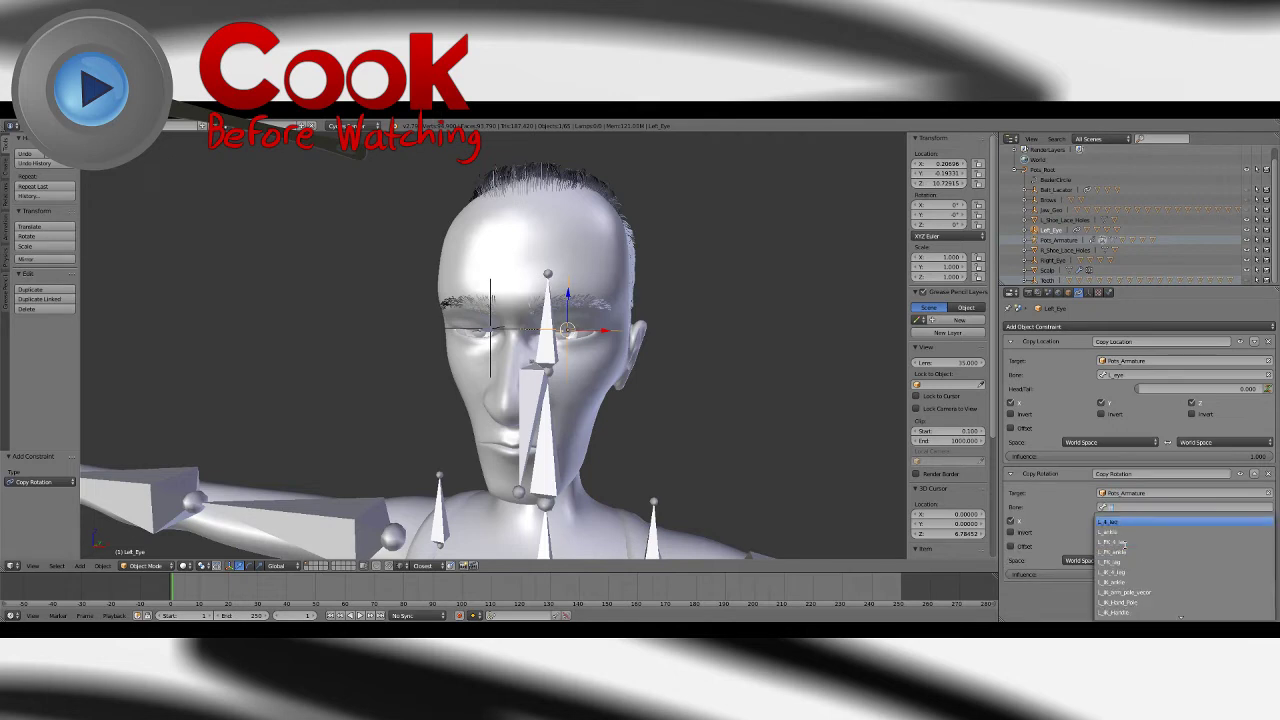
{"action": "type", "text": "ey"}
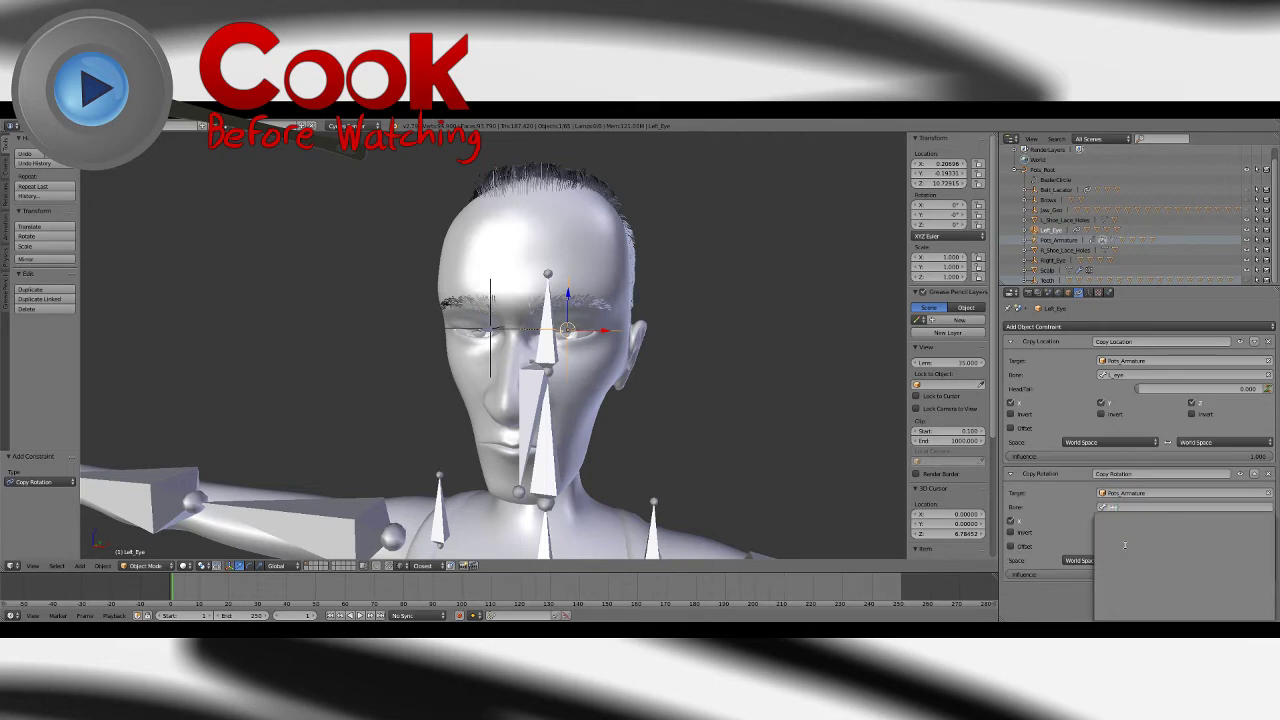
{"action": "key", "text": "BackSpace"}
{"action": "key", "text": "BackSpace"}
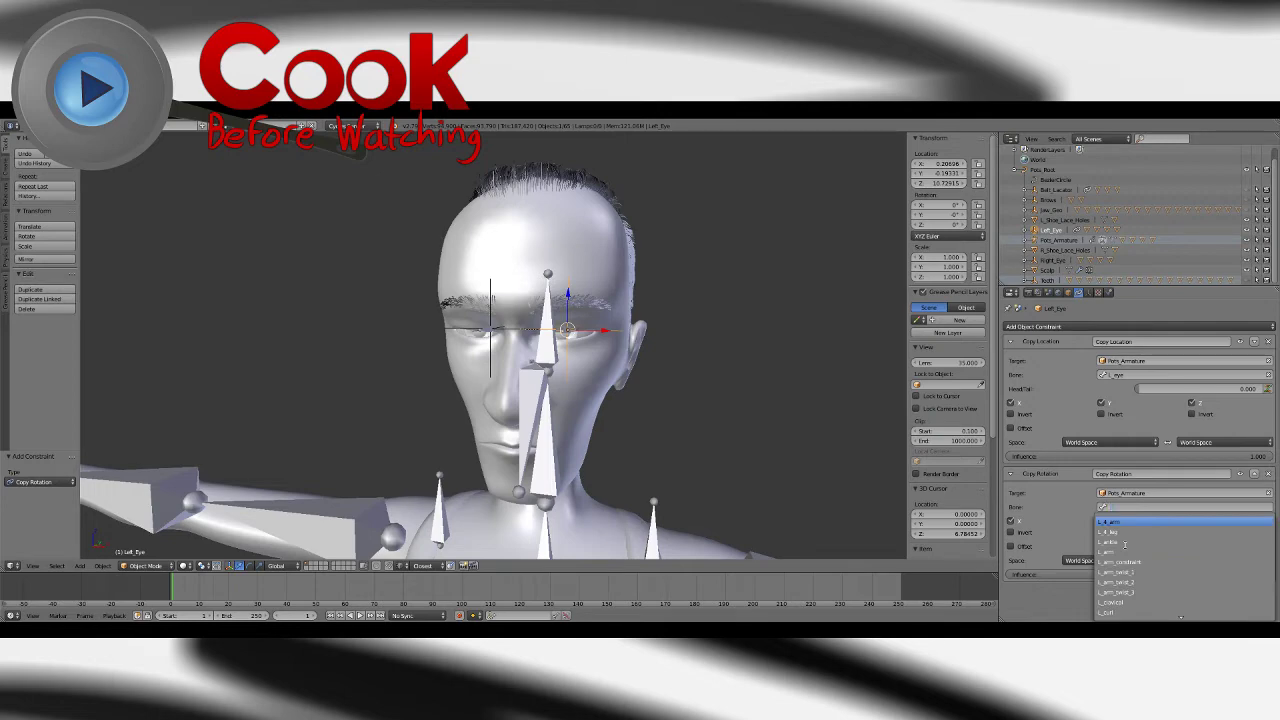
{"action": "type", "text": "_e"}
{"action": "left_click", "coordinate": [1109, 521]}
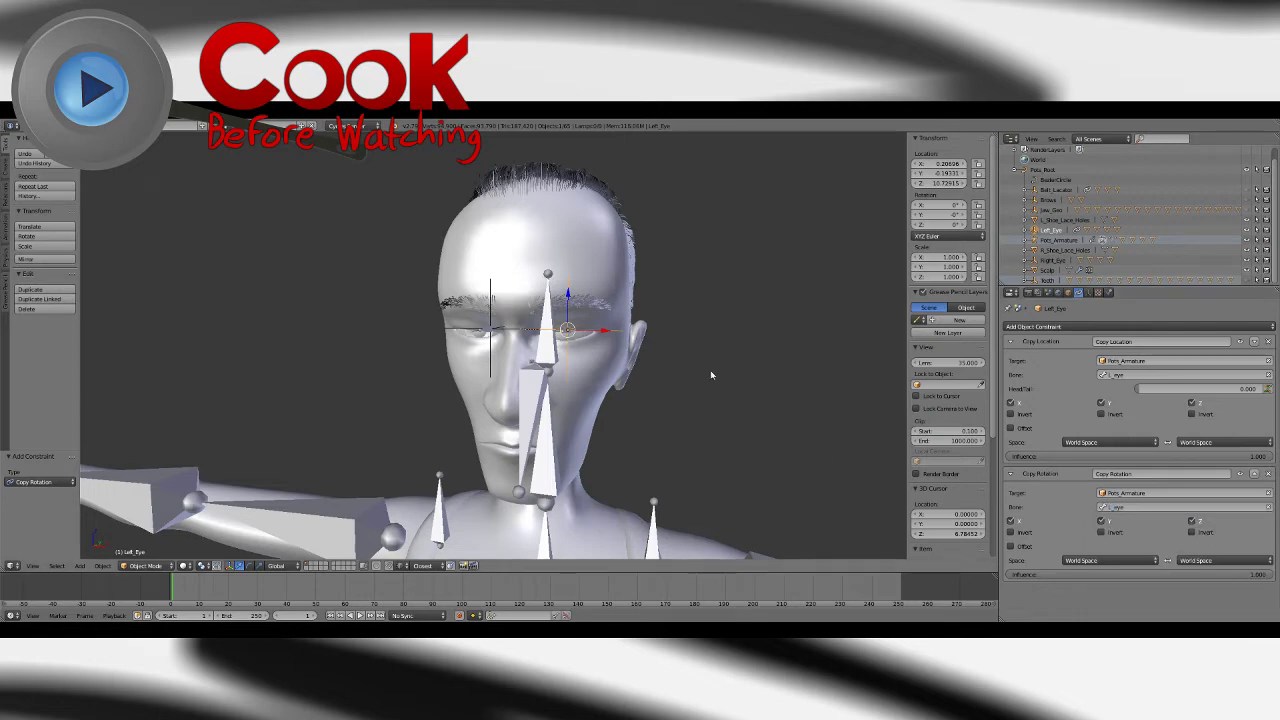
Step: Examine the left eyeball's orientation relative to the Left_Eye empty from inside the head
{"action": "scroll", "coordinate": [712, 375], "scroll_direction": "up", "scroll_amount": 4}
{"action": "middle_click_drag", "start_coordinate": [712, 375], "coordinate": [720, 410]}
{"action": "scroll", "coordinate": [717, 431], "scroll_direction": "up", "scroll_amount": 6}
{"action": "scroll", "coordinate": [720, 411], "scroll_direction": "up", "scroll_amount": 2}
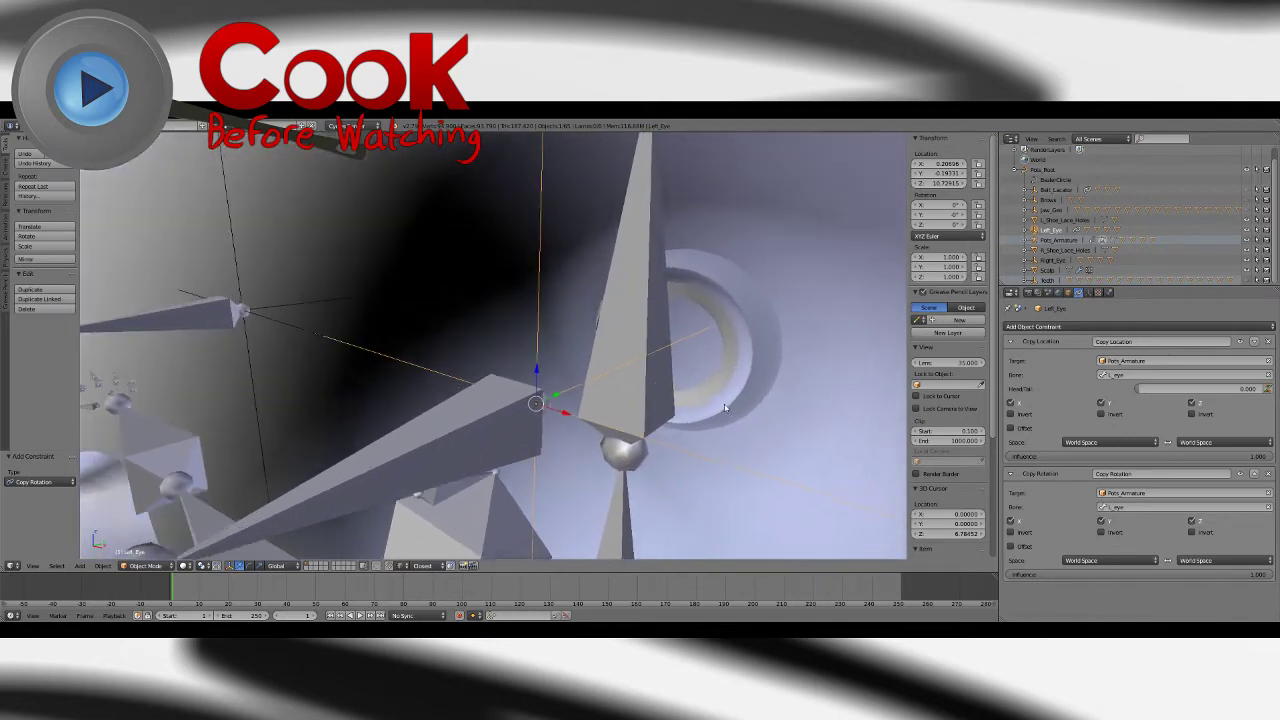
{"action": "scroll", "coordinate": [721, 412], "scroll_direction": "down", "scroll_amount": 5}
{"action": "scroll", "coordinate": [722, 413], "scroll_direction": "up", "scroll_amount": 4}
{"action": "scroll", "coordinate": [722, 413], "scroll_direction": "down", "scroll_amount": 2}
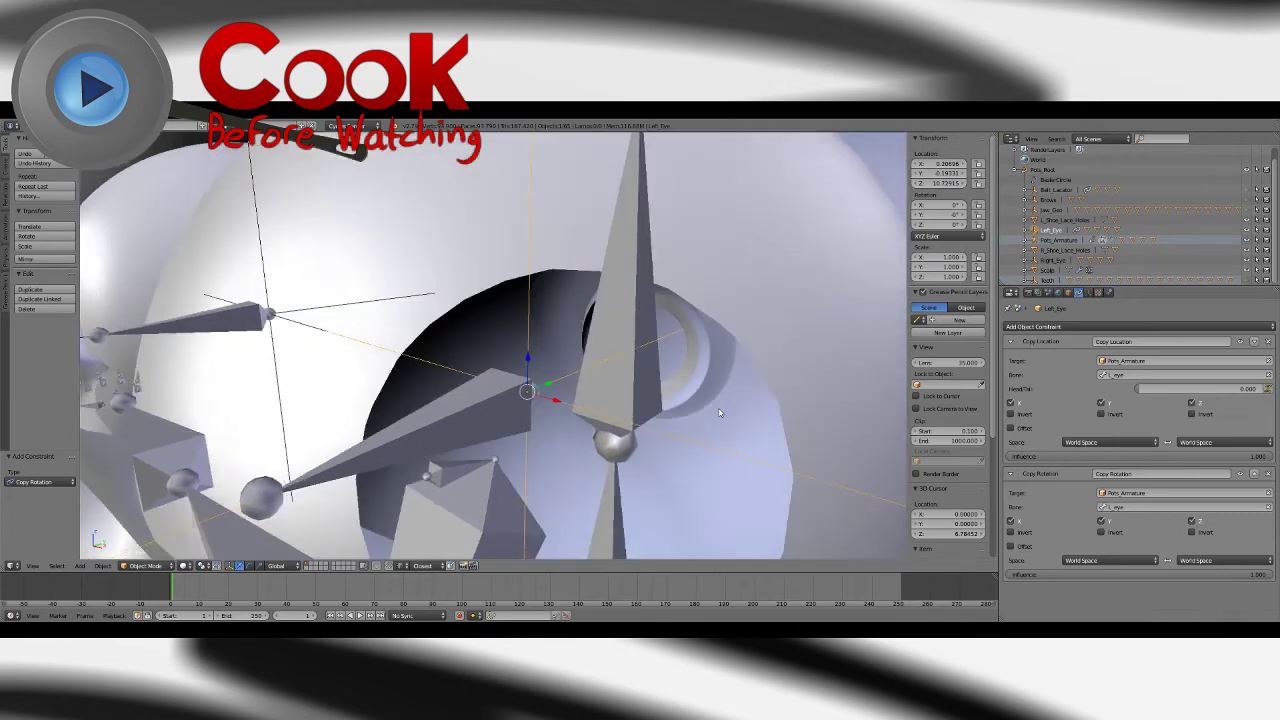
{"action": "scroll", "coordinate": [722, 413], "scroll_direction": "up", "scroll_amount": 2}
{"action": "scroll", "coordinate": [672, 423], "scroll_direction": "down", "scroll_amount": 4}
{"action": "scroll", "coordinate": [702, 409], "scroll_direction": "up", "scroll_amount": 2}
{"action": "scroll", "coordinate": [710, 404], "scroll_direction": "up", "scroll_amount": 2}
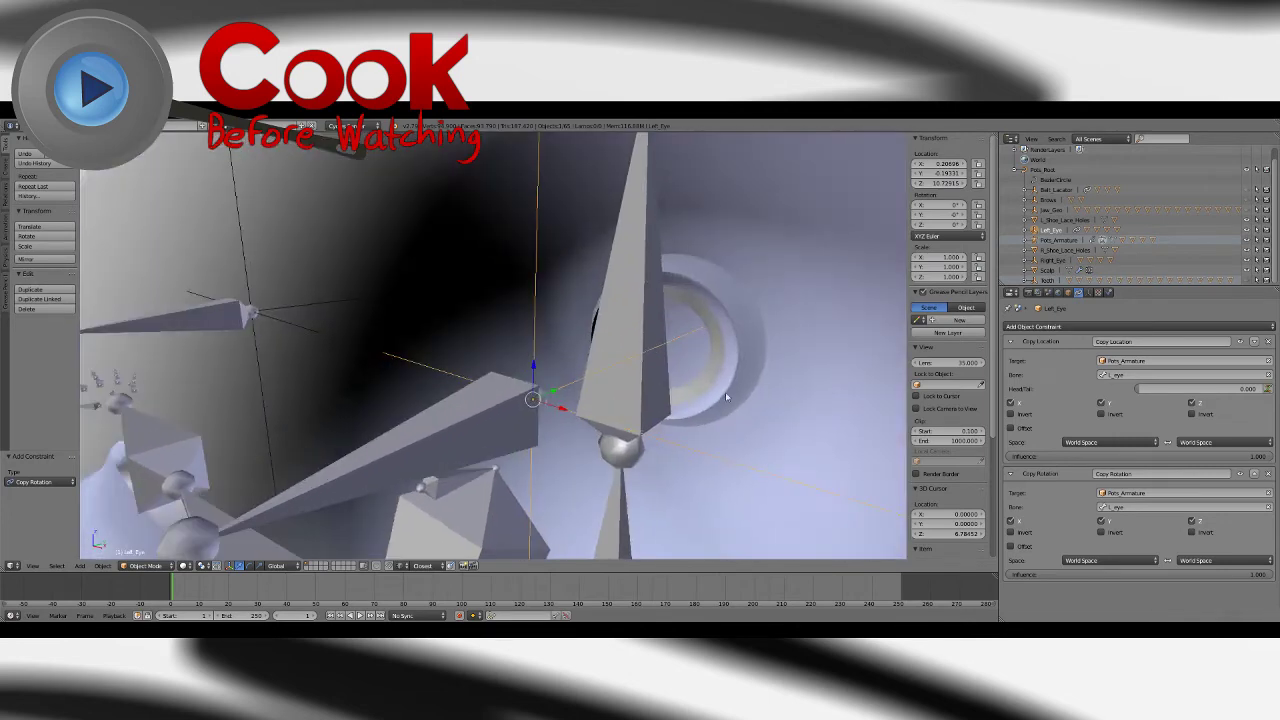
Step: Expand Left_Eye in the outliner, select its child eye meshes, and switch the 3D manipulator to rotate mode
{"action": "left_click", "coordinate": [1024, 231]}
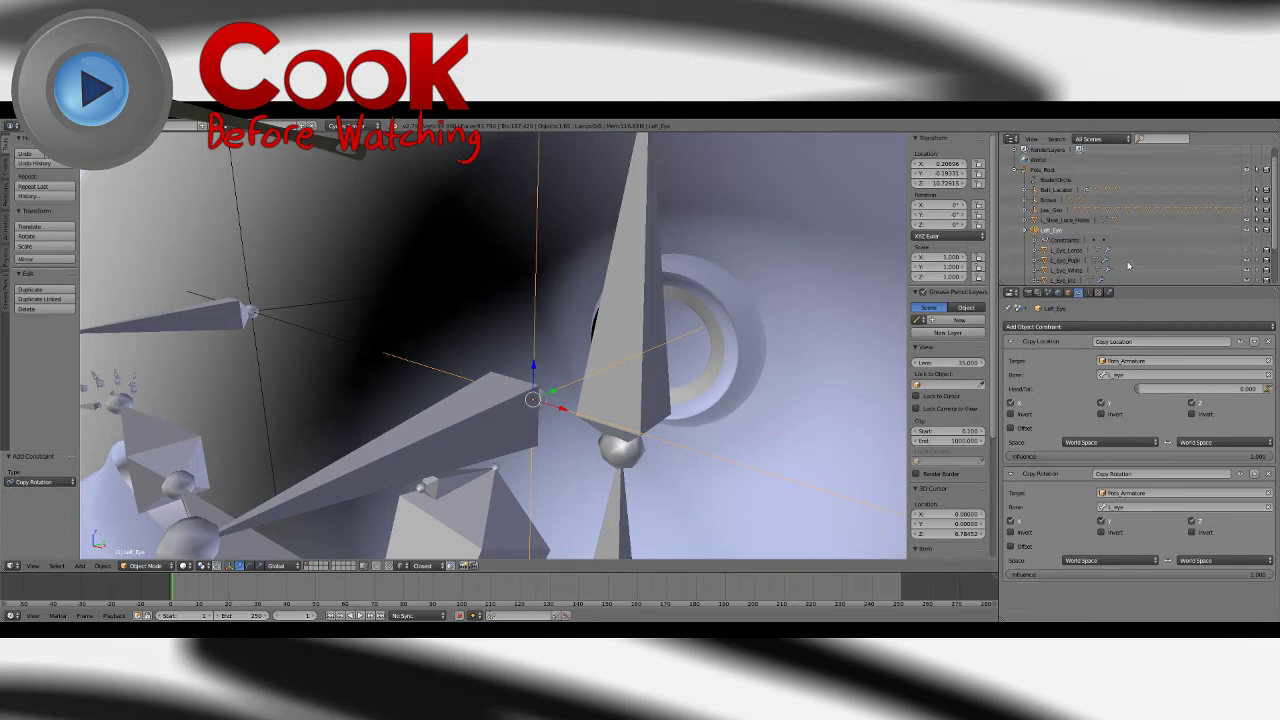
{"action": "scroll", "coordinate": [1274, 234], "scroll_direction": "down", "scroll_amount": 1}
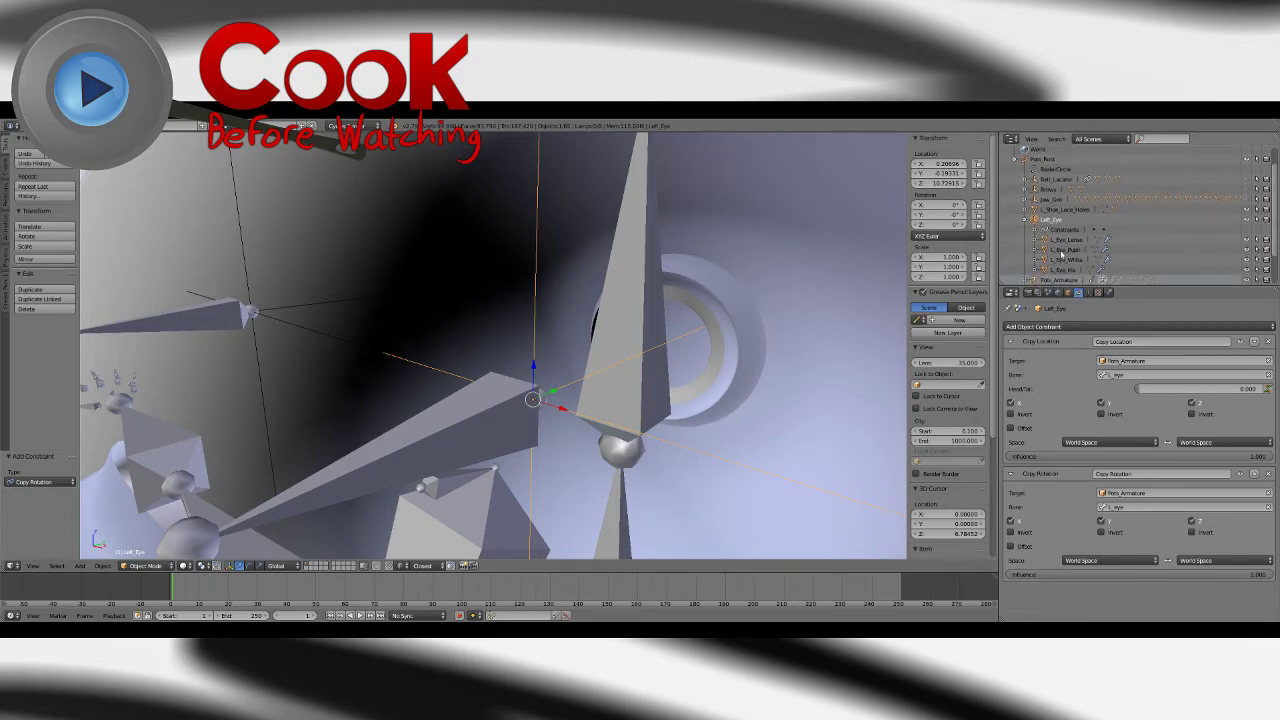
{"action": "left_click", "coordinate": [1064, 242]}
{"action": "left_click", "coordinate": [1064, 260]}
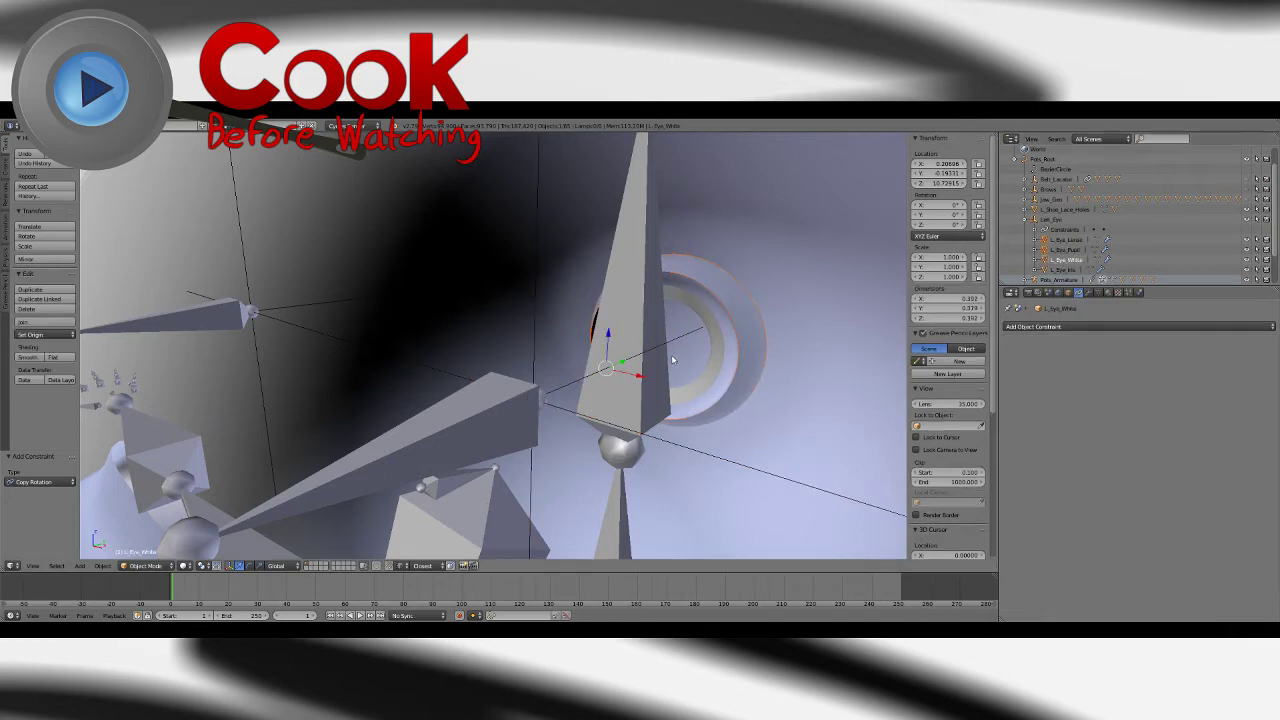
{"action": "scroll", "coordinate": [408, 470], "scroll_direction": "down", "scroll_amount": 4}
{"action": "left_click", "coordinate": [249, 566]}
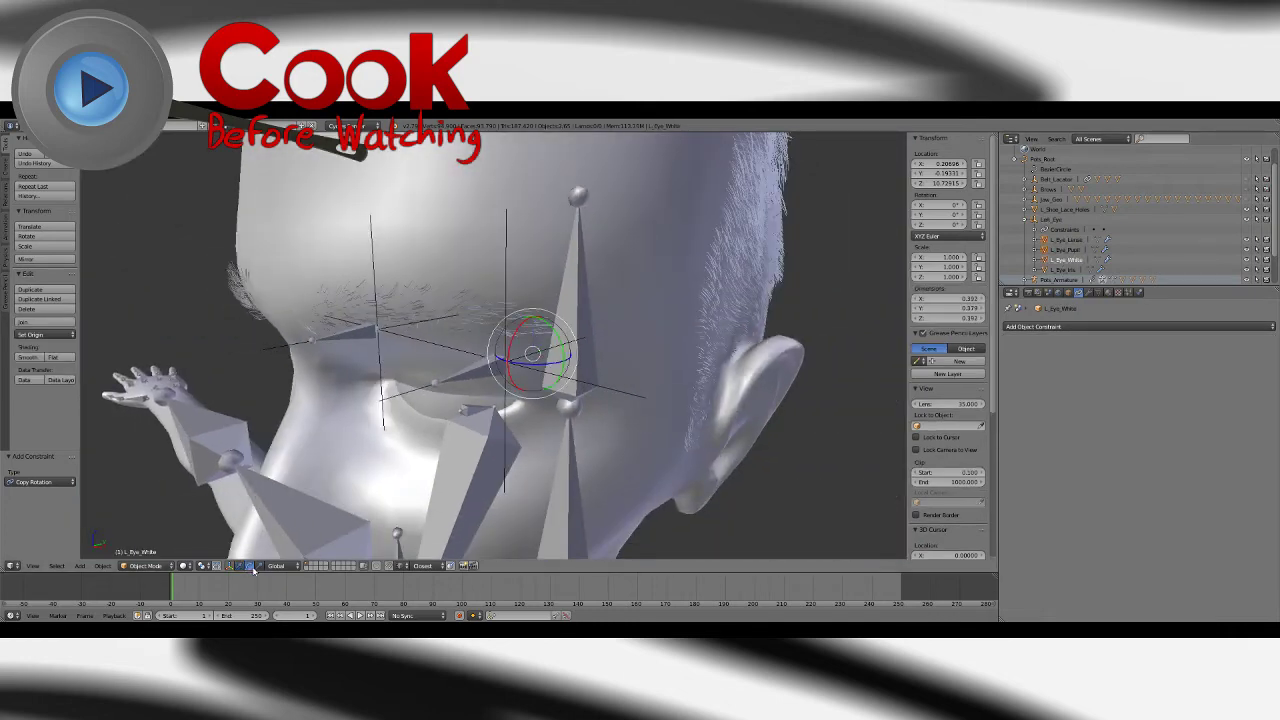
Step: Try rotating the left eye meshes 180° about the global Z axis around their shared centre, and undo the rotation
{"action": "left_click_drag", "start_coordinate": [547, 373], "coordinate": [526, 364]}
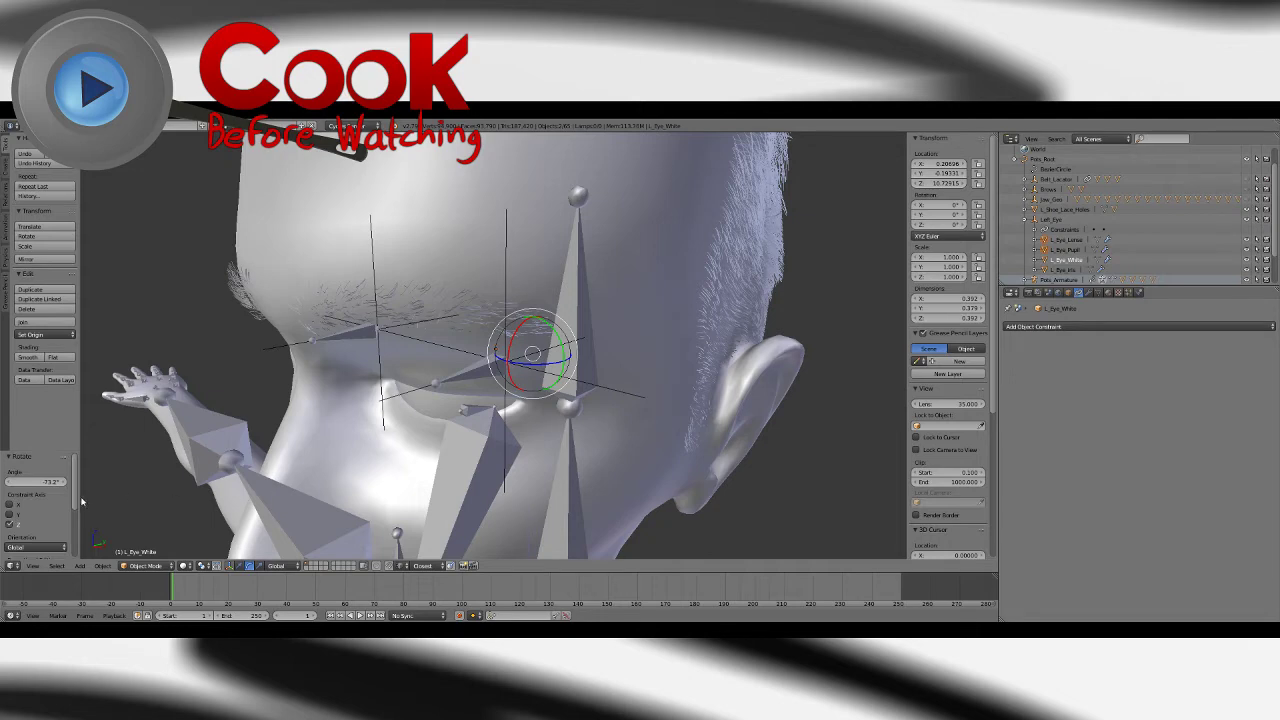
{"action": "key", "text": "BackSpace"}
{"action": "key", "text": "Return"}
{"action": "left_click", "coordinate": [36, 482]}
{"action": "type", "text": "180"}
{"action": "key", "text": "Return"}
{"action": "middle_click_drag", "start_coordinate": [524, 399], "coordinate": [456, 409]}
{"action": "scroll", "coordinate": [599, 421], "scroll_direction": "up", "scroll_amount": 4}
{"action": "left_click_drag", "start_coordinate": [469, 418], "coordinate": [460, 425]}
{"action": "key", "text": "ctrl+z"}
{"action": "key", "text": "ctrl+z"}
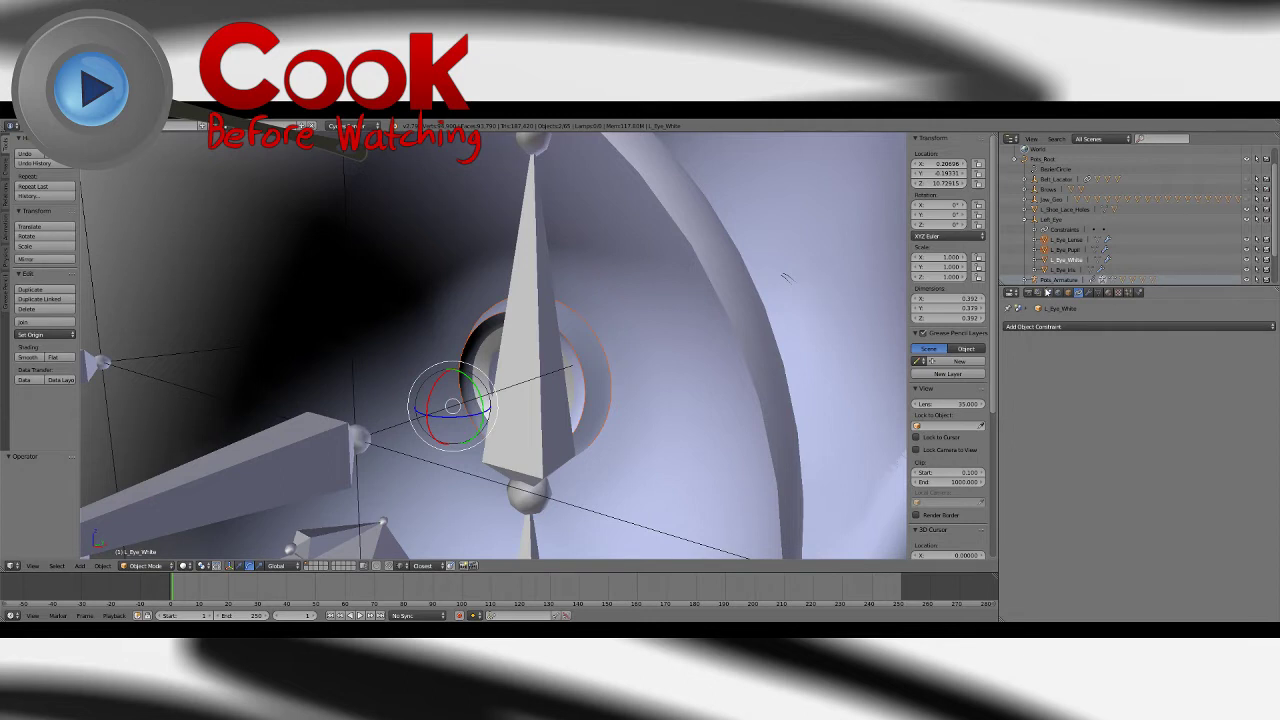
Step: Make L_Eye_Lense the active object of the selected eye meshes and set the pivot point to Active Element
{"action": "left_click", "coordinate": [1065, 241]}
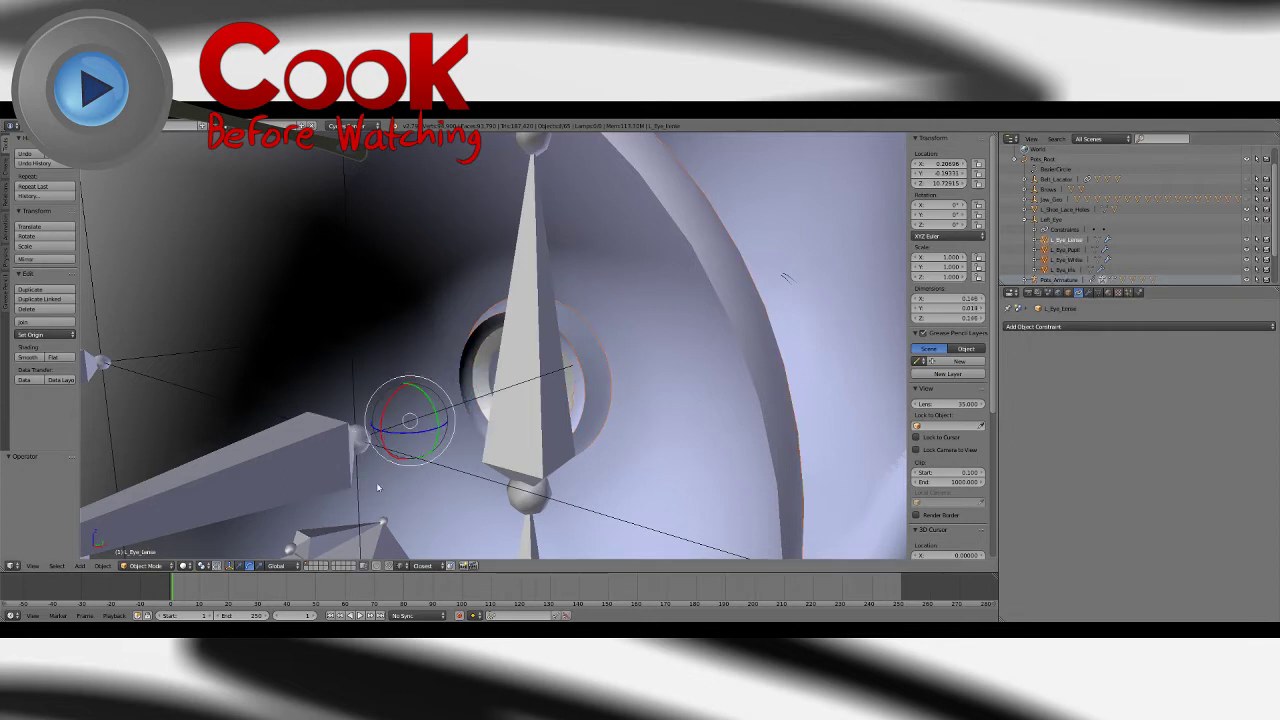
{"action": "left_click", "coordinate": [187, 566]}
{"action": "left_click", "coordinate": [203, 566]}
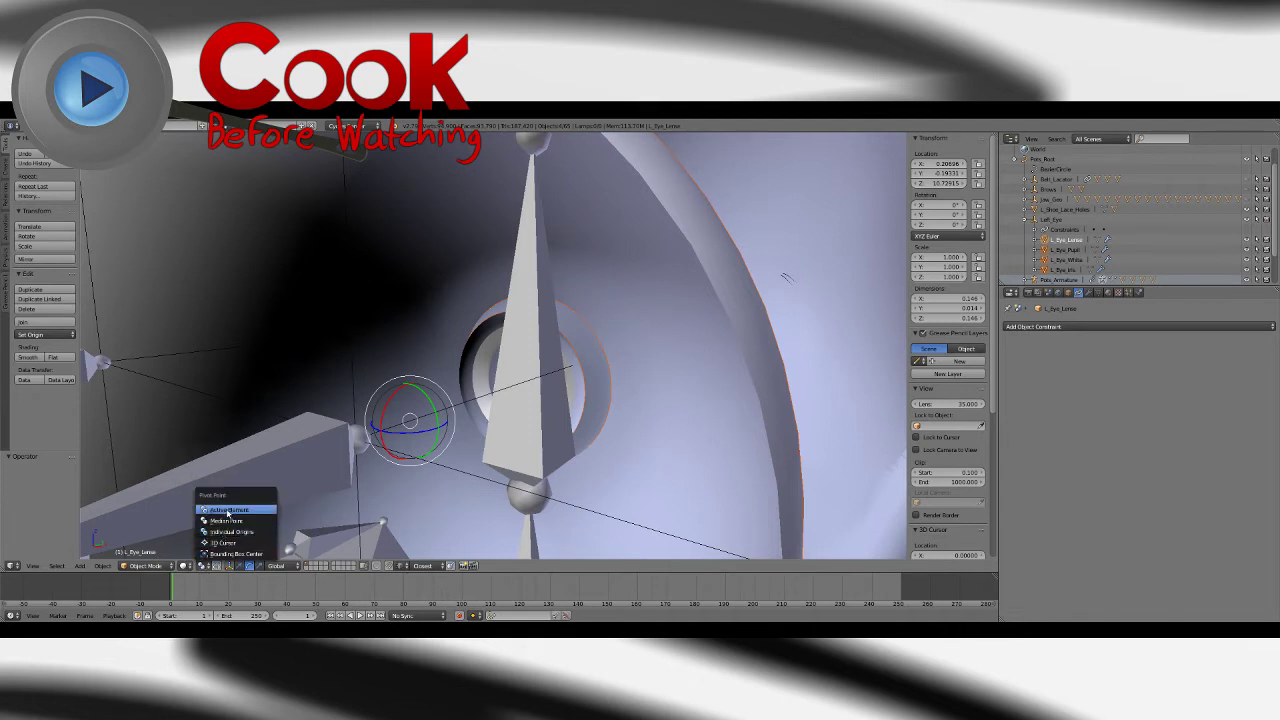
{"action": "left_click", "coordinate": [231, 511]}
Step: Rotate the selected left eye meshes by -180° about the global Z axis and check the eye from the front
{"action": "left_click_drag", "start_coordinate": [358, 451], "coordinate": [367, 451]}
{"action": "left_click", "coordinate": [45, 481]}
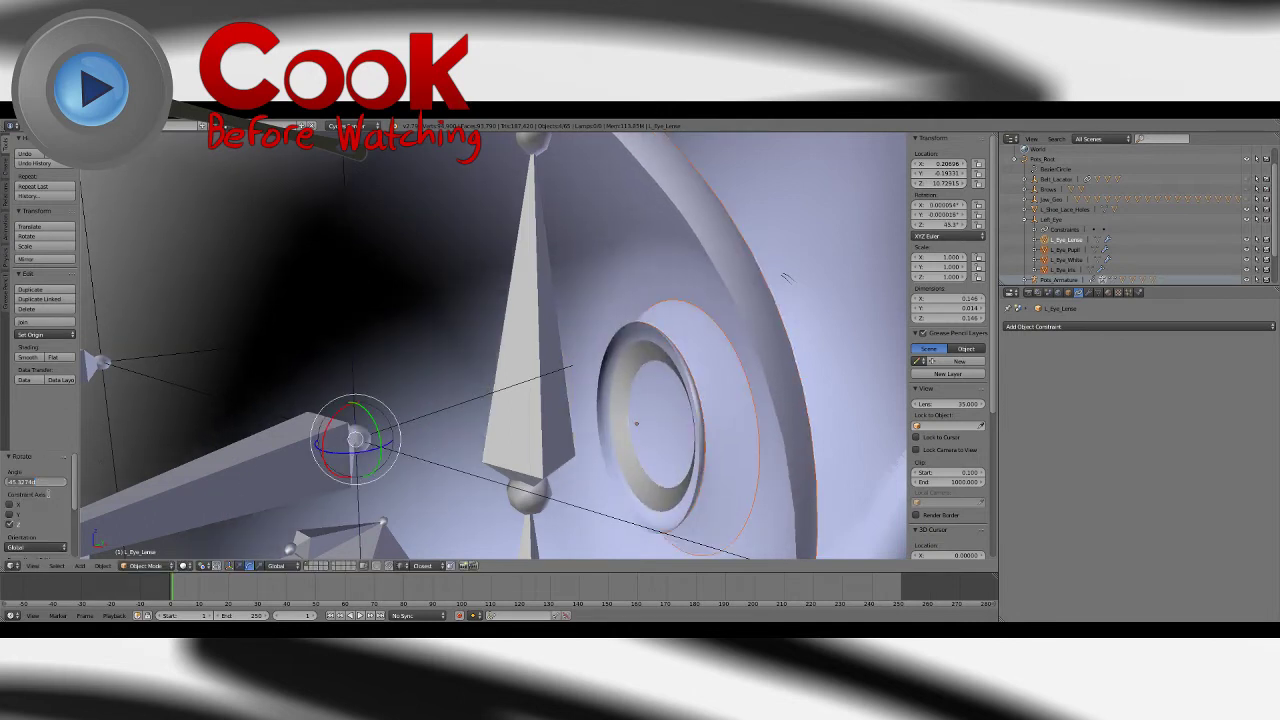
{"action": "key", "text": "BackSpace"}
{"action": "key", "text": "Return"}
{"action": "scroll", "coordinate": [514, 352], "scroll_direction": "down", "scroll_amount": 8}
{"action": "middle_click_drag", "start_coordinate": [430, 398], "coordinate": [461, 373]}
{"action": "scroll", "coordinate": [461, 373], "scroll_direction": "up", "scroll_amount": 2}
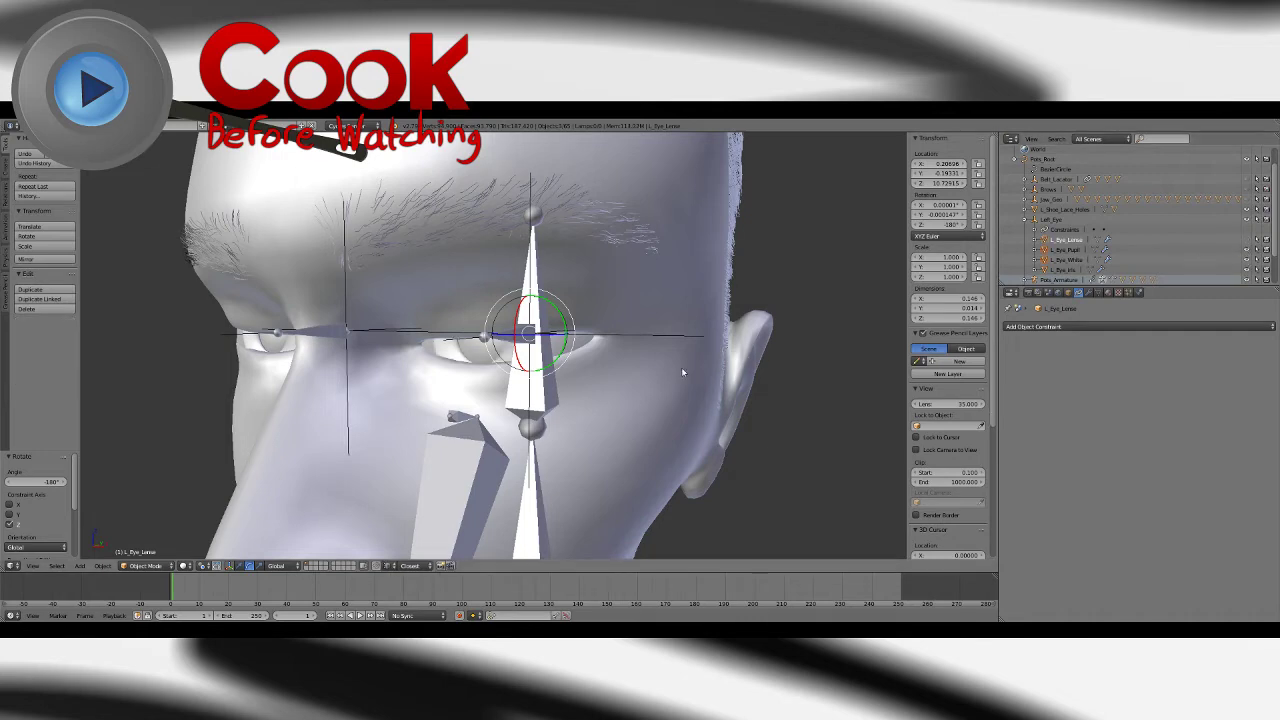
{"action": "middle_click_drag", "start_coordinate": [681, 367], "coordinate": [733, 374]}
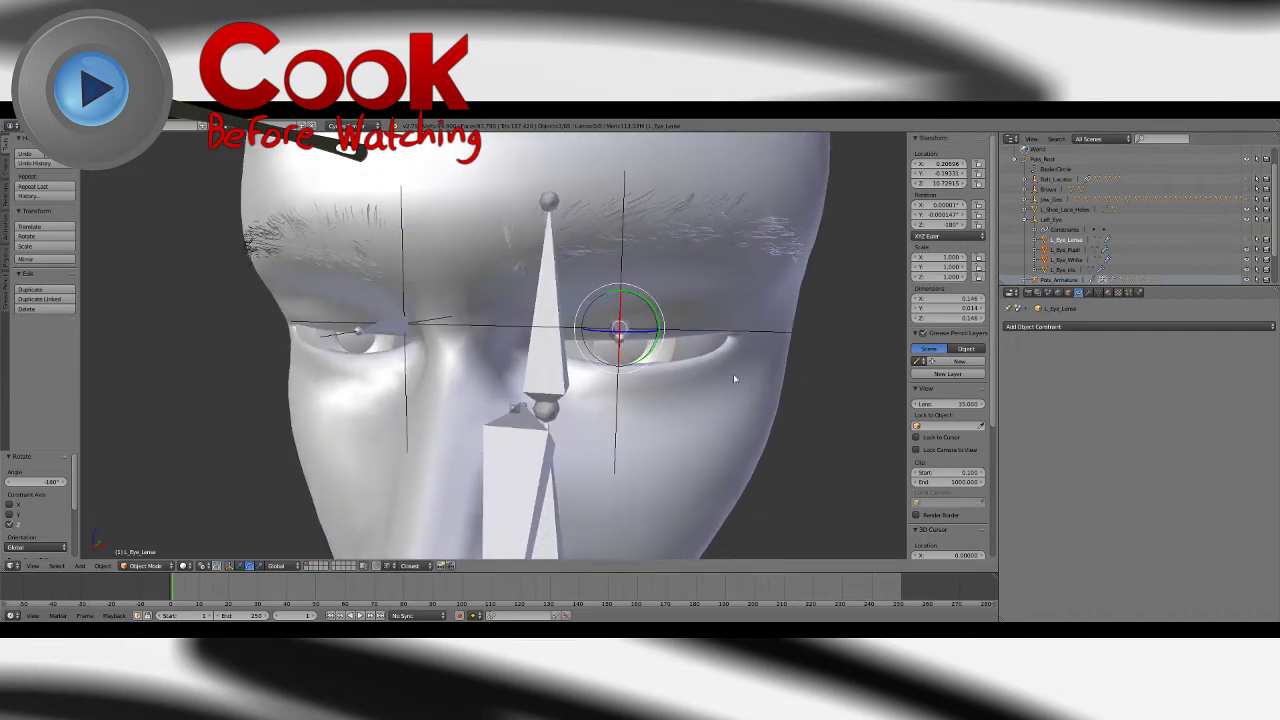
{"action": "middle_click_drag", "start_coordinate": [843, 424], "coordinate": [814, 437]}
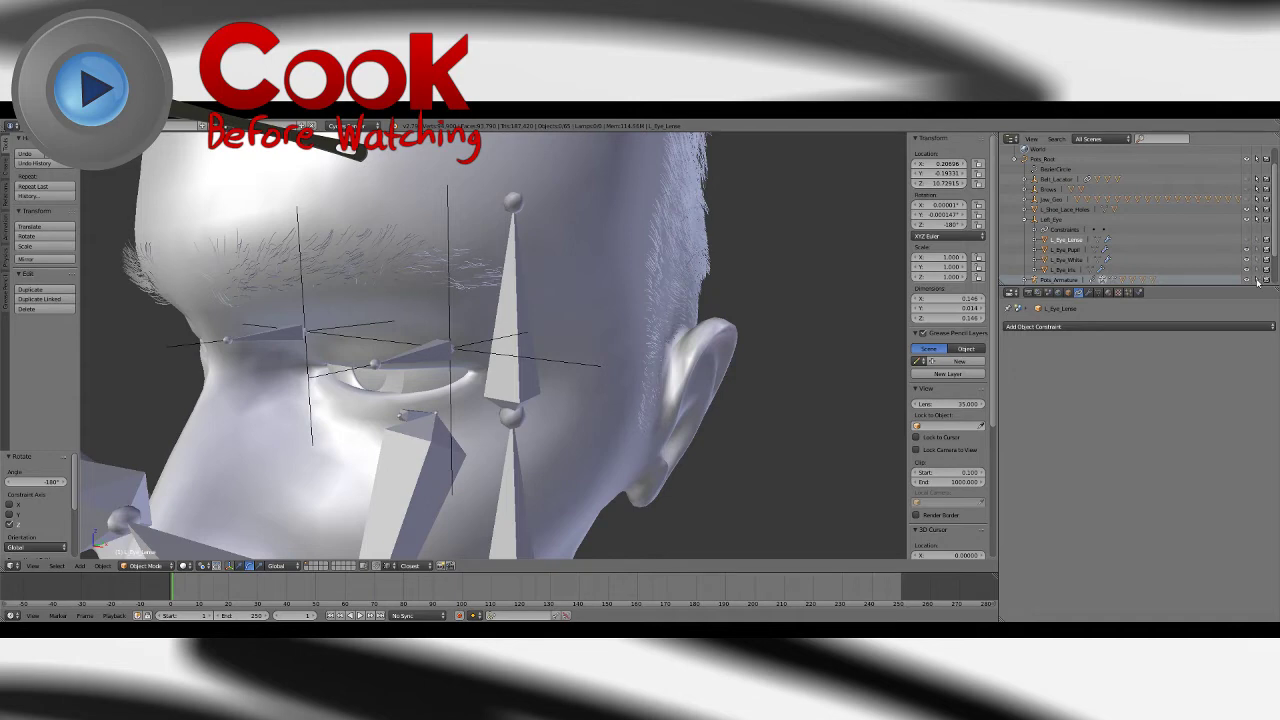
Step: Collapse the Left_Eye hierarchy in the outliner and select the Left_Eye empty
{"action": "left_click", "coordinate": [1032, 219]}
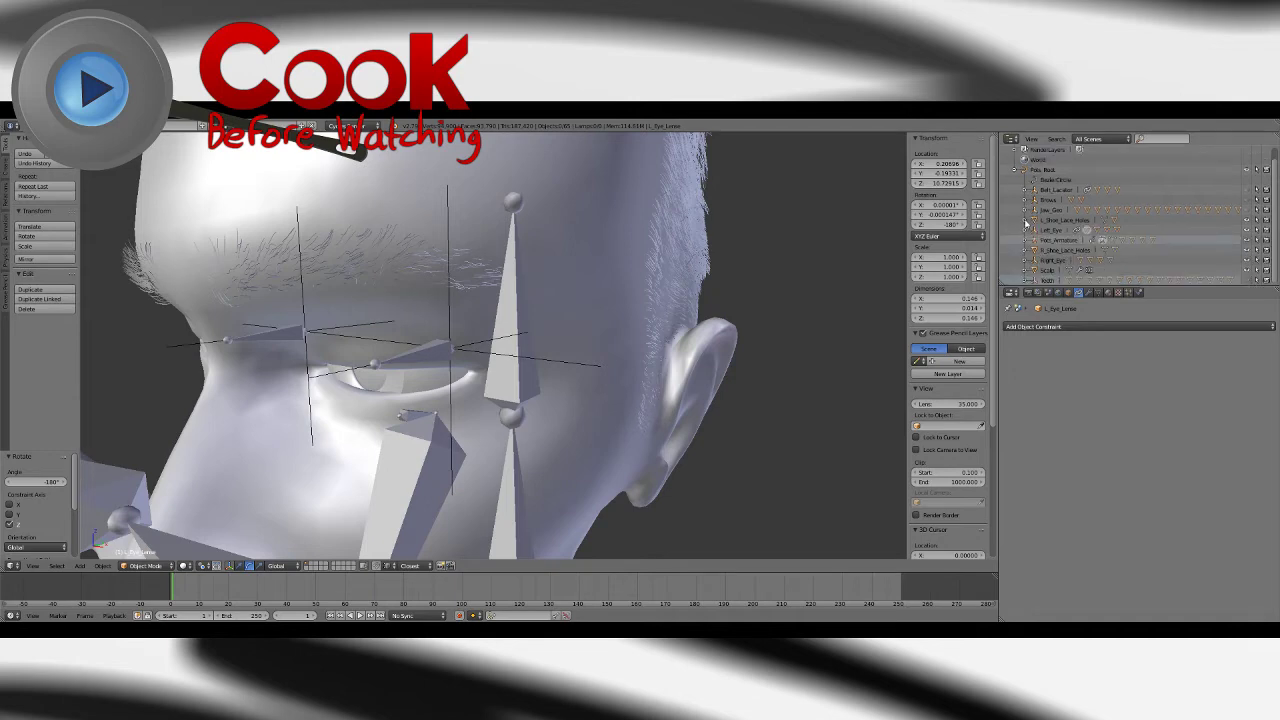
{"action": "left_click_drag", "start_coordinate": [1274, 222], "coordinate": [1272, 220]}
{"action": "left_click", "coordinate": [1053, 230]}
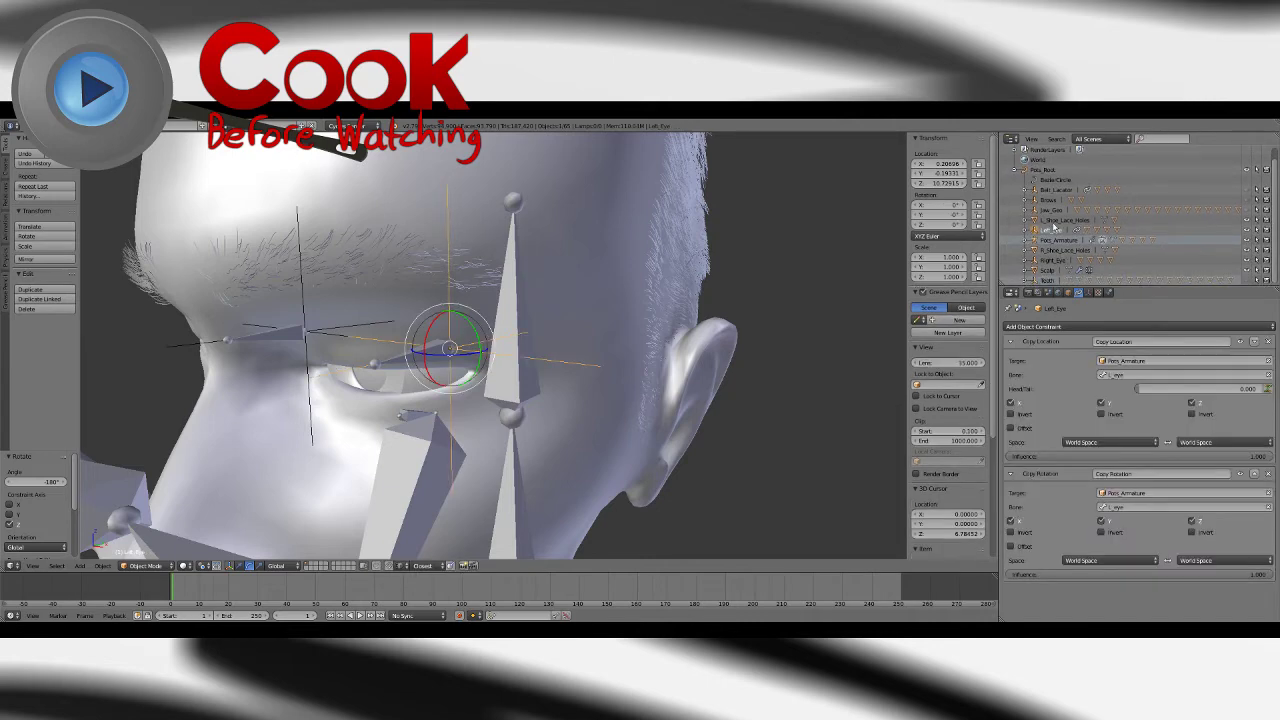
Step: Expand the Right_Eye empty's hierarchy in the outliner and select its R_Eye_Iris mesh
{"action": "left_click", "coordinate": [1047, 261]}
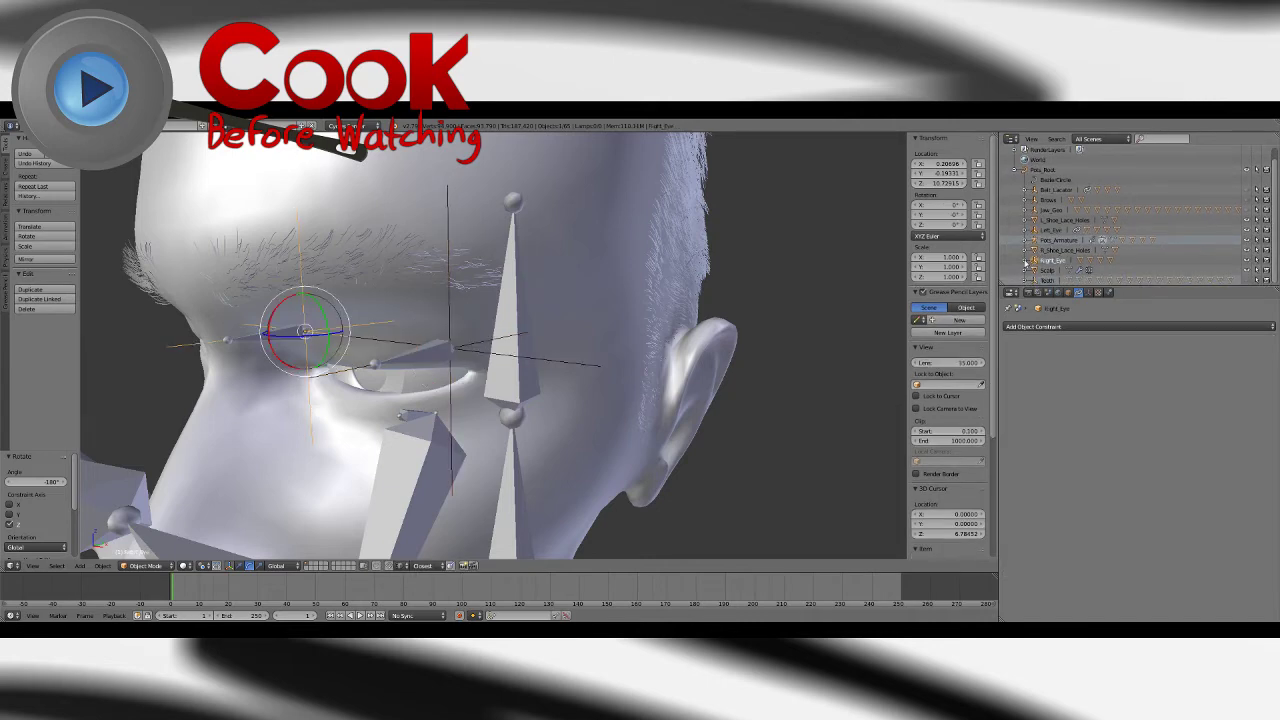
{"action": "left_click", "coordinate": [1022, 260]}
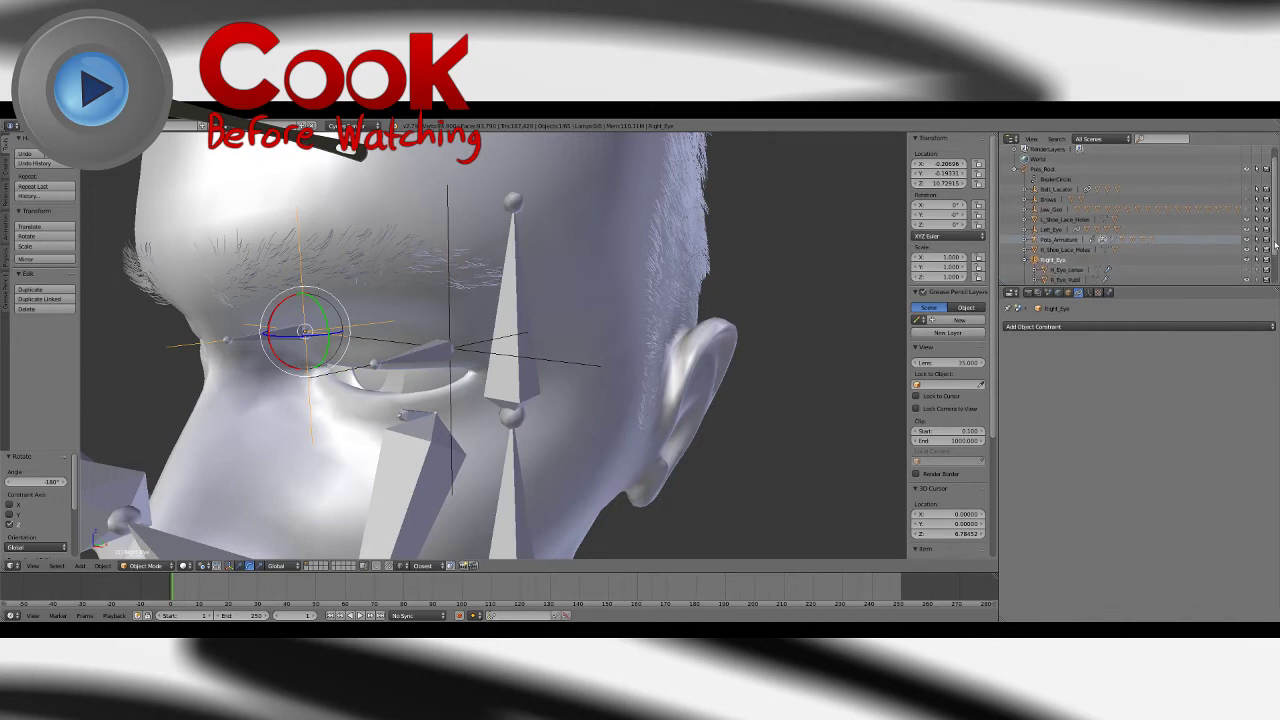
{"action": "left_click_drag", "start_coordinate": [1270, 245], "coordinate": [1268, 278]}
{"action": "left_click", "coordinate": [1066, 261]}
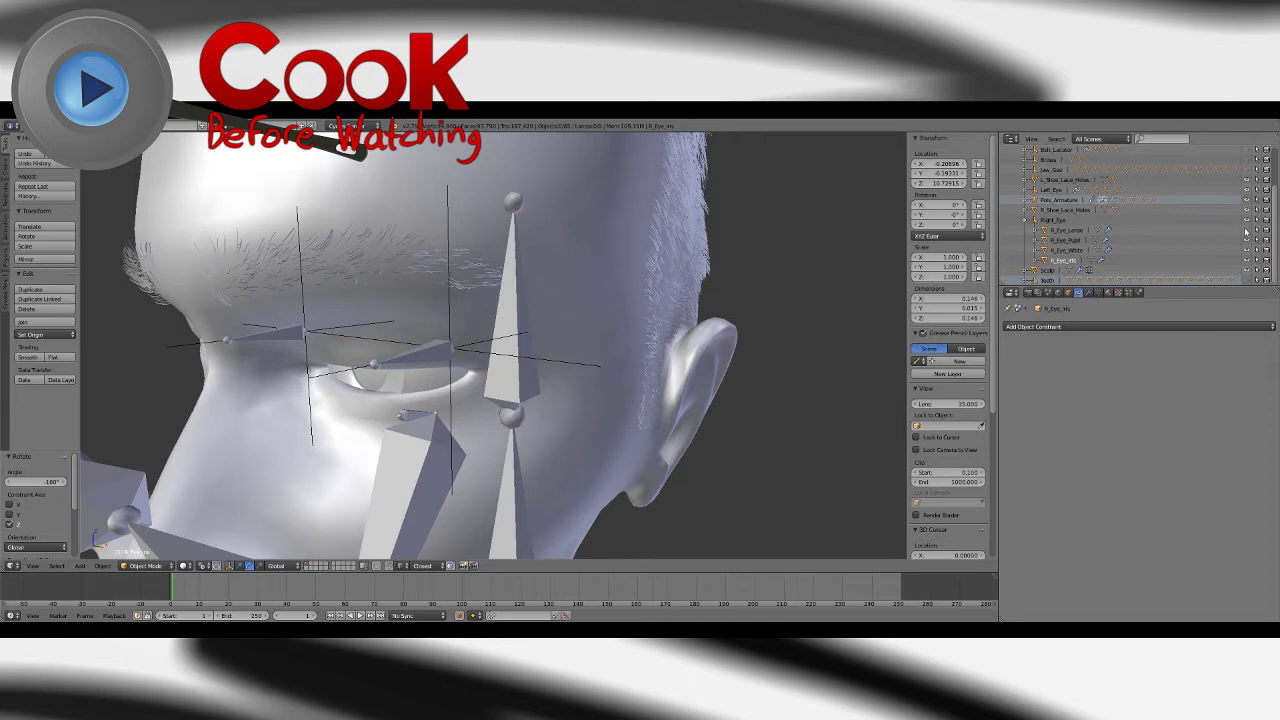
Step: Select the R_Eye_Lense, R_Eye_Pupil, R_Eye_White and R_Eye_Iris meshes and rotate them 180° about the global Z axis
{"action": "middle_click_drag", "start_coordinate": [586, 314], "coordinate": [562, 368]}
{"action": "scroll", "coordinate": [562, 368], "scroll_direction": "up", "scroll_amount": 1}
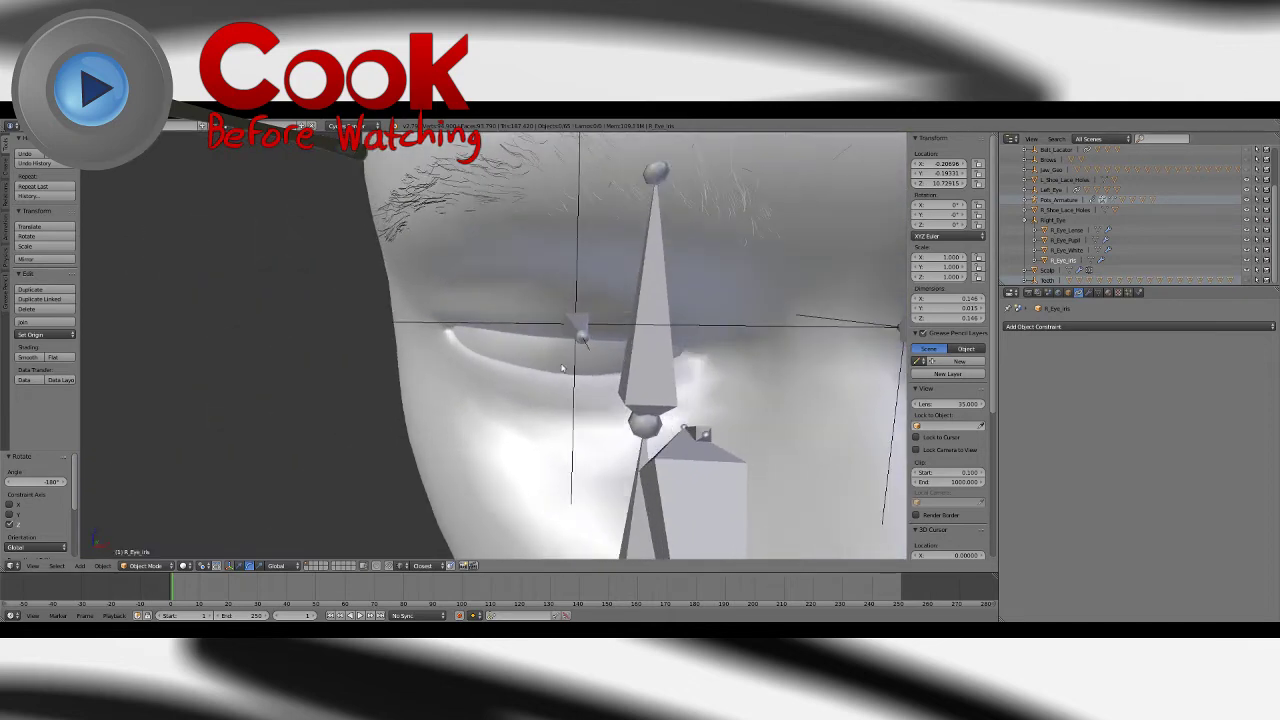
{"action": "right_click", "coordinate": [523, 363]}
{"action": "left_click", "coordinate": [1065, 240]}
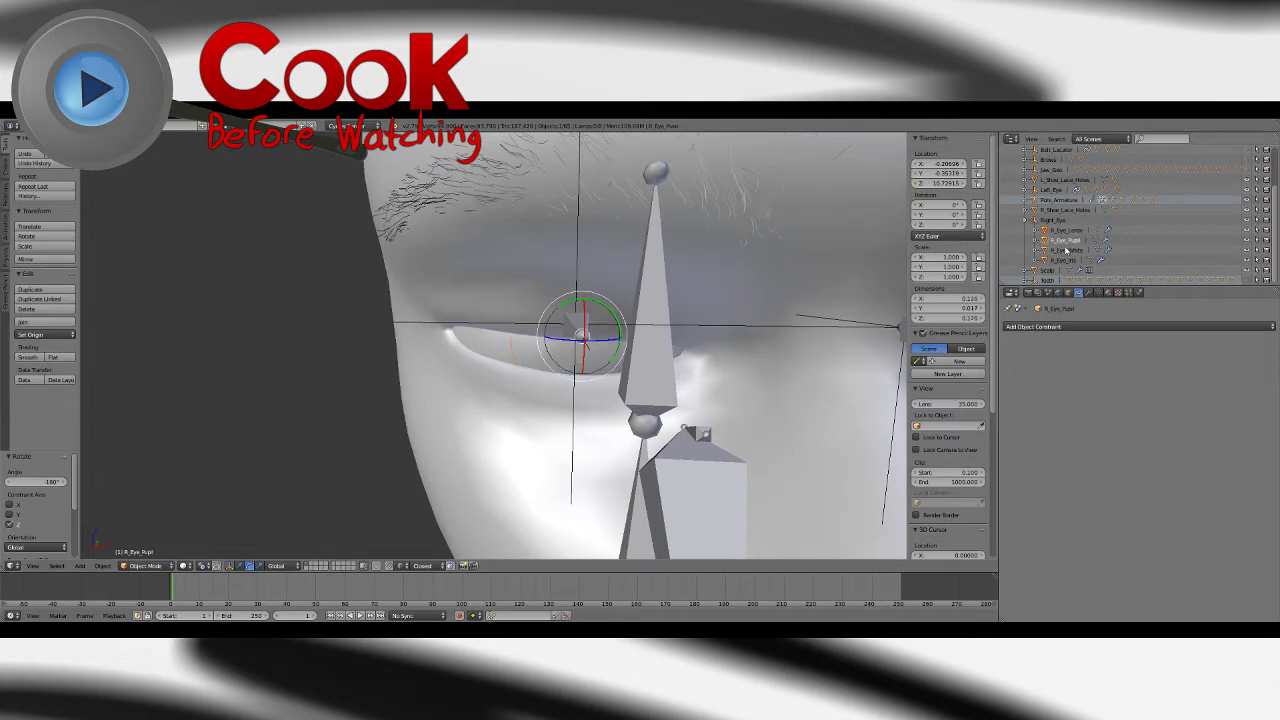
{"action": "left_click", "coordinate": [1064, 251]}
{"action": "left_click", "coordinate": [1062, 261]}
{"action": "middle_click_drag", "start_coordinate": [612, 322], "coordinate": [676, 382]}
{"action": "left_click_drag", "start_coordinate": [524, 327], "coordinate": [542, 325]}
{"action": "left_click", "coordinate": [47, 482]}
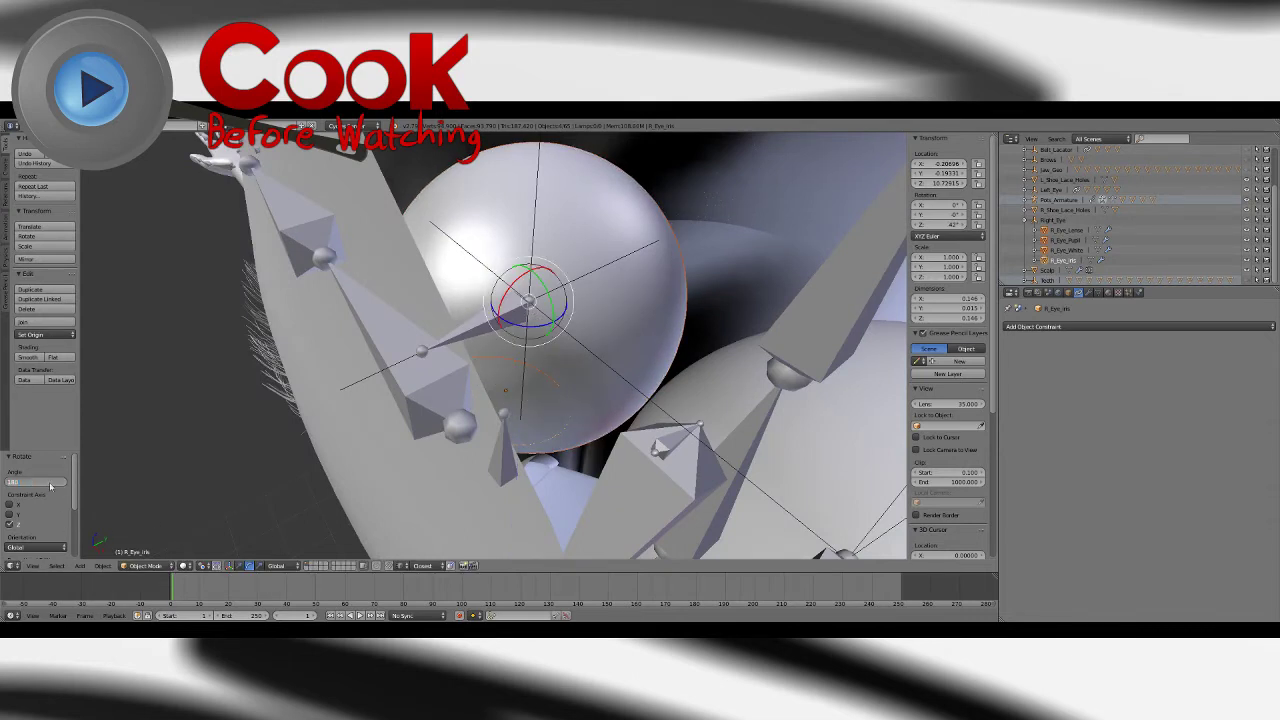
{"action": "key", "text": "Return"}
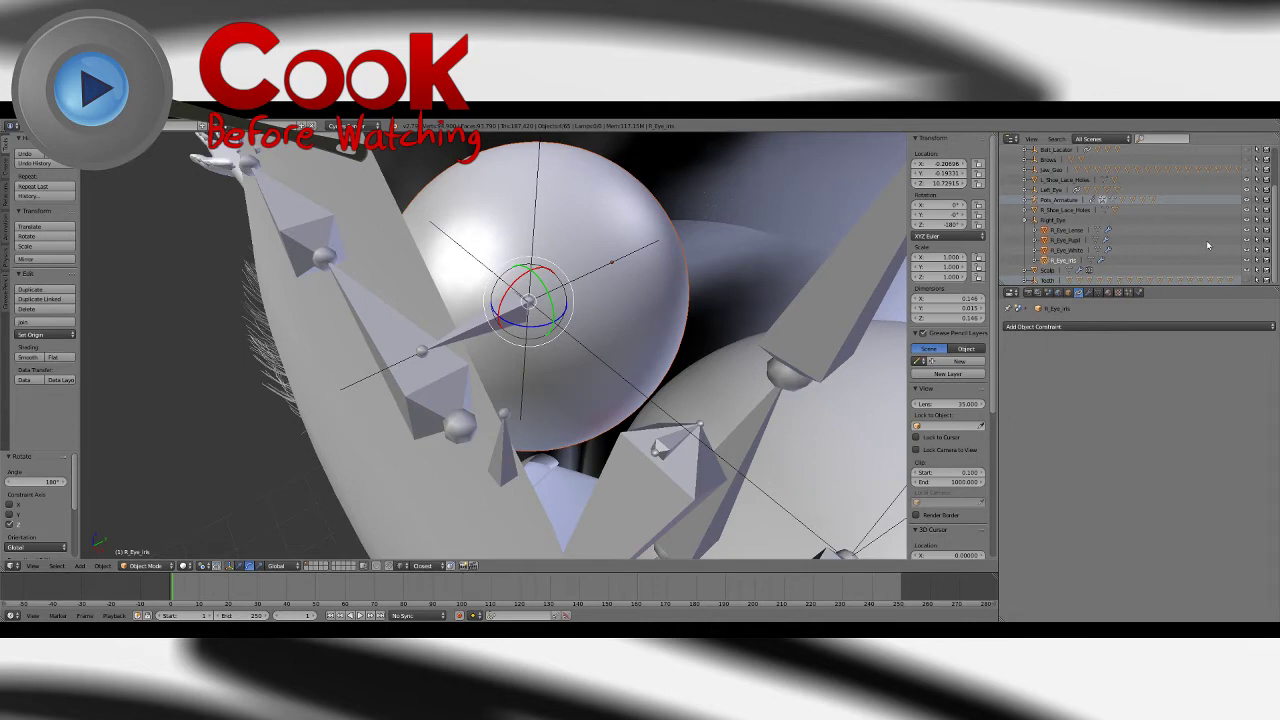
{"action": "left_click", "coordinate": [1257, 261]}
Step: Add a Copy Location constraint to the Right_Eye empty, targeting the character's armature and its R_eye bone
{"action": "left_click", "coordinate": [1054, 220]}
{"action": "middle_click_drag", "start_coordinate": [575, 380], "coordinate": [650, 305]}
{"action": "left_click", "coordinate": [1113, 327]}
{"action": "left_click", "coordinate": [1086, 350]}
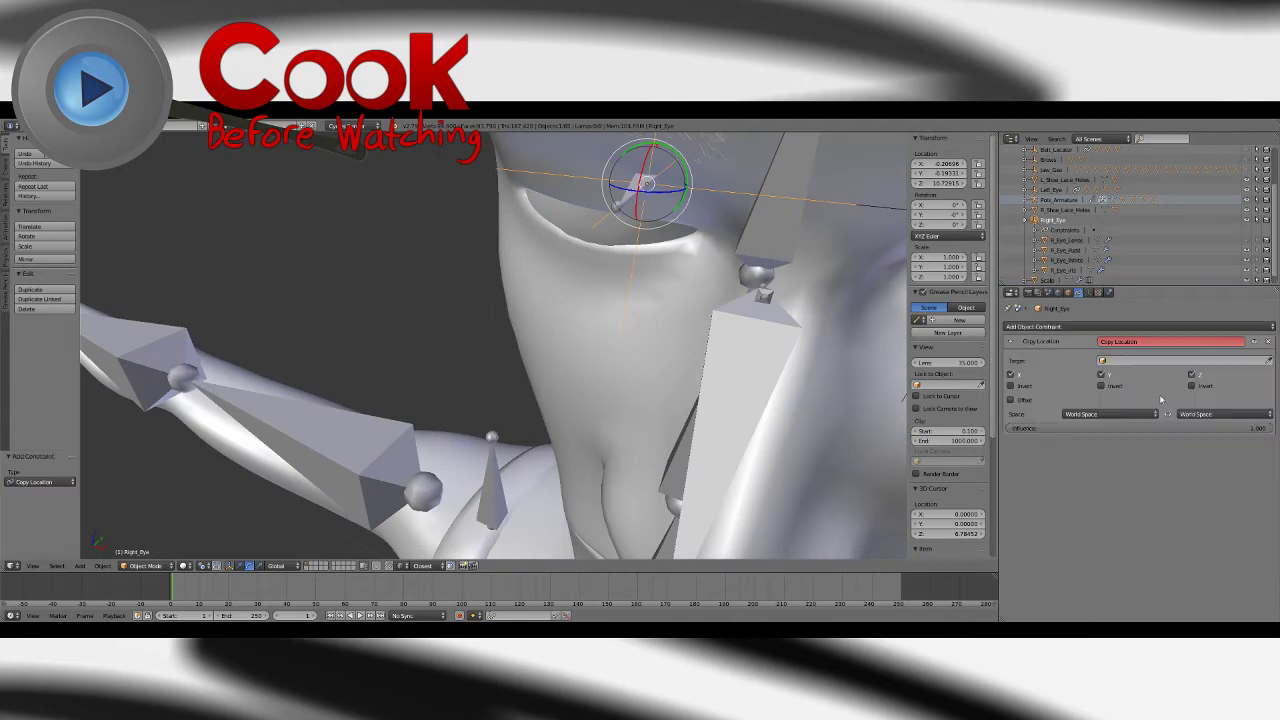
{"action": "left_click", "coordinate": [1145, 362]}
{"action": "scroll", "coordinate": [1141, 379], "scroll_direction": "down", "scroll_amount": 4}
{"action": "type", "text": "ar"}
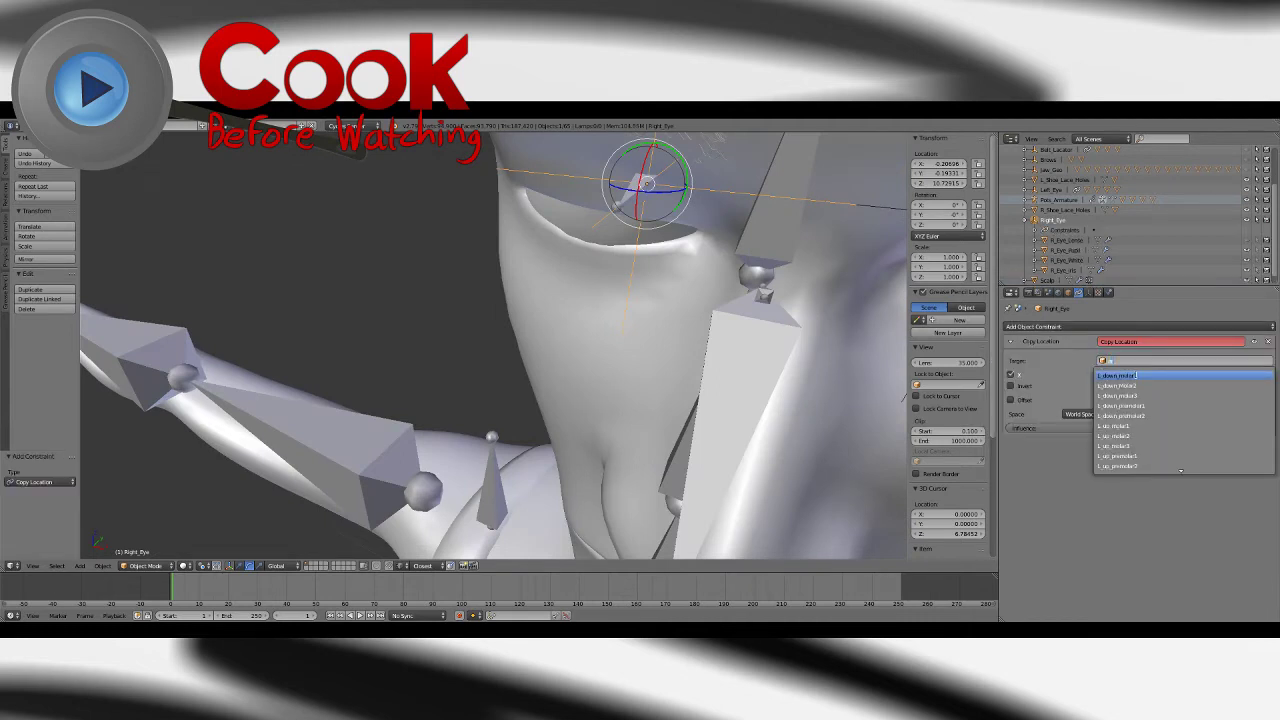
{"action": "type", "text": "m"}
{"action": "left_click", "coordinate": [1120, 376]}
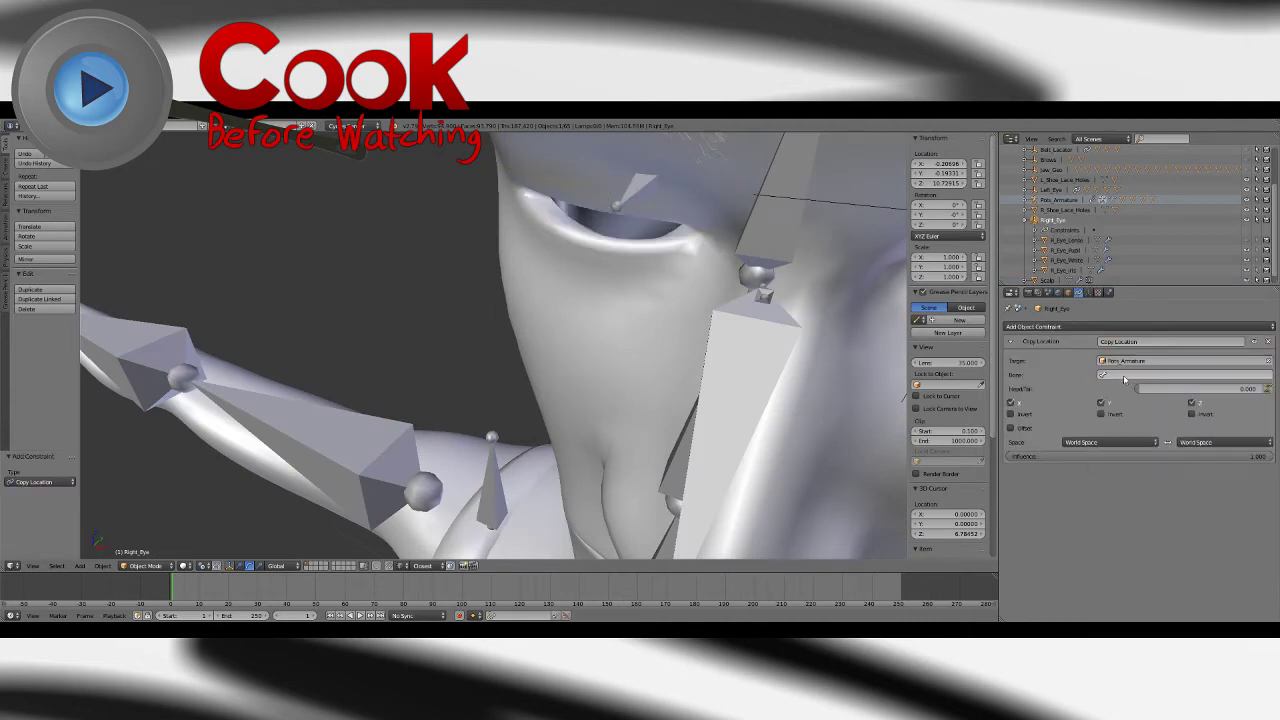
{"action": "left_click", "coordinate": [1128, 376]}
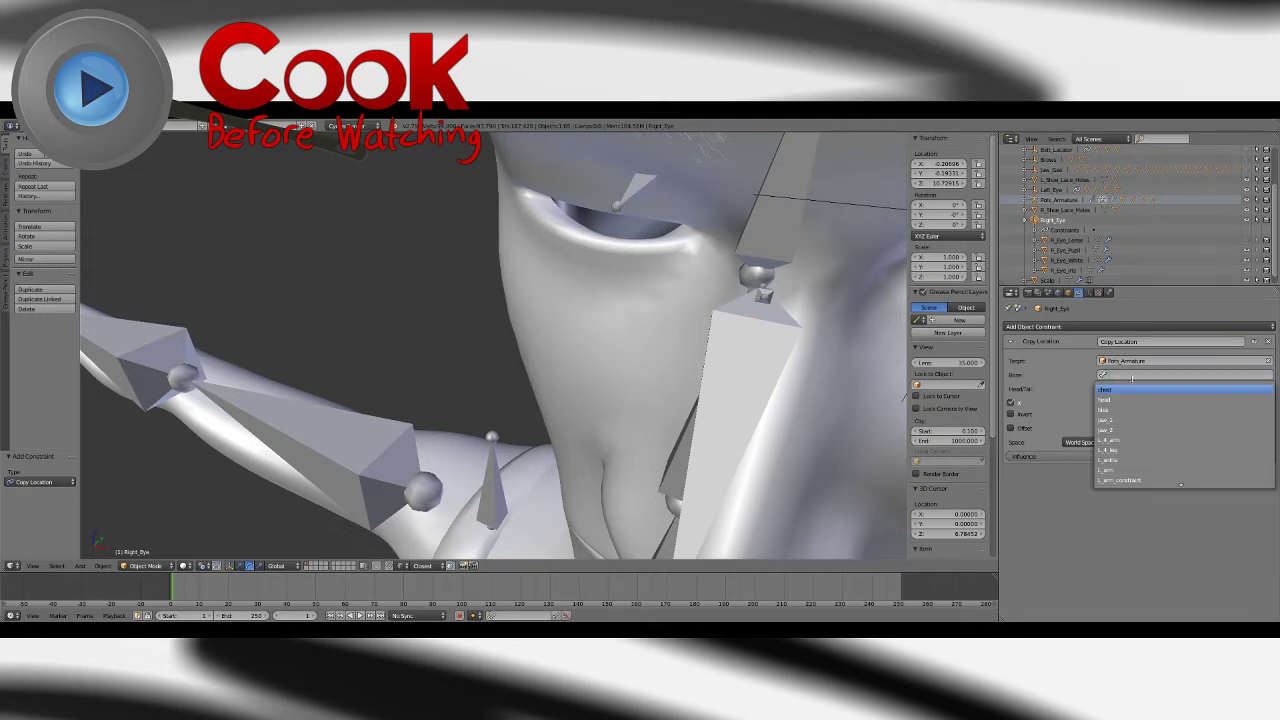
{"action": "type", "text": "r_e"}
{"action": "left_click", "coordinate": [1100, 390]}
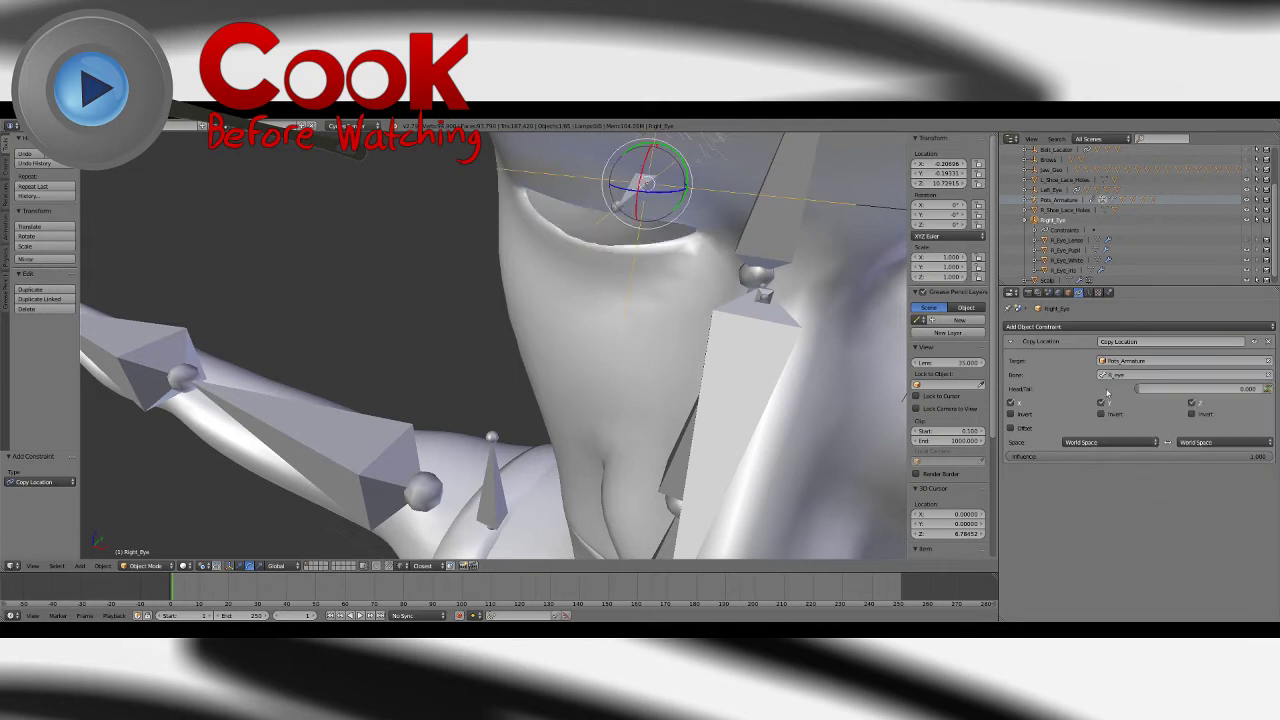
Step: Add a Copy Rotation constraint to the Right_Eye empty, targeting the character's armature and its R_eye bone
{"action": "left_click", "coordinate": [1114, 330]}
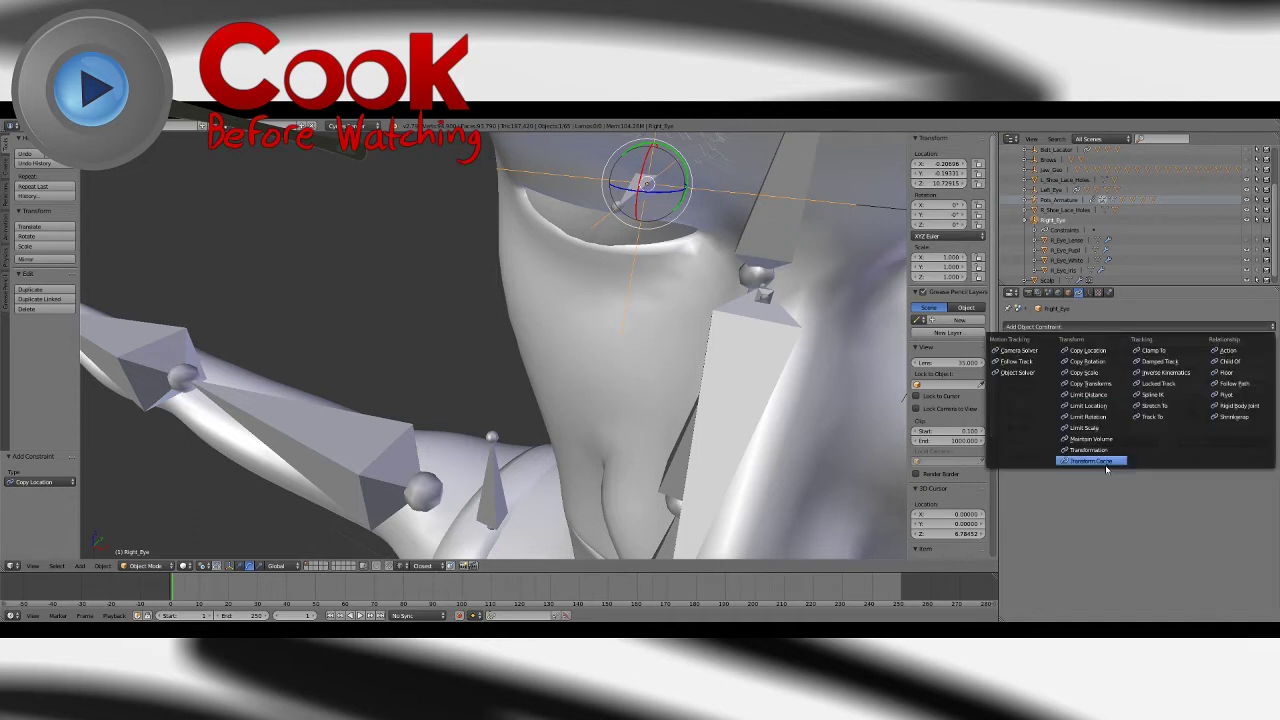
{"action": "left_click", "coordinate": [1100, 366]}
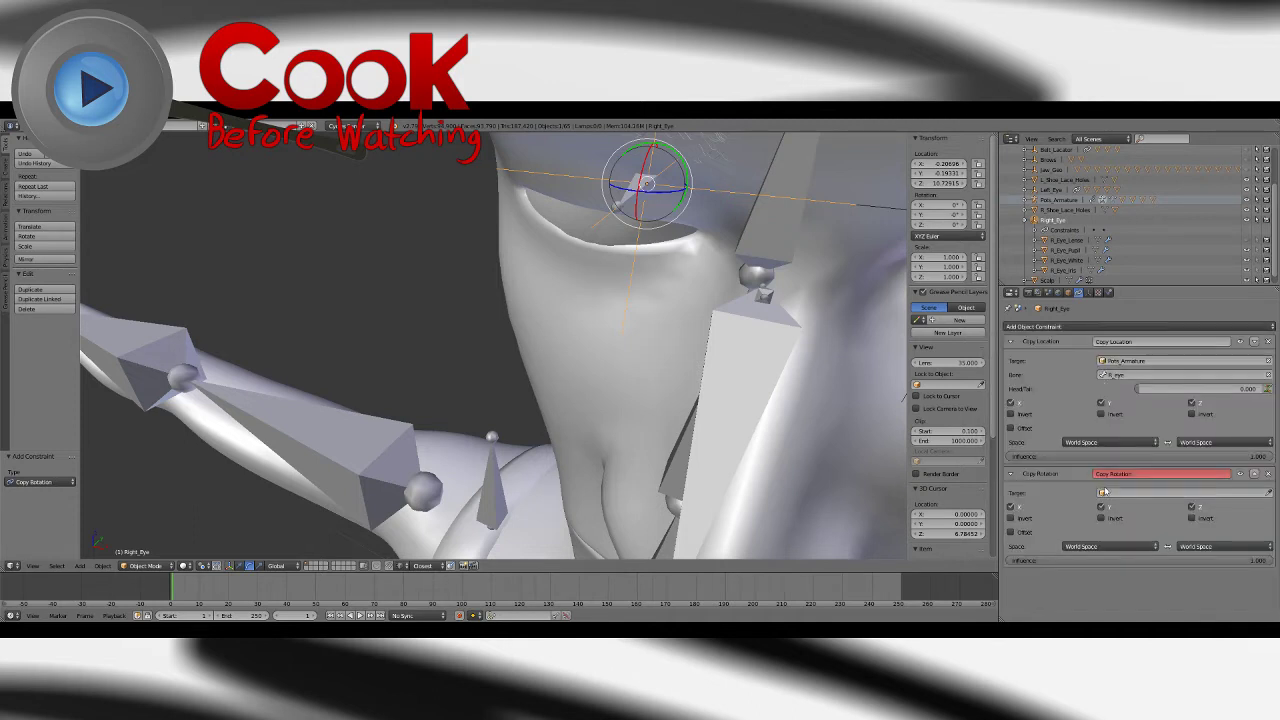
{"action": "left_click", "coordinate": [1118, 490]}
{"action": "type", "text": "arm"}
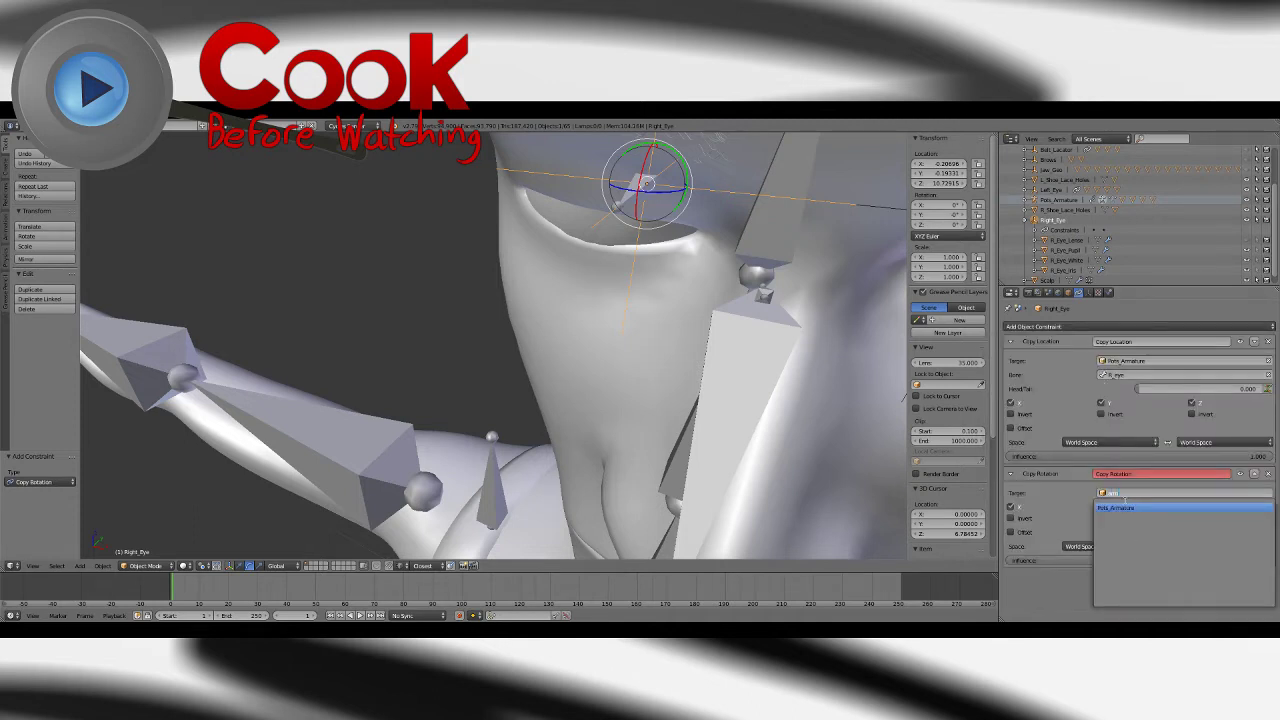
{"action": "key", "text": "Return"}
{"action": "left_click", "coordinate": [1120, 507]}
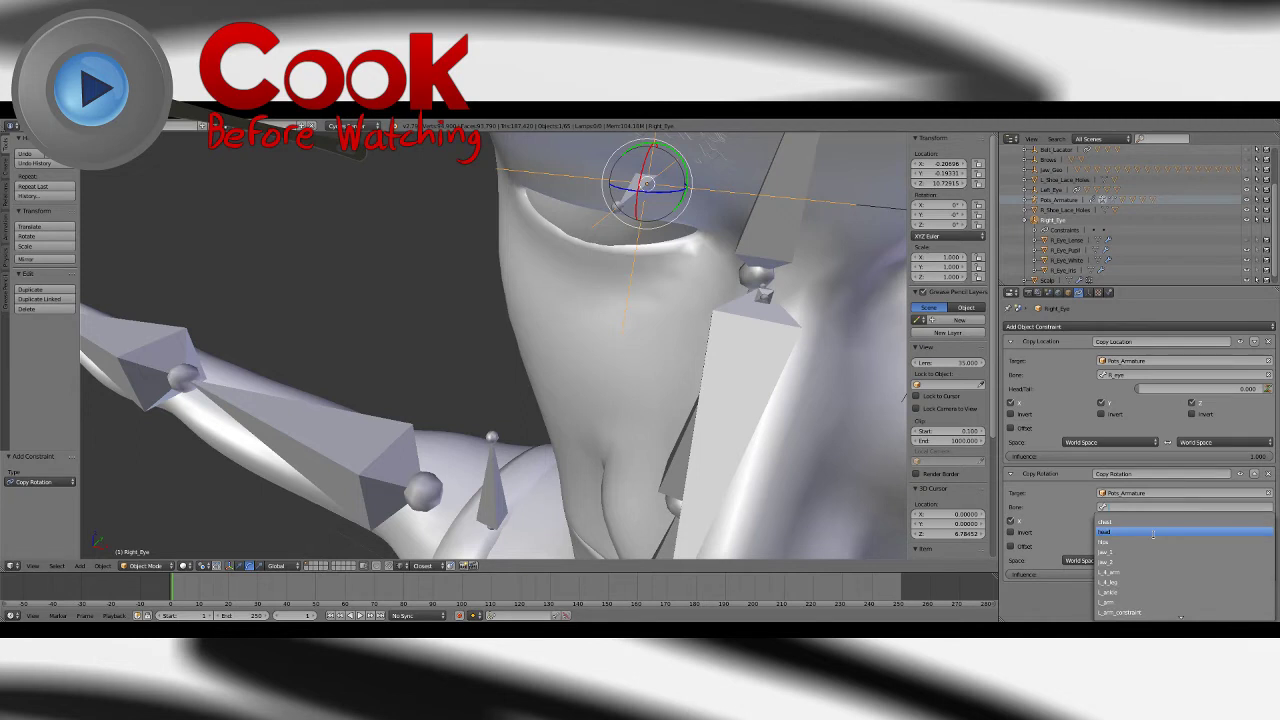
{"action": "type", "text": "r_e"}
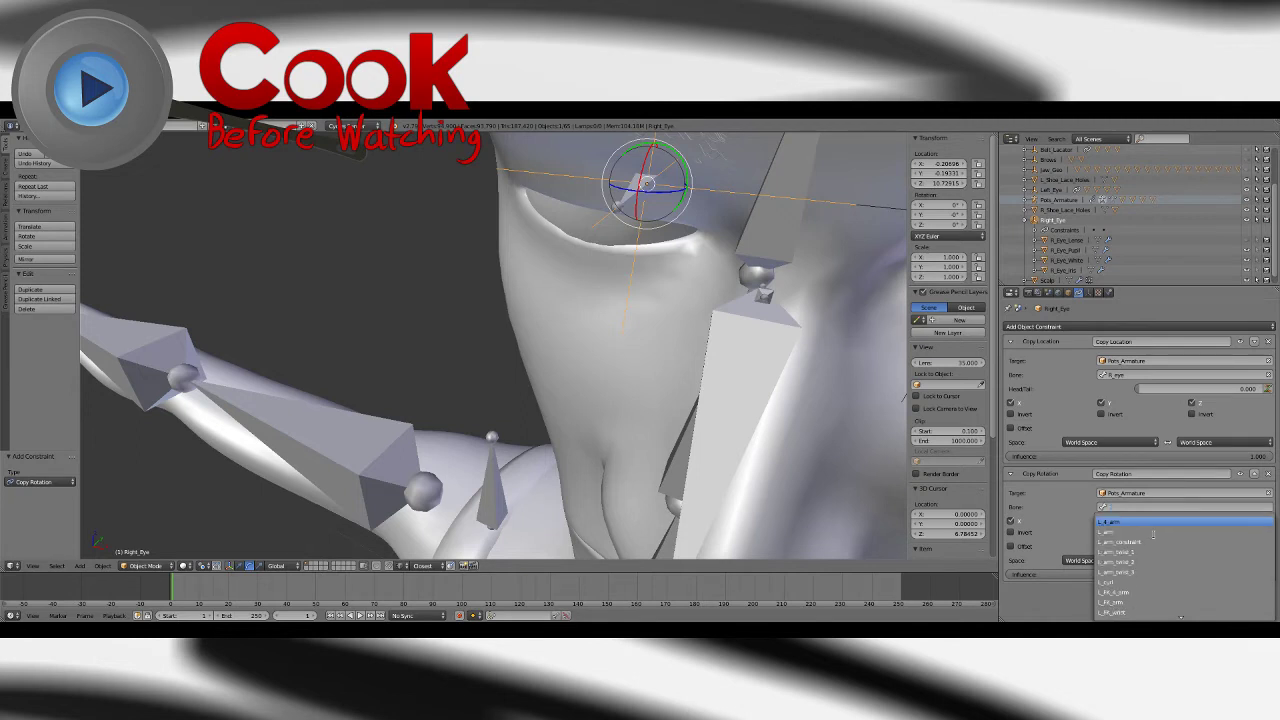
{"action": "left_click", "coordinate": [1110, 522]}
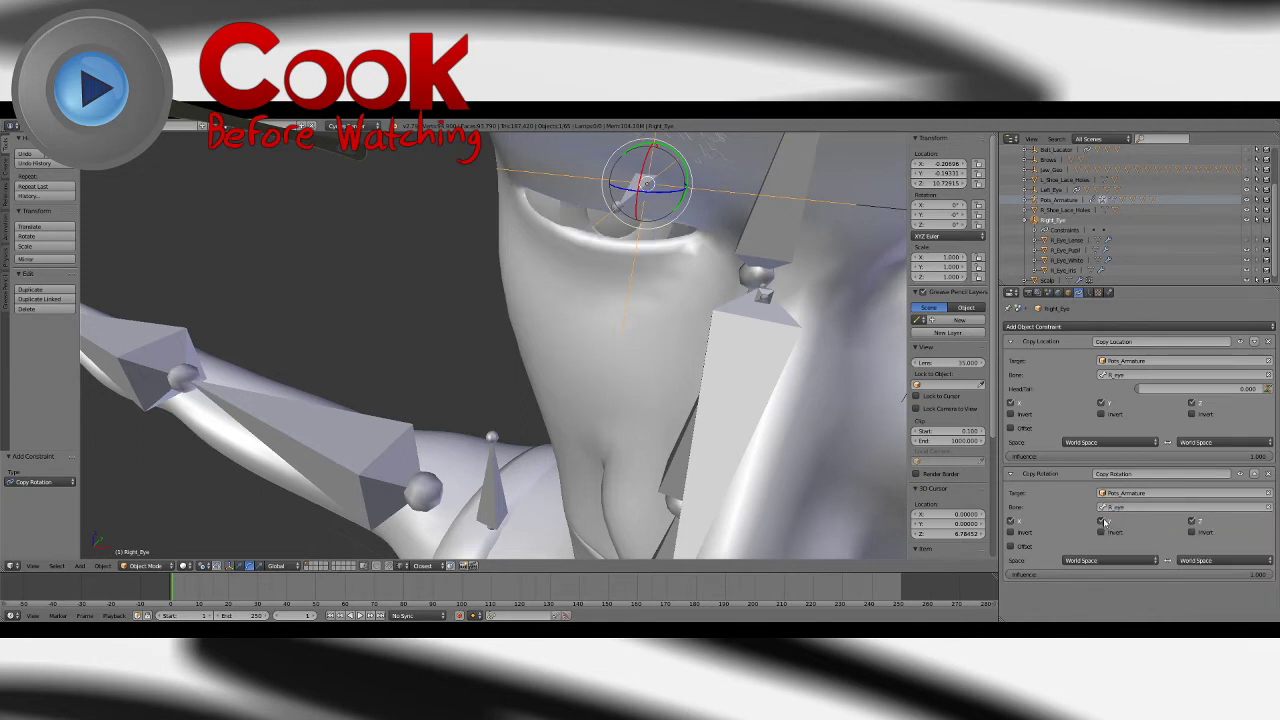
Step: Hide the Left_Eye and Right_Eye empties in the viewport and view the face from the front
{"action": "middle_click_drag", "start_coordinate": [700, 400], "coordinate": [602, 360]}
{"action": "middle_click_drag", "start_coordinate": [421, 359], "coordinate": [455, 345]}
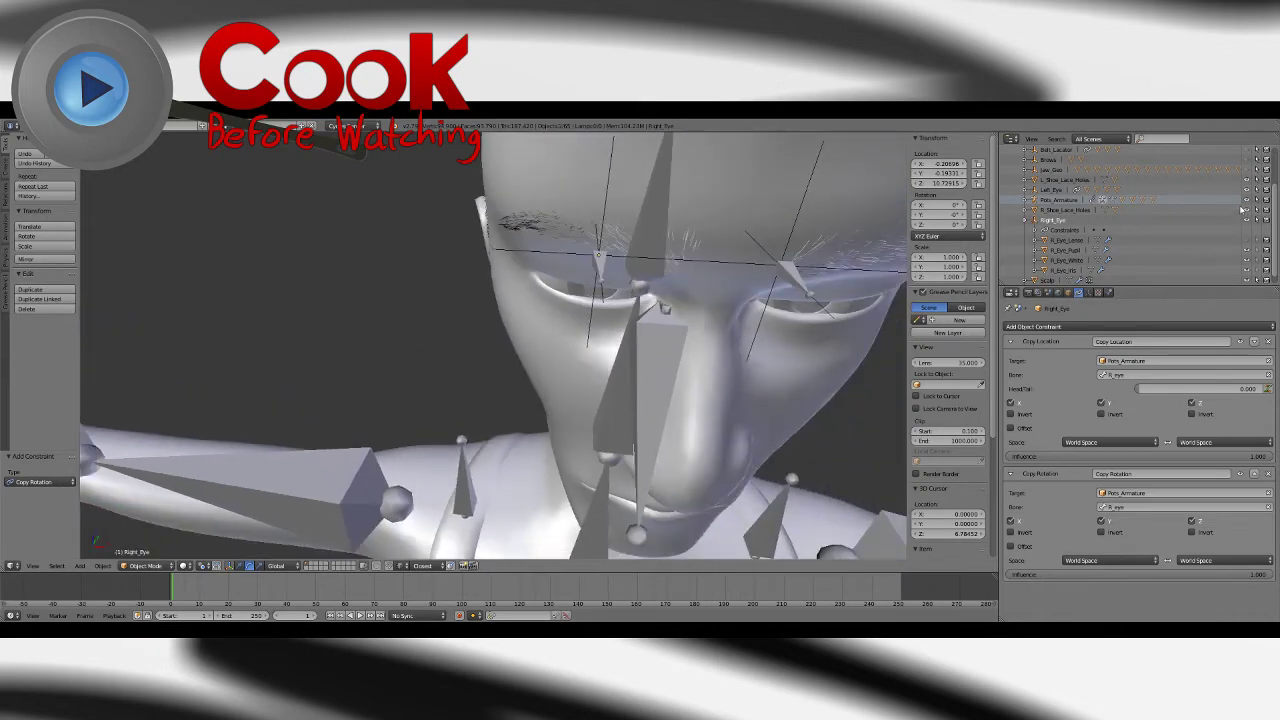
{"action": "left_click", "coordinate": [1050, 189]}
{"action": "left_click", "coordinate": [1245, 190]}
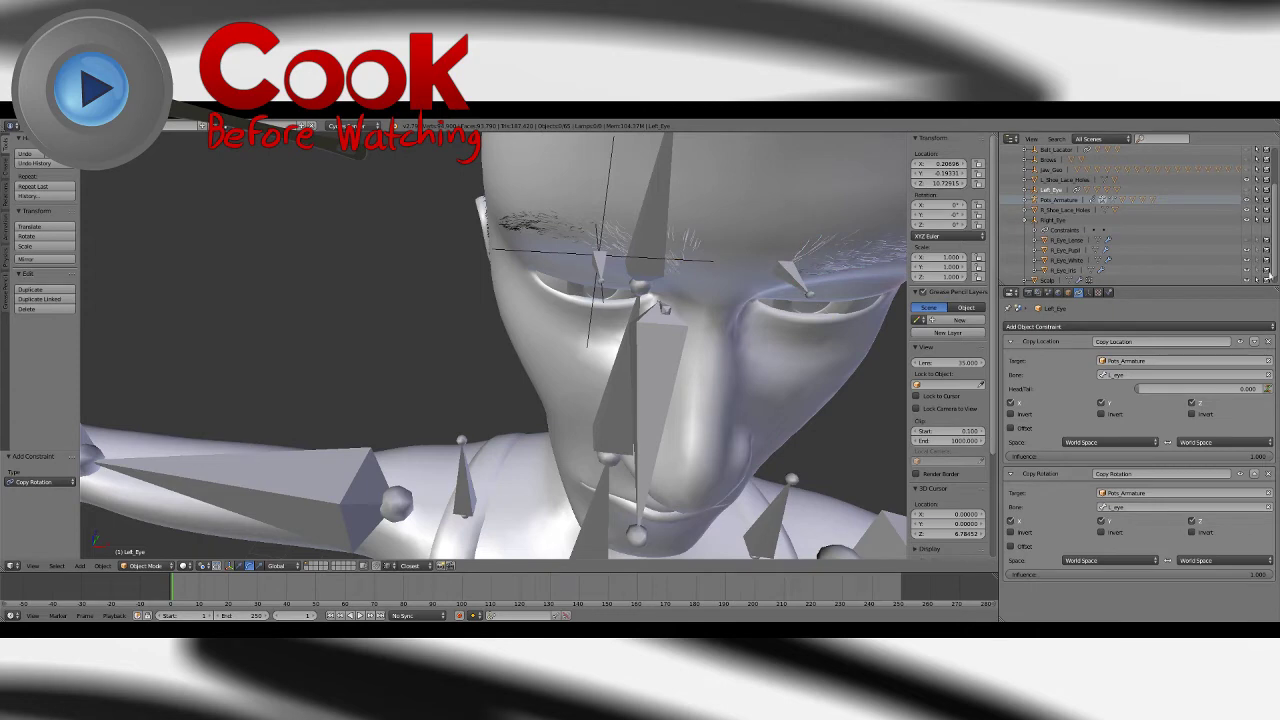
{"action": "scroll", "coordinate": [1132, 208], "scroll_direction": "up", "scroll_amount": 4}
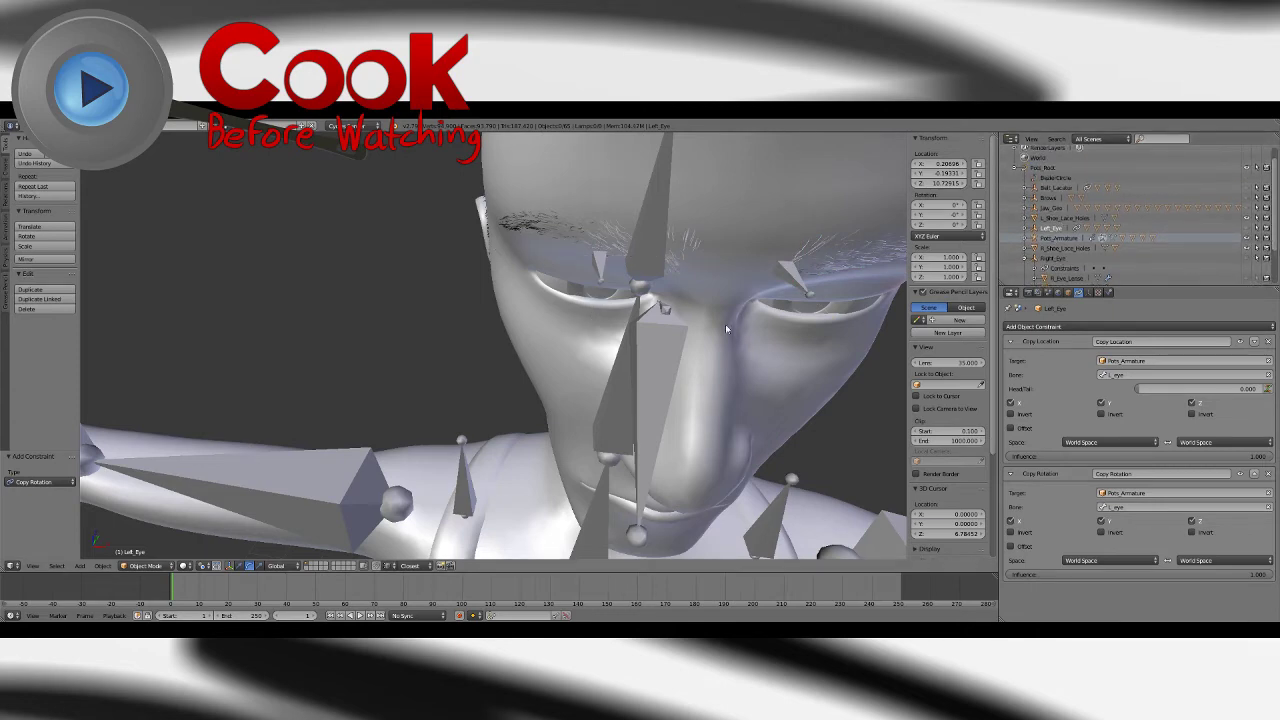
{"action": "middle_click_drag", "start_coordinate": [725, 324], "coordinate": [645, 316]}
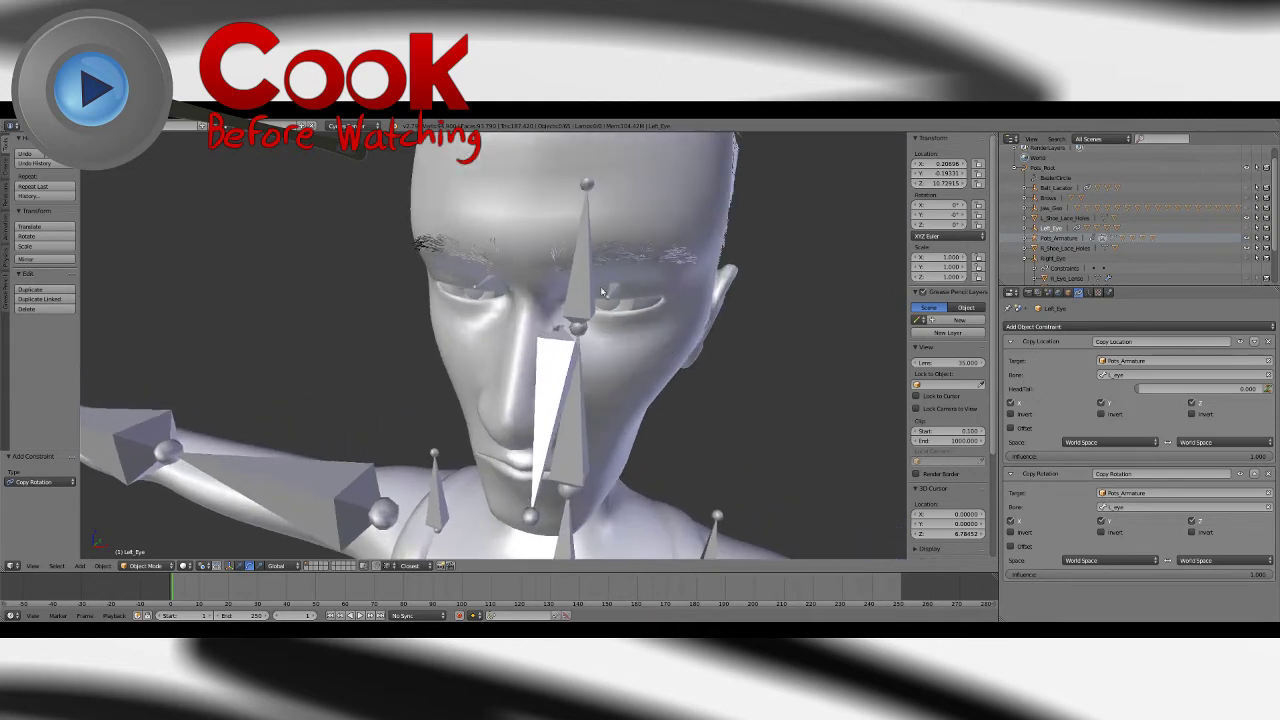
Step: Select both eye bones, try a trackball rotation on them, and set the pivot point to Individual Origins
{"action": "right_click", "coordinate": [494, 284]}
{"action": "right_click", "coordinate": [504, 294]}
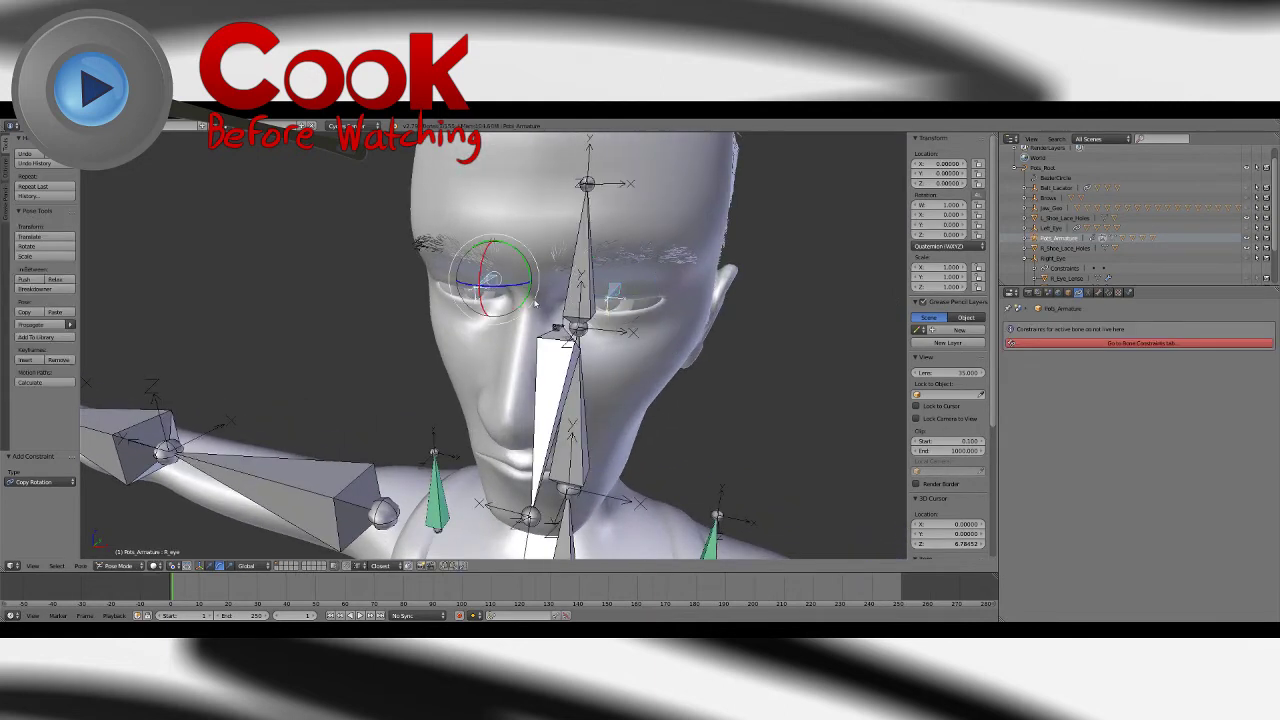
{"action": "key", "text": "r"}
{"action": "key", "text": "r"}
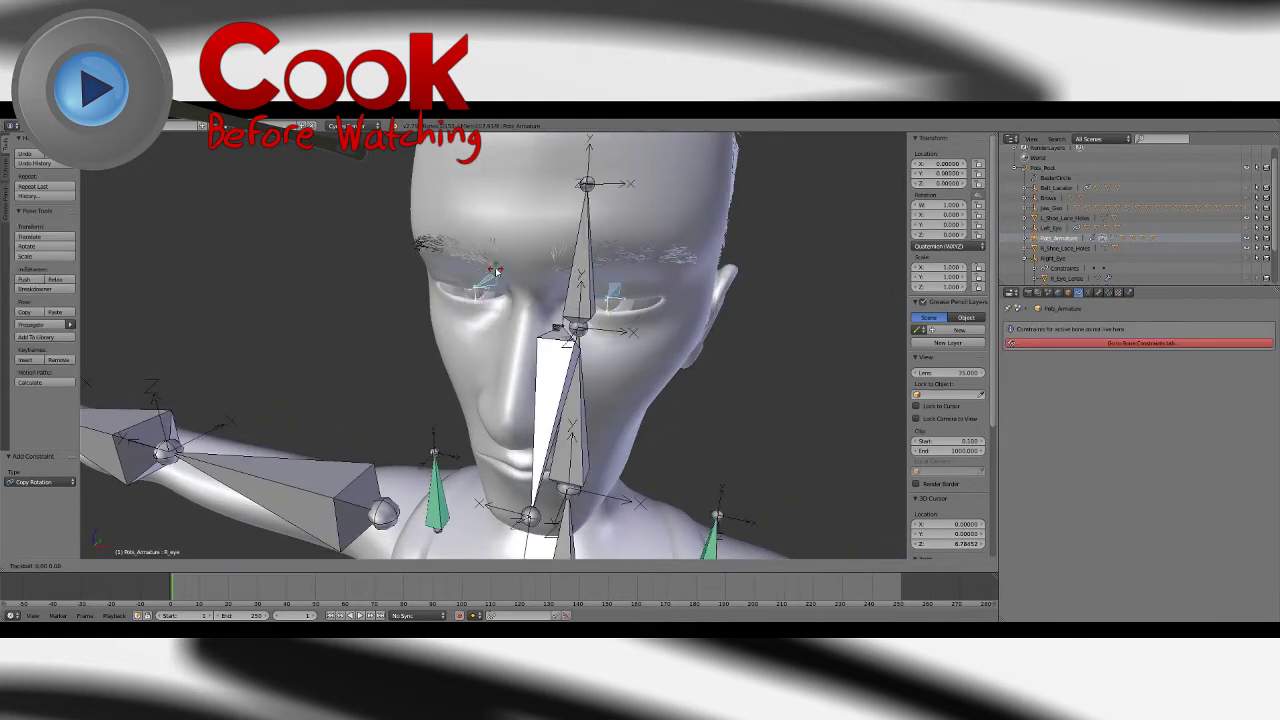
{"action": "key", "text": "Escape"}
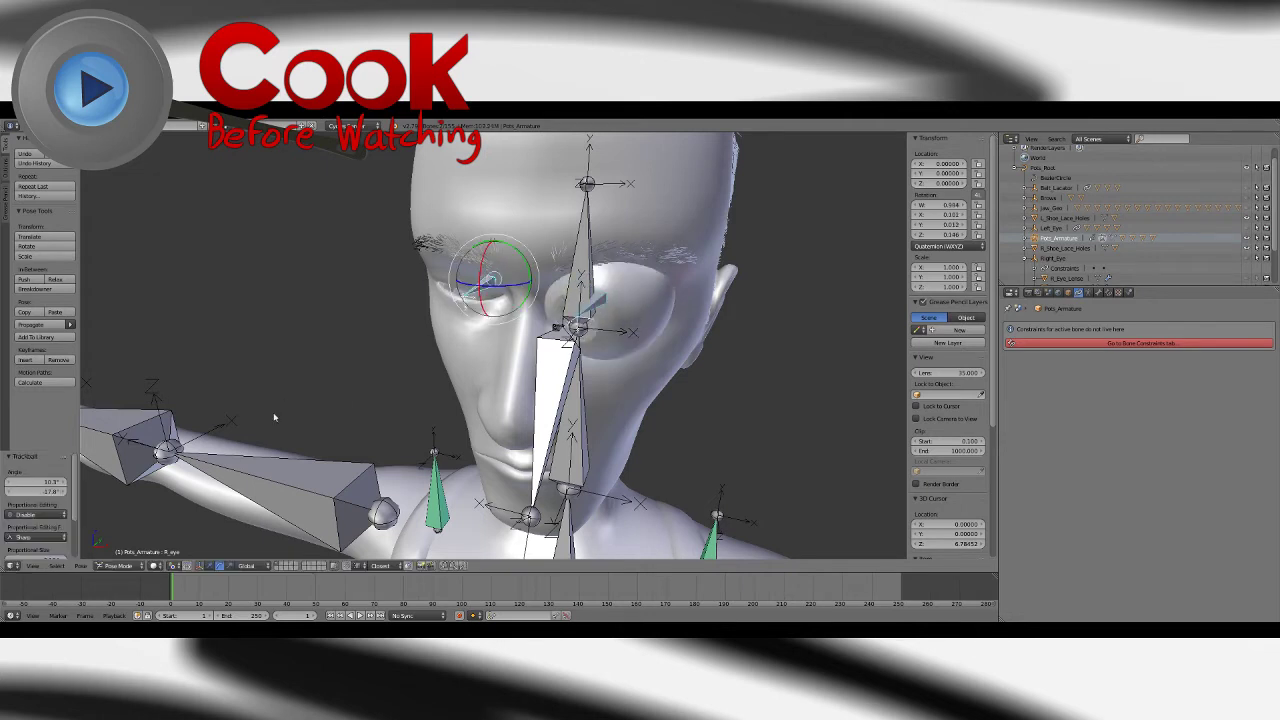
{"action": "left_click", "coordinate": [178, 565]}
{"action": "left_click", "coordinate": [203, 532]}
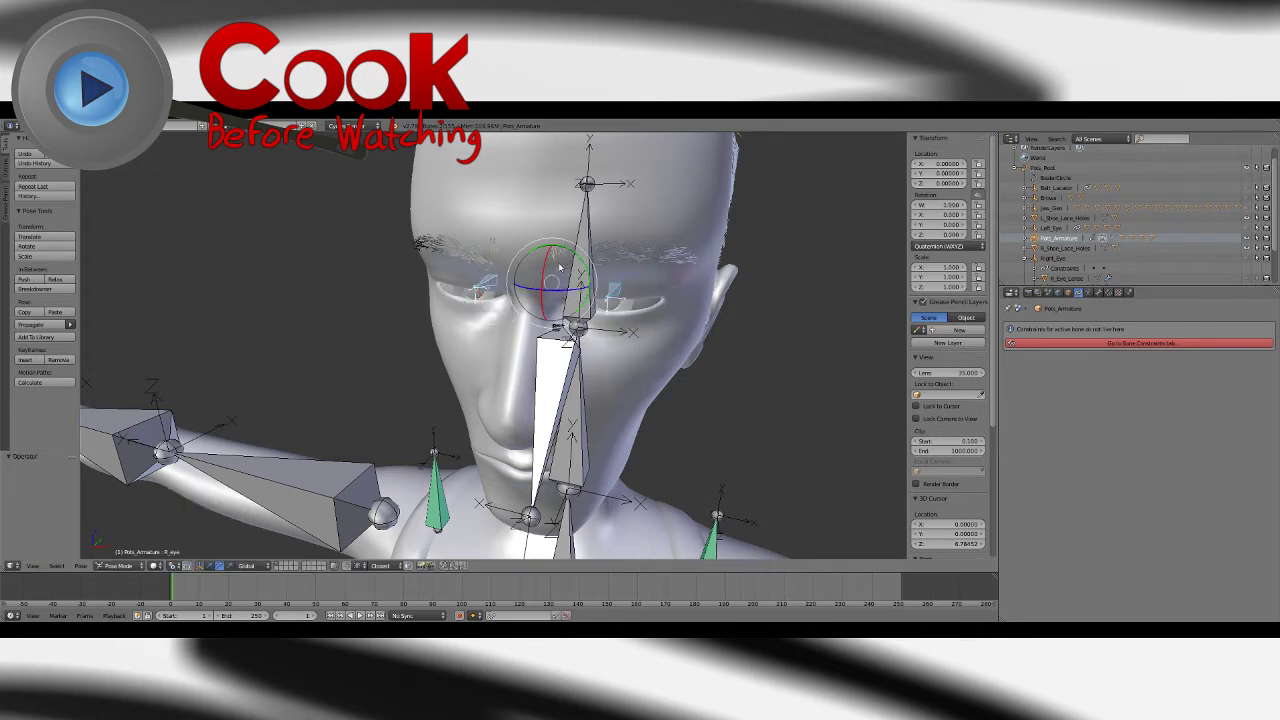
Step: Test the eye rig with free trackball rotations of both eye bones, clearing the rotation and deselecting the bones
{"action": "key", "text": "r"}
{"action": "key", "text": "r"}
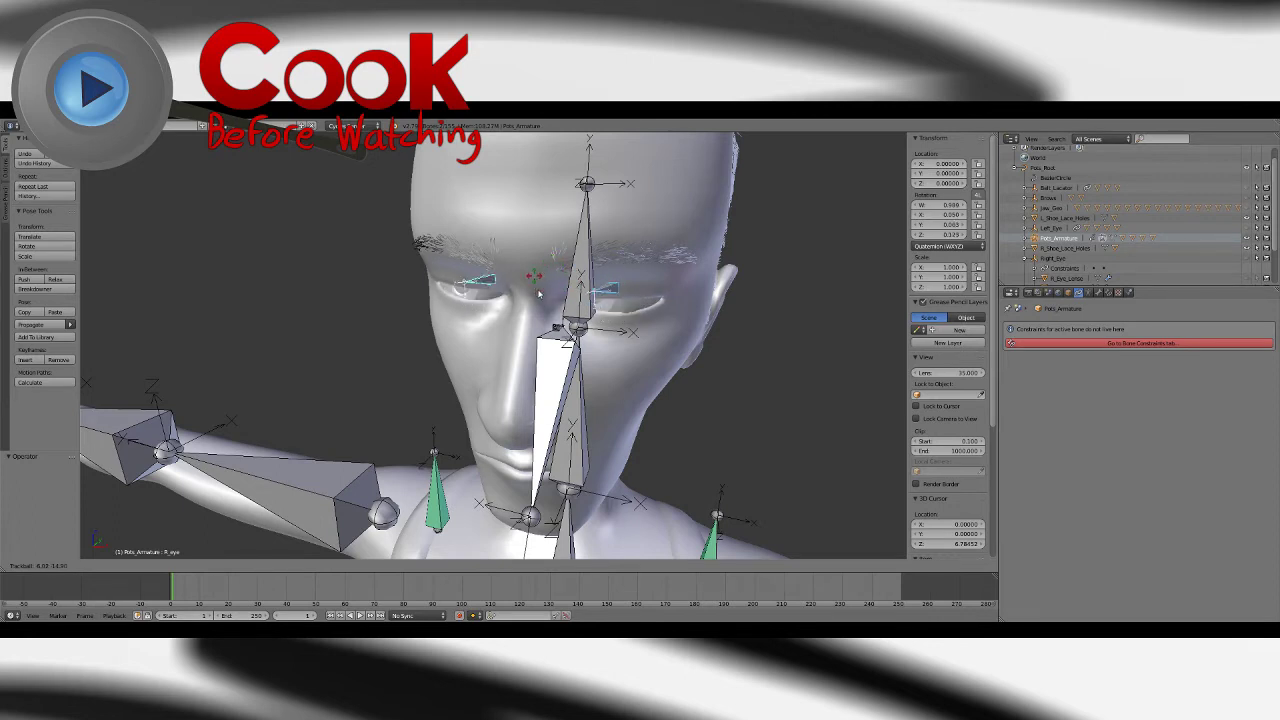
{"action": "left_click", "coordinate": [557, 300]}
{"action": "middle_click_drag", "start_coordinate": [557, 300], "coordinate": [561, 368]}
{"action": "key", "text": "alt+r"}
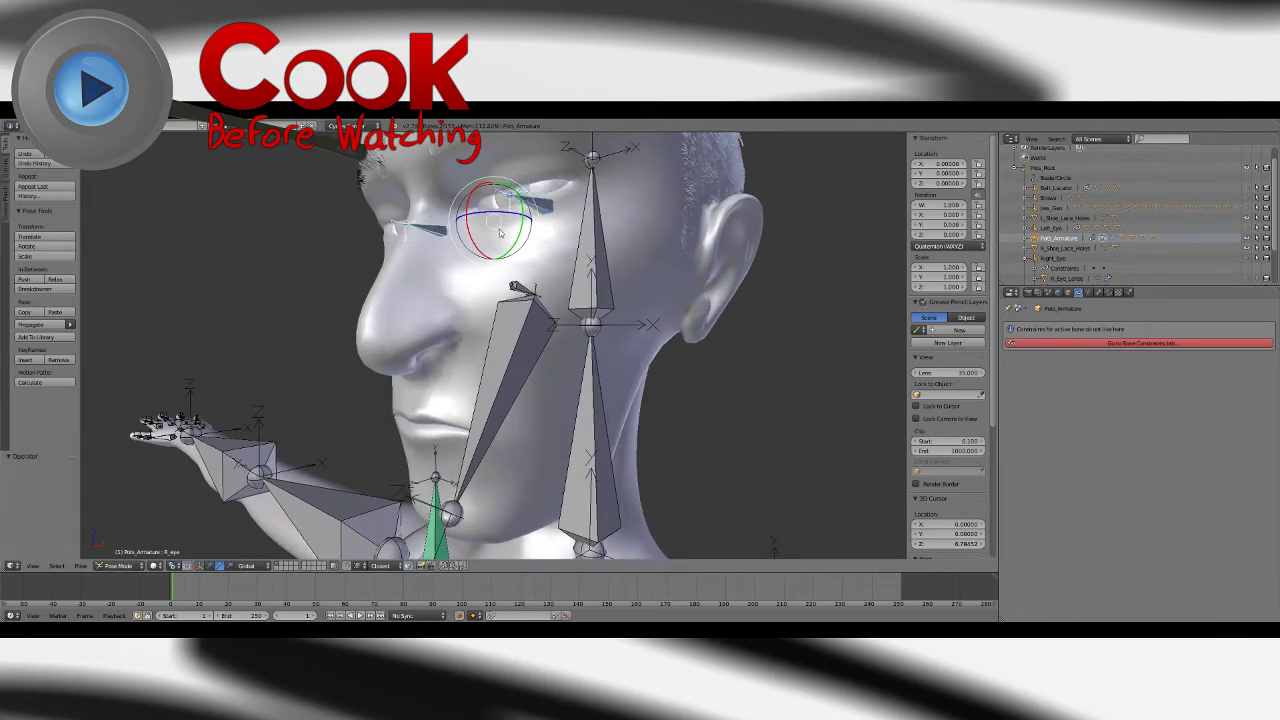
{"action": "key", "text": "r"}
{"action": "key", "text": "r"}
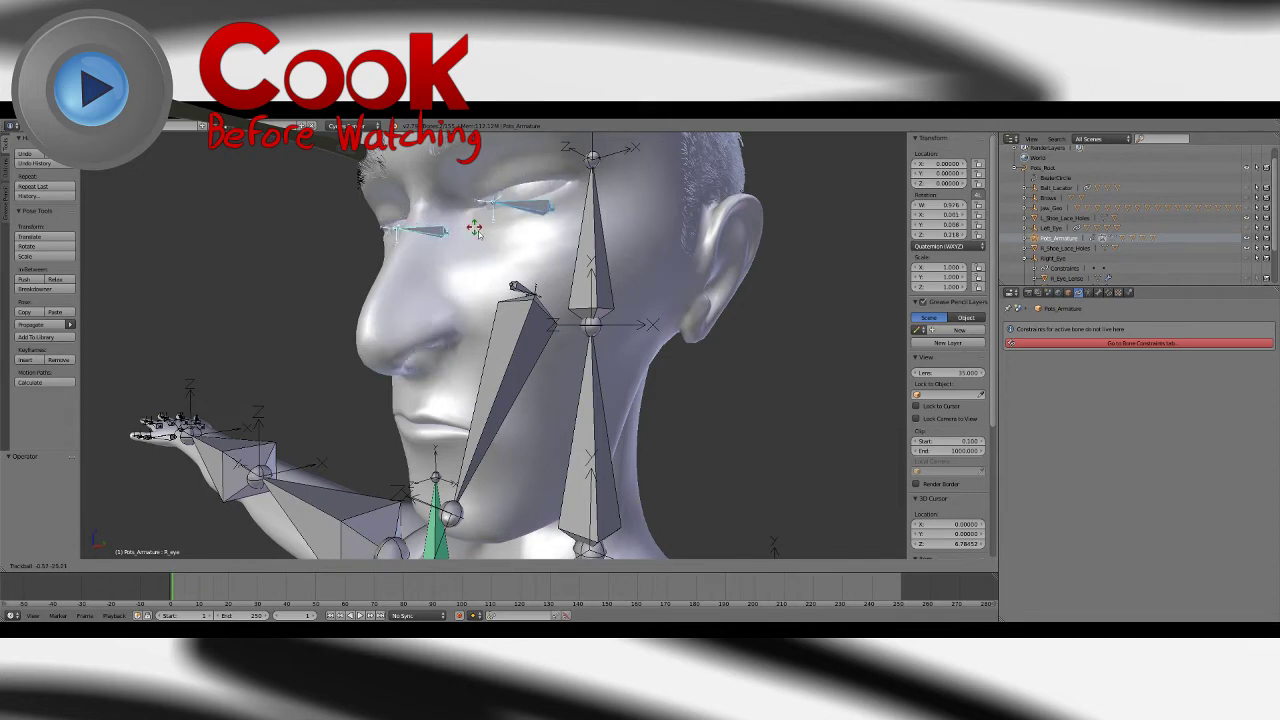
{"action": "key", "text": "Escape"}
{"action": "key", "text": "a"}
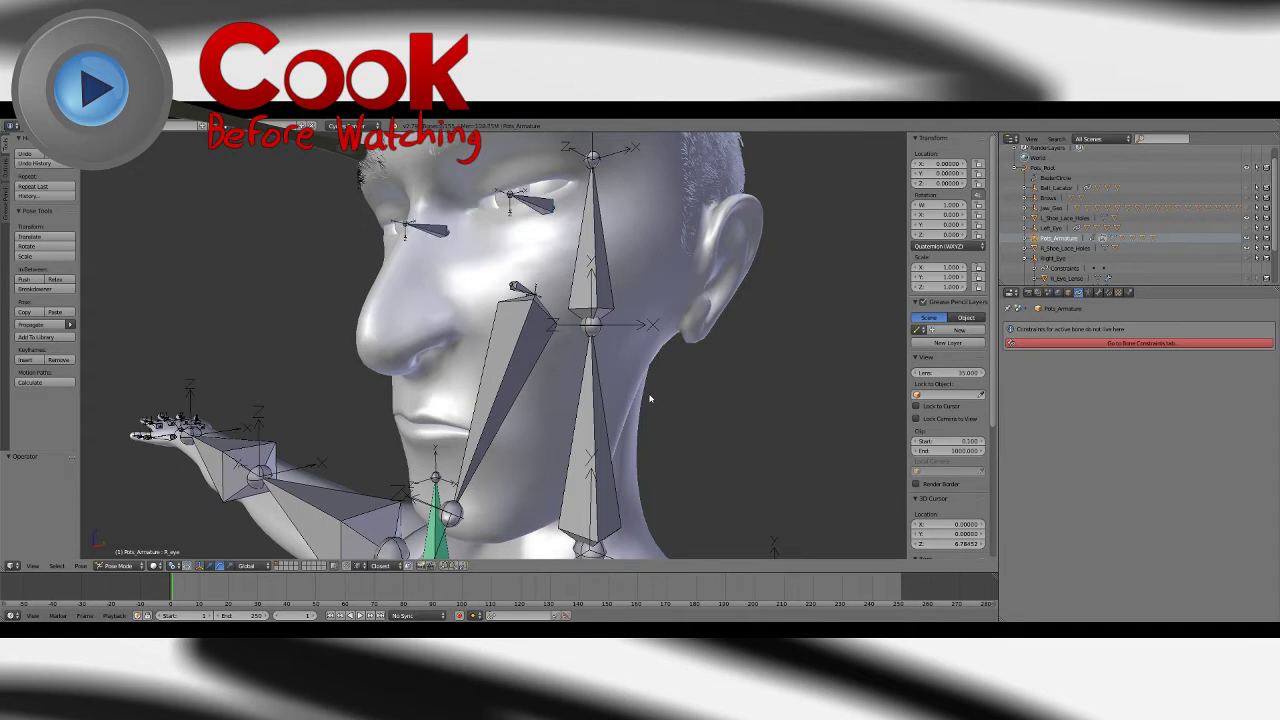
Step: Return to Object Mode, select the body geometry mesh under the armature in the outliner, and show its vertex groups
{"action": "left_click", "coordinate": [117, 566]}
{"action": "left_click", "coordinate": [115, 556]}
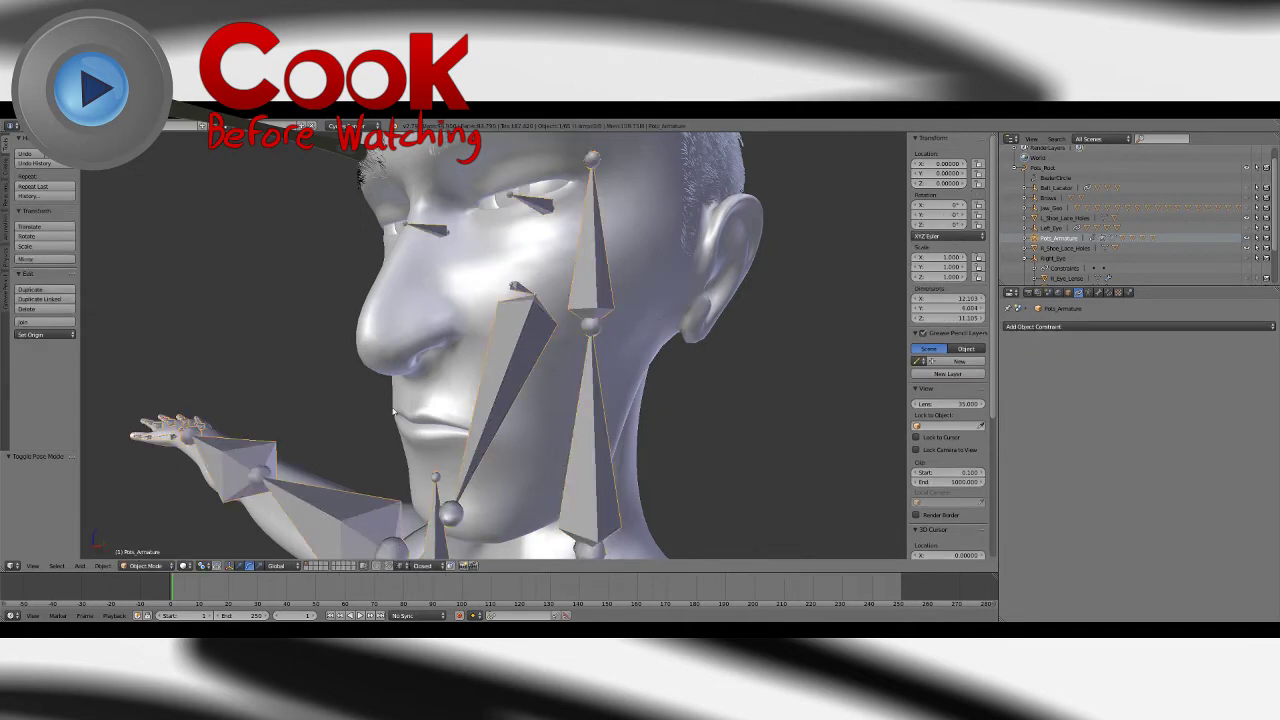
{"action": "left_click", "coordinate": [1025, 239]}
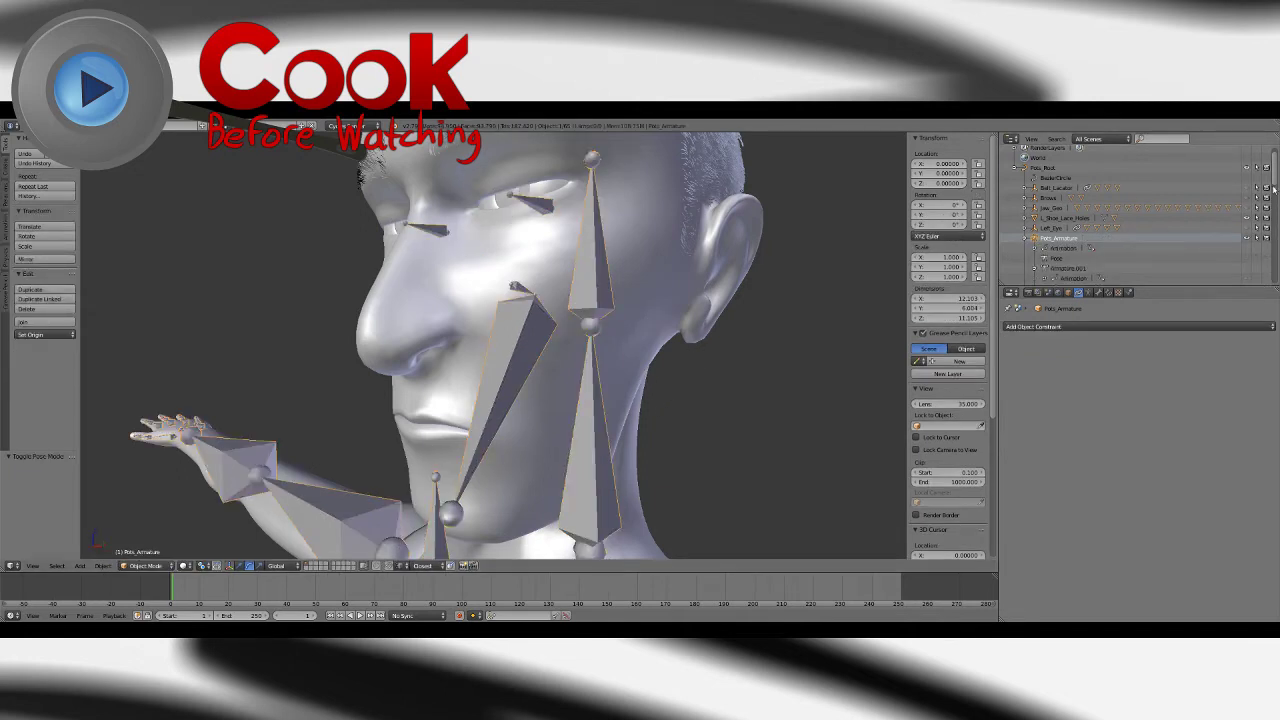
{"action": "left_click_drag", "start_coordinate": [1273, 187], "coordinate": [1262, 262]}
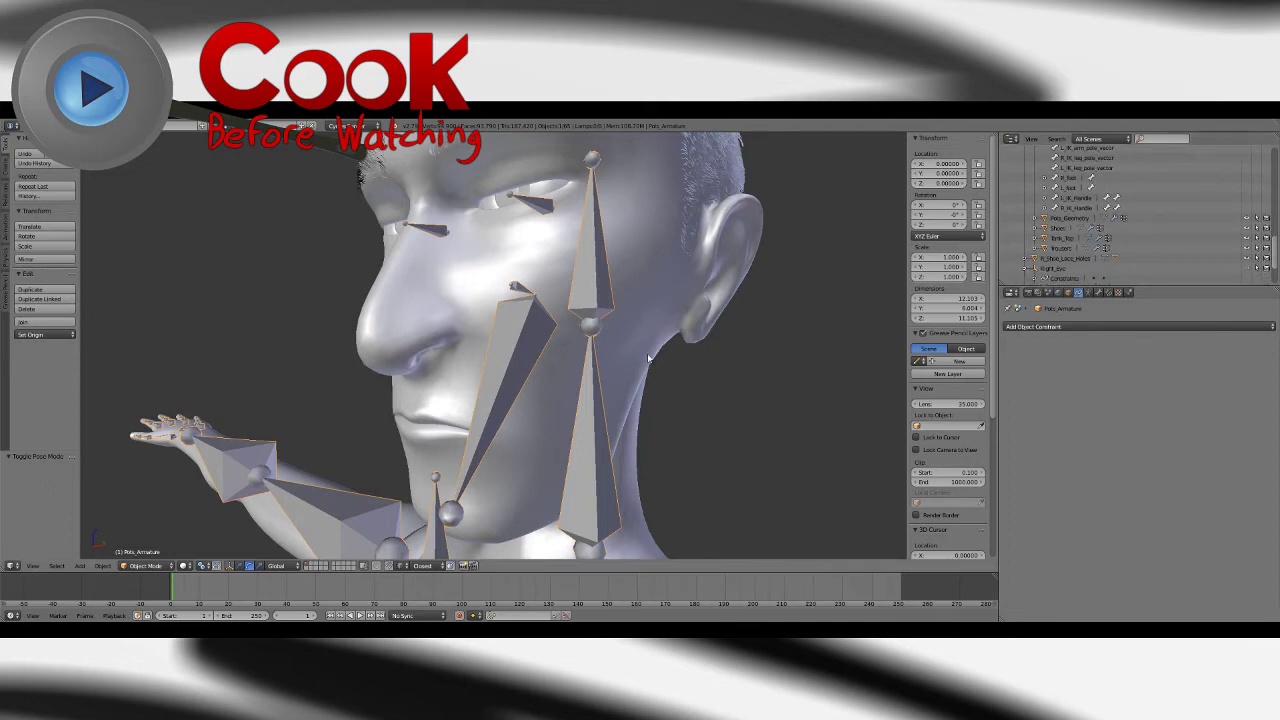
{"action": "left_click", "coordinate": [1068, 218]}
{"action": "left_click", "coordinate": [1098, 292]}
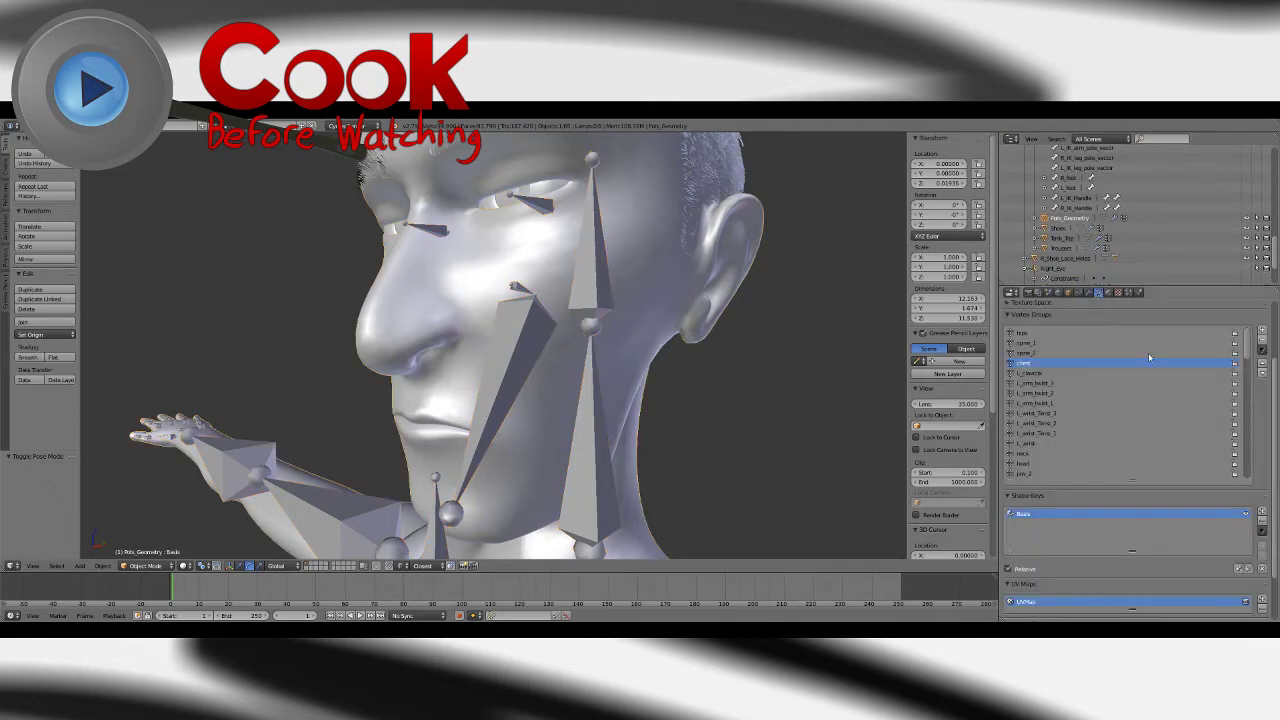
Step: Select the L_eye vertex group of the body mesh and switch to Weight Paint mode
{"action": "mouse_move", "coordinate": [1243, 366]}
{"action": "left_mouse_down"}
{"action": "mouse_move", "coordinate": [1252, 476]}
{"action": "mouse_move", "coordinate": [1243, 343]}
{"action": "mouse_move", "coordinate": [1245, 363]}
{"action": "left_mouse_up"}
{"action": "left_click", "coordinate": [1025, 433]}
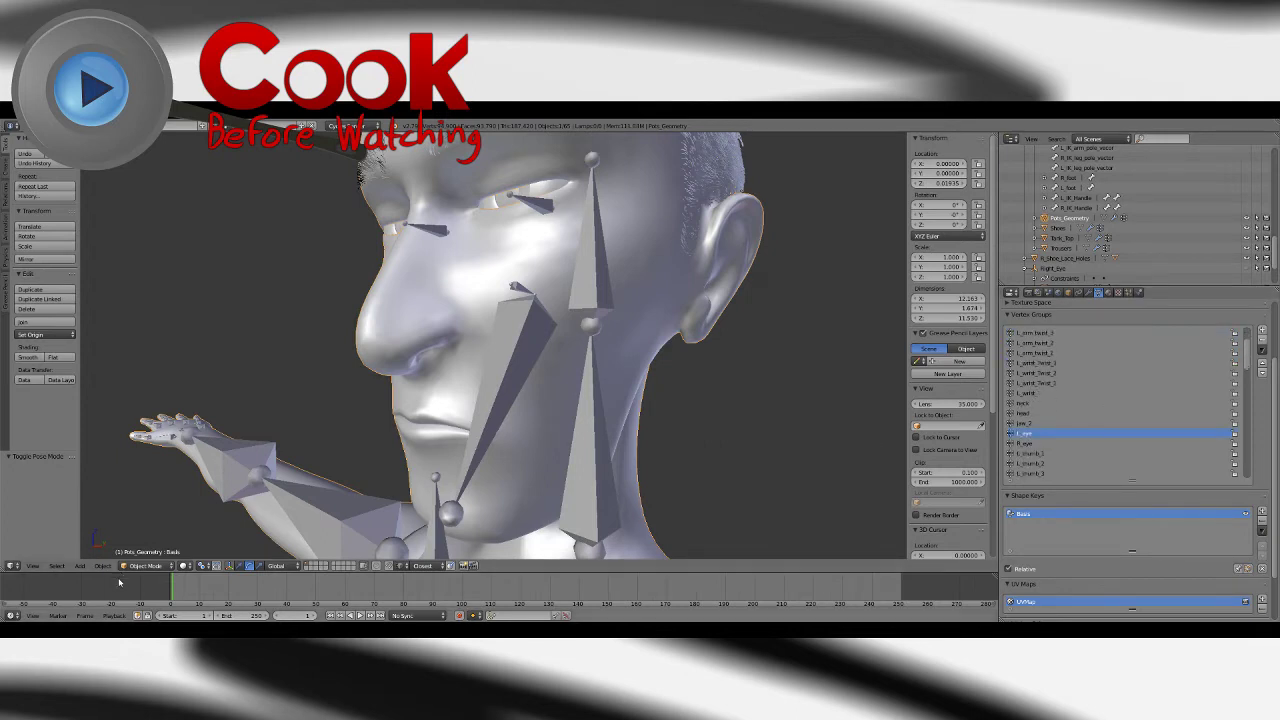
{"action": "left_click", "coordinate": [186, 566]}
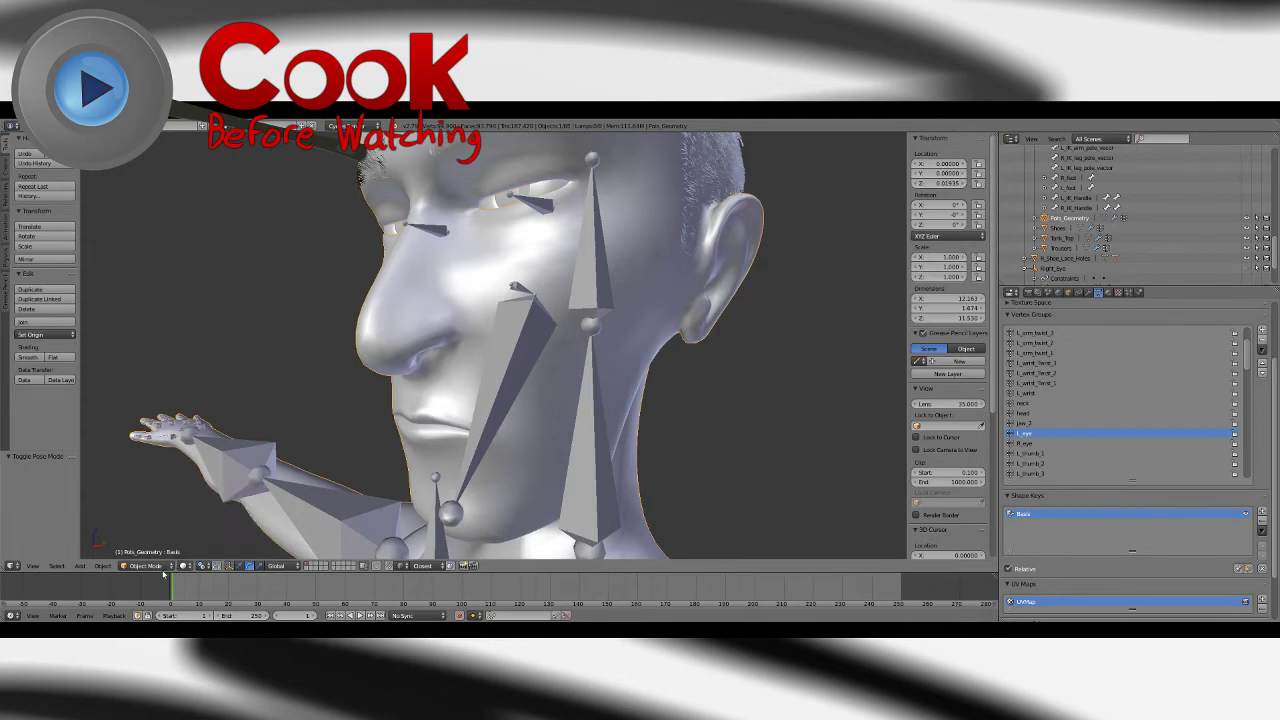
{"action": "left_click", "coordinate": [160, 566]}
{"action": "left_click", "coordinate": [163, 510]}
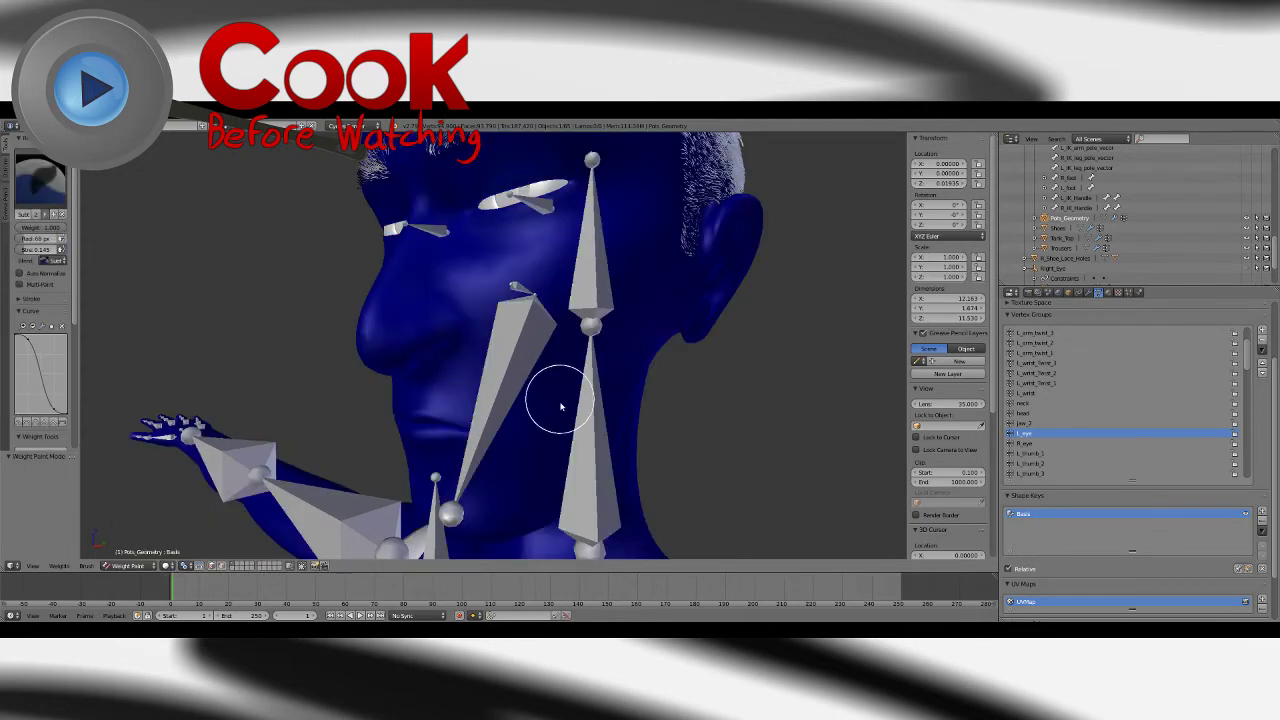
{"action": "middle_click_drag", "start_coordinate": [566, 412], "coordinate": [534, 398]}
Step: Subtract the stray R_eye vertex group weights around the nostril using a brush strength of 1.000
{"action": "left_click", "coordinate": [1022, 445]}
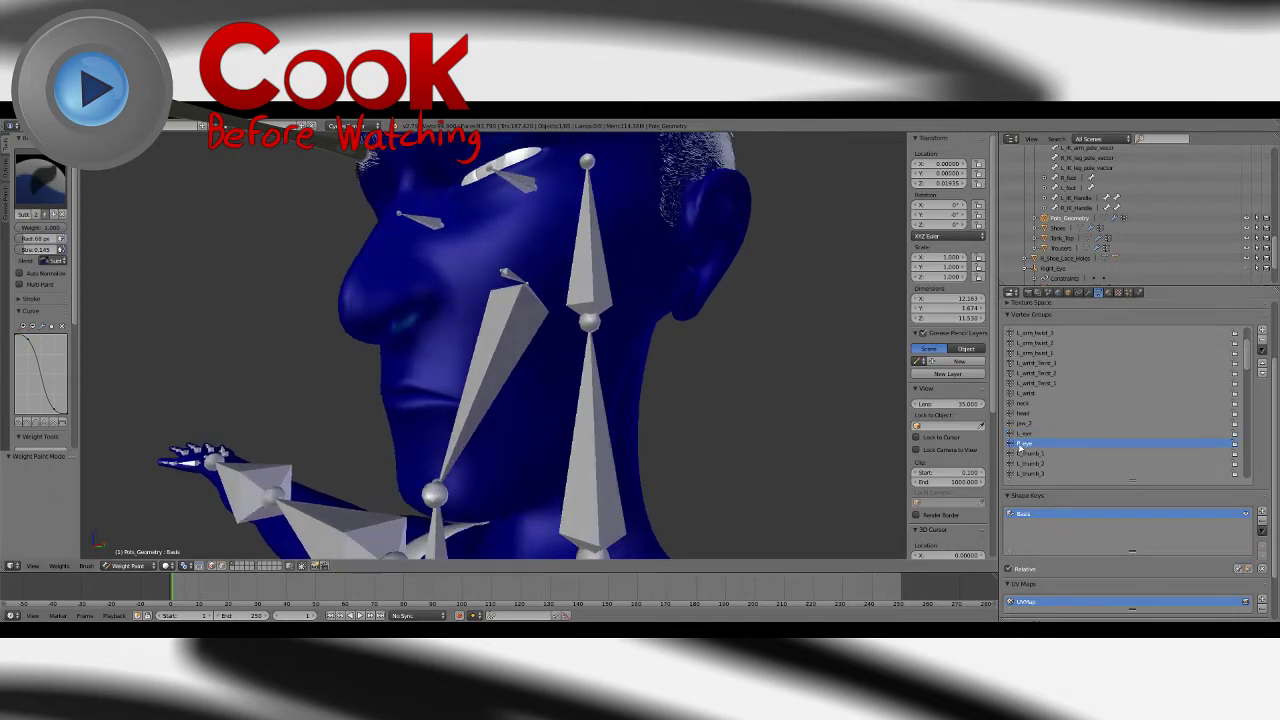
{"action": "left_click", "coordinate": [28, 187]}
{"action": "left_click", "coordinate": [318, 238]}
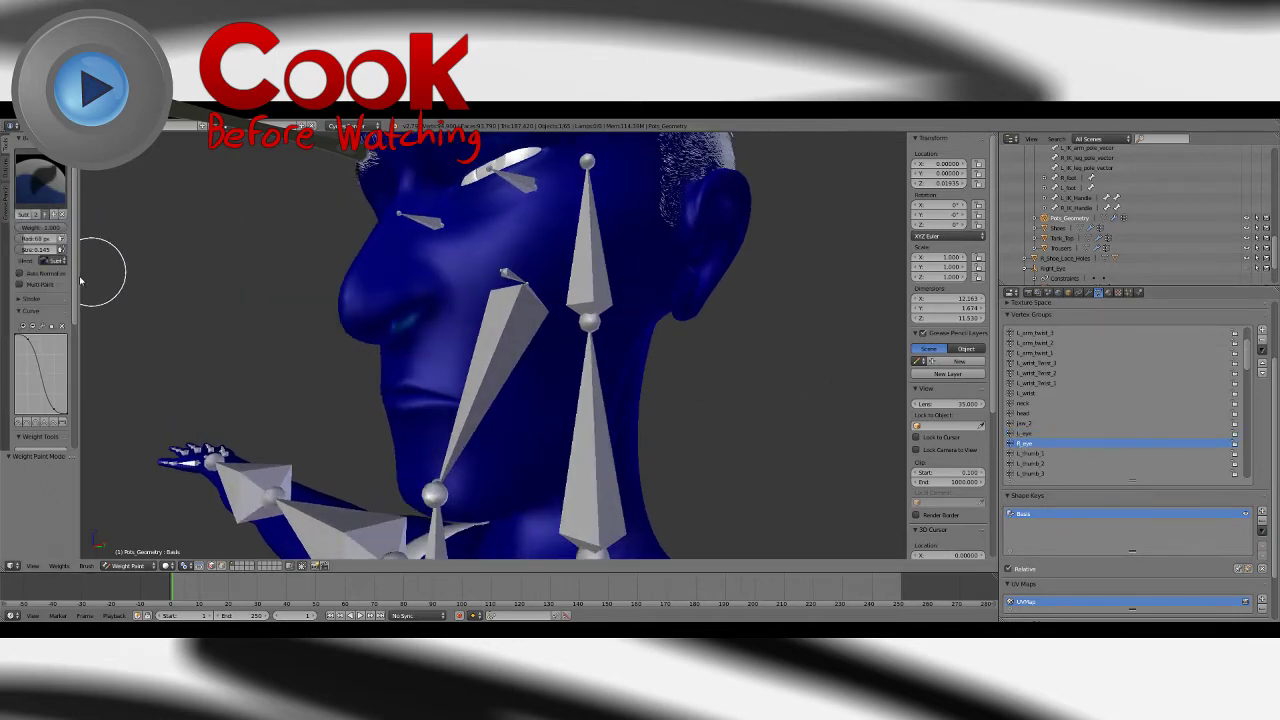
{"action": "middle_click_drag", "start_coordinate": [426, 318], "coordinate": [379, 285]}
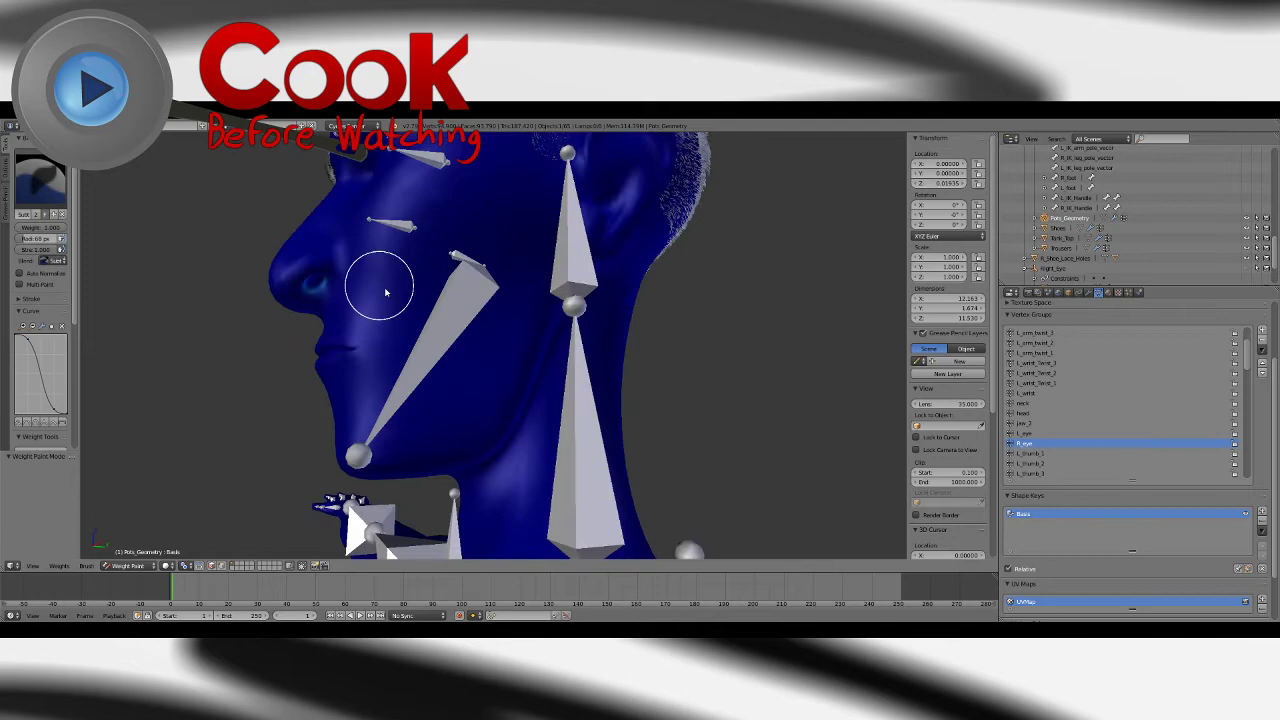
{"action": "left_click", "coordinate": [329, 286]}
{"action": "left_click", "coordinate": [328, 285]}
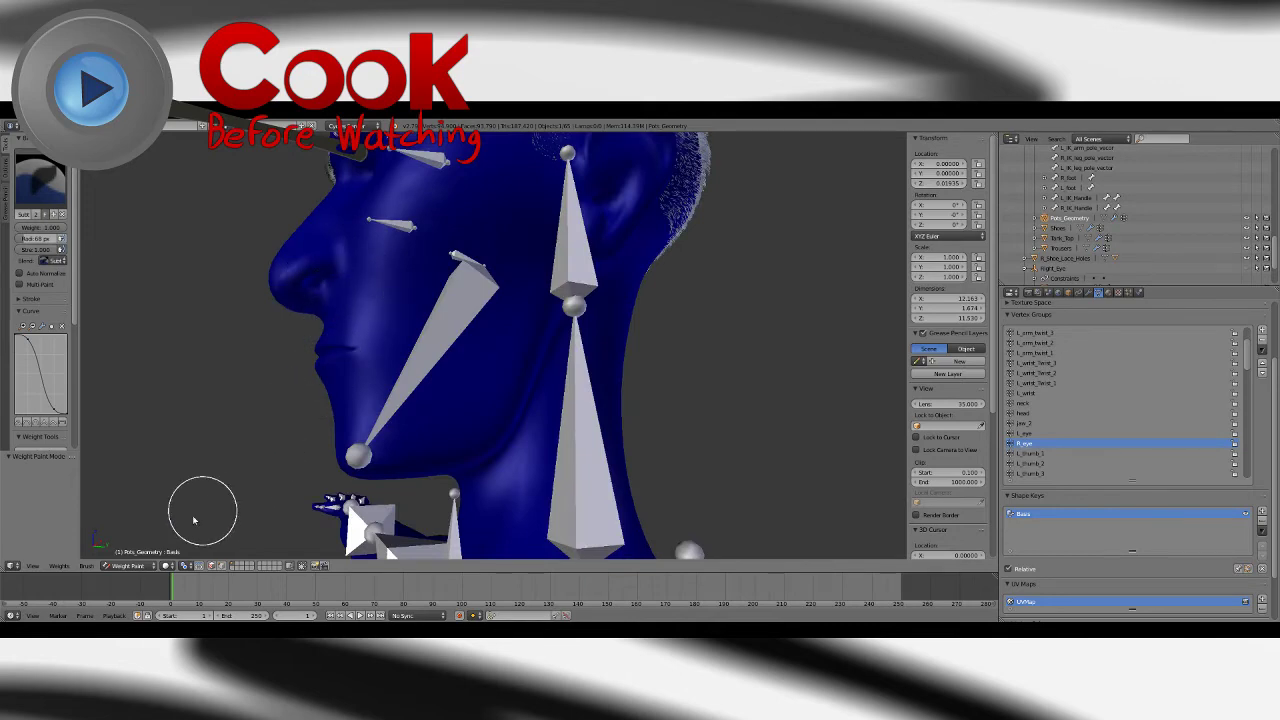
Step: Examine the L_eye and R_eye vertex groups in wireframe shading for stray weights on both sides of the head
{"action": "left_click", "coordinate": [166, 566]}
{"action": "left_click", "coordinate": [194, 531]}
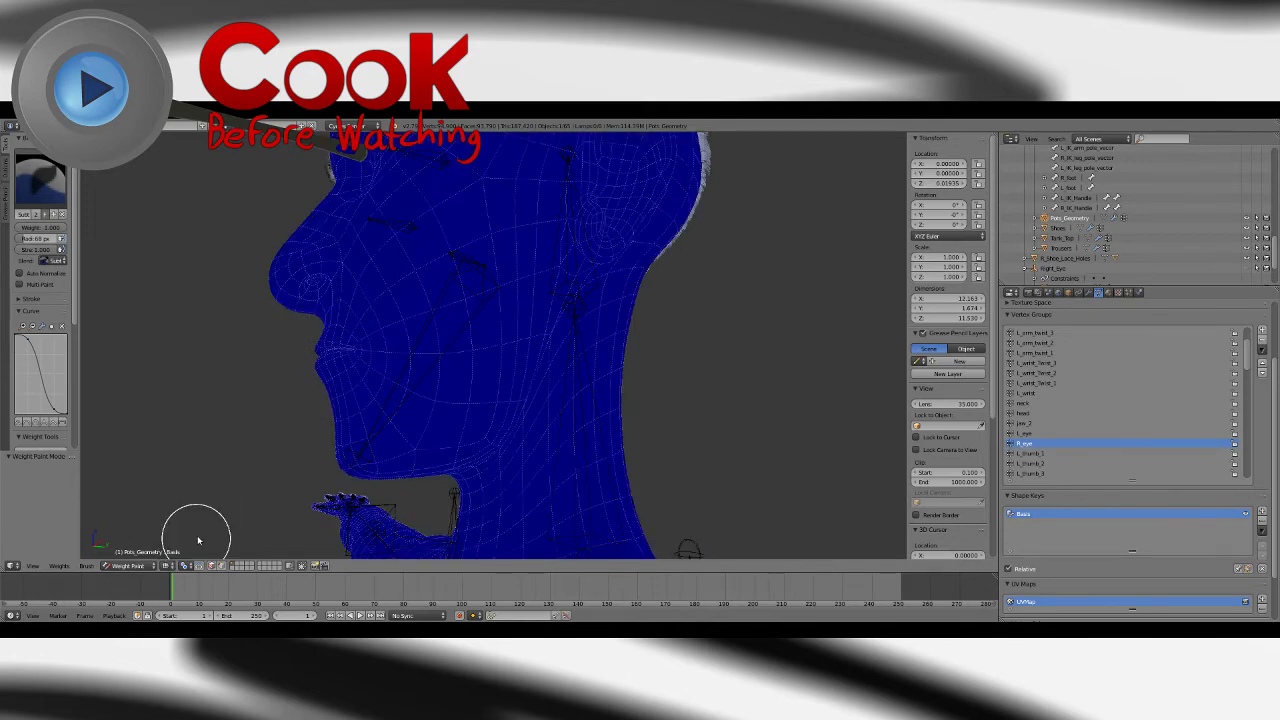
{"action": "mouse_move", "coordinate": [437, 330]}
{"action": "middle_mouse_down"}
{"action": "mouse_move", "coordinate": [601, 322]}
{"action": "mouse_move", "coordinate": [569, 351]}
{"action": "middle_mouse_up"}
{"action": "scroll", "coordinate": [640, 365], "scroll_direction": "up", "scroll_amount": 3}
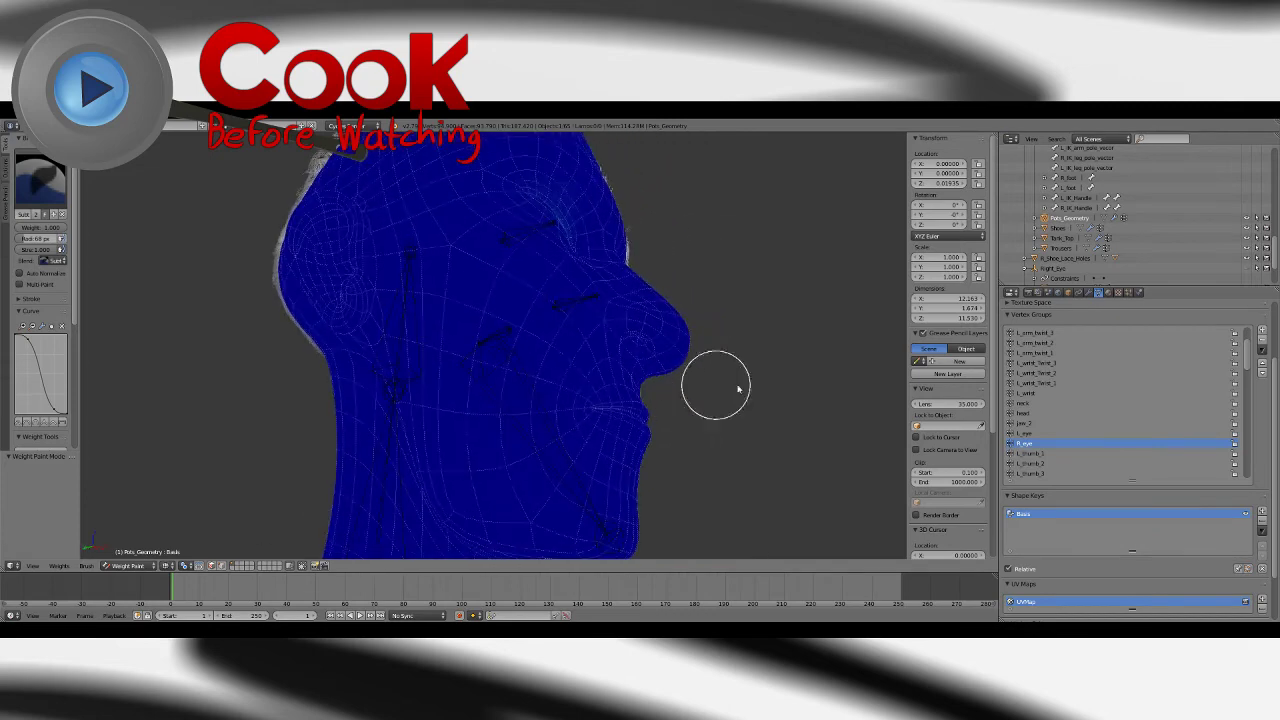
{"action": "left_click", "coordinate": [1025, 433]}
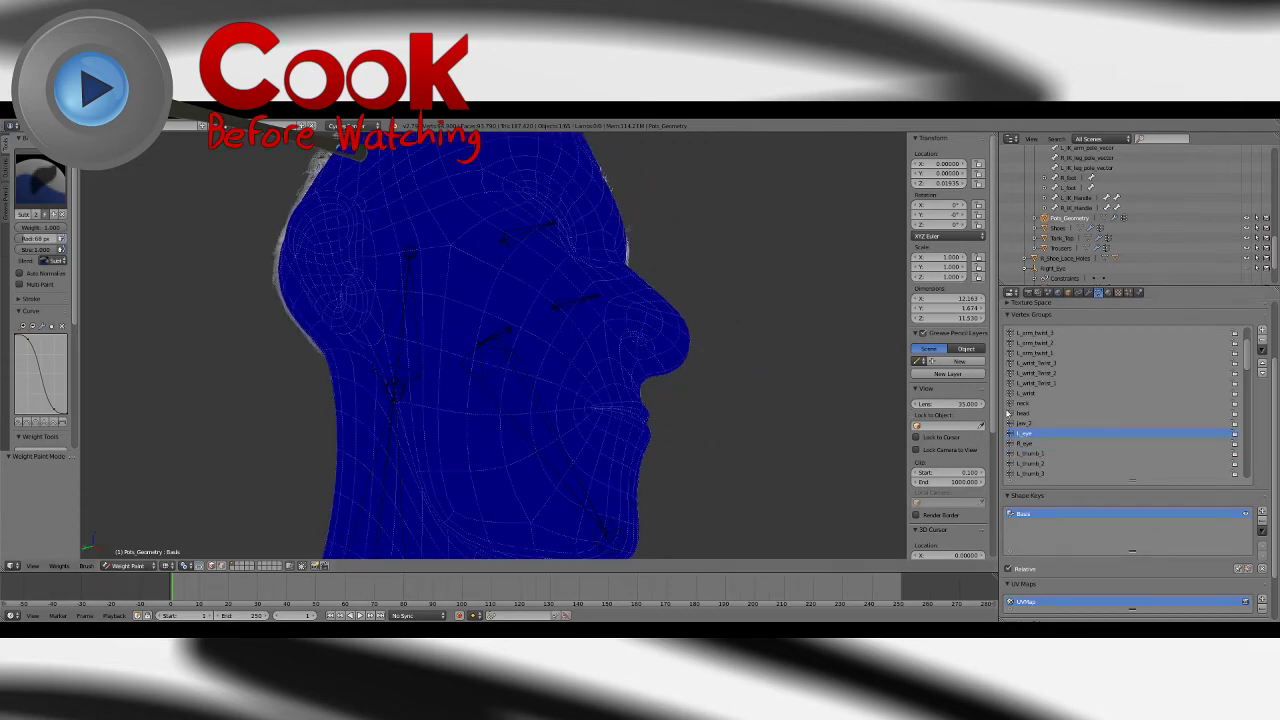
{"action": "left_click", "coordinate": [1025, 443]}
{"action": "left_click", "coordinate": [1025, 433]}
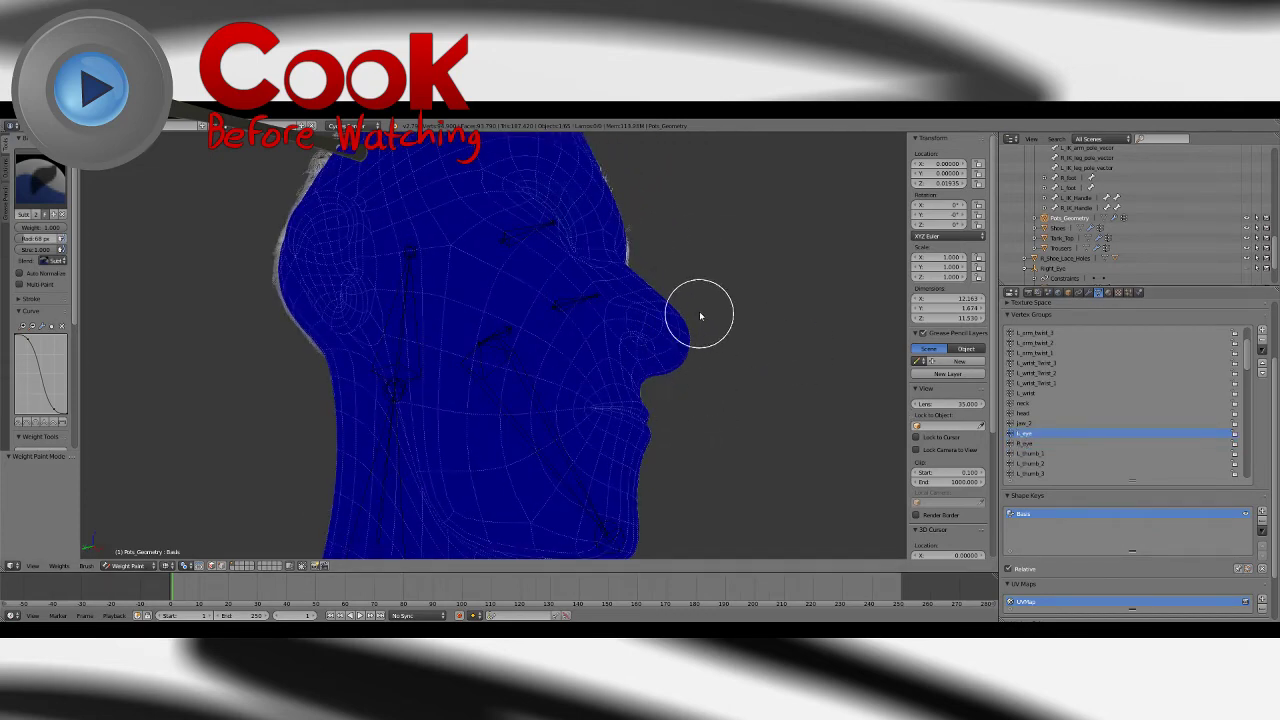
{"action": "middle_click_drag", "start_coordinate": [700, 309], "coordinate": [357, 297]}
Step: Save the file and return the body mesh to Object Mode with solid shading
{"action": "left_click", "coordinate": [40, 182]}
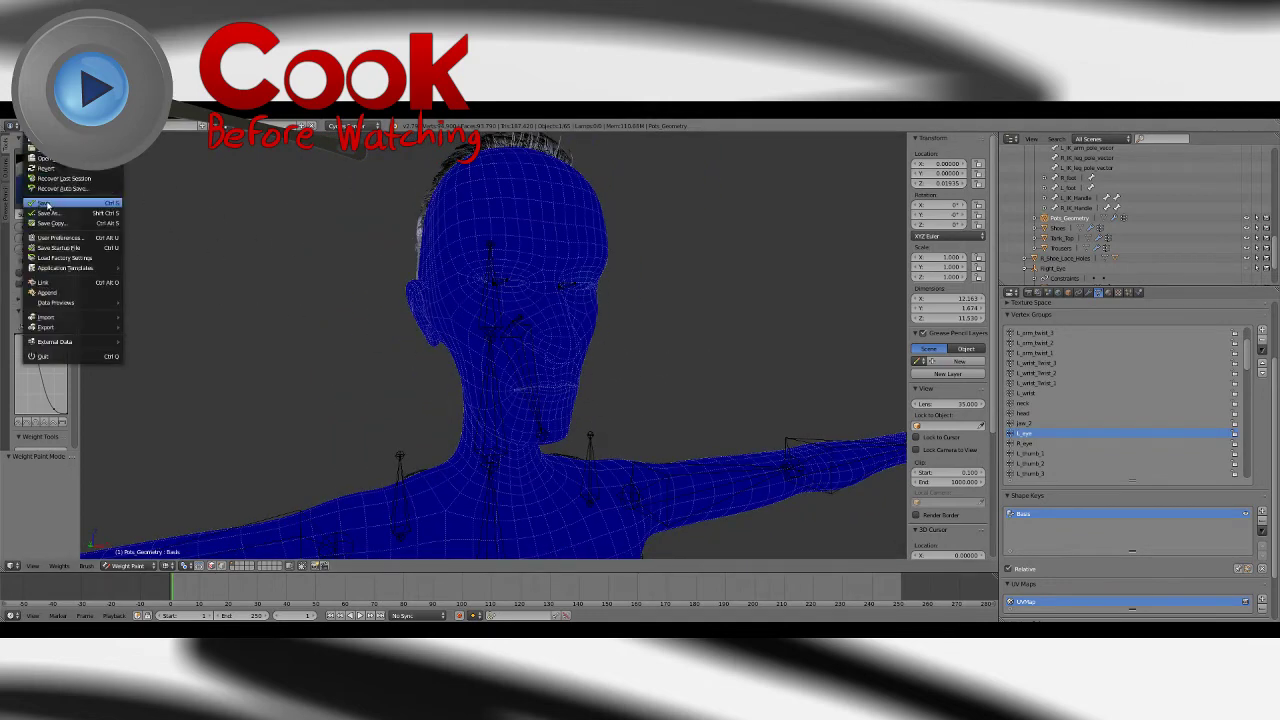
{"action": "left_click", "coordinate": [128, 566]}
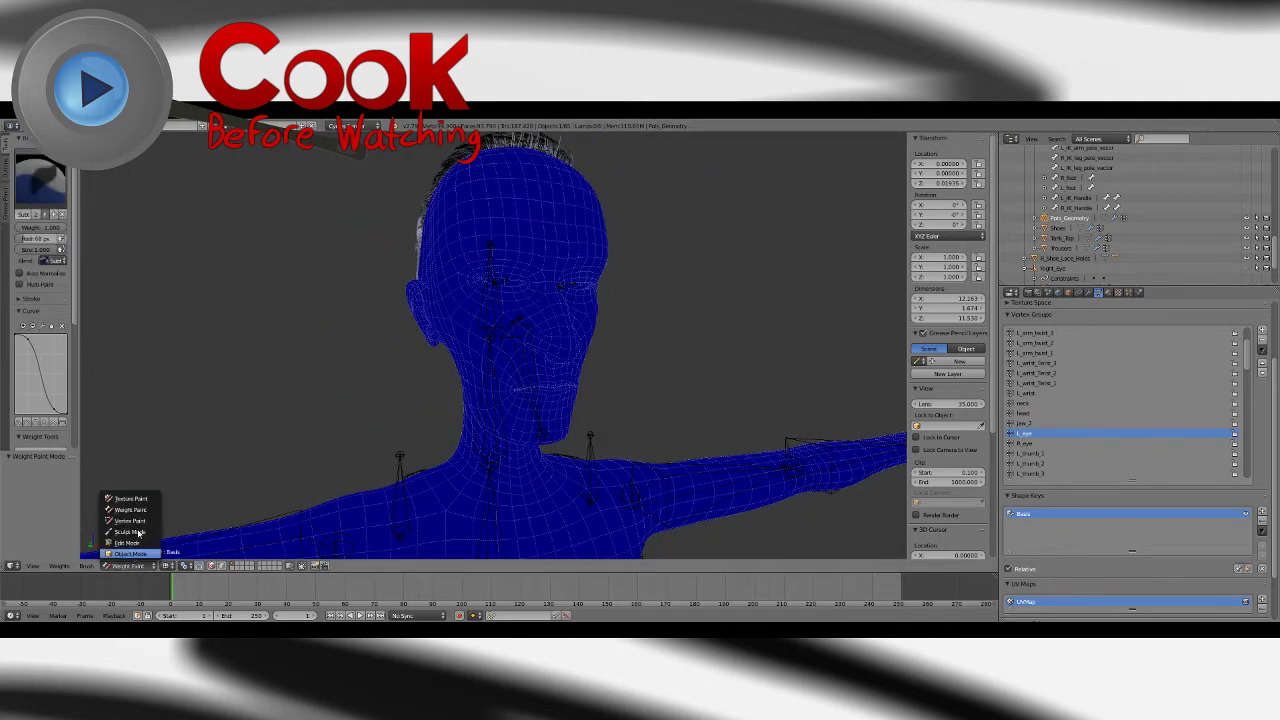
{"action": "left_click", "coordinate": [128, 553]}
{"action": "left_click", "coordinate": [186, 566]}
{"action": "left_click", "coordinate": [198, 531]}
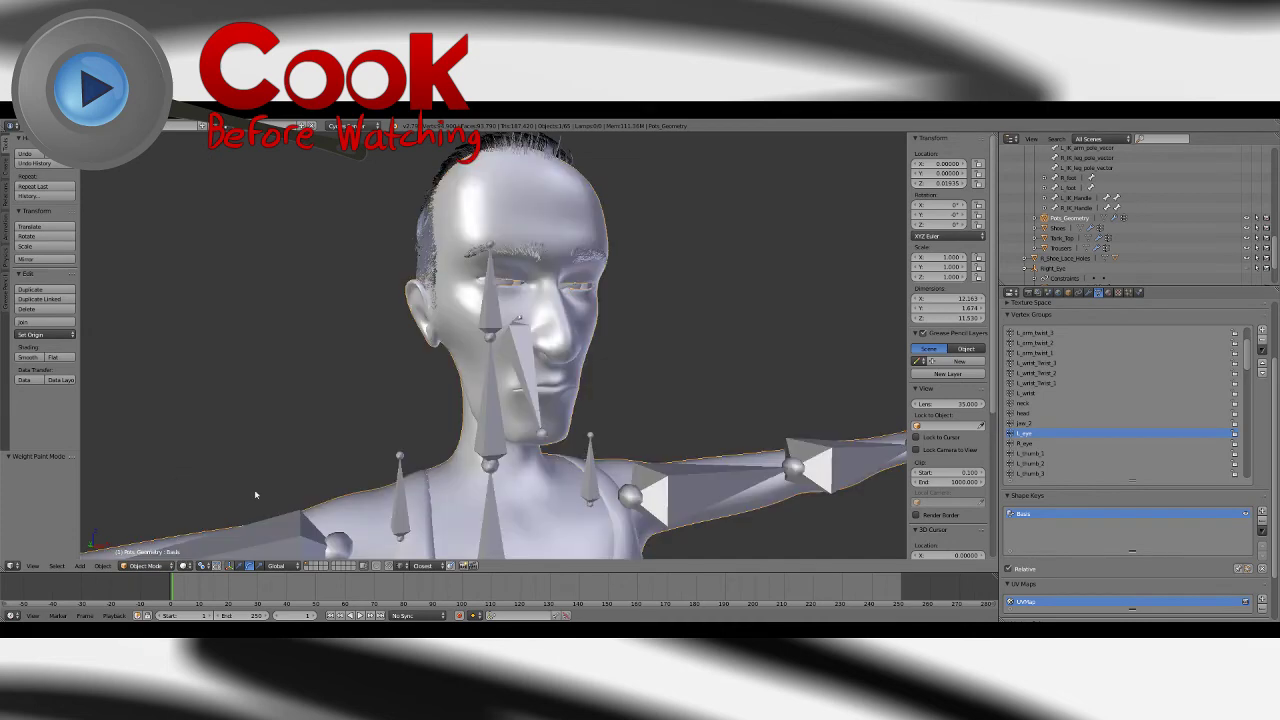
Step: Make the body geometry unselectable, select the armature and put it into Pose Mode
{"action": "left_click", "coordinate": [1258, 219]}
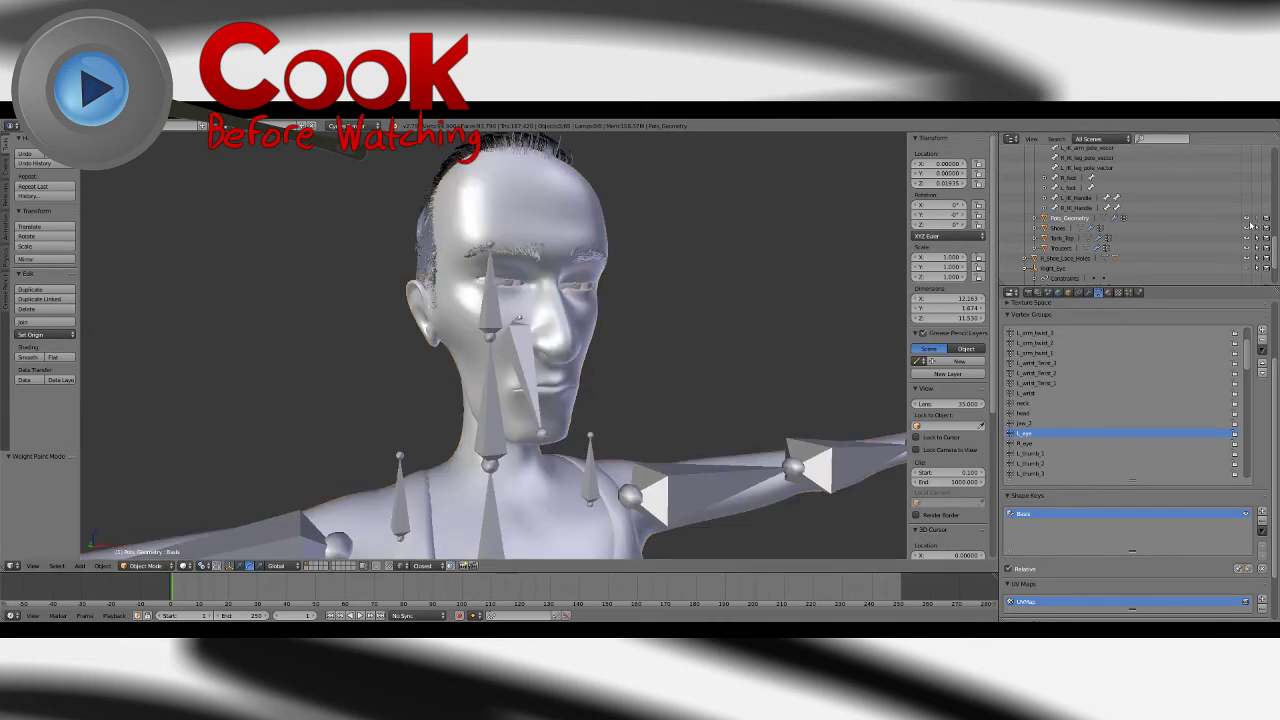
{"action": "middle_click_drag", "start_coordinate": [735, 283], "coordinate": [648, 302]}
{"action": "scroll", "coordinate": [648, 302], "scroll_direction": "up", "scroll_amount": 3}
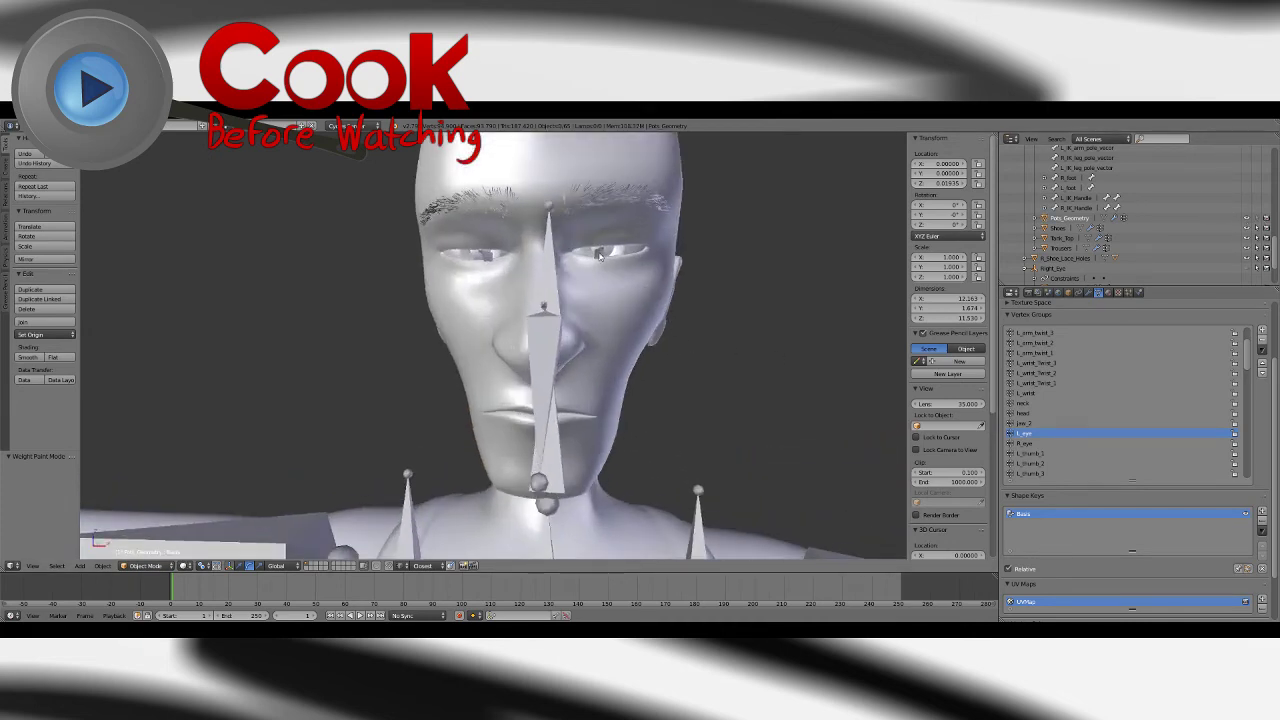
{"action": "right_click", "coordinate": [497, 256]}
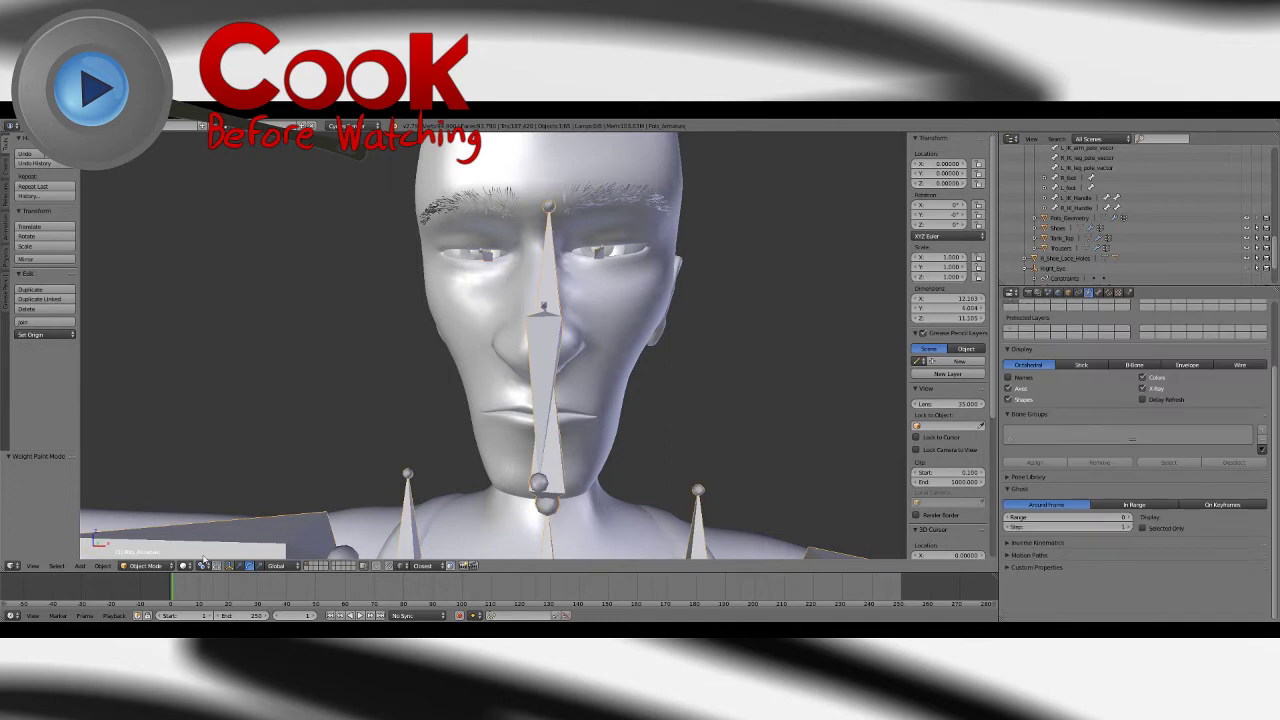
{"action": "left_click", "coordinate": [143, 565]}
{"action": "left_click", "coordinate": [140, 530]}
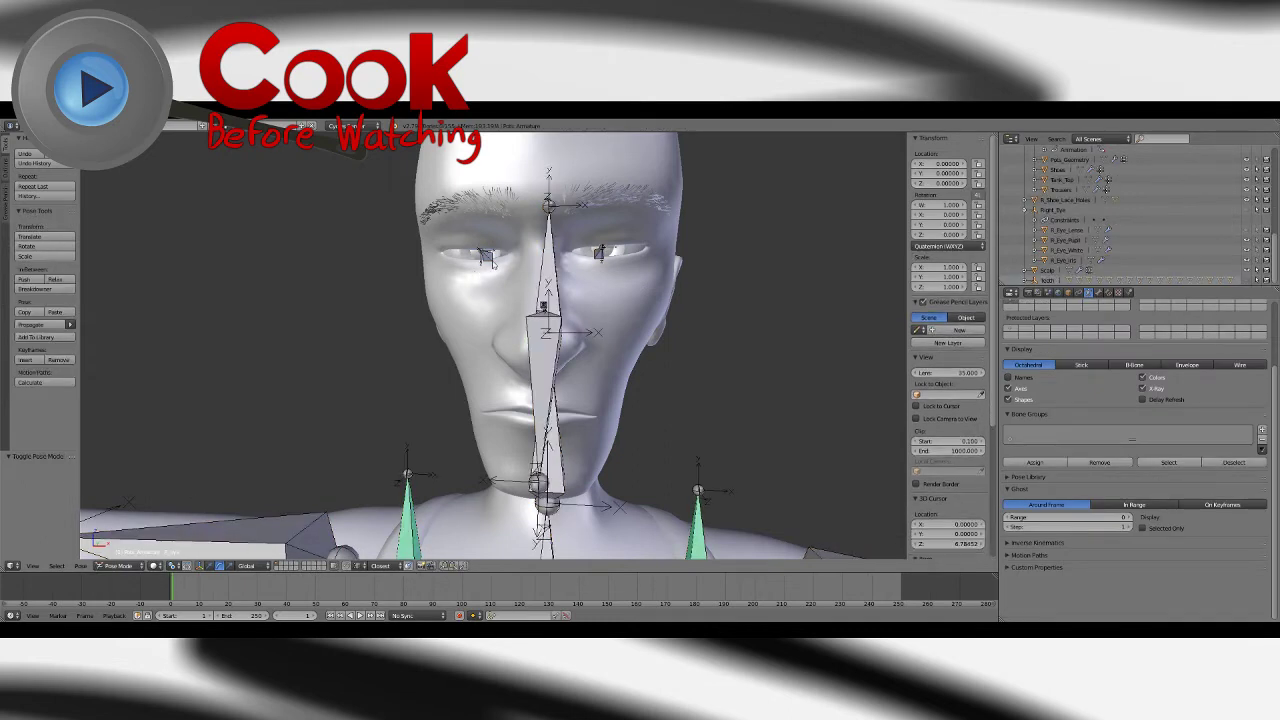
Step: Test both eye bones together with a trackball rotation, and undo it
{"action": "right_click", "coordinate": [598, 255]}
{"action": "right_click", "coordinate": [577, 268], "text": "shift"}
{"action": "key", "text": "r"}
{"action": "key", "text": "r"}
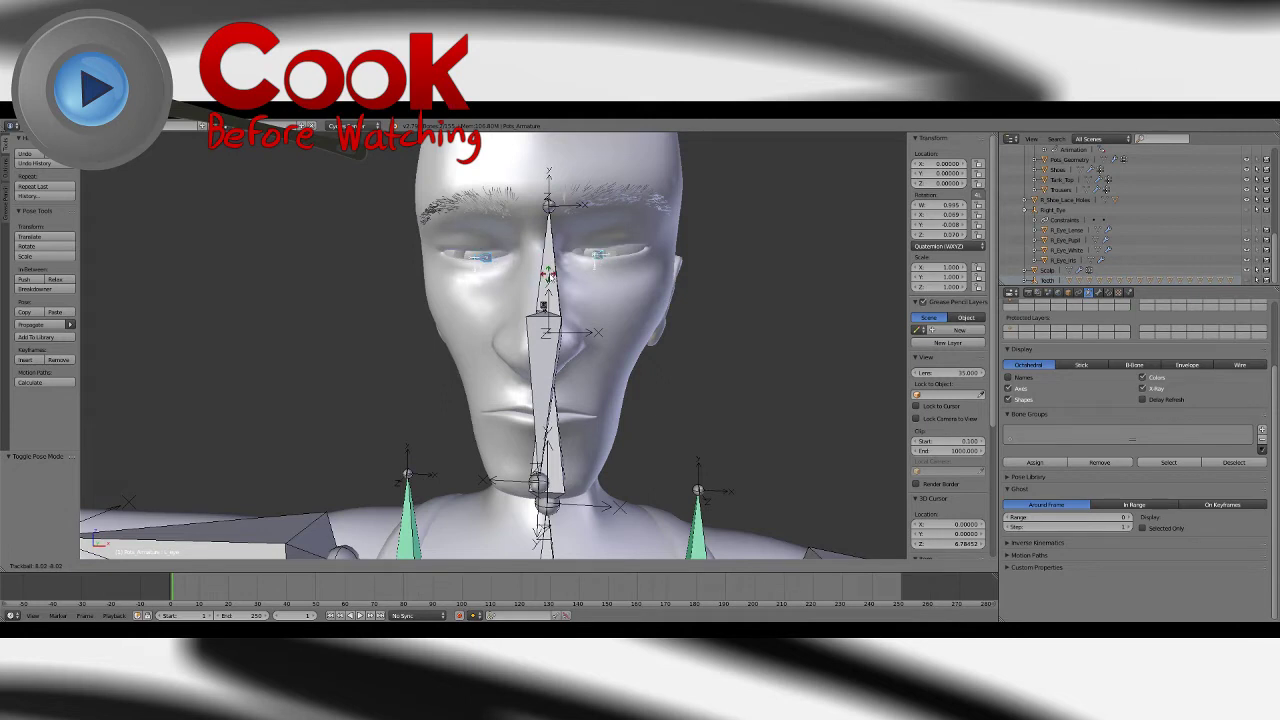
{"action": "left_click", "coordinate": [726, 338]}
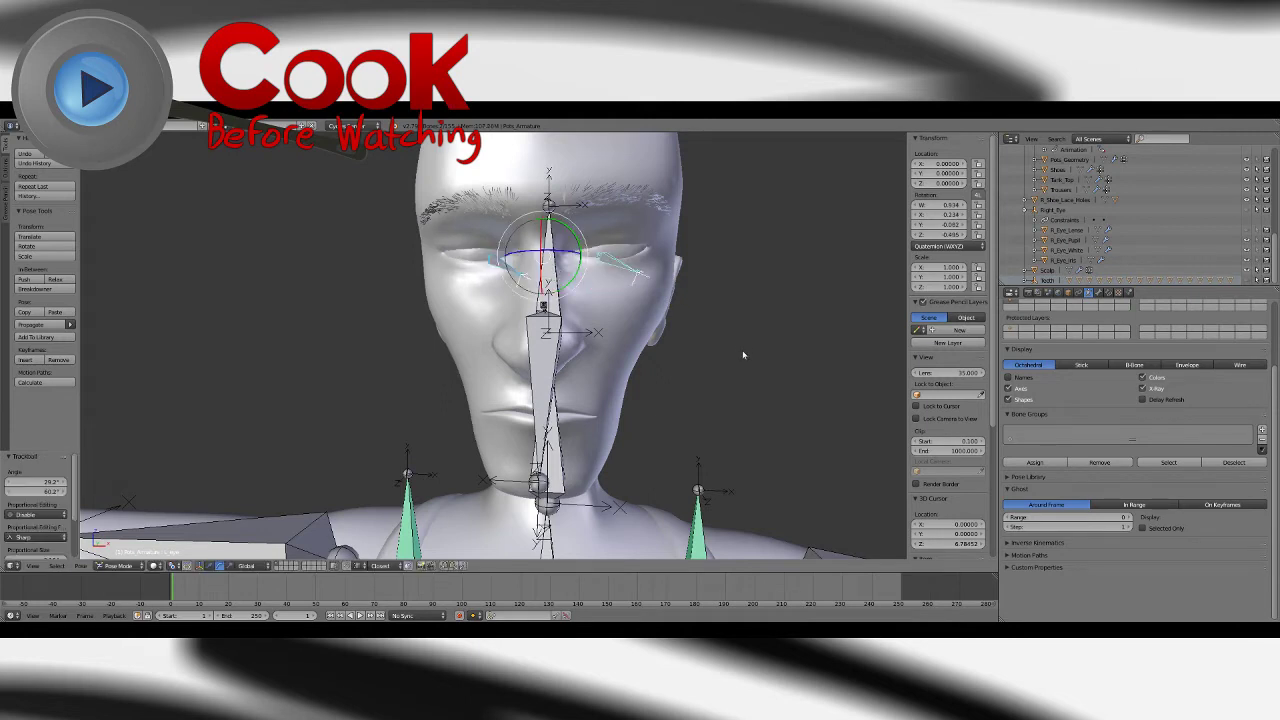
{"action": "key", "text": "ctrl+z"}
{"action": "key", "text": "ctrl+z"}
Step: Turn off the armature's bone axes display and save the file
{"action": "left_click", "coordinate": [32, 126]}
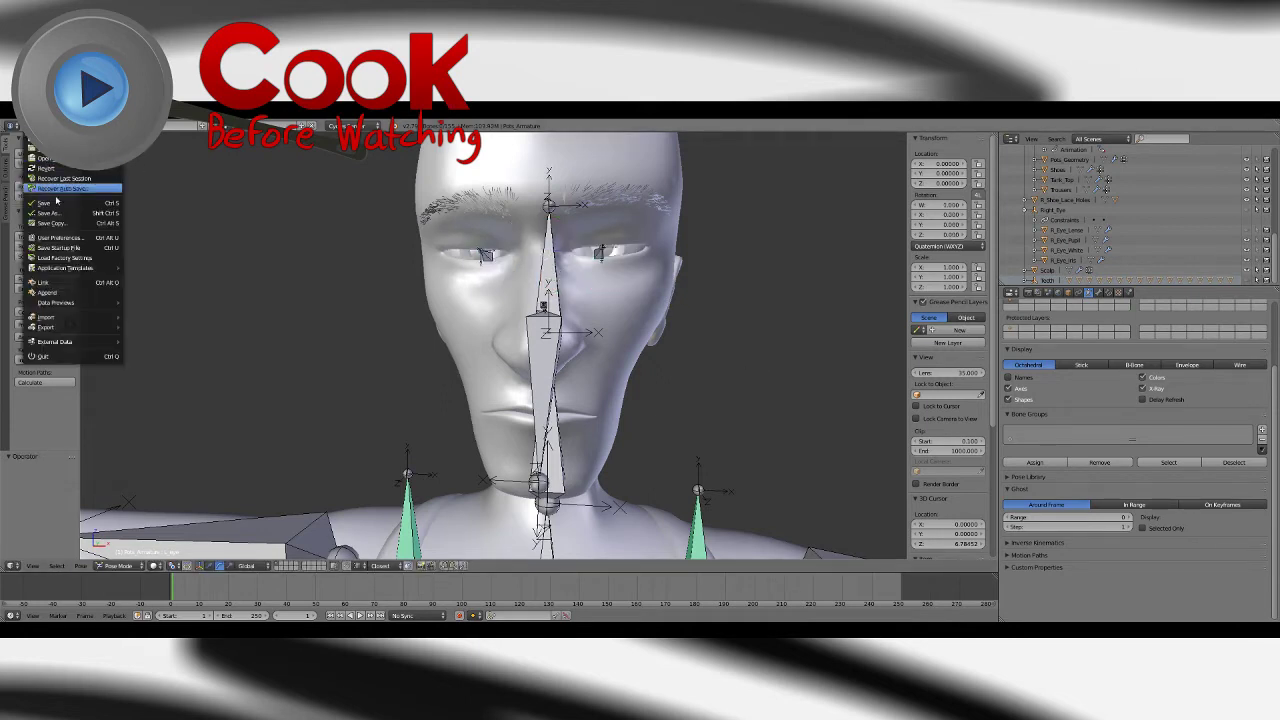
{"action": "left_click", "coordinate": [57, 204]}
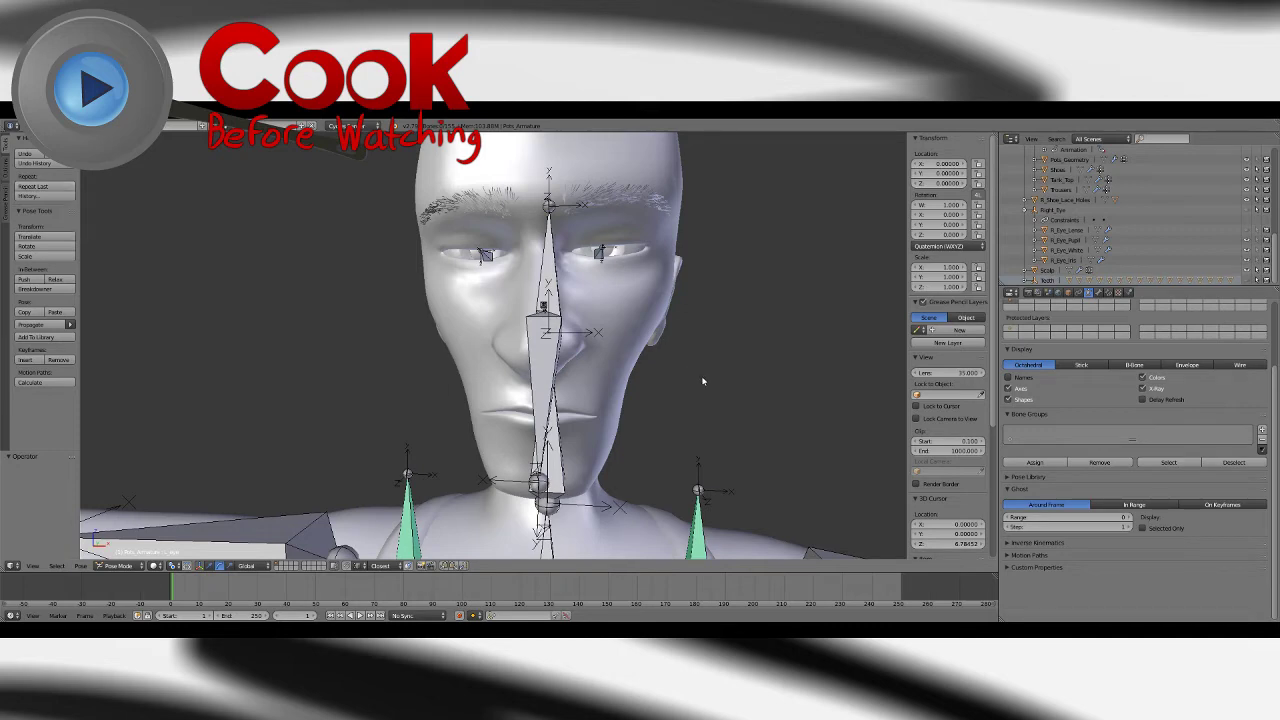
{"action": "middle_click_drag", "start_coordinate": [703, 381], "coordinate": [604, 415]}
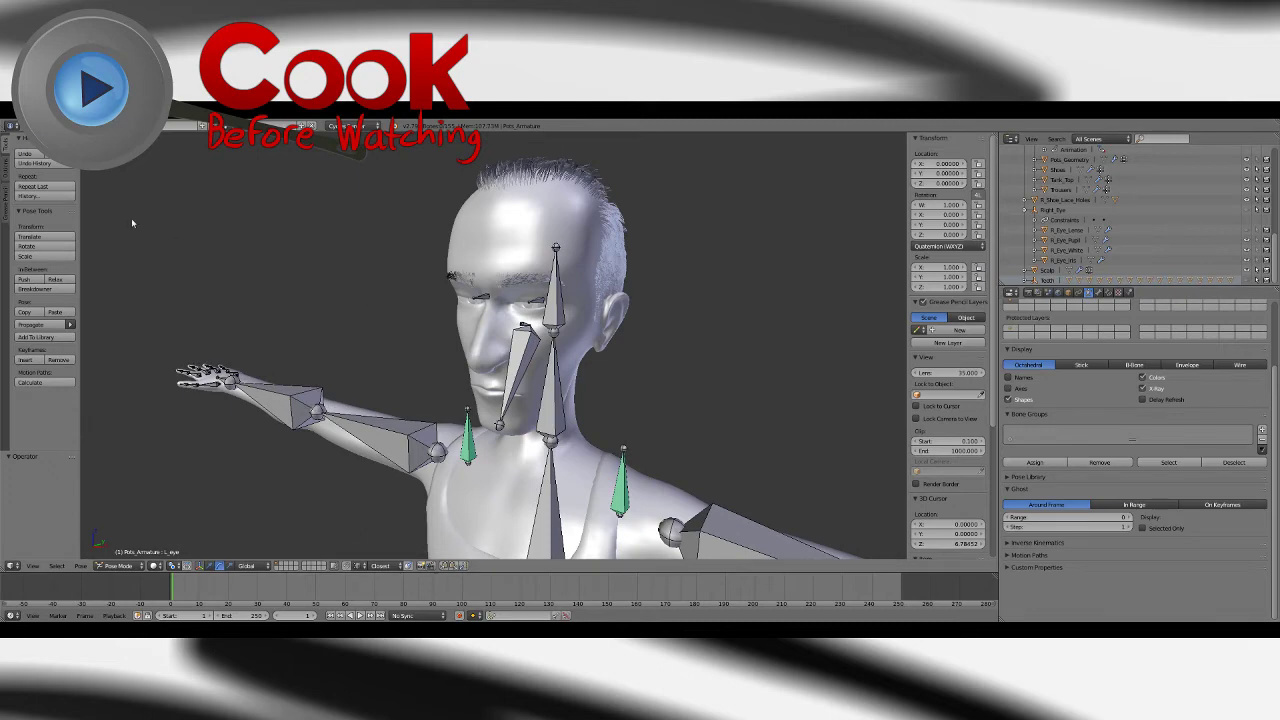
{"action": "left_click", "coordinate": [30, 125]}
{"action": "left_click", "coordinate": [54, 202]}
Step: Inspect the rigged character from the face out to the whole body, and save the file again
{"action": "middle_click_drag", "start_coordinate": [484, 322], "coordinate": [597, 369]}
{"action": "scroll", "coordinate": [680, 370], "scroll_direction": "up", "scroll_amount": 3}
{"action": "middle_click_drag", "start_coordinate": [692, 384], "coordinate": [661, 416]}
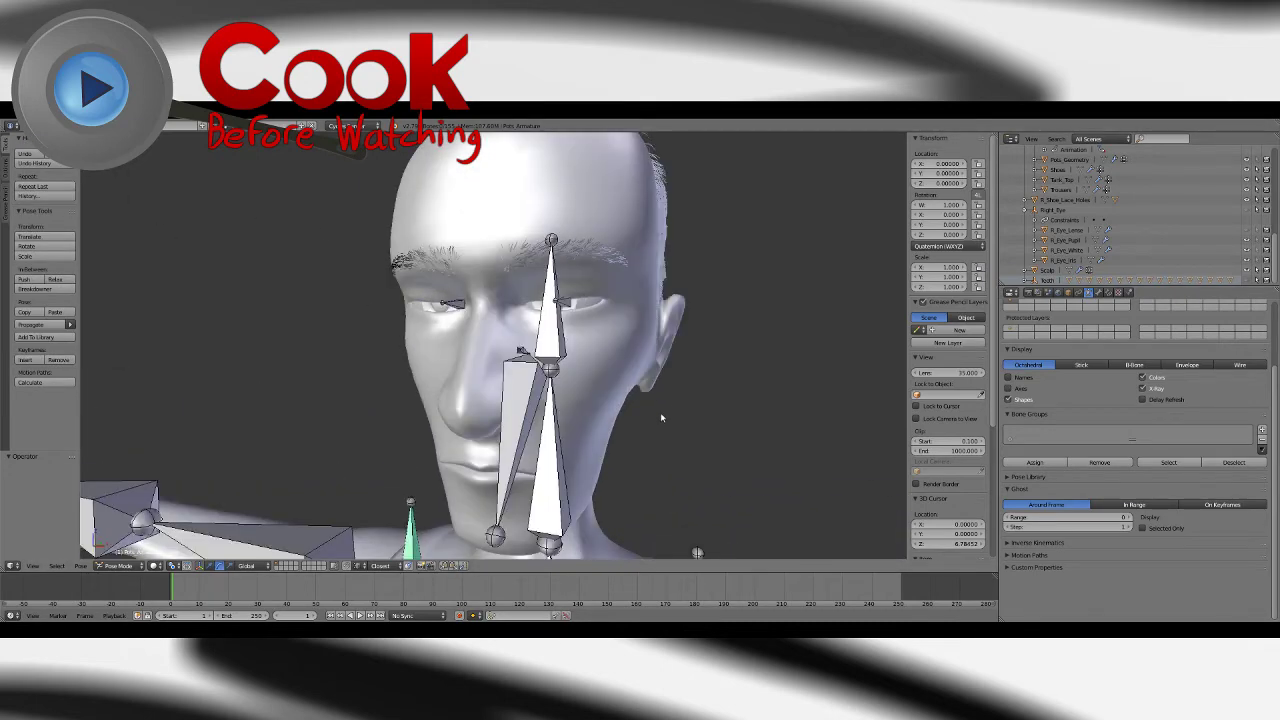
{"action": "scroll", "coordinate": [660, 416], "scroll_direction": "down", "scroll_amount": 5}
{"action": "middle_click_drag", "start_coordinate": [620, 490], "coordinate": [618, 412], "text": "shift"}
{"action": "scroll", "coordinate": [580, 480], "scroll_direction": "down", "scroll_amount": 4}
{"action": "middle_click_drag", "start_coordinate": [572, 488], "coordinate": [569, 419], "text": "shift"}
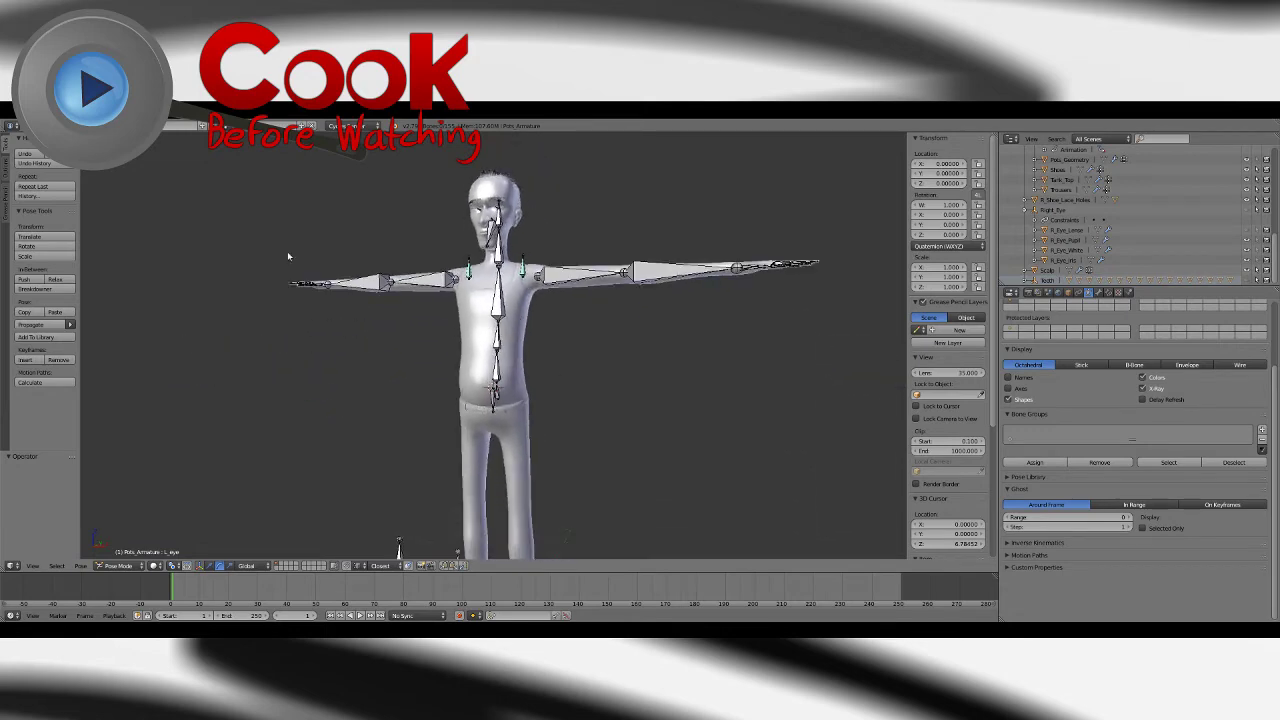
{"action": "left_click", "coordinate": [30, 126]}
{"action": "left_click", "coordinate": [70, 209]}
Step: Select the Teeth object in Object Mode, frame it and inspect the teeth inside the mouth
{"action": "middle_click_drag", "start_coordinate": [605, 284], "coordinate": [638, 370], "text": "shift"}
{"action": "scroll", "coordinate": [620, 294], "scroll_direction": "up", "scroll_amount": 3}
{"action": "scroll", "coordinate": [677, 329], "scroll_direction": "up", "scroll_amount": 3}
{"action": "scroll", "coordinate": [657, 323], "scroll_direction": "up", "scroll_amount": 1}
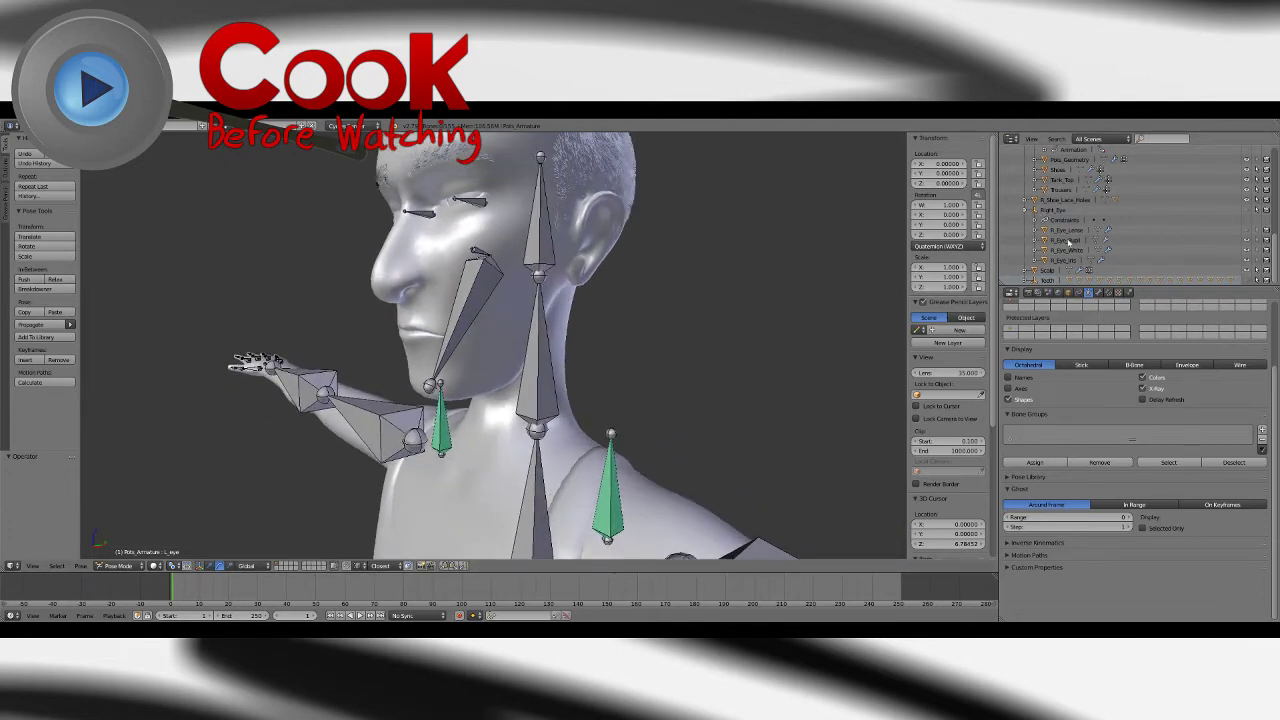
{"action": "left_click", "coordinate": [1245, 280]}
{"action": "middle_click_drag", "start_coordinate": [685, 315], "coordinate": [625, 359]}
{"action": "right_click", "coordinate": [554, 333]}
{"action": "key", "text": "KP_Decimal"}
{"action": "scroll", "coordinate": [703, 380], "scroll_direction": "up", "scroll_amount": 10}
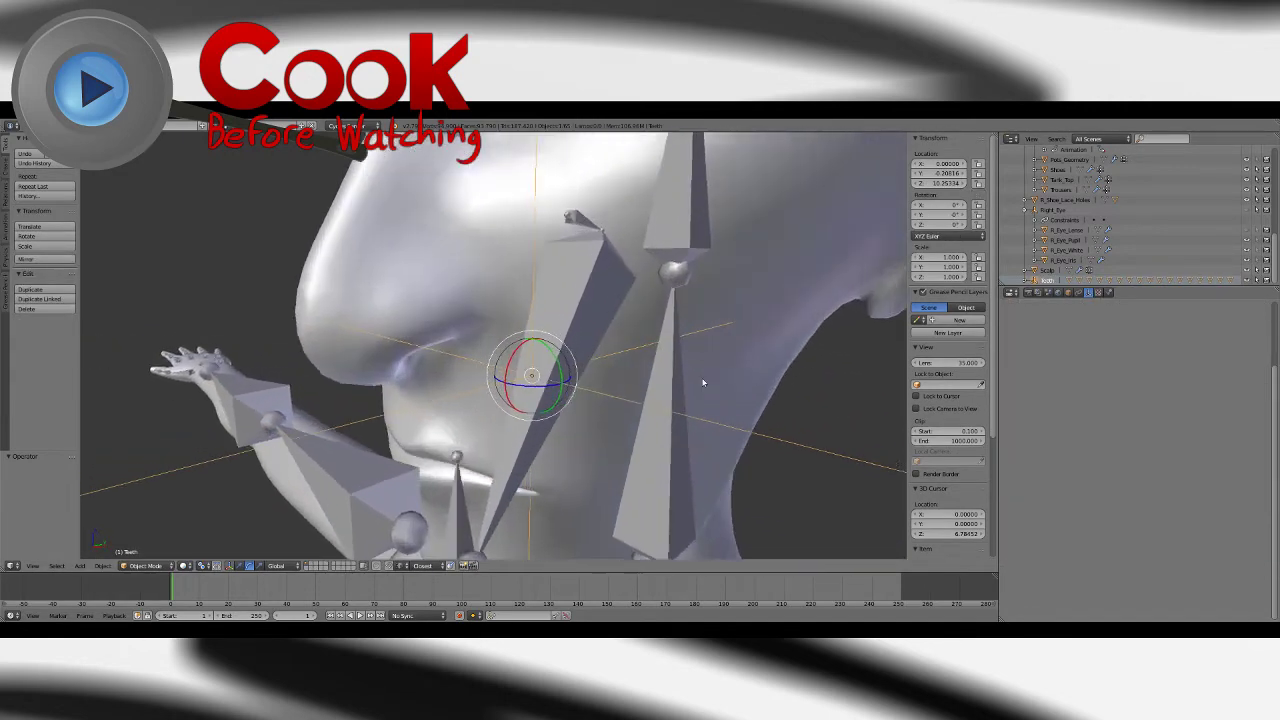
{"action": "middle_click_drag", "start_coordinate": [744, 413], "coordinate": [650, 252]}
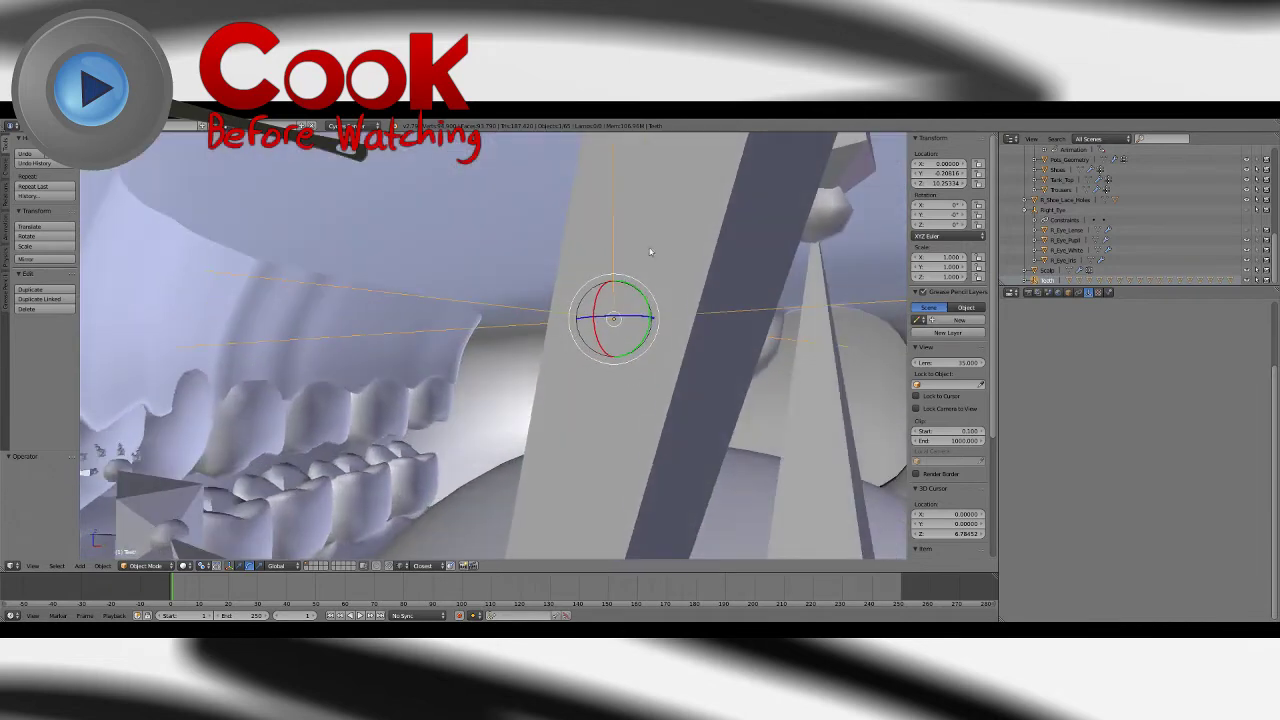
{"action": "middle_click_drag", "start_coordinate": [551, 394], "coordinate": [602, 360]}
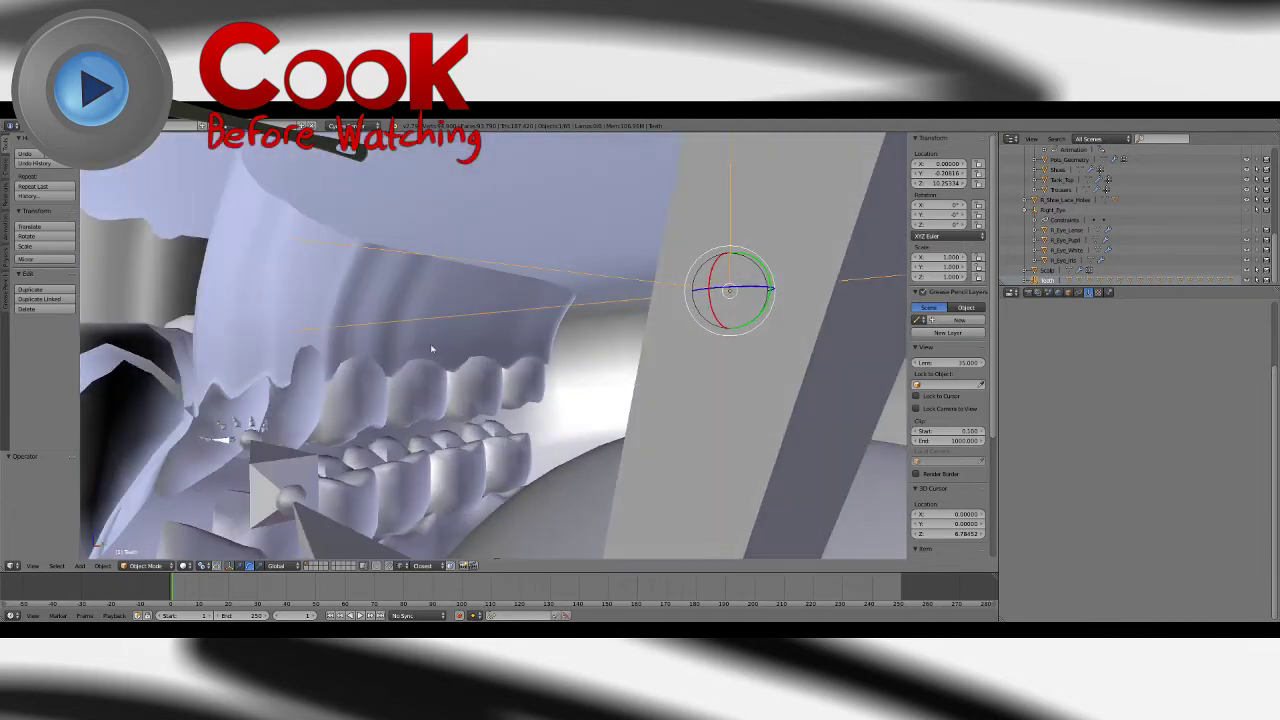
{"action": "mouse_move", "coordinate": [592, 404]}
{"action": "middle_mouse_down"}
{"action": "mouse_move", "coordinate": [540, 404]}
{"action": "mouse_move", "coordinate": [577, 408]}
{"action": "middle_mouse_up"}
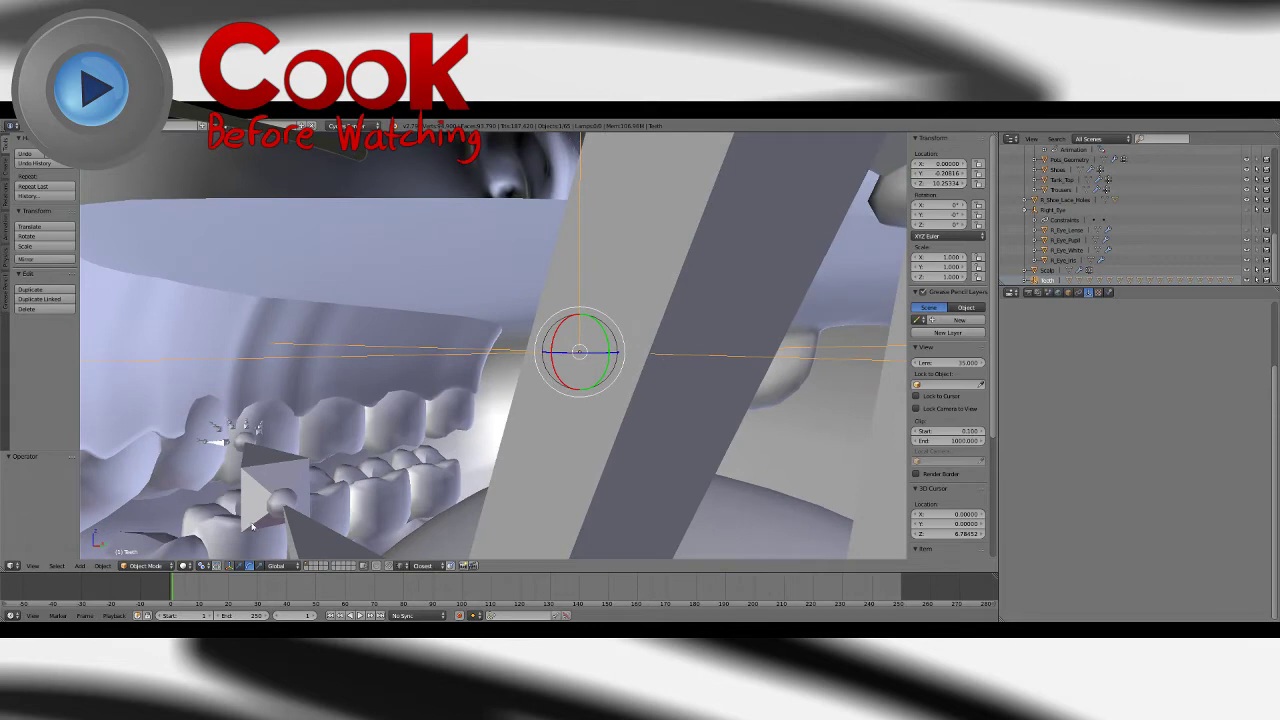
Step: Try to move the Teeth object backwards along the Y axis with the translate manipulator, and undo the move
{"action": "left_click", "coordinate": [240, 566]}
{"action": "scroll", "coordinate": [443, 423], "scroll_direction": "down", "scroll_amount": 9}
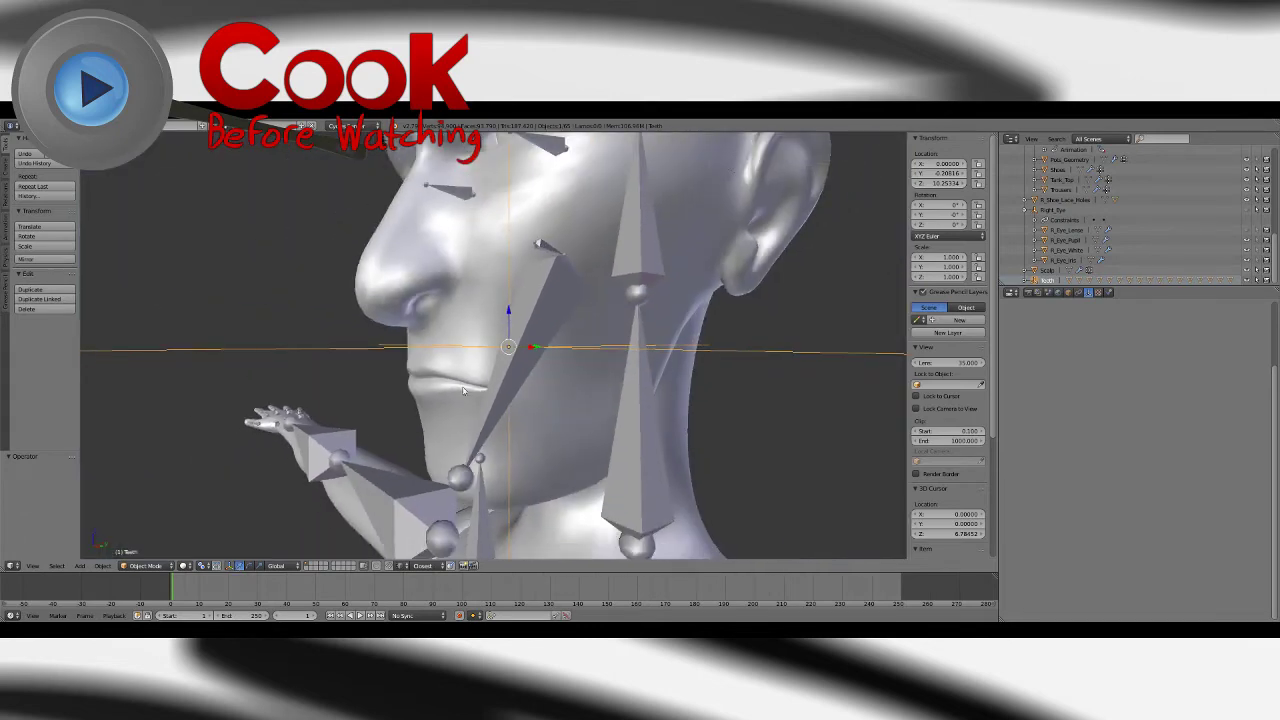
{"action": "mouse_move", "coordinate": [660, 352]}
{"action": "middle_mouse_down"}
{"action": "mouse_move", "coordinate": [591, 369]}
{"action": "mouse_move", "coordinate": [648, 360]}
{"action": "middle_mouse_up"}
{"action": "scroll", "coordinate": [623, 376], "scroll_direction": "down", "scroll_amount": 4}
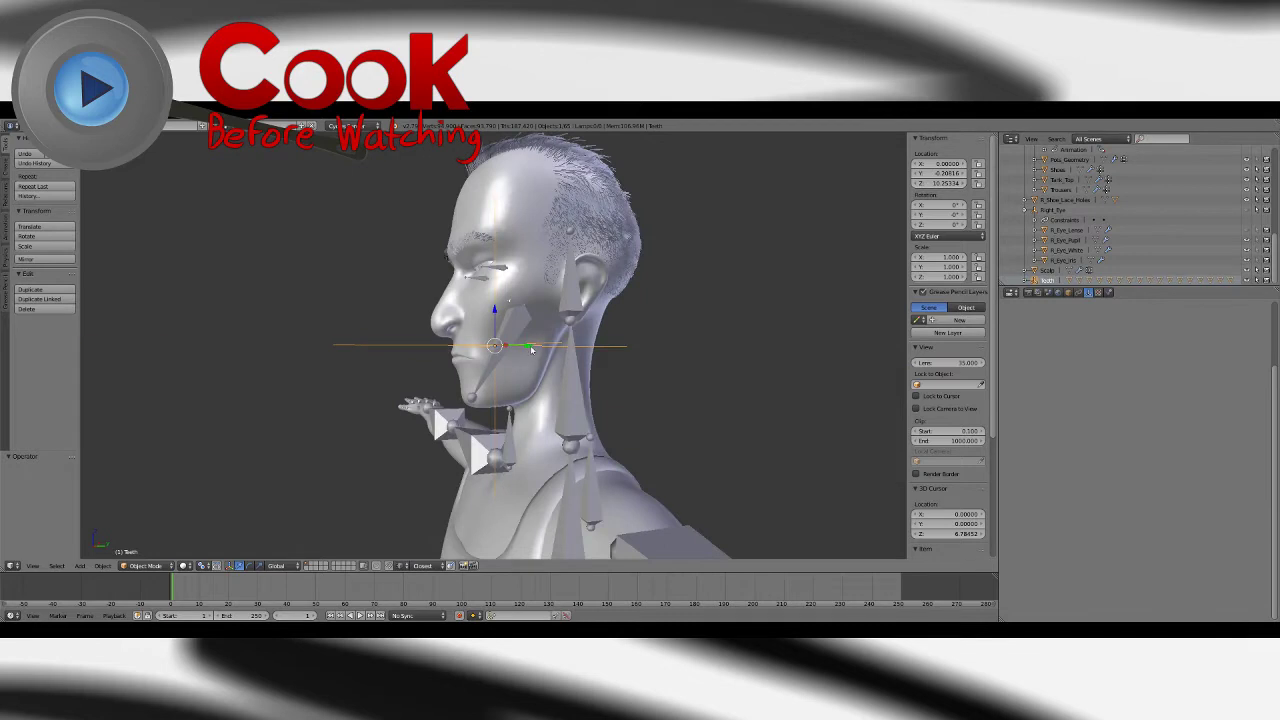
{"action": "left_click_drag", "start_coordinate": [536, 350], "coordinate": [716, 331]}
{"action": "key", "text": "ctrl+z"}
Step: Toggle snapping and, in side view, move the Teeth object about 0.552 along the Y axis to the back of the neck
{"action": "left_click", "coordinate": [389, 567]}
{"action": "key", "text": "KP_3"}
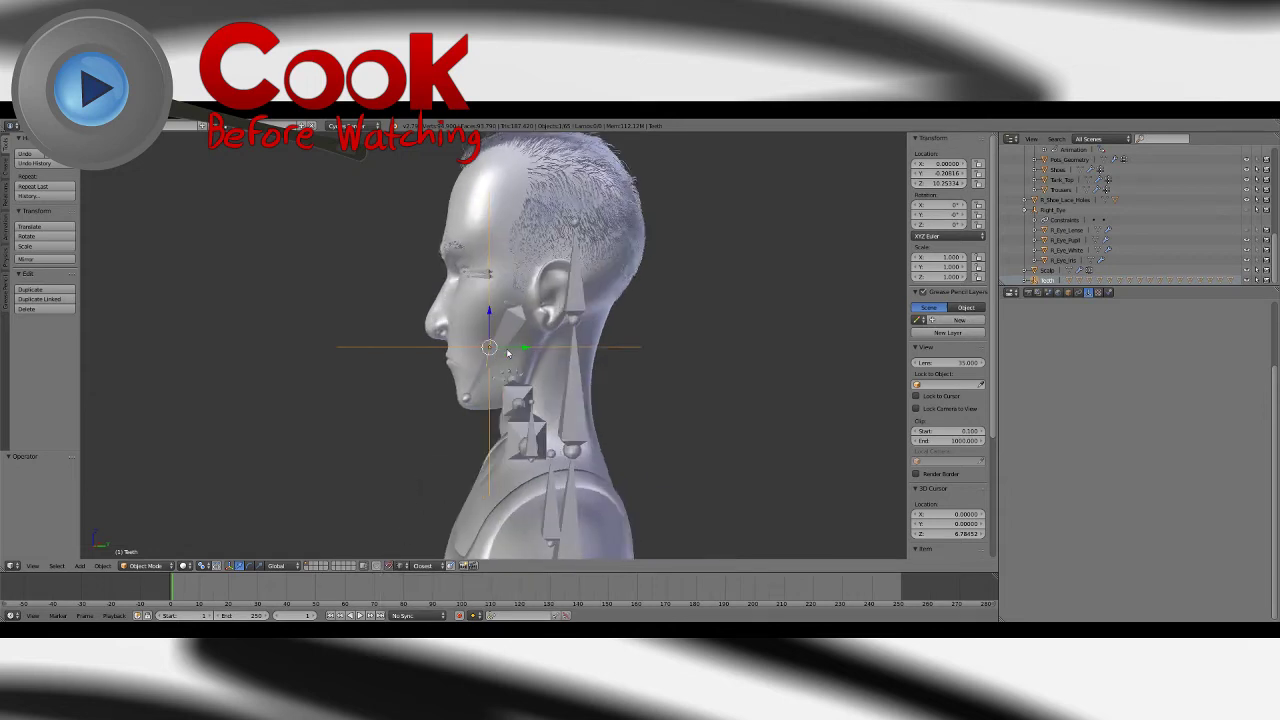
{"action": "key", "text": "g"}
{"action": "key", "text": "y"}
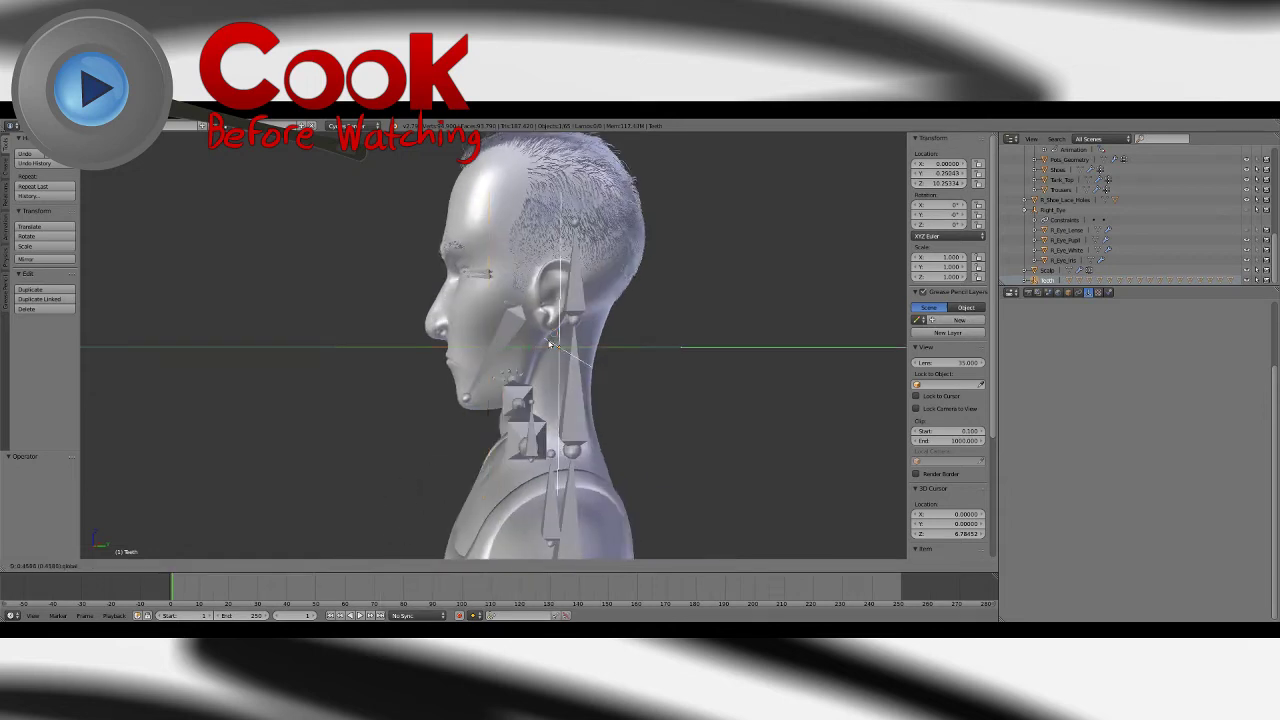
{"action": "left_click", "coordinate": [576, 325]}
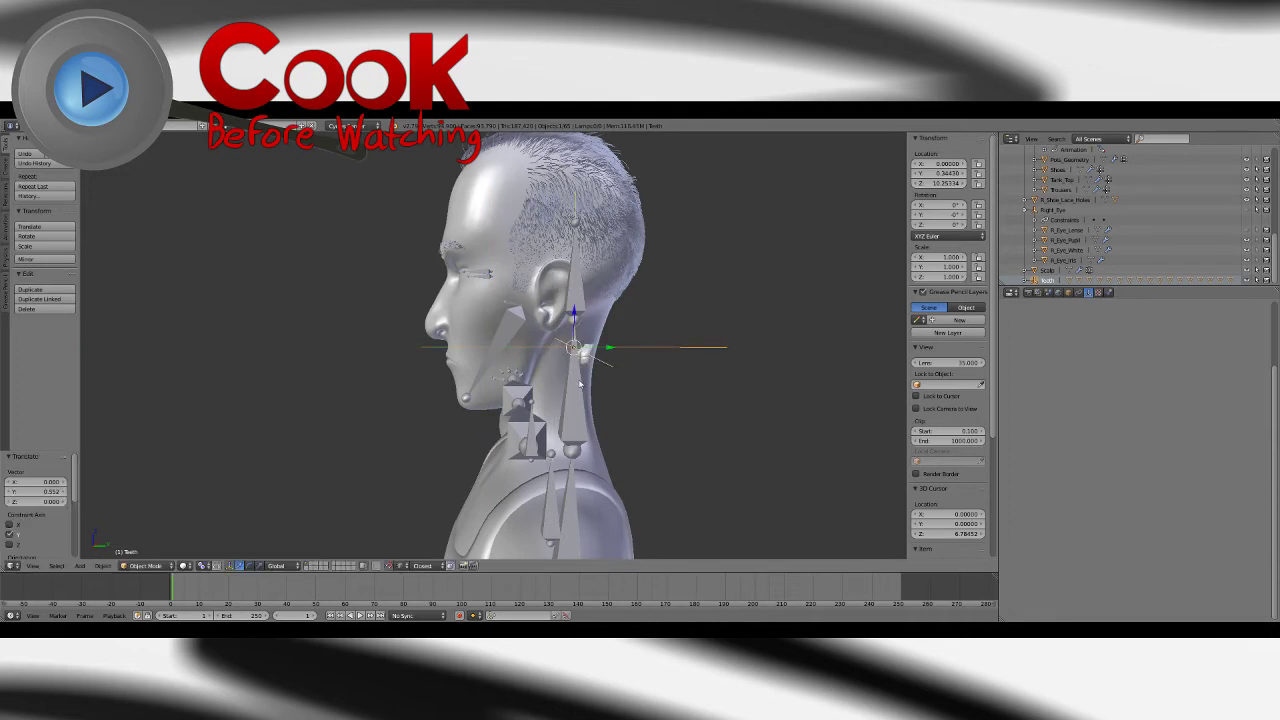
Step: Move the Teeth object about 0.799 up along the Z axis to the tip of the head bone
{"action": "left_click", "coordinate": [50, 491]}
{"action": "key", "text": "g"}
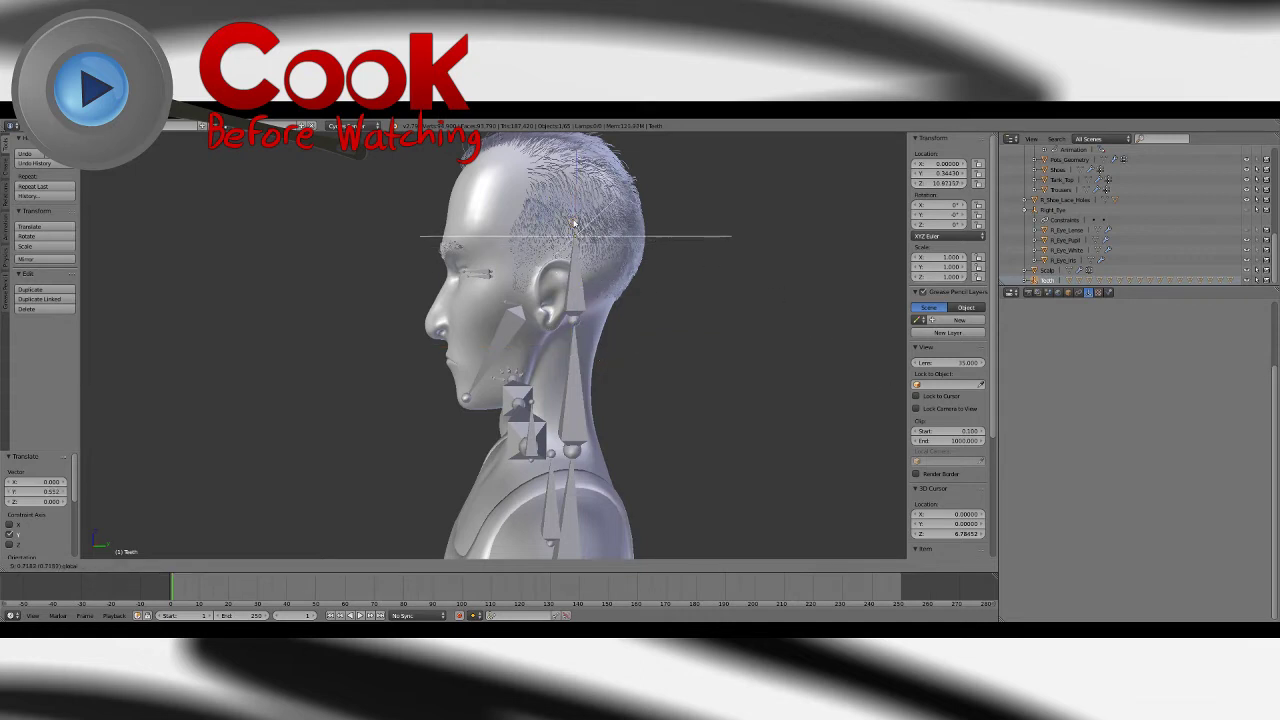
{"action": "left_click", "coordinate": [580, 224]}
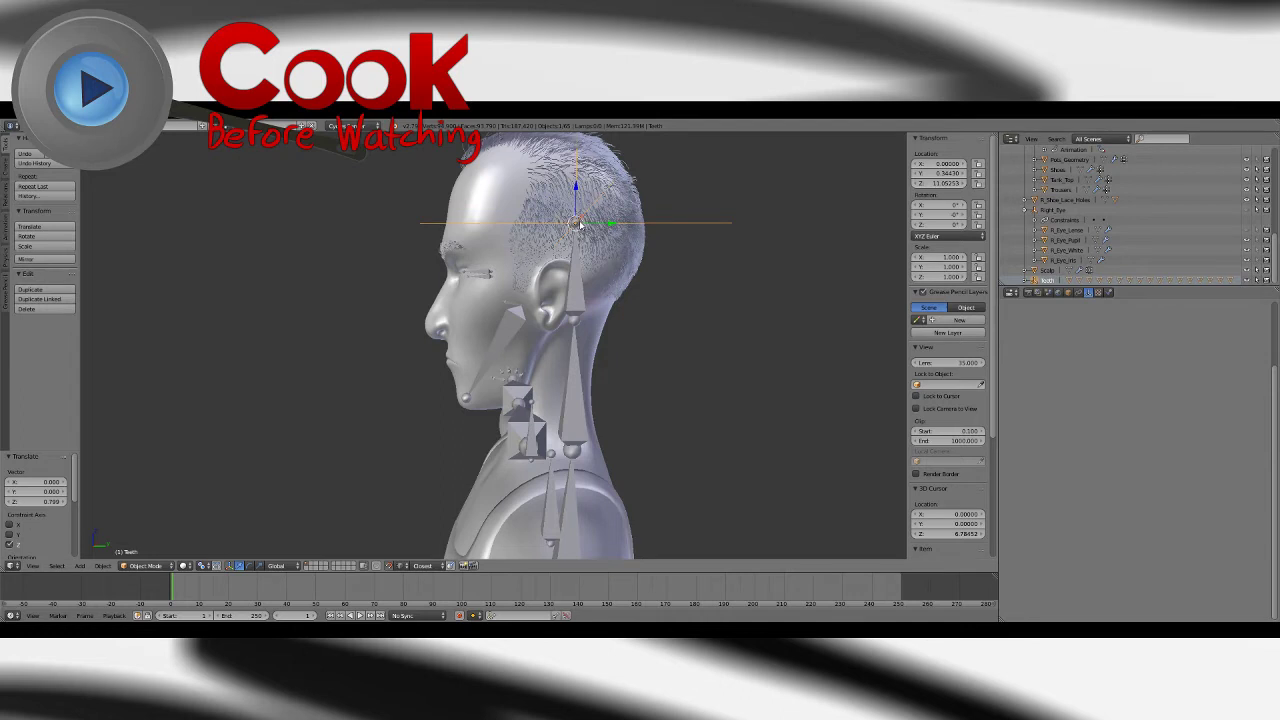
{"action": "left_click", "coordinate": [43, 501]}
{"action": "type", "text": "0.75"}
{"action": "key", "text": "Return"}
Step: Select the Upper_gum object of the dentures inside the head
{"action": "scroll", "coordinate": [510, 423], "scroll_direction": "up", "scroll_amount": 3}
{"action": "middle_click_drag", "start_coordinate": [617, 315], "coordinate": [574, 418], "text": "shift"}
{"action": "scroll", "coordinate": [578, 417], "scroll_direction": "up", "scroll_amount": 6}
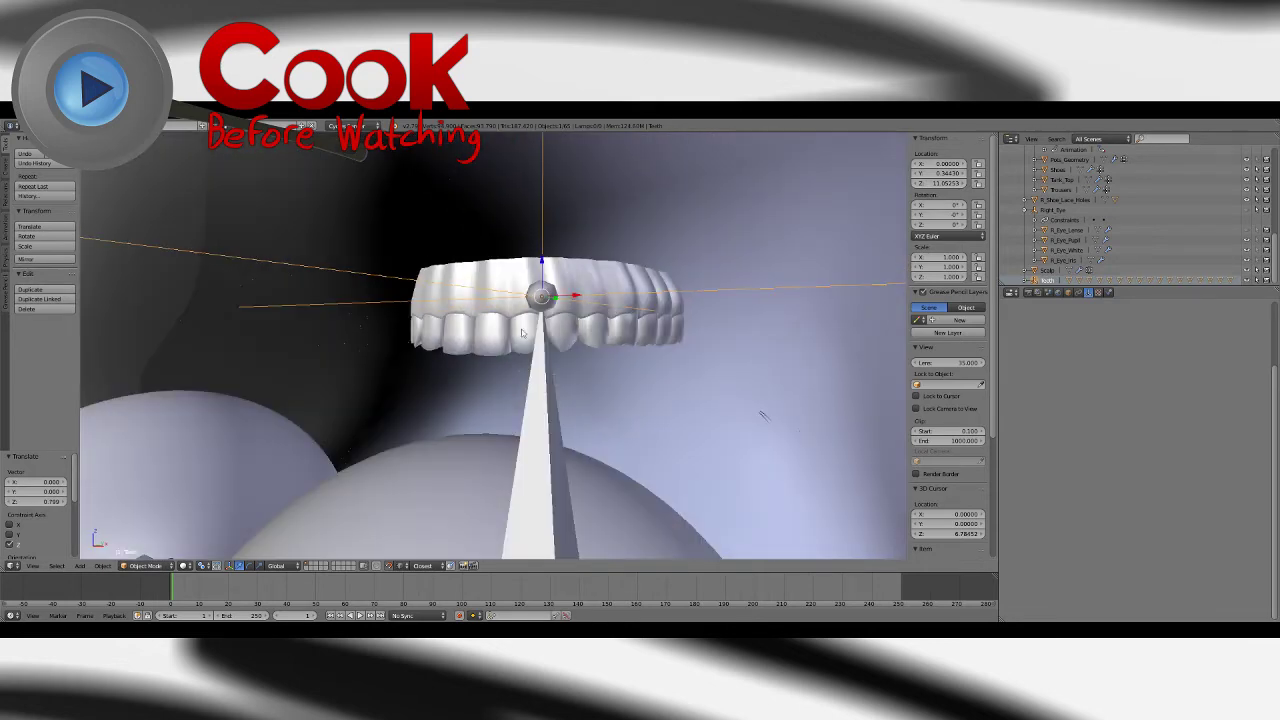
{"action": "middle_click_drag", "start_coordinate": [510, 381], "coordinate": [566, 408]}
{"action": "scroll", "coordinate": [540, 401], "scroll_direction": "up", "scroll_amount": 2}
{"action": "right_click", "coordinate": [510, 421]}
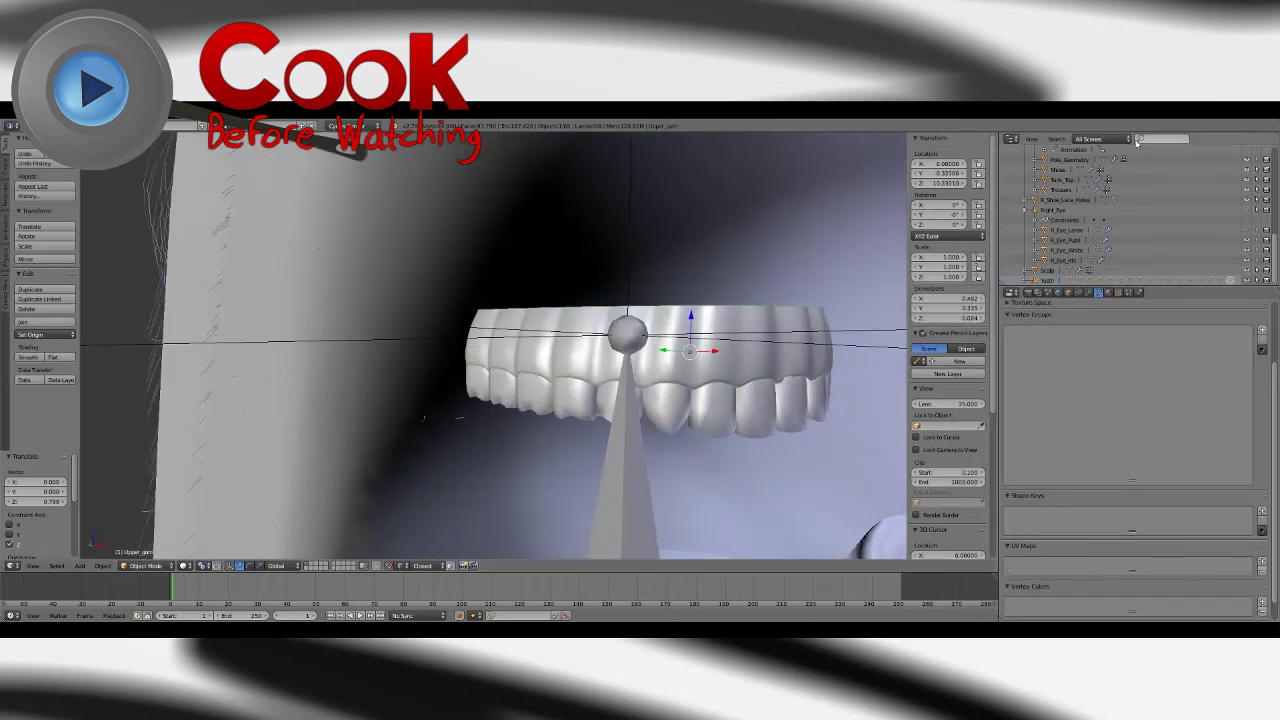
Step: Try to move the upper gum slightly upwards along the Z axis
{"action": "key", "text": "g"}
{"action": "key", "text": "z"}
{"action": "left_click", "coordinate": [690, 316]}
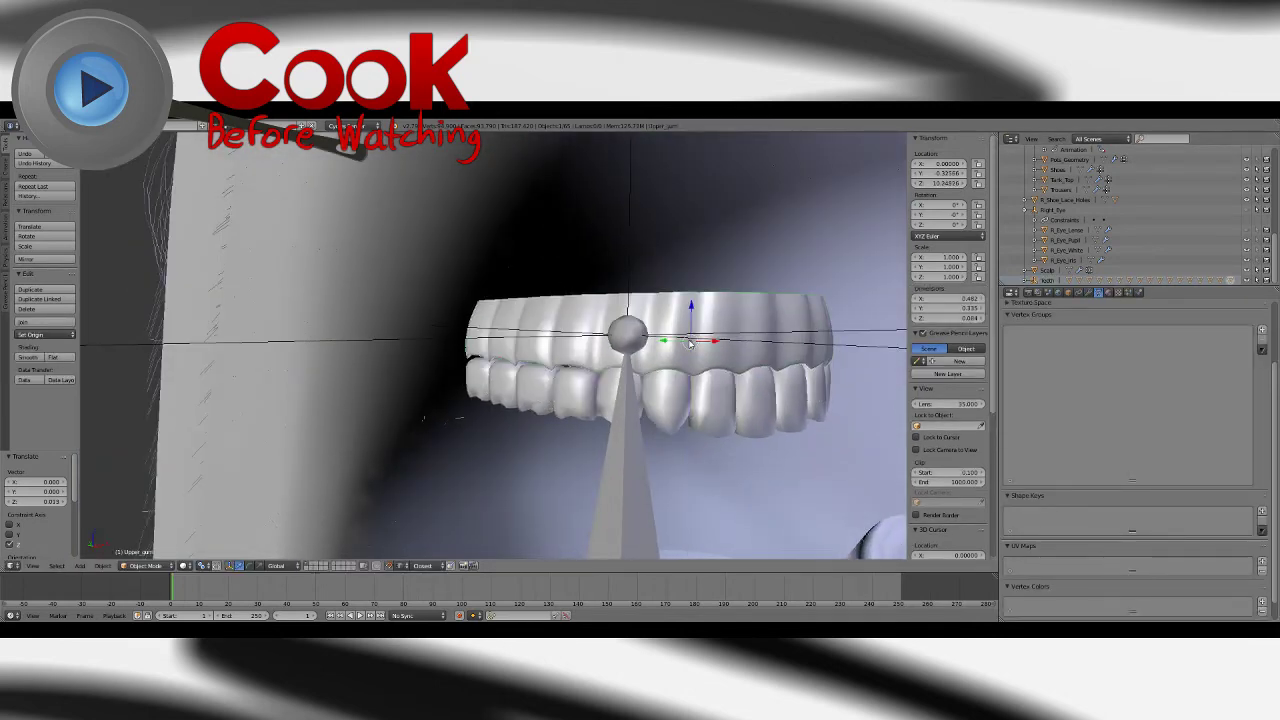
Step: Display Groups in the outliner and add the upper teeth to the gum selection one by one, starting from the right third molar
{"action": "left_click", "coordinate": [1110, 141]}
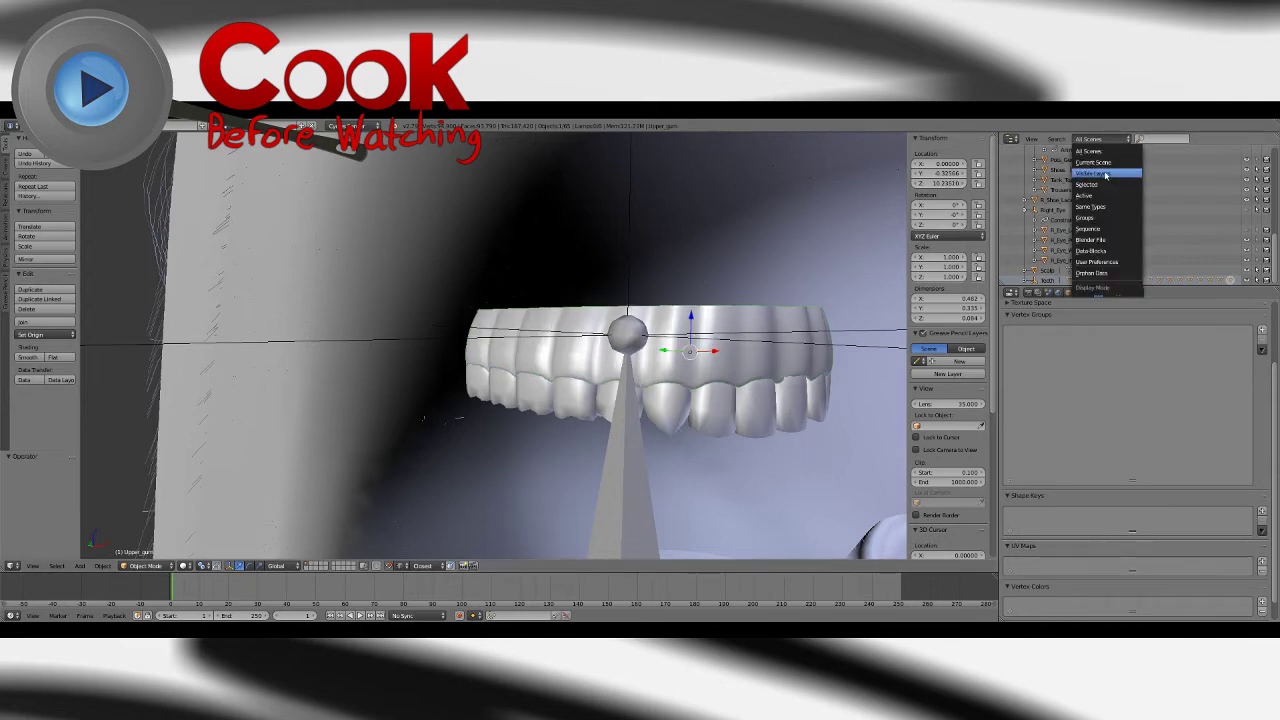
{"action": "left_click", "coordinate": [1098, 218]}
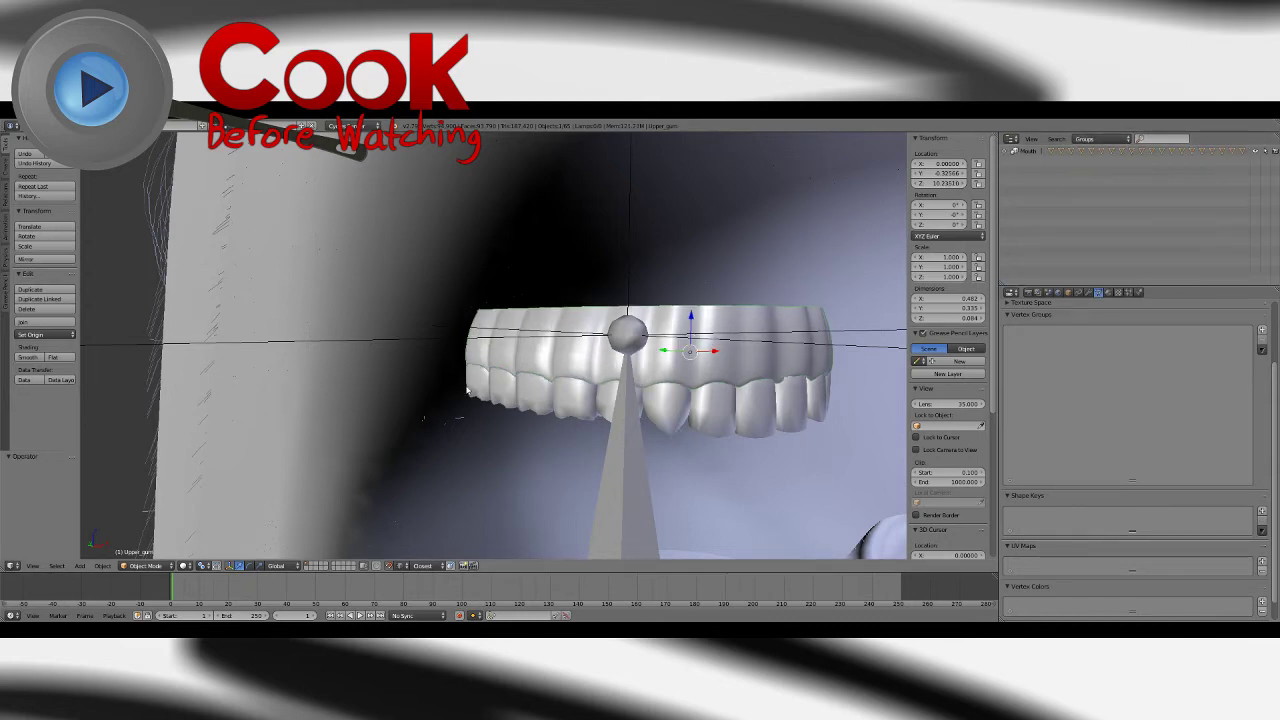
{"action": "right_click", "coordinate": [503, 397]}
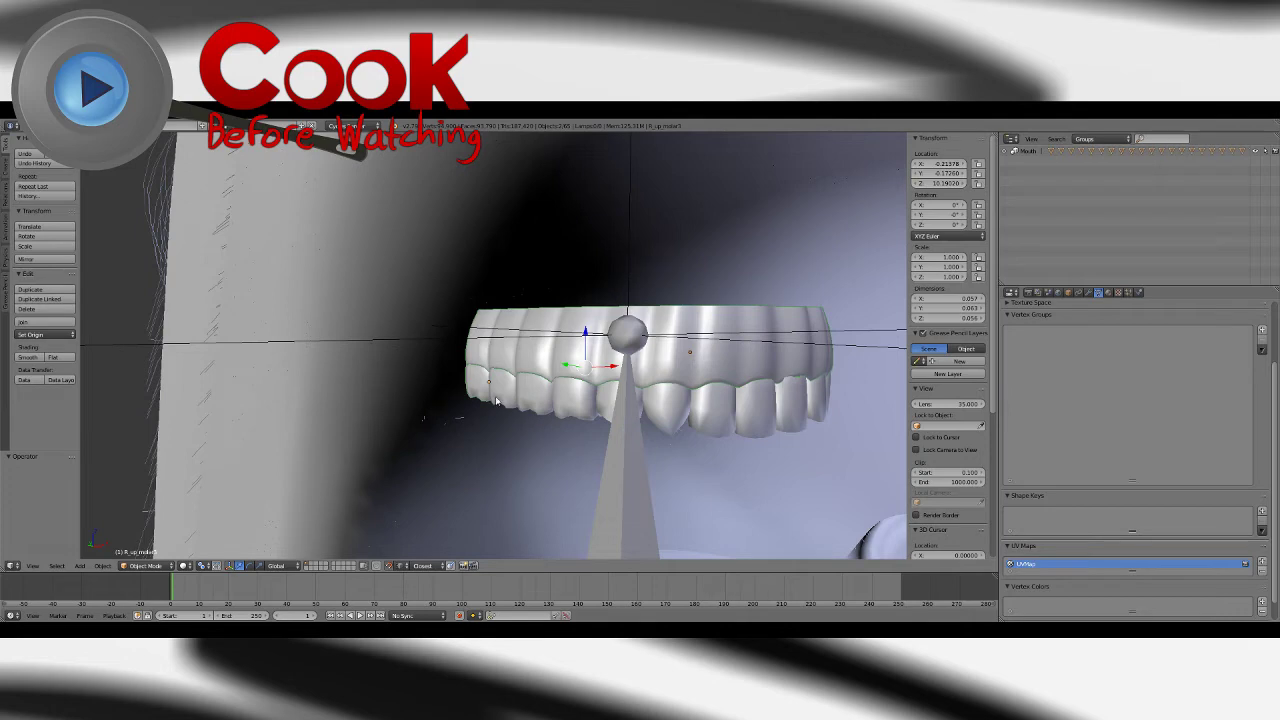
{"action": "right_click", "coordinate": [536, 401], "text": "shift"}
{"action": "right_click", "coordinate": [575, 409], "text": "shift"}
{"action": "right_click", "coordinate": [610, 407], "text": "shift"}
{"action": "right_click", "coordinate": [679, 414], "text": "shift"}
{"action": "key", "text": "ctrl+z"}
{"action": "key", "text": "ctrl+z"}
{"action": "middle_click_drag", "start_coordinate": [646, 407], "coordinate": [645, 399]}
{"action": "right_click", "coordinate": [688, 399], "text": "shift"}
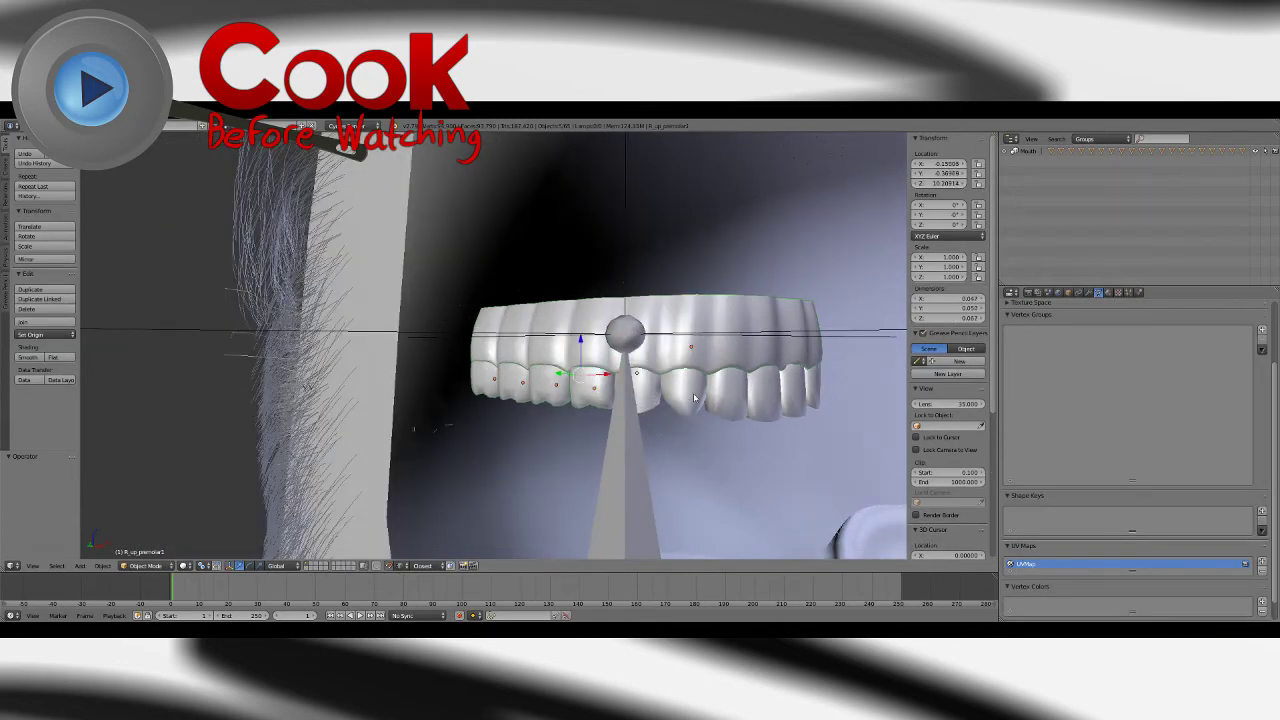
{"action": "right_click", "coordinate": [772, 407], "text": "shift"}
{"action": "right_click", "coordinate": [798, 401], "text": "shift"}
Step: Add the remaining left upper teeth, from the canine back to the last molar, to the selection
{"action": "middle_click_drag", "start_coordinate": [807, 405], "coordinate": [679, 386]}
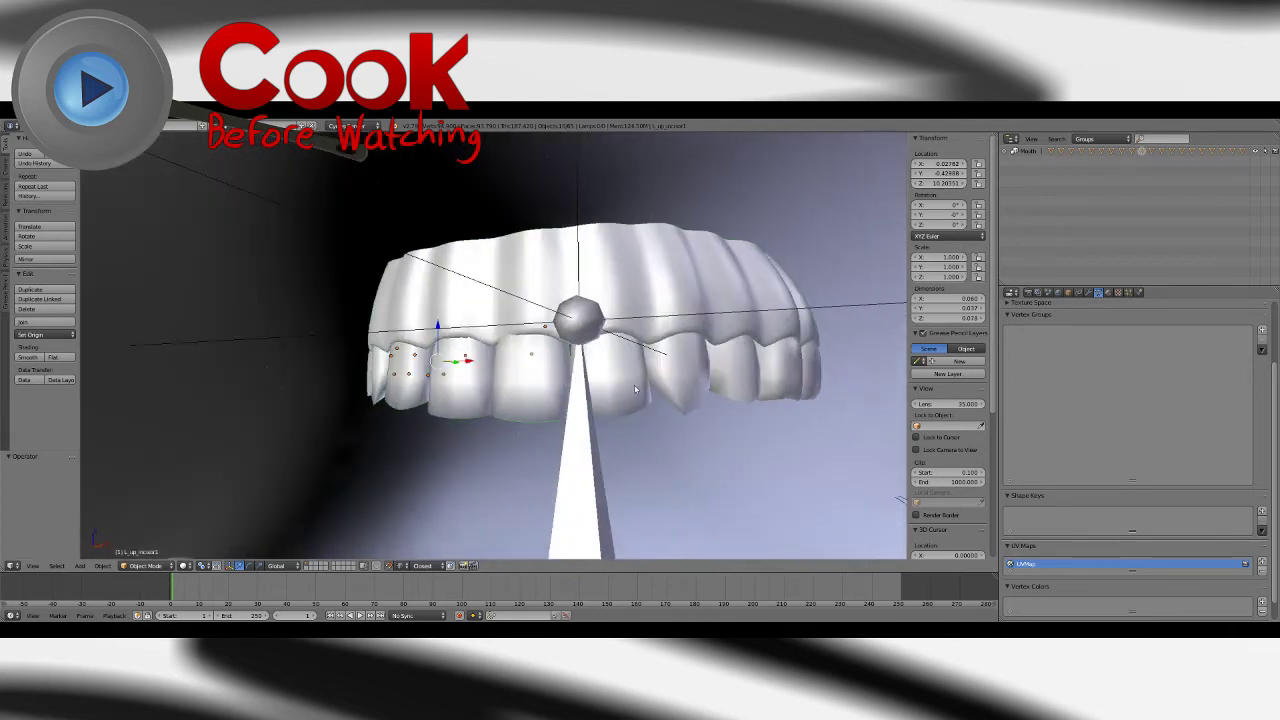
{"action": "right_click", "coordinate": [697, 381], "text": "shift"}
{"action": "right_click", "coordinate": [742, 378], "text": "shift"}
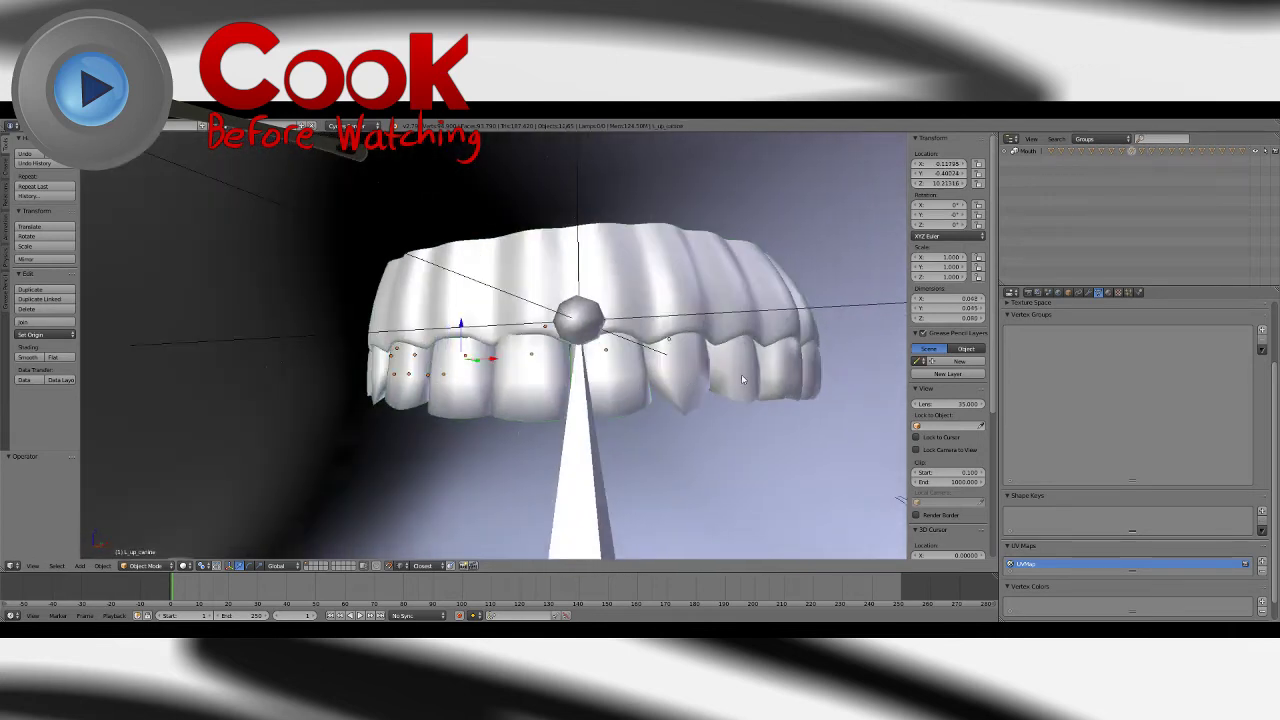
{"action": "right_click", "coordinate": [797, 390], "text": "shift"}
{"action": "middle_click_drag", "start_coordinate": [797, 391], "coordinate": [655, 376]}
{"action": "right_click", "coordinate": [669, 376], "text": "shift"}
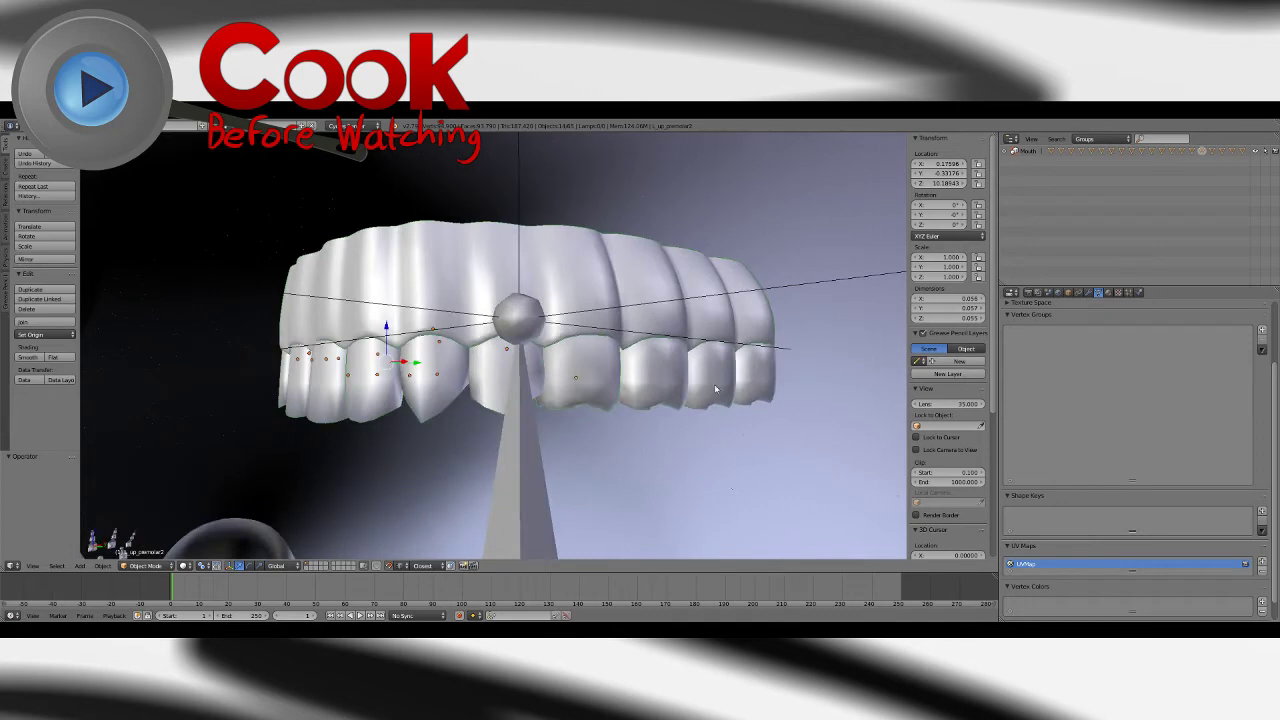
{"action": "right_click", "coordinate": [716, 389], "text": "shift"}
{"action": "right_click", "coordinate": [762, 390], "text": "shift"}
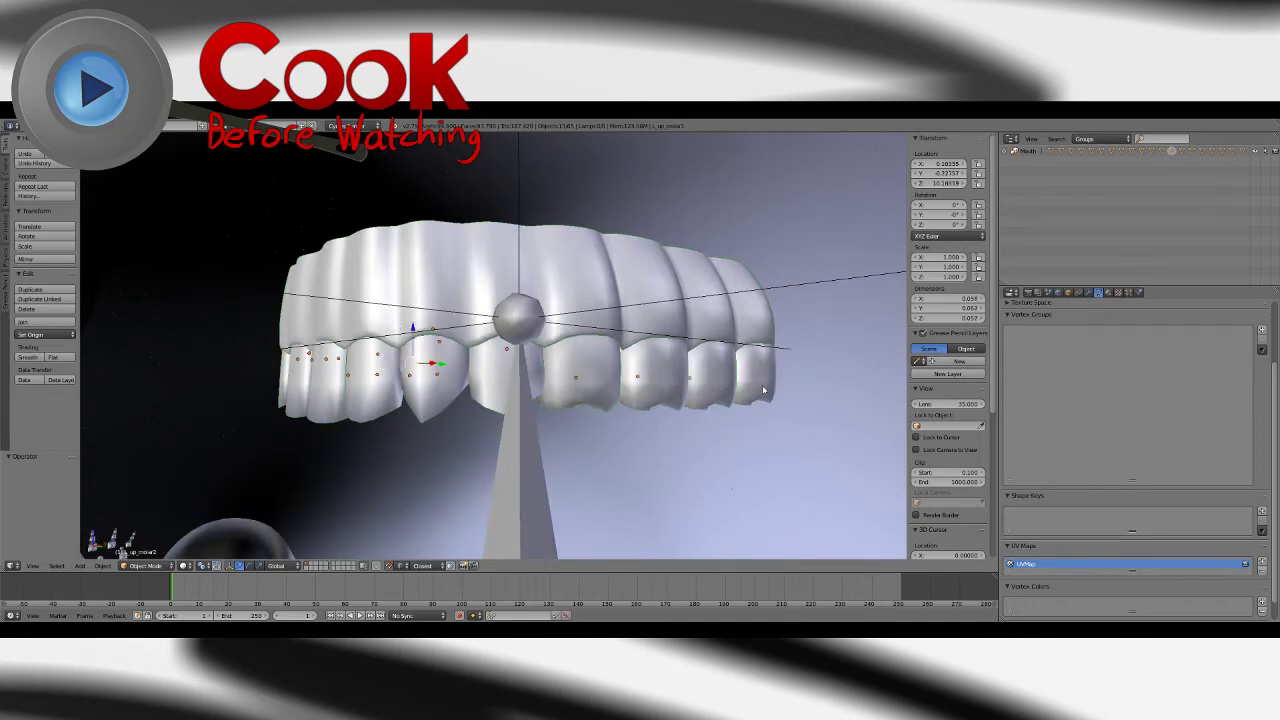
Step: Turn snapping off and move the selected upper gum and teeth -0.799 along the Z axis
{"action": "left_click", "coordinate": [388, 566]}
{"action": "scroll", "coordinate": [583, 336], "scroll_direction": "down", "scroll_amount": 10}
{"action": "scroll", "coordinate": [537, 368], "scroll_direction": "up", "scroll_amount": 5}
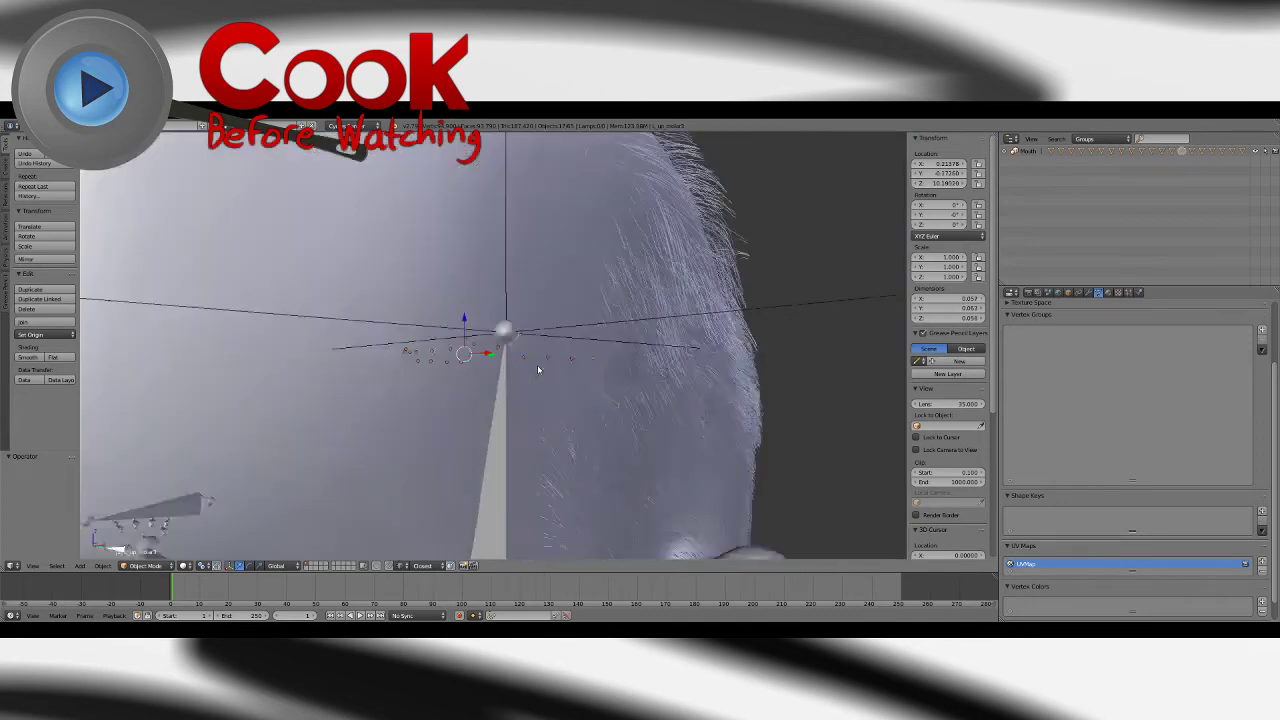
{"action": "key", "text": "KP_Divide"}
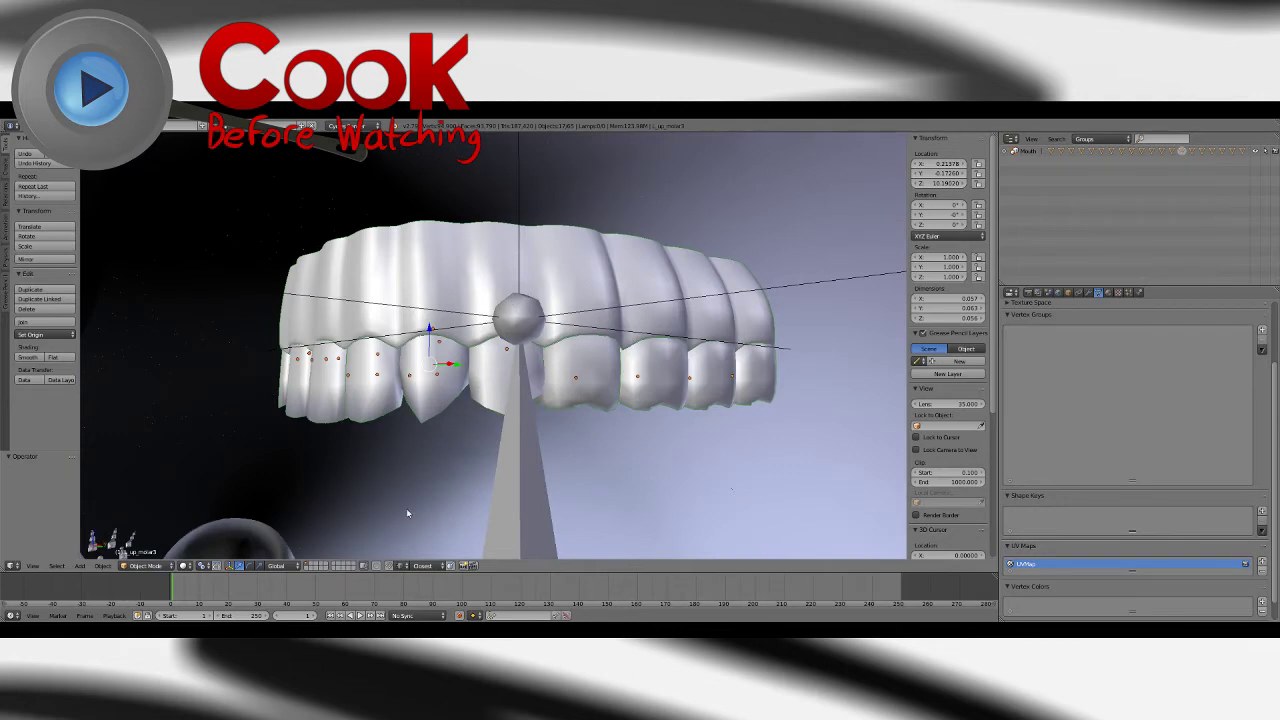
{"action": "scroll", "coordinate": [406, 512], "scroll_direction": "down", "scroll_amount": 1}
{"action": "left_click_drag", "start_coordinate": [446, 329], "coordinate": [446, 341]}
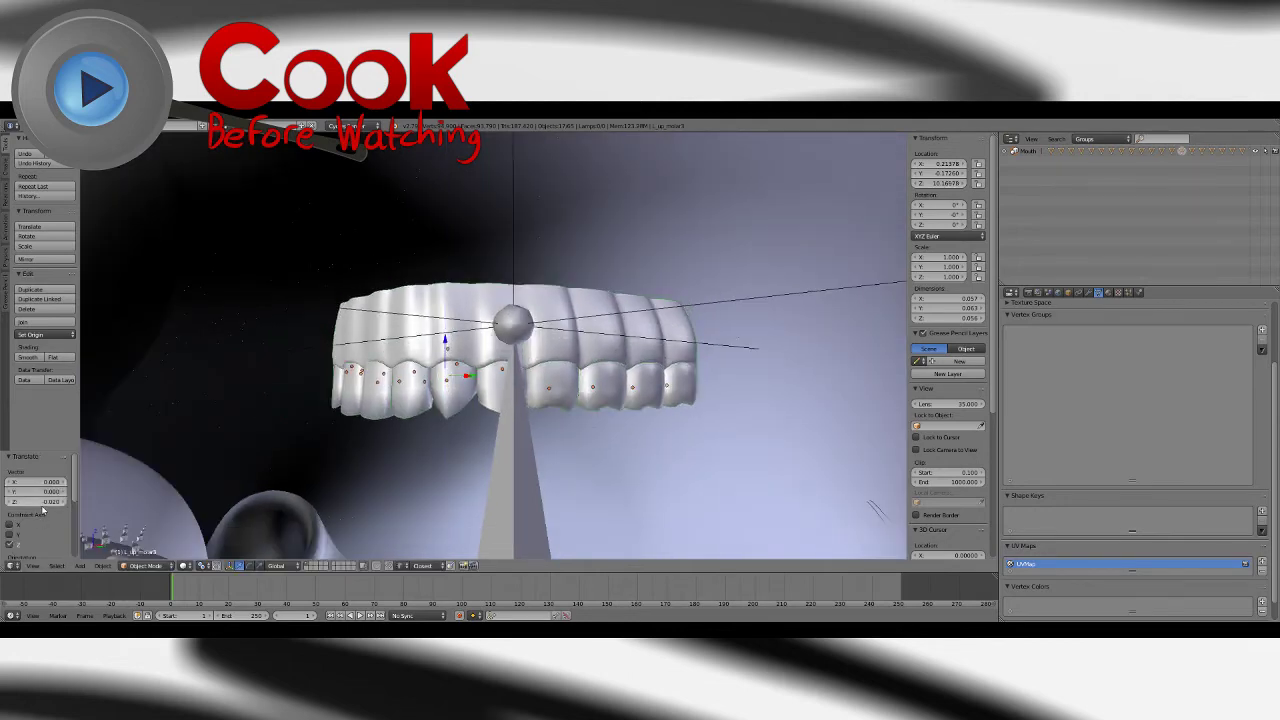
{"action": "left_click", "coordinate": [42, 501]}
{"action": "key", "text": "Return"}
Step: Move the selected upper gum and teeth -0.552 along the Y axis, back into the mouth
{"action": "scroll", "coordinate": [786, 289], "scroll_direction": "down", "scroll_amount": 6}
{"action": "middle_click_drag", "start_coordinate": [500, 490], "coordinate": [617, 262], "text": "shift"}
{"action": "scroll", "coordinate": [617, 262], "scroll_direction": "up", "scroll_amount": 8}
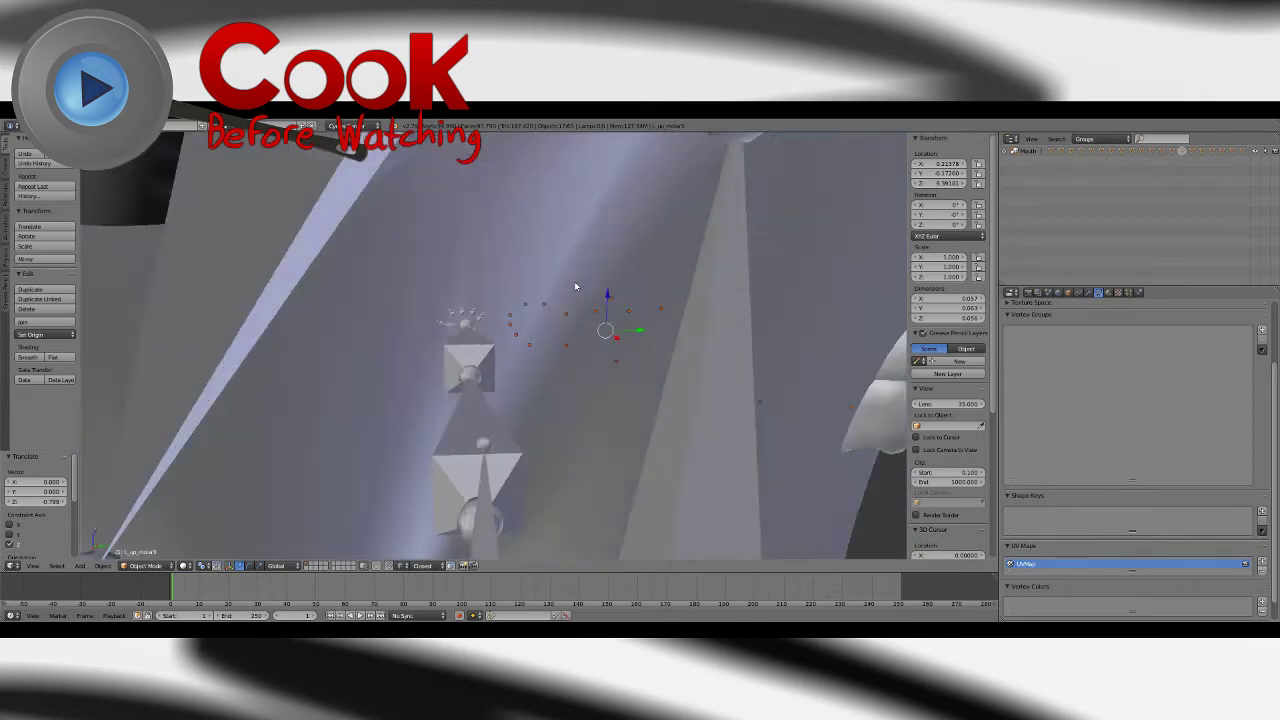
{"action": "key", "text": "g"}
{"action": "key", "text": "y"}
{"action": "left_click", "coordinate": [686, 327]}
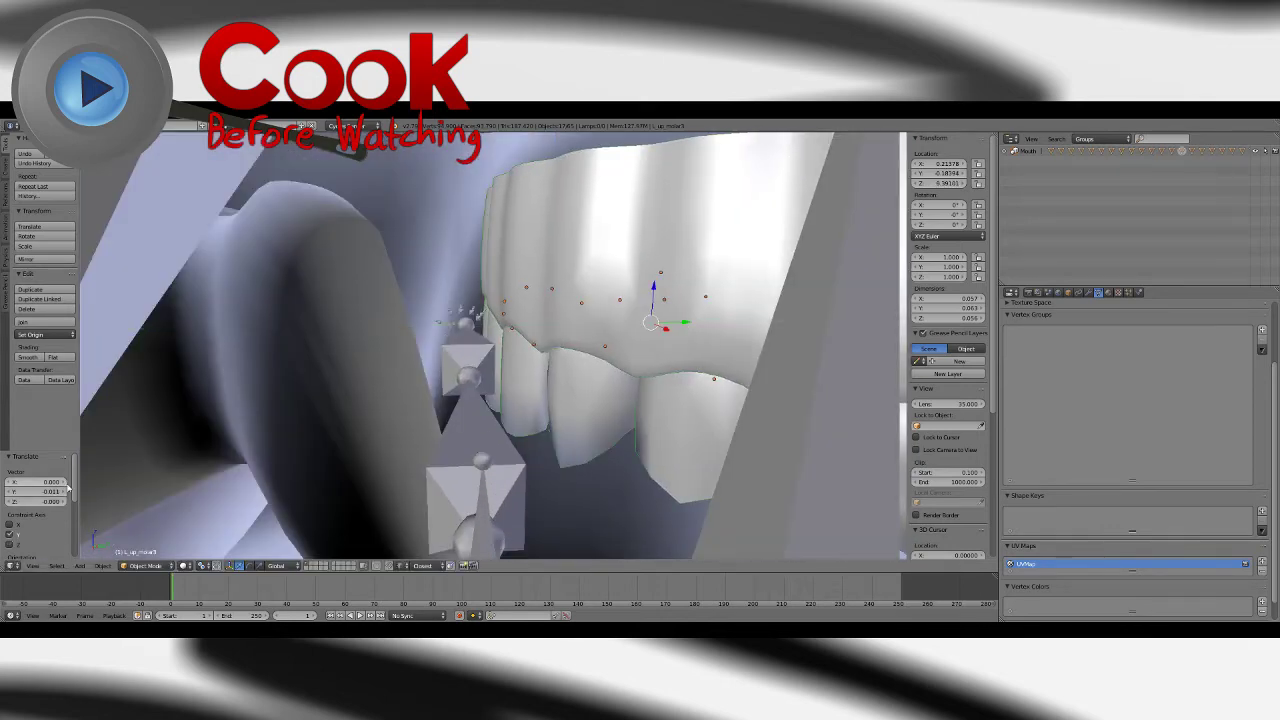
{"action": "left_click", "coordinate": [35, 491]}
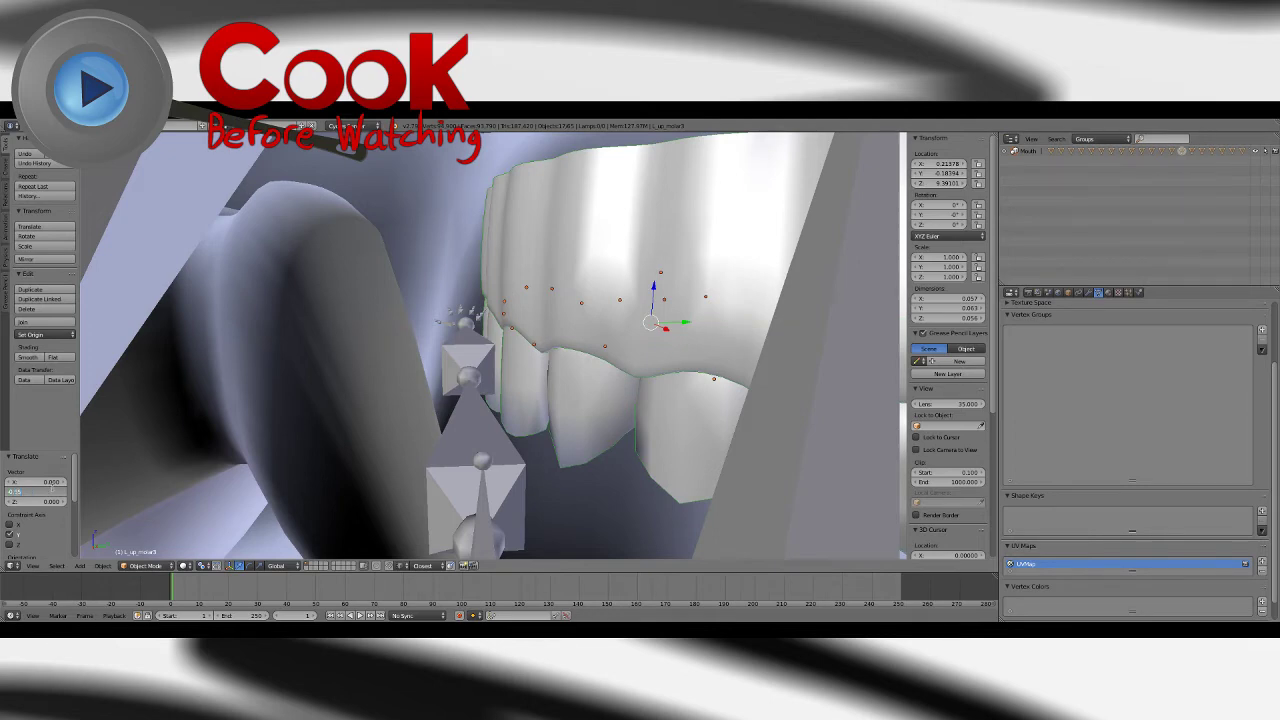
{"action": "key", "text": "Return"}
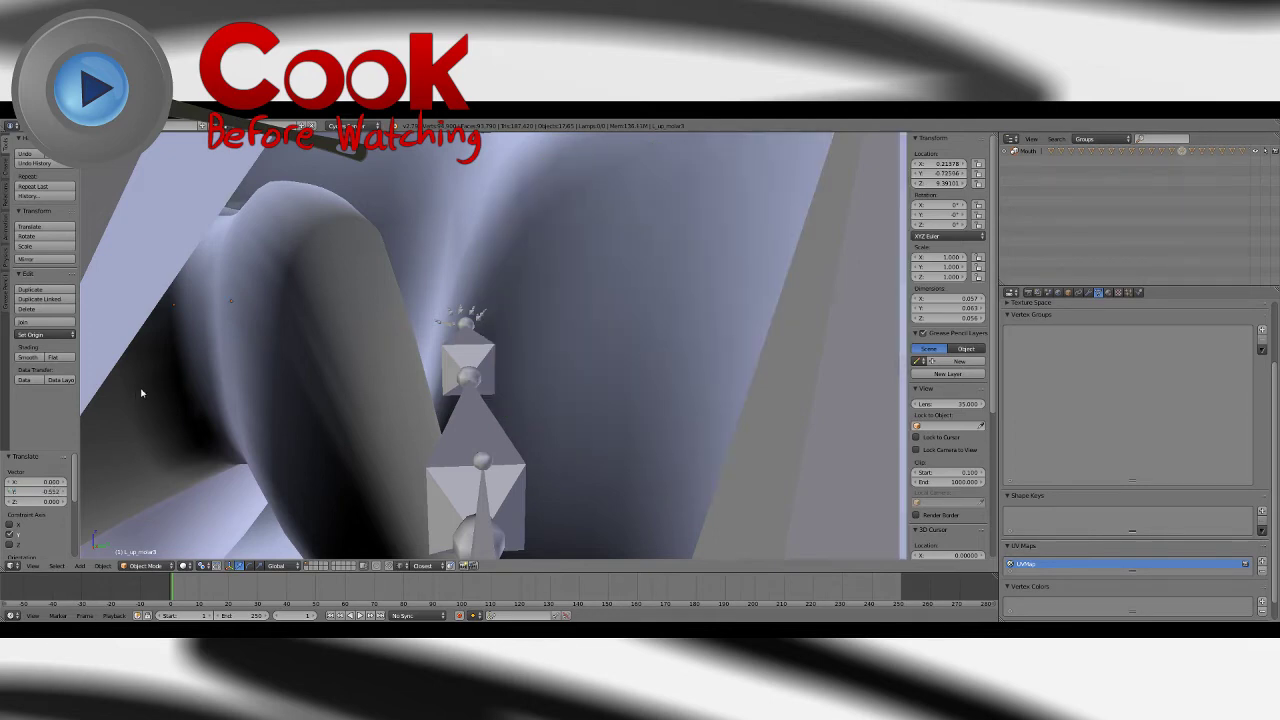
Step: Inspect the face and mouth area from several angles to check the repositioned upper teeth
{"action": "scroll", "coordinate": [140, 391], "scroll_direction": "down", "scroll_amount": 6}
{"action": "middle_click_drag", "start_coordinate": [300, 325], "coordinate": [395, 308]}
{"action": "scroll", "coordinate": [450, 325], "scroll_direction": "up", "scroll_amount": 3}
{"action": "mouse_move", "coordinate": [520, 328]}
{"action": "middle_mouse_down"}
{"action": "mouse_move", "coordinate": [450, 331]}
{"action": "mouse_move", "coordinate": [565, 325]}
{"action": "mouse_move", "coordinate": [501, 337]}
{"action": "middle_mouse_up"}
{"action": "scroll", "coordinate": [449, 331], "scroll_direction": "up", "scroll_amount": 3}
{"action": "scroll", "coordinate": [501, 337], "scroll_direction": "down", "scroll_amount": 4}
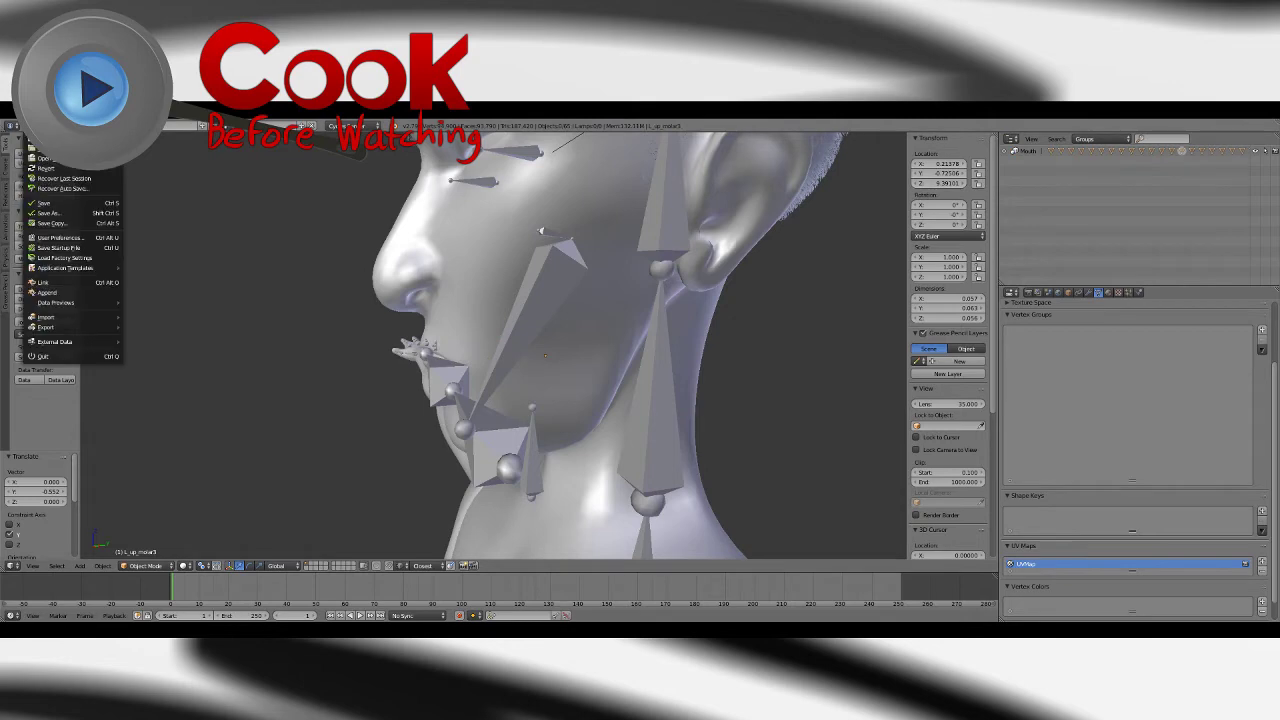
{"action": "middle_click_drag", "start_coordinate": [490, 320], "coordinate": [527, 309]}
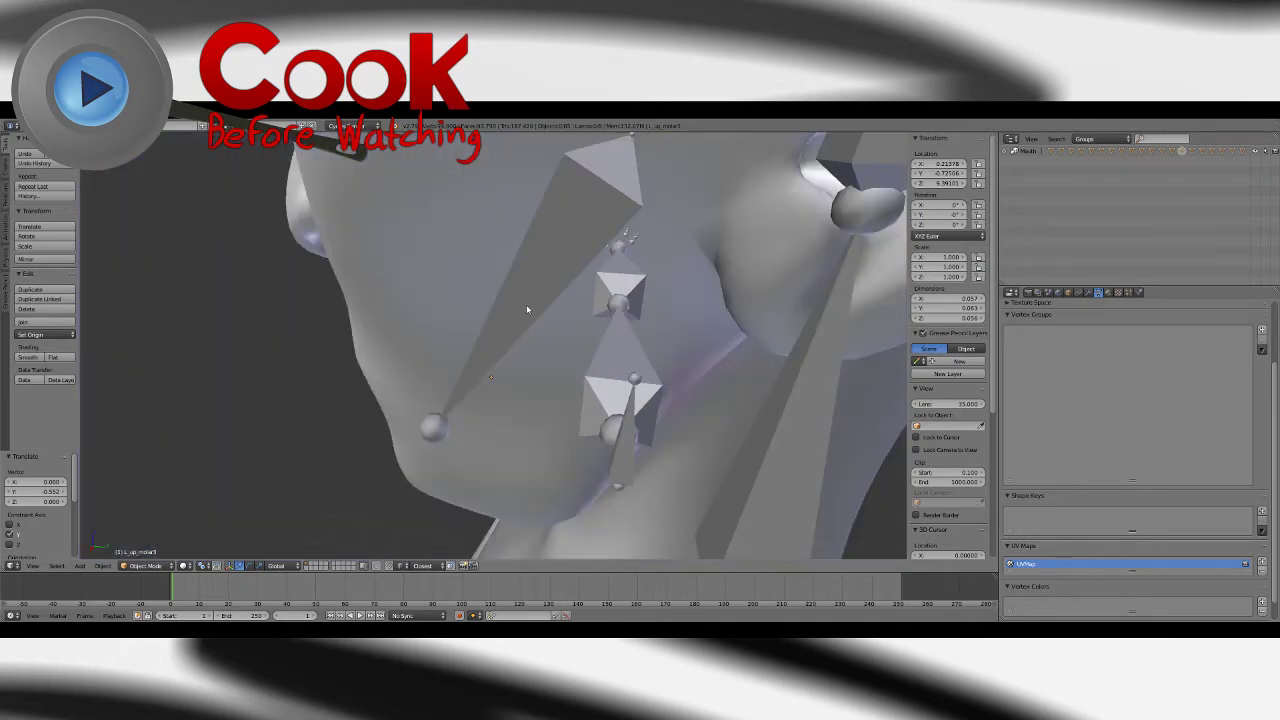
Step: Set the outliner back to All Scenes and select the Teeth empty at the top of the head bone
{"action": "left_click", "coordinate": [1098, 139]}
{"action": "left_click", "coordinate": [1095, 158]}
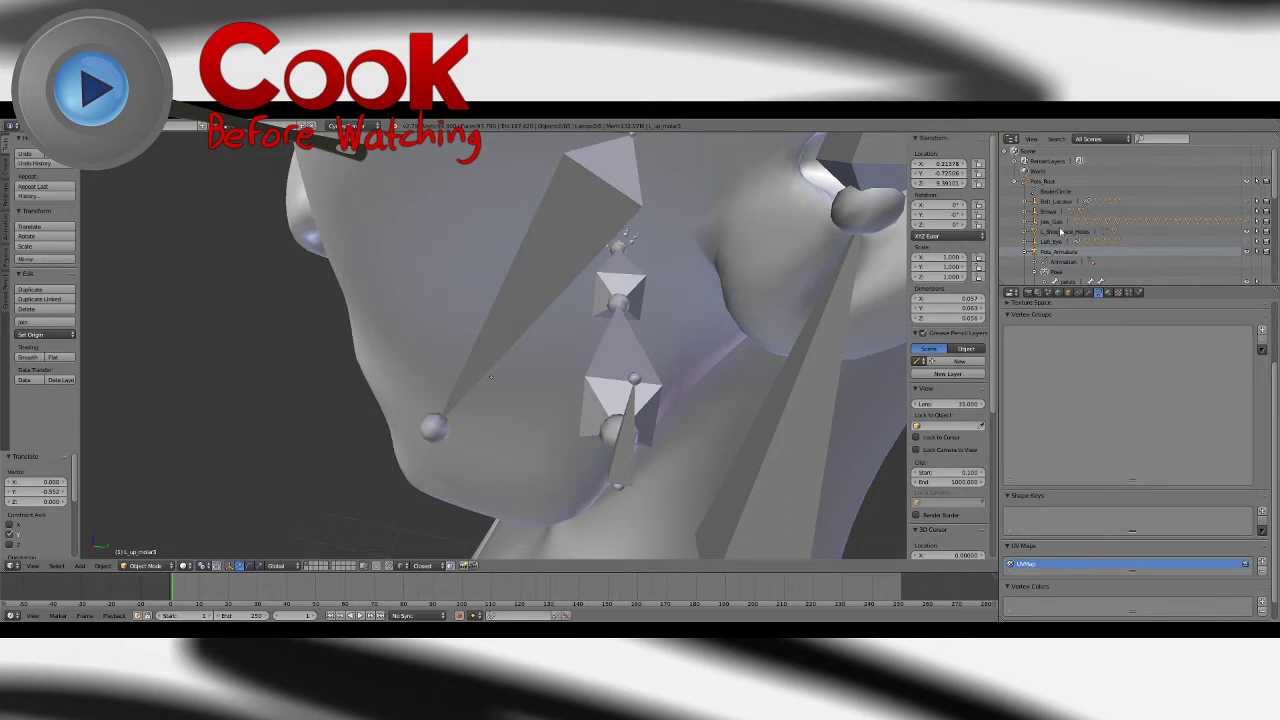
{"action": "scroll", "coordinate": [1061, 231], "scroll_direction": "down", "scroll_amount": 6}
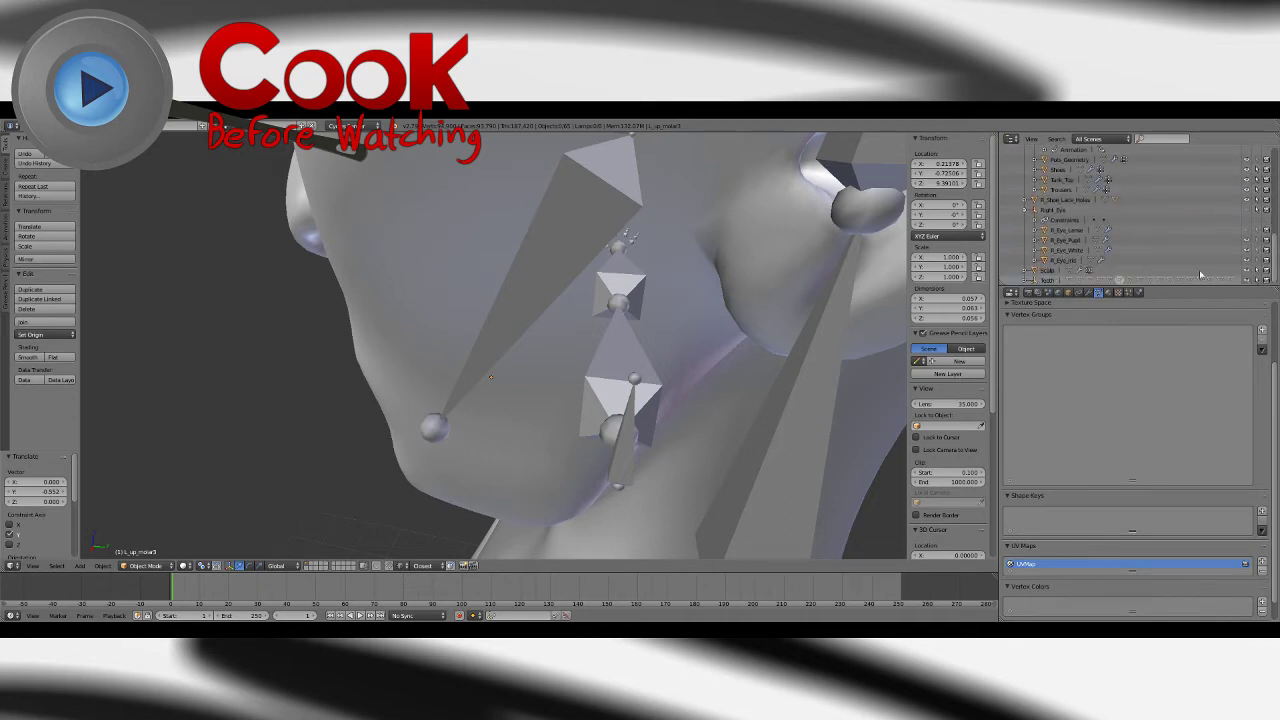
{"action": "scroll", "coordinate": [695, 325], "scroll_direction": "down", "scroll_amount": 6}
{"action": "middle_click_drag", "start_coordinate": [690, 320], "coordinate": [765, 310]}
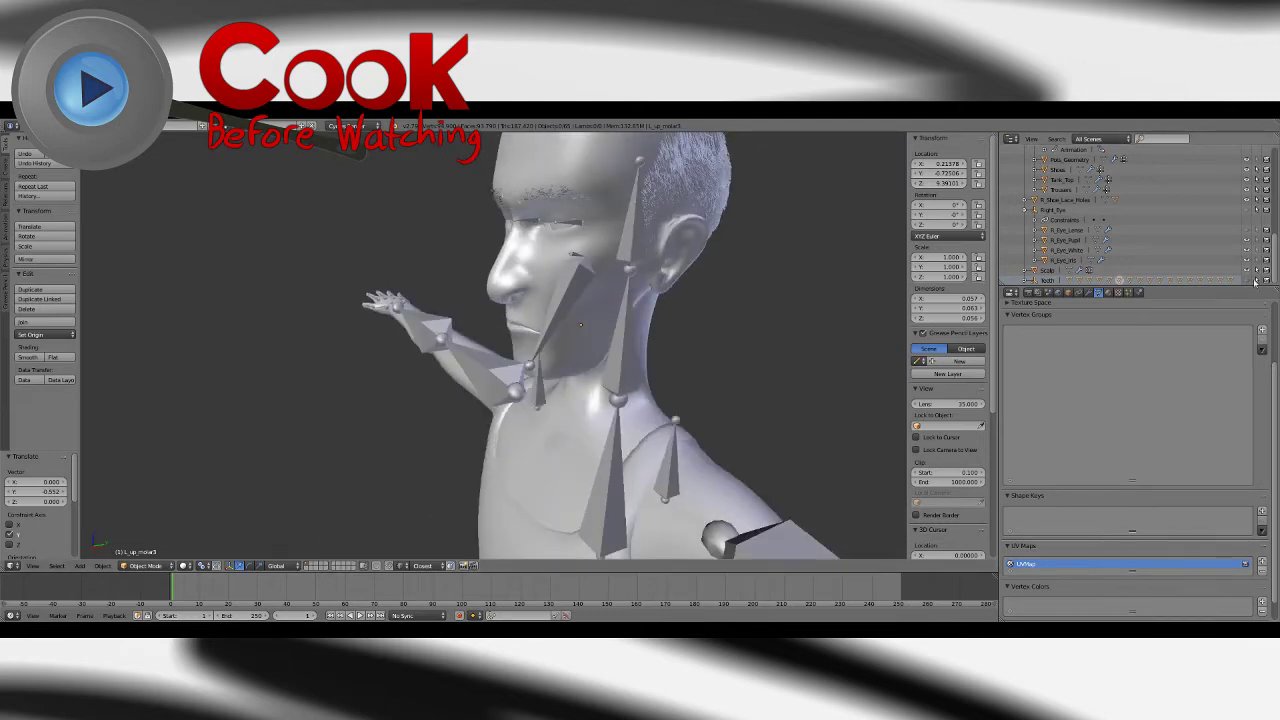
{"action": "right_click", "coordinate": [773, 148]}
{"action": "middle_click_drag", "start_coordinate": [700, 262], "coordinate": [722, 314]}
{"action": "scroll", "coordinate": [736, 307], "scroll_direction": "up", "scroll_amount": 1}
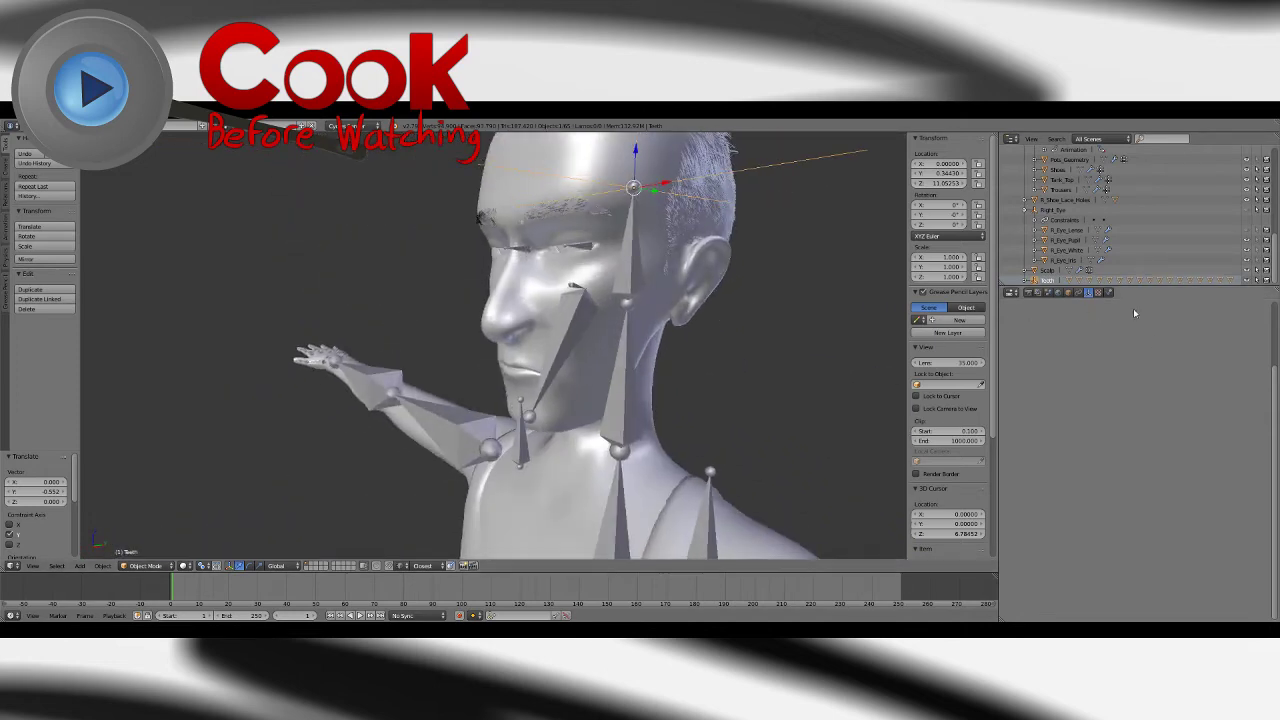
Step: Check the armature's head bone, reselect the Teeth empty and add a Copy Location object constraint to it
{"action": "left_click", "coordinate": [1078, 292]}
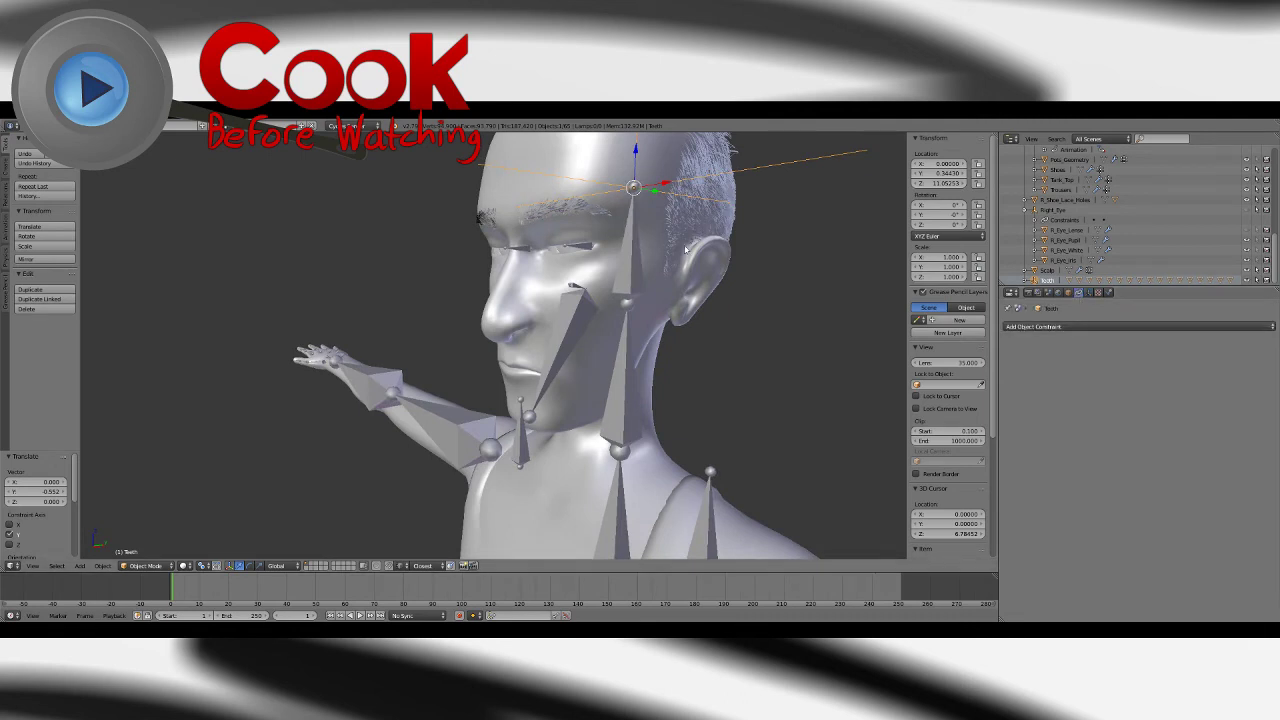
{"action": "right_click", "coordinate": [636, 242]}
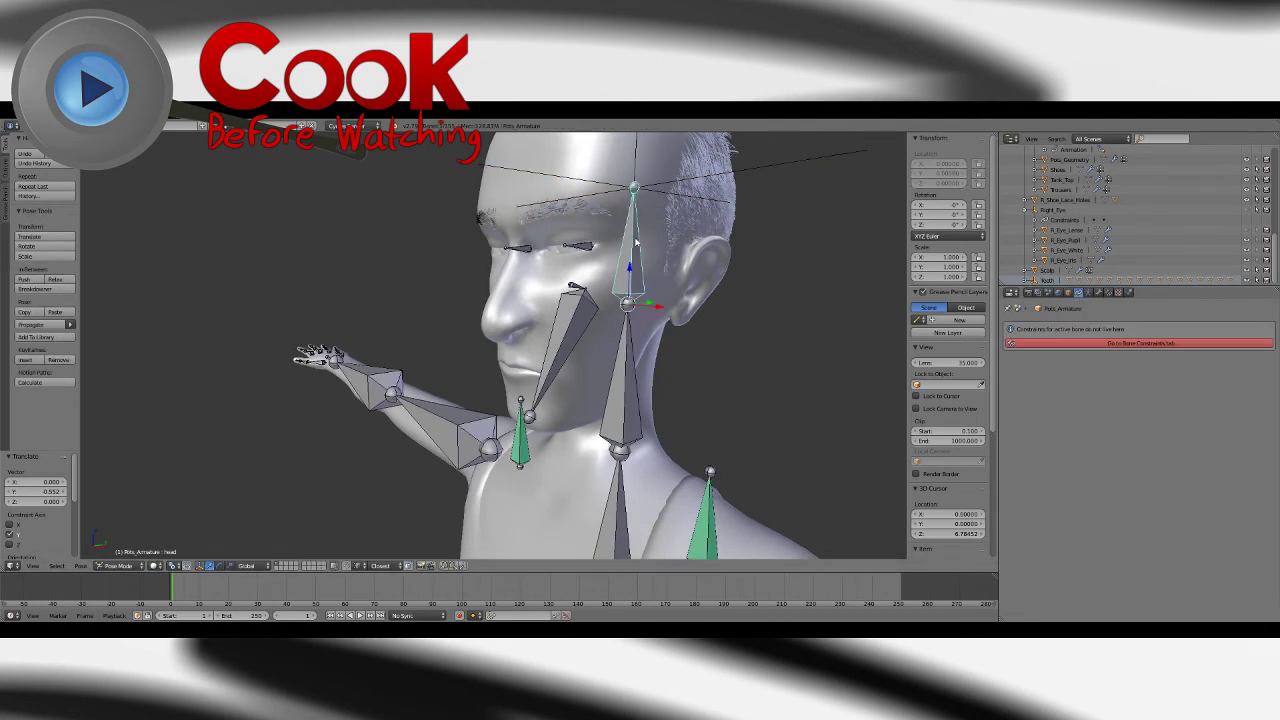
{"action": "right_click", "coordinate": [783, 166]}
{"action": "left_click", "coordinate": [1020, 327]}
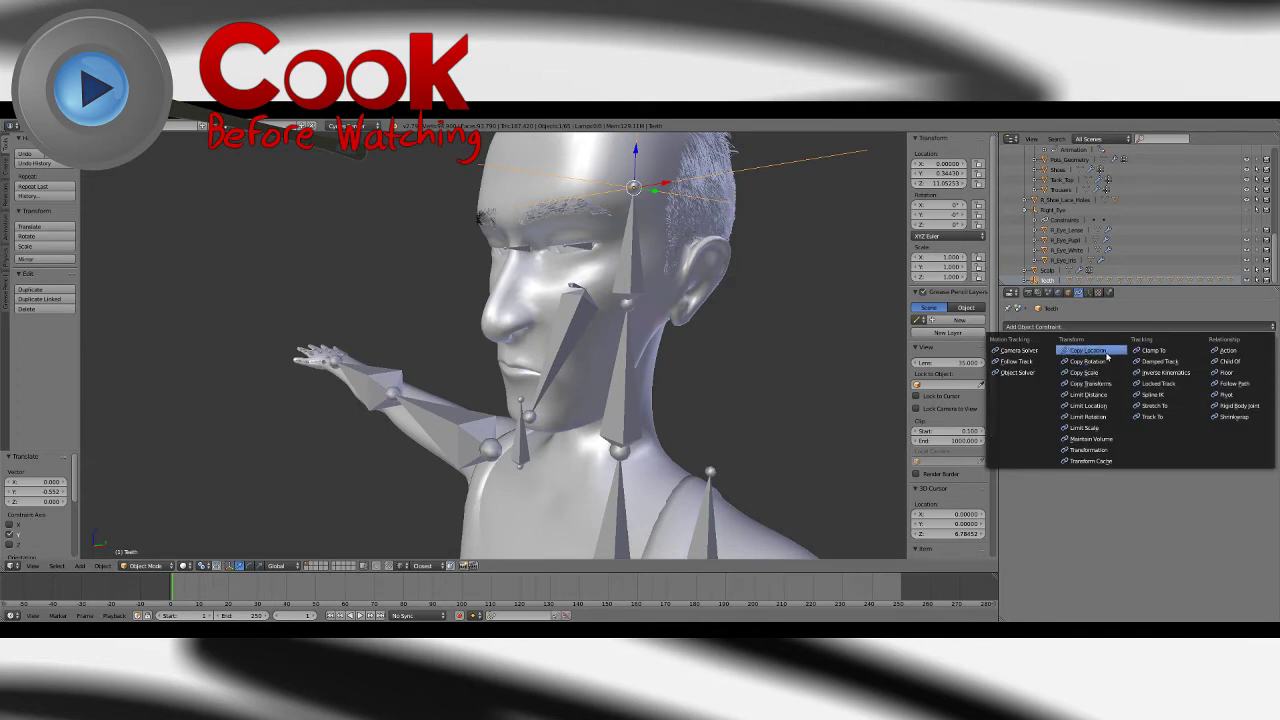
{"action": "left_click", "coordinate": [1107, 354]}
Step: Target the Copy Location constraint at the armature's head bone with Head/Tail set to 1.000
{"action": "left_click", "coordinate": [1110, 361]}
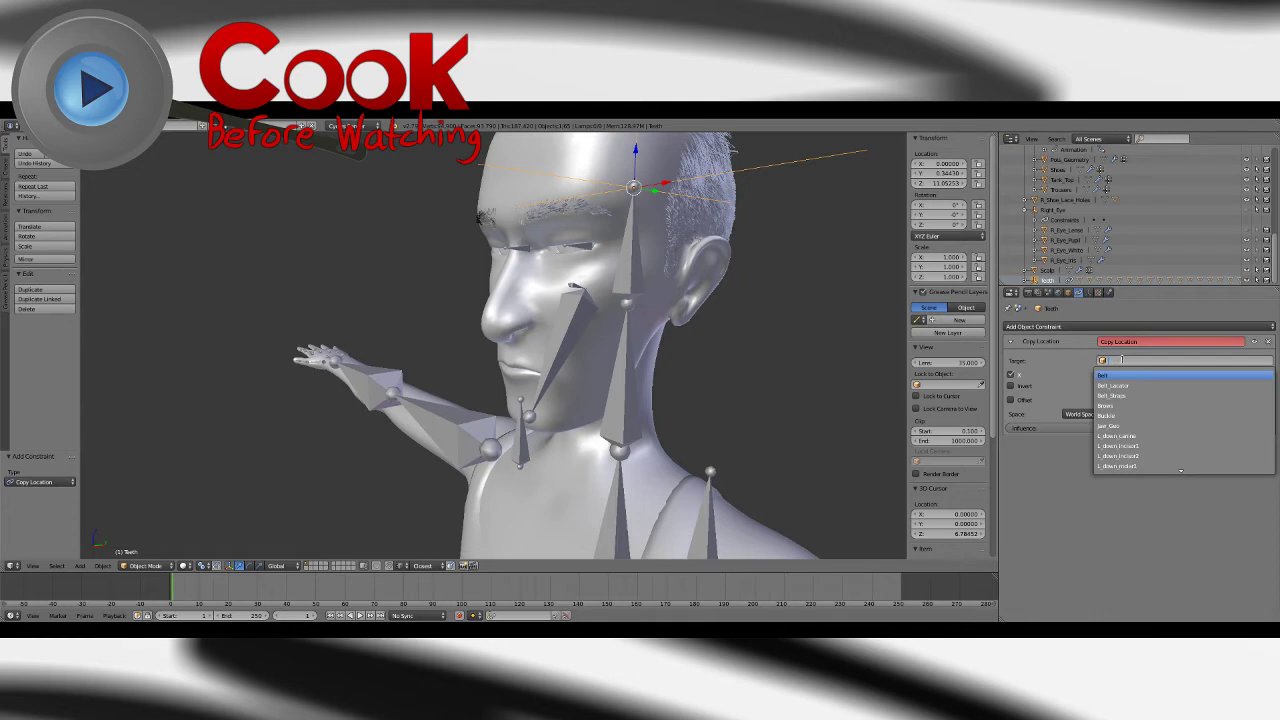
{"action": "type", "text": "arm"}
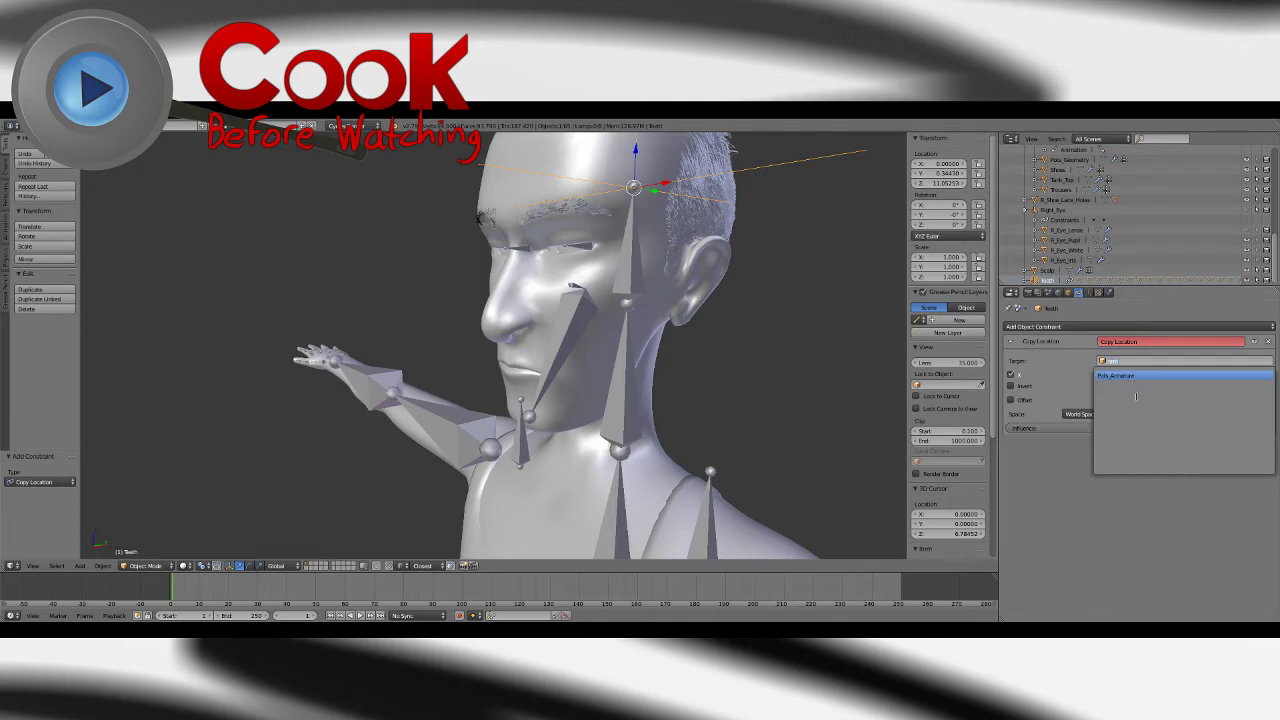
{"action": "key", "text": "Return"}
{"action": "left_click", "coordinate": [1130, 374]}
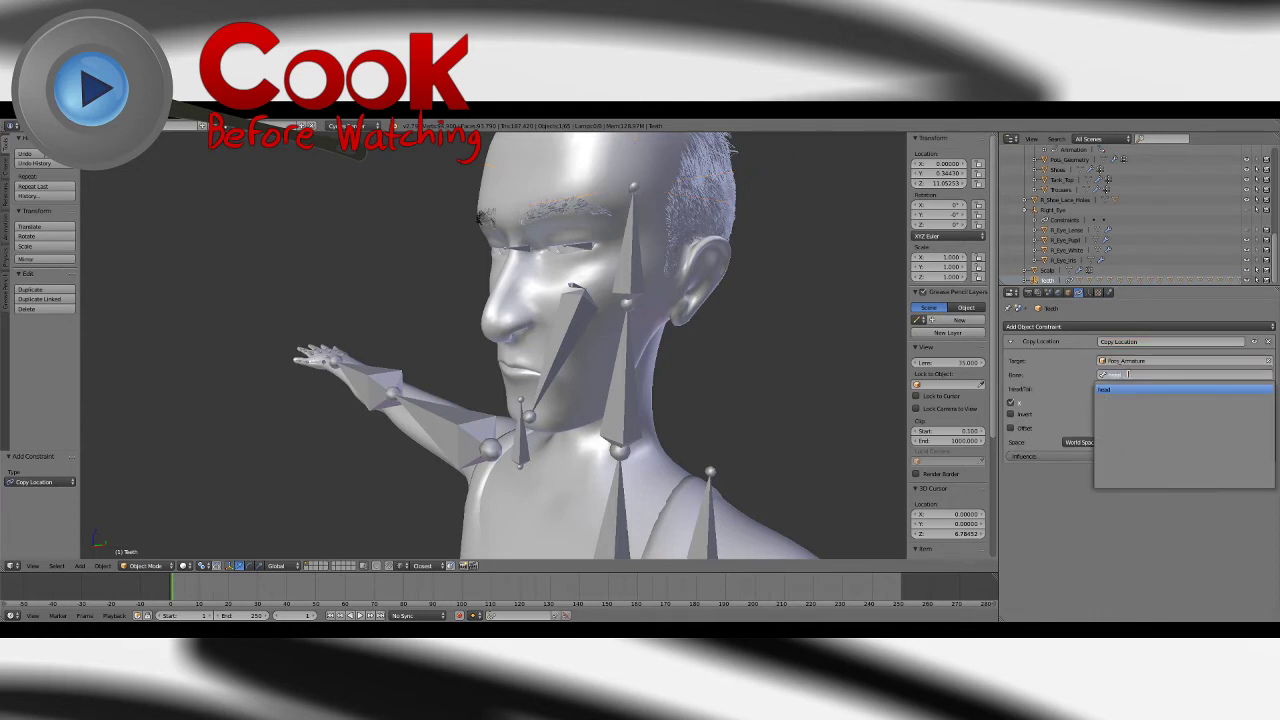
{"action": "left_click", "coordinate": [1113, 388]}
{"action": "left_click_drag", "start_coordinate": [1153, 389], "coordinate": [1270, 389]}
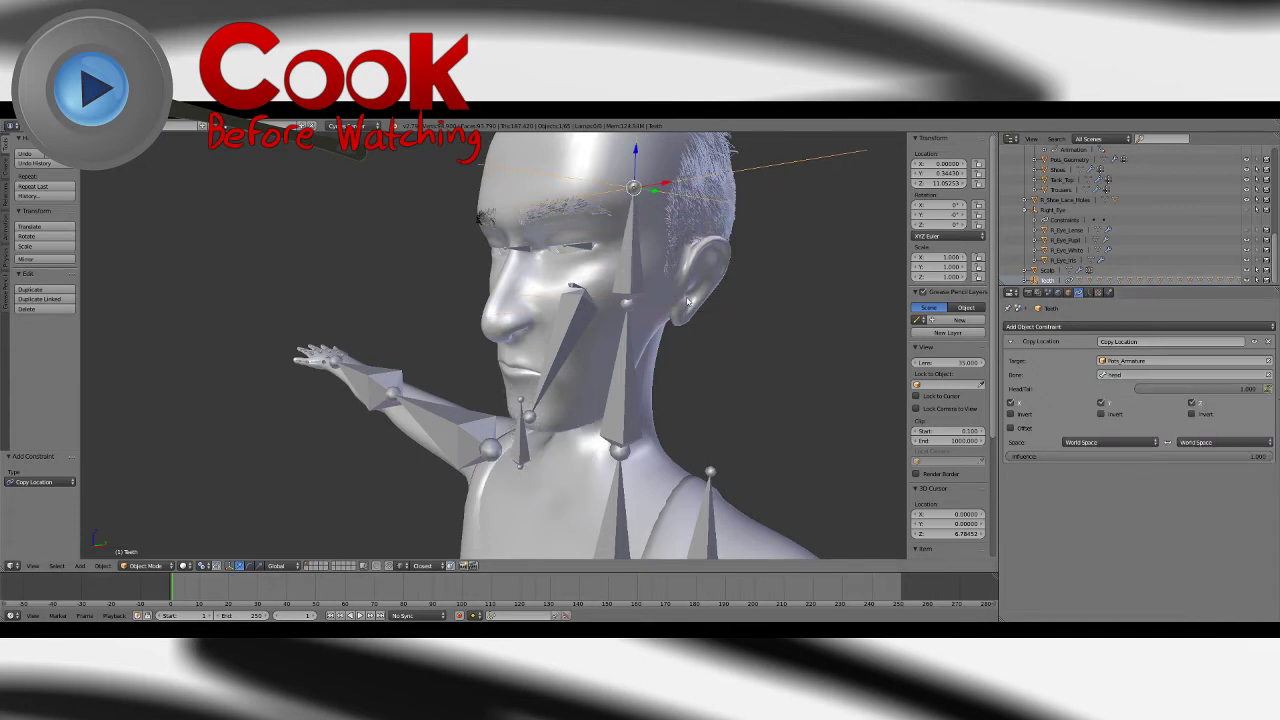
Step: Add a Copy Rotation constraint to the Teeth empty and target it at the head bone of the character's armature
{"action": "middle_click_drag", "start_coordinate": [680, 391], "coordinate": [740, 385]}
{"action": "left_click", "coordinate": [1040, 326]}
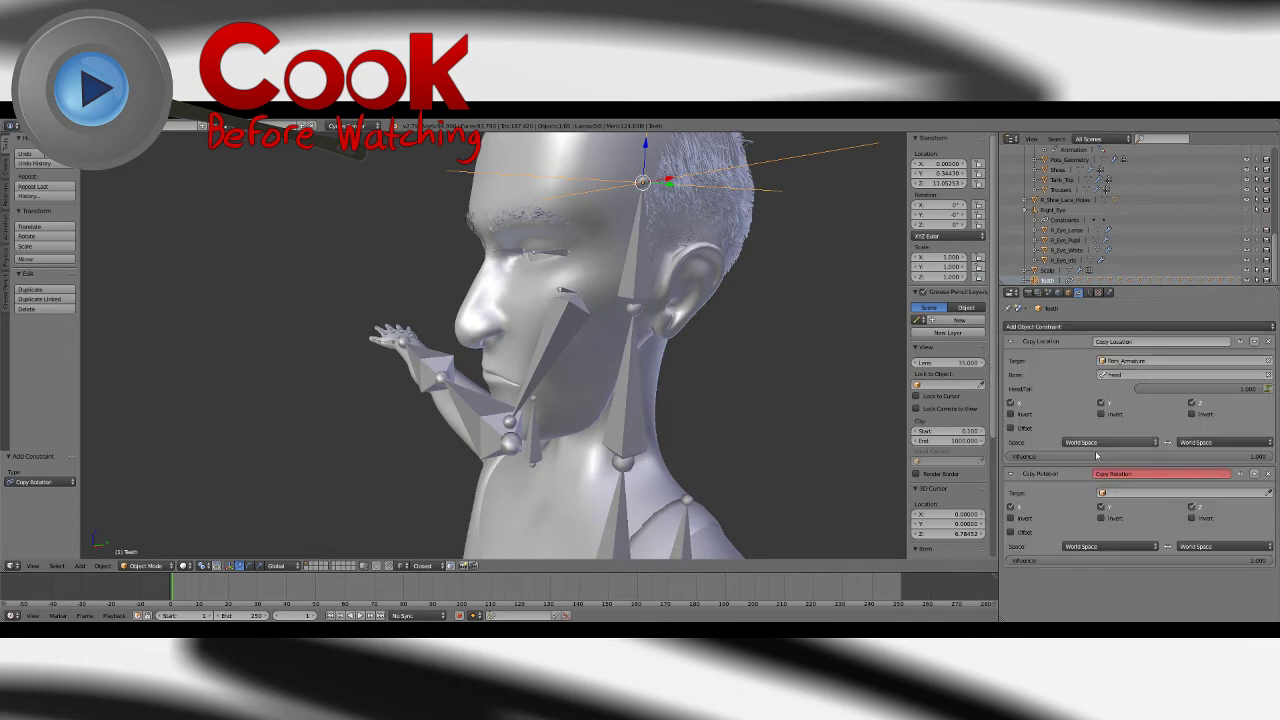
{"action": "left_click", "coordinate": [1090, 357]}
{"action": "left_click", "coordinate": [1150, 493]}
{"action": "type", "text": "arm"}
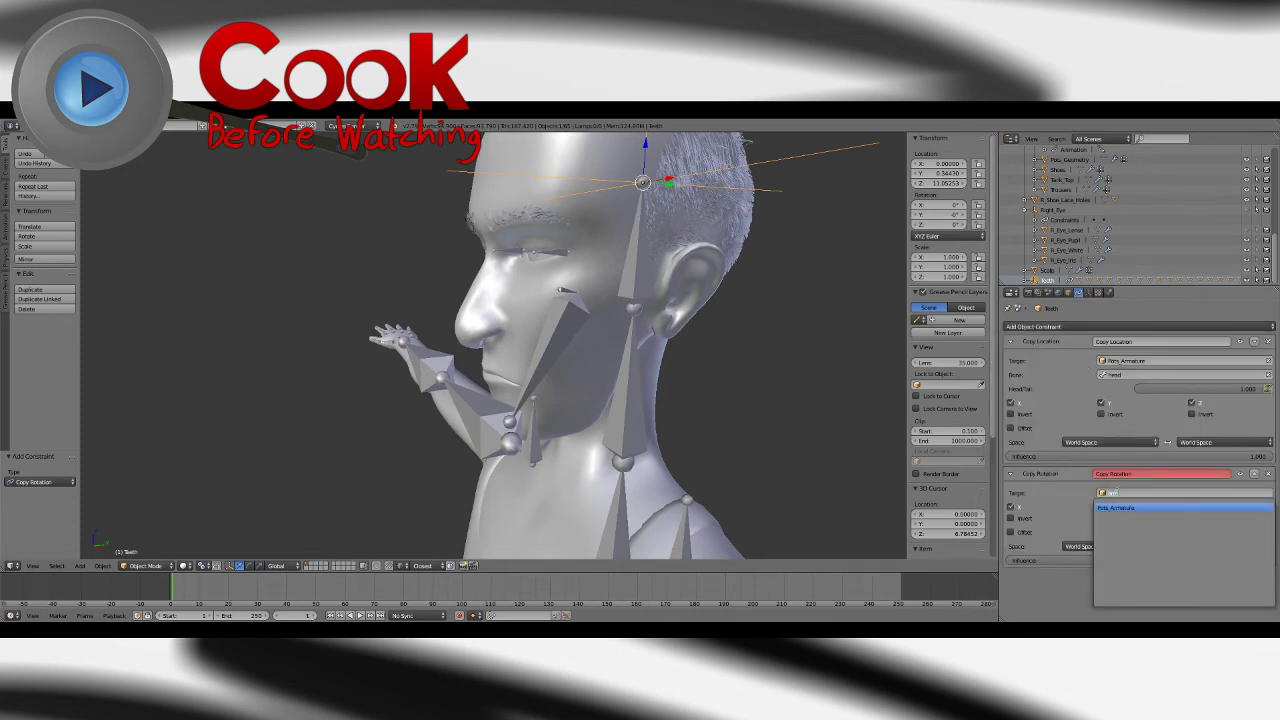
{"action": "left_click", "coordinate": [1117, 507]}
{"action": "left_click", "coordinate": [1120, 506]}
{"action": "type", "text": "hea"}
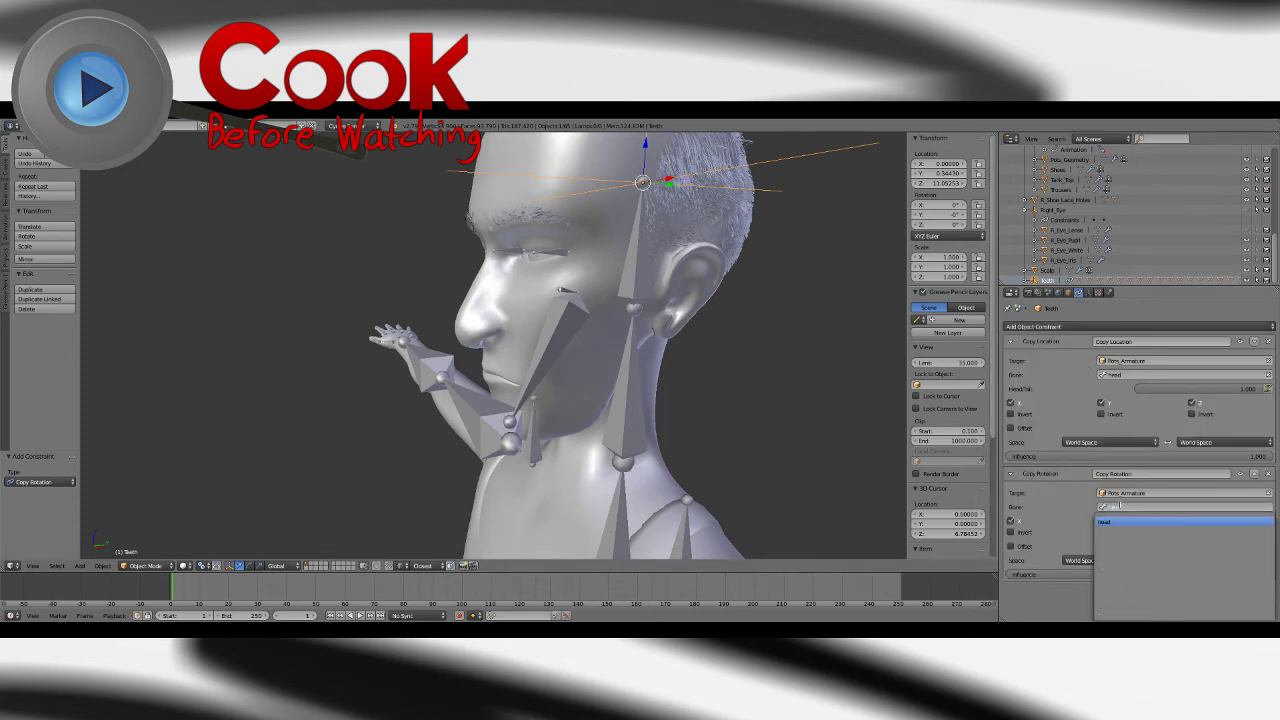
{"action": "left_click", "coordinate": [1108, 522]}
{"action": "middle_click_drag", "start_coordinate": [765, 305], "coordinate": [661, 298]}
{"action": "middle_click_drag", "start_coordinate": [768, 316], "coordinate": [674, 325]}
{"action": "right_click", "coordinate": [707, 322]}
{"action": "scroll", "coordinate": [674, 325], "scroll_direction": "up", "scroll_amount": 1}
{"action": "middle_click_drag", "start_coordinate": [670, 273], "coordinate": [667, 316]}
{"action": "key", "text": "b"}
{"action": "left_click_drag", "start_coordinate": [618, 285], "coordinate": [751, 489]}
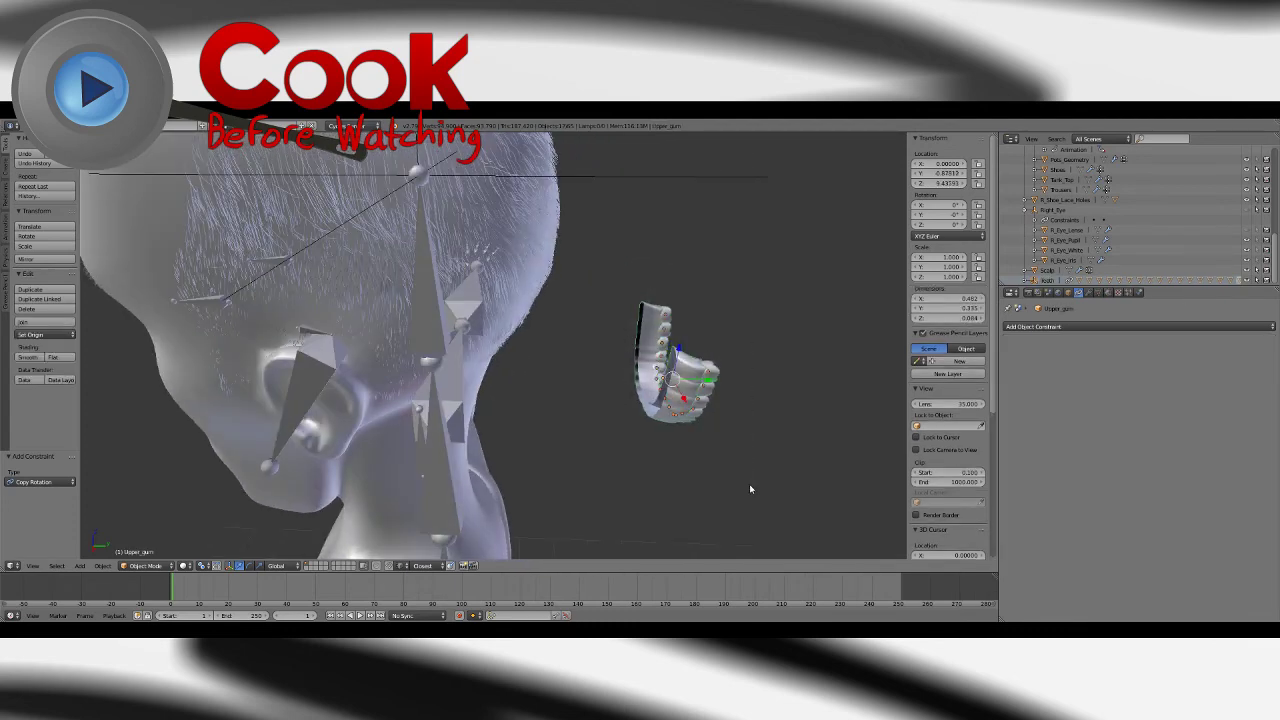
Step: Select the Teeth empty at the top of the head bone and snap the 3D cursor to it
{"action": "right_click", "coordinate": [590, 174]}
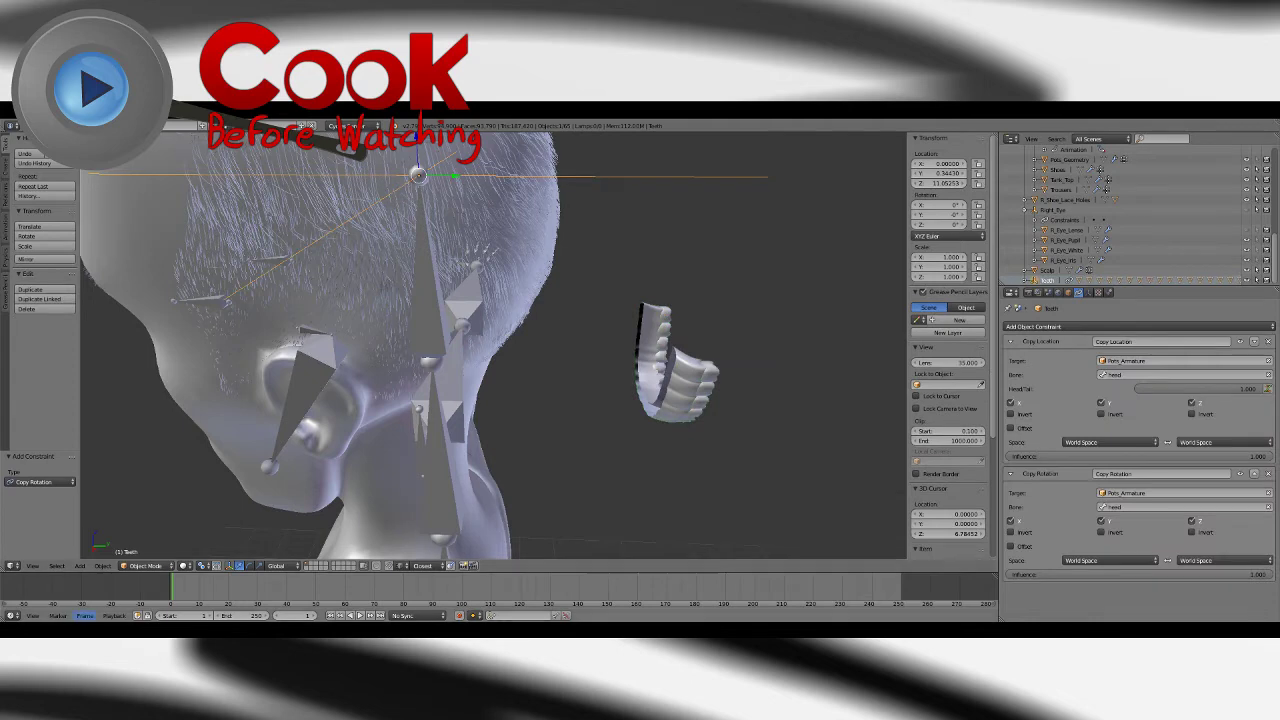
{"action": "left_click", "coordinate": [103, 566]}
{"action": "mouse_move", "coordinate": [150, 496]}
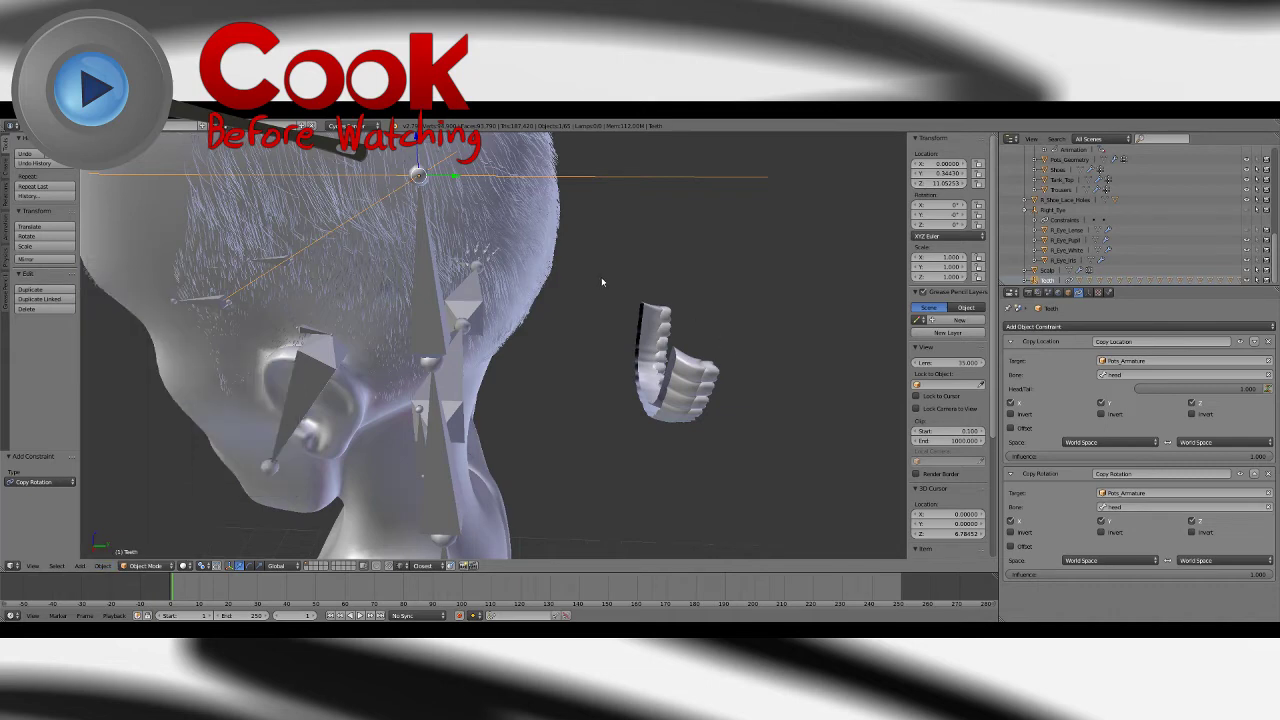
{"action": "left_click", "coordinate": [103, 566]}
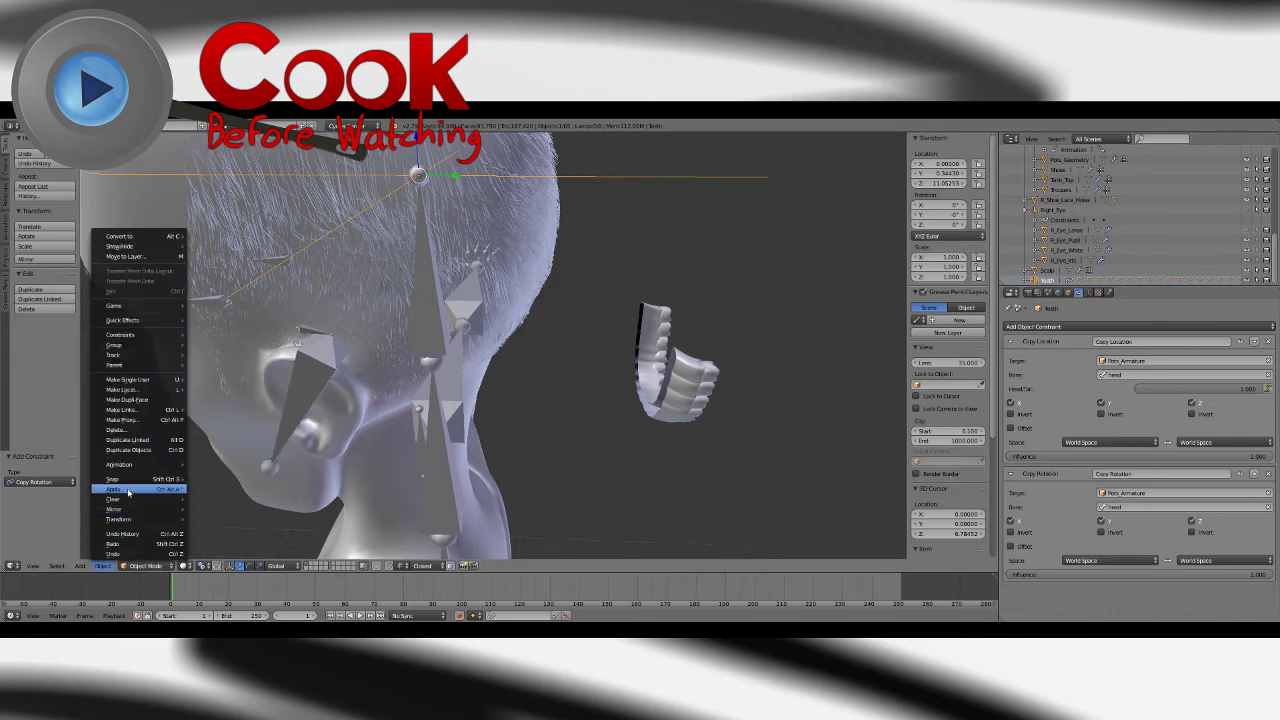
{"action": "mouse_move", "coordinate": [122, 485]}
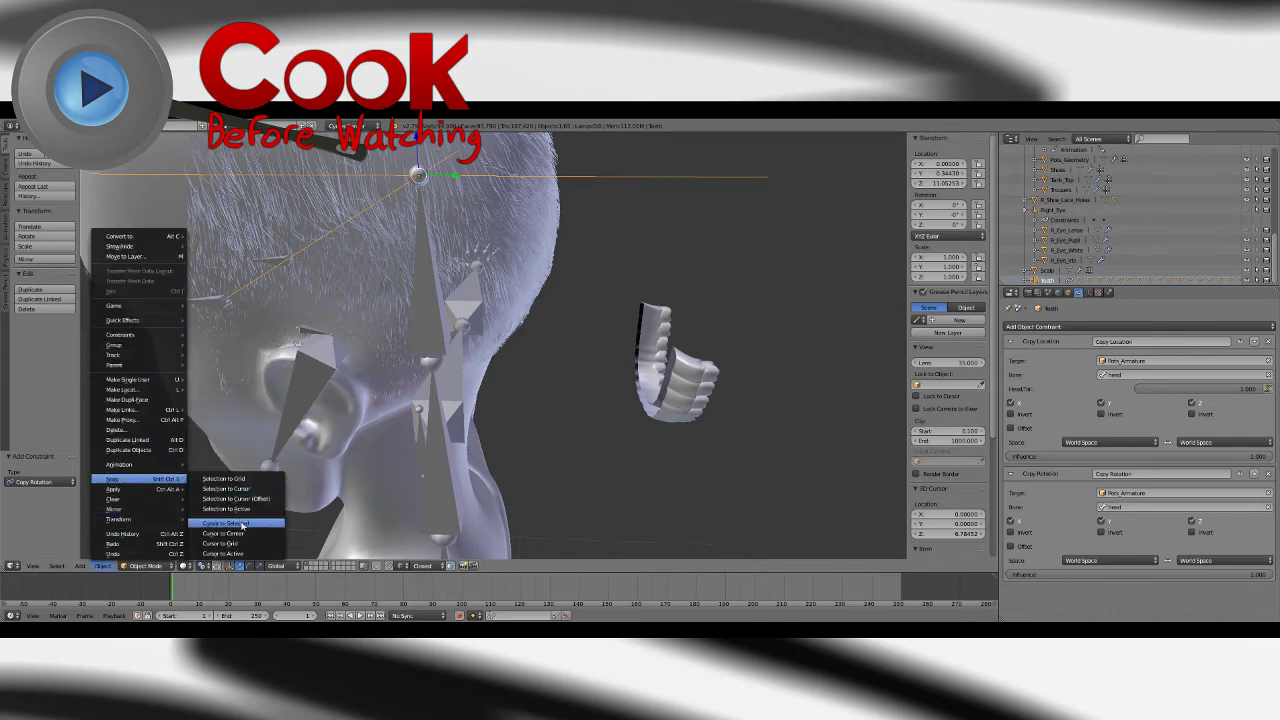
{"action": "left_click", "coordinate": [243, 523]}
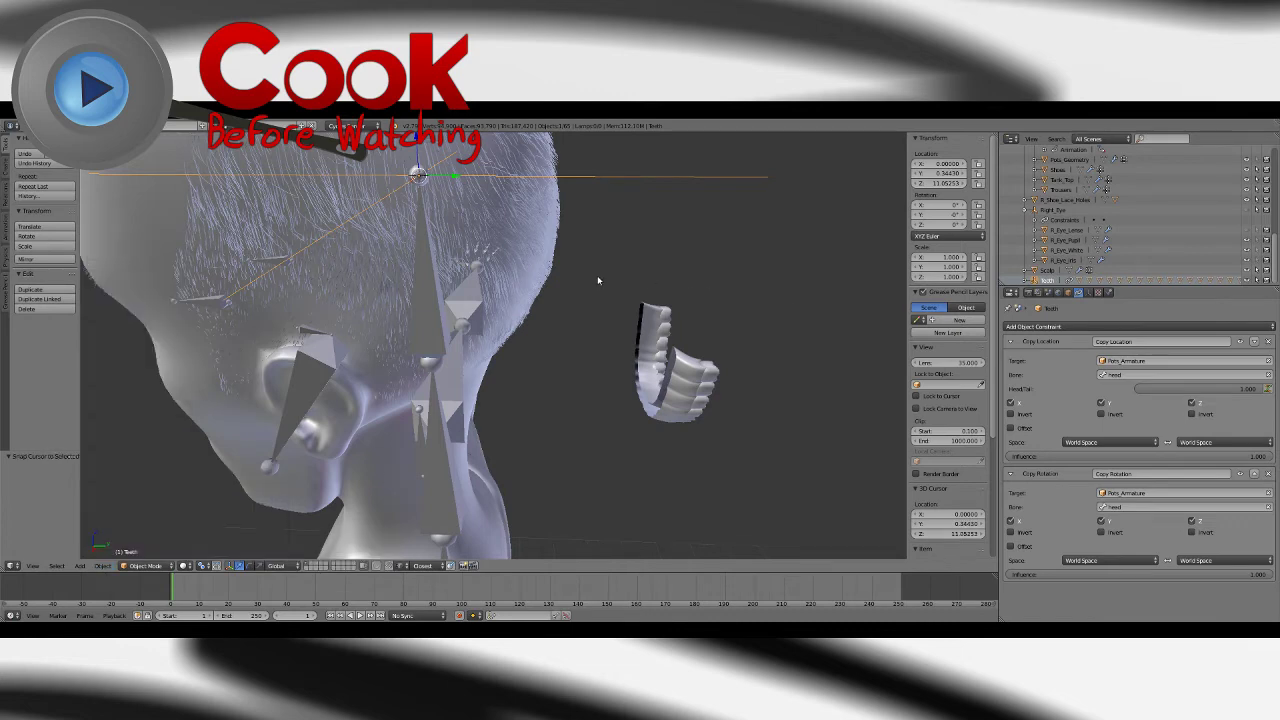
Step: Select all the teeth and gum meshes behind the head and set their origins to the 3D cursor
{"action": "key", "text": "b"}
{"action": "left_click_drag", "start_coordinate": [598, 280], "coordinate": [782, 468]}
{"action": "left_click", "coordinate": [103, 566]}
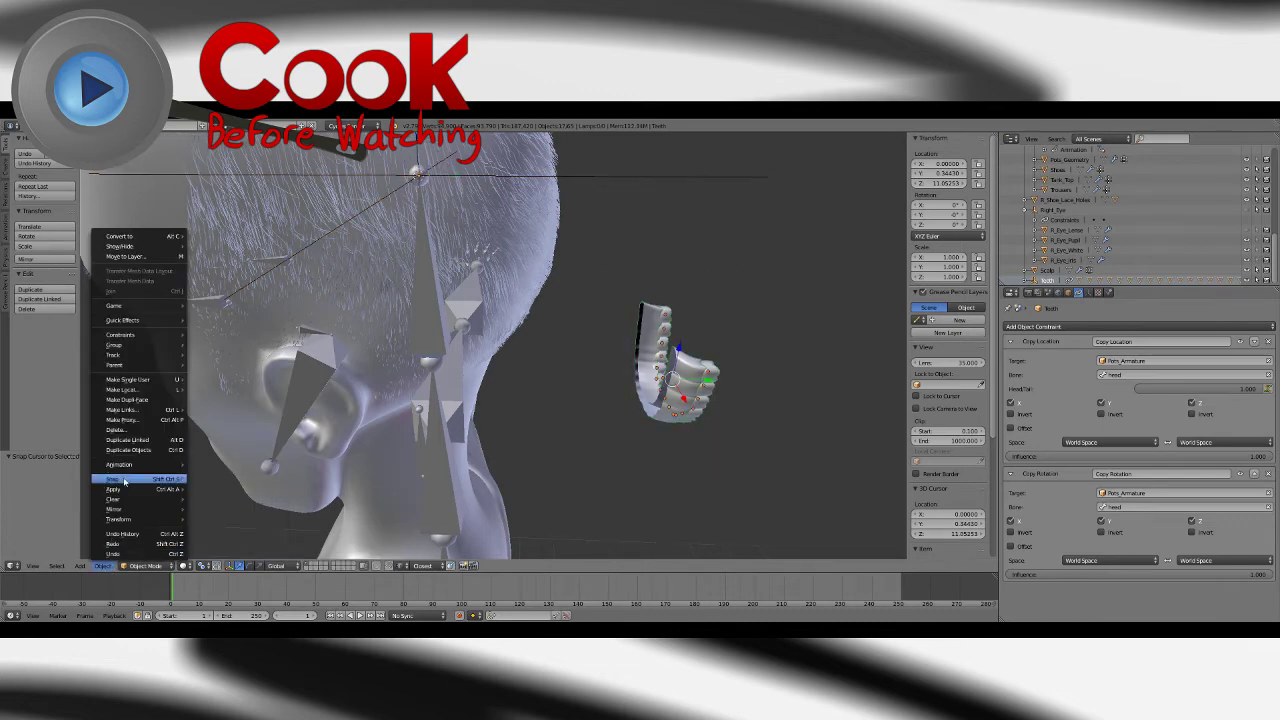
{"action": "mouse_move", "coordinate": [137, 489]}
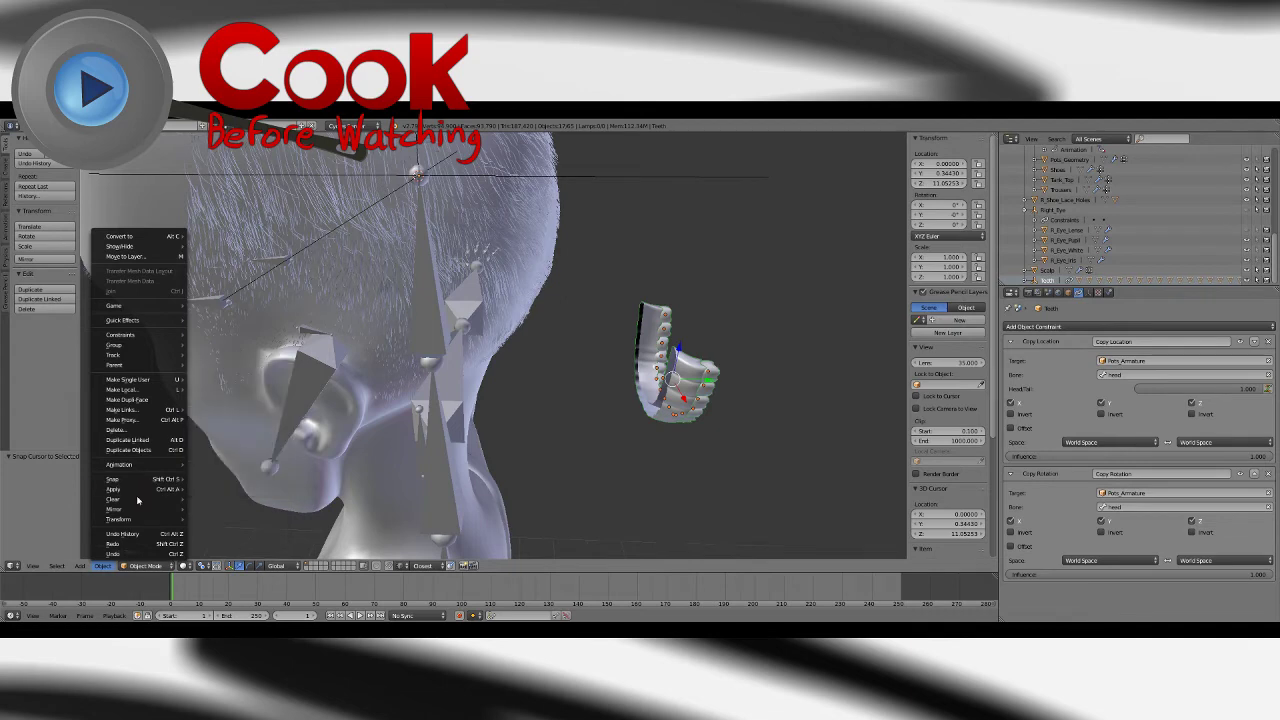
{"action": "mouse_move", "coordinate": [137, 519]}
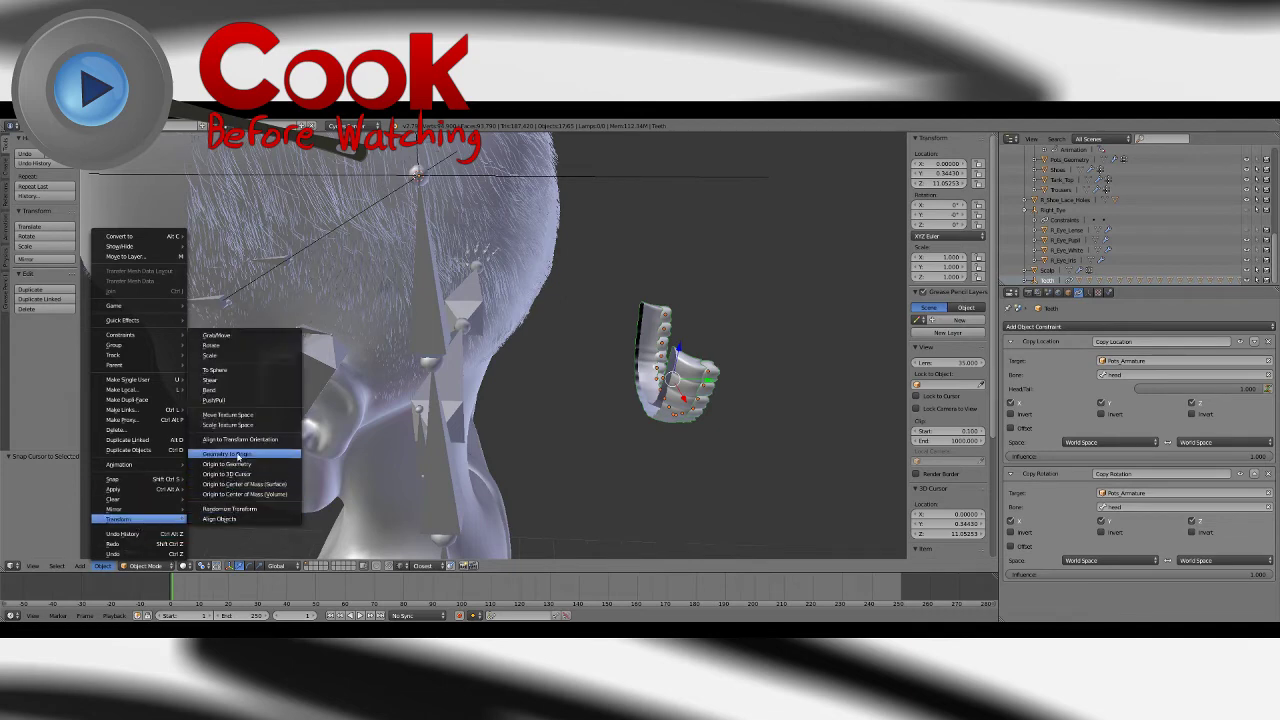
{"action": "left_click", "coordinate": [238, 474]}
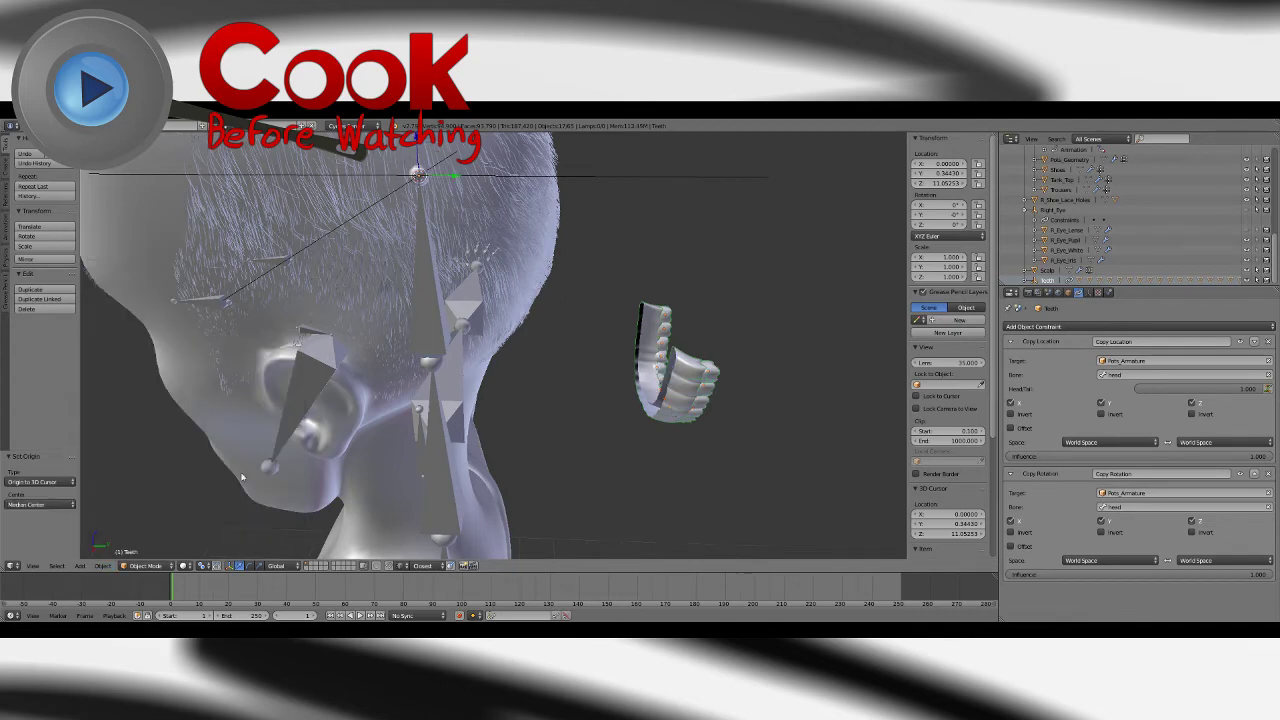
Step: Rotate the selected teeth and gums by -90° around the global X axis and save the file
{"action": "left_click", "coordinate": [249, 566]}
{"action": "scroll", "coordinate": [557, 229], "scroll_direction": "down", "scroll_amount": 3}
{"action": "left_click_drag", "start_coordinate": [467, 207], "coordinate": [483, 232]}
{"action": "left_click", "coordinate": [46, 483]}
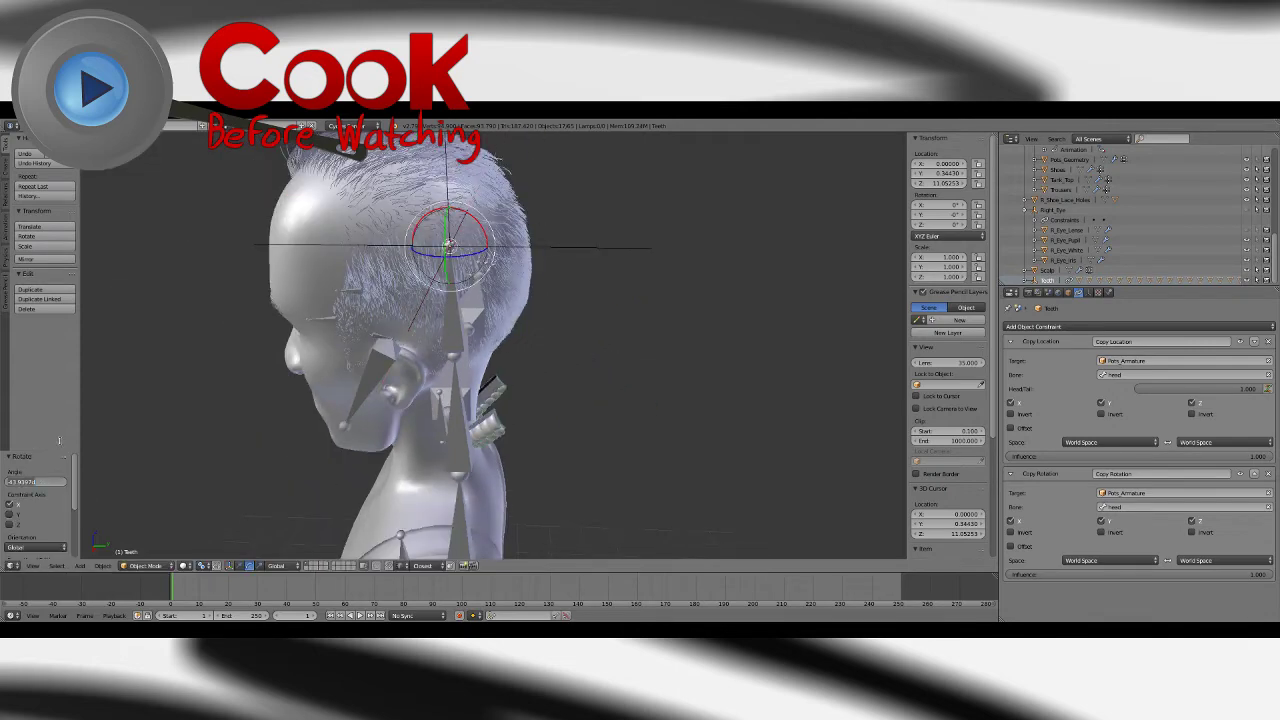
{"action": "type", "text": "-90"}
{"action": "key", "text": "Return"}
{"action": "scroll", "coordinate": [528, 331], "scroll_direction": "up", "scroll_amount": 10}
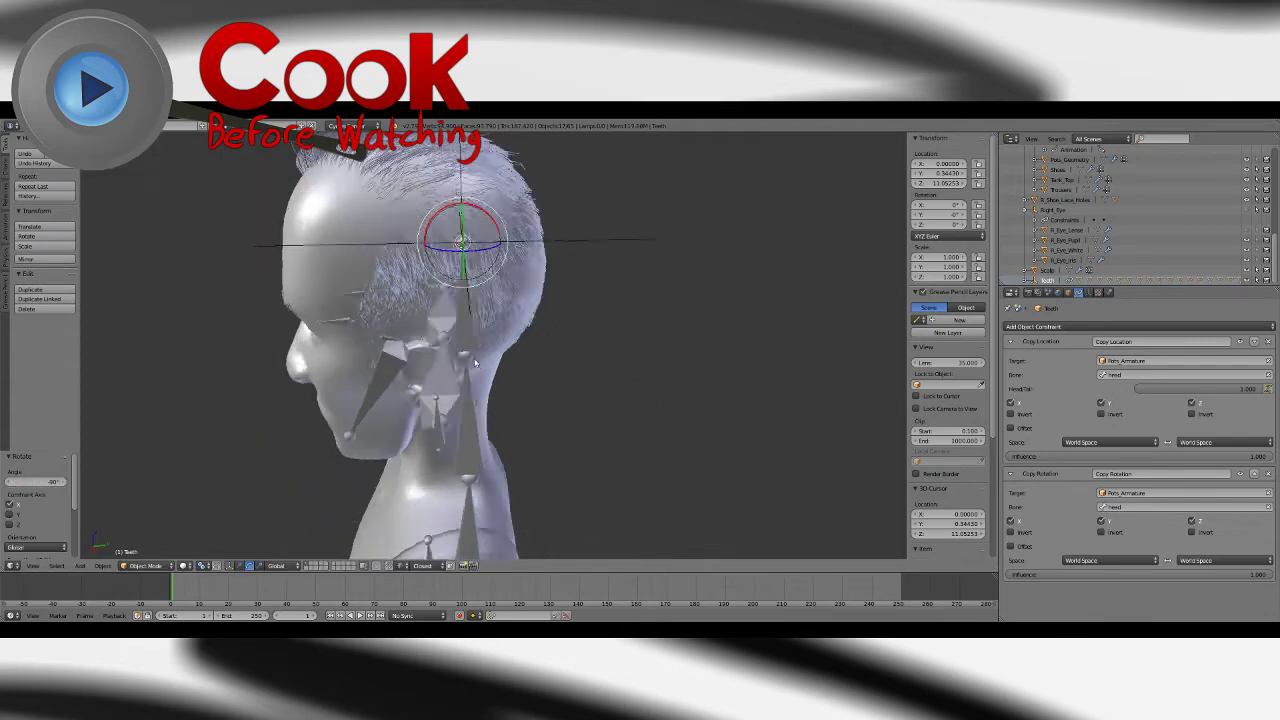
{"action": "scroll", "coordinate": [528, 331], "scroll_direction": "down", "scroll_amount": 10}
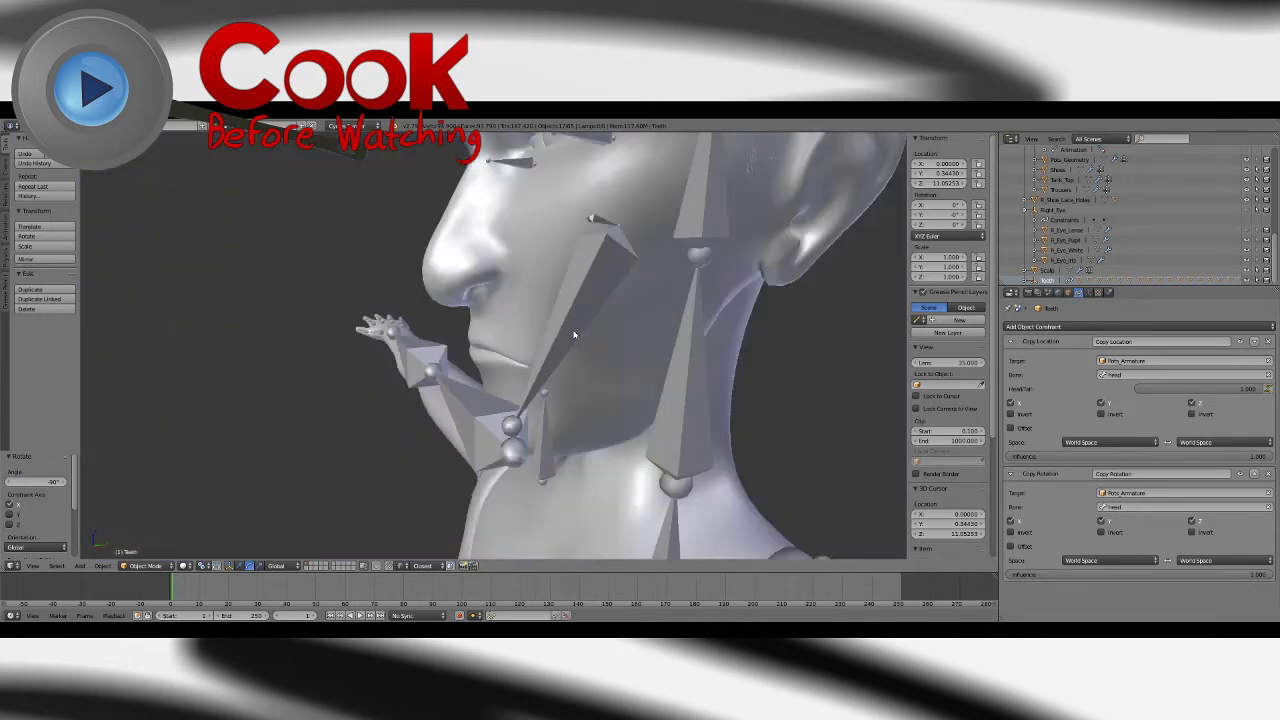
{"action": "left_click", "coordinate": [30, 126]}
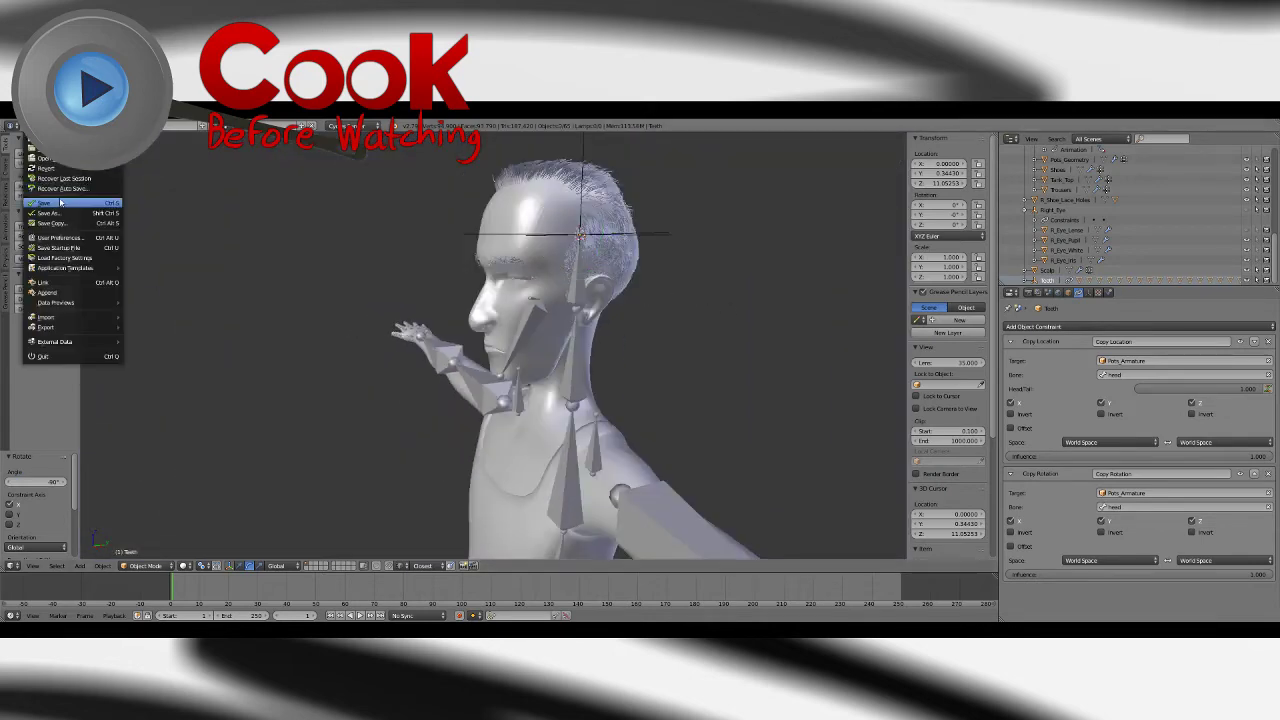
{"action": "left_click", "coordinate": [64, 203]}
Step: Test the teeth attachment by rotating the armature's head bone freely, and undo the rotation
{"action": "right_click", "coordinate": [577, 288]}
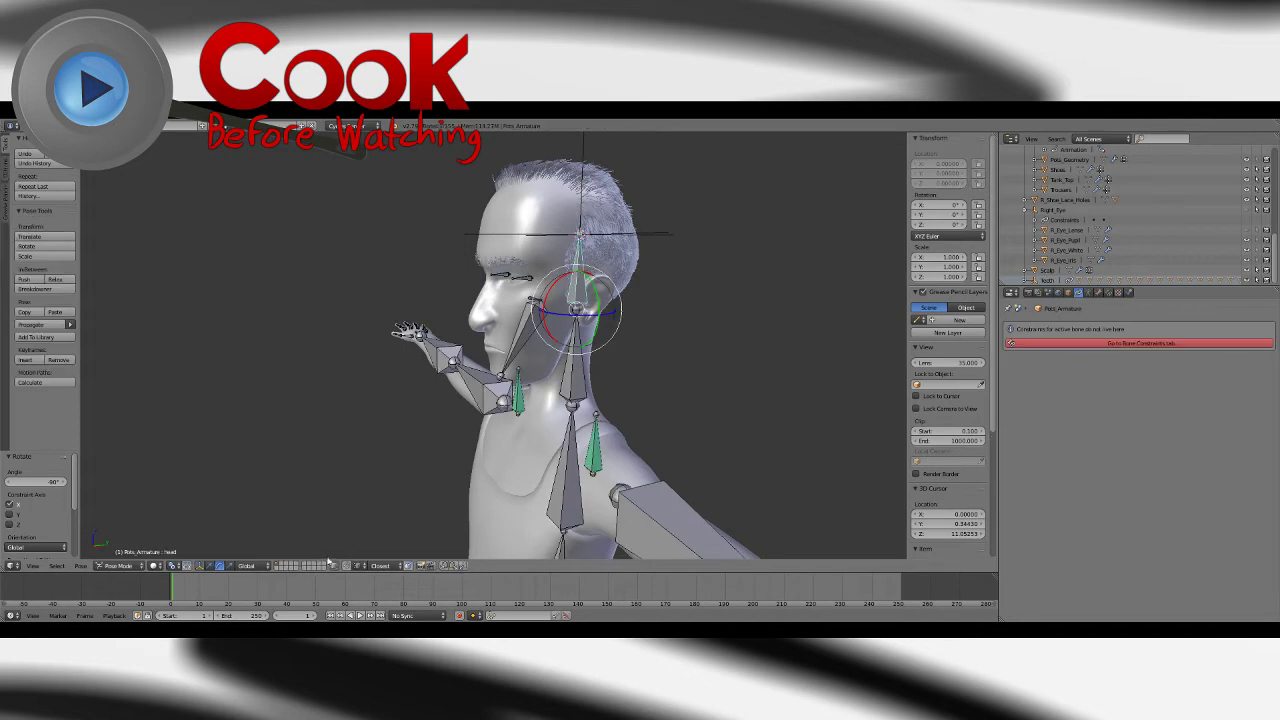
{"action": "middle_click_drag", "start_coordinate": [548, 379], "coordinate": [600, 318]}
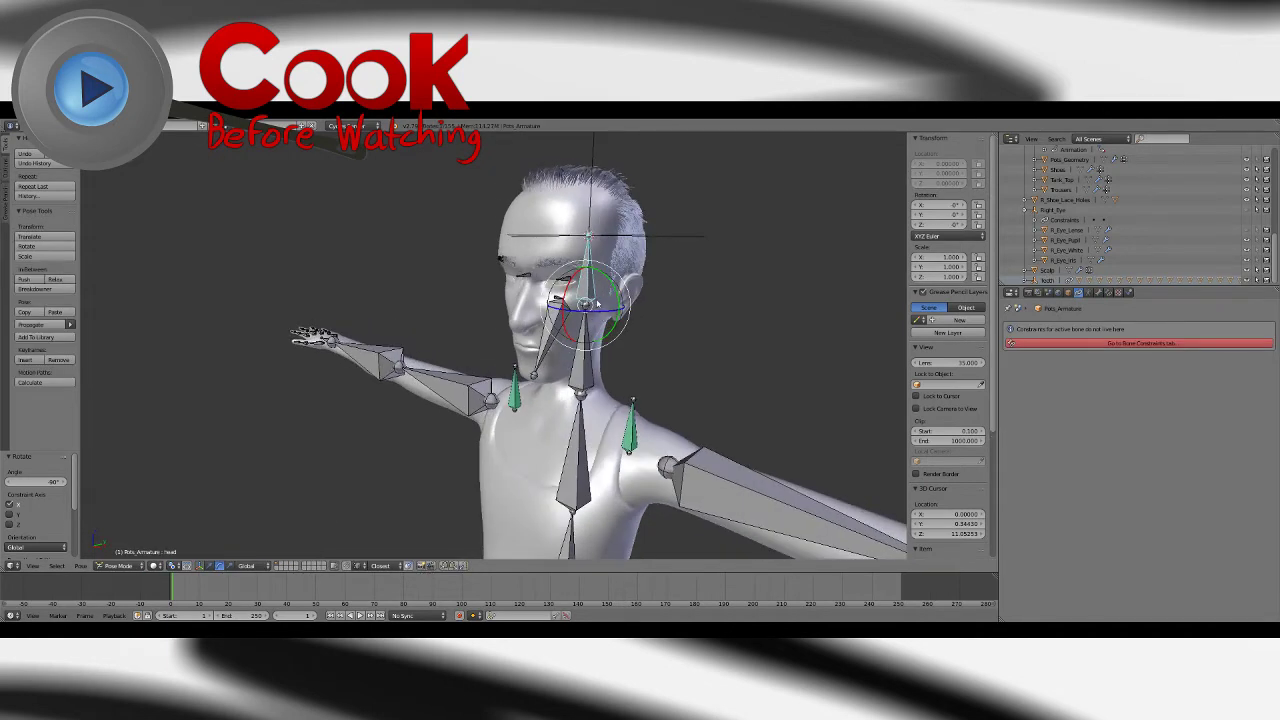
{"action": "key", "text": "r"}
{"action": "key", "text": "r"}
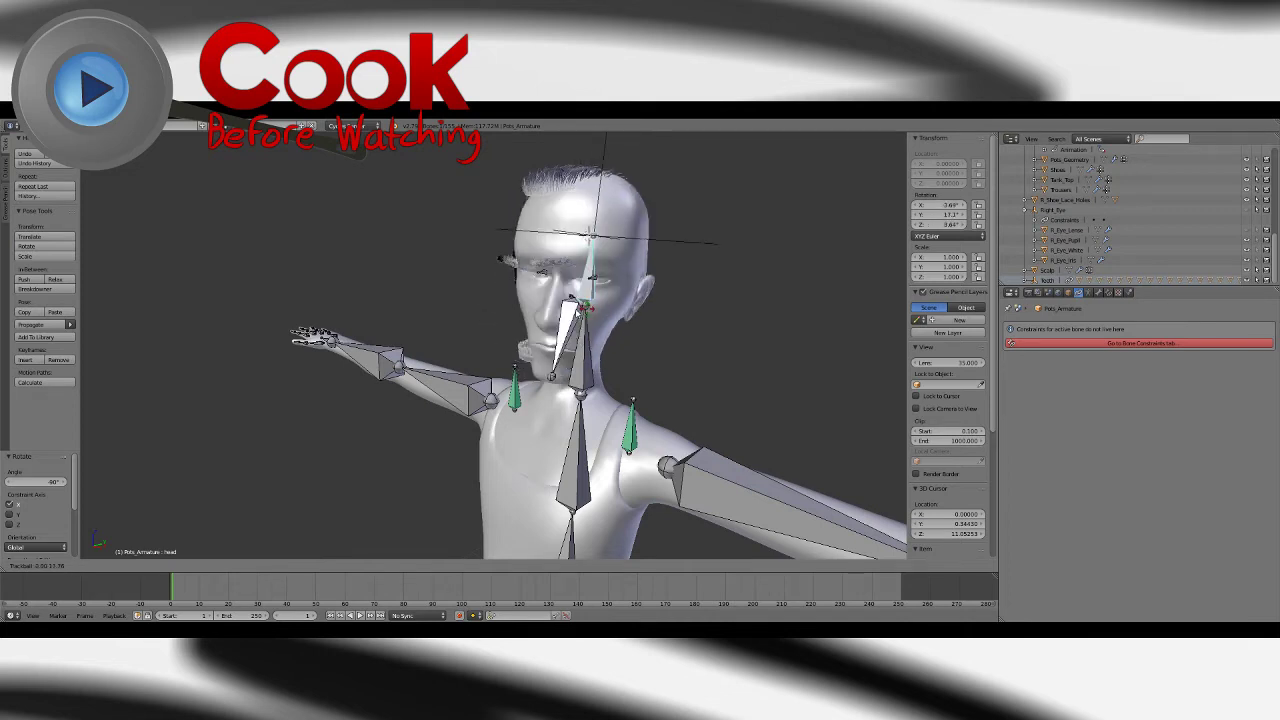
{"action": "left_click", "coordinate": [552, 299]}
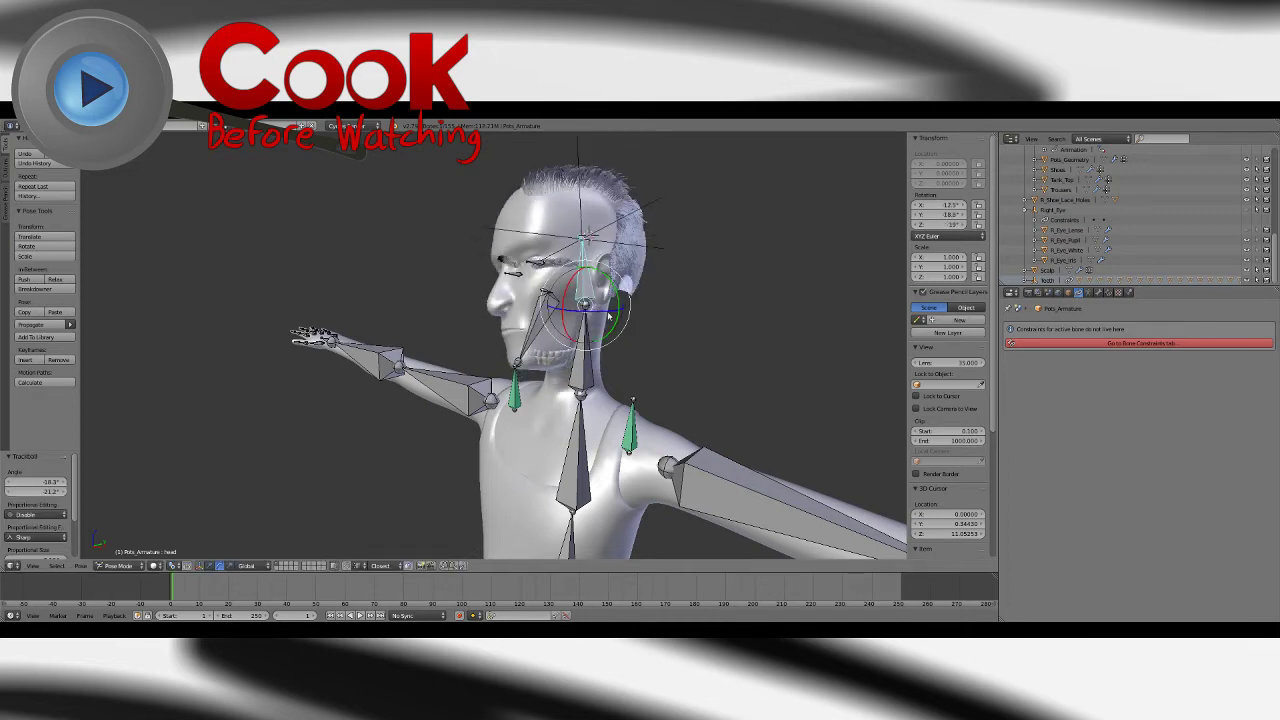
{"action": "key", "text": "ctrl+z"}
Step: Save the file and inspect the mouth and jaw area up close
{"action": "left_click", "coordinate": [32, 126]}
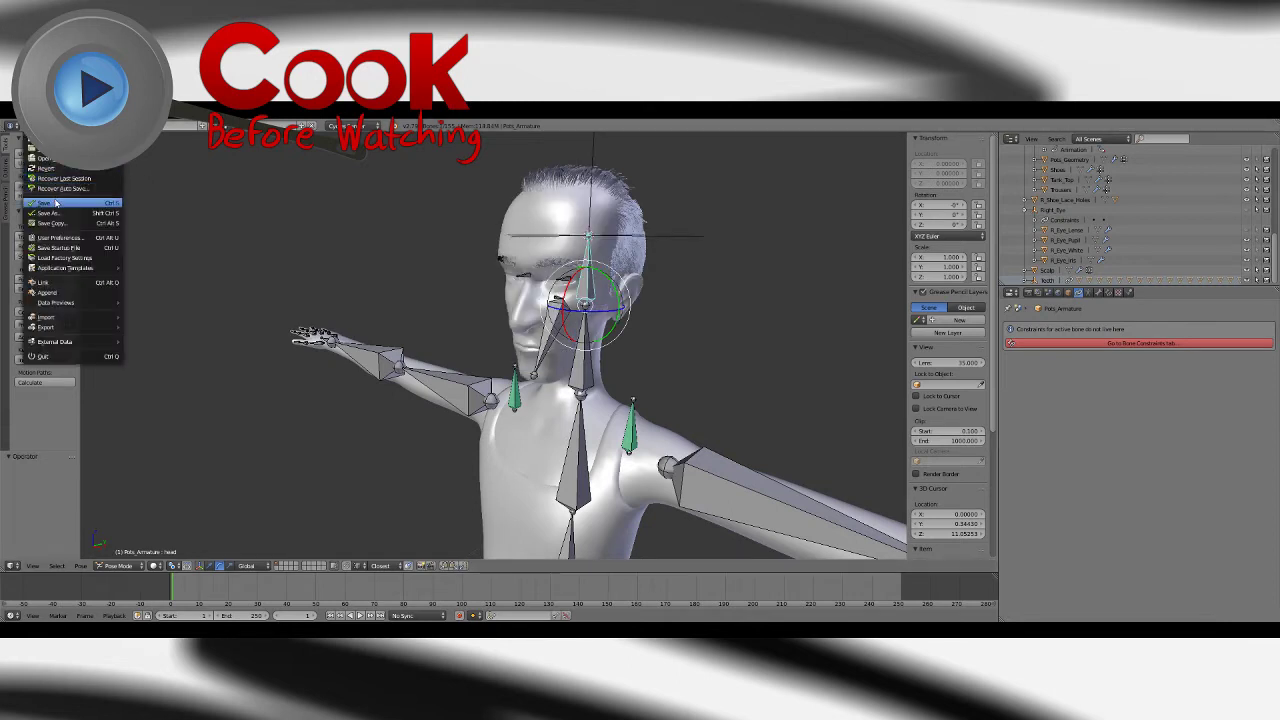
{"action": "left_click", "coordinate": [53, 203]}
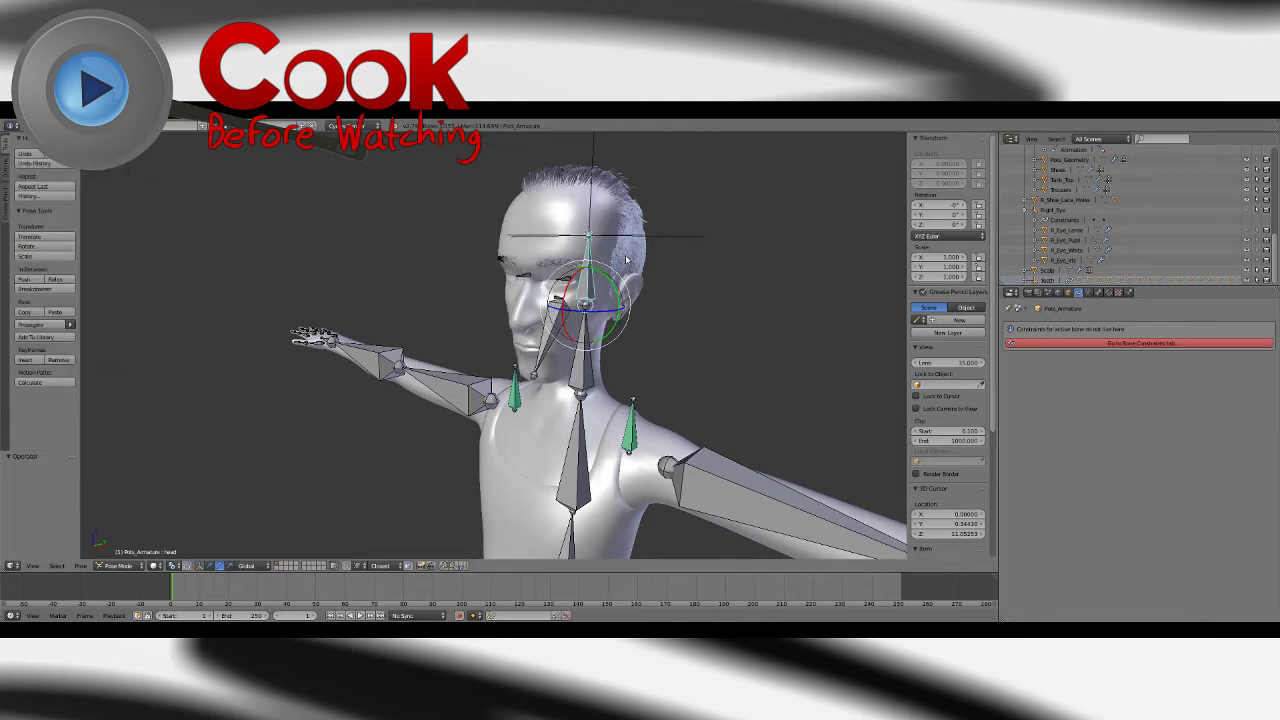
{"action": "scroll", "coordinate": [626, 260], "scroll_direction": "up", "scroll_amount": 3}
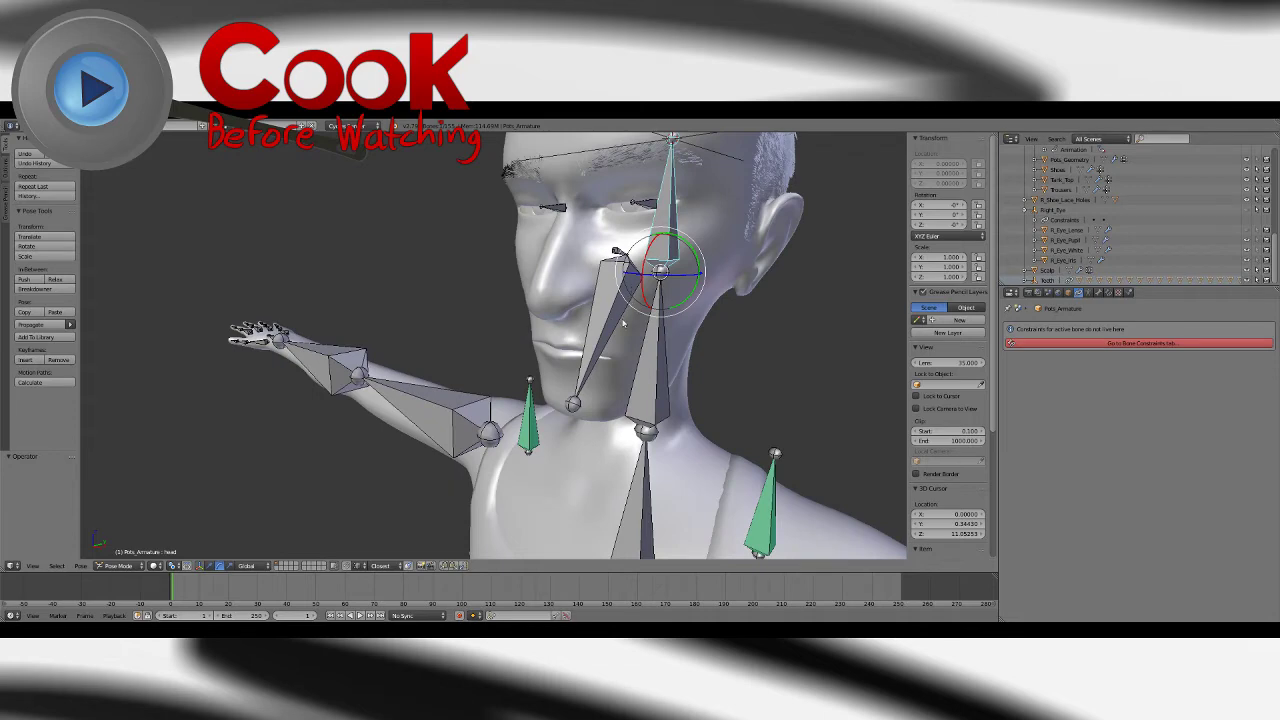
{"action": "left_click_drag", "start_coordinate": [684, 239], "coordinate": [683, 270]}
{"action": "scroll", "coordinate": [662, 309], "scroll_direction": "up", "scroll_amount": 4}
{"action": "middle_click_drag", "start_coordinate": [662, 309], "coordinate": [595, 373]}
Step: Test the rig by rotating the root circle at the character's feet freely, and clear its rotation
{"action": "scroll", "coordinate": [596, 362], "scroll_direction": "down", "scroll_amount": 10}
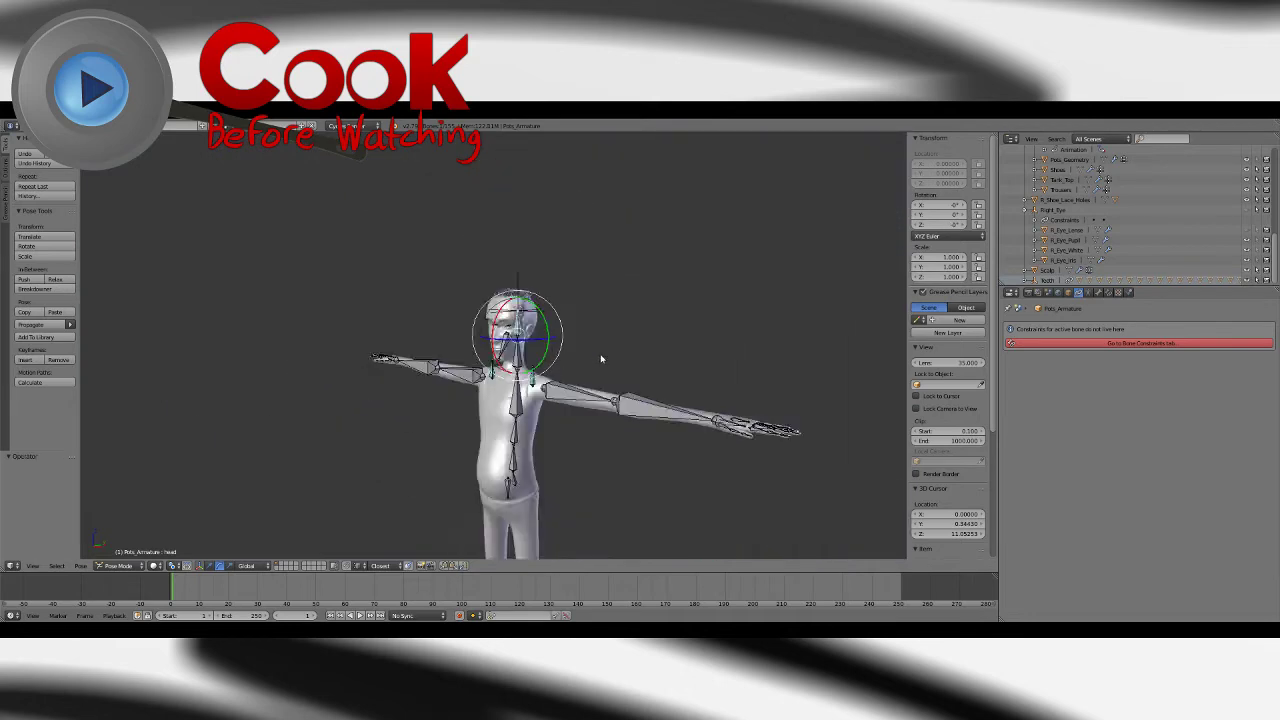
{"action": "scroll", "coordinate": [567, 352], "scroll_direction": "up", "scroll_amount": 3}
{"action": "right_click", "coordinate": [520, 546]}
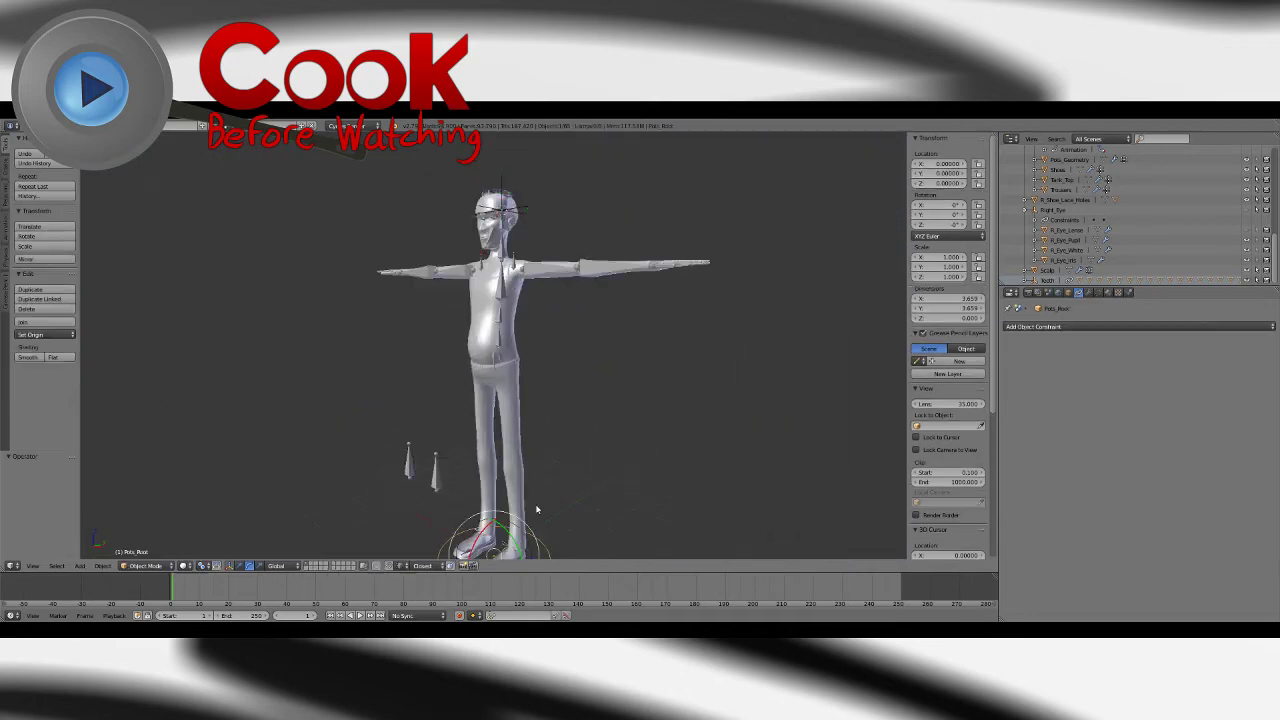
{"action": "key", "text": "r"}
{"action": "key", "text": "r"}
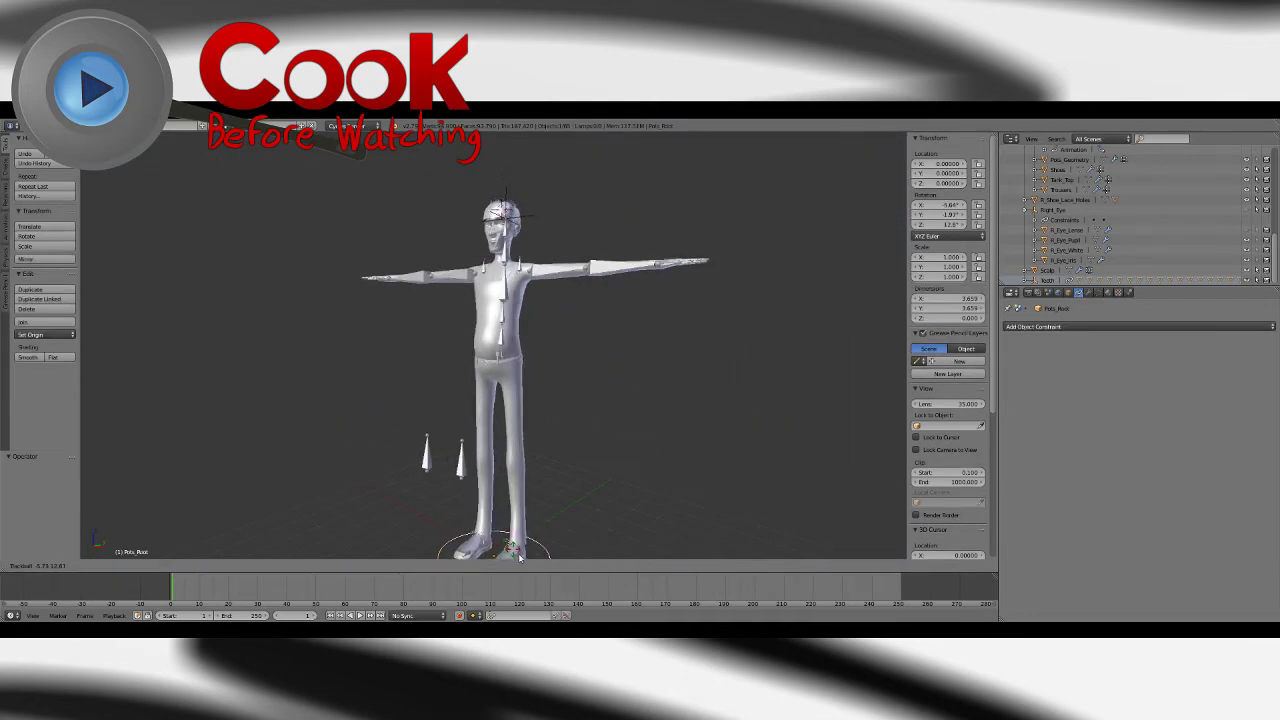
{"action": "left_click", "coordinate": [529, 165]}
{"action": "scroll", "coordinate": [744, 305], "scroll_direction": "up", "scroll_amount": 5}
{"action": "middle_click_drag", "start_coordinate": [744, 305], "coordinate": [674, 351]}
{"action": "scroll", "coordinate": [674, 351], "scroll_direction": "up", "scroll_amount": 5}
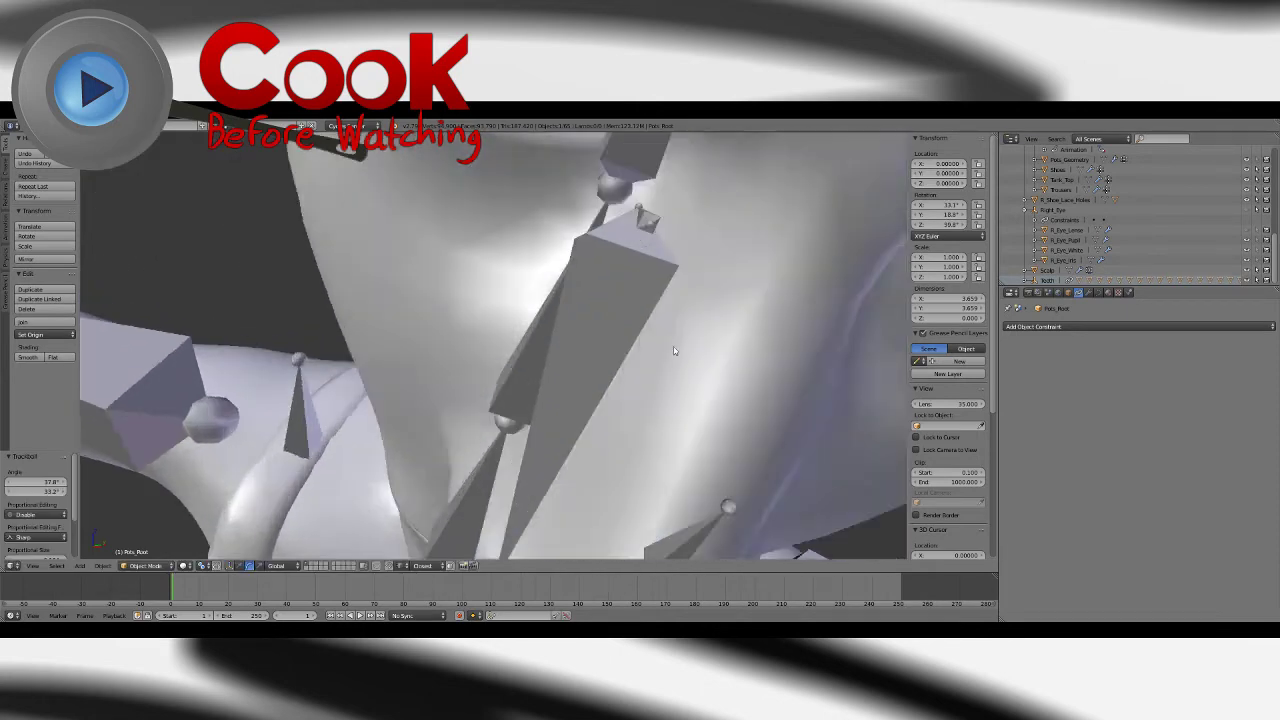
{"action": "scroll", "coordinate": [652, 343], "scroll_direction": "down", "scroll_amount": 10}
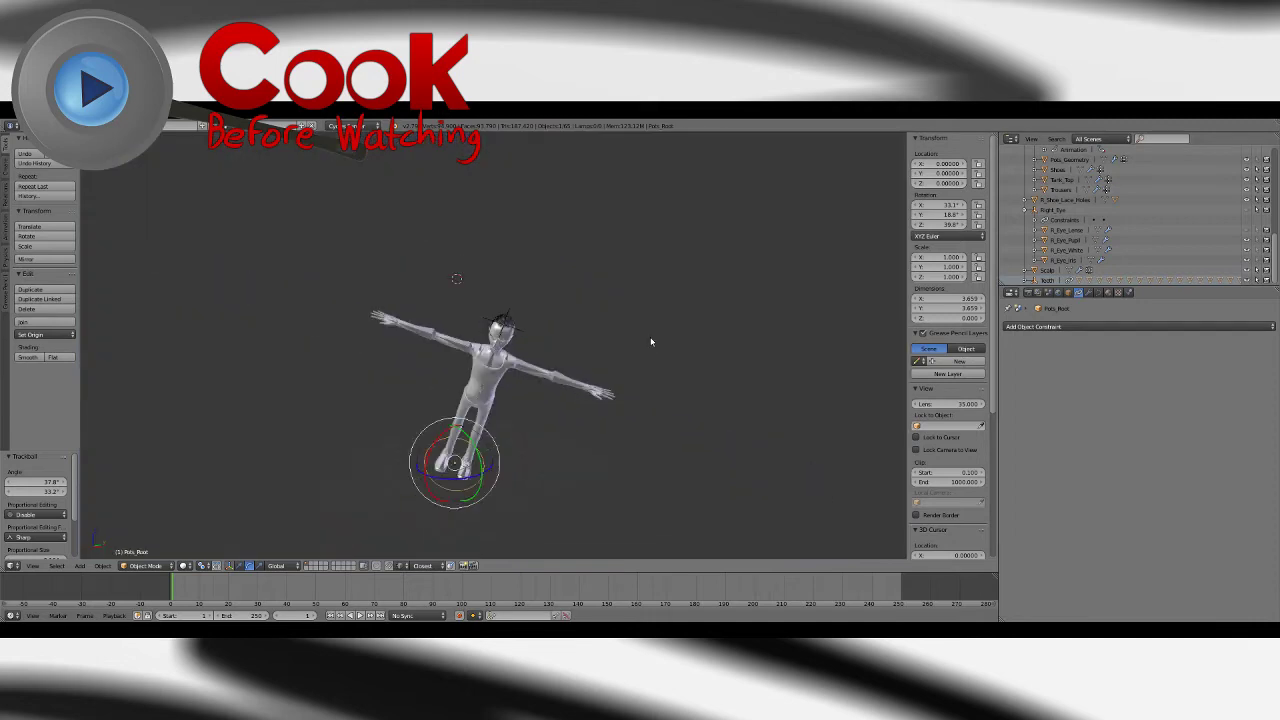
{"action": "key", "text": "alt+r"}
{"action": "key", "text": "a"}
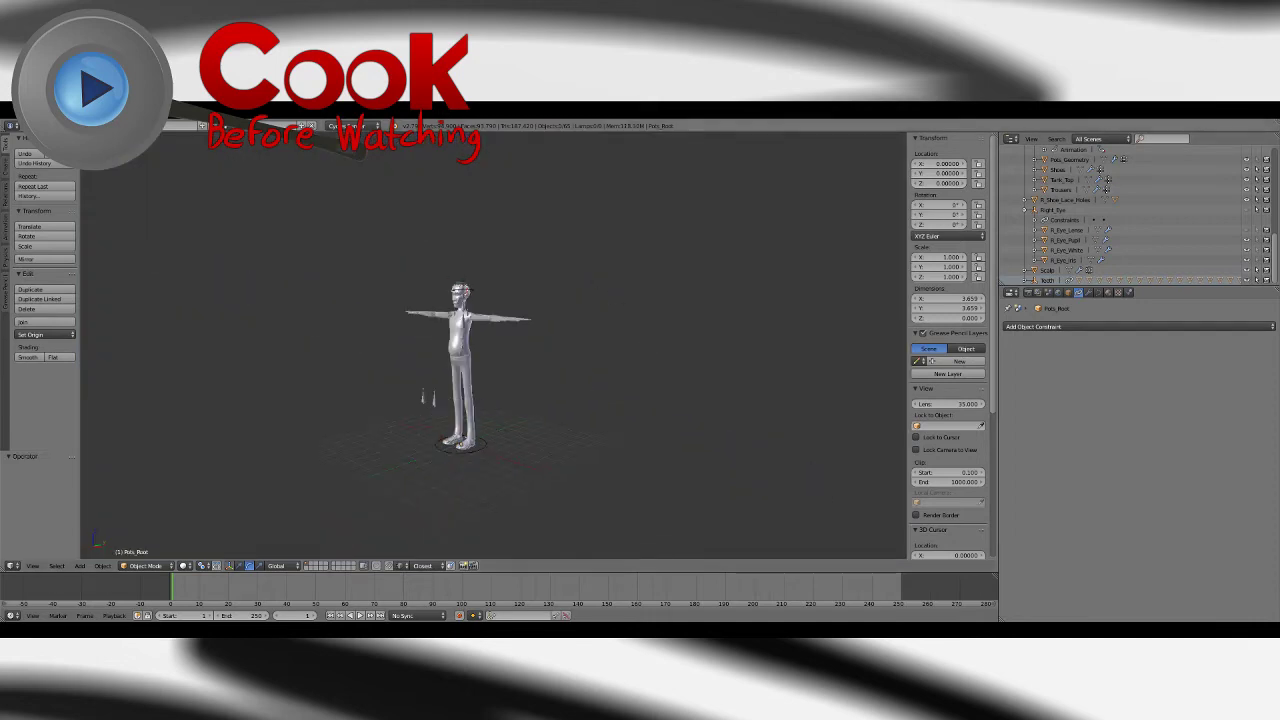
Step: Save the file and select the Teeth empty at the top of the head
{"action": "left_click", "coordinate": [28, 126]}
{"action": "left_click", "coordinate": [40, 202]}
{"action": "scroll", "coordinate": [508, 253], "scroll_direction": "up", "scroll_amount": 3}
{"action": "middle_click_drag", "start_coordinate": [474, 240], "coordinate": [558, 304]}
{"action": "scroll", "coordinate": [558, 304], "scroll_direction": "up", "scroll_amount": 4}
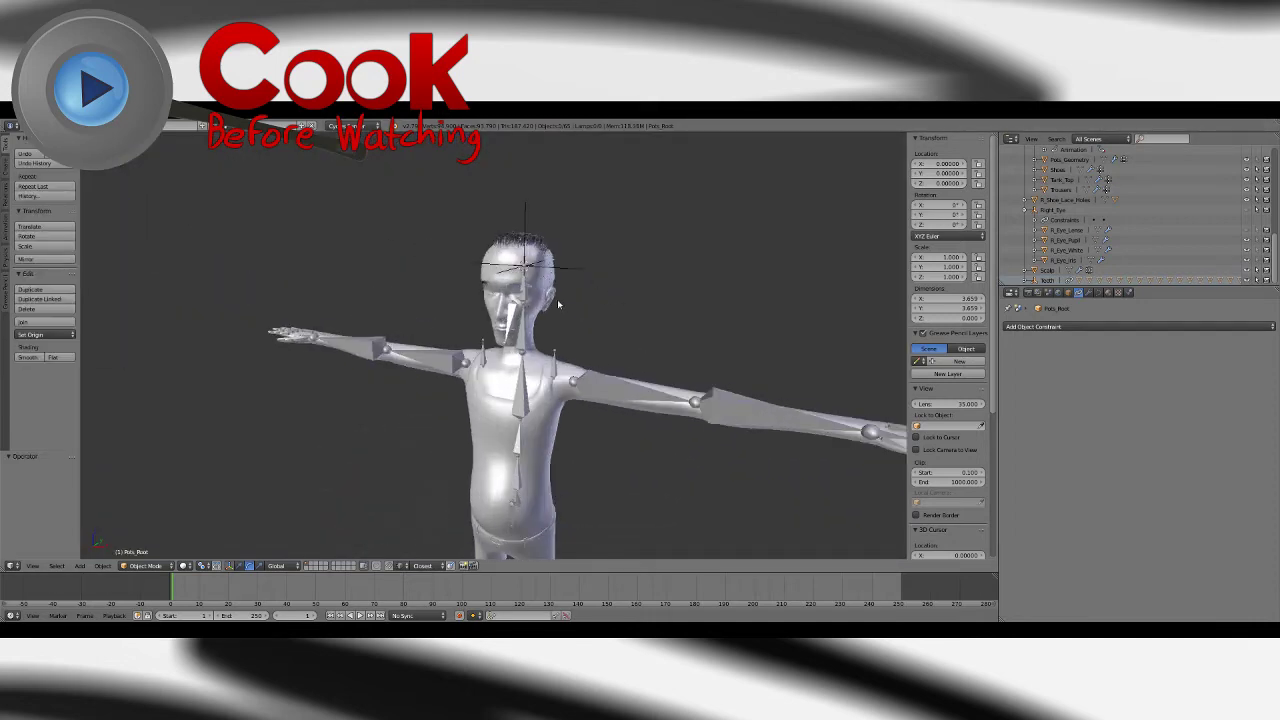
{"action": "right_click", "coordinate": [569, 271]}
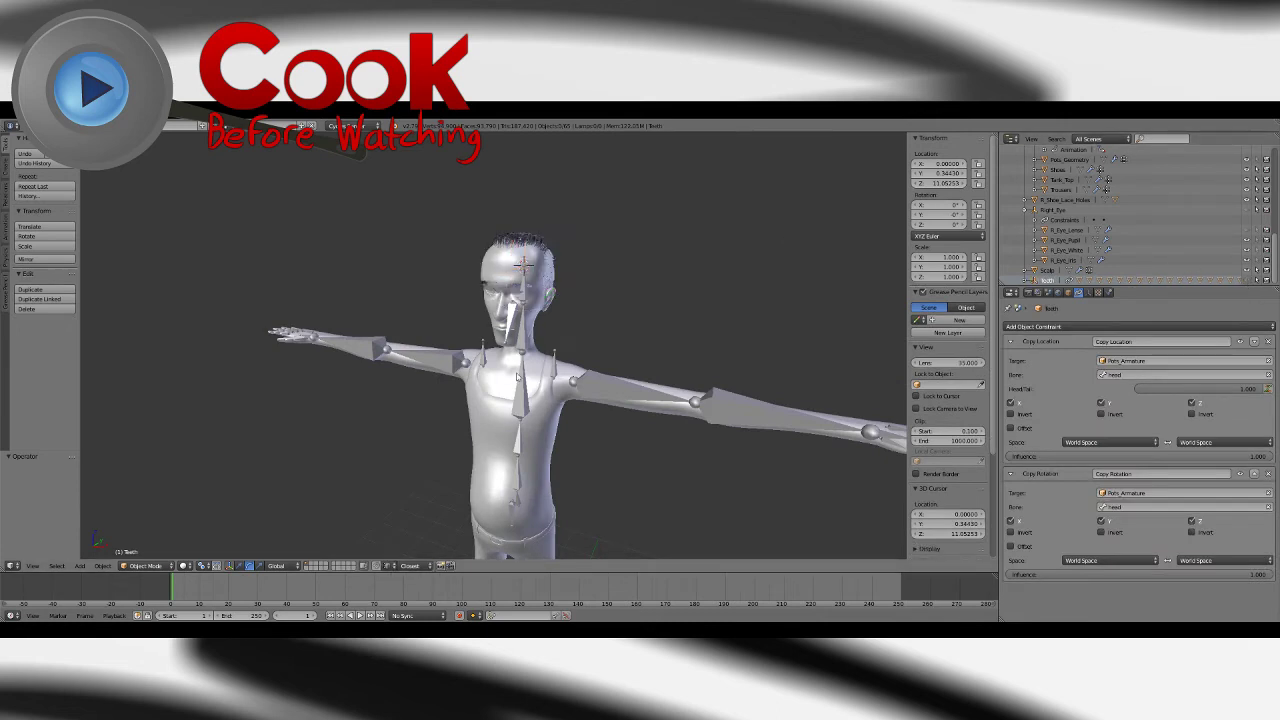
Step: Find the Jaw_Geo empty in the character's hierarchy, select it and make it visible in the viewport
{"action": "scroll", "coordinate": [609, 336], "scroll_direction": "up", "scroll_amount": 5}
{"action": "scroll", "coordinate": [1073, 271], "scroll_direction": "up", "scroll_amount": 2}
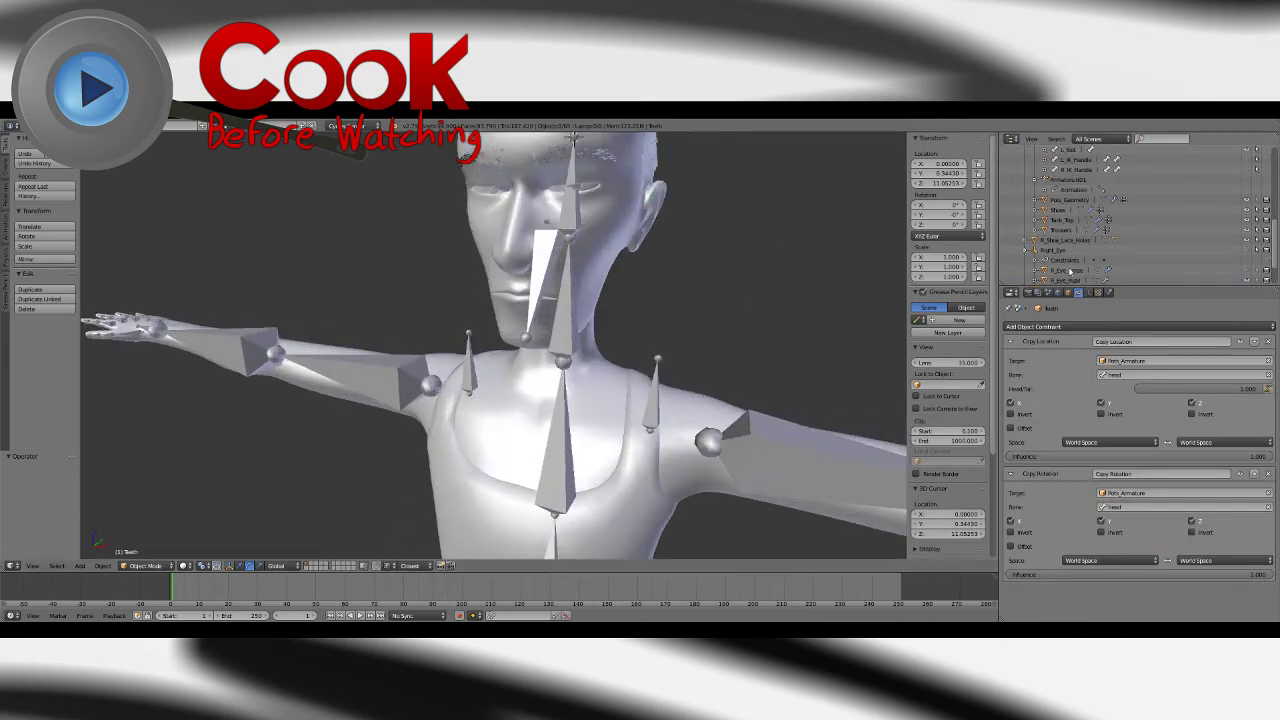
{"action": "scroll", "coordinate": [1065, 268], "scroll_direction": "up", "scroll_amount": 10}
{"action": "left_click", "coordinate": [1025, 186]}
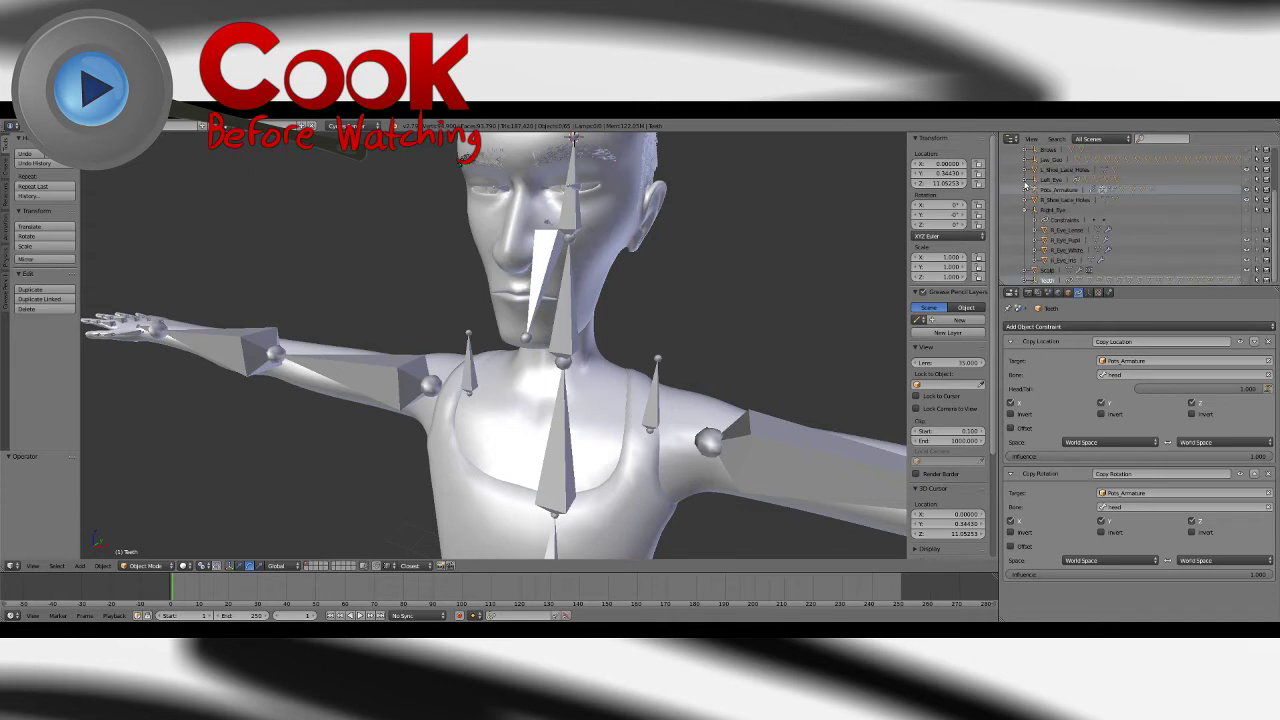
{"action": "scroll", "coordinate": [1068, 258], "scroll_direction": "up", "scroll_amount": 2}
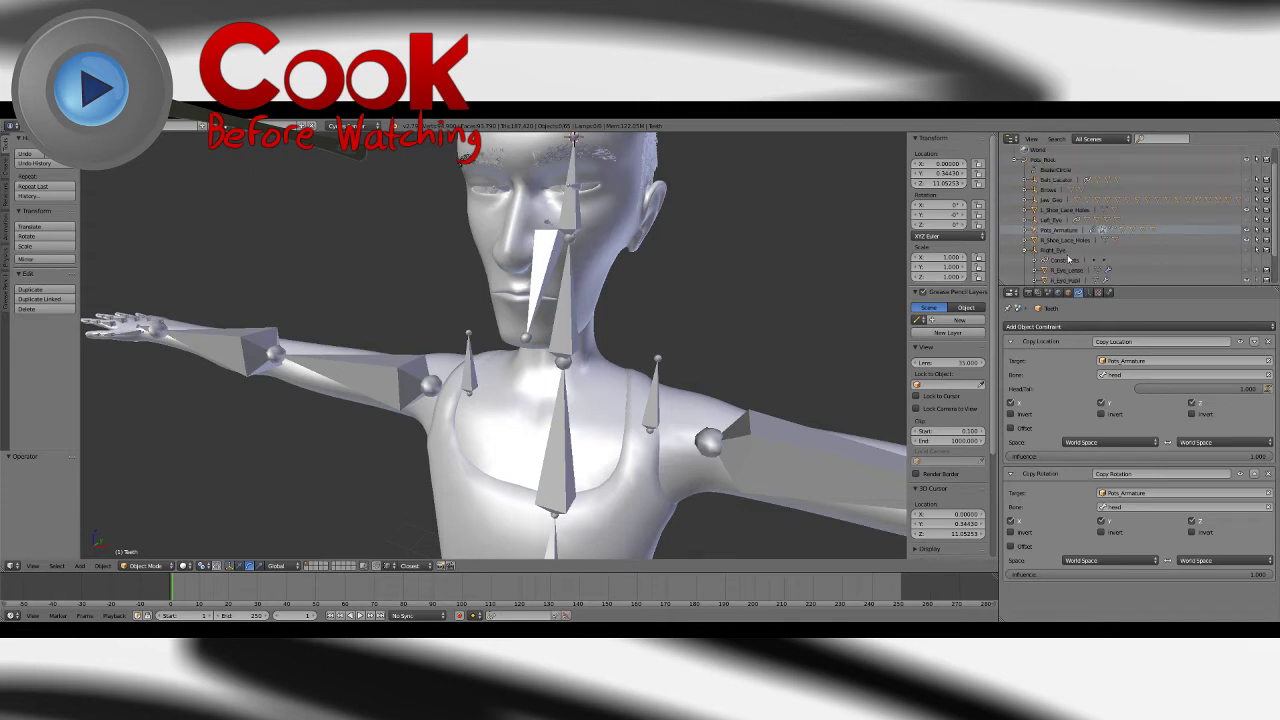
{"action": "left_click", "coordinate": [1026, 201]}
{"action": "left_click", "coordinate": [1247, 200]}
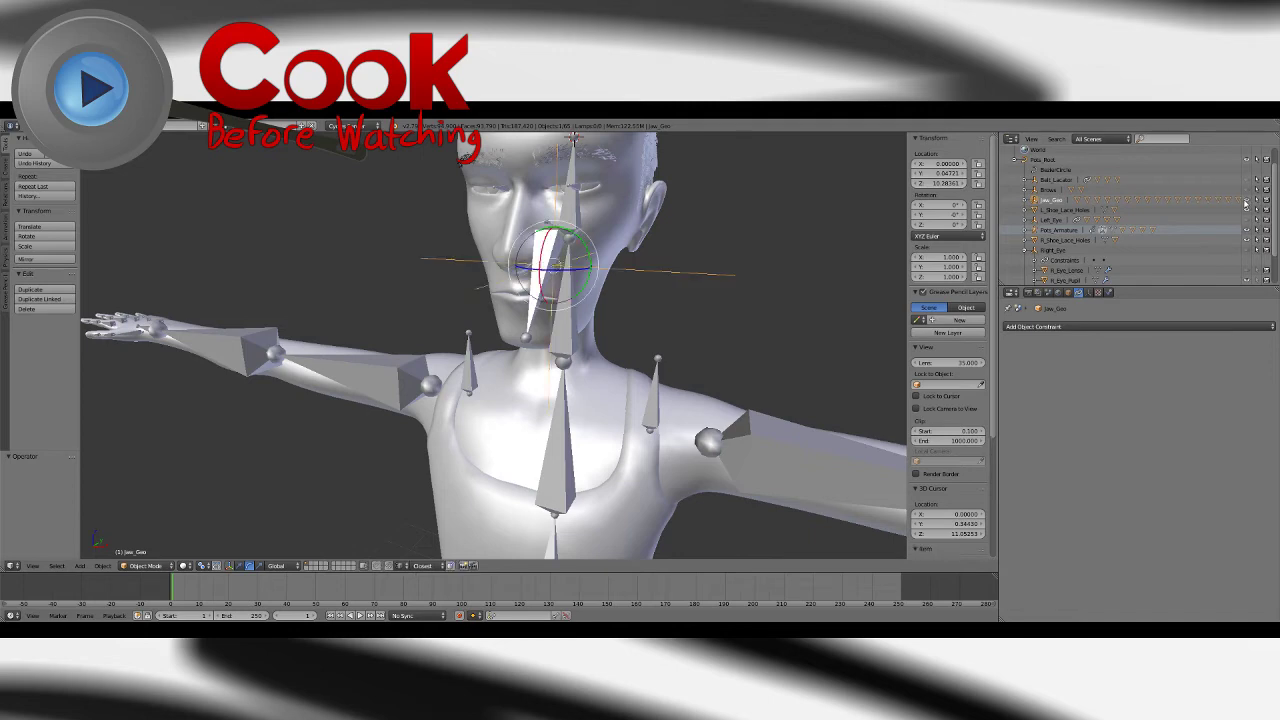
Step: Enable snapping and move the Jaw_Geo empty up about 0.245 along Z to the height of the jaw bone's base
{"action": "middle_click_drag", "start_coordinate": [720, 264], "coordinate": [530, 275]}
{"action": "scroll", "coordinate": [543, 277], "scroll_direction": "up", "scroll_amount": 4}
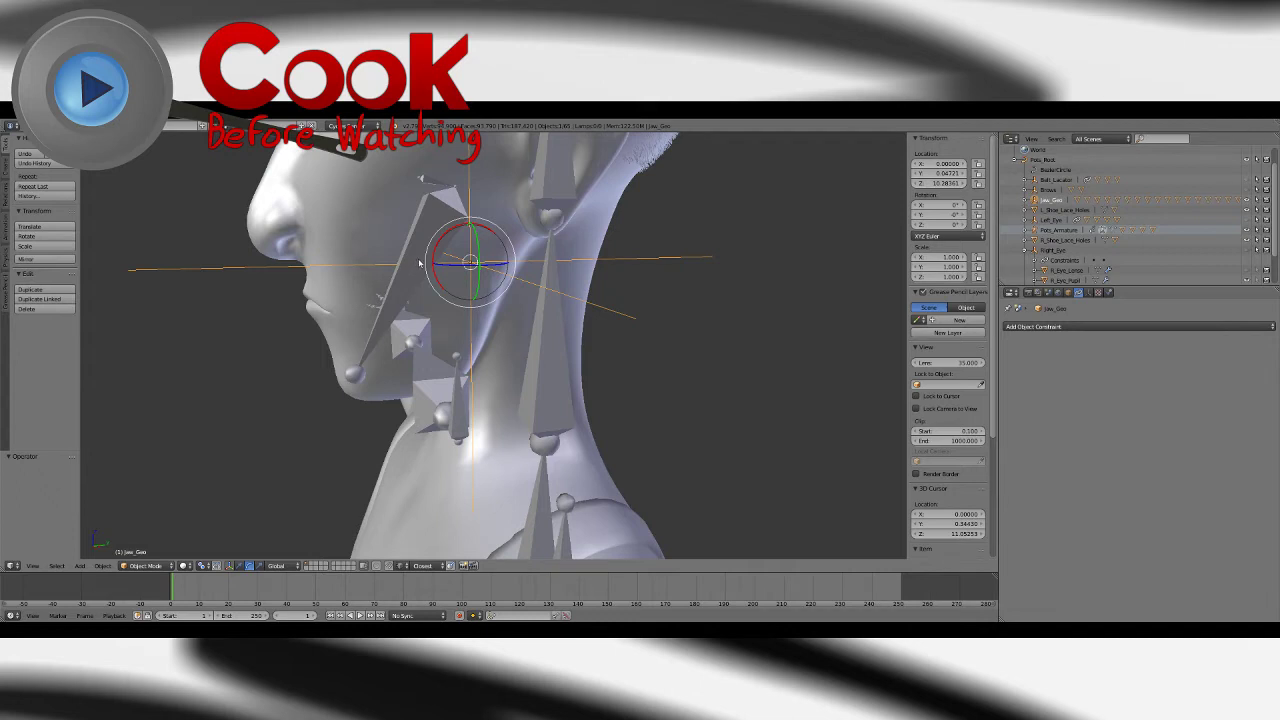
{"action": "left_click", "coordinate": [239, 566]}
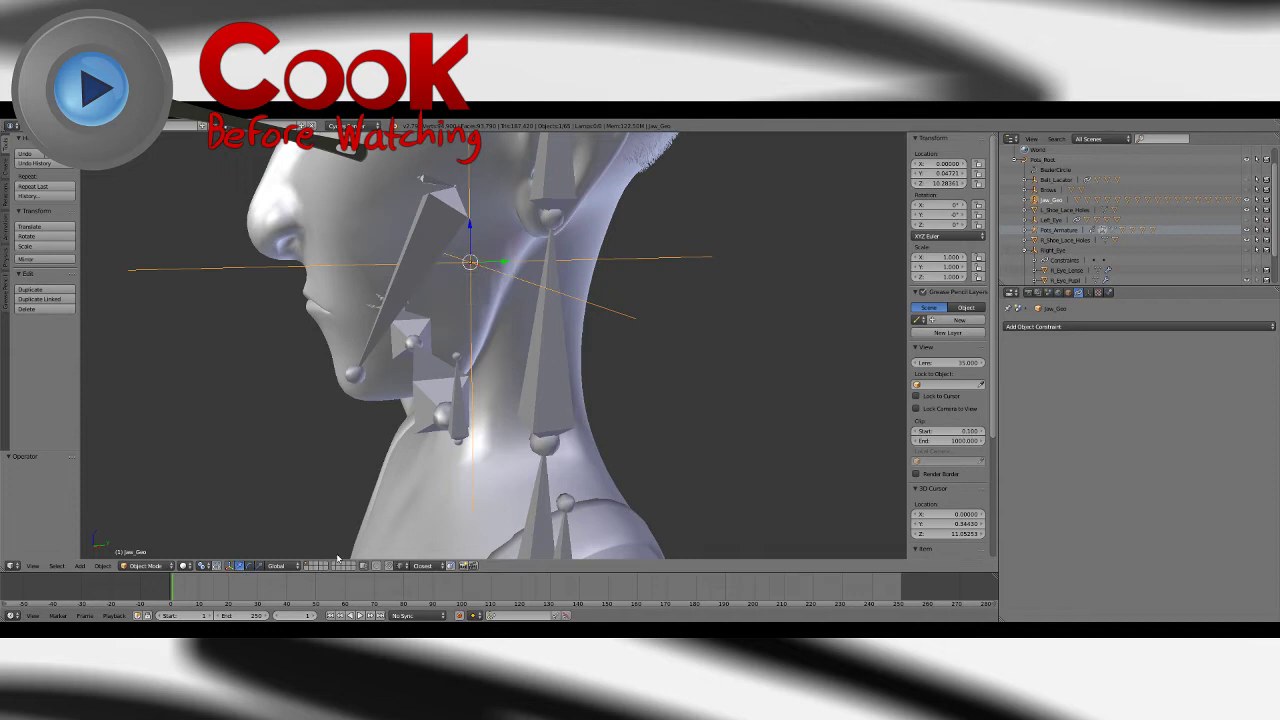
{"action": "left_click", "coordinate": [389, 566]}
{"action": "middle_click_drag", "start_coordinate": [491, 273], "coordinate": [510, 330]}
{"action": "middle_click_drag", "start_coordinate": [522, 383], "coordinate": [496, 403]}
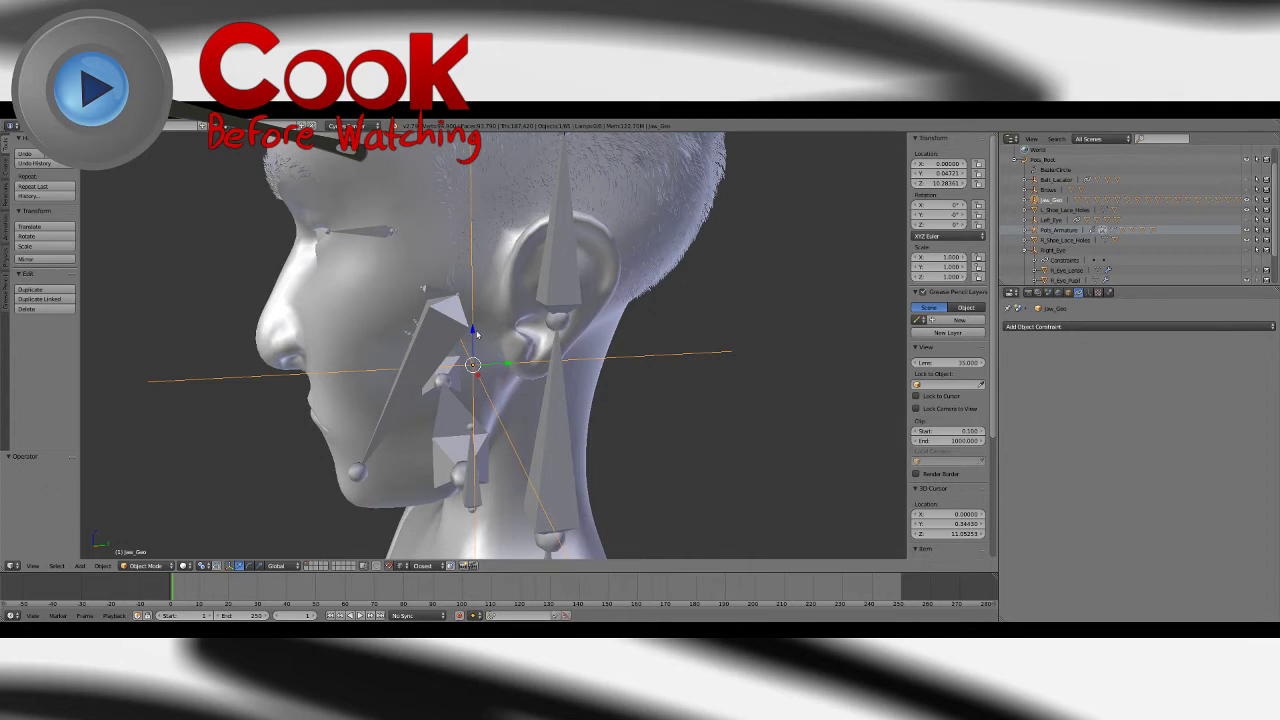
{"action": "left_click_drag", "start_coordinate": [475, 333], "coordinate": [457, 300]}
{"action": "left_click", "coordinate": [456, 297]}
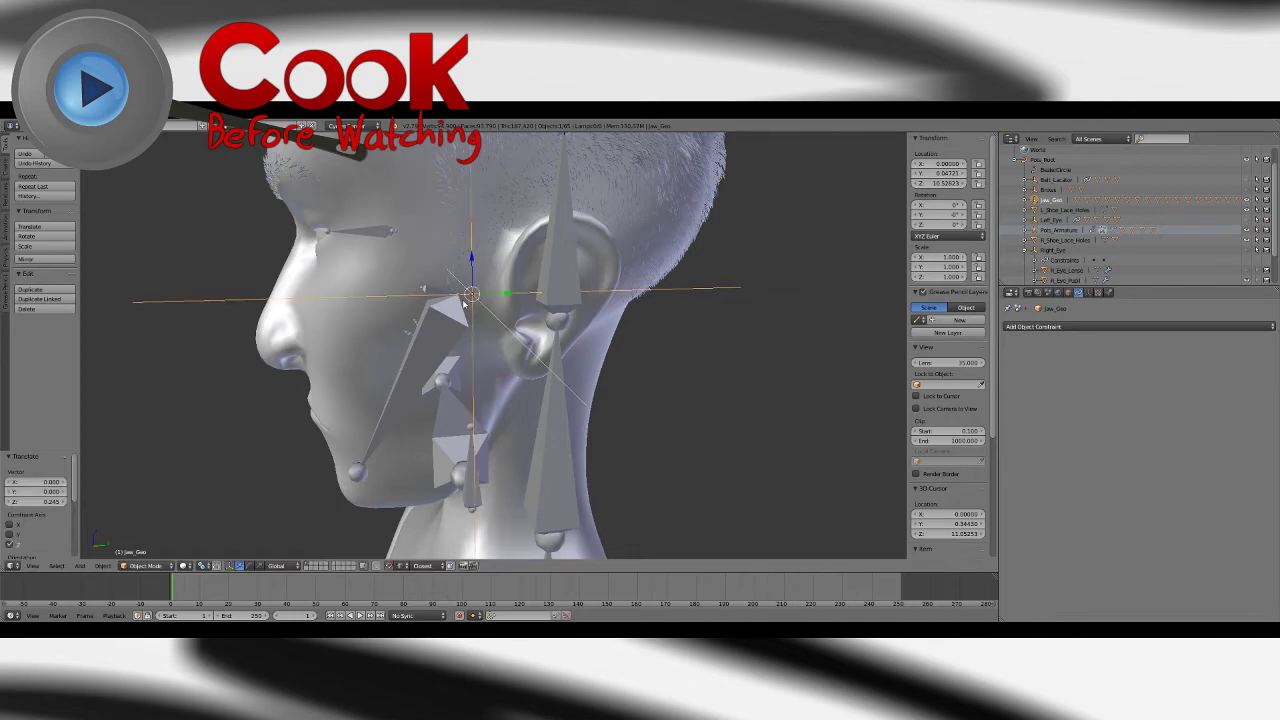
{"action": "left_click", "coordinate": [38, 501]}
Step: Move the Jaw_Geo empty about -0.047 along Y so it sits at the base of the jaw bone
{"action": "left_click", "coordinate": [508, 292]}
{"action": "left_click_drag", "start_coordinate": [508, 292], "coordinate": [457, 294]}
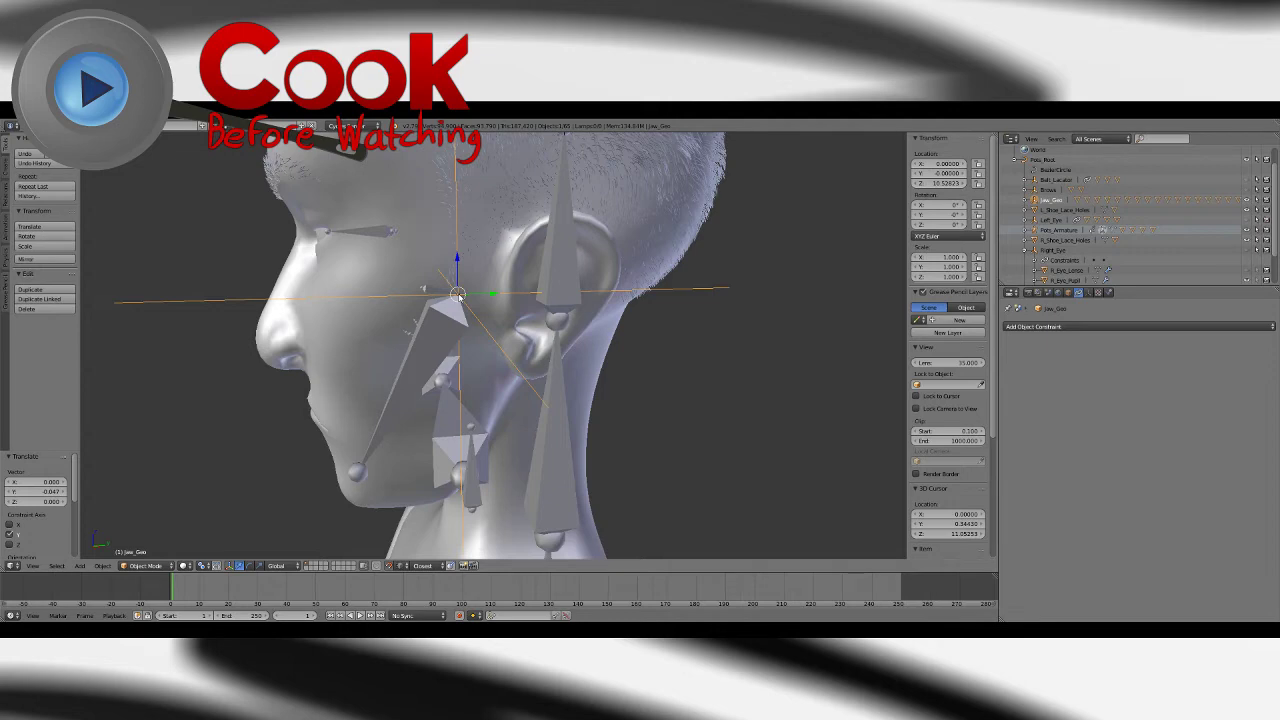
{"action": "left_click", "coordinate": [23, 491]}
{"action": "left_click", "coordinate": [51, 490]}
{"action": "key", "text": "Return"}
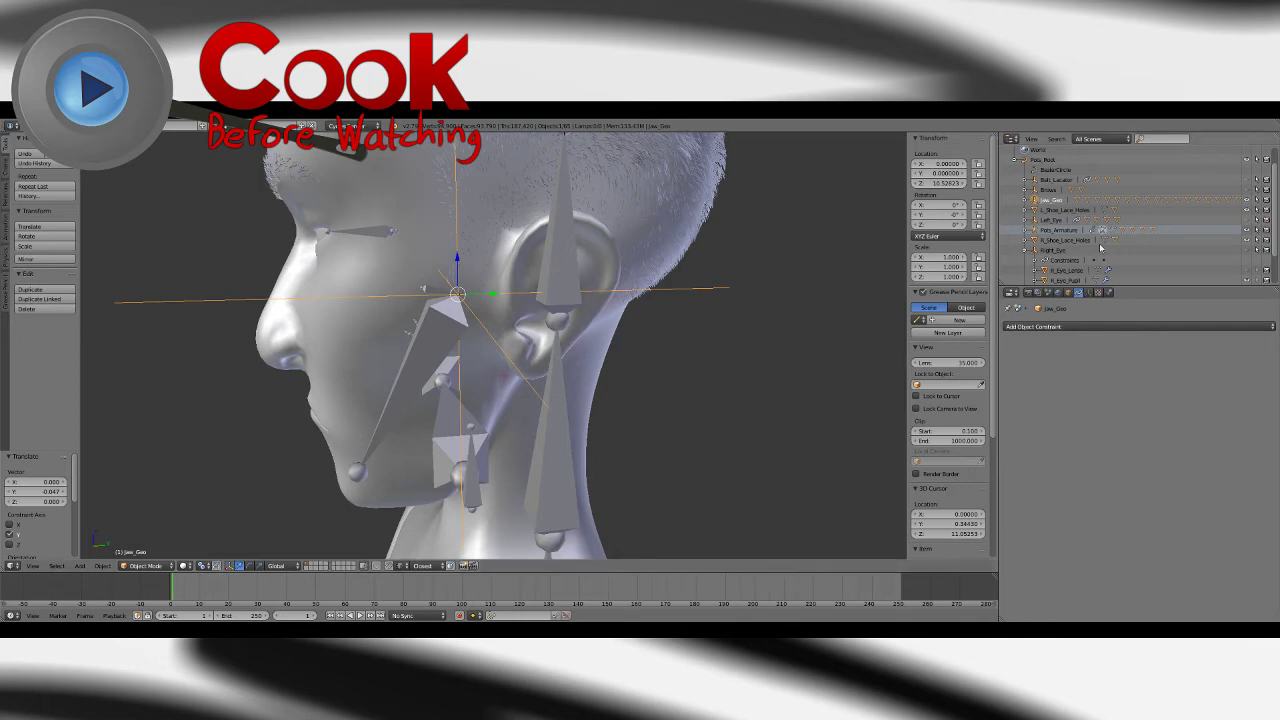
Step: Examine the Jaw_Geo empty's placement at the base of the jaw bone from several angles and up close
{"action": "scroll", "coordinate": [371, 365], "scroll_direction": "up", "scroll_amount": 6}
{"action": "middle_click_drag", "start_coordinate": [415, 385], "coordinate": [632, 407]}
{"action": "scroll", "coordinate": [555, 413], "scroll_direction": "down", "scroll_amount": 8}
{"action": "middle_click_drag", "start_coordinate": [677, 448], "coordinate": [666, 443]}
{"action": "scroll", "coordinate": [666, 443], "scroll_direction": "up", "scroll_amount": 3}
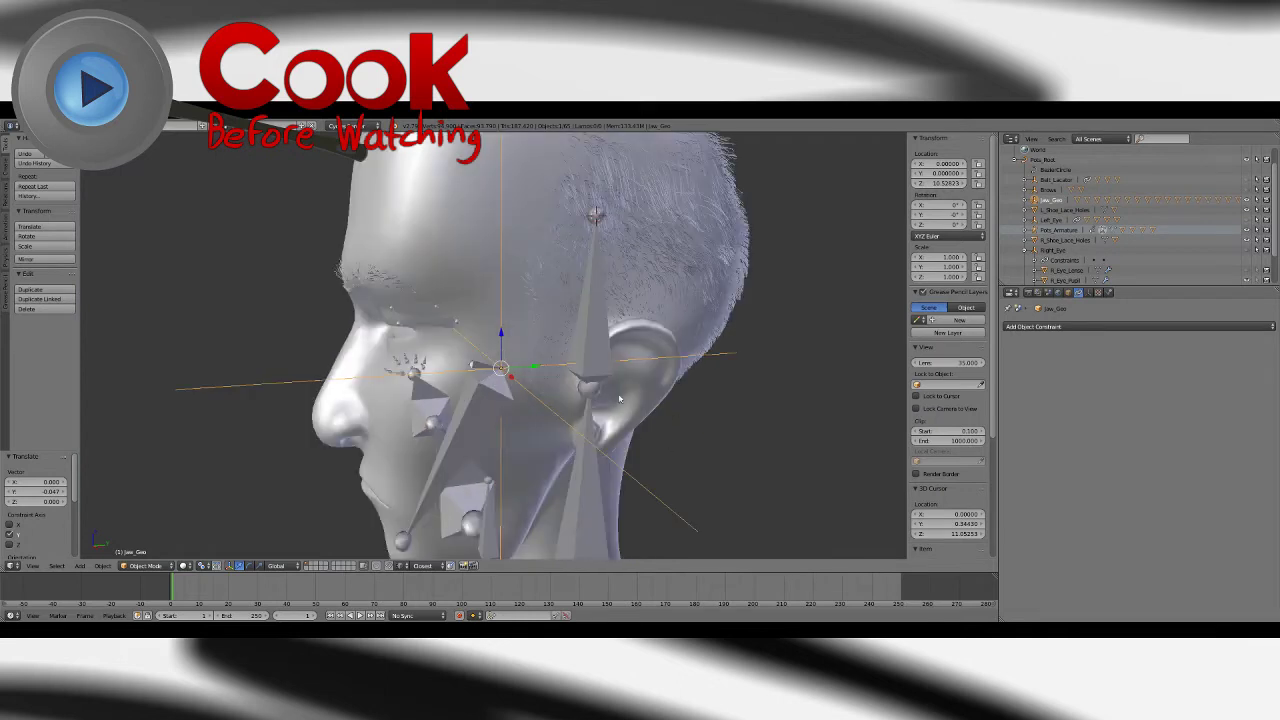
{"action": "scroll", "coordinate": [1052, 208], "scroll_direction": "down", "scroll_amount": 1}
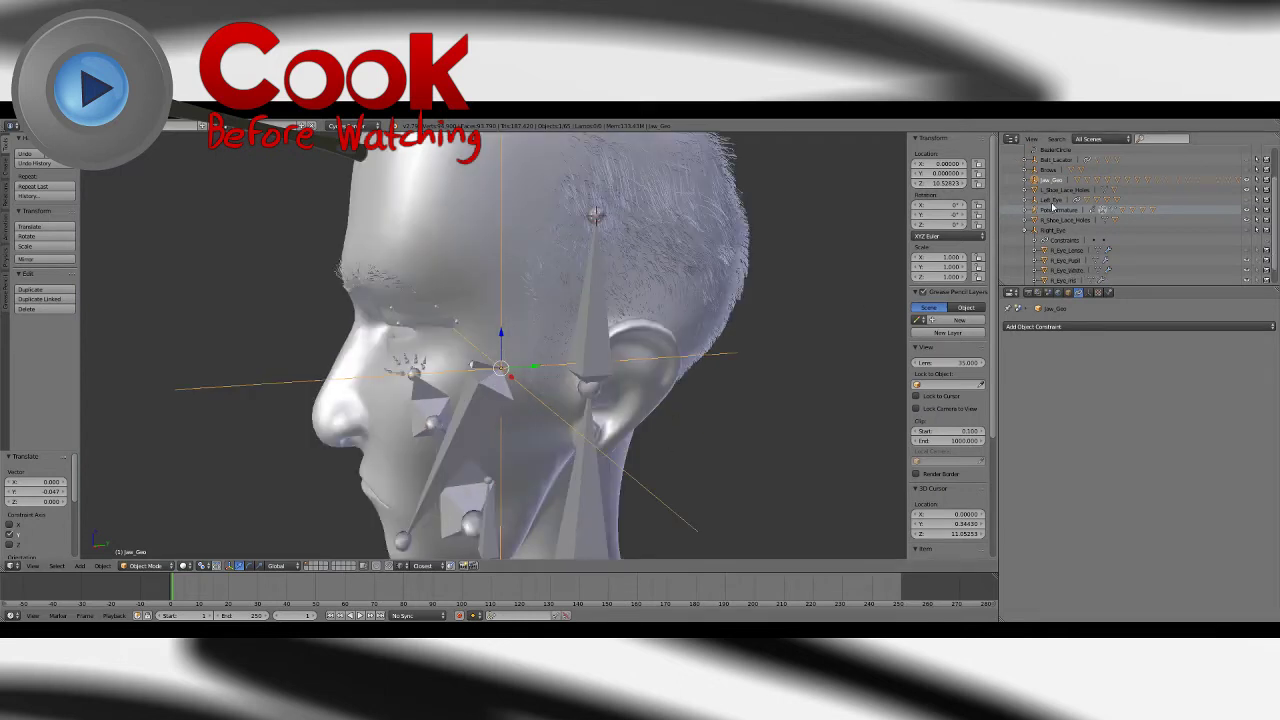
{"action": "left_click", "coordinate": [1092, 141]}
{"action": "scroll", "coordinate": [590, 362], "scroll_direction": "up", "scroll_amount": 6}
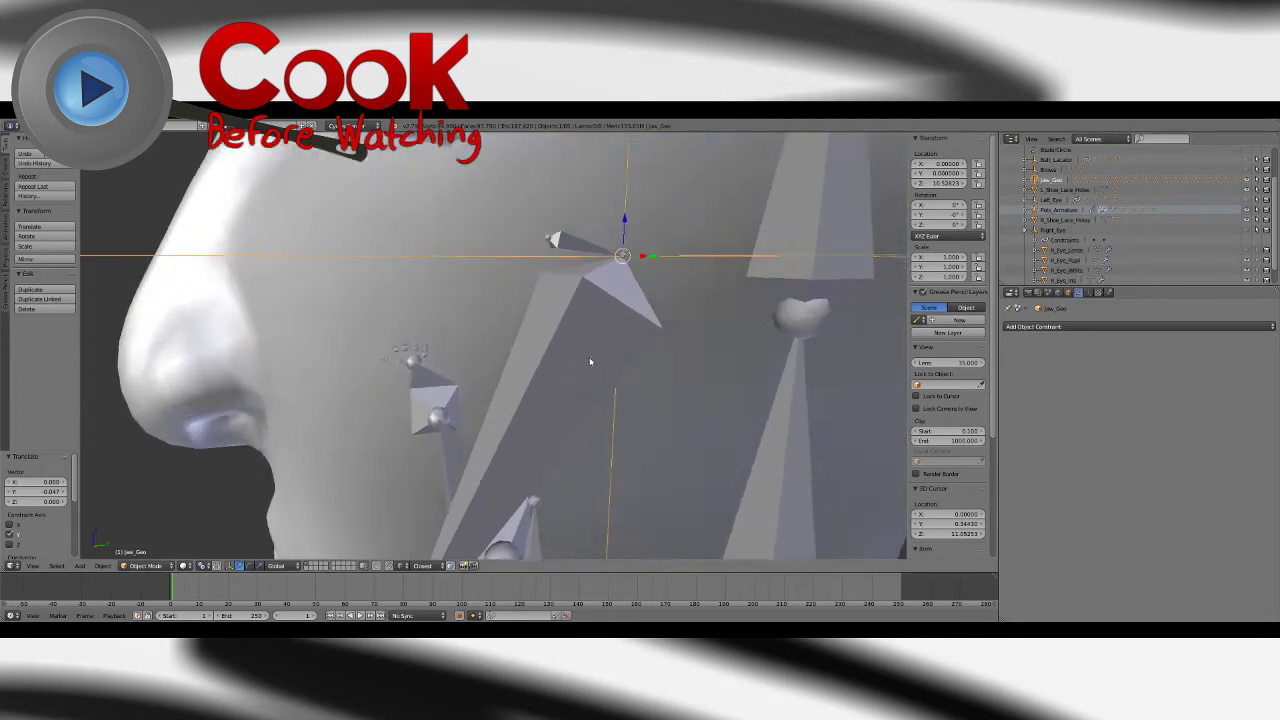
{"action": "scroll", "coordinate": [590, 362], "scroll_direction": "down", "scroll_amount": 5}
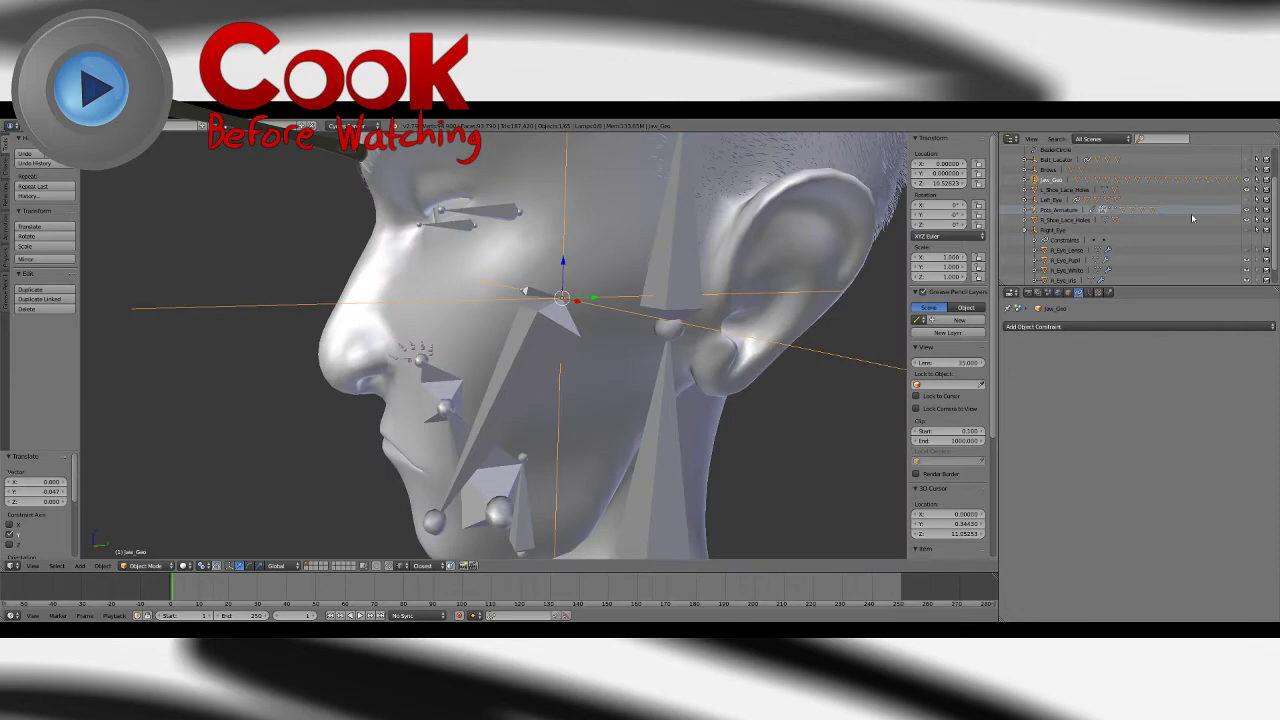
Step: Hide the character's body geometry under the armature to expose the teeth and tongue
{"action": "left_click", "coordinate": [1019, 210]}
{"action": "scroll", "coordinate": [1045, 218], "scroll_direction": "down", "scroll_amount": 5}
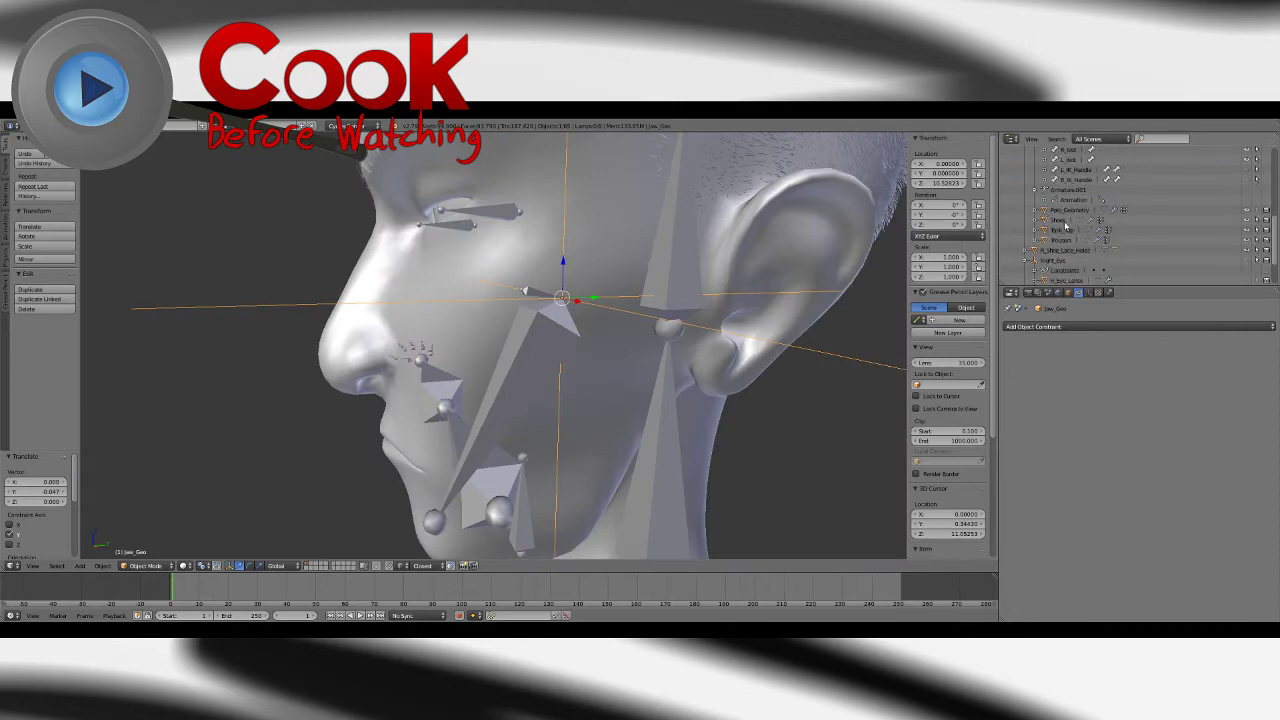
{"action": "left_click", "coordinate": [1247, 200]}
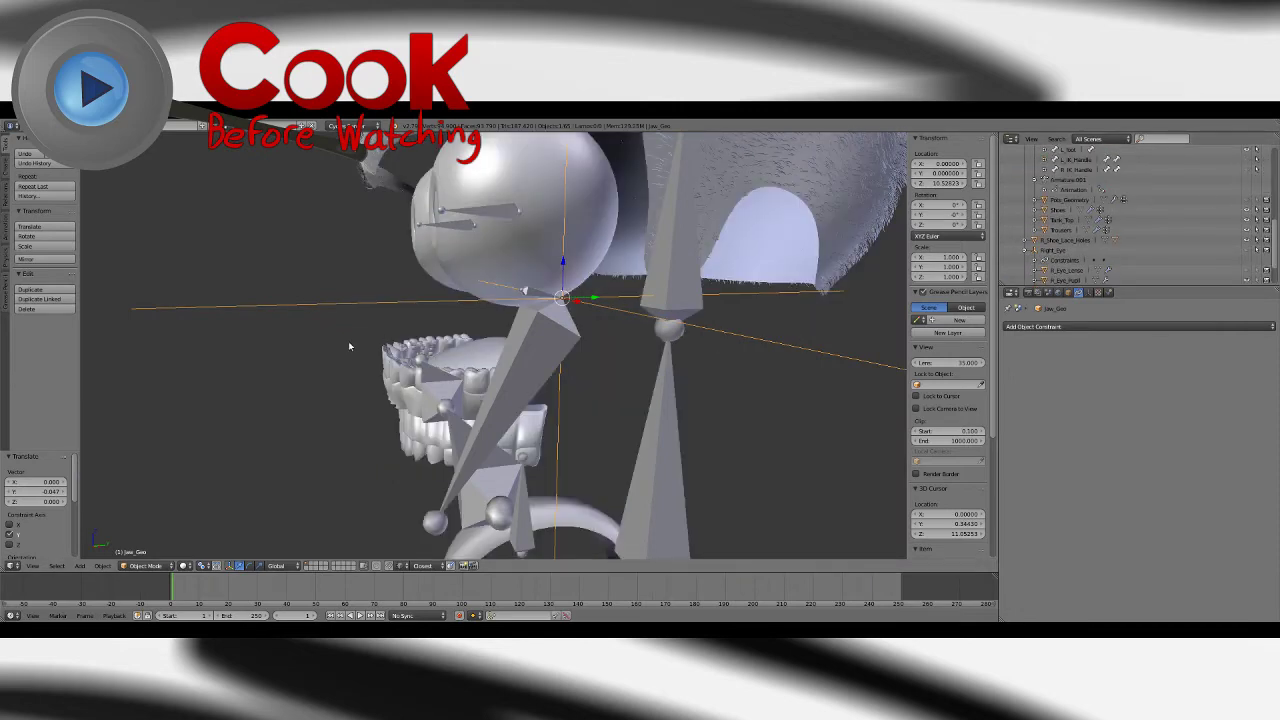
{"action": "middle_click_drag", "start_coordinate": [348, 341], "coordinate": [562, 272]}
{"action": "scroll", "coordinate": [628, 387], "scroll_direction": "up", "scroll_amount": 3}
{"action": "right_click", "coordinate": [532, 260]}
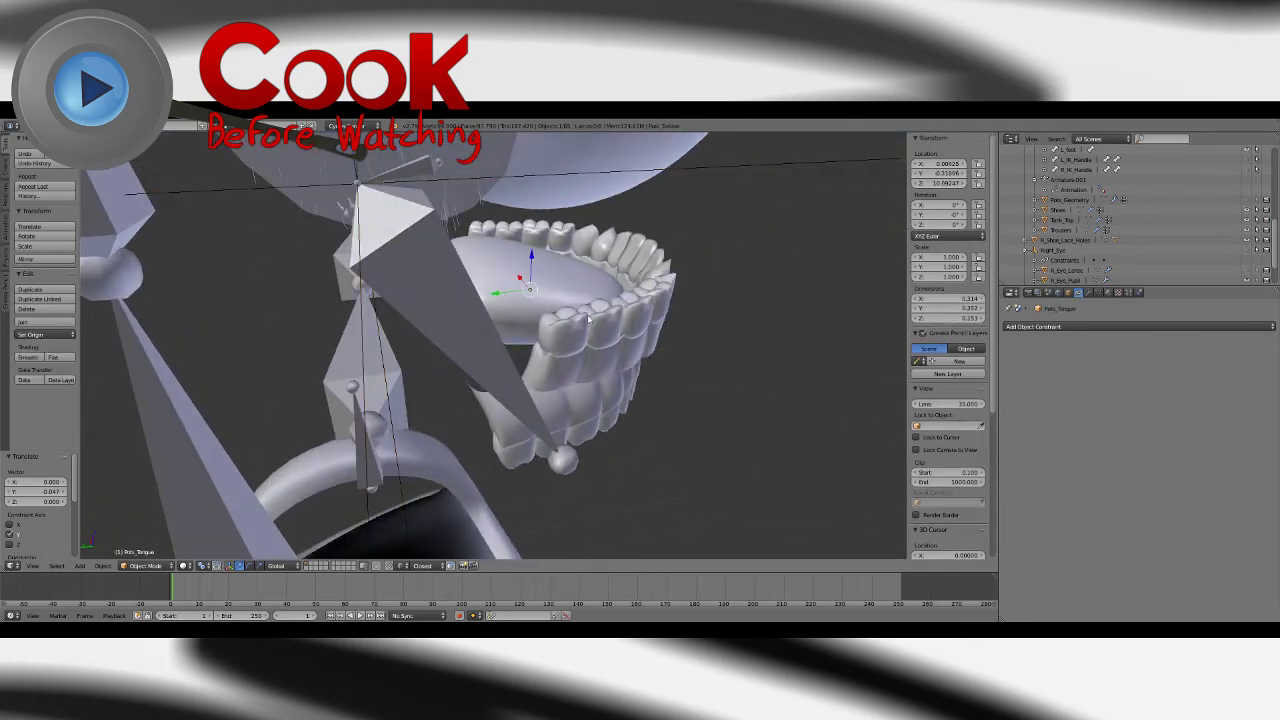
{"action": "right_click", "coordinate": [609, 328], "text": "shift"}
{"action": "right_click", "coordinate": [635, 321], "text": "shift"}
{"action": "right_click", "coordinate": [697, 295], "text": "shift"}
{"action": "middle_click_drag", "start_coordinate": [697, 295], "coordinate": [610, 330]}
{"action": "right_click", "coordinate": [585, 303], "text": "shift"}
{"action": "scroll", "coordinate": [619, 316], "scroll_direction": "up", "scroll_amount": 2}
{"action": "right_click", "coordinate": [548, 404], "text": "shift"}
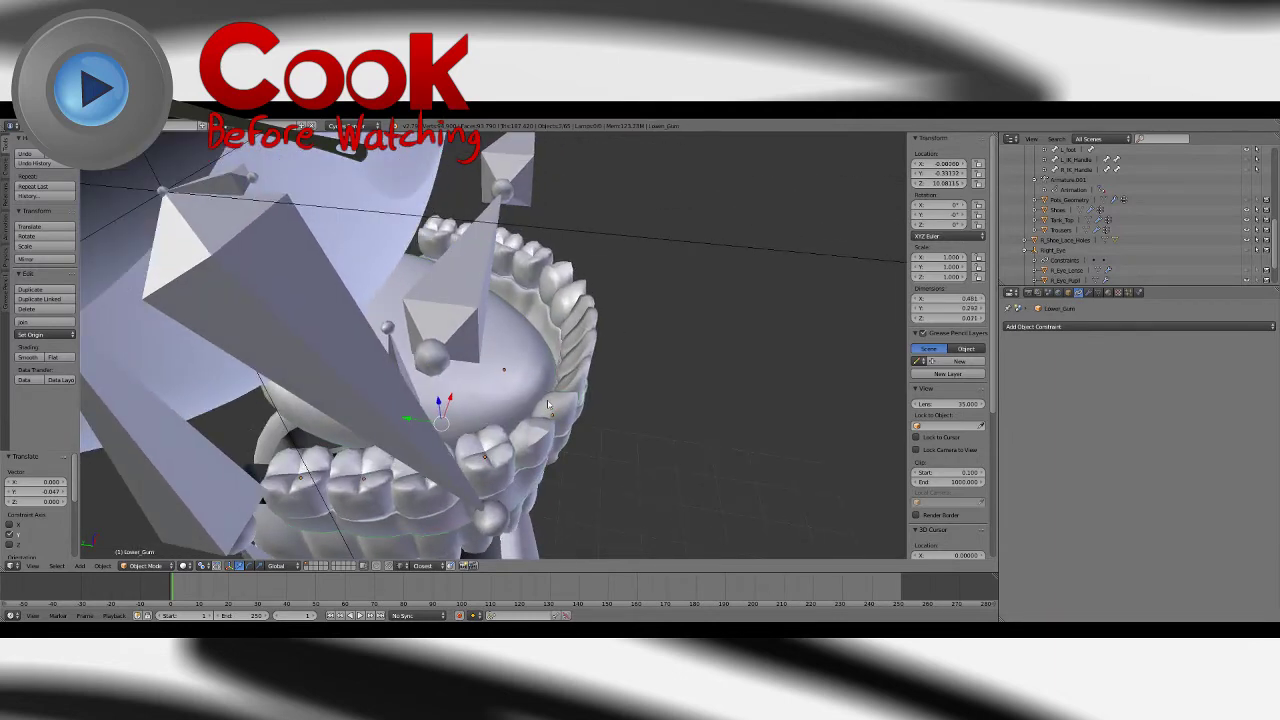
{"action": "right_click", "coordinate": [548, 404], "text": "shift"}
{"action": "middle_click_drag", "start_coordinate": [548, 404], "coordinate": [549, 314]}
{"action": "scroll", "coordinate": [381, 277], "scroll_direction": "up", "scroll_amount": 4}
{"action": "key", "text": "a"}
Step: Select the tongue, the individual lower teeth on both sides and the lower gum together
{"action": "right_click", "coordinate": [596, 268]}
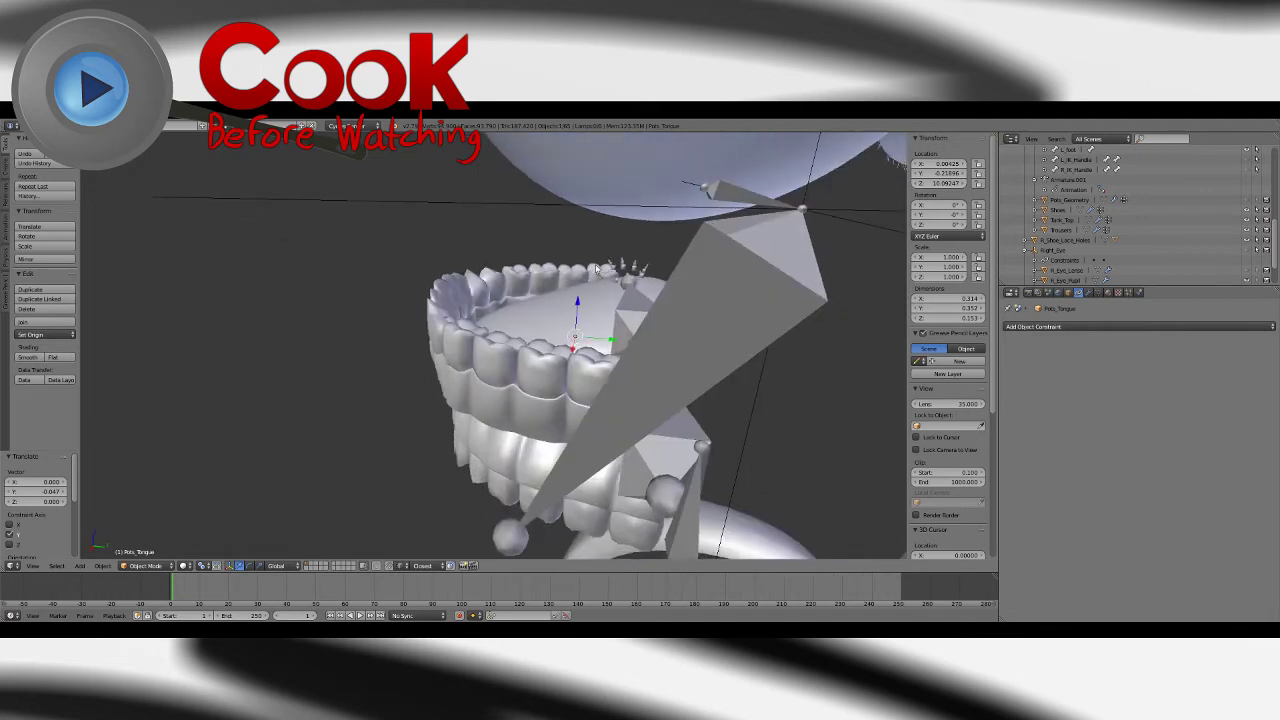
{"action": "right_click", "coordinate": [577, 269]}
{"action": "right_click", "coordinate": [478, 277]}
{"action": "right_click", "coordinate": [451, 281]}
{"action": "right_click", "coordinate": [432, 292]}
{"action": "right_click", "coordinate": [427, 312], "text": "shift"}
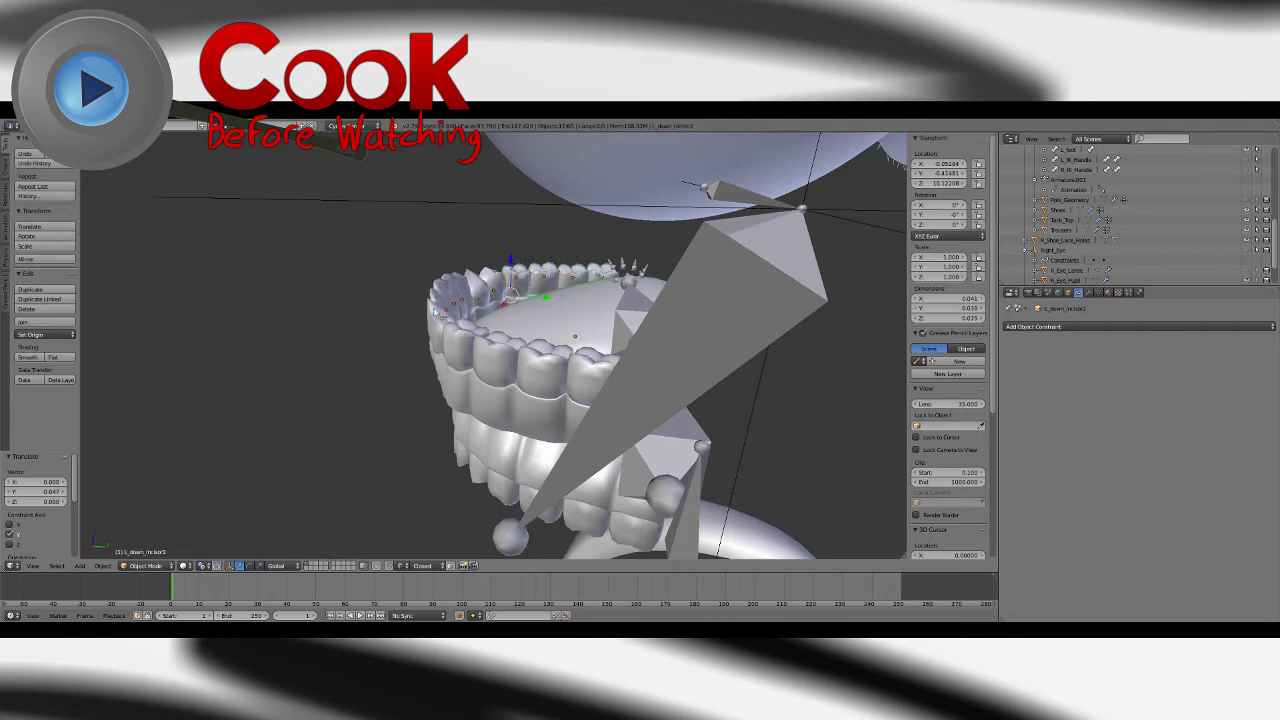
{"action": "right_click", "coordinate": [430, 317], "text": "shift"}
{"action": "middle_click_drag", "start_coordinate": [428, 320], "coordinate": [452, 310]}
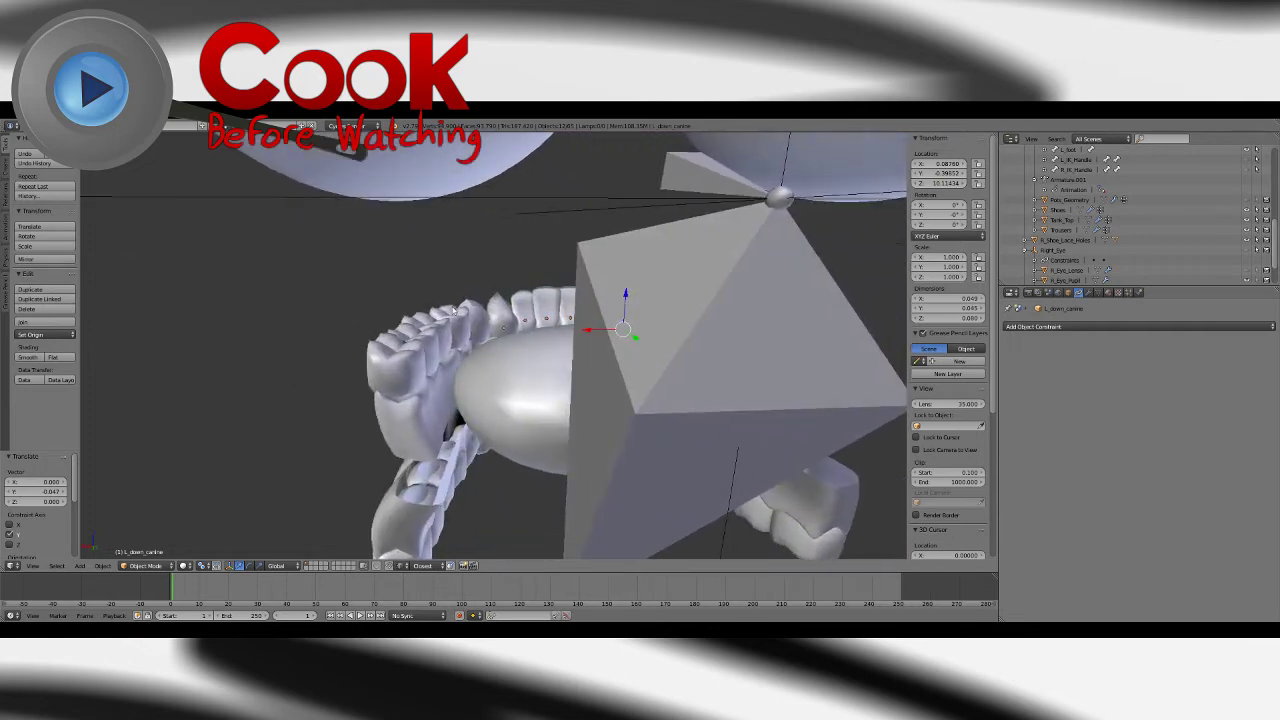
{"action": "right_click", "coordinate": [457, 316], "text": "shift"}
{"action": "right_click", "coordinate": [418, 318], "text": "shift"}
{"action": "right_click", "coordinate": [410, 322], "text": "shift"}
{"action": "right_click", "coordinate": [372, 346], "text": "shift"}
{"action": "right_click", "coordinate": [386, 387], "text": "shift"}
{"action": "right_click", "coordinate": [408, 421], "text": "shift"}
{"action": "middle_click_drag", "start_coordinate": [408, 421], "coordinate": [724, 366]}
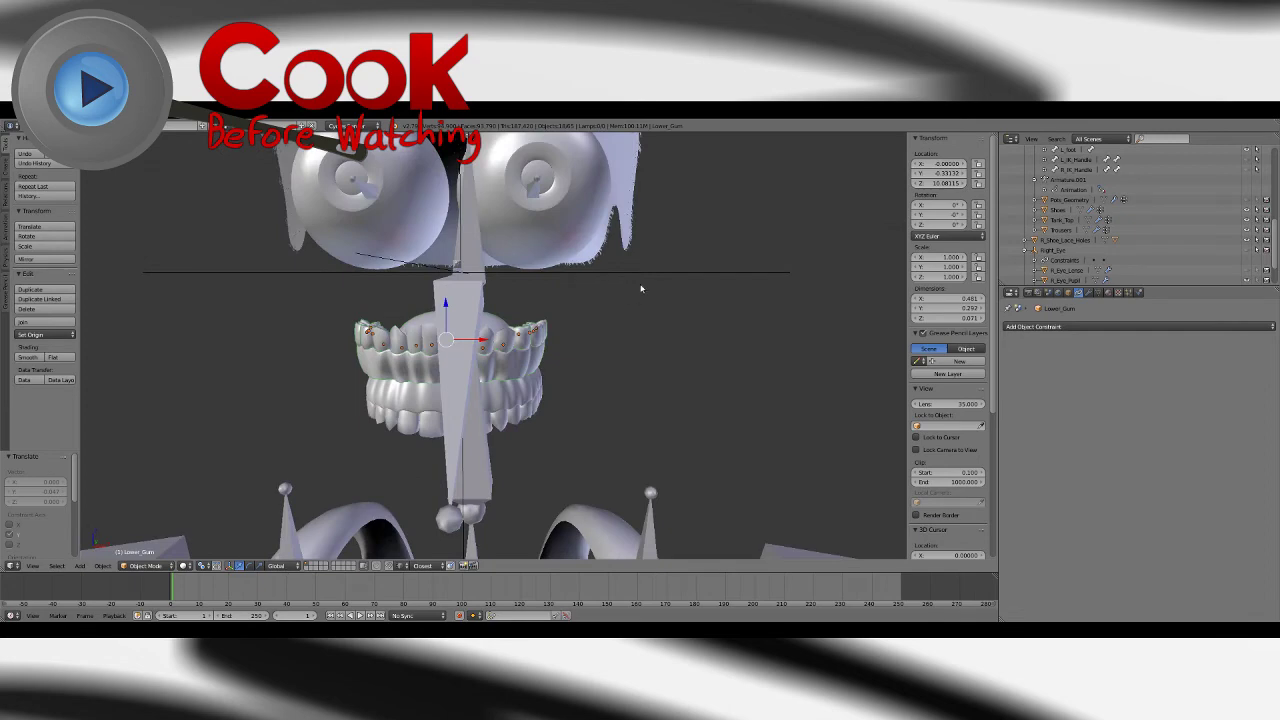
Step: Move the selected tongue, lower teeth and lower gum by -0.245 along Z
{"action": "middle_click_drag", "start_coordinate": [640, 286], "coordinate": [483, 303]}
{"action": "key", "text": "g"}
{"action": "left_click_drag", "start_coordinate": [483, 305], "coordinate": [483, 314]}
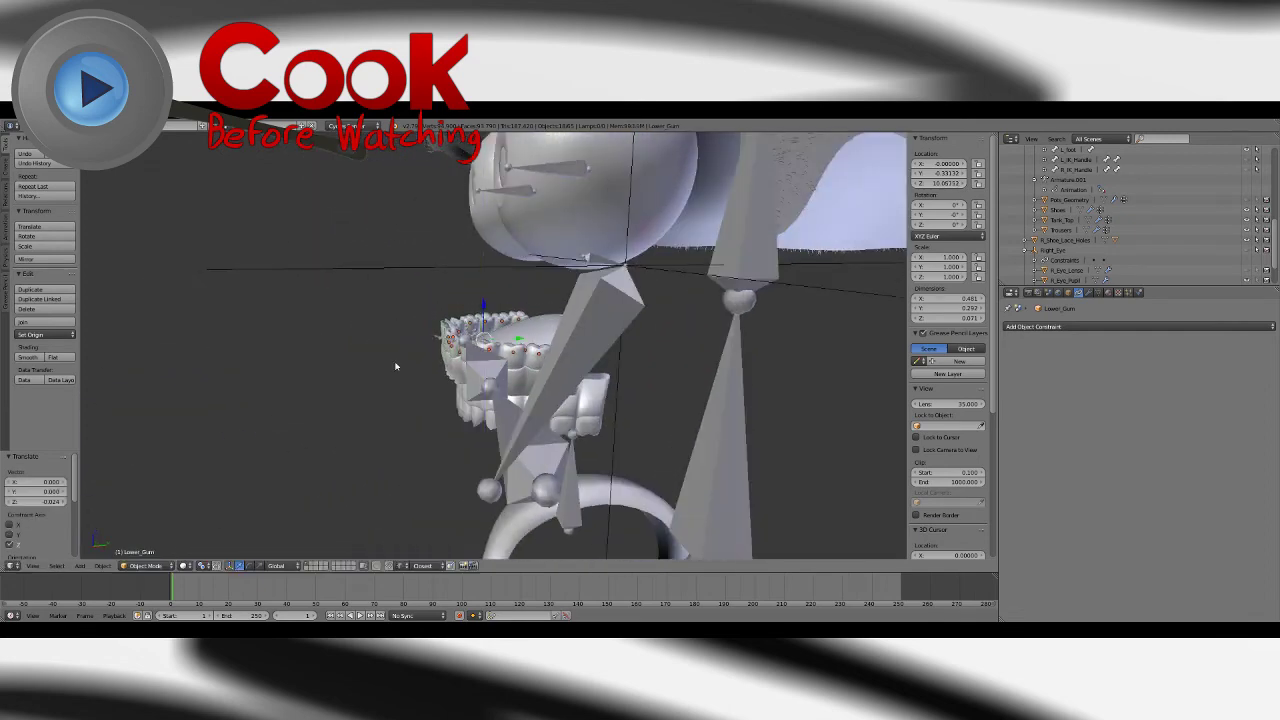
{"action": "left_click", "coordinate": [46, 502]}
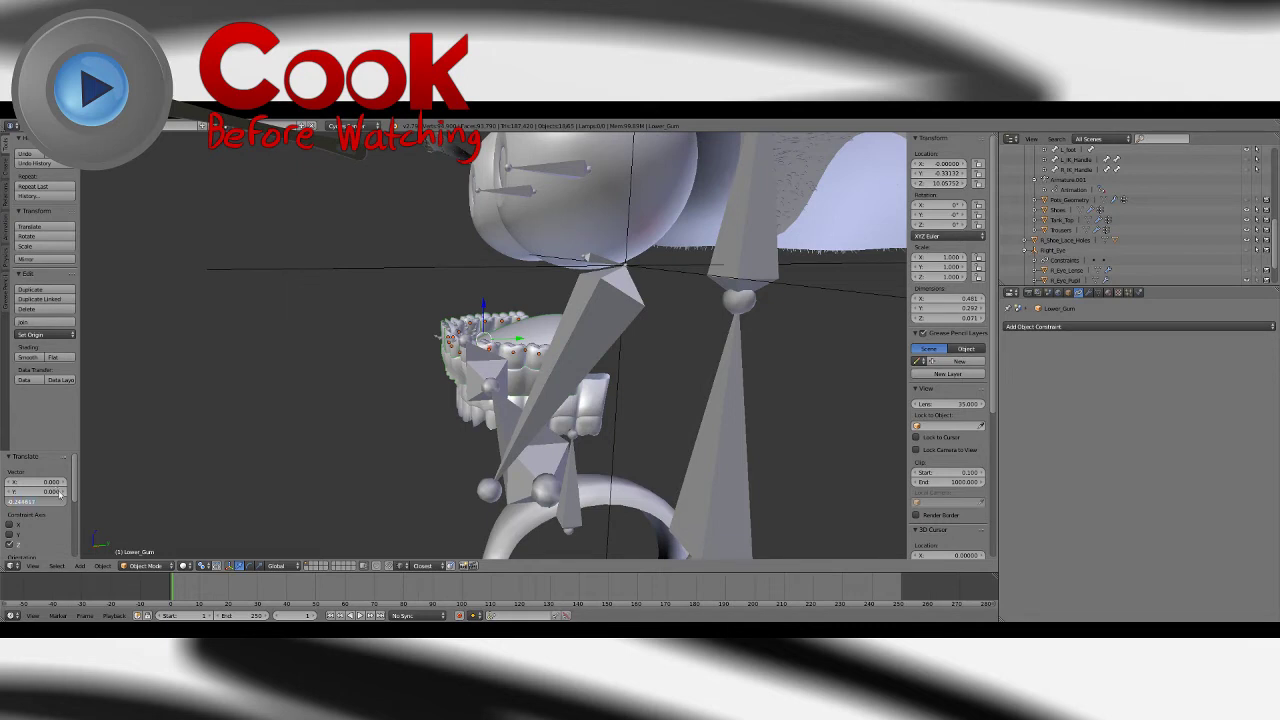
{"action": "key", "text": "Return"}
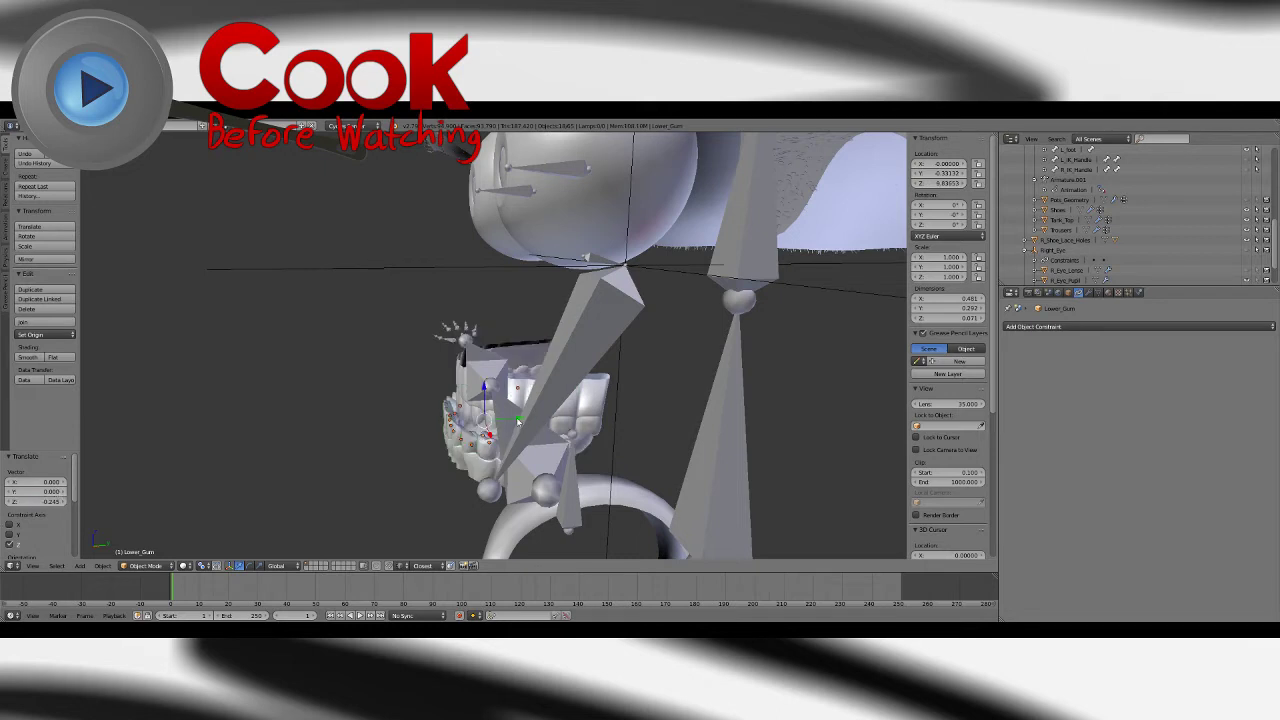
Step: Move the selected tongue, lower teeth and lower gum by 0.047 along Y
{"action": "left_click_drag", "start_coordinate": [518, 422], "coordinate": [526, 424]}
{"action": "left_click", "coordinate": [44, 491]}
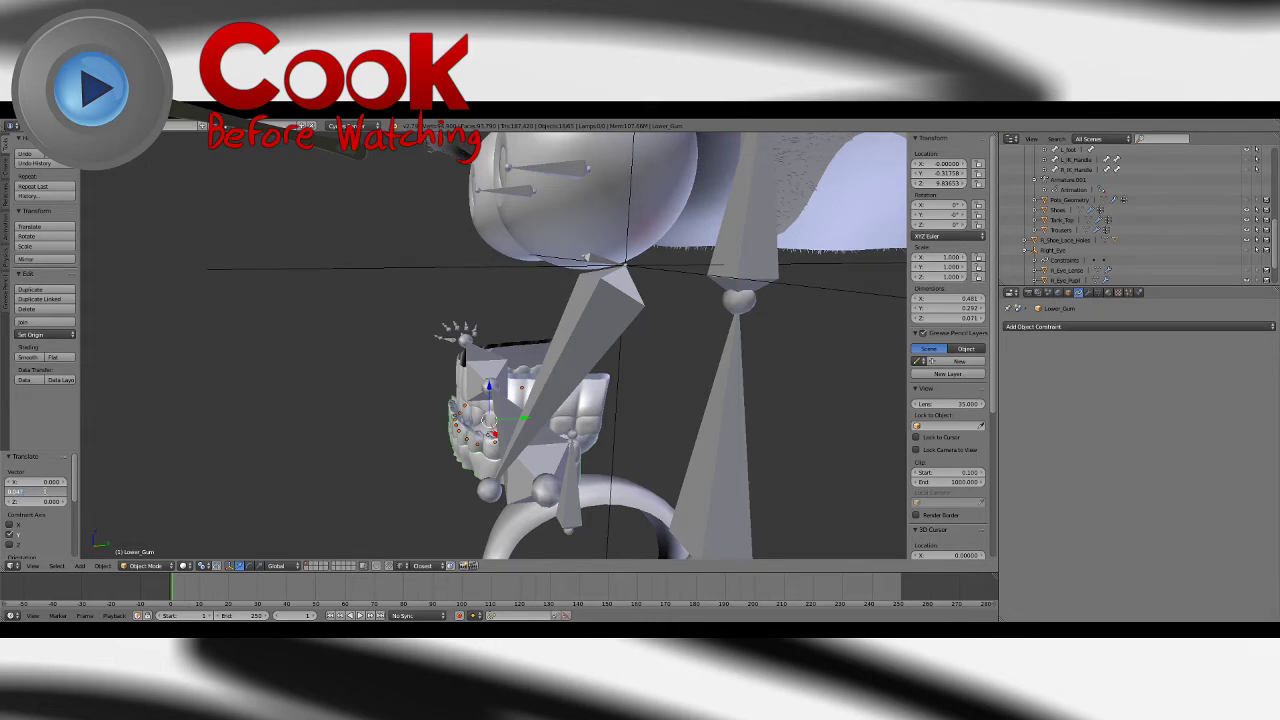
{"action": "key", "text": "Return"}
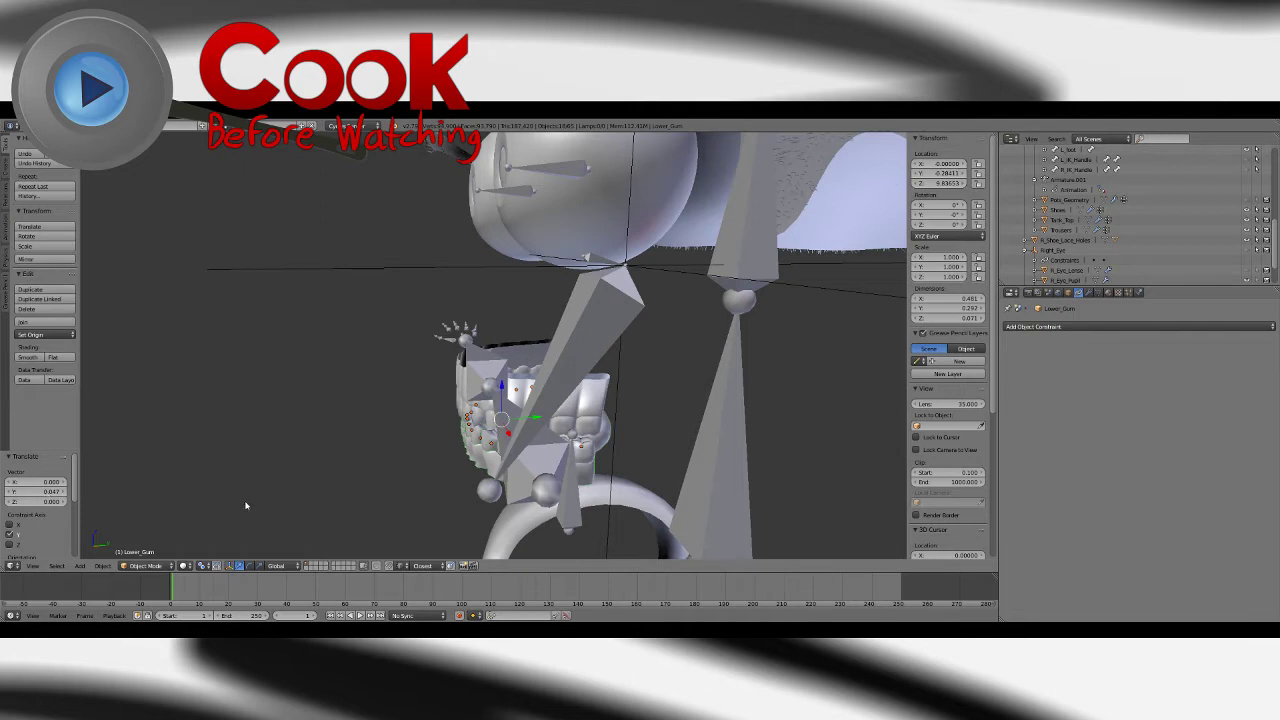
Step: Add the Jaw_Geo empty to the lower teeth selection as the active object and set the pivot point to Active Element
{"action": "middle_click_drag", "start_coordinate": [673, 268], "coordinate": [657, 285]}
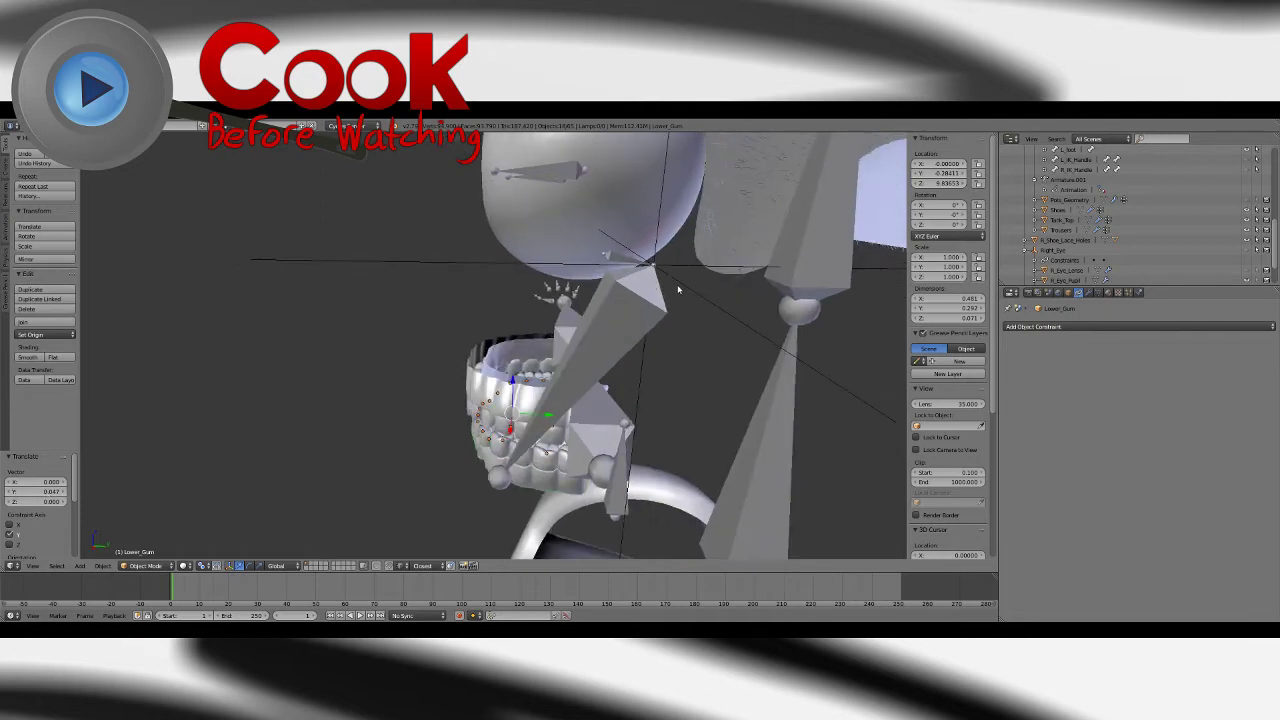
{"action": "right_click", "coordinate": [686, 290]}
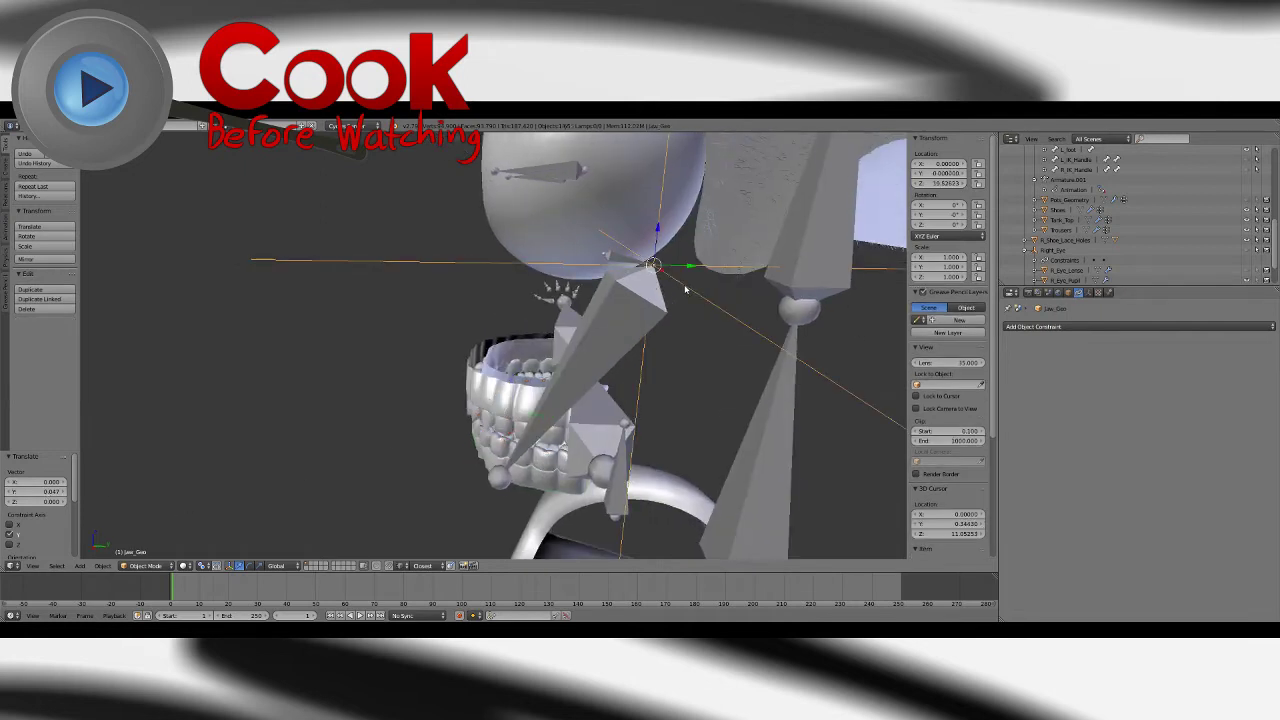
{"action": "right_click", "coordinate": [688, 290]}
{"action": "right_click", "coordinate": [690, 291]}
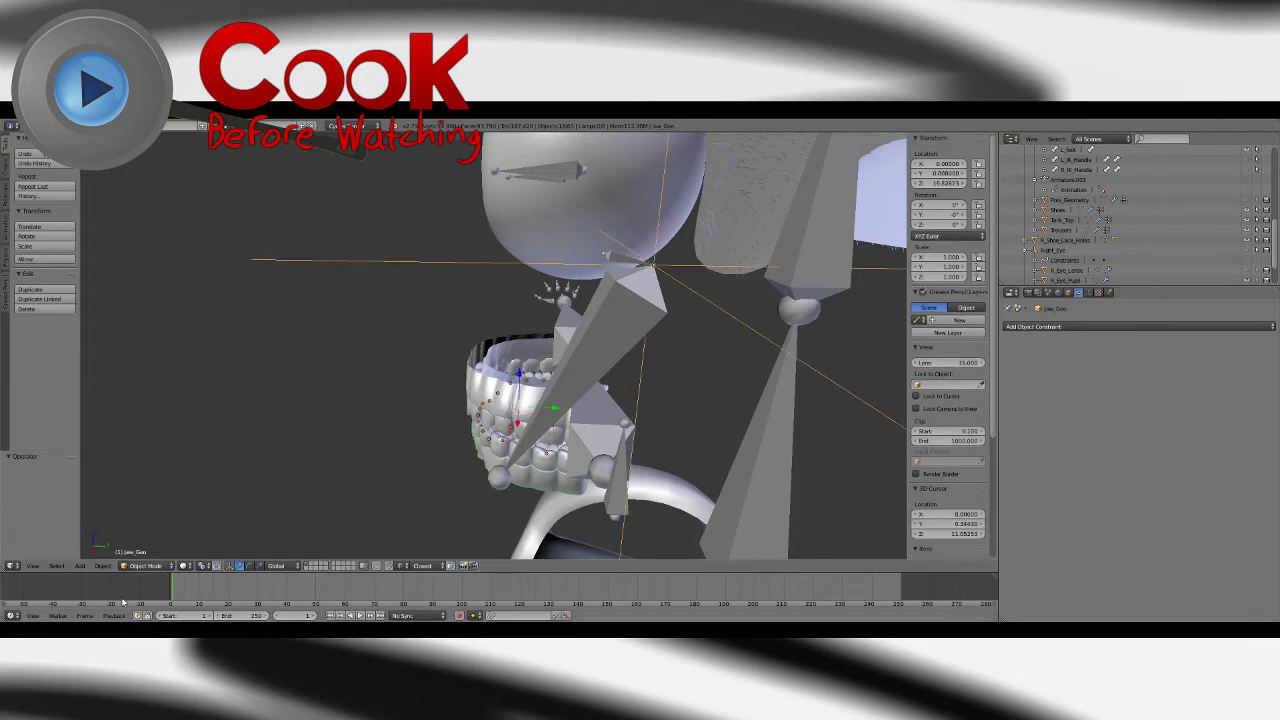
{"action": "left_click", "coordinate": [200, 566]}
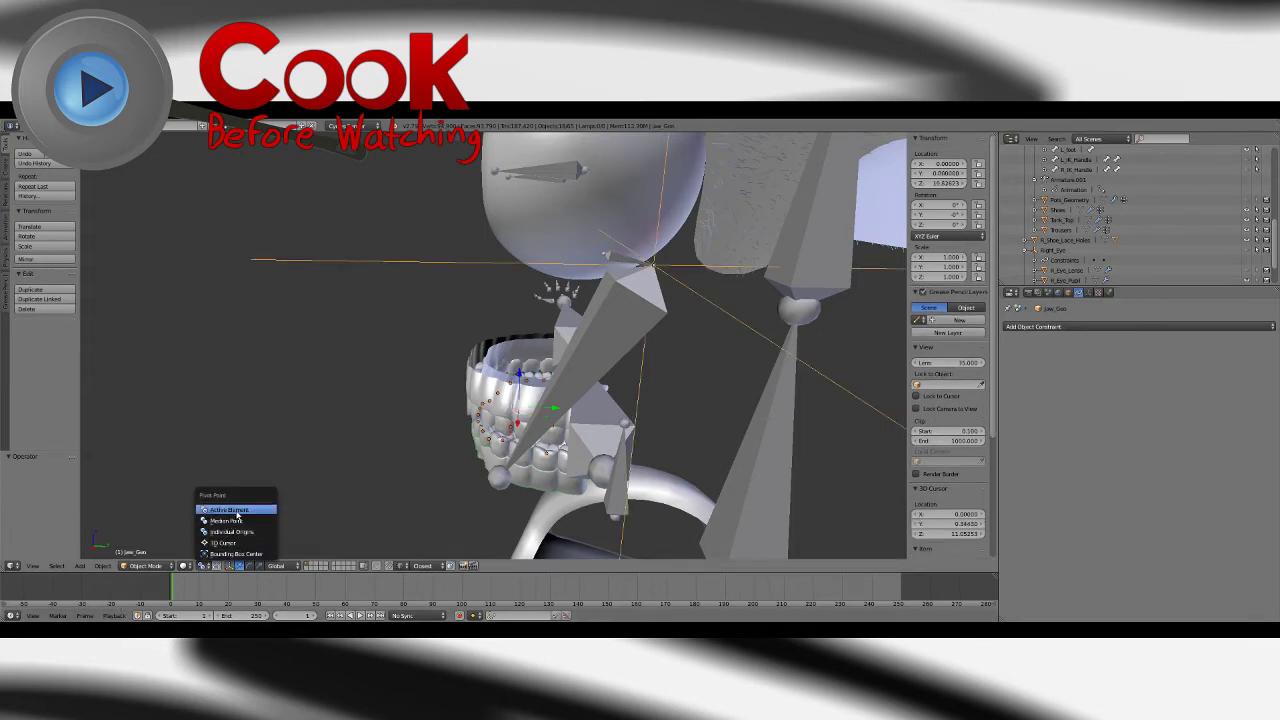
{"action": "left_click", "coordinate": [237, 515]}
Step: Try to snap the 3D cursor to the combined selection of the lower mouth parts and the Jaw_Geo empty
{"action": "left_click", "coordinate": [102, 566]}
{"action": "mouse_move", "coordinate": [127, 492]}
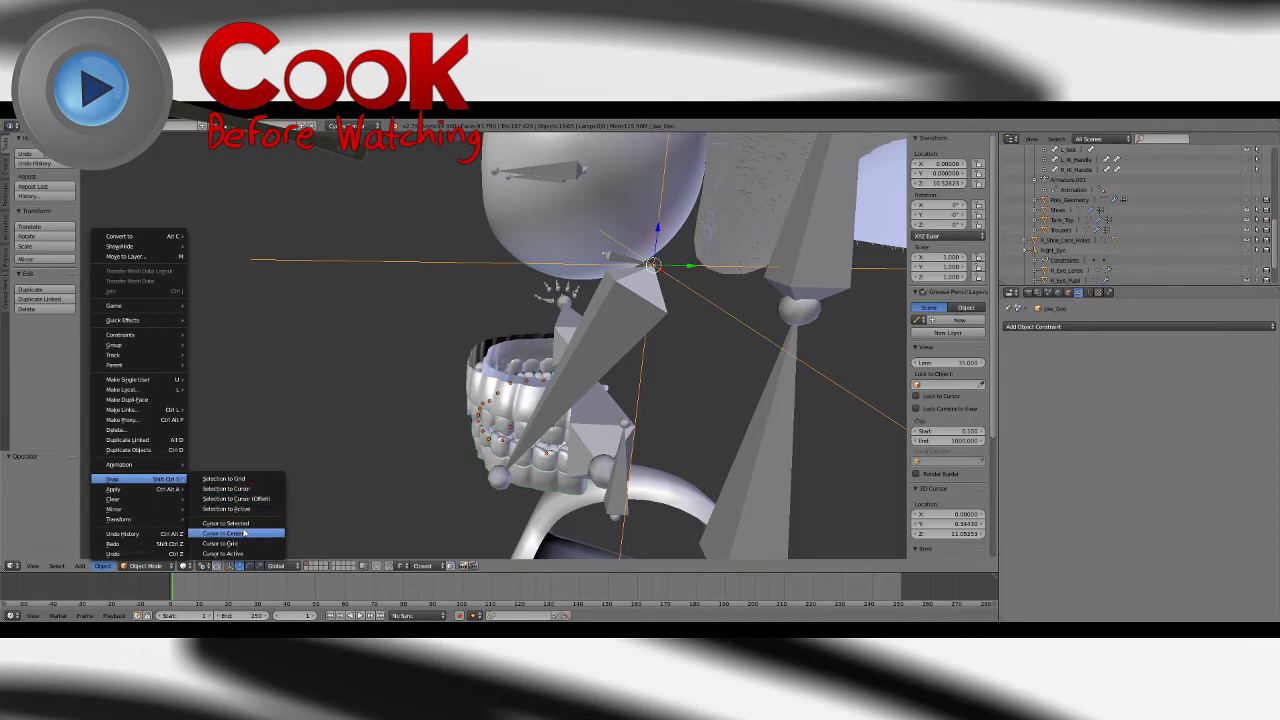
{"action": "left_click", "coordinate": [242, 524]}
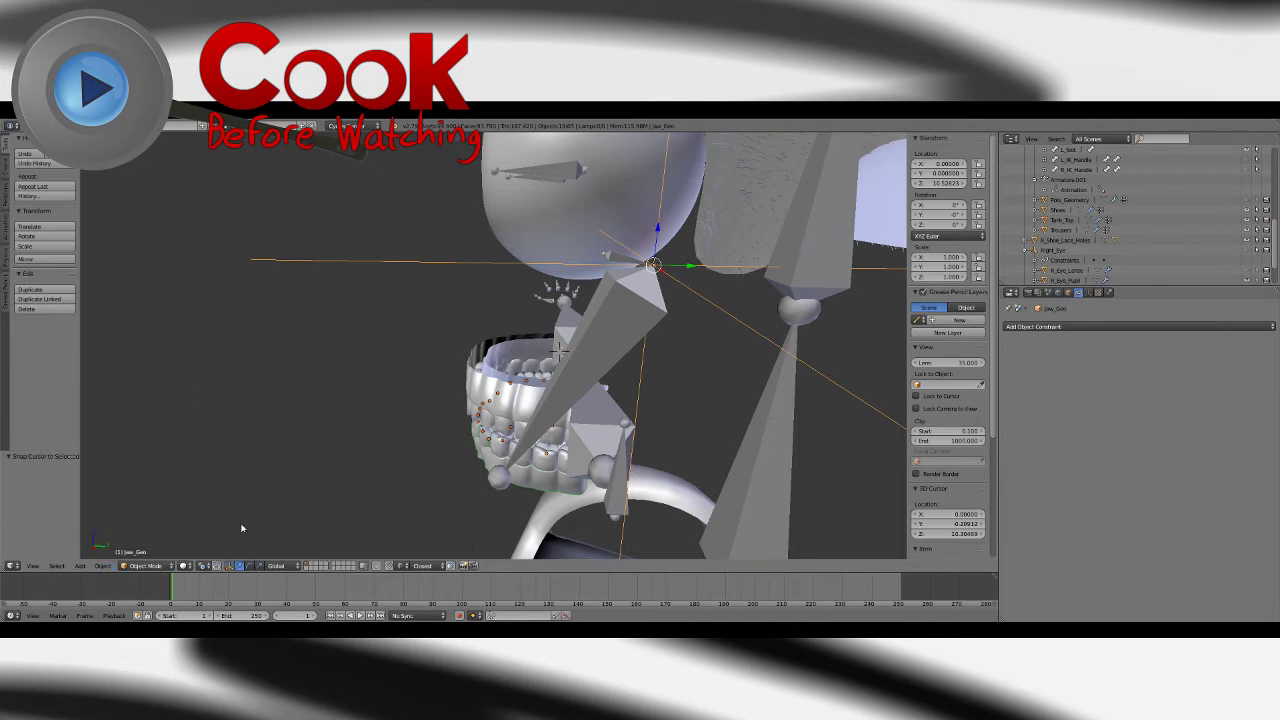
Step: Select only the Jaw_Geo empty and snap the 3D cursor to it
{"action": "right_click", "coordinate": [702, 300]}
{"action": "left_click", "coordinate": [102, 566]}
{"action": "mouse_move", "coordinate": [125, 480]}
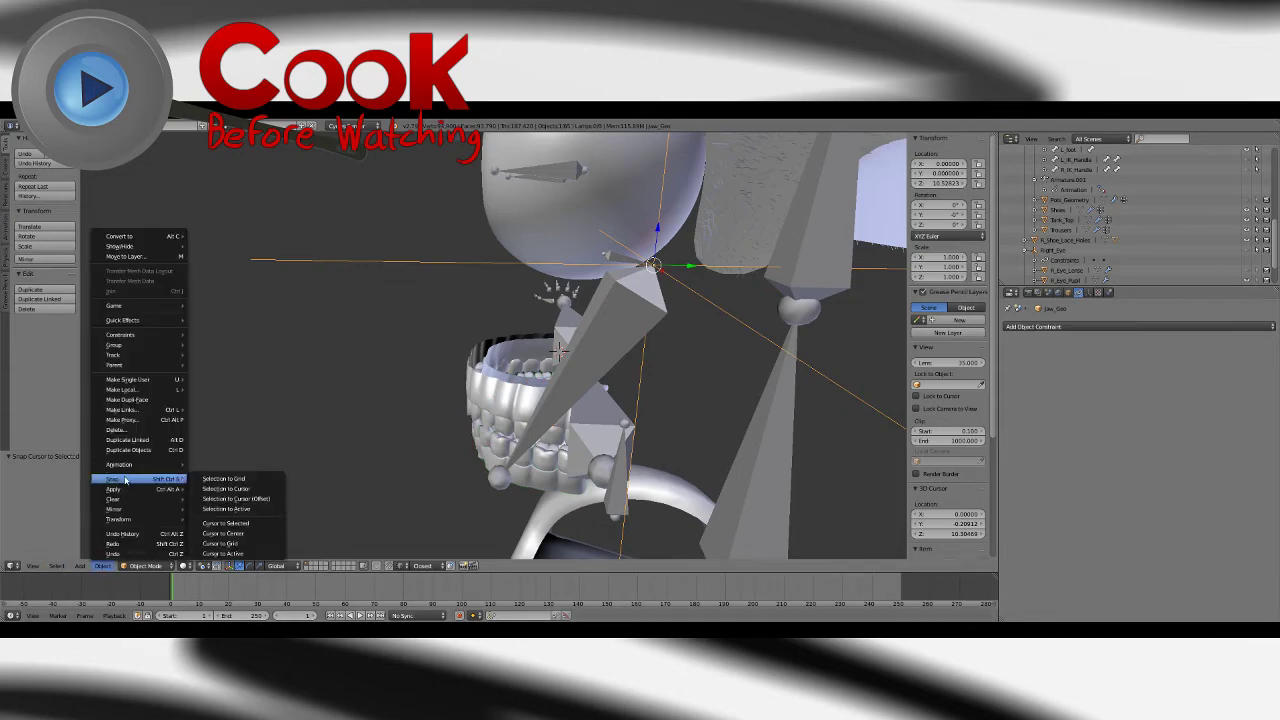
{"action": "left_click", "coordinate": [225, 521]}
{"action": "middle_click_drag", "start_coordinate": [470, 390], "coordinate": [600, 410]}
{"action": "key", "text": "b"}
{"action": "left_click_drag", "start_coordinate": [607, 411], "coordinate": [399, 492]}
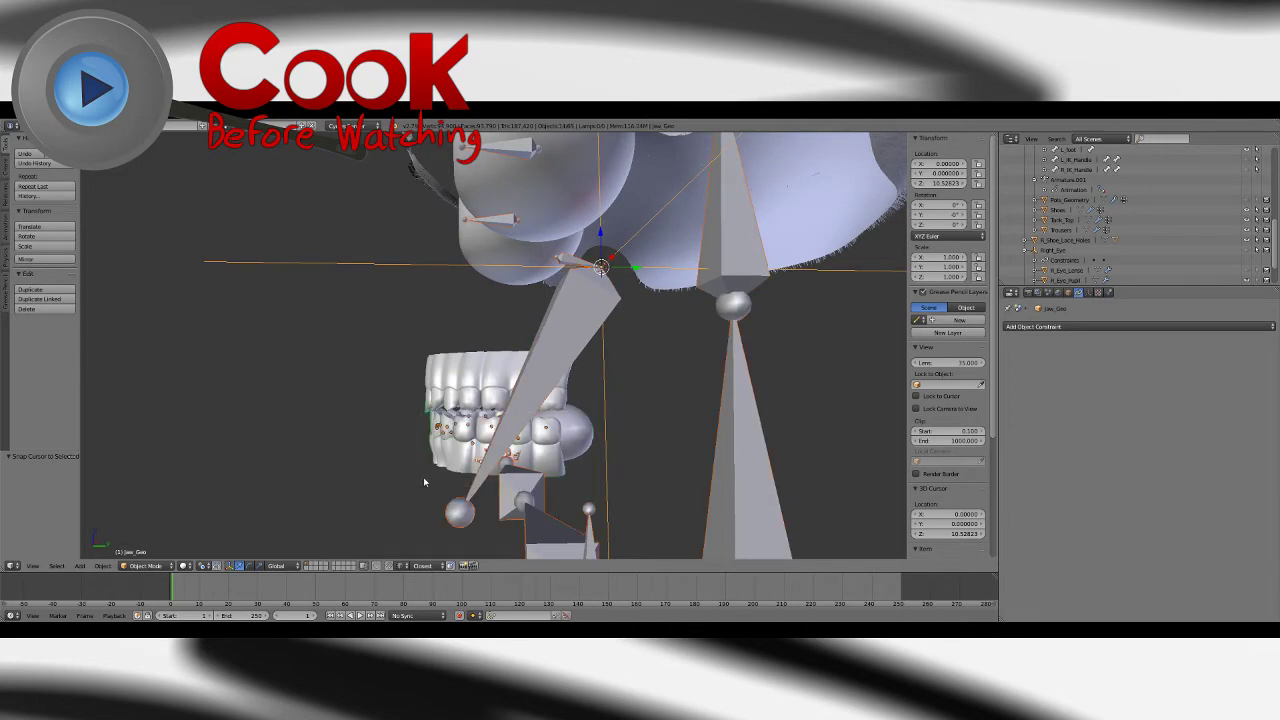
{"action": "middle_click_drag", "start_coordinate": [424, 481], "coordinate": [472, 451]}
Step: Select the lower gum, the tongue and the right-side lower molars and premolars
{"action": "right_click", "coordinate": [381, 448]}
{"action": "right_click", "coordinate": [430, 455]}
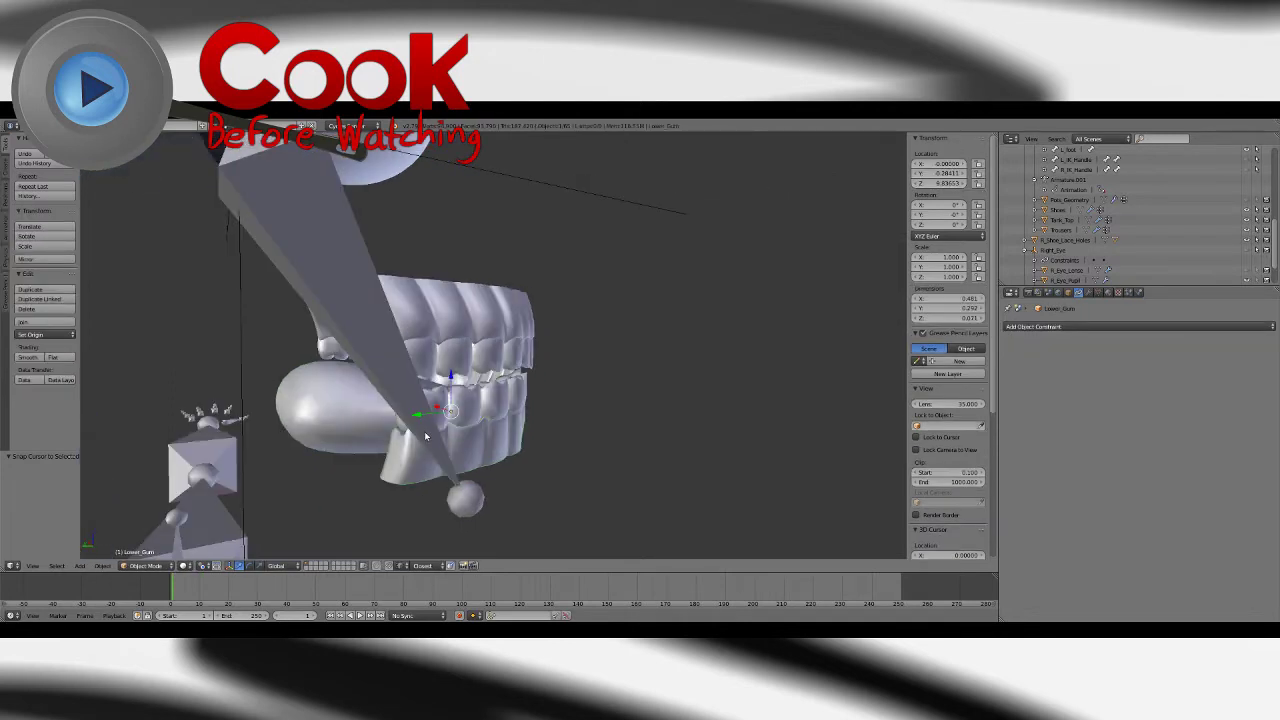
{"action": "right_click", "coordinate": [338, 412]}
{"action": "middle_click_drag", "start_coordinate": [338, 412], "coordinate": [430, 440]}
{"action": "right_click", "coordinate": [463, 418]}
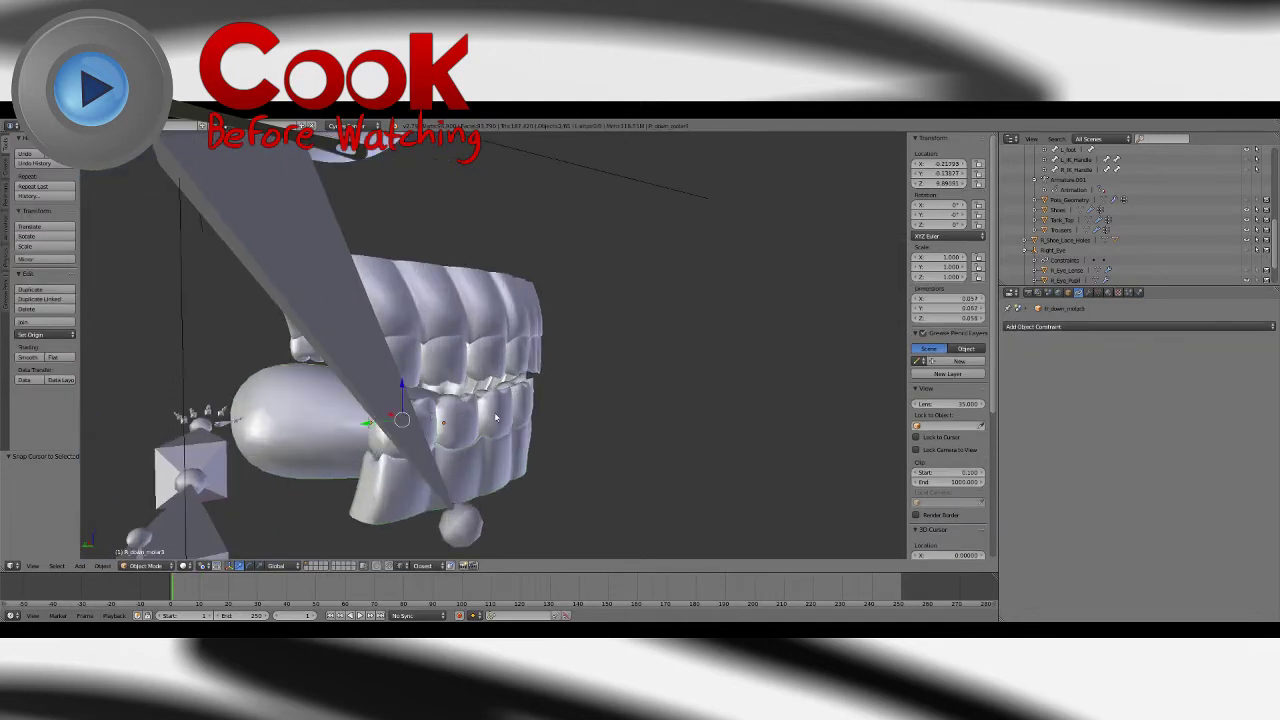
{"action": "right_click", "coordinate": [497, 418]}
{"action": "right_click", "coordinate": [527, 417]}
Step: Extend the selection with the lower front teeth
{"action": "middle_click_drag", "start_coordinate": [591, 420], "coordinate": [556, 396]}
{"action": "right_click", "coordinate": [540, 392]}
{"action": "right_click", "coordinate": [586, 395]}
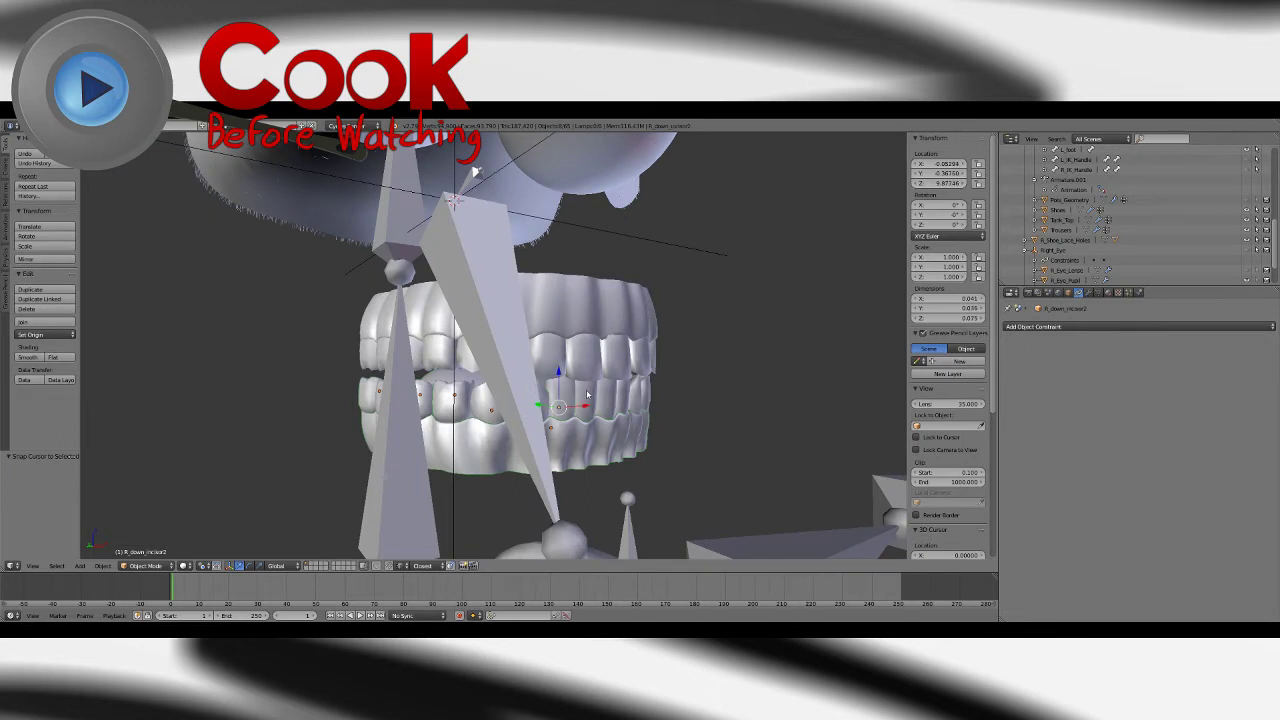
{"action": "right_click", "coordinate": [606, 395]}
{"action": "right_click", "coordinate": [626, 395]}
Step: Add the left-side lower premolars and molars to the selection
{"action": "right_click", "coordinate": [696, 409]}
{"action": "mouse_move", "coordinate": [696, 409]}
{"action": "middle_mouse_down"}
{"action": "mouse_move", "coordinate": [750, 410]}
{"action": "mouse_move", "coordinate": [708, 418]}
{"action": "middle_mouse_up"}
{"action": "right_click", "coordinate": [727, 411]}
{"action": "right_click", "coordinate": [756, 410]}
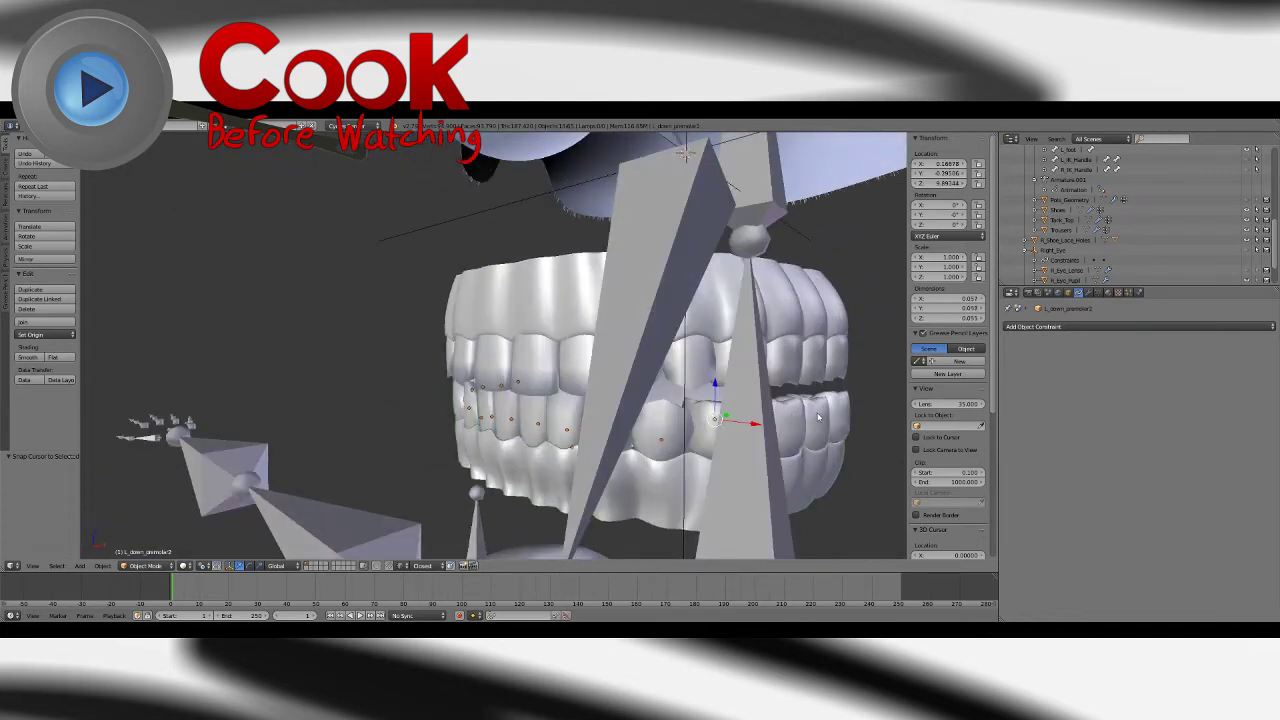
{"action": "right_click", "coordinate": [820, 418]}
{"action": "right_click", "coordinate": [841, 414], "text": "shift"}
{"action": "right_click", "coordinate": [845, 413], "text": "shift"}
Step: Set the origins of the selected lower mouth parts to the 3D cursor
{"action": "middle_click_drag", "start_coordinate": [845, 413], "coordinate": [713, 406]}
{"action": "scroll", "coordinate": [713, 406], "scroll_direction": "down", "scroll_amount": 5}
{"action": "middle_click_drag", "start_coordinate": [600, 402], "coordinate": [654, 416]}
{"action": "left_click", "coordinate": [103, 566]}
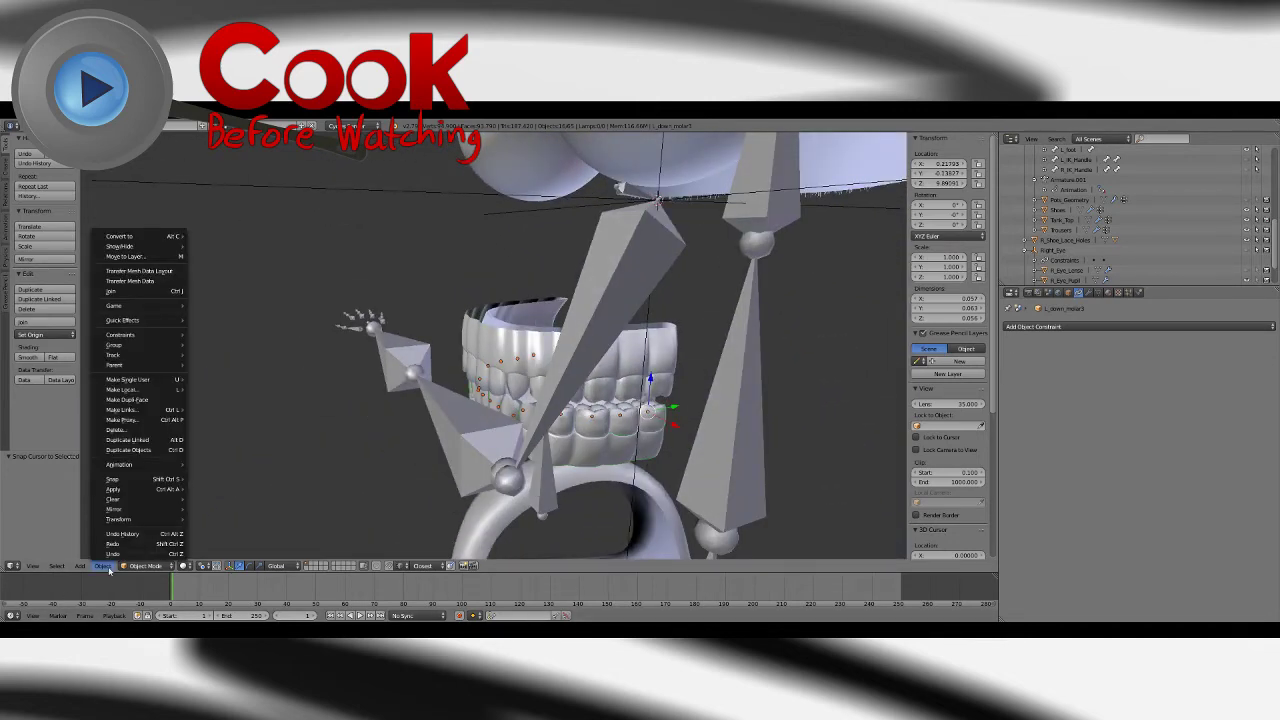
{"action": "mouse_move", "coordinate": [130, 519]}
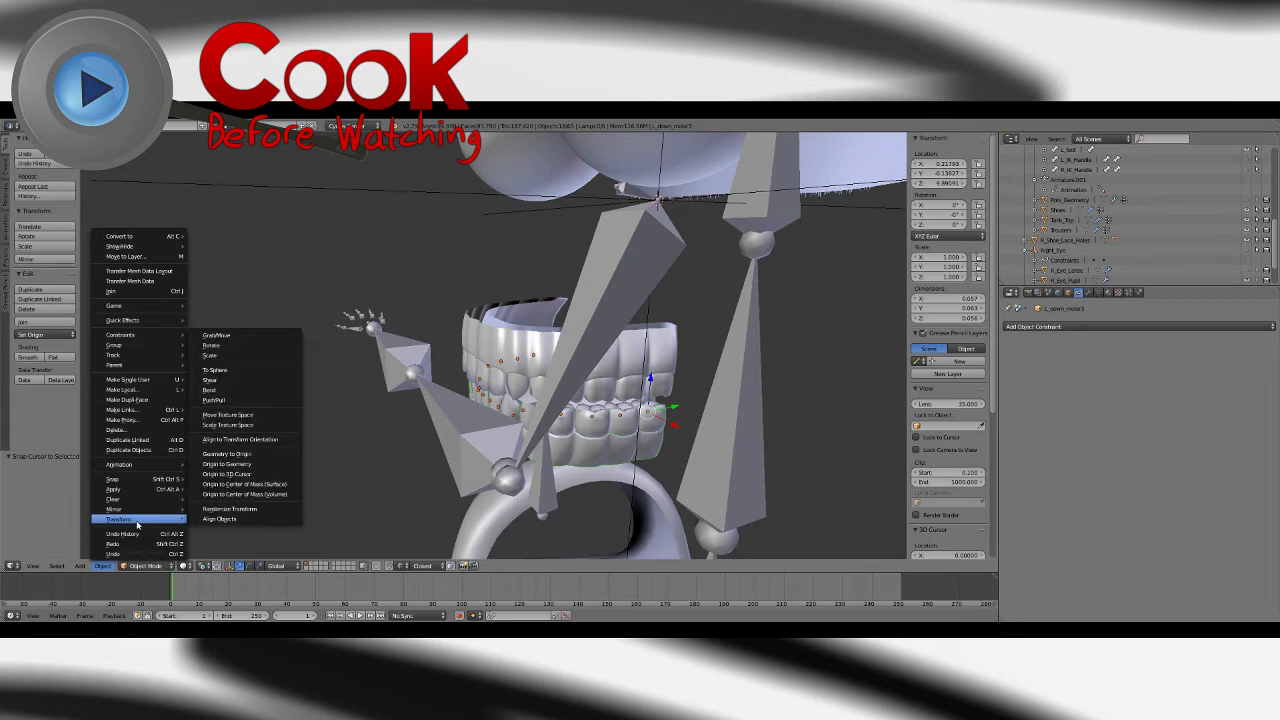
{"action": "left_click", "coordinate": [246, 474]}
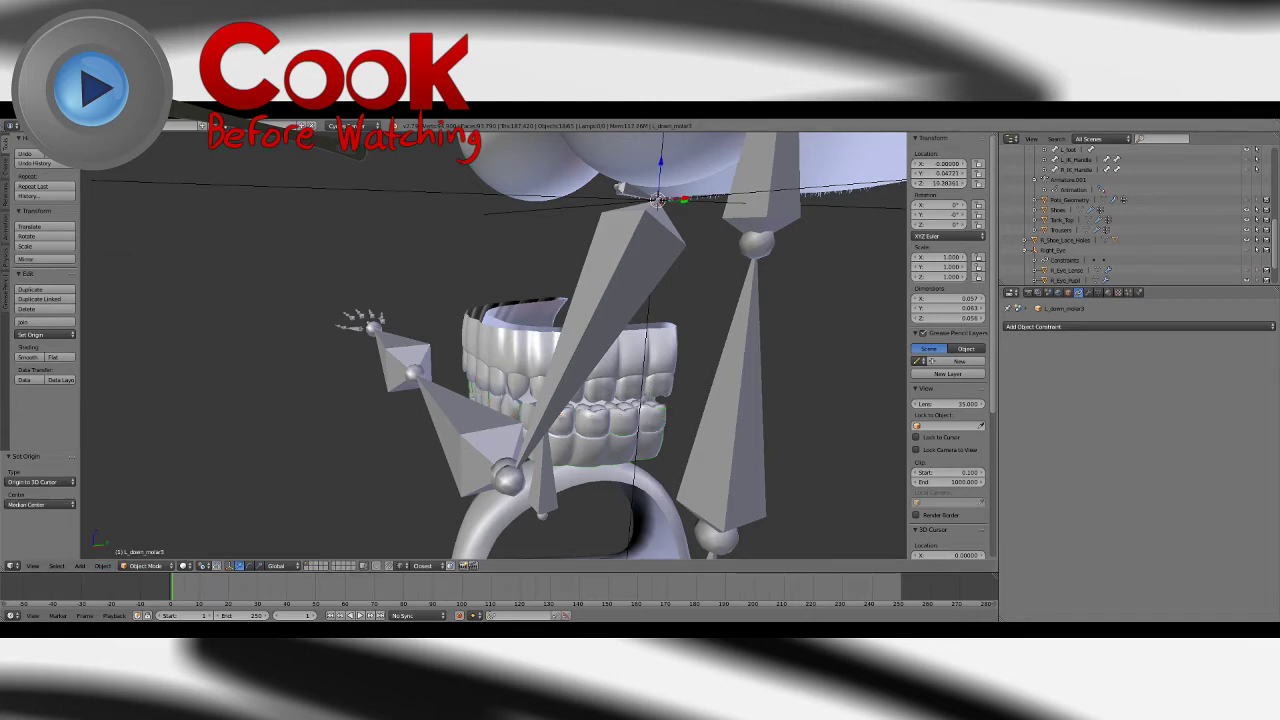
{"action": "left_click", "coordinate": [30, 126]}
{"action": "left_click", "coordinate": [60, 201]}
{"action": "scroll", "coordinate": [798, 432], "scroll_direction": "down", "scroll_amount": 2}
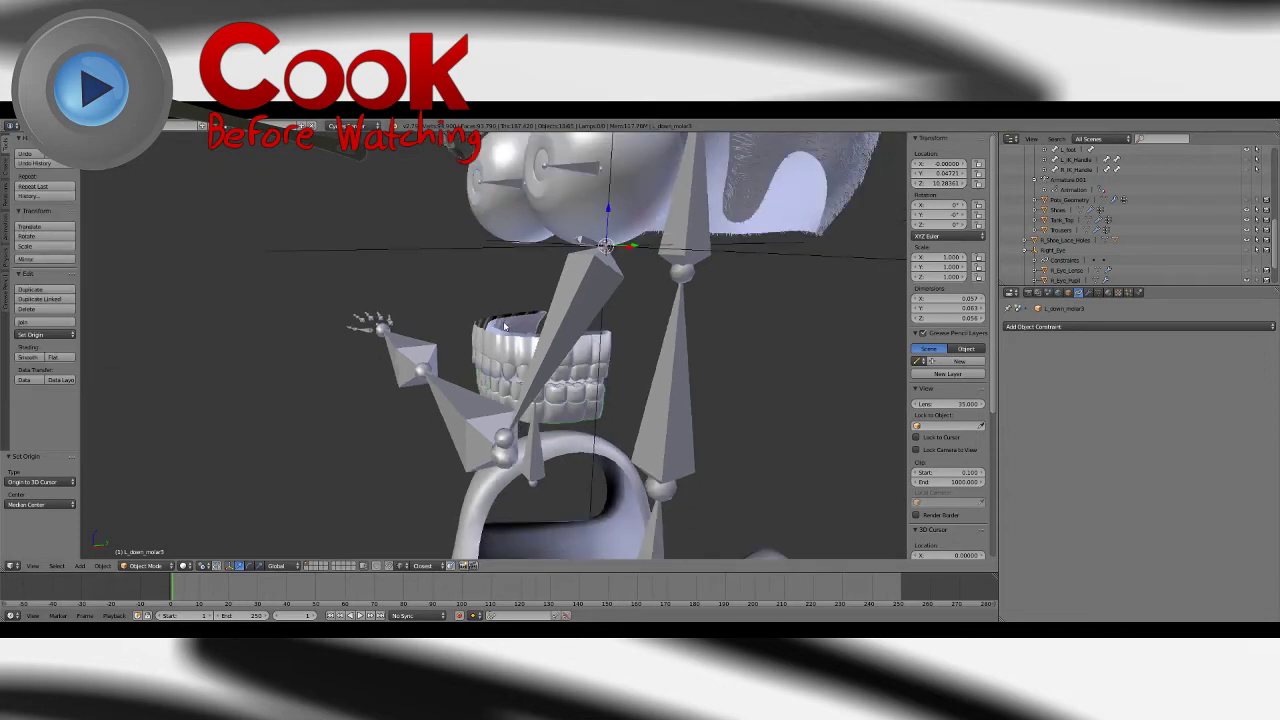
{"action": "middle_click_drag", "start_coordinate": [500, 323], "coordinate": [609, 317]}
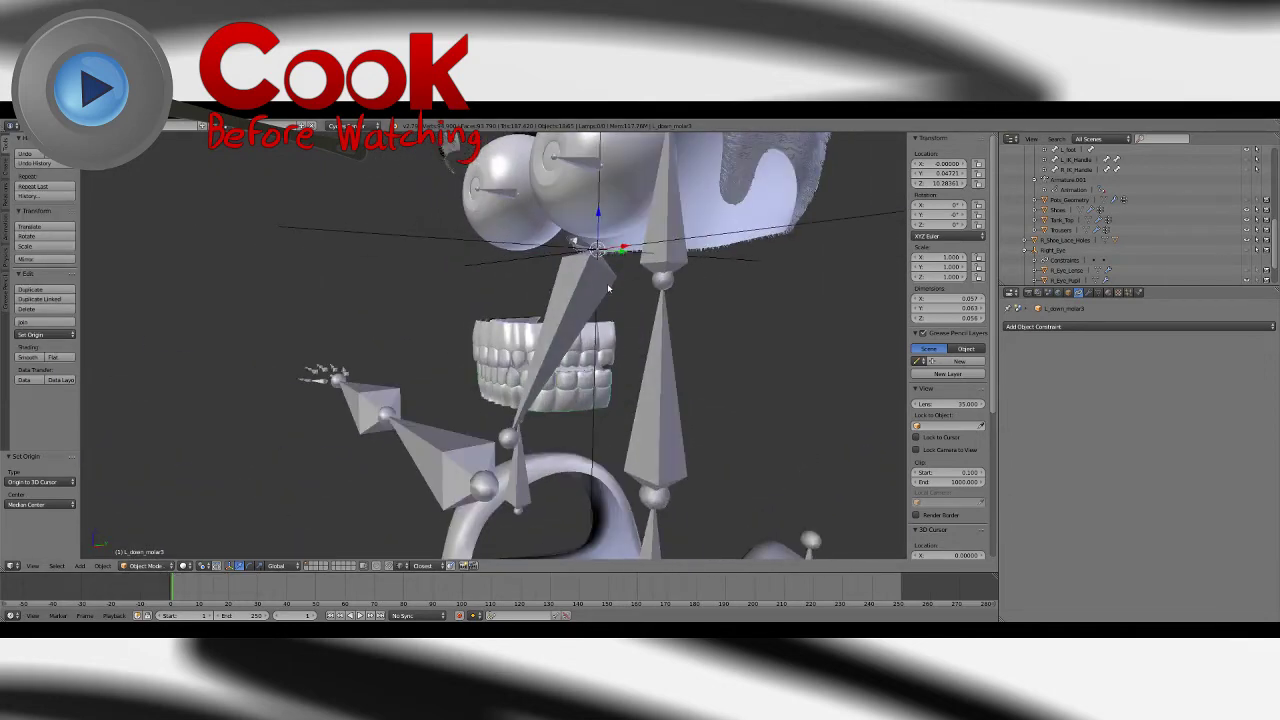
{"action": "left_click", "coordinate": [110, 566]}
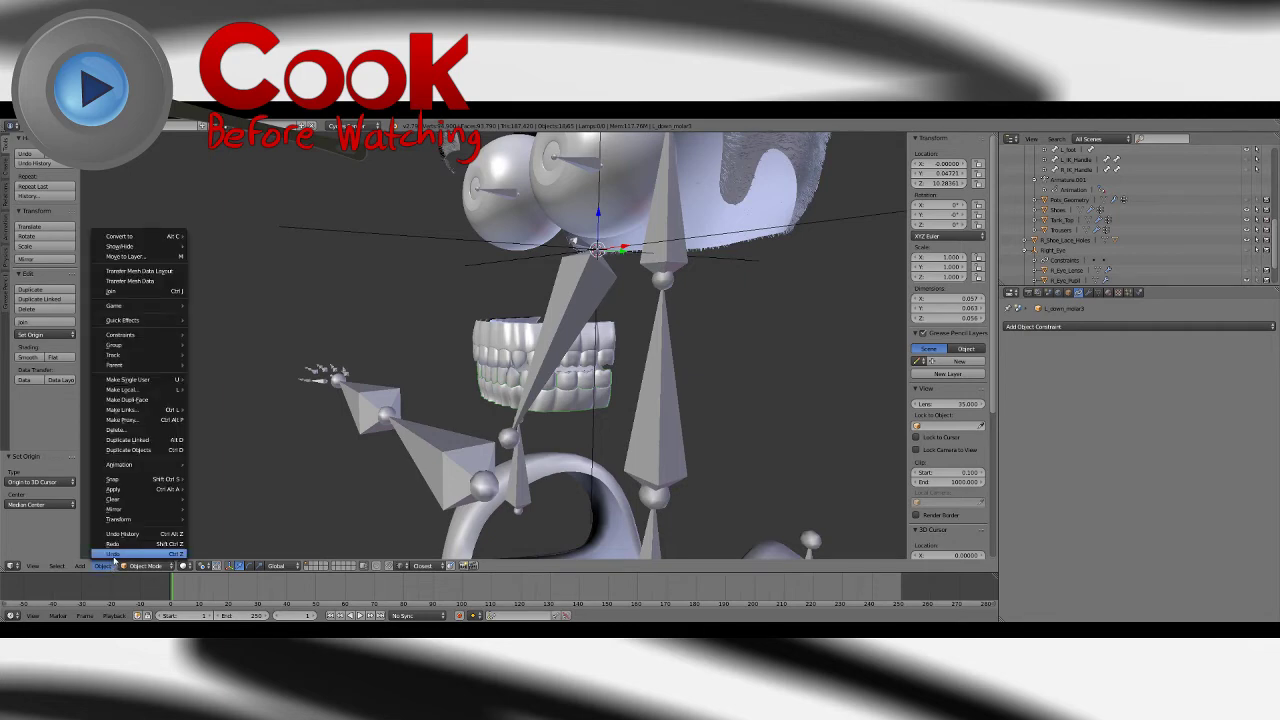
{"action": "left_click", "coordinate": [113, 554]}
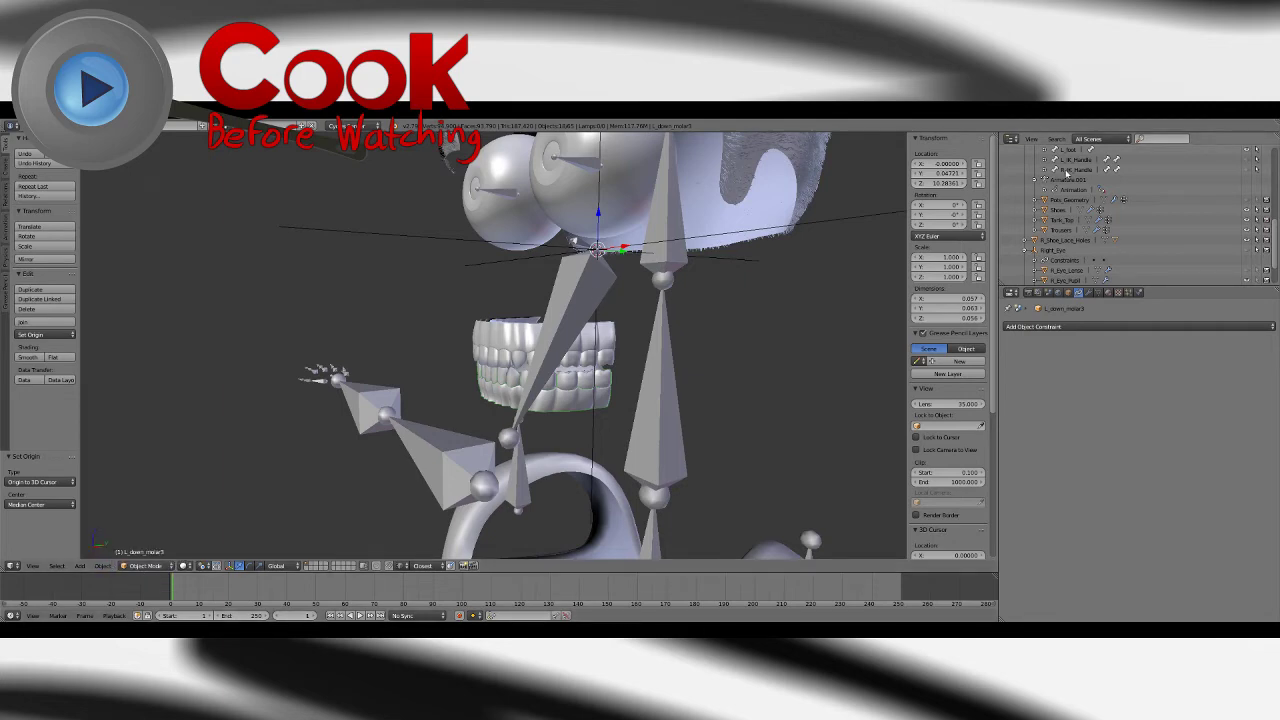
{"action": "middle_click_drag", "start_coordinate": [641, 266], "coordinate": [580, 302]}
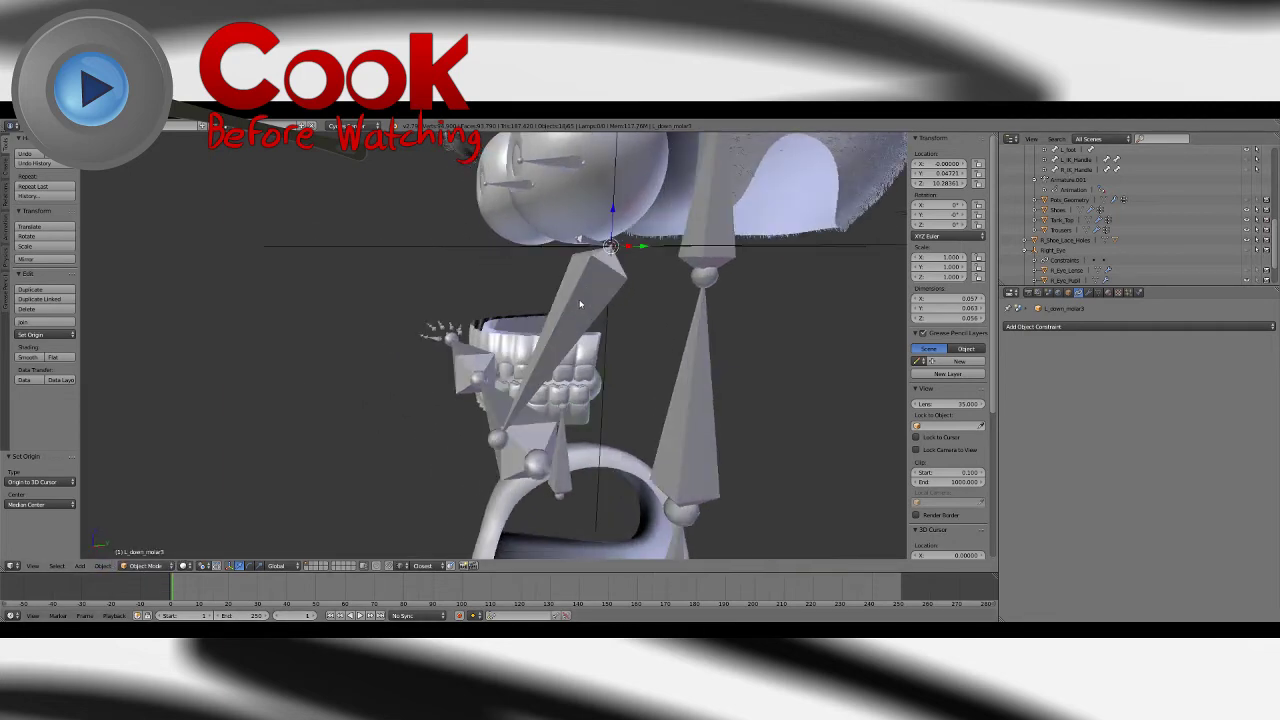
Step: Add a Copy Location constraint to the Jaw_Geo empty, targeting the jaw_2 bone of Polo_Armature
{"action": "left_click", "coordinate": [670, 247]}
{"action": "left_click", "coordinate": [1112, 326]}
{"action": "left_click", "coordinate": [1110, 344]}
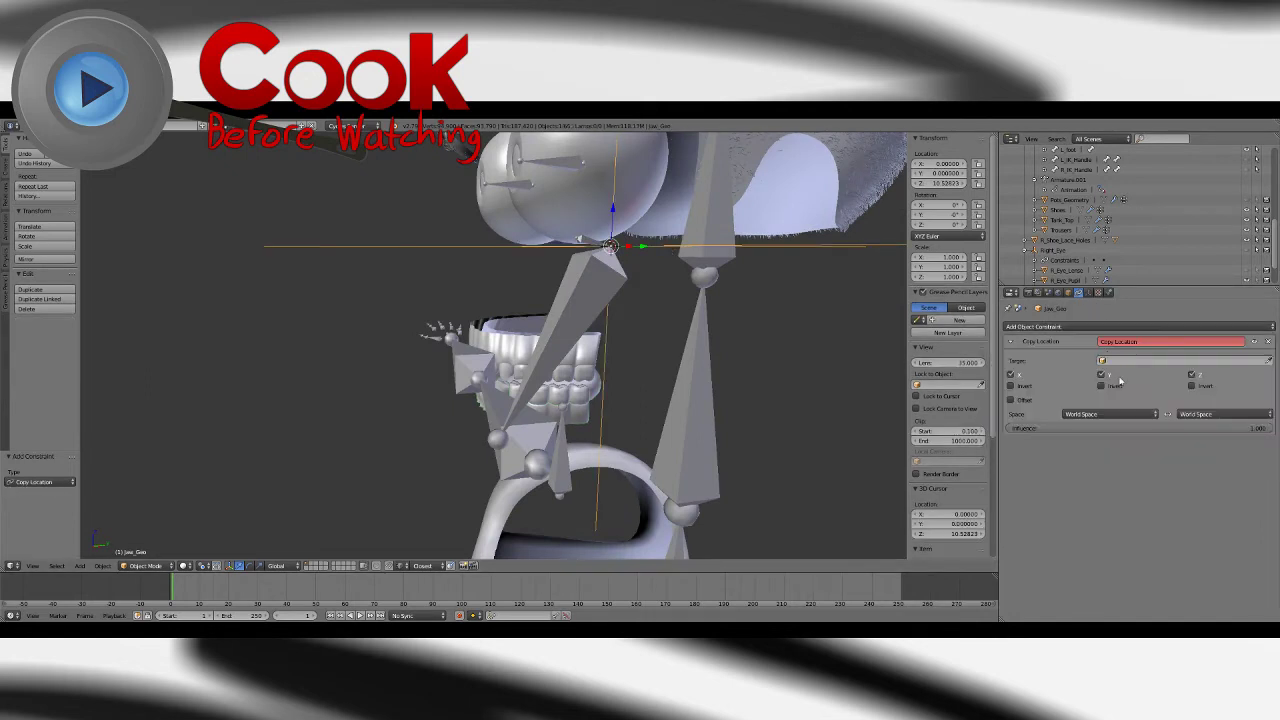
{"action": "left_click", "coordinate": [1114, 362]}
{"action": "type", "text": "arm"}
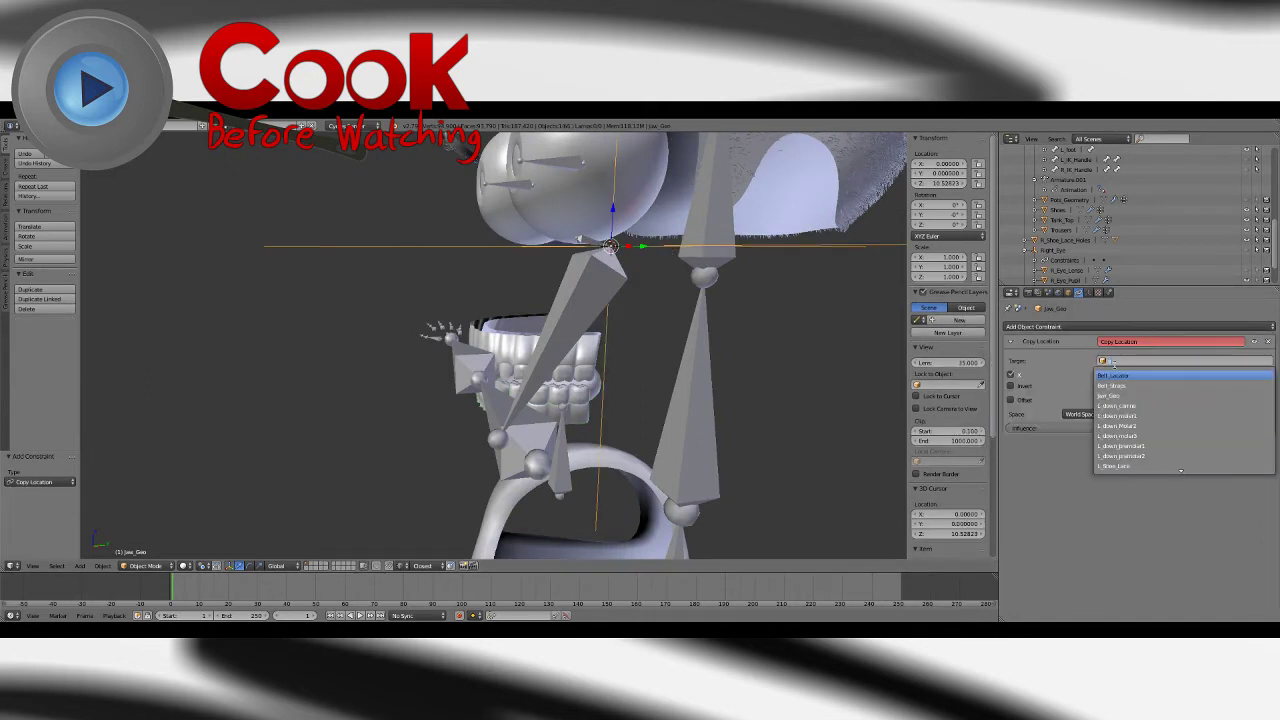
{"action": "left_click", "coordinate": [1112, 375]}
{"action": "left_click", "coordinate": [1118, 376]}
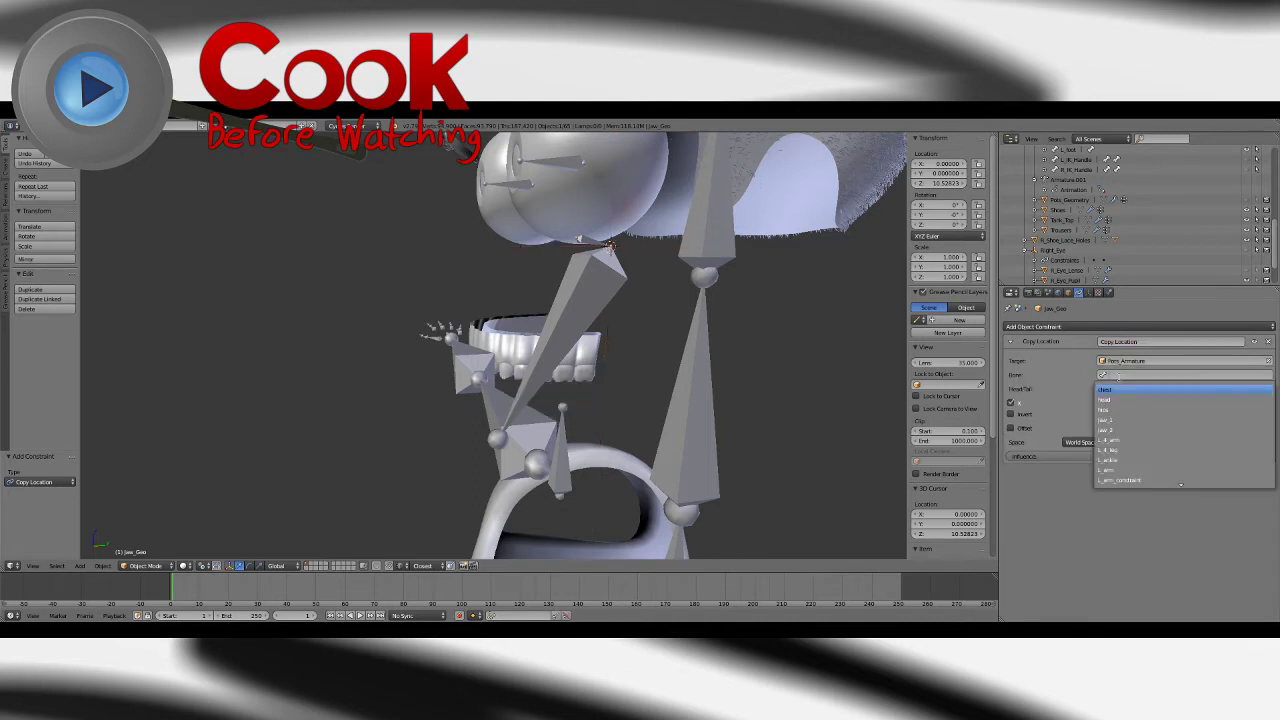
{"action": "type", "text": "jaw"}
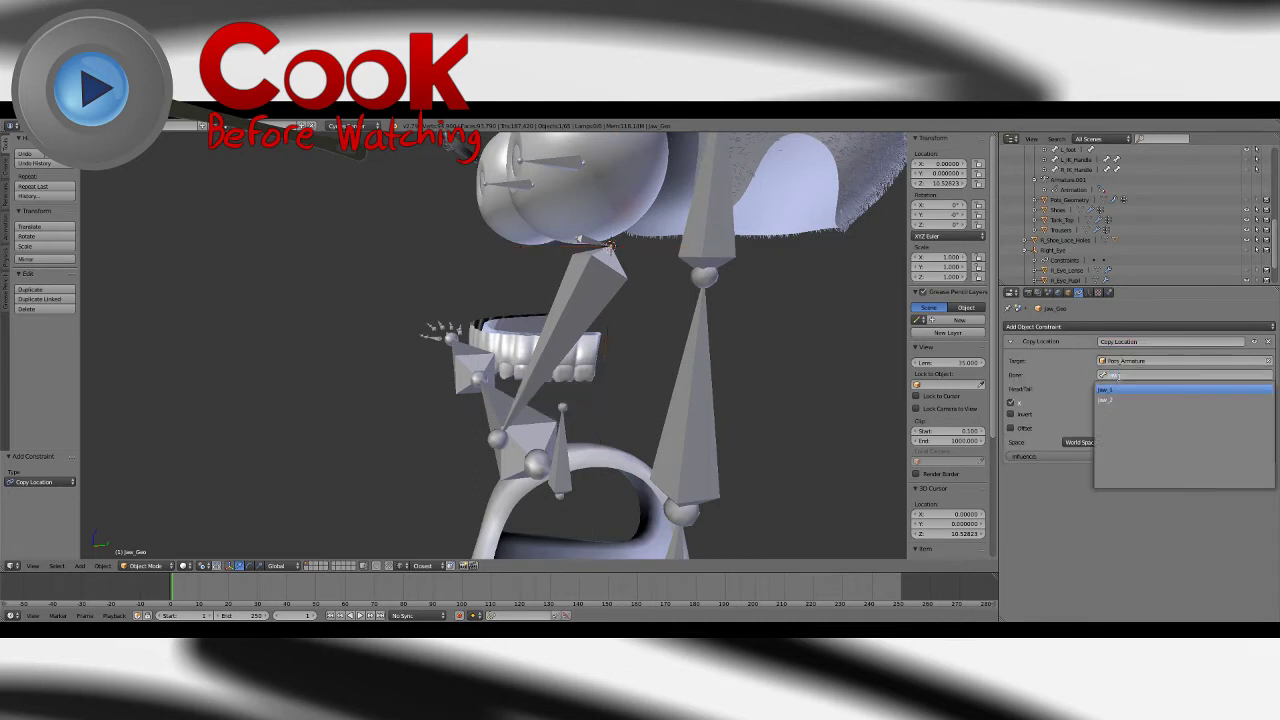
{"action": "left_click", "coordinate": [1117, 399]}
{"action": "middle_click_drag", "start_coordinate": [481, 354], "coordinate": [520, 355]}
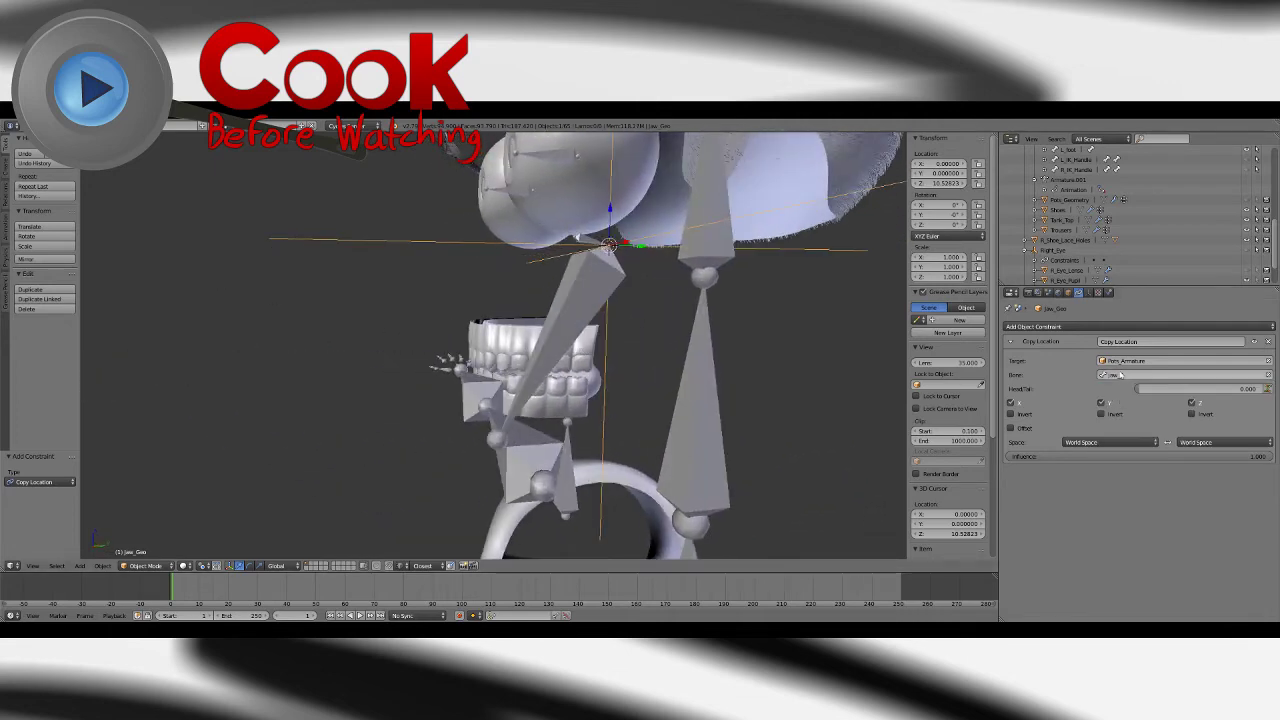
Step: Add a second Copy Location constraint to the Jaw_Geo empty with Polo_Armature as target and jaw_2 as bone
{"action": "left_click", "coordinate": [1145, 329]}
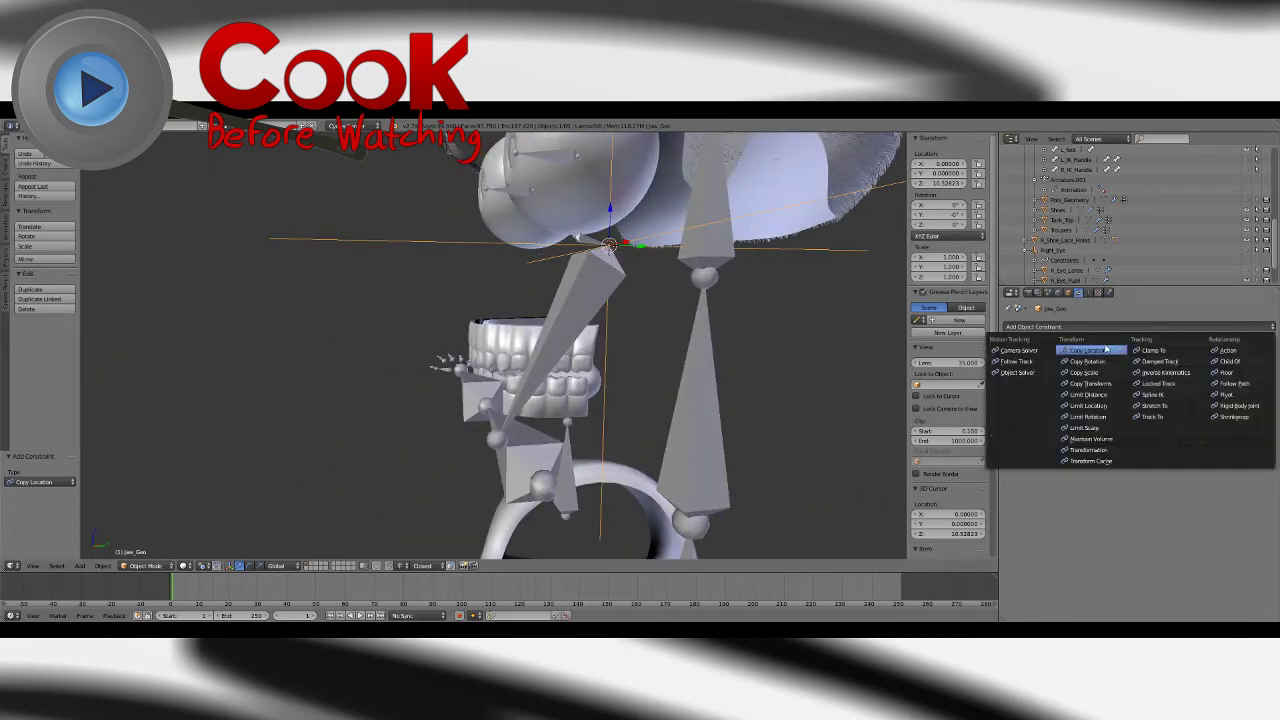
{"action": "left_click", "coordinate": [1090, 350]}
{"action": "left_click", "coordinate": [1113, 492]}
{"action": "type", "text": "pol"}
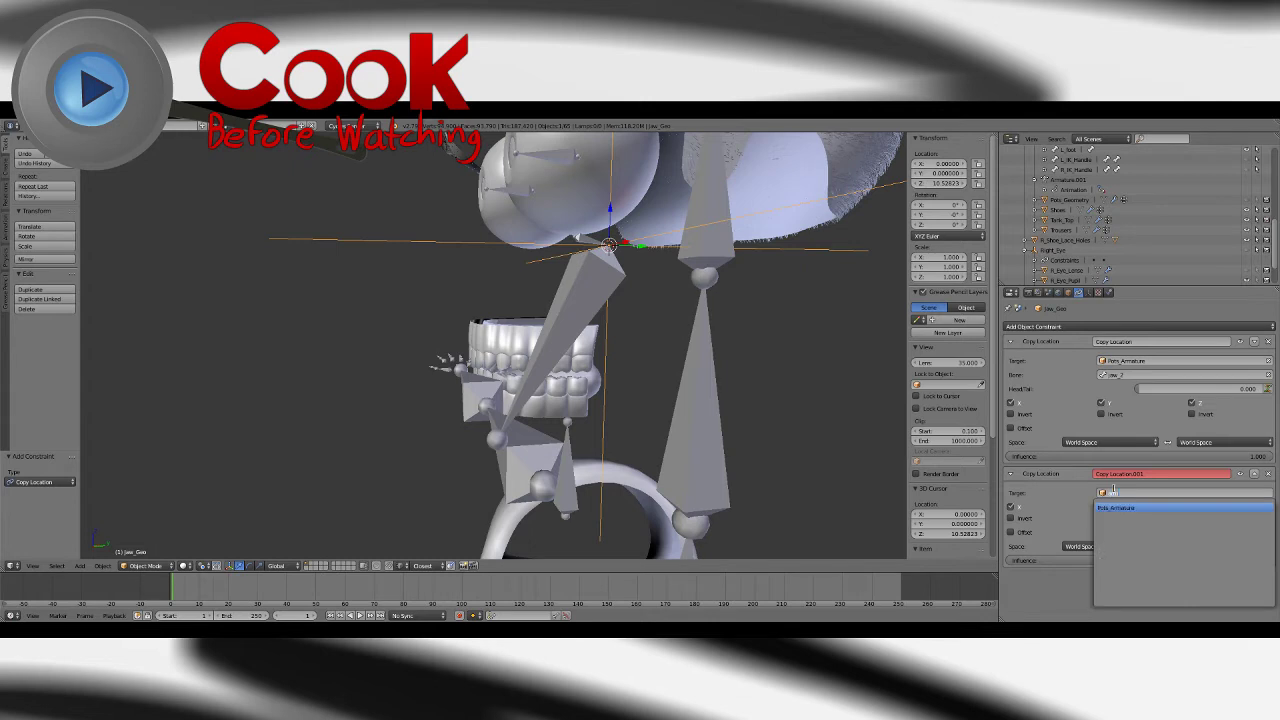
{"action": "key", "text": "Return"}
{"action": "left_click", "coordinate": [1120, 506]}
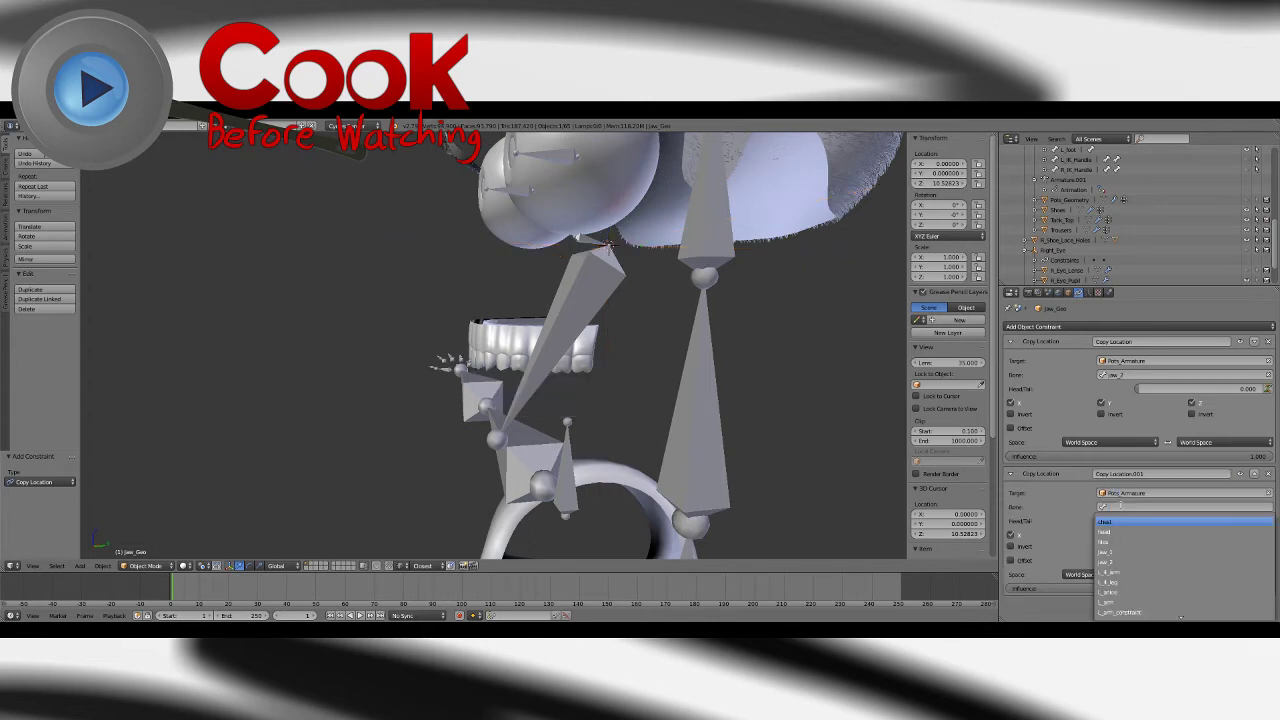
{"action": "type", "text": "jaw"}
{"action": "left_click", "coordinate": [1120, 532]}
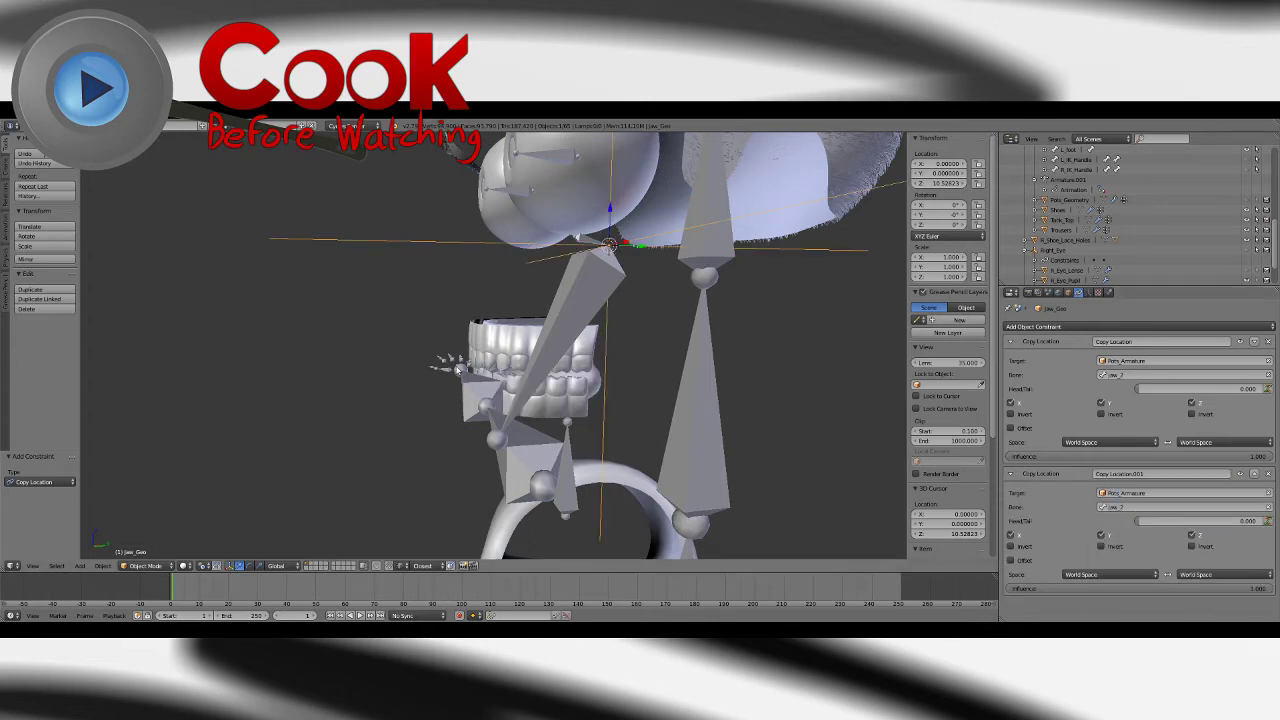
{"action": "middle_click_drag", "start_coordinate": [511, 375], "coordinate": [514, 443]}
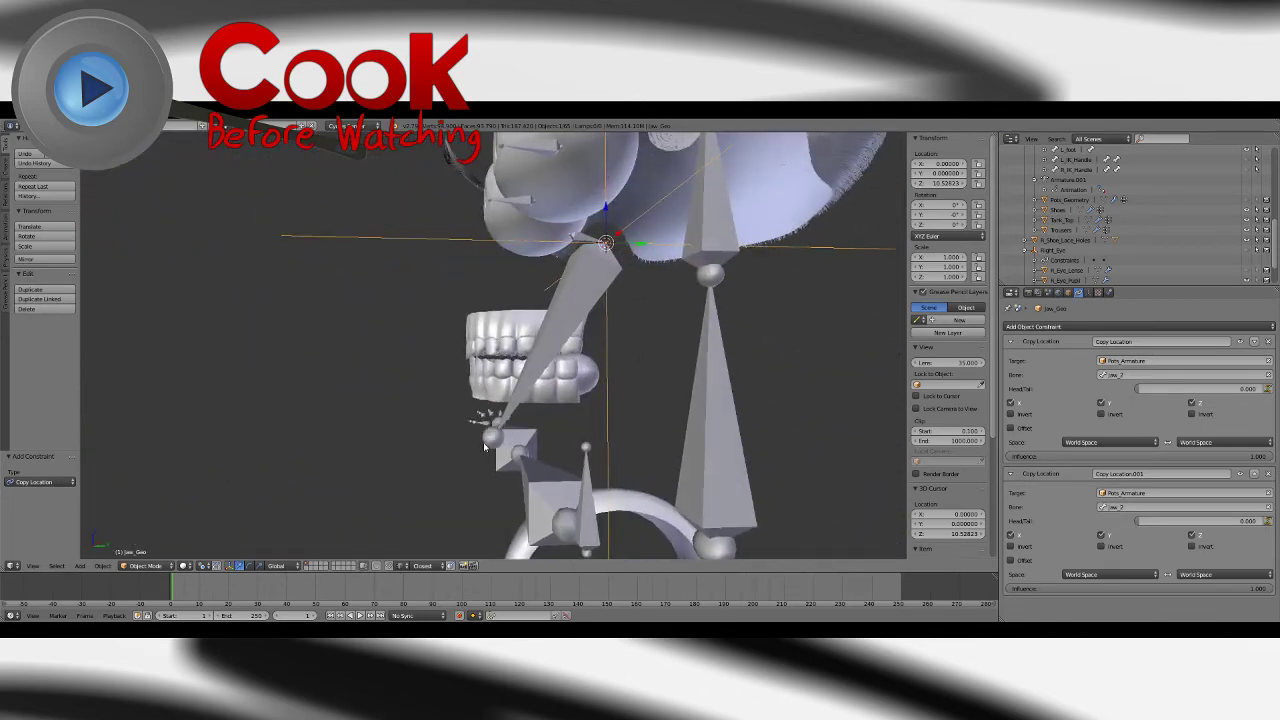
Step: Test-rotate the jaw_2 bone, clear its rotation and reselect the Jaw_Geo empty
{"action": "right_click", "coordinate": [485, 446]}
{"action": "left_click", "coordinate": [220, 566]}
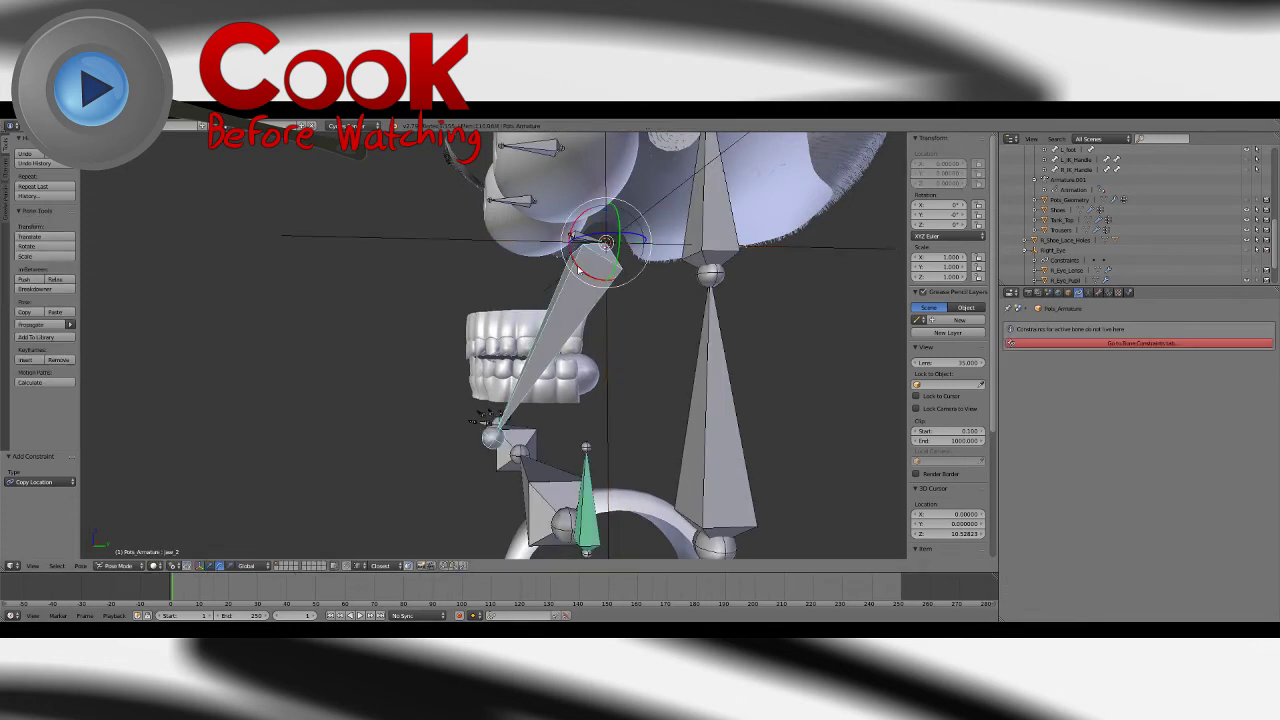
{"action": "left_click_drag", "start_coordinate": [573, 261], "coordinate": [603, 287]}
{"action": "key", "text": "alt+r"}
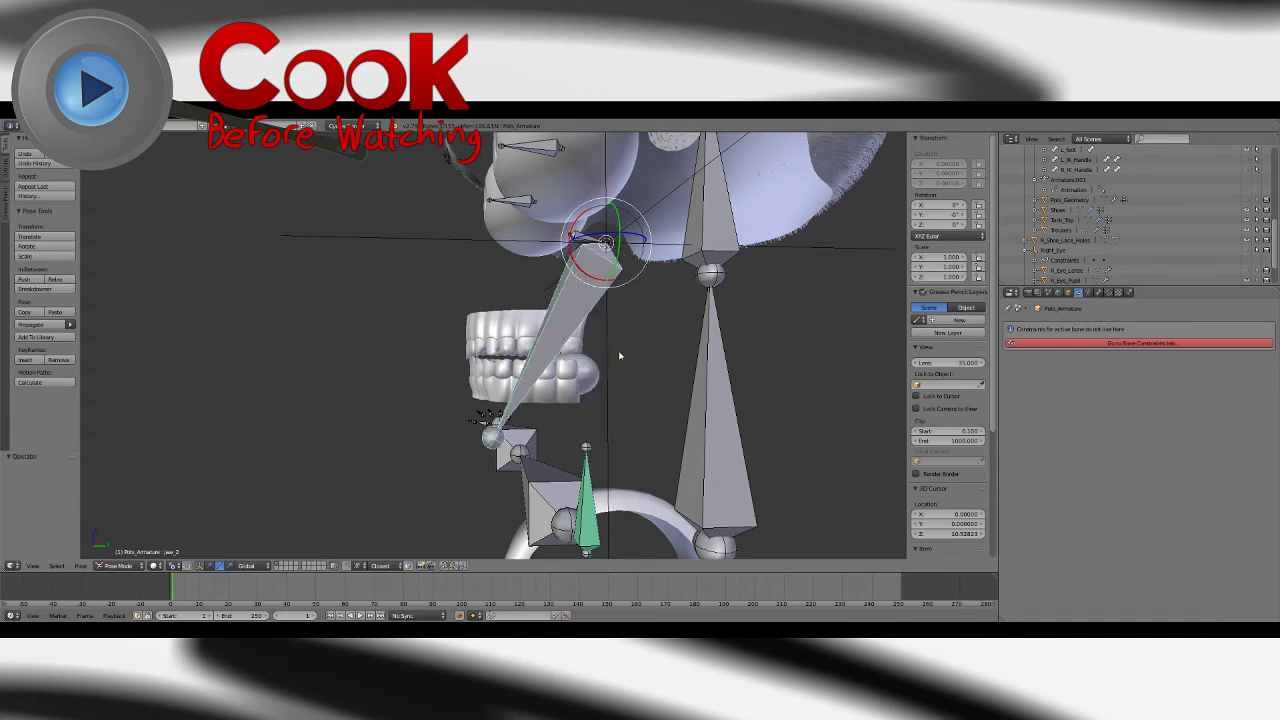
{"action": "right_click", "coordinate": [607, 347]}
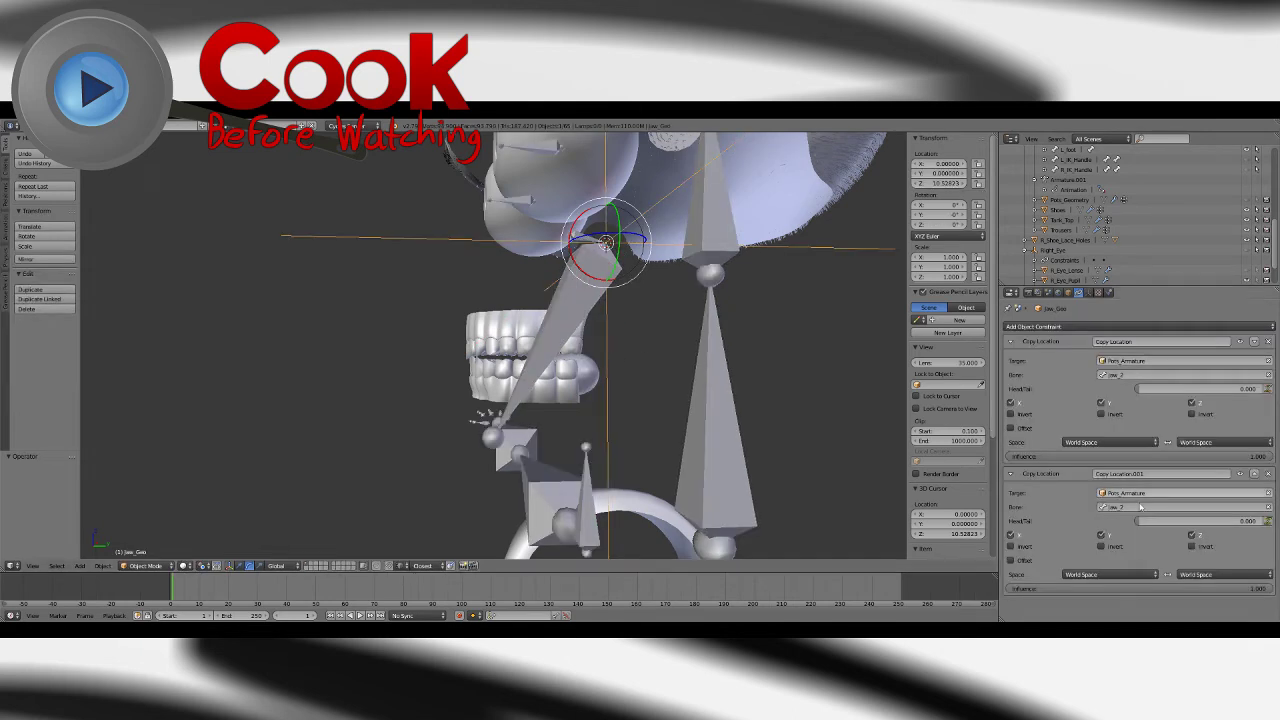
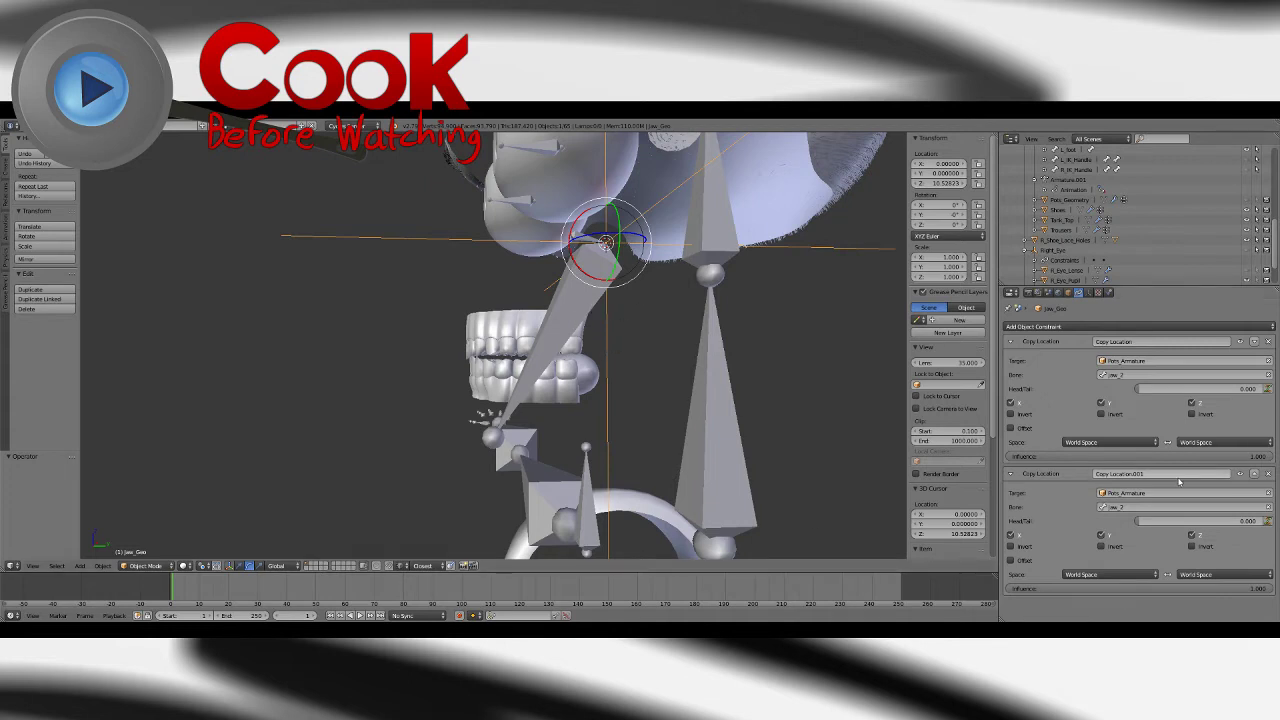
Step: Replace Jaw_Geo's duplicate Copy Location constraint with a Copy Rotation constraint targeting the jaw_2 bone of Polo_Armature
{"action": "left_click", "coordinate": [1268, 473]}
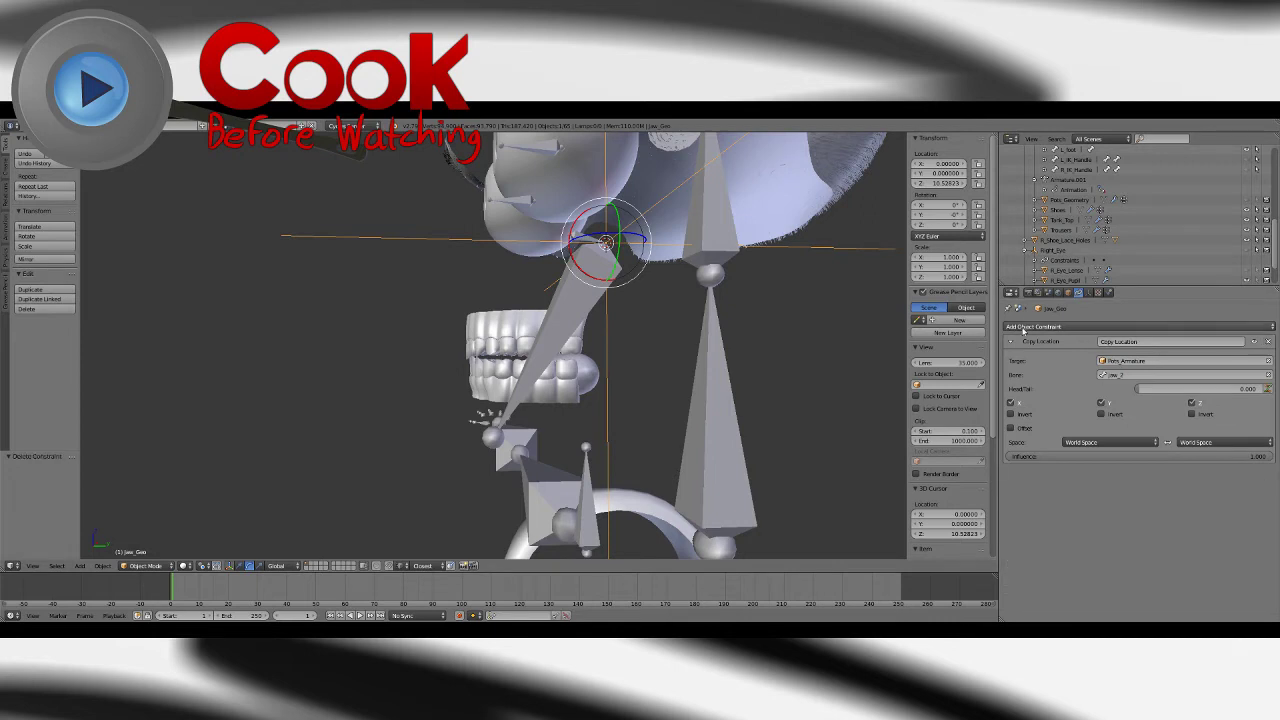
{"action": "left_click", "coordinate": [1023, 328]}
{"action": "left_click", "coordinate": [1090, 371]}
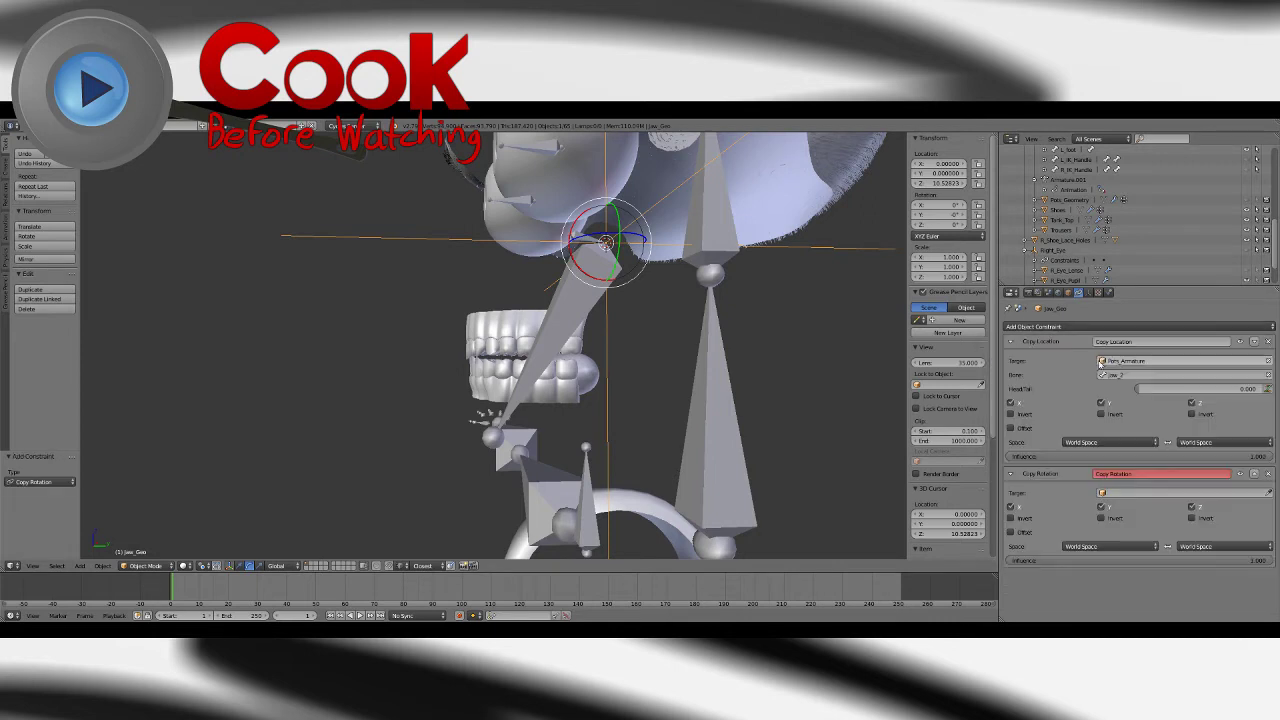
{"action": "left_click", "coordinate": [1142, 491]}
{"action": "type", "text": "arm"}
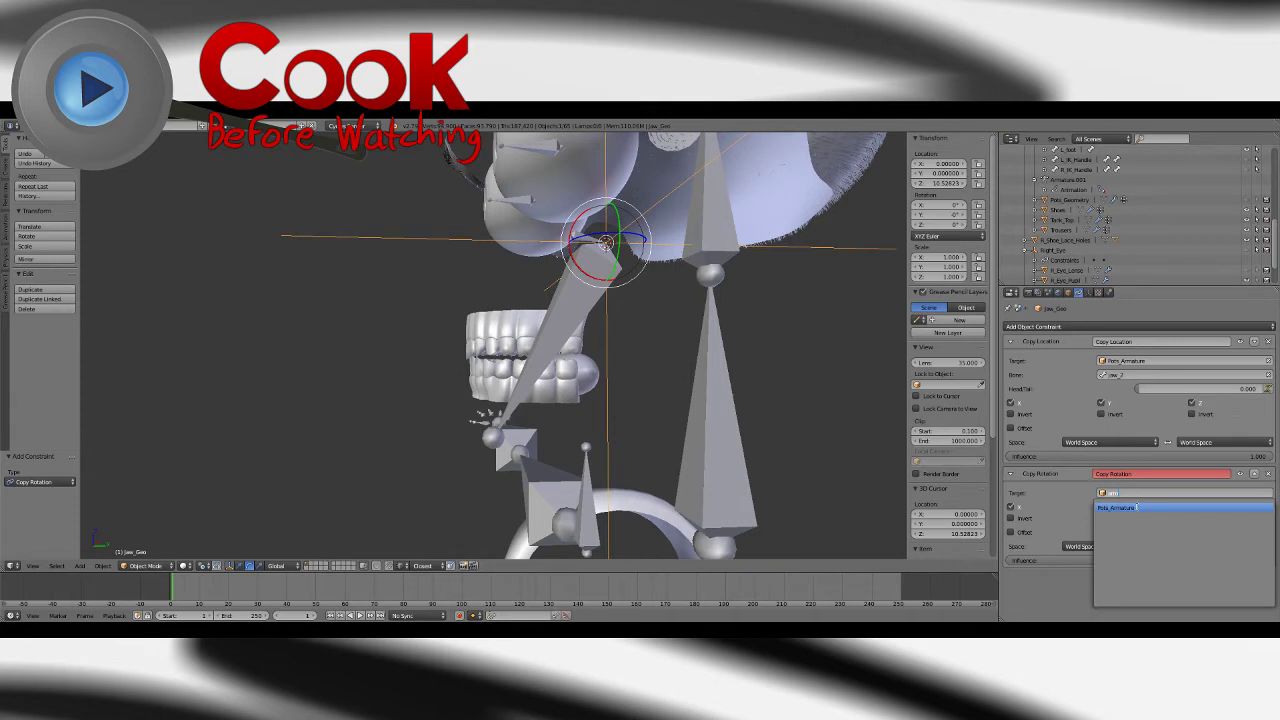
{"action": "left_click", "coordinate": [1136, 508]}
{"action": "left_click", "coordinate": [1130, 507]}
{"action": "type", "text": "haw"}
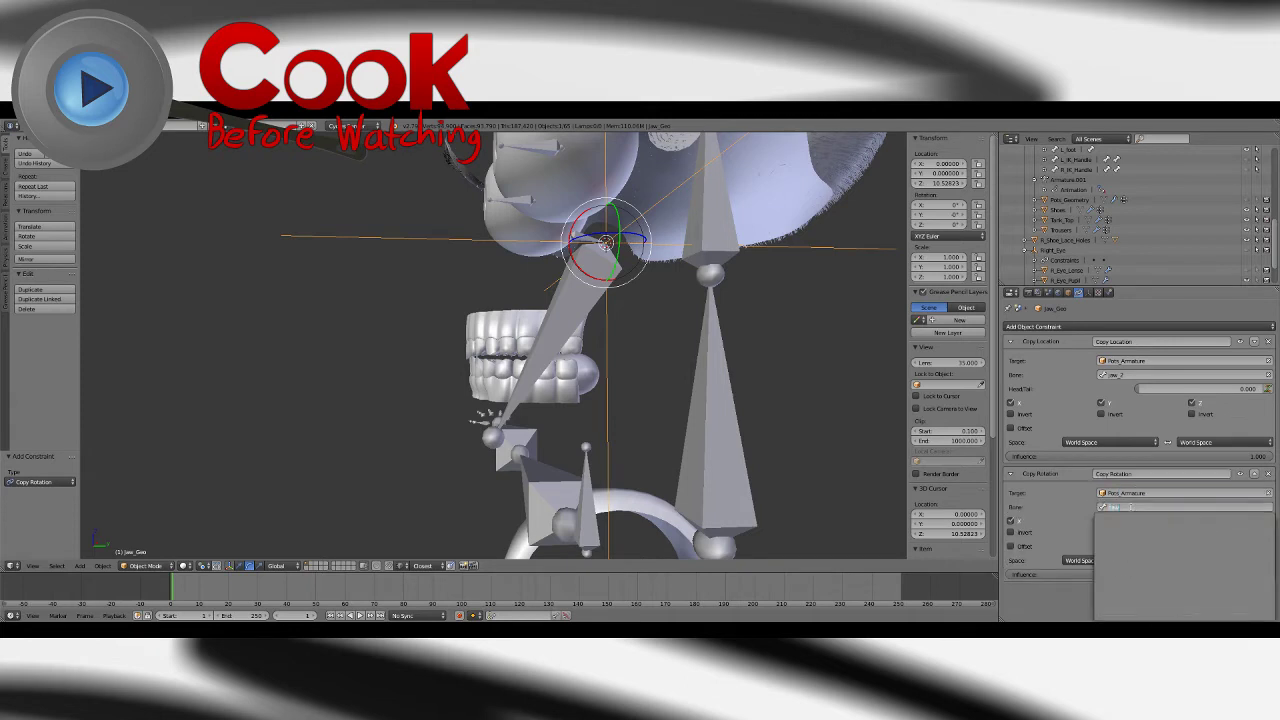
{"action": "key", "text": "BackSpace"}
{"action": "key", "text": "BackSpace"}
{"action": "key", "text": "BackSpace"}
{"action": "type", "text": "jaw"}
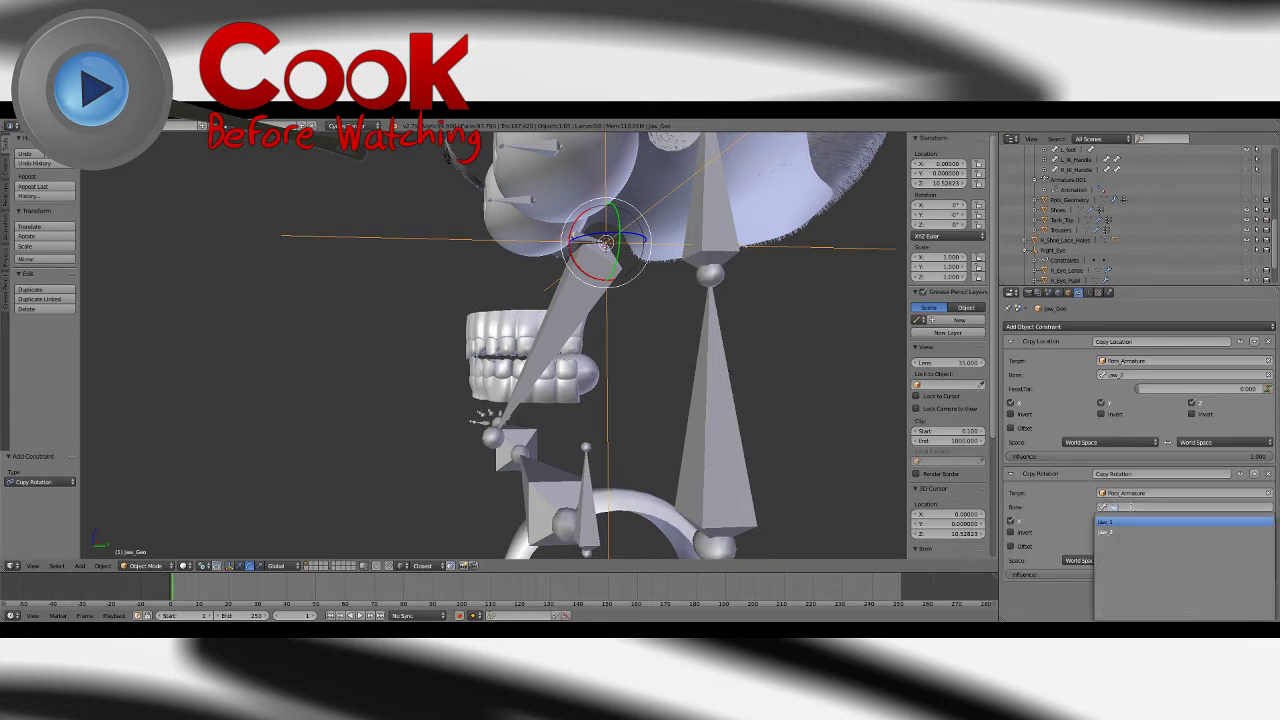
{"action": "left_click", "coordinate": [1106, 531]}
{"action": "mouse_move", "coordinate": [709, 257]}
{"action": "middle_mouse_down"}
{"action": "mouse_move", "coordinate": [684, 274]}
{"action": "mouse_move", "coordinate": [700, 273]}
{"action": "middle_mouse_up"}
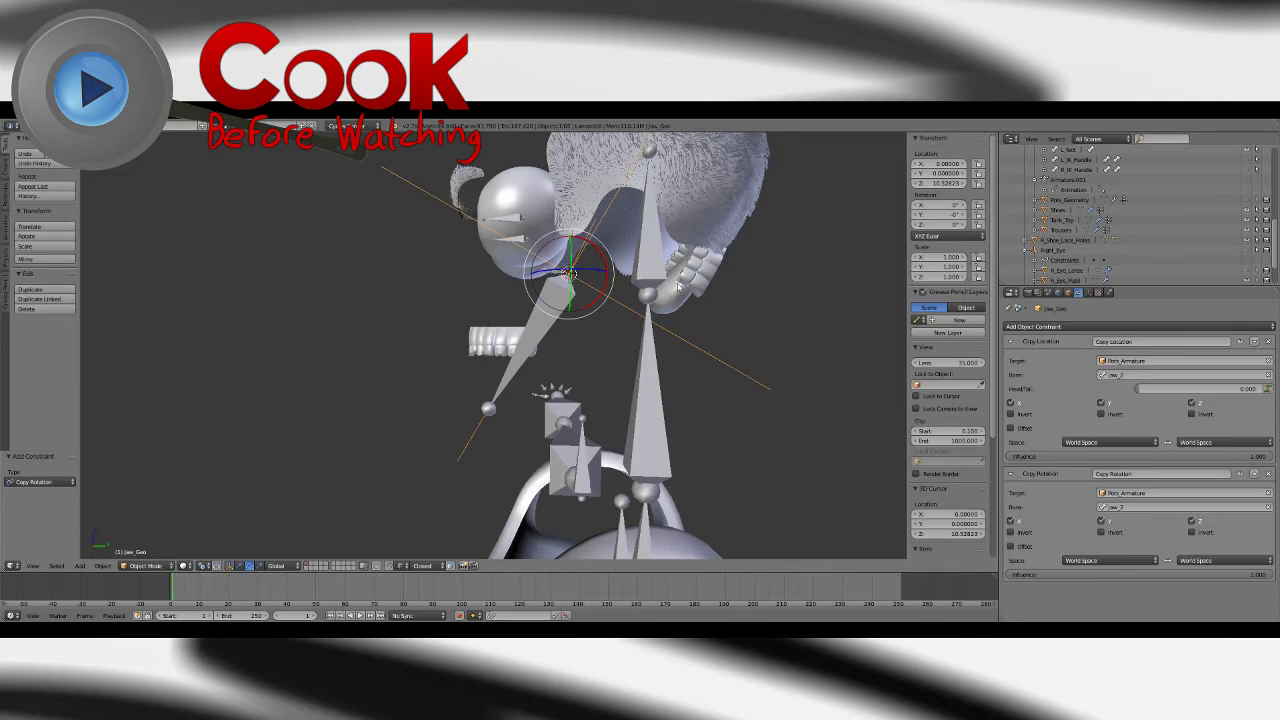
Step: Hide the hair-covered scalp so the lower teeth and tongue can be reached
{"action": "middle_click_drag", "start_coordinate": [678, 287], "coordinate": [681, 291]}
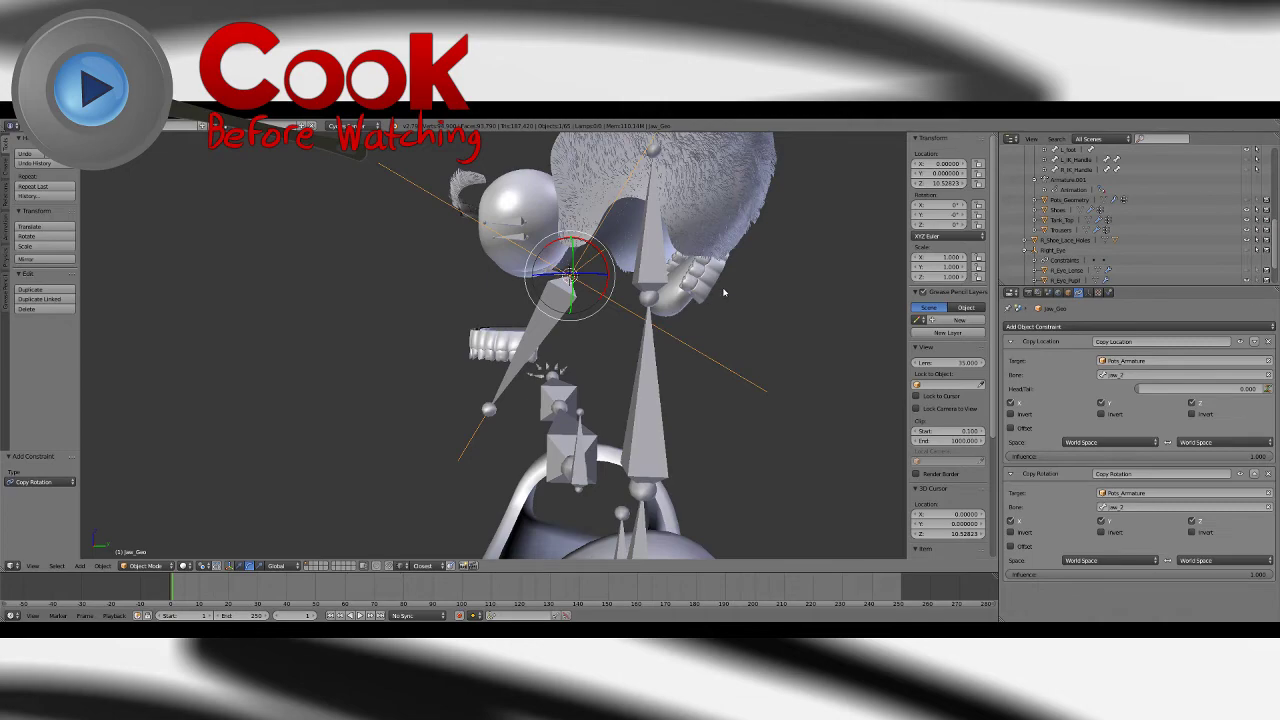
{"action": "right_click", "coordinate": [720, 293]}
{"action": "middle_click_drag", "start_coordinate": [714, 294], "coordinate": [740, 270]}
{"action": "middle_click_drag", "start_coordinate": [780, 234], "coordinate": [691, 286], "text": "shift"}
{"action": "scroll", "coordinate": [680, 298], "scroll_direction": "up", "scroll_amount": 3}
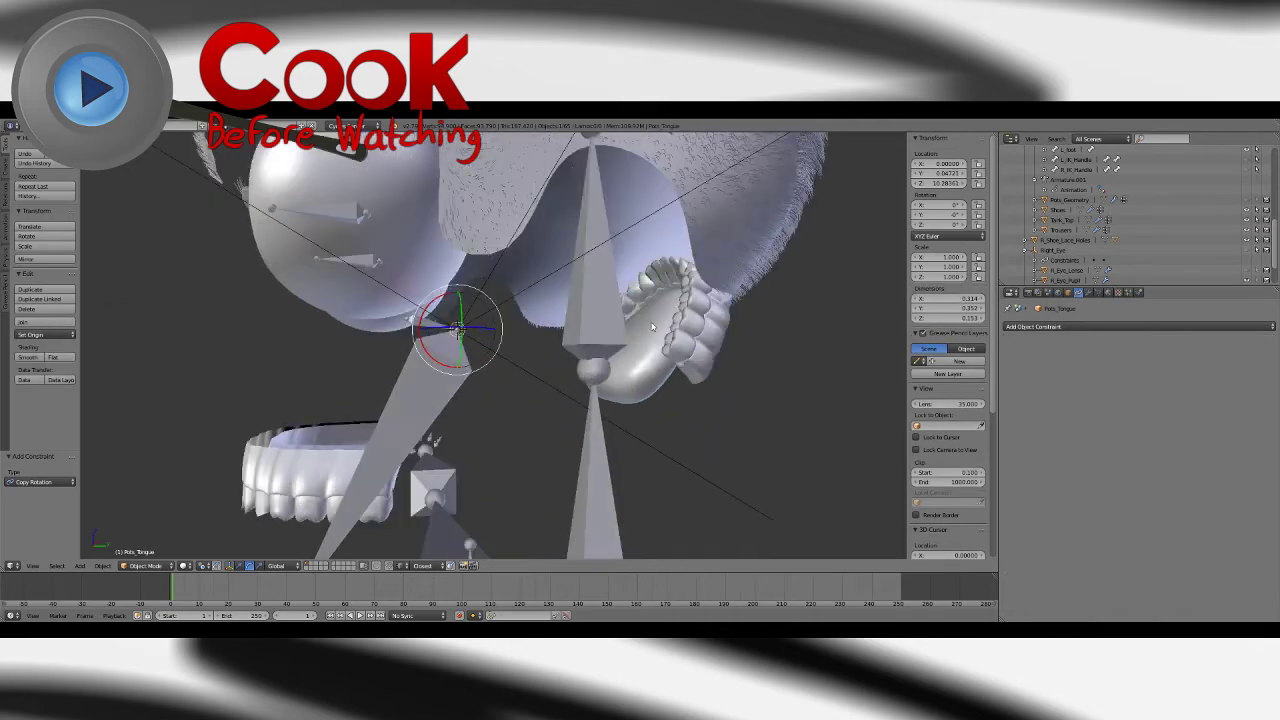
{"action": "middle_click_drag", "start_coordinate": [652, 326], "coordinate": [620, 350]}
{"action": "scroll", "coordinate": [1065, 230], "scroll_direction": "up", "scroll_amount": 8}
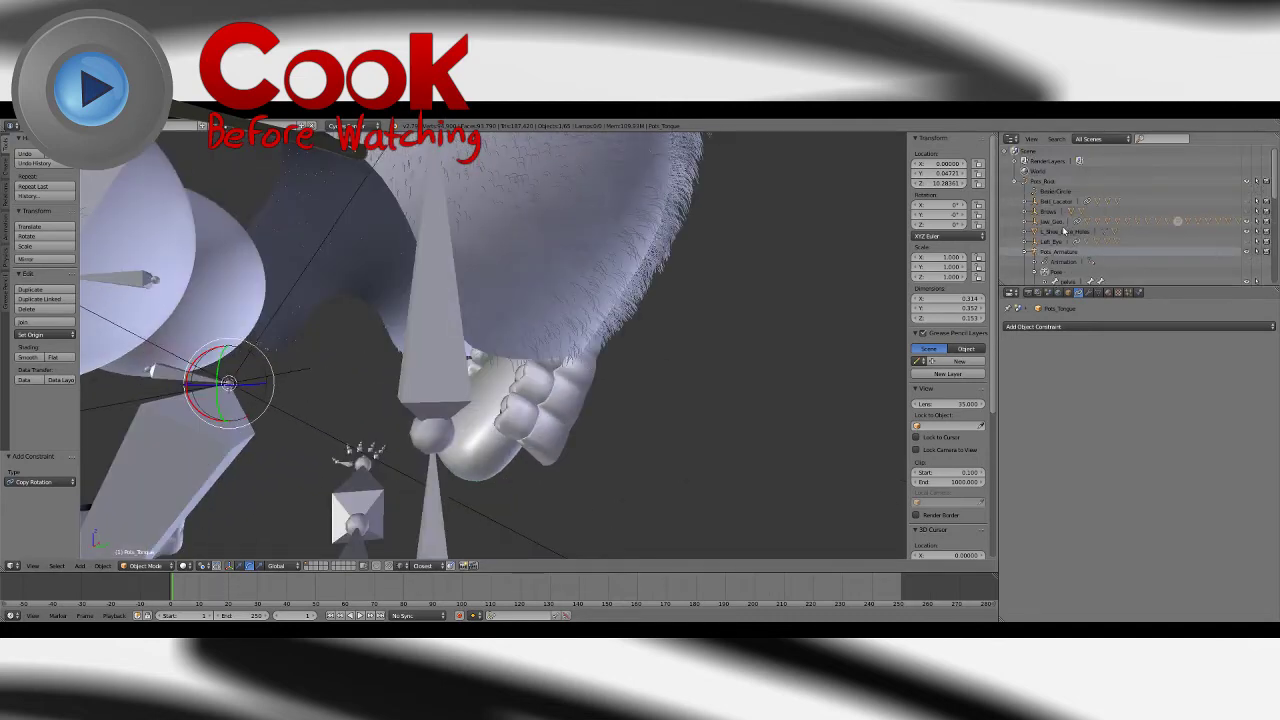
{"action": "scroll", "coordinate": [1065, 230], "scroll_direction": "down", "scroll_amount": 8}
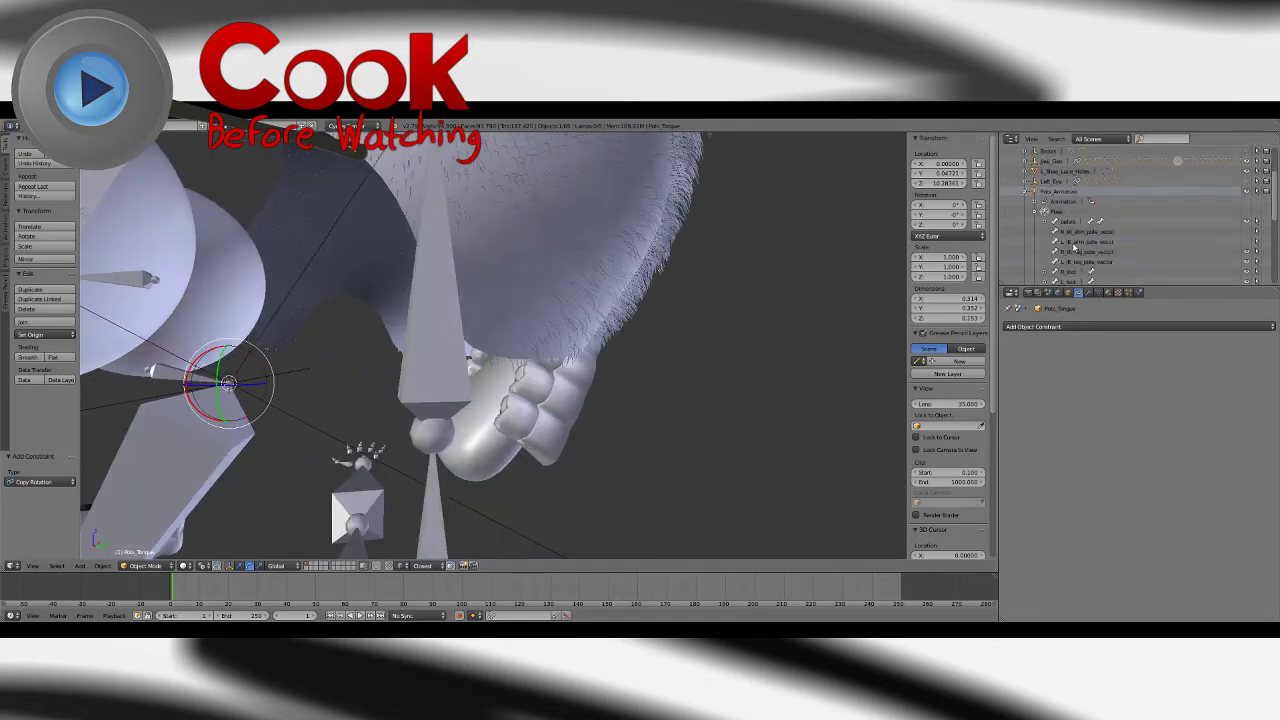
{"action": "left_click", "coordinate": [1247, 271]}
Step: Hide Polo_Armature in the viewport to clear the bones from the lower teeth and tongue
{"action": "middle_click_drag", "start_coordinate": [740, 330], "coordinate": [754, 370]}
{"action": "scroll", "coordinate": [1080, 220], "scroll_direction": "up", "scroll_amount": 3}
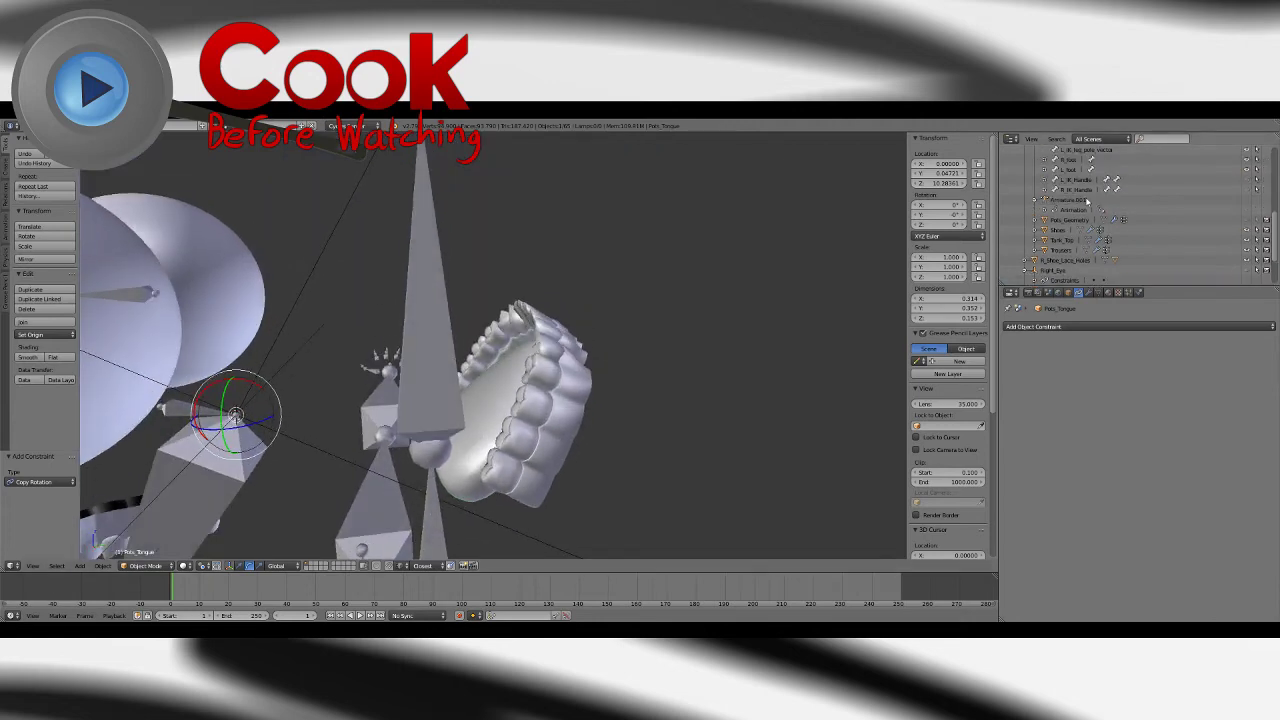
{"action": "scroll", "coordinate": [1086, 205], "scroll_direction": "up", "scroll_amount": 1}
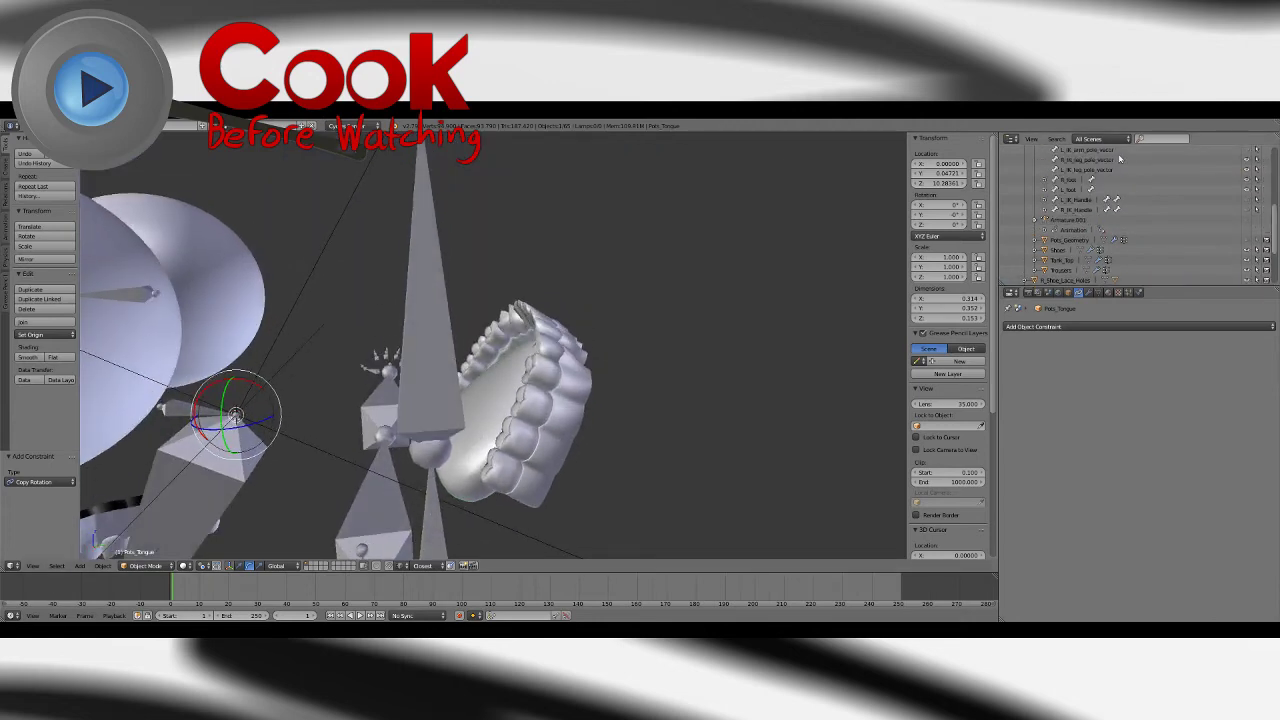
{"action": "scroll", "coordinate": [1100, 185], "scroll_direction": "up", "scroll_amount": 6}
{"action": "left_click", "coordinate": [1247, 240]}
Step: Box-select the lower teeth, gum and tongue, leaving the Jaw_Geo empty out of the selection
{"action": "middle_click_drag", "start_coordinate": [626, 337], "coordinate": [388, 354]}
{"action": "key", "text": "b"}
{"action": "left_click_drag", "start_coordinate": [616, 267], "coordinate": [435, 517]}
{"action": "right_click", "coordinate": [447, 467], "text": "shift"}
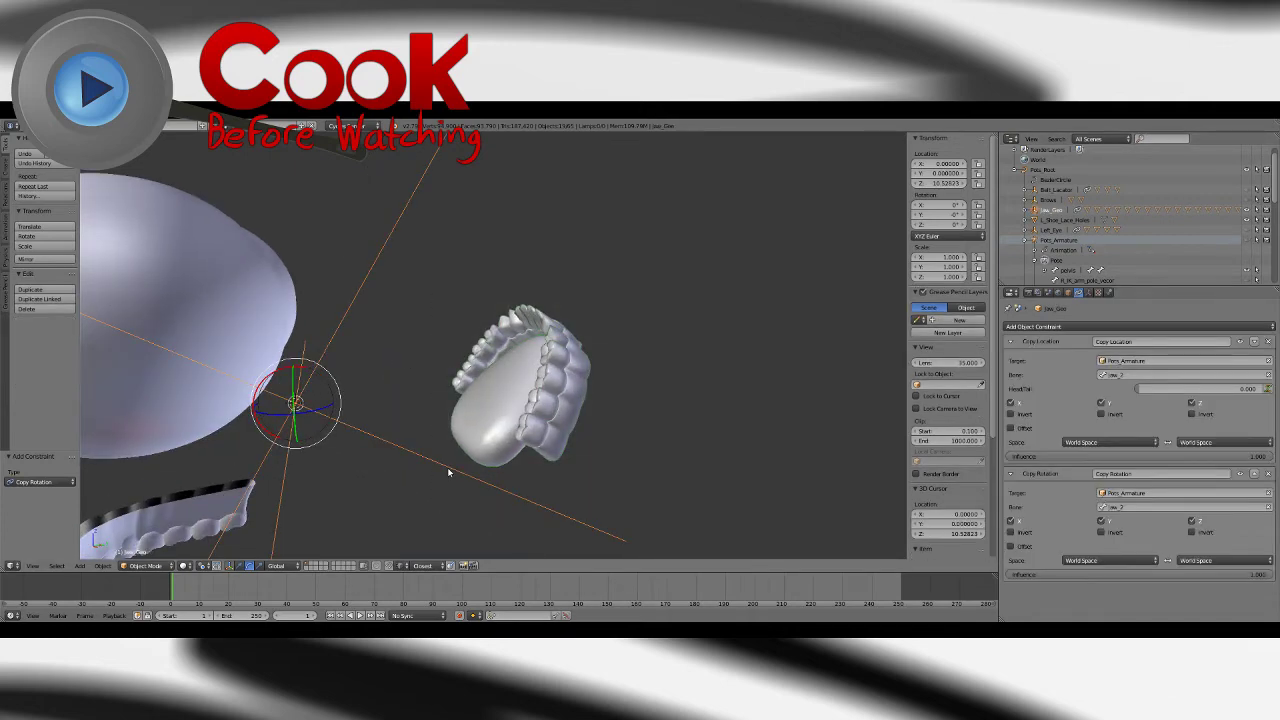
{"action": "right_click", "coordinate": [446, 468], "text": "shift"}
Step: Rotate the selected lower teeth, gum and tongue about the global X axis until they lie level
{"action": "scroll", "coordinate": [507, 378], "scroll_direction": "down", "scroll_amount": 5}
{"action": "left_click_drag", "start_coordinate": [402, 327], "coordinate": [434, 345]}
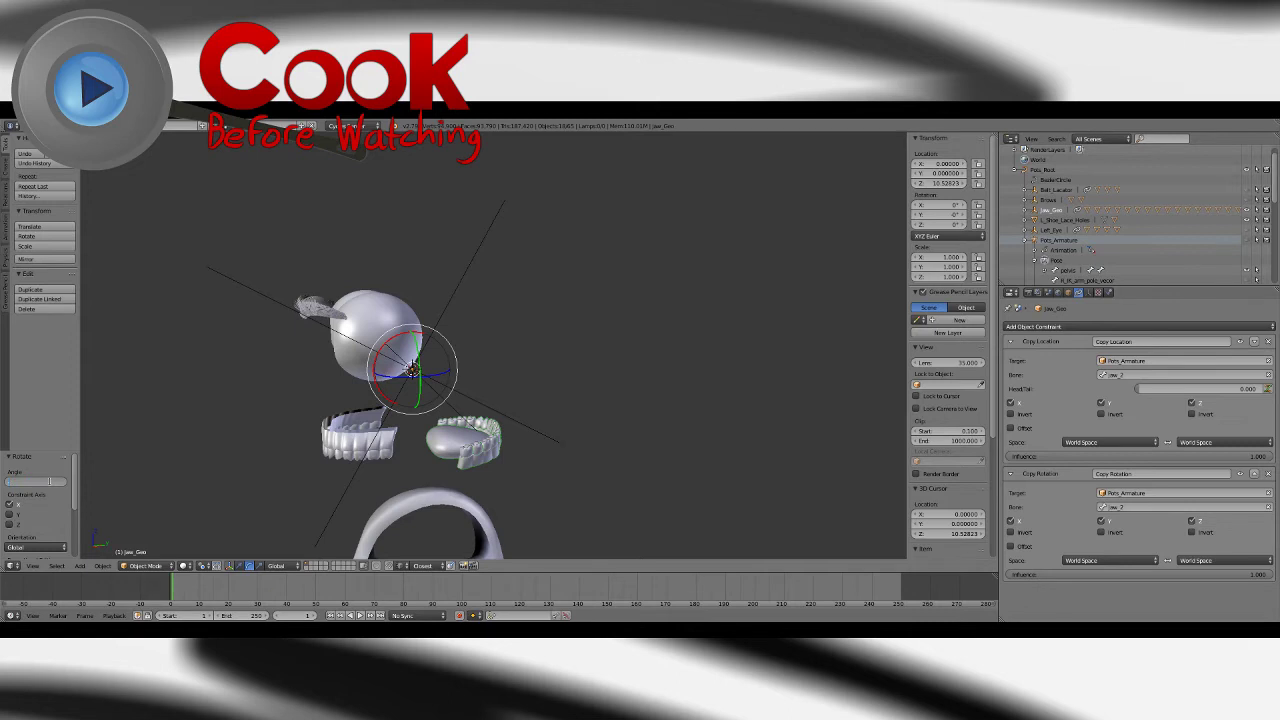
{"action": "key", "text": "Return"}
{"action": "middle_click_drag", "start_coordinate": [575, 437], "coordinate": [601, 416]}
{"action": "left_click", "coordinate": [36, 482]}
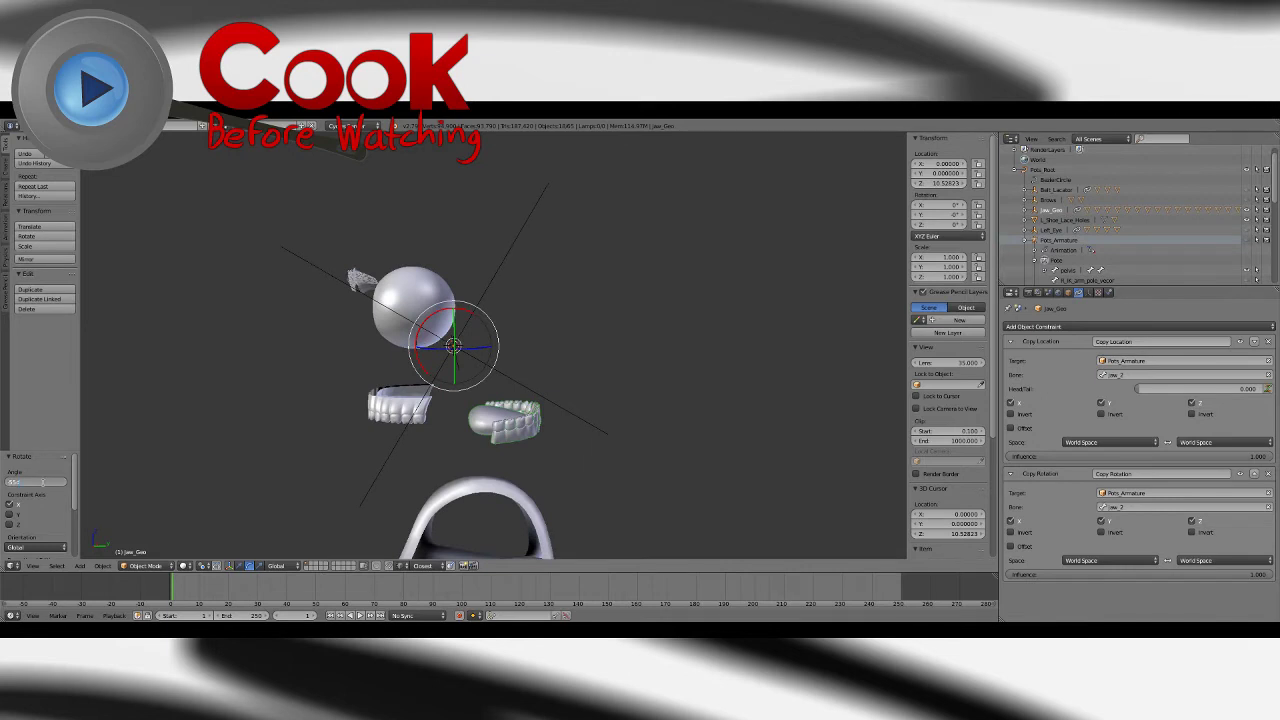
{"action": "key", "text": "Return"}
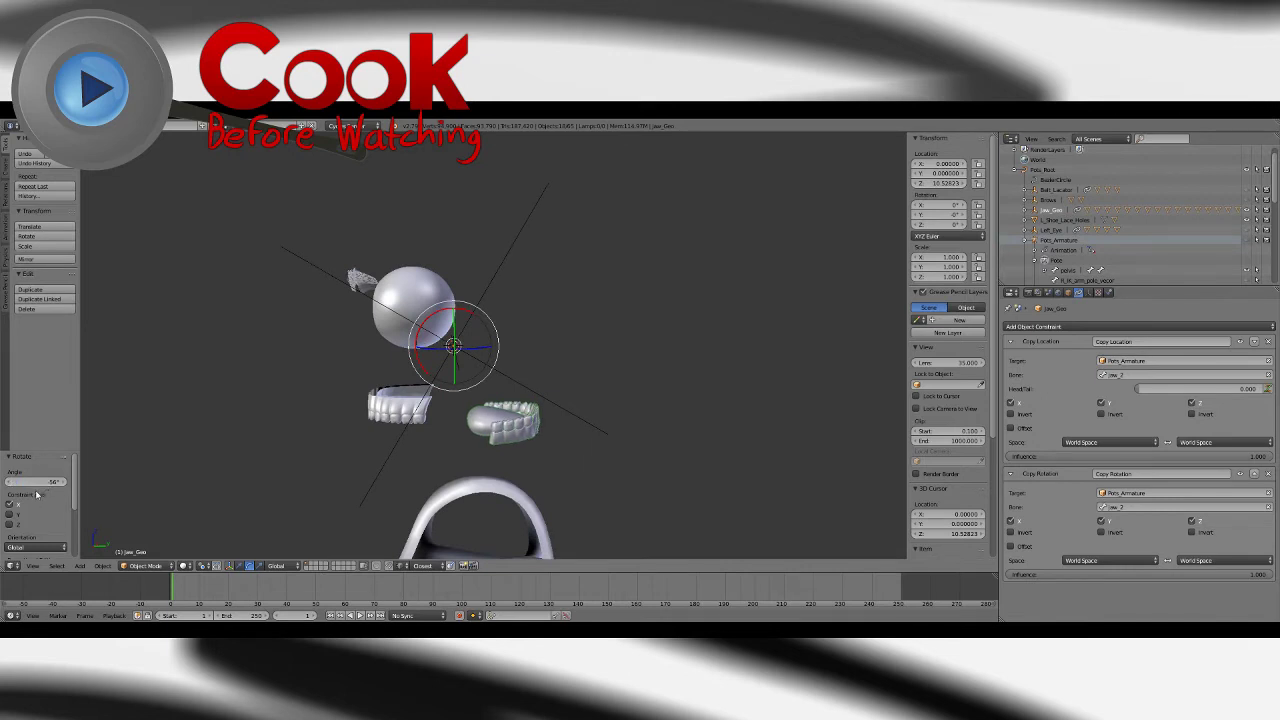
{"action": "left_click", "coordinate": [37, 484]}
{"action": "left_click", "coordinate": [46, 484]}
{"action": "key", "text": "Return"}
Step: Rotate the lower mouth pieces 180° about global Z, and adjust their tilt by about 2.7° about X
{"action": "left_click_drag", "start_coordinate": [493, 352], "coordinate": [390, 345]}
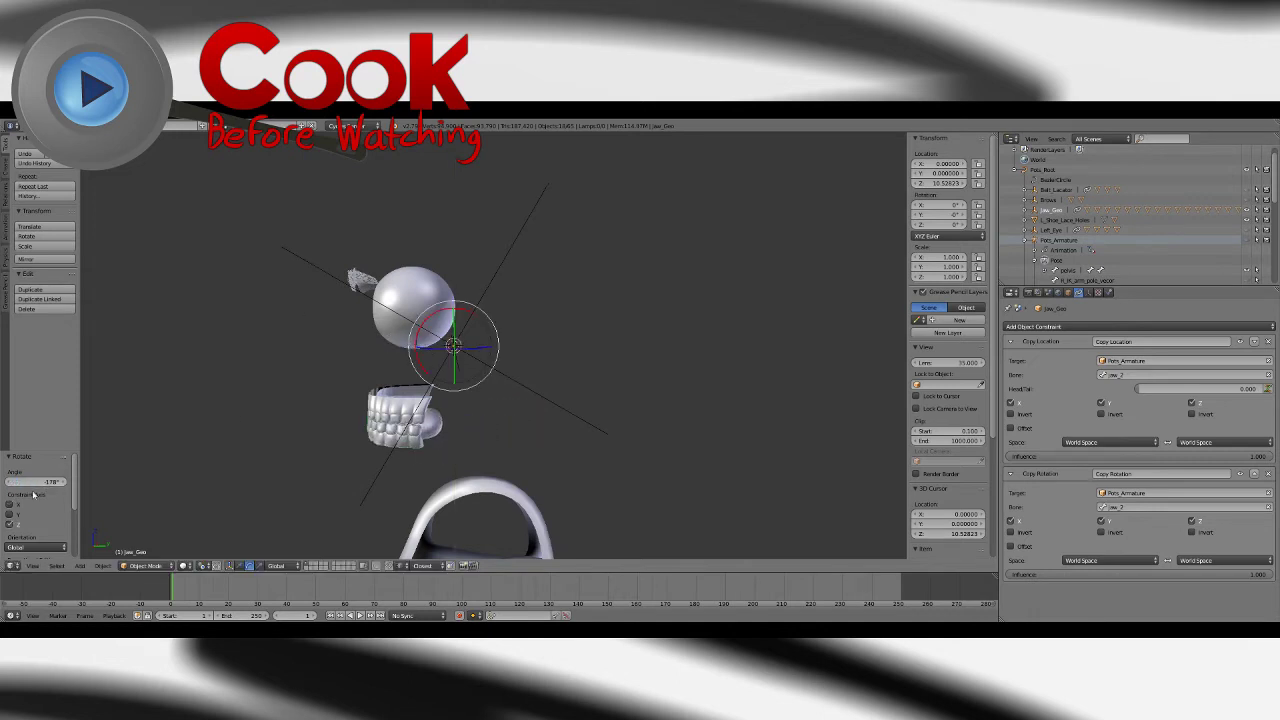
{"action": "key", "text": "Return"}
{"action": "middle_click_drag", "start_coordinate": [376, 432], "coordinate": [483, 395]}
{"action": "scroll", "coordinate": [483, 397], "scroll_direction": "up", "scroll_amount": 4}
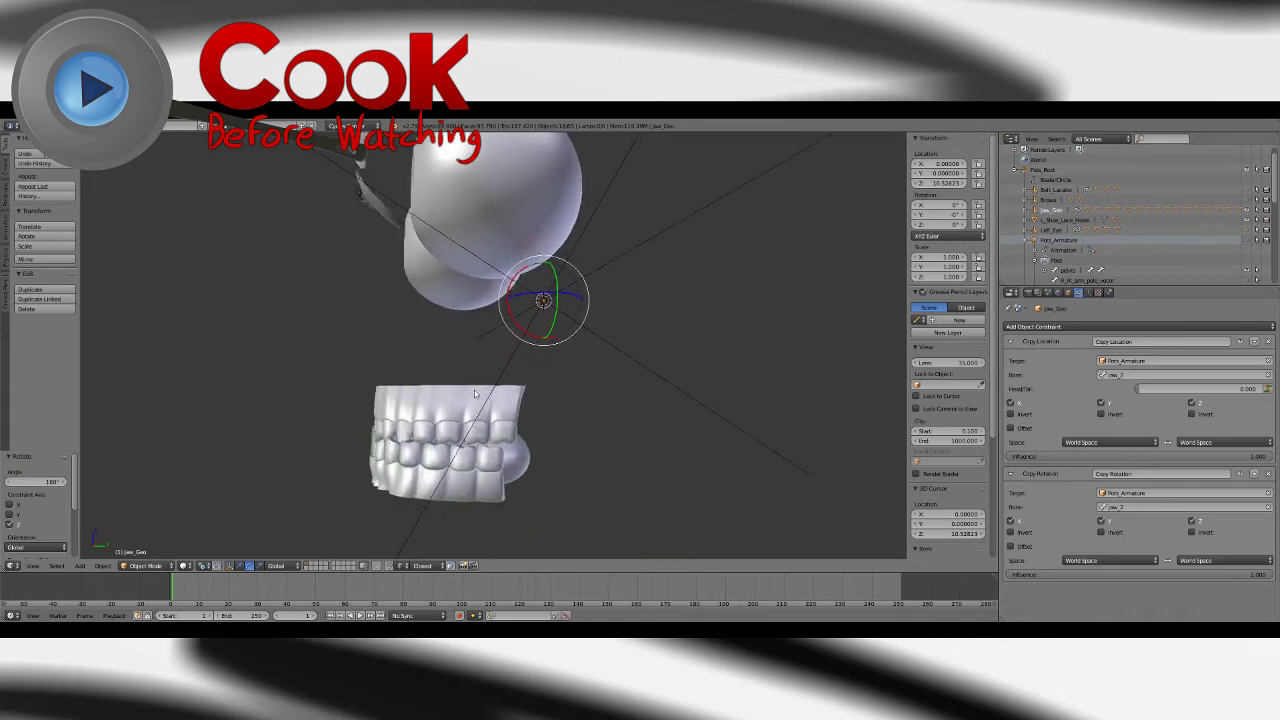
{"action": "left_click_drag", "start_coordinate": [519, 283], "coordinate": [514, 283]}
{"action": "middle_click_drag", "start_coordinate": [514, 283], "coordinate": [457, 362]}
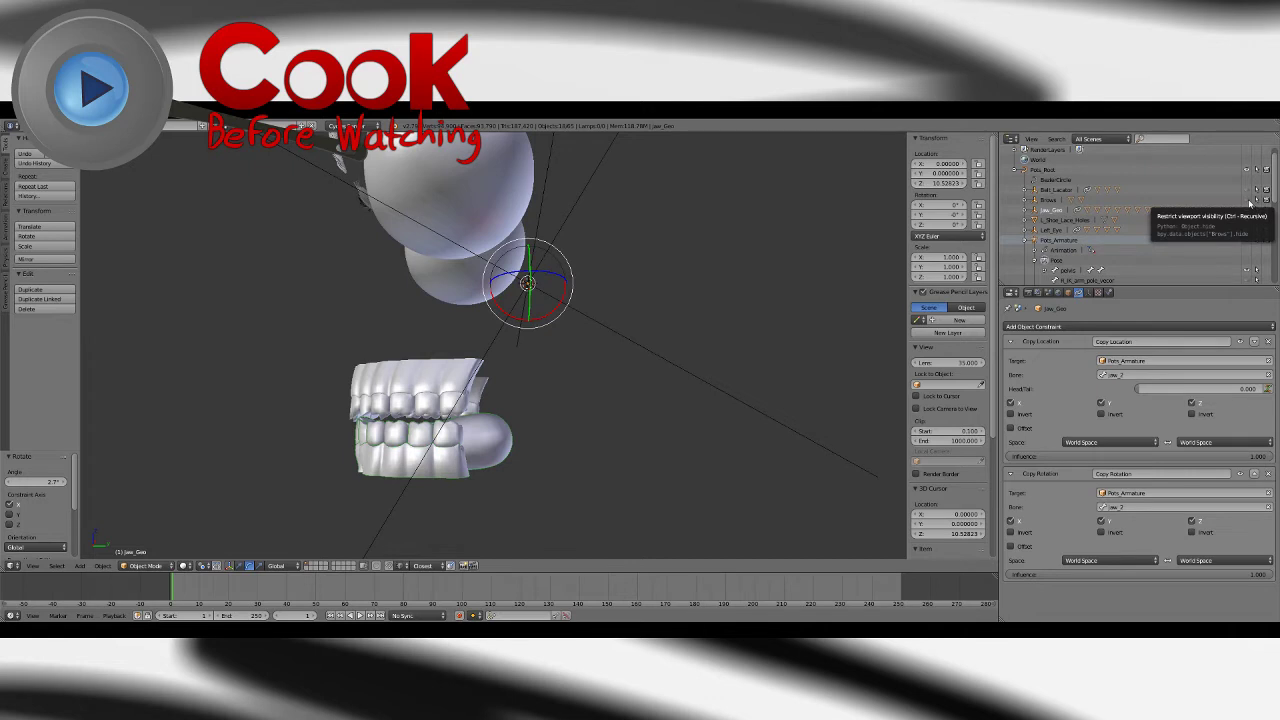
Step: Unhide Polo_Armature and Polo_Geometry with everything deselected, and save the file
{"action": "left_click", "coordinate": [1247, 240]}
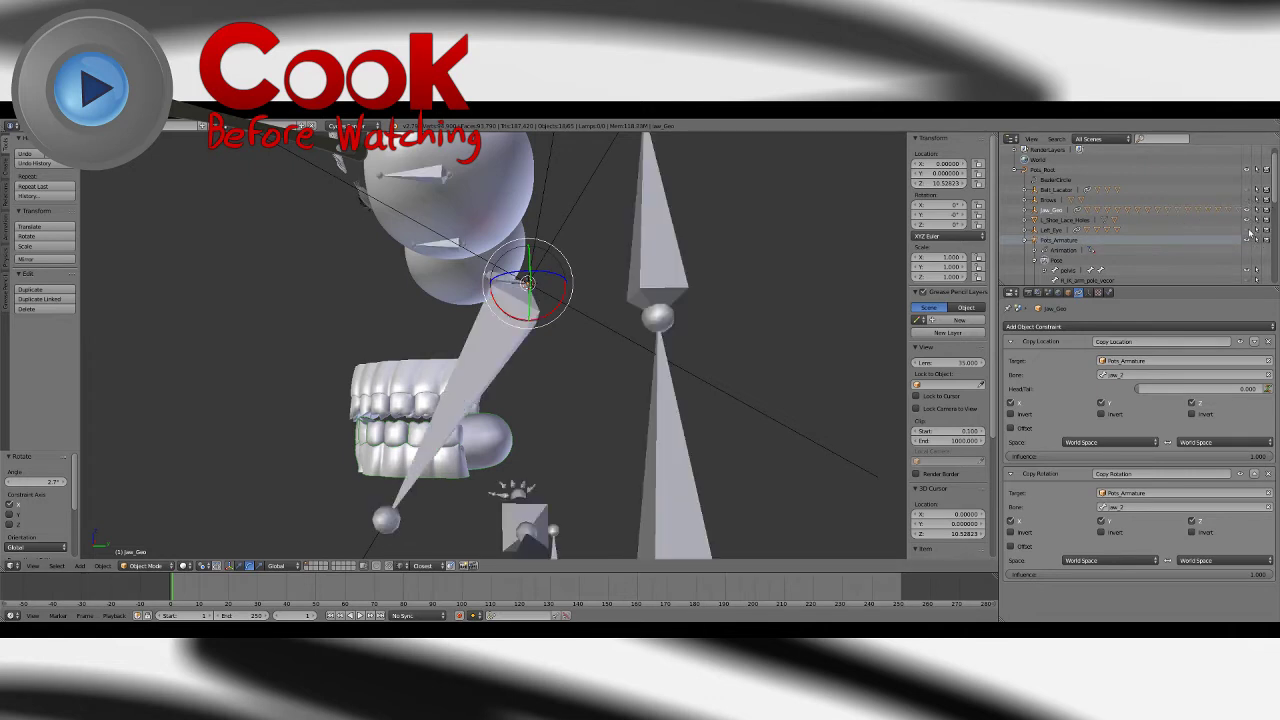
{"action": "scroll", "coordinate": [1150, 240], "scroll_direction": "down", "scroll_amount": 5}
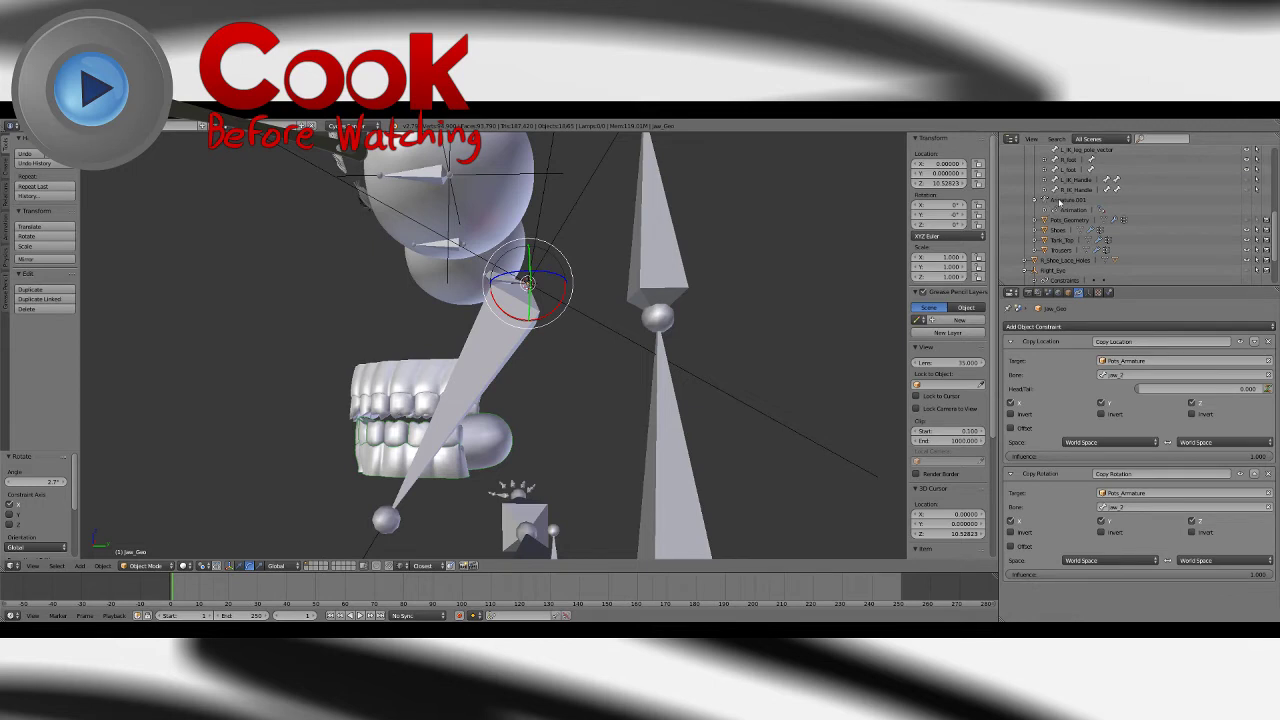
{"action": "left_click", "coordinate": [1246, 221]}
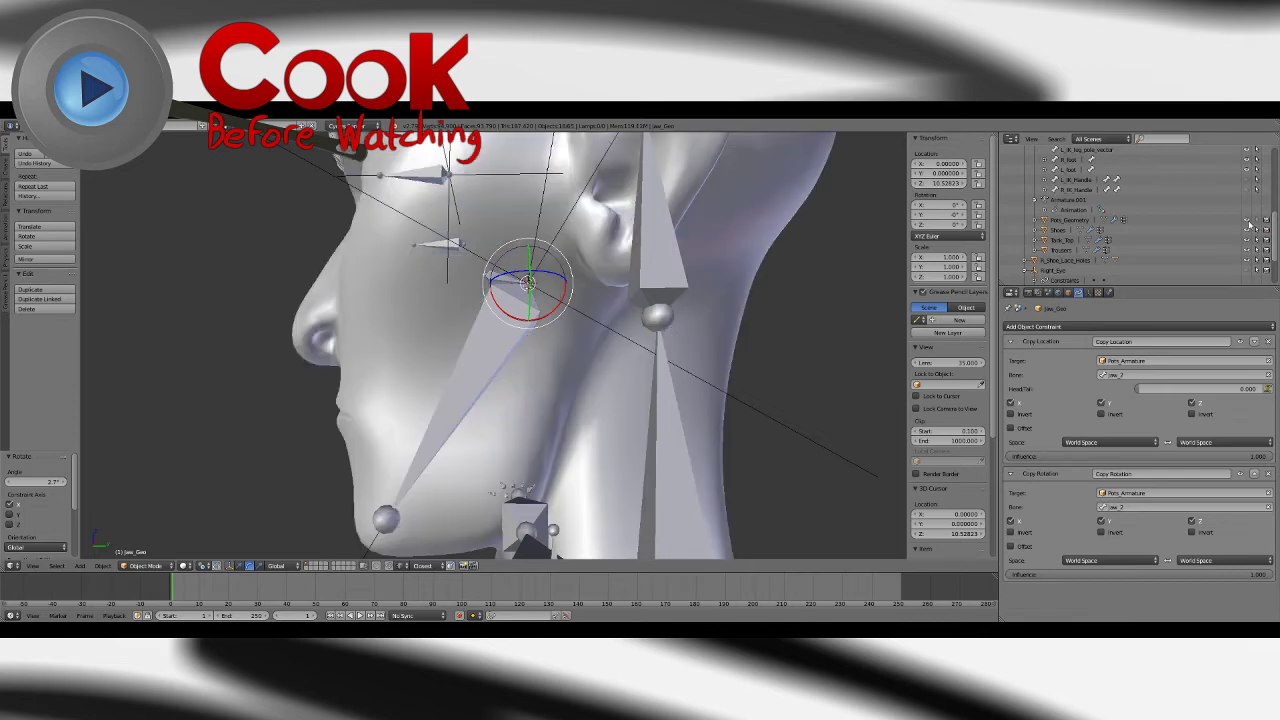
{"action": "scroll", "coordinate": [660, 351], "scroll_direction": "down", "scroll_amount": 5}
{"action": "key", "text": "a"}
{"action": "scroll", "coordinate": [1135, 264], "scroll_direction": "down", "scroll_amount": 2}
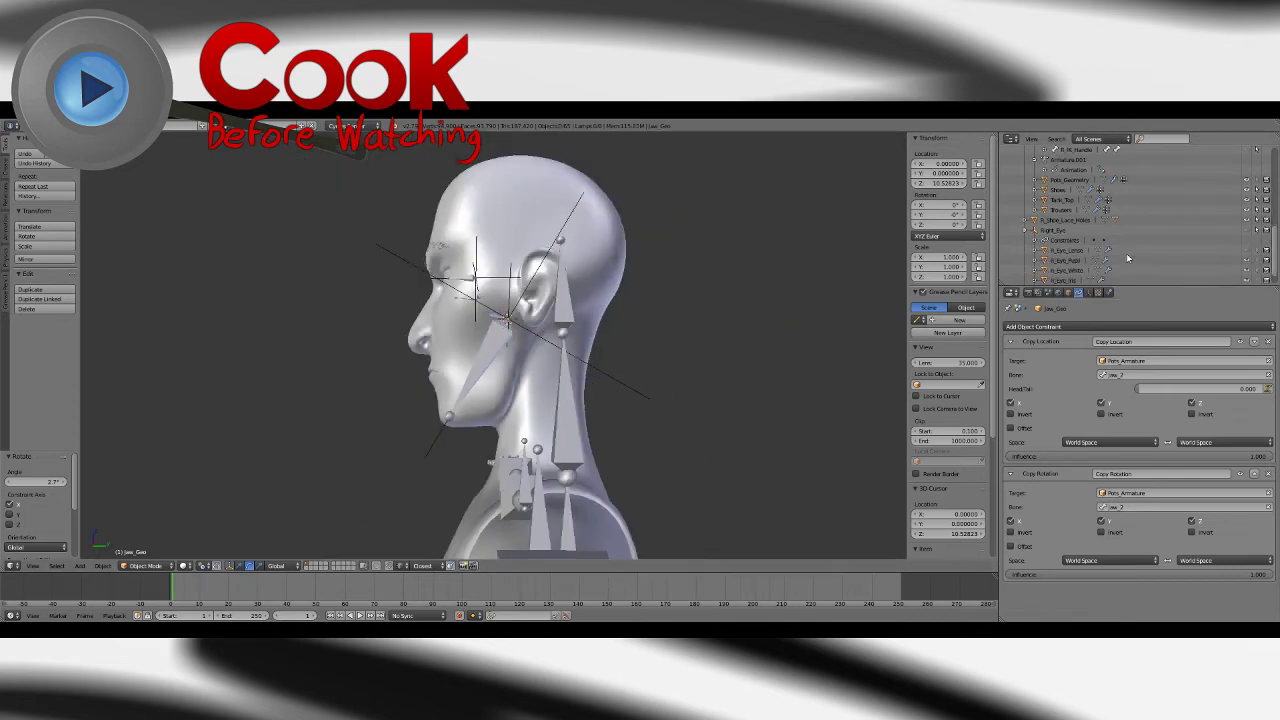
{"action": "middle_click_drag", "start_coordinate": [831, 274], "coordinate": [770, 380]}
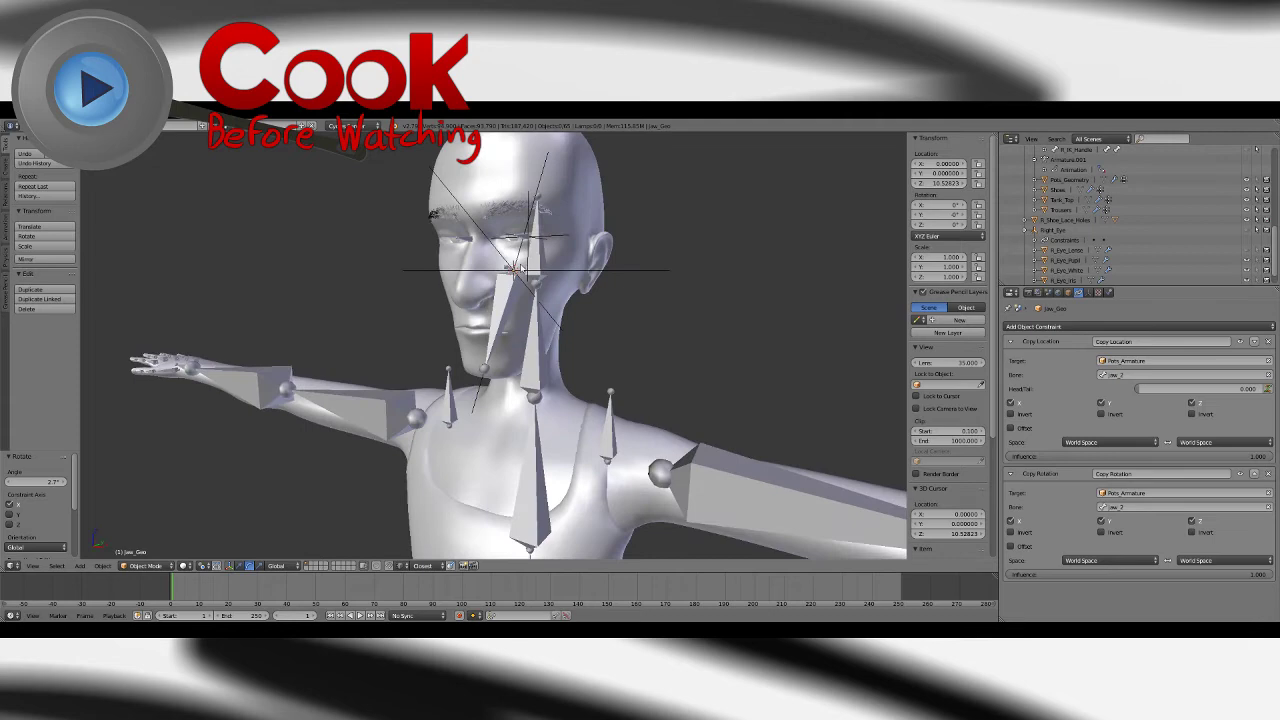
{"action": "left_click", "coordinate": [32, 126]}
{"action": "left_click", "coordinate": [57, 204]}
Step: Test-rotate the jaw_2 bone about X to open the mouth, clear its rotation and save the file
{"action": "right_click", "coordinate": [491, 361]}
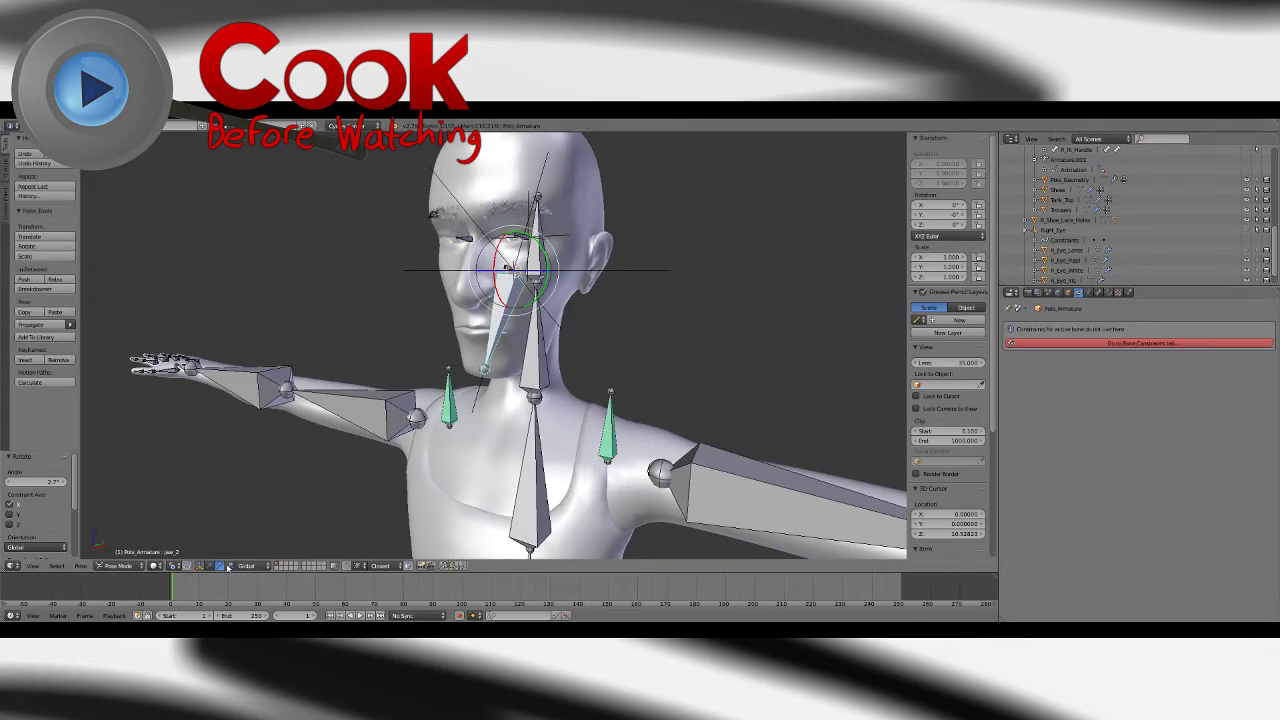
{"action": "scroll", "coordinate": [523, 255], "scroll_direction": "up", "scroll_amount": 2}
{"action": "left_click_drag", "start_coordinate": [507, 253], "coordinate": [510, 268]}
{"action": "middle_click_drag", "start_coordinate": [510, 268], "coordinate": [548, 323]}
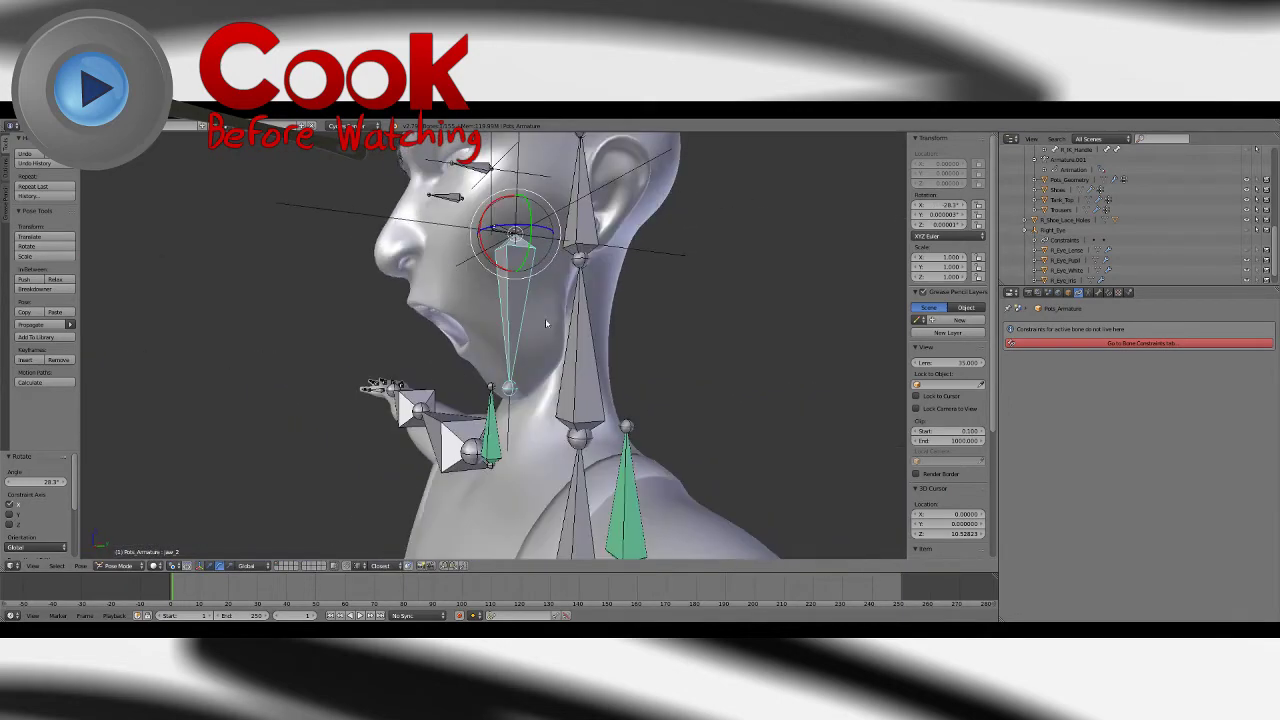
{"action": "key", "text": "alt+r"}
{"action": "left_click", "coordinate": [24, 131]}
{"action": "left_click", "coordinate": [49, 203]}
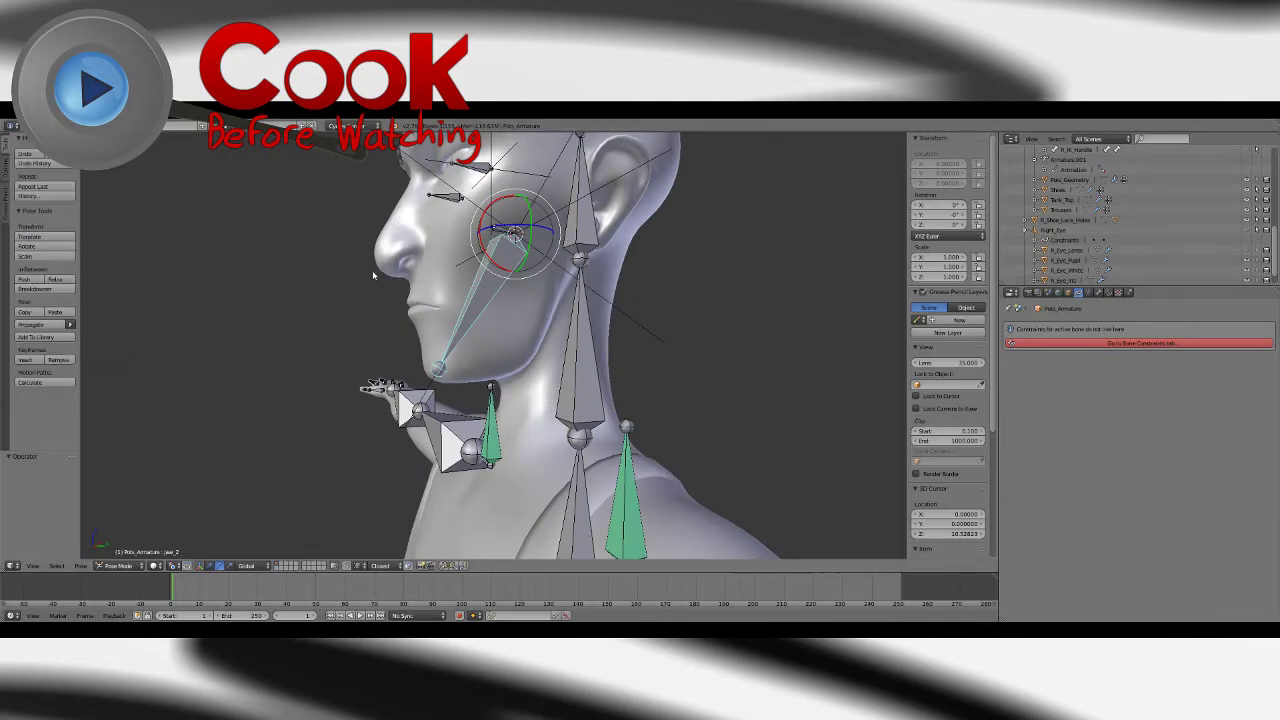
Step: Select the Jaw_Geo empty in the head and hide it from the viewport
{"action": "scroll", "coordinate": [389, 277], "scroll_direction": "down", "scroll_amount": 8}
{"action": "middle_click_drag", "start_coordinate": [390, 278], "coordinate": [539, 496]}
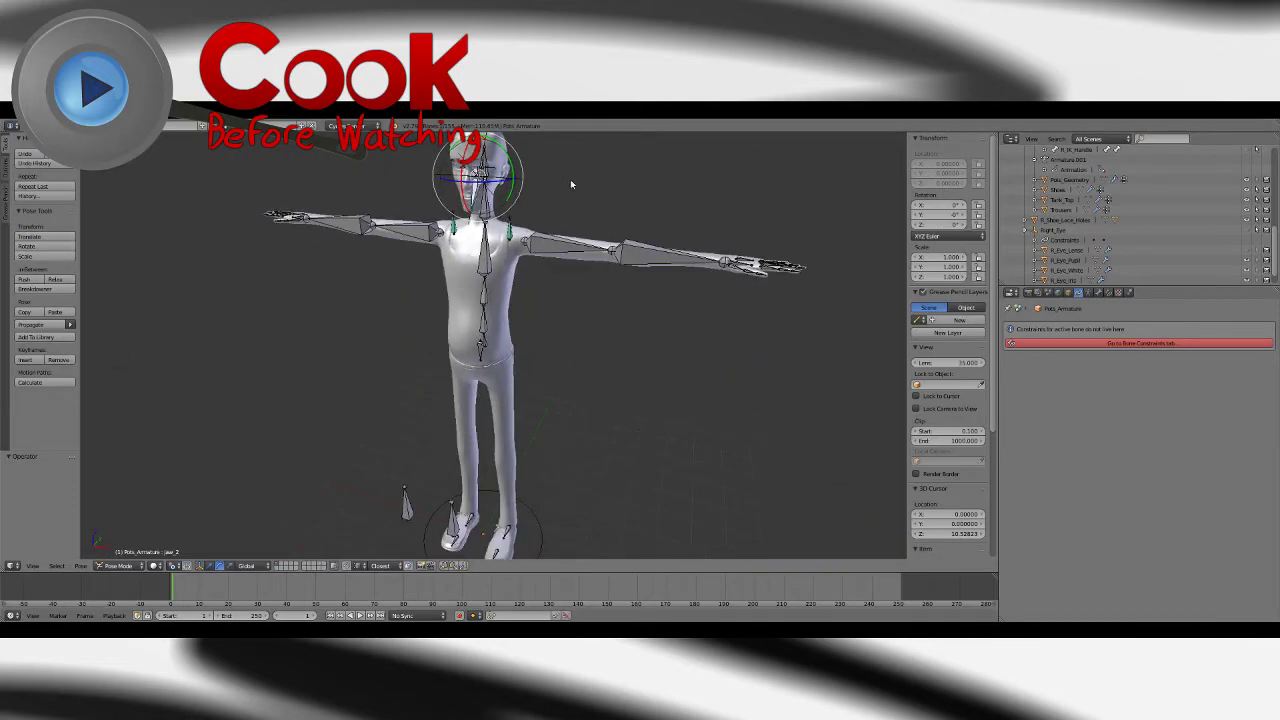
{"action": "scroll", "coordinate": [570, 170], "scroll_direction": "up", "scroll_amount": 5}
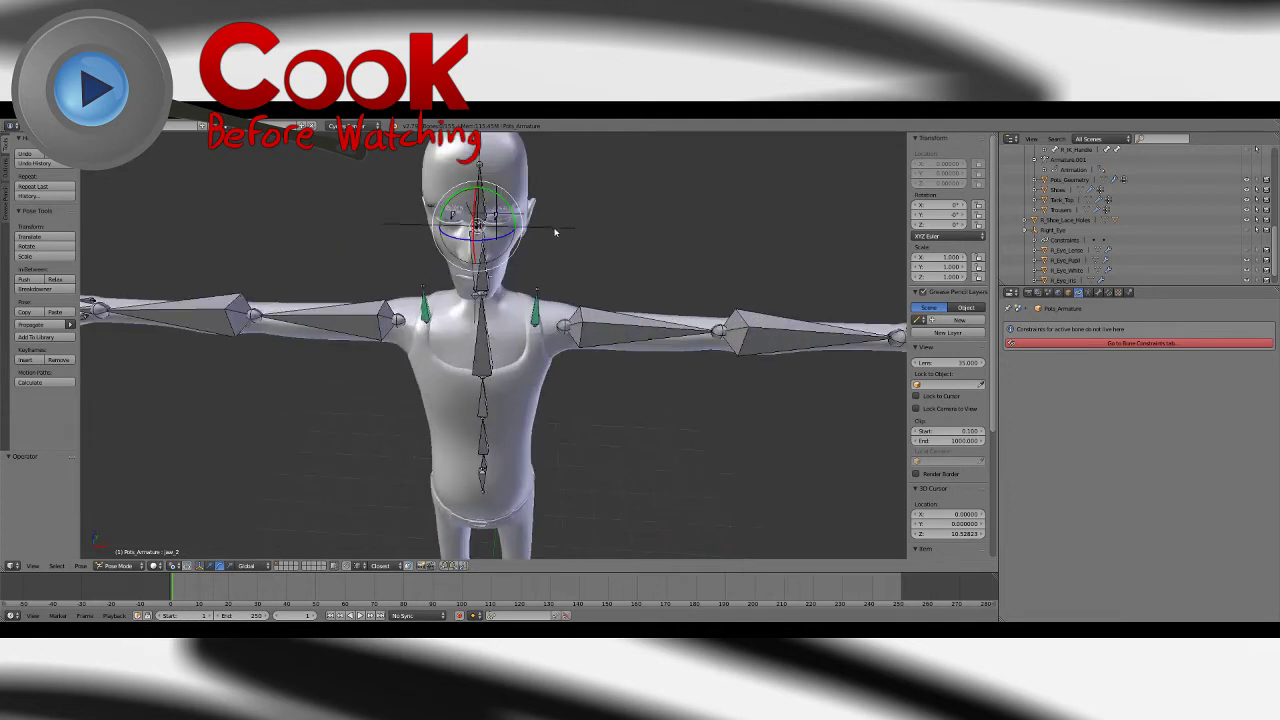
{"action": "right_click", "coordinate": [559, 225]}
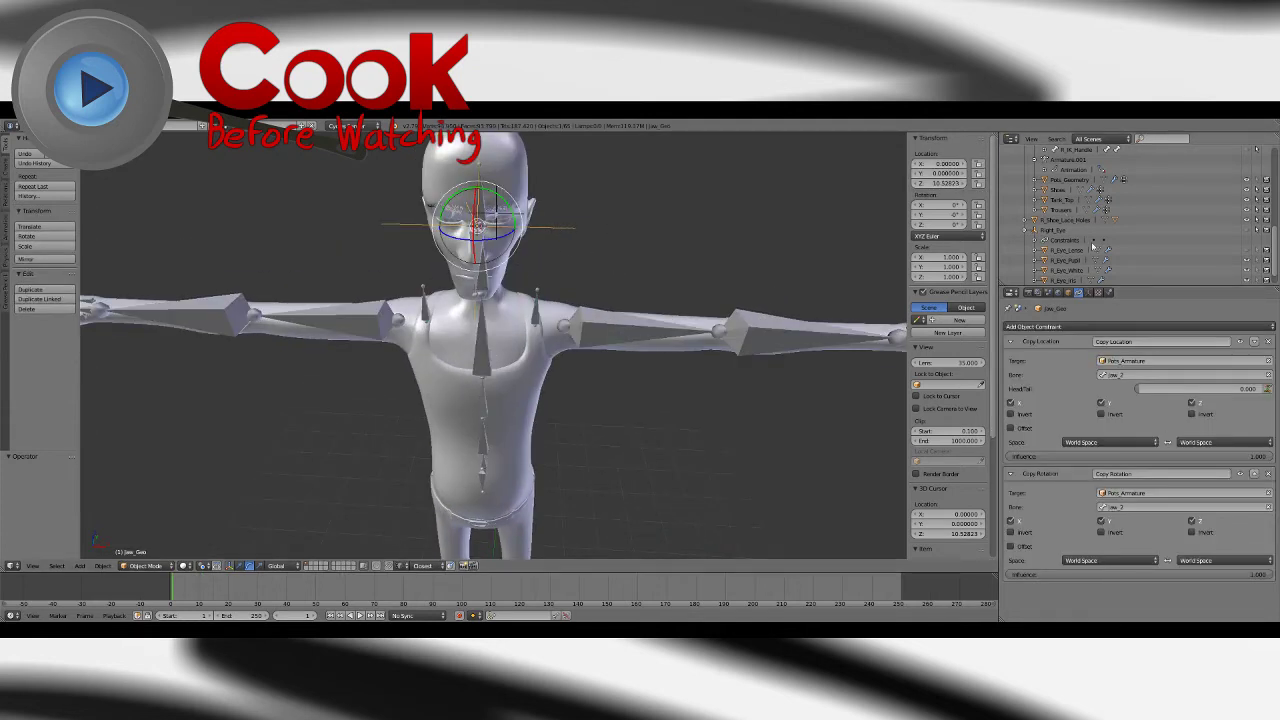
{"action": "scroll", "coordinate": [1100, 256], "scroll_direction": "down", "scroll_amount": 1}
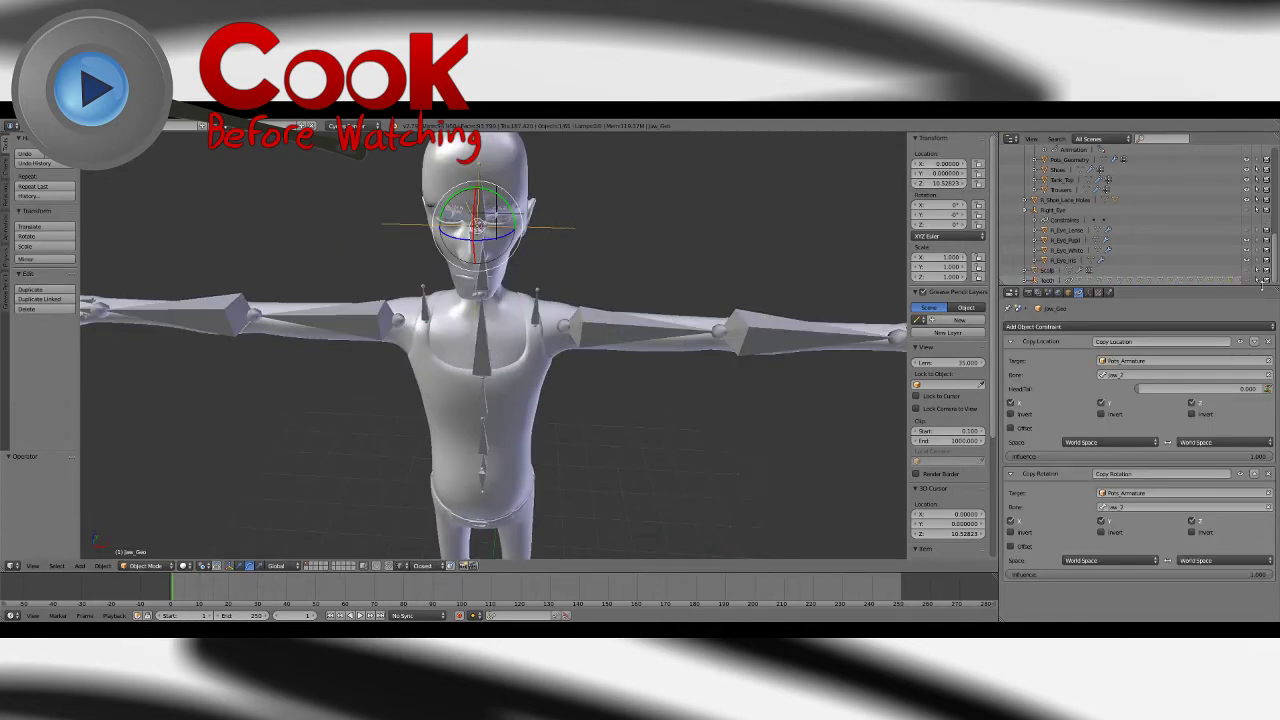
{"action": "scroll", "coordinate": [1240, 268], "scroll_direction": "up", "scroll_amount": 7}
{"action": "scroll", "coordinate": [1258, 160], "scroll_direction": "up", "scroll_amount": 5}
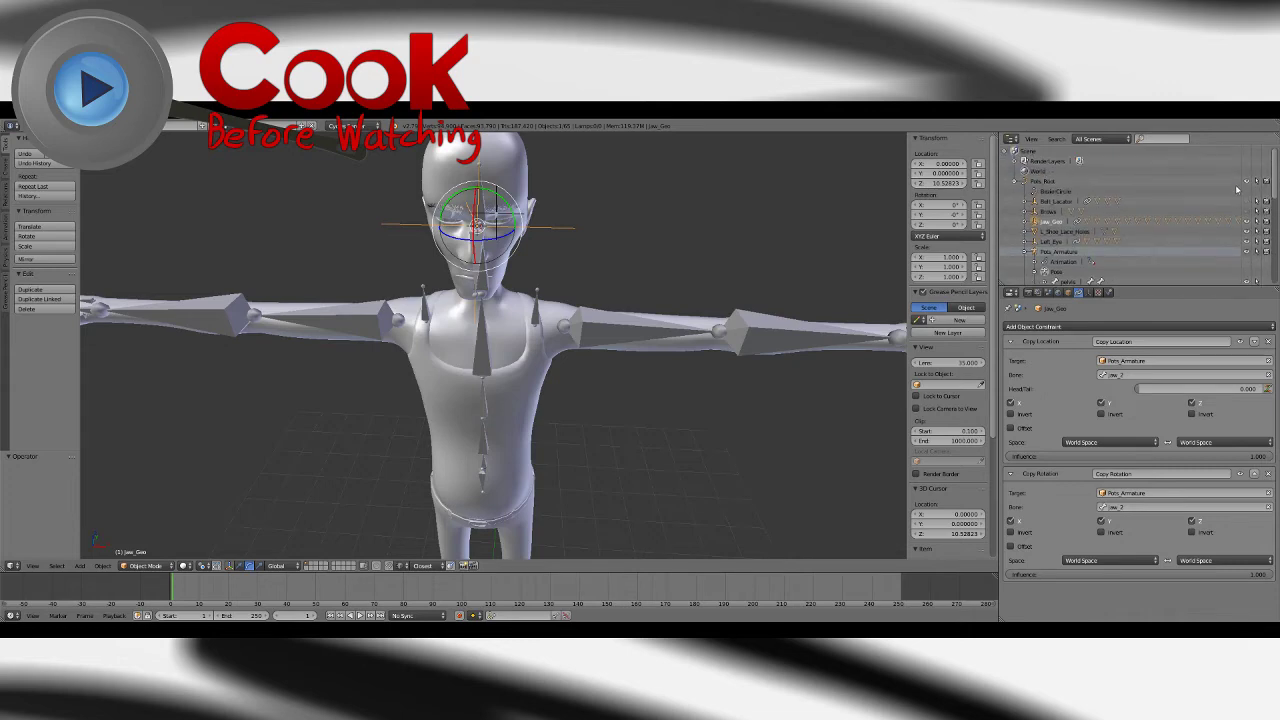
{"action": "left_click", "coordinate": [1247, 222]}
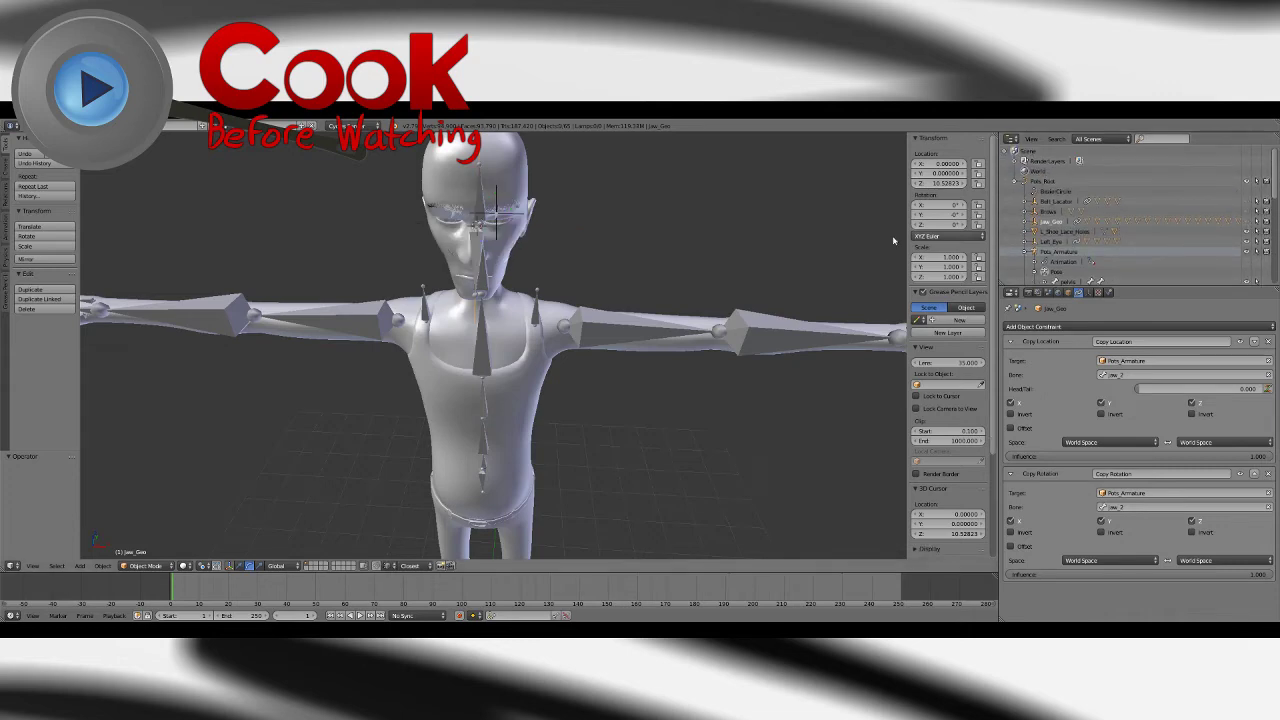
Step: Select the Left_Eye empty and hide it from the viewport
{"action": "scroll", "coordinate": [640, 290], "scroll_direction": "down", "scroll_amount": 5}
{"action": "middle_click_drag", "start_coordinate": [610, 300], "coordinate": [513, 247]}
{"action": "scroll", "coordinate": [525, 222], "scroll_direction": "up", "scroll_amount": 5}
{"action": "right_click", "coordinate": [496, 205]}
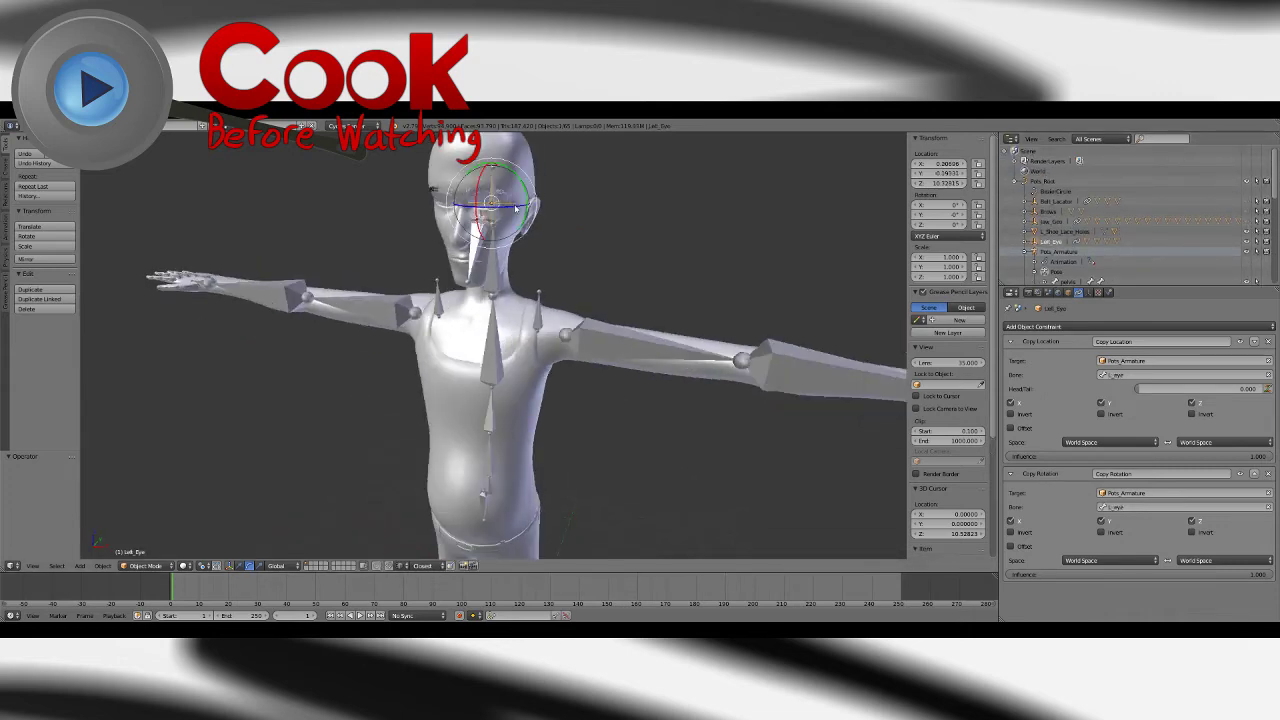
{"action": "left_click", "coordinate": [1248, 242]}
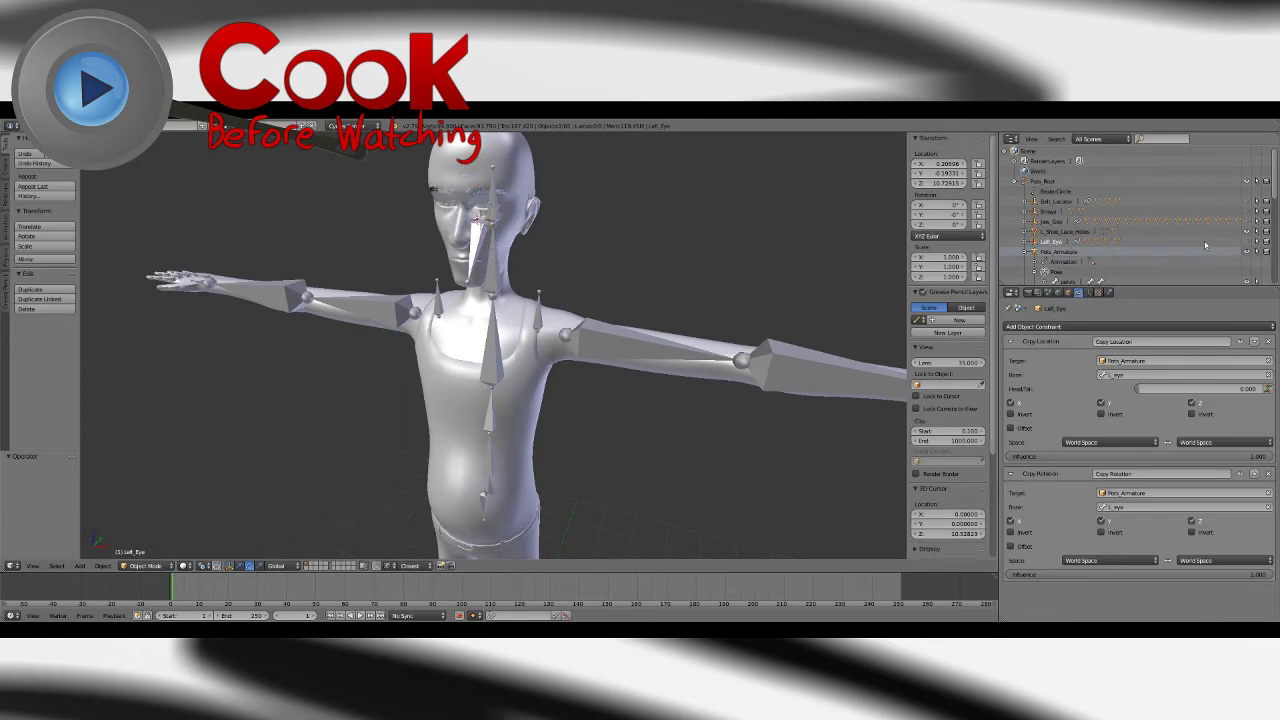
Step: Test-rotate the Polo_Root circle with a trackball rotation, check the mouth interior and clear the rotation
{"action": "scroll", "coordinate": [571, 300], "scroll_direction": "down", "scroll_amount": 8}
{"action": "right_click", "coordinate": [520, 488]}
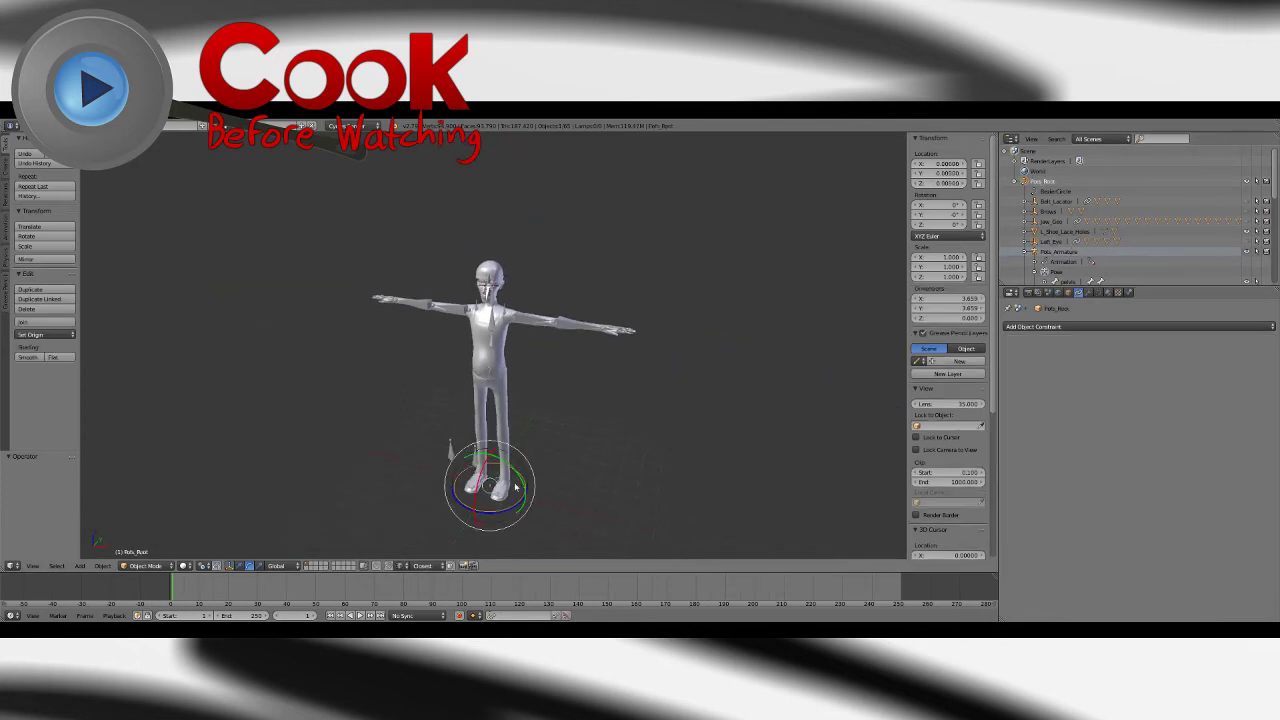
{"action": "key", "text": "r"}
{"action": "key", "text": "r"}
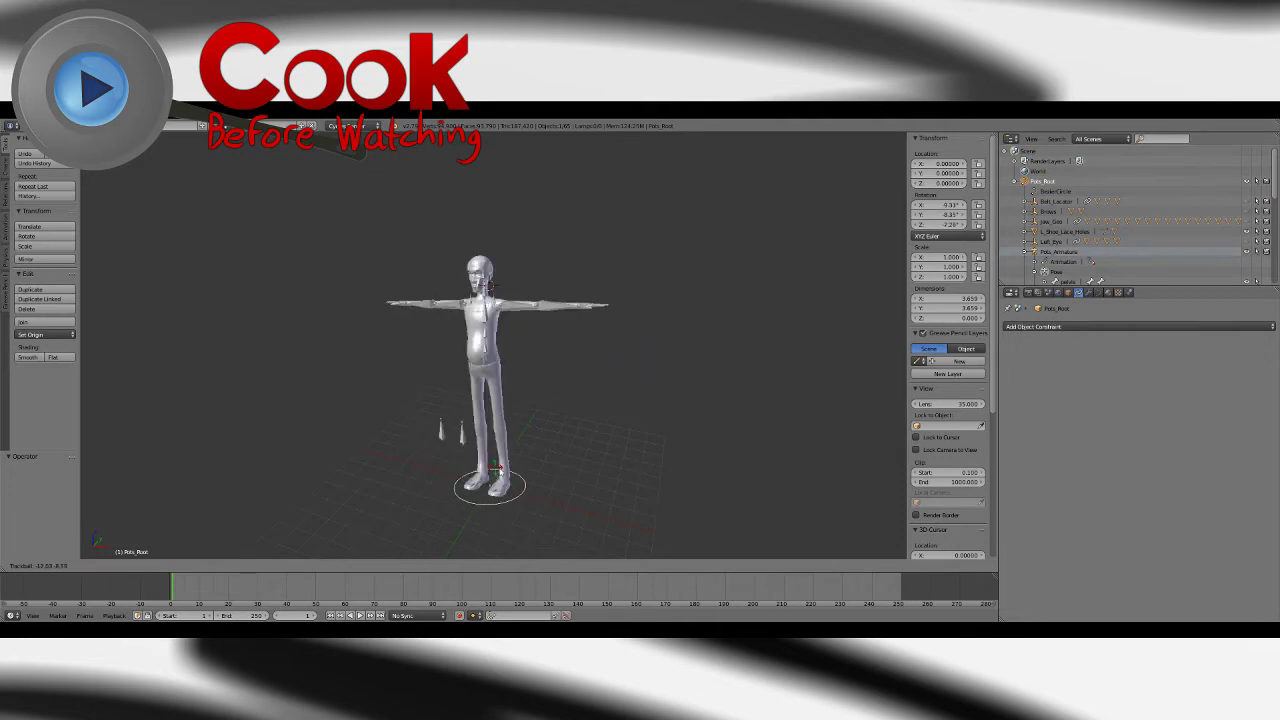
{"action": "left_click", "coordinate": [586, 260]}
{"action": "scroll", "coordinate": [712, 254], "scroll_direction": "up", "scroll_amount": 4}
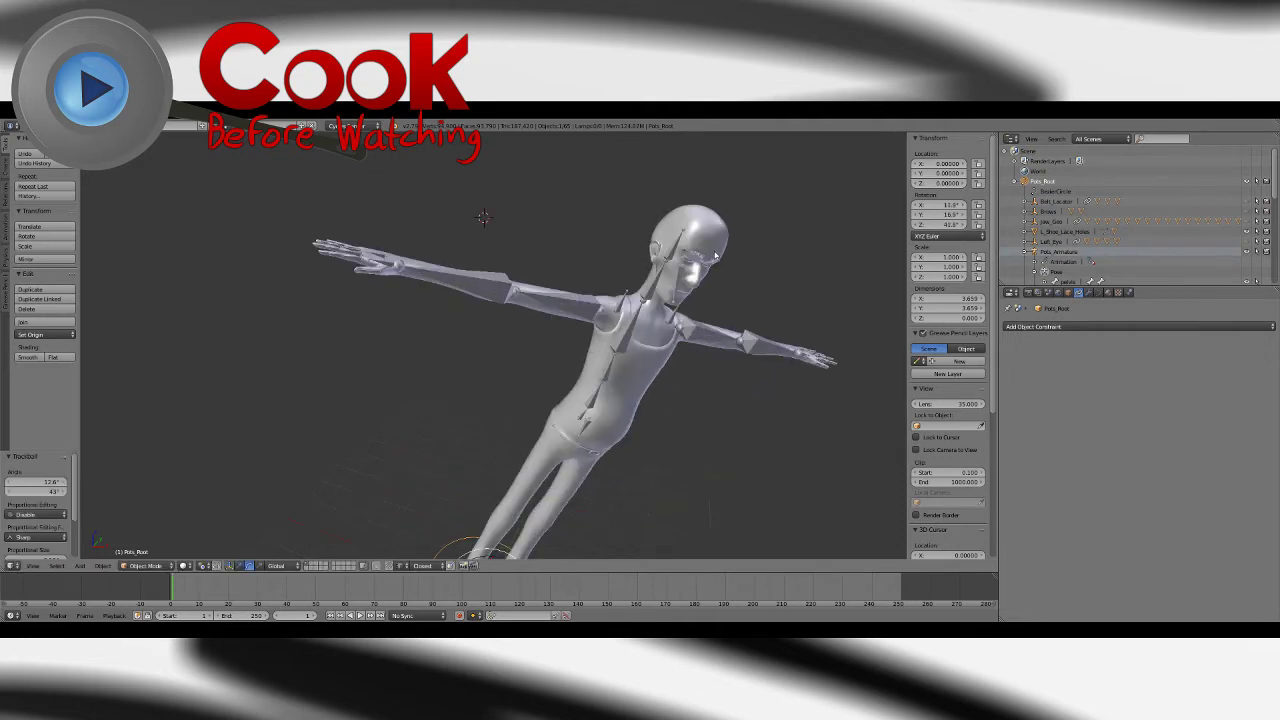
{"action": "scroll", "coordinate": [518, 372], "scroll_direction": "up", "scroll_amount": 6}
{"action": "middle_click_drag", "start_coordinate": [713, 253], "coordinate": [549, 341], "text": "shift"}
{"action": "scroll", "coordinate": [630, 380], "scroll_direction": "up", "scroll_amount": 5}
{"action": "scroll", "coordinate": [624, 379], "scroll_direction": "down", "scroll_amount": 12}
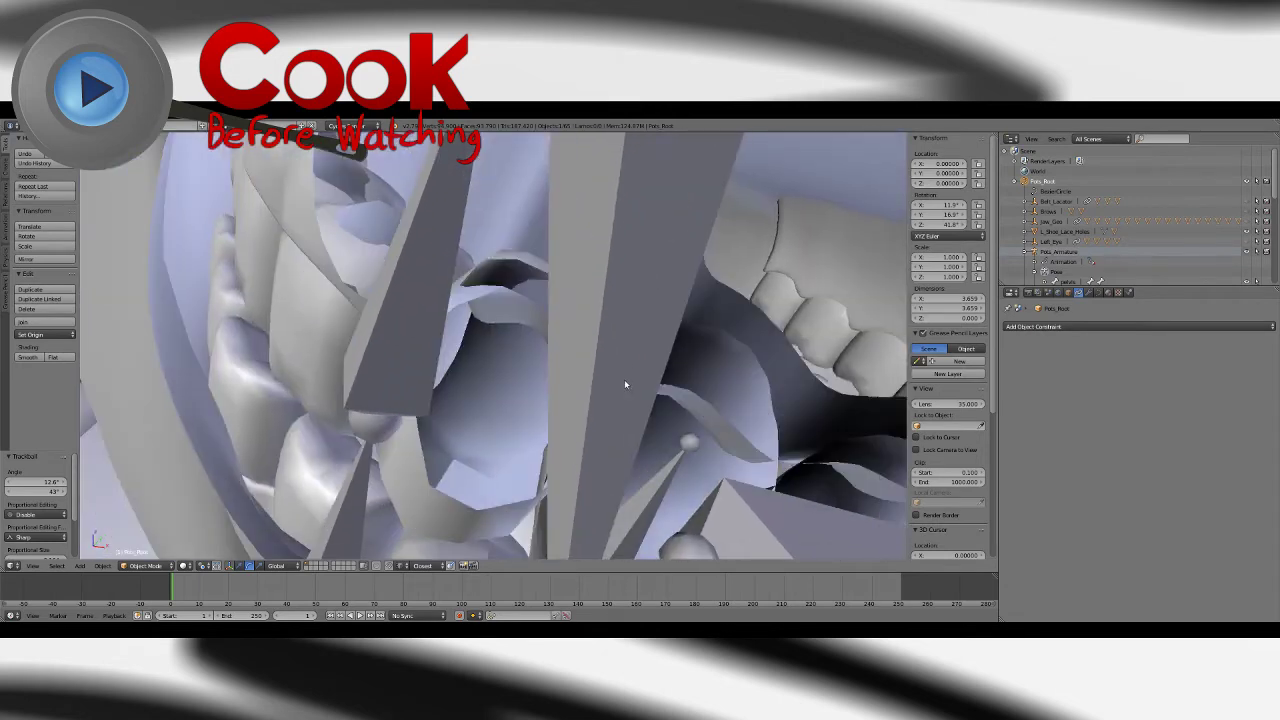
{"action": "key", "text": "alt+r"}
{"action": "scroll", "coordinate": [451, 449], "scroll_direction": "down", "scroll_amount": 4}
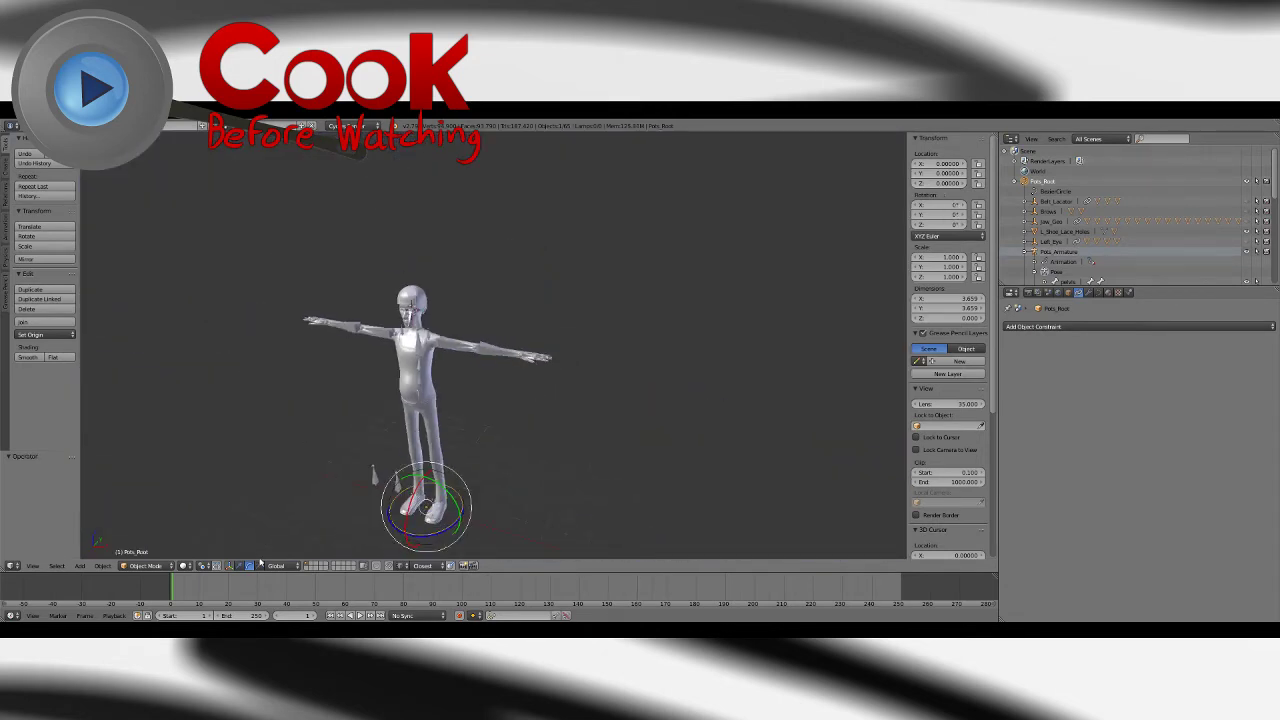
Step: Test-scale the Polo_Root circle down to about 0.3 of its size and undo the scaling
{"action": "left_click", "coordinate": [260, 565]}
{"action": "middle_click_drag", "start_coordinate": [450, 455], "coordinate": [494, 420], "text": "shift"}
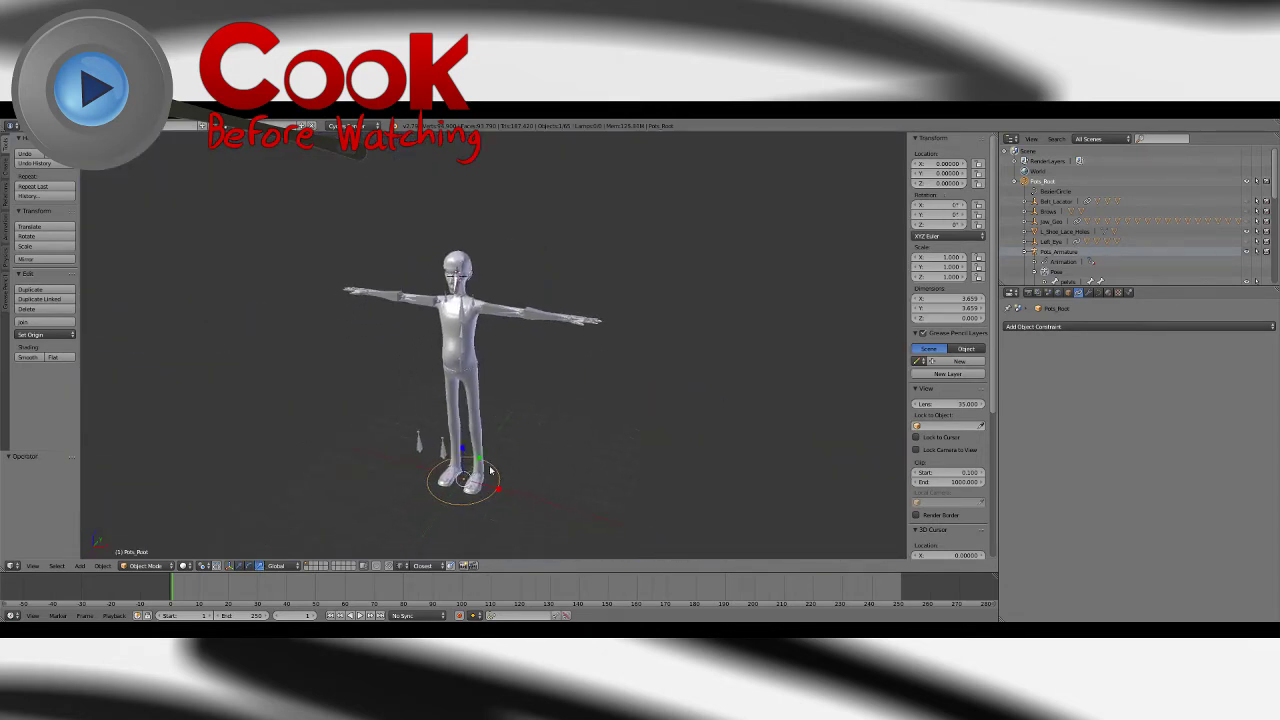
{"action": "key", "text": "s"}
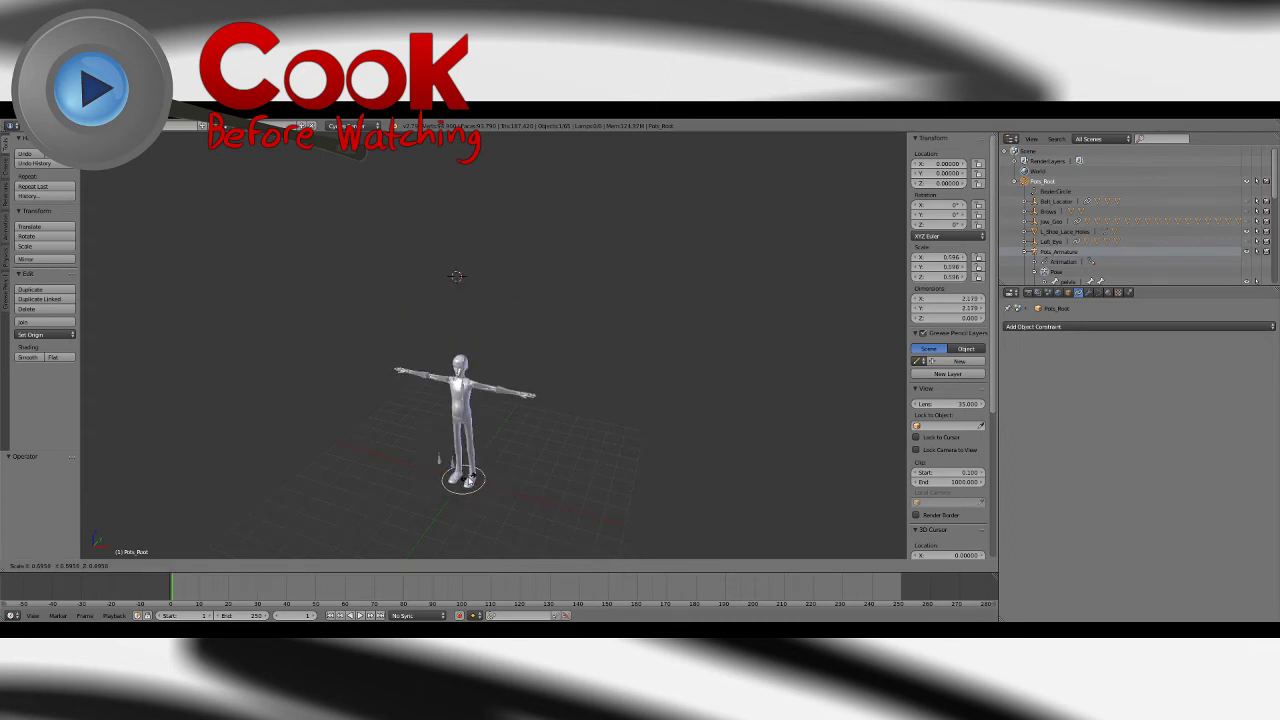
{"action": "left_click", "coordinate": [467, 480]}
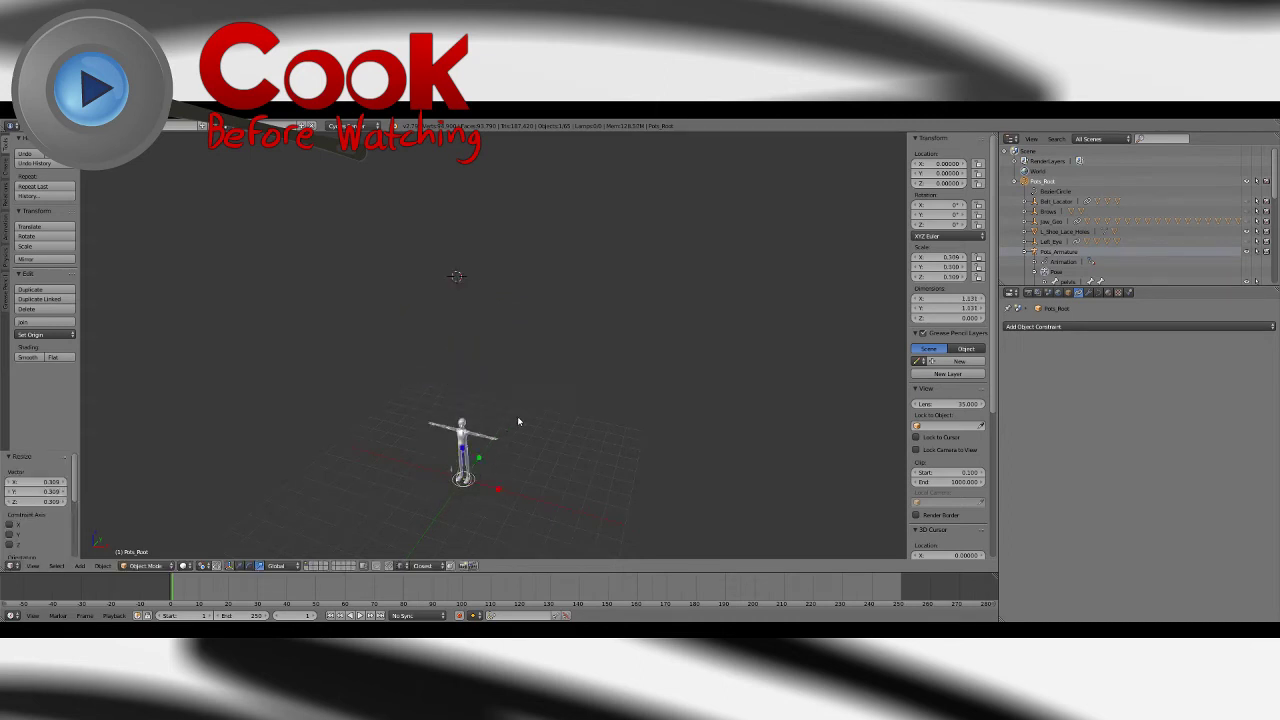
{"action": "key", "text": "ctrl+z"}
{"action": "left_click", "coordinate": [30, 125]}
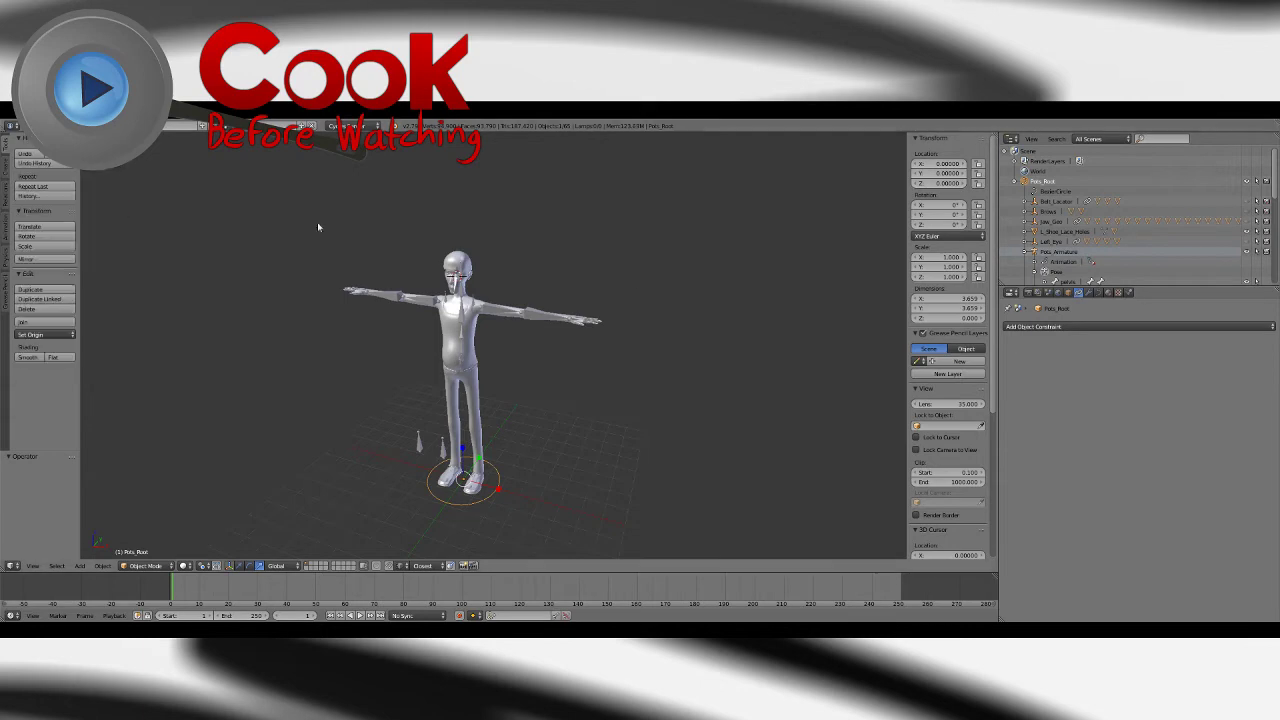
Step: Select the L_Shoe_Lace_Holes object on the left shoe and examine it together with the foot bones
{"action": "middle_click_drag", "start_coordinate": [520, 258], "coordinate": [531, 416]}
{"action": "scroll", "coordinate": [534, 434], "scroll_direction": "up", "scroll_amount": 2}
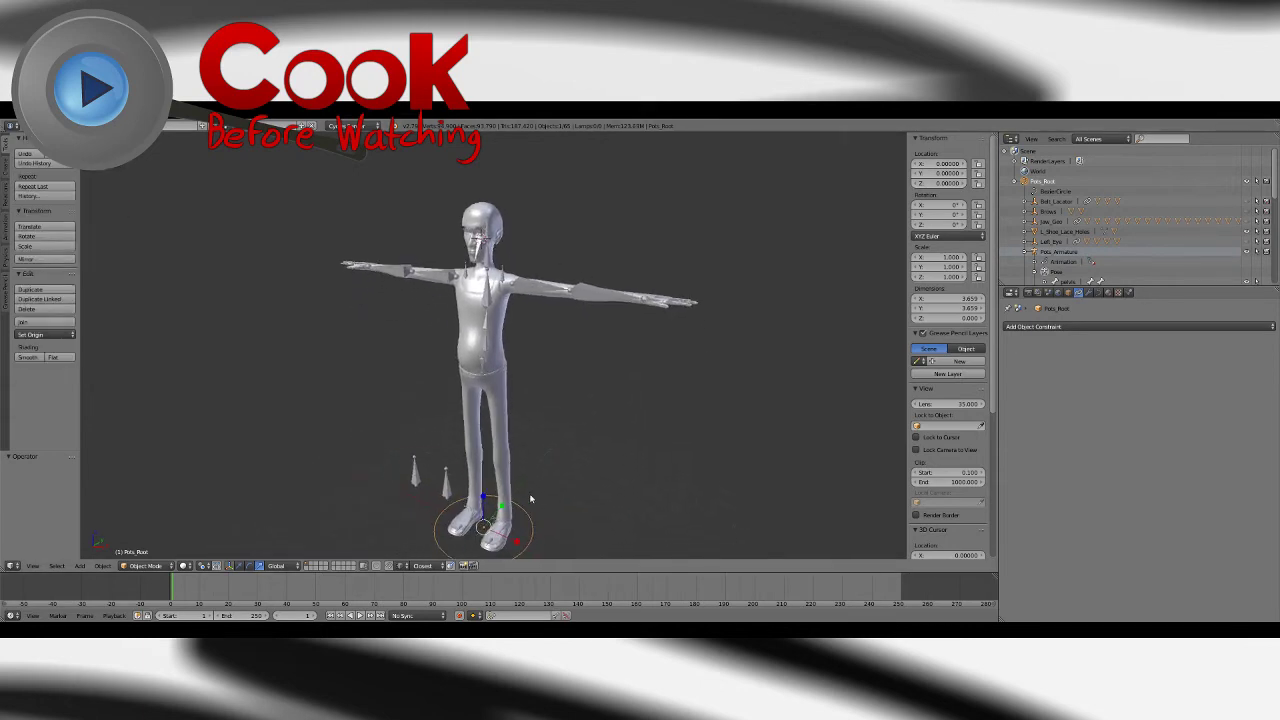
{"action": "middle_click_drag", "start_coordinate": [531, 497], "coordinate": [552, 285], "text": "shift"}
{"action": "scroll", "coordinate": [640, 340], "scroll_direction": "up", "scroll_amount": 2}
{"action": "middle_click_drag", "start_coordinate": [648, 343], "coordinate": [586, 353]}
{"action": "scroll", "coordinate": [428, 343], "scroll_direction": "up", "scroll_amount": 5}
{"action": "right_click", "coordinate": [482, 352]}
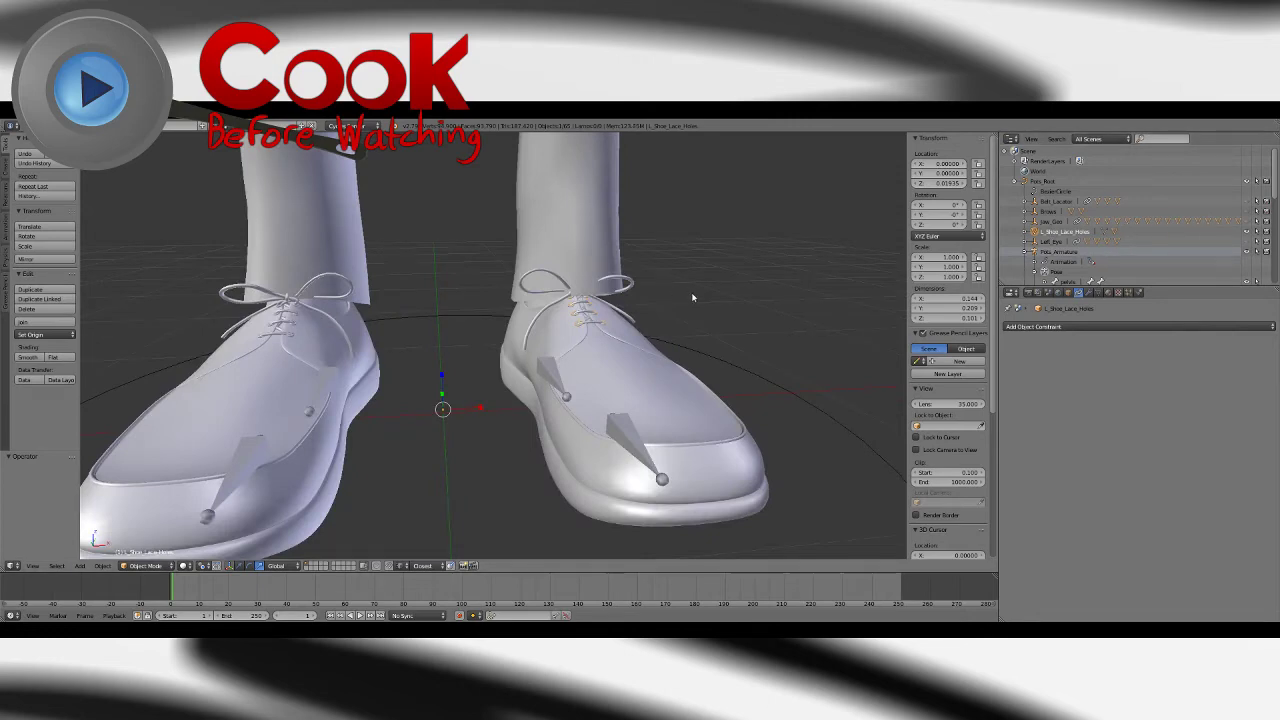
{"action": "middle_click_drag", "start_coordinate": [691, 295], "coordinate": [545, 278]}
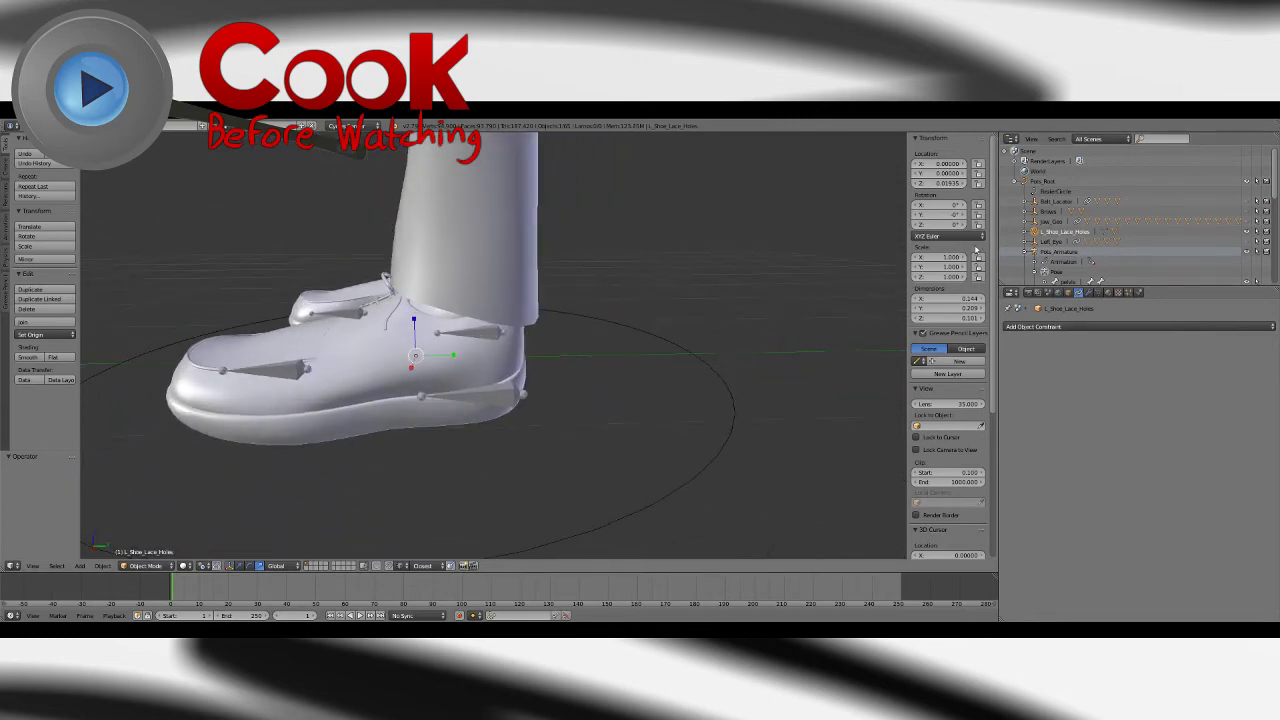
{"action": "middle_click_drag", "start_coordinate": [484, 328], "coordinate": [512, 350]}
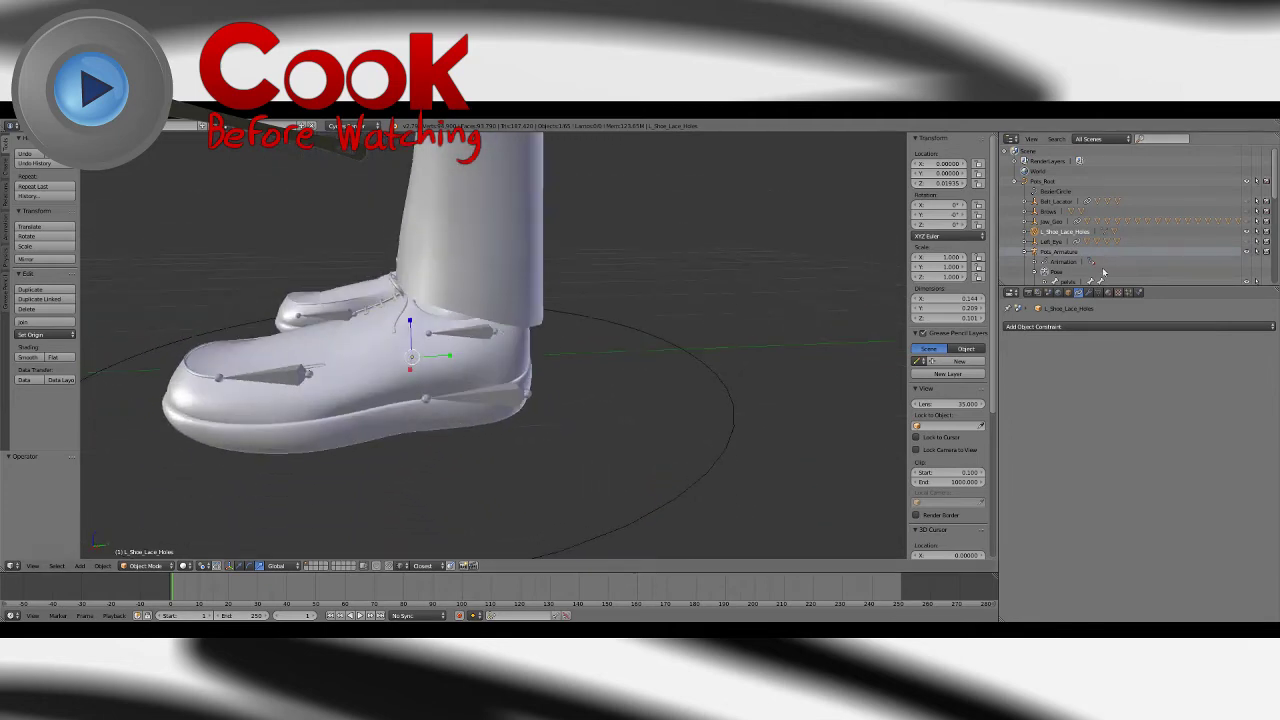
Step: Select the hips bone in Pose Mode and set its Left_IK_FK_Switch custom property to 1.000
{"action": "scroll", "coordinate": [661, 274], "scroll_direction": "down", "scroll_amount": 9}
{"action": "middle_click_drag", "start_coordinate": [480, 145], "coordinate": [543, 230], "text": "shift"}
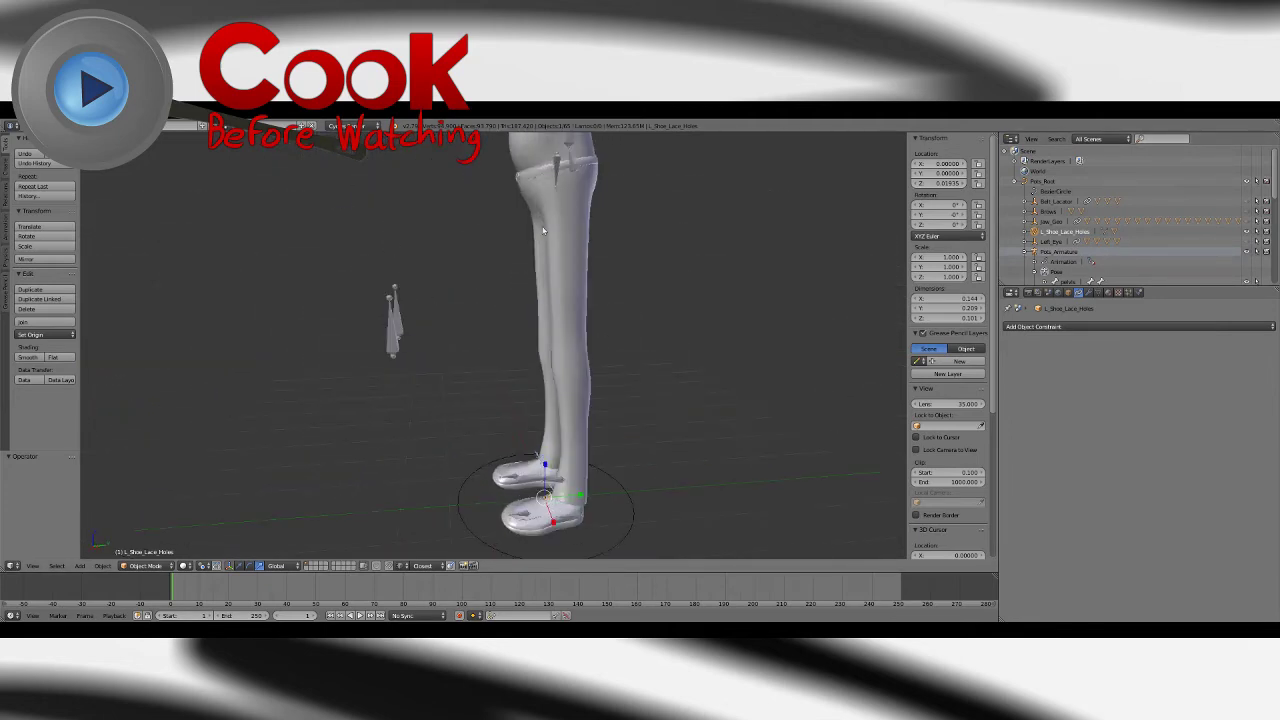
{"action": "right_click", "coordinate": [558, 162]}
{"action": "key", "text": "ctrl+Tab"}
{"action": "left_click", "coordinate": [1107, 293]}
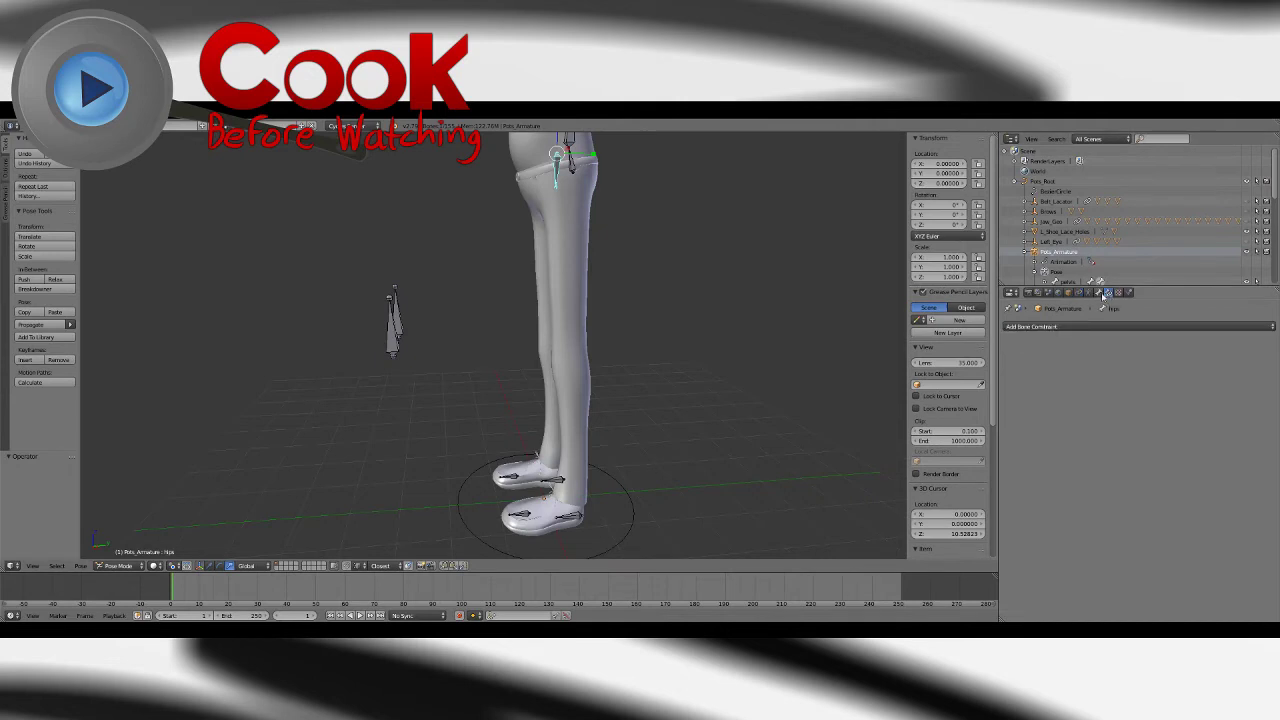
{"action": "left_click", "coordinate": [1098, 293]}
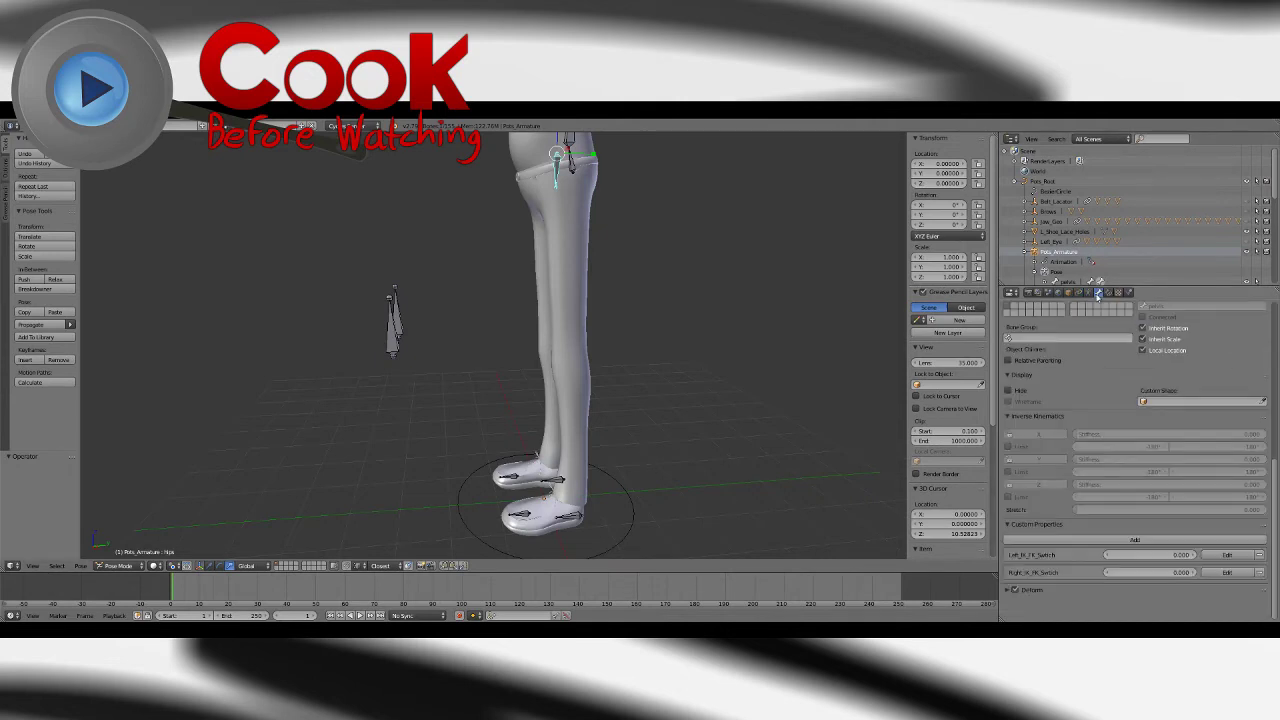
{"action": "left_click_drag", "start_coordinate": [1160, 558], "coordinate": [1240, 558]}
Step: Select the left foot's FK ankle bone and snap the 3D cursor to it
{"action": "middle_click_drag", "start_coordinate": [560, 510], "coordinate": [548, 430], "text": "shift"}
{"action": "scroll", "coordinate": [535, 420], "scroll_direction": "up", "scroll_amount": 2}
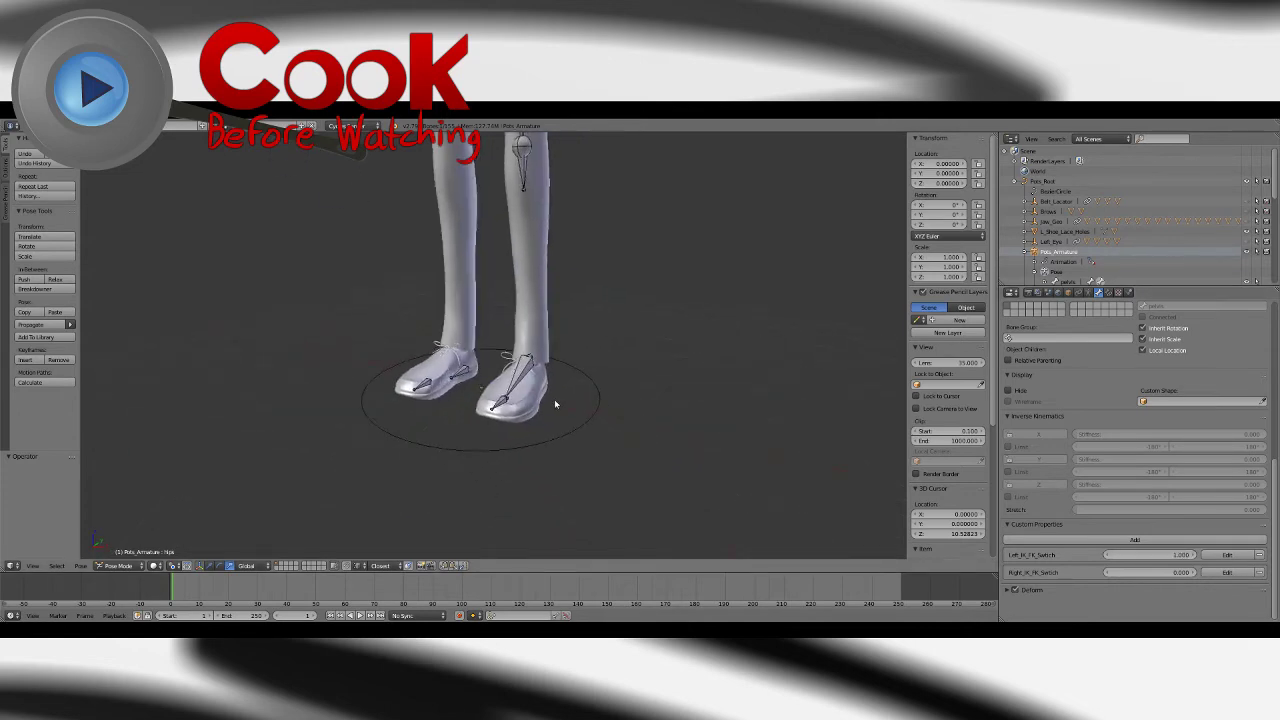
{"action": "scroll", "coordinate": [552, 412], "scroll_direction": "up", "scroll_amount": 7}
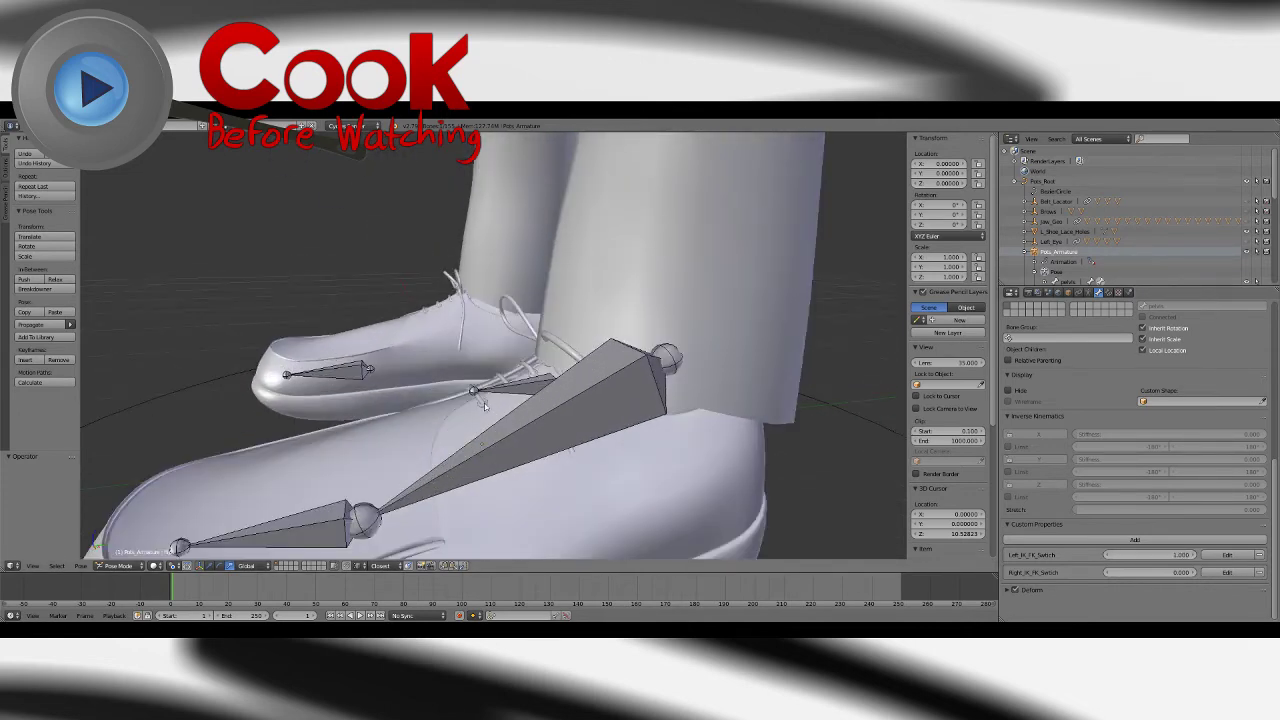
{"action": "right_click", "coordinate": [488, 407]}
{"action": "left_click", "coordinate": [486, 405]}
{"action": "mouse_move", "coordinate": [490, 402]}
{"action": "middle_mouse_down"}
{"action": "mouse_move", "coordinate": [544, 429]}
{"action": "mouse_move", "coordinate": [469, 410]}
{"action": "middle_mouse_up"}
{"action": "right_click", "coordinate": [561, 342]}
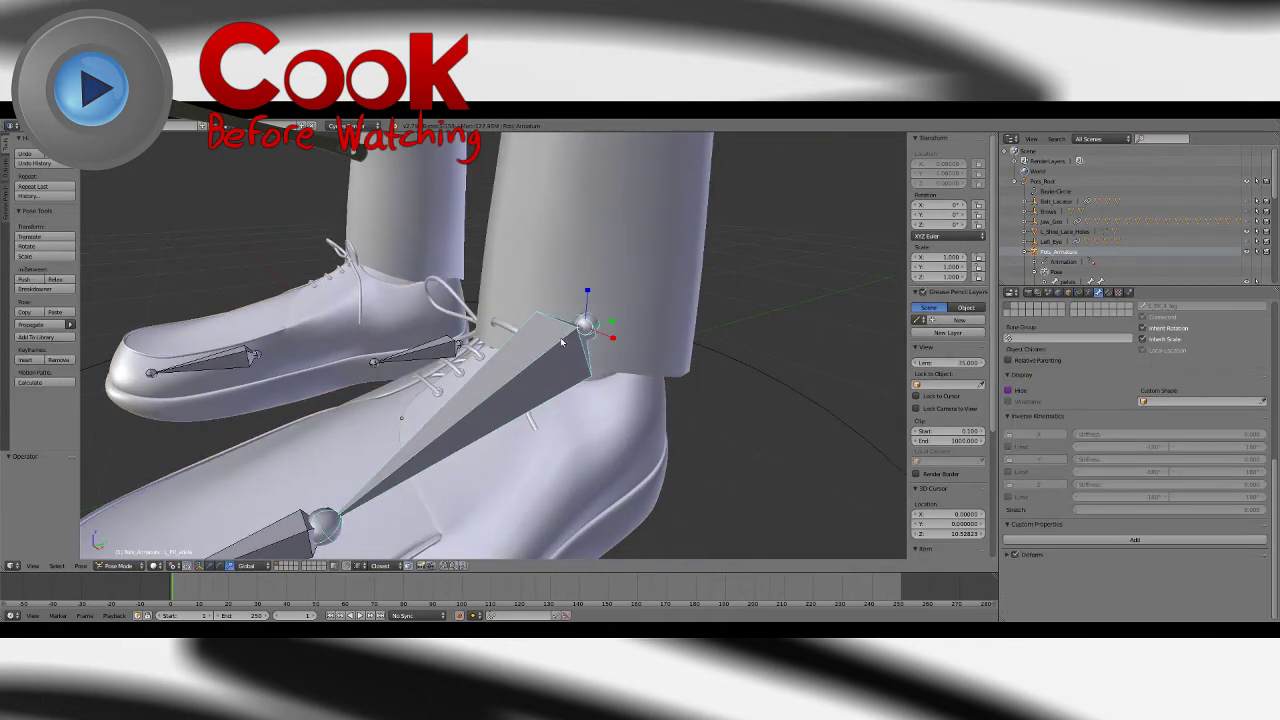
{"action": "left_click", "coordinate": [82, 566]}
{"action": "mouse_move", "coordinate": [100, 488]}
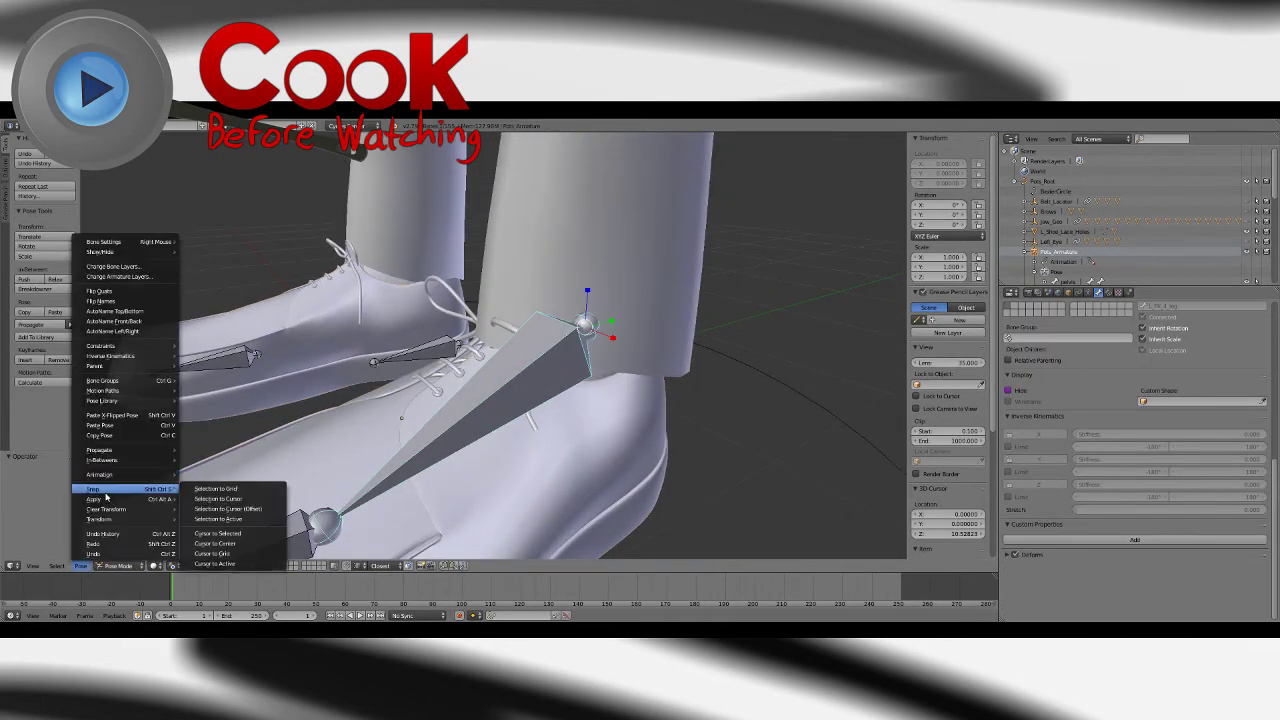
{"action": "left_click", "coordinate": [237, 536]}
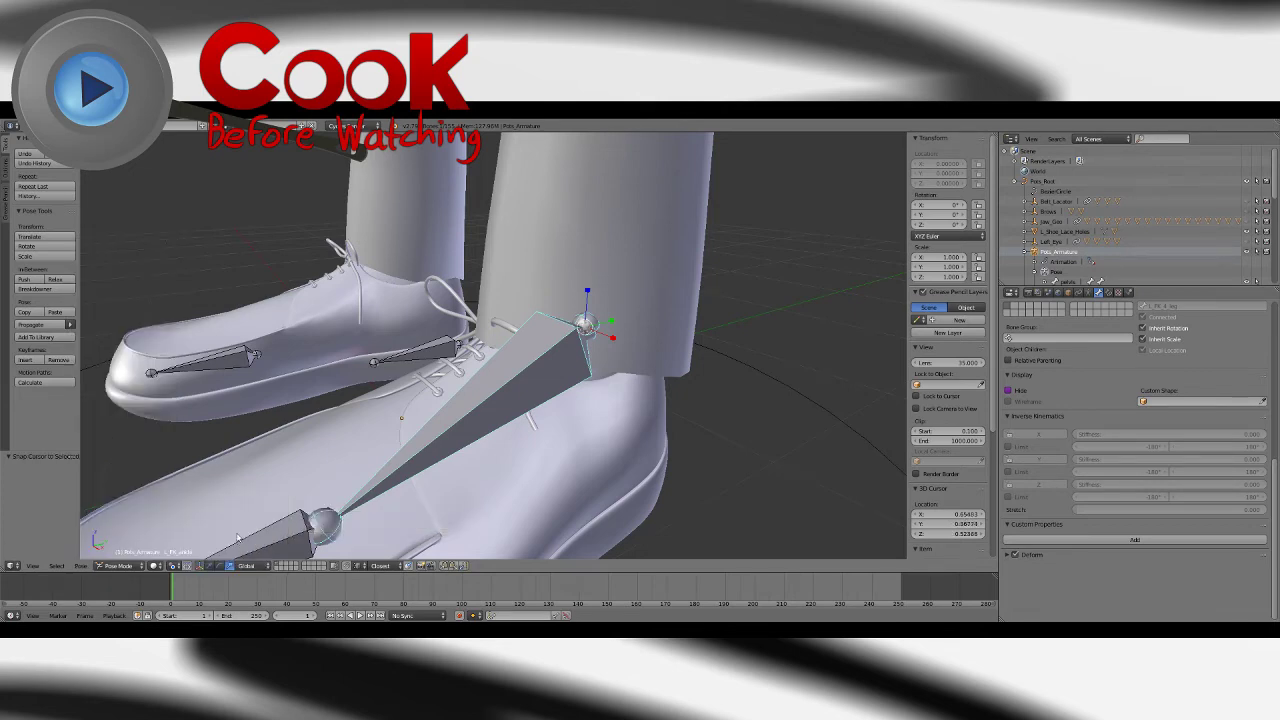
Step: Select the L_Shoe_Lace_Holes object in Object Mode and display its modifier and object constraint settings
{"action": "middle_click_drag", "start_coordinate": [405, 319], "coordinate": [424, 382]}
{"action": "right_click", "coordinate": [424, 382]}
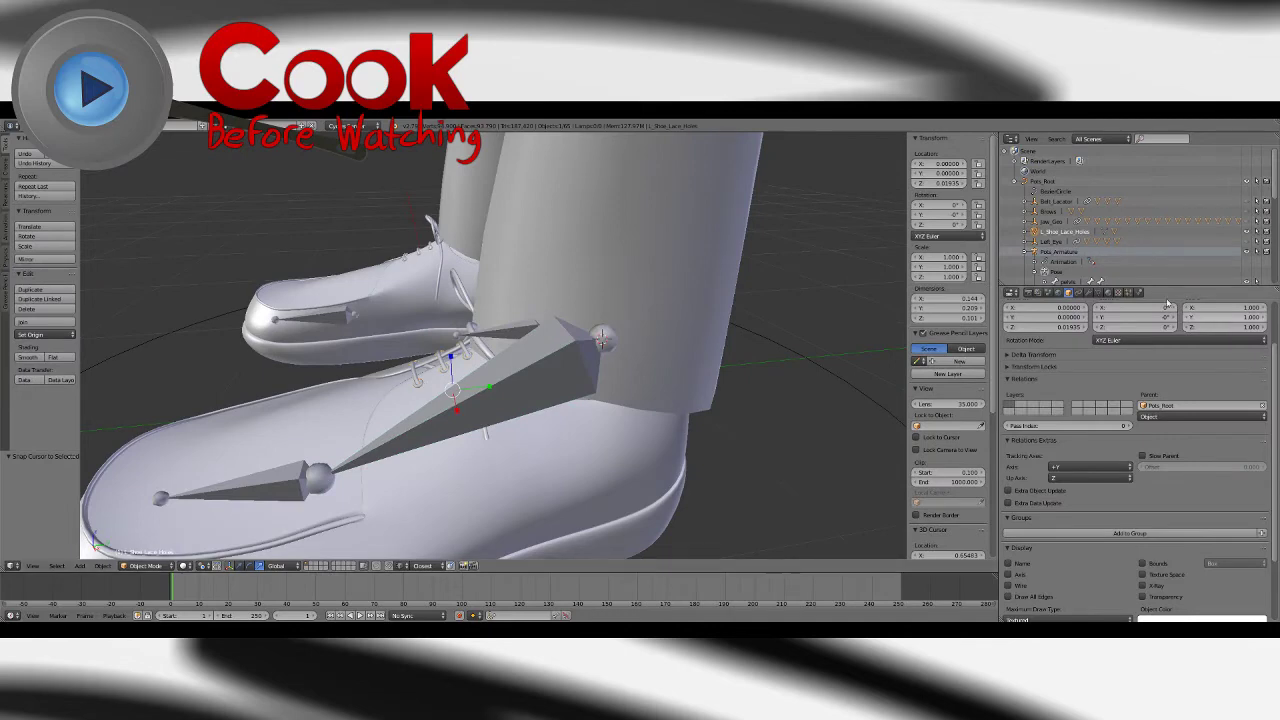
{"action": "left_click", "coordinate": [1089, 292]}
{"action": "left_click", "coordinate": [1096, 327]}
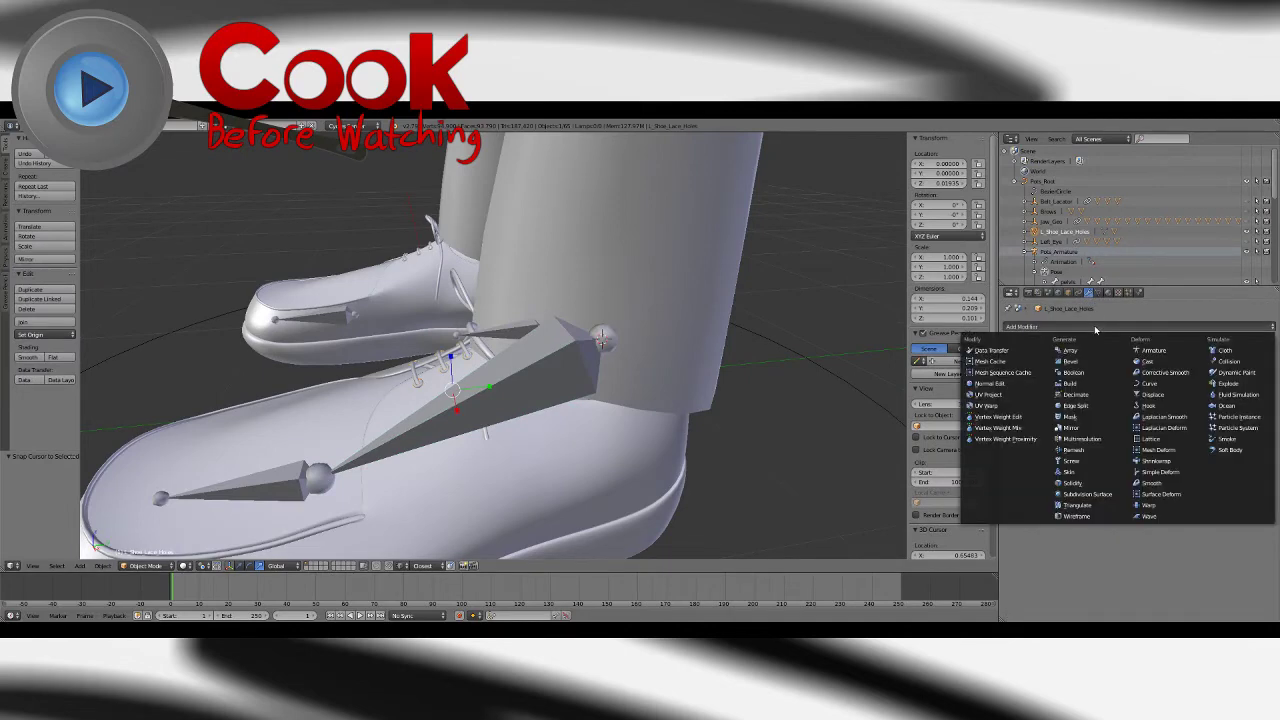
{"action": "left_click", "coordinate": [1080, 292]}
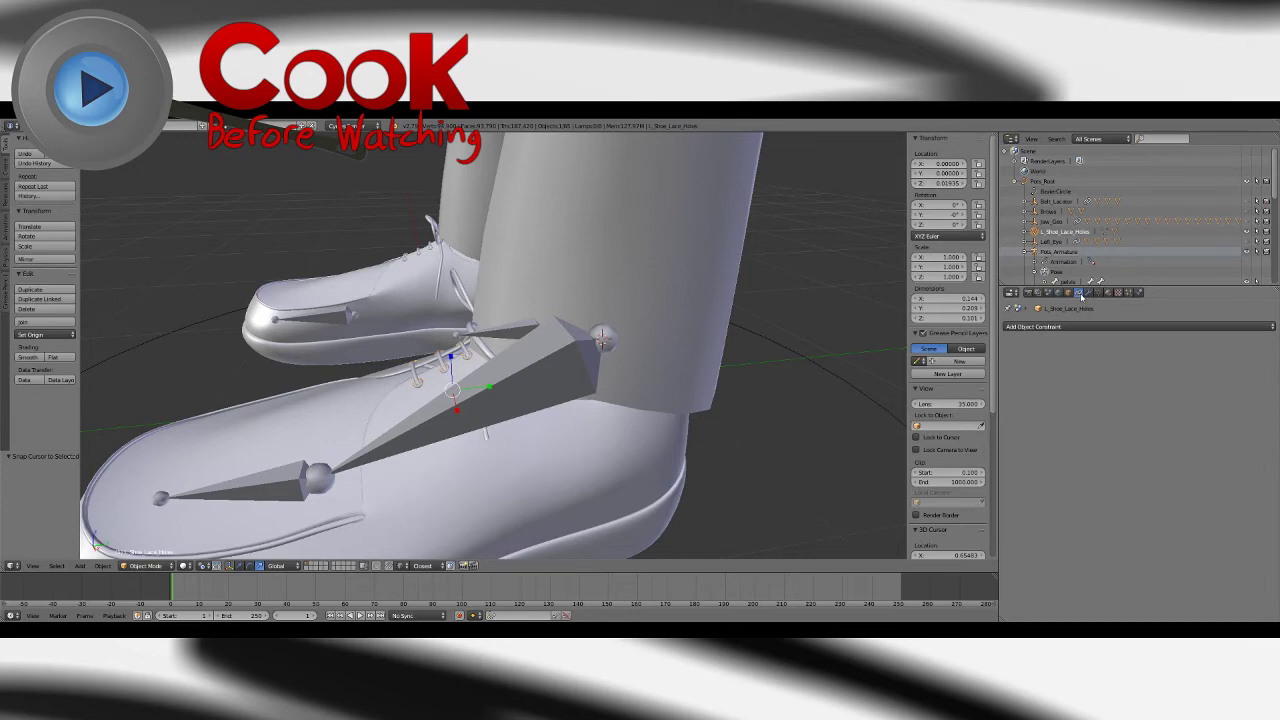
{"action": "left_click", "coordinate": [102, 566]}
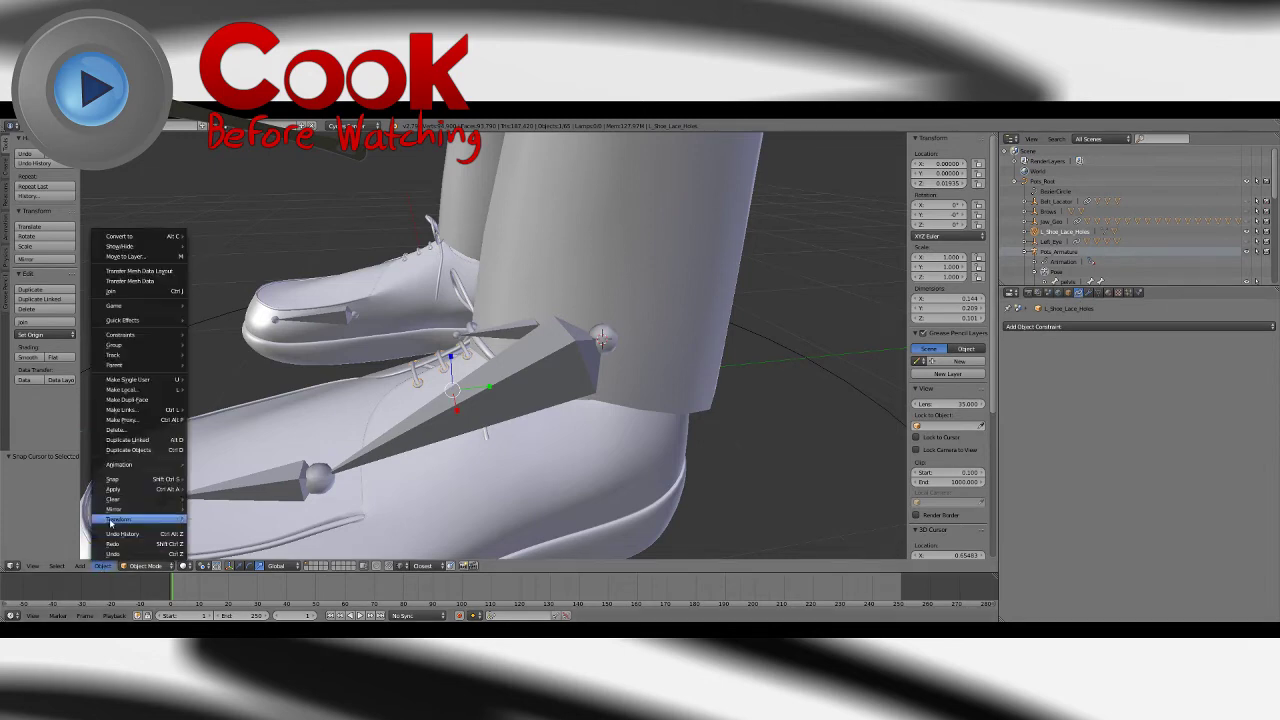
{"action": "mouse_move", "coordinate": [119, 519]}
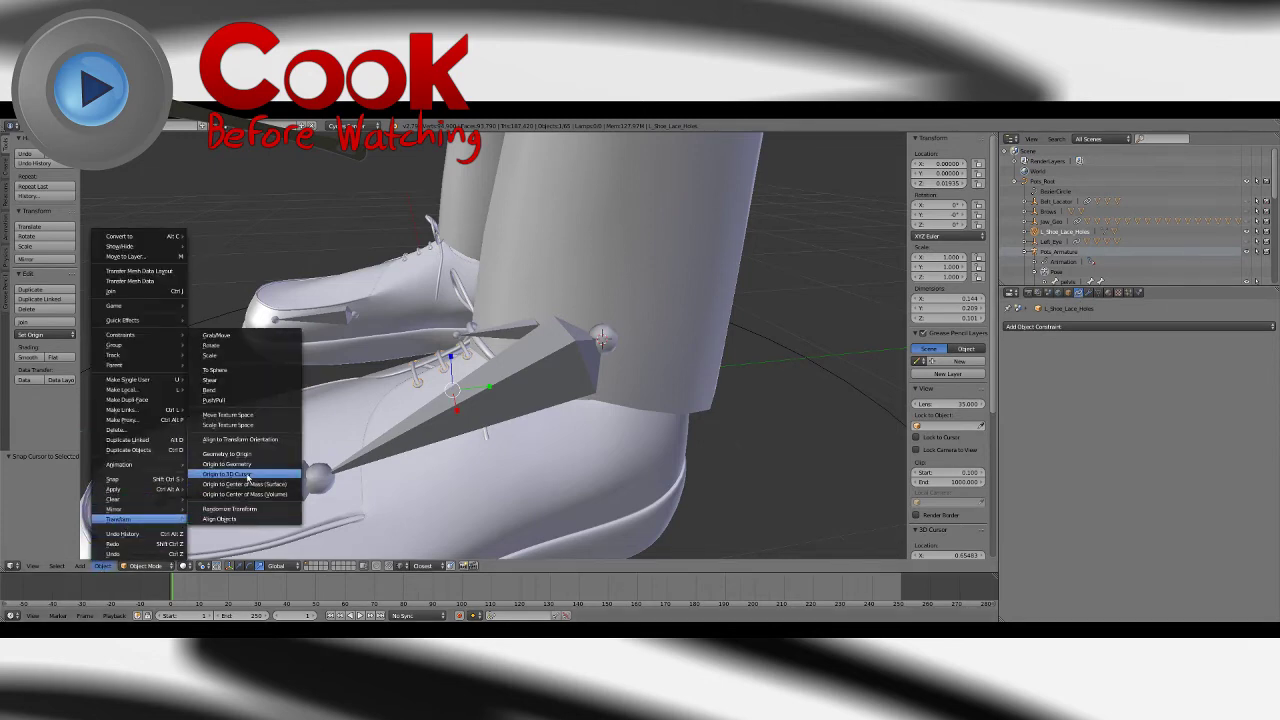
{"action": "left_click", "coordinate": [246, 458]}
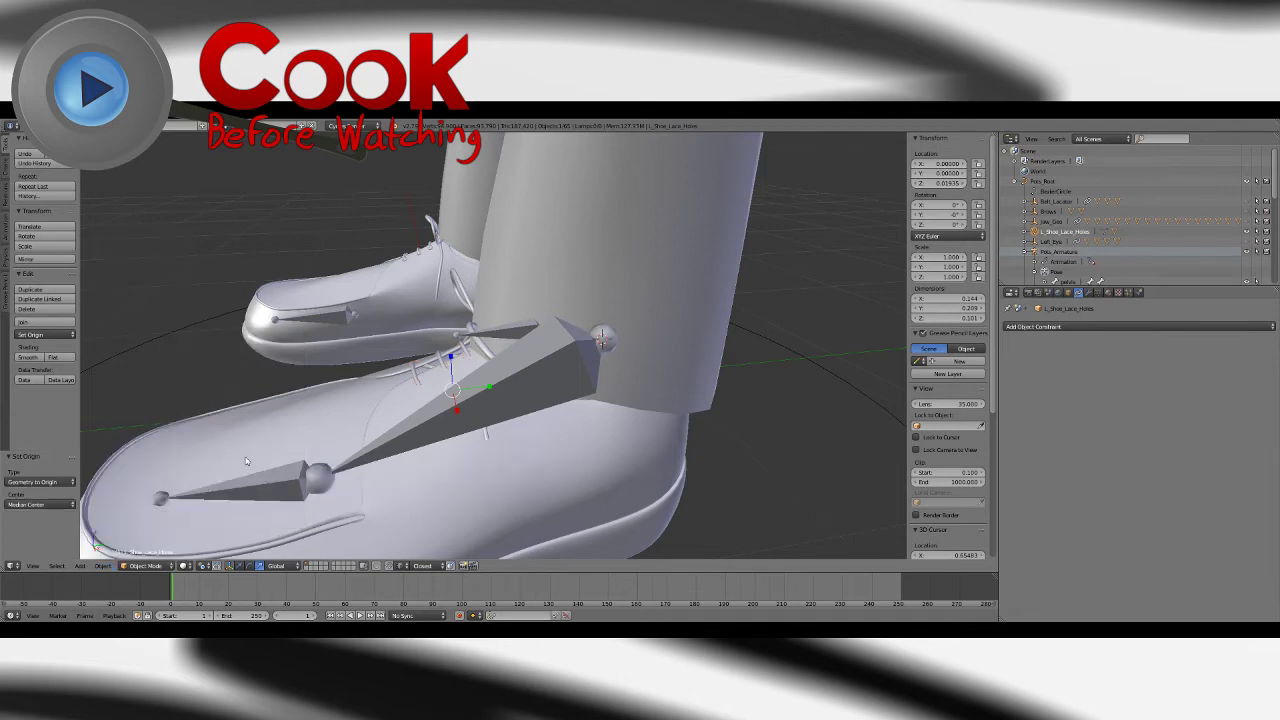
{"action": "key", "text": "ctrl+z"}
Step: Set the origin of the L_Shoe_Lace_Holes object to the 3D cursor at the left ankle
{"action": "left_click", "coordinate": [102, 566]}
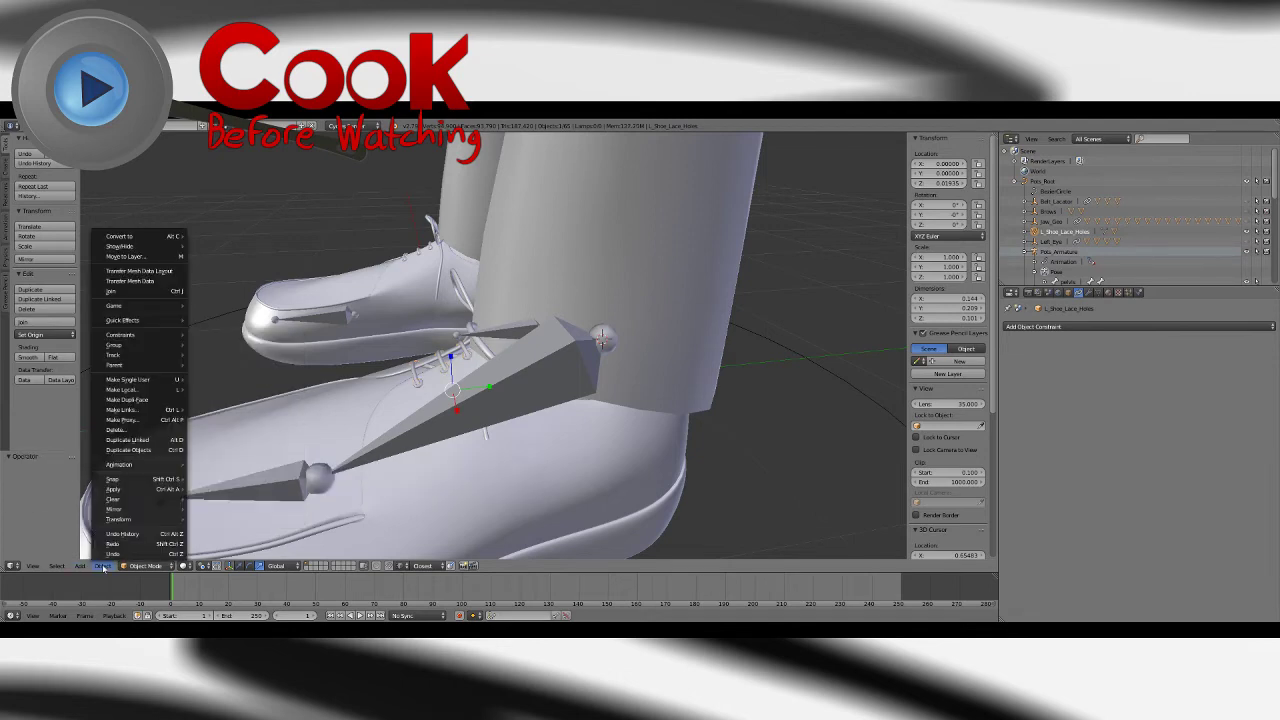
{"action": "mouse_move", "coordinate": [140, 520]}
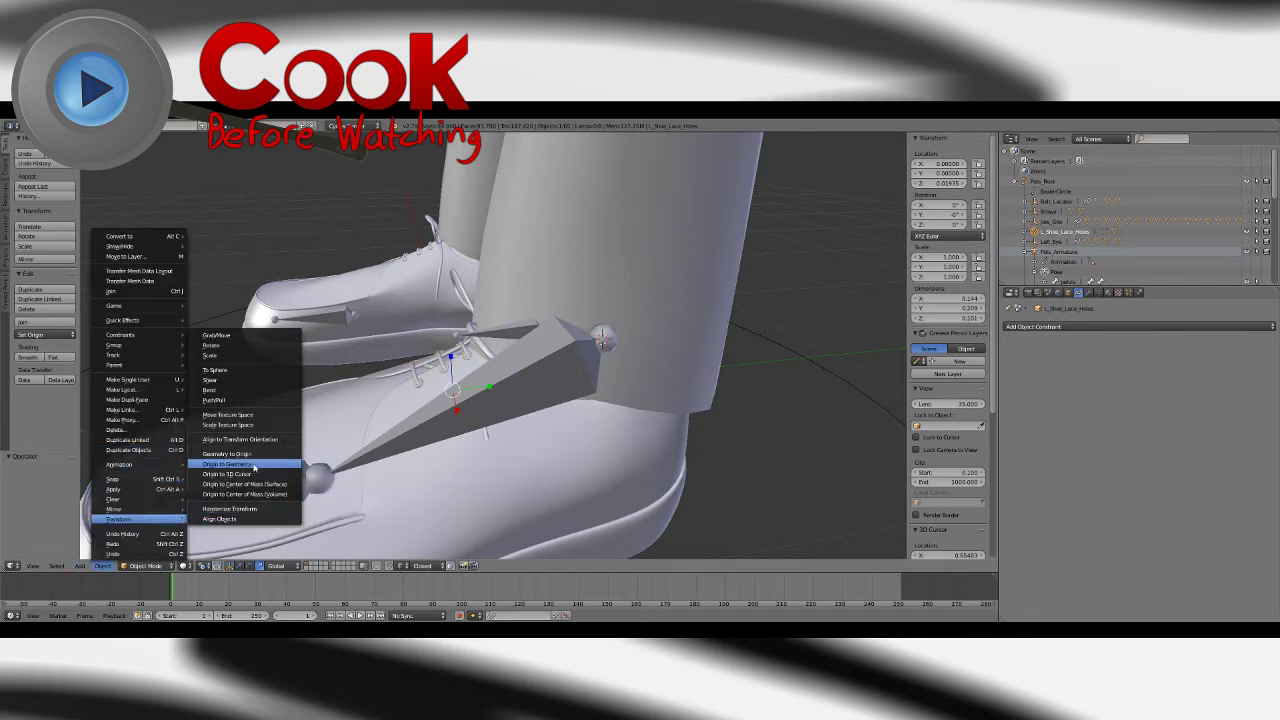
{"action": "left_click", "coordinate": [226, 473]}
Step: Add a Copy Location constraint to L_Shoe_Lace_Holes with Polo_Armature as target and L_ankle as bone
{"action": "middle_click_drag", "start_coordinate": [600, 390], "coordinate": [745, 365]}
{"action": "left_click", "coordinate": [1099, 292]}
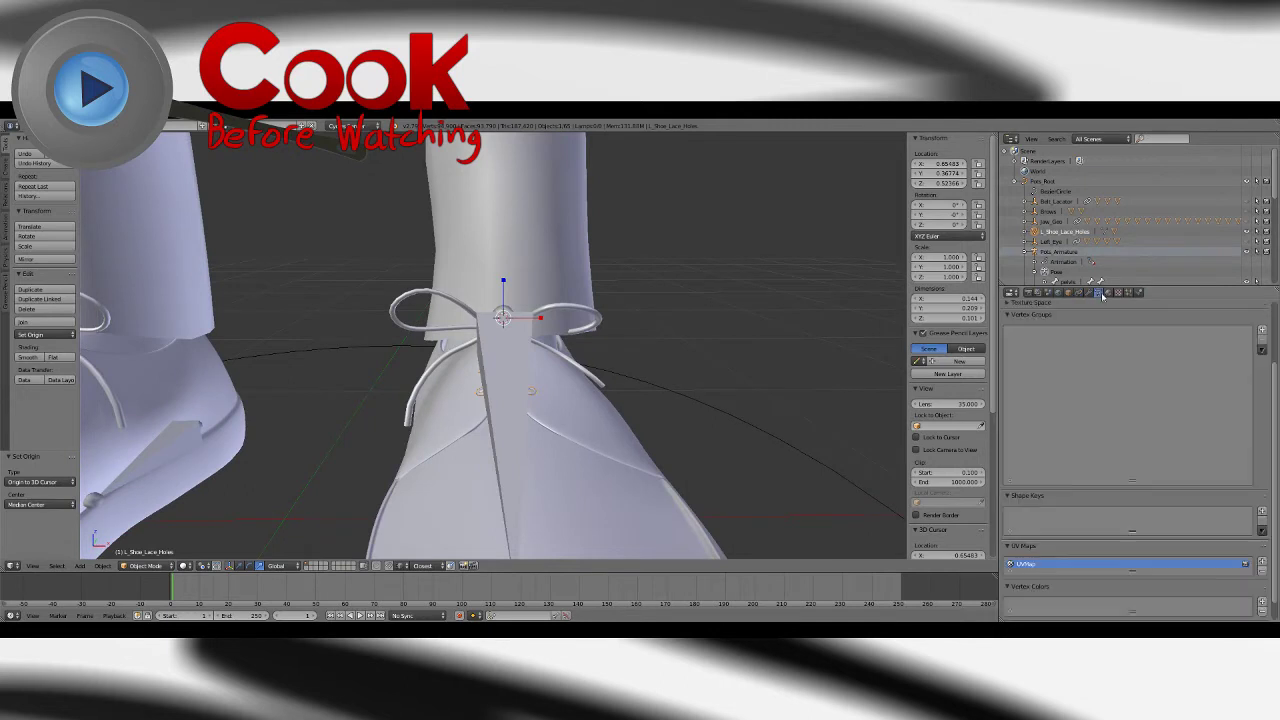
{"action": "left_click", "coordinate": [1088, 292]}
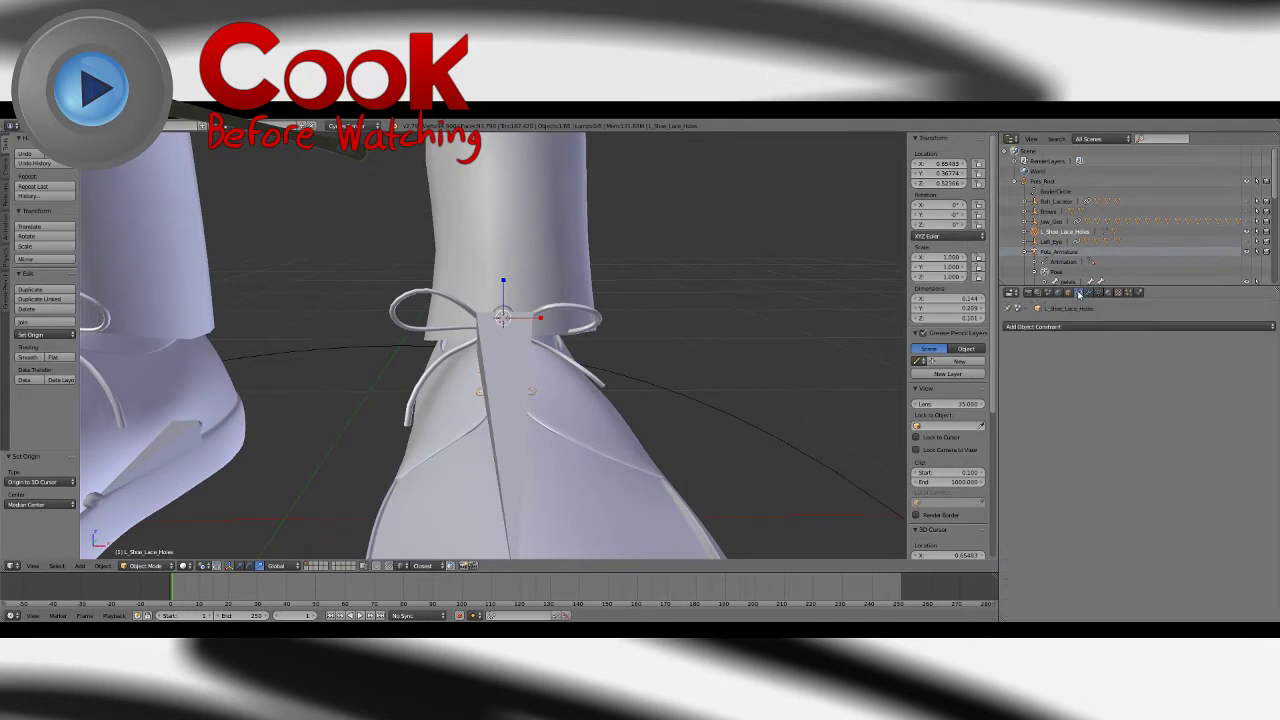
{"action": "left_click", "coordinate": [1082, 326]}
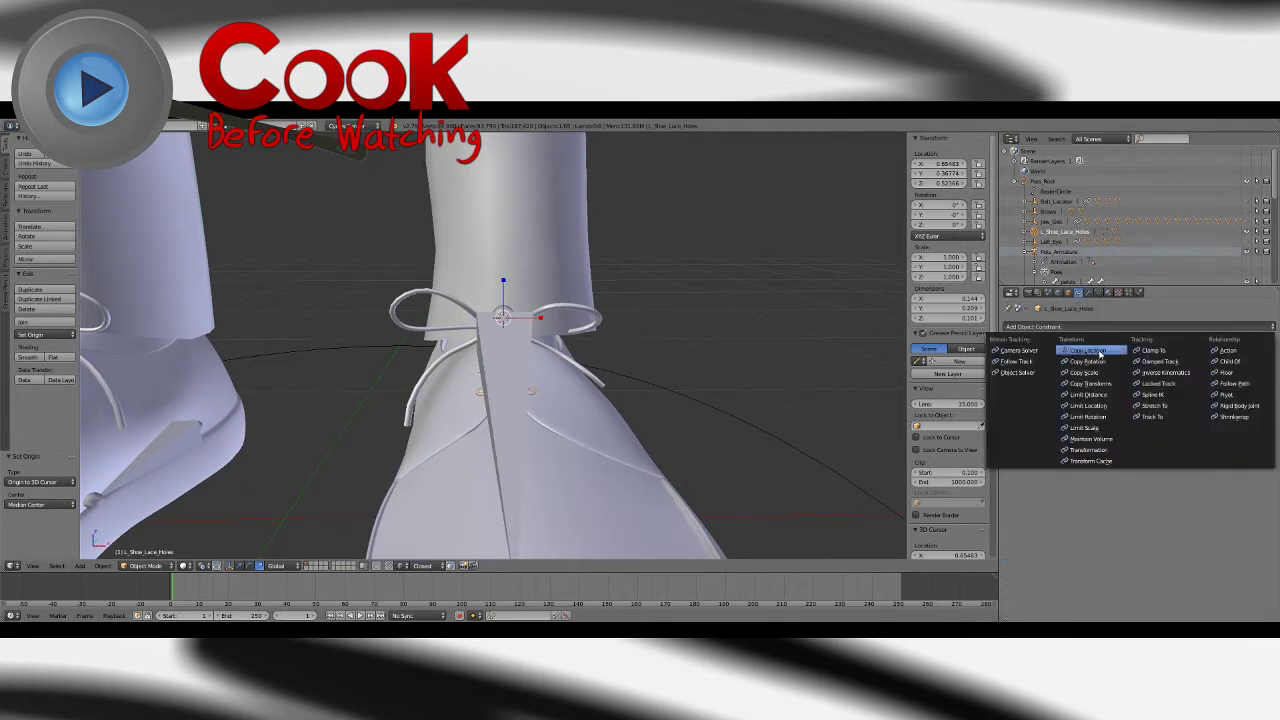
{"action": "left_click", "coordinate": [1100, 350]}
{"action": "left_click", "coordinate": [1127, 360]}
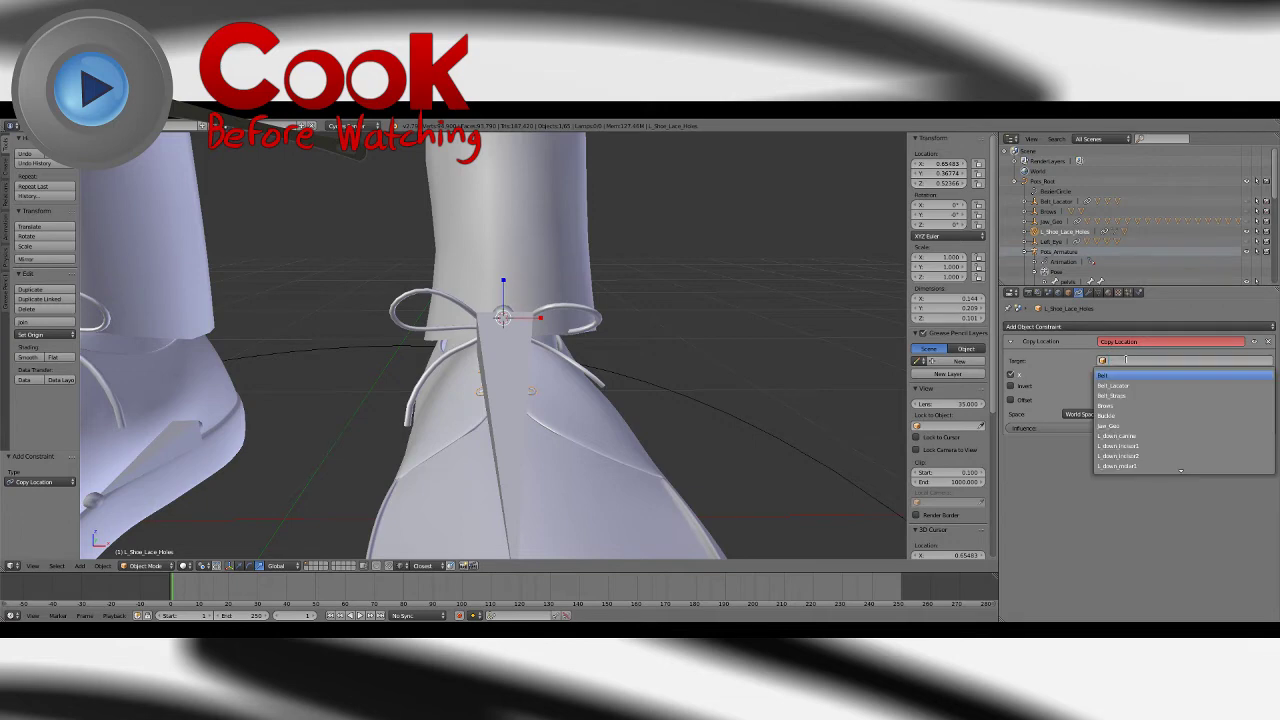
{"action": "type", "text": "arm"}
{"action": "left_click", "coordinate": [1116, 375]}
{"action": "left_click", "coordinate": [1116, 375]}
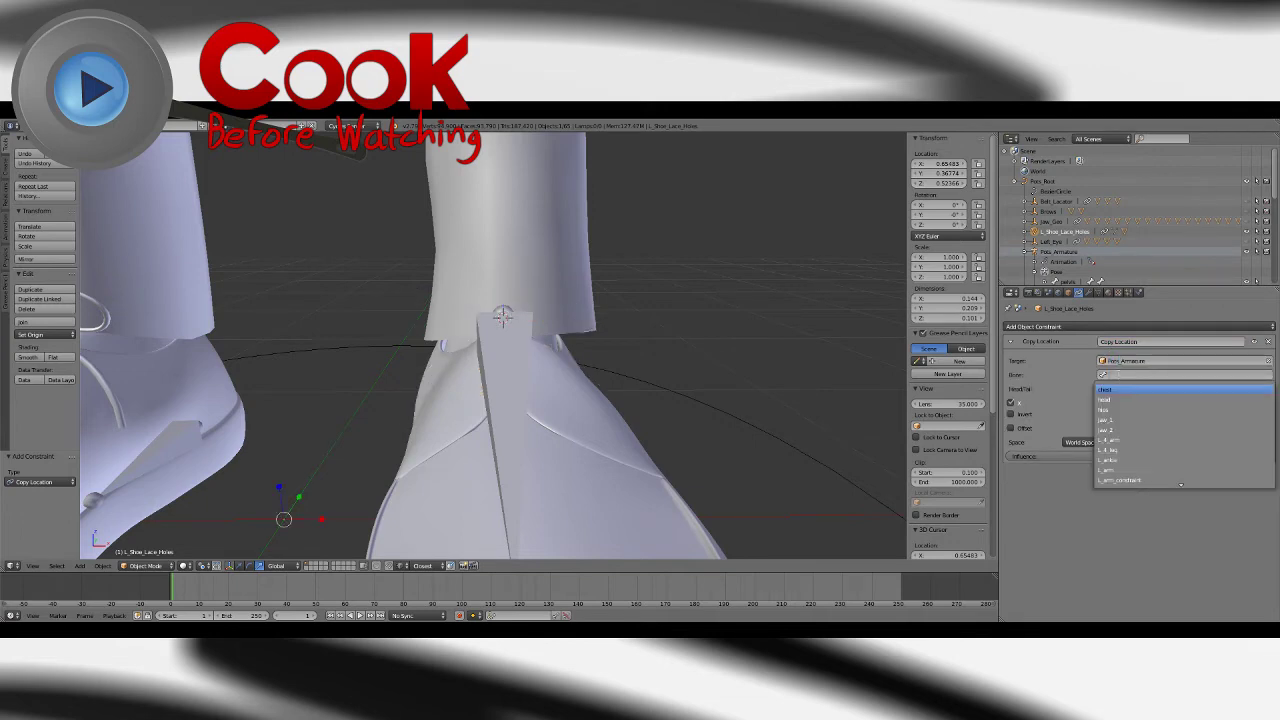
{"action": "scroll", "coordinate": [1183, 435], "scroll_direction": "down", "scroll_amount": 5}
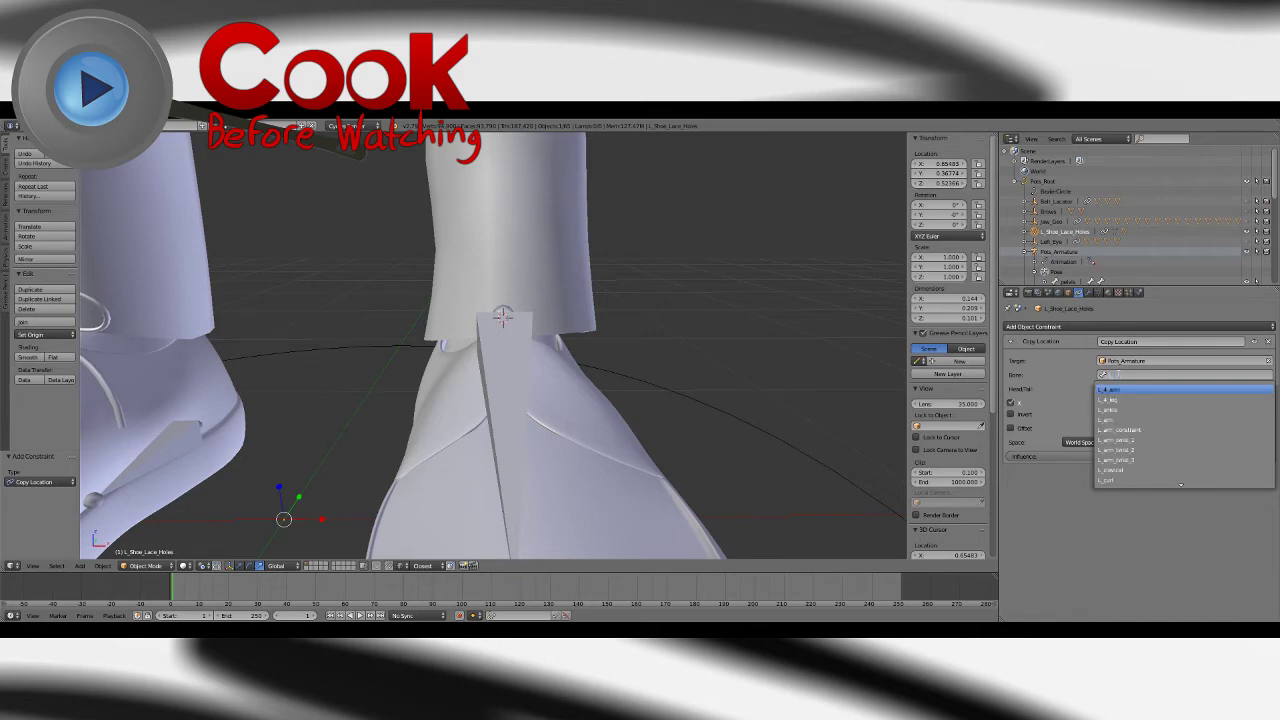
{"action": "type", "text": "an"}
{"action": "left_click", "coordinate": [1112, 388]}
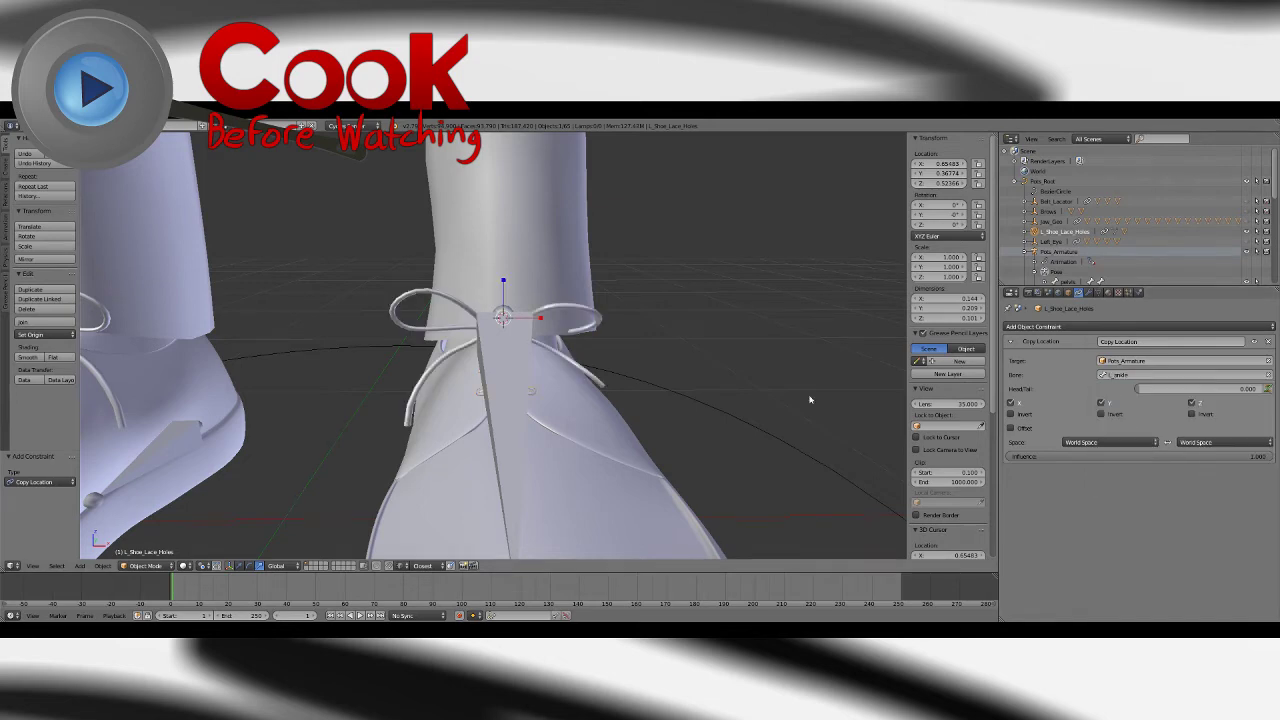
Step: Add a Copy Rotation constraint to L_Shoe_Lace_Holes with Polo_Armature as target and L_ankle as bone
{"action": "middle_click_drag", "start_coordinate": [510, 397], "coordinate": [537, 404]}
{"action": "left_click", "coordinate": [1050, 327]}
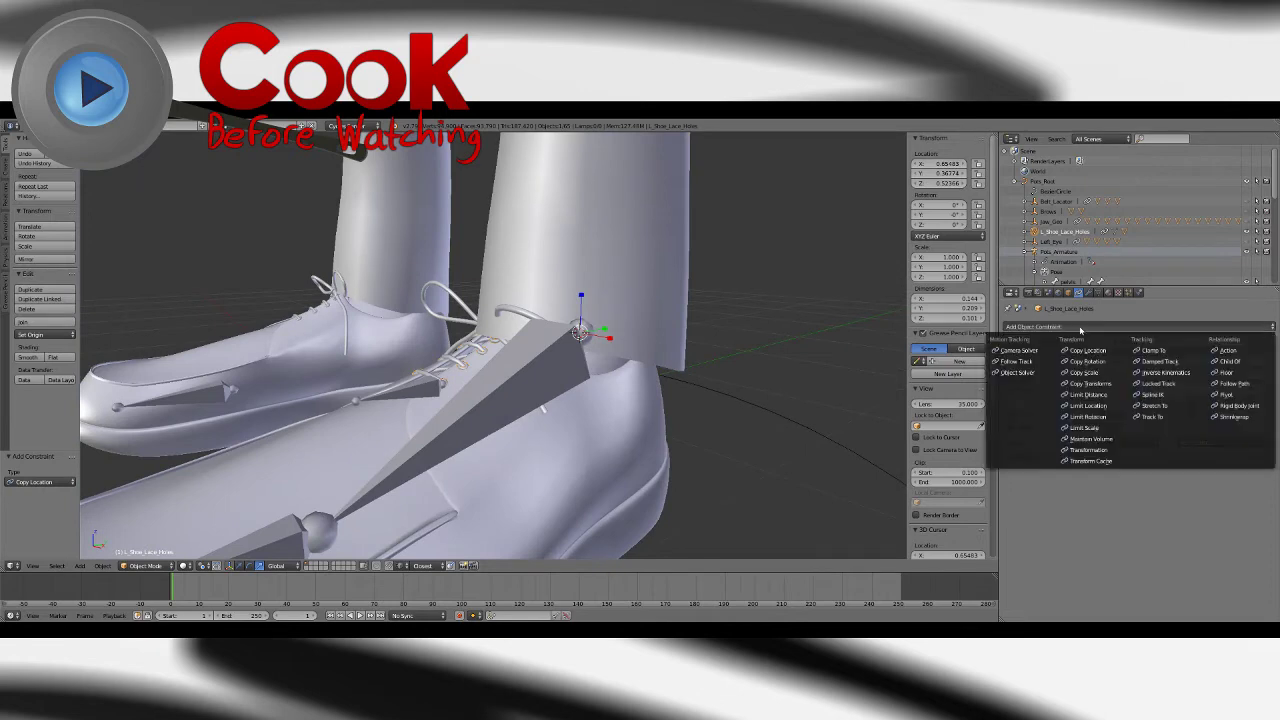
{"action": "left_click", "coordinate": [1090, 364]}
{"action": "left_click", "coordinate": [1146, 492]}
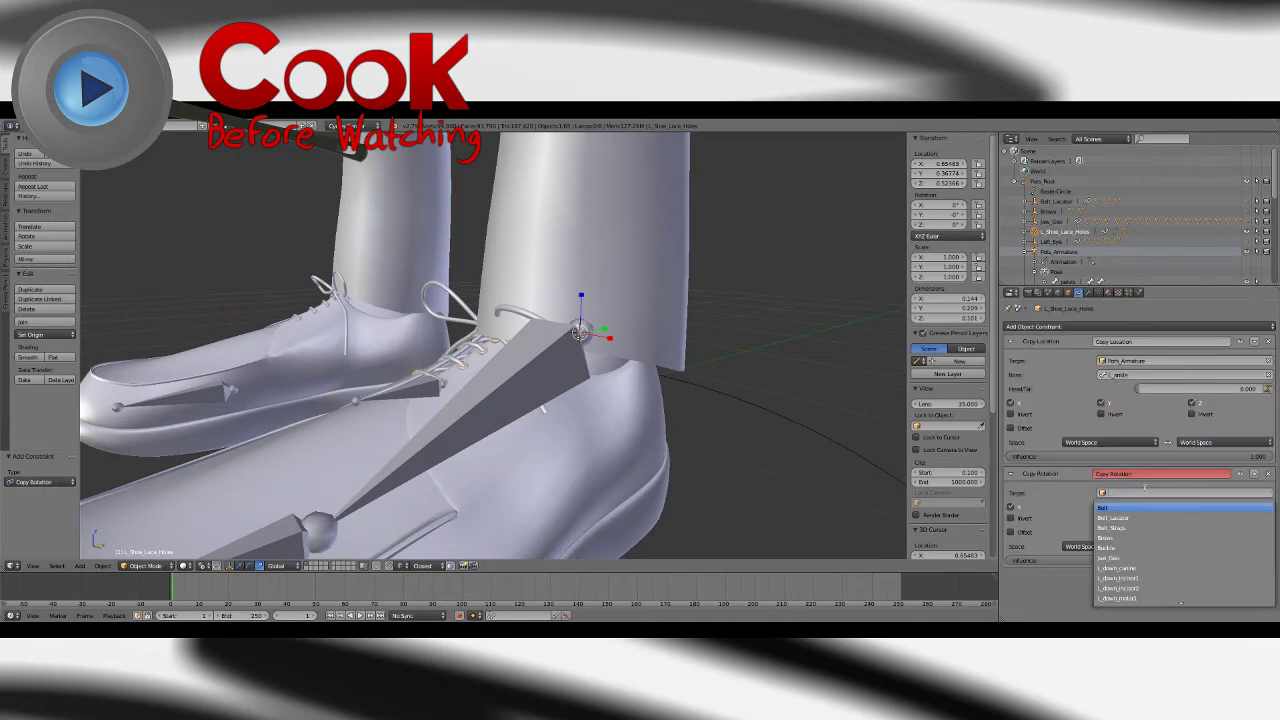
{"action": "type", "text": "arm"}
{"action": "left_click", "coordinate": [1135, 509]}
{"action": "left_click", "coordinate": [1132, 507]}
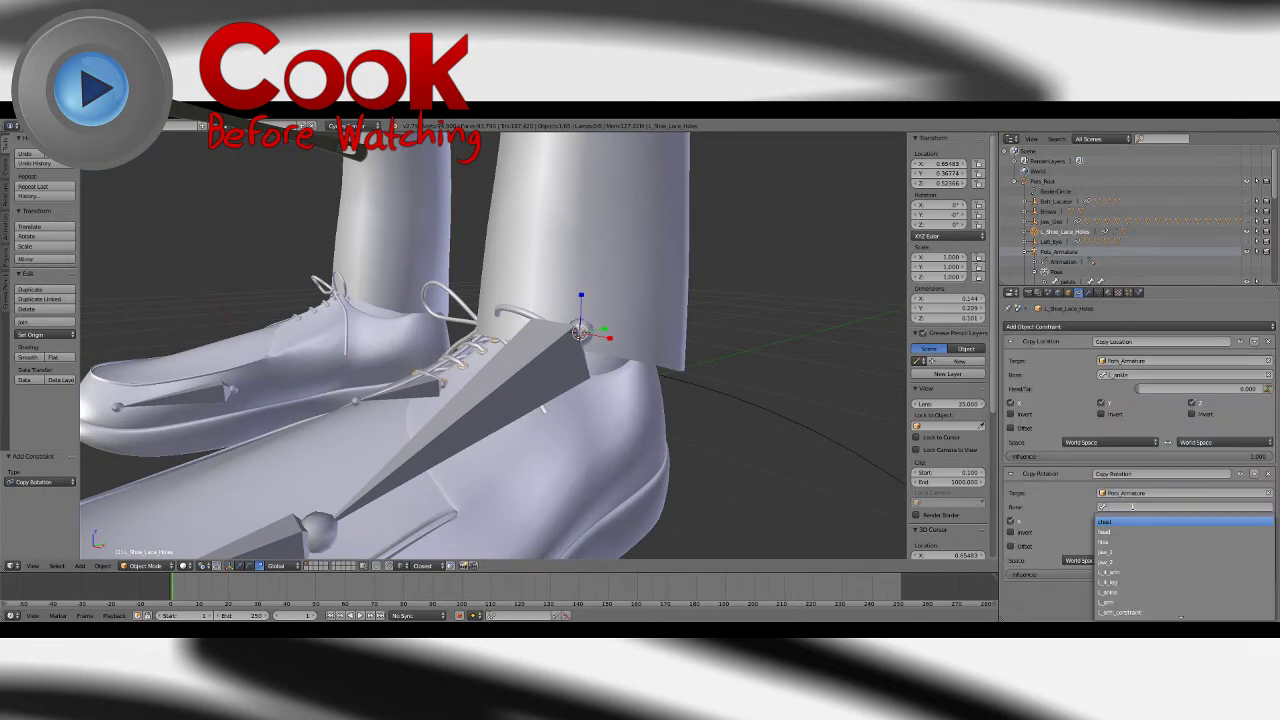
{"action": "type", "text": "ank"}
{"action": "left_click", "coordinate": [1118, 523]}
{"action": "middle_click_drag", "start_coordinate": [692, 326], "coordinate": [632, 323]}
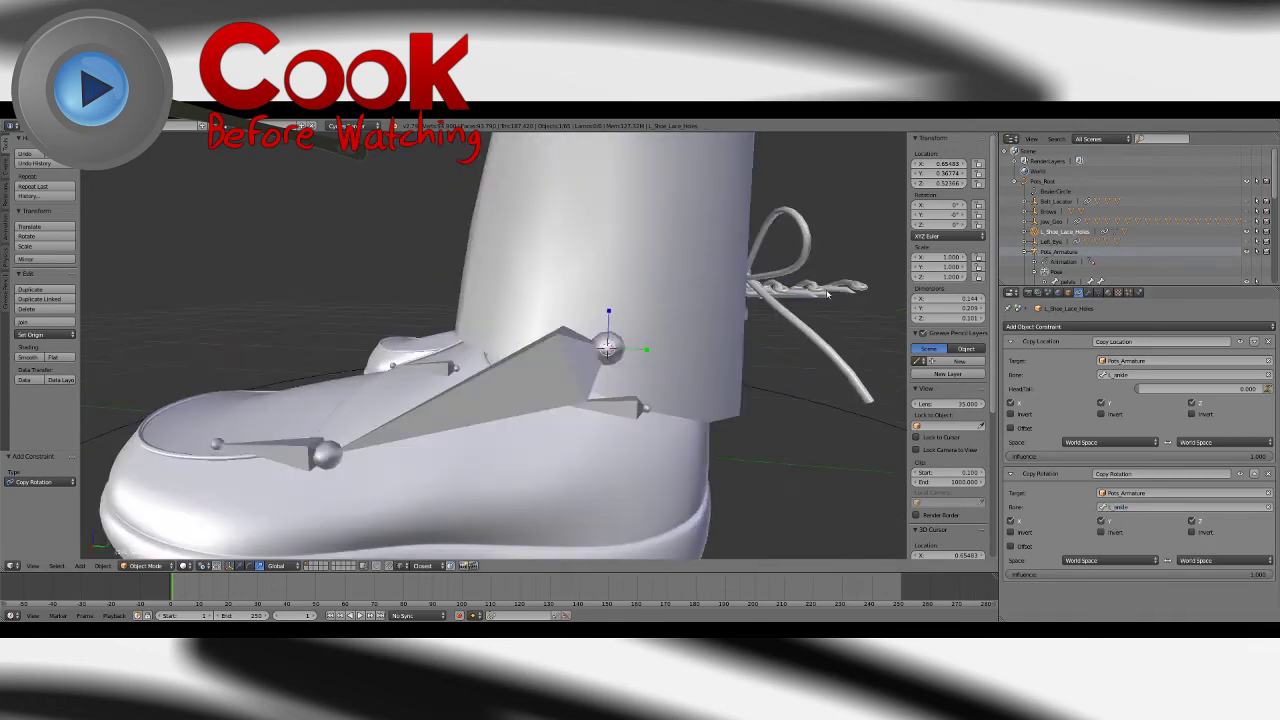
{"action": "key", "text": "Tab"}
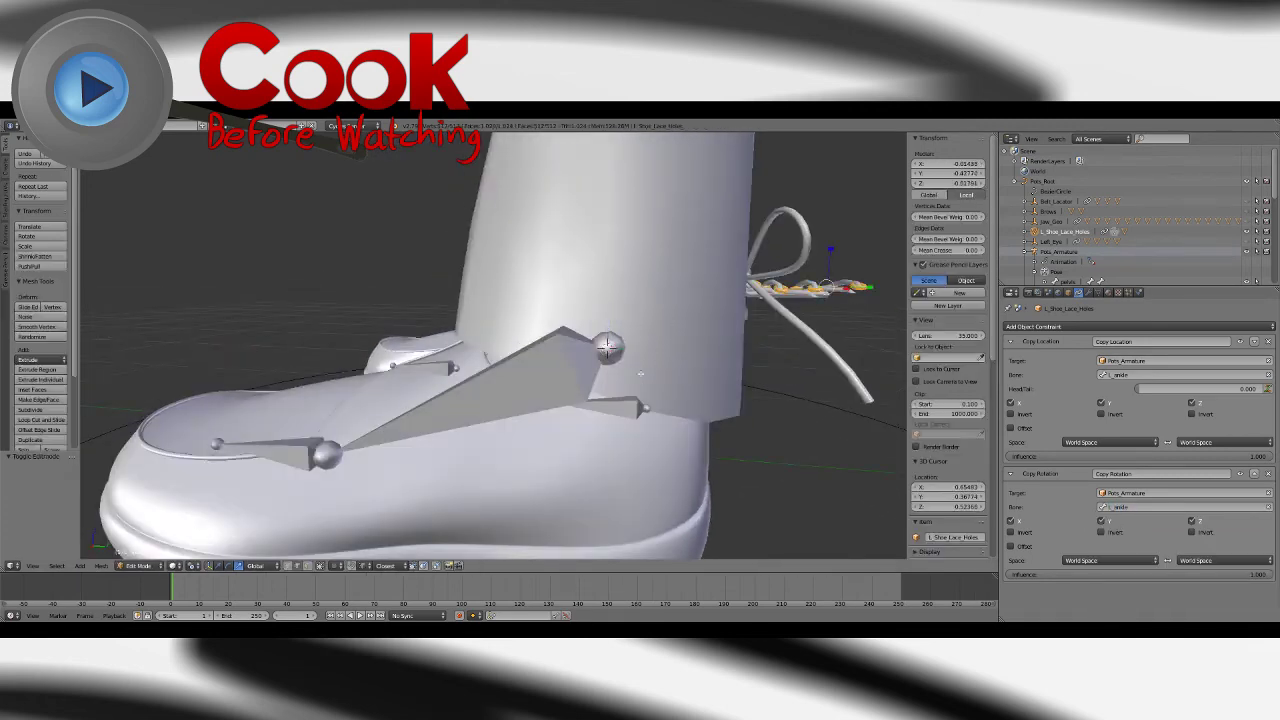
{"action": "left_click", "coordinate": [228, 566]}
{"action": "middle_click_drag", "start_coordinate": [804, 299], "coordinate": [699, 358]}
{"action": "key", "text": "Tab"}
{"action": "left_click_drag", "start_coordinate": [494, 375], "coordinate": [540, 374]}
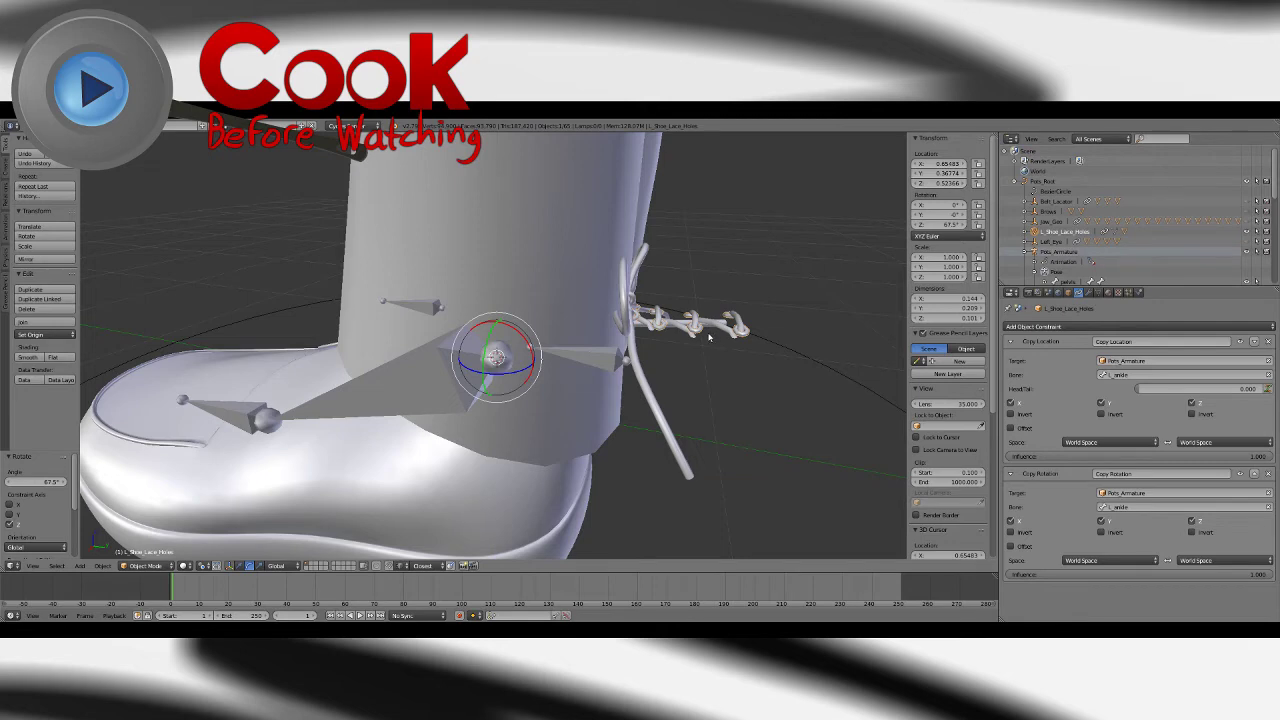
{"action": "key", "text": "ctrl+z"}
{"action": "middle_click_drag", "start_coordinate": [642, 352], "coordinate": [613, 370]}
Step: In Edit Mode, rotate the L_Shoe_Lace_Holes mesh 180° about the Z axis, using the 3D cursor as pivot point
{"action": "key", "text": "Tab"}
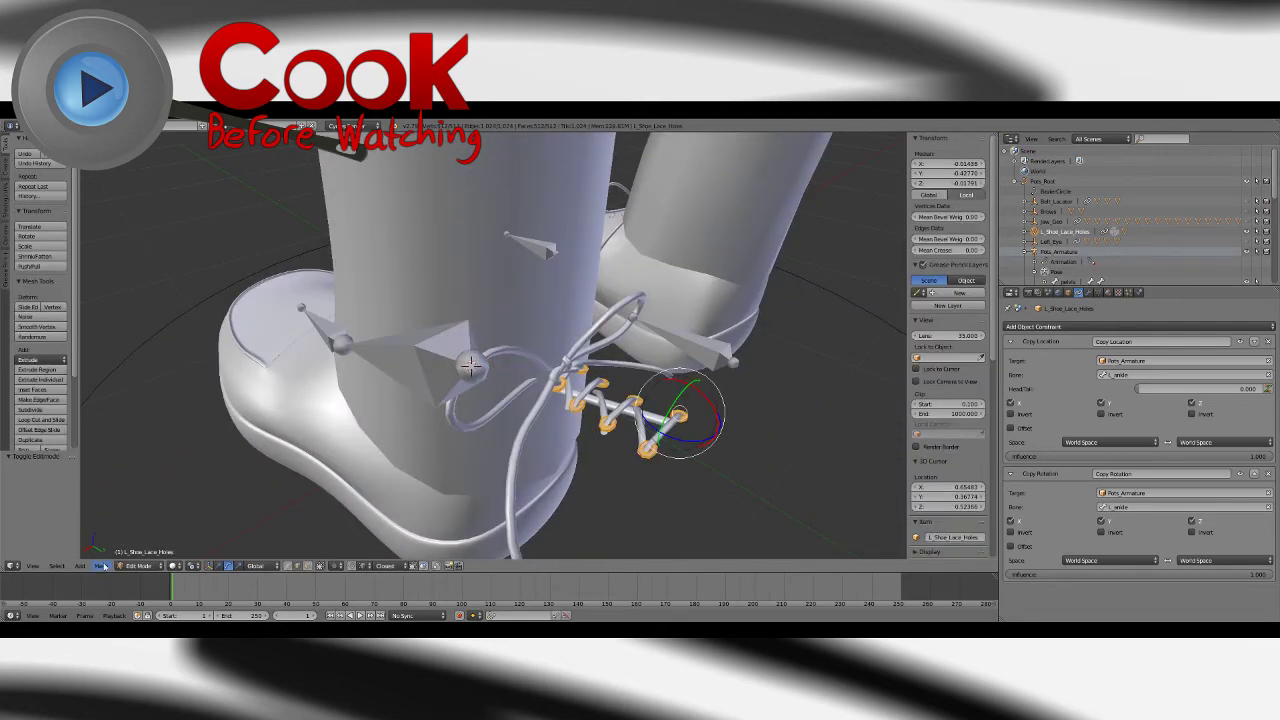
{"action": "left_click", "coordinate": [188, 567]}
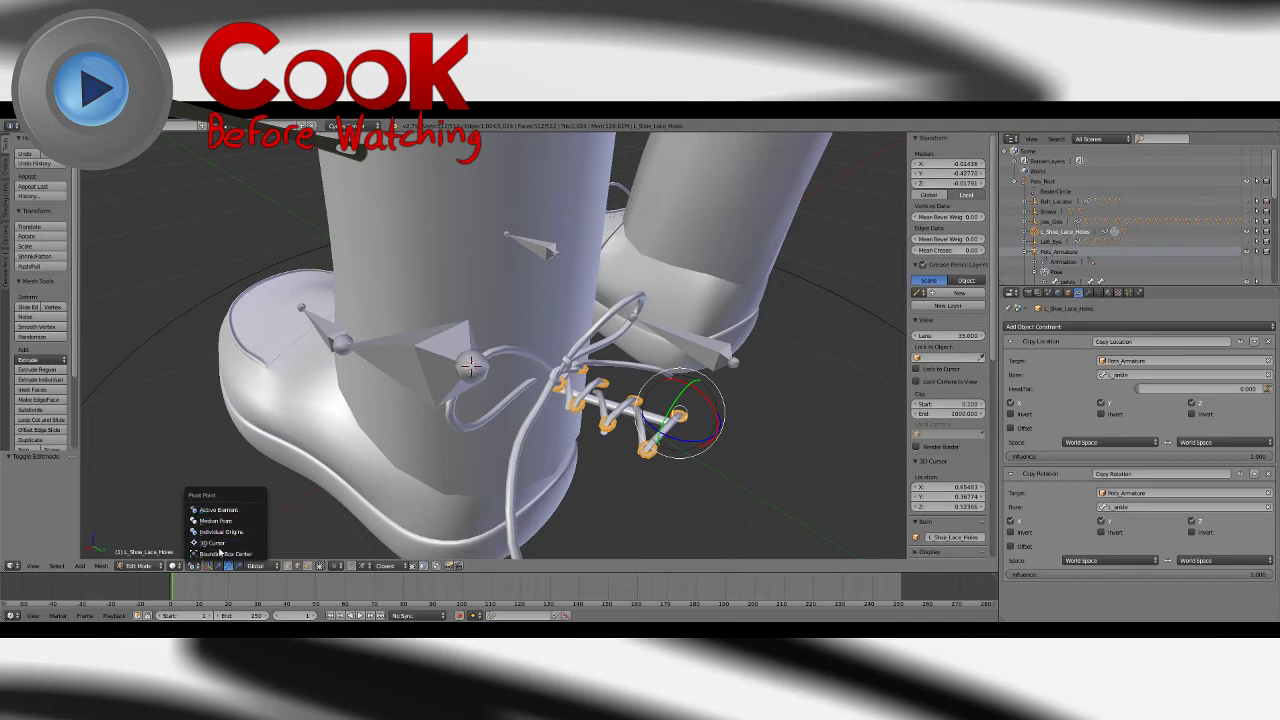
{"action": "left_click", "coordinate": [225, 545]}
{"action": "key", "text": "r"}
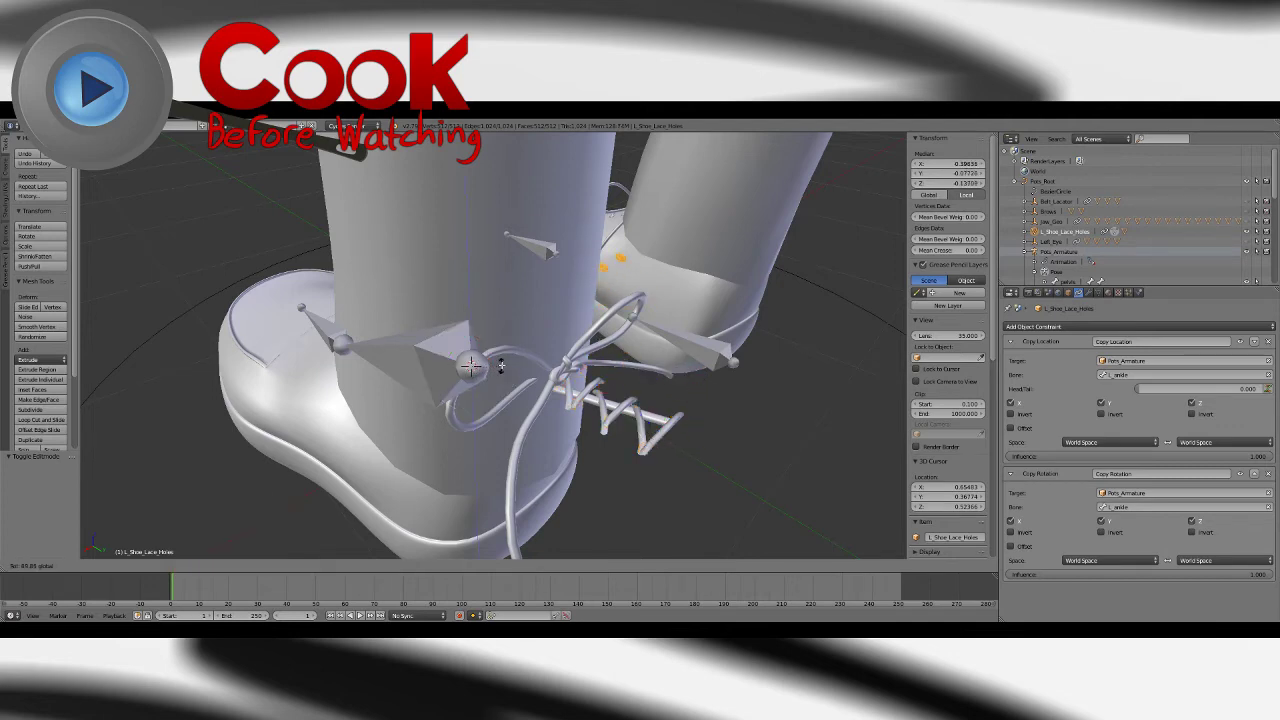
{"action": "left_click", "coordinate": [453, 326]}
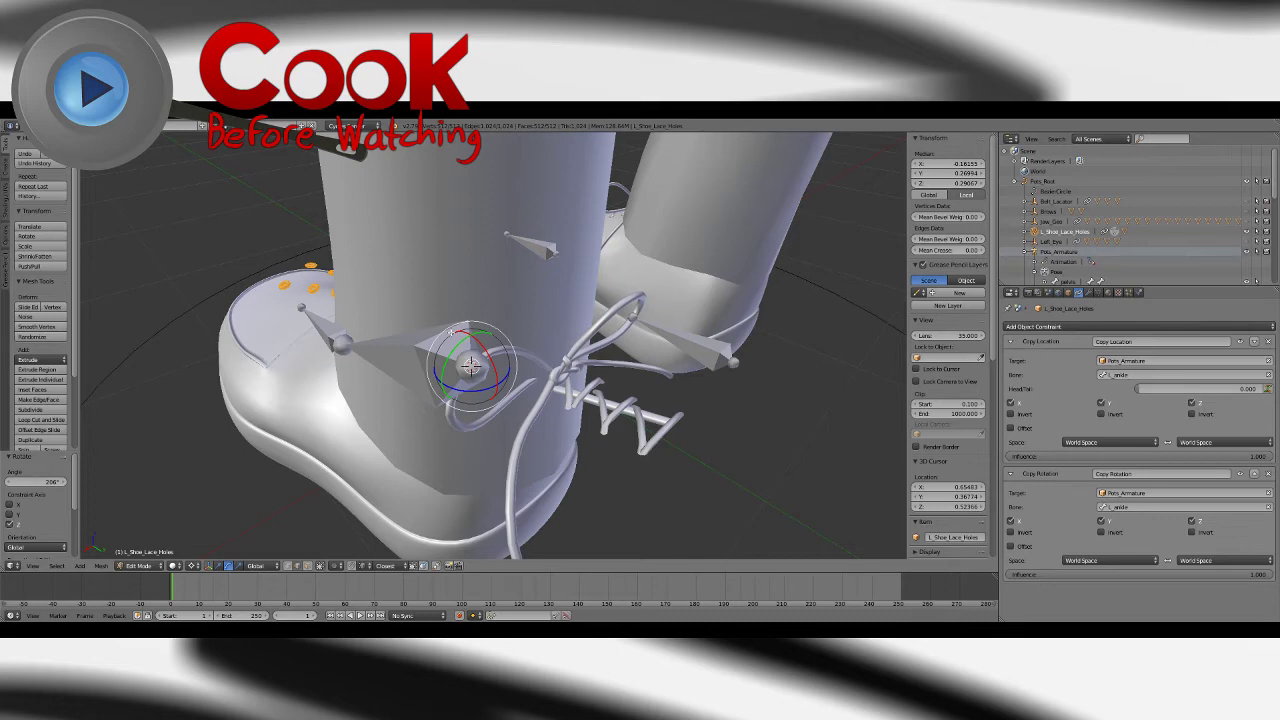
{"action": "key", "text": "ctrl+z"}
{"action": "key", "text": "r"}
{"action": "left_click", "coordinate": [118, 382]}
{"action": "left_click", "coordinate": [44, 481]}
{"action": "type", "text": "180"}
{"action": "key", "text": "Return"}
{"action": "middle_click_drag", "start_coordinate": [265, 372], "coordinate": [376, 327]}
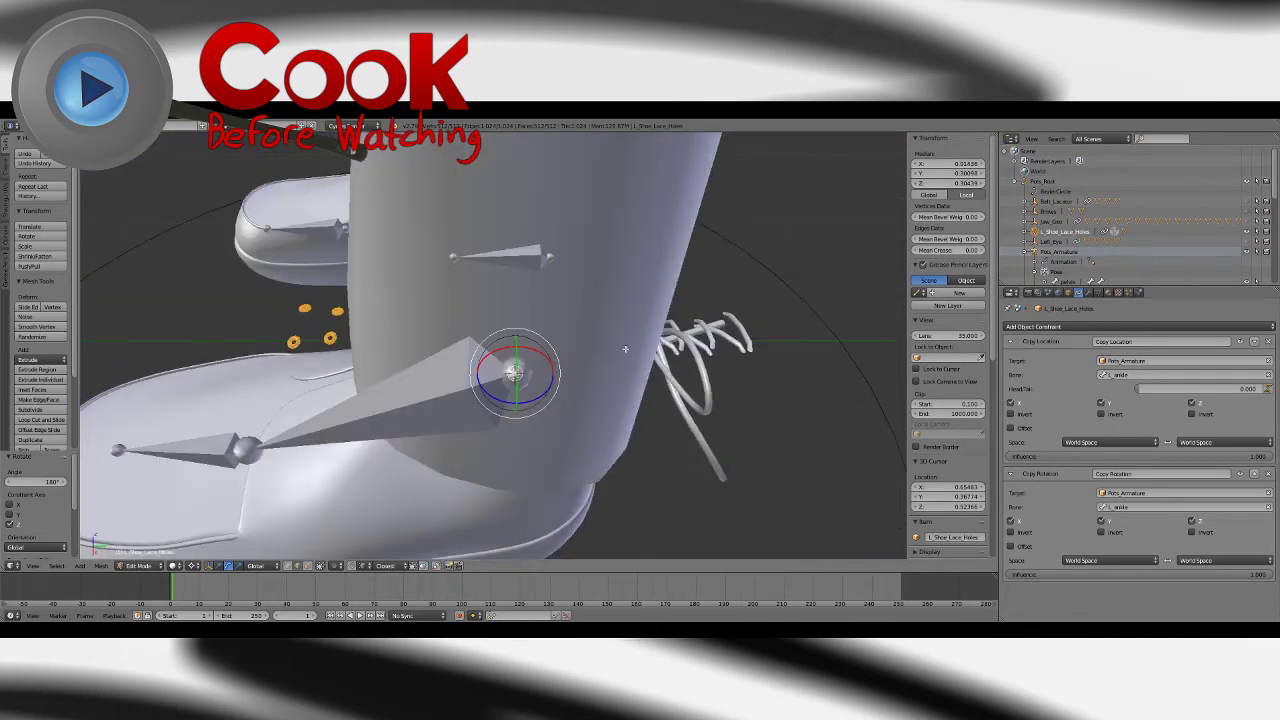
Step: Rotate the L_Shoe_Lace mesh 180° about the Z axis around the 3D cursor in Edit Mode
{"action": "key", "text": "Tab"}
{"action": "right_click", "coordinate": [667, 363]}
{"action": "key", "text": "Tab"}
{"action": "middle_click_drag", "start_coordinate": [692, 357], "coordinate": [676, 355]}
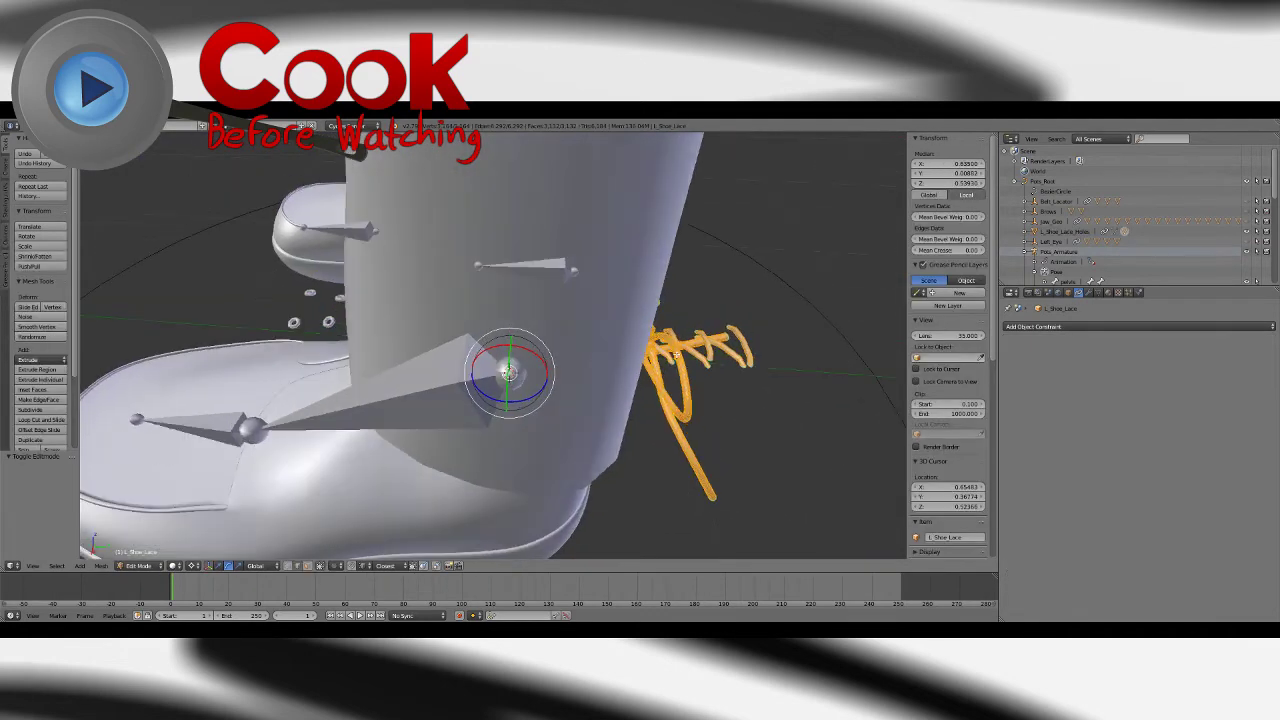
{"action": "key", "text": "r"}
{"action": "left_click", "coordinate": [558, 390]}
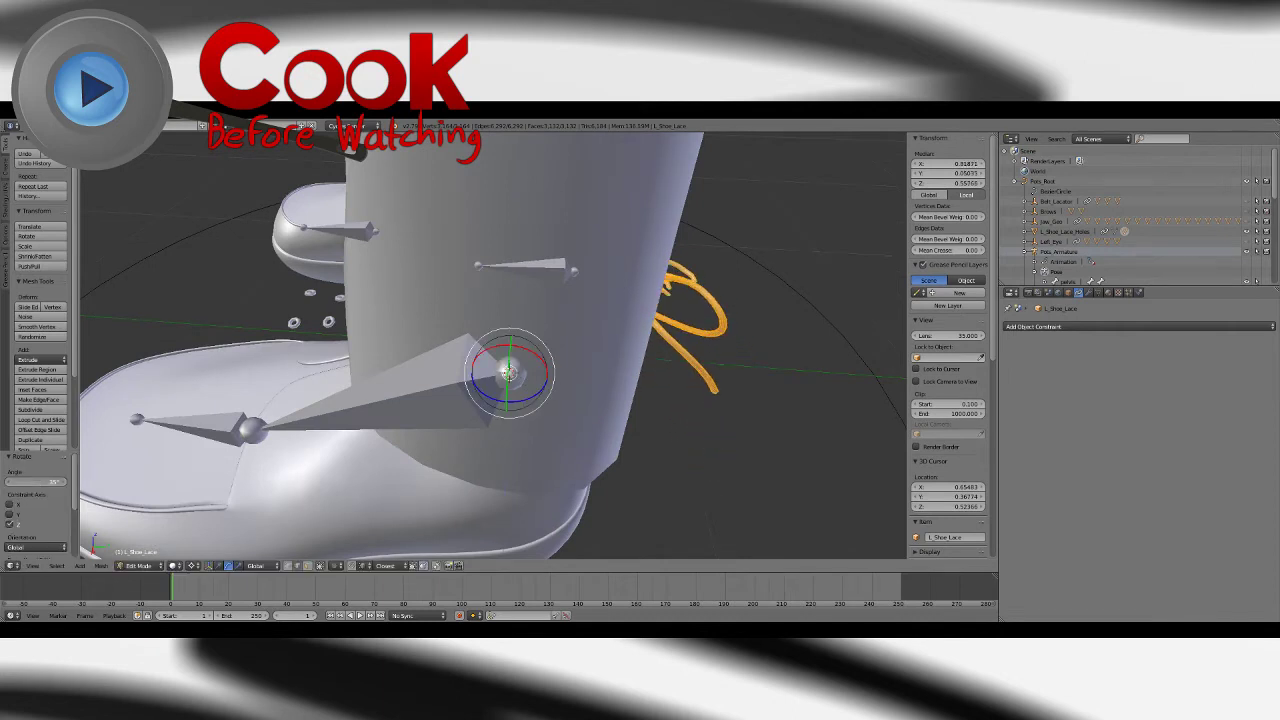
{"action": "type", "text": "90"}
{"action": "key", "text": "Return"}
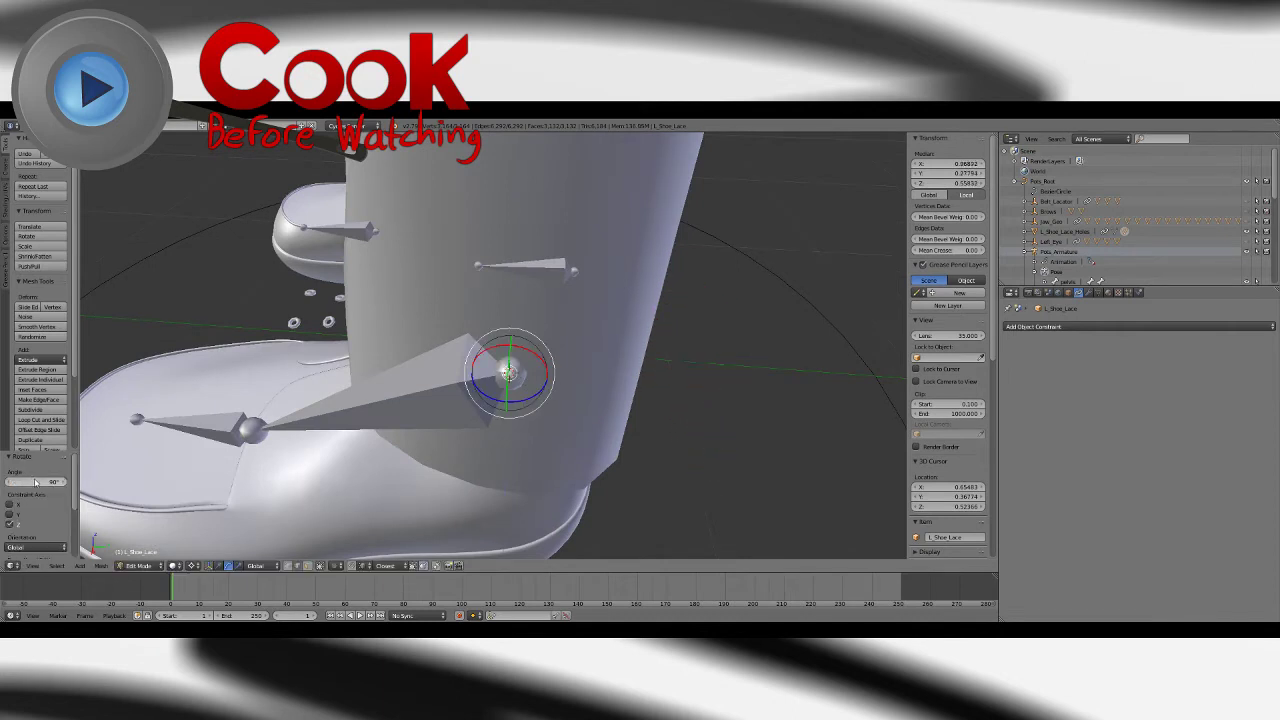
{"action": "left_click", "coordinate": [35, 482]}
{"action": "key", "text": "Return"}
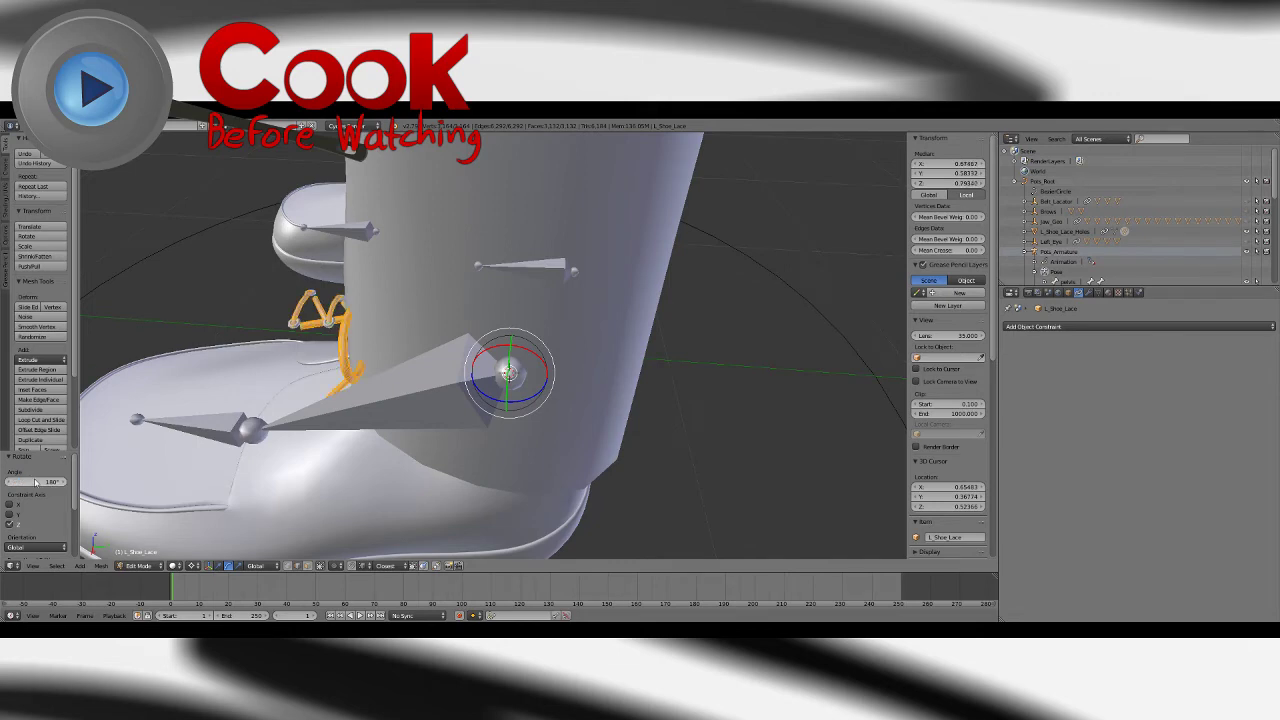
{"action": "key", "text": "Tab"}
{"action": "middle_click_drag", "start_coordinate": [338, 350], "coordinate": [450, 322]}
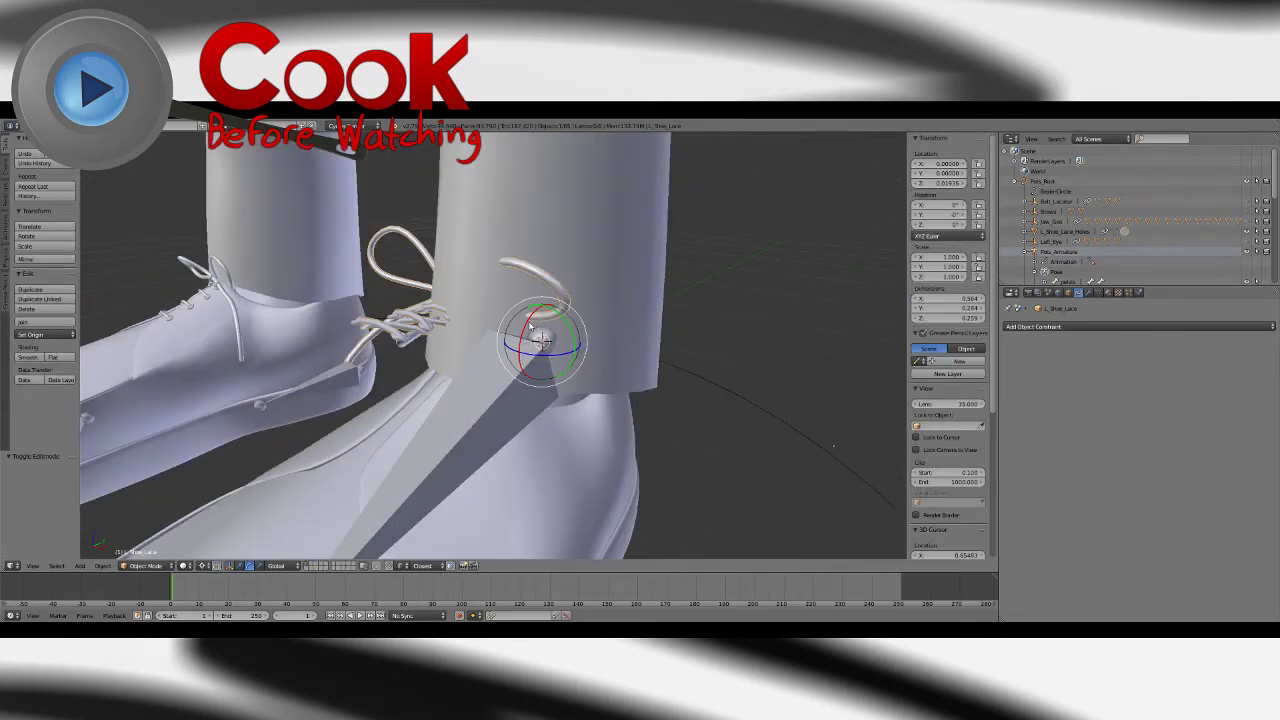
Step: Tilt the L_Shoe_Lace_Holes mesh about the X axis in Edit Mode so the holes sit on the left shoe's upper
{"action": "left_click_drag", "start_coordinate": [527, 323], "coordinate": [520, 334]}
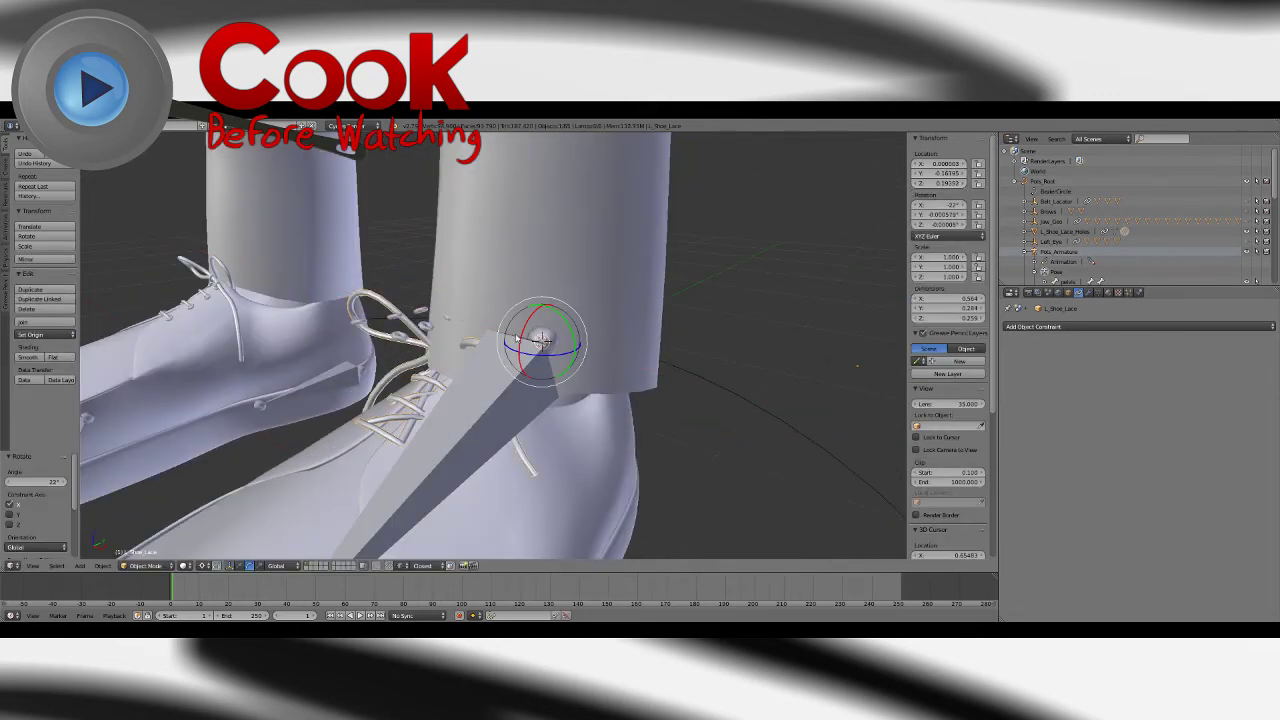
{"action": "key", "text": "ctrl+z"}
{"action": "right_click", "coordinate": [407, 341]}
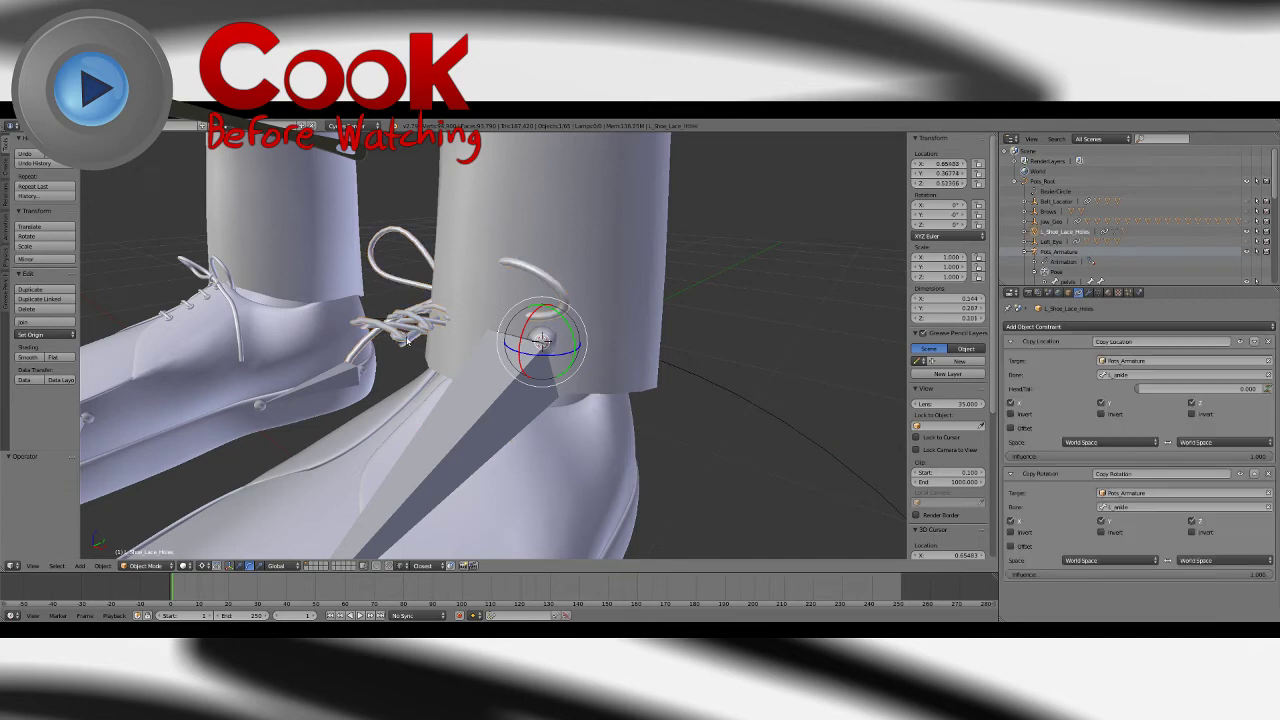
{"action": "key", "text": "Tab"}
{"action": "left_click_drag", "start_coordinate": [523, 323], "coordinate": [514, 341]}
{"action": "middle_click_drag", "start_coordinate": [514, 341], "coordinate": [539, 410]}
{"action": "scroll", "coordinate": [539, 410], "scroll_direction": "up", "scroll_amount": 2}
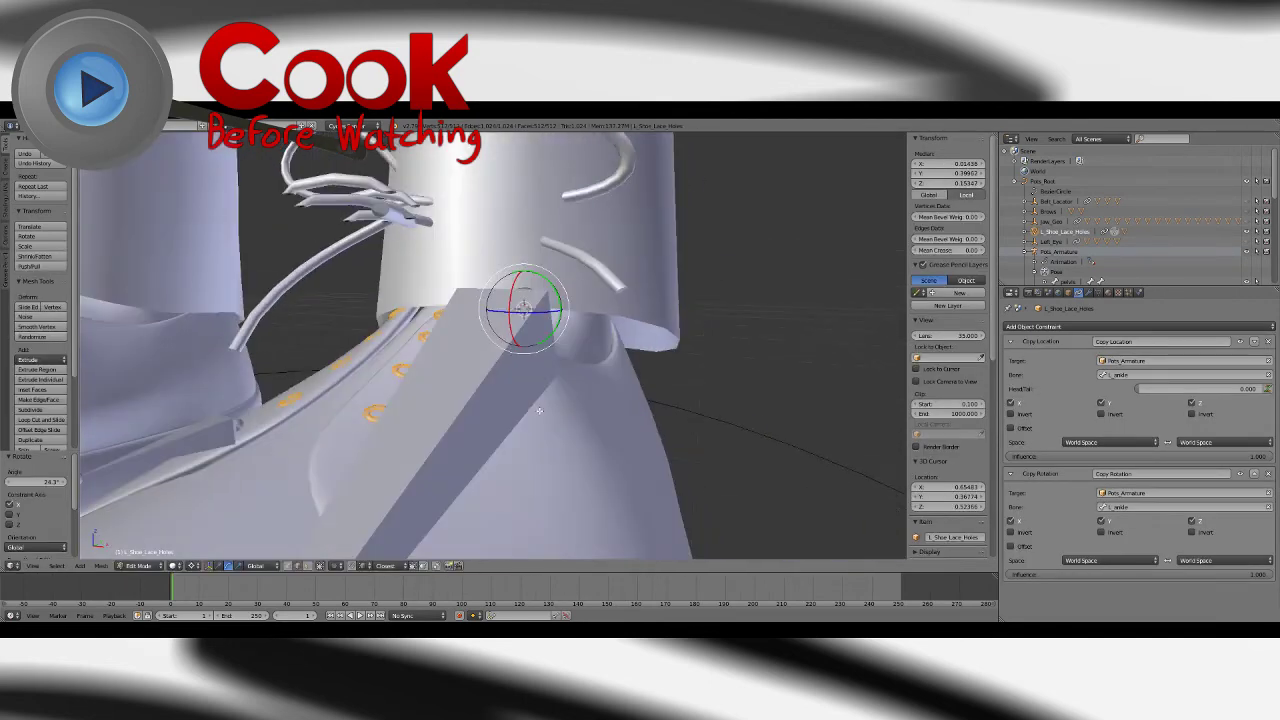
{"action": "left_click_drag", "start_coordinate": [48, 482], "coordinate": [44, 482]}
{"action": "scroll", "coordinate": [420, 246], "scroll_direction": "down", "scroll_amount": 1}
{"action": "middle_click_drag", "start_coordinate": [420, 246], "coordinate": [377, 268]}
{"action": "key", "text": "Tab"}
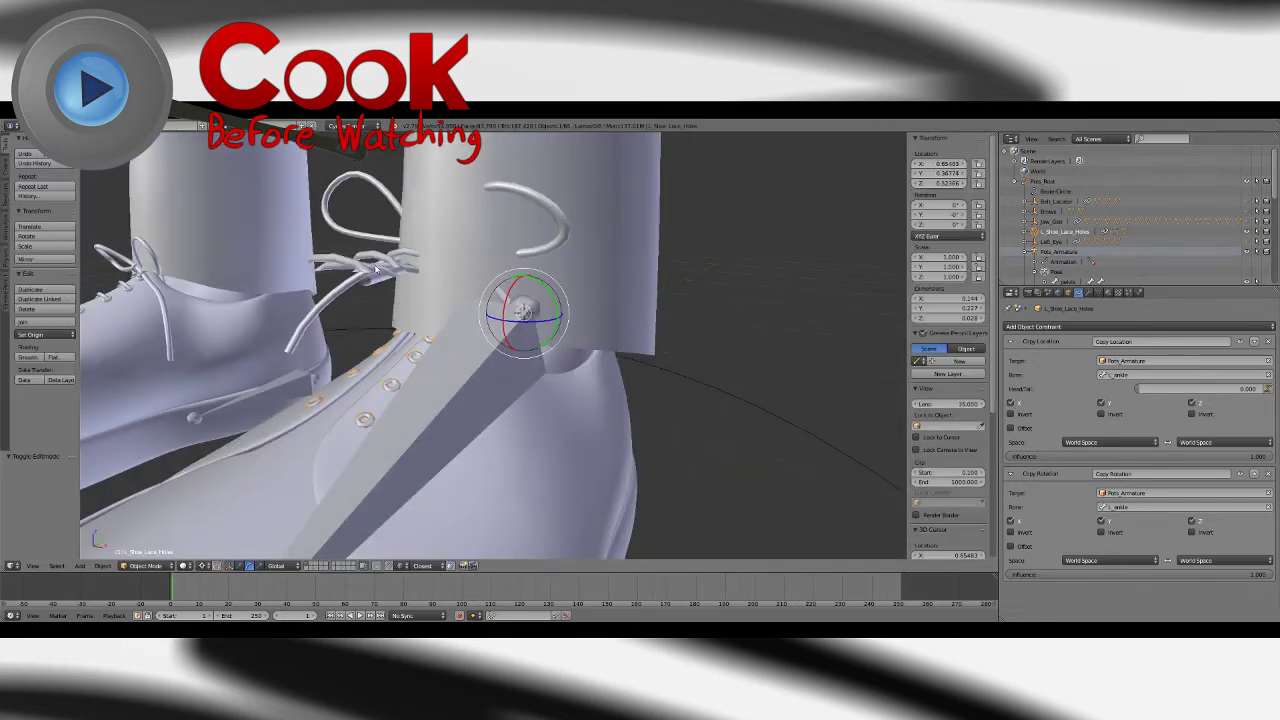
Step: Tilt the L_Shoe_Lace mesh about the X axis in Edit Mode to line up with the left shoe's lace holes, then deselect everything
{"action": "right_click", "coordinate": [377, 268]}
{"action": "key", "text": "Tab"}
{"action": "left_click_drag", "start_coordinate": [507, 295], "coordinate": [500, 298]}
{"action": "middle_click_drag", "start_coordinate": [500, 300], "coordinate": [436, 322]}
{"action": "key", "text": "Tab"}
{"action": "scroll", "coordinate": [590, 368], "scroll_direction": "down", "scroll_amount": 6}
{"action": "key", "text": "a"}
{"action": "middle_click_drag", "start_coordinate": [593, 372], "coordinate": [540, 350]}
{"action": "scroll", "coordinate": [488, 303], "scroll_direction": "down", "scroll_amount": 4}
{"action": "middle_click_drag", "start_coordinate": [488, 303], "coordinate": [495, 373], "text": "shift"}
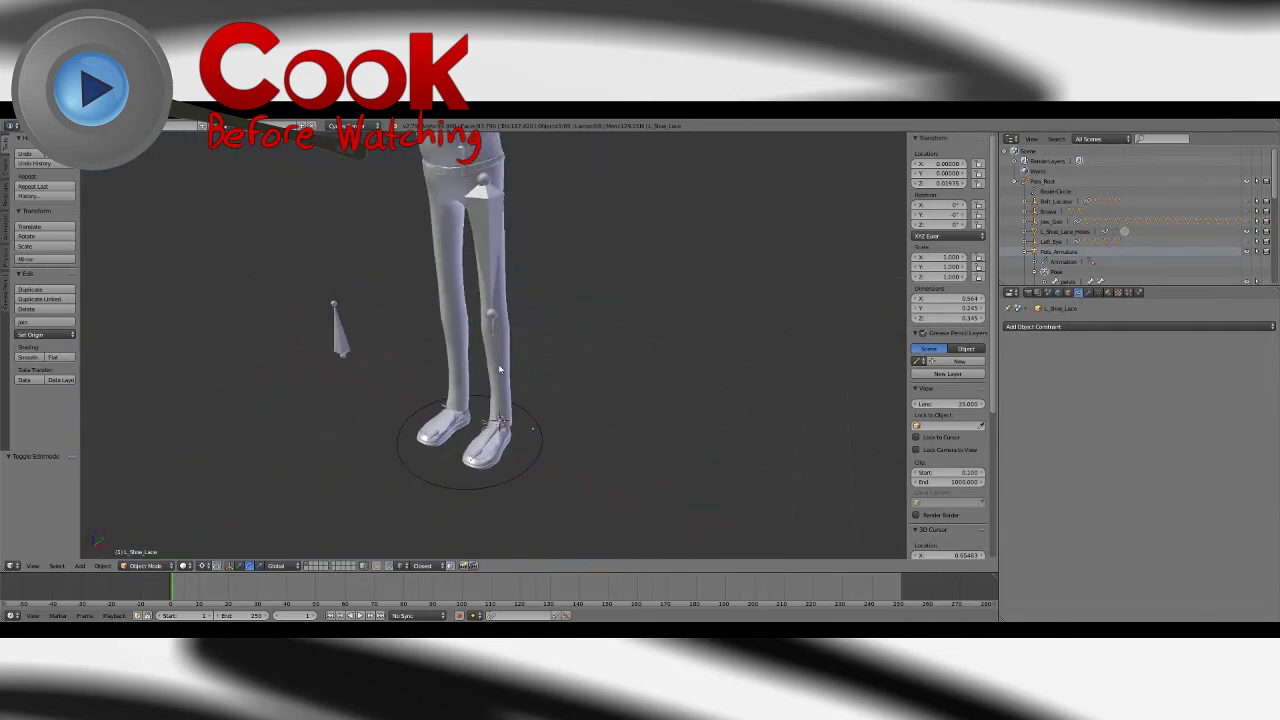
Step: Test the left shoe by rotating the L_FK_ankle bone about 46.7° on the X axis, and clear the rotation
{"action": "right_click", "coordinate": [489, 437]}
{"action": "middle_click_drag", "start_coordinate": [489, 436], "coordinate": [485, 335], "text": "shift"}
{"action": "scroll", "coordinate": [485, 335], "scroll_direction": "up", "scroll_amount": 7}
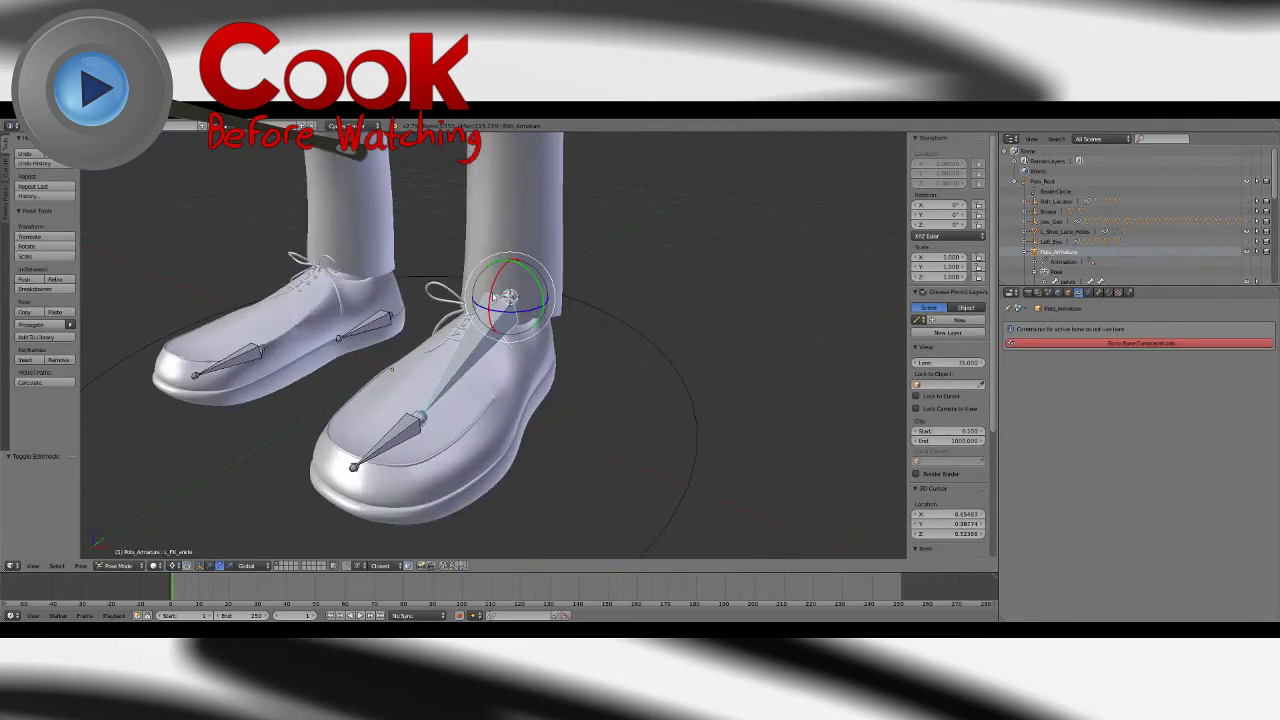
{"action": "key", "text": "r"}
{"action": "key", "text": "x"}
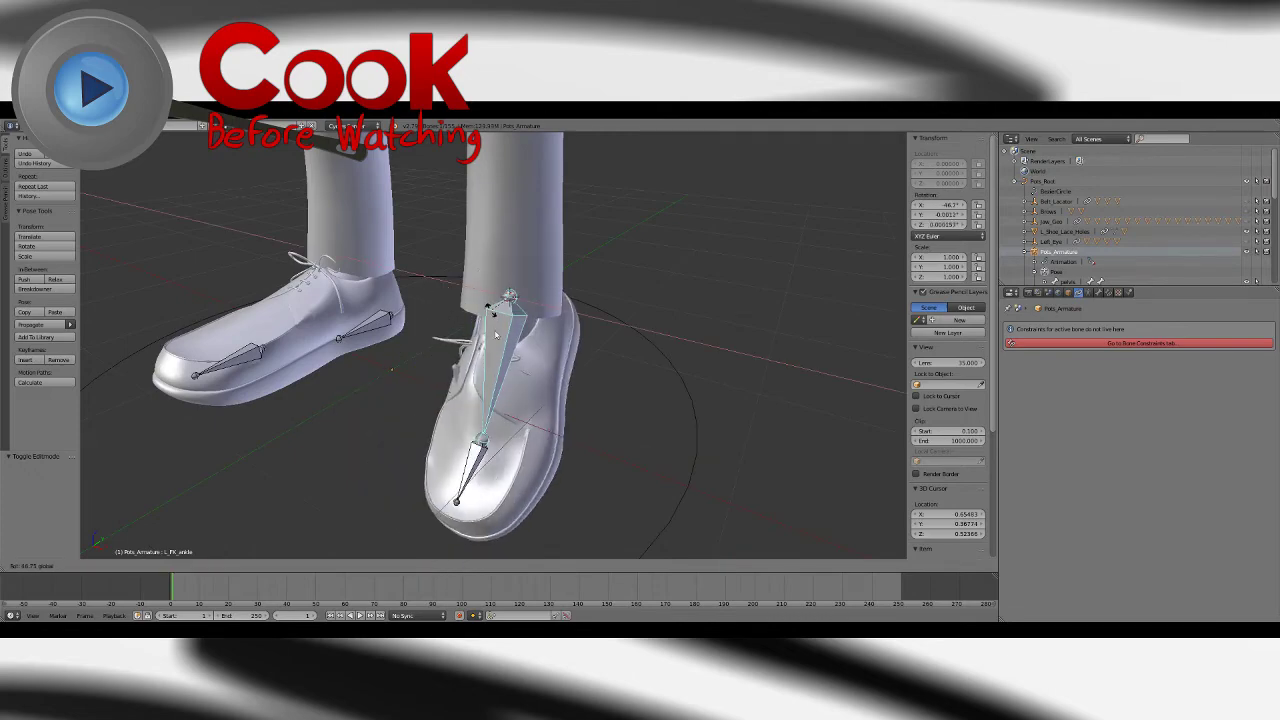
{"action": "left_click", "coordinate": [490, 398]}
{"action": "middle_click_drag", "start_coordinate": [490, 398], "coordinate": [514, 379]}
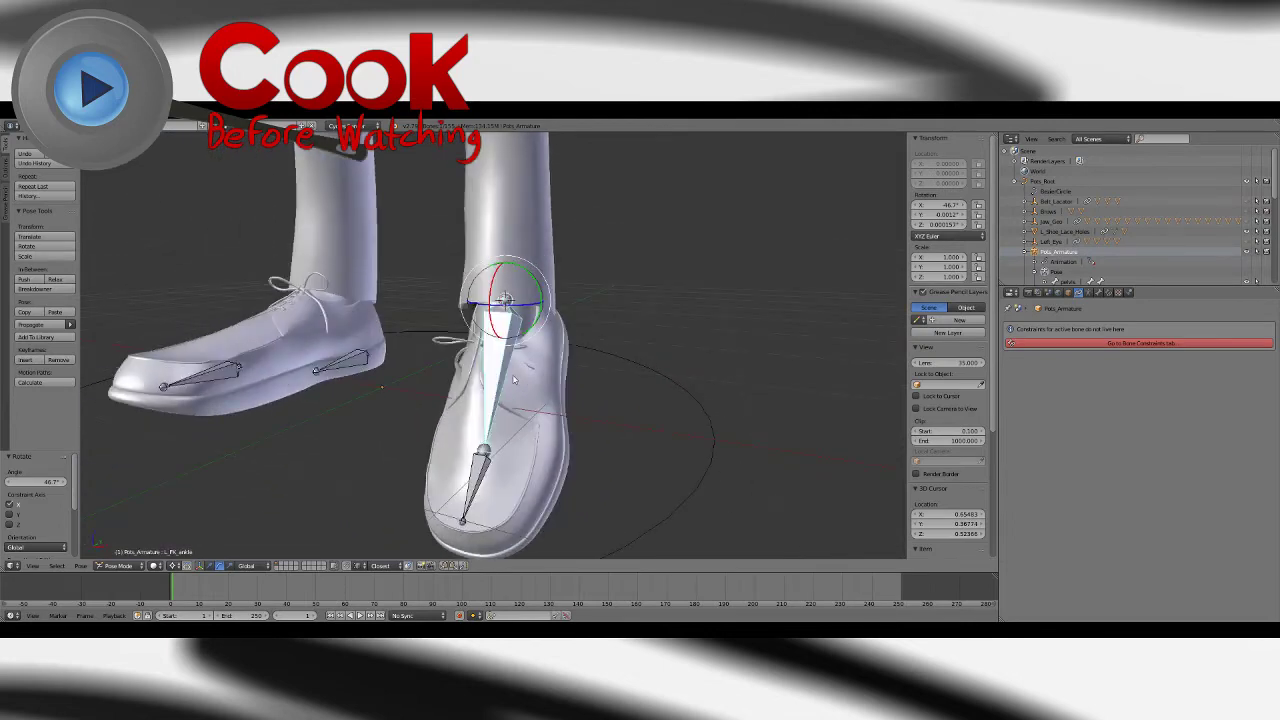
{"action": "key", "text": "alt+r"}
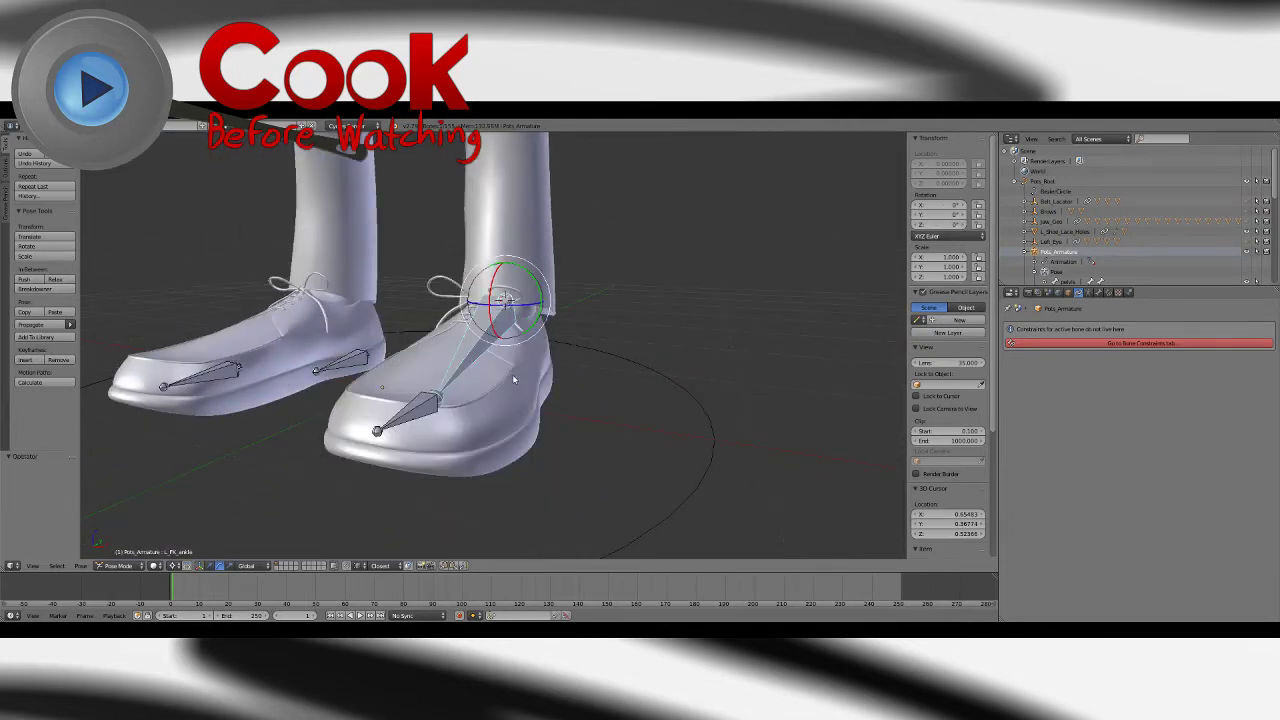
Step: Repeat the X-axis rotation test of the L_FK_ankle bone from a closer side view and reset its rotation
{"action": "middle_click_drag", "start_coordinate": [666, 286], "coordinate": [468, 280]}
{"action": "scroll", "coordinate": [461, 277], "scroll_direction": "up", "scroll_amount": 3}
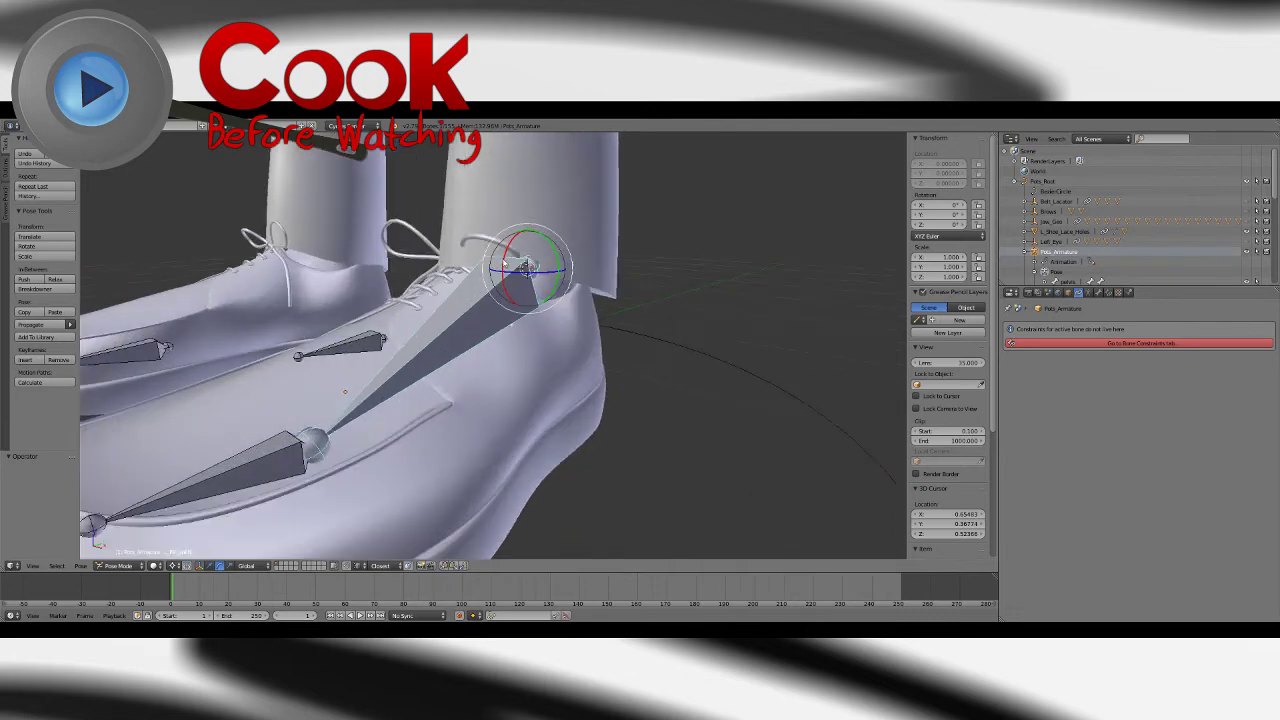
{"action": "key", "text": "r"}
{"action": "key", "text": "x"}
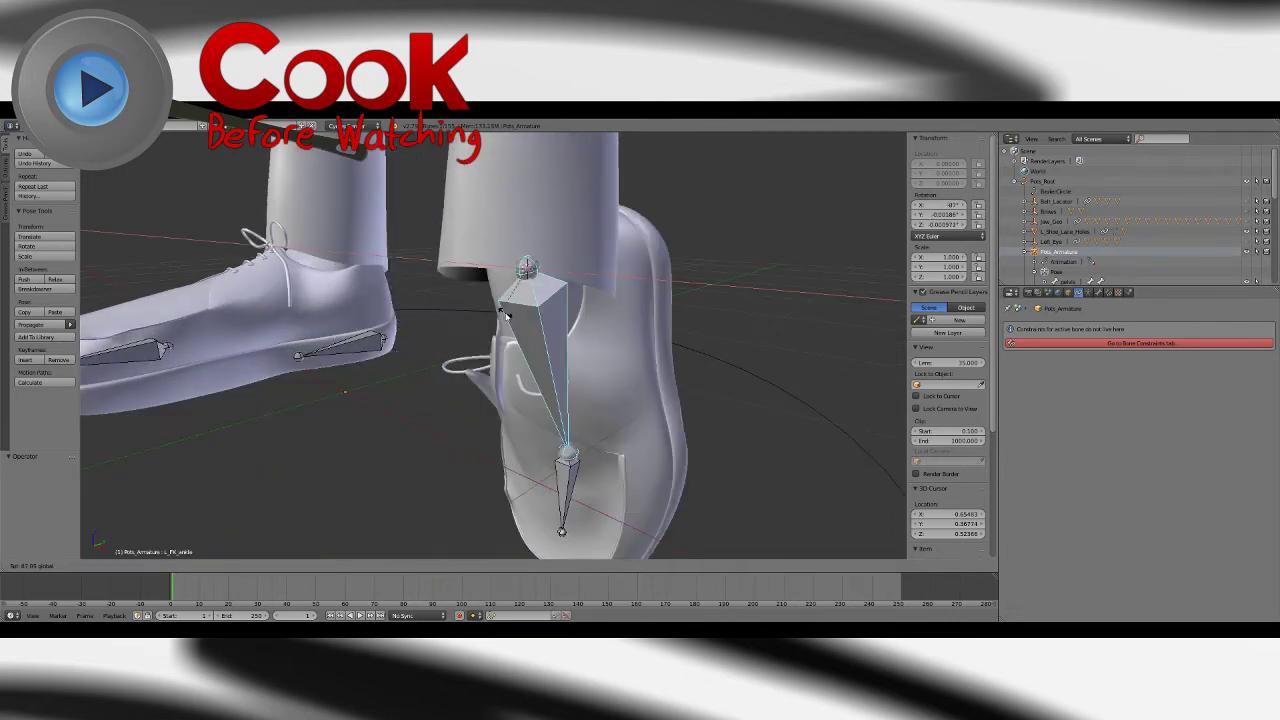
{"action": "left_click", "coordinate": [505, 315]}
{"action": "key", "text": "alt+r"}
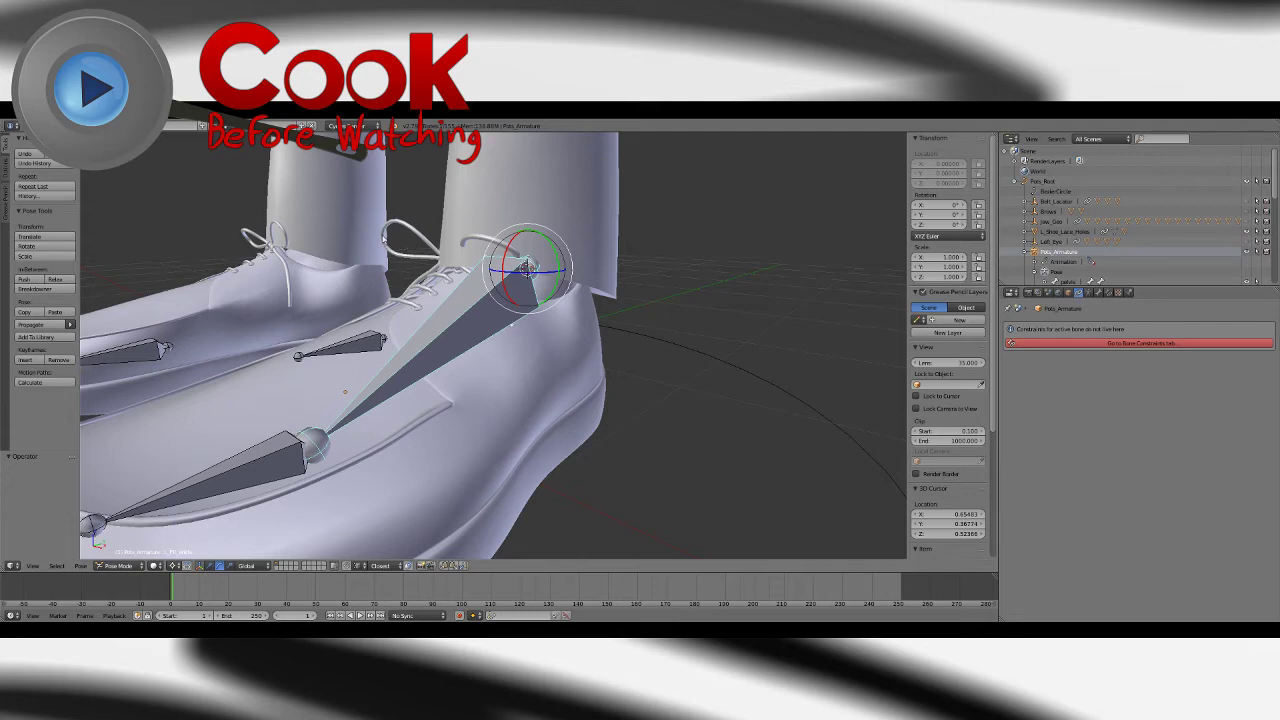
Step: Set the hips bone's Right_IK_FK_Switch custom property to 1.000
{"action": "middle_click_drag", "start_coordinate": [310, 294], "coordinate": [400, 320]}
{"action": "right_click", "coordinate": [323, 313]}
{"action": "scroll", "coordinate": [637, 306], "scroll_direction": "down", "scroll_amount": 6}
{"action": "middle_click_drag", "start_coordinate": [535, 150], "coordinate": [530, 390], "text": "shift"}
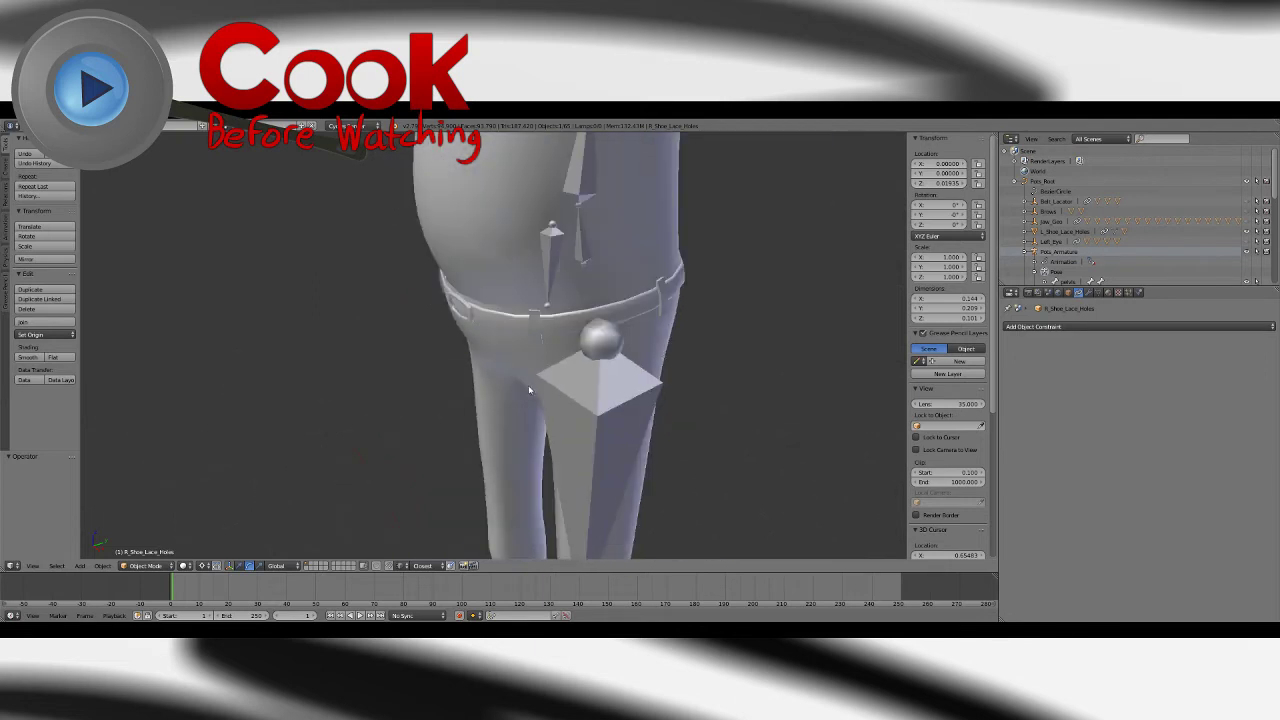
{"action": "right_click", "coordinate": [550, 280]}
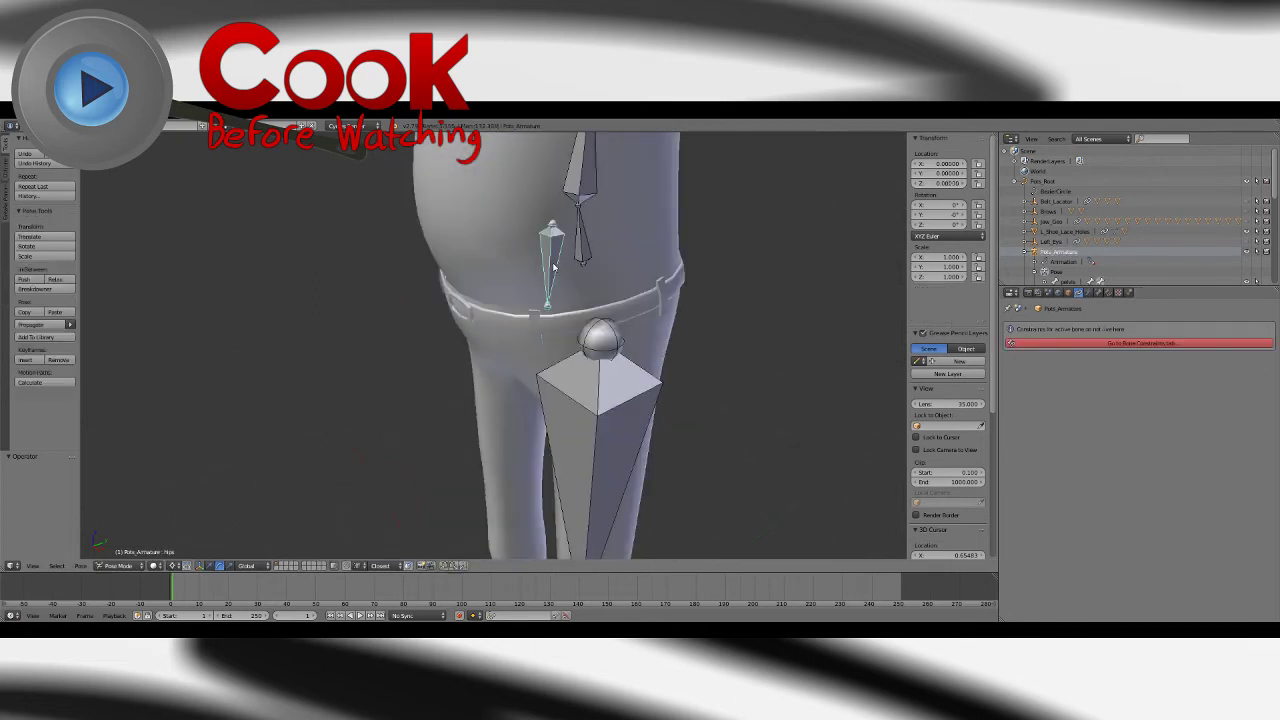
{"action": "left_click", "coordinate": [1098, 293]}
{"action": "left_click_drag", "start_coordinate": [1152, 573], "coordinate": [1210, 573]}
Step: Select the R_FK_ankle bone and snap the 3D cursor to it
{"action": "middle_click_drag", "start_coordinate": [482, 535], "coordinate": [556, 213], "text": "shift"}
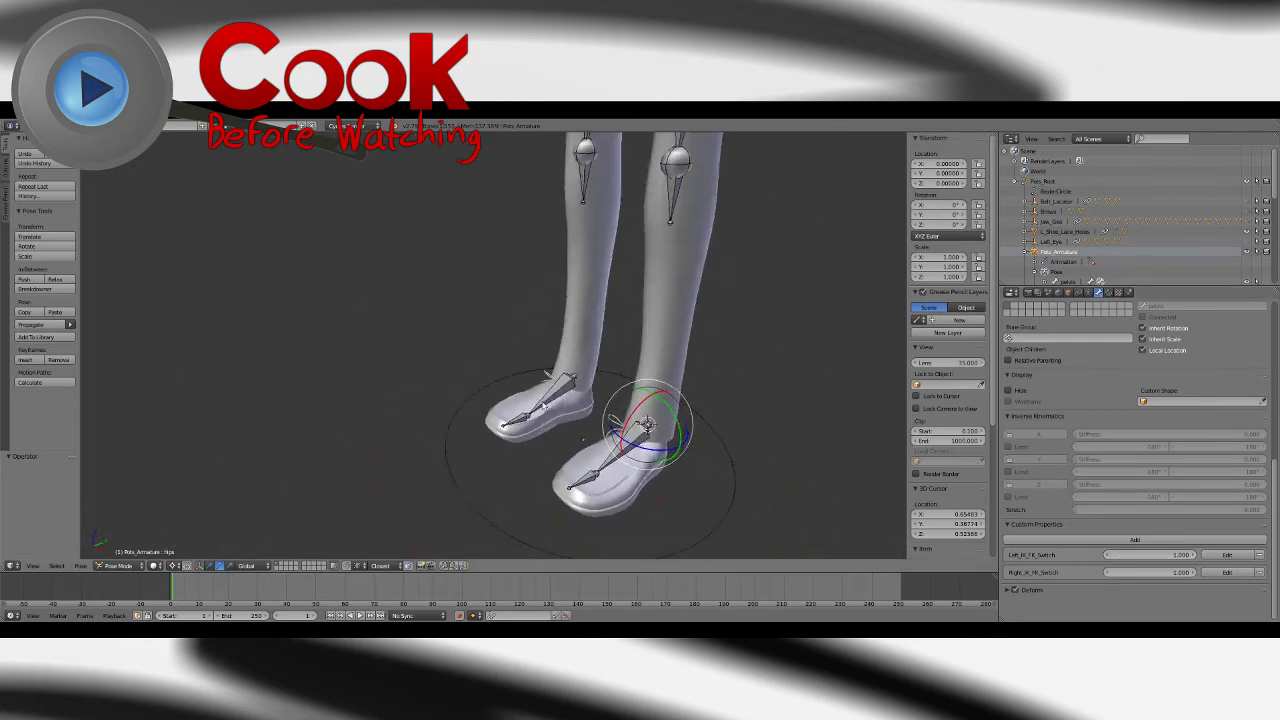
{"action": "scroll", "coordinate": [636, 431], "scroll_direction": "up", "scroll_amount": 4}
{"action": "scroll", "coordinate": [636, 431], "scroll_direction": "up", "scroll_amount": 4}
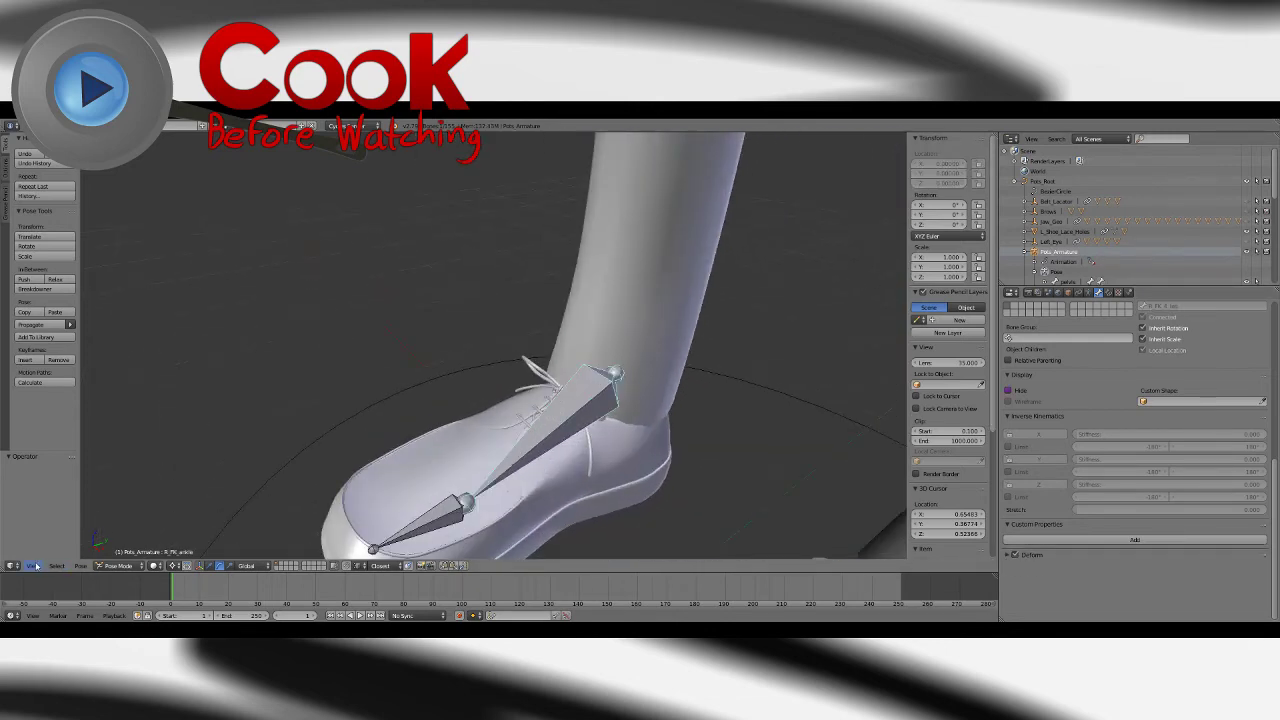
{"action": "left_click", "coordinate": [80, 565]}
{"action": "mouse_move", "coordinate": [131, 491]}
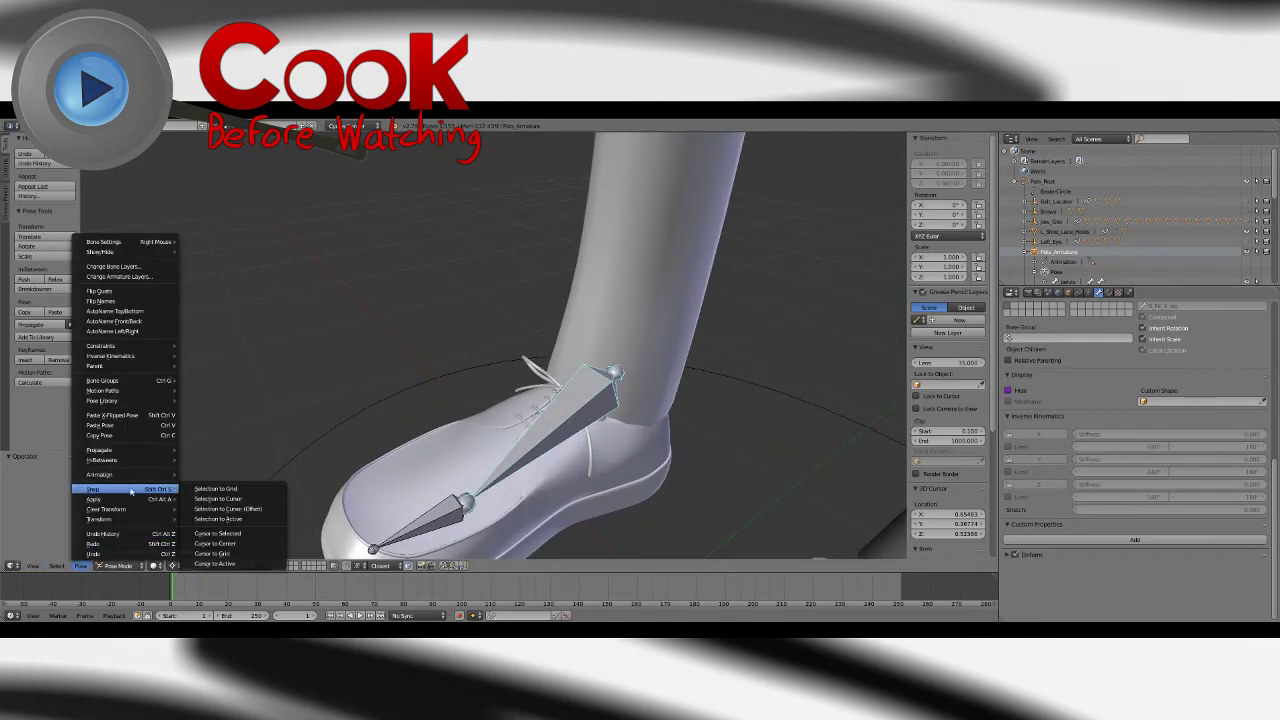
{"action": "left_click", "coordinate": [247, 537]}
Step: Select the R_Shoe_Lace_Holes object and set its origin to the 3D cursor at the right ankle
{"action": "middle_click_drag", "start_coordinate": [300, 500], "coordinate": [413, 389]}
{"action": "right_click", "coordinate": [402, 384]}
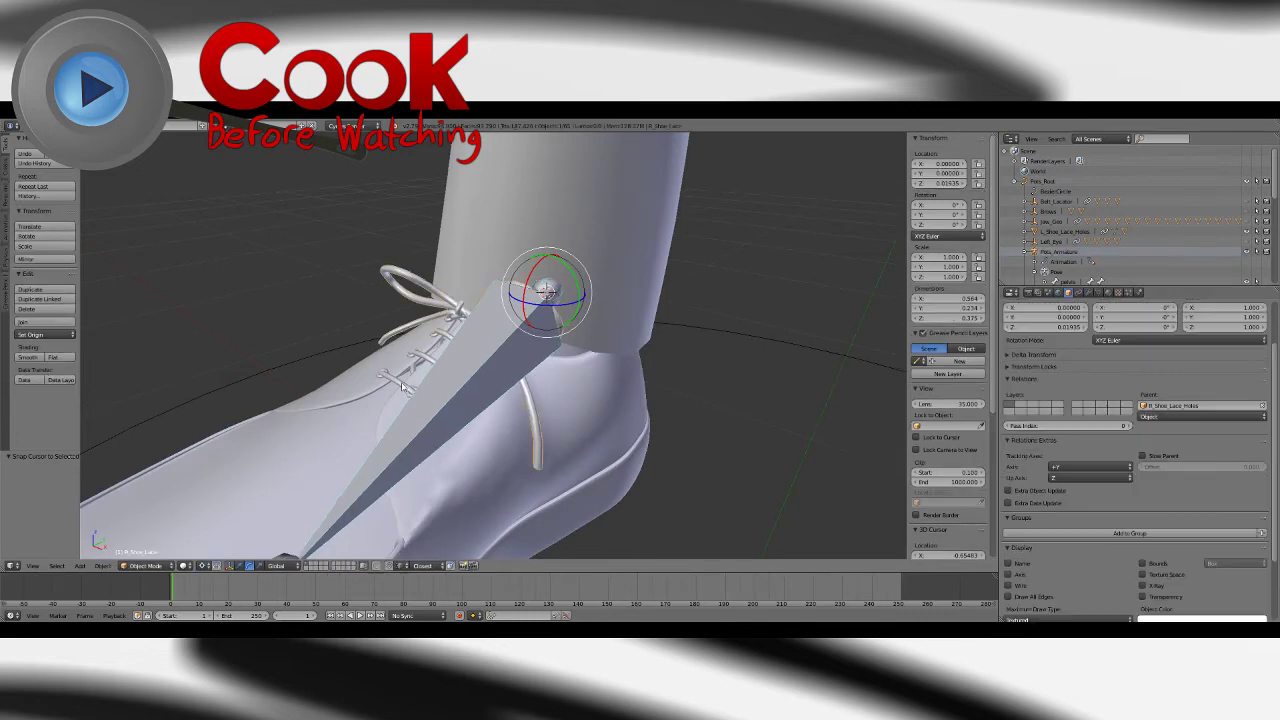
{"action": "scroll", "coordinate": [400, 384], "scroll_direction": "up", "scroll_amount": 2}
{"action": "right_click", "coordinate": [316, 388]}
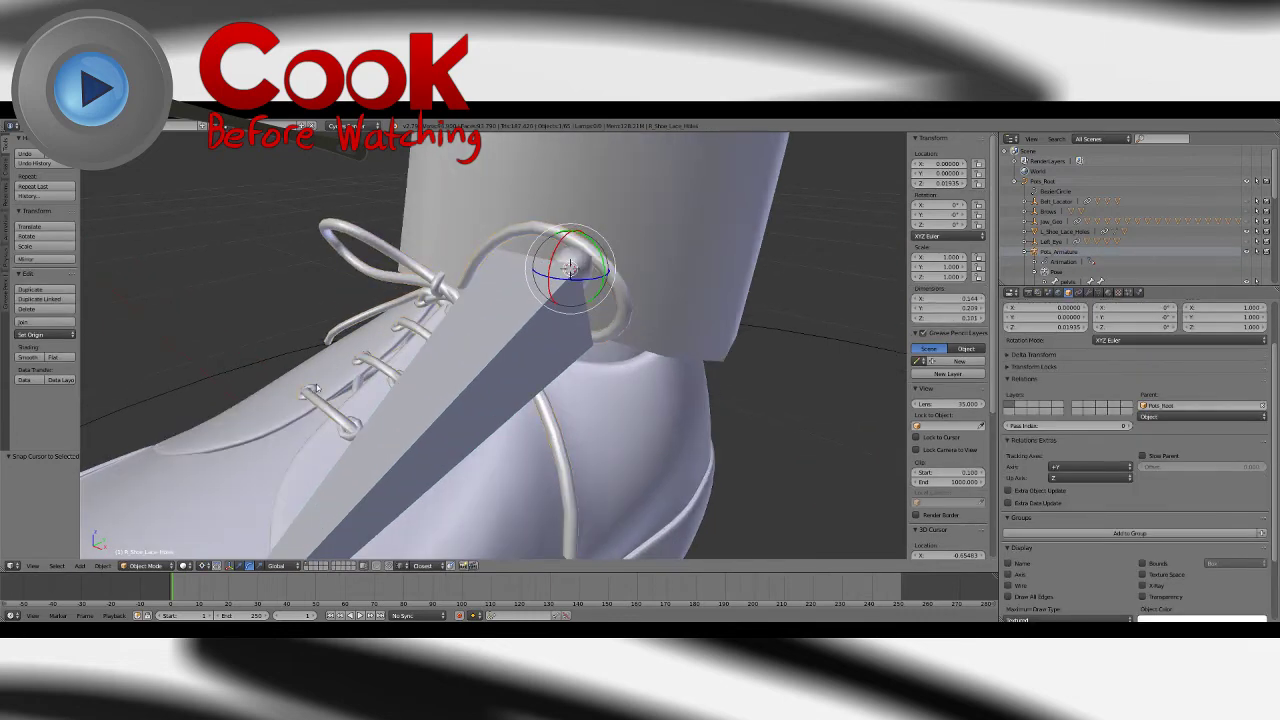
{"action": "middle_click_drag", "start_coordinate": [692, 324], "coordinate": [655, 330]}
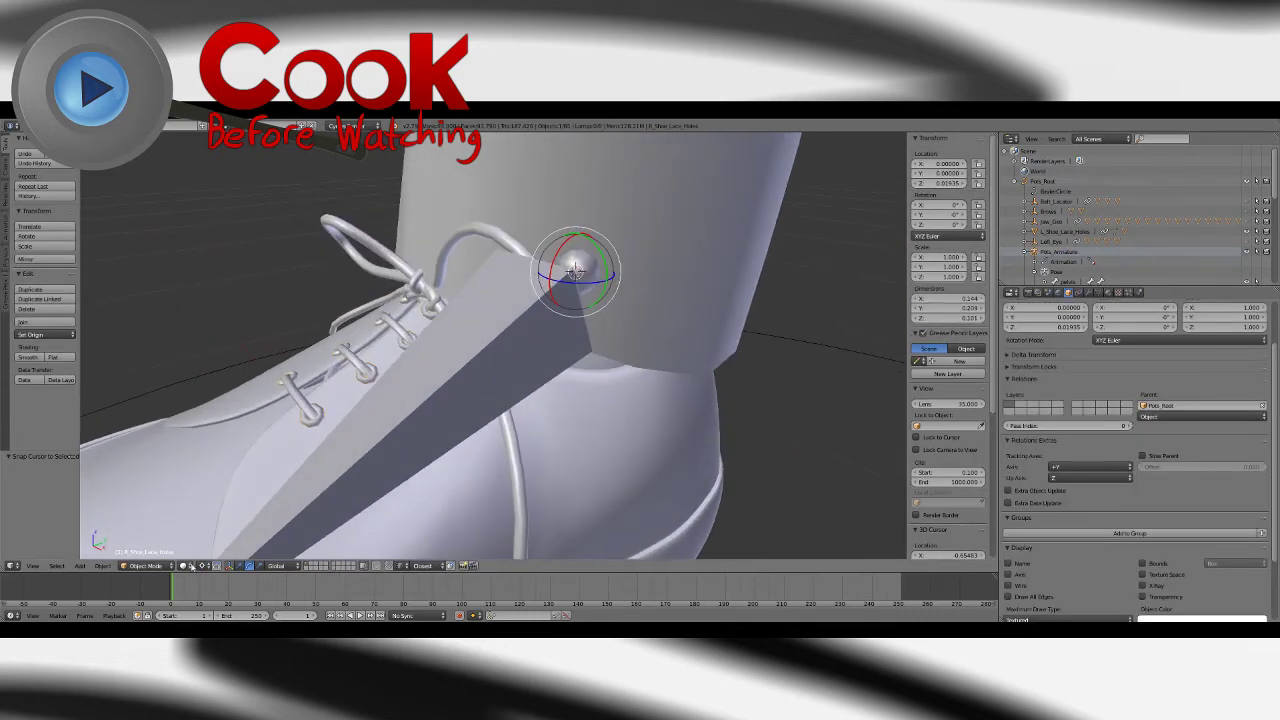
{"action": "left_click", "coordinate": [203, 566]}
{"action": "left_click", "coordinate": [228, 511]}
{"action": "left_click", "coordinate": [102, 566]}
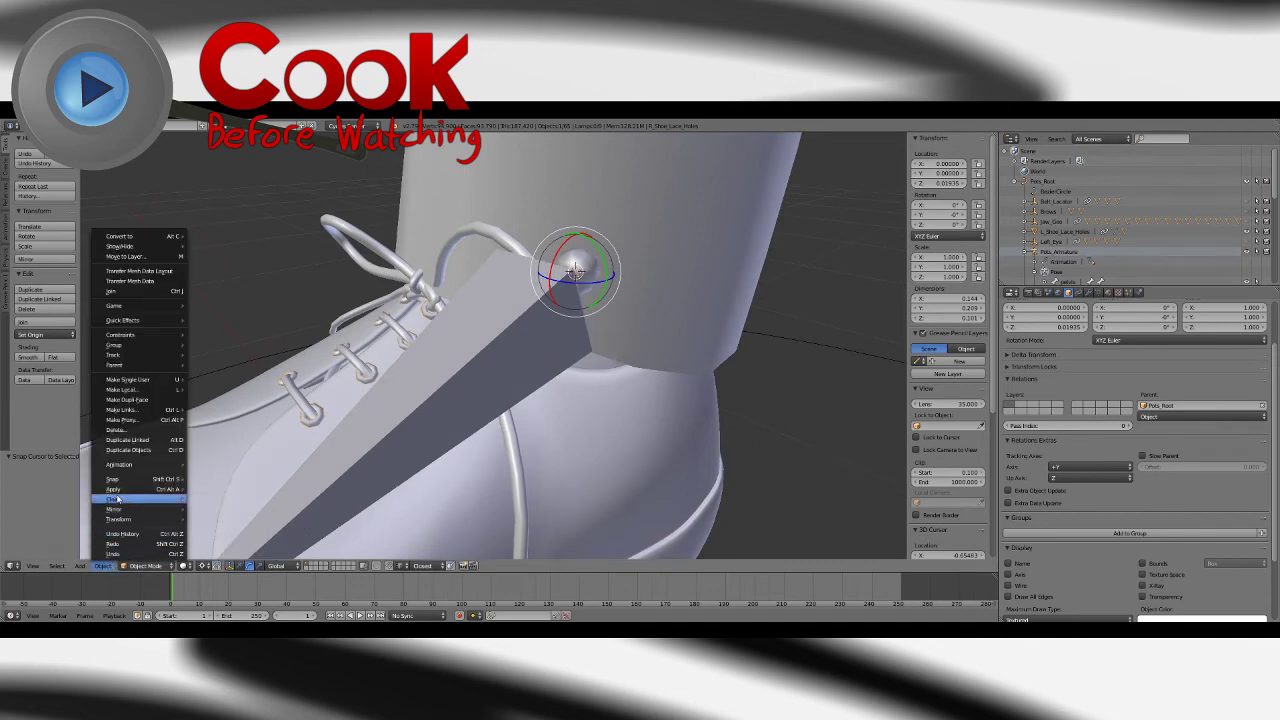
{"action": "mouse_move", "coordinate": [118, 519]}
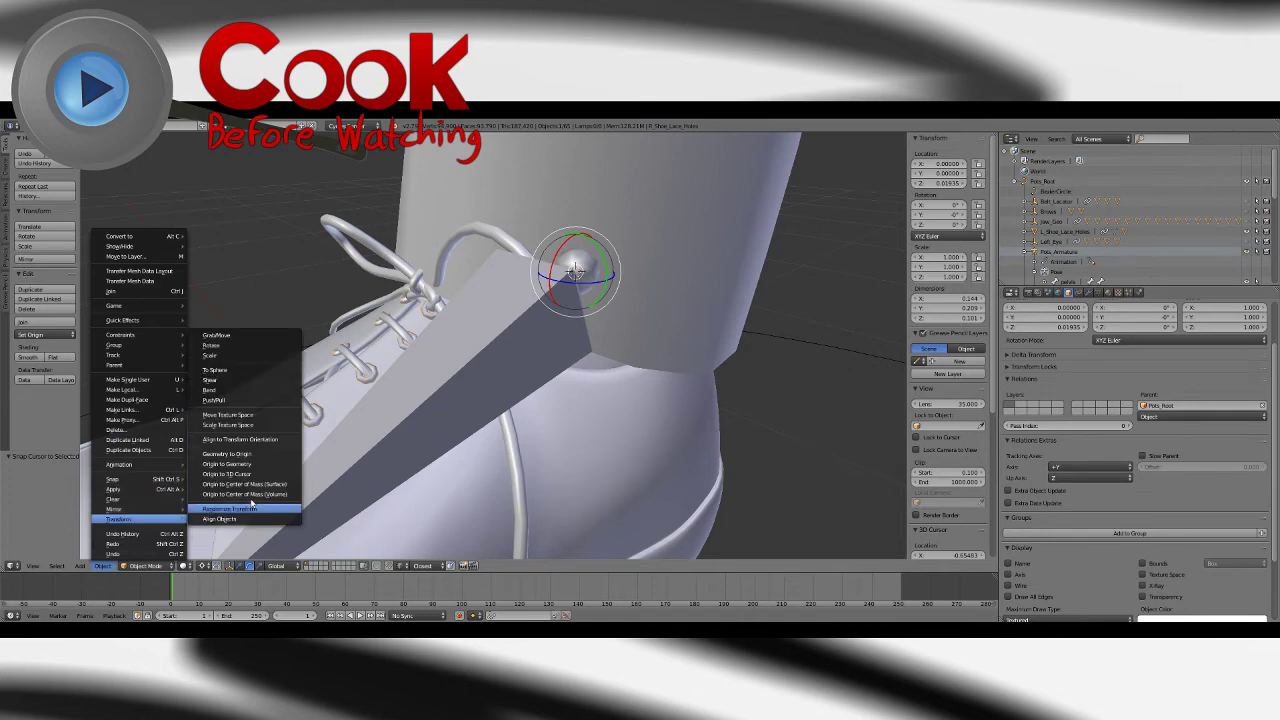
{"action": "left_click", "coordinate": [246, 474]}
{"action": "middle_click_drag", "start_coordinate": [256, 457], "coordinate": [600, 345]}
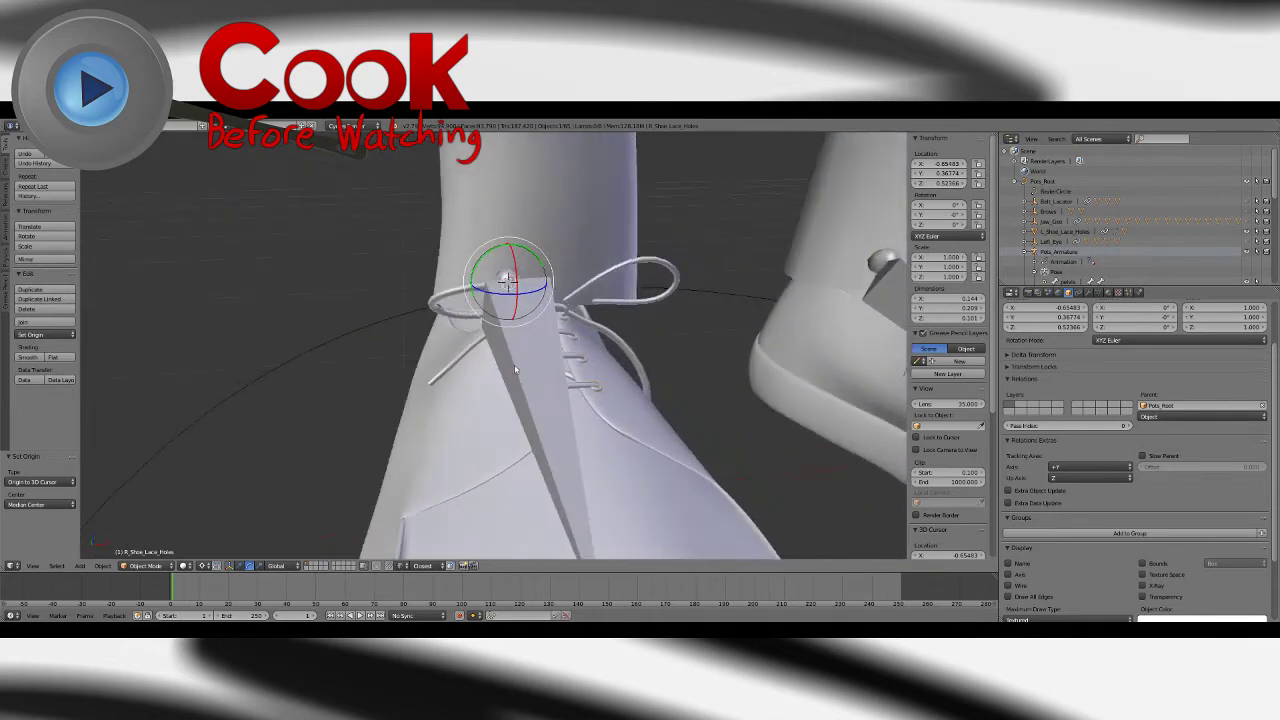
Step: Add a Copy Location constraint to R_Shoe_Lace_Holes, targeting the R_ankle bone of the character's armature
{"action": "left_click", "coordinate": [1080, 293]}
{"action": "left_click", "coordinate": [1088, 326]}
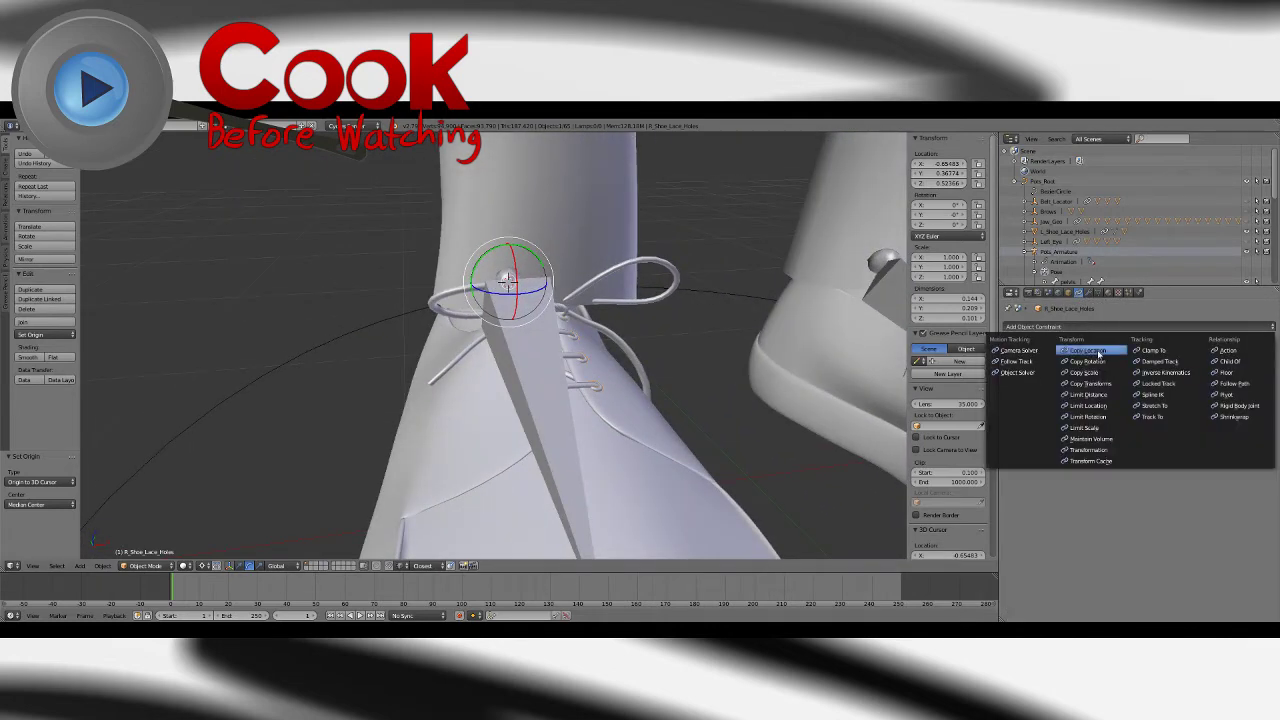
{"action": "left_click", "coordinate": [1096, 351]}
{"action": "left_click", "coordinate": [1122, 359]}
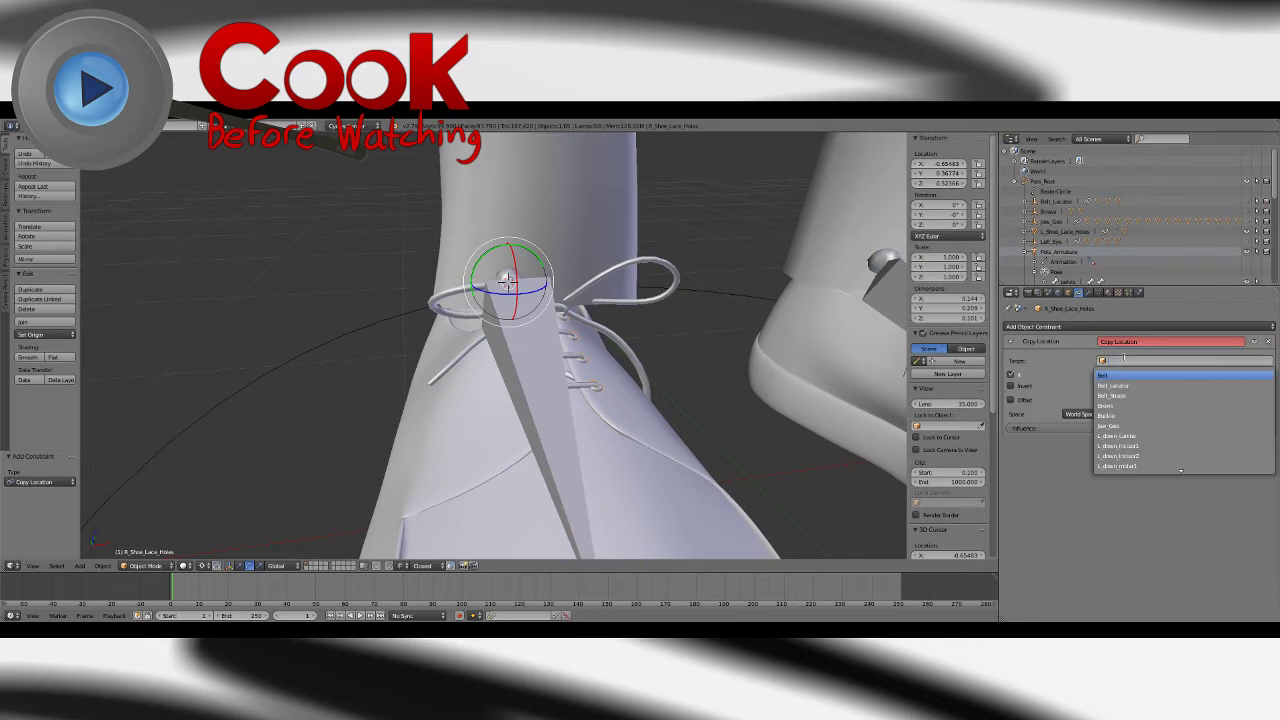
{"action": "type", "text": "arm"}
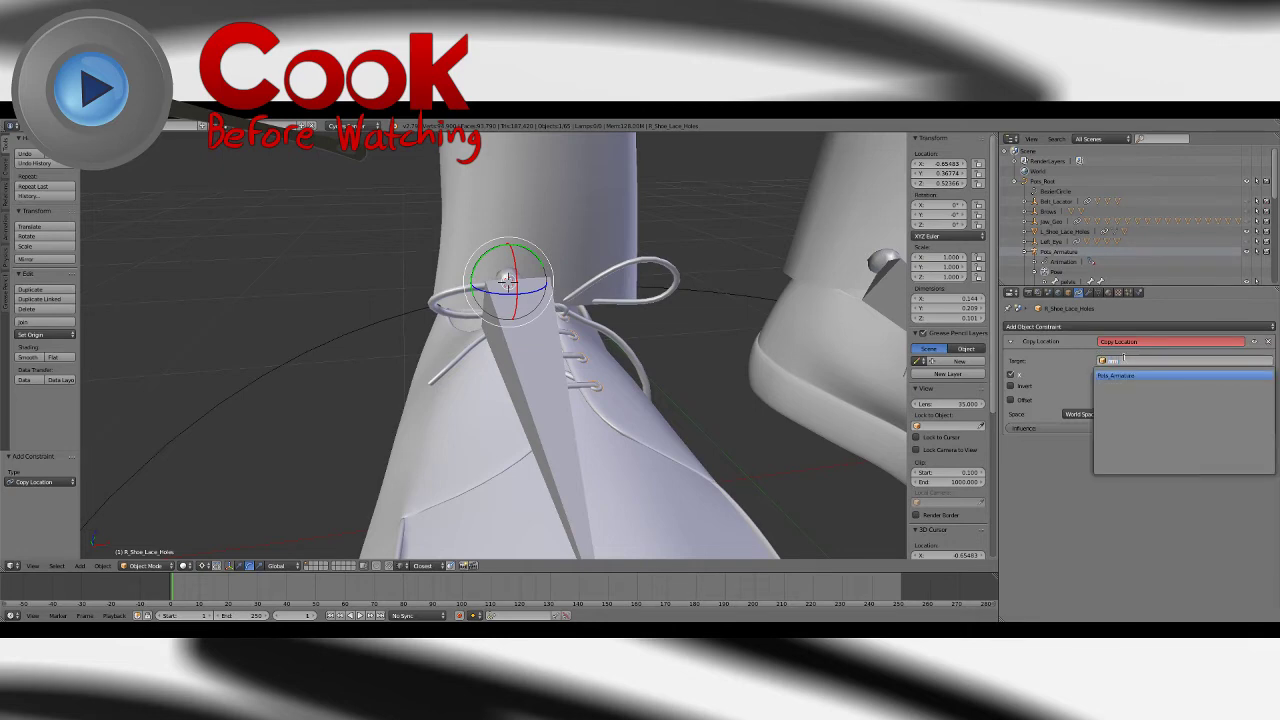
{"action": "left_click", "coordinate": [1117, 376]}
{"action": "left_click", "coordinate": [1116, 376]}
{"action": "type", "text": "r_"}
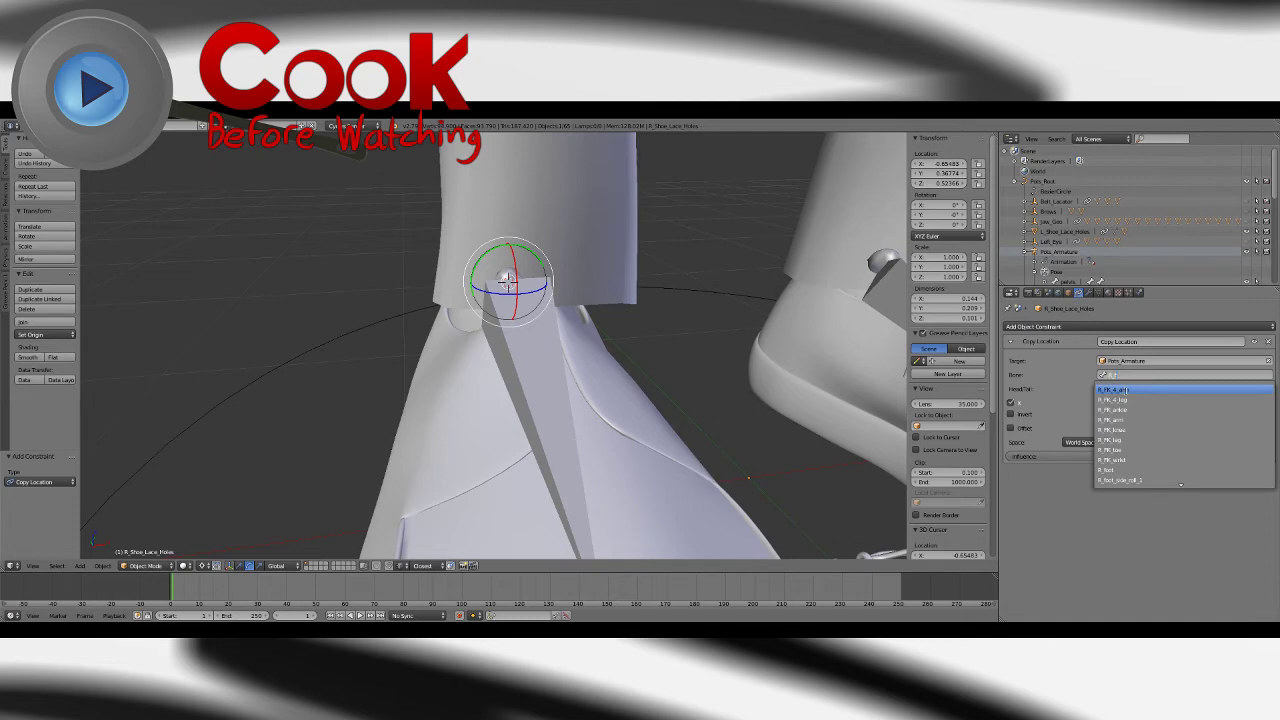
{"action": "key", "text": "BackSpace"}
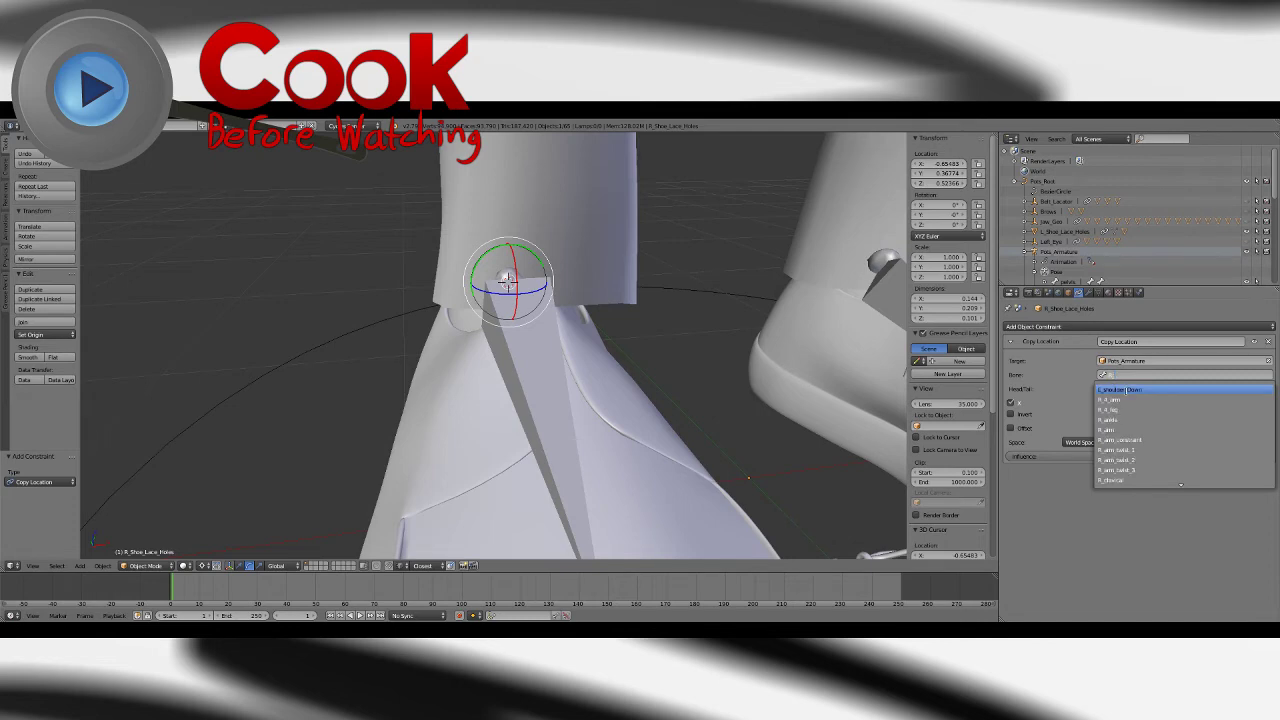
{"action": "type", "text": "an"}
{"action": "left_click", "coordinate": [1126, 390]}
{"action": "middle_click_drag", "start_coordinate": [653, 330], "coordinate": [600, 340]}
Step: Add a Copy Rotation constraint to R_Shoe_Lace_Holes, also targeting the armature's R_ankle bone
{"action": "left_click", "coordinate": [1085, 327]}
{"action": "left_click", "coordinate": [1087, 361]}
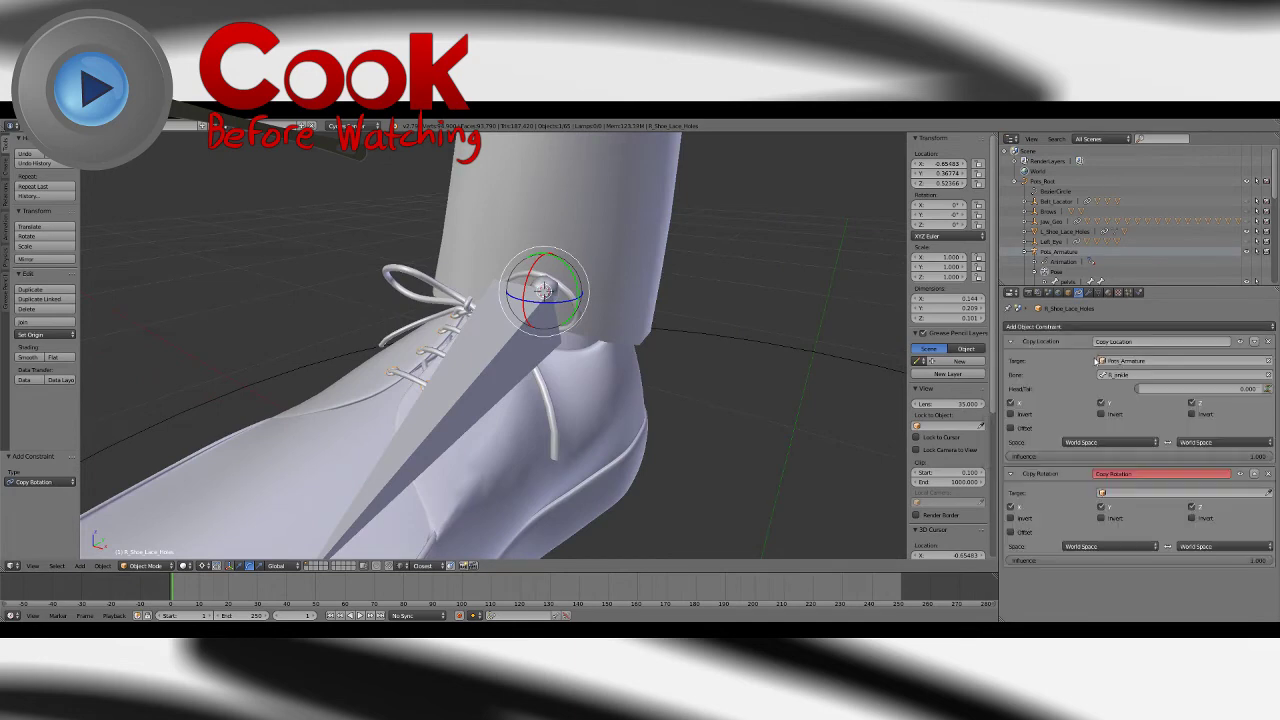
{"action": "left_click", "coordinate": [1145, 492]}
{"action": "type", "text": "m"}
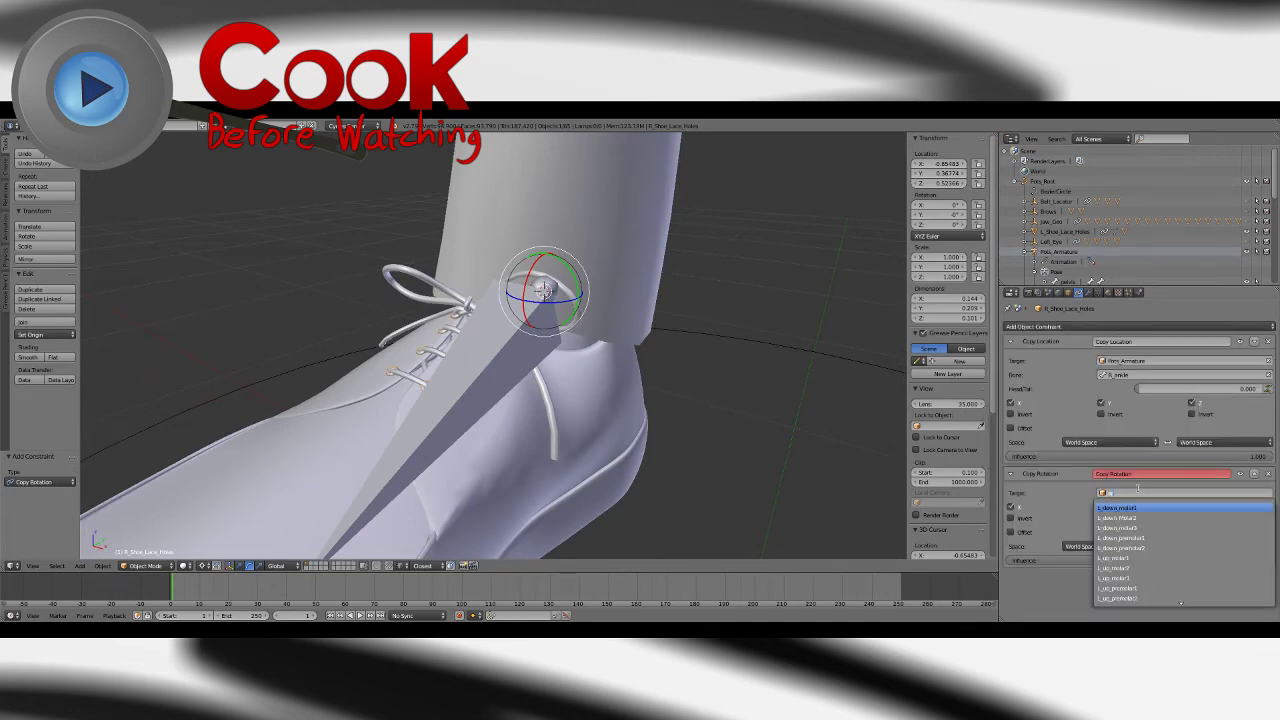
{"action": "type", "text": "m"}
{"action": "left_click", "coordinate": [1125, 507]}
{"action": "left_click", "coordinate": [1125, 507]}
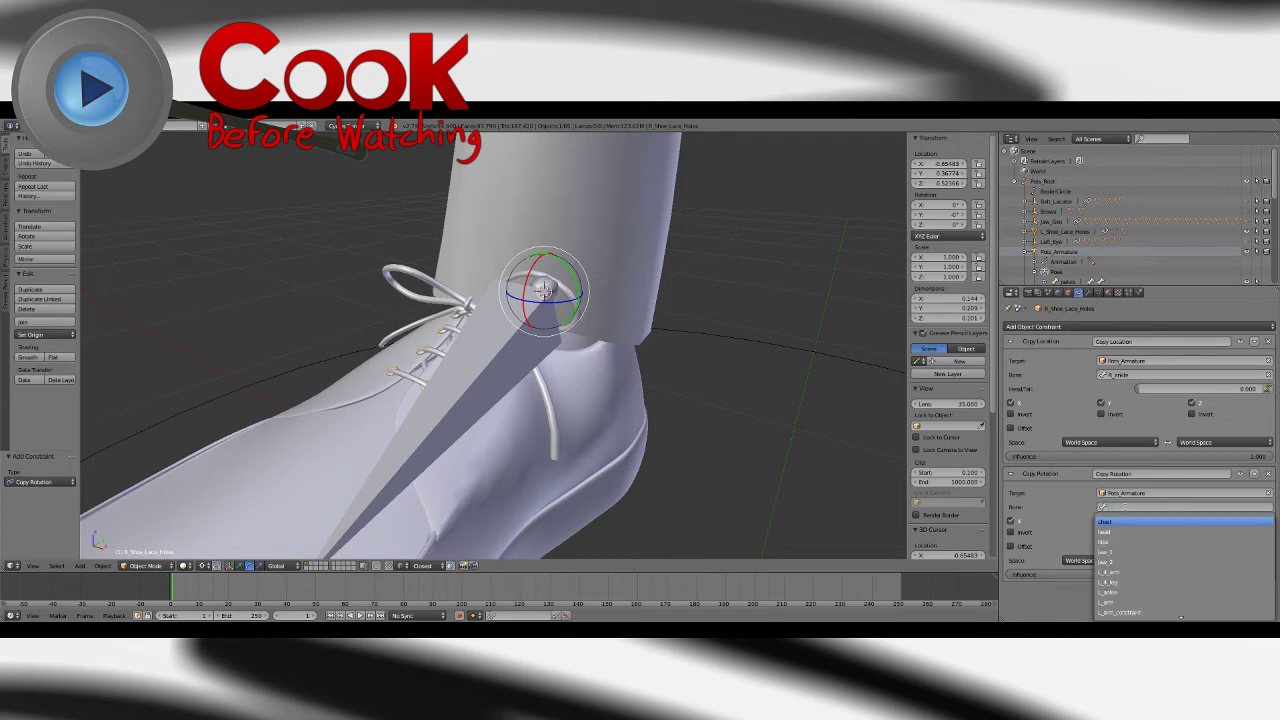
{"action": "type", "text": "R_a"}
{"action": "left_click", "coordinate": [1118, 522]}
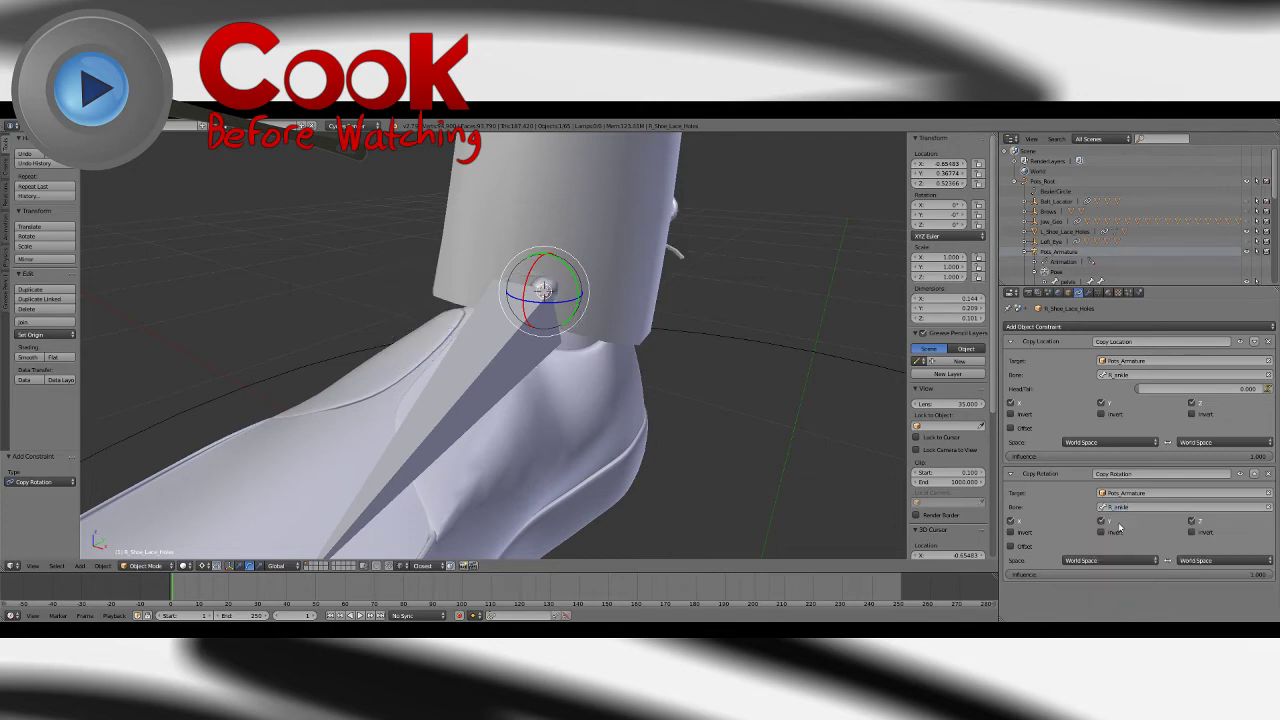
{"action": "middle_click_drag", "start_coordinate": [722, 322], "coordinate": [670, 302]}
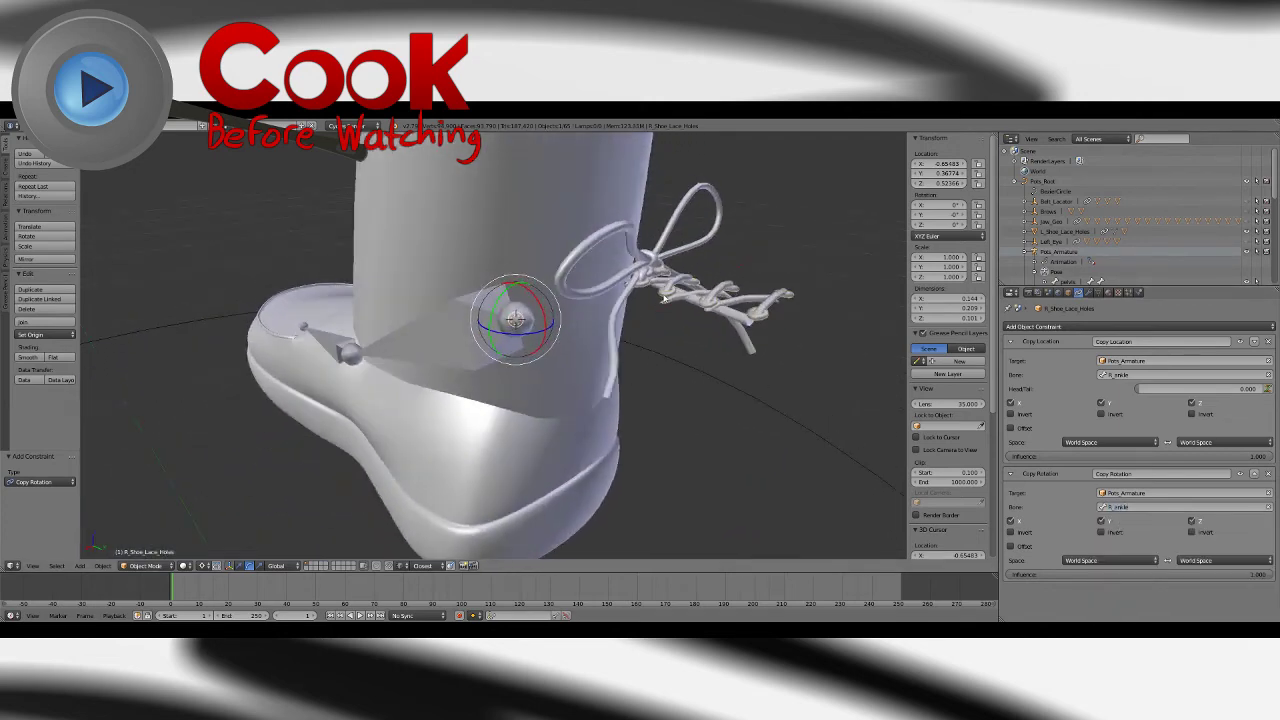
Step: In Edit Mode, rotate the R_Shoe_Lace_Holes mesh 180° about the Z axis
{"action": "key", "text": "Tab"}
{"action": "key", "text": "r"}
{"action": "left_click", "coordinate": [477, 333]}
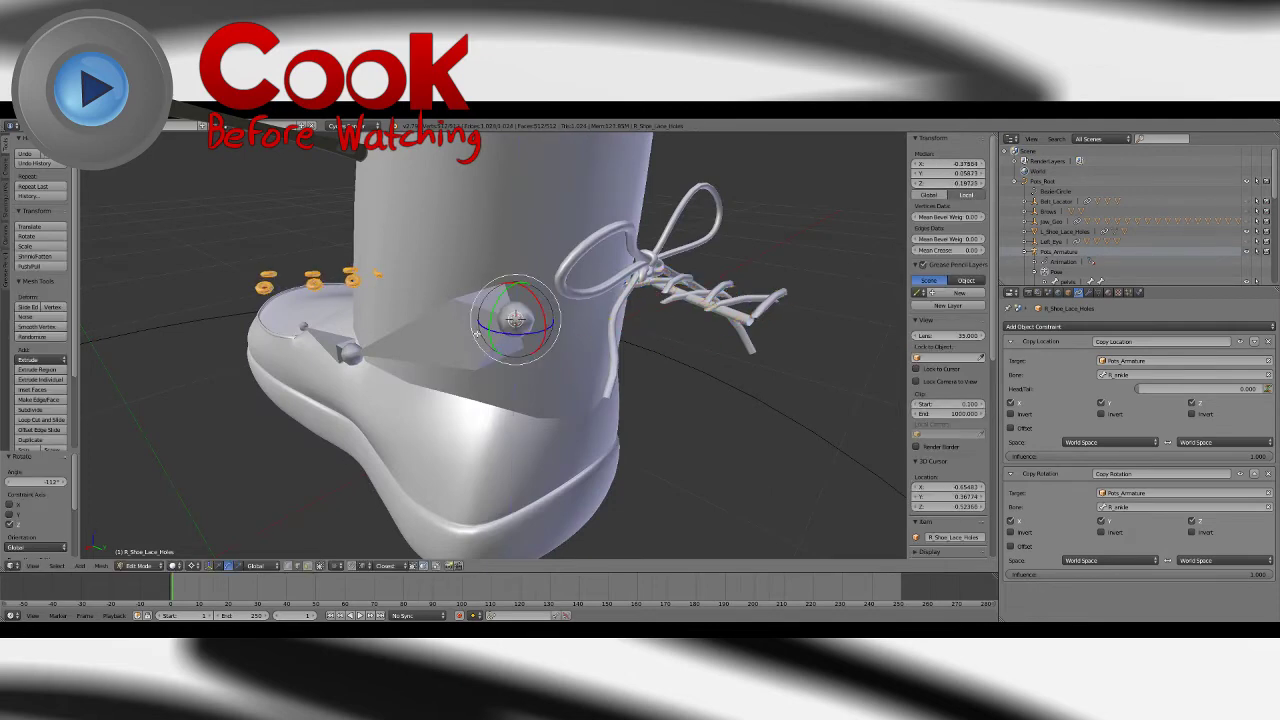
{"action": "left_click", "coordinate": [32, 483]}
{"action": "type", "text": "180"}
{"action": "key", "text": "Return"}
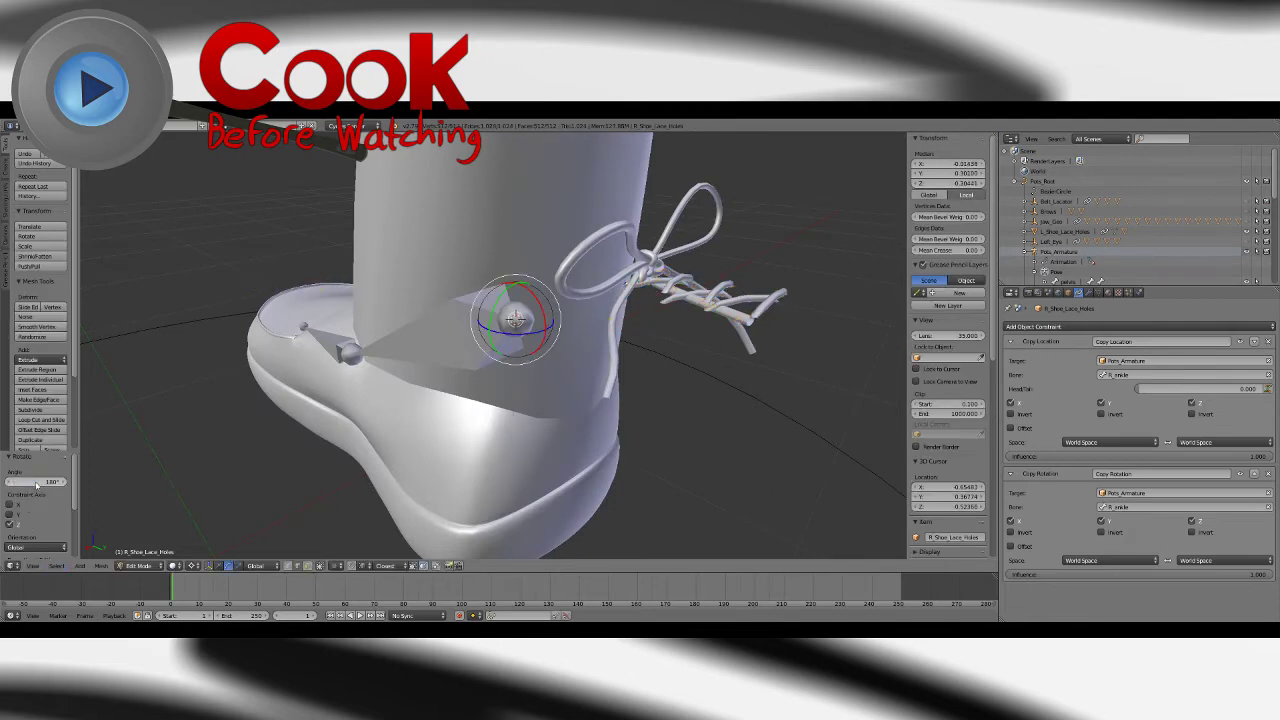
Step: Rotate the lace-hole mesh about 24.1° around the X axis to seat it on the right shoe, and return to Object Mode
{"action": "middle_click_drag", "start_coordinate": [276, 396], "coordinate": [430, 384]}
{"action": "left_click_drag", "start_coordinate": [536, 268], "coordinate": [521, 279]}
{"action": "middle_click_drag", "start_coordinate": [521, 279], "coordinate": [606, 312]}
{"action": "left_click", "coordinate": [40, 483]}
{"action": "left_click_drag", "start_coordinate": [40, 483], "coordinate": [36, 483]}
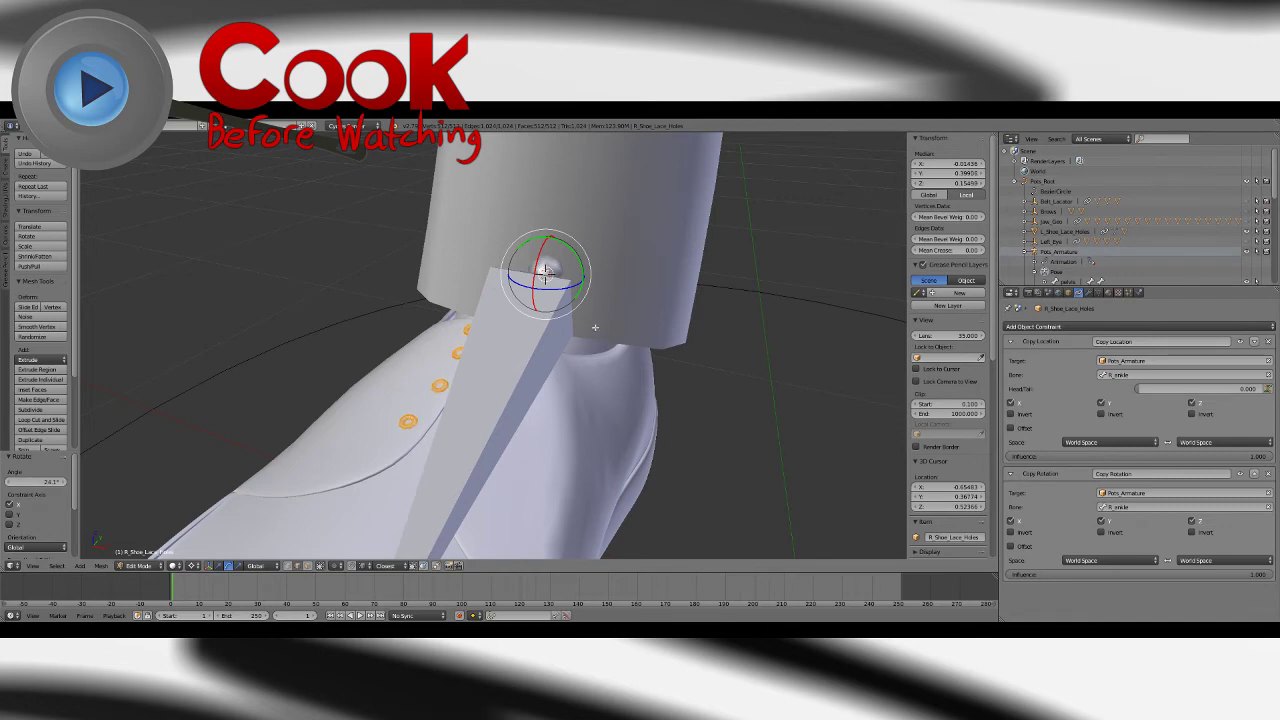
{"action": "middle_click_drag", "start_coordinate": [170, 345], "coordinate": [764, 266]}
{"action": "key", "text": "Tab"}
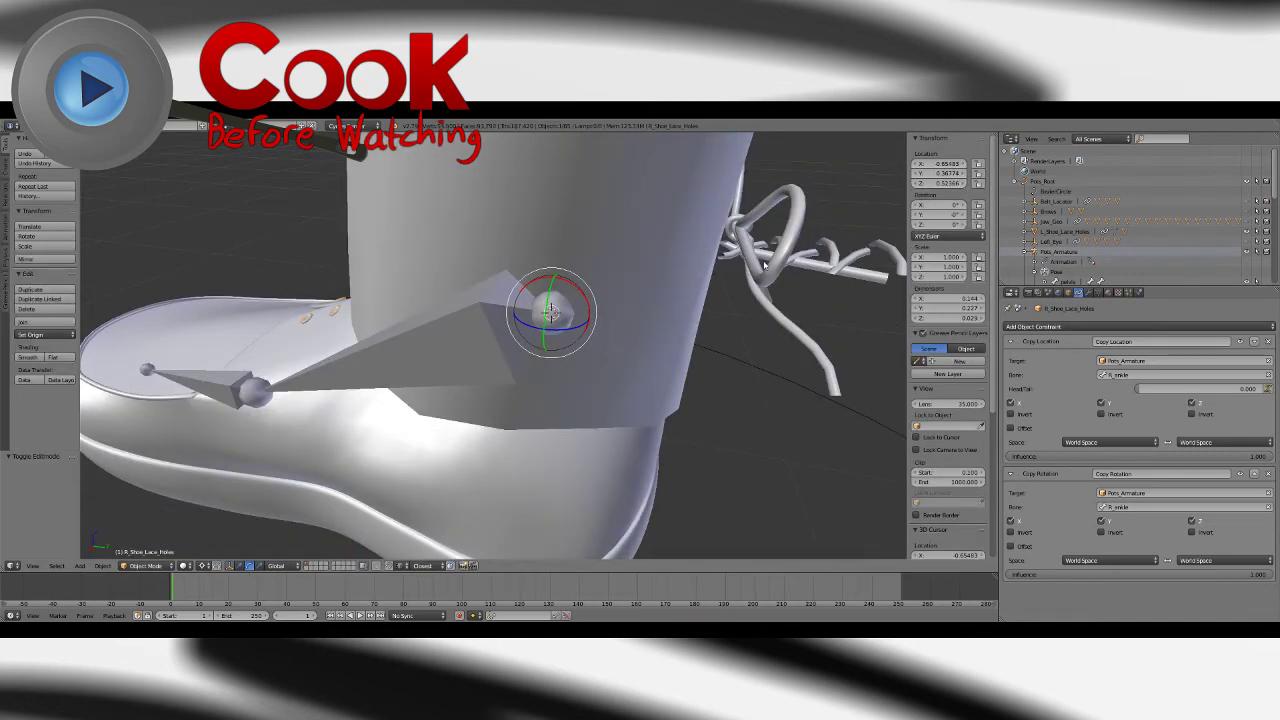
Step: Select the R_Shoe_Lace object and rotate it 180° about the Z axis around the 3D cursor
{"action": "right_click", "coordinate": [765, 264]}
{"action": "key", "text": "r"}
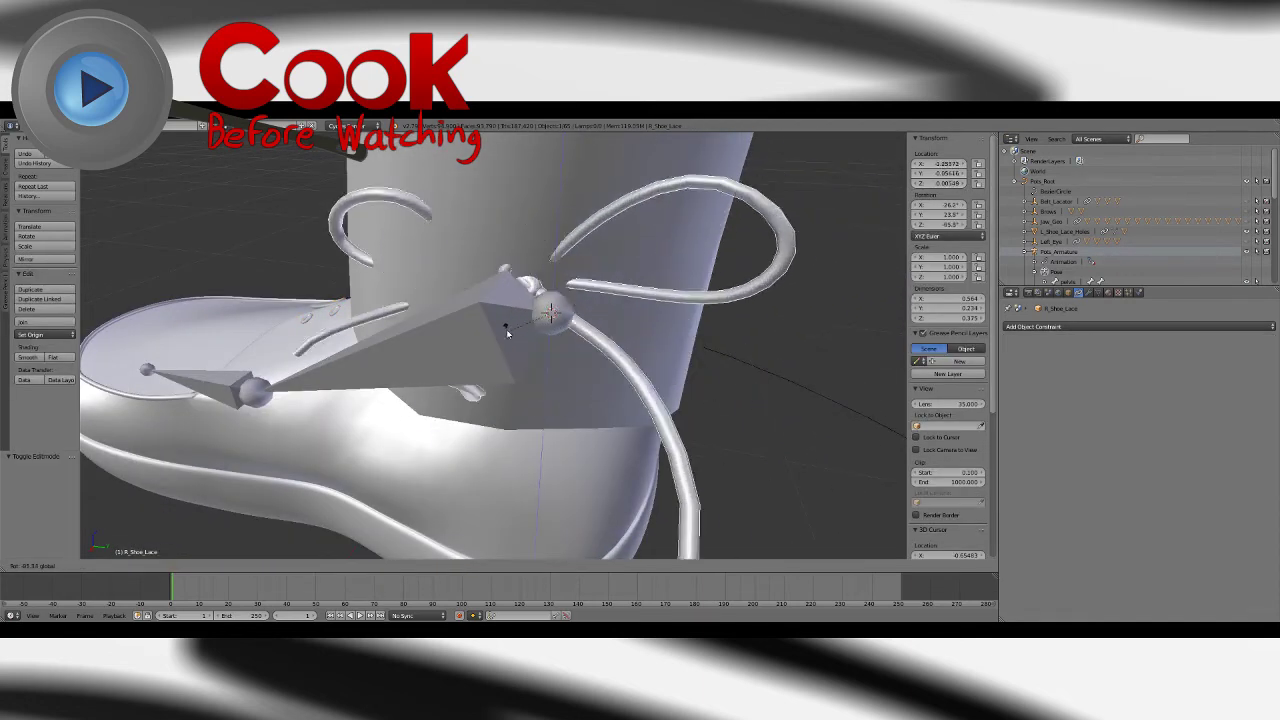
{"action": "left_click", "coordinate": [233, 428]}
{"action": "left_click", "coordinate": [45, 482]}
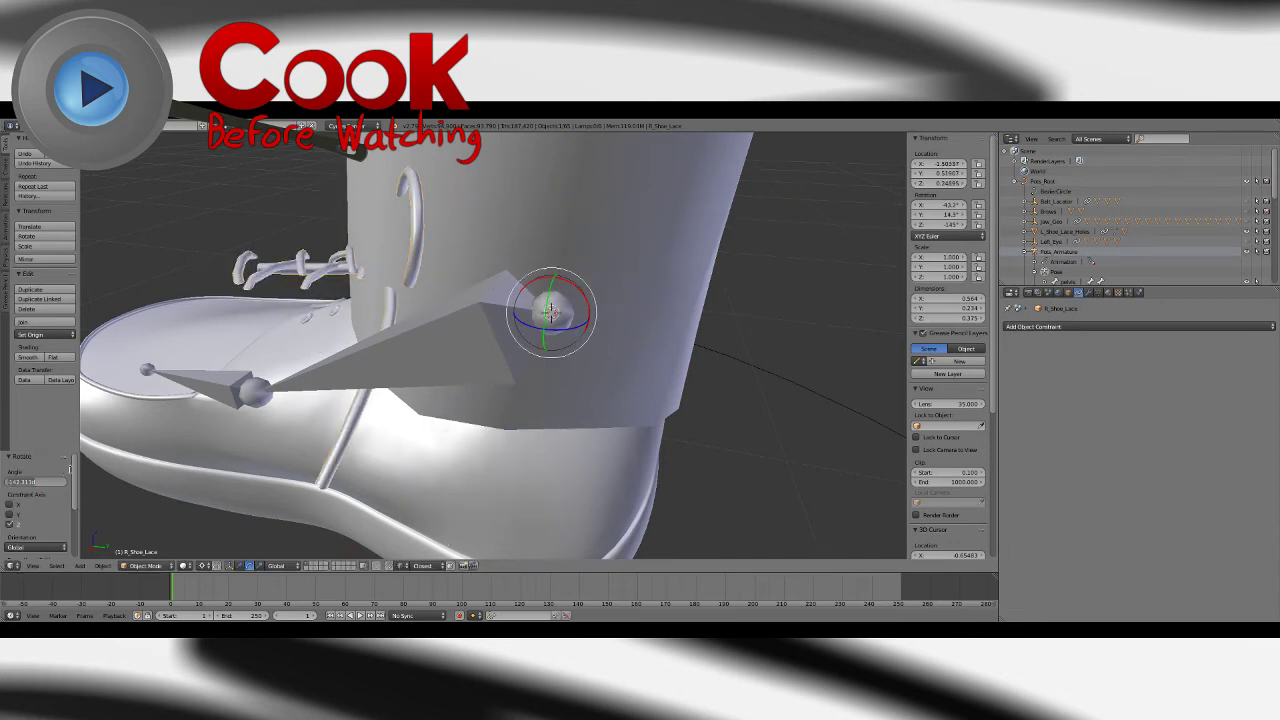
{"action": "type", "text": "180"}
{"action": "key", "text": "Return"}
Step: Tilt R_Shoe_Lace about 23° around the X axis toward the lace holes and adjust it by a further -4.58°
{"action": "middle_click_drag", "start_coordinate": [427, 363], "coordinate": [509, 348]}
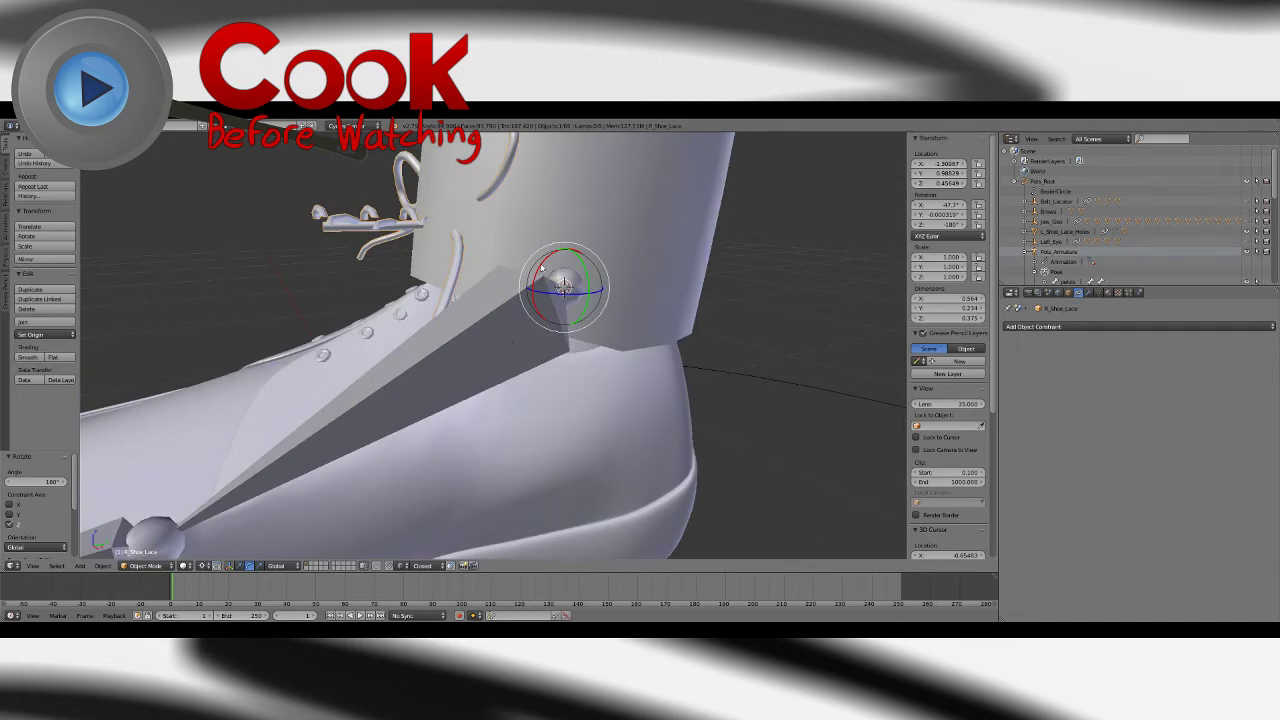
{"action": "left_click_drag", "start_coordinate": [540, 270], "coordinate": [492, 294]}
{"action": "middle_click_drag", "start_coordinate": [492, 294], "coordinate": [540, 272]}
{"action": "key", "text": "r"}
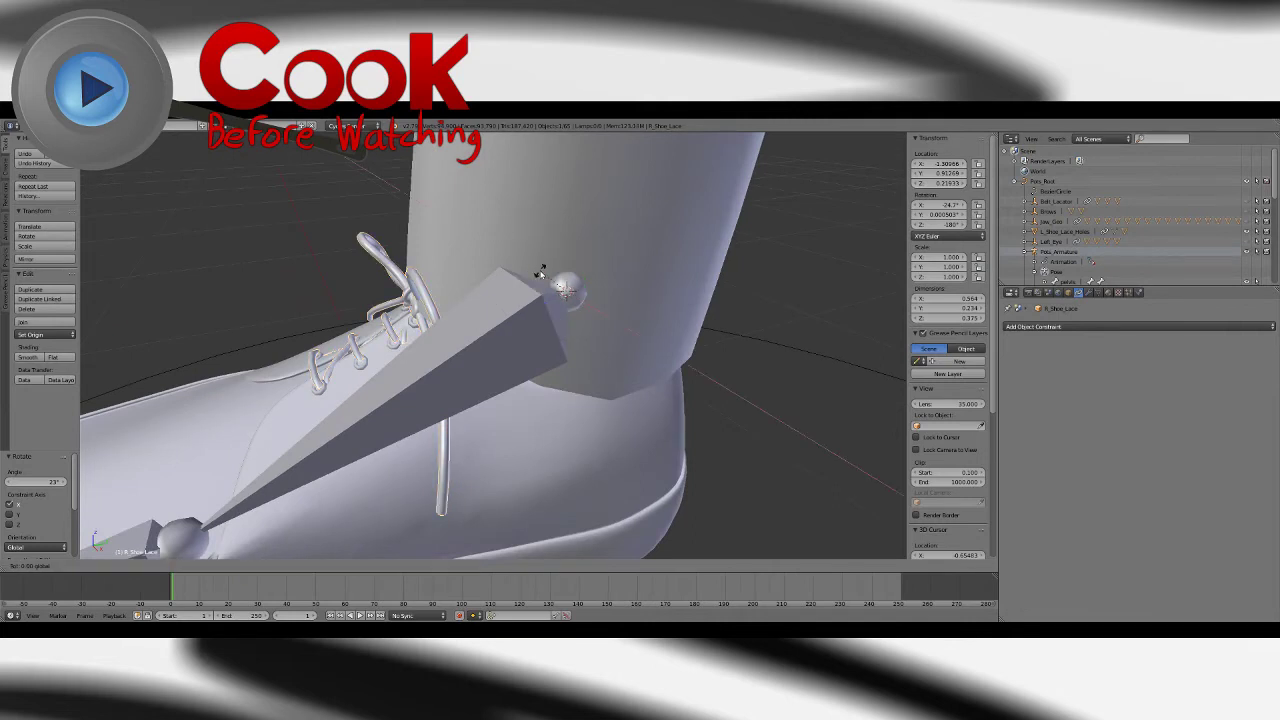
{"action": "left_click", "coordinate": [518, 287]}
{"action": "left_click_drag", "start_coordinate": [44, 481], "coordinate": [69, 481]}
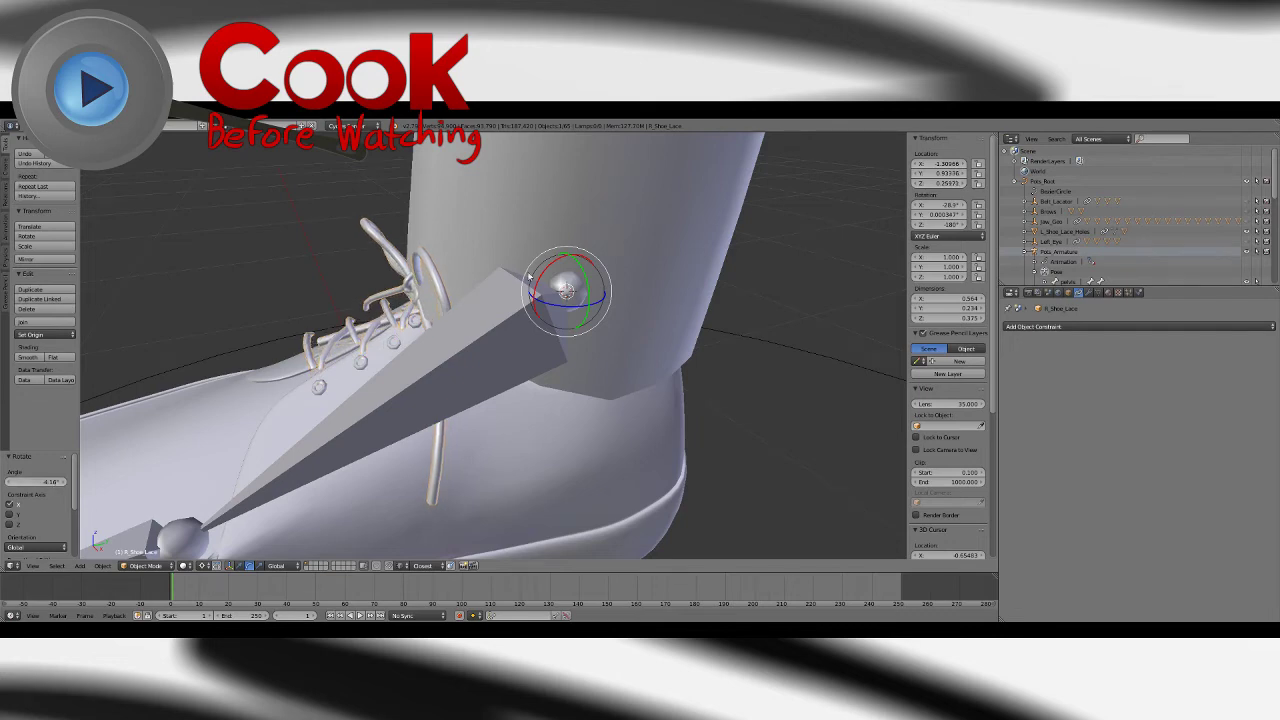
Step: Fine-tune the R_Shoe_Lace tilt with an X-axis rotation of 5.05° so the lace lines up with the holes
{"action": "left_click_drag", "start_coordinate": [534, 275], "coordinate": [542, 267]}
{"action": "middle_click_drag", "start_coordinate": [542, 268], "coordinate": [436, 296]}
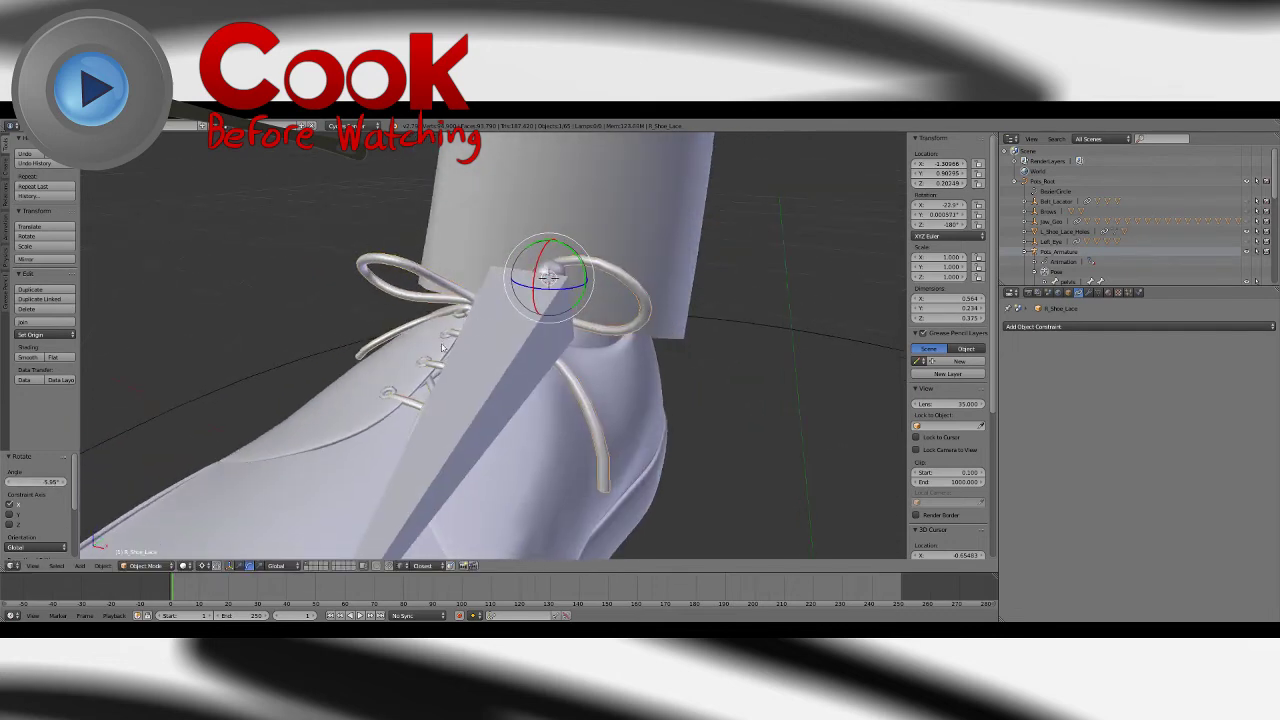
{"action": "left_click", "coordinate": [10, 482]}
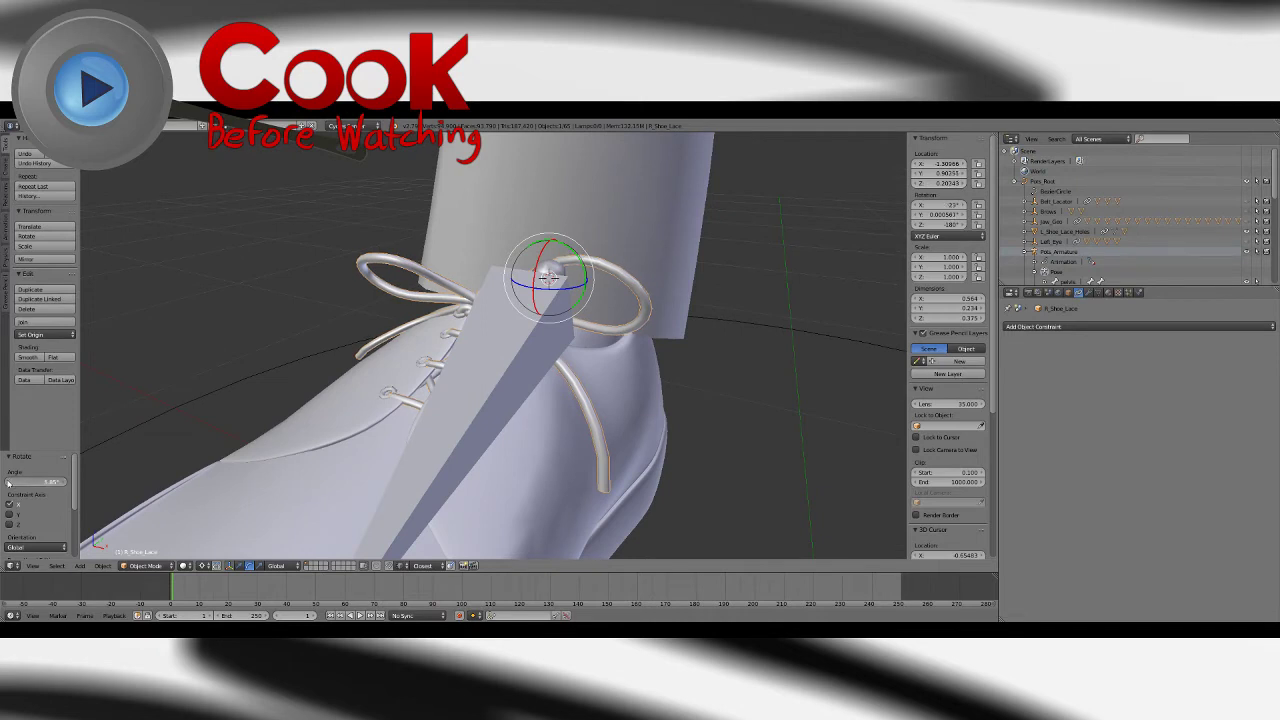
{"action": "left_click", "coordinate": [8, 482]}
{"action": "left_click", "coordinate": [8, 482]}
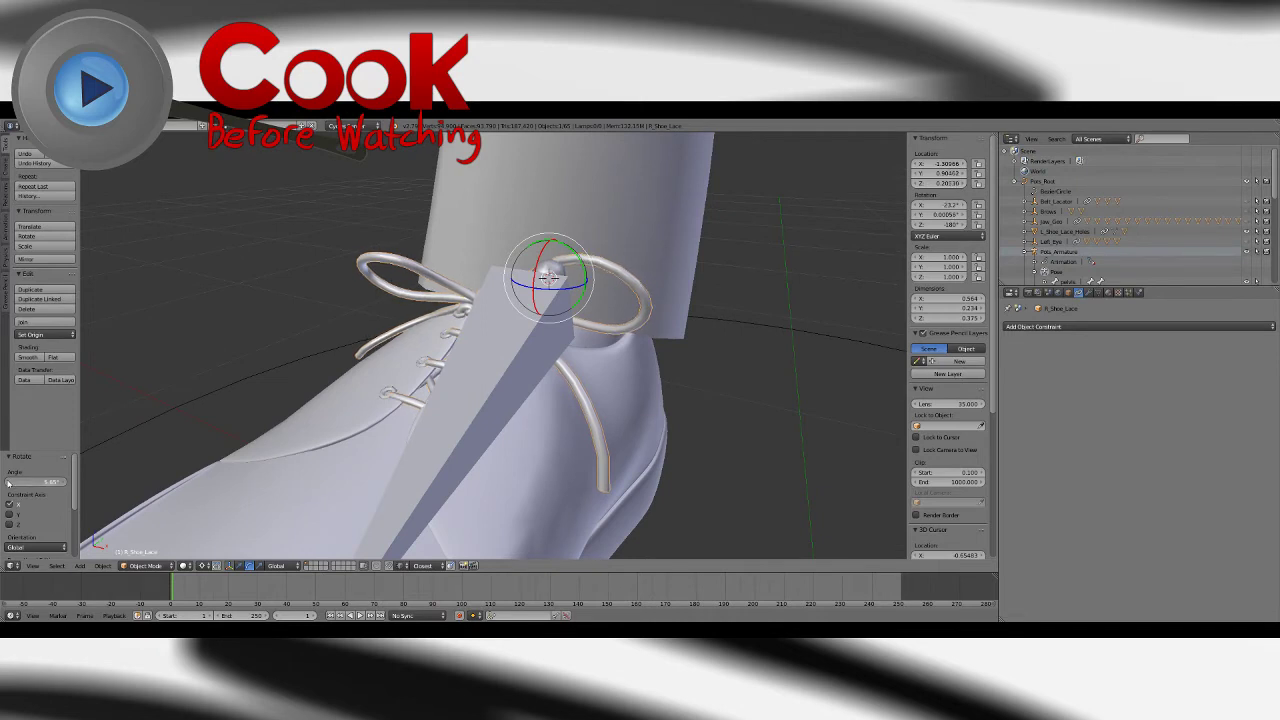
{"action": "left_click", "coordinate": [8, 482]}
{"action": "left_click", "coordinate": [8, 482]}
{"action": "left_click", "coordinate": [8, 482]}
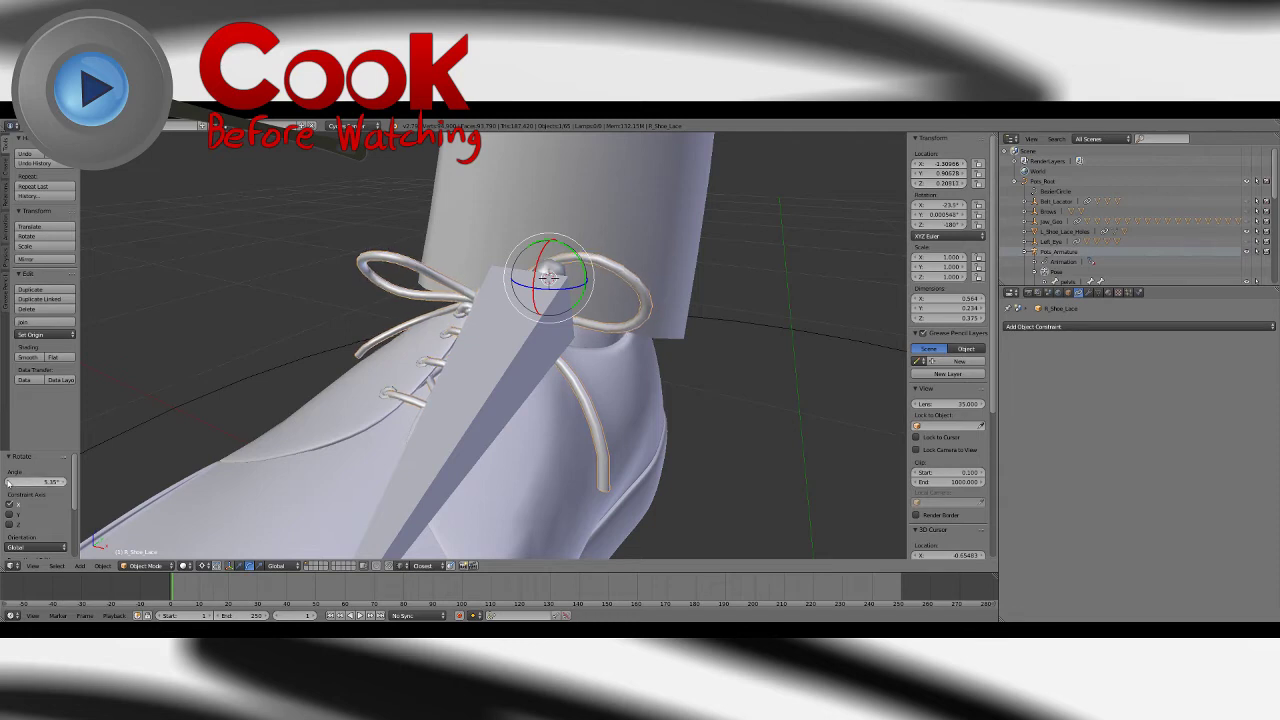
{"action": "left_click", "coordinate": [8, 482]}
{"action": "left_click", "coordinate": [8, 482]}
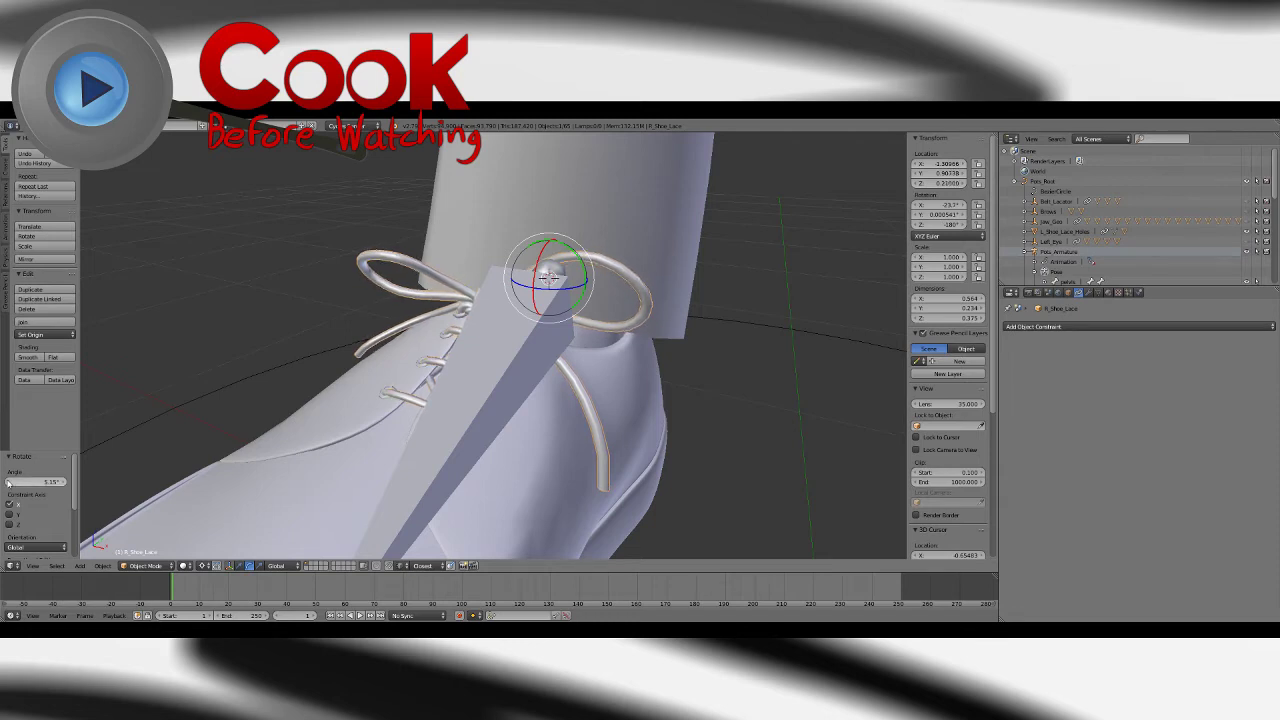
{"action": "left_click", "coordinate": [8, 482]}
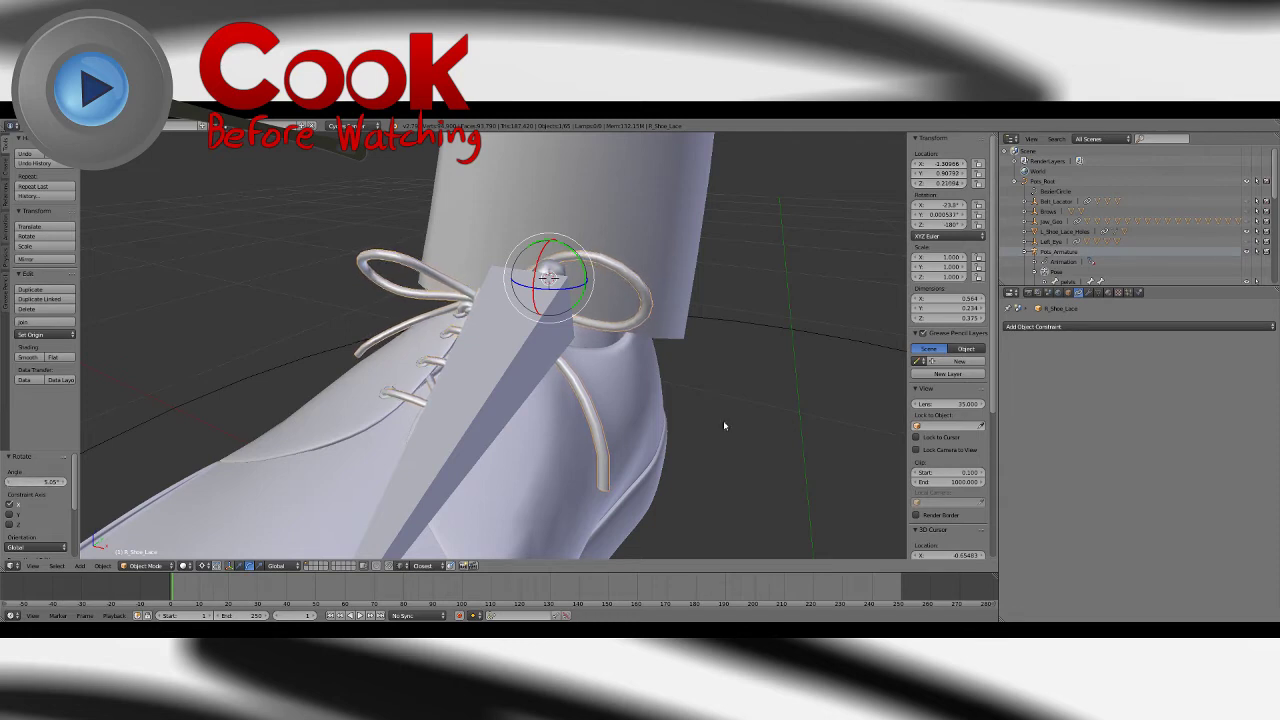
Step: Test the right shoe by rotating the R_FK_ankle bone about the X axis, and undo the rotation
{"action": "mouse_move", "coordinate": [723, 420]}
{"action": "middle_mouse_down"}
{"action": "mouse_move", "coordinate": [743, 432]}
{"action": "mouse_move", "coordinate": [748, 417]}
{"action": "mouse_move", "coordinate": [717, 404]}
{"action": "mouse_move", "coordinate": [742, 414]}
{"action": "middle_mouse_up"}
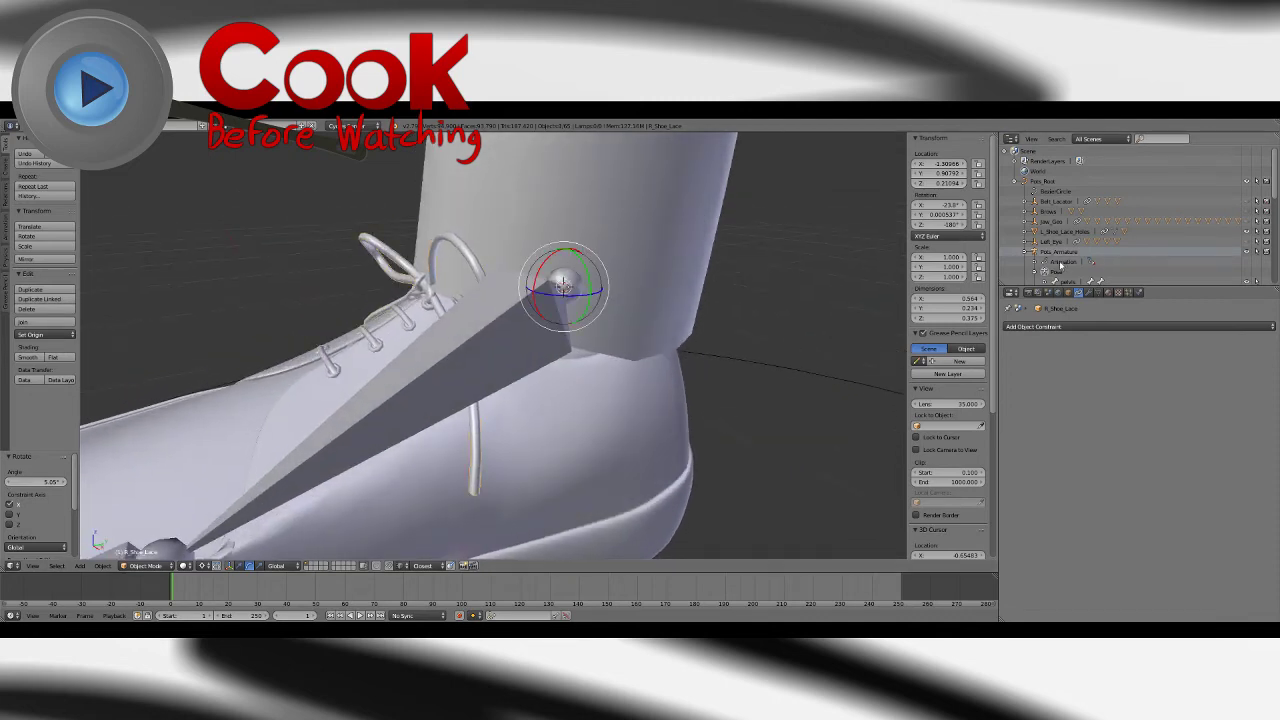
{"action": "scroll", "coordinate": [521, 333], "scroll_direction": "down", "scroll_amount": 3}
{"action": "right_click", "coordinate": [458, 367]}
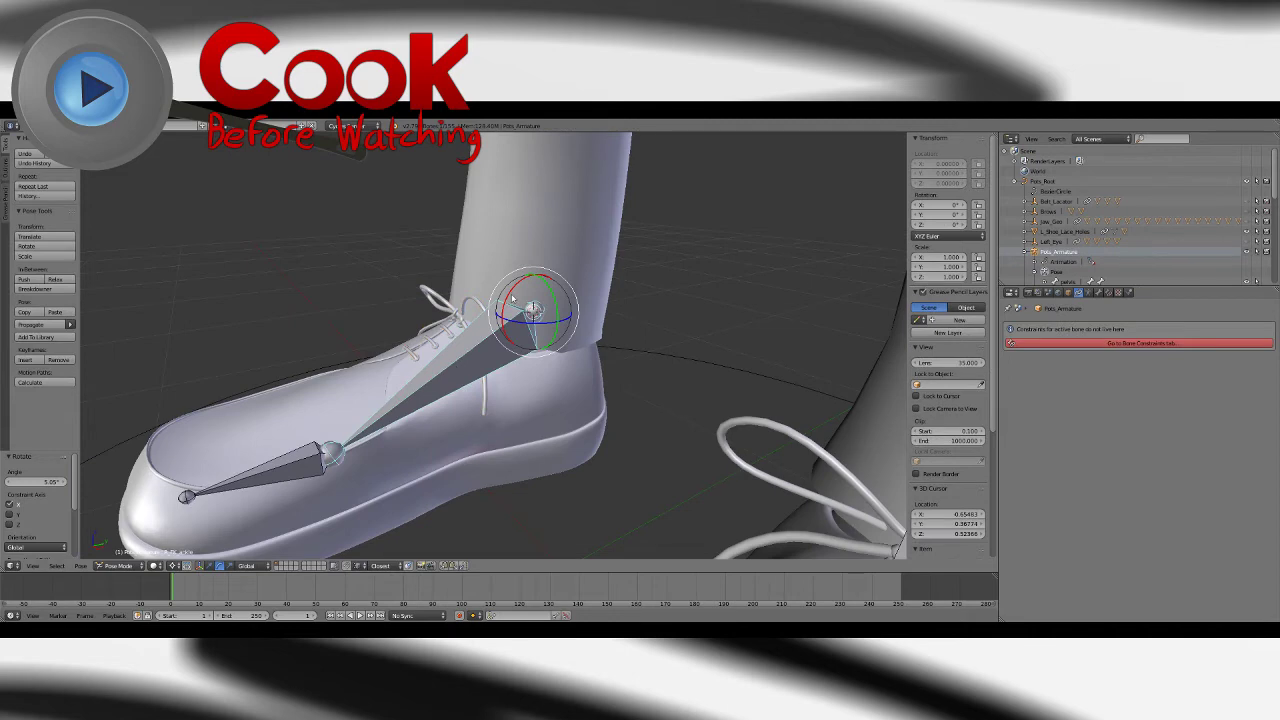
{"action": "key", "text": "r"}
{"action": "key", "text": "x"}
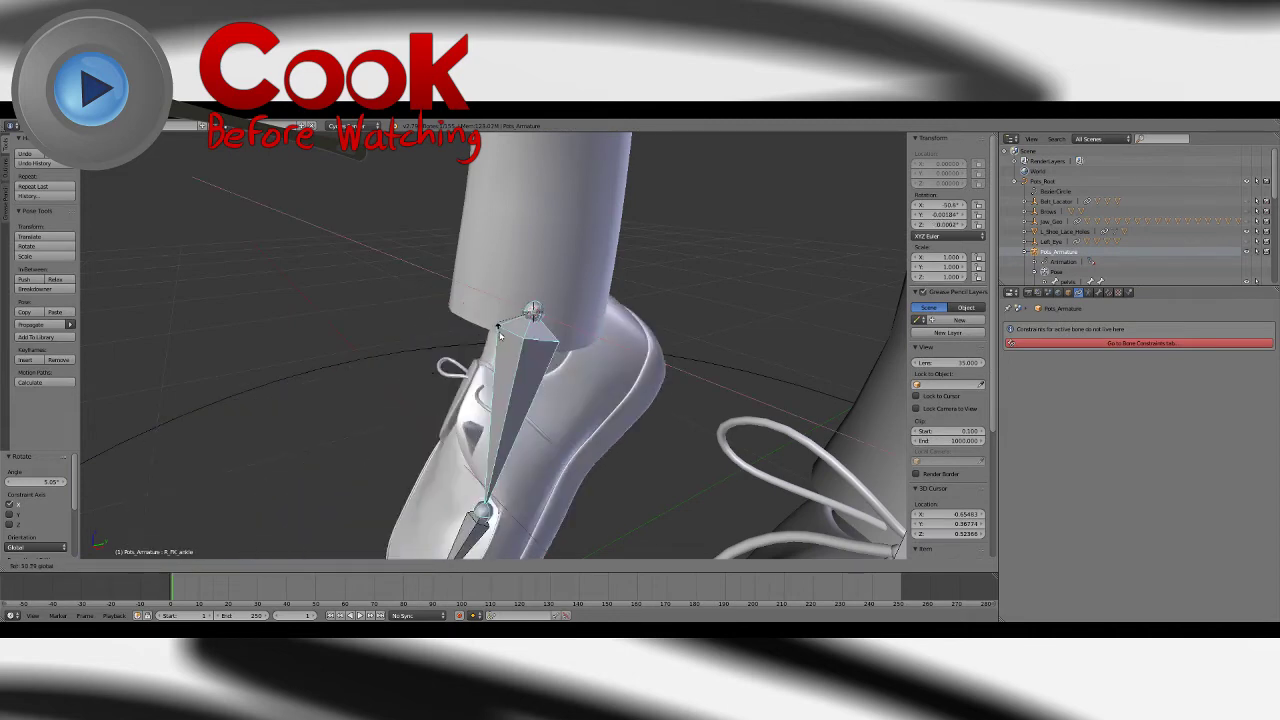
{"action": "left_click", "coordinate": [500, 338]}
{"action": "key", "text": "ctrl+z"}
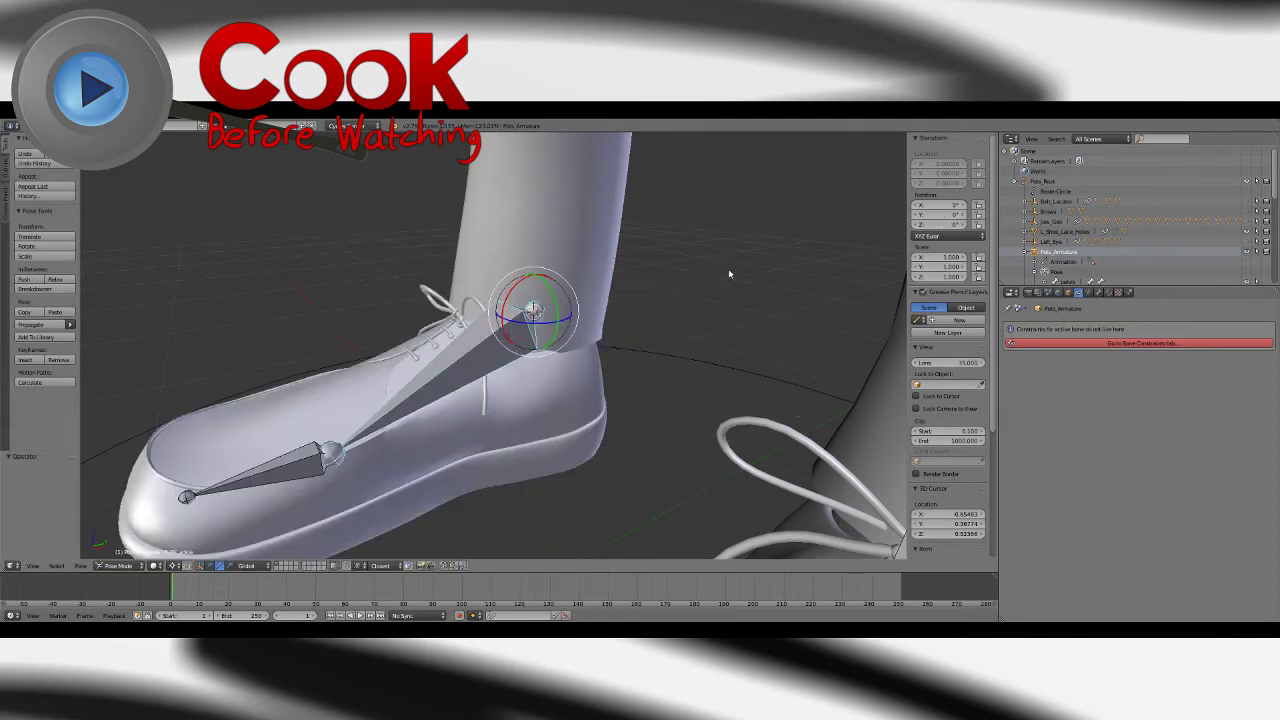
Step: Deselect all the bones and save the file
{"action": "key", "text": "a"}
{"action": "left_click", "coordinate": [31, 126]}
{"action": "left_click", "coordinate": [46, 203]}
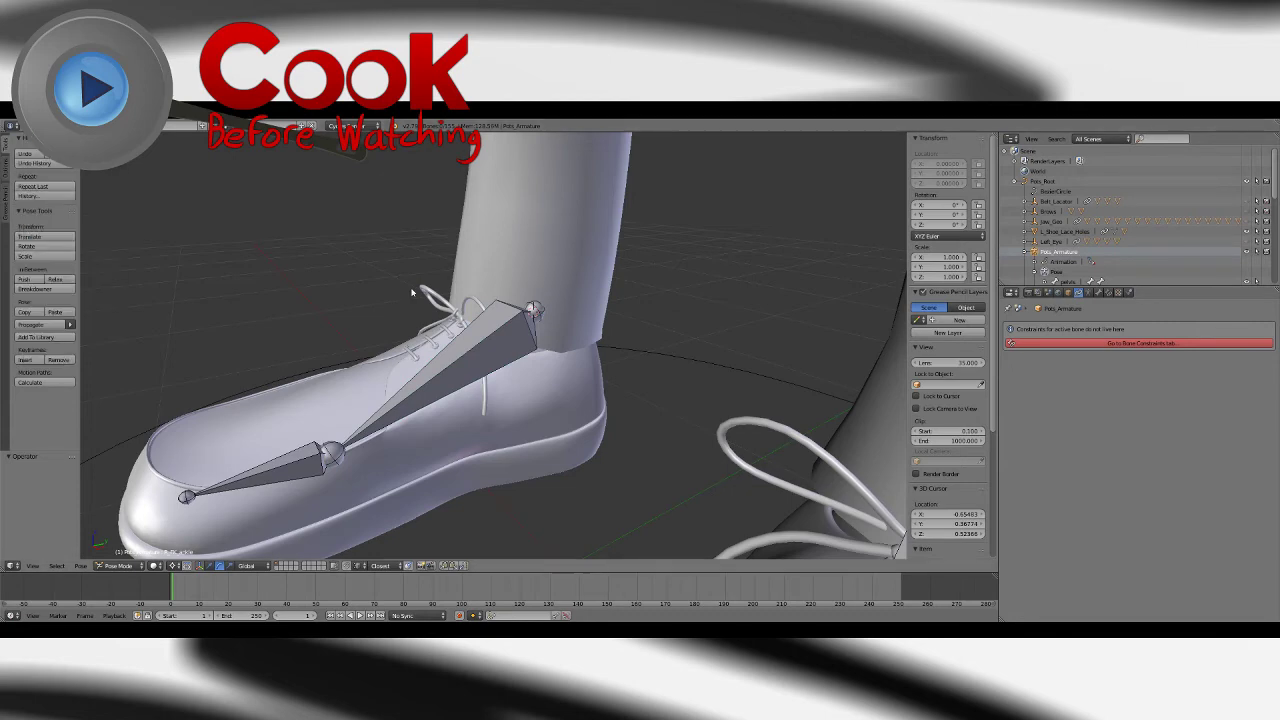
{"action": "scroll", "coordinate": [453, 305], "scroll_direction": "down", "scroll_amount": 8}
{"action": "middle_click_drag", "start_coordinate": [455, 306], "coordinate": [528, 322]}
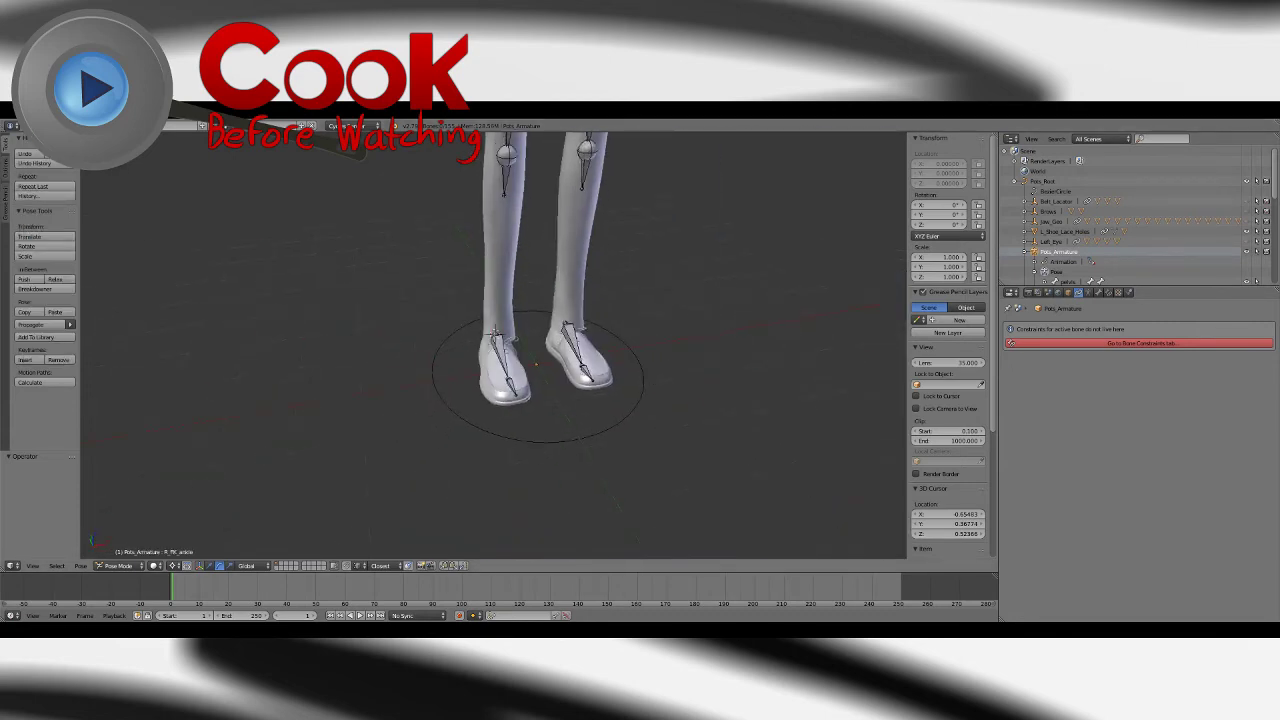
{"action": "left_click", "coordinate": [31, 126]}
{"action": "left_click", "coordinate": [51, 205]}
Step: Bring the whole character into view and save the file again
{"action": "middle_click_drag", "start_coordinate": [592, 370], "coordinate": [522, 368]}
{"action": "middle_click_drag", "start_coordinate": [535, 292], "coordinate": [535, 451], "text": "shift"}
{"action": "scroll", "coordinate": [534, 451], "scroll_direction": "down", "scroll_amount": 3}
{"action": "middle_click_drag", "start_coordinate": [605, 283], "coordinate": [604, 350]}
{"action": "scroll", "coordinate": [606, 297], "scroll_direction": "down", "scroll_amount": 1}
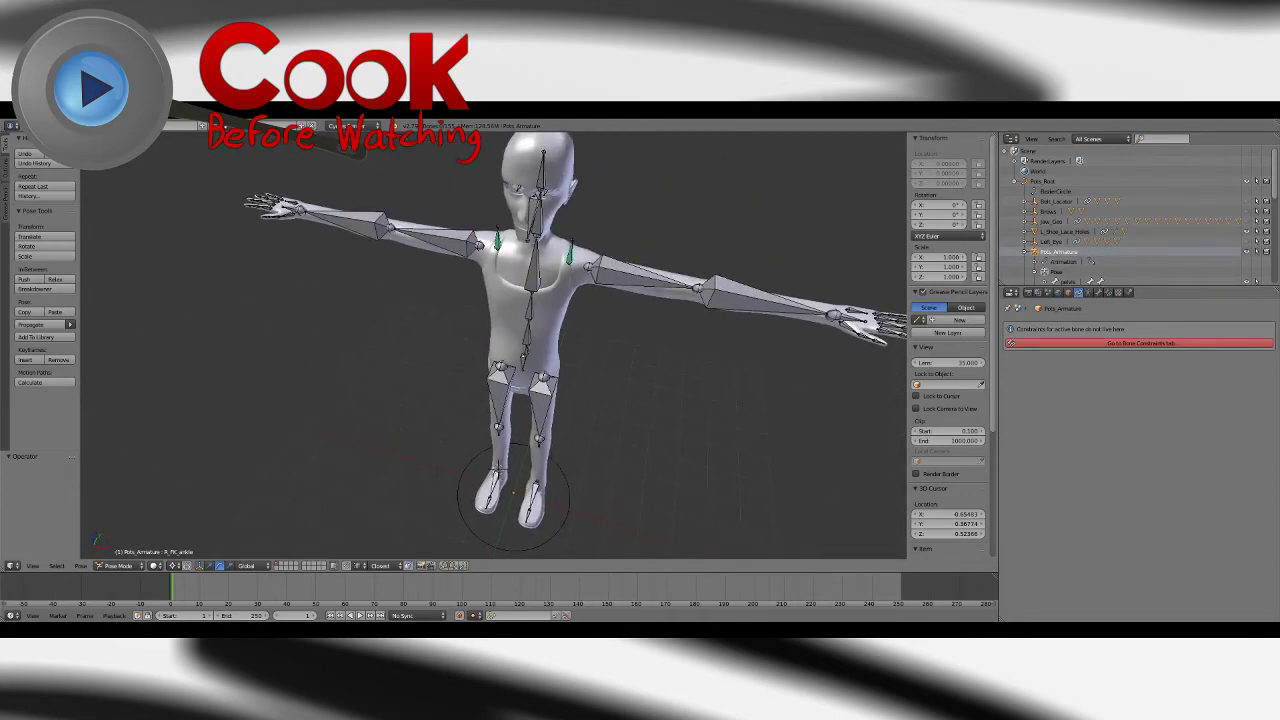
{"action": "left_click", "coordinate": [31, 126]}
{"action": "left_click", "coordinate": [51, 205]}
Step: Inspect both shoes up close and save the file
{"action": "middle_click_drag", "start_coordinate": [418, 441], "coordinate": [423, 294], "text": "shift"}
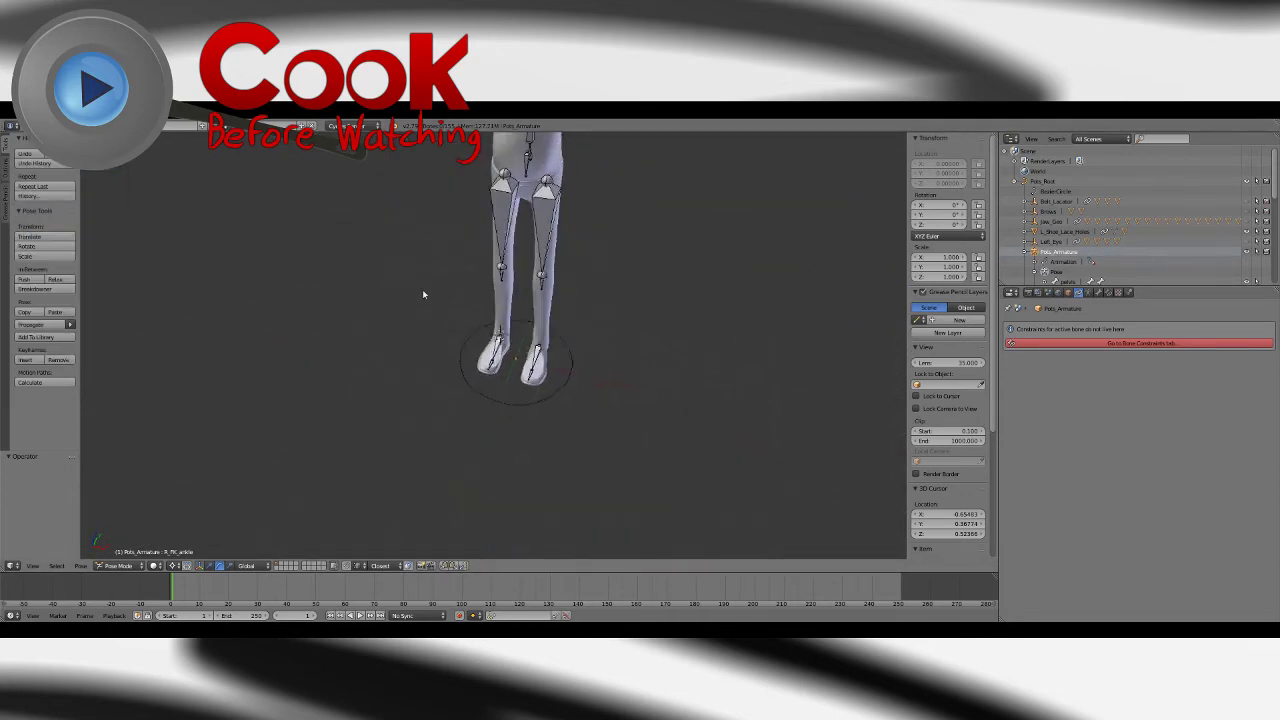
{"action": "scroll", "coordinate": [541, 331], "scroll_direction": "up", "scroll_amount": 7}
{"action": "scroll", "coordinate": [540, 331], "scroll_direction": "up", "scroll_amount": 3}
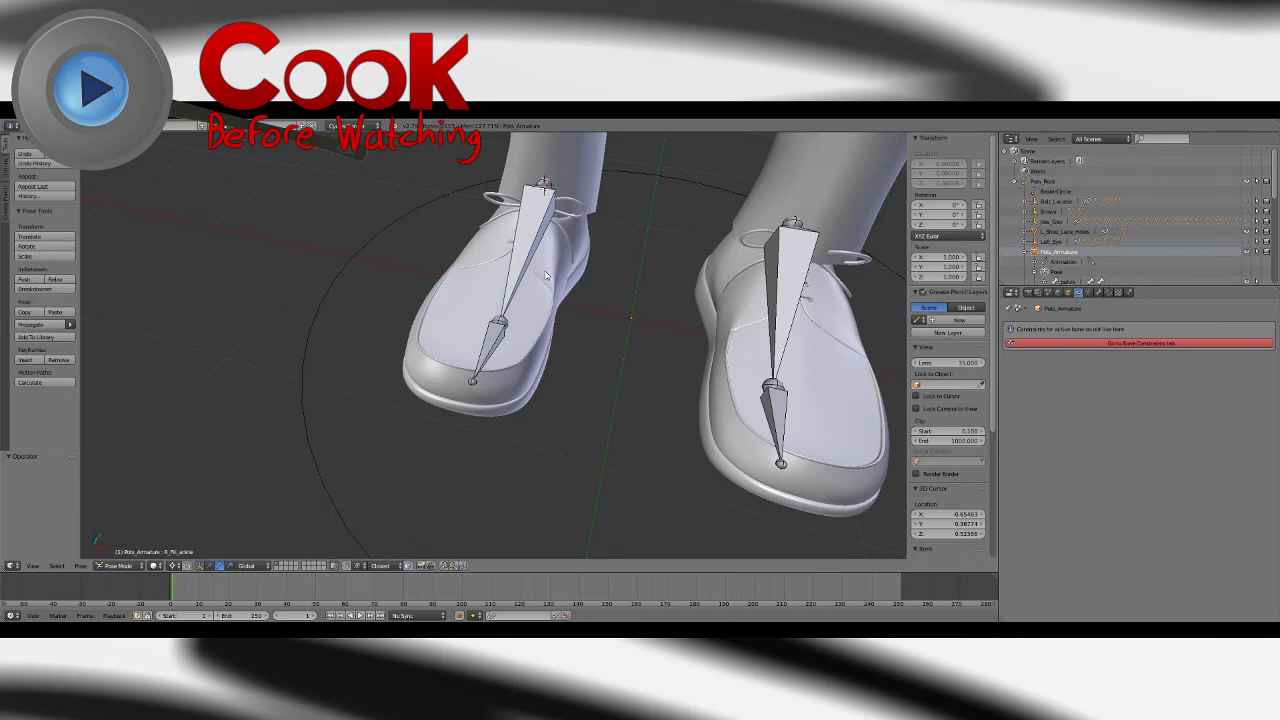
{"action": "left_click", "coordinate": [28, 125]}
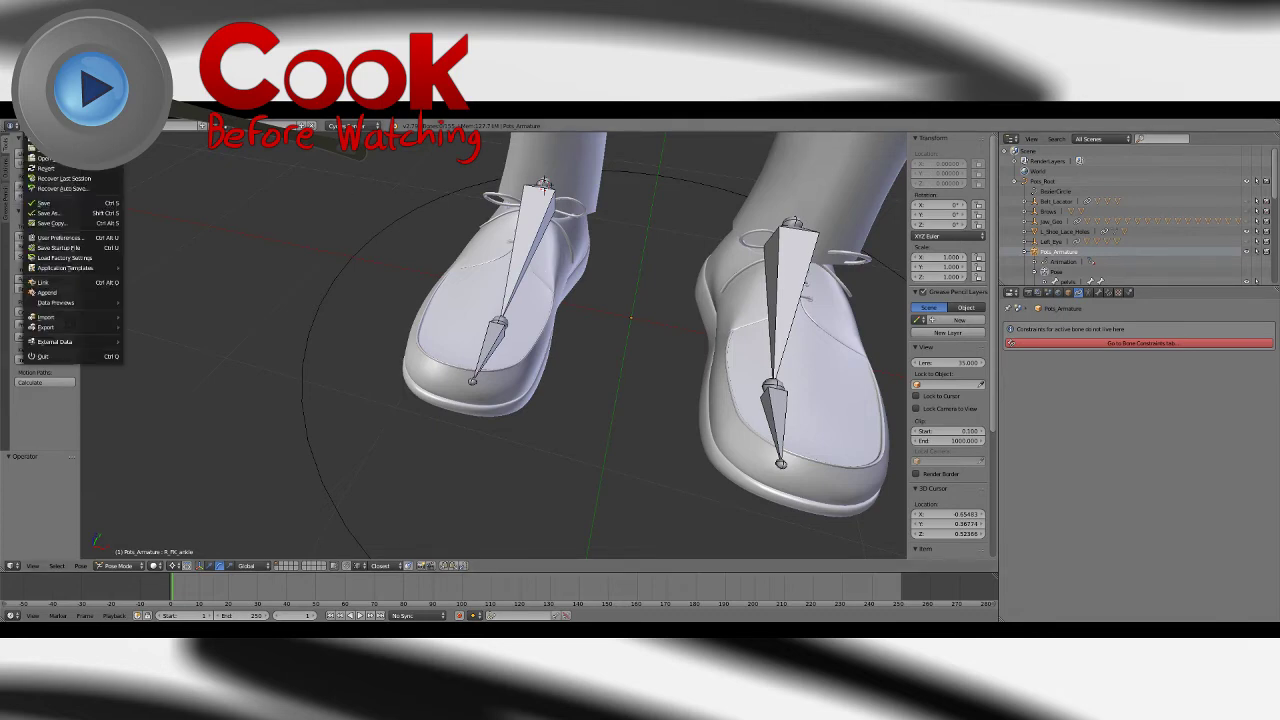
{"action": "left_click", "coordinate": [46, 205]}
{"action": "scroll", "coordinate": [600, 280], "scroll_direction": "down", "scroll_amount": 8}
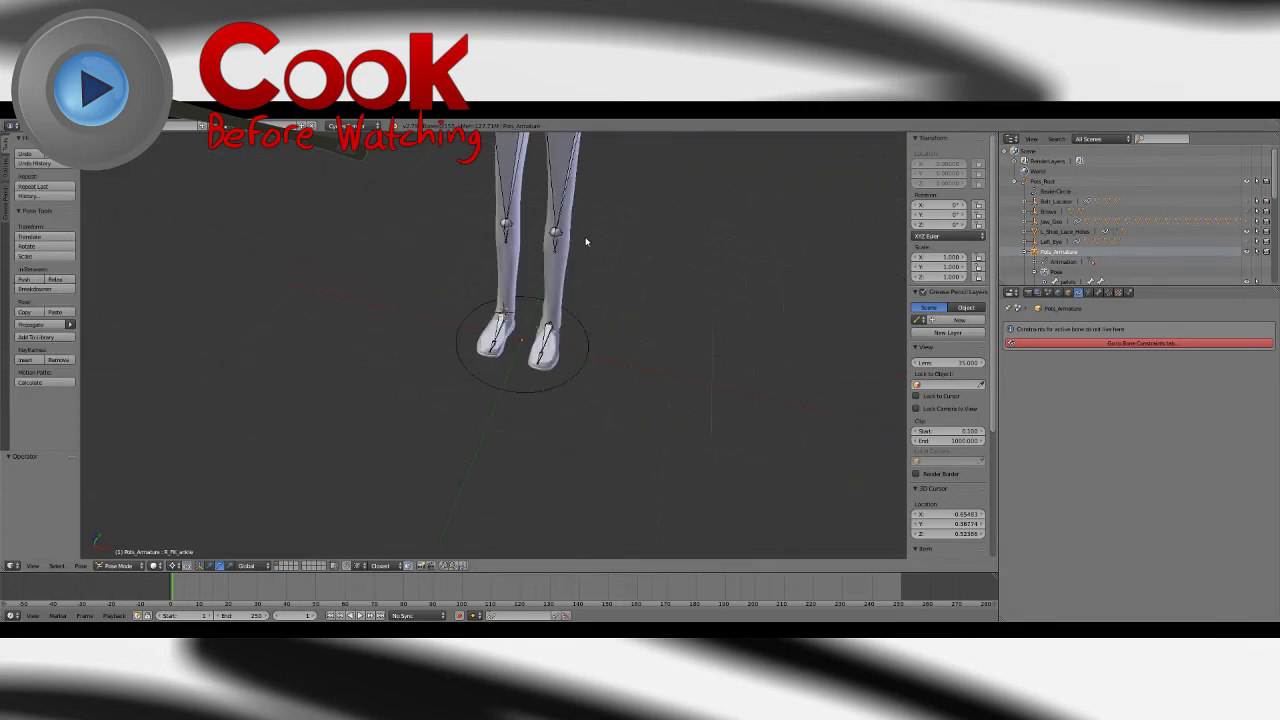
{"action": "left_click", "coordinate": [28, 125]}
{"action": "left_click", "coordinate": [46, 203]}
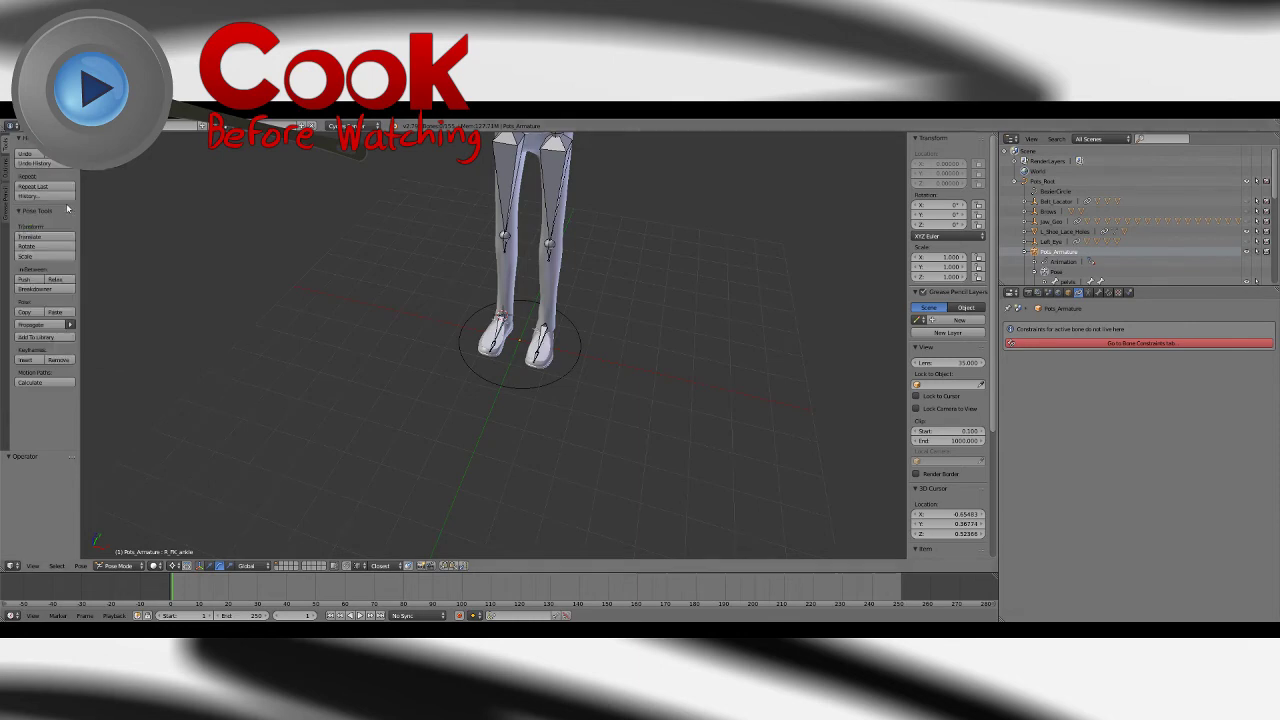
Step: Select the Brows empty in the scene hierarchy and make it visible in the 3D view
{"action": "middle_click_drag", "start_coordinate": [502, 240], "coordinate": [545, 480]}
{"action": "middle_click_drag", "start_coordinate": [545, 480], "coordinate": [531, 341]}
{"action": "scroll", "coordinate": [531, 341], "scroll_direction": "up", "scroll_amount": 6}
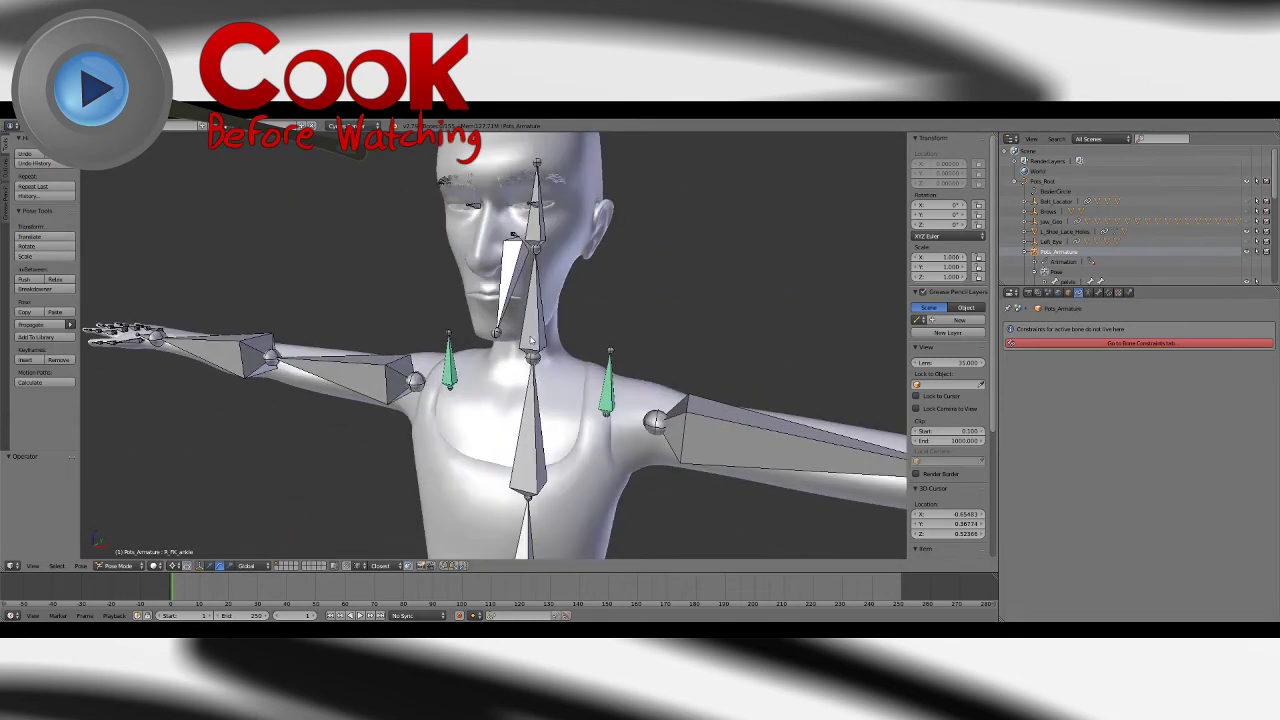
{"action": "middle_click_drag", "start_coordinate": [532, 386], "coordinate": [540, 330]}
{"action": "scroll", "coordinate": [1077, 203], "scroll_direction": "down", "scroll_amount": 2}
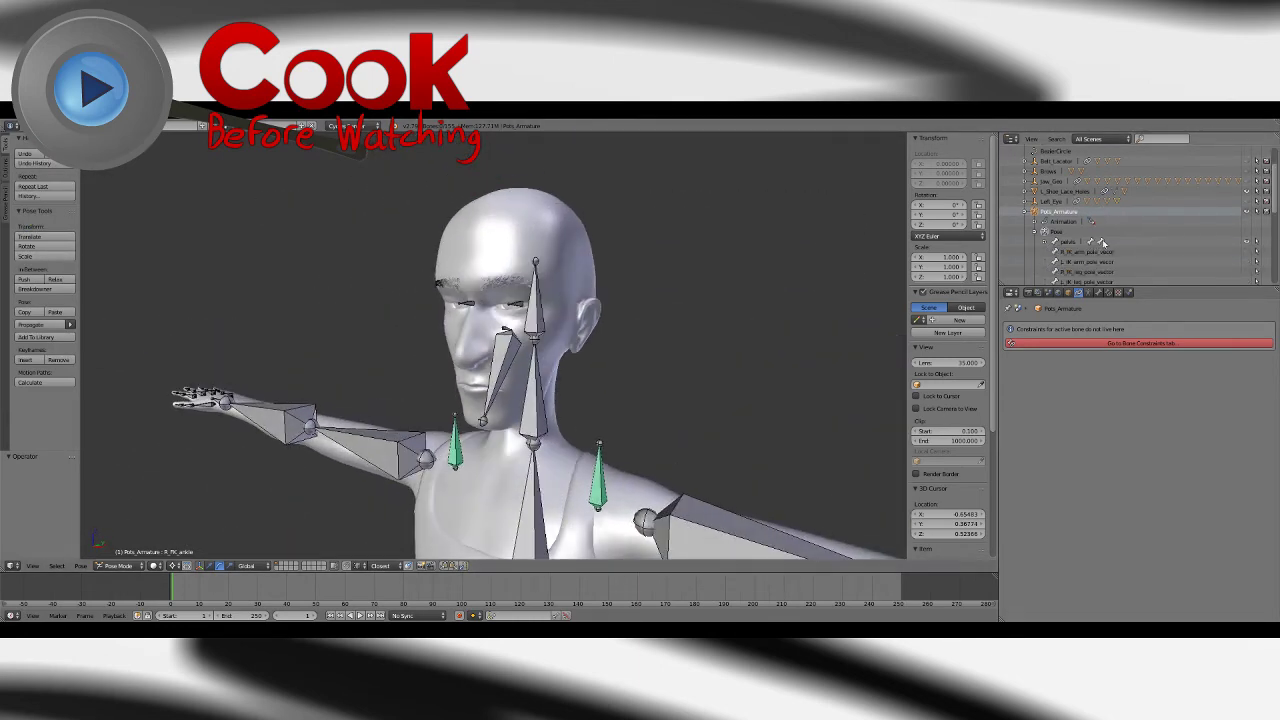
{"action": "left_click", "coordinate": [1070, 172]}
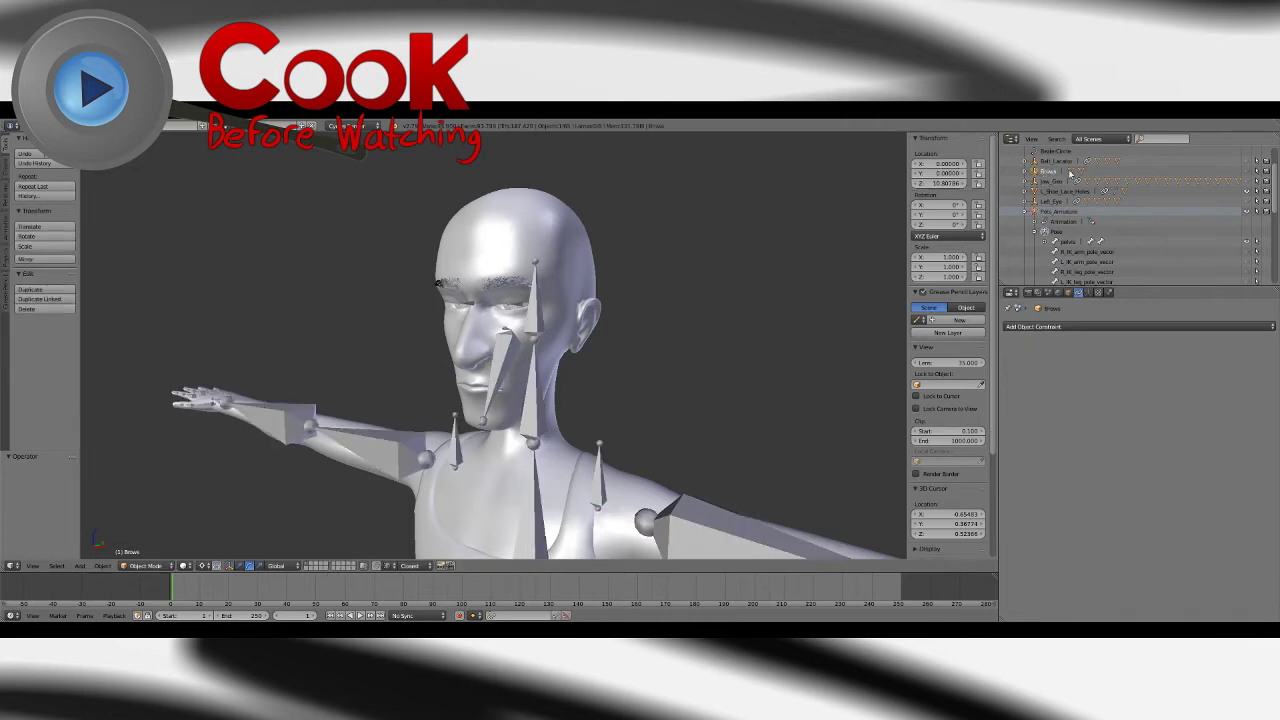
{"action": "left_click", "coordinate": [1246, 172]}
Step: Enable the translate manipulator for the Brows empty and set the pivot point to Active Element
{"action": "middle_click_drag", "start_coordinate": [690, 278], "coordinate": [425, 303]}
{"action": "scroll", "coordinate": [411, 304], "scroll_direction": "up", "scroll_amount": 6}
{"action": "left_click", "coordinate": [239, 566]}
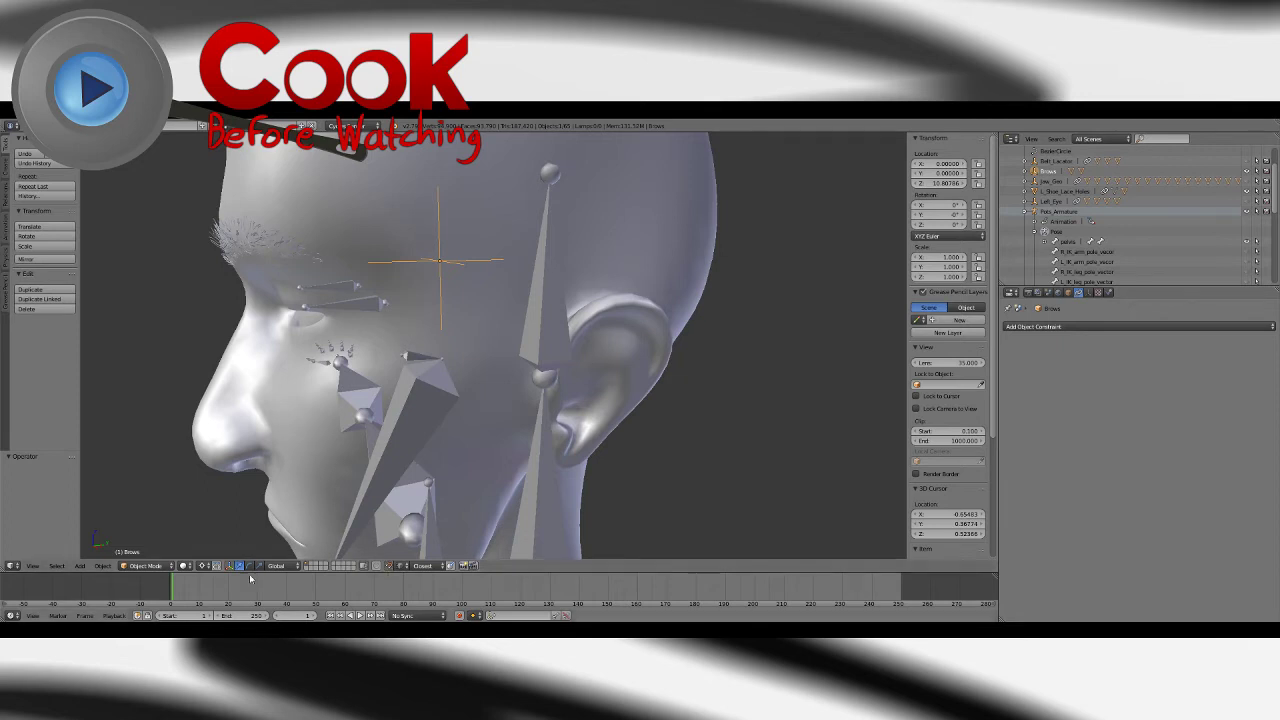
{"action": "scroll", "coordinate": [536, 303], "scroll_direction": "down", "scroll_amount": 5}
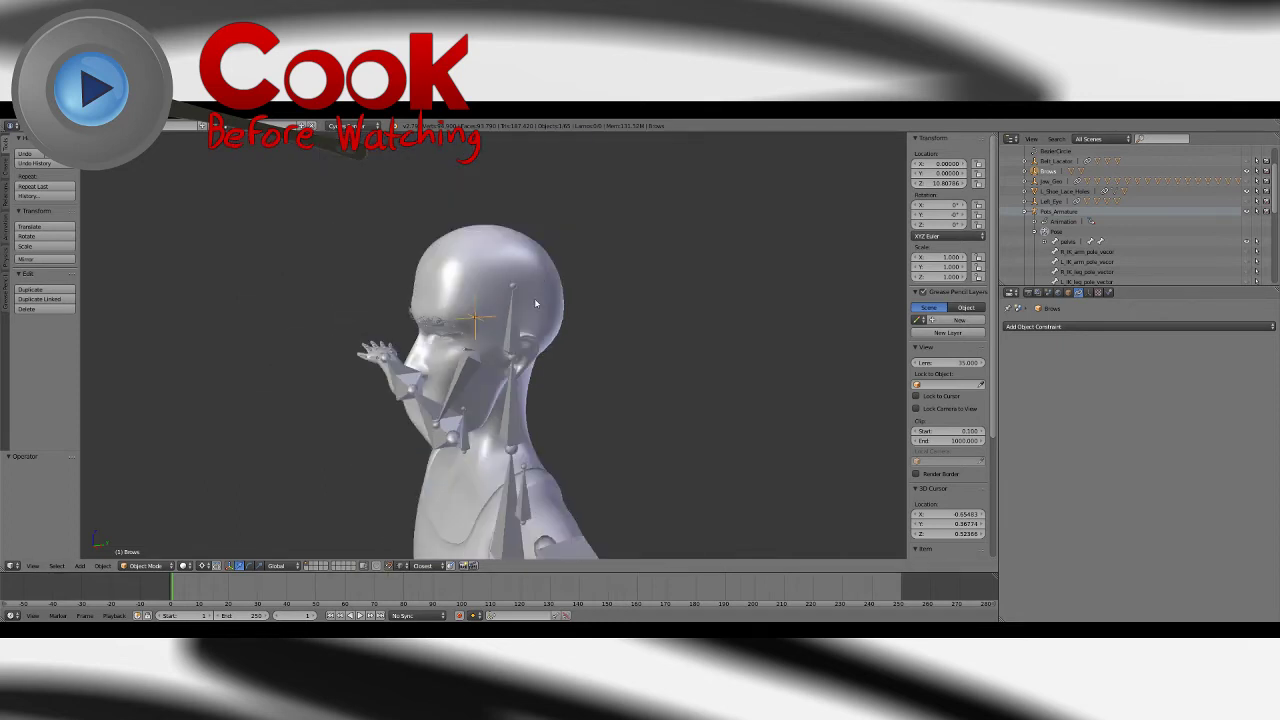
{"action": "left_click", "coordinate": [102, 566]}
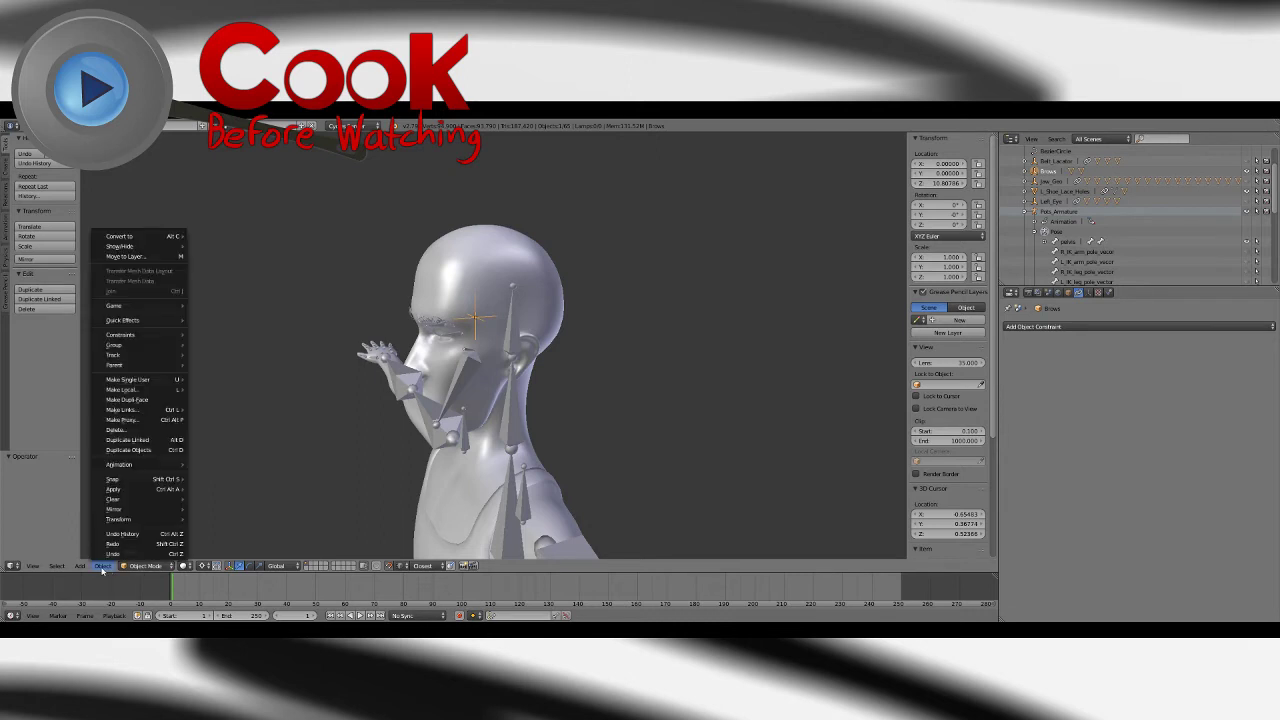
{"action": "left_click", "coordinate": [203, 567]}
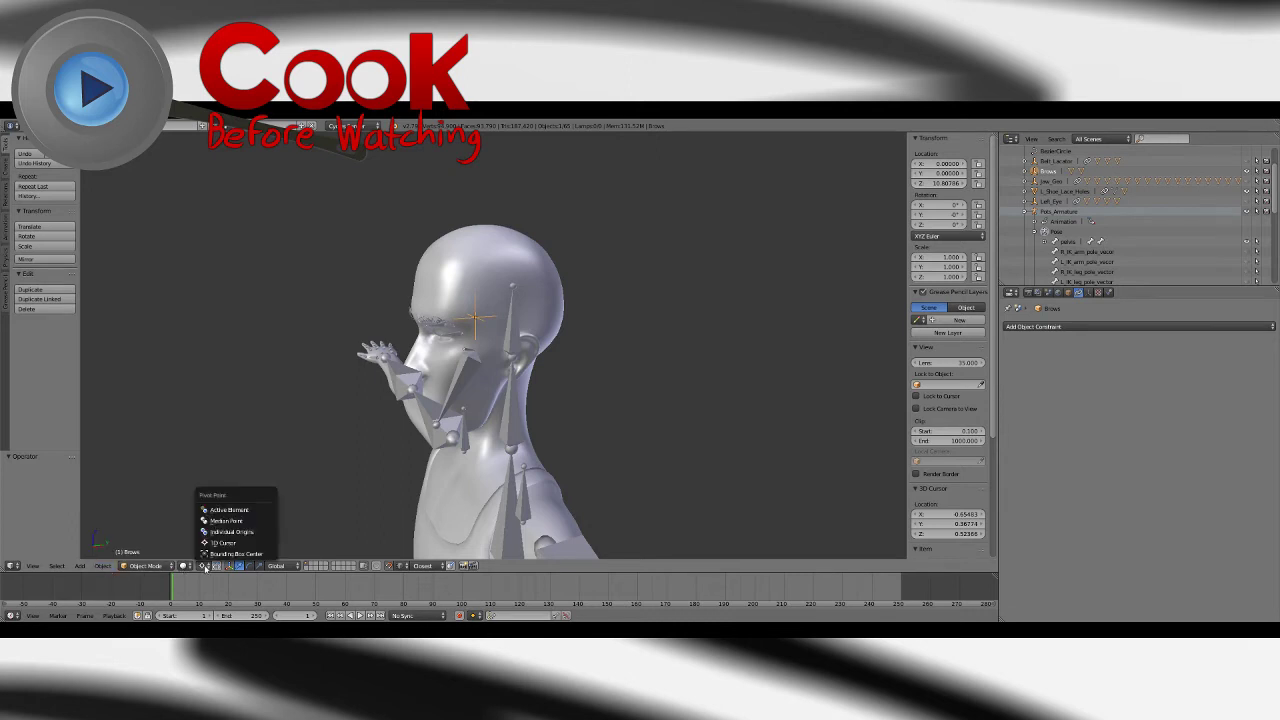
{"action": "left_click", "coordinate": [230, 510]}
{"action": "middle_click_drag", "start_coordinate": [573, 303], "coordinate": [563, 352]}
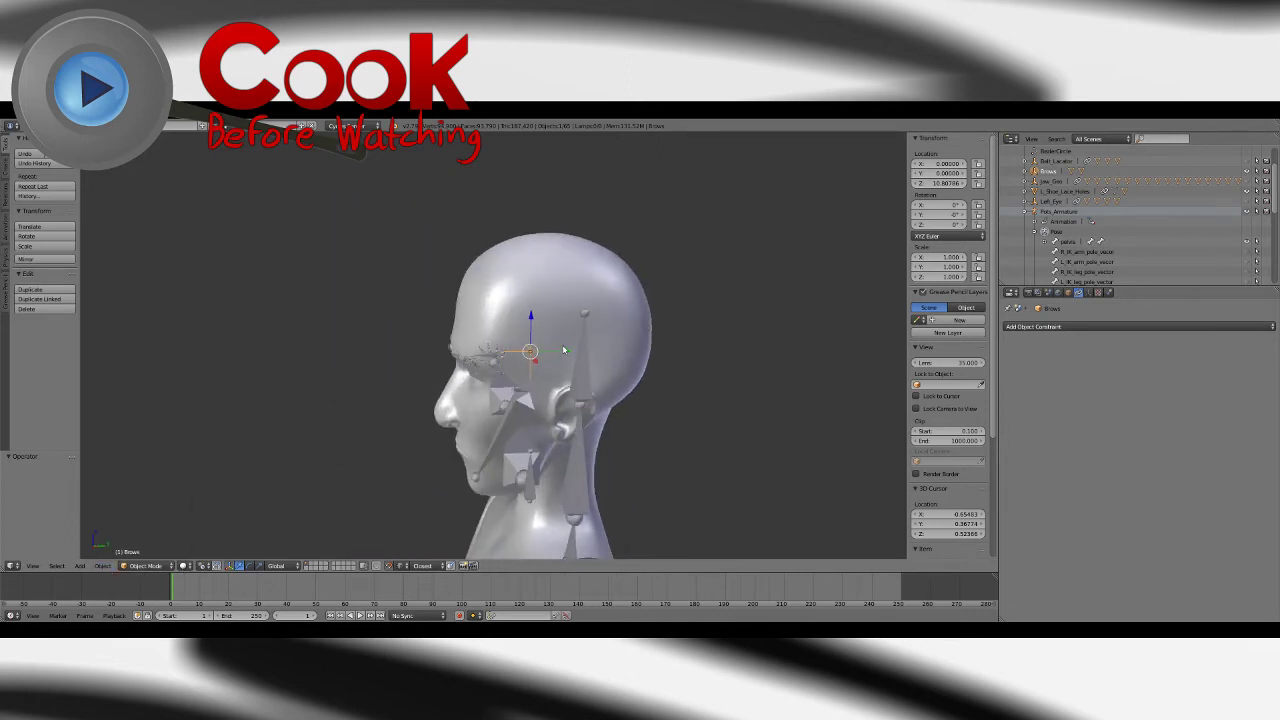
Step: Move the Brows empty about 0.344 along Y and 0.245 along Z to the tip of the head bone
{"action": "left_click_drag", "start_coordinate": [563, 350], "coordinate": [591, 318]}
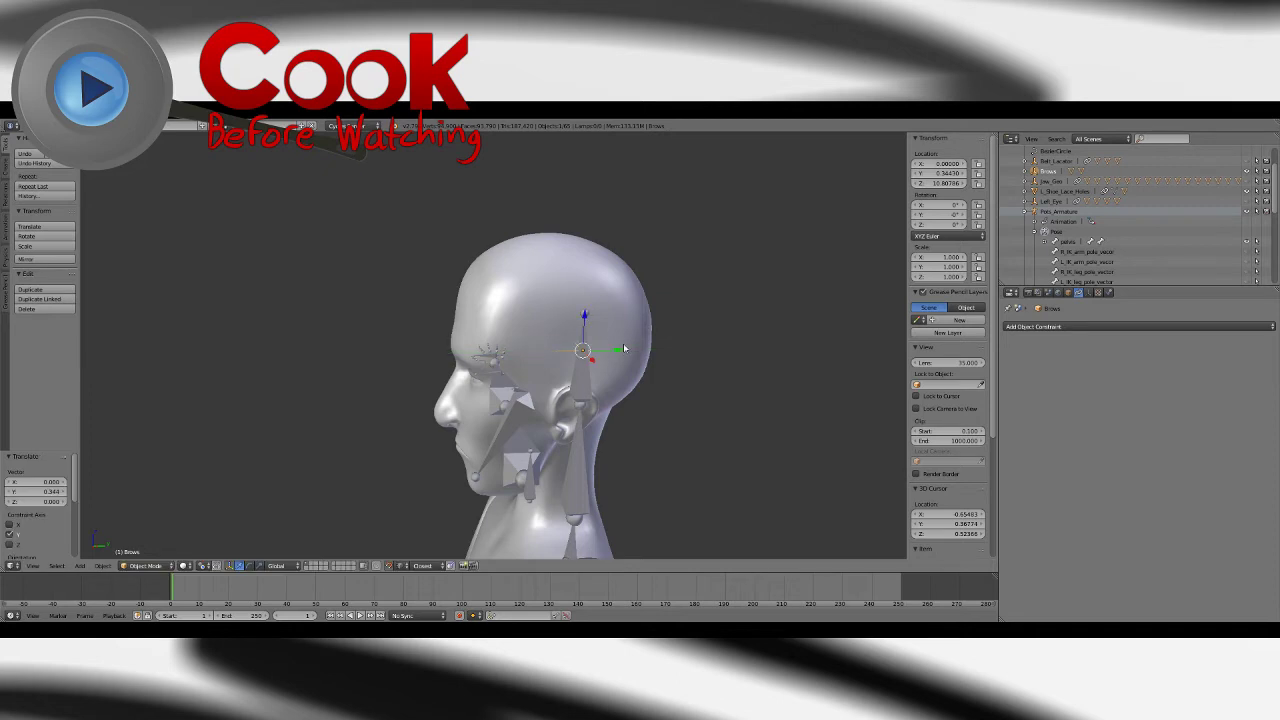
{"action": "left_click", "coordinate": [22, 491]}
{"action": "left_click", "coordinate": [584, 318]}
{"action": "left_click_drag", "start_coordinate": [584, 318], "coordinate": [585, 314]}
{"action": "left_click", "coordinate": [37, 501]}
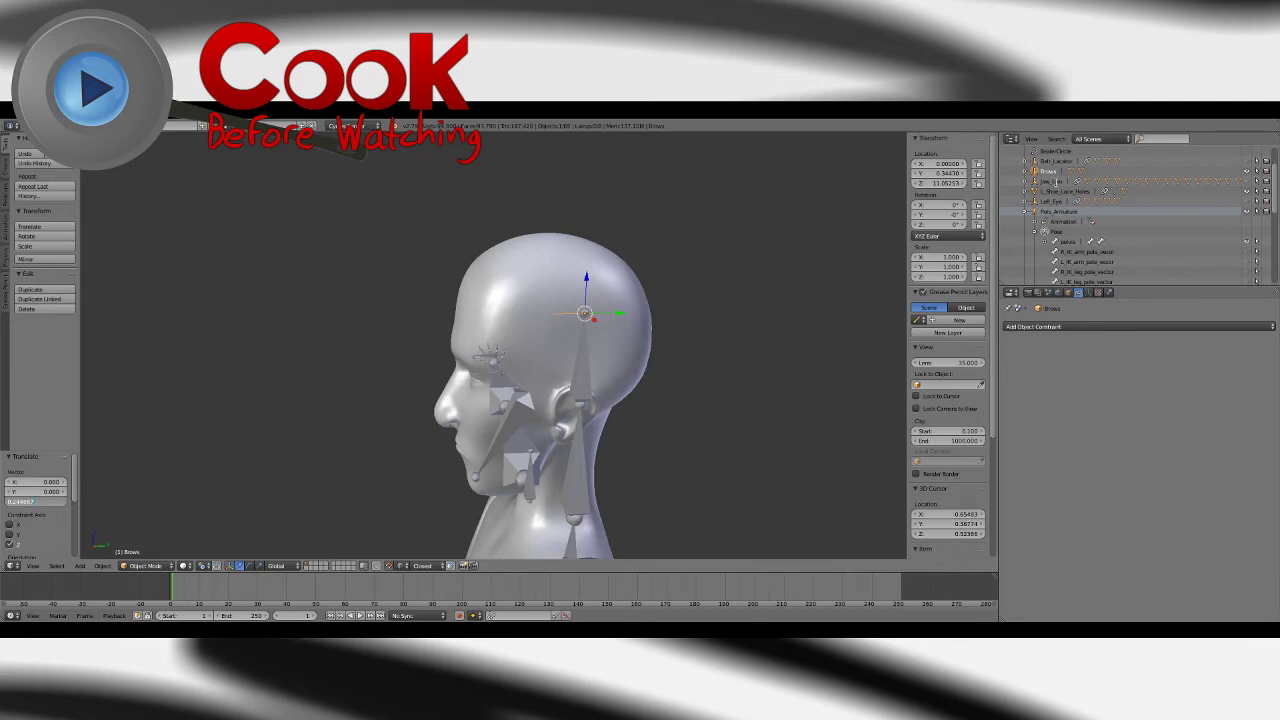
Step: Select the Left_Brow and Right_Brow objects under the Brows empty and set the pivot point to Median Point
{"action": "left_click", "coordinate": [1029, 172]}
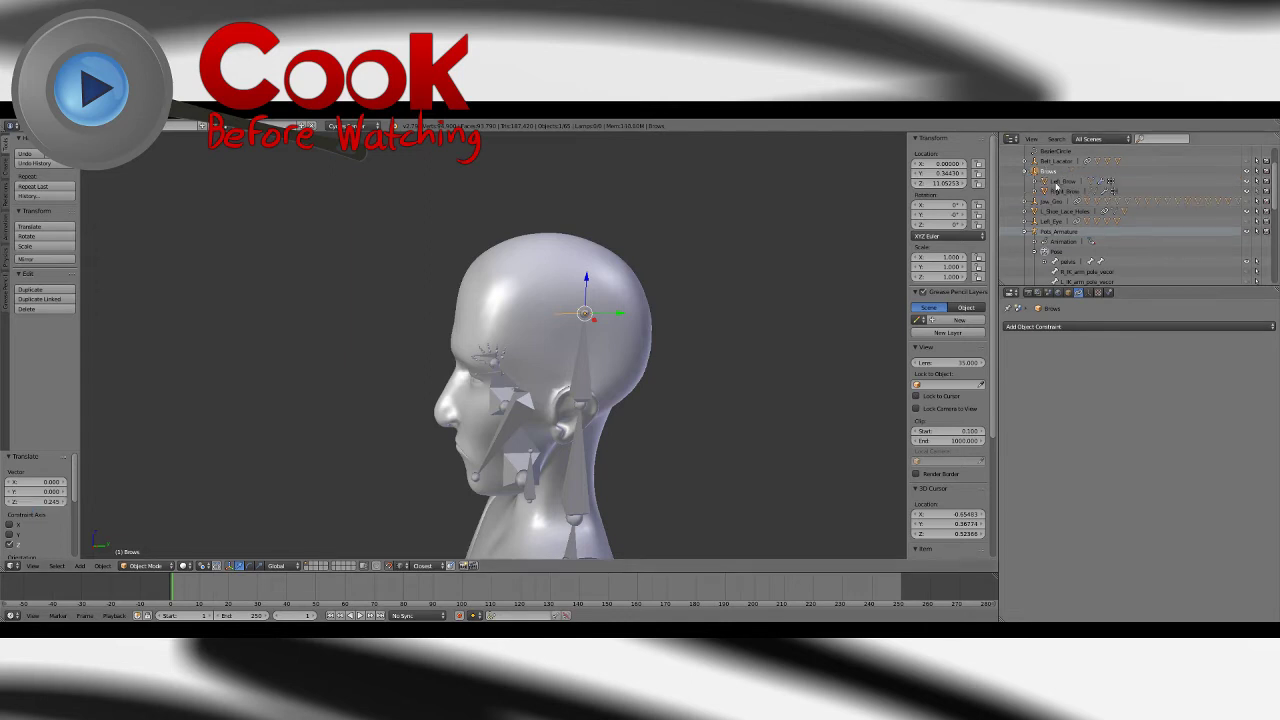
{"action": "left_click", "coordinate": [1057, 182]}
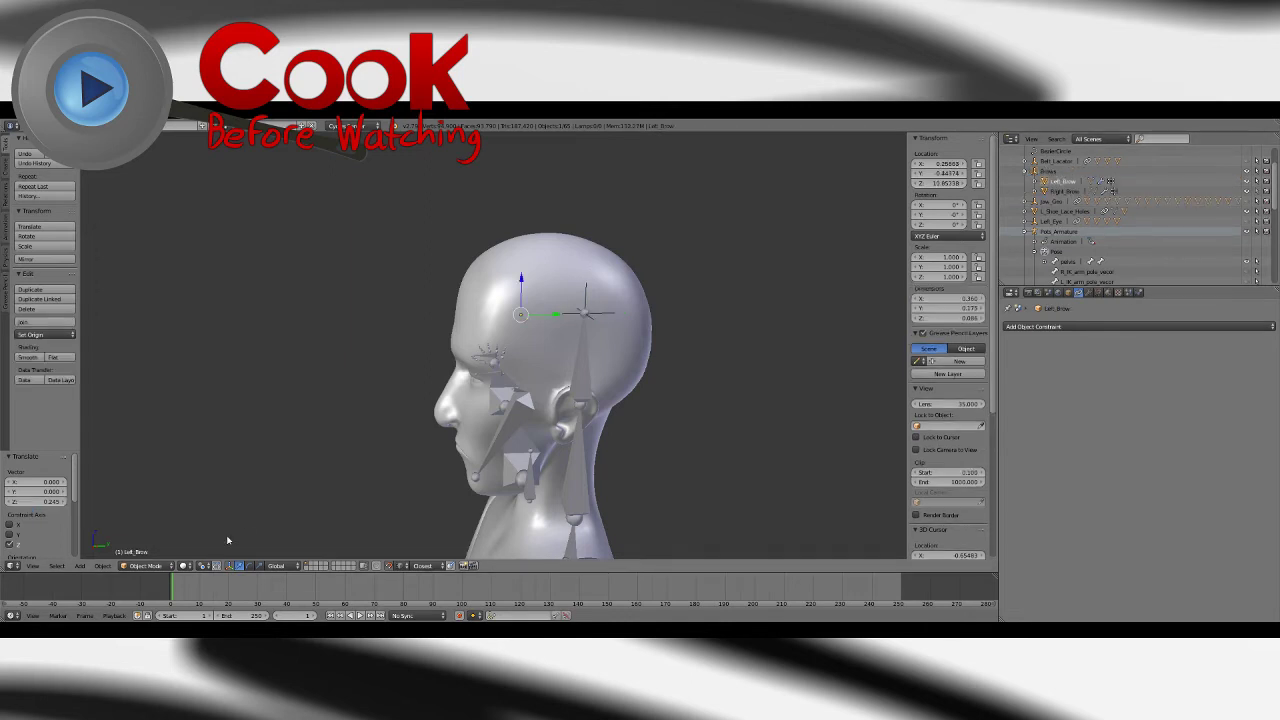
{"action": "left_click", "coordinate": [1063, 191]}
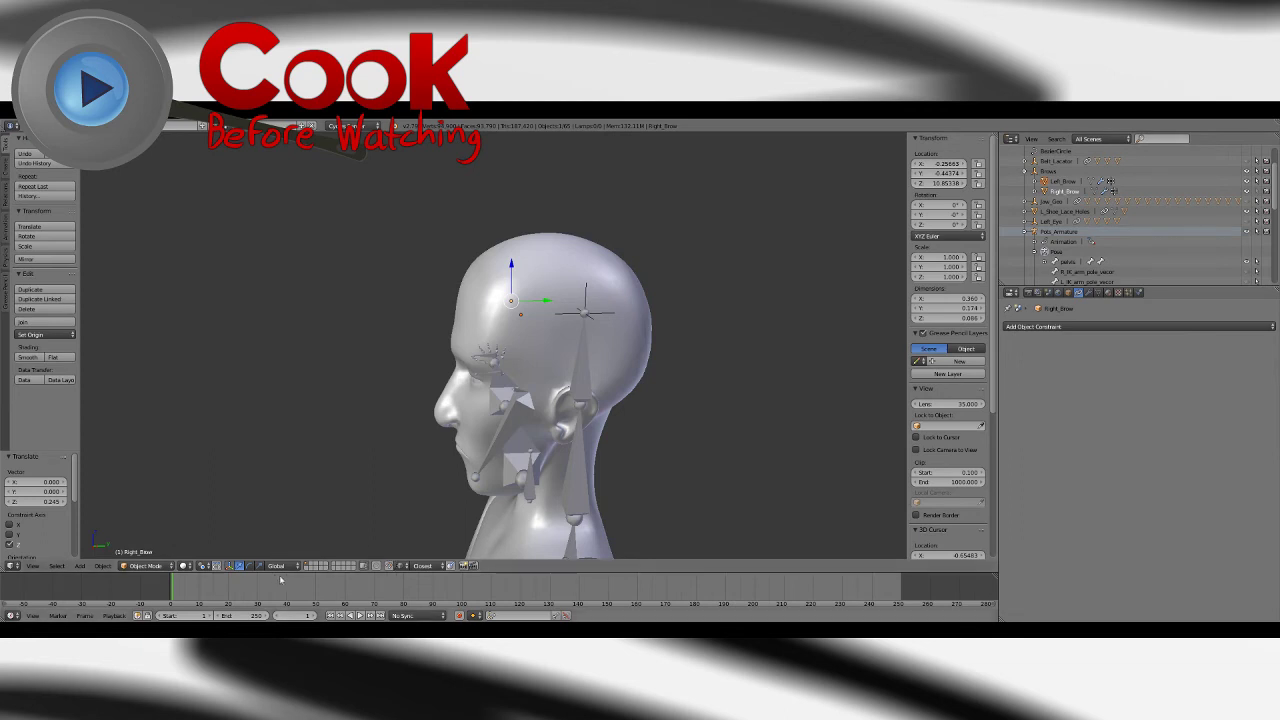
{"action": "left_click", "coordinate": [204, 566]}
{"action": "left_click", "coordinate": [220, 521]}
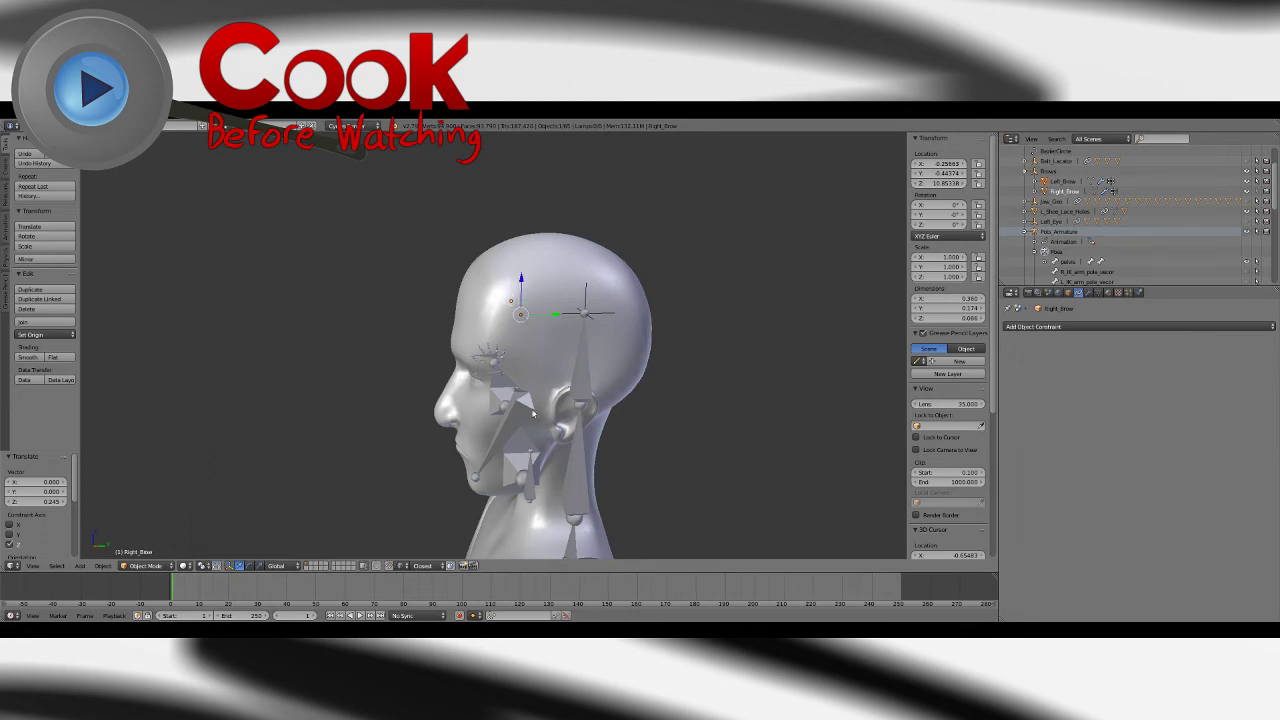
Step: Try to lower the eyebrows along the Z axis and undo the move
{"action": "middle_click_drag", "start_coordinate": [495, 385], "coordinate": [617, 399]}
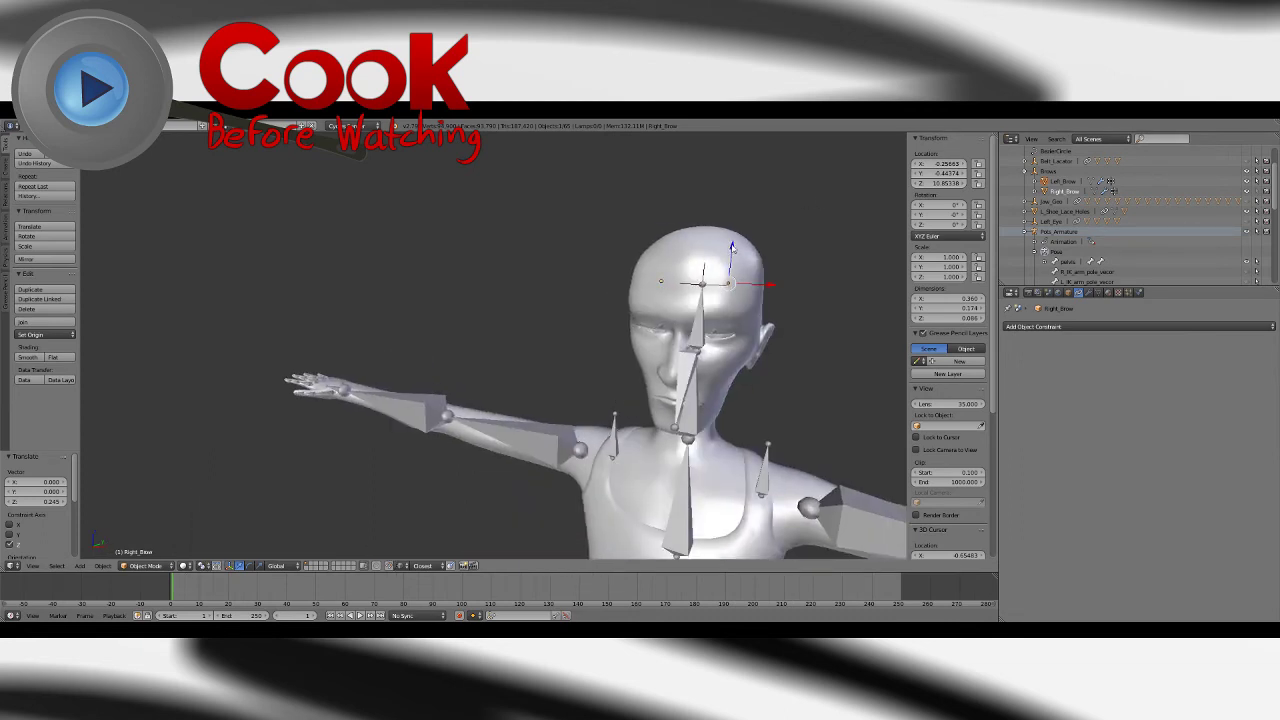
{"action": "left_click_drag", "start_coordinate": [732, 247], "coordinate": [732, 256]}
{"action": "key", "text": "ctrl+z"}
{"action": "middle_click_drag", "start_coordinate": [755, 264], "coordinate": [735, 282]}
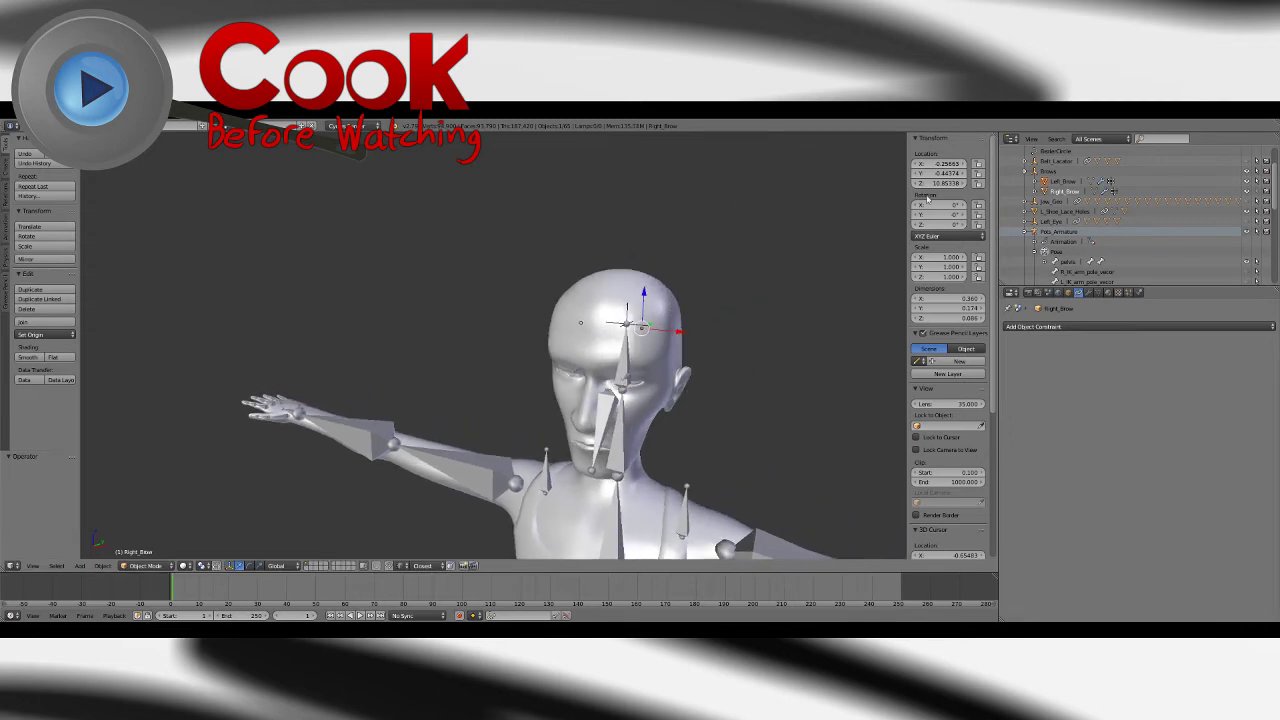
{"action": "left_click", "coordinate": [1056, 184]}
{"action": "left_click", "coordinate": [1058, 193]}
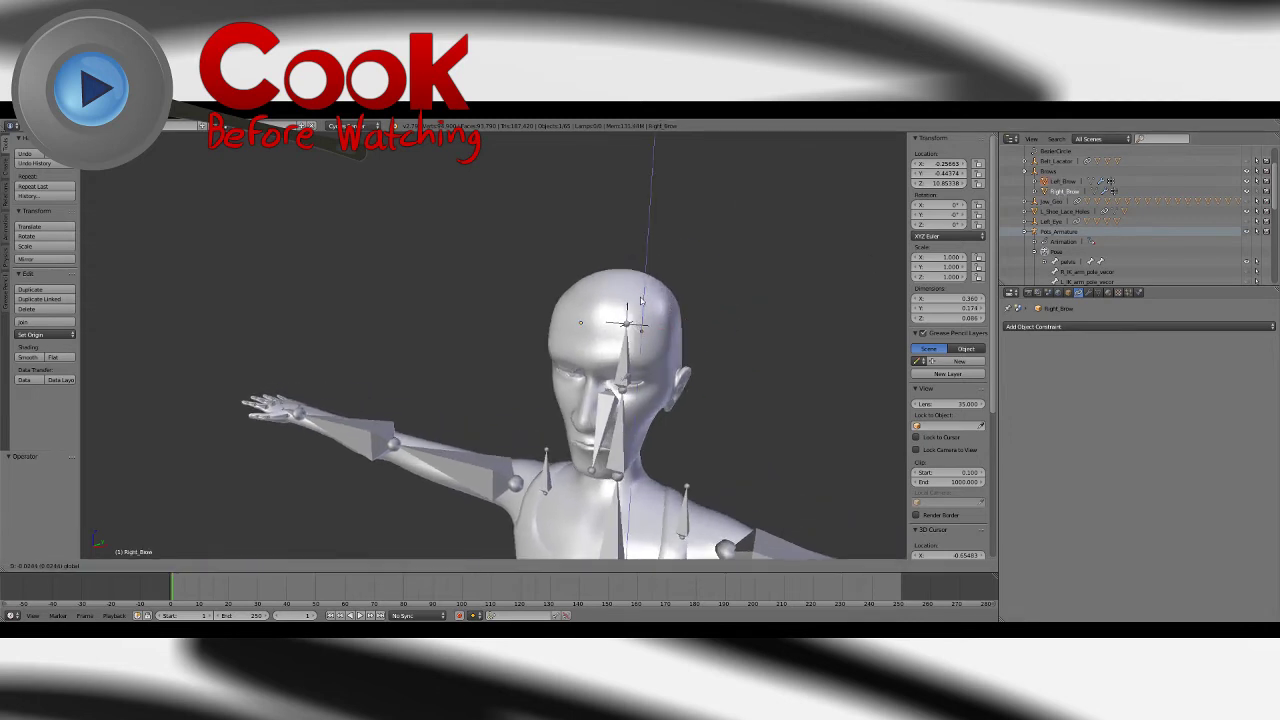
Step: Select both eyebrow meshes and move them -0.245 along the Z axis to offset the Brows empty's shift
{"action": "scroll", "coordinate": [400, 349], "scroll_direction": "up", "scroll_amount": 8}
{"action": "middle_click_drag", "start_coordinate": [686, 340], "coordinate": [341, 313]}
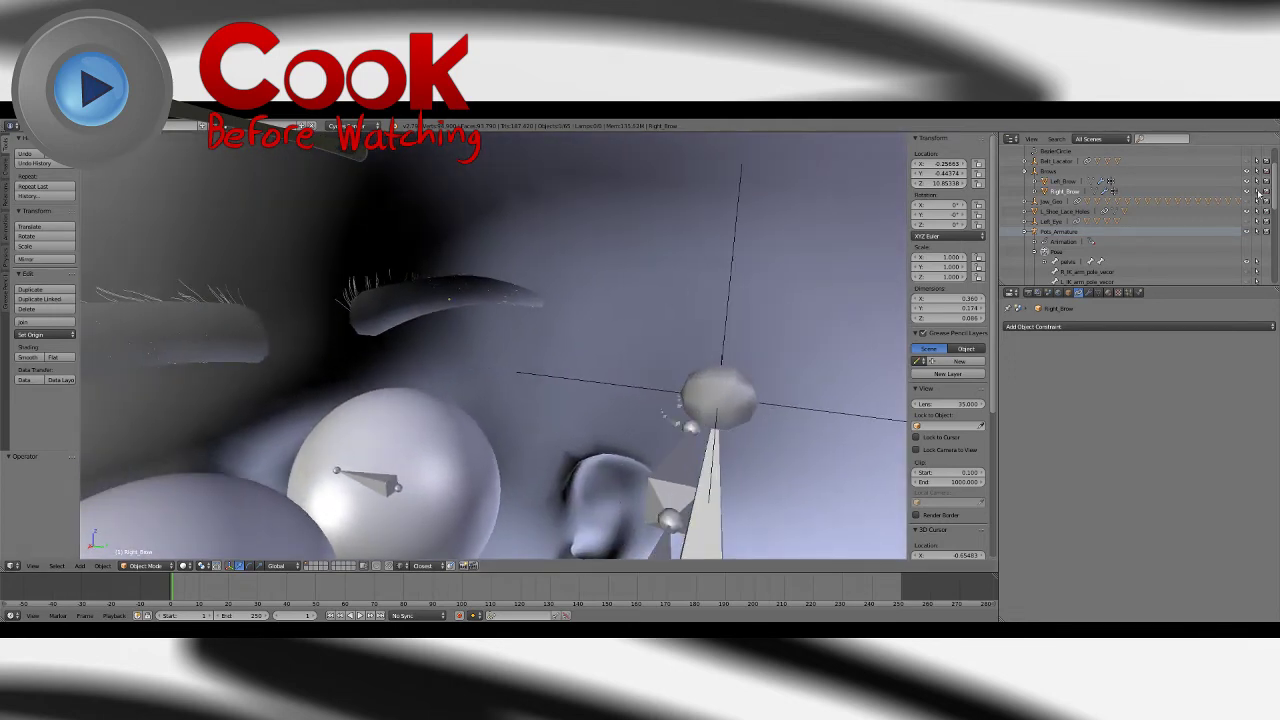
{"action": "right_click", "coordinate": [405, 294]}
{"action": "middle_click_drag", "start_coordinate": [298, 325], "coordinate": [323, 326]}
{"action": "right_click", "coordinate": [324, 326], "text": "shift"}
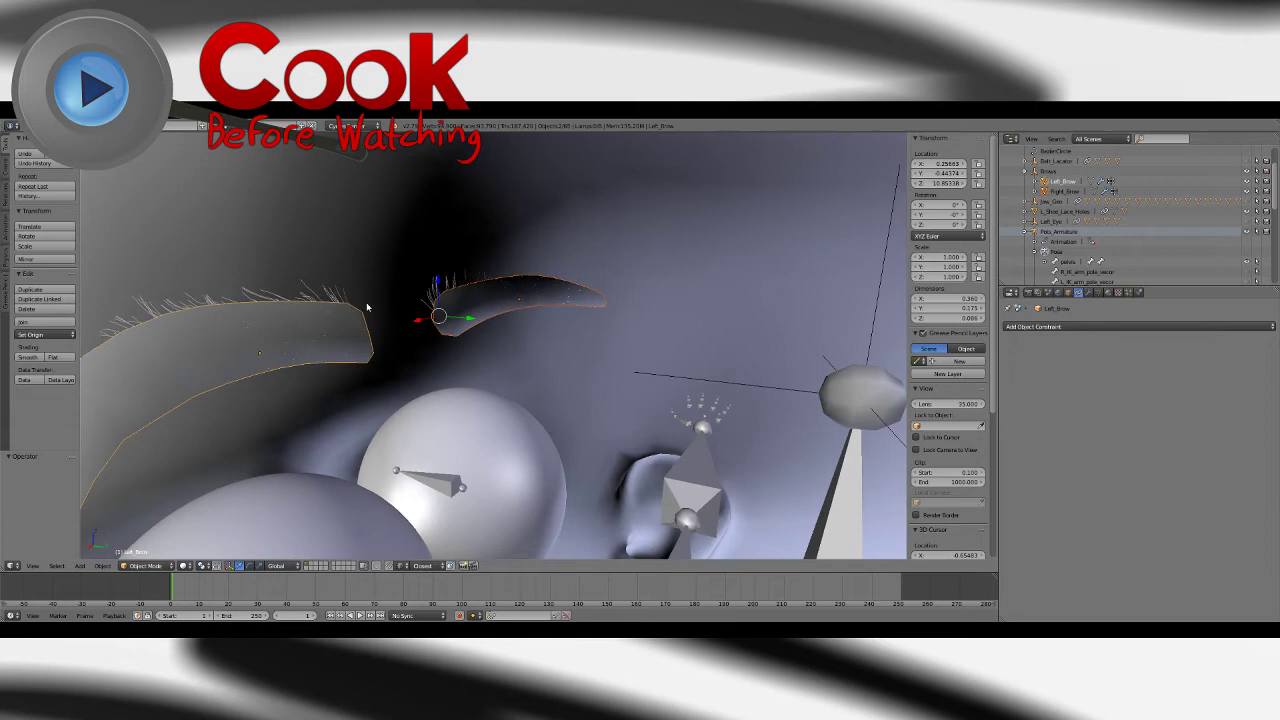
{"action": "key", "text": "g"}
{"action": "key", "text": "z"}
{"action": "left_click", "coordinate": [440, 298]}
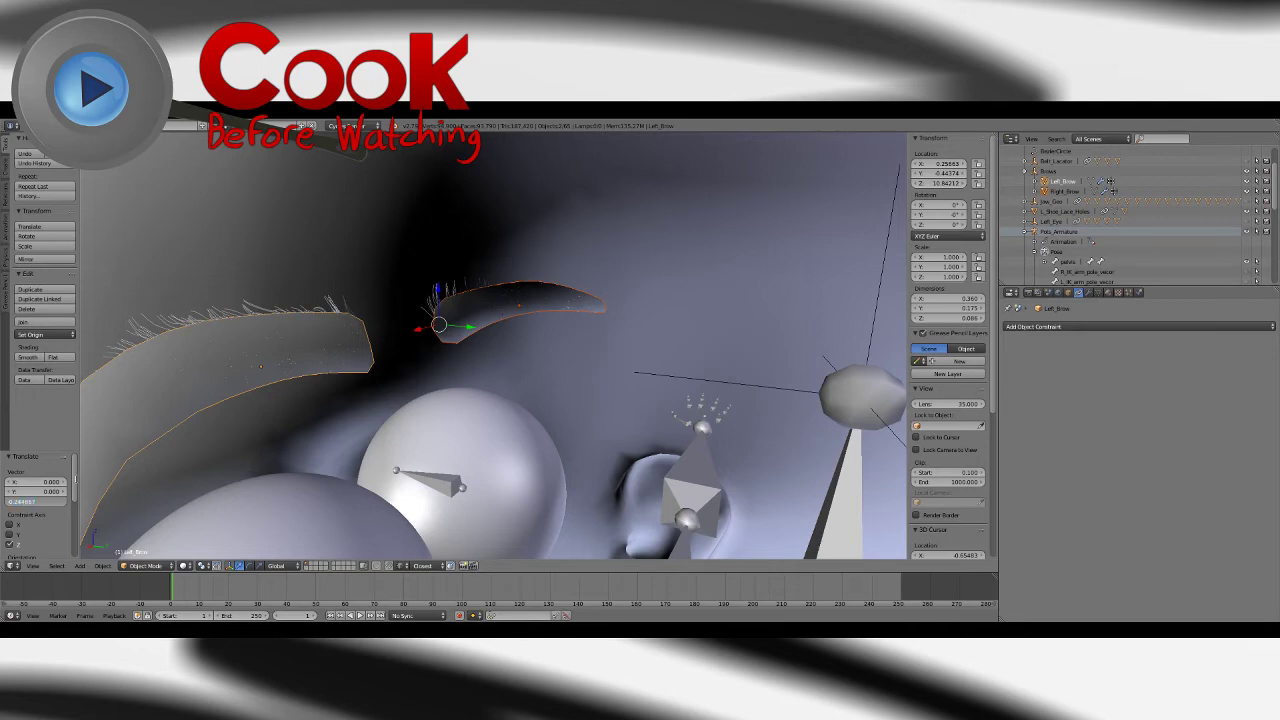
{"action": "key", "text": "Return"}
Step: Move both eyebrow meshes -0.344 along the Y axis so they sit on the brow line again
{"action": "middle_click_drag", "start_coordinate": [455, 410], "coordinate": [525, 386]}
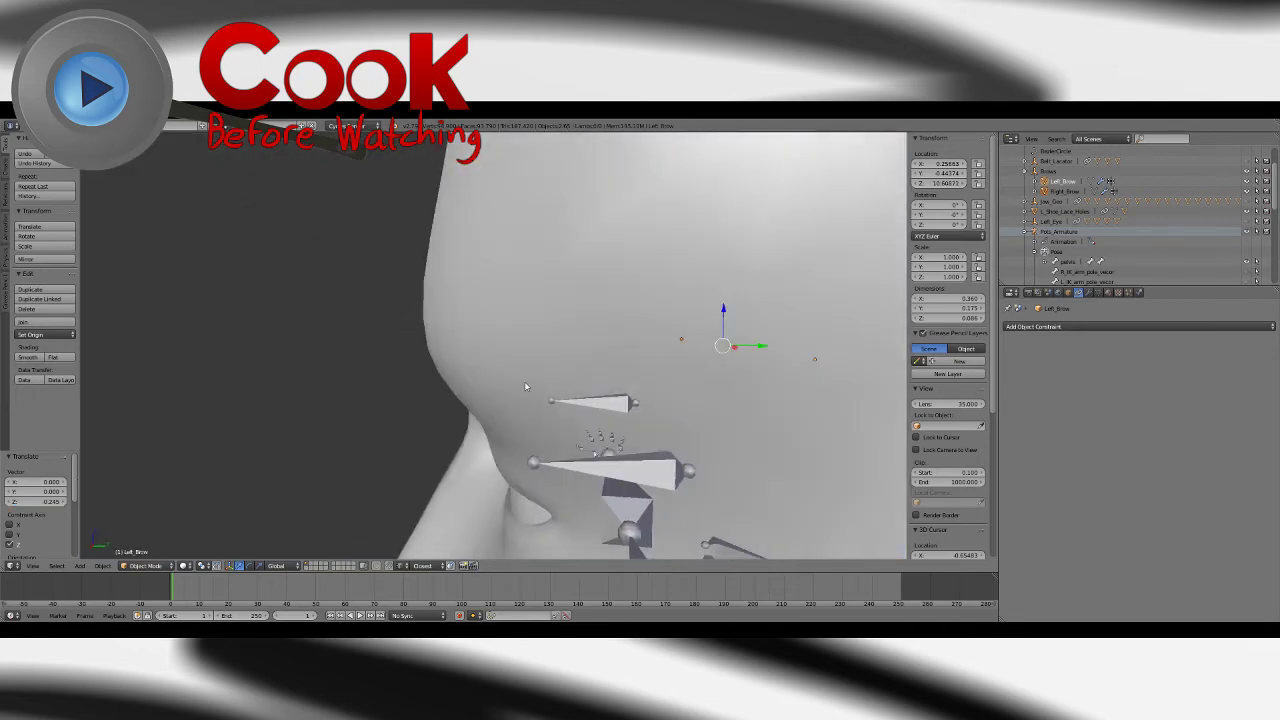
{"action": "left_click_drag", "start_coordinate": [758, 349], "coordinate": [751, 346]}
{"action": "left_click", "coordinate": [35, 491]}
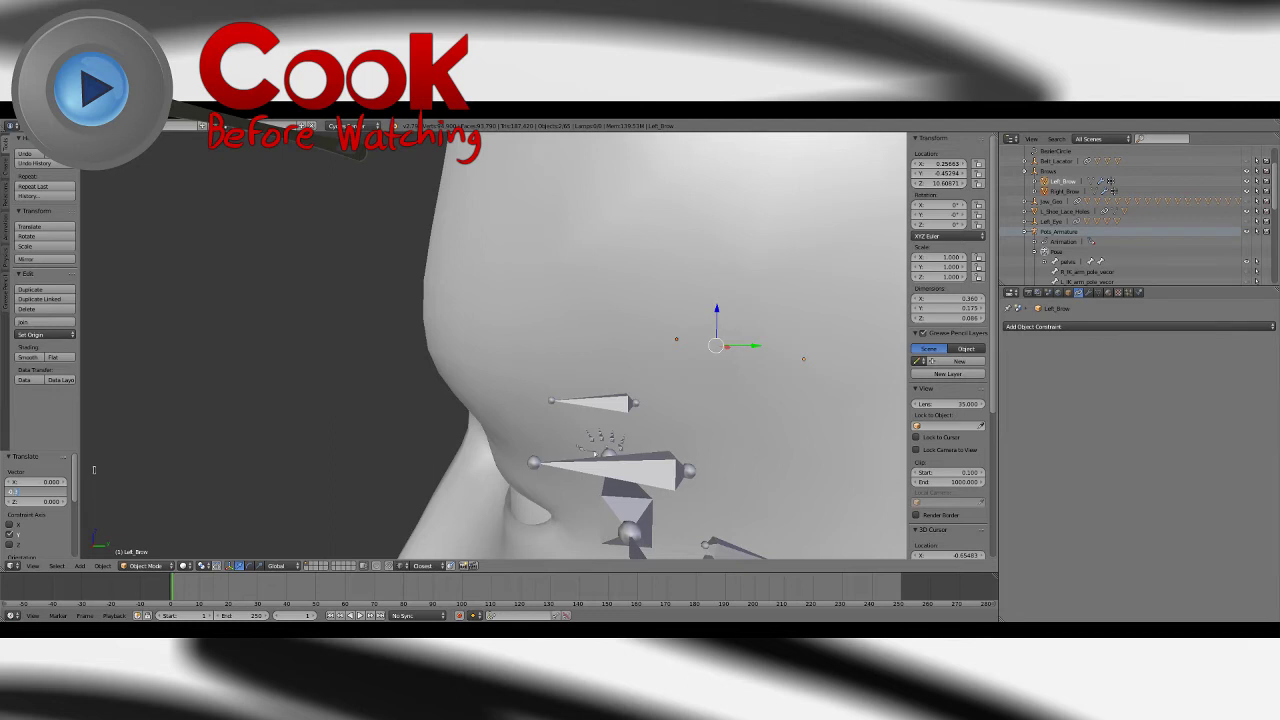
{"action": "key", "text": "Return"}
{"action": "middle_click_drag", "start_coordinate": [286, 306], "coordinate": [335, 306]}
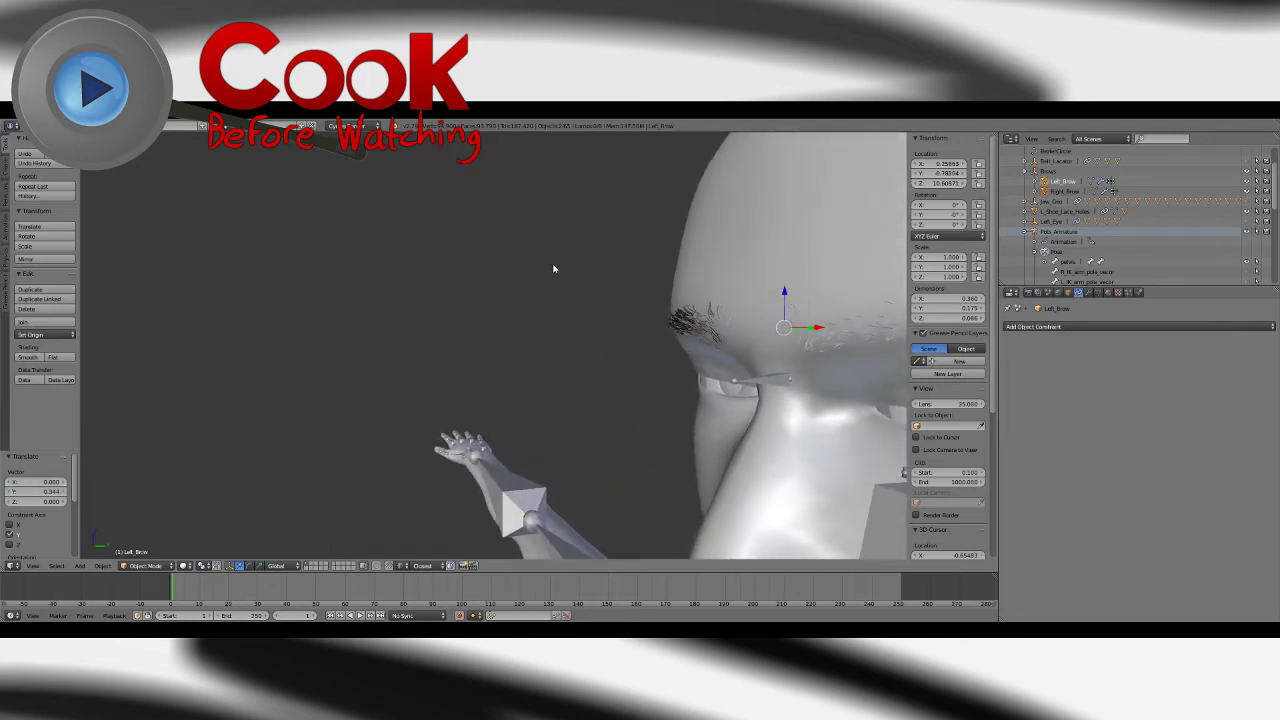
Step: Deselect all the objects and save the file
{"action": "key", "text": "a"}
{"action": "left_click", "coordinate": [30, 126]}
{"action": "left_click", "coordinate": [52, 201]}
Step: Set the viewport shading to Material and bring the whole character into view
{"action": "scroll", "coordinate": [485, 302], "scroll_direction": "down", "scroll_amount": 4}
{"action": "middle_click_drag", "start_coordinate": [485, 302], "coordinate": [537, 351]}
{"action": "scroll", "coordinate": [542, 358], "scroll_direction": "down", "scroll_amount": 4}
{"action": "scroll", "coordinate": [542, 358], "scroll_direction": "up", "scroll_amount": 1}
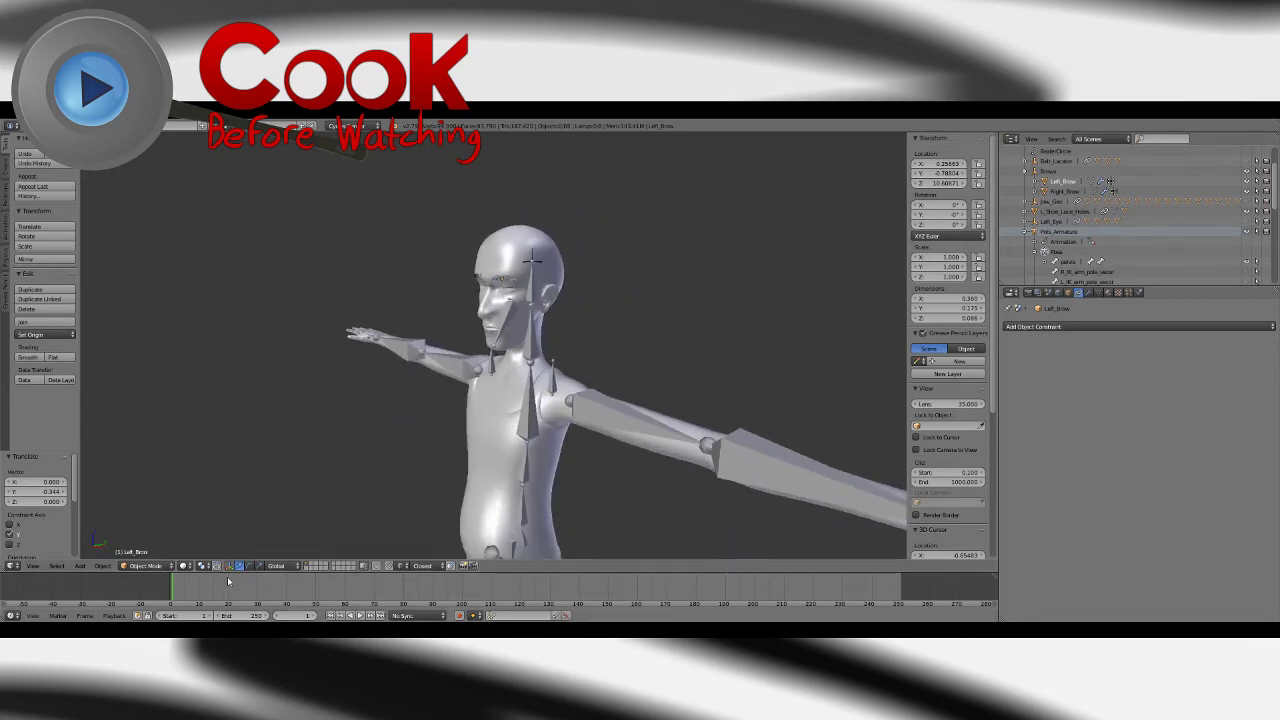
{"action": "left_click", "coordinate": [184, 565]}
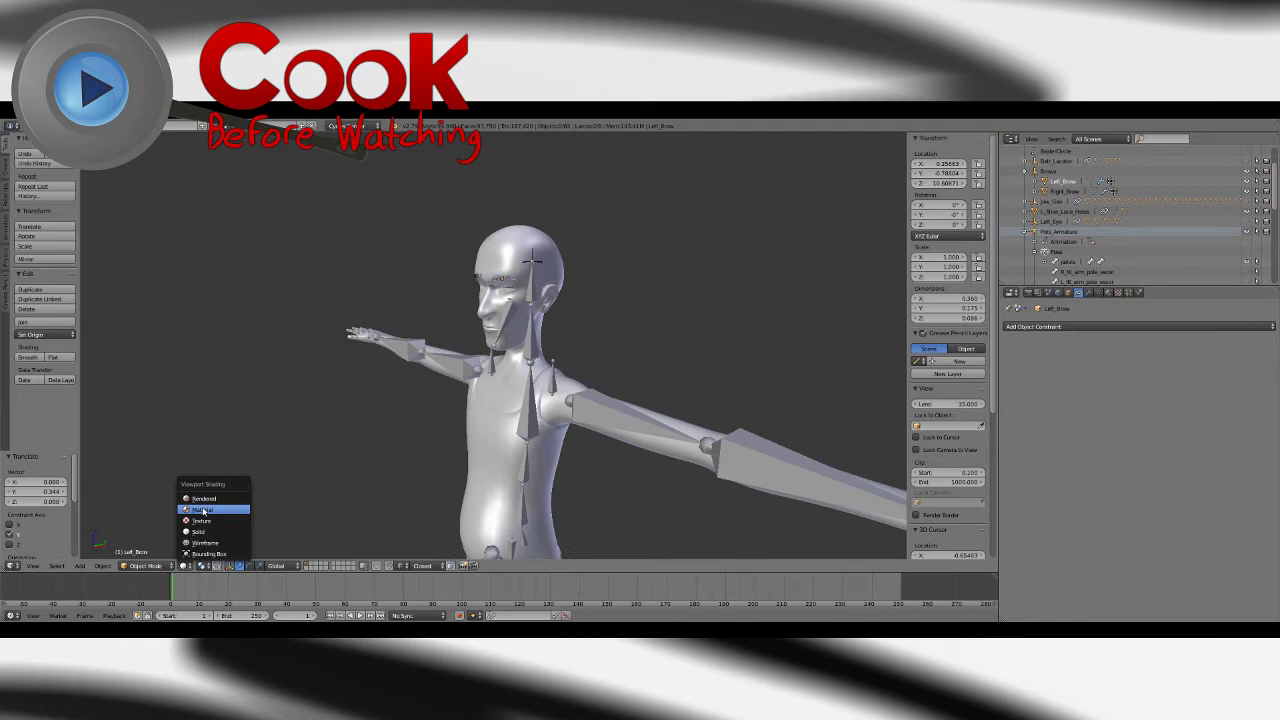
{"action": "left_click", "coordinate": [203, 510]}
{"action": "mouse_move", "coordinate": [294, 480]}
{"action": "middle_mouse_down"}
{"action": "mouse_move", "coordinate": [580, 337]}
{"action": "mouse_move", "coordinate": [548, 412]}
{"action": "mouse_move", "coordinate": [509, 429]}
{"action": "mouse_move", "coordinate": [443, 406]}
{"action": "mouse_move", "coordinate": [532, 348]}
{"action": "middle_mouse_up"}
{"action": "scroll", "coordinate": [548, 412], "scroll_direction": "down", "scroll_amount": 2}
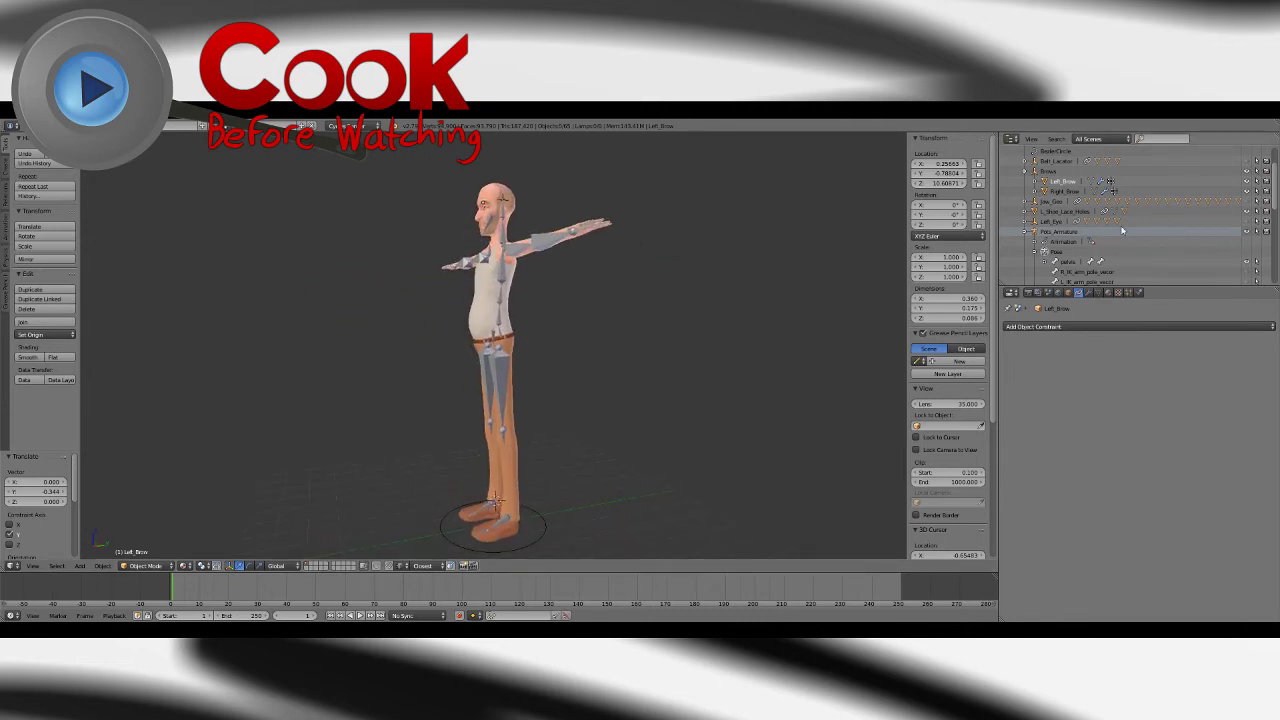
Step: Examine the scene hierarchy and the character's head, eyebrows and armature
{"action": "scroll", "coordinate": [1061, 192], "scroll_direction": "up", "scroll_amount": 1}
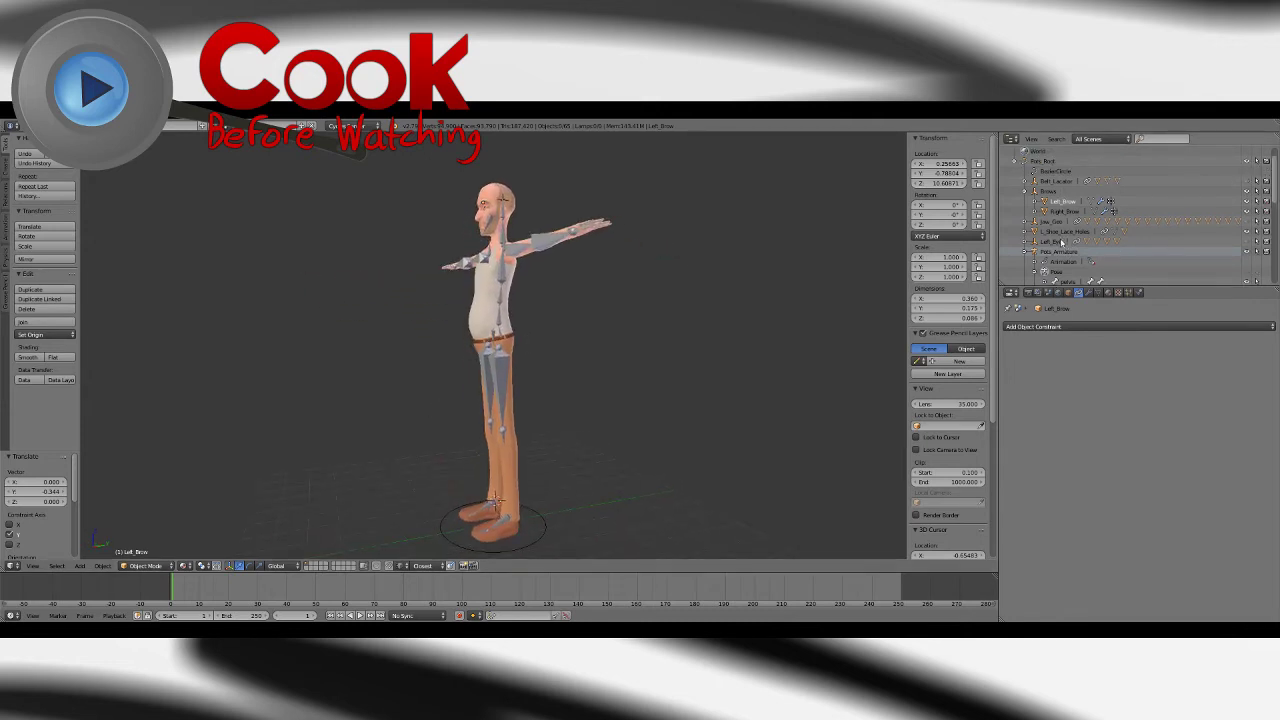
{"action": "scroll", "coordinate": [1065, 240], "scroll_direction": "down", "scroll_amount": 5}
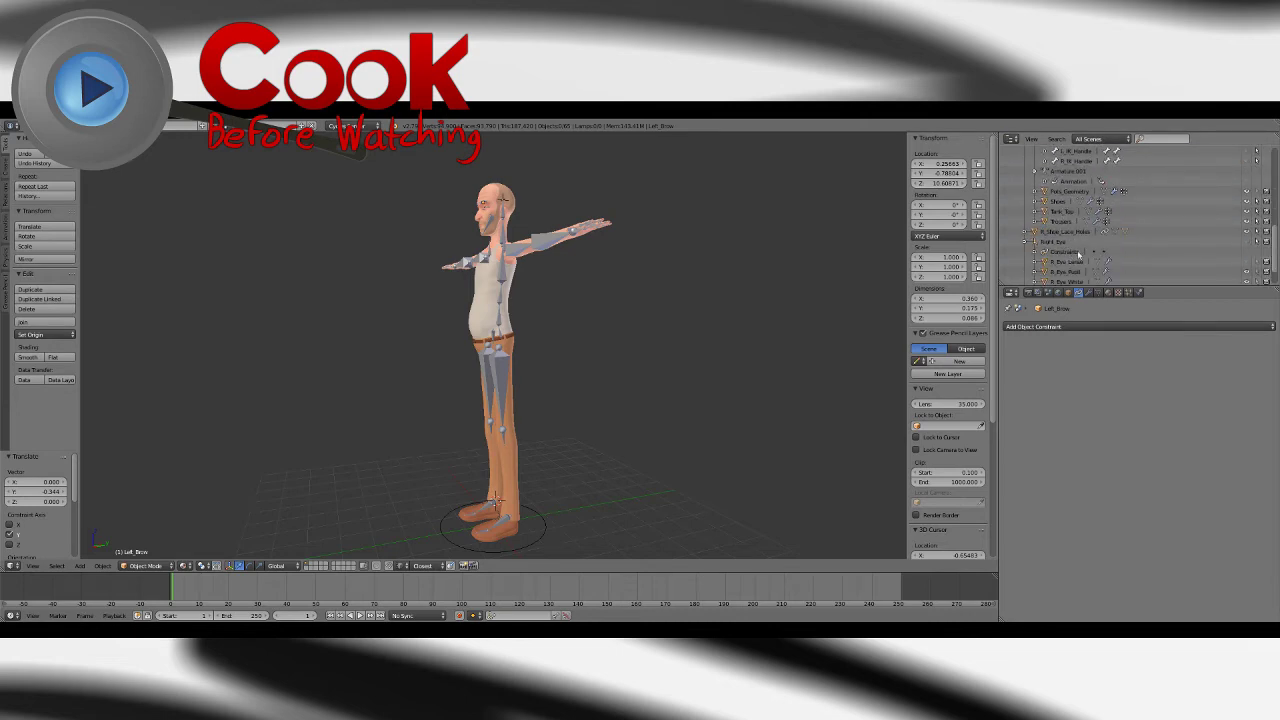
{"action": "scroll", "coordinate": [1078, 256], "scroll_direction": "down", "scroll_amount": 1}
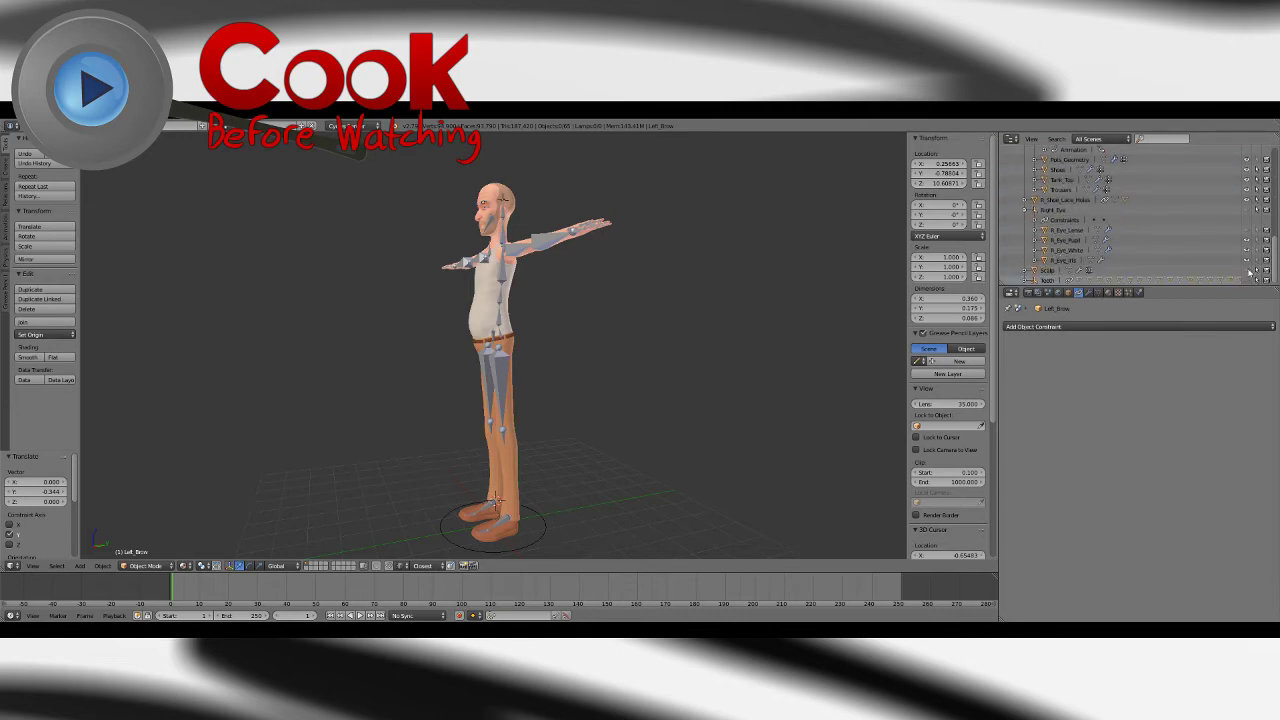
{"action": "scroll", "coordinate": [583, 306], "scroll_direction": "up", "scroll_amount": 4}
{"action": "middle_click_drag", "start_coordinate": [583, 306], "coordinate": [517, 339]}
{"action": "scroll", "coordinate": [592, 321], "scroll_direction": "up", "scroll_amount": 3}
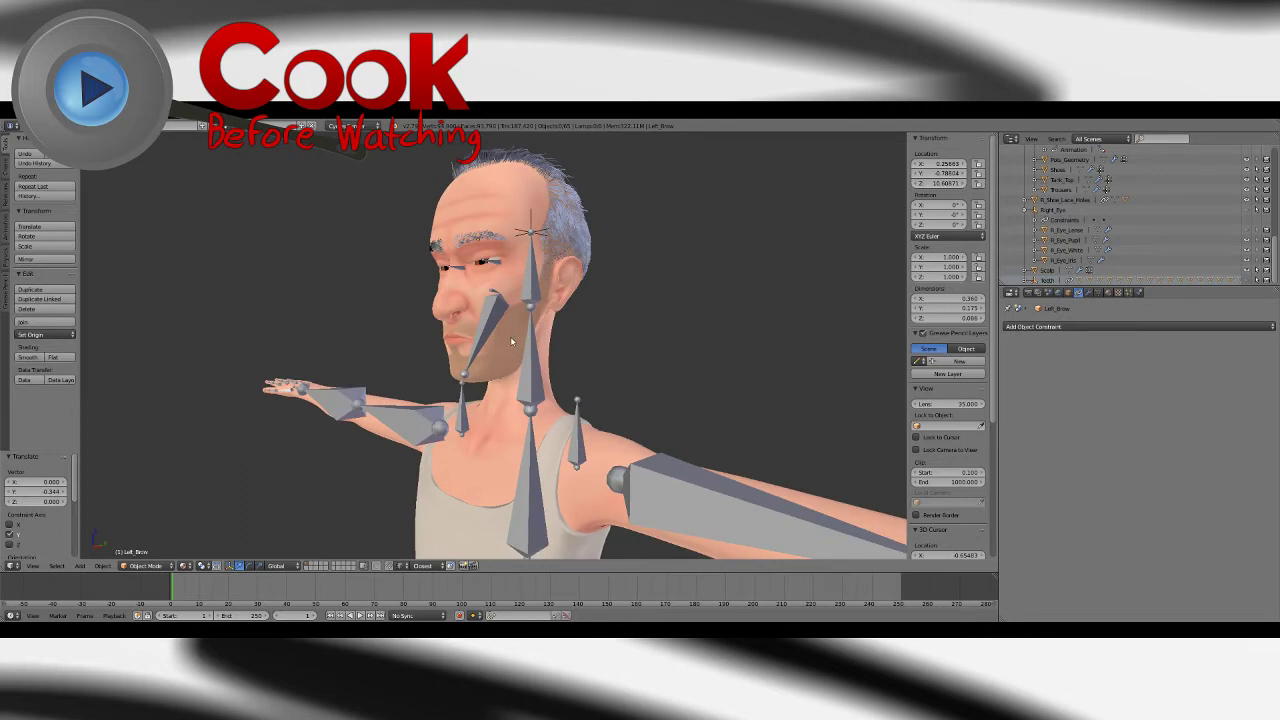
{"action": "scroll", "coordinate": [511, 342], "scroll_direction": "down", "scroll_amount": 6}
{"action": "key", "text": "KP_1"}
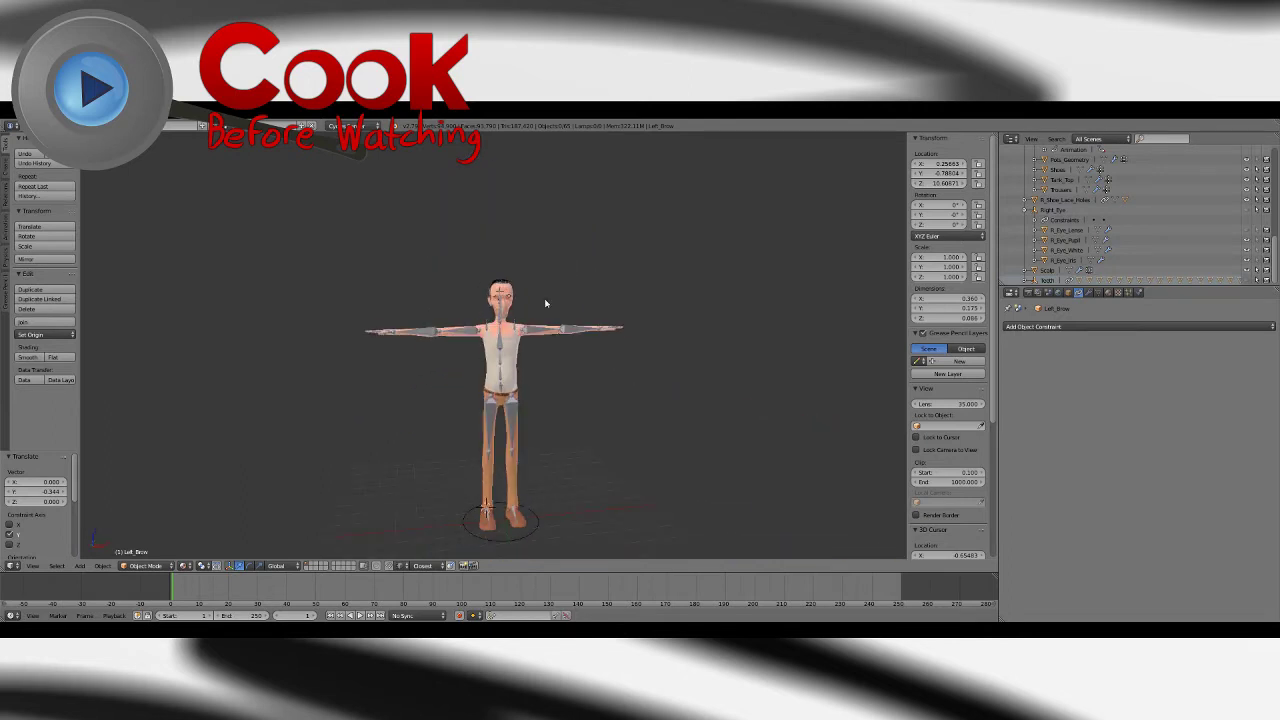
Step: Save the character file
{"action": "left_click", "coordinate": [32, 126]}
{"action": "left_click", "coordinate": [46, 204]}
{"action": "scroll", "coordinate": [531, 259], "scroll_direction": "up", "scroll_amount": 3}
{"action": "middle_click_drag", "start_coordinate": [589, 256], "coordinate": [342, 290]}
{"action": "scroll", "coordinate": [524, 317], "scroll_direction": "up", "scroll_amount": 3}
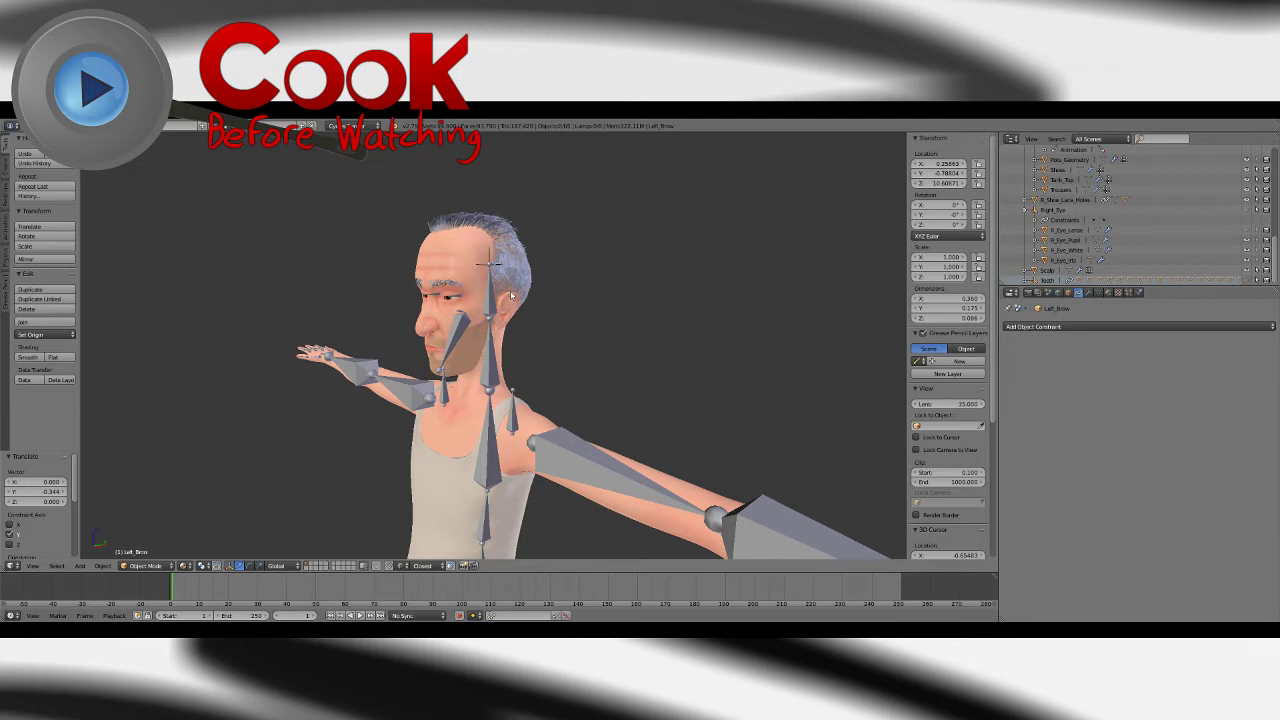
{"action": "left_click", "coordinate": [29, 126]}
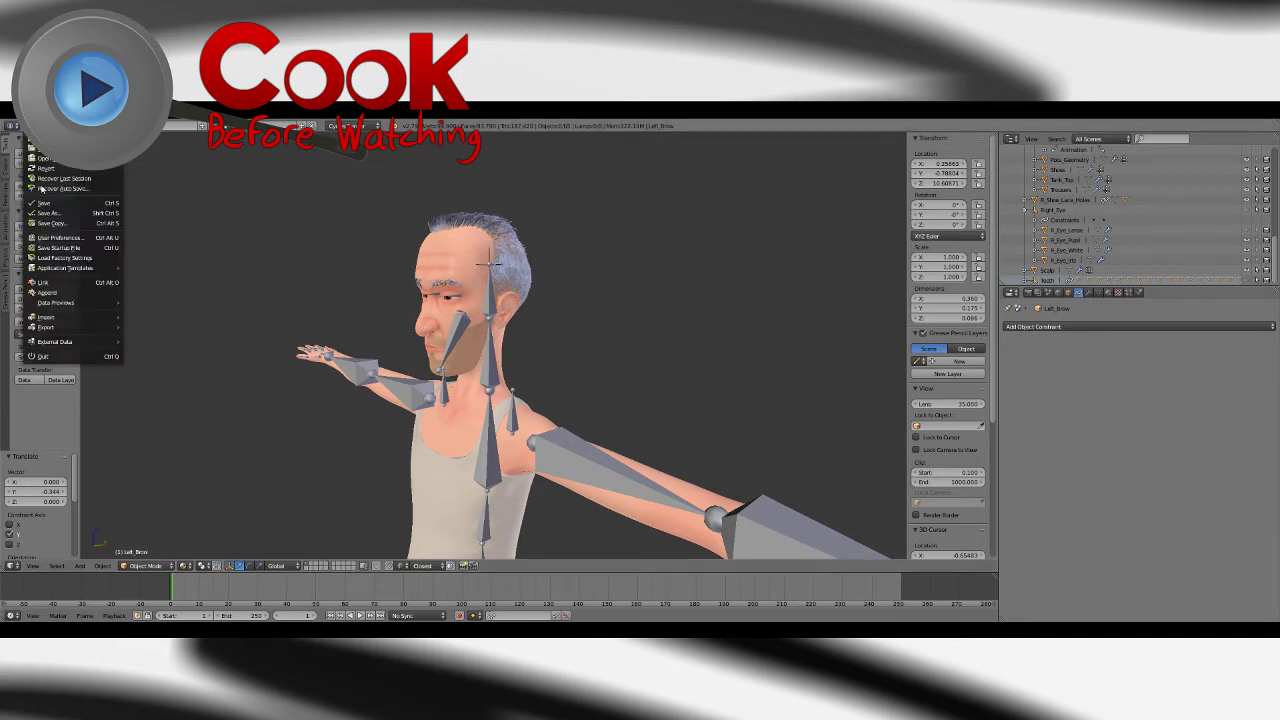
{"action": "left_click", "coordinate": [47, 203]}
Step: Switch the viewport to Solid shading and save the file again
{"action": "left_click", "coordinate": [185, 566]}
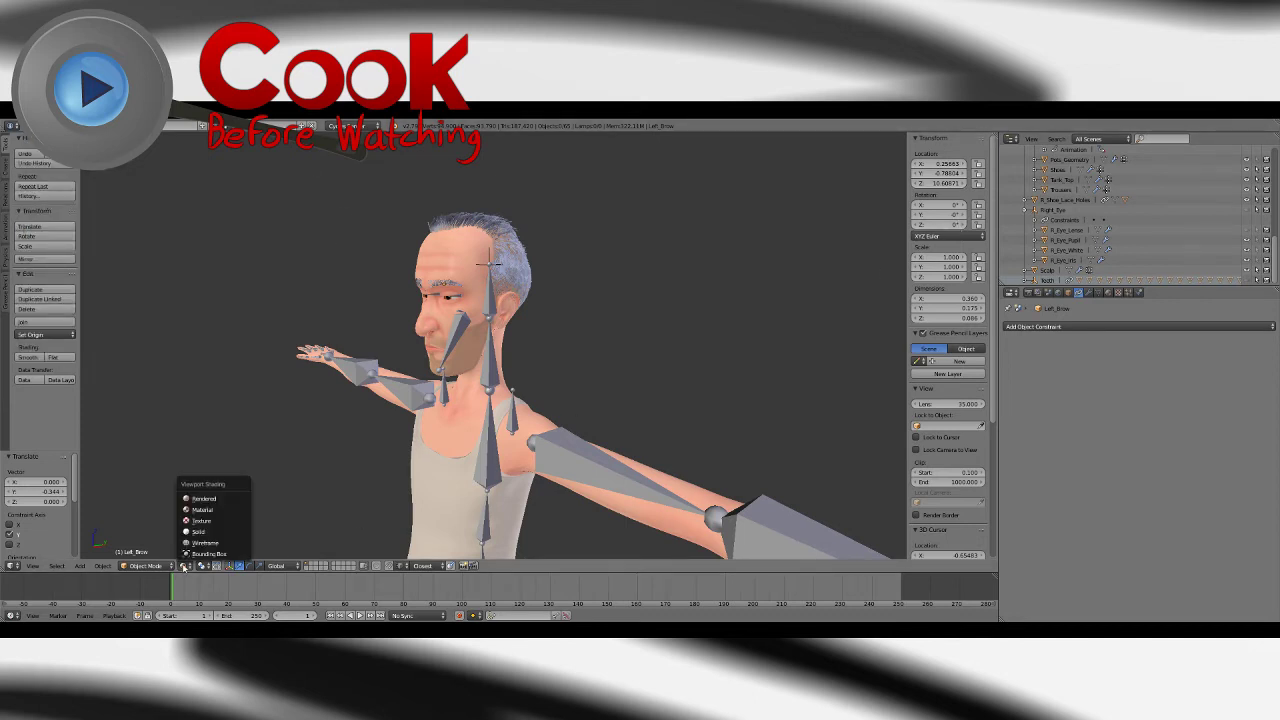
{"action": "left_click", "coordinate": [203, 532]}
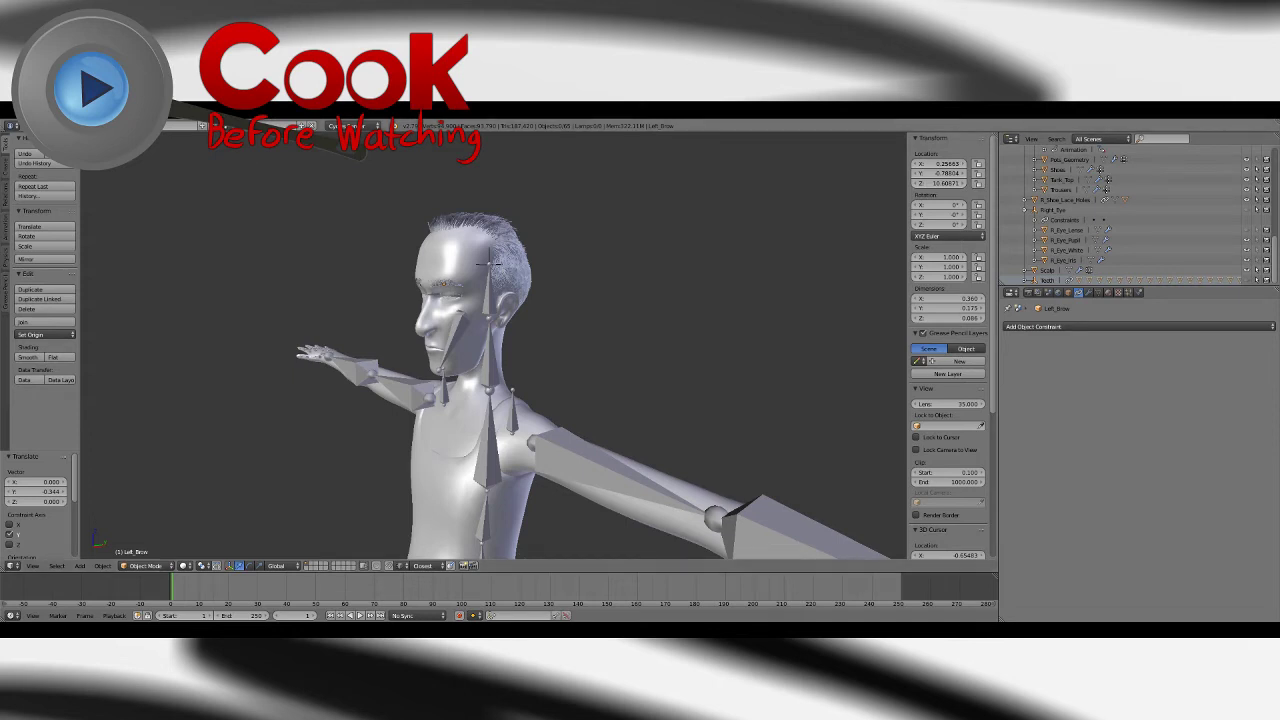
{"action": "left_click", "coordinate": [30, 126]}
{"action": "left_click", "coordinate": [50, 203]}
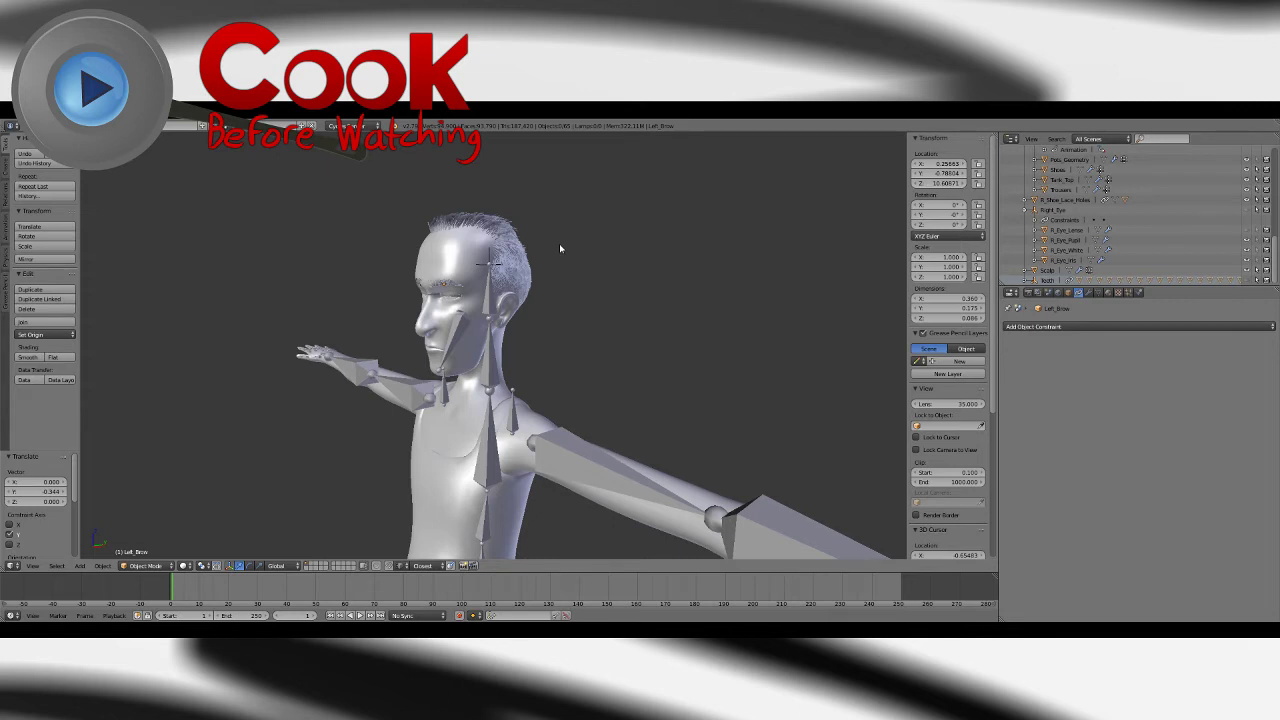
{"action": "left_click", "coordinate": [30, 126]}
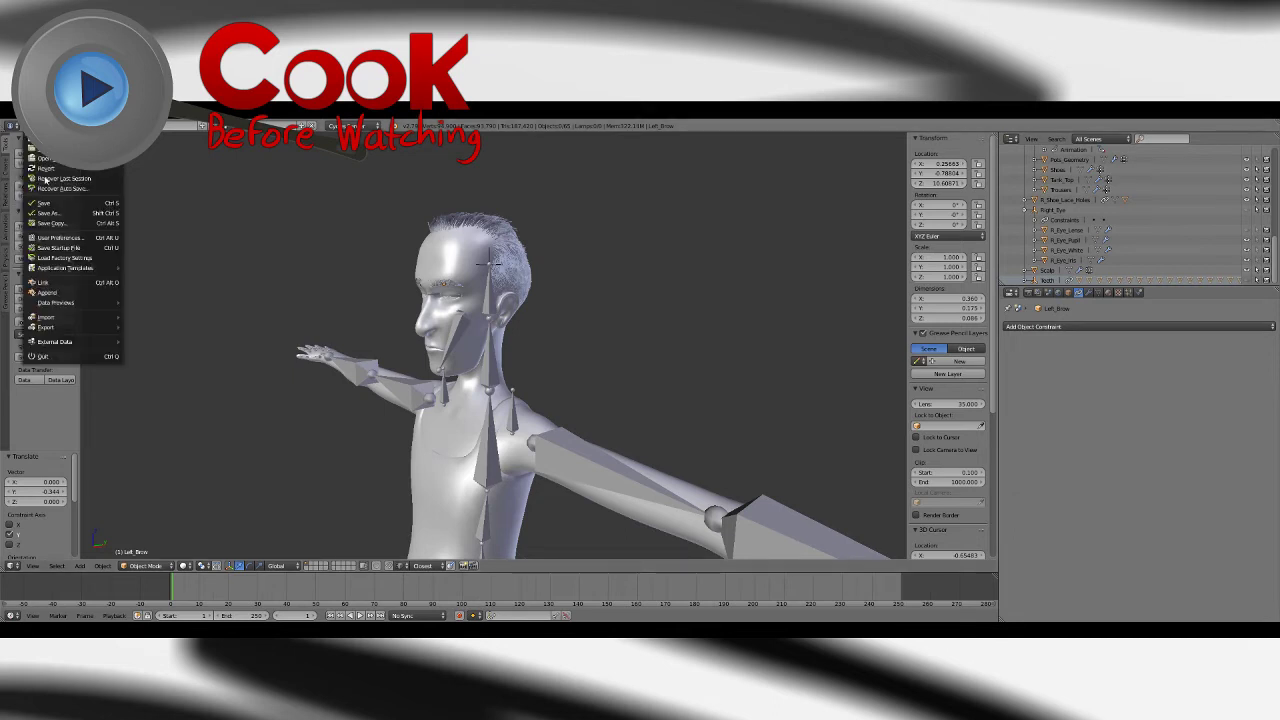
{"action": "left_click", "coordinate": [59, 202]}
Step: Select the Brows empty at the tip of the head bone and save the file
{"action": "middle_click_drag", "start_coordinate": [551, 286], "coordinate": [525, 303]}
{"action": "scroll", "coordinate": [522, 290], "scroll_direction": "up", "scroll_amount": 4}
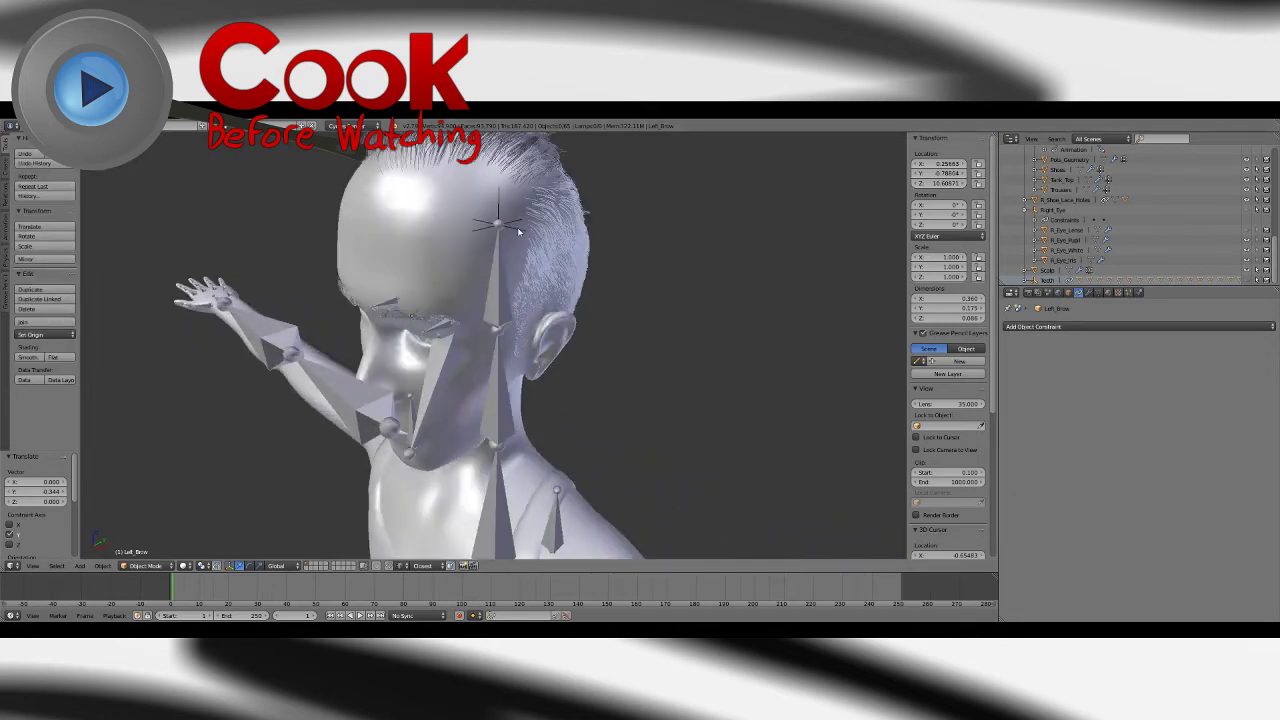
{"action": "right_click", "coordinate": [517, 227]}
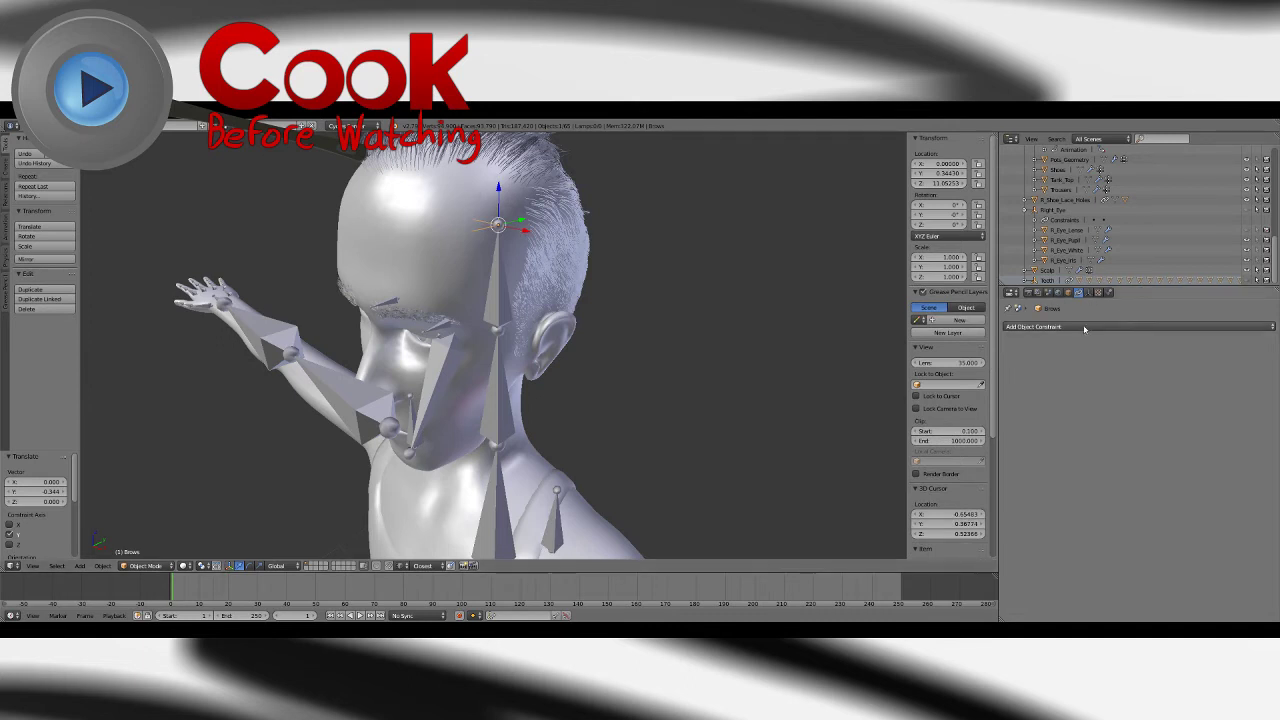
{"action": "left_click", "coordinate": [32, 126]}
{"action": "left_click", "coordinate": [52, 199]}
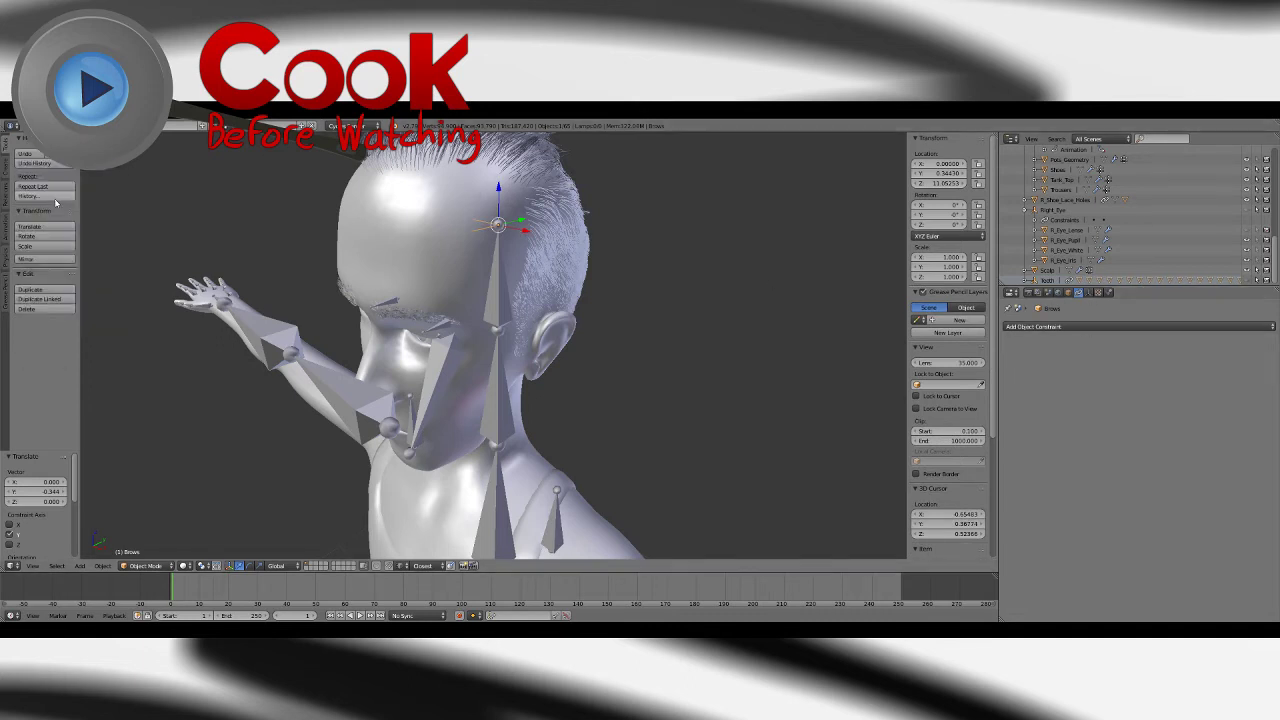
{"action": "left_click", "coordinate": [1080, 327]}
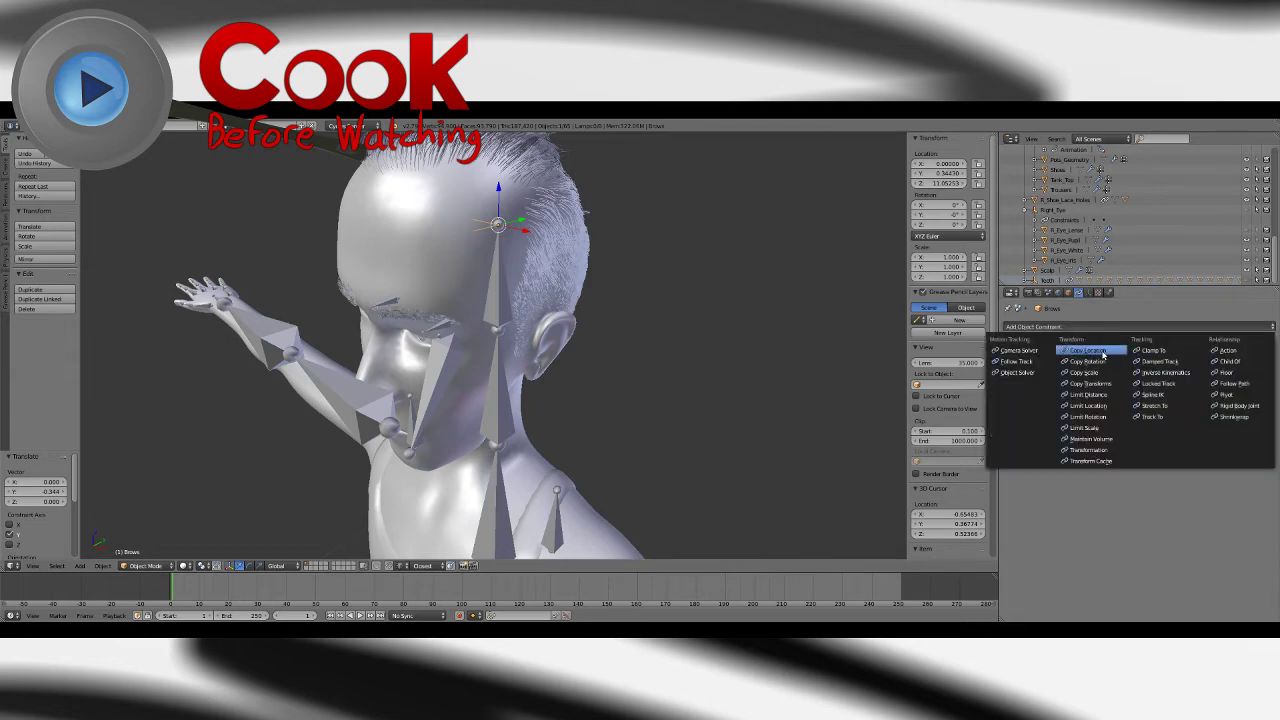
{"action": "middle_click_drag", "start_coordinate": [540, 336], "coordinate": [600, 375]}
{"action": "middle_click_drag", "start_coordinate": [400, 285], "coordinate": [526, 352], "text": "shift"}
{"action": "scroll", "coordinate": [526, 352], "scroll_direction": "up", "scroll_amount": 7}
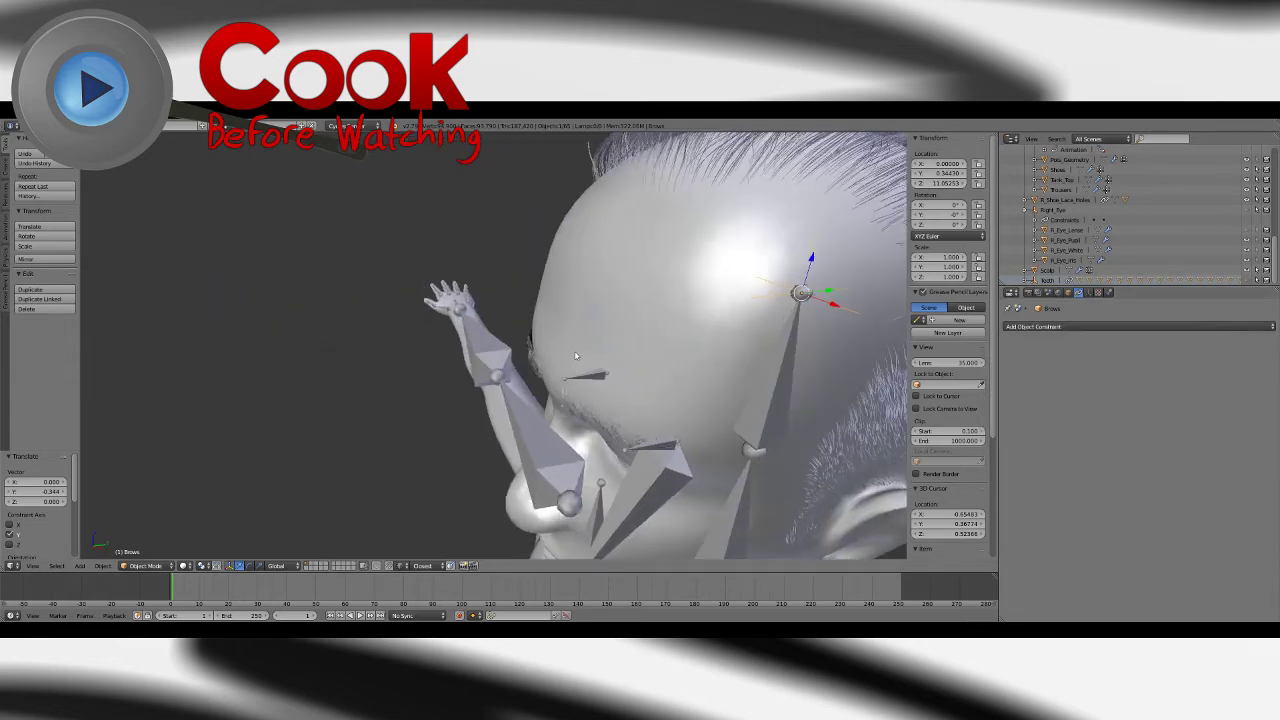
{"action": "right_click", "coordinate": [422, 326]}
{"action": "middle_click_drag", "start_coordinate": [422, 326], "coordinate": [338, 202]}
{"action": "right_click", "coordinate": [182, 314]}
{"action": "scroll", "coordinate": [714, 229], "scroll_direction": "down", "scroll_amount": 6}
{"action": "middle_click_drag", "start_coordinate": [714, 229], "coordinate": [687, 276]}
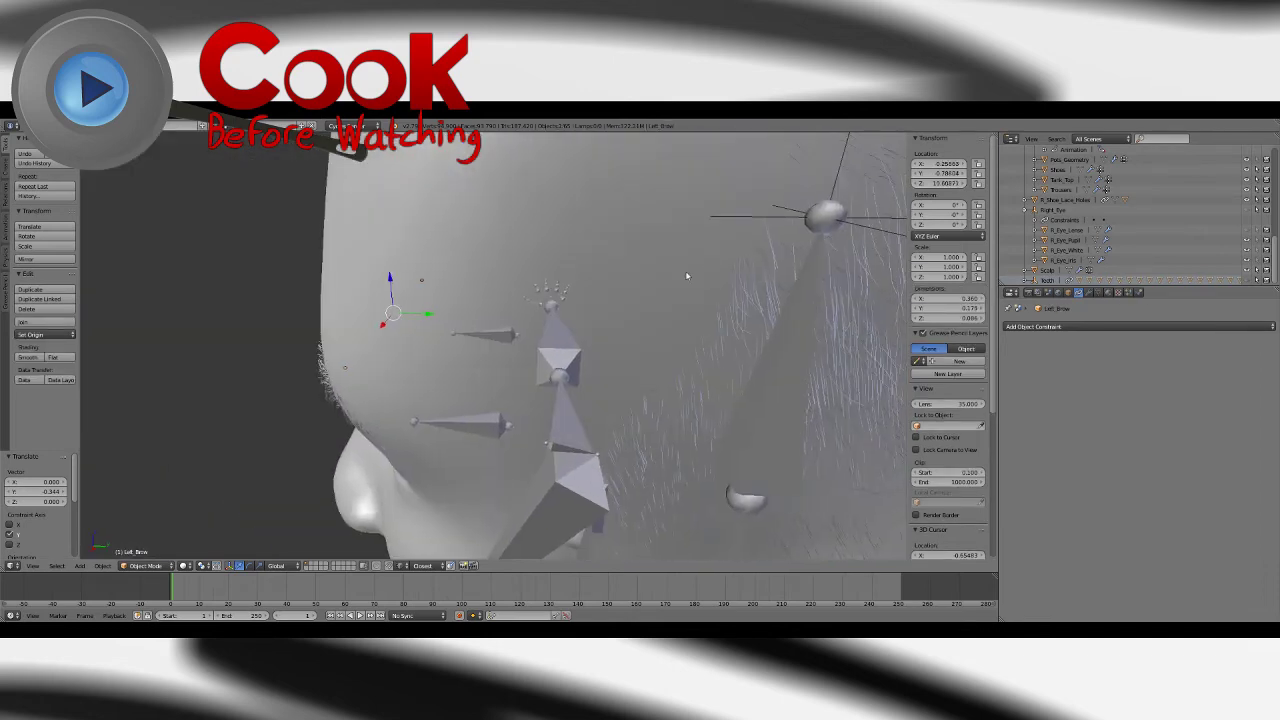
Step: Snap the 3D cursor to the Brows empty inside the head
{"action": "right_click", "coordinate": [725, 214]}
{"action": "right_click", "coordinate": [722, 218]}
{"action": "scroll", "coordinate": [722, 218], "scroll_direction": "down", "scroll_amount": 5}
{"action": "left_click", "coordinate": [103, 566]}
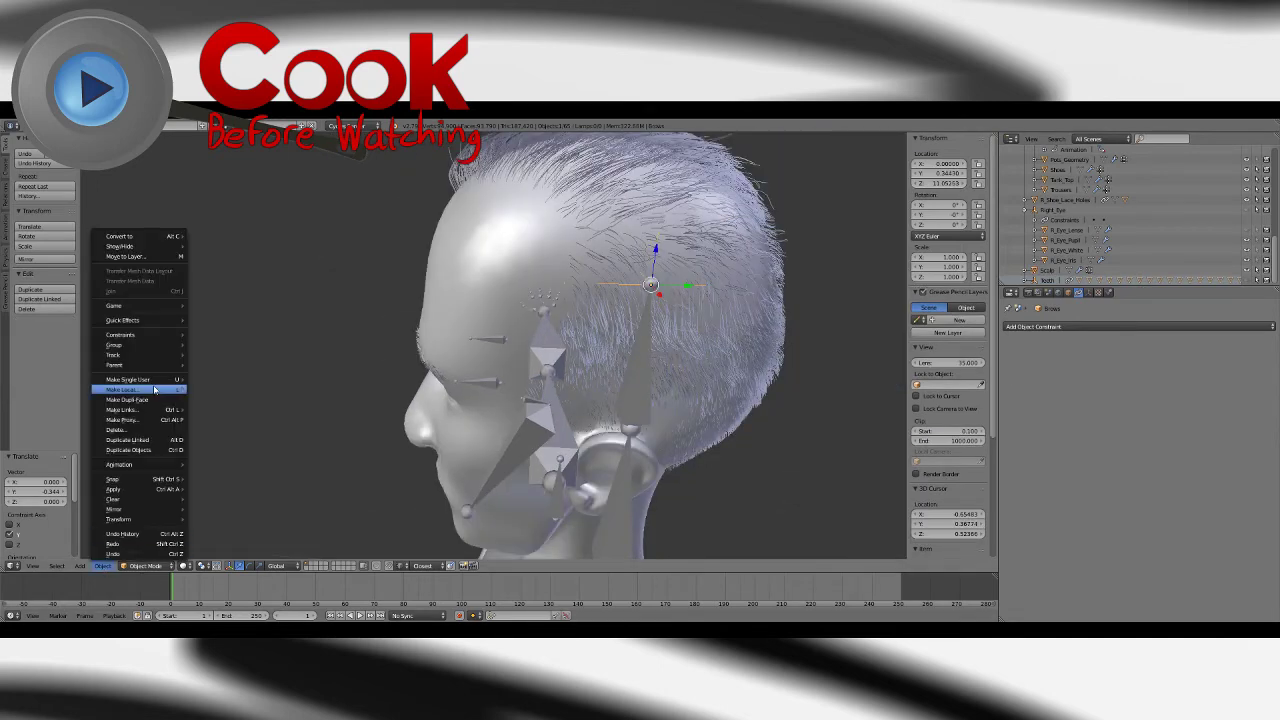
{"action": "mouse_move", "coordinate": [135, 480]}
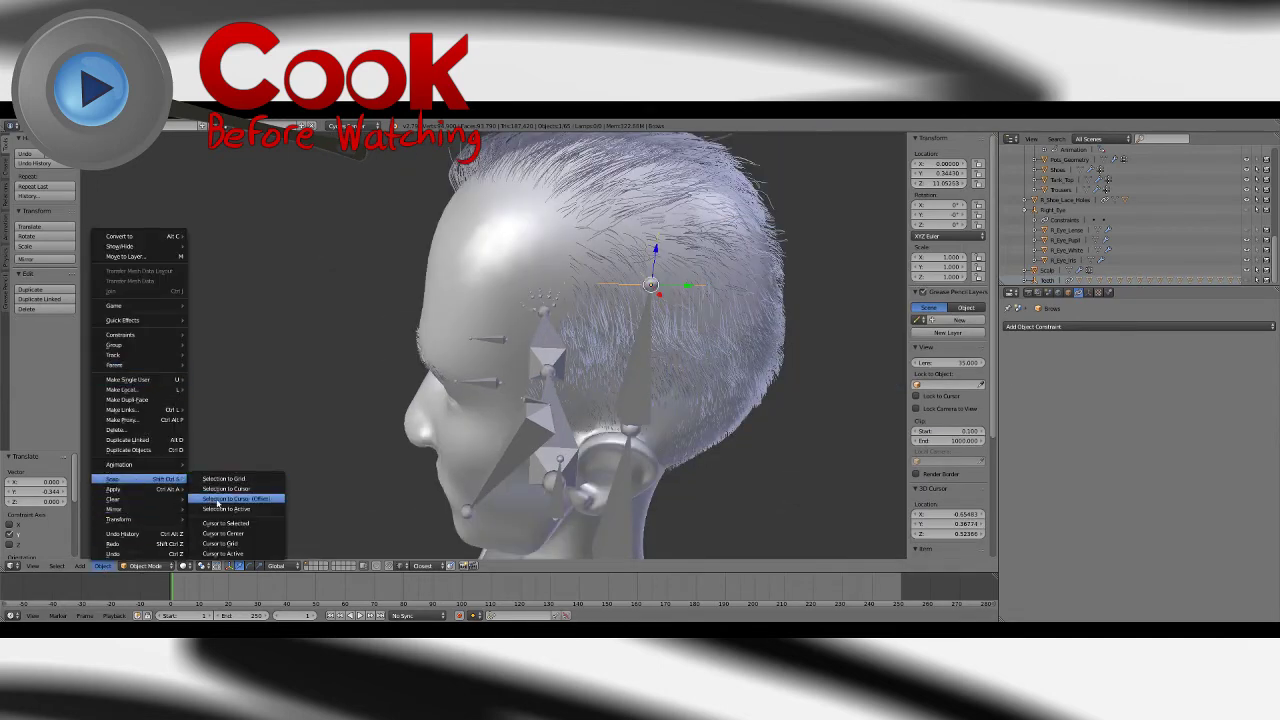
{"action": "left_click", "coordinate": [231, 527]}
Step: Select both eyebrow meshes and set their origins to the 3D cursor
{"action": "middle_click_drag", "start_coordinate": [400, 350], "coordinate": [430, 365]}
{"action": "scroll", "coordinate": [485, 309], "scroll_direction": "up", "scroll_amount": 8}
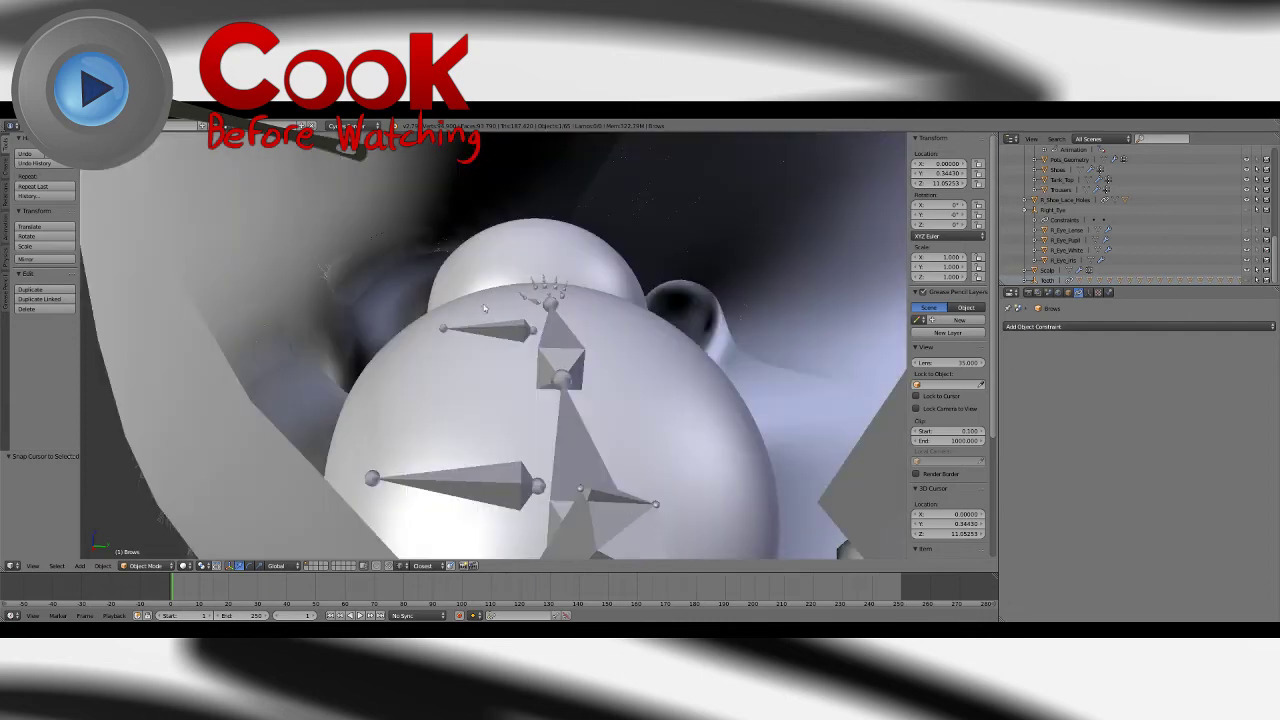
{"action": "right_click", "coordinate": [325, 295]}
{"action": "right_click", "coordinate": [251, 356], "text": "shift"}
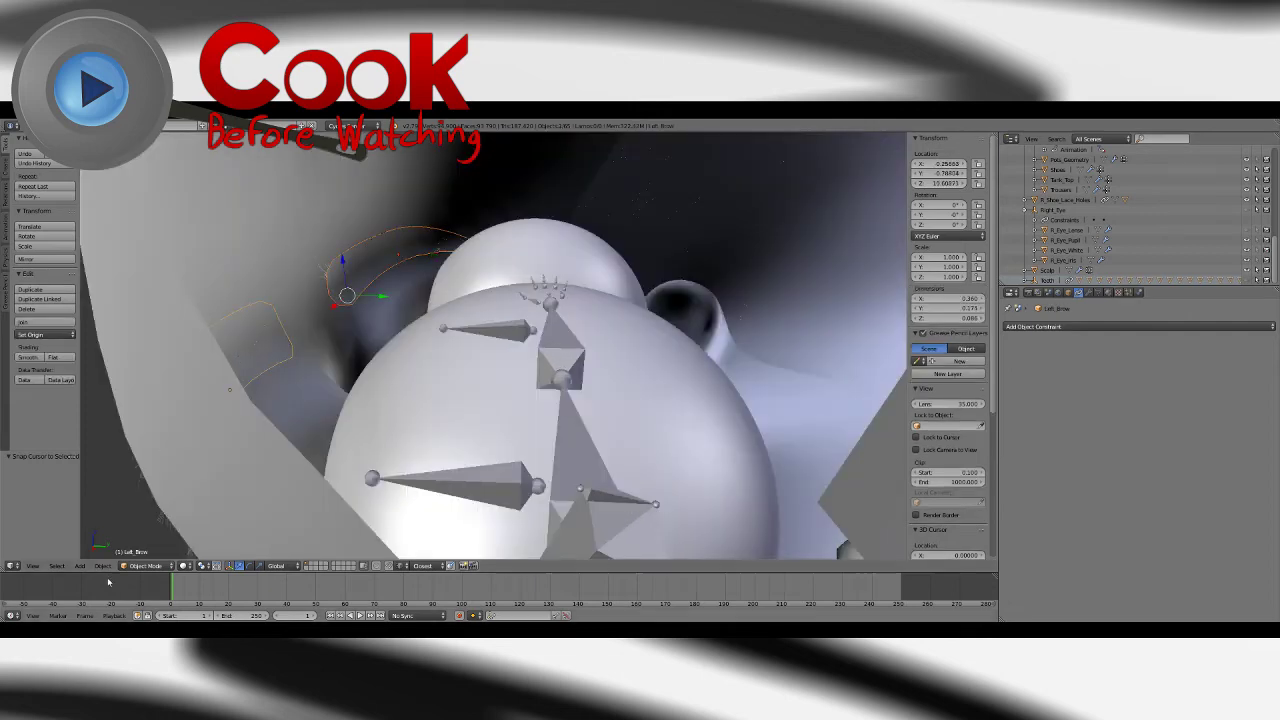
{"action": "left_click", "coordinate": [103, 566]}
{"action": "mouse_move", "coordinate": [141, 523]}
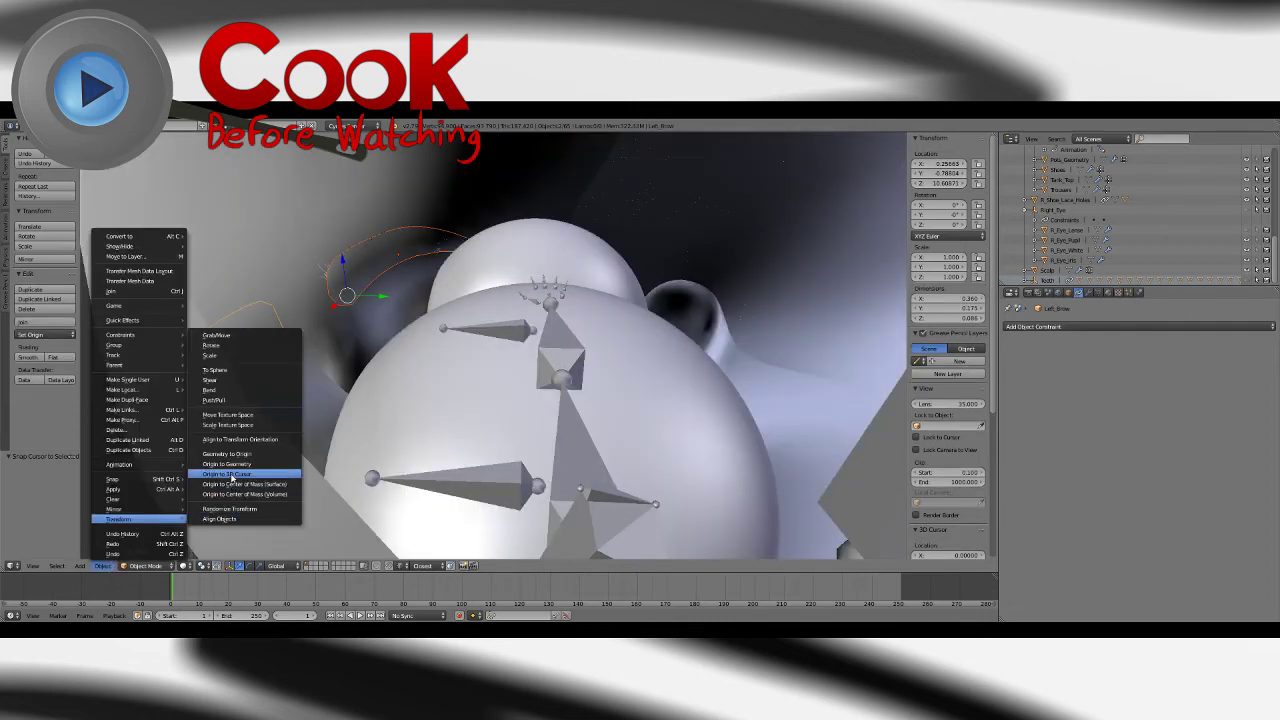
{"action": "left_click", "coordinate": [228, 474]}
Step: Add a Copy Location constraint to the Brows empty, targeting the character armature's head bone with Head/Tail at 1.000
{"action": "scroll", "coordinate": [574, 321], "scroll_direction": "down", "scroll_amount": 5}
{"action": "middle_click_drag", "start_coordinate": [600, 330], "coordinate": [642, 355]}
{"action": "scroll", "coordinate": [694, 275], "scroll_direction": "up", "scroll_amount": 5}
{"action": "scroll", "coordinate": [680, 288], "scroll_direction": "down", "scroll_amount": 2}
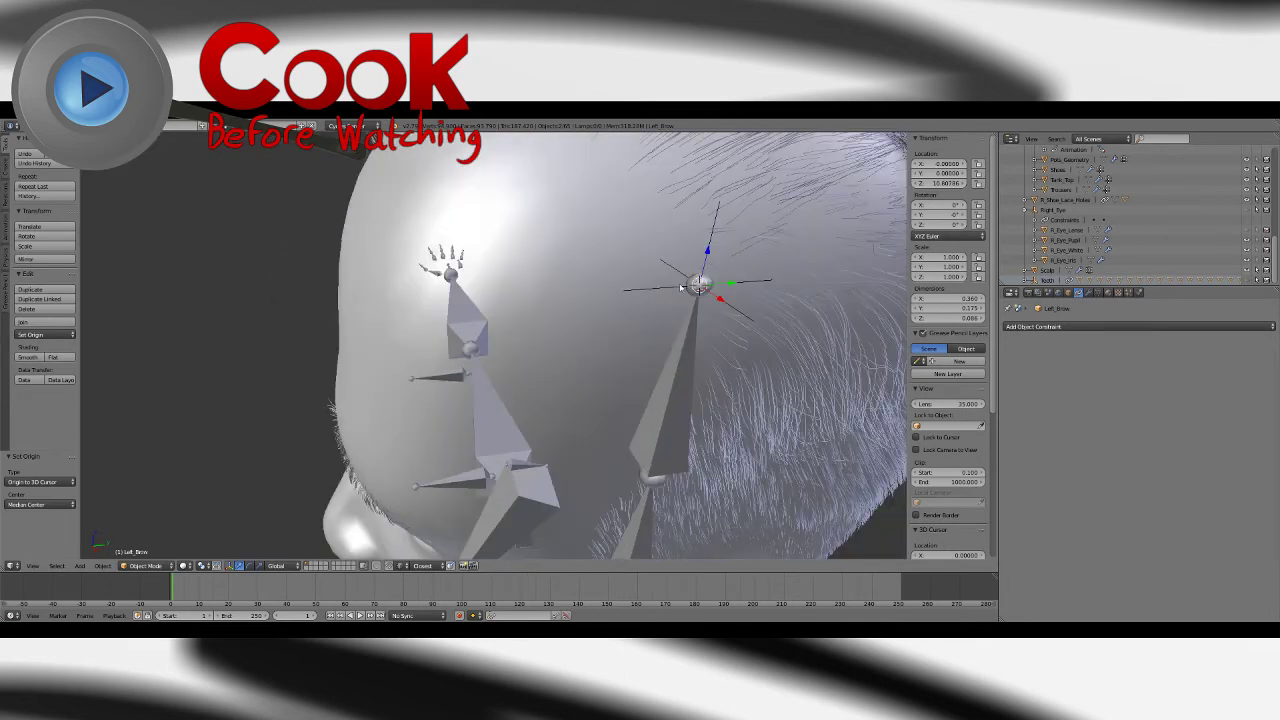
{"action": "right_click", "coordinate": [650, 294]}
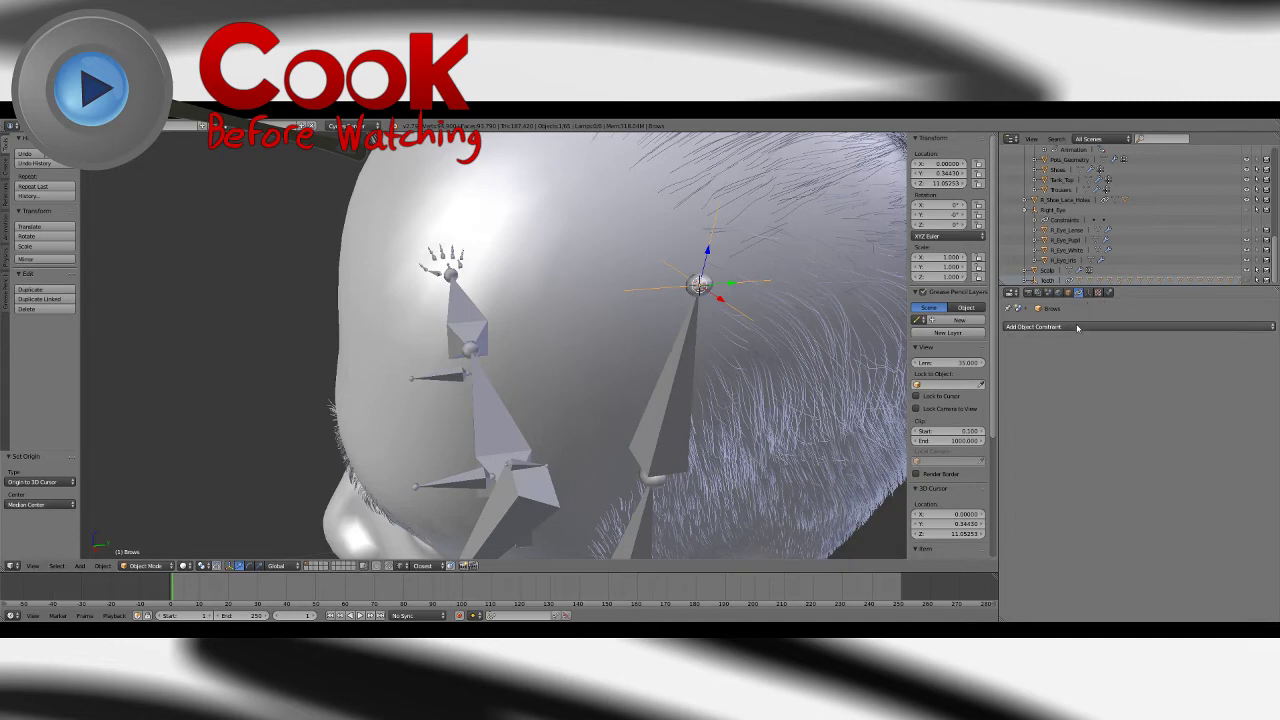
{"action": "left_click", "coordinate": [1087, 326]}
{"action": "left_click", "coordinate": [1088, 354]}
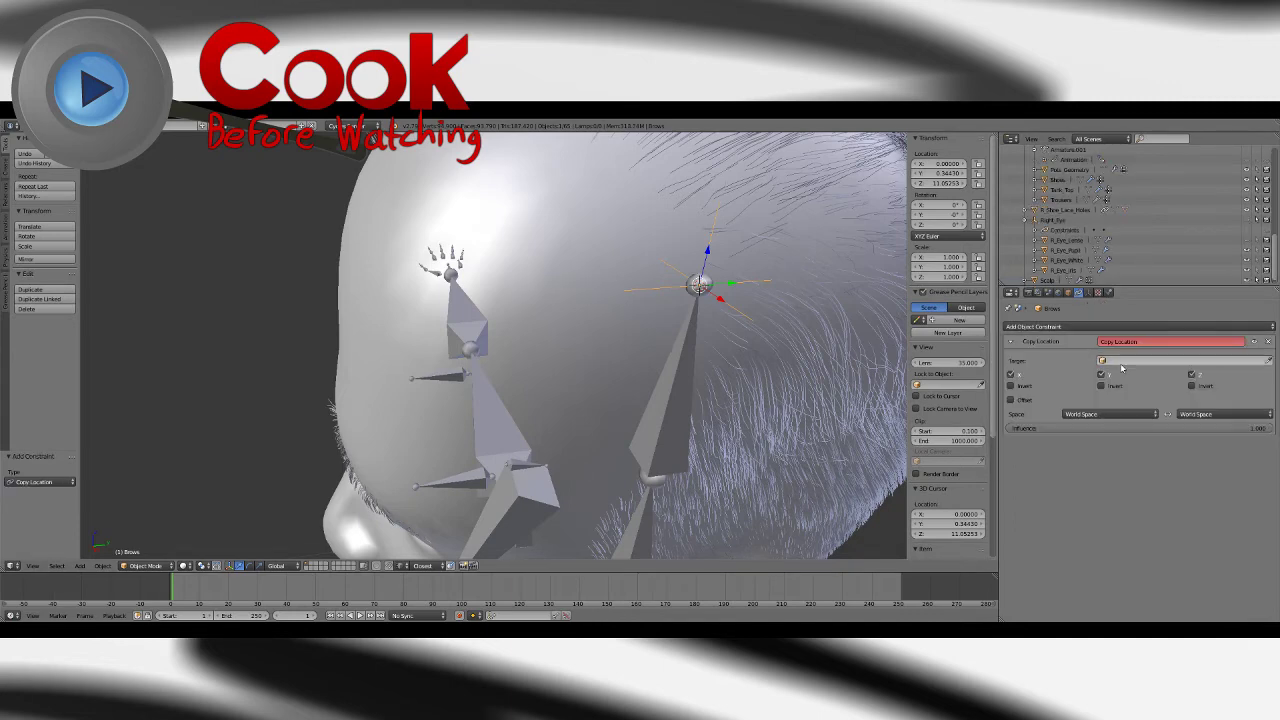
{"action": "left_click", "coordinate": [1120, 361]}
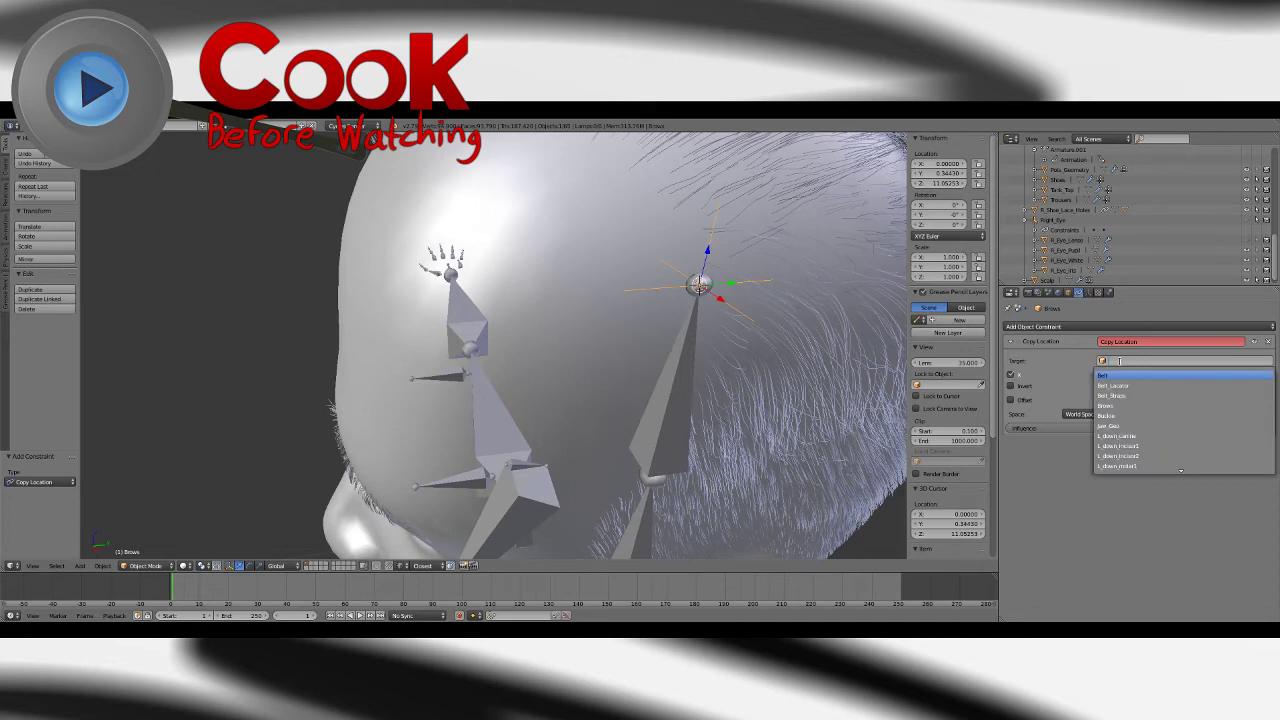
{"action": "type", "text": "arm"}
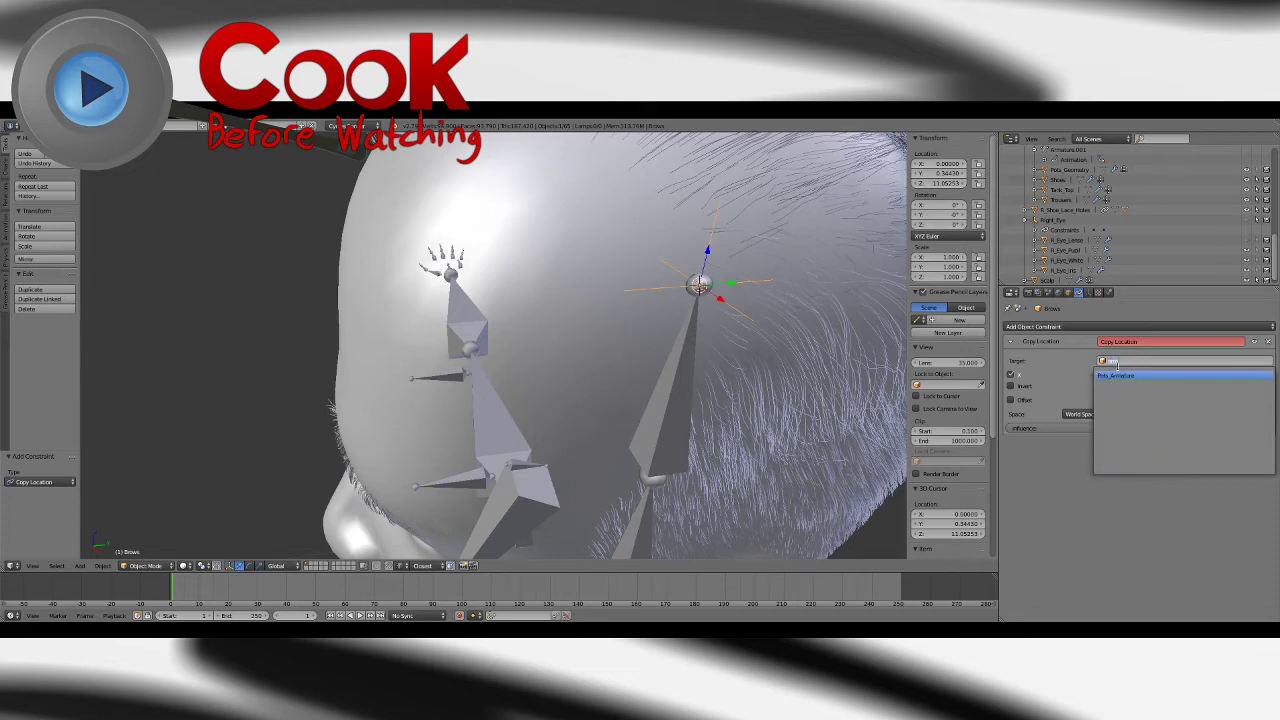
{"action": "key", "text": "Return"}
{"action": "left_click", "coordinate": [1125, 374]}
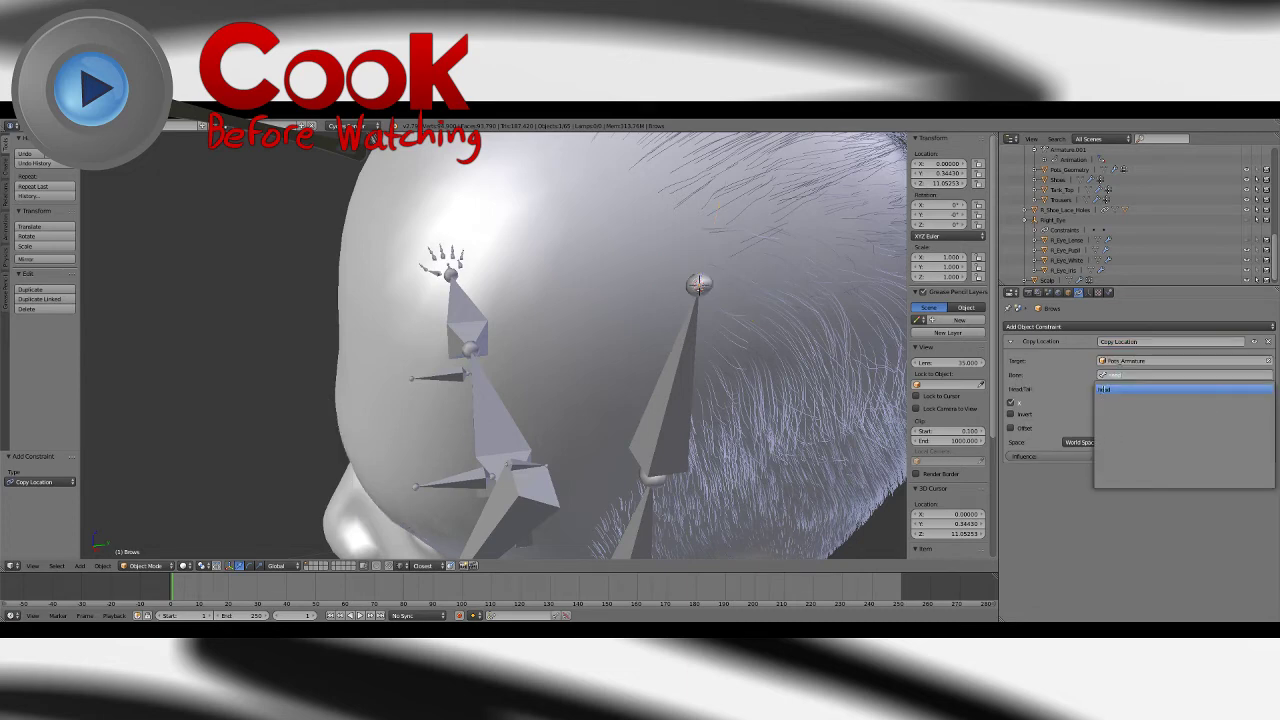
{"action": "left_click", "coordinate": [1103, 389]}
Step: Add a Copy Rotation constraint to the Brows empty, targeting the character armature's head bone
{"action": "middle_click_drag", "start_coordinate": [457, 372], "coordinate": [280, 362]}
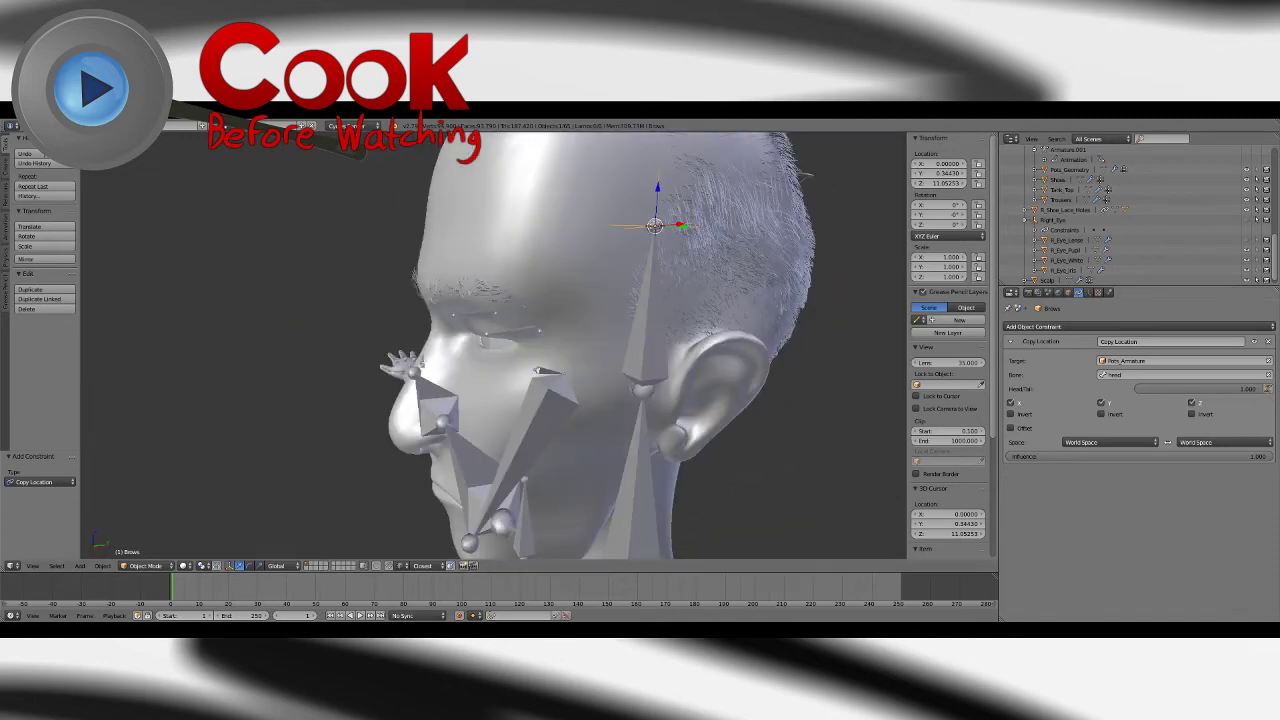
{"action": "left_click", "coordinate": [1133, 325]}
{"action": "left_click", "coordinate": [1088, 358]}
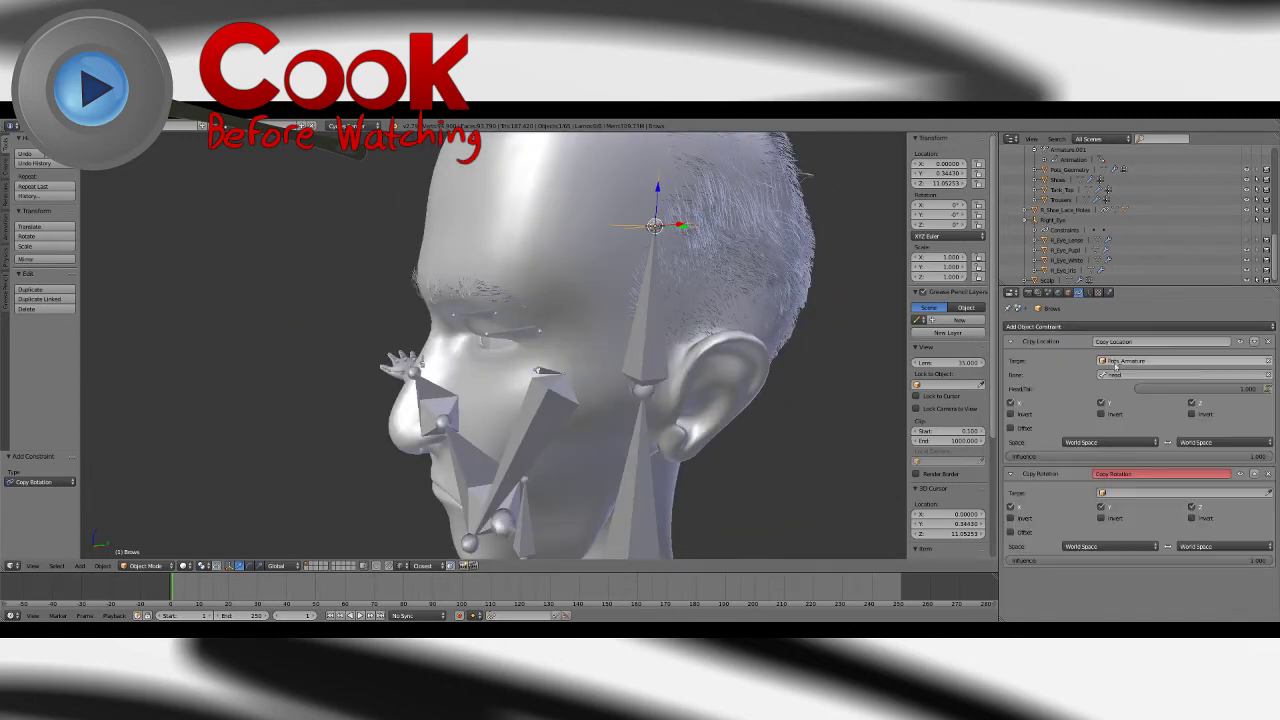
{"action": "left_click", "coordinate": [1136, 491]}
{"action": "type", "text": "po"}
{"action": "left_click", "coordinate": [1126, 508]}
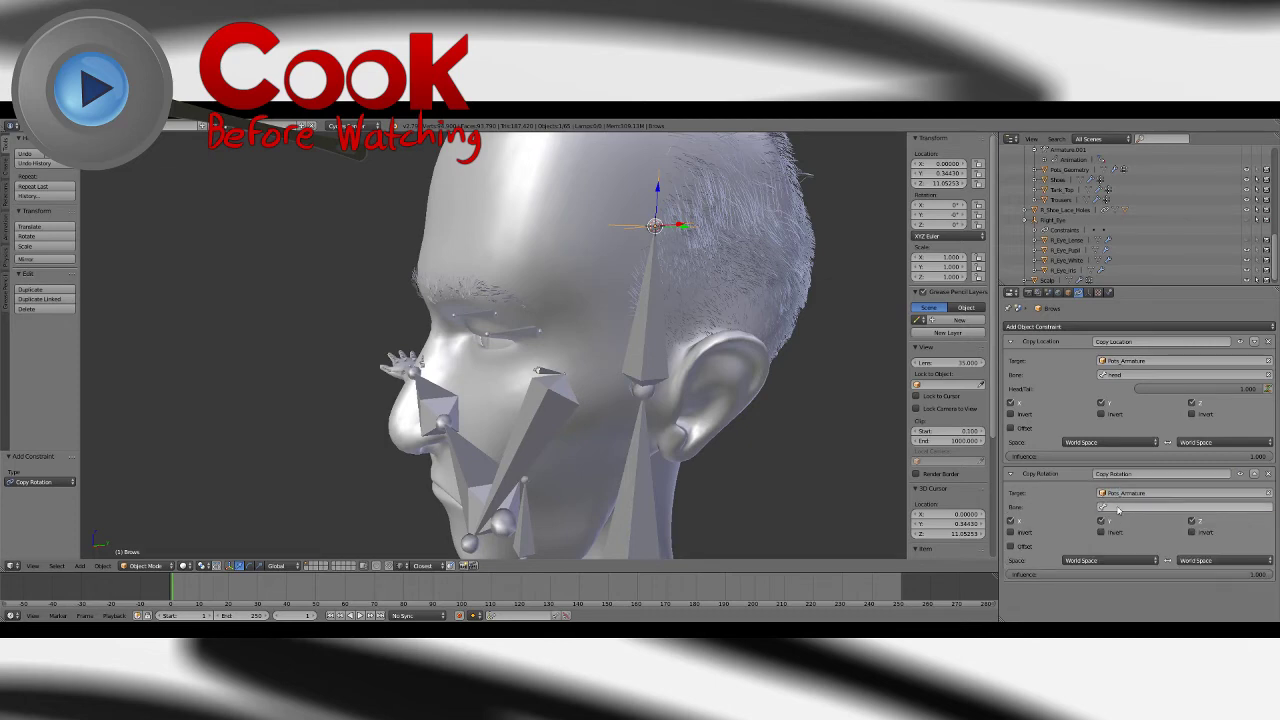
{"action": "left_click", "coordinate": [1115, 506]}
{"action": "left_click", "coordinate": [1110, 521]}
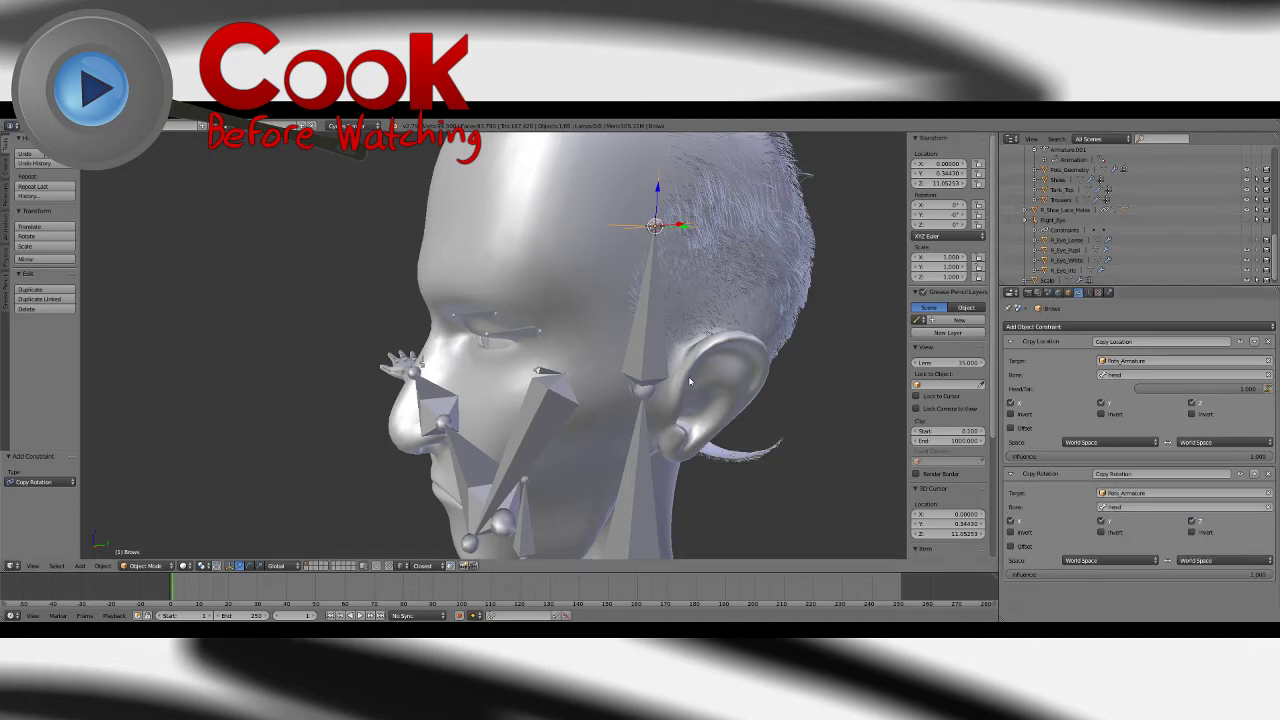
Step: Select the Left_Brow mesh and rotate it about -12.7° around the global X axis
{"action": "middle_click_drag", "start_coordinate": [726, 370], "coordinate": [674, 371]}
{"action": "right_click", "coordinate": [636, 436]}
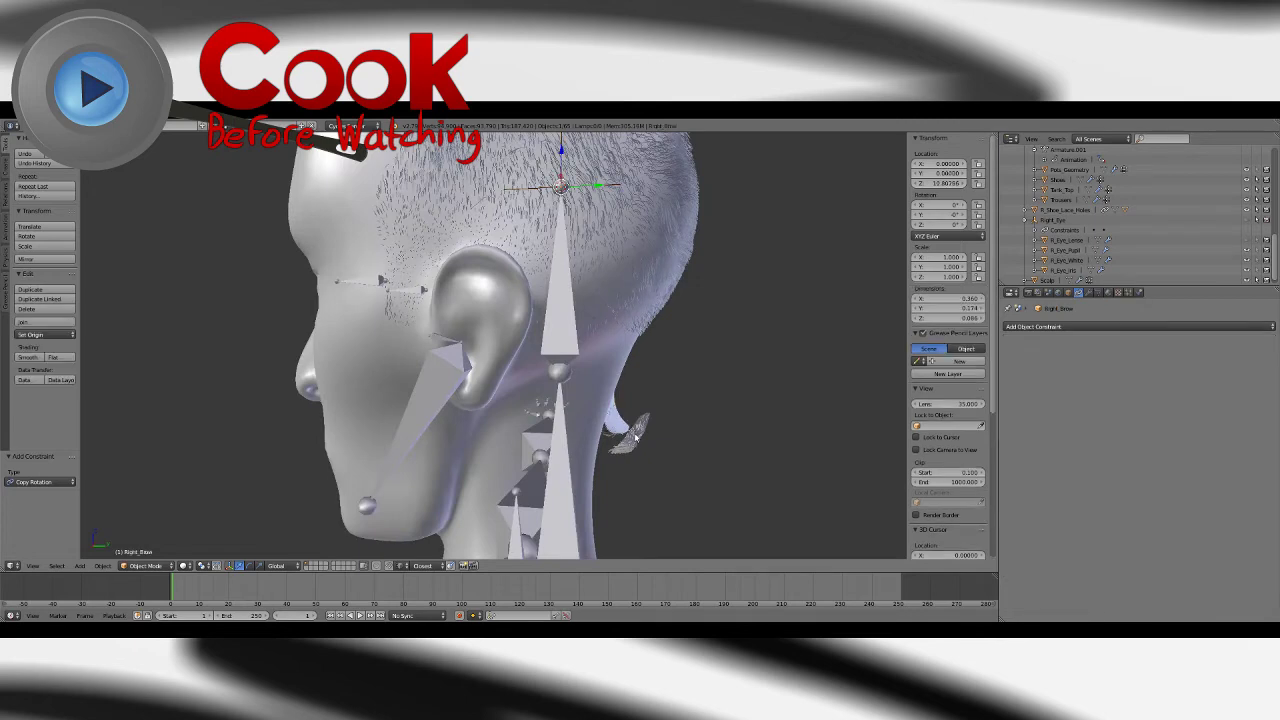
{"action": "right_click", "coordinate": [626, 455]}
{"action": "left_click", "coordinate": [250, 566]}
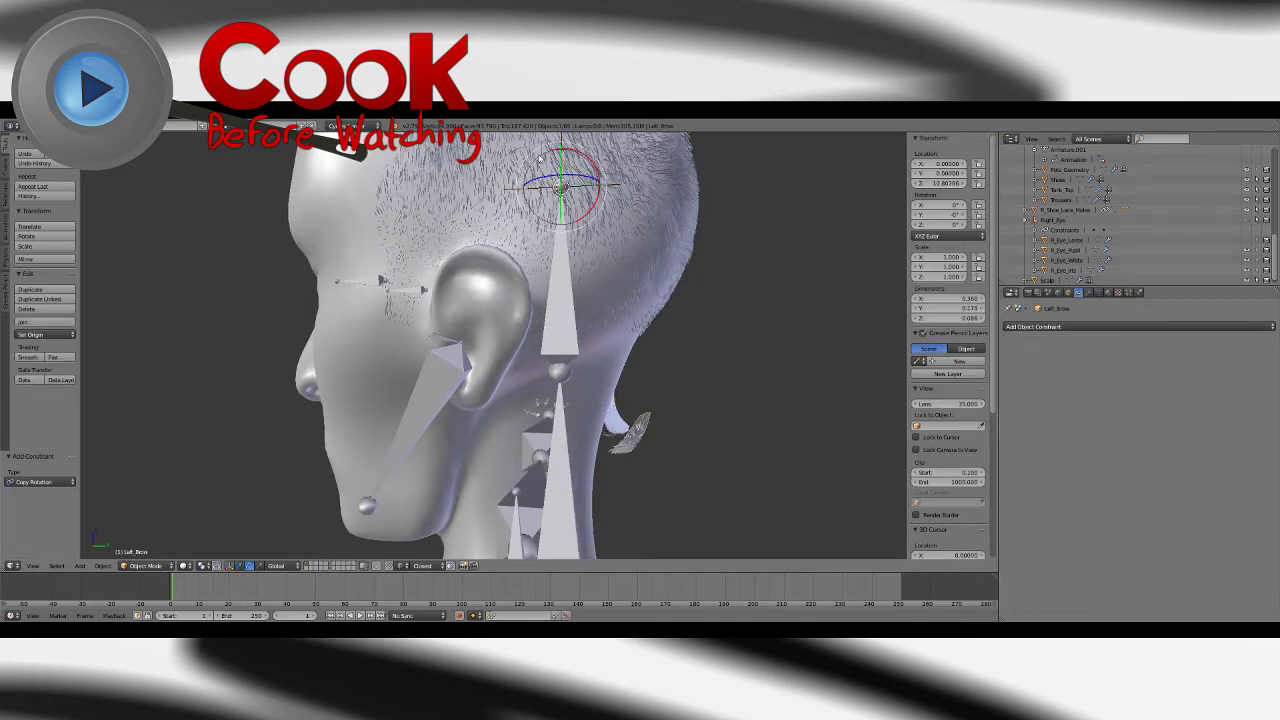
{"action": "left_click_drag", "start_coordinate": [599, 191], "coordinate": [594, 204]}
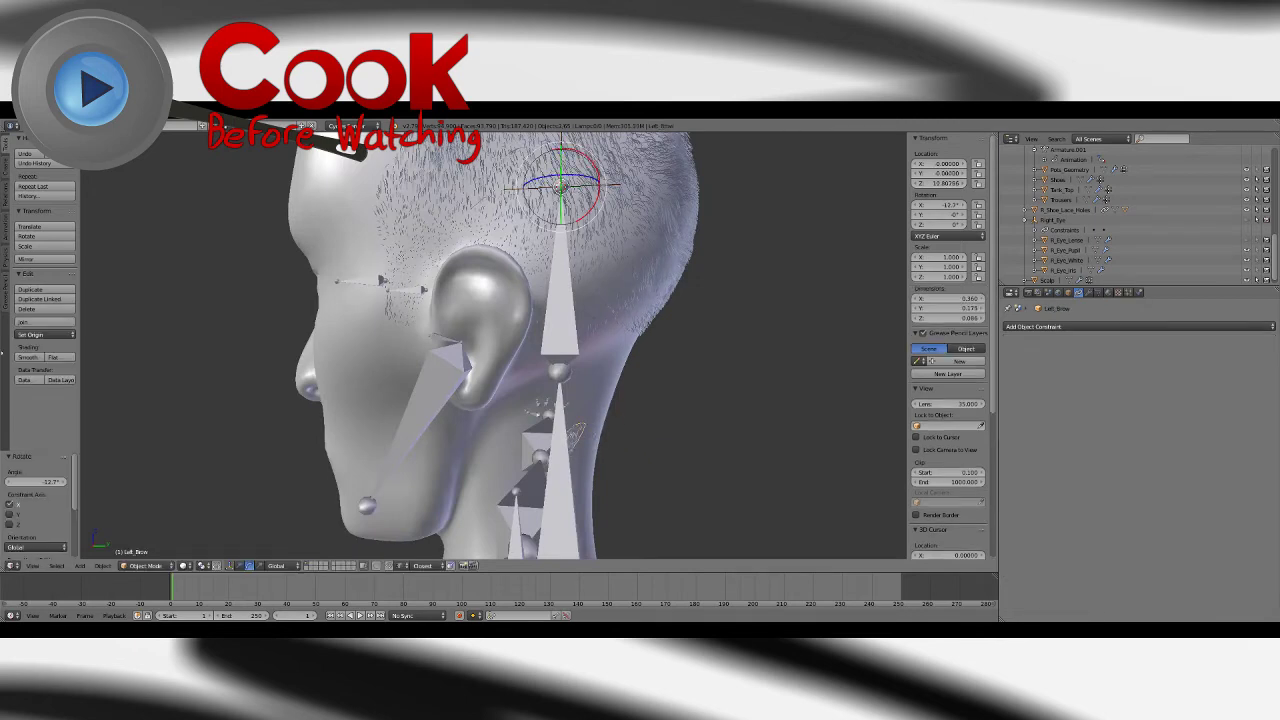
Step: Set the Left_Brow rotation angle to -90° around the global X axis
{"action": "left_click", "coordinate": [45, 485]}
{"action": "key", "text": "BackSpace"}
{"action": "type", "text": "40"}
{"action": "key", "text": "Return"}
{"action": "middle_click_drag", "start_coordinate": [640, 360], "coordinate": [379, 240]}
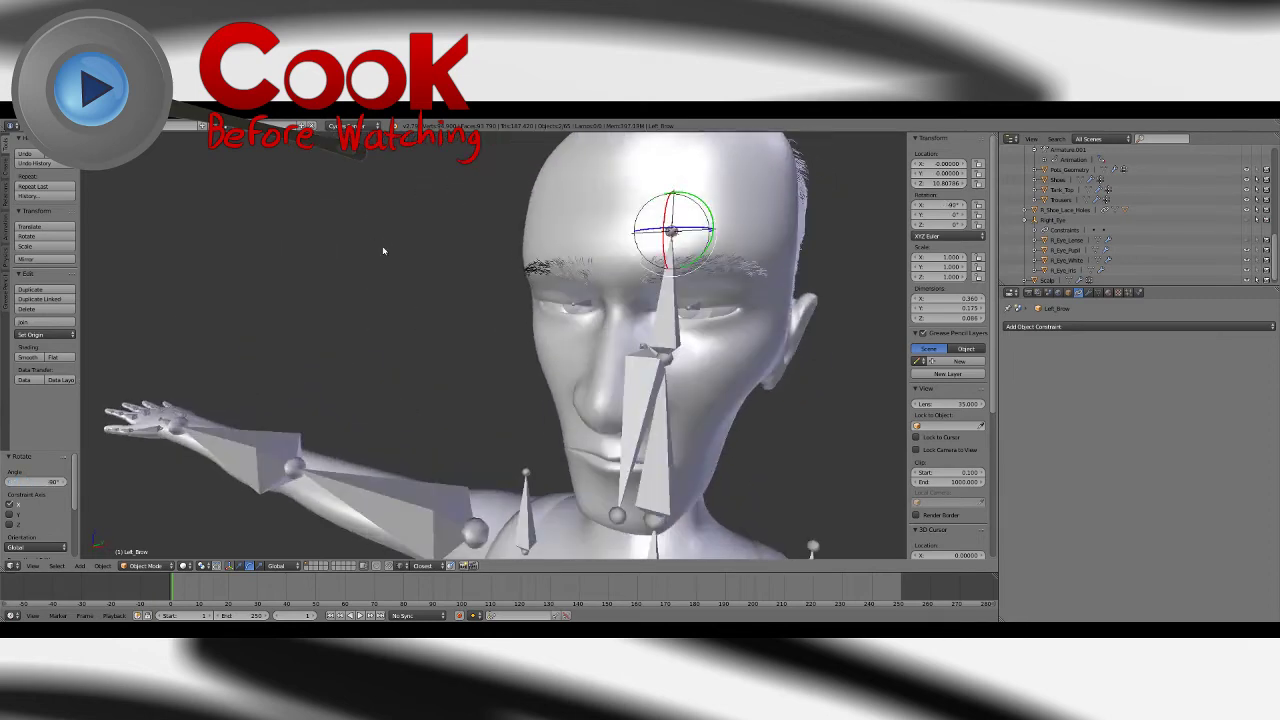
Step: Deselect the eyebrow mesh and save the file
{"action": "key", "text": "a"}
{"action": "left_click", "coordinate": [30, 126]}
{"action": "left_click", "coordinate": [43, 204]}
{"action": "scroll", "coordinate": [793, 294], "scroll_direction": "down", "scroll_amount": 3}
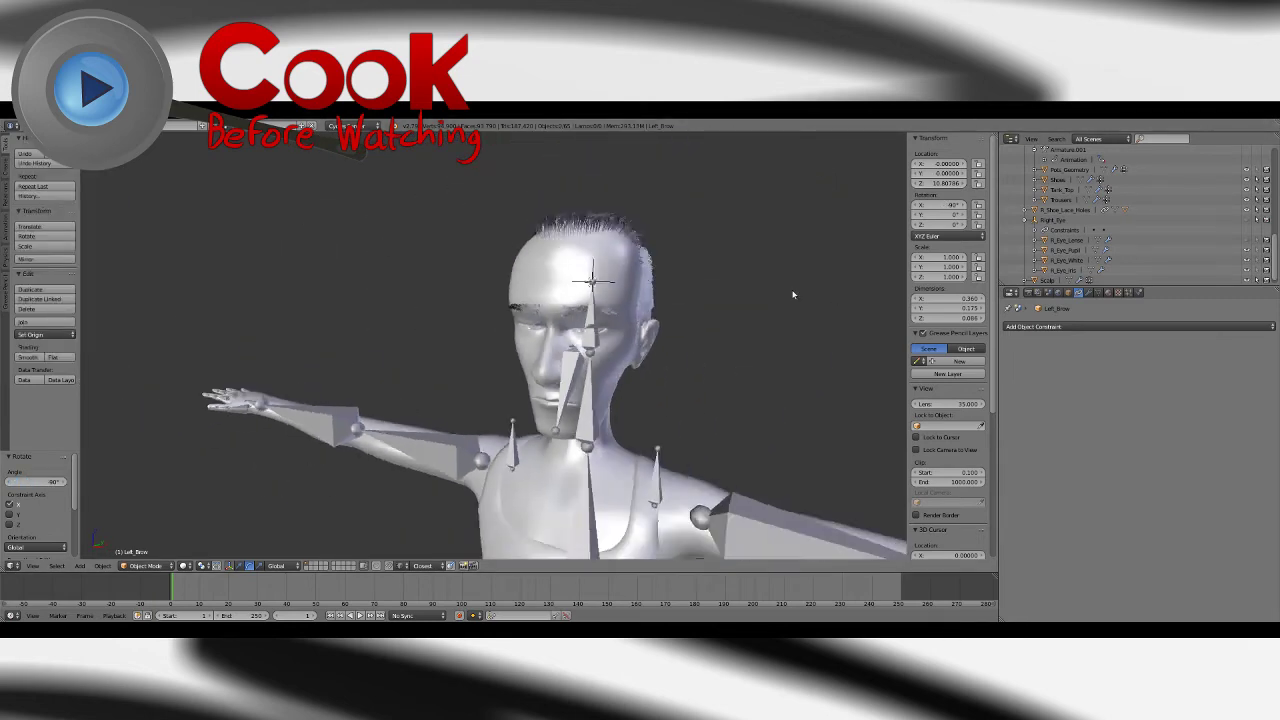
{"action": "middle_click_drag", "start_coordinate": [793, 294], "coordinate": [708, 299]}
{"action": "left_click", "coordinate": [30, 126]}
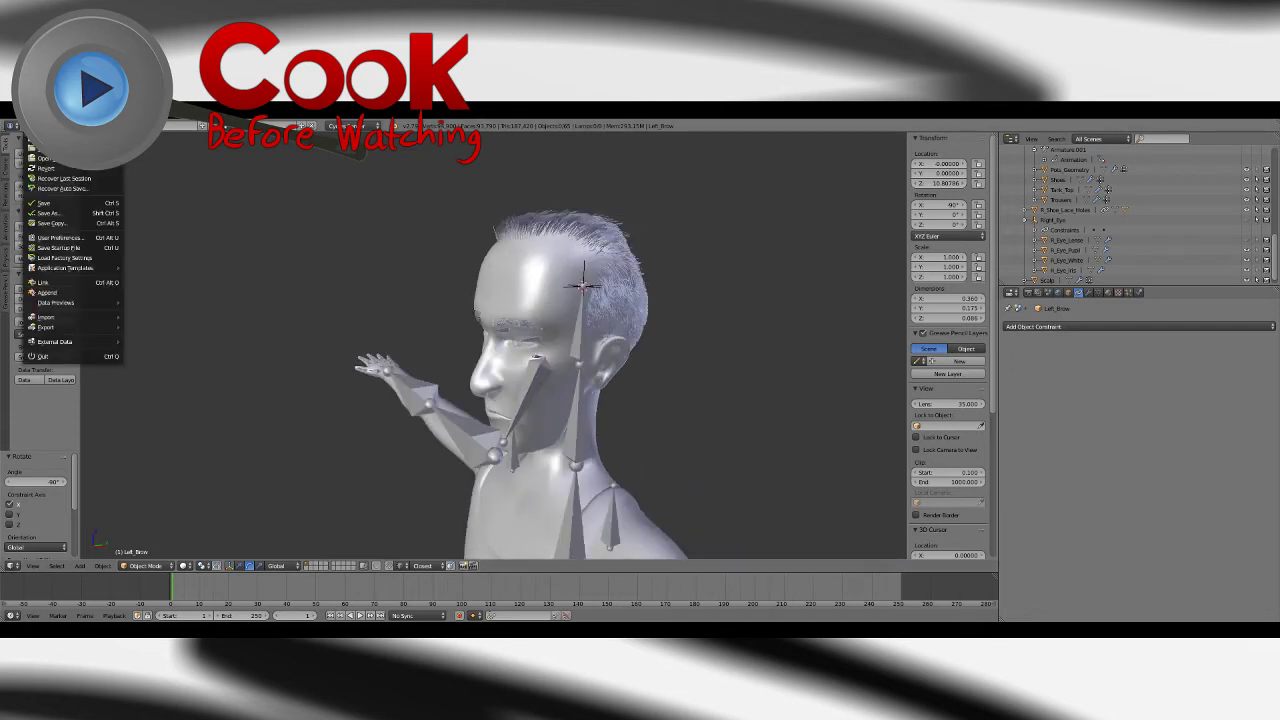
{"action": "left_click", "coordinate": [43, 204]}
{"action": "middle_click_drag", "start_coordinate": [616, 324], "coordinate": [669, 297]}
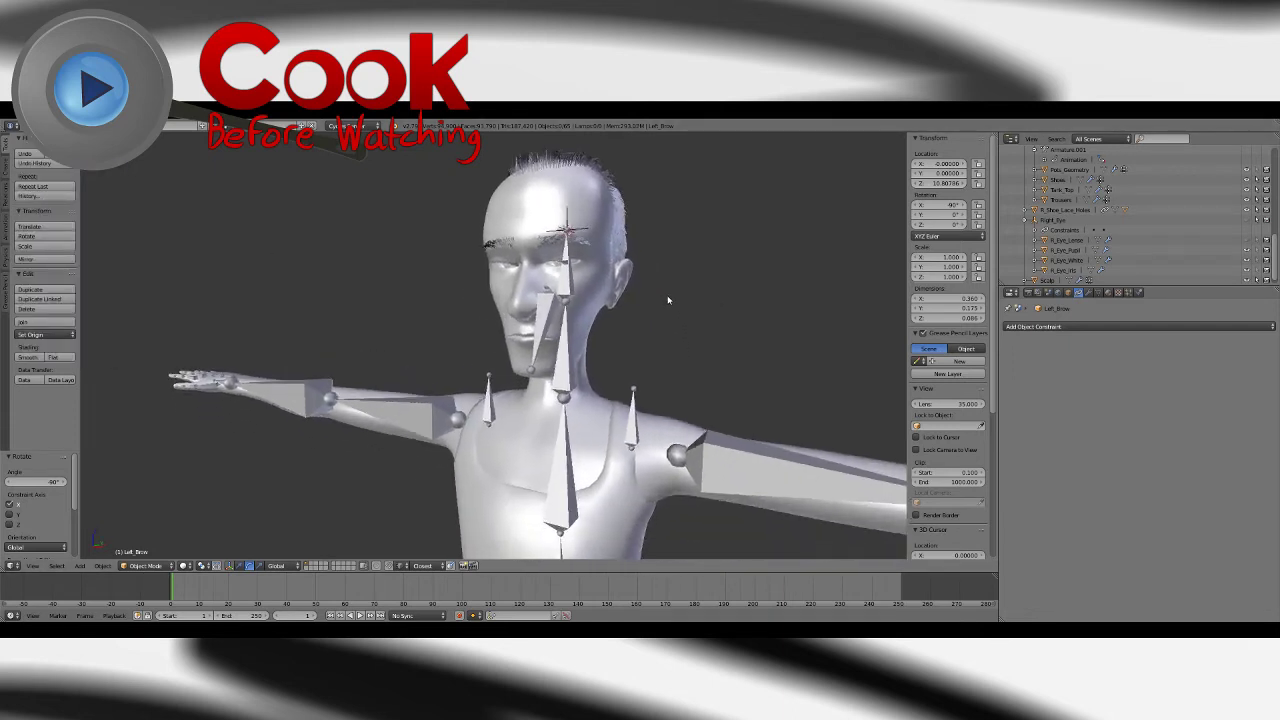
{"action": "scroll", "coordinate": [669, 297], "scroll_direction": "down", "scroll_amount": 3}
{"action": "left_click", "coordinate": [30, 126]}
{"action": "left_click", "coordinate": [45, 203]}
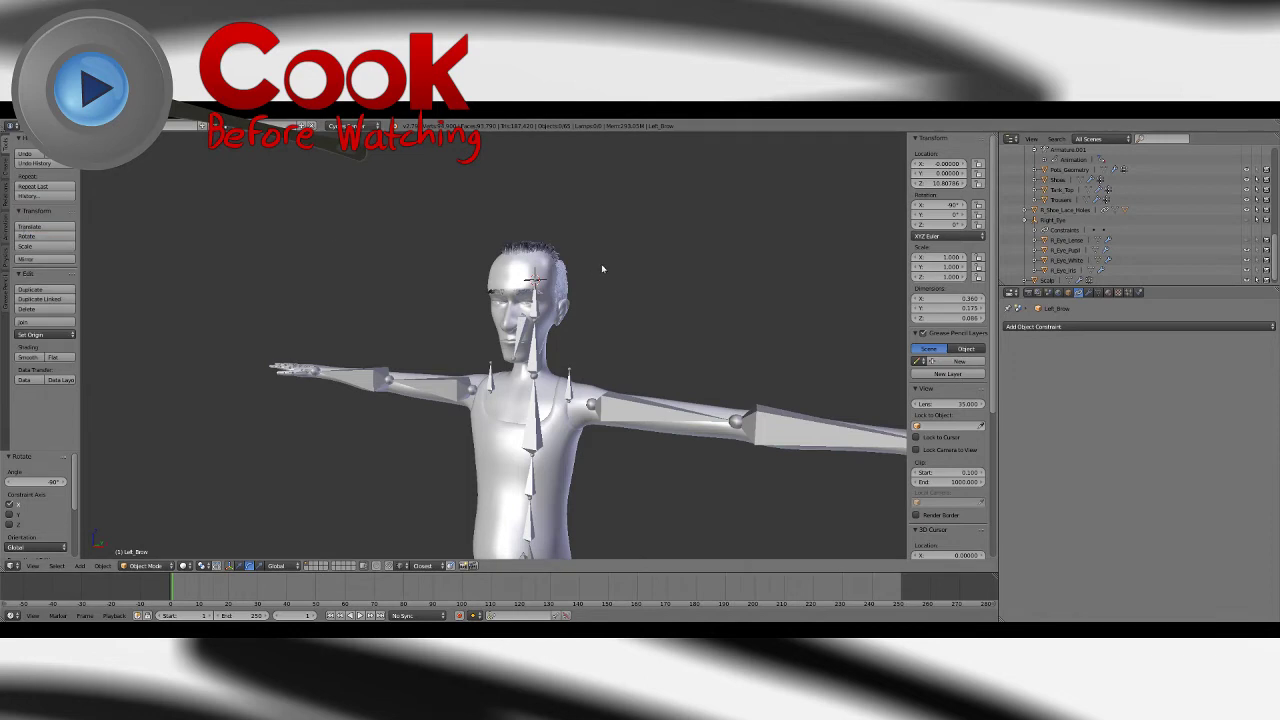
{"action": "left_click", "coordinate": [30, 126]}
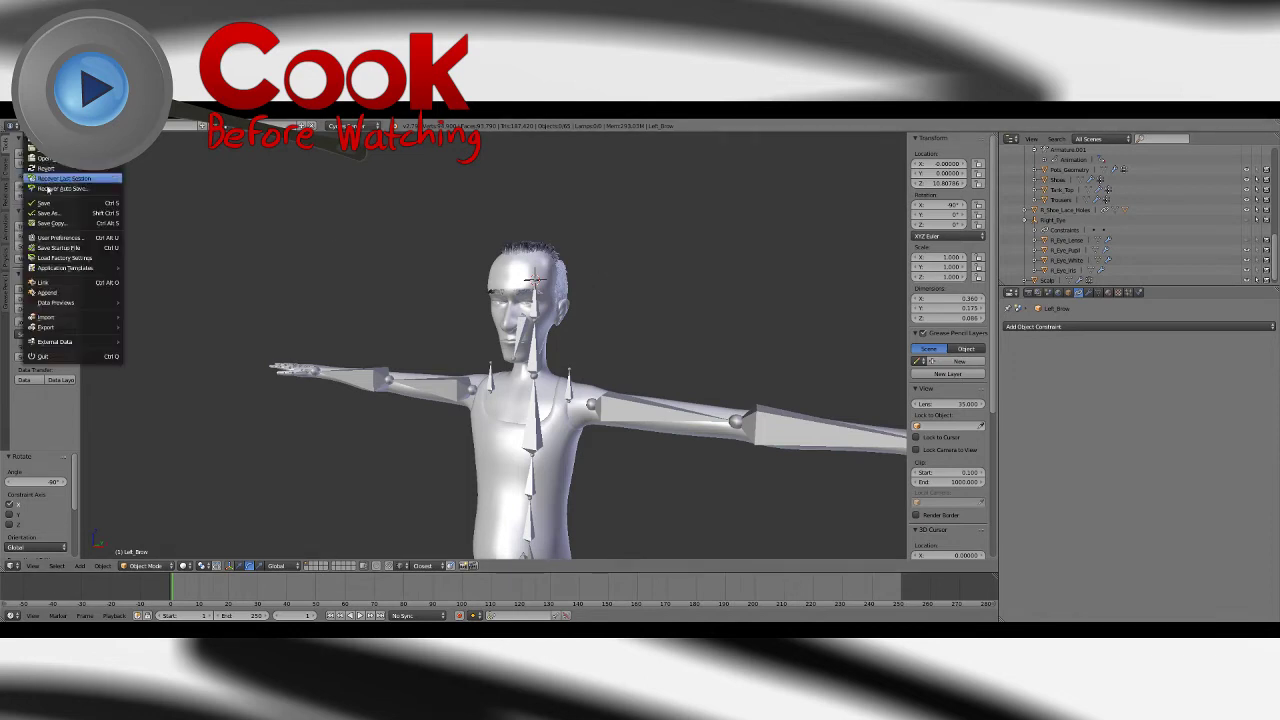
{"action": "left_click", "coordinate": [50, 204]}
{"action": "middle_click_drag", "start_coordinate": [552, 270], "coordinate": [511, 301], "text": "shift"}
{"action": "scroll", "coordinate": [513, 300], "scroll_direction": "up", "scroll_amount": 2}
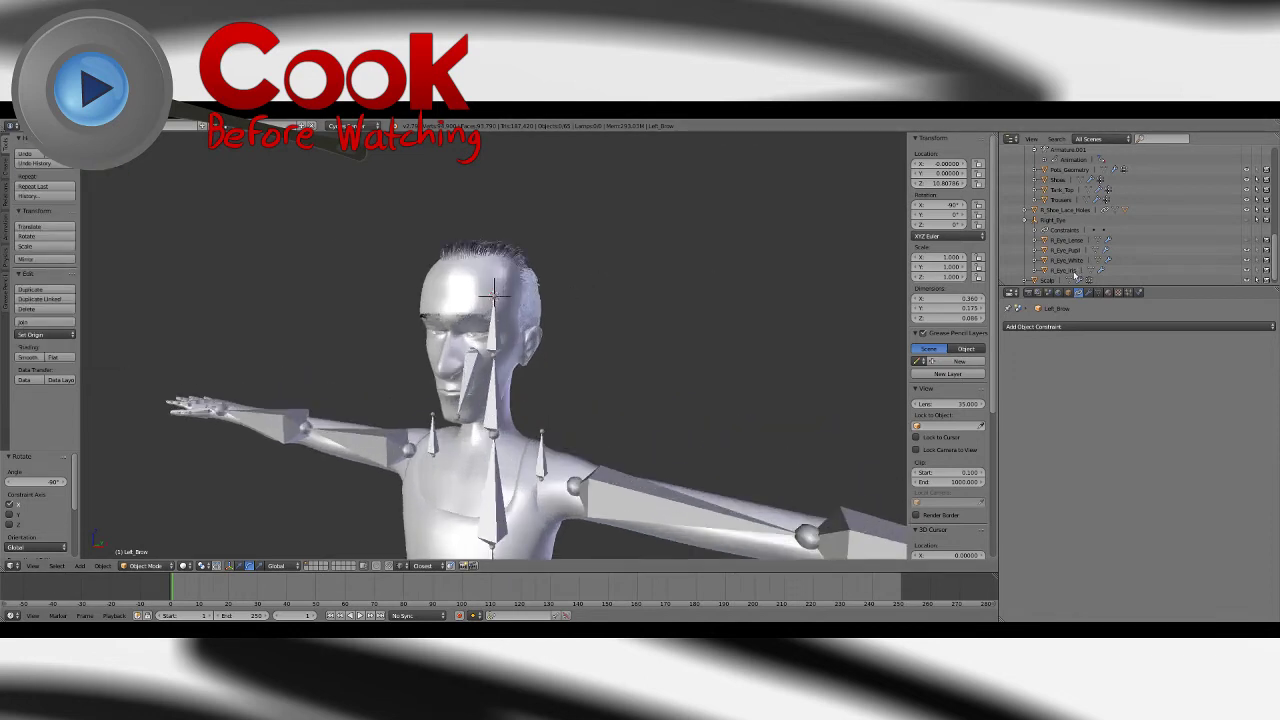
Step: Collapse the character armature's hierarchy in the outliner and hide the Brows empty in the viewport
{"action": "left_click", "coordinate": [1047, 281]}
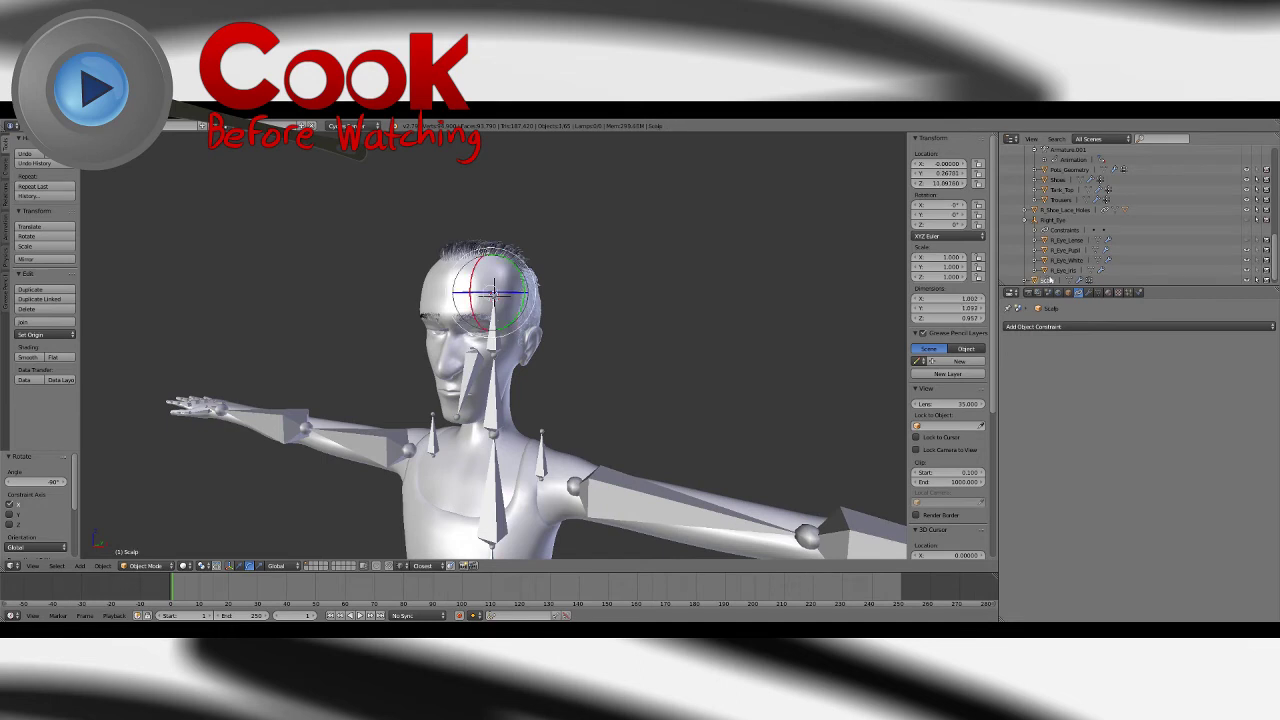
{"action": "scroll", "coordinate": [1066, 220], "scroll_direction": "up", "scroll_amount": 4}
{"action": "left_click", "coordinate": [1025, 231]}
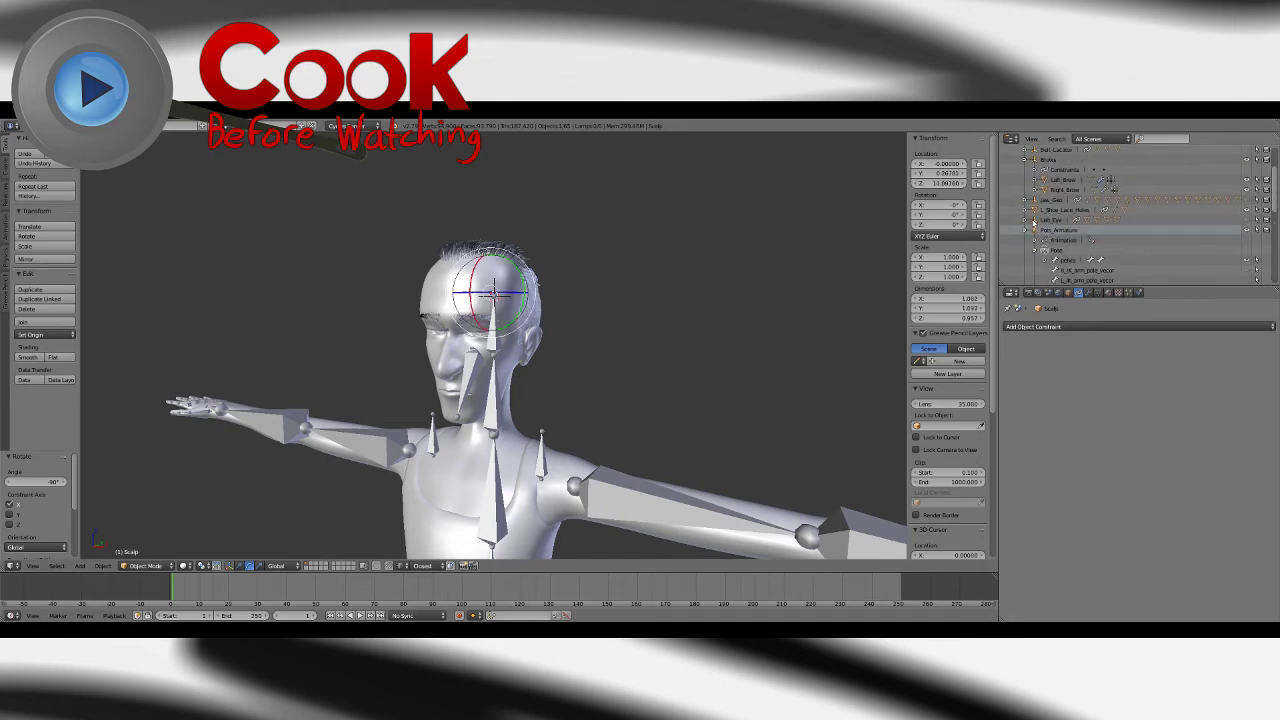
{"action": "scroll", "coordinate": [1033, 218], "scroll_direction": "up", "scroll_amount": 1}
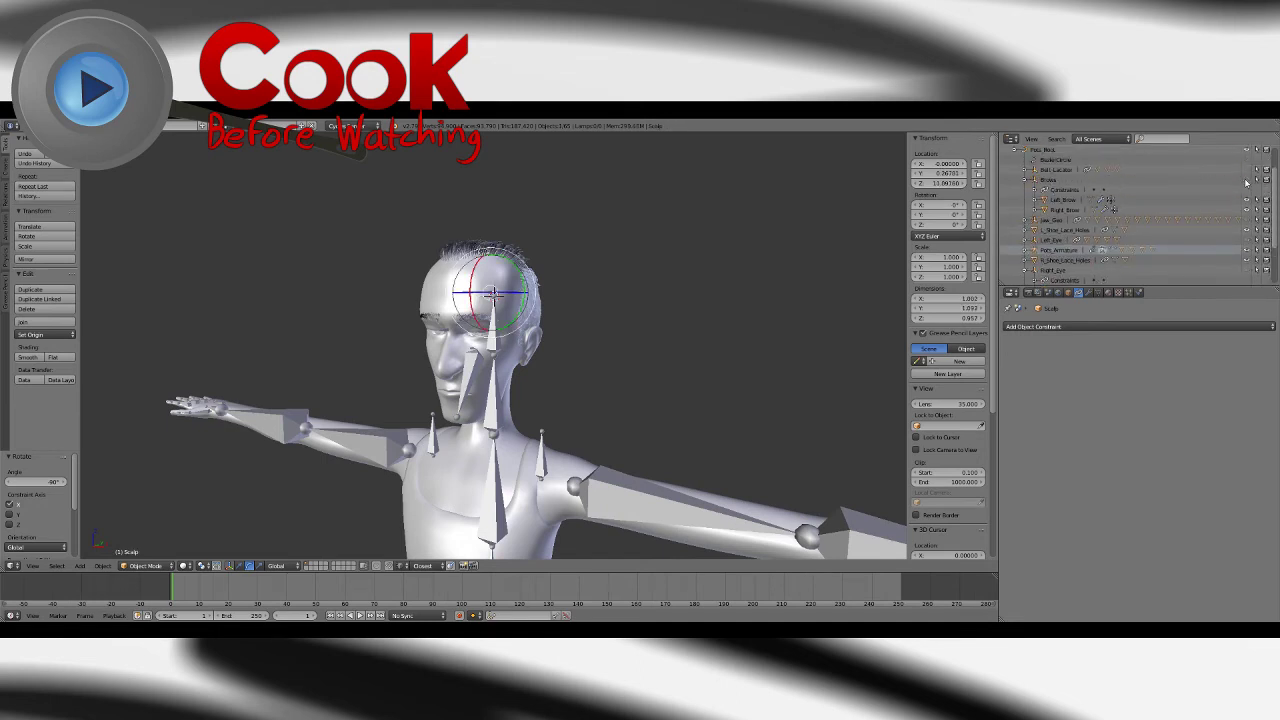
{"action": "scroll", "coordinate": [745, 345], "scroll_direction": "up", "scroll_amount": 3}
Step: Deselect the scalp mesh and save the file
{"action": "middle_click_drag", "start_coordinate": [745, 345], "coordinate": [671, 363]}
{"action": "key", "text": "a"}
{"action": "left_click", "coordinate": [33, 126]}
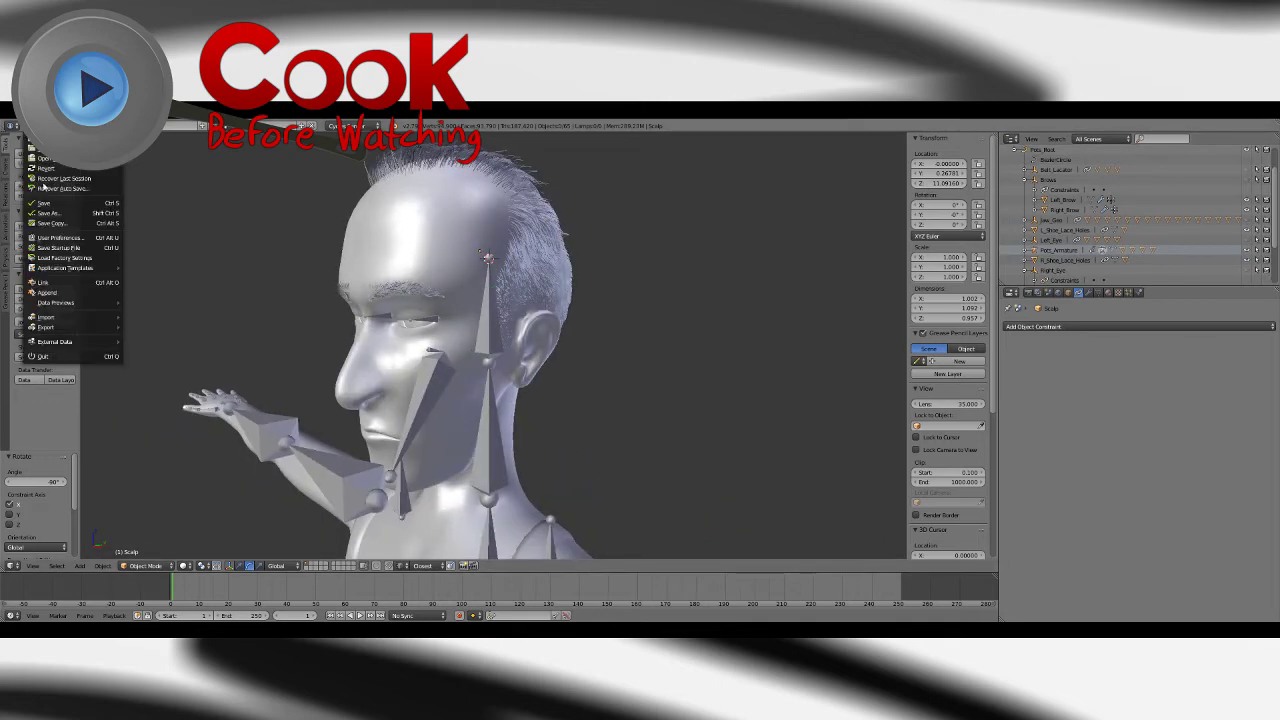
{"action": "left_click", "coordinate": [44, 204]}
Step: Select the Scalp mesh on the character's head and switch the manipulator to translation
{"action": "middle_click_drag", "start_coordinate": [475, 195], "coordinate": [543, 344]}
{"action": "scroll", "coordinate": [590, 322], "scroll_direction": "up", "scroll_amount": 7}
{"action": "right_click", "coordinate": [563, 311]}
{"action": "scroll", "coordinate": [563, 311], "scroll_direction": "down", "scroll_amount": 7}
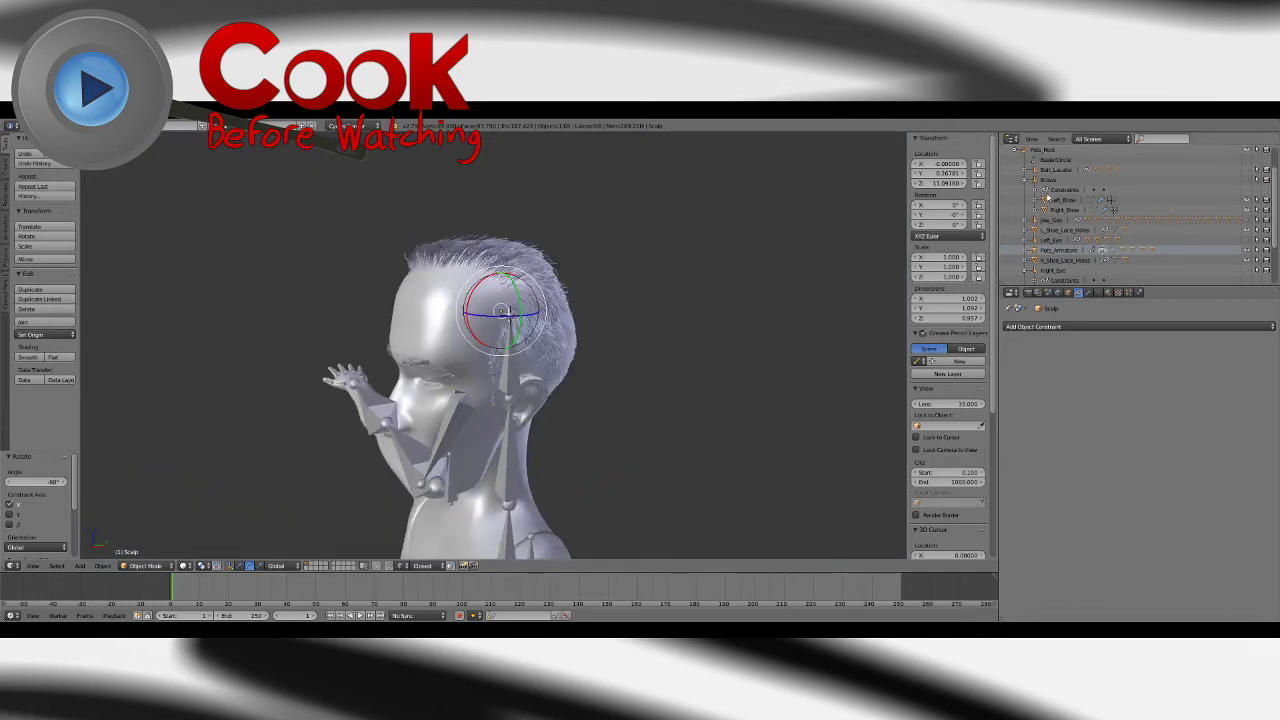
{"action": "scroll", "coordinate": [1052, 230], "scroll_direction": "down", "scroll_amount": 3}
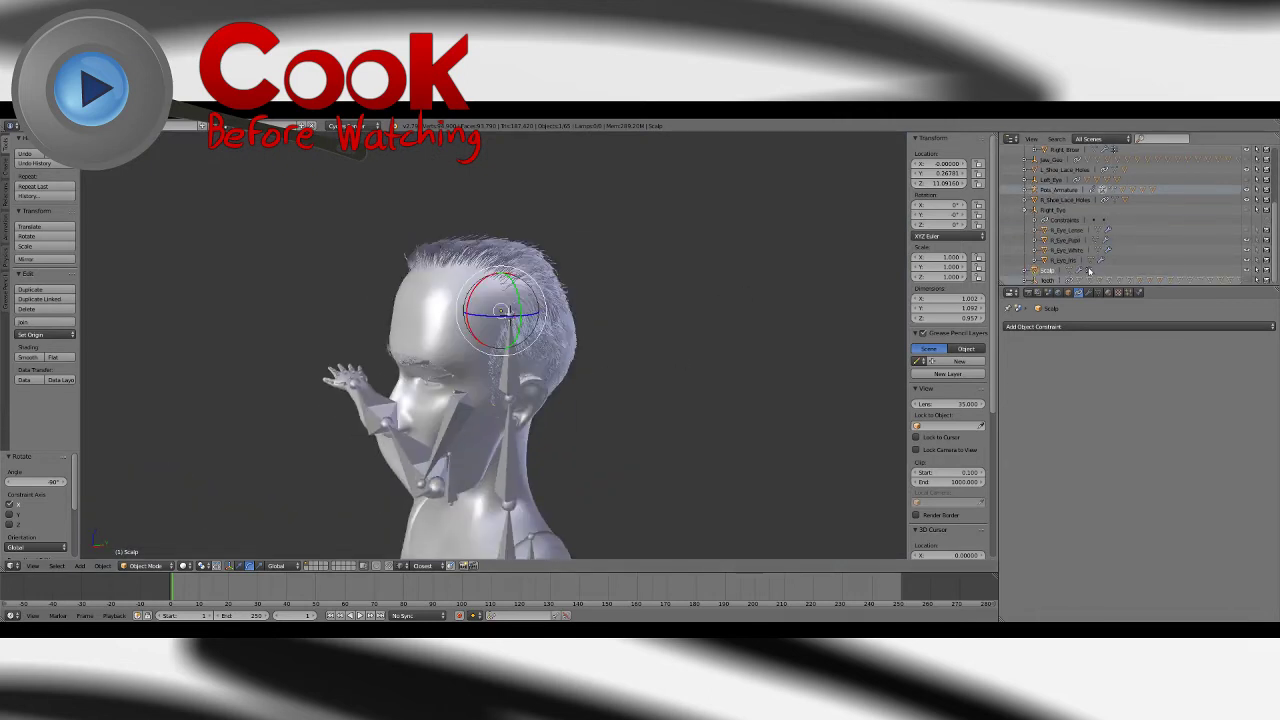
{"action": "middle_click_drag", "start_coordinate": [692, 278], "coordinate": [640, 268]}
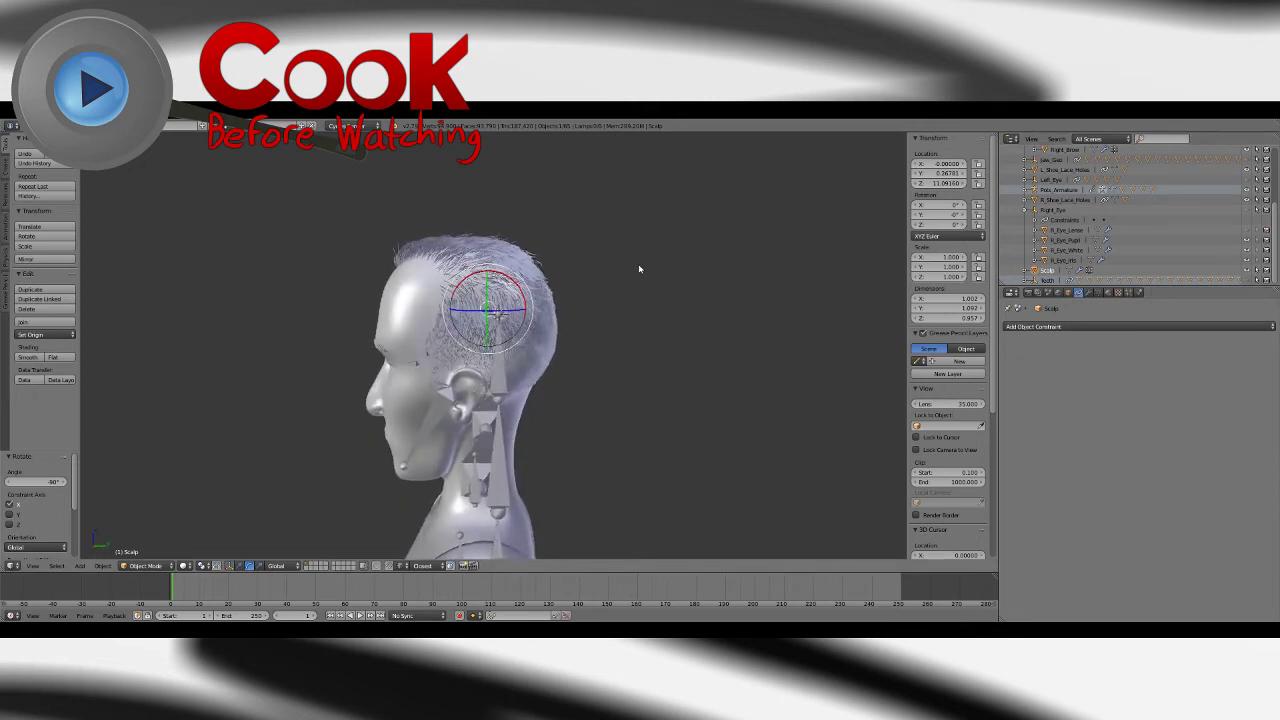
{"action": "left_click", "coordinate": [239, 566]}
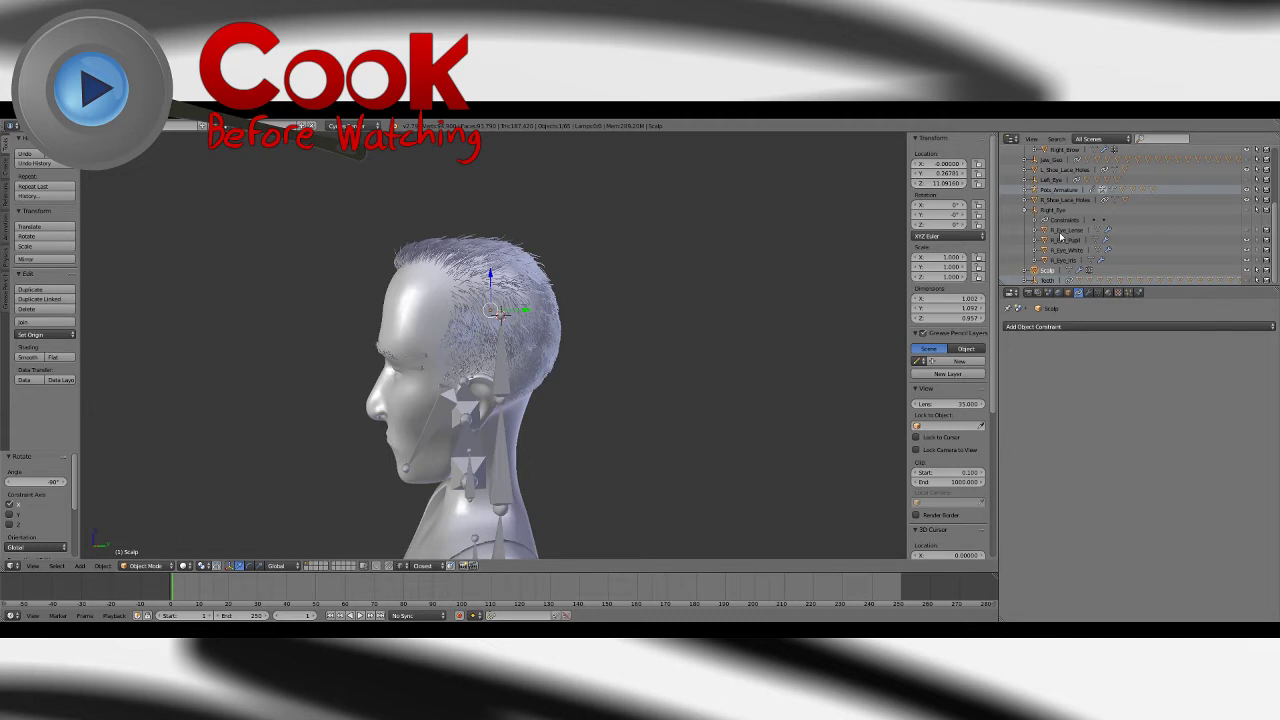
Step: Rename the Brows empty to Hairs
{"action": "scroll", "coordinate": [1060, 238], "scroll_direction": "up", "scroll_amount": 4}
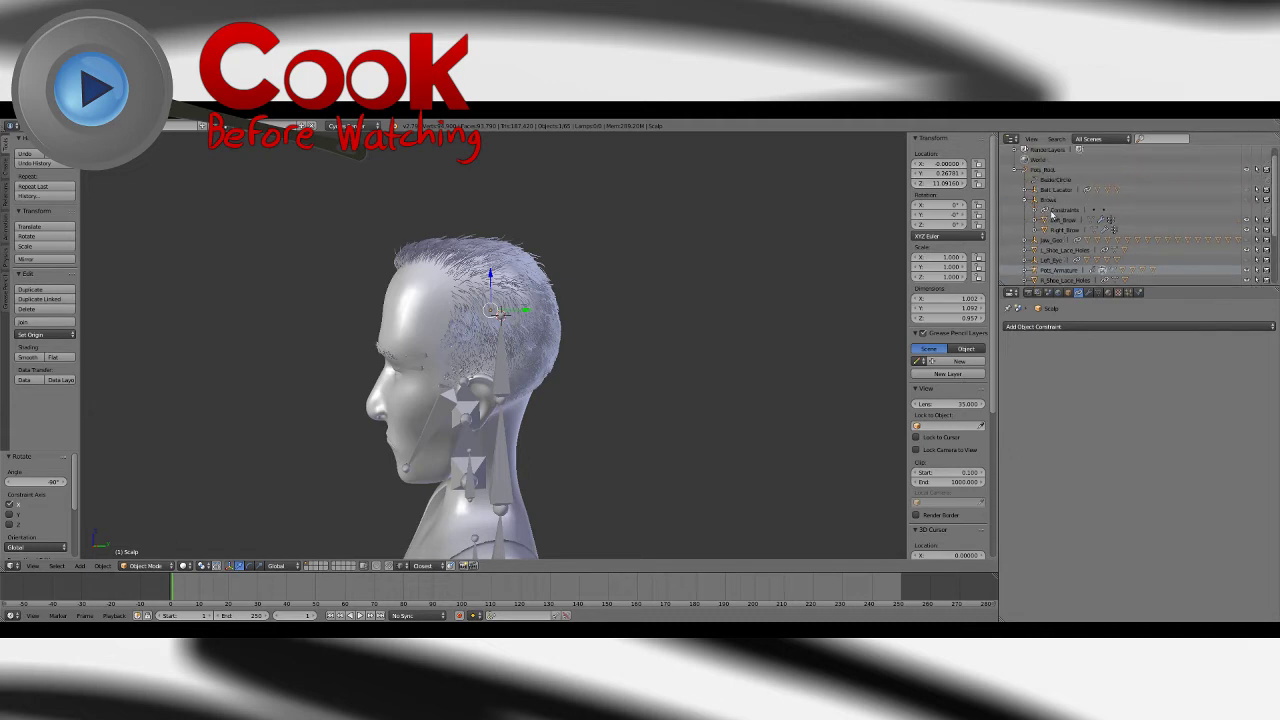
{"action": "left_click", "coordinate": [1050, 202]}
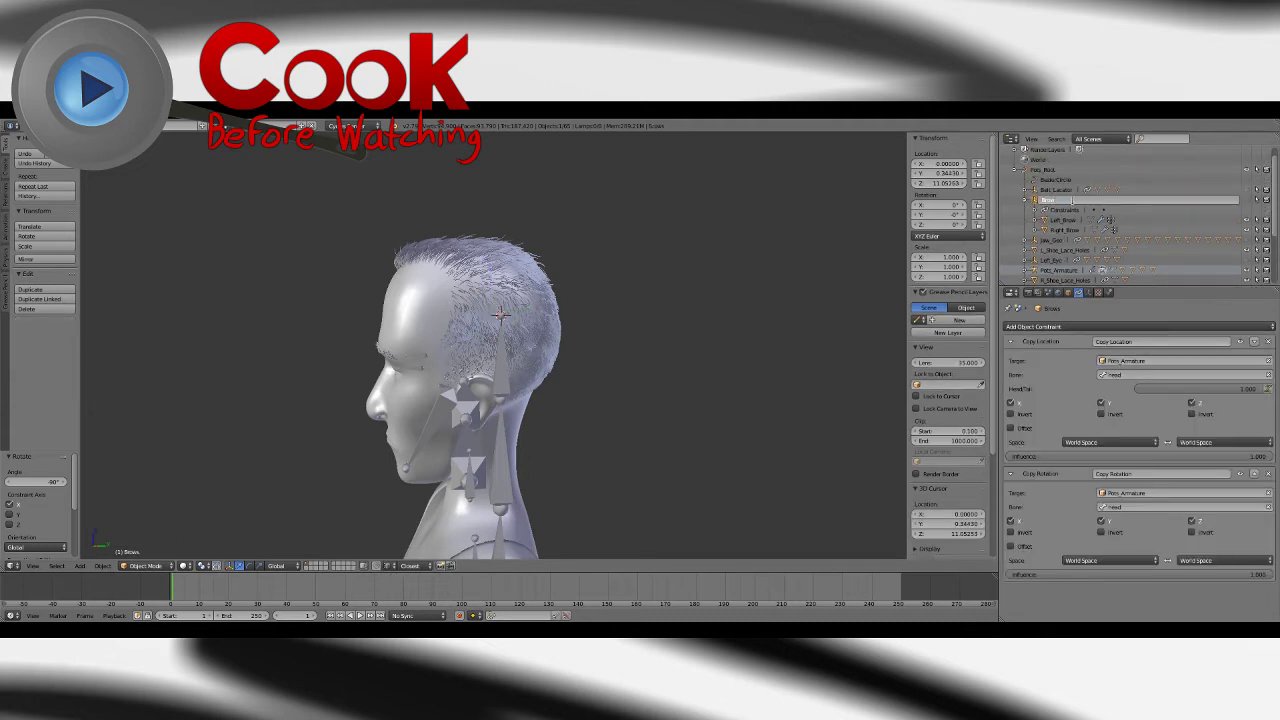
{"action": "type", "text": "Hairs"}
{"action": "key", "text": "Return"}
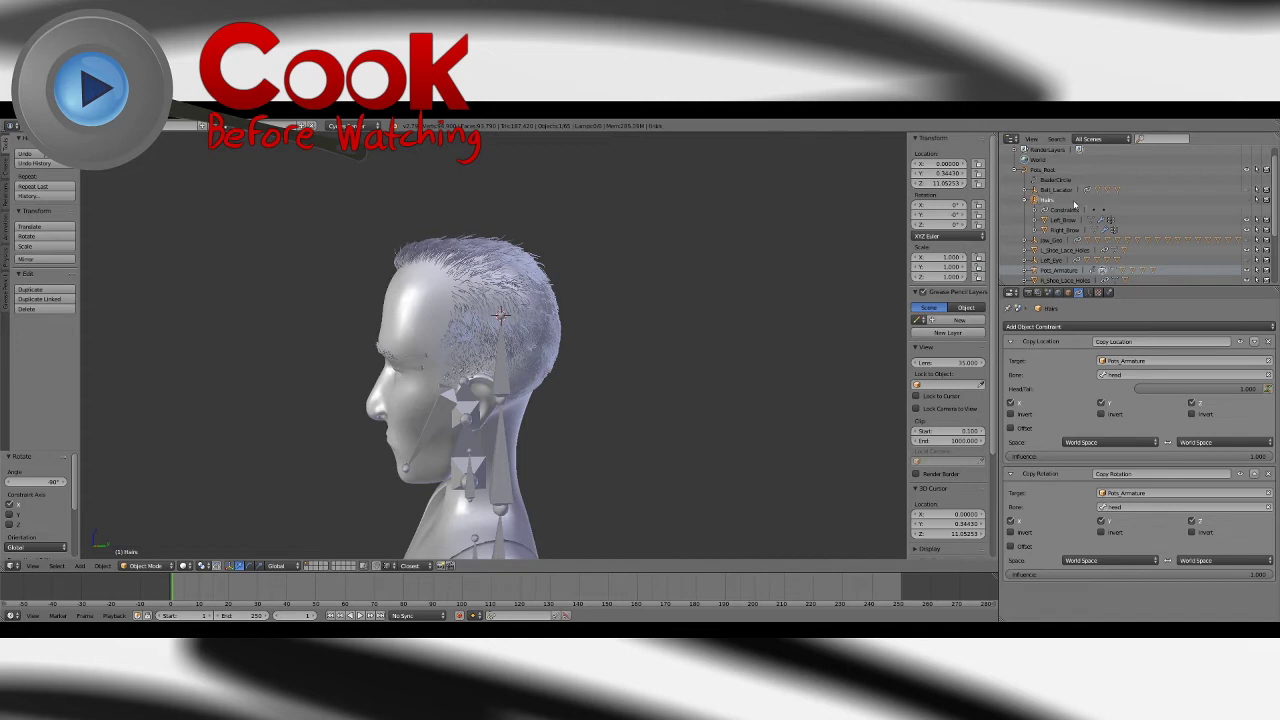
Step: Select the Scalp mesh with the Hairs empty as the active object and parent it with the Object option
{"action": "scroll", "coordinate": [1075, 220], "scroll_direction": "down", "scroll_amount": 4}
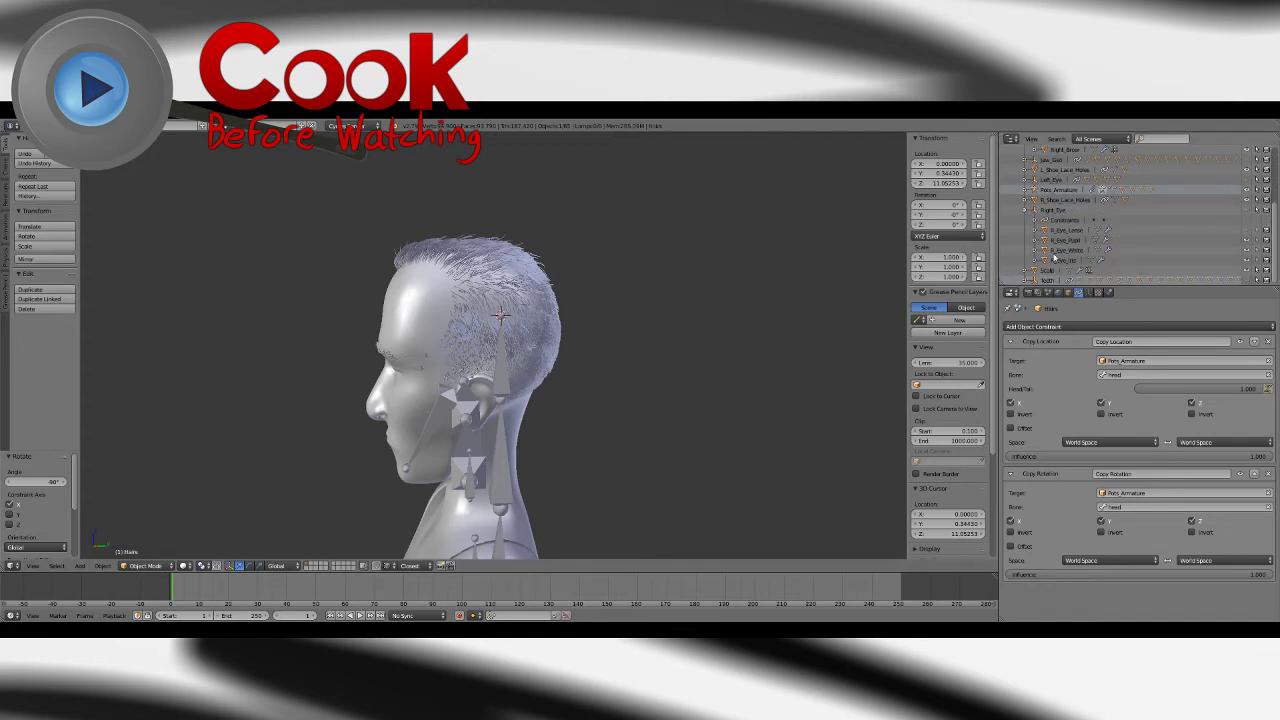
{"action": "left_click", "coordinate": [1052, 270]}
{"action": "scroll", "coordinate": [1052, 240], "scroll_direction": "up", "scroll_amount": 4}
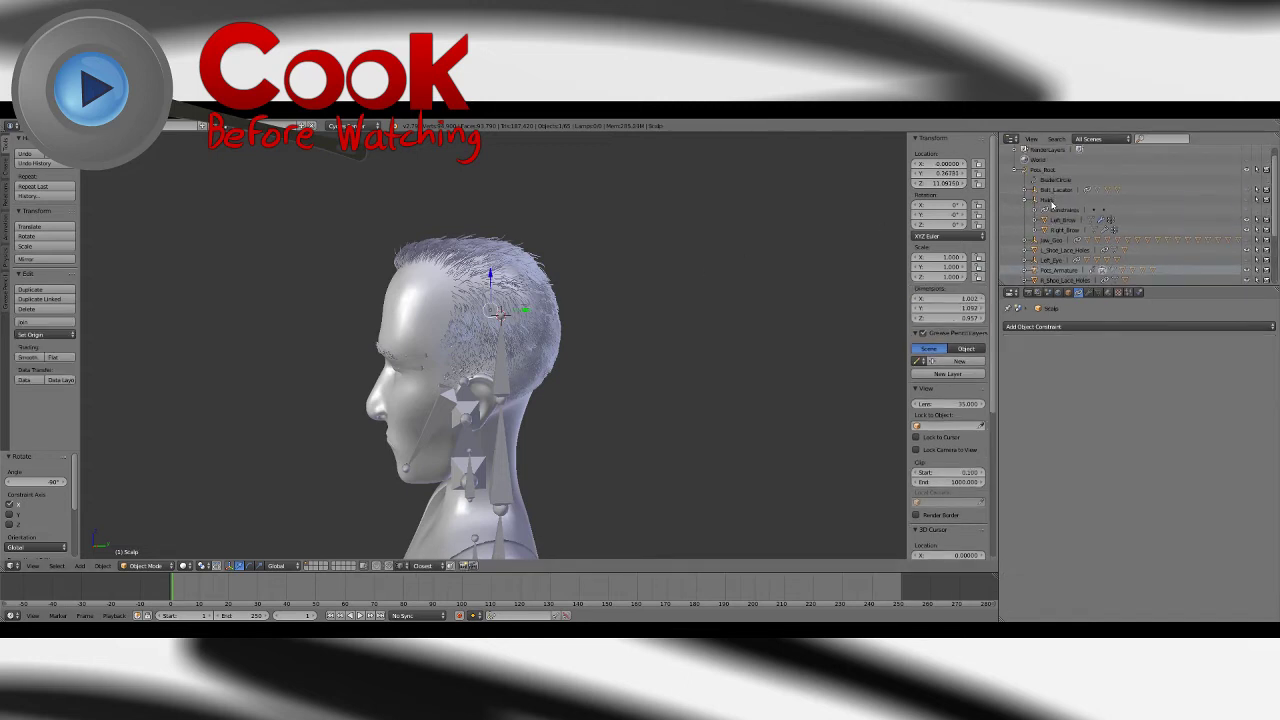
{"action": "left_click", "coordinate": [1050, 201]}
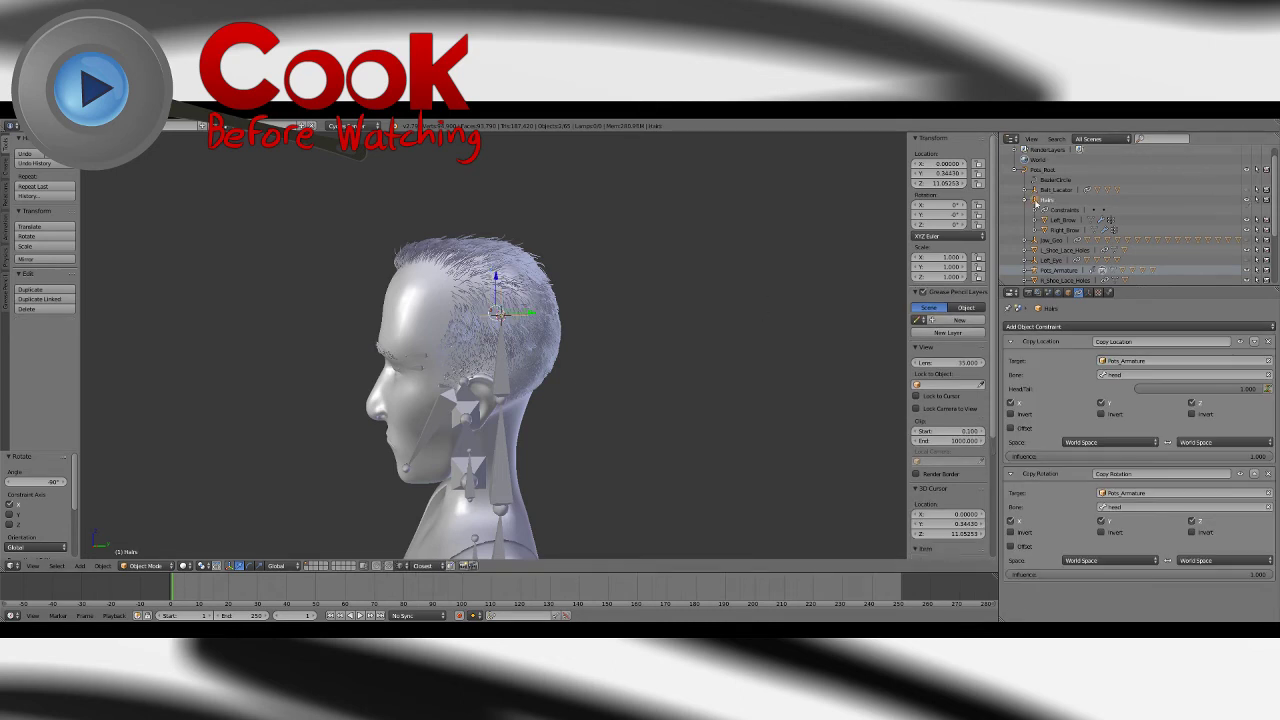
{"action": "scroll", "coordinate": [1050, 250], "scroll_direction": "down", "scroll_amount": 4}
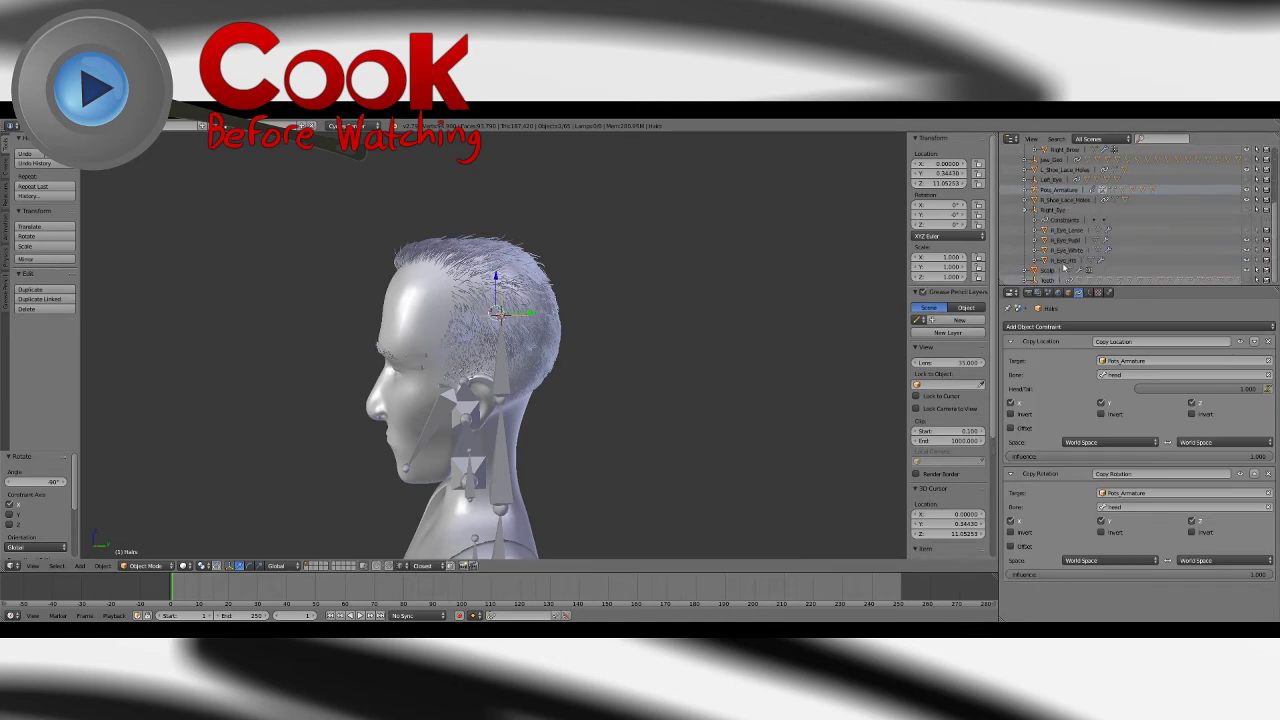
{"action": "left_click", "coordinate": [1047, 271]}
{"action": "scroll", "coordinate": [1047, 265], "scroll_direction": "up", "scroll_amount": 4}
{"action": "left_click", "coordinate": [1046, 188]}
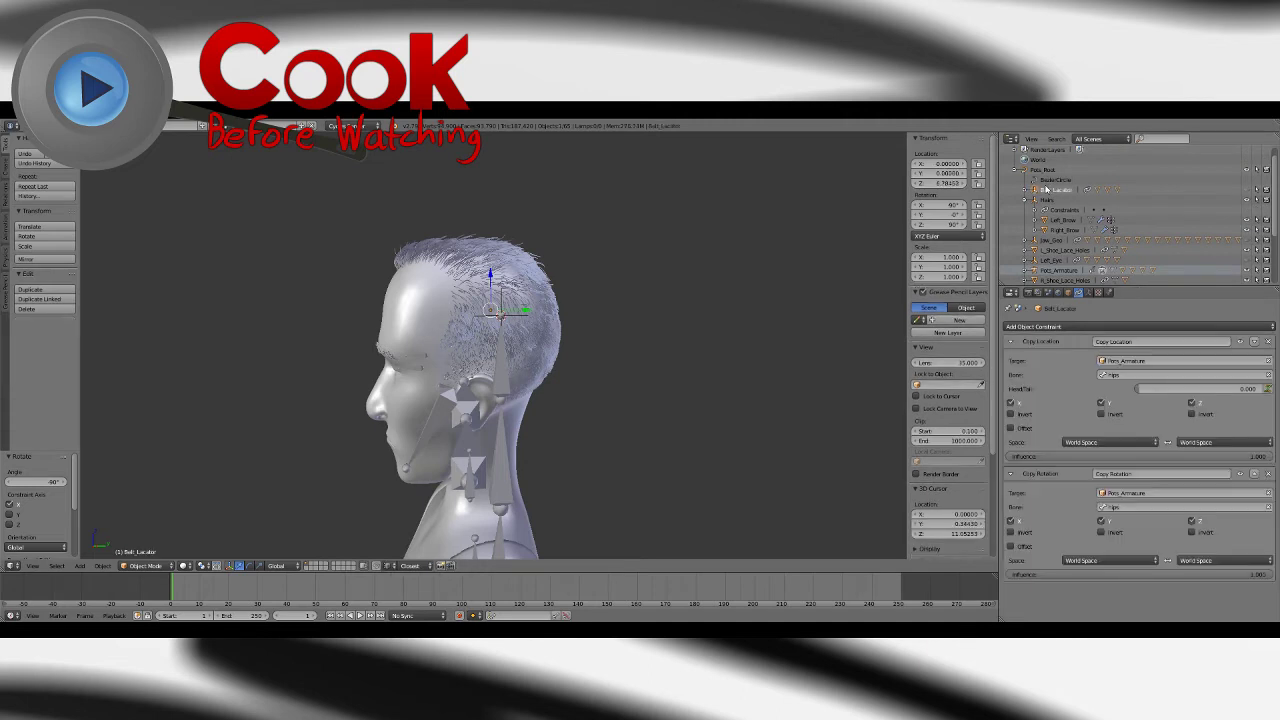
{"action": "left_click", "coordinate": [1047, 199]}
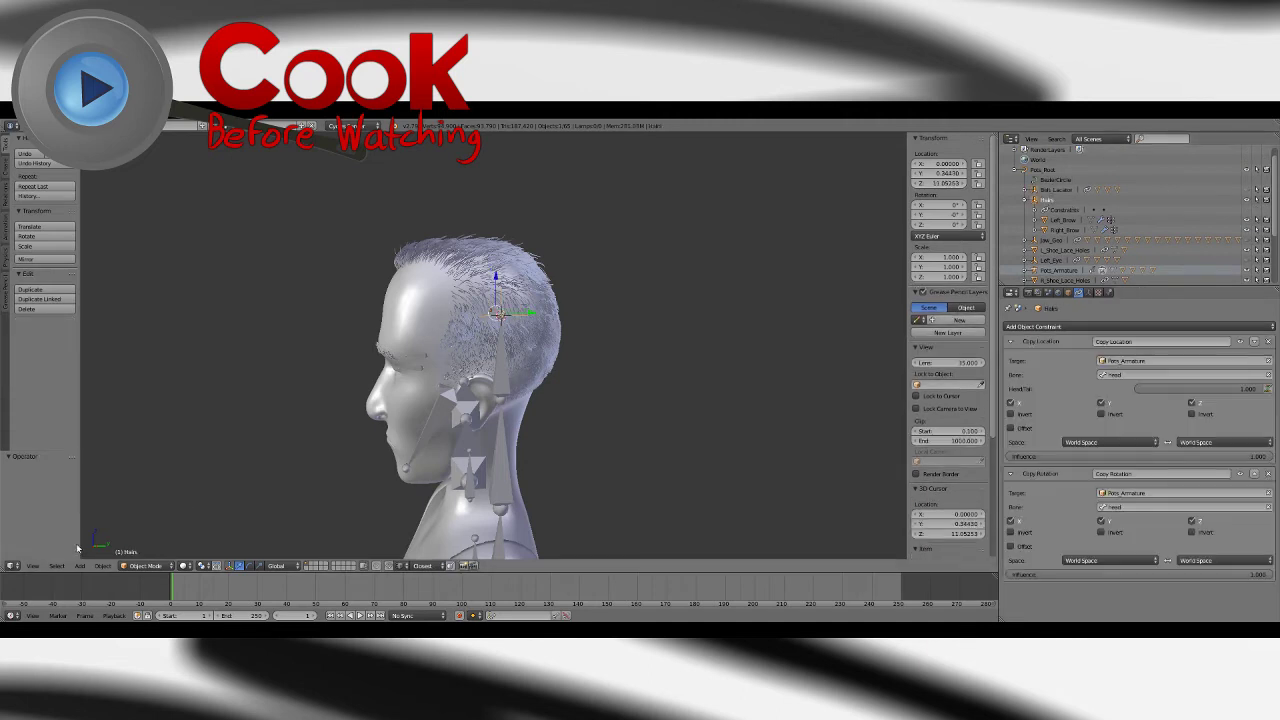
{"action": "left_click", "coordinate": [102, 566]}
{"action": "mouse_move", "coordinate": [149, 365]}
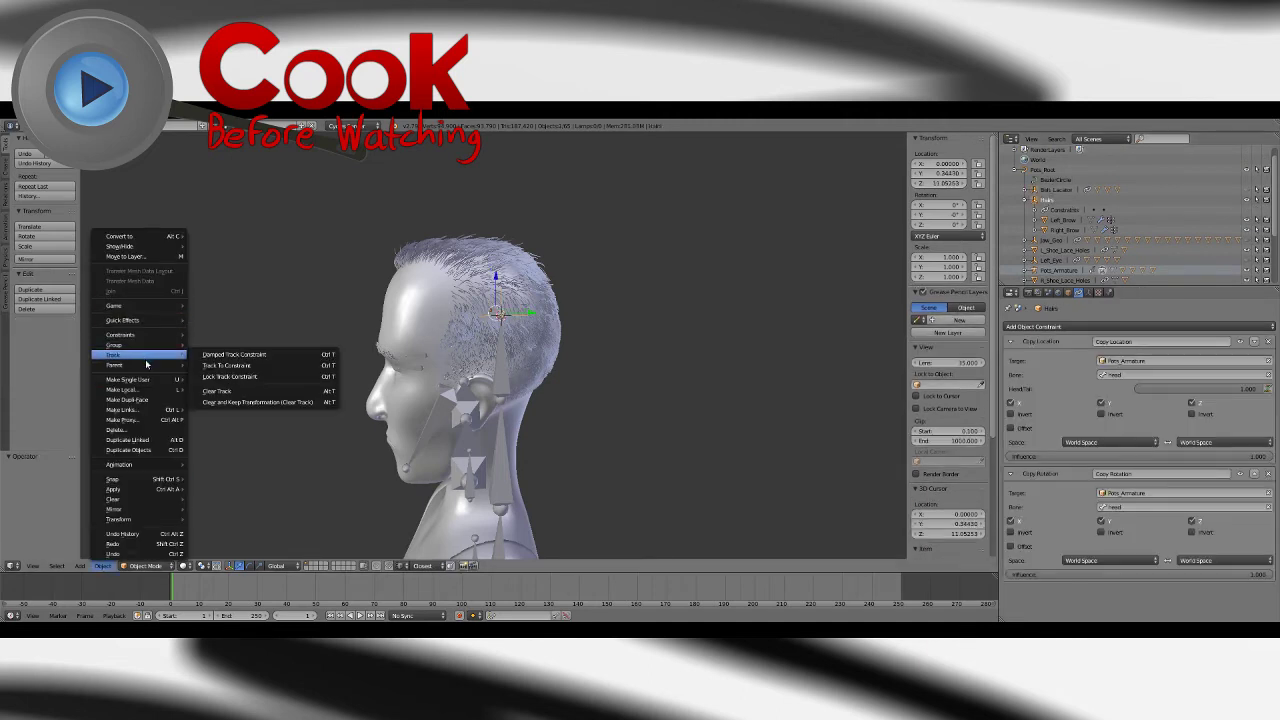
{"action": "left_click", "coordinate": [221, 368]}
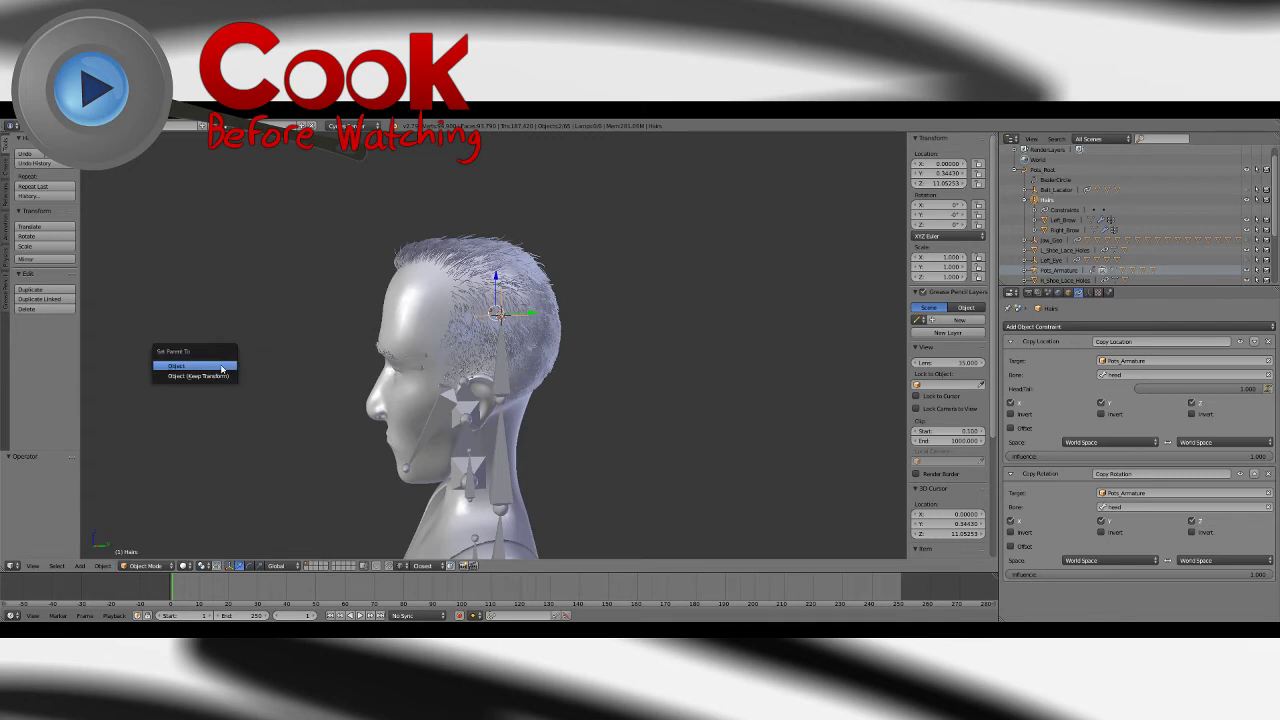
{"action": "left_click", "coordinate": [222, 370]}
Step: Rotate the head bone freely to test whether the scalp hair and eyebrows follow, and undo the rotation
{"action": "middle_click_drag", "start_coordinate": [572, 398], "coordinate": [593, 399]}
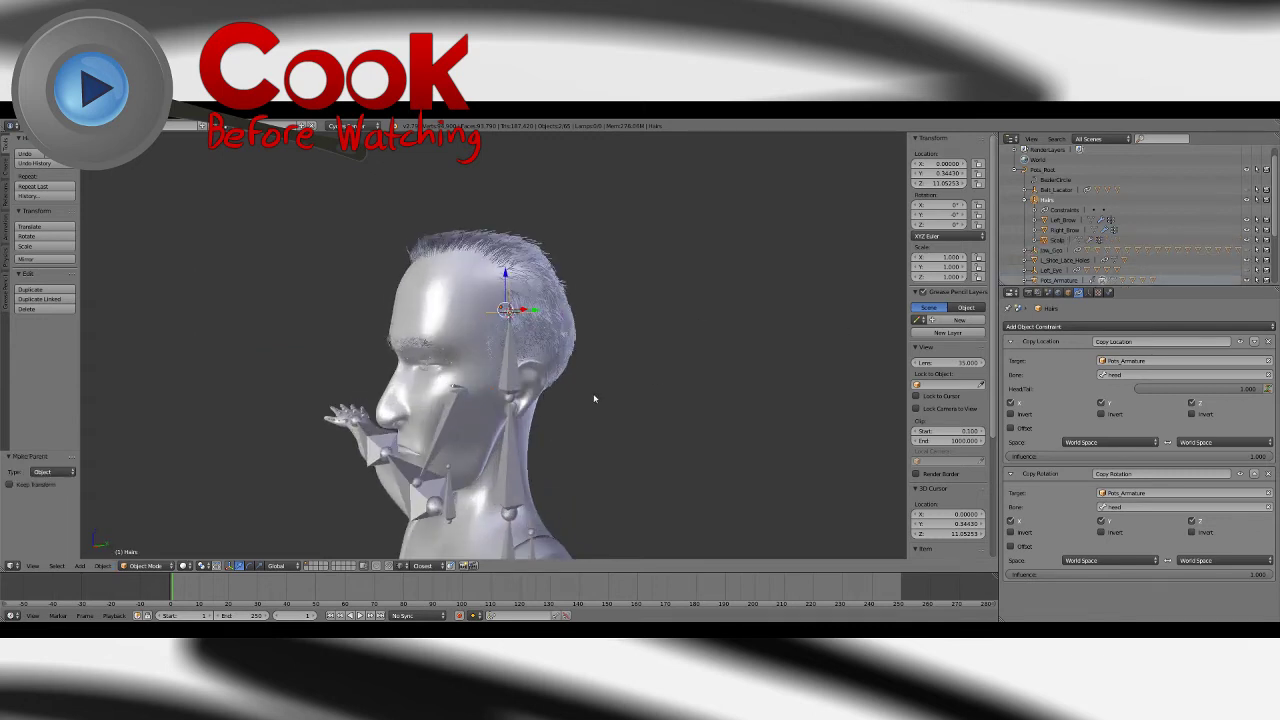
{"action": "right_click", "coordinate": [509, 385]}
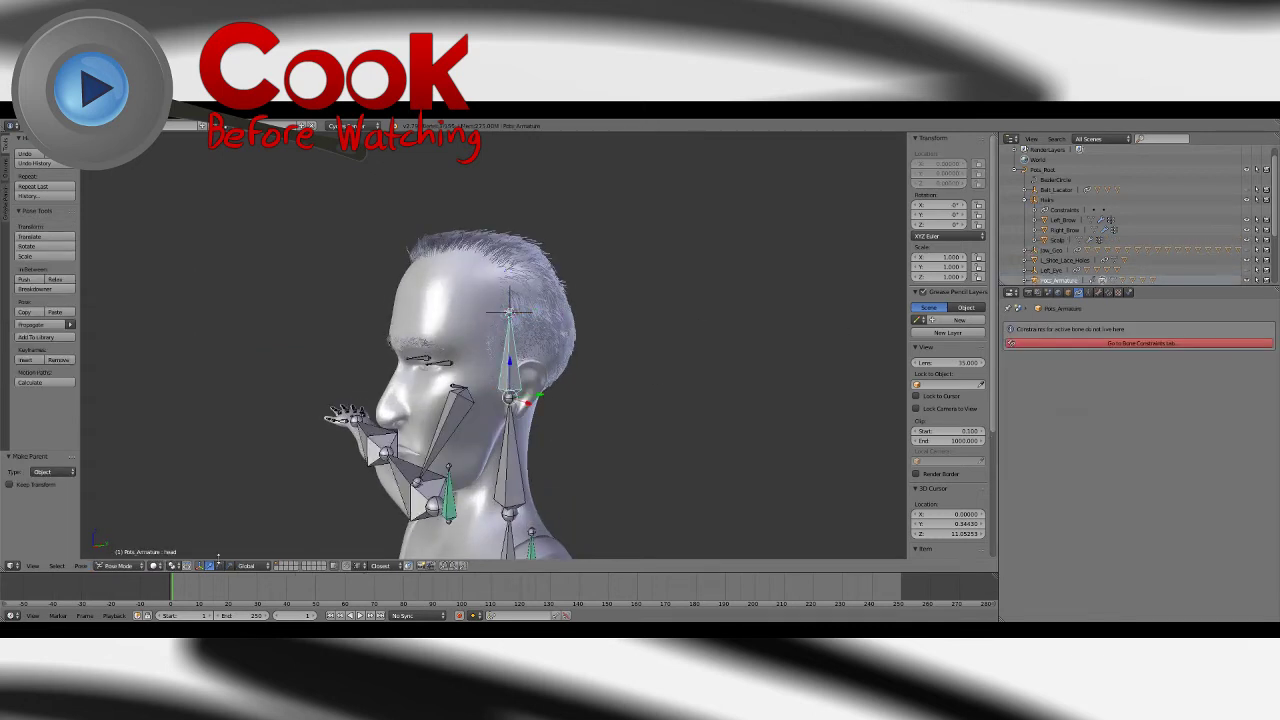
{"action": "left_click", "coordinate": [219, 565]}
{"action": "left_click_drag", "start_coordinate": [510, 396], "coordinate": [209, 331]}
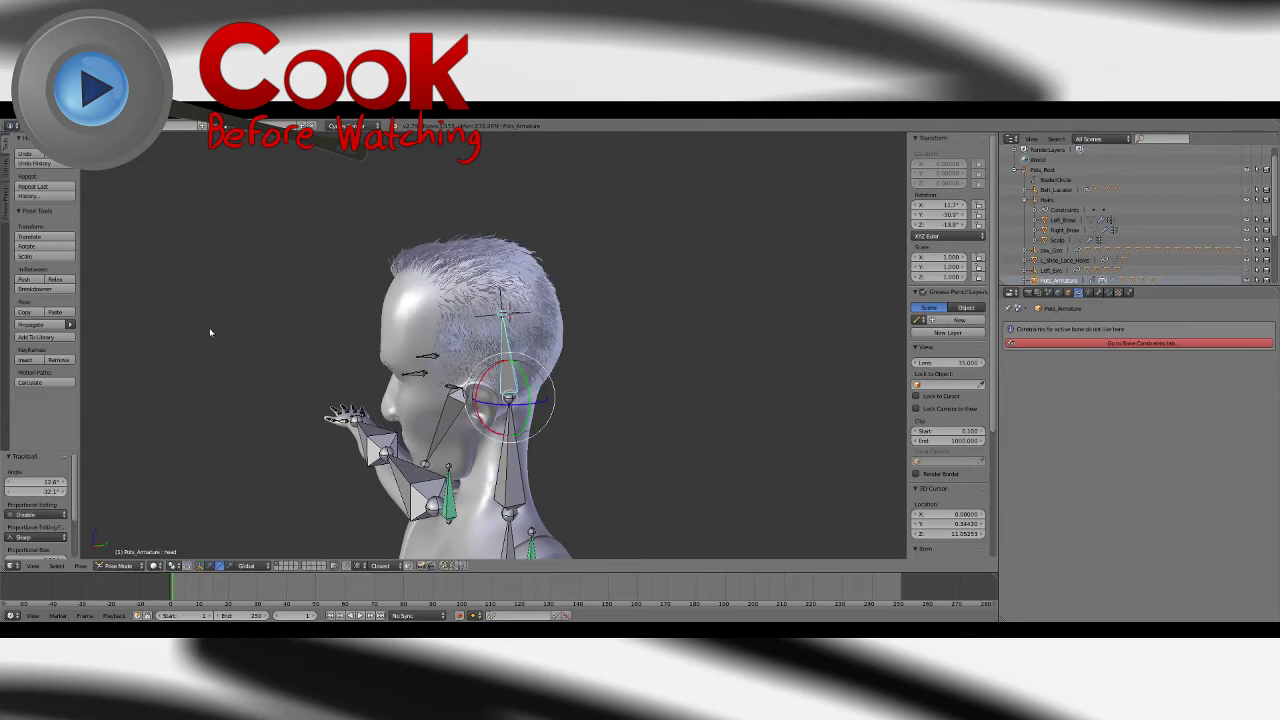
{"action": "key", "text": "ctrl+z"}
Step: Hide the Hairs empty in the viewport and save the file
{"action": "left_click", "coordinate": [29, 126]}
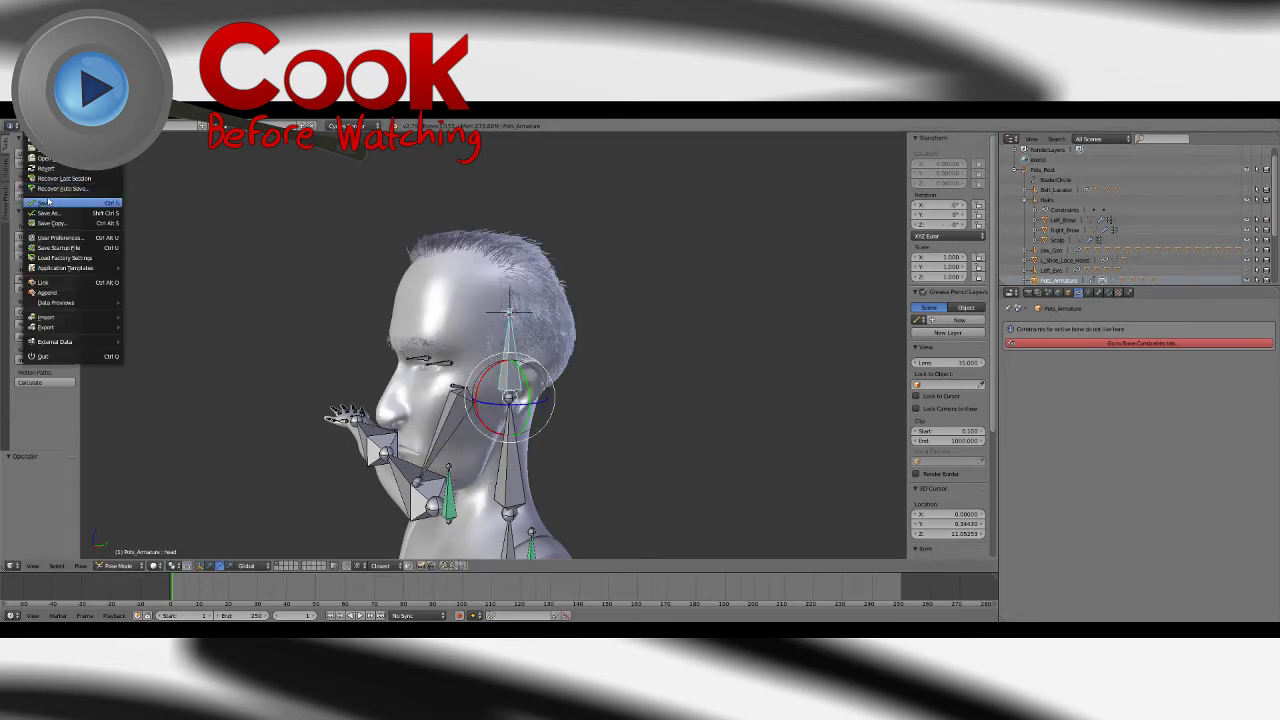
{"action": "left_click", "coordinate": [50, 202]}
{"action": "middle_click_drag", "start_coordinate": [834, 276], "coordinate": [622, 344]}
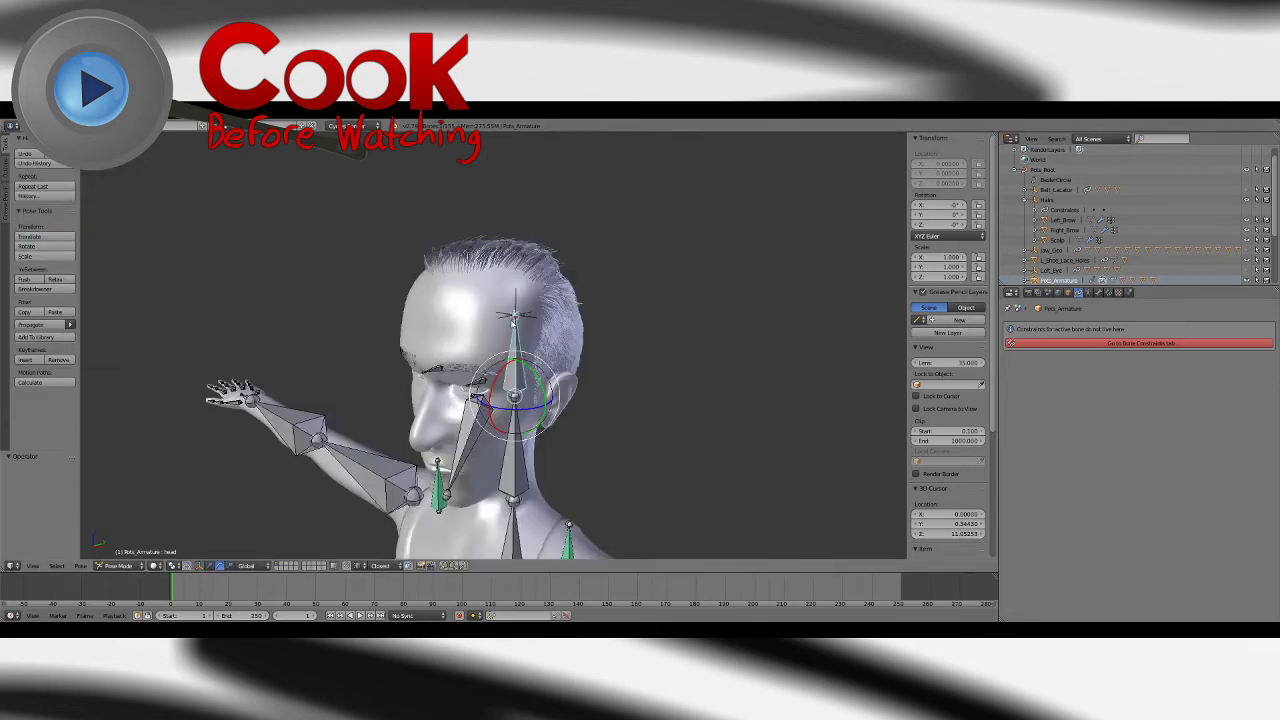
{"action": "right_click", "coordinate": [500, 321]}
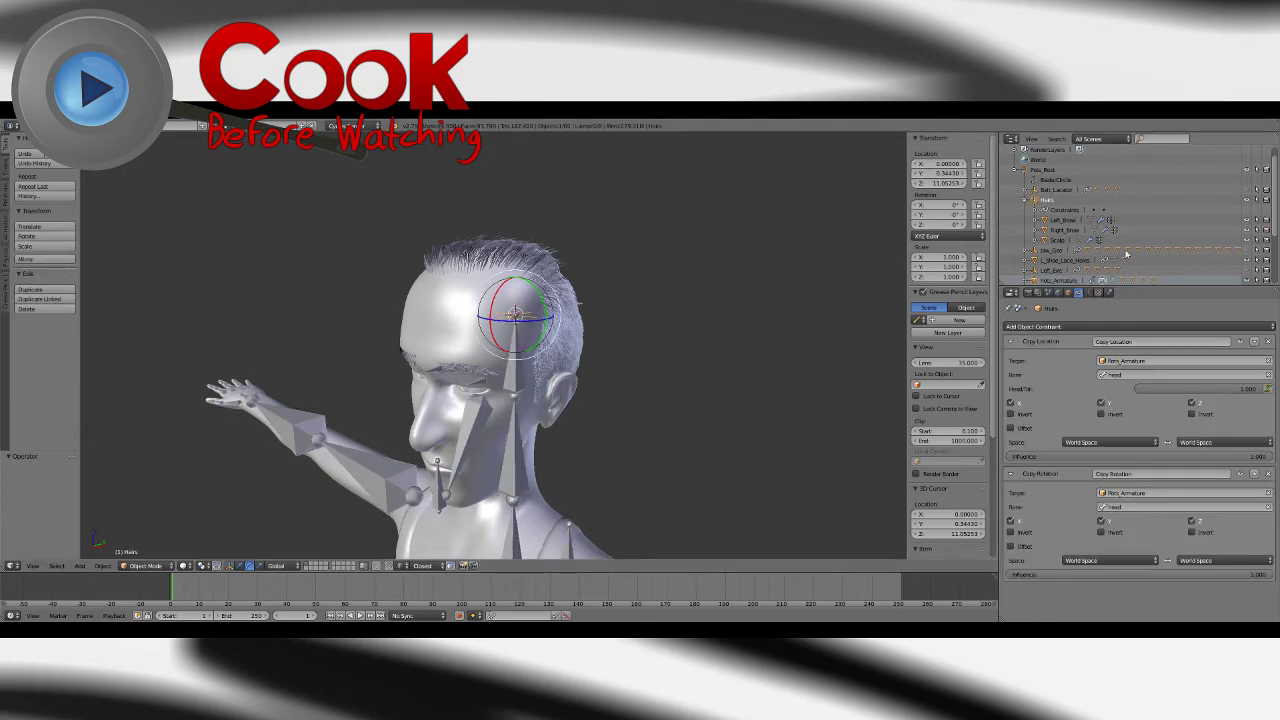
{"action": "left_click", "coordinate": [1248, 201]}
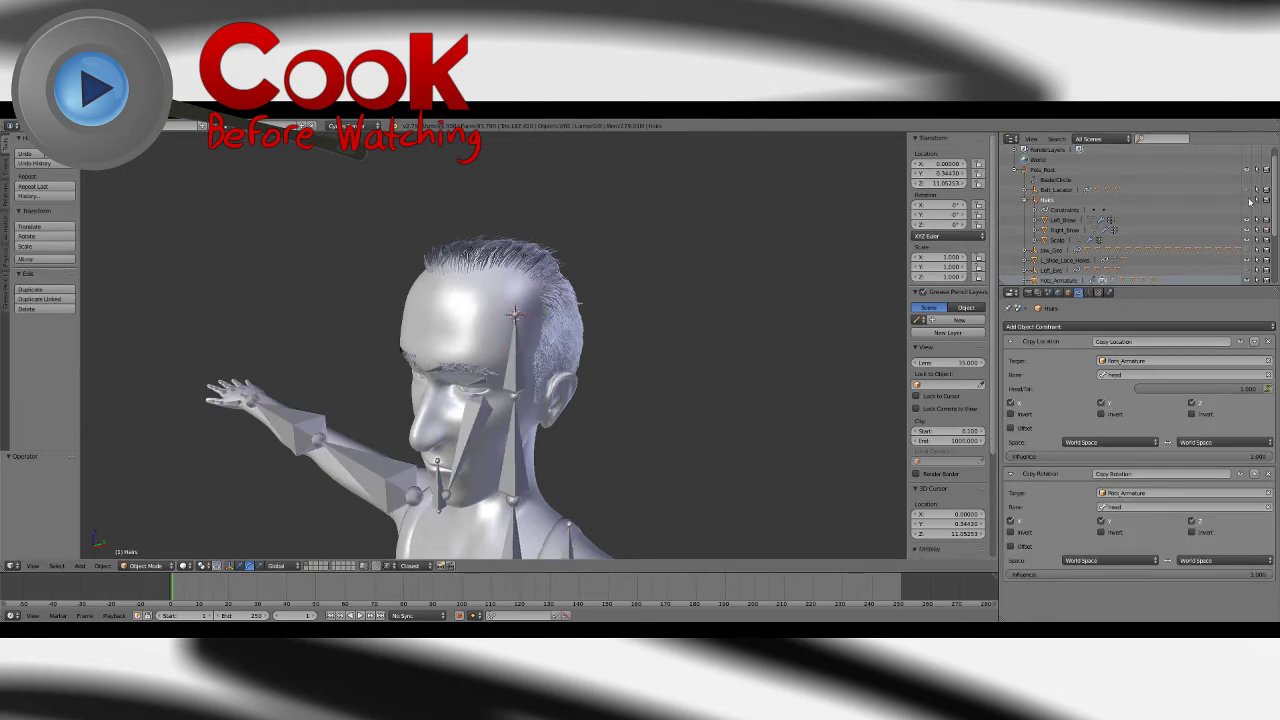
{"action": "left_click", "coordinate": [31, 126]}
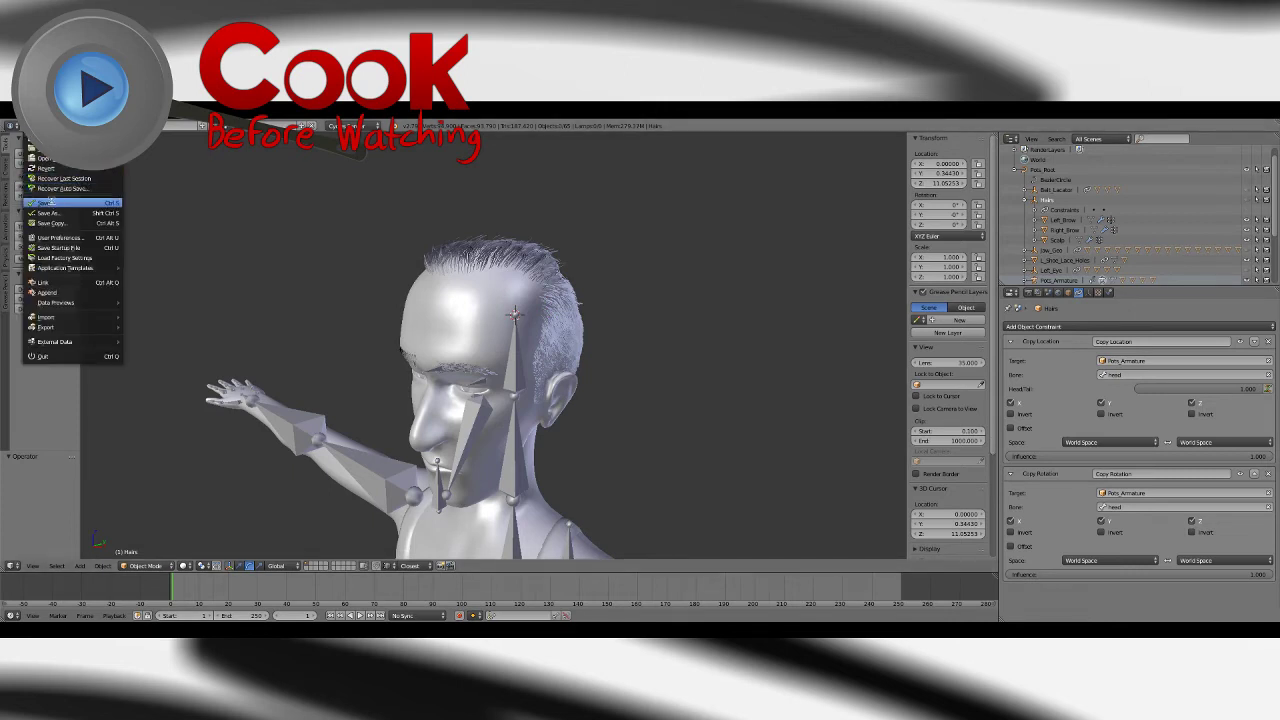
{"action": "left_click", "coordinate": [52, 201]}
Step: Rotate the root circle at the character's feet freely to test whether the whole rig follows, and clear its rotation
{"action": "scroll", "coordinate": [329, 263], "scroll_direction": "down", "scroll_amount": 8}
{"action": "middle_click_drag", "start_coordinate": [516, 546], "coordinate": [514, 386], "text": "shift"}
{"action": "right_click", "coordinate": [528, 492]}
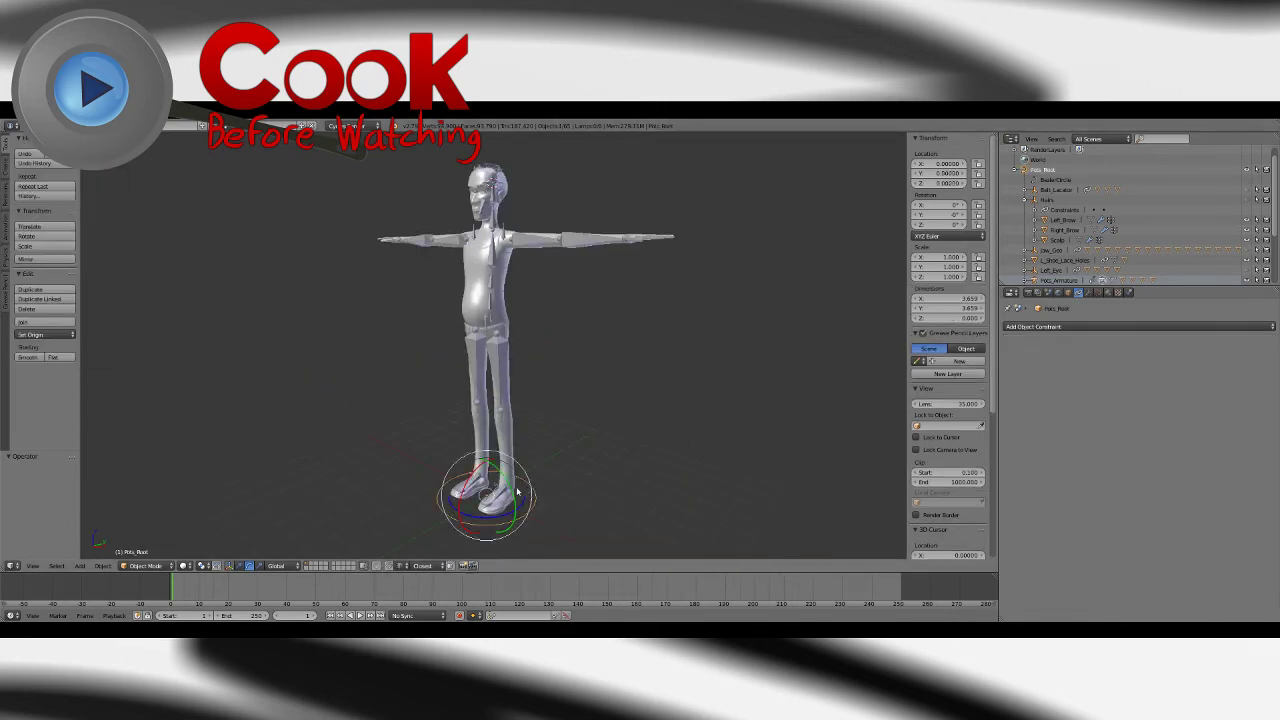
{"action": "middle_click_drag", "start_coordinate": [528, 492], "coordinate": [483, 485]}
{"action": "key", "text": "r"}
{"action": "key", "text": "r"}
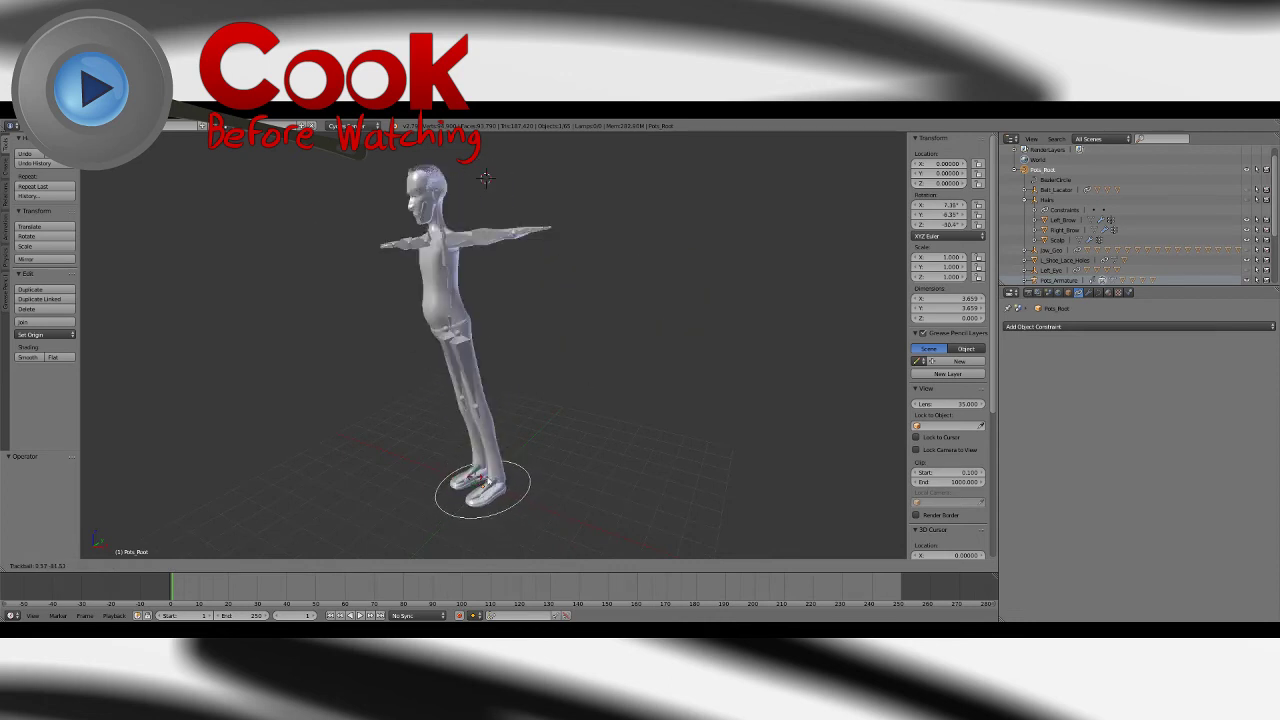
{"action": "left_click", "coordinate": [462, 513]}
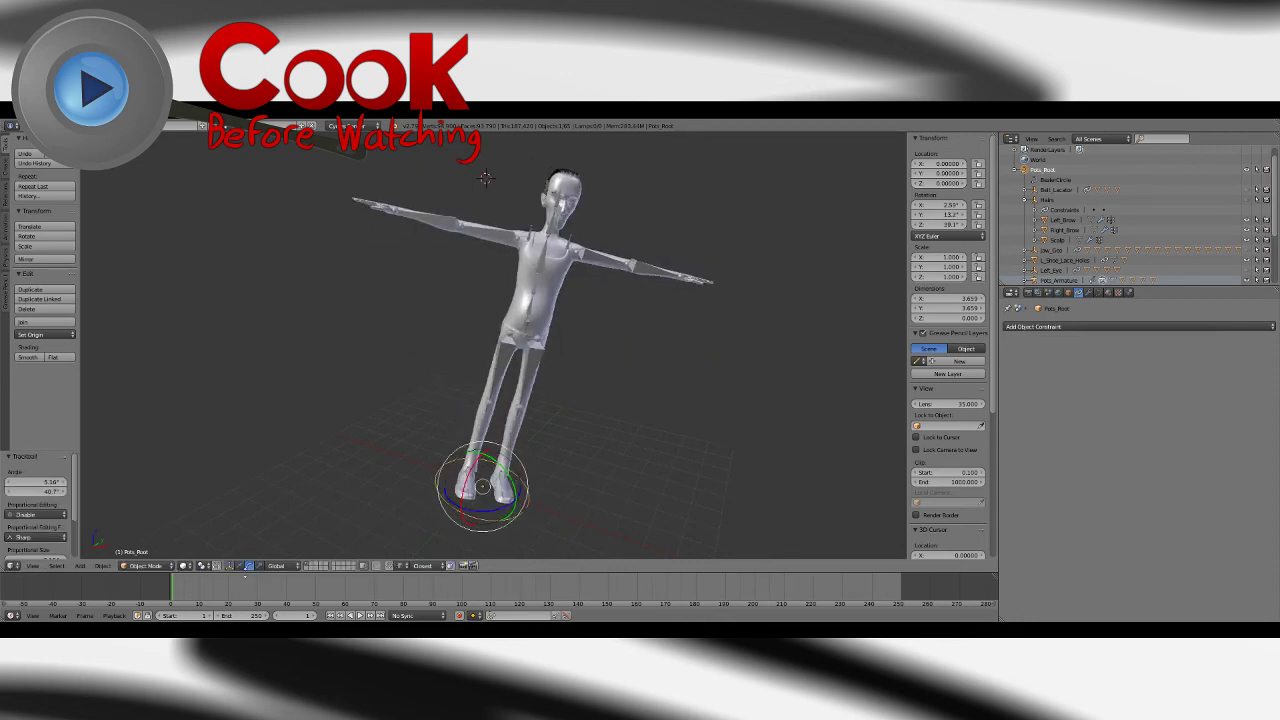
{"action": "key", "text": "alt+r"}
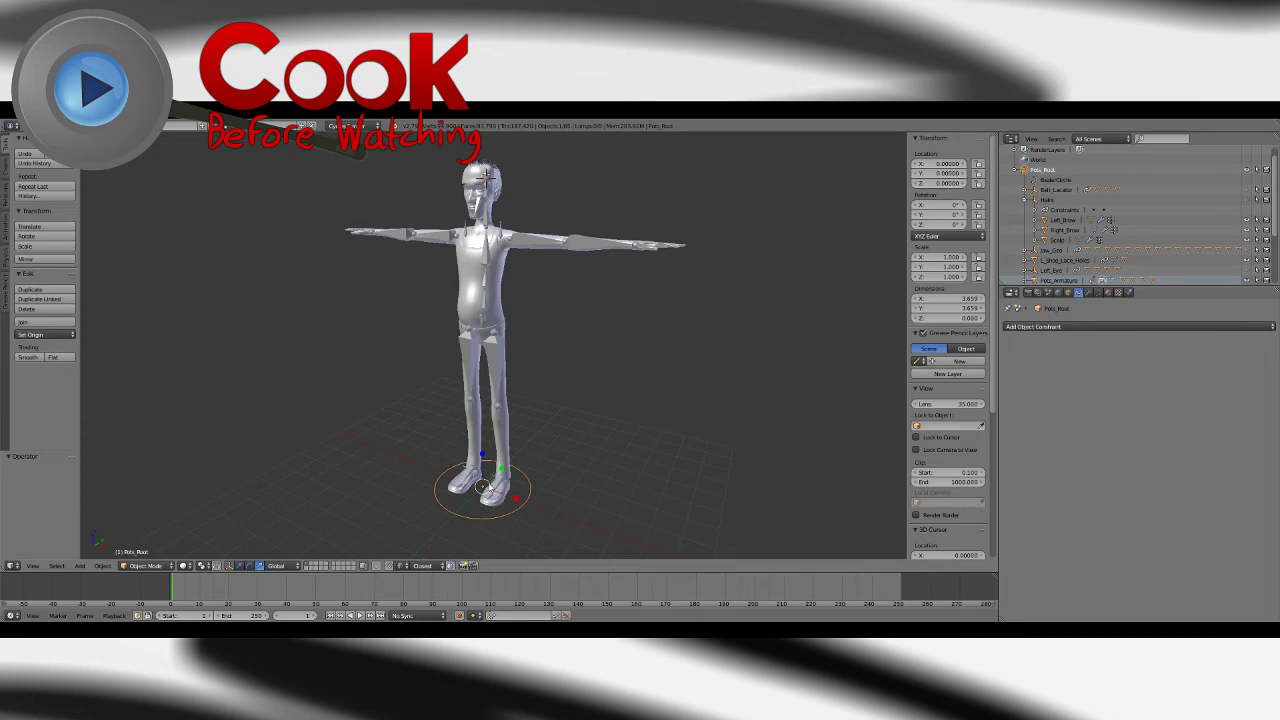
Step: Scale the root circle to about 0.416 to test whether the hair and body scale together, and undo the scaling
{"action": "key", "text": "s"}
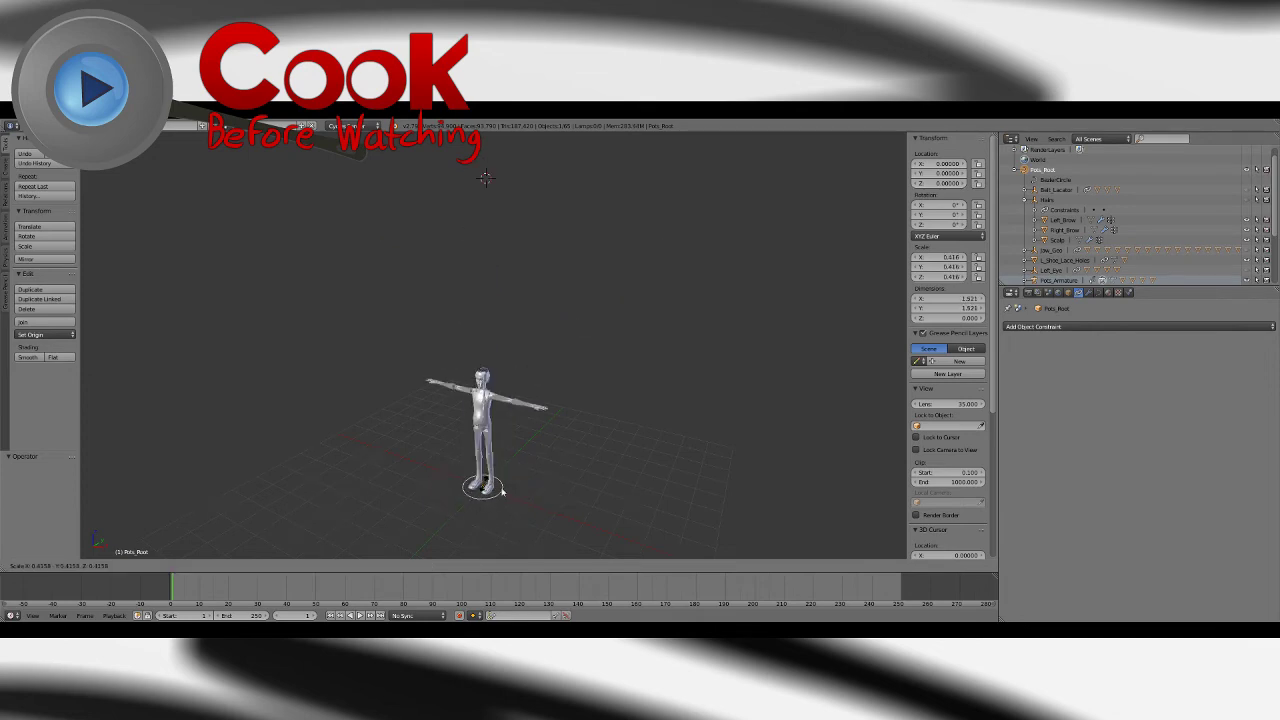
{"action": "left_click", "coordinate": [502, 491]}
{"action": "scroll", "coordinate": [503, 470], "scroll_direction": "up", "scroll_amount": 4}
{"action": "scroll", "coordinate": [547, 273], "scroll_direction": "up", "scroll_amount": 5}
{"action": "middle_click_drag", "start_coordinate": [505, 388], "coordinate": [640, 315], "text": "shift"}
{"action": "scroll", "coordinate": [550, 273], "scroll_direction": "down", "scroll_amount": 2}
{"action": "scroll", "coordinate": [420, 317], "scroll_direction": "up", "scroll_amount": 5}
{"action": "scroll", "coordinate": [641, 315], "scroll_direction": "up", "scroll_amount": 5}
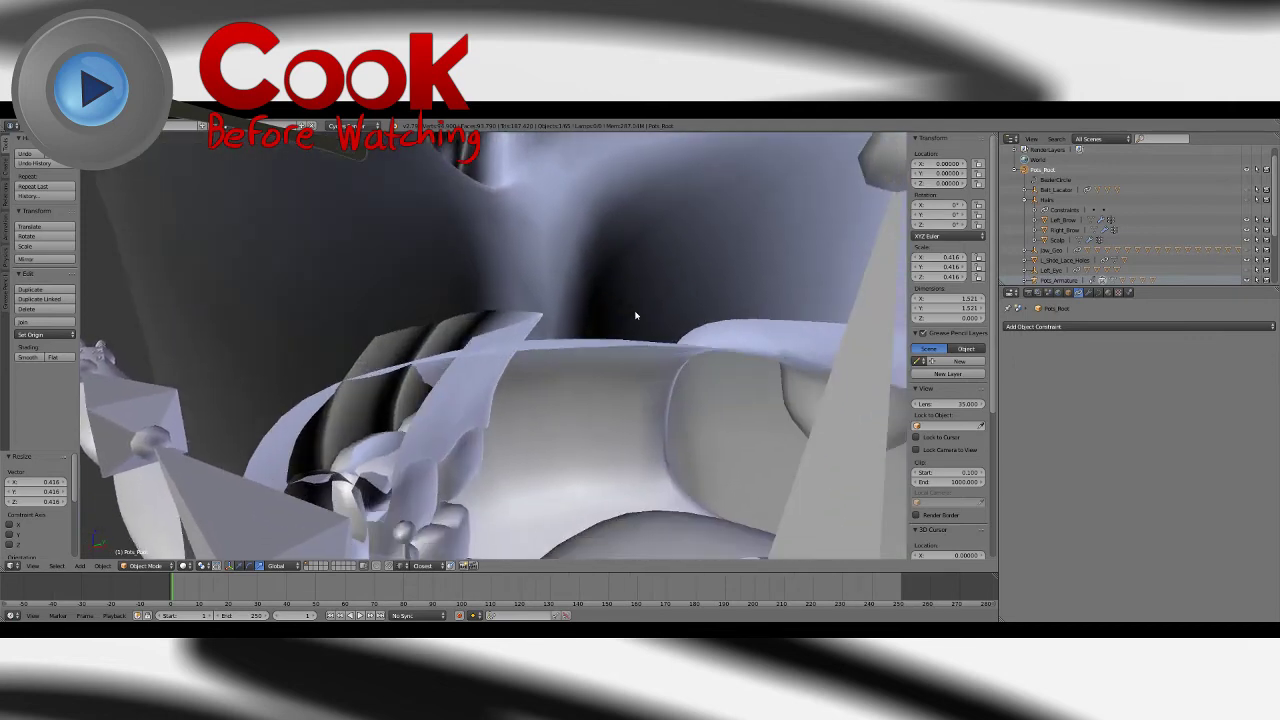
{"action": "scroll", "coordinate": [608, 281], "scroll_direction": "down", "scroll_amount": 10}
{"action": "scroll", "coordinate": [545, 327], "scroll_direction": "up", "scroll_amount": 5}
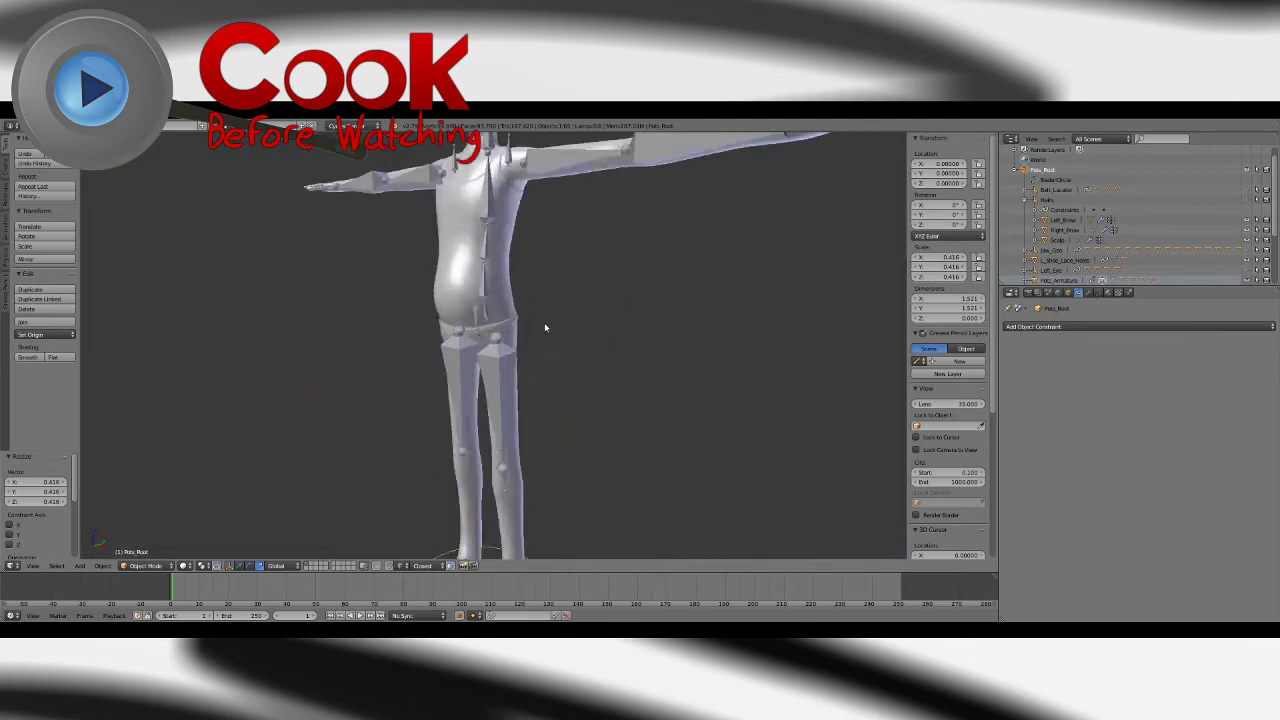
{"action": "scroll", "coordinate": [545, 327], "scroll_direction": "down", "scroll_amount": 6}
{"action": "scroll", "coordinate": [597, 401], "scroll_direction": "up", "scroll_amount": 5}
{"action": "scroll", "coordinate": [597, 401], "scroll_direction": "down", "scroll_amount": 3}
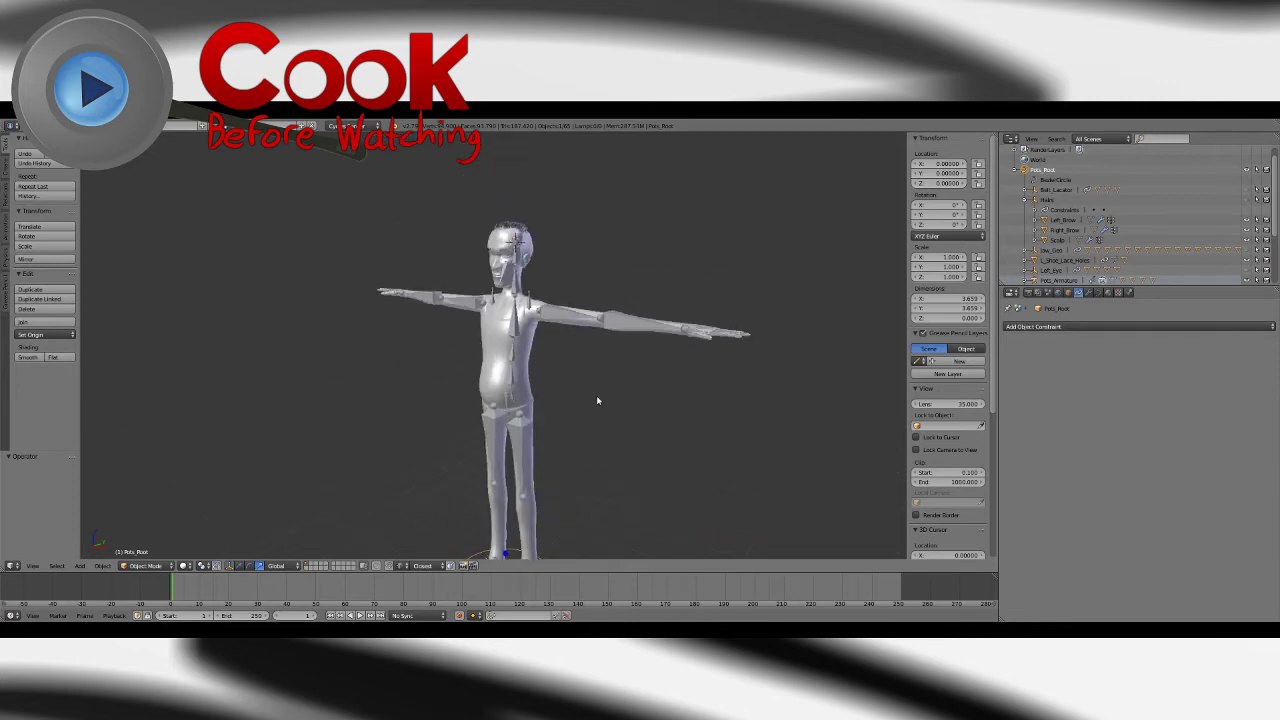
Step: Save the file with the root control back at its default rotation and scale
{"action": "left_click", "coordinate": [32, 126]}
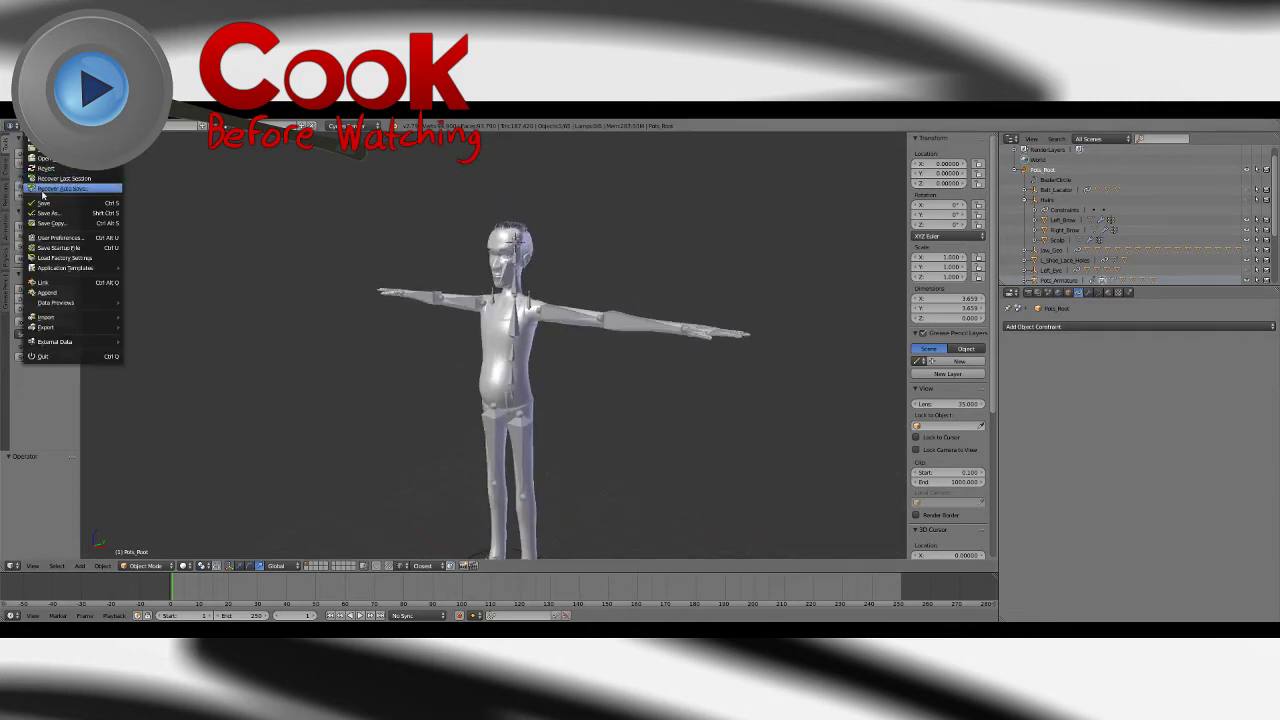
{"action": "left_click", "coordinate": [44, 203]}
{"action": "middle_click_drag", "start_coordinate": [495, 260], "coordinate": [580, 278]}
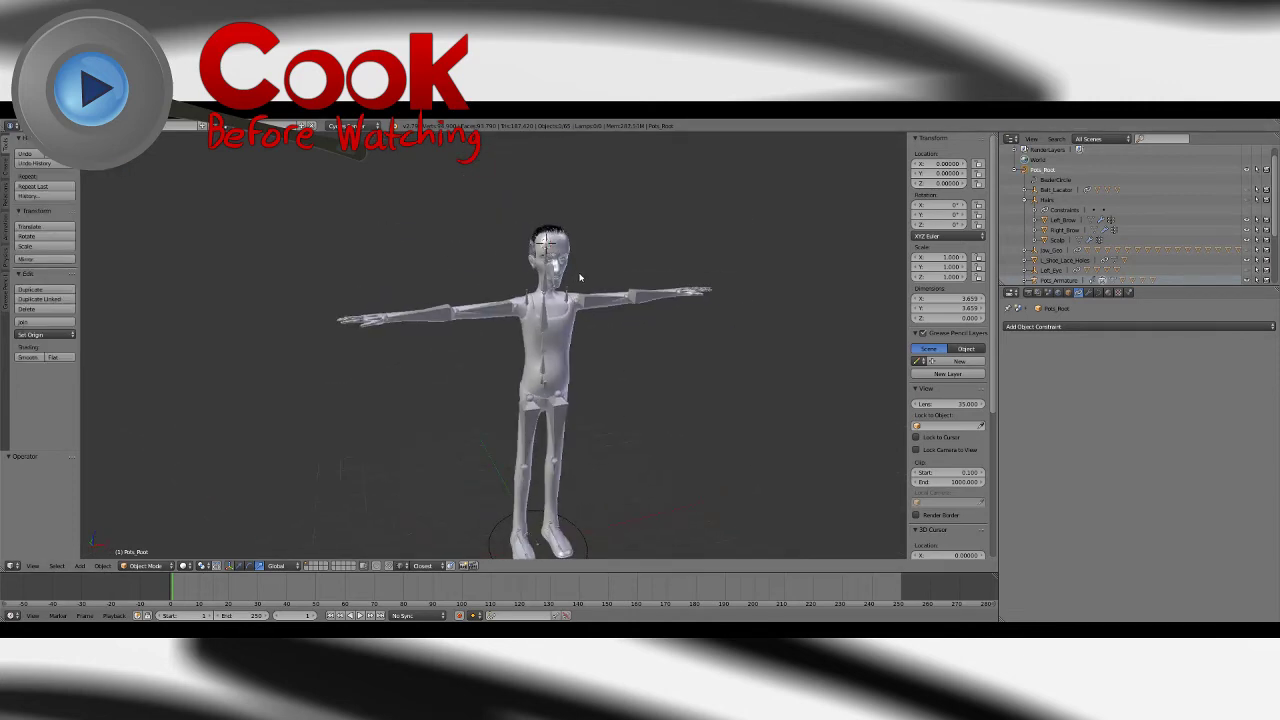
{"action": "left_click", "coordinate": [32, 126]}
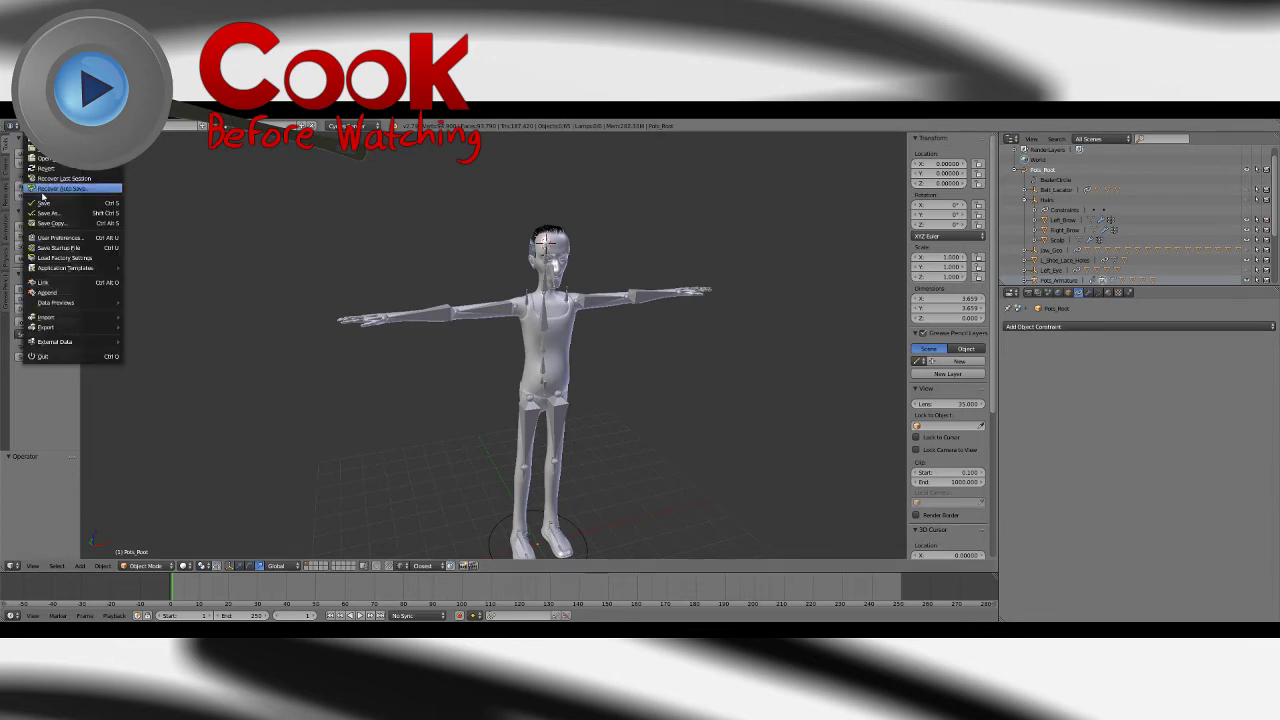
{"action": "left_click", "coordinate": [45, 203]}
{"action": "scroll", "coordinate": [543, 326], "scroll_direction": "up", "scroll_amount": 2}
{"action": "middle_click_drag", "start_coordinate": [560, 323], "coordinate": [522, 329]}
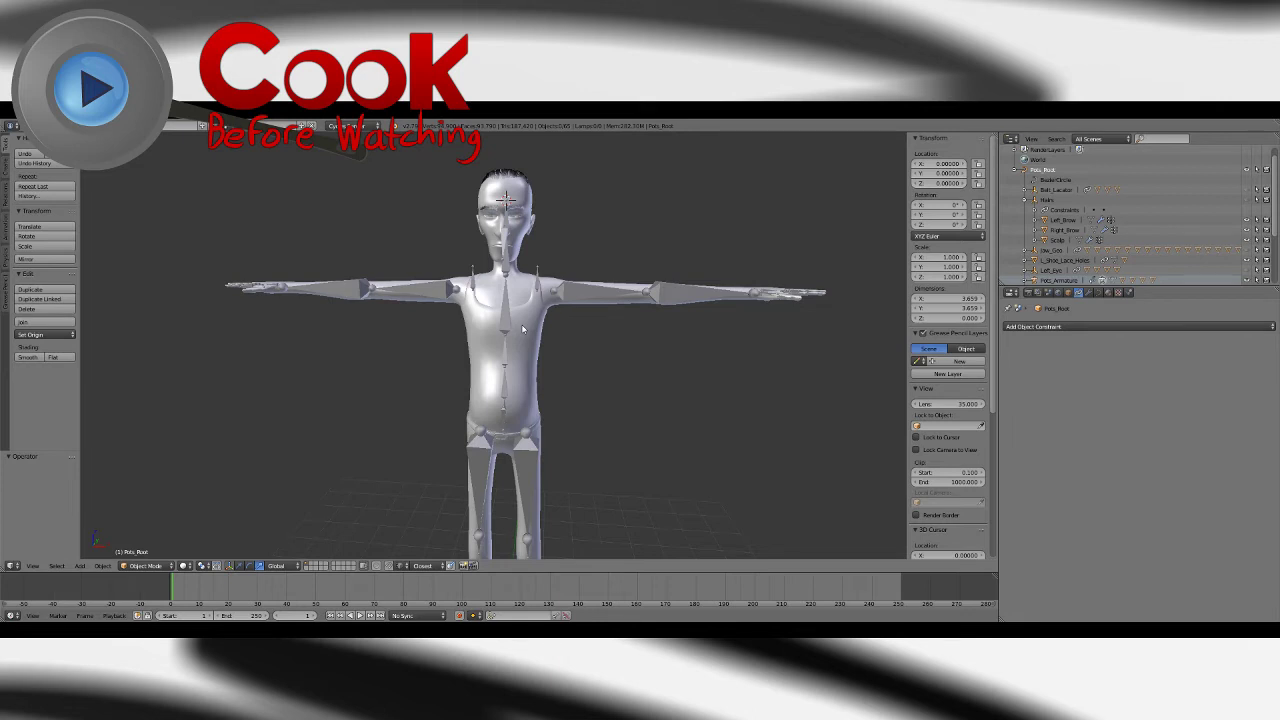
{"action": "middle_click_drag", "start_coordinate": [601, 291], "coordinate": [571, 403]}
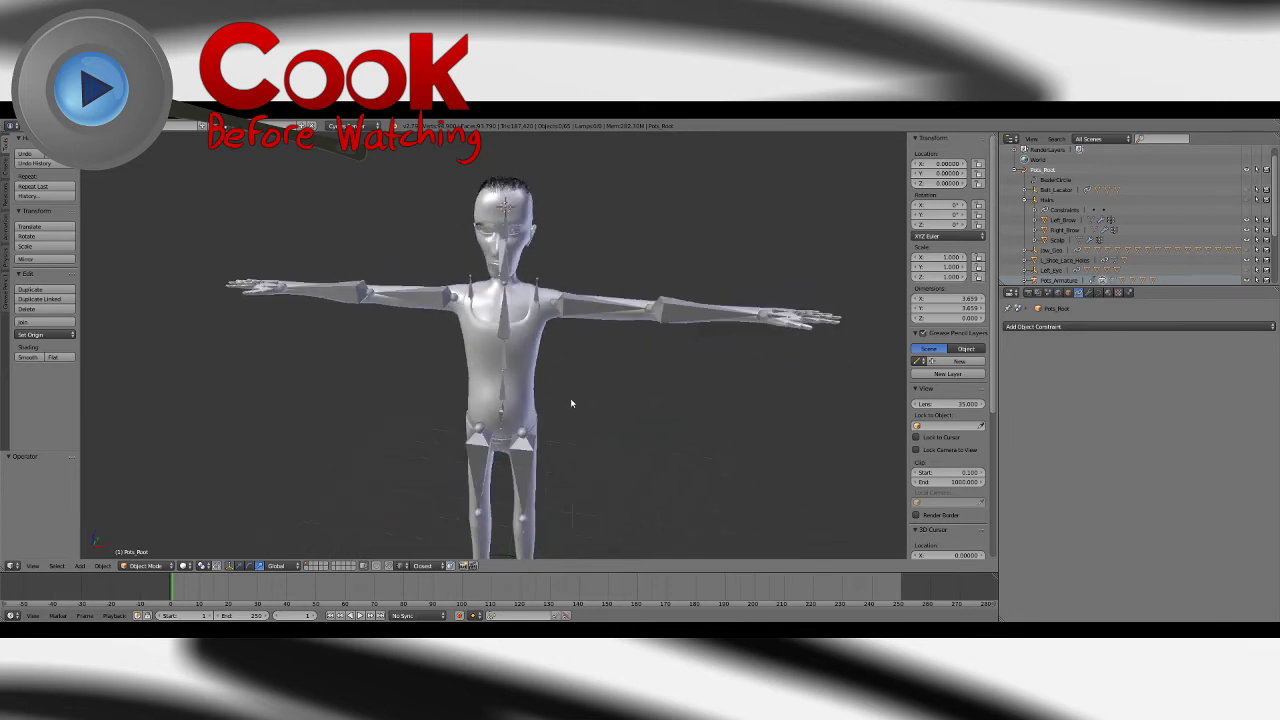
{"action": "middle_click_drag", "start_coordinate": [566, 515], "coordinate": [440, 305], "text": "shift"}
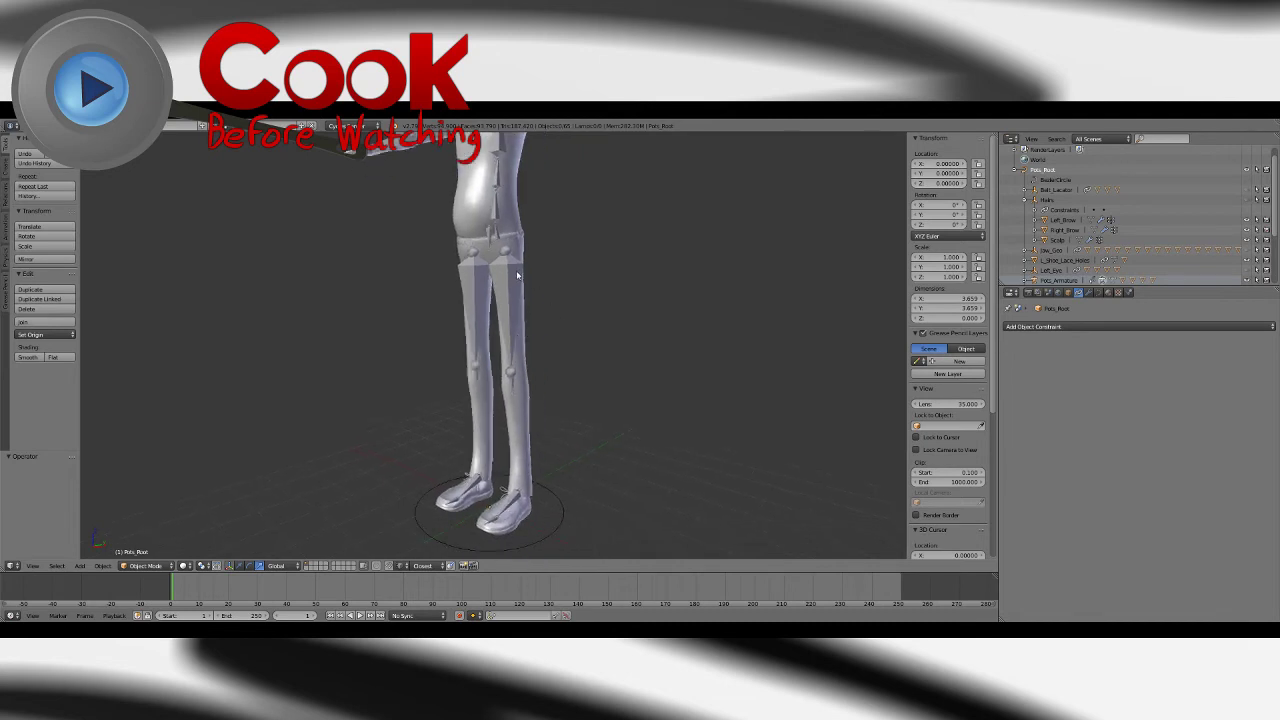
{"action": "middle_click_drag", "start_coordinate": [517, 275], "coordinate": [507, 440], "text": "shift"}
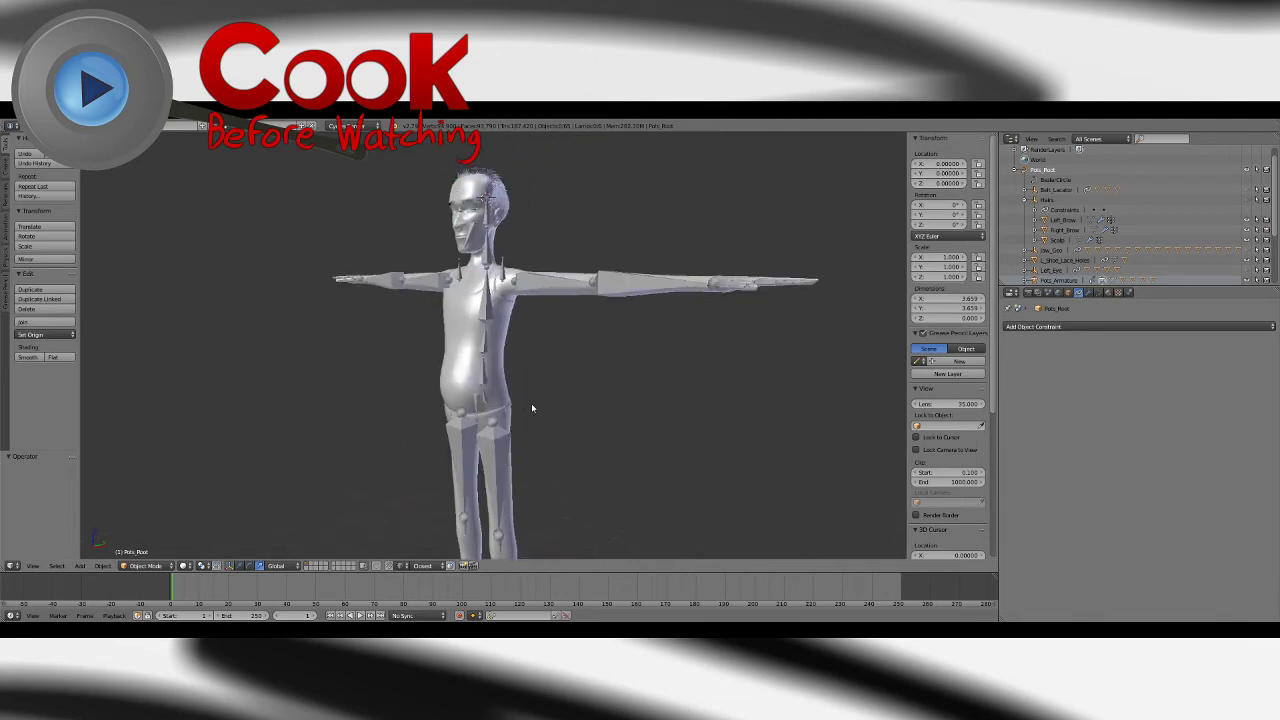
{"action": "left_click", "coordinate": [28, 126]}
{"action": "left_click", "coordinate": [44, 197]}
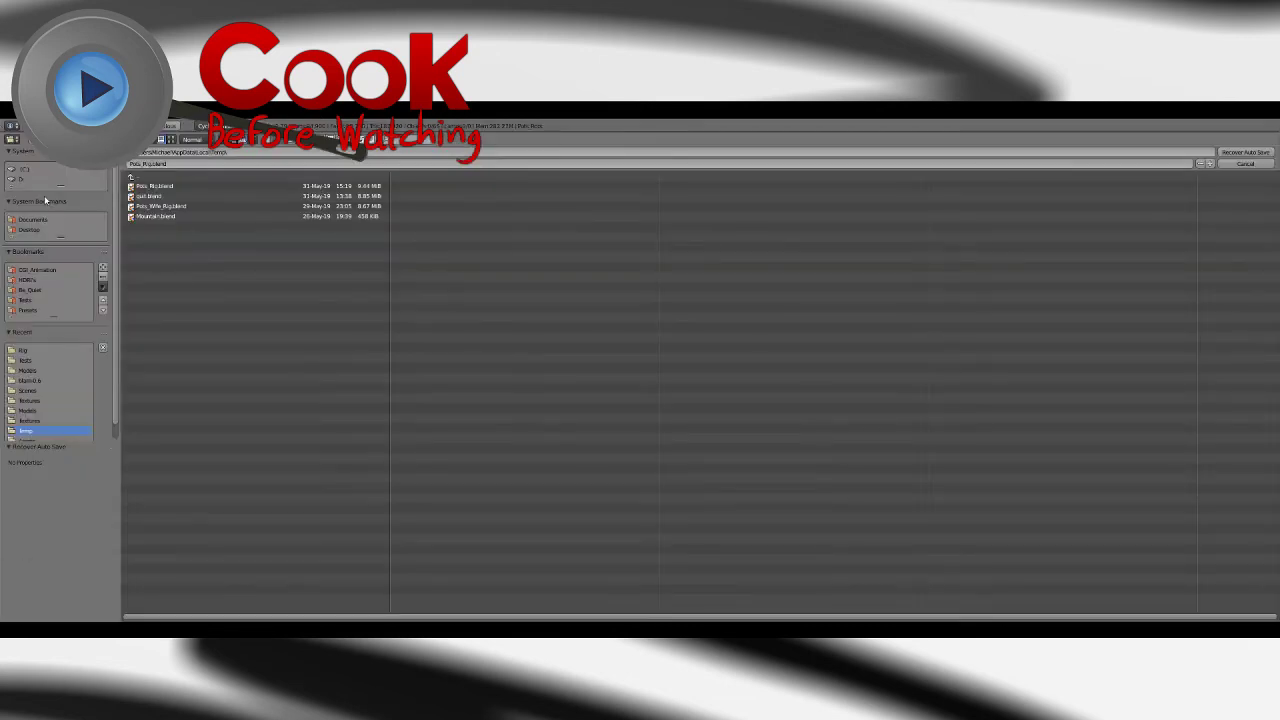
{"action": "left_click", "coordinate": [1245, 163]}
Step: Save the rig file again
{"action": "left_click", "coordinate": [28, 126]}
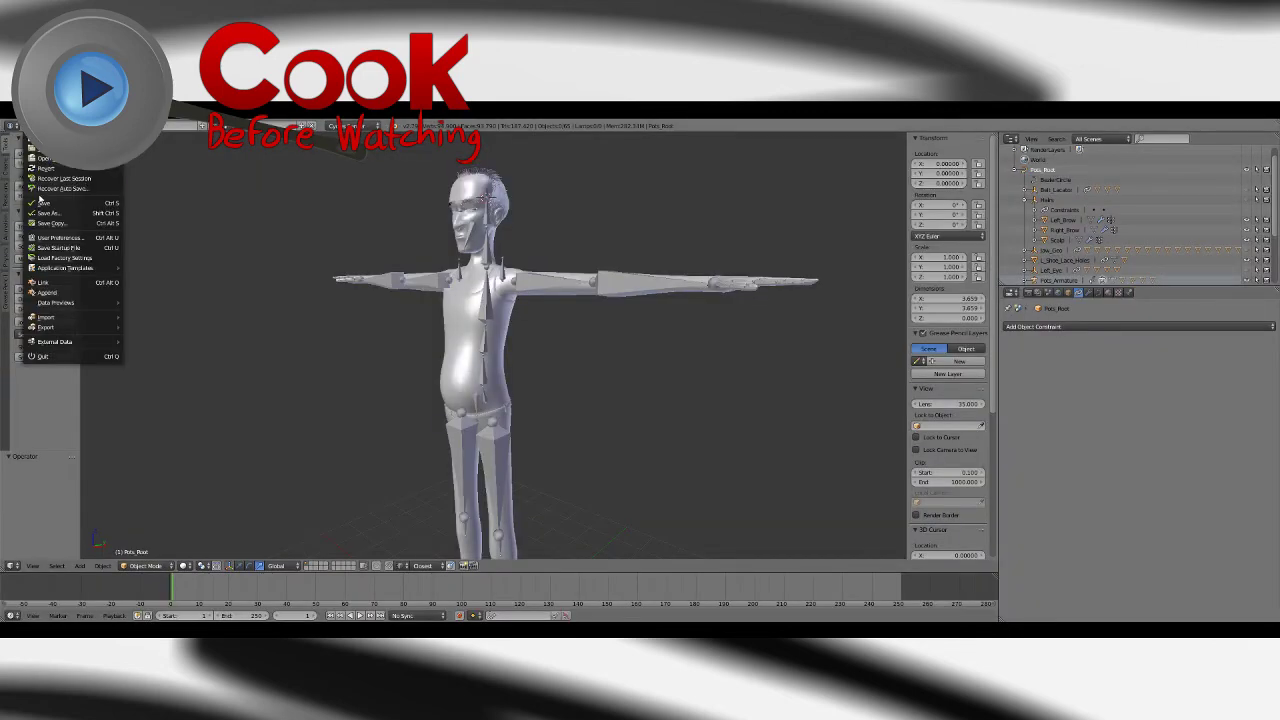
{"action": "left_click", "coordinate": [43, 204]}
{"action": "middle_click_drag", "start_coordinate": [455, 308], "coordinate": [518, 333]}
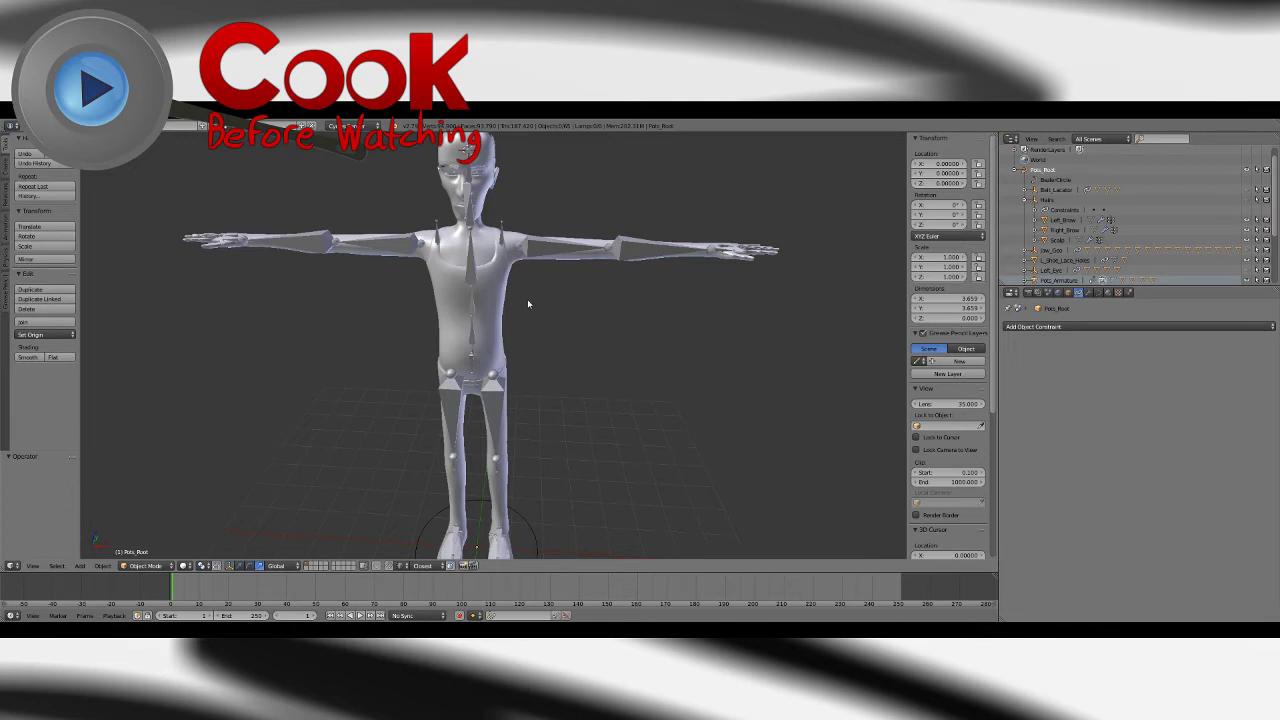
{"action": "mouse_move", "coordinate": [540, 308]}
{"action": "middle_mouse_down"}
{"action": "mouse_move", "coordinate": [485, 315]}
{"action": "mouse_move", "coordinate": [556, 308]}
{"action": "mouse_move", "coordinate": [563, 266]}
{"action": "mouse_move", "coordinate": [540, 289]}
{"action": "middle_mouse_up"}
{"action": "left_click", "coordinate": [29, 126]}
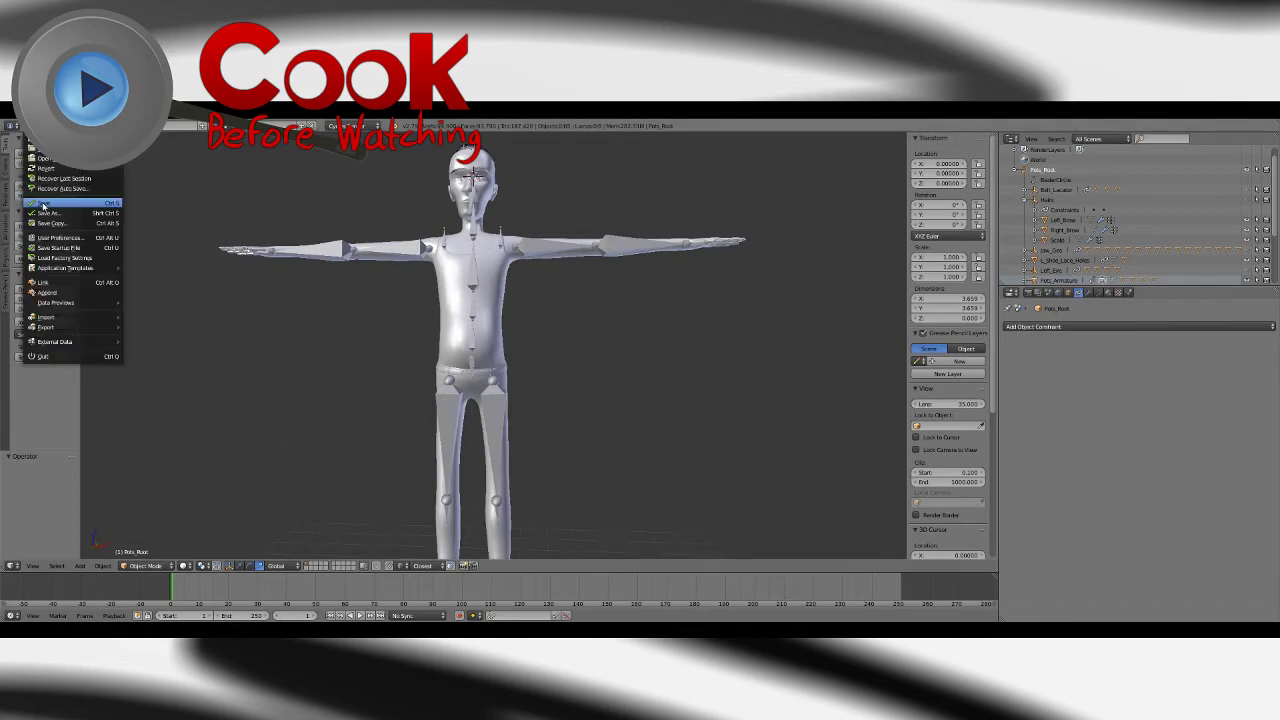
{"action": "left_click", "coordinate": [43, 204]}
Step: Select the armature's right eye bone and rename it R_eye_aim
{"action": "middle_click_drag", "start_coordinate": [452, 289], "coordinate": [523, 397]}
{"action": "scroll", "coordinate": [500, 398], "scroll_direction": "up", "scroll_amount": 9}
{"action": "middle_click_drag", "start_coordinate": [408, 408], "coordinate": [451, 375]}
{"action": "middle_click_drag", "start_coordinate": [553, 352], "coordinate": [520, 380]}
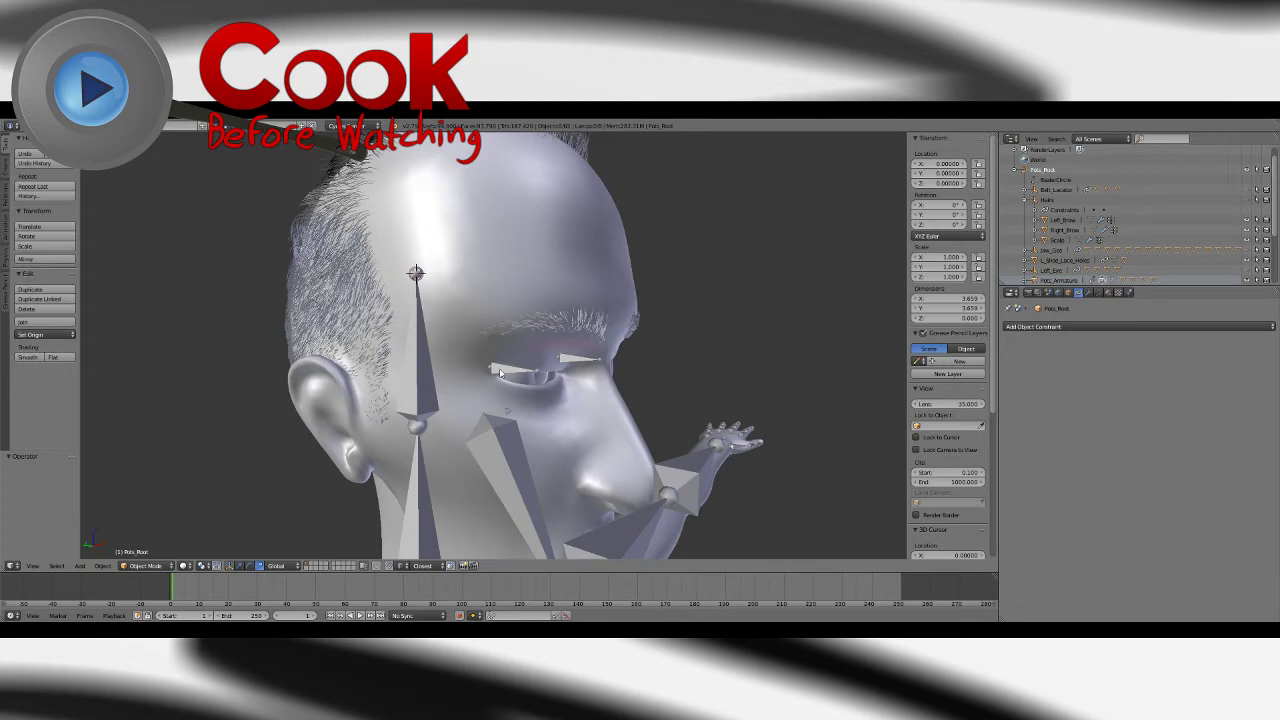
{"action": "right_click", "coordinate": [500, 373]}
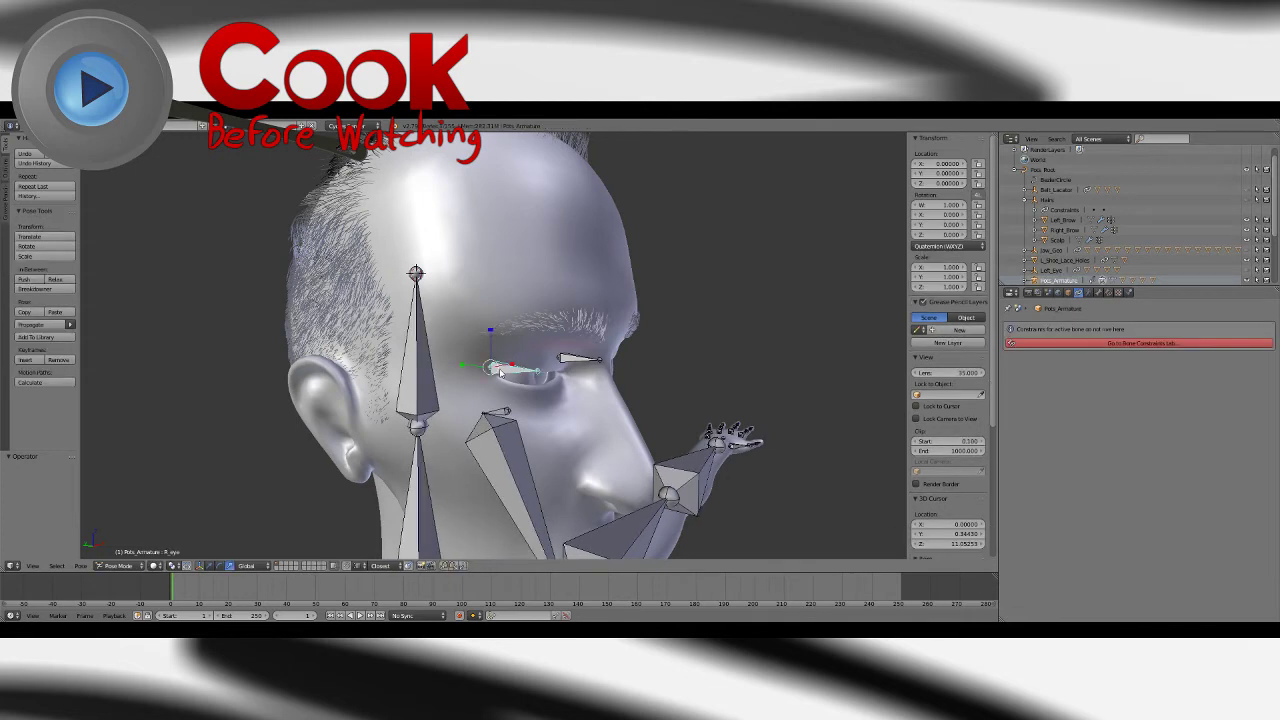
{"action": "left_click", "coordinate": [1098, 293]}
{"action": "scroll", "coordinate": [1100, 345], "scroll_direction": "up", "scroll_amount": 8}
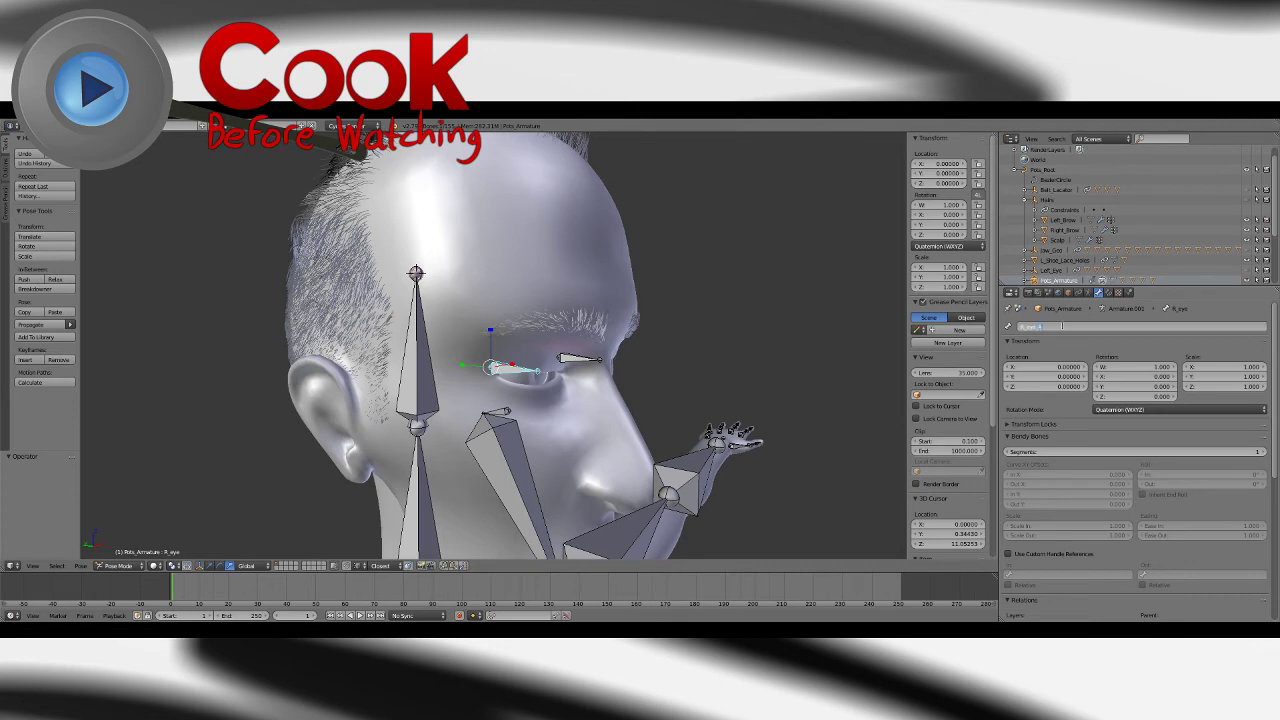
{"action": "type", "text": "_aim"}
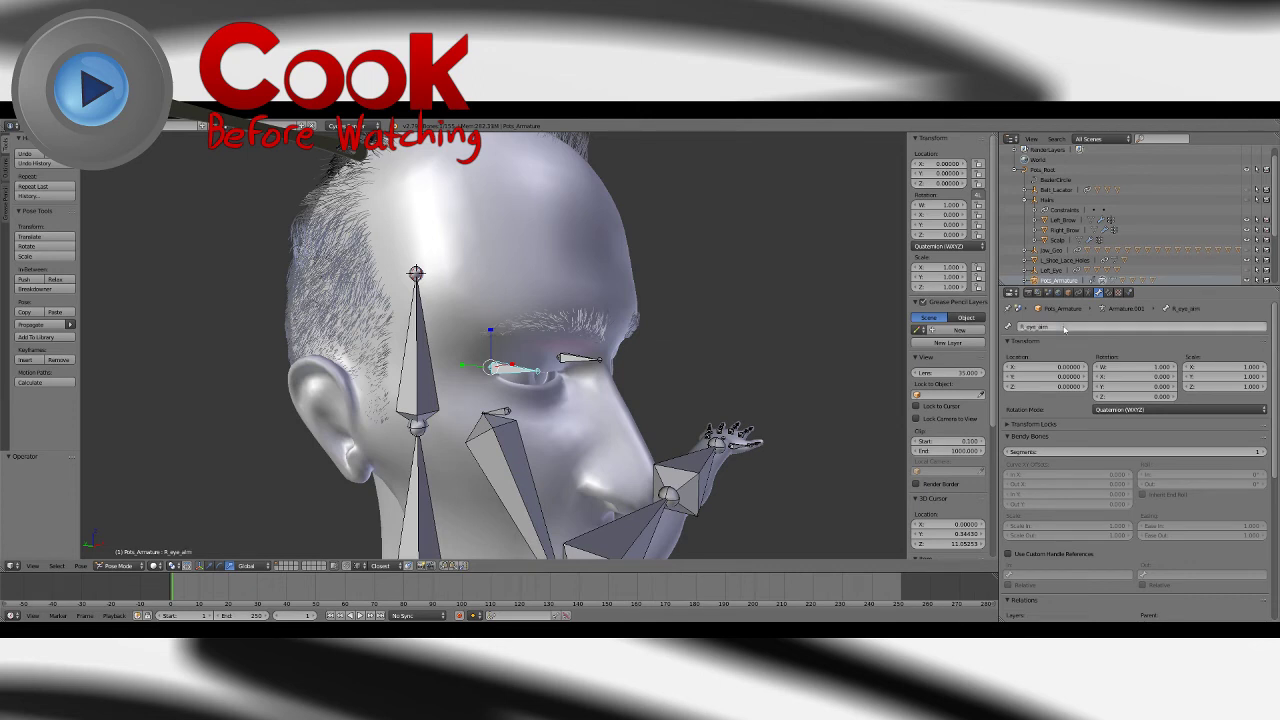
{"action": "key", "text": "Return"}
Step: Select the armature's left eye bone and rename it L_eye_aim
{"action": "right_click", "coordinate": [578, 359]}
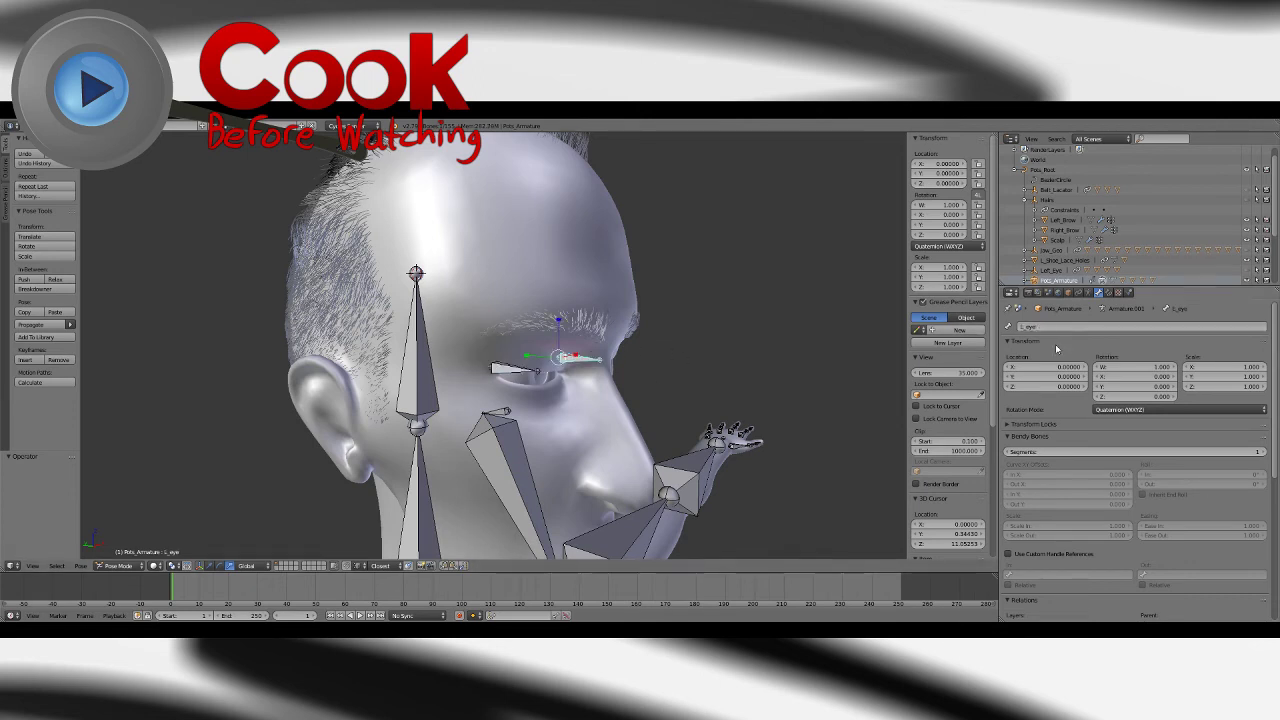
{"action": "left_click", "coordinate": [1068, 326]}
{"action": "key", "text": "End"}
{"action": "type", "text": "_aim"}
{"action": "key", "text": "Return"}
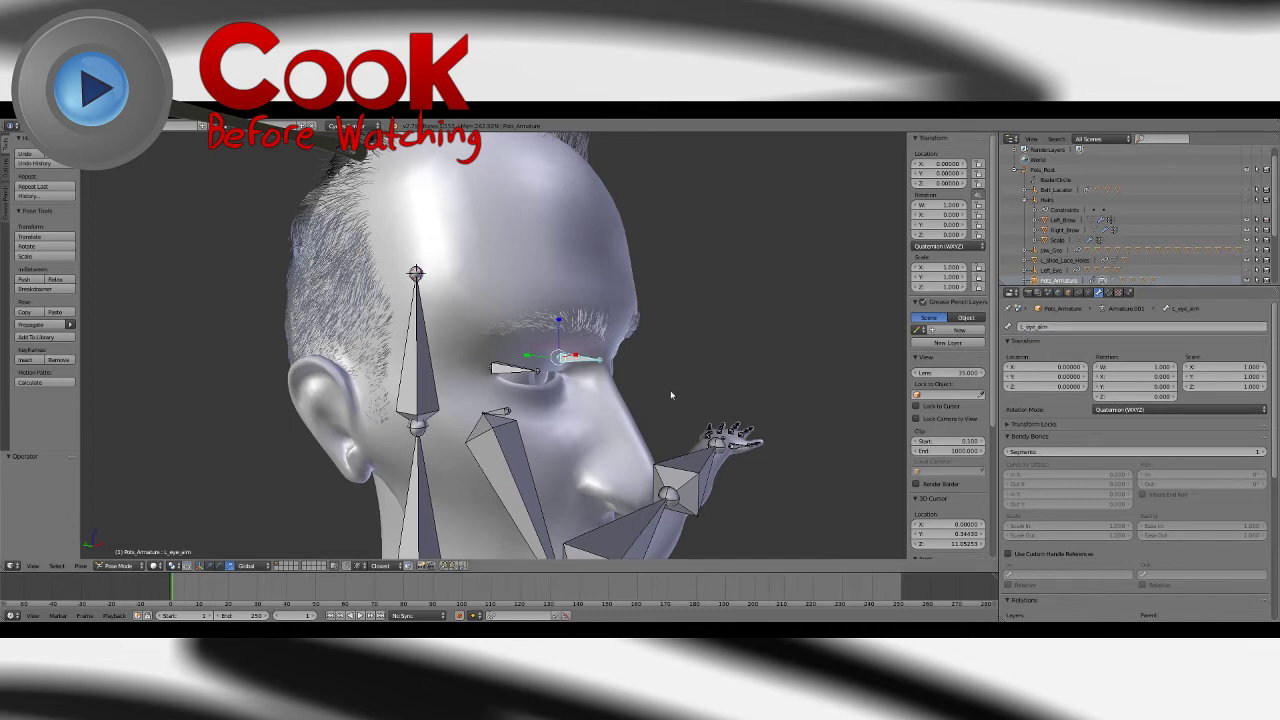
Step: Rotate the L_eye_aim bone freely to test whether it controls the left eye, and undo the rotation
{"action": "middle_click_drag", "start_coordinate": [670, 390], "coordinate": [492, 390]}
{"action": "scroll", "coordinate": [492, 390], "scroll_direction": "up", "scroll_amount": 4}
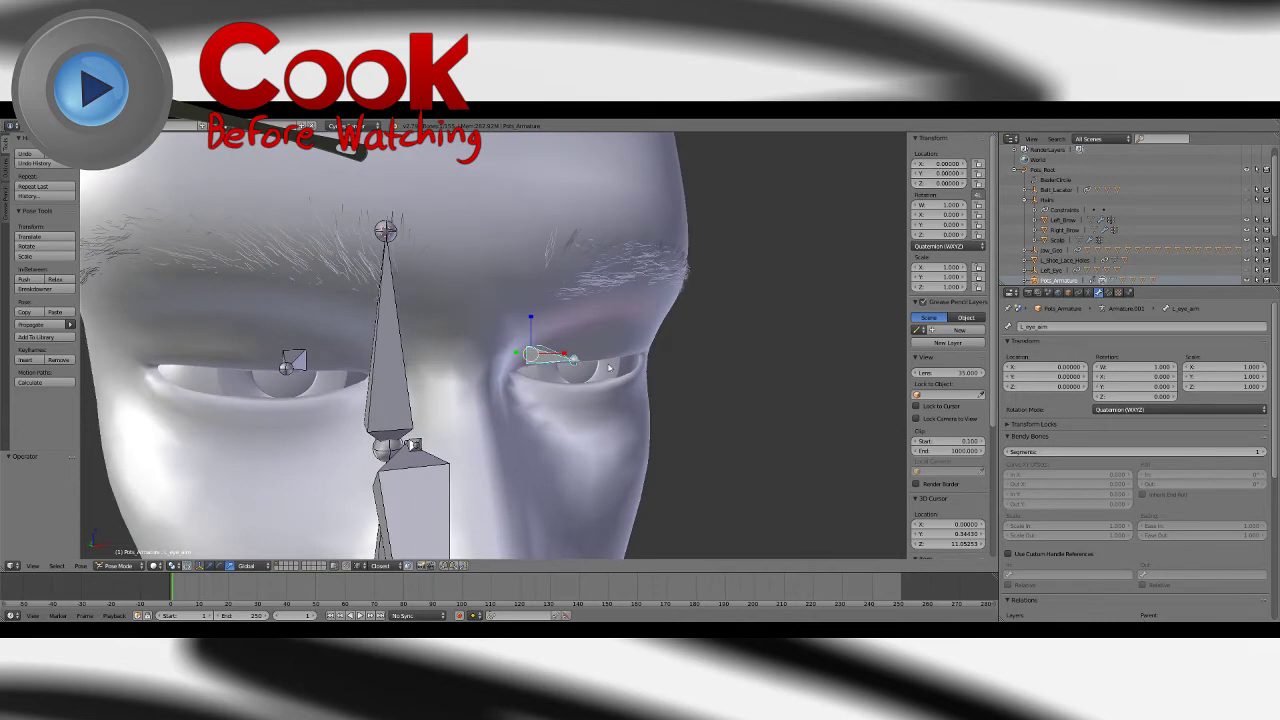
{"action": "right_click", "coordinate": [612, 369]}
{"action": "scroll", "coordinate": [612, 369], "scroll_direction": "down", "scroll_amount": 5}
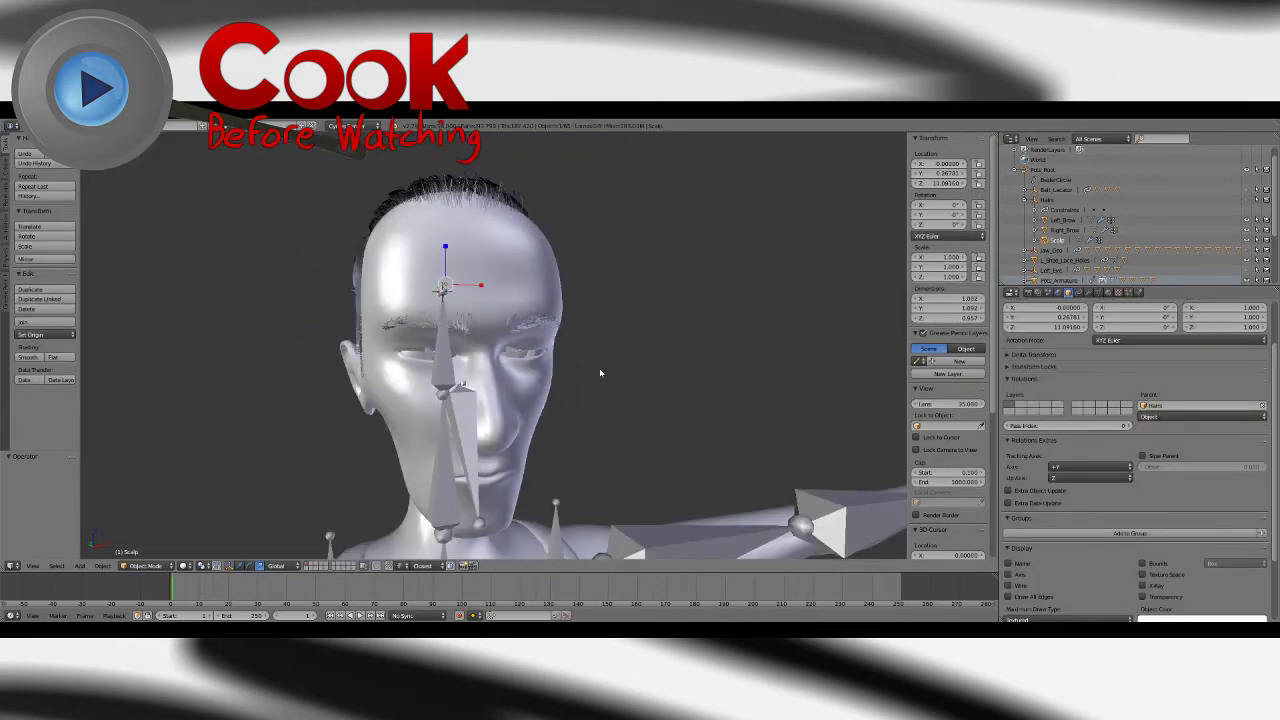
{"action": "right_click", "coordinate": [521, 353]}
{"action": "scroll", "coordinate": [521, 353], "scroll_direction": "up", "scroll_amount": 4}
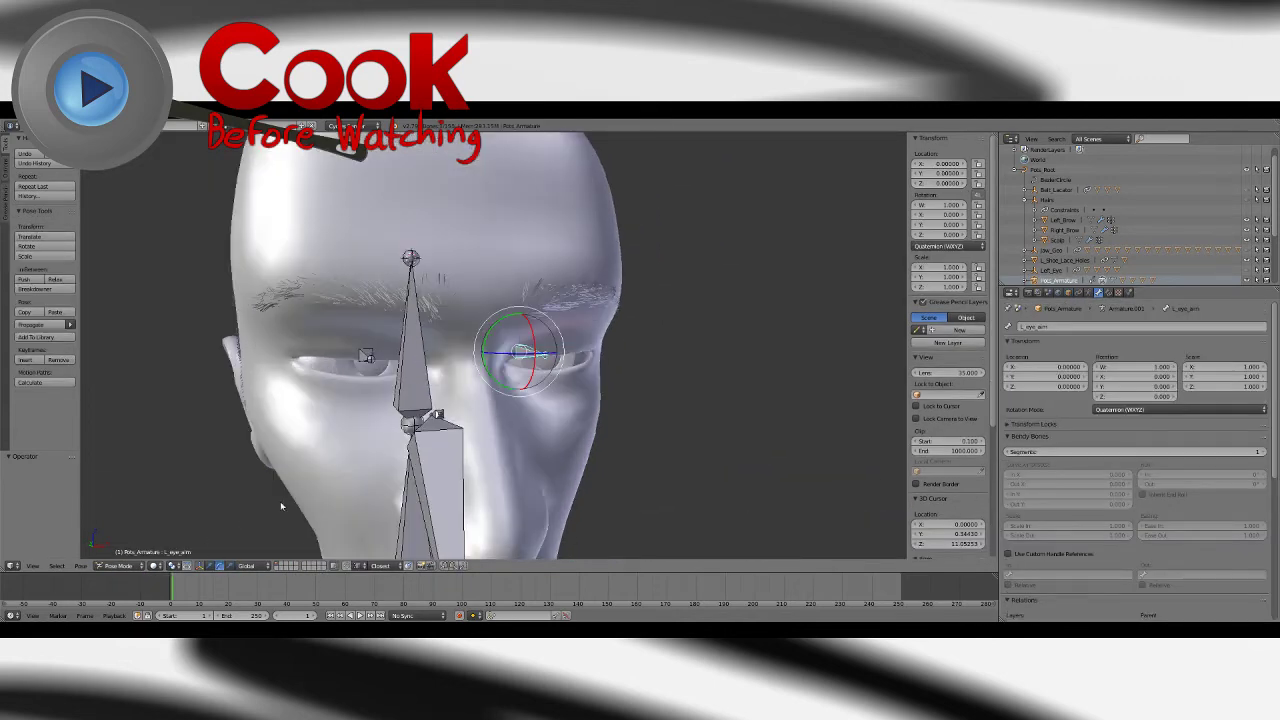
{"action": "key", "text": "r"}
{"action": "key", "text": "r"}
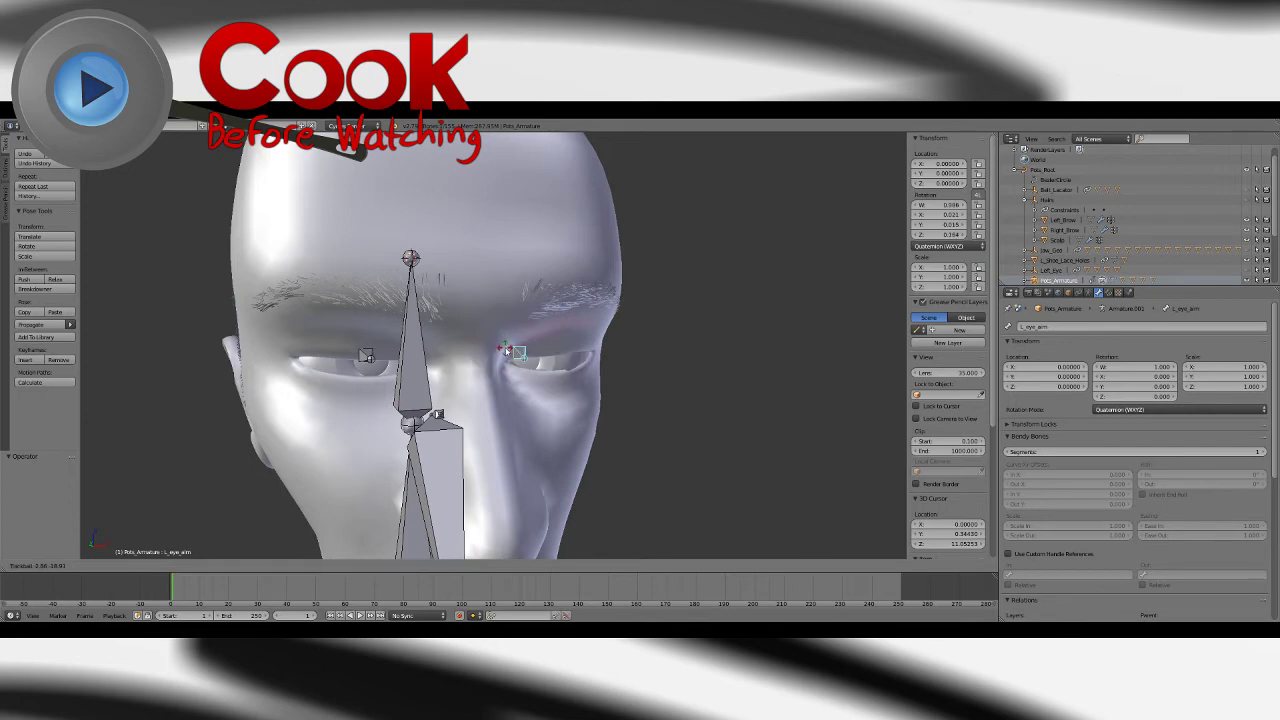
{"action": "left_click", "coordinate": [688, 342]}
{"action": "key", "text": "ctrl+z"}
Step: Save the file, deselect all bones in the armature and save again
{"action": "left_click", "coordinate": [33, 126]}
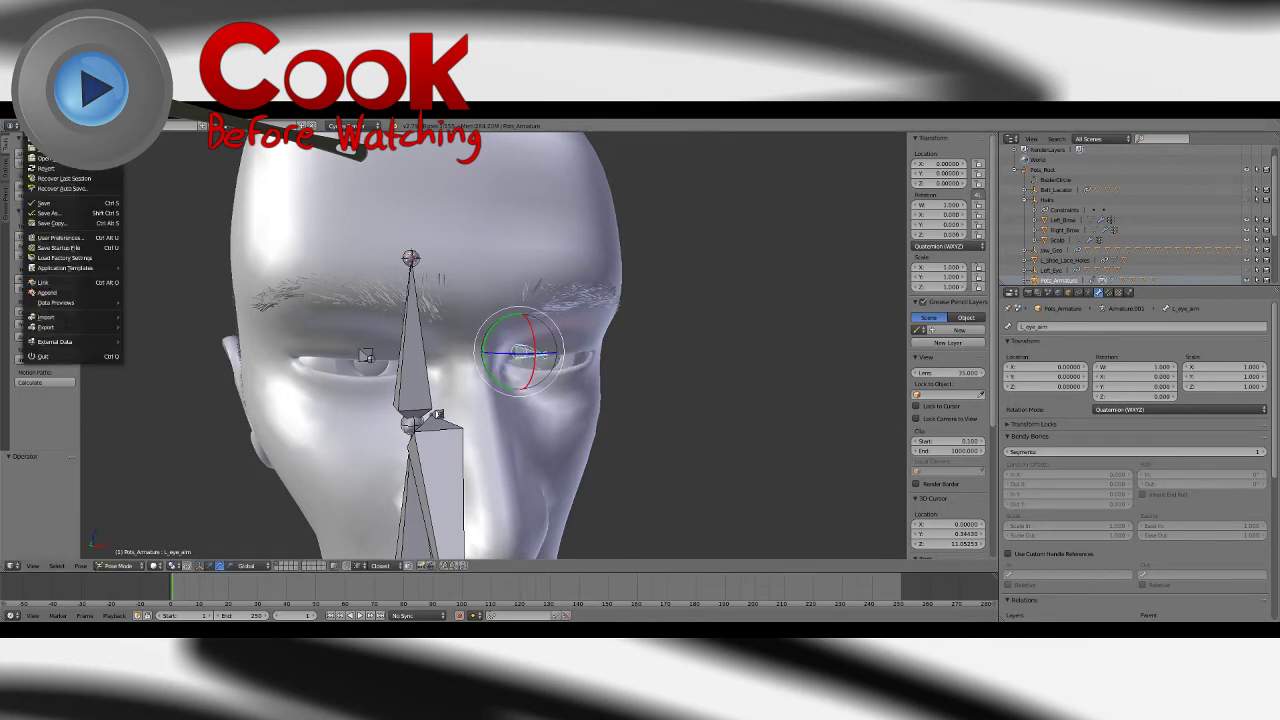
{"action": "left_click", "coordinate": [46, 205]}
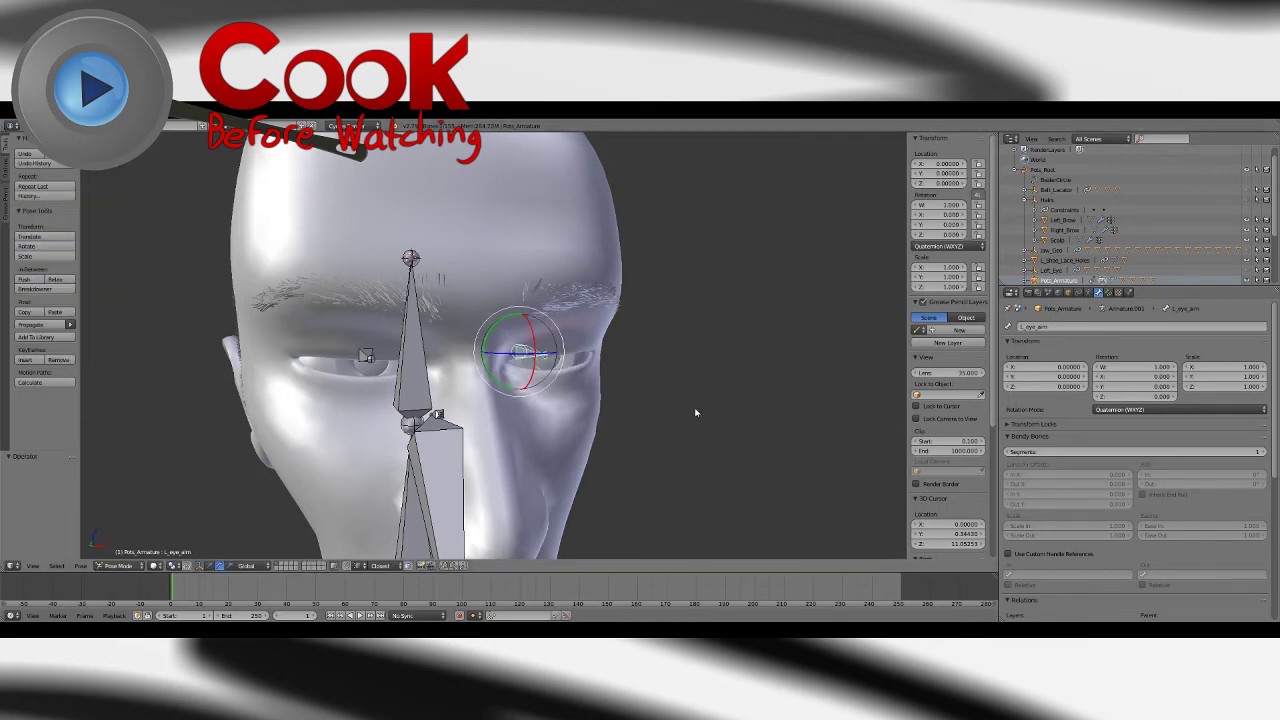
{"action": "key", "text": "a"}
{"action": "left_click", "coordinate": [33, 126]}
{"action": "left_click", "coordinate": [46, 205]}
{"action": "scroll", "coordinate": [576, 331], "scroll_direction": "down", "scroll_amount": 9}
{"action": "middle_click_drag", "start_coordinate": [605, 363], "coordinate": [483, 372]}
{"action": "left_click", "coordinate": [33, 126]}
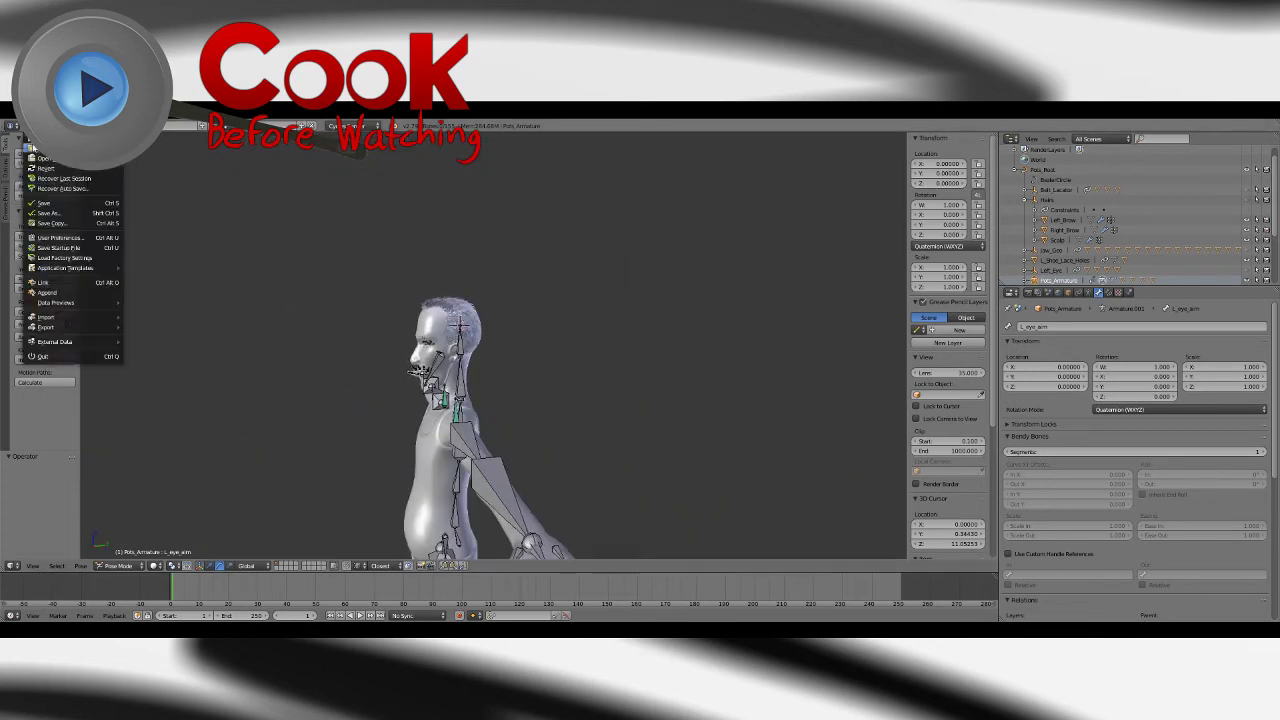
{"action": "left_click", "coordinate": [44, 203]}
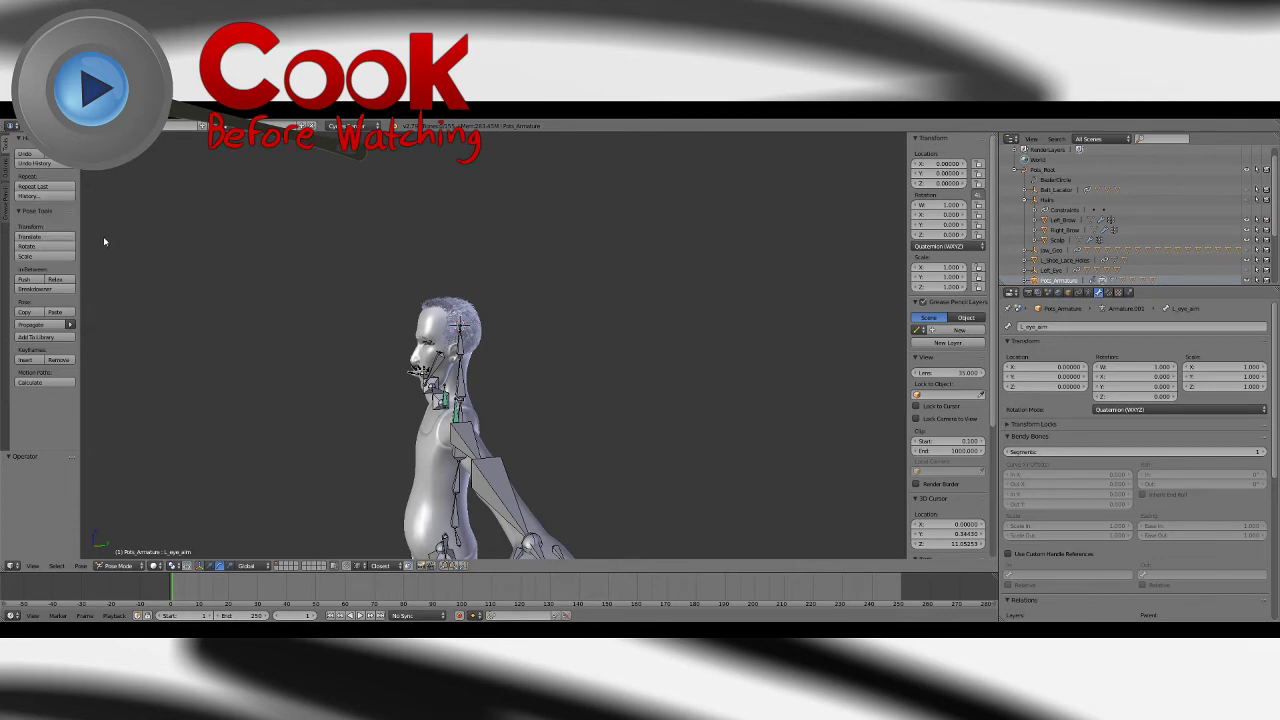
Step: Switch the armature from Pose Mode to Object Mode and deselect everything
{"action": "middle_click_drag", "start_coordinate": [104, 241], "coordinate": [203, 297]}
{"action": "scroll", "coordinate": [390, 298], "scroll_direction": "up", "scroll_amount": 4}
{"action": "mouse_move", "coordinate": [454, 298]}
{"action": "middle_mouse_down"}
{"action": "mouse_move", "coordinate": [574, 296]}
{"action": "mouse_move", "coordinate": [464, 314]}
{"action": "middle_mouse_up"}
{"action": "left_click", "coordinate": [122, 567]}
{"action": "left_click", "coordinate": [120, 555]}
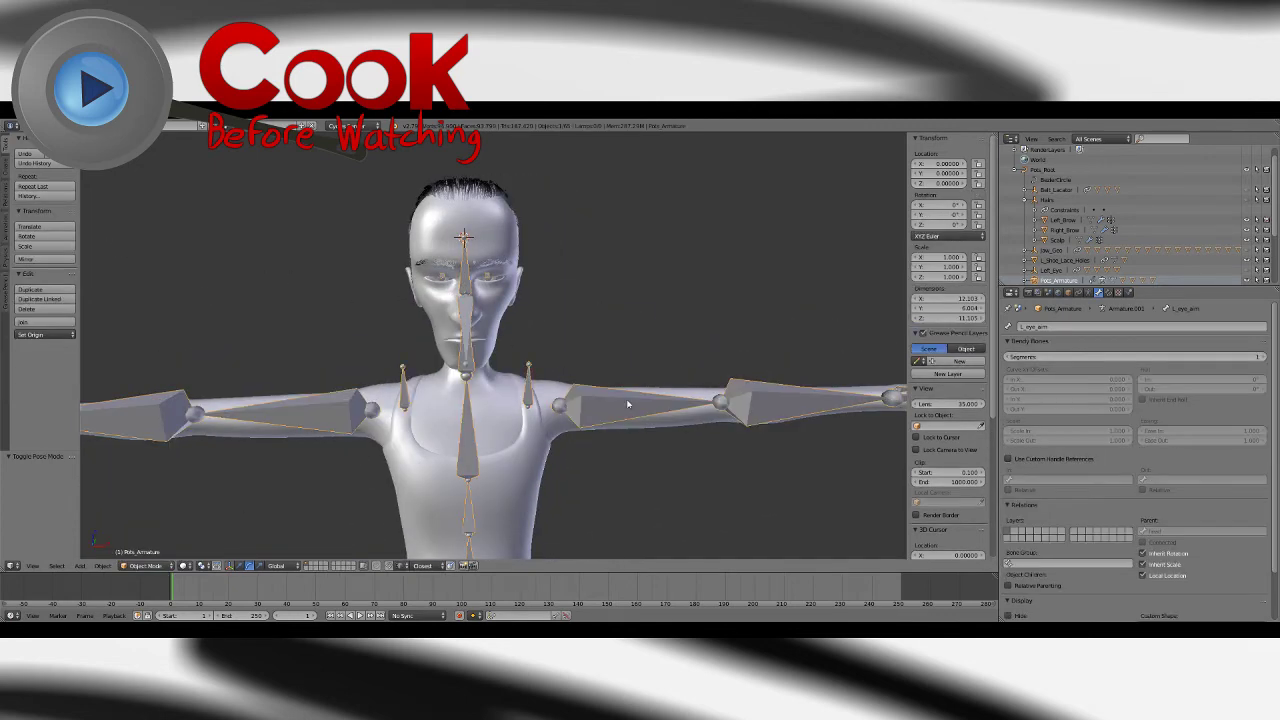
{"action": "scroll", "coordinate": [600, 420], "scroll_direction": "down", "scroll_amount": 6}
{"action": "middle_click_drag", "start_coordinate": [571, 443], "coordinate": [489, 410]}
{"action": "key", "text": "a"}
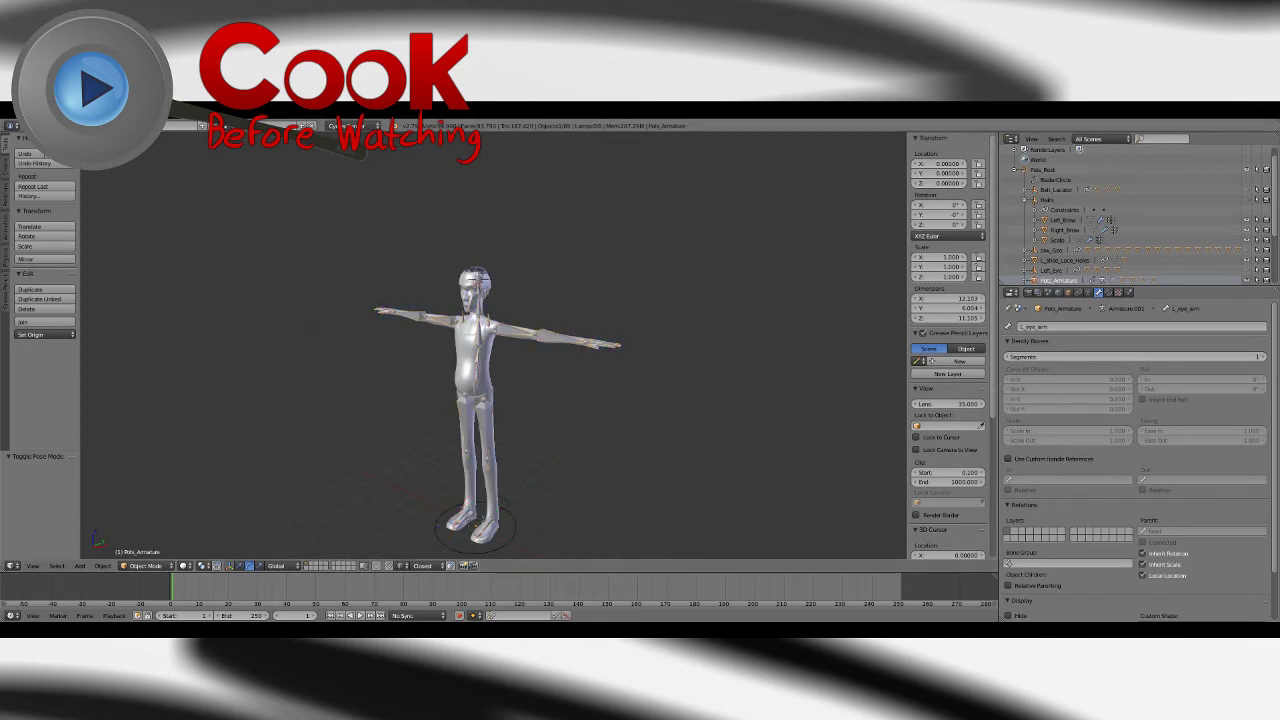
Step: Save the file, collapse the hair group's hierarchy in the outliner and save again
{"action": "left_click", "coordinate": [31, 126]}
{"action": "left_click", "coordinate": [41, 206]}
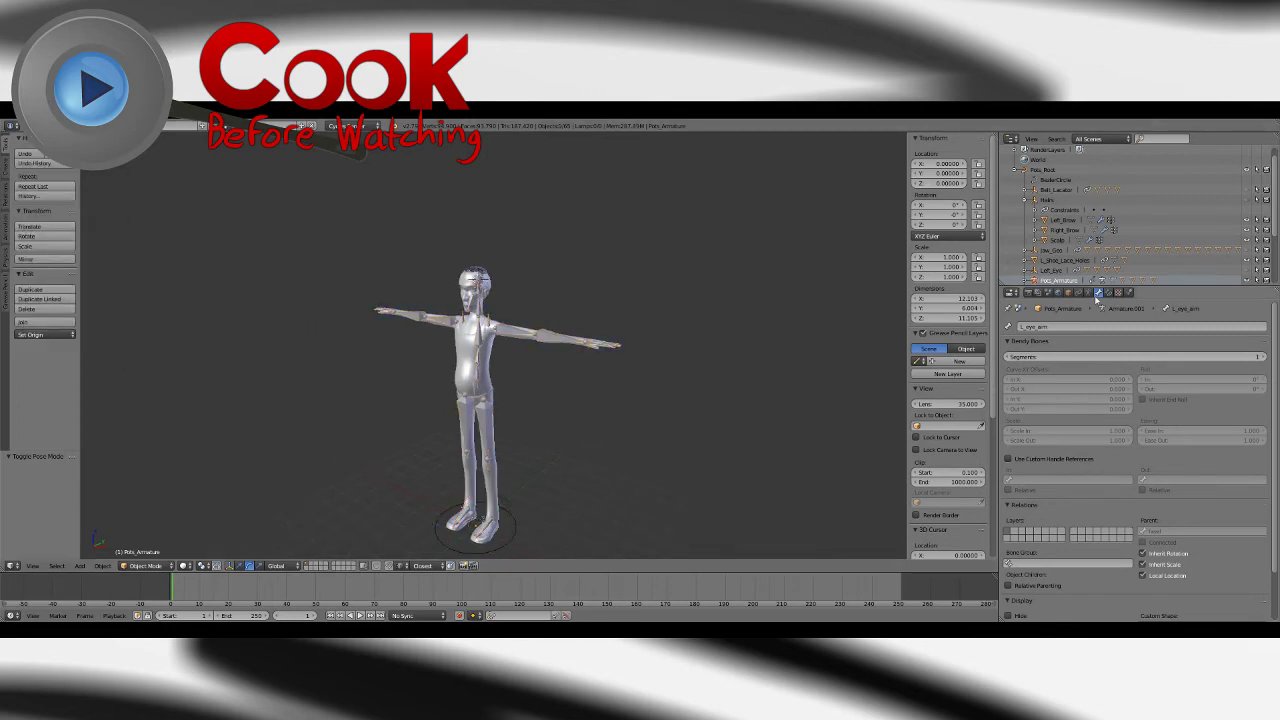
{"action": "scroll", "coordinate": [557, 354], "scroll_direction": "up", "scroll_amount": 3}
{"action": "scroll", "coordinate": [1046, 250], "scroll_direction": "down", "scroll_amount": 3}
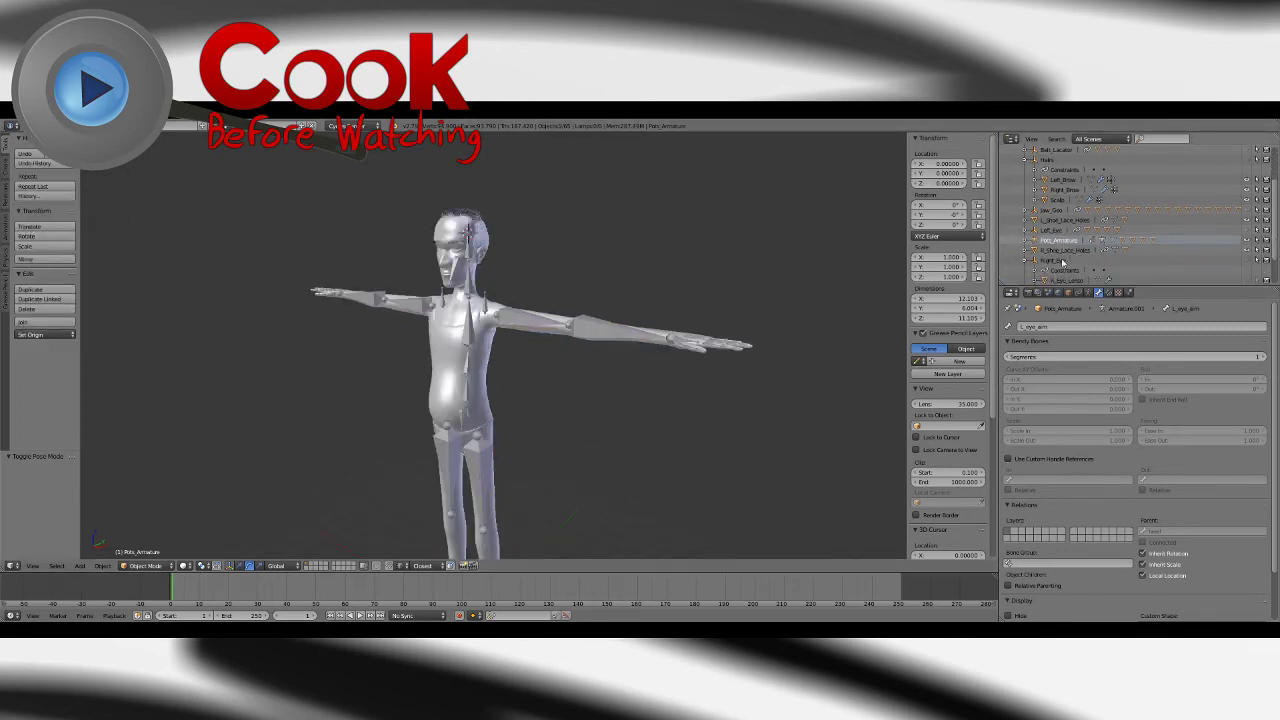
{"action": "scroll", "coordinate": [1066, 271], "scroll_direction": "up", "scroll_amount": 3}
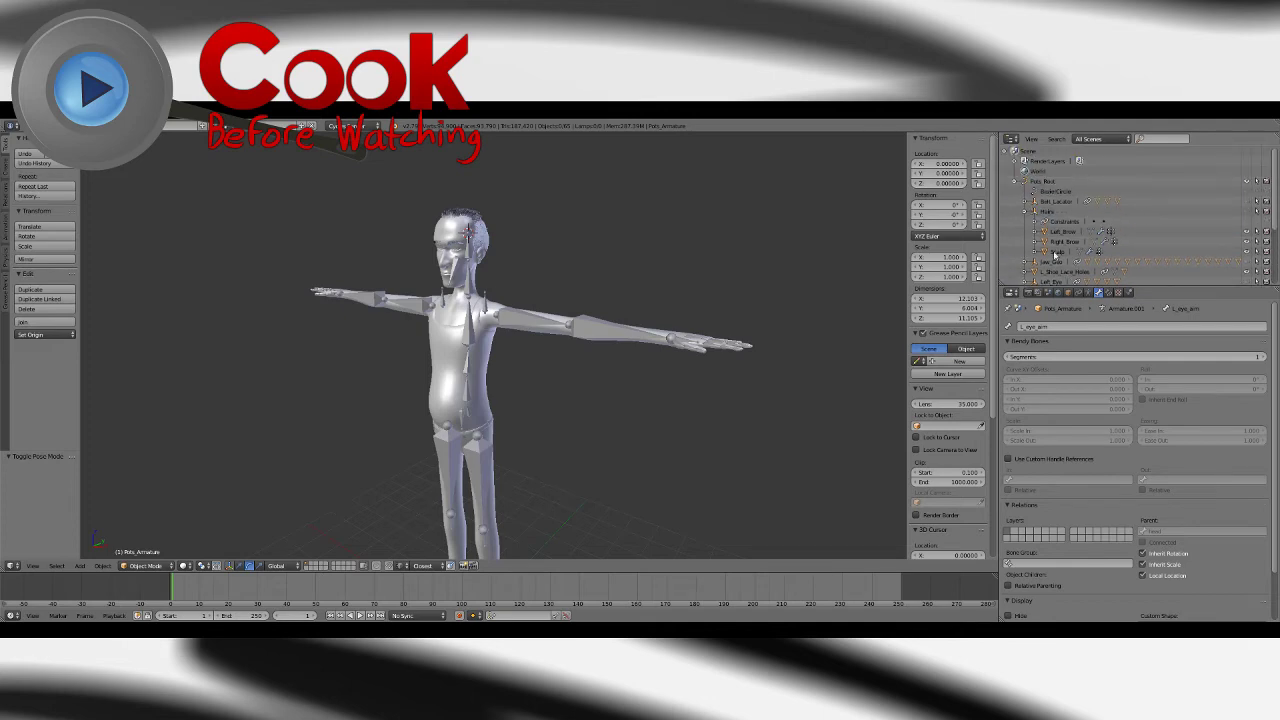
{"action": "left_click", "coordinate": [1027, 212]}
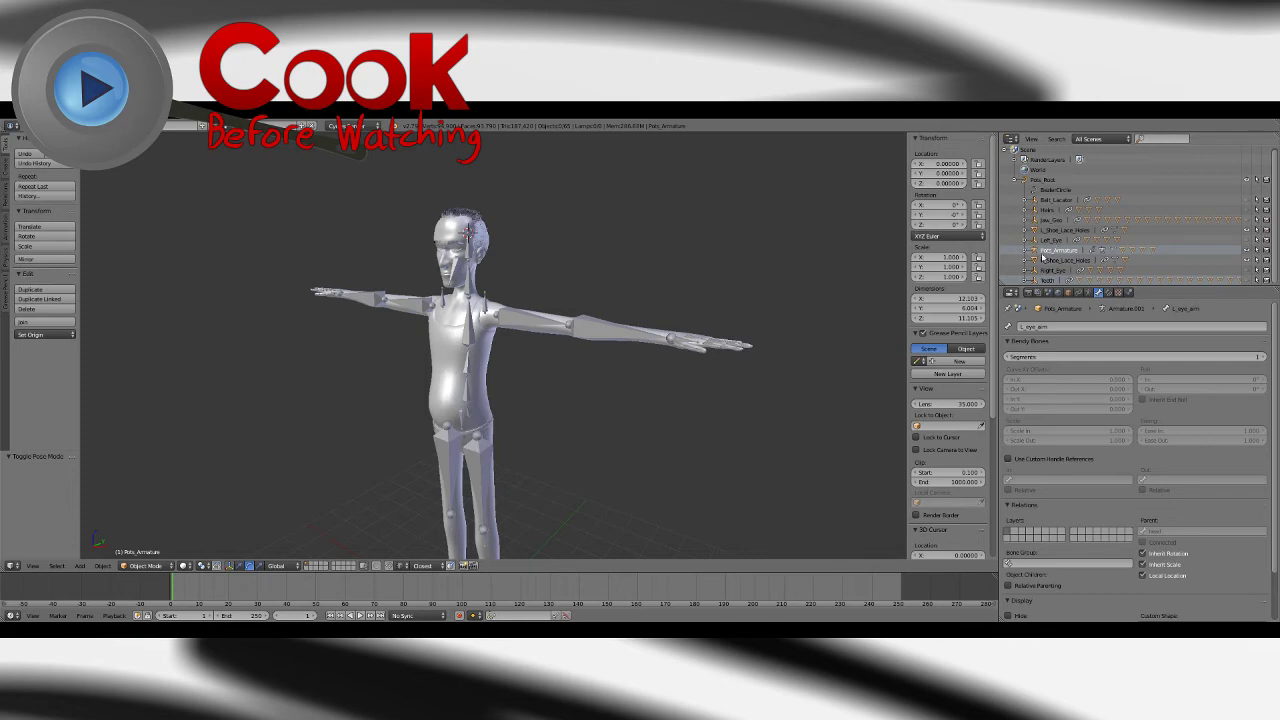
{"action": "left_click", "coordinate": [34, 127]}
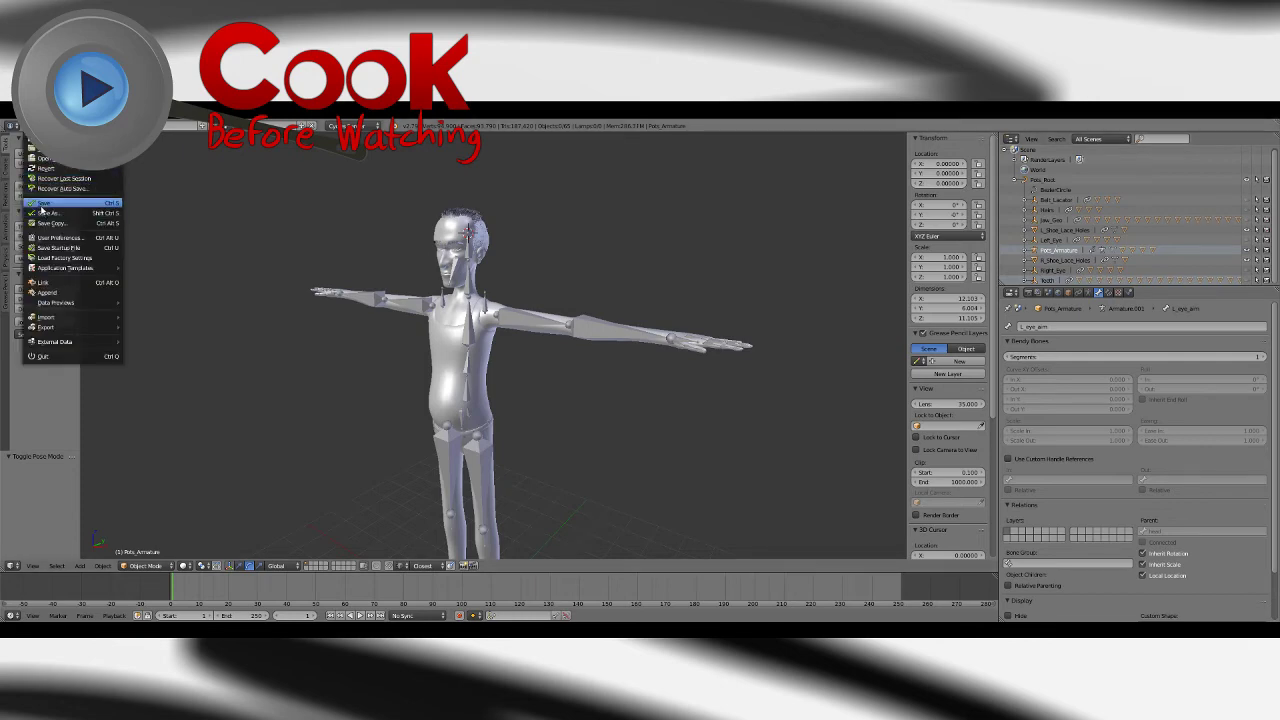
{"action": "left_click", "coordinate": [42, 204]}
Step: Expand the armature in the outliner and collapse its right leg, left leg, pelvis and Armature.001 branches
{"action": "left_click", "coordinate": [1024, 250]}
{"action": "scroll", "coordinate": [1031, 252], "scroll_direction": "down", "scroll_amount": 14}
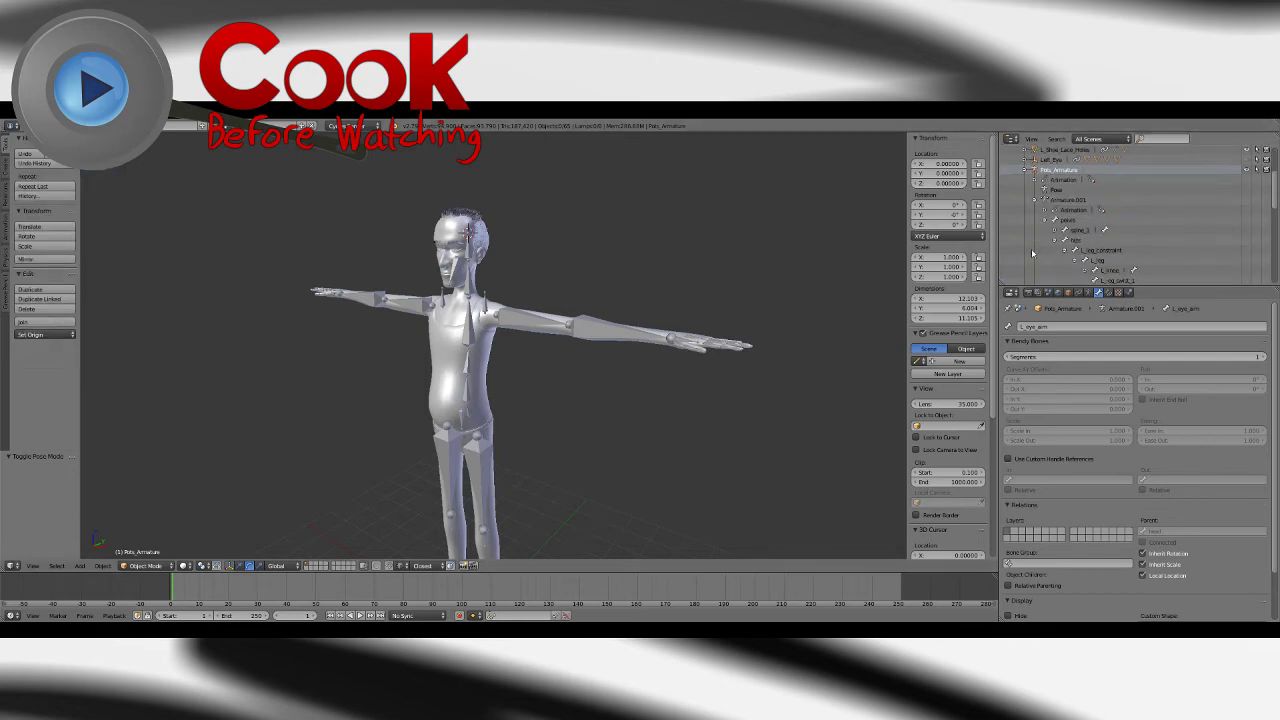
{"action": "scroll", "coordinate": [1038, 251], "scroll_direction": "up", "scroll_amount": 5}
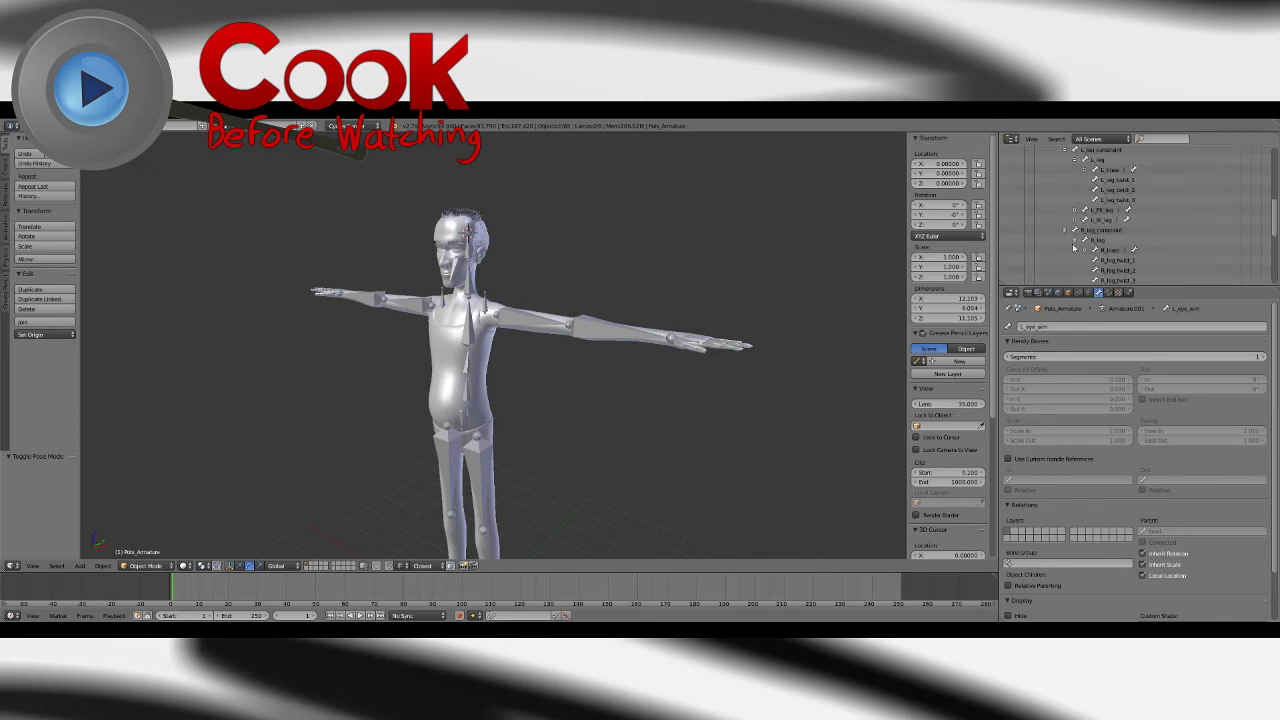
{"action": "left_click", "coordinate": [1074, 241]}
{"action": "left_click", "coordinate": [1064, 230]}
{"action": "left_click", "coordinate": [1074, 160]}
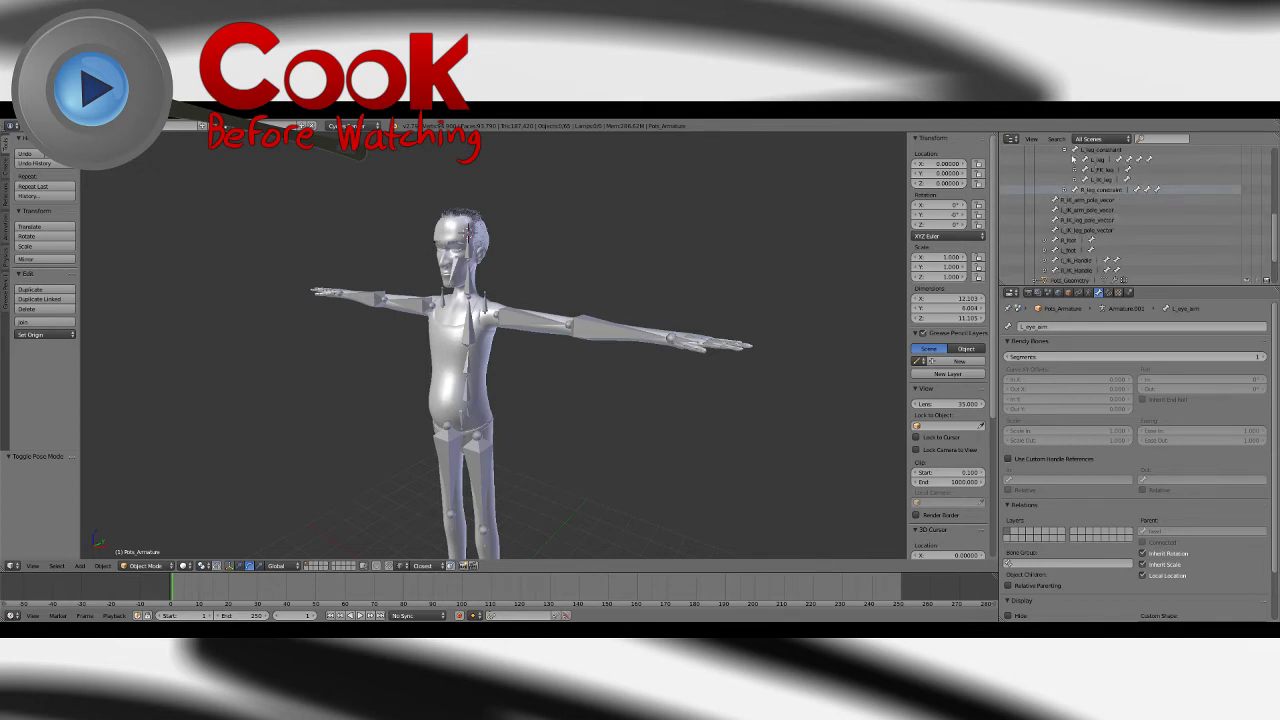
{"action": "left_click", "coordinate": [1064, 150]}
{"action": "scroll", "coordinate": [1063, 158], "scroll_direction": "up", "scroll_amount": 3}
{"action": "left_click", "coordinate": [1054, 200]}
{"action": "left_click", "coordinate": [1045, 181]}
{"action": "scroll", "coordinate": [1047, 185], "scroll_direction": "up", "scroll_amount": 1}
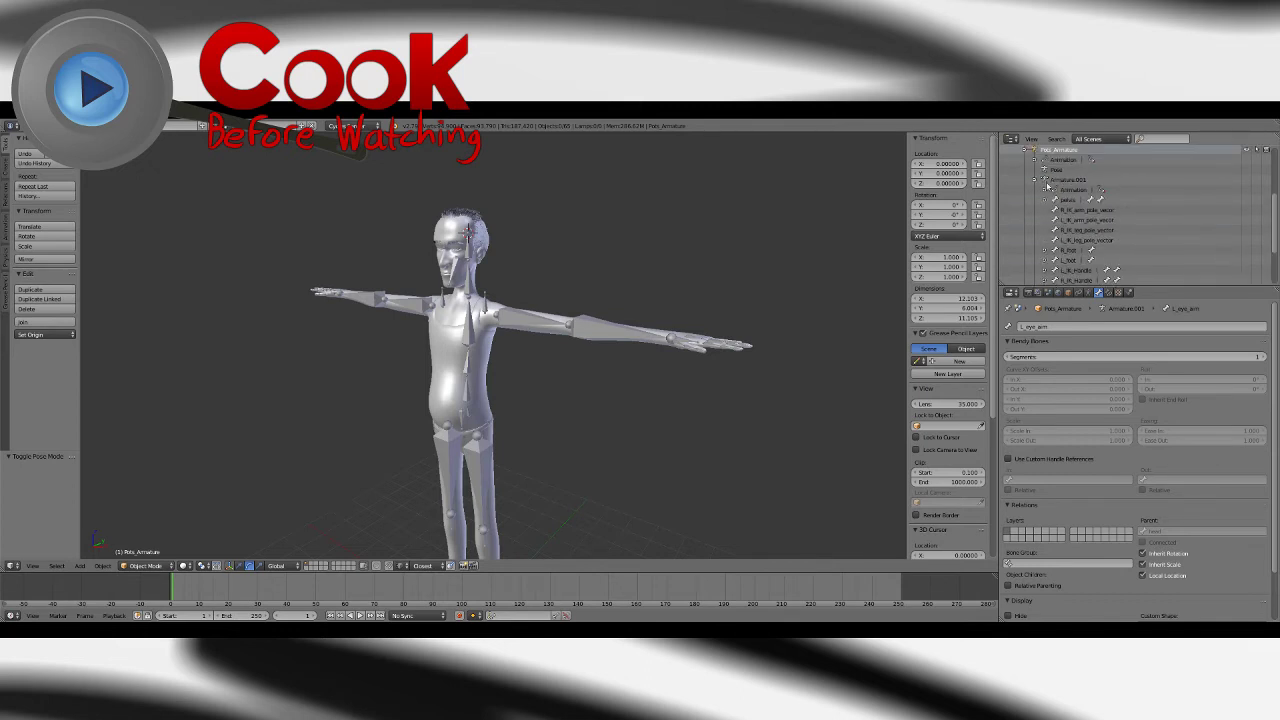
{"action": "left_click", "coordinate": [1035, 181]}
{"action": "scroll", "coordinate": [1033, 186], "scroll_direction": "up", "scroll_amount": 1}
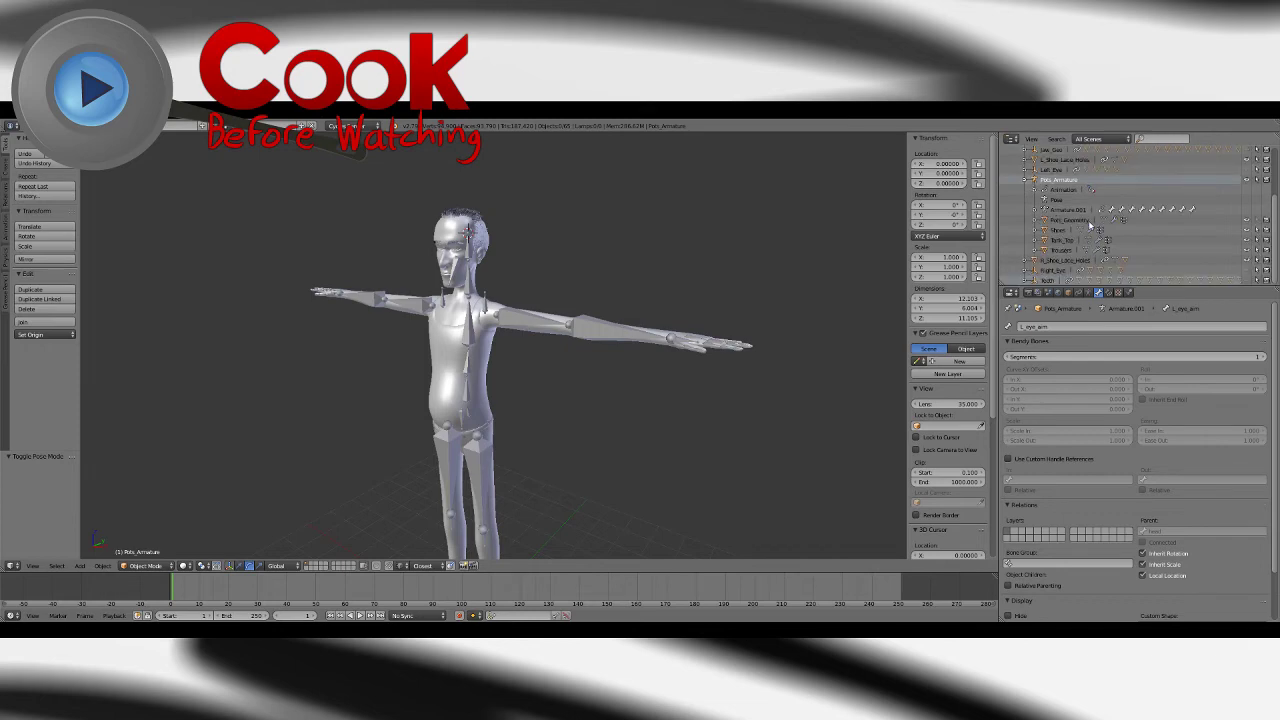
Step: Select the body mesh under the armature and examine its torso and arms from several angles
{"action": "left_click", "coordinate": [1062, 220]}
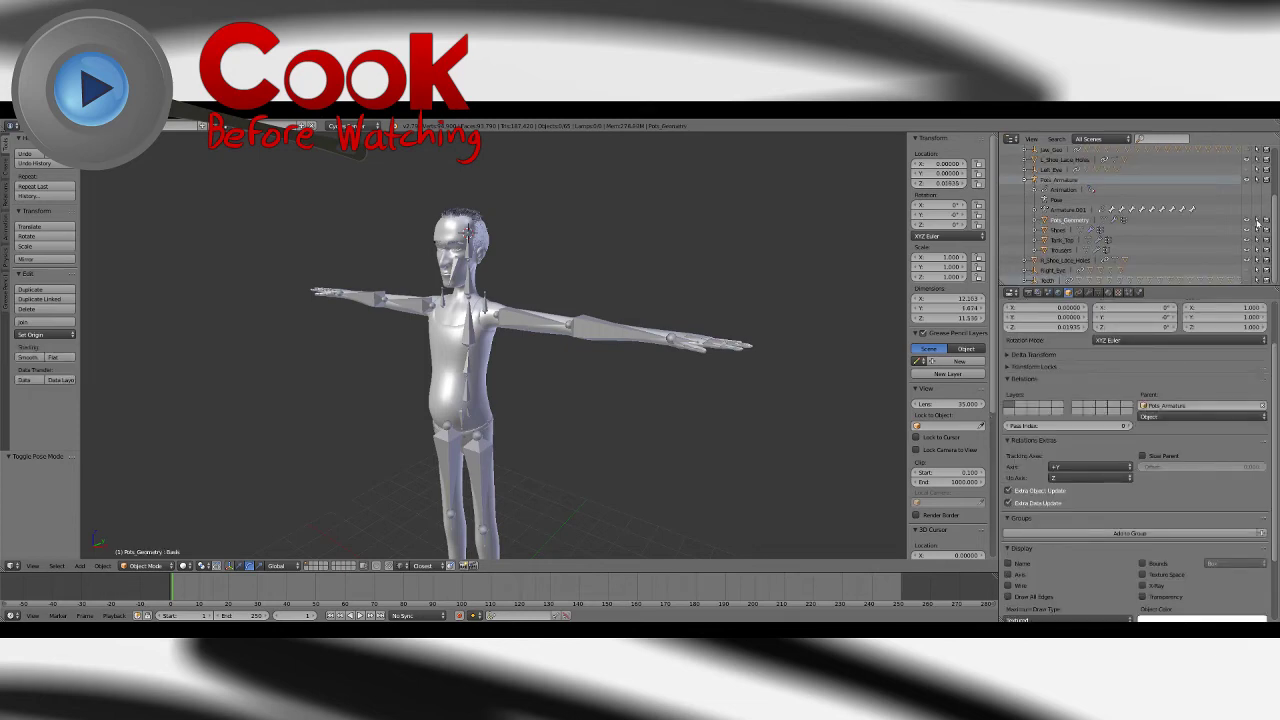
{"action": "scroll", "coordinate": [488, 313], "scroll_direction": "up", "scroll_amount": 2}
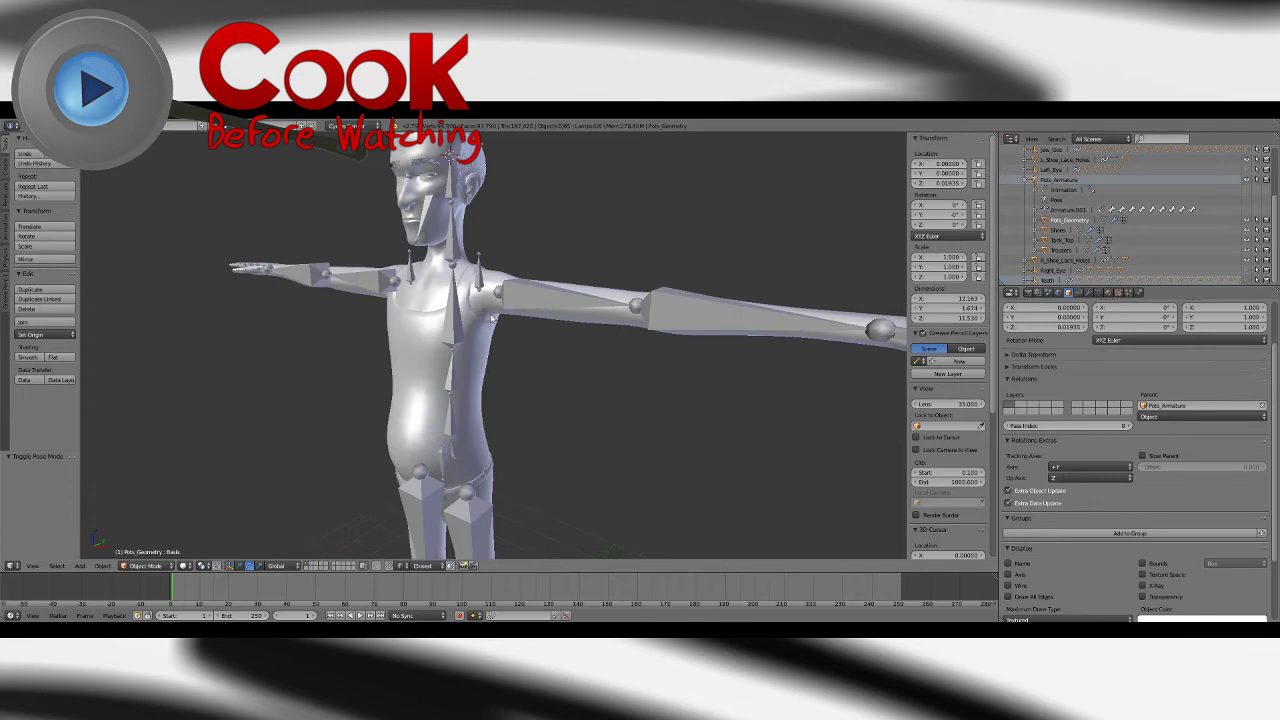
{"action": "middle_click_drag", "start_coordinate": [491, 318], "coordinate": [570, 433]}
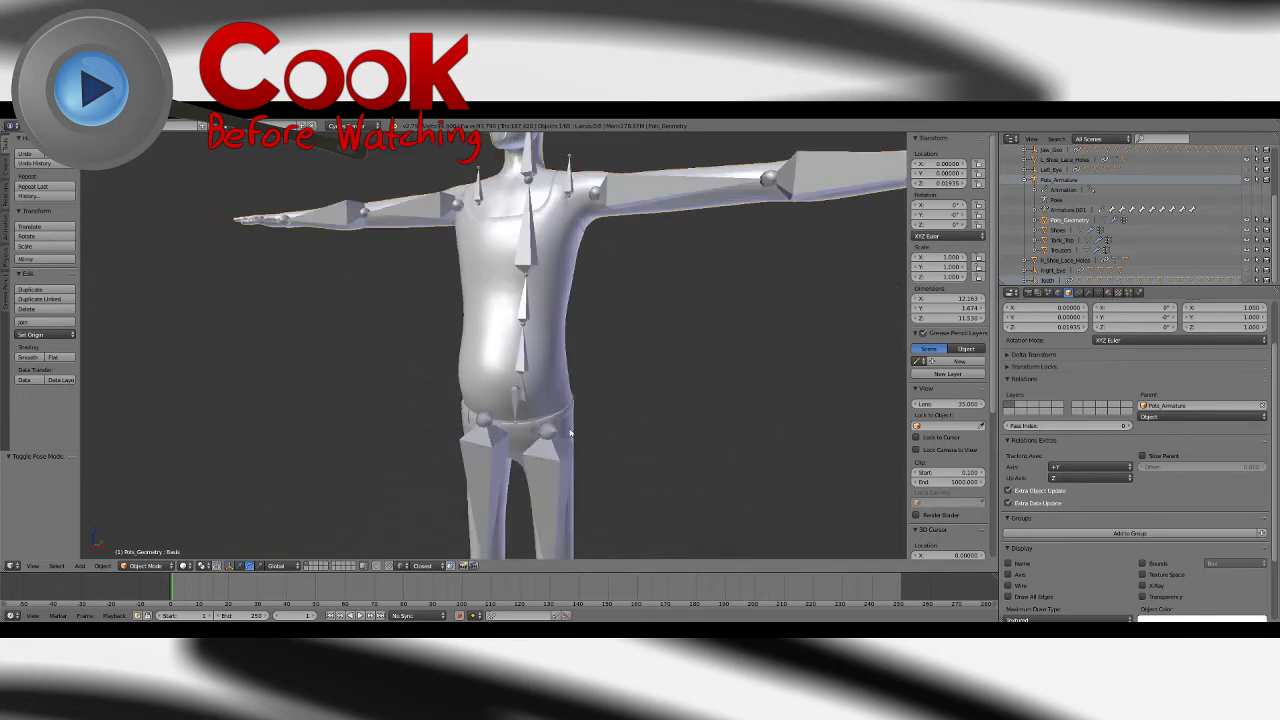
{"action": "scroll", "coordinate": [570, 433], "scroll_direction": "down", "scroll_amount": 3}
{"action": "middle_click_drag", "start_coordinate": [618, 338], "coordinate": [633, 396]}
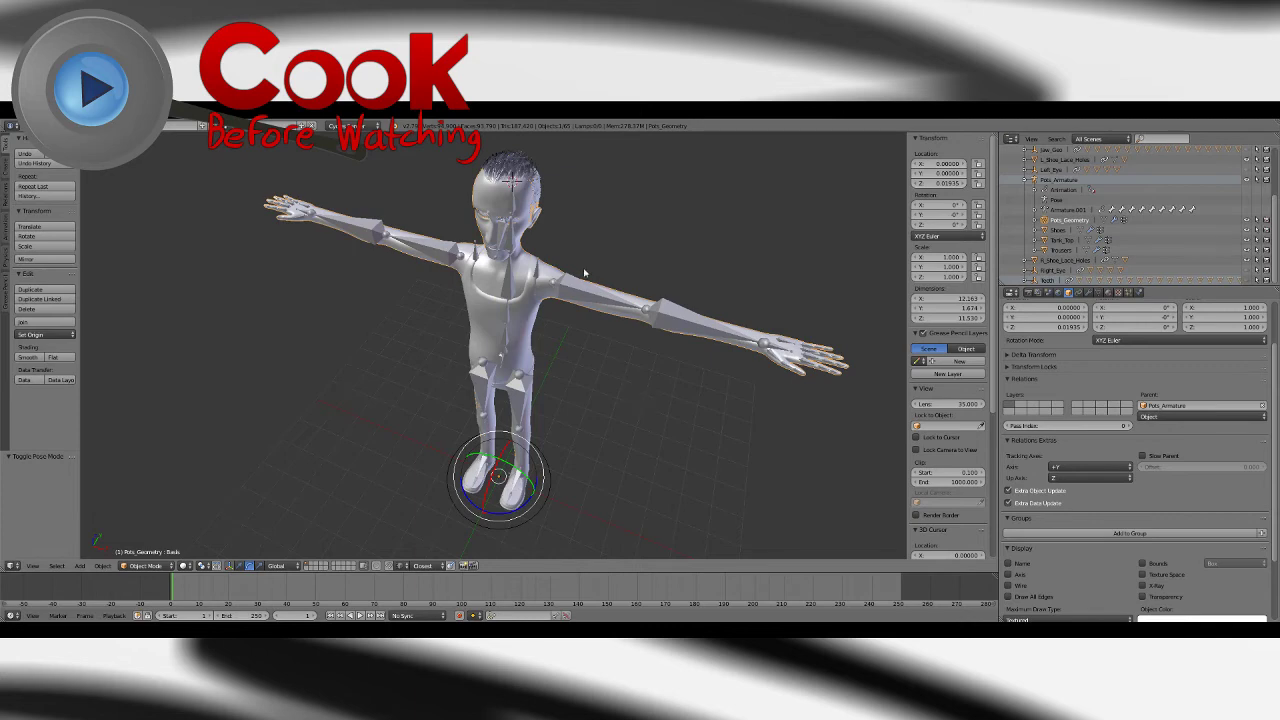
{"action": "middle_click_drag", "start_coordinate": [600, 313], "coordinate": [595, 370]}
{"action": "scroll", "coordinate": [593, 358], "scroll_direction": "up", "scroll_amount": 3}
Step: Select the armature, switch it to Pose Mode and select the left forearm bone L_FK_4_arm
{"action": "right_click", "coordinate": [638, 371]}
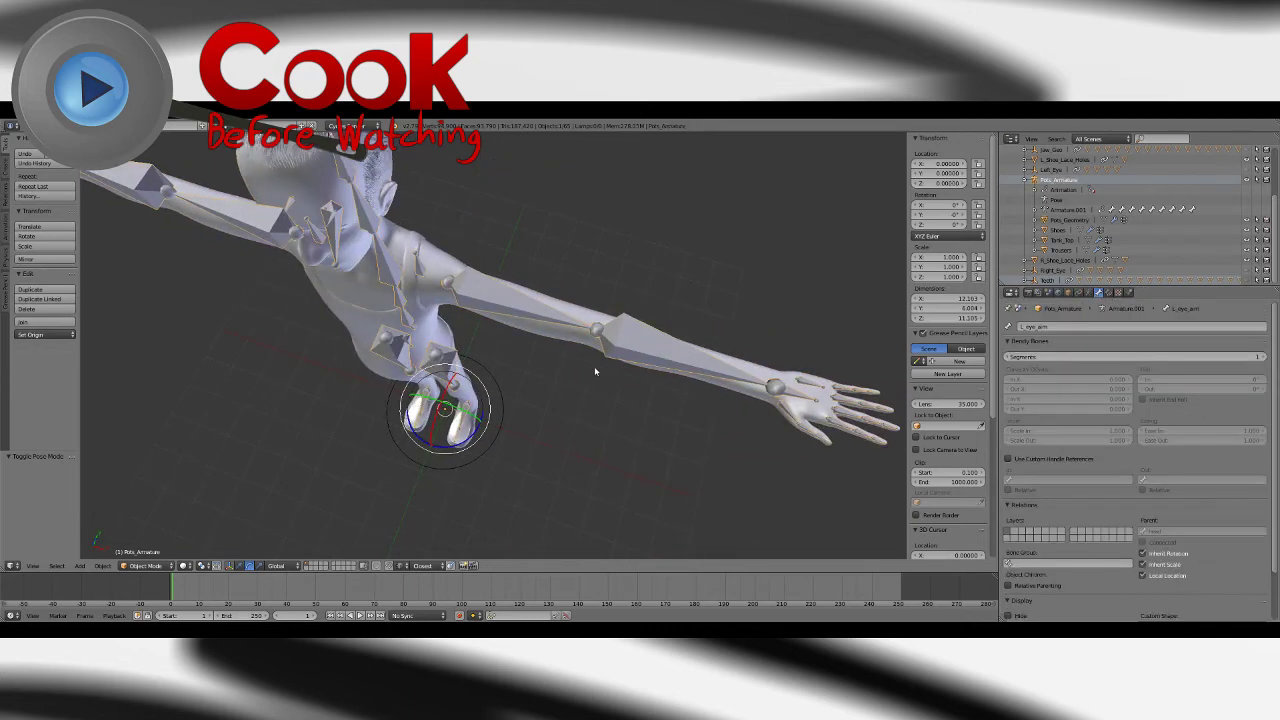
{"action": "left_click", "coordinate": [145, 565]}
{"action": "left_click", "coordinate": [145, 531]}
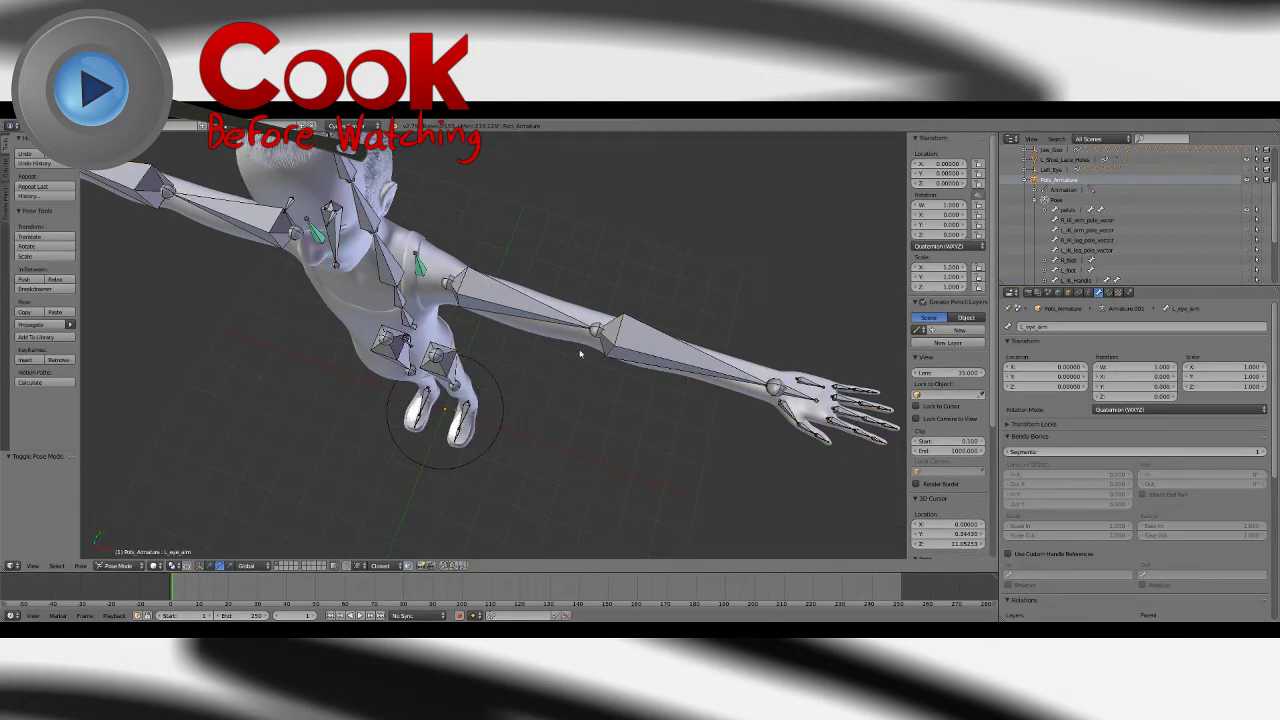
{"action": "right_click", "coordinate": [636, 348]}
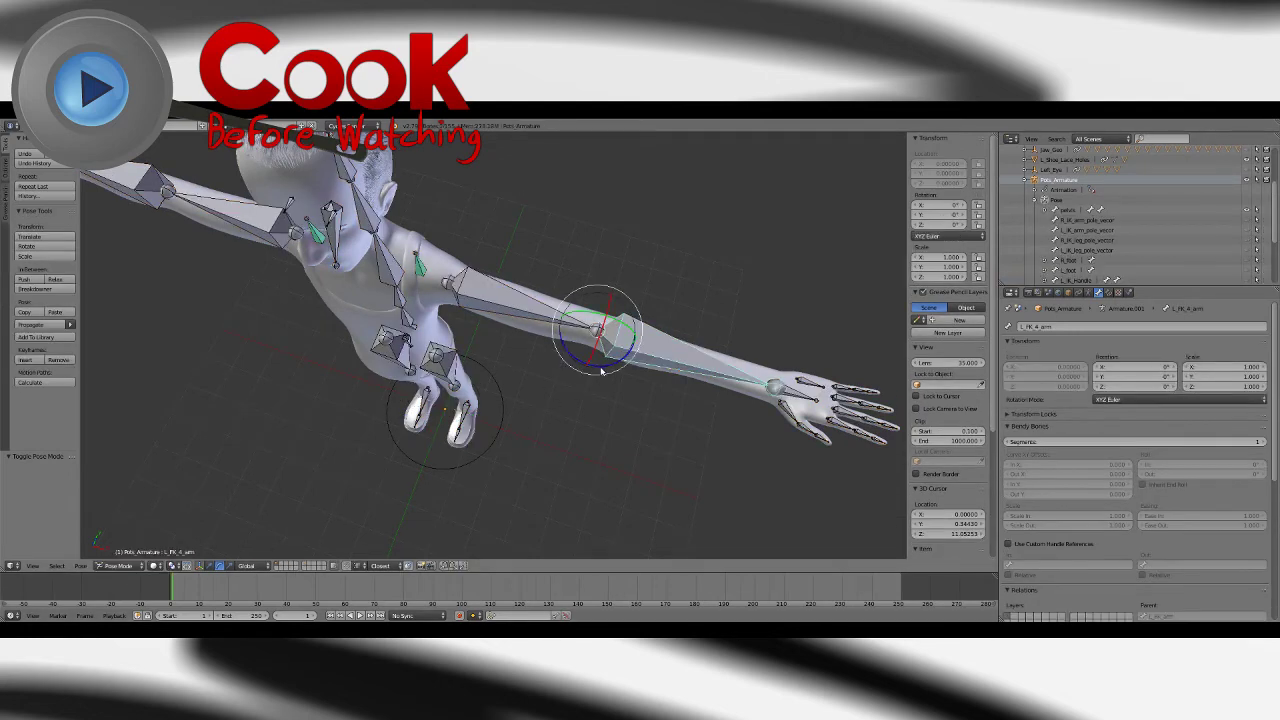
Step: Try rotating the L_FK_4_arm bone about -85° around the global Z axis, and clear the rotation
{"action": "key", "text": "r"}
{"action": "key", "text": "z"}
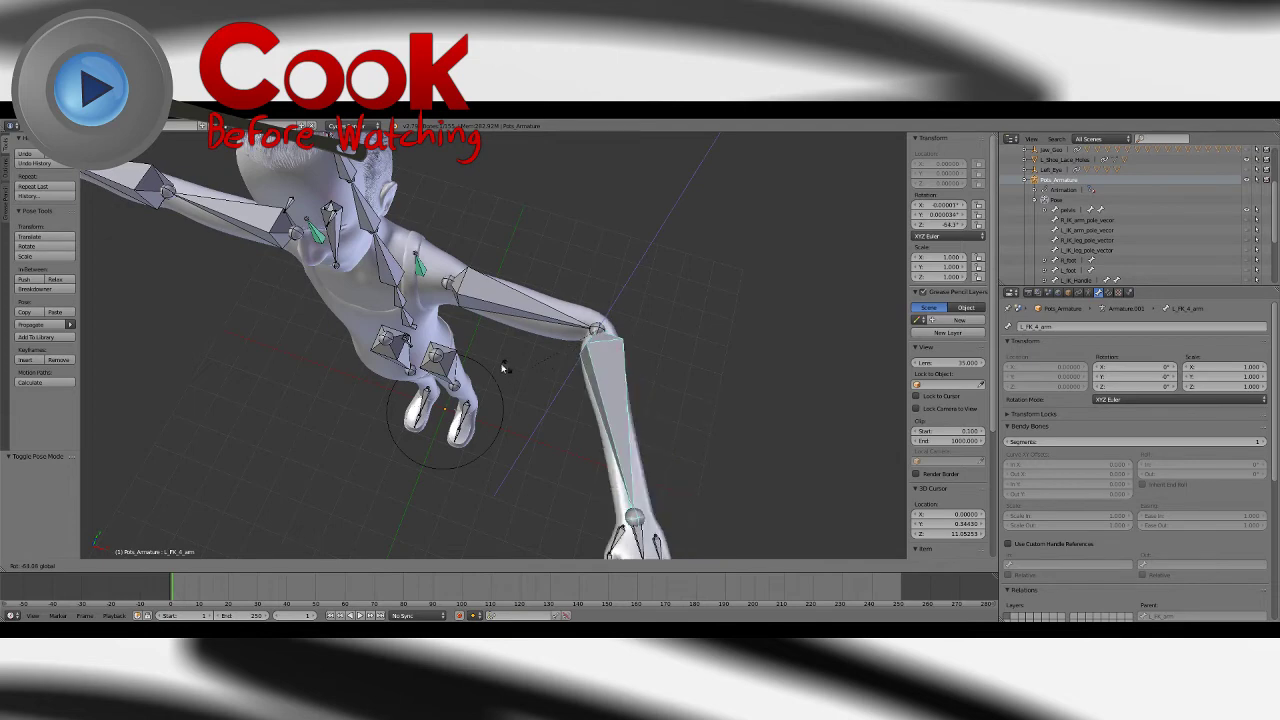
{"action": "left_click", "coordinate": [484, 349]}
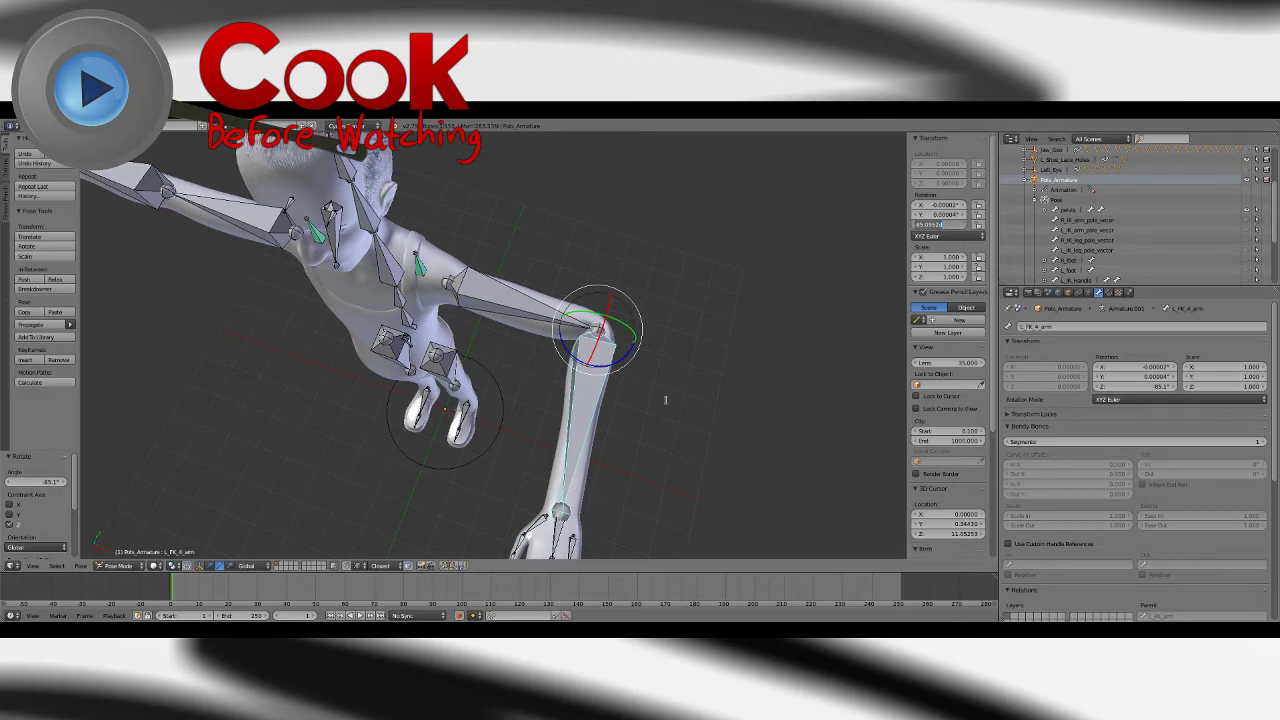
{"action": "key", "text": "Return"}
{"action": "key", "text": "alt+r"}
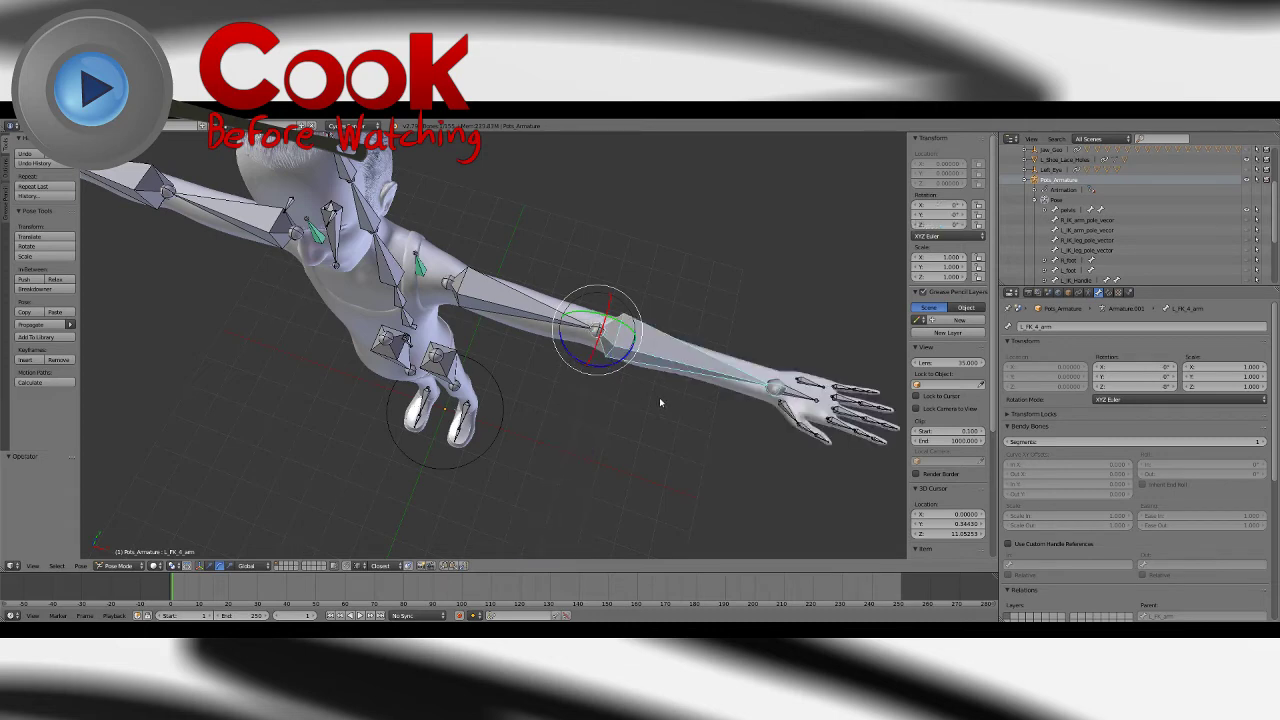
Step: Switch the transform orientation to Local, set the L_FK_4_arm bone's rotation to X 0°, Y 0°, Z -90° and save the file
{"action": "left_click", "coordinate": [249, 566]}
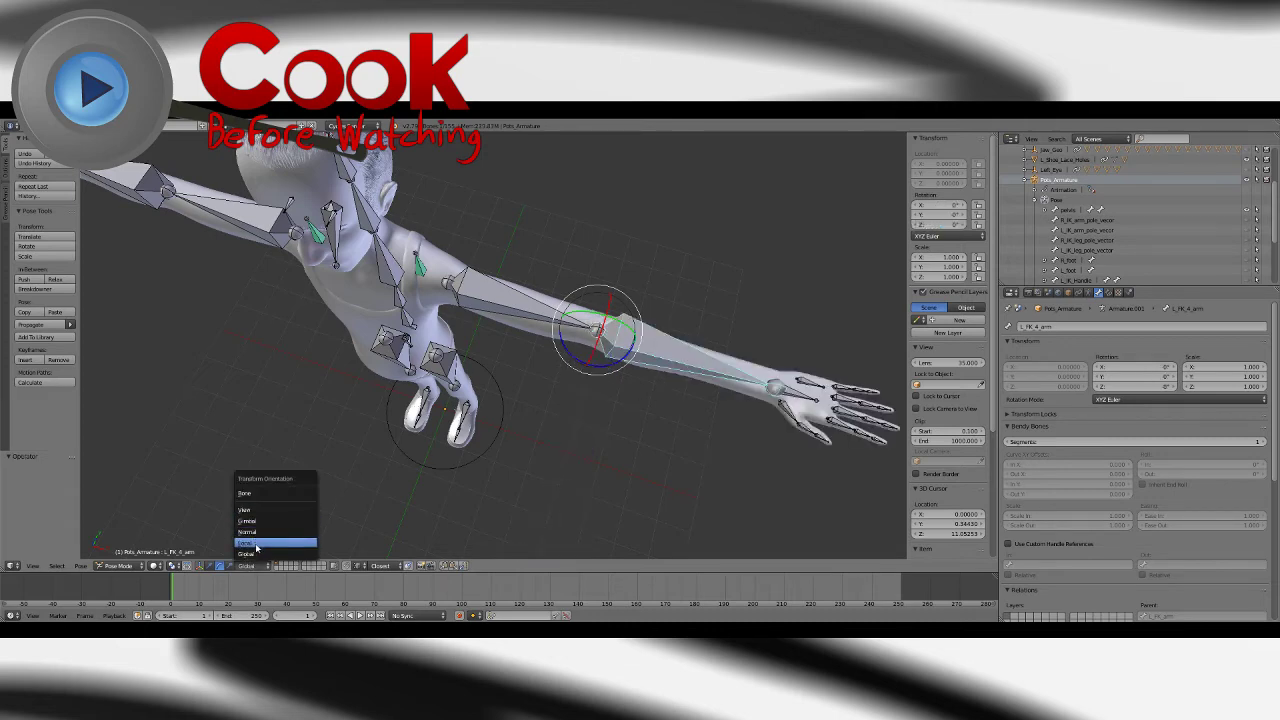
{"action": "left_click", "coordinate": [262, 545]}
{"action": "left_click_drag", "start_coordinate": [595, 370], "coordinate": [535, 349]}
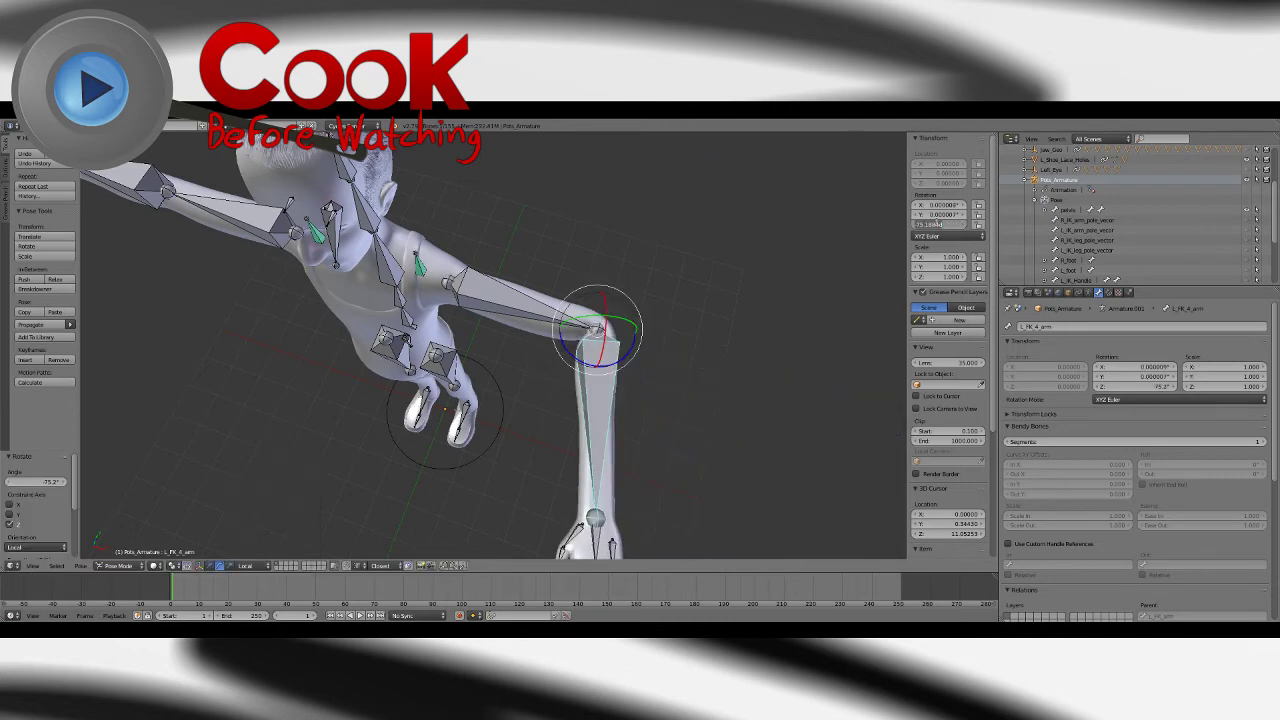
{"action": "key", "text": "Return"}
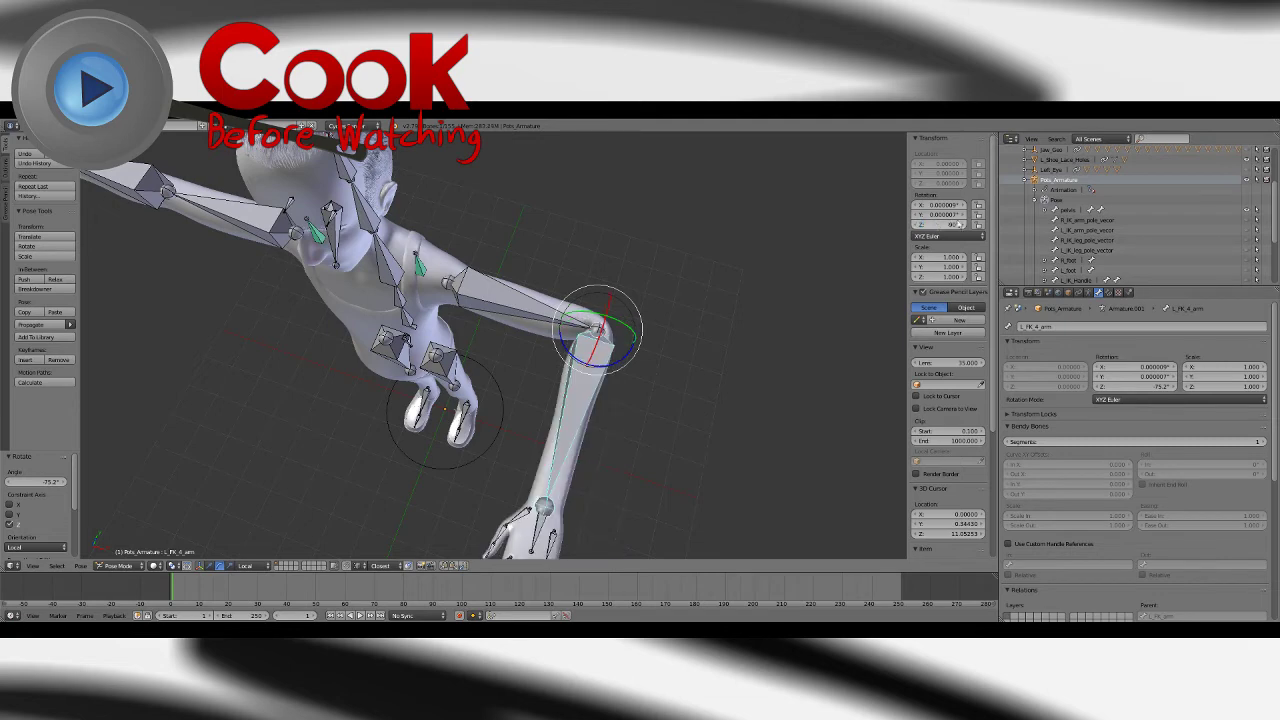
{"action": "left_click_drag", "start_coordinate": [943, 205], "coordinate": [944, 215]}
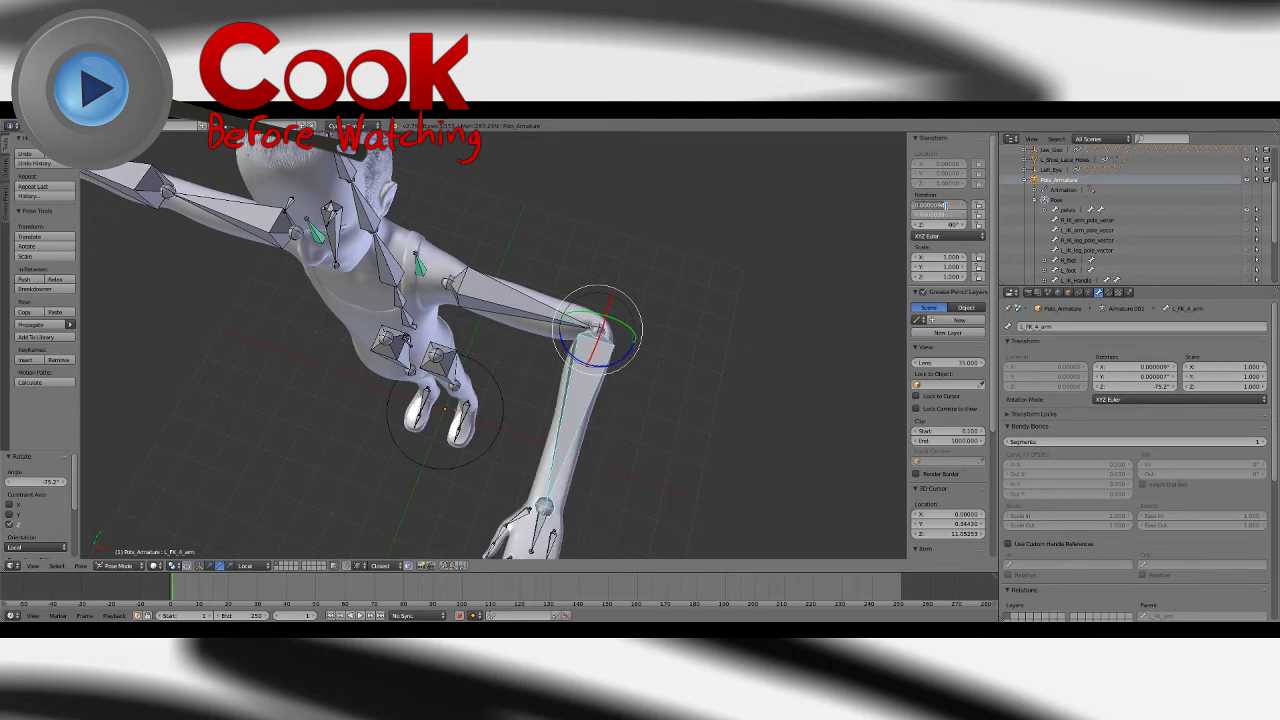
{"action": "key", "text": "Return"}
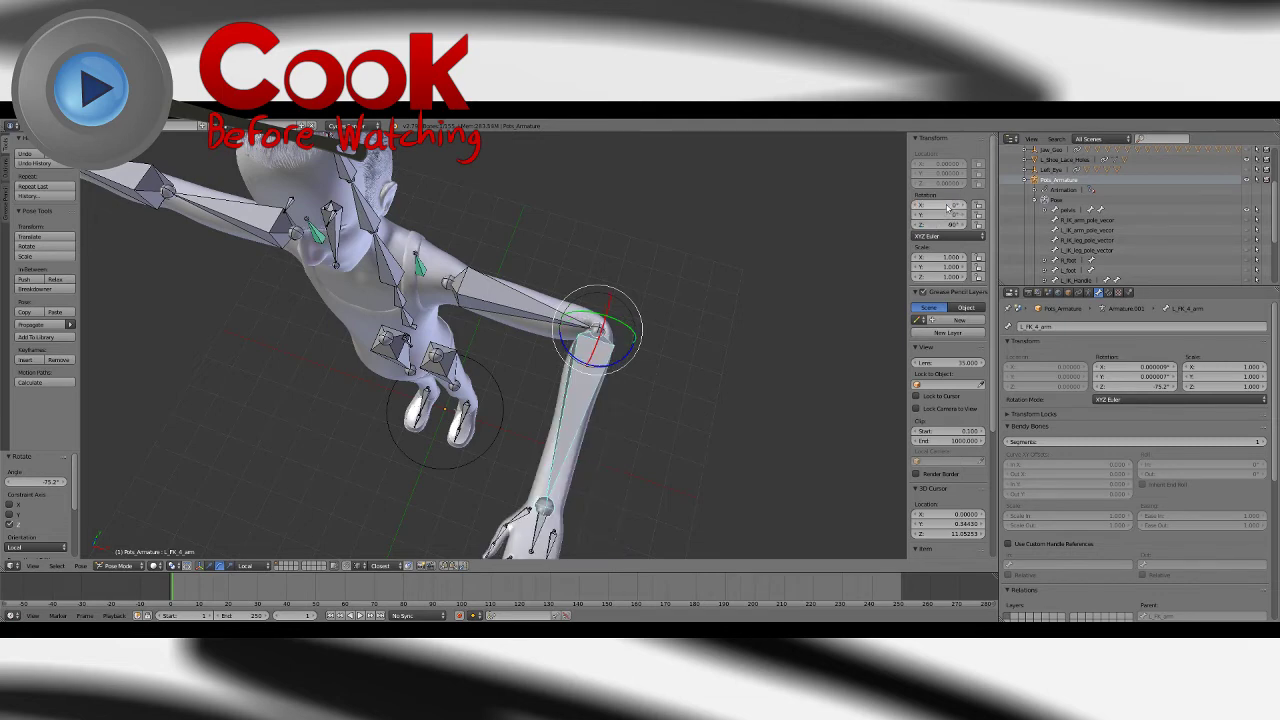
{"action": "key", "text": "a"}
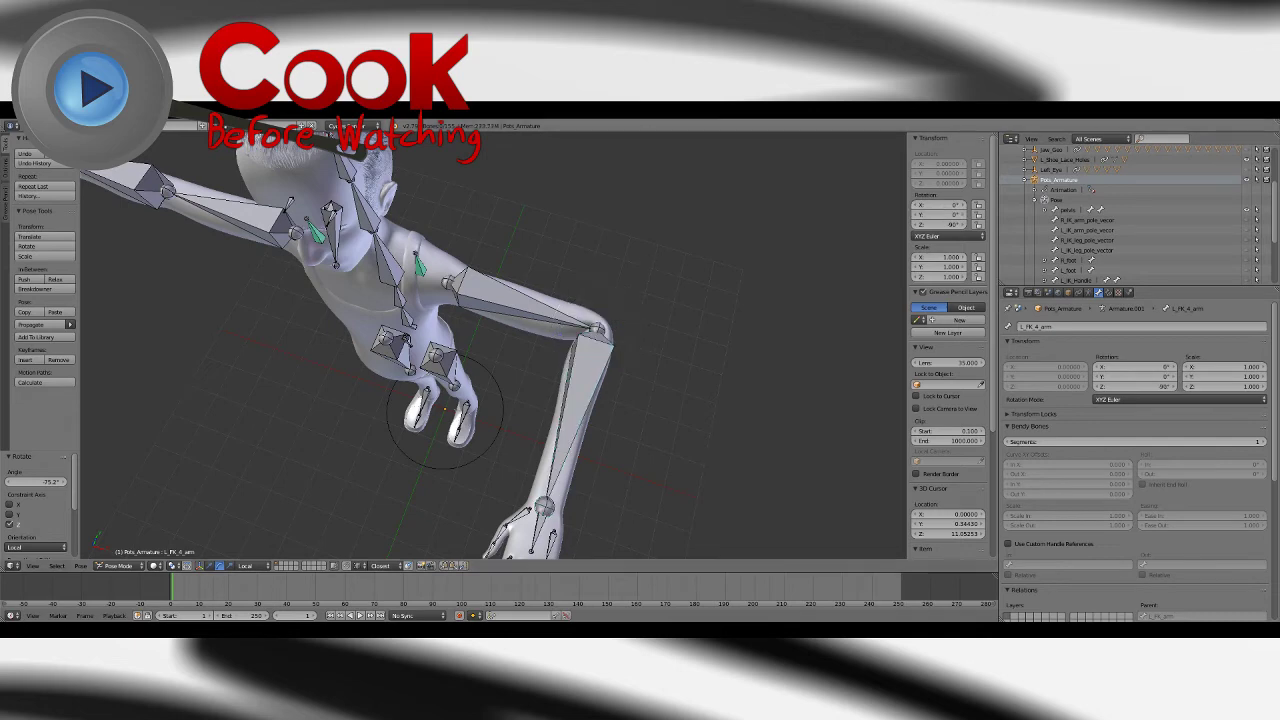
{"action": "left_click", "coordinate": [32, 126]}
{"action": "left_click", "coordinate": [44, 202]}
Step: Hide the armature, select the body mesh in the bent-arm pose and save the file
{"action": "middle_click_drag", "start_coordinate": [634, 283], "coordinate": [576, 282]}
{"action": "scroll", "coordinate": [355, 354], "scroll_direction": "up", "scroll_amount": 4}
{"action": "scroll", "coordinate": [449, 280], "scroll_direction": "down", "scroll_amount": 5}
{"action": "left_click", "coordinate": [1246, 181]}
{"action": "right_click", "coordinate": [576, 282]}
{"action": "left_click", "coordinate": [31, 126]}
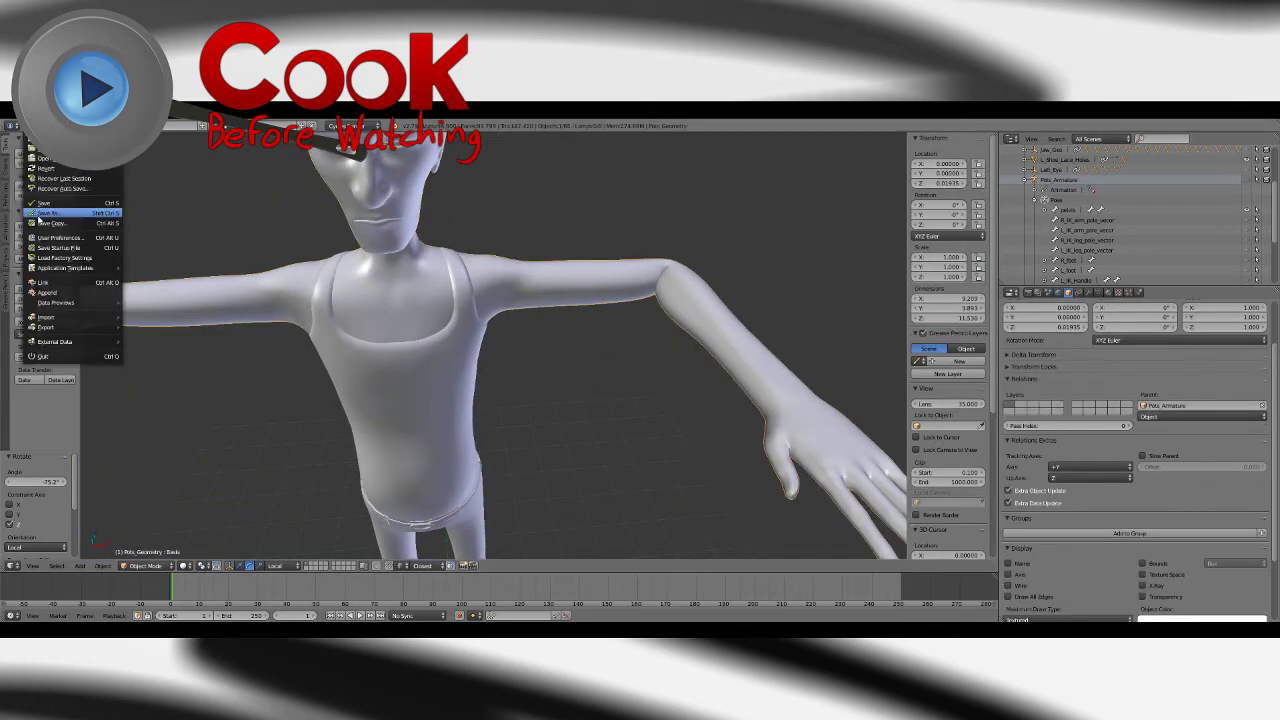
{"action": "left_click", "coordinate": [42, 204]}
{"action": "middle_click_drag", "start_coordinate": [440, 232], "coordinate": [561, 345]}
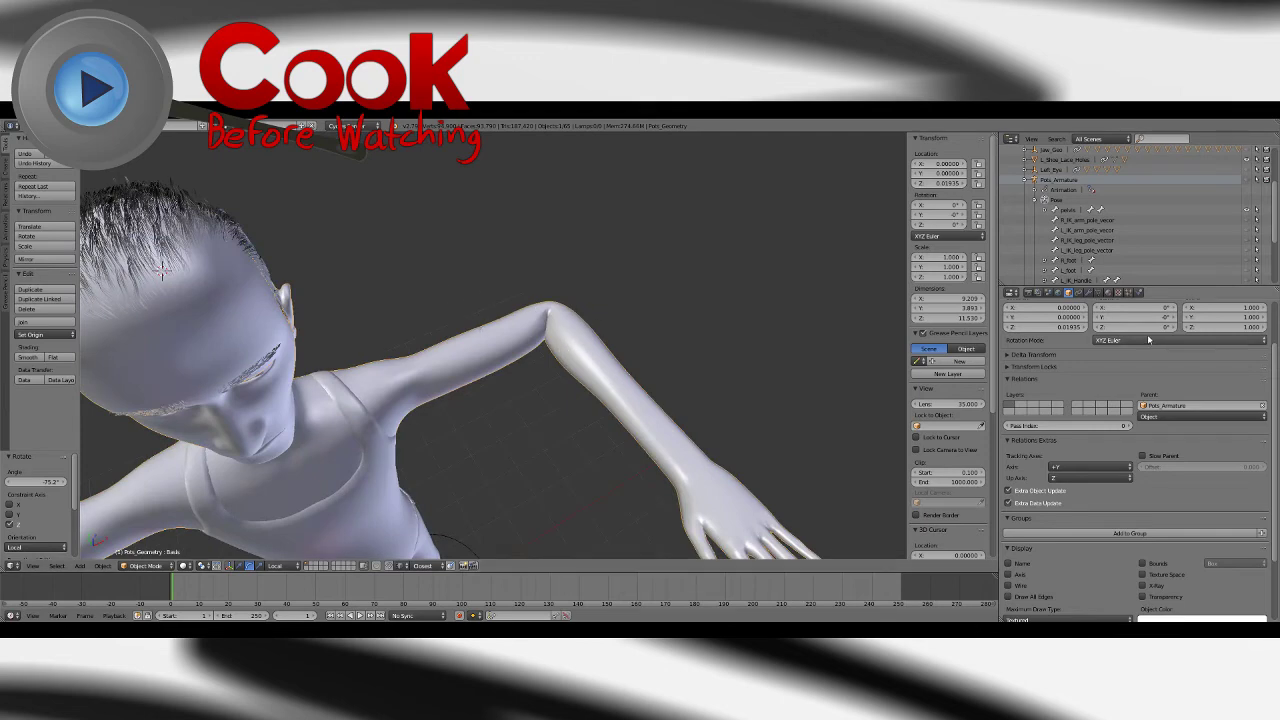
Step: Collapse the body mesh's vertex group list and add a shape key named R_arm_correct_1
{"action": "left_click", "coordinate": [1098, 292]}
{"action": "scroll", "coordinate": [1120, 445], "scroll_direction": "down", "scroll_amount": 4}
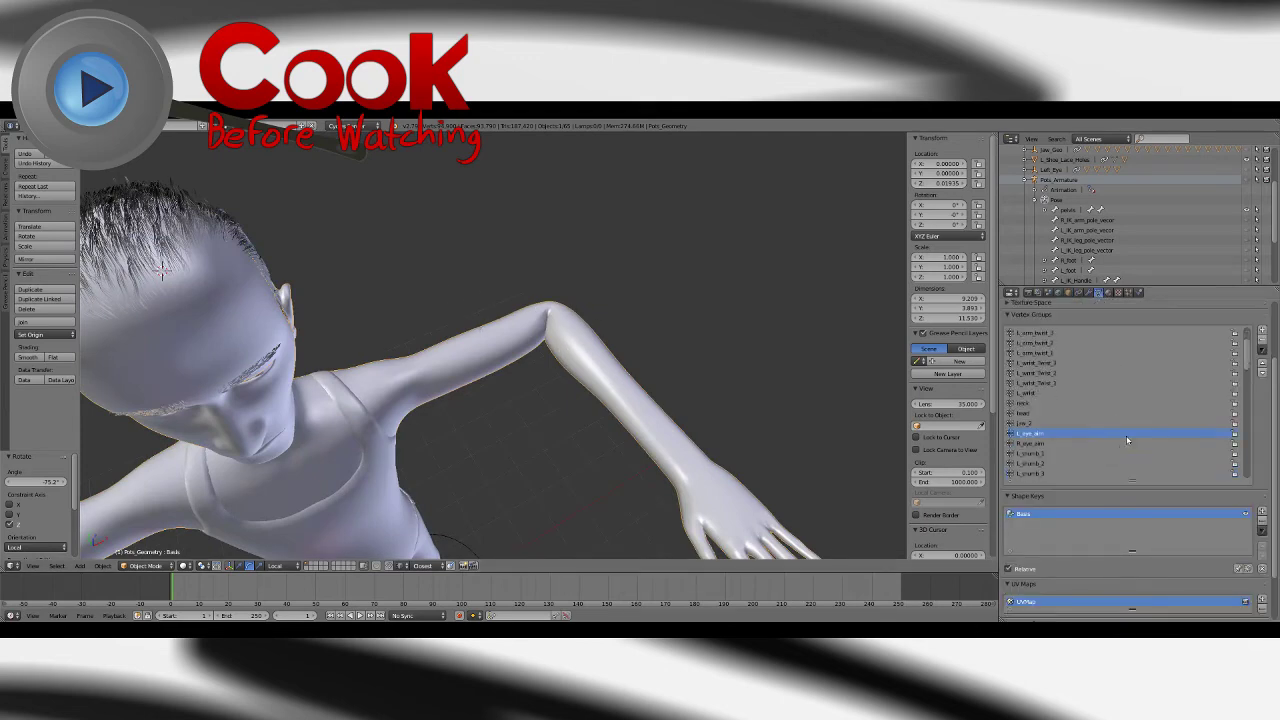
{"action": "left_click_drag", "start_coordinate": [1246, 358], "coordinate": [1230, 461]}
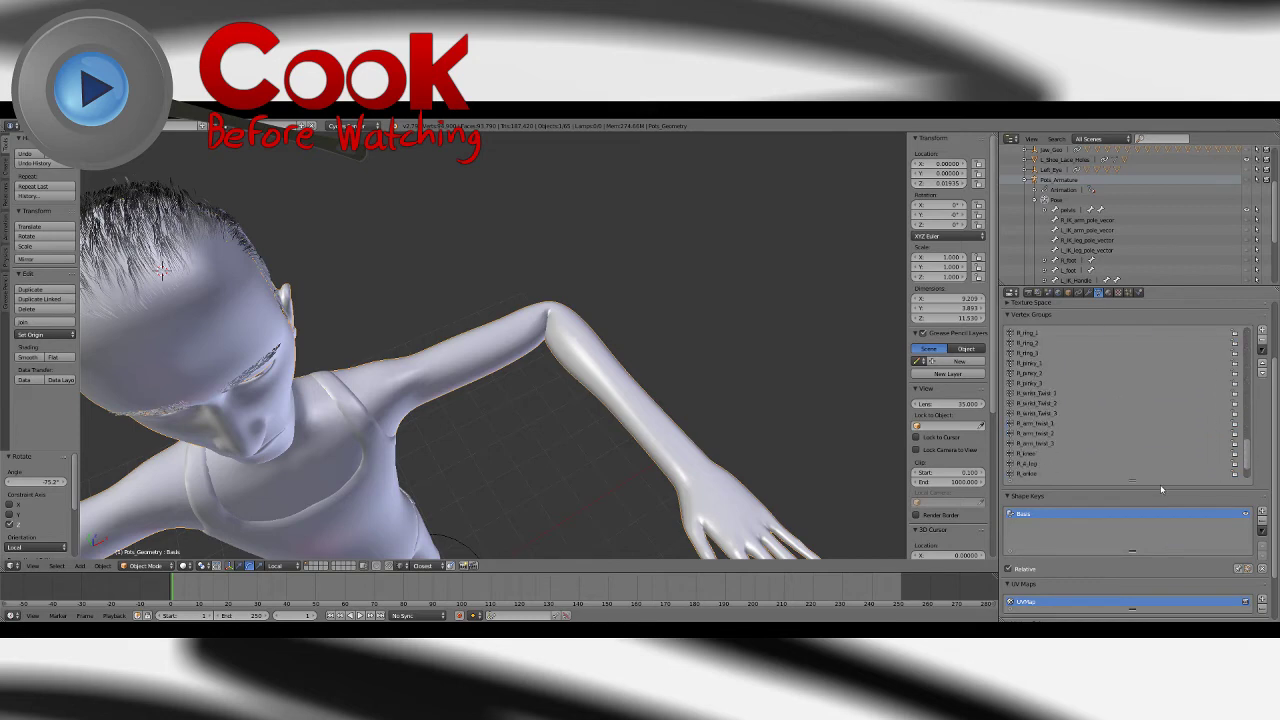
{"action": "left_click", "coordinate": [1034, 316]}
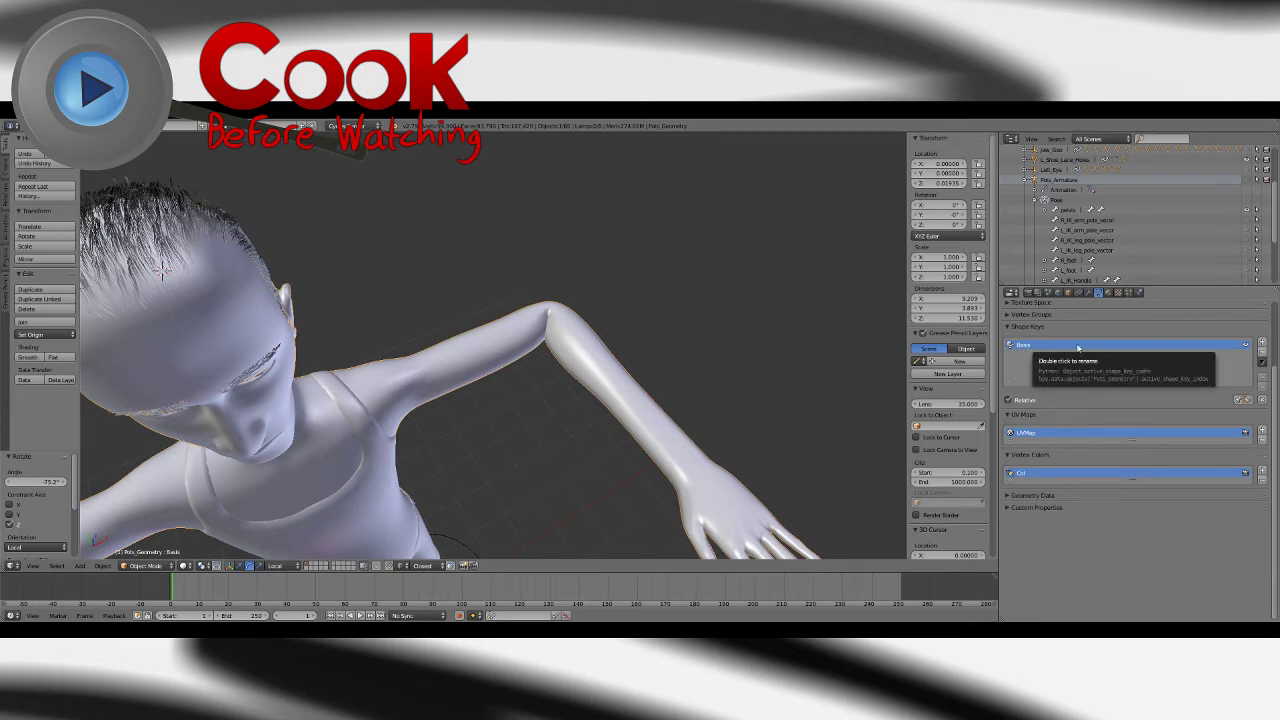
{"action": "left_click", "coordinate": [1263, 343]}
{"action": "double_click", "coordinate": [1023, 356]}
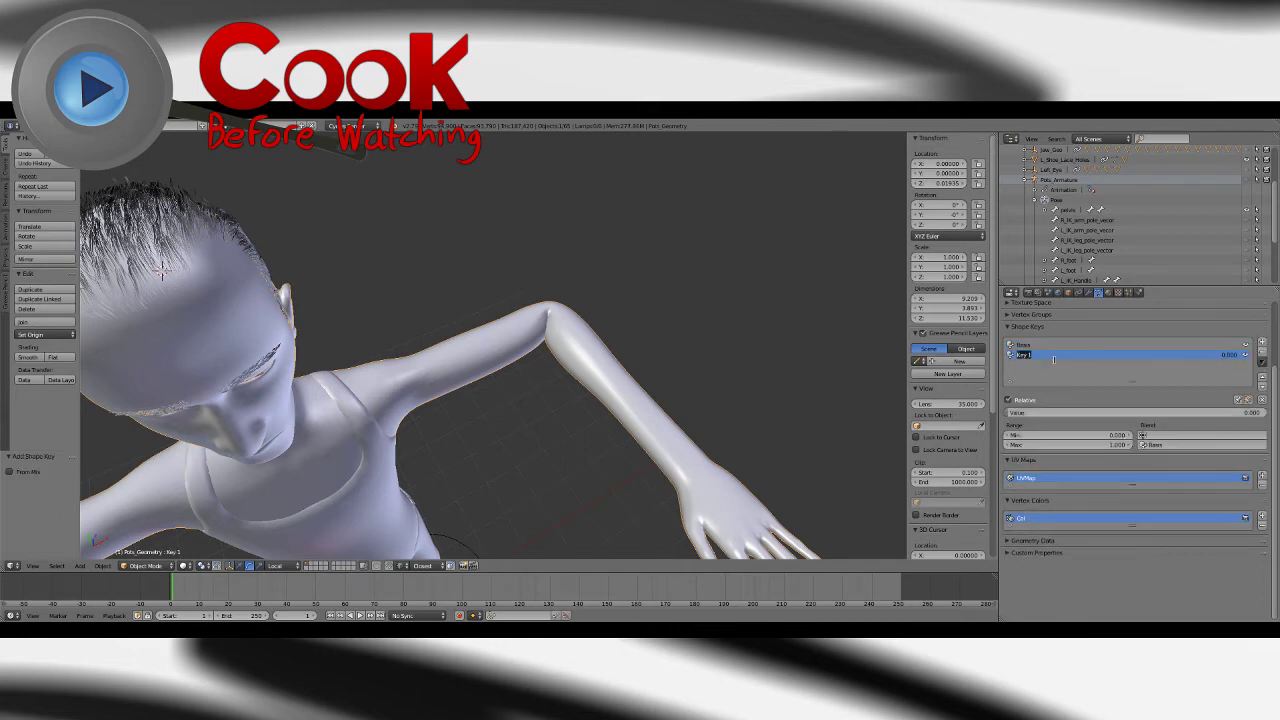
{"action": "type", "text": "R_arm_correct_1"}
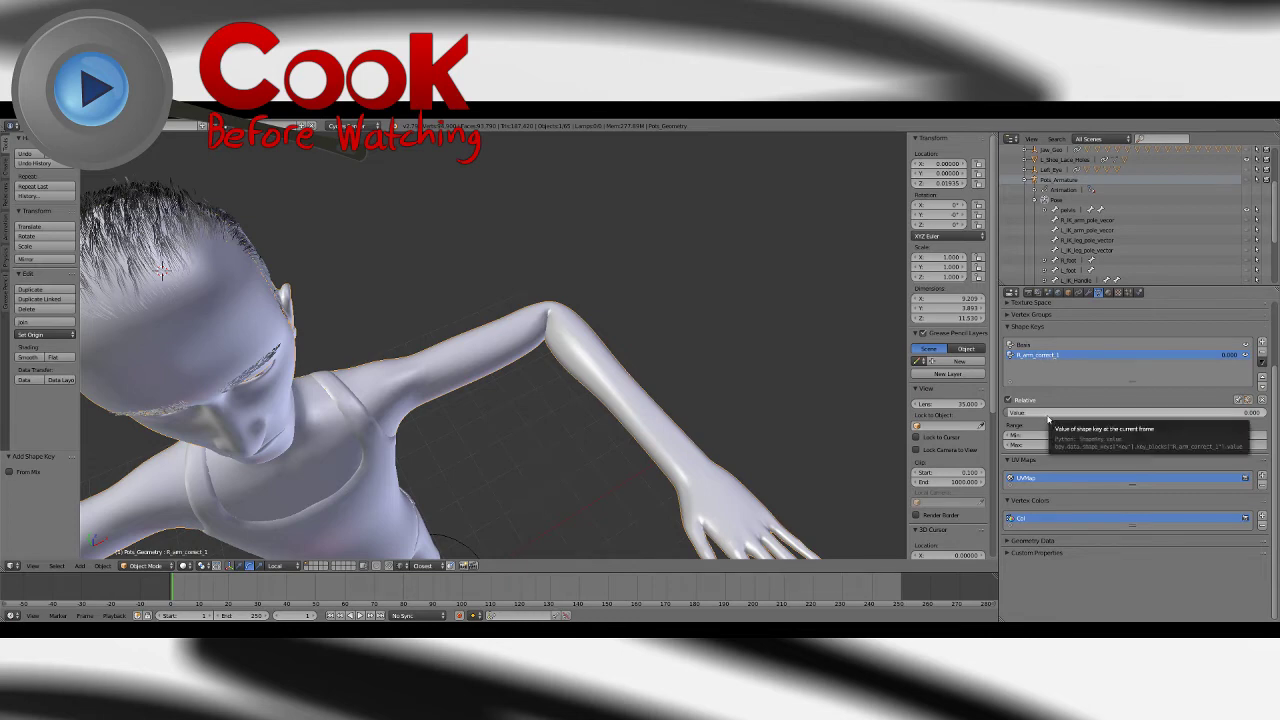
Step: Set the R_arm_correct_1 shape key's value to 1.000 and toggle Edit Mode on and off for the body mesh
{"action": "left_click_drag", "start_coordinate": [1130, 413], "coordinate": [1265, 413]}
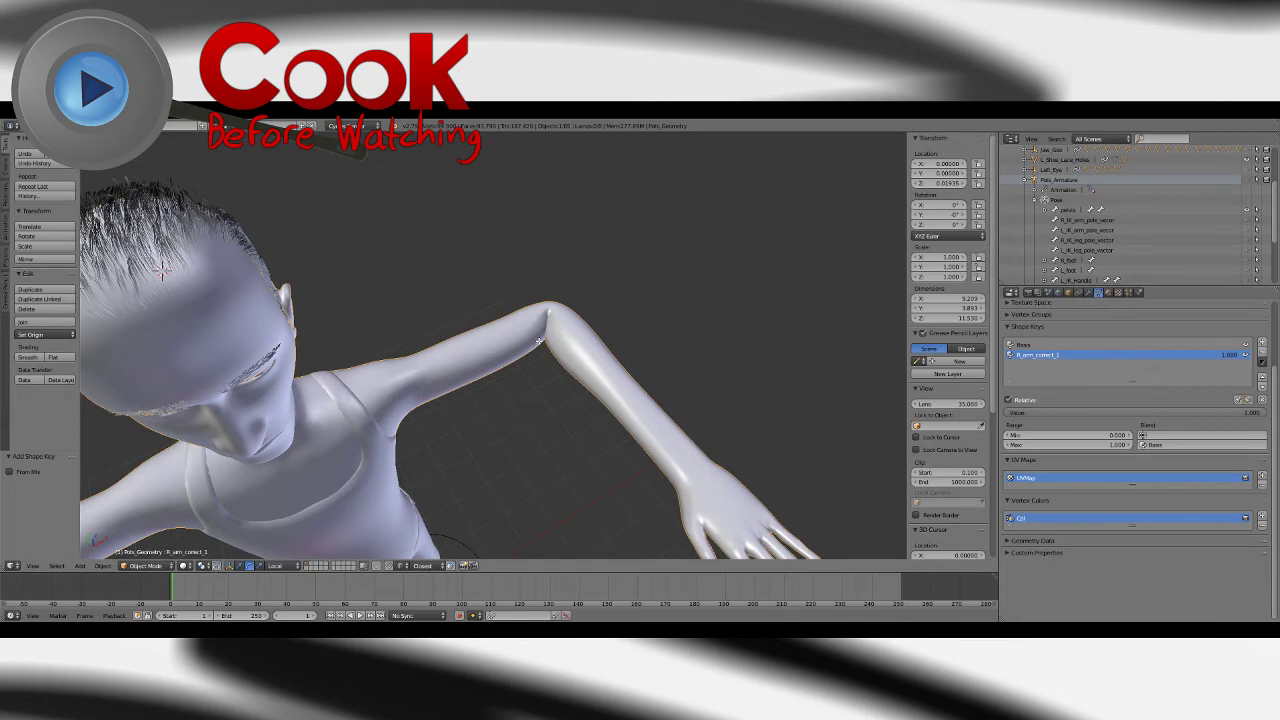
{"action": "key", "text": "Tab"}
{"action": "key", "text": "Tab"}
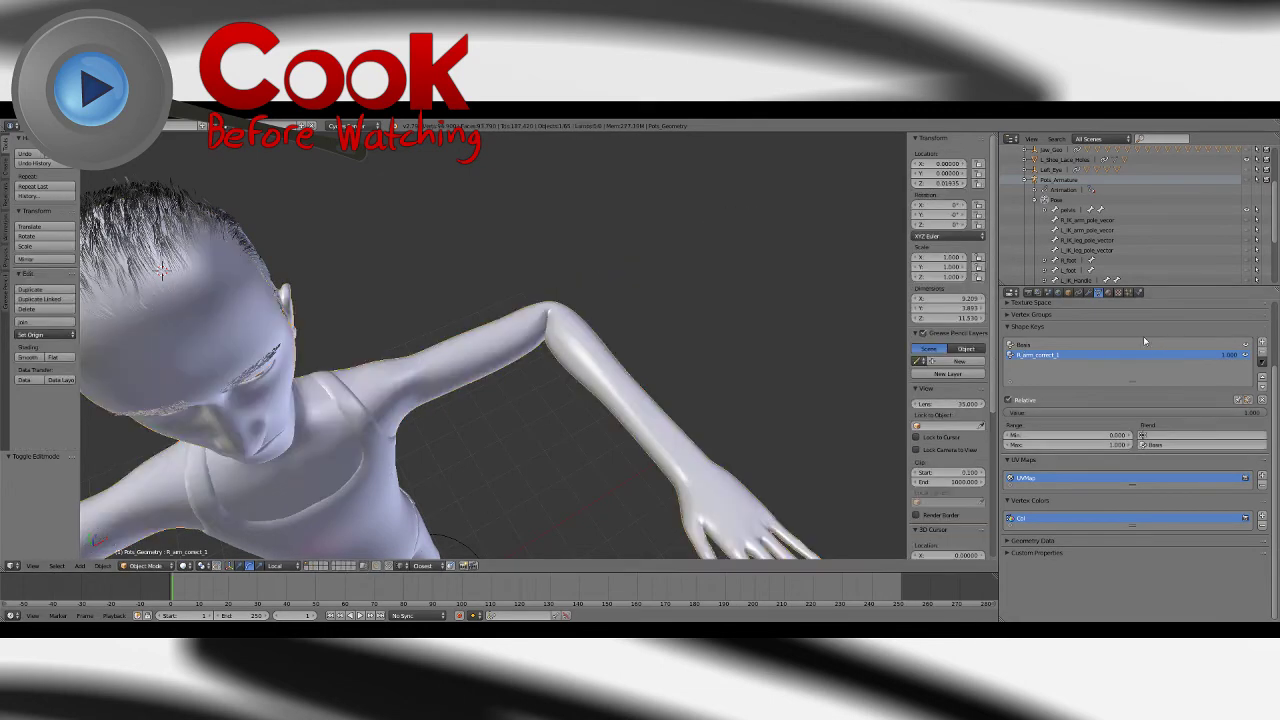
Step: Enter Edit Mode on the body mesh, turn off the Subsurf modifier's viewport display and return to the shape key settings
{"action": "left_click", "coordinate": [1088, 293]}
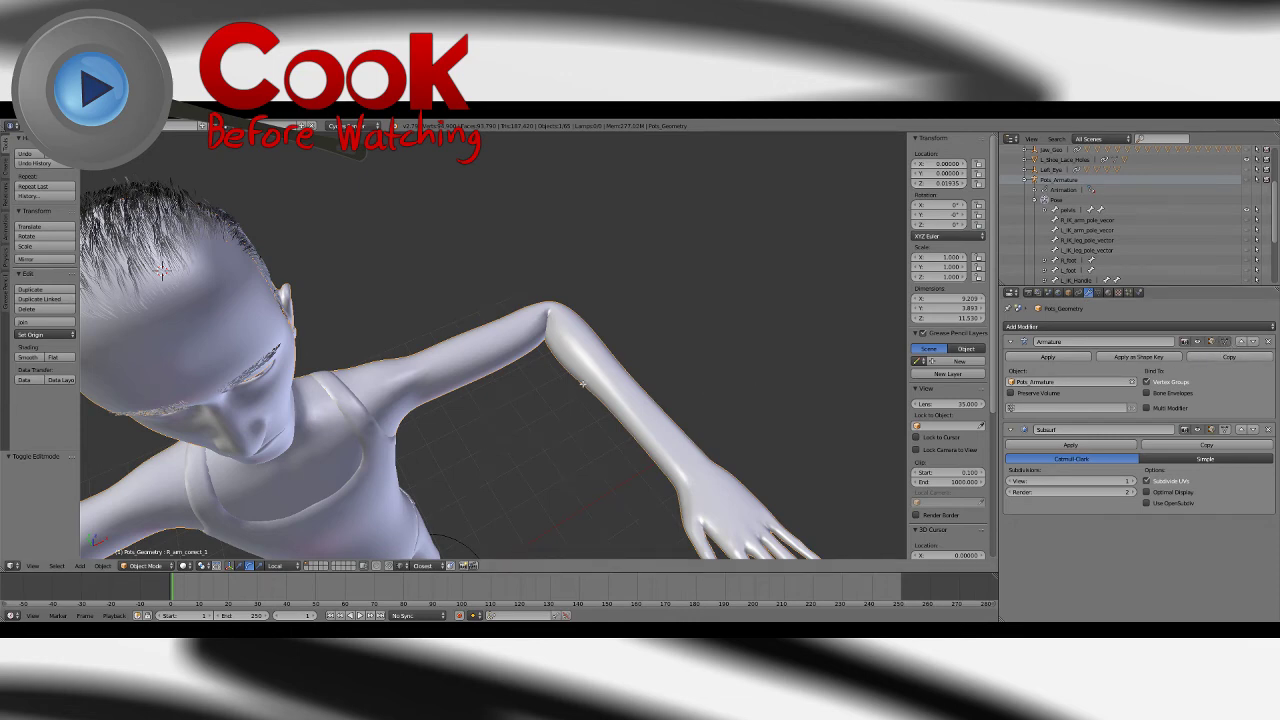
{"action": "key", "text": "Tab"}
{"action": "scroll", "coordinate": [582, 383], "scroll_direction": "up", "scroll_amount": 5}
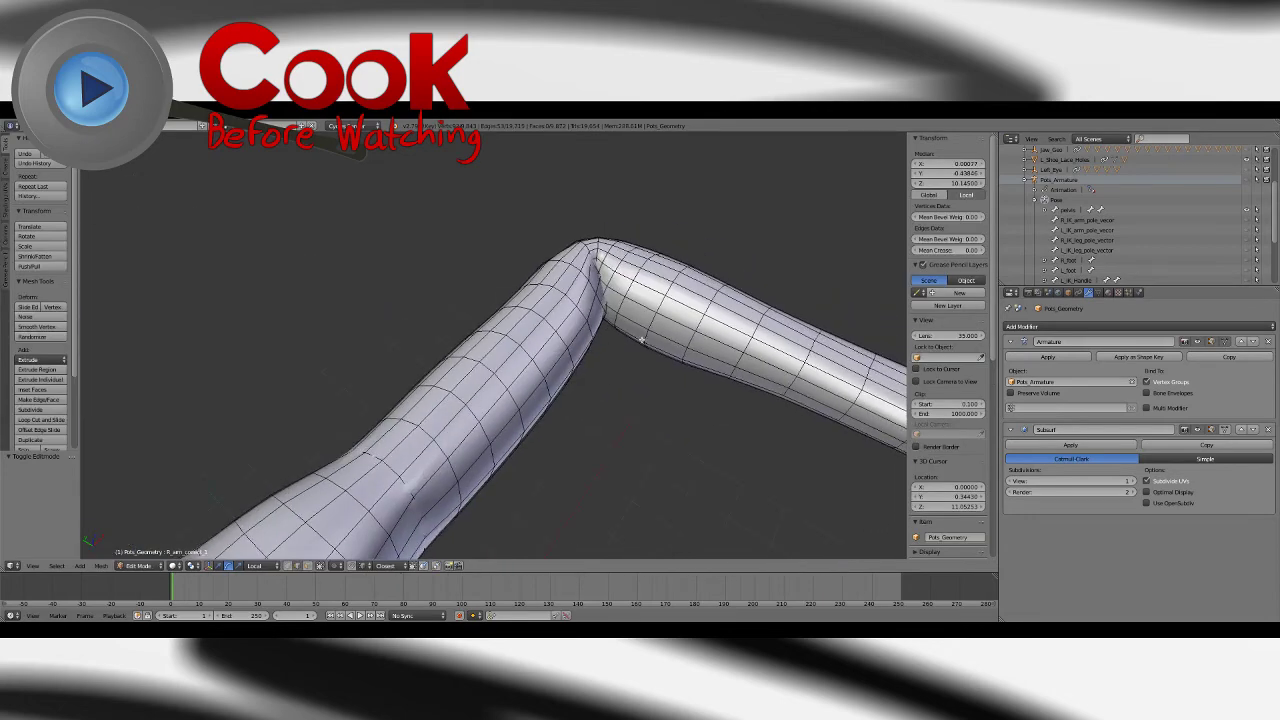
{"action": "middle_click_drag", "start_coordinate": [643, 305], "coordinate": [578, 312]}
{"action": "left_click", "coordinate": [1197, 429]}
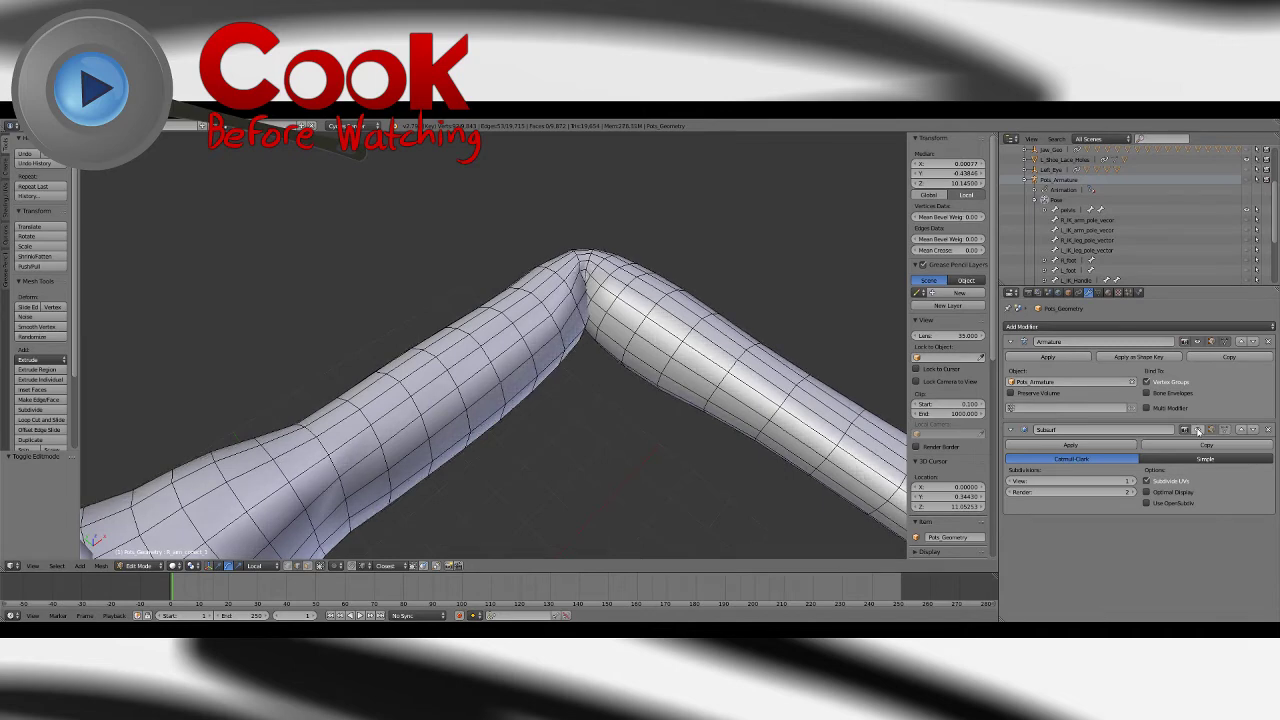
{"action": "middle_click_drag", "start_coordinate": [457, 300], "coordinate": [509, 300]}
{"action": "scroll", "coordinate": [580, 364], "scroll_direction": "up", "scroll_amount": 2}
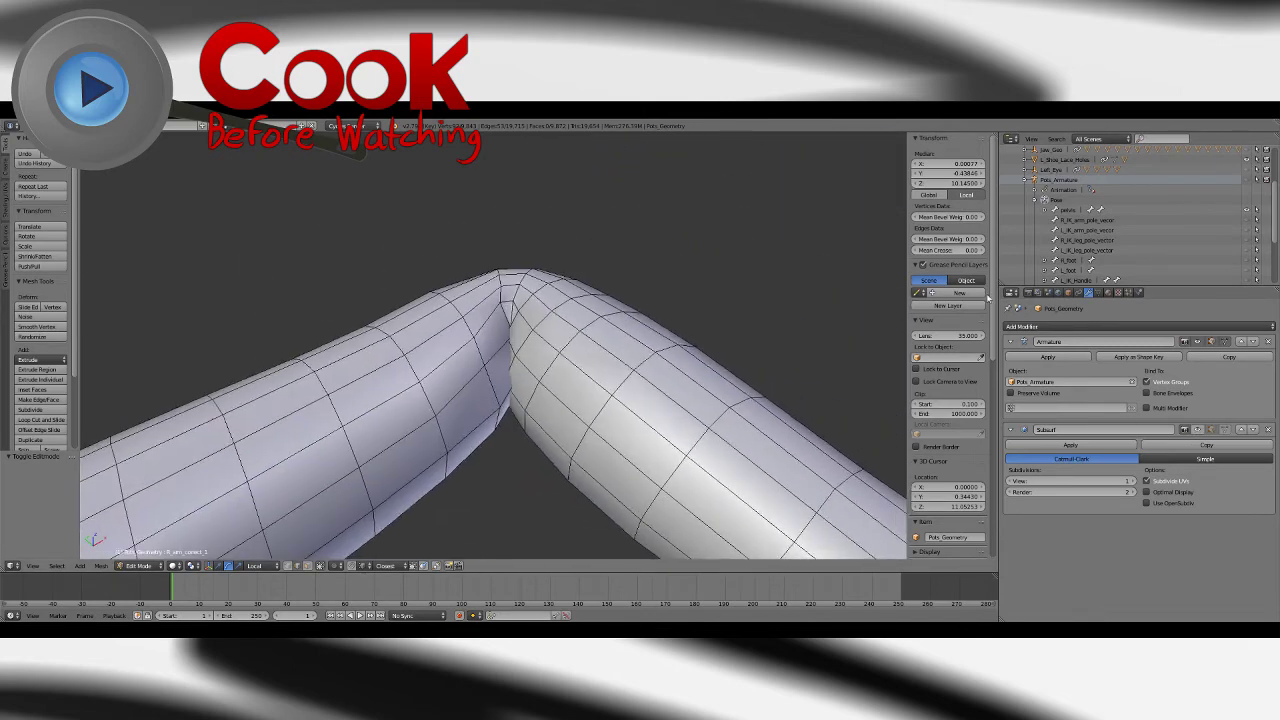
{"action": "left_click", "coordinate": [1098, 292]}
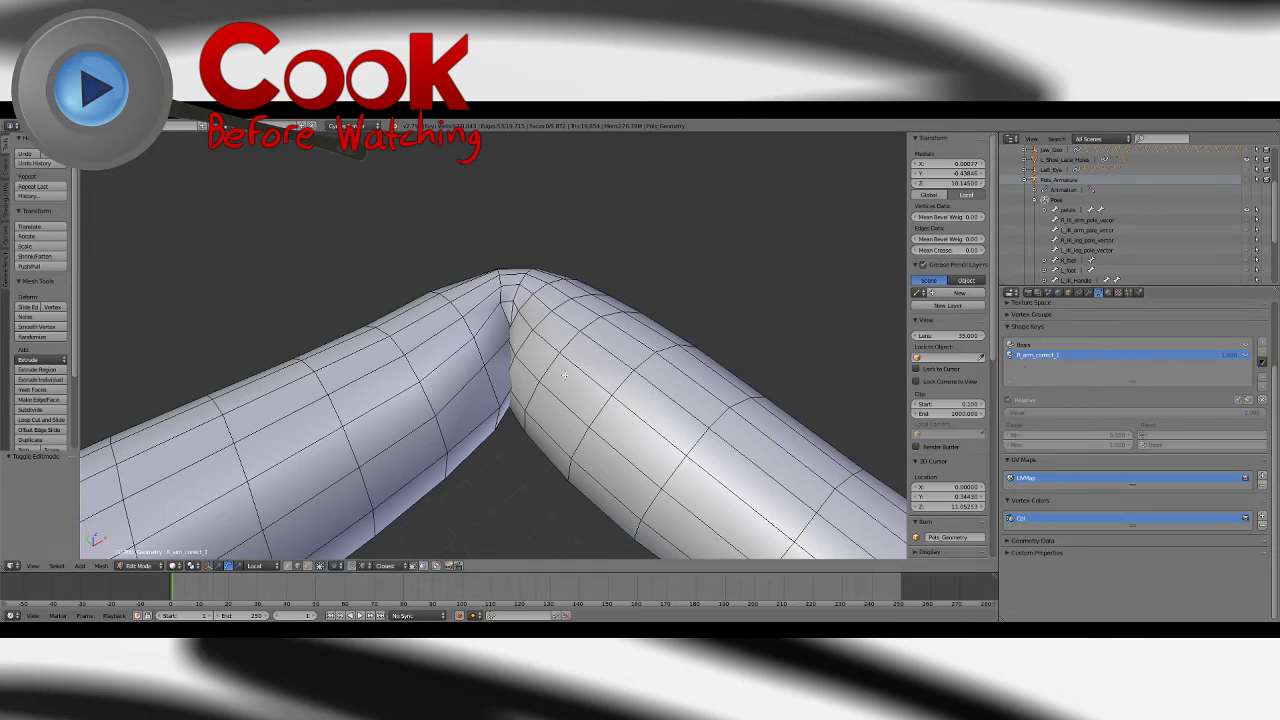
Step: Enable the translate manipulator and select a vertex in the inner elbow crease
{"action": "middle_click_drag", "start_coordinate": [514, 393], "coordinate": [569, 375]}
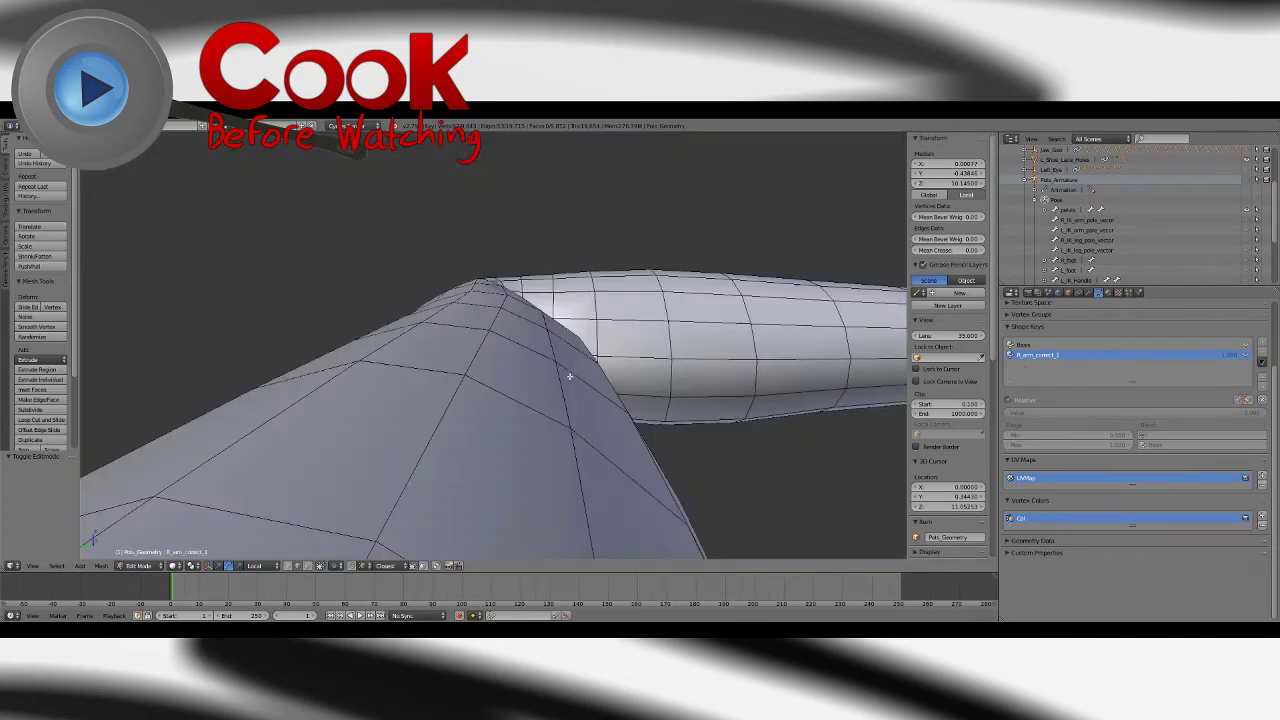
{"action": "scroll", "coordinate": [569, 375], "scroll_direction": "up", "scroll_amount": 2}
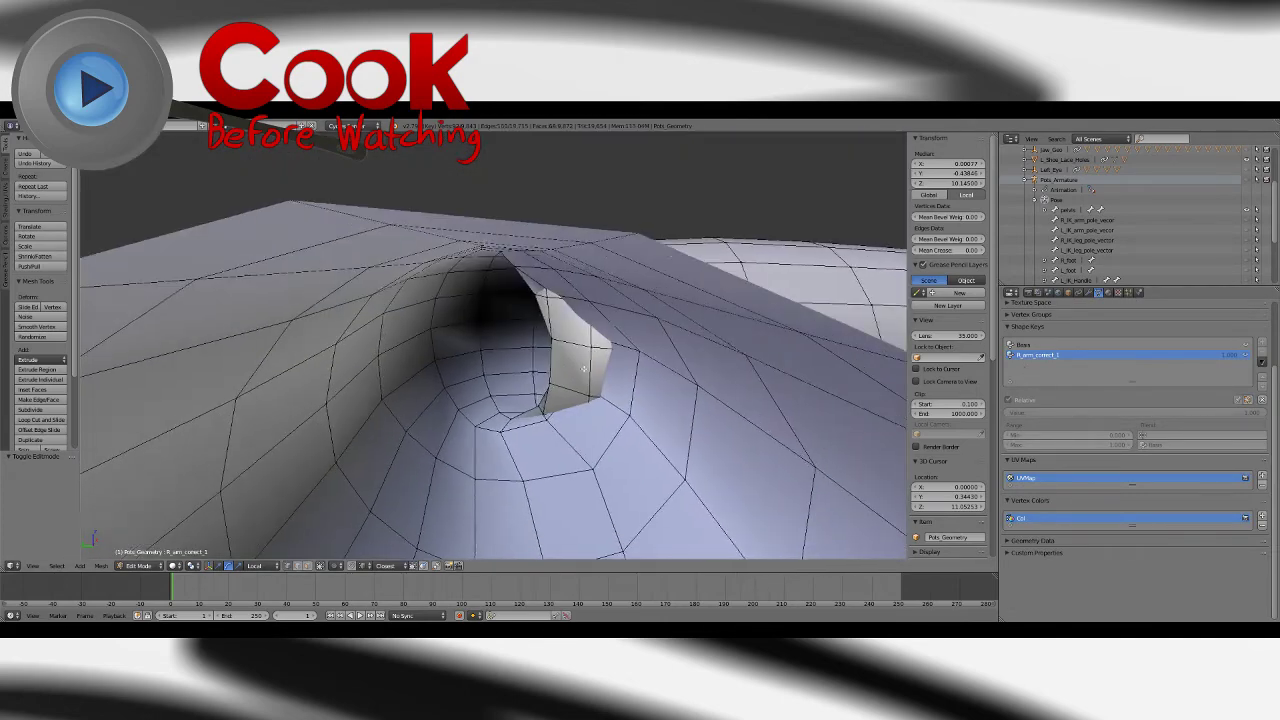
{"action": "left_click", "coordinate": [218, 566]}
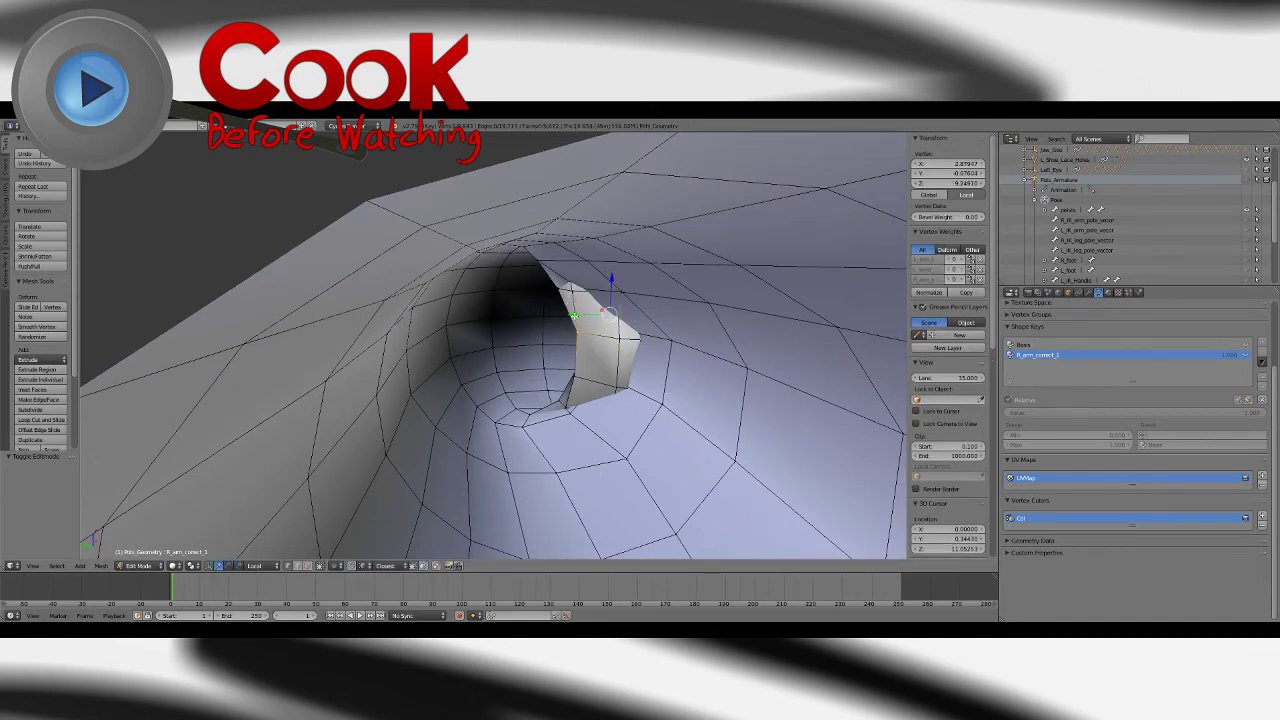
Step: Try to move the selected elbow crease vertex along its local Y axis
{"action": "left_click_drag", "start_coordinate": [574, 316], "coordinate": [608, 322]}
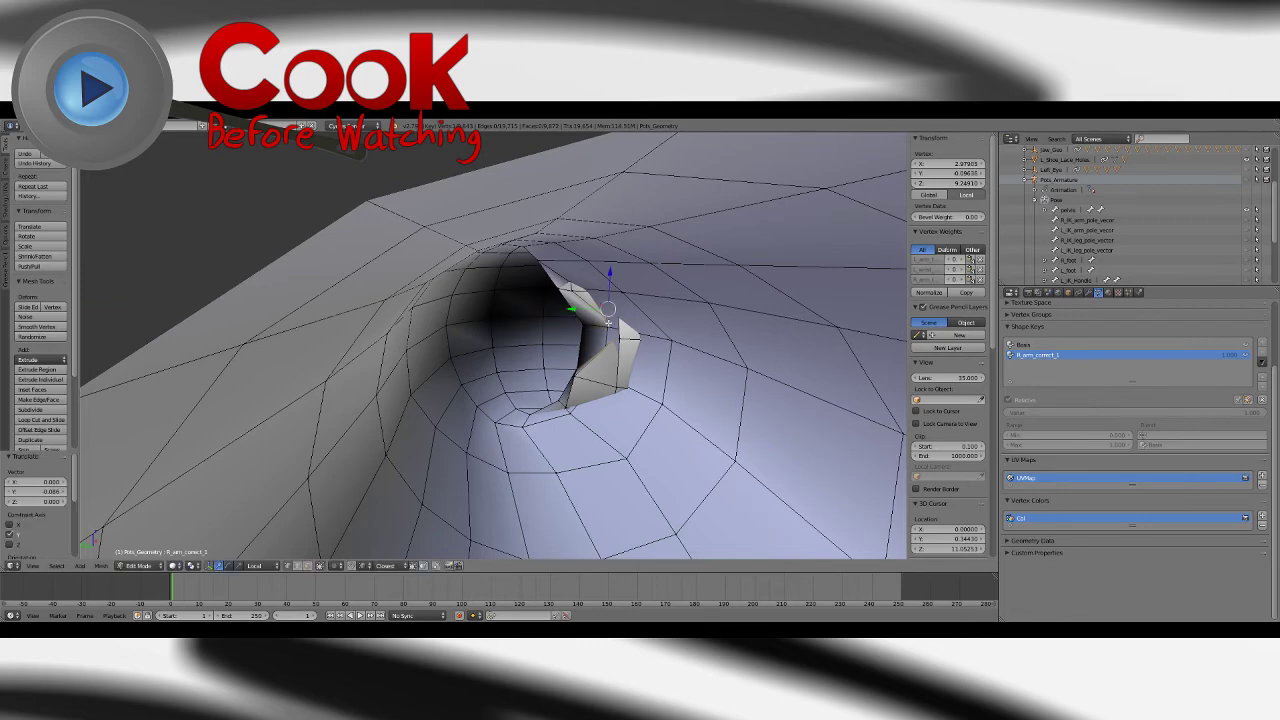
{"action": "scroll", "coordinate": [608, 322], "scroll_direction": "down", "scroll_amount": 6}
{"action": "middle_click_drag", "start_coordinate": [608, 322], "coordinate": [454, 411]}
{"action": "scroll", "coordinate": [450, 424], "scroll_direction": "up", "scroll_amount": 6}
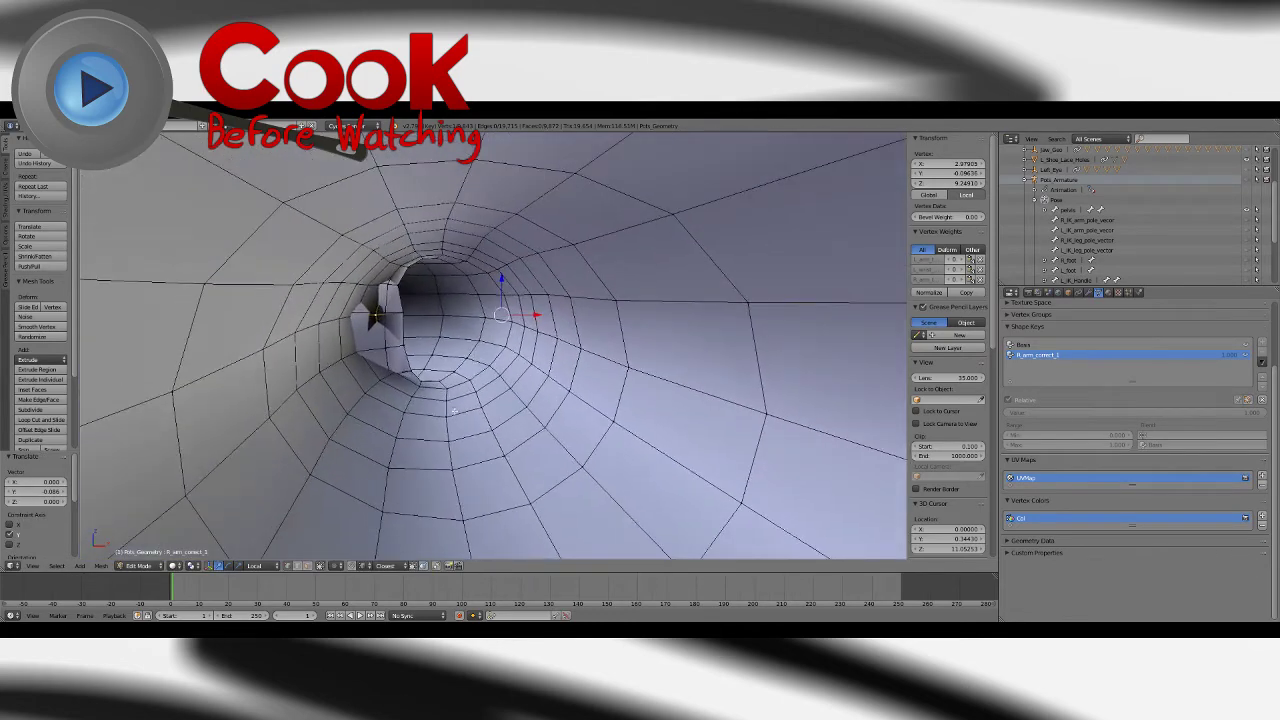
{"action": "scroll", "coordinate": [491, 330], "scroll_direction": "down", "scroll_amount": 6}
{"action": "middle_click_drag", "start_coordinate": [491, 335], "coordinate": [586, 319]}
{"action": "scroll", "coordinate": [470, 310], "scroll_direction": "up", "scroll_amount": 5}
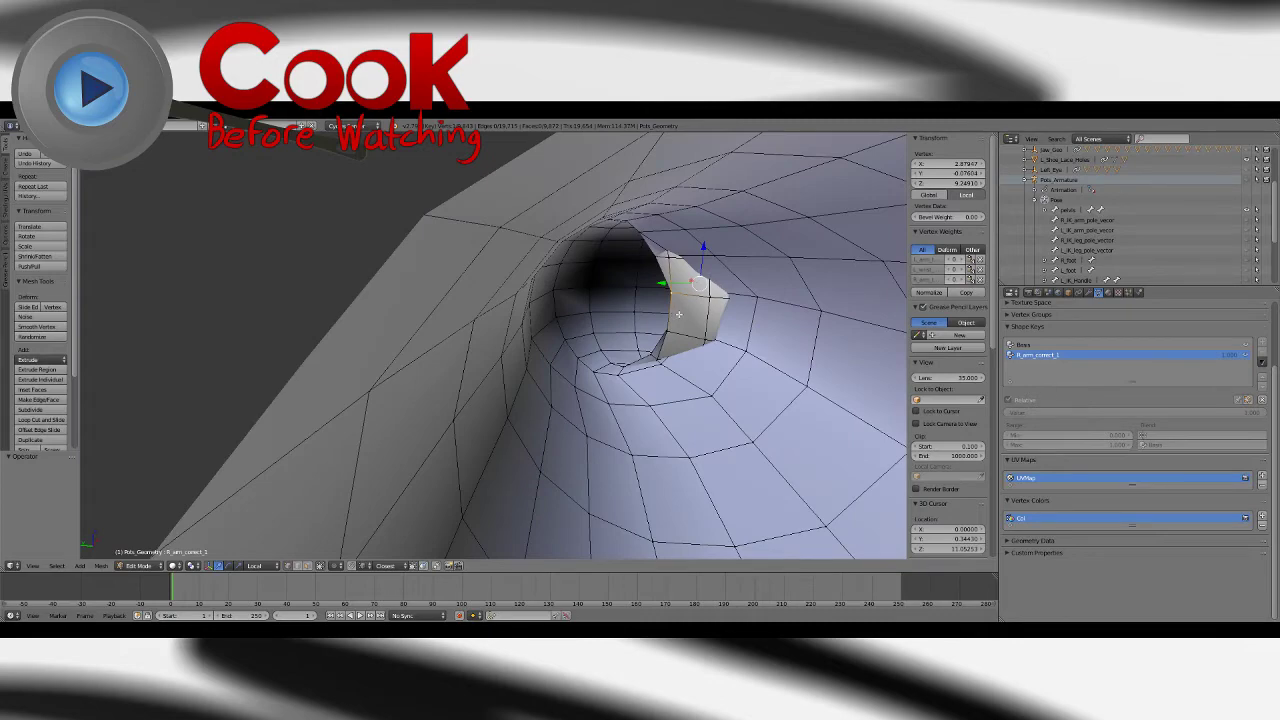
Step: Try to reposition the crease vertex along its local Y and X axes to fill out the inner elbow
{"action": "middle_click_drag", "start_coordinate": [678, 314], "coordinate": [566, 317]}
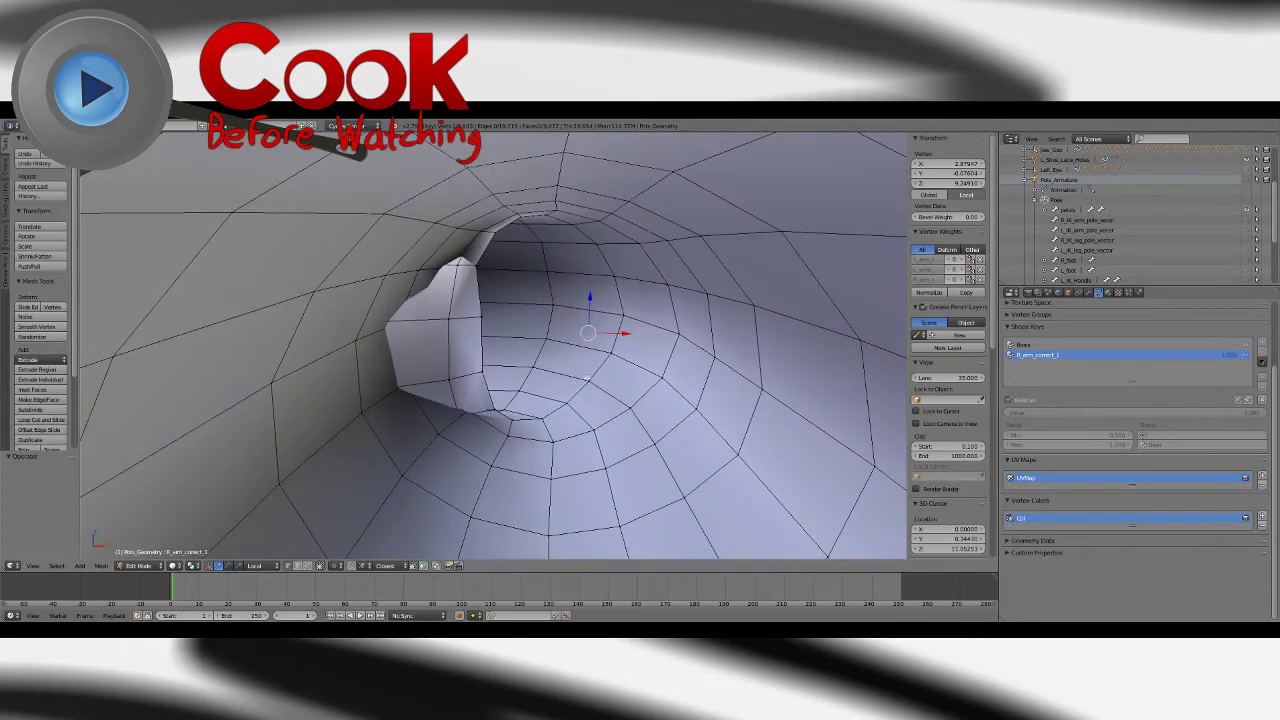
{"action": "middle_click_drag", "start_coordinate": [587, 378], "coordinate": [579, 244]}
{"action": "left_click_drag", "start_coordinate": [558, 228], "coordinate": [616, 253]}
{"action": "middle_click_drag", "start_coordinate": [616, 253], "coordinate": [729, 189]}
{"action": "scroll", "coordinate": [729, 189], "scroll_direction": "up", "scroll_amount": 5}
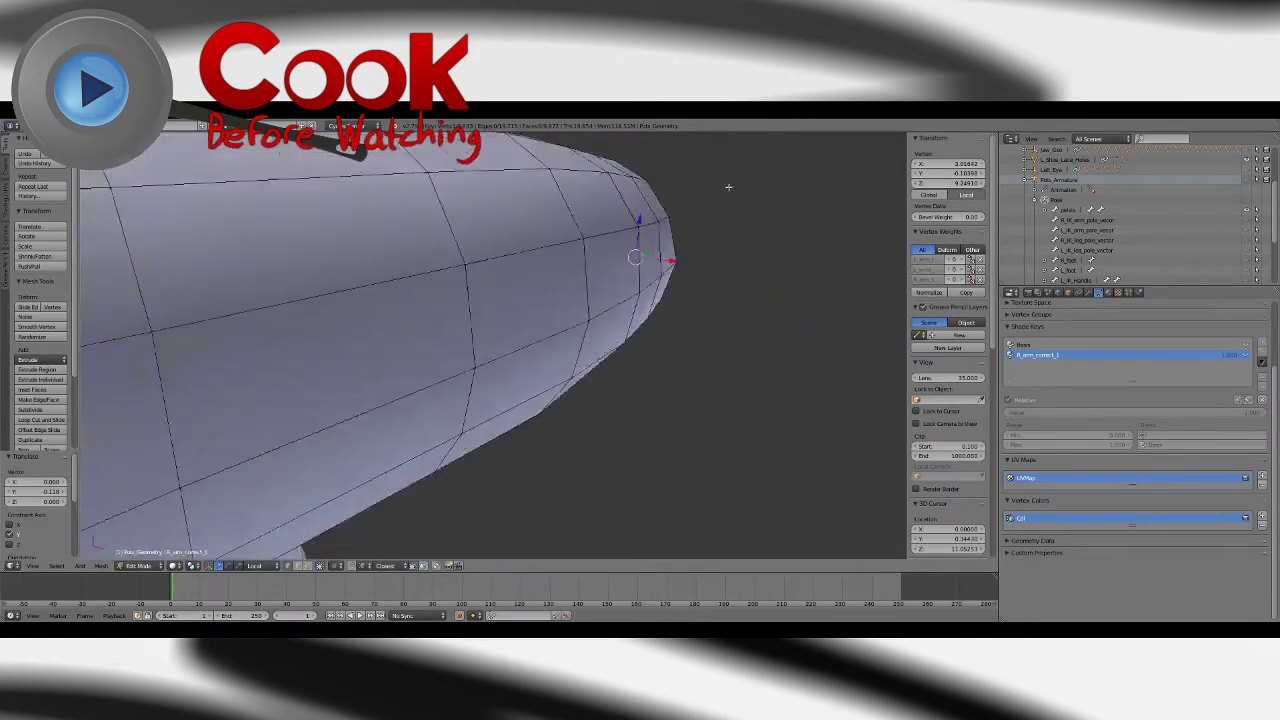
{"action": "left_click_drag", "start_coordinate": [728, 248], "coordinate": [685, 251]}
{"action": "middle_click_drag", "start_coordinate": [685, 251], "coordinate": [655, 329]}
Step: Test the R_arm_correct_1 value in Object Mode, return to Edit Mode and undo the crease vertex moves
{"action": "key", "text": "Tab"}
{"action": "mouse_move", "coordinate": [1231, 414]}
{"action": "left_mouse_down"}
{"action": "mouse_move", "coordinate": [975, 414]}
{"action": "mouse_move", "coordinate": [1231, 414]}
{"action": "left_mouse_up"}
{"action": "key", "text": "Tab"}
{"action": "middle_click_drag", "start_coordinate": [557, 306], "coordinate": [586, 344]}
{"action": "key", "text": "ctrl+z"}
{"action": "key", "text": "ctrl+z"}
{"action": "key", "text": "ctrl+z"}
Step: Smooth the inner elbow crease with the Smooth brush in Sculpt Mode and test the R_arm_correct_1 shape key's value
{"action": "left_click", "coordinate": [138, 565]}
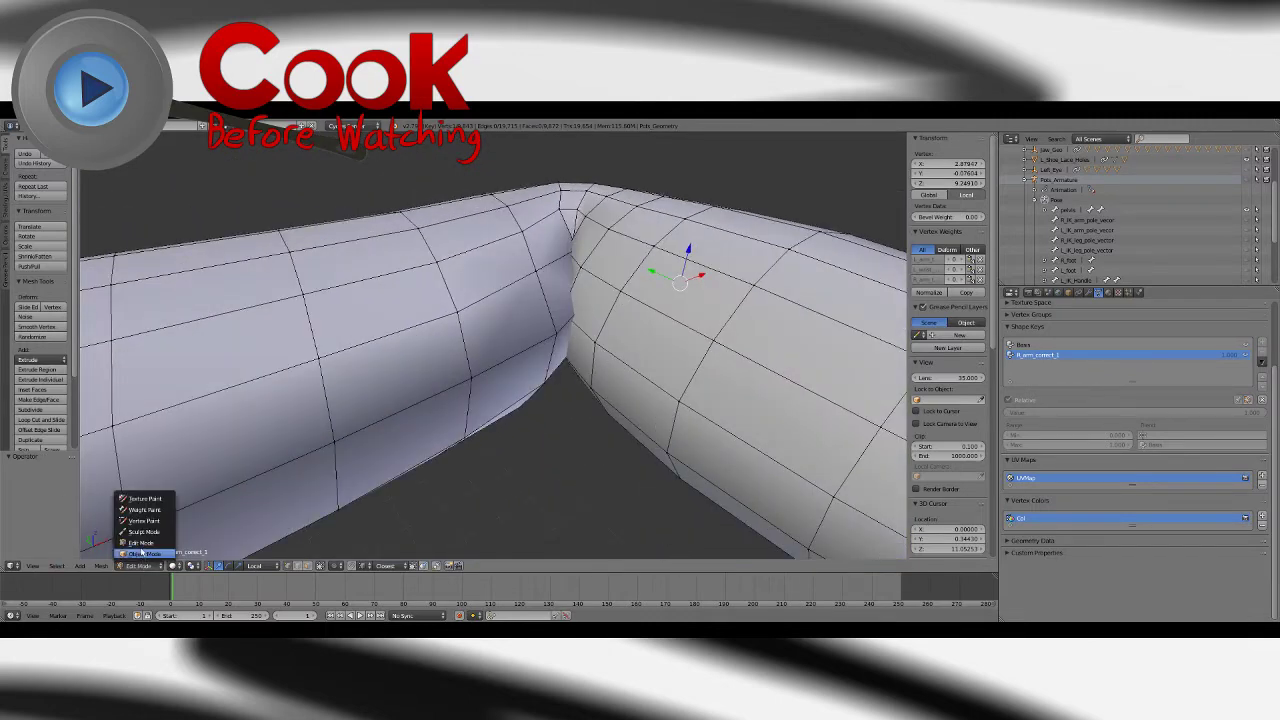
{"action": "left_click", "coordinate": [140, 528]}
{"action": "left_click", "coordinate": [40, 180]}
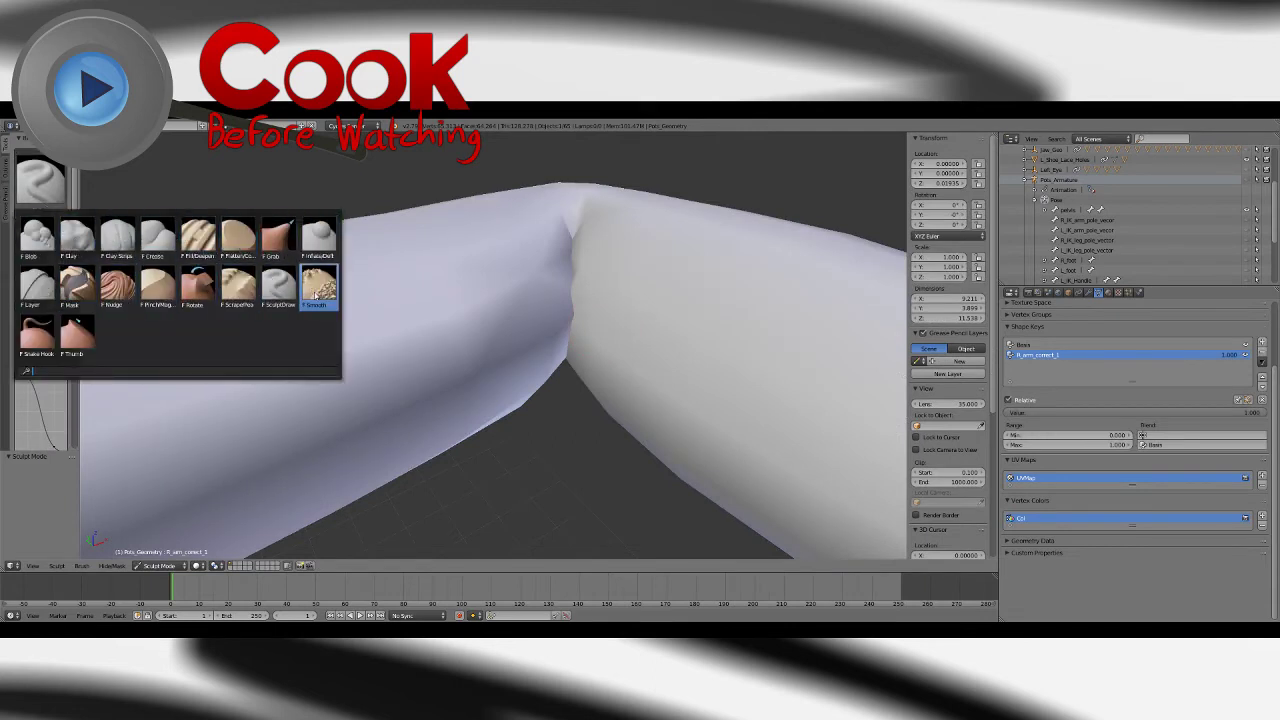
{"action": "left_click", "coordinate": [318, 285]}
{"action": "mouse_move", "coordinate": [563, 369]}
{"action": "left_mouse_down"}
{"action": "mouse_move", "coordinate": [574, 257]}
{"action": "mouse_move", "coordinate": [567, 352]}
{"action": "left_mouse_up"}
{"action": "middle_click_drag", "start_coordinate": [574, 374], "coordinate": [569, 277]}
{"action": "mouse_move", "coordinate": [568, 275]}
{"action": "left_mouse_down"}
{"action": "mouse_move", "coordinate": [566, 306]}
{"action": "mouse_move", "coordinate": [563, 266]}
{"action": "left_mouse_up"}
{"action": "mouse_move", "coordinate": [563, 266]}
{"action": "middle_mouse_down"}
{"action": "mouse_move", "coordinate": [546, 427]}
{"action": "mouse_move", "coordinate": [575, 380]}
{"action": "middle_mouse_up"}
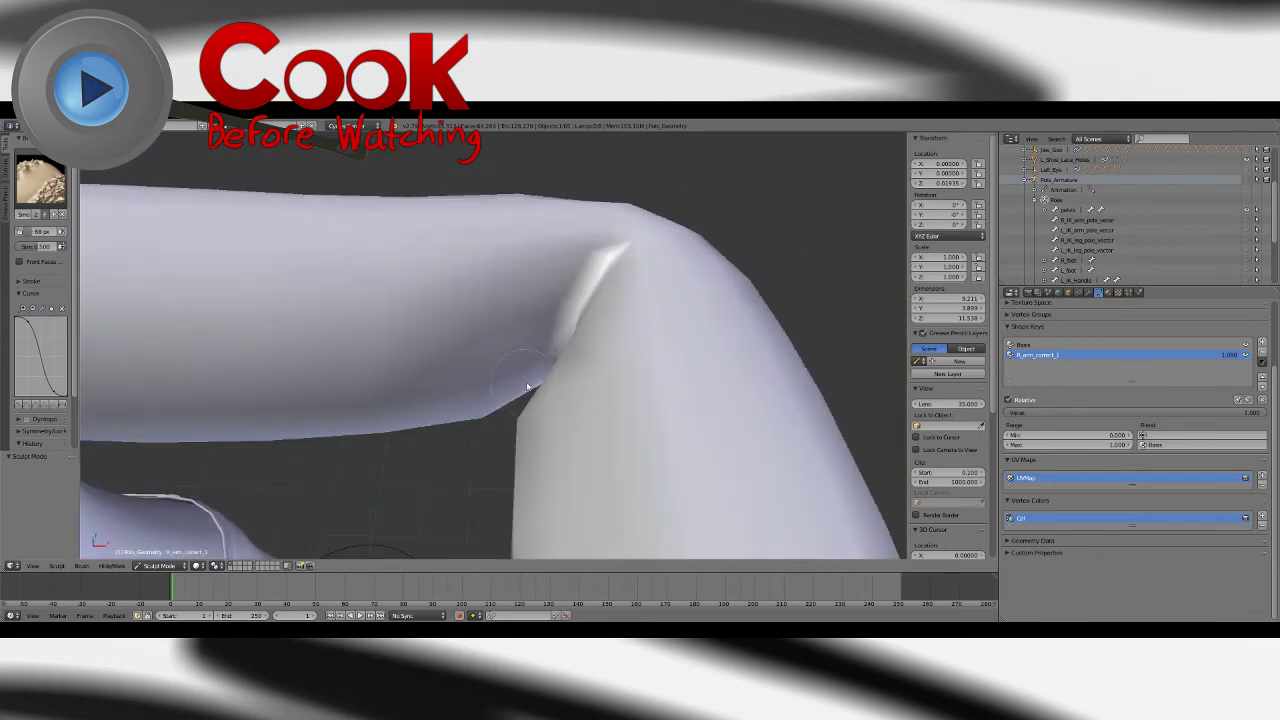
{"action": "mouse_move", "coordinate": [1262, 413]}
{"action": "left_mouse_down"}
{"action": "mouse_move", "coordinate": [1010, 413]}
{"action": "mouse_move", "coordinate": [1265, 413]}
{"action": "left_mouse_up"}
Step: In Edit Mode, try to pull a single inner elbow crease vertex outwards along its local X and Y axes
{"action": "key", "text": "Tab"}
{"action": "middle_click_drag", "start_coordinate": [572, 369], "coordinate": [546, 343]}
{"action": "scroll", "coordinate": [546, 343], "scroll_direction": "up", "scroll_amount": 5}
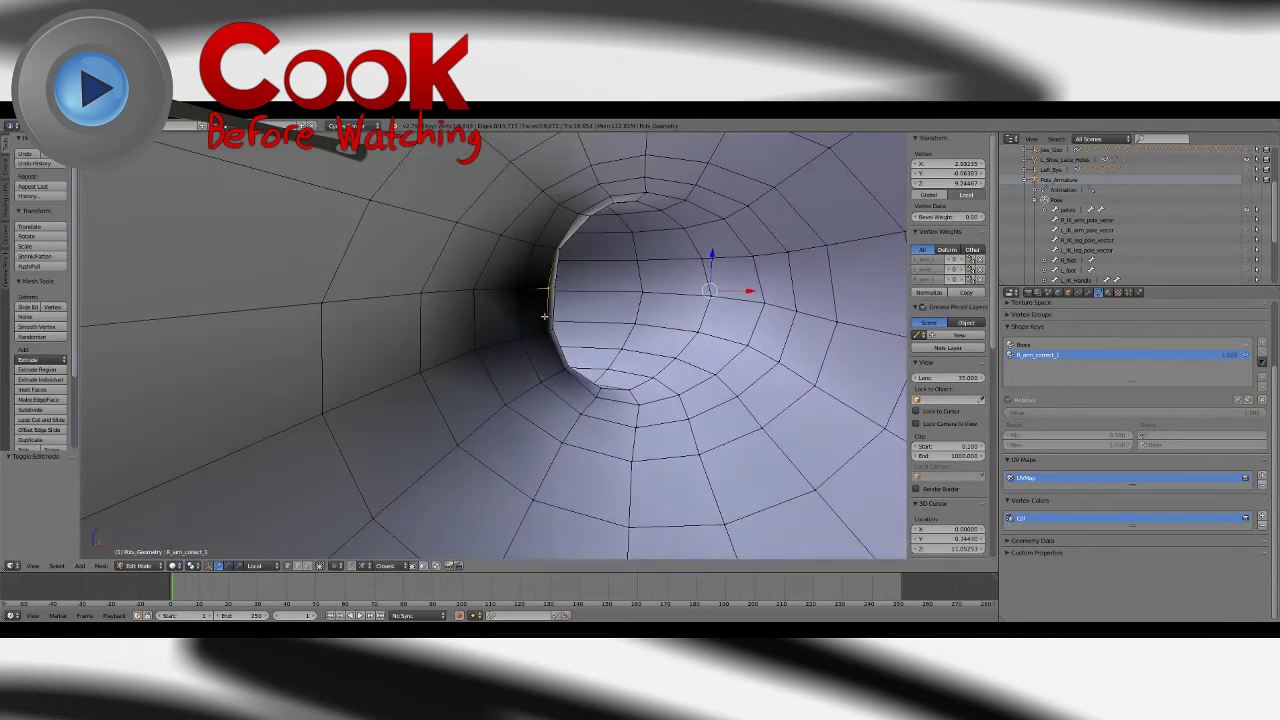
{"action": "scroll", "coordinate": [520, 330], "scroll_direction": "down", "scroll_amount": 5}
{"action": "middle_click_drag", "start_coordinate": [540, 285], "coordinate": [625, 288]}
{"action": "scroll", "coordinate": [590, 325], "scroll_direction": "up", "scroll_amount": 3}
{"action": "right_click", "coordinate": [627, 266]}
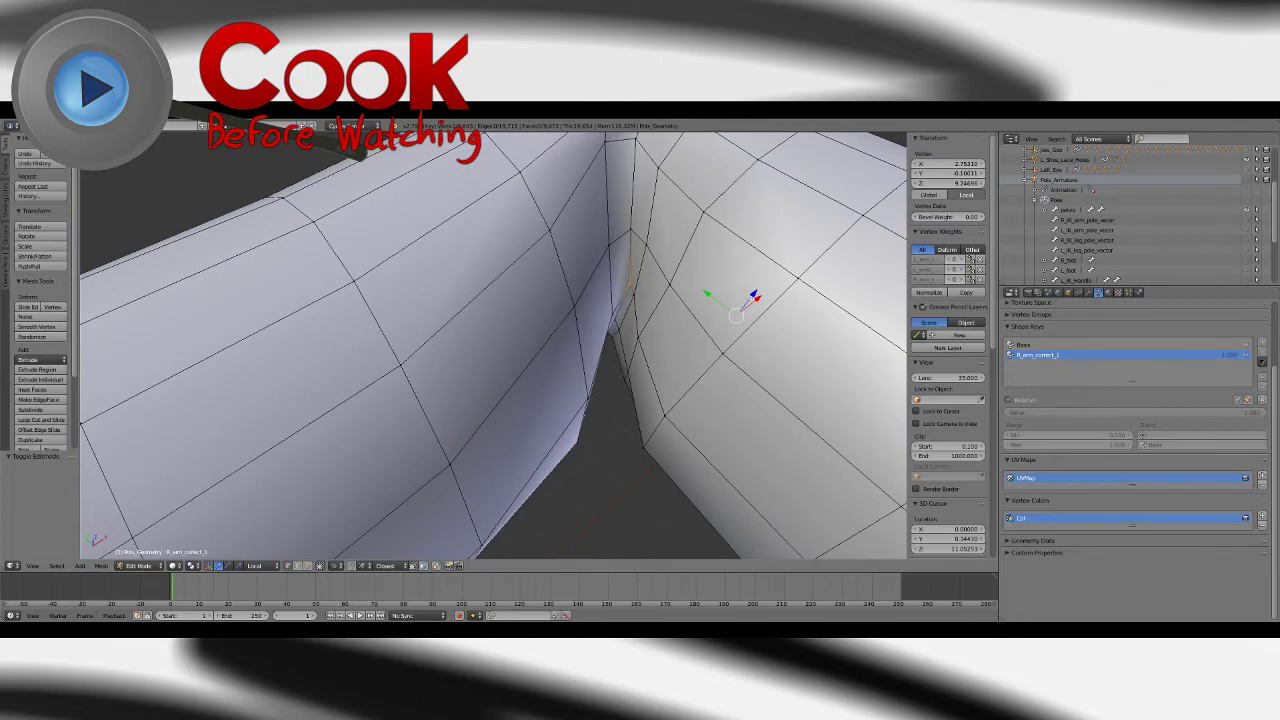
{"action": "left_click_drag", "start_coordinate": [754, 296], "coordinate": [754, 455], "text": "shift"}
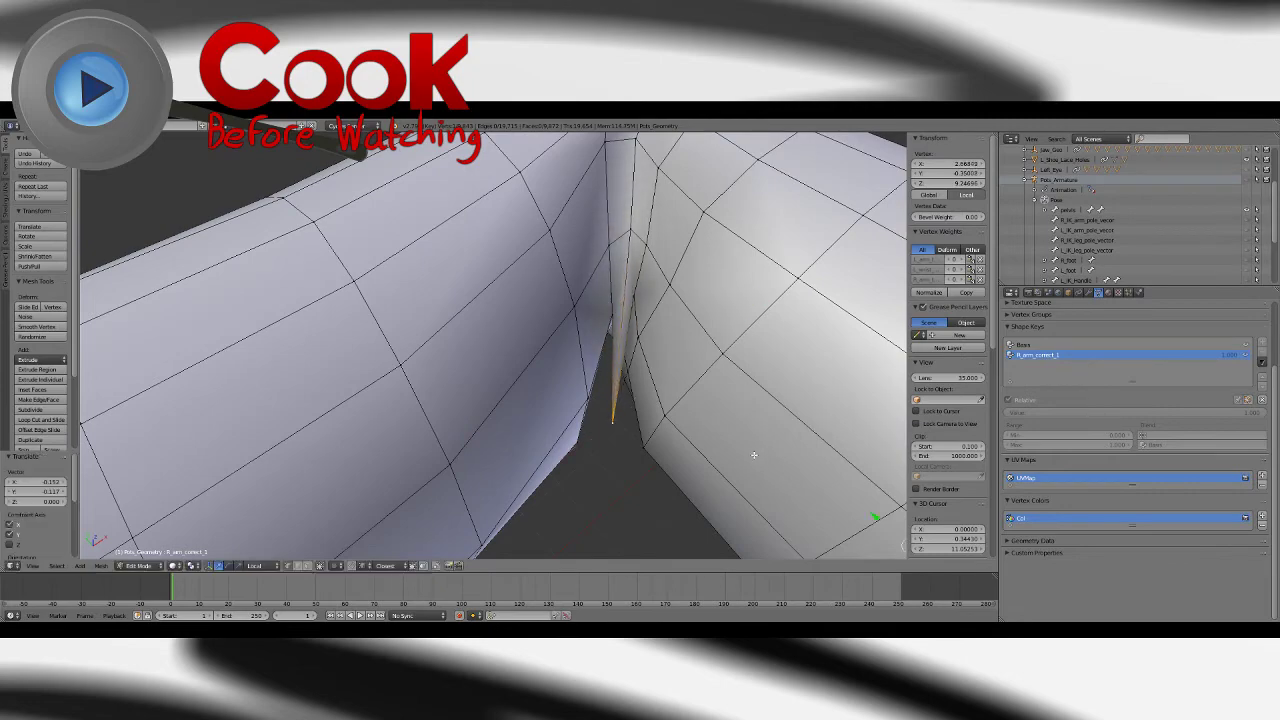
{"action": "middle_click_drag", "start_coordinate": [634, 349], "coordinate": [621, 238]}
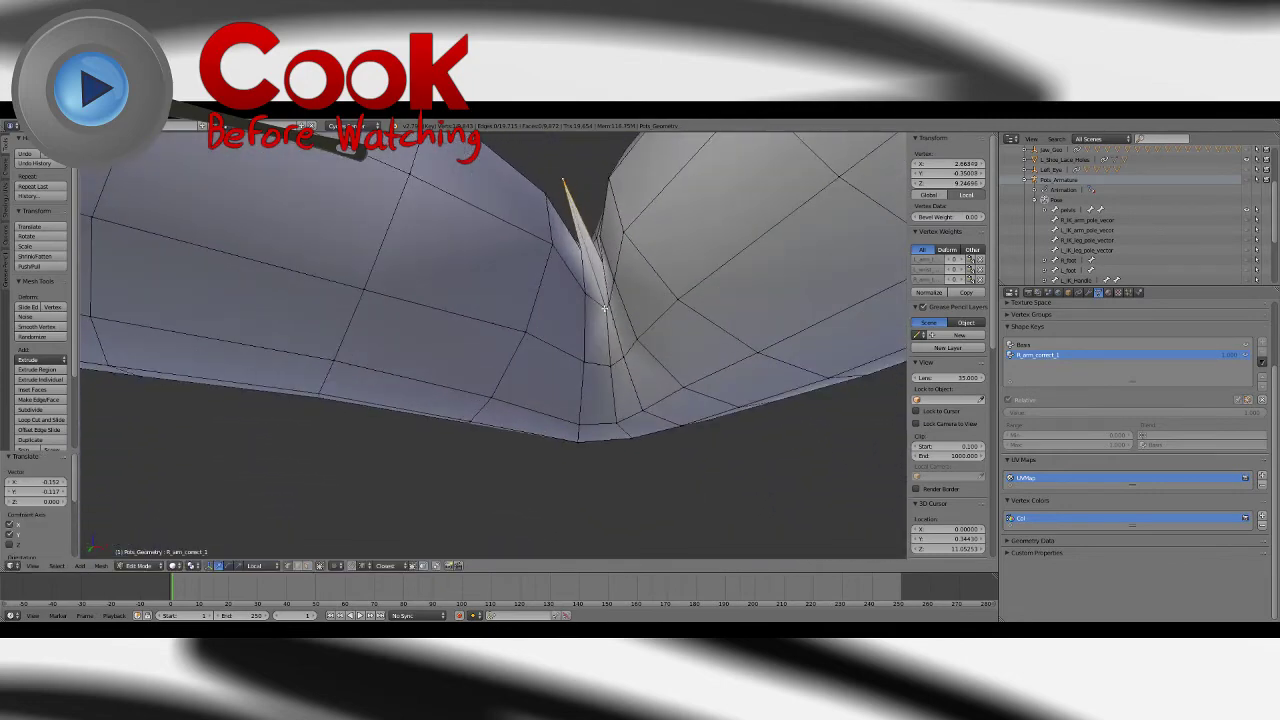
Step: Try to pull the neighbouring crease vertices outwards in the local XY plane and adjust the first vertex to match
{"action": "right_click", "coordinate": [603, 295]}
{"action": "middle_click_drag", "start_coordinate": [603, 300], "coordinate": [614, 455]}
{"action": "right_click", "coordinate": [627, 293], "text": "shift"}
{"action": "scroll", "coordinate": [627, 300], "scroll_direction": "down", "scroll_amount": 3}
{"action": "middle_click_drag", "start_coordinate": [627, 300], "coordinate": [640, 345]}
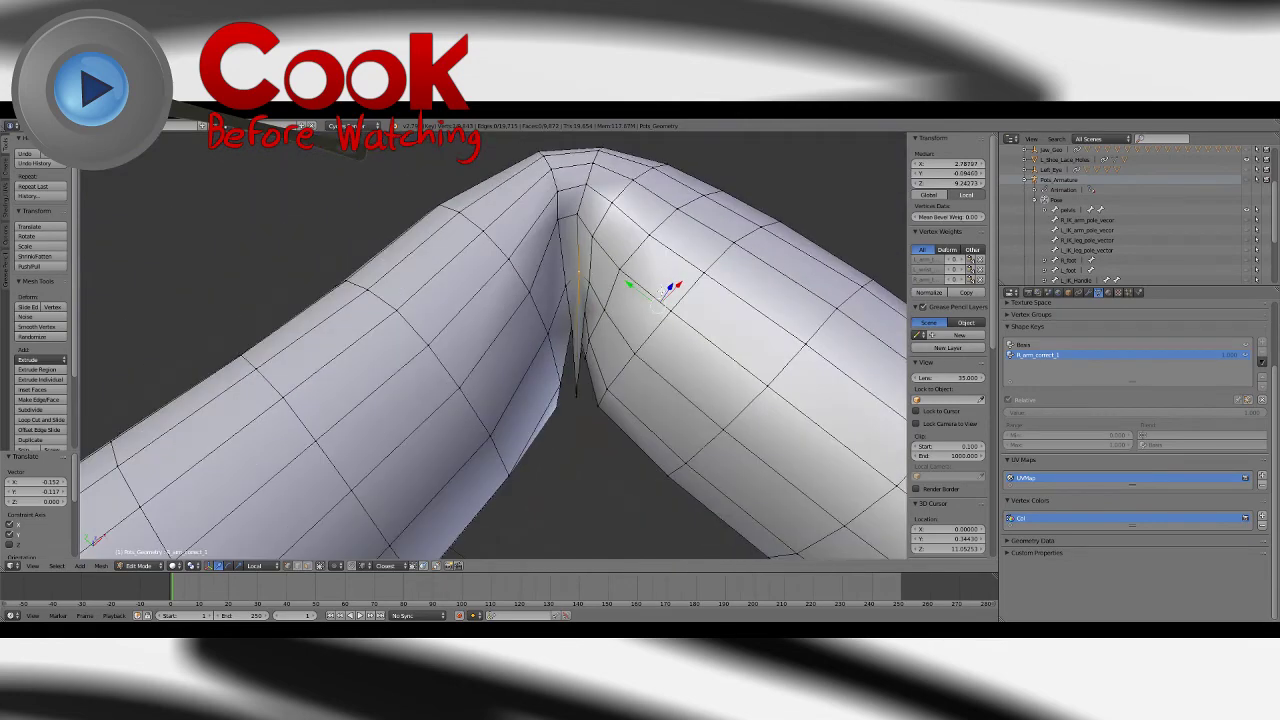
{"action": "left_click_drag", "start_coordinate": [670, 290], "coordinate": [611, 407], "text": "shift"}
{"action": "middle_click_drag", "start_coordinate": [611, 407], "coordinate": [563, 368]}
{"action": "right_click", "coordinate": [532, 322]}
{"action": "left_click_drag", "start_coordinate": [748, 418], "coordinate": [748, 425], "text": "shift"}
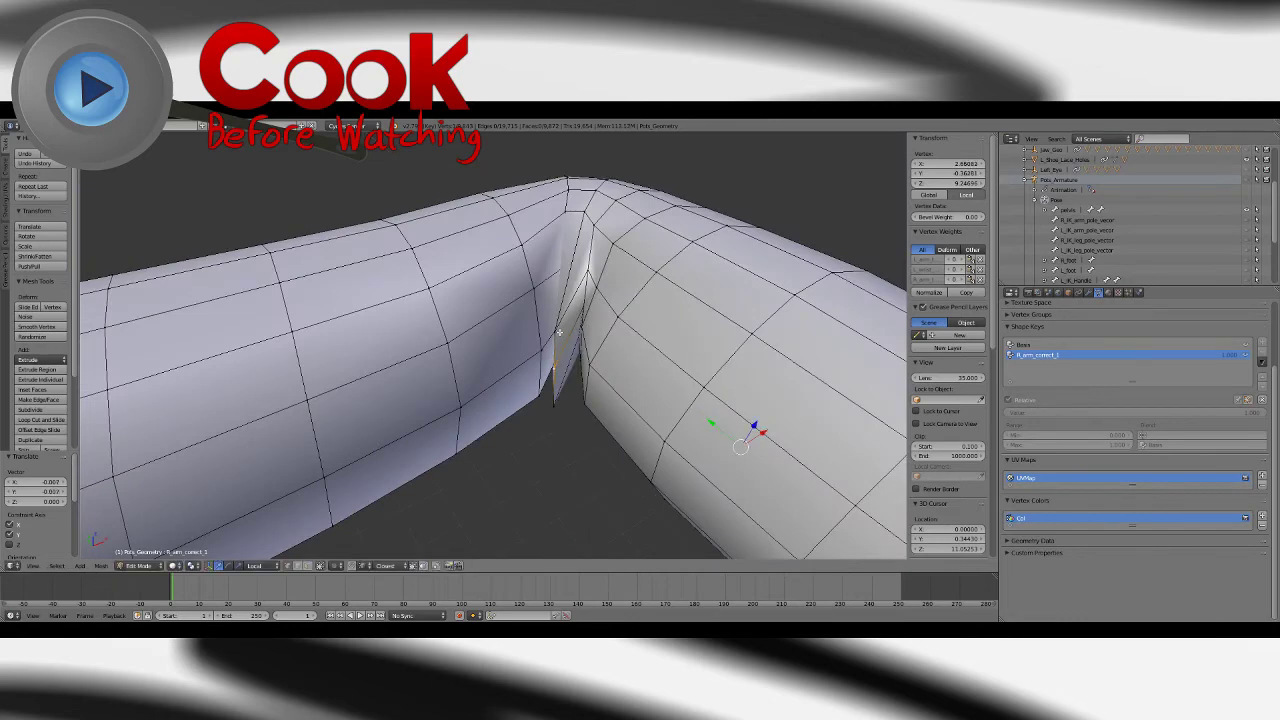
Step: Undo the manual vertex moves in the inner elbow crease
{"action": "key", "text": "ctrl+z"}
{"action": "key", "text": "ctrl+z"}
{"action": "key", "text": "ctrl+z"}
{"action": "key", "text": "ctrl+z"}
{"action": "key", "text": "ctrl+z"}
{"action": "key", "text": "ctrl+z"}
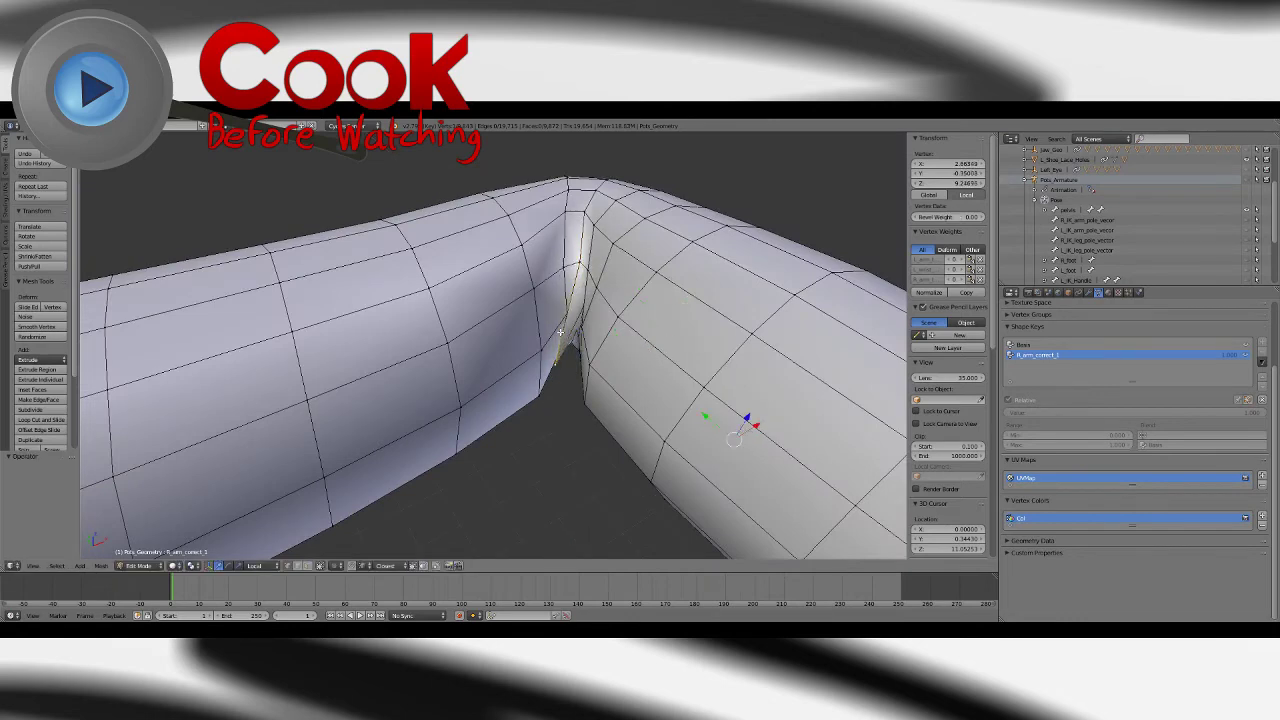
Step: Switch the body mesh back to Sculpt Mode and choose the Blob brush for the inner elbow
{"action": "middle_click_drag", "start_coordinate": [557, 333], "coordinate": [540, 290]}
{"action": "left_click", "coordinate": [138, 566]}
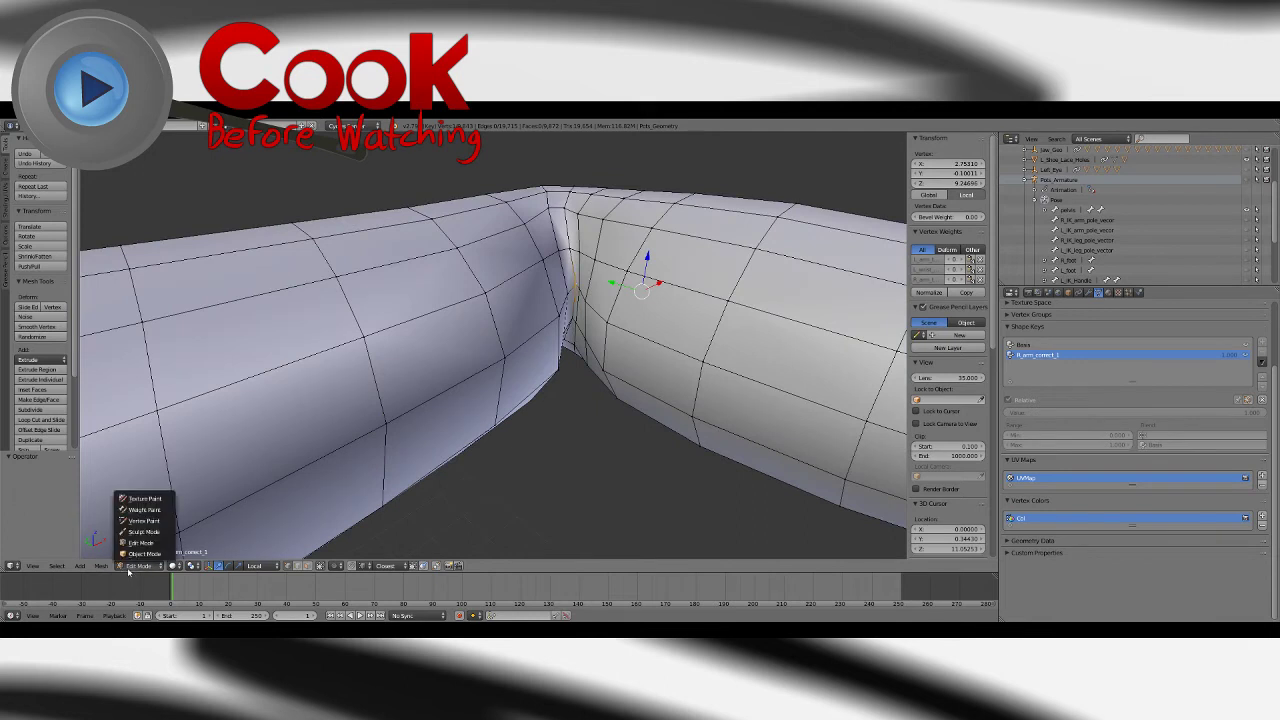
{"action": "left_click", "coordinate": [146, 535]}
{"action": "middle_click_drag", "start_coordinate": [552, 373], "coordinate": [553, 388]}
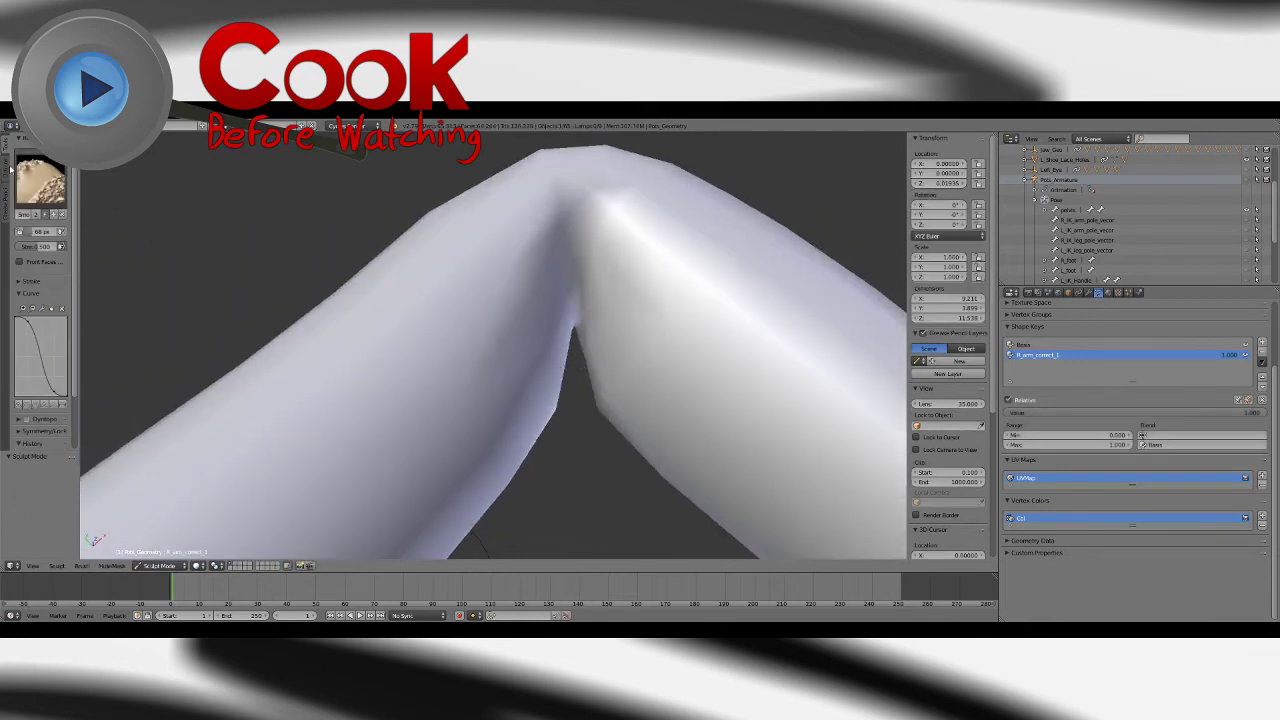
{"action": "left_click", "coordinate": [40, 180]}
{"action": "left_click", "coordinate": [37, 239]}
{"action": "middle_click_drag", "start_coordinate": [769, 374], "coordinate": [607, 245]}
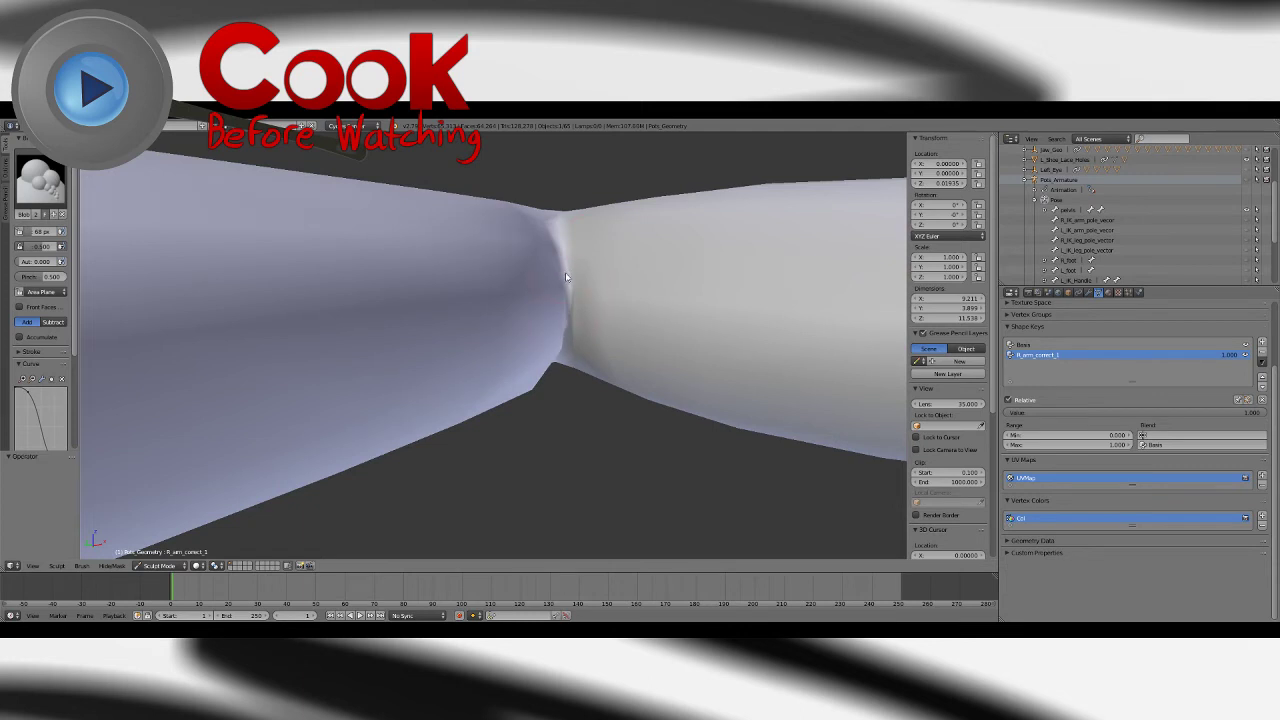
{"action": "middle_click_drag", "start_coordinate": [565, 272], "coordinate": [565, 345]}
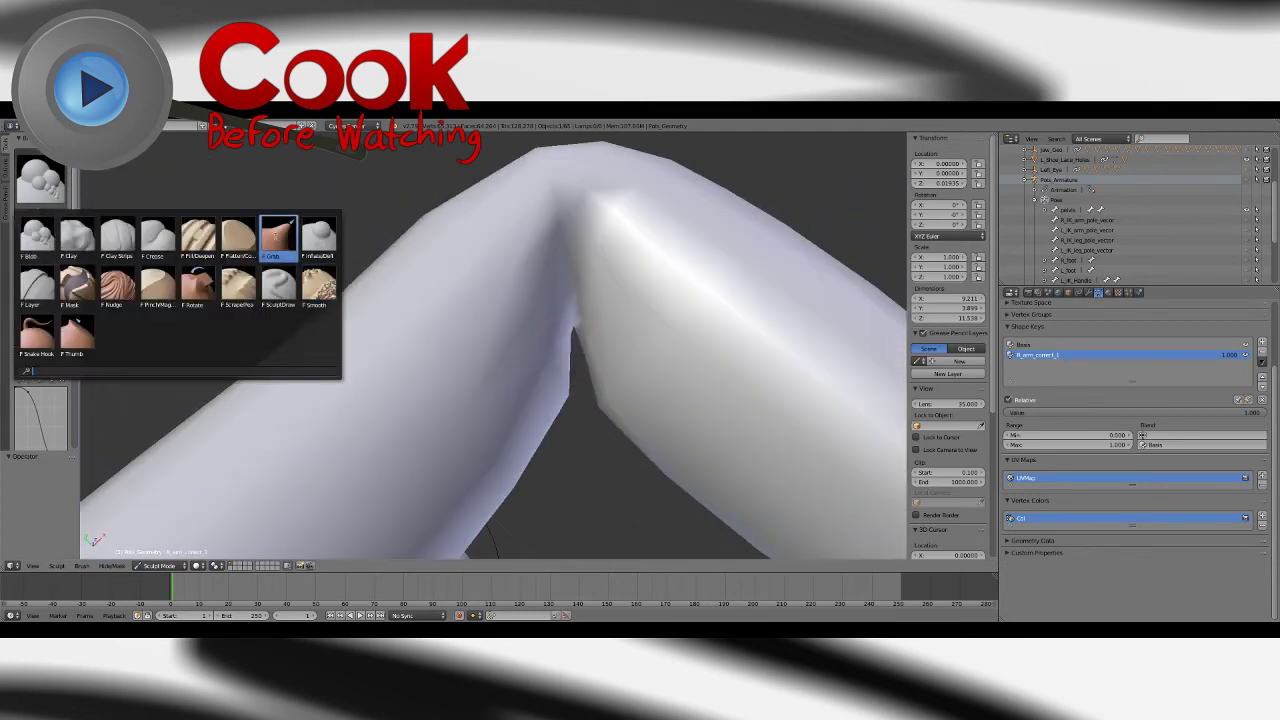
Step: Choose the Grab brush, enlarge its radius to 113 px and pull the inner elbow crease outwards from above and below
{"action": "left_click", "coordinate": [279, 236]}
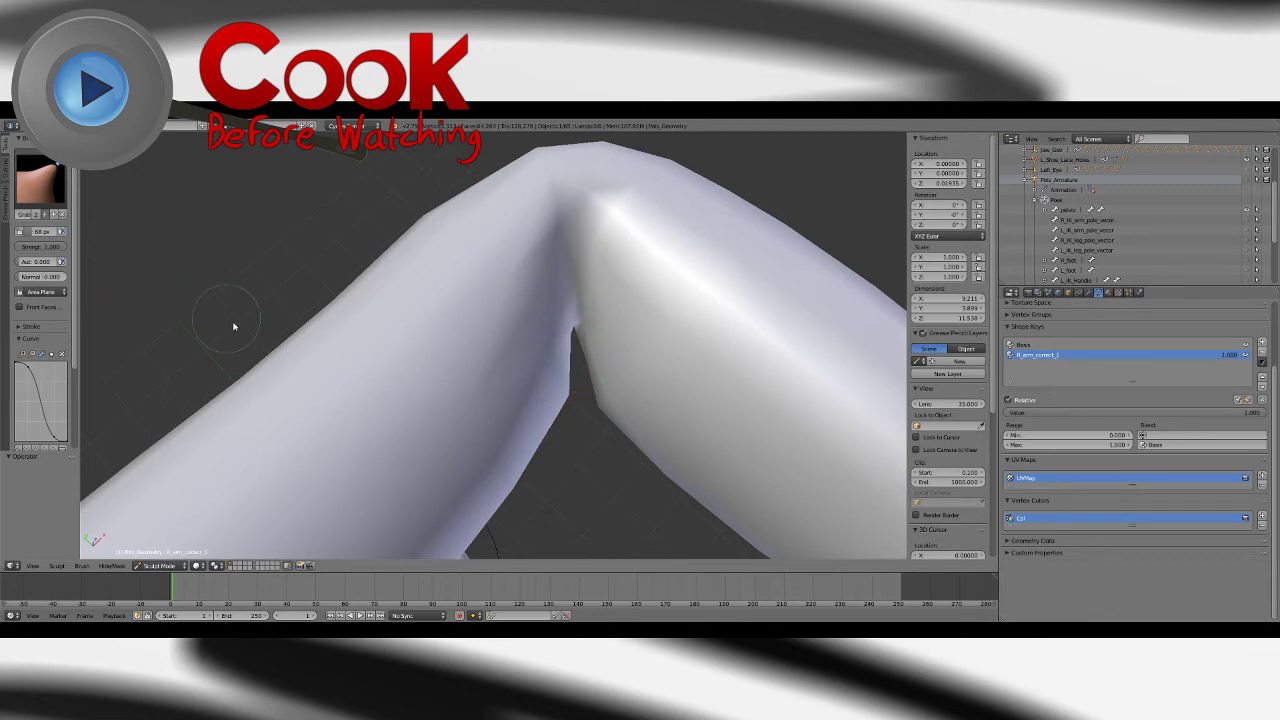
{"action": "key", "text": "bracketright"}
{"action": "left_click_drag", "start_coordinate": [578, 311], "coordinate": [577, 380]}
{"action": "middle_click_drag", "start_coordinate": [577, 380], "coordinate": [571, 234]}
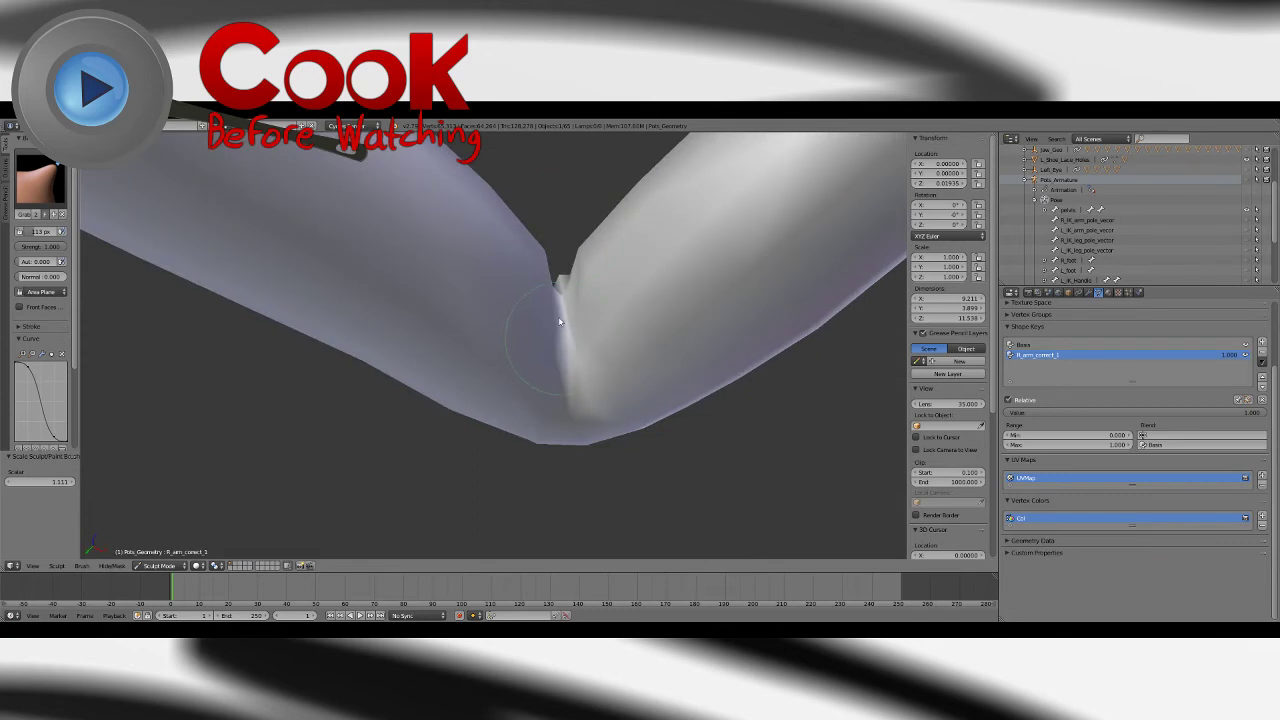
{"action": "mouse_move", "coordinate": [560, 322]}
{"action": "left_mouse_down"}
{"action": "mouse_move", "coordinate": [555, 270]}
{"action": "mouse_move", "coordinate": [580, 268]}
{"action": "left_mouse_up"}
{"action": "middle_click_drag", "start_coordinate": [577, 250], "coordinate": [569, 377]}
{"action": "left_click_drag", "start_coordinate": [569, 377], "coordinate": [571, 357]}
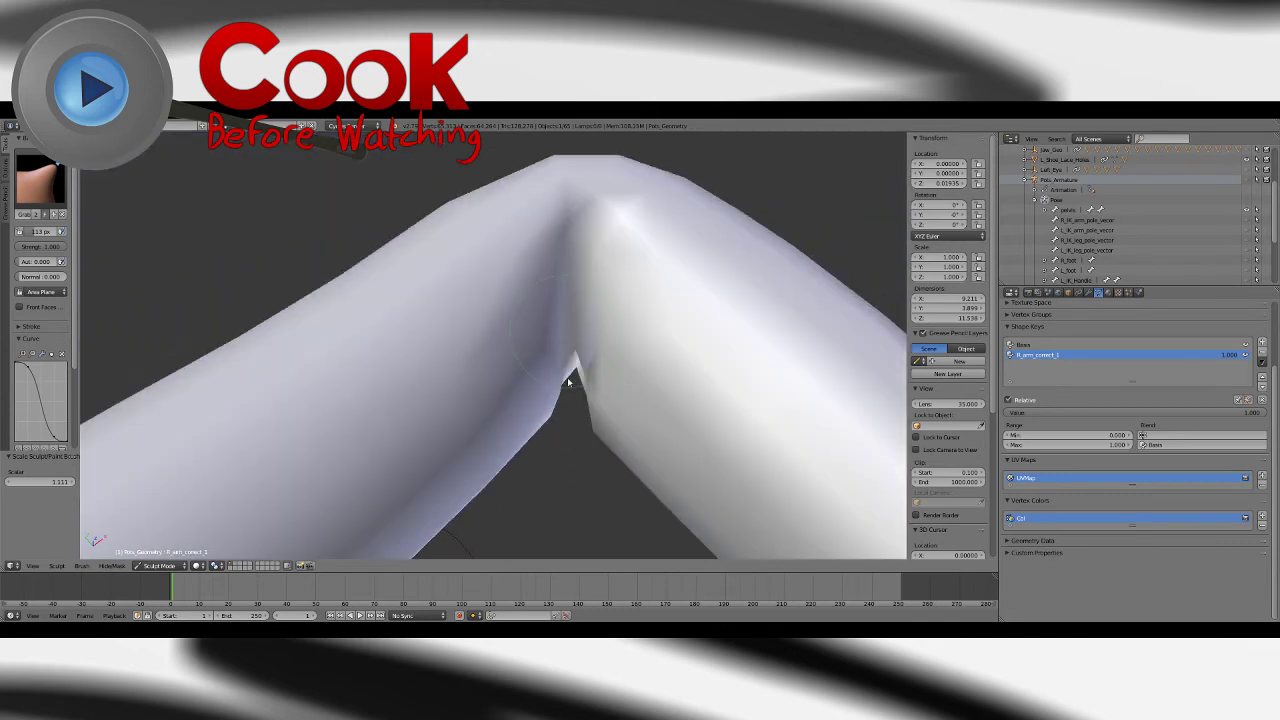
Step: Soften the inner elbow crease with the Smooth brush and reshape it from below with the Grab brush
{"action": "mouse_move", "coordinate": [571, 357]}
{"action": "middle_mouse_down"}
{"action": "mouse_move", "coordinate": [566, 366]}
{"action": "mouse_move", "coordinate": [562, 287]}
{"action": "mouse_move", "coordinate": [551, 443]}
{"action": "middle_mouse_up"}
{"action": "left_click", "coordinate": [37, 171]}
{"action": "left_click", "coordinate": [319, 288]}
{"action": "left_click", "coordinate": [37, 171]}
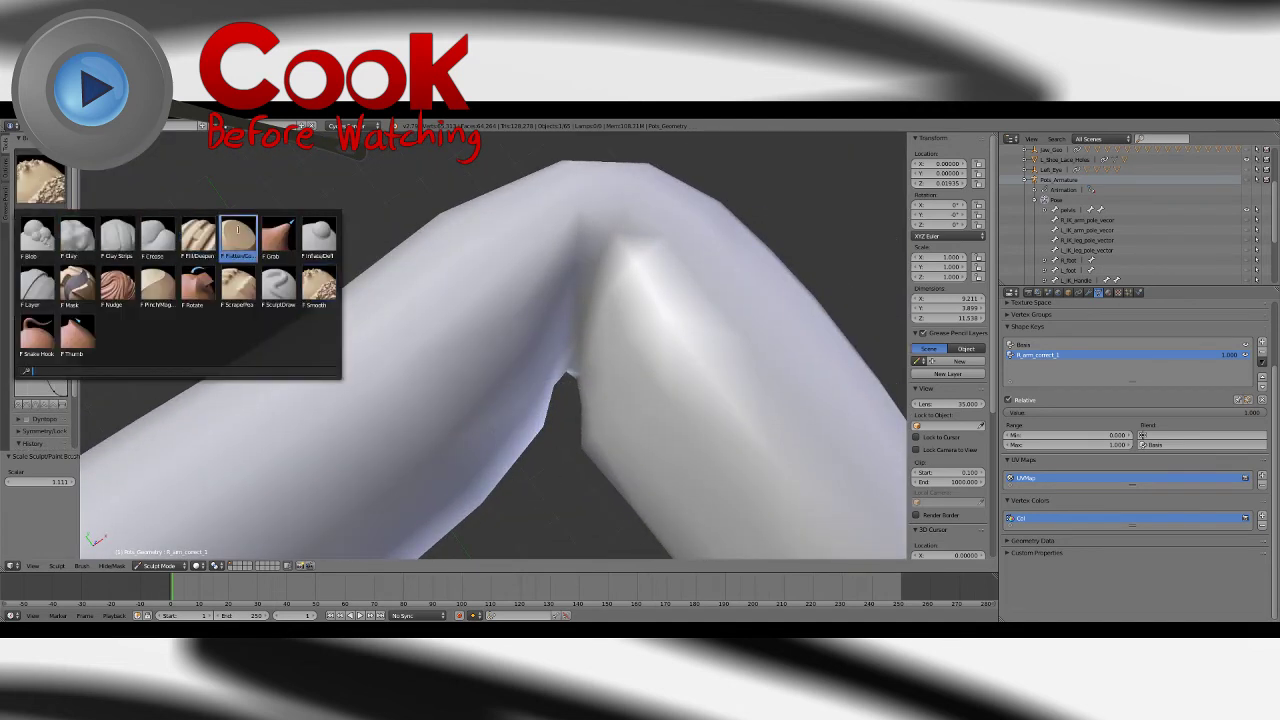
{"action": "left_click", "coordinate": [277, 237]}
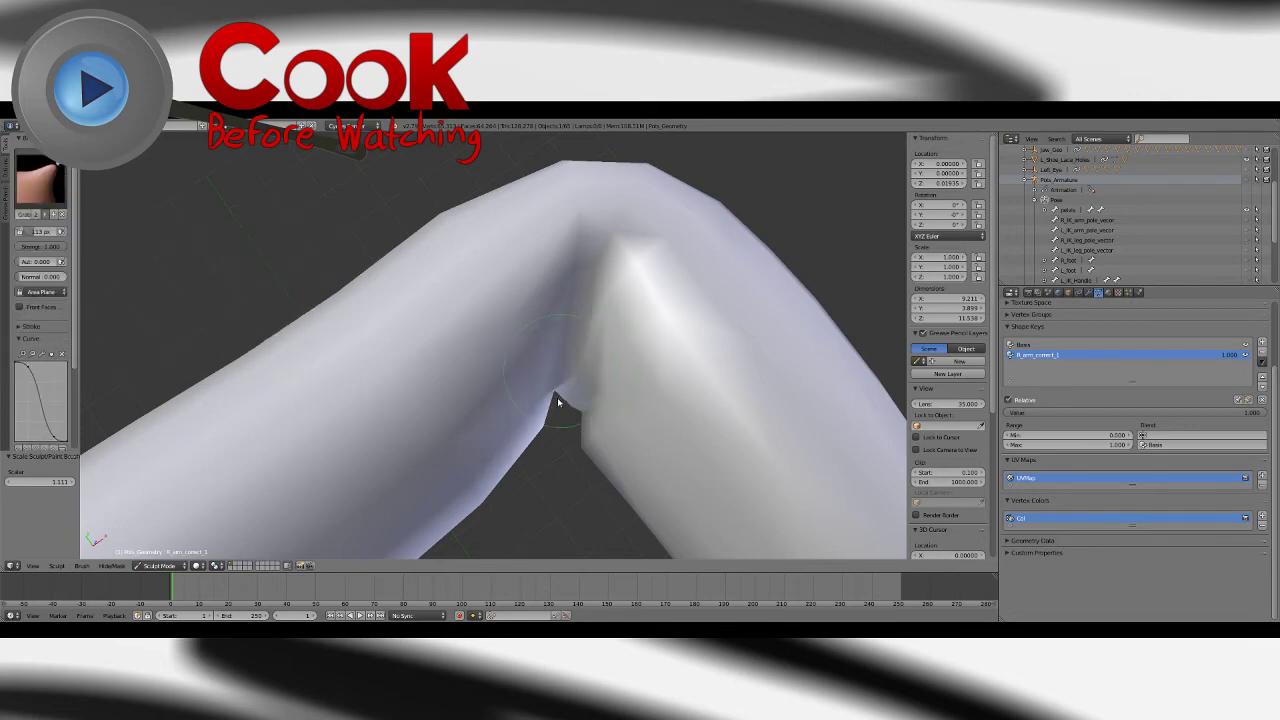
{"action": "middle_click_drag", "start_coordinate": [556, 400], "coordinate": [560, 300]}
{"action": "mouse_move", "coordinate": [612, 312]}
{"action": "left_mouse_down"}
{"action": "mouse_move", "coordinate": [544, 280]}
{"action": "mouse_move", "coordinate": [556, 268]}
{"action": "mouse_move", "coordinate": [540, 262]}
{"action": "left_mouse_up"}
Step: Smooth the inner elbow fold again and pull its edge outwards from the underside with the Grab brush
{"action": "left_click", "coordinate": [58, 190]}
{"action": "left_click", "coordinate": [317, 286]}
{"action": "mouse_move", "coordinate": [541, 270]}
{"action": "middle_mouse_down"}
{"action": "mouse_move", "coordinate": [551, 401]}
{"action": "mouse_move", "coordinate": [551, 323]}
{"action": "mouse_move", "coordinate": [571, 400]}
{"action": "mouse_move", "coordinate": [586, 403]}
{"action": "middle_mouse_up"}
{"action": "left_click", "coordinate": [41, 186]}
{"action": "left_click", "coordinate": [283, 238]}
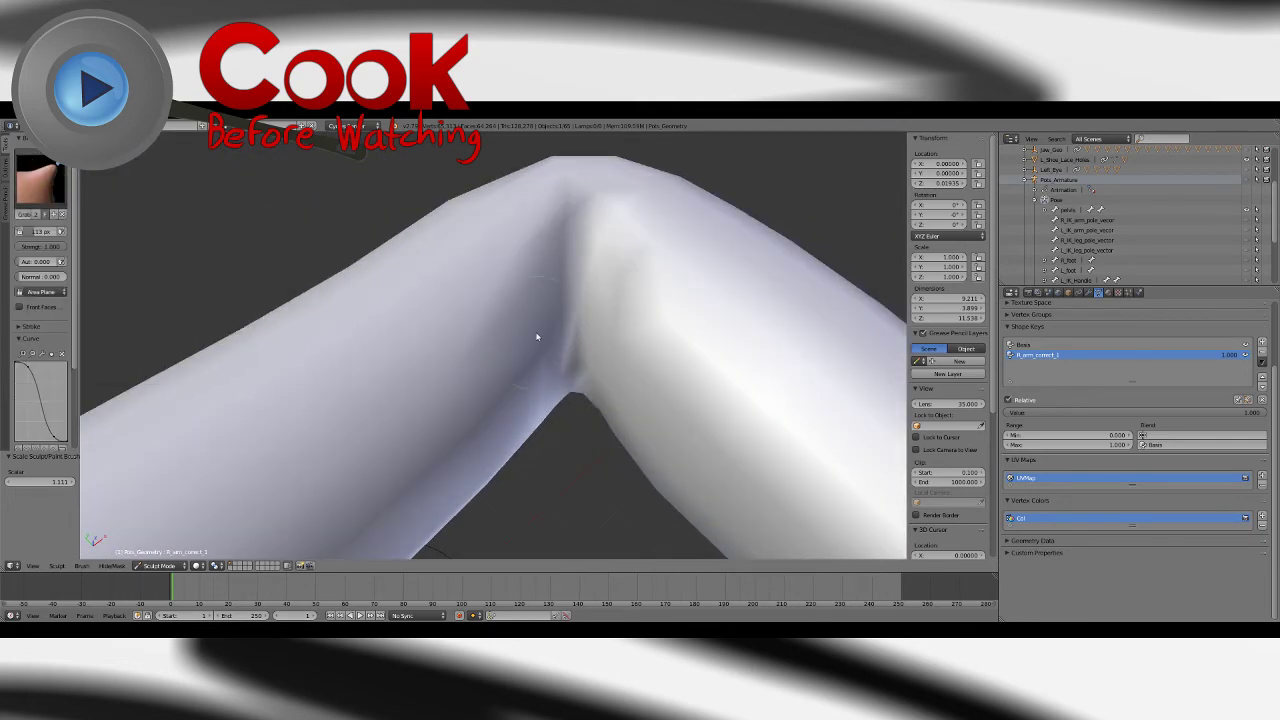
{"action": "middle_click_drag", "start_coordinate": [602, 421], "coordinate": [523, 259]}
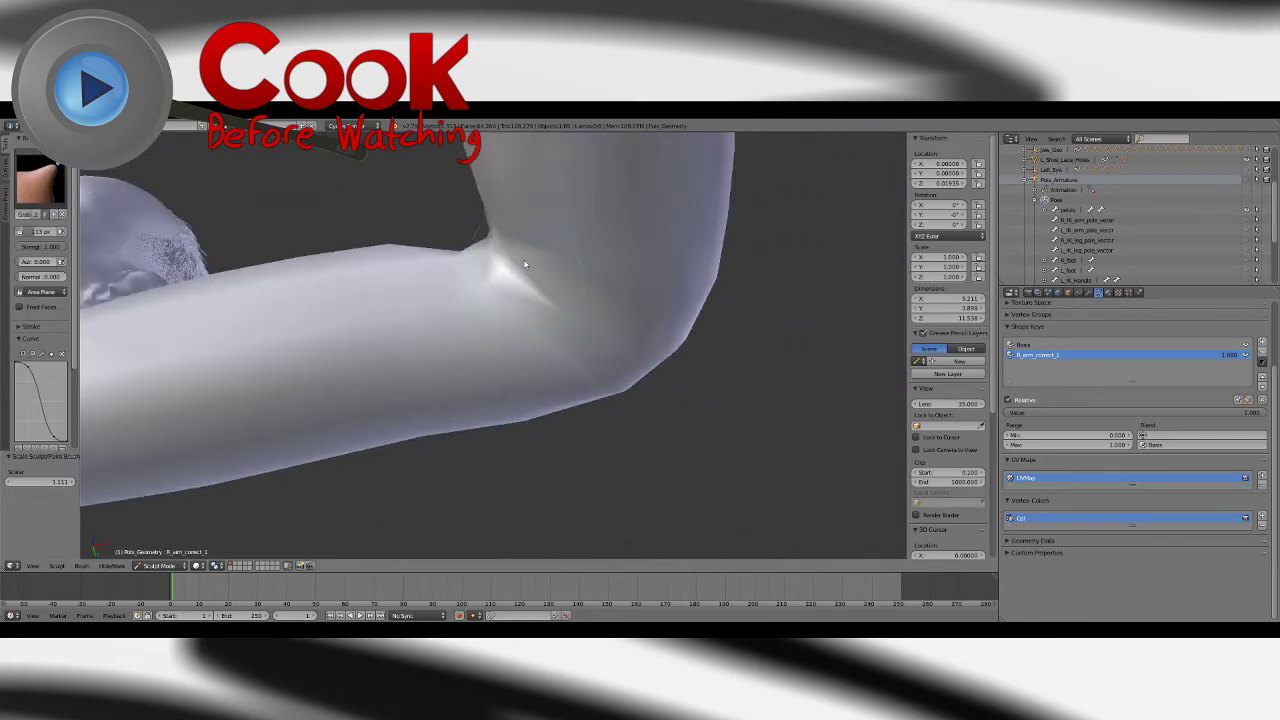
{"action": "mouse_move", "coordinate": [523, 259]}
{"action": "left_mouse_down"}
{"action": "mouse_move", "coordinate": [500, 262]}
{"action": "mouse_move", "coordinate": [475, 239]}
{"action": "mouse_move", "coordinate": [465, 259]}
{"action": "mouse_move", "coordinate": [443, 258]}
{"action": "left_mouse_up"}
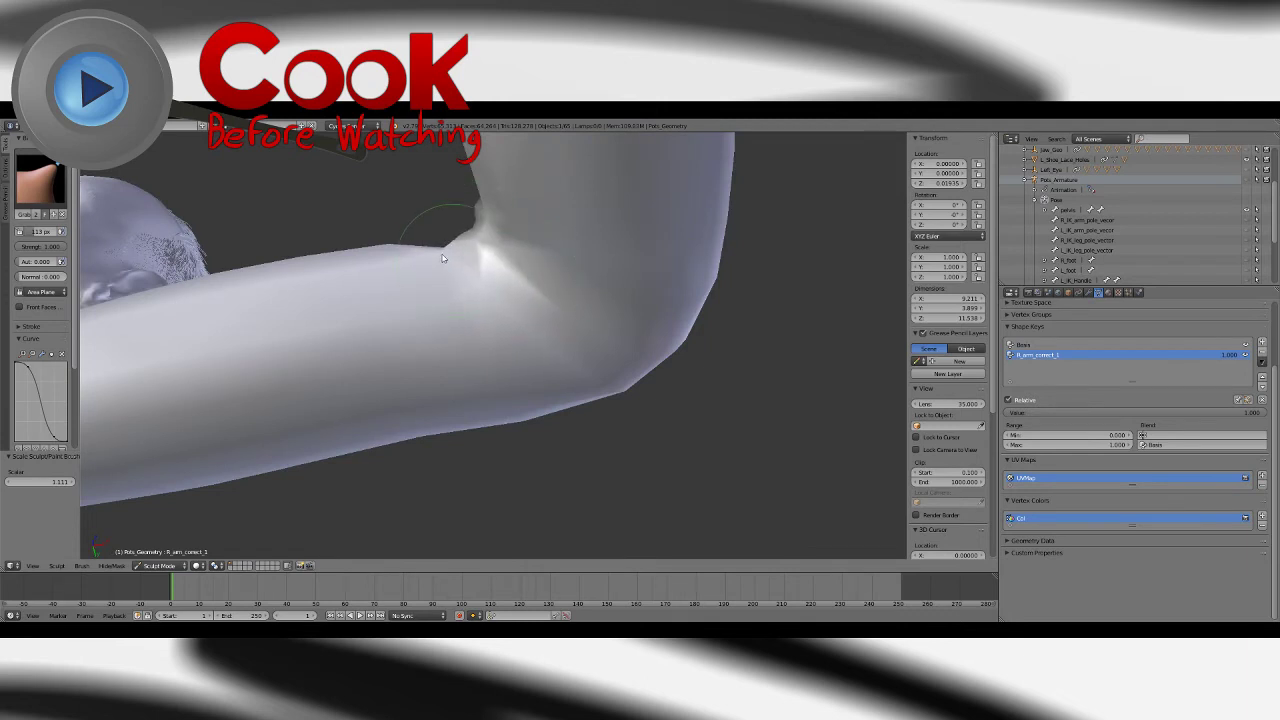
Step: Choose the Smooth brush and soften the lower end of the inner elbow crease
{"action": "middle_click_drag", "start_coordinate": [513, 295], "coordinate": [477, 226]}
{"action": "middle_click_drag", "start_coordinate": [549, 269], "coordinate": [530, 214]}
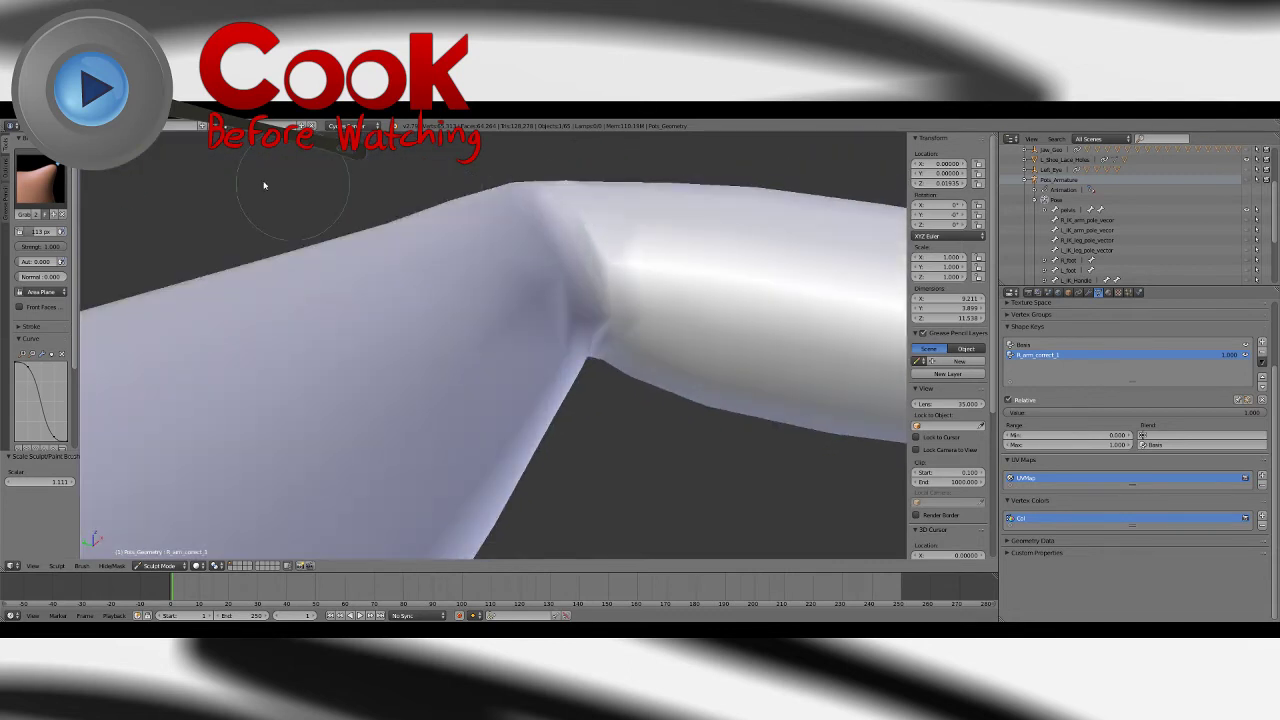
{"action": "left_click", "coordinate": [40, 180]}
{"action": "left_click", "coordinate": [318, 248]}
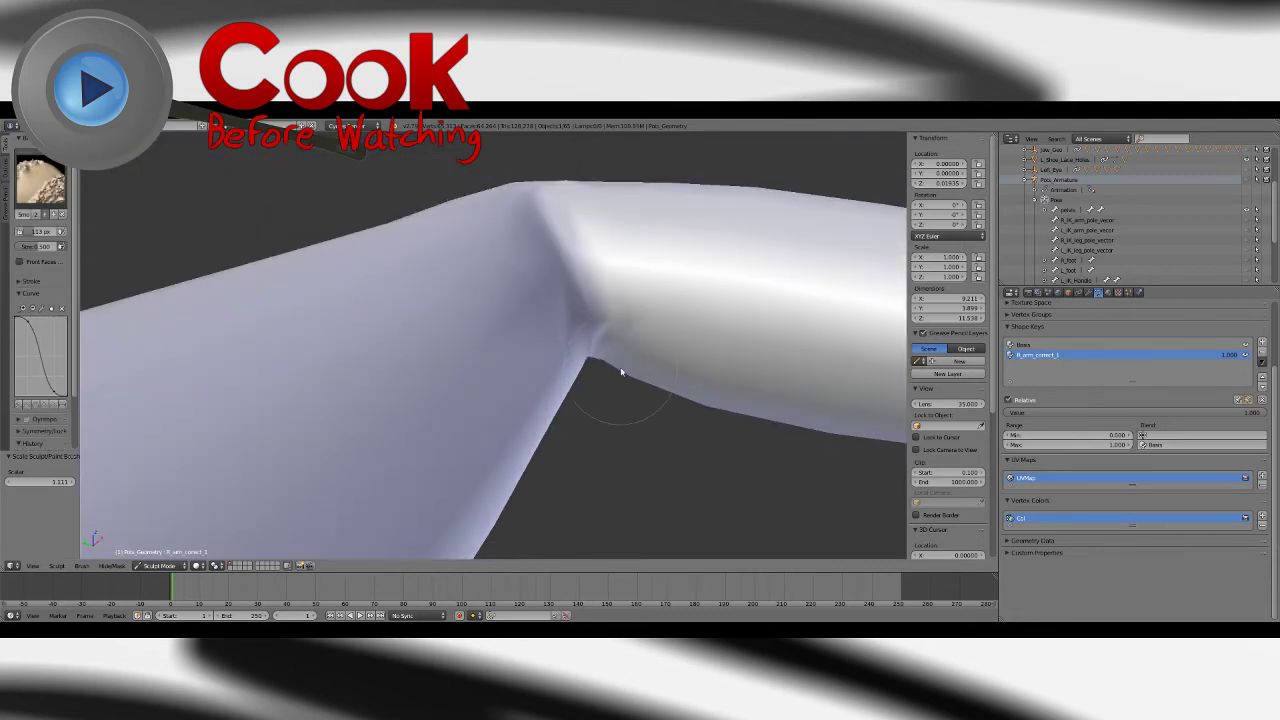
{"action": "left_click_drag", "start_coordinate": [601, 336], "coordinate": [604, 352]}
{"action": "mouse_move", "coordinate": [577, 400]}
{"action": "middle_mouse_down"}
{"action": "mouse_move", "coordinate": [520, 446]}
{"action": "mouse_move", "coordinate": [544, 434]}
{"action": "mouse_move", "coordinate": [457, 271]}
{"action": "middle_mouse_up"}
Step: Choose the Grab brush and pull the forearm surface beside the inner elbow fold in towards the crease
{"action": "left_click", "coordinate": [40, 180]}
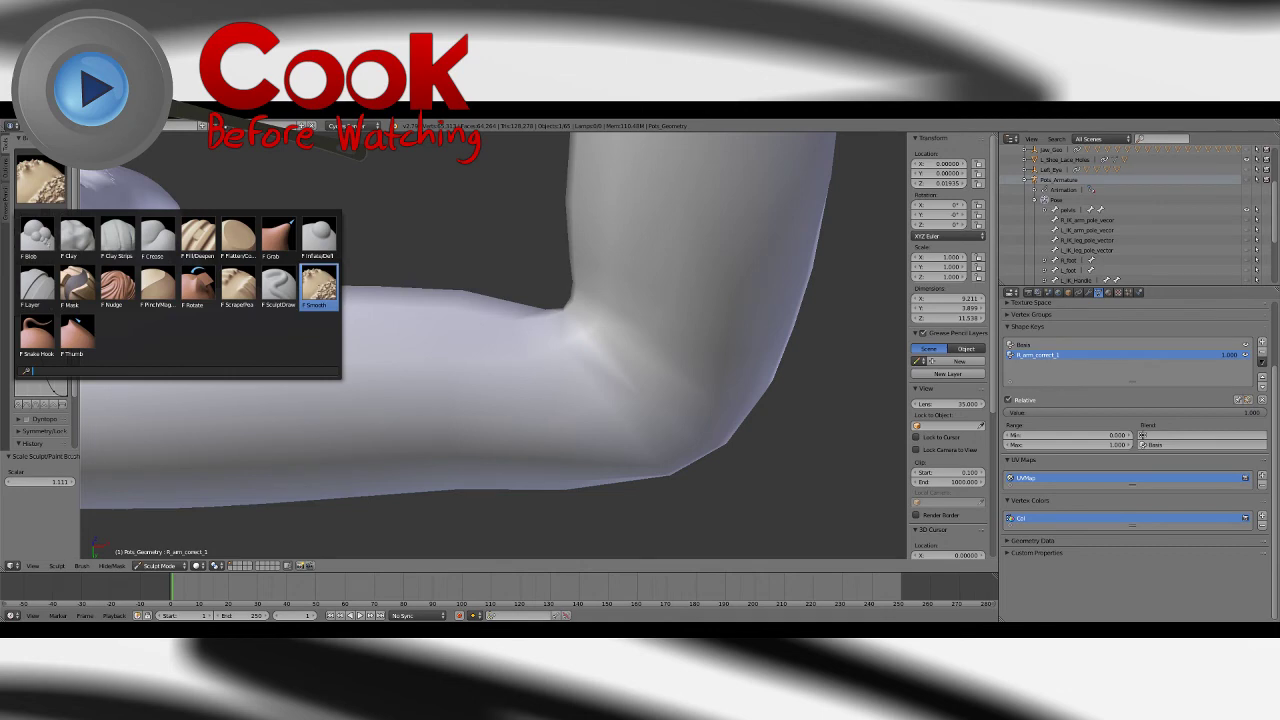
{"action": "left_click", "coordinate": [278, 237]}
{"action": "middle_click_drag", "start_coordinate": [470, 308], "coordinate": [556, 348]}
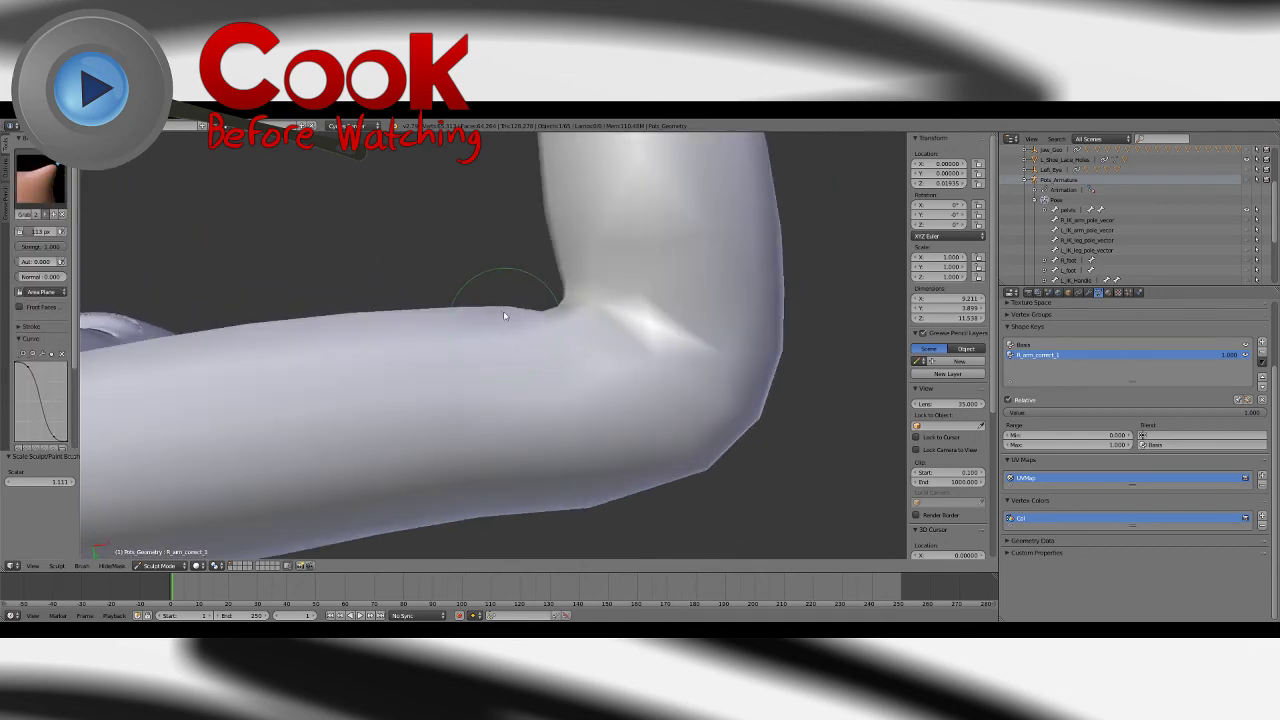
{"action": "left_click_drag", "start_coordinate": [503, 316], "coordinate": [558, 337]}
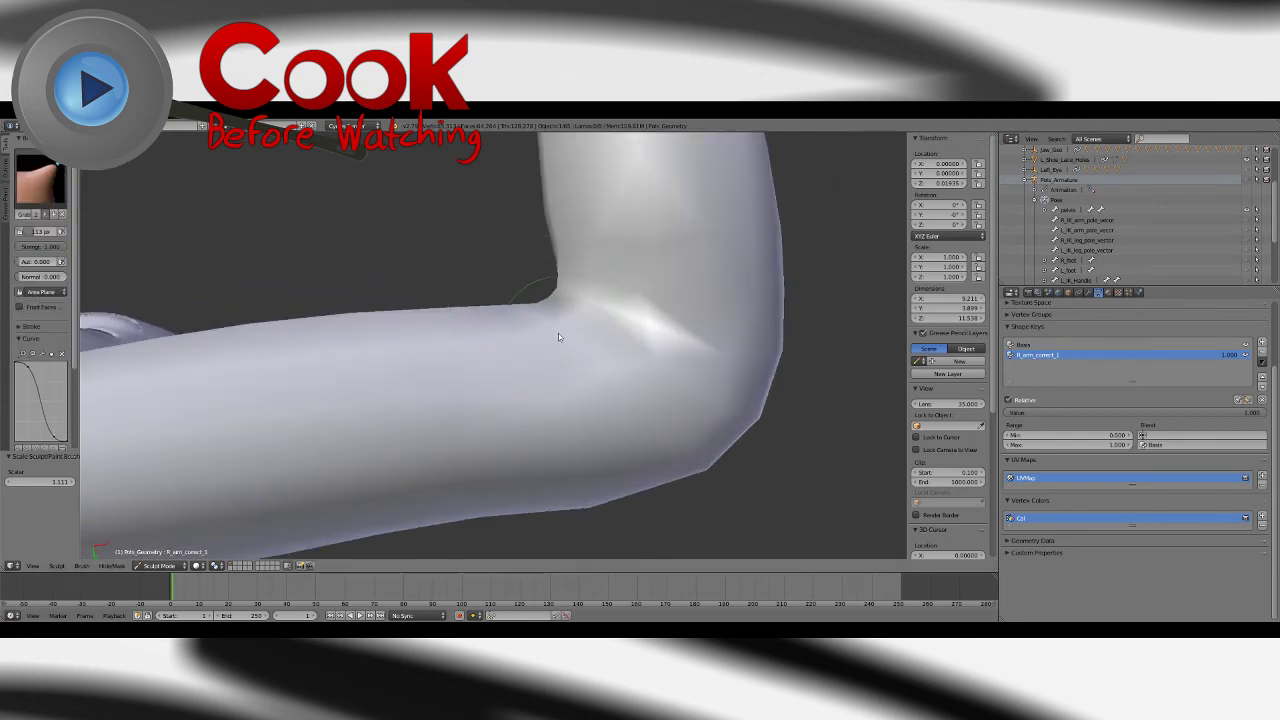
{"action": "middle_click_drag", "start_coordinate": [558, 337], "coordinate": [494, 370]}
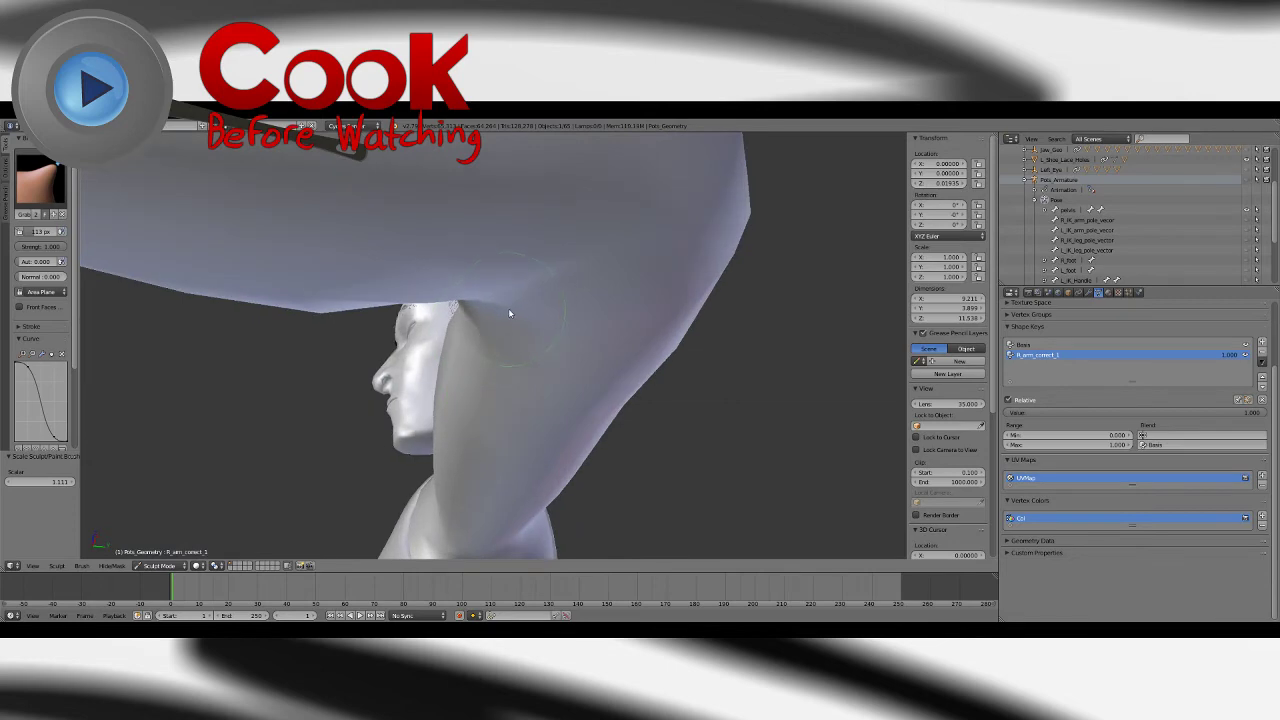
{"action": "mouse_move", "coordinate": [509, 314]}
{"action": "middle_mouse_down"}
{"action": "mouse_move", "coordinate": [629, 394]}
{"action": "mouse_move", "coordinate": [613, 401]}
{"action": "mouse_move", "coordinate": [630, 422]}
{"action": "mouse_move", "coordinate": [567, 283]}
{"action": "mouse_move", "coordinate": [571, 262]}
{"action": "middle_mouse_up"}
Step: Smooth along the full length of the inner elbow crease with the Smooth brush
{"action": "left_click", "coordinate": [40, 181]}
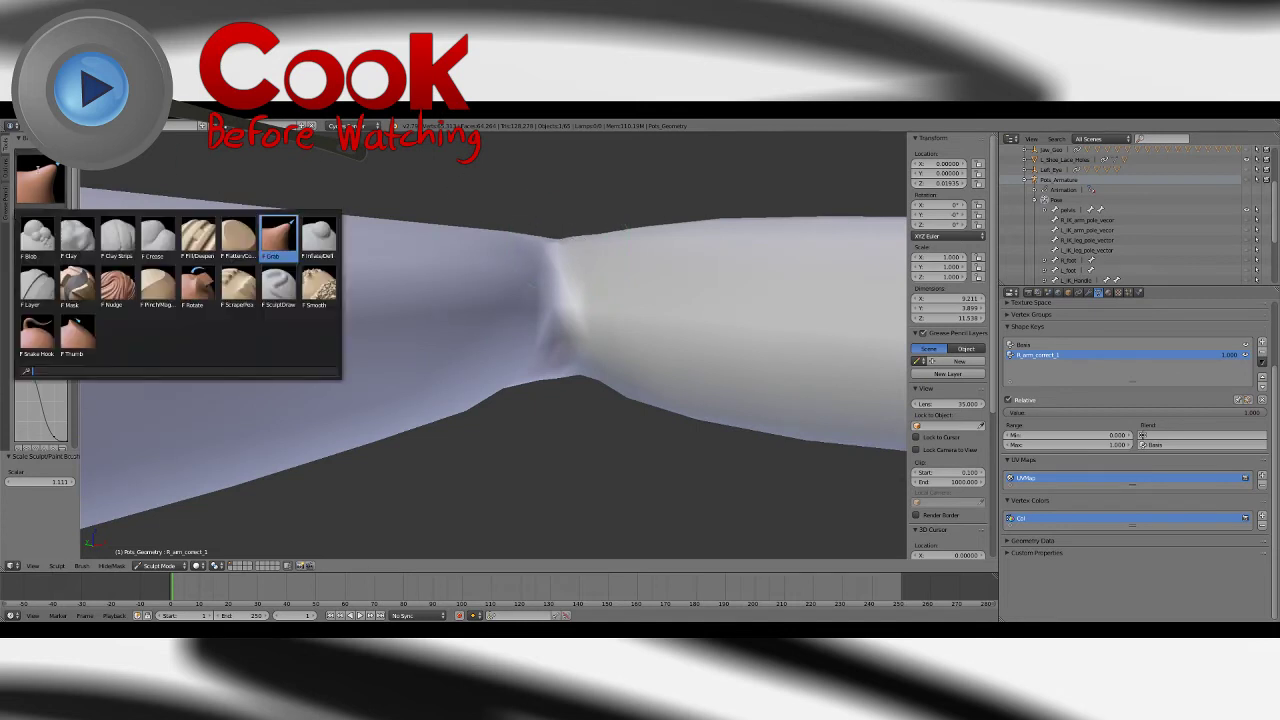
{"action": "left_click", "coordinate": [318, 287]}
{"action": "mouse_move", "coordinate": [532, 240]}
{"action": "left_mouse_down"}
{"action": "mouse_move", "coordinate": [556, 288]}
{"action": "mouse_move", "coordinate": [561, 386]}
{"action": "left_mouse_up"}
{"action": "mouse_move", "coordinate": [561, 386]}
{"action": "middle_mouse_down"}
{"action": "mouse_move", "coordinate": [569, 426]}
{"action": "mouse_move", "coordinate": [414, 529]}
{"action": "mouse_move", "coordinate": [582, 452]}
{"action": "mouse_move", "coordinate": [516, 421]}
{"action": "mouse_move", "coordinate": [430, 300]}
{"action": "middle_mouse_up"}
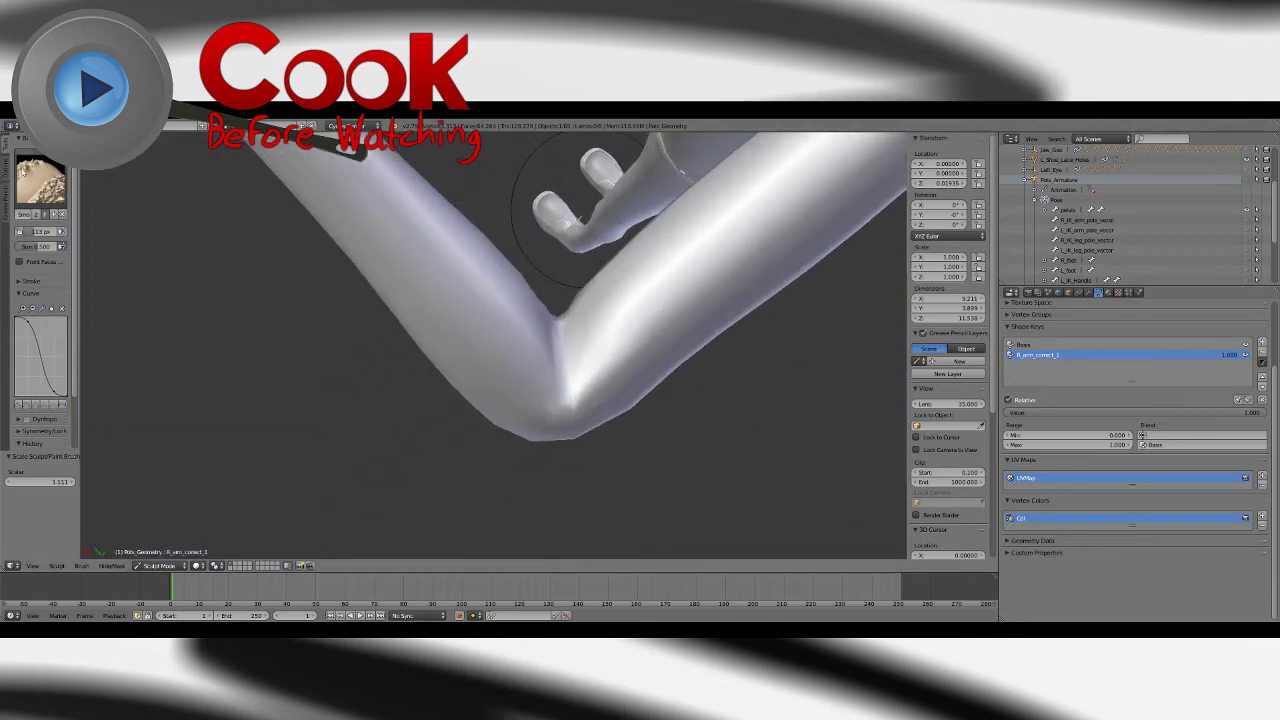
Step: Switch to the Grab brush and examine the bent elbow's silhouette from several sides
{"action": "left_click", "coordinate": [40, 181]}
{"action": "left_click", "coordinate": [278, 237]}
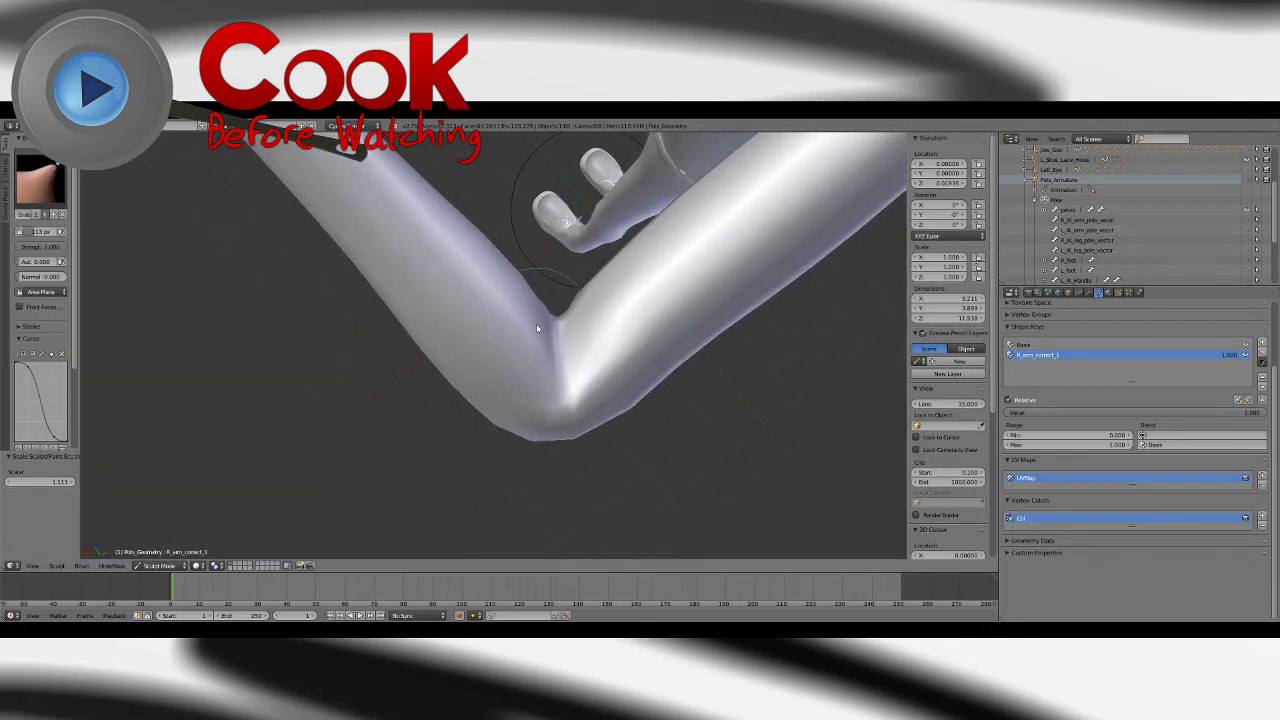
{"action": "middle_click_drag", "start_coordinate": [544, 342], "coordinate": [582, 158]}
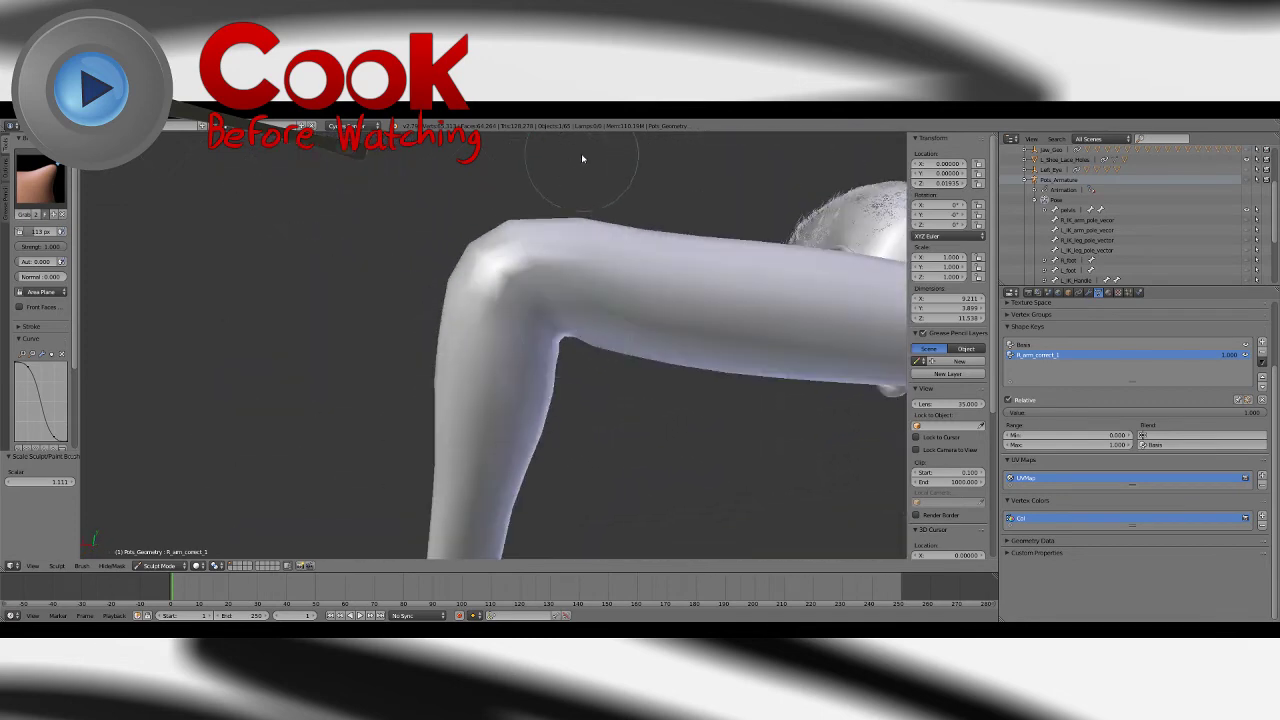
{"action": "middle_click_drag", "start_coordinate": [557, 360], "coordinate": [551, 306]}
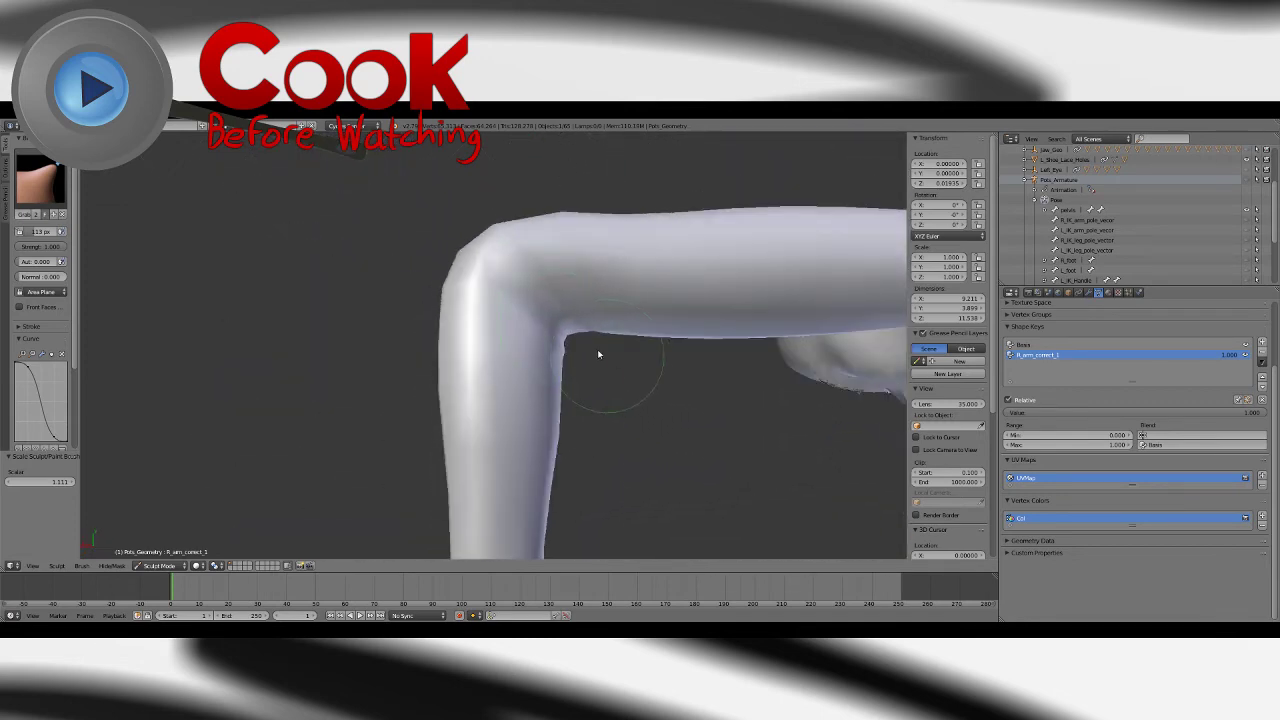
{"action": "scroll", "coordinate": [598, 354], "scroll_direction": "down", "scroll_amount": 5}
{"action": "mouse_move", "coordinate": [590, 354]}
{"action": "middle_mouse_down"}
{"action": "mouse_move", "coordinate": [446, 367]}
{"action": "mouse_move", "coordinate": [438, 516]}
{"action": "middle_mouse_up"}
Step: Switch to the Smooth brush and scrub the R_arm_correct_1 value, ending at 1.000, to check the elbow correction
{"action": "left_click", "coordinate": [40, 185]}
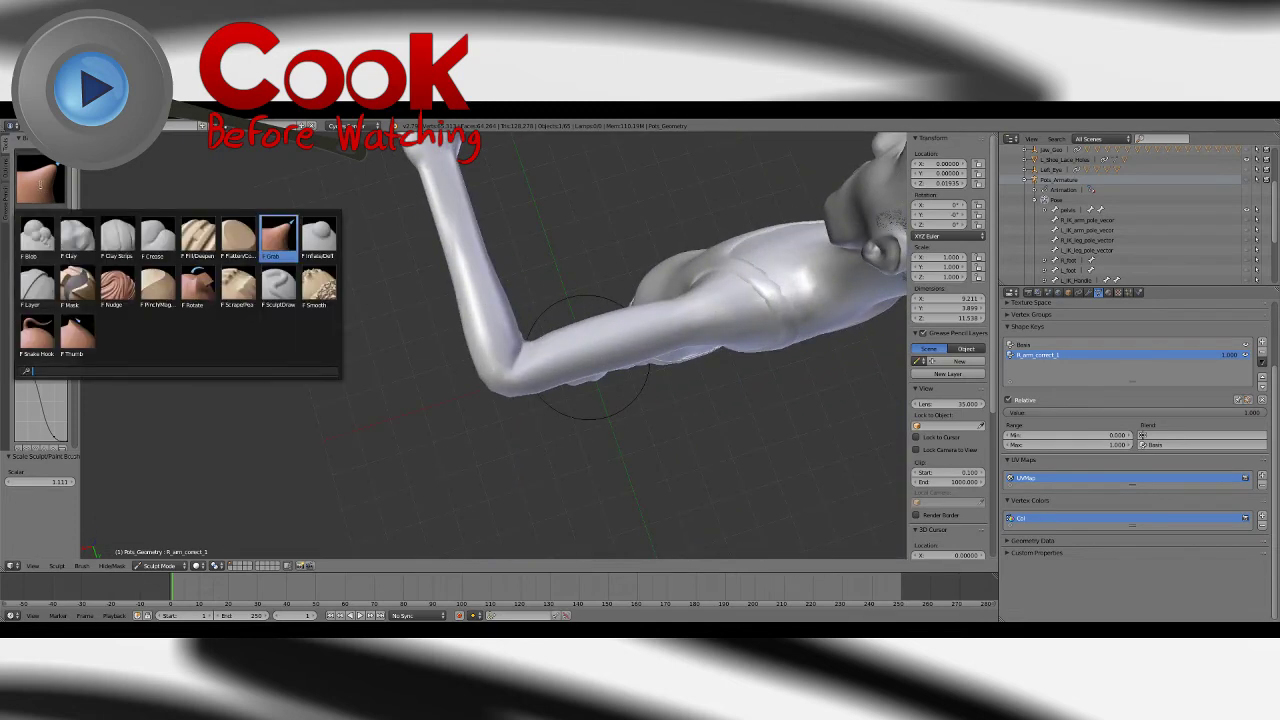
{"action": "left_click", "coordinate": [318, 286]}
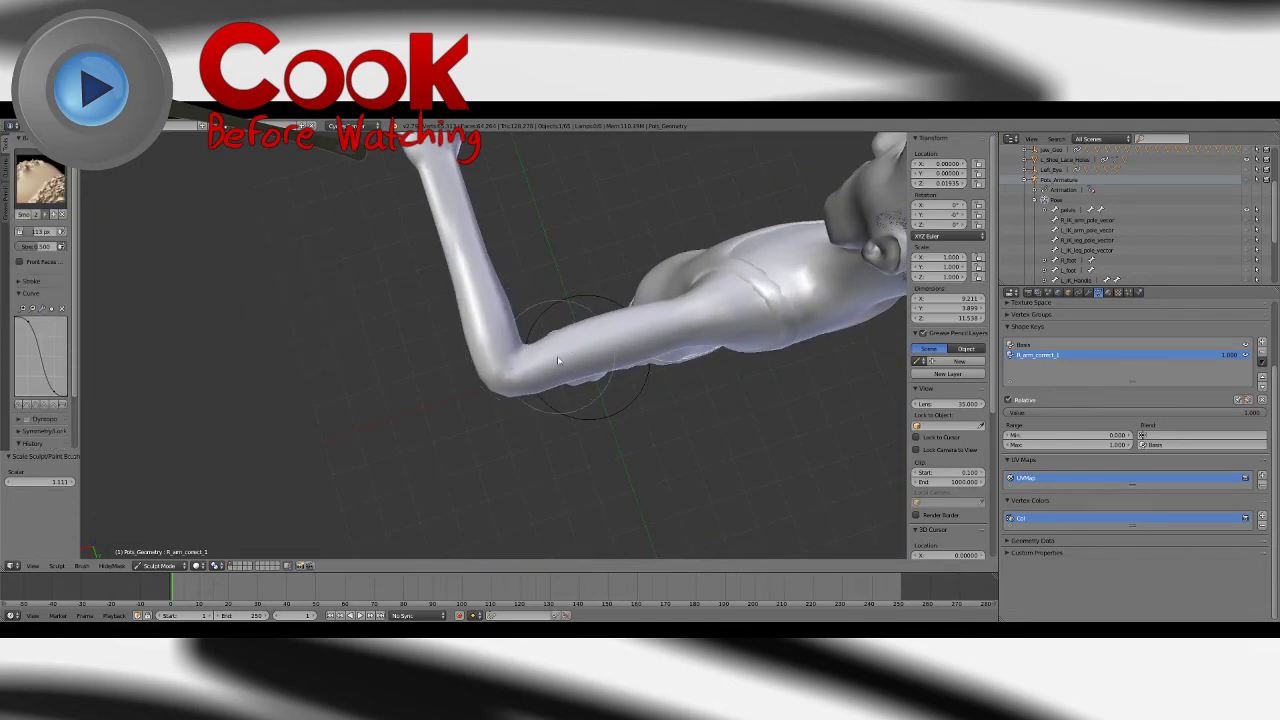
{"action": "middle_click_drag", "start_coordinate": [558, 361], "coordinate": [724, 367]}
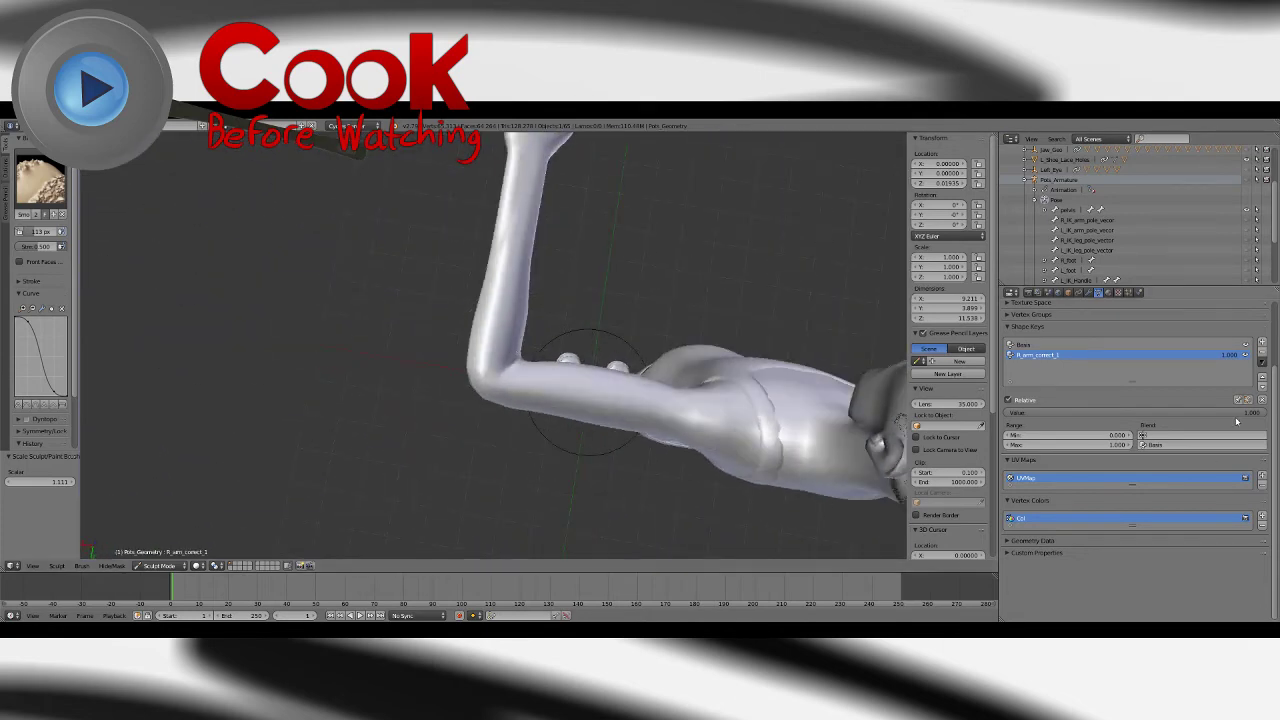
{"action": "left_click_drag", "start_coordinate": [1236, 414], "coordinate": [1266, 413]}
{"action": "middle_click_drag", "start_coordinate": [526, 334], "coordinate": [554, 281]}
Step: Return the body mesh to Object Mode and unhide the armature
{"action": "left_click", "coordinate": [158, 565]}
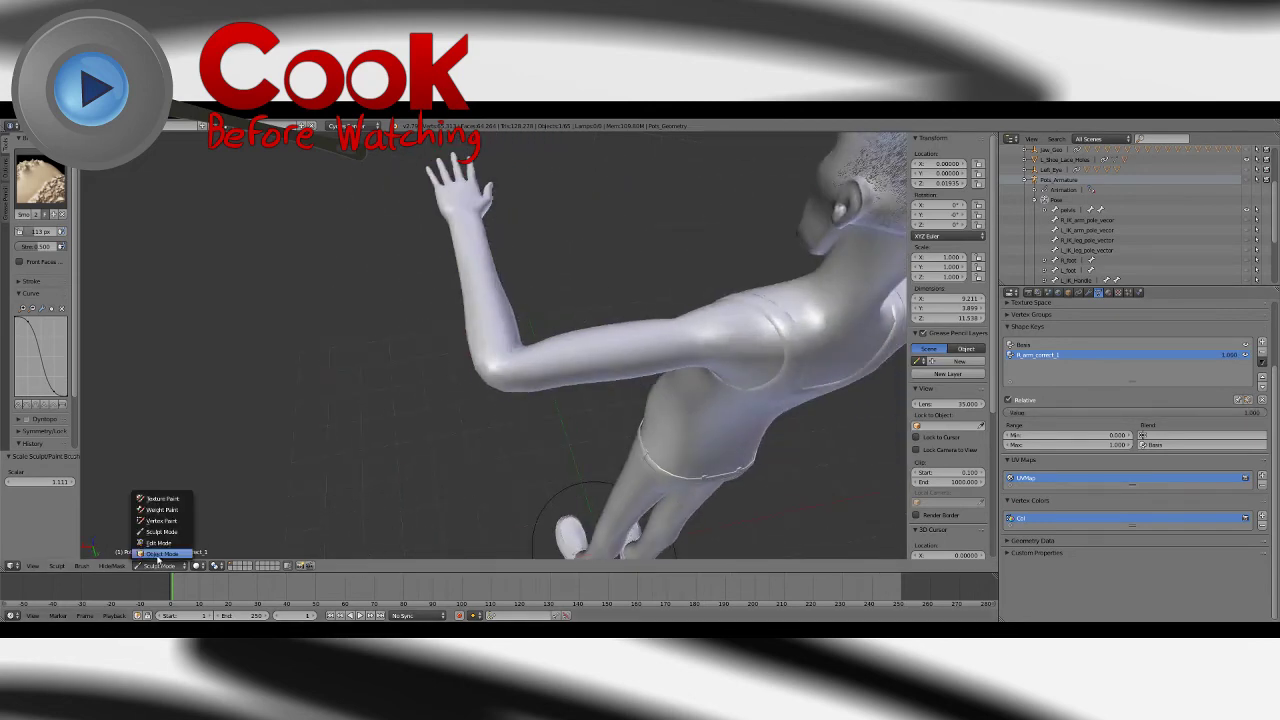
{"action": "left_click", "coordinate": [160, 549]}
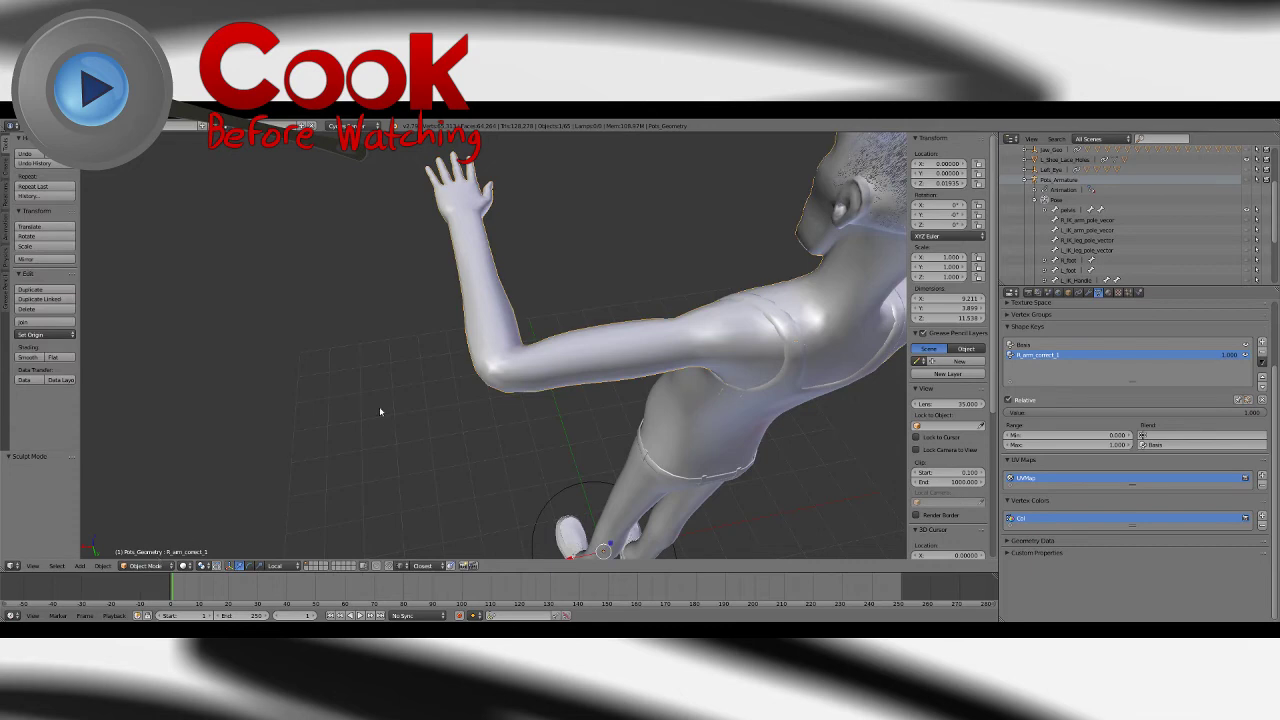
{"action": "left_click", "coordinate": [1247, 180]}
Step: Straighten the bent arm by setting the forearm bone's Z rotation to 0°, and deselect the bone
{"action": "right_click", "coordinate": [511, 337]}
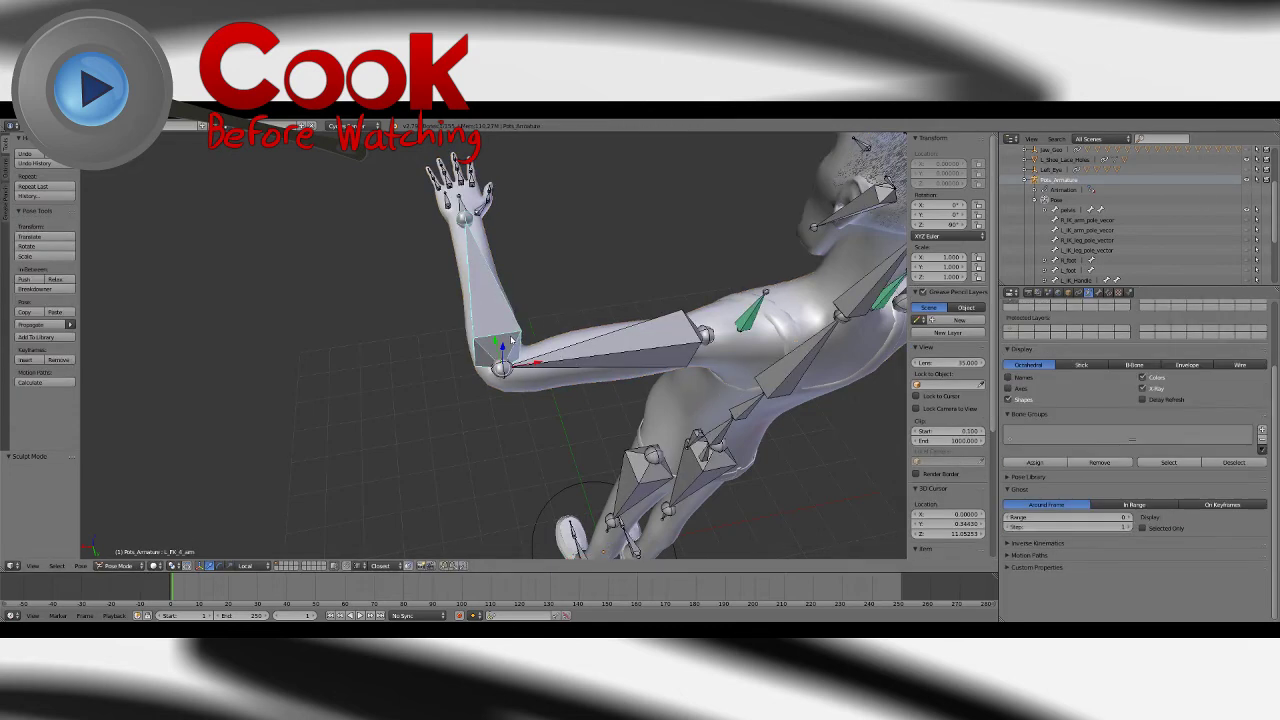
{"action": "left_click", "coordinate": [948, 224]}
{"action": "key", "text": "Return"}
{"action": "key", "text": "a"}
{"action": "middle_click_drag", "start_coordinate": [388, 290], "coordinate": [586, 369]}
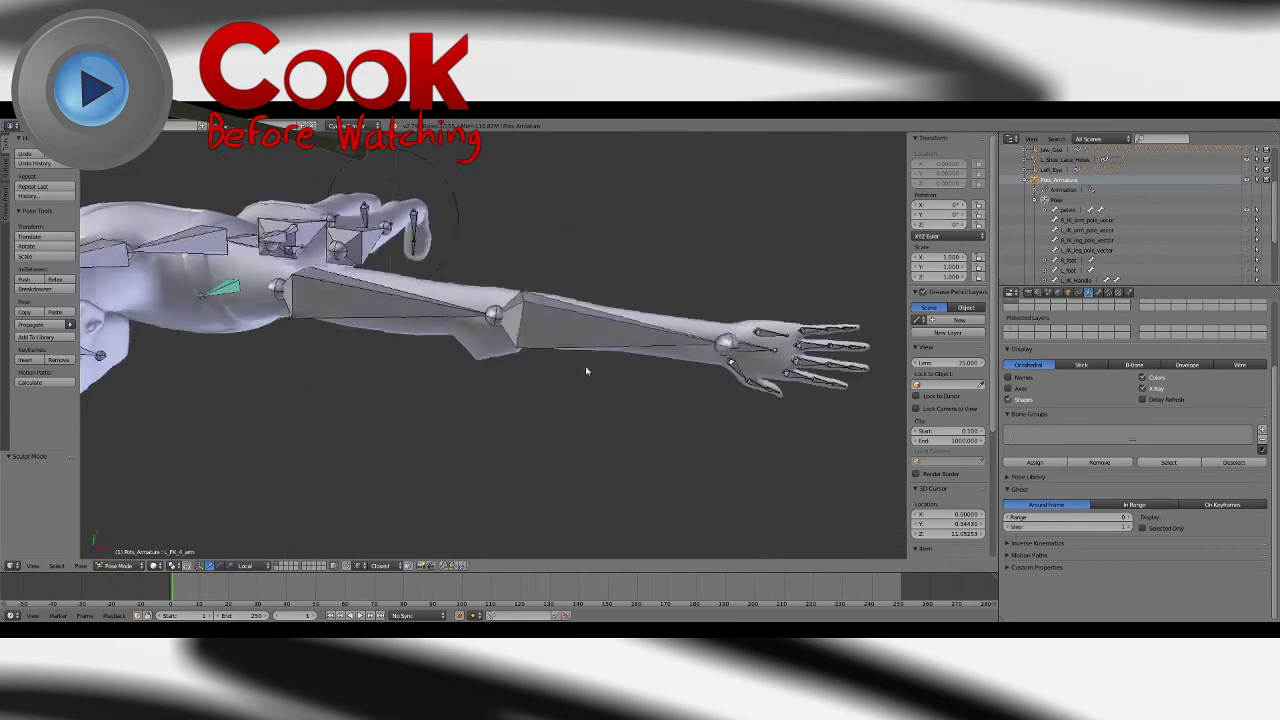
Step: Select the body mesh and set the R_arm_correct_1 shape key's value to 0.000
{"action": "scroll", "coordinate": [550, 361], "scroll_direction": "up", "scroll_amount": 4}
{"action": "middle_click_drag", "start_coordinate": [514, 351], "coordinate": [505, 416]}
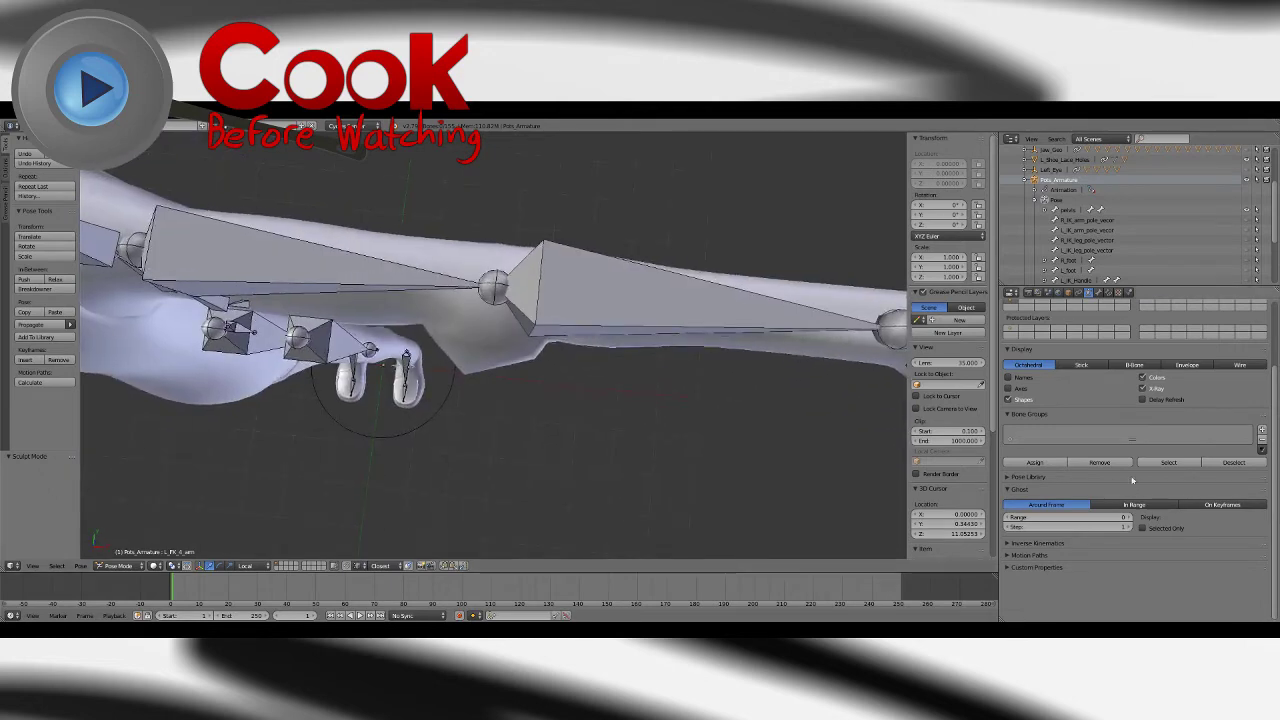
{"action": "left_click", "coordinate": [1086, 293]}
{"action": "right_click", "coordinate": [497, 250]}
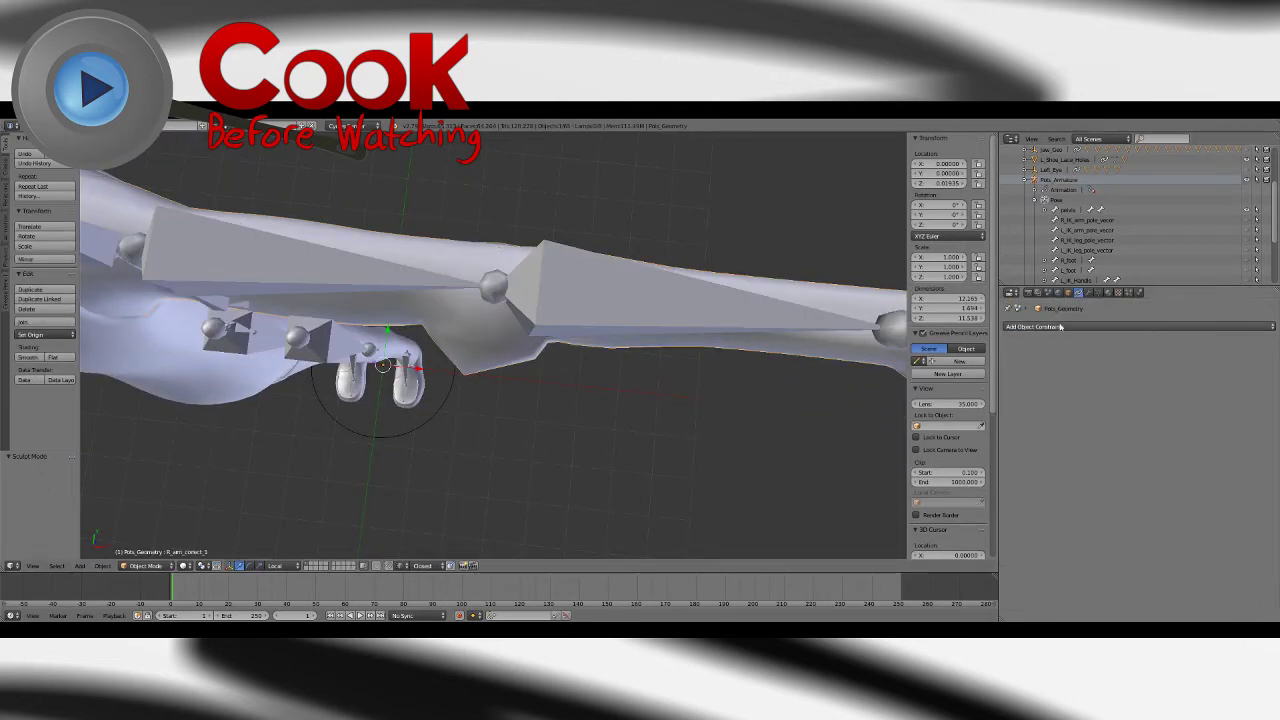
{"action": "left_click", "coordinate": [1098, 292]}
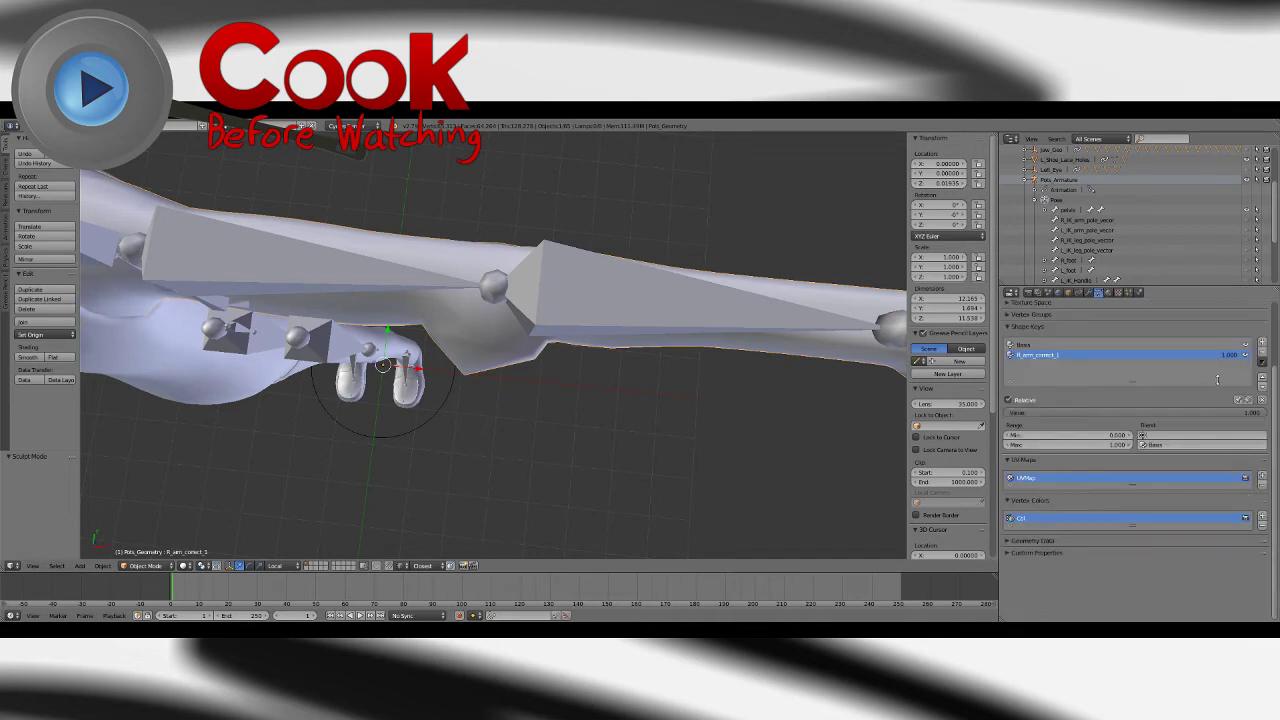
{"action": "left_click_drag", "start_coordinate": [1260, 417], "coordinate": [1010, 416]}
{"action": "middle_click_drag", "start_coordinate": [663, 366], "coordinate": [766, 391]}
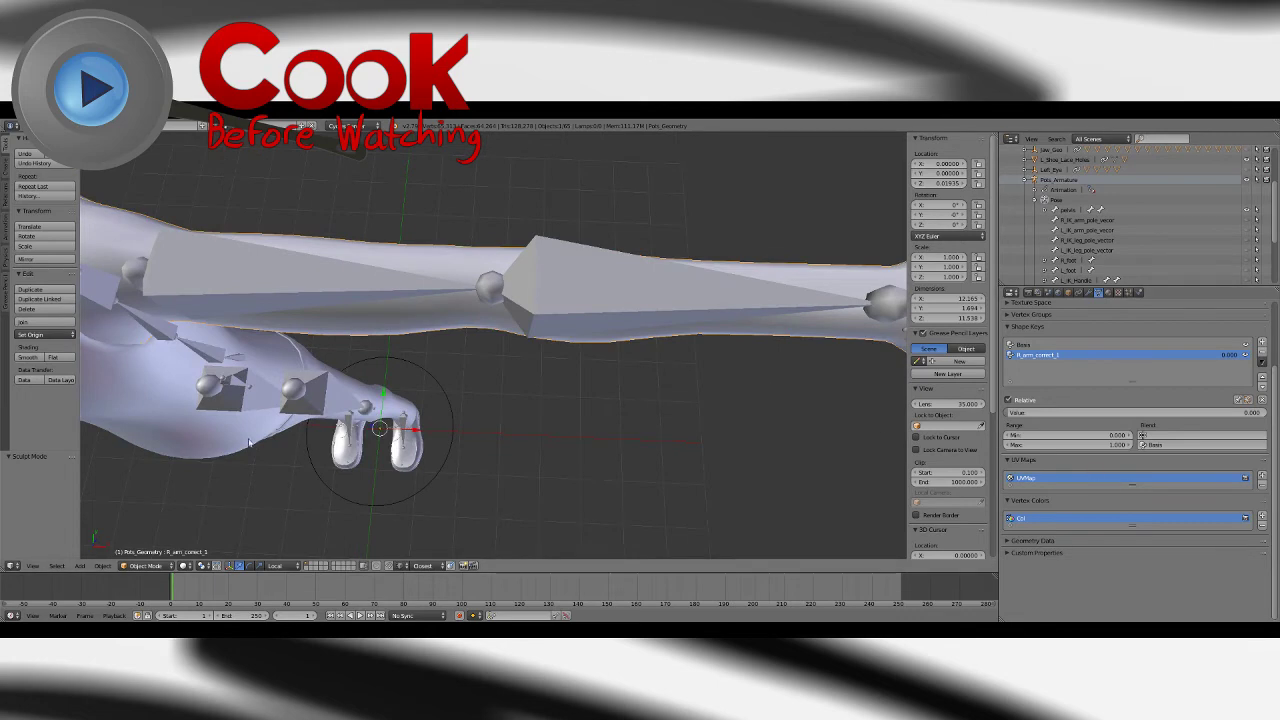
Step: Split the 3D viewport, turn the new area into a Graph Editor in Drivers mode and show its widened properties region
{"action": "left_click_drag", "start_coordinate": [4, 569], "coordinate": [556, 556]}
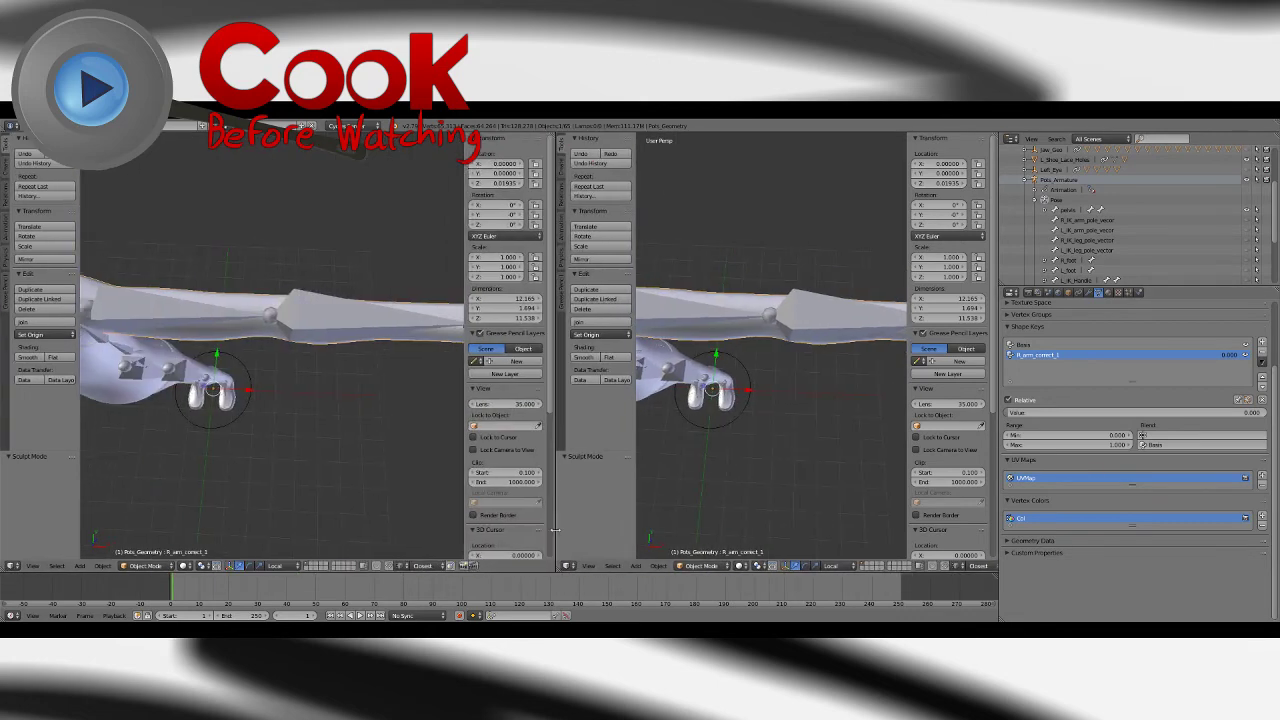
{"action": "left_click", "coordinate": [10, 566]}
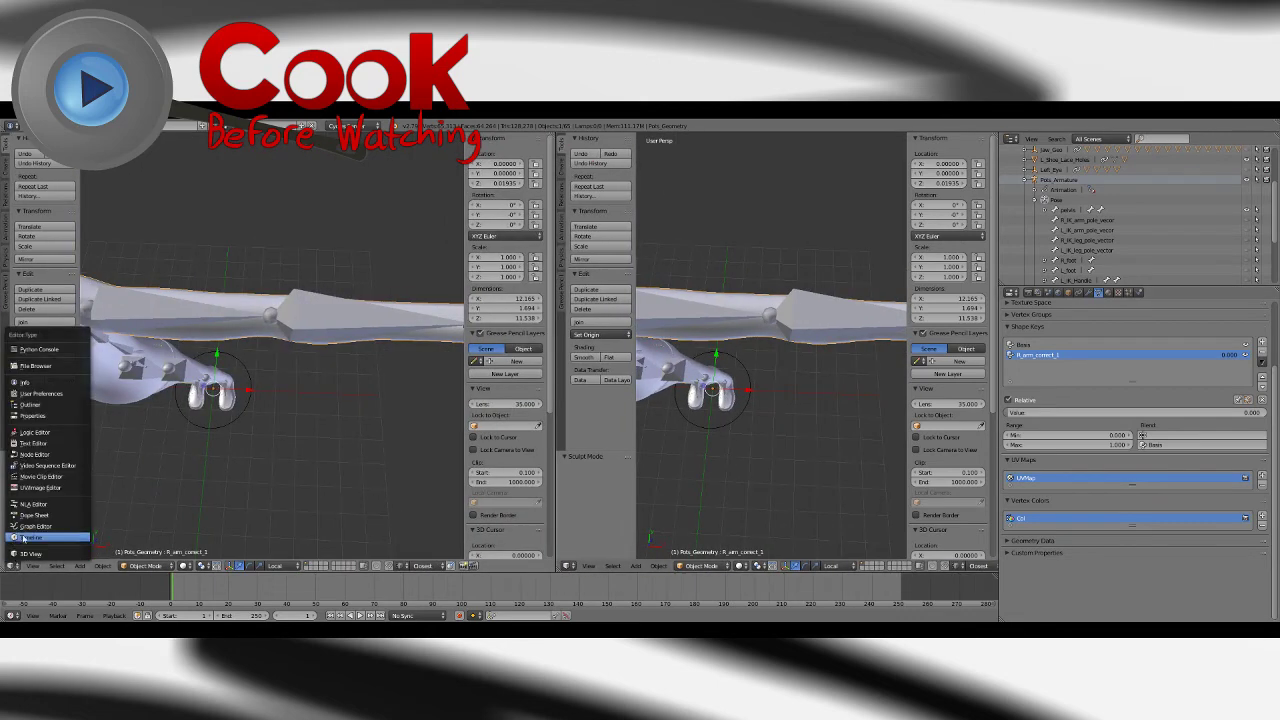
{"action": "left_click", "coordinate": [75, 540]}
{"action": "left_click", "coordinate": [167, 566]}
{"action": "left_click", "coordinate": [170, 532]}
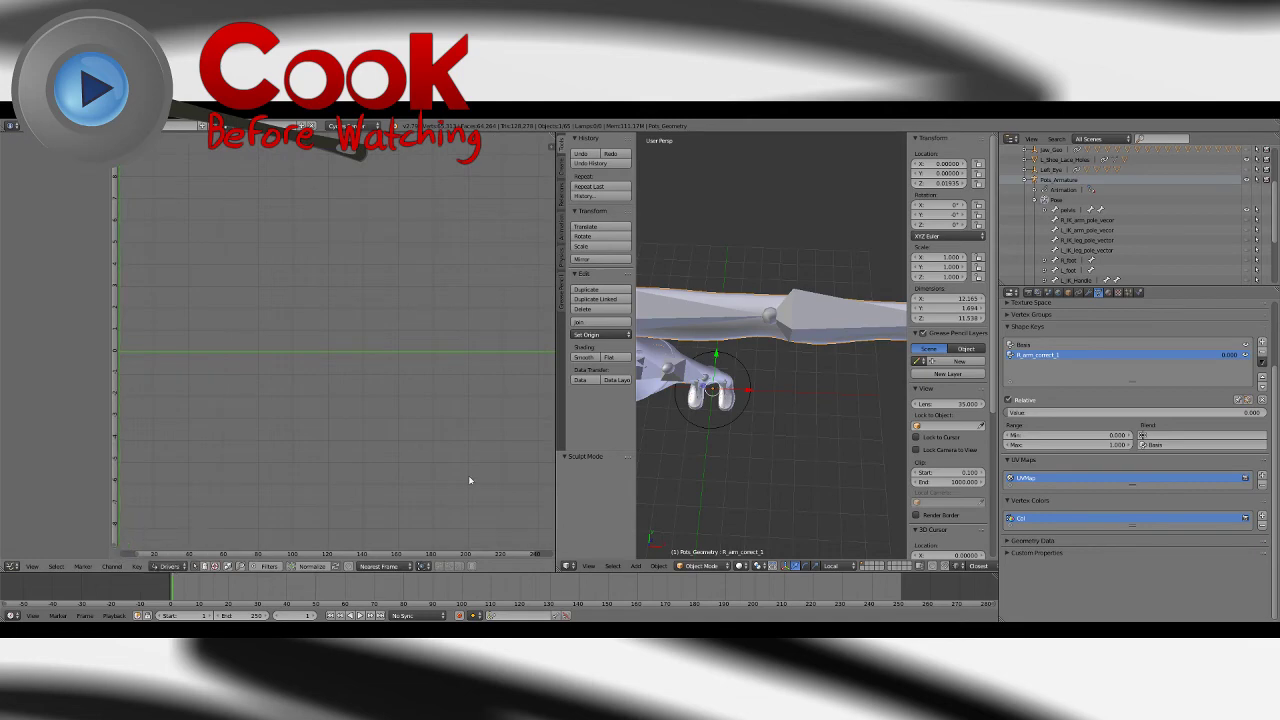
{"action": "key", "text": "n"}
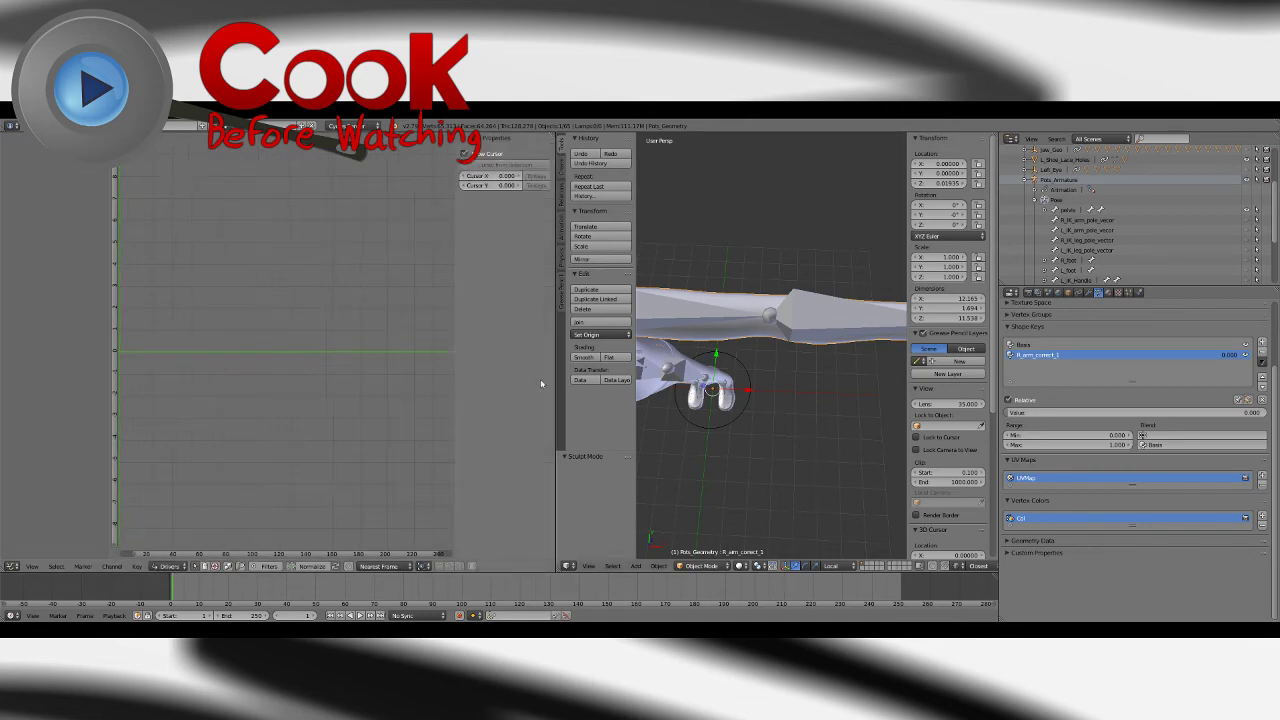
{"action": "left_click_drag", "start_coordinate": [552, 385], "coordinate": [486, 467]}
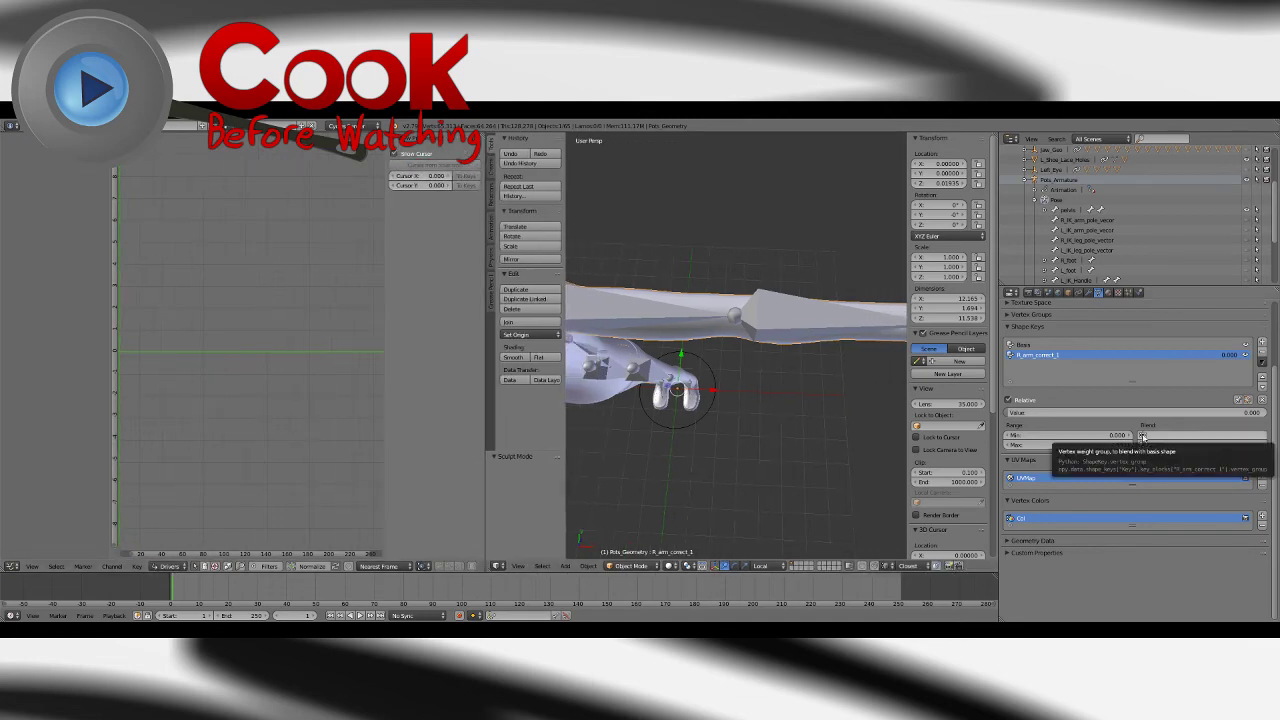
Step: Add a single manually created driver to the R_arm_correct_1 value and select its driver channel
{"action": "right_click", "coordinate": [1090, 413]}
{"action": "mouse_move", "coordinate": [1075, 432]}
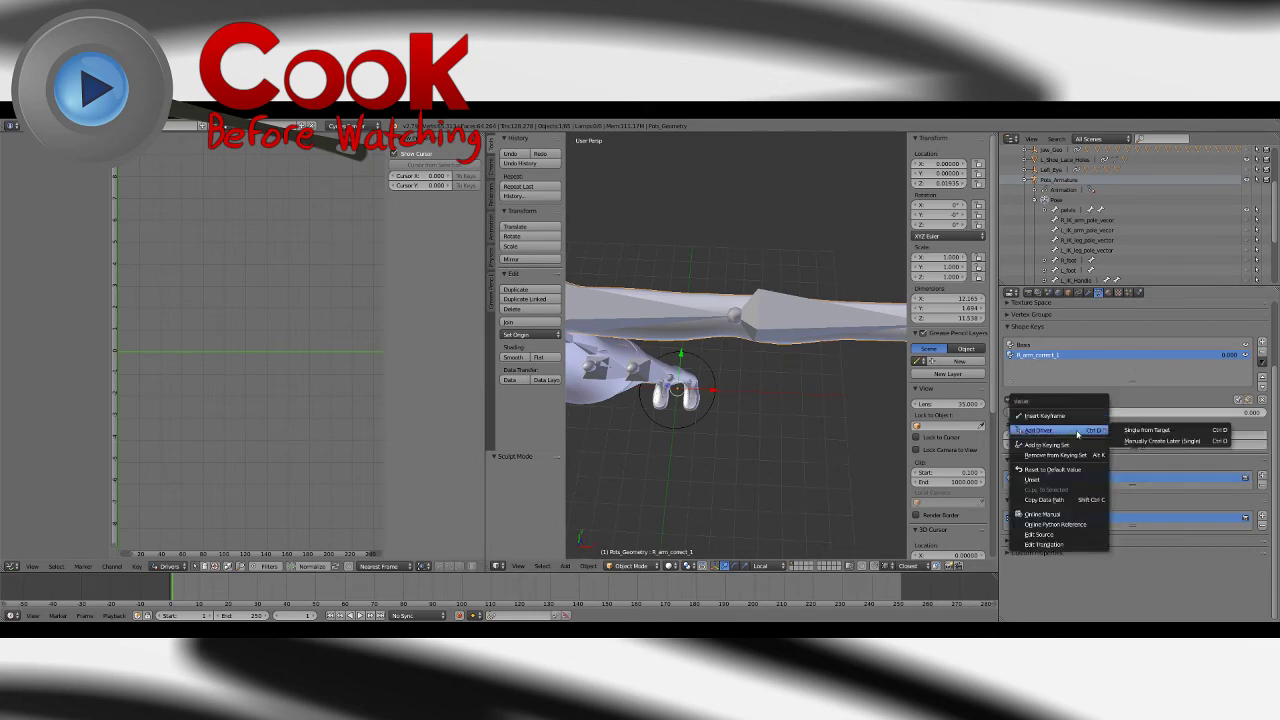
{"action": "left_click", "coordinate": [1165, 442]}
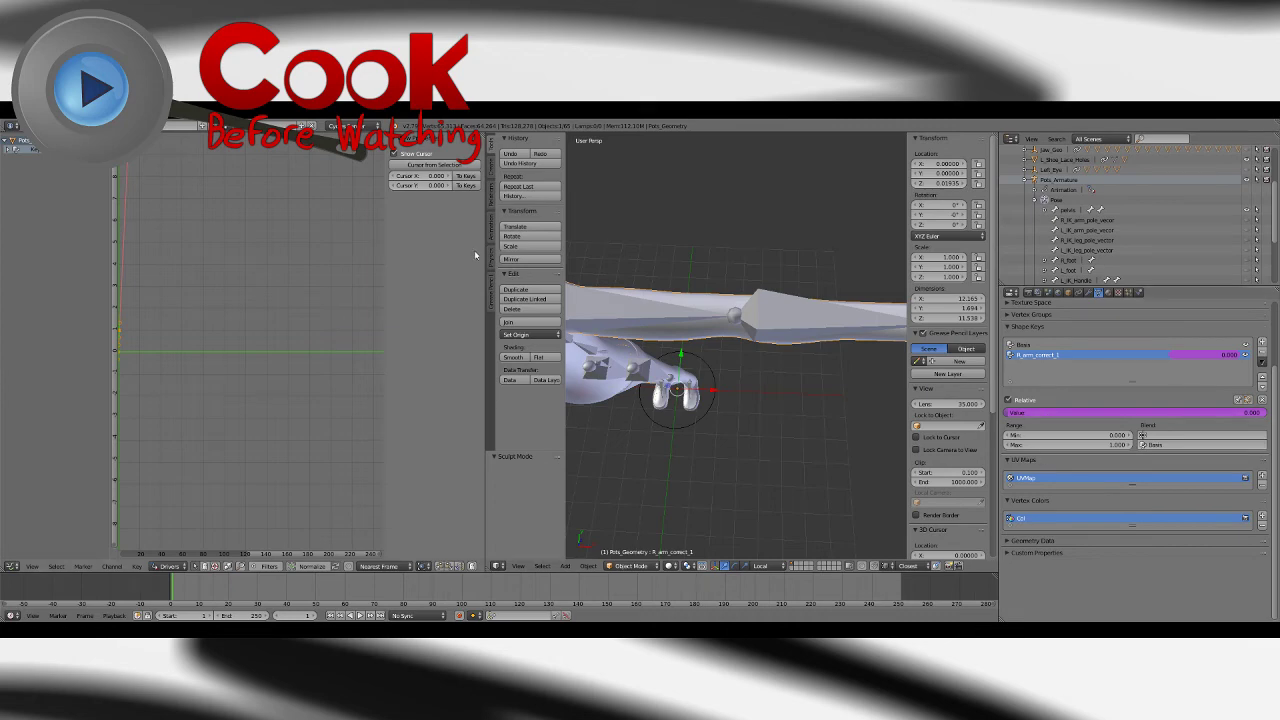
{"action": "left_click", "coordinate": [22, 158]}
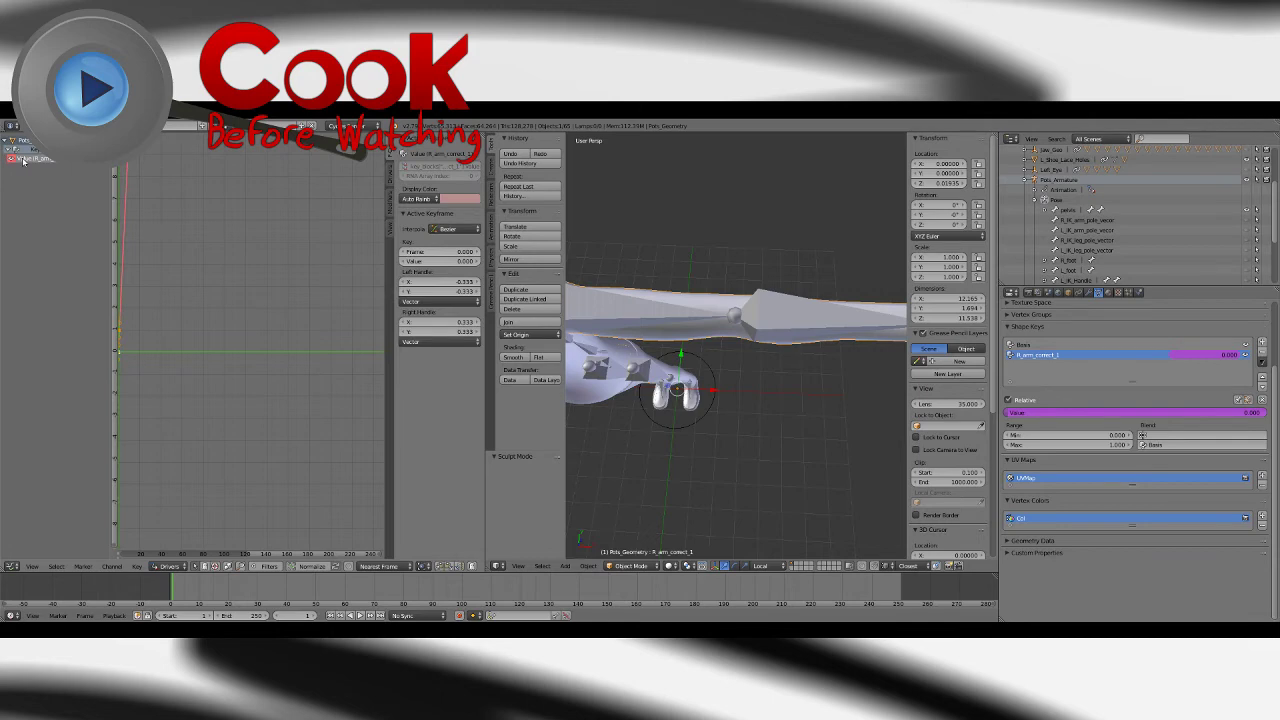
Step: Show the driver's settings and set its variable's transform space to Local Space
{"action": "left_click", "coordinate": [389, 168]}
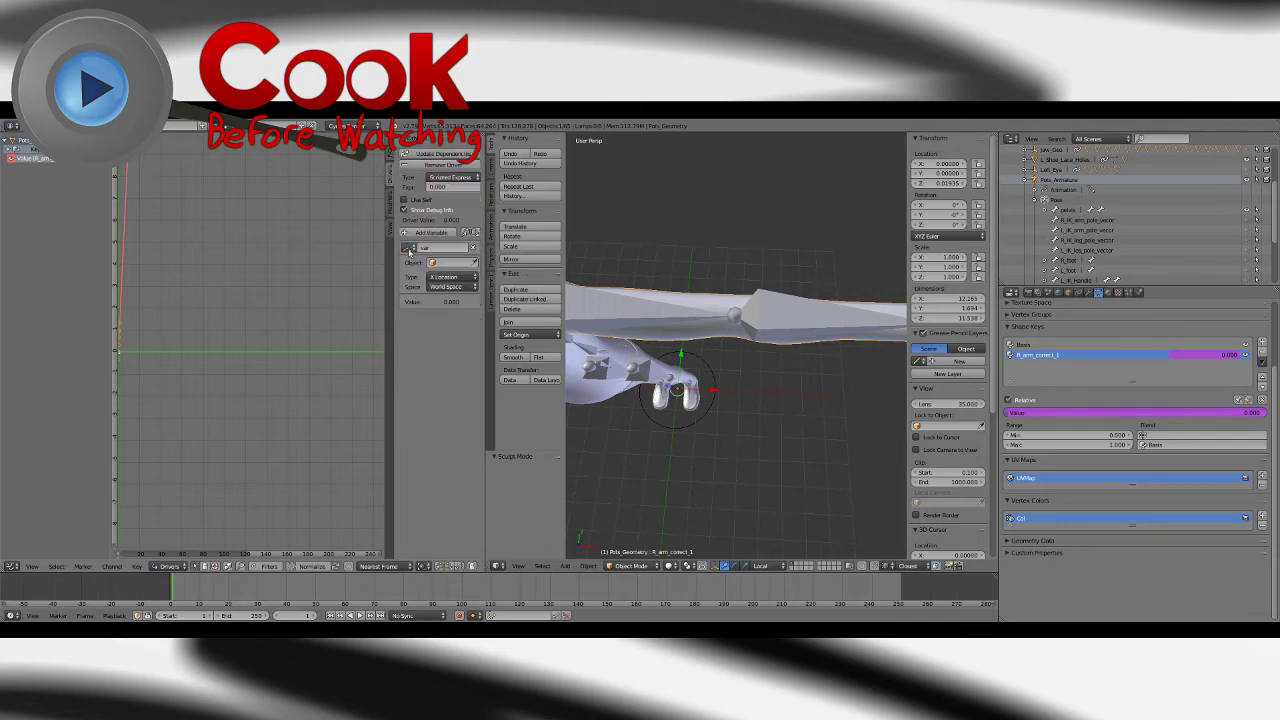
{"action": "left_click", "coordinate": [447, 289]}
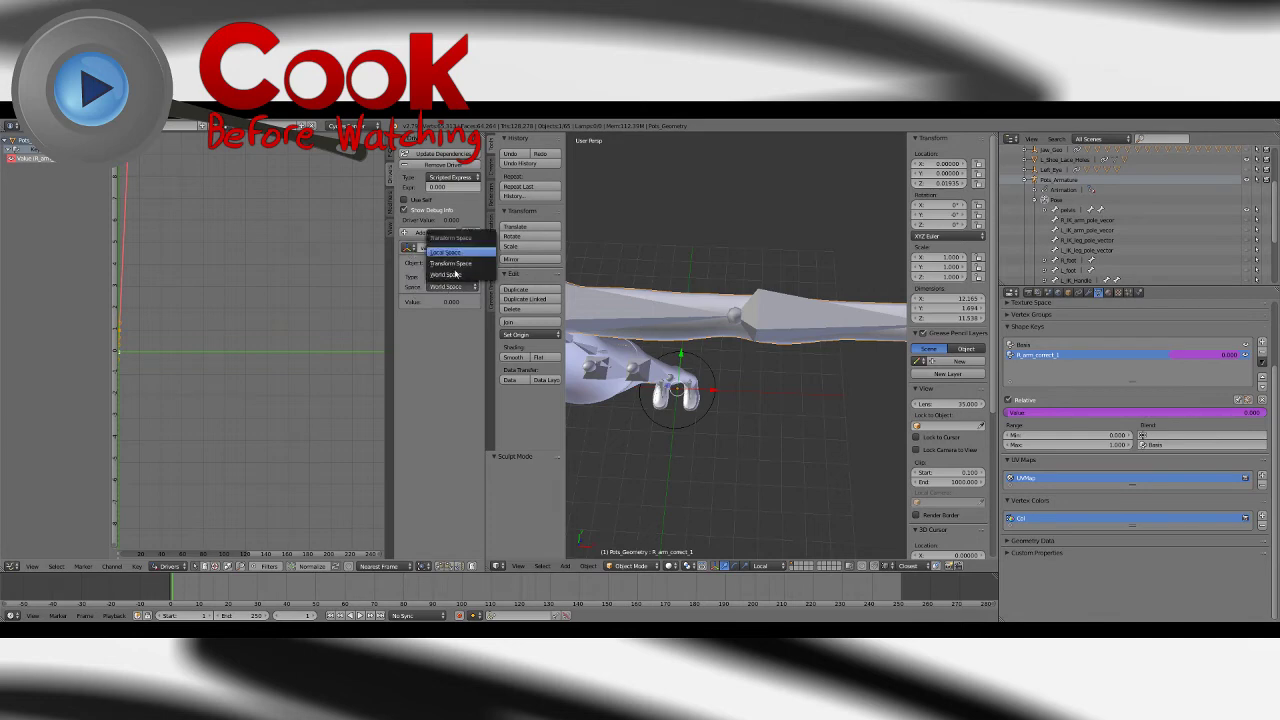
{"action": "left_click", "coordinate": [448, 257]}
{"action": "left_click", "coordinate": [449, 278]}
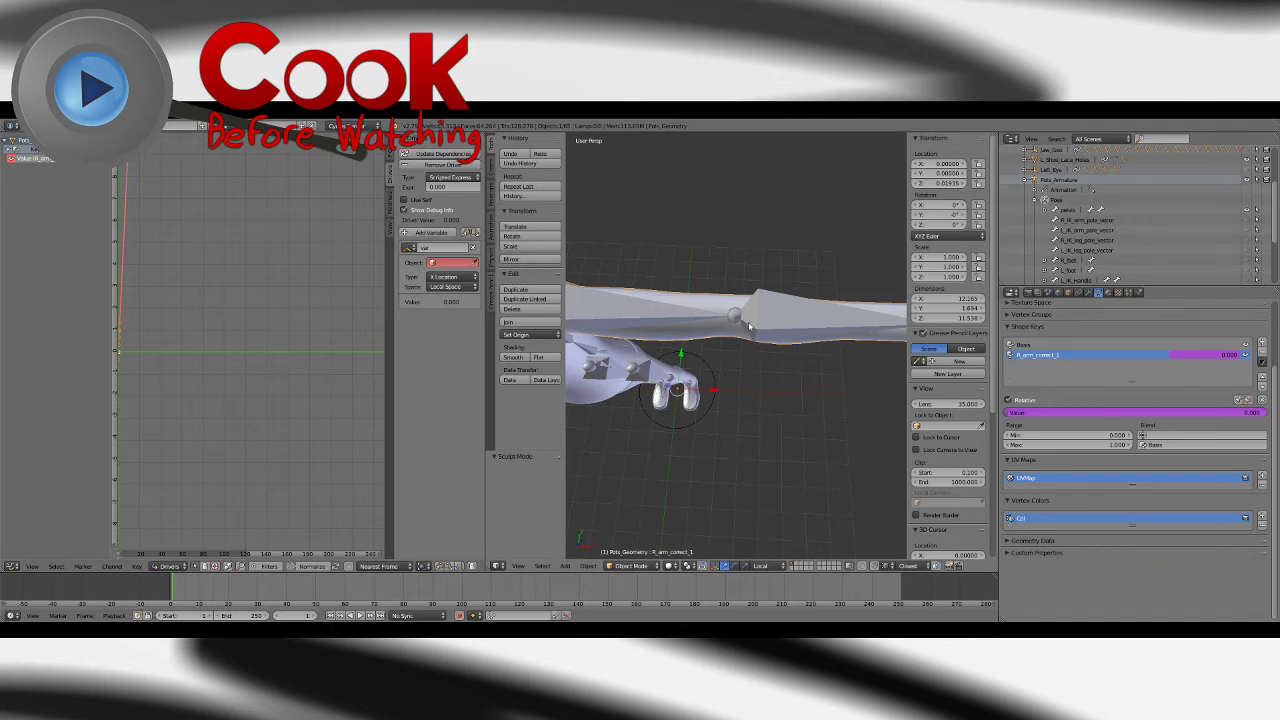
Step: Test-rotate the forearm bone with the rotation manipulator to check its bend axis, clear the rotation and reselect the body mesh
{"action": "right_click", "coordinate": [749, 326]}
{"action": "left_click", "coordinate": [705, 566]}
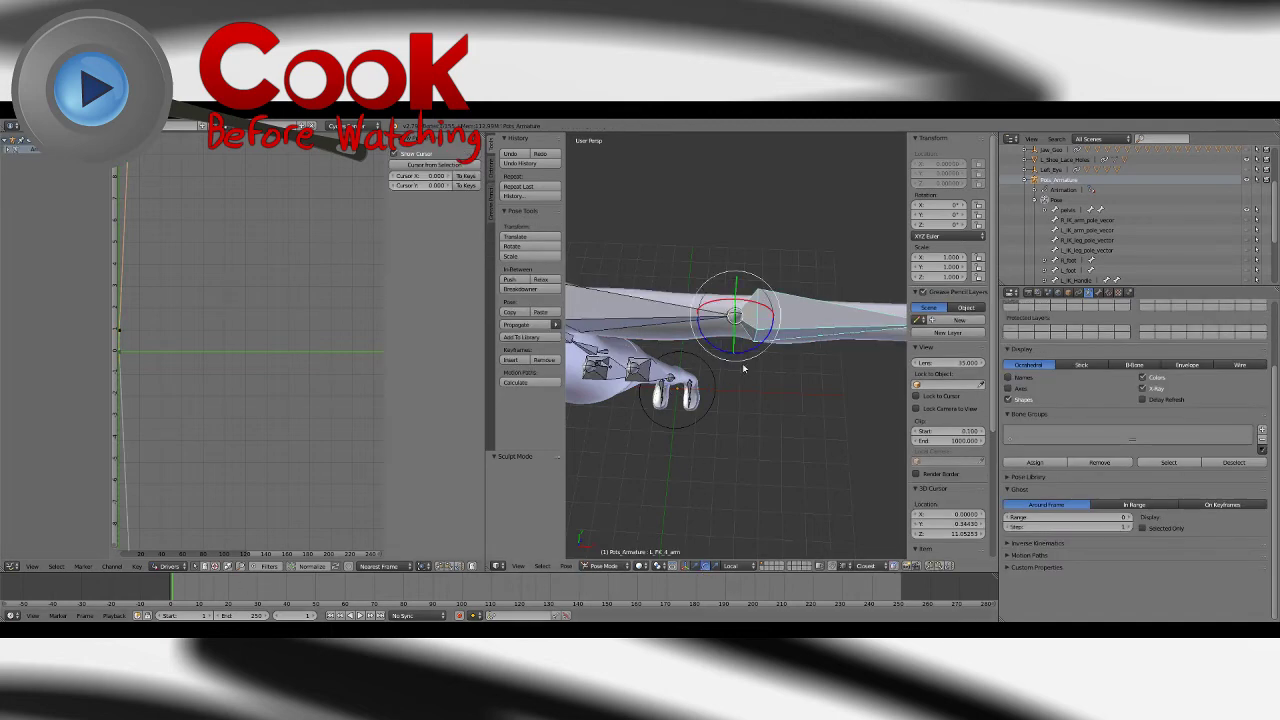
{"action": "left_click_drag", "start_coordinate": [758, 348], "coordinate": [740, 360]}
{"action": "key", "text": "alt+r"}
{"action": "key", "text": "a"}
{"action": "right_click", "coordinate": [705, 293]}
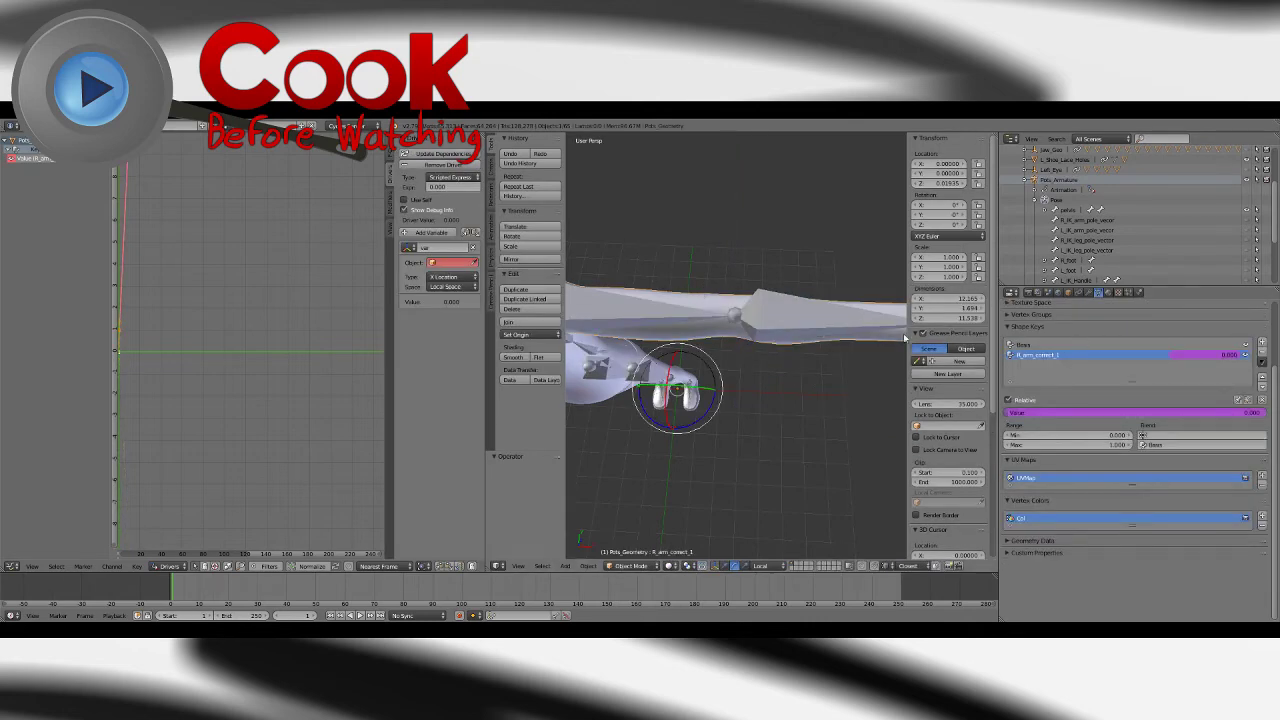
Step: Set the driver variable's type to Z Rotation and choose the character's armature as its target object
{"action": "left_click", "coordinate": [452, 277]}
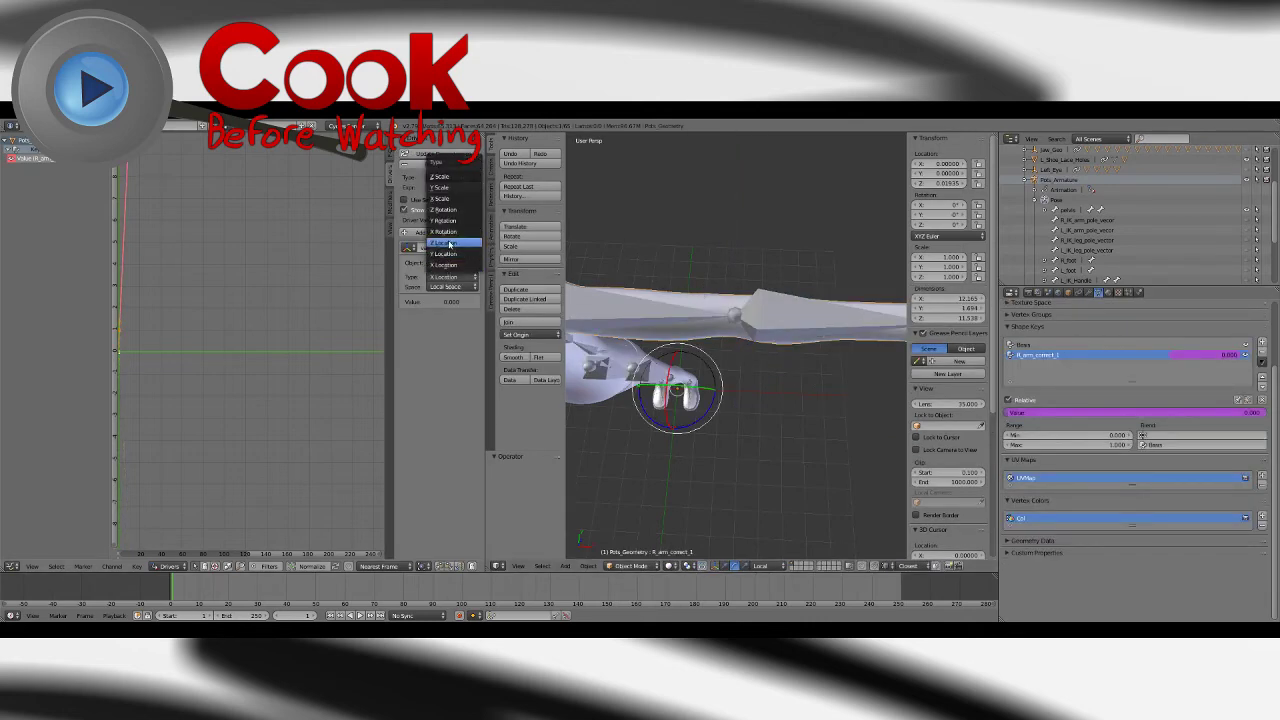
{"action": "left_click", "coordinate": [444, 209]}
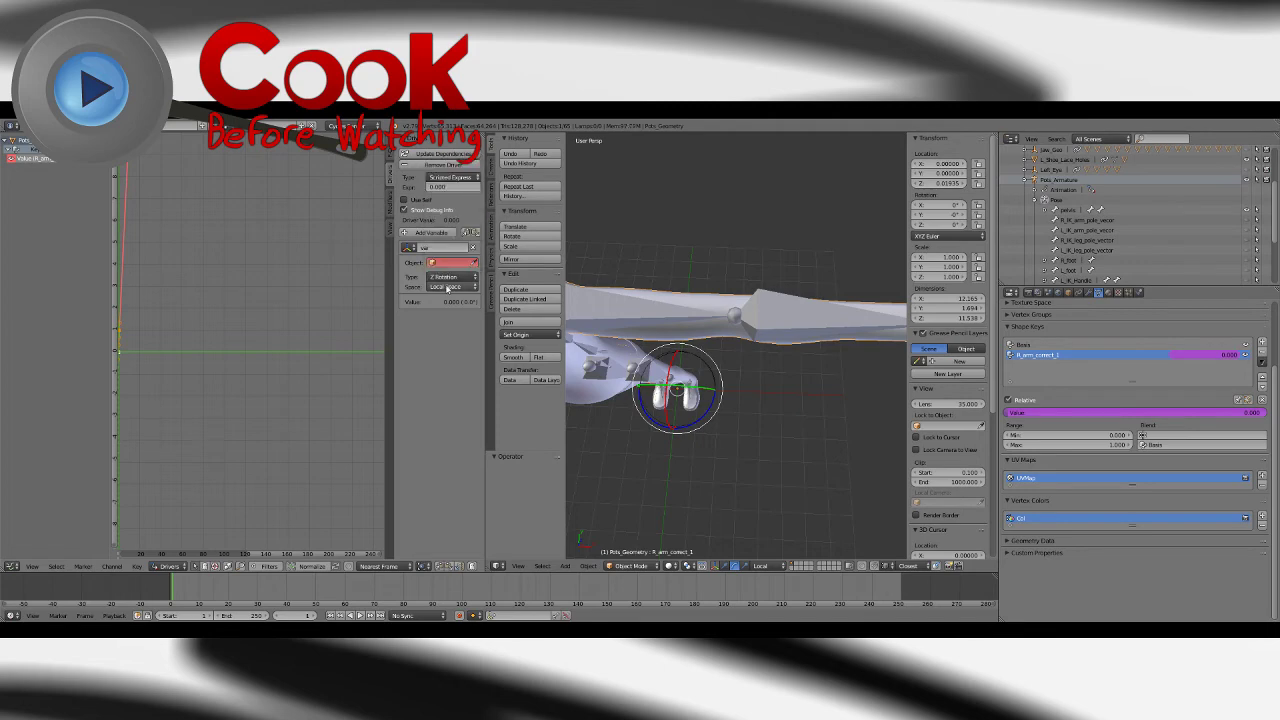
{"action": "left_click", "coordinate": [443, 262]}
{"action": "type", "text": "arm"}
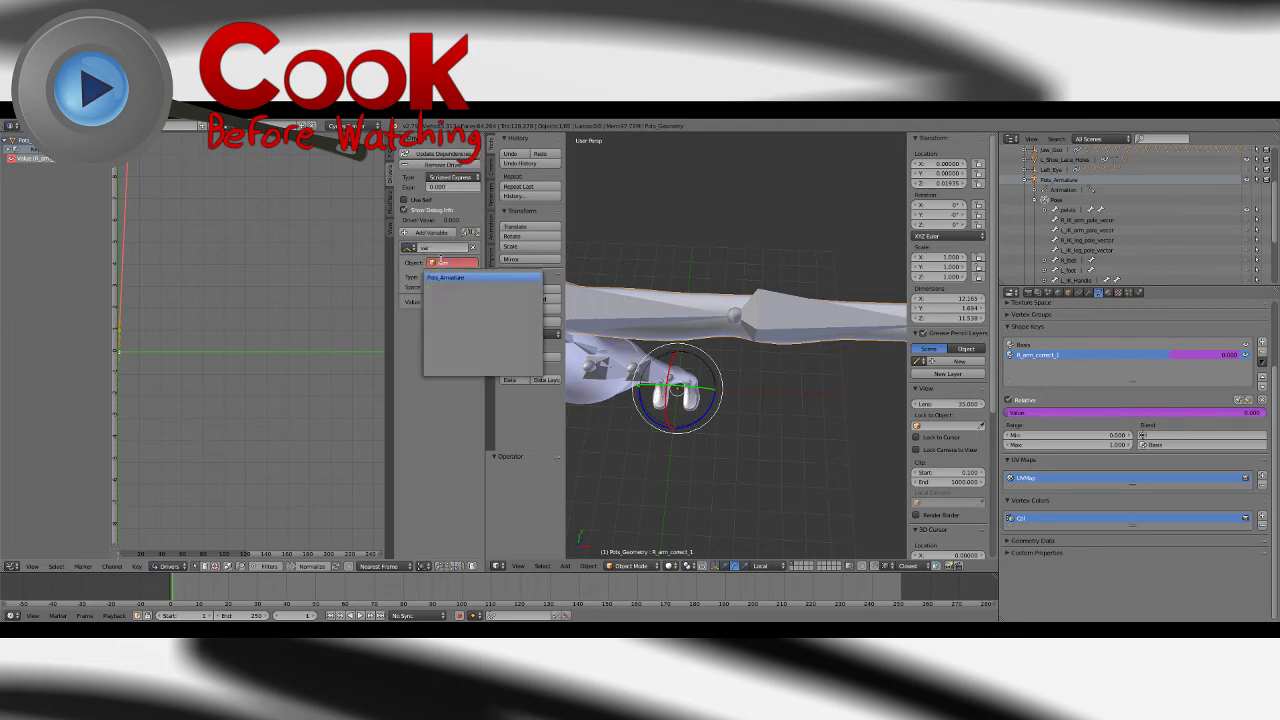
{"action": "key", "text": "Return"}
Step: Choose L_4_arm as the target bone of the driver variable
{"action": "left_click", "coordinate": [449, 273]}
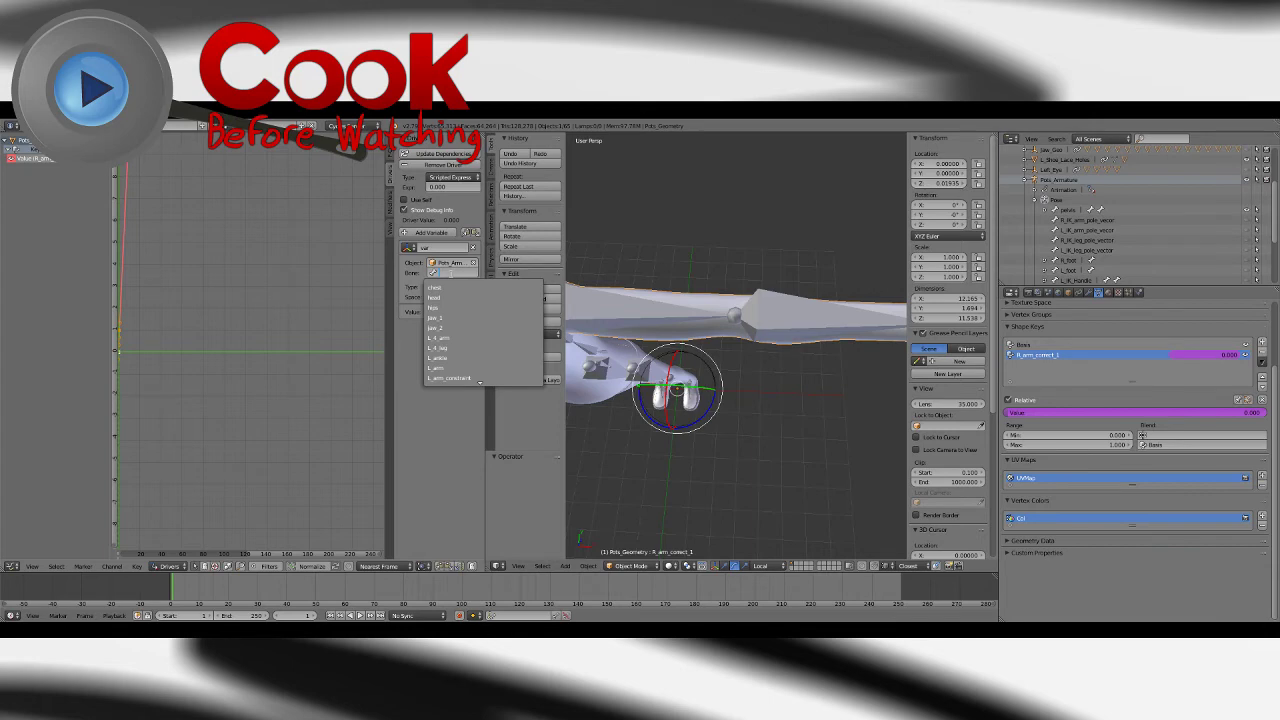
{"action": "scroll", "coordinate": [450, 332], "scroll_direction": "down", "scroll_amount": 5}
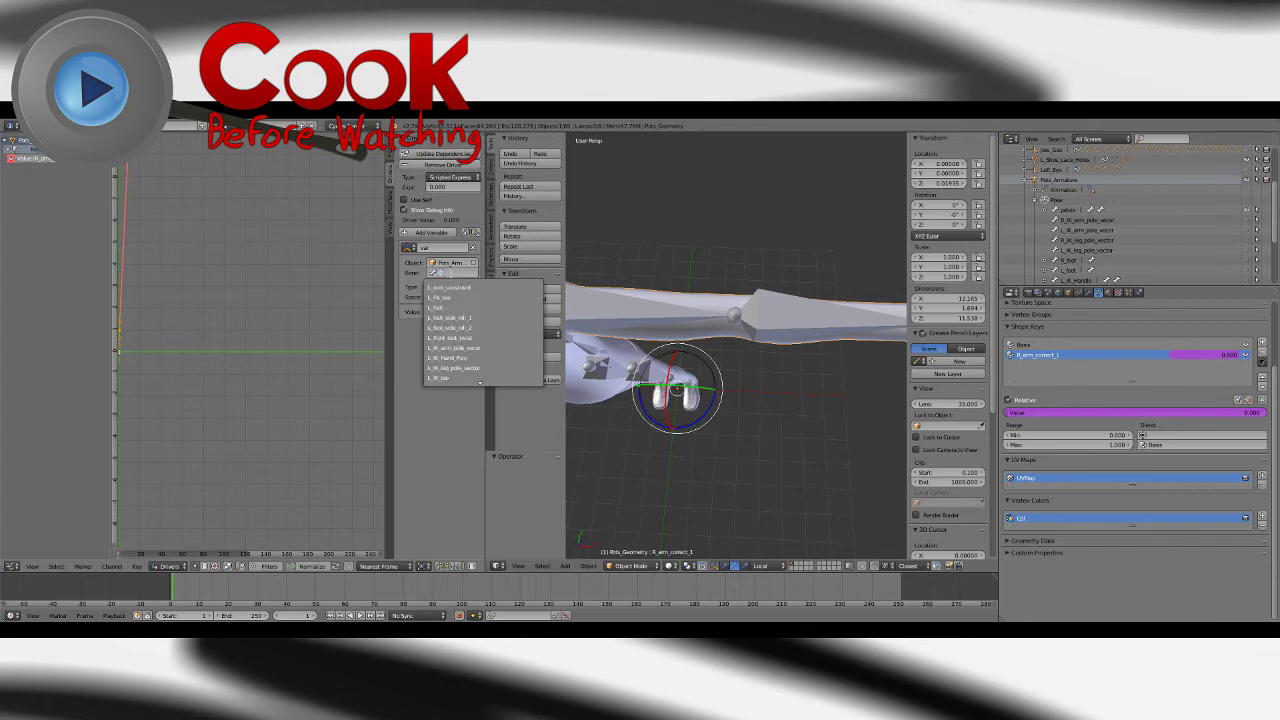
{"action": "type", "text": "L_4"}
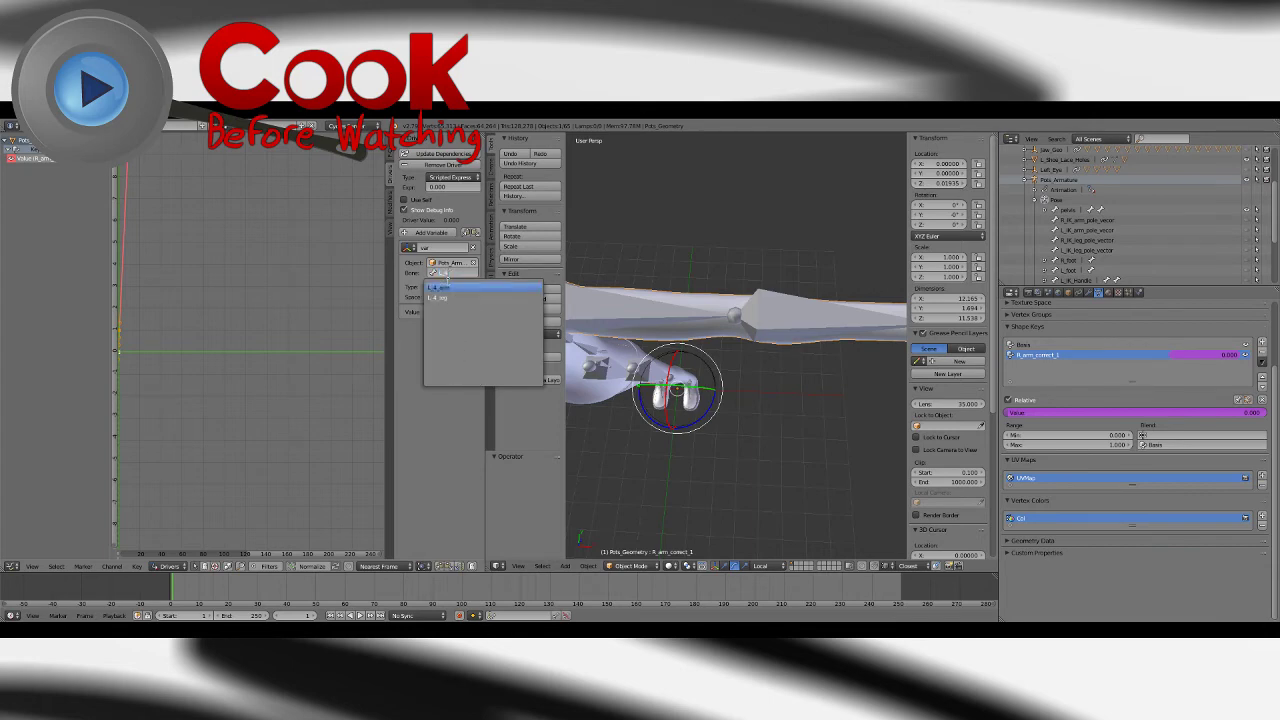
{"action": "left_click", "coordinate": [449, 287]}
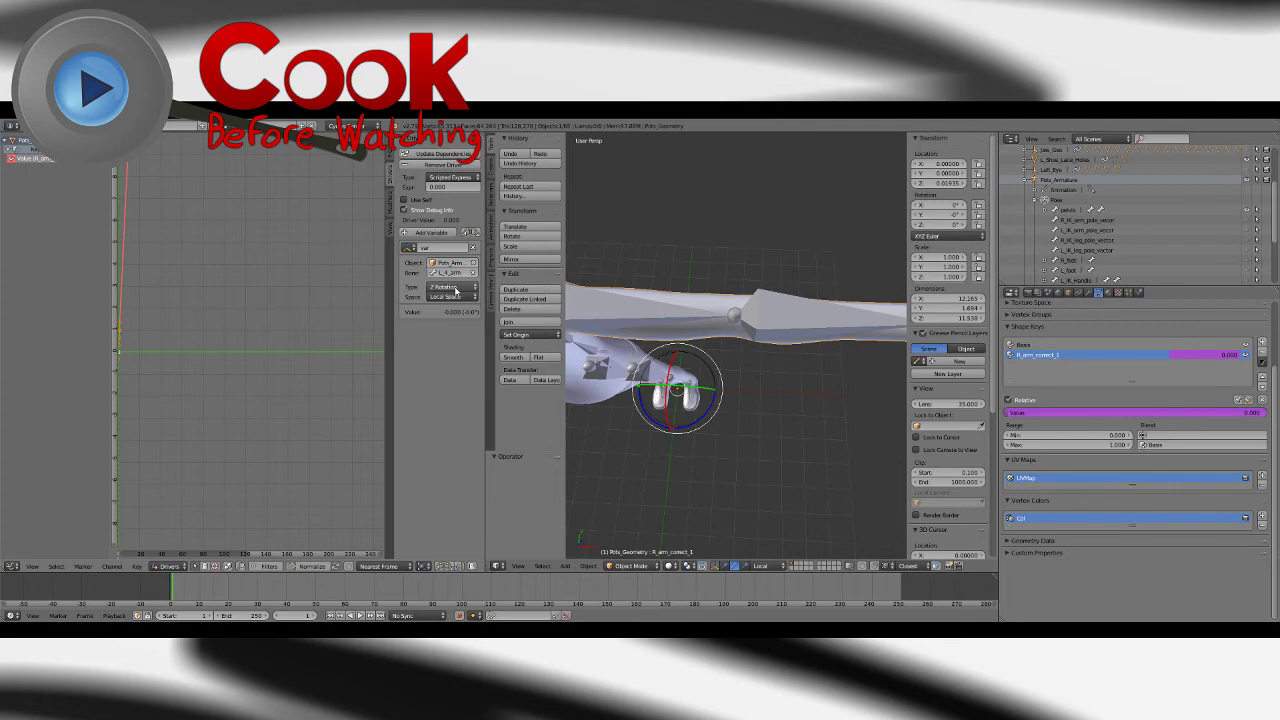
Step: Show the driver curve's active keyframe settings and set the lower keyframe to frame -1 and value 0
{"action": "key", "text": "Home"}
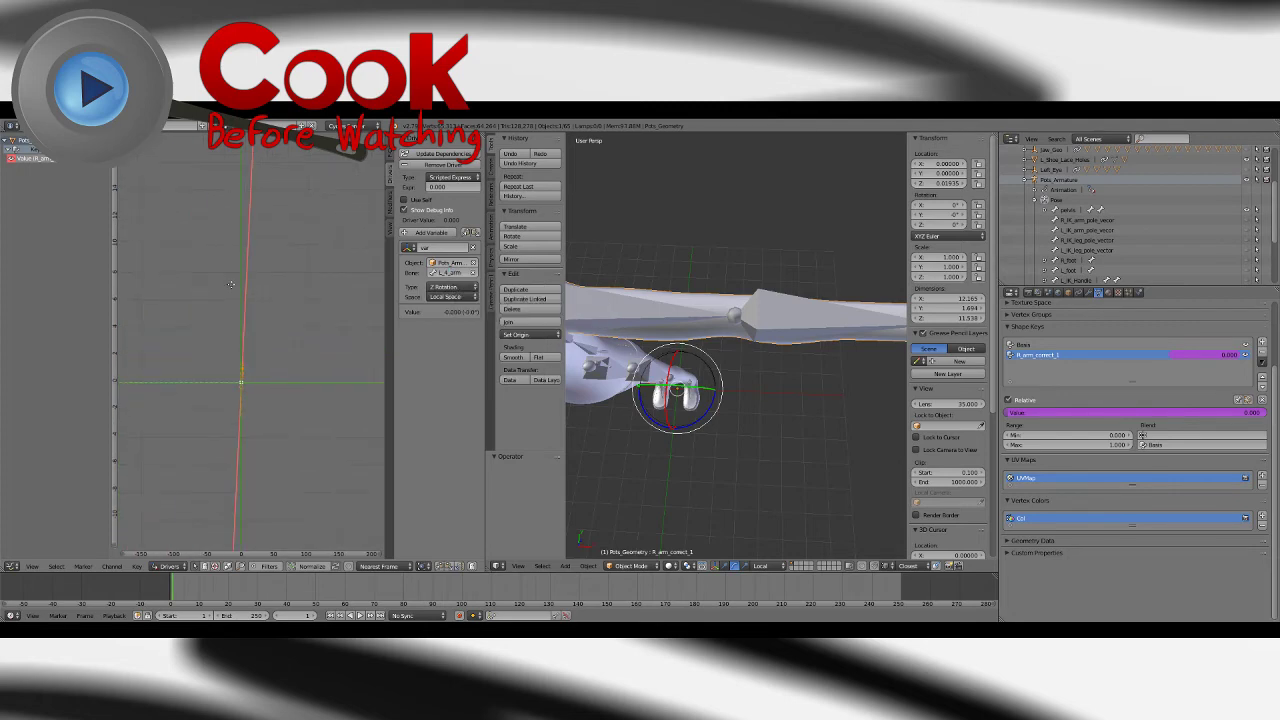
{"action": "middle_click_drag", "start_coordinate": [321, 389], "coordinate": [314, 389]}
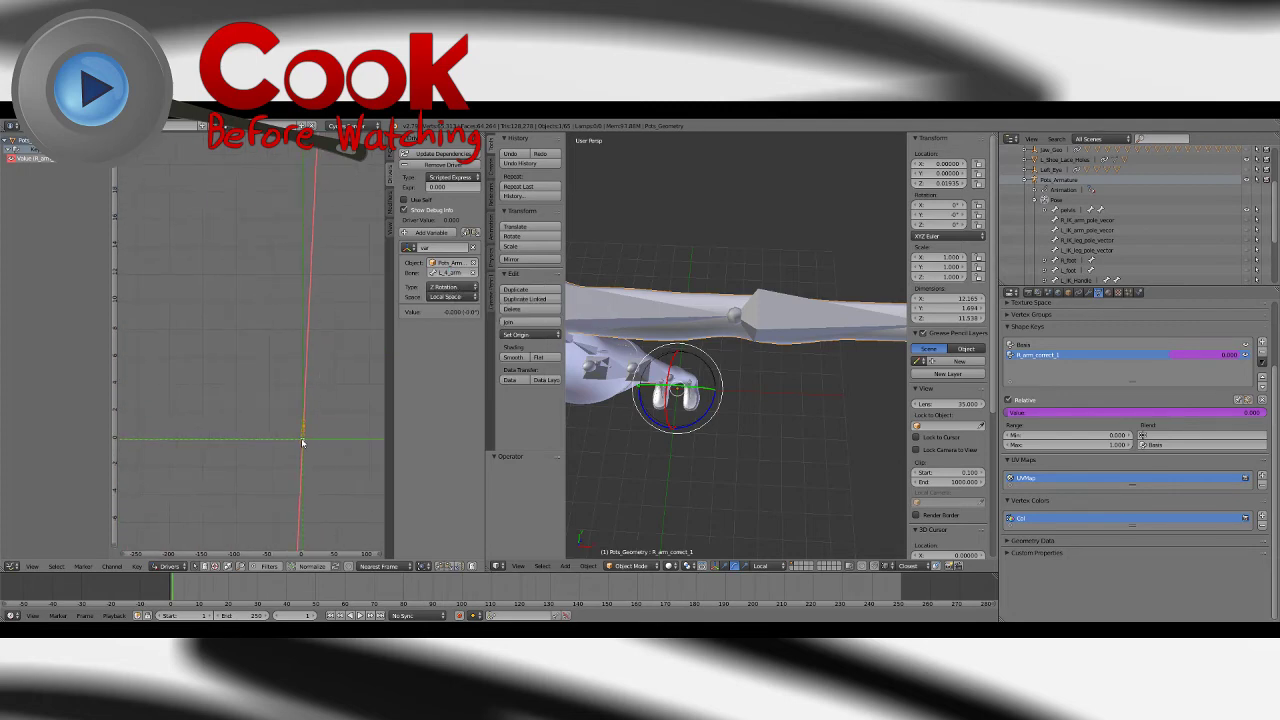
{"action": "left_click", "coordinate": [389, 155]}
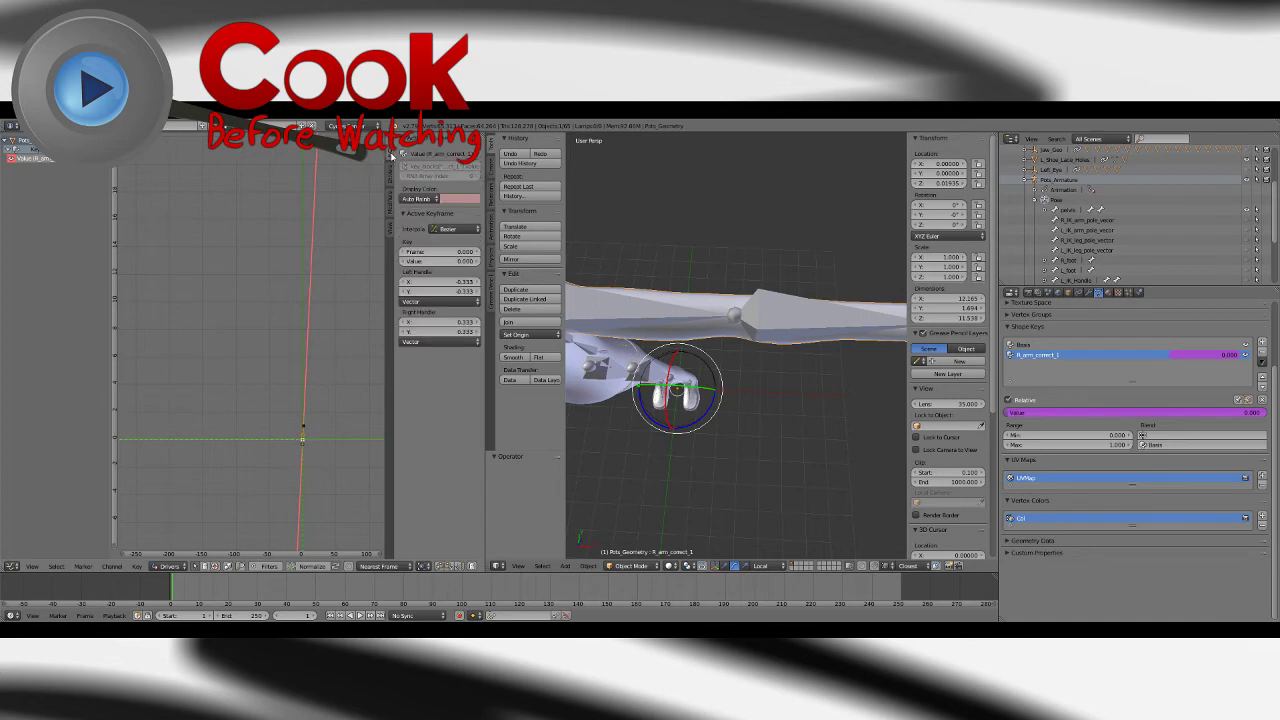
{"action": "left_click", "coordinate": [446, 262]}
{"action": "type", "text": "0."}
{"action": "left_click", "coordinate": [450, 251]}
{"action": "type", "text": "-1"}
{"action": "key", "text": "Return"}
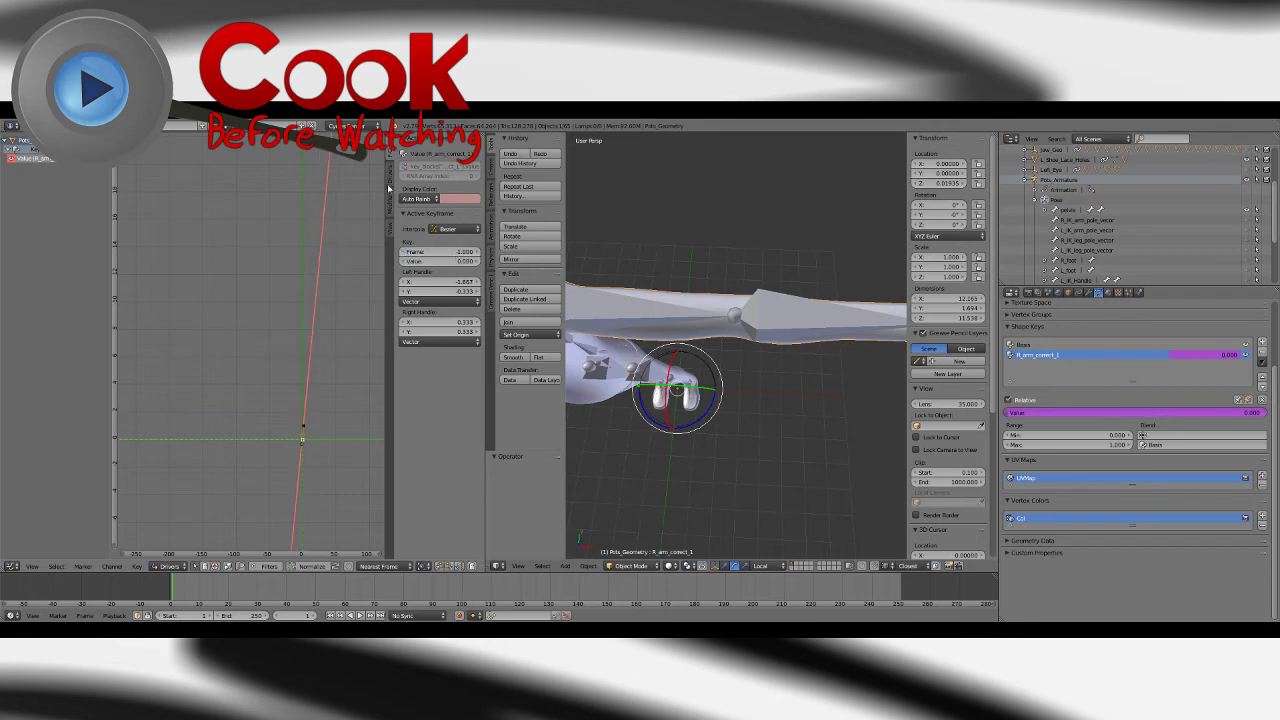
Step: Set the upper driver curve keyframe, the one with value 1, to frame 0
{"action": "middle_click_drag", "start_coordinate": [336, 440], "coordinate": [308, 389]}
{"action": "scroll", "coordinate": [297, 329], "scroll_direction": "up", "scroll_amount": 10}
{"action": "scroll", "coordinate": [252, 413], "scroll_direction": "up", "scroll_amount": 8}
{"action": "scroll", "coordinate": [281, 360], "scroll_direction": "up", "scroll_amount": 14}
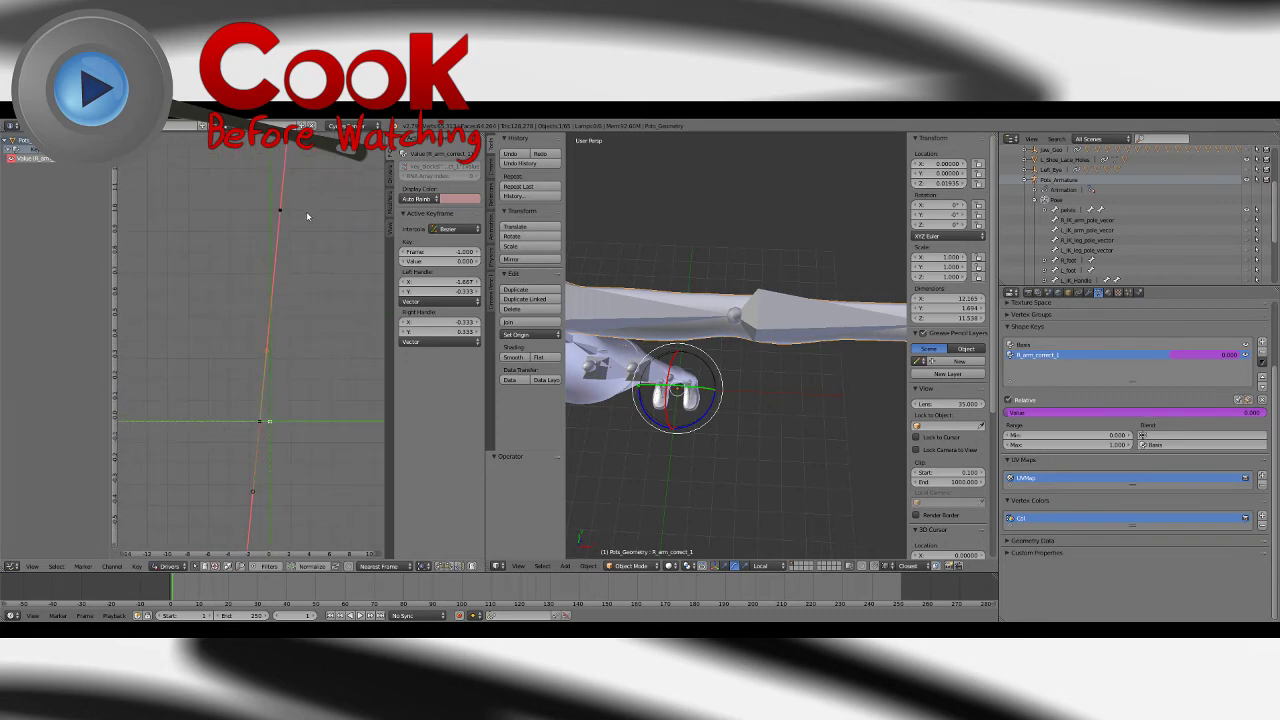
{"action": "left_click", "coordinate": [459, 251]}
{"action": "type", "text": "0"}
{"action": "key", "text": "Return"}
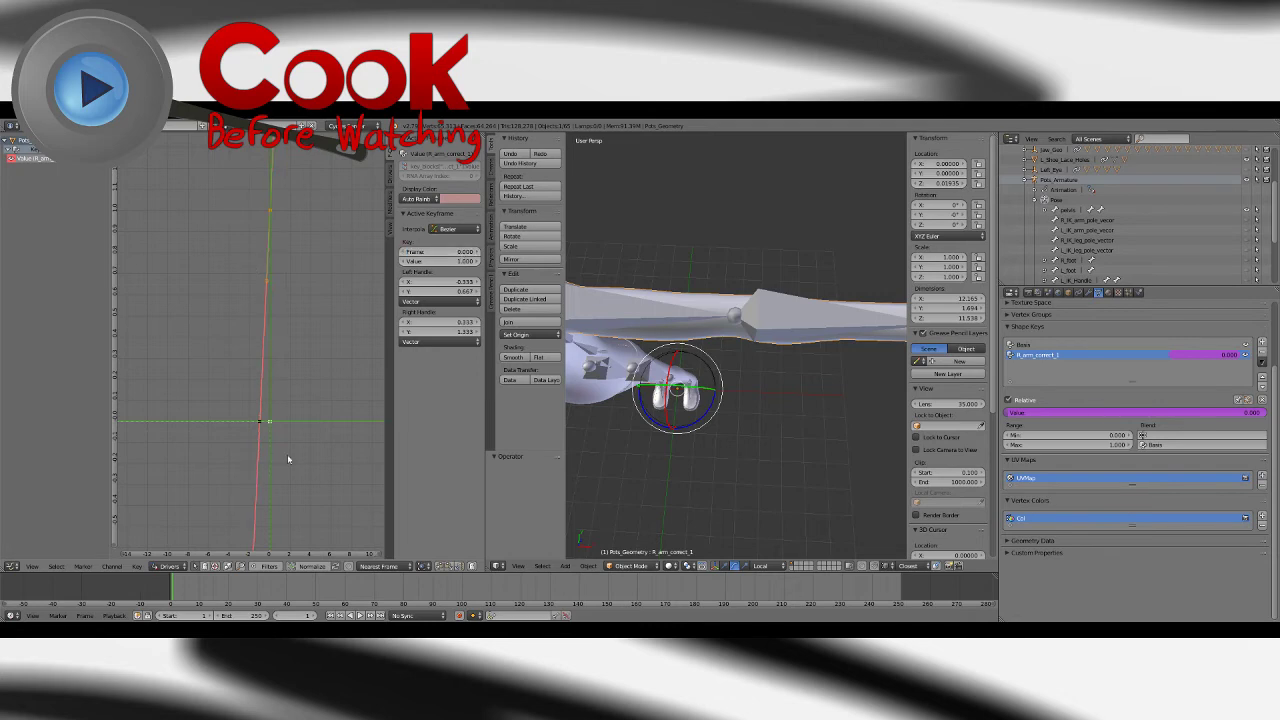
{"action": "left_click_drag", "start_coordinate": [372, 554], "coordinate": [135, 555]}
{"action": "mouse_move", "coordinate": [278, 540]}
{"action": "left_mouse_down"}
{"action": "mouse_move", "coordinate": [251, 537]}
{"action": "mouse_move", "coordinate": [262, 538]}
{"action": "left_mouse_up"}
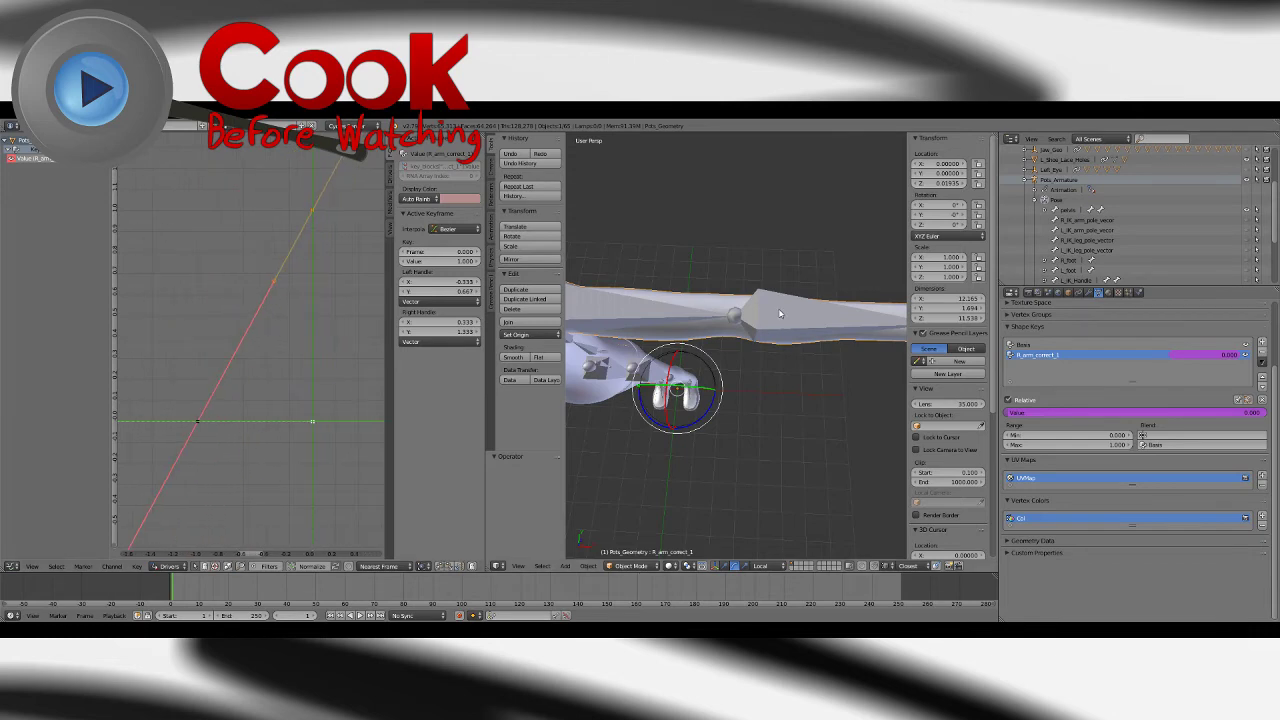
Step: Edit the driver's scripted expression to use its variable and show the active keyframe's settings again
{"action": "left_click", "coordinate": [390, 178]}
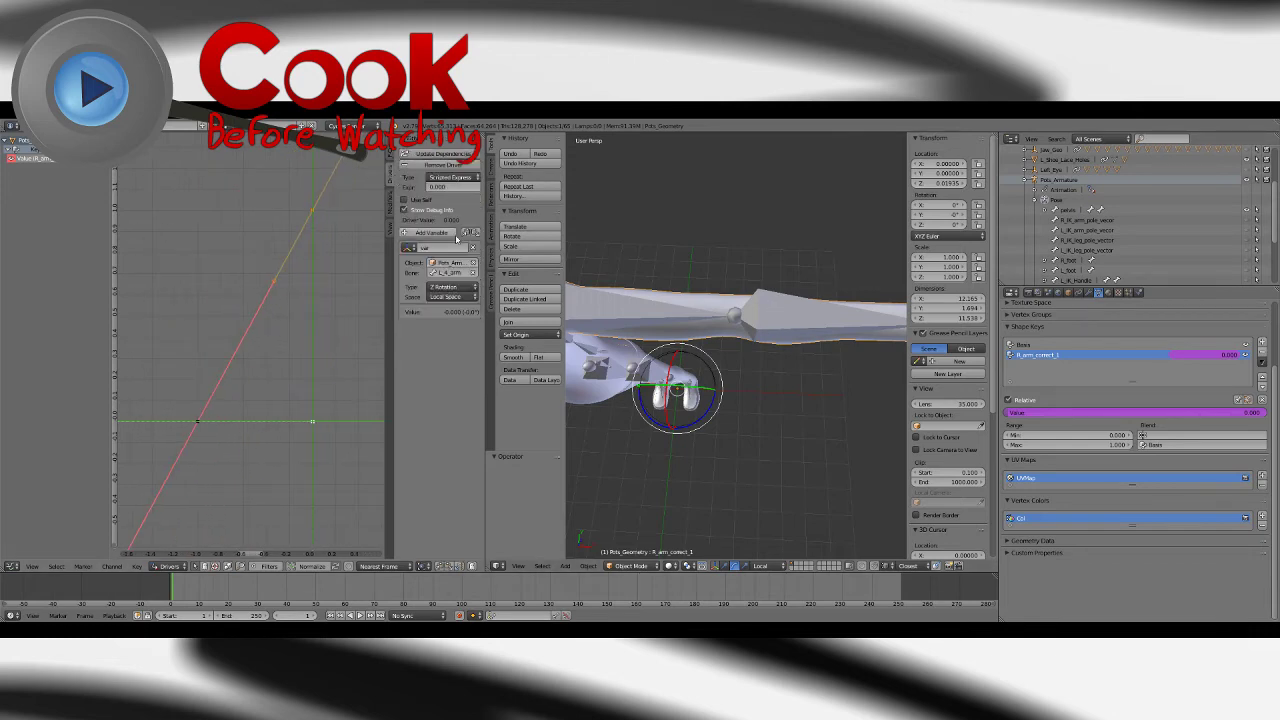
{"action": "double_click", "coordinate": [448, 186]}
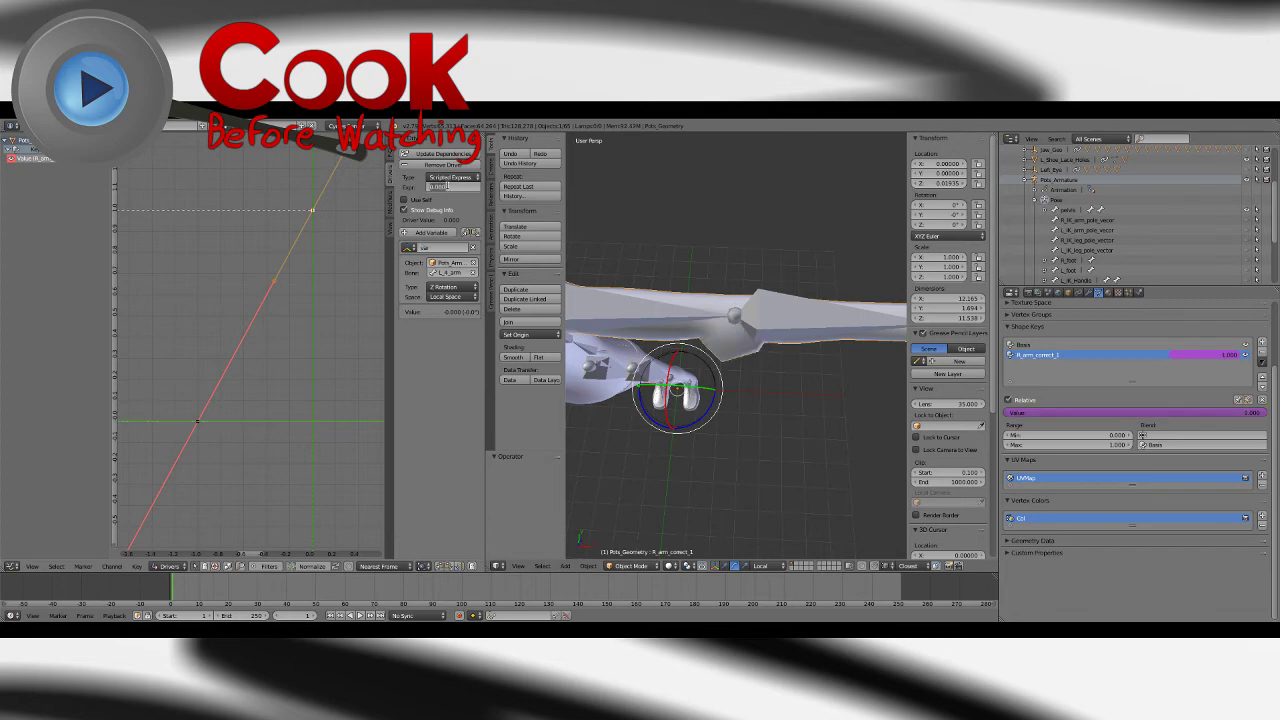
{"action": "key", "text": "Return"}
{"action": "left_click", "coordinate": [391, 152]}
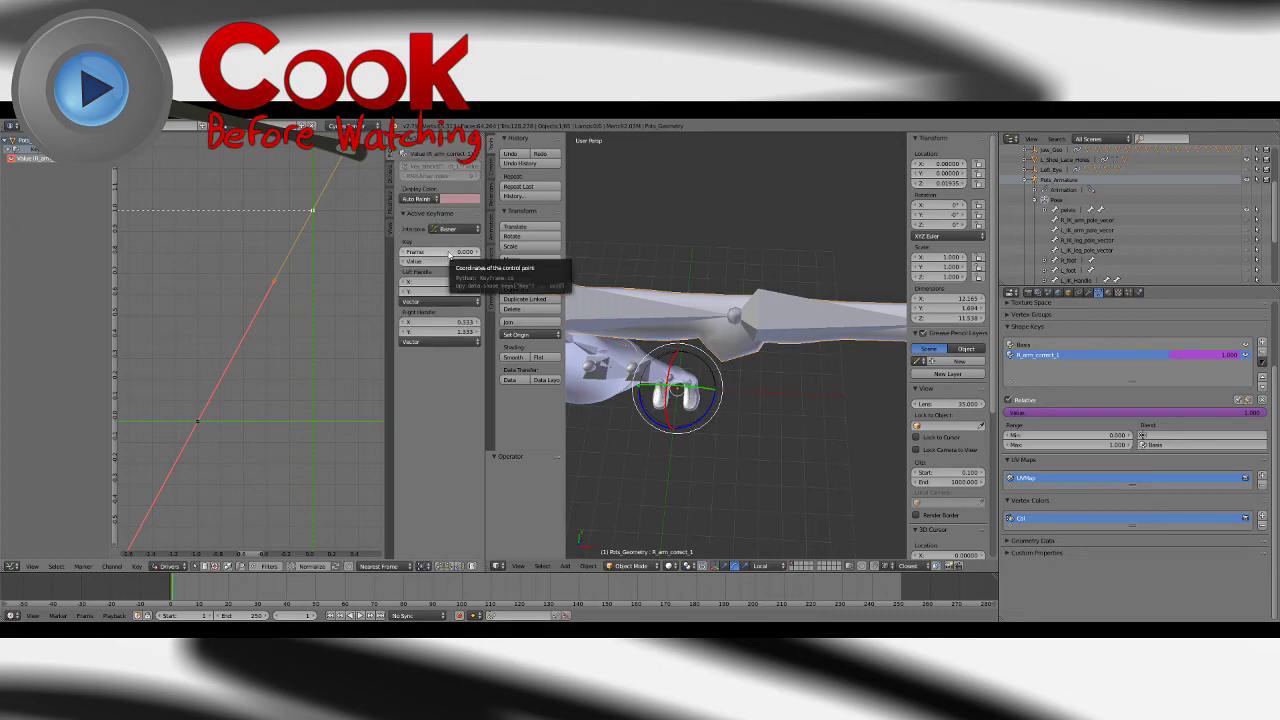
Step: Test-rotate the forearm bone and undo back to the body mesh's driver curve
{"action": "right_click", "coordinate": [768, 346]}
{"action": "left_click_drag", "start_coordinate": [758, 345], "coordinate": [758, 348]}
{"action": "key", "text": "ctrl+z"}
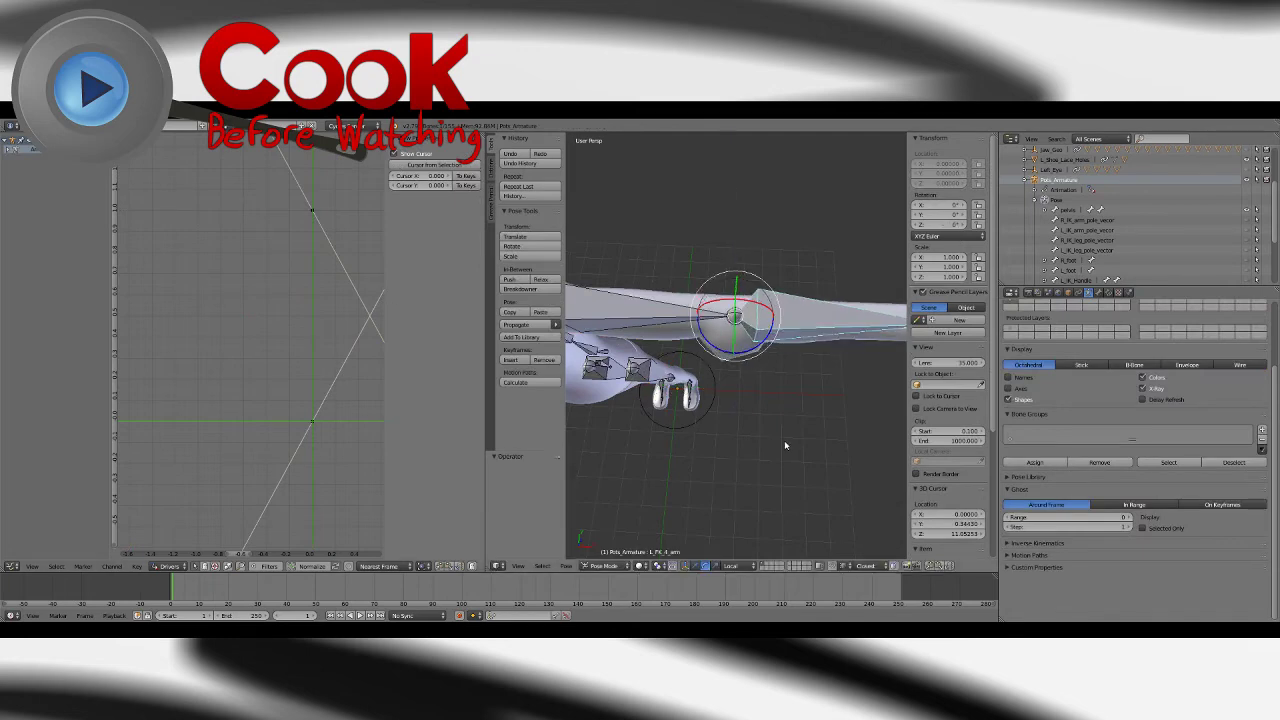
{"action": "key", "text": "ctrl+z"}
{"action": "key", "text": "ctrl+z"}
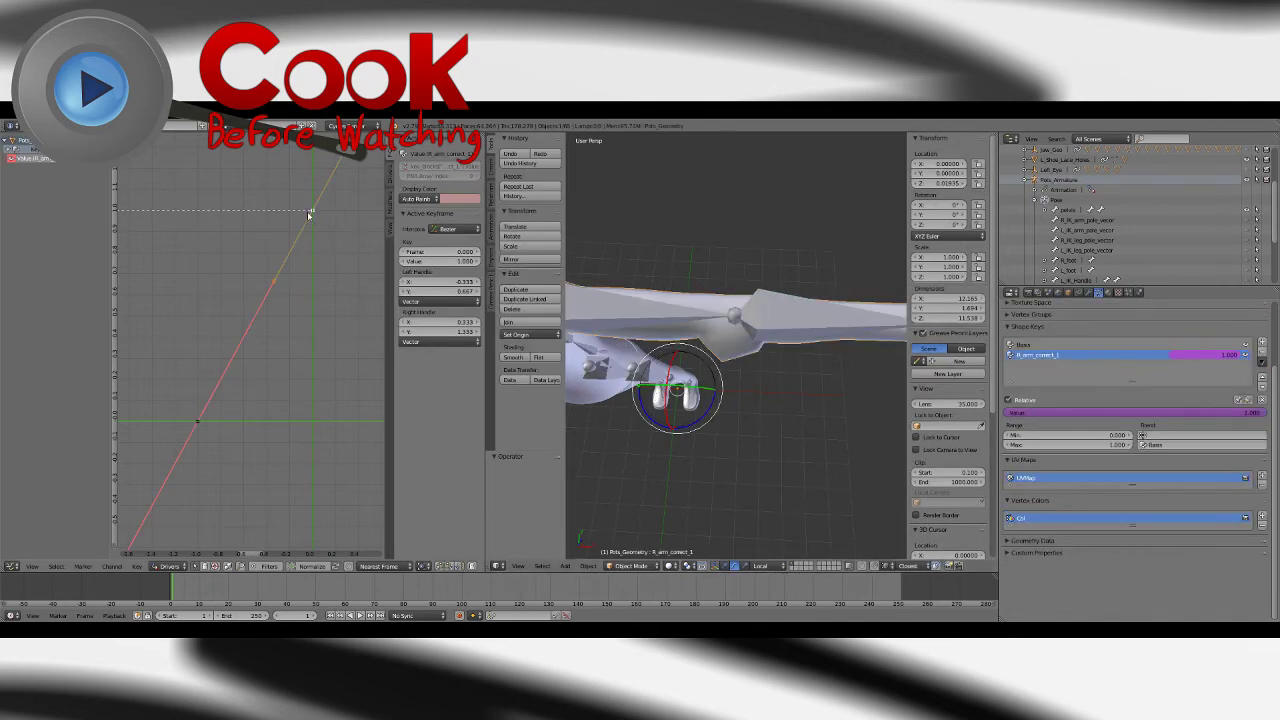
Step: Set the value of the driver curve's frame 0 keyframe to 0 and of its frame -1 keyframe to -1
{"action": "left_click", "coordinate": [451, 264]}
{"action": "type", "text": "0"}
{"action": "key", "text": "Return"}
{"action": "left_click", "coordinate": [196, 424], "text": "ctrl"}
{"action": "left_click", "coordinate": [451, 261]}
{"action": "key", "text": "Return"}
{"action": "left_click", "coordinate": [454, 262]}
{"action": "type", "text": "-1"}
{"action": "key", "text": "Return"}
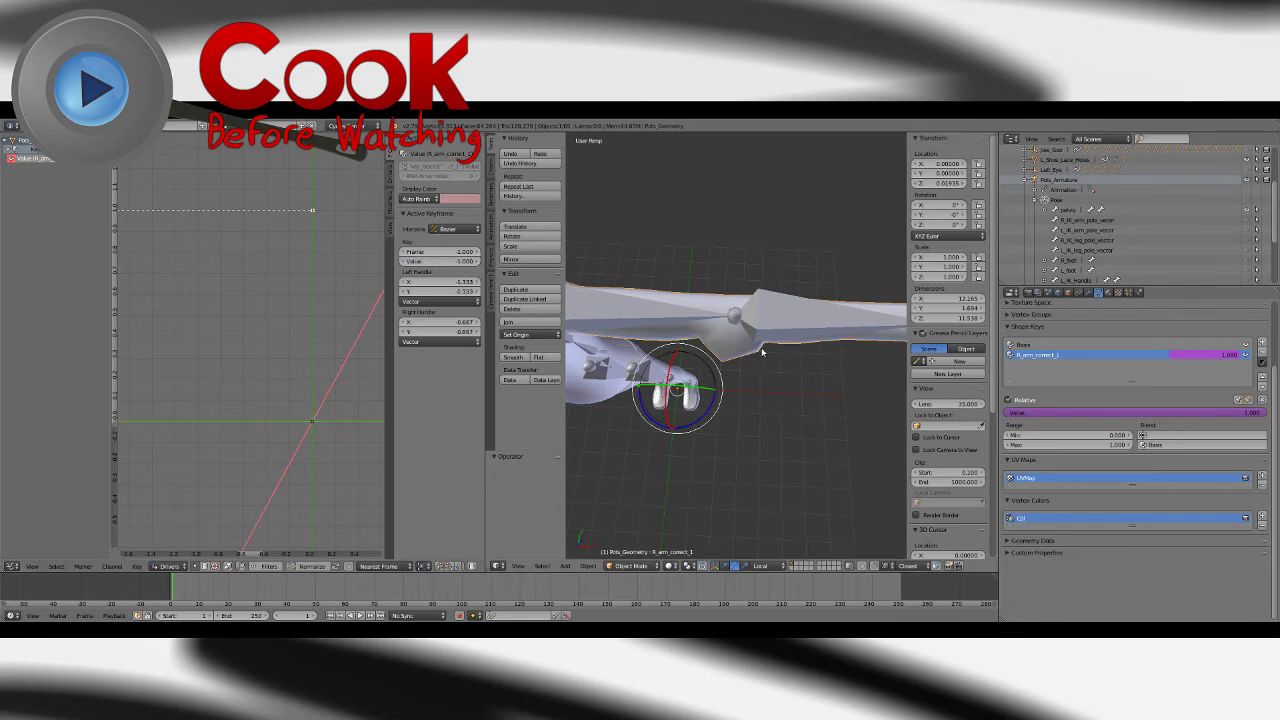
Step: Bend the forearm bone about 87.5° around its local Z axis and reselect the body mesh
{"action": "key", "text": "a"}
{"action": "right_click", "coordinate": [778, 333]}
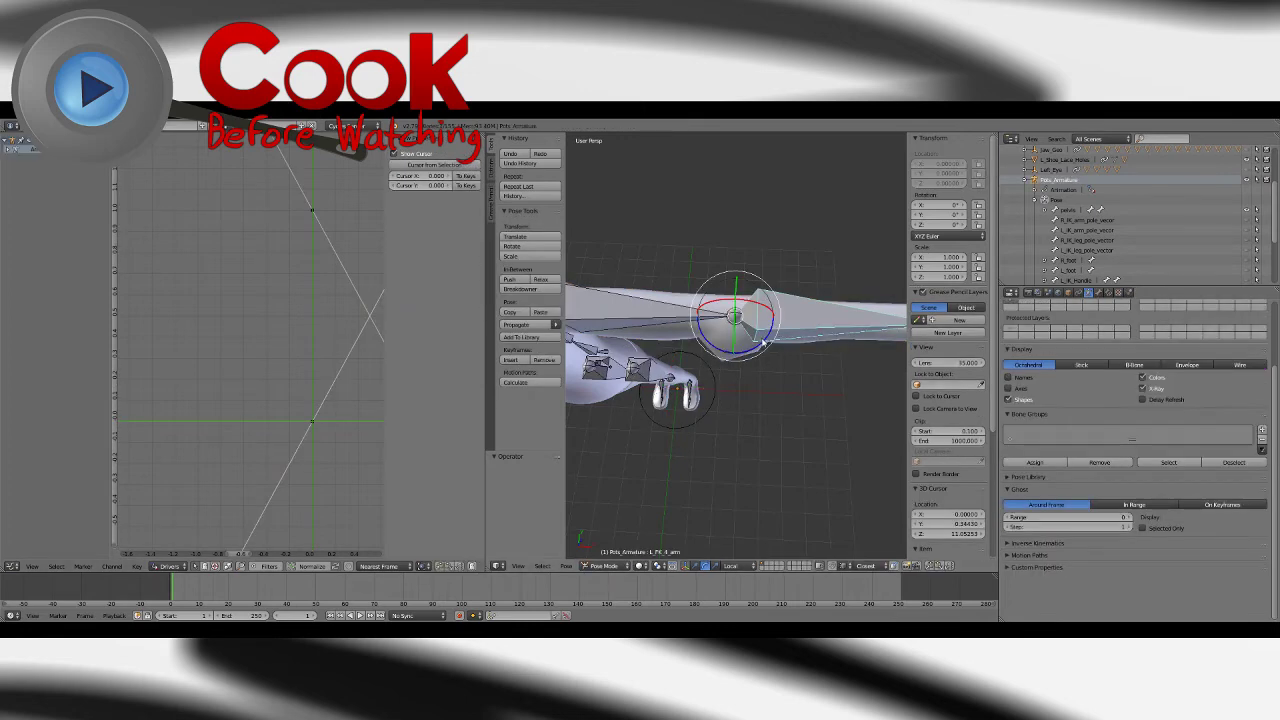
{"action": "mouse_move", "coordinate": [765, 343]}
{"action": "left_mouse_down"}
{"action": "mouse_move", "coordinate": [771, 329]}
{"action": "mouse_move", "coordinate": [718, 376]}
{"action": "mouse_move", "coordinate": [679, 373]}
{"action": "mouse_move", "coordinate": [748, 350]}
{"action": "left_mouse_up"}
Step: Set both the frame and the value of the driver curve's lower keyframe to -1.5
{"action": "scroll", "coordinate": [271, 475], "scroll_direction": "down", "scroll_amount": 5}
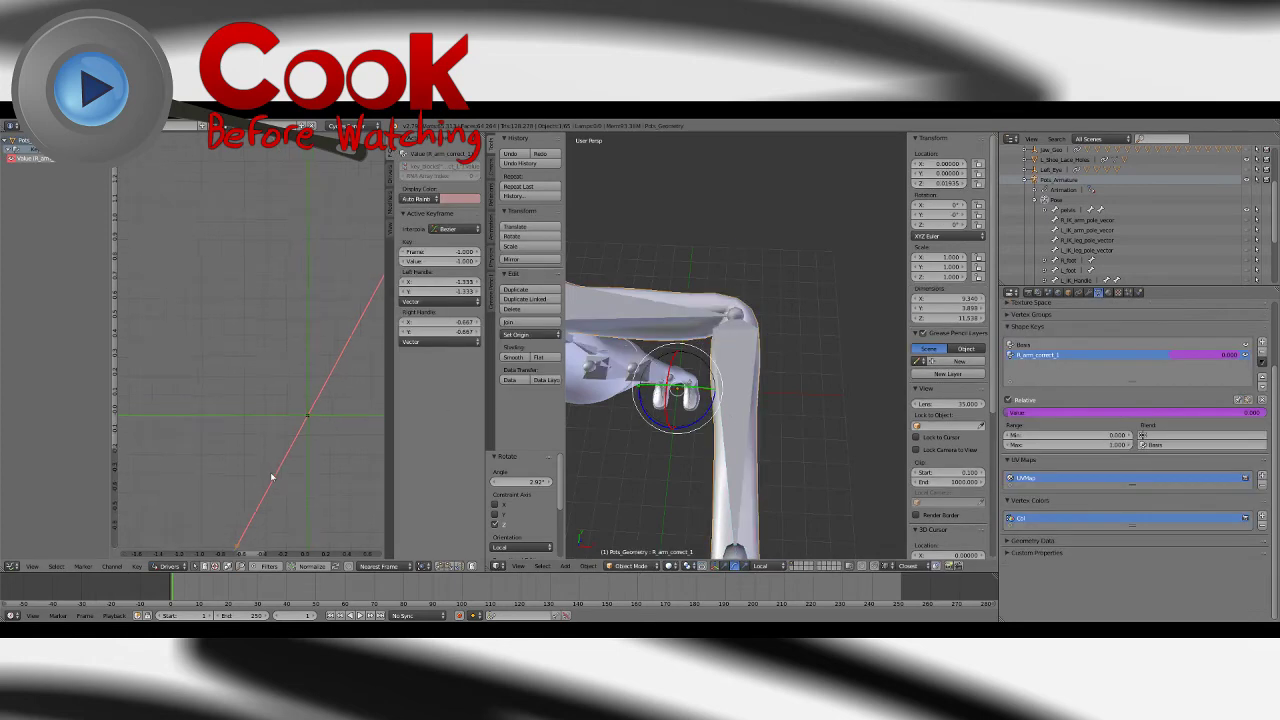
{"action": "middle_click_drag", "start_coordinate": [241, 526], "coordinate": [247, 489]}
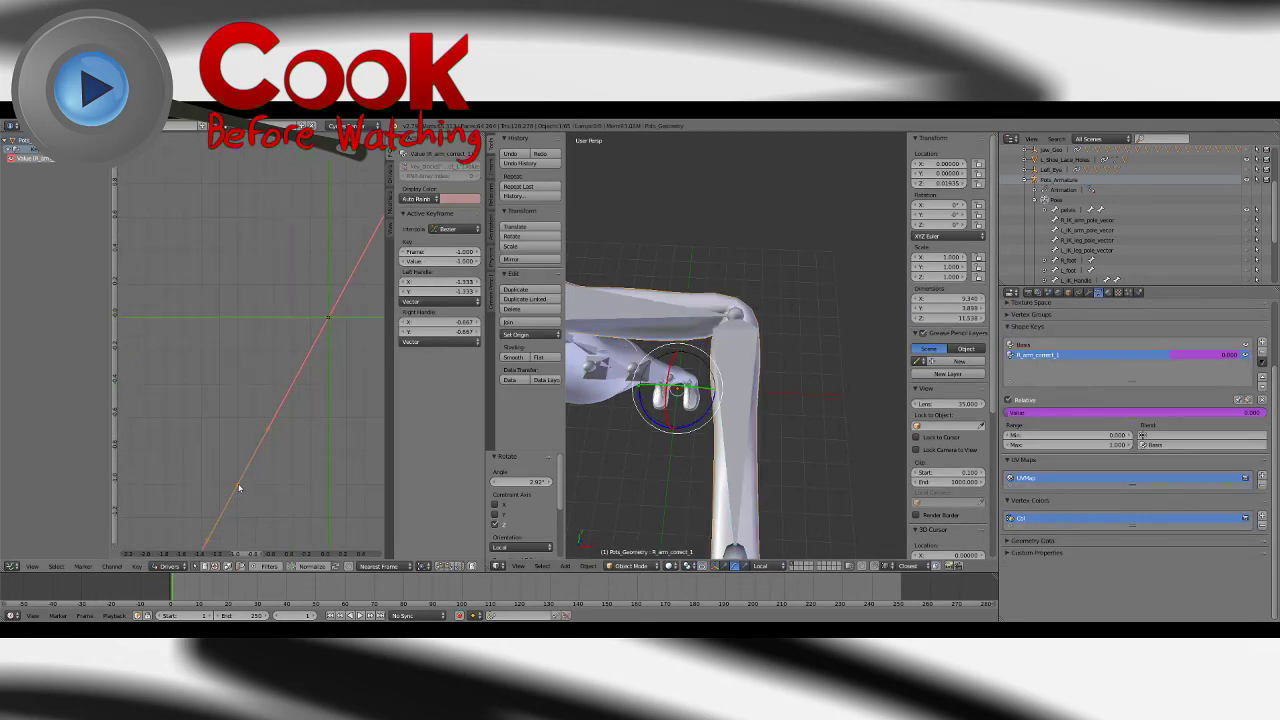
{"action": "scroll", "coordinate": [239, 487], "scroll_direction": "down", "scroll_amount": 4}
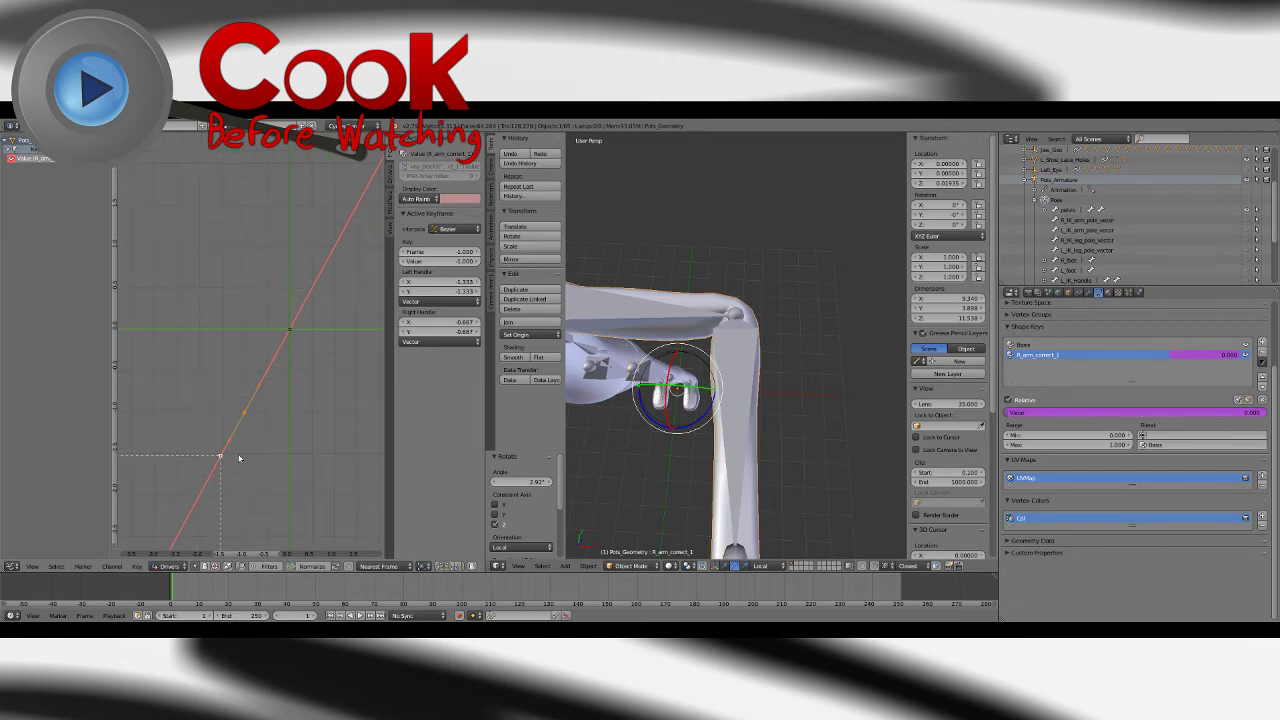
{"action": "middle_click_drag", "start_coordinate": [240, 459], "coordinate": [289, 370]}
{"action": "scroll", "coordinate": [307, 375], "scroll_direction": "up", "scroll_amount": 8}
{"action": "scroll", "coordinate": [304, 368], "scroll_direction": "down", "scroll_amount": 9}
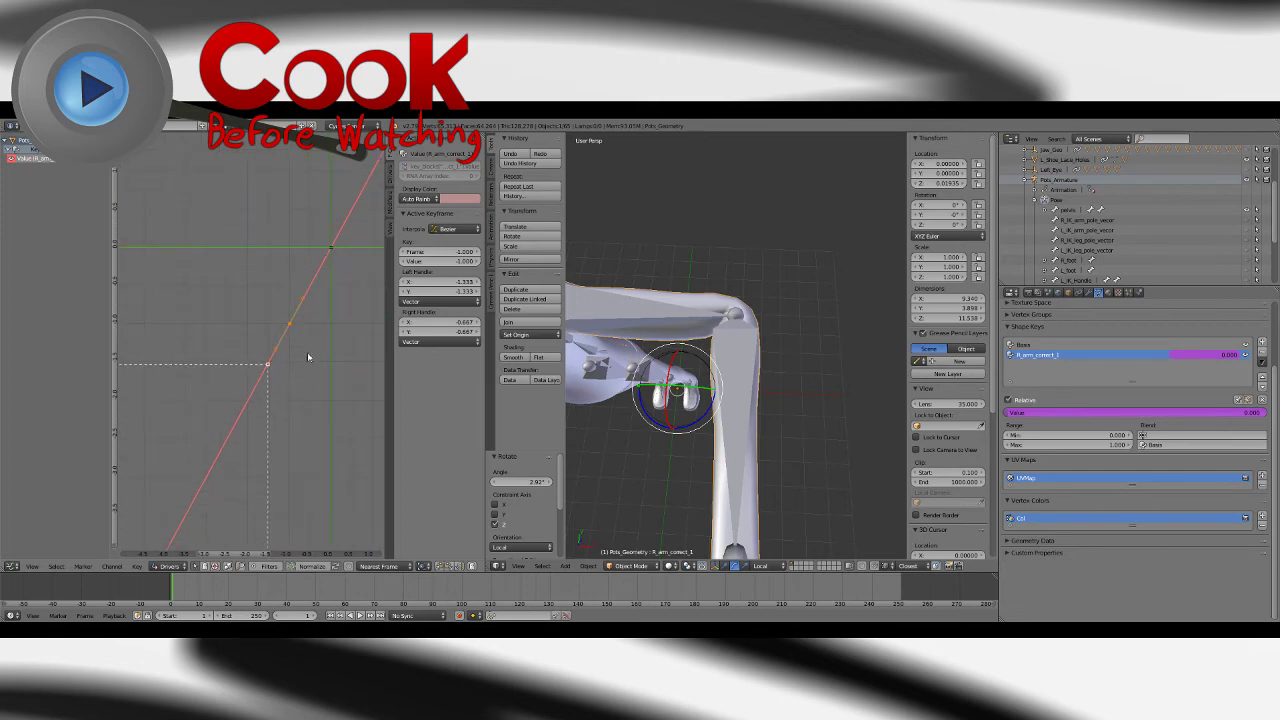
{"action": "mouse_move", "coordinate": [440, 261]}
{"action": "left_mouse_down"}
{"action": "mouse_move", "coordinate": [300, 261]}
{"action": "mouse_move", "coordinate": [445, 252]}
{"action": "left_mouse_up"}
{"action": "scroll", "coordinate": [252, 342], "scroll_direction": "up", "scroll_amount": 3}
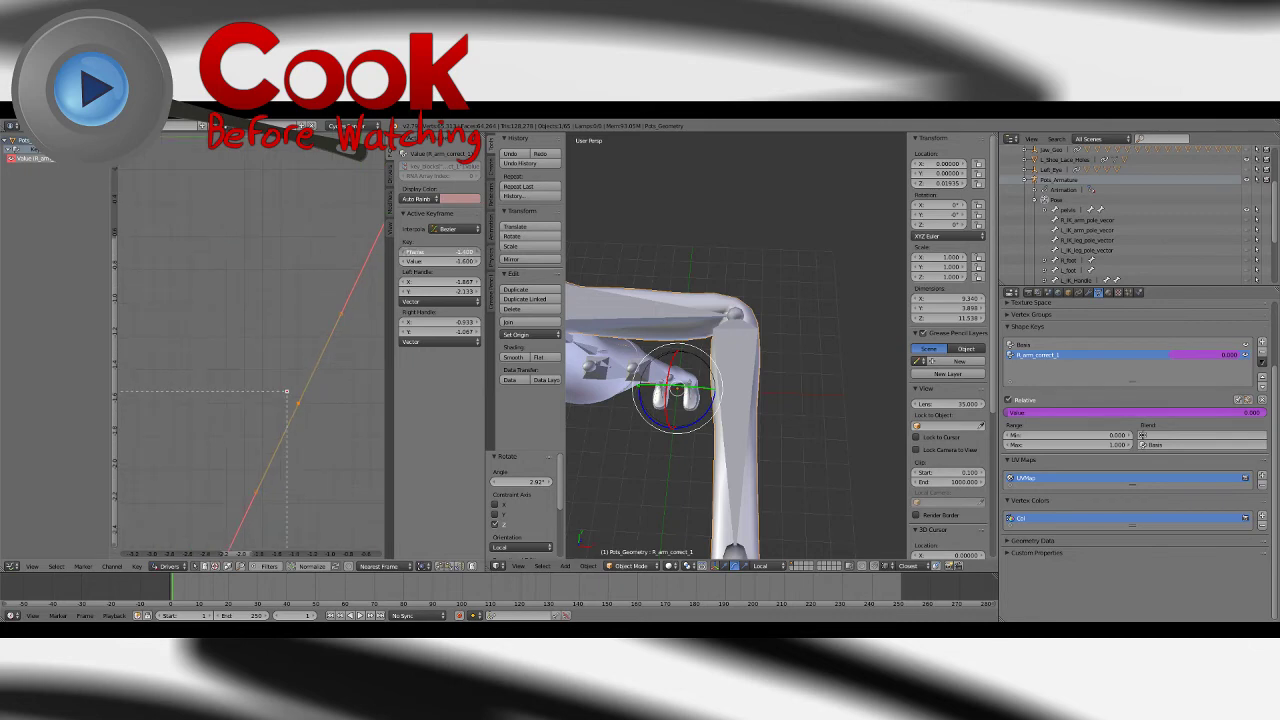
{"action": "left_click_drag", "start_coordinate": [440, 252], "coordinate": [452, 261]}
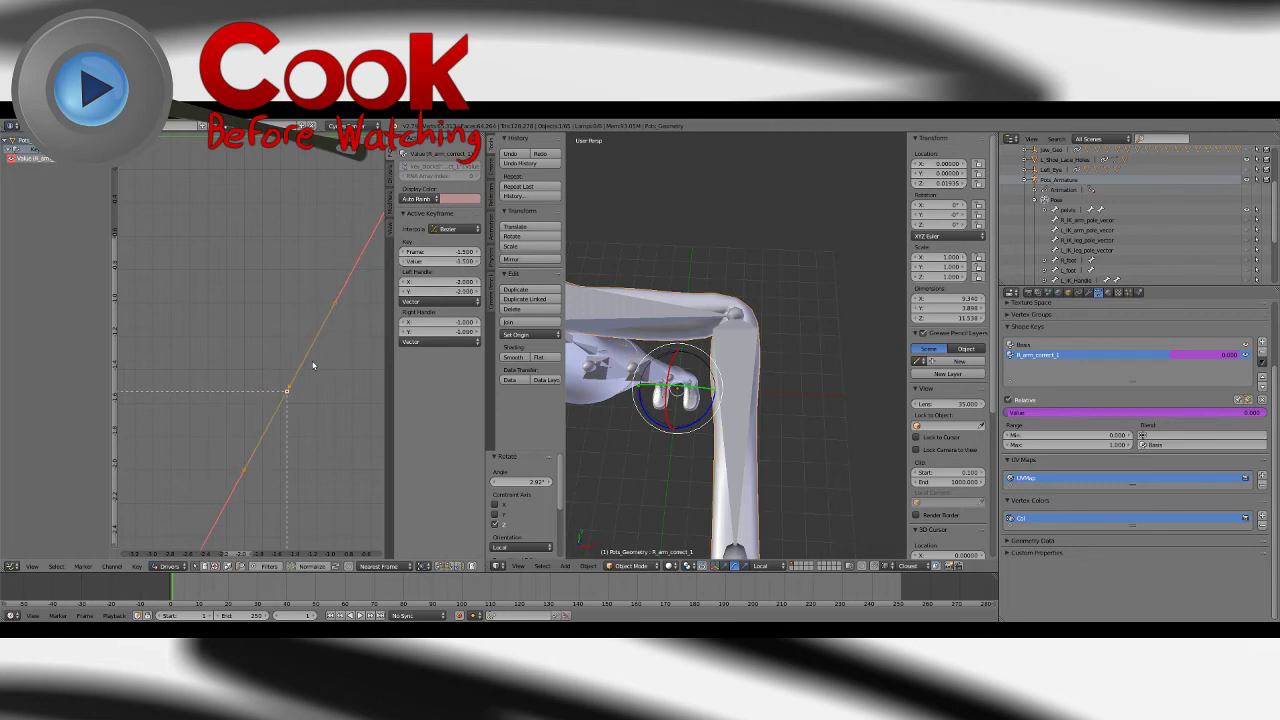
{"action": "scroll", "coordinate": [289, 401], "scroll_direction": "up", "scroll_amount": 2}
{"action": "key", "text": "g"}
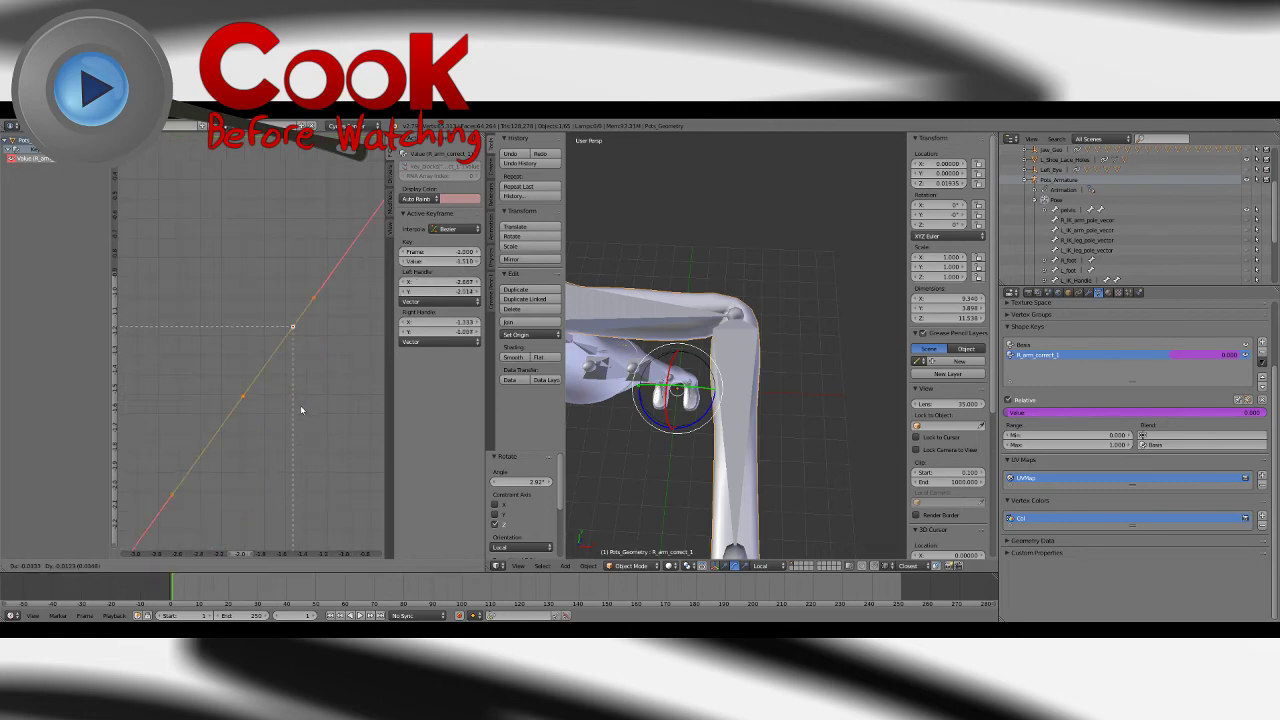
{"action": "right_click", "coordinate": [297, 409]}
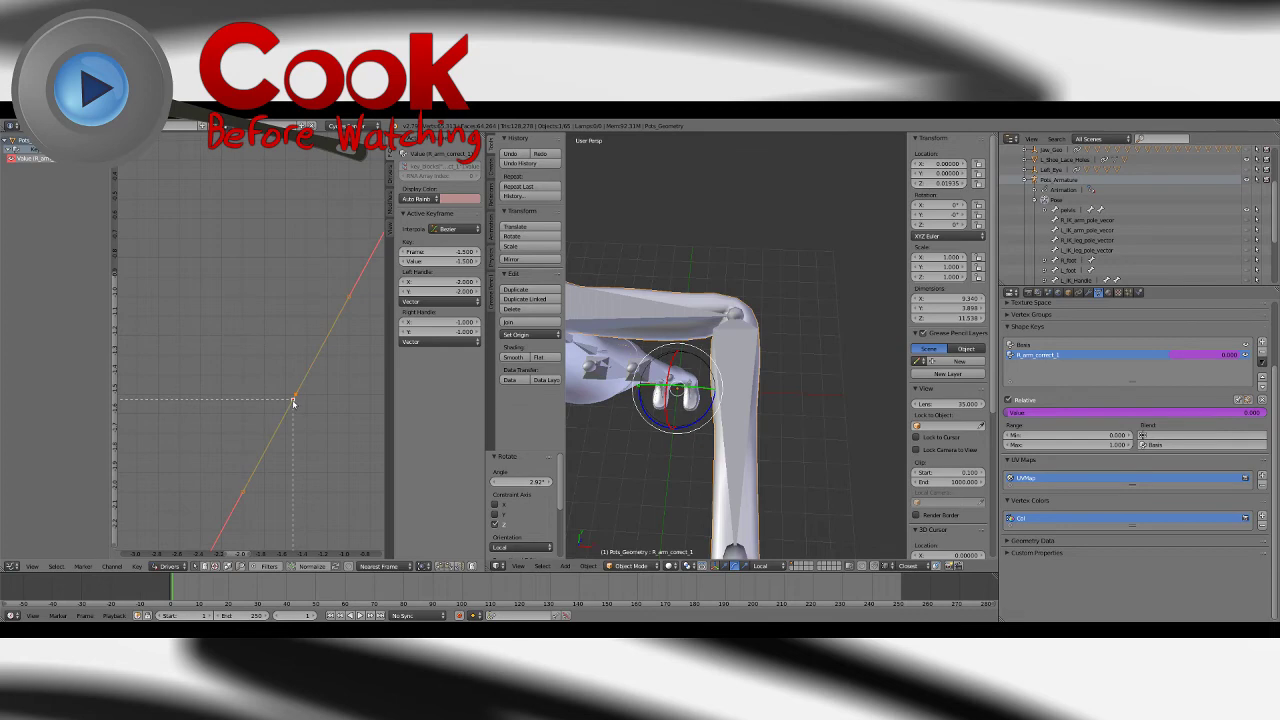
{"action": "key", "text": "g"}
{"action": "right_click", "coordinate": [293, 403]}
Step: Set the lower driver curve keyframe's frame to -1.52 to match the bent forearm's rotation
{"action": "scroll", "coordinate": [309, 409], "scroll_direction": "up", "scroll_amount": 3}
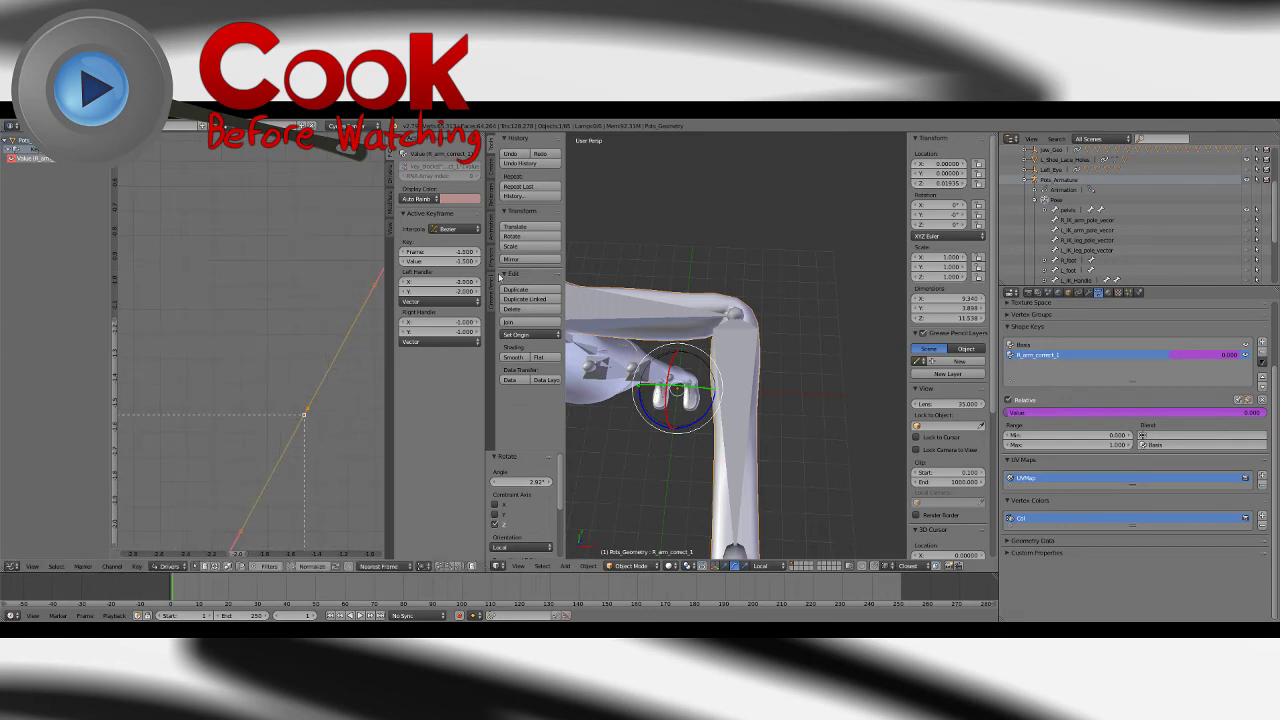
{"action": "left_click", "coordinate": [405, 253]}
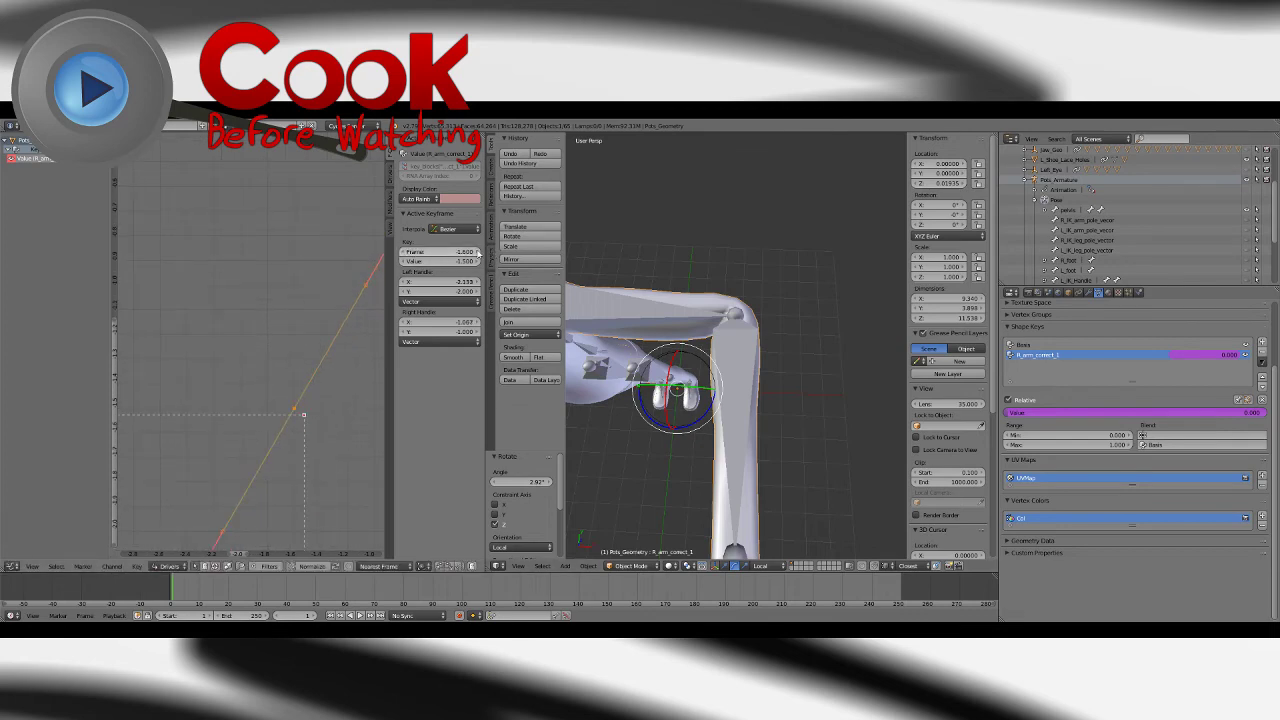
{"action": "left_click", "coordinate": [479, 254]}
{"action": "left_click", "coordinate": [424, 253]}
{"action": "key", "text": "Return"}
Step: Set the lower driver curve keyframe's value to -1.53
{"action": "left_click", "coordinate": [461, 262]}
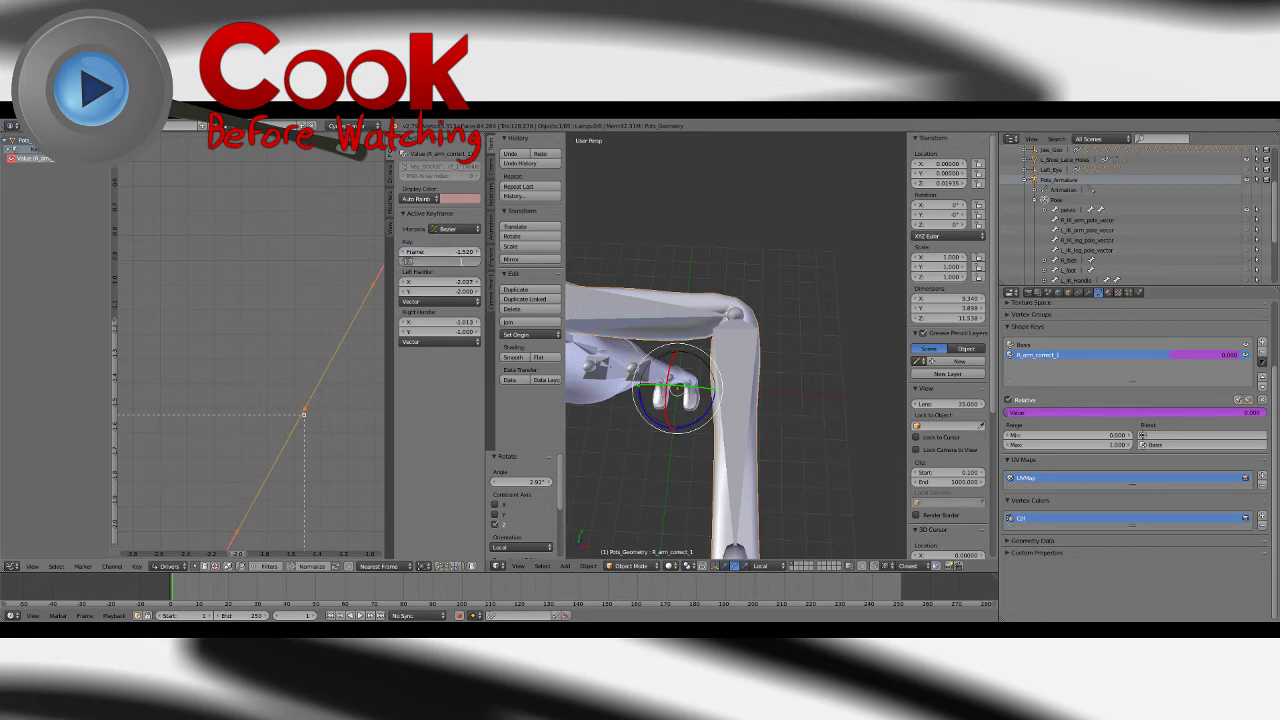
{"action": "left_click", "coordinate": [461, 262]}
{"action": "type", "text": "2"}
{"action": "key", "text": "Return"}
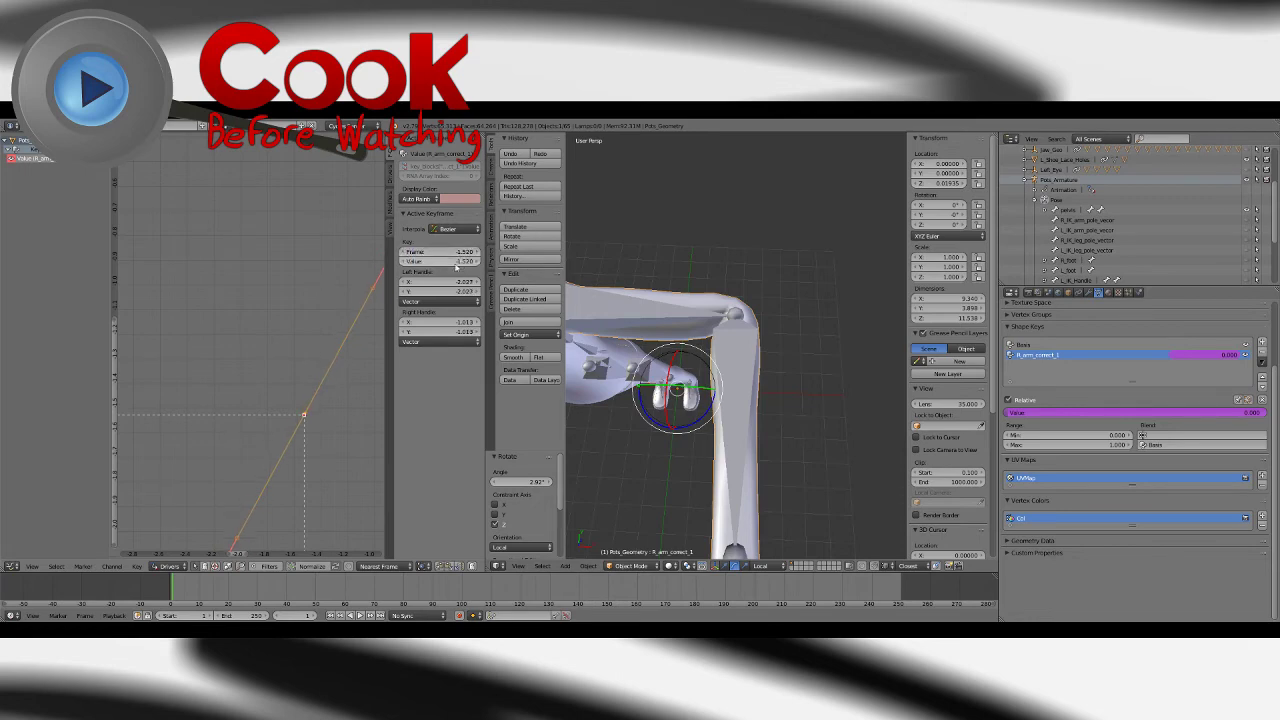
{"action": "left_click", "coordinate": [458, 263]}
{"action": "key", "text": "BackSpace"}
{"action": "type", "text": "3"}
{"action": "key", "text": "Return"}
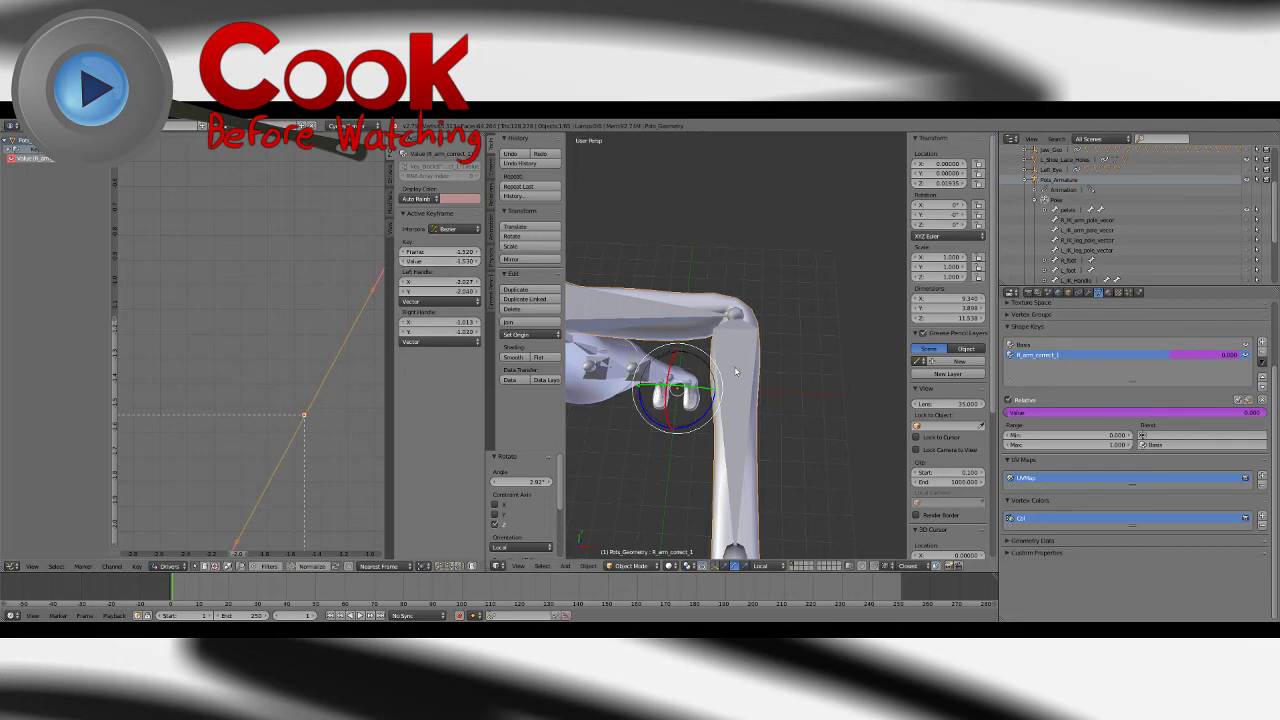
Step: Select the forearm bone, test its rotation, undo it and examine the bent elbow from another angle
{"action": "right_click", "coordinate": [728, 400]}
{"action": "left_click_drag", "start_coordinate": [738, 358], "coordinate": [751, 352]}
{"action": "key", "text": "ctrl+z"}
{"action": "middle_click_drag", "start_coordinate": [696, 354], "coordinate": [689, 383]}
{"action": "key", "text": "Tab"}
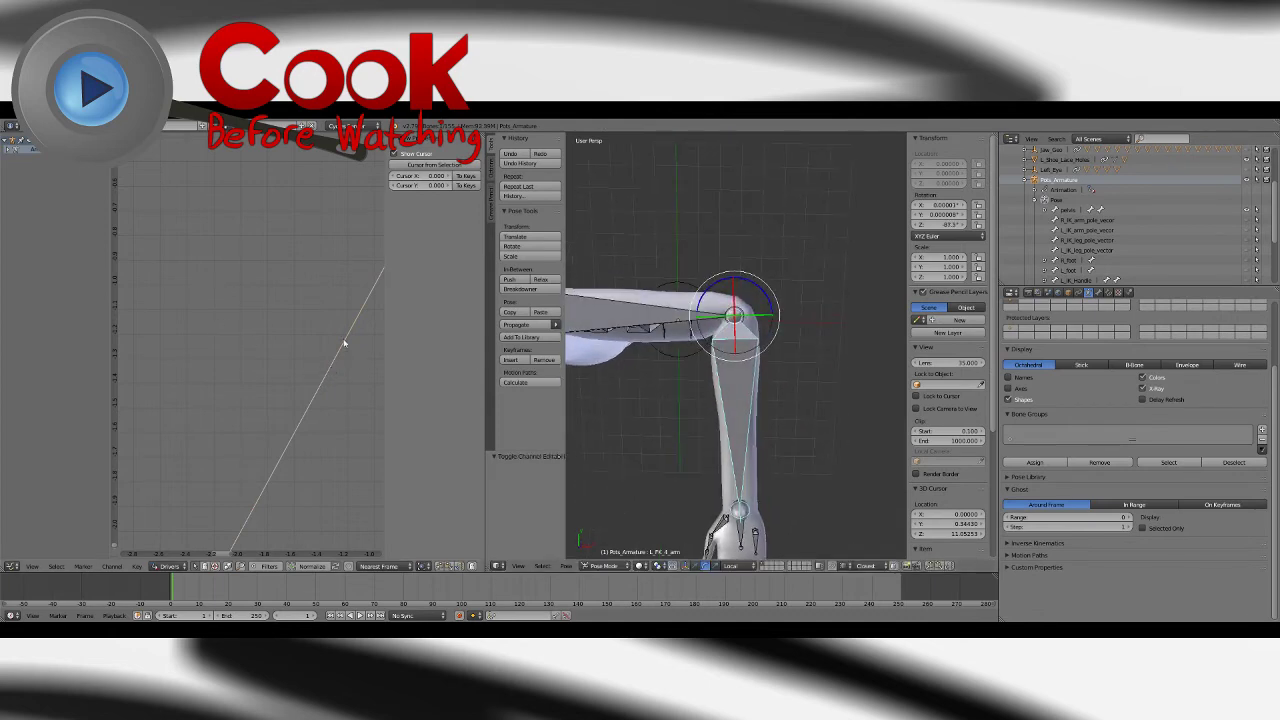
Step: Select the character mesh and bring the whole R_arm_correct_1 driver curve into view
{"action": "key", "text": "Home"}
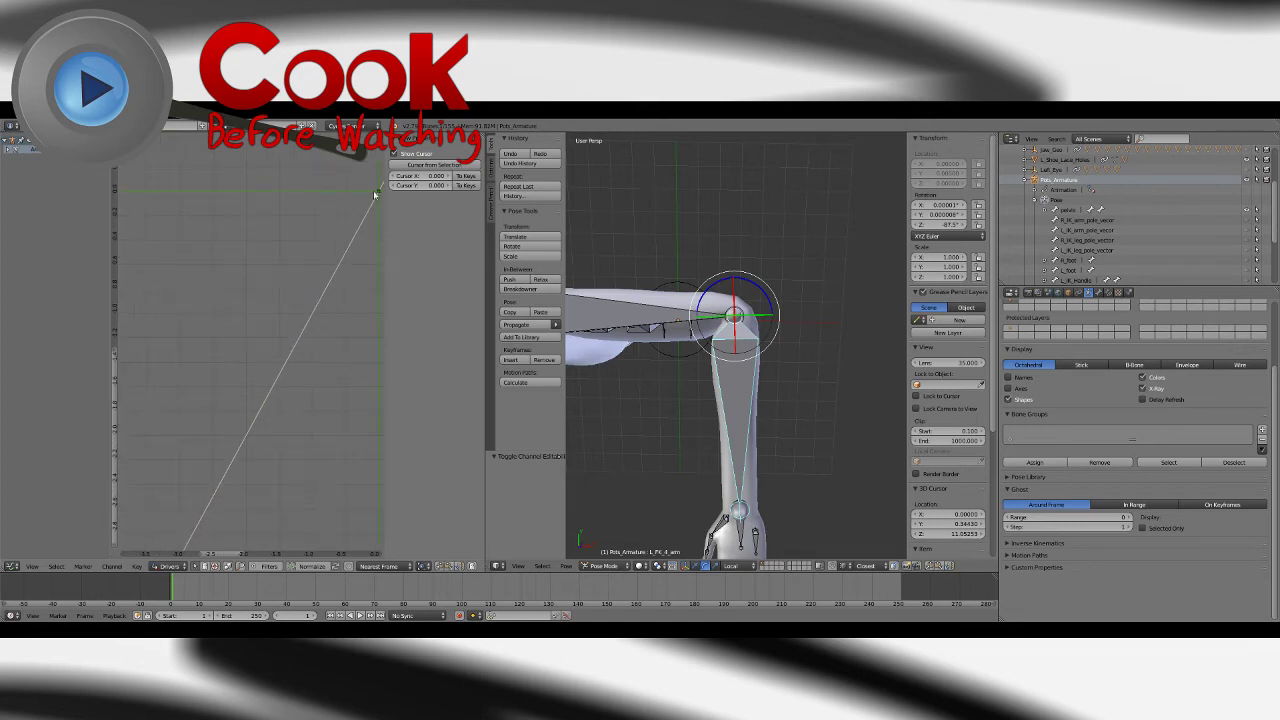
{"action": "right_click", "coordinate": [376, 194]}
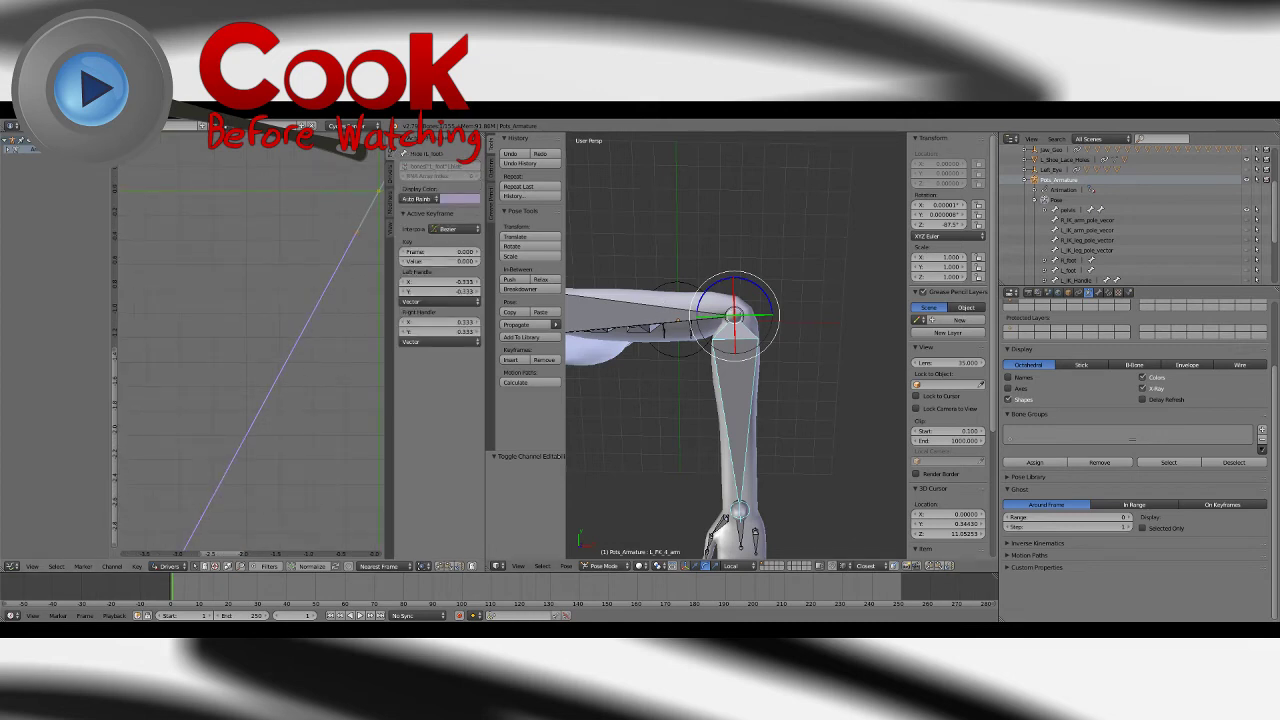
{"action": "left_click", "coordinate": [4, 151]}
{"action": "left_click", "coordinate": [10, 150]}
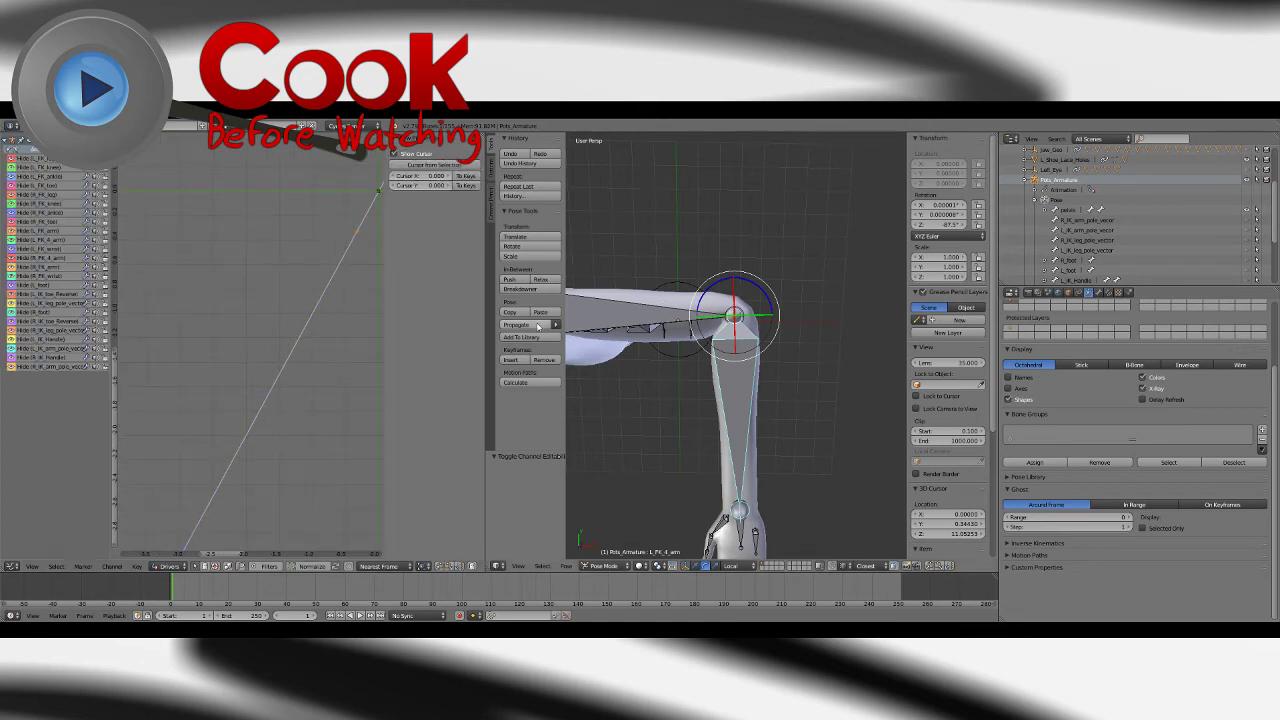
{"action": "right_click", "coordinate": [615, 300]}
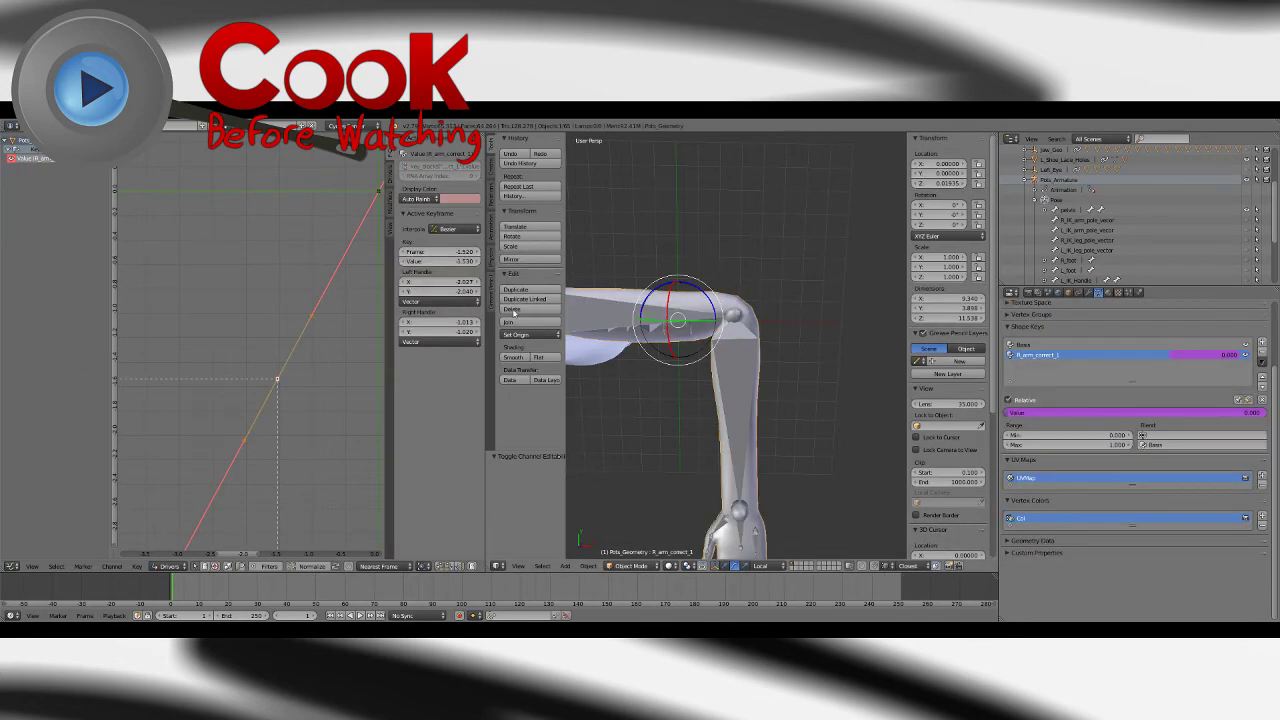
{"action": "key", "text": "ctrl+z"}
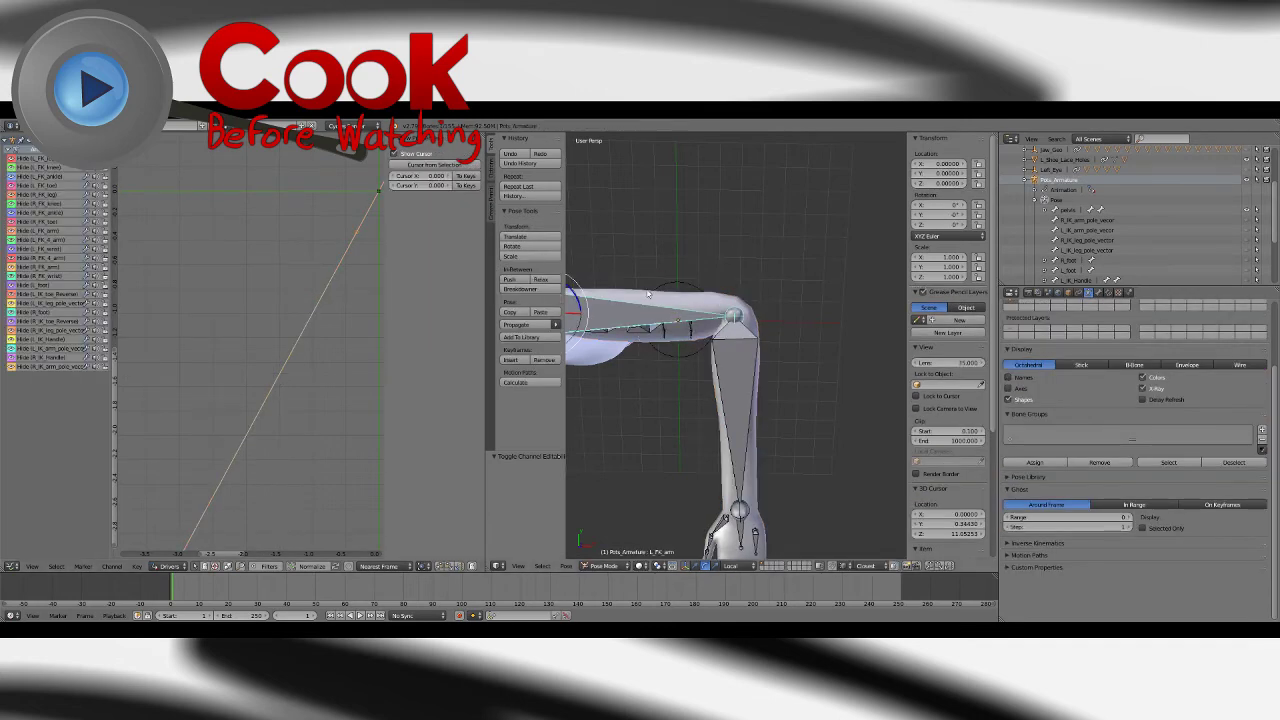
{"action": "right_click", "coordinate": [648, 294]}
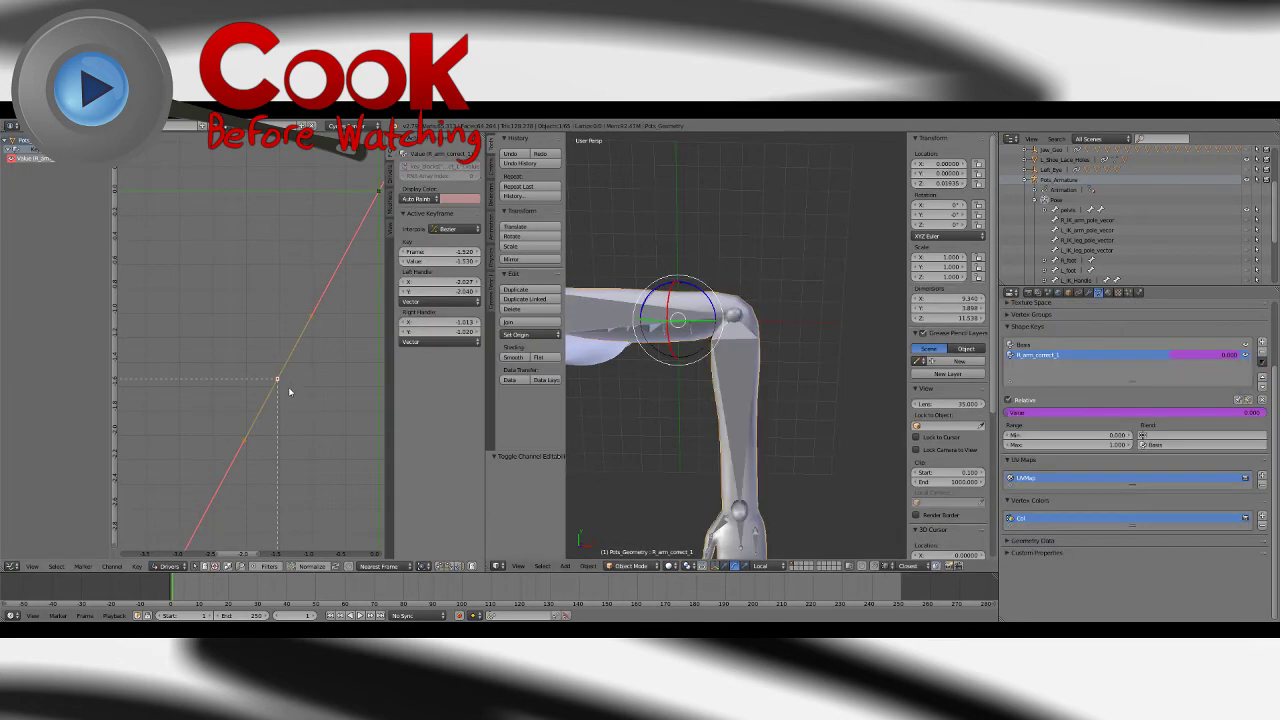
Step: Set the value of the driver curve keyframe at frame -1.52 to 1 and rotate the forearm bone slightly to test it
{"action": "left_click", "coordinate": [448, 267]}
{"action": "type", "text": "1"}
{"action": "key", "text": "Return"}
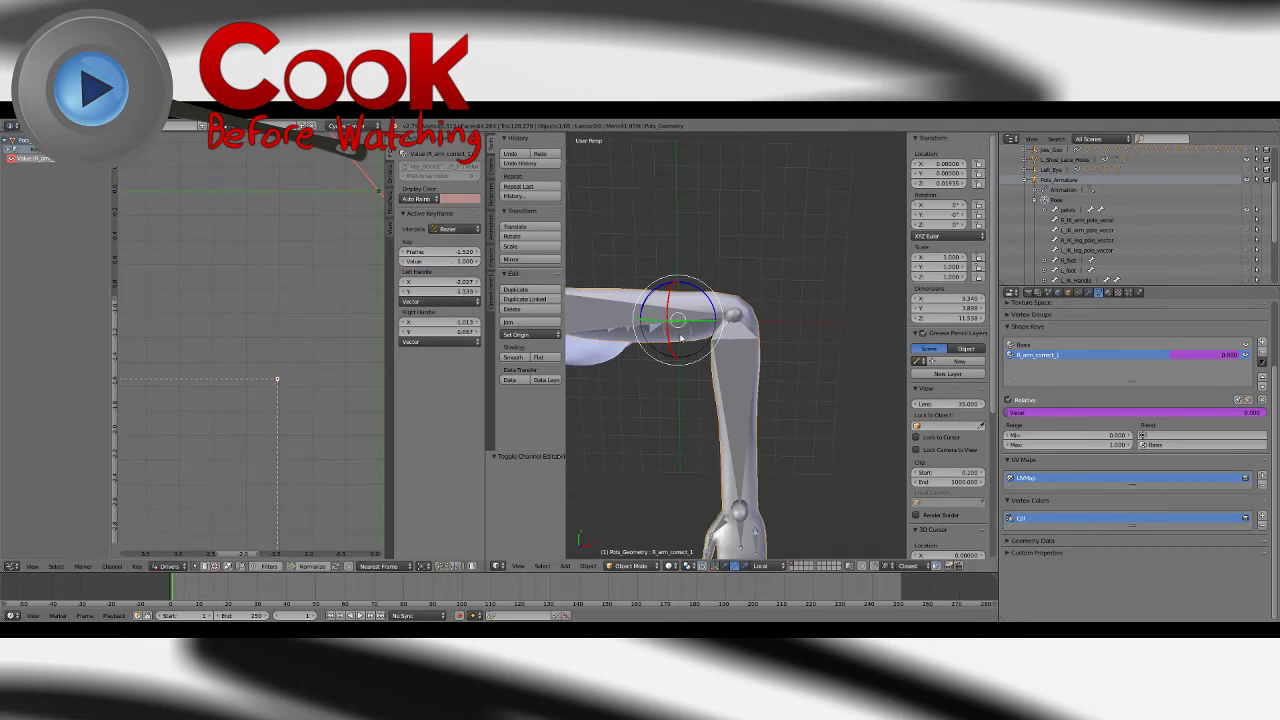
{"action": "right_click", "coordinate": [740, 360]}
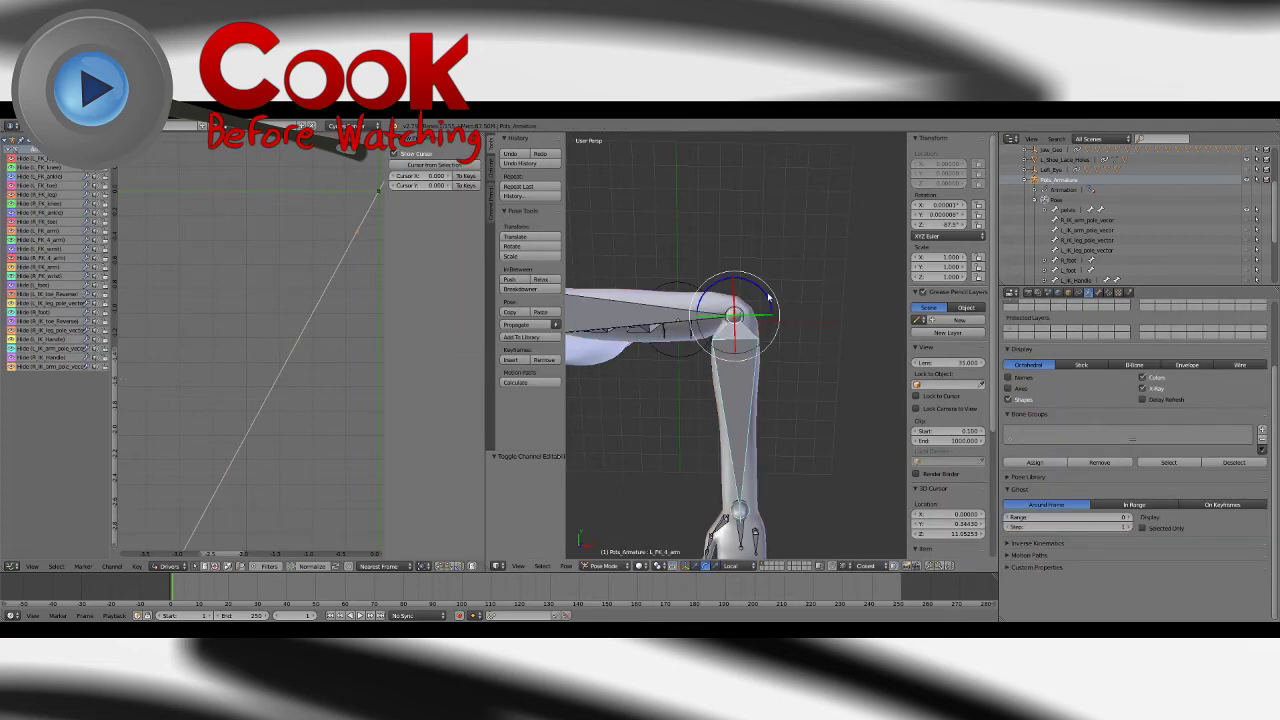
{"action": "left_click_drag", "start_coordinate": [769, 297], "coordinate": [717, 301]}
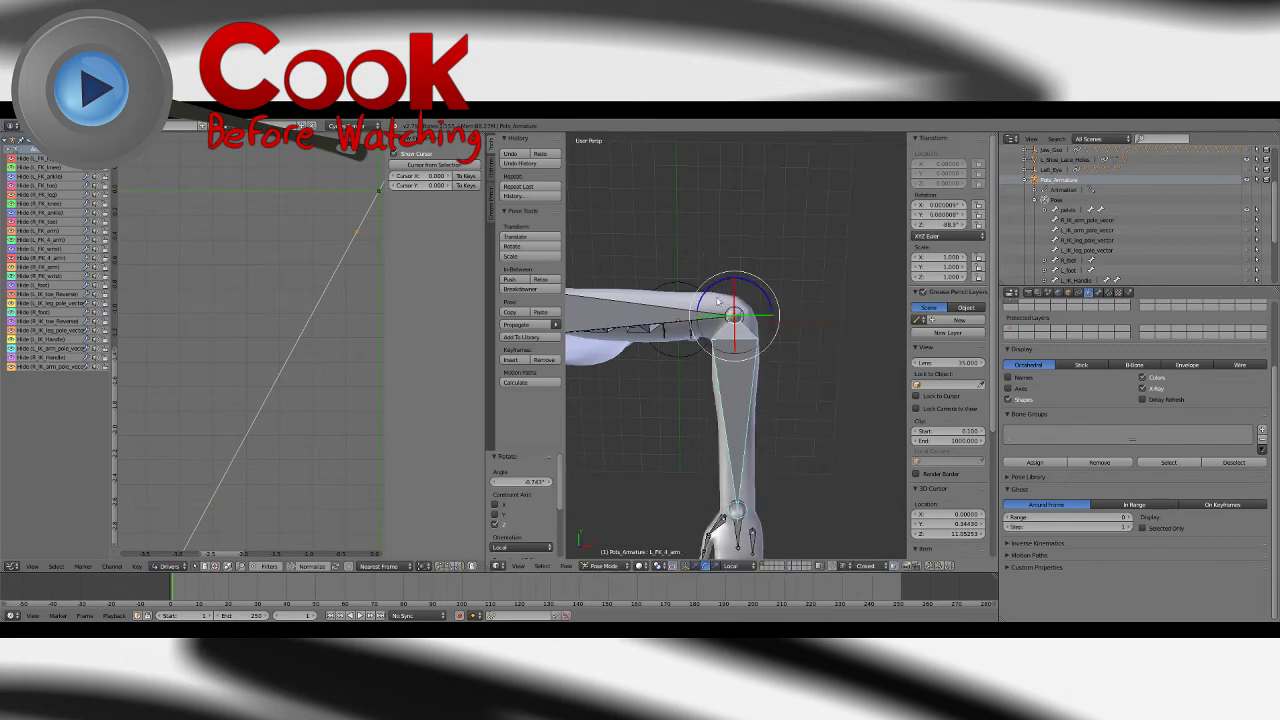
Step: Bend the driver curve with the facing handles of its two keyframes and rotate the forearm bone to test the correction
{"action": "right_click", "coordinate": [613, 294]}
{"action": "middle_click_drag", "start_coordinate": [322, 197], "coordinate": [243, 368]}
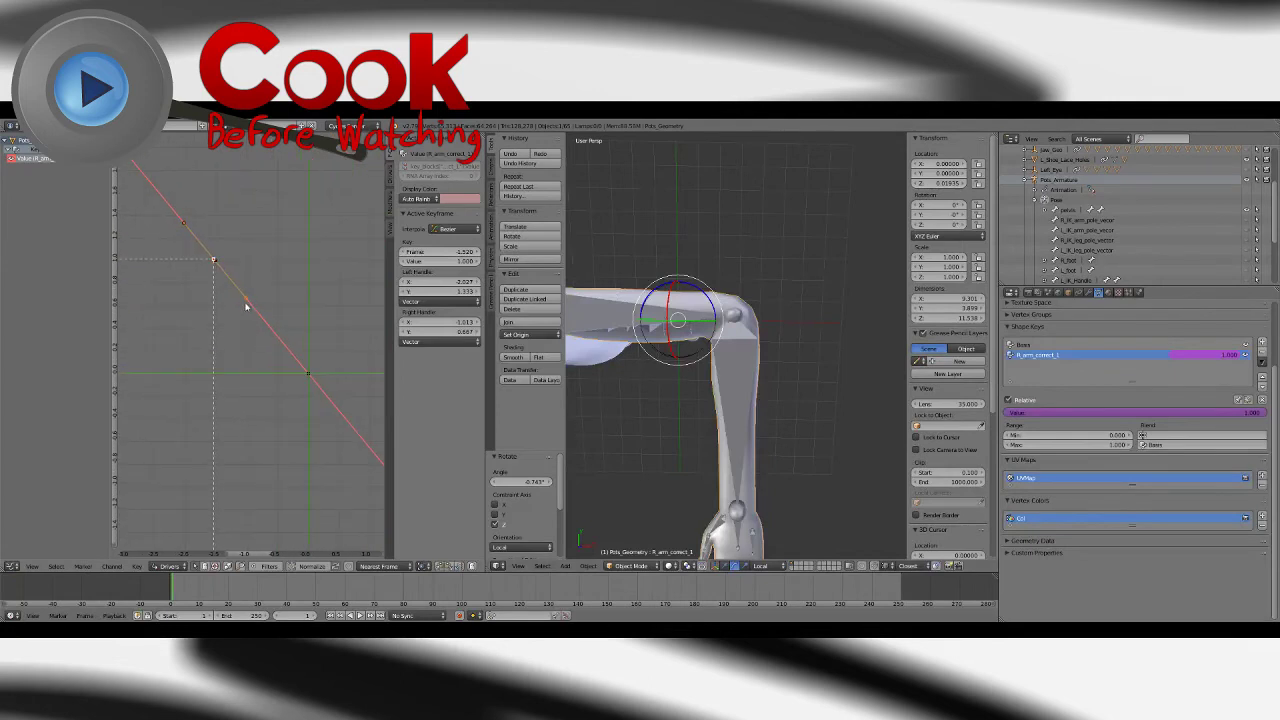
{"action": "key", "text": "g"}
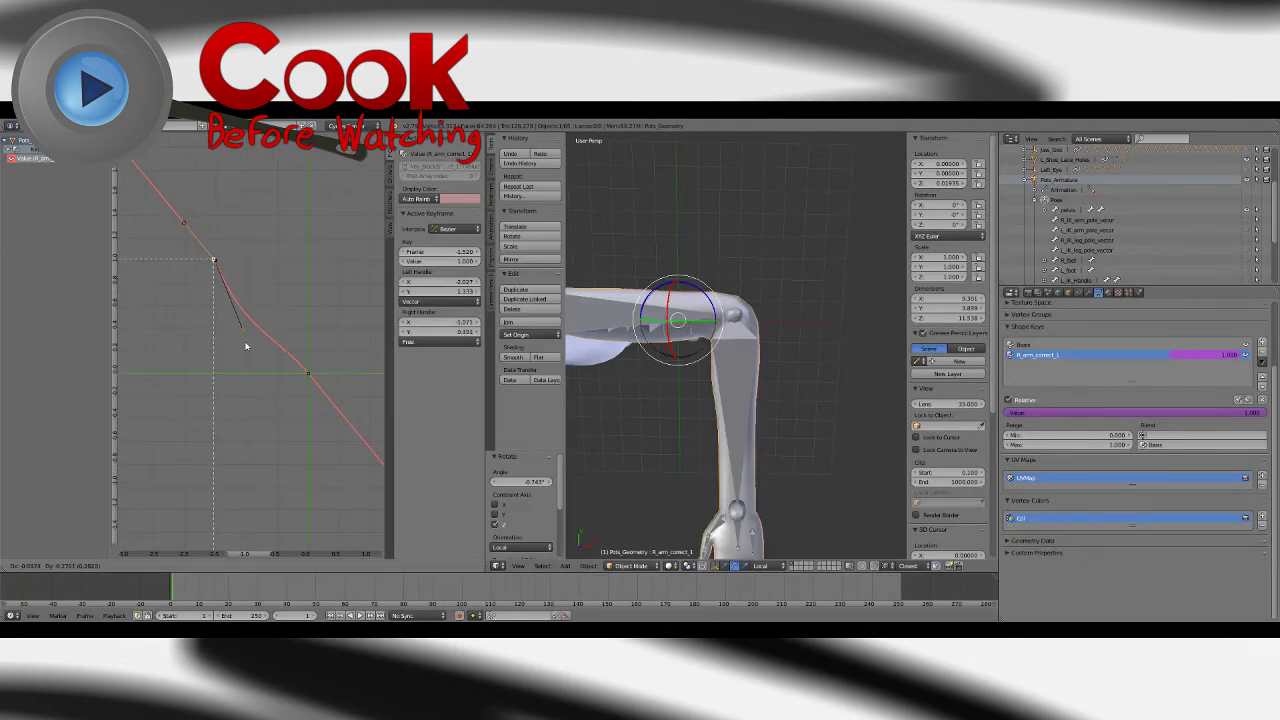
{"action": "left_click", "coordinate": [245, 338]}
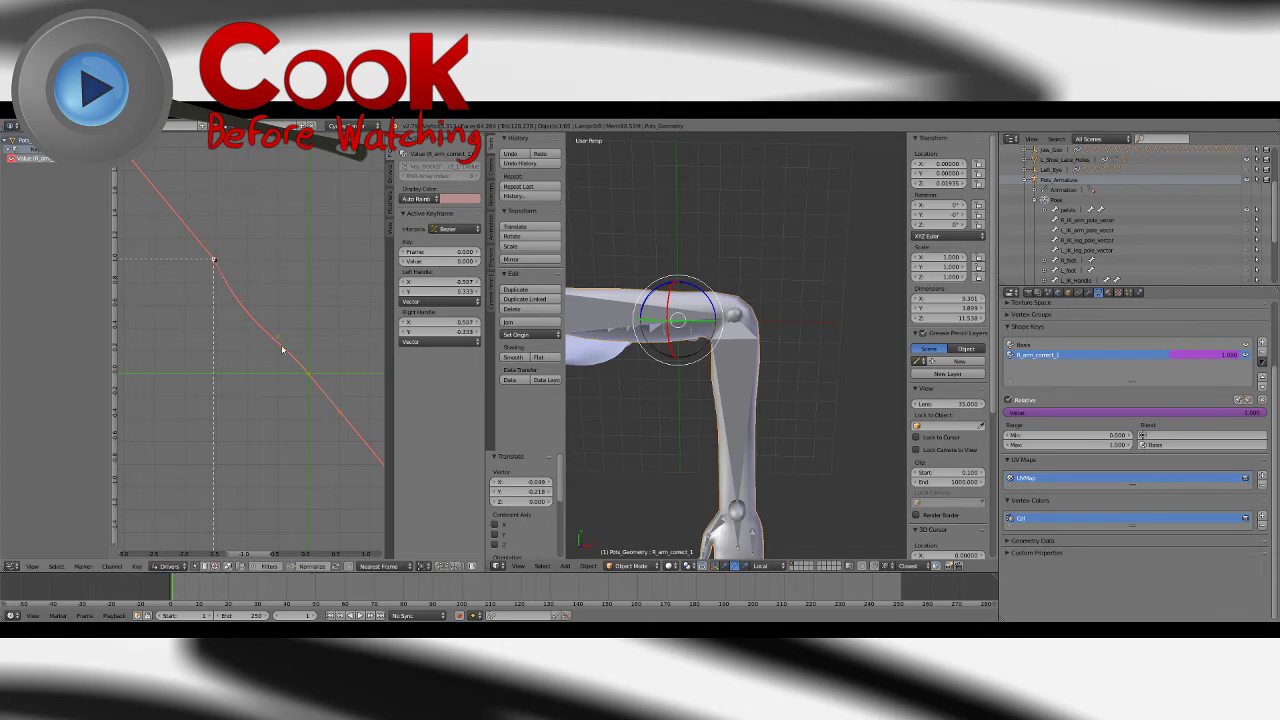
{"action": "key", "text": "g"}
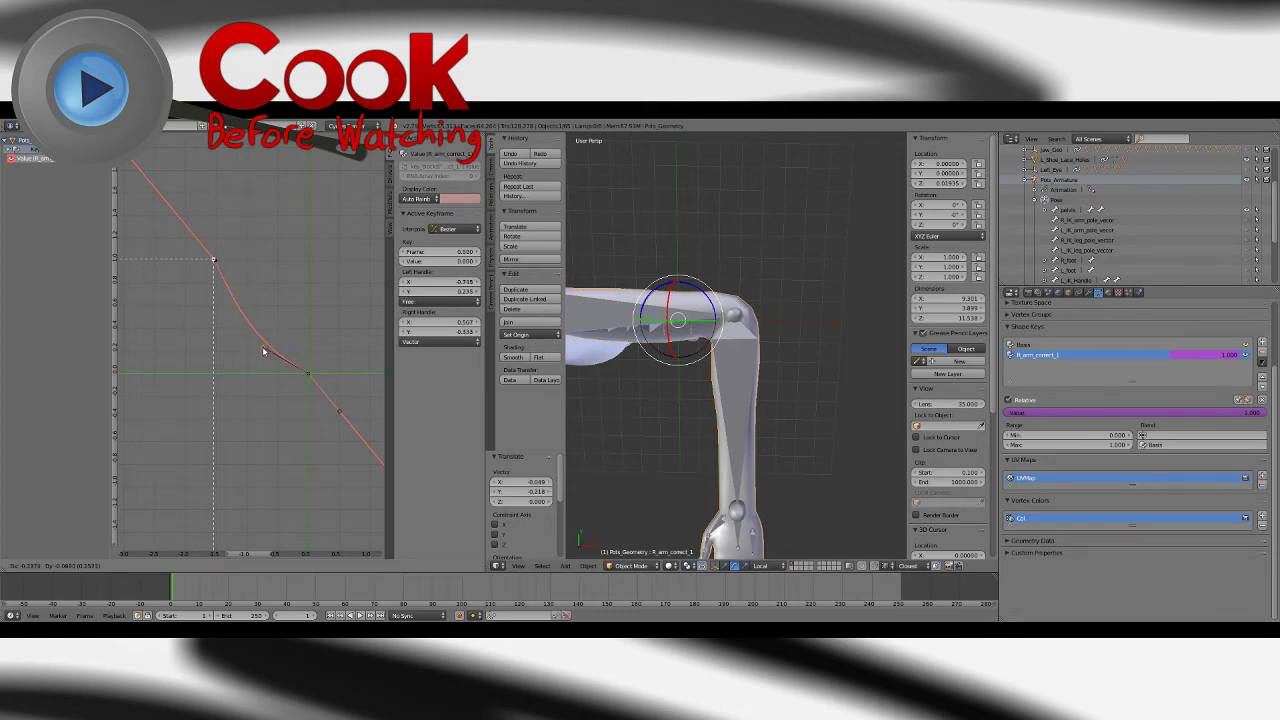
{"action": "left_click", "coordinate": [263, 351]}
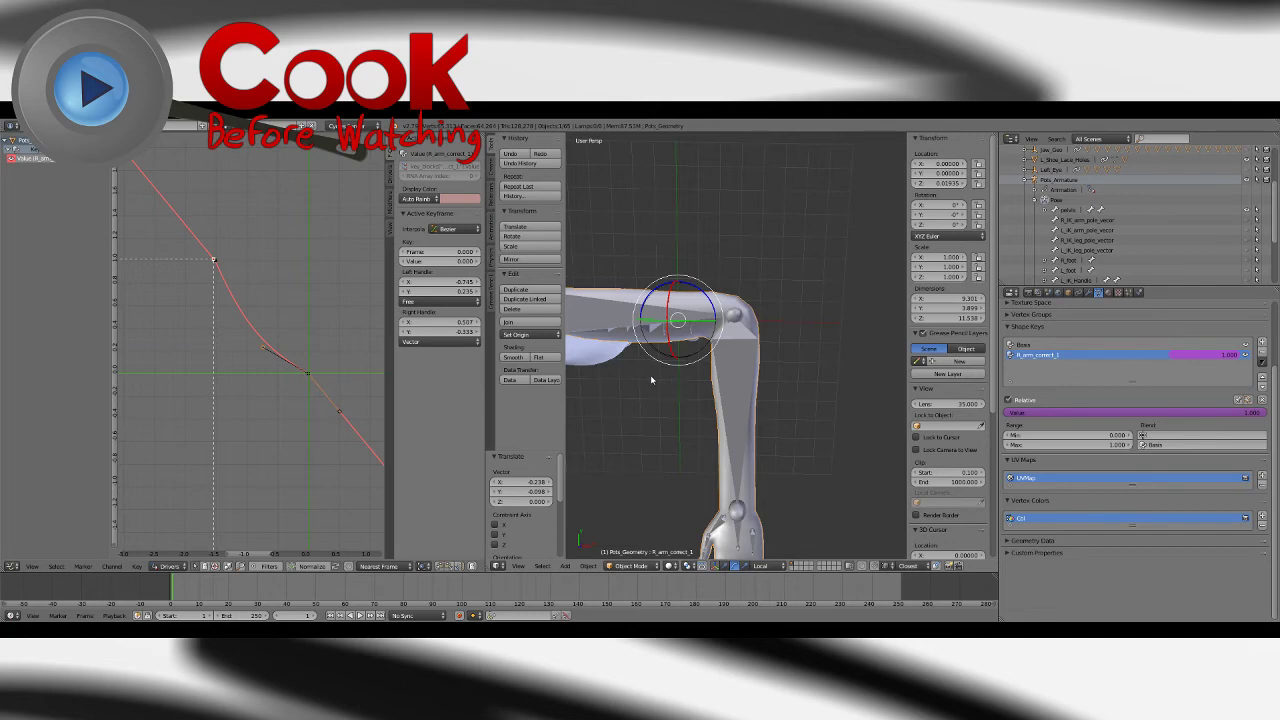
{"action": "right_click", "coordinate": [727, 366]}
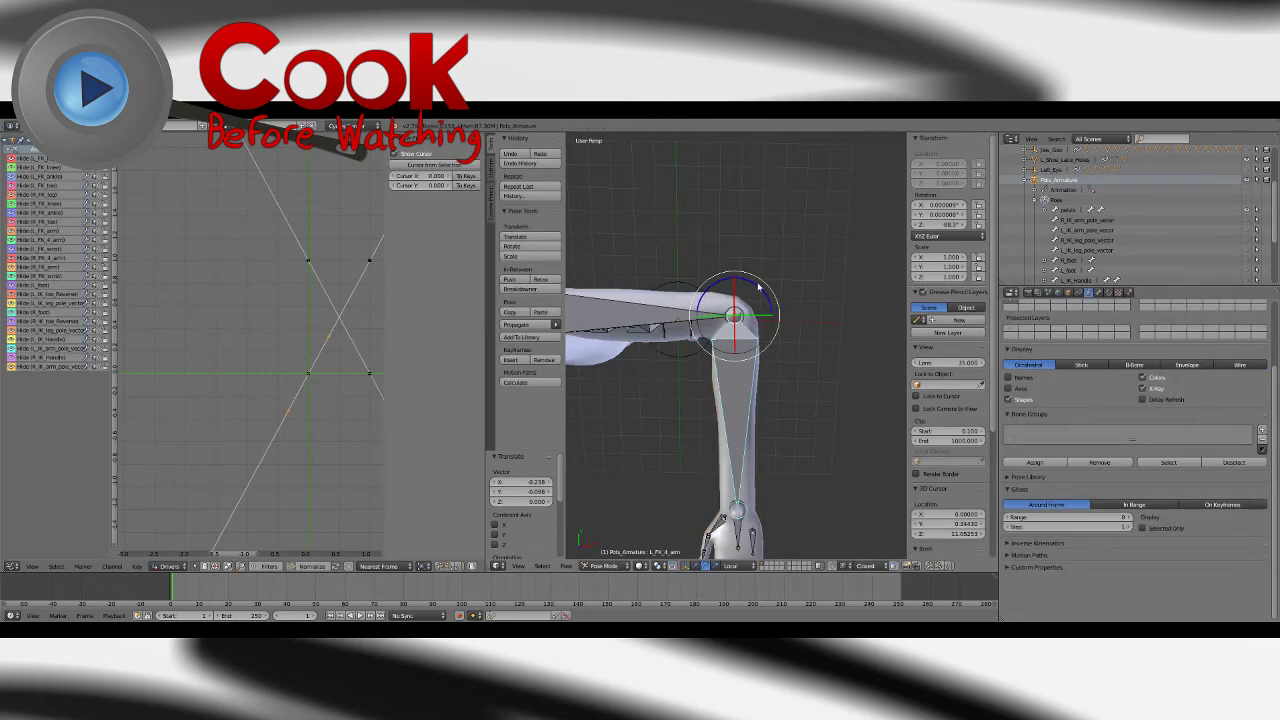
{"action": "mouse_move", "coordinate": [758, 287]}
{"action": "left_mouse_down"}
{"action": "mouse_move", "coordinate": [680, 290]}
{"action": "mouse_move", "coordinate": [753, 293]}
{"action": "left_mouse_up"}
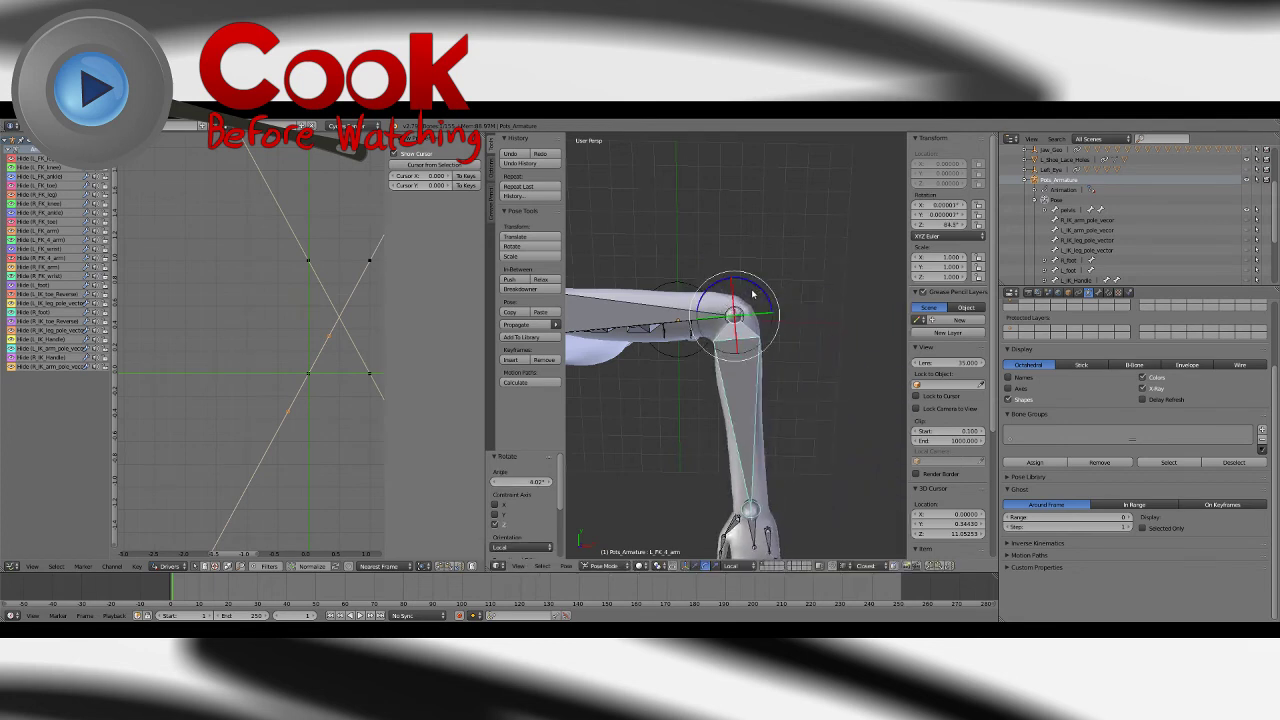
Step: Steepen the driver curve by moving the right handle of the keyframe at -1.52 to about frame -1.37, value 0.47
{"action": "right_click", "coordinate": [752, 295]}
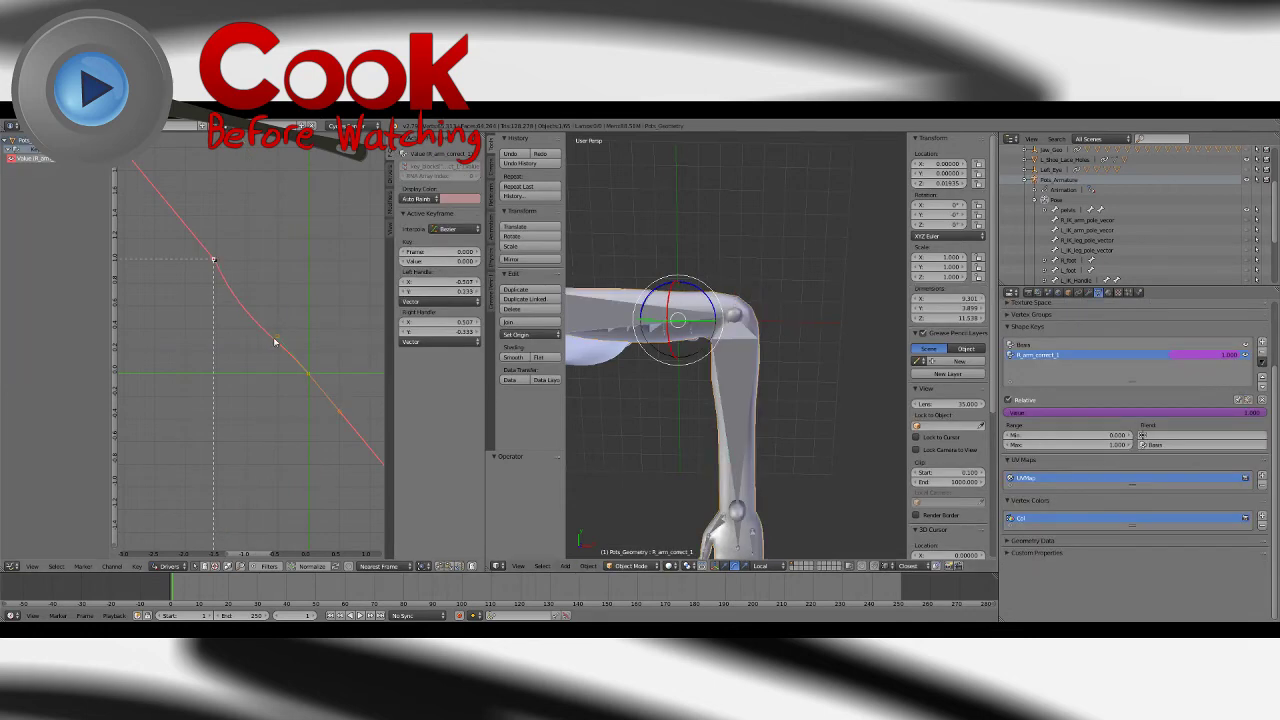
{"action": "right_click_drag", "start_coordinate": [274, 341], "coordinate": [224, 320]}
{"action": "right_click", "coordinate": [213, 262]}
Step: Rotate the forearm bone to examine the elbow correction from another angle and undo the last test rotation
{"action": "right_click", "coordinate": [749, 382]}
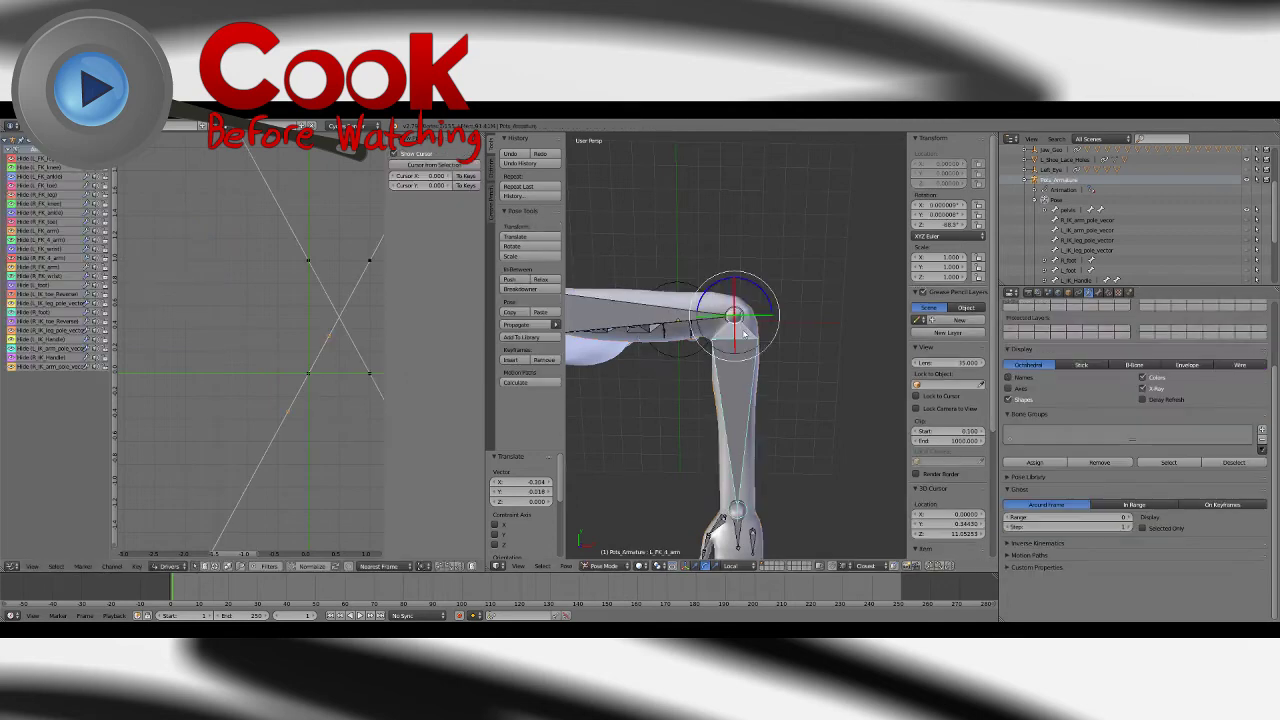
{"action": "mouse_move", "coordinate": [748, 286]}
{"action": "left_mouse_down"}
{"action": "mouse_move", "coordinate": [697, 277]}
{"action": "mouse_move", "coordinate": [664, 294]}
{"action": "mouse_move", "coordinate": [755, 279]}
{"action": "mouse_move", "coordinate": [734, 273]}
{"action": "mouse_move", "coordinate": [666, 283]}
{"action": "mouse_move", "coordinate": [747, 286]}
{"action": "left_mouse_up"}
{"action": "middle_click_drag", "start_coordinate": [747, 286], "coordinate": [744, 382]}
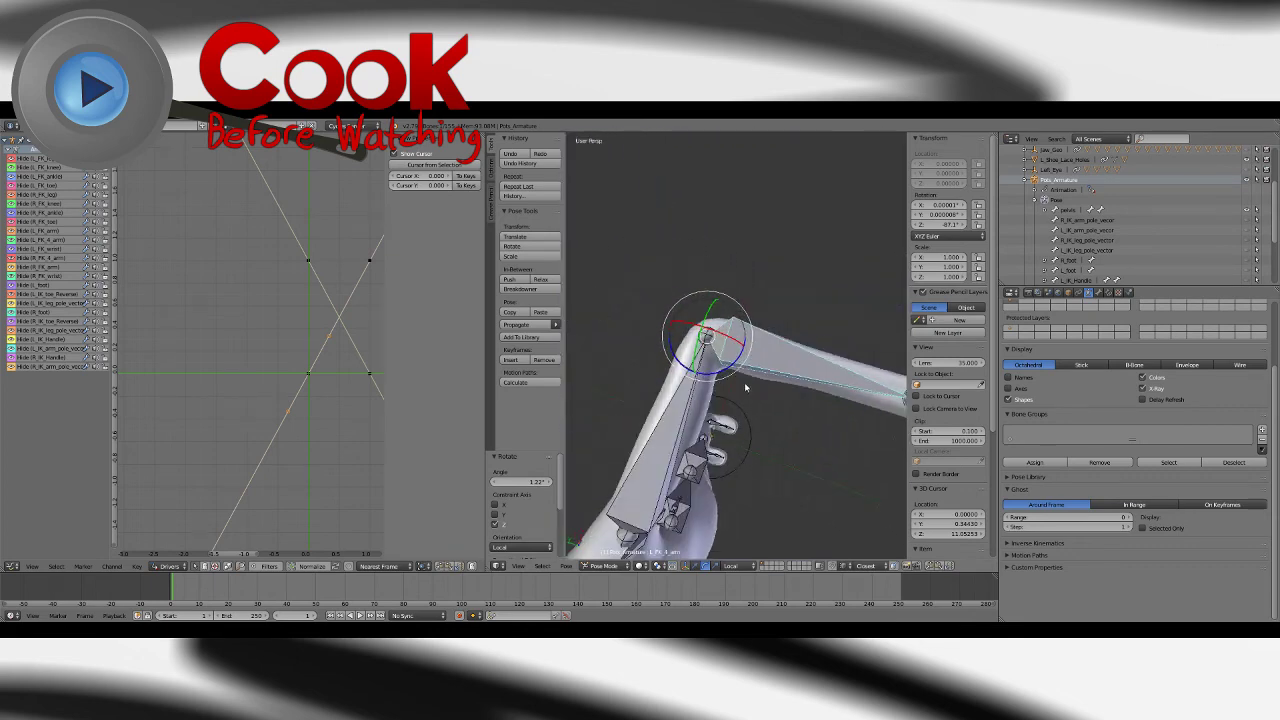
{"action": "left_click_drag", "start_coordinate": [726, 372], "coordinate": [765, 334]}
{"action": "key", "text": "ctrl+z"}
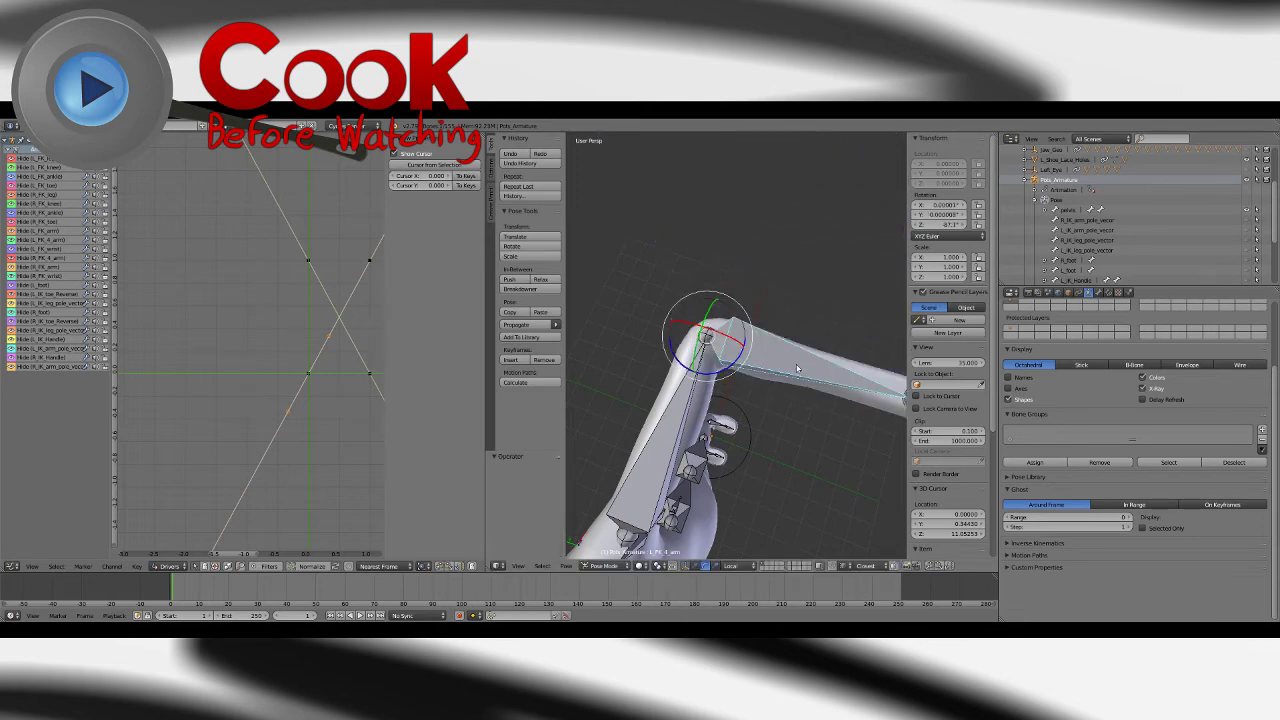
Step: Reset the forearm bone's X, Y and Z rotation to 0
{"action": "middle_click_drag", "start_coordinate": [798, 367], "coordinate": [770, 390]}
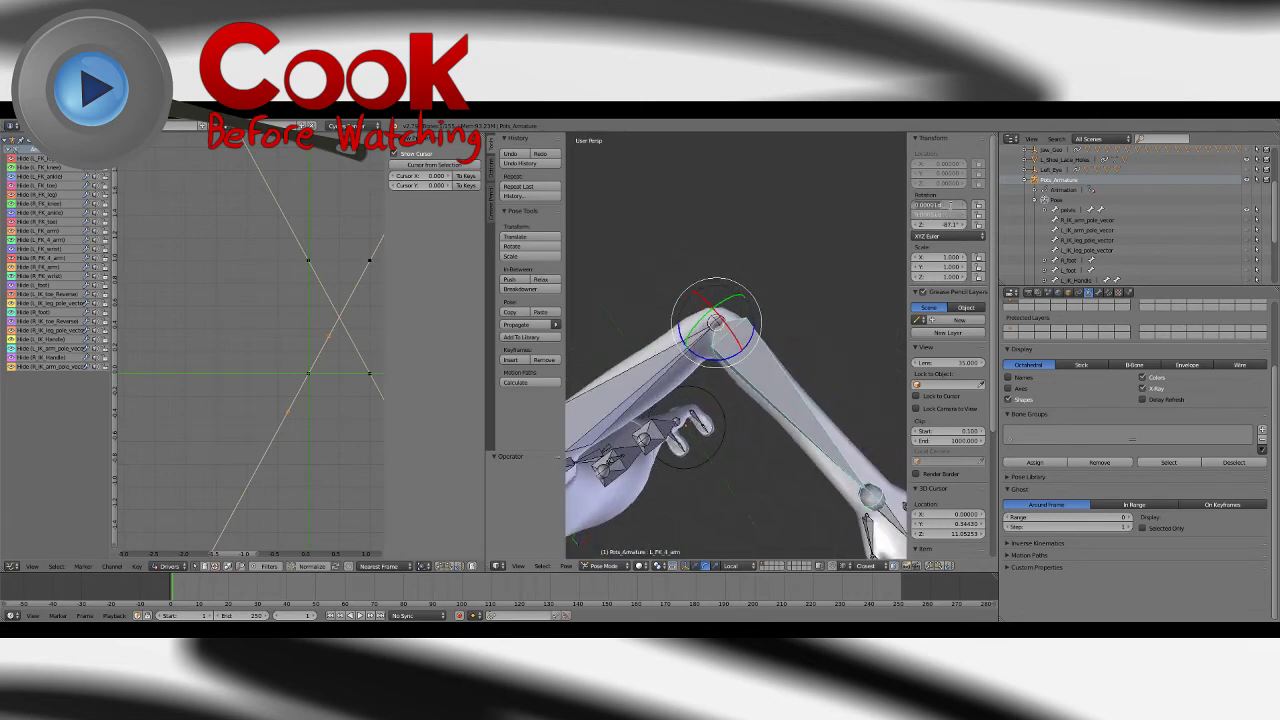
{"action": "left_click_drag", "start_coordinate": [931, 204], "coordinate": [931, 225]}
{"action": "type", "text": "0"}
{"action": "key", "text": "Return"}
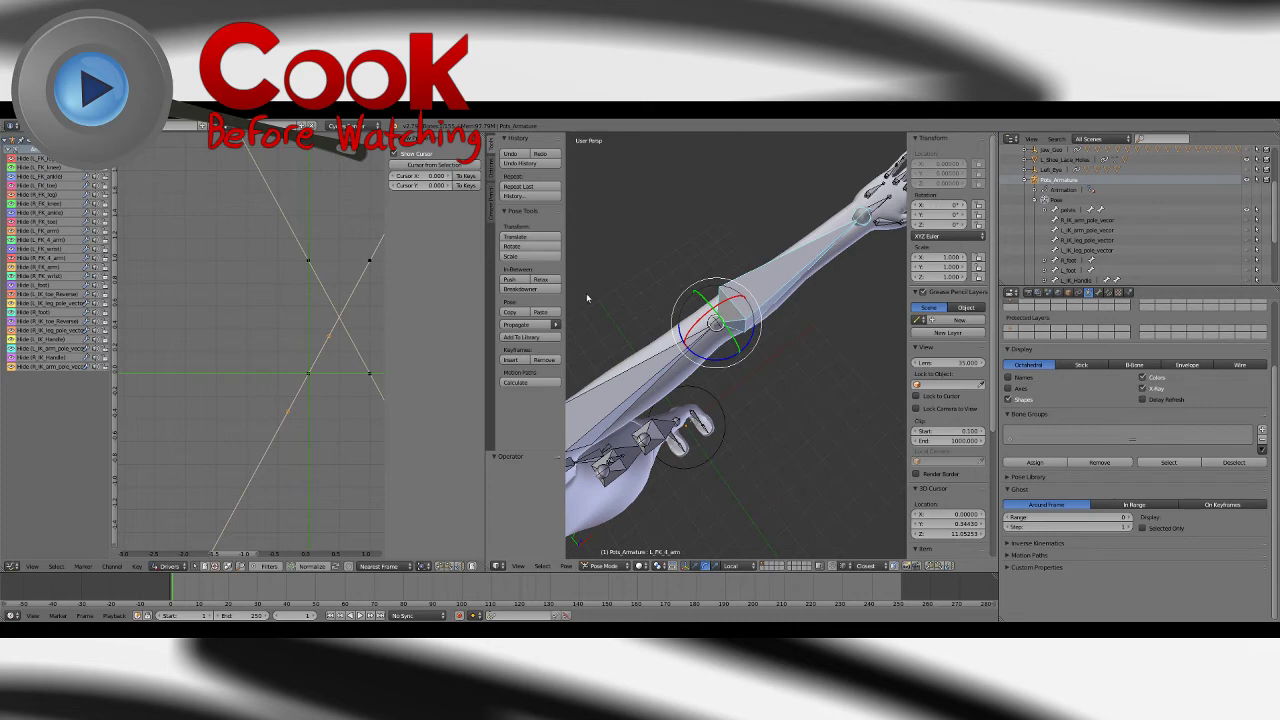
Step: Test-rotate the forearm bone from its straight pose, examine the elbow from behind and undo the rotation
{"action": "key", "text": "a"}
{"action": "right_click", "coordinate": [714, 345]}
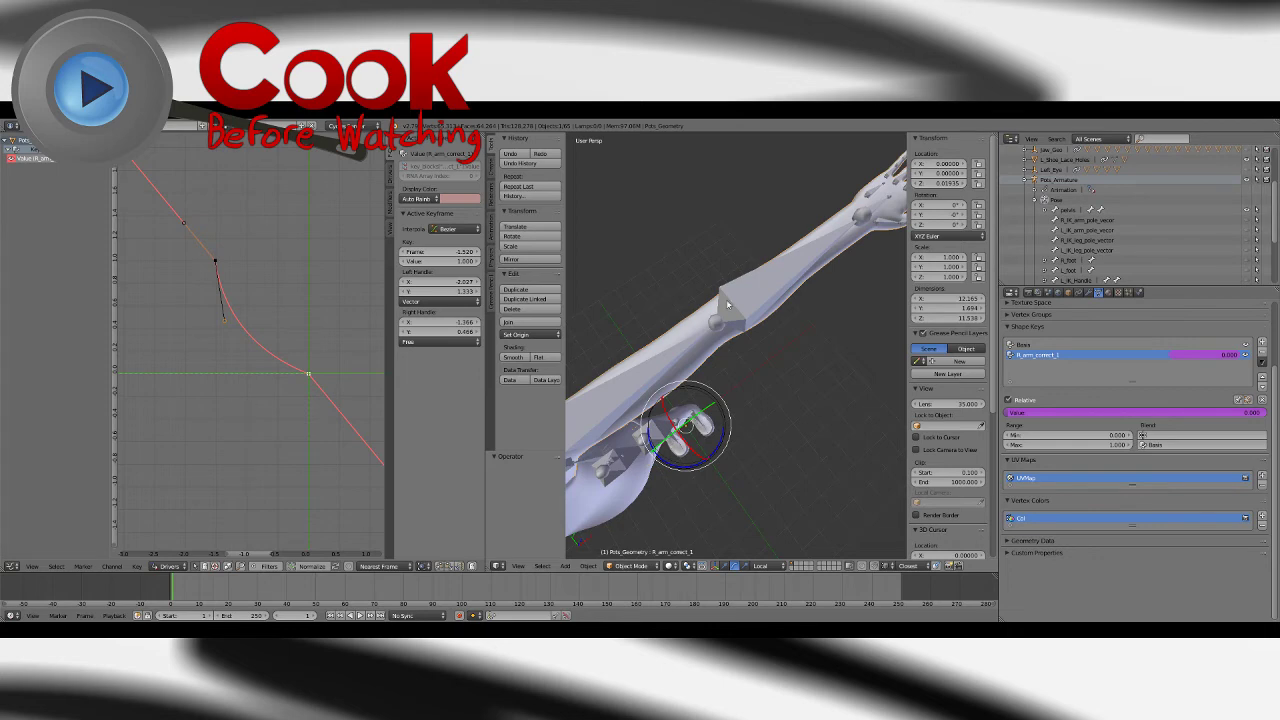
{"action": "right_click", "coordinate": [736, 315]}
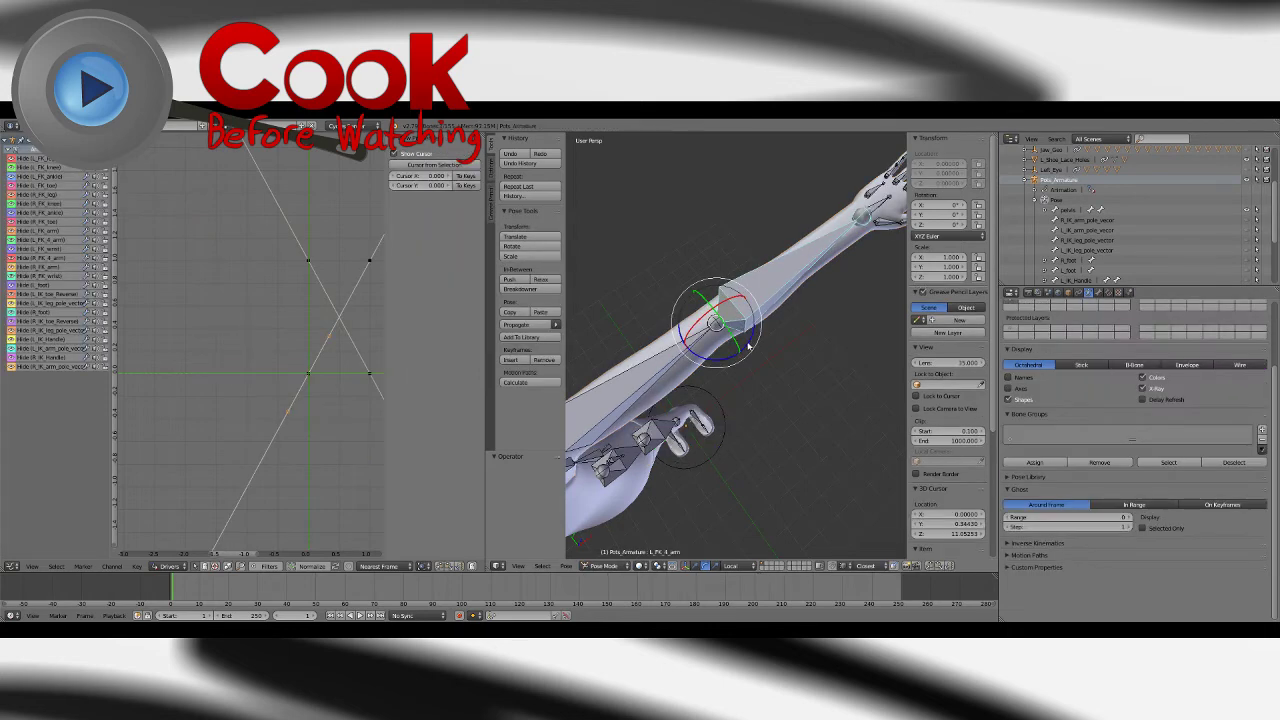
{"action": "left_click_drag", "start_coordinate": [749, 347], "coordinate": [699, 393]}
{"action": "middle_click_drag", "start_coordinate": [709, 396], "coordinate": [846, 373]}
{"action": "key", "text": "ctrl+z"}
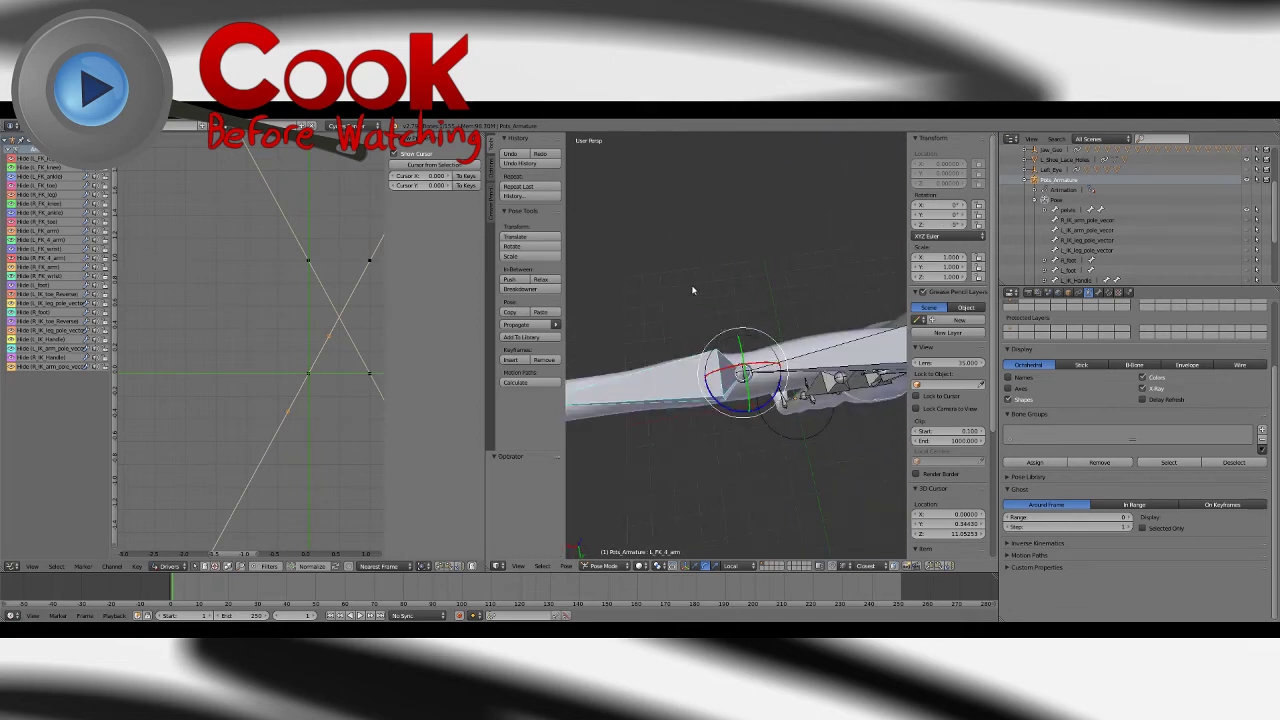
Step: Save the file and bend the forearm bone about 103° around its local Z axis
{"action": "left_click", "coordinate": [32, 126]}
{"action": "left_click", "coordinate": [52, 203]}
{"action": "left_click_drag", "start_coordinate": [768, 400], "coordinate": [711, 400]}
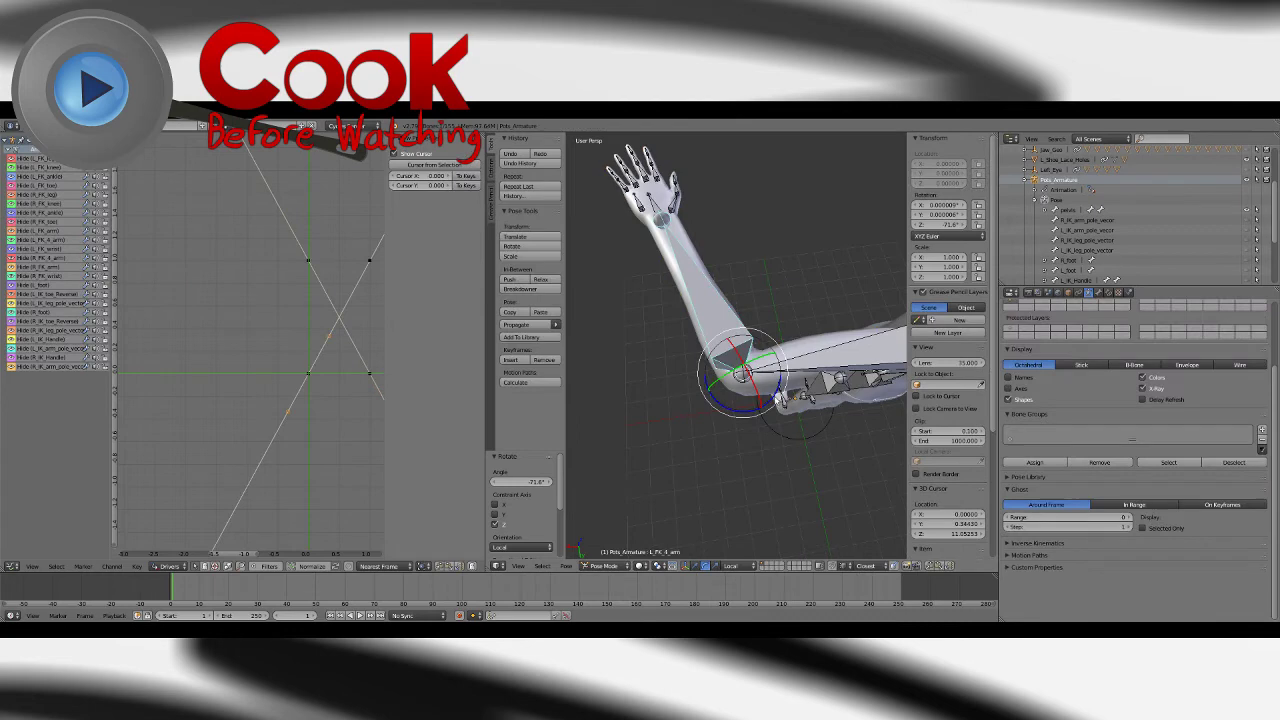
{"action": "mouse_move", "coordinate": [775, 402]}
{"action": "left_mouse_down"}
{"action": "mouse_move", "coordinate": [755, 400]}
{"action": "mouse_move", "coordinate": [770, 392]}
{"action": "left_mouse_up"}
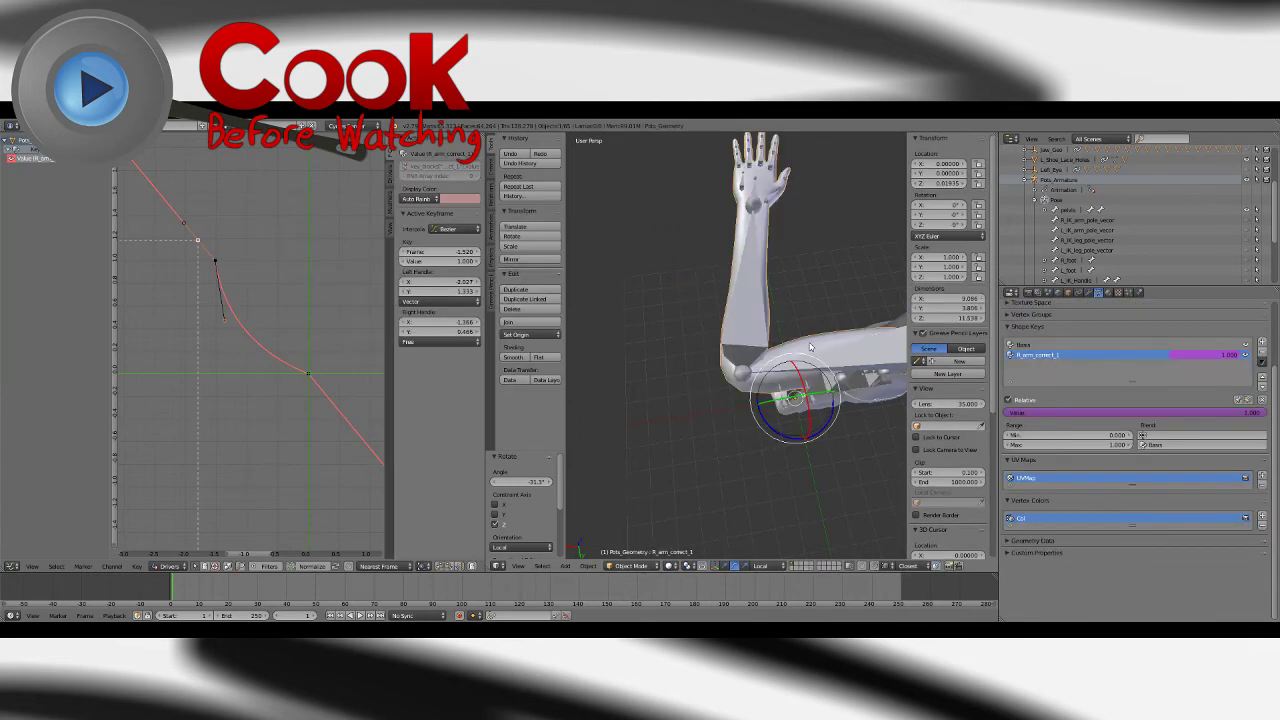
Step: Add a new shape key to the character mesh from the current shape mix
{"action": "middle_click_drag", "start_coordinate": [790, 347], "coordinate": [898, 342]}
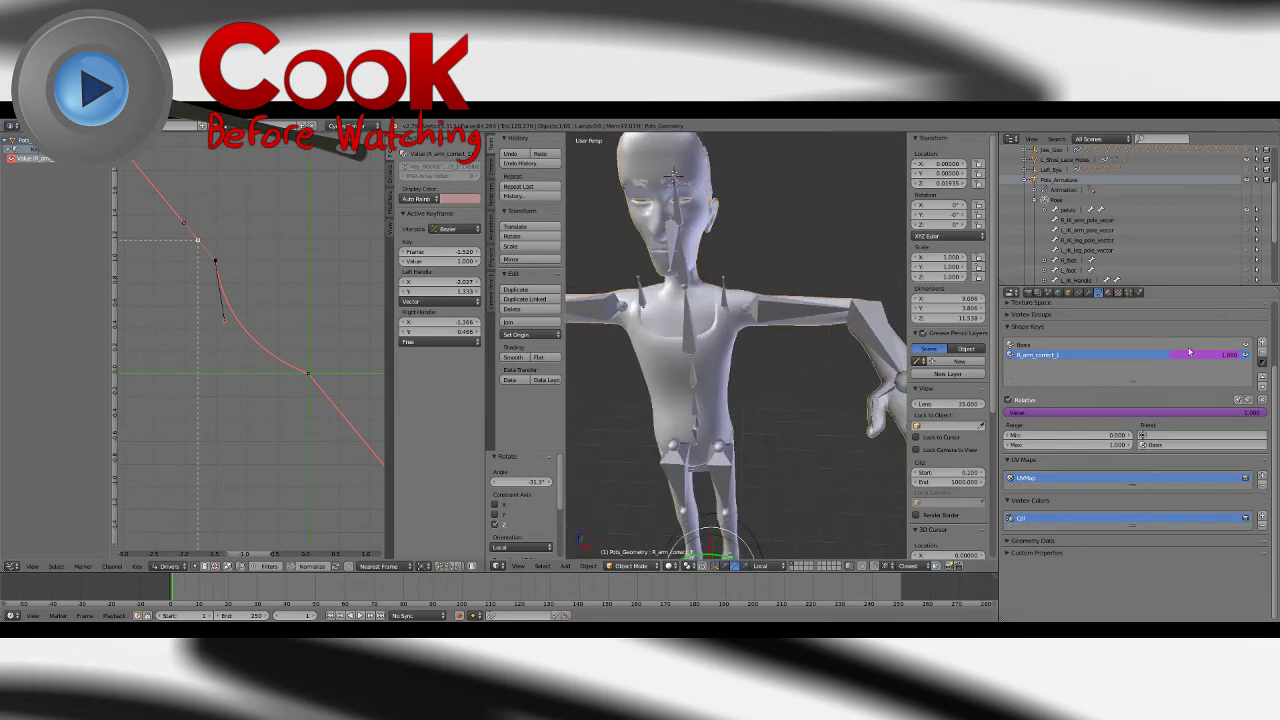
{"action": "left_click", "coordinate": [1263, 362]}
{"action": "left_click", "coordinate": [1263, 365]}
{"action": "left_click", "coordinate": [1263, 363]}
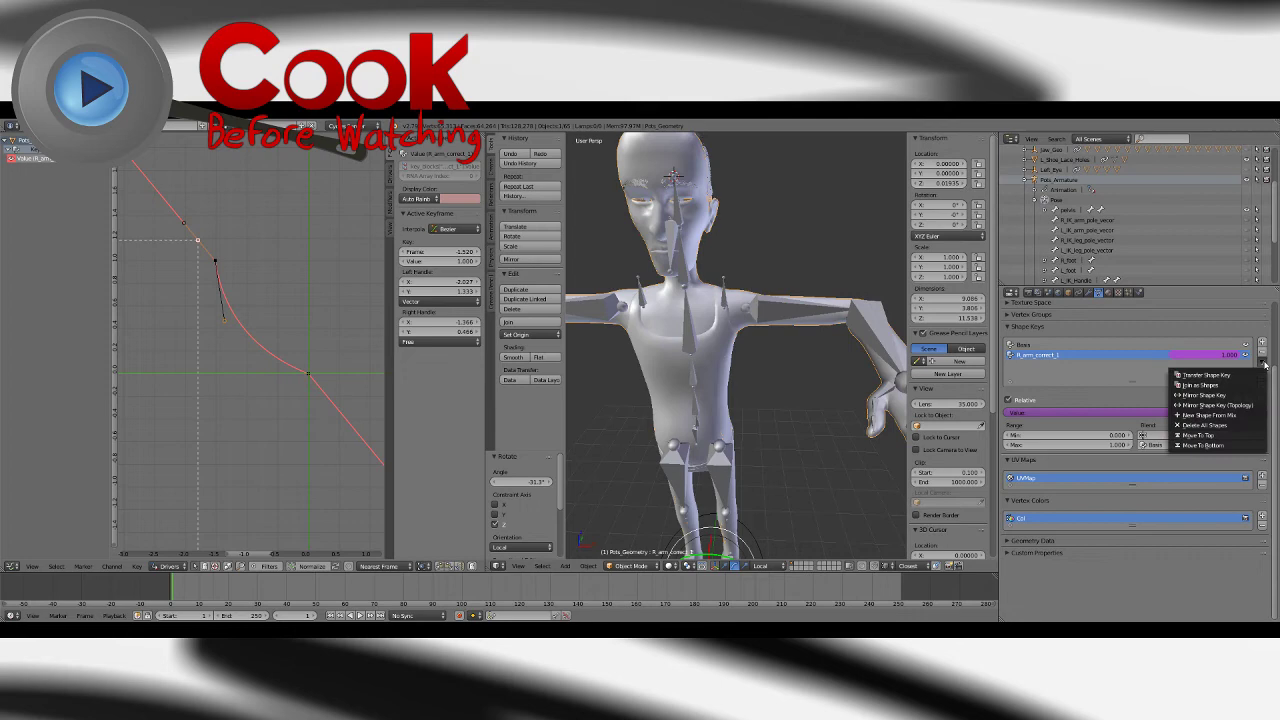
{"action": "left_click", "coordinate": [1215, 415]}
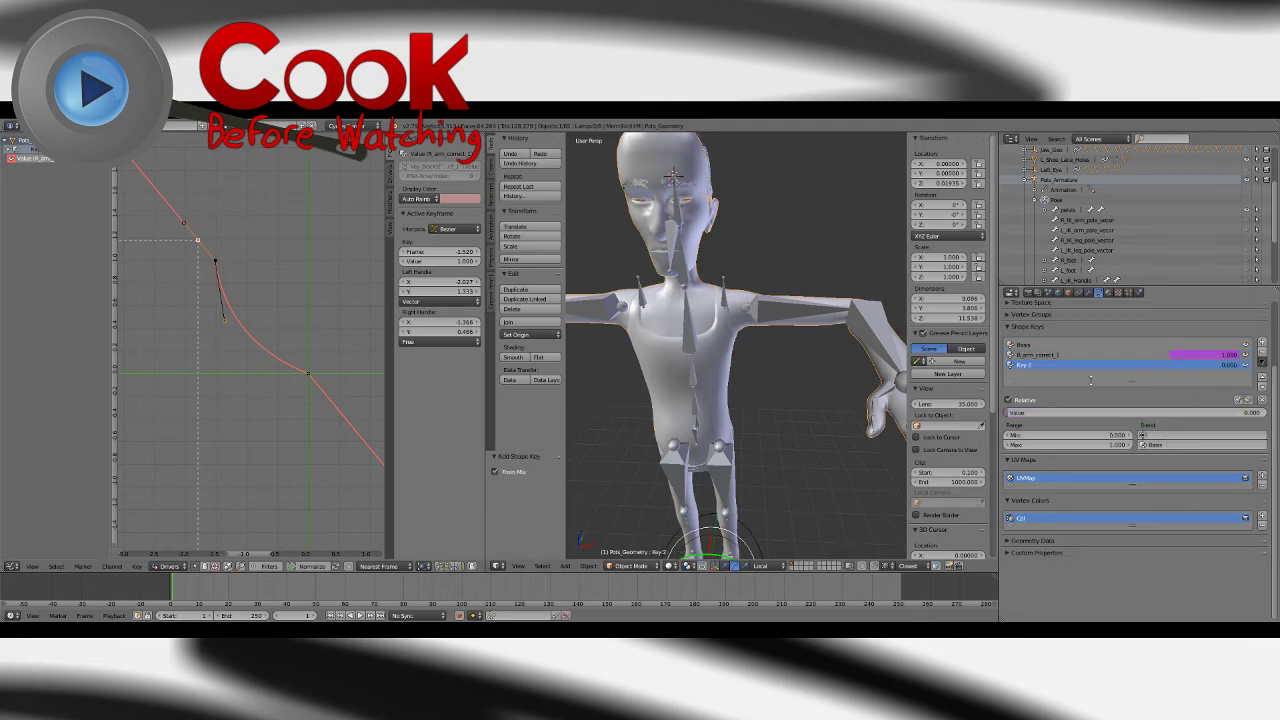
Step: Examine the opposite arm, select the R_arm_correct_1 shape key and try to lower its value
{"action": "scroll", "coordinate": [604, 348], "scroll_direction": "down", "scroll_amount": 2}
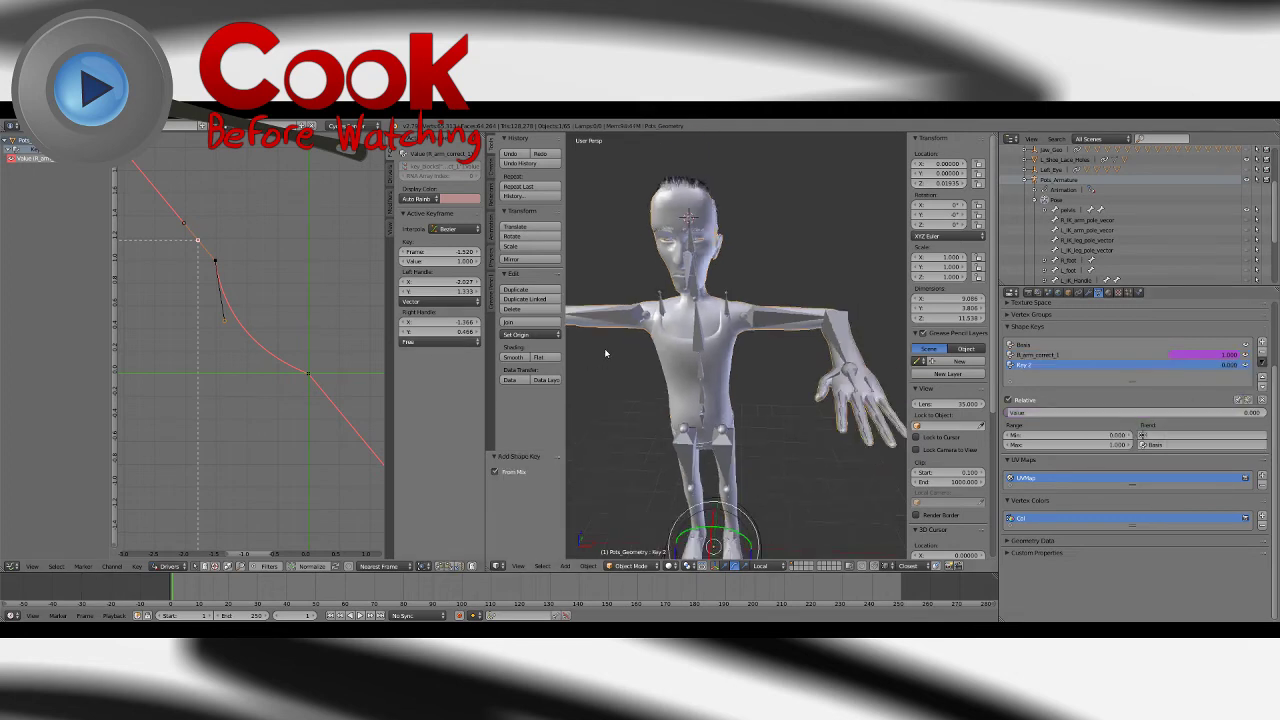
{"action": "middle_click_drag", "start_coordinate": [604, 348], "coordinate": [690, 352]}
{"action": "scroll", "coordinate": [690, 352], "scroll_direction": "up", "scroll_amount": 2}
{"action": "left_click", "coordinate": [1140, 355]}
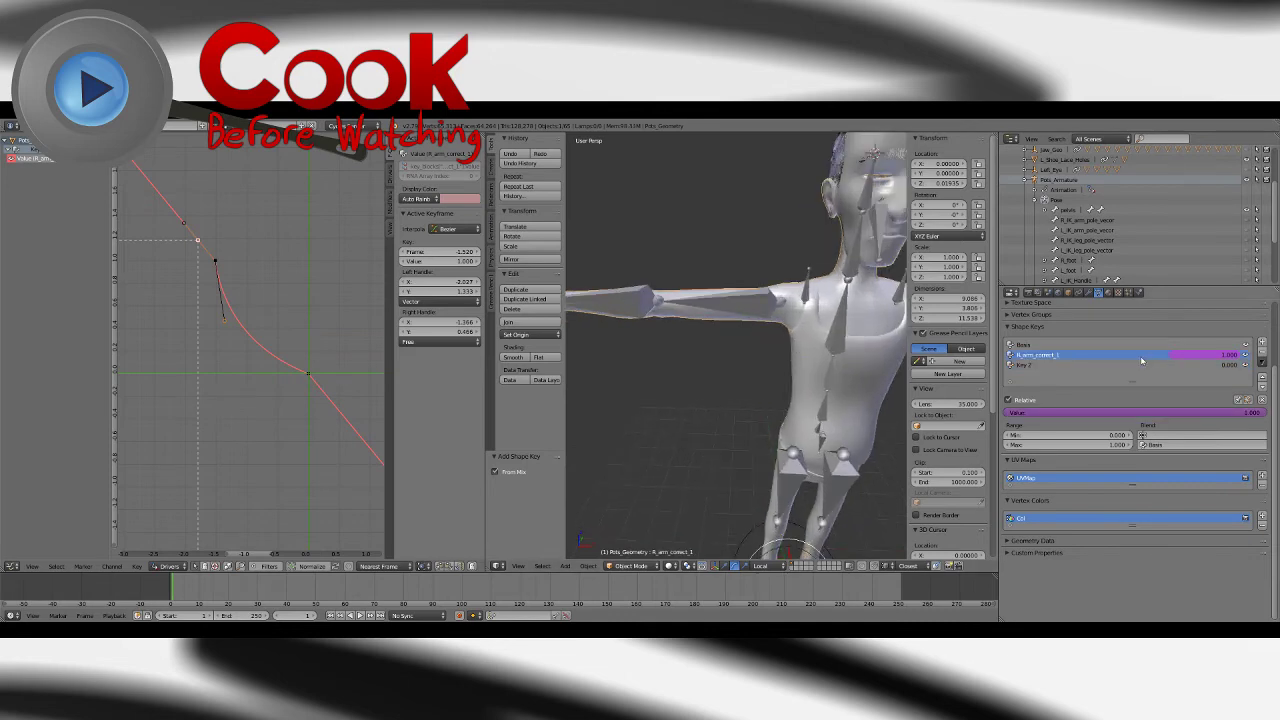
{"action": "left_click_drag", "start_coordinate": [1218, 413], "coordinate": [1166, 413]}
{"action": "left_click_drag", "start_coordinate": [1012, 413], "coordinate": [1006, 413]}
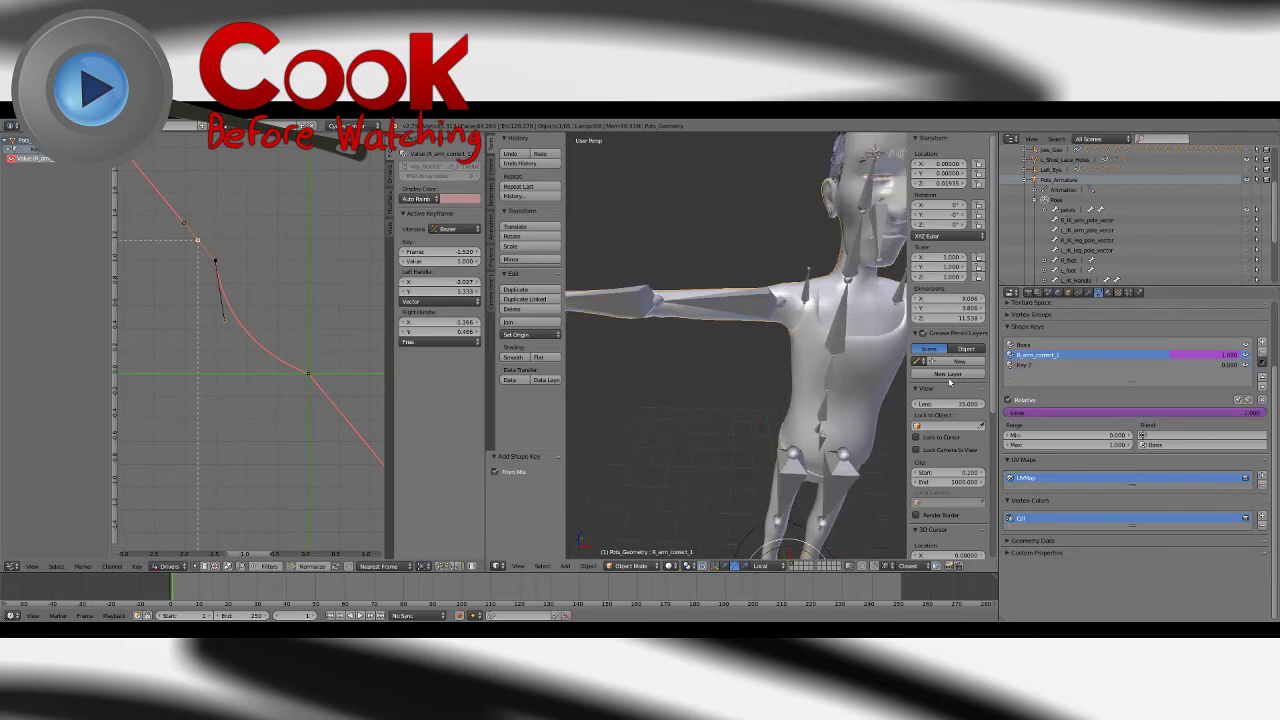
Step: Reset the bent left forearm bone's rotation to 0° on all axes and select the right forearm bone
{"action": "middle_click_drag", "start_coordinate": [815, 362], "coordinate": [643, 358]}
{"action": "right_click", "coordinate": [825, 350]}
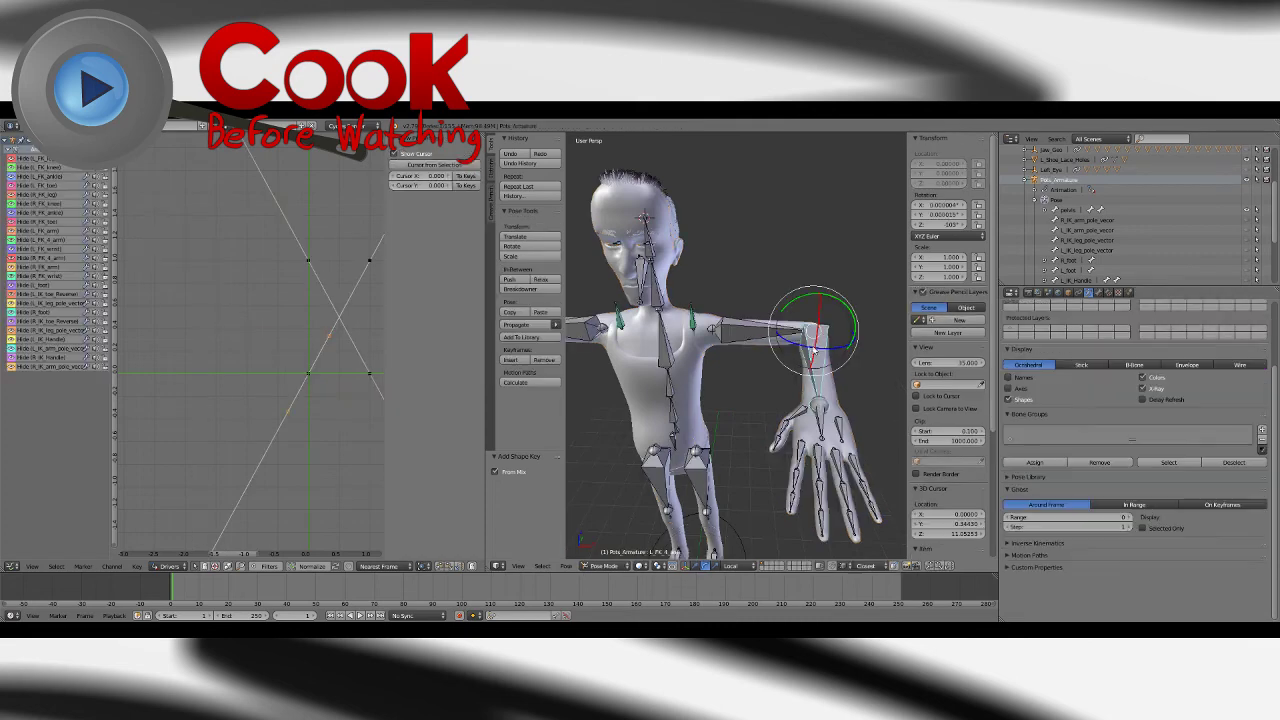
{"action": "left_click_drag", "start_coordinate": [949, 206], "coordinate": [949, 225]}
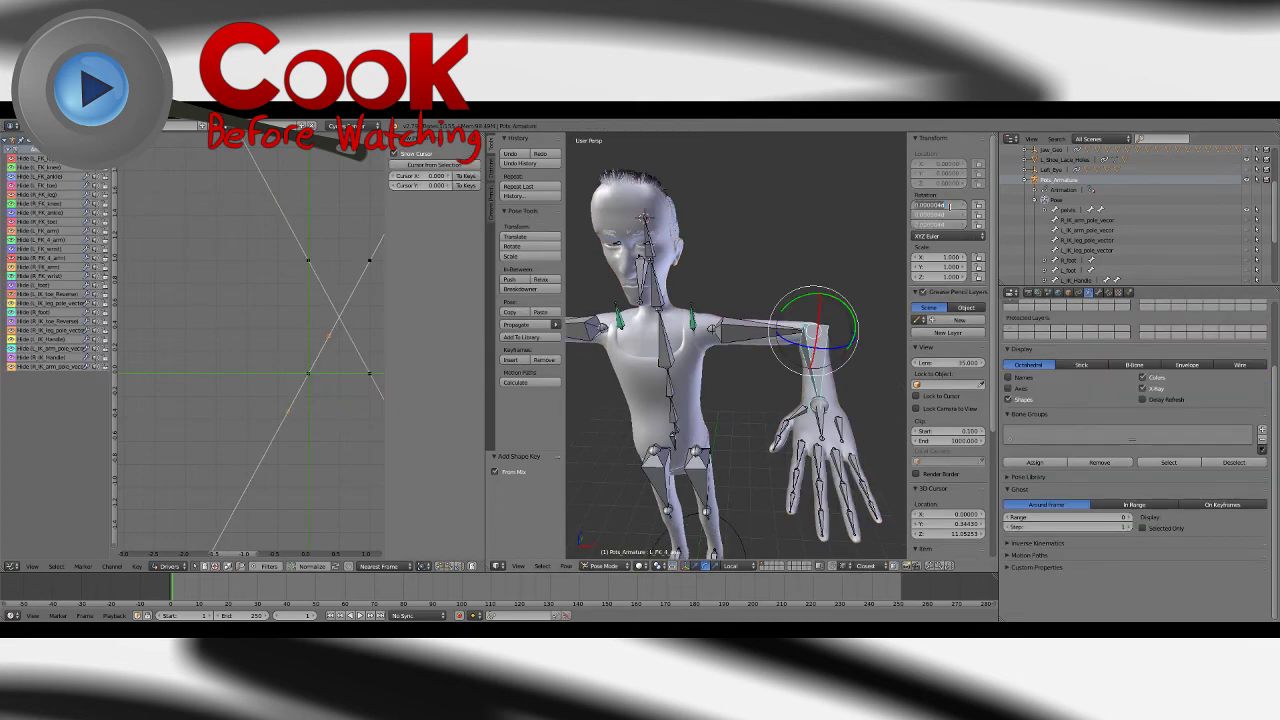
{"action": "key", "text": "Return"}
{"action": "middle_click_drag", "start_coordinate": [648, 340], "coordinate": [706, 334]}
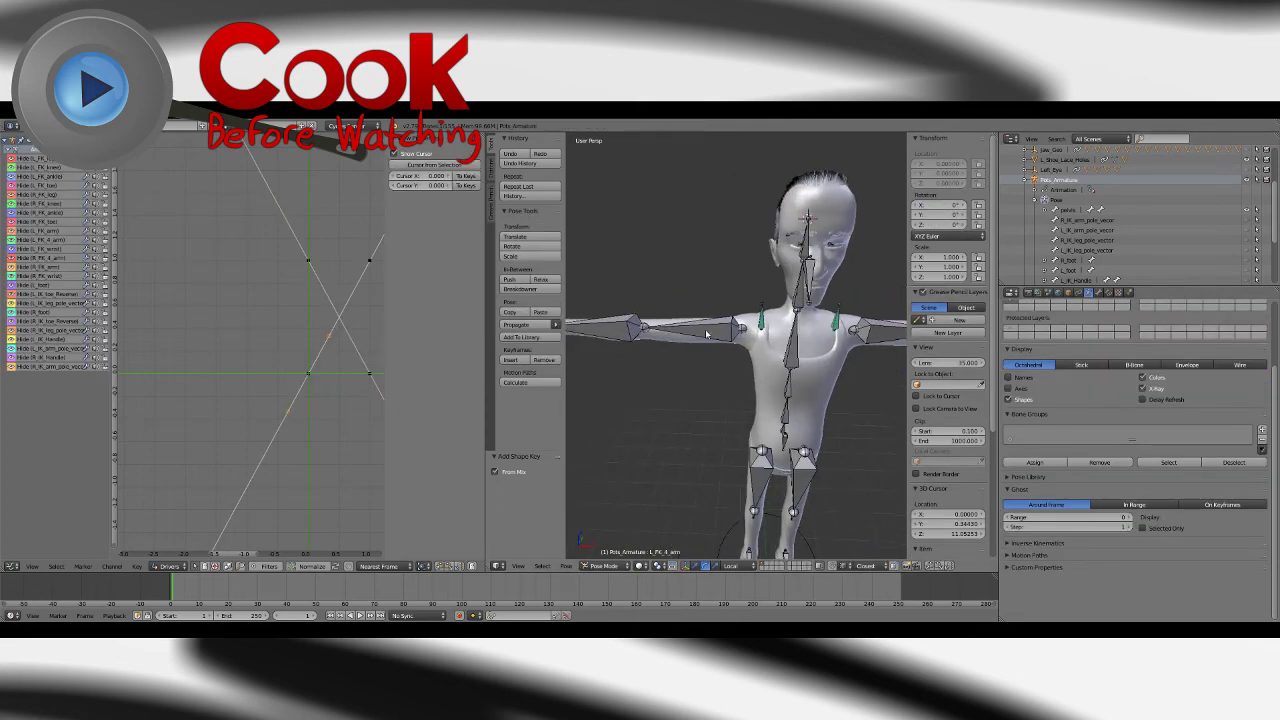
{"action": "right_click", "coordinate": [626, 329]}
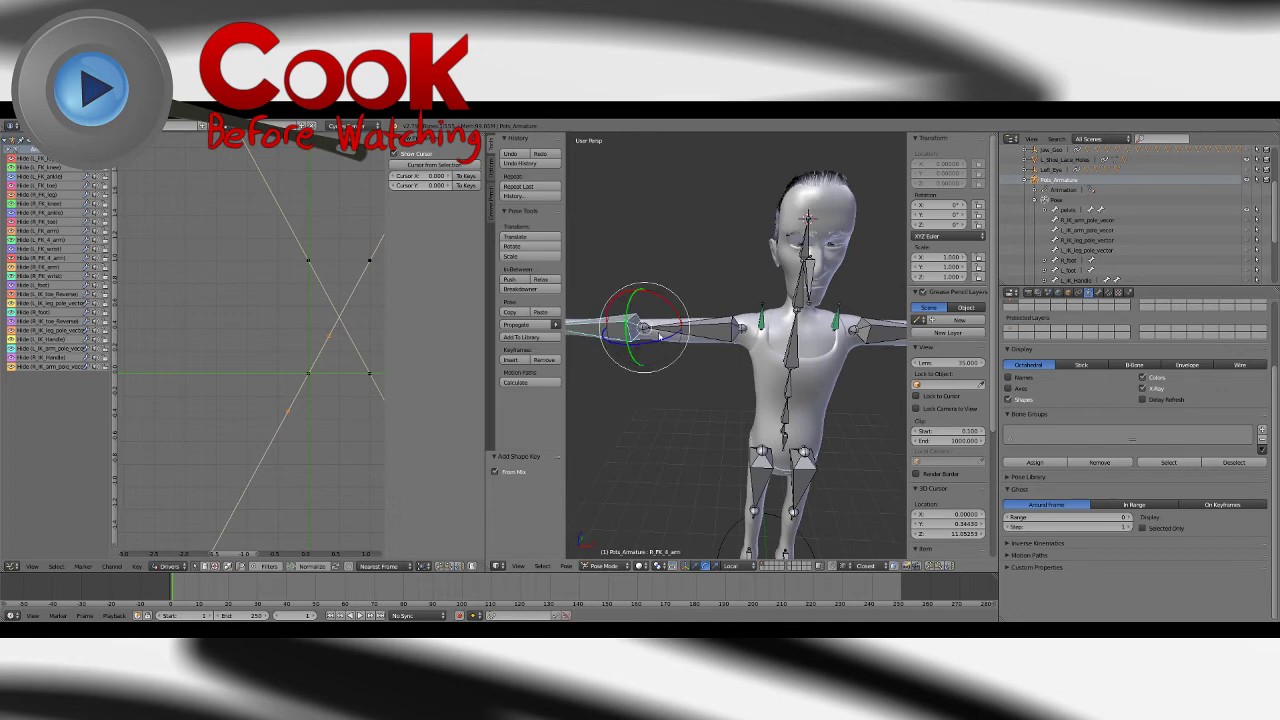
Step: Select the character mesh and its Key 2 shape key, test the key's value and return it to 0
{"action": "right_click", "coordinate": [814, 360]}
{"action": "middle_click_drag", "start_coordinate": [868, 372], "coordinate": [776, 339]}
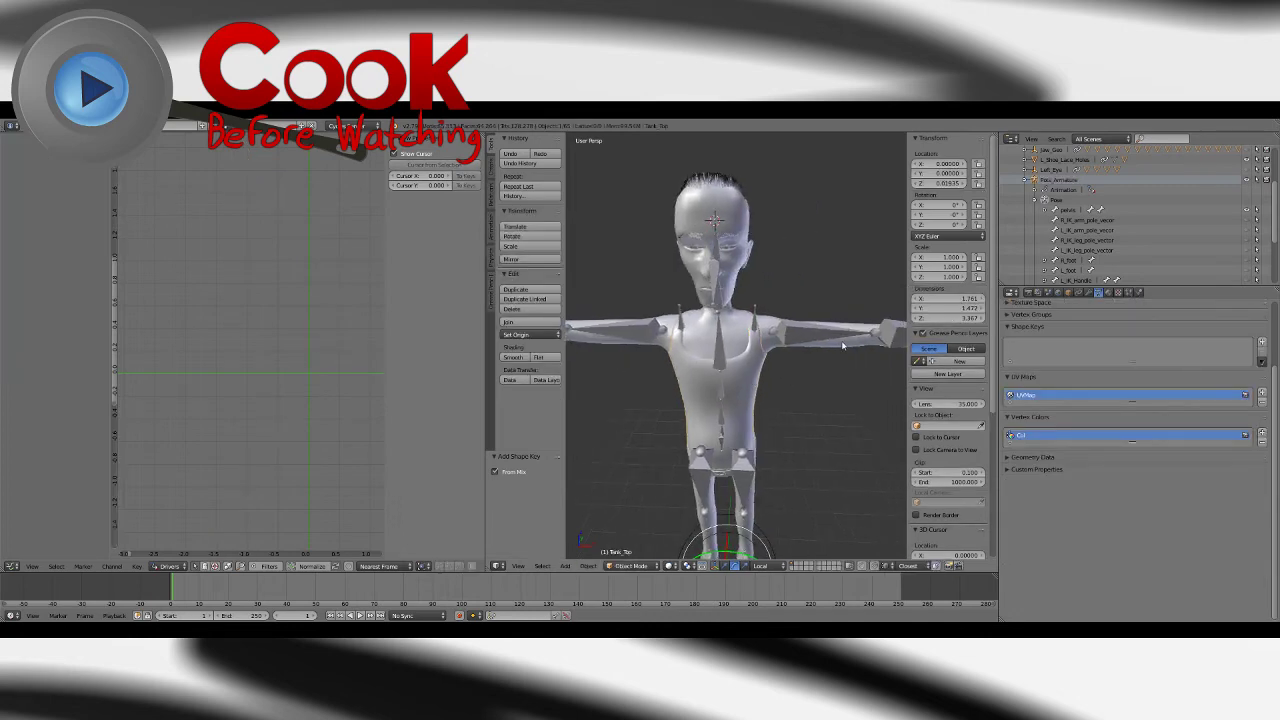
{"action": "right_click", "coordinate": [843, 346]}
{"action": "middle_click_drag", "start_coordinate": [760, 372], "coordinate": [1143, 369]}
{"action": "left_click", "coordinate": [1034, 368]}
{"action": "middle_click_drag", "start_coordinate": [775, 360], "coordinate": [724, 420]}
{"action": "left_click_drag", "start_coordinate": [1060, 413], "coordinate": [1006, 413]}
{"action": "scroll", "coordinate": [780, 430], "scroll_direction": "down", "scroll_amount": 4}
{"action": "middle_click_drag", "start_coordinate": [735, 420], "coordinate": [797, 445], "text": "shift"}
{"action": "scroll", "coordinate": [797, 445], "scroll_direction": "down", "scroll_amount": 3}
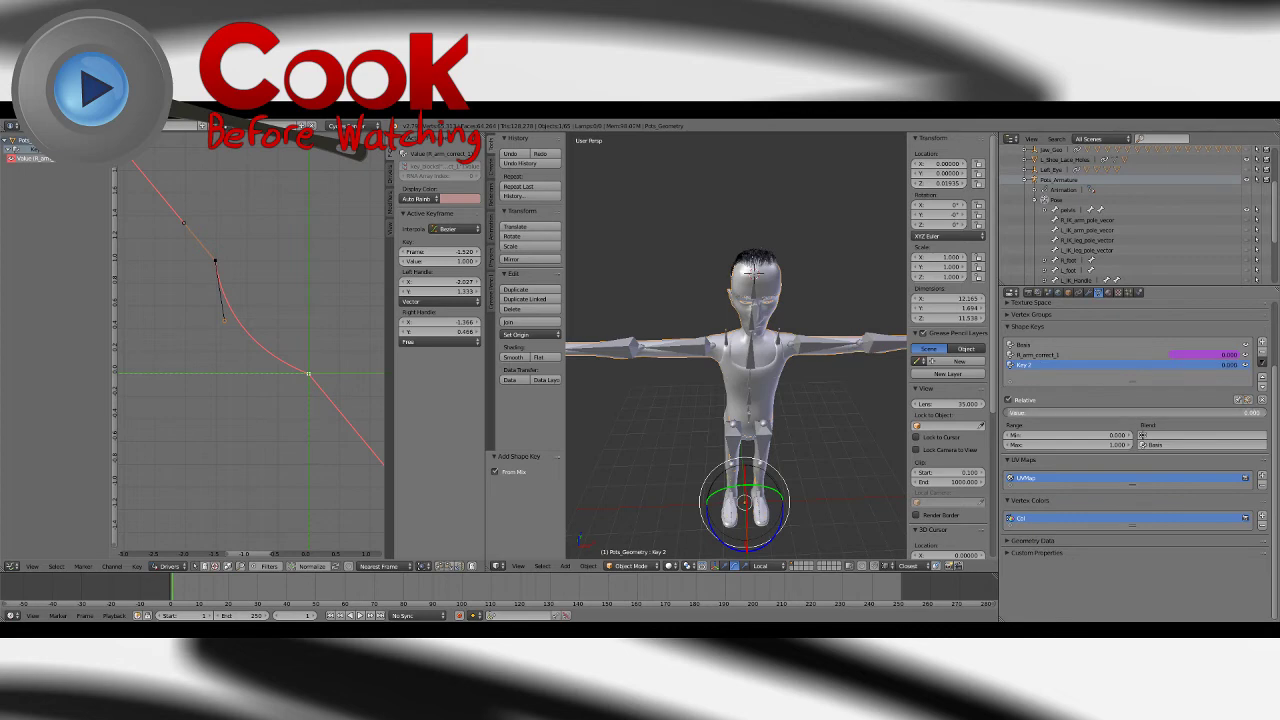
{"action": "mouse_move", "coordinate": [1012, 413]}
{"action": "left_mouse_down"}
{"action": "mouse_move", "coordinate": [1264, 413]}
{"action": "mouse_move", "coordinate": [1009, 415]}
{"action": "left_mouse_up"}
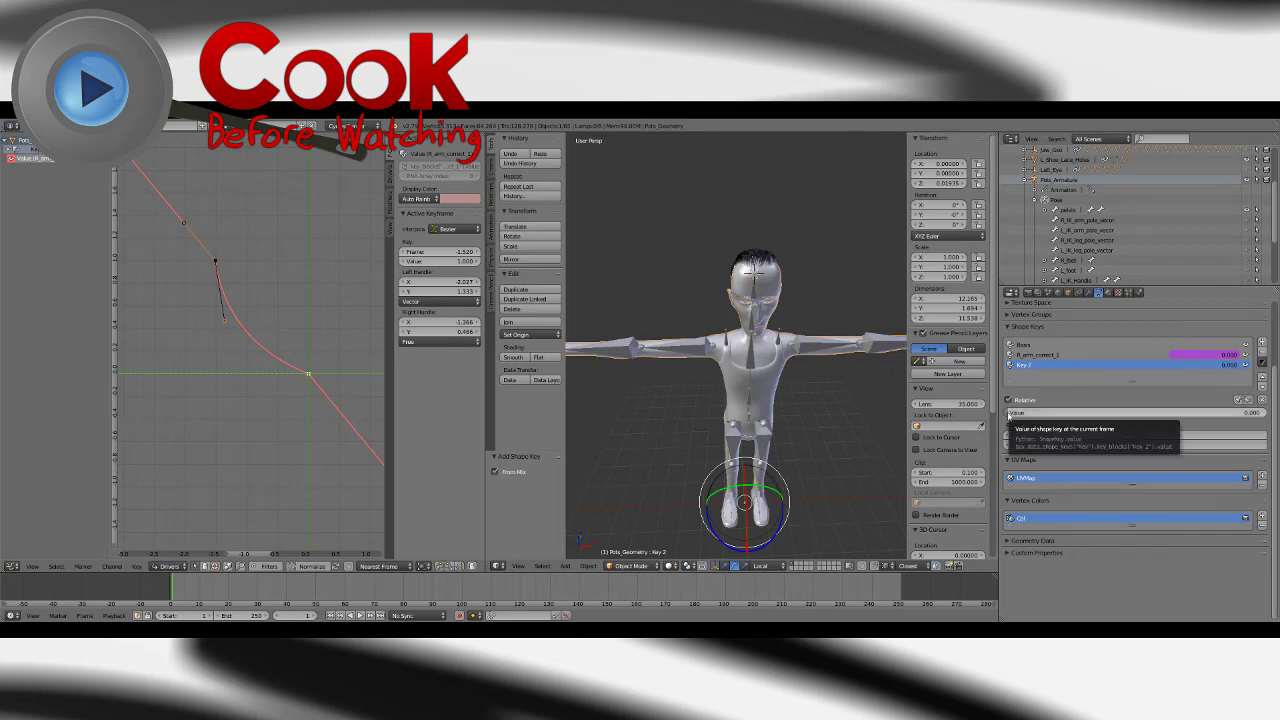
Step: Mirror the Key 2 shape key with the topology option
{"action": "left_click", "coordinate": [1261, 363]}
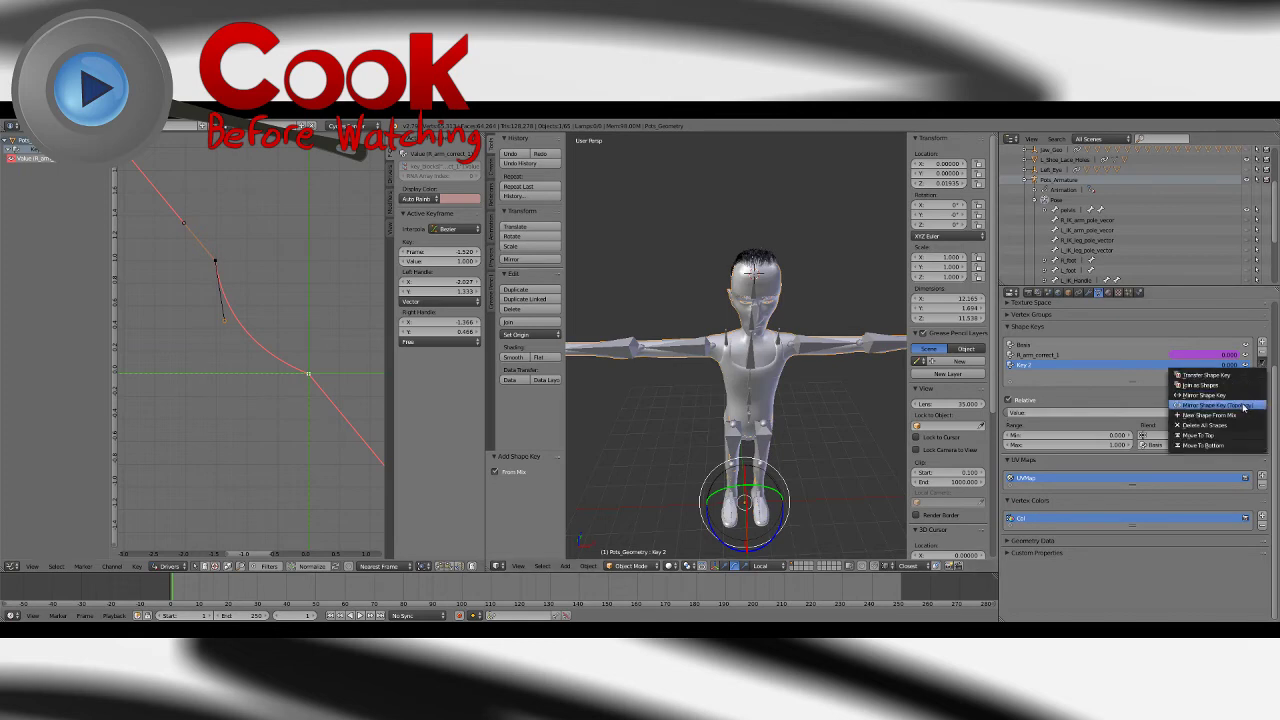
{"action": "left_click", "coordinate": [1244, 407]}
{"action": "middle_click_drag", "start_coordinate": [870, 405], "coordinate": [805, 412]}
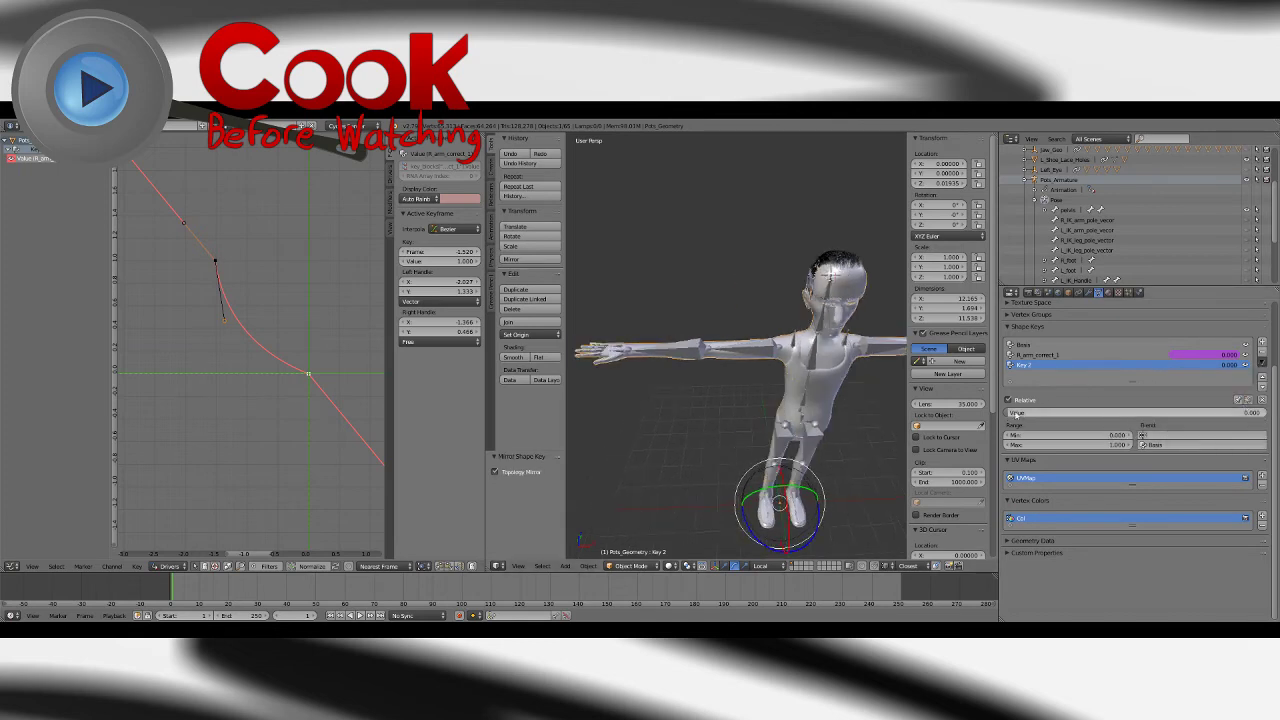
Step: Vary the mirrored Key 2 value, examine both arms and the torso for deformation, and return the value to 0
{"action": "left_click_drag", "start_coordinate": [1095, 412], "coordinate": [1008, 412]}
{"action": "scroll", "coordinate": [675, 325], "scroll_direction": "up", "scroll_amount": 5}
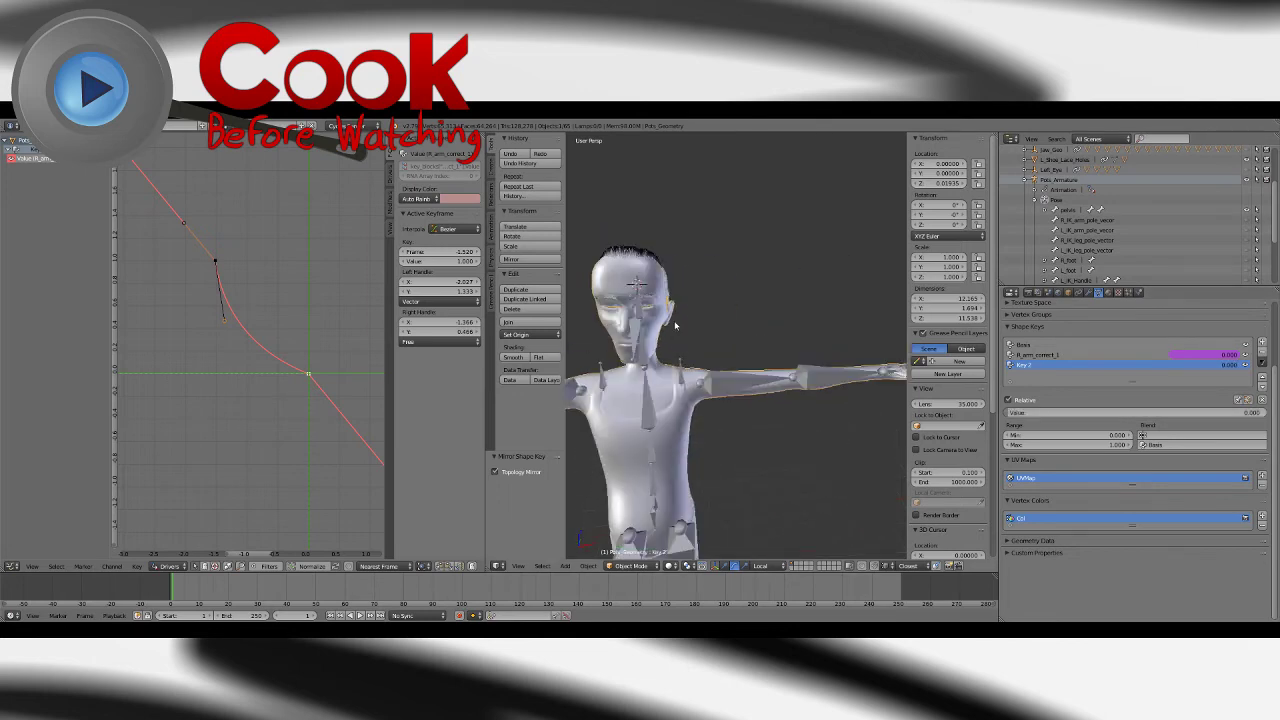
{"action": "middle_click_drag", "start_coordinate": [675, 325], "coordinate": [848, 326], "text": "shift"}
{"action": "scroll", "coordinate": [797, 508], "scroll_direction": "up", "scroll_amount": 3}
{"action": "middle_click_drag", "start_coordinate": [835, 377], "coordinate": [862, 372]}
{"action": "middle_click_drag", "start_coordinate": [800, 350], "coordinate": [640, 280], "text": "shift"}
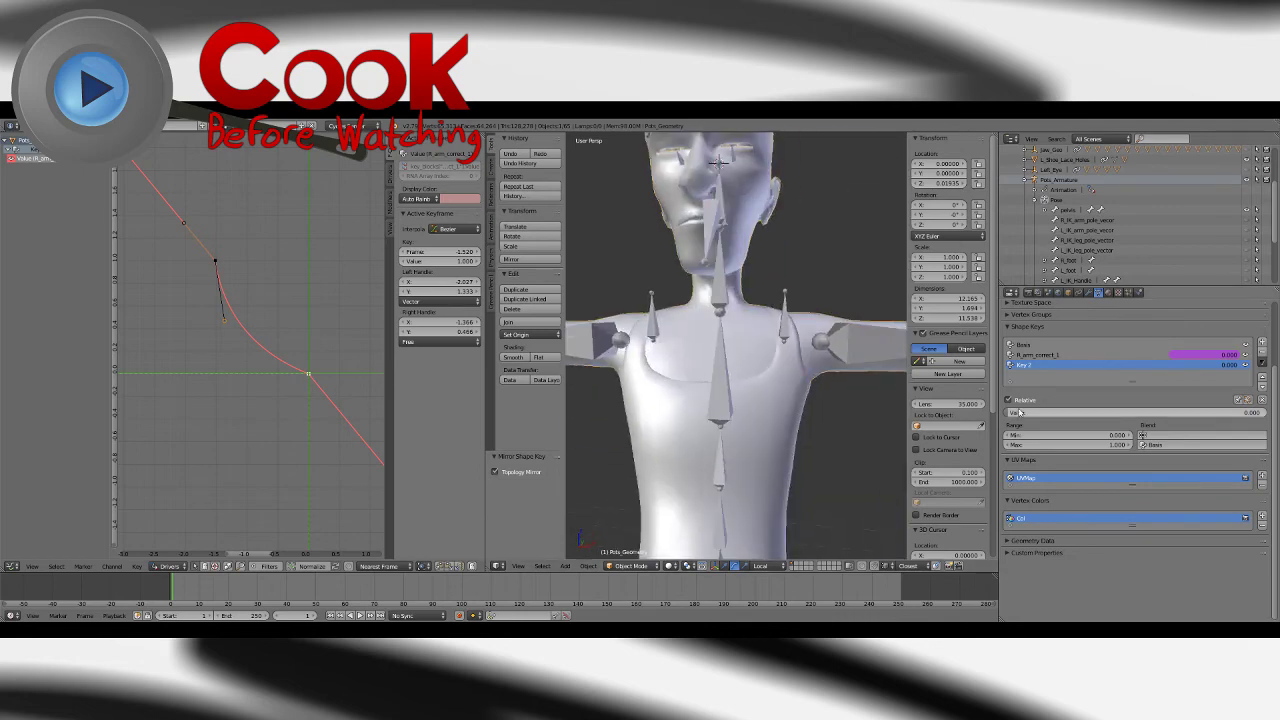
{"action": "mouse_move", "coordinate": [1018, 412]}
{"action": "left_mouse_down"}
{"action": "mouse_move", "coordinate": [1262, 412]}
{"action": "mouse_move", "coordinate": [1010, 412]}
{"action": "left_mouse_up"}
{"action": "scroll", "coordinate": [789, 352], "scroll_direction": "down", "scroll_amount": 5}
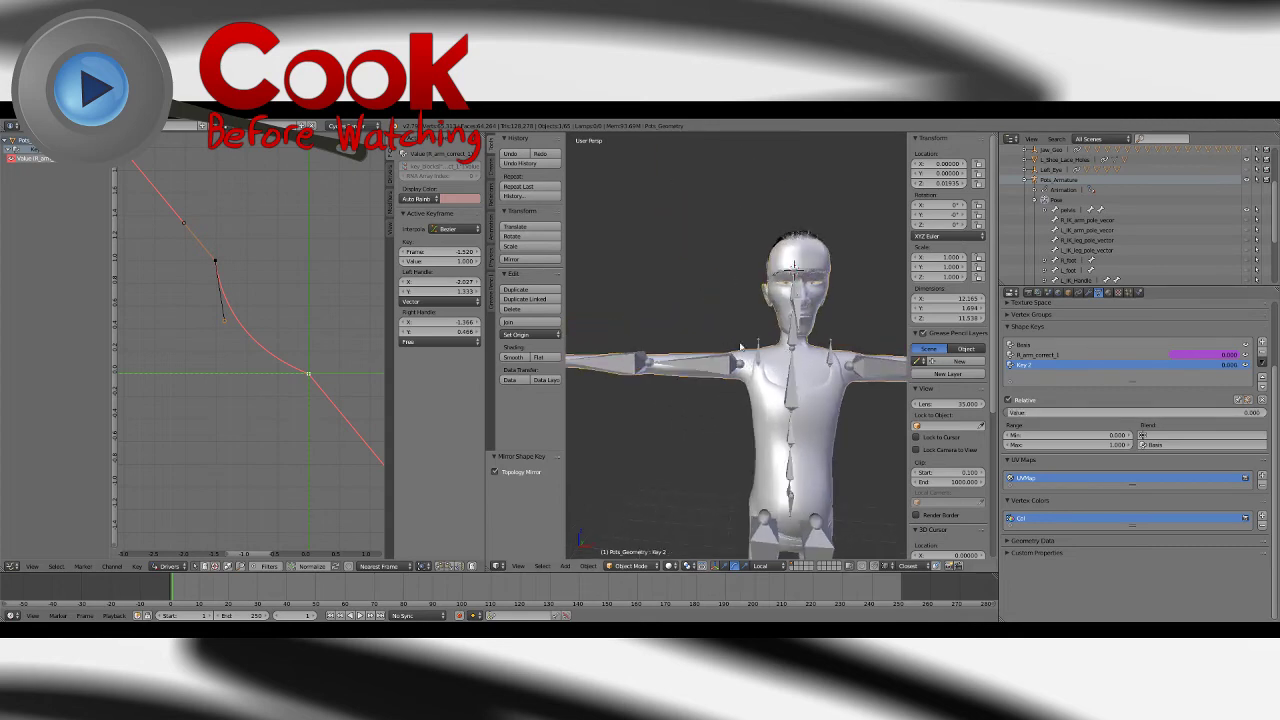
Step: Add a vertex group to the character mesh and name it Arm_Vertex
{"action": "middle_click_drag", "start_coordinate": [741, 347], "coordinate": [775, 340]}
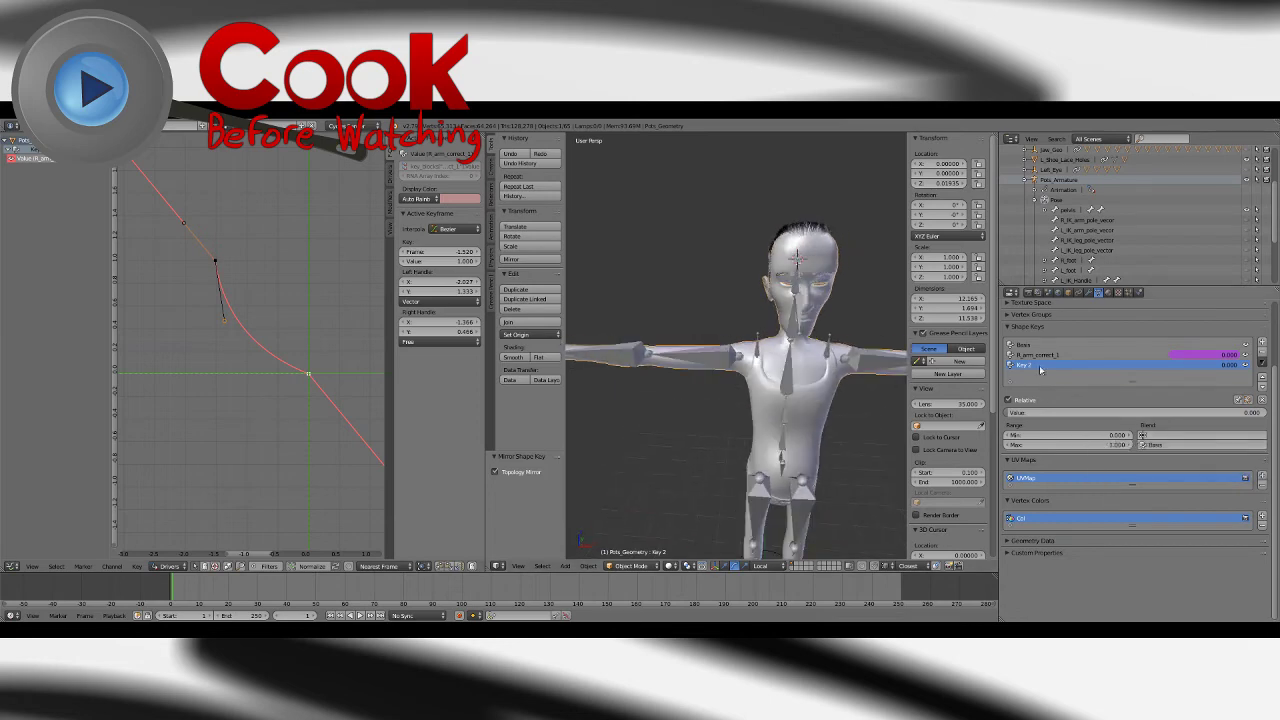
{"action": "left_click", "coordinate": [1018, 315]}
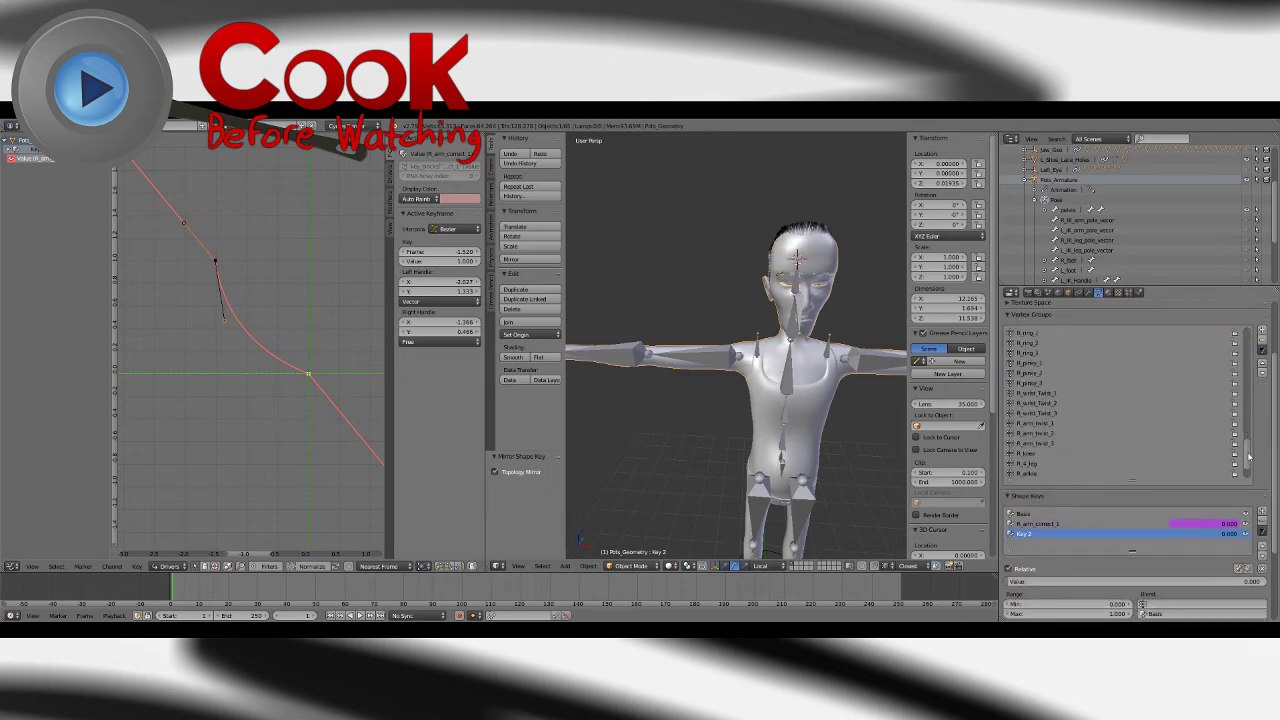
{"action": "scroll", "coordinate": [1248, 456], "scroll_direction": "down", "scroll_amount": 4}
{"action": "left_click", "coordinate": [1033, 474]}
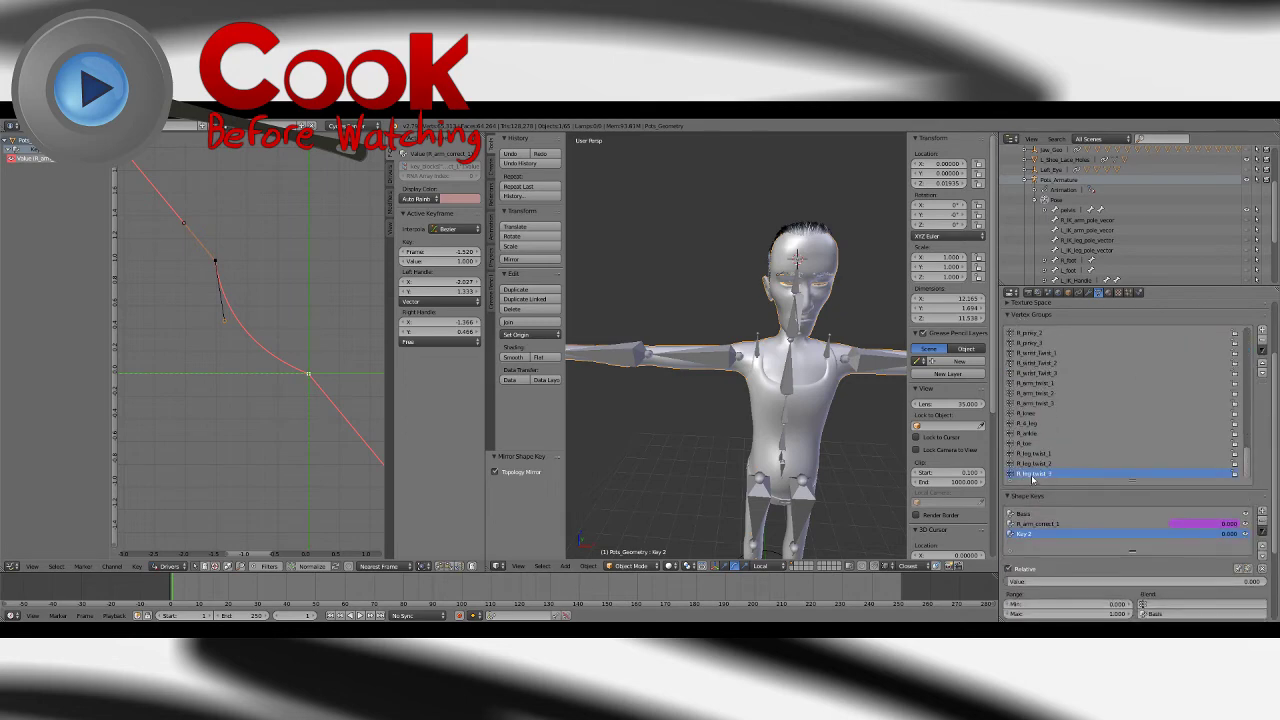
{"action": "left_click", "coordinate": [1262, 332]}
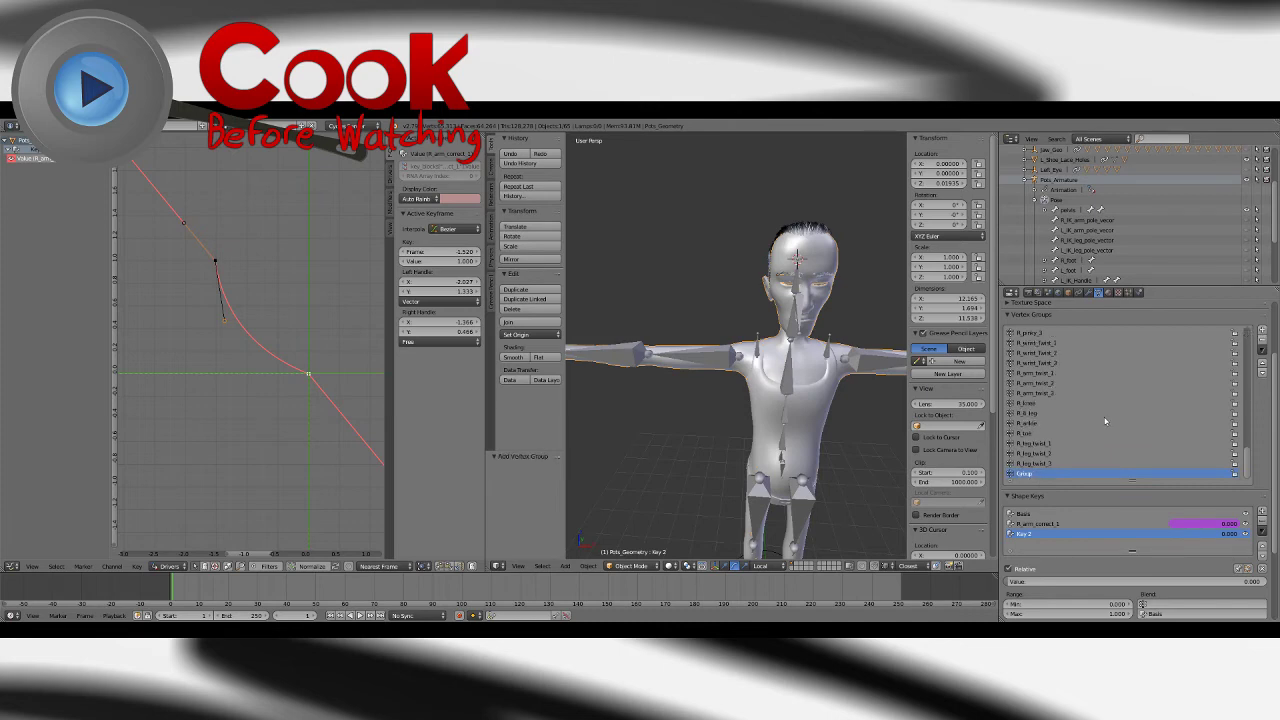
{"action": "double_click", "coordinate": [1025, 474]}
{"action": "type", "text": "Arm_Vertex"}
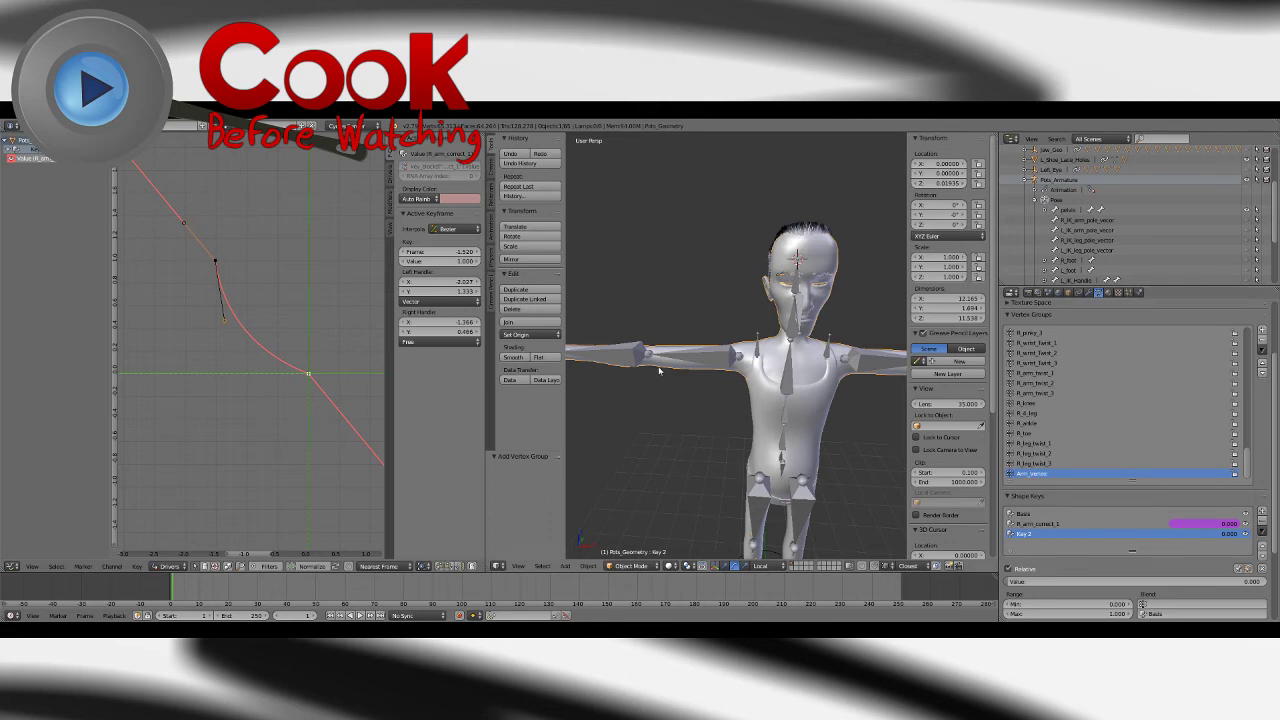
Step: Switch the character mesh to Weight Paint mode with wireframe shading, viewing the right arm
{"action": "middle_click_drag", "start_coordinate": [659, 371], "coordinate": [741, 375]}
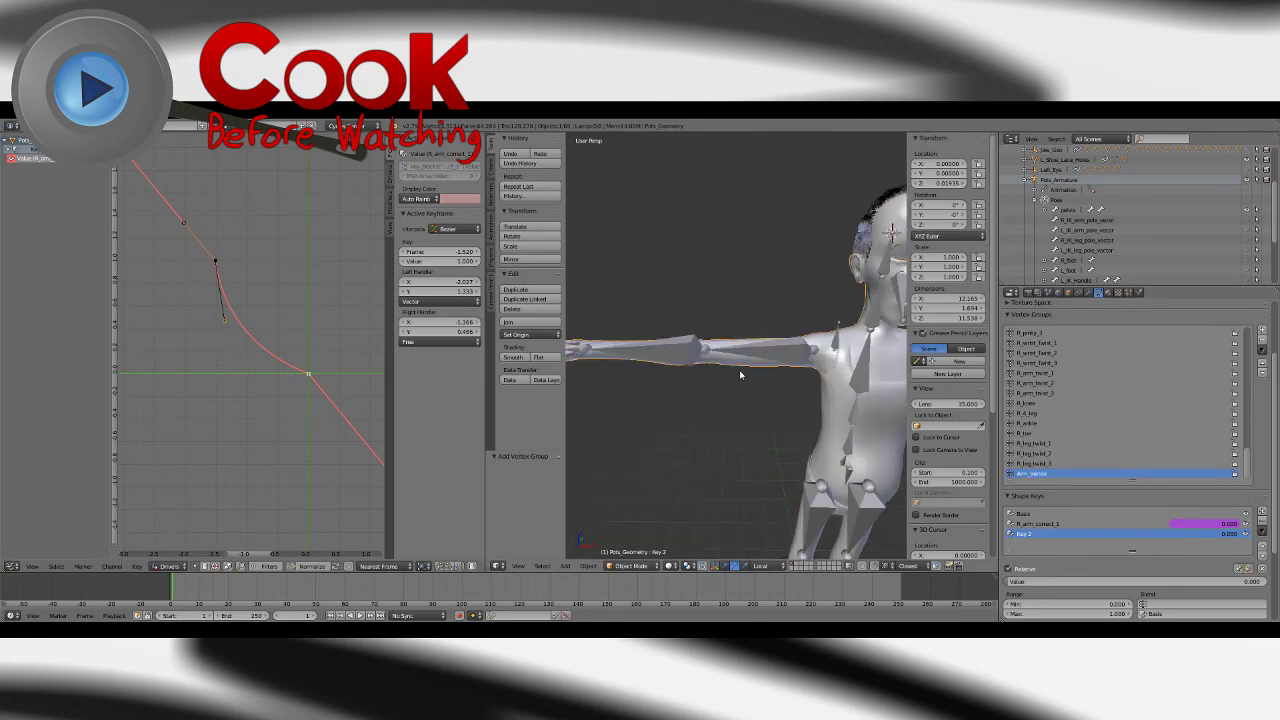
{"action": "left_click", "coordinate": [628, 566]}
{"action": "left_click", "coordinate": [630, 519]}
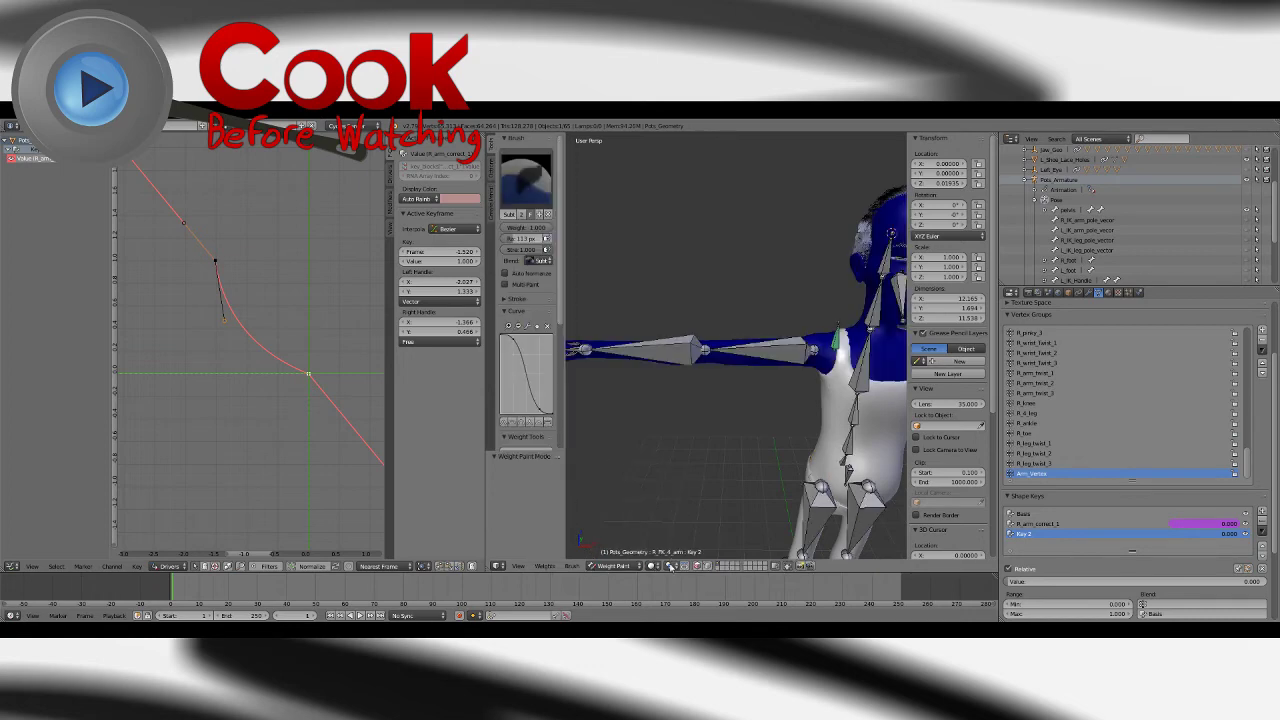
{"action": "left_click", "coordinate": [655, 567]}
{"action": "left_click", "coordinate": [664, 543]}
{"action": "middle_click_drag", "start_coordinate": [728, 357], "coordinate": [713, 347]}
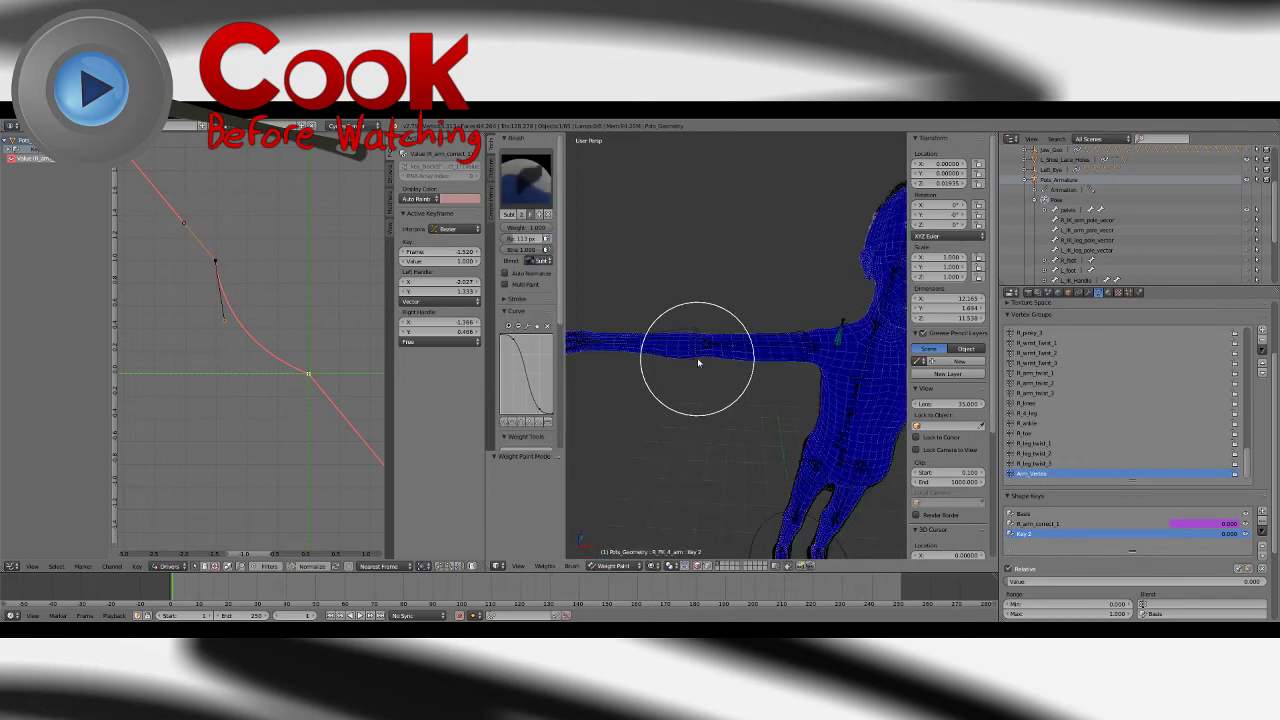
Step: Choose the Add weight brush, undo a trial stroke on the right elbow and set the brush strength to 1.000
{"action": "left_click", "coordinate": [526, 180]}
{"action": "left_click", "coordinate": [523, 237]}
{"action": "left_click_drag", "start_coordinate": [729, 357], "coordinate": [707, 345]}
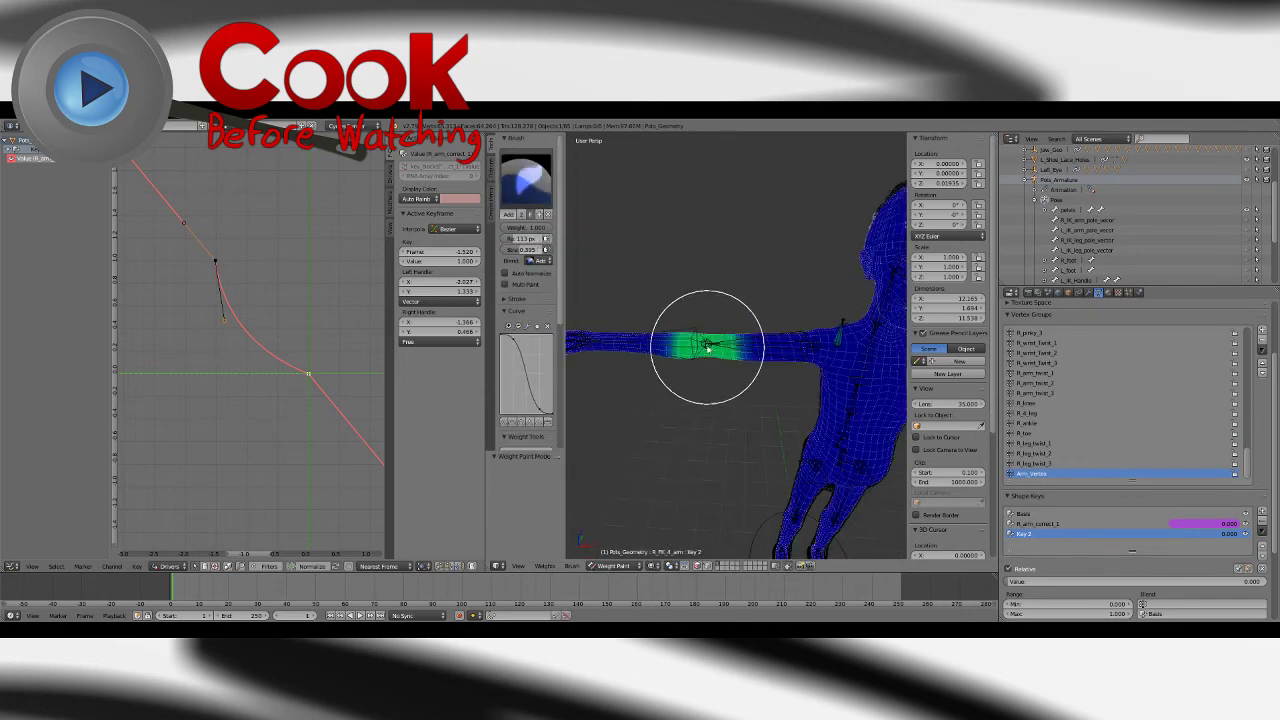
{"action": "key", "text": "ctrl+z"}
{"action": "left_click_drag", "start_coordinate": [519, 250], "coordinate": [550, 250]}
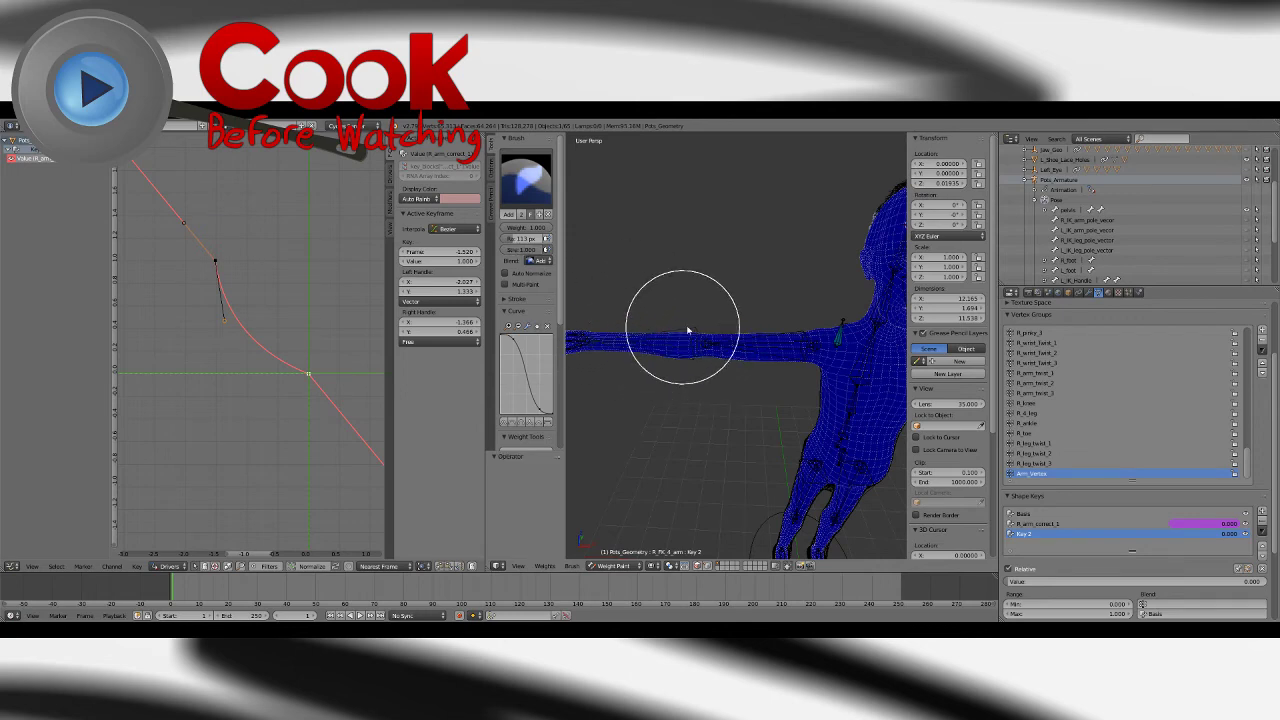
Step: Paint full Arm_Vertex weight all around the right elbow, covering its front and underside
{"action": "left_click_drag", "start_coordinate": [688, 330], "coordinate": [686, 343]}
{"action": "middle_click_drag", "start_coordinate": [694, 380], "coordinate": [680, 200]}
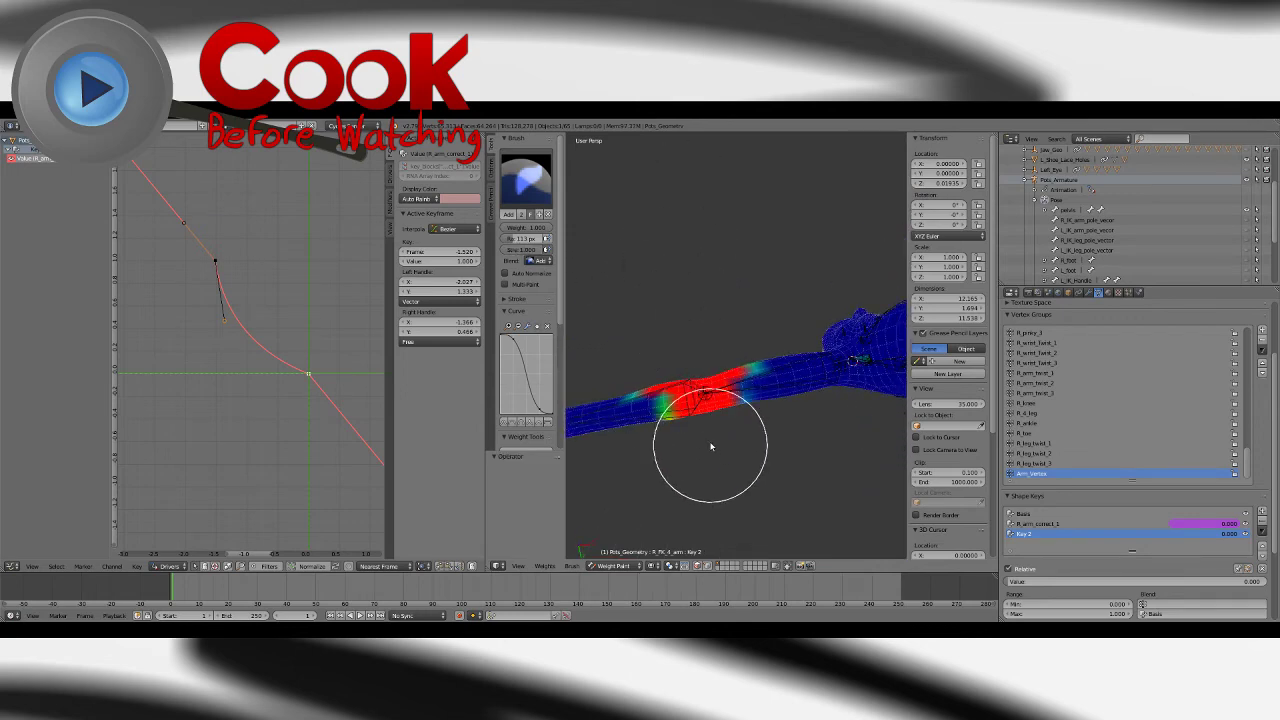
{"action": "left_click_drag", "start_coordinate": [711, 447], "coordinate": [700, 386]}
{"action": "mouse_move", "coordinate": [700, 386]}
{"action": "middle_mouse_down"}
{"action": "mouse_move", "coordinate": [686, 386]}
{"action": "mouse_move", "coordinate": [706, 337]}
{"action": "mouse_move", "coordinate": [686, 374]}
{"action": "mouse_move", "coordinate": [714, 523]}
{"action": "mouse_move", "coordinate": [711, 383]}
{"action": "middle_mouse_up"}
{"action": "mouse_move", "coordinate": [711, 383]}
{"action": "left_mouse_down"}
{"action": "mouse_move", "coordinate": [694, 337]}
{"action": "mouse_move", "coordinate": [707, 371]}
{"action": "left_mouse_up"}
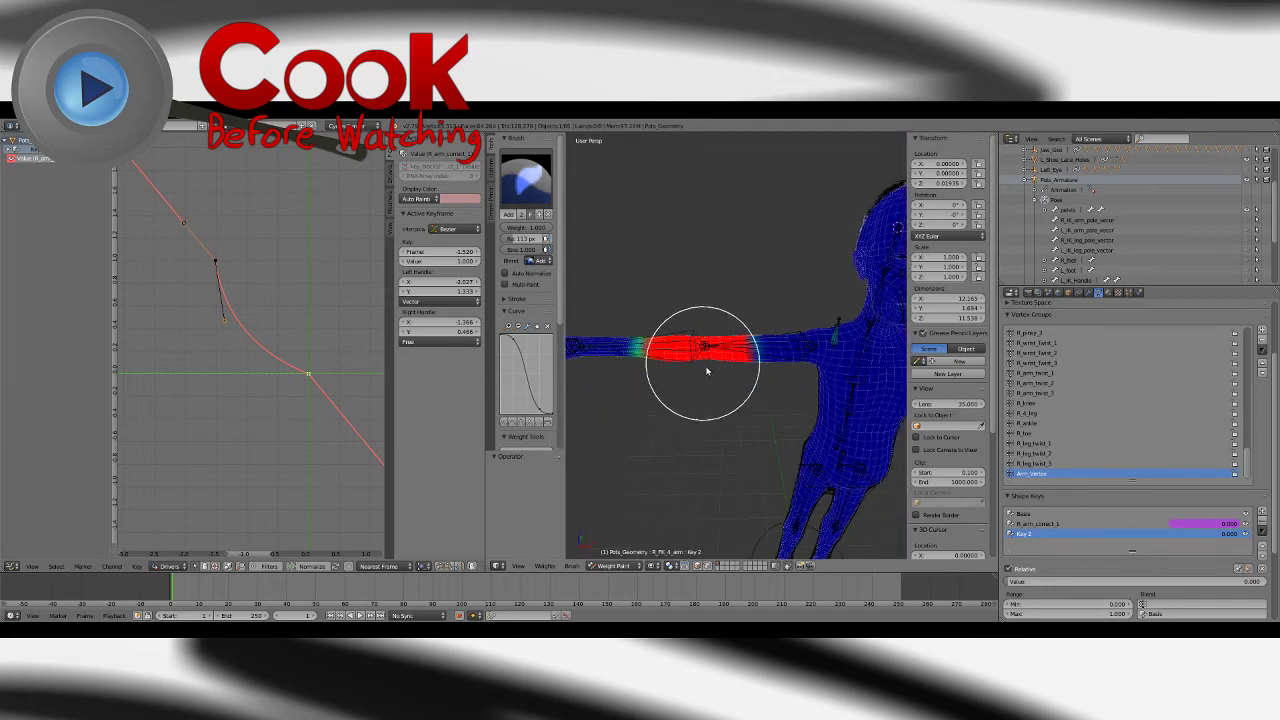
Step: Return the character mesh to Object Mode with solid shading
{"action": "left_click", "coordinate": [620, 566]}
{"action": "left_click", "coordinate": [615, 545]}
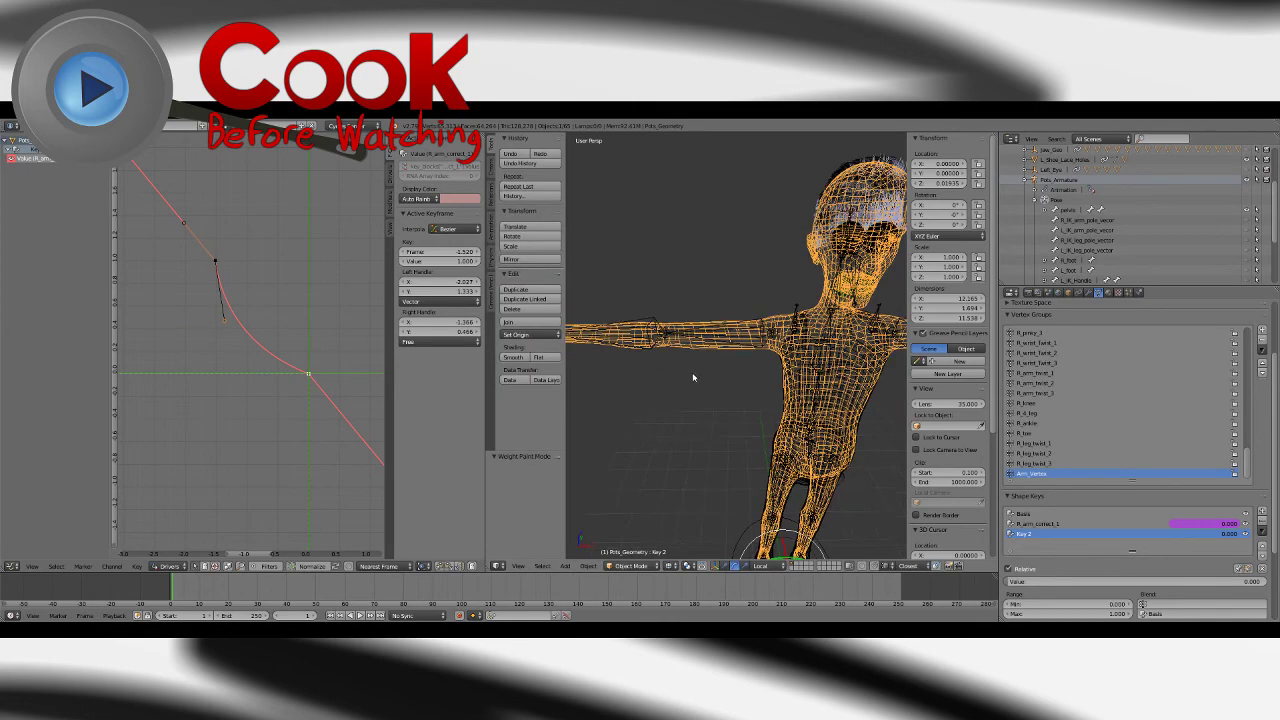
{"action": "left_click", "coordinate": [669, 566]}
{"action": "left_click", "coordinate": [692, 534]}
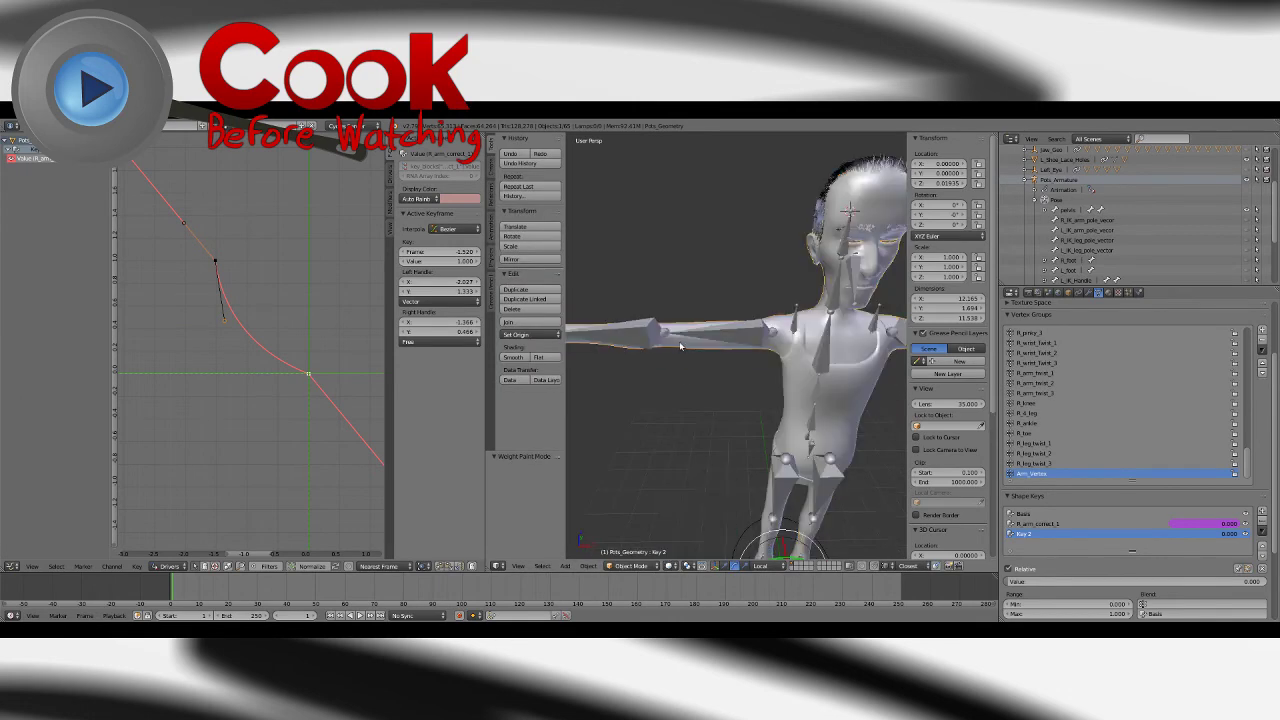
Step: Set Arm_Vertex as the blend vertex group of the Key 2 shape key
{"action": "middle_click_drag", "start_coordinate": [680, 346], "coordinate": [1046, 478]}
{"action": "scroll", "coordinate": [1089, 496], "scroll_direction": "down", "scroll_amount": 2}
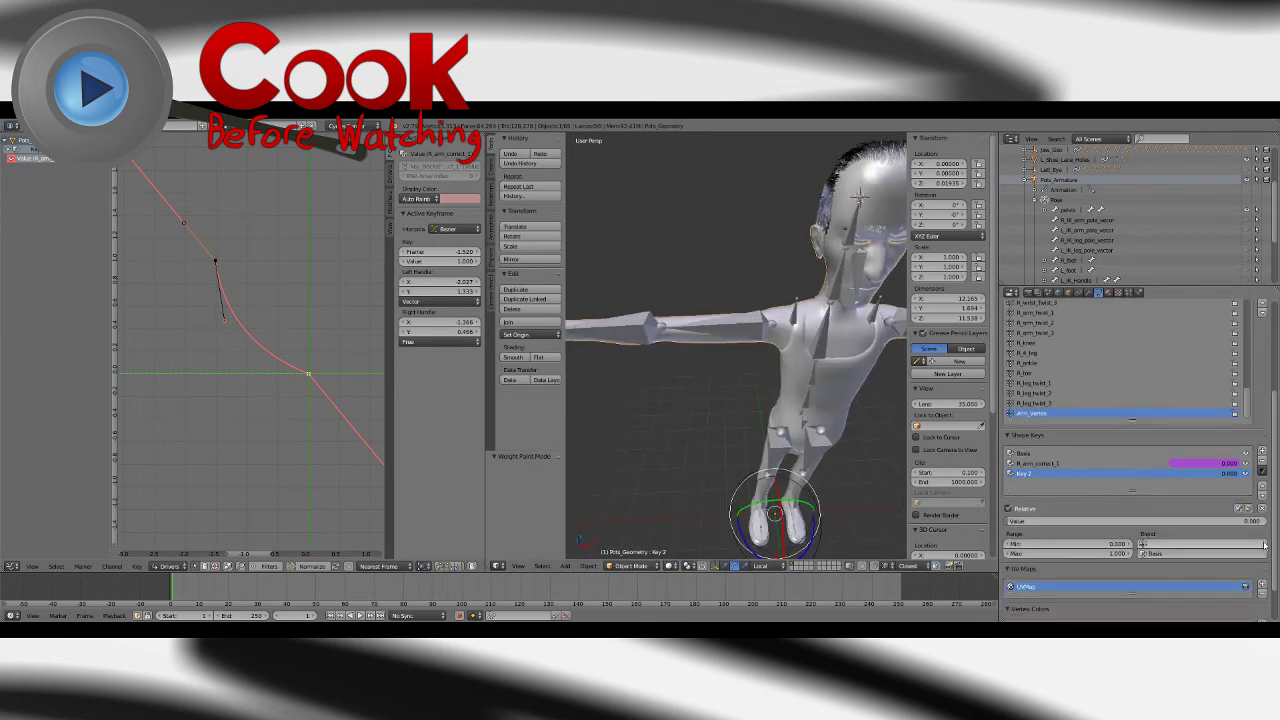
{"action": "left_click", "coordinate": [1175, 543]}
{"action": "scroll", "coordinate": [1178, 532], "scroll_direction": "down", "scroll_amount": 12}
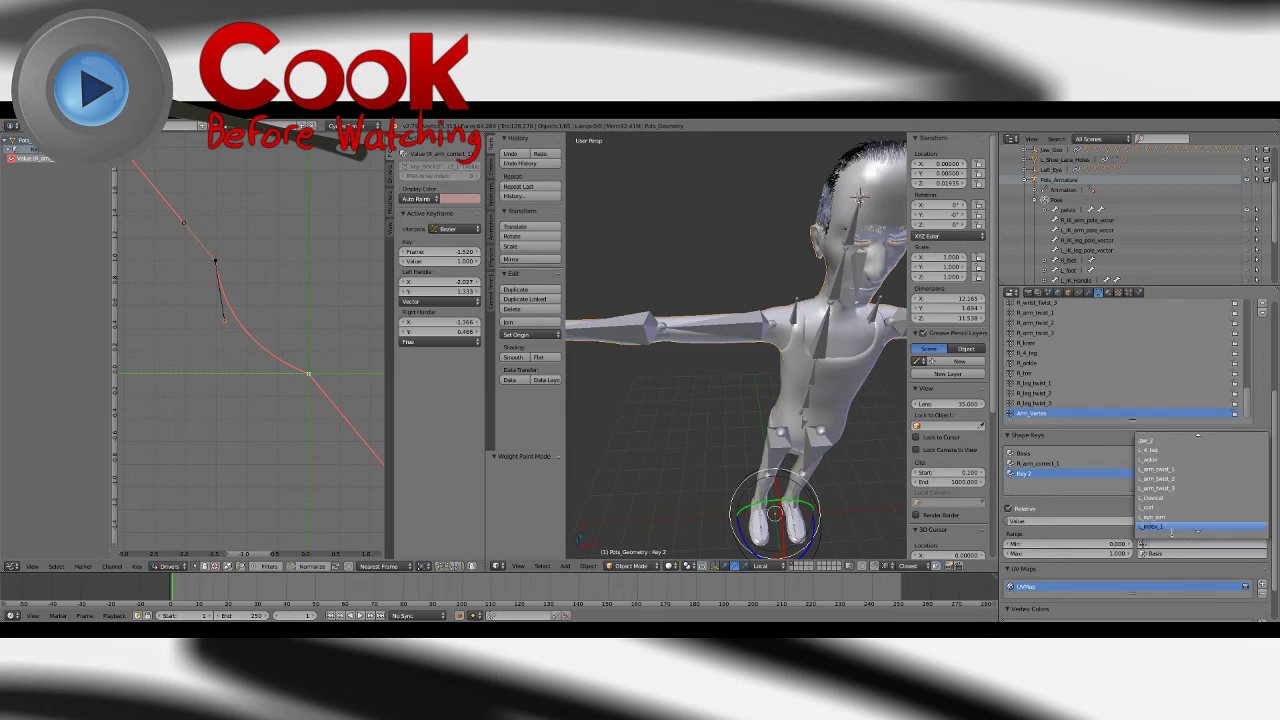
{"action": "scroll", "coordinate": [1175, 528], "scroll_direction": "down", "scroll_amount": 20}
{"action": "scroll", "coordinate": [1171, 524], "scroll_direction": "up", "scroll_amount": 20}
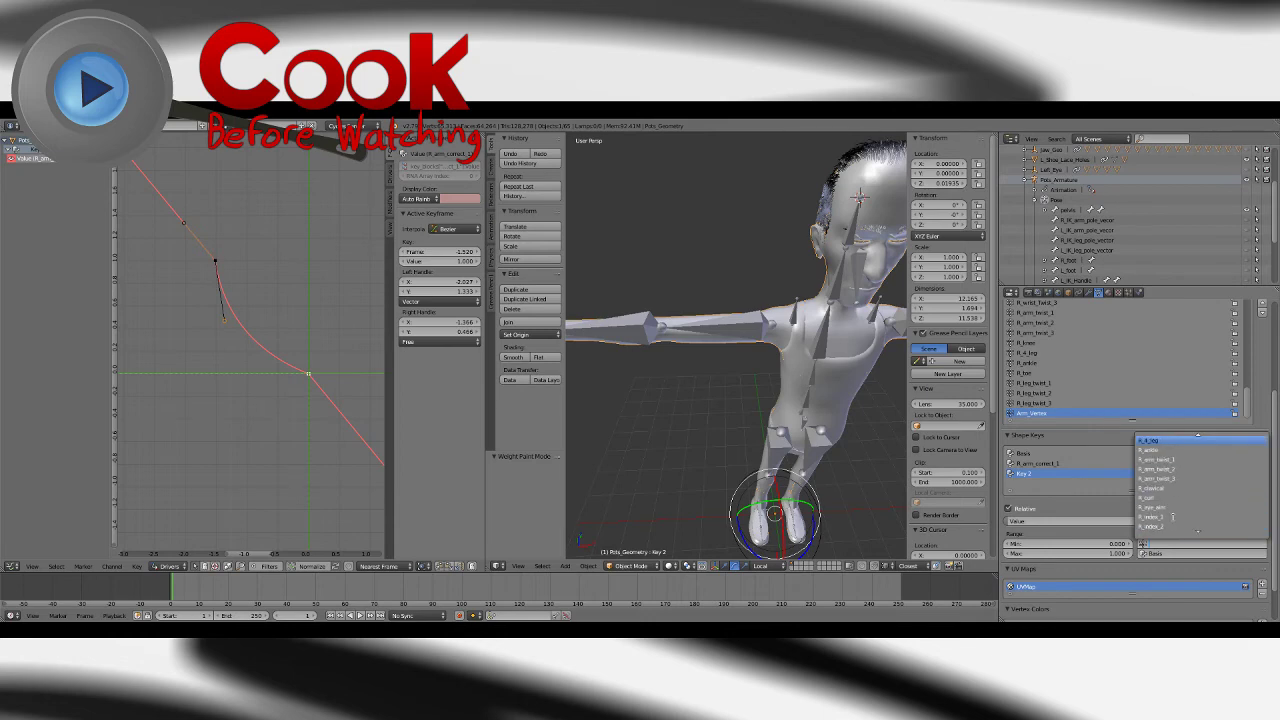
{"action": "scroll", "coordinate": [1176, 510], "scroll_direction": "up", "scroll_amount": 20}
{"action": "left_click", "coordinate": [1160, 441]}
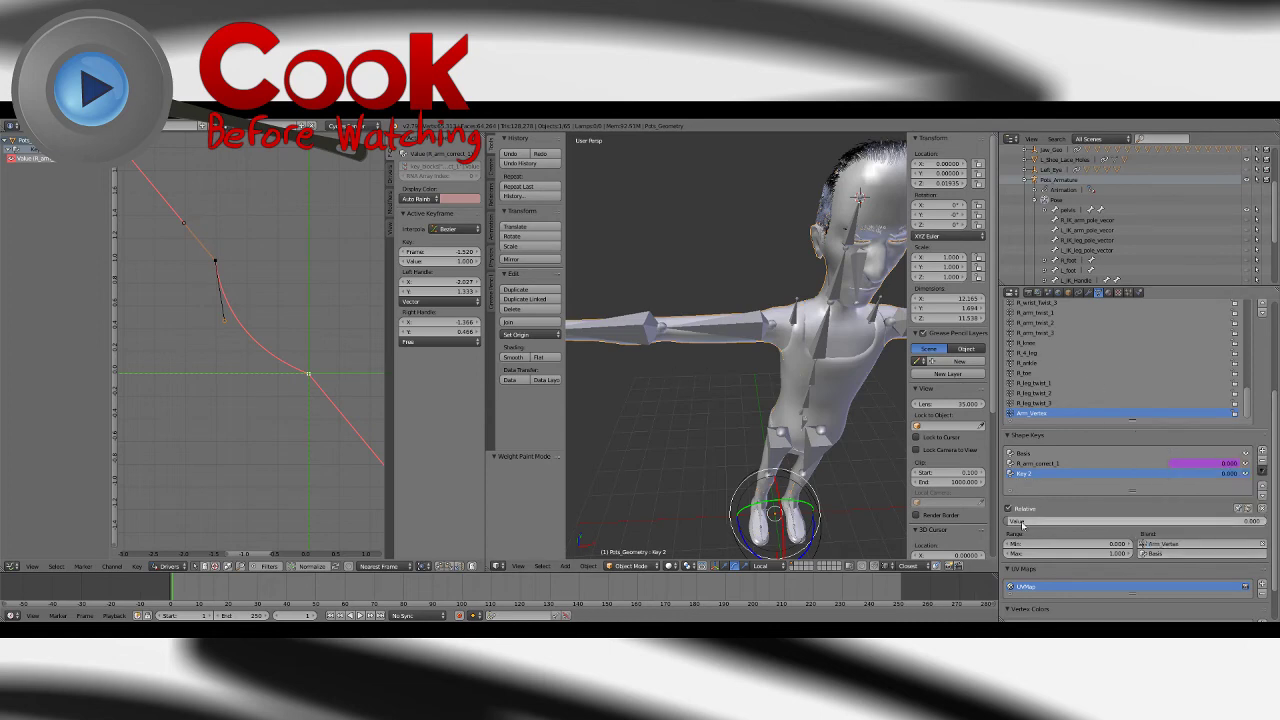
Step: Test the masked Key 2 shape key between 0 and 1, examine the right arm and return its value to 0
{"action": "left_click_drag", "start_coordinate": [1022, 522], "coordinate": [1066, 522]}
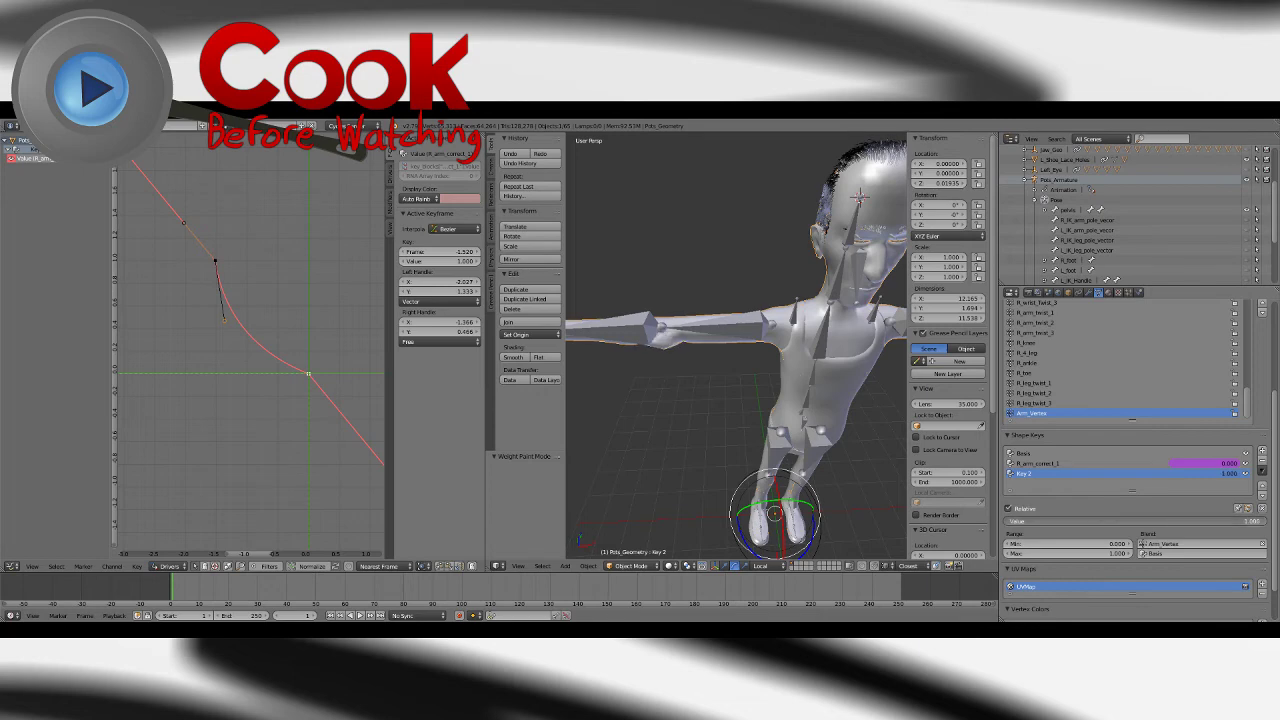
{"action": "mouse_move", "coordinate": [1012, 521]}
{"action": "left_mouse_down"}
{"action": "mouse_move", "coordinate": [1265, 521]}
{"action": "mouse_move", "coordinate": [1010, 521]}
{"action": "left_mouse_up"}
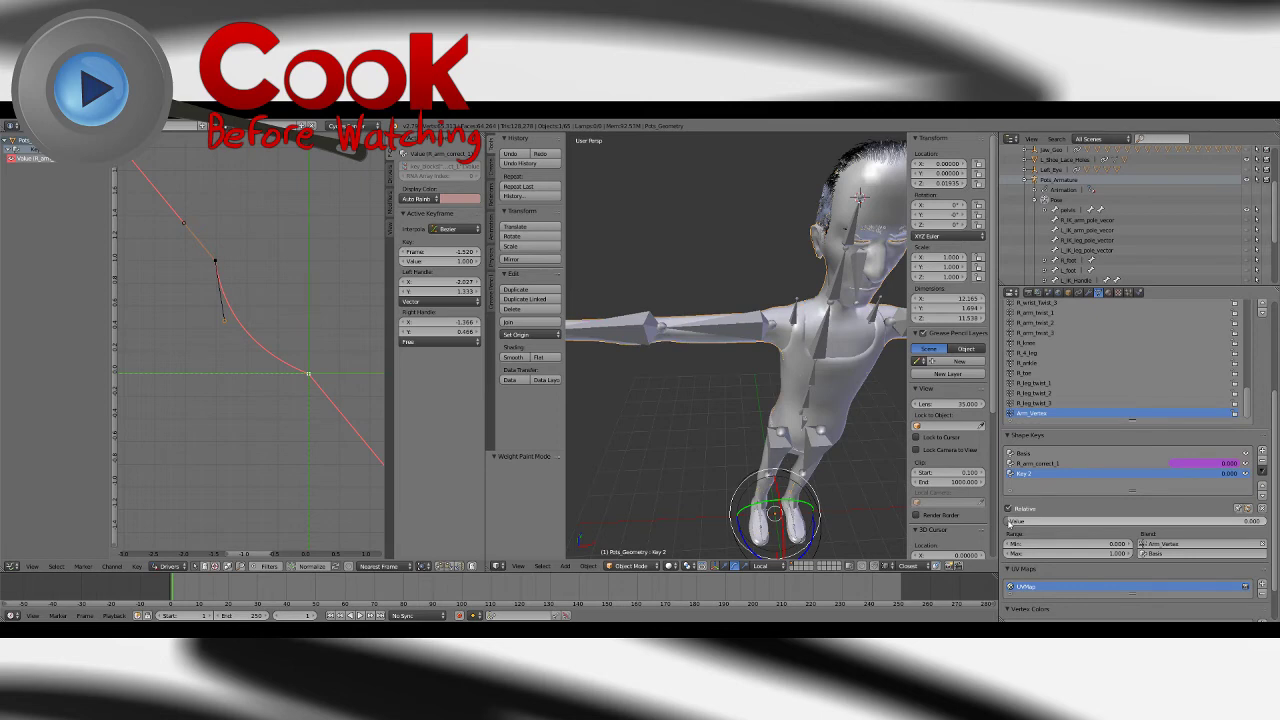
{"action": "middle_click_drag", "start_coordinate": [700, 428], "coordinate": [689, 400]}
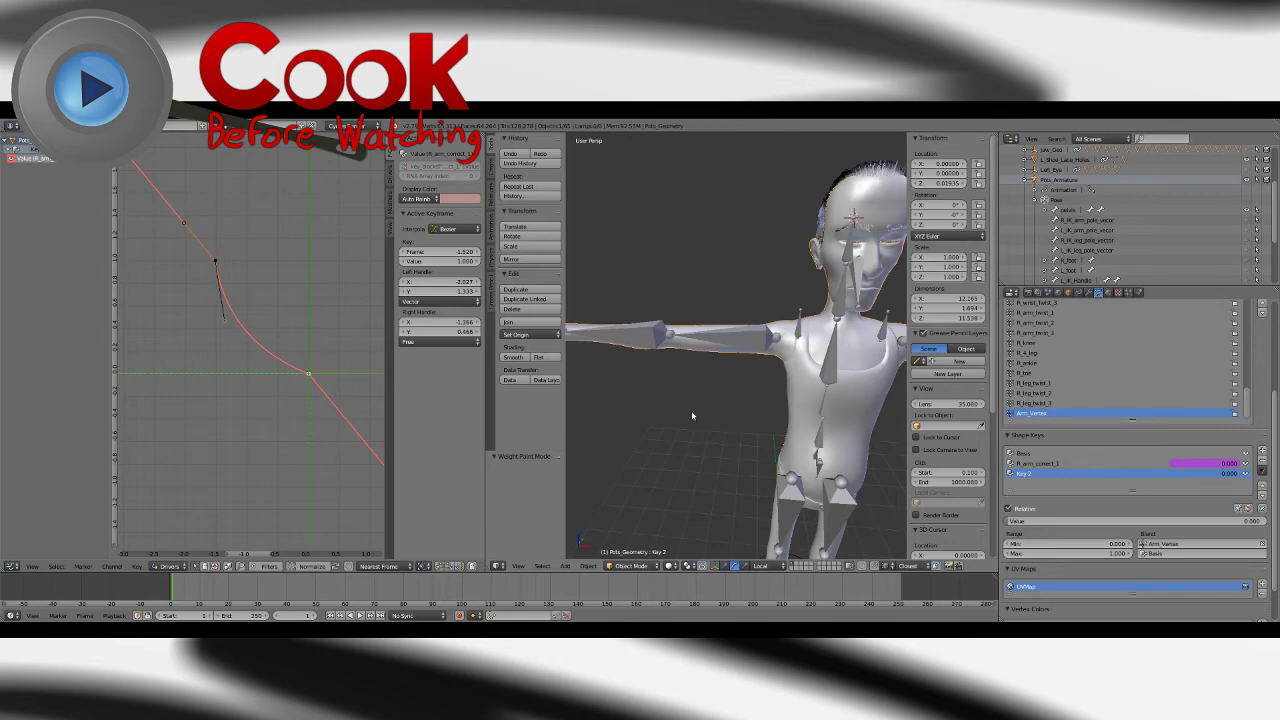
{"action": "scroll", "coordinate": [730, 254], "scroll_direction": "down", "scroll_amount": 6}
{"action": "middle_click_drag", "start_coordinate": [731, 262], "coordinate": [711, 294], "text": "shift"}
{"action": "mouse_move", "coordinate": [1022, 521]}
{"action": "left_mouse_down"}
{"action": "mouse_move", "coordinate": [1266, 521]}
{"action": "mouse_move", "coordinate": [1009, 521]}
{"action": "left_mouse_up"}
{"action": "middle_click_drag", "start_coordinate": [728, 393], "coordinate": [696, 392], "text": "shift"}
{"action": "scroll", "coordinate": [790, 398], "scroll_direction": "up", "scroll_amount": 6}
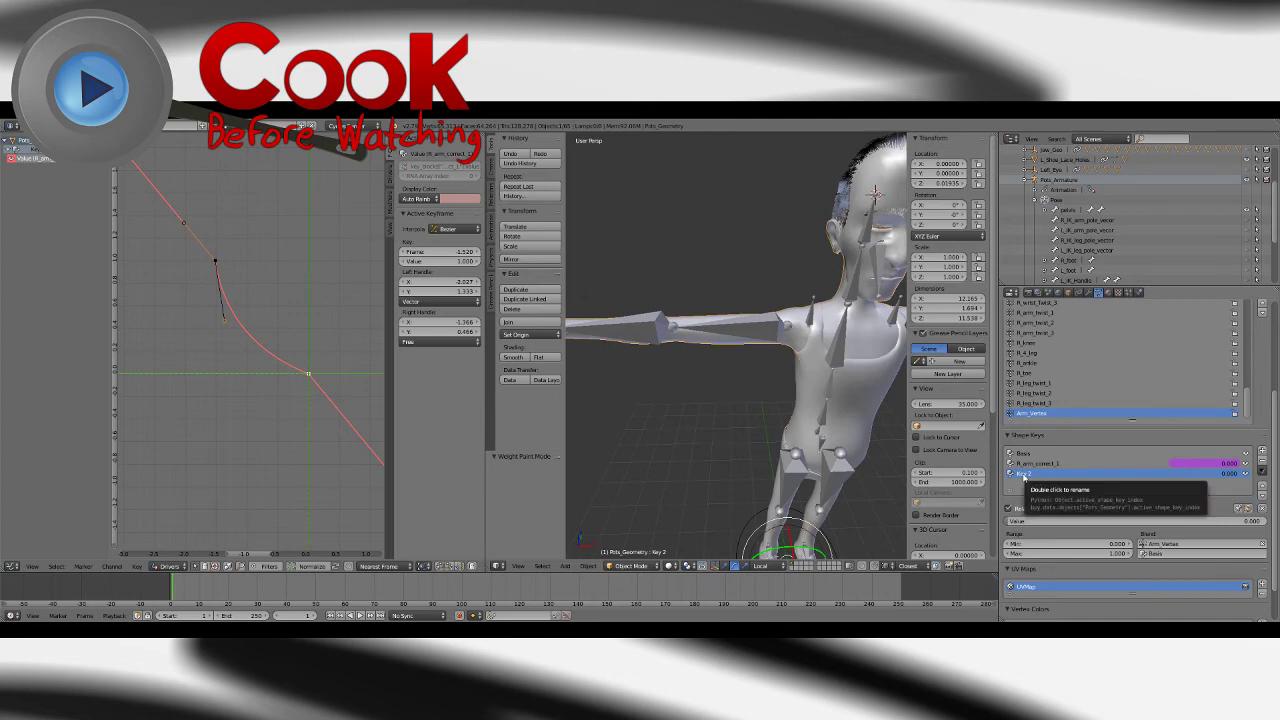
{"action": "right_click", "coordinate": [1023, 478]}
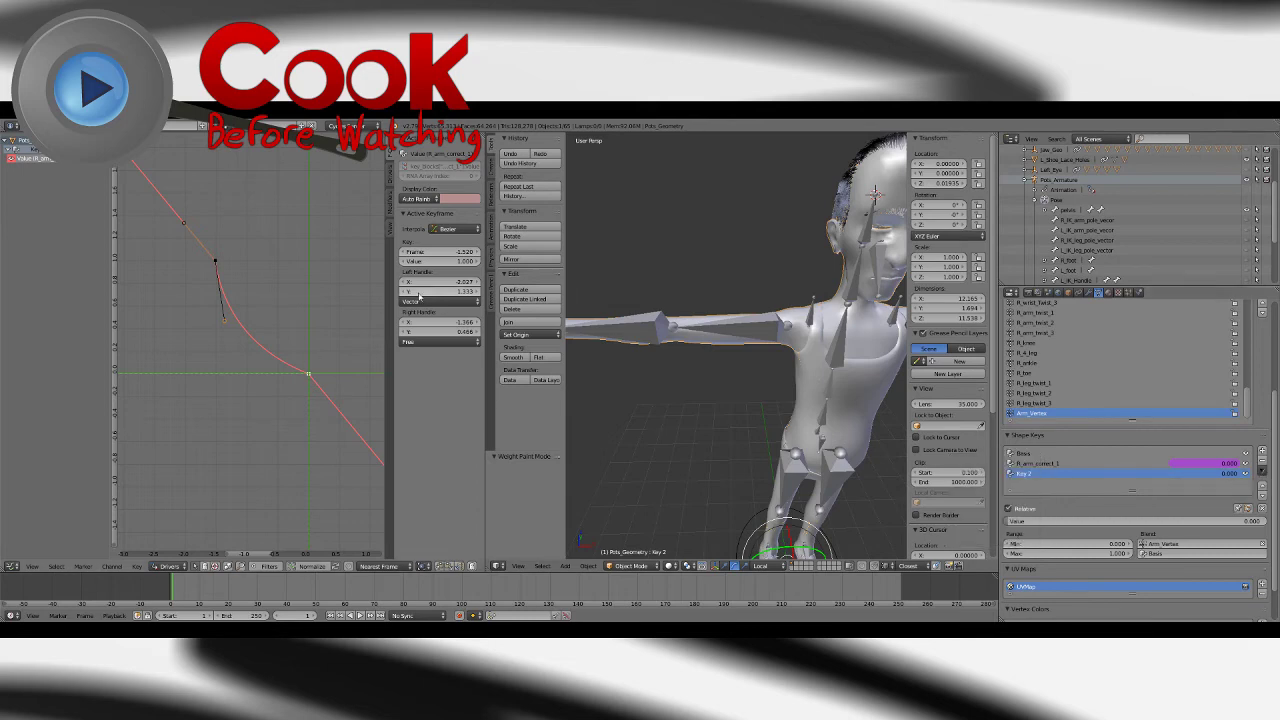
Step: Try rotating the right forearm FK bone at the elbow, undo the rotation and reselect the character mesh
{"action": "right_click", "coordinate": [1035, 521]}
{"action": "mouse_move", "coordinate": [1038, 496]}
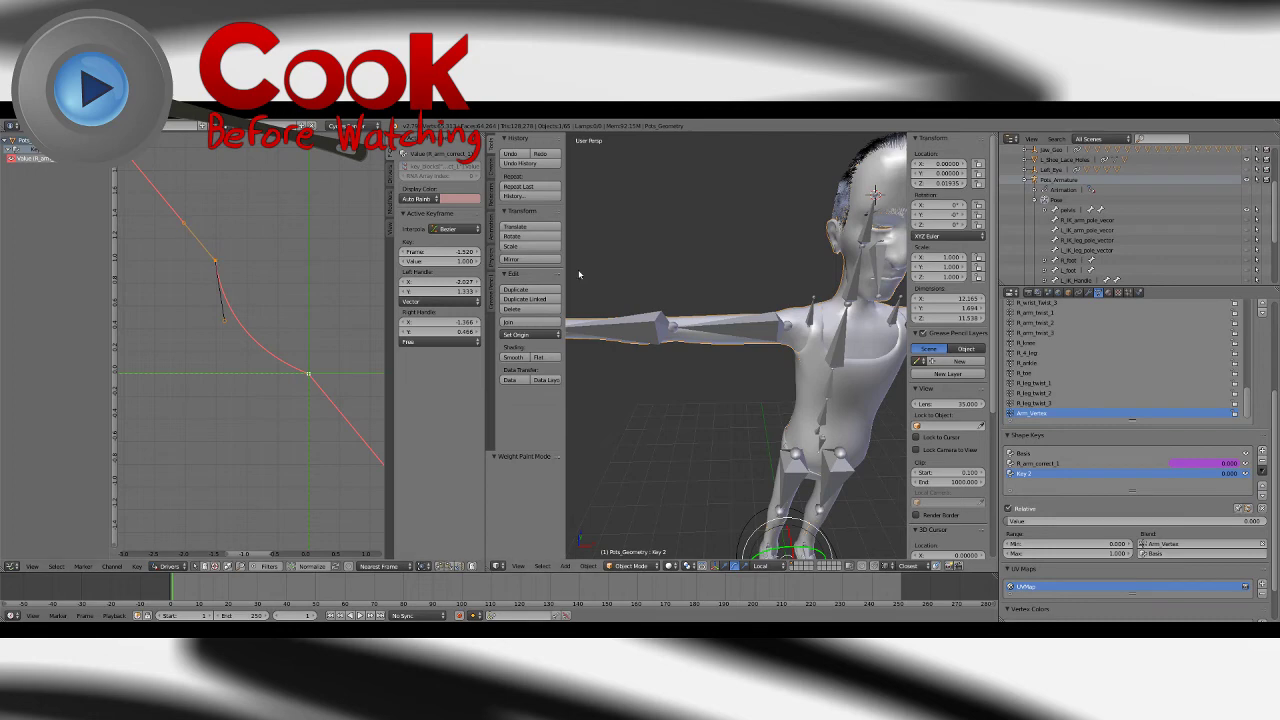
{"action": "right_click", "coordinate": [640, 330]}
{"action": "left_click_drag", "start_coordinate": [681, 346], "coordinate": [704, 349]}
{"action": "key", "text": "ctrl+z"}
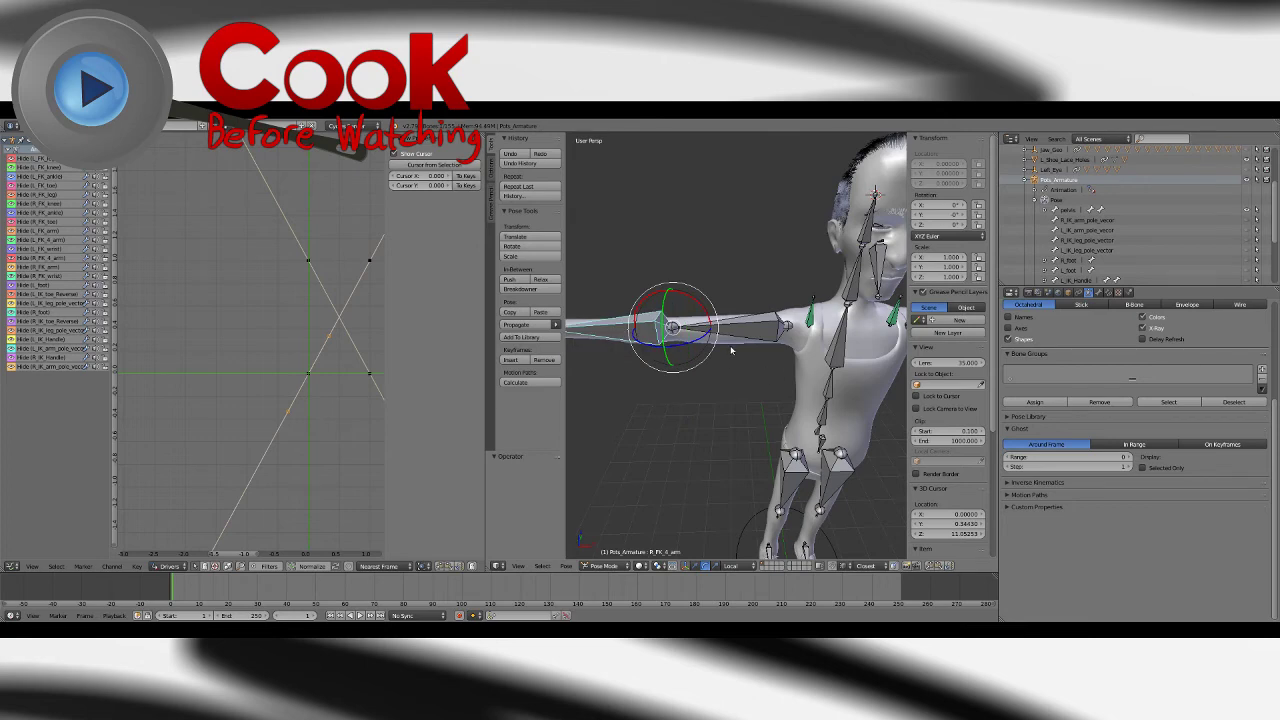
{"action": "right_click", "coordinate": [729, 342]}
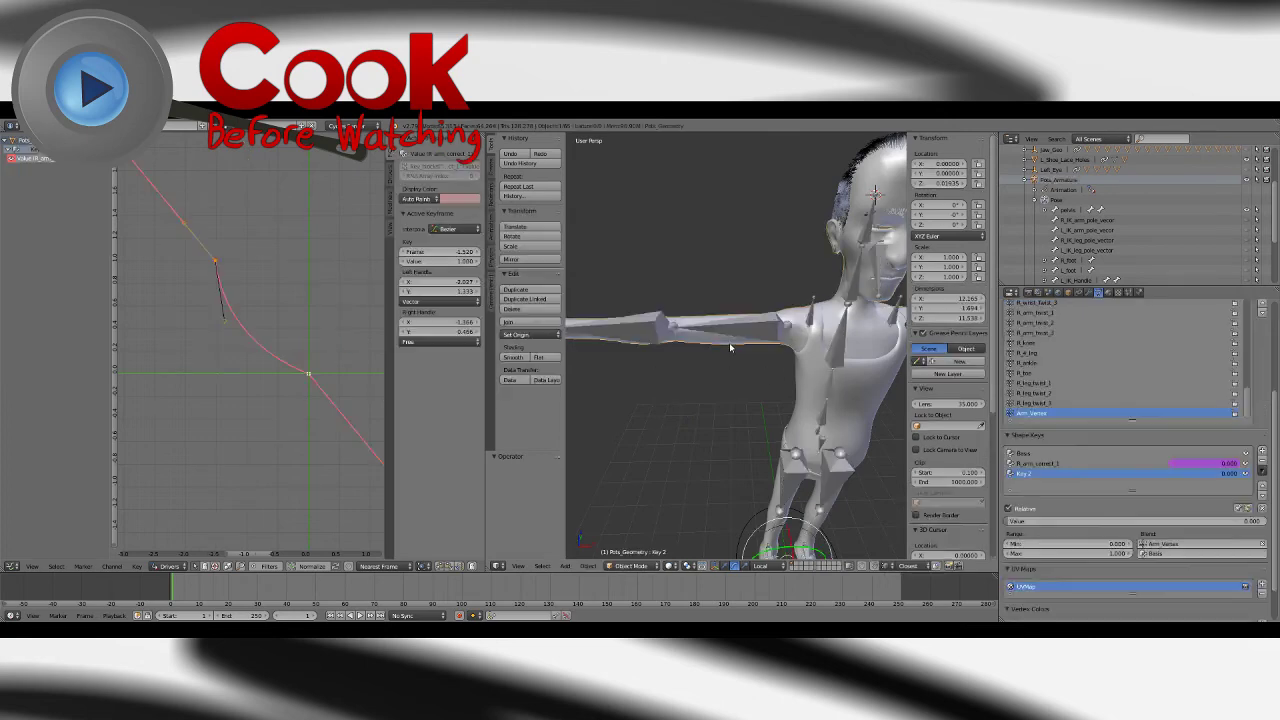
Step: Add a driver to the Key 2 shape key's value and select its driver curve
{"action": "right_click", "coordinate": [1071, 530]}
{"action": "left_click", "coordinate": [1130, 501]}
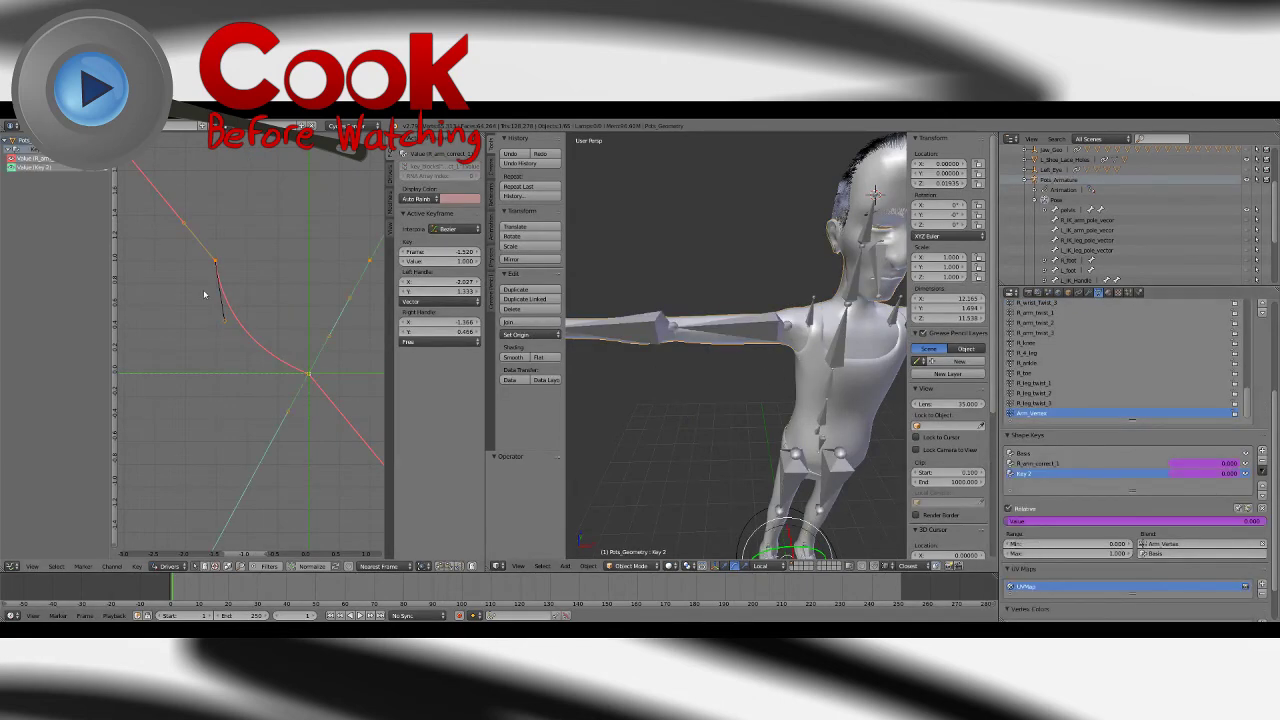
{"action": "left_click", "coordinate": [31, 168]}
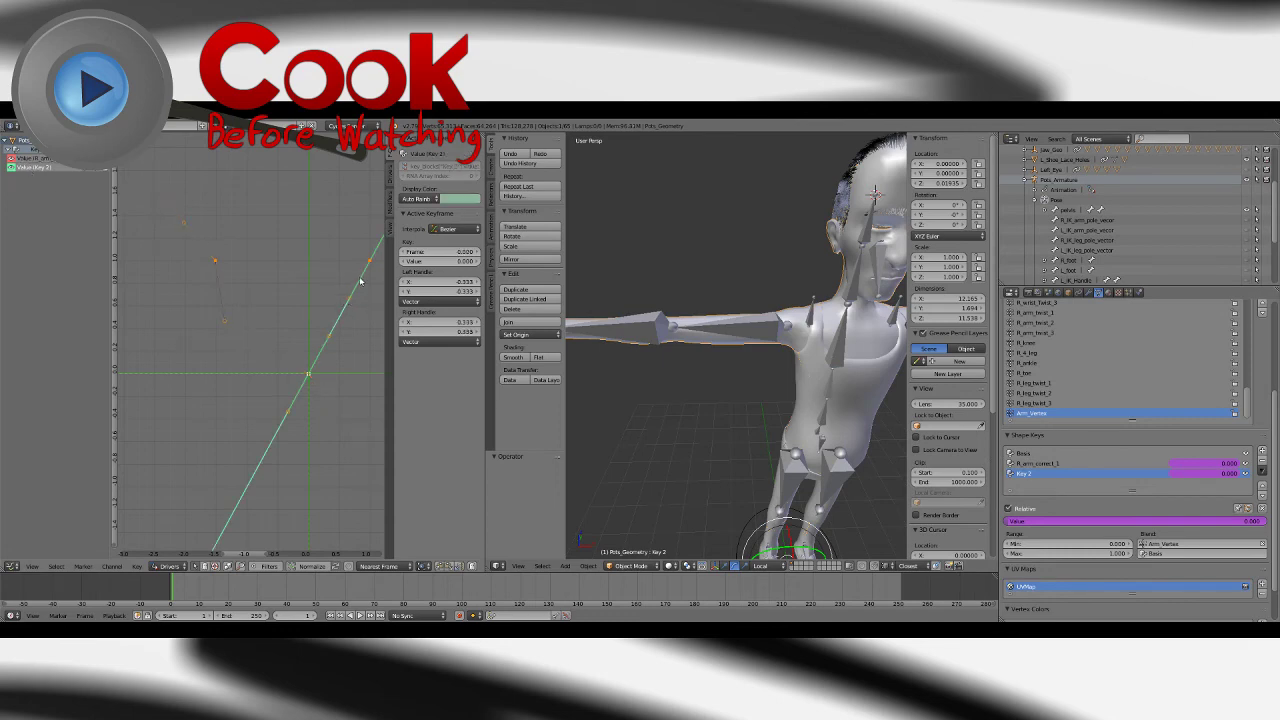
Step: Move the upper keyframe of the Key 2 driver curve to frame 1.52
{"action": "middle_click_drag", "start_coordinate": [361, 275], "coordinate": [321, 290]}
{"action": "right_click", "coordinate": [330, 279]}
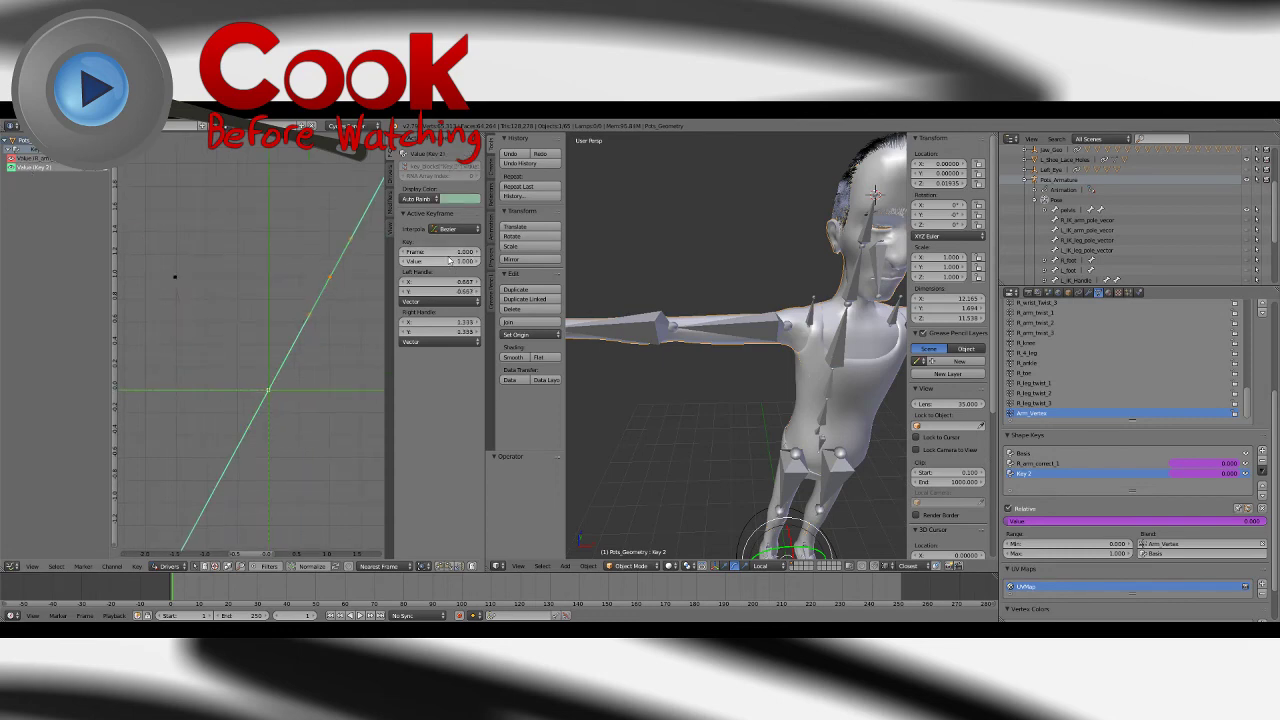
{"action": "left_click", "coordinate": [449, 252]}
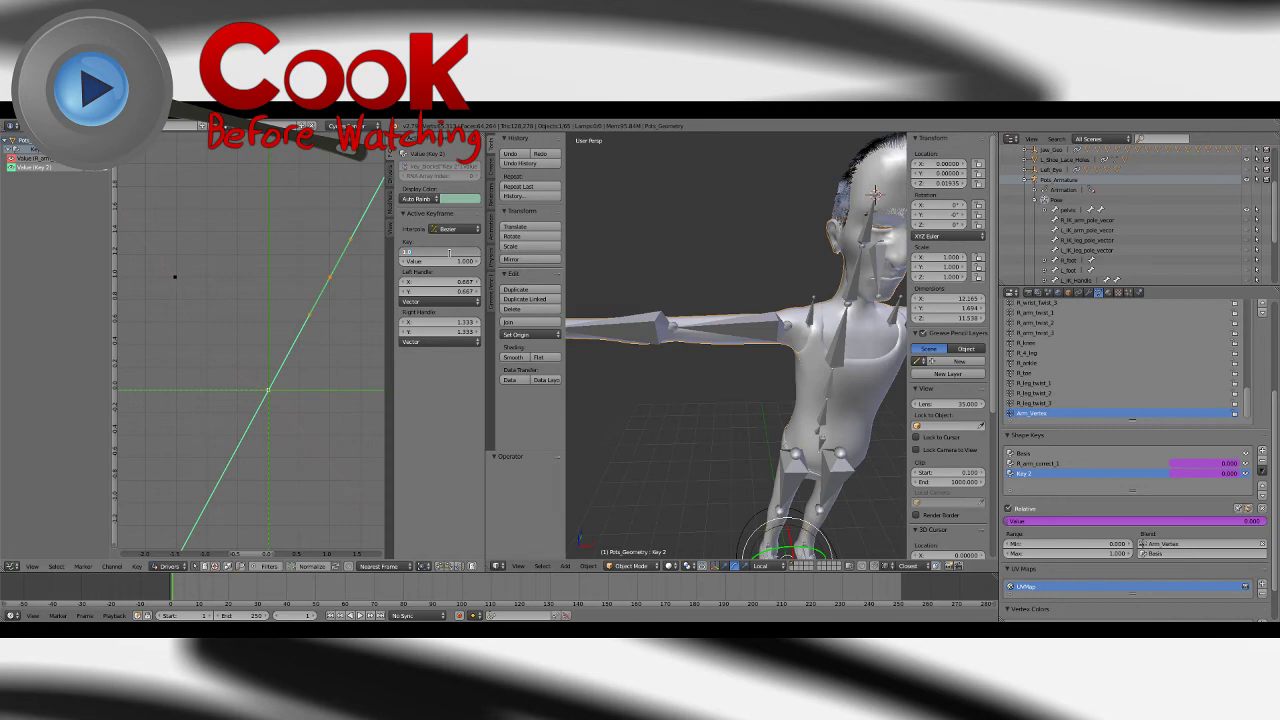
{"action": "type", "text": "1.52"}
{"action": "key", "text": "Return"}
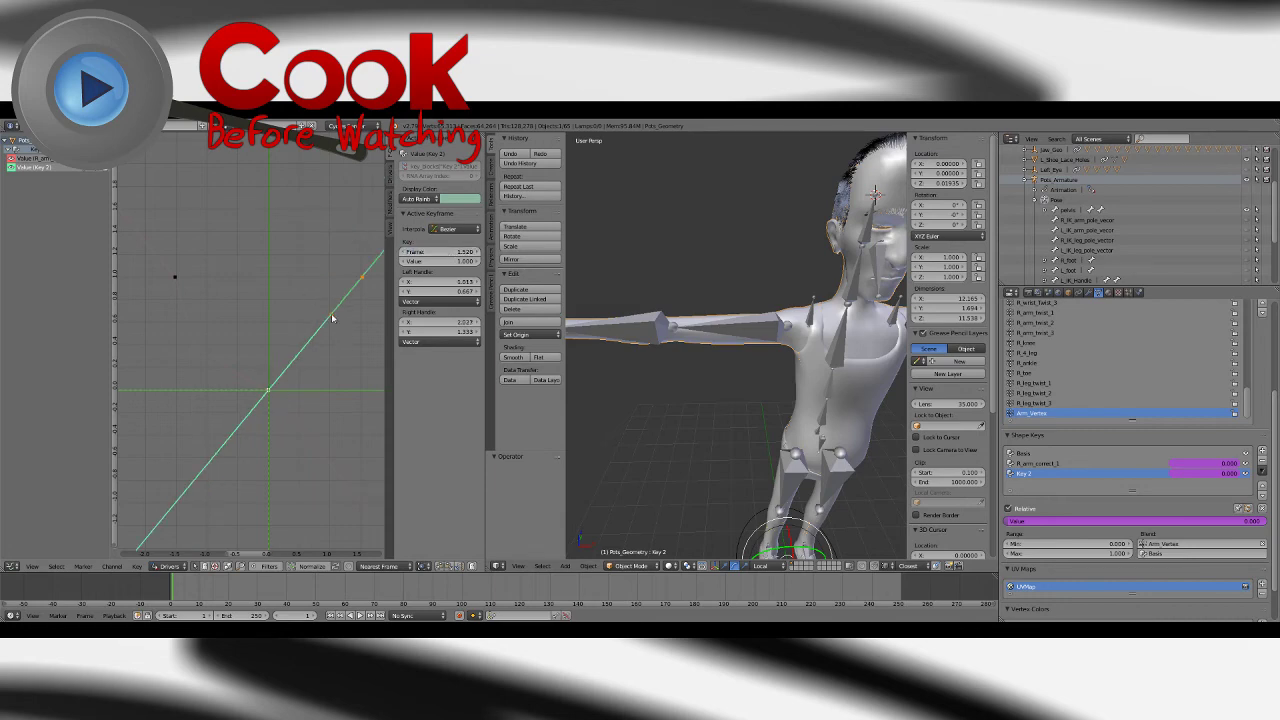
Step: Reshape the Key 2 driver curve between its two keyframes into an ease-in bend by repositioning their facing handles
{"action": "right_click_drag", "start_coordinate": [333, 318], "coordinate": [354, 335]}
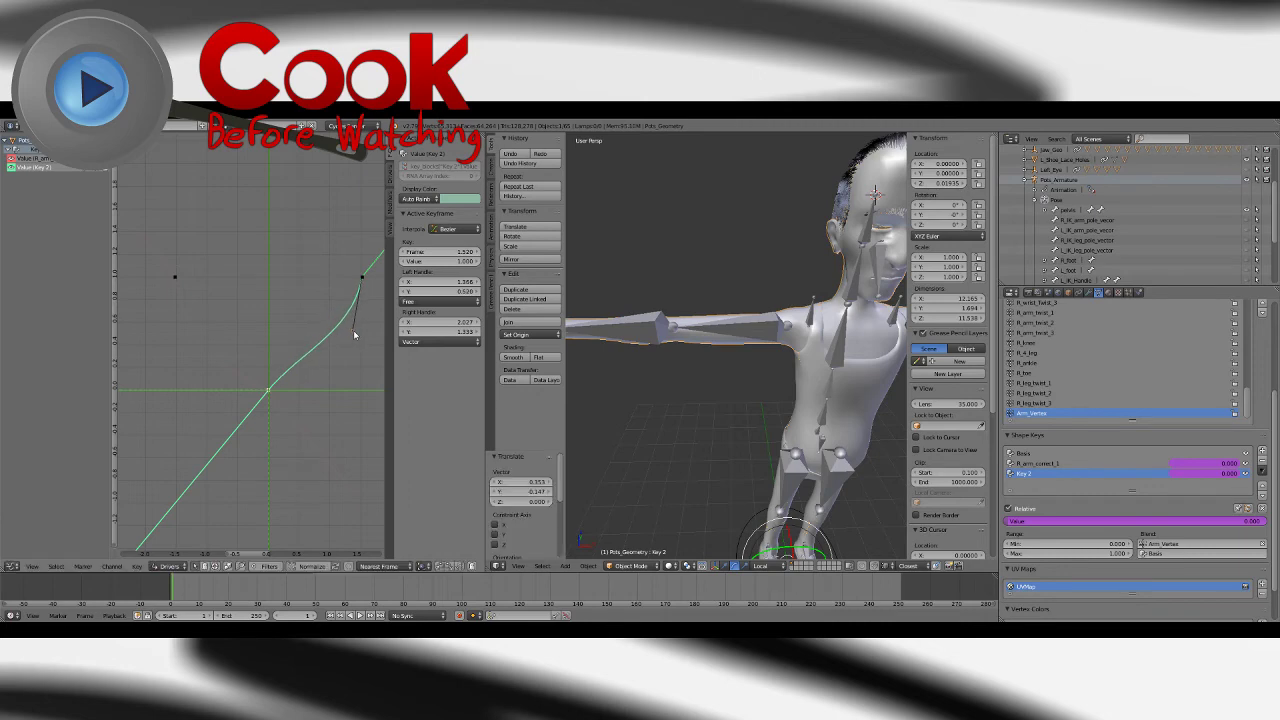
{"action": "right_click", "coordinate": [270, 393]}
{"action": "right_click", "coordinate": [268, 392]}
{"action": "right_click_drag", "start_coordinate": [322, 364], "coordinate": [327, 370]}
Step: Set the Key 2 driver variable to read Z Rotation in Local Space
{"action": "left_click", "coordinate": [391, 175]}
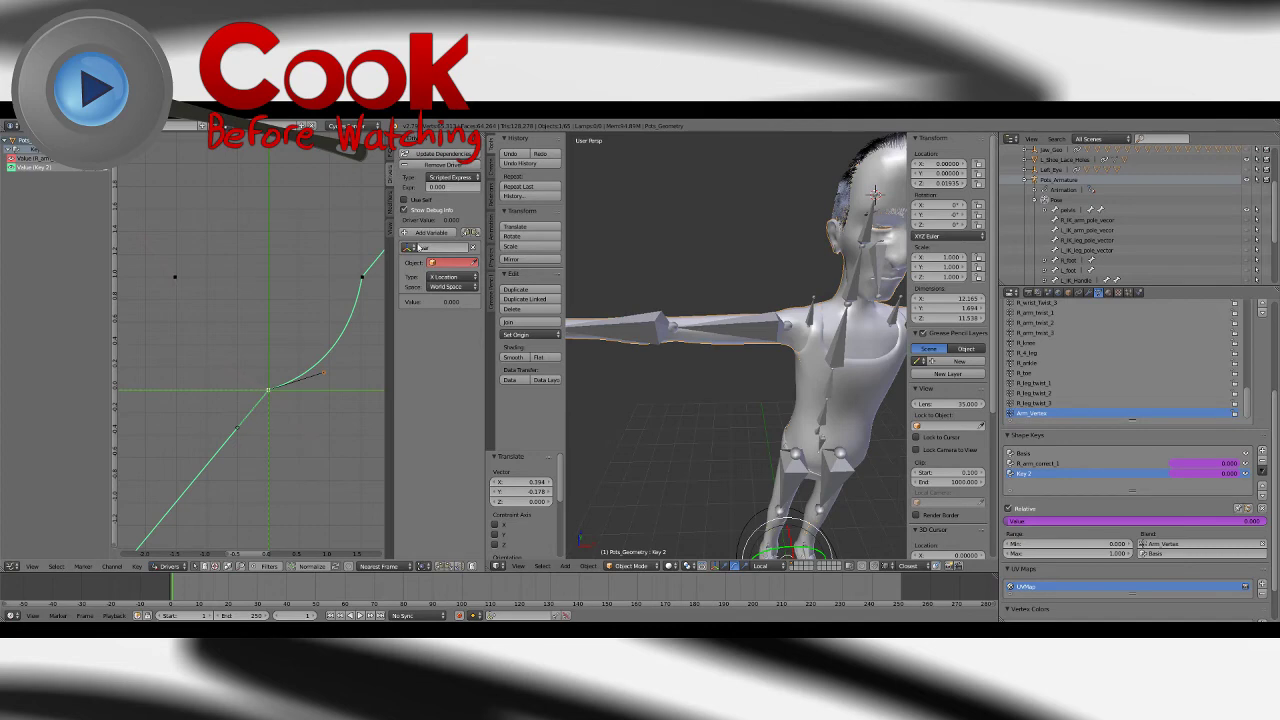
{"action": "left_click", "coordinate": [447, 281]}
{"action": "left_click", "coordinate": [447, 243]}
{"action": "left_click", "coordinate": [447, 276]}
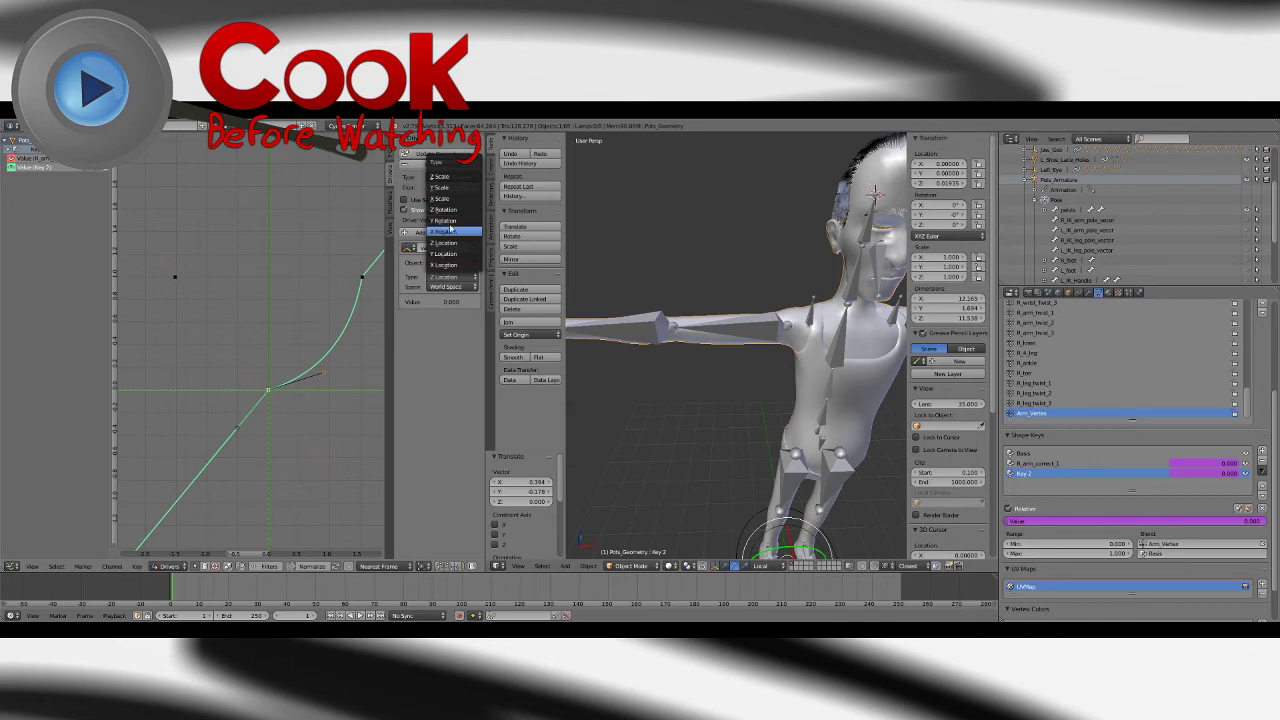
{"action": "left_click", "coordinate": [446, 211]}
{"action": "left_click", "coordinate": [449, 287]}
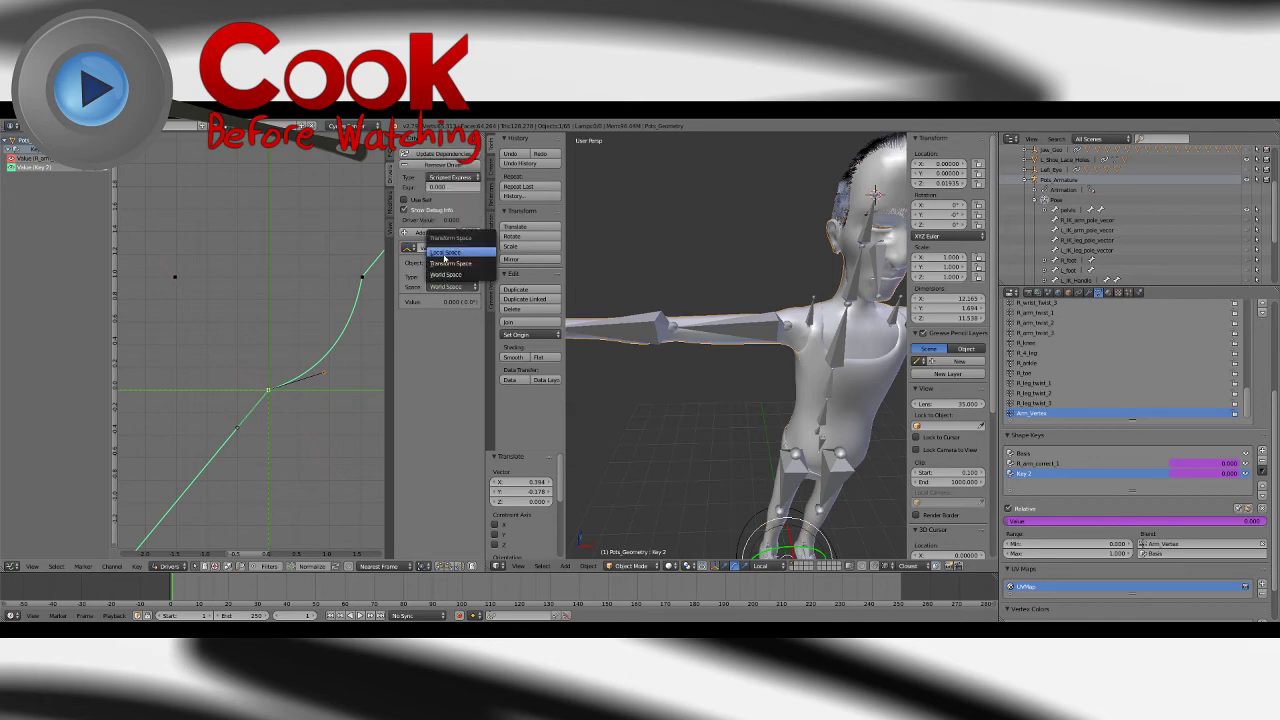
{"action": "left_click", "coordinate": [445, 252]}
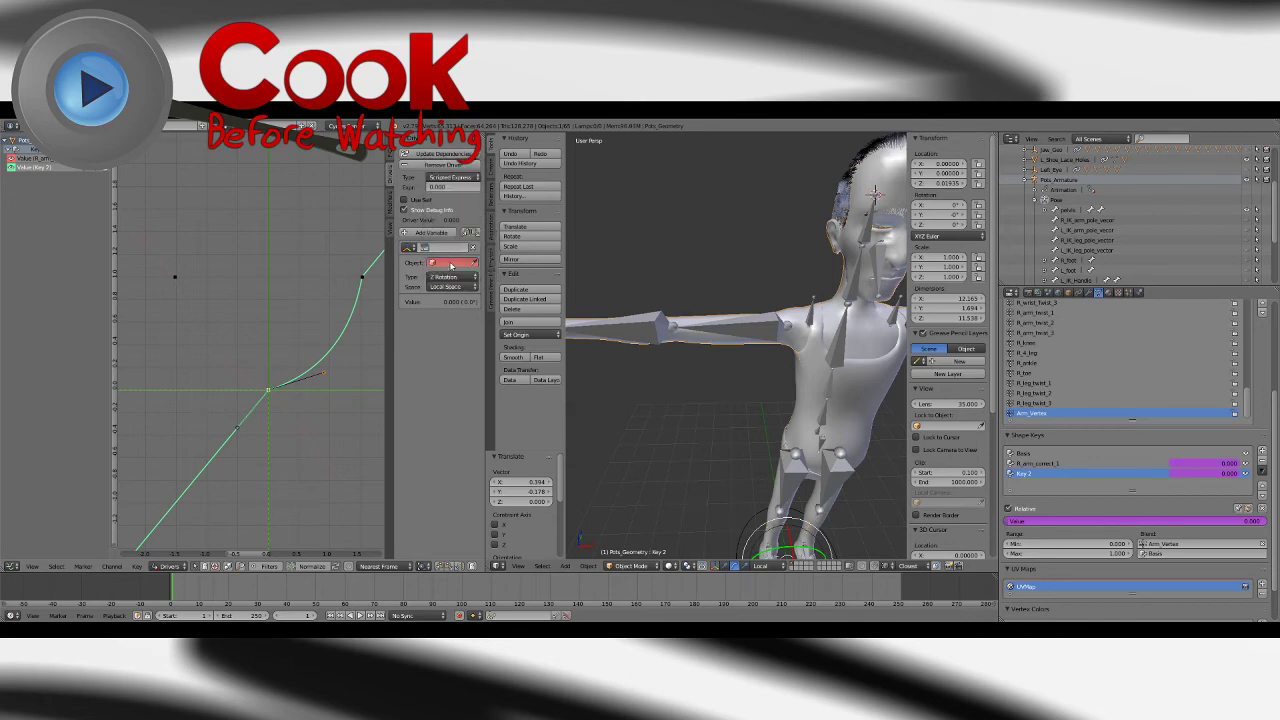
Step: Target the driver variable at the R_4_arm bone of the character's armature
{"action": "left_click", "coordinate": [451, 263]}
{"action": "type", "text": "arm"}
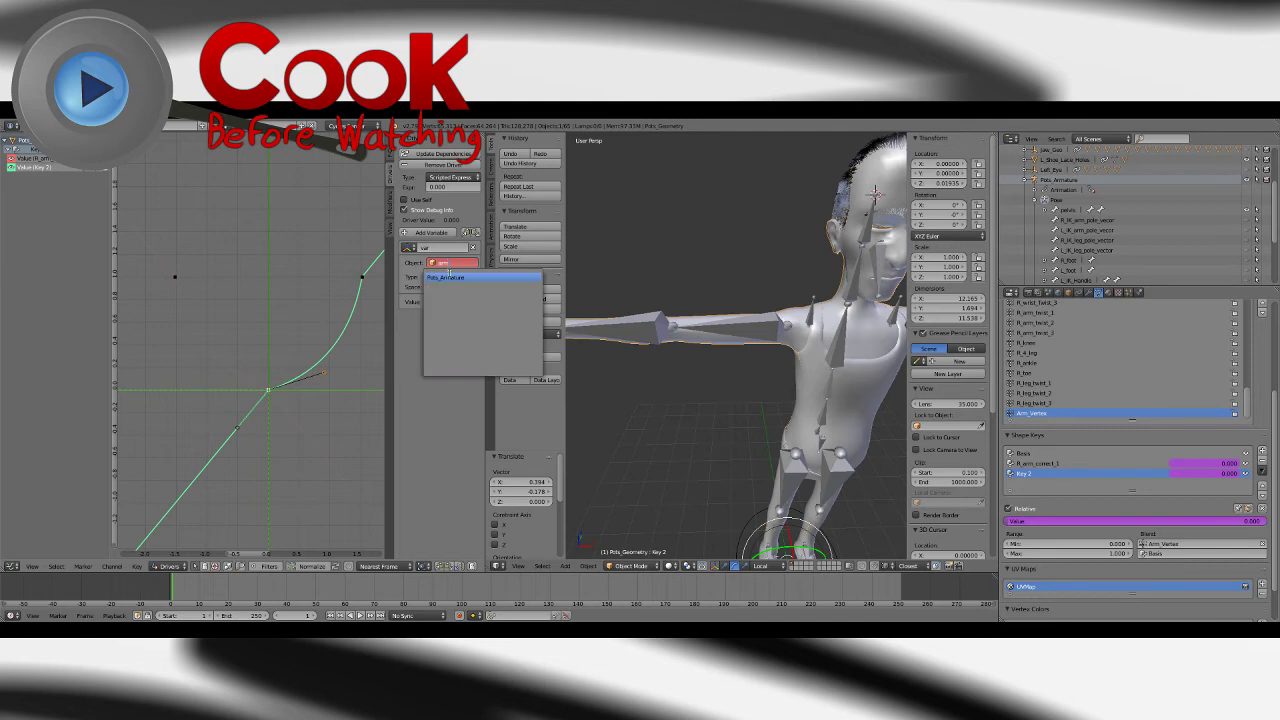
{"action": "left_click", "coordinate": [449, 276]}
{"action": "left_click", "coordinate": [450, 272]}
{"action": "type", "text": "R_4"}
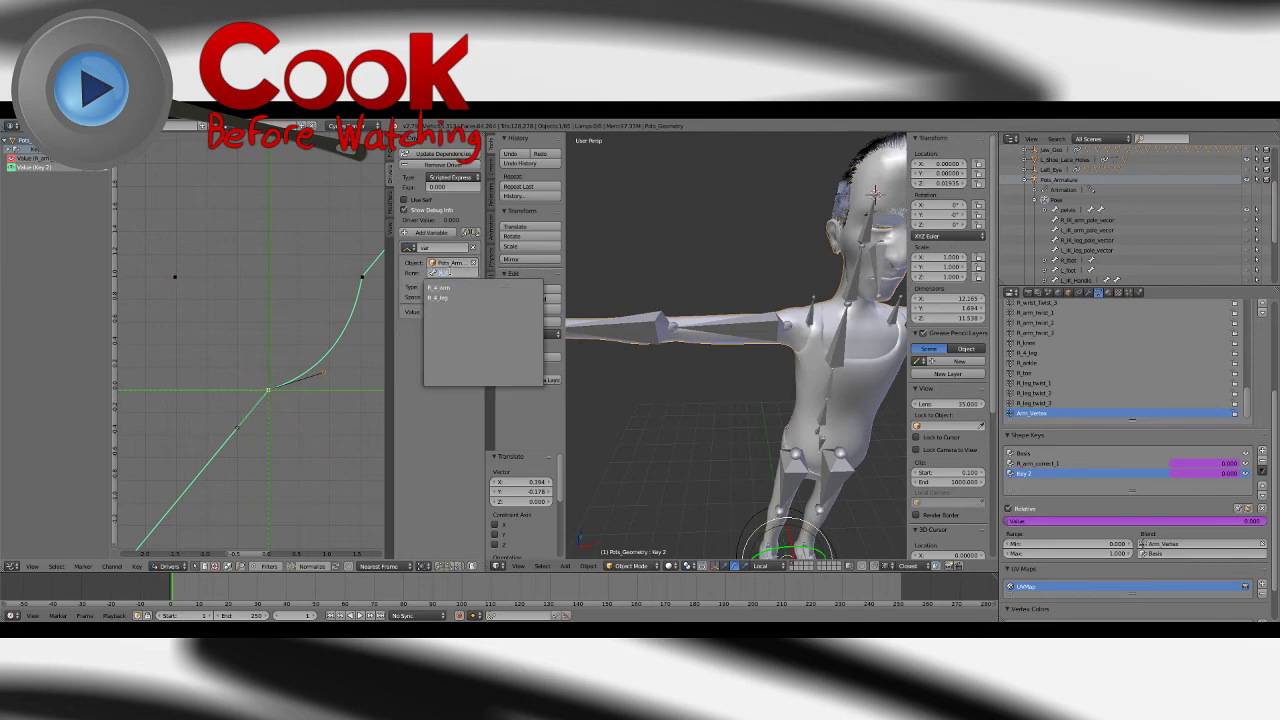
{"action": "left_click", "coordinate": [455, 288]}
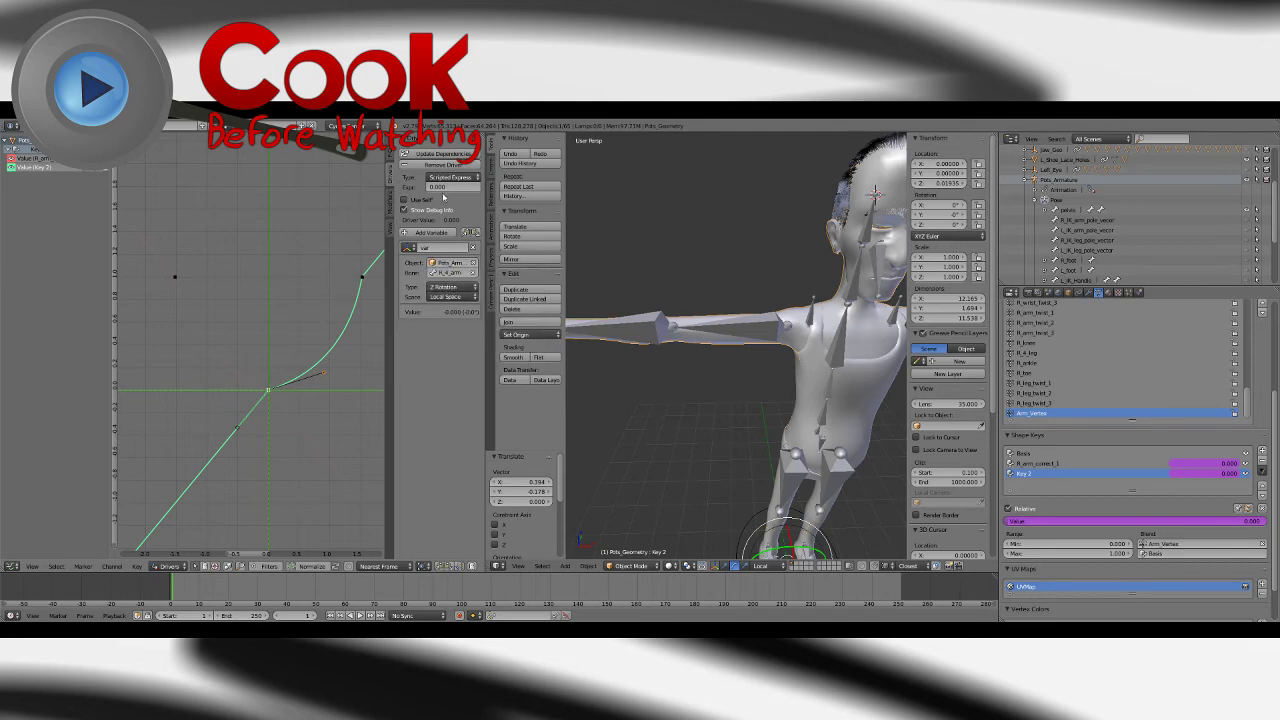
Step: Set the Key 2 driver's scripted expression to var
{"action": "left_click", "coordinate": [446, 248]}
{"action": "left_click", "coordinate": [450, 188]}
{"action": "type", "text": "var"}
{"action": "key", "text": "Return"}
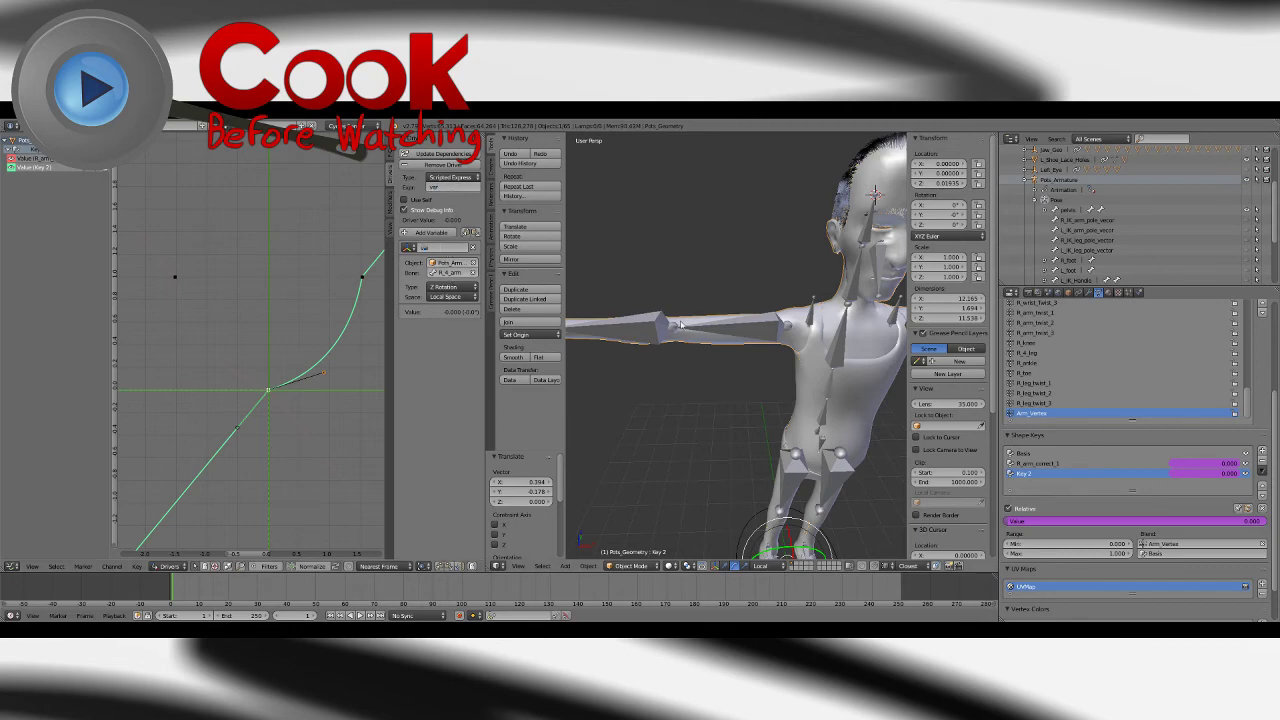
Step: Test the Key 2 driver by bending the right forearm FK bone around its local Z axis, and undo the rotation
{"action": "right_click", "coordinate": [671, 361]}
{"action": "mouse_move", "coordinate": [671, 363]}
{"action": "middle_mouse_down"}
{"action": "mouse_move", "coordinate": [666, 414]}
{"action": "mouse_move", "coordinate": [703, 406]}
{"action": "mouse_move", "coordinate": [678, 355]}
{"action": "middle_mouse_up"}
{"action": "left_click_drag", "start_coordinate": [678, 355], "coordinate": [703, 294]}
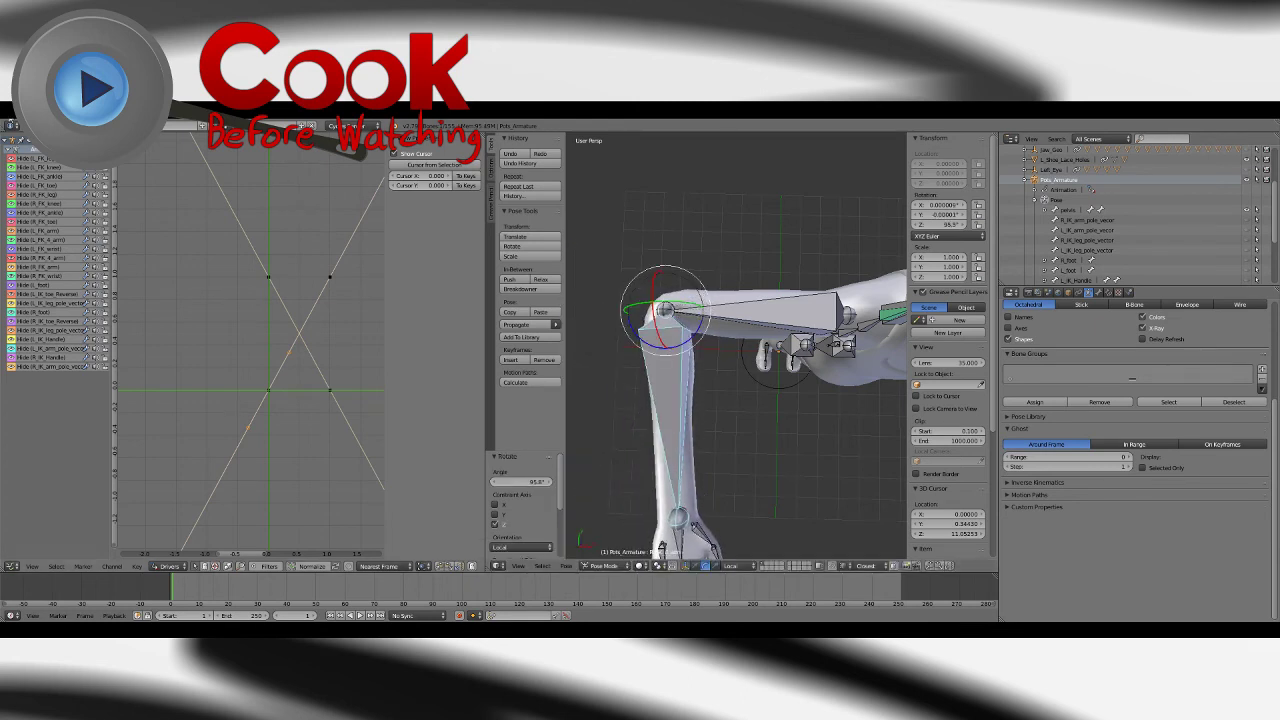
{"action": "left_click", "coordinate": [33, 126]}
{"action": "left_click", "coordinate": [57, 206]}
{"action": "key", "text": "ctrl+z"}
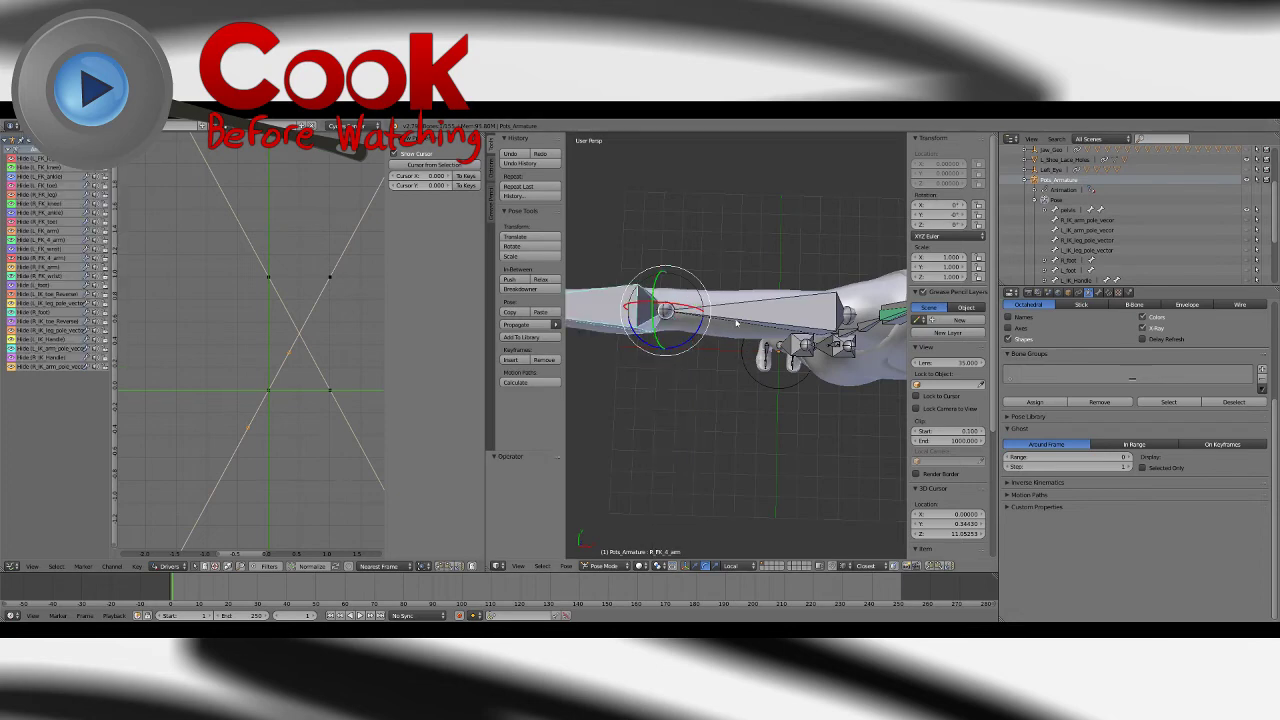
Step: Bend the left forearm FK bone at the elbow by entering its Z rotation, and inspect the deformed elbow on the mesh
{"action": "middle_click_drag", "start_coordinate": [782, 345], "coordinate": [771, 318]}
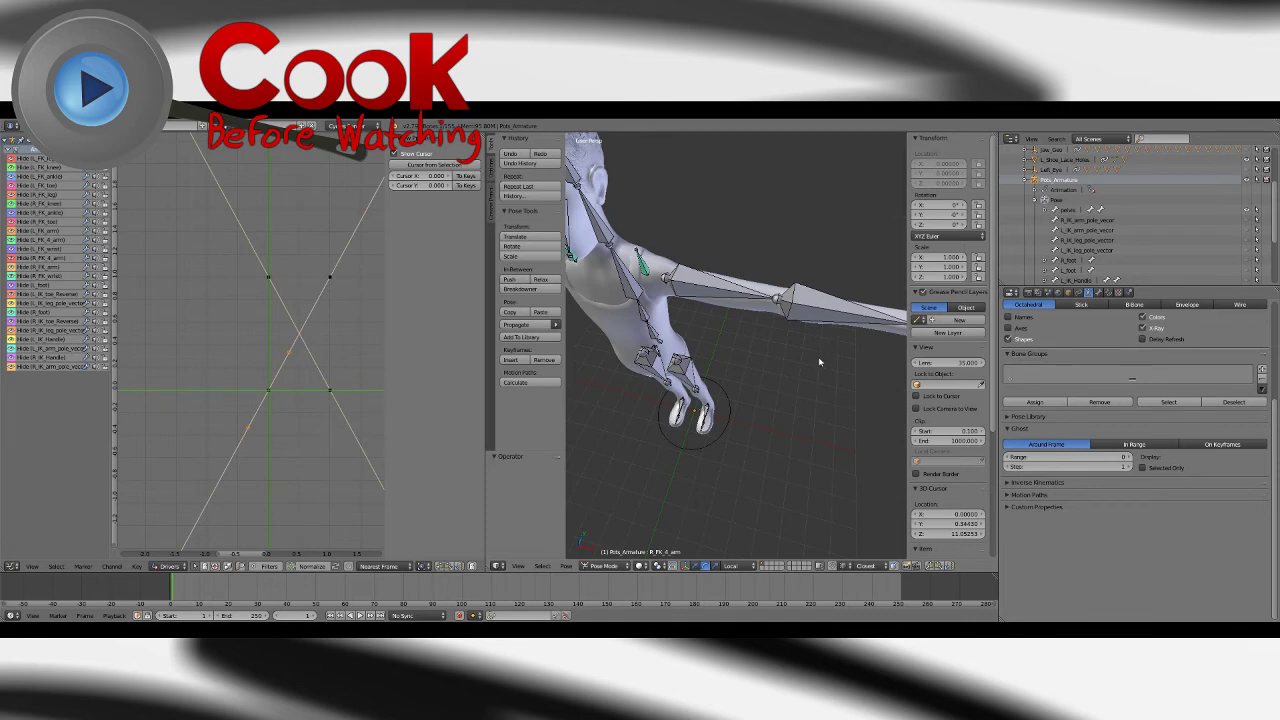
{"action": "right_click", "coordinate": [814, 318]}
{"action": "left_click_drag", "start_coordinate": [801, 327], "coordinate": [770, 334]}
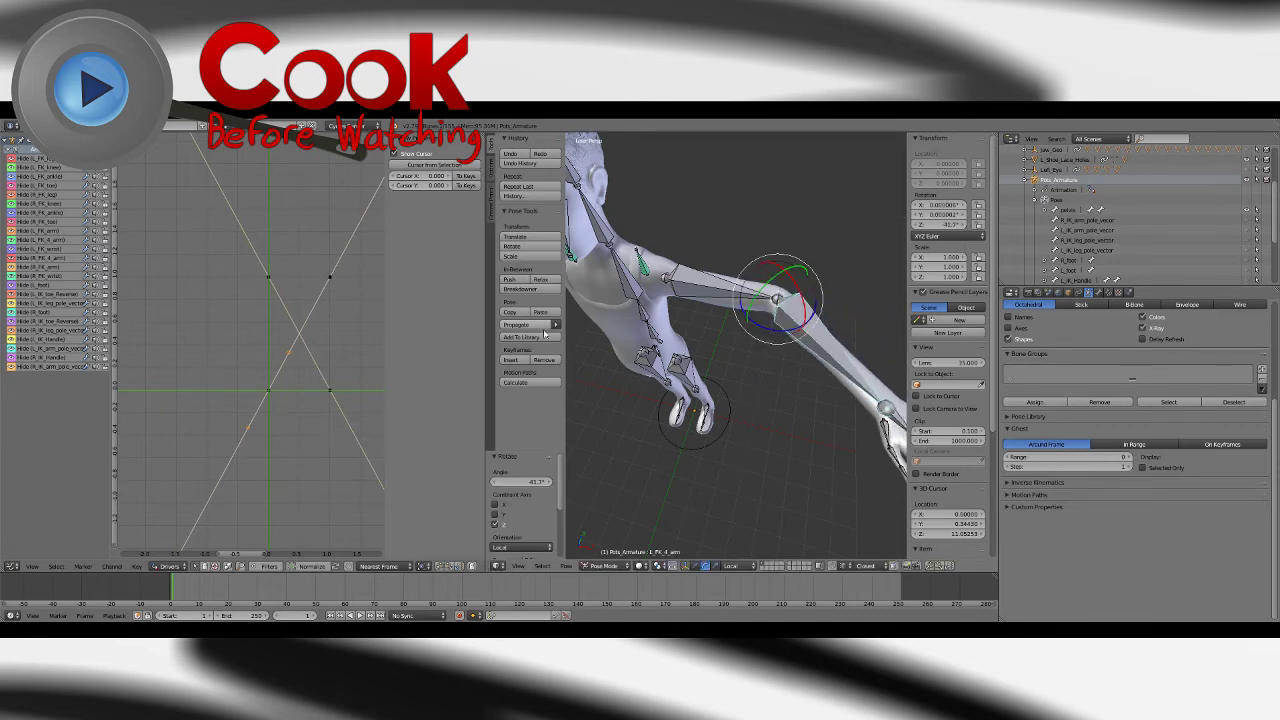
{"action": "left_click", "coordinate": [939, 227]}
{"action": "type", "text": "60"}
{"action": "key", "text": "Return"}
{"action": "middle_click_drag", "start_coordinate": [800, 371], "coordinate": [642, 412]}
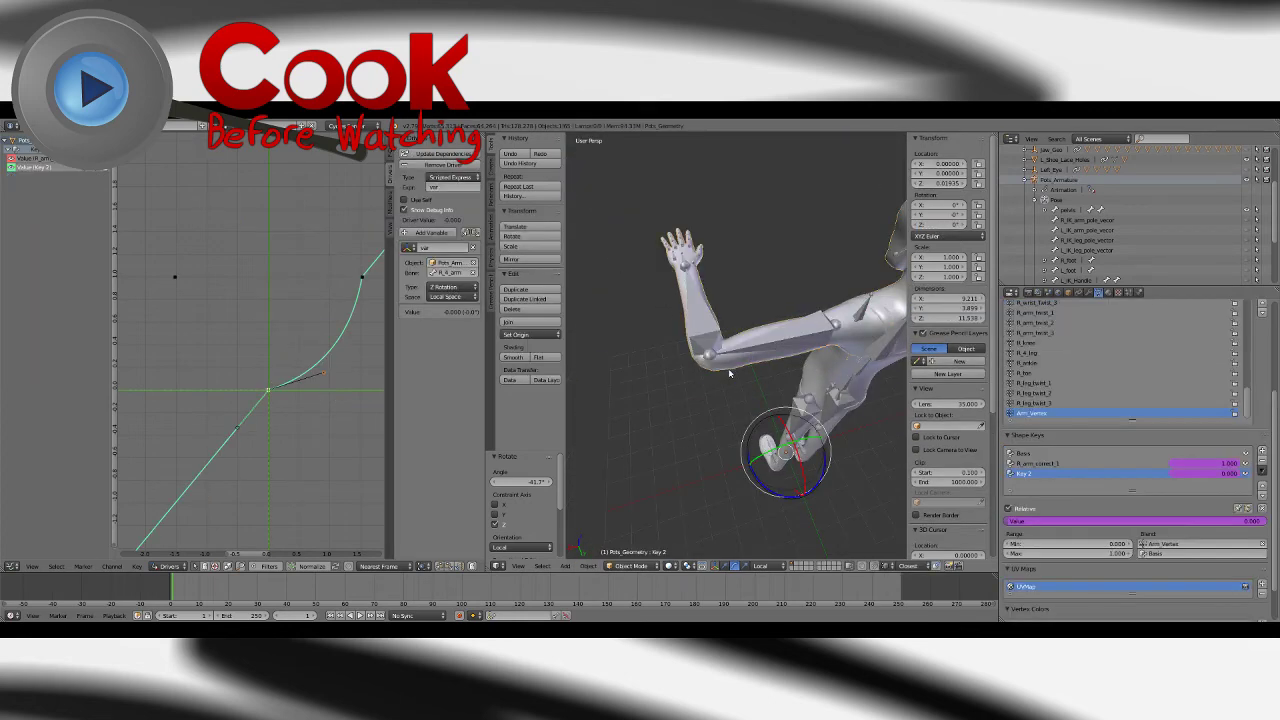
Step: Make R_arm_correct_1 the active shape key and expand the 3D view over the driver graph area
{"action": "left_click", "coordinate": [1038, 464]}
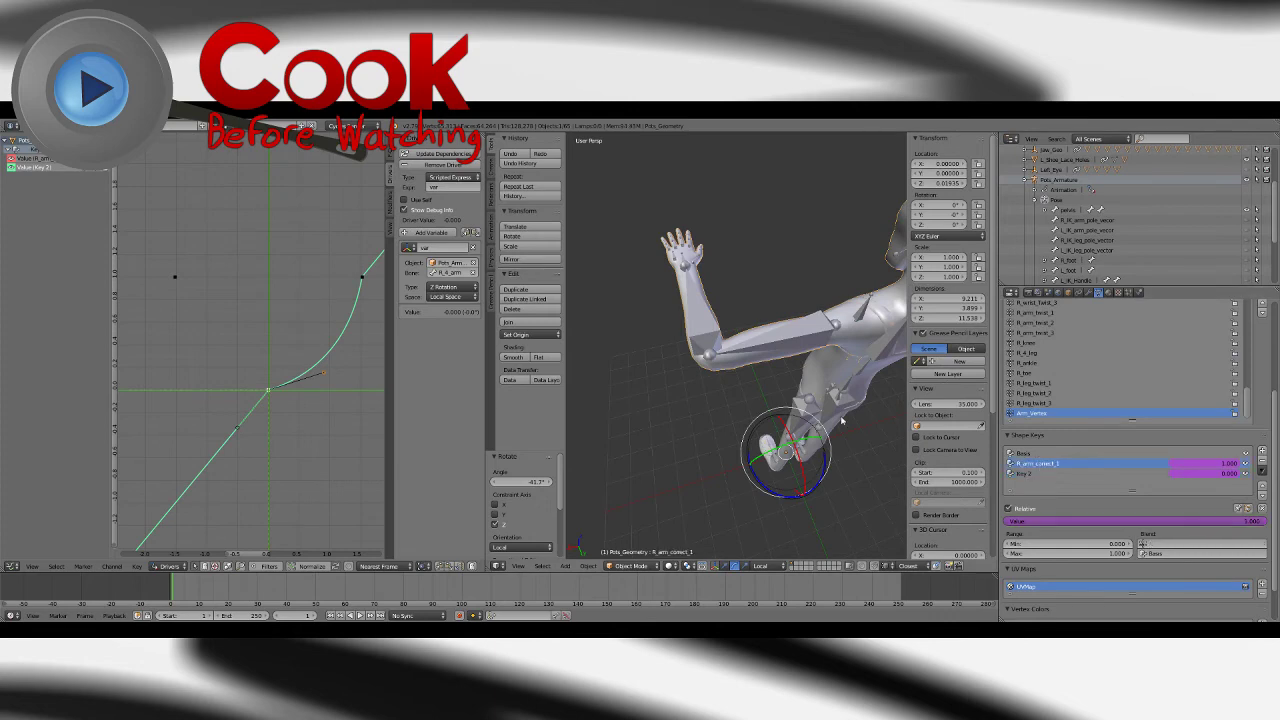
{"action": "key", "text": "Tab"}
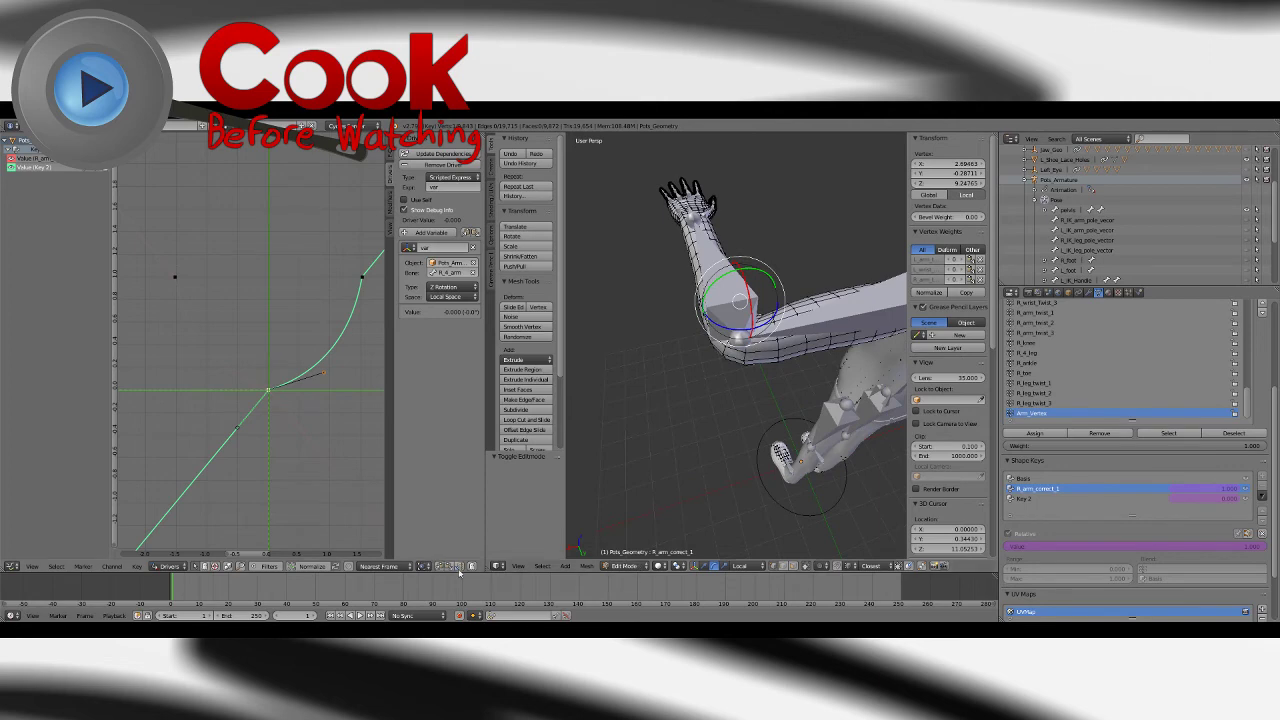
{"action": "left_click_drag", "start_coordinate": [487, 567], "coordinate": [442, 557]}
Step: Switch the body mesh to Sculpt Mode and choose the Grab brush
{"action": "left_click", "coordinate": [140, 566]}
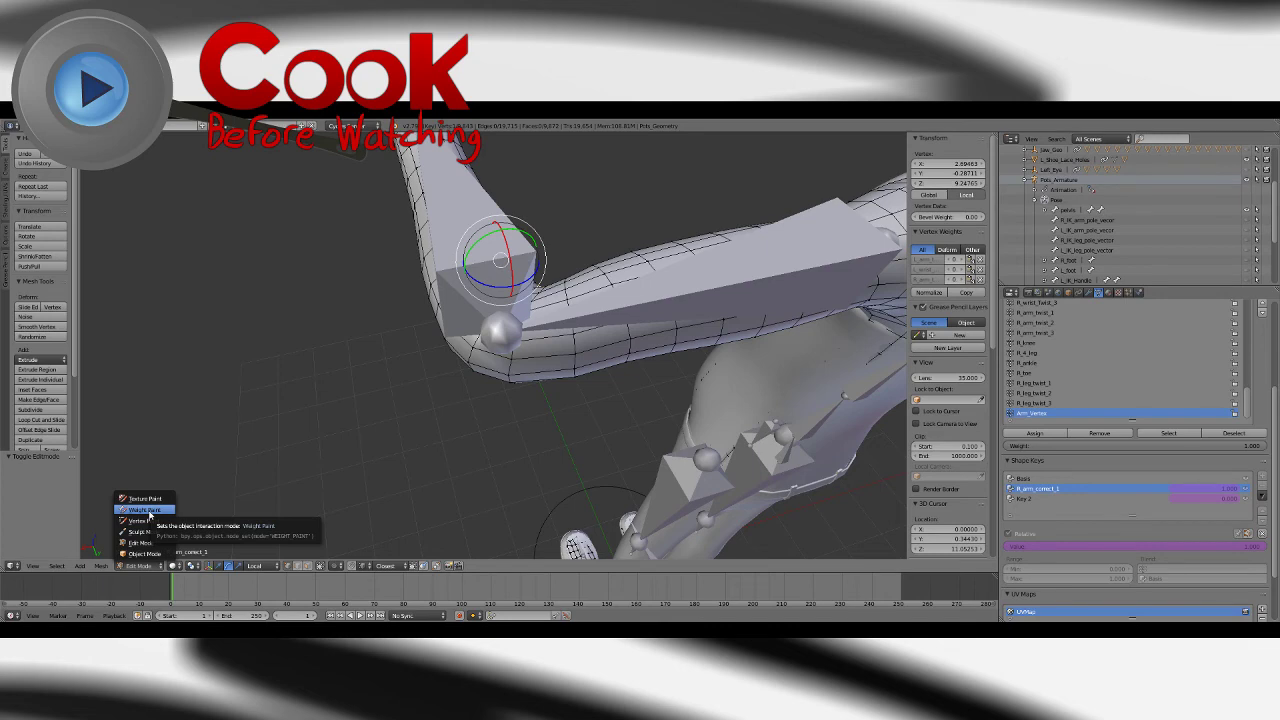
{"action": "left_click", "coordinate": [152, 543]}
{"action": "left_click", "coordinate": [150, 566]}
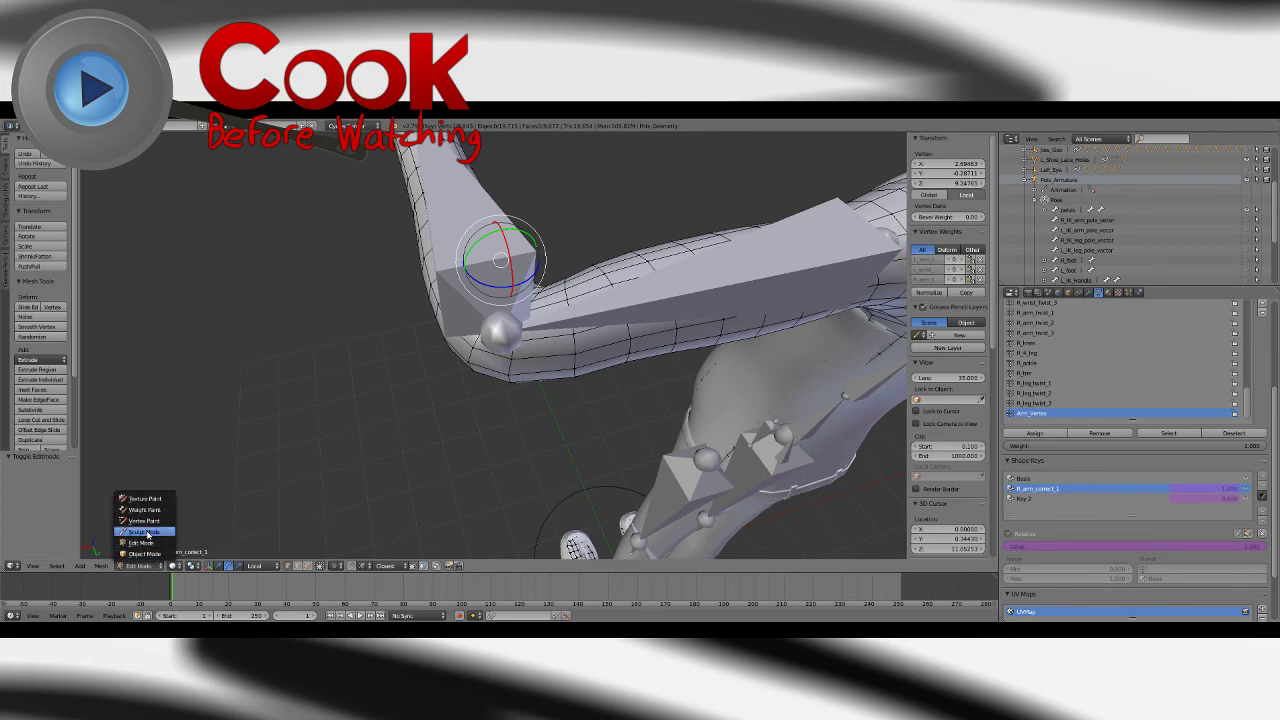
{"action": "left_click", "coordinate": [148, 534]}
{"action": "mouse_move", "coordinate": [504, 412]}
{"action": "middle_mouse_down"}
{"action": "mouse_move", "coordinate": [486, 386]}
{"action": "mouse_move", "coordinate": [377, 326]}
{"action": "middle_mouse_up"}
{"action": "left_click", "coordinate": [43, 180]}
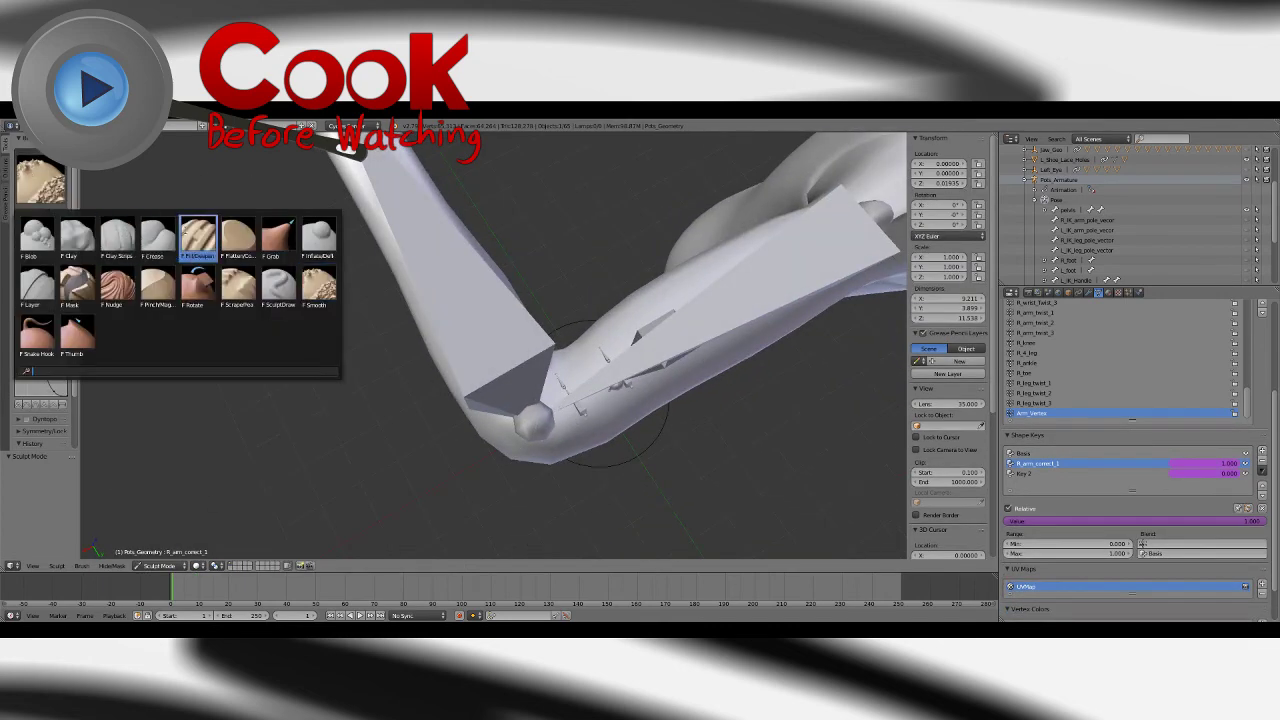
{"action": "left_click", "coordinate": [278, 237]}
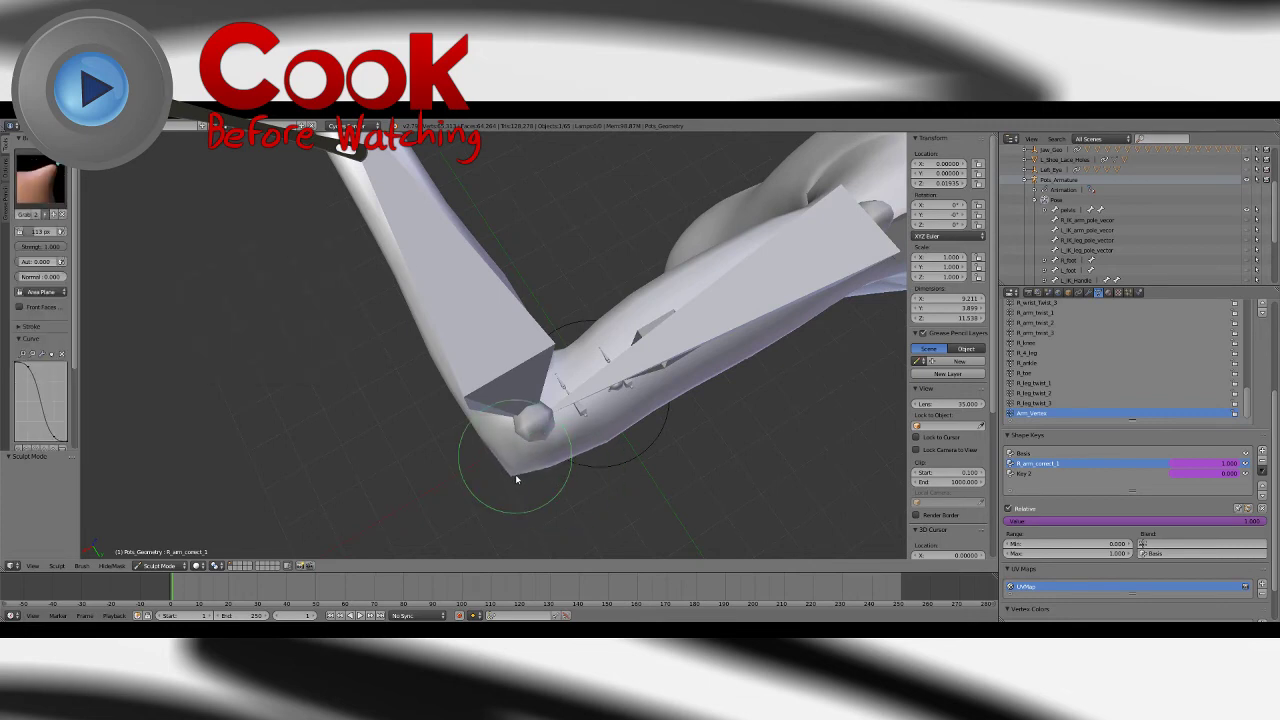
Step: Pull the tip of the bent elbow outward with the Grab brush to sharpen its shape
{"action": "middle_click_drag", "start_coordinate": [517, 484], "coordinate": [537, 240]}
{"action": "scroll", "coordinate": [537, 240], "scroll_direction": "down", "scroll_amount": 3}
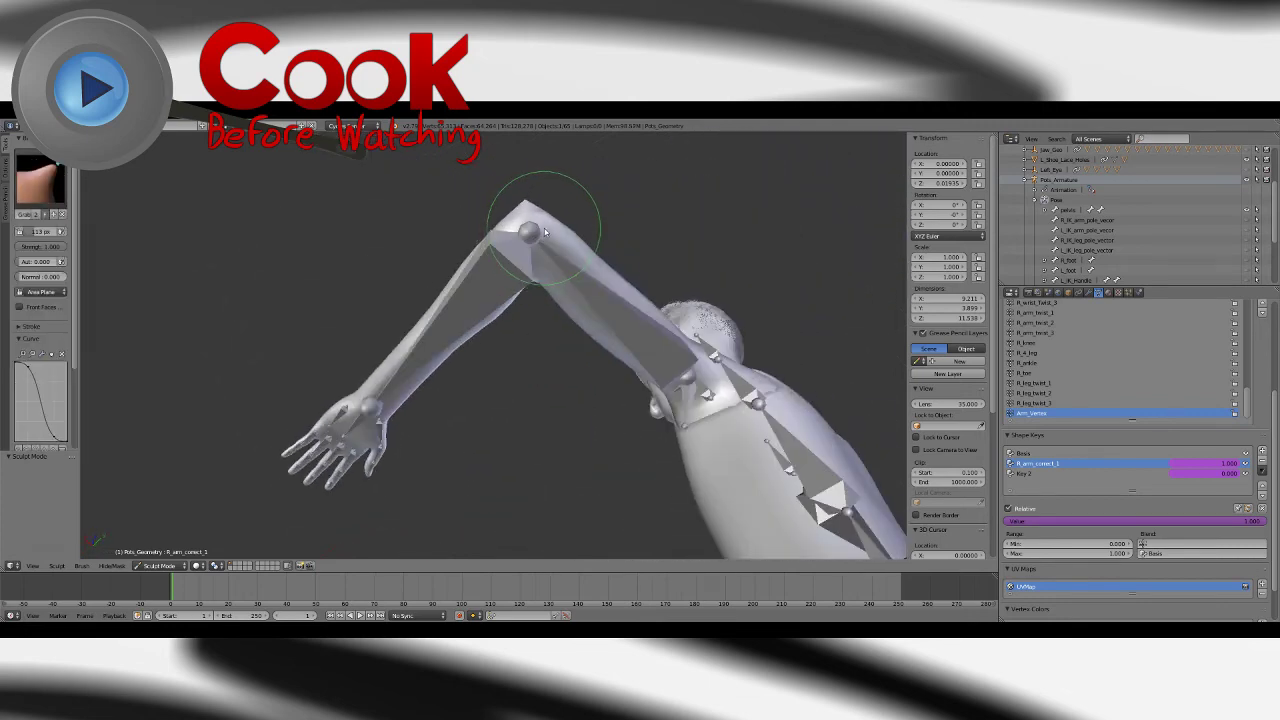
{"action": "mouse_move", "coordinate": [545, 221]}
{"action": "left_mouse_down"}
{"action": "mouse_move", "coordinate": [538, 230]}
{"action": "mouse_move", "coordinate": [538, 201]}
{"action": "left_mouse_up"}
{"action": "mouse_move", "coordinate": [539, 204]}
{"action": "middle_mouse_down"}
{"action": "mouse_move", "coordinate": [534, 376]}
{"action": "mouse_move", "coordinate": [526, 354]}
{"action": "mouse_move", "coordinate": [866, 455]}
{"action": "middle_mouse_up"}
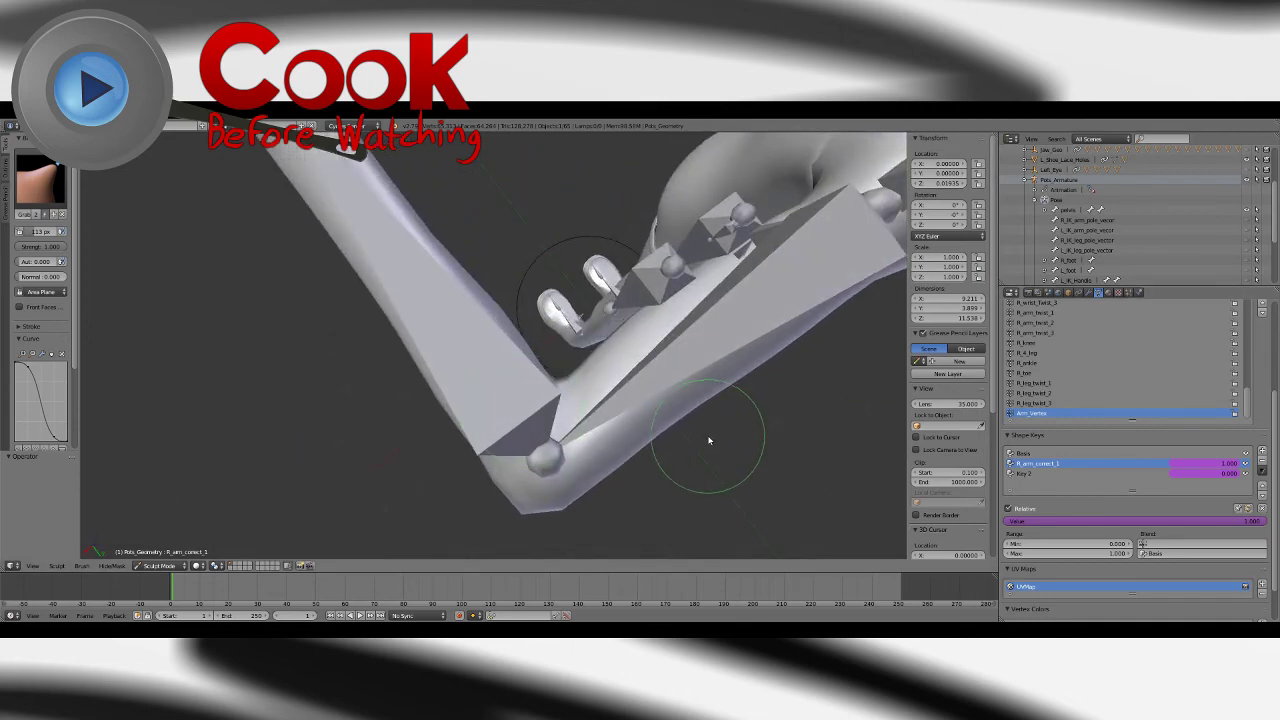
{"action": "scroll", "coordinate": [694, 438], "scroll_direction": "down", "scroll_amount": 3}
Step: Leave sculpting and return the body mesh to Object Mode
{"action": "key", "text": "Tab"}
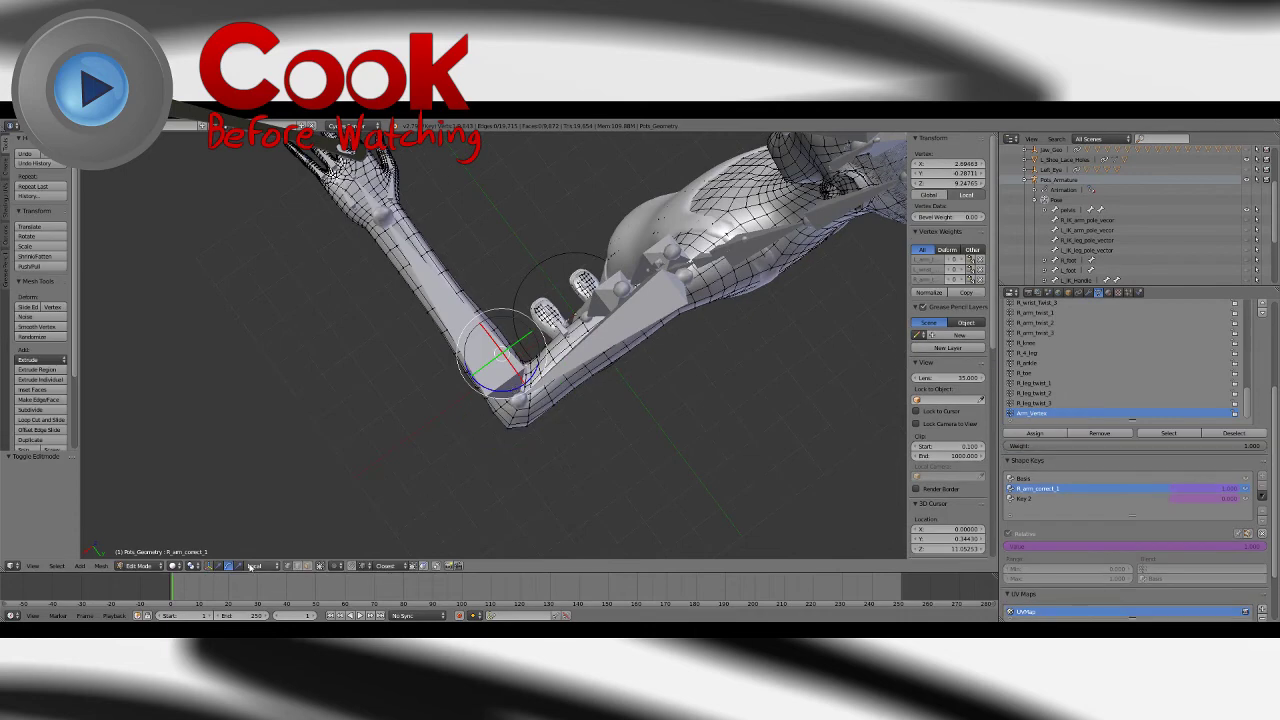
{"action": "right_click", "coordinate": [484, 361]}
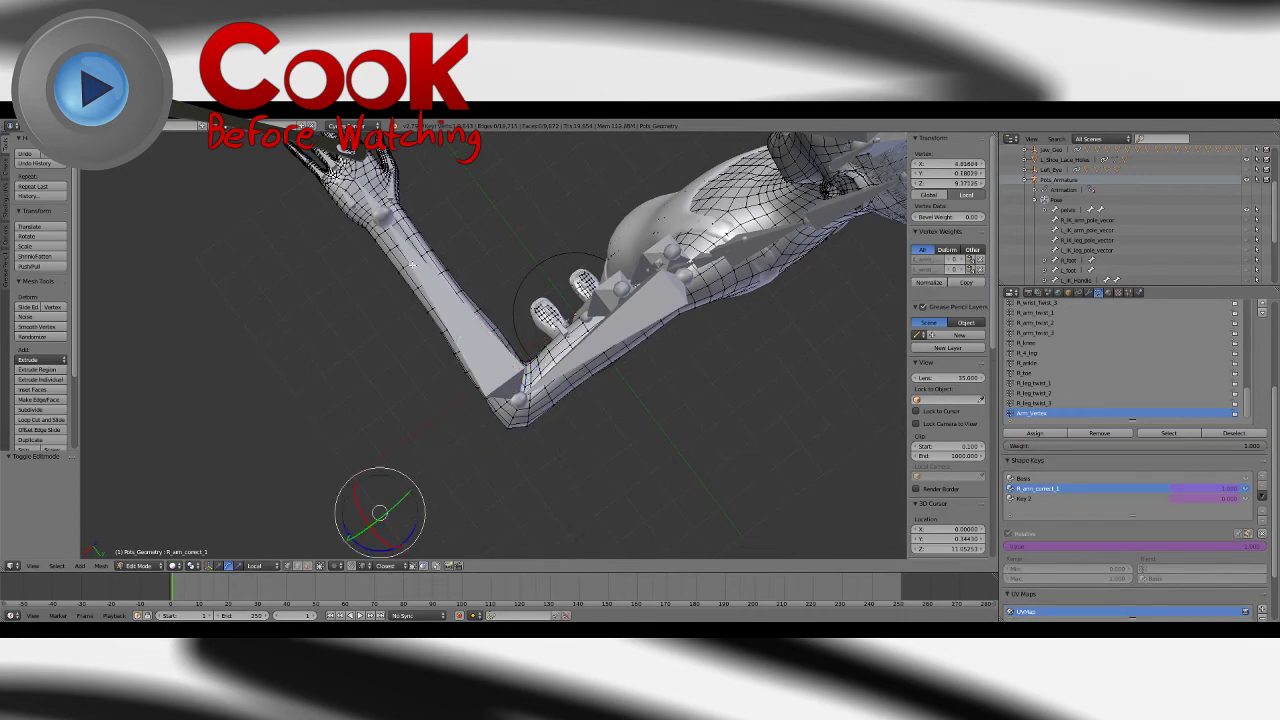
{"action": "left_click", "coordinate": [155, 566]}
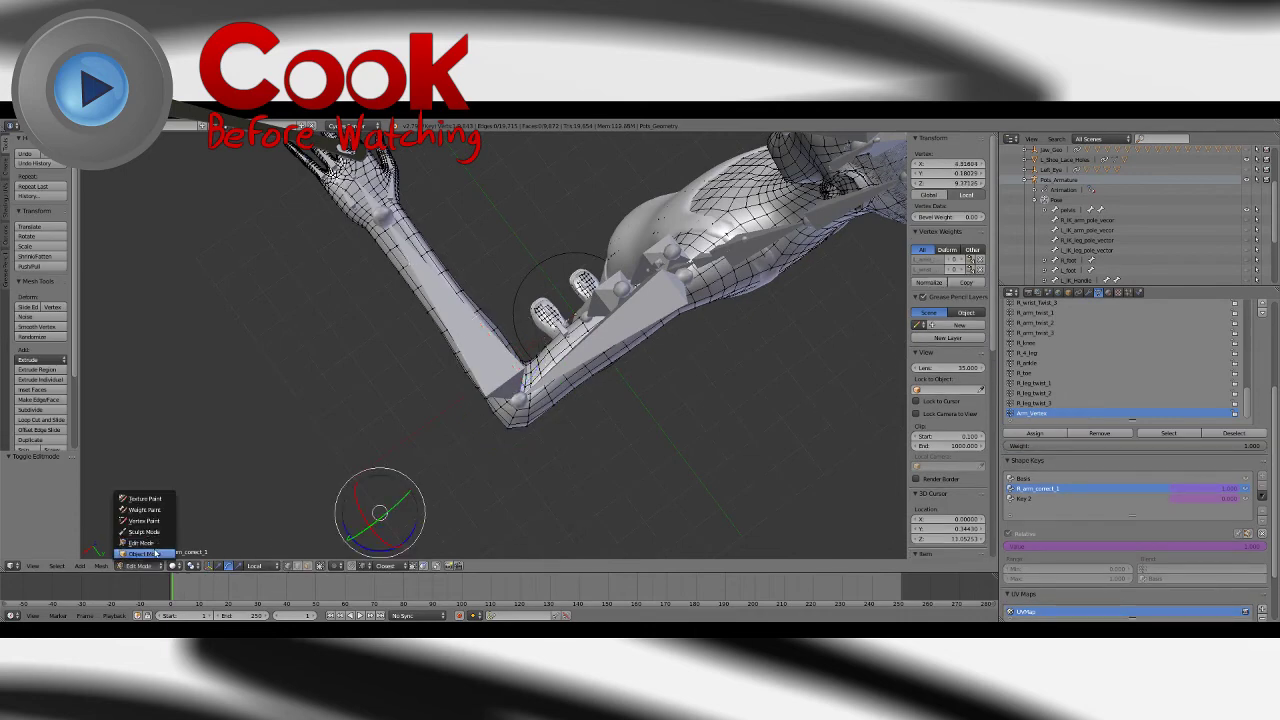
{"action": "left_click", "coordinate": [155, 554]}
Step: Try rotating the bent forearm bone L_FK_4_arm freely and undo the rotation
{"action": "right_click", "coordinate": [517, 408]}
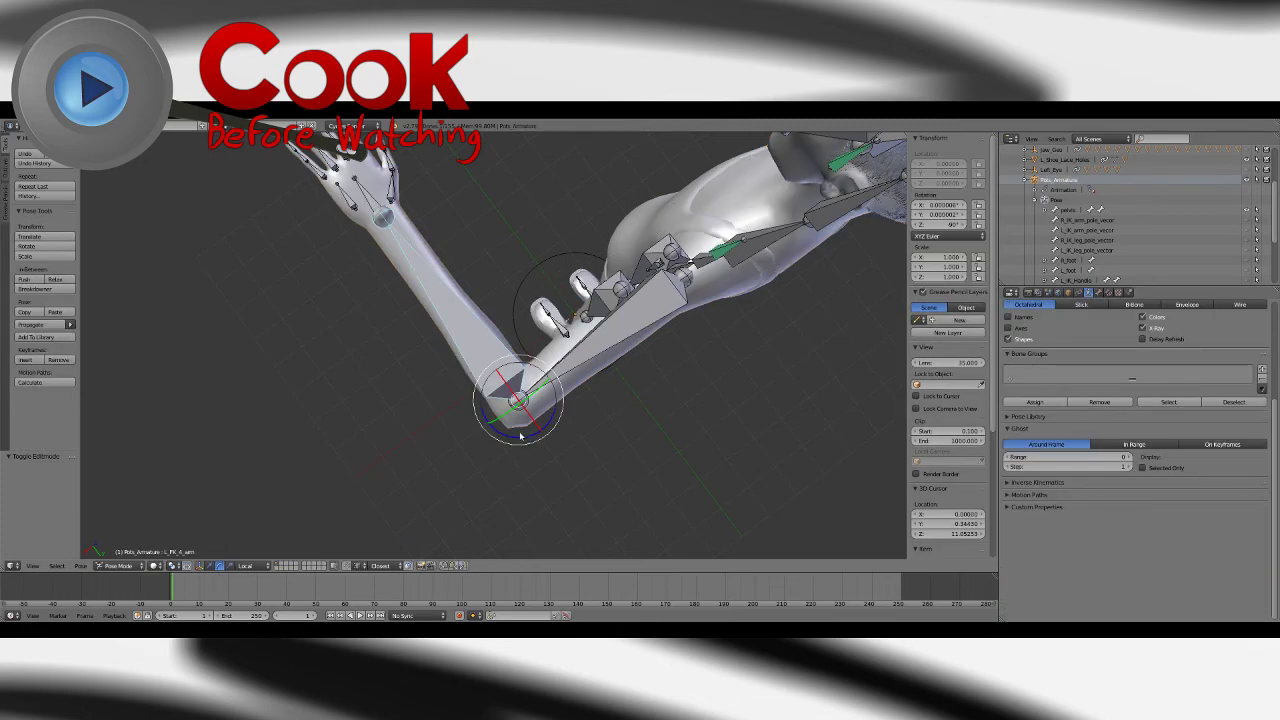
{"action": "key", "text": "a"}
{"action": "right_click", "coordinate": [528, 437]}
{"action": "key", "text": "r"}
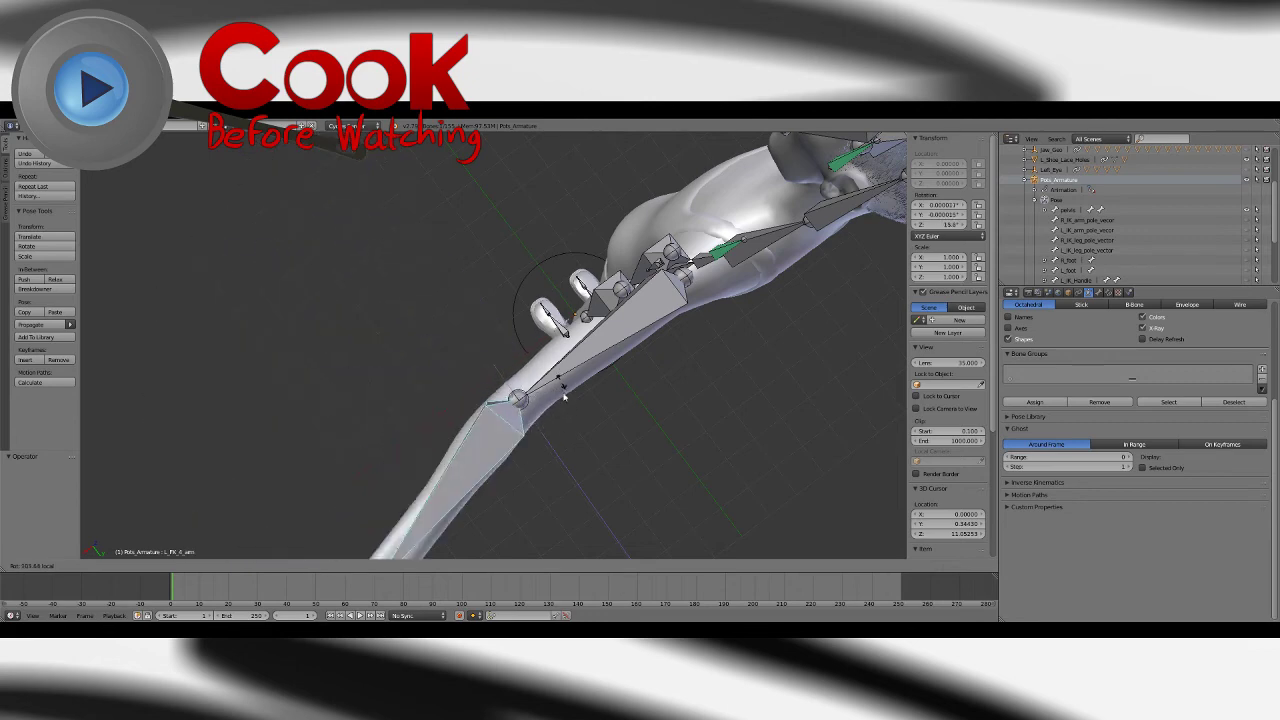
{"action": "left_click", "coordinate": [522, 438]}
{"action": "key", "text": "ctrl+z"}
{"action": "key", "text": "ctrl+z"}
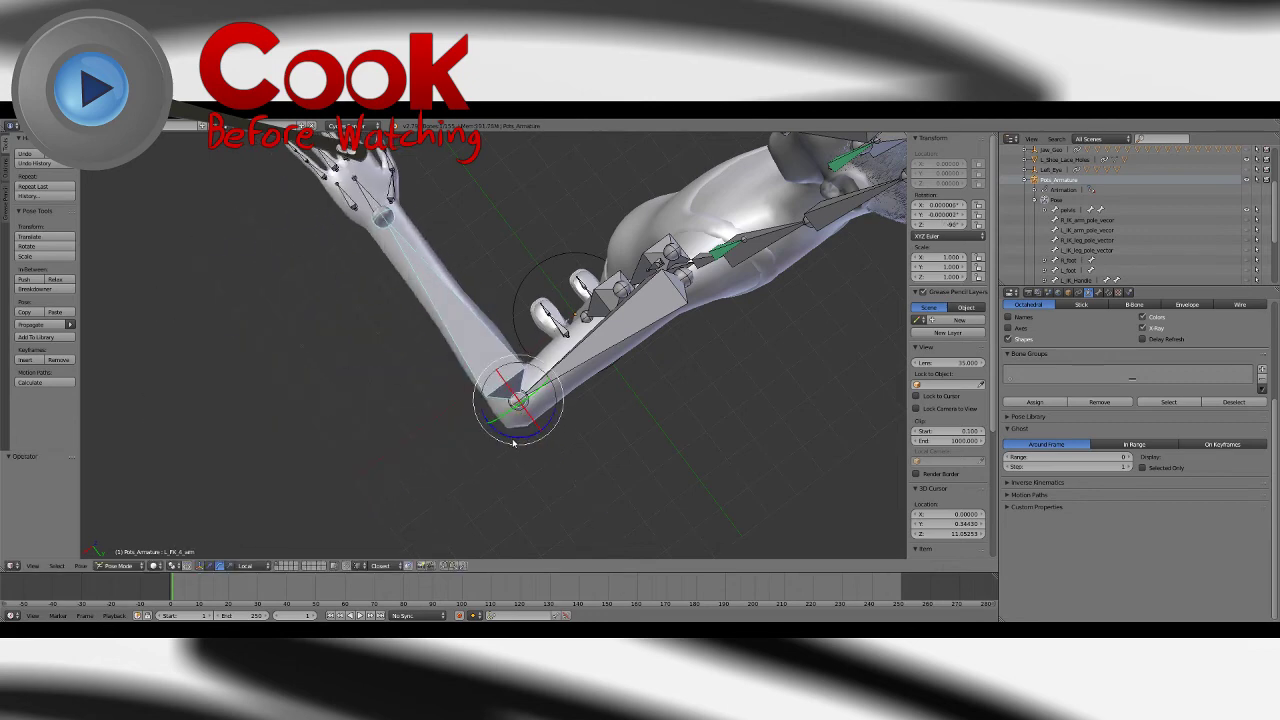
Step: Set the X, Y and Z rotation of the bent forearm bone L_FK_4_arm to 0°
{"action": "right_click", "coordinate": [488, 366]}
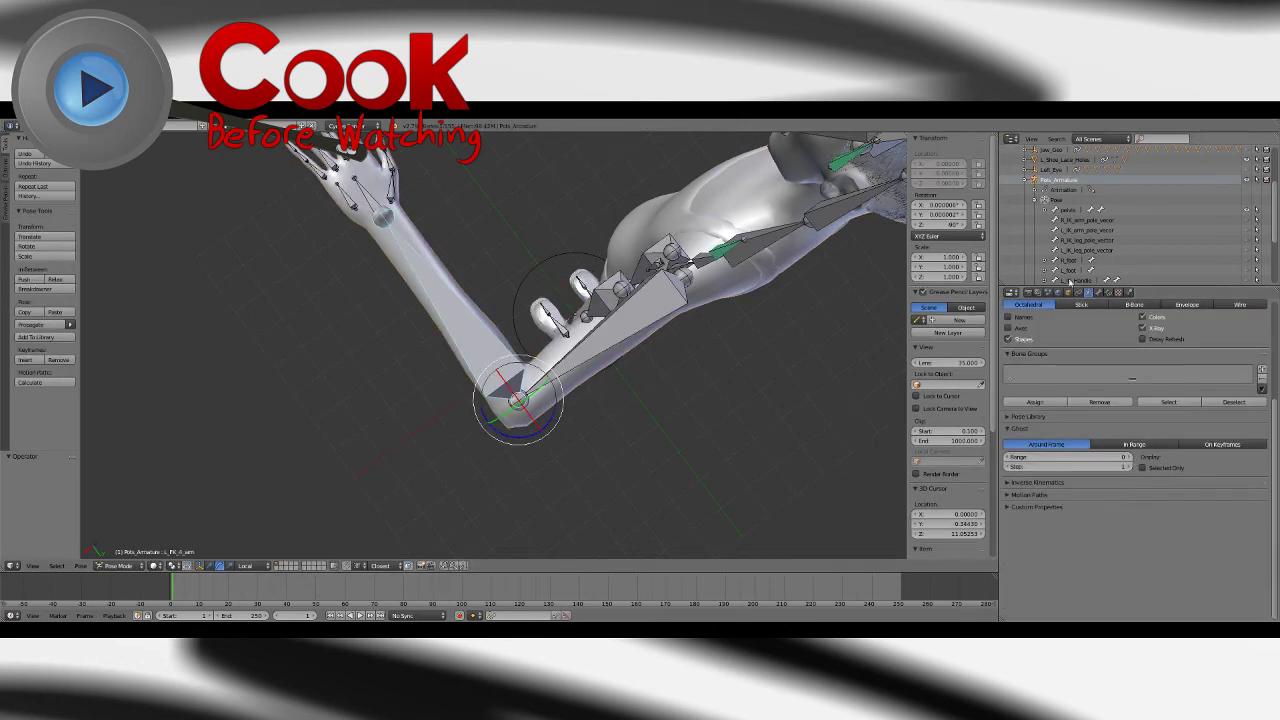
{"action": "left_click_drag", "start_coordinate": [938, 205], "coordinate": [938, 225]}
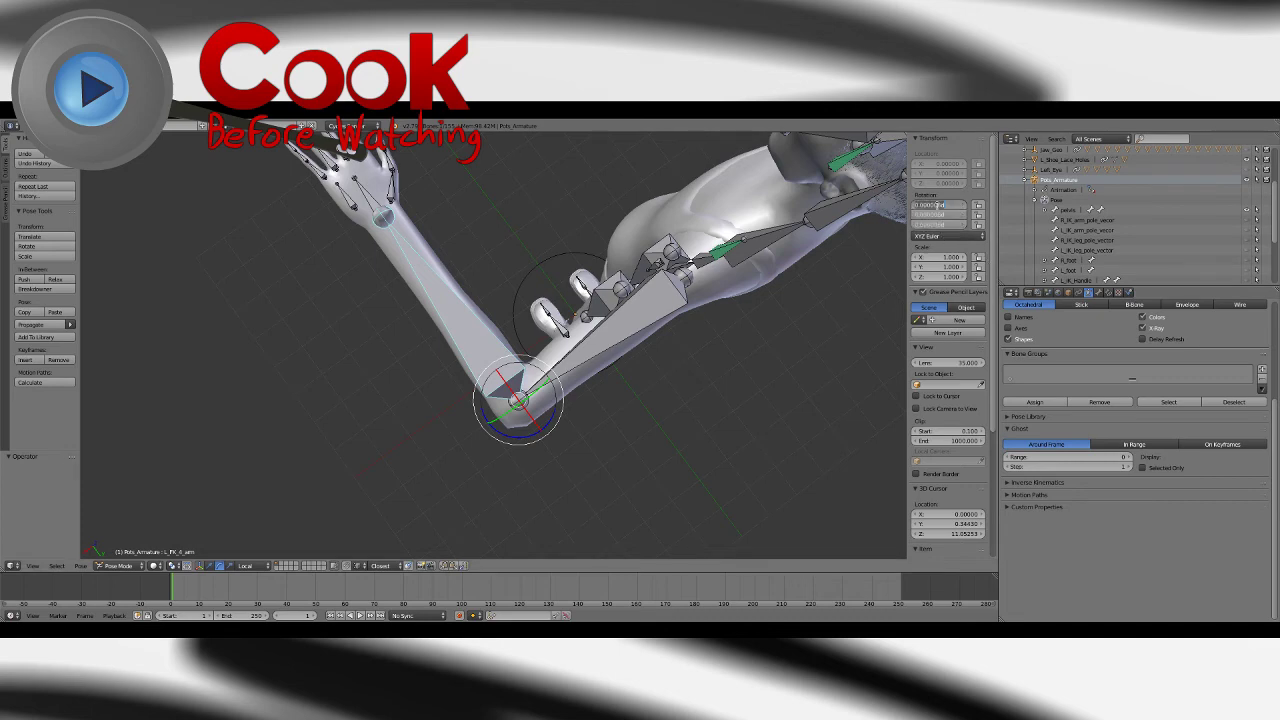
{"action": "type", "text": "0"}
{"action": "key", "text": "Return"}
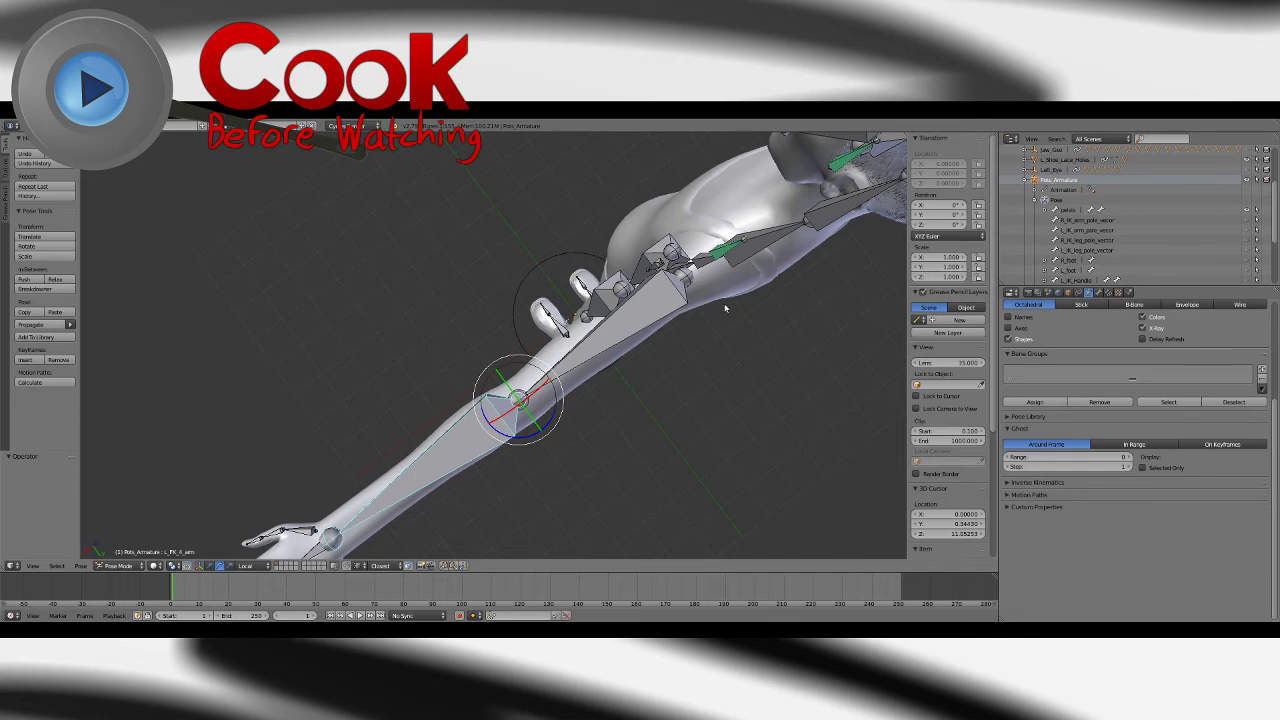
Step: Deselect all bones and save the file with both arms in the straight pose
{"action": "key", "text": "a"}
{"action": "left_click", "coordinate": [33, 126]}
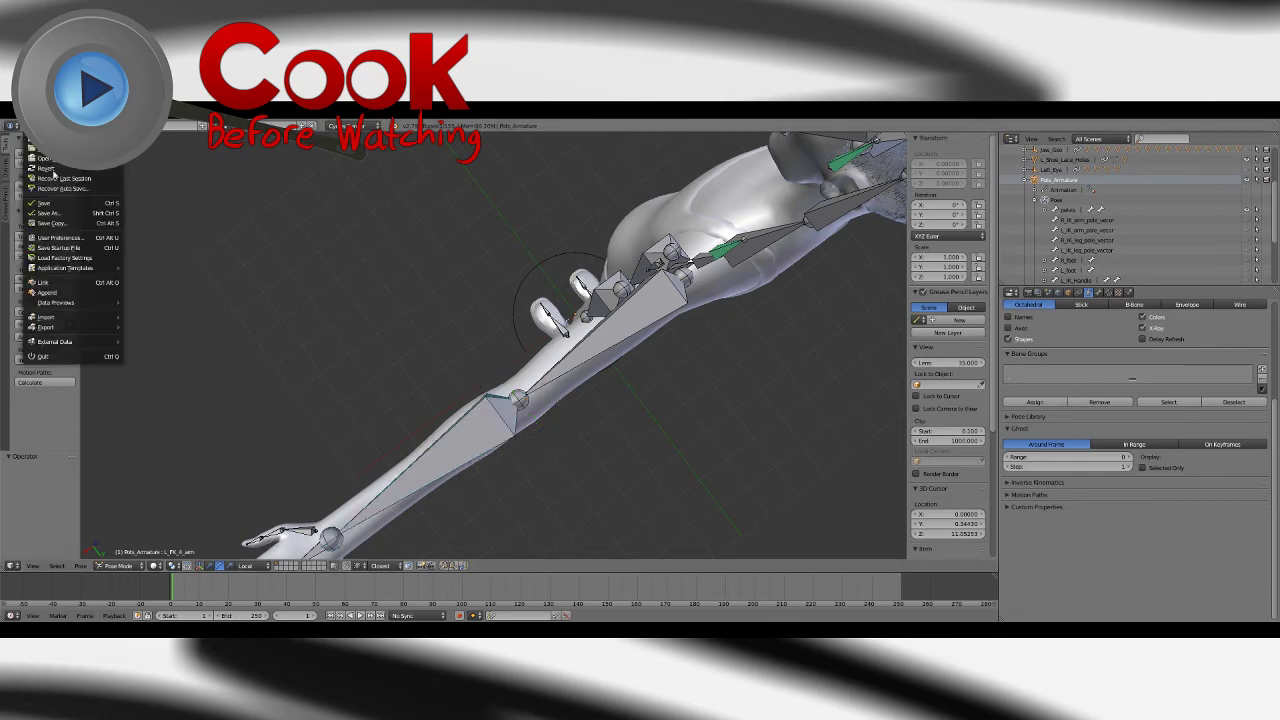
{"action": "left_click", "coordinate": [58, 203]}
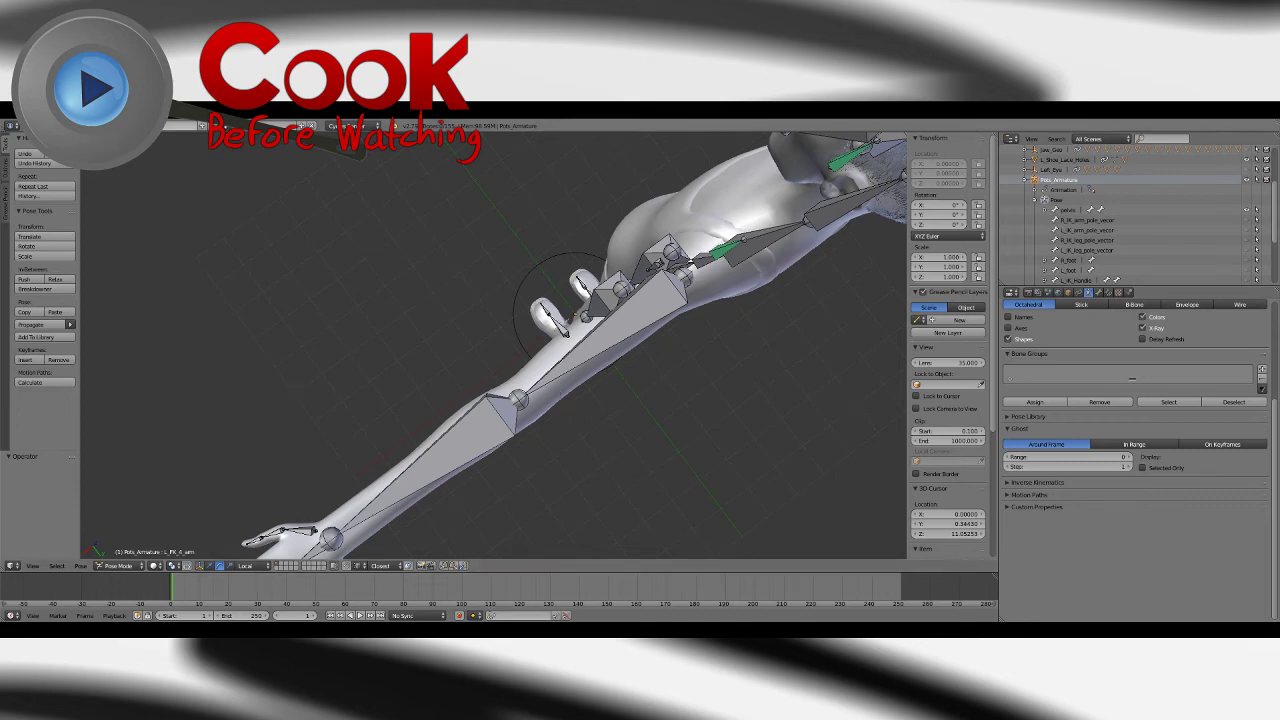
{"action": "left_click", "coordinate": [32, 126]}
{"action": "left_click", "coordinate": [57, 201]}
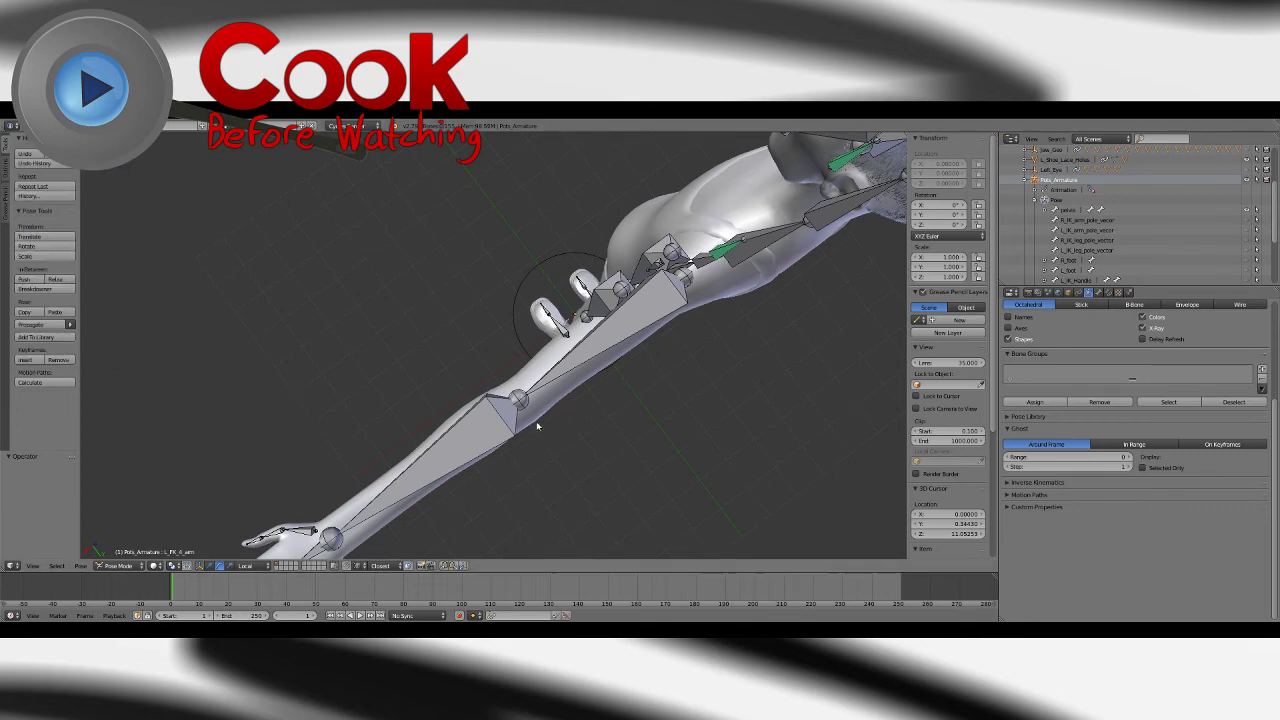
{"action": "middle_click_drag", "start_coordinate": [558, 430], "coordinate": [683, 375]}
{"action": "scroll", "coordinate": [509, 340], "scroll_direction": "down", "scroll_amount": 2}
{"action": "middle_click_drag", "start_coordinate": [508, 340], "coordinate": [474, 302]}
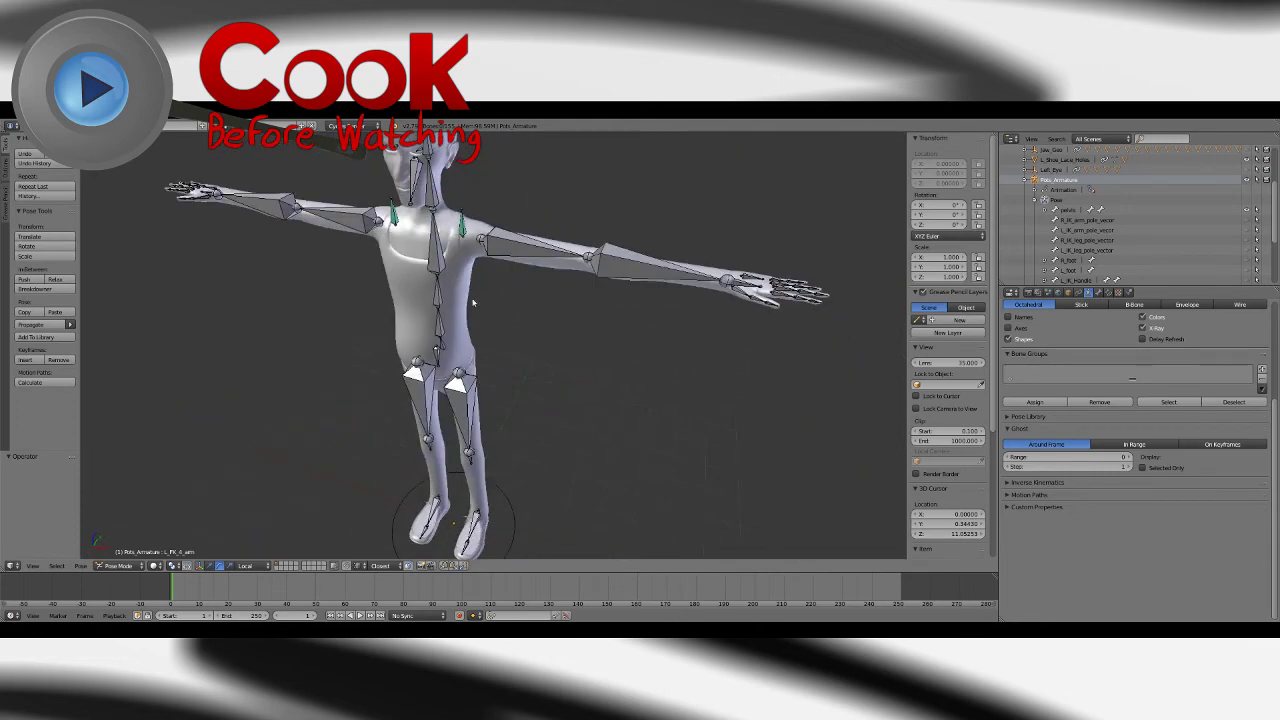
{"action": "middle_click_drag", "start_coordinate": [630, 322], "coordinate": [235, 296]}
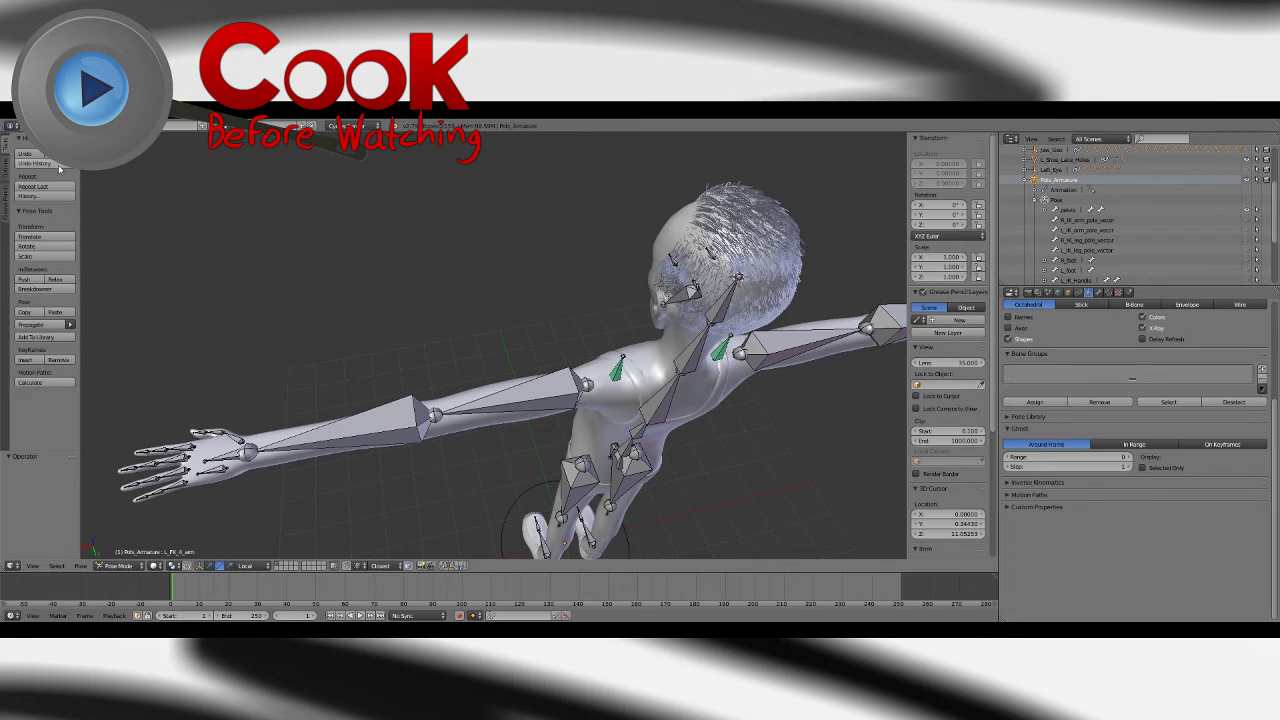
{"action": "left_click", "coordinate": [32, 125]}
{"action": "left_click", "coordinate": [50, 203]}
Step: Test-bend the left forearm bone at the elbow and clear its rotation
{"action": "right_click", "coordinate": [433, 441]}
{"action": "left_click_drag", "start_coordinate": [455, 447], "coordinate": [481, 456]}
{"action": "key", "text": "alt+r"}
Step: Test-bend the right forearm bone R_FK_4_arm and clear its rotation
{"action": "middle_click_drag", "start_coordinate": [481, 456], "coordinate": [698, 416]}
{"action": "right_click", "coordinate": [642, 430]}
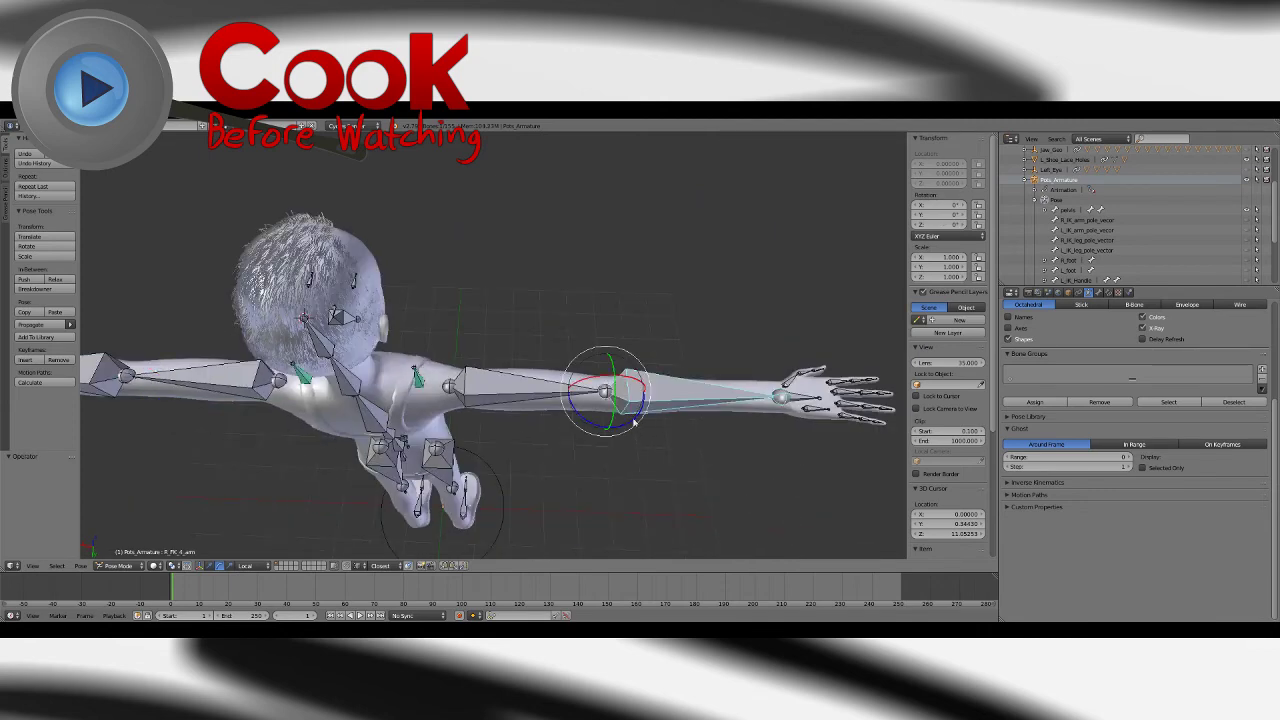
{"action": "key", "text": "r"}
{"action": "left_click", "coordinate": [662, 412]}
{"action": "key", "text": "alt+r"}
Step: Select the body mesh and delete its shape key Key 2
{"action": "middle_click_drag", "start_coordinate": [662, 412], "coordinate": [421, 382]}
{"action": "right_click", "coordinate": [400, 386]}
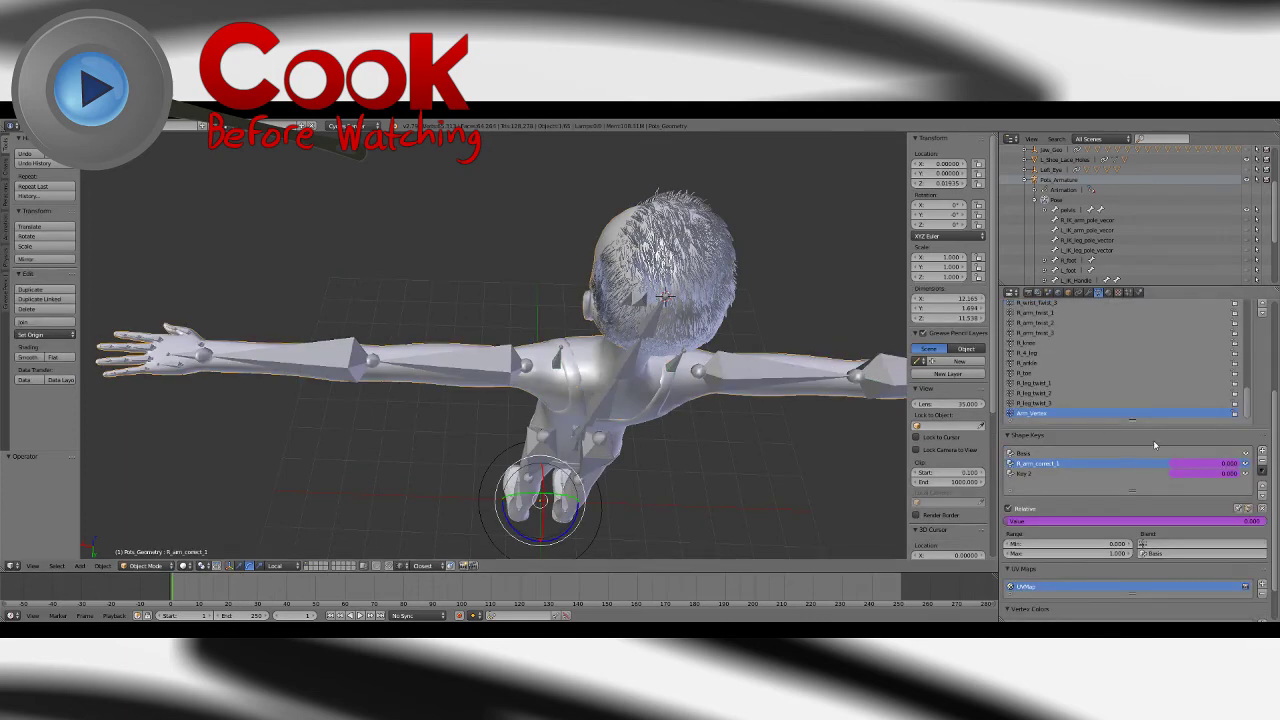
{"action": "left_click", "coordinate": [1040, 472]}
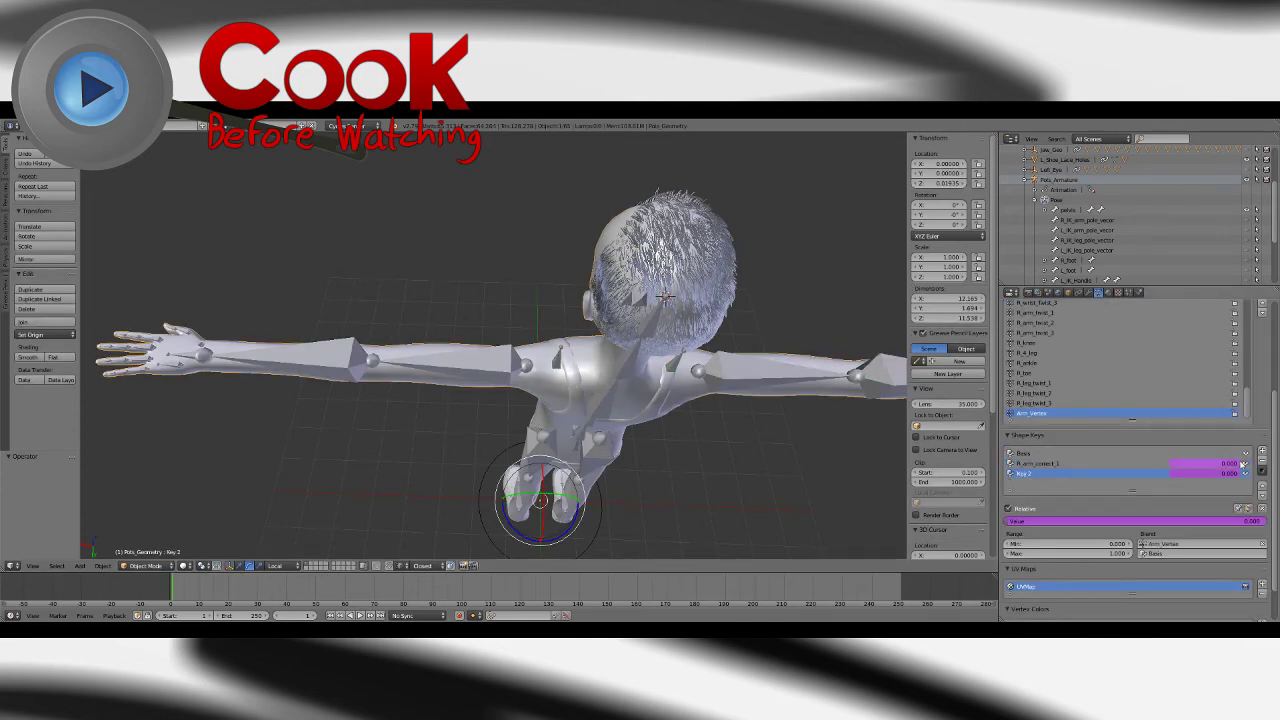
{"action": "left_click", "coordinate": [1262, 466]}
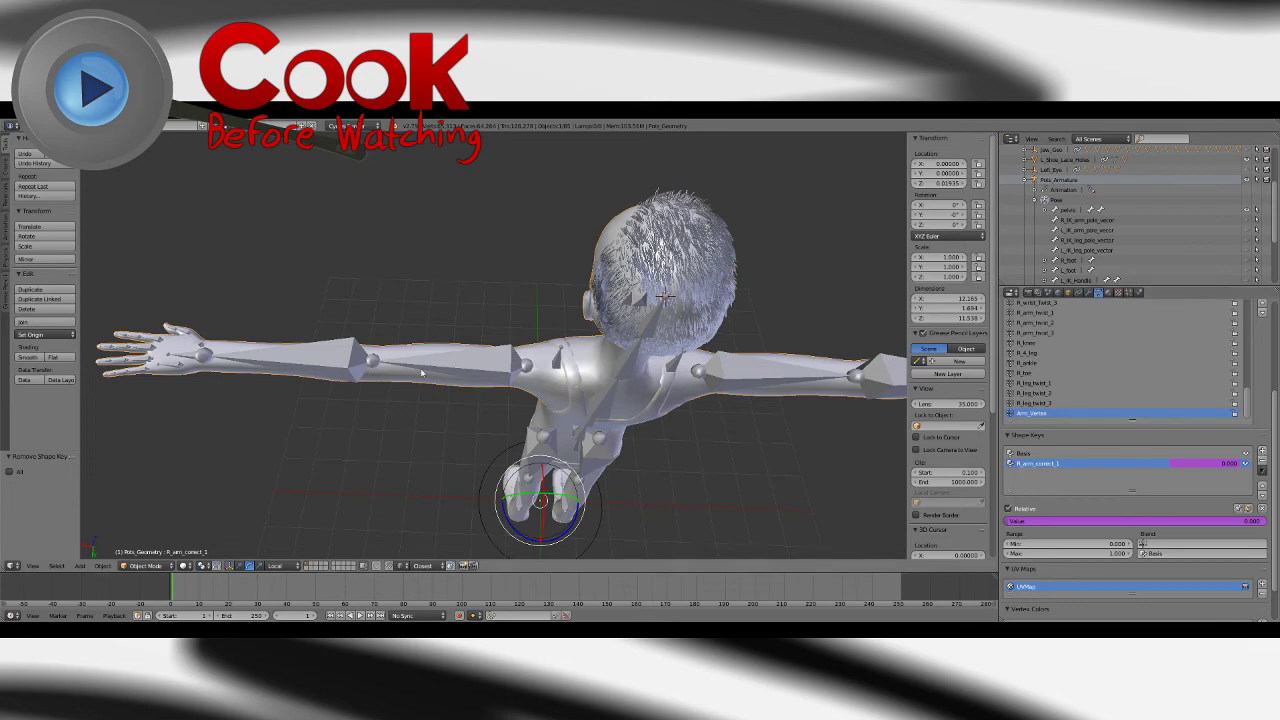
Step: Bend the forearm bone L_FK_4_arm to a Z rotation of -90°, with X and Y rotation at 0°
{"action": "right_click", "coordinate": [366, 383]}
{"action": "left_click_drag", "start_coordinate": [381, 393], "coordinate": [361, 392]}
{"action": "left_click", "coordinate": [938, 226]}
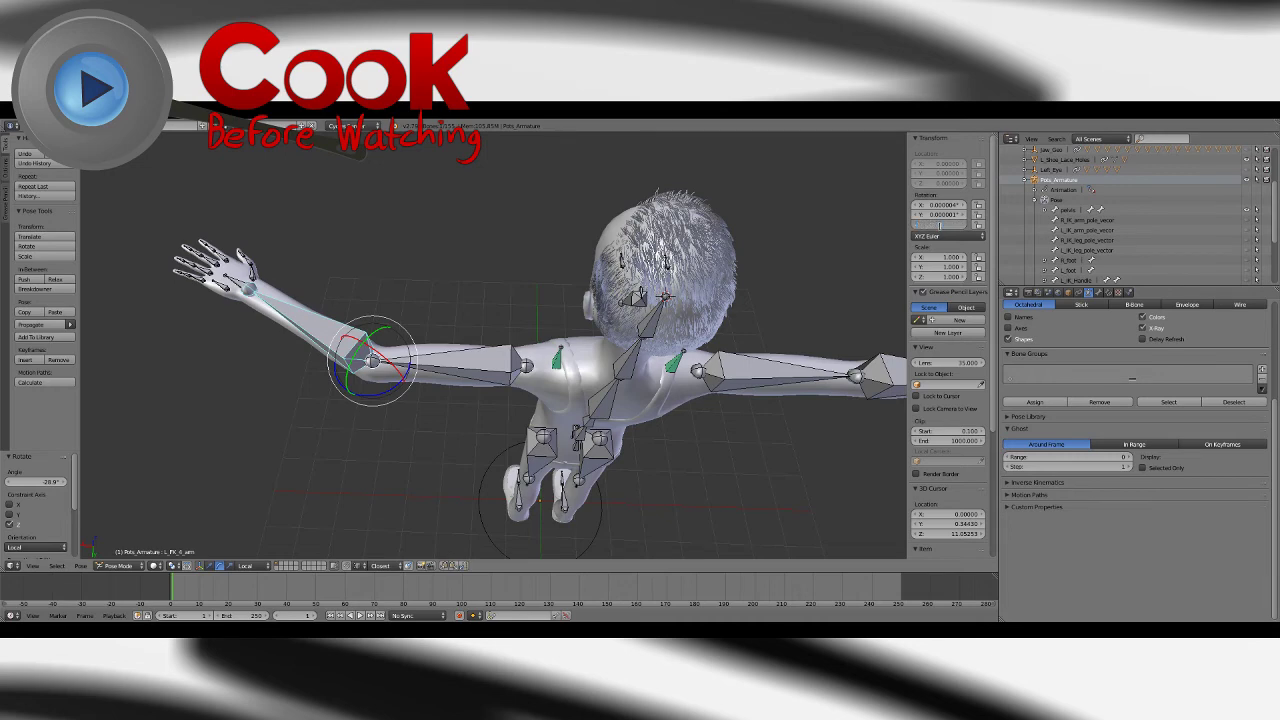
{"action": "type", "text": "90"}
{"action": "key", "text": "Return"}
{"action": "left_click", "coordinate": [940, 205]}
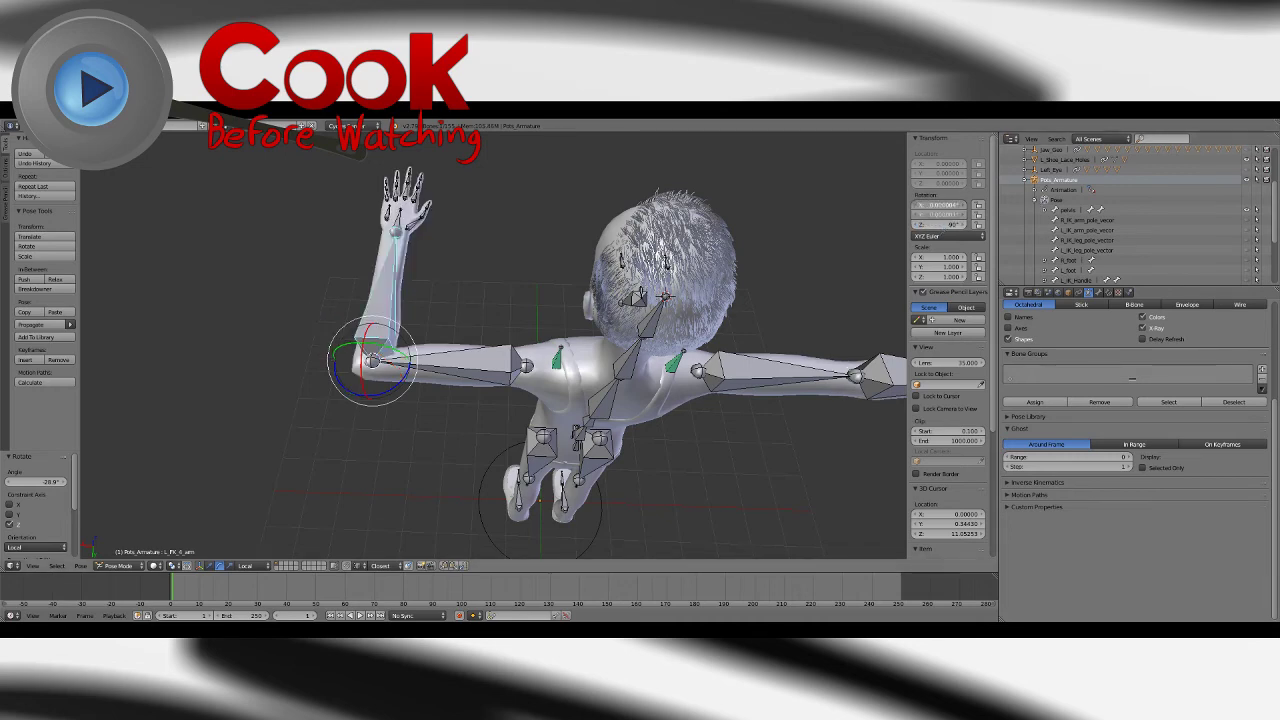
{"action": "type", "text": "0"}
{"action": "key", "text": "Return"}
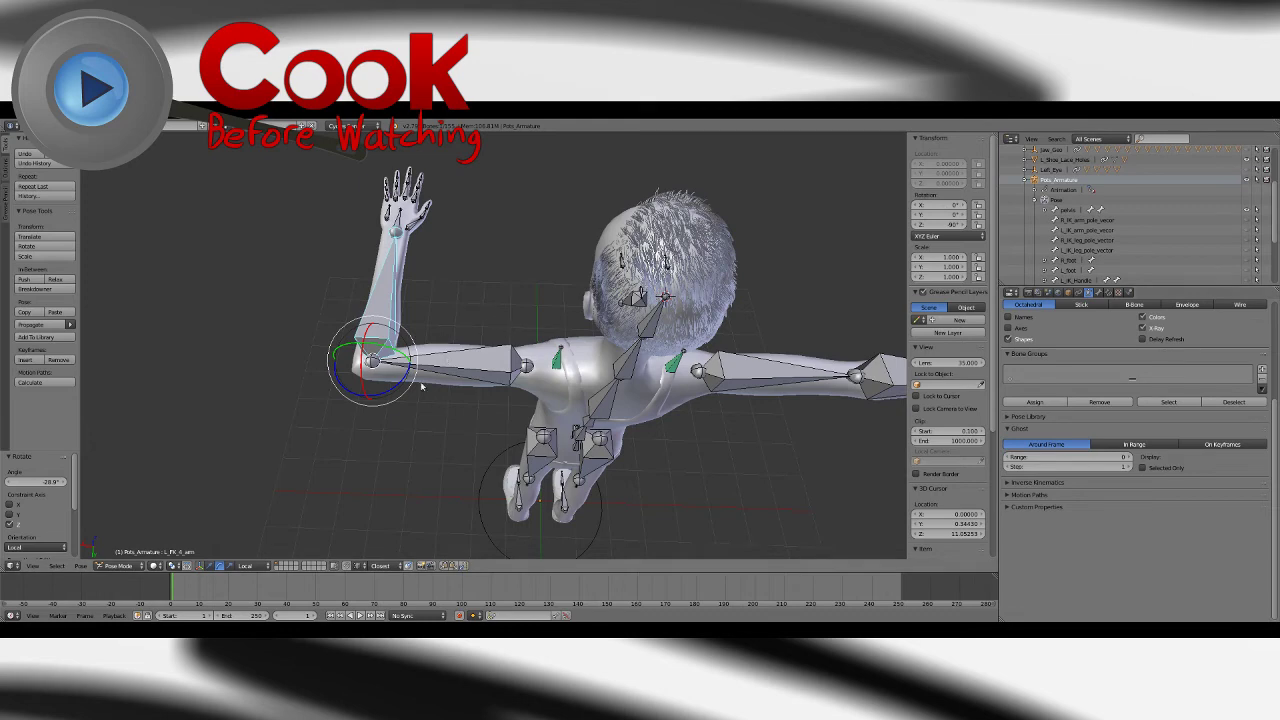
Step: Select the body mesh and create a new shape key from the current mix
{"action": "right_click", "coordinate": [475, 392]}
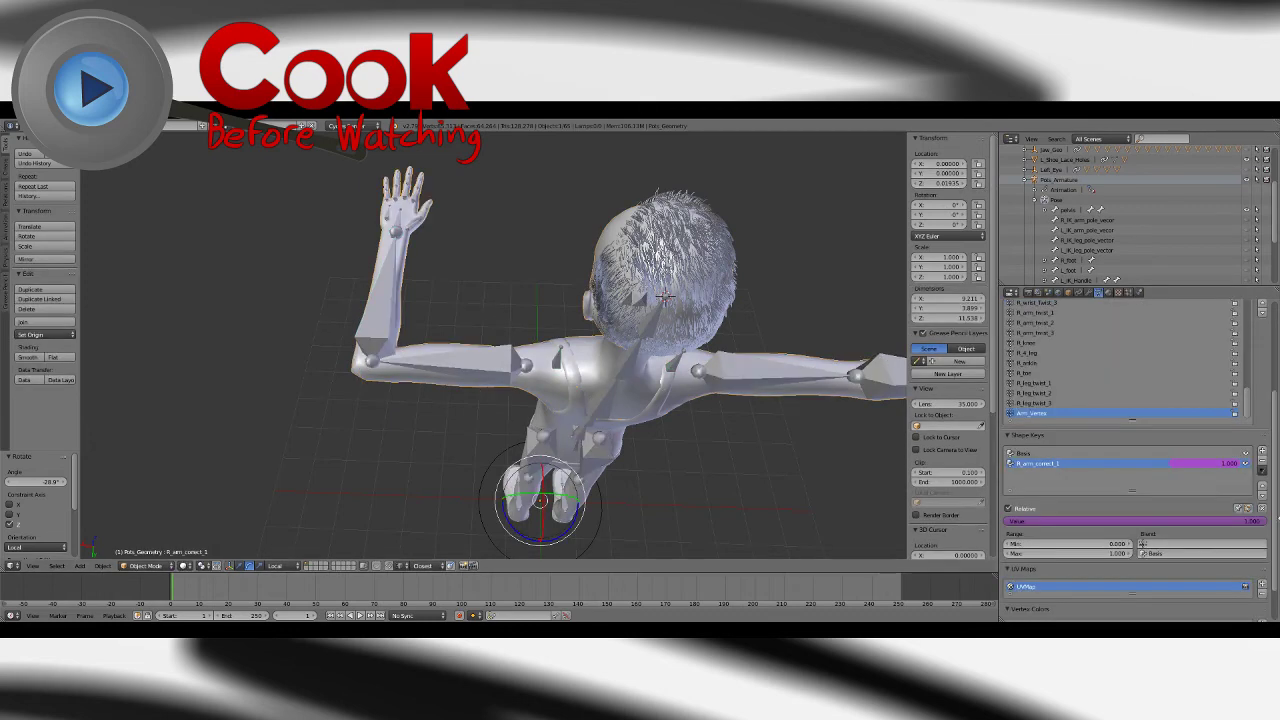
{"action": "left_click", "coordinate": [1262, 470]}
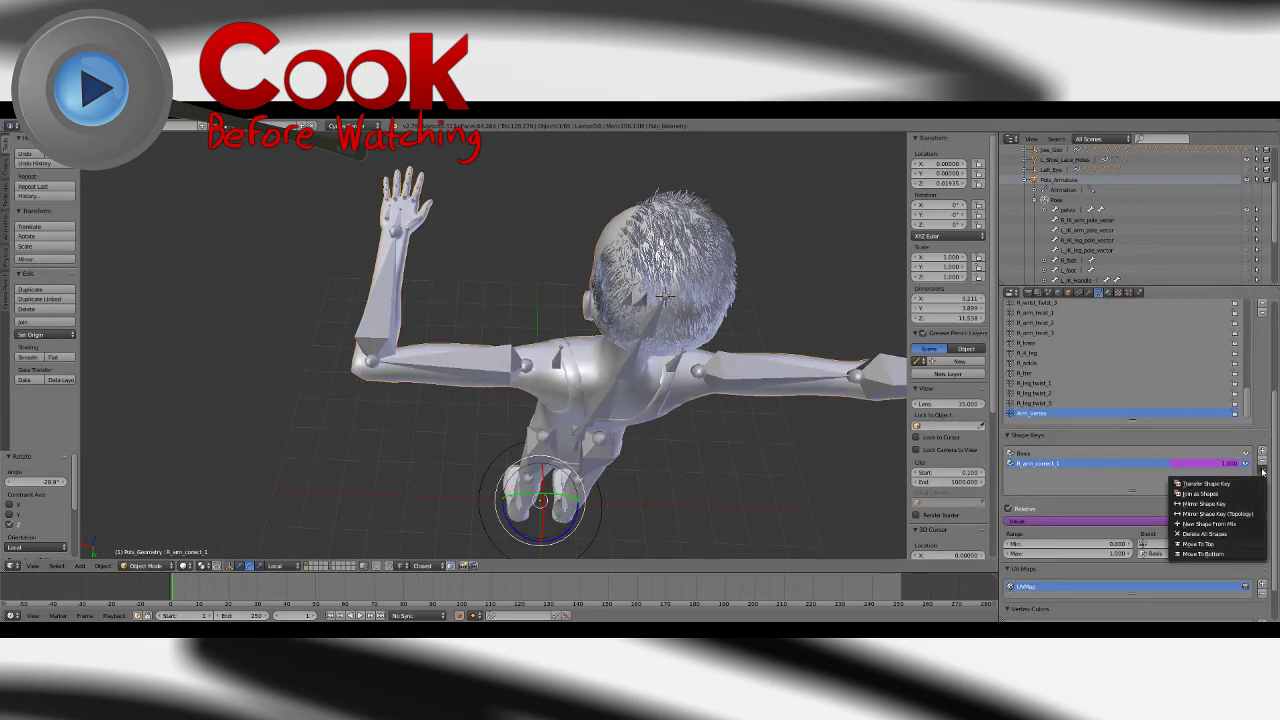
{"action": "left_click", "coordinate": [1229, 526]}
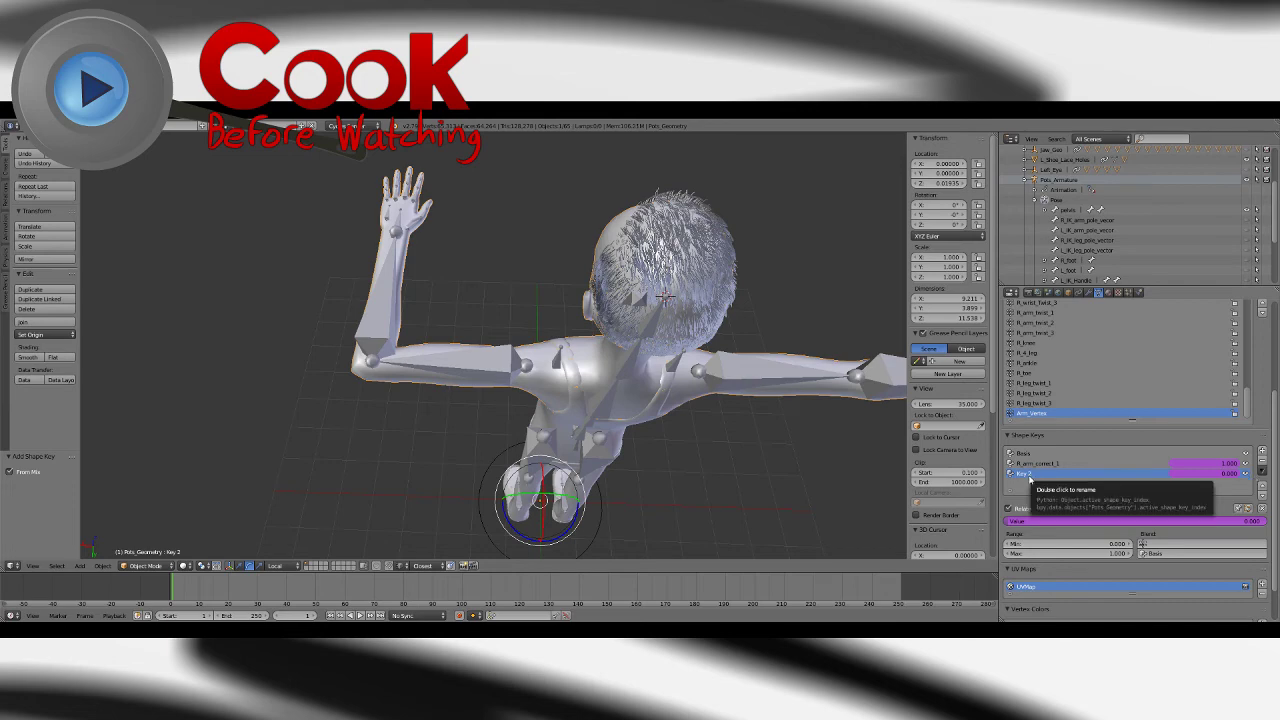
Step: Test-bend the right forearm bone R_FK_4_arm by about 80.7° on its local Z axis, compare both elbows, and undo the bend
{"action": "middle_click_drag", "start_coordinate": [754, 429], "coordinate": [750, 381]}
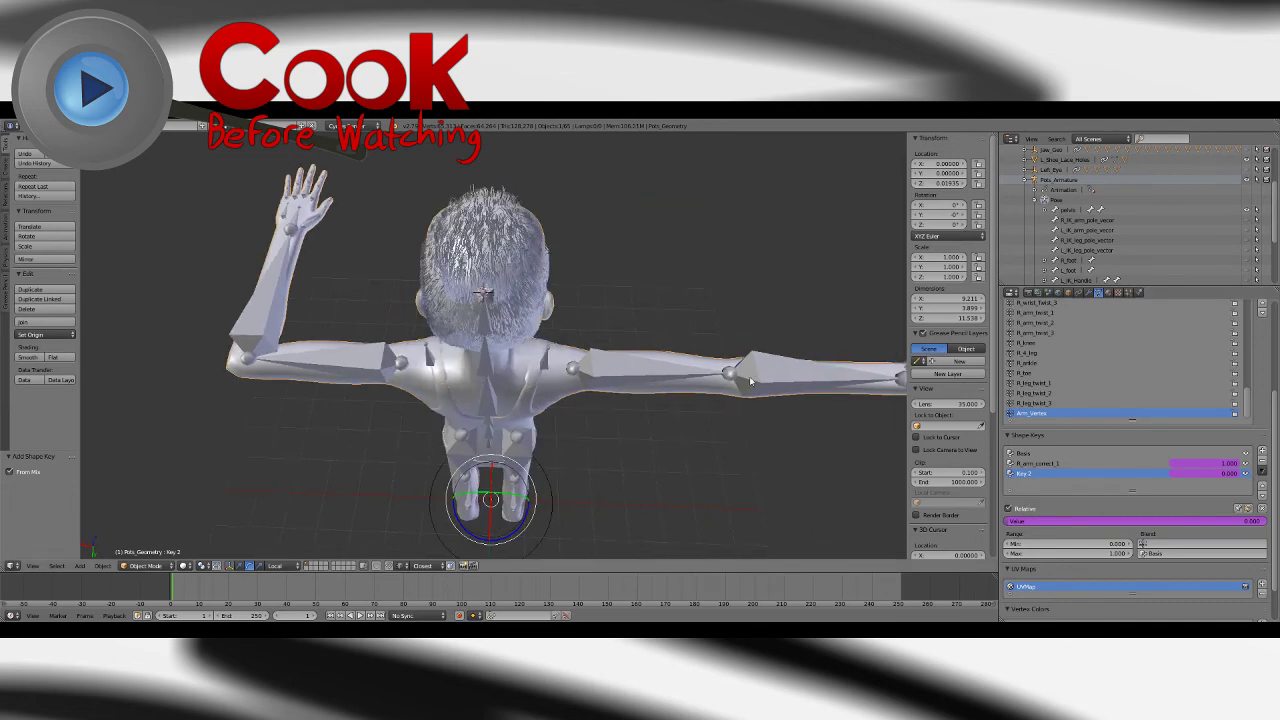
{"action": "right_click", "coordinate": [745, 407]}
{"action": "left_click_drag", "start_coordinate": [719, 406], "coordinate": [762, 395]}
{"action": "middle_click_drag", "start_coordinate": [445, 315], "coordinate": [543, 399]}
{"action": "scroll", "coordinate": [543, 399], "scroll_direction": "up", "scroll_amount": 2}
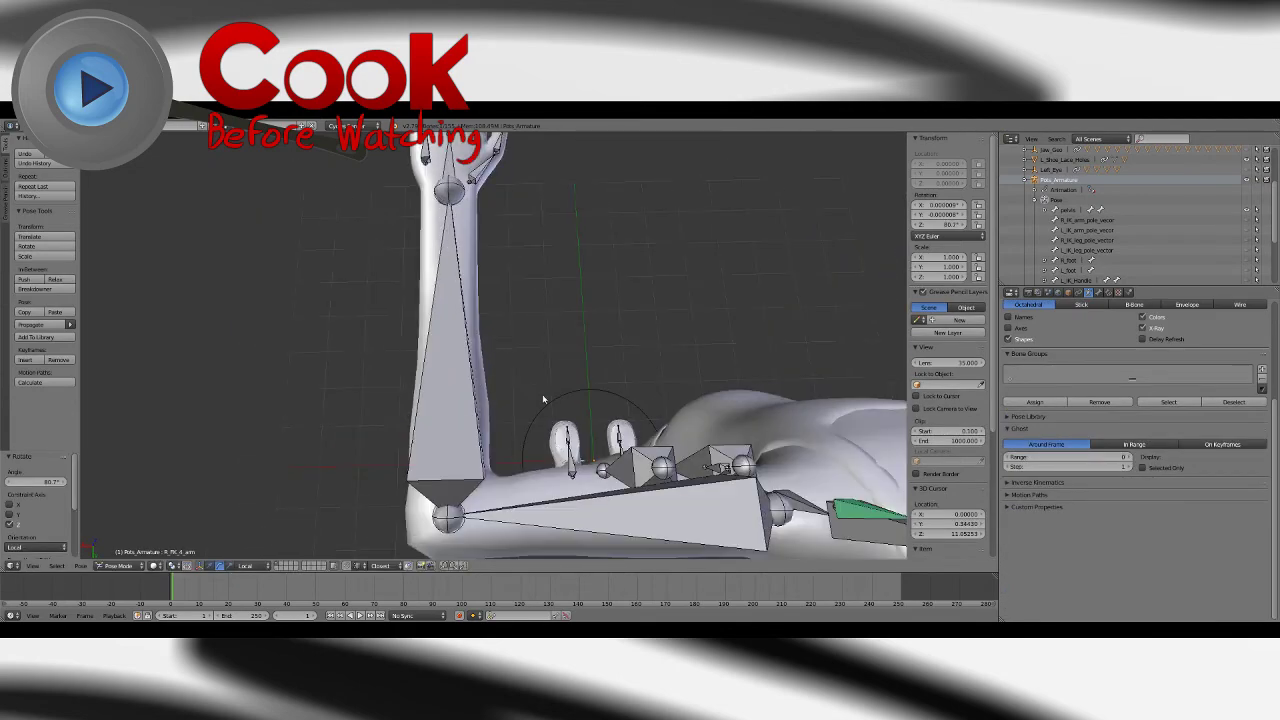
{"action": "middle_click_drag", "start_coordinate": [688, 470], "coordinate": [213, 370], "text": "shift"}
{"action": "middle_click_drag", "start_coordinate": [775, 434], "coordinate": [655, 411], "text": "shift"}
{"action": "scroll", "coordinate": [541, 428], "scroll_direction": "down", "scroll_amount": 3}
{"action": "key", "text": "ctrl+z"}
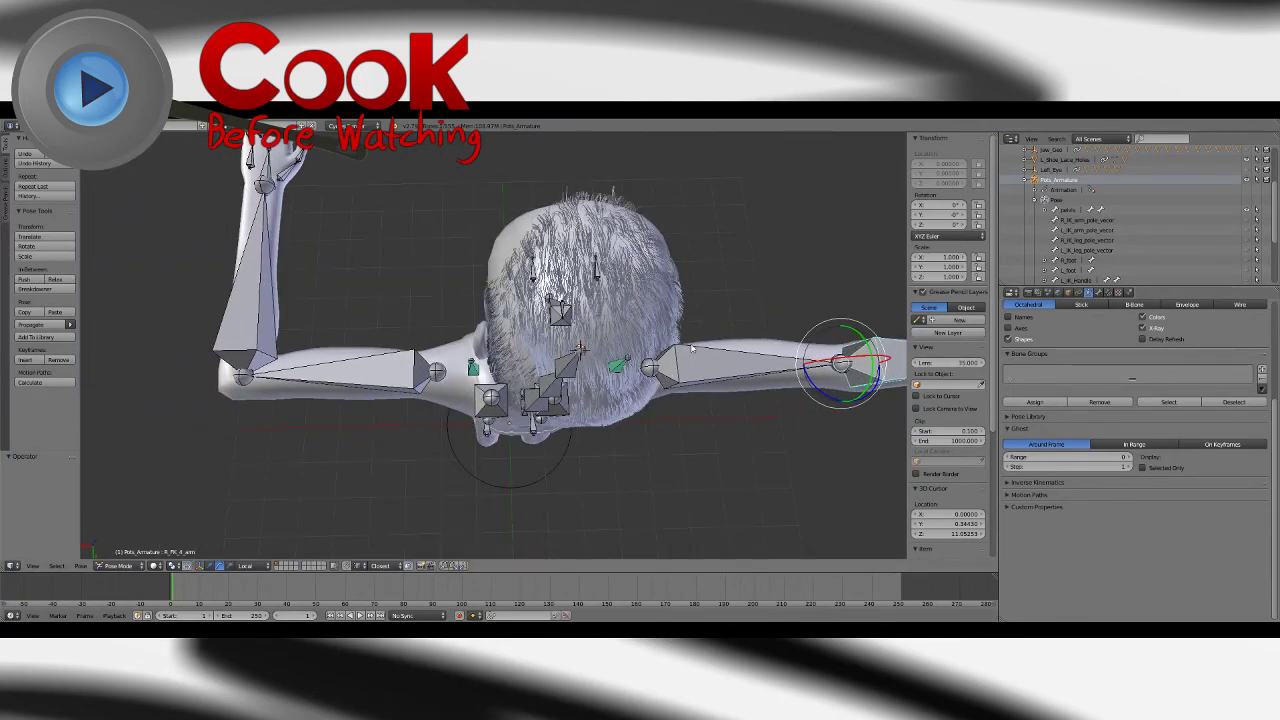
Step: Select the body mesh and delete the driver from the value of shape key Key 2
{"action": "right_click", "coordinate": [755, 345]}
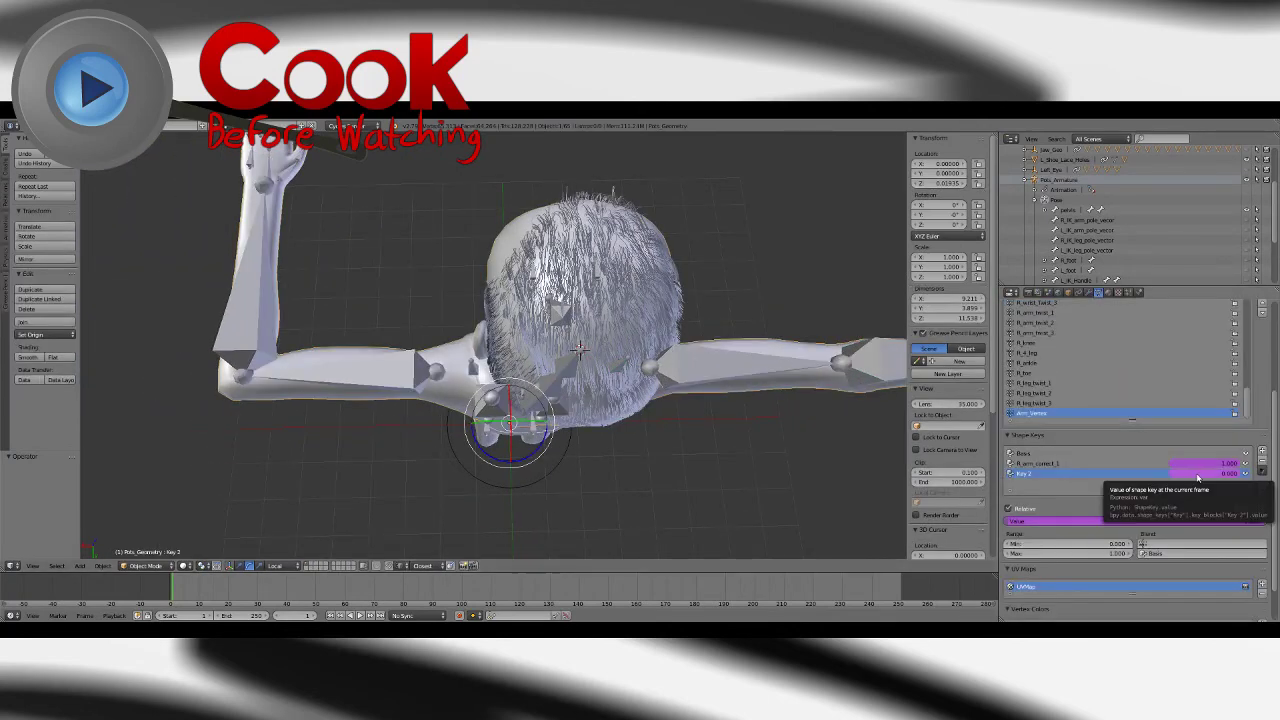
{"action": "right_click", "coordinate": [1137, 522]}
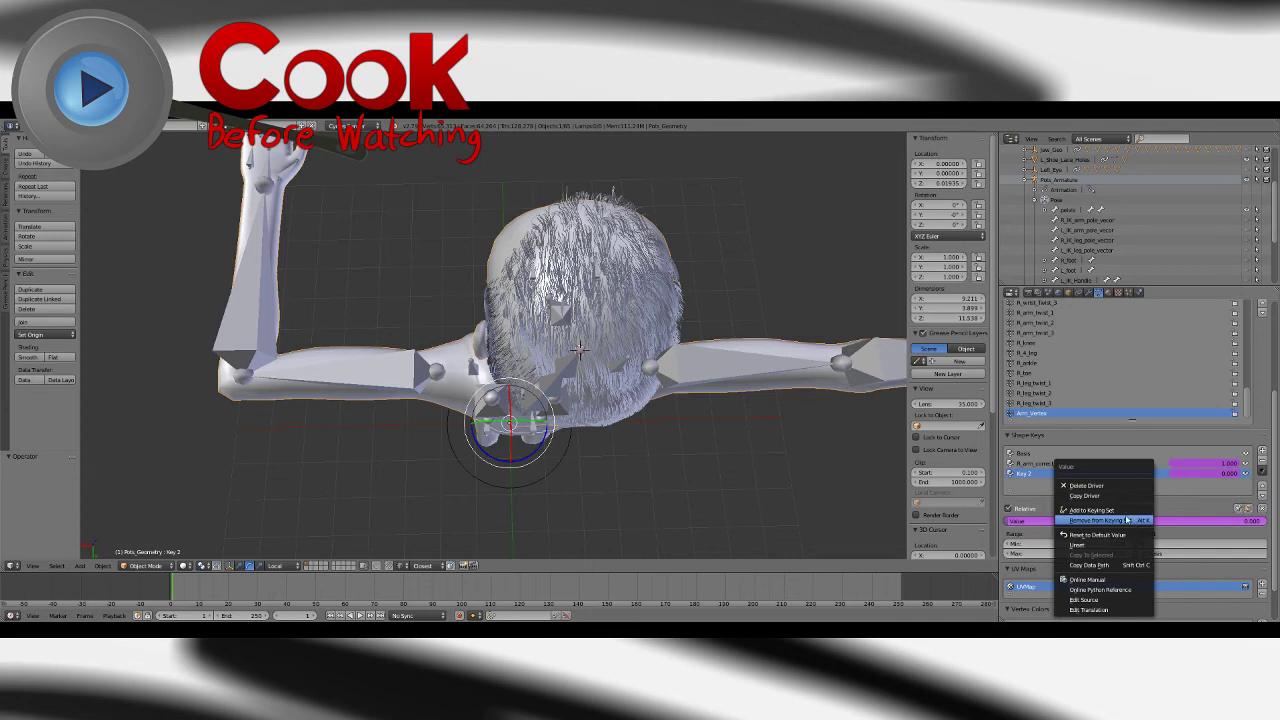
{"action": "left_click", "coordinate": [1088, 486]}
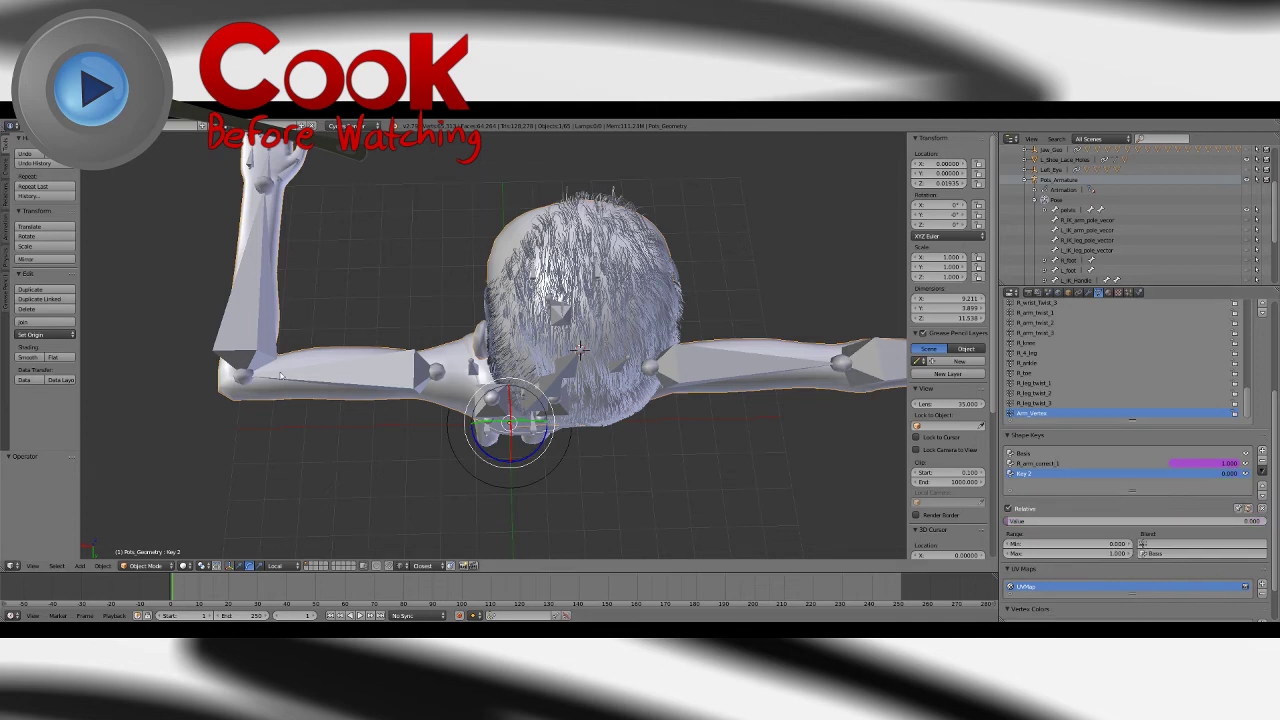
Step: Set the Z rotation of the forearm bone L_FK_4_arm to 0° and undo a brief test rotation of it
{"action": "left_click", "coordinate": [947, 225]}
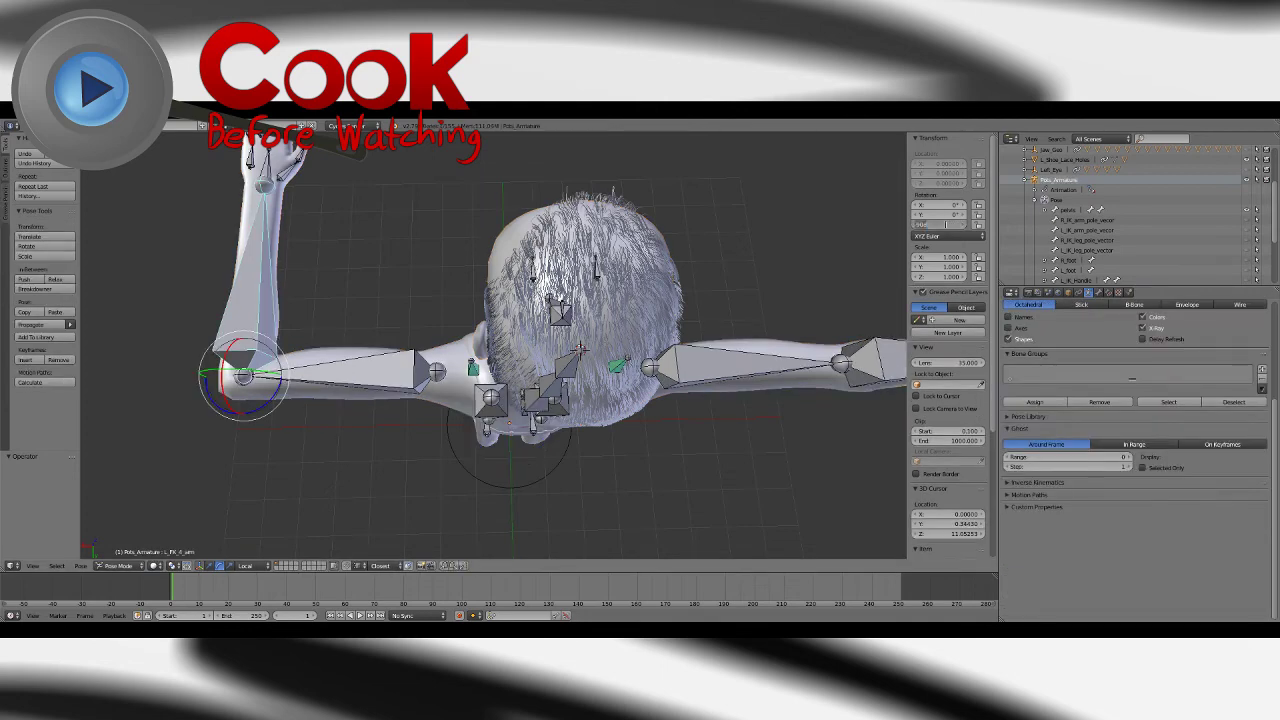
{"action": "type", "text": "0"}
{"action": "key", "text": "Return"}
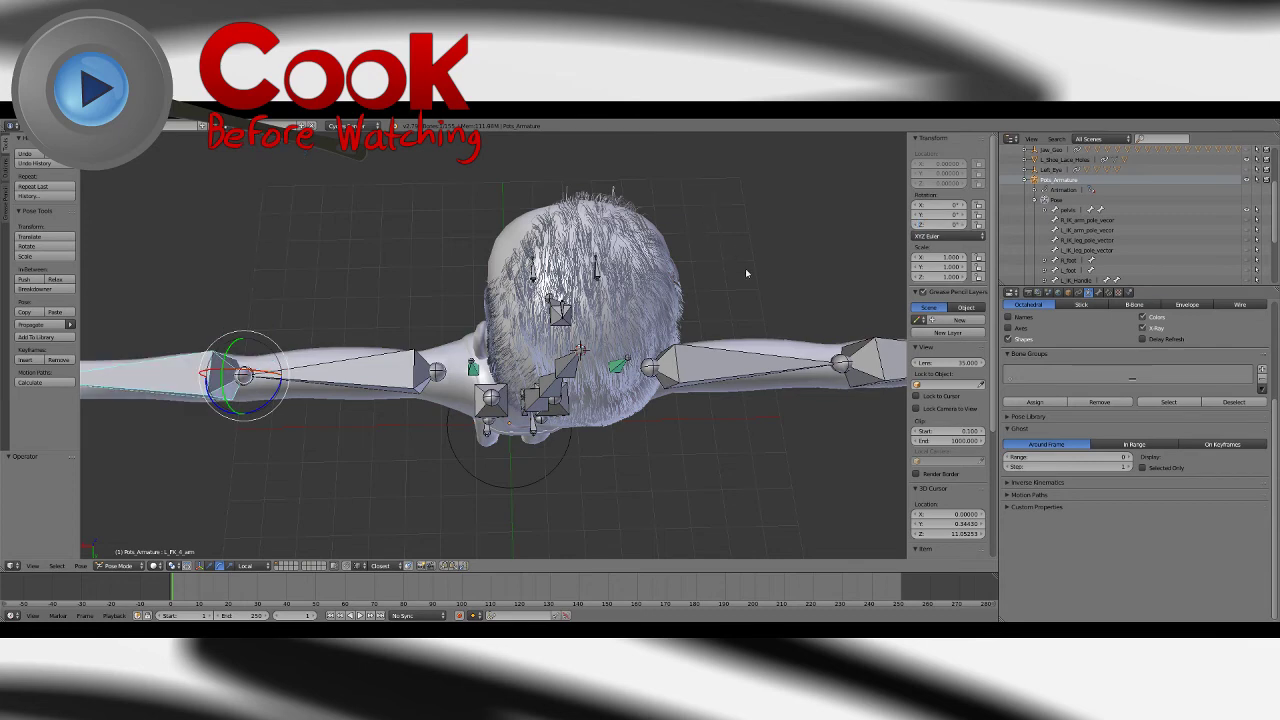
{"action": "left_click_drag", "start_coordinate": [272, 397], "coordinate": [226, 406]}
{"action": "key", "text": "ctrl+z"}
Step: On the body mesh, rename the Arm_Vertex vertex group to R_Arm_Vertex and add a new vertex group named L_Arm_Vertex
{"action": "right_click", "coordinate": [797, 348]}
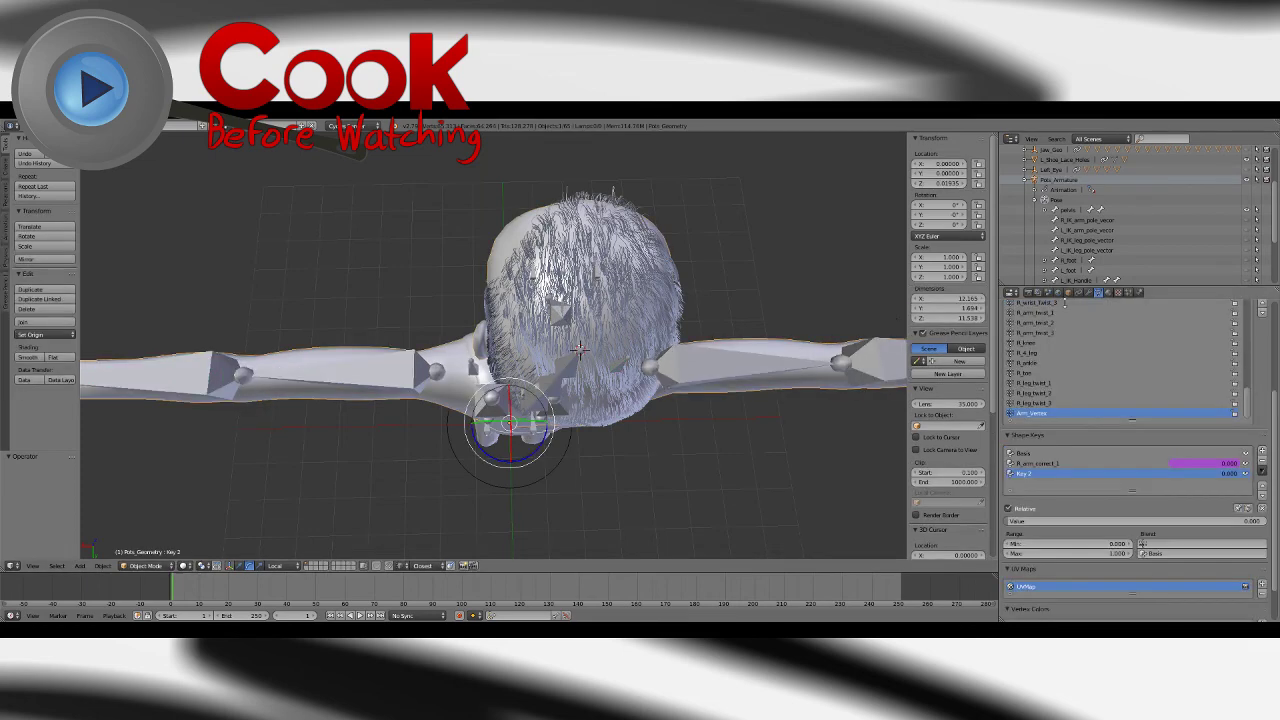
{"action": "double_click", "coordinate": [1049, 417]}
{"action": "left_click", "coordinate": [1047, 413]}
{"action": "scroll", "coordinate": [1256, 331], "scroll_direction": "up", "scroll_amount": 2}
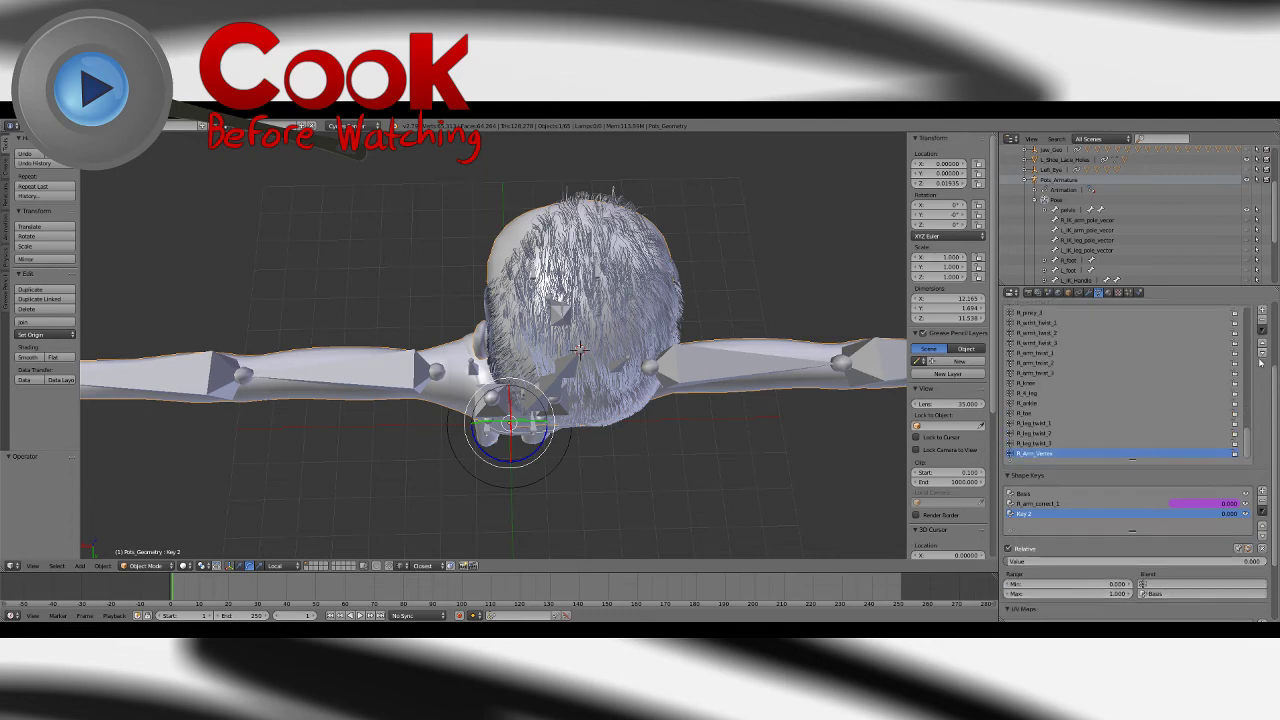
{"action": "left_click", "coordinate": [1262, 312]}
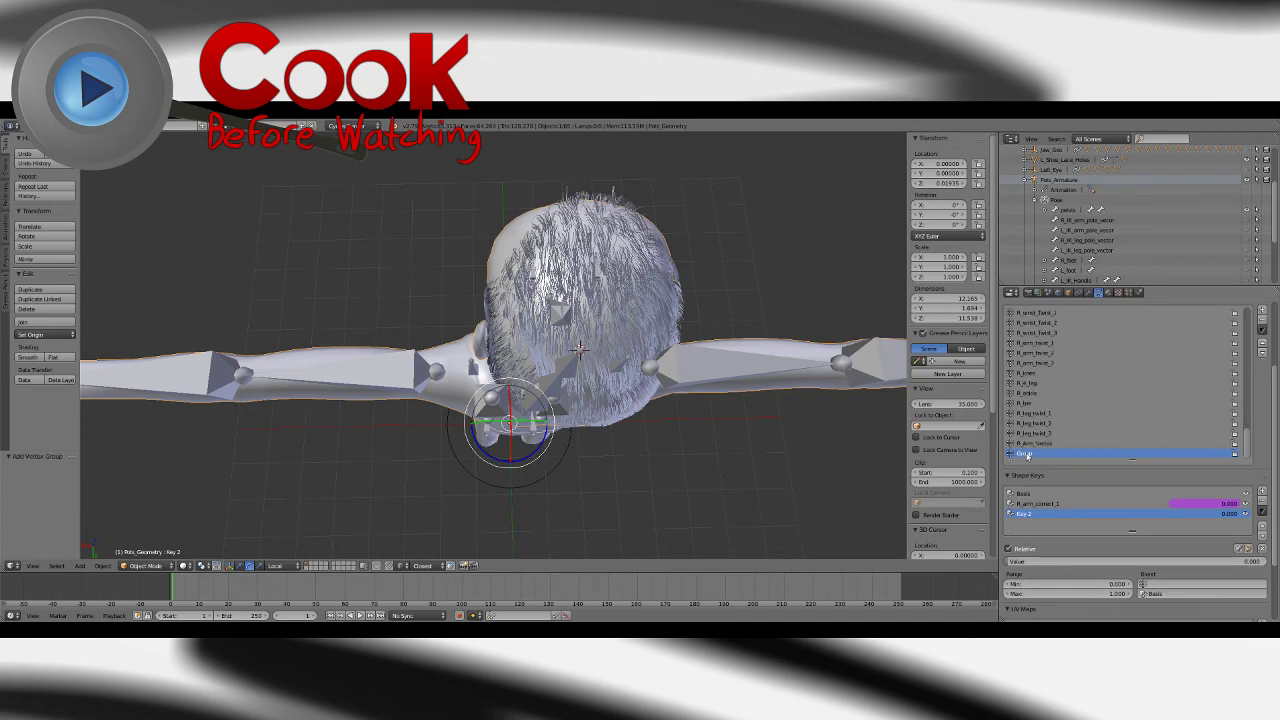
{"action": "double_click", "coordinate": [1026, 454]}
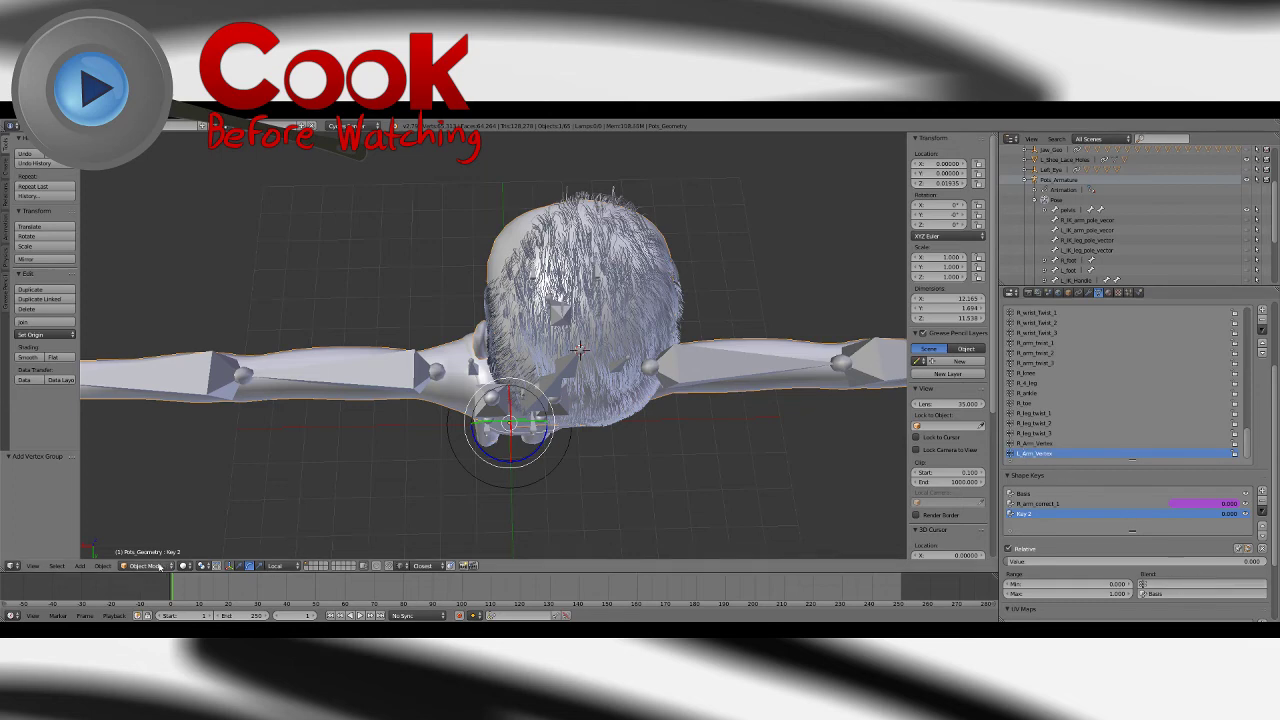
Step: In Weight Paint mode with wireframe shading, paint the left elbow region from all sides into the L_Arm_Vertex group at weight 1.000
{"action": "left_click", "coordinate": [150, 566]}
{"action": "left_click", "coordinate": [155, 510]}
{"action": "left_click", "coordinate": [168, 566]}
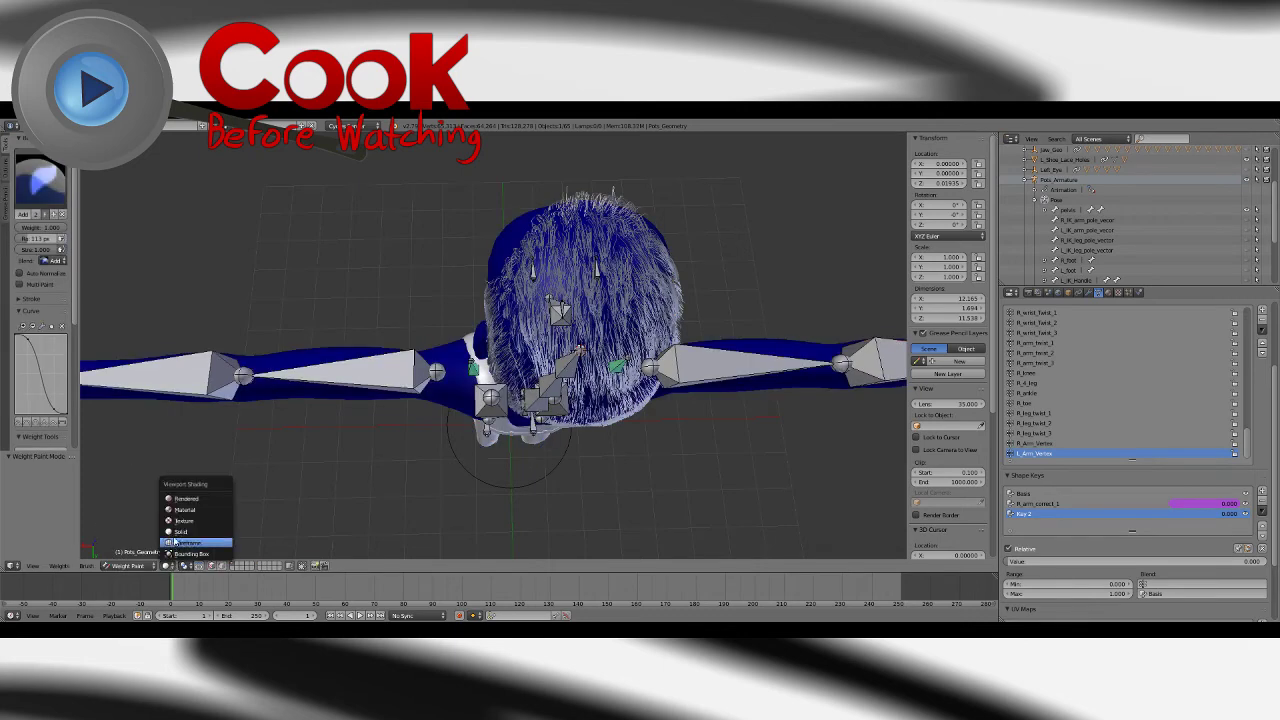
{"action": "left_click", "coordinate": [168, 566]}
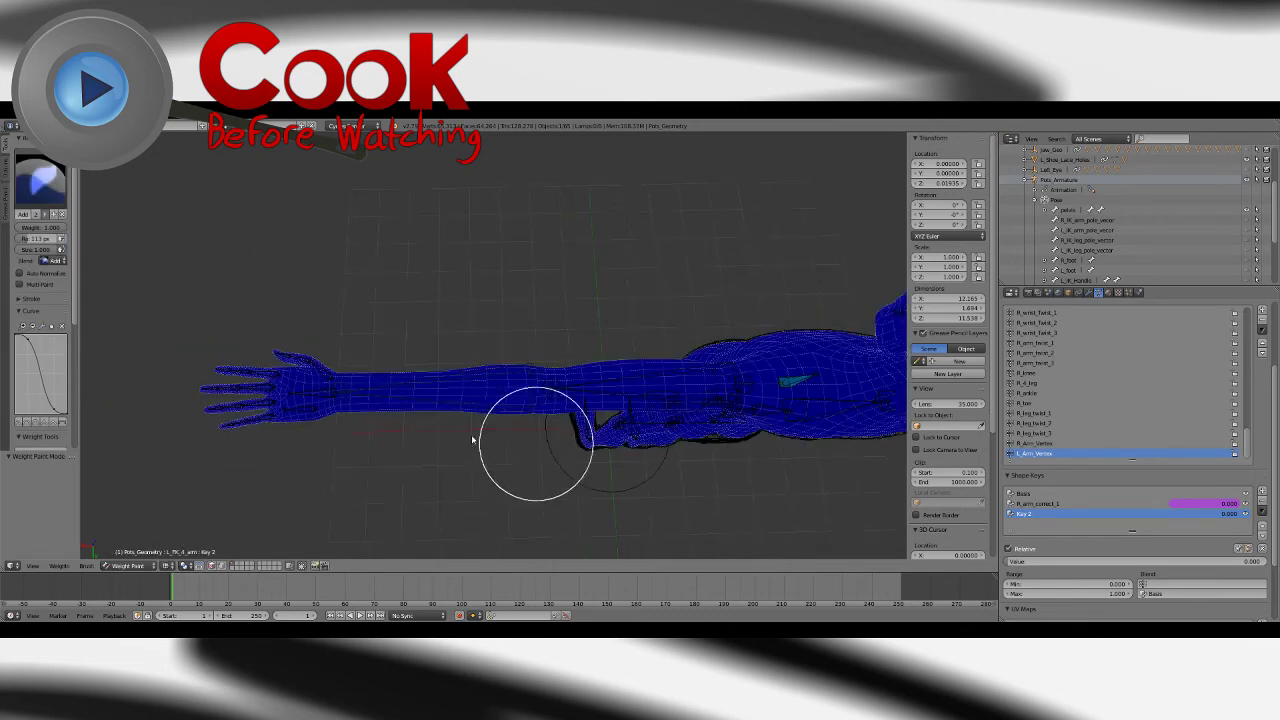
{"action": "left_click_drag", "start_coordinate": [556, 387], "coordinate": [523, 400]}
{"action": "middle_click_drag", "start_coordinate": [523, 400], "coordinate": [510, 390]}
{"action": "key", "text": "ctrl+z"}
{"action": "mouse_move", "coordinate": [500, 357]}
{"action": "left_mouse_down"}
{"action": "mouse_move", "coordinate": [437, 343]}
{"action": "mouse_move", "coordinate": [476, 333]}
{"action": "left_mouse_up"}
{"action": "mouse_move", "coordinate": [476, 333]}
{"action": "middle_mouse_down"}
{"action": "mouse_move", "coordinate": [471, 260]}
{"action": "mouse_move", "coordinate": [463, 277]}
{"action": "middle_mouse_up"}
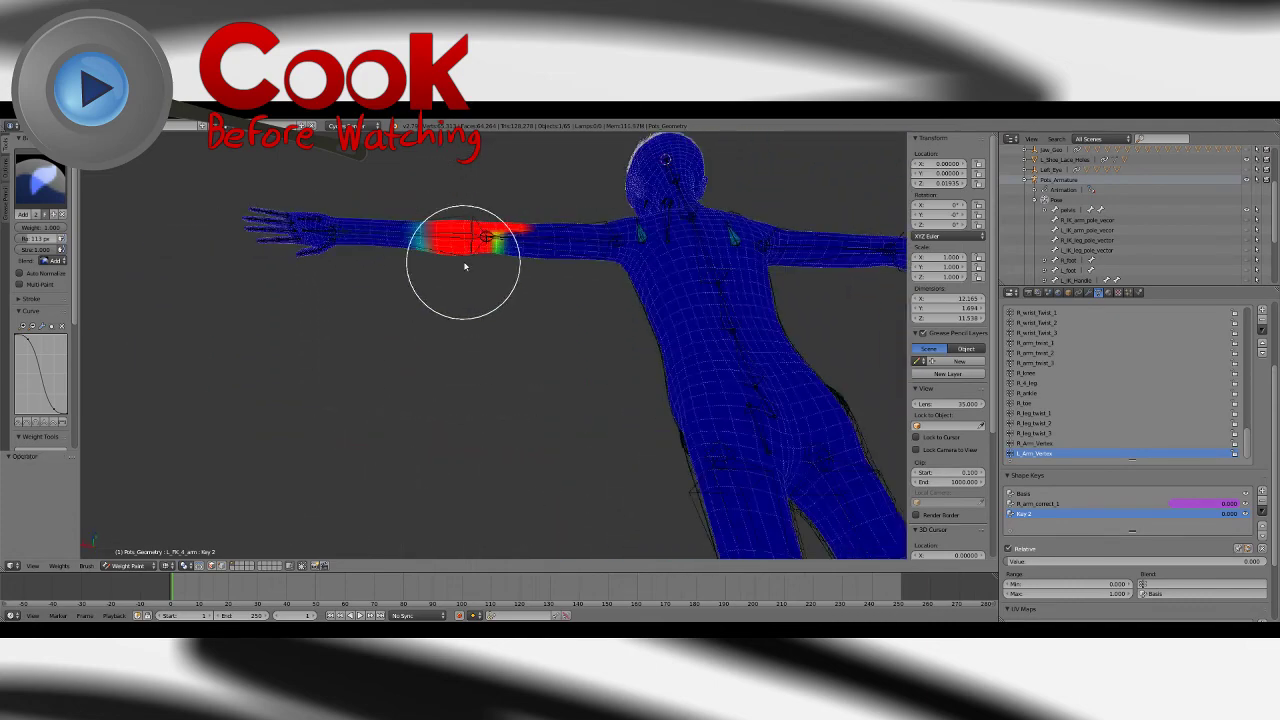
{"action": "left_click_drag", "start_coordinate": [463, 277], "coordinate": [492, 235]}
{"action": "mouse_move", "coordinate": [490, 234]}
{"action": "middle_mouse_down"}
{"action": "mouse_move", "coordinate": [466, 171]}
{"action": "mouse_move", "coordinate": [457, 314]}
{"action": "middle_mouse_up"}
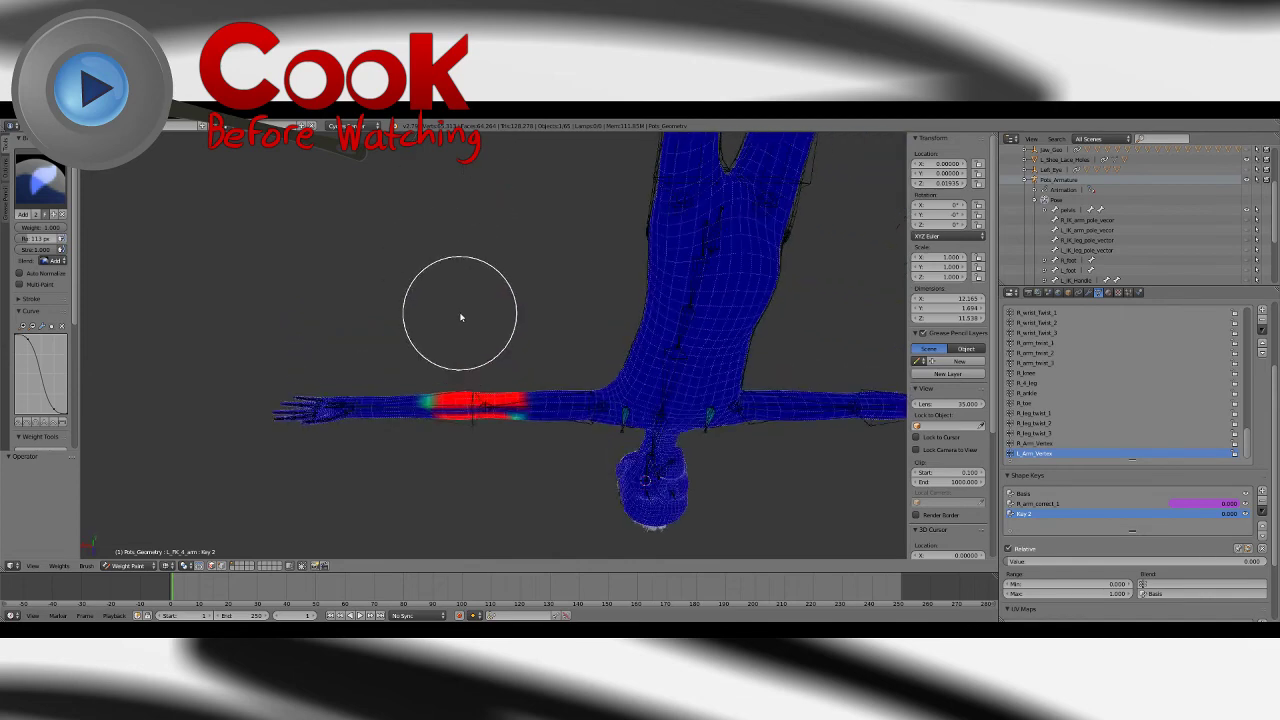
{"action": "mouse_move", "coordinate": [478, 420]}
{"action": "left_mouse_down"}
{"action": "mouse_move", "coordinate": [486, 403]}
{"action": "mouse_move", "coordinate": [462, 403]}
{"action": "left_mouse_up"}
{"action": "mouse_move", "coordinate": [474, 371]}
{"action": "middle_mouse_down"}
{"action": "mouse_move", "coordinate": [457, 514]}
{"action": "mouse_move", "coordinate": [186, 214]}
{"action": "middle_mouse_up"}
Step: Return the body mesh to Object Mode and restore solid viewport shading
{"action": "left_click", "coordinate": [127, 565]}
{"action": "left_click", "coordinate": [125, 541]}
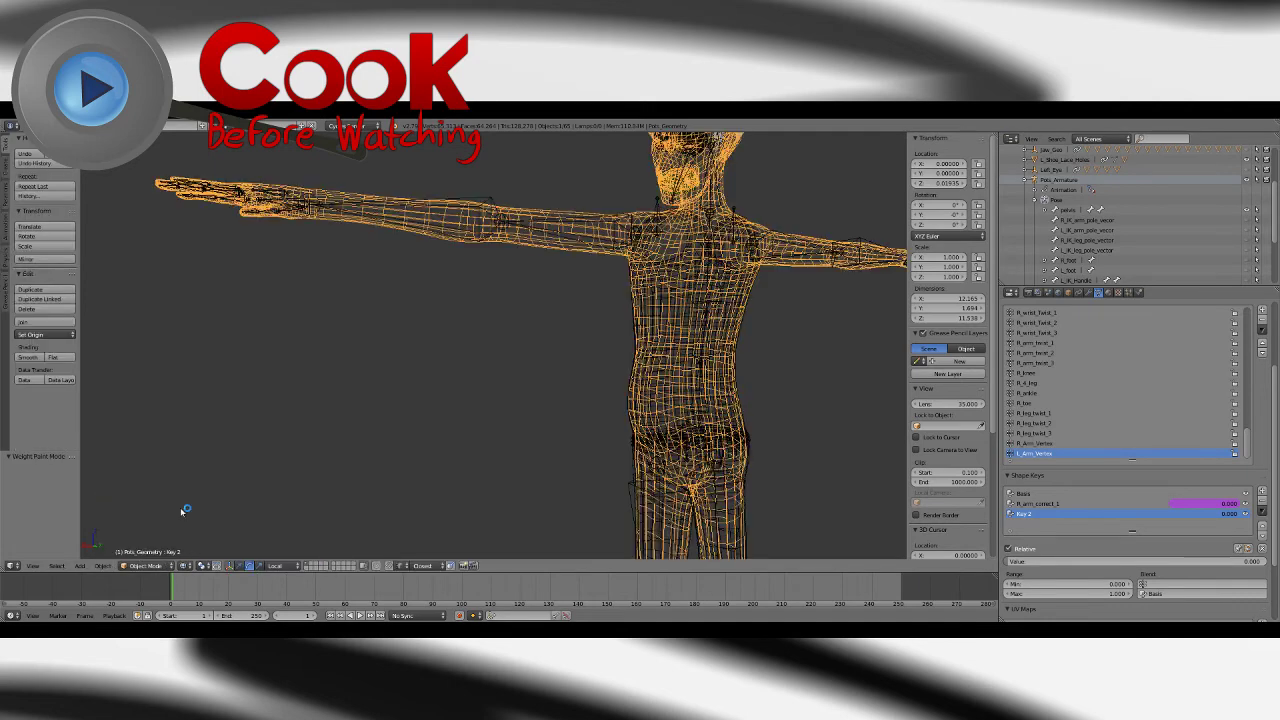
{"action": "middle_click_drag", "start_coordinate": [582, 261], "coordinate": [551, 331]}
{"action": "left_click", "coordinate": [185, 566]}
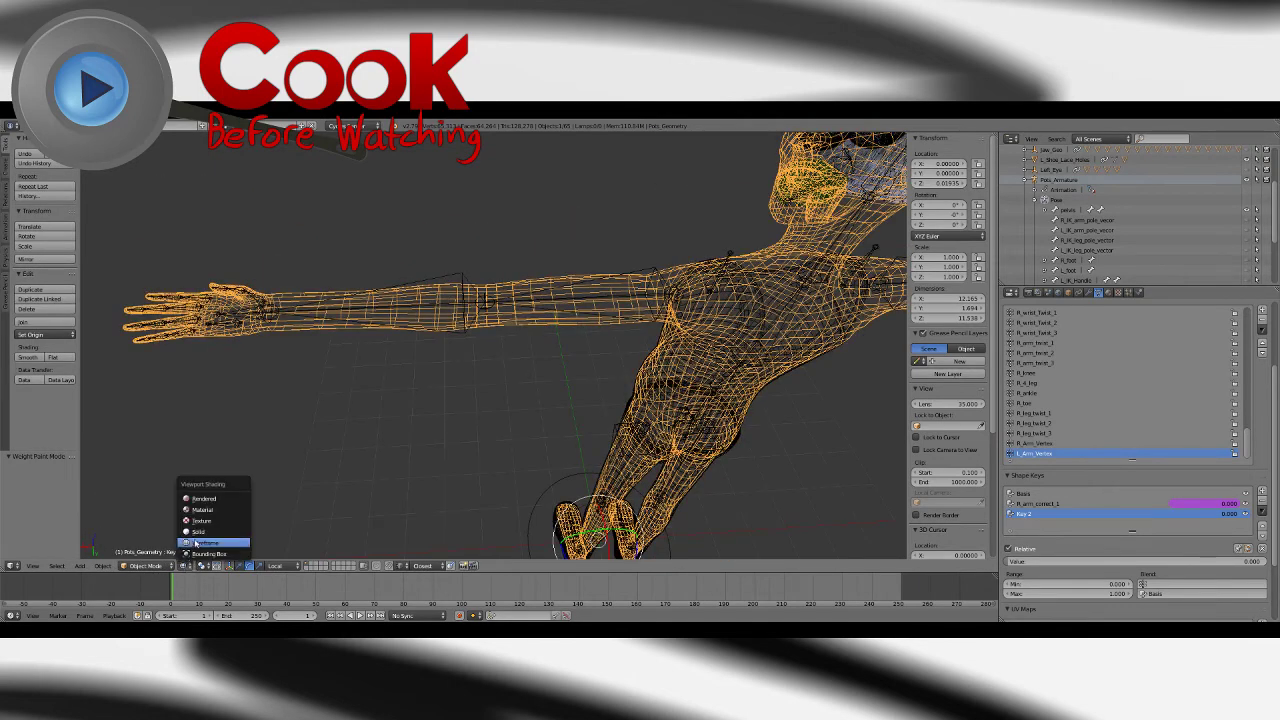
{"action": "left_click", "coordinate": [205, 527]}
{"action": "middle_click_drag", "start_coordinate": [474, 381], "coordinate": [520, 360]}
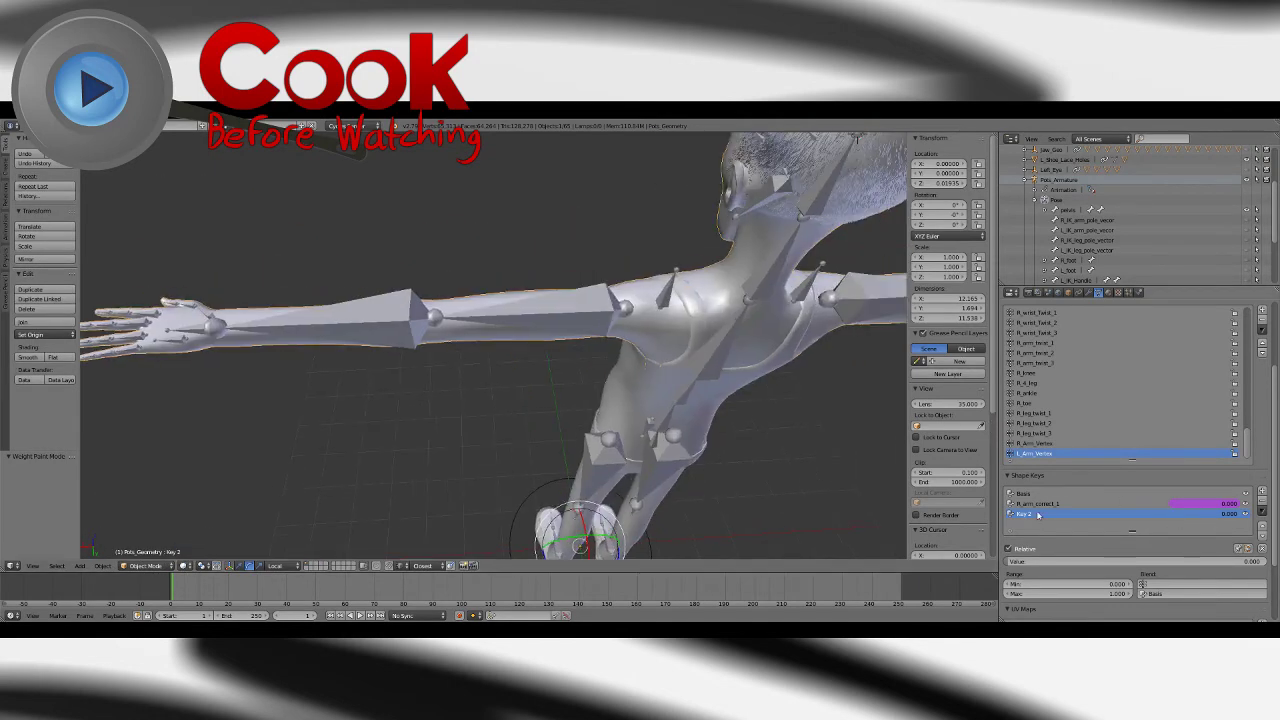
Step: Limit the shape key R_arm_correct_1 to the vertex group L_Arm_Vertex
{"action": "left_click", "coordinate": [1040, 503]}
{"action": "left_click", "coordinate": [1142, 583]}
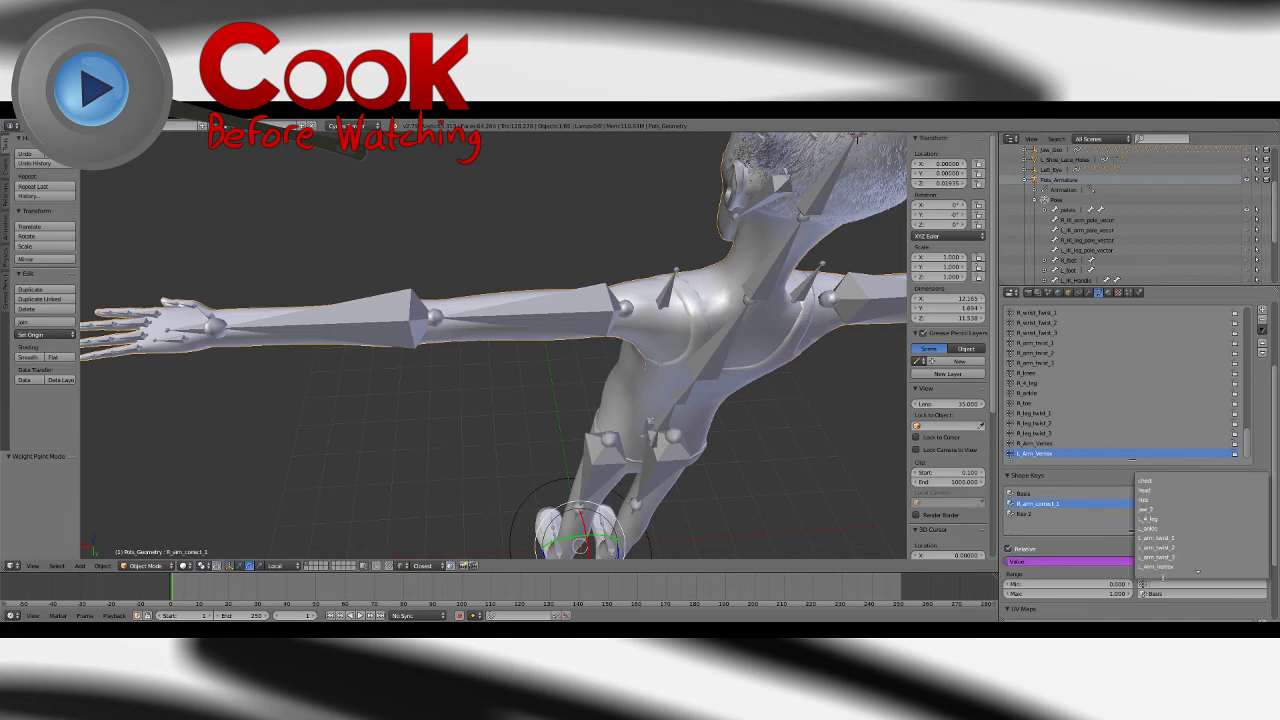
{"action": "type", "text": "l_ar"}
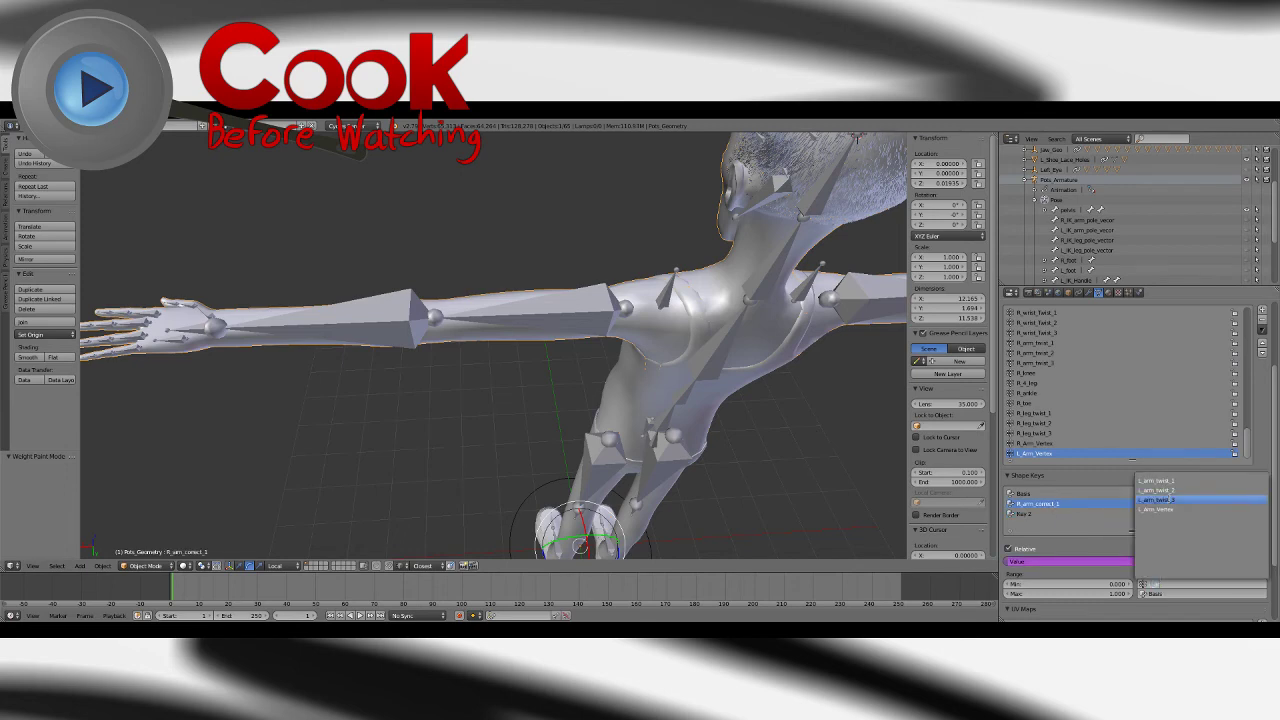
{"action": "left_click", "coordinate": [1172, 509]}
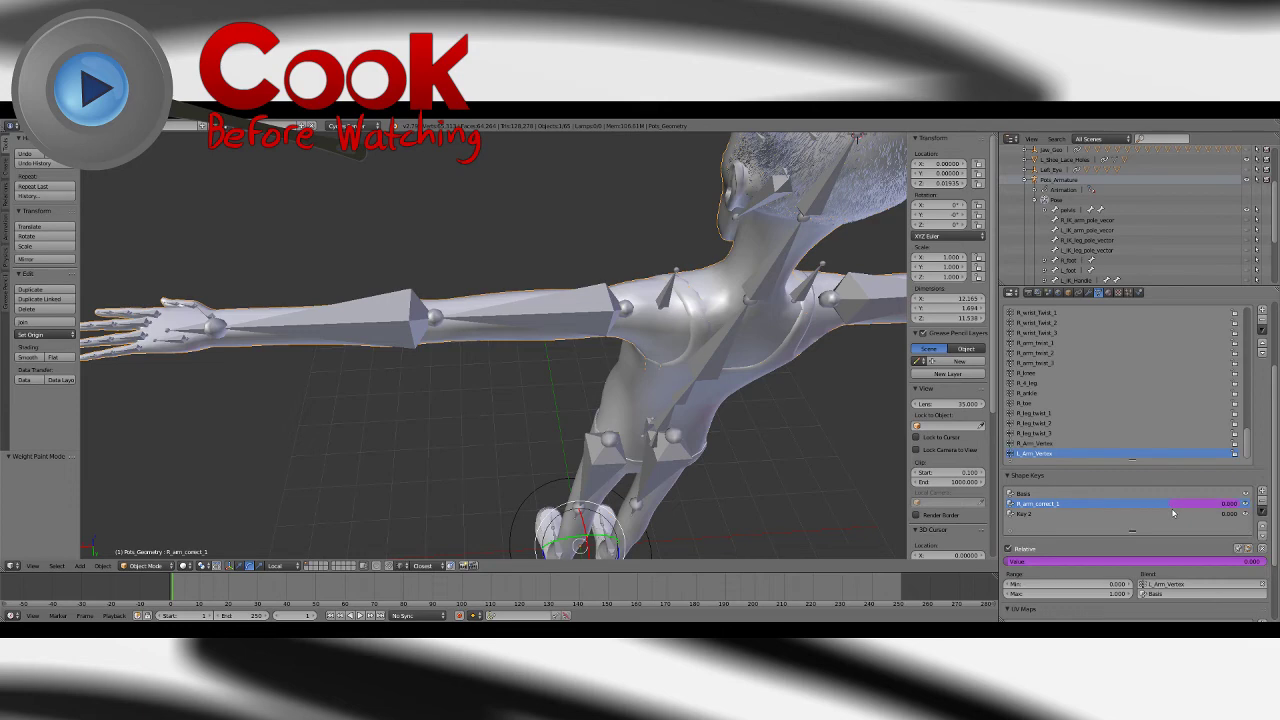
{"action": "middle_click_drag", "start_coordinate": [594, 351], "coordinate": [691, 290]}
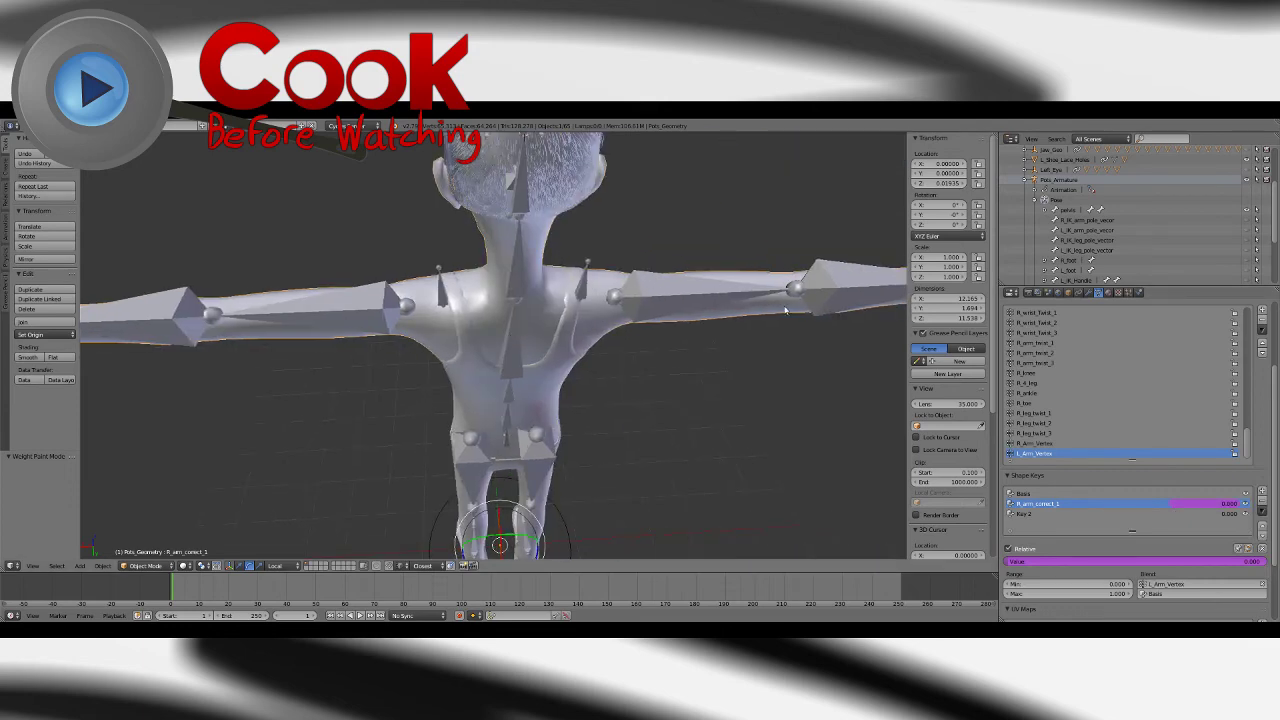
Step: Limit the shape key Key 2 to the vertex group R_Arm_Vertex
{"action": "left_click", "coordinate": [1024, 513]}
{"action": "left_click", "coordinate": [1173, 587]}
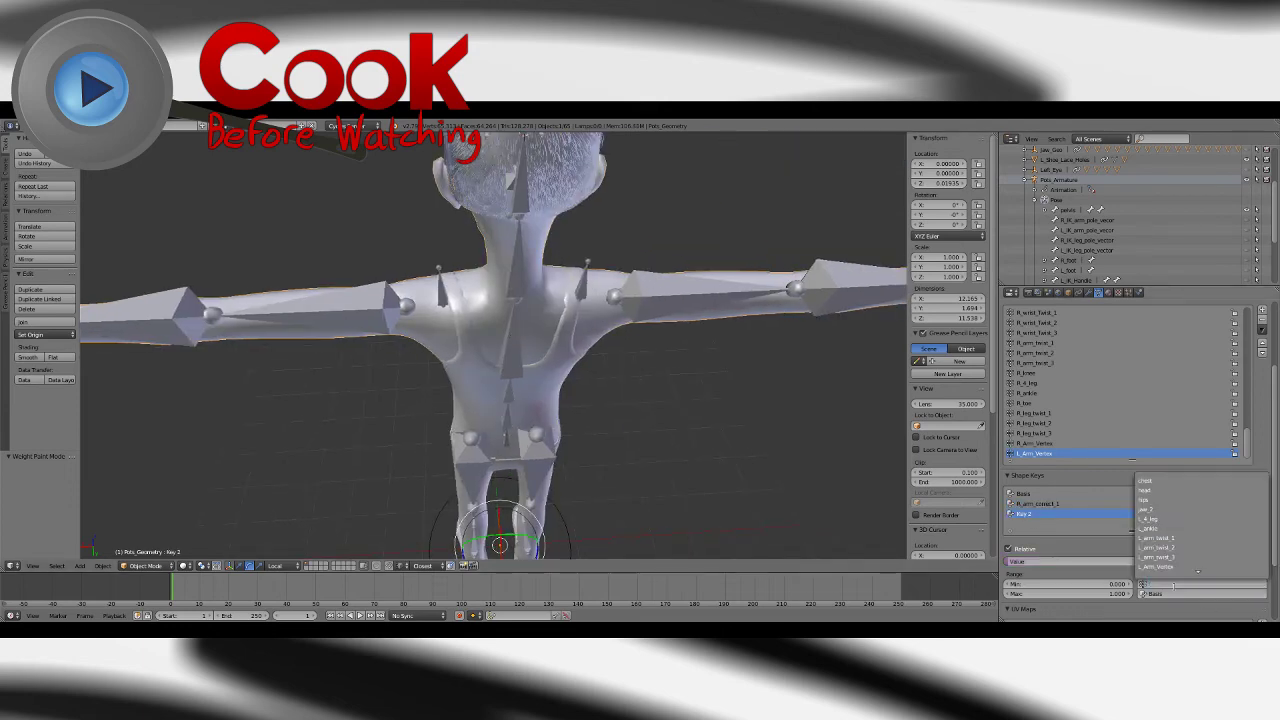
{"action": "type", "text": "R_arem"}
{"action": "key", "text": "BackSpace"}
{"action": "key", "text": "BackSpace"}
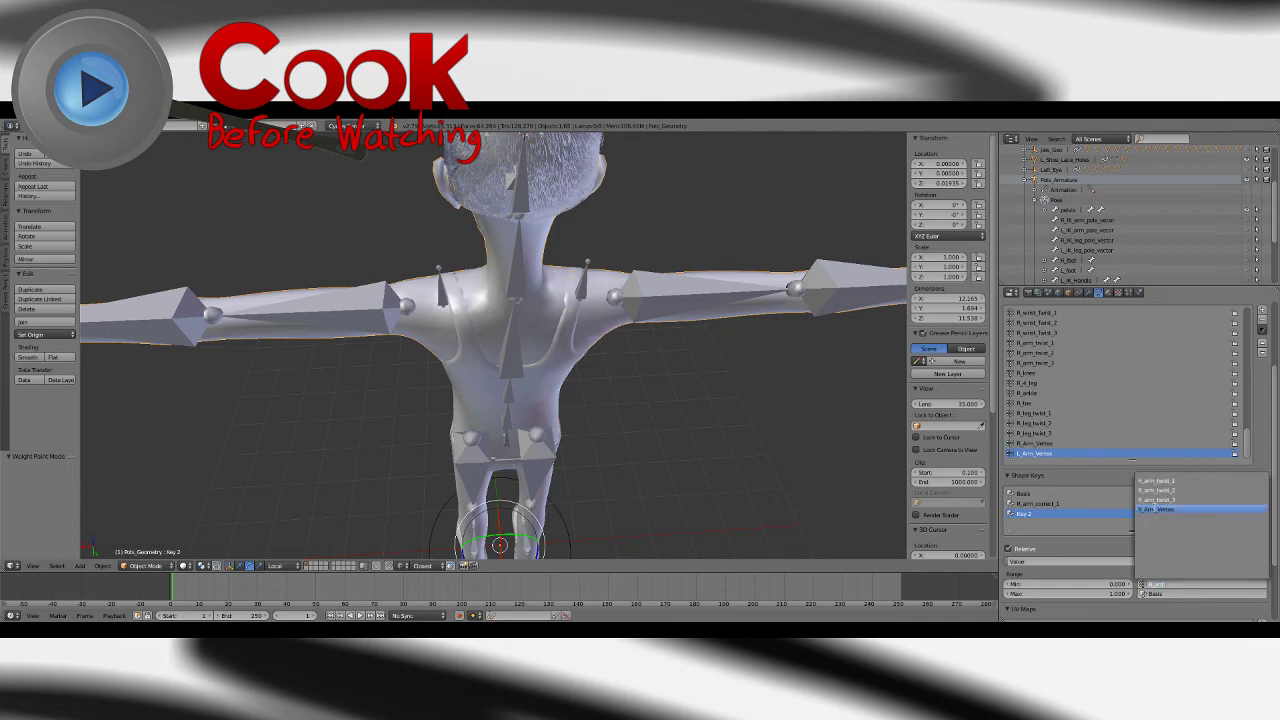
{"action": "left_click", "coordinate": [1158, 509]}
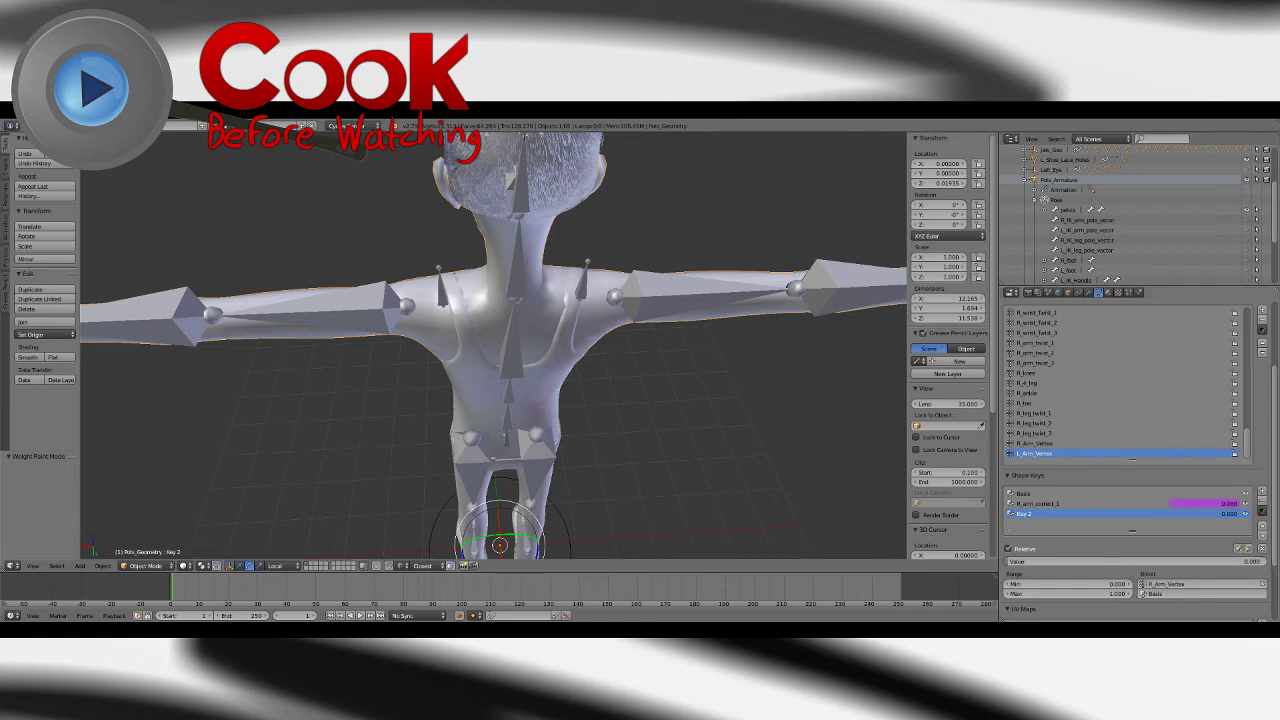
Step: Preview Key 2 by varying its value, and examine both arms from the front
{"action": "left_click_drag", "start_coordinate": [1036, 563], "coordinate": [1010, 562]}
{"action": "middle_click_drag", "start_coordinate": [676, 302], "coordinate": [94, 355]}
{"action": "middle_click_drag", "start_coordinate": [297, 376], "coordinate": [316, 412]}
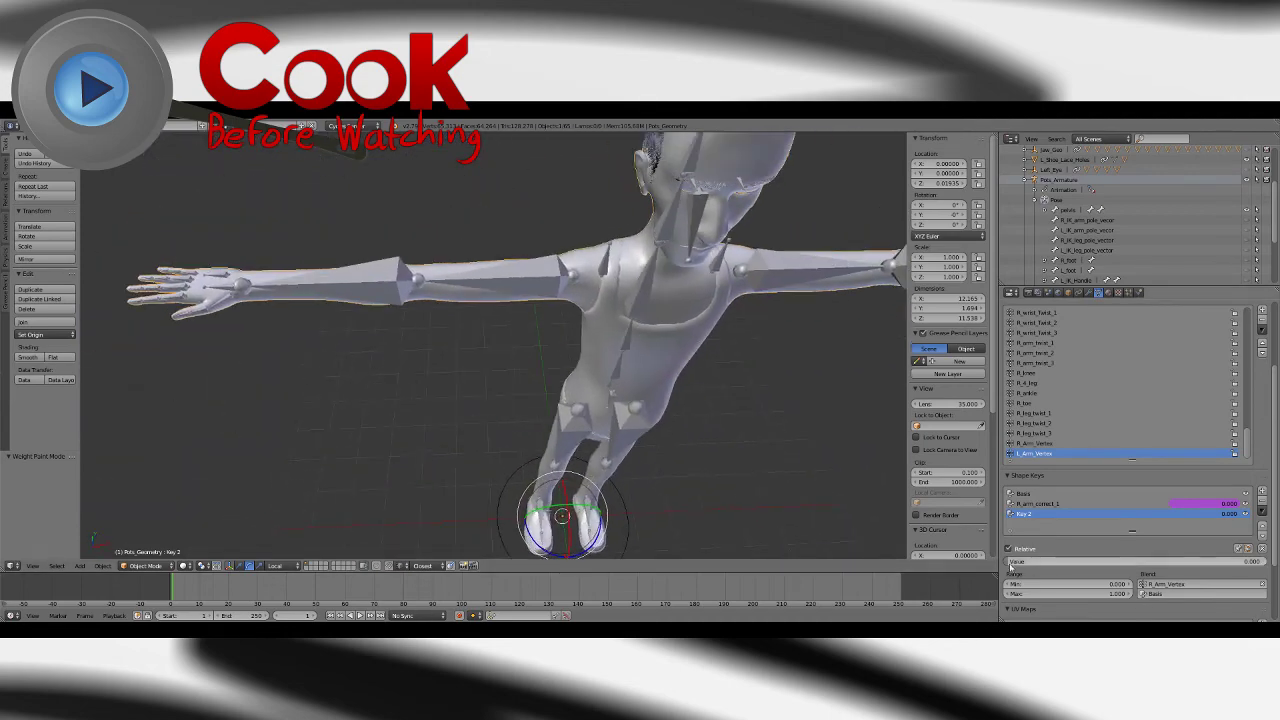
{"action": "middle_click_drag", "start_coordinate": [771, 423], "coordinate": [708, 428]}
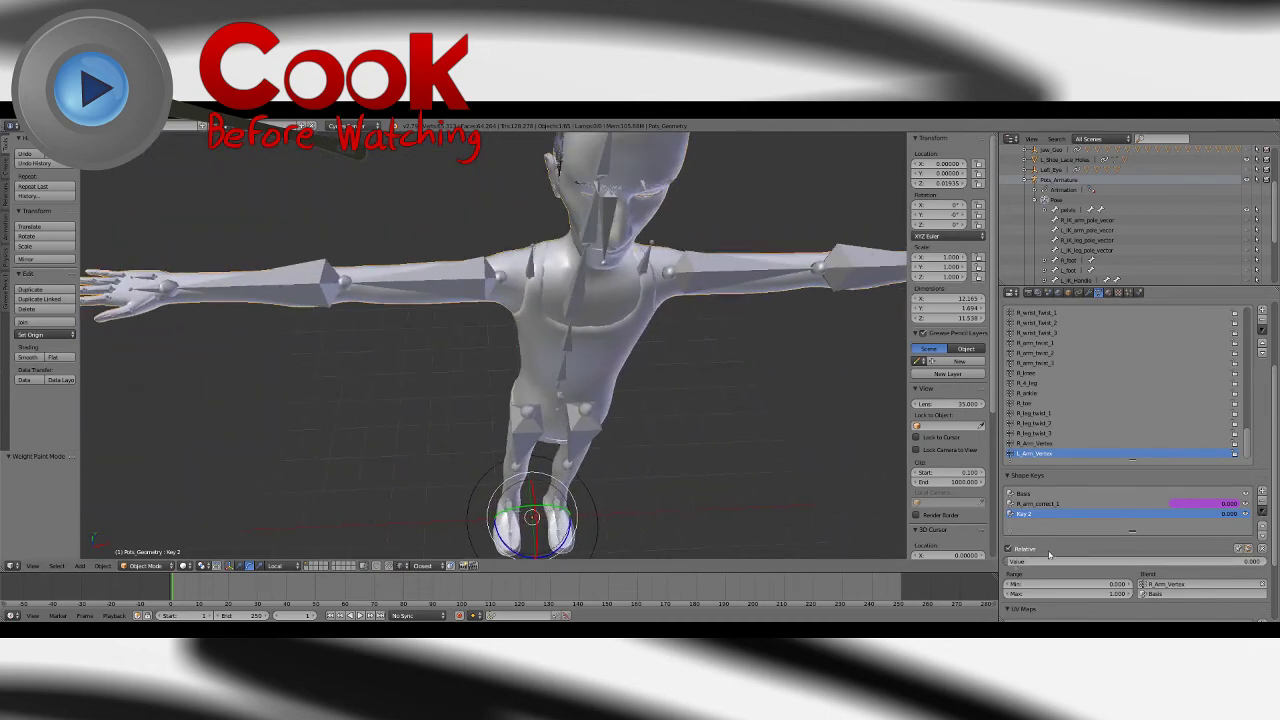
Step: Mirror the shape key Key 2 using the topology option and test it by varying its value
{"action": "left_click", "coordinate": [1262, 513]}
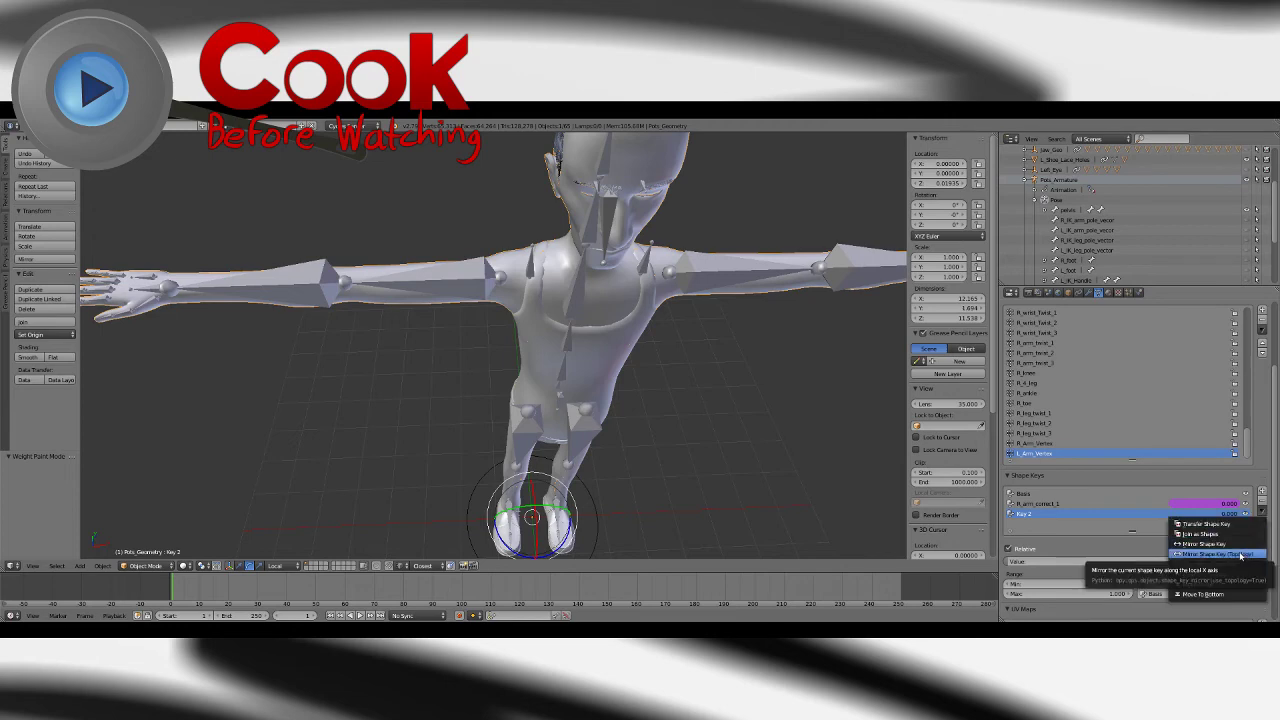
{"action": "left_click", "coordinate": [1235, 554]}
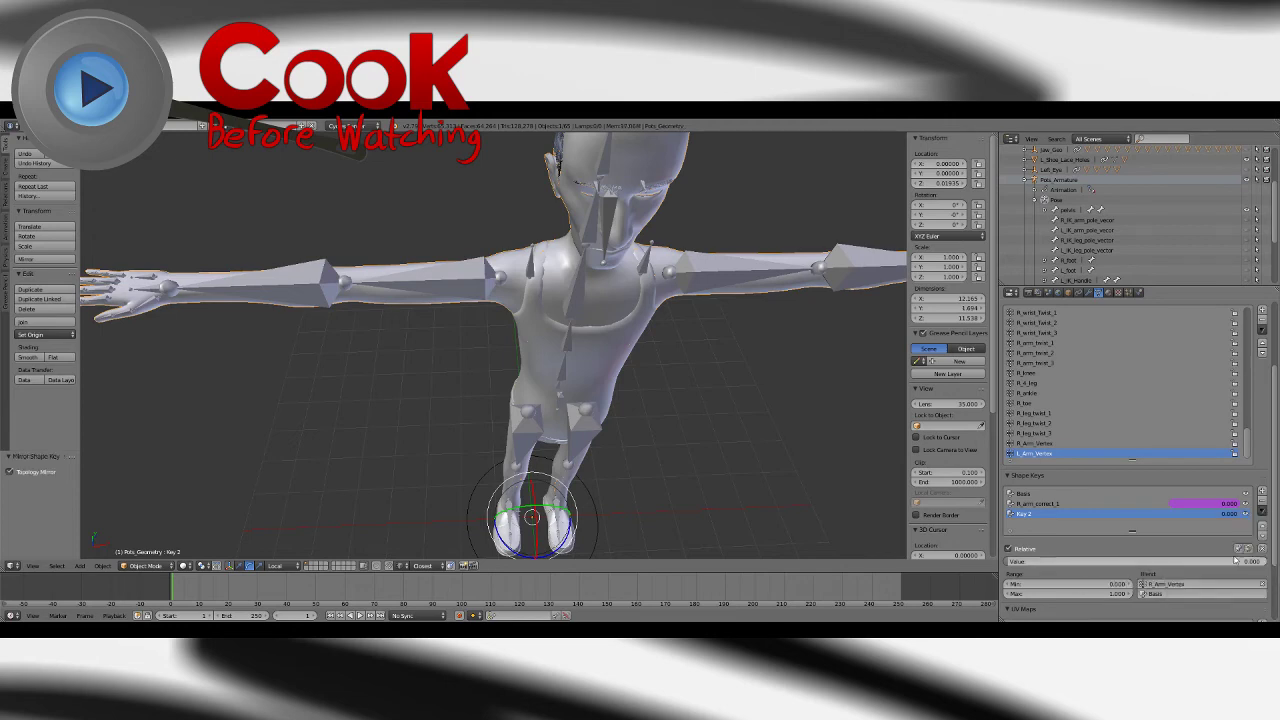
{"action": "mouse_move", "coordinate": [1010, 563]}
{"action": "left_mouse_down"}
{"action": "mouse_move", "coordinate": [1268, 563]}
{"action": "mouse_move", "coordinate": [1004, 565]}
{"action": "left_mouse_up"}
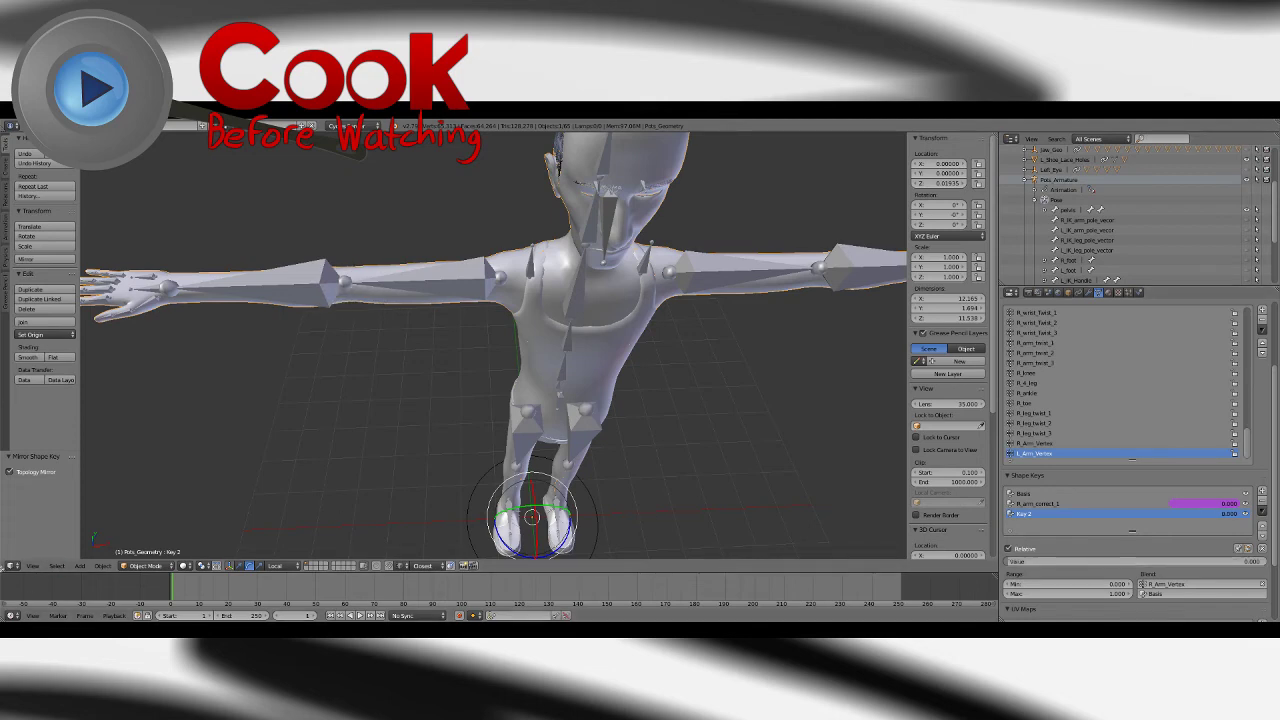
Step: Split the 3D viewport, turn the new area into a Graph Editor in Drivers mode, and show the properties of the R_arm_correct_1 driver curve
{"action": "left_click_drag", "start_coordinate": [3, 568], "coordinate": [546, 508]}
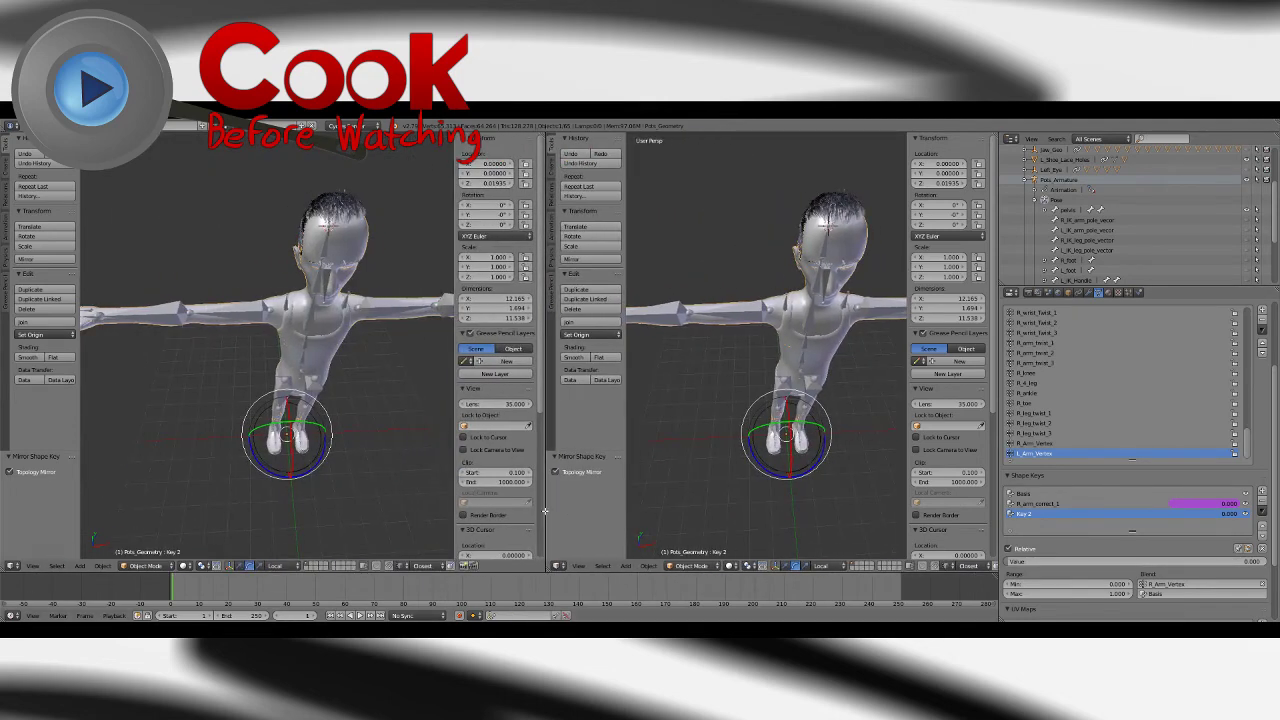
{"action": "left_click", "coordinate": [12, 566]}
{"action": "left_click", "coordinate": [20, 528]}
{"action": "left_click", "coordinate": [170, 566]}
{"action": "left_click", "coordinate": [178, 548]}
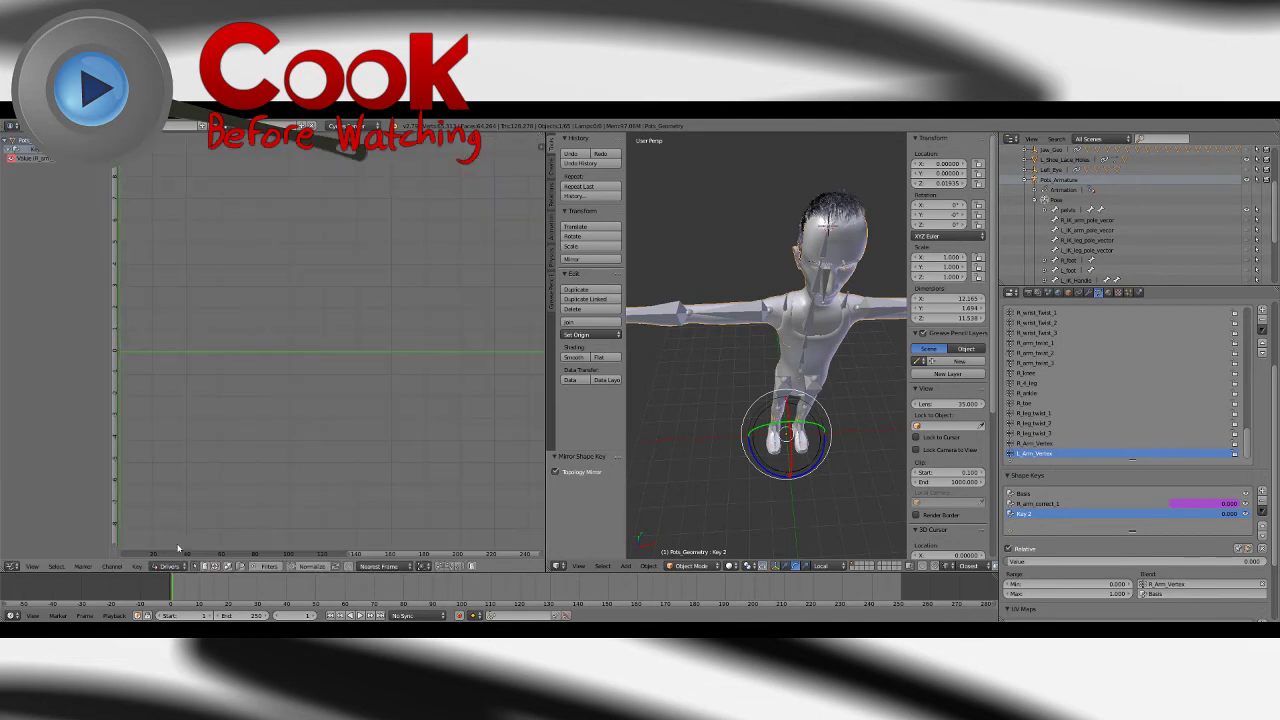
{"action": "left_click", "coordinate": [540, 146]}
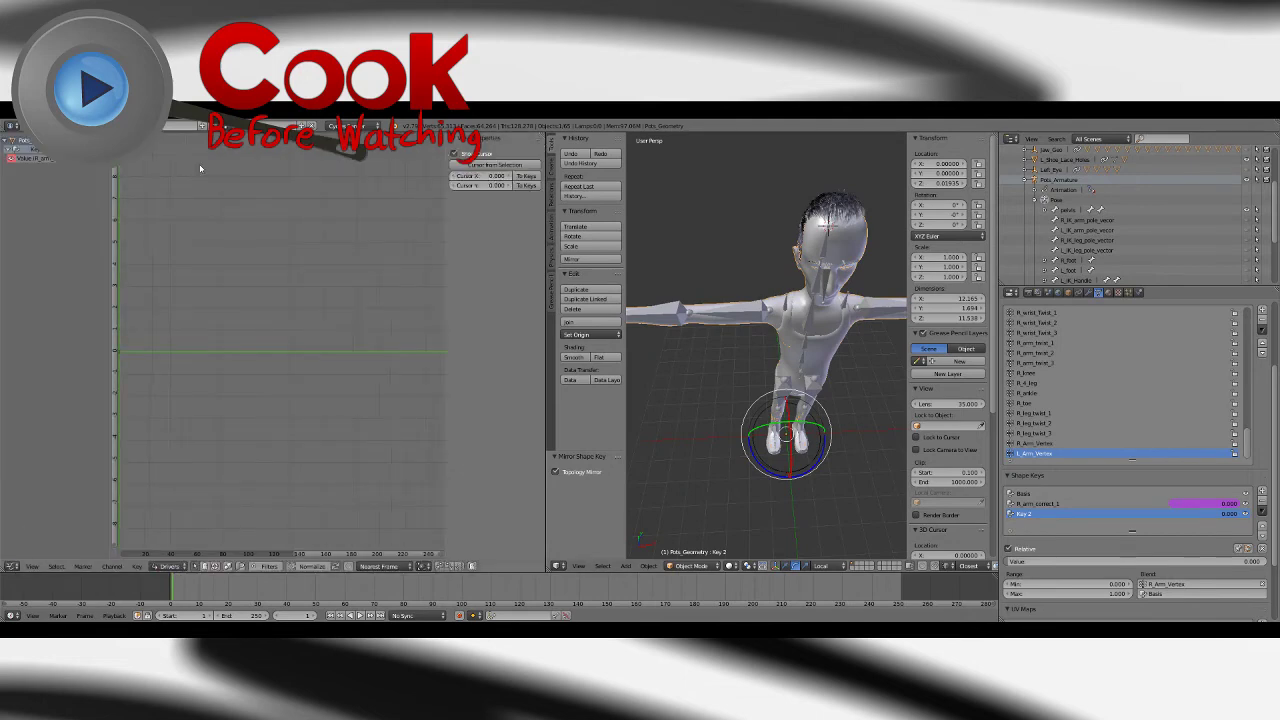
{"action": "left_click", "coordinate": [44, 158]}
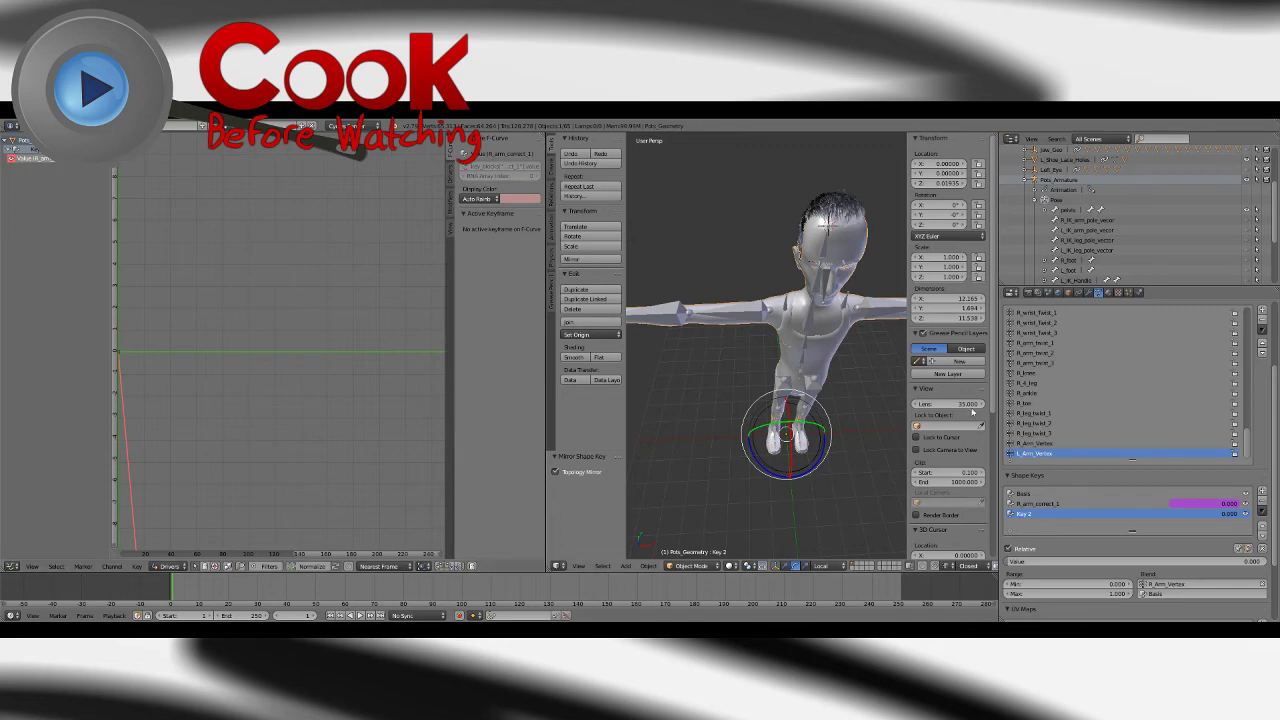
Step: Add a driver to Key 2's value with the Manually Create Later (Single) option
{"action": "right_click", "coordinate": [1120, 561]}
{"action": "mouse_move", "coordinate": [1104, 497]}
{"action": "right_click", "coordinate": [1103, 564]}
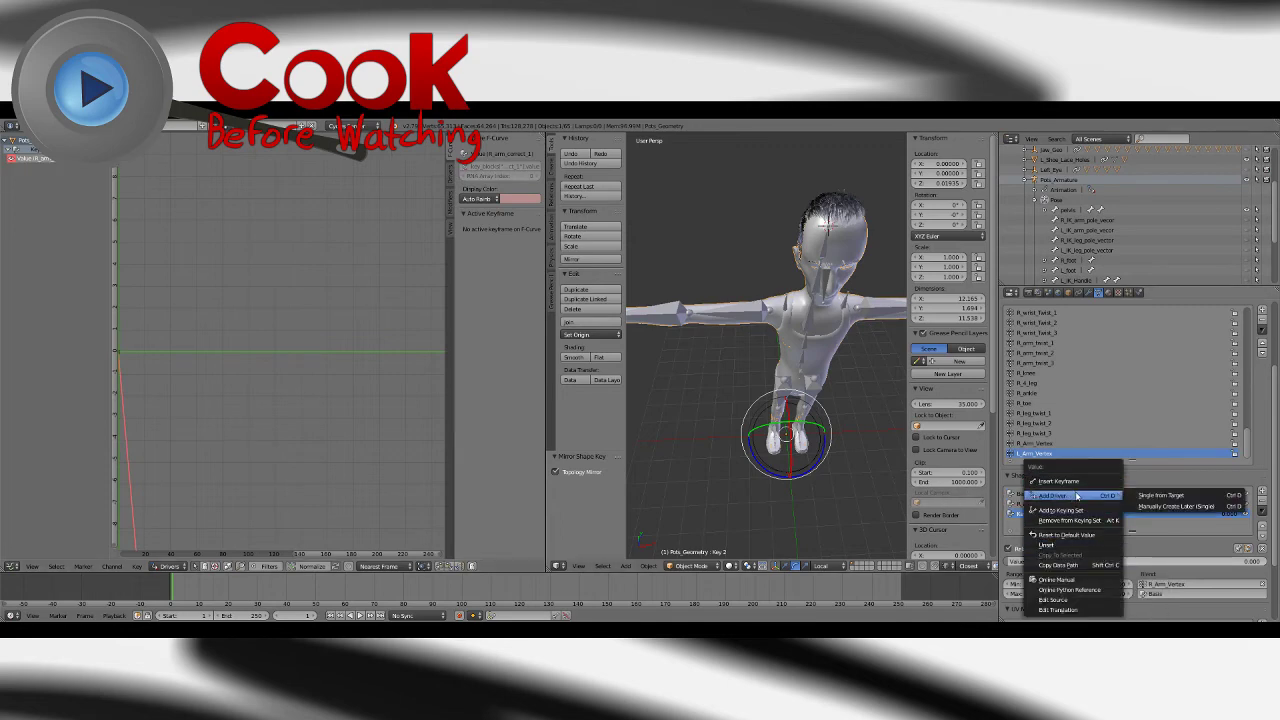
{"action": "left_click", "coordinate": [1170, 505]}
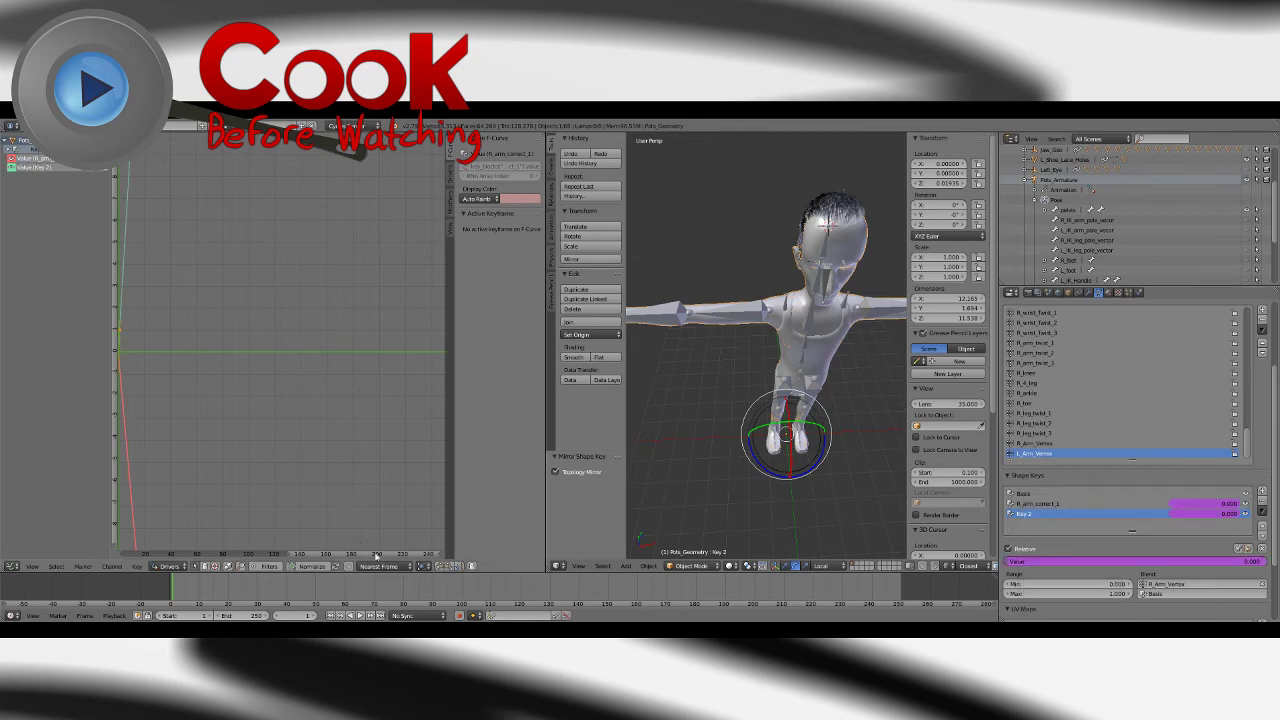
{"action": "left_click_drag", "start_coordinate": [291, 555], "coordinate": [286, 555]}
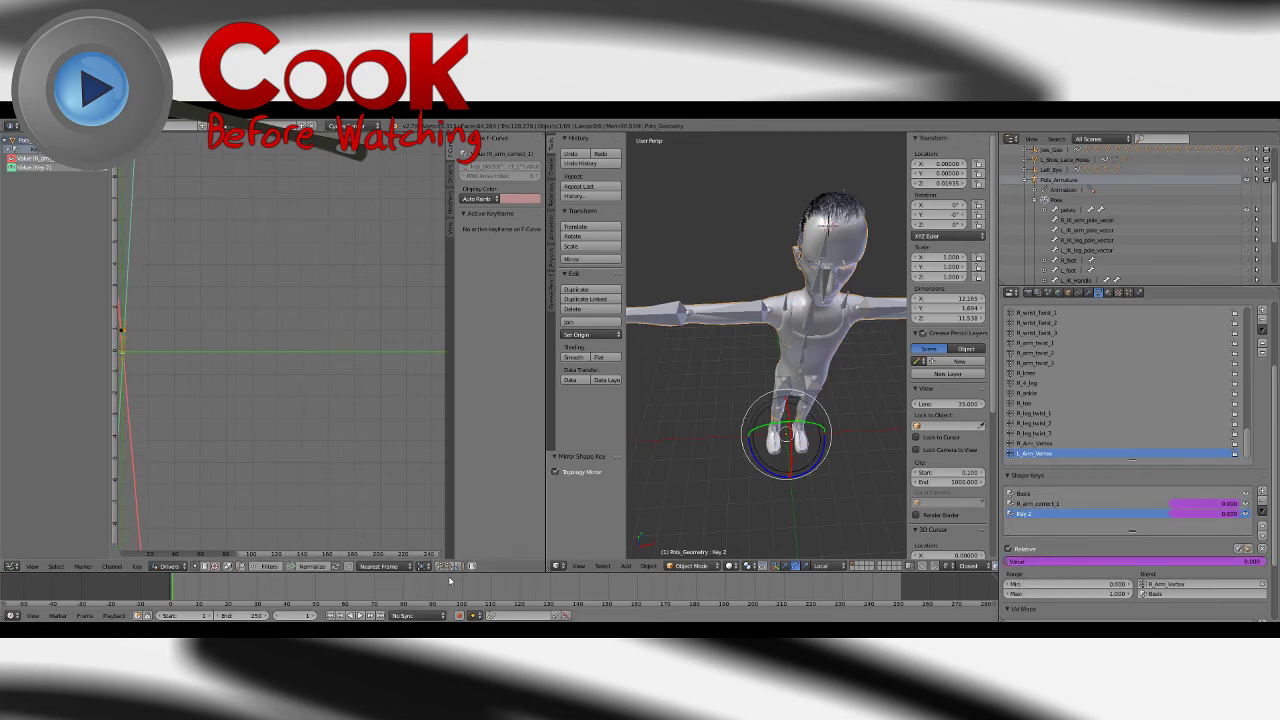
Step: Set the upper keyframe of the Key 2 driver curve to frame 1.52
{"action": "left_click_drag", "start_coordinate": [437, 556], "coordinate": [157, 510]}
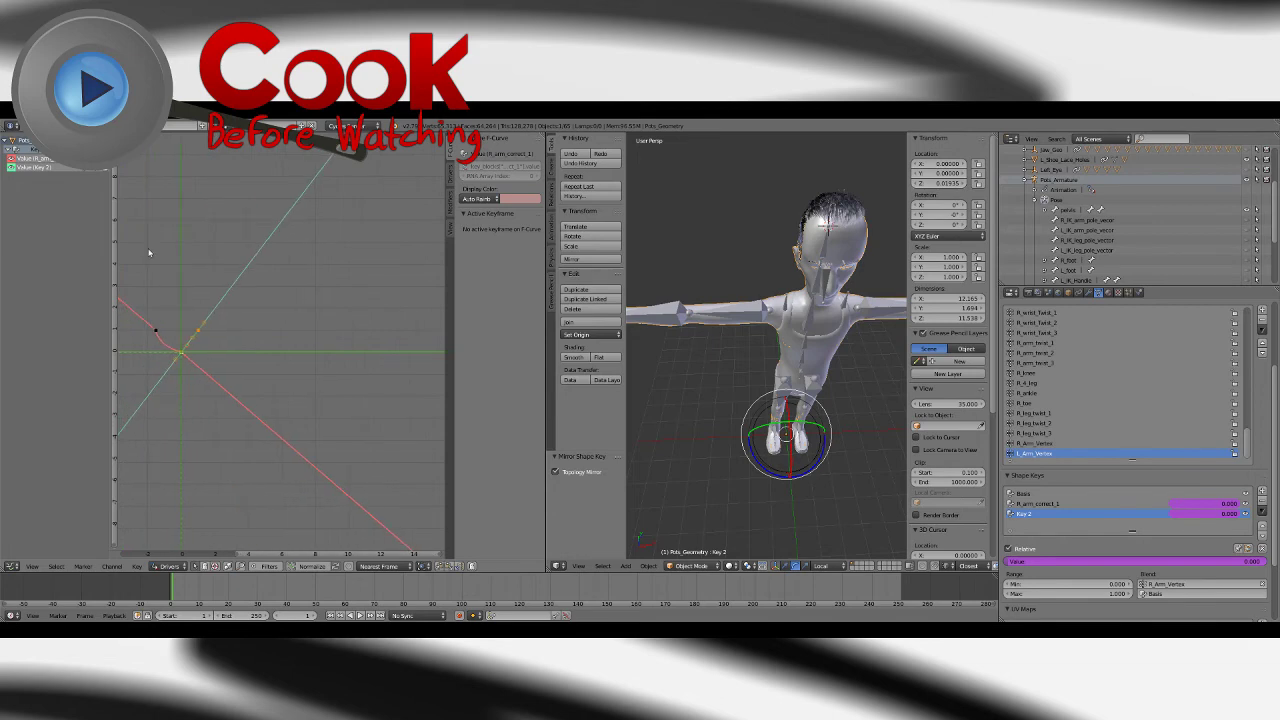
{"action": "scroll", "coordinate": [180, 325], "scroll_direction": "up", "scroll_amount": 4}
{"action": "key", "text": "Home"}
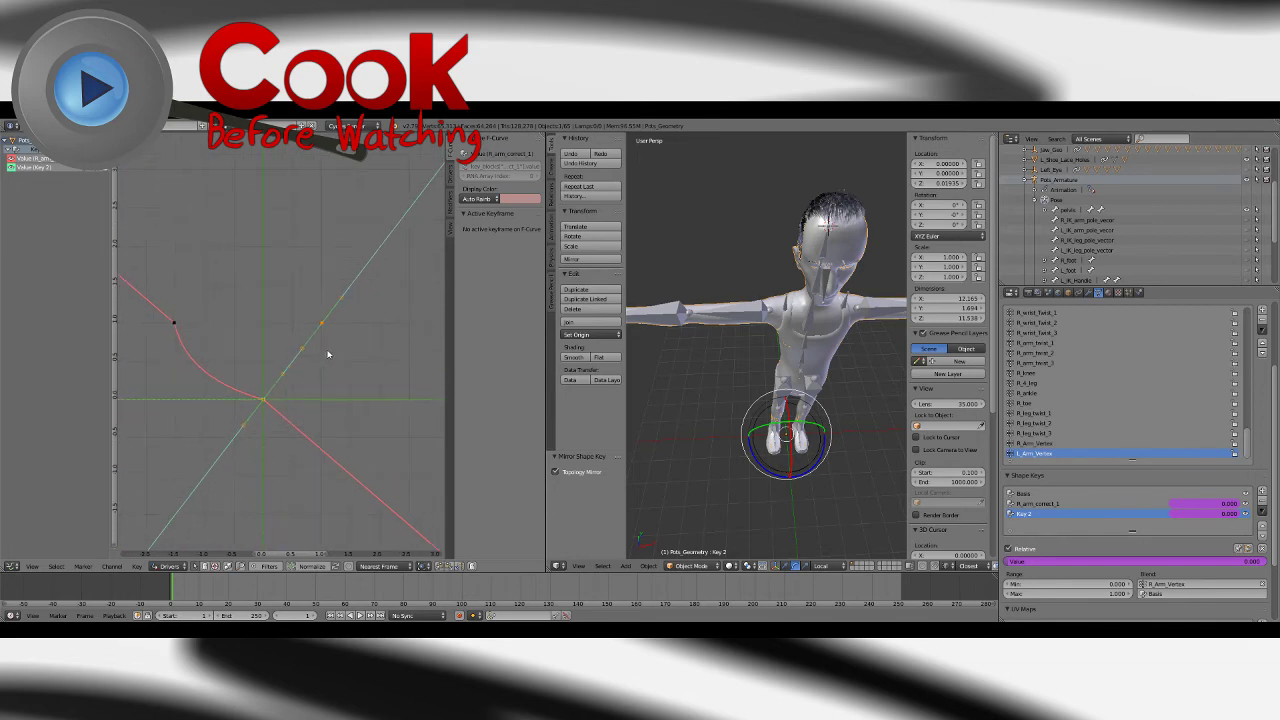
{"action": "scroll", "coordinate": [334, 376], "scroll_direction": "up", "scroll_amount": 6}
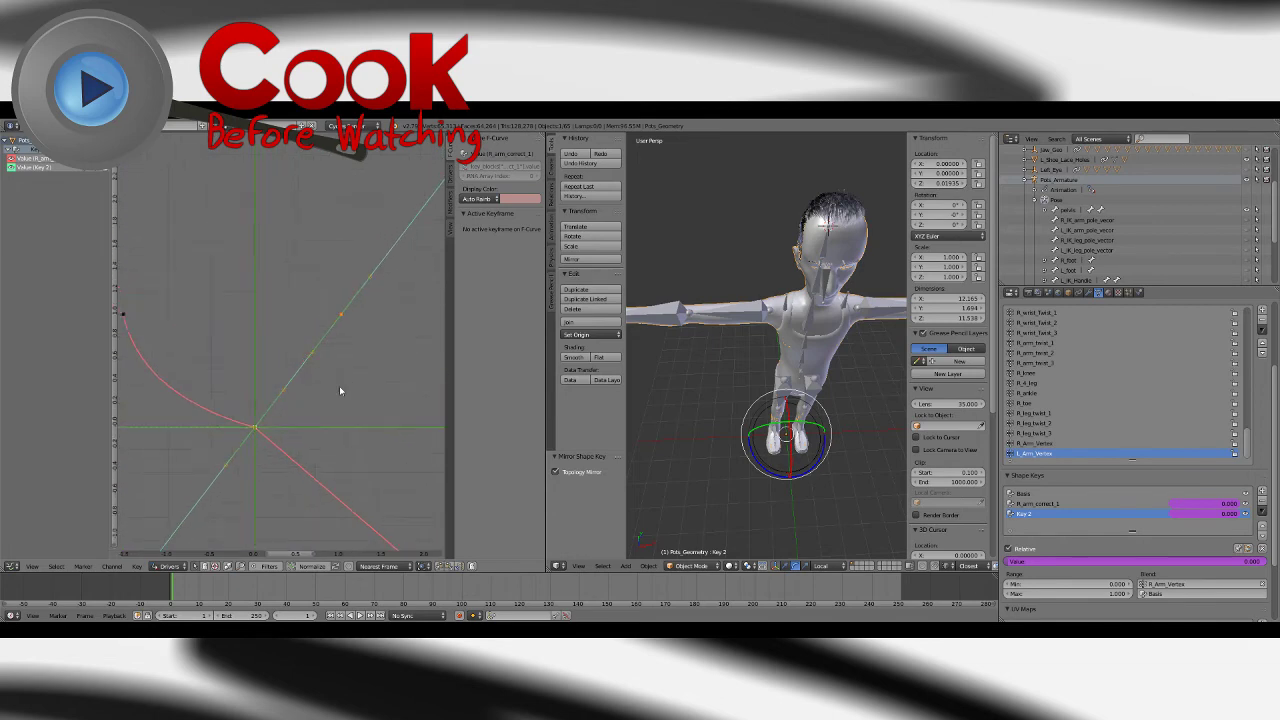
{"action": "right_click", "coordinate": [347, 313]}
{"action": "left_click", "coordinate": [510, 251]}
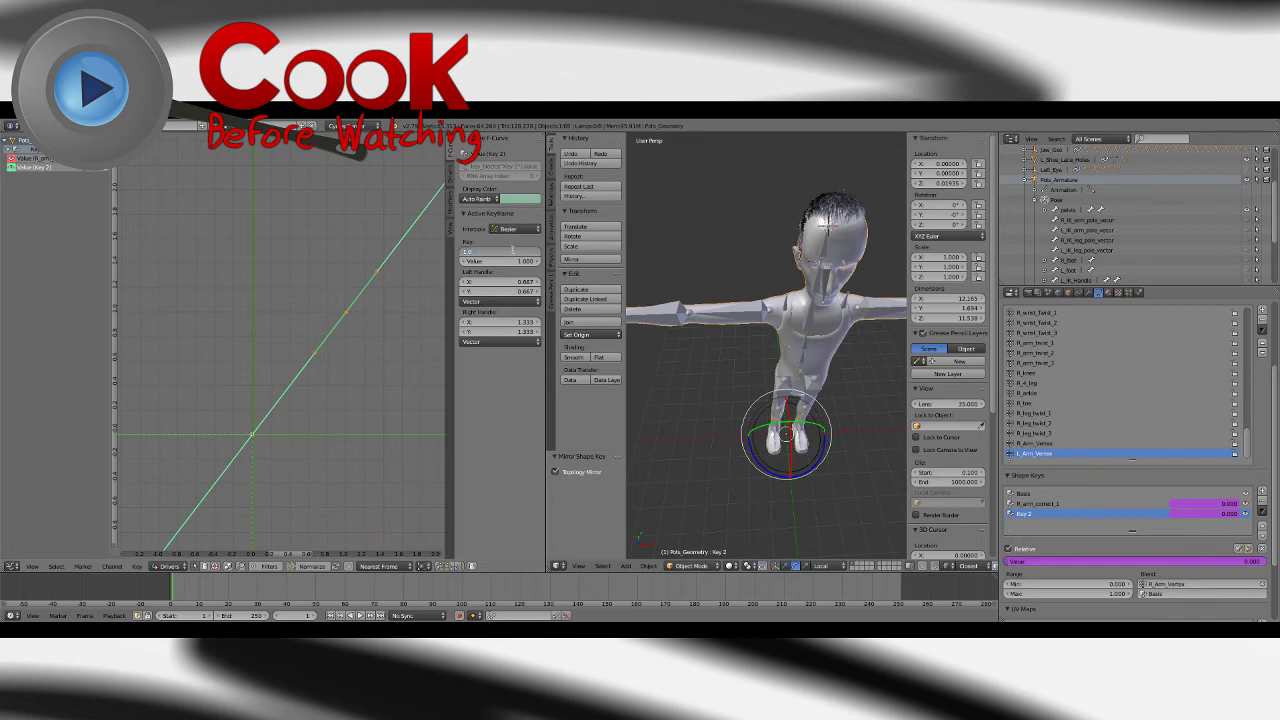
{"action": "type", "text": "1.52"}
{"action": "key", "text": "Return"}
Step: Lower the right handle of the origin keyframe on the Key 2 driver curve so the curve eases in gently
{"action": "scroll", "coordinate": [286, 394], "scroll_direction": "down", "scroll_amount": 3}
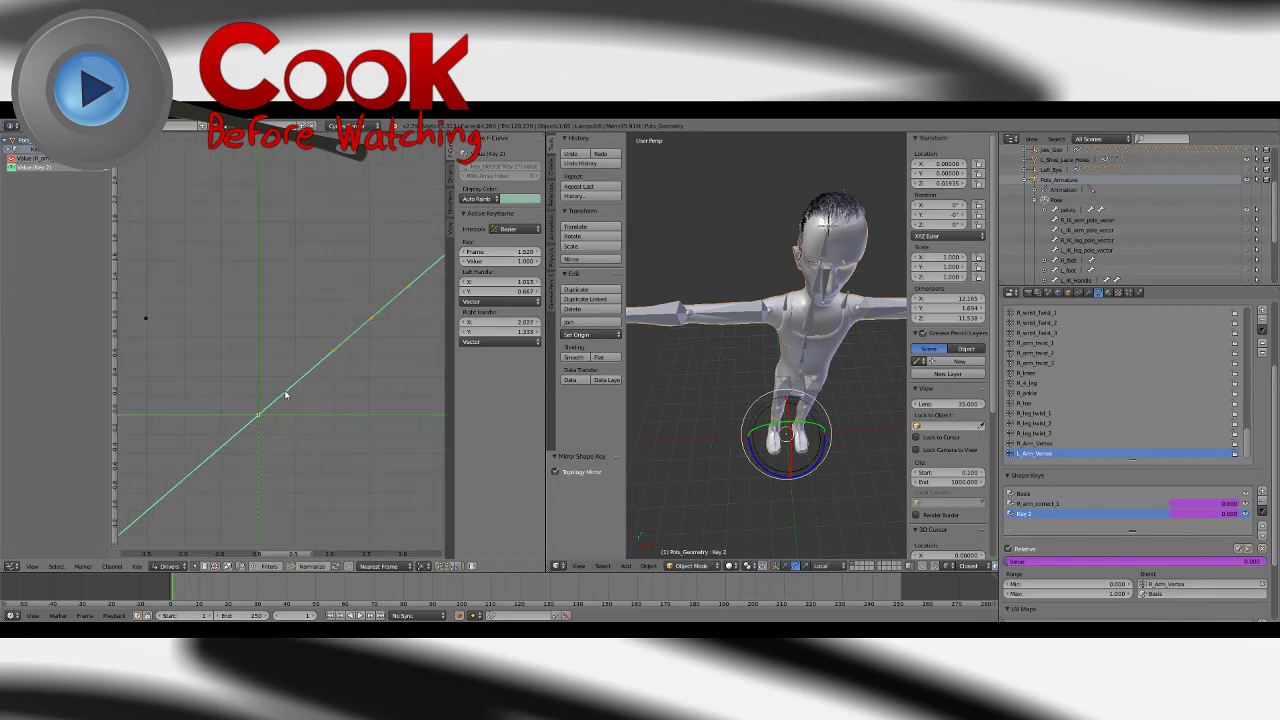
{"action": "right_click_drag", "start_coordinate": [336, 355], "coordinate": [316, 405]}
{"action": "right_click", "coordinate": [261, 419]}
{"action": "right_click", "coordinate": [261, 415]}
Step: Set the Key 2 driver variable to use Z Rotation in Local Space
{"action": "left_click", "coordinate": [450, 175]}
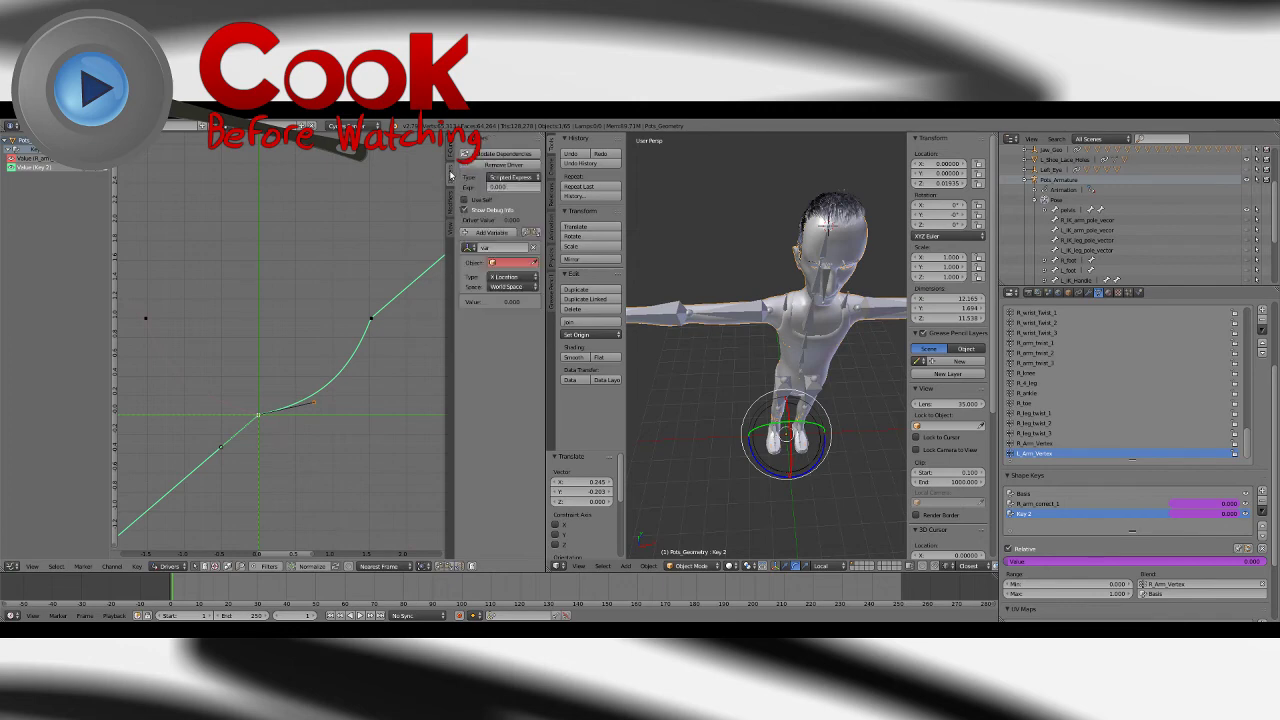
{"action": "left_click", "coordinate": [508, 277]}
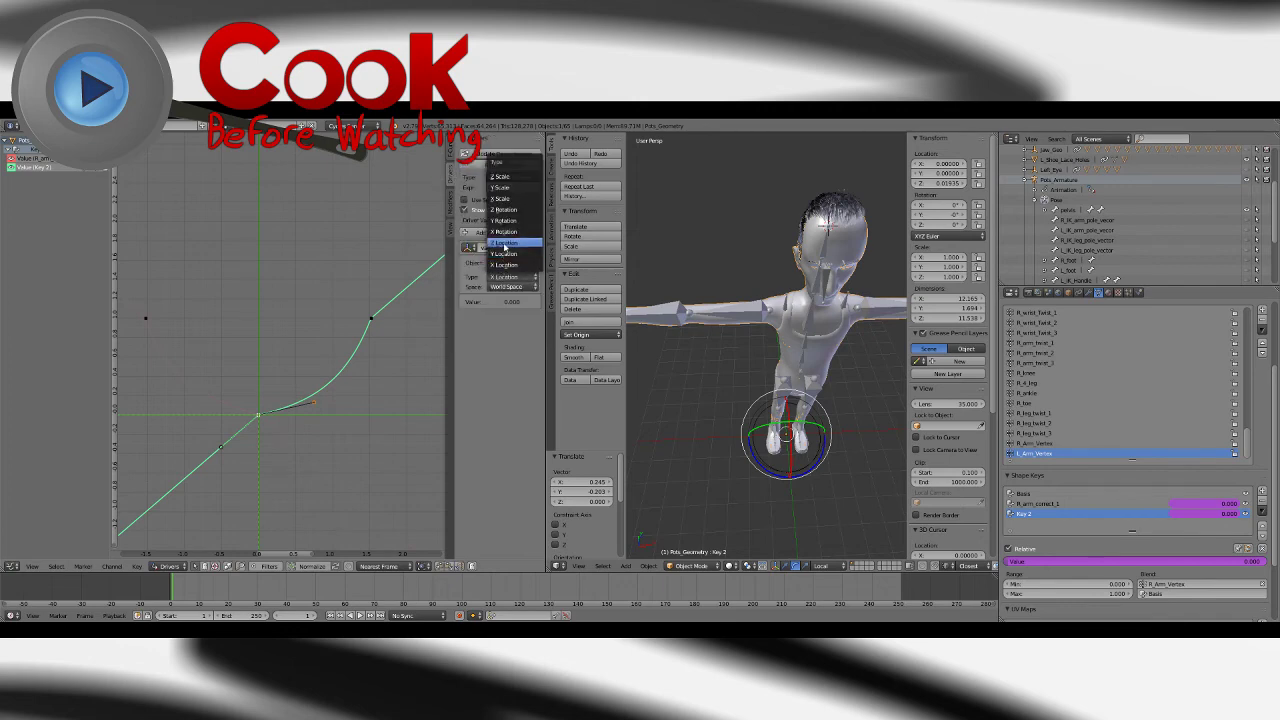
{"action": "left_click", "coordinate": [507, 241]}
{"action": "left_click", "coordinate": [510, 286]}
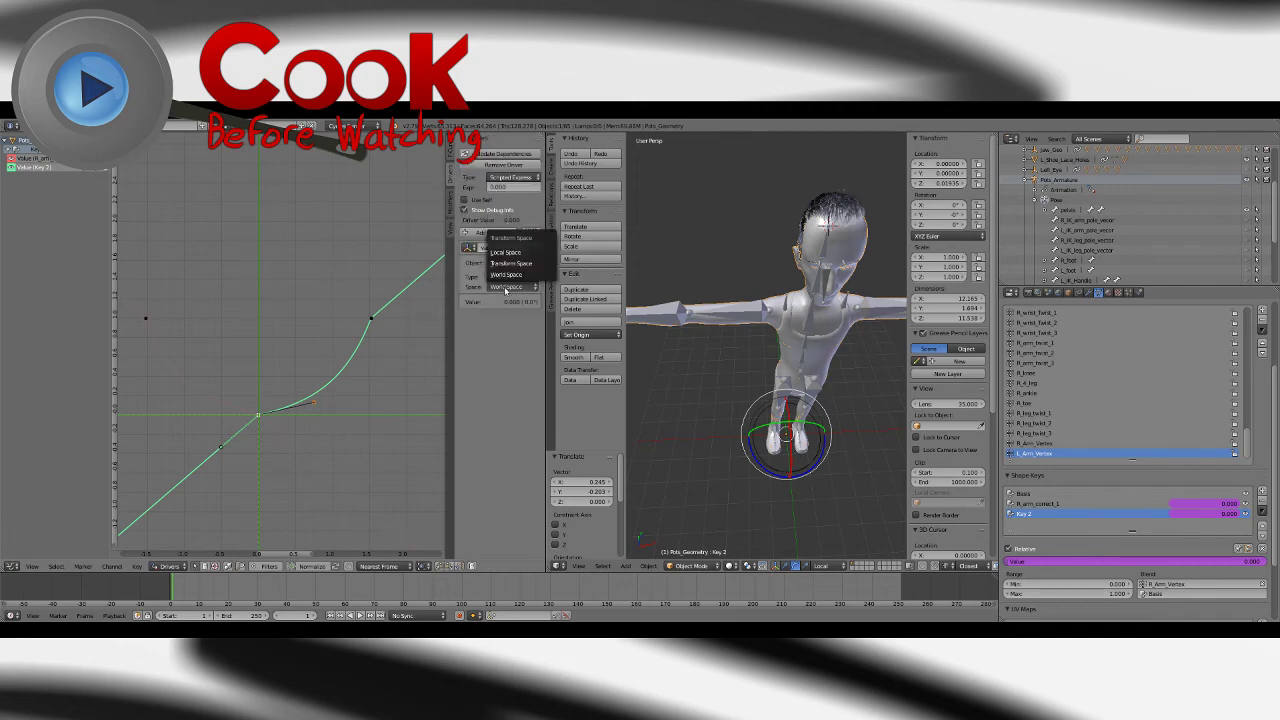
{"action": "left_click", "coordinate": [507, 254]}
Step: Target the driver variable at the armature's R_4_arm bone and use var as the driver expression
{"action": "left_click", "coordinate": [494, 262]}
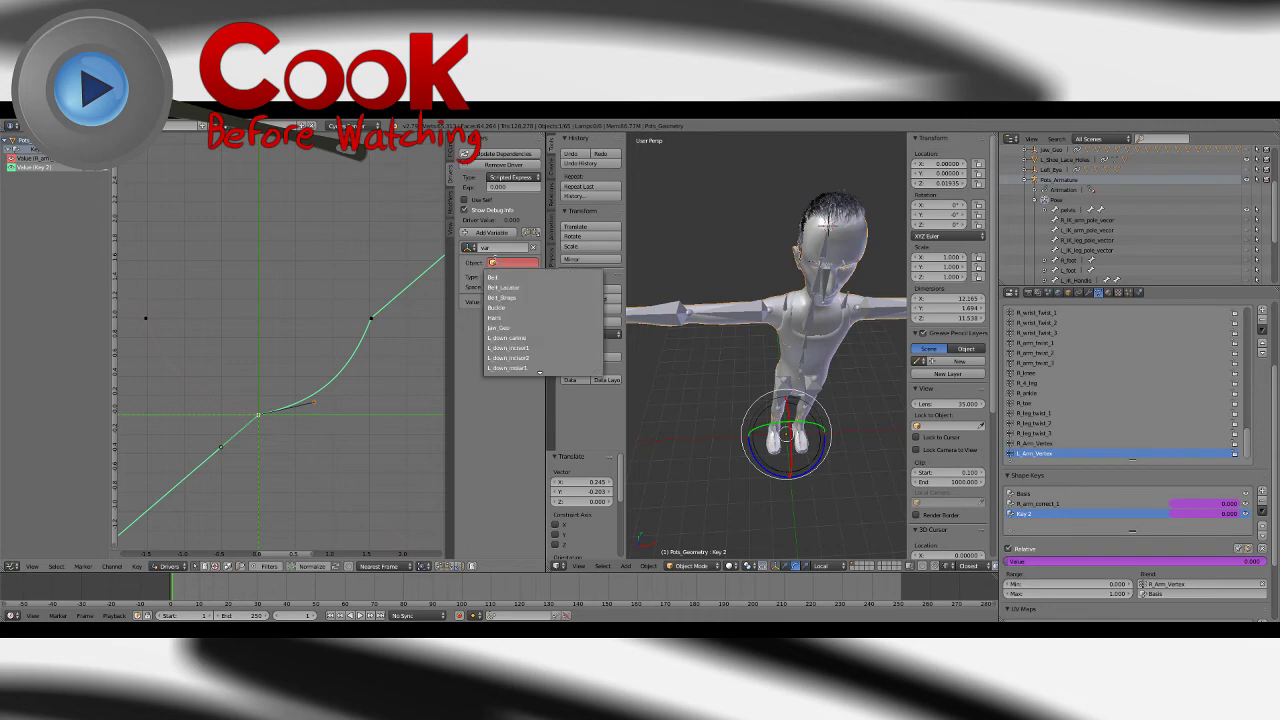
{"action": "type", "text": "arm"}
{"action": "left_click", "coordinate": [507, 276]}
{"action": "left_click", "coordinate": [507, 273]}
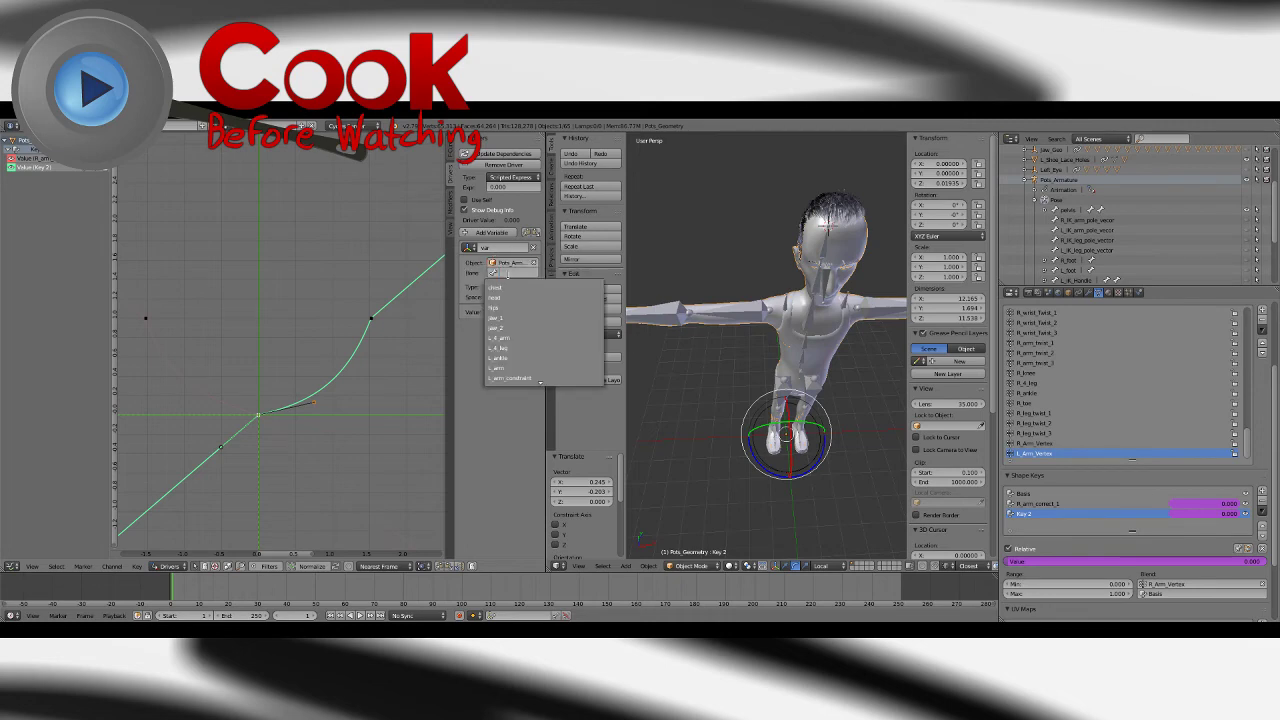
{"action": "scroll", "coordinate": [507, 274], "scroll_direction": "down", "scroll_amount": 5}
{"action": "type", "text": "R_4"}
{"action": "left_click", "coordinate": [507, 285]}
{"action": "left_click", "coordinate": [496, 248]}
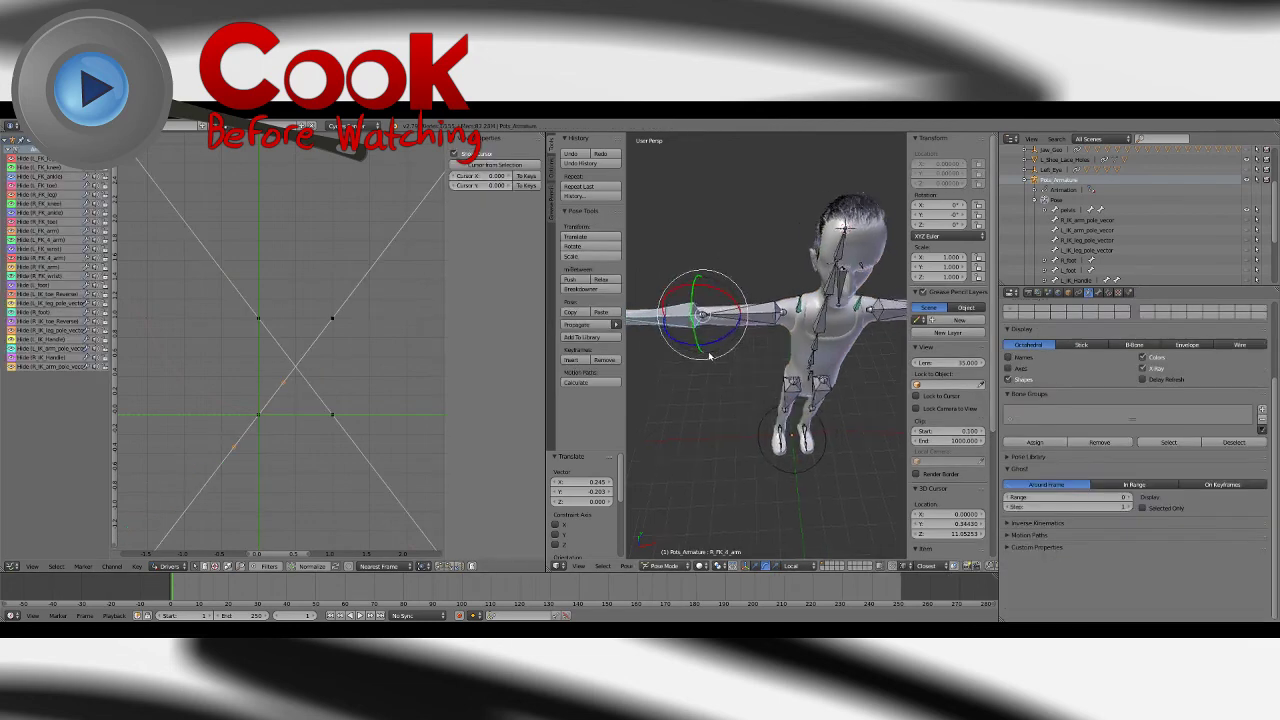
Step: Rotate the R_FK_4_arm bone to test the arm deformation, and undo the rotation
{"action": "middle_click_drag", "start_coordinate": [684, 347], "coordinate": [735, 397]}
{"action": "left_click_drag", "start_coordinate": [748, 366], "coordinate": [776, 326]}
{"action": "key", "text": "ctrl+z"}
{"action": "key", "text": "ctrl+z"}
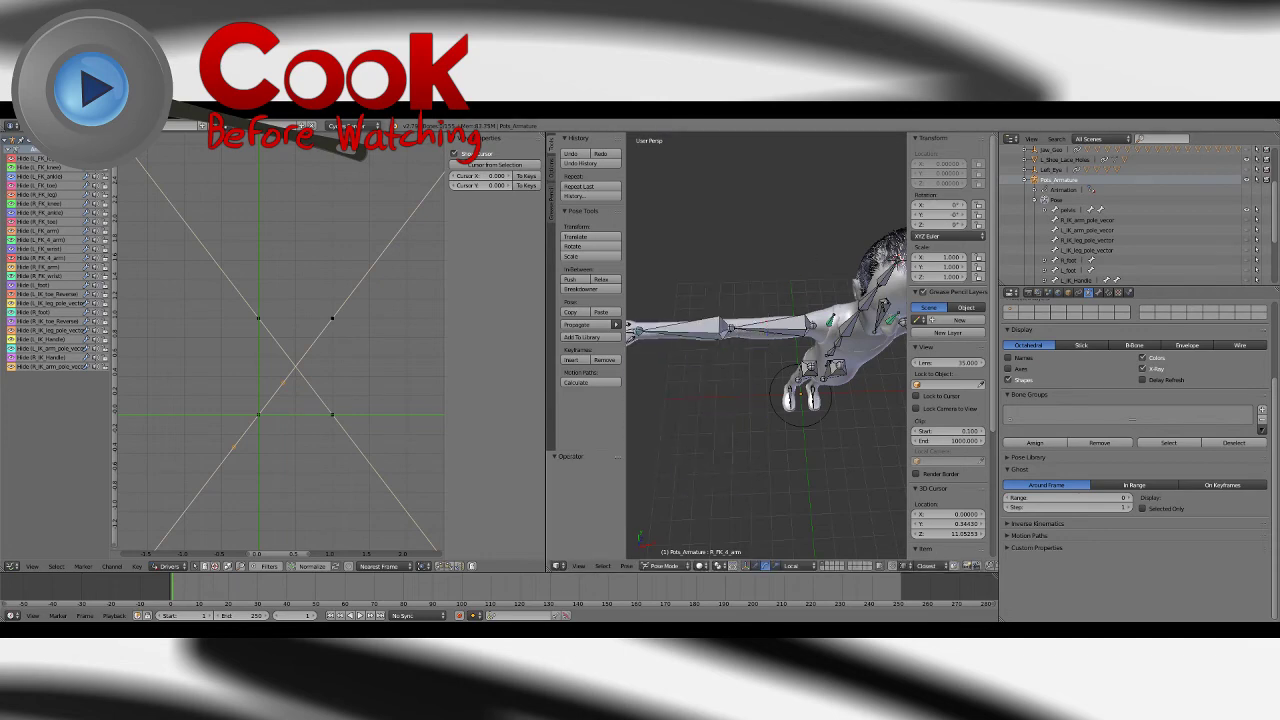
Step: Save the file under its current name
{"action": "left_click", "coordinate": [30, 126]}
{"action": "left_click", "coordinate": [50, 204]}
{"action": "middle_click_drag", "start_coordinate": [650, 440], "coordinate": [737, 445]}
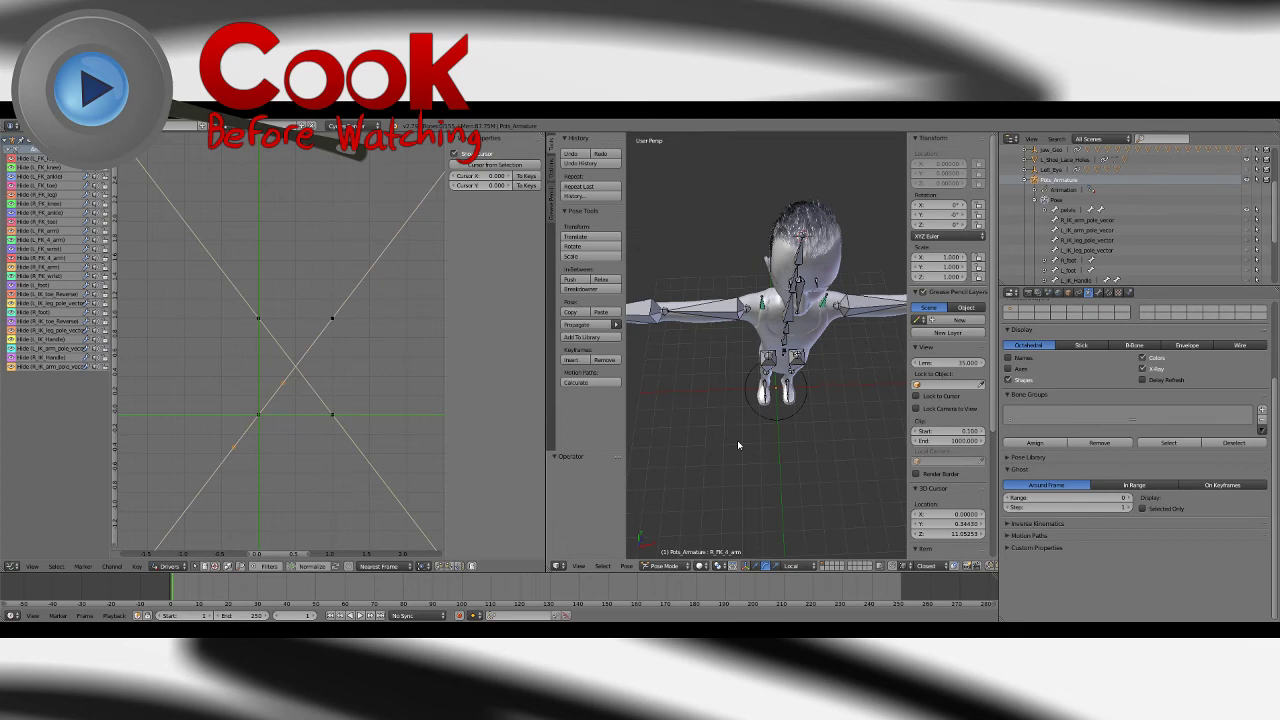
{"action": "left_click", "coordinate": [26, 127]}
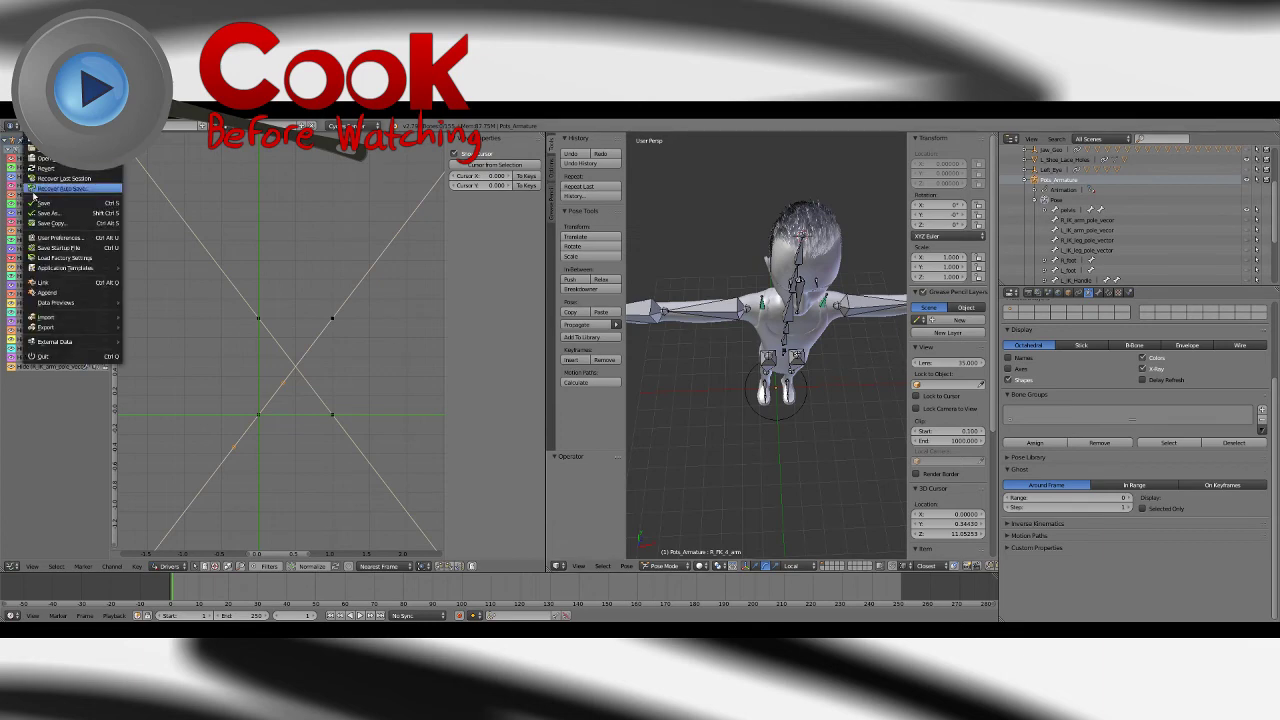
{"action": "left_click", "coordinate": [44, 203]}
{"action": "scroll", "coordinate": [806, 400], "scroll_direction": "down", "scroll_amount": 2}
{"action": "mouse_move", "coordinate": [807, 401]}
{"action": "middle_mouse_down"}
{"action": "mouse_move", "coordinate": [837, 412]}
{"action": "mouse_move", "coordinate": [834, 394]}
{"action": "mouse_move", "coordinate": [808, 392]}
{"action": "middle_mouse_up"}
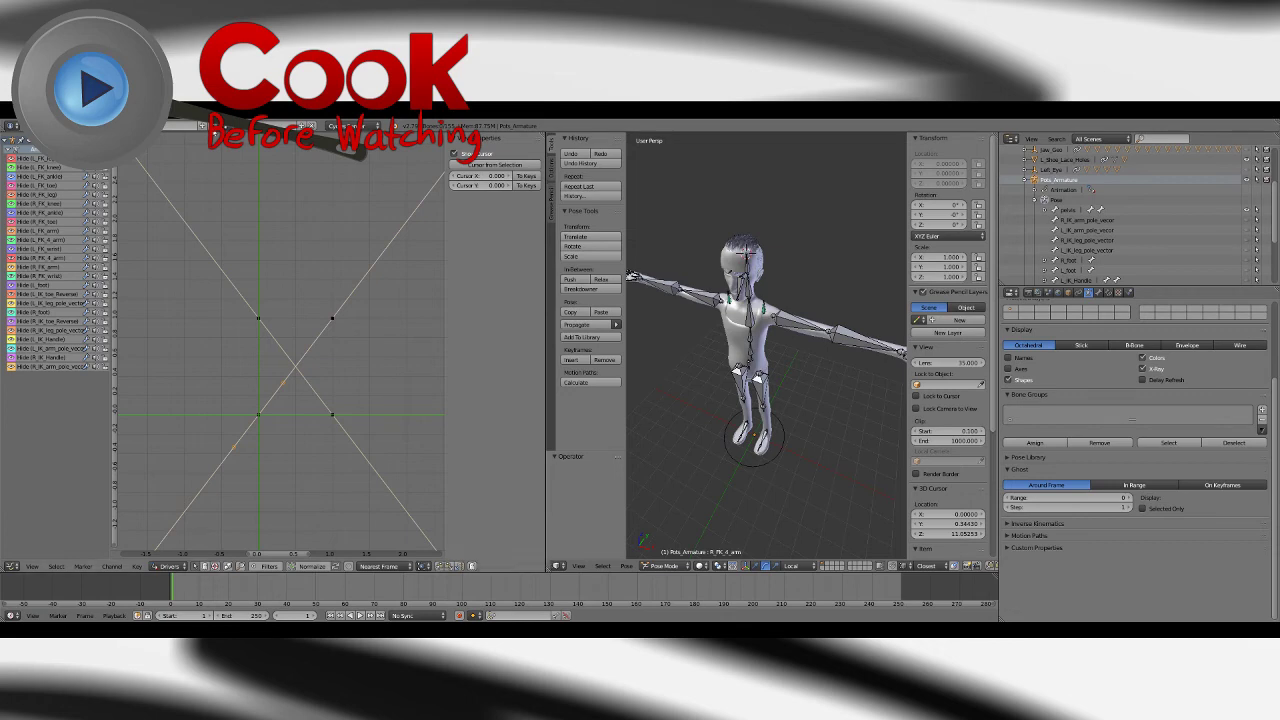
{"action": "left_click", "coordinate": [33, 125]}
{"action": "left_click", "coordinate": [52, 202]}
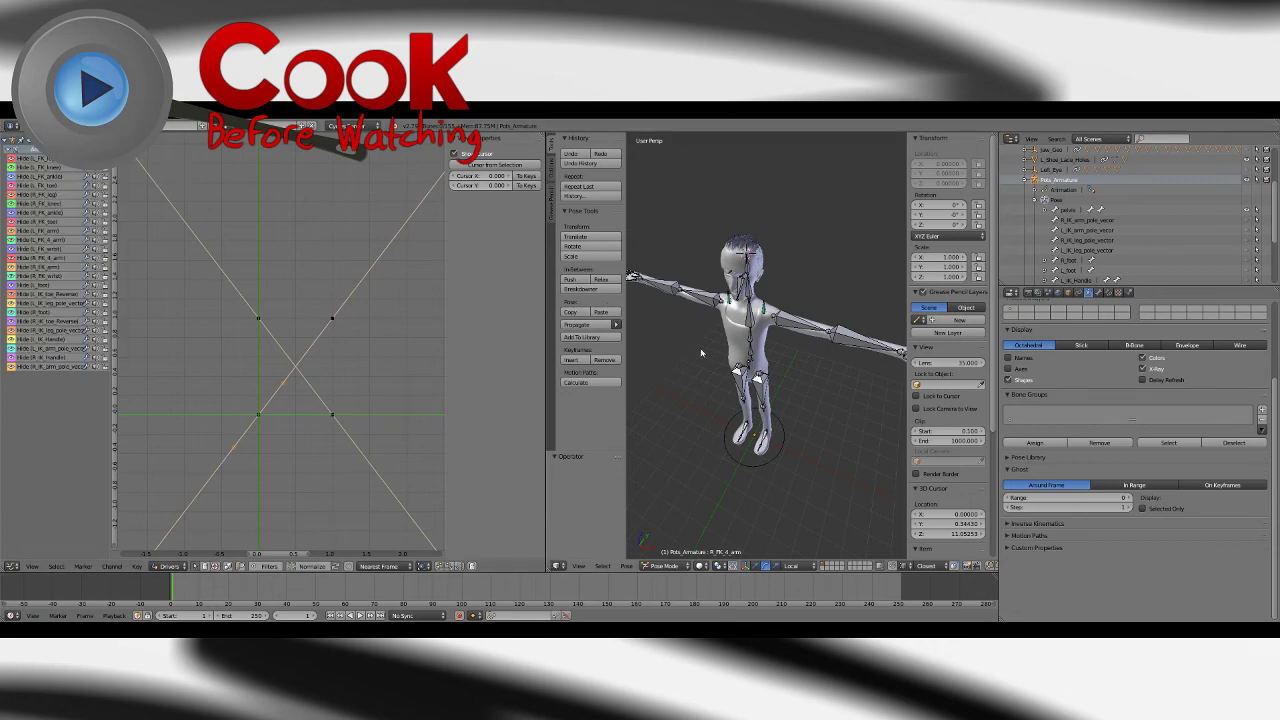
Step: Rotate the L_FK_4_arm bone about its local Z axis by about -82° to bend the left elbow
{"action": "middle_click_drag", "start_coordinate": [703, 351], "coordinate": [806, 337]}
{"action": "scroll", "coordinate": [806, 342], "scroll_direction": "up", "scroll_amount": 4}
{"action": "middle_click_drag", "start_coordinate": [803, 388], "coordinate": [739, 343]}
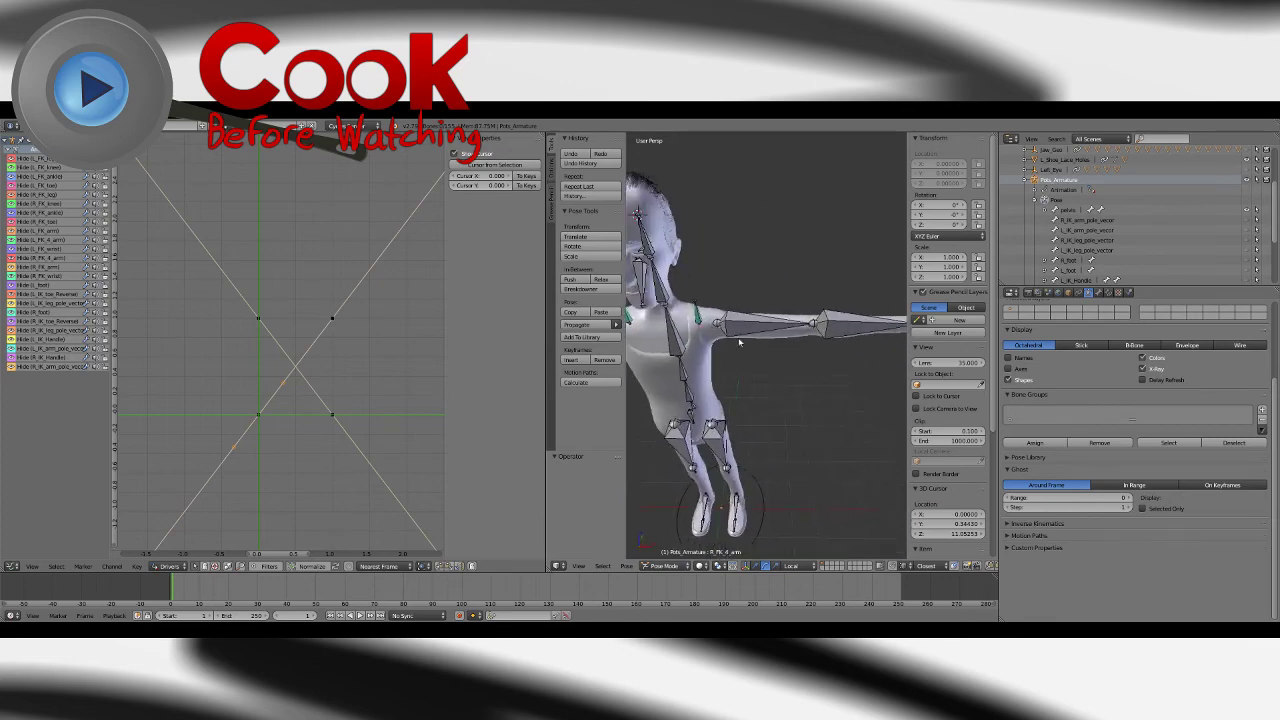
{"action": "right_click", "coordinate": [818, 327]}
{"action": "middle_click_drag", "start_coordinate": [818, 327], "coordinate": [783, 392]}
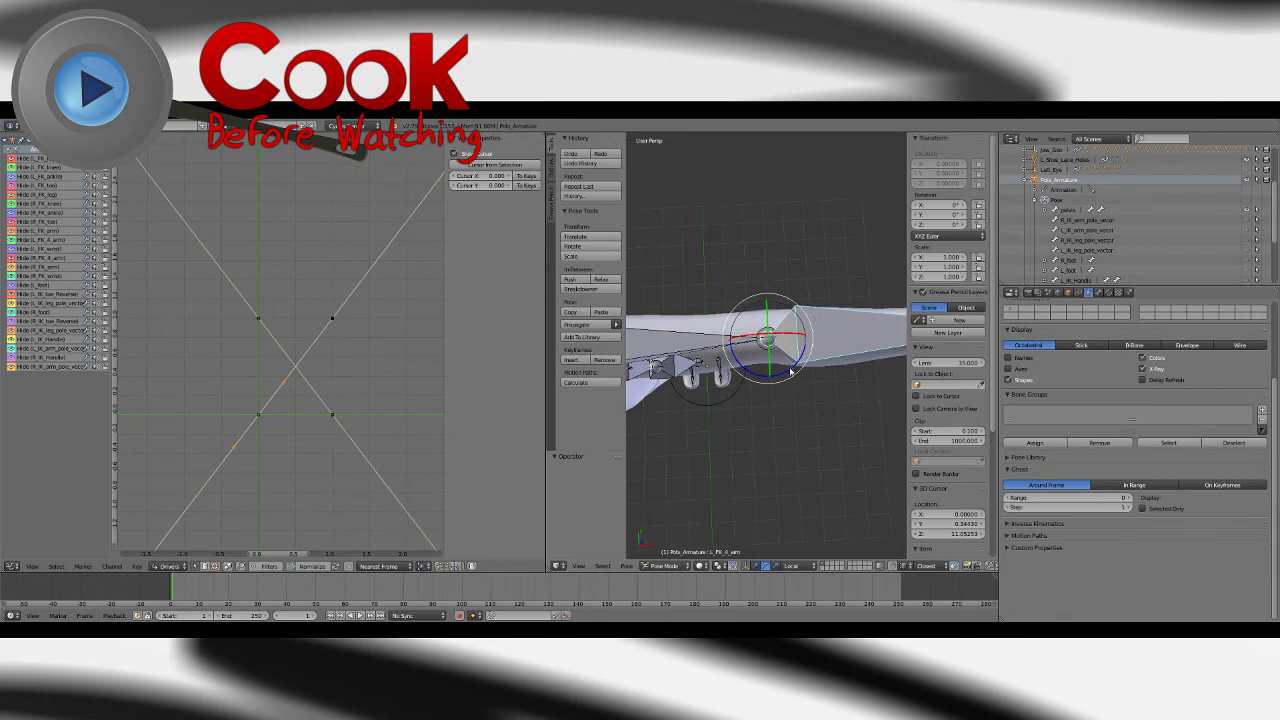
{"action": "key", "text": "r"}
{"action": "key", "text": "z"}
{"action": "key", "text": "z"}
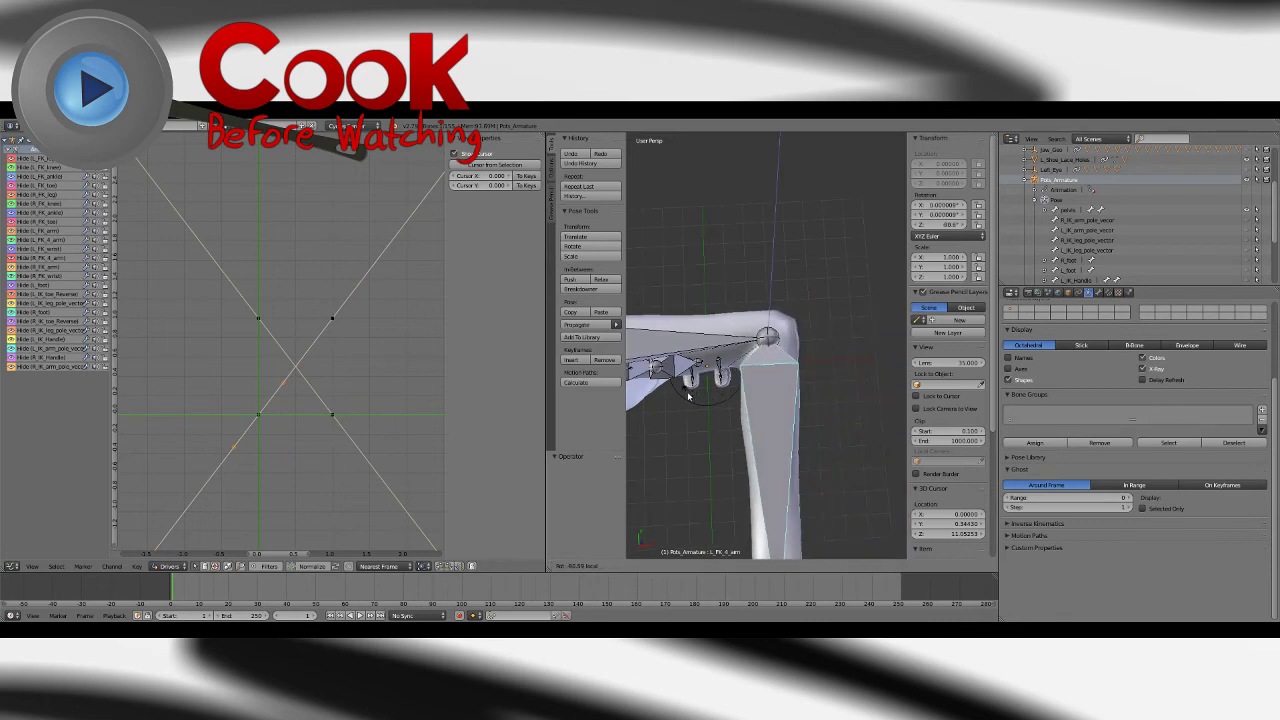
{"action": "left_click", "coordinate": [686, 391]}
Step: Bend the left forearm further about its local Z axis to about -166°, folding it against the upper arm
{"action": "middle_click_drag", "start_coordinate": [690, 392], "coordinate": [773, 388]}
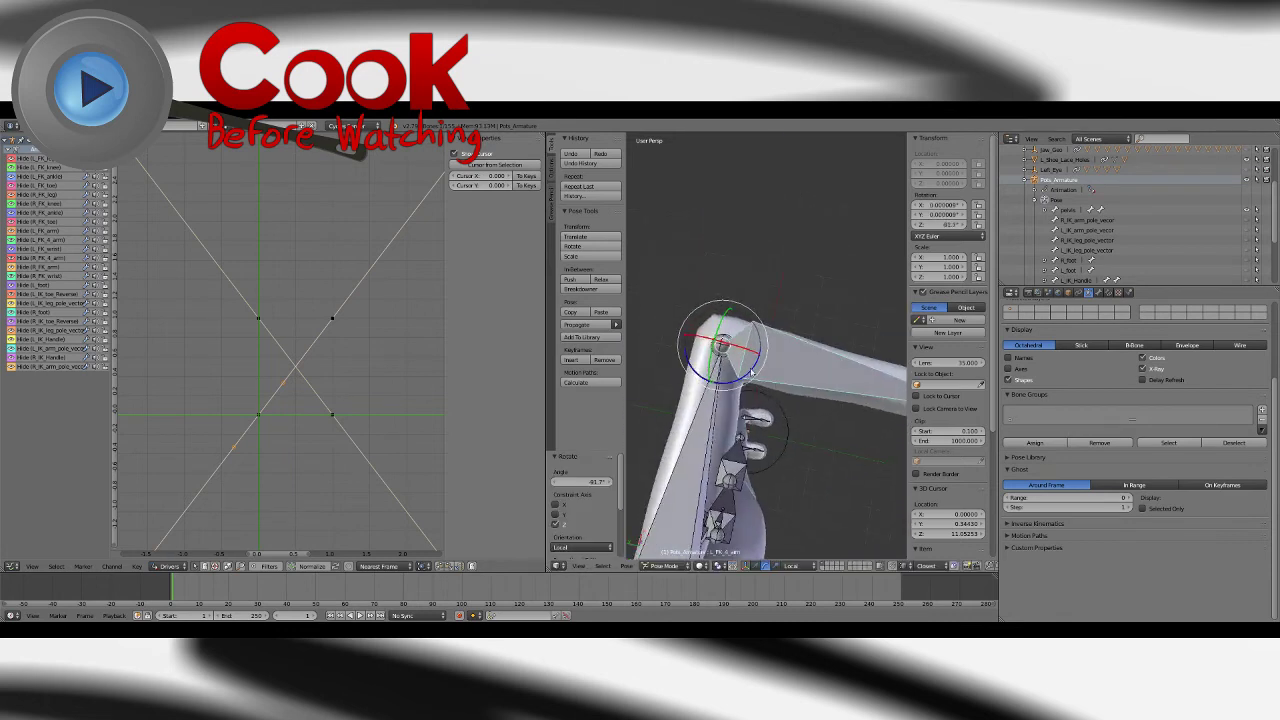
{"action": "left_click_drag", "start_coordinate": [752, 372], "coordinate": [697, 397]}
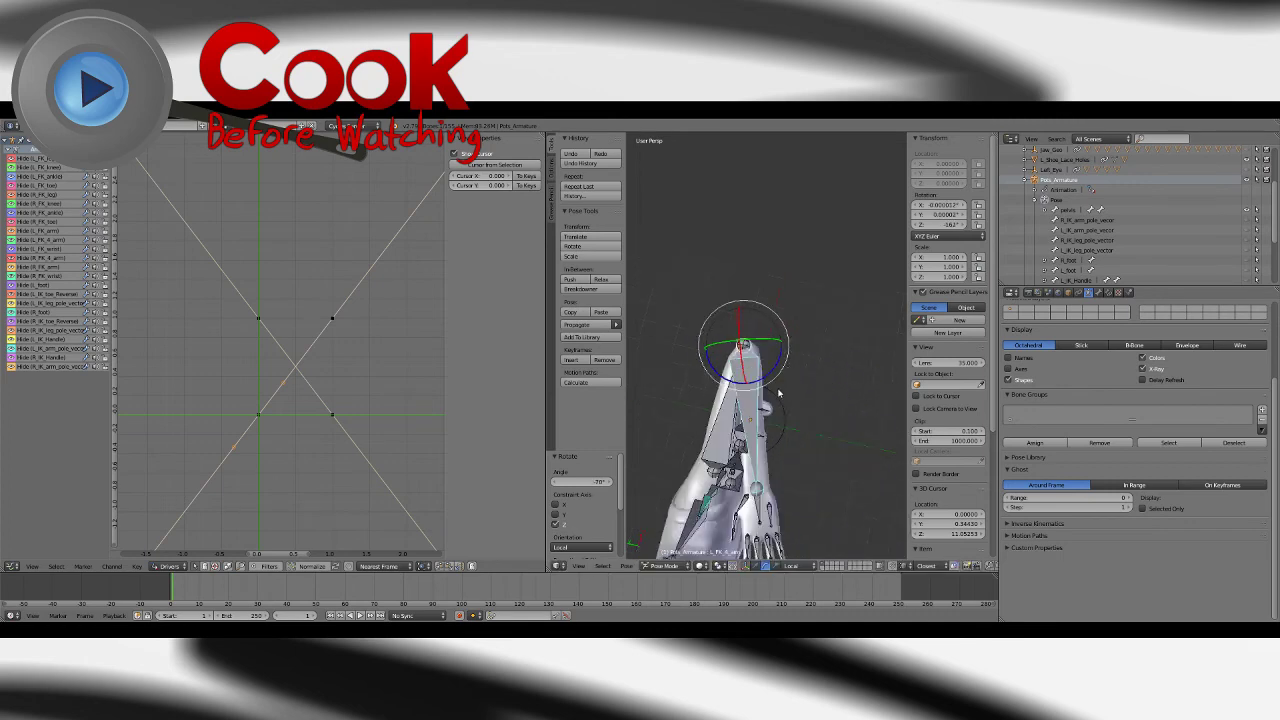
{"action": "middle_click_drag", "start_coordinate": [779, 393], "coordinate": [777, 481]}
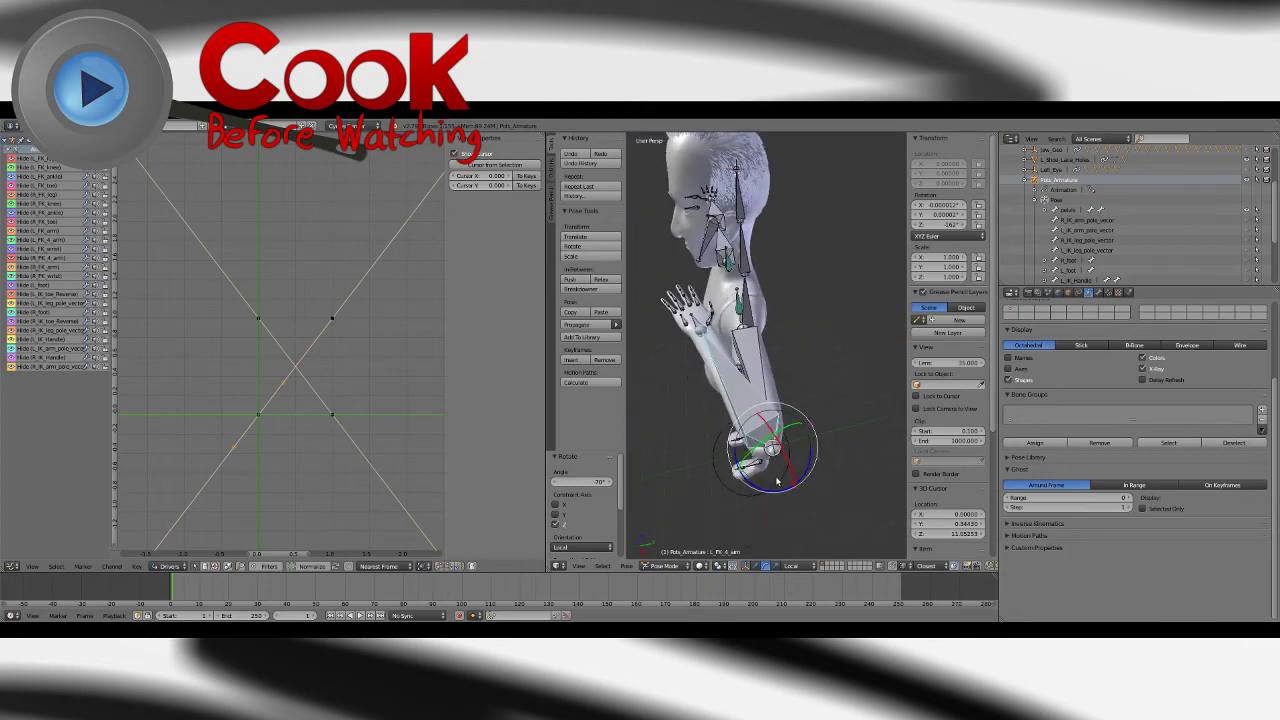
{"action": "left_click_drag", "start_coordinate": [781, 491], "coordinate": [777, 490]}
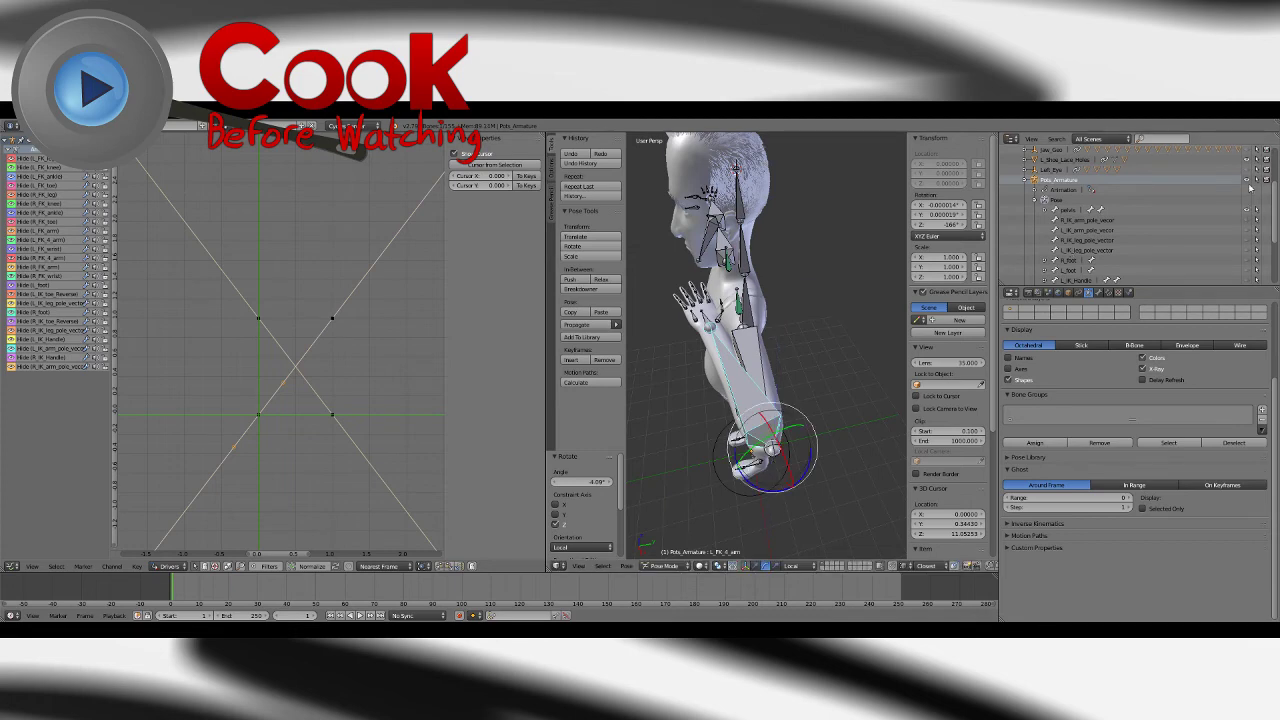
Step: Hide the armature and make the character mesh the active object
{"action": "left_click", "coordinate": [1249, 182]}
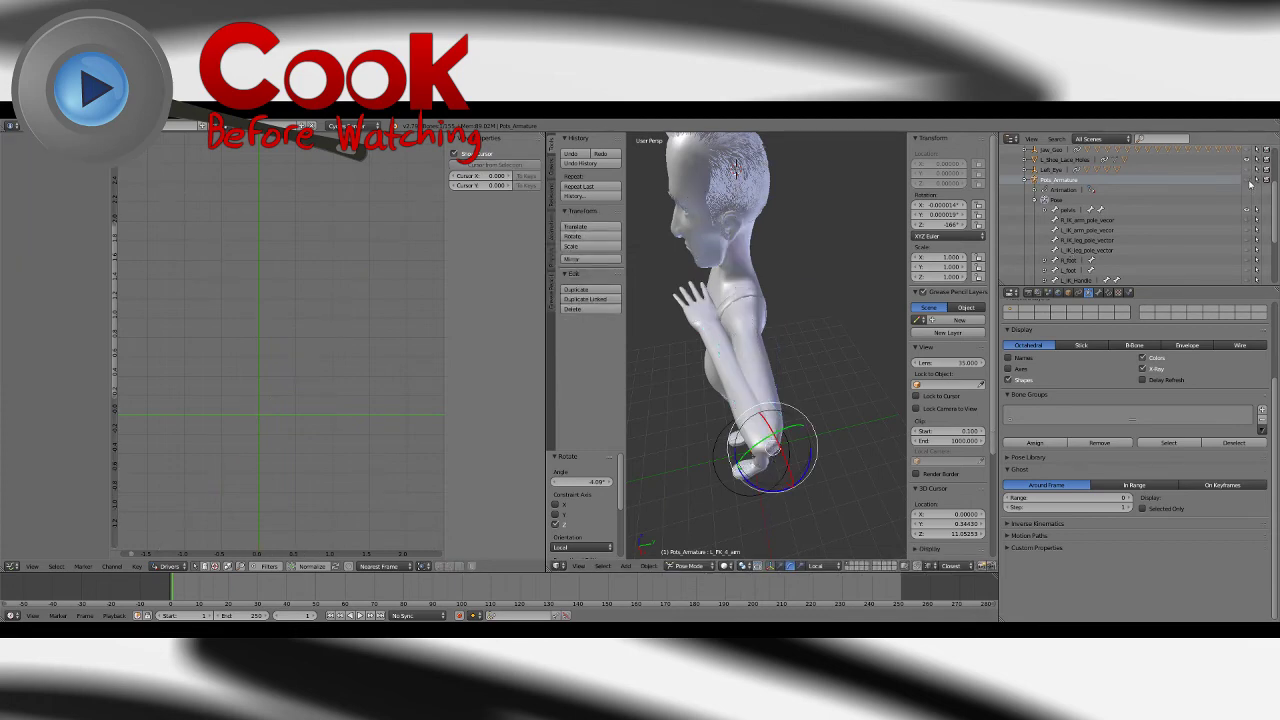
{"action": "middle_click_drag", "start_coordinate": [683, 357], "coordinate": [877, 414]}
{"action": "scroll", "coordinate": [780, 406], "scroll_direction": "up", "scroll_amount": 3}
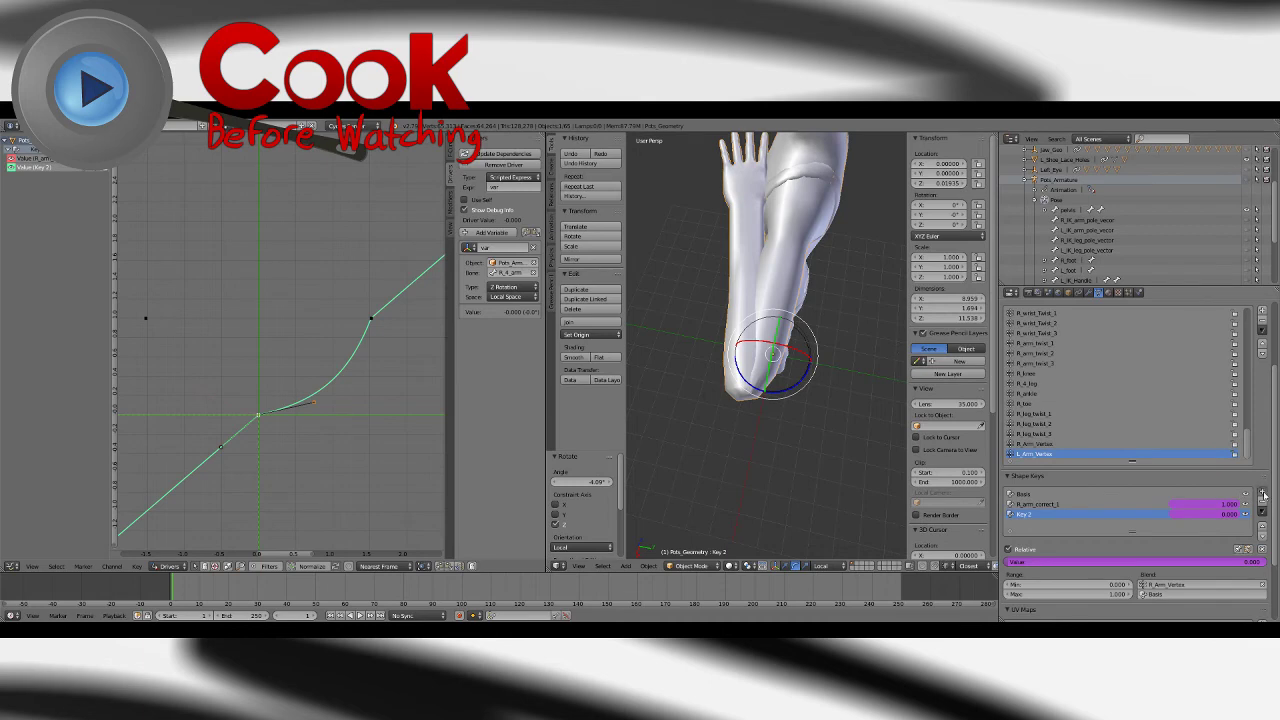
Step: Add a new shape key to the mesh and rename Key 2 as L_arm_correct_1
{"action": "left_click", "coordinate": [1262, 494]}
{"action": "double_click", "coordinate": [1030, 514]}
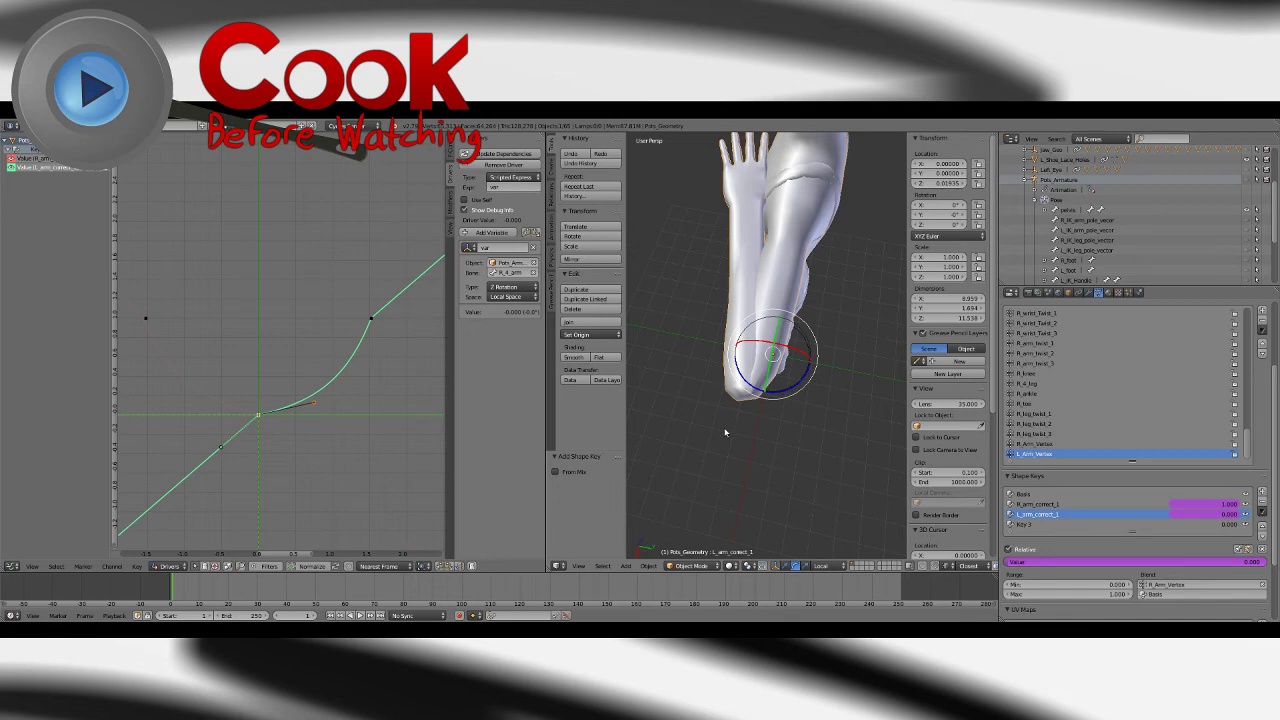
Step: Enter Sculpt Mode on the mesh and make Key 3 the active shape key at value 1.000
{"action": "middle_click_drag", "start_coordinate": [726, 432], "coordinate": [742, 429]}
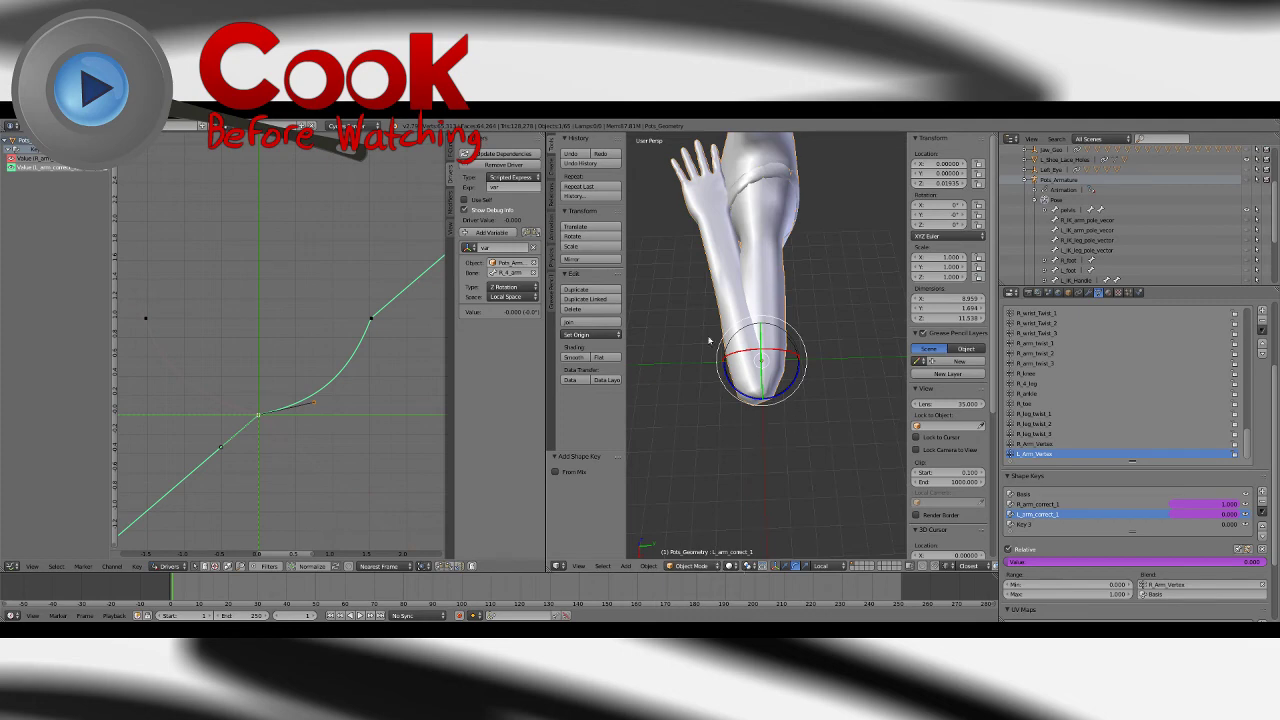
{"action": "left_click", "coordinate": [681, 566]}
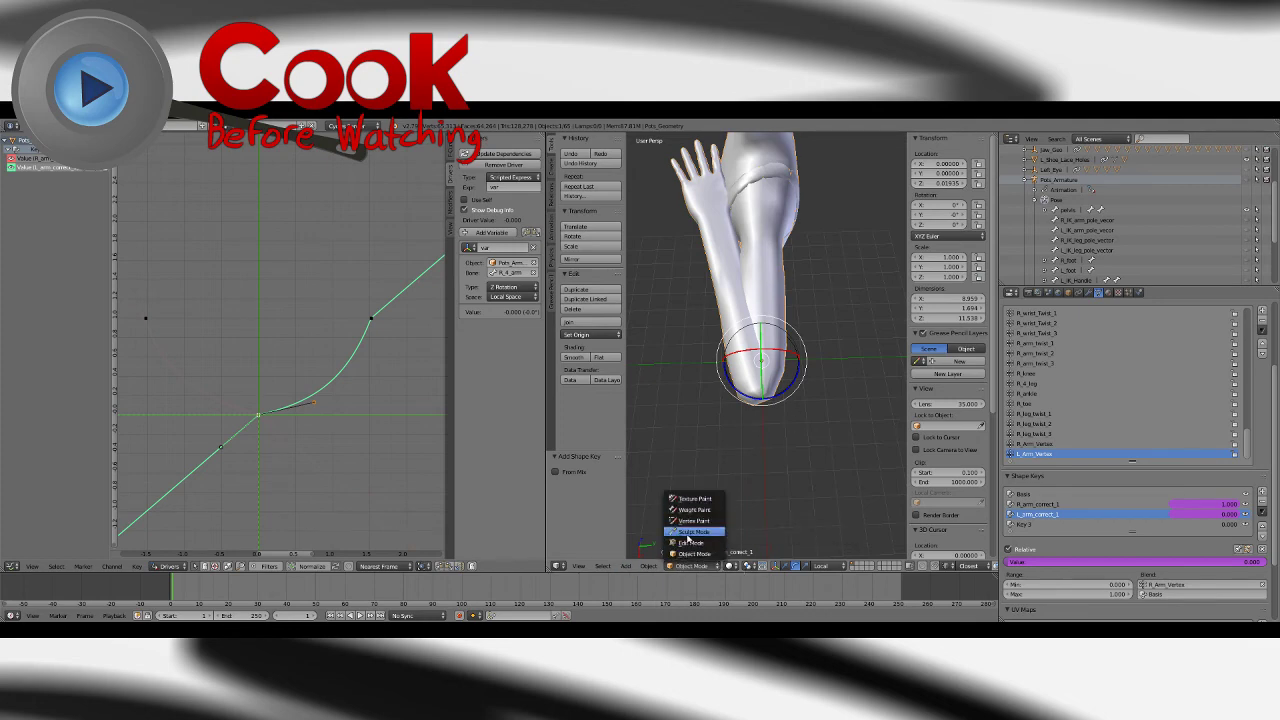
{"action": "left_click", "coordinate": [690, 532]}
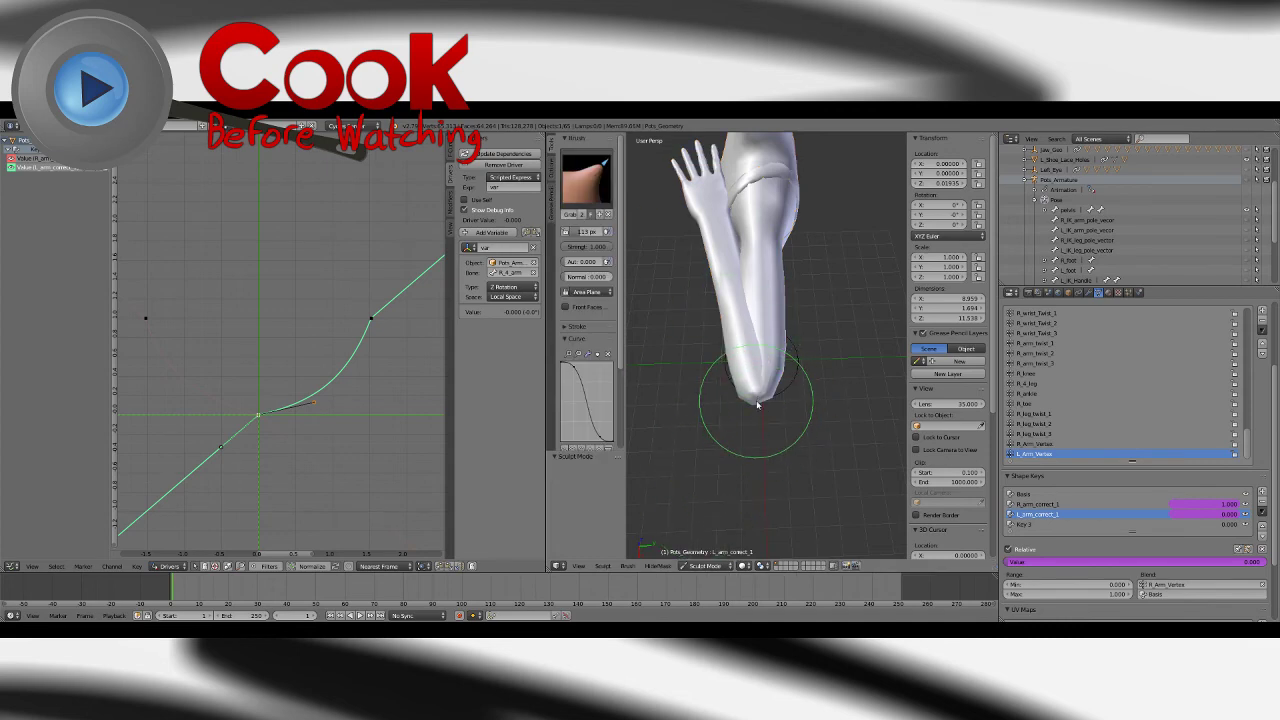
{"action": "middle_click_drag", "start_coordinate": [751, 431], "coordinate": [885, 435]}
{"action": "left_click", "coordinate": [1024, 524]}
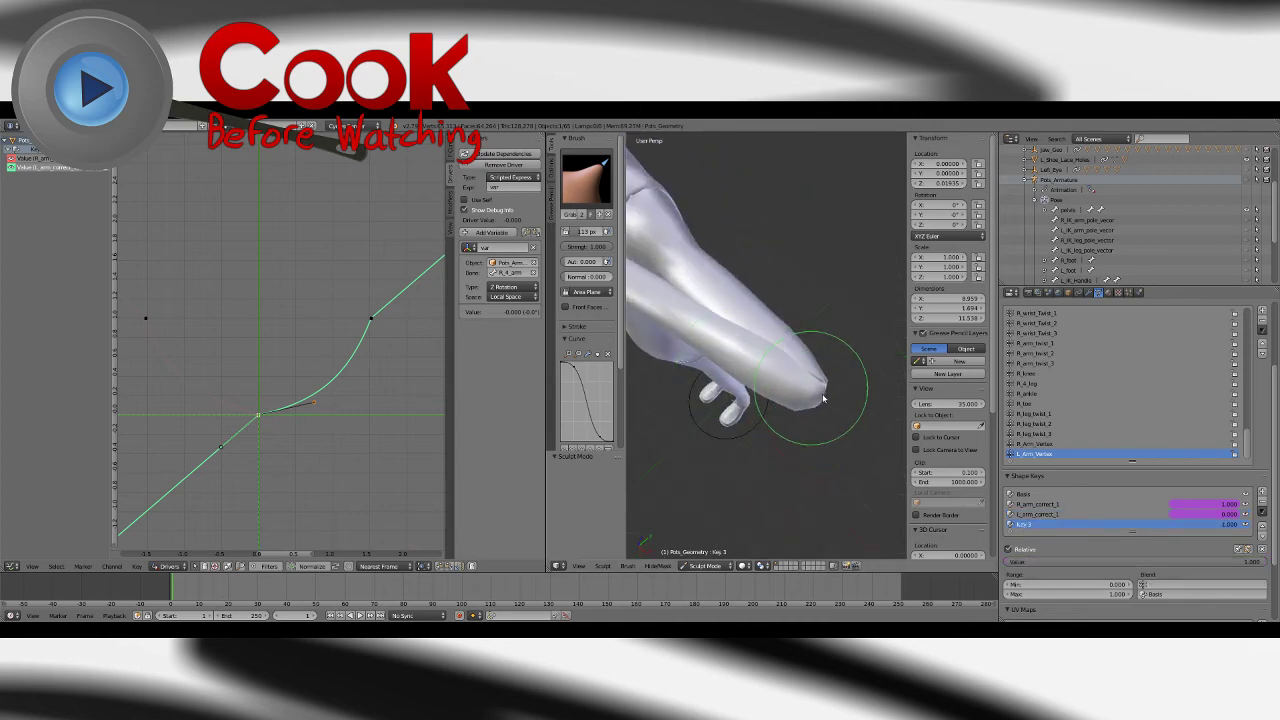
Step: Reshape the tip of the bent left elbow on Key 3 with the Grab brush
{"action": "middle_click_drag", "start_coordinate": [810, 421], "coordinate": [772, 417]}
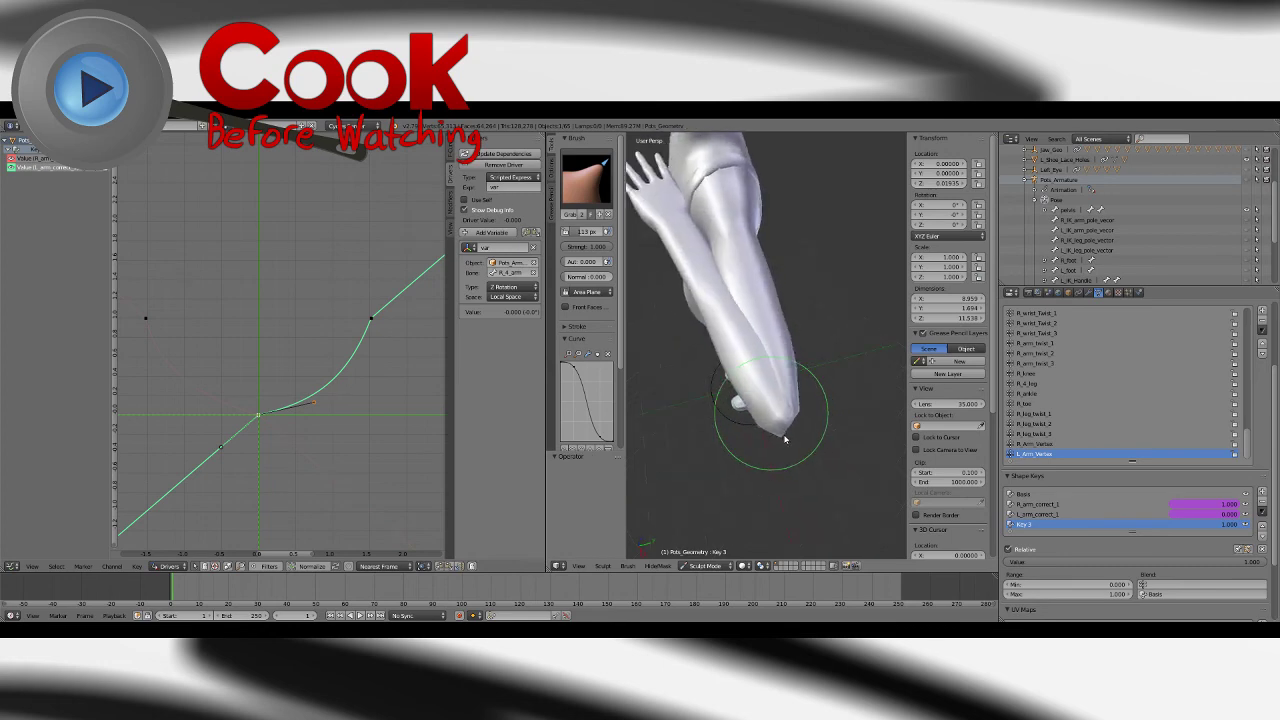
{"action": "left_click_drag", "start_coordinate": [785, 438], "coordinate": [791, 444]}
{"action": "mouse_move", "coordinate": [776, 441]}
{"action": "middle_mouse_down"}
{"action": "mouse_move", "coordinate": [831, 460]}
{"action": "mouse_move", "coordinate": [789, 471]}
{"action": "mouse_move", "coordinate": [866, 437]}
{"action": "mouse_move", "coordinate": [837, 400]}
{"action": "mouse_move", "coordinate": [773, 396]}
{"action": "middle_mouse_up"}
Step: Choose the Smooth sculpt brush and expand the 3D viewport over the Graph Editor area
{"action": "scroll", "coordinate": [842, 421], "scroll_direction": "up", "scroll_amount": 3}
{"action": "left_click", "coordinate": [587, 178]}
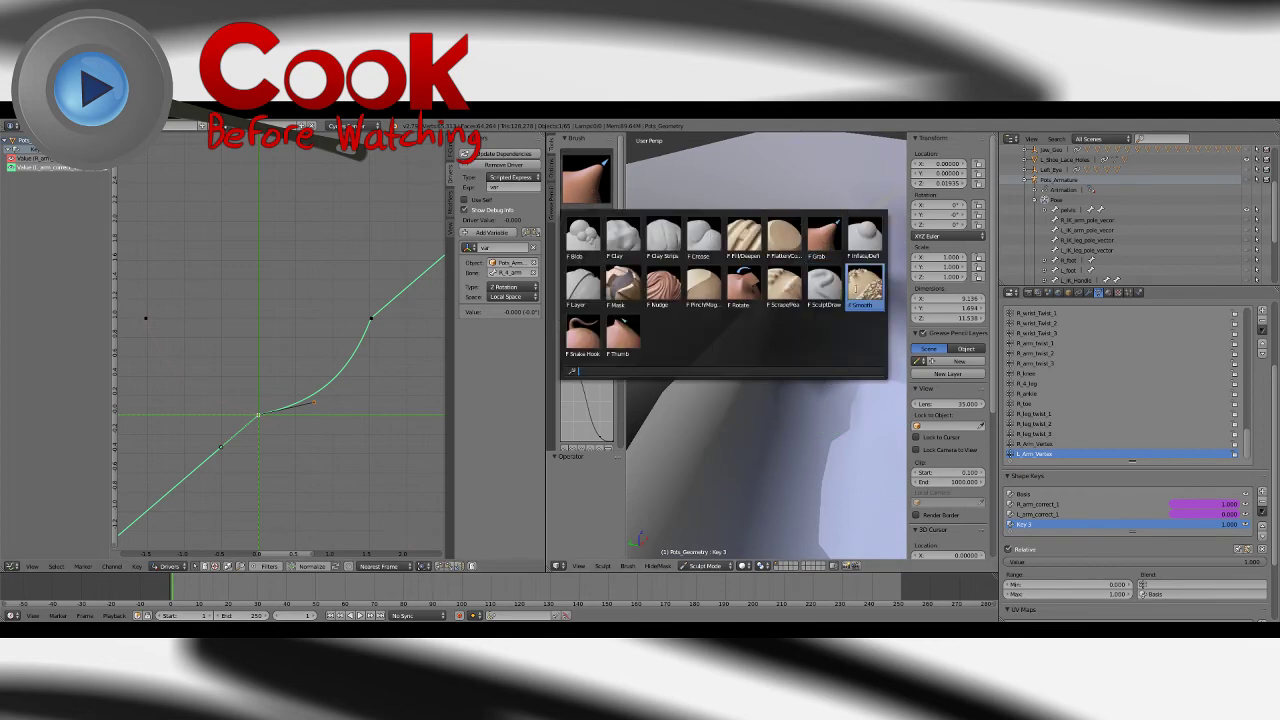
{"action": "left_click", "coordinate": [859, 290]}
{"action": "left_click_drag", "start_coordinate": [547, 569], "coordinate": [475, 551]}
Step: Smooth the inner crease and the outer tip of the bent left elbow with the Smooth brush
{"action": "middle_click_drag", "start_coordinate": [604, 408], "coordinate": [640, 317]}
{"action": "mouse_move", "coordinate": [536, 292]}
{"action": "left_mouse_down"}
{"action": "mouse_move", "coordinate": [526, 398]}
{"action": "mouse_move", "coordinate": [603, 445]}
{"action": "left_mouse_up"}
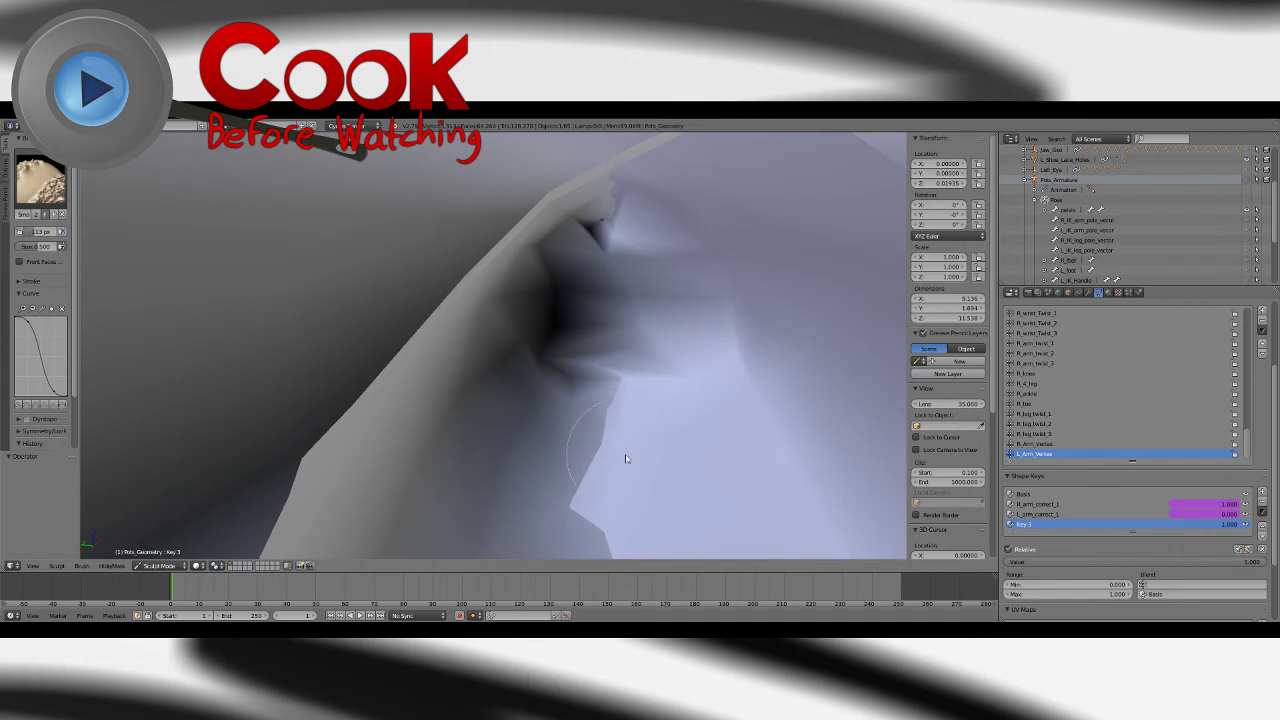
{"action": "scroll", "coordinate": [622, 455], "scroll_direction": "down", "scroll_amount": 5}
{"action": "mouse_move", "coordinate": [615, 440]}
{"action": "middle_mouse_down"}
{"action": "mouse_move", "coordinate": [491, 374]}
{"action": "mouse_move", "coordinate": [518, 367]}
{"action": "middle_mouse_up"}
{"action": "left_click_drag", "start_coordinate": [518, 367], "coordinate": [542, 342]}
{"action": "mouse_move", "coordinate": [541, 343]}
{"action": "middle_mouse_down"}
{"action": "mouse_move", "coordinate": [515, 300]}
{"action": "mouse_move", "coordinate": [463, 366]}
{"action": "mouse_move", "coordinate": [421, 547]}
{"action": "mouse_move", "coordinate": [525, 382]}
{"action": "middle_mouse_up"}
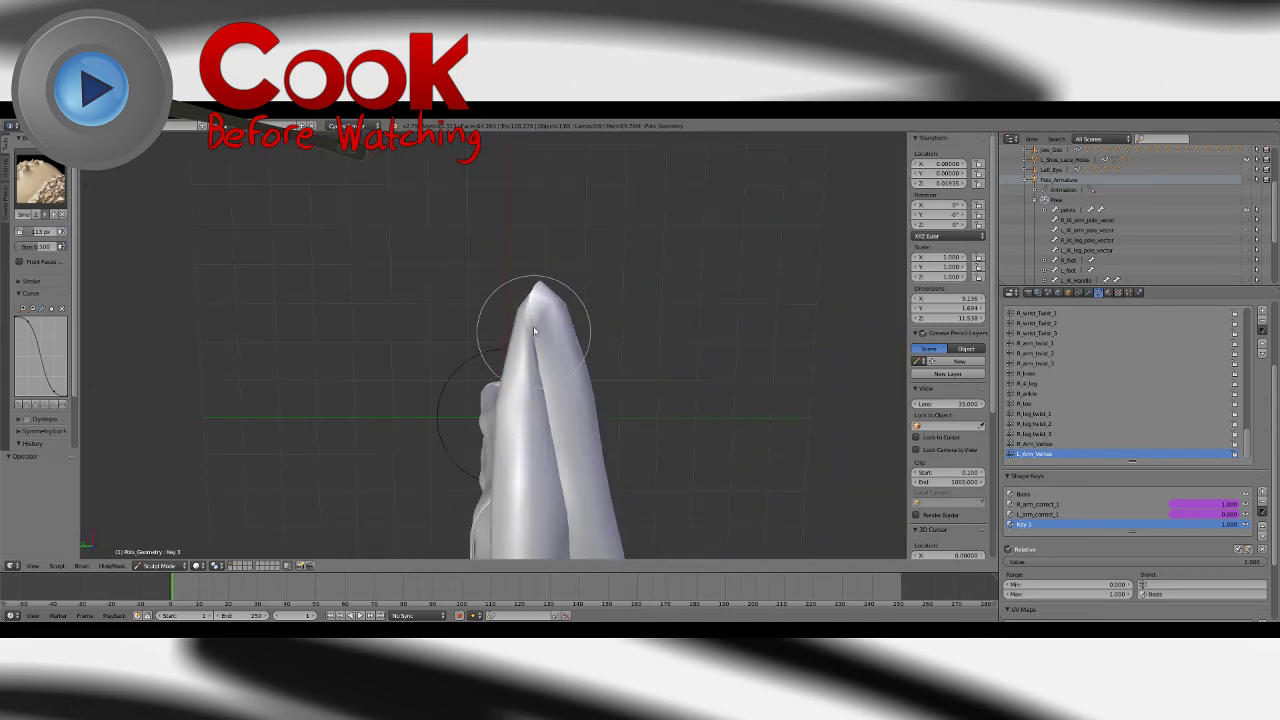
Step: Push the side of the bent left elbow's tip outward with the Grab brush to widen the pointed end
{"action": "left_click", "coordinate": [40, 180]}
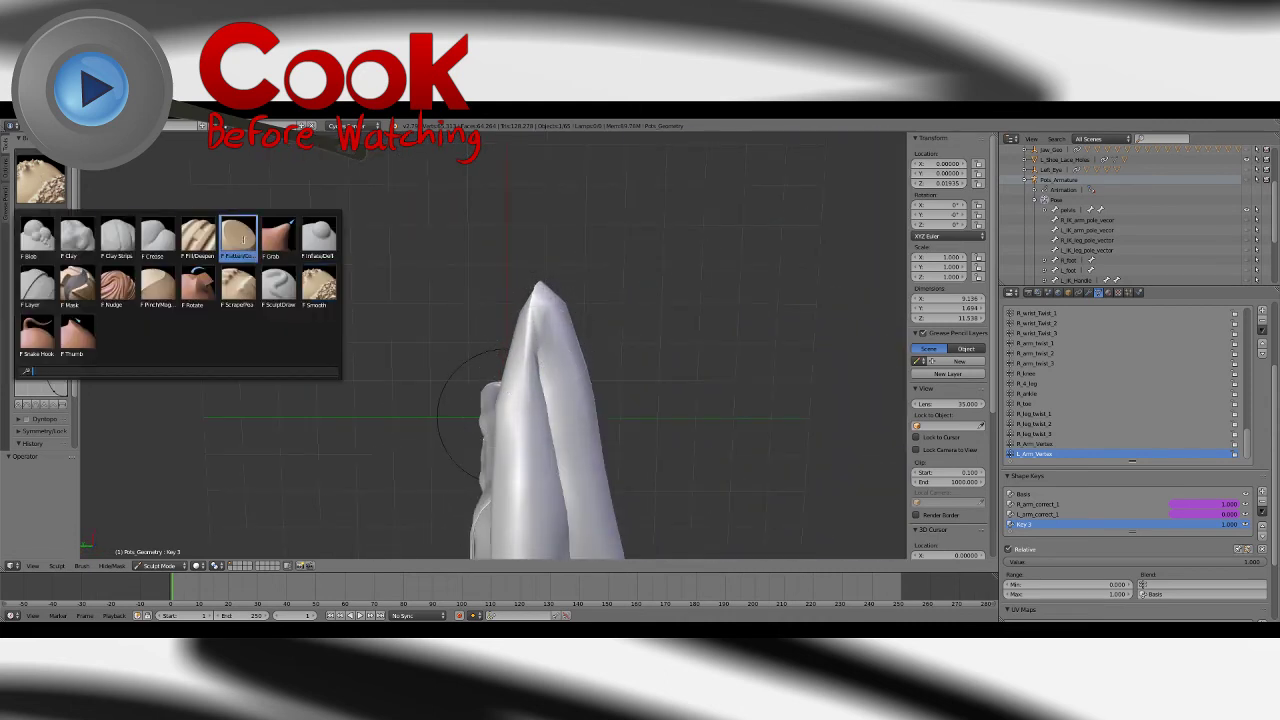
{"action": "left_click", "coordinate": [280, 239]}
{"action": "middle_click_drag", "start_coordinate": [451, 323], "coordinate": [463, 312]}
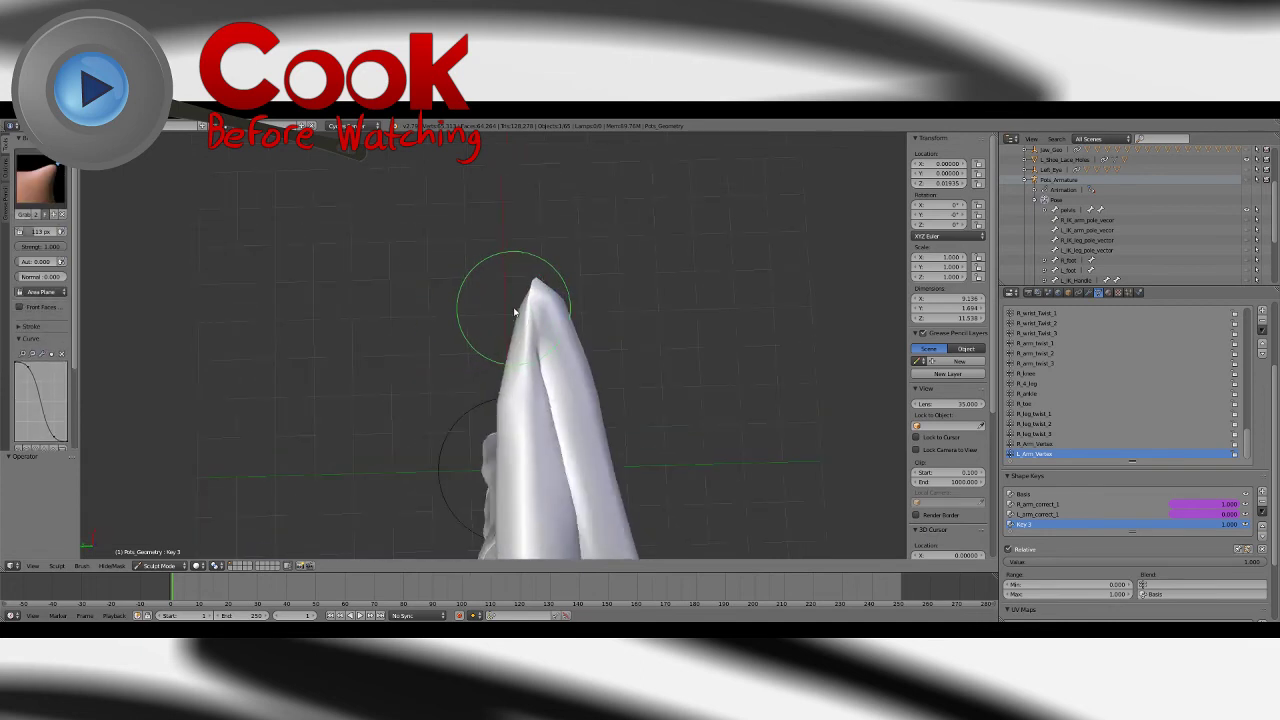
{"action": "left_click_drag", "start_coordinate": [517, 311], "coordinate": [499, 309]}
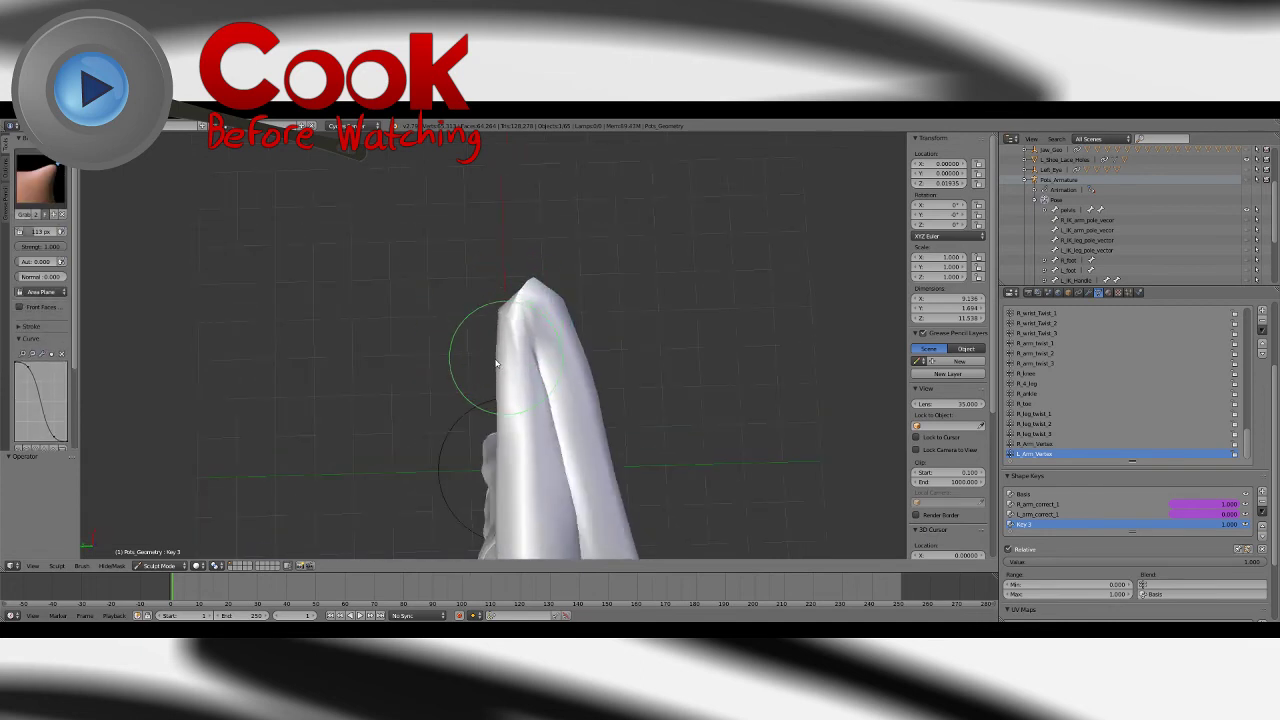
Step: Thicken the bent left elbow in profile by reshaping its upper edge and underside with the Grab brush
{"action": "mouse_move", "coordinate": [517, 294]}
{"action": "middle_mouse_down"}
{"action": "mouse_move", "coordinate": [486, 334]}
{"action": "mouse_move", "coordinate": [529, 337]}
{"action": "middle_mouse_up"}
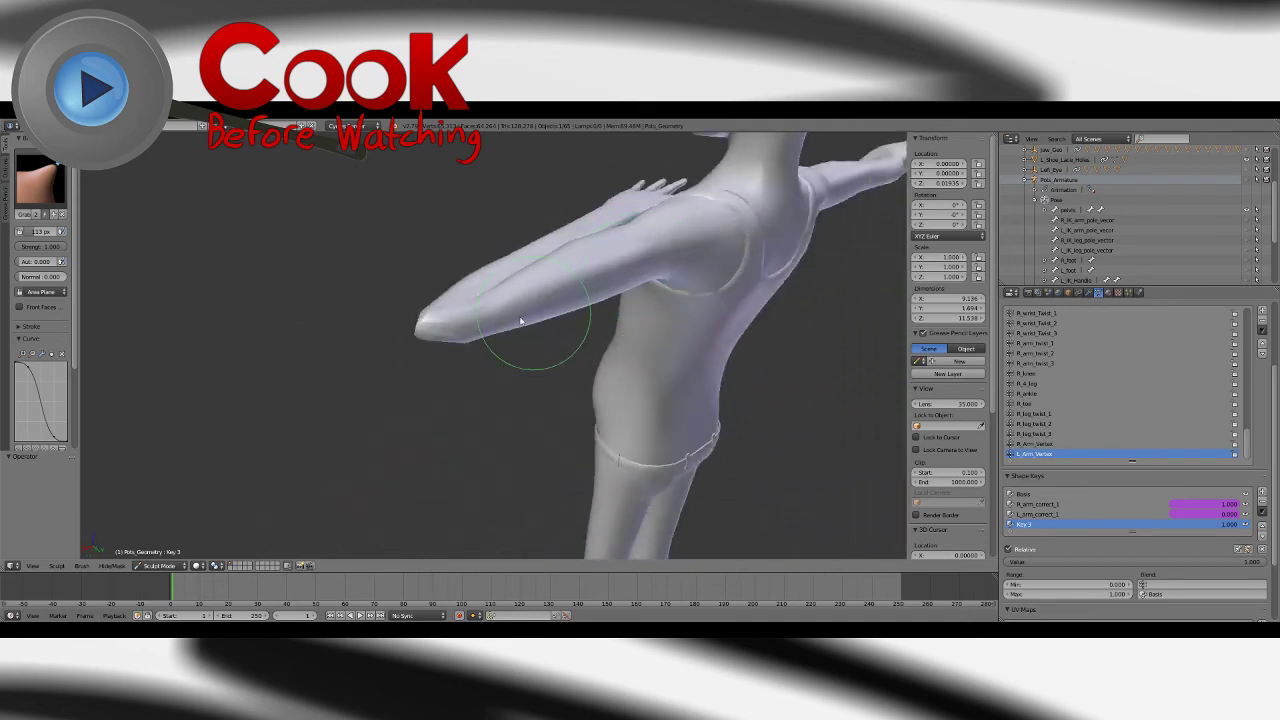
{"action": "mouse_move", "coordinate": [424, 348]}
{"action": "middle_mouse_down"}
{"action": "mouse_move", "coordinate": [486, 437]}
{"action": "mouse_move", "coordinate": [442, 338]}
{"action": "mouse_move", "coordinate": [430, 386]}
{"action": "mouse_move", "coordinate": [470, 405]}
{"action": "middle_mouse_up"}
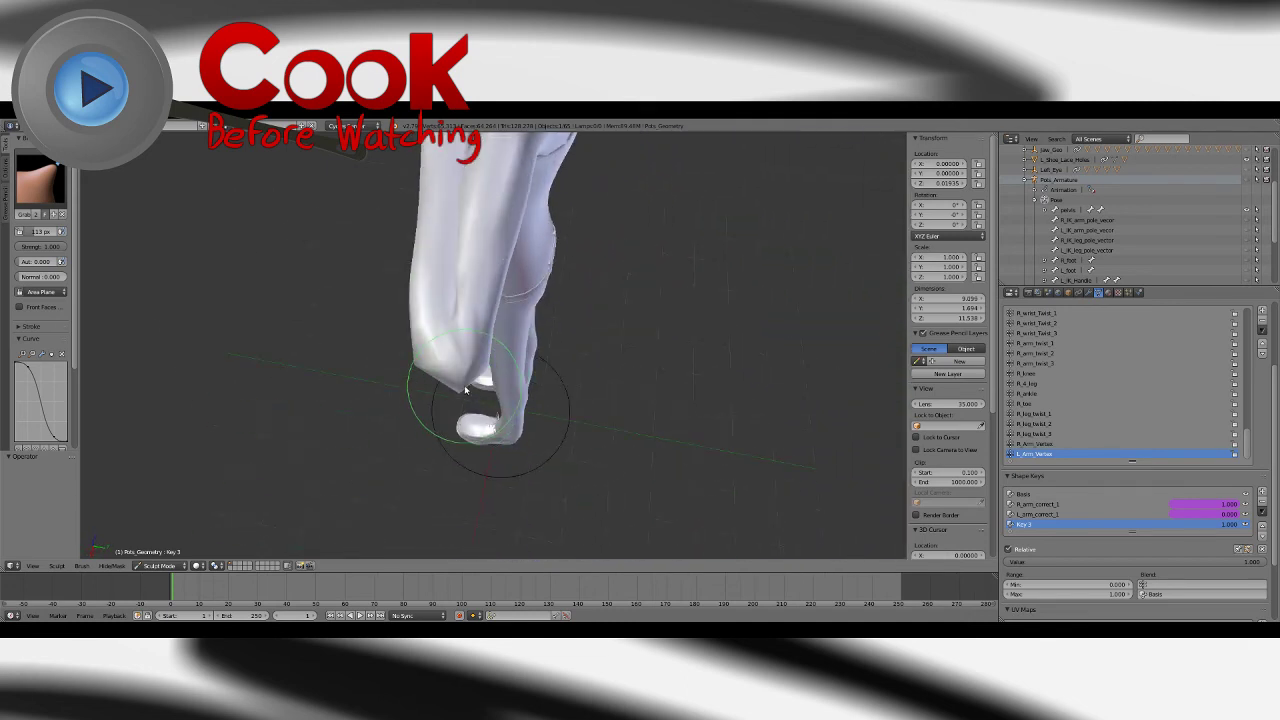
{"action": "mouse_move", "coordinate": [418, 371]}
{"action": "middle_mouse_down"}
{"action": "mouse_move", "coordinate": [480, 294]}
{"action": "mouse_move", "coordinate": [497, 302]}
{"action": "mouse_move", "coordinate": [486, 371]}
{"action": "middle_mouse_up"}
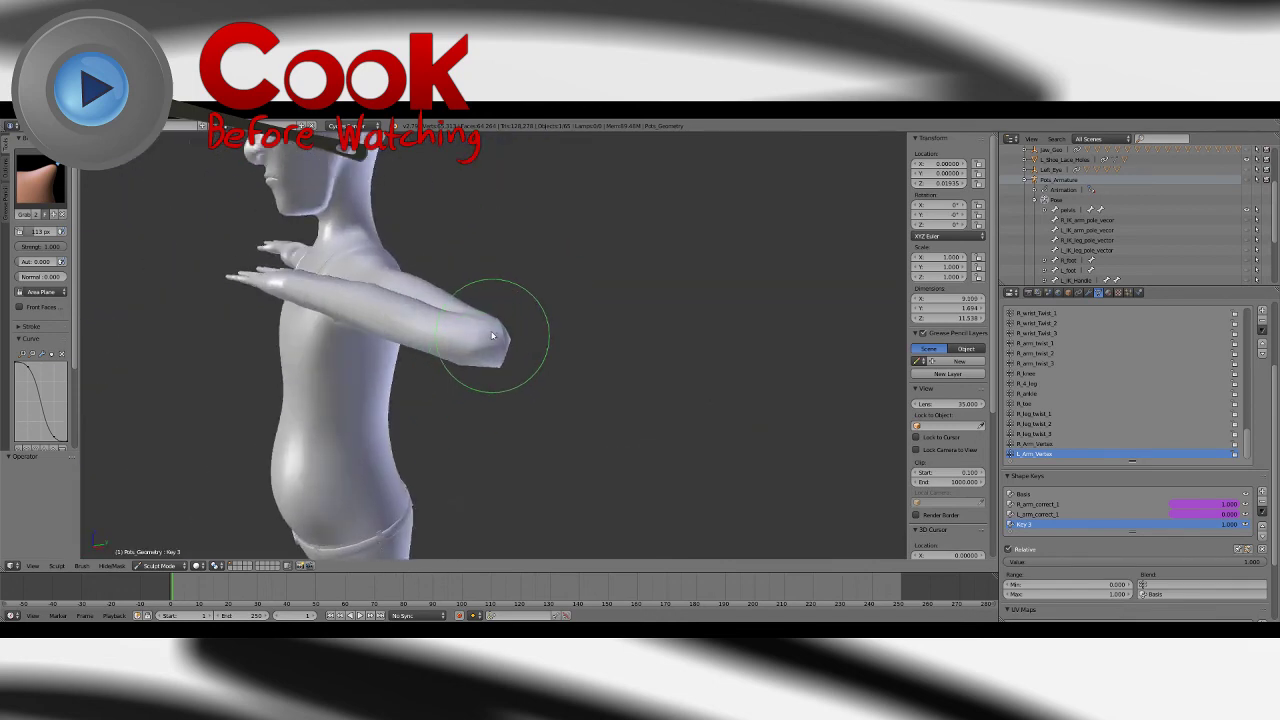
{"action": "mouse_move", "coordinate": [491, 297]}
{"action": "middle_mouse_down"}
{"action": "mouse_move", "coordinate": [378, 305]}
{"action": "mouse_move", "coordinate": [423, 363]}
{"action": "mouse_move", "coordinate": [489, 344]}
{"action": "mouse_move", "coordinate": [554, 363]}
{"action": "middle_mouse_up"}
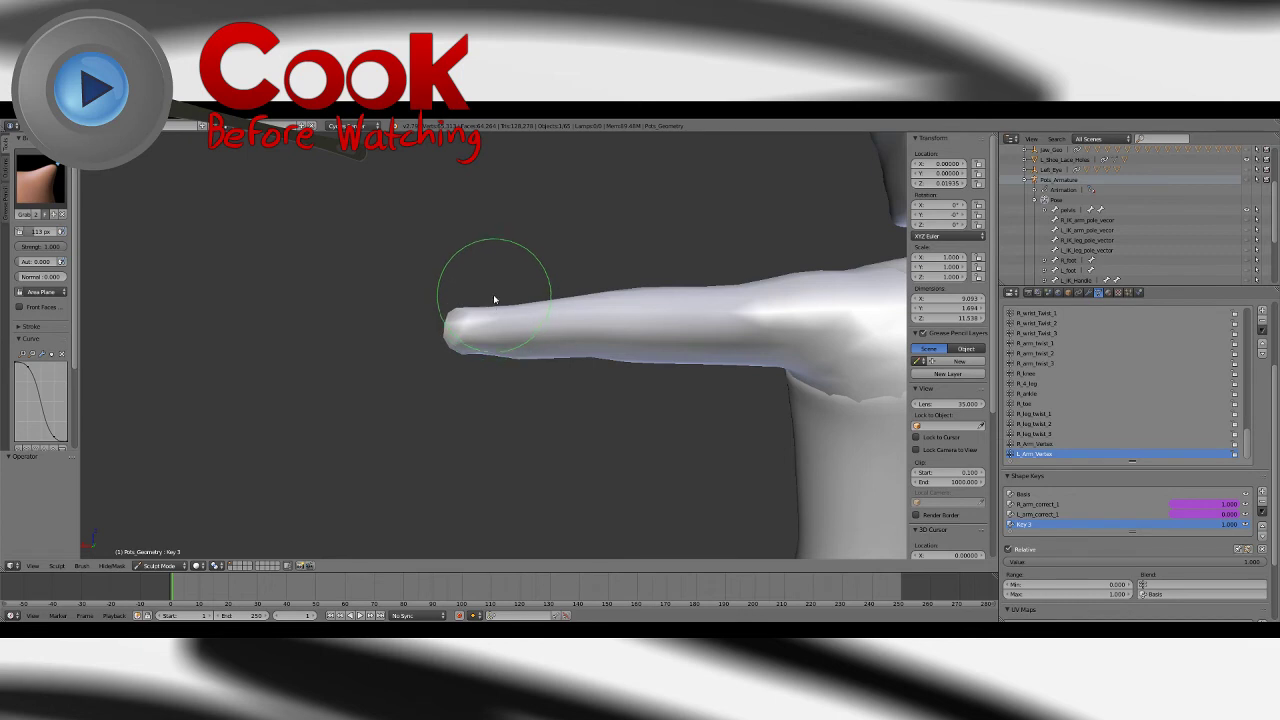
{"action": "left_click_drag", "start_coordinate": [494, 295], "coordinate": [515, 302]}
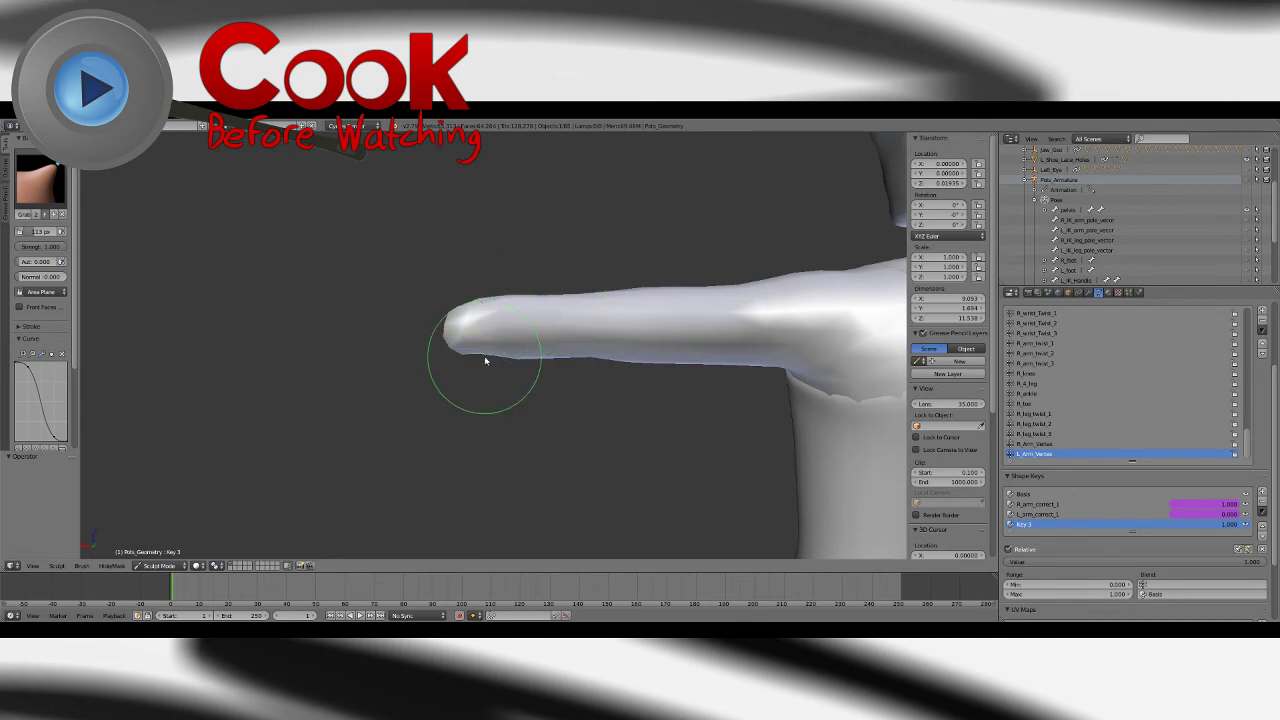
{"action": "left_click_drag", "start_coordinate": [486, 361], "coordinate": [487, 366]}
Step: Set the Smooth brush strength to 0.224 and smooth the tip of the bent left elbow
{"action": "left_click", "coordinate": [40, 182]}
{"action": "left_click", "coordinate": [319, 288]}
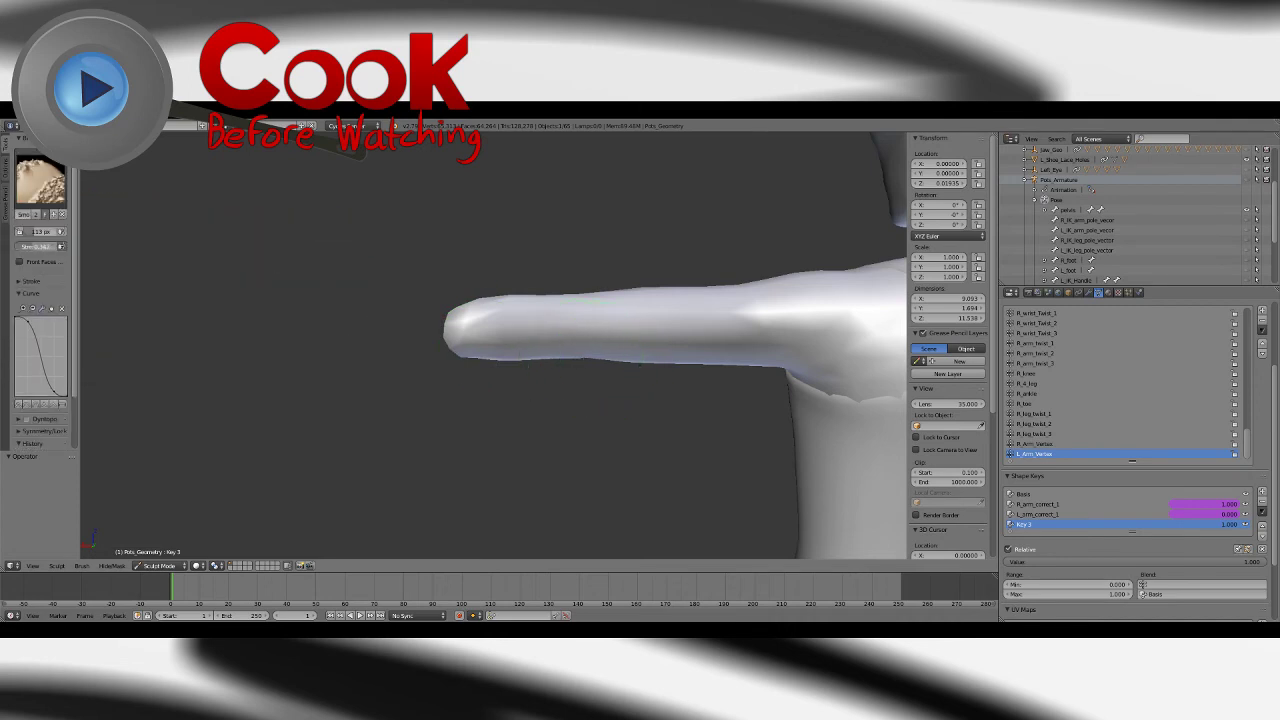
{"action": "left_click_drag", "start_coordinate": [37, 246], "coordinate": [31, 246]}
{"action": "left_click_drag", "start_coordinate": [547, 356], "coordinate": [527, 306]}
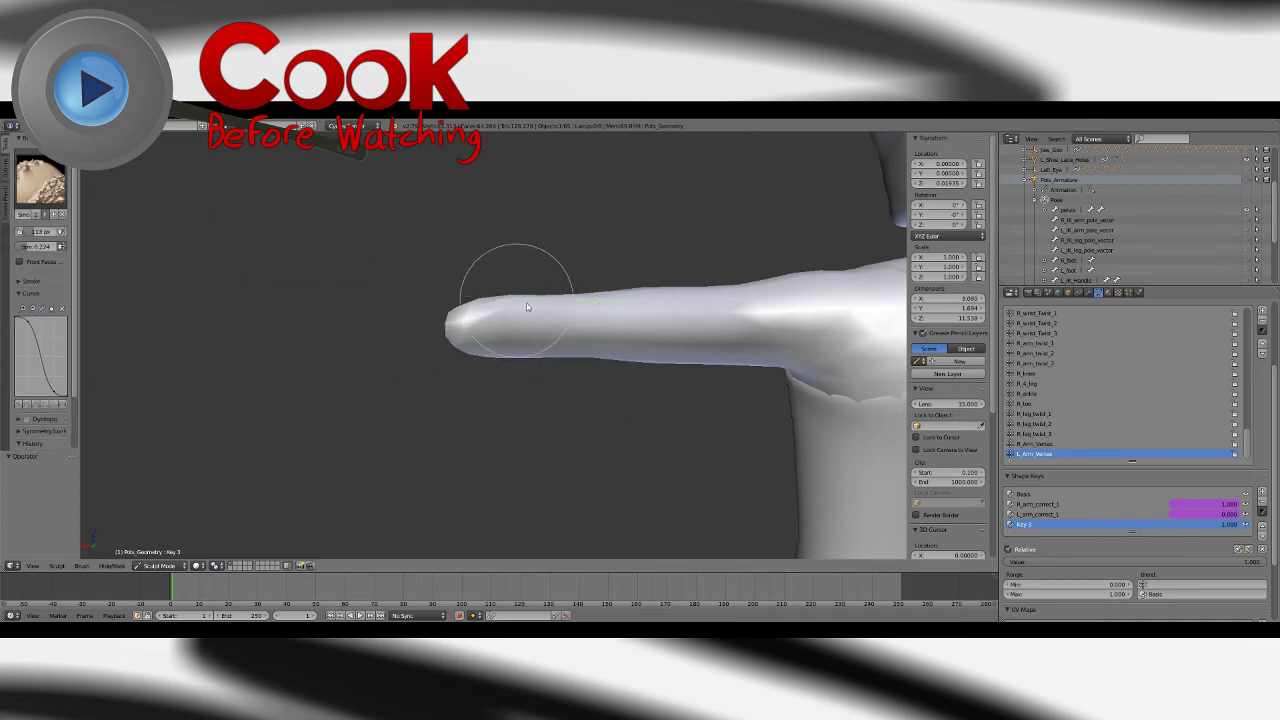
{"action": "middle_click_drag", "start_coordinate": [677, 263], "coordinate": [544, 296]}
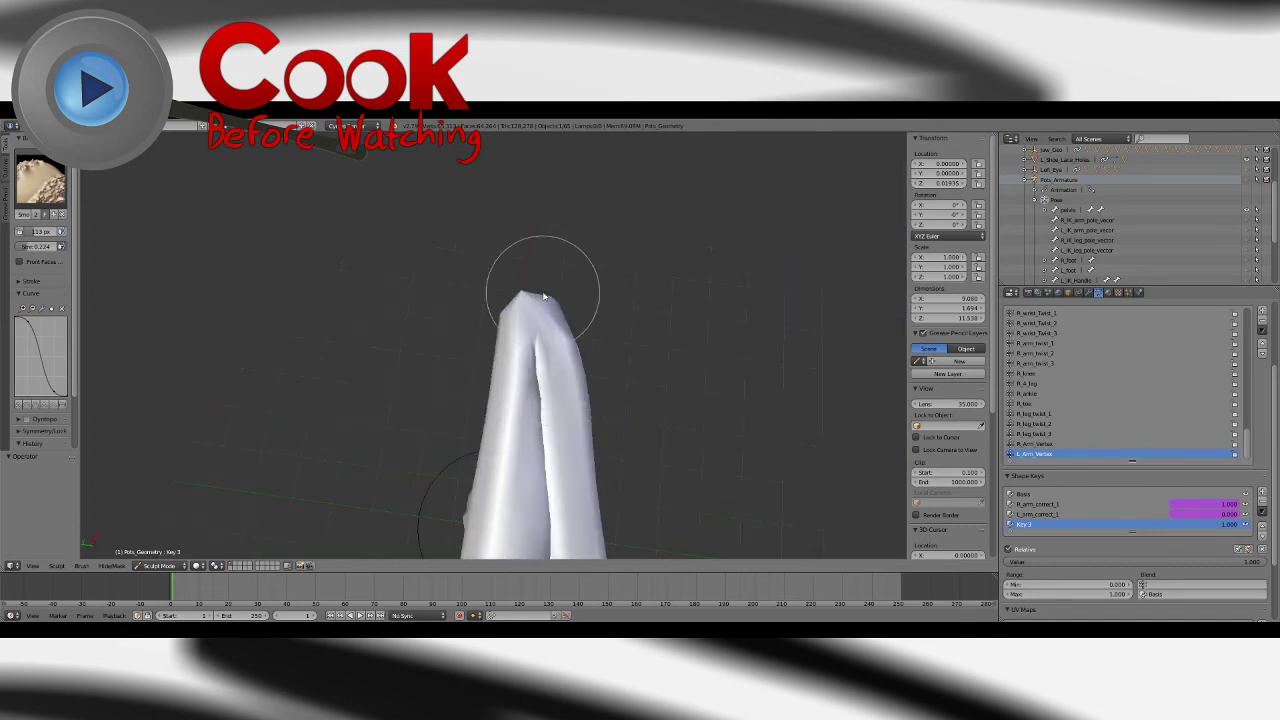
{"action": "left_click", "coordinate": [40, 182]}
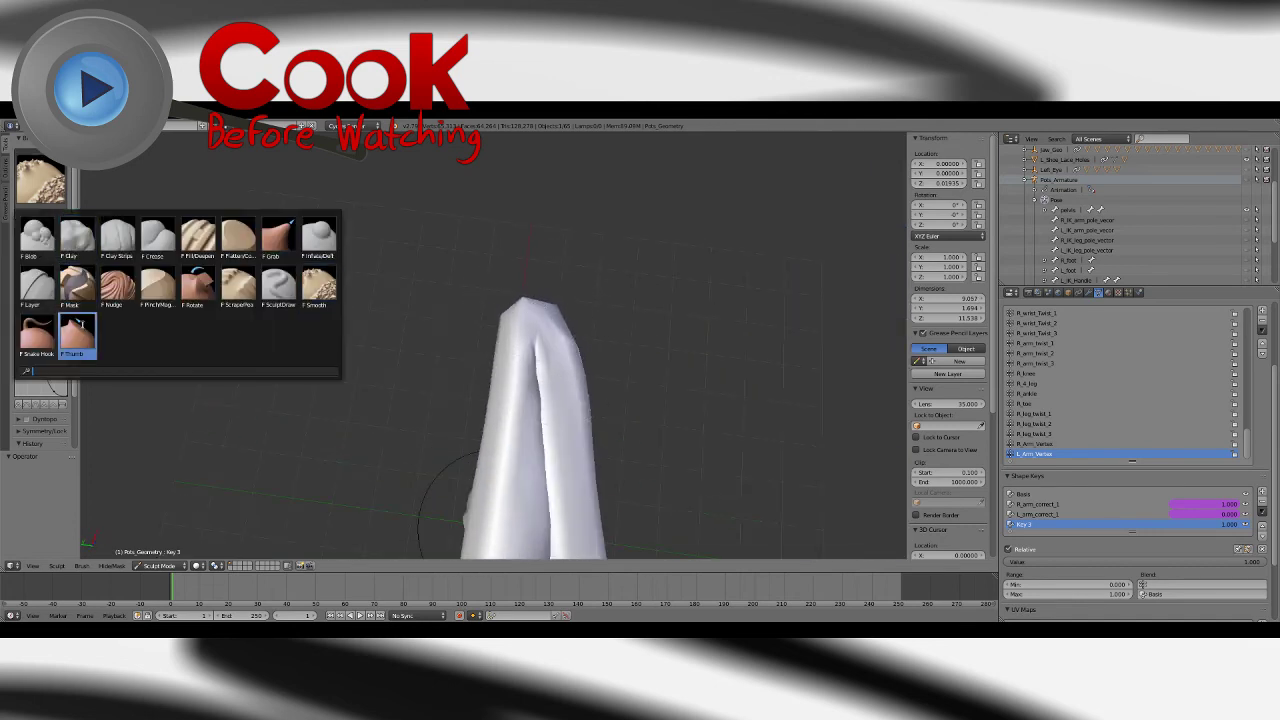
{"action": "left_click", "coordinate": [318, 285]}
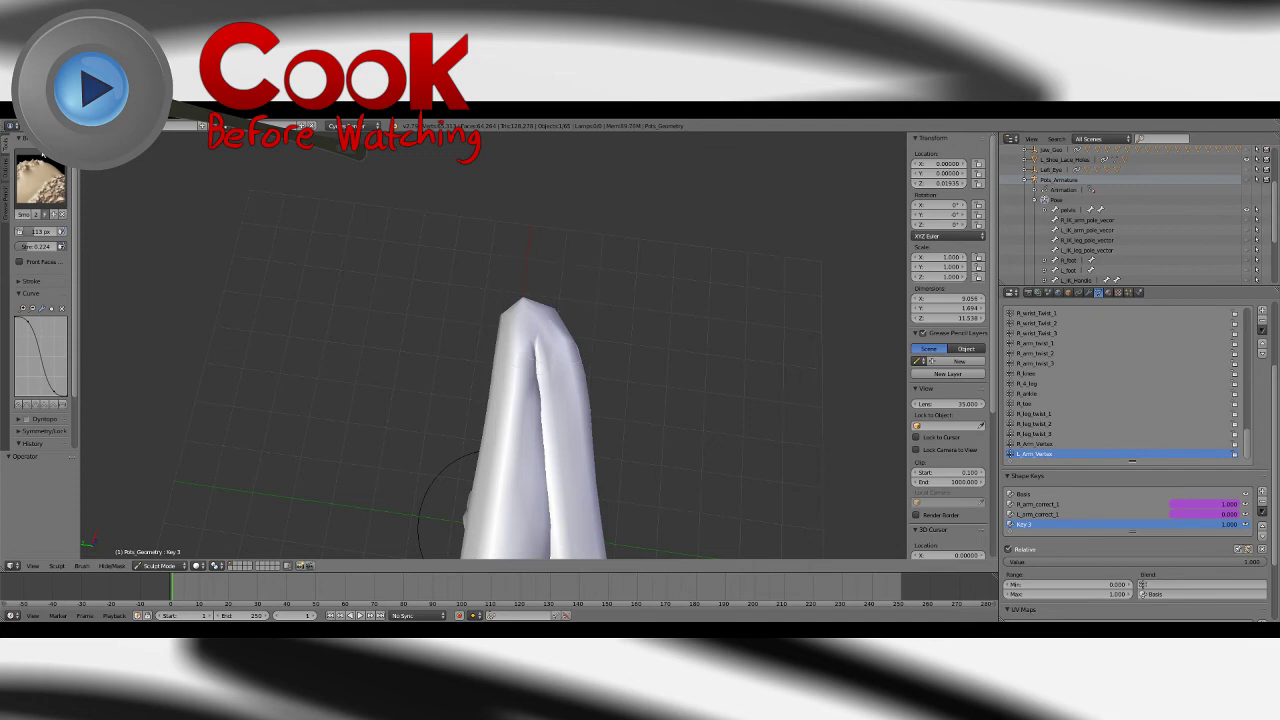
Step: Separate the overlapping surfaces deep inside the left elbow's inner crease with the Grab brush
{"action": "left_click", "coordinate": [60, 182]}
{"action": "left_click", "coordinate": [316, 236]}
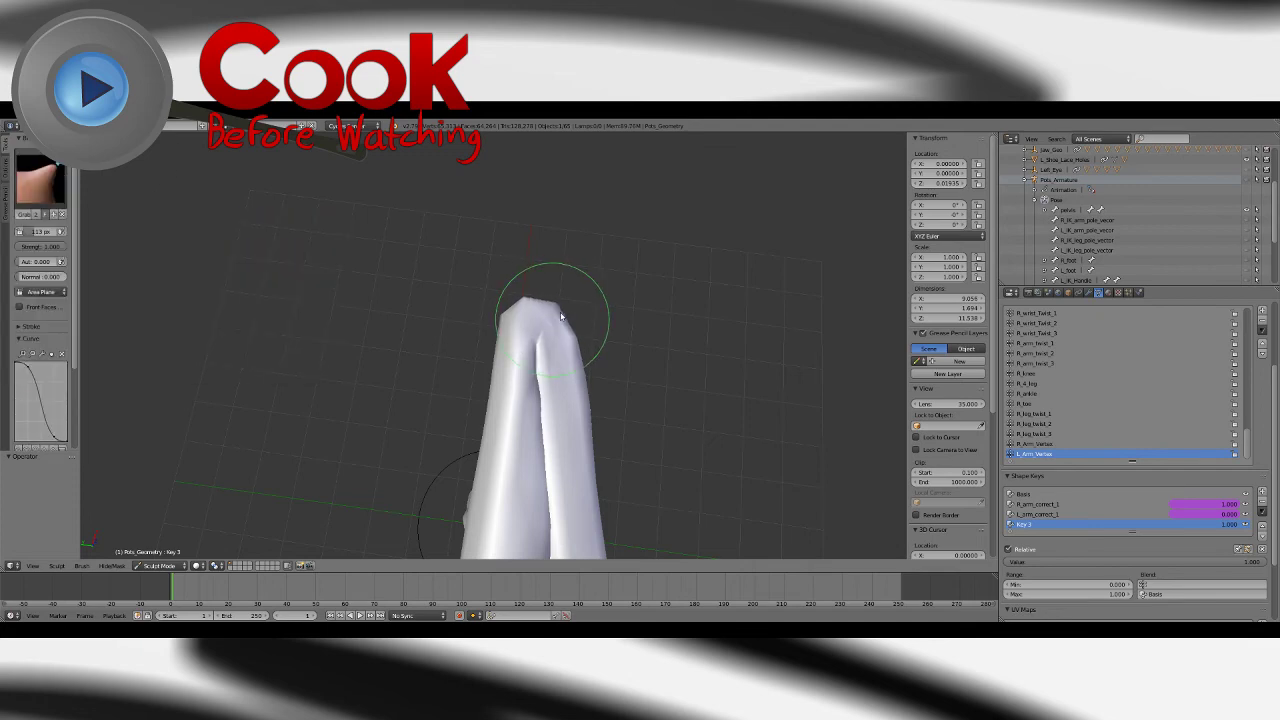
{"action": "middle_click_drag", "start_coordinate": [562, 311], "coordinate": [530, 298]}
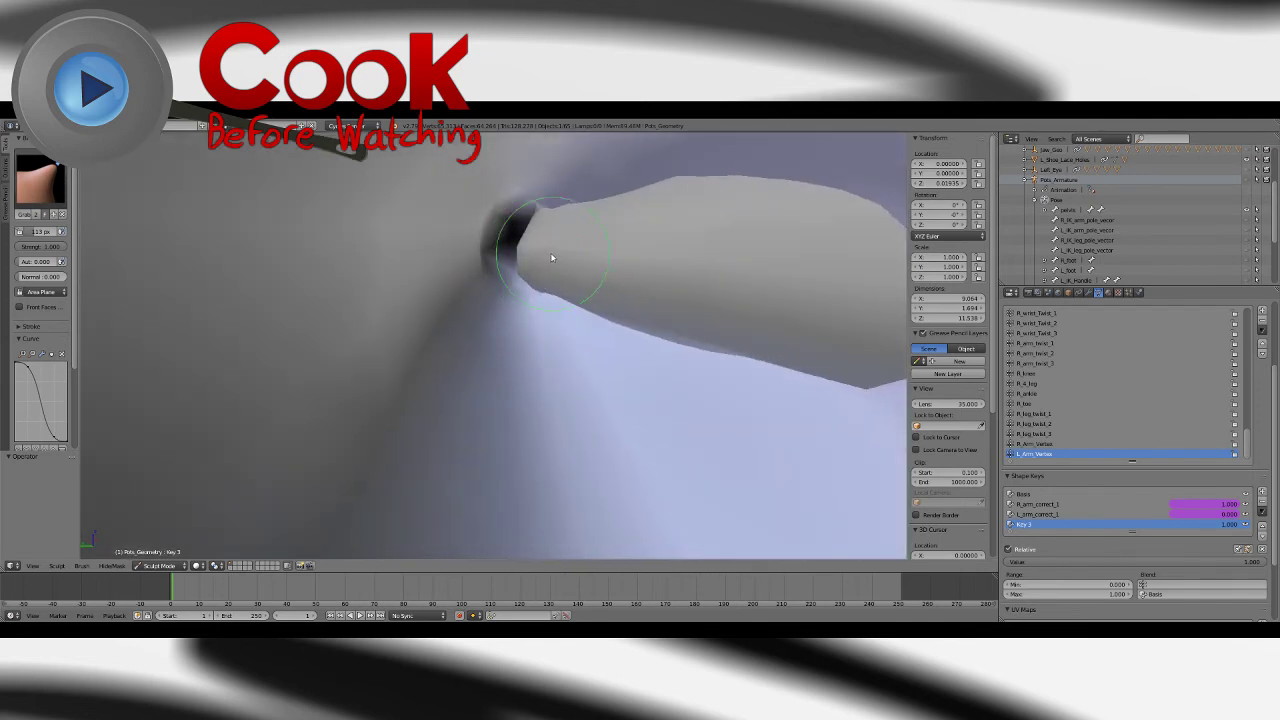
{"action": "key", "text": "ctrl+z"}
{"action": "key", "text": "ctrl+shift+z"}
{"action": "left_click_drag", "start_coordinate": [530, 248], "coordinate": [538, 253]}
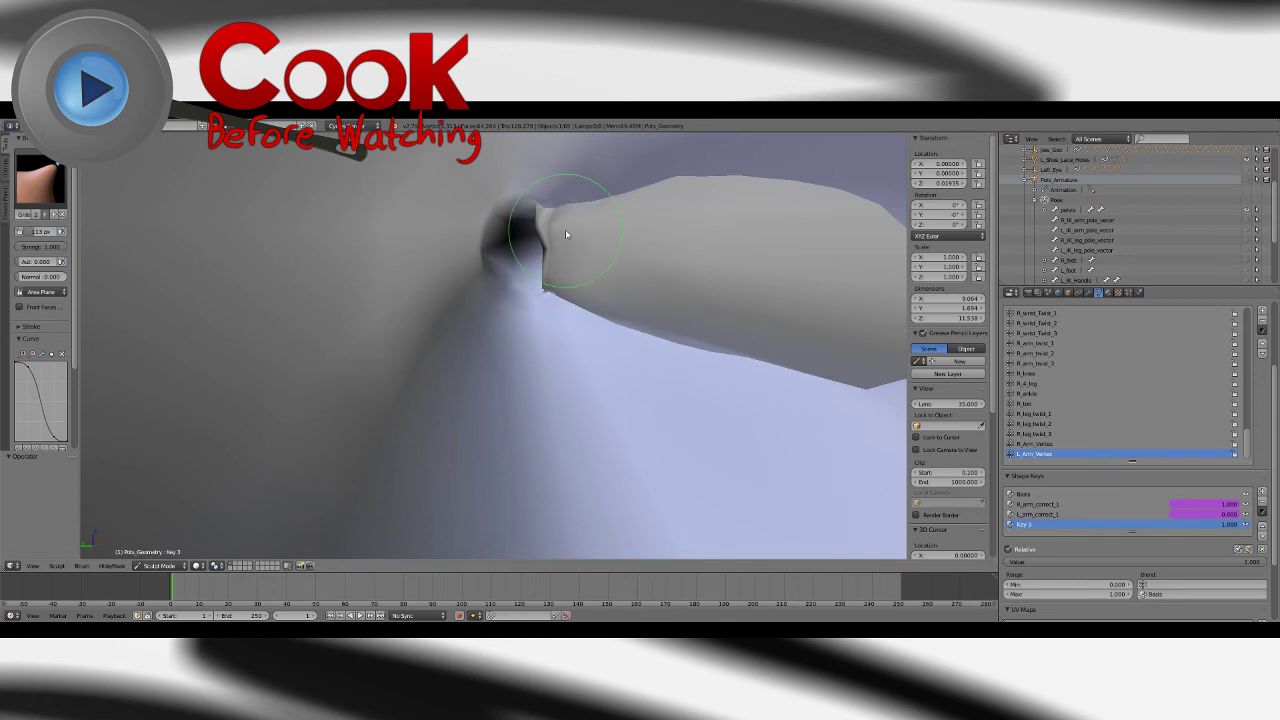
{"action": "middle_click_drag", "start_coordinate": [551, 243], "coordinate": [622, 290]}
{"action": "mouse_move", "coordinate": [572, 263]}
{"action": "left_mouse_down"}
{"action": "mouse_move", "coordinate": [537, 260]}
{"action": "mouse_move", "coordinate": [555, 263]}
{"action": "left_mouse_up"}
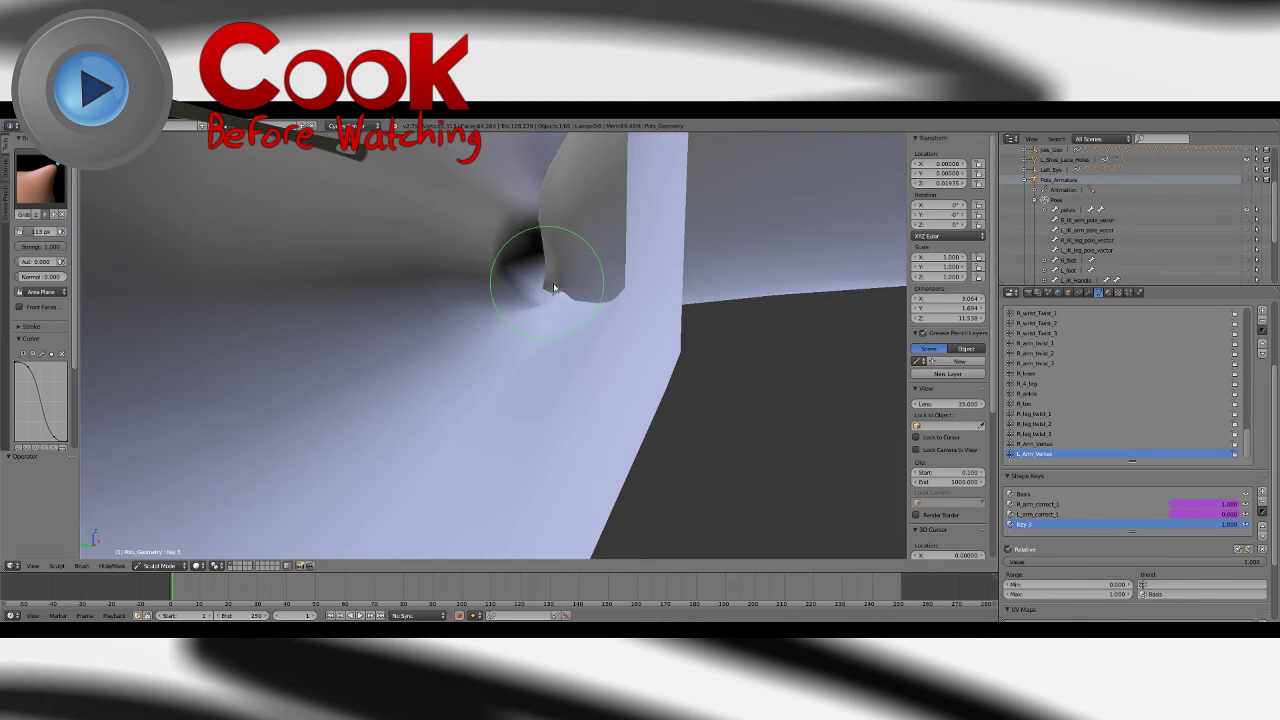
{"action": "middle_click_drag", "start_coordinate": [581, 280], "coordinate": [537, 270]}
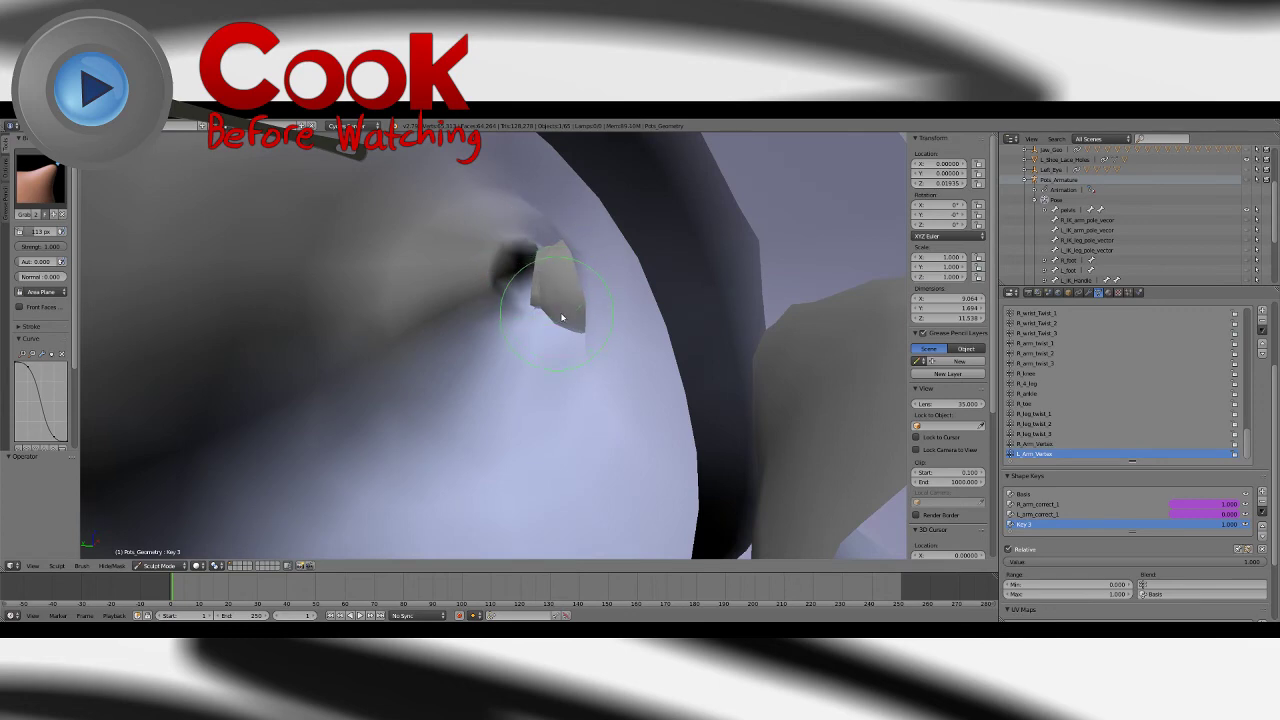
{"action": "middle_click_drag", "start_coordinate": [566, 281], "coordinate": [516, 282]}
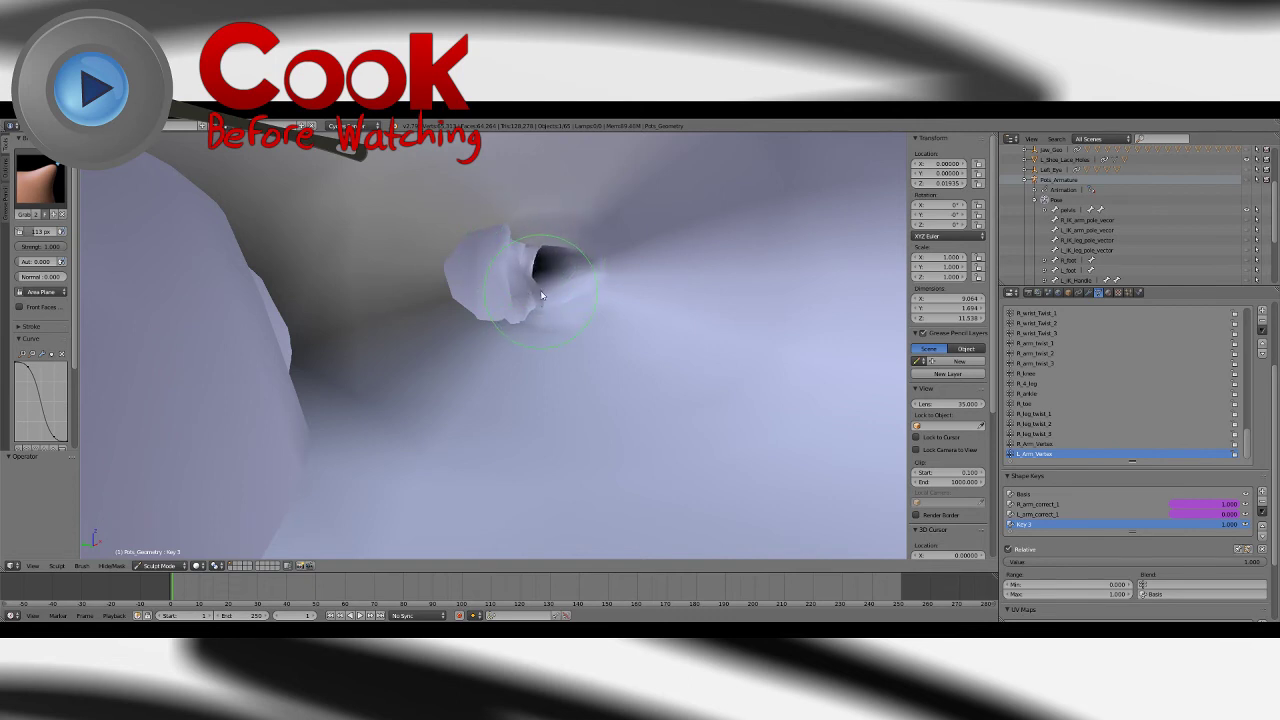
Step: Smooth the left elbow's inner crease with the Smooth brush and check the arm from several sides
{"action": "scroll", "coordinate": [537, 293], "scroll_direction": "down", "scroll_amount": 6}
{"action": "middle_click_drag", "start_coordinate": [537, 293], "coordinate": [554, 354]}
{"action": "left_click", "coordinate": [42, 181]}
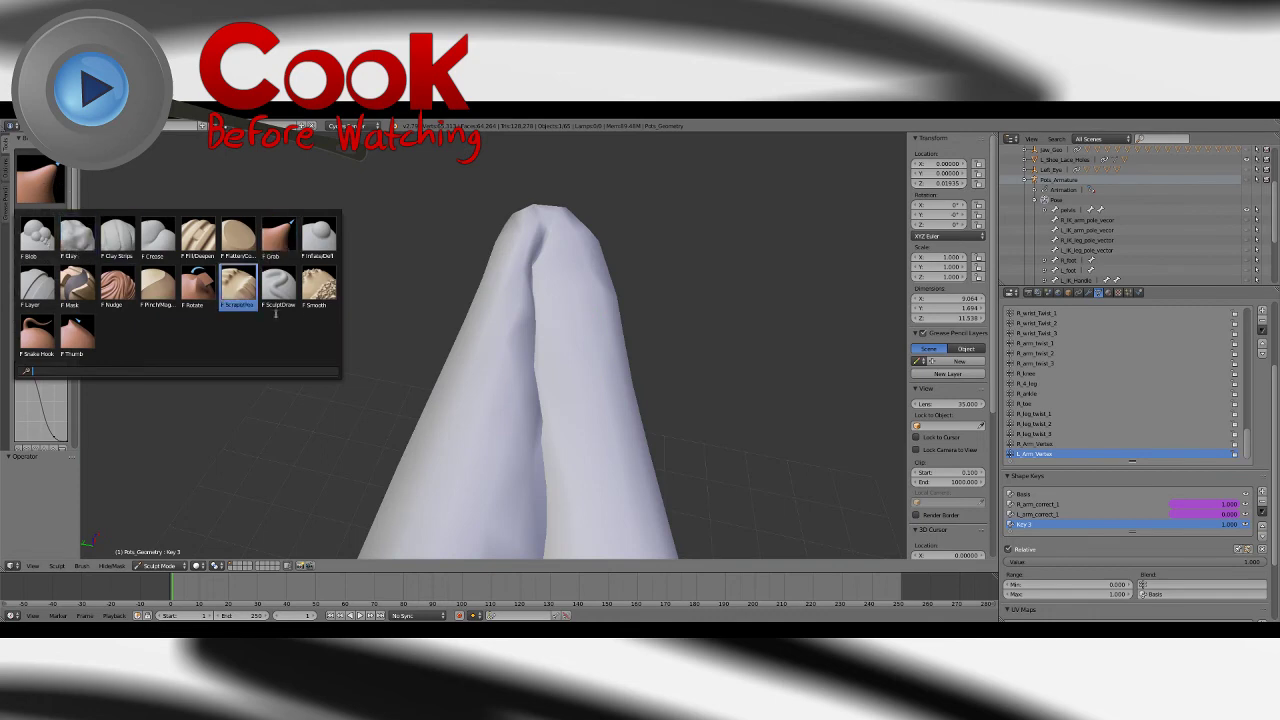
{"action": "left_click", "coordinate": [321, 290]}
{"action": "mouse_move", "coordinate": [542, 287]}
{"action": "left_mouse_down"}
{"action": "mouse_move", "coordinate": [540, 445]}
{"action": "mouse_move", "coordinate": [536, 370]}
{"action": "left_mouse_up"}
{"action": "mouse_move", "coordinate": [536, 277]}
{"action": "middle_mouse_down"}
{"action": "mouse_move", "coordinate": [551, 243]}
{"action": "mouse_move", "coordinate": [531, 297]}
{"action": "middle_mouse_up"}
{"action": "middle_click_drag", "start_coordinate": [536, 224], "coordinate": [526, 346]}
{"action": "middle_click_drag", "start_coordinate": [500, 251], "coordinate": [479, 402]}
{"action": "middle_click_drag", "start_coordinate": [461, 340], "coordinate": [562, 430]}
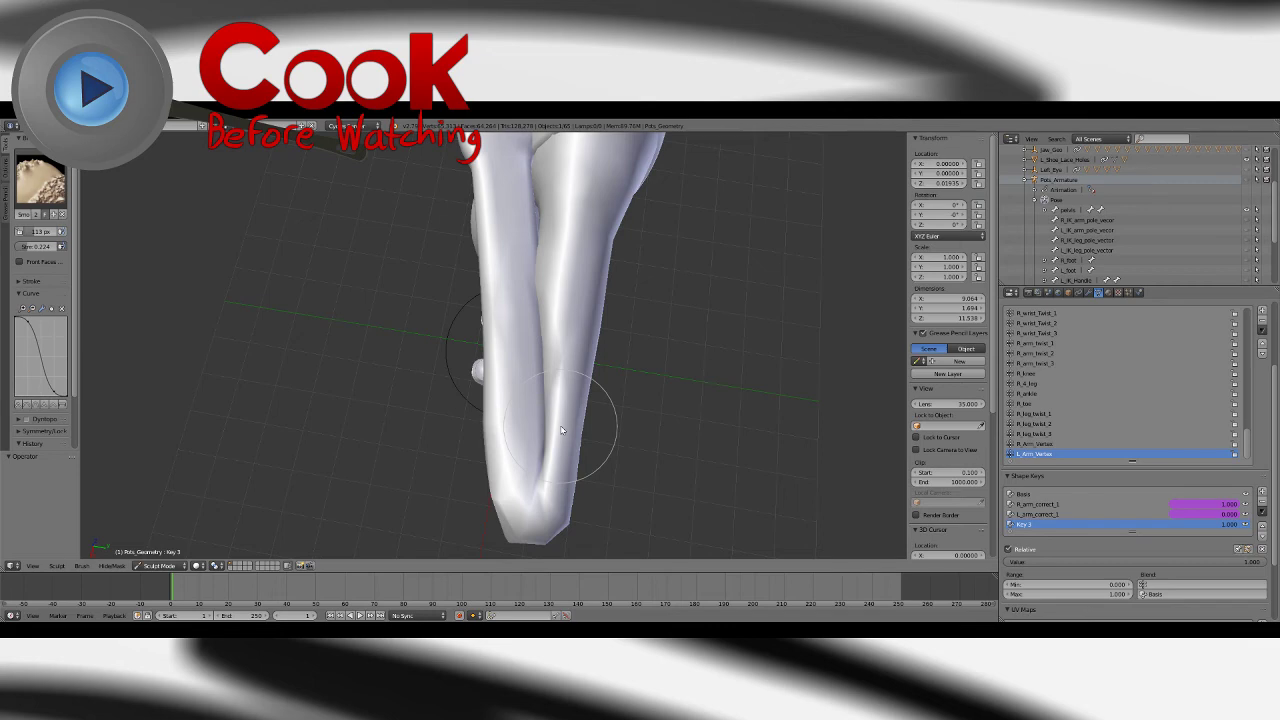
{"action": "mouse_move", "coordinate": [552, 430]}
{"action": "middle_mouse_down"}
{"action": "mouse_move", "coordinate": [620, 330]}
{"action": "mouse_move", "coordinate": [723, 343]}
{"action": "mouse_move", "coordinate": [623, 308]}
{"action": "mouse_move", "coordinate": [246, 263]}
{"action": "middle_mouse_up"}
Step: Fill out the upper and lower contours of the arm just behind the elbow tip with the Grab brush
{"action": "left_click", "coordinate": [40, 182]}
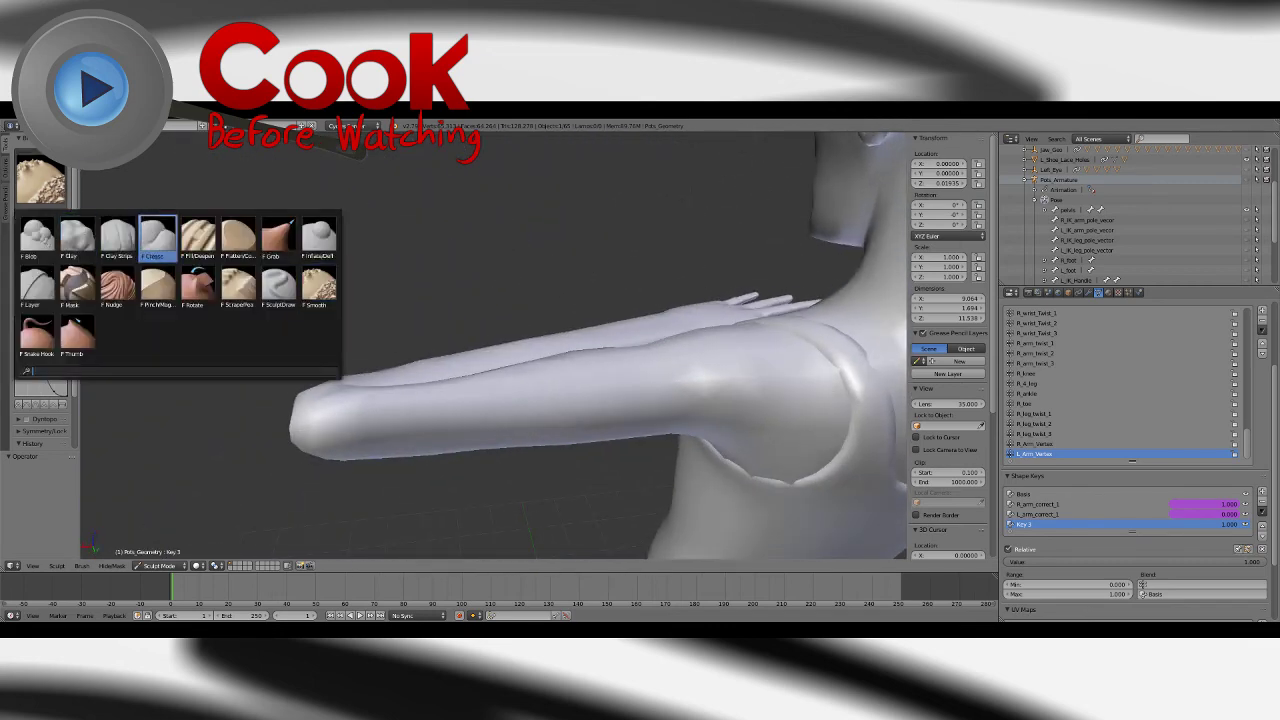
{"action": "left_click", "coordinate": [278, 238]}
{"action": "middle_click_drag", "start_coordinate": [351, 364], "coordinate": [348, 332]}
{"action": "left_click_drag", "start_coordinate": [413, 365], "coordinate": [517, 339]}
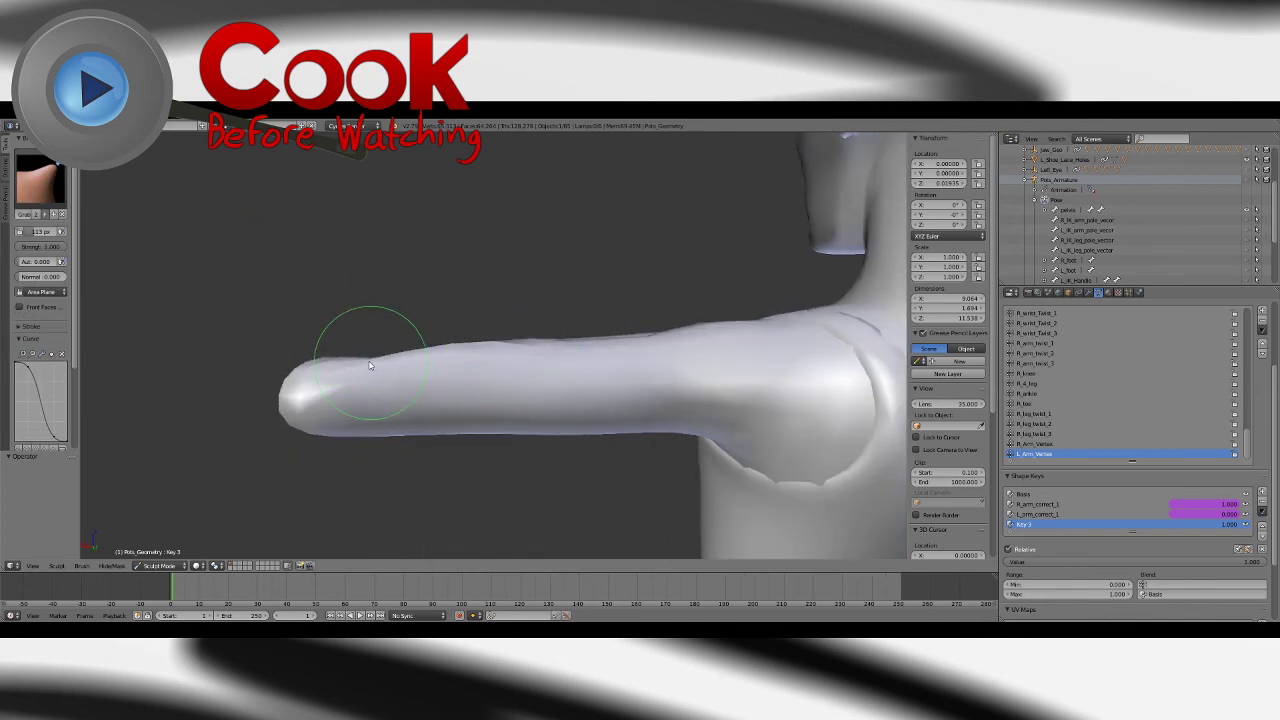
{"action": "mouse_move", "coordinate": [370, 363]}
{"action": "left_mouse_down"}
{"action": "mouse_move", "coordinate": [361, 354]}
{"action": "mouse_move", "coordinate": [398, 346]}
{"action": "left_mouse_up"}
{"action": "middle_click_drag", "start_coordinate": [480, 351], "coordinate": [428, 385]}
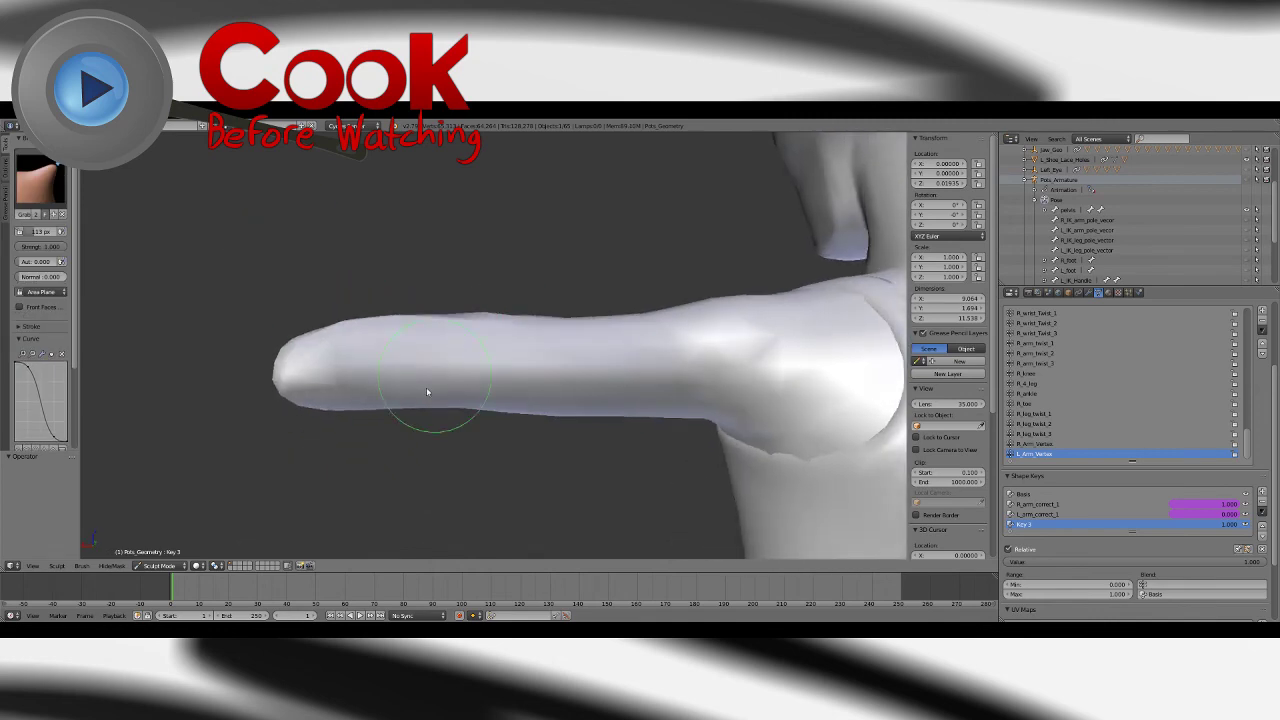
{"action": "left_click_drag", "start_coordinate": [433, 397], "coordinate": [431, 411]}
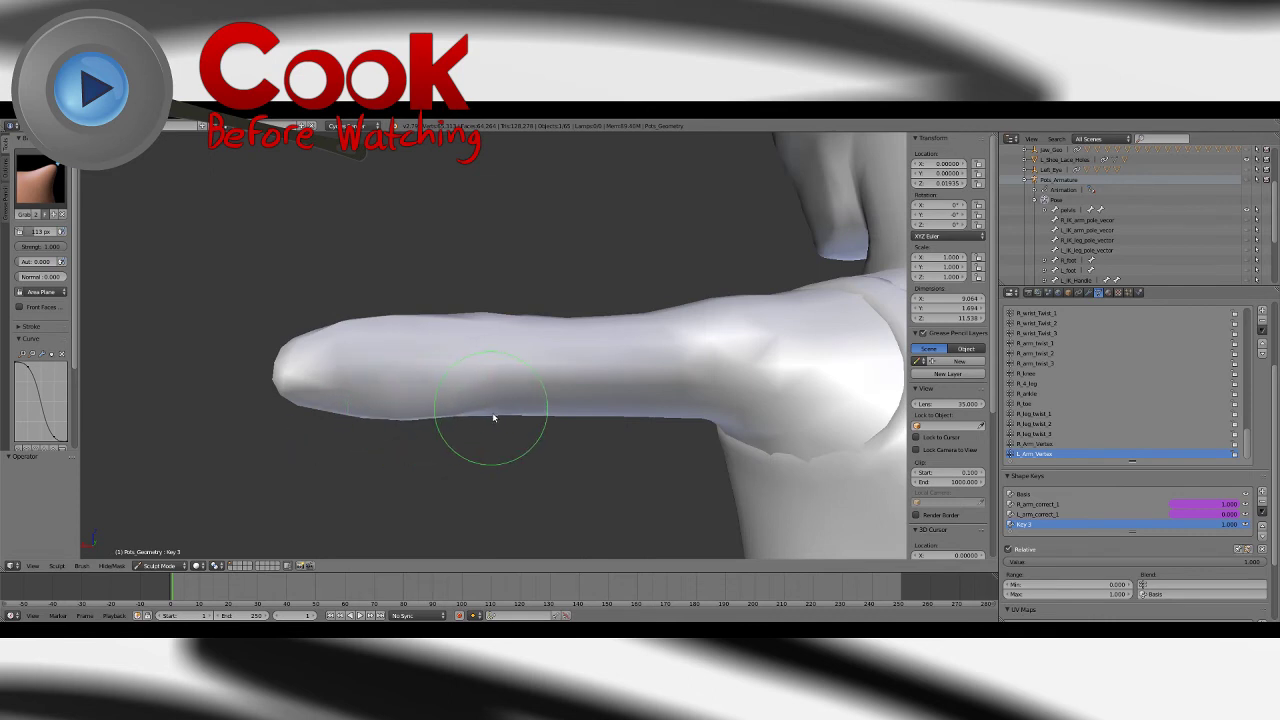
Step: Adjust the side contour of the bent left arm near the elbow with the Grab brush
{"action": "middle_click_drag", "start_coordinate": [489, 413], "coordinate": [383, 386]}
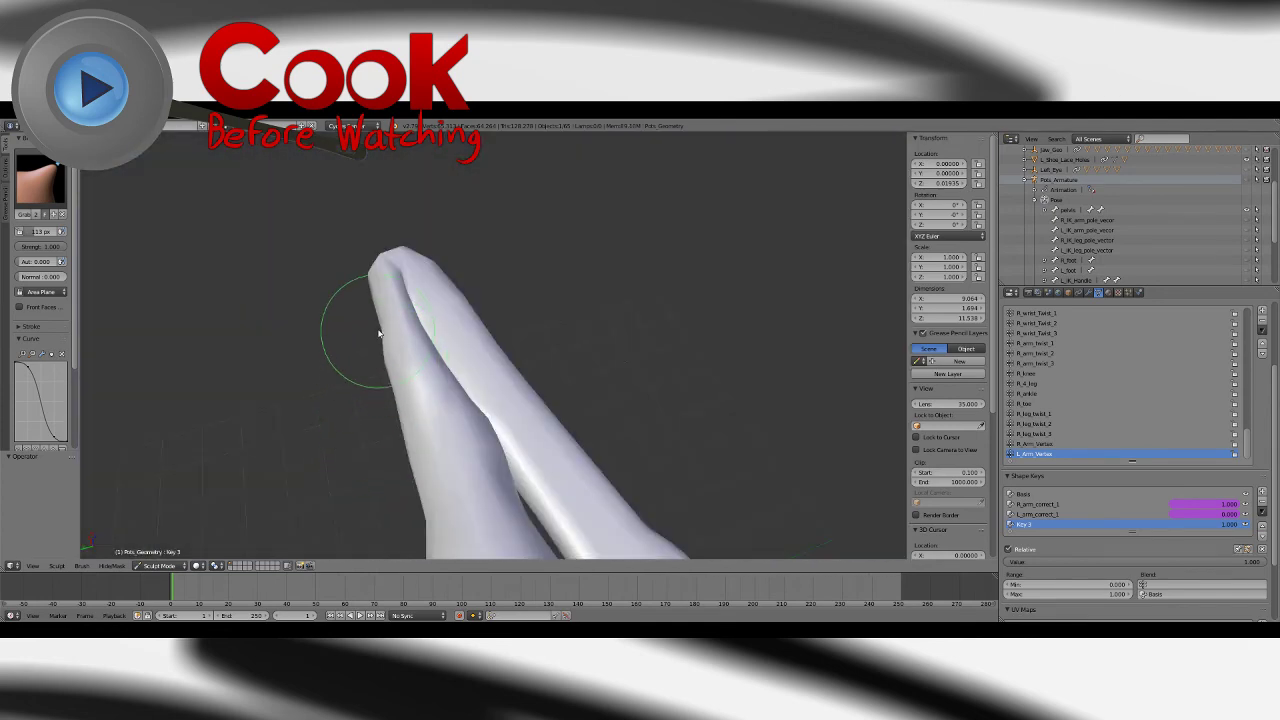
{"action": "mouse_move", "coordinate": [366, 339]}
{"action": "middle_mouse_down"}
{"action": "mouse_move", "coordinate": [440, 420]}
{"action": "mouse_move", "coordinate": [430, 315]}
{"action": "middle_mouse_up"}
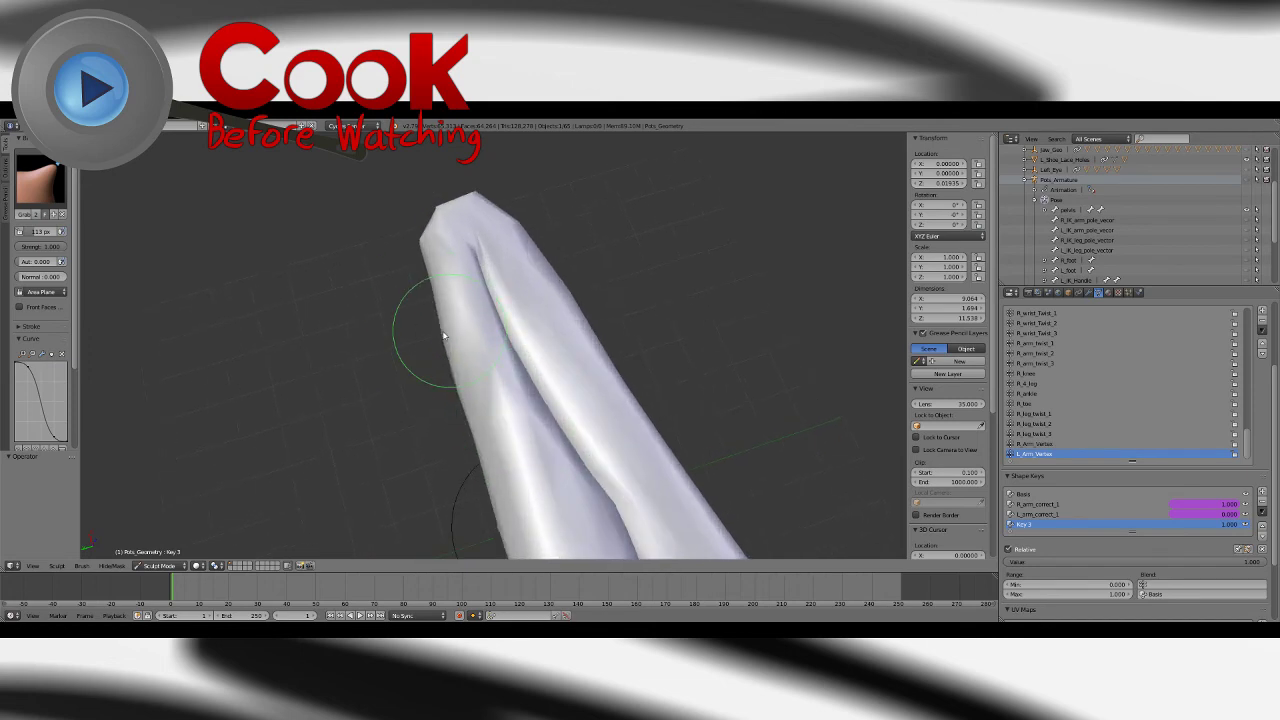
{"action": "mouse_move", "coordinate": [436, 299]}
{"action": "left_mouse_down"}
{"action": "mouse_move", "coordinate": [440, 360]}
{"action": "mouse_move", "coordinate": [477, 420]}
{"action": "left_mouse_up"}
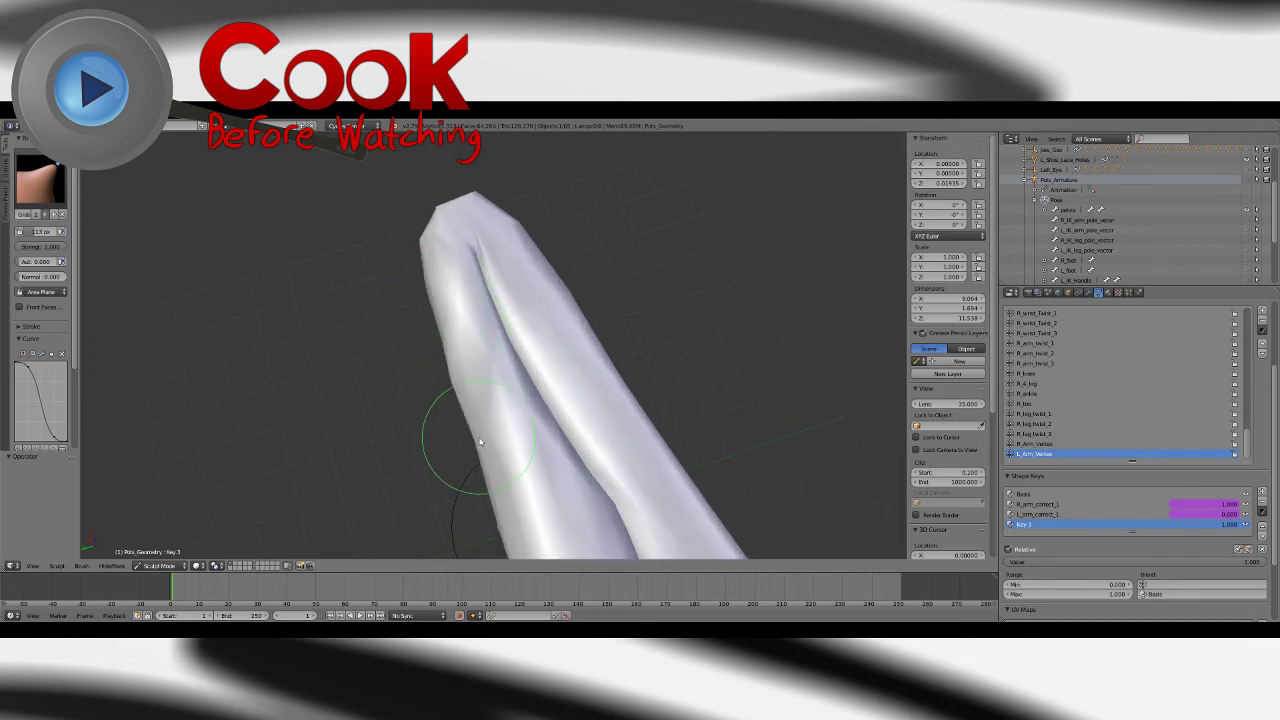
{"action": "mouse_move", "coordinate": [480, 442]}
{"action": "middle_mouse_down"}
{"action": "mouse_move", "coordinate": [674, 354]}
{"action": "mouse_move", "coordinate": [654, 389]}
{"action": "mouse_move", "coordinate": [593, 343]}
{"action": "mouse_move", "coordinate": [557, 400]}
{"action": "mouse_move", "coordinate": [571, 371]}
{"action": "mouse_move", "coordinate": [521, 364]}
{"action": "mouse_move", "coordinate": [511, 437]}
{"action": "middle_mouse_up"}
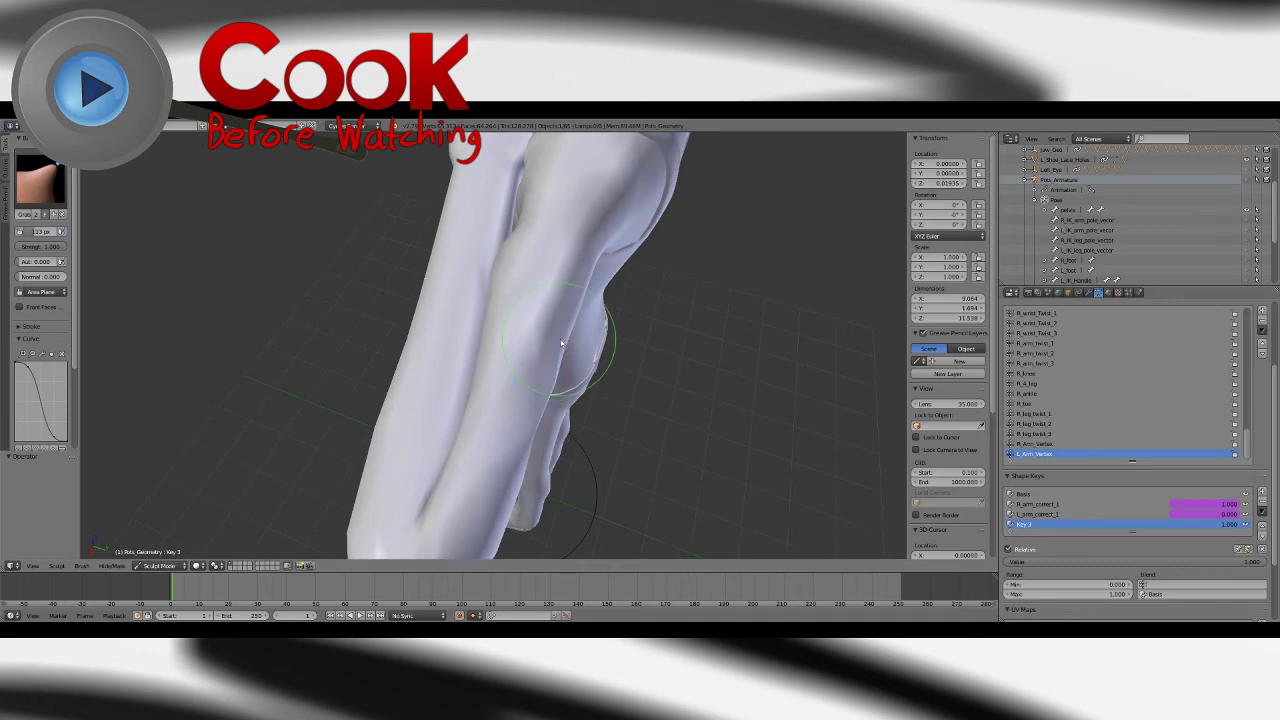
{"action": "mouse_move", "coordinate": [577, 303]}
{"action": "middle_mouse_down"}
{"action": "mouse_move", "coordinate": [586, 257]}
{"action": "mouse_move", "coordinate": [427, 240]}
{"action": "mouse_move", "coordinate": [406, 204]}
{"action": "mouse_move", "coordinate": [414, 537]}
{"action": "mouse_move", "coordinate": [369, 199]}
{"action": "mouse_move", "coordinate": [390, 470]}
{"action": "mouse_move", "coordinate": [110, 204]}
{"action": "middle_mouse_up"}
Step: Soften the reshaped area around the left elbow with the Smooth brush and inspect the whole bent arm
{"action": "left_click", "coordinate": [40, 182]}
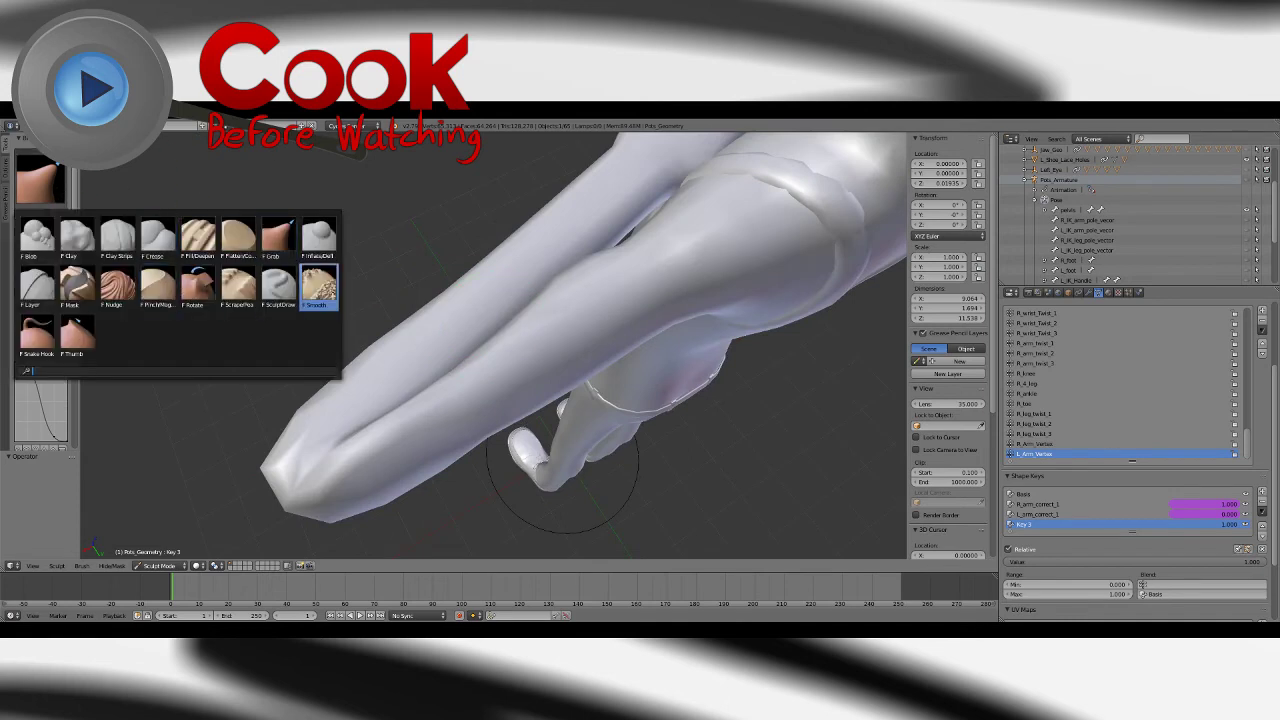
{"action": "left_click", "coordinate": [318, 287]}
{"action": "mouse_move", "coordinate": [318, 287]}
{"action": "middle_mouse_down"}
{"action": "mouse_move", "coordinate": [500, 300]}
{"action": "mouse_move", "coordinate": [493, 331]}
{"action": "middle_mouse_up"}
{"action": "middle_click_drag", "start_coordinate": [527, 381], "coordinate": [483, 383]}
{"action": "mouse_move", "coordinate": [460, 428]}
{"action": "middle_mouse_down"}
{"action": "mouse_move", "coordinate": [509, 398]}
{"action": "mouse_move", "coordinate": [463, 280]}
{"action": "mouse_move", "coordinate": [553, 396]}
{"action": "middle_mouse_up"}
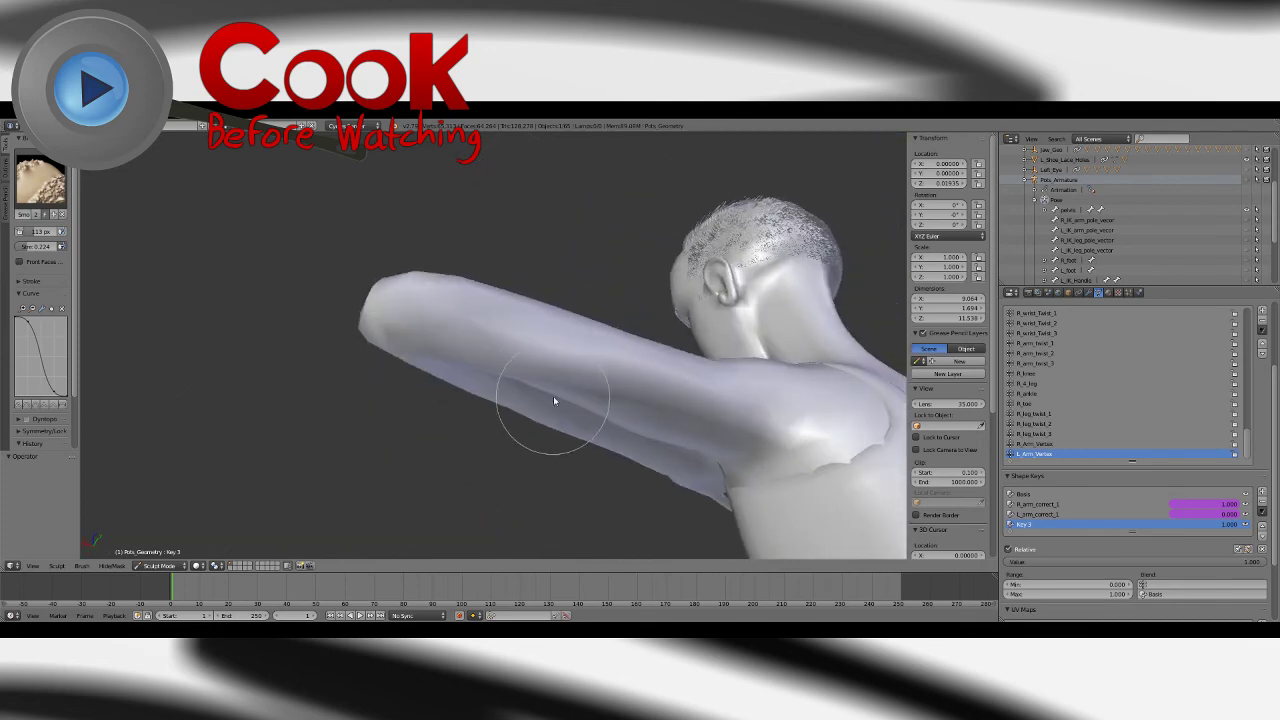
{"action": "mouse_move", "coordinate": [391, 342]}
{"action": "middle_mouse_down"}
{"action": "mouse_move", "coordinate": [423, 243]}
{"action": "mouse_move", "coordinate": [468, 292]}
{"action": "mouse_move", "coordinate": [523, 406]}
{"action": "mouse_move", "coordinate": [531, 540]}
{"action": "mouse_move", "coordinate": [543, 344]}
{"action": "middle_mouse_up"}
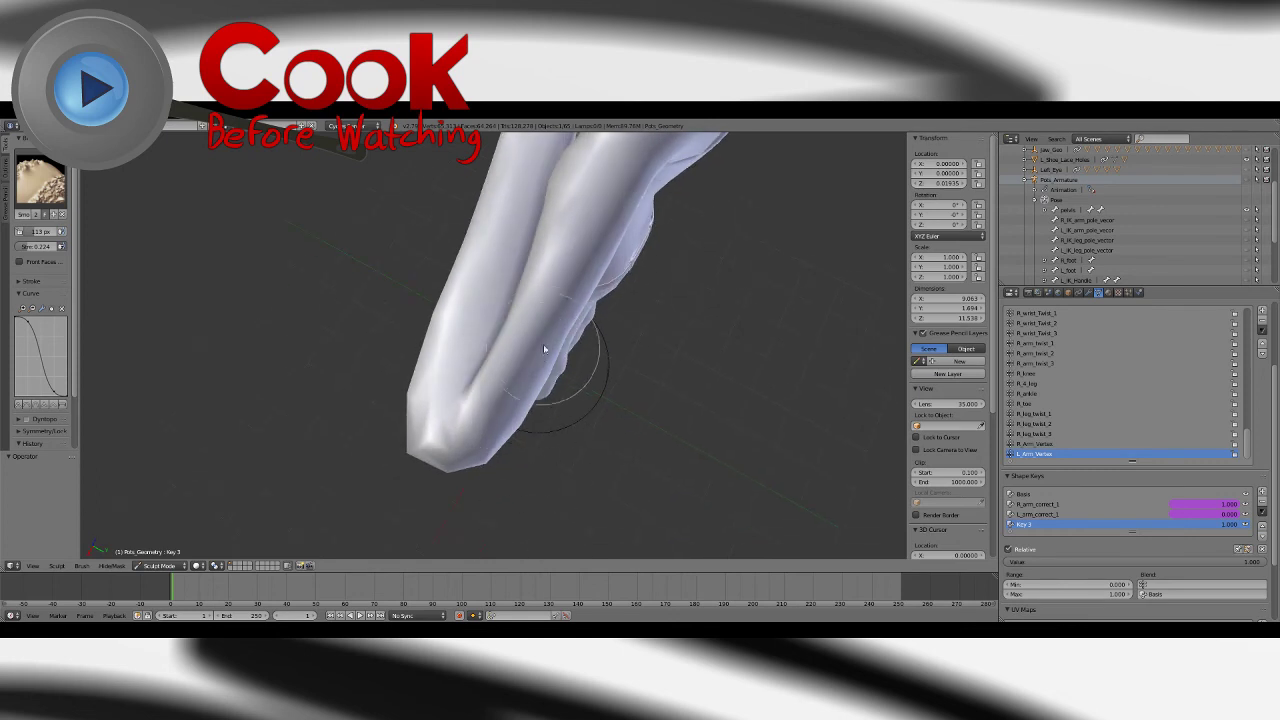
{"action": "mouse_move", "coordinate": [567, 290]}
{"action": "middle_mouse_down"}
{"action": "mouse_move", "coordinate": [535, 345]}
{"action": "mouse_move", "coordinate": [620, 302]}
{"action": "mouse_move", "coordinate": [406, 277]}
{"action": "mouse_move", "coordinate": [604, 283]}
{"action": "middle_mouse_up"}
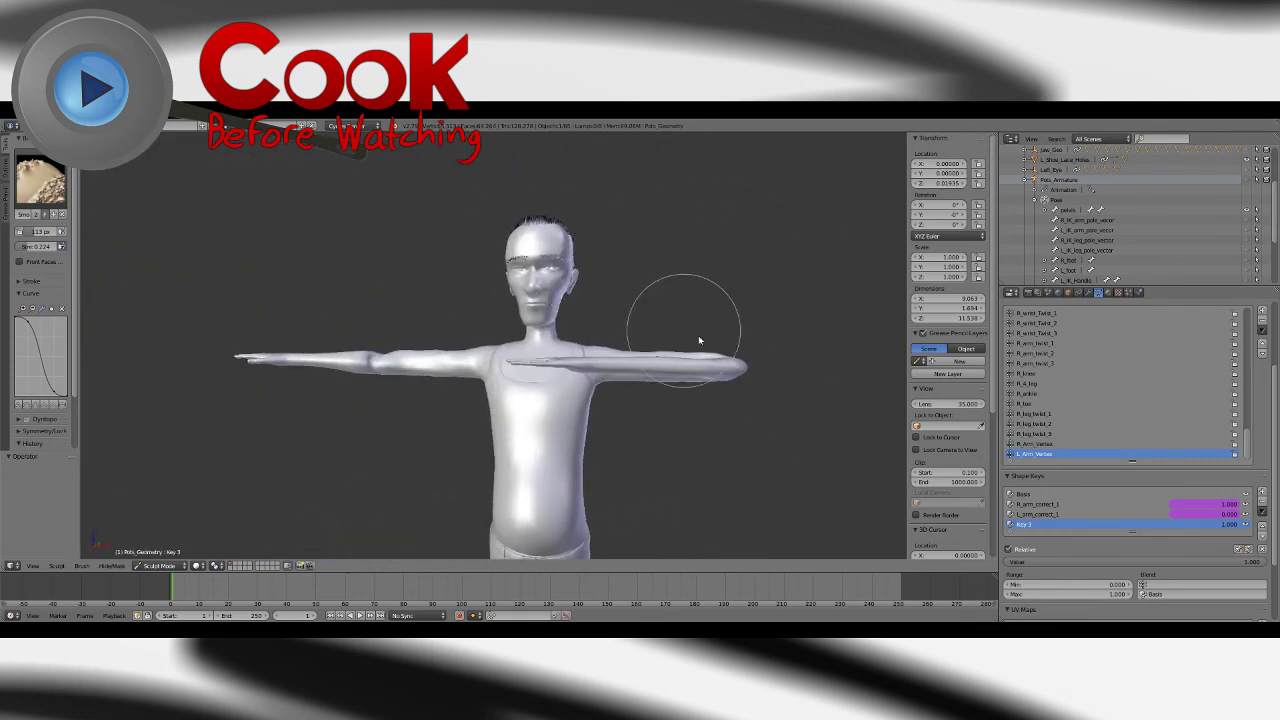
Step: Raise the upper edge of the bent left forearm just behind the elbow with the Grab brush, reducing the brush size partway
{"action": "mouse_move", "coordinate": [697, 340]}
{"action": "middle_mouse_down"}
{"action": "mouse_move", "coordinate": [449, 229]}
{"action": "mouse_move", "coordinate": [643, 294]}
{"action": "mouse_move", "coordinate": [389, 220]}
{"action": "mouse_move", "coordinate": [588, 335]}
{"action": "middle_mouse_up"}
{"action": "scroll", "coordinate": [626, 363], "scroll_direction": "up", "scroll_amount": 4}
{"action": "mouse_move", "coordinate": [643, 366]}
{"action": "middle_mouse_down"}
{"action": "mouse_move", "coordinate": [631, 403]}
{"action": "mouse_move", "coordinate": [530, 409]}
{"action": "middle_mouse_up"}
{"action": "left_click", "coordinate": [41, 181]}
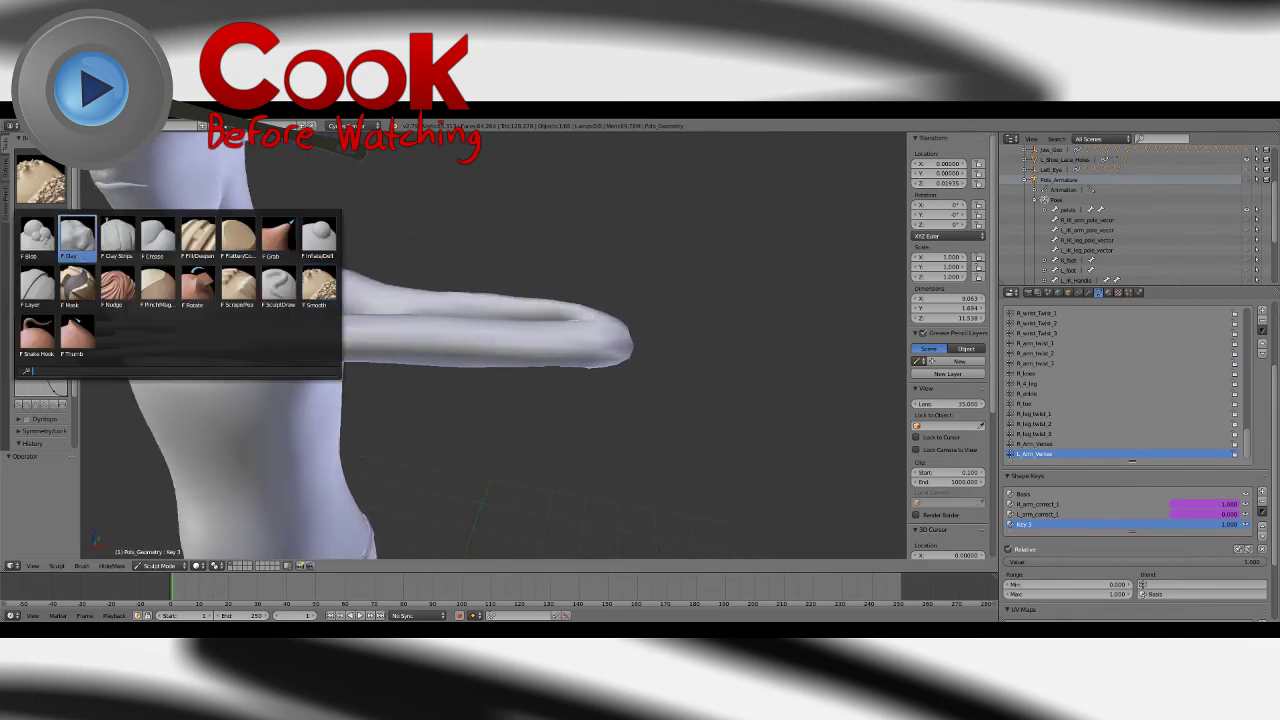
{"action": "left_click", "coordinate": [279, 240]}
{"action": "middle_click_drag", "start_coordinate": [552, 326], "coordinate": [556, 309]}
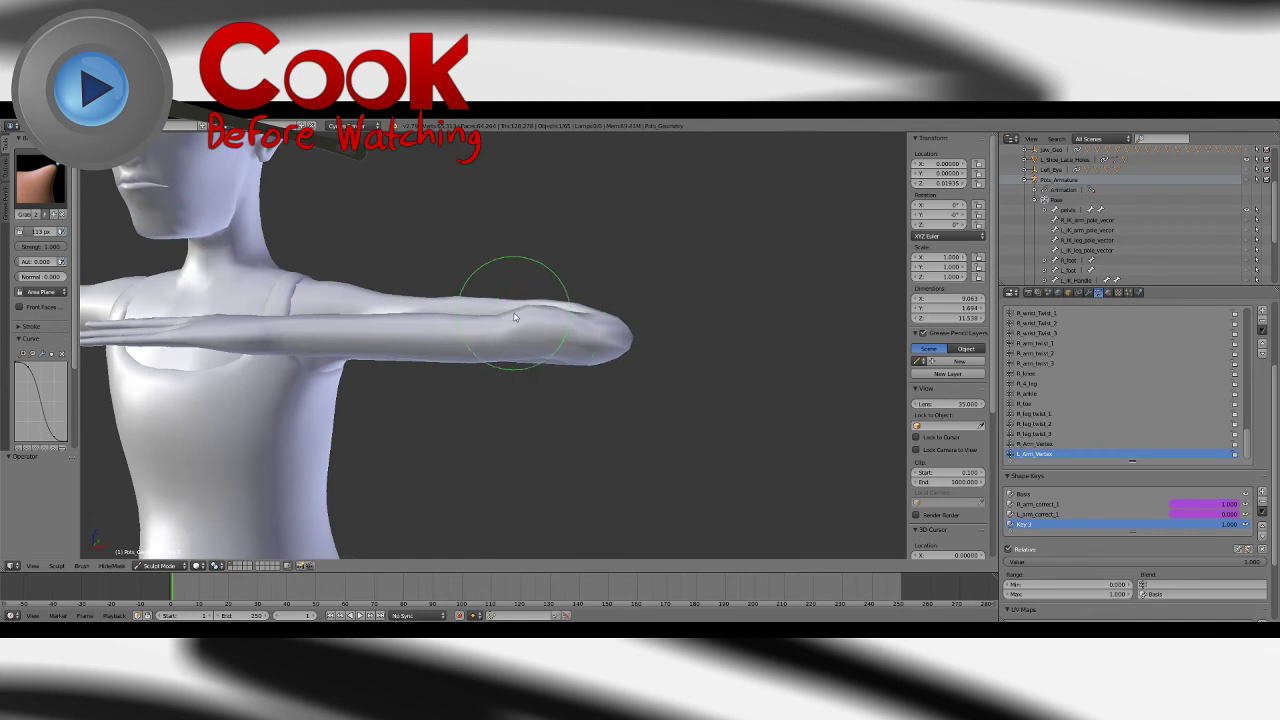
{"action": "scroll", "coordinate": [588, 290], "scroll_direction": "up", "scroll_amount": 2}
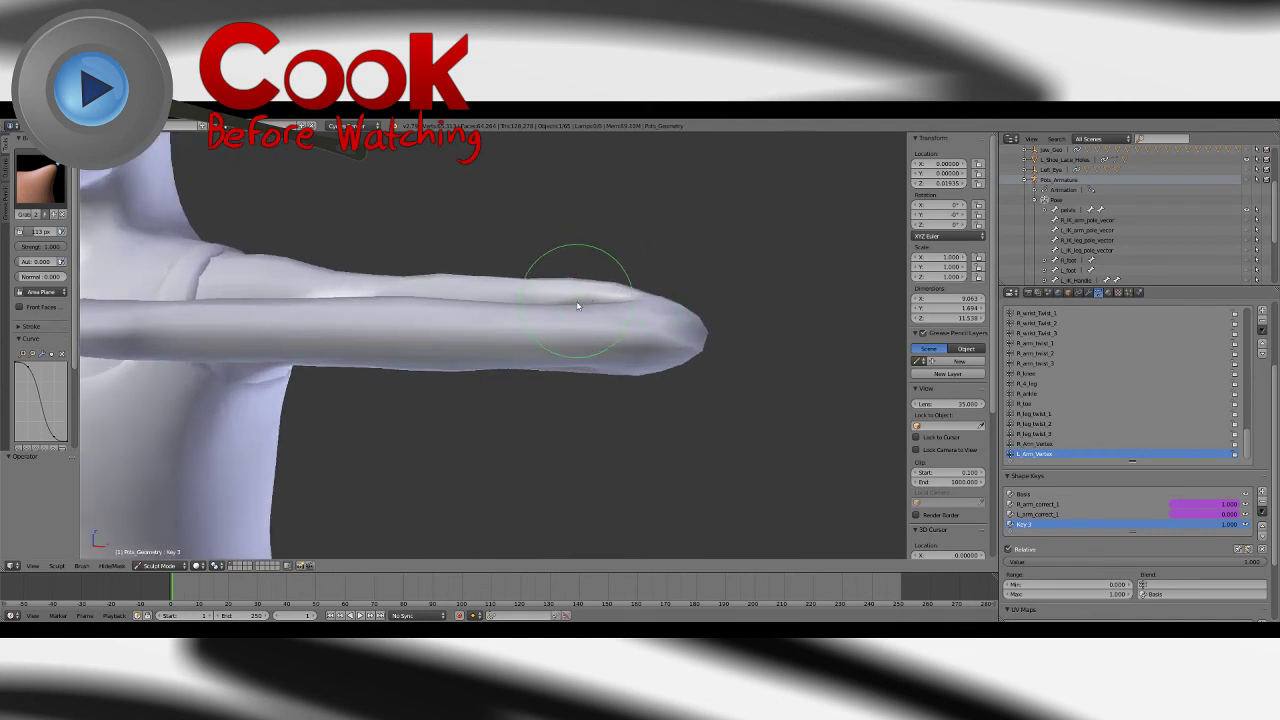
{"action": "mouse_move", "coordinate": [577, 300]}
{"action": "left_mouse_down"}
{"action": "mouse_move", "coordinate": [580, 263]}
{"action": "mouse_move", "coordinate": [580, 299]}
{"action": "left_mouse_up"}
{"action": "key", "text": "bracketleft"}
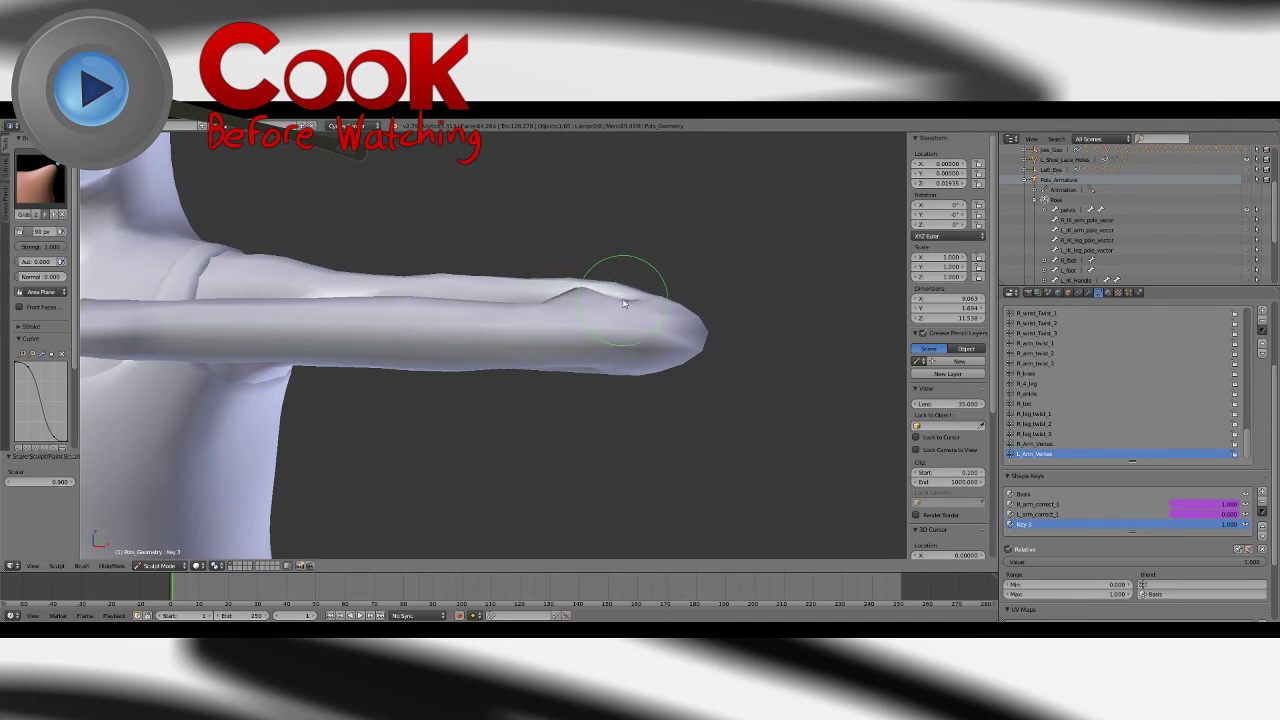
{"action": "mouse_move", "coordinate": [622, 303]}
{"action": "left_mouse_down"}
{"action": "mouse_move", "coordinate": [634, 277]}
{"action": "mouse_move", "coordinate": [636, 308]}
{"action": "left_mouse_up"}
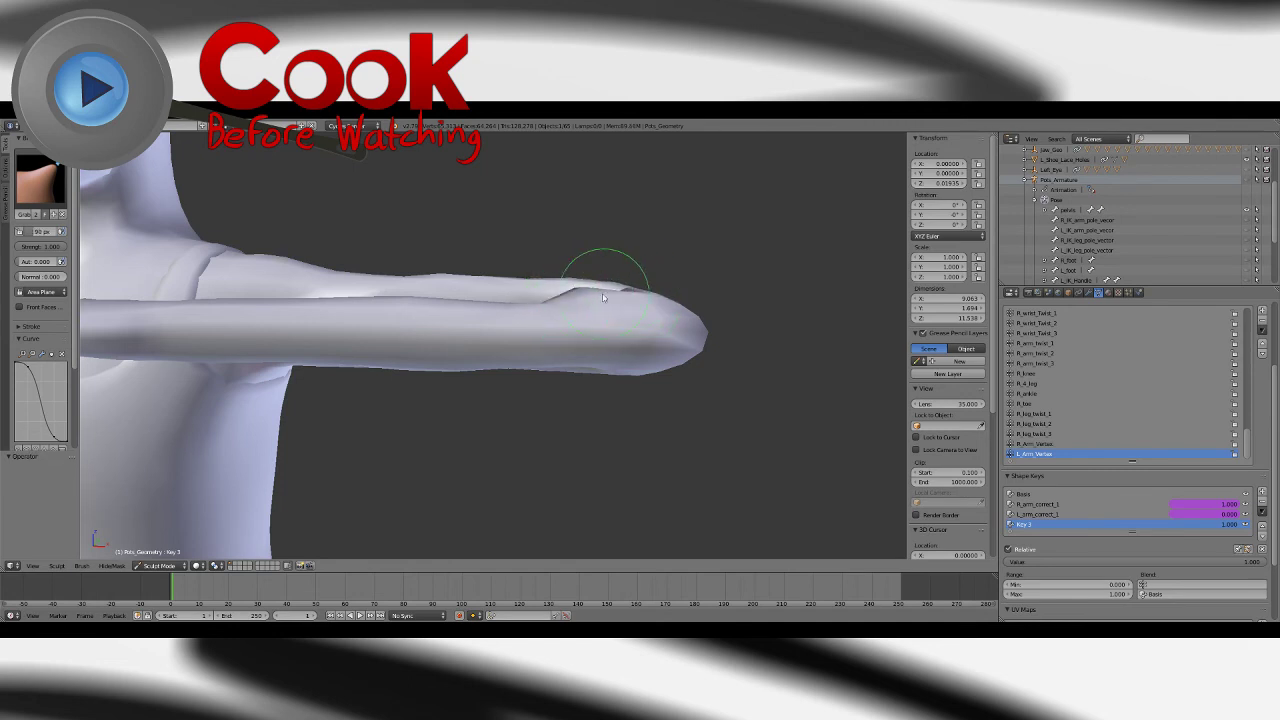
{"action": "mouse_move", "coordinate": [530, 293]}
{"action": "middle_mouse_down"}
{"action": "mouse_move", "coordinate": [540, 288]}
{"action": "mouse_move", "coordinate": [520, 322]}
{"action": "mouse_move", "coordinate": [490, 320]}
{"action": "mouse_move", "coordinate": [557, 300]}
{"action": "middle_mouse_up"}
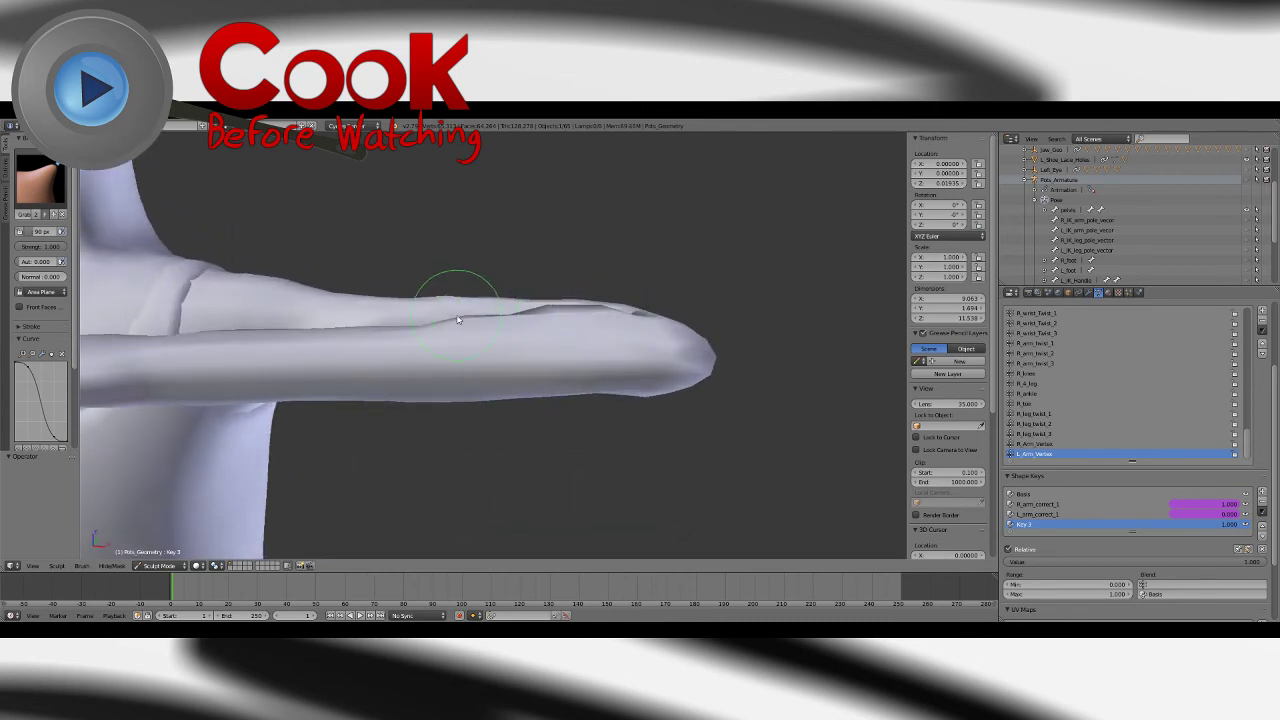
Step: Pull the lower contour of the left forearm outward behind the elbow with the Grab brush
{"action": "middle_click_drag", "start_coordinate": [408, 325], "coordinate": [623, 389]}
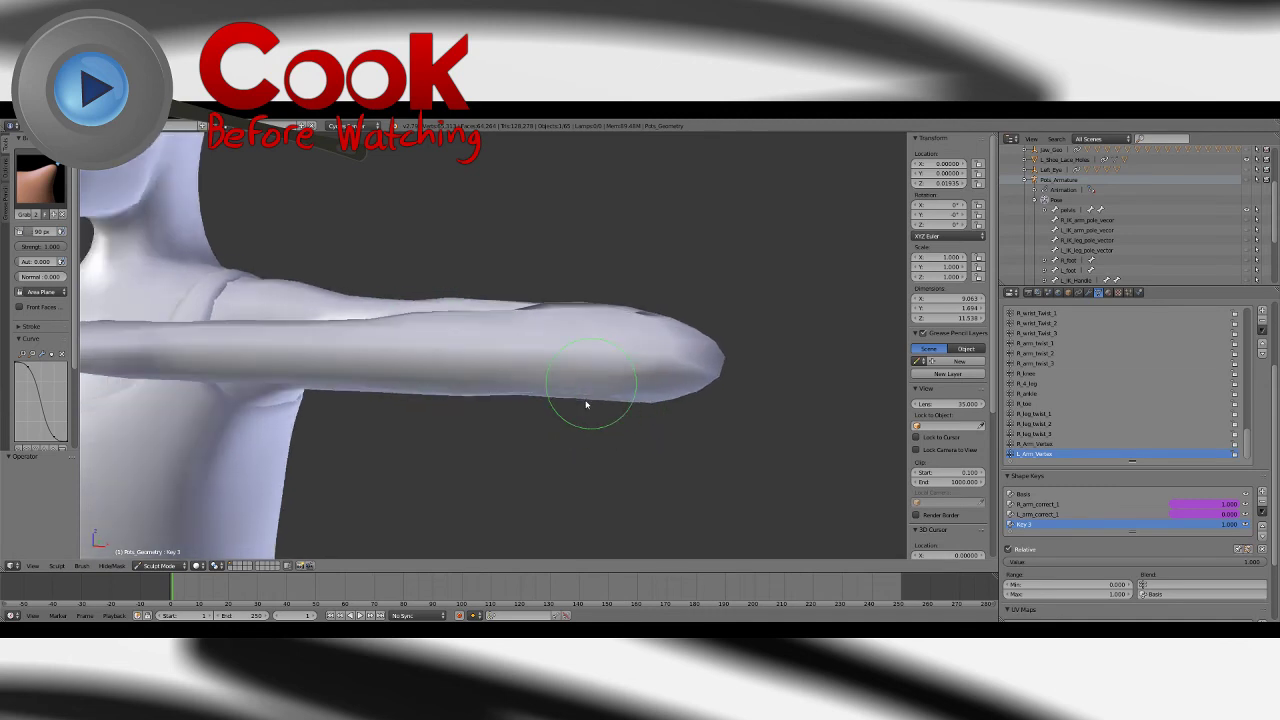
{"action": "left_click_drag", "start_coordinate": [562, 384], "coordinate": [519, 395]}
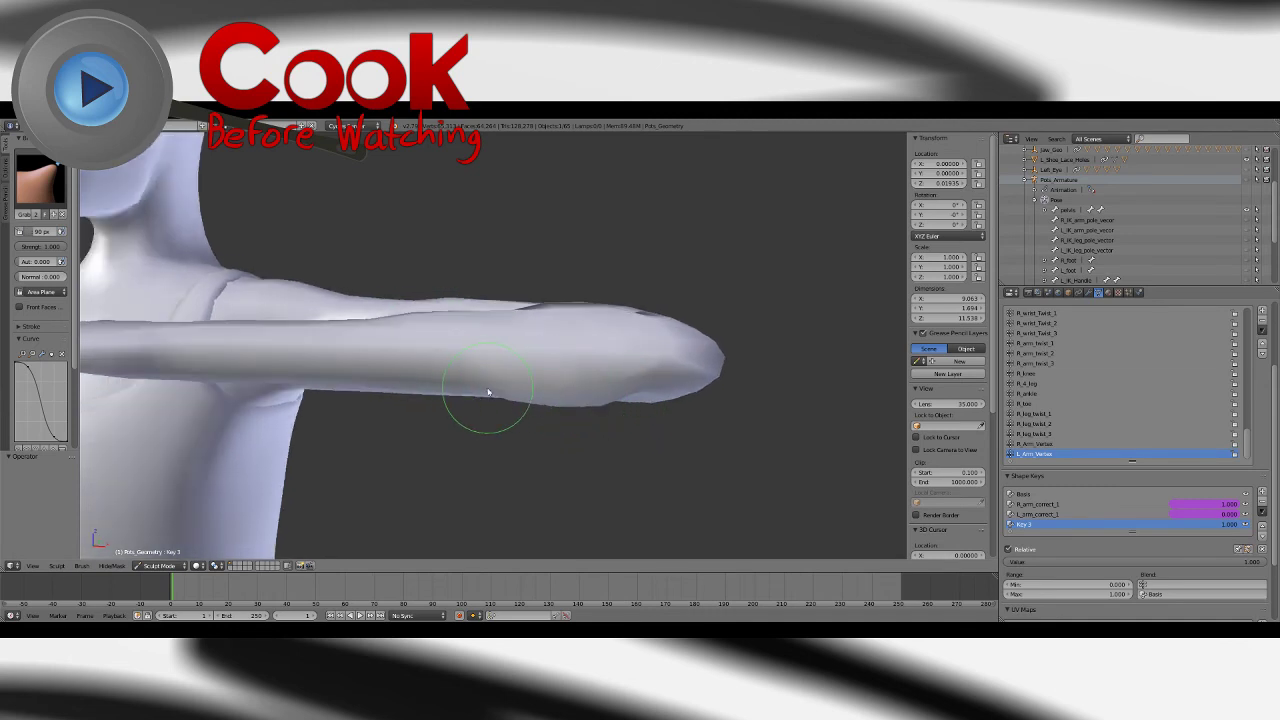
{"action": "middle_click_drag", "start_coordinate": [547, 400], "coordinate": [571, 382]}
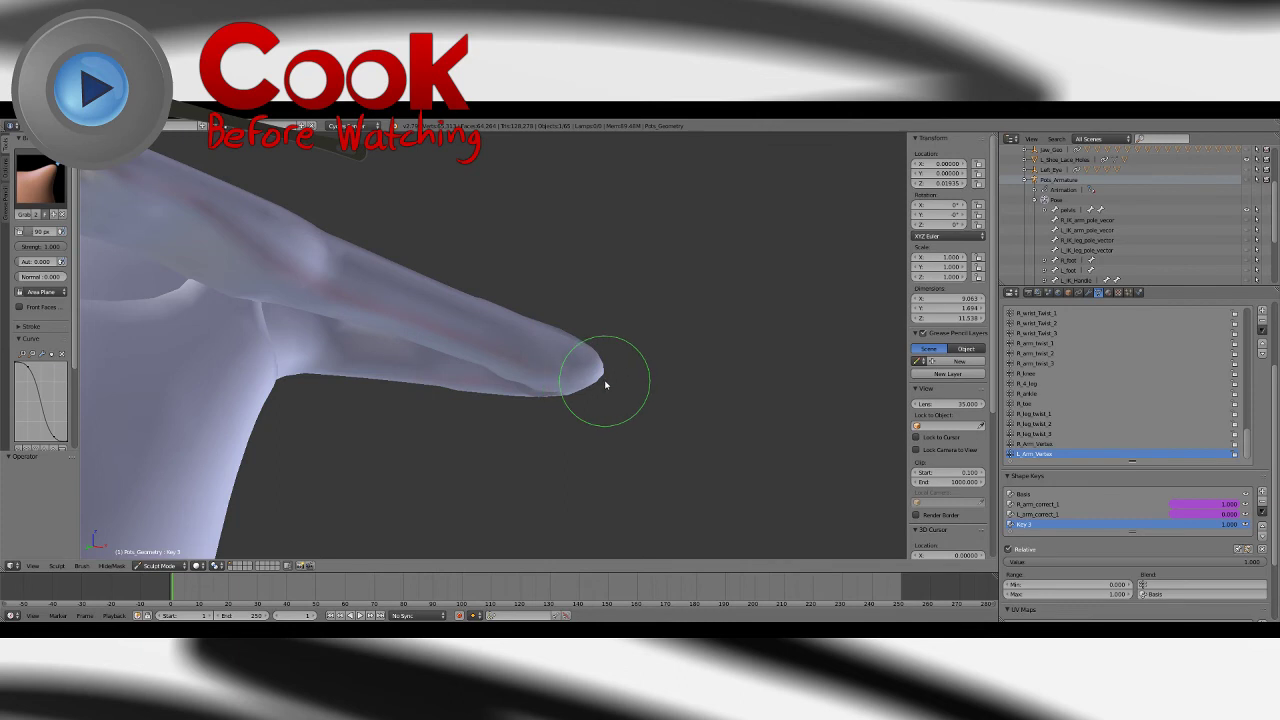
Step: Smooth the reshaped left forearm and elbow area with the Smooth brush
{"action": "middle_click_drag", "start_coordinate": [605, 384], "coordinate": [706, 372]}
{"action": "mouse_move", "coordinate": [474, 318]}
{"action": "middle_mouse_down"}
{"action": "mouse_move", "coordinate": [528, 342]}
{"action": "mouse_move", "coordinate": [487, 320]}
{"action": "mouse_move", "coordinate": [557, 377]}
{"action": "mouse_move", "coordinate": [595, 347]}
{"action": "middle_mouse_up"}
{"action": "left_click", "coordinate": [40, 180]}
{"action": "left_click", "coordinate": [318, 286]}
{"action": "mouse_move", "coordinate": [438, 371]}
{"action": "middle_mouse_down"}
{"action": "mouse_move", "coordinate": [560, 350]}
{"action": "mouse_move", "coordinate": [457, 377]}
{"action": "mouse_move", "coordinate": [423, 209]}
{"action": "mouse_move", "coordinate": [371, 243]}
{"action": "middle_mouse_up"}
Step: Fill out the outer side of the bent left forearm near the elbow with the Grab brush
{"action": "left_click", "coordinate": [40, 180]}
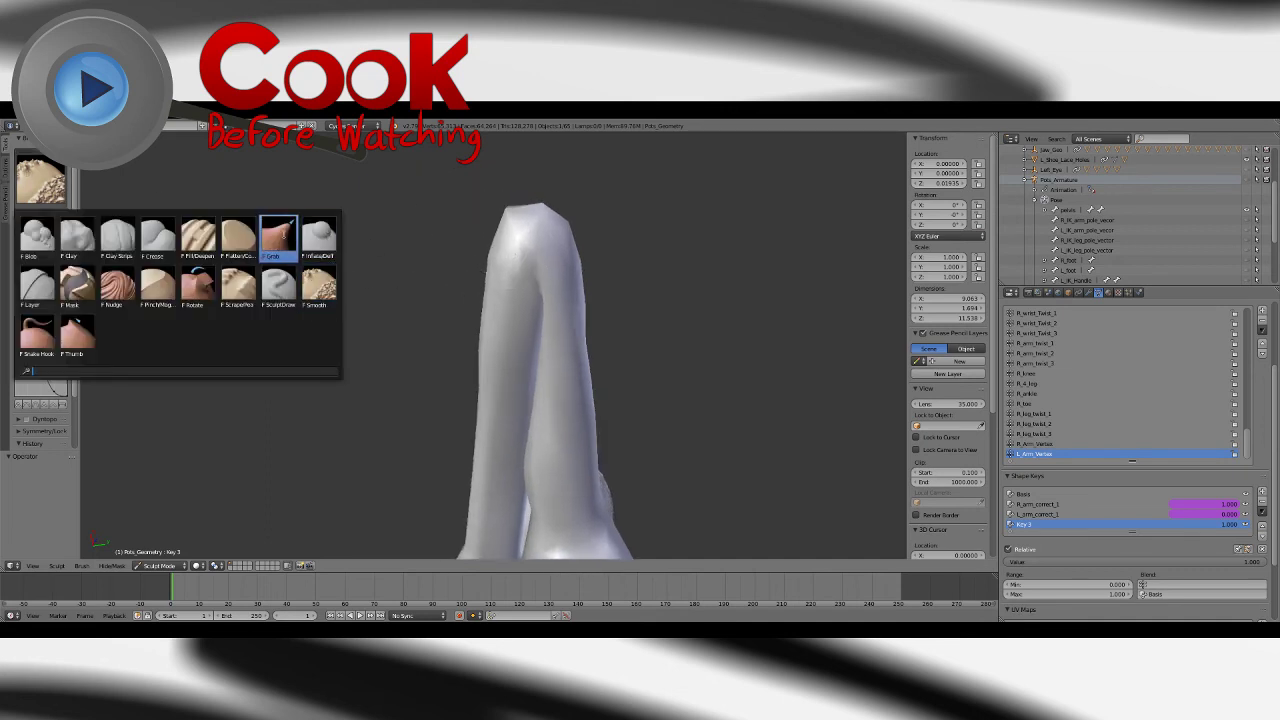
{"action": "left_click", "coordinate": [272, 236]}
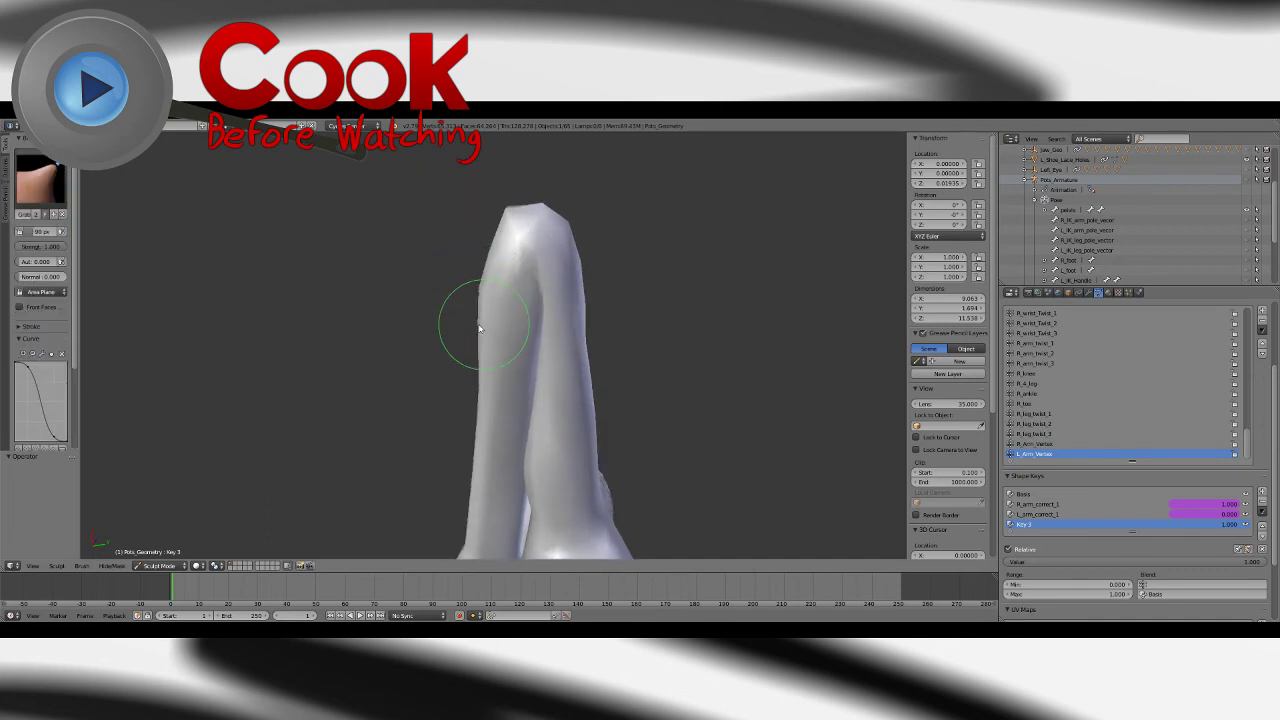
{"action": "mouse_move", "coordinate": [466, 320]}
{"action": "middle_mouse_down"}
{"action": "mouse_move", "coordinate": [457, 337]}
{"action": "mouse_move", "coordinate": [472, 360]}
{"action": "middle_mouse_up"}
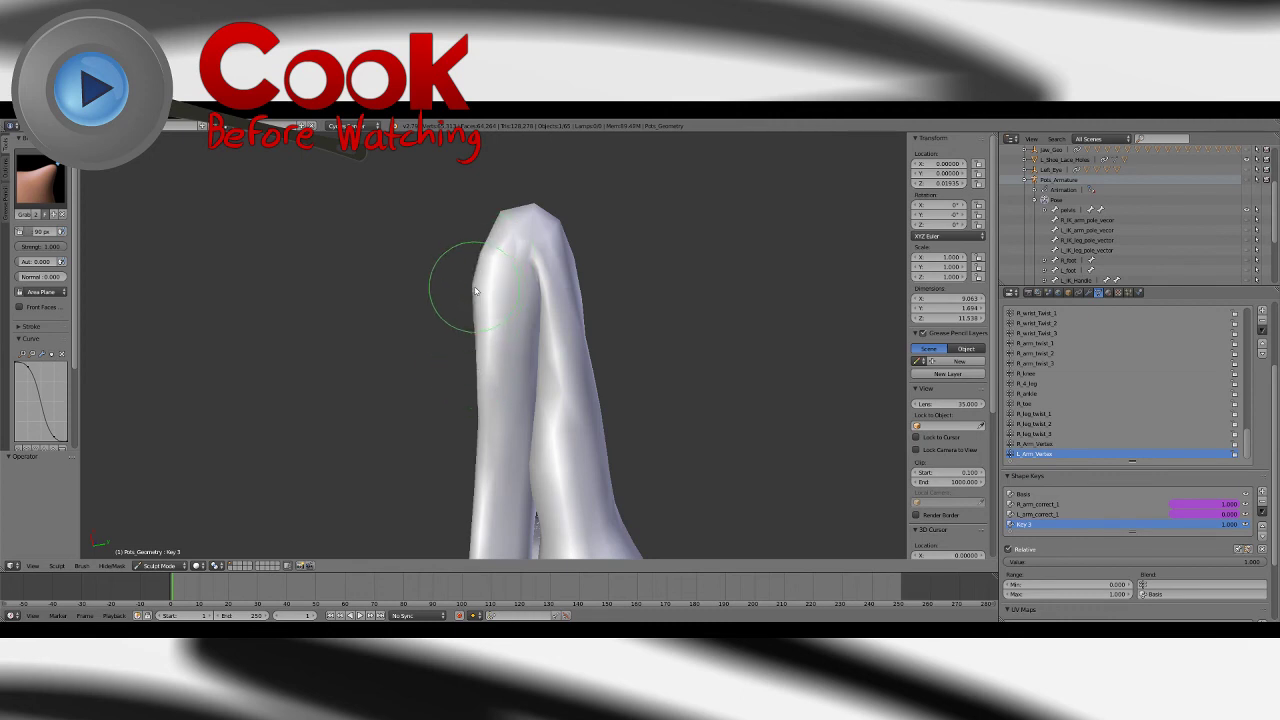
{"action": "middle_click_drag", "start_coordinate": [462, 282], "coordinate": [482, 374]}
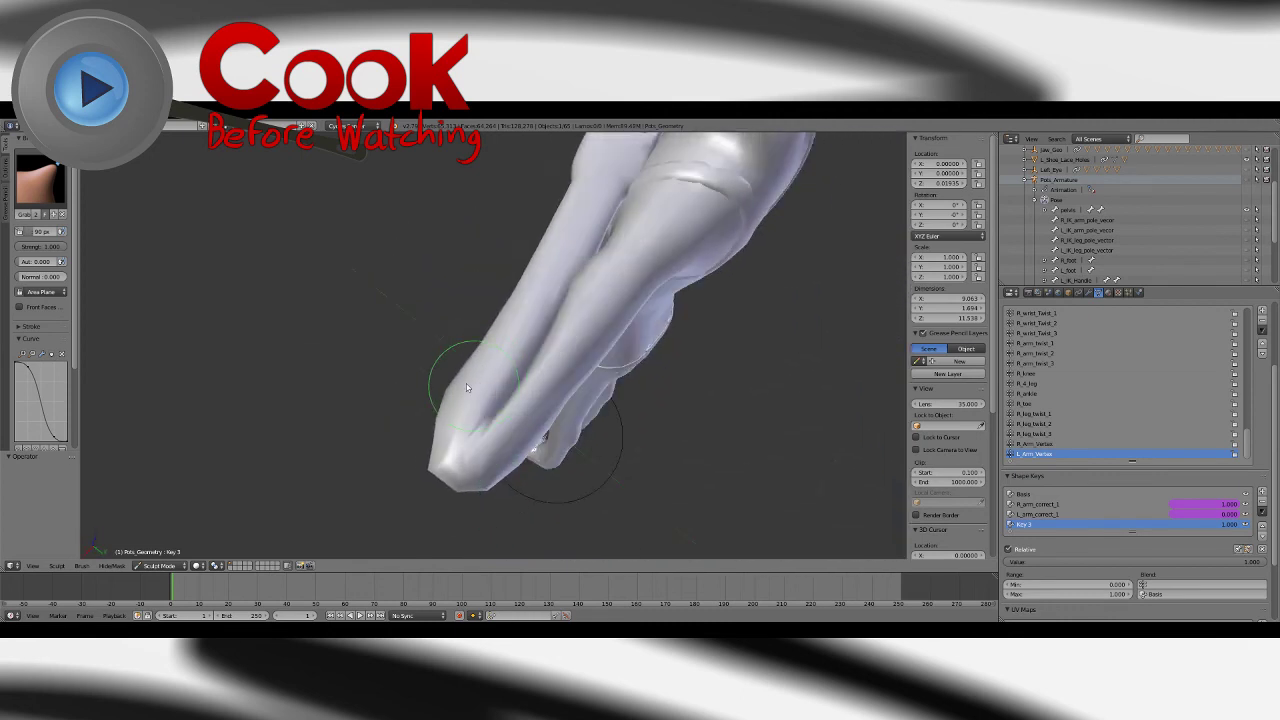
{"action": "left_click_drag", "start_coordinate": [466, 383], "coordinate": [475, 350]}
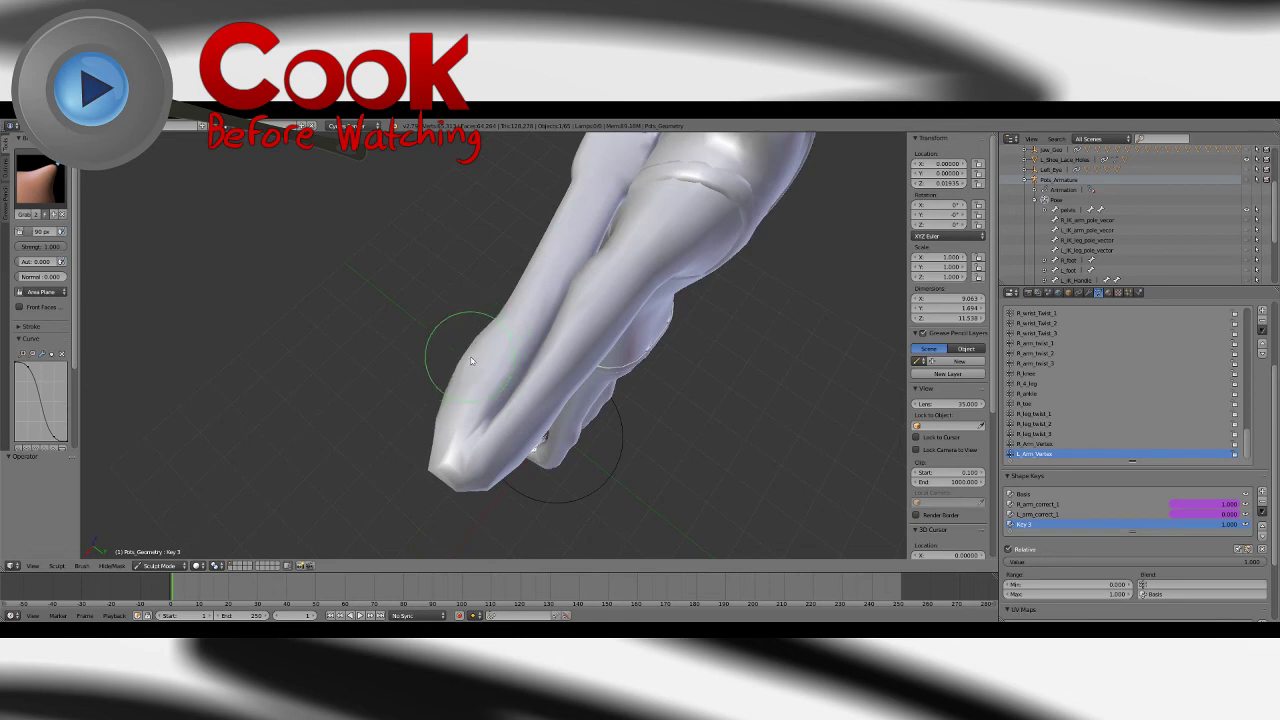
Step: Even out the outer forearm bulge and the left elbow tip with the Smooth brush
{"action": "mouse_move", "coordinate": [466, 358]}
{"action": "middle_mouse_down"}
{"action": "mouse_move", "coordinate": [462, 330]}
{"action": "mouse_move", "coordinate": [580, 394]}
{"action": "mouse_move", "coordinate": [734, 376]}
{"action": "middle_mouse_up"}
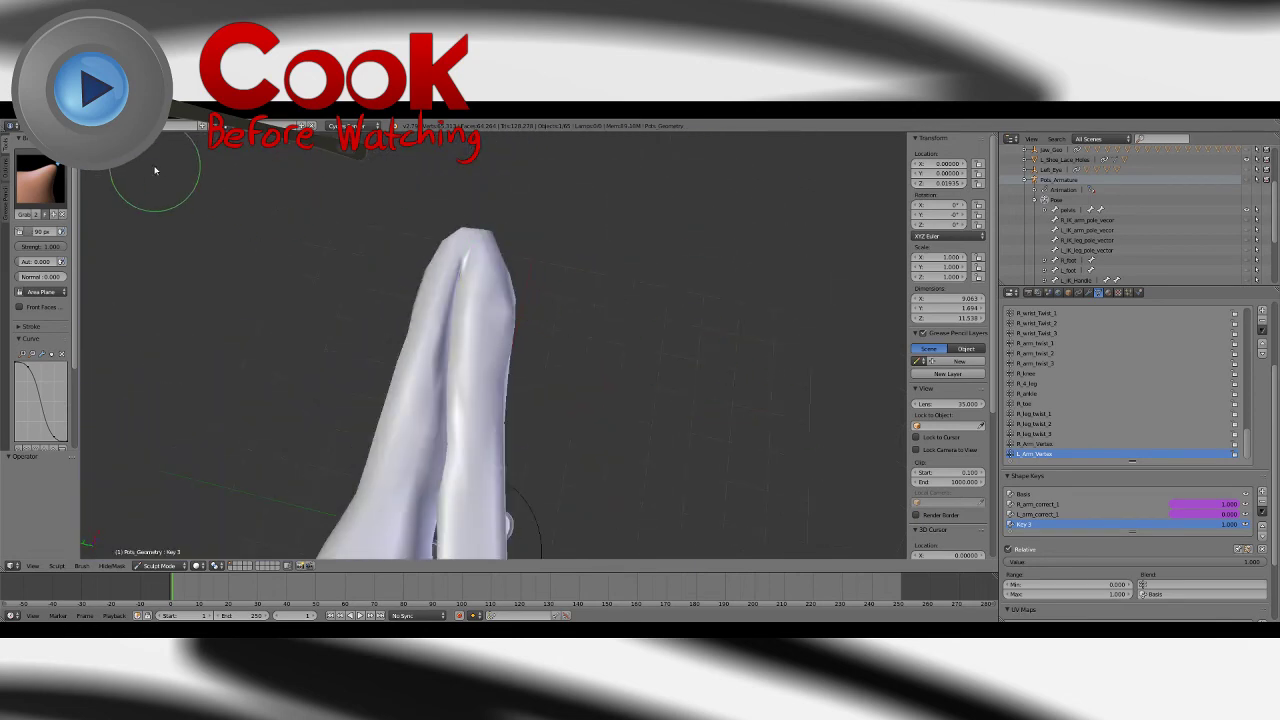
{"action": "left_click", "coordinate": [40, 180]}
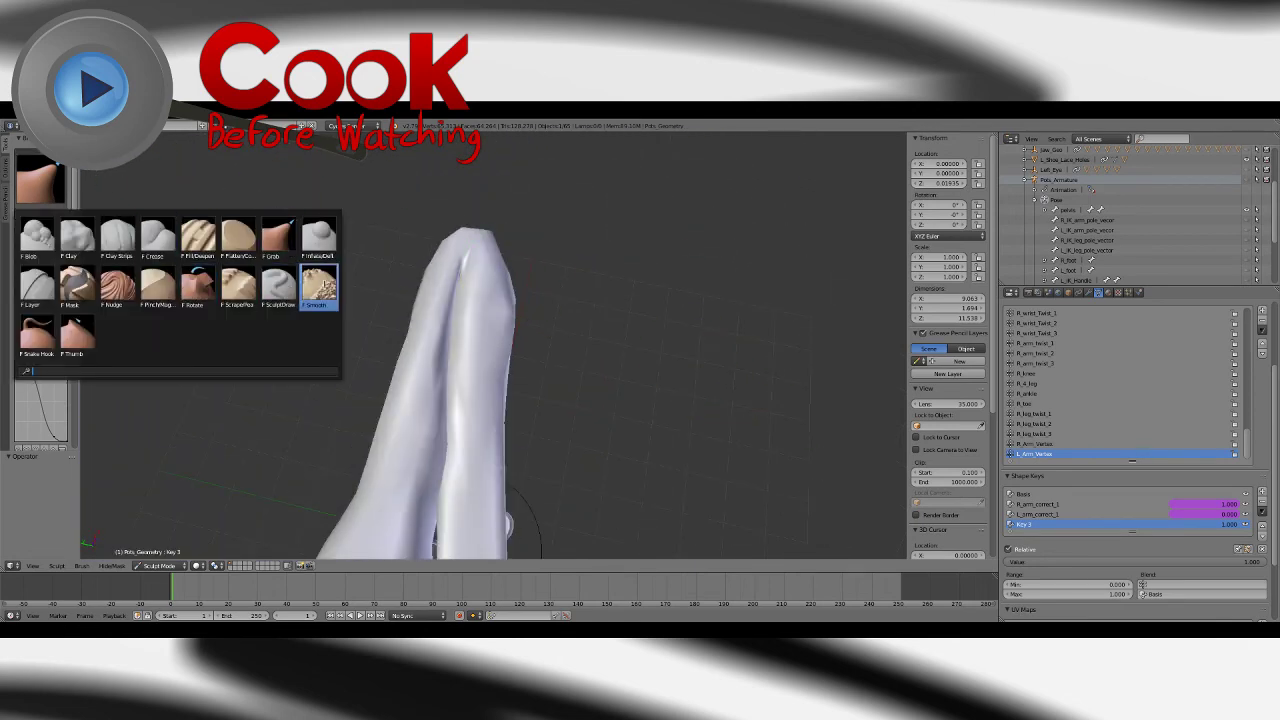
{"action": "left_click", "coordinate": [318, 286]}
{"action": "mouse_move", "coordinate": [520, 416]}
{"action": "middle_mouse_down"}
{"action": "mouse_move", "coordinate": [518, 303]}
{"action": "mouse_move", "coordinate": [514, 371]}
{"action": "middle_mouse_up"}
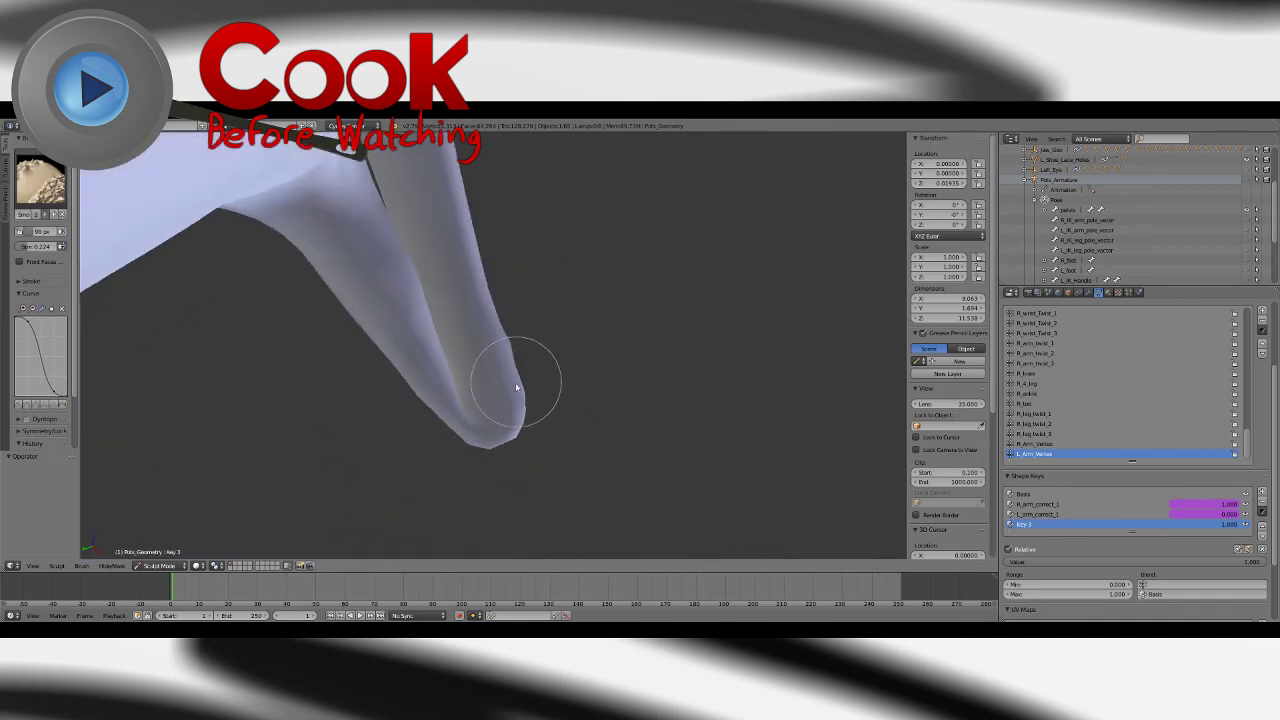
{"action": "middle_click_drag", "start_coordinate": [506, 300], "coordinate": [518, 340]}
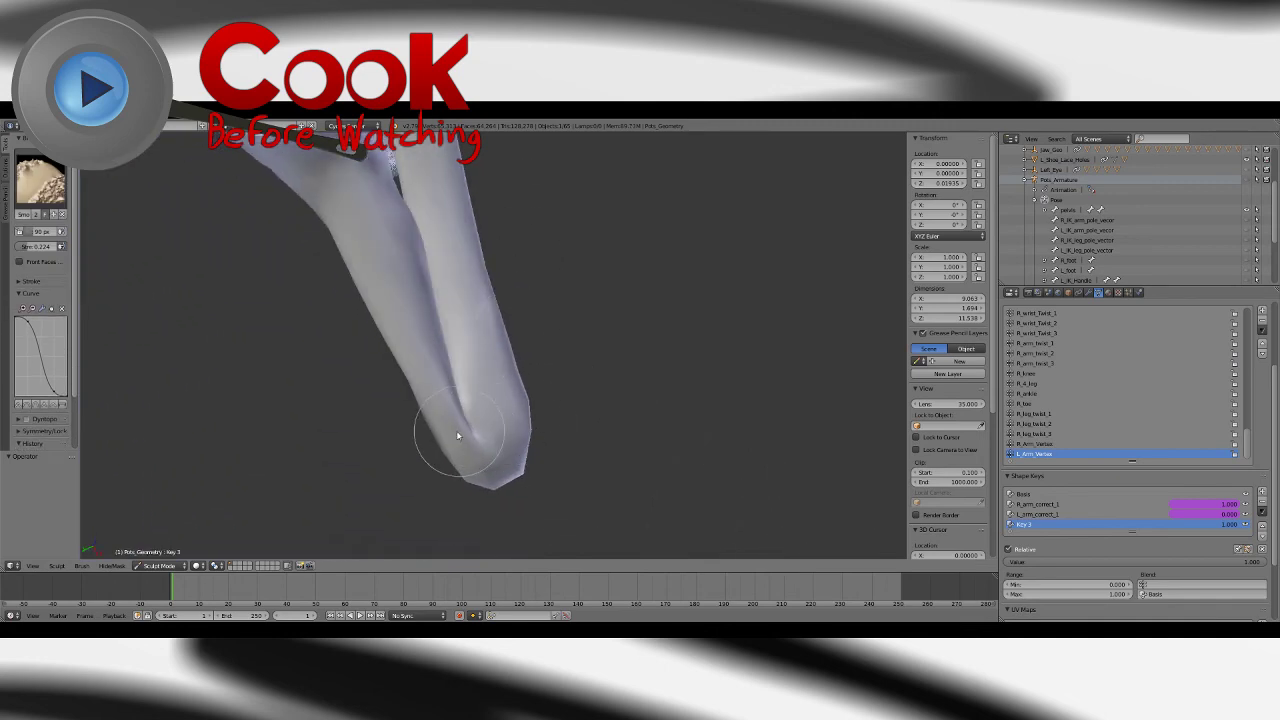
{"action": "middle_click_drag", "start_coordinate": [388, 296], "coordinate": [521, 359]}
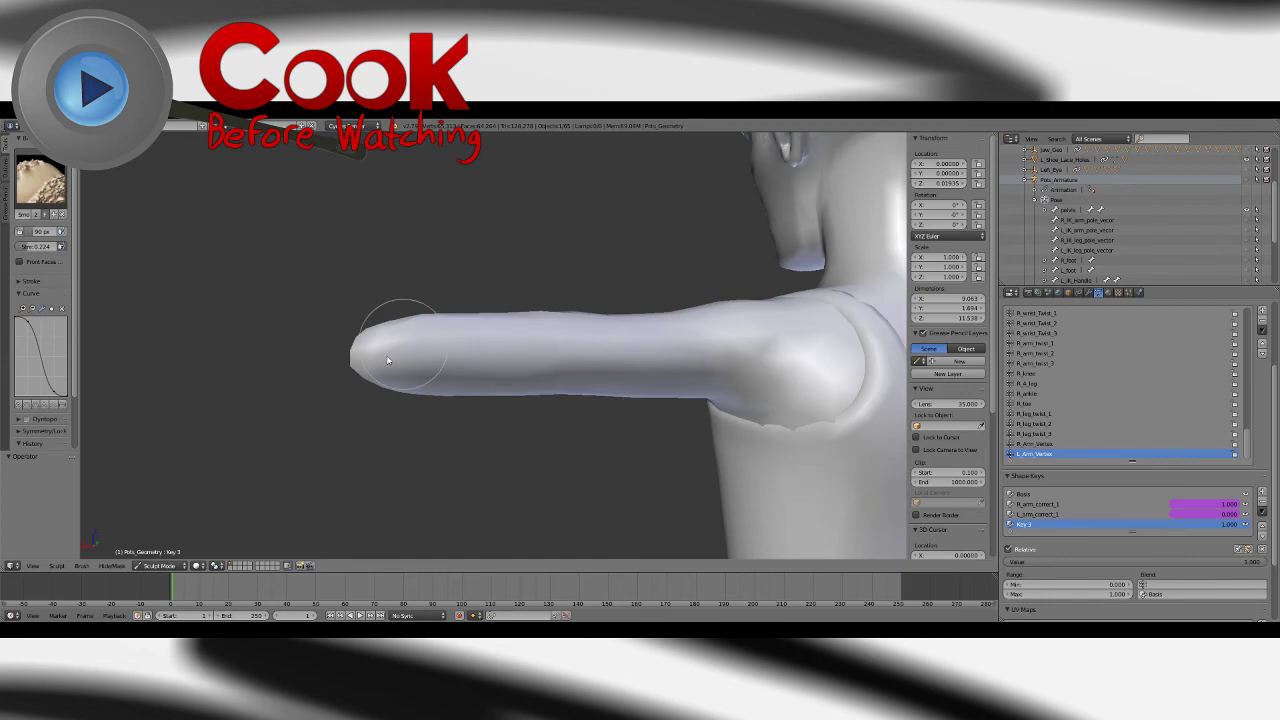
Step: Inspect the sculpted left elbow and the whole bent arm from the front, below and above
{"action": "mouse_move", "coordinate": [405, 372]}
{"action": "middle_mouse_down"}
{"action": "mouse_move", "coordinate": [543, 492]}
{"action": "mouse_move", "coordinate": [546, 462]}
{"action": "mouse_move", "coordinate": [393, 383]}
{"action": "mouse_move", "coordinate": [666, 389]}
{"action": "mouse_move", "coordinate": [574, 340]}
{"action": "mouse_move", "coordinate": [571, 314]}
{"action": "middle_mouse_up"}
{"action": "scroll", "coordinate": [546, 462], "scroll_direction": "down", "scroll_amount": 5}
{"action": "scroll", "coordinate": [534, 389], "scroll_direction": "up", "scroll_amount": 4}
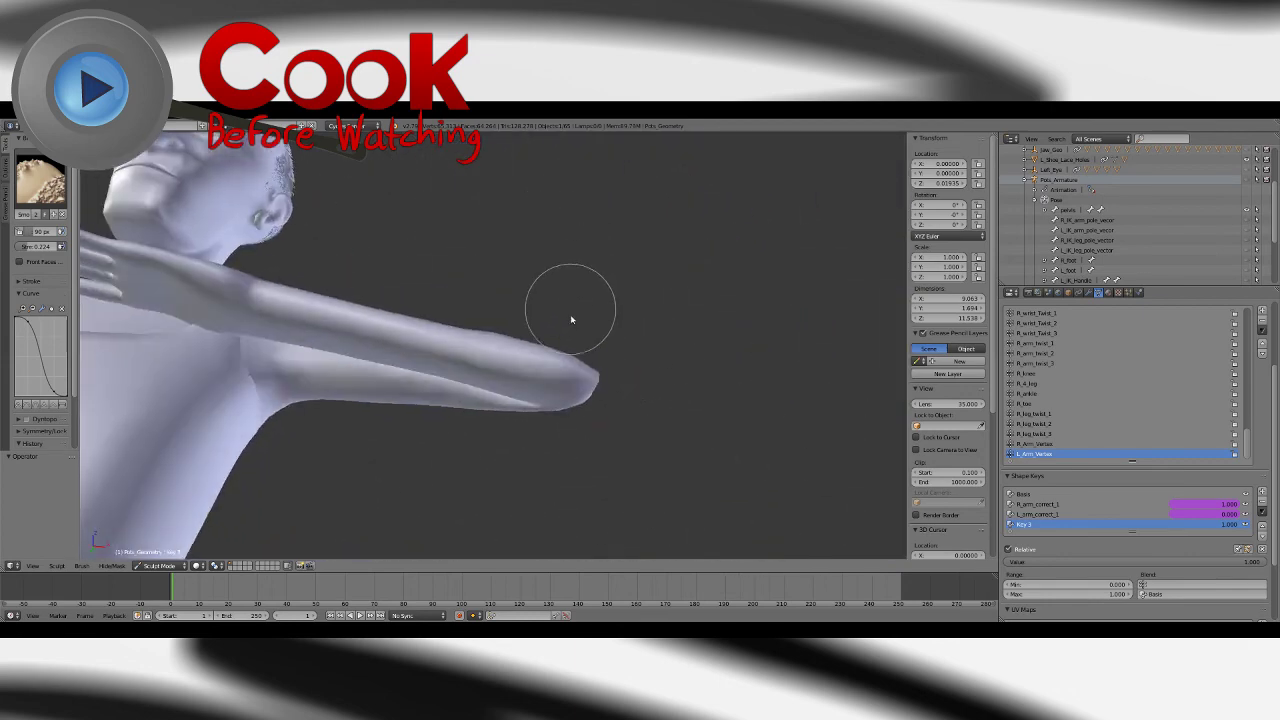
{"action": "mouse_move", "coordinate": [457, 306]}
{"action": "middle_mouse_down"}
{"action": "mouse_move", "coordinate": [494, 323]}
{"action": "mouse_move", "coordinate": [522, 265]}
{"action": "mouse_move", "coordinate": [557, 314]}
{"action": "middle_mouse_up"}
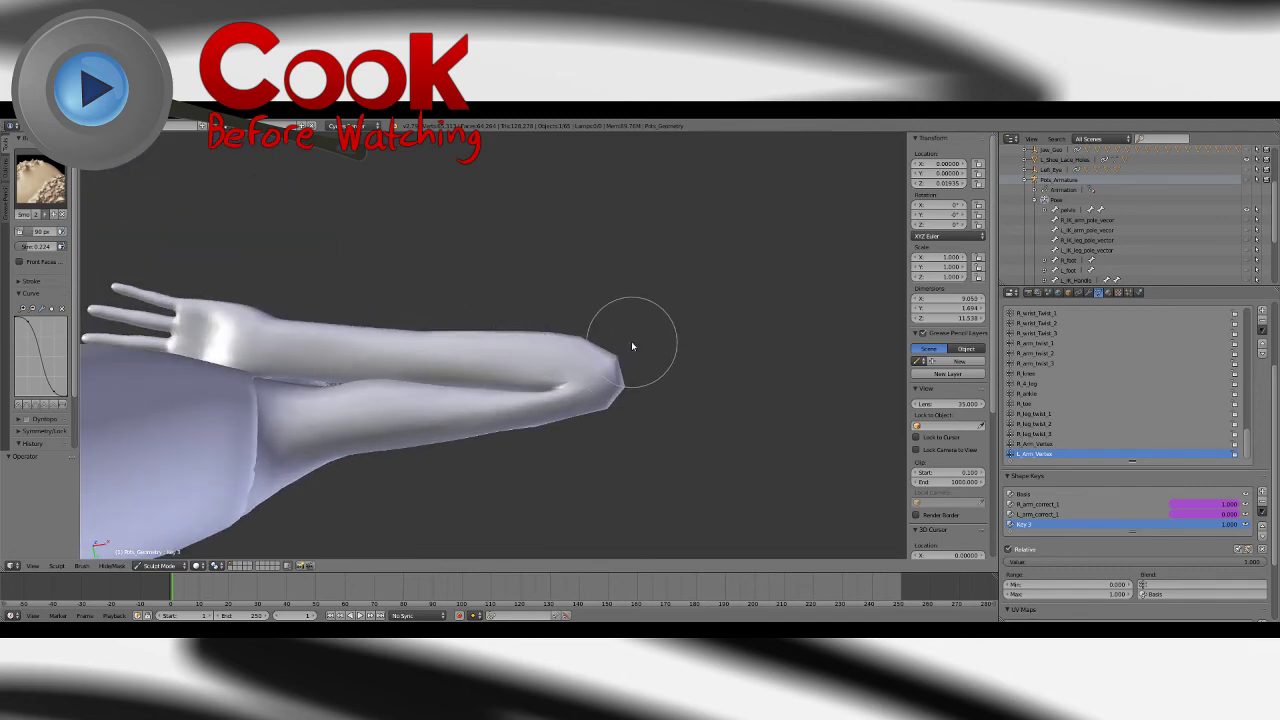
{"action": "mouse_move", "coordinate": [634, 343]}
{"action": "middle_mouse_down"}
{"action": "mouse_move", "coordinate": [631, 306]}
{"action": "mouse_move", "coordinate": [426, 324]}
{"action": "mouse_move", "coordinate": [406, 507]}
{"action": "mouse_move", "coordinate": [548, 531]}
{"action": "mouse_move", "coordinate": [557, 417]}
{"action": "mouse_move", "coordinate": [529, 249]}
{"action": "mouse_move", "coordinate": [543, 212]}
{"action": "mouse_move", "coordinate": [428, 292]}
{"action": "mouse_move", "coordinate": [457, 305]}
{"action": "middle_mouse_up"}
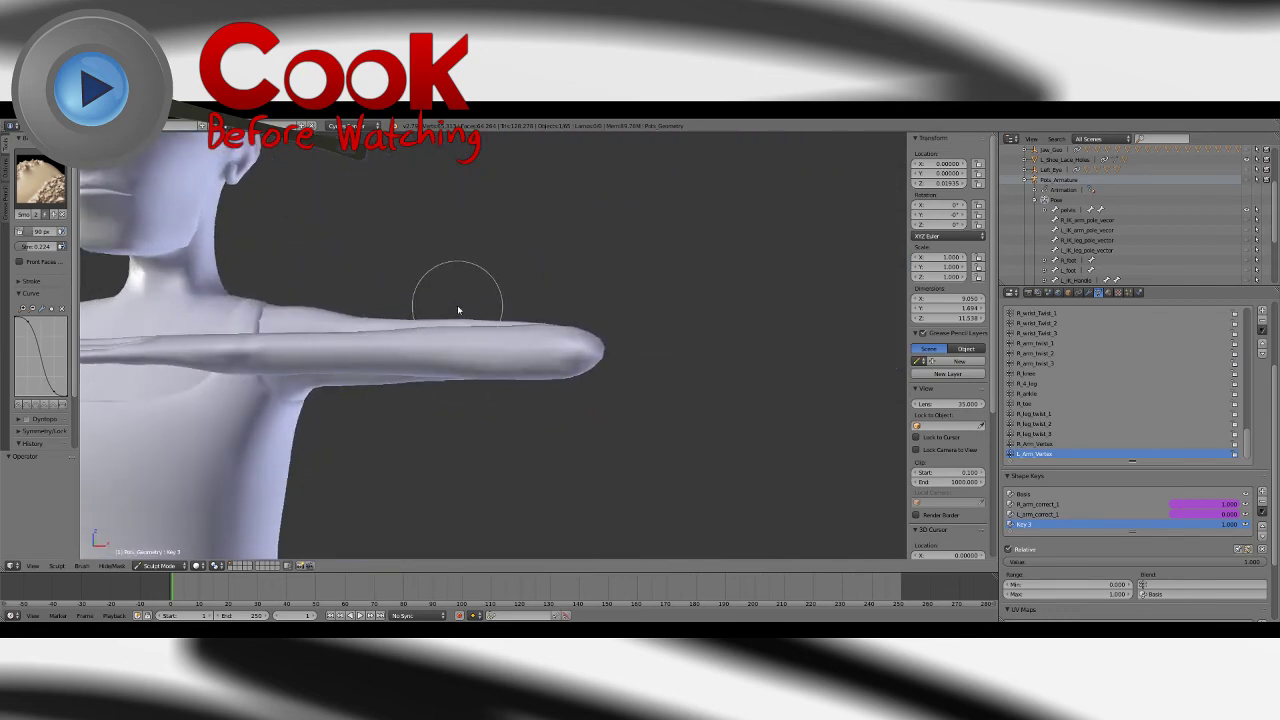
{"action": "scroll", "coordinate": [353, 308], "scroll_direction": "down", "scroll_amount": 6}
{"action": "mouse_move", "coordinate": [339, 350]}
{"action": "middle_mouse_down"}
{"action": "mouse_move", "coordinate": [329, 417]}
{"action": "mouse_move", "coordinate": [597, 435]}
{"action": "mouse_move", "coordinate": [471, 366]}
{"action": "mouse_move", "coordinate": [434, 380]}
{"action": "middle_mouse_up"}
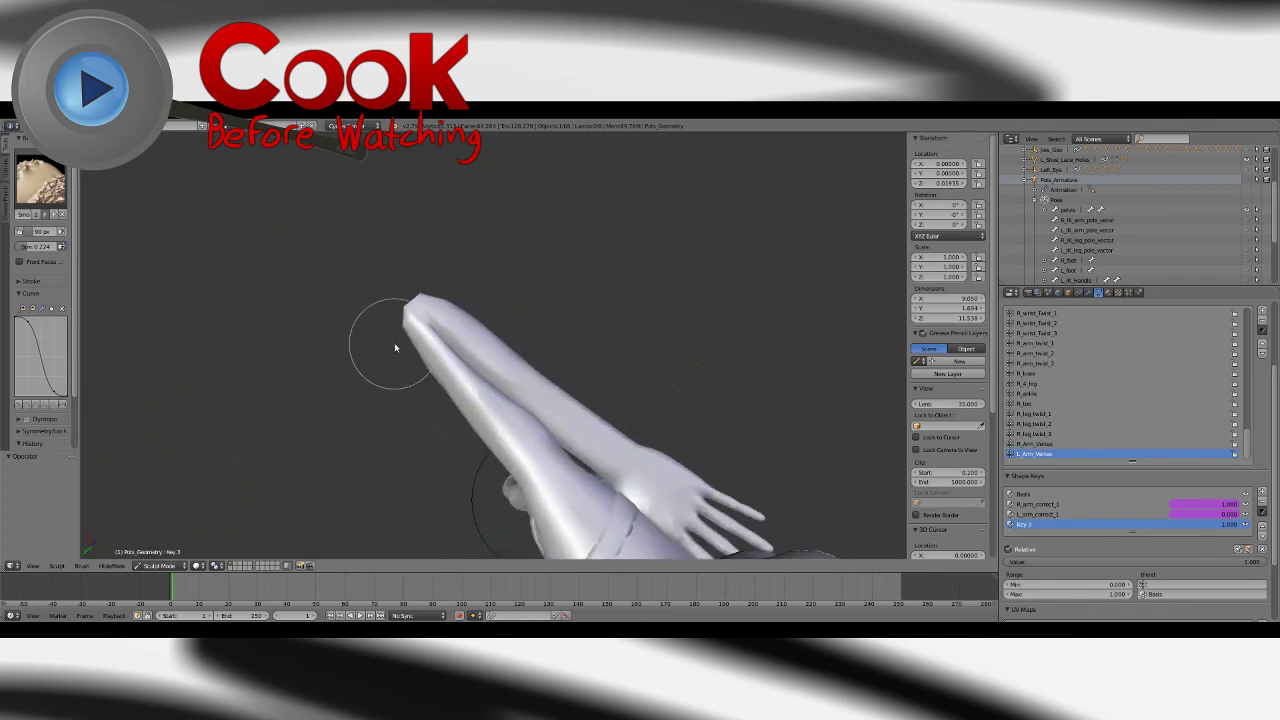
Step: Return the body mesh to Object Mode, then unhide Polo_Armature and make it active
{"action": "left_click", "coordinate": [160, 566]}
{"action": "left_click", "coordinate": [172, 555]}
{"action": "middle_click_drag", "start_coordinate": [520, 420], "coordinate": [414, 338]}
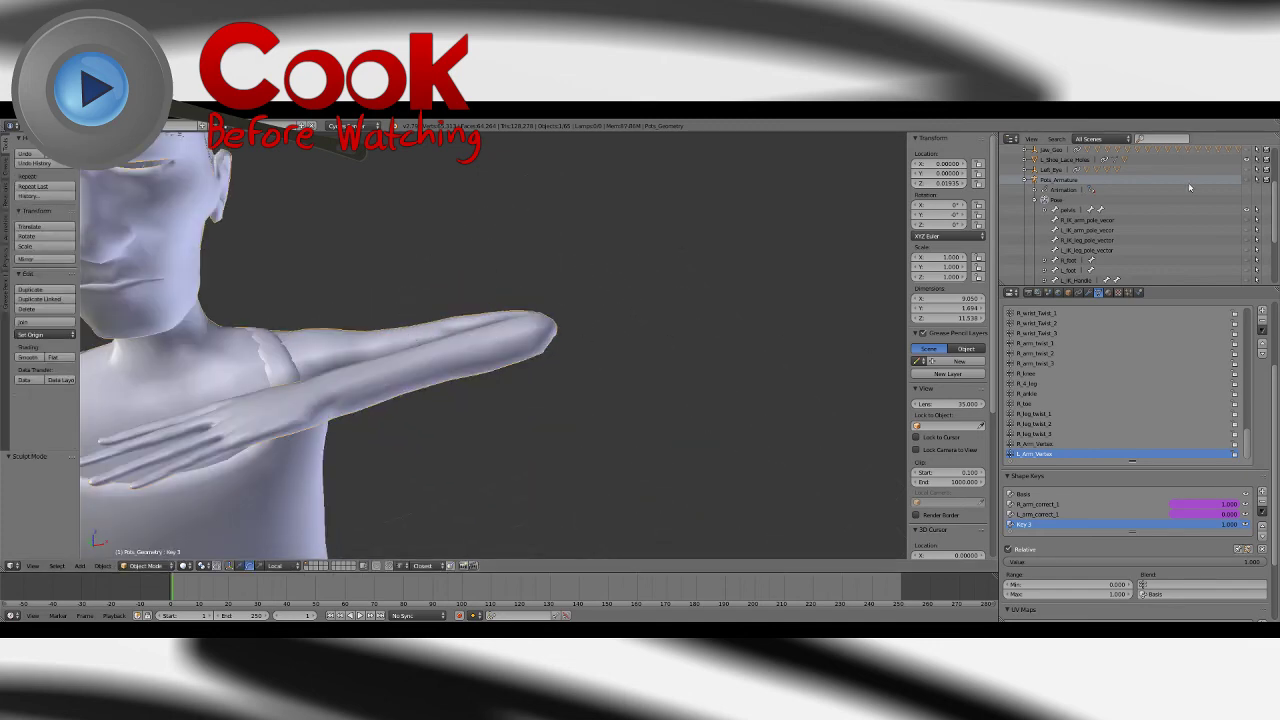
{"action": "left_click", "coordinate": [1246, 180]}
{"action": "left_click", "coordinate": [1058, 181]}
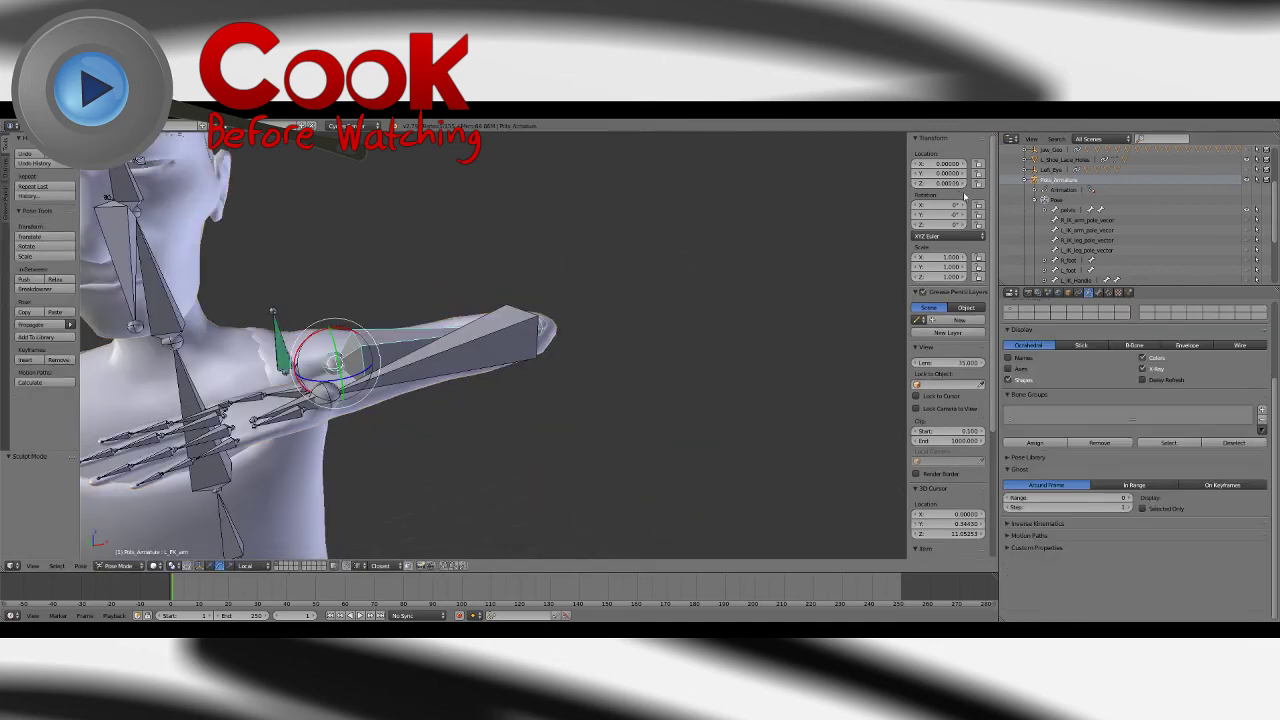
Step: Straighten the left arm by setting the forearm bone's X rotation to 0, and select the body mesh
{"action": "right_click", "coordinate": [533, 350]}
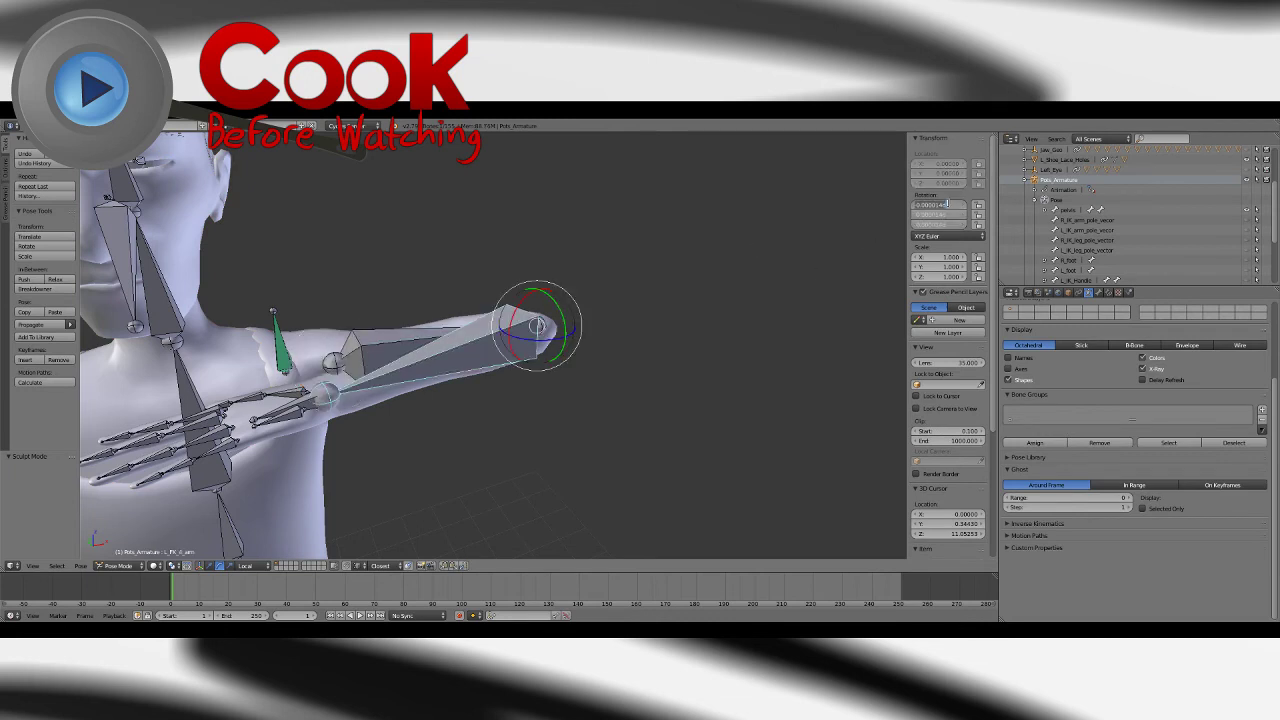
{"action": "type", "text": "0"}
{"action": "key", "text": "Return"}
{"action": "middle_click_drag", "start_coordinate": [575, 345], "coordinate": [682, 358]}
{"action": "right_click", "coordinate": [785, 344]}
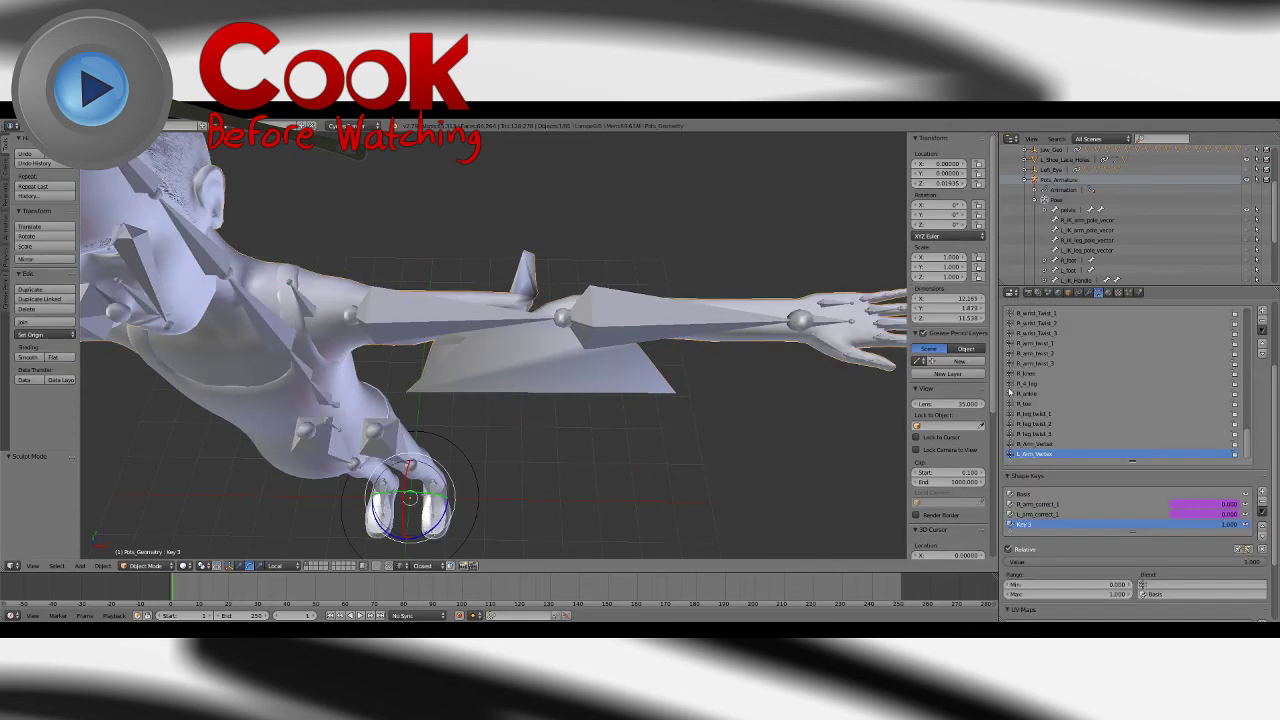
Step: Examine the Key 3 value and the settings of the L_arm_correct_1 and R_arm_correct_1 shape keys
{"action": "left_click_drag", "start_coordinate": [1229, 563], "coordinate": [1266, 565]}
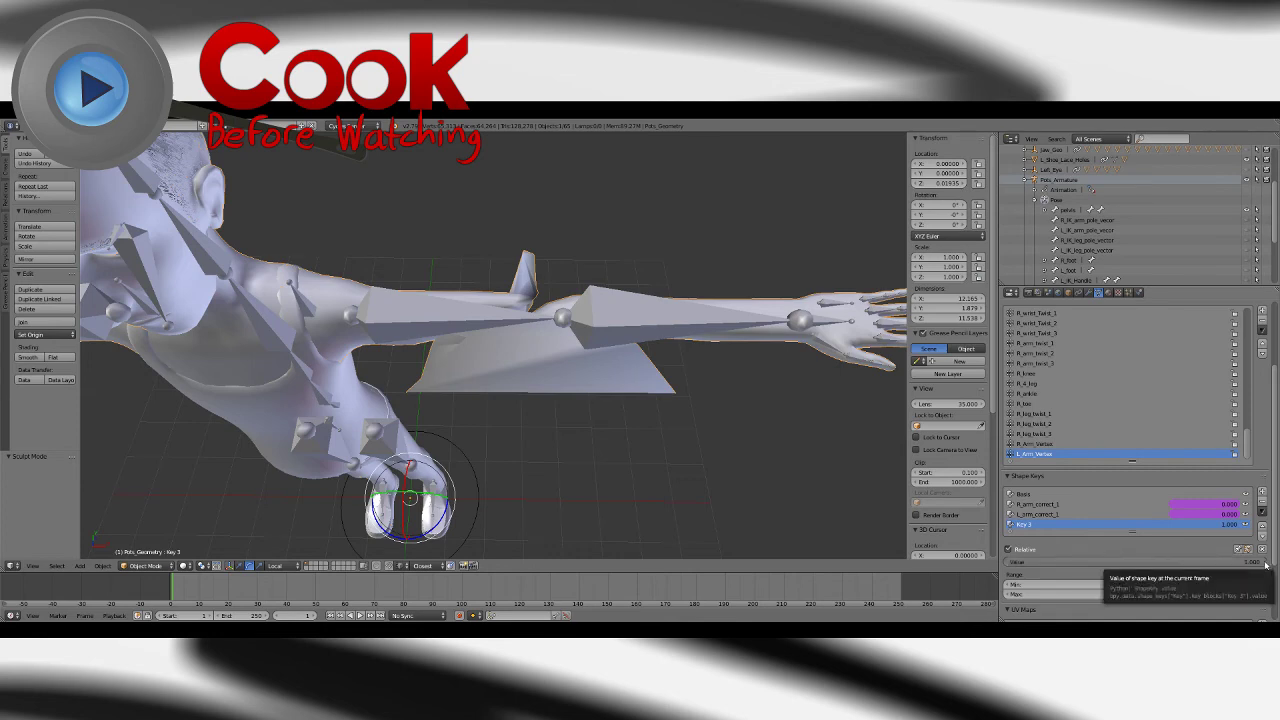
{"action": "left_click", "coordinate": [1057, 516]}
{"action": "left_click", "coordinate": [1075, 558]}
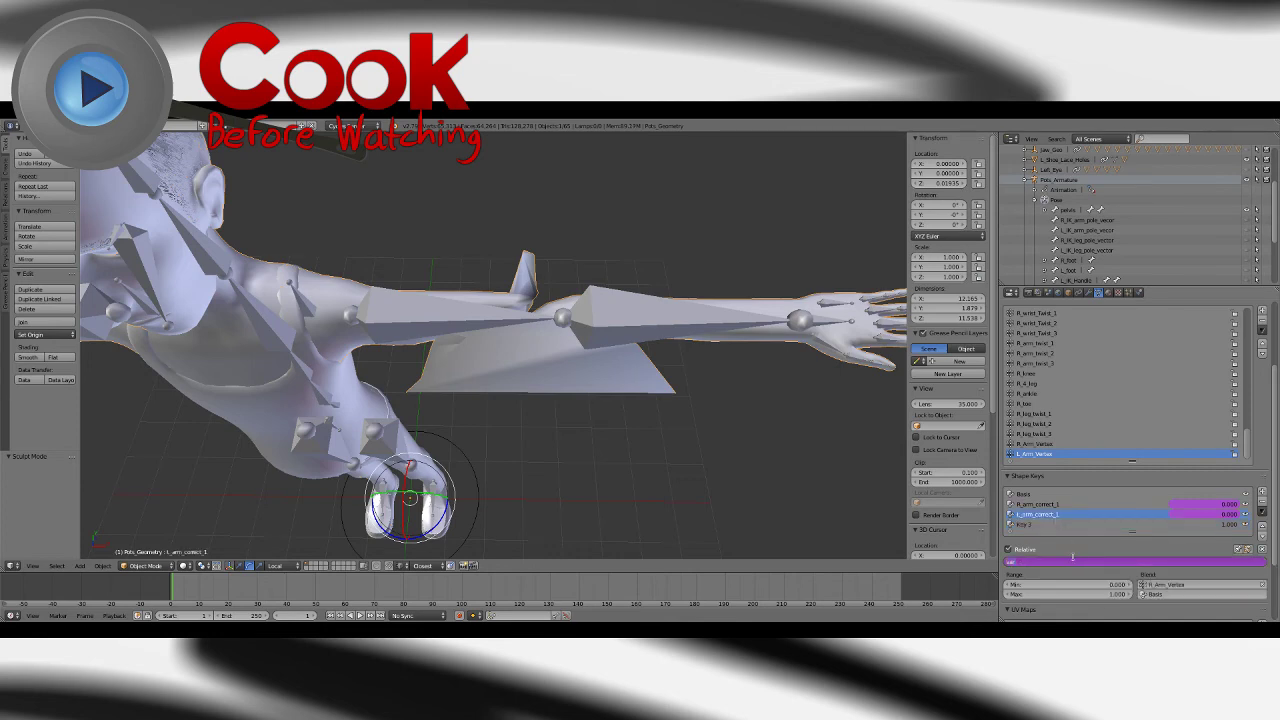
{"action": "key", "text": "Escape"}
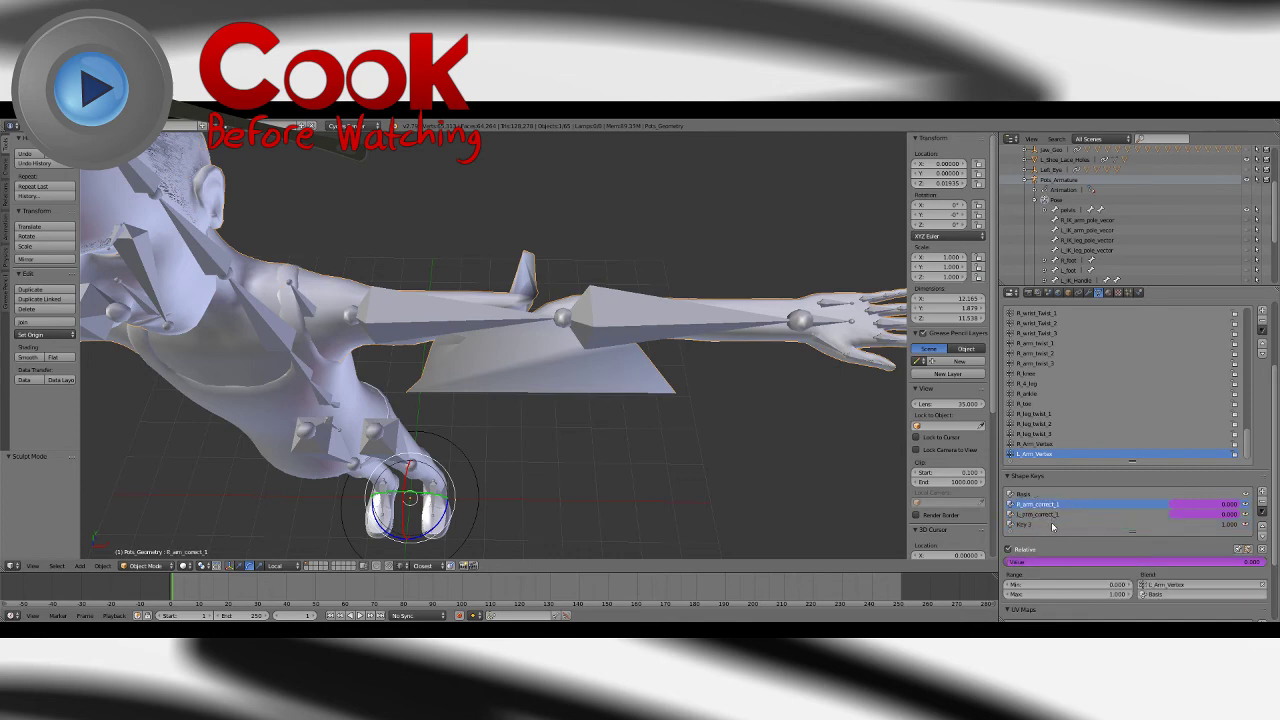
Step: Select Key 3 and create a new shape key from the current mix
{"action": "left_click", "coordinate": [1052, 525]}
{"action": "left_click", "coordinate": [1263, 512]}
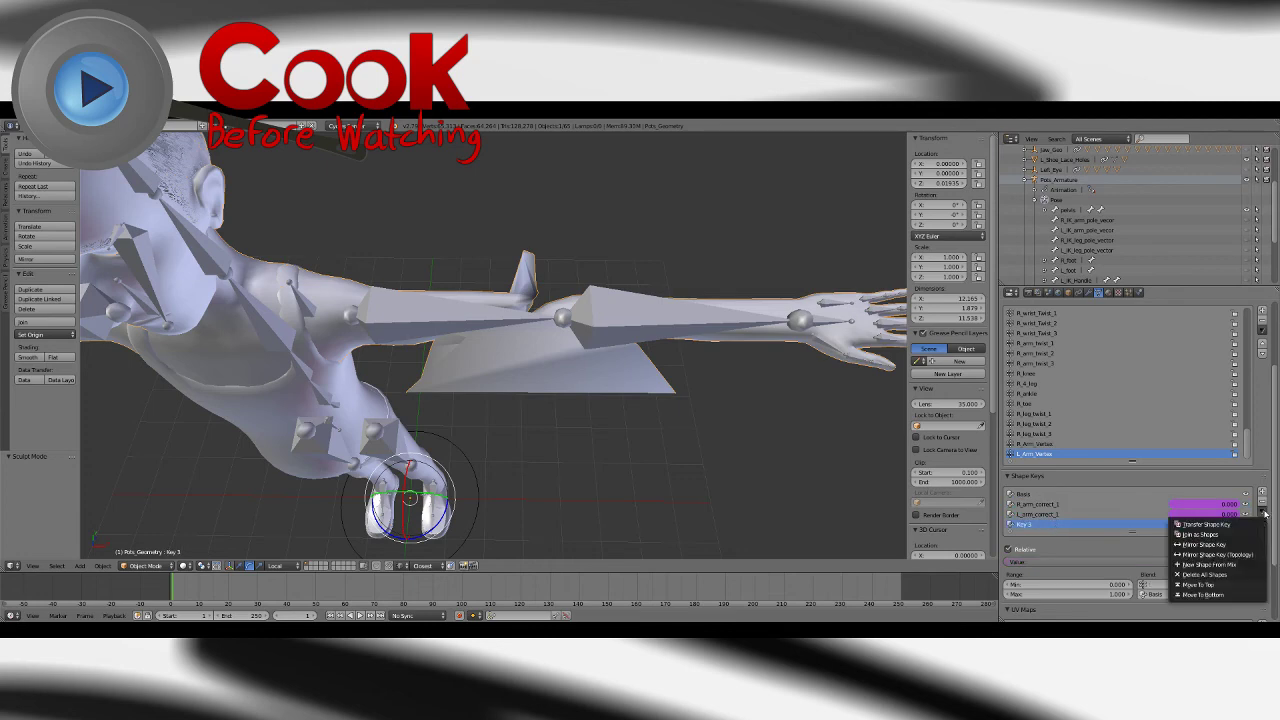
{"action": "left_click", "coordinate": [1220, 565]}
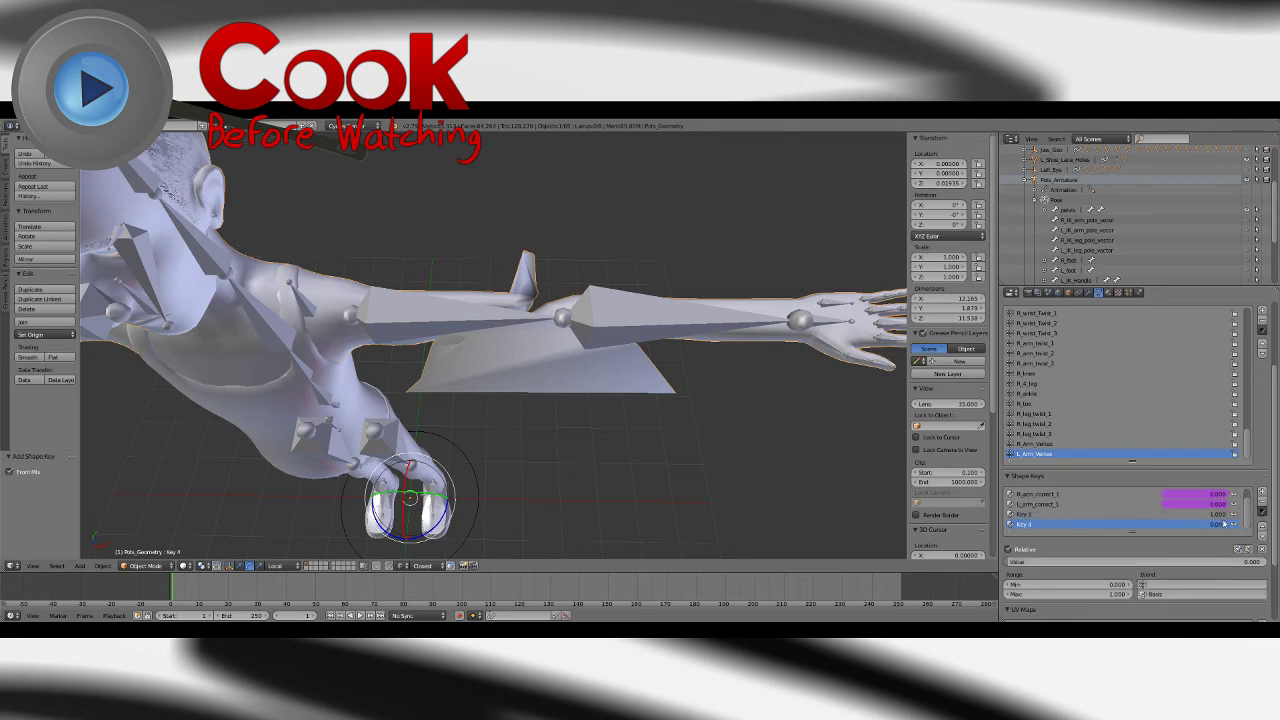
Step: Set the value of Key 3 to 0 and make it the active shape key
{"action": "key", "text": "KP_1"}
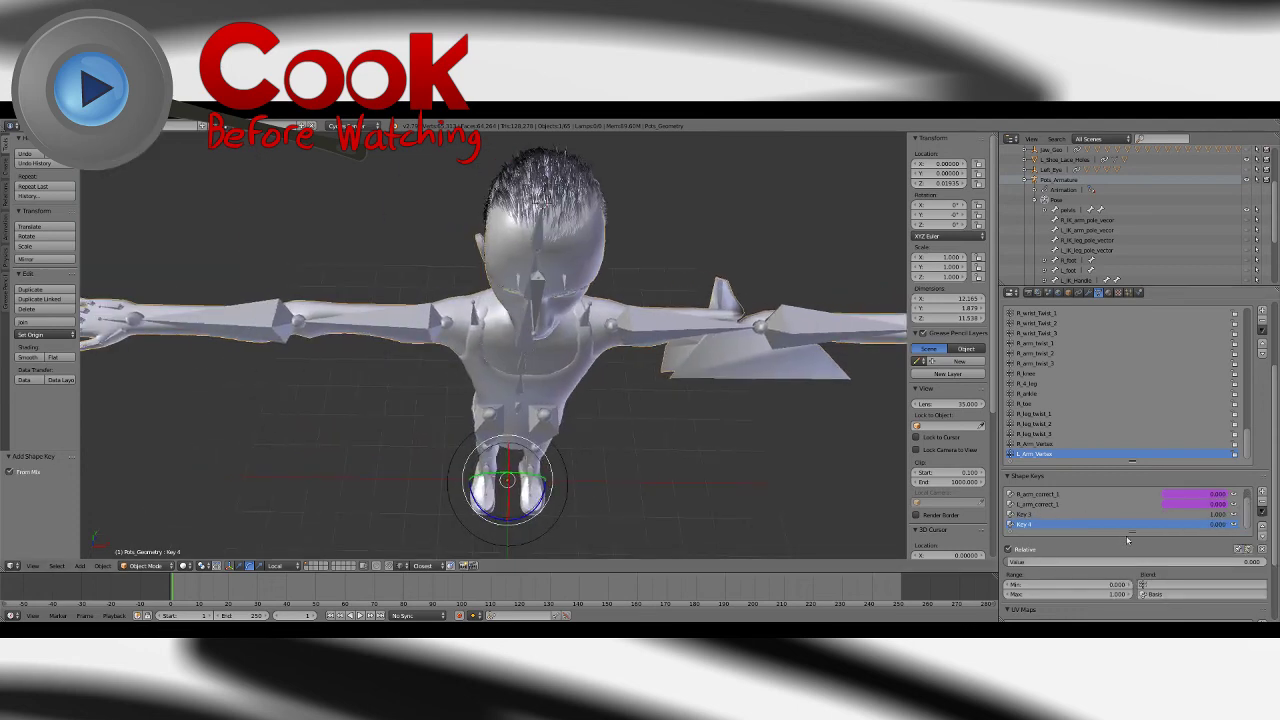
{"action": "middle_click_drag", "start_coordinate": [522, 425], "coordinate": [573, 424]}
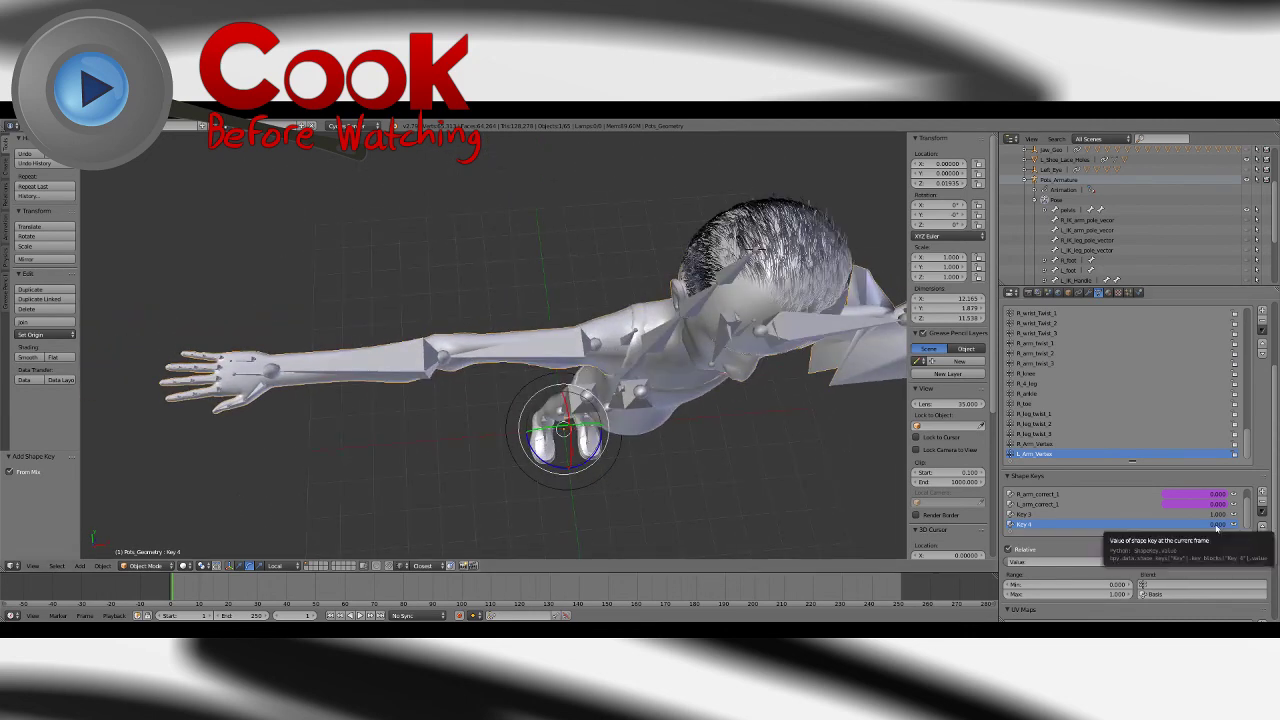
{"action": "left_click_drag", "start_coordinate": [1215, 514], "coordinate": [1125, 514]}
{"action": "left_click", "coordinate": [1022, 514]}
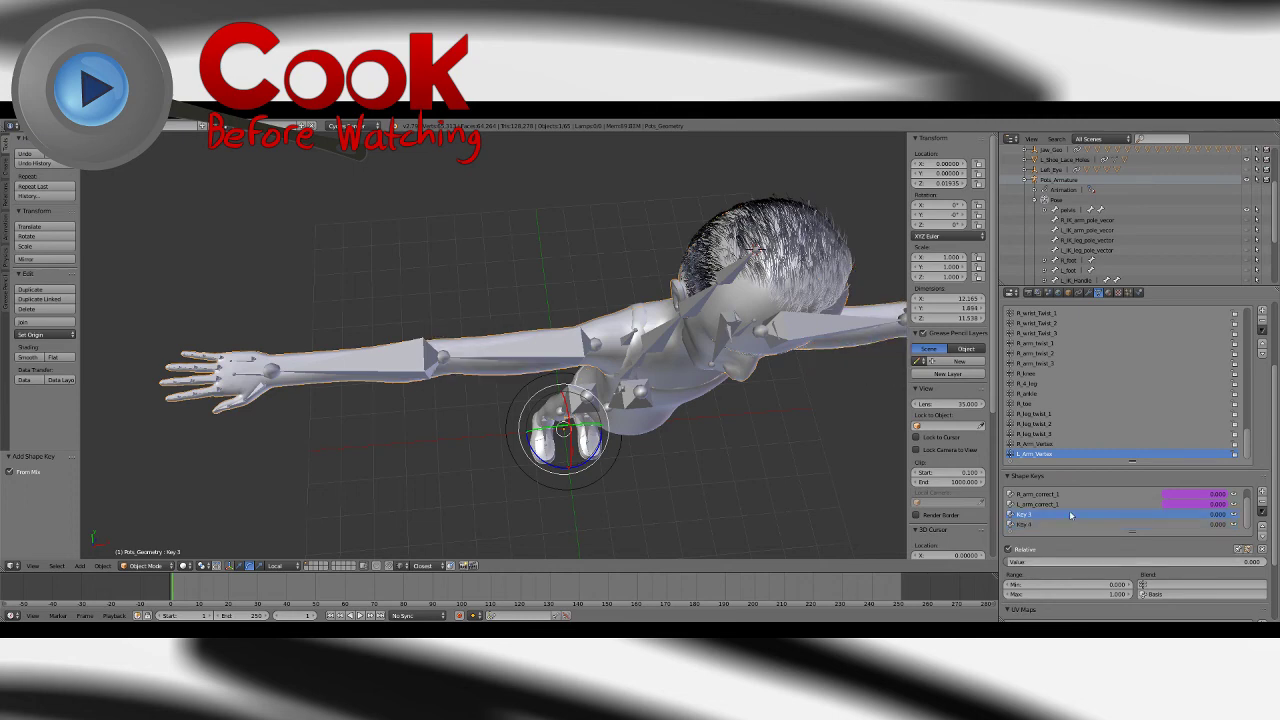
Step: Raise Key 3's value to 1.000 and limit the shape key to the L_Arm_Vertex vertex group
{"action": "left_click_drag", "start_coordinate": [1200, 514], "coordinate": [1218, 514]}
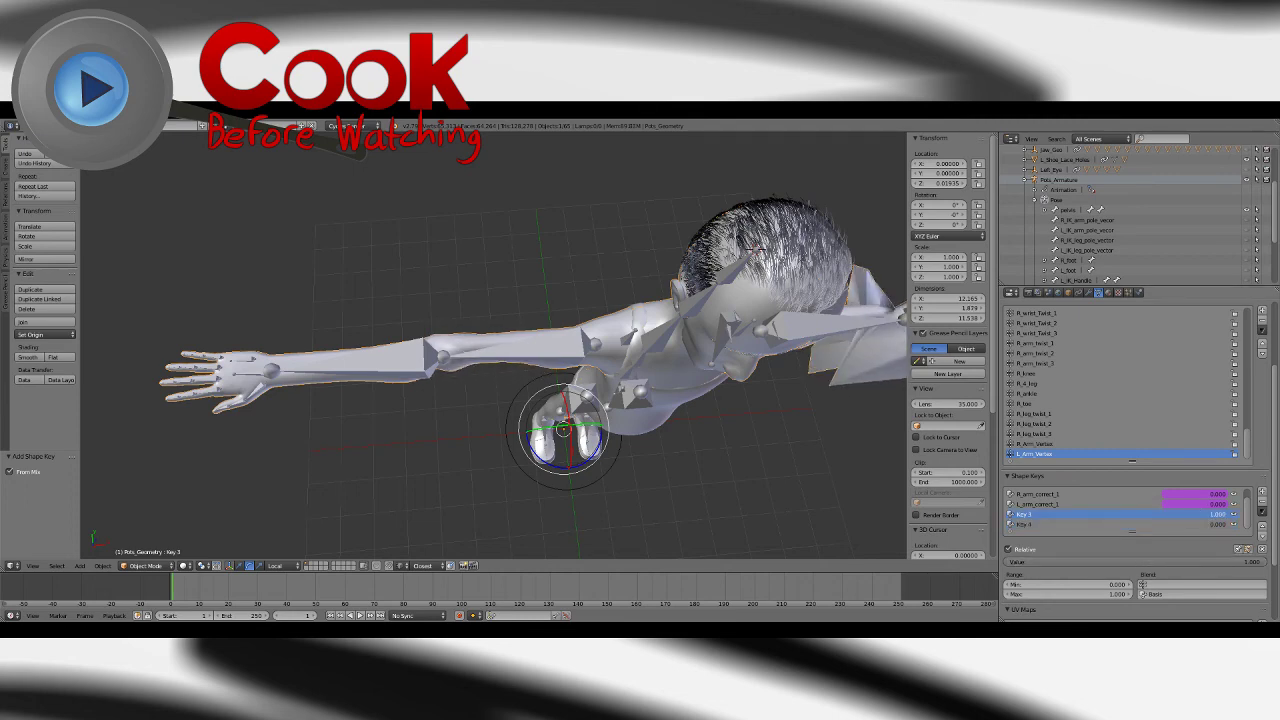
{"action": "left_click", "coordinate": [1190, 584]}
{"action": "type", "text": "ver"}
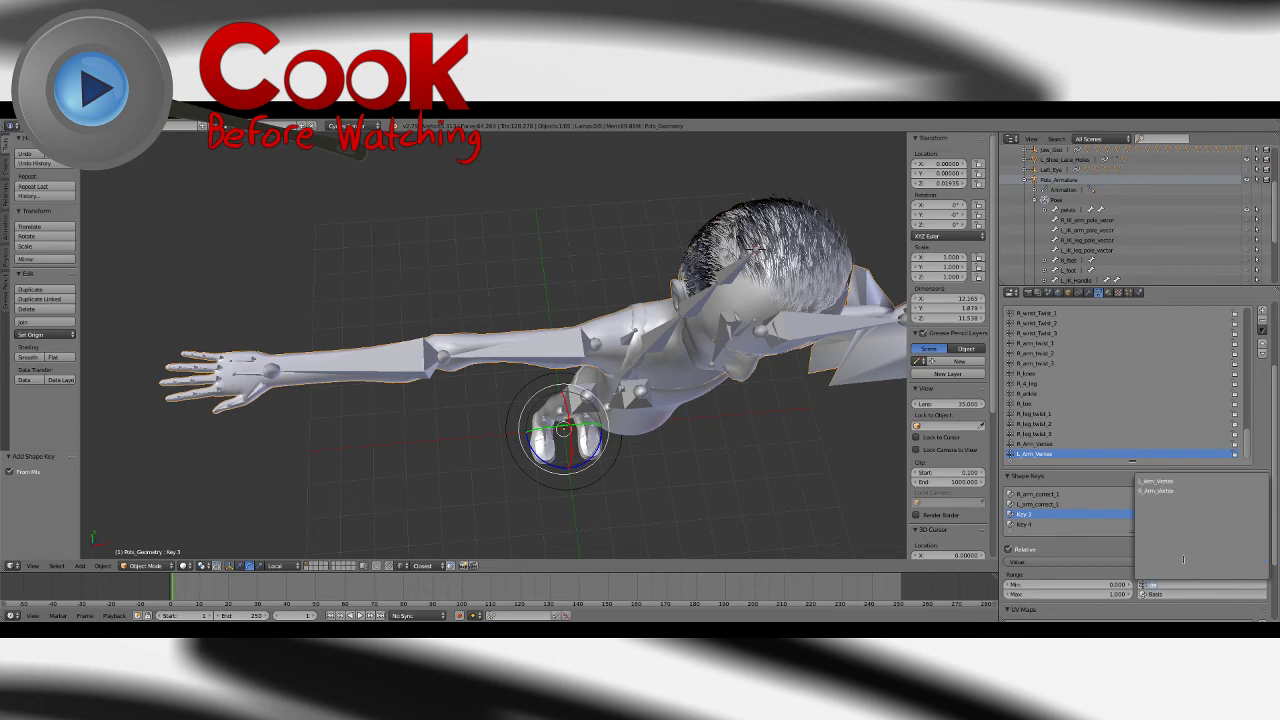
{"action": "left_click", "coordinate": [1158, 481]}
{"action": "middle_click_drag", "start_coordinate": [690, 430], "coordinate": [741, 431]}
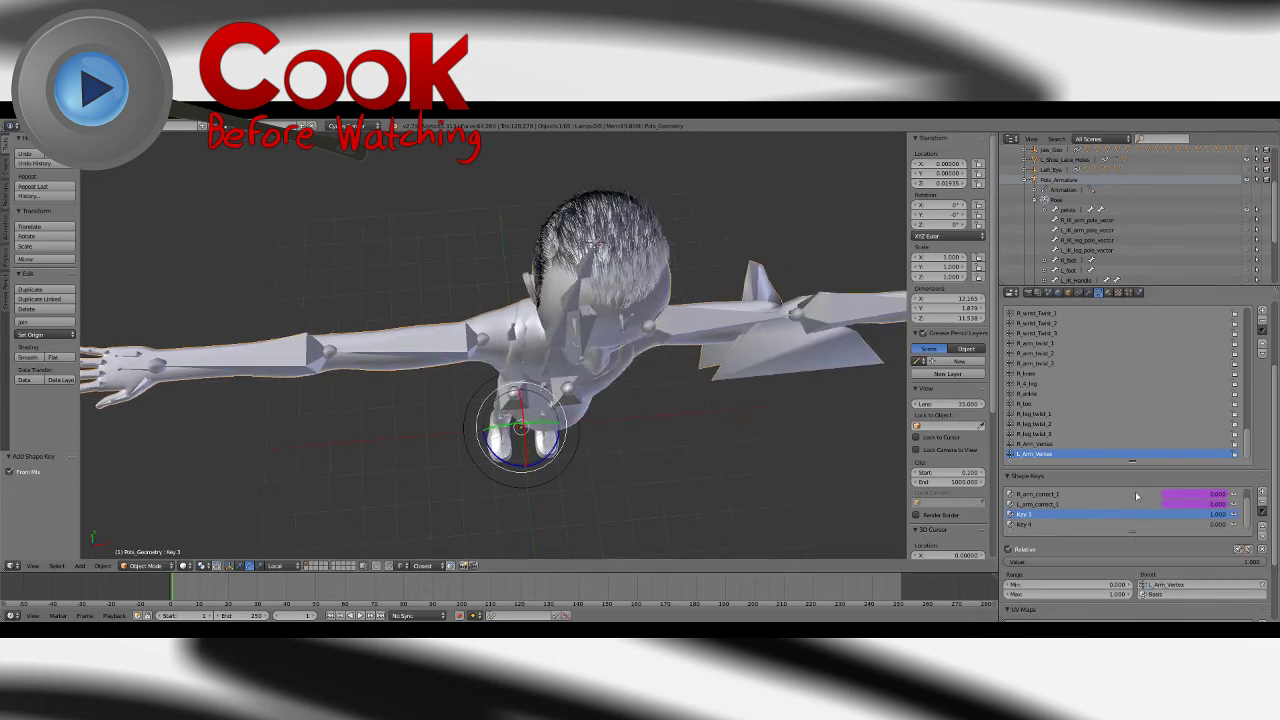
Step: Select Key 4 and limit the shape key to the R_Arm_Vertex vertex group
{"action": "left_click", "coordinate": [1029, 525]}
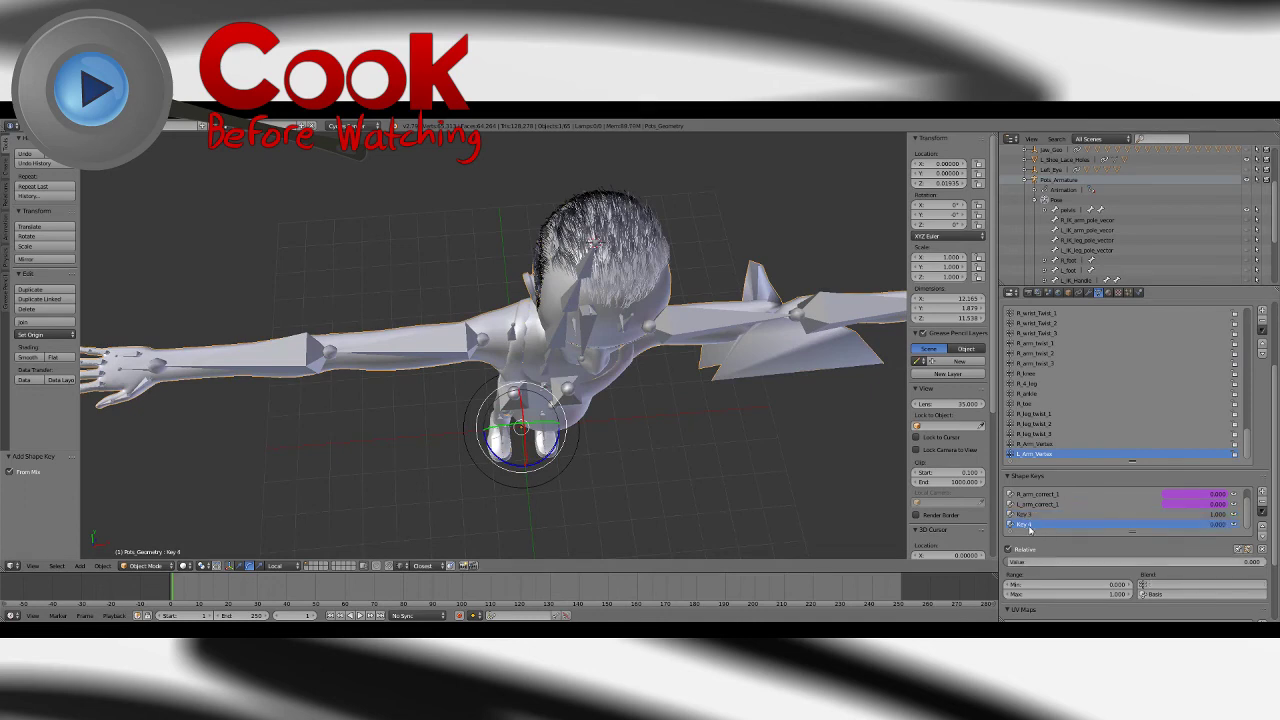
{"action": "left_click", "coordinate": [1200, 584]}
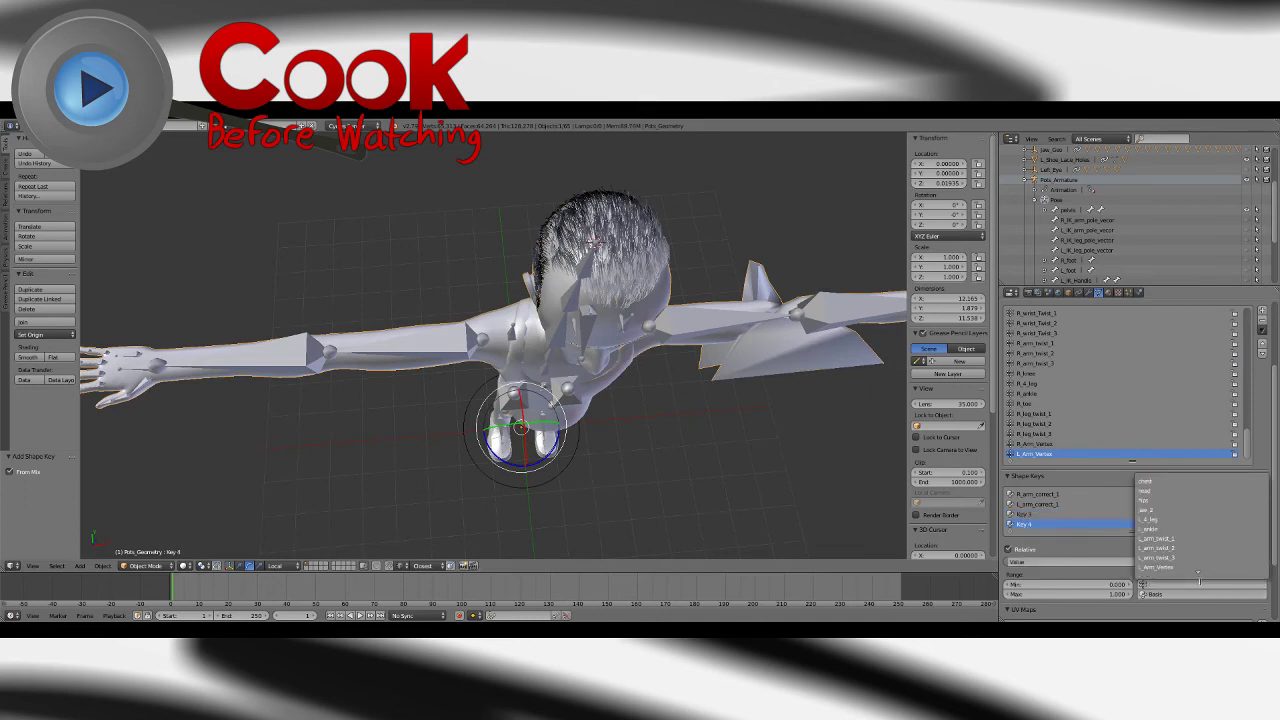
{"action": "type", "text": "vert"}
{"action": "left_click", "coordinate": [1158, 491]}
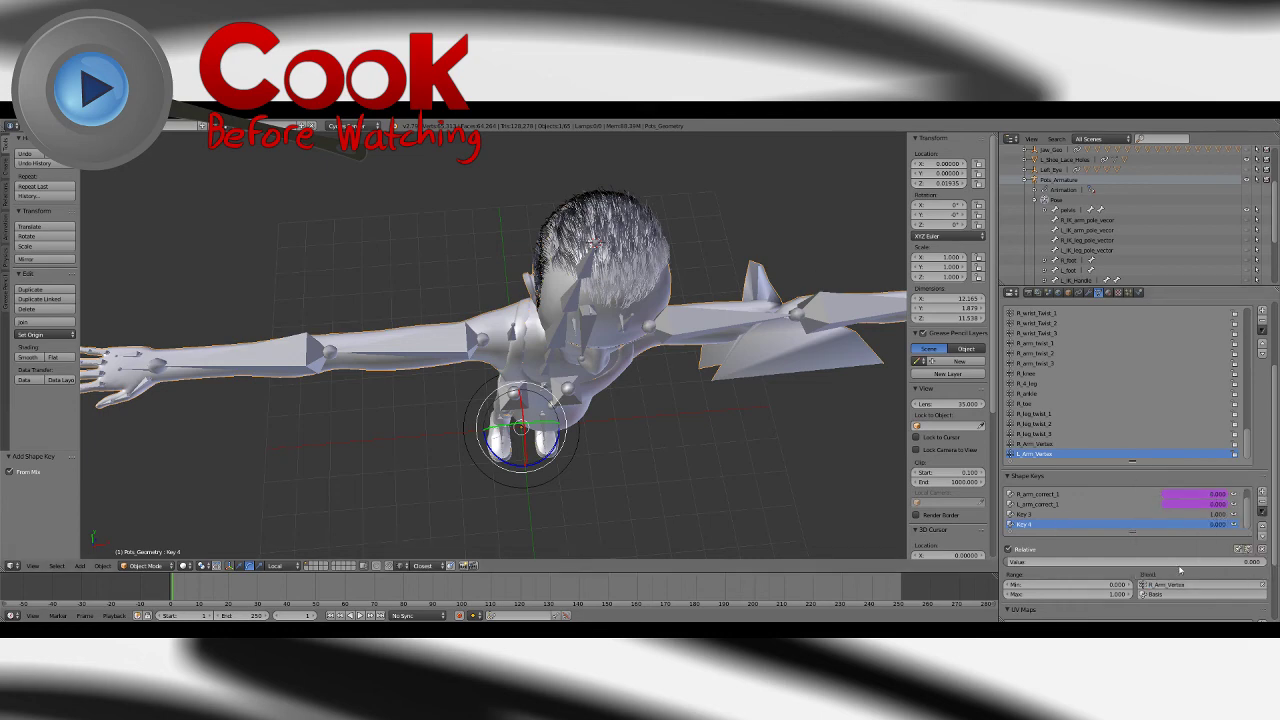
Step: Reset the value of the Key 3 shape key to 0
{"action": "mouse_move", "coordinate": [1057, 562]}
{"action": "left_mouse_down"}
{"action": "mouse_move", "coordinate": [1266, 562]}
{"action": "mouse_move", "coordinate": [1050, 562]}
{"action": "left_mouse_up"}
{"action": "left_click", "coordinate": [1040, 515]}
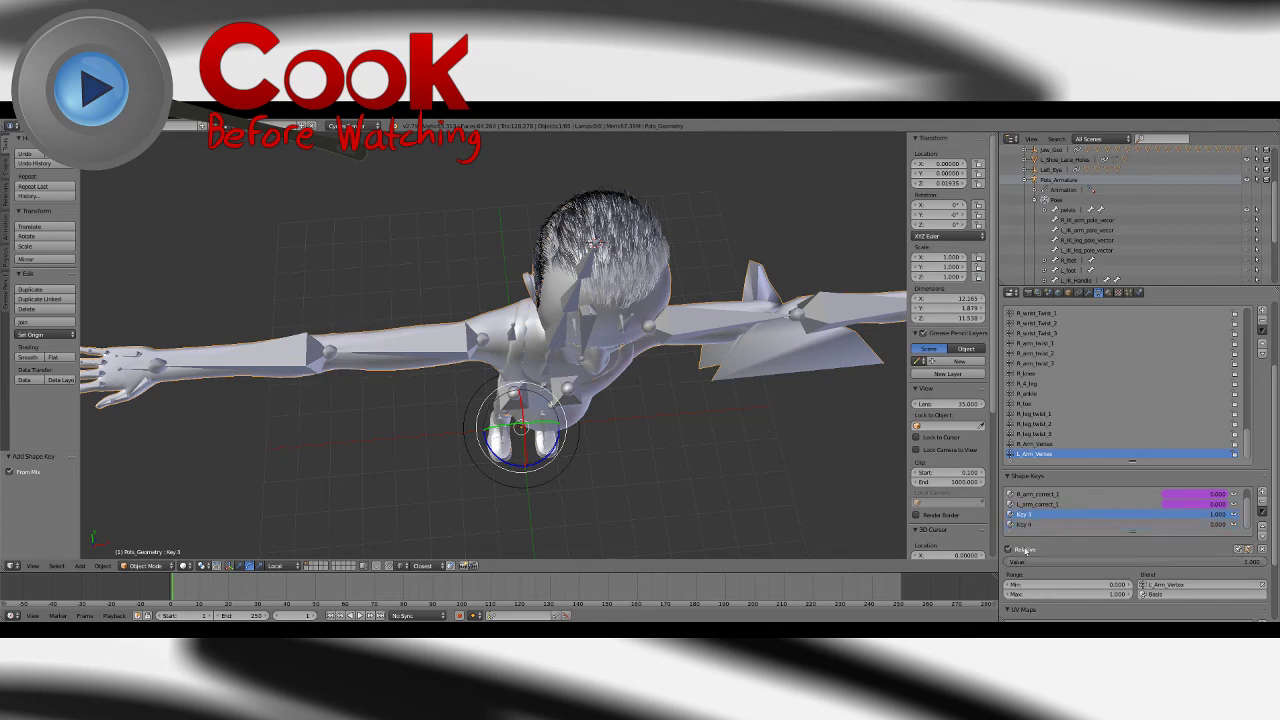
{"action": "left_click_drag", "start_coordinate": [1253, 564], "coordinate": [1055, 562]}
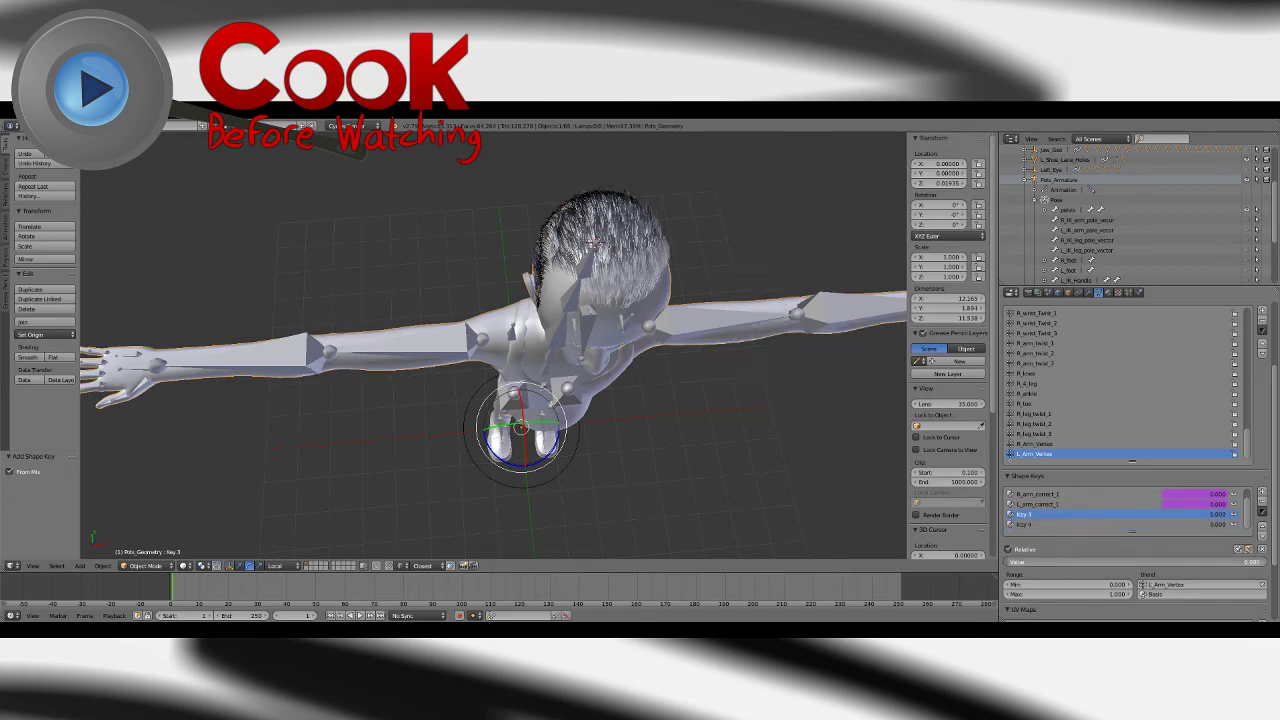
Step: Mirror the Key 4 shape key to the opposite arm using topology mirroring
{"action": "left_click", "coordinate": [1025, 524]}
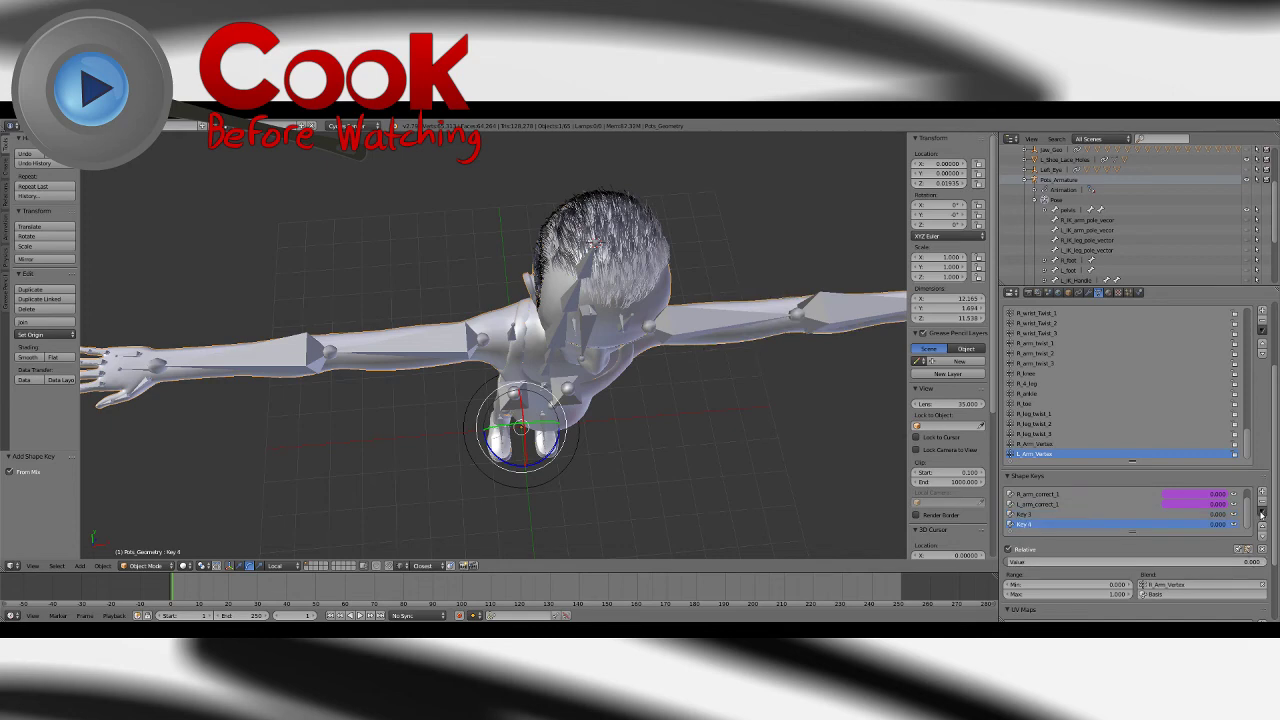
{"action": "left_click", "coordinate": [1261, 513]}
{"action": "left_click", "coordinate": [1232, 554]}
{"action": "left_click_drag", "start_coordinate": [1040, 562], "coordinate": [1010, 562]}
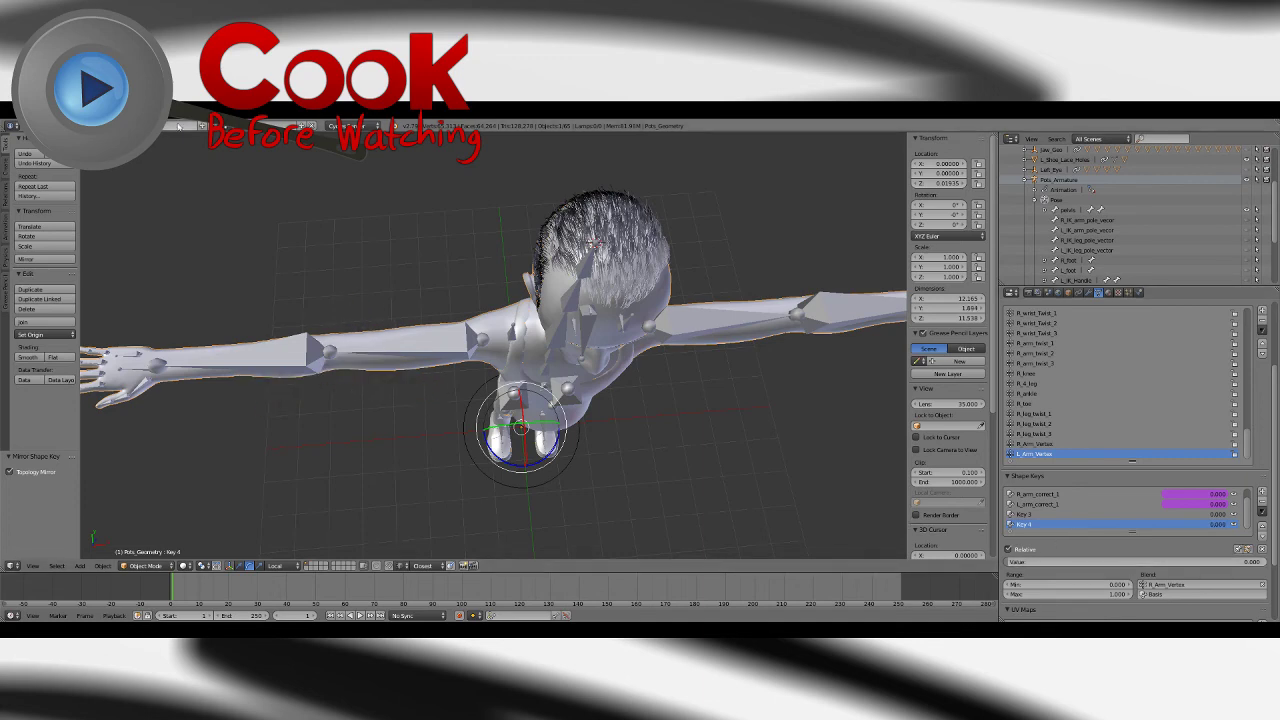
{"action": "left_click", "coordinate": [32, 125]}
{"action": "left_click", "coordinate": [41, 205]}
Step: Reselect the body mesh and rename Key 3 to L_arm_correct_2 and Key 4 to R_arm_correct_2
{"action": "middle_click_drag", "start_coordinate": [620, 300], "coordinate": [711, 299]}
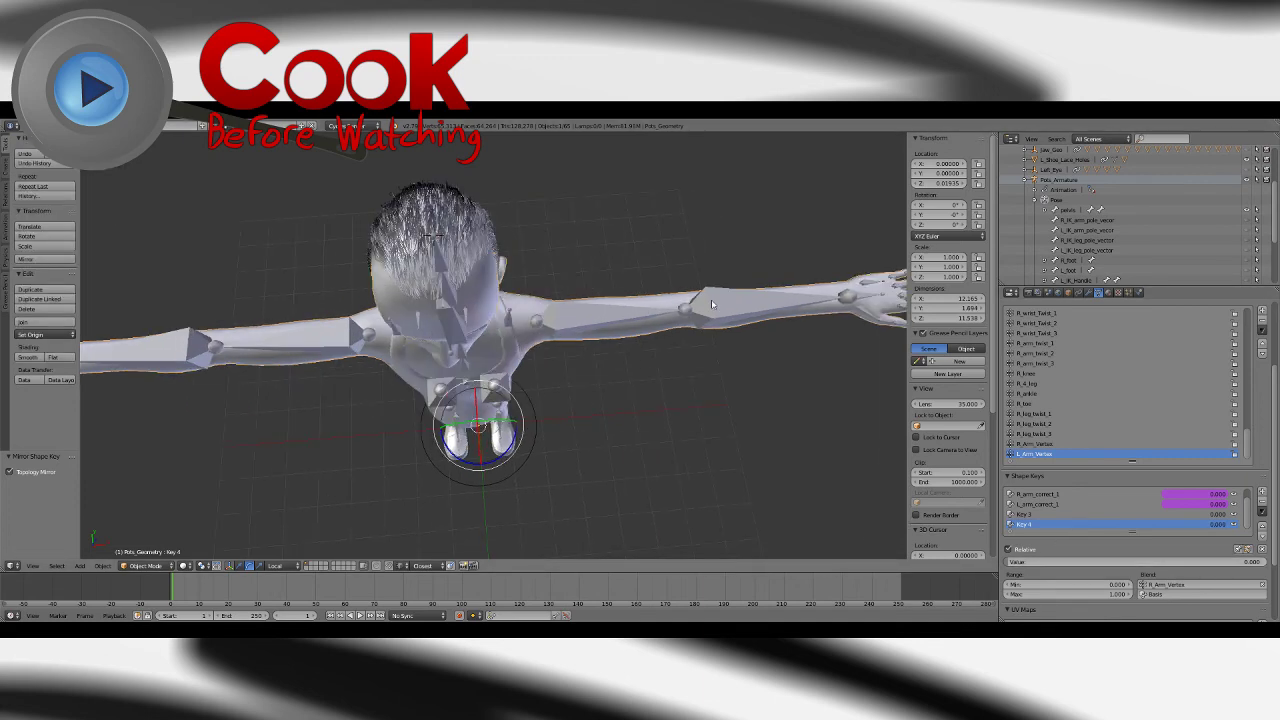
{"action": "right_click", "coordinate": [711, 299]}
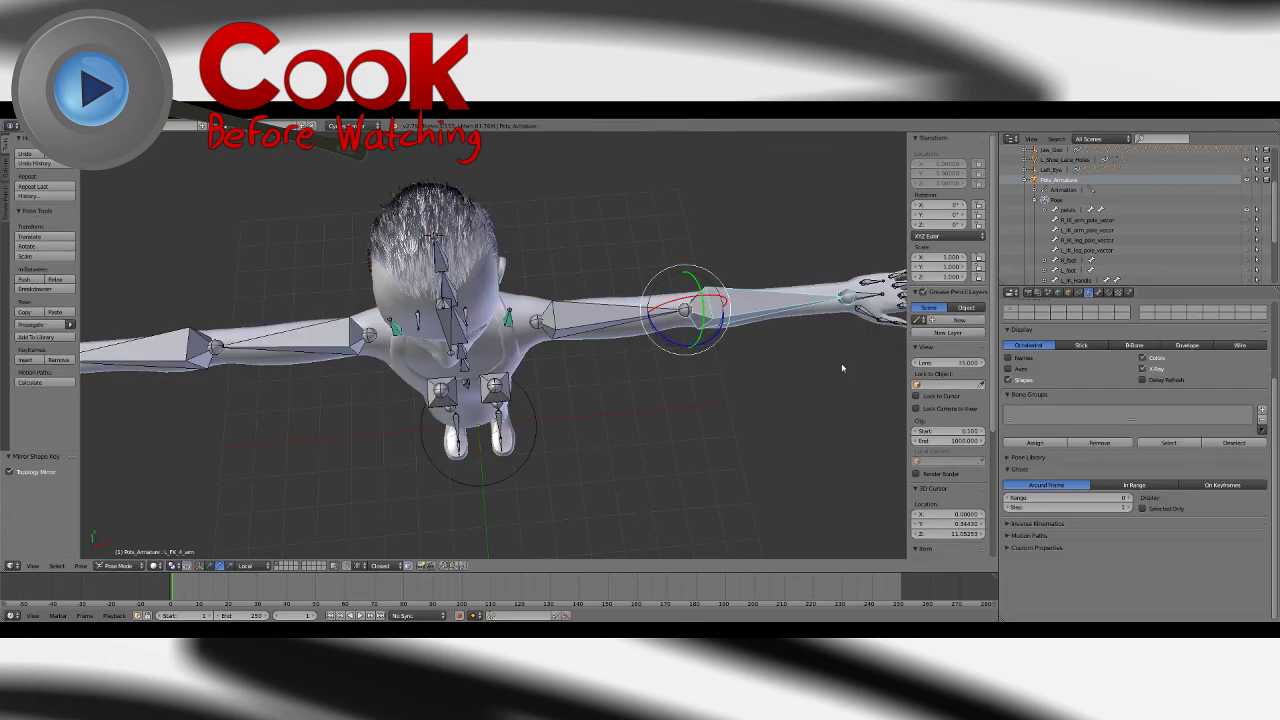
{"action": "right_click", "coordinate": [816, 322]}
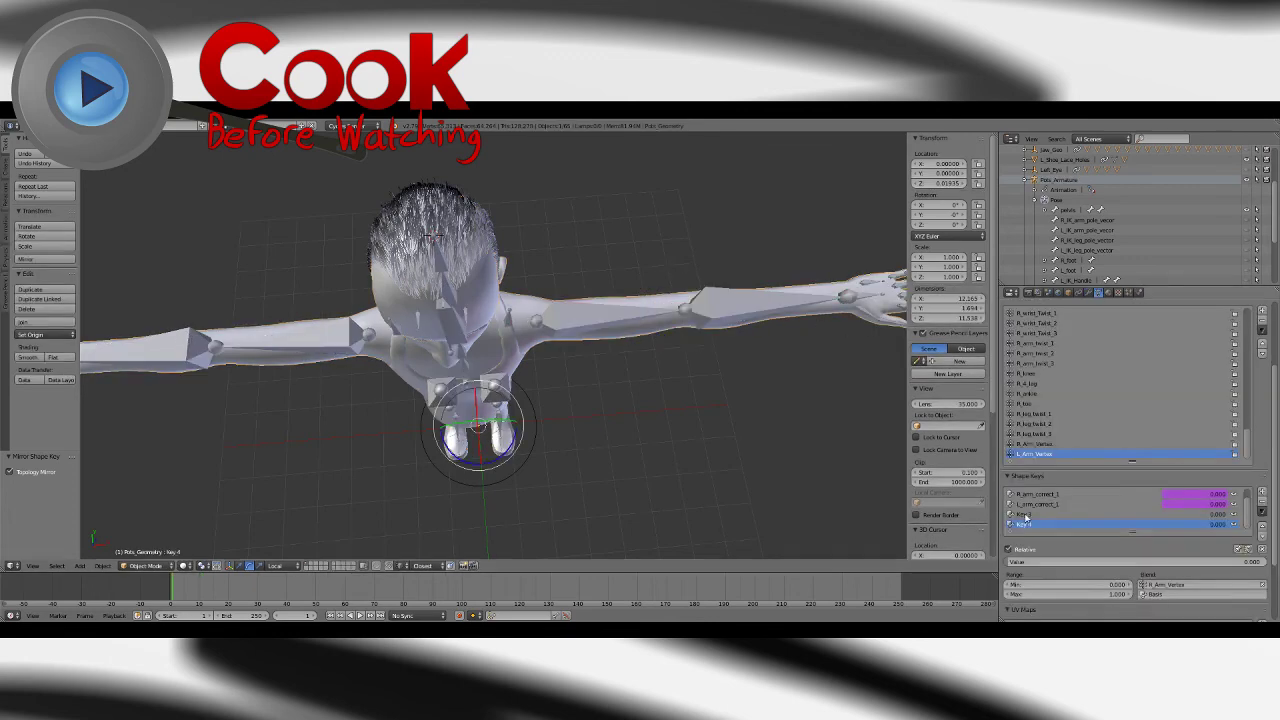
{"action": "type", "text": "L_"}
{"action": "key", "text": "Return"}
{"action": "double_click", "coordinate": [1025, 525]}
{"action": "type", "text": "R_arm_correct_2"}
{"action": "key", "text": "Return"}
Step: Add a driver to the value of the L_arm_correct_2 shape key
{"action": "right_click", "coordinate": [1080, 561]}
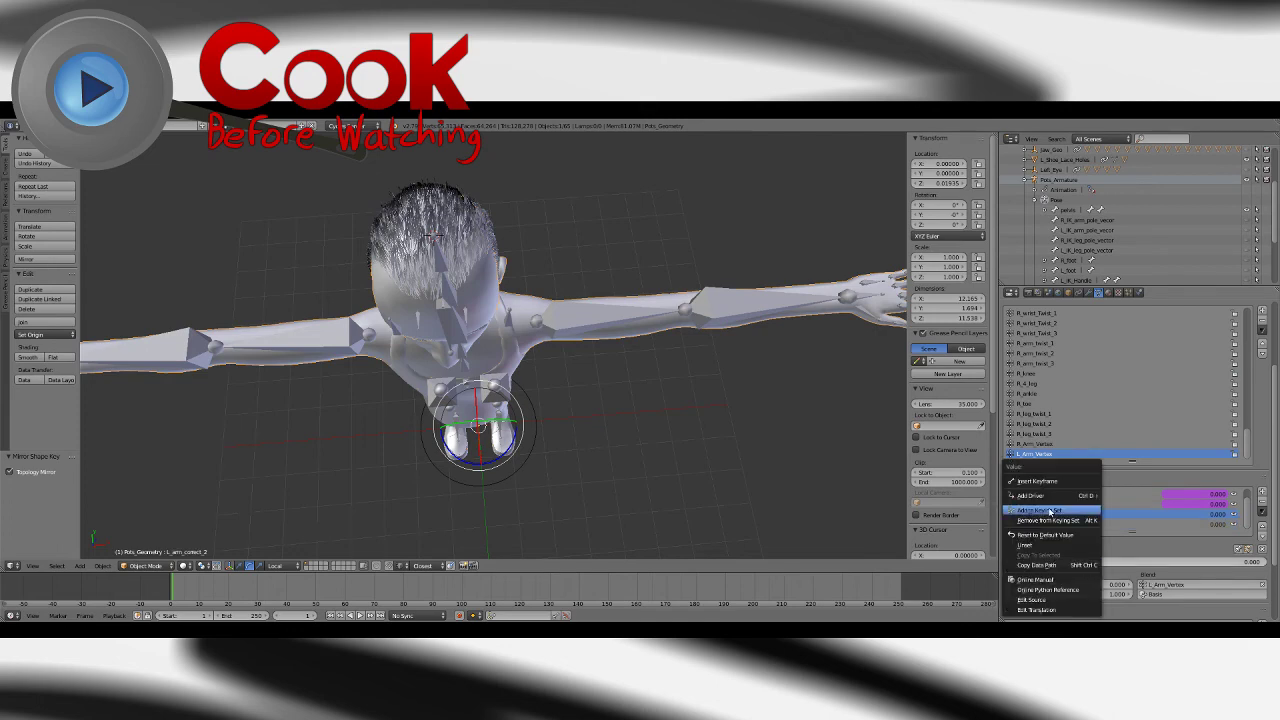
{"action": "mouse_move", "coordinate": [1062, 497]}
{"action": "left_click", "coordinate": [1130, 507]}
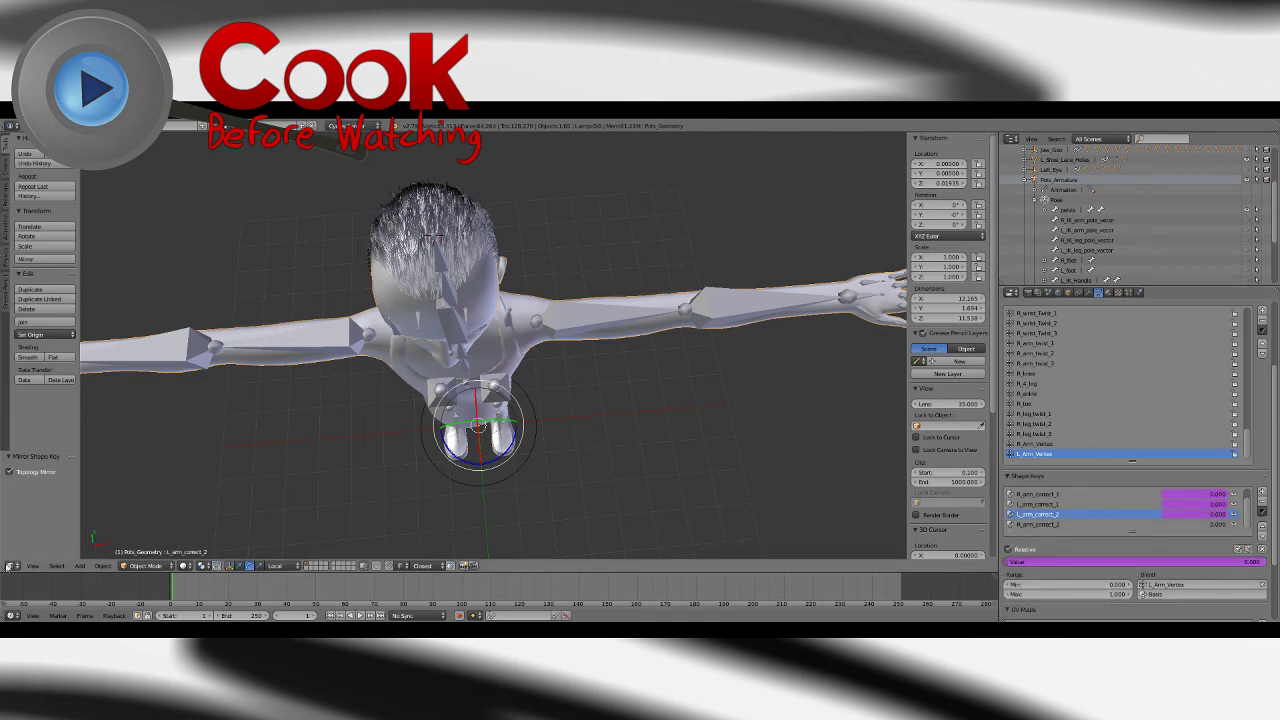
Step: Split the 3D view, turn the new area into a Graph Editor in Drivers mode, and select the L_arm_correct_2 driver
{"action": "left_click_drag", "start_coordinate": [4, 570], "coordinate": [476, 460]}
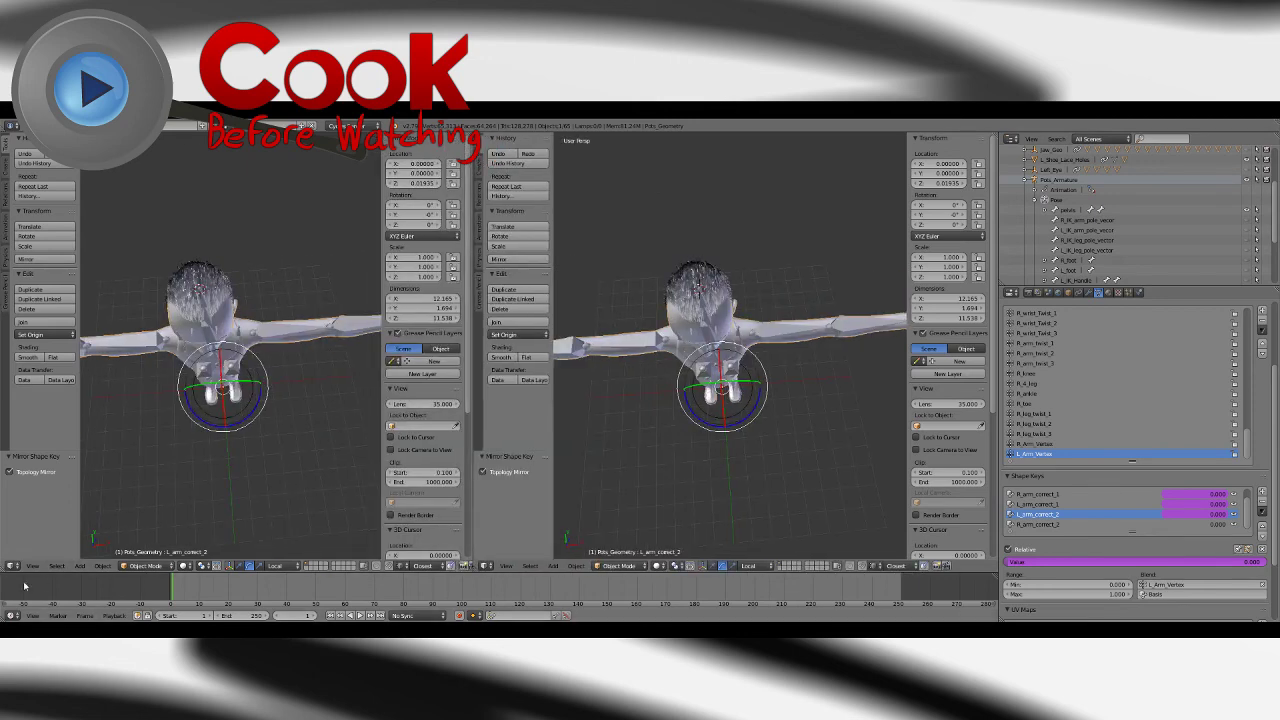
{"action": "left_click", "coordinate": [12, 566]}
{"action": "left_click", "coordinate": [40, 521]}
{"action": "left_click", "coordinate": [170, 566]}
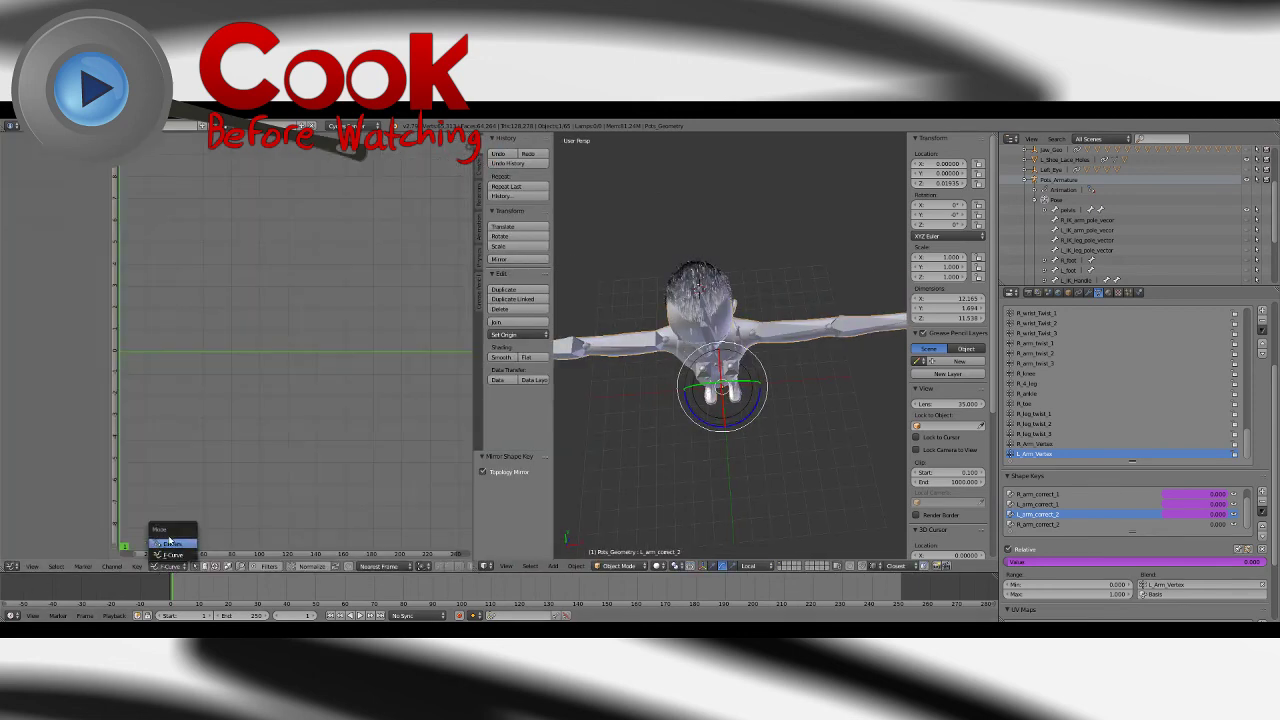
{"action": "left_click", "coordinate": [172, 547]}
{"action": "left_click", "coordinate": [34, 177]}
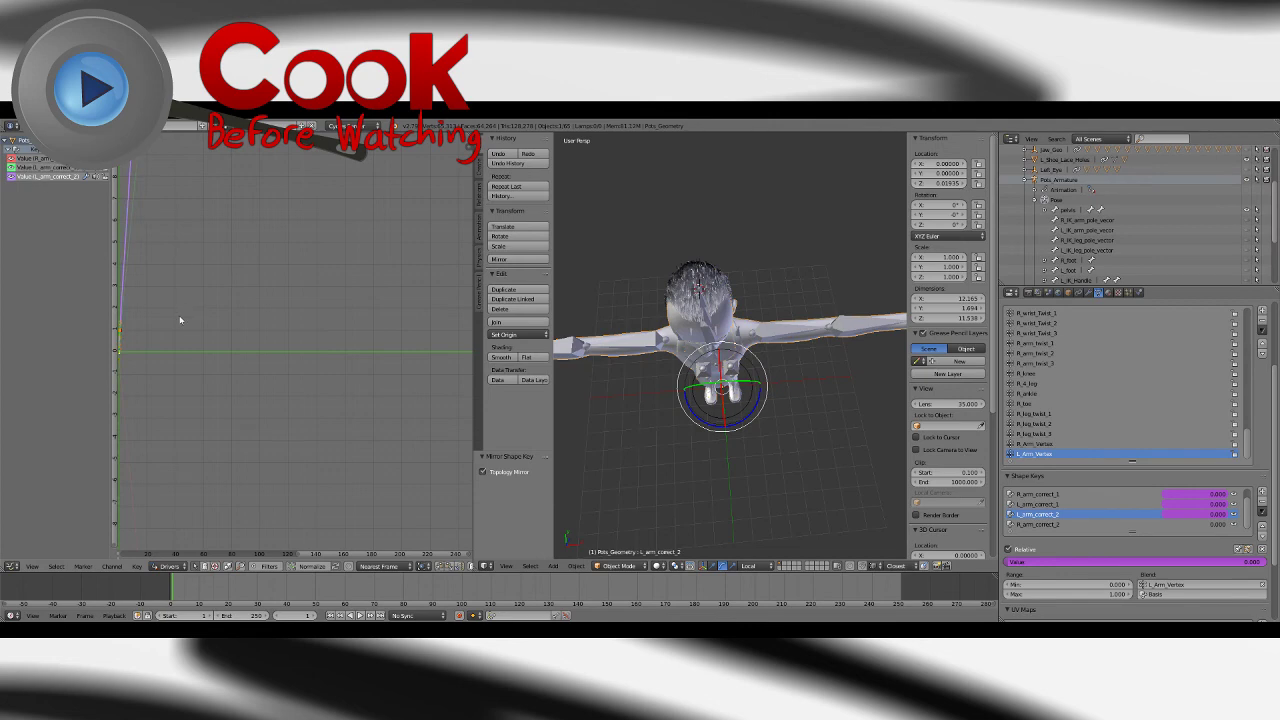
Step: Move the upper keyframe of the L_arm_correct_2 driver curve to frame 2
{"action": "middle_click_drag", "start_coordinate": [180, 320], "coordinate": [238, 322]}
{"action": "left_click_drag", "start_coordinate": [121, 556], "coordinate": [188, 555]}
{"action": "left_click_drag", "start_coordinate": [471, 556], "coordinate": [187, 430]}
{"action": "scroll", "coordinate": [314, 366], "scroll_direction": "up", "scroll_amount": 4}
{"action": "middle_click_drag", "start_coordinate": [220, 347], "coordinate": [269, 431]}
{"action": "scroll", "coordinate": [431, 449], "scroll_direction": "up", "scroll_amount": 5}
{"action": "scroll", "coordinate": [329, 440], "scroll_direction": "up", "scroll_amount": 3}
{"action": "scroll", "coordinate": [340, 469], "scroll_direction": "up", "scroll_amount": 4}
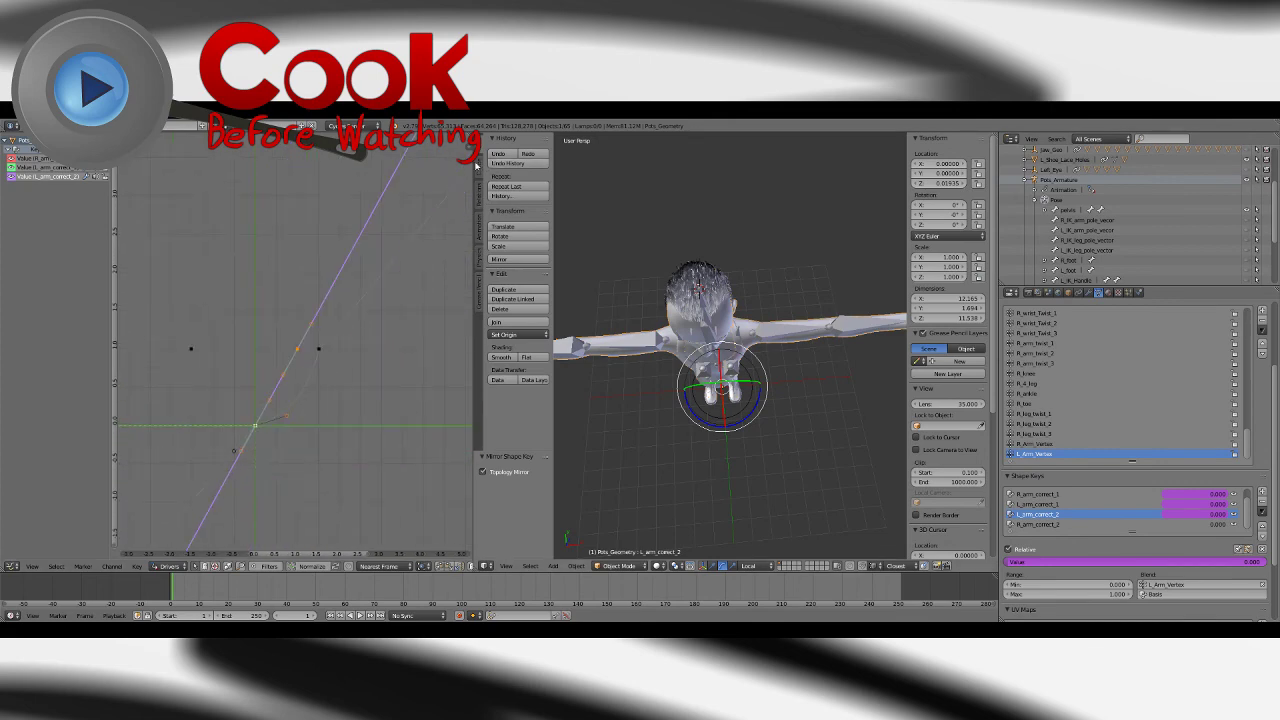
{"action": "key", "text": "n"}
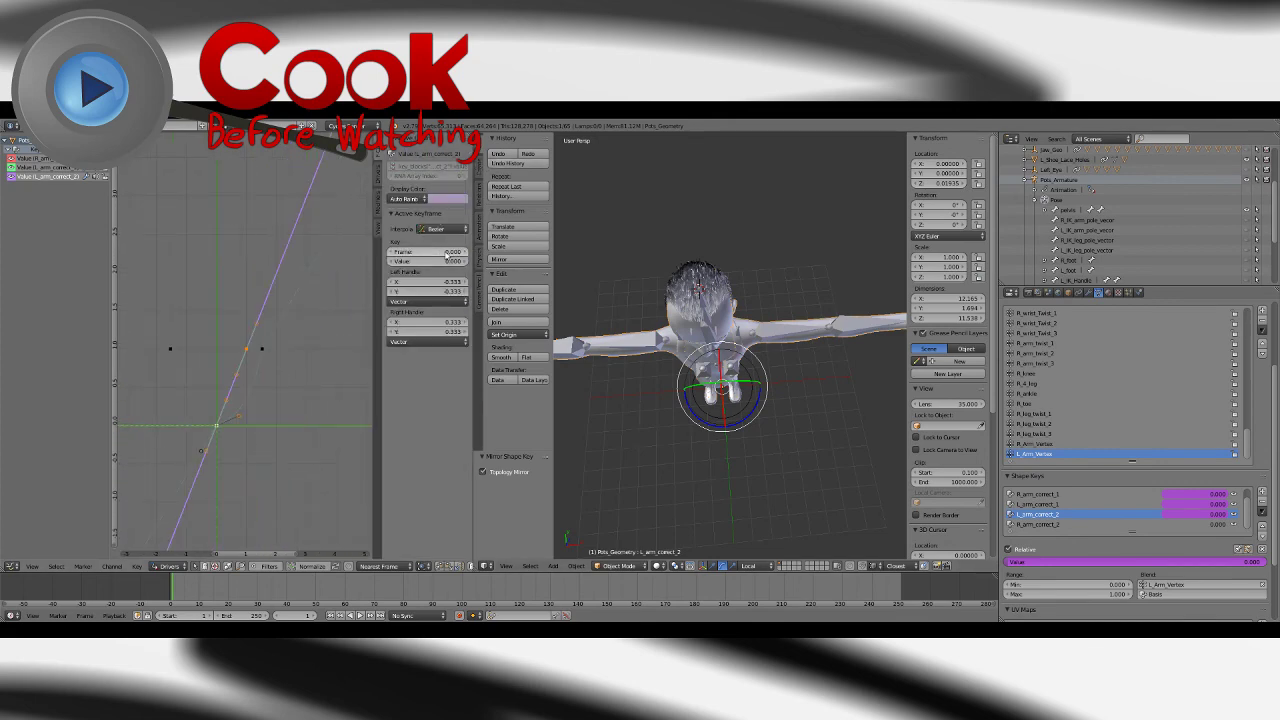
{"action": "right_click", "coordinate": [246, 350]}
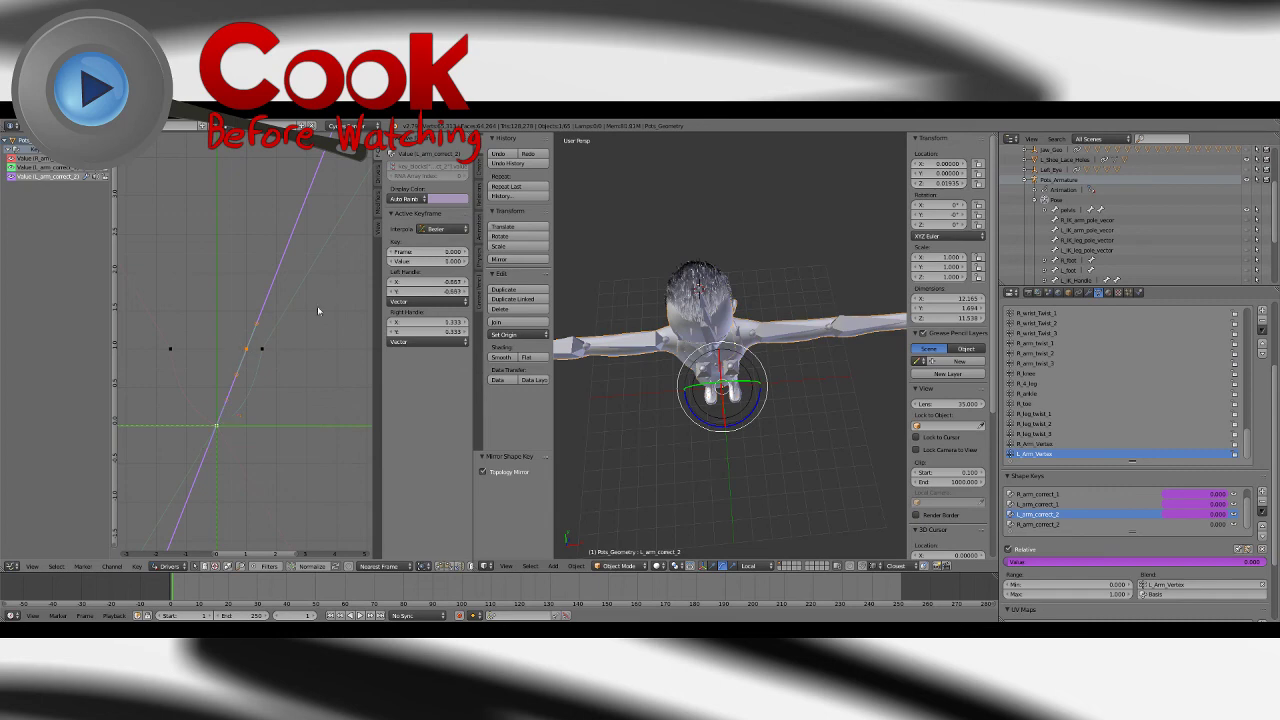
{"action": "left_click", "coordinate": [432, 254]}
{"action": "type", "text": "2"}
{"action": "key", "text": "Return"}
Step: Set the frame of the L_arm_correct_2 driver curve's lower keyframe to 1.520
{"action": "right_click", "coordinate": [216, 428]}
{"action": "right_click", "coordinate": [216, 427]}
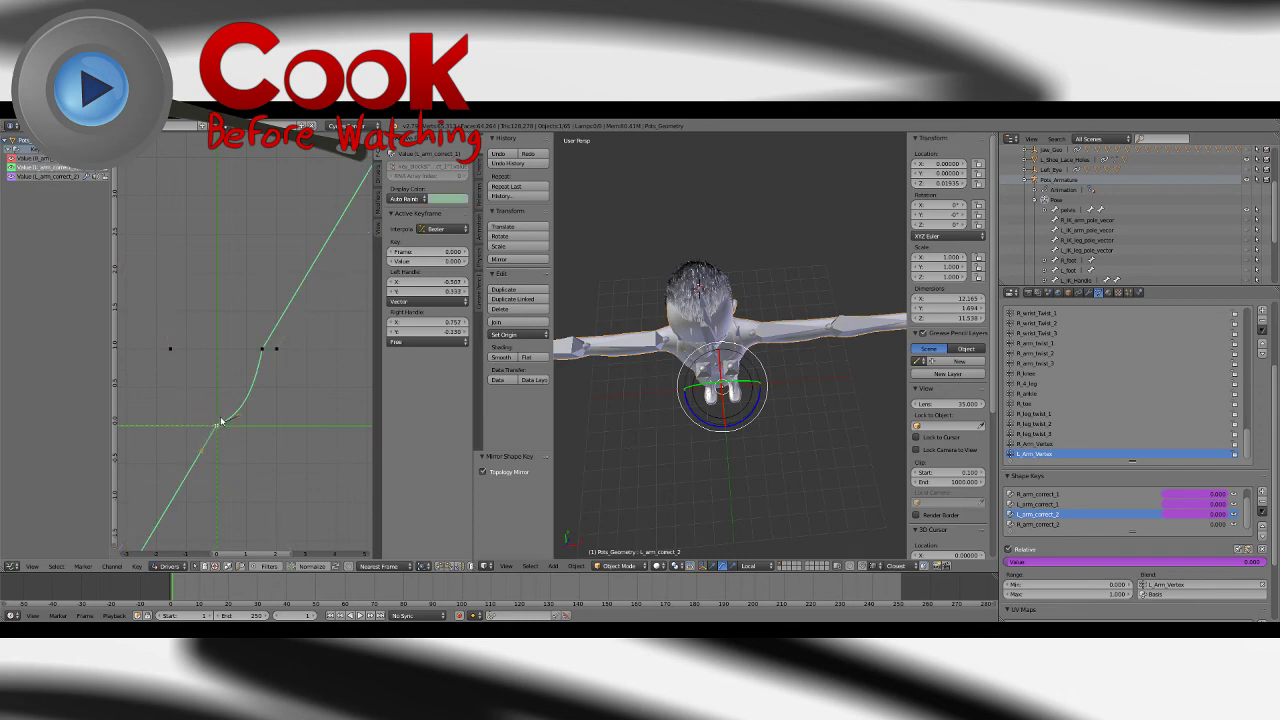
{"action": "left_click", "coordinate": [38, 177]}
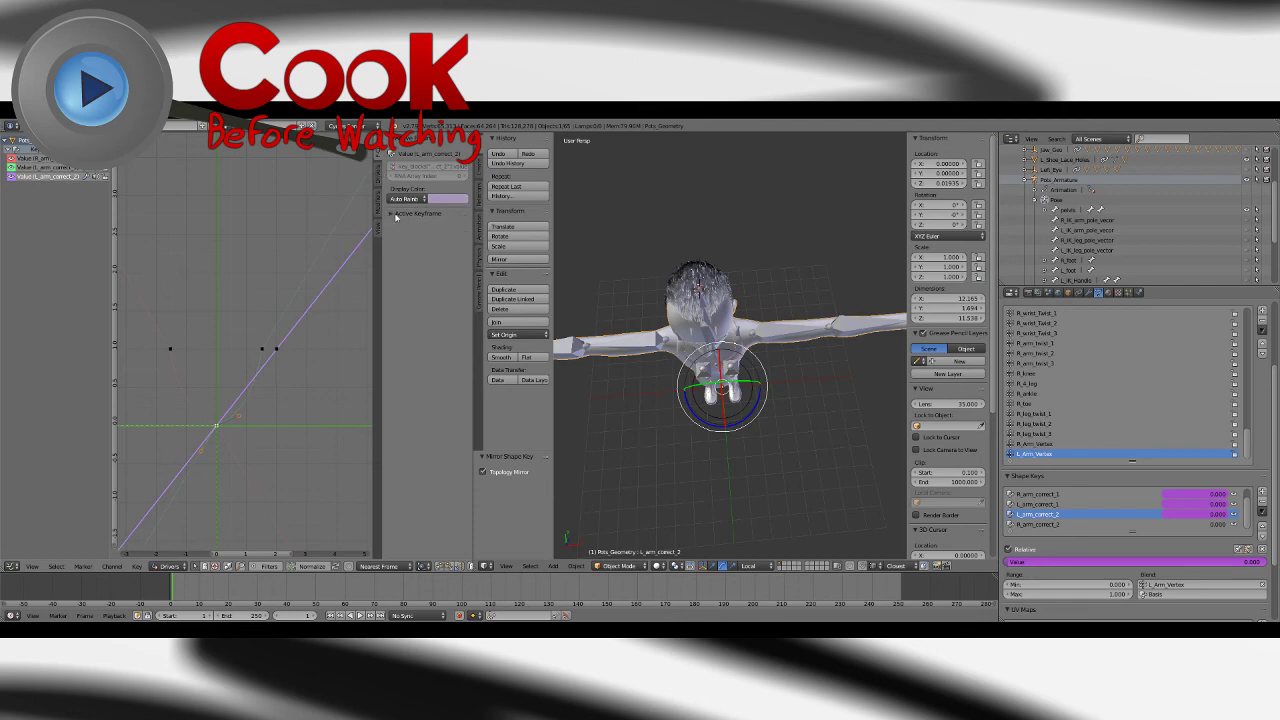
{"action": "scroll", "coordinate": [224, 450], "scroll_direction": "up", "scroll_amount": 1}
{"action": "middle_click_drag", "start_coordinate": [223, 443], "coordinate": [231, 381]}
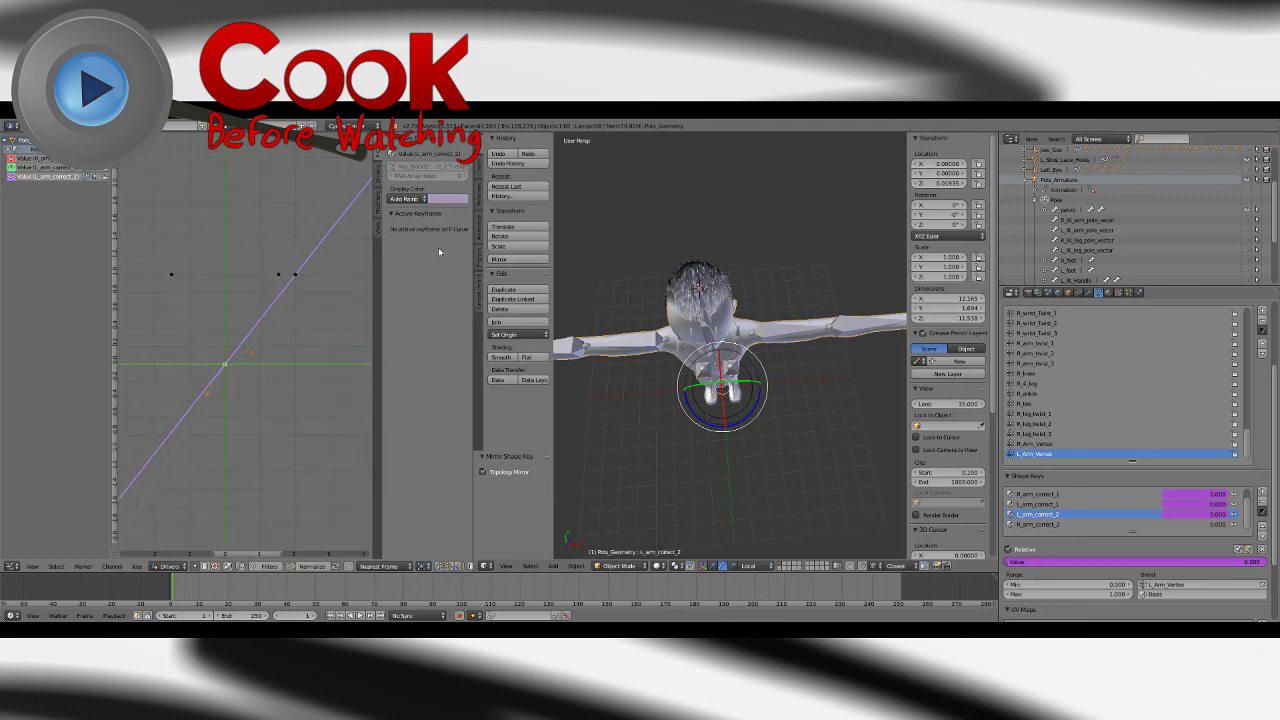
{"action": "left_click", "coordinate": [377, 166]}
{"action": "left_click", "coordinate": [378, 152]}
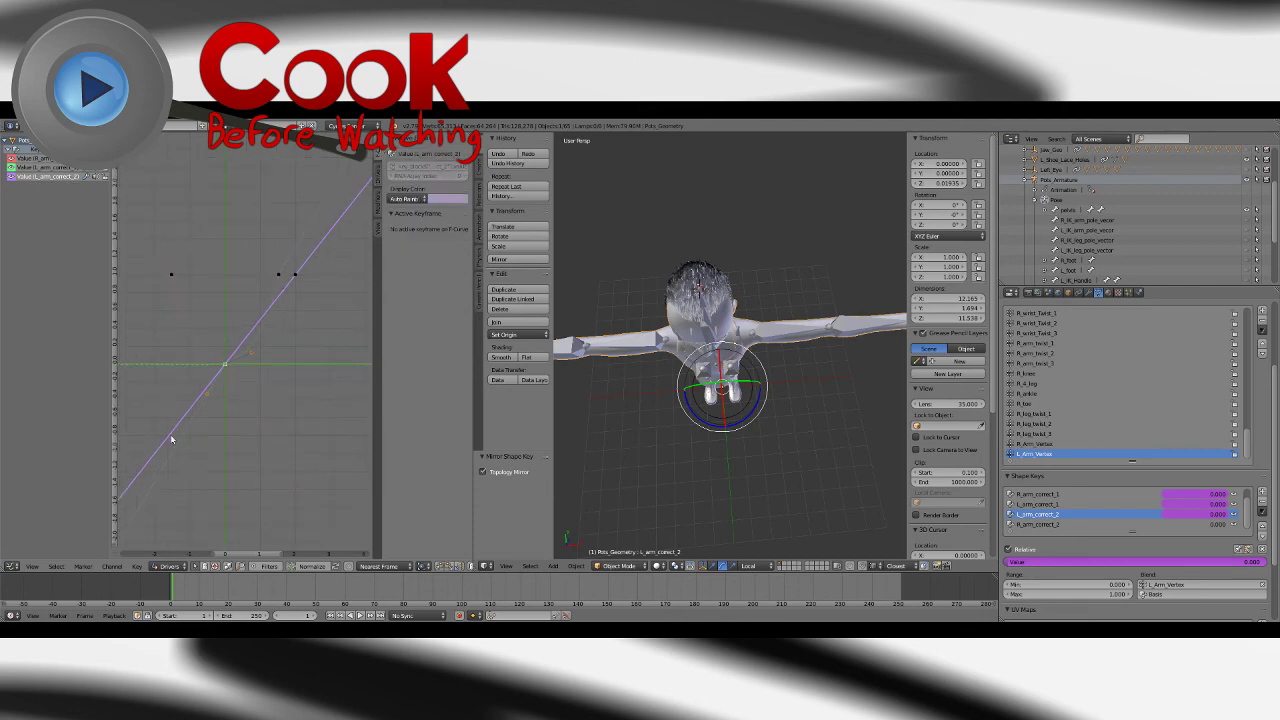
{"action": "left_click", "coordinate": [228, 369]}
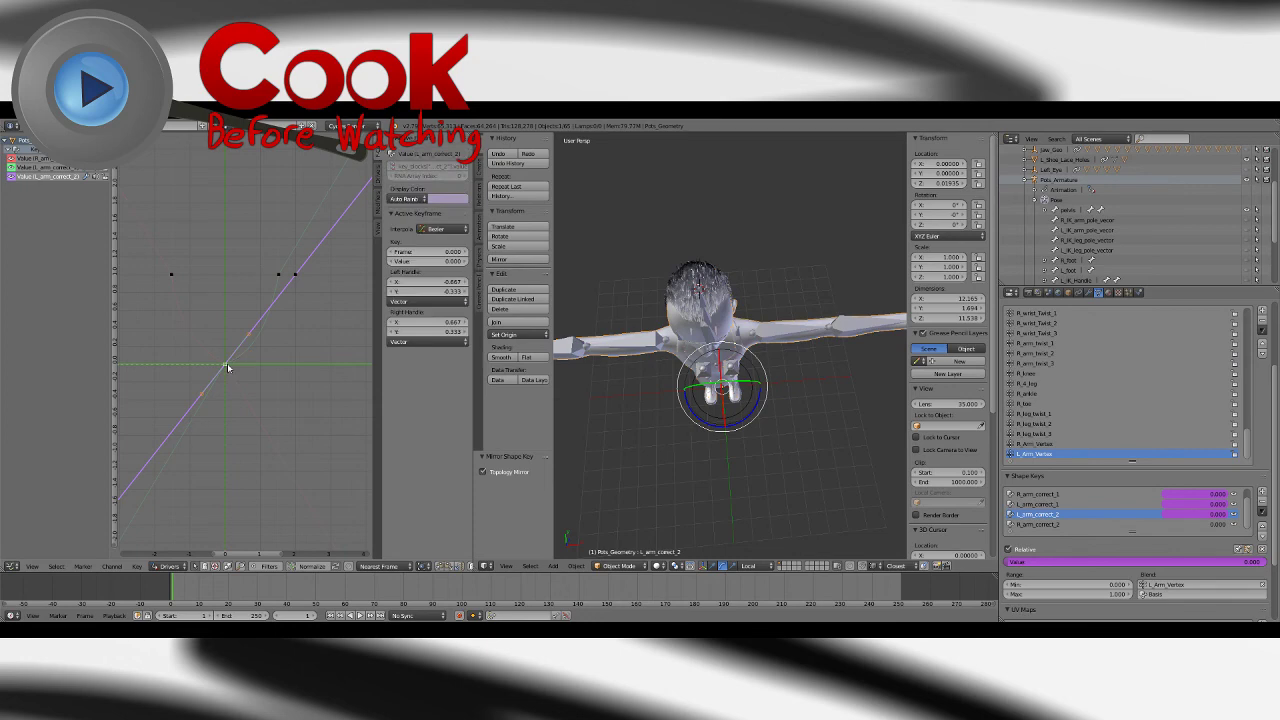
{"action": "left_click", "coordinate": [425, 252]}
{"action": "key", "text": "Return"}
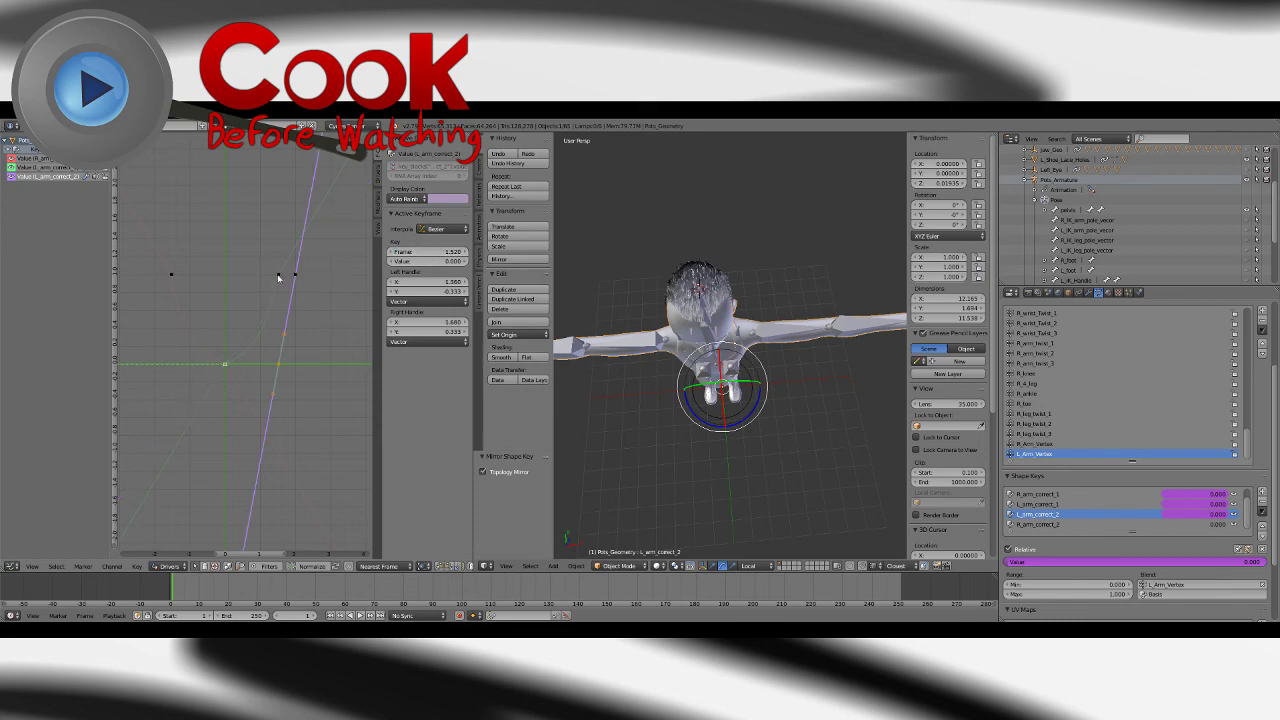
Step: Compare the upper keyframe of the L_arm_correct_1 curve with the lower keyframe of the L_arm_correct_2 curve
{"action": "right_click", "coordinate": [279, 276]}
{"action": "right_click", "coordinate": [280, 365]}
{"action": "key", "text": "g"}
{"action": "right_click", "coordinate": [280, 307]}
{"action": "right_click", "coordinate": [277, 279]}
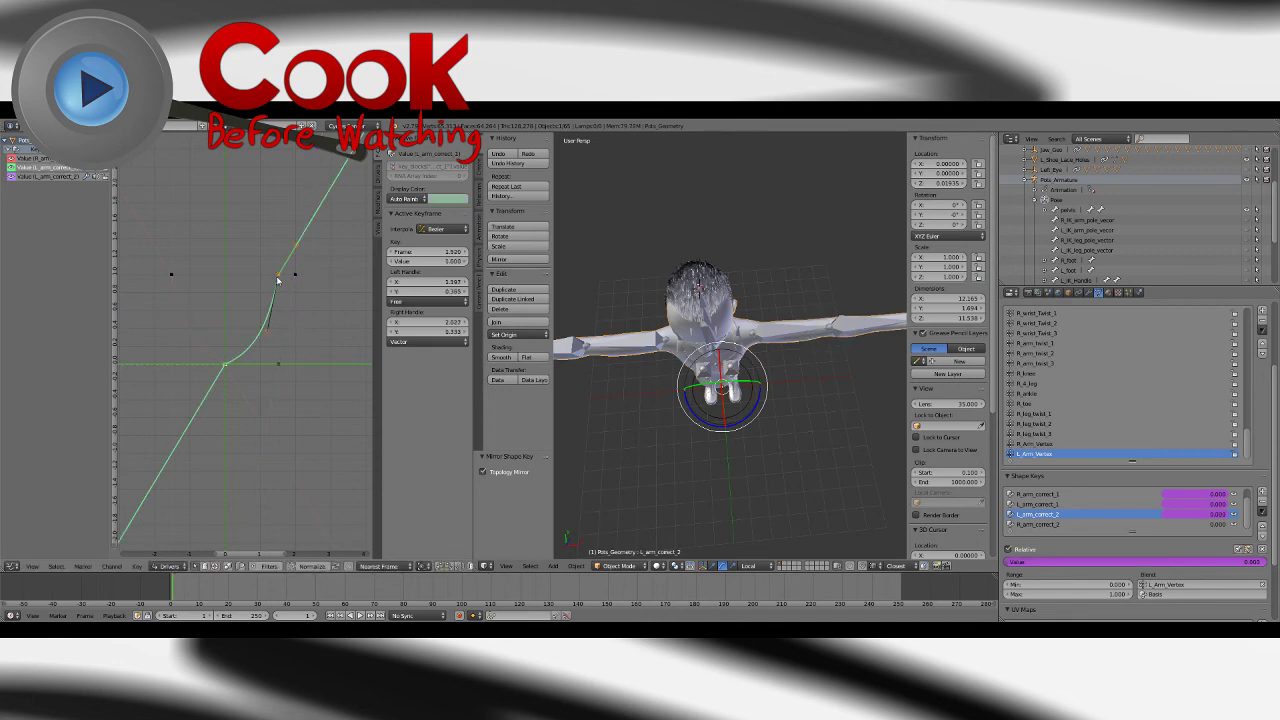
{"action": "right_click", "coordinate": [280, 363]}
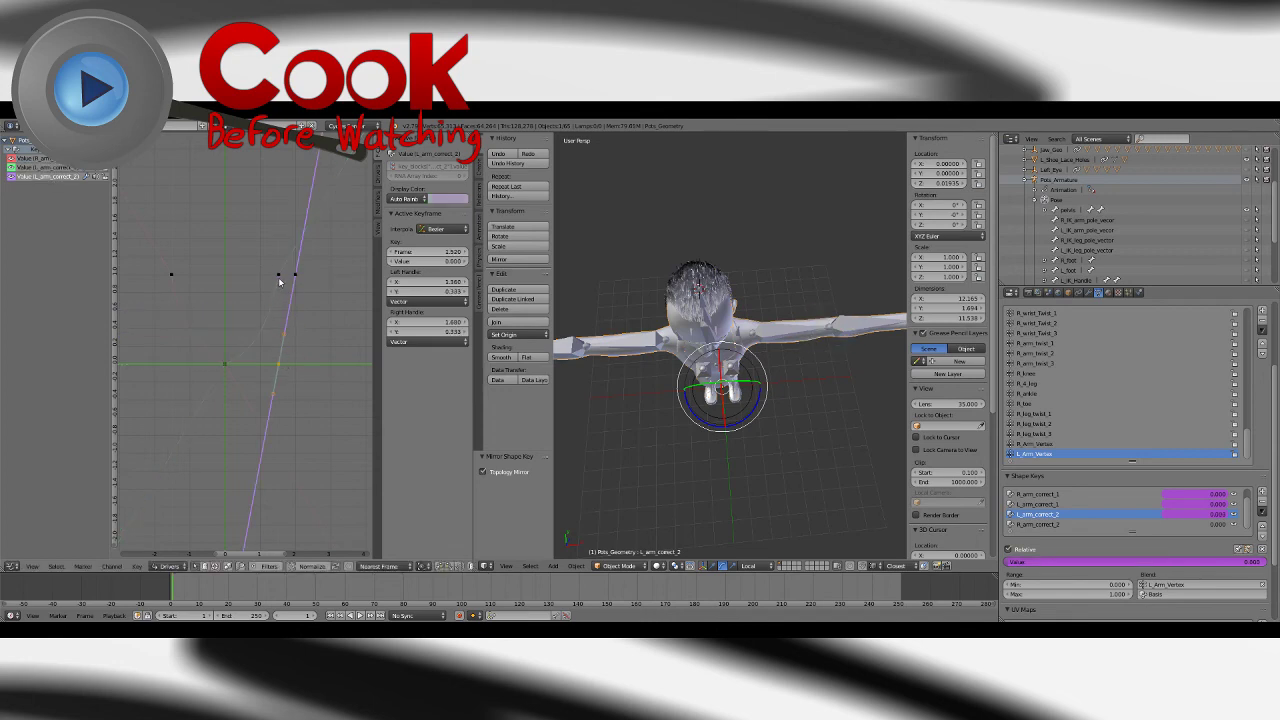
{"action": "right_click", "coordinate": [279, 278]}
{"action": "right_click", "coordinate": [280, 364]}
{"action": "key", "text": "g"}
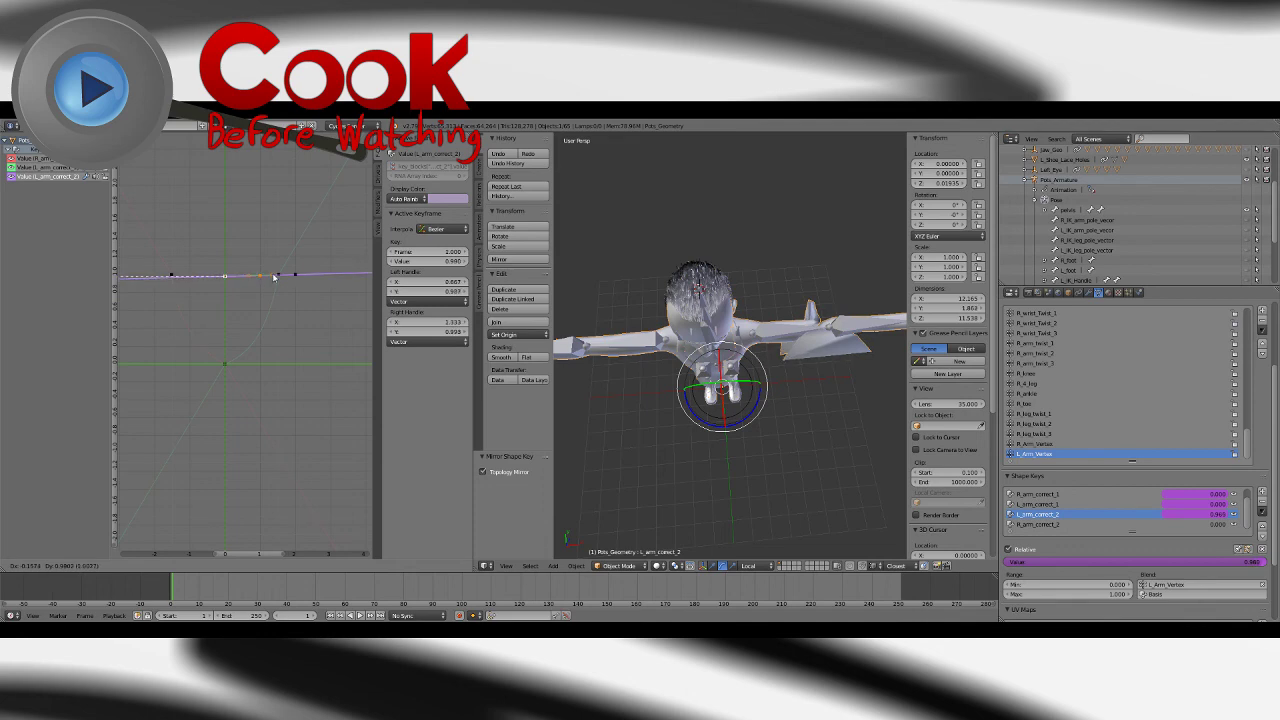
{"action": "right_click", "coordinate": [290, 278]}
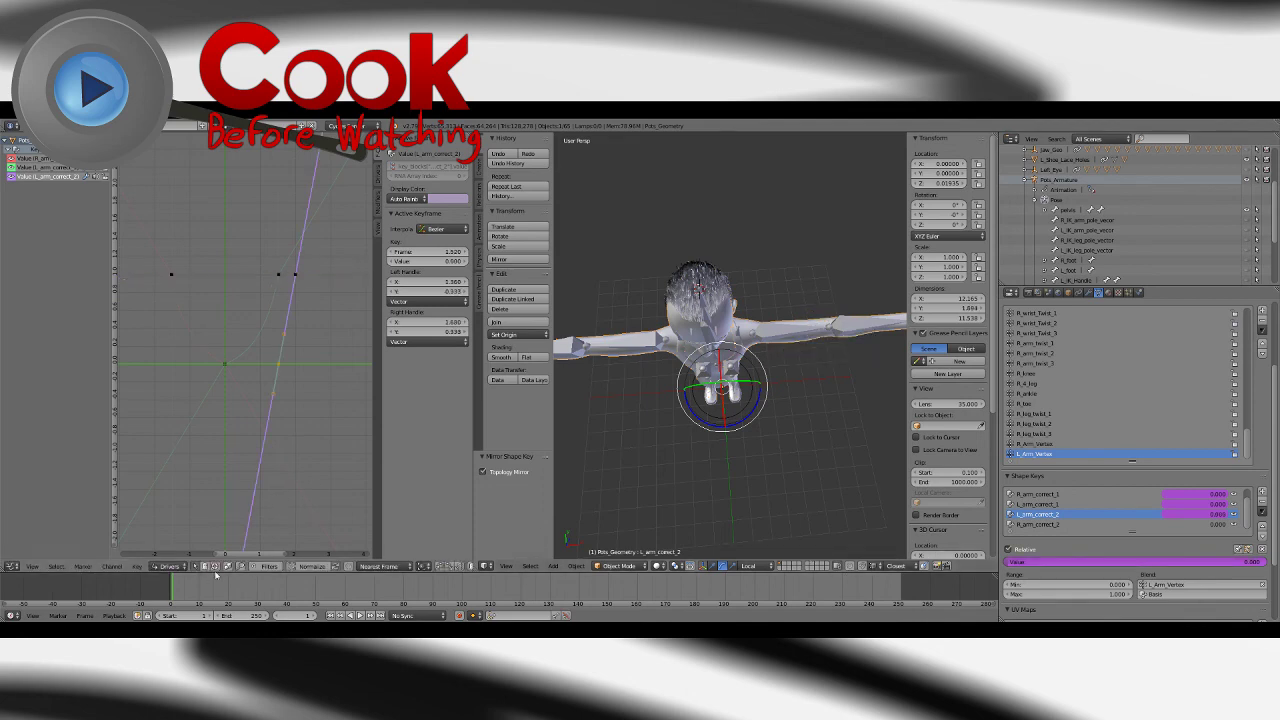
Step: Set the frame of the L_arm_correct_2 curve's lower keyframe to 1.320 and check it against the L_arm_correct_1 curve
{"action": "left_click", "coordinate": [393, 253]}
{"action": "left_click", "coordinate": [393, 253]}
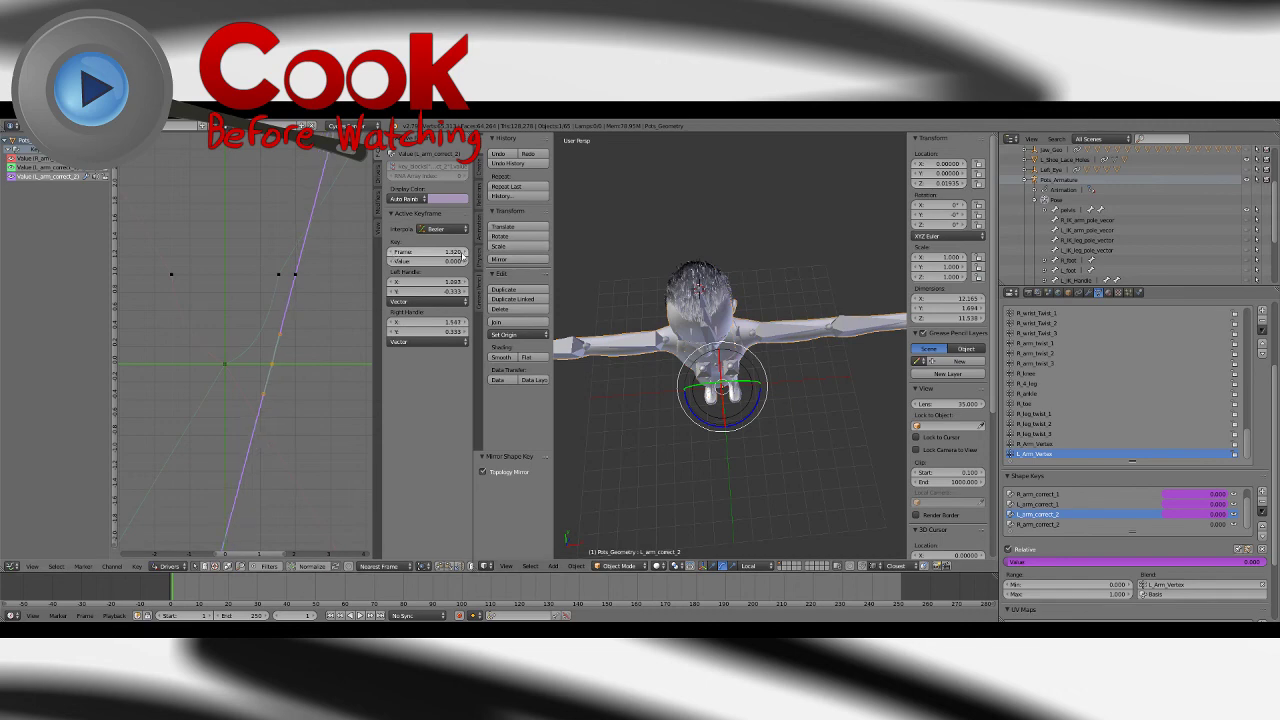
{"action": "left_click", "coordinate": [463, 255]}
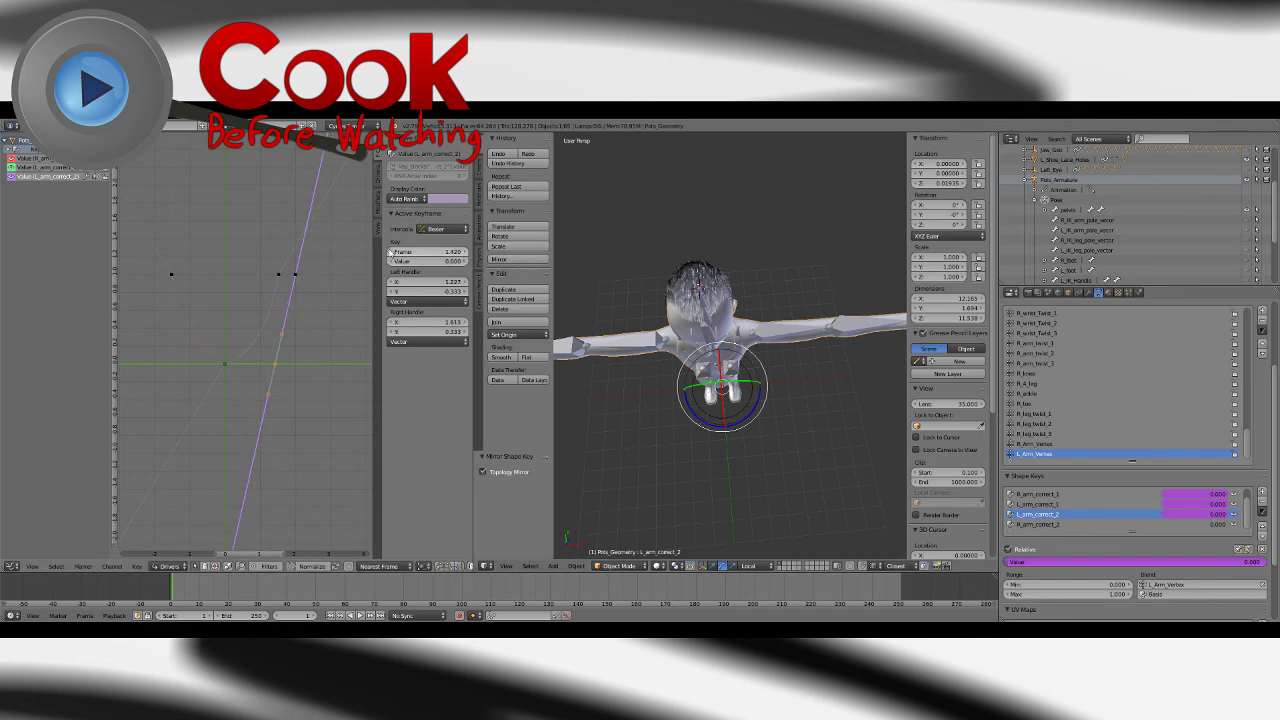
{"action": "left_click", "coordinate": [280, 277]}
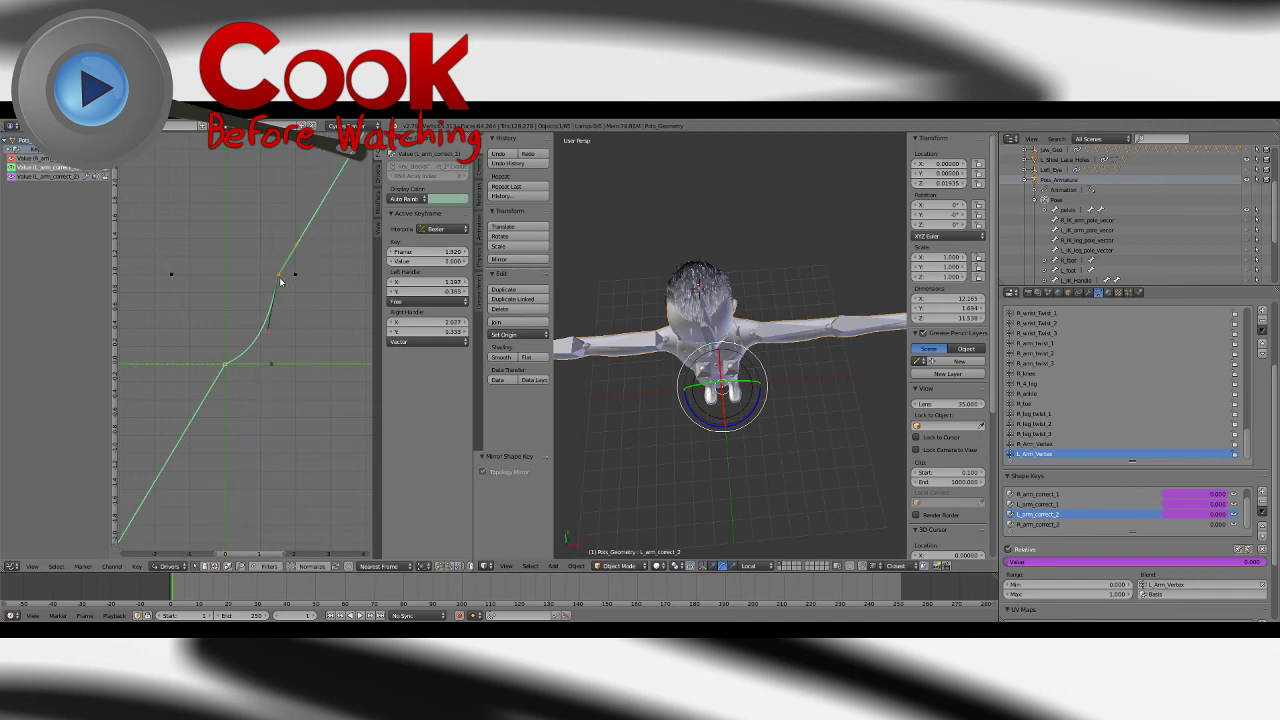
{"action": "right_click", "coordinate": [269, 370]}
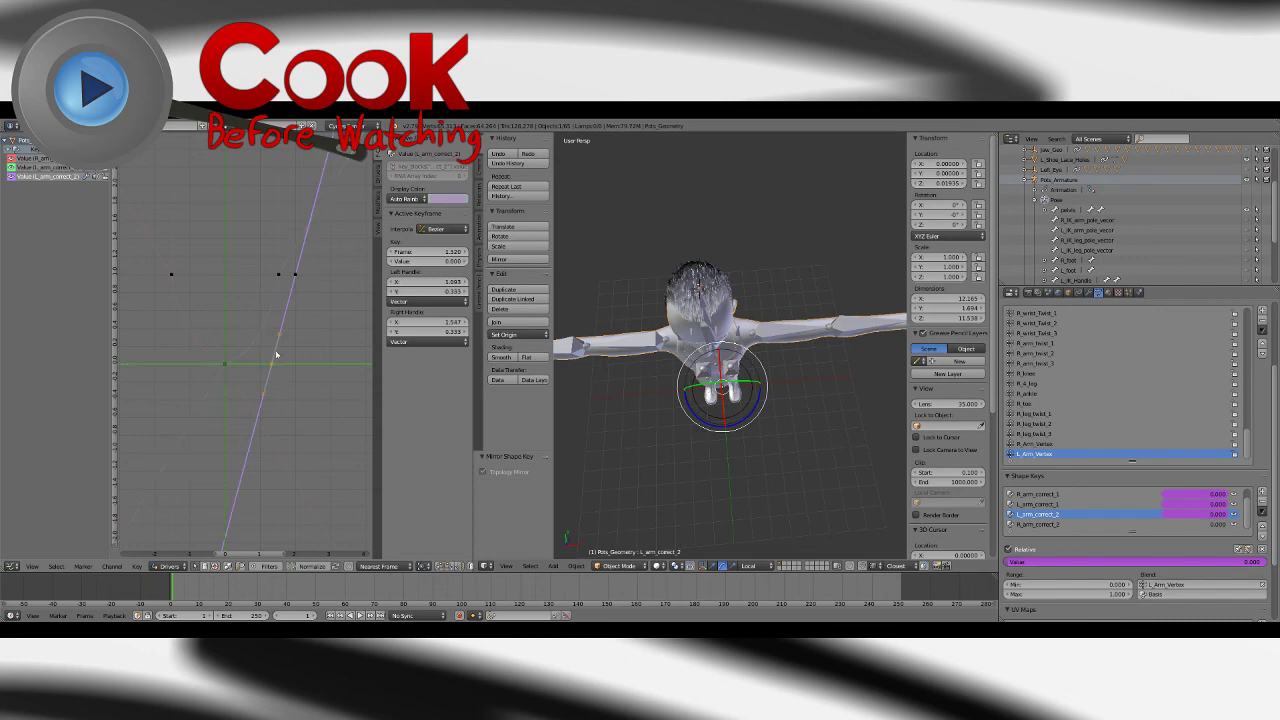
Step: Bend the left elbow by rotating the L_FK_4_arm bone about -166° around its local Z axis, then reselect the character mesh
{"action": "right_click", "coordinate": [297, 278]}
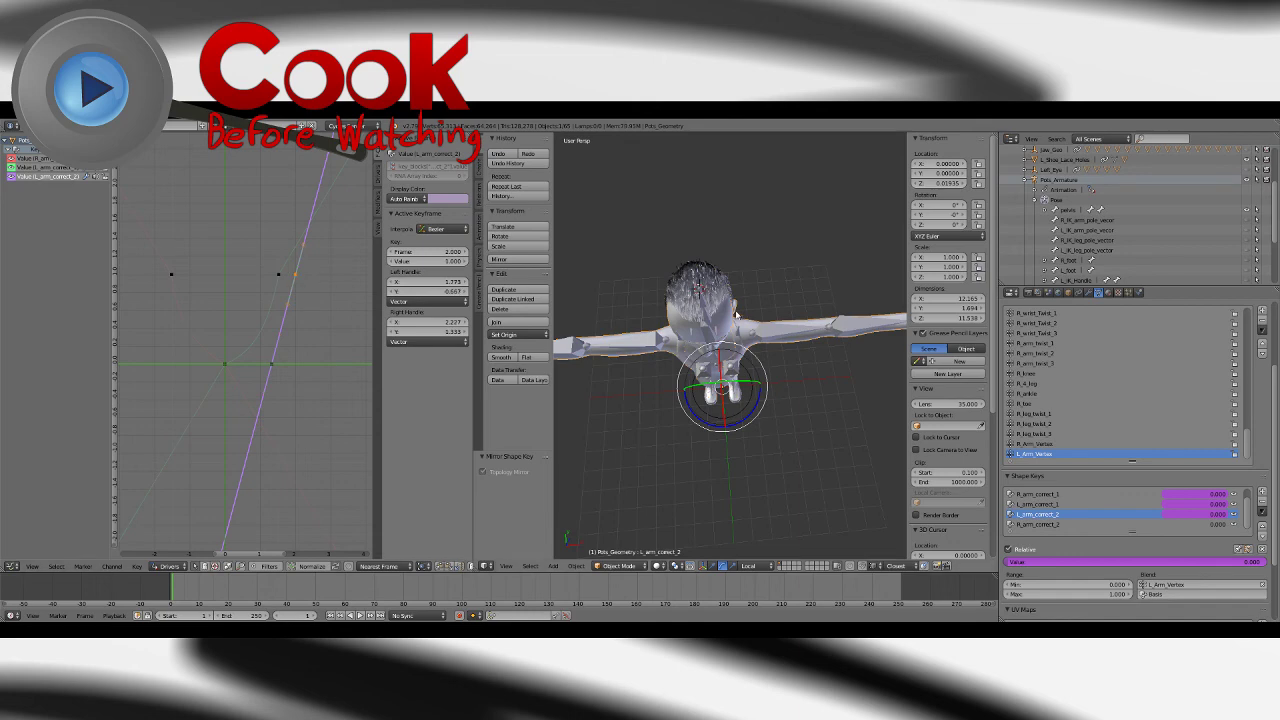
{"action": "right_click", "coordinate": [858, 331]}
{"action": "middle_click_drag", "start_coordinate": [856, 370], "coordinate": [814, 372]}
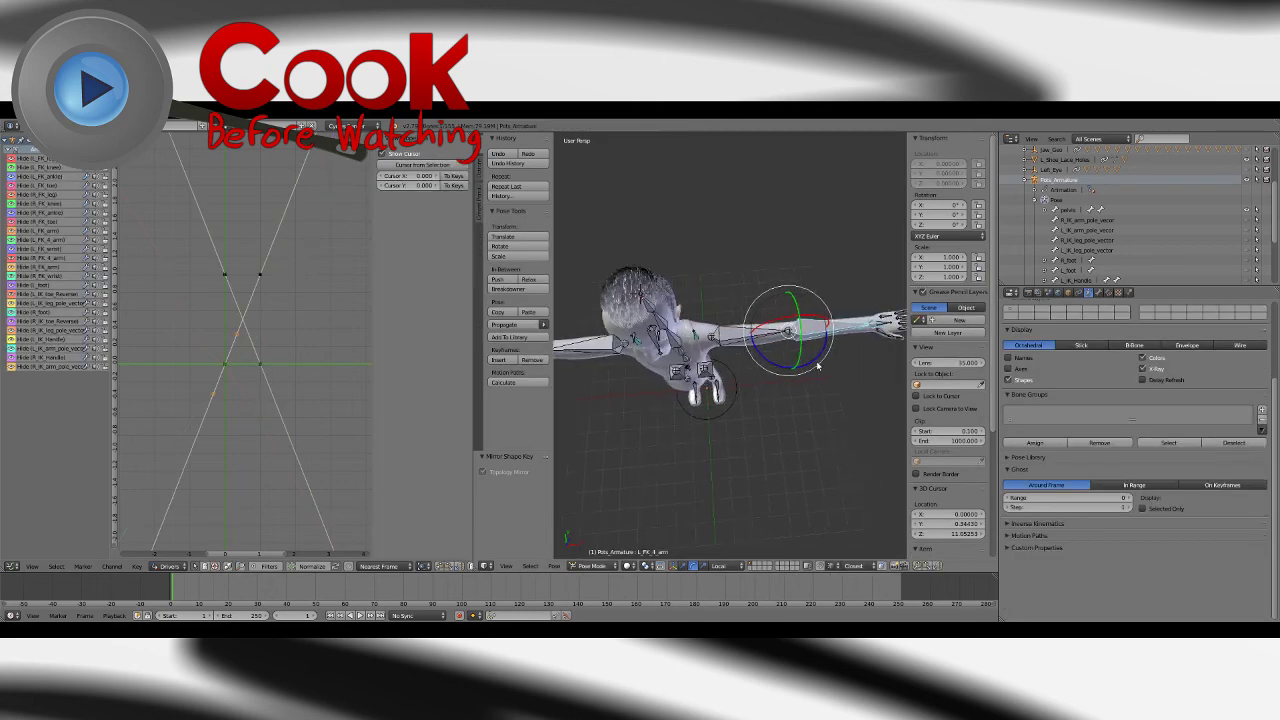
{"action": "left_click_drag", "start_coordinate": [819, 363], "coordinate": [712, 283]}
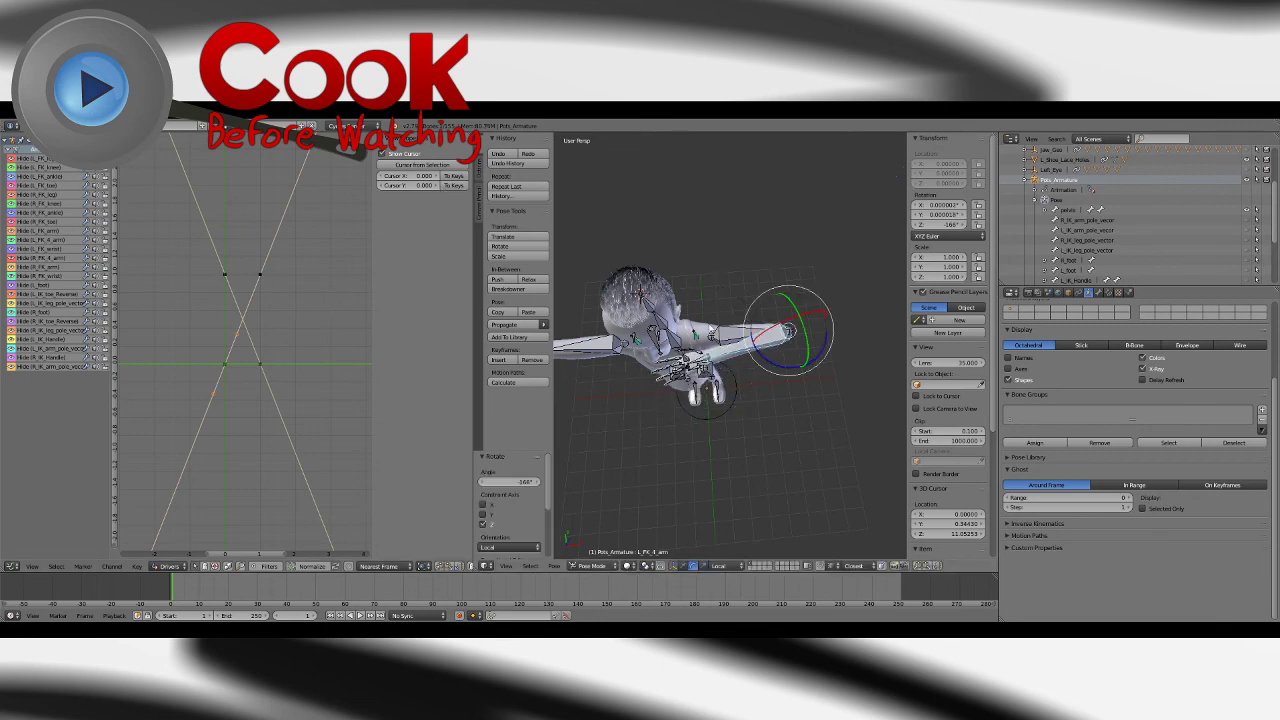
{"action": "right_click", "coordinate": [711, 331]}
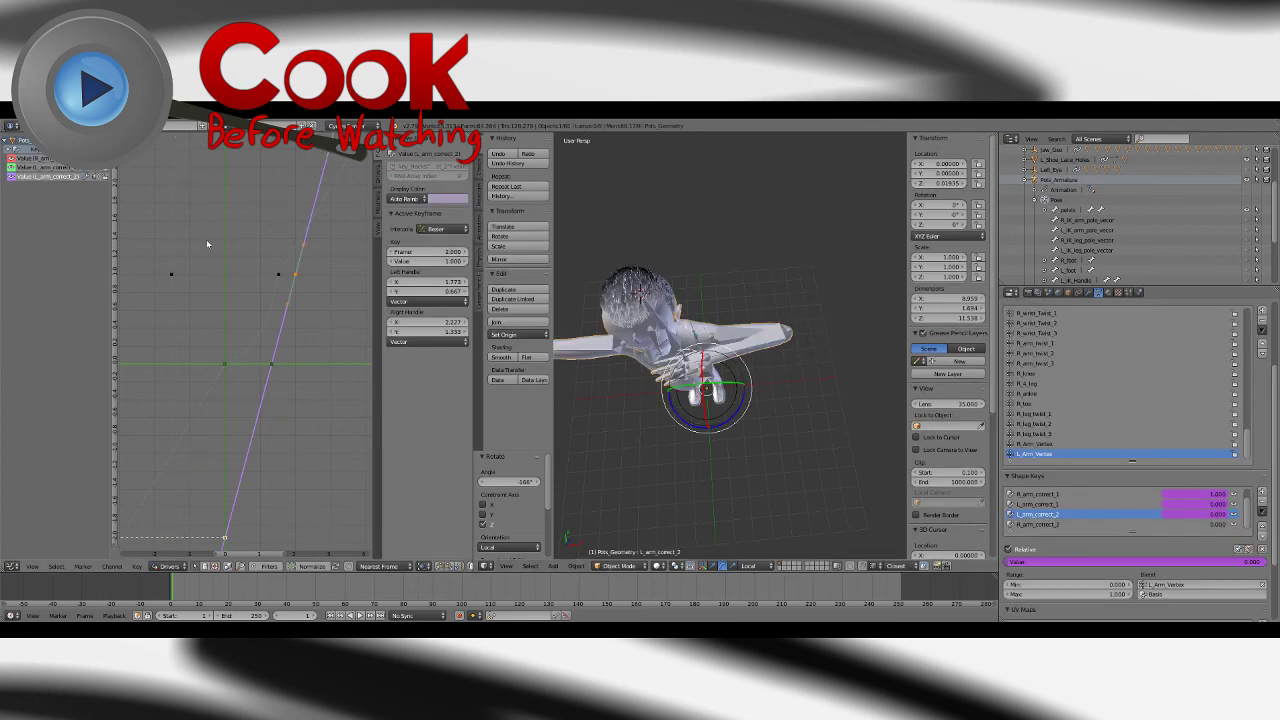
Step: Set the L_arm_correct_2 driver variable to read the Z Rotation of the armature's L_4_arm bone in Local Space
{"action": "left_click", "coordinate": [378, 178]}
{"action": "left_click", "coordinate": [440, 277]}
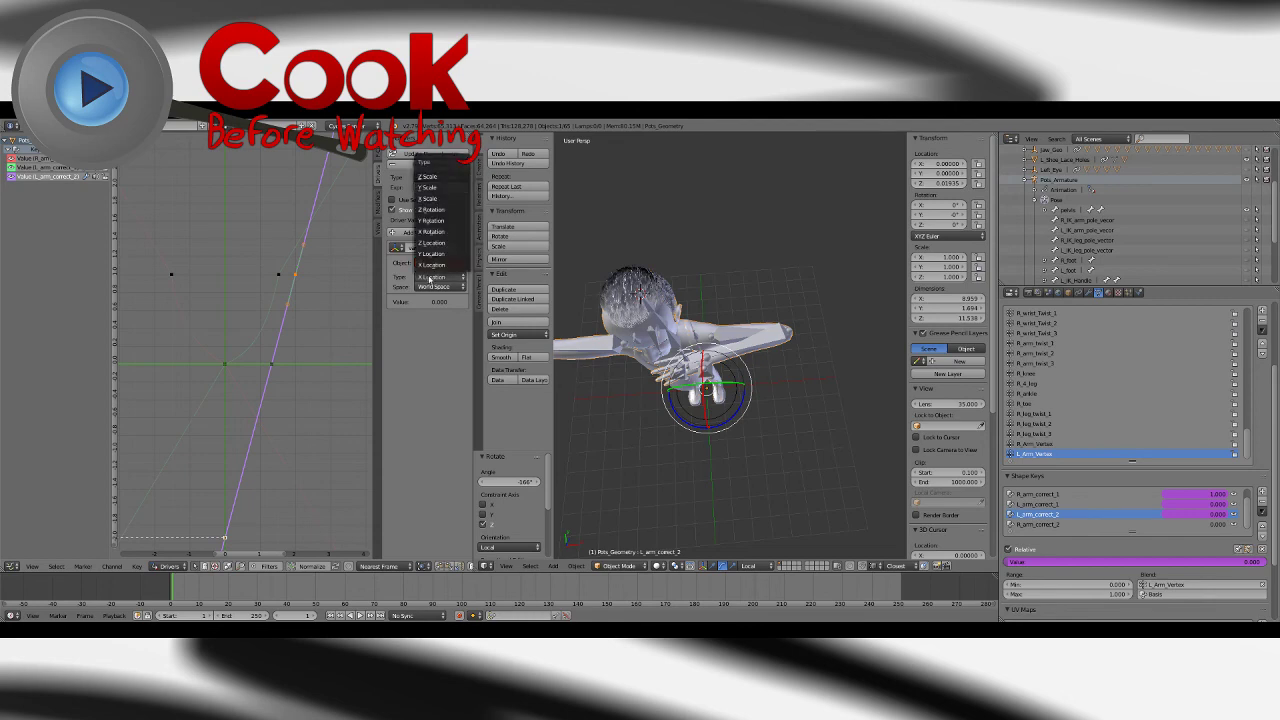
{"action": "left_click", "coordinate": [435, 213]}
{"action": "left_click", "coordinate": [436, 261]}
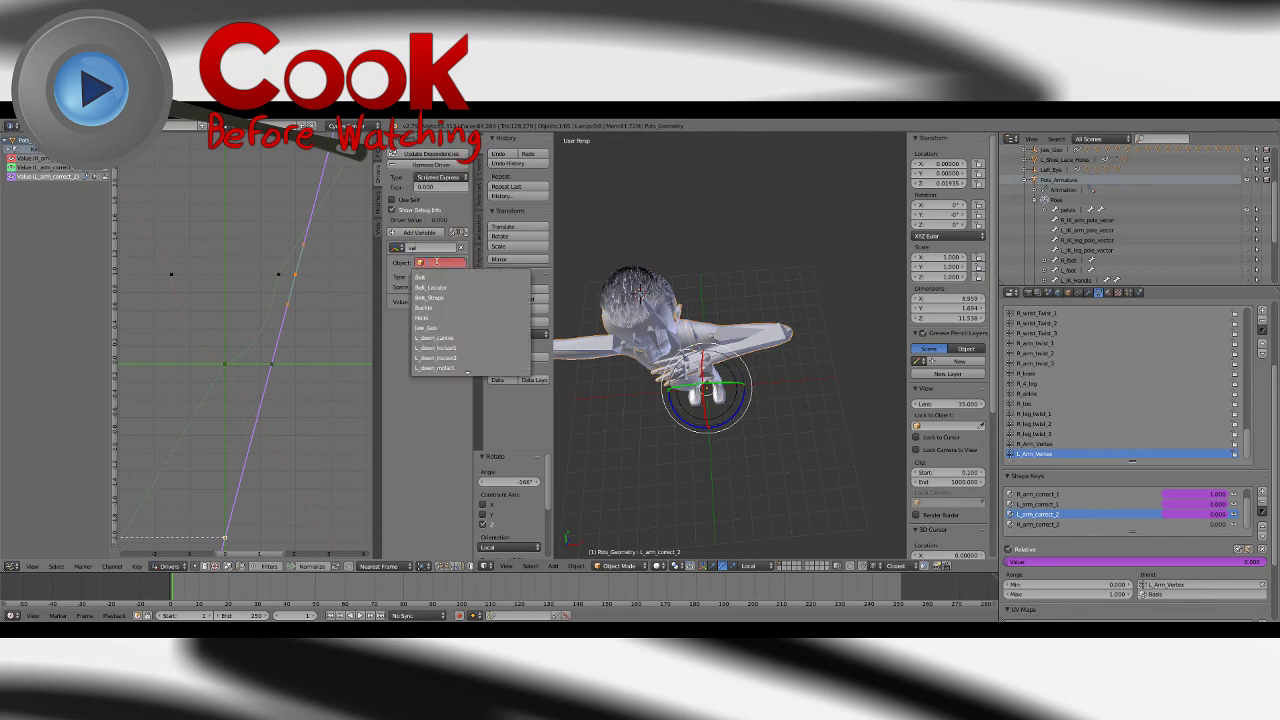
{"action": "type", "text": "arm"}
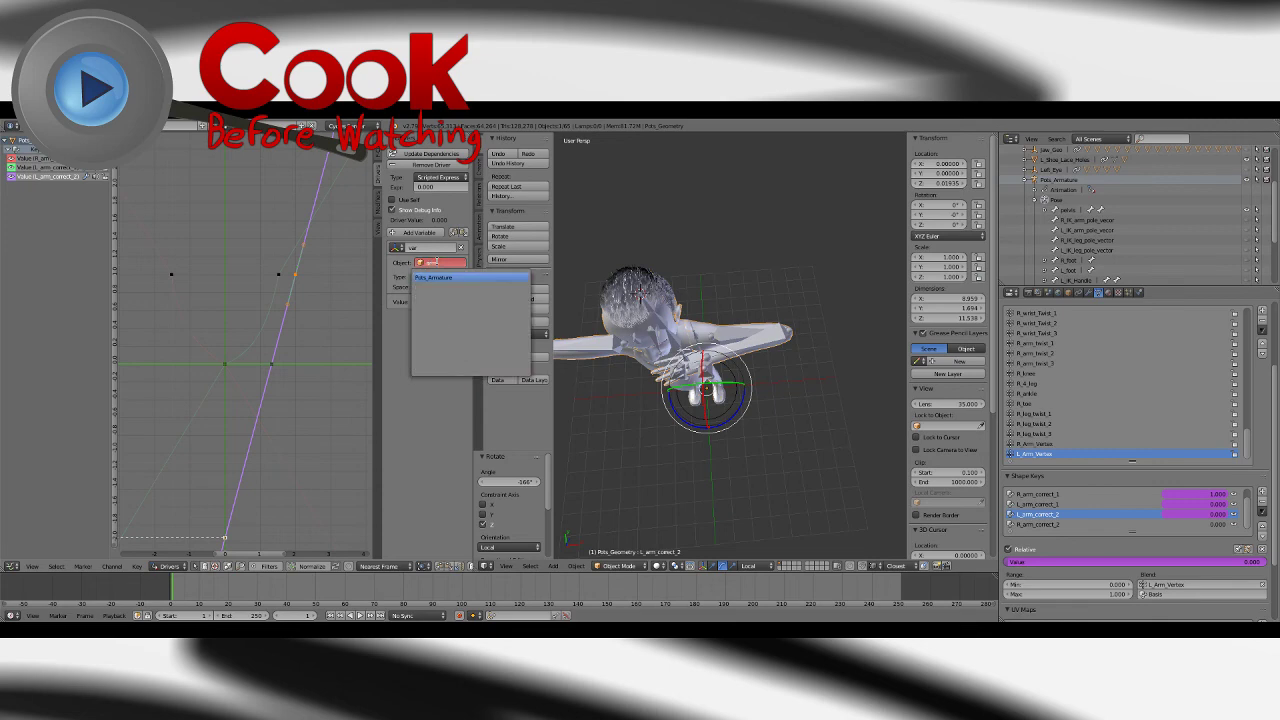
{"action": "left_click", "coordinate": [431, 277]}
{"action": "left_click", "coordinate": [433, 271]}
{"action": "type", "text": "l-"}
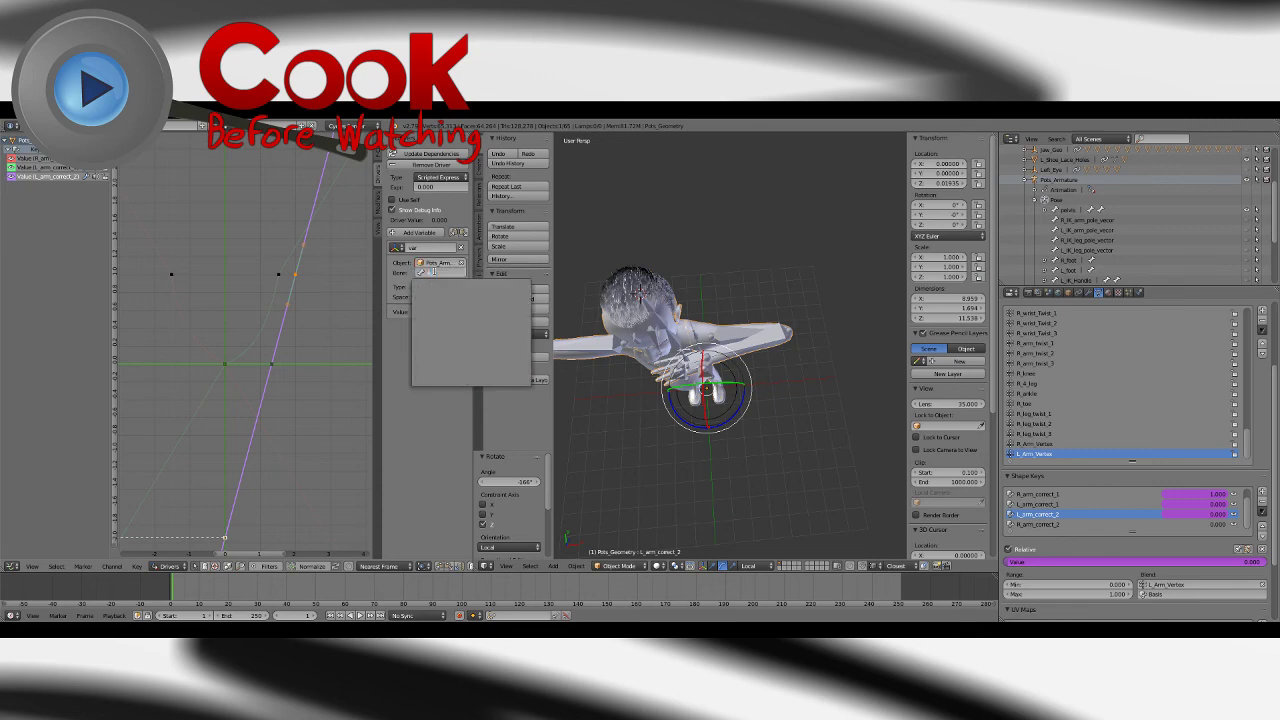
{"action": "key", "text": "BackSpace"}
{"action": "type", "text": "_a"}
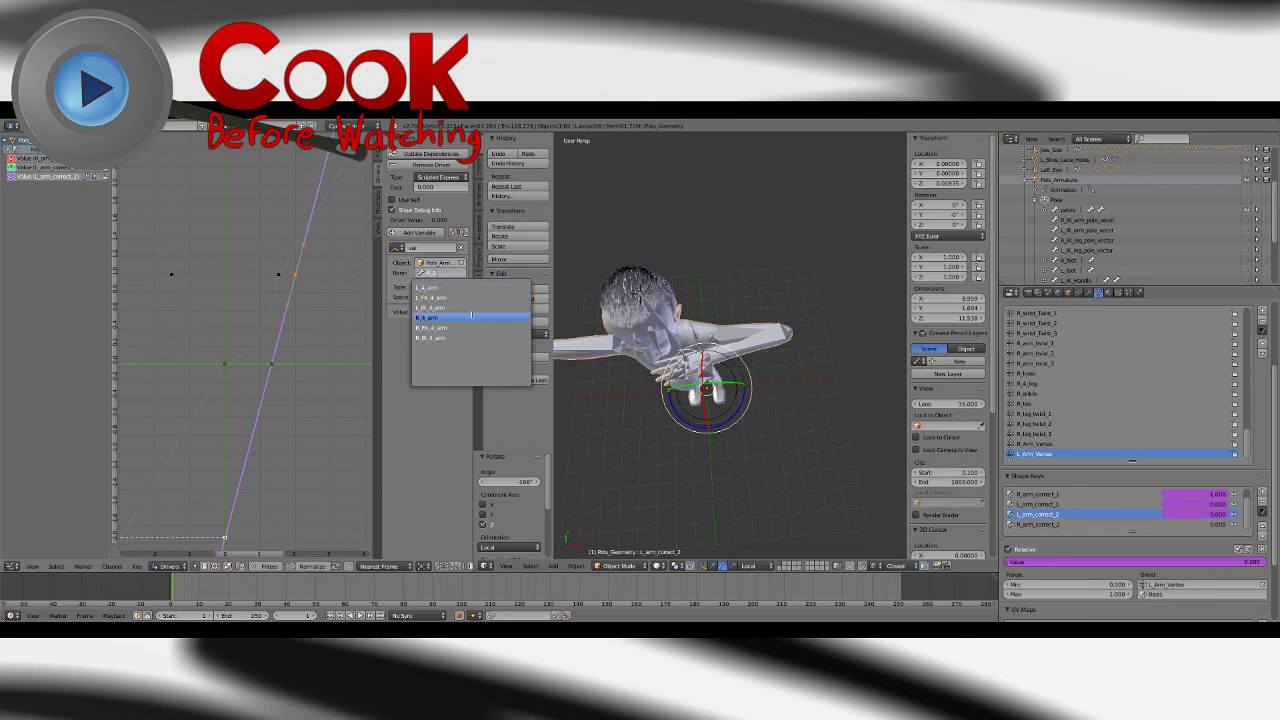
{"action": "left_click", "coordinate": [471, 287]}
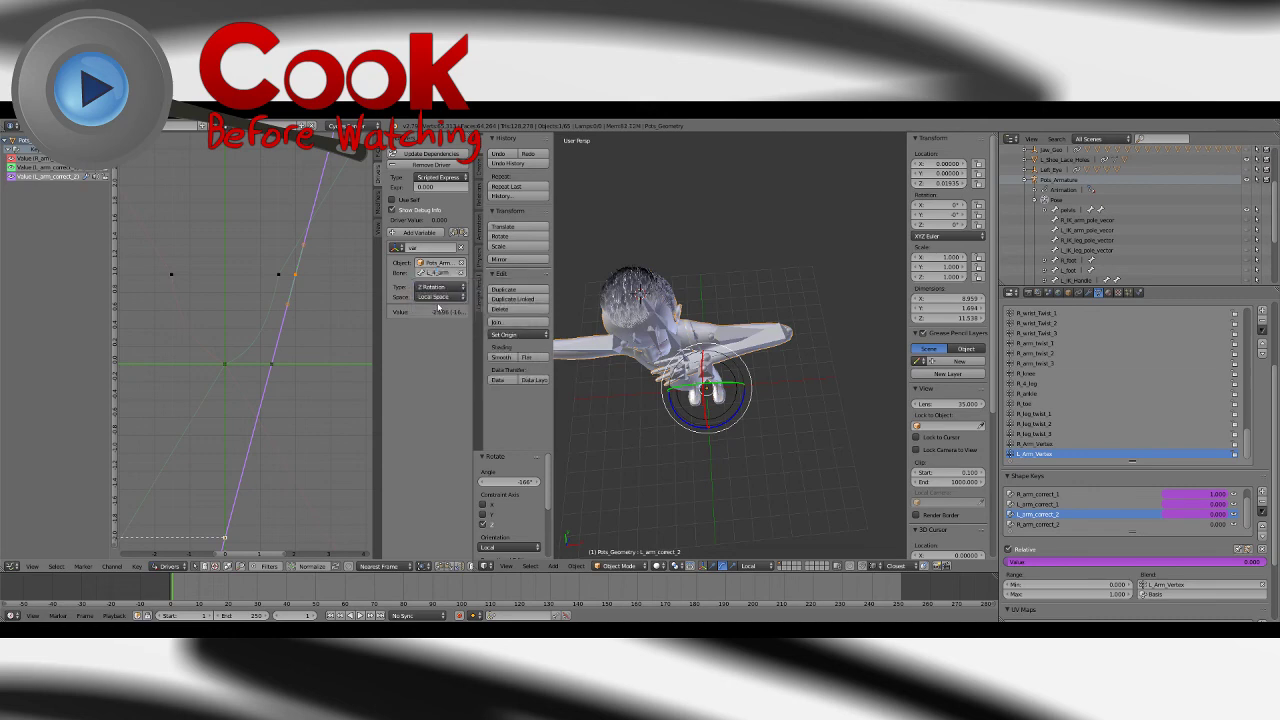
{"action": "key", "text": "r"}
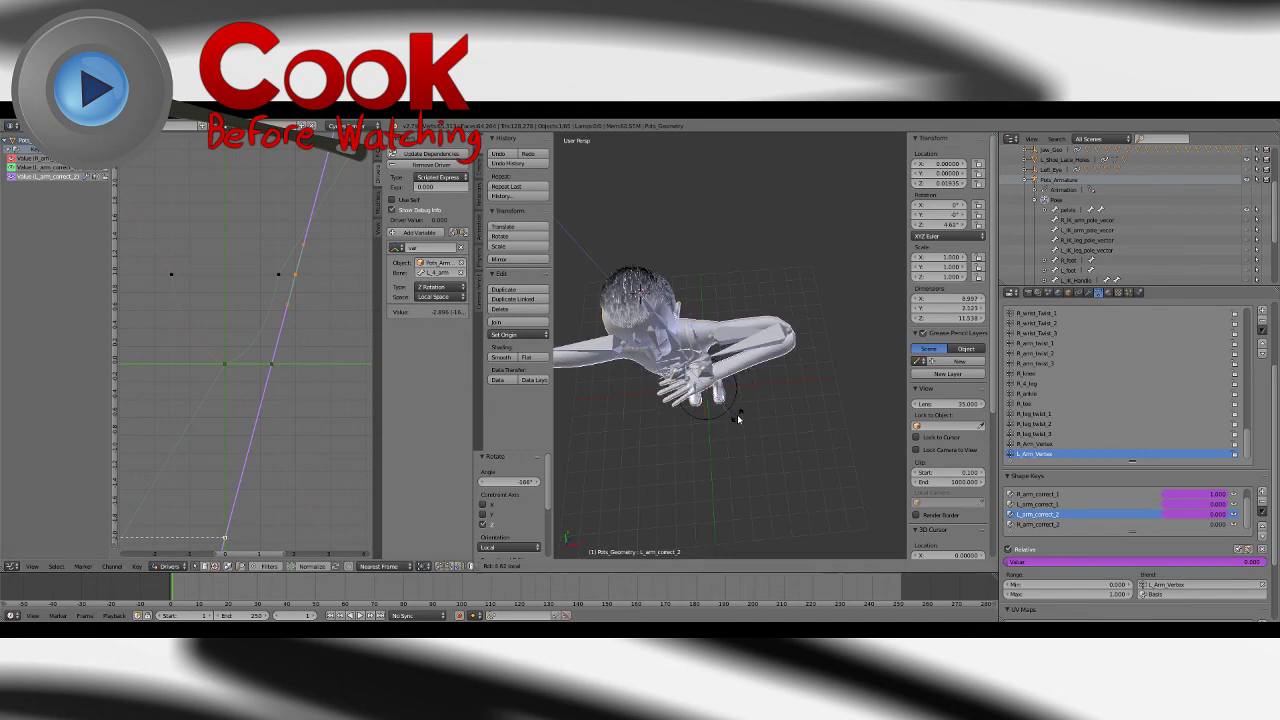
{"action": "left_click", "coordinate": [738, 420]}
{"action": "key", "text": "ctrl+z"}
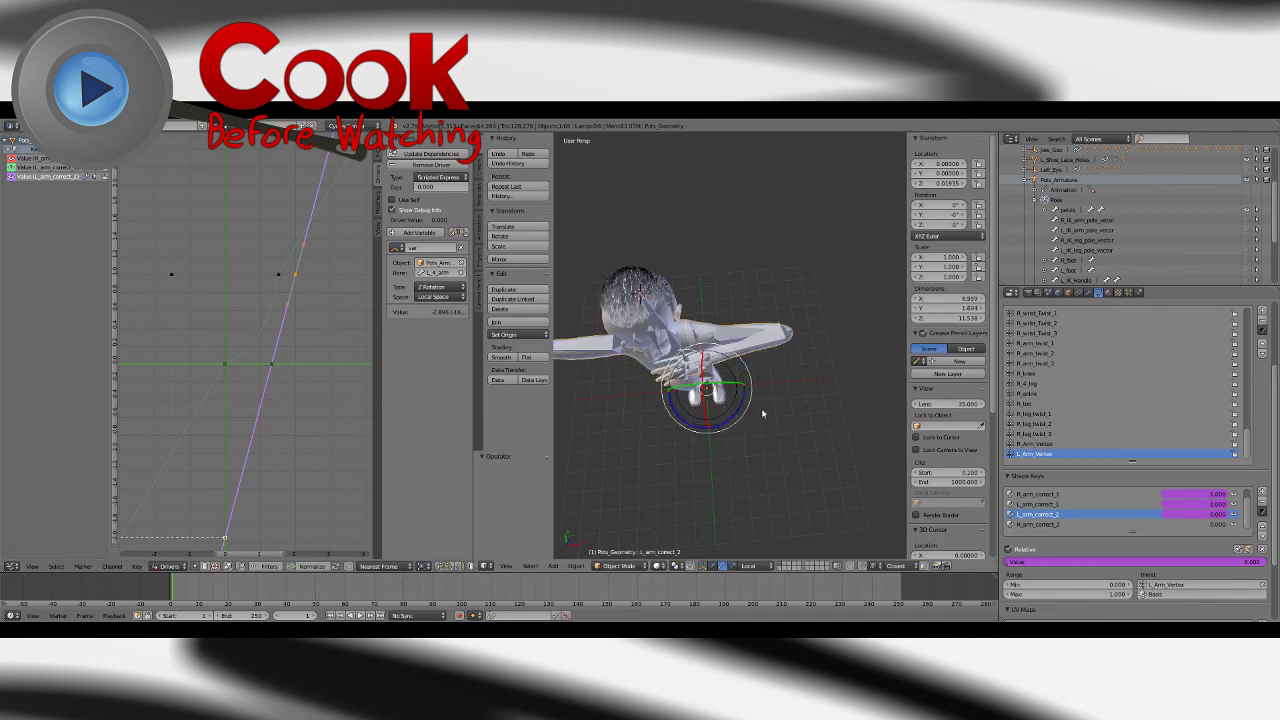
{"action": "key", "text": "ctrl+z"}
{"action": "key", "text": "ctrl+z"}
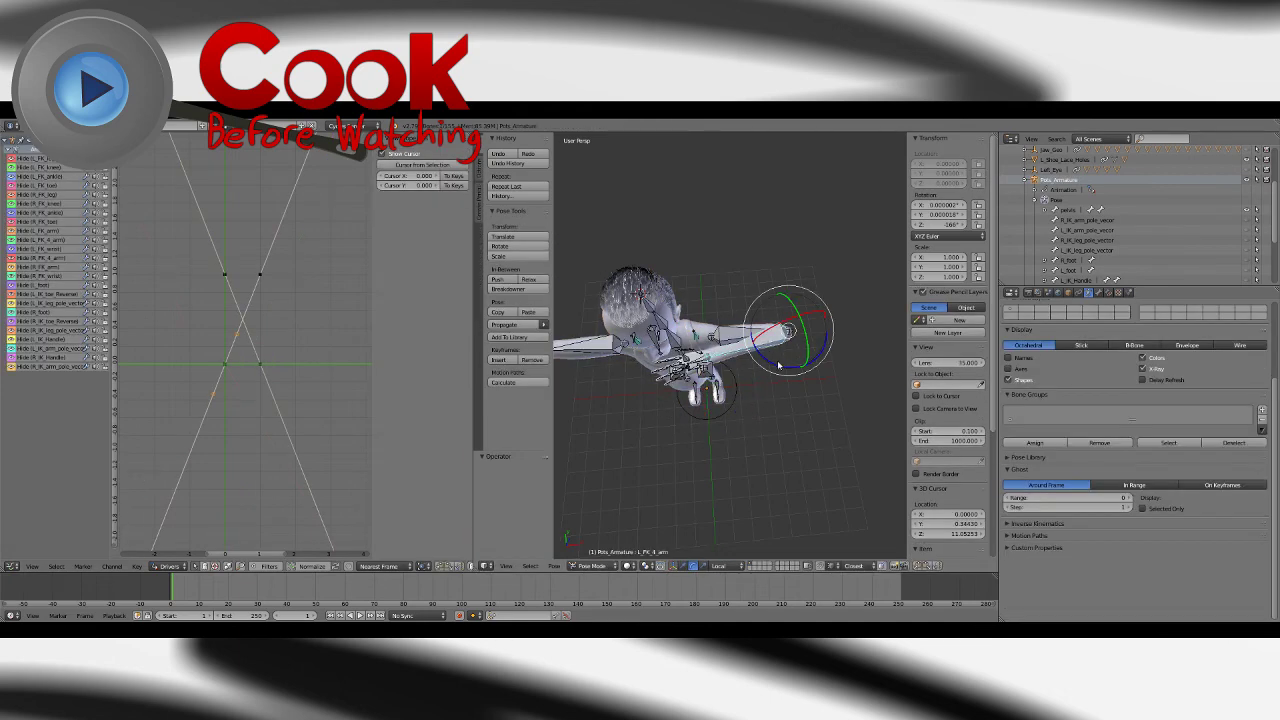
{"action": "mouse_move", "coordinate": [786, 368]}
{"action": "left_mouse_down"}
{"action": "mouse_move", "coordinate": [797, 368]}
{"action": "mouse_move", "coordinate": [778, 370]}
{"action": "left_mouse_up"}
{"action": "key", "text": "ctrl+z"}
Step: Reselect the character mesh and set the L_arm_correct_2 driver expression to var
{"action": "right_click", "coordinate": [711, 334]}
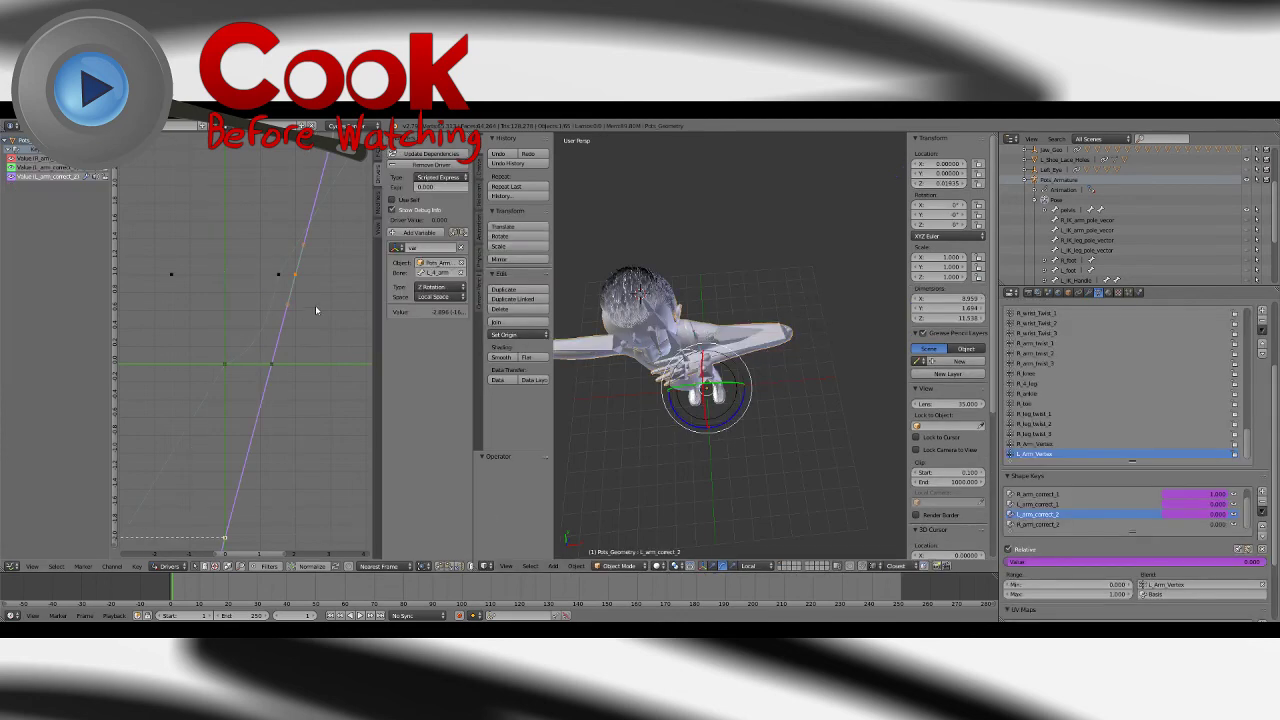
{"action": "left_click", "coordinate": [438, 187]}
{"action": "type", "text": "var"}
{"action": "key", "text": "Return"}
{"action": "scroll", "coordinate": [320, 392], "scroll_direction": "down", "scroll_amount": 5}
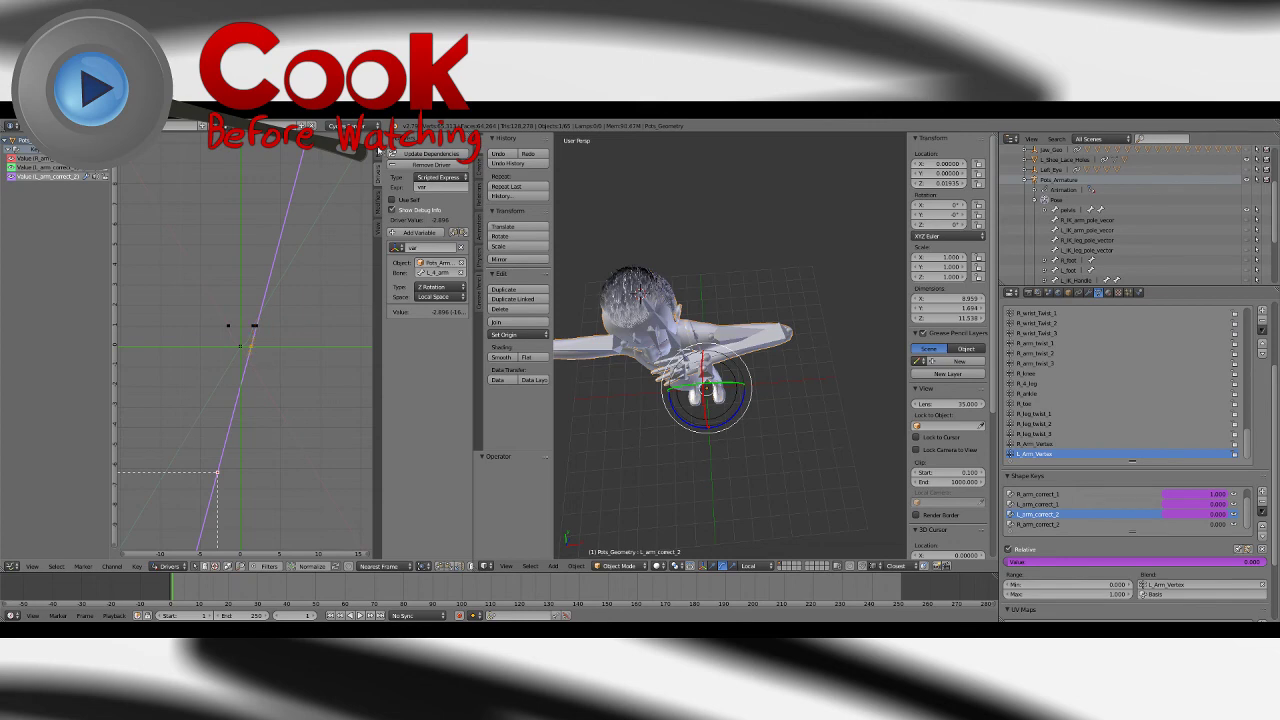
Step: Set the active keyframe of the L_arm_correct_2 driver curve to frame -2 with value 1
{"action": "left_click", "coordinate": [379, 151]}
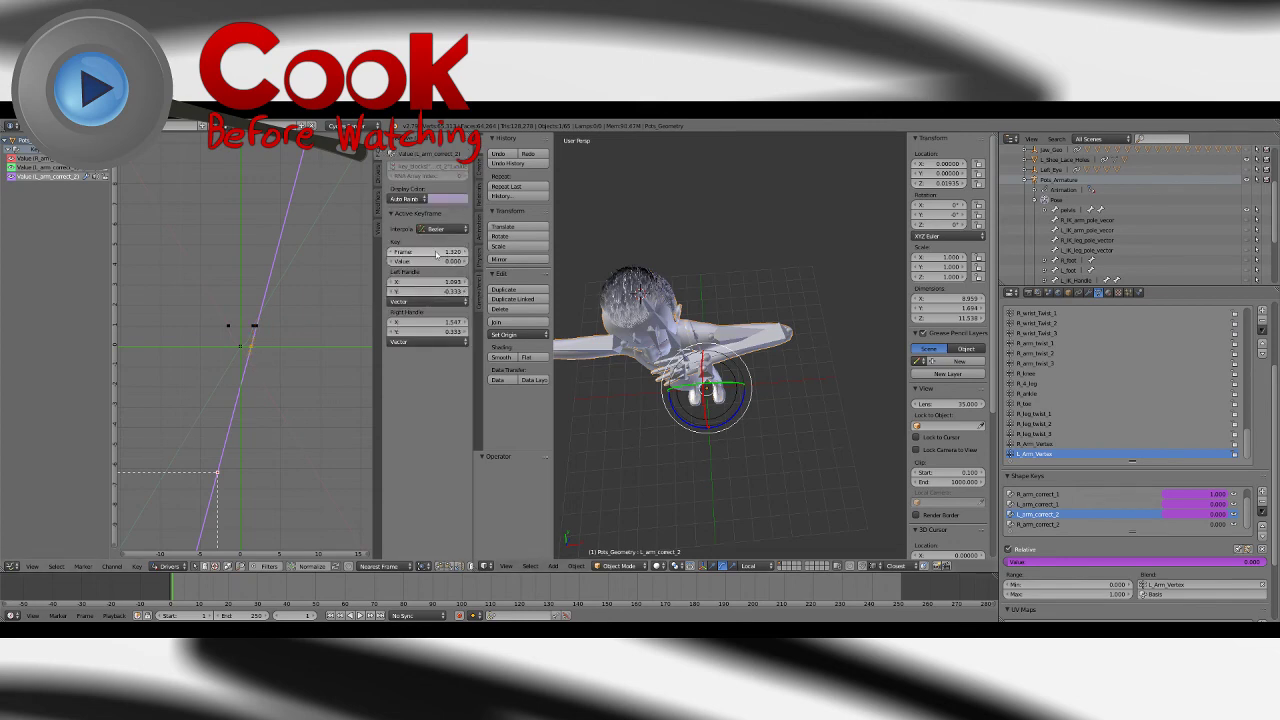
{"action": "left_click", "coordinate": [437, 254]}
{"action": "type", "text": "-2"}
{"action": "key", "text": "Return"}
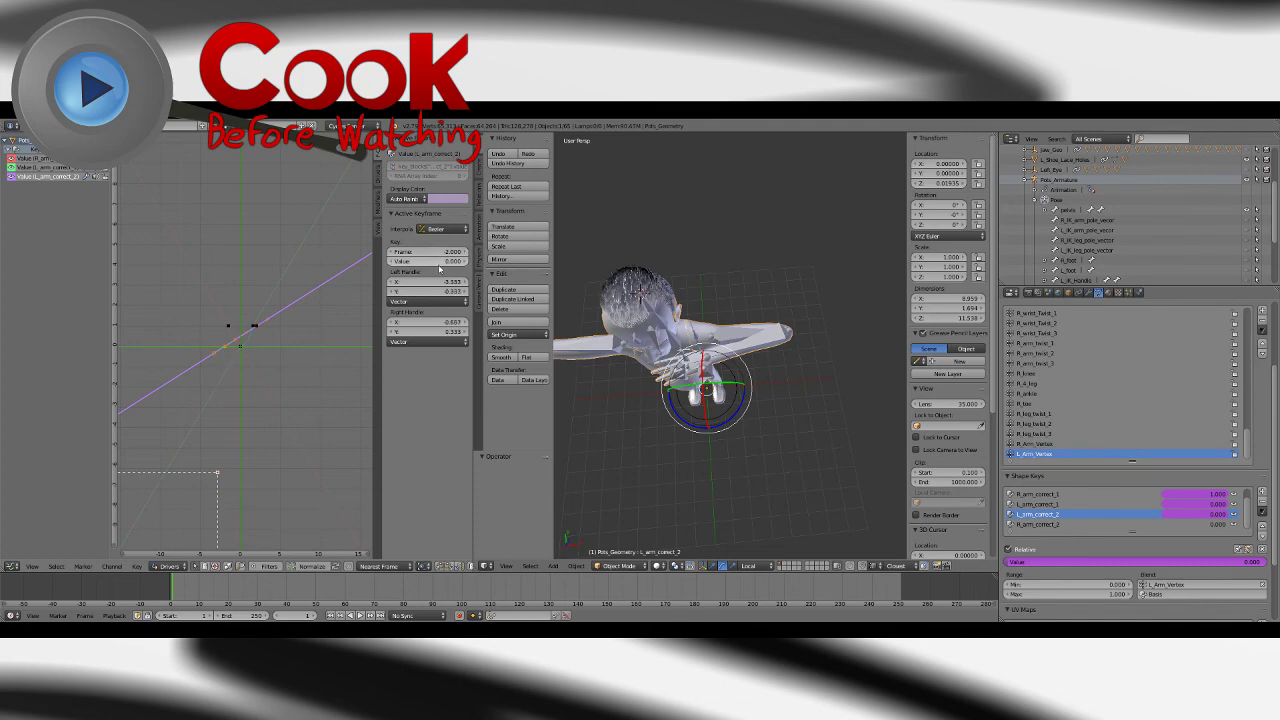
{"action": "left_click", "coordinate": [450, 262]}
{"action": "type", "text": "0"}
{"action": "key", "text": "Return"}
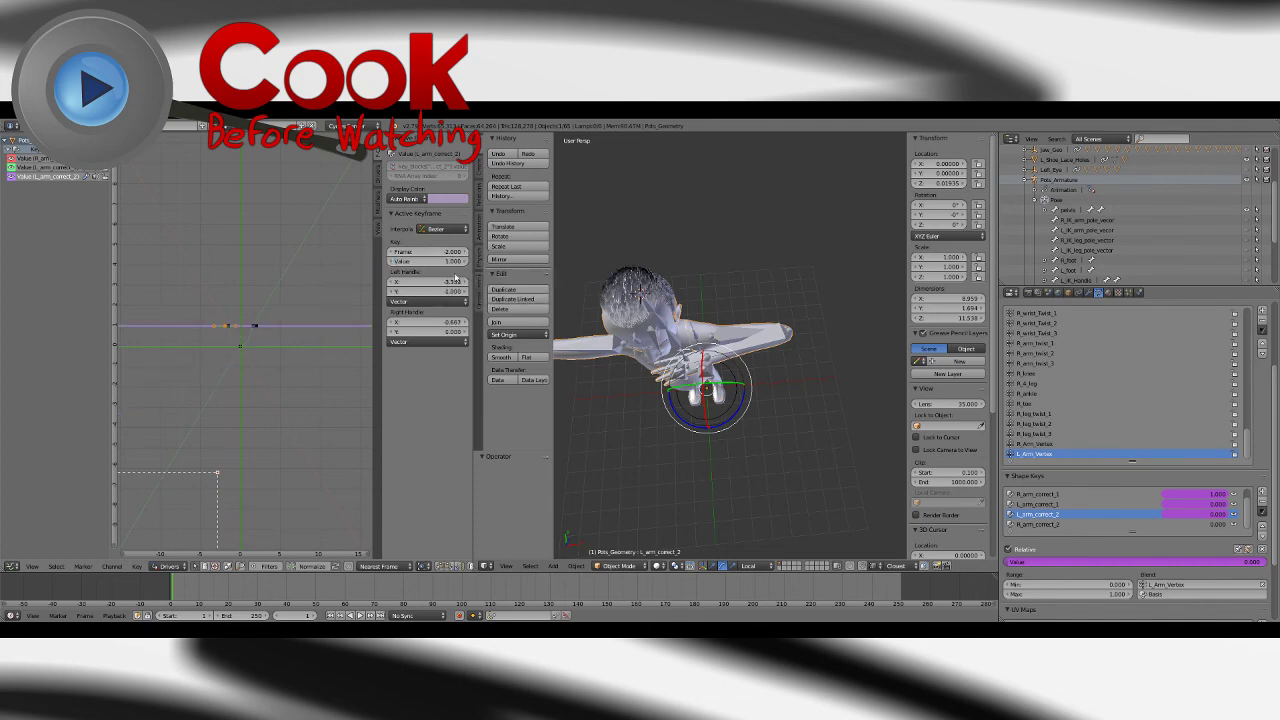
{"action": "left_click", "coordinate": [256, 327]}
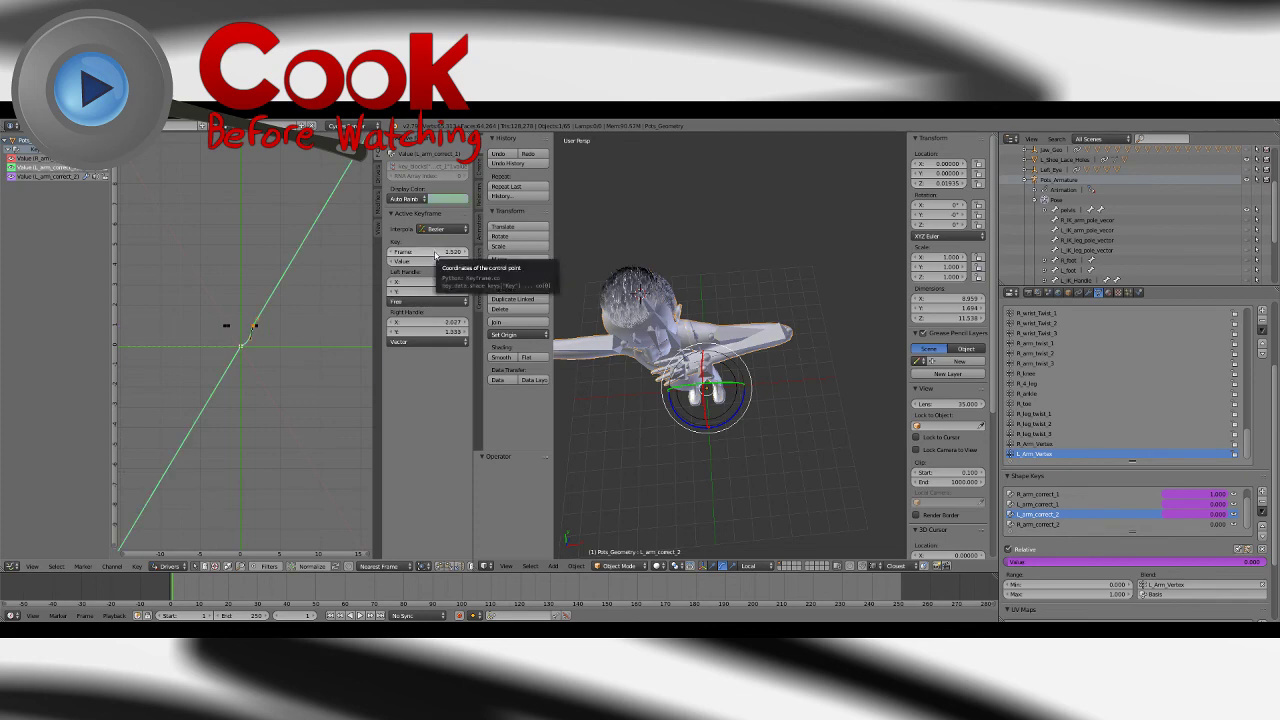
{"action": "left_click", "coordinate": [436, 253]}
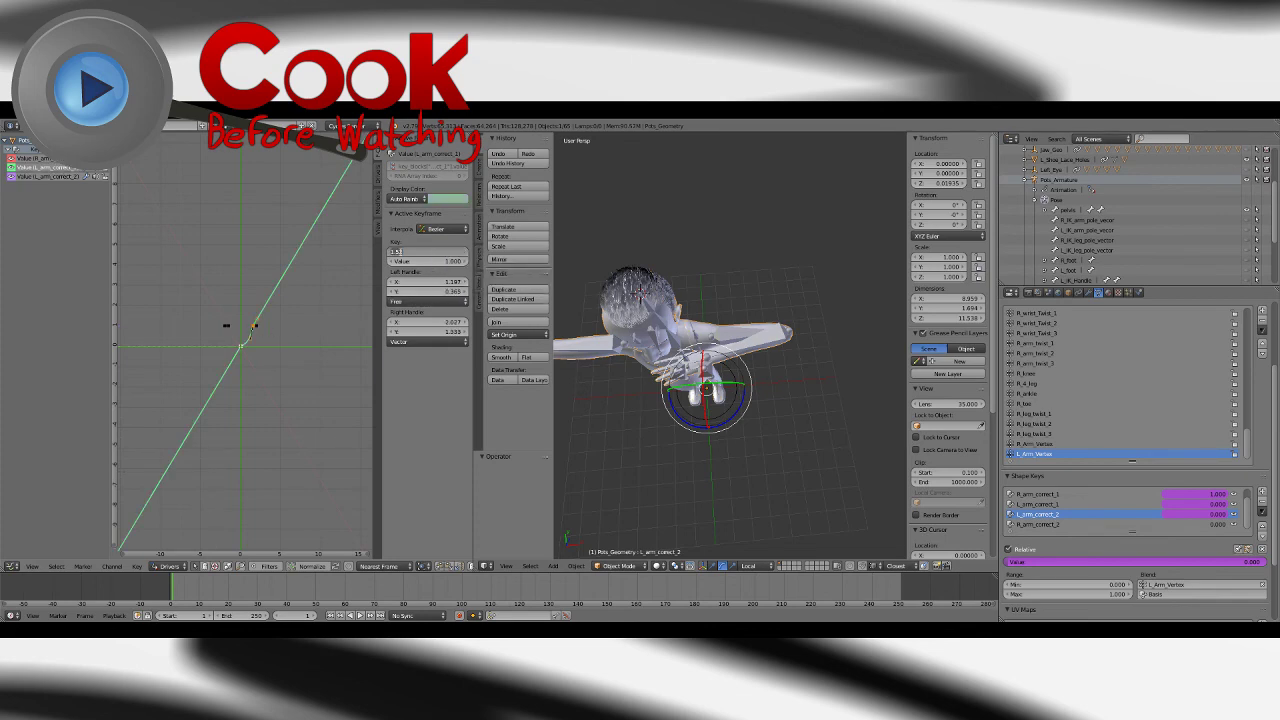
{"action": "type", "text": "50"}
{"action": "key", "text": "Return"}
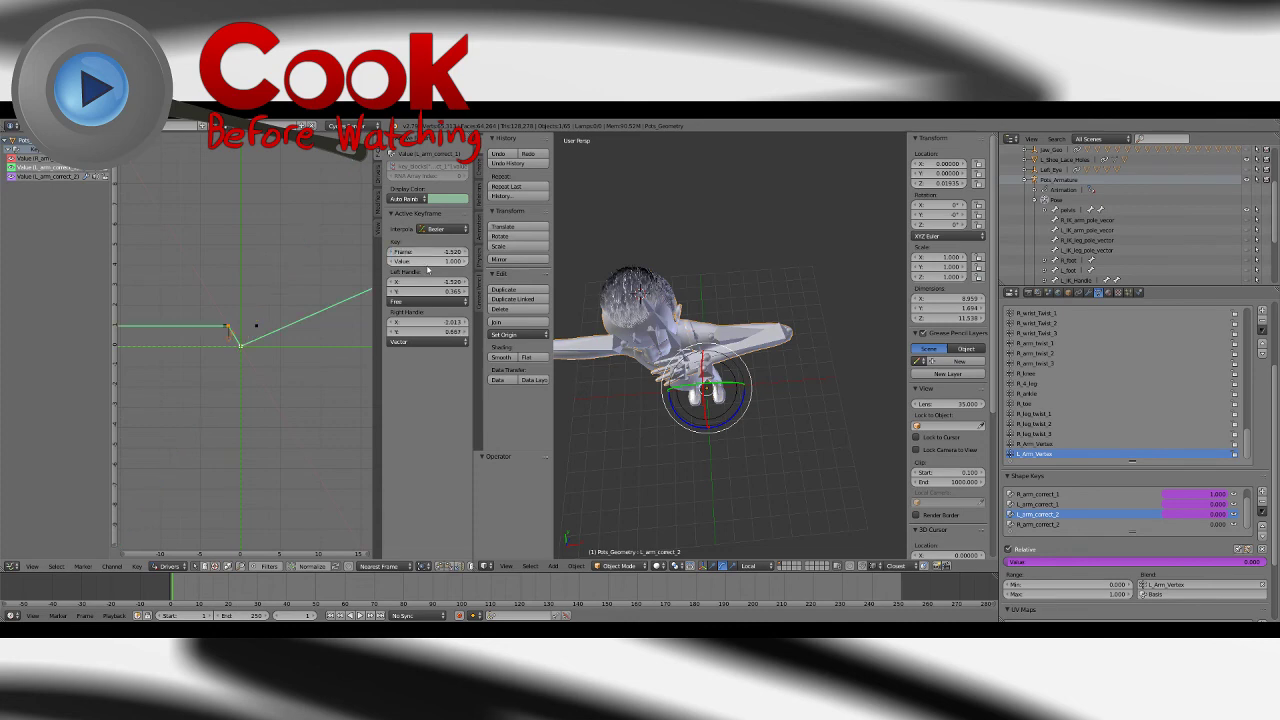
{"action": "scroll", "coordinate": [247, 326], "scroll_direction": "up", "scroll_amount": 8}
{"action": "key", "text": "ctrl+z"}
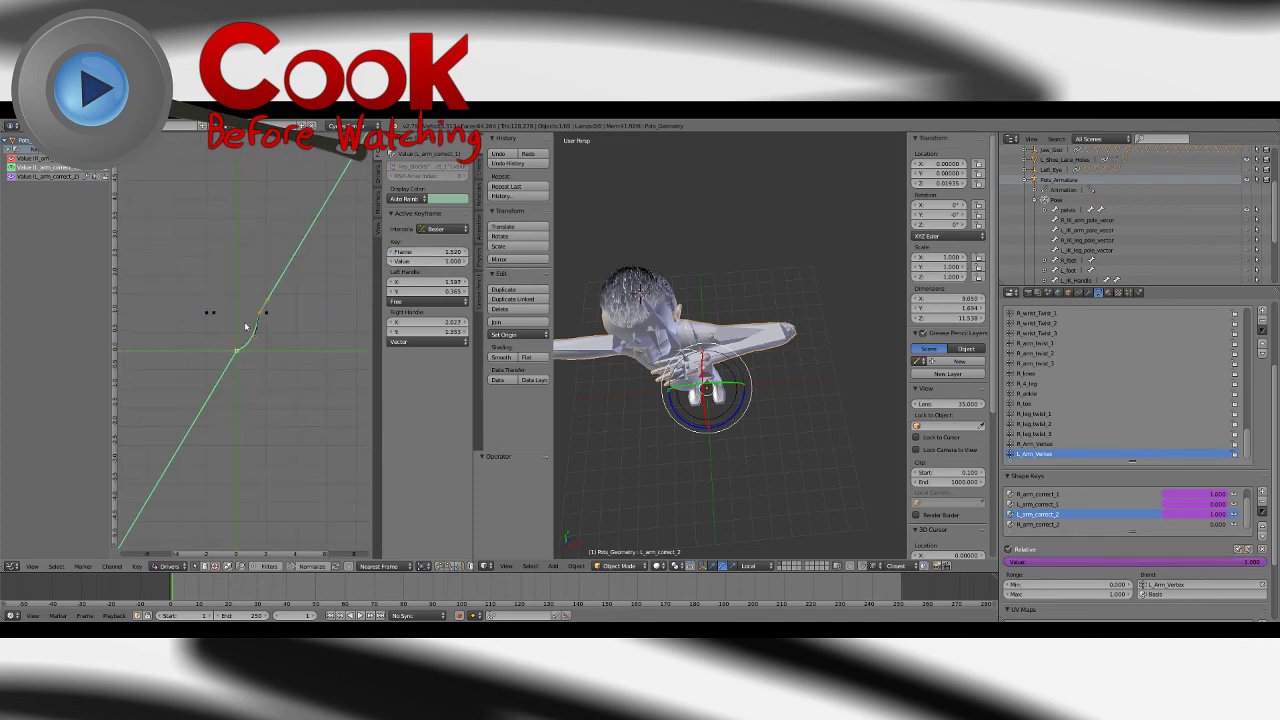
Step: Set the other L_arm_correct_2 keyframe to frame -1.520 with value 0, and move the value 1 keyframe to frame -2.900
{"action": "left_click", "coordinate": [34, 176]}
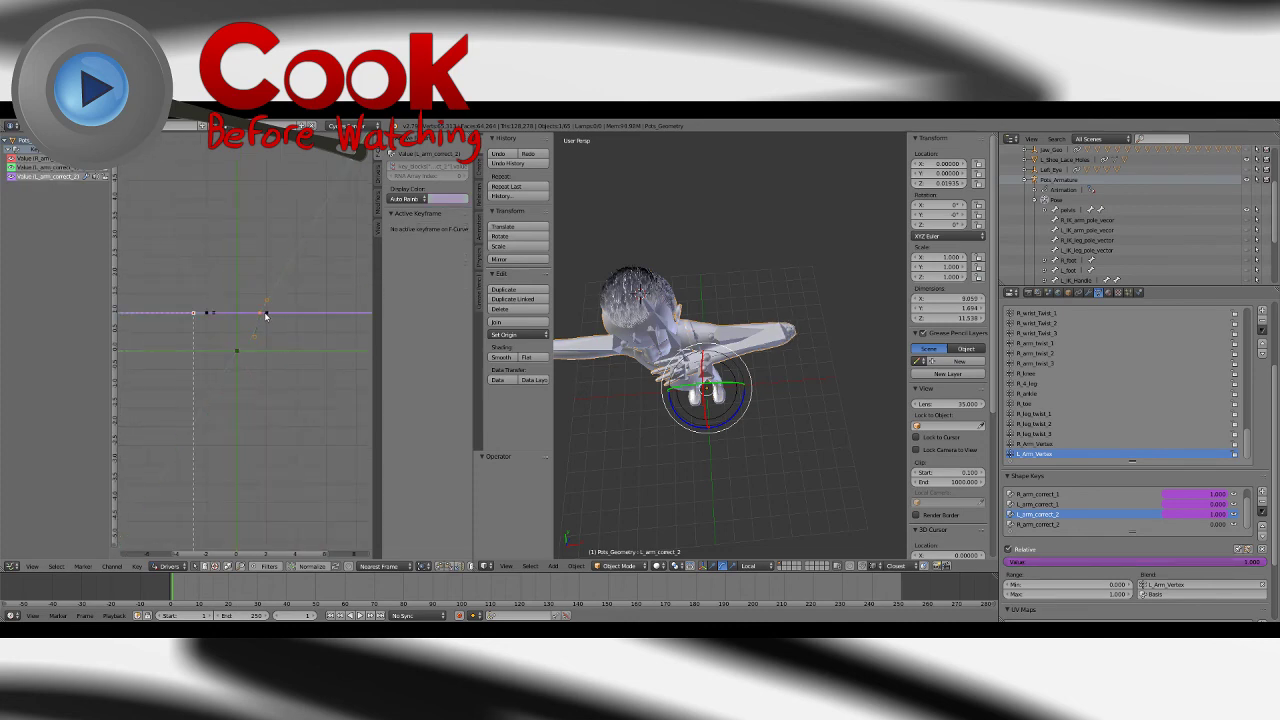
{"action": "right_click", "coordinate": [266, 315]}
{"action": "left_click", "coordinate": [435, 252]}
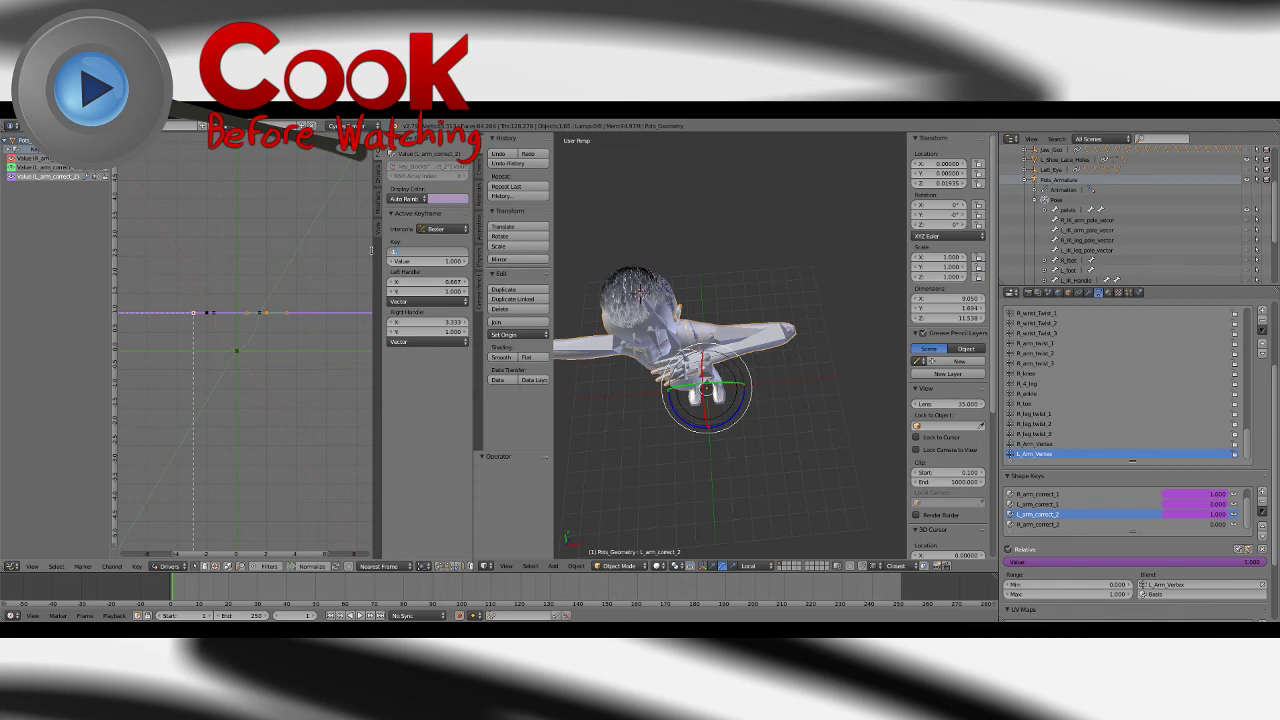
{"action": "type", "text": "1.52"}
{"action": "key", "text": "Return"}
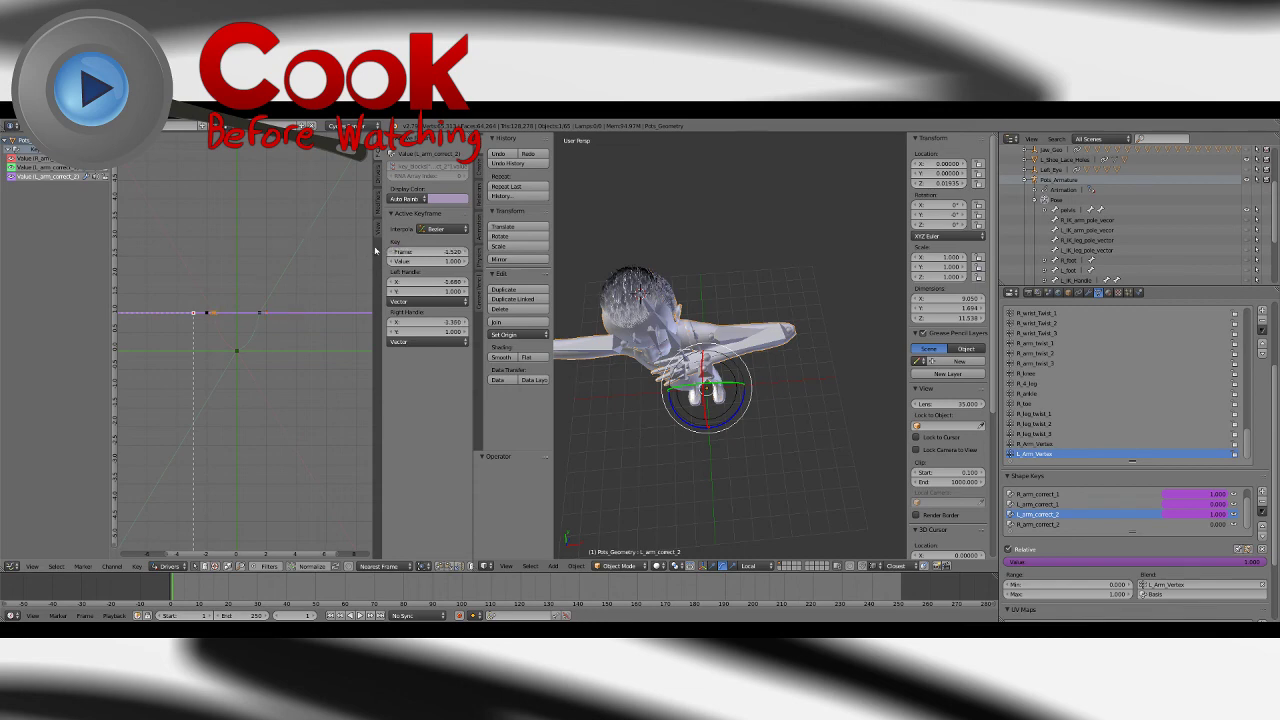
{"action": "left_click", "coordinate": [389, 260]}
{"action": "type", "text": "0"}
{"action": "key", "text": "Return"}
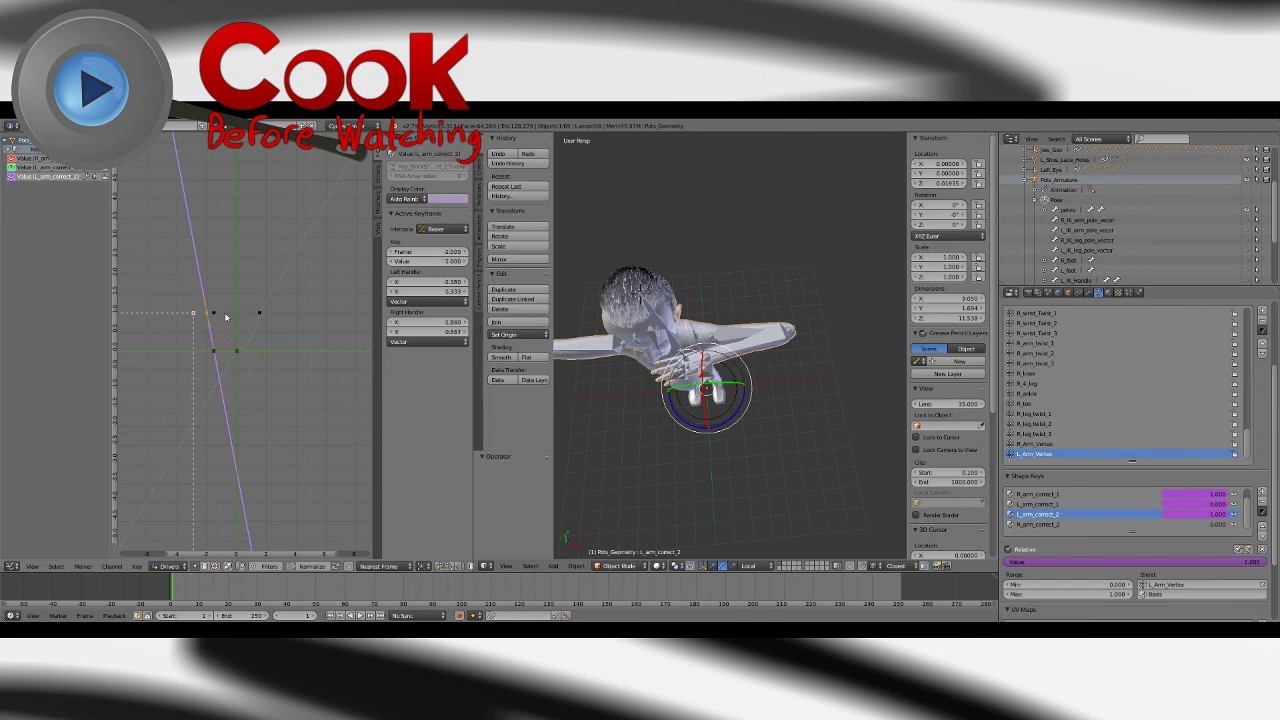
{"action": "left_click_drag", "start_coordinate": [440, 255], "coordinate": [433, 255]}
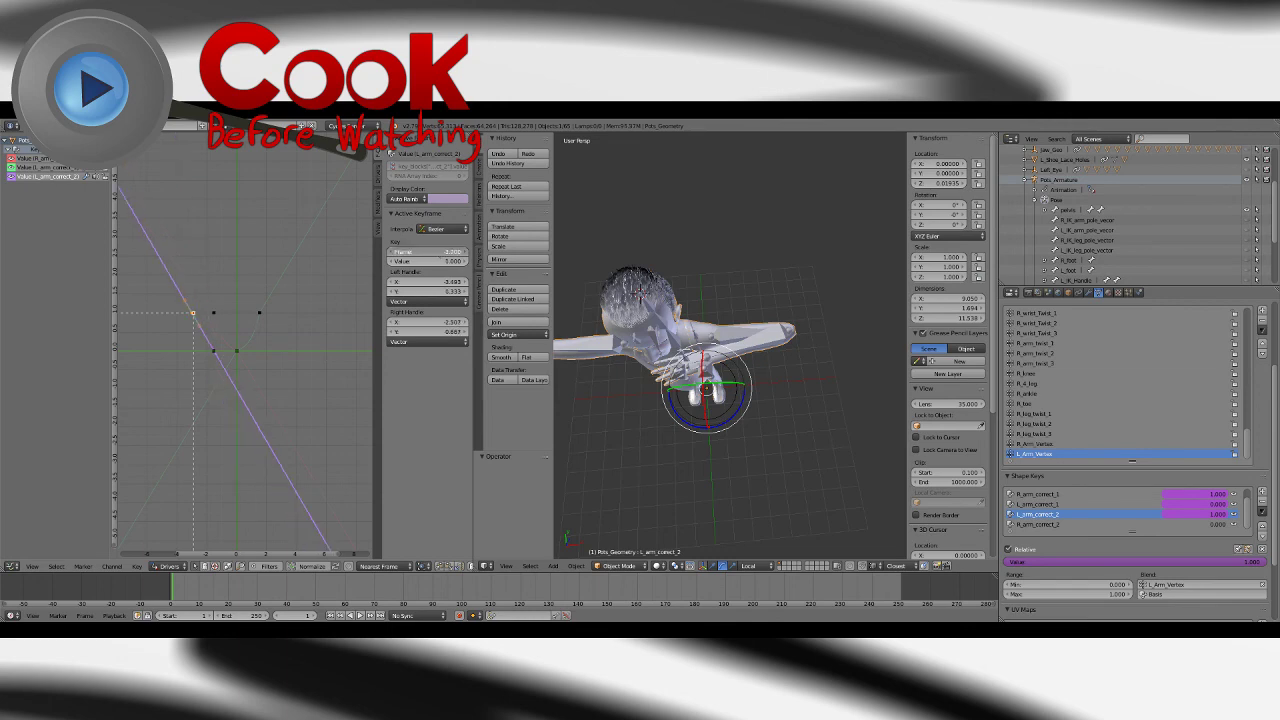
{"action": "left_click_drag", "start_coordinate": [433, 255], "coordinate": [435, 255]}
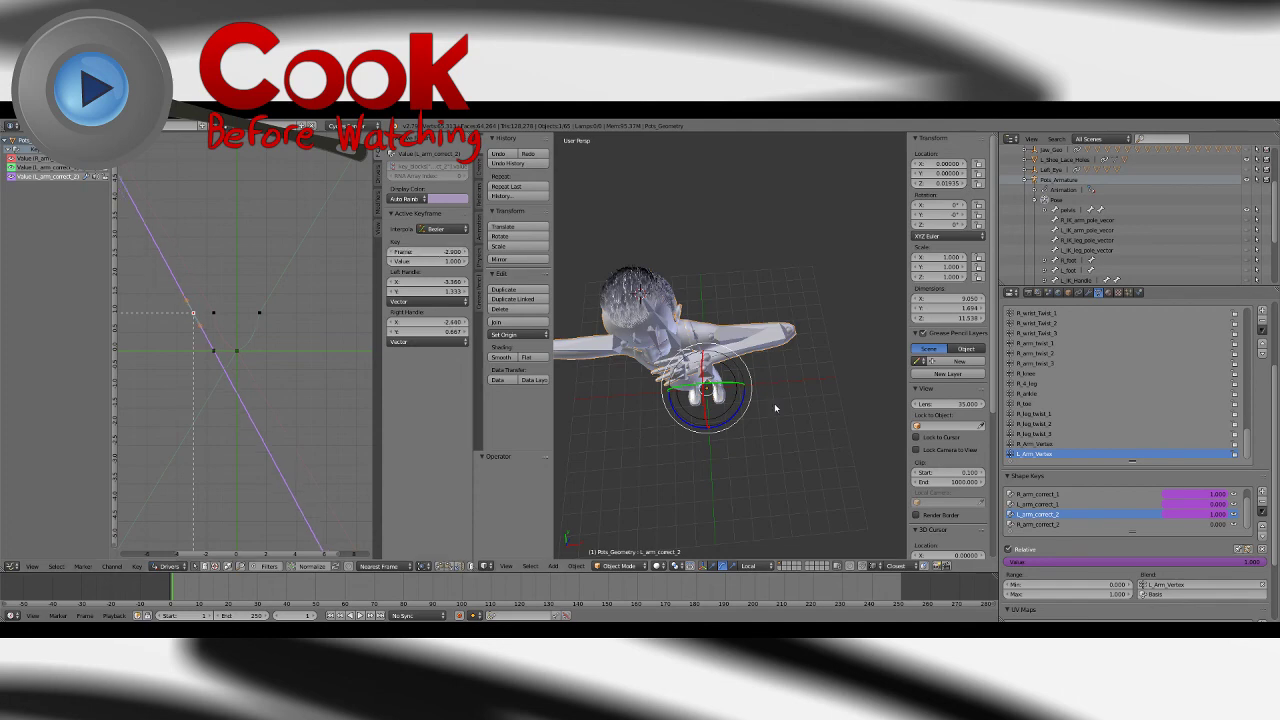
Step: Rotate the L_FK_4_arm bone slightly, by about 6.3°, to test the elbow correction up close
{"action": "key", "text": "a"}
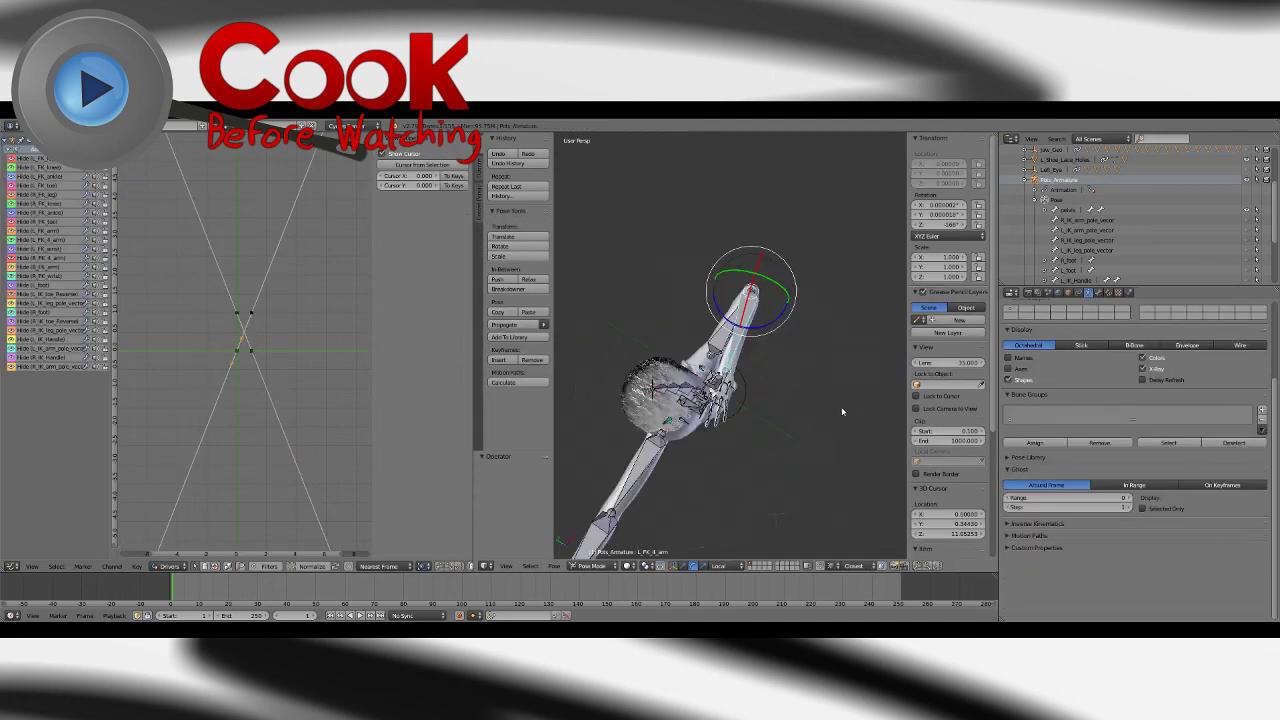
{"action": "middle_click_drag", "start_coordinate": [843, 414], "coordinate": [805, 298]}
{"action": "mouse_move", "coordinate": [798, 256]}
{"action": "left_mouse_down"}
{"action": "mouse_move", "coordinate": [829, 223]}
{"action": "mouse_move", "coordinate": [831, 194]}
{"action": "mouse_move", "coordinate": [815, 178]}
{"action": "mouse_move", "coordinate": [820, 231]}
{"action": "mouse_move", "coordinate": [760, 242]}
{"action": "mouse_move", "coordinate": [797, 240]}
{"action": "left_mouse_up"}
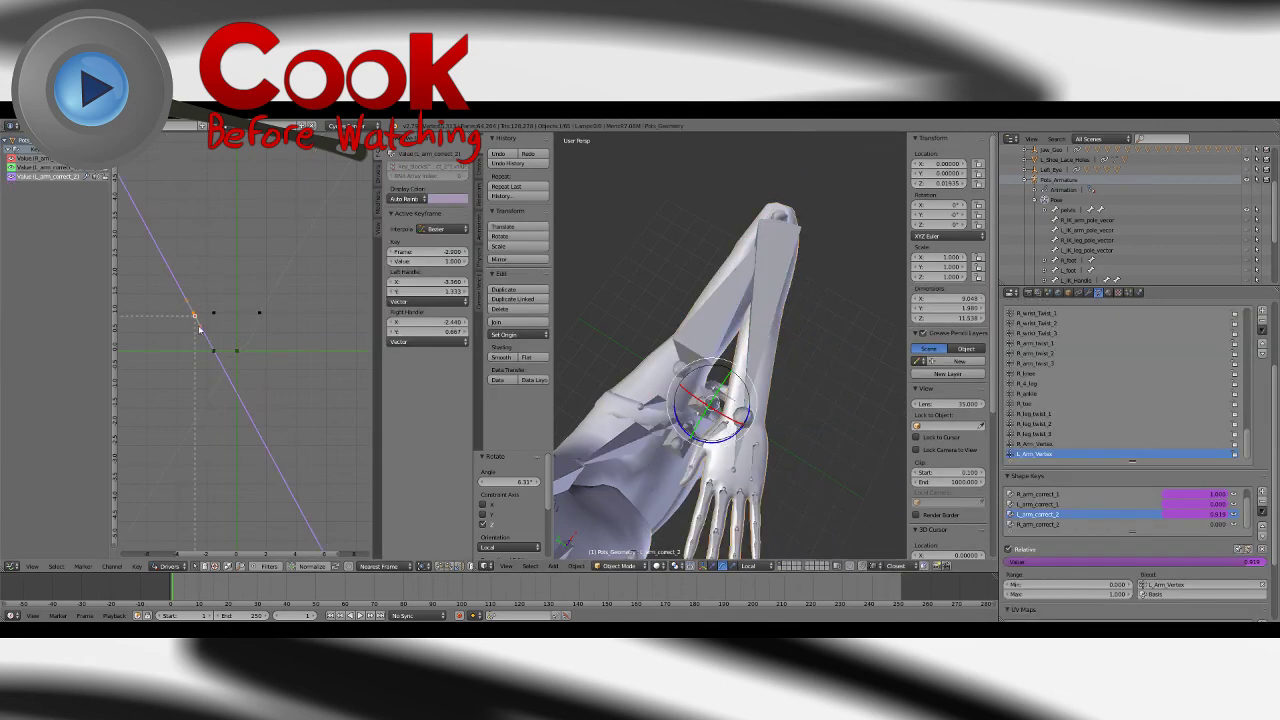
Step: Reshape the L_arm_correct_2 curve between its keyframes by lowering the upper keyframe's right handle and flattening the lower keyframe's left handle
{"action": "scroll", "coordinate": [199, 328], "scroll_direction": "up", "scroll_amount": 1}
{"action": "scroll", "coordinate": [330, 350], "scroll_direction": "up", "scroll_amount": 7}
{"action": "middle_click_drag", "start_coordinate": [205, 338], "coordinate": [163, 349]}
{"action": "left_click_drag", "start_coordinate": [277, 555], "coordinate": [241, 553]}
{"action": "middle_click_drag", "start_coordinate": [274, 348], "coordinate": [223, 352]}
{"action": "key", "text": "g"}
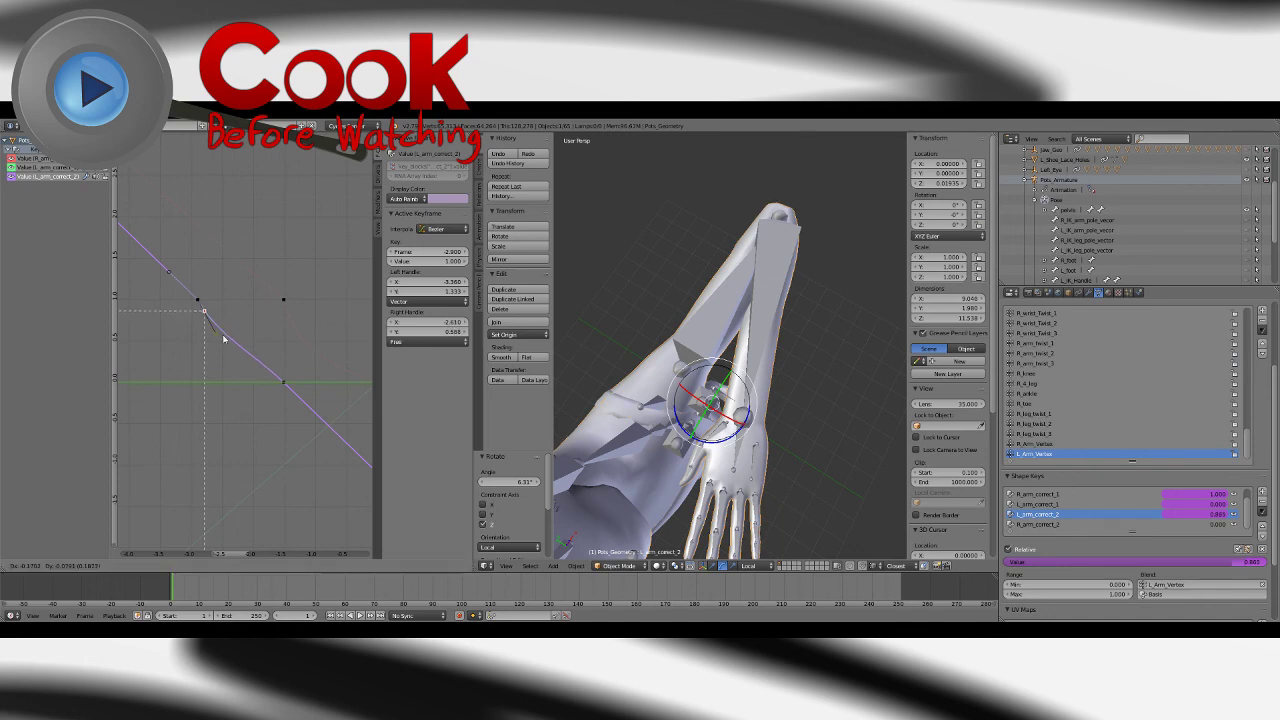
{"action": "left_click", "coordinate": [221, 353]}
{"action": "right_click", "coordinate": [282, 381]}
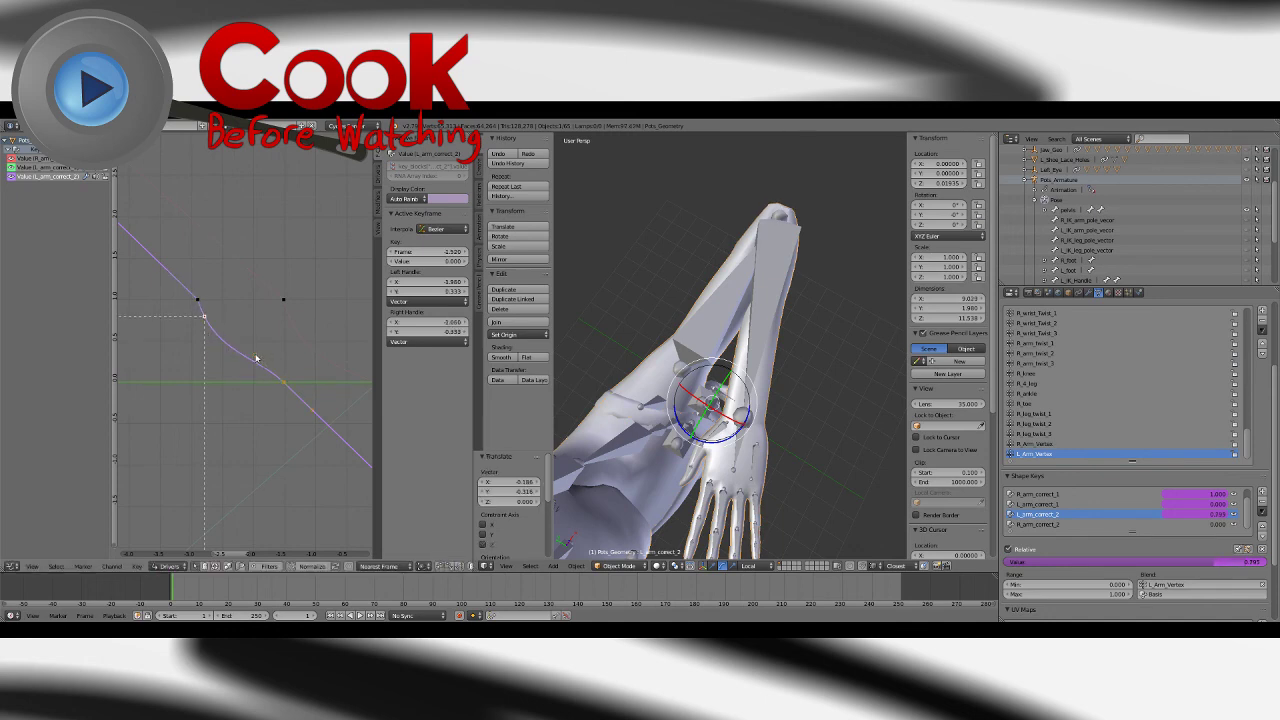
{"action": "right_click_drag", "start_coordinate": [256, 358], "coordinate": [228, 373]}
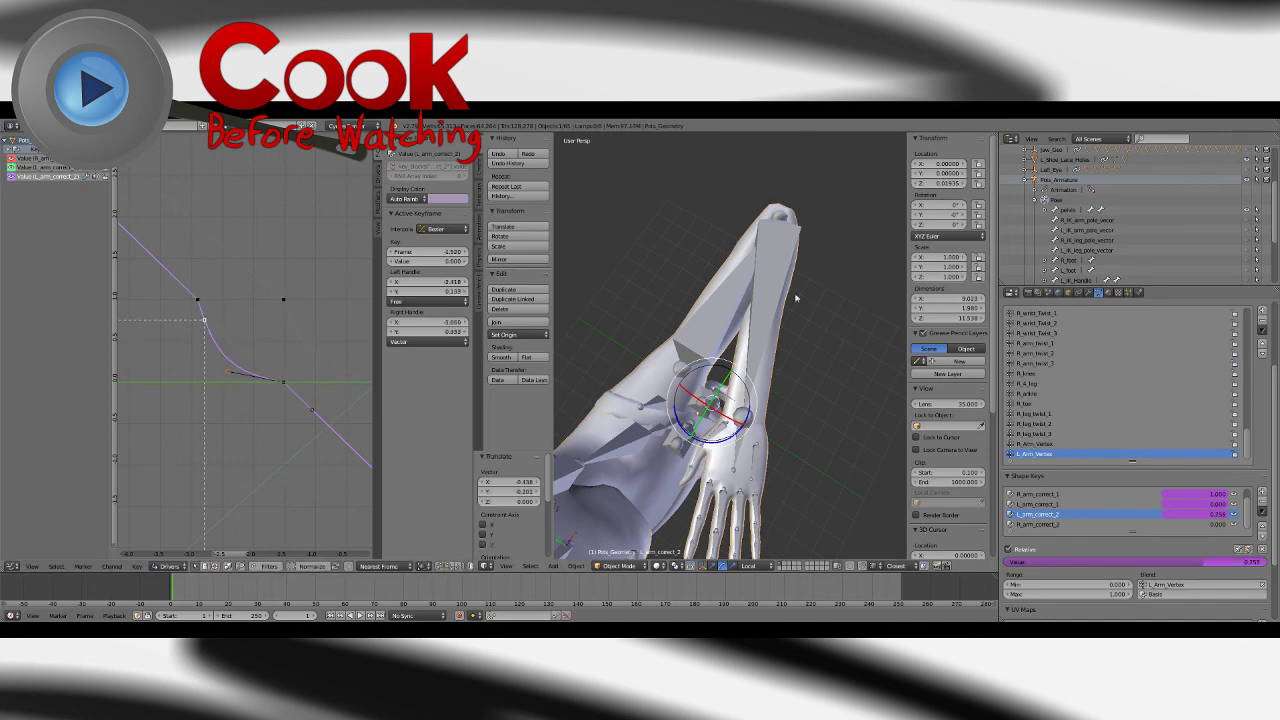
Step: Rotate the L_FK_4_arm bone to open the left elbow by about 55° and inspect the correction at the joint
{"action": "right_click", "coordinate": [768, 318]}
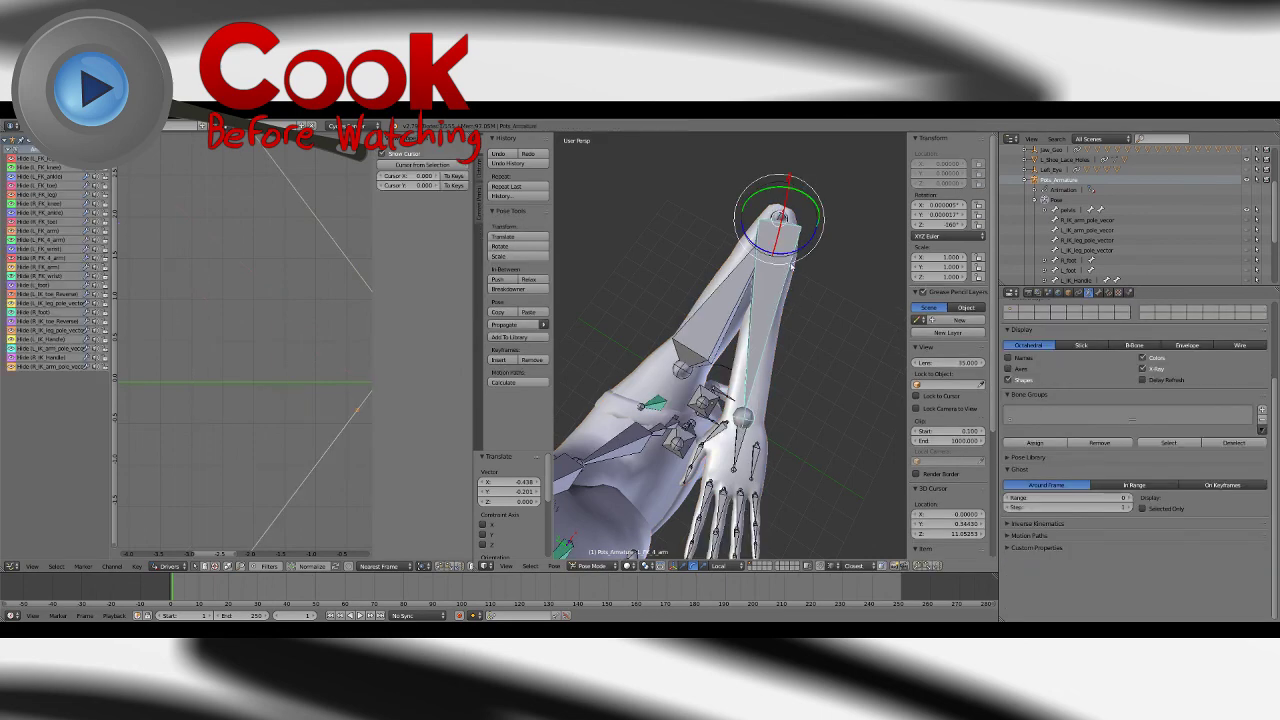
{"action": "mouse_move", "coordinate": [794, 251]}
{"action": "left_mouse_down"}
{"action": "mouse_move", "coordinate": [819, 206]}
{"action": "mouse_move", "coordinate": [824, 242]}
{"action": "mouse_move", "coordinate": [808, 218]}
{"action": "mouse_move", "coordinate": [802, 245]}
{"action": "mouse_move", "coordinate": [837, 214]}
{"action": "mouse_move", "coordinate": [811, 168]}
{"action": "mouse_move", "coordinate": [779, 158]}
{"action": "mouse_move", "coordinate": [834, 250]}
{"action": "mouse_move", "coordinate": [794, 266]}
{"action": "mouse_move", "coordinate": [782, 256]}
{"action": "mouse_move", "coordinate": [866, 220]}
{"action": "mouse_move", "coordinate": [832, 258]}
{"action": "mouse_move", "coordinate": [795, 268]}
{"action": "left_mouse_up"}
{"action": "middle_click_drag", "start_coordinate": [795, 268], "coordinate": [688, 446]}
{"action": "middle_click_drag", "start_coordinate": [836, 471], "coordinate": [744, 368], "text": "shift"}
{"action": "left_click_drag", "start_coordinate": [748, 372], "coordinate": [806, 367]}
{"action": "mouse_move", "coordinate": [806, 367]}
{"action": "middle_mouse_down"}
{"action": "mouse_move", "coordinate": [766, 406]}
{"action": "mouse_move", "coordinate": [827, 355]}
{"action": "middle_mouse_up"}
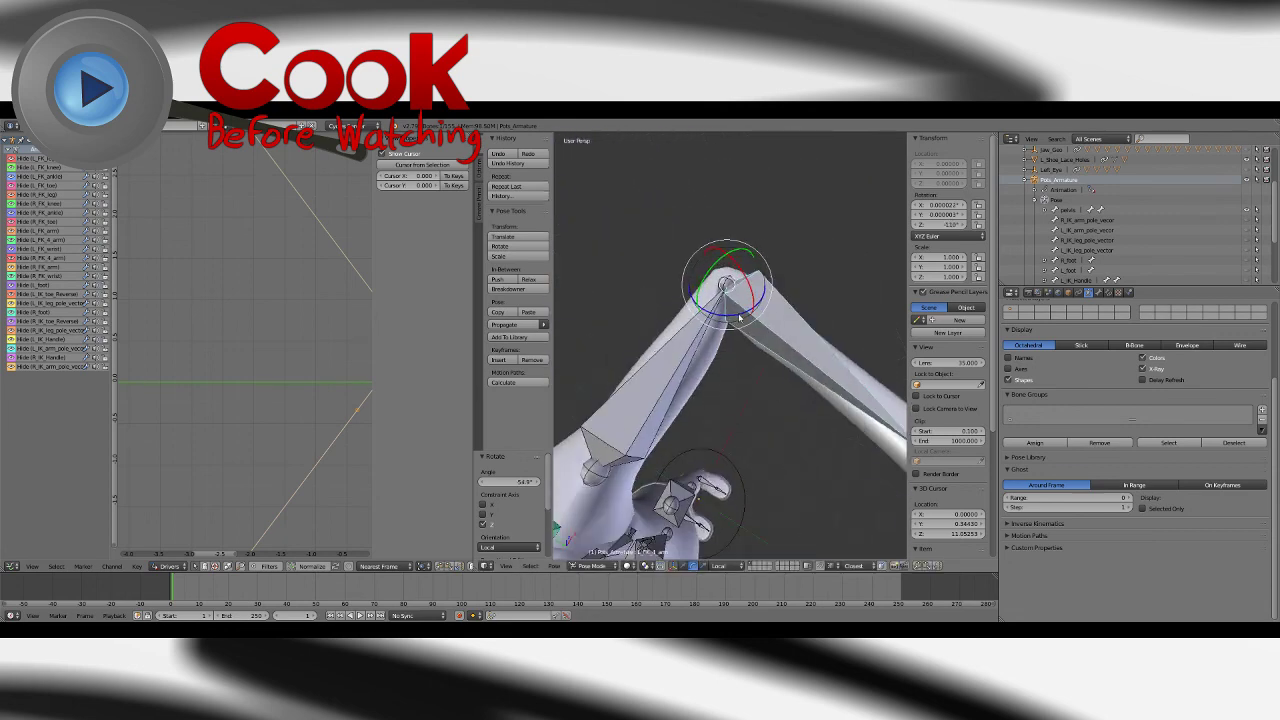
Step: Close the left elbow by about 60° with L_FK_4_arm, then undo and redo the handle adjustment flattening L_arm_correct_2's curve at frame -1.520
{"action": "left_click_drag", "start_coordinate": [740, 318], "coordinate": [699, 331]}
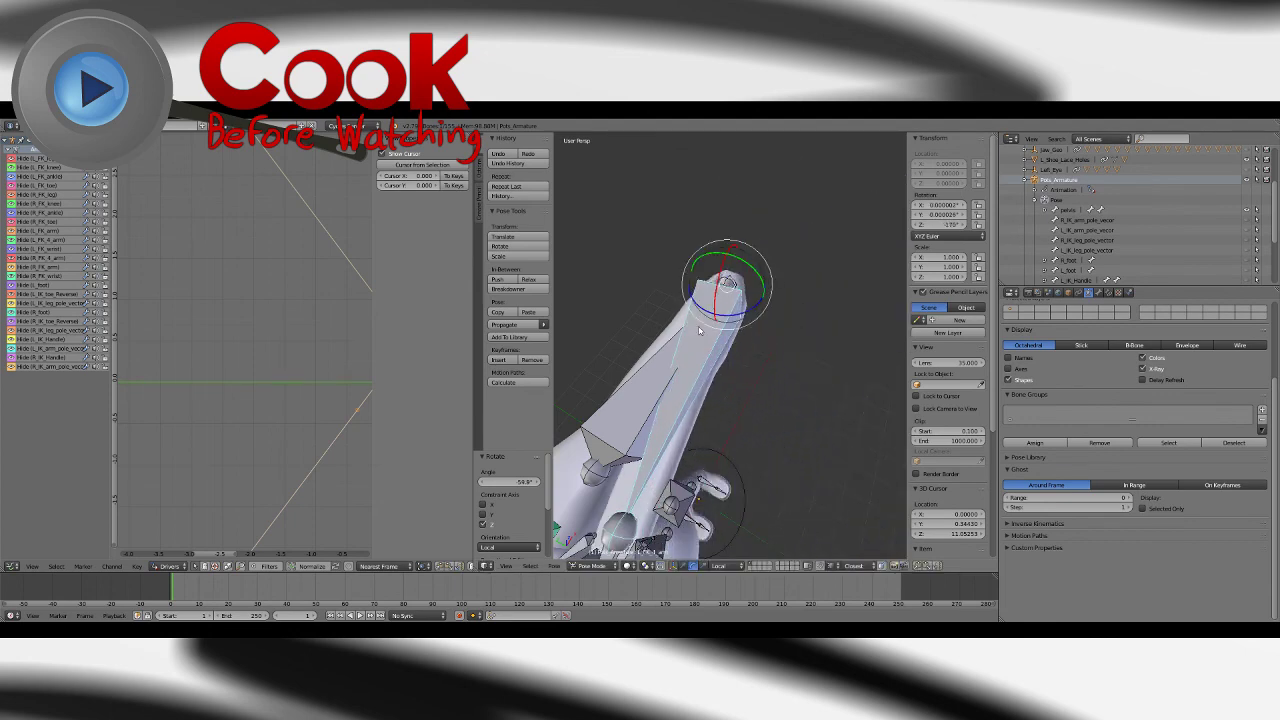
{"action": "middle_click_drag", "start_coordinate": [772, 373], "coordinate": [588, 376]}
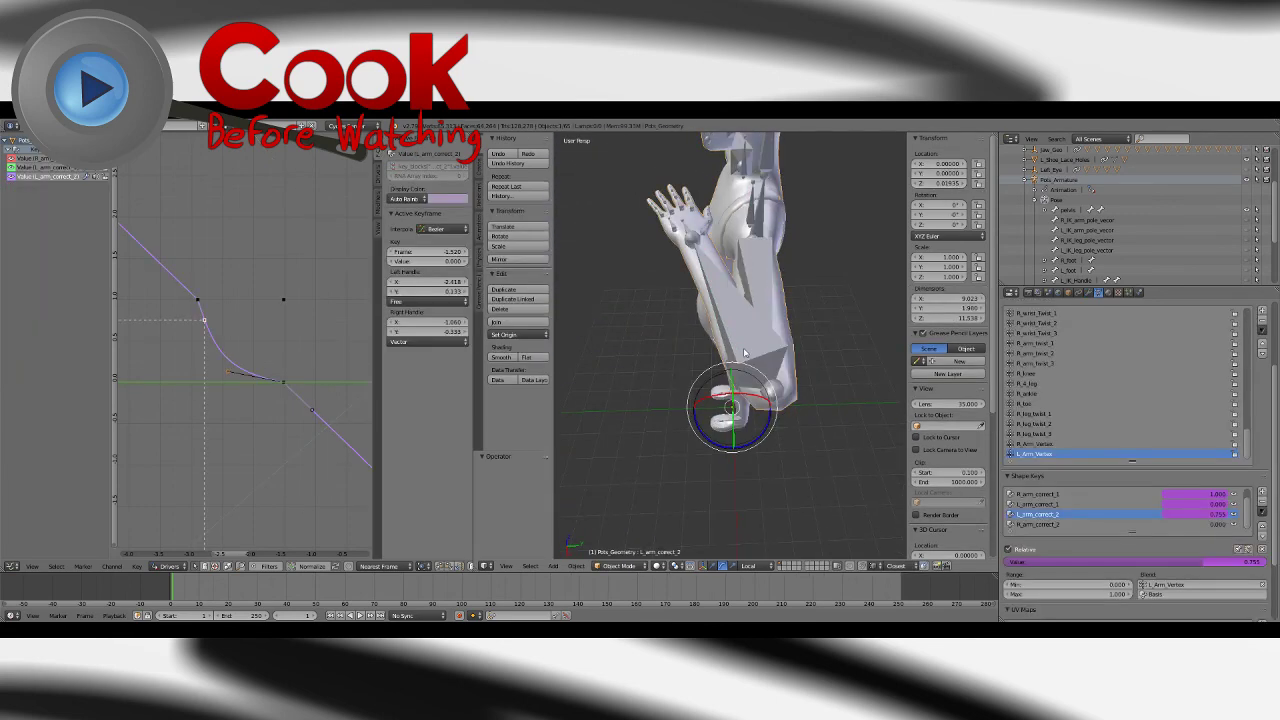
{"action": "key", "text": "ctrl+z"}
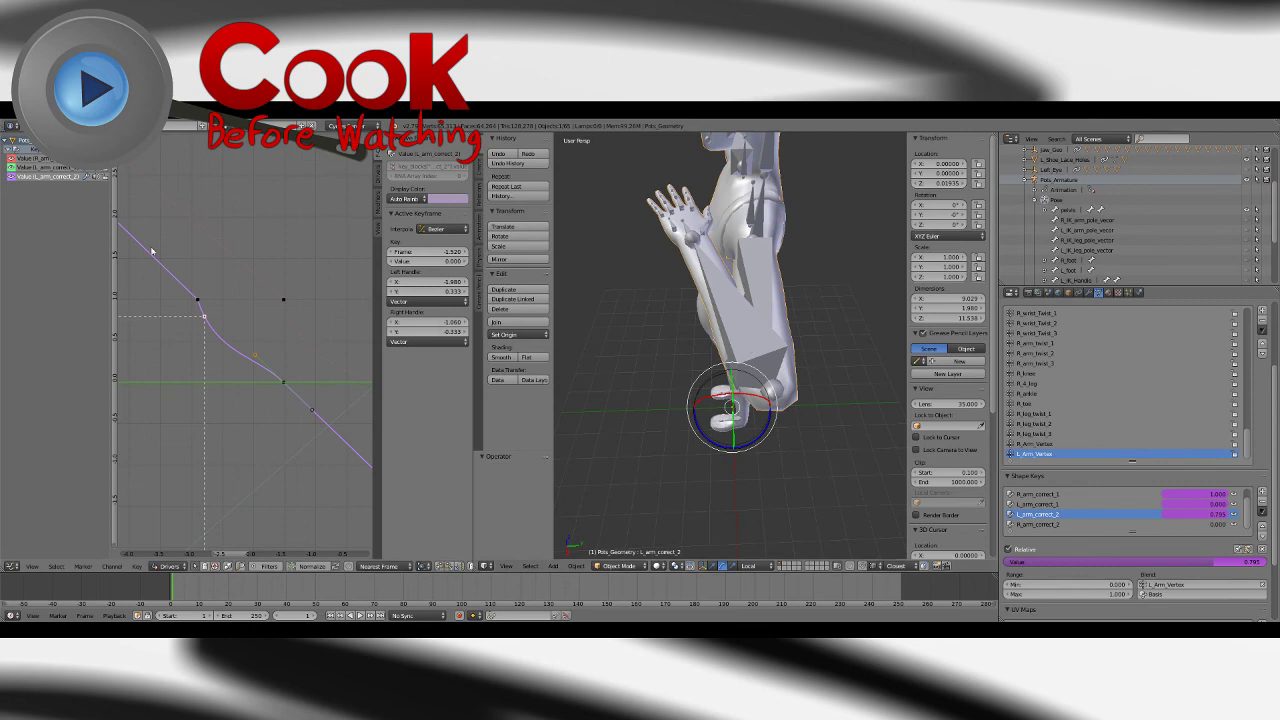
{"action": "left_click_drag", "start_coordinate": [256, 358], "coordinate": [244, 374]}
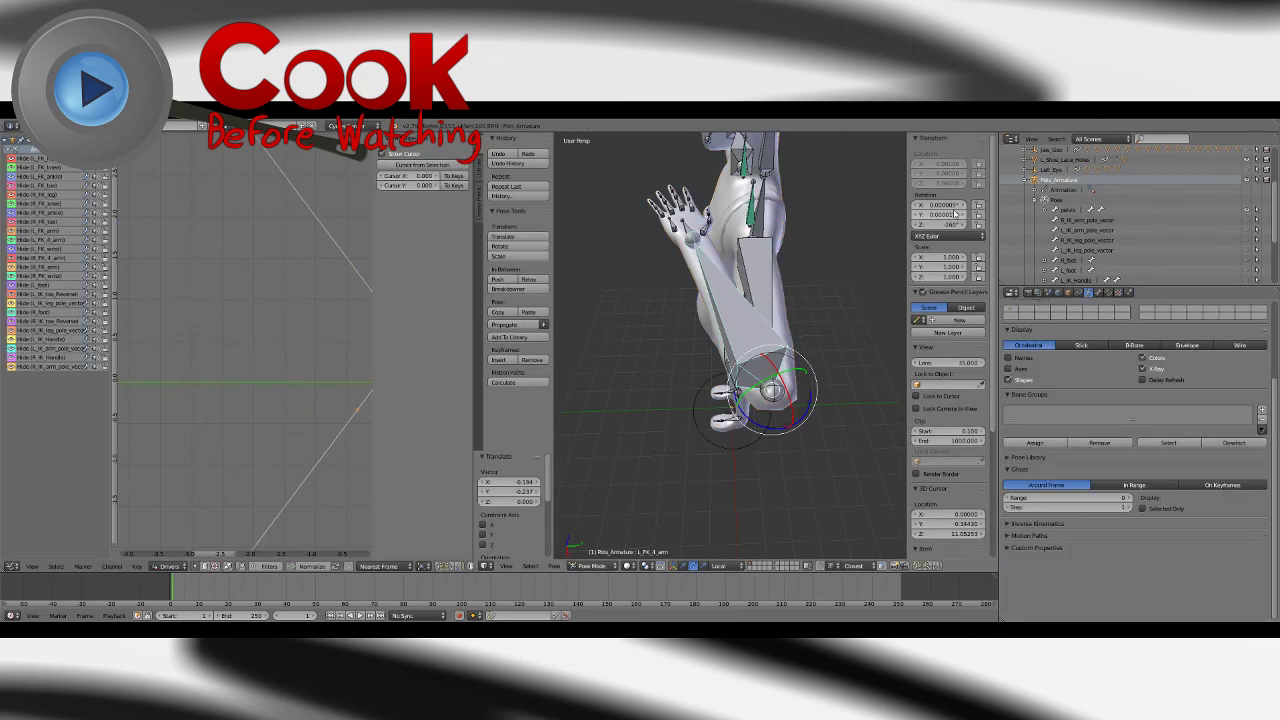
Step: Reset the L_FK_4_arm bone's rotation to 0 on all axes and deselect the bones
{"action": "mouse_move", "coordinate": [944, 204]}
{"action": "left_mouse_down"}
{"action": "mouse_move", "coordinate": [944, 224]}
{"action": "mouse_move", "coordinate": [944, 204]}
{"action": "left_mouse_up"}
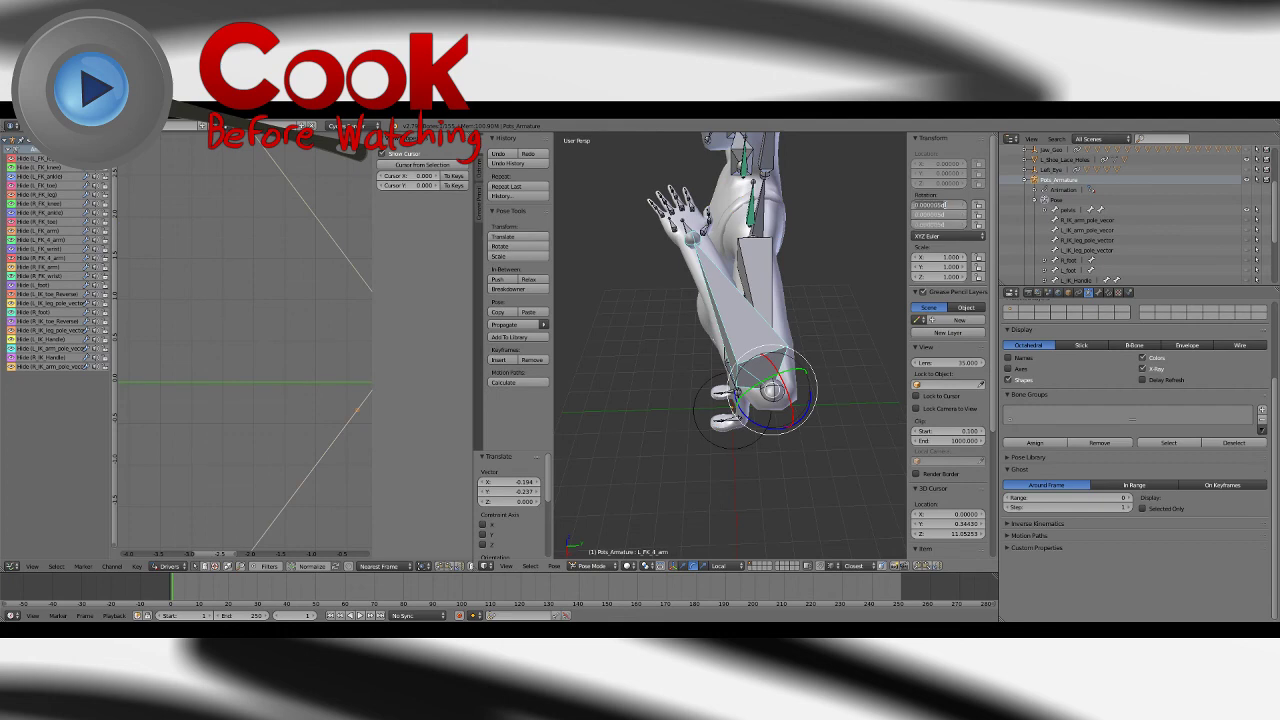
{"action": "type", "text": "0"}
{"action": "key", "text": "Return"}
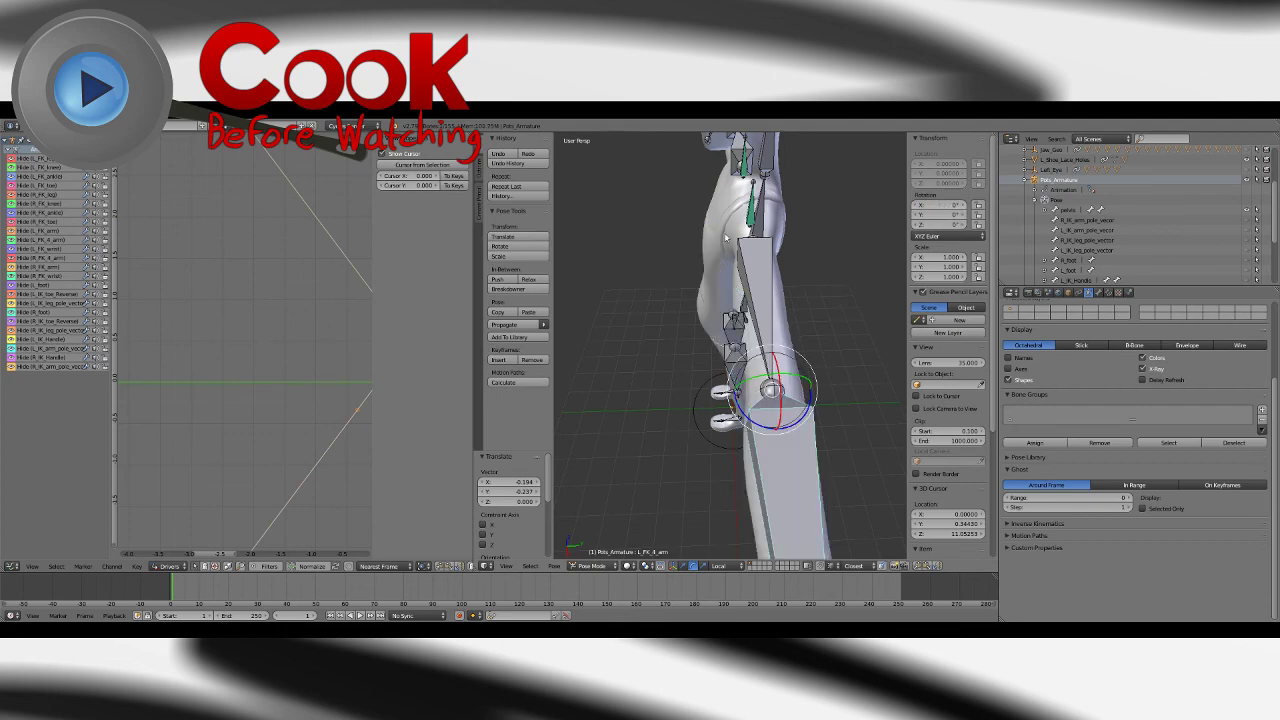
{"action": "key", "text": "a"}
{"action": "left_click", "coordinate": [28, 126]}
{"action": "left_click", "coordinate": [49, 202]}
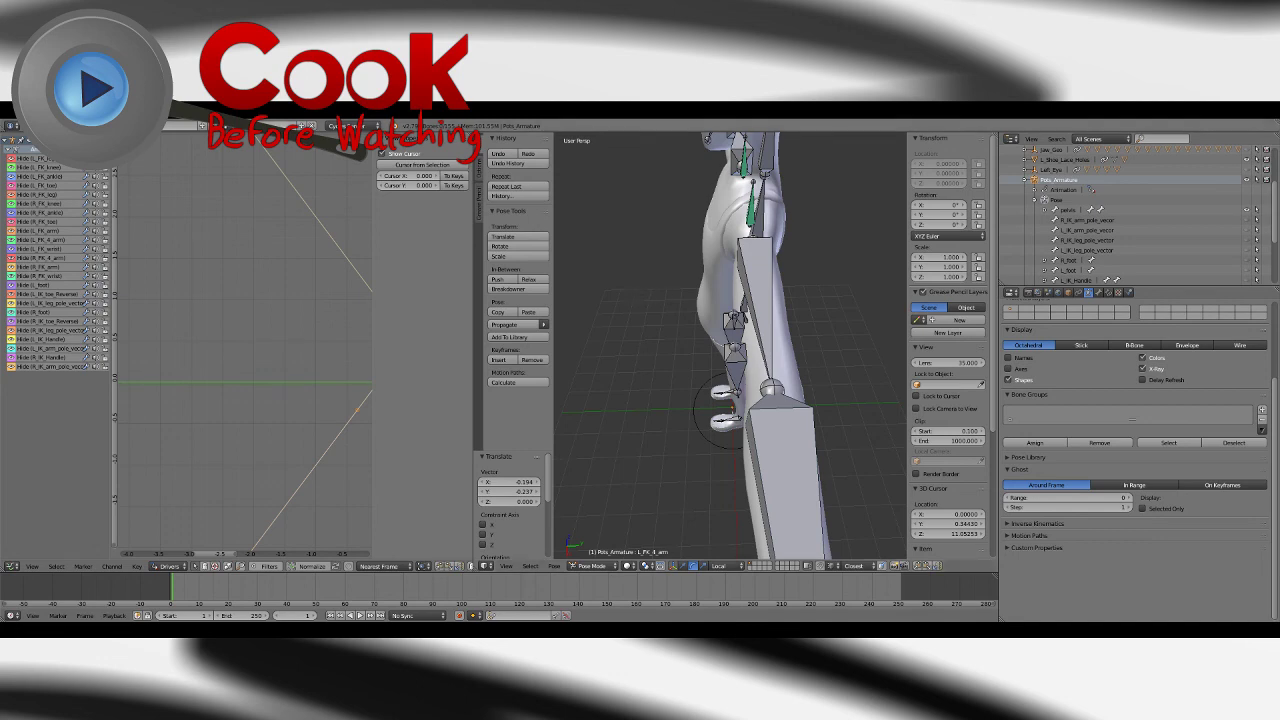
{"action": "left_click", "coordinate": [28, 126]}
{"action": "left_click", "coordinate": [64, 204]}
{"action": "middle_click_drag", "start_coordinate": [705, 258], "coordinate": [690, 363]}
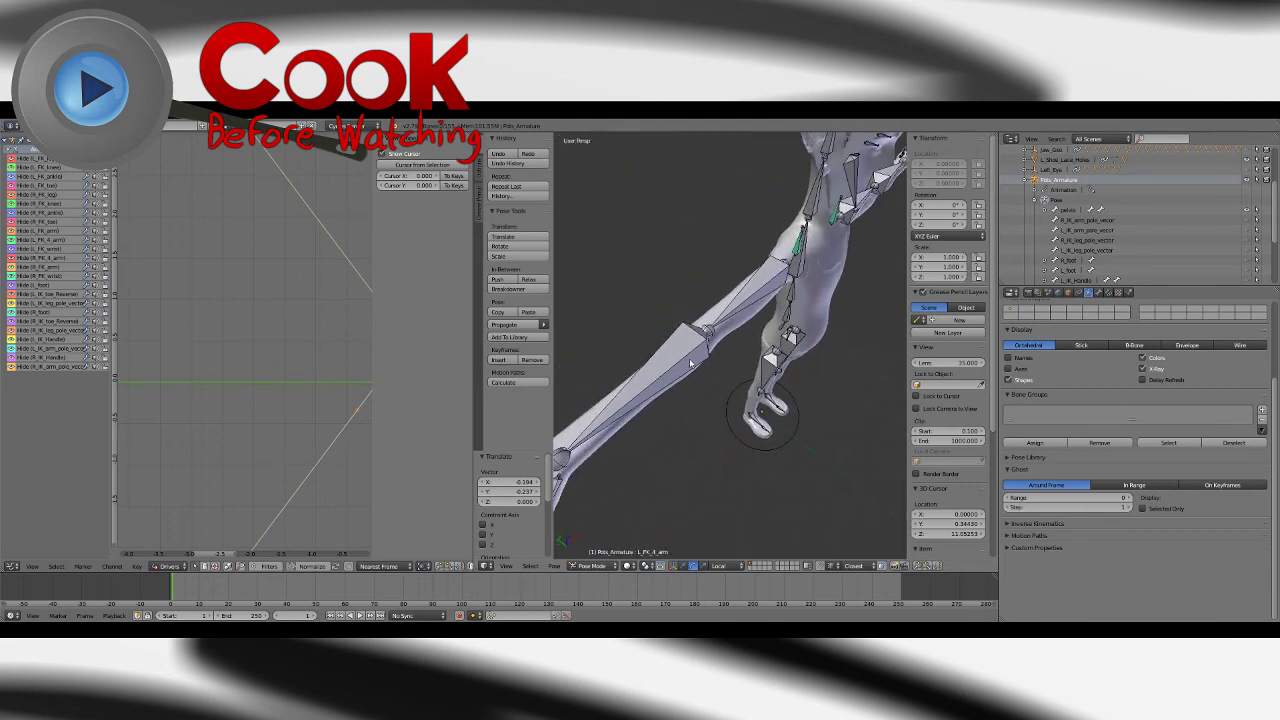
Step: Select the body mesh's R_arm_correct_2 shape key and add a driver to its value
{"action": "right_click", "coordinate": [734, 338]}
{"action": "key", "text": "a"}
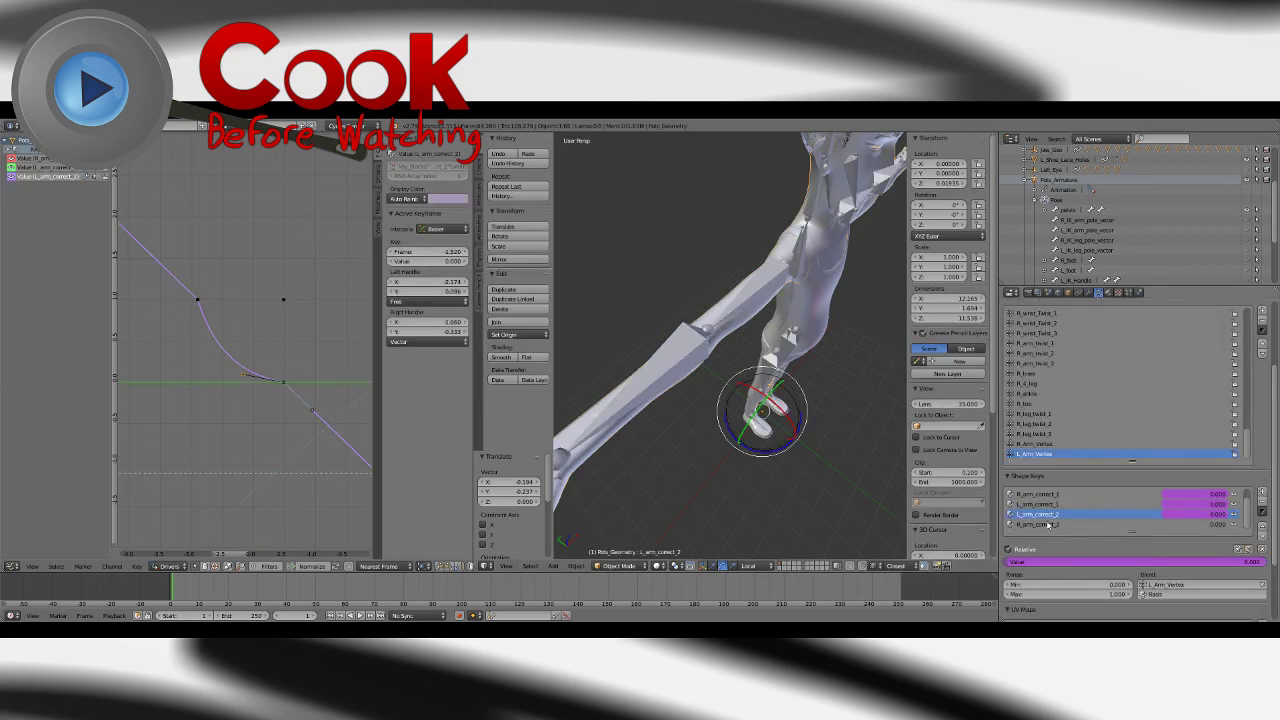
{"action": "left_click", "coordinate": [1046, 526]}
{"action": "left_click_drag", "start_coordinate": [1076, 562], "coordinate": [1010, 562]}
{"action": "right_click", "coordinate": [1055, 526]}
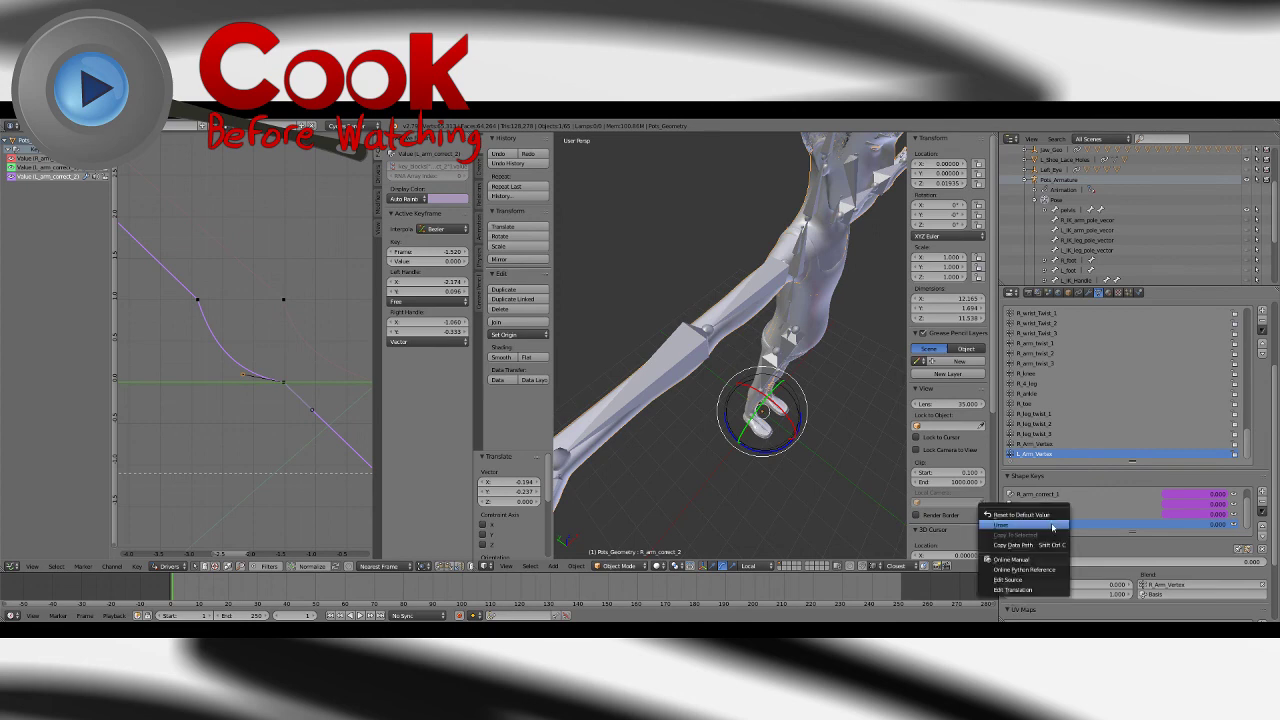
{"action": "right_click", "coordinate": [1214, 566]}
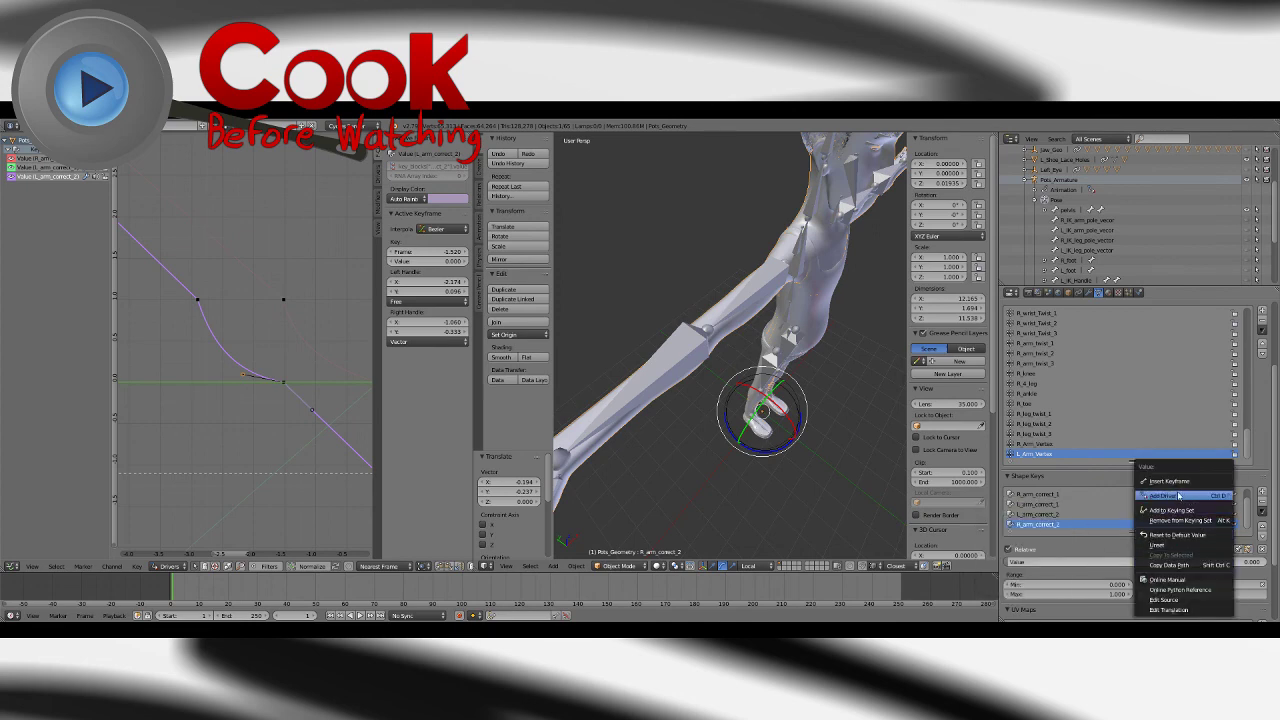
{"action": "mouse_move", "coordinate": [1178, 496]}
{"action": "left_click", "coordinate": [1078, 506]}
{"action": "scroll", "coordinate": [303, 386], "scroll_direction": "down", "scroll_amount": 3}
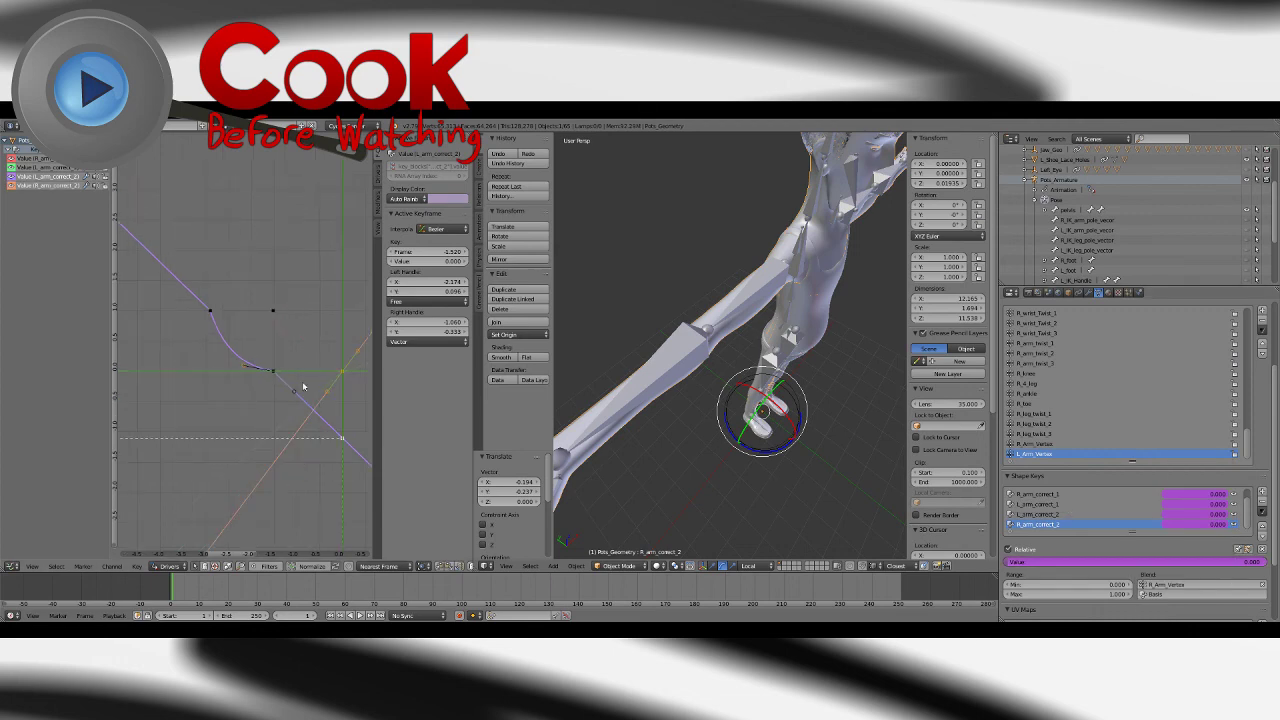
Step: Point the R_arm_correct_2 driver variable at the R_4_arm bone of Polo_Armature
{"action": "middle_click_drag", "start_coordinate": [303, 386], "coordinate": [231, 407]}
{"action": "left_click", "coordinate": [46, 185]}
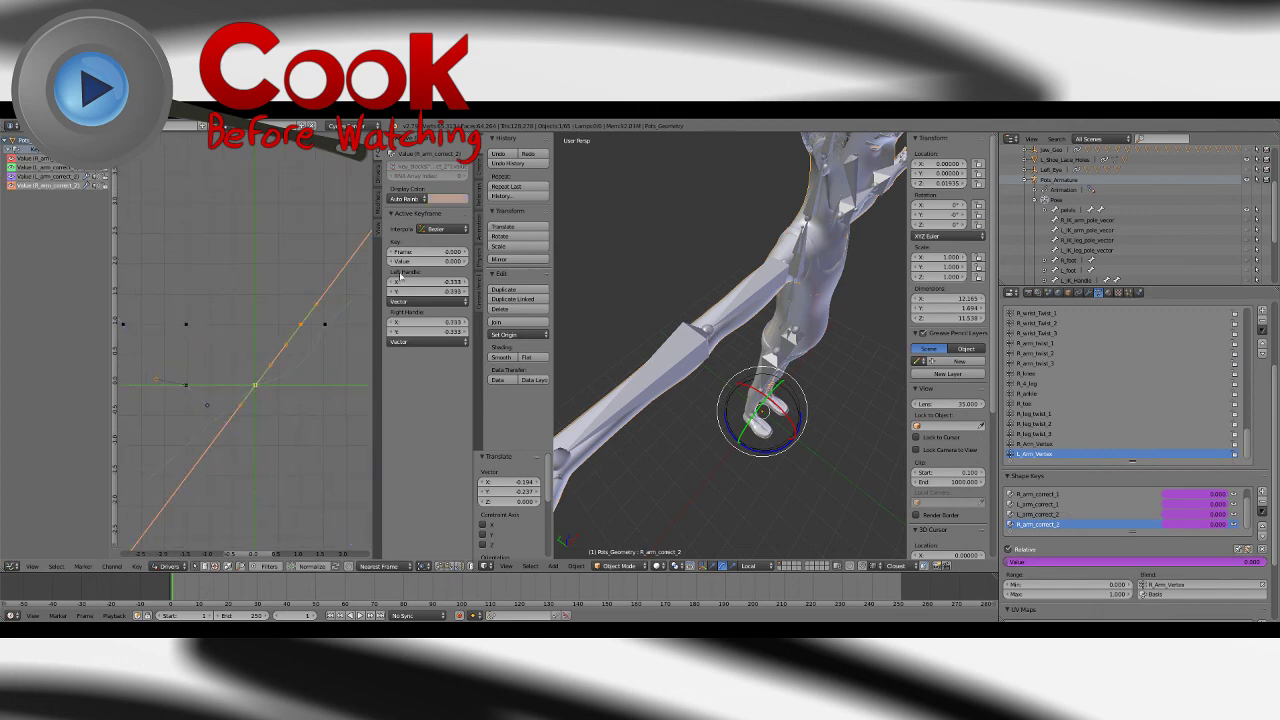
{"action": "left_click", "coordinate": [383, 177]}
{"action": "left_click", "coordinate": [440, 262]}
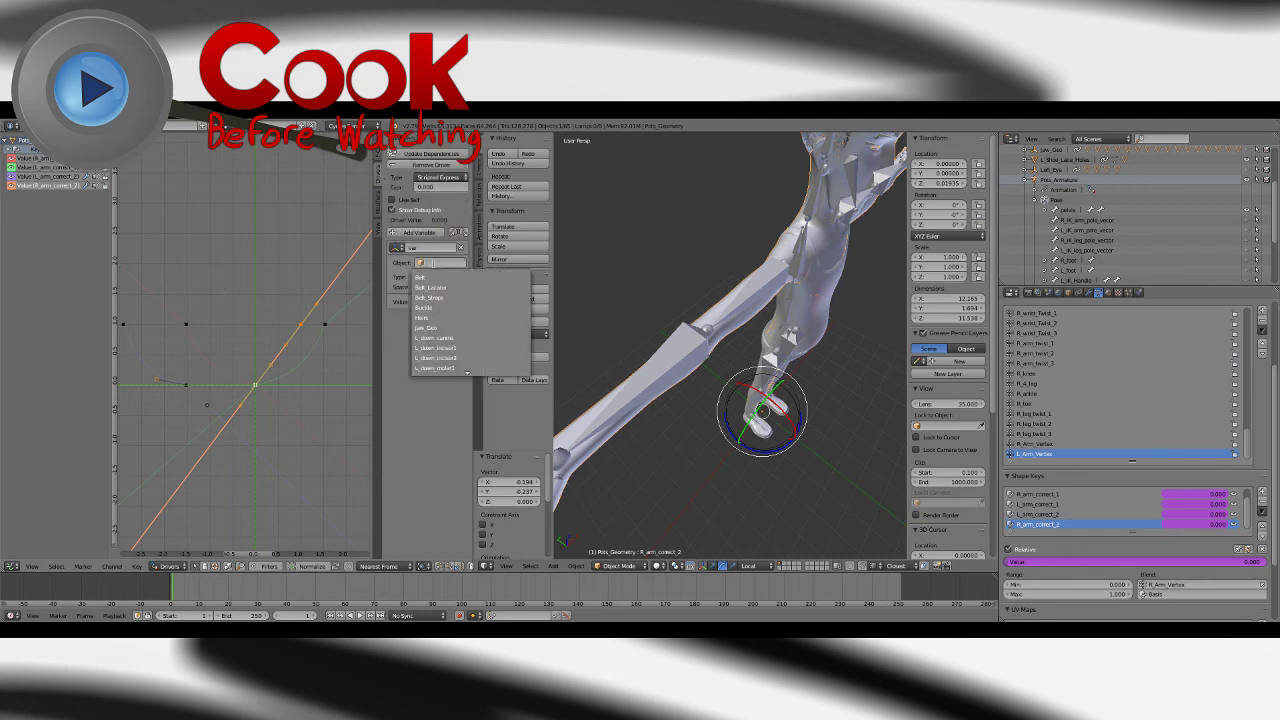
{"action": "type", "text": "ar"}
{"action": "left_click", "coordinate": [427, 277]}
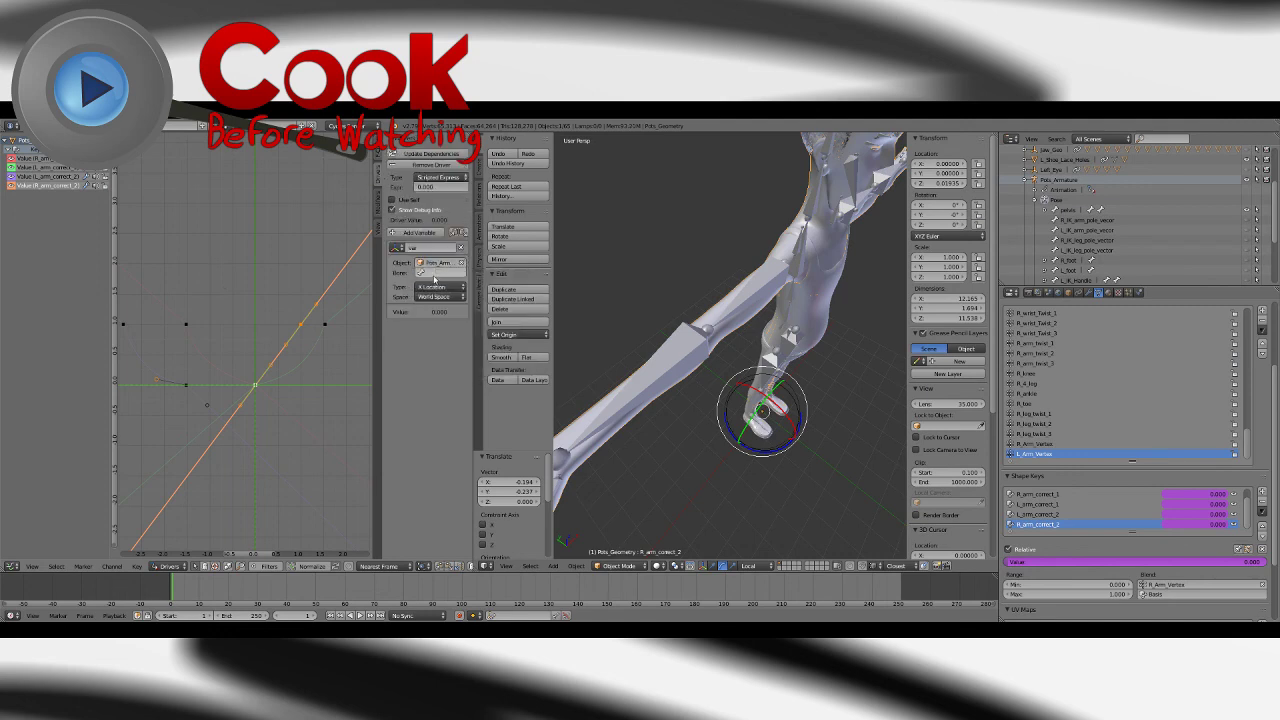
{"action": "left_click", "coordinate": [432, 273]}
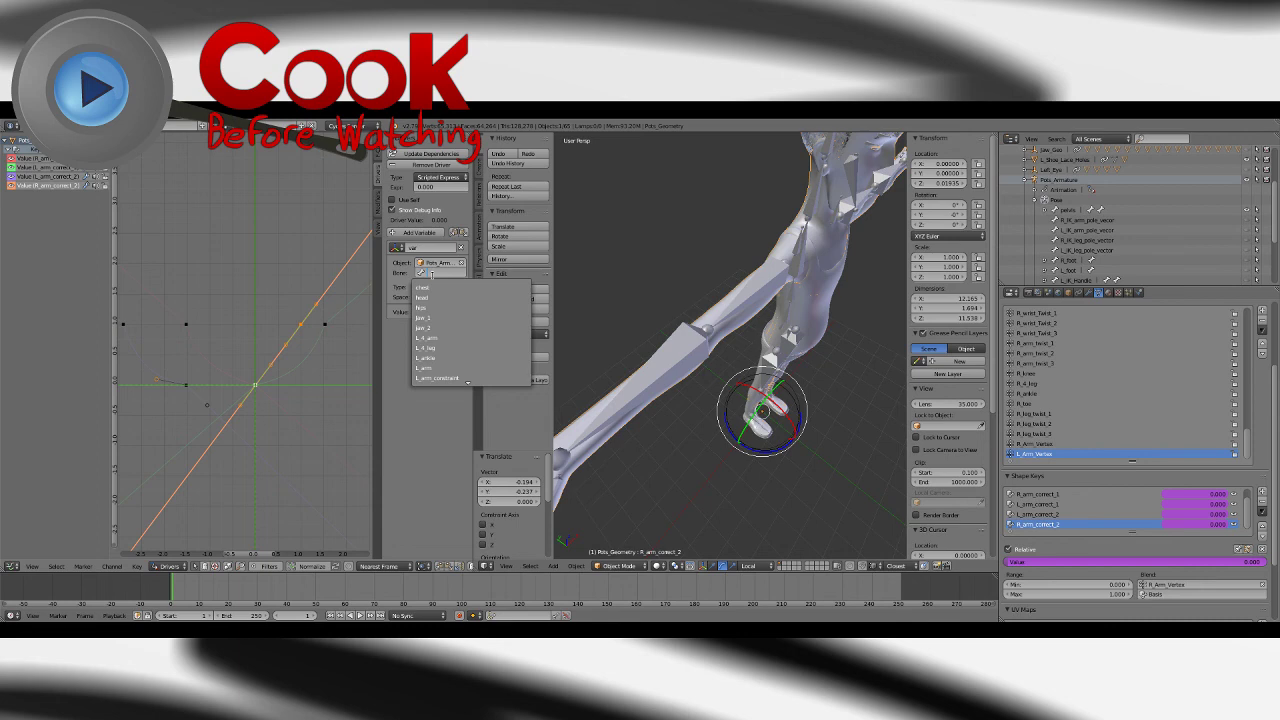
{"action": "type", "text": "r_a"}
{"action": "key", "text": "BackSpace"}
{"action": "type", "text": "4"}
{"action": "left_click", "coordinate": [428, 287]}
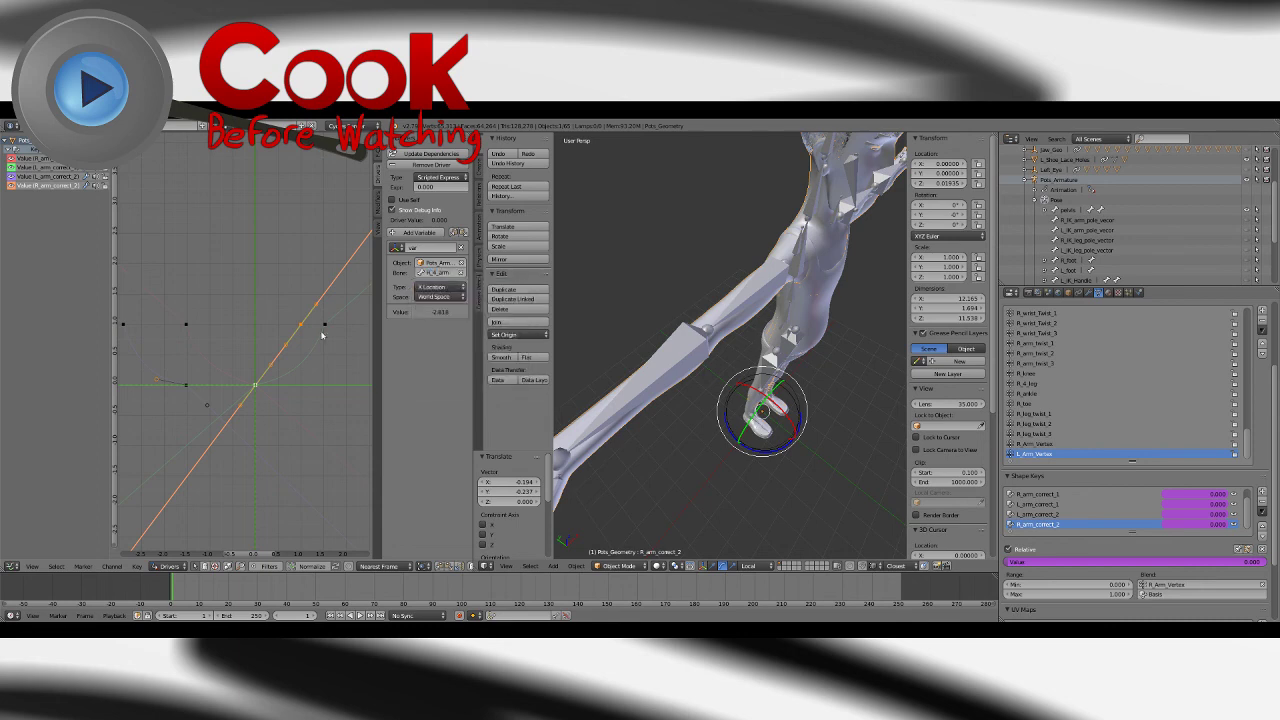
Step: Switch the driver variable's transform type and space for the bone's rotation, and enter var as the driver expression
{"action": "left_click", "coordinate": [438, 288]}
{"action": "left_click", "coordinate": [440, 230]}
{"action": "left_click", "coordinate": [438, 296]}
{"action": "left_click", "coordinate": [437, 262]}
{"action": "left_click", "coordinate": [438, 188]}
{"action": "type", "text": "var"}
{"action": "key", "text": "Return"}
{"action": "left_click", "coordinate": [377, 157]}
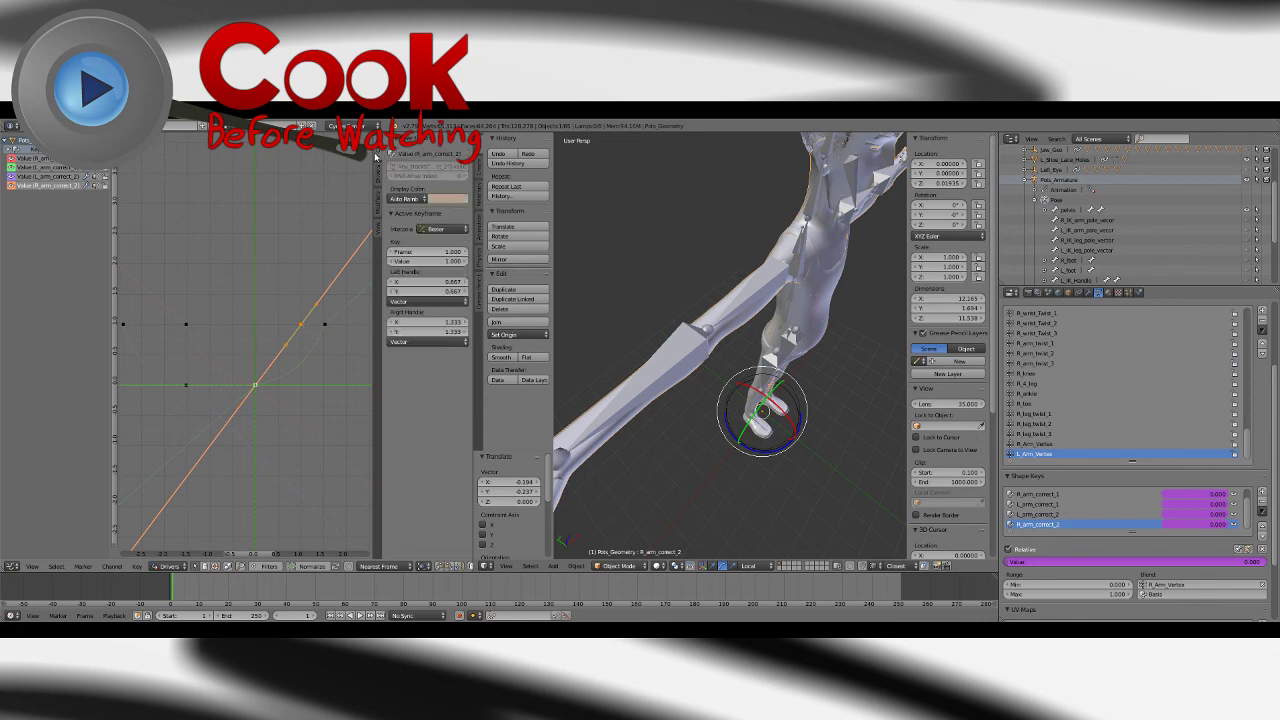
Step: Move the value 1 keyframe of the R_arm_correct_2 curve to frame 2.900
{"action": "left_click", "coordinate": [125, 325]}
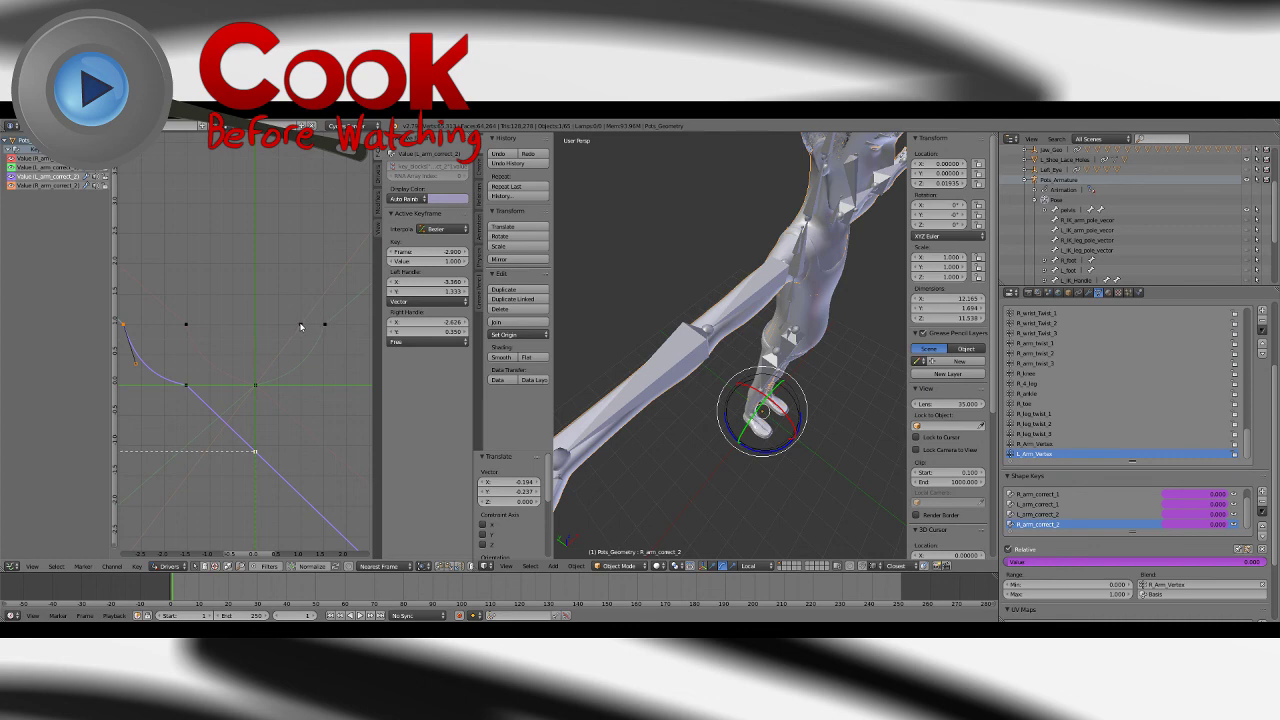
{"action": "right_click", "coordinate": [301, 325]}
{"action": "left_click", "coordinate": [449, 250]}
{"action": "type", "text": "-"}
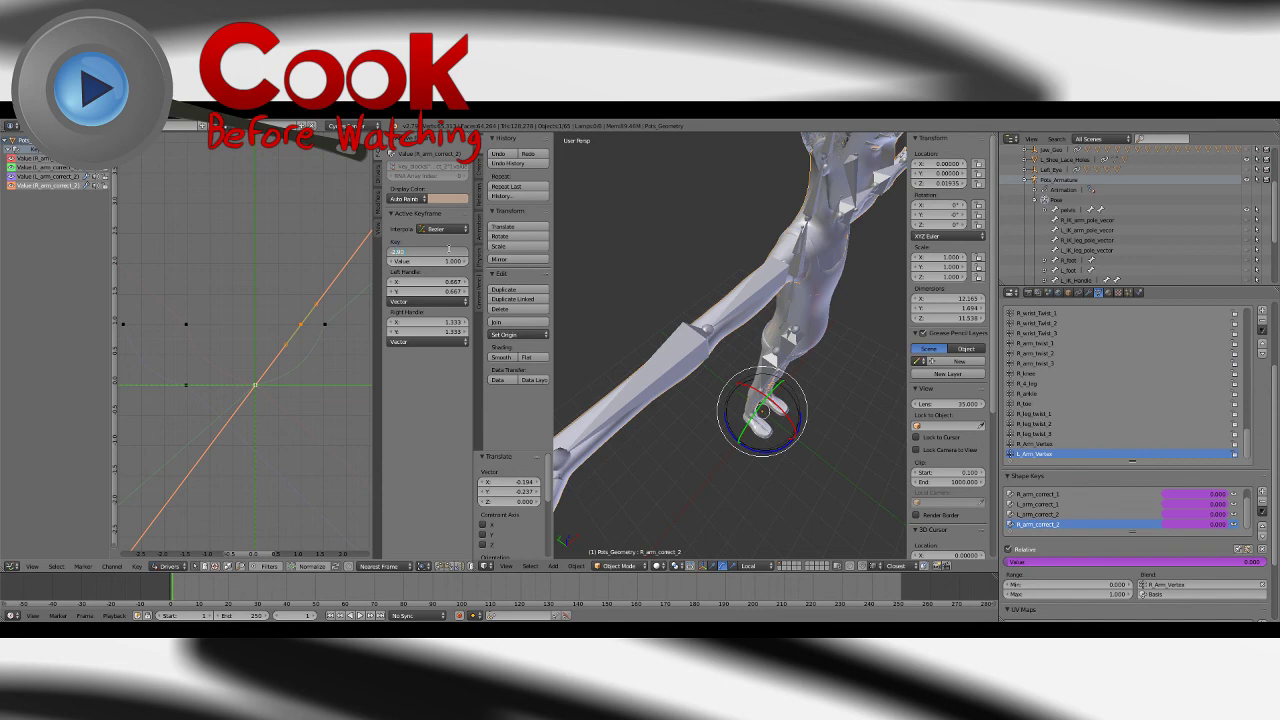
{"action": "key", "text": "Return"}
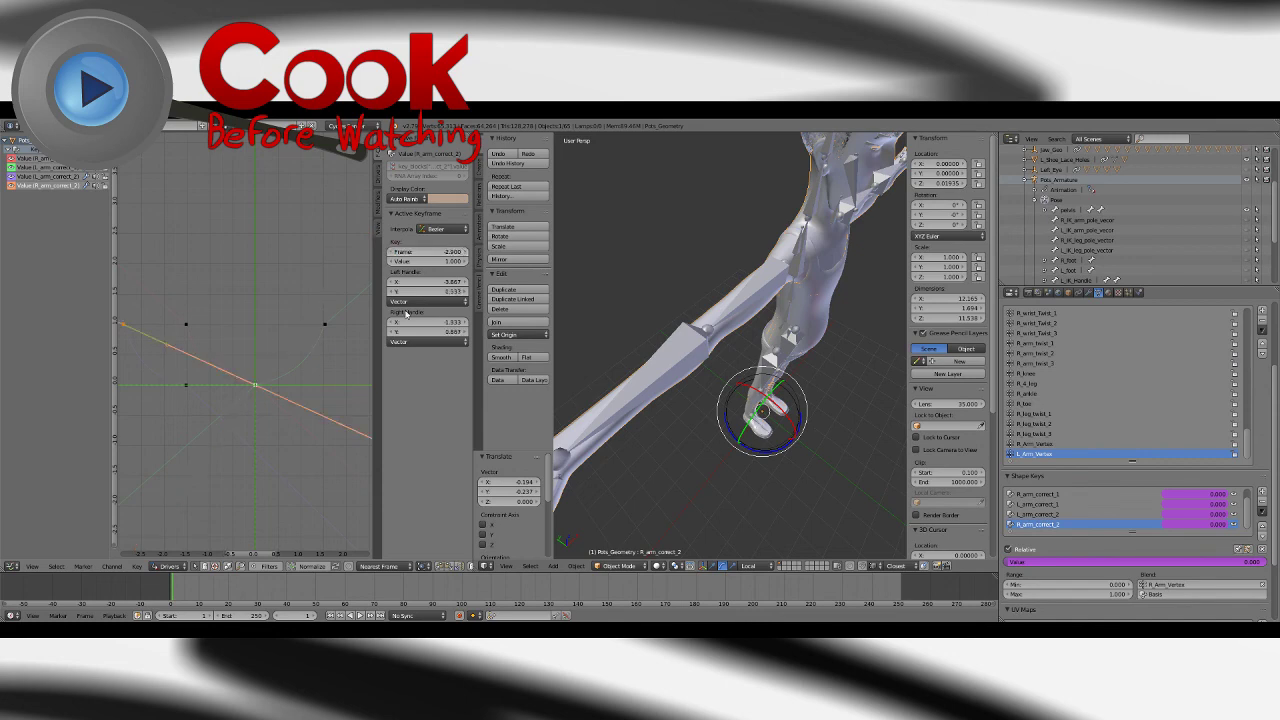
{"action": "scroll", "coordinate": [219, 360], "scroll_direction": "down", "scroll_amount": 1}
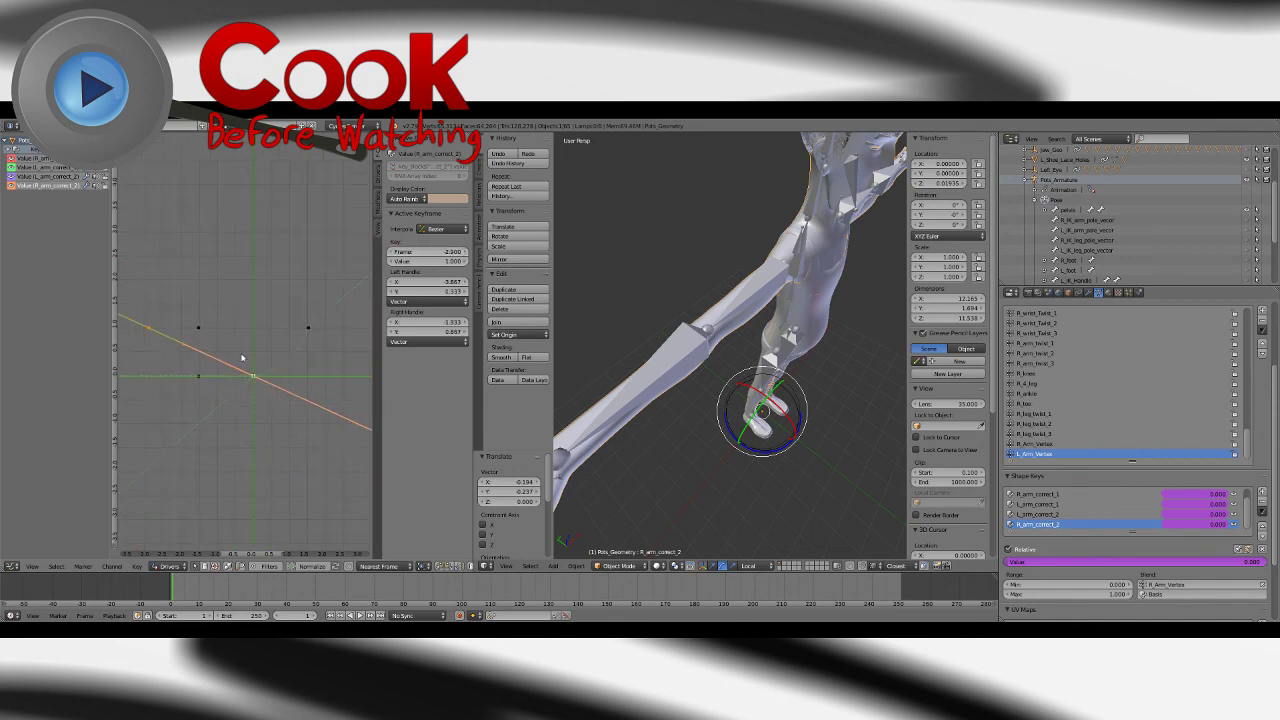
{"action": "left_click", "coordinate": [444, 254]}
{"action": "key", "text": "Return"}
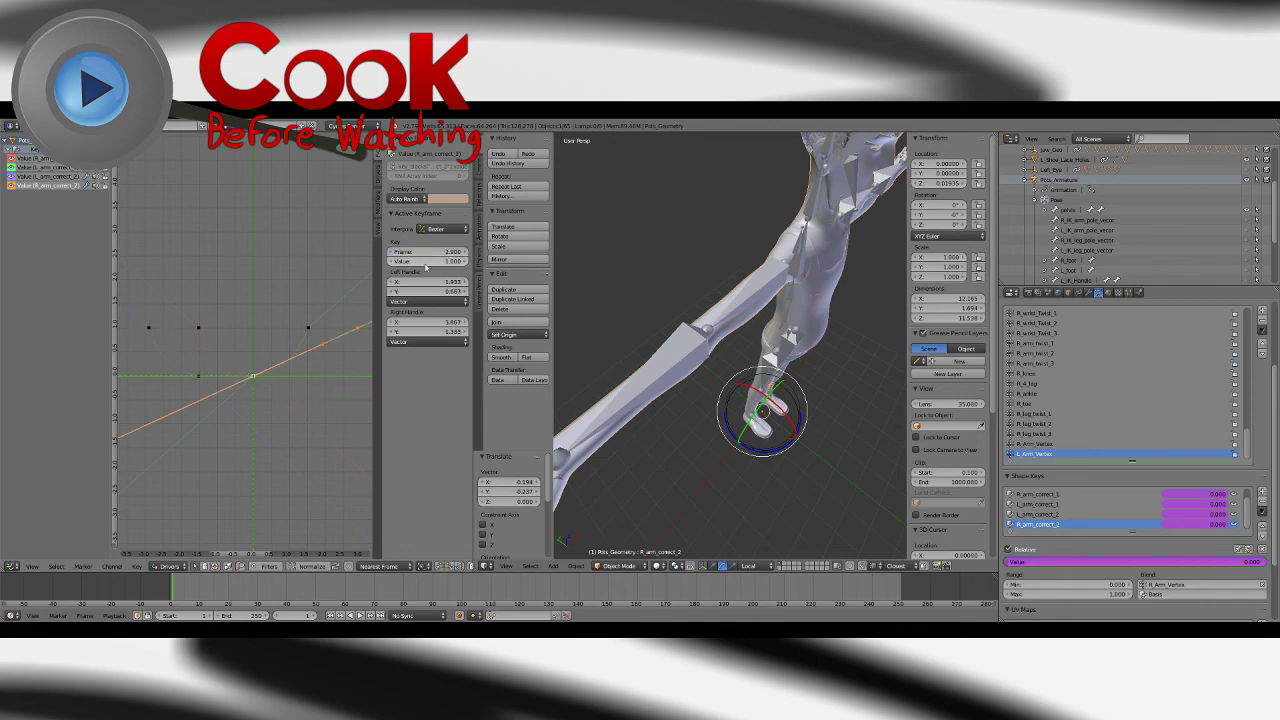
Step: Hide the other three driver curves and move the value 0 keyframe of R_arm_correct_2 to frame 1.520
{"action": "scroll", "coordinate": [238, 384], "scroll_direction": "up", "scroll_amount": 3}
{"action": "middle_click_drag", "start_coordinate": [263, 389], "coordinate": [222, 375]}
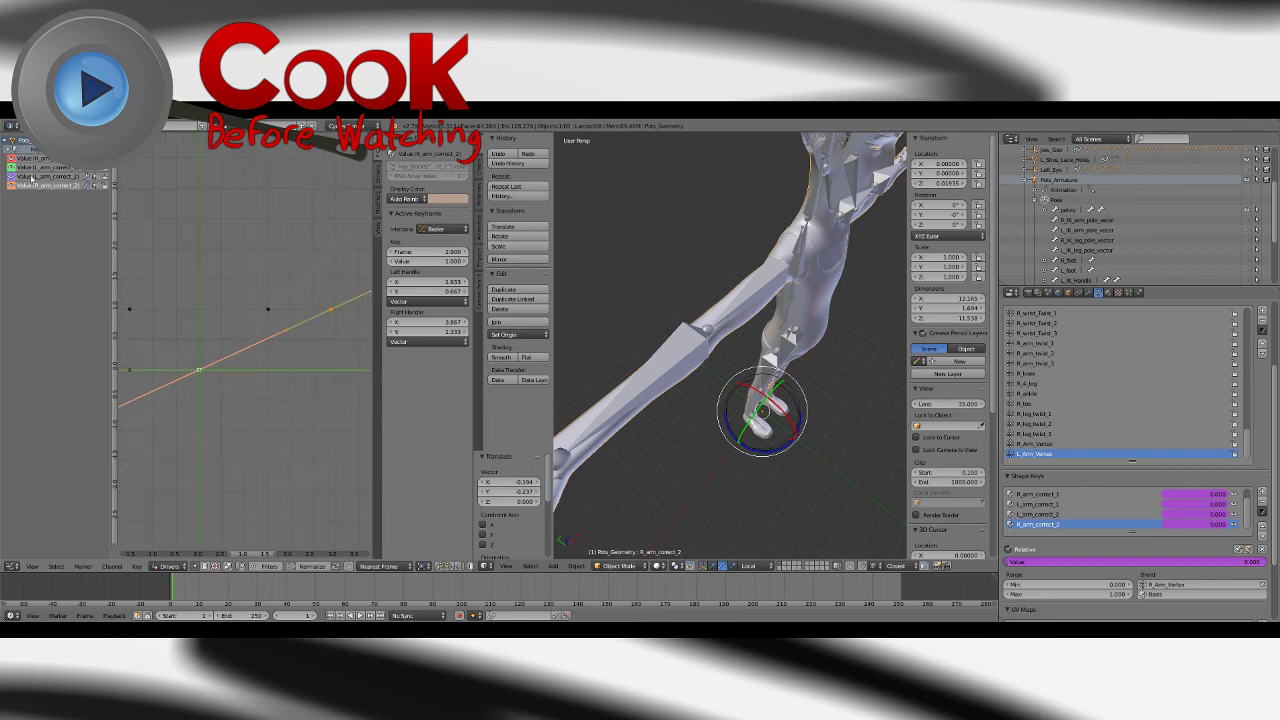
{"action": "left_click", "coordinate": [12, 177]}
{"action": "left_click", "coordinate": [12, 168]}
{"action": "left_click", "coordinate": [12, 159]}
{"action": "left_click", "coordinate": [412, 253]}
{"action": "type", "text": "1.5"}
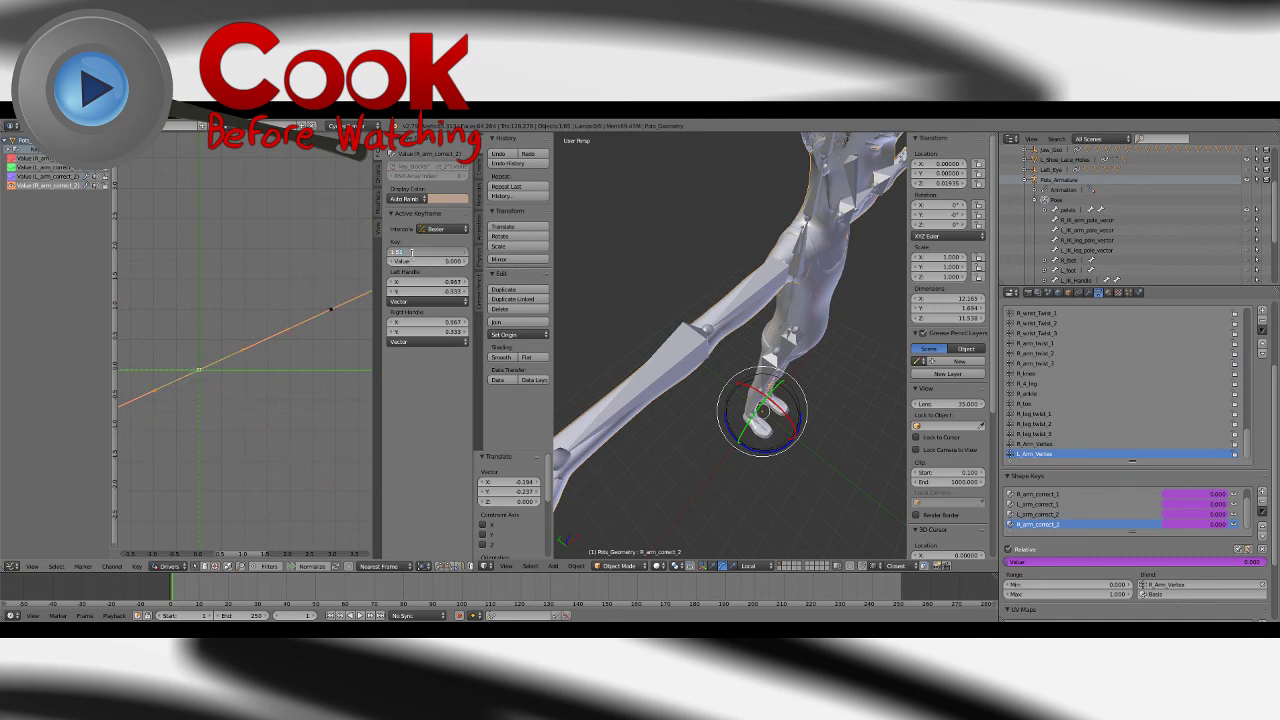
{"action": "key", "text": "Return"}
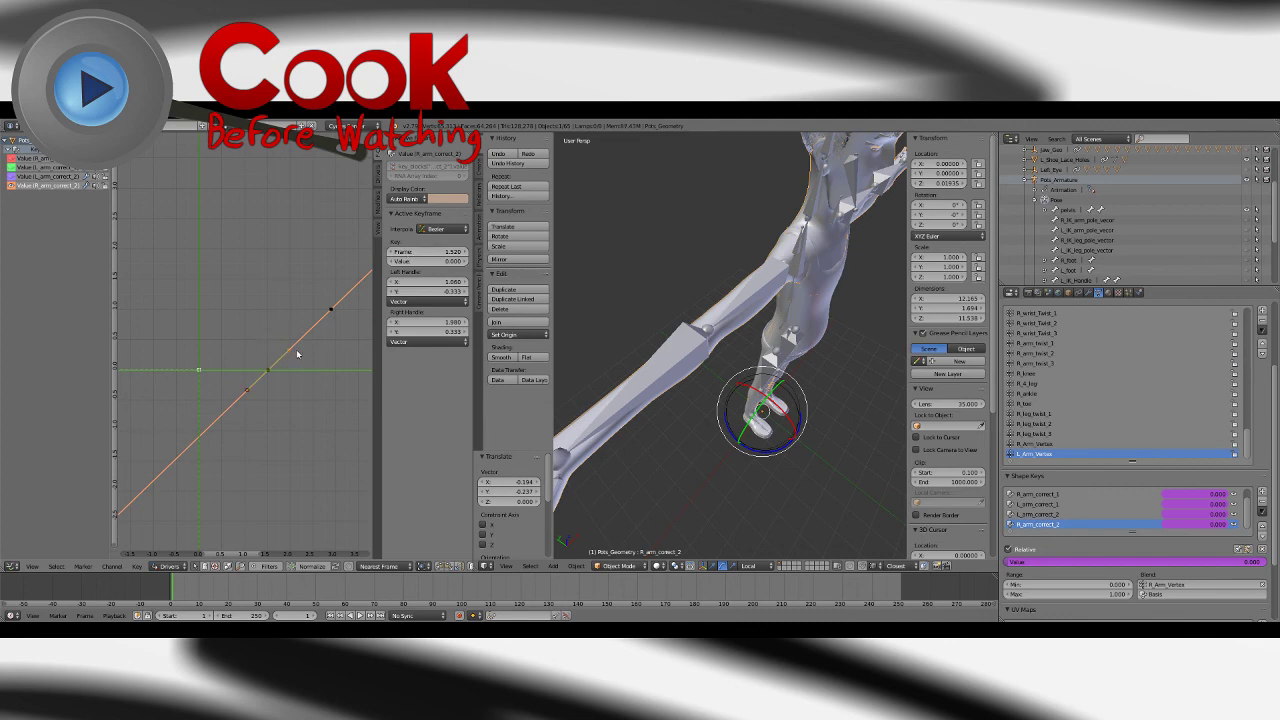
Step: Flatten the lower R_arm_correct_2 keyframe's right handle and pull the upper keyframe's left handle down to about 2.761, 0.417
{"action": "key", "text": "g"}
{"action": "left_click", "coordinate": [316, 362]}
{"action": "right_click", "coordinate": [310, 329]}
{"action": "key", "text": "g"}
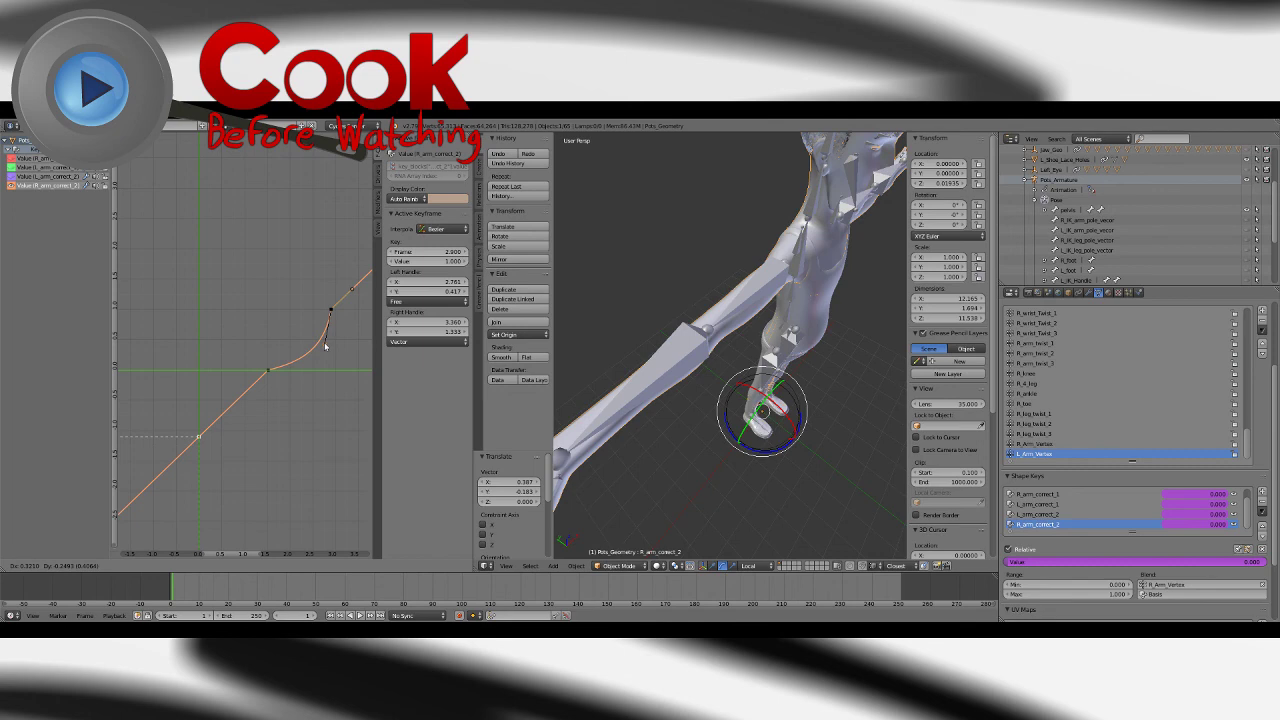
{"action": "left_click", "coordinate": [325, 346]}
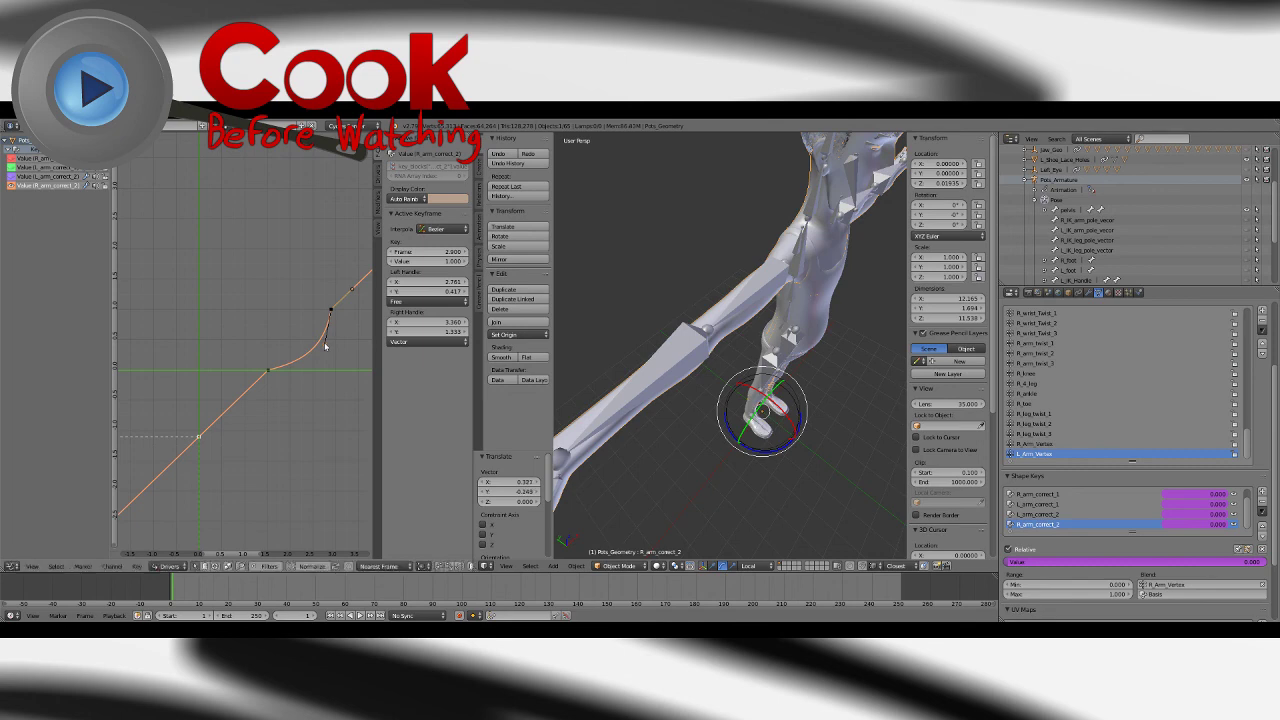
Step: Rotate the R_FK_4_arm bone by about 168° to test the right elbow correction, and clear its rotation
{"action": "right_click", "coordinate": [725, 368]}
{"action": "middle_click_drag", "start_coordinate": [724, 370], "coordinate": [710, 354]}
{"action": "left_click_drag", "start_coordinate": [704, 366], "coordinate": [740, 237]}
{"action": "middle_click_drag", "start_coordinate": [740, 237], "coordinate": [730, 318]}
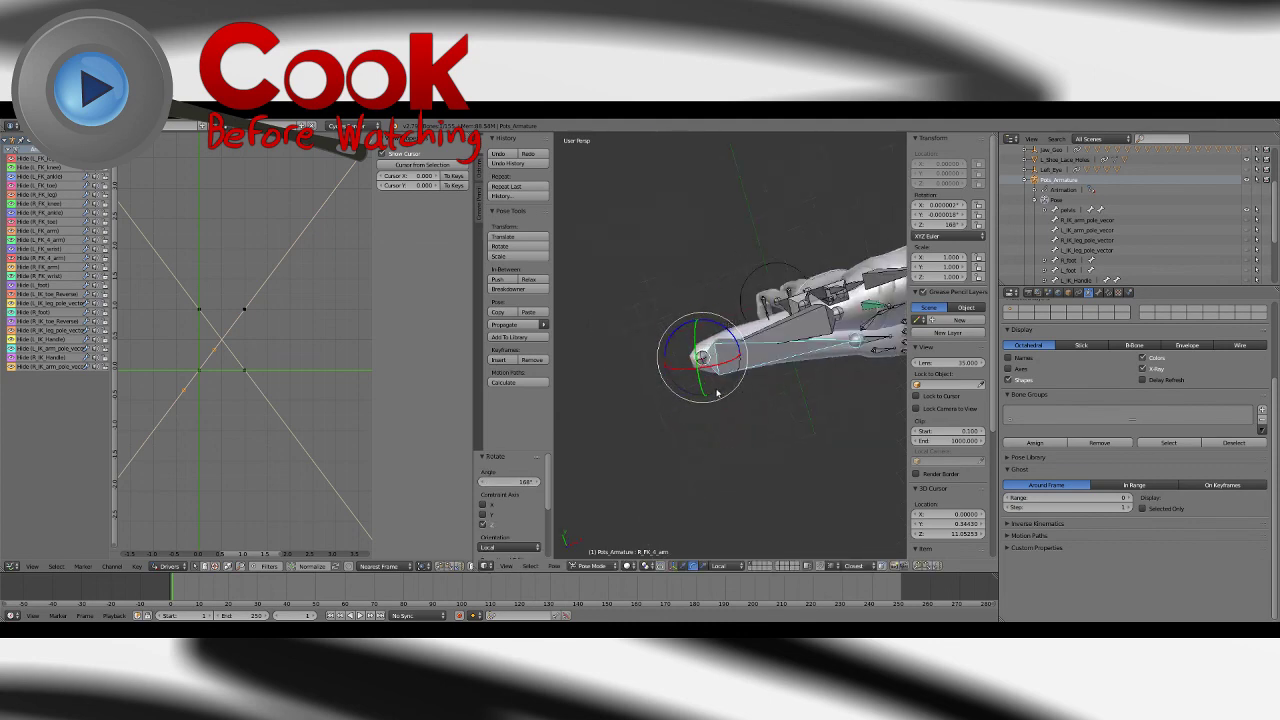
{"action": "key", "text": "alt+r"}
{"action": "left_click_drag", "start_coordinate": [726, 326], "coordinate": [680, 388]}
{"action": "key", "text": "Escape"}
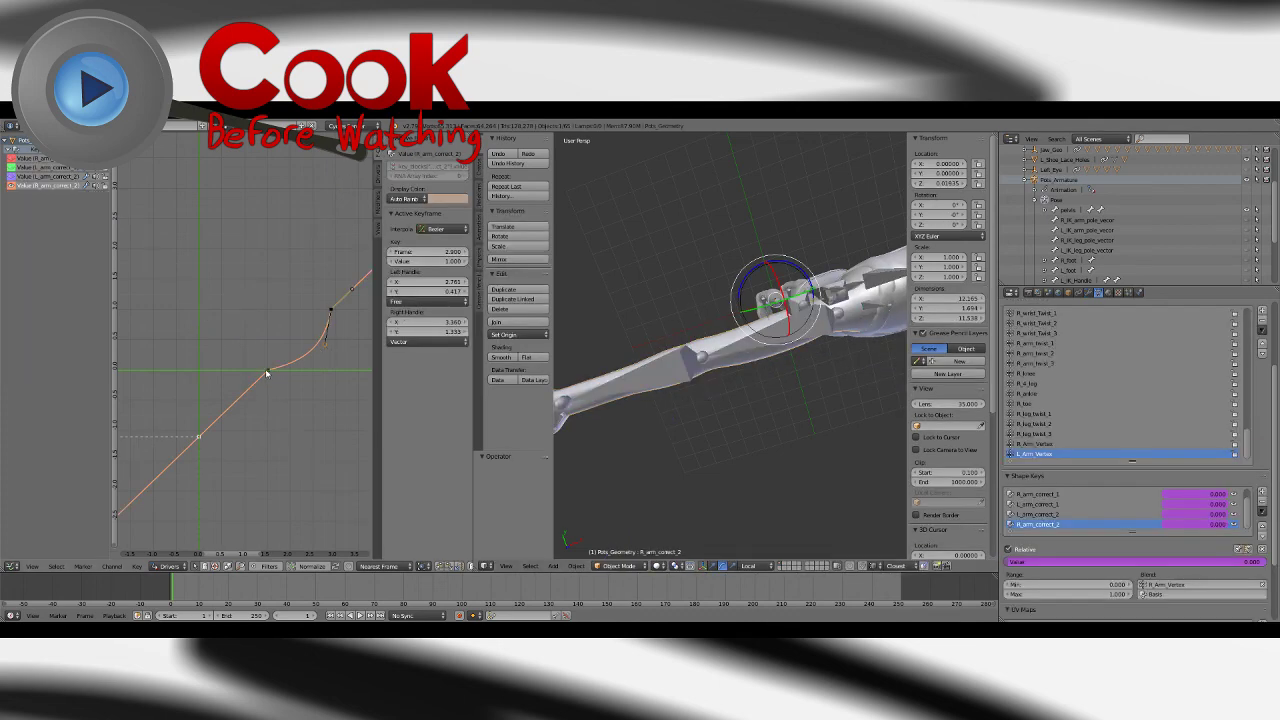
Step: Soften the R_arm_correct_2 curve with the lower keyframe's right handle at about 2.315, 0.292 and the upper one's left handle at 2.529, 0.476
{"action": "right_click", "coordinate": [267, 372]}
{"action": "right_click", "coordinate": [306, 364]}
{"action": "key", "text": "g"}
{"action": "left_click", "coordinate": [306, 356]}
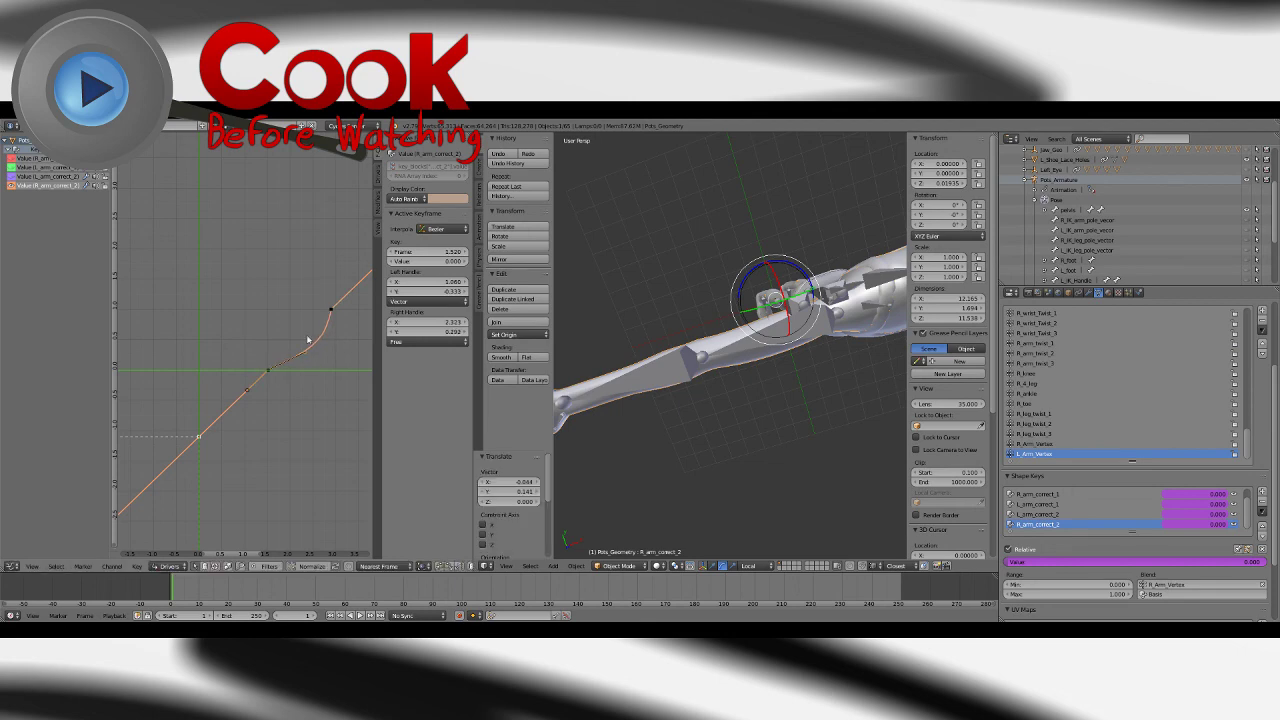
{"action": "right_click", "coordinate": [325, 338]}
{"action": "key", "text": "g"}
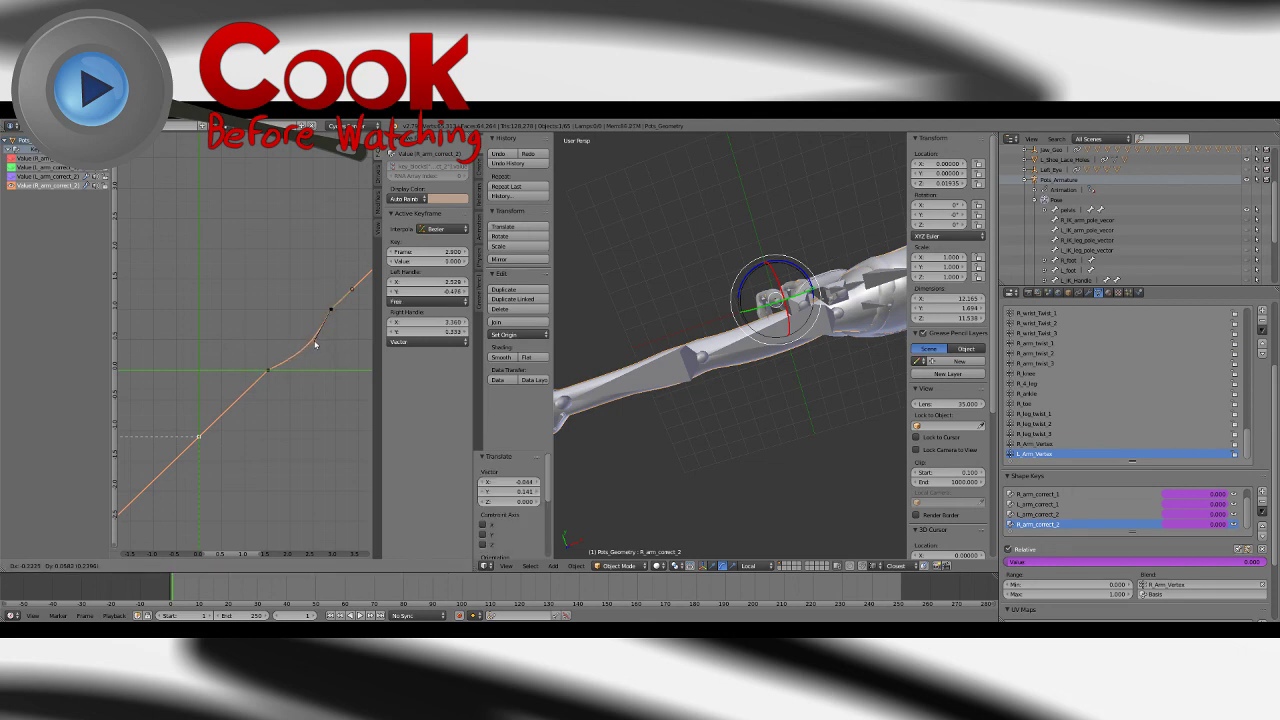
{"action": "left_click", "coordinate": [315, 345]}
Step: Bend the right elbow by about 166° to inspect the softened correction curve, and clear the R_FK_4_arm rotation
{"action": "right_click", "coordinate": [672, 376]}
{"action": "middle_click_drag", "start_coordinate": [686, 366], "coordinate": [700, 379]}
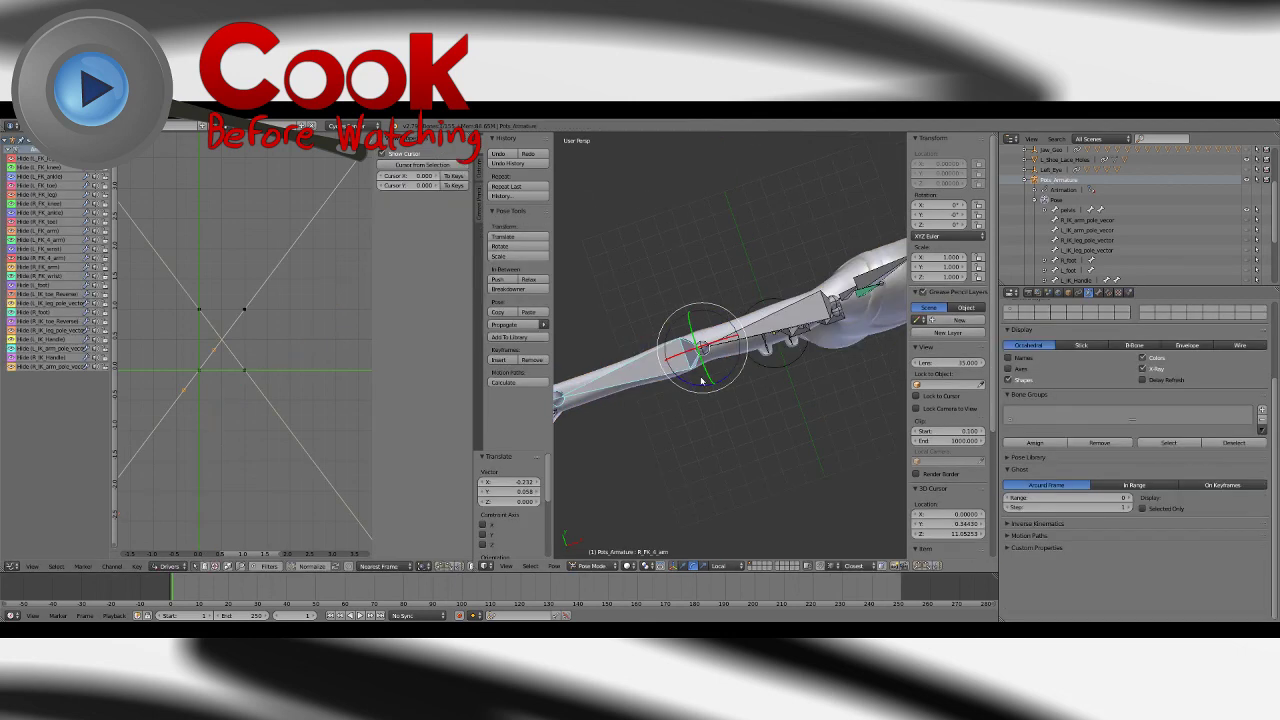
{"action": "left_click_drag", "start_coordinate": [718, 385], "coordinate": [745, 325]}
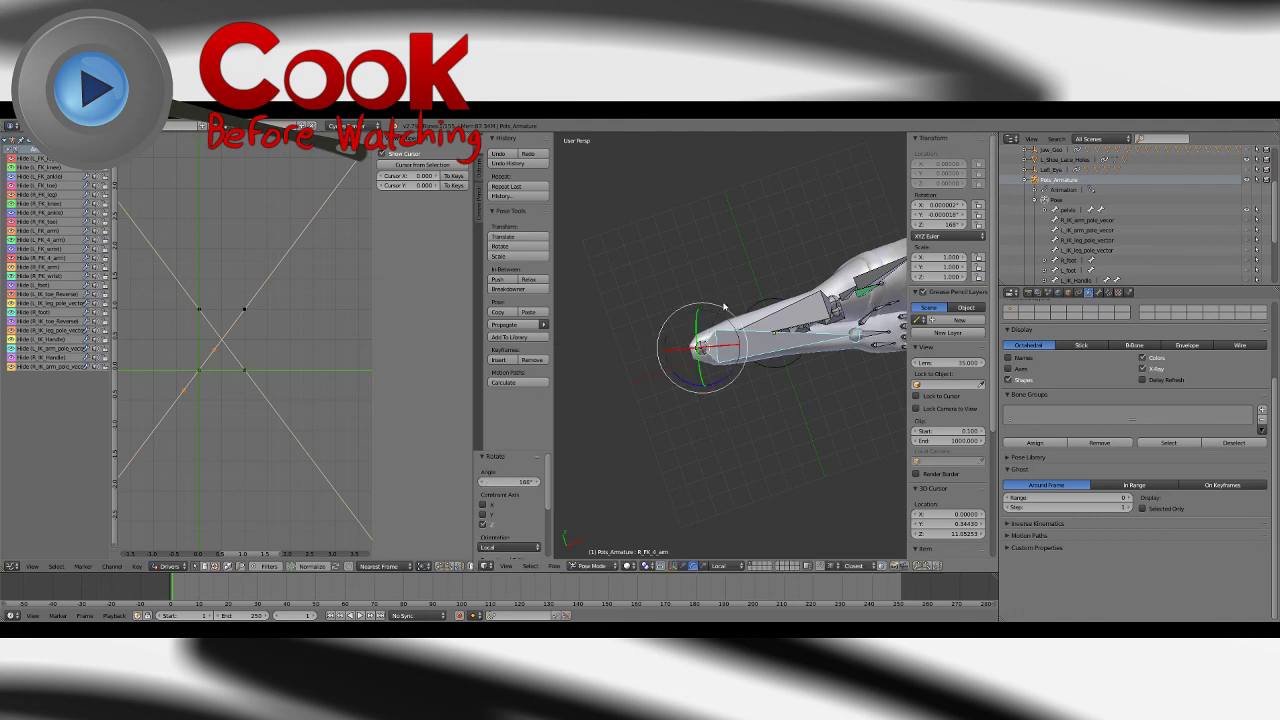
{"action": "key", "text": "alt+r"}
{"action": "middle_click_drag", "start_coordinate": [757, 345], "coordinate": [726, 388]}
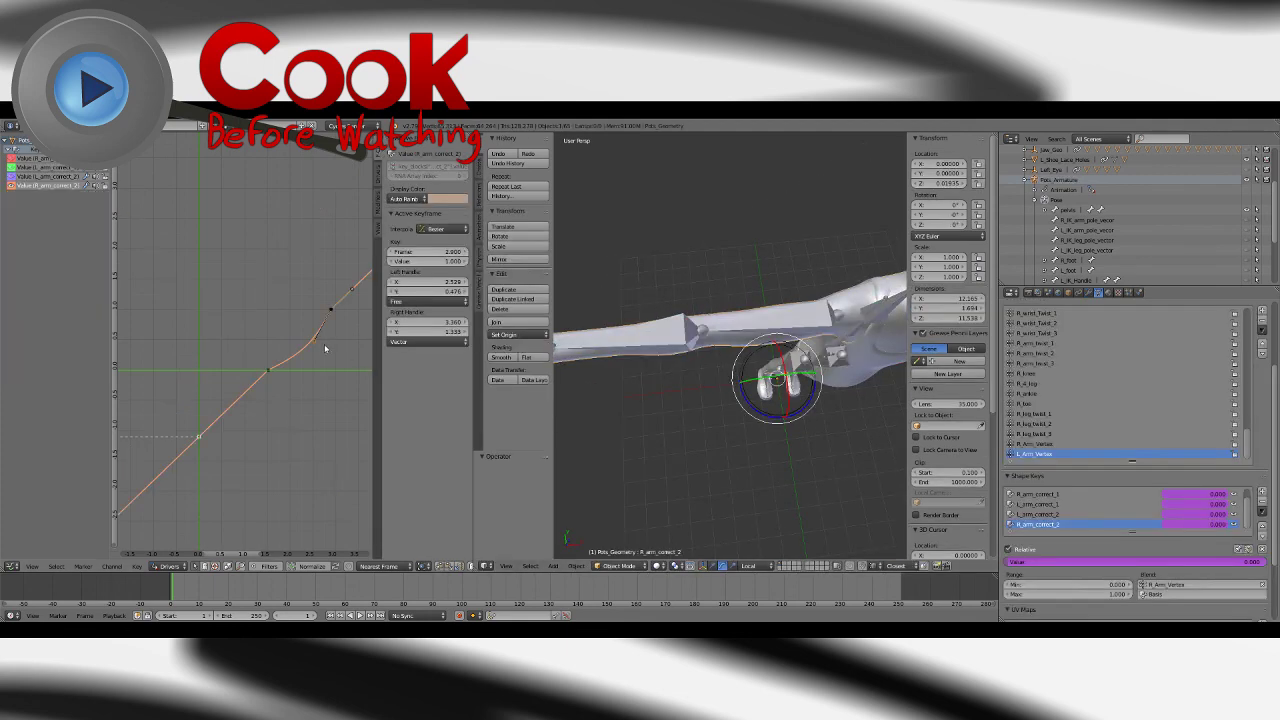
Step: Shift the lower R_arm_correct_2 keyframe's right handle by about -0.066, 0.075 and the upper one's left handle to about 2.451, 0.500
{"action": "left_click", "coordinate": [269, 367]}
{"action": "key", "text": "g"}
{"action": "left_click", "coordinate": [304, 351]}
{"action": "right_click", "coordinate": [333, 311]}
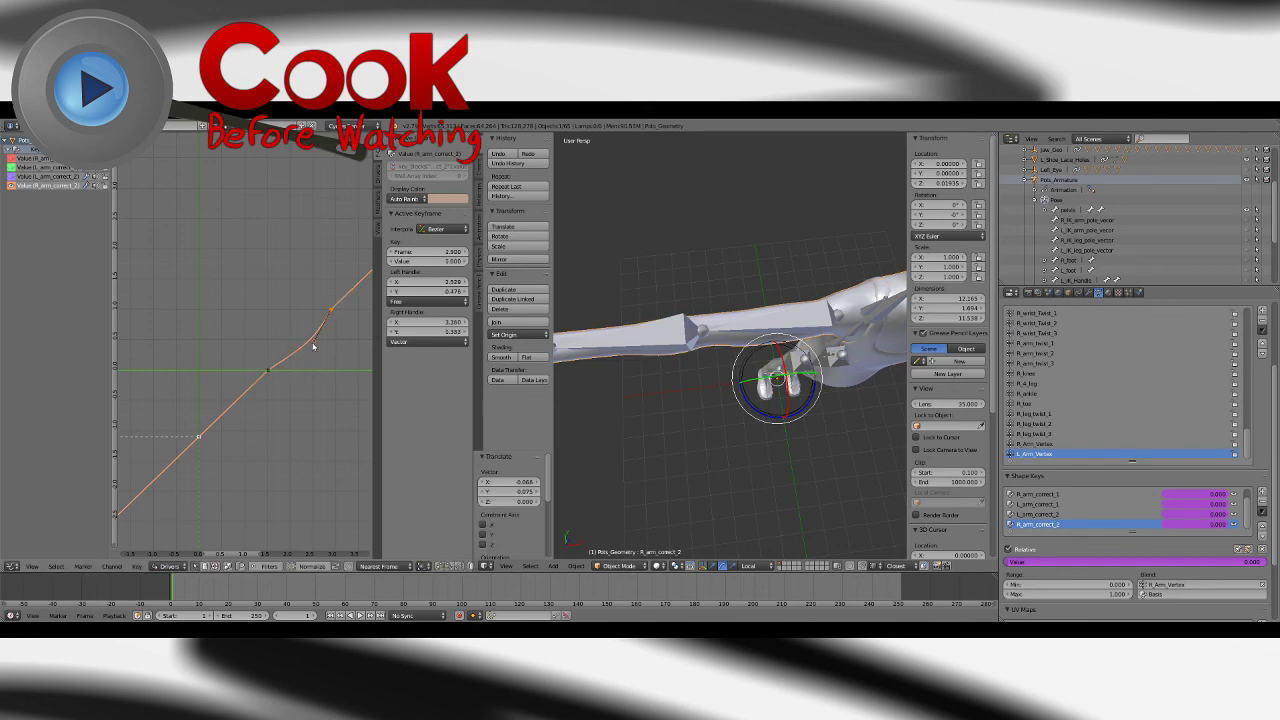
{"action": "right_click", "coordinate": [313, 345]}
{"action": "key", "text": "g"}
{"action": "left_click", "coordinate": [310, 345]}
{"action": "scroll", "coordinate": [337, 368], "scroll_direction": "down", "scroll_amount": 4}
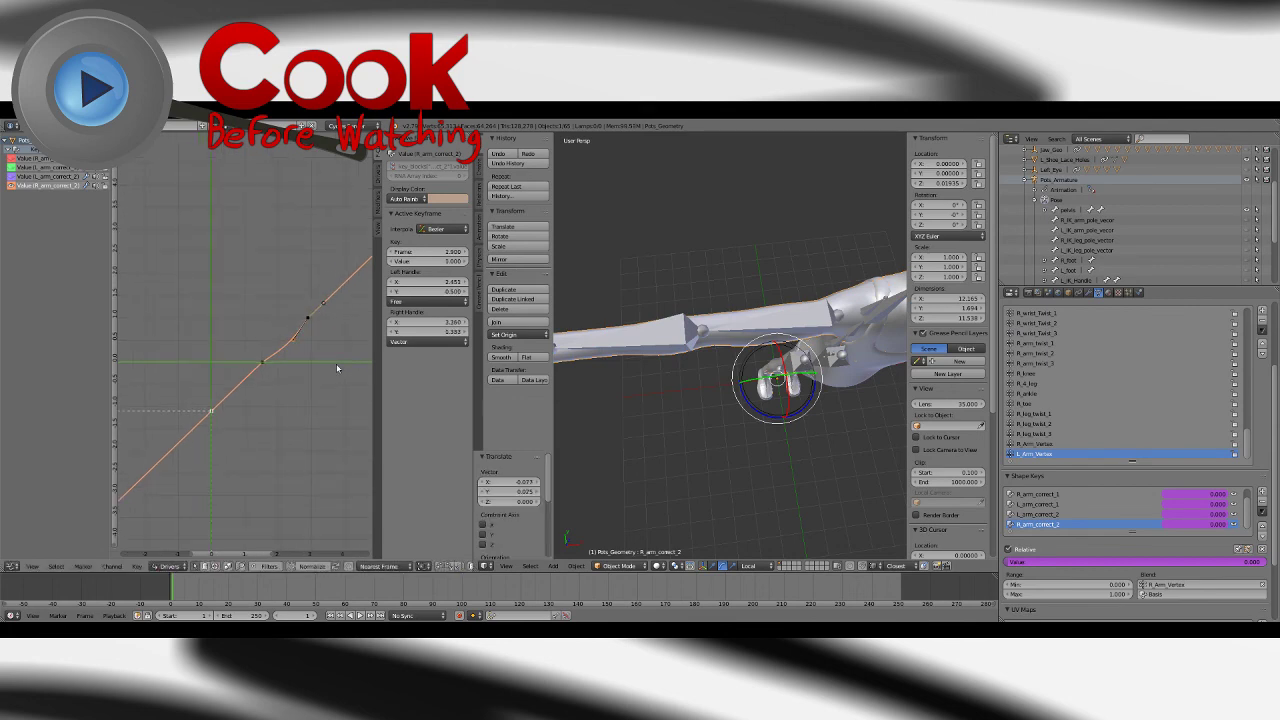
{"action": "middle_click_drag", "start_coordinate": [337, 368], "coordinate": [305, 371]}
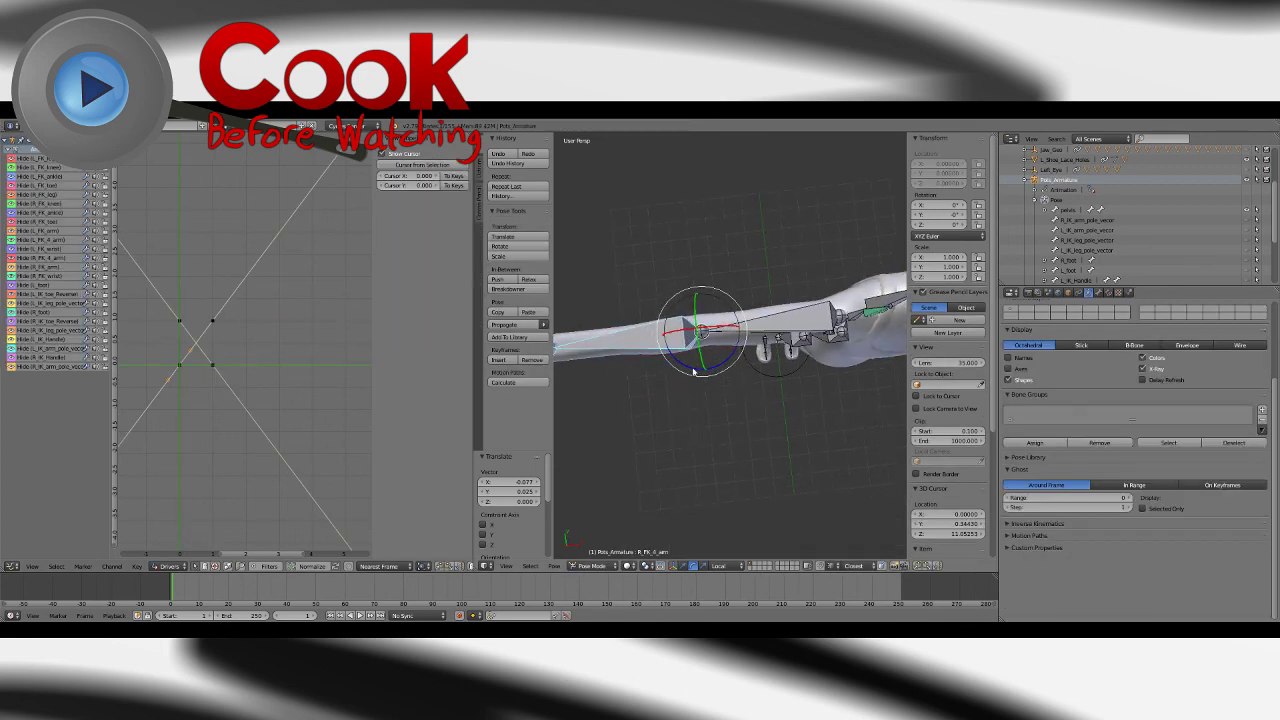
Step: Bend the right elbow with R_FK_4_arm to test the adjusted correction curve, leaving the bone's rotation cleared
{"action": "key", "text": "r"}
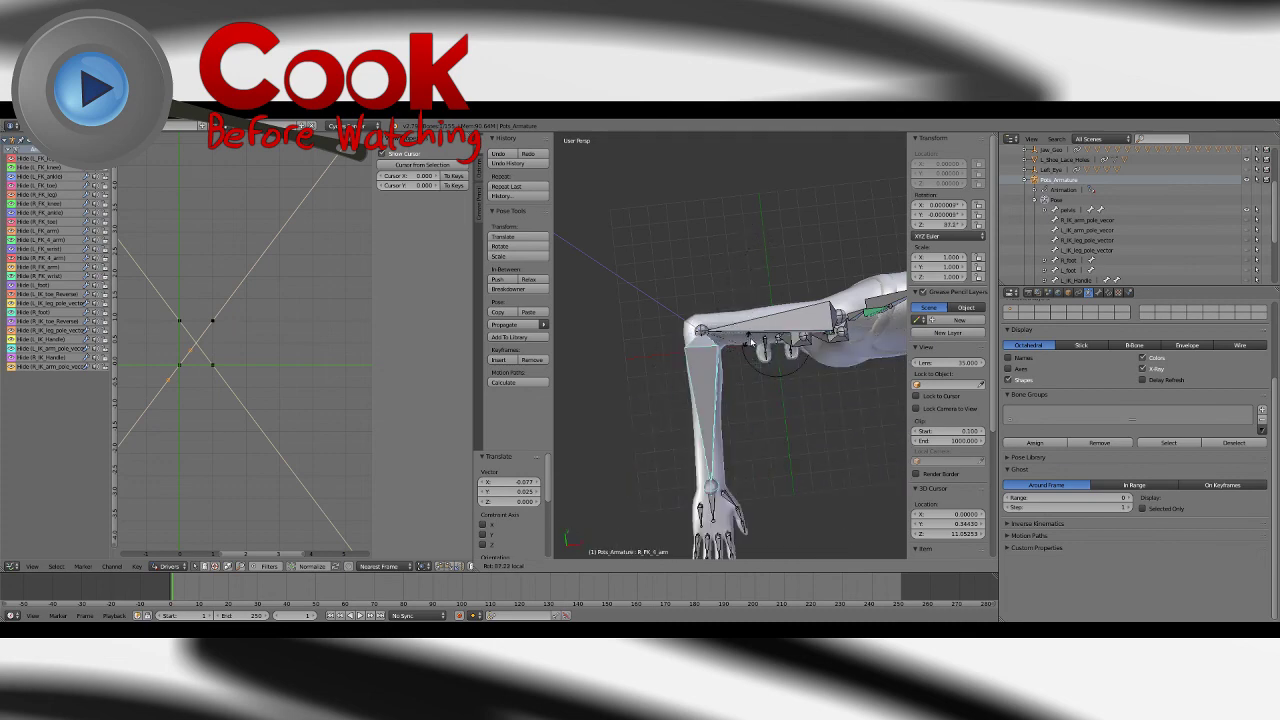
{"action": "left_click", "coordinate": [760, 187]}
{"action": "key", "text": "alt+r"}
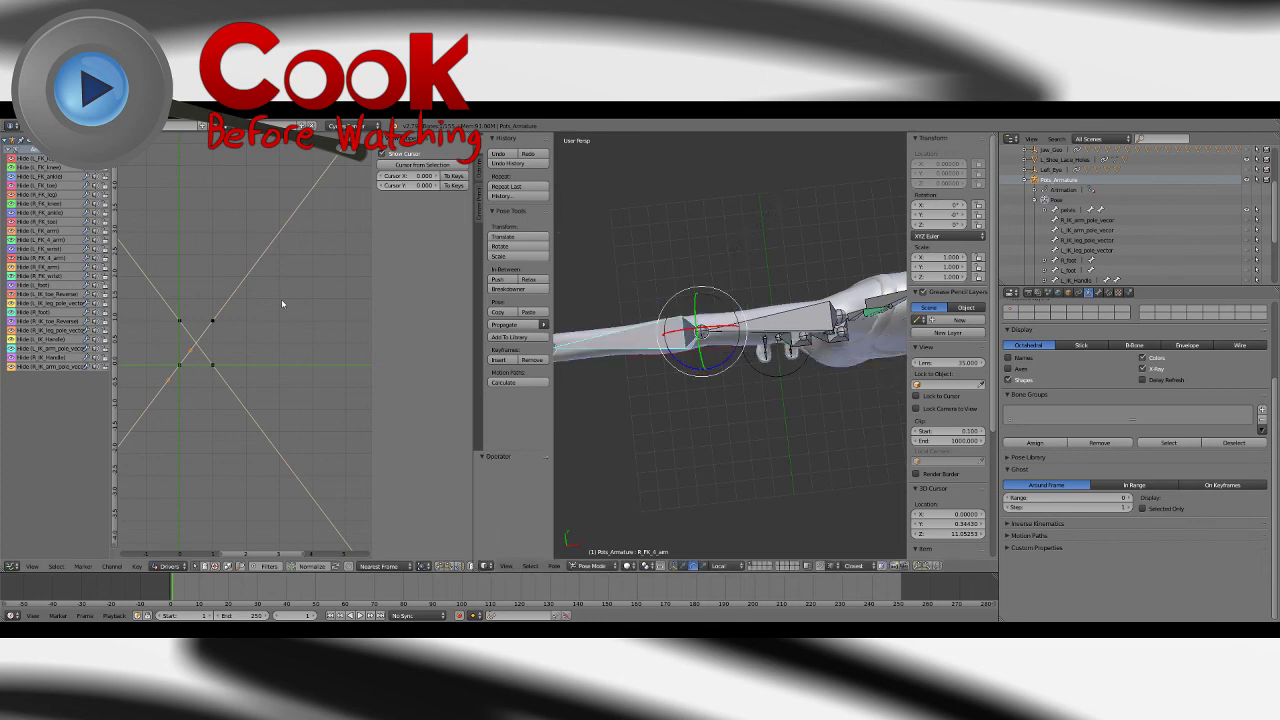
{"action": "key", "text": "r"}
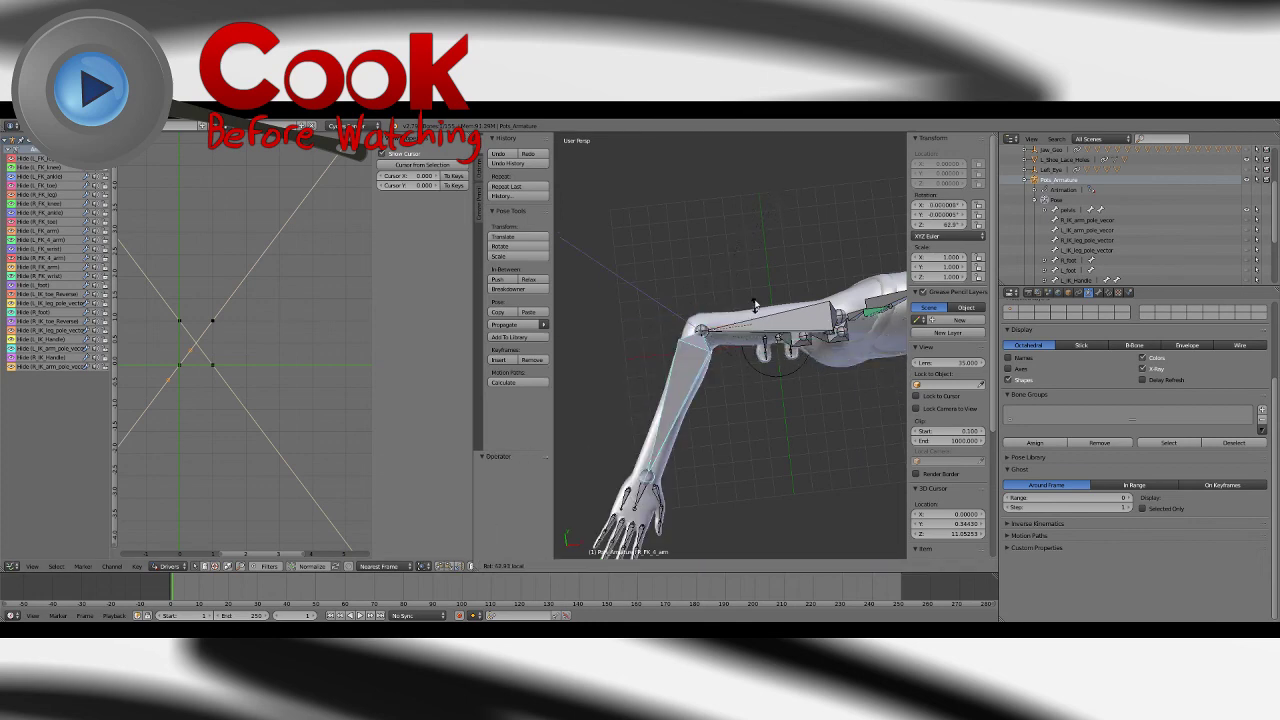
{"action": "right_click", "coordinate": [725, 254]}
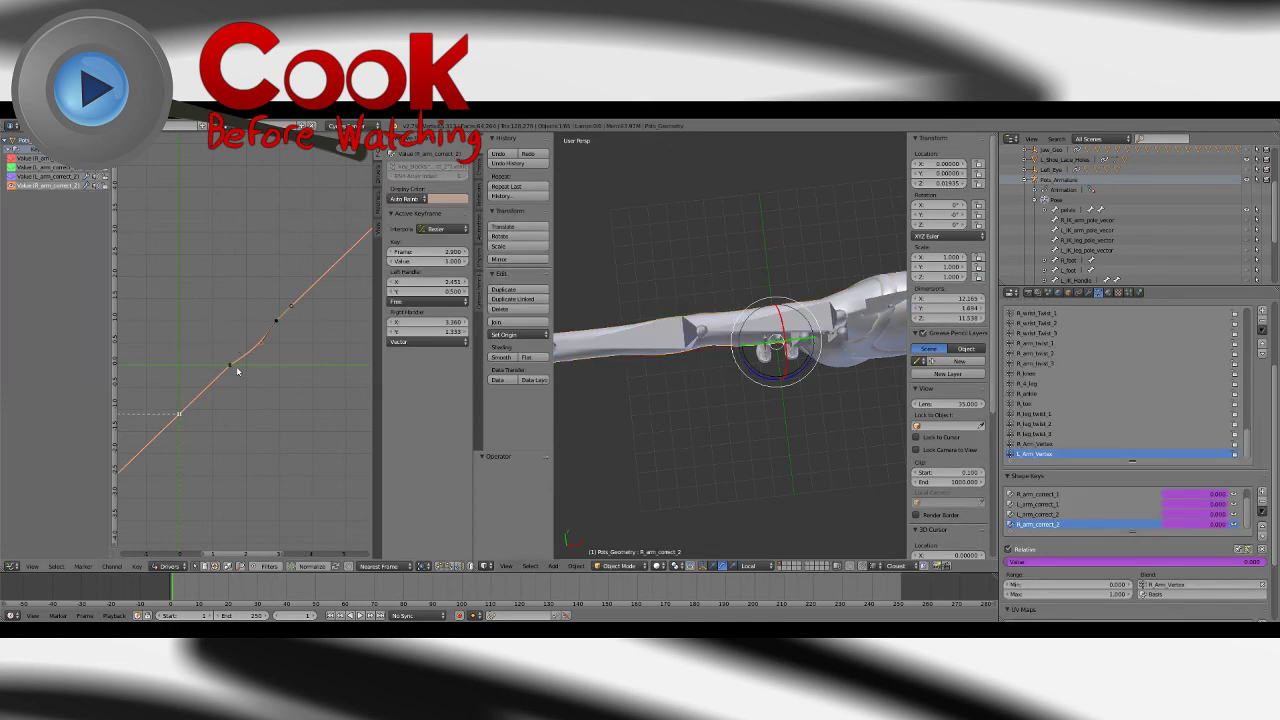
Step: Flatten the start of the R_arm_correct_2 curve with the lower keyframe's right handle and move the upper one's left handle to about 2.7, 0.4
{"action": "right_click", "coordinate": [237, 369]}
{"action": "key", "text": "g"}
{"action": "left_click", "coordinate": [266, 357]}
{"action": "right_click", "coordinate": [275, 329]}
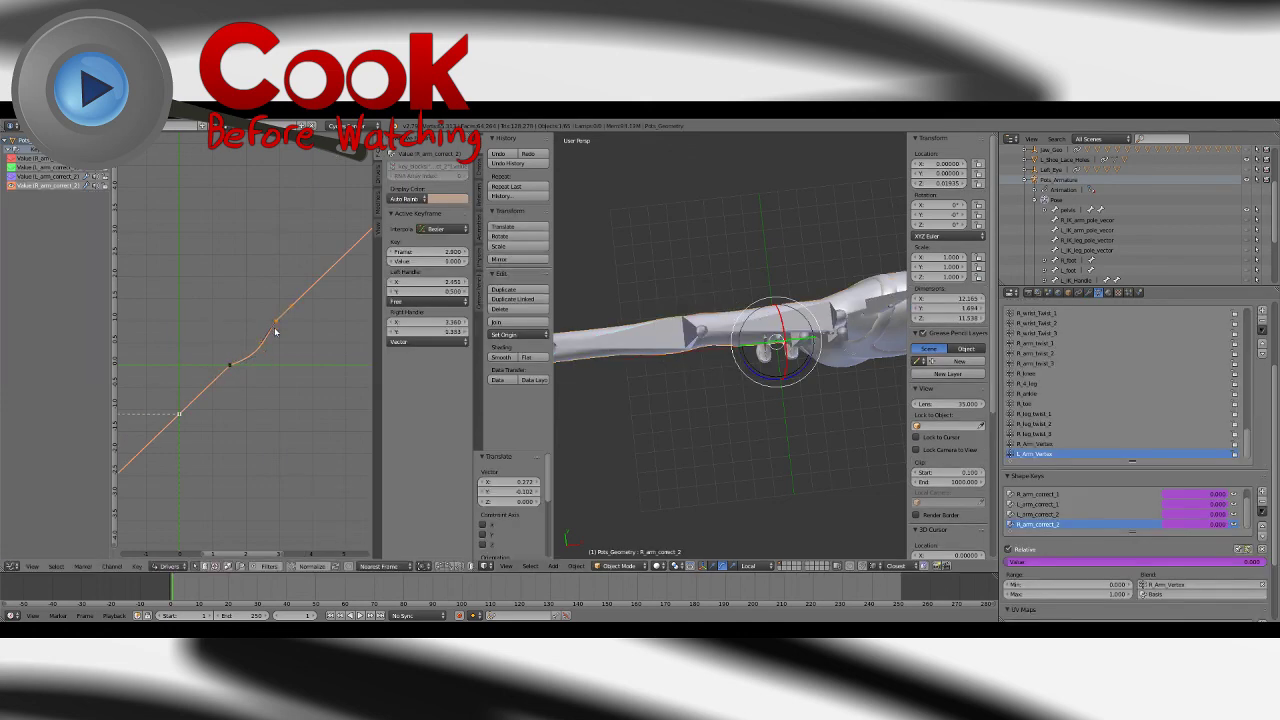
{"action": "key", "text": "g"}
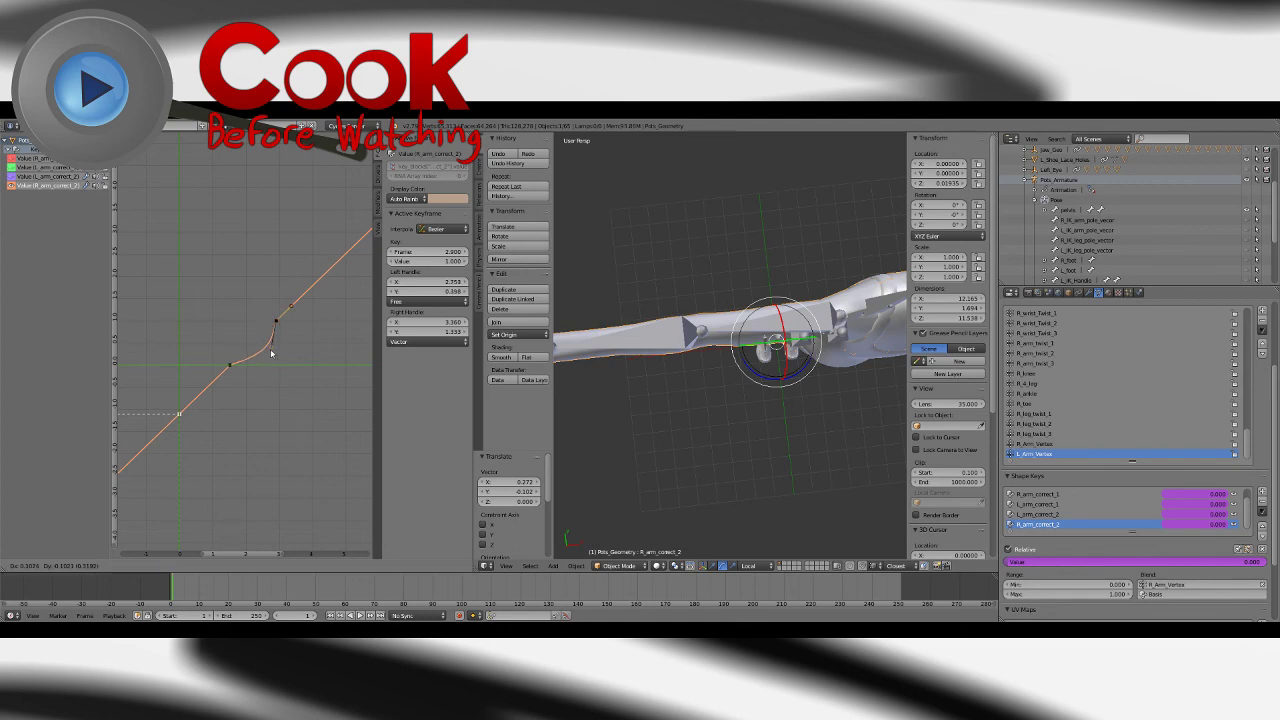
{"action": "left_click", "coordinate": [269, 350]}
Step: Rotate the R_FK_4_arm bone by about 172° to check the fully bent right elbow, and clear its rotation
{"action": "right_click", "coordinate": [687, 360]}
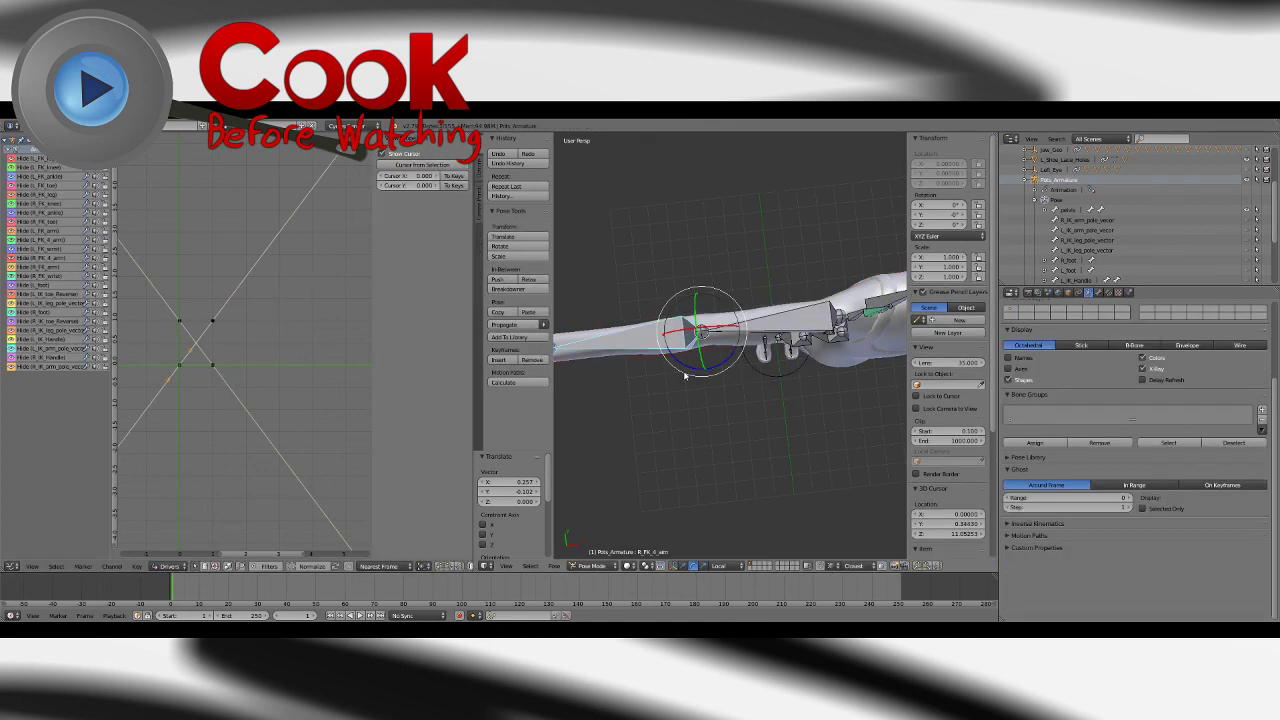
{"action": "key", "text": "r"}
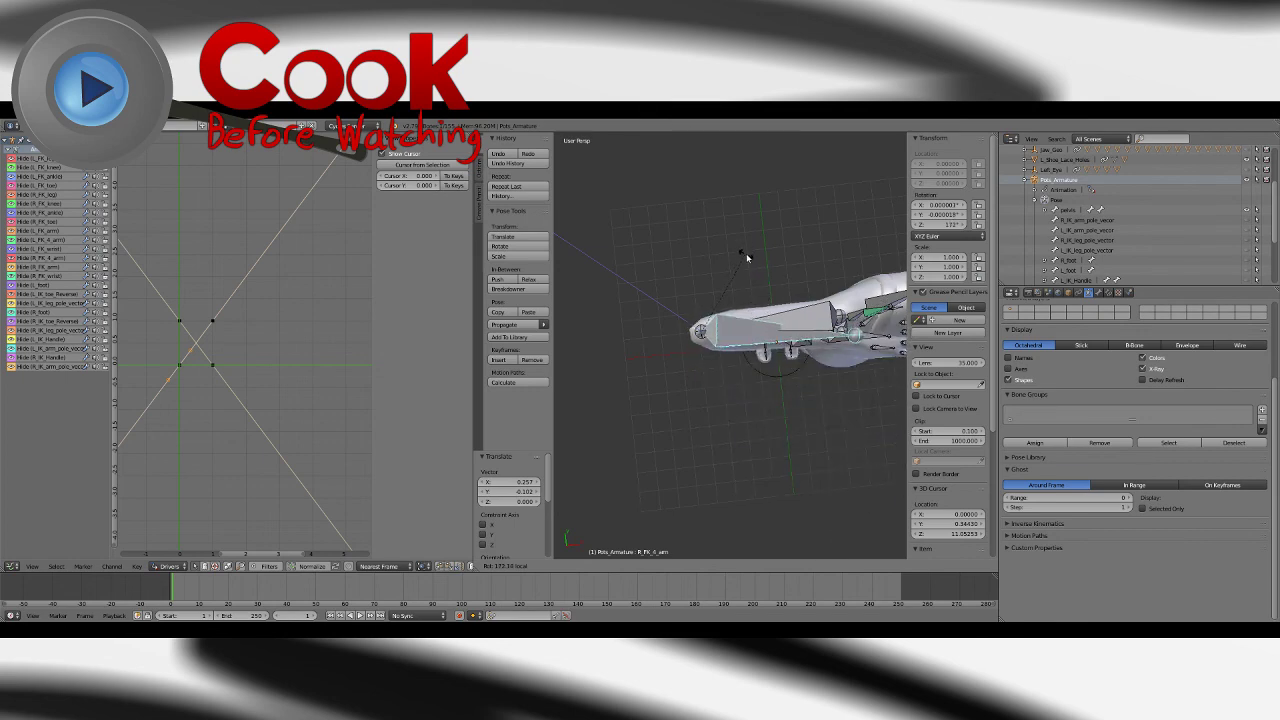
{"action": "left_click", "coordinate": [746, 253]}
{"action": "key", "text": "alt+r"}
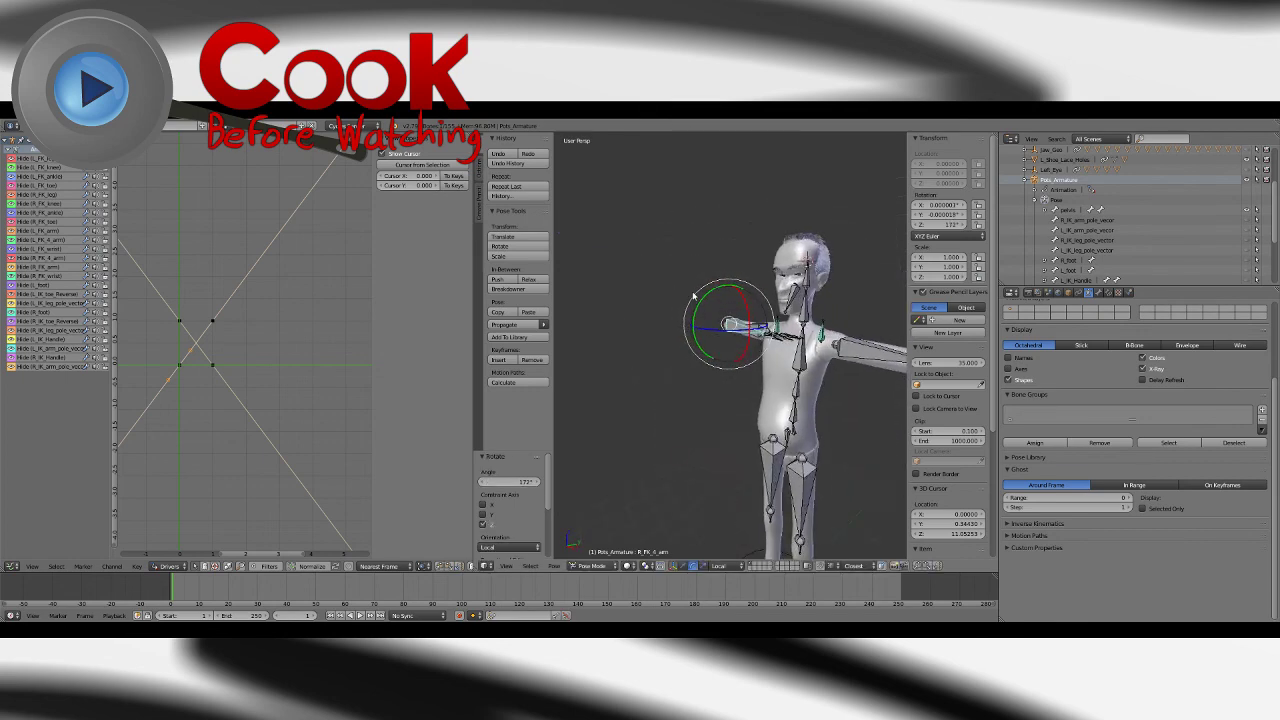
Step: Save the blend file with the tuned right-arm correction
{"action": "middle_click_drag", "start_coordinate": [714, 344], "coordinate": [765, 520]}
{"action": "left_click", "coordinate": [33, 126]}
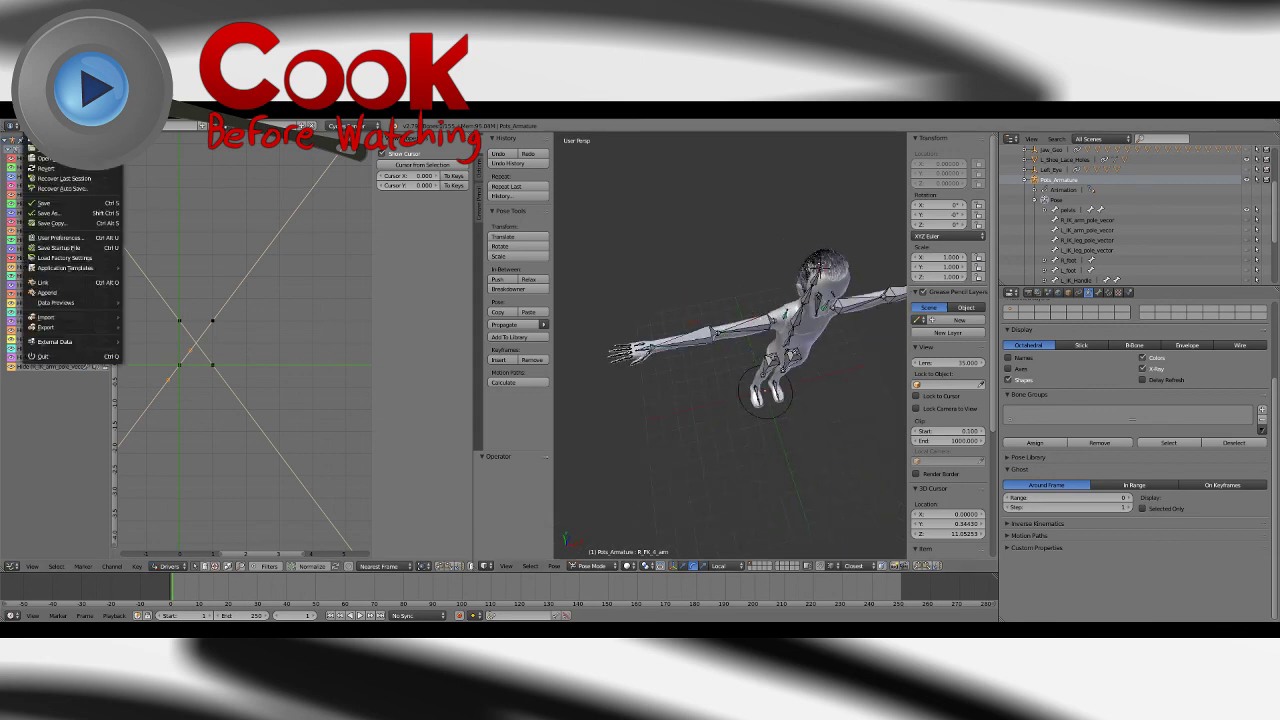
{"action": "left_click", "coordinate": [45, 201]}
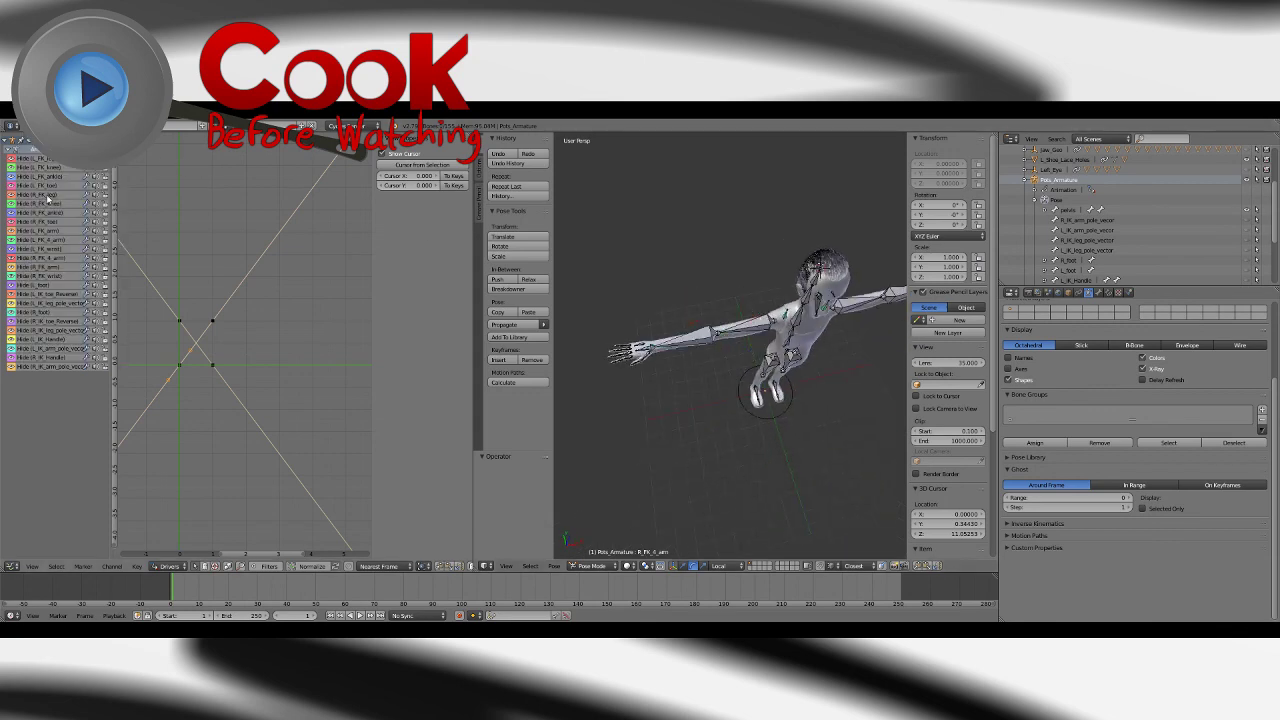
Step: Rotate the L_FK_4_arm bone by about -168° to inspect the left elbow correction, and clear its rotation
{"action": "middle_click_drag", "start_coordinate": [802, 432], "coordinate": [751, 394]}
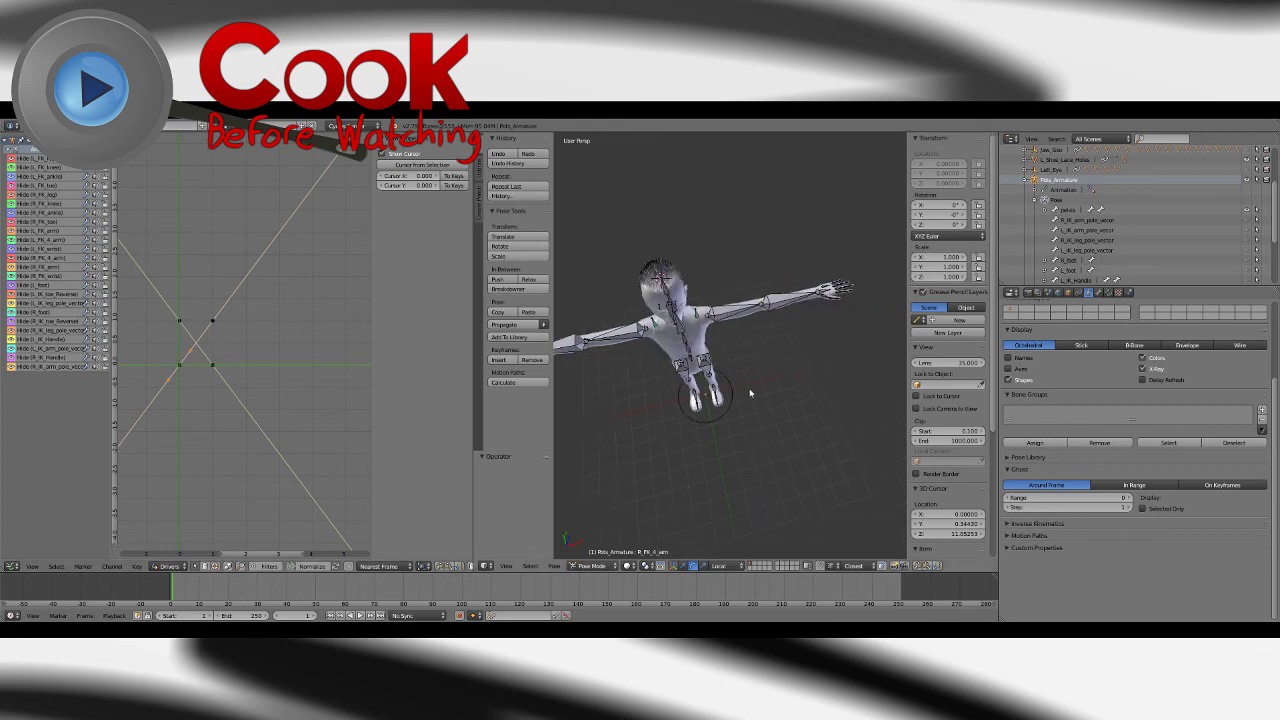
{"action": "scroll", "coordinate": [781, 318], "scroll_direction": "up", "scroll_amount": 3}
{"action": "right_click", "coordinate": [808, 281]}
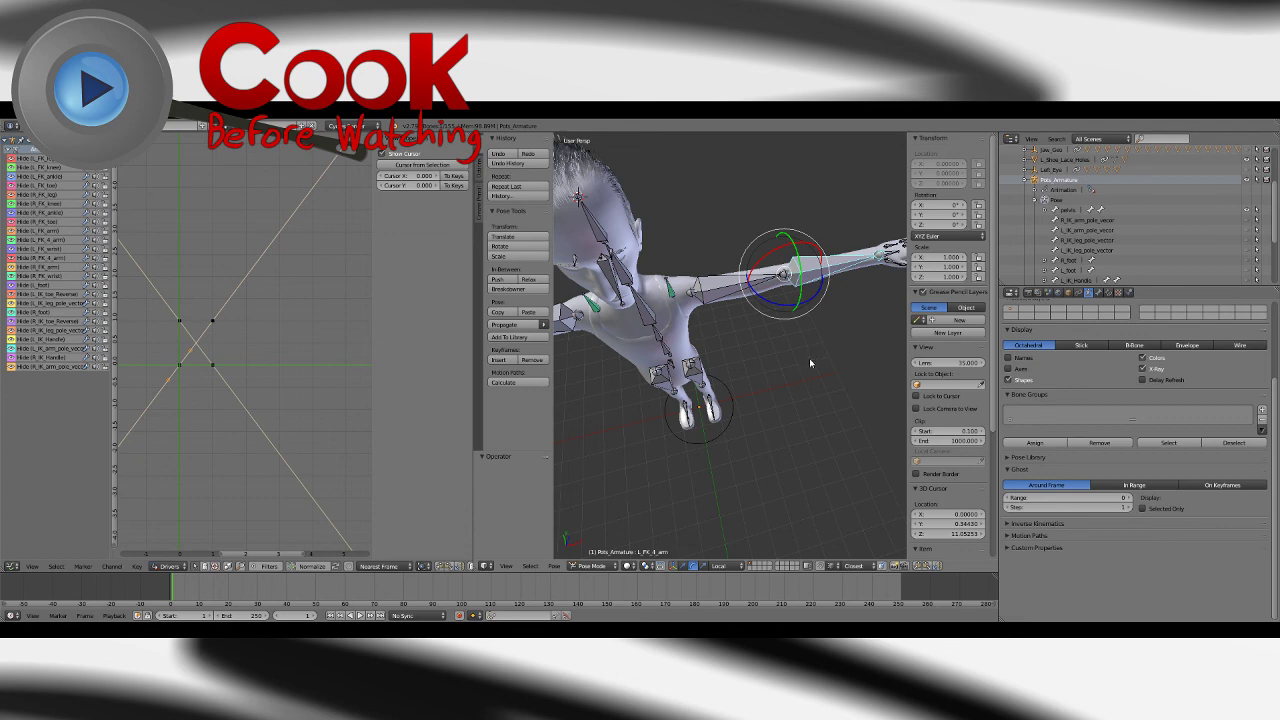
{"action": "middle_click_drag", "start_coordinate": [809, 358], "coordinate": [806, 287]}
{"action": "key", "text": "r"}
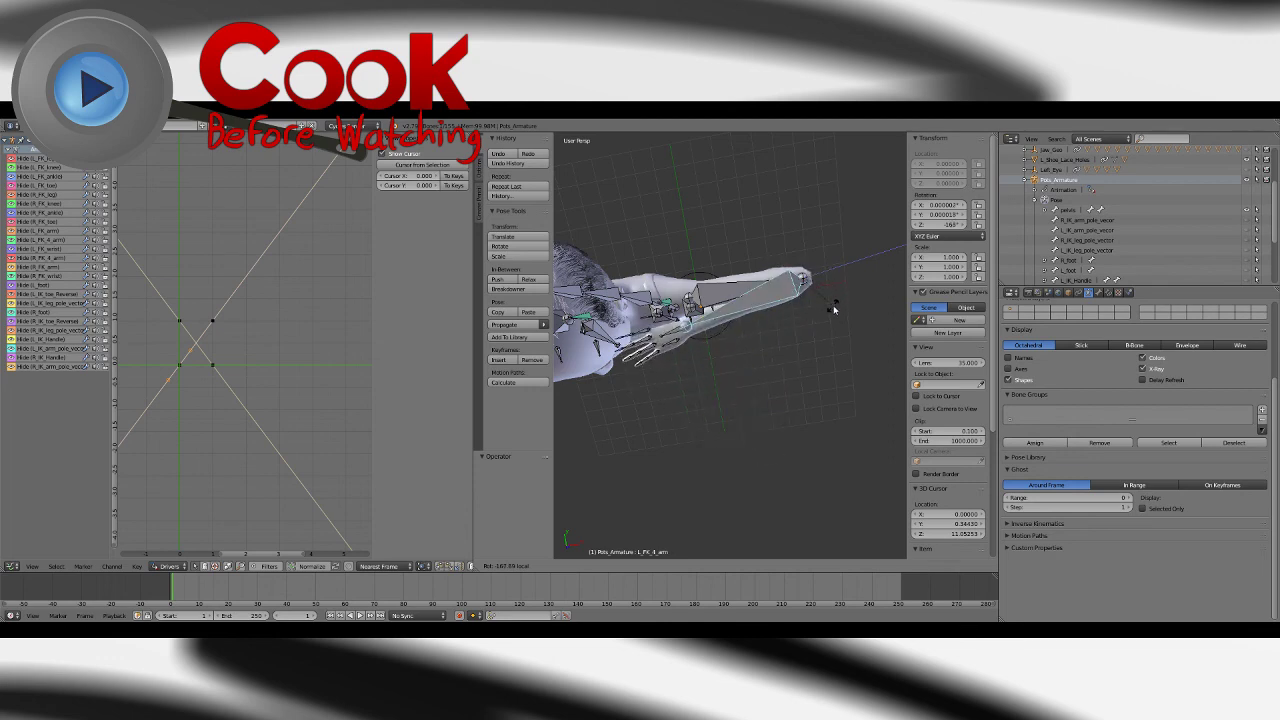
{"action": "left_click", "coordinate": [835, 310]}
{"action": "mouse_move", "coordinate": [835, 310]}
{"action": "middle_mouse_down"}
{"action": "mouse_move", "coordinate": [812, 320]}
{"action": "mouse_move", "coordinate": [829, 280]}
{"action": "mouse_move", "coordinate": [842, 288]}
{"action": "middle_mouse_up"}
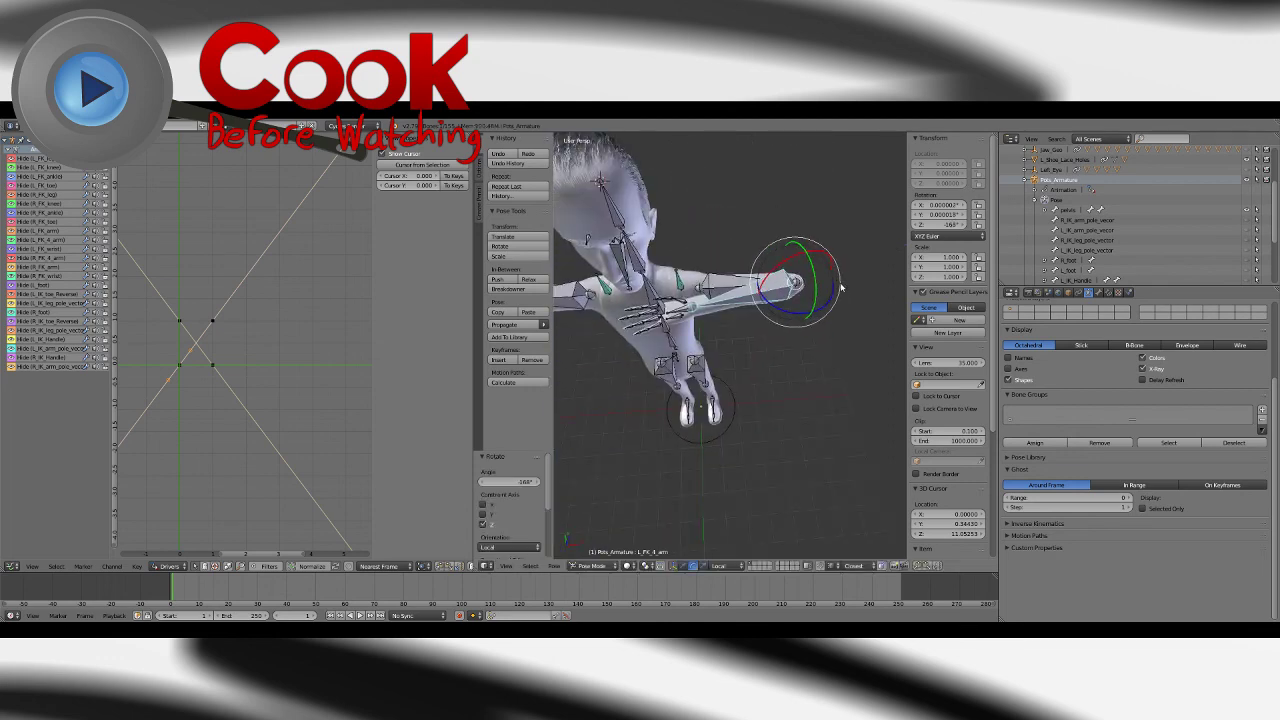
{"action": "middle_click_drag", "start_coordinate": [830, 352], "coordinate": [689, 407]}
{"action": "key", "text": "alt+r"}
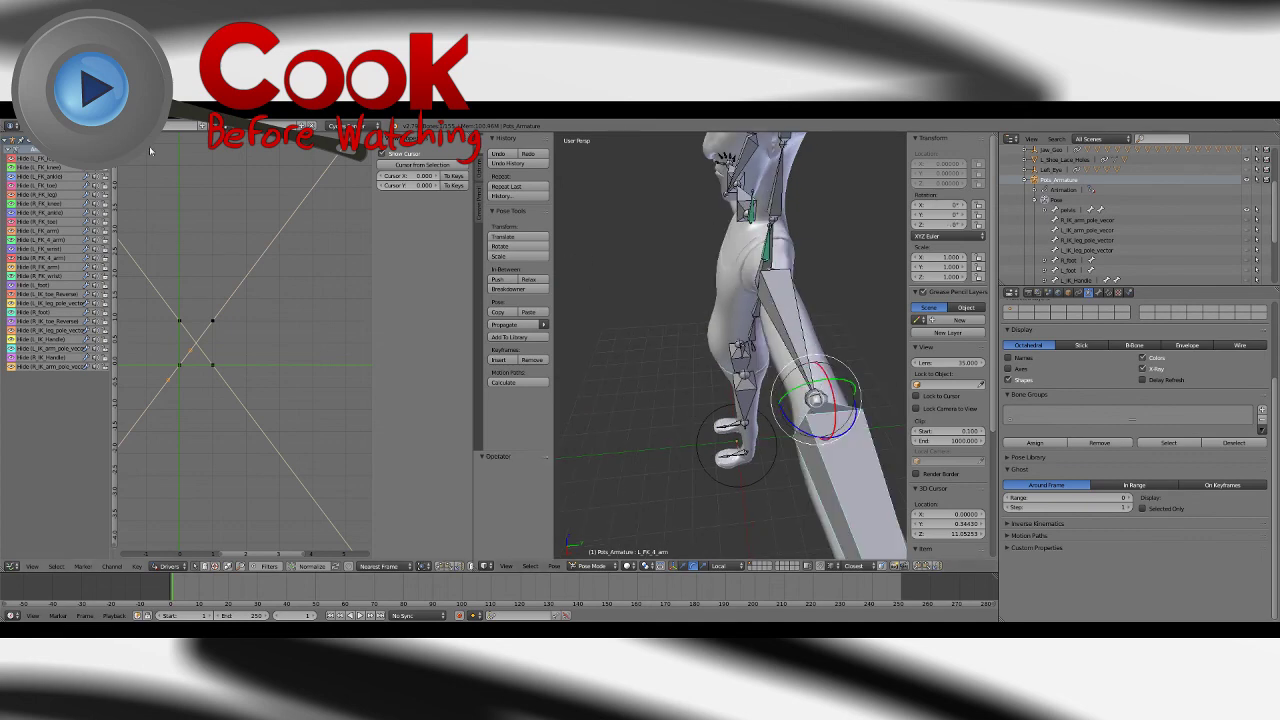
Step: Save the blend file, and save it again with all bones deselected
{"action": "left_click", "coordinate": [32, 125]}
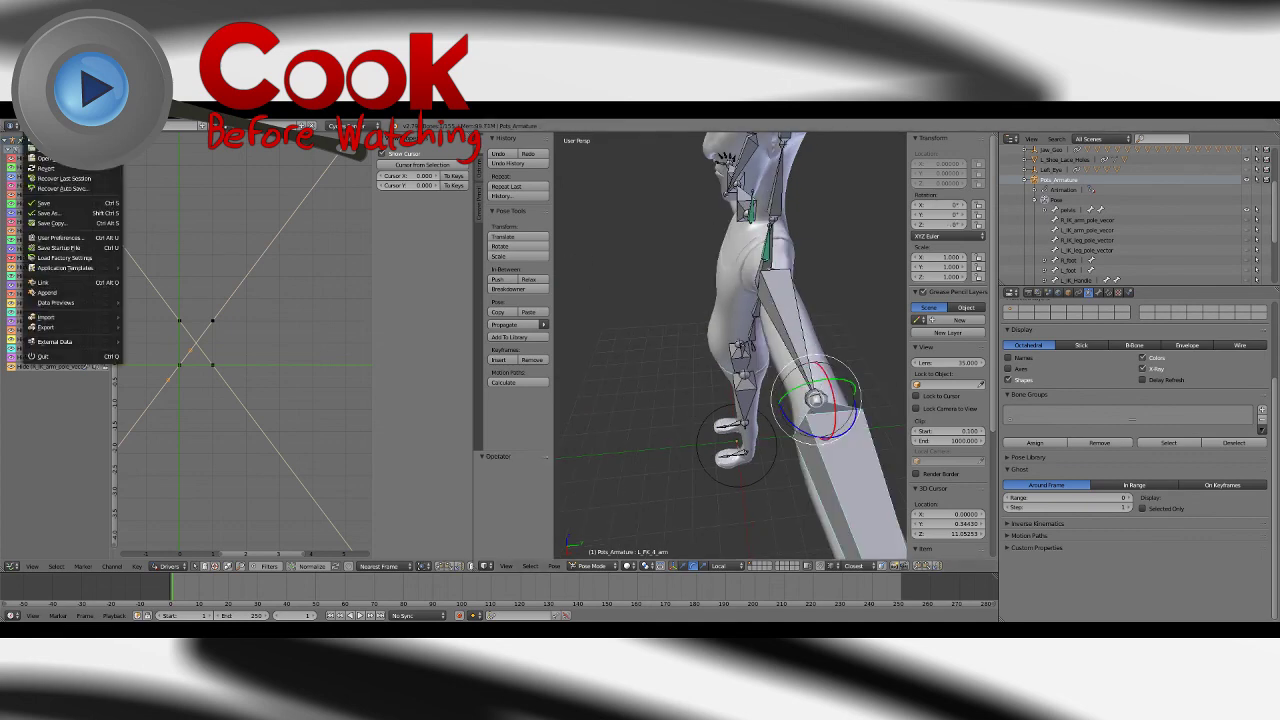
{"action": "left_click", "coordinate": [50, 204]}
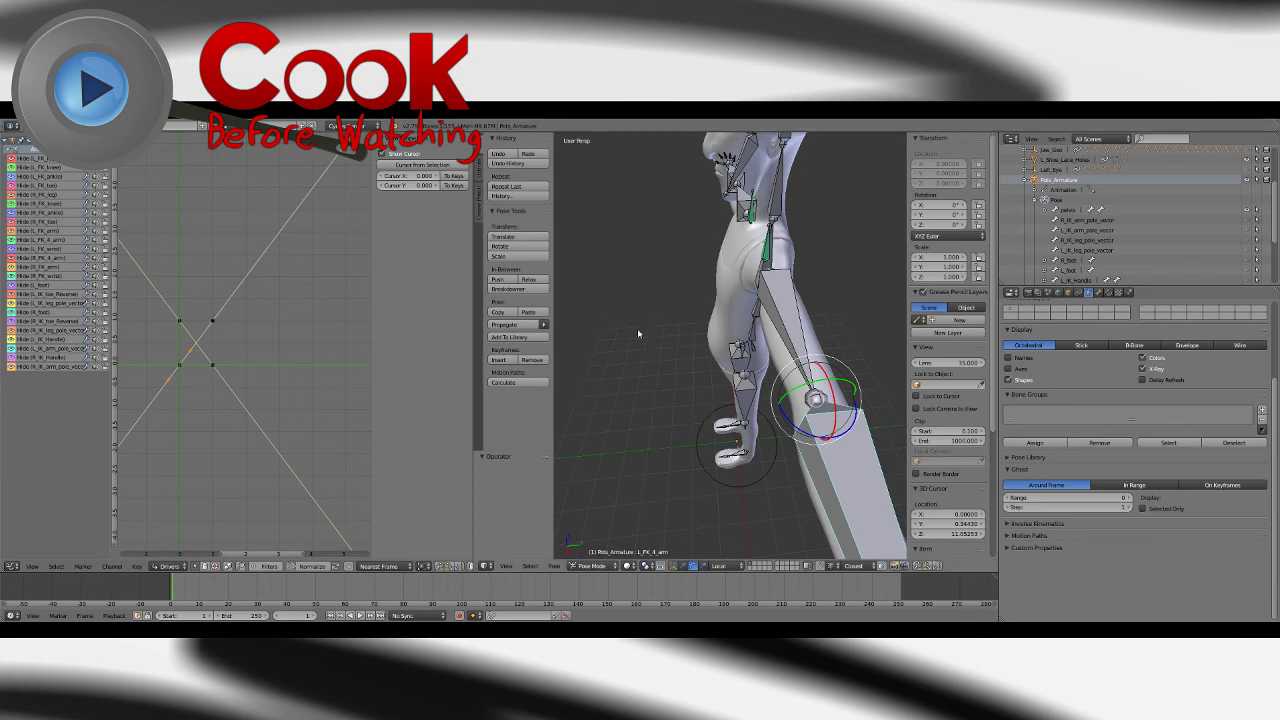
{"action": "middle_click_drag", "start_coordinate": [637, 330], "coordinate": [697, 350]}
{"action": "scroll", "coordinate": [747, 336], "scroll_direction": "down", "scroll_amount": 2}
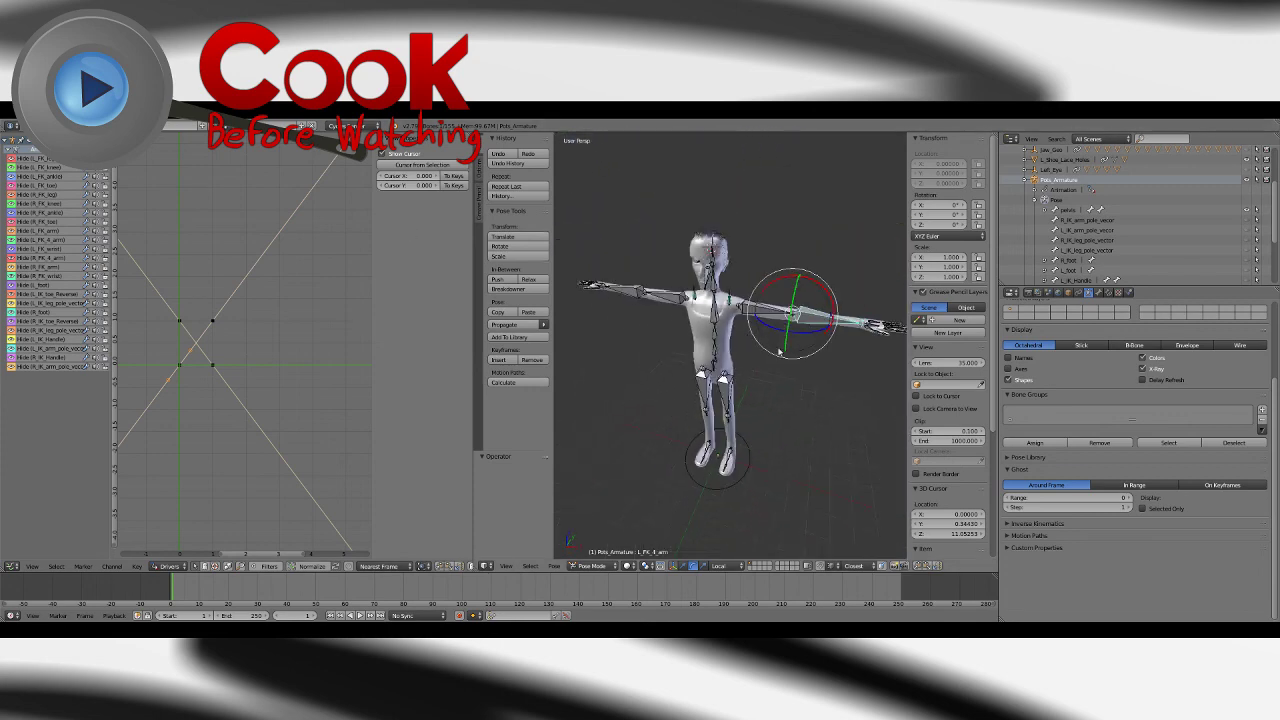
{"action": "middle_click_drag", "start_coordinate": [747, 336], "coordinate": [748, 352]}
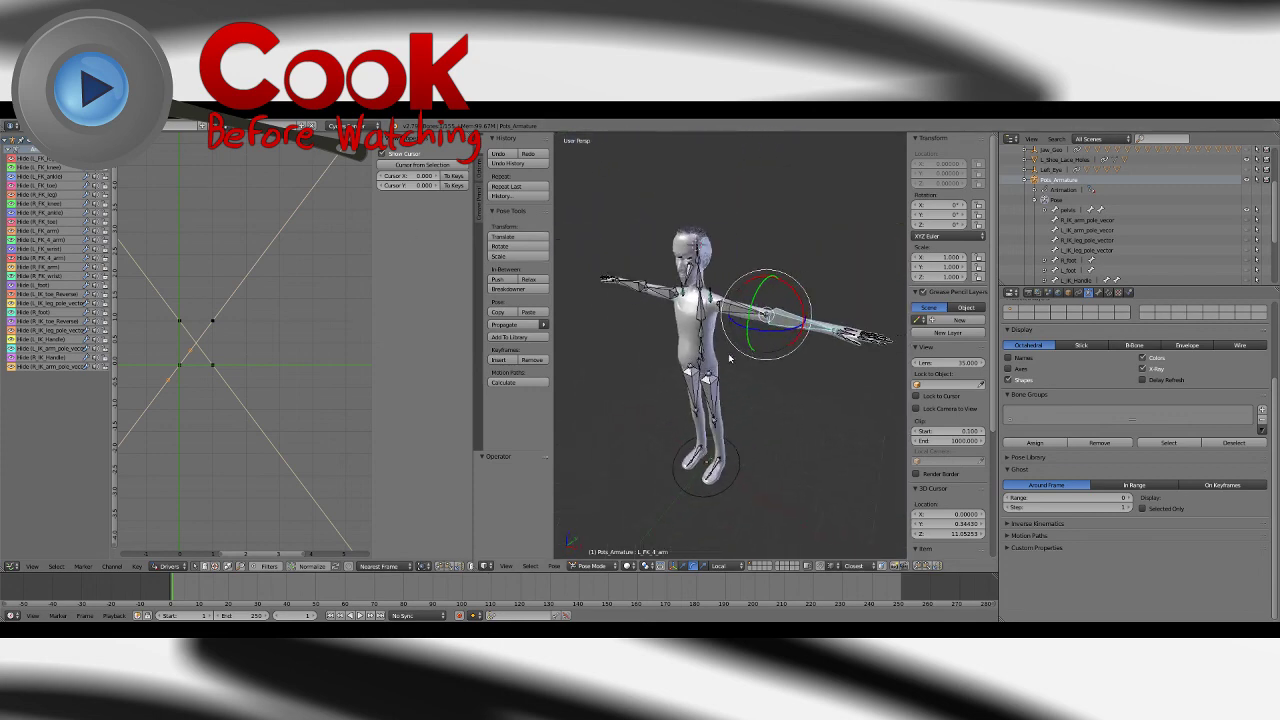
{"action": "key", "text": "a"}
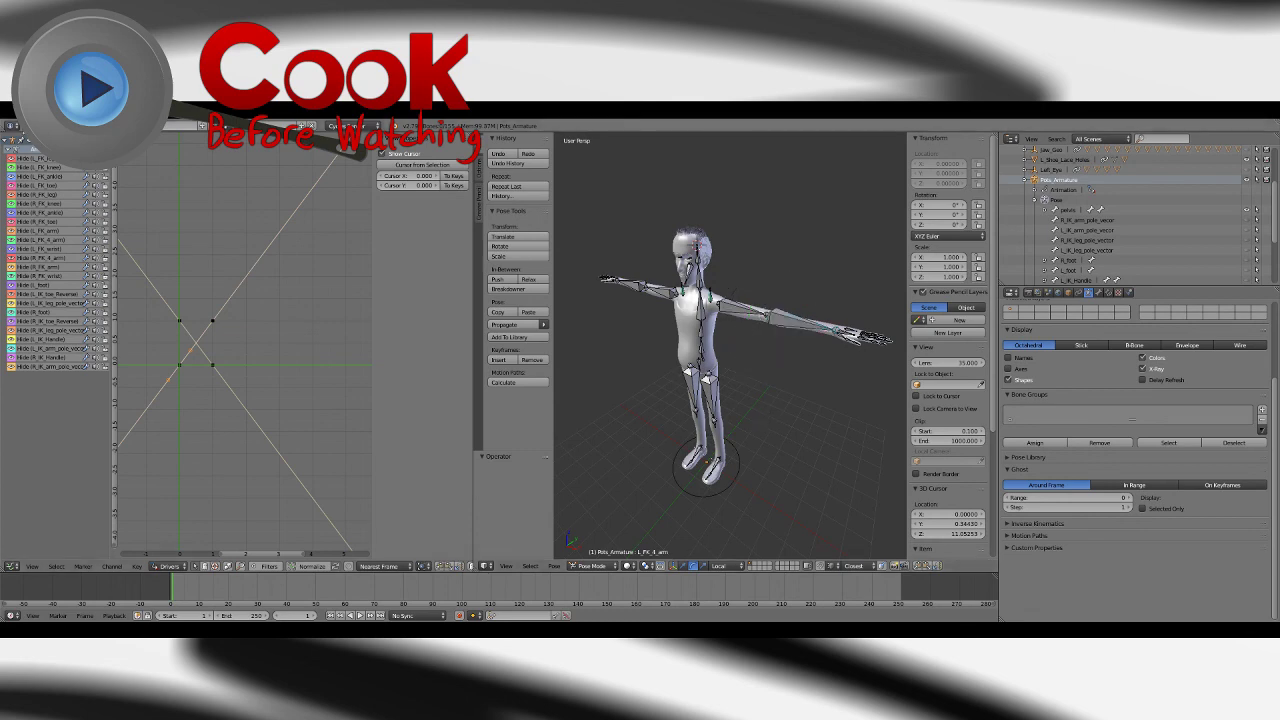
{"action": "left_click", "coordinate": [32, 126]}
{"action": "left_click", "coordinate": [43, 206]}
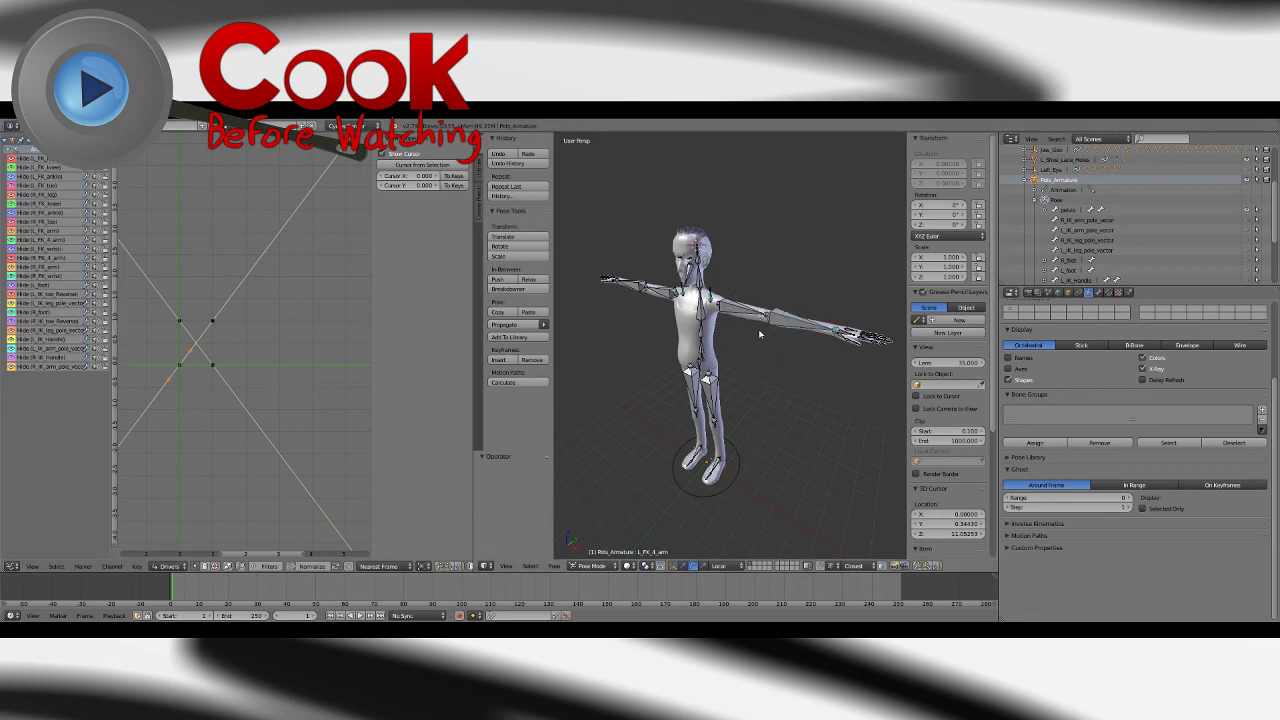
Step: Bend the left elbow by about -157° with L_FK_4_arm to review its correction, and clear the rotation
{"action": "middle_click_drag", "start_coordinate": [759, 334], "coordinate": [770, 372]}
{"action": "right_click", "coordinate": [803, 348]}
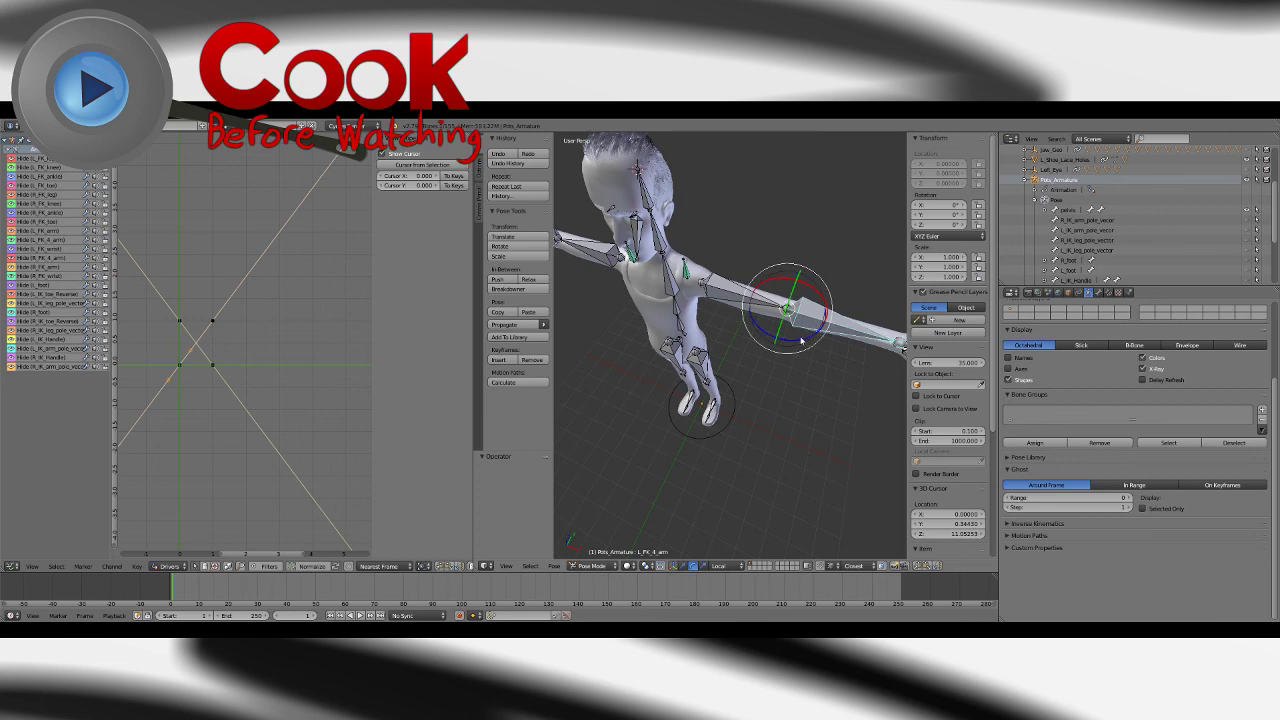
{"action": "left_click_drag", "start_coordinate": [801, 341], "coordinate": [716, 238]}
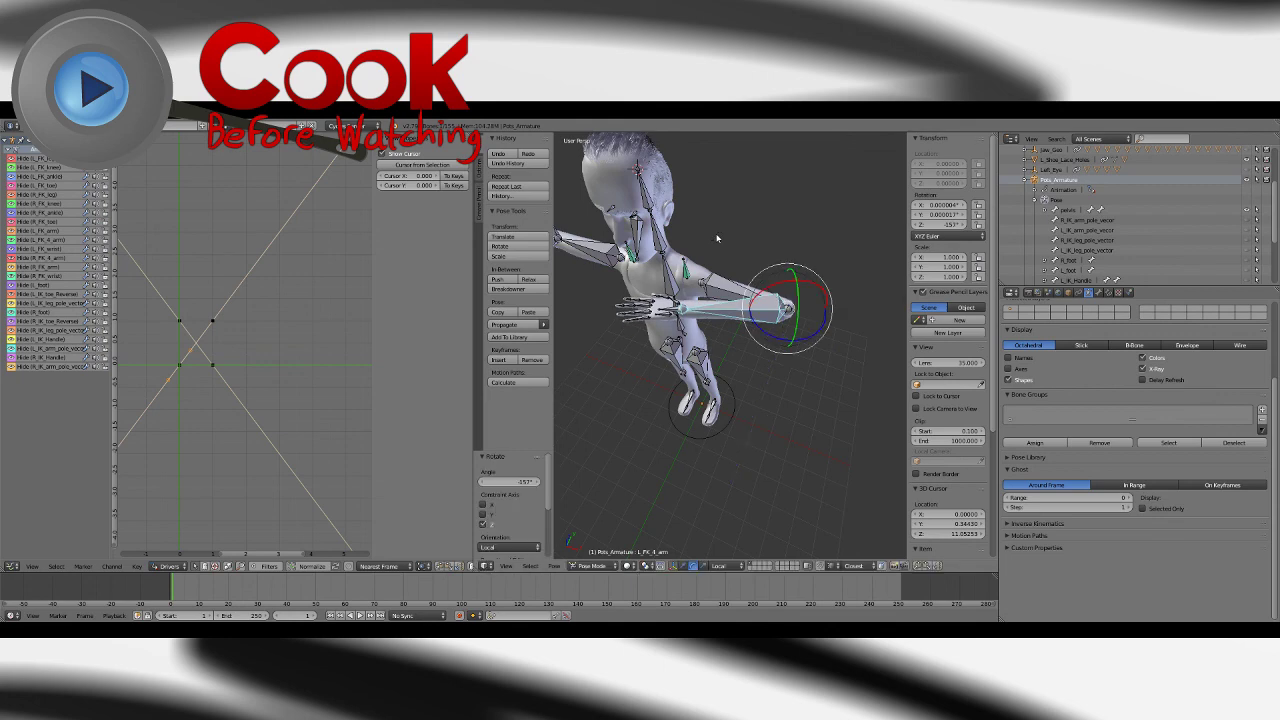
{"action": "key", "text": "alt+r"}
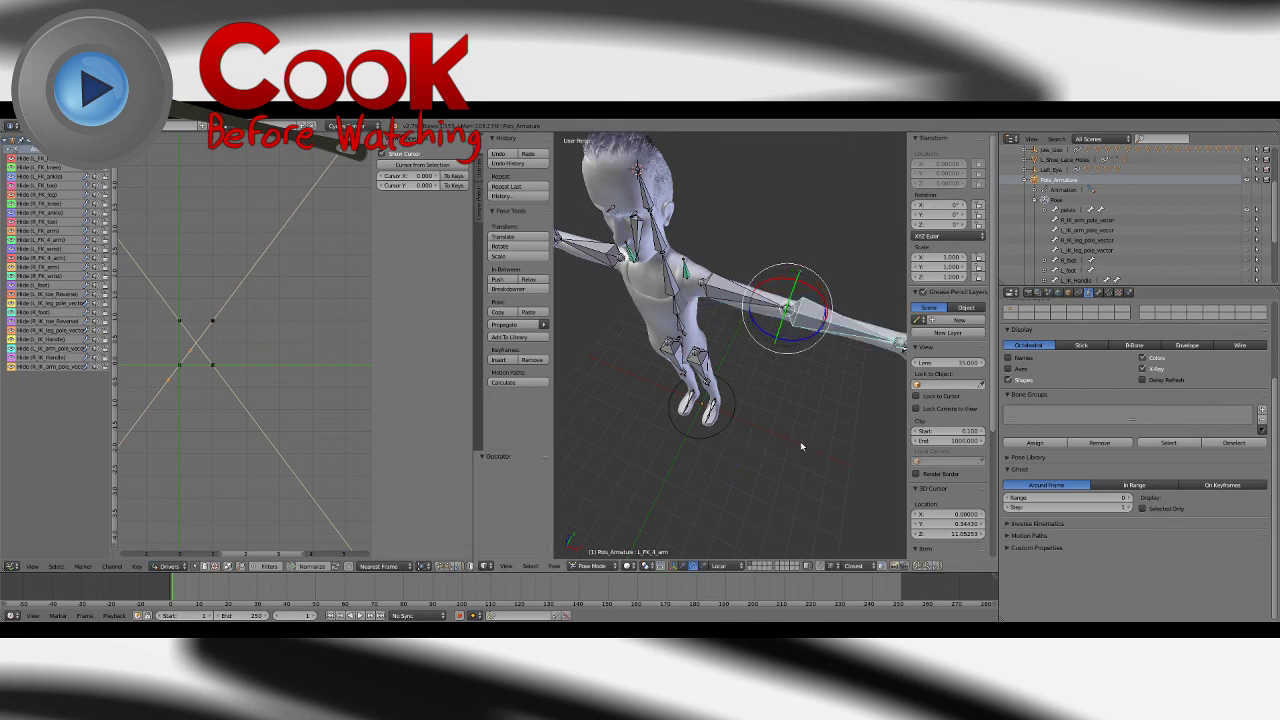
Step: Deselect all bones and save the blend file
{"action": "key", "text": "a"}
{"action": "left_click", "coordinate": [28, 126]}
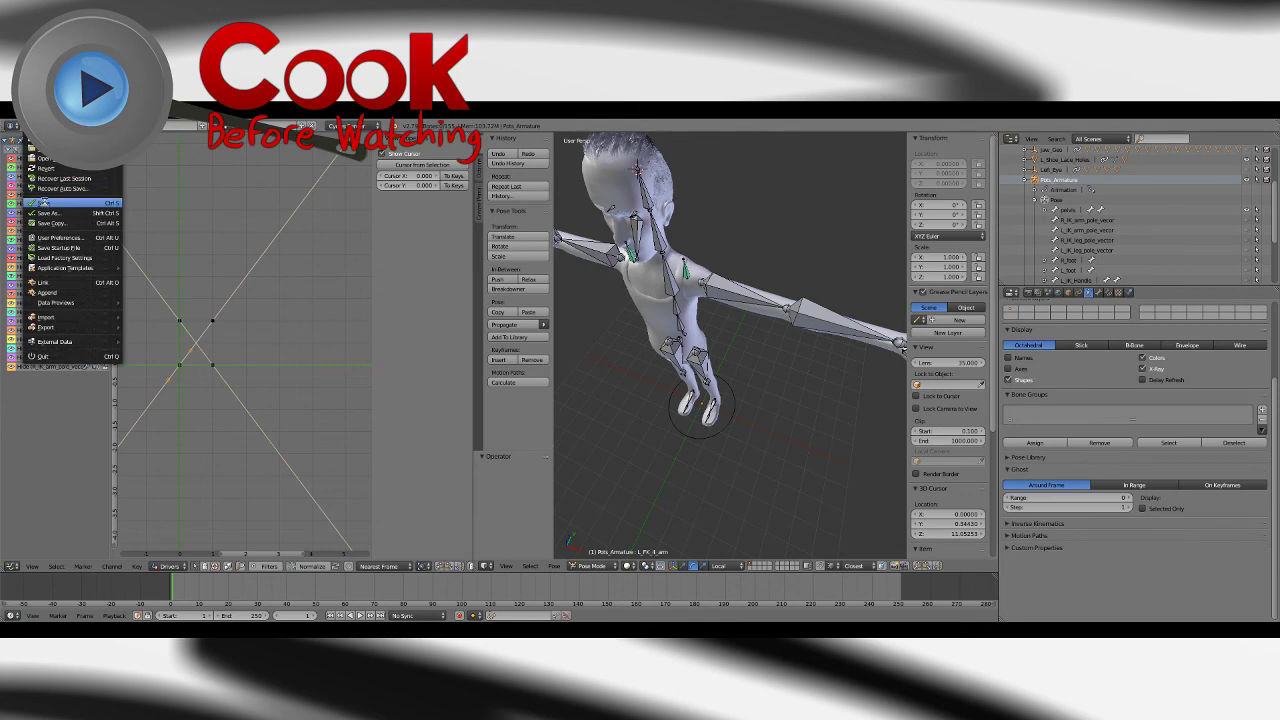
{"action": "left_click", "coordinate": [44, 203]}
Step: Rotate the R_FK_4_arm bone to review the right elbow's deformation, and undo the rotation
{"action": "scroll", "coordinate": [640, 328], "scroll_direction": "down", "scroll_amount": 2}
{"action": "middle_click_drag", "start_coordinate": [630, 328], "coordinate": [667, 332]}
{"action": "scroll", "coordinate": [667, 332], "scroll_direction": "up", "scroll_amount": 3}
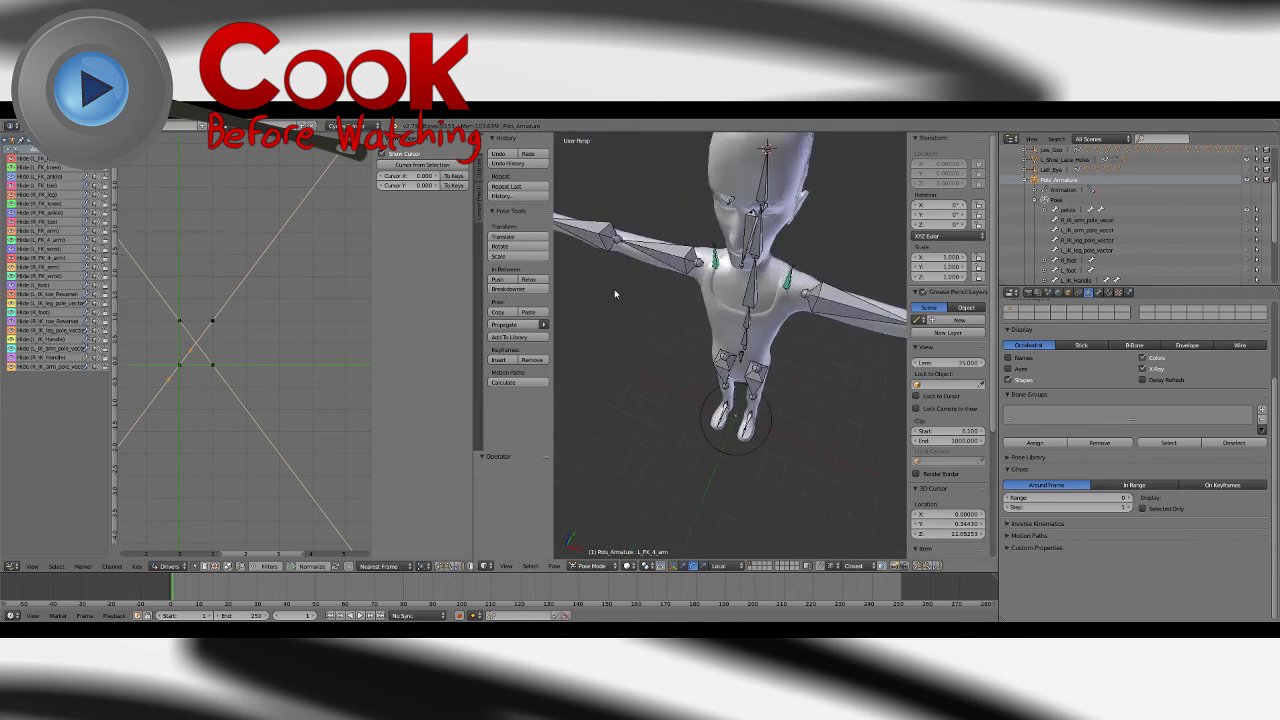
{"action": "right_click", "coordinate": [597, 238]}
{"action": "middle_click_drag", "start_coordinate": [602, 250], "coordinate": [791, 338]}
{"action": "left_click_drag", "start_coordinate": [750, 330], "coordinate": [762, 375]}
{"action": "key", "text": "ctrl+z"}
{"action": "key", "text": "ctrl+z"}
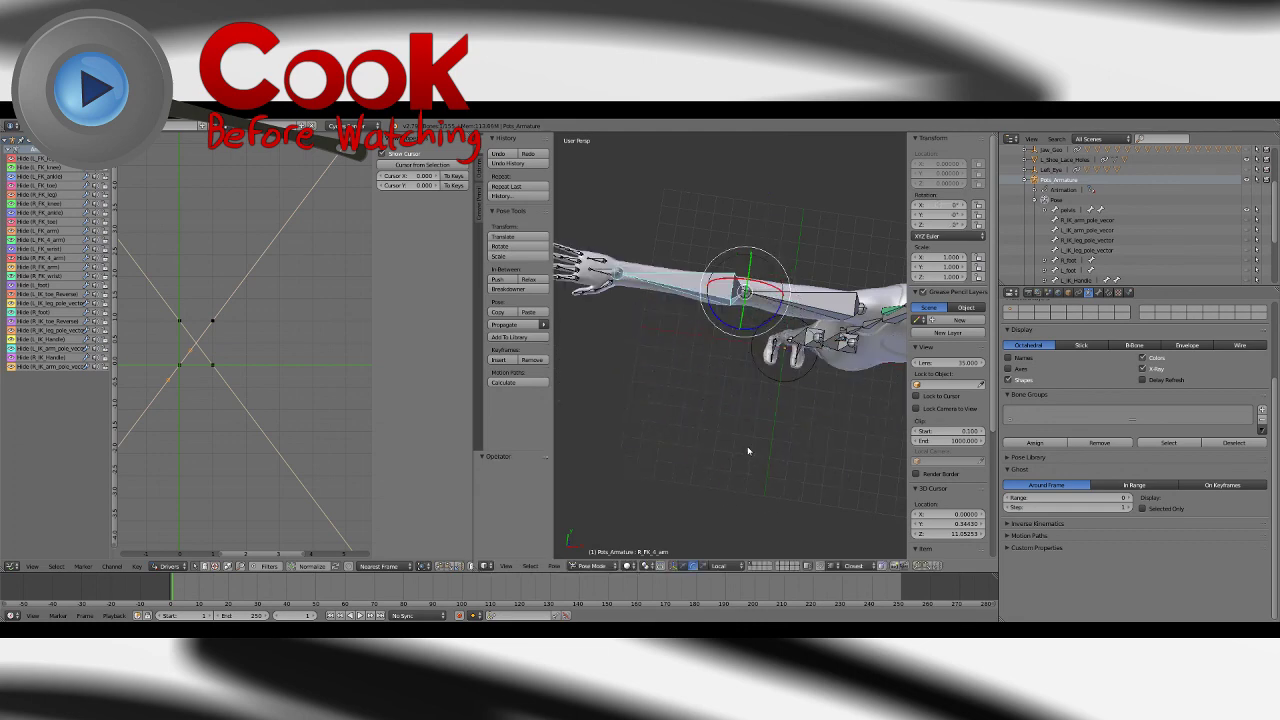
Step: Save the blend file and merge the graph editor area into the 3D view
{"action": "left_click", "coordinate": [32, 126]}
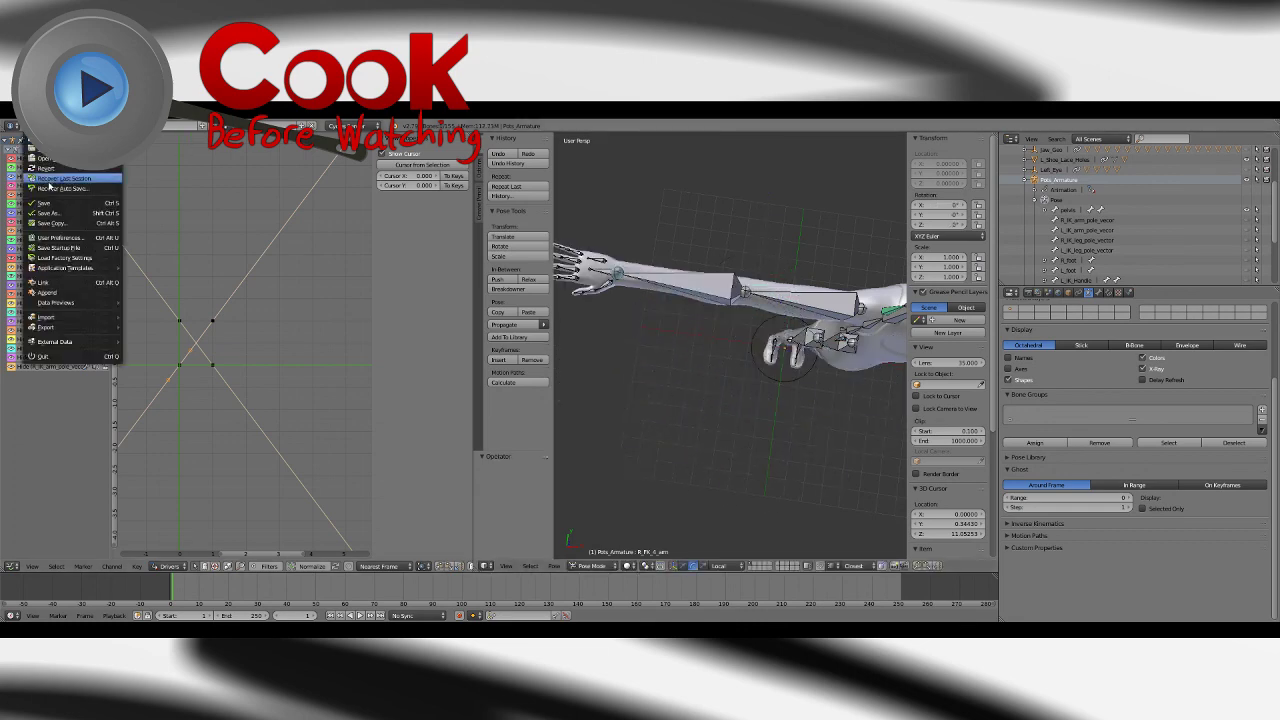
{"action": "left_click", "coordinate": [47, 204]}
{"action": "scroll", "coordinate": [789, 393], "scroll_direction": "down", "scroll_amount": 3}
{"action": "middle_click_drag", "start_coordinate": [789, 393], "coordinate": [808, 272]}
{"action": "left_click_drag", "start_coordinate": [479, 568], "coordinate": [450, 562]}
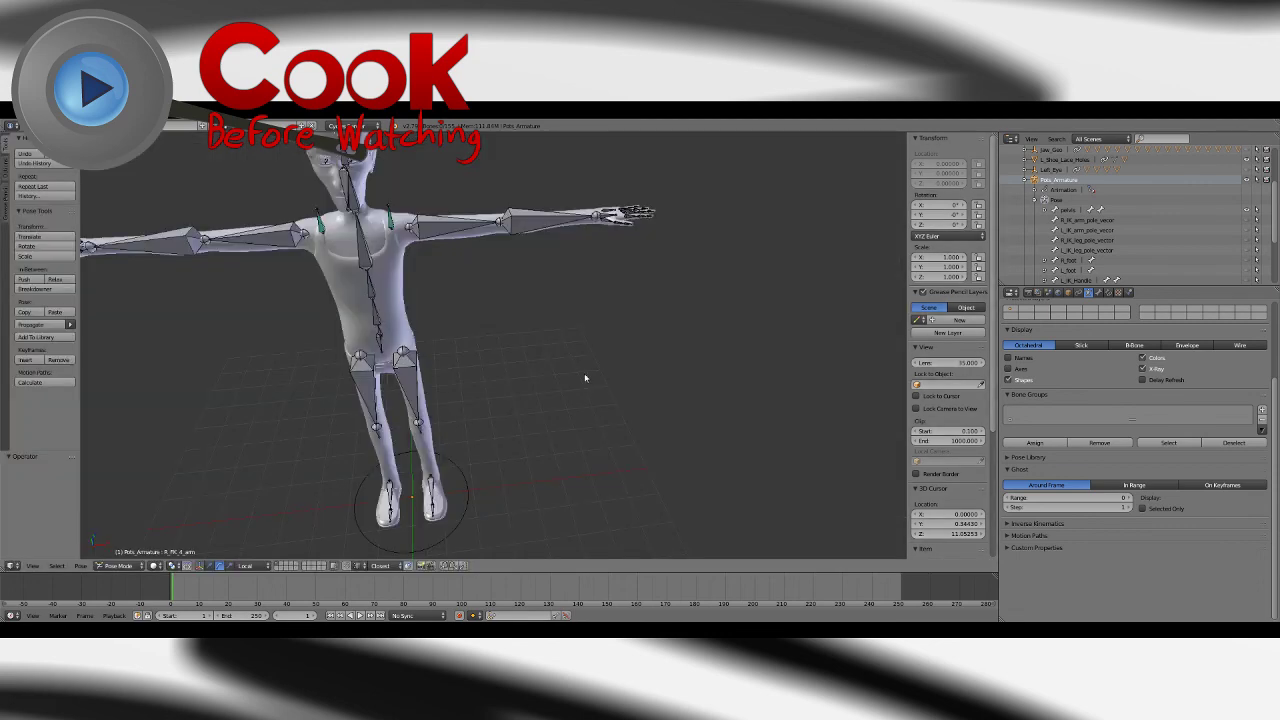
Step: Select the hips bone of the armature and display its bone constraint settings
{"action": "middle_click_drag", "start_coordinate": [586, 377], "coordinate": [462, 168]}
{"action": "middle_click_drag", "start_coordinate": [565, 194], "coordinate": [555, 272]}
{"action": "right_click", "coordinate": [555, 272]}
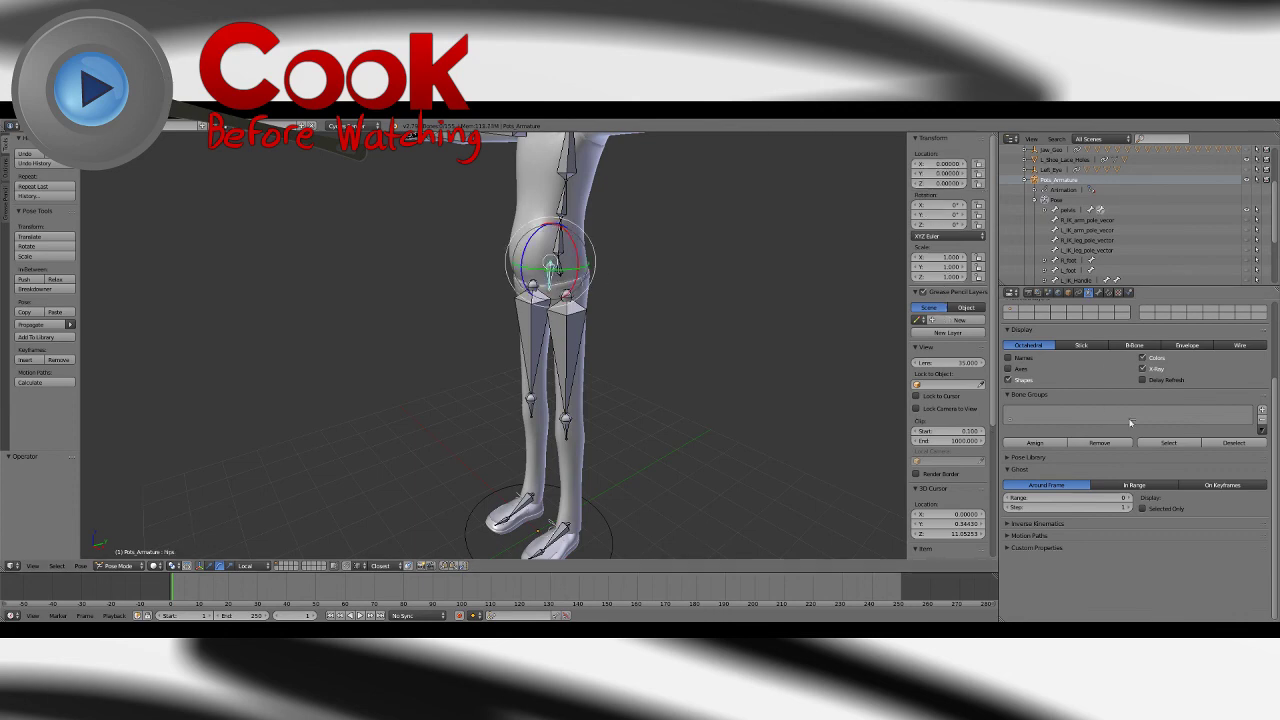
{"action": "left_click", "coordinate": [1102, 292]}
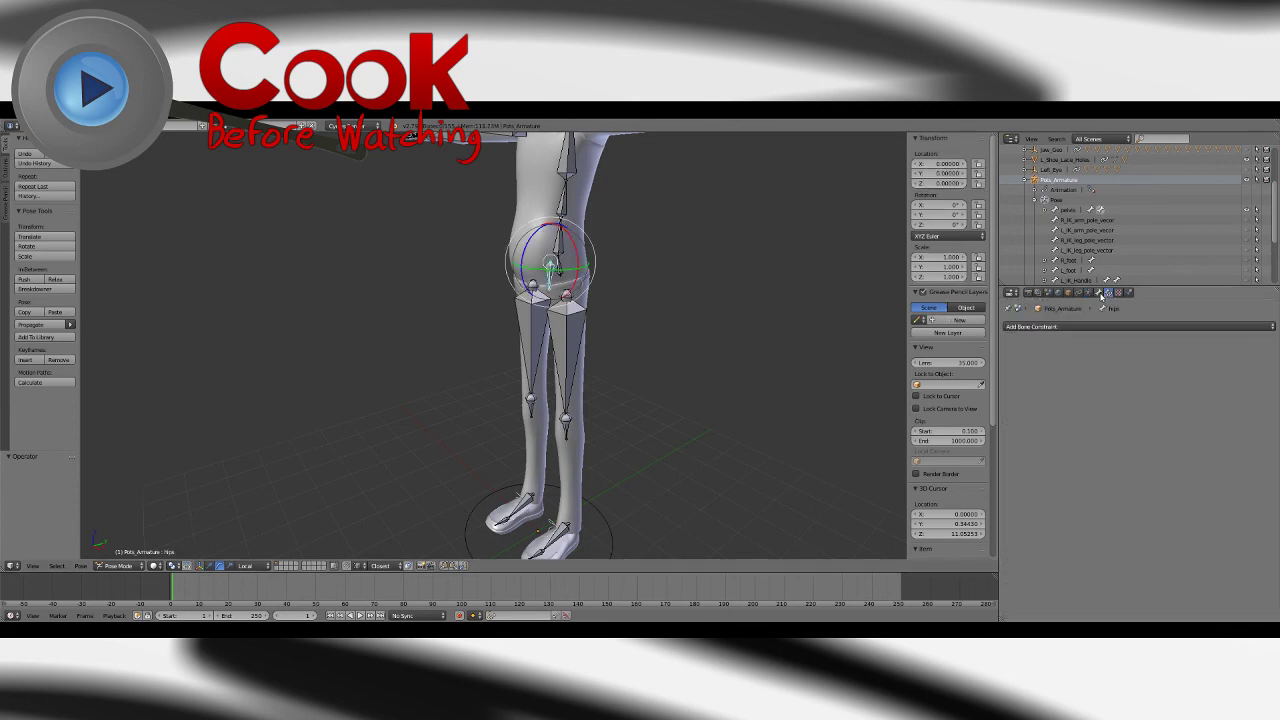
Step: Set the hips bone's Left_IK_FK_Switch and Right_IK_FK_Switch custom properties to 0
{"action": "scroll", "coordinate": [1127, 449], "scroll_direction": "down", "scroll_amount": 3}
{"action": "scroll", "coordinate": [1127, 449], "scroll_direction": "down", "scroll_amount": 5}
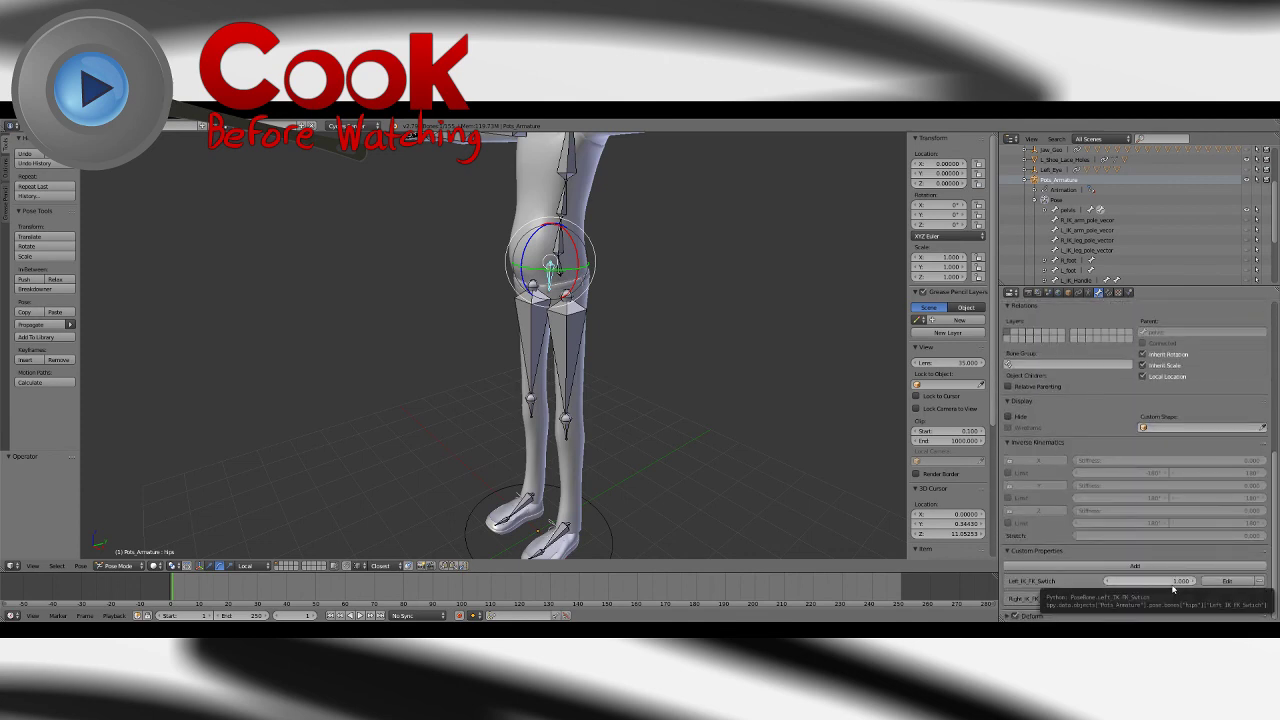
{"action": "left_click_drag", "start_coordinate": [1173, 585], "coordinate": [1095, 585]}
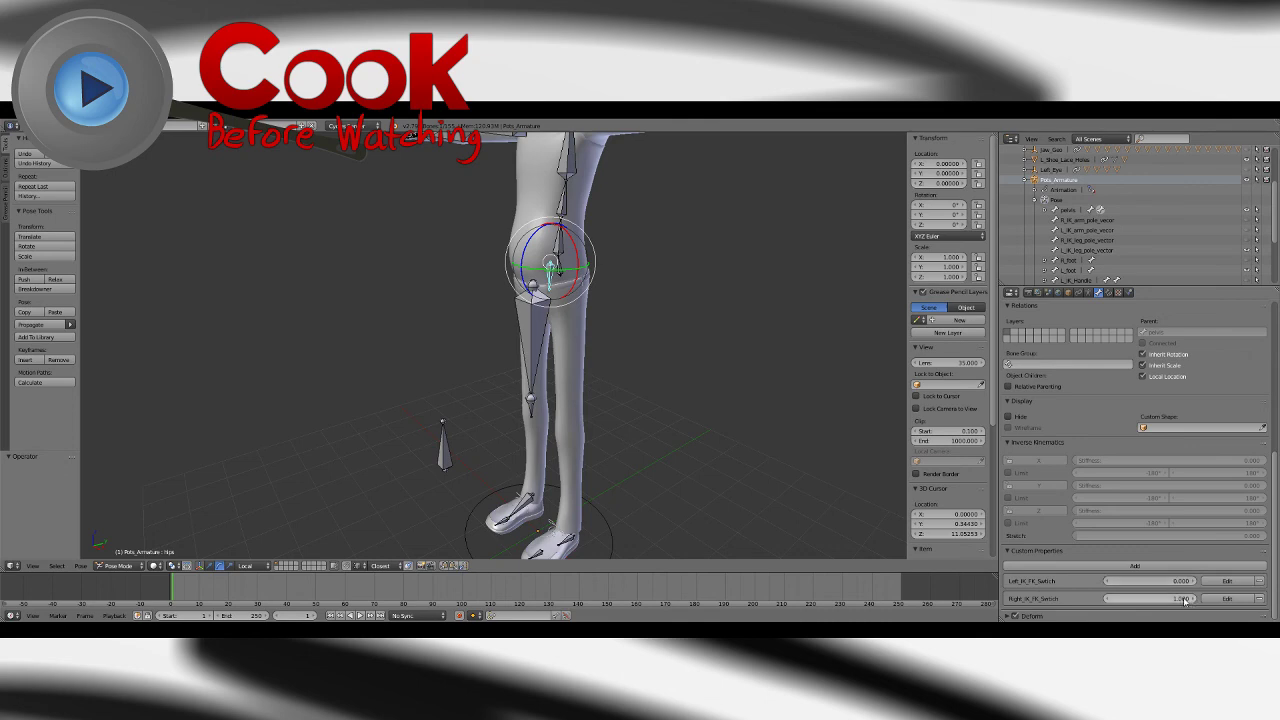
{"action": "left_click_drag", "start_coordinate": [1184, 600], "coordinate": [929, 571]}
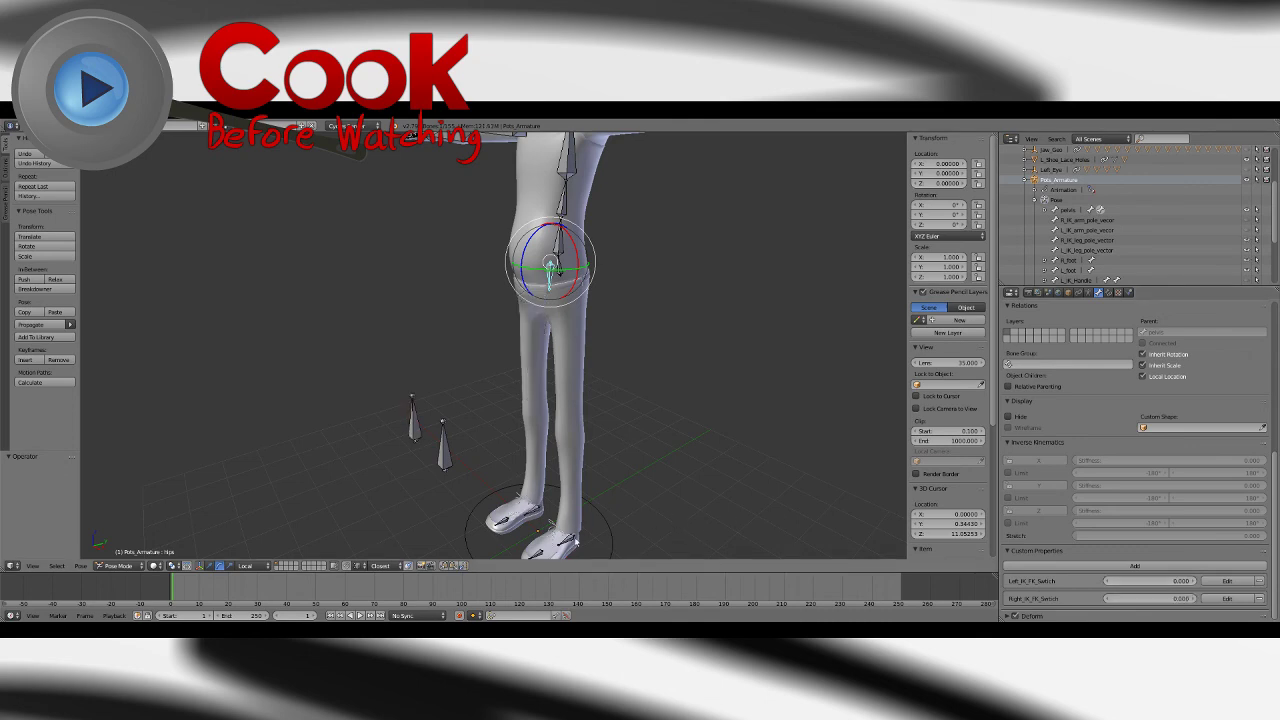
Step: Select the L_foot bone and test its Toe_Roll property to review the left foot's deformation, leaving the value at 0
{"action": "right_click", "coordinate": [607, 541]}
{"action": "middle_click_drag", "start_coordinate": [665, 541], "coordinate": [793, 339], "text": "shift"}
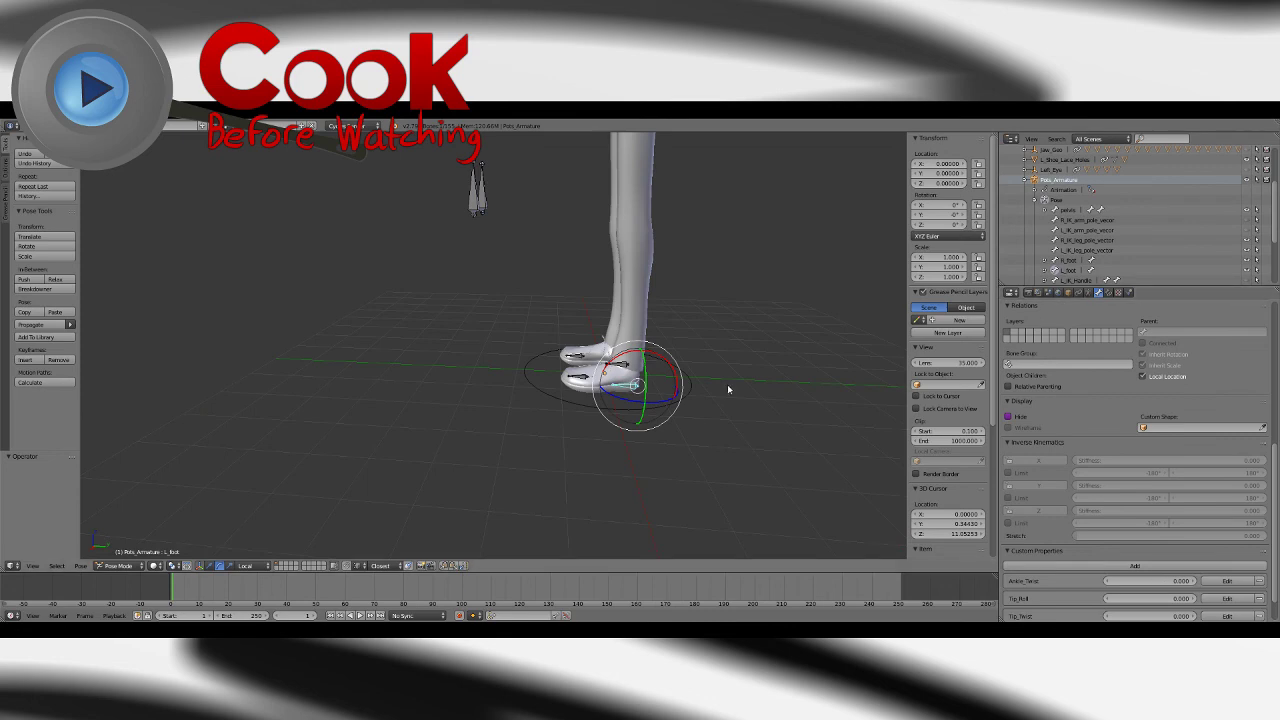
{"action": "scroll", "coordinate": [1130, 598], "scroll_direction": "down", "scroll_amount": 1}
{"action": "mouse_move", "coordinate": [1130, 598]}
{"action": "left_mouse_down"}
{"action": "mouse_move", "coordinate": [1156, 598]}
{"action": "mouse_move", "coordinate": [1112, 598]}
{"action": "left_mouse_up"}
{"action": "middle_click_drag", "start_coordinate": [690, 331], "coordinate": [662, 389]}
{"action": "scroll", "coordinate": [662, 389], "scroll_direction": "down", "scroll_amount": 3}
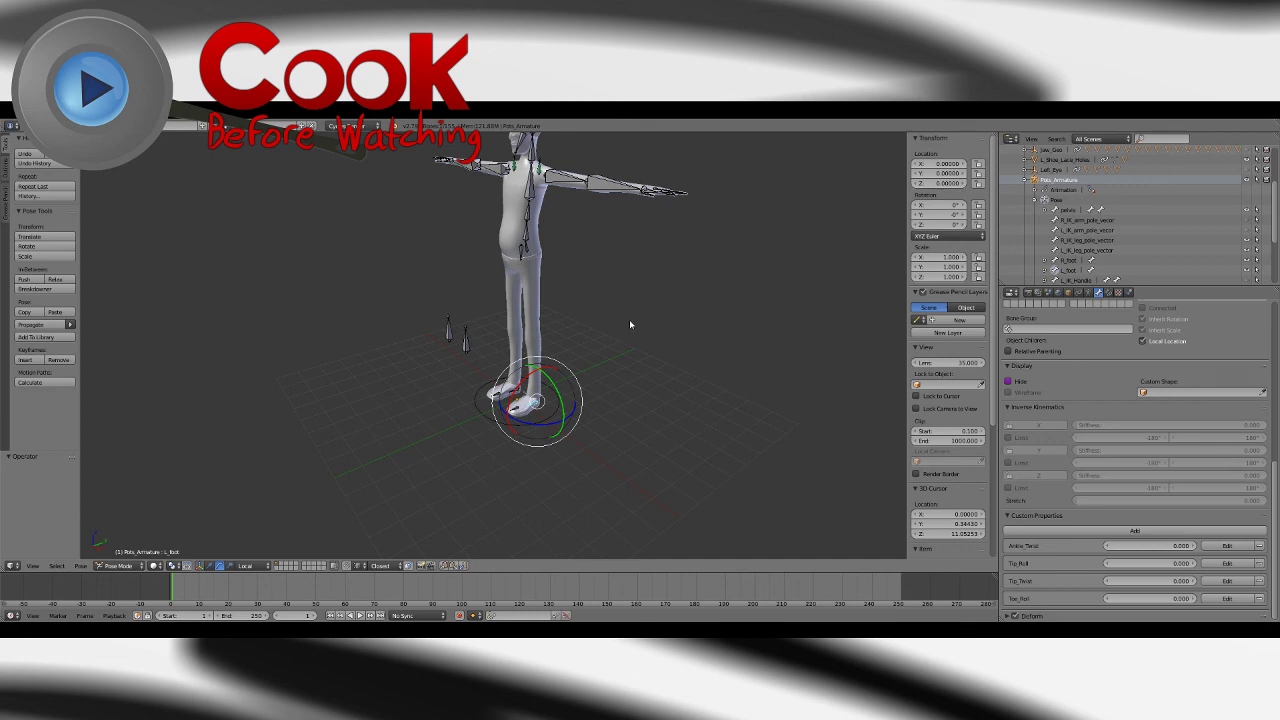
{"action": "scroll", "coordinate": [541, 423], "scroll_direction": "up", "scroll_amount": 3}
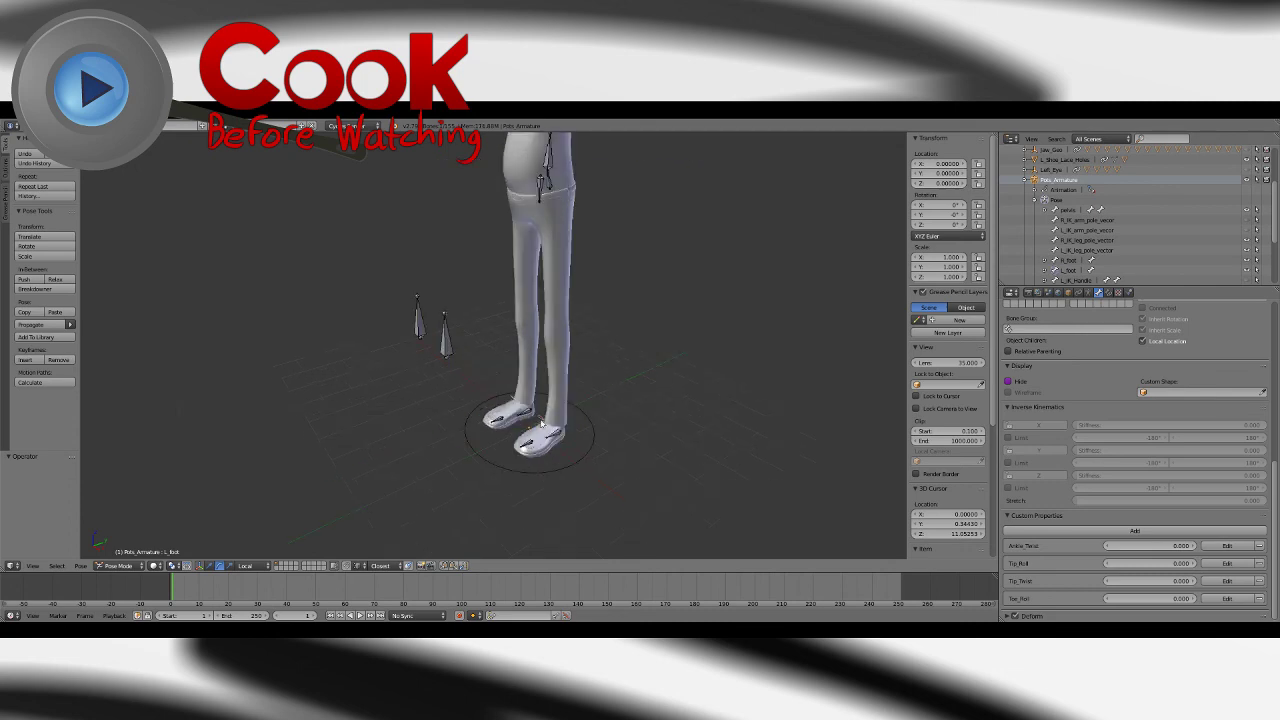
Step: Select the R_foot bone, test its Toe_Roll property with the value ending at 0, and deselect all bones
{"action": "right_click", "coordinate": [530, 417]}
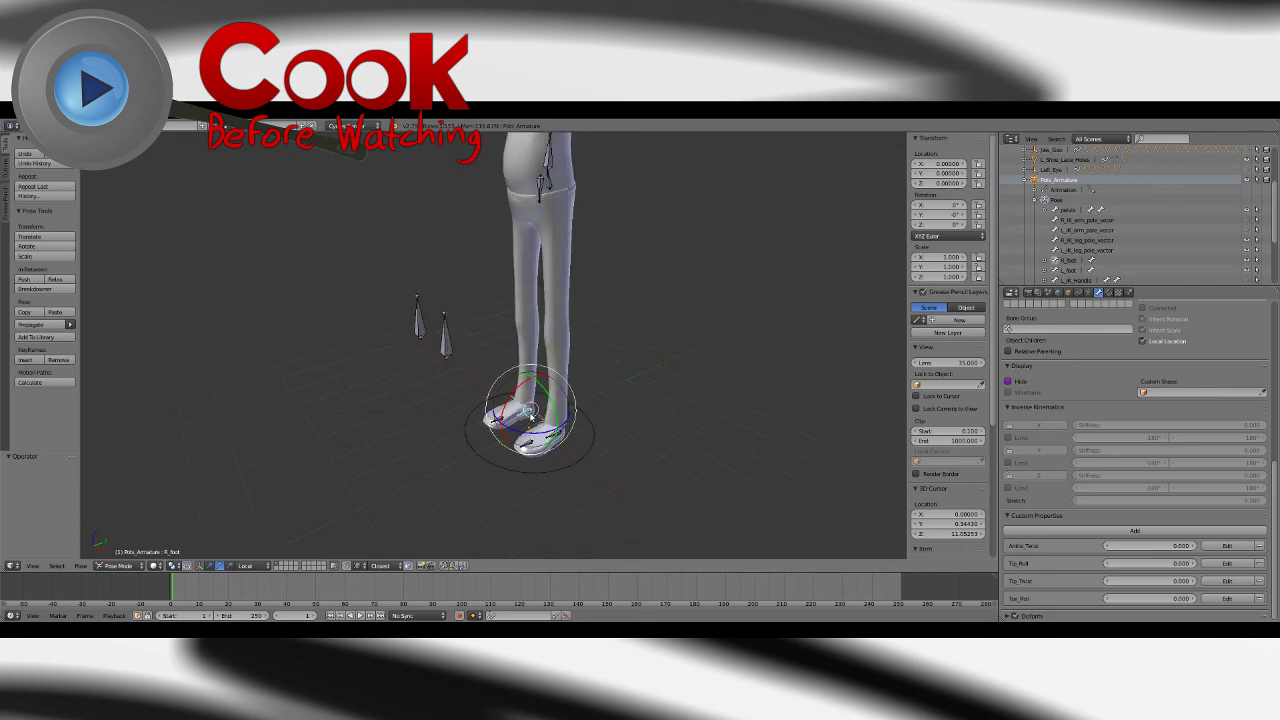
{"action": "mouse_move", "coordinate": [1124, 599]}
{"action": "left_mouse_down"}
{"action": "mouse_move", "coordinate": [1188, 599]}
{"action": "mouse_move", "coordinate": [1127, 599]}
{"action": "left_mouse_up"}
{"action": "key", "text": "a"}
{"action": "scroll", "coordinate": [738, 362], "scroll_direction": "down", "scroll_amount": 3}
{"action": "middle_click_drag", "start_coordinate": [607, 290], "coordinate": [648, 368], "text": "shift"}
{"action": "middle_click_drag", "start_coordinate": [648, 368], "coordinate": [710, 394]}
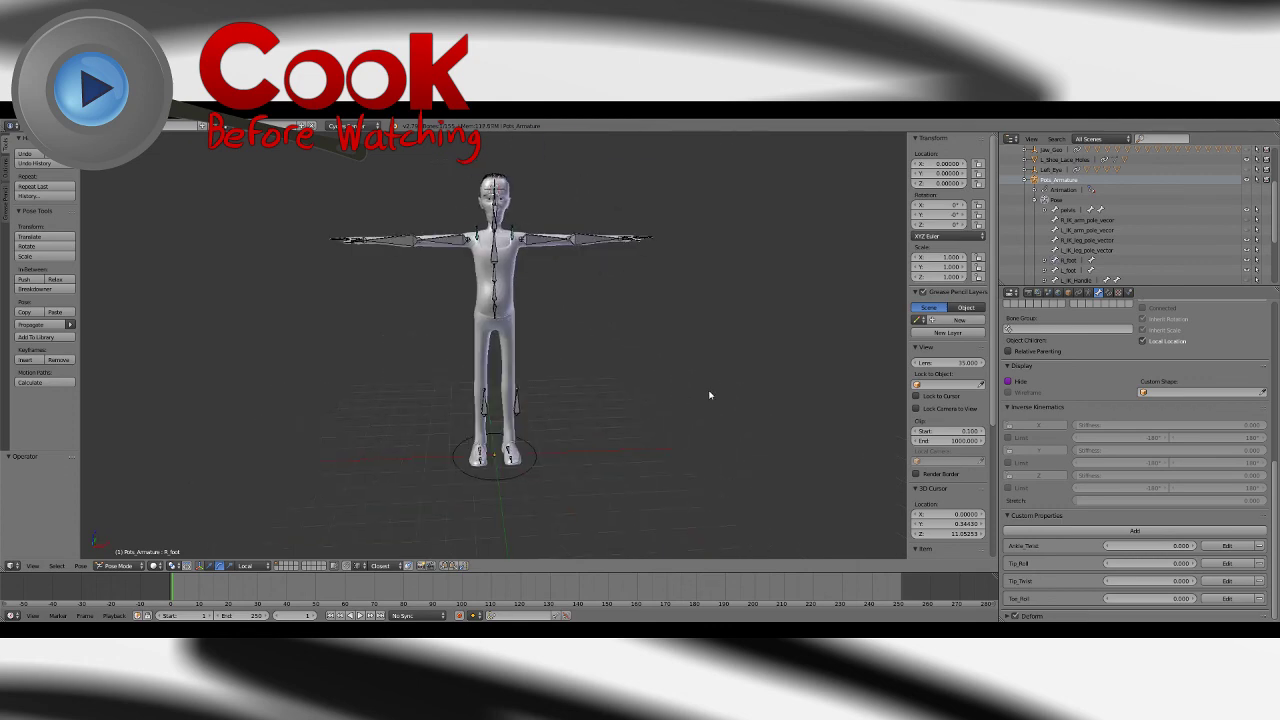
Step: Save the blend file
{"action": "left_click", "coordinate": [30, 126]}
{"action": "left_click", "coordinate": [44, 203]}
{"action": "left_click", "coordinate": [30, 126]}
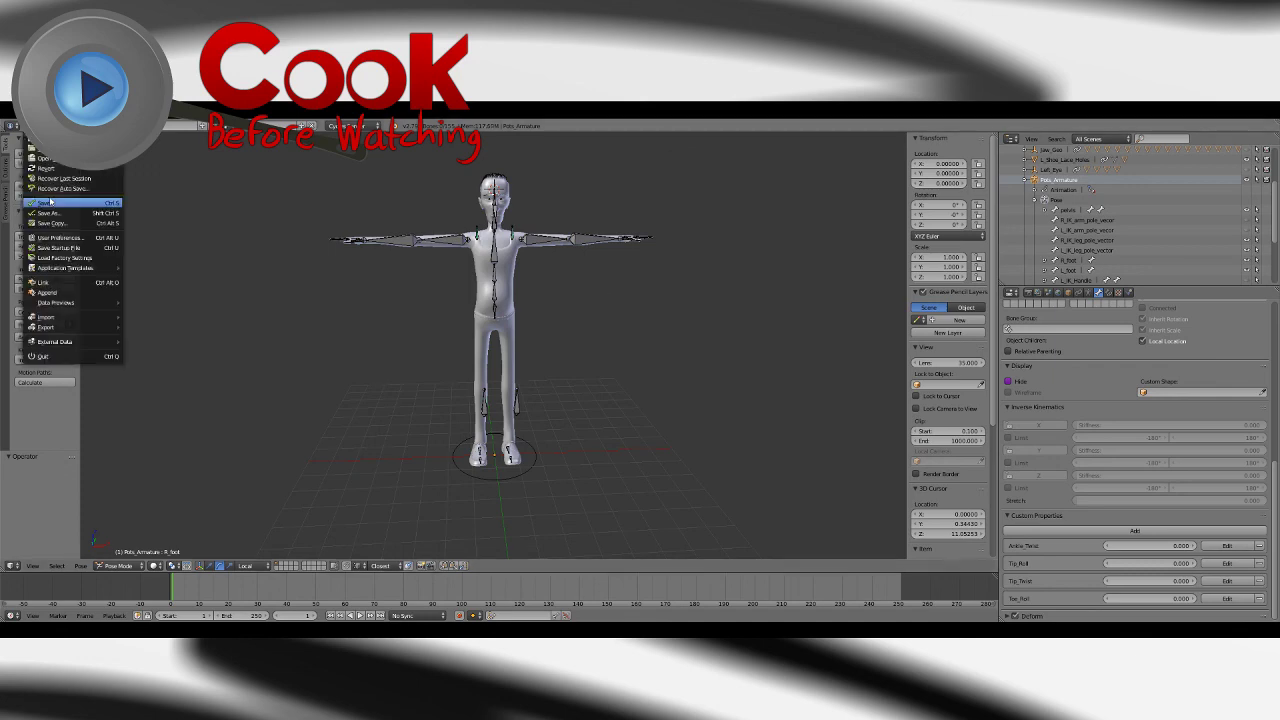
{"action": "left_click", "coordinate": [50, 203]}
Step: Examine the rigged character from the upper body down to the shoes, laces and foot bones
{"action": "middle_click_drag", "start_coordinate": [571, 325], "coordinate": [586, 374]}
{"action": "scroll", "coordinate": [589, 335], "scroll_direction": "up", "scroll_amount": 4}
{"action": "scroll", "coordinate": [614, 422], "scroll_direction": "up", "scroll_amount": 2}
{"action": "middle_click_drag", "start_coordinate": [589, 329], "coordinate": [568, 390], "text": "shift"}
{"action": "scroll", "coordinate": [566, 440], "scroll_direction": "down", "scroll_amount": 4}
{"action": "middle_click_drag", "start_coordinate": [566, 486], "coordinate": [566, 378], "text": "shift"}
{"action": "middle_click_drag", "start_coordinate": [566, 378], "coordinate": [529, 376]}
{"action": "middle_click_drag", "start_coordinate": [529, 456], "coordinate": [494, 352], "text": "shift"}
{"action": "scroll", "coordinate": [526, 356], "scroll_direction": "up", "scroll_amount": 3}
{"action": "scroll", "coordinate": [490, 380], "scroll_direction": "up", "scroll_amount": 3}
{"action": "middle_click_drag", "start_coordinate": [494, 420], "coordinate": [551, 404], "text": "shift"}
{"action": "scroll", "coordinate": [551, 404], "scroll_direction": "up", "scroll_amount": 3}
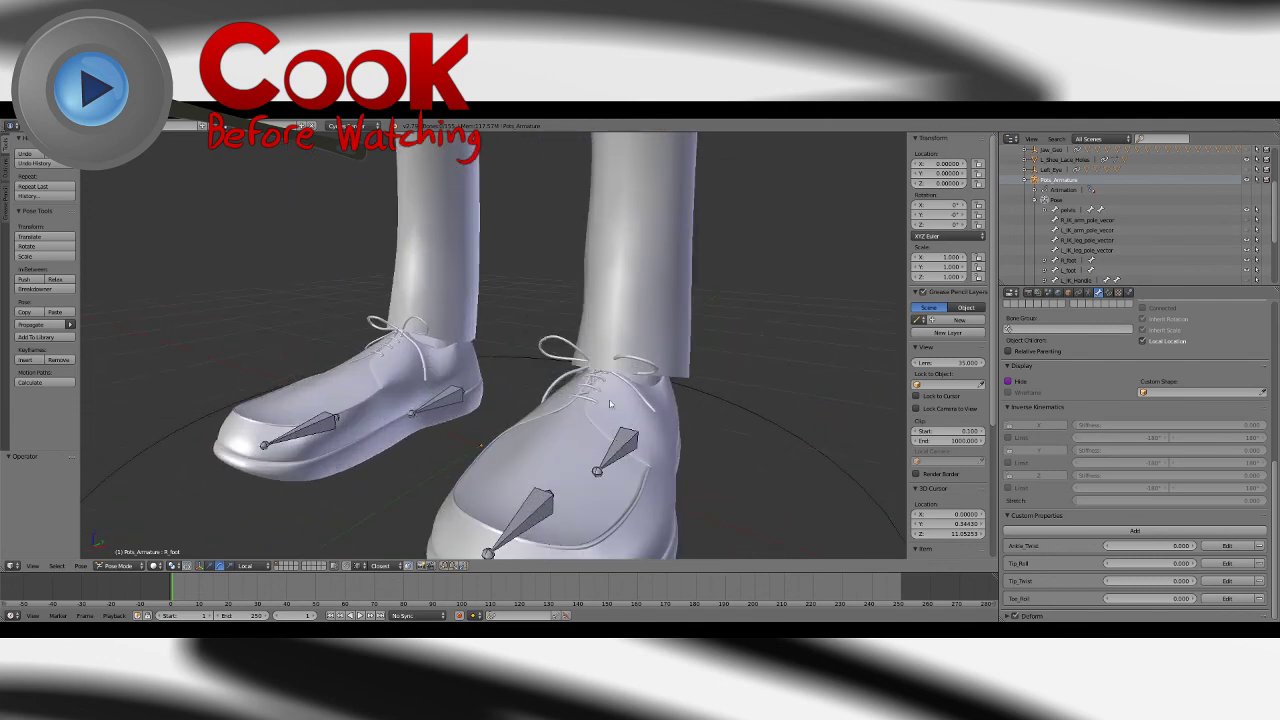
Step: Raise the R_foot bone's Toe_Roll to 0.7 to review the shoe's deformation, and return it to 0
{"action": "scroll", "coordinate": [671, 420], "scroll_direction": "down", "scroll_amount": 5}
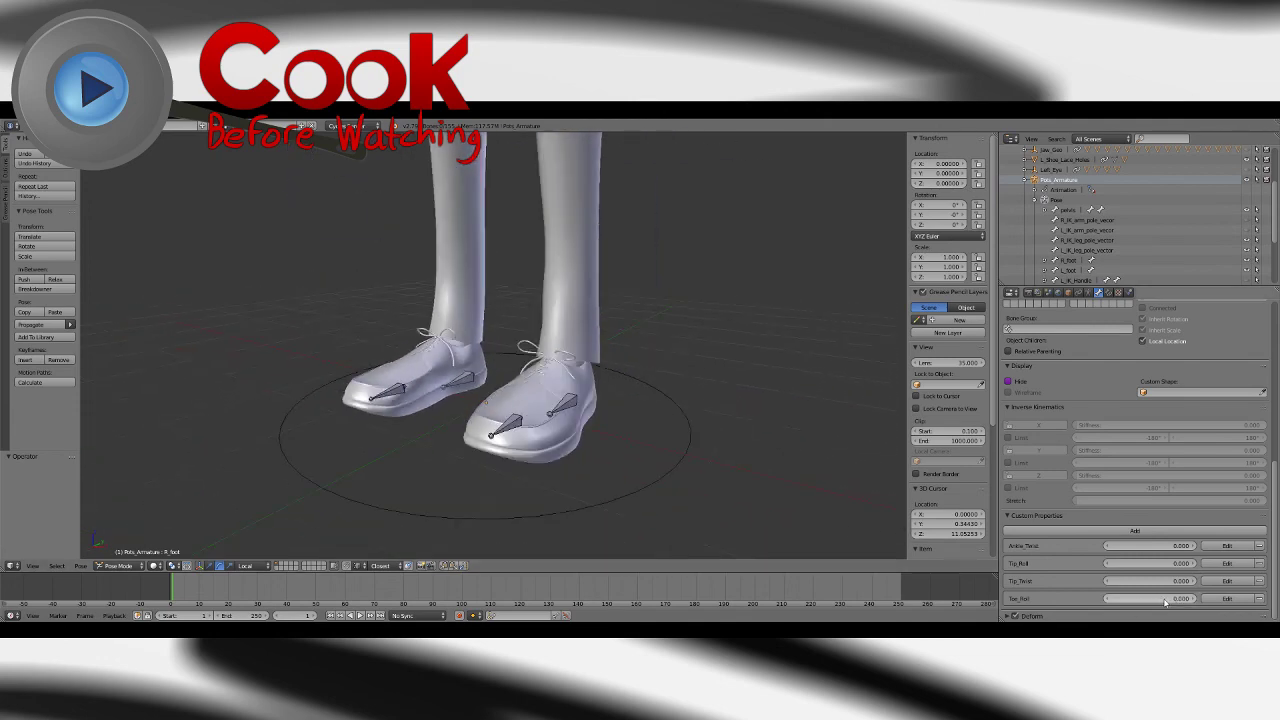
{"action": "left_click_drag", "start_coordinate": [1165, 601], "coordinate": [1225, 601]}
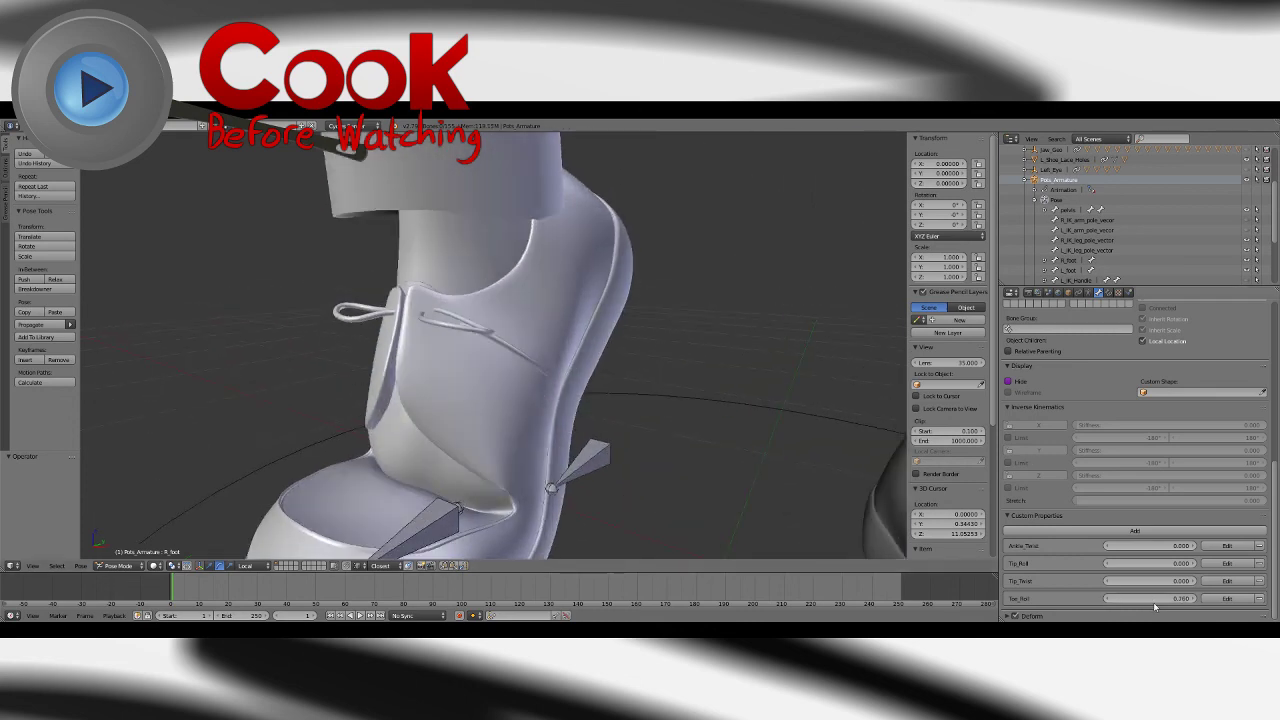
{"action": "left_click_drag", "start_coordinate": [1153, 602], "coordinate": [1122, 602]}
{"action": "scroll", "coordinate": [670, 371], "scroll_direction": "down", "scroll_amount": 12}
{"action": "middle_click_drag", "start_coordinate": [618, 316], "coordinate": [647, 444], "text": "shift"}
Step: Save the blend file and check the whole character from the front
{"action": "left_click", "coordinate": [34, 126]}
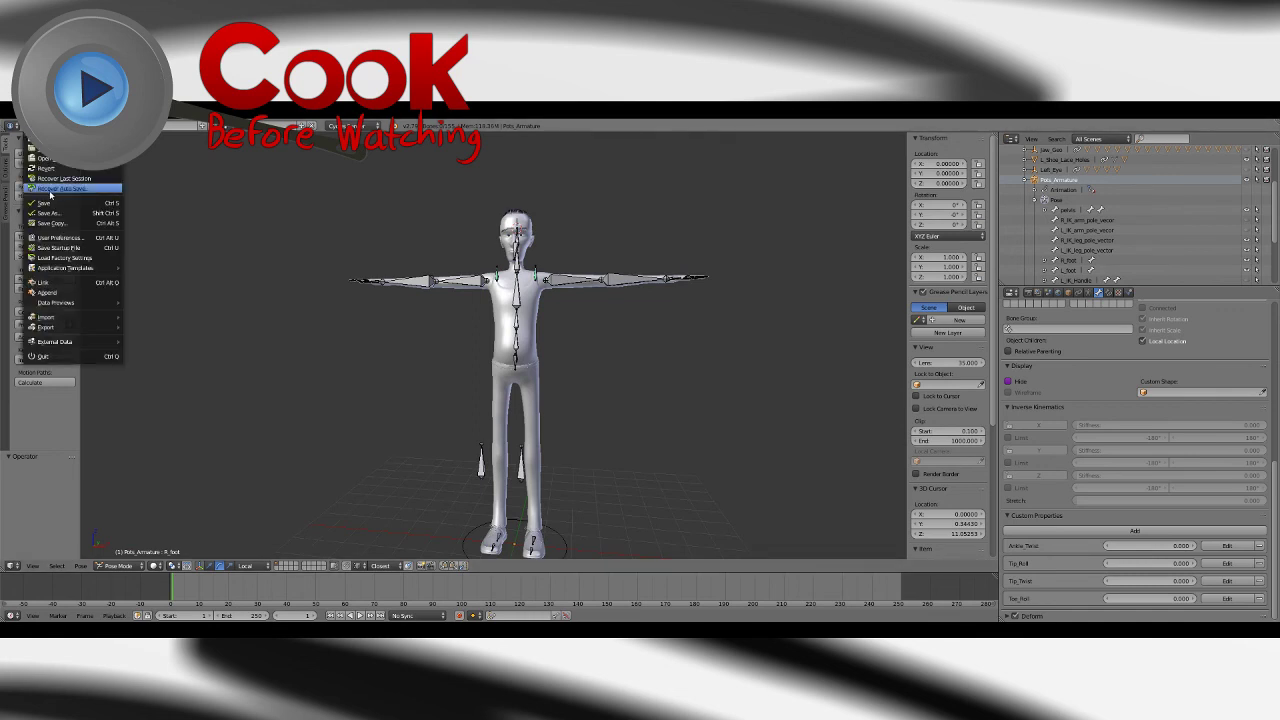
{"action": "left_click", "coordinate": [52, 203]}
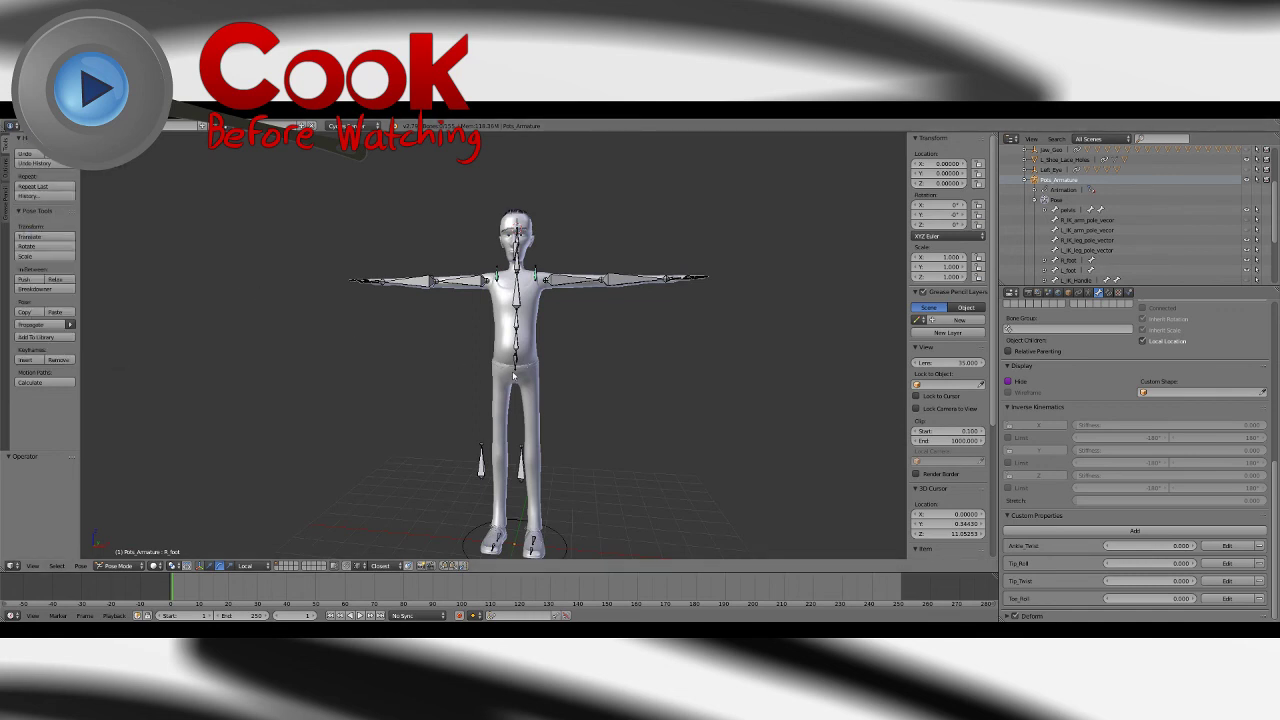
{"action": "middle_click_drag", "start_coordinate": [514, 376], "coordinate": [541, 374]}
{"action": "scroll", "coordinate": [538, 353], "scroll_direction": "down", "scroll_amount": 1}
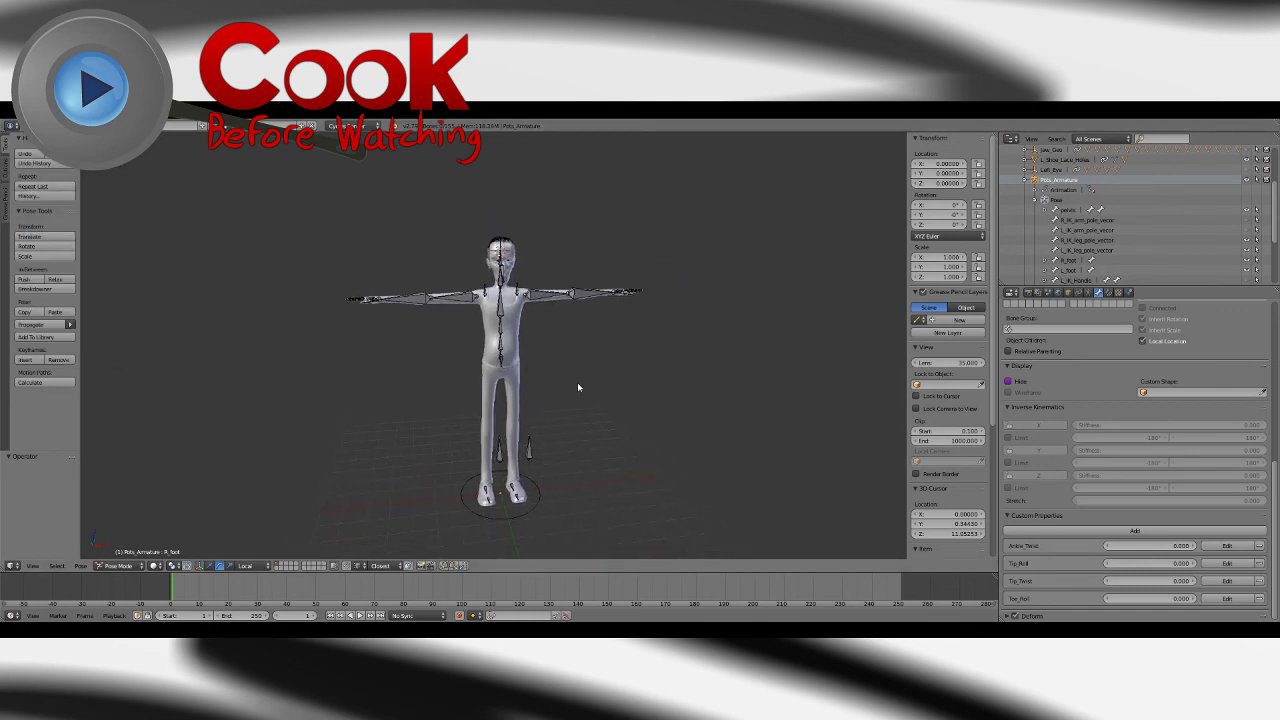
{"action": "left_click", "coordinate": [34, 126]}
{"action": "left_click", "coordinate": [52, 203]}
Step: Select the R_foot bone, test its Toe_Roll property again, undo the change and deselect all bones
{"action": "middle_click_drag", "start_coordinate": [672, 471], "coordinate": [585, 472]}
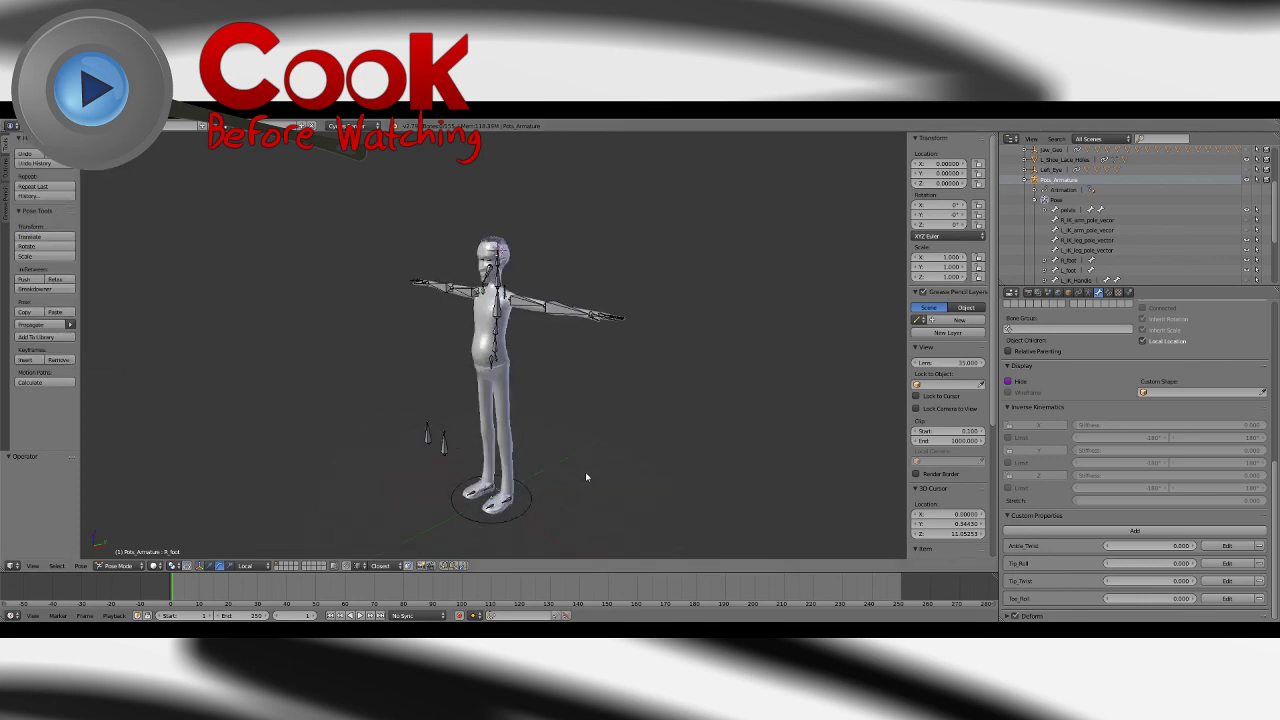
{"action": "scroll", "coordinate": [507, 457], "scroll_direction": "up", "scroll_amount": 5}
{"action": "right_click", "coordinate": [514, 472]}
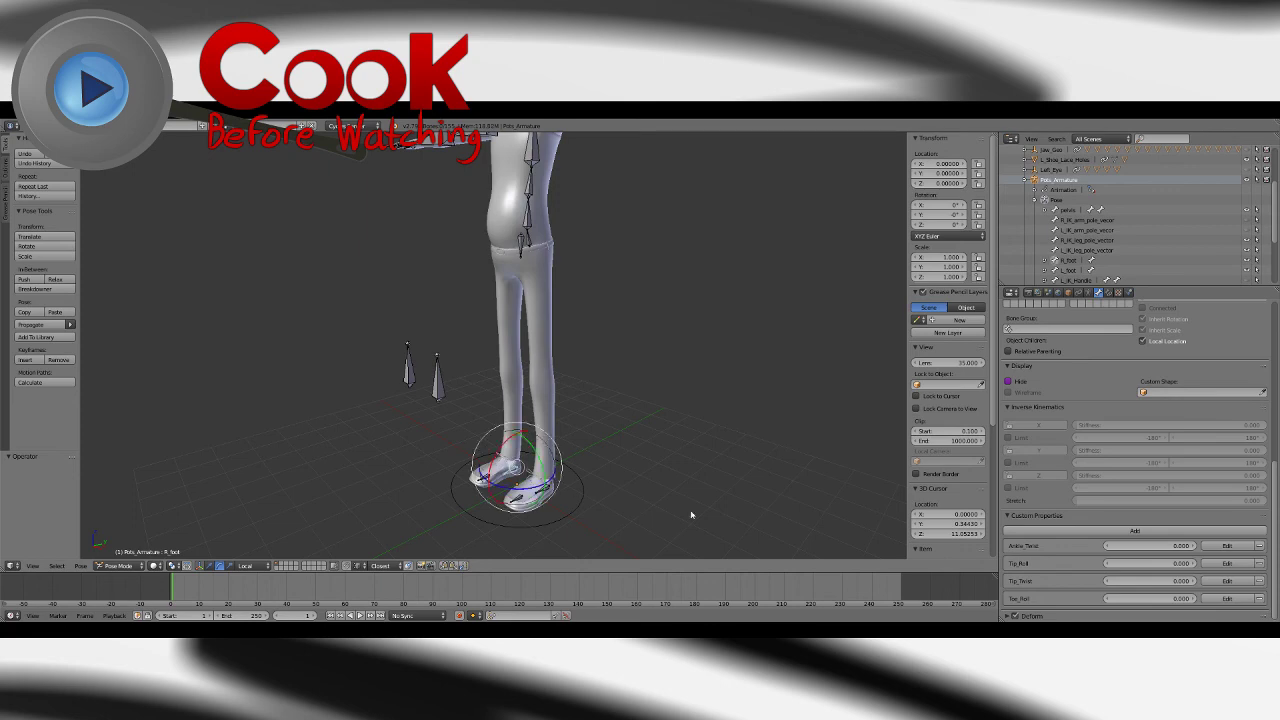
{"action": "left_click_drag", "start_coordinate": [1129, 600], "coordinate": [1258, 600]}
{"action": "key", "text": "ctrl+z"}
{"action": "key", "text": "a"}
{"action": "scroll", "coordinate": [677, 409], "scroll_direction": "down", "scroll_amount": 3}
Step: Save the blend file with the rig in its rest pose and review the full character
{"action": "left_click", "coordinate": [32, 126]}
{"action": "left_click", "coordinate": [44, 203]}
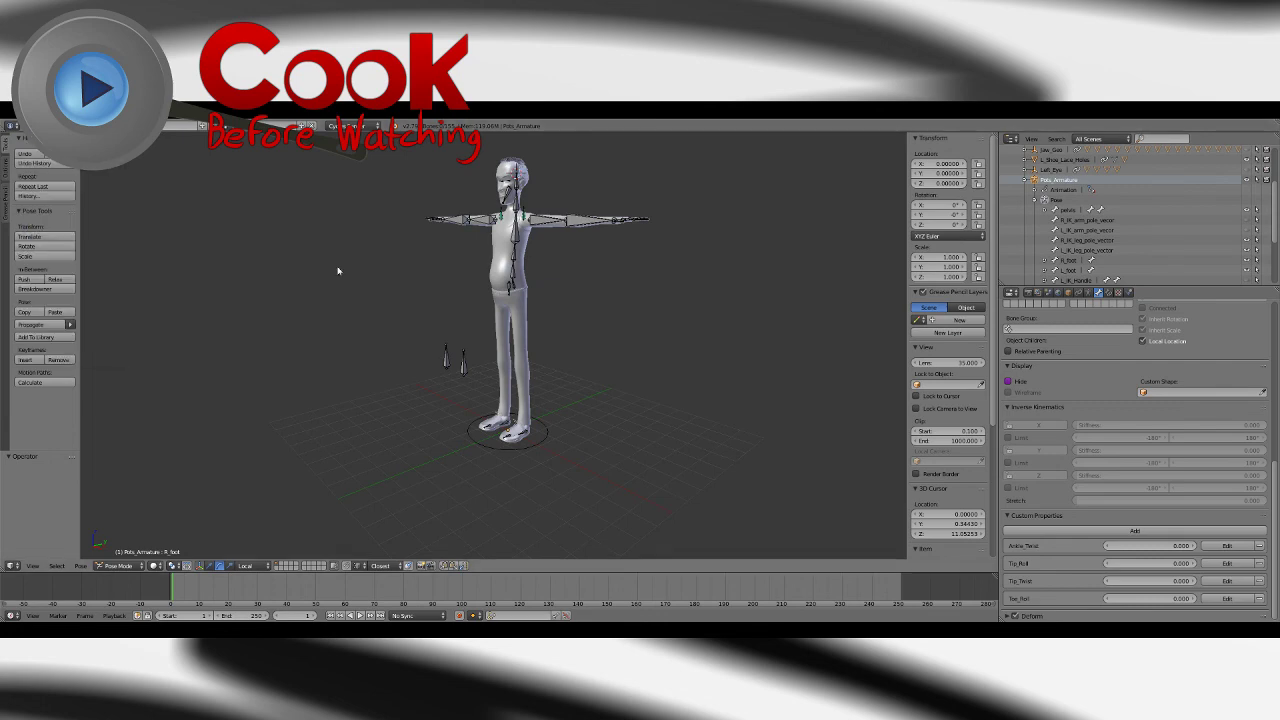
{"action": "middle_click_drag", "start_coordinate": [337, 271], "coordinate": [345, 356], "text": "shift"}
{"action": "middle_click_drag", "start_coordinate": [345, 356], "coordinate": [563, 284]}
{"action": "scroll", "coordinate": [480, 340], "scroll_direction": "up", "scroll_amount": 2}
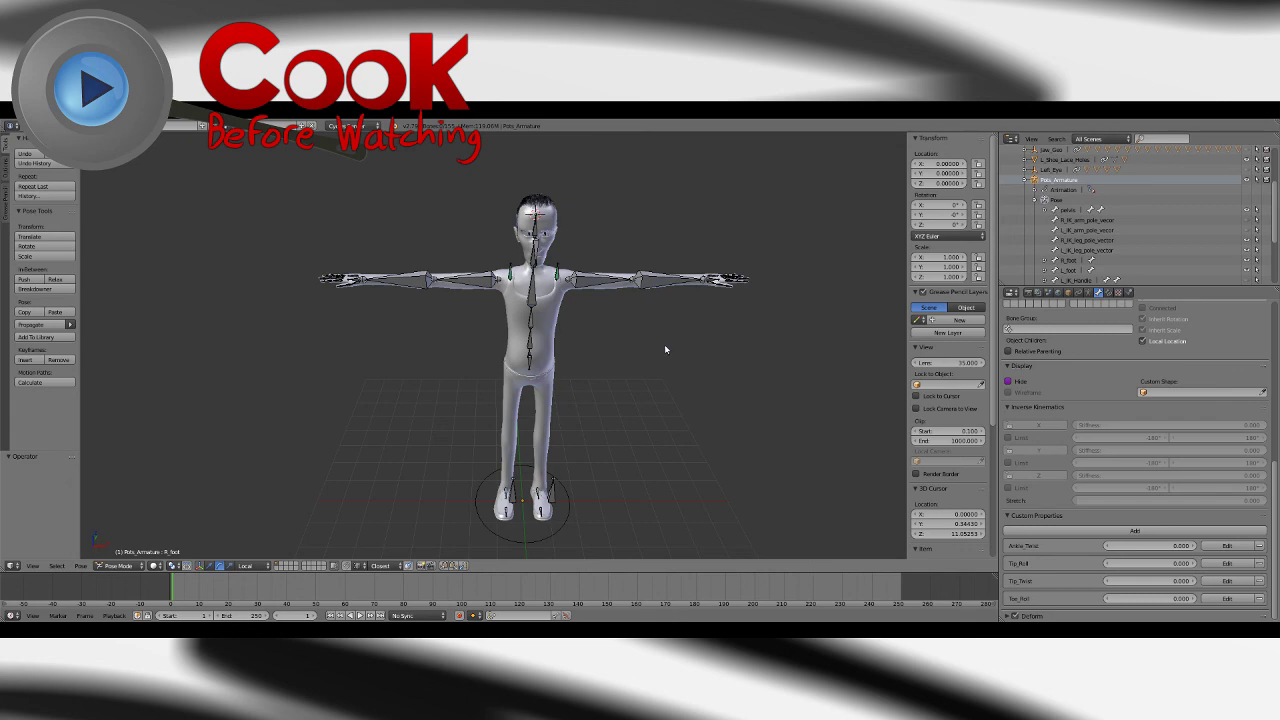
{"action": "left_click", "coordinate": [32, 126]}
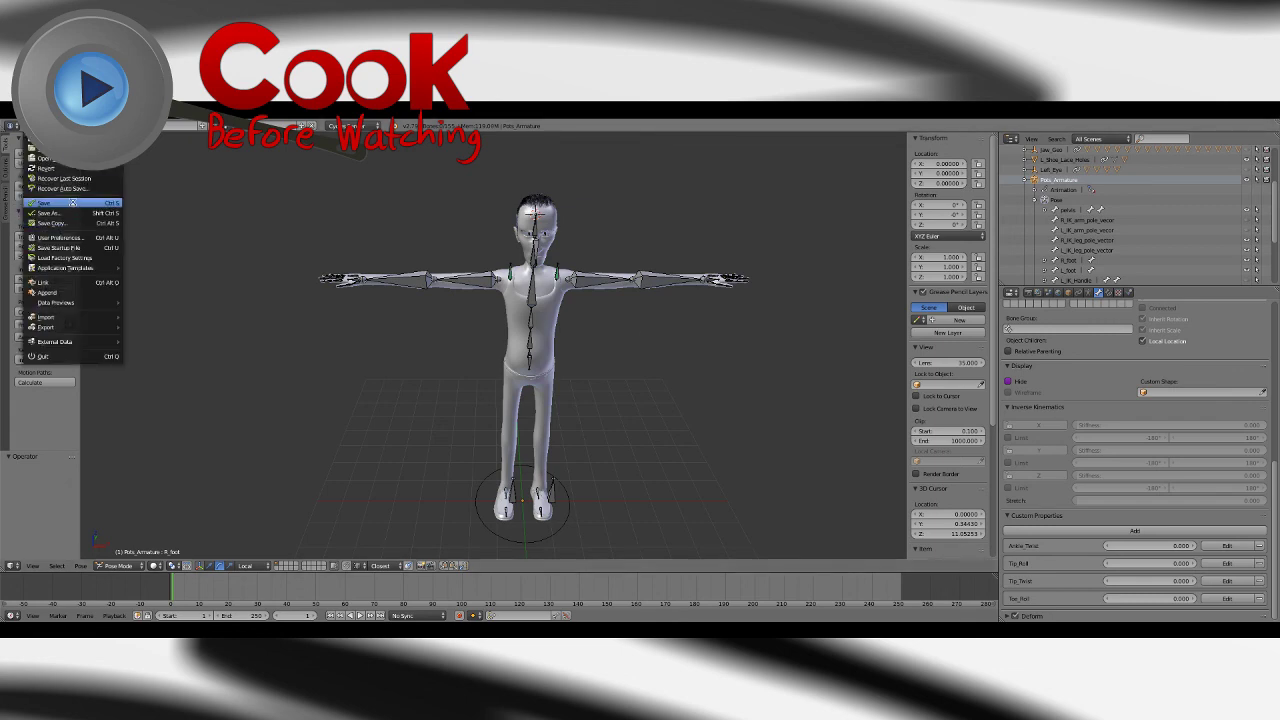
{"action": "left_click", "coordinate": [72, 204]}
{"action": "middle_click_drag", "start_coordinate": [730, 432], "coordinate": [618, 410]}
{"action": "scroll", "coordinate": [604, 412], "scroll_direction": "down", "scroll_amount": 2}
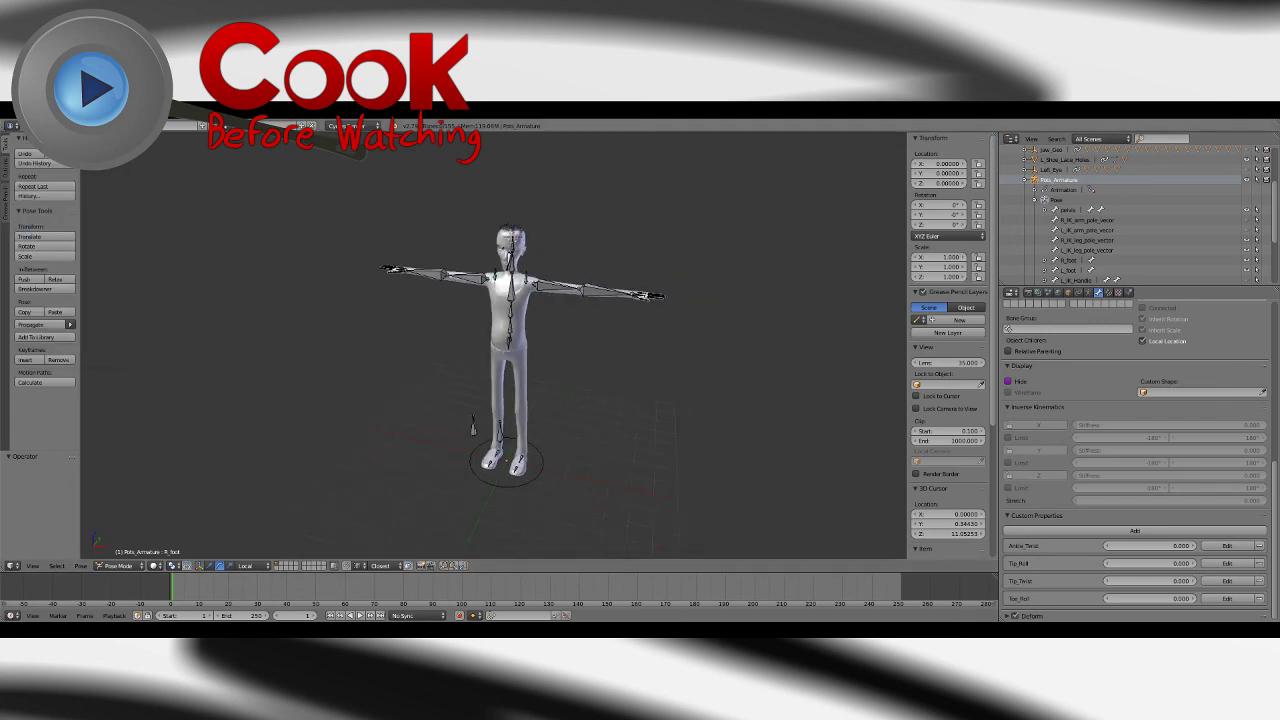
{"action": "left_click", "coordinate": [32, 126]}
{"action": "left_click", "coordinate": [85, 203]}
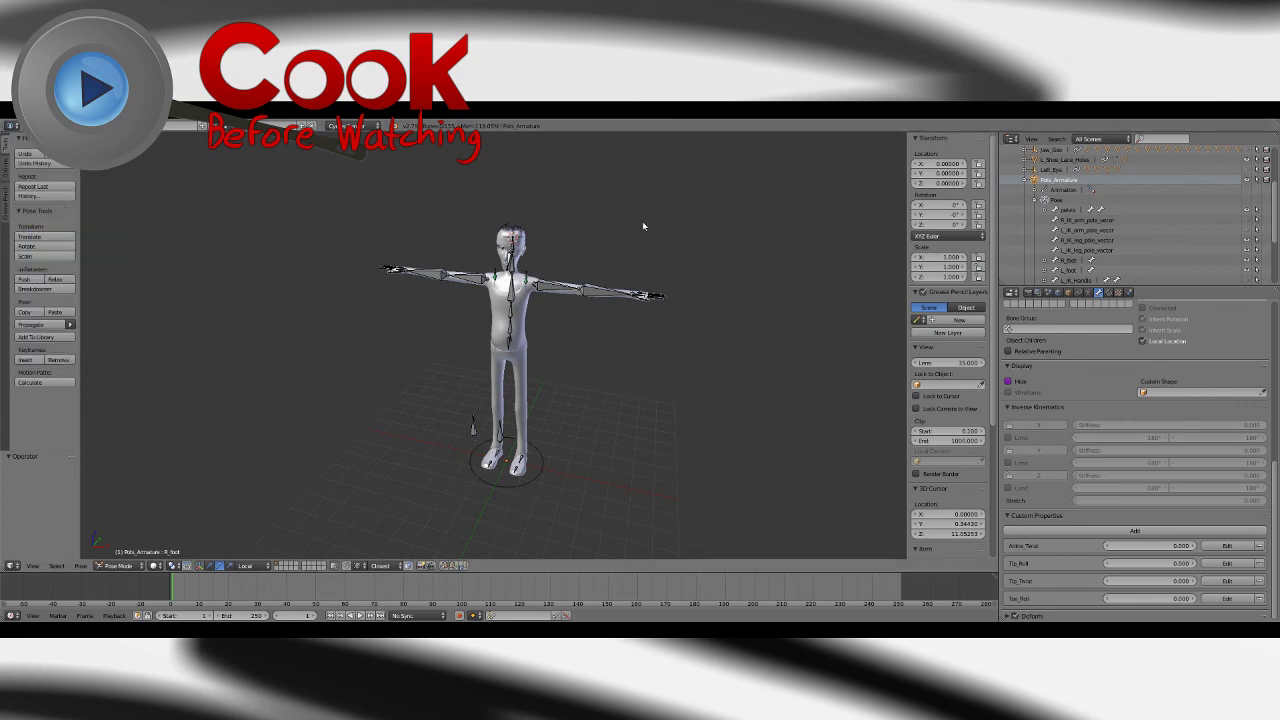